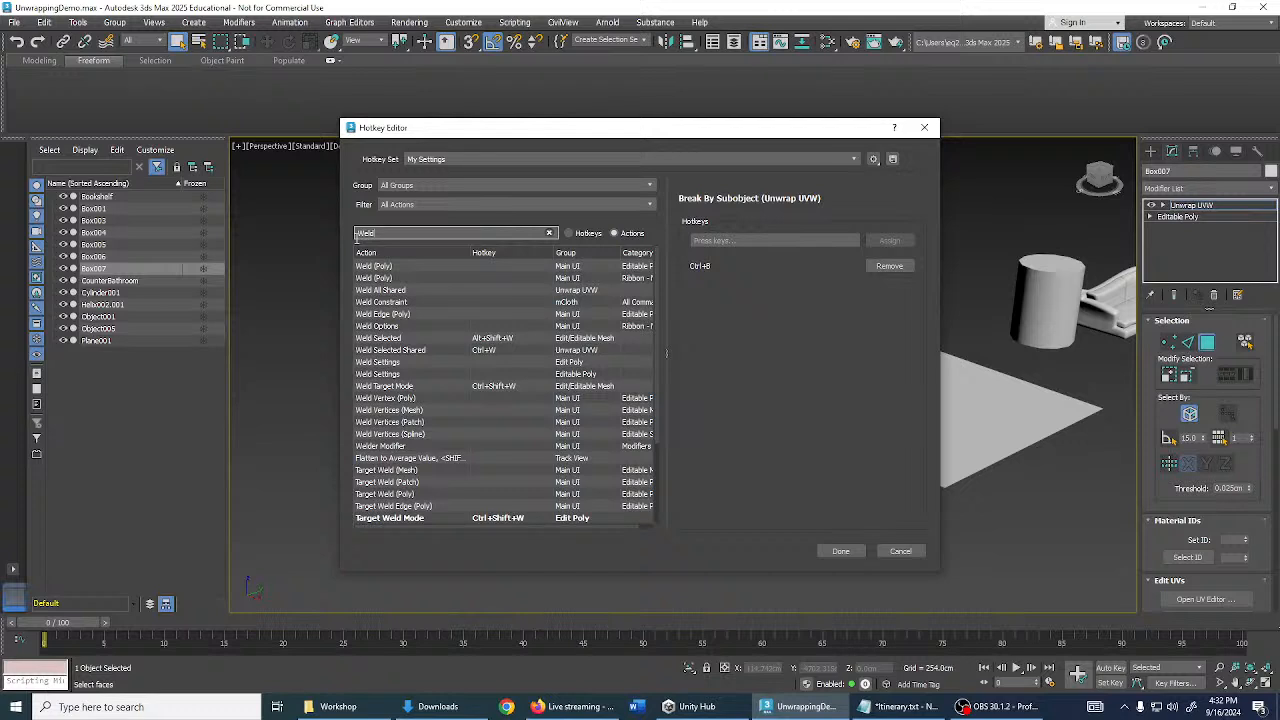
- Confirm that Weld Selected Shared (Unwrap UVW) is bound to Ctrl+W, then close the Hotkey Editor
type("sele")
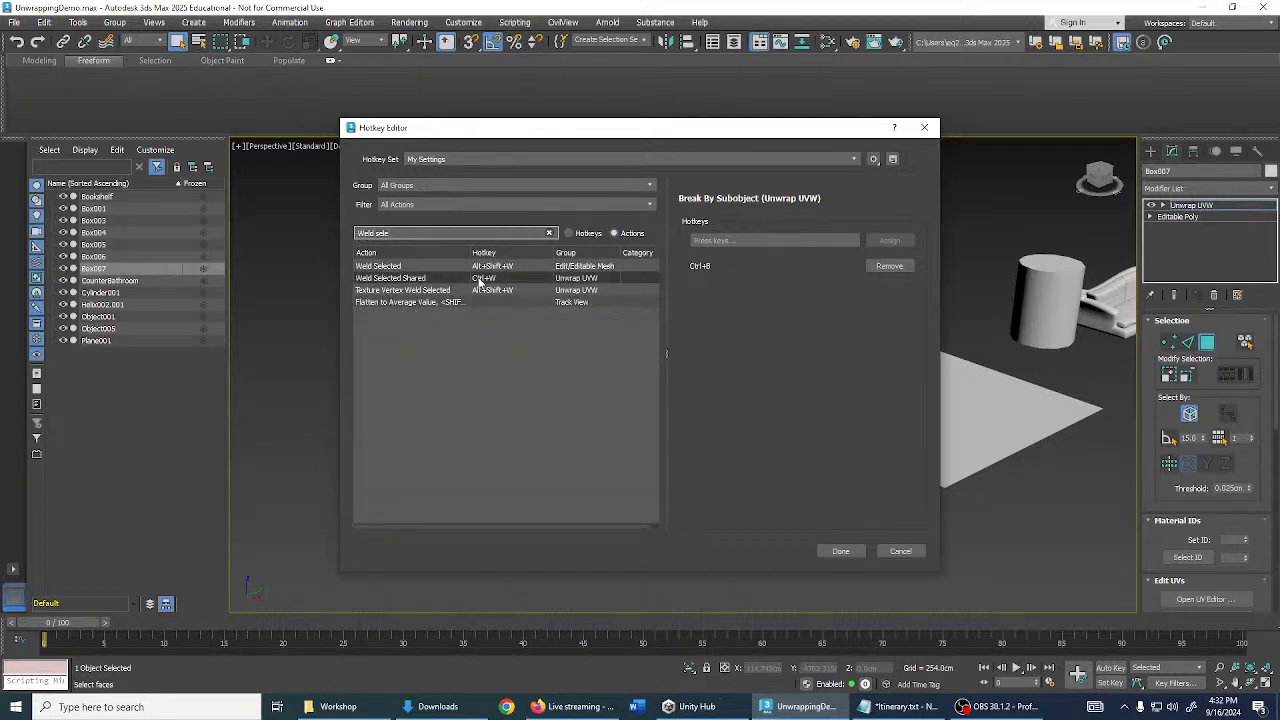
left_click(481, 284)
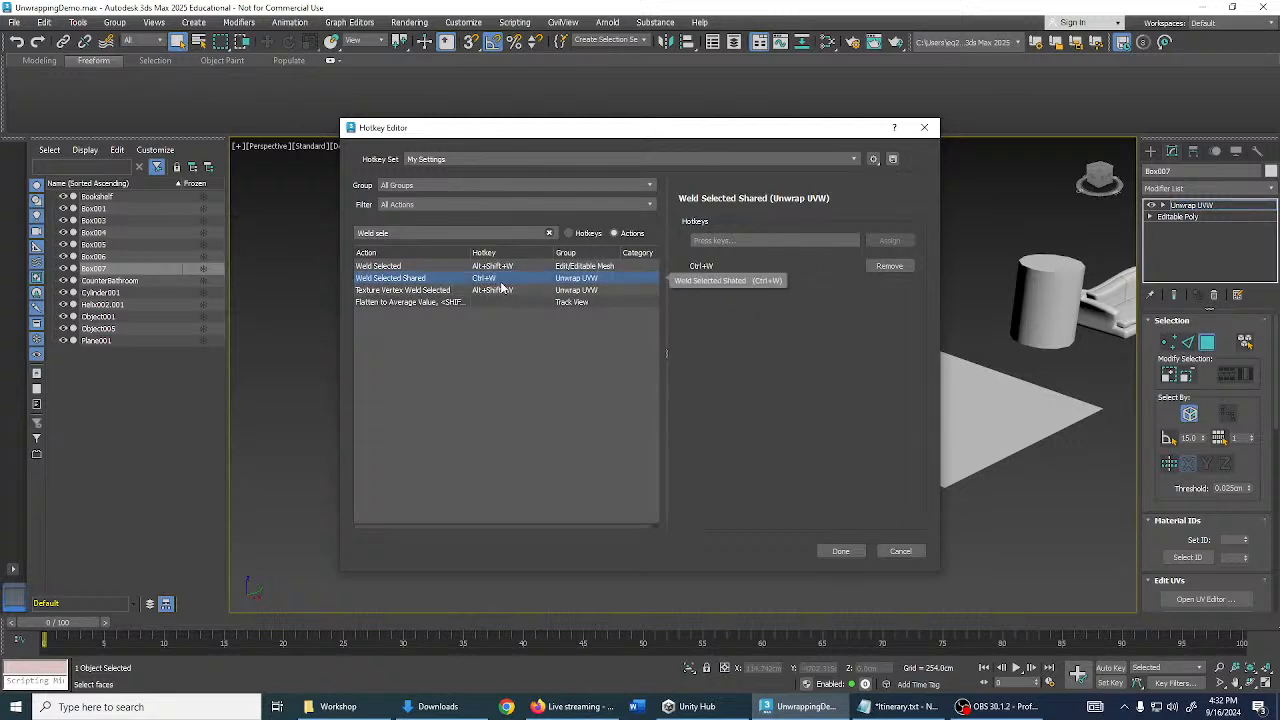
left_click(840, 551)
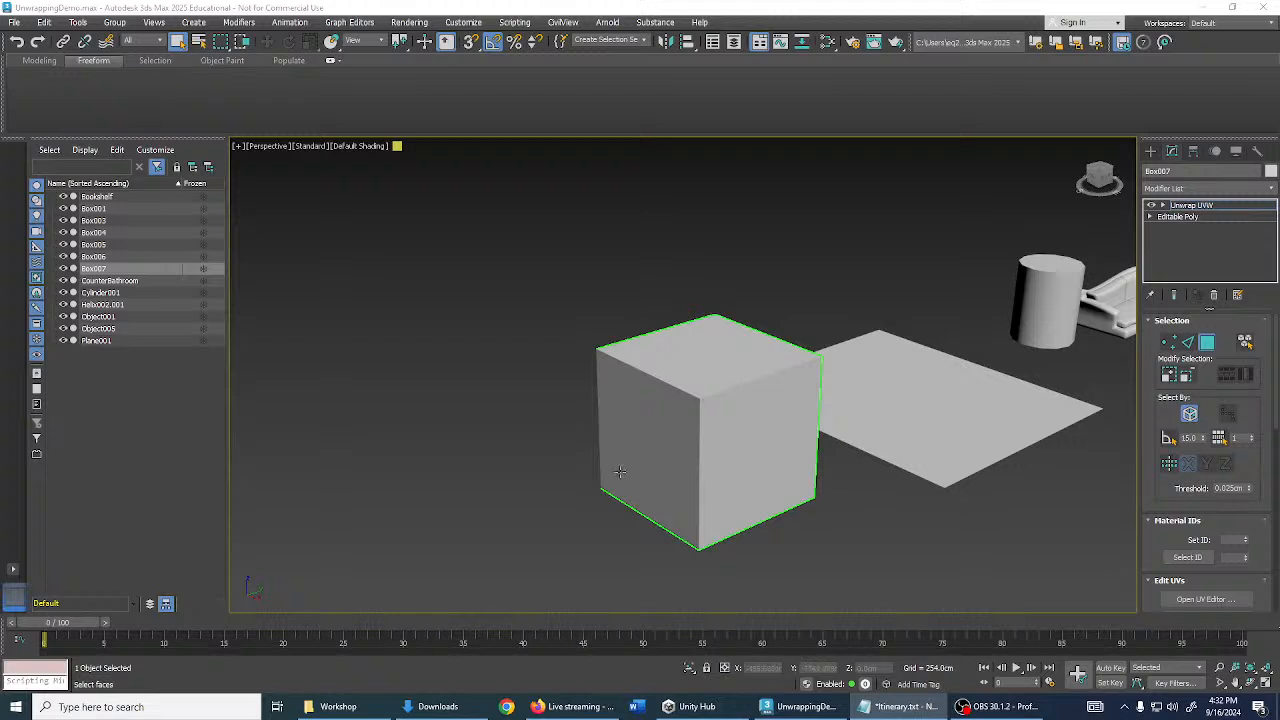
middle_click_drag(842, 418, 881, 339)
middle_click_drag(832, 274, 846, 307, "alt")
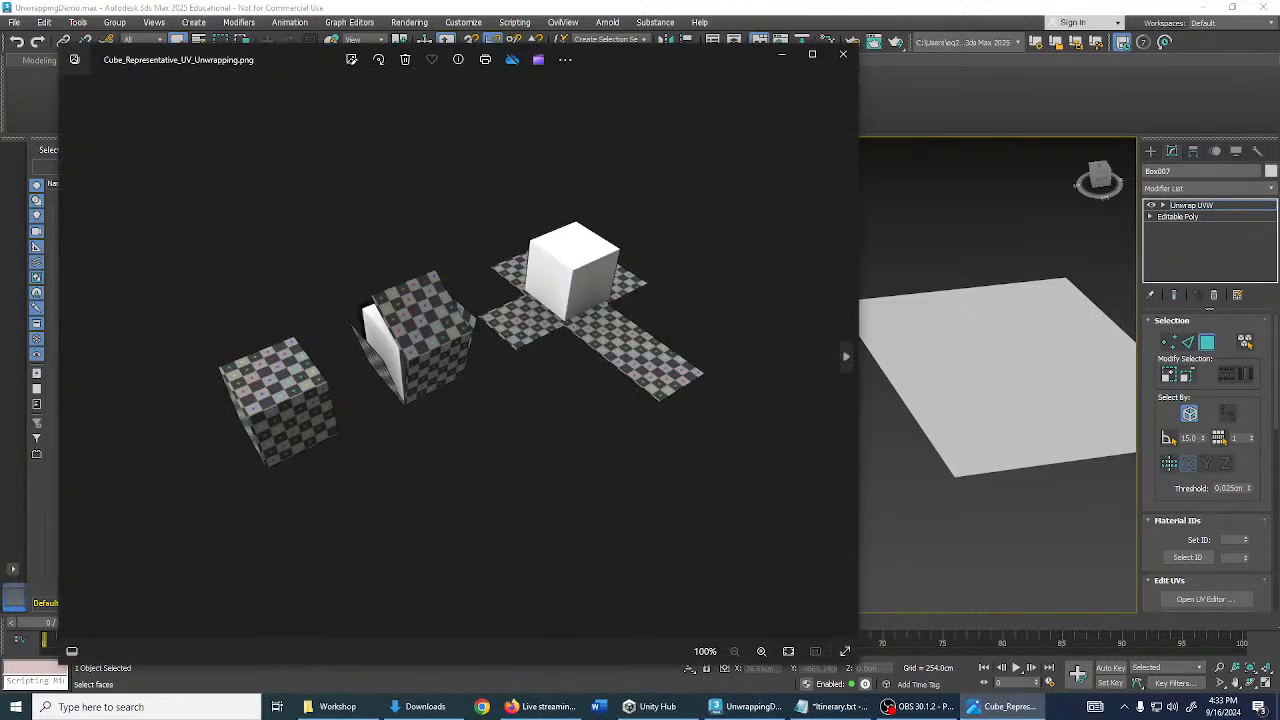
left_click_drag(676, 59, 783, 51)
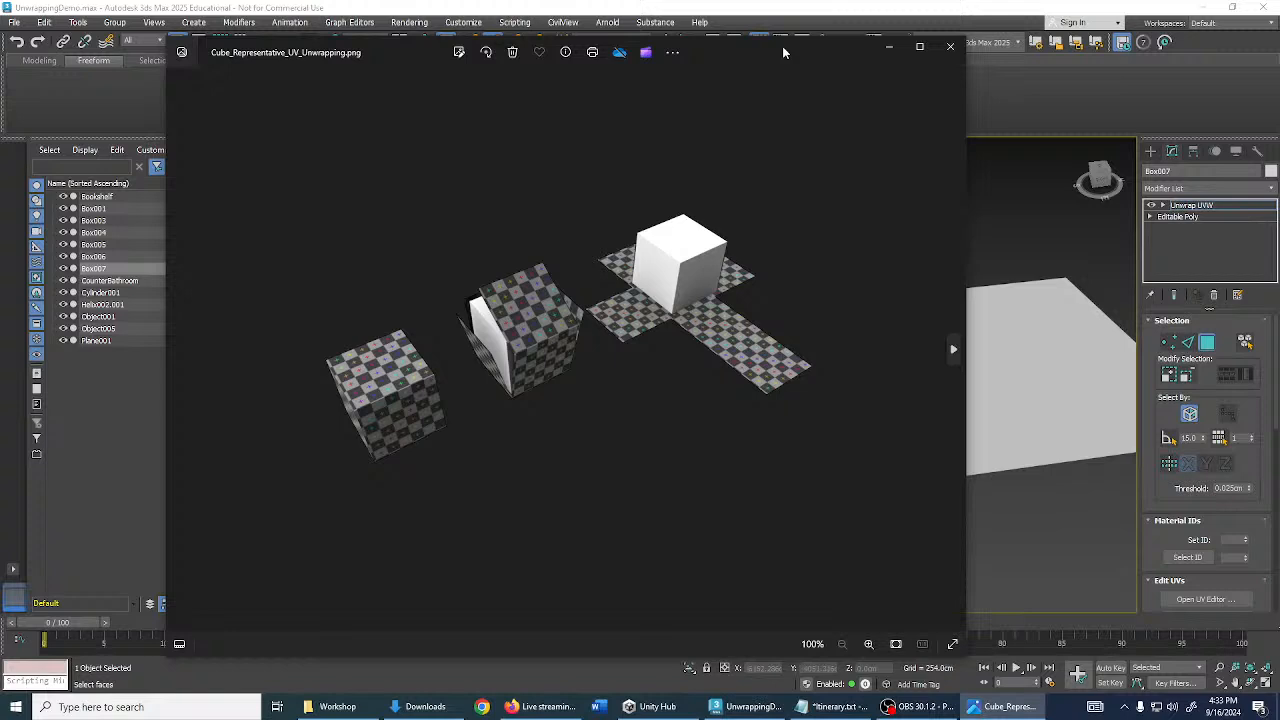
left_click(919, 50)
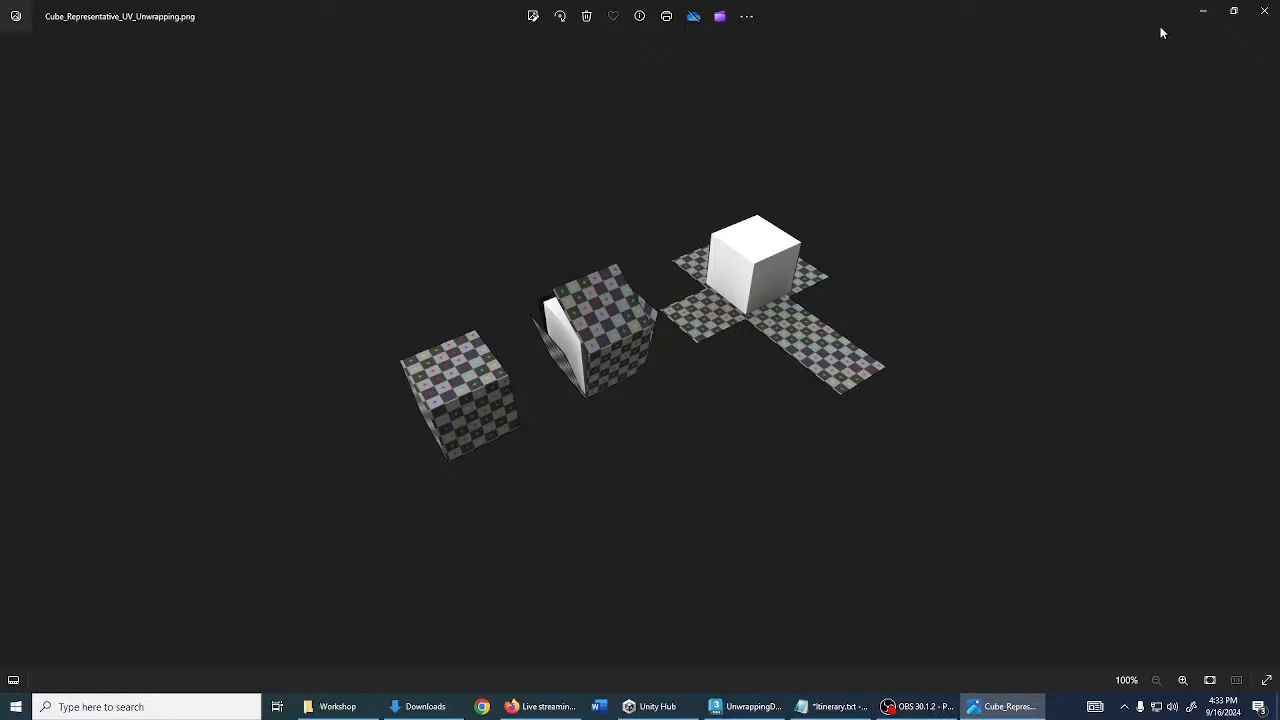
left_click(1266, 18)
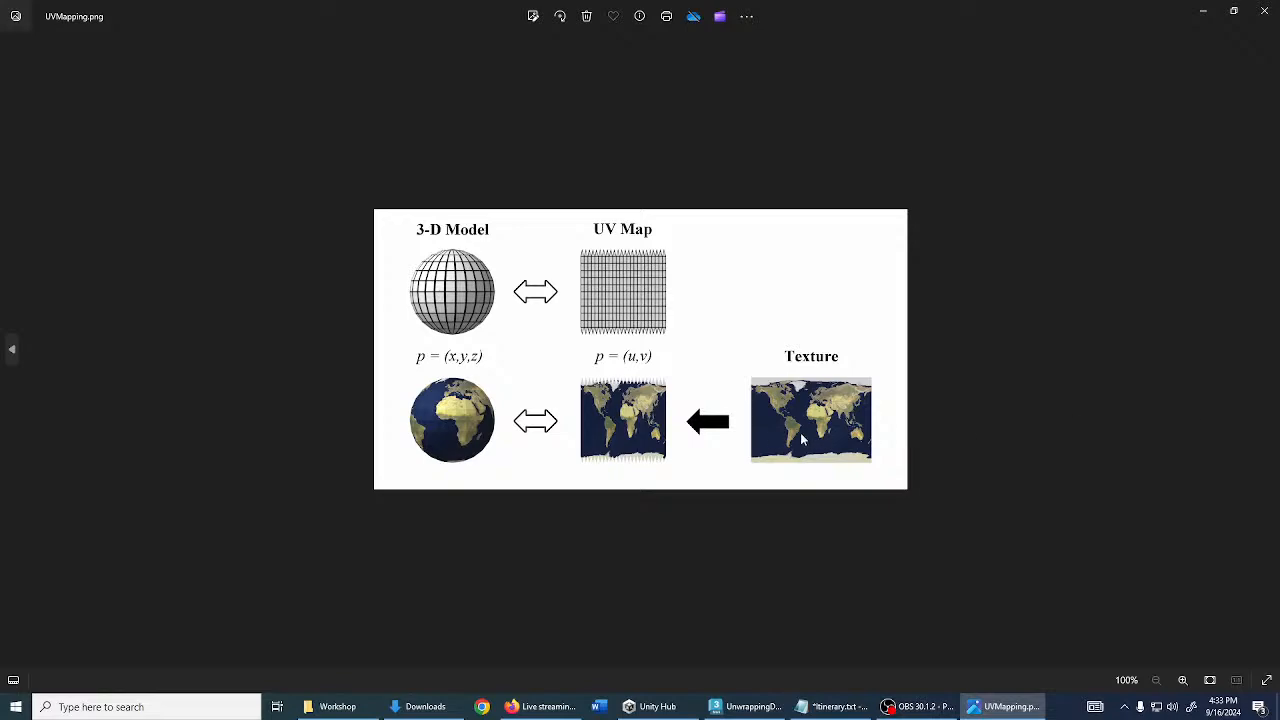
scroll(800, 432, "up", 5)
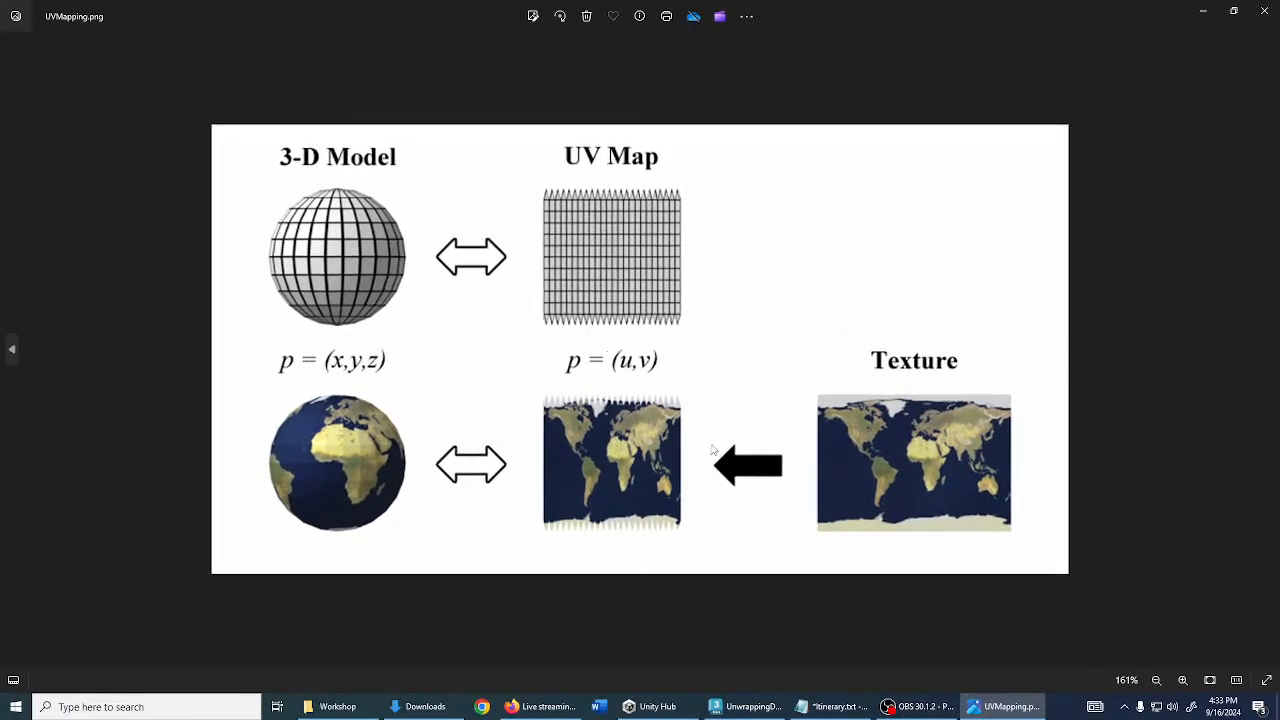
scroll(713, 450, "up", 1)
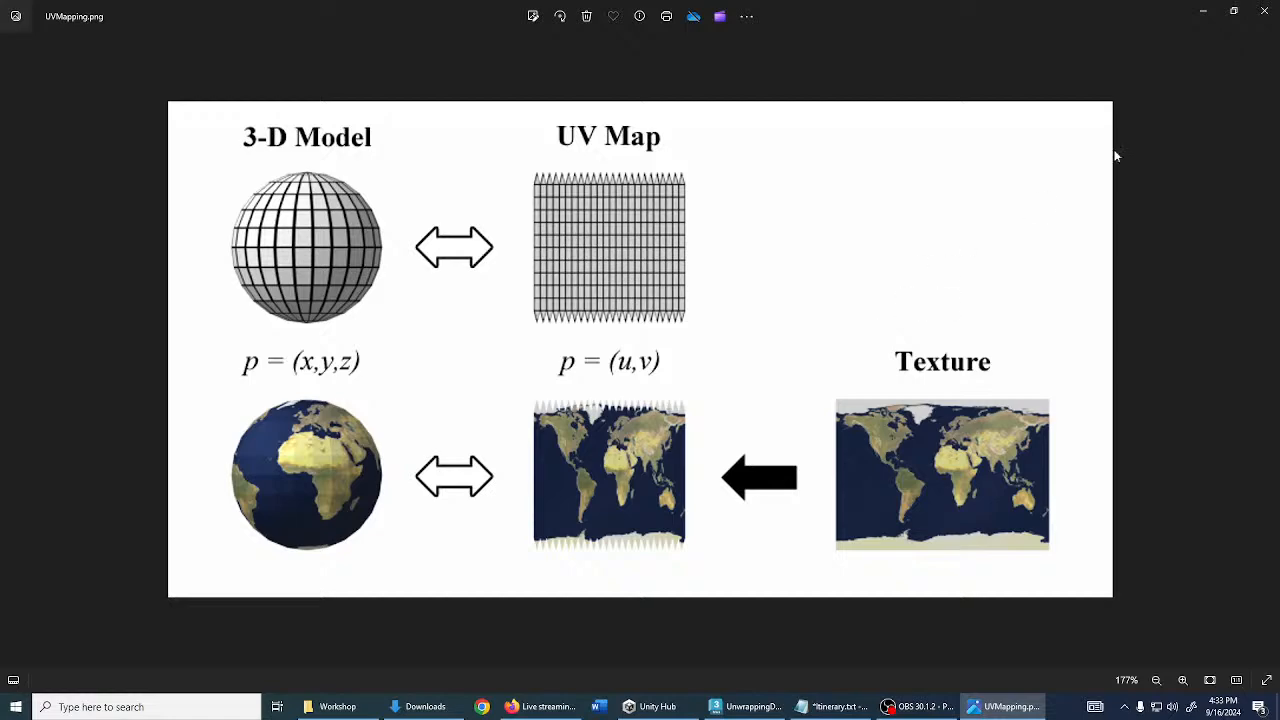
left_click(1262, 12)
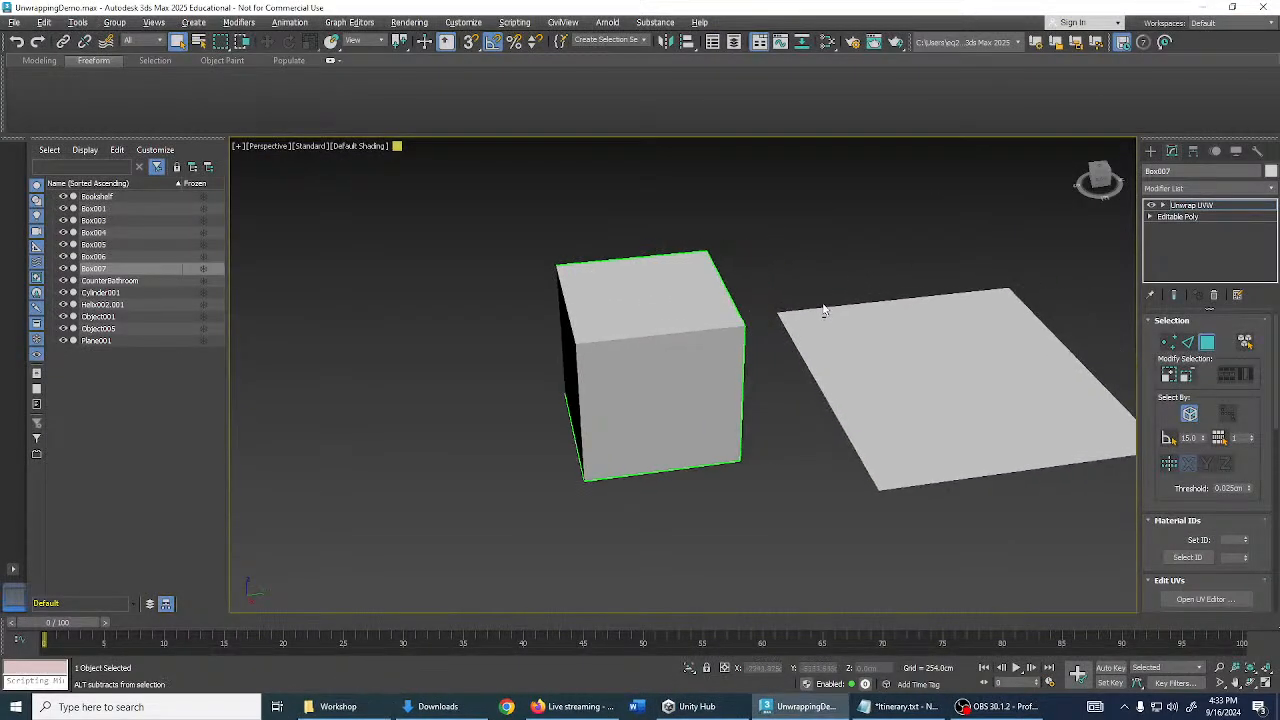
- Orbit the perspective view so the cylinder appears beside the box and plane
middle_click_drag(823, 310, 795, 269, "alt")
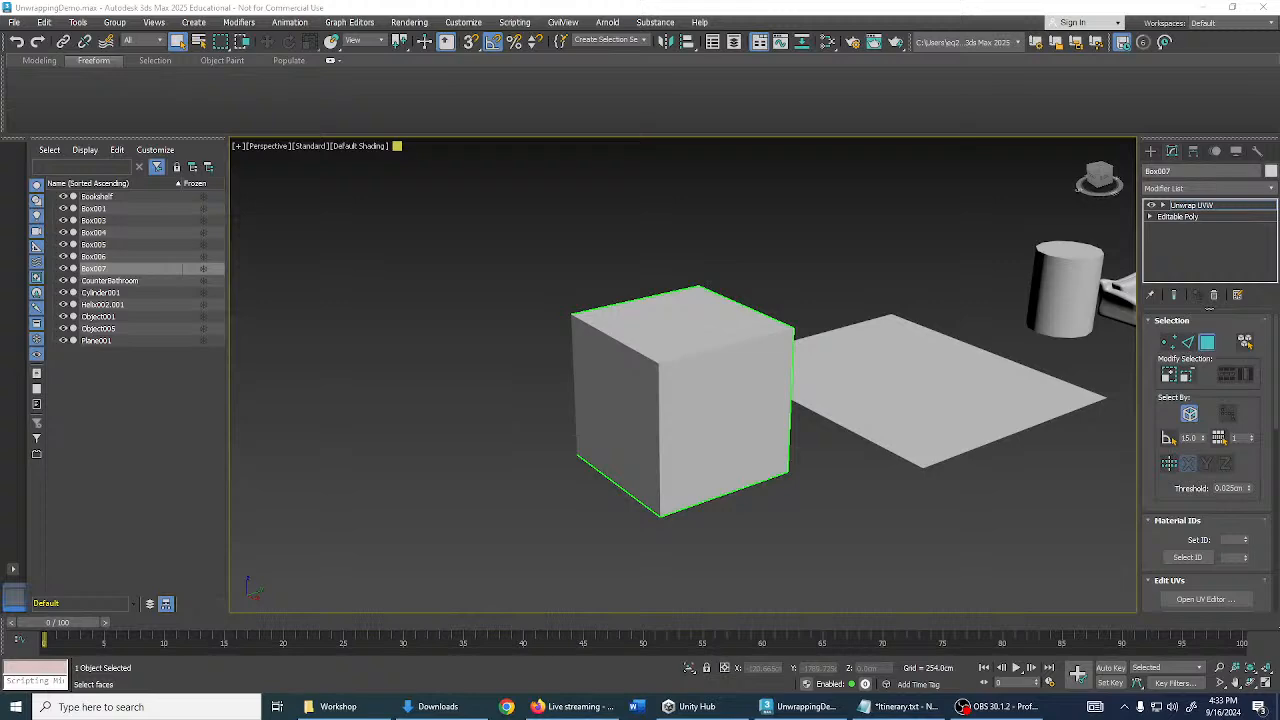
- Zoom the UV checker image to 379%, then close Windows Photos
scroll(641, 373, "up", 4)
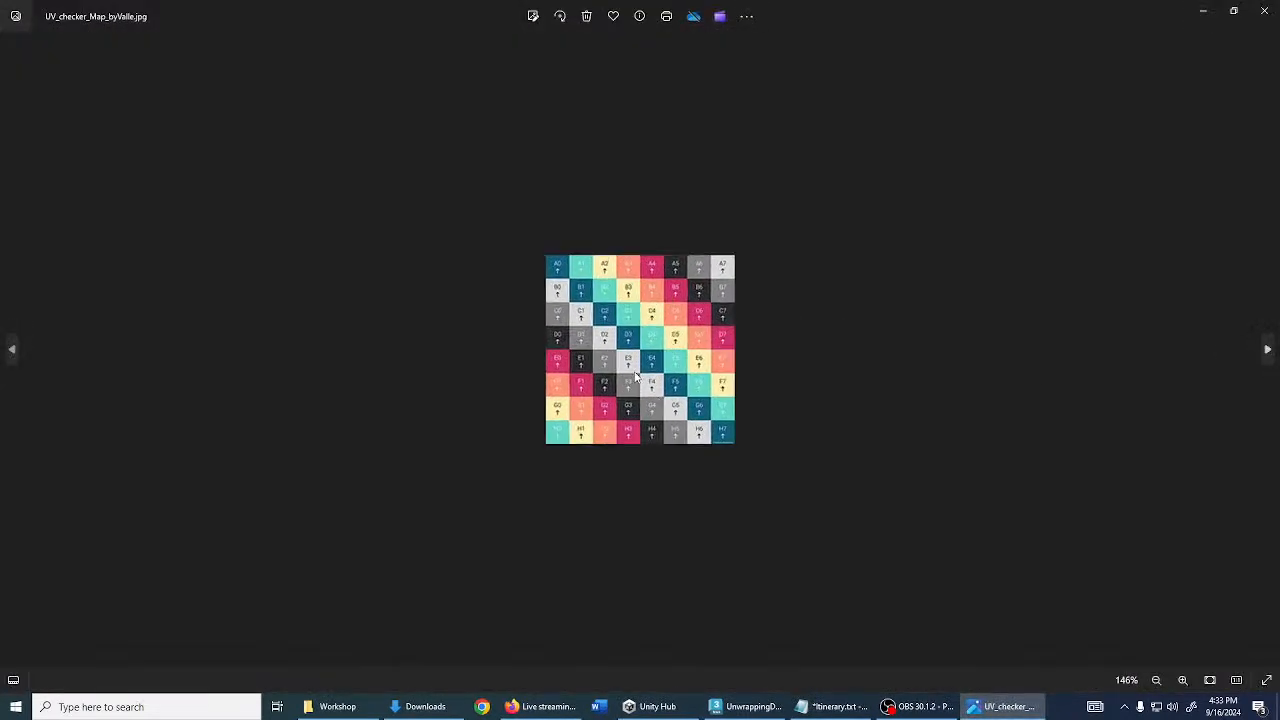
scroll(641, 373, "up", 1)
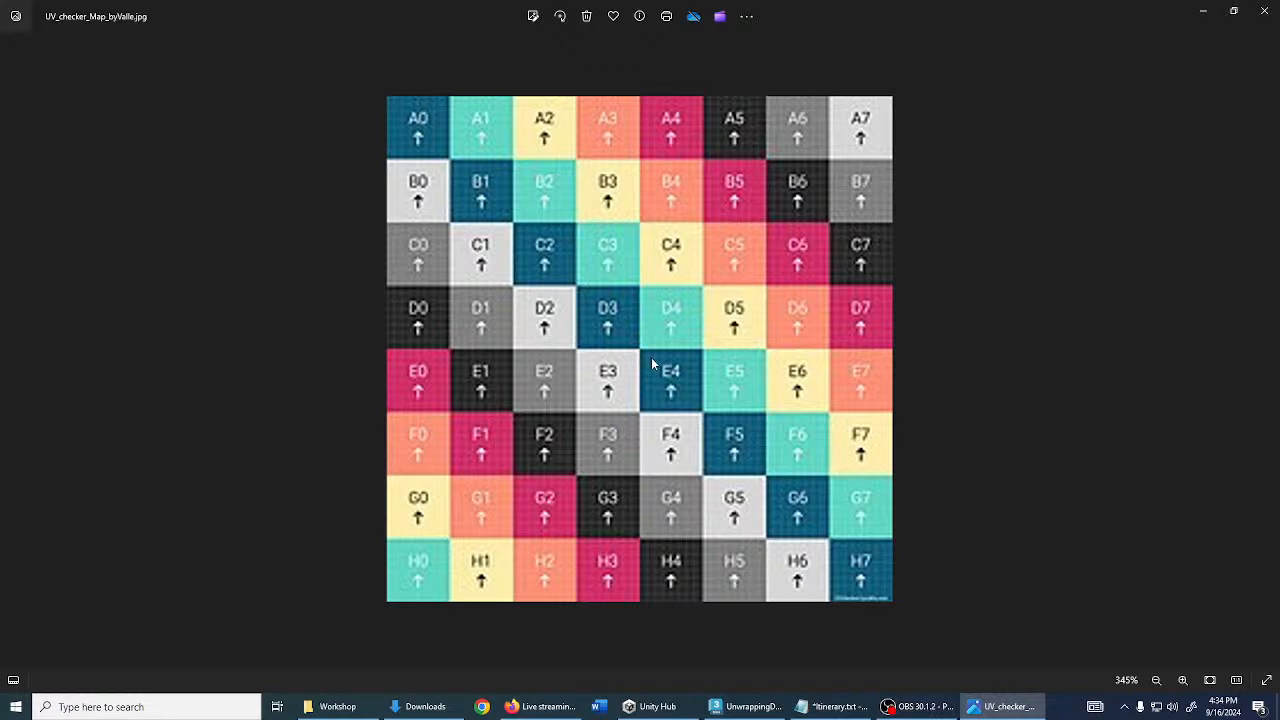
scroll(651, 357, "up", 1)
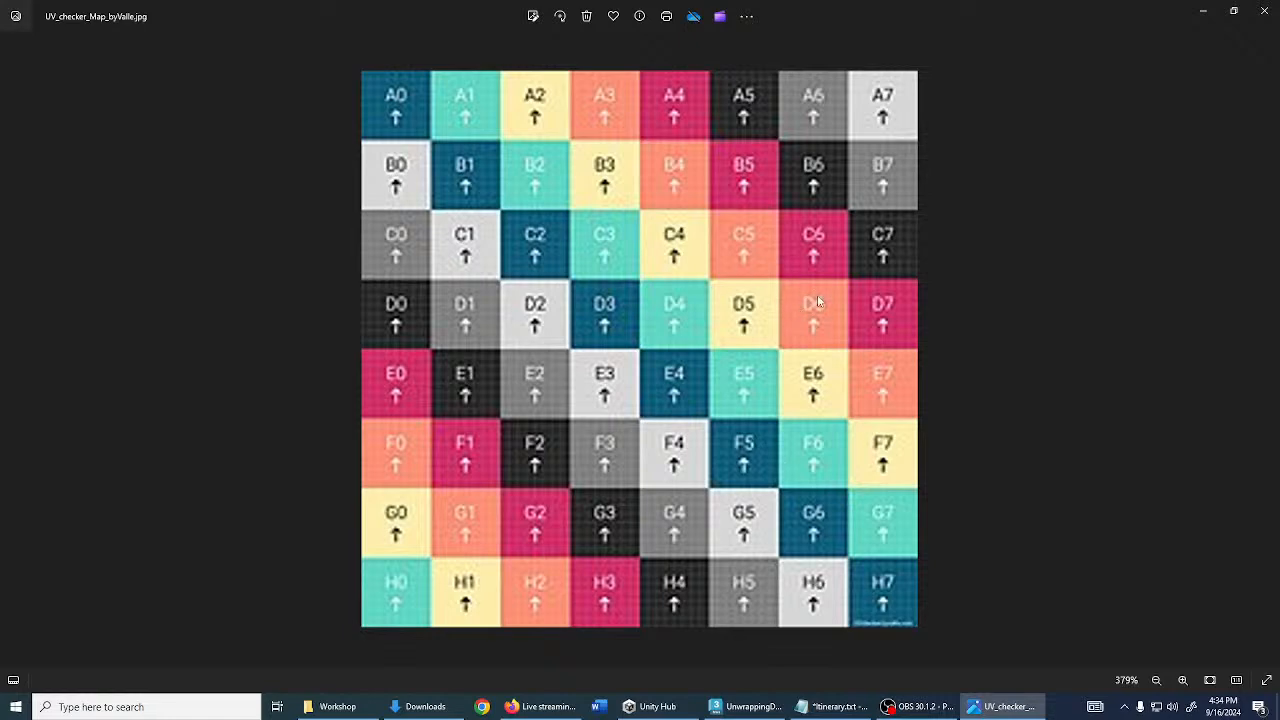
left_click(1265, 12)
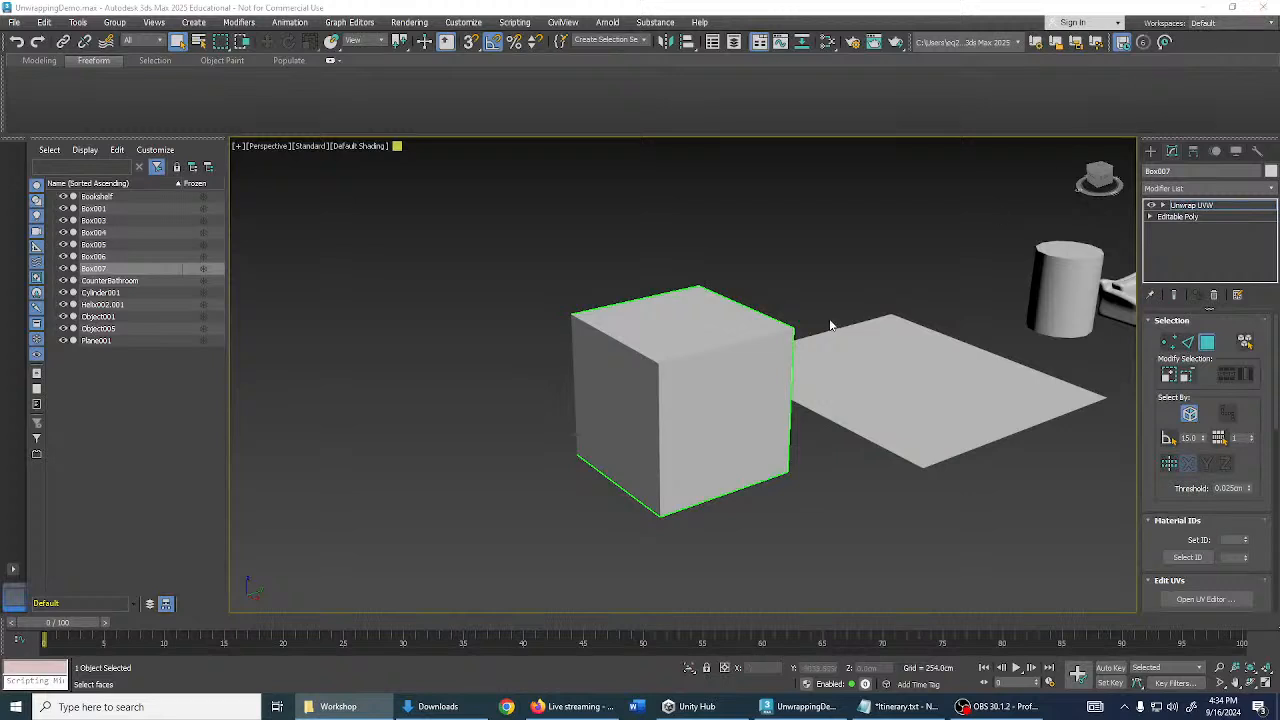
- Delete the box's existing Unwrap UVW modifier from the stack
scroll(806, 301, "down", 3)
mouse_move(806, 301)
middle_mouse_down()
mouse_move(831, 270)
mouse_move(809, 290)
middle_mouse_up()
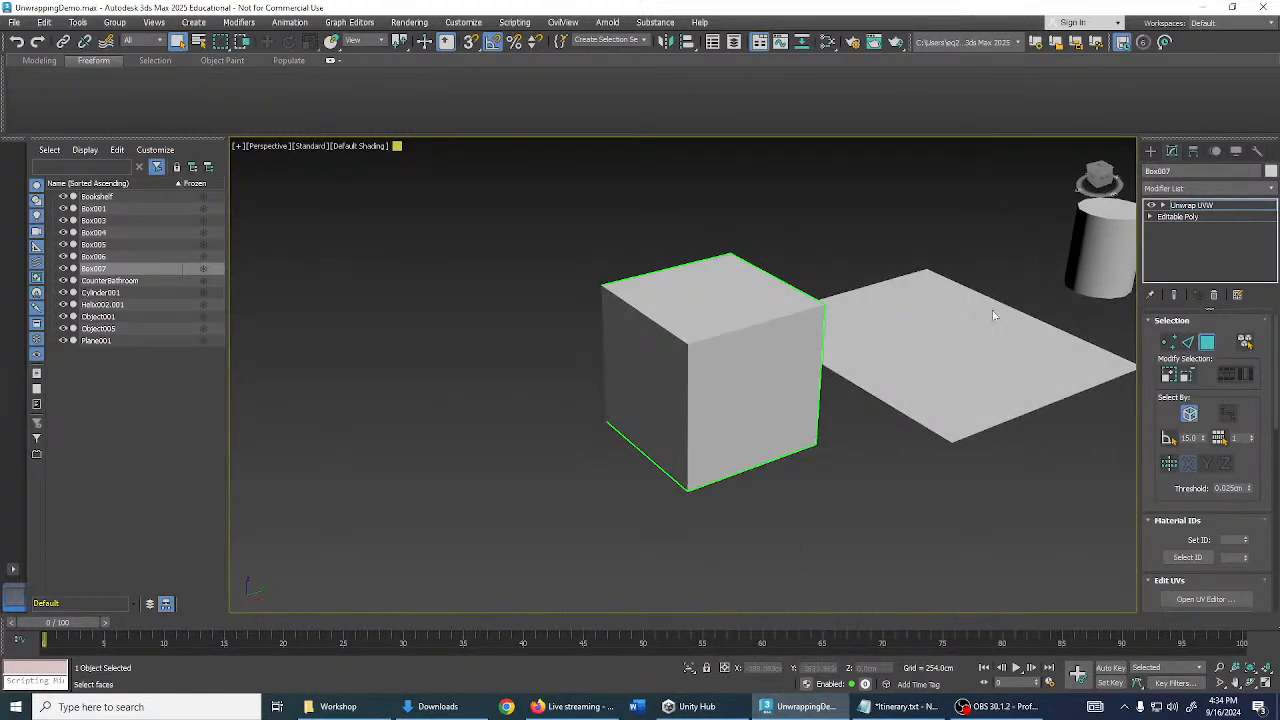
right_click(1205, 206)
left_click(1138, 222)
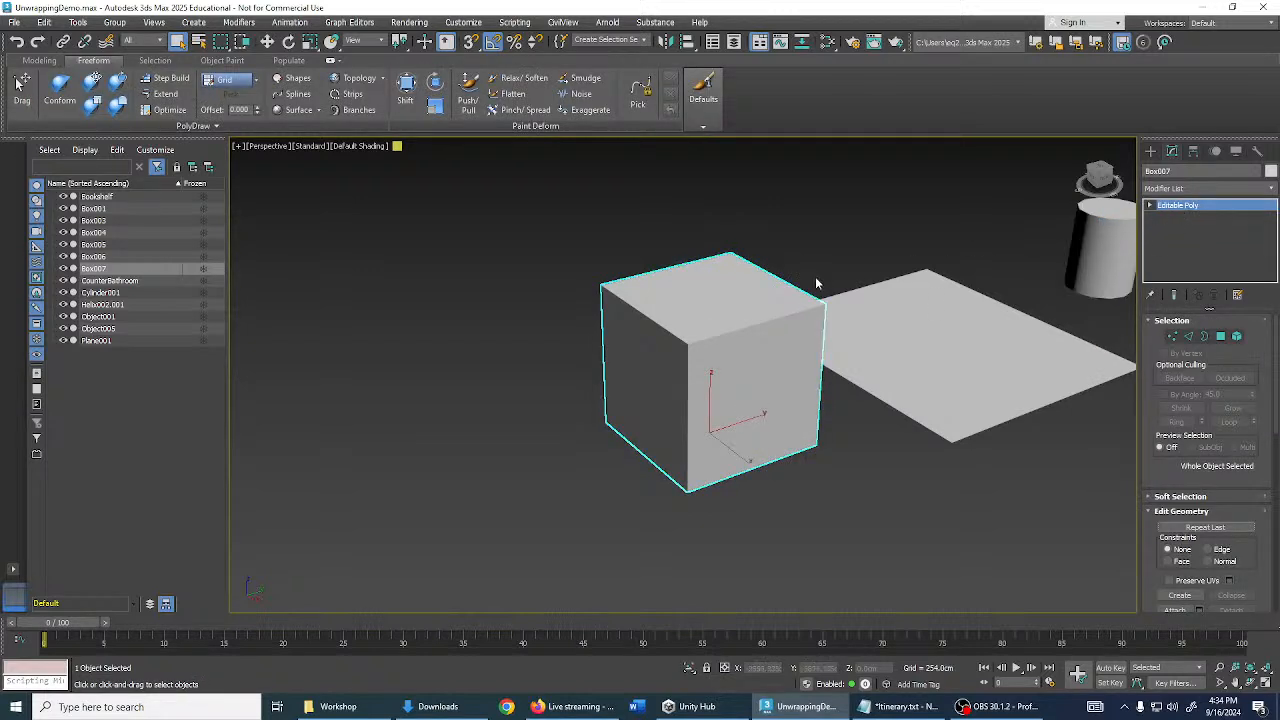
- Add a new Unwrap UVW modifier from the Modifier List above Editable Poly
scroll(818, 284, "up", 2)
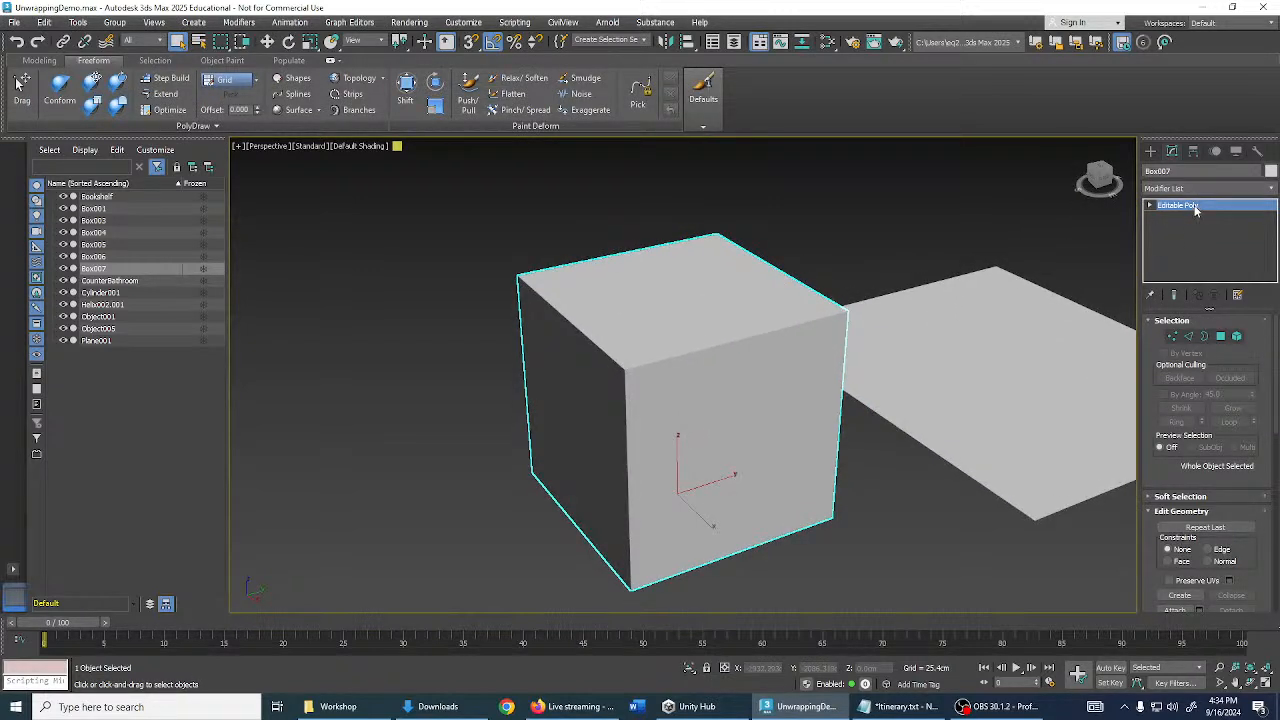
left_click(1194, 188)
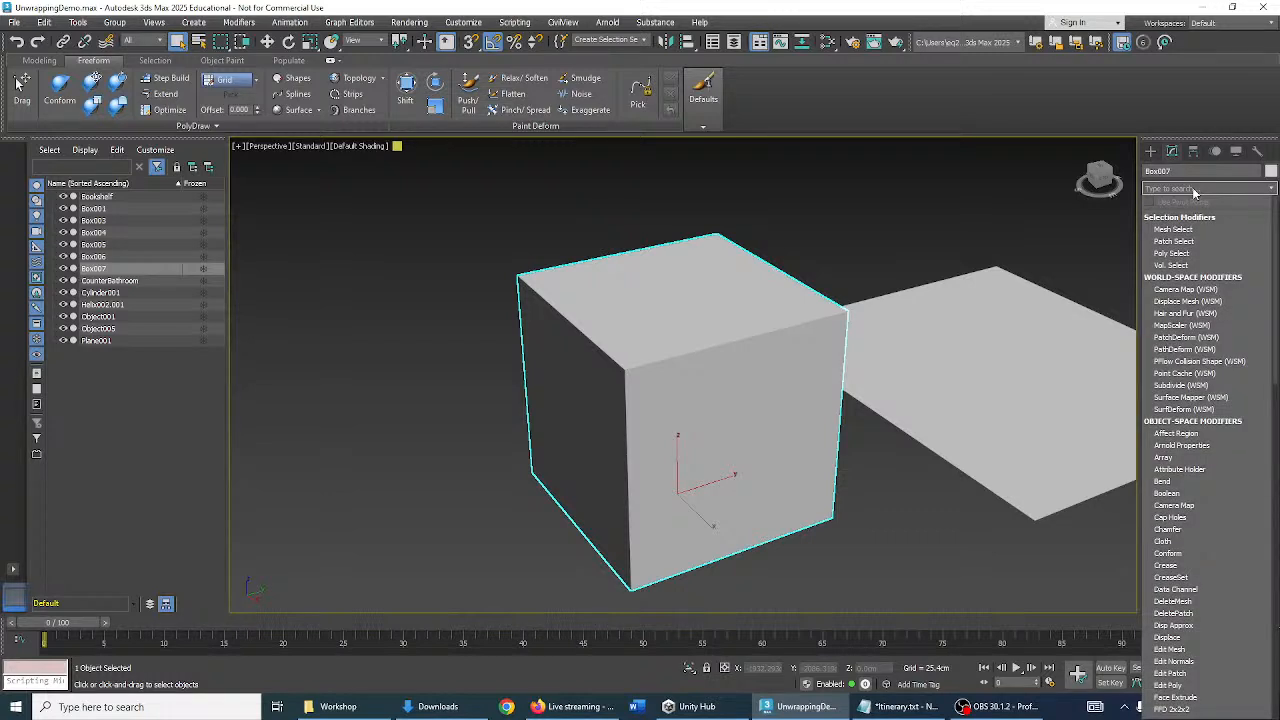
type("unwrap")
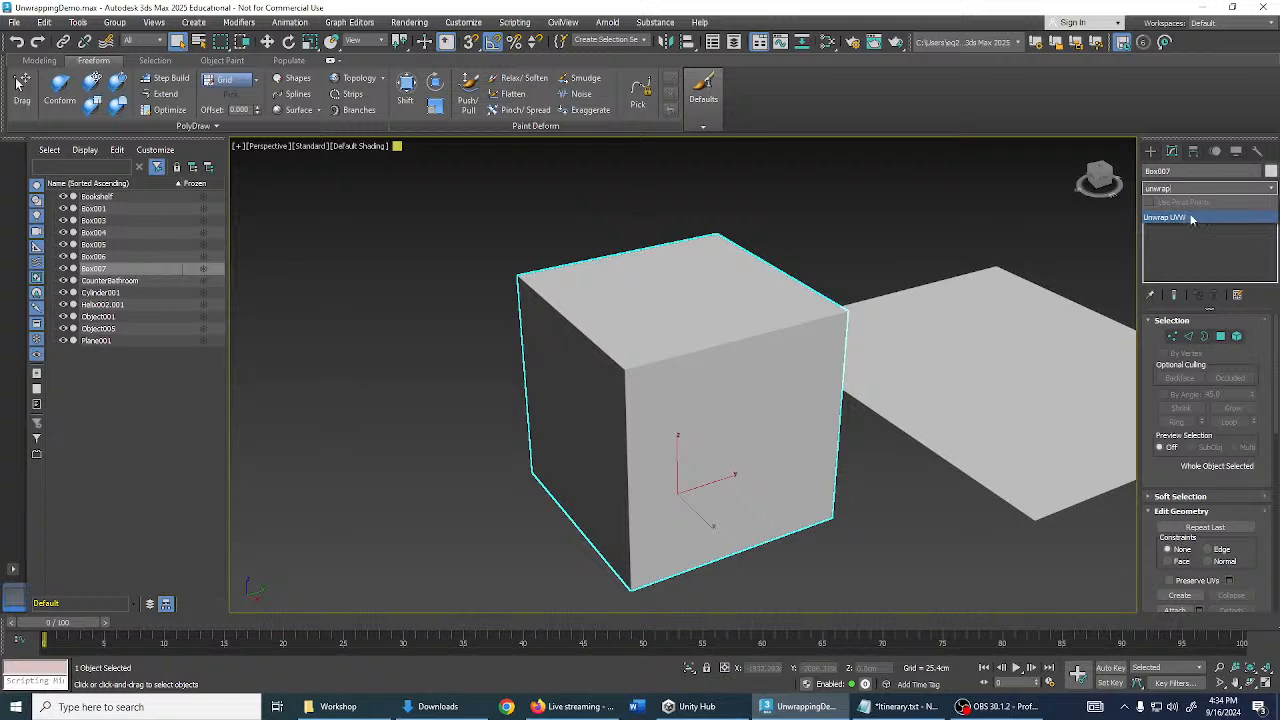
left_click(1186, 220)
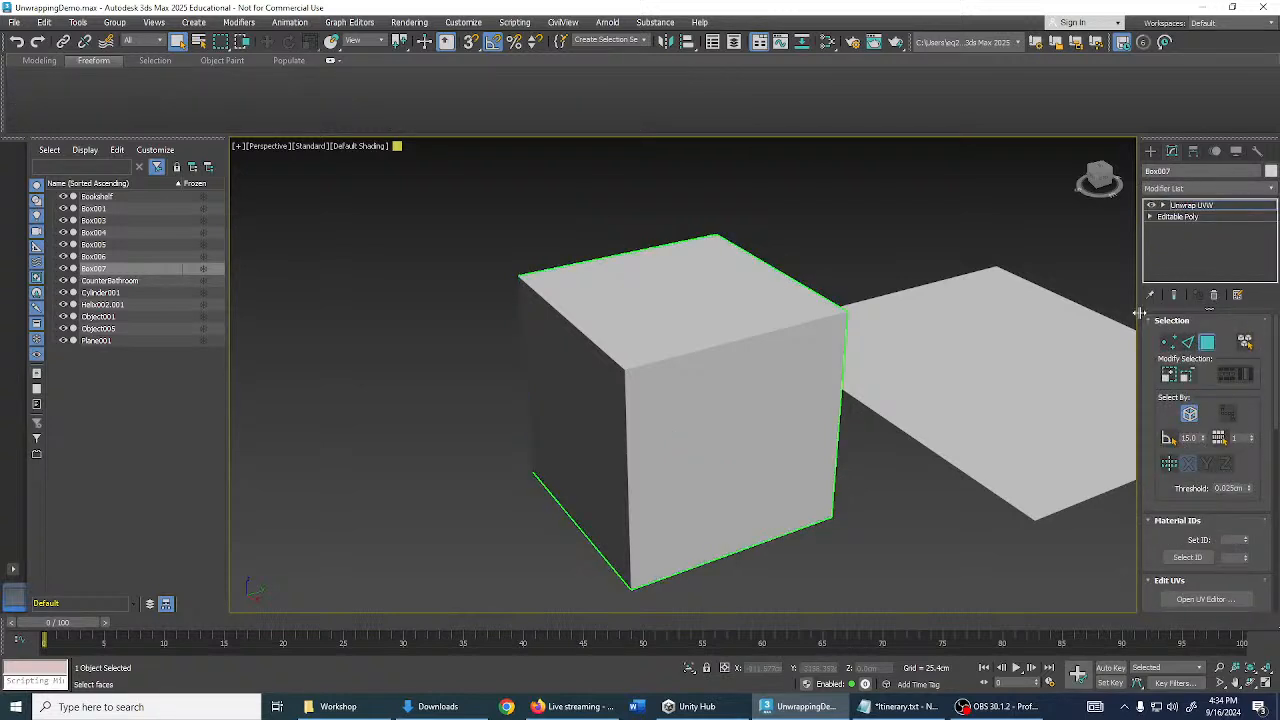
- Widen the command panel and orbit to look down on the cube's top
left_click_drag(1139, 320, 1045, 308)
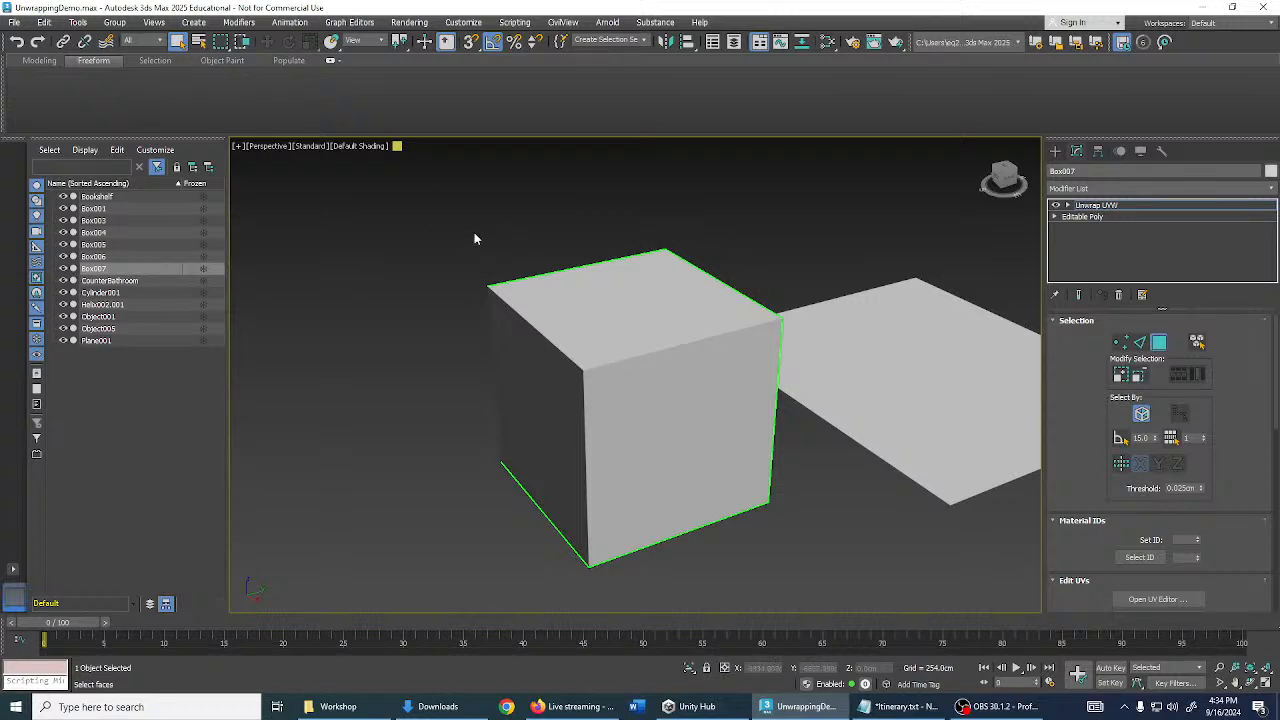
middle_click_drag(517, 271, 730, 293, "alt")
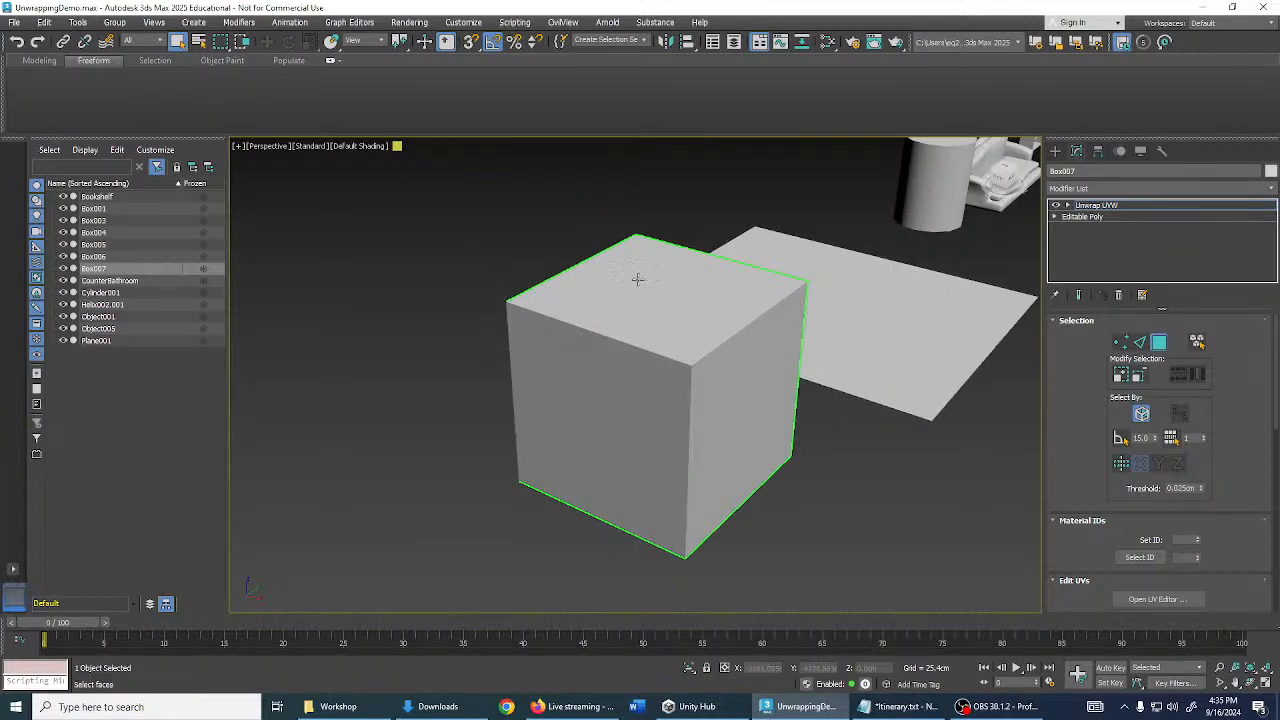
middle_click_drag(740, 380, 858, 314, "alt")
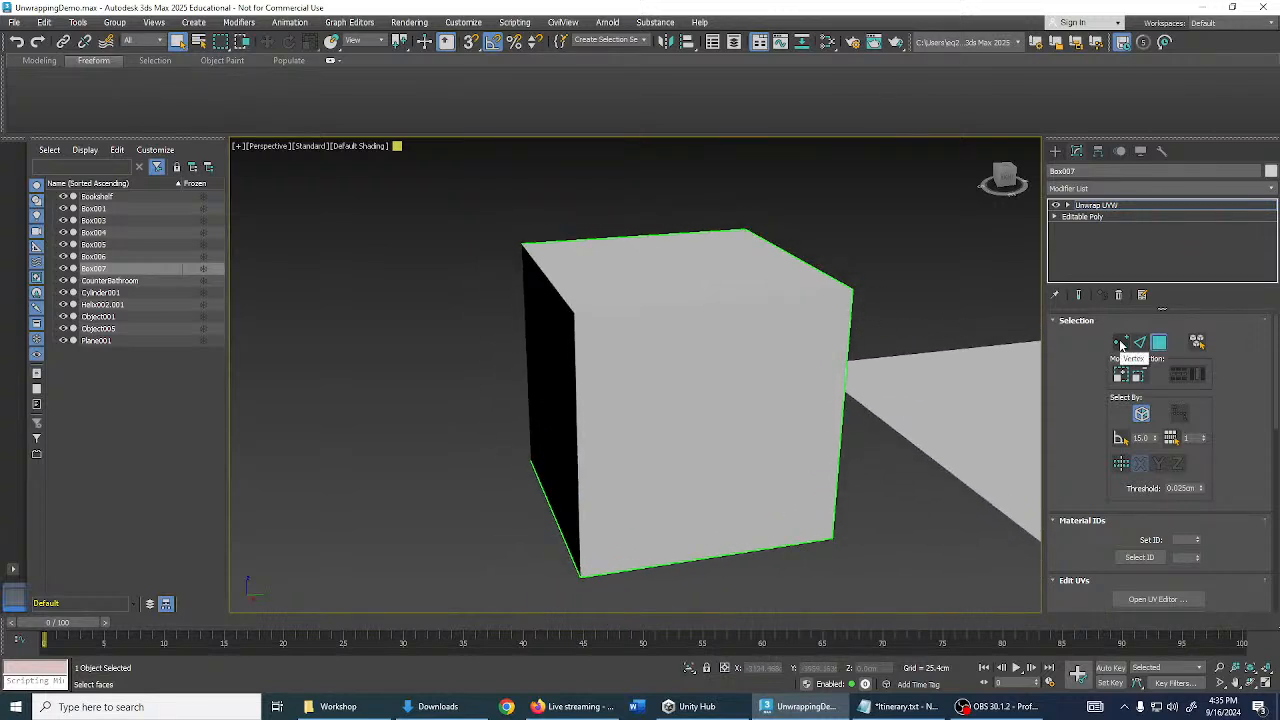
- Turn on Edged Faces and select the cube's three top corner UV vertices
left_click(1121, 343)
key("F4")
left_click_drag(815, 261, 905, 334)
left_click_drag(746, 219, 785, 249, "ctrl")
left_click_drag(508, 219, 530, 242, "ctrl")
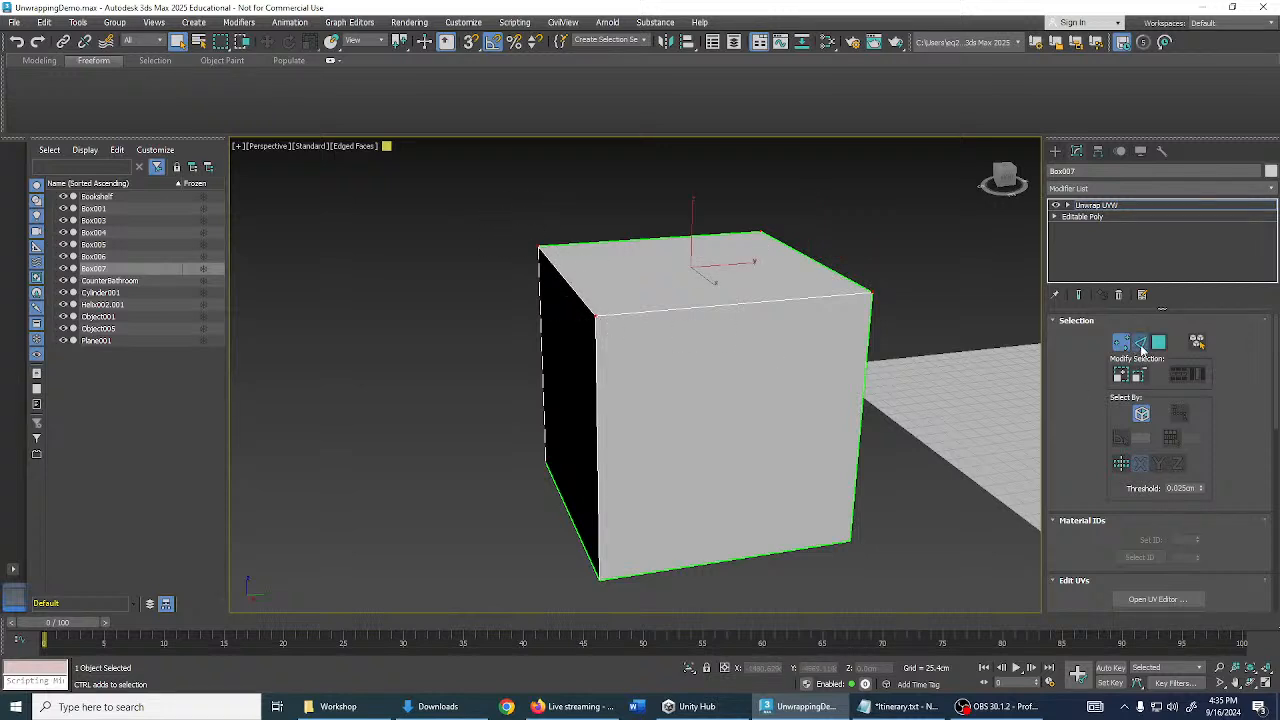
left_click(1142, 345)
left_click(751, 302)
left_click(557, 270, "ctrl")
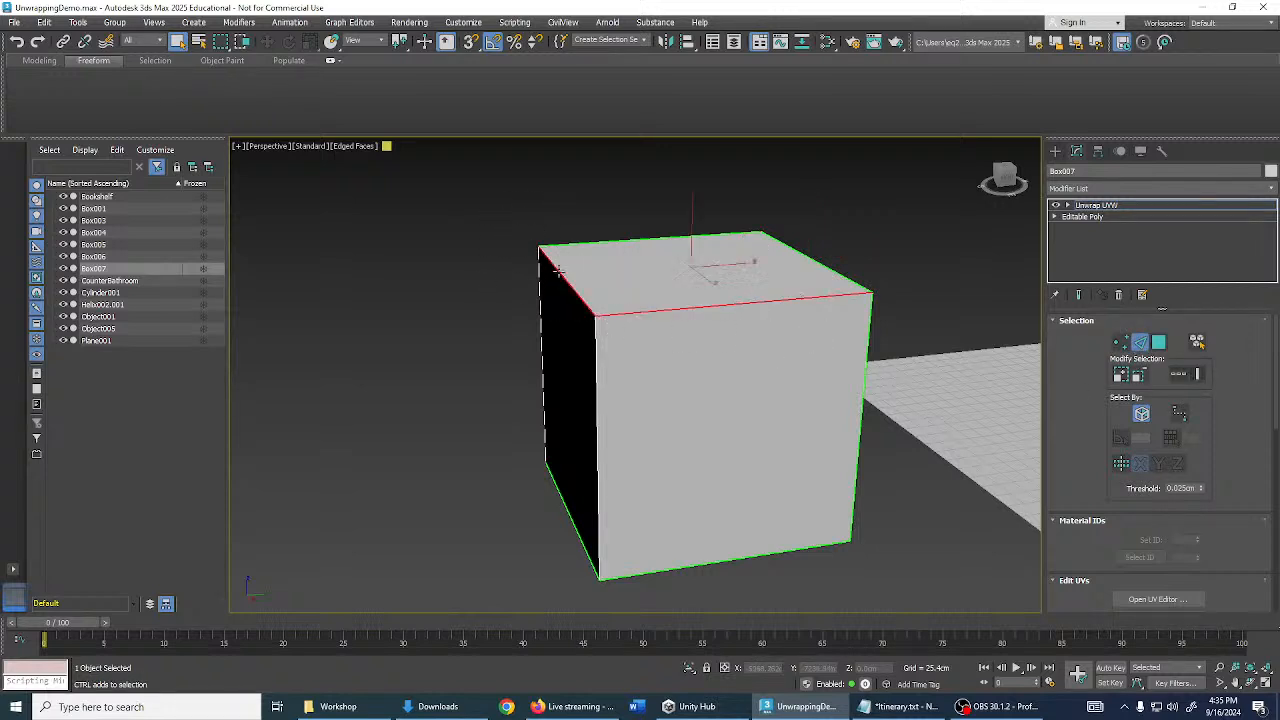
left_click(1157, 344)
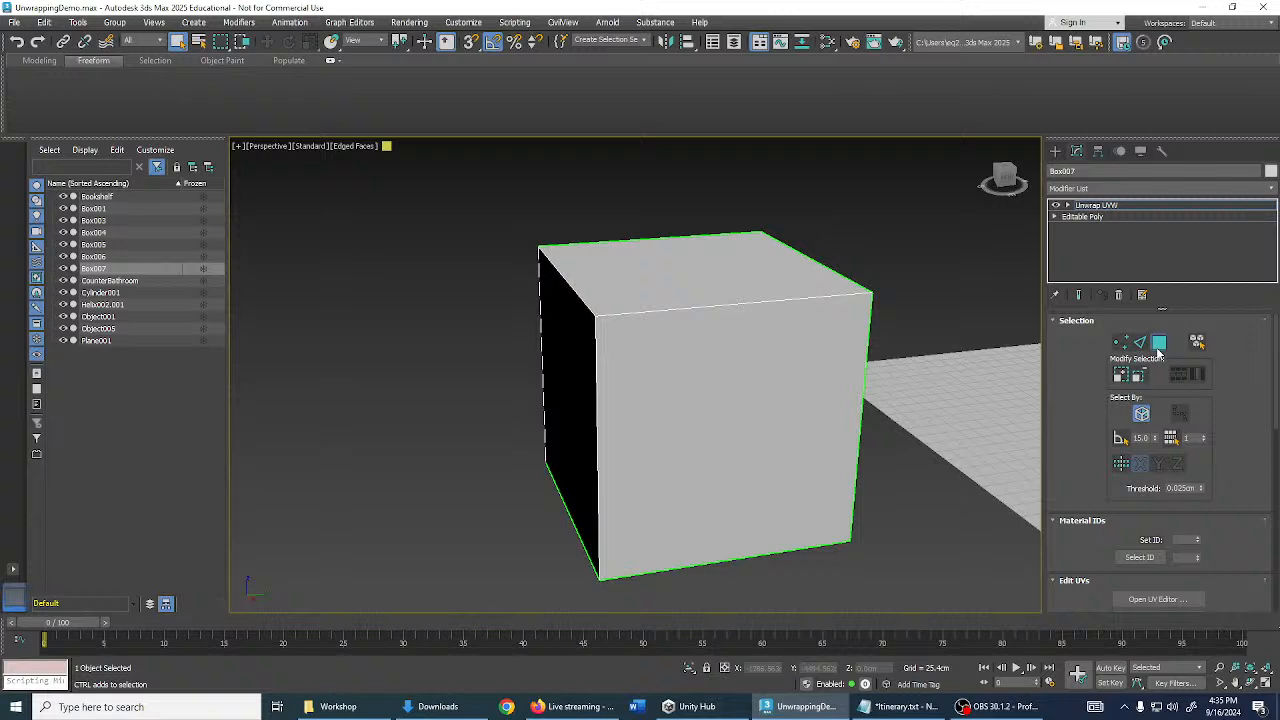
left_click(755, 301)
left_click(746, 346)
middle_click_drag(746, 346, 639, 369, "alt")
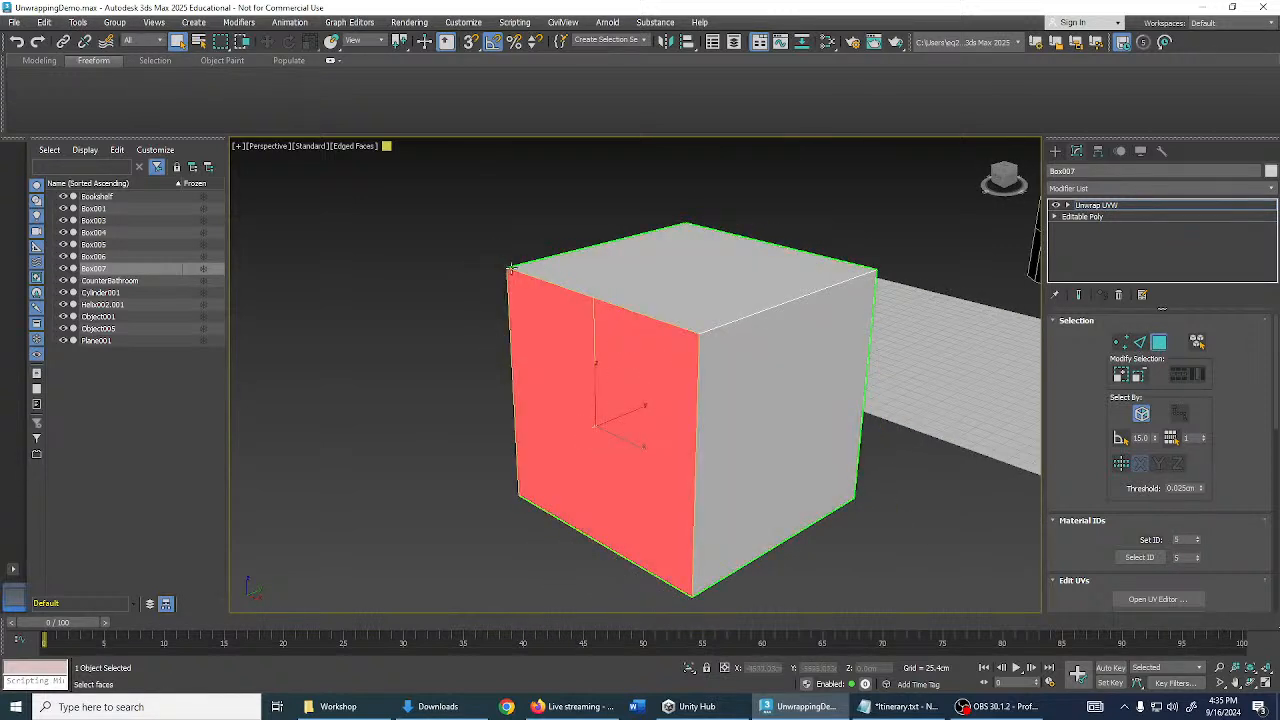
middle_click_drag(831, 337, 914, 482, "alt")
left_click(700, 368)
middle_click_drag(700, 368, 806, 406, "alt")
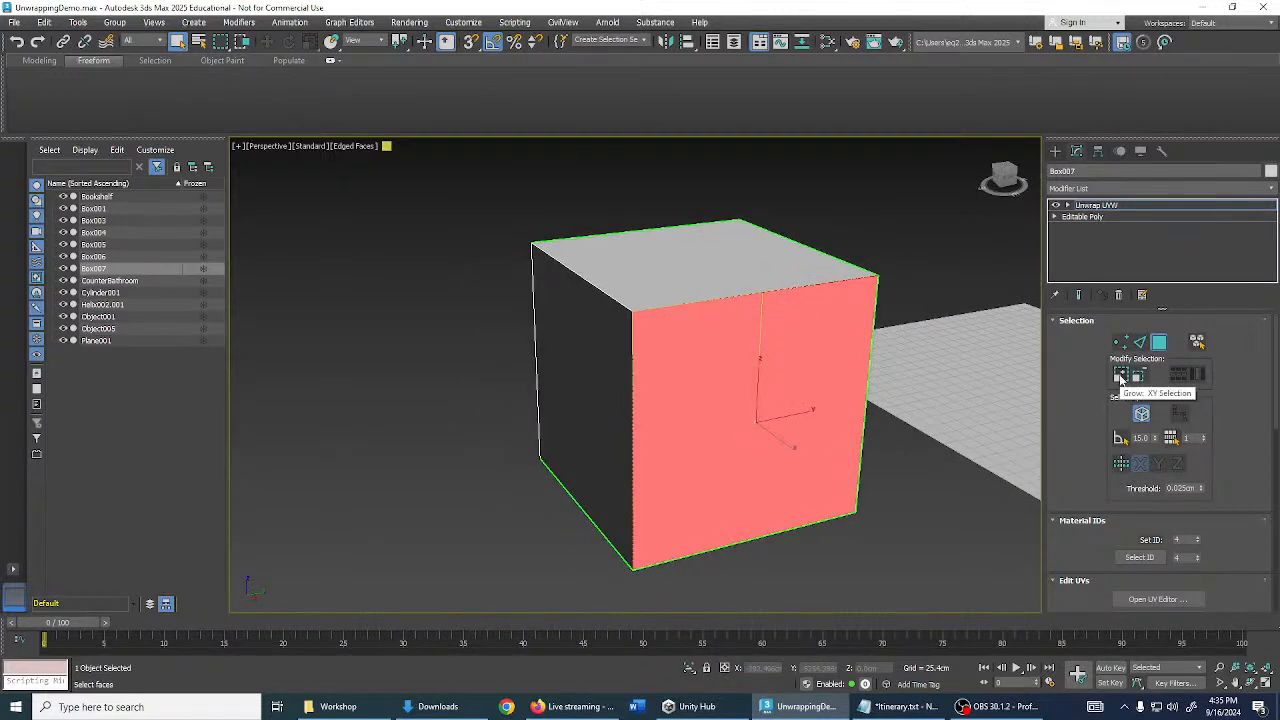
left_click(1122, 377)
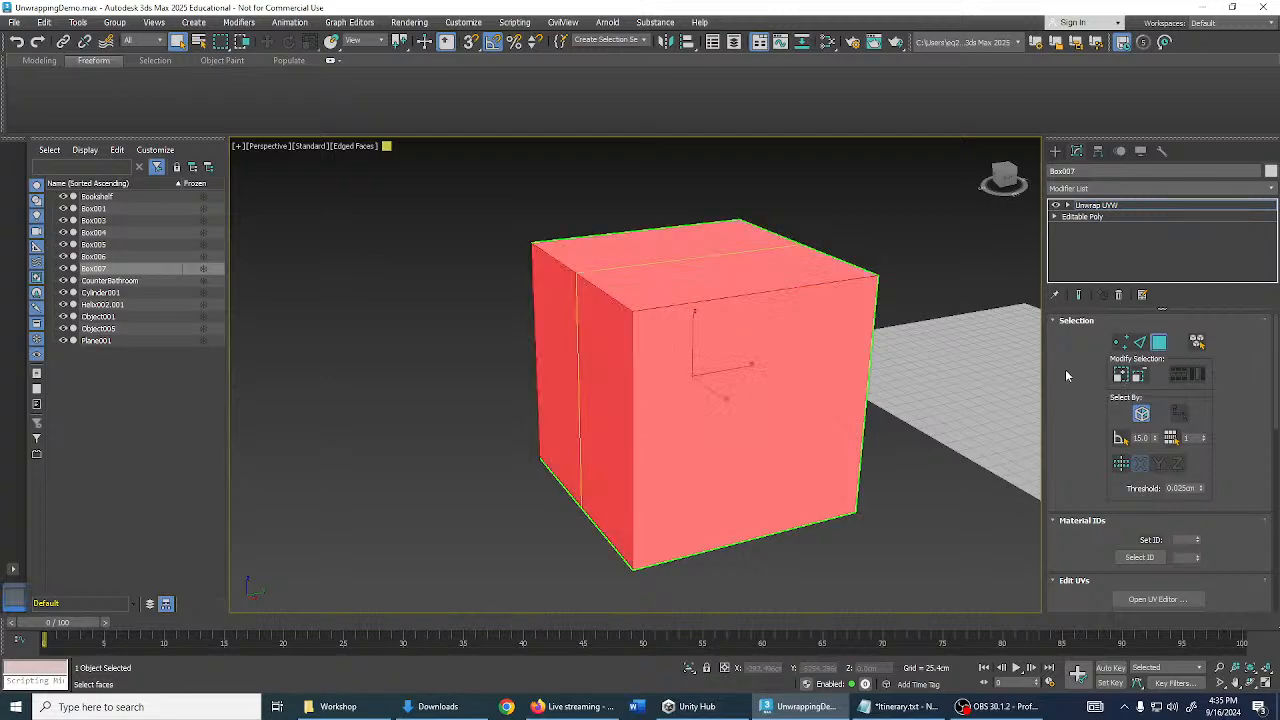
middle_click_drag(955, 378, 993, 317, "alt")
left_click(700, 323)
left_click(1120, 375)
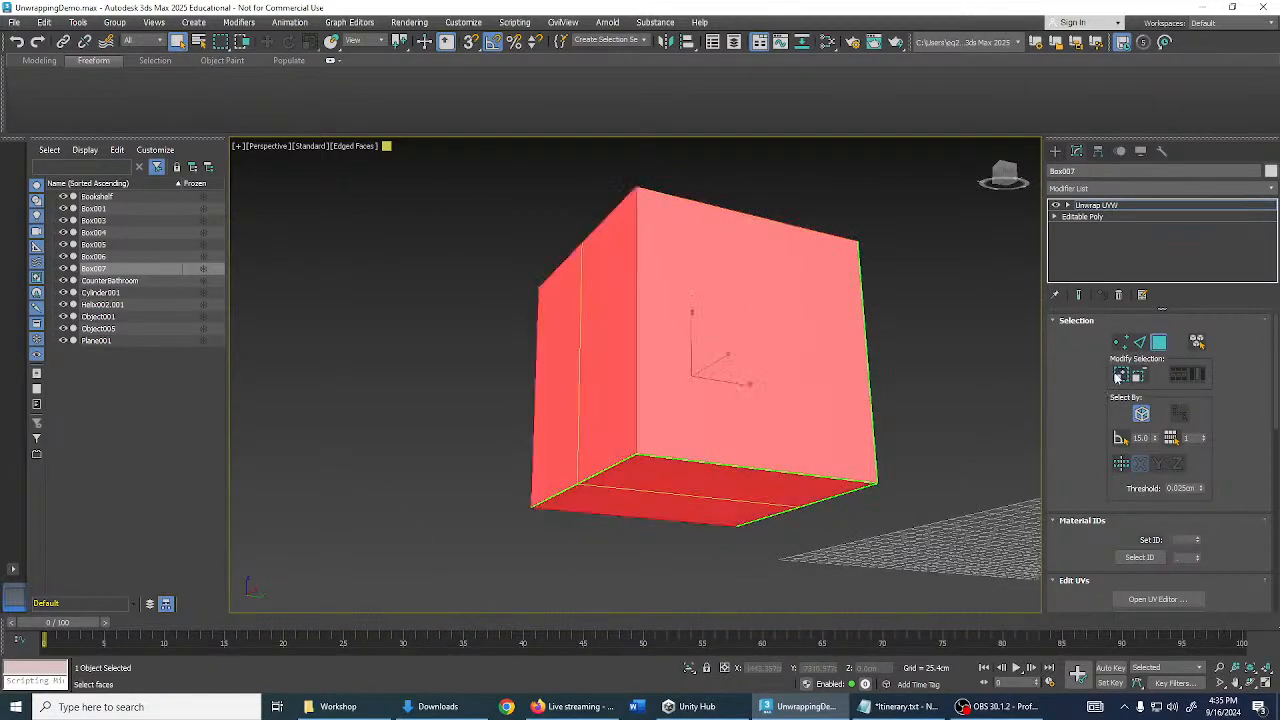
middle_click_drag(1010, 378, 1100, 386, "alt")
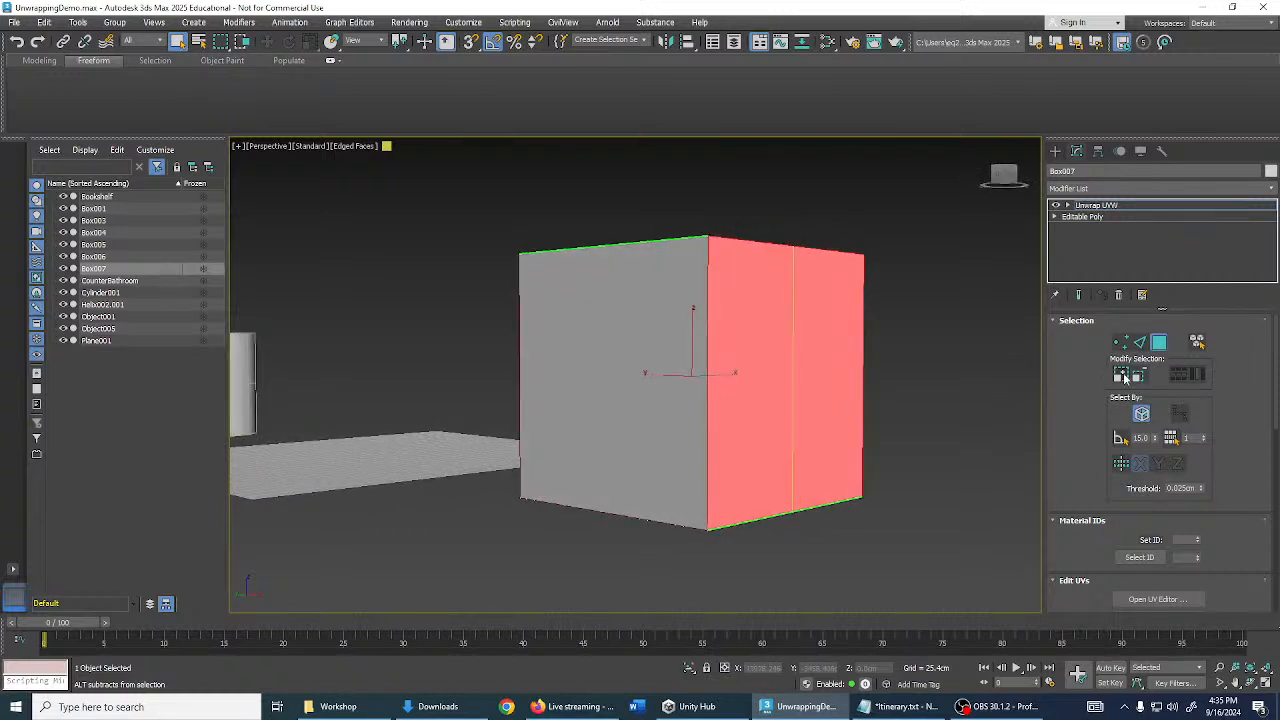
left_click(1120, 375)
middle_click_drag(810, 330, 789, 358, "alt")
key("ctrl+z")
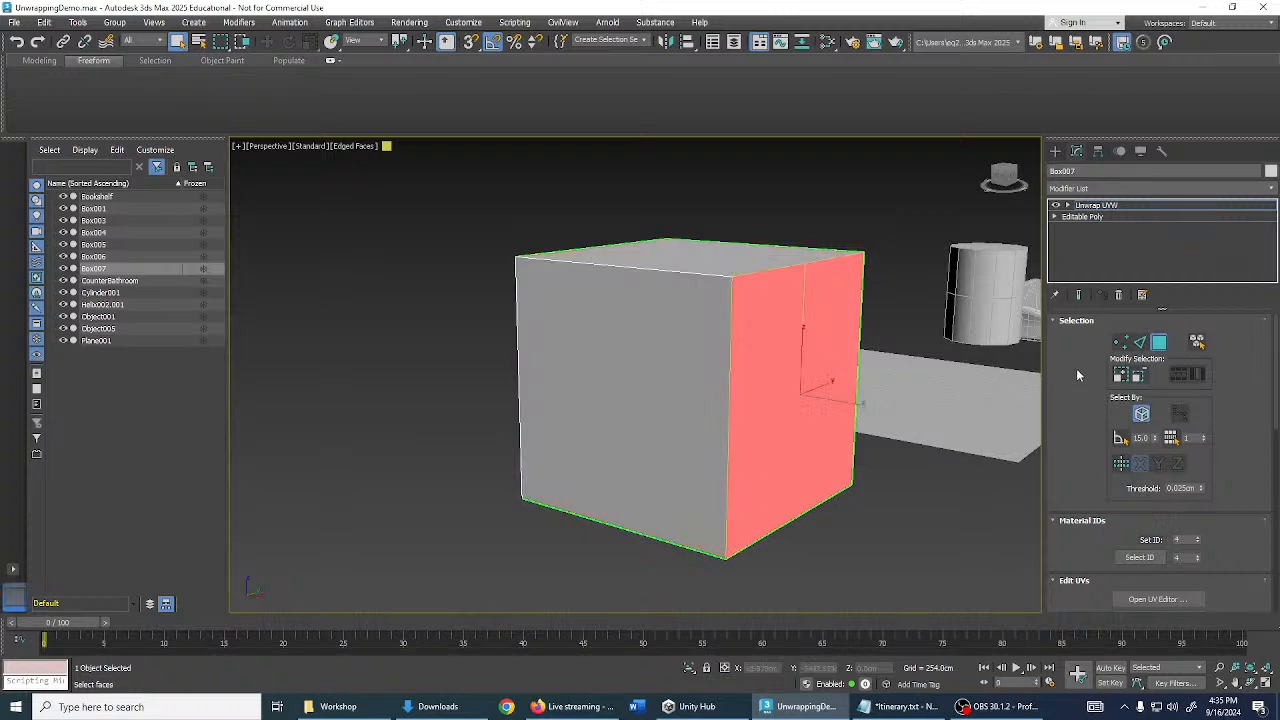
left_click(1121, 375)
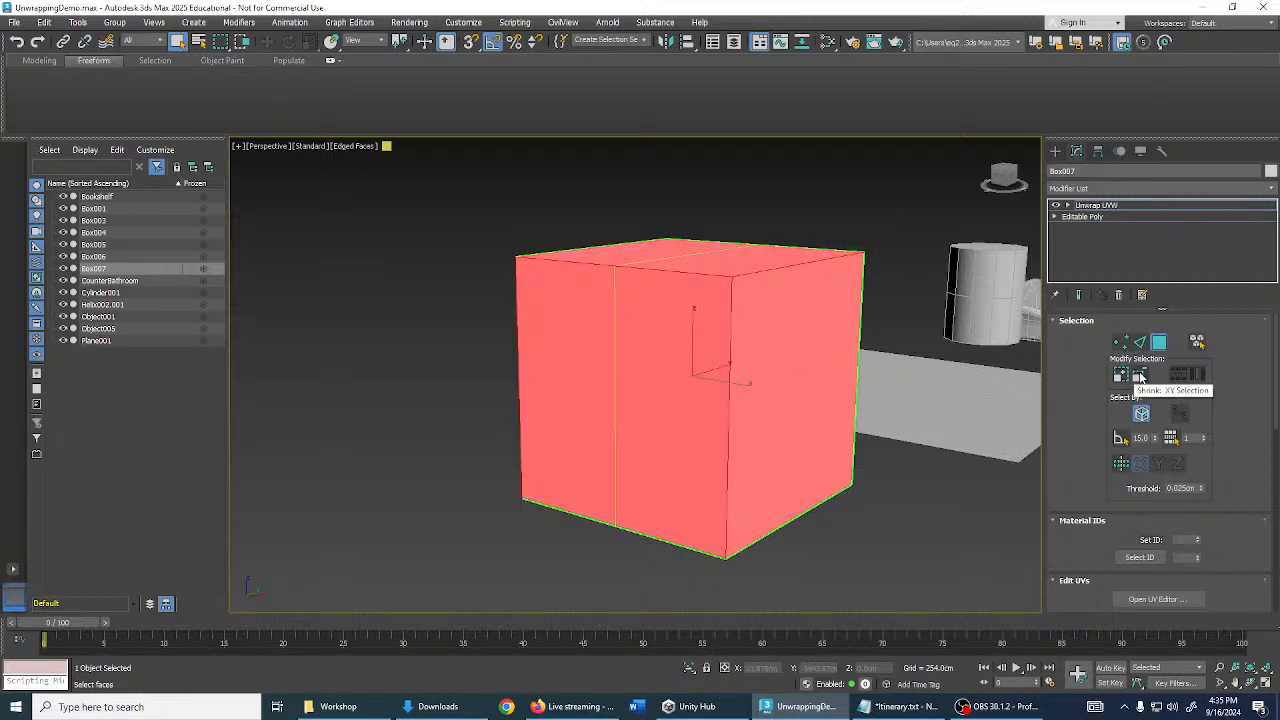
left_click(1139, 375)
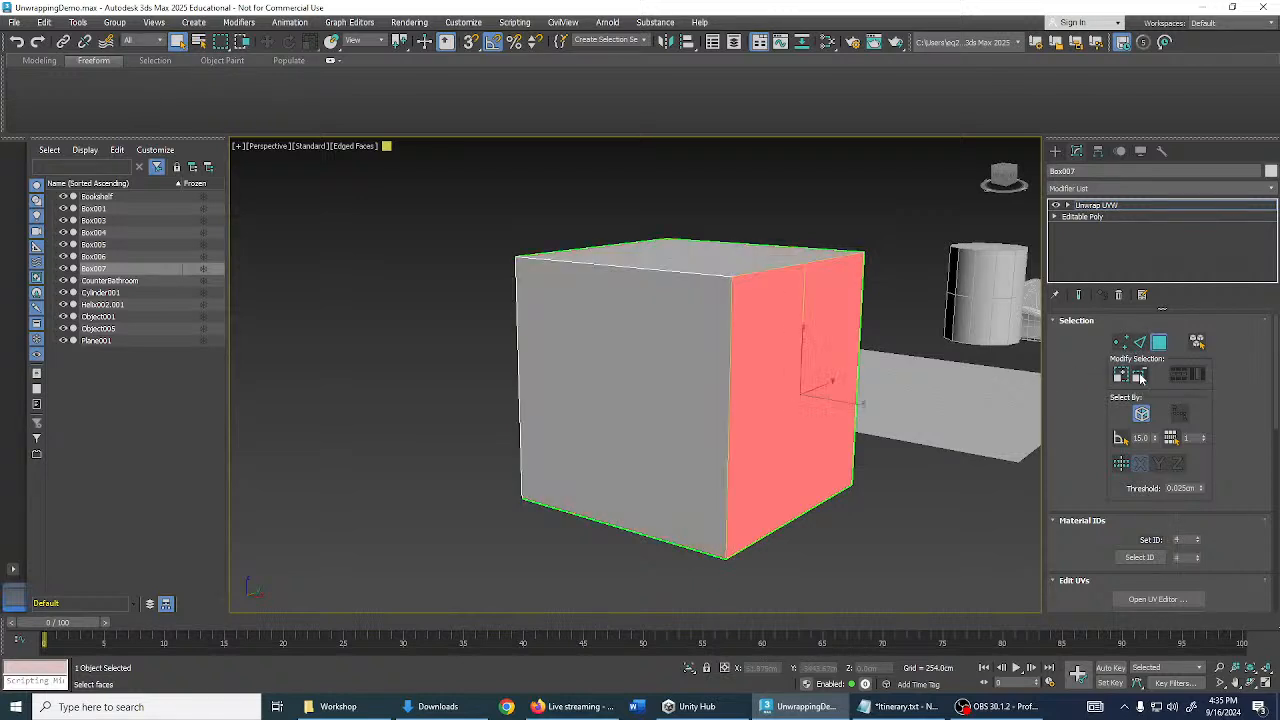
middle_click_drag(906, 363, 924, 490, "alt")
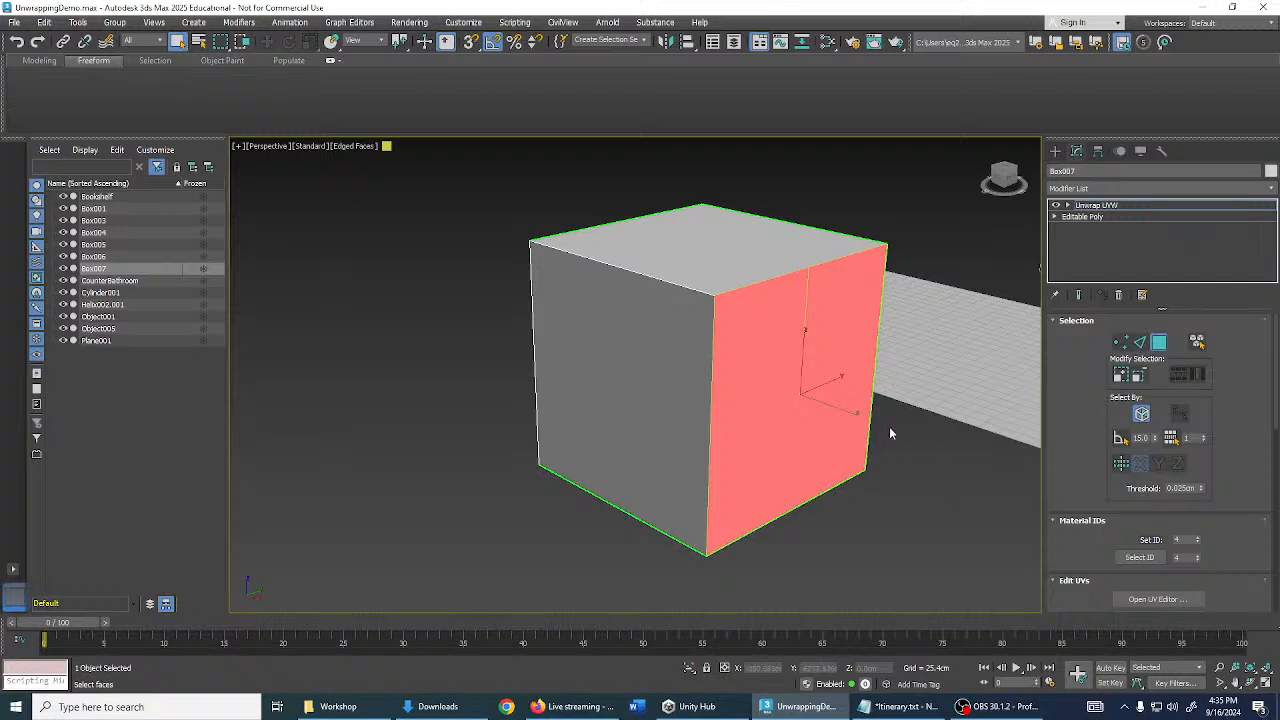
scroll(891, 434, "down", 3)
middle_click_drag(871, 420, 851, 414)
scroll(753, 334, "up", 2)
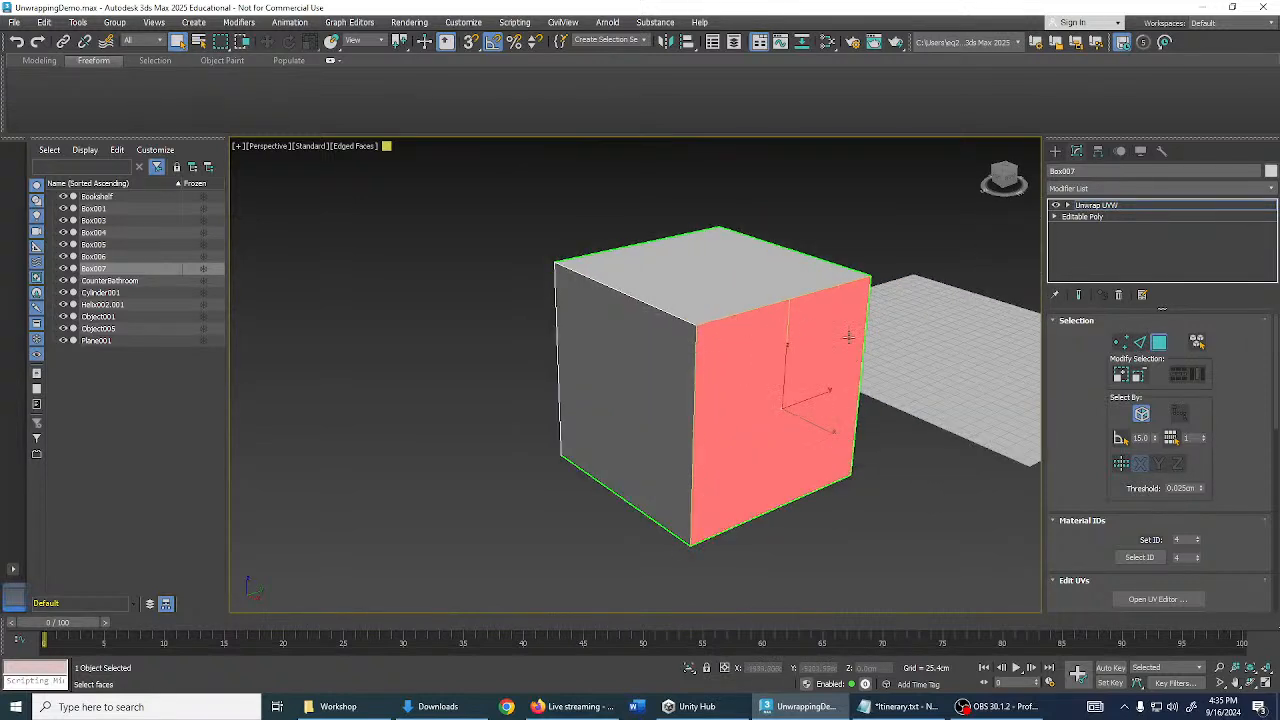
middle_click_drag(903, 338, 865, 345, "alt")
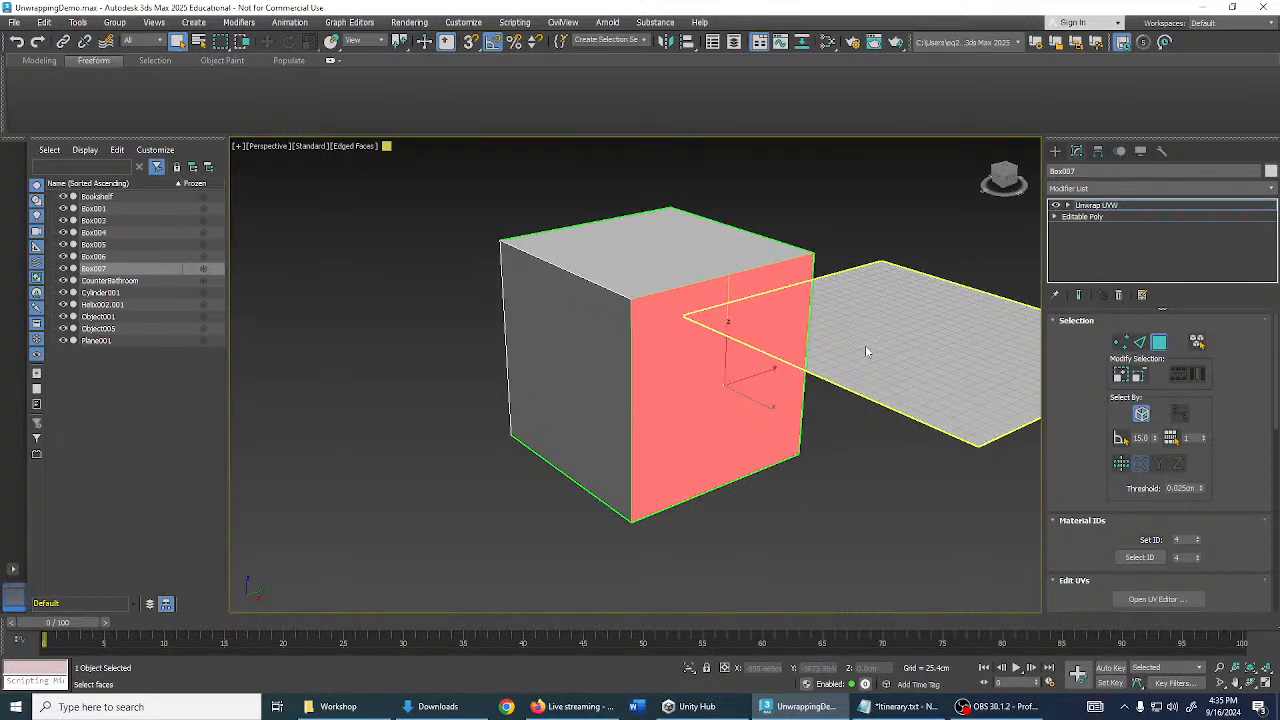
left_click(889, 470)
scroll(887, 468, "down", 3)
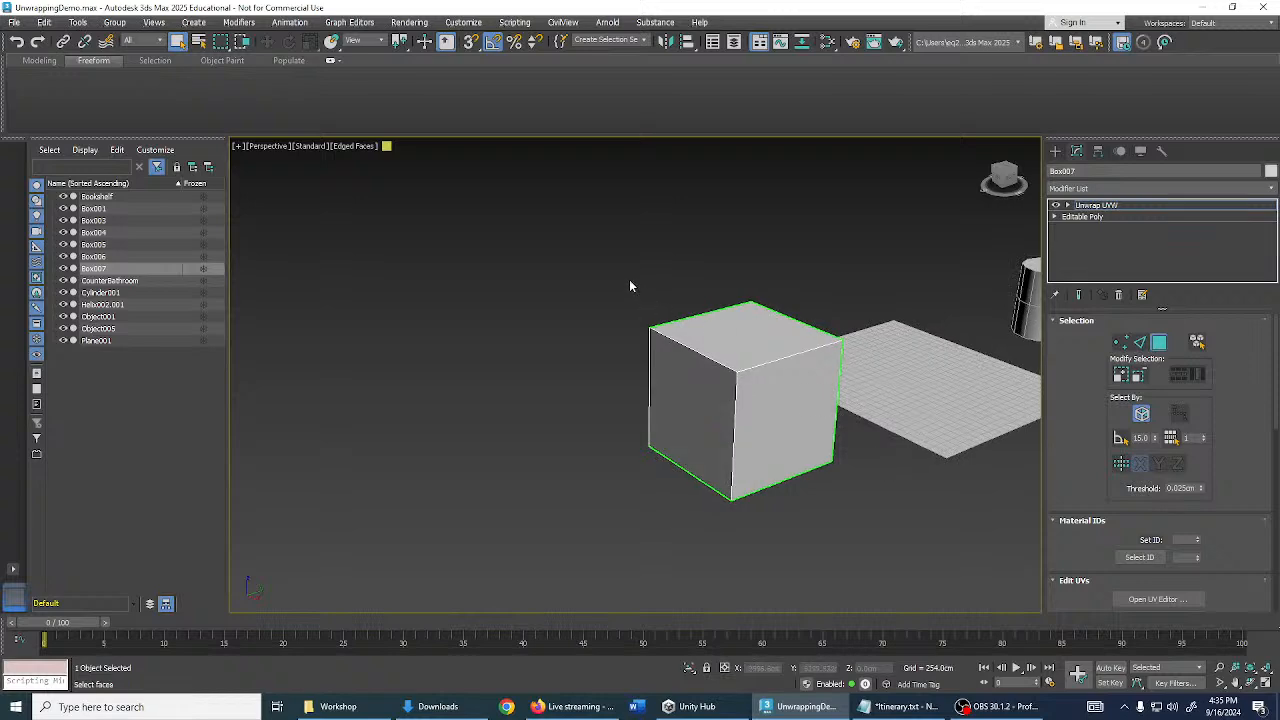
- Select the cube's faces, then turn on Ignore Backfacing and clear the selection
left_click_drag(592, 258, 893, 541)
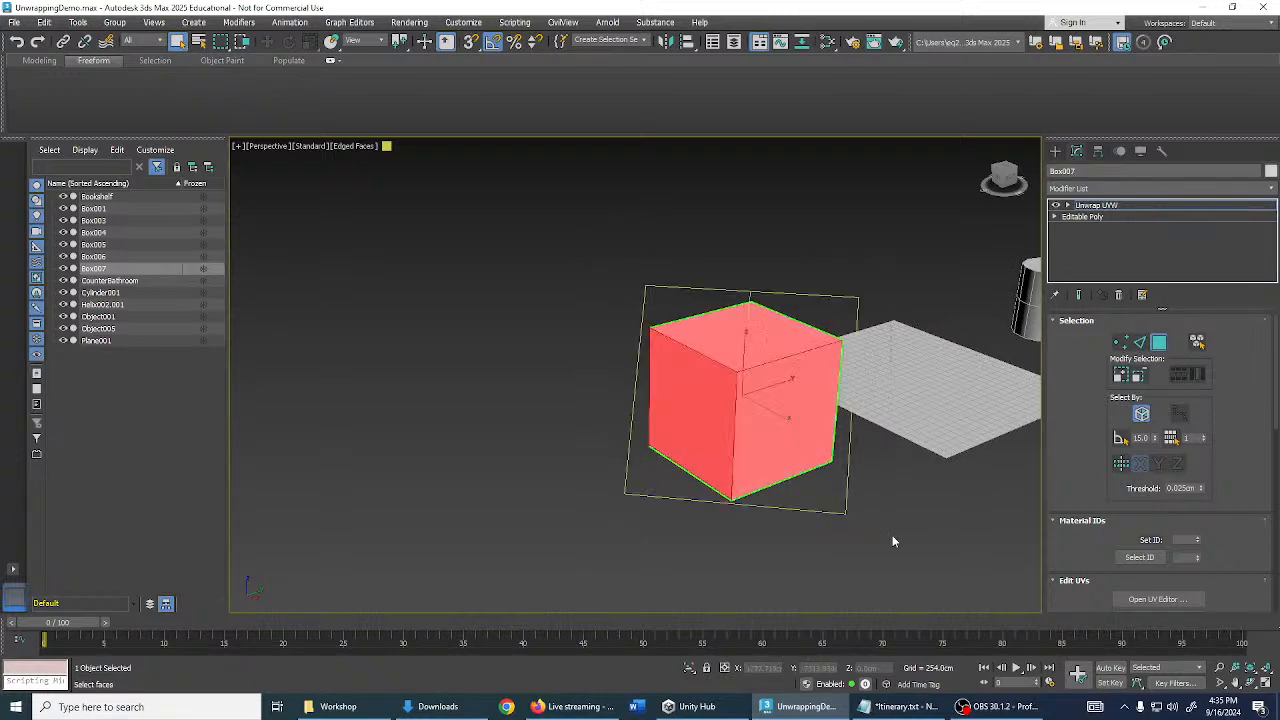
middle_click_drag(898, 508, 660, 424, "alt")
middle_click_drag(661, 419, 869, 500, "alt")
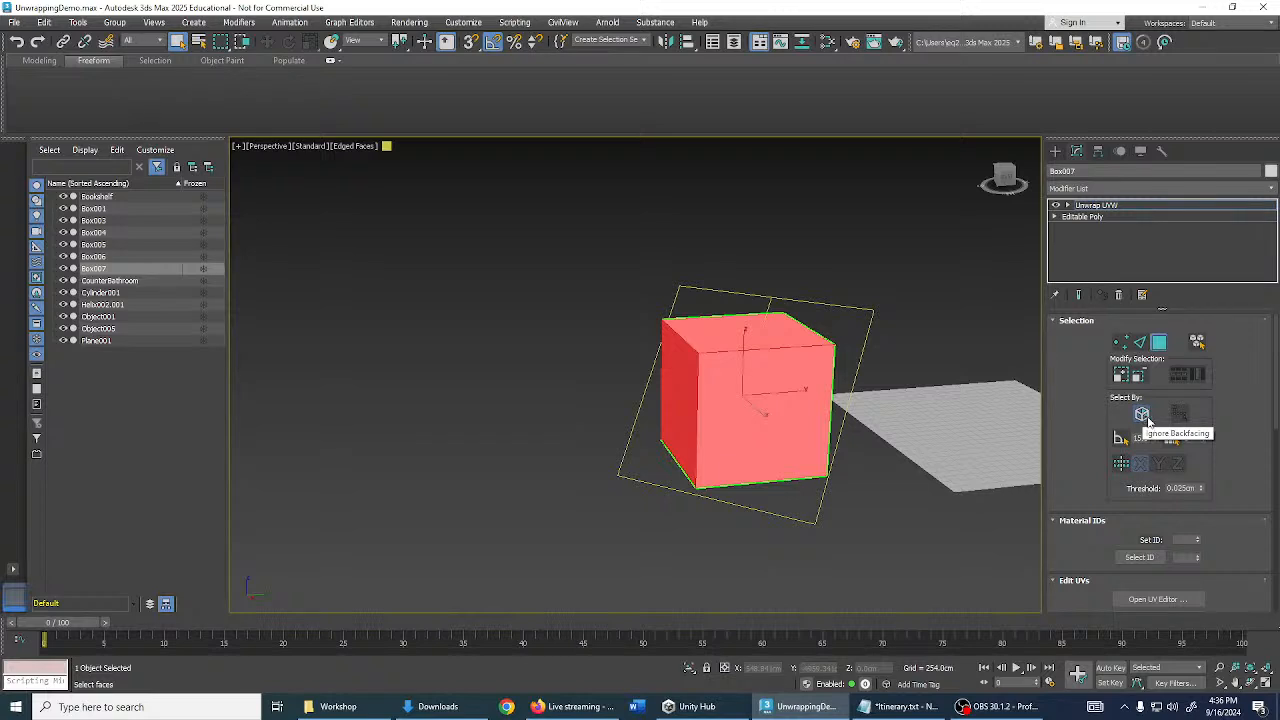
left_click(1144, 418)
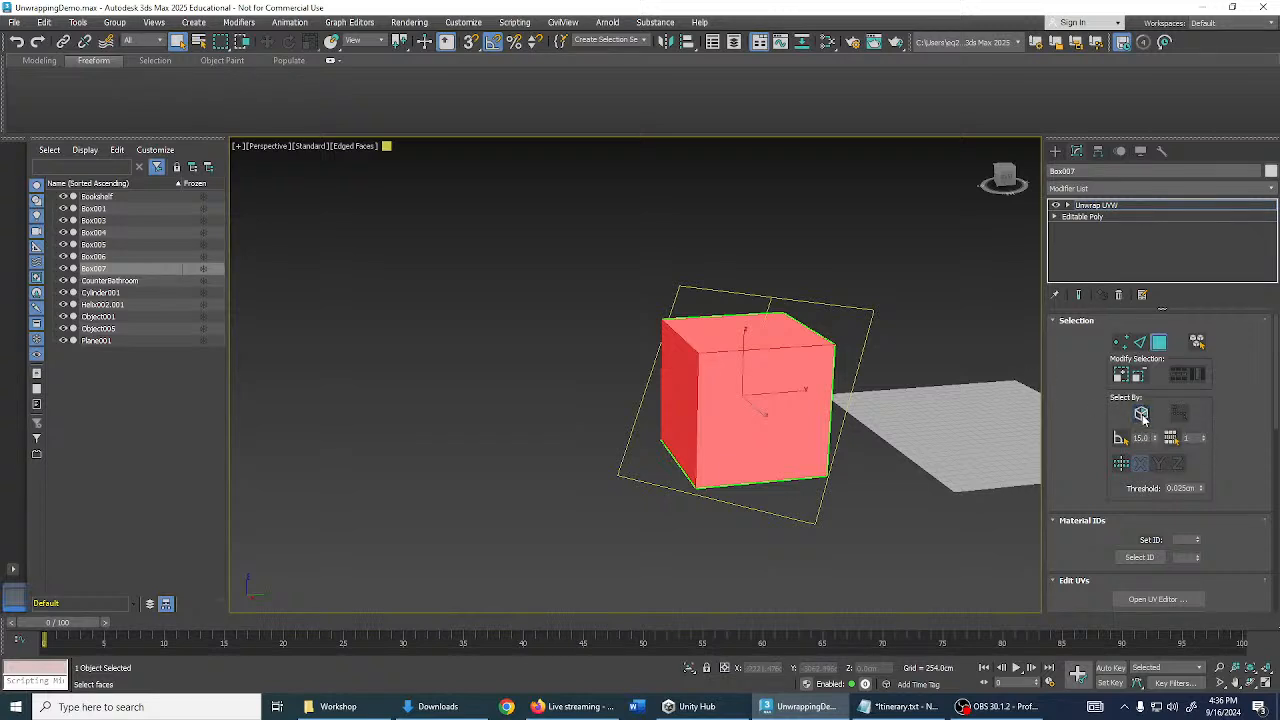
left_click(576, 312)
- Reselect the cube's faces, then switch to Select By Element and clear the selection
left_click_drag(620, 333, 885, 532)
middle_click_drag(885, 532, 1047, 491, "alt")
left_click(1141, 414)
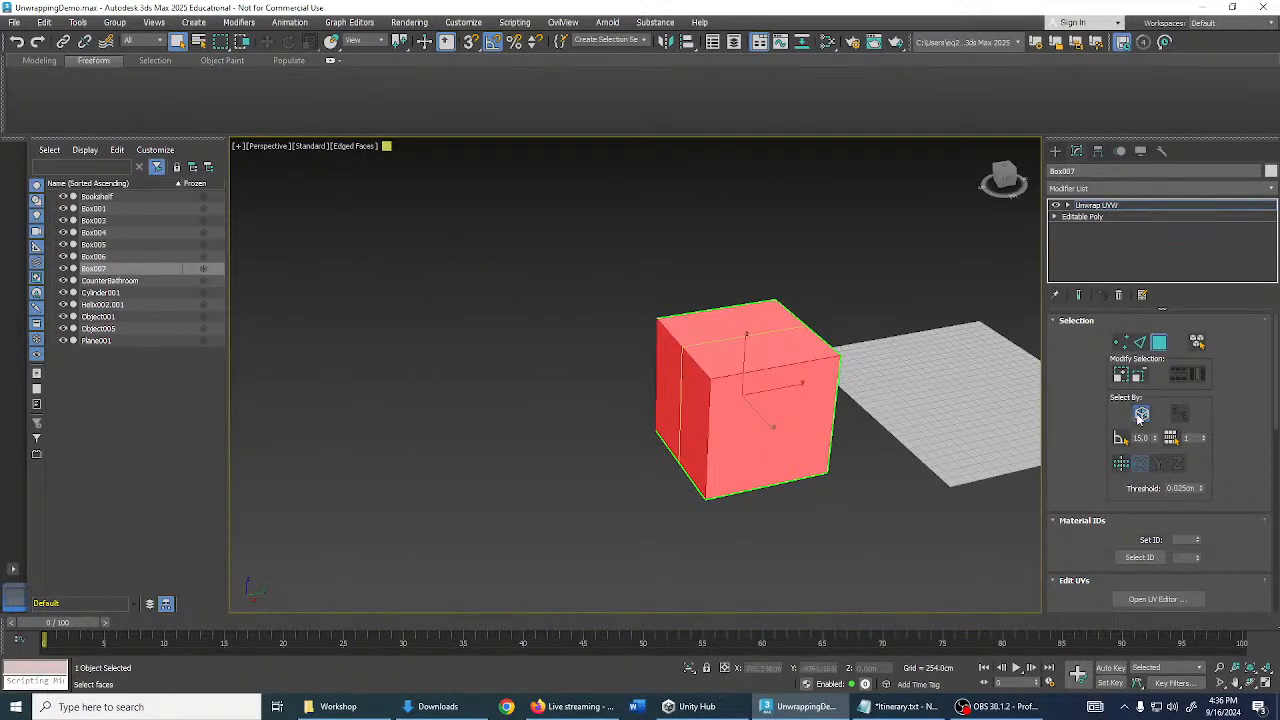
left_click(898, 525)
- Enable Select by Planar Angle at 45.0 and go to the Editable Poly level
middle_click_drag(897, 524, 896, 486)
scroll(780, 398, "up", 3)
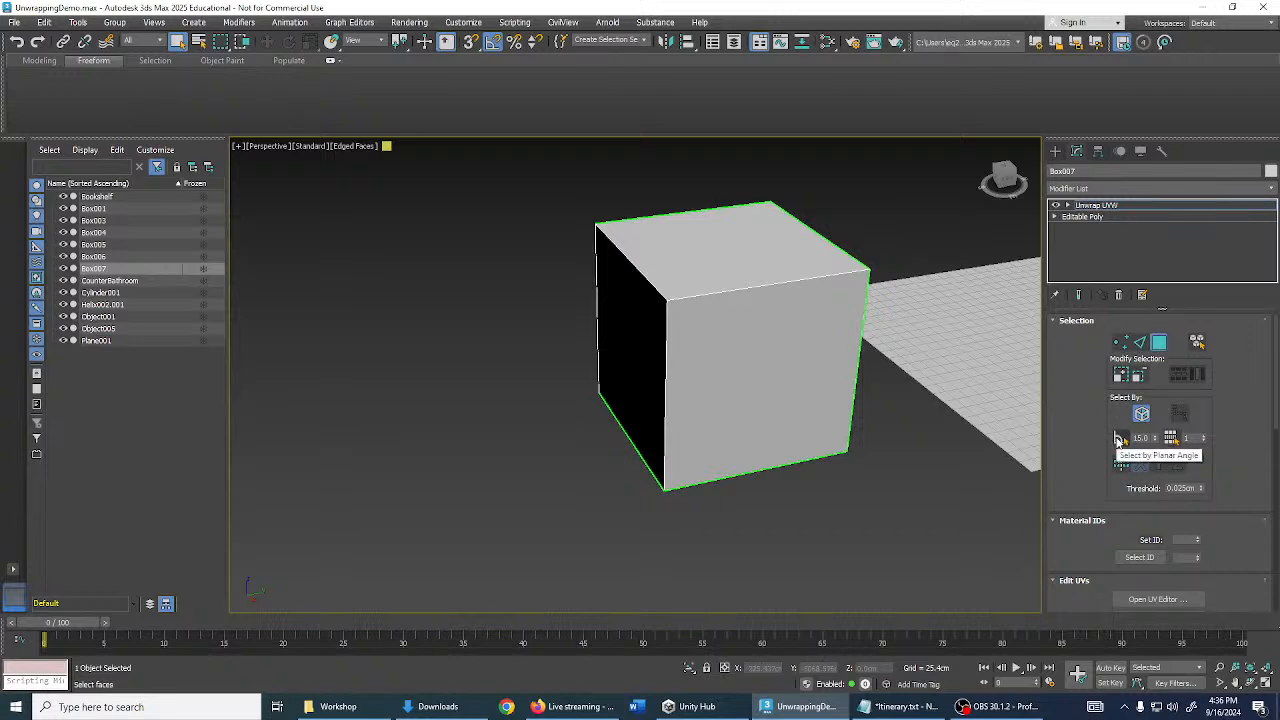
left_click(1120, 440)
middle_click_drag(990, 440, 963, 465, "alt")
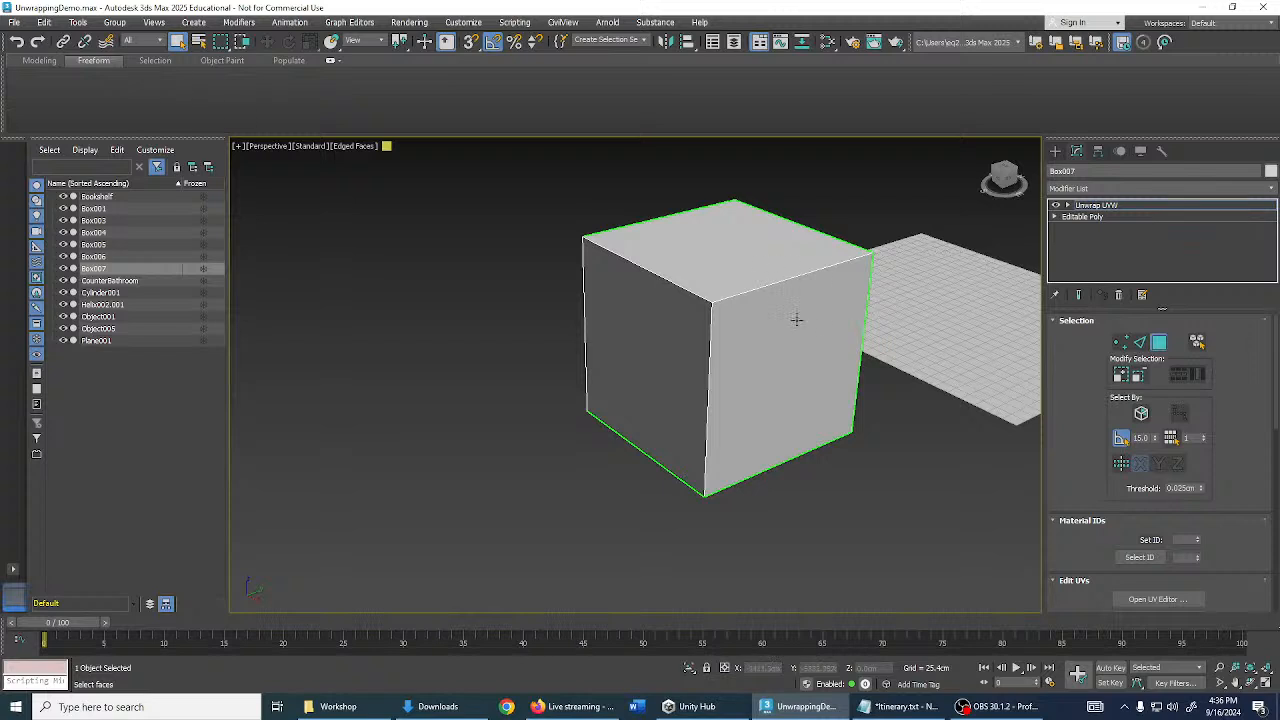
middle_click_drag(797, 314, 820, 320, "alt")
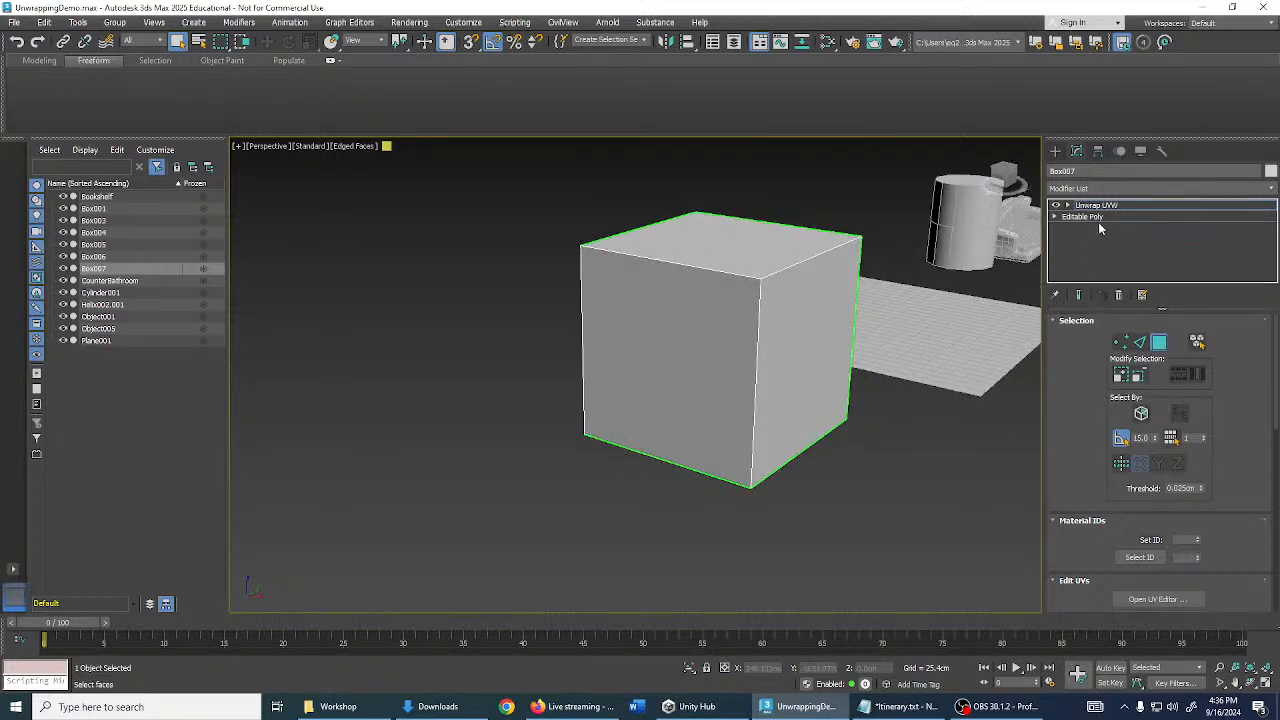
left_click(1098, 218)
- Give the cube's top front edge a rounded multi-segment chamfer, then return to Unwrap UVW
left_click(1140, 336)
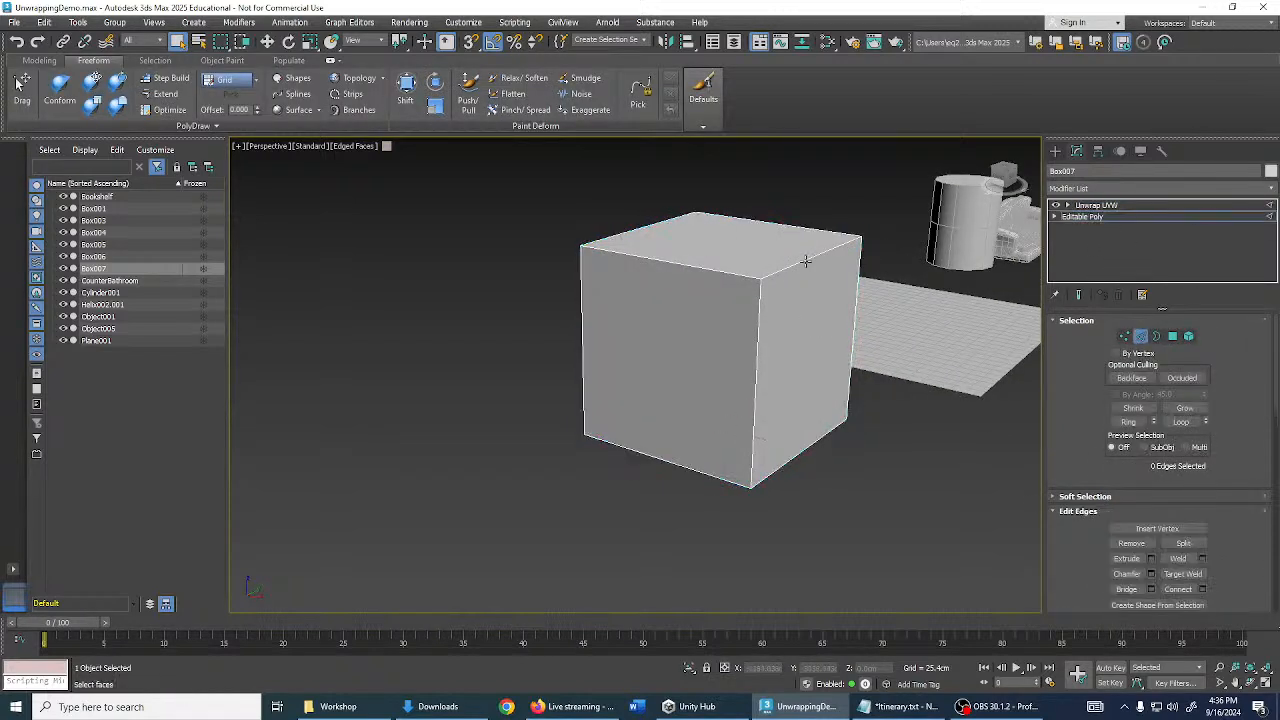
left_click(806, 262)
key("ctrl+shift+c")
left_click_drag(599, 306, 598, 280)
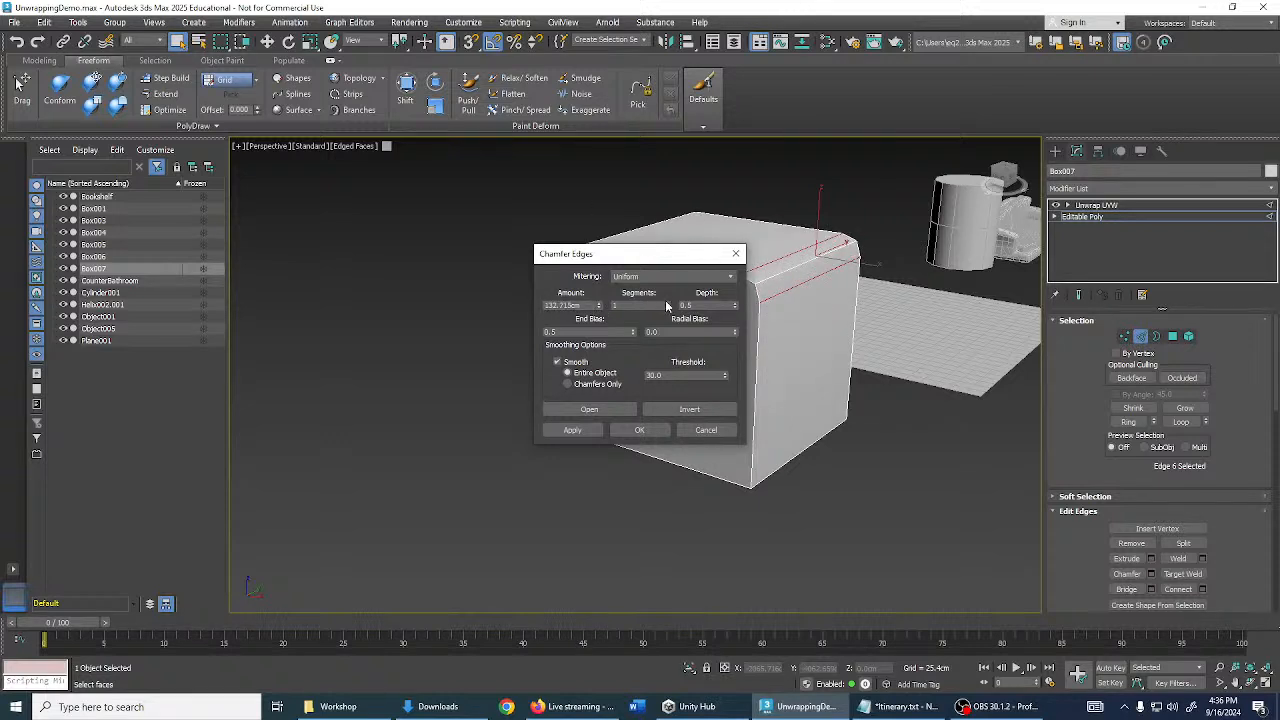
left_click(639, 430)
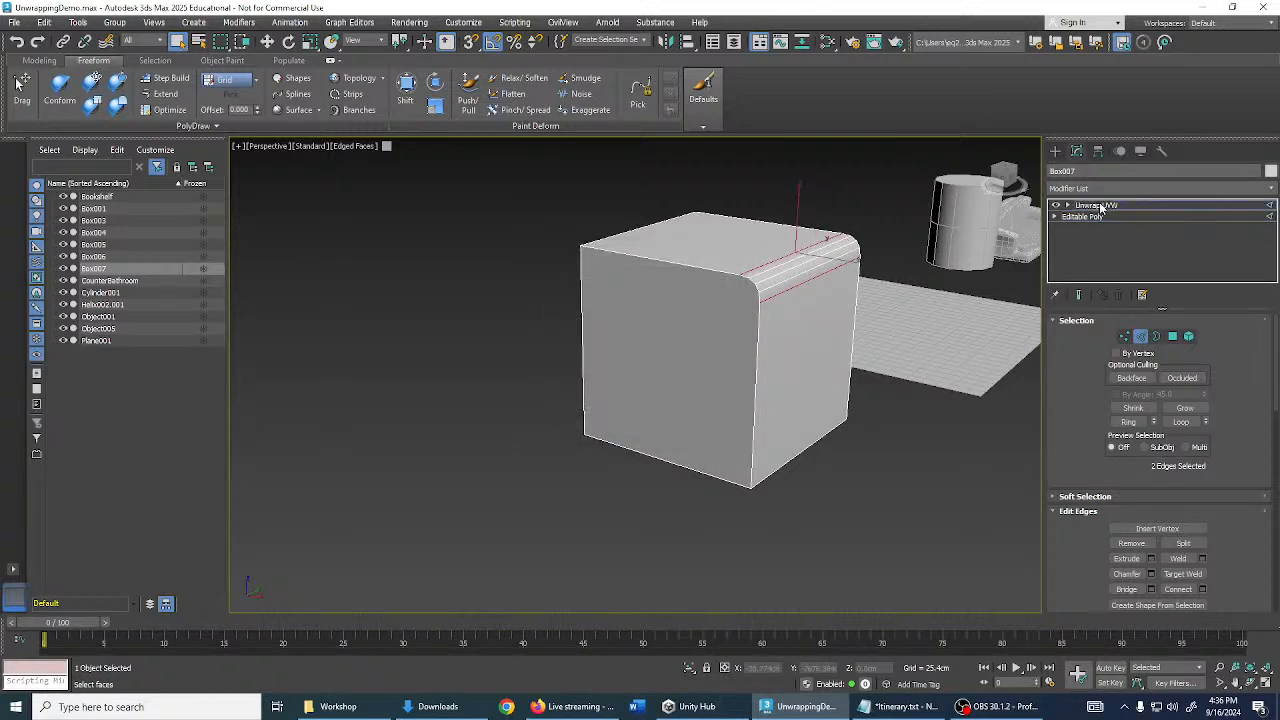
left_click(1101, 207)
middle_click_drag(894, 349, 991, 346, "alt")
left_click(1157, 344)
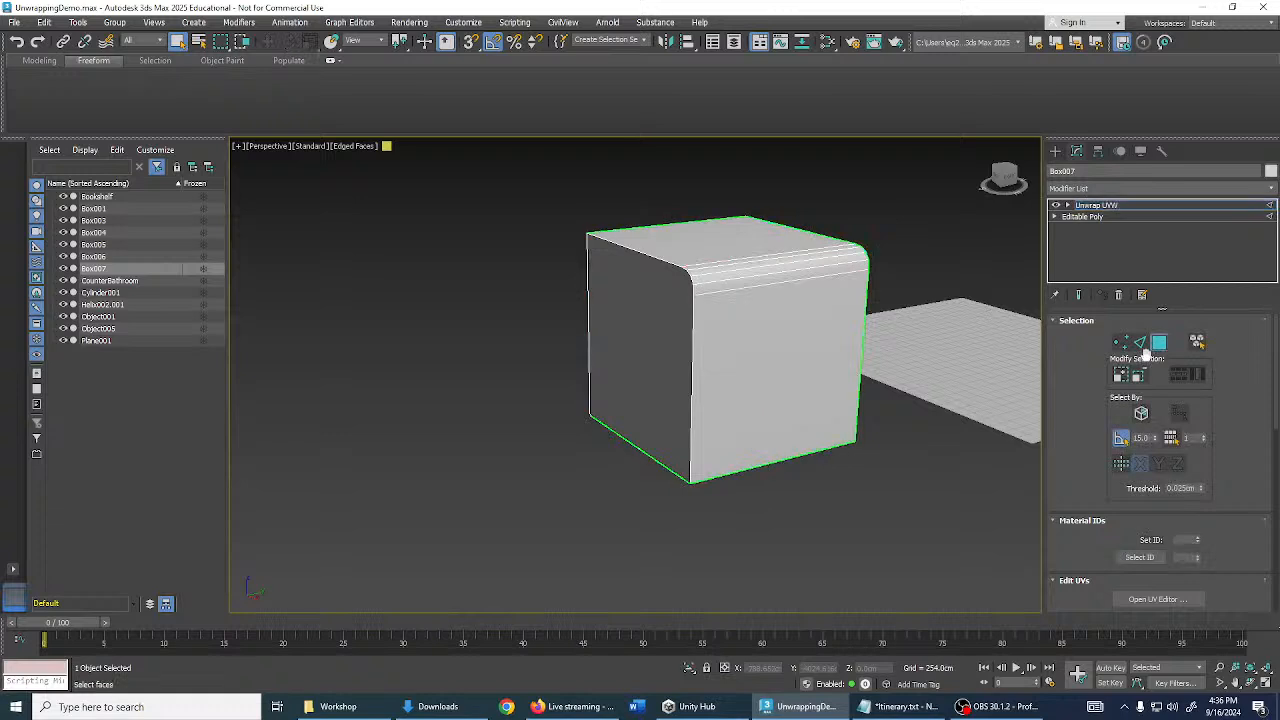
left_click(766, 362)
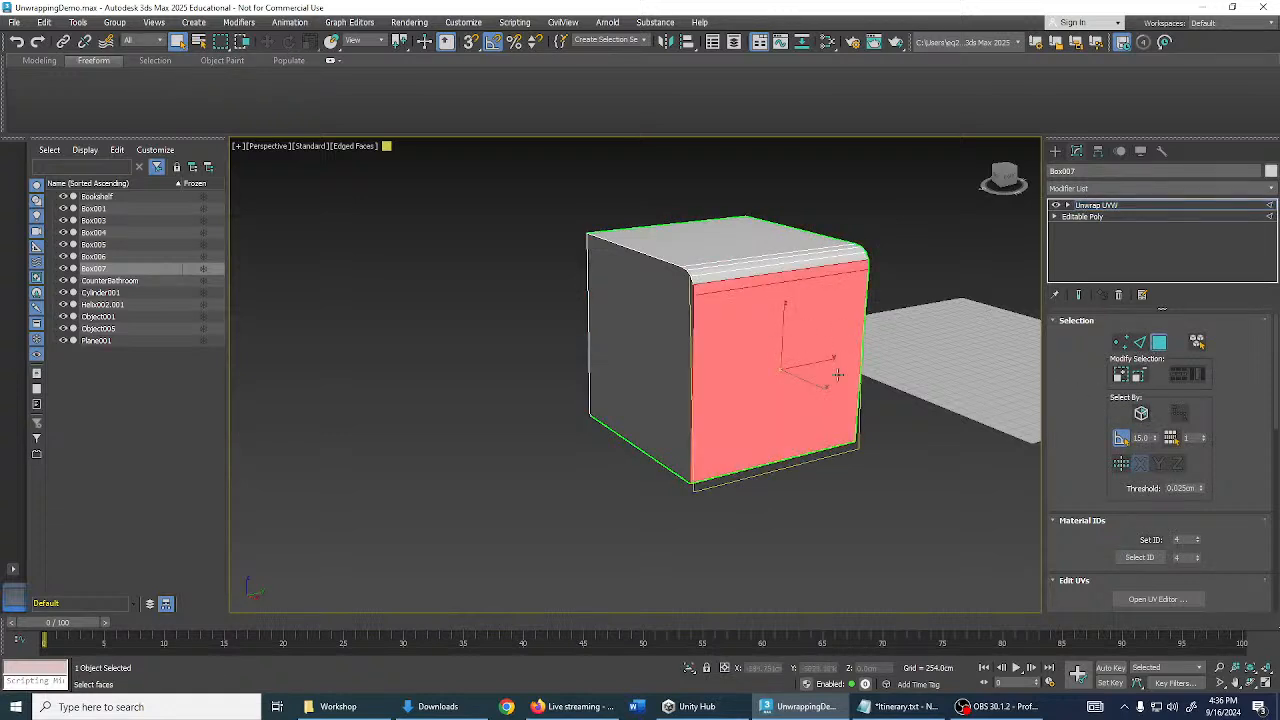
scroll(777, 243, "up", 3)
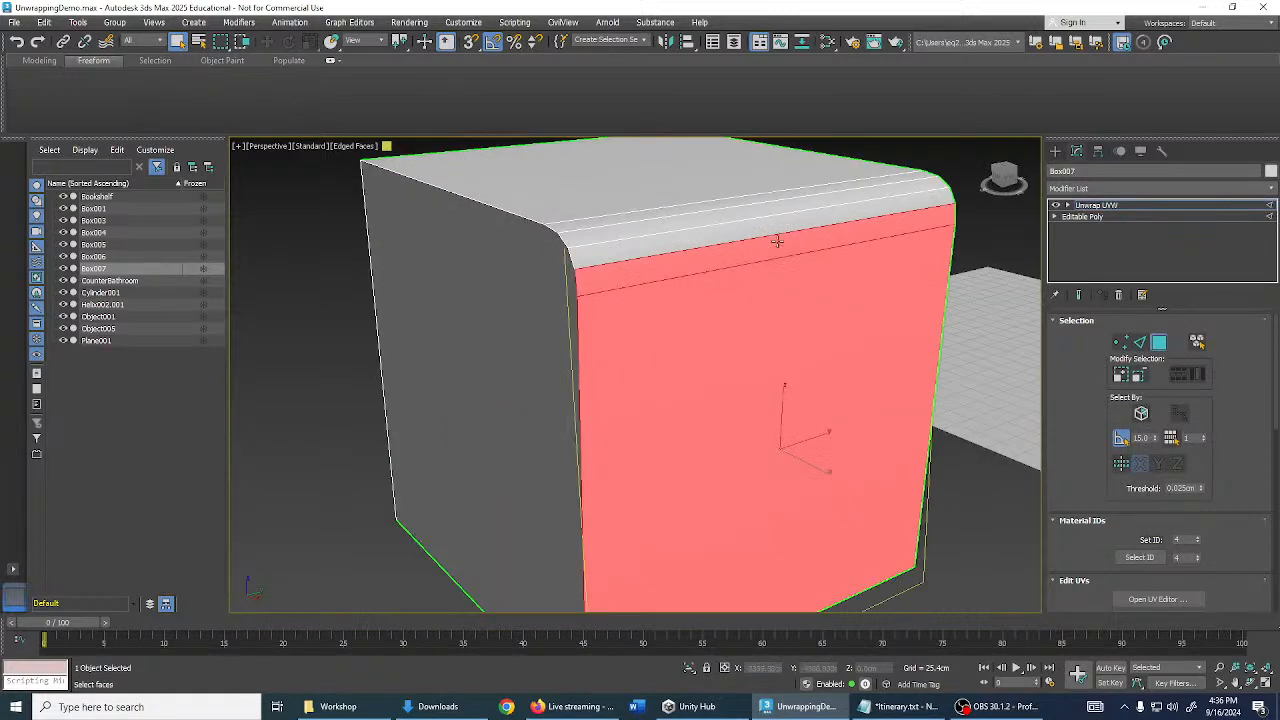
double_click(1148, 438)
type("30")
key("Return")
left_click(968, 218)
left_click(928, 265)
double_click(1148, 440)
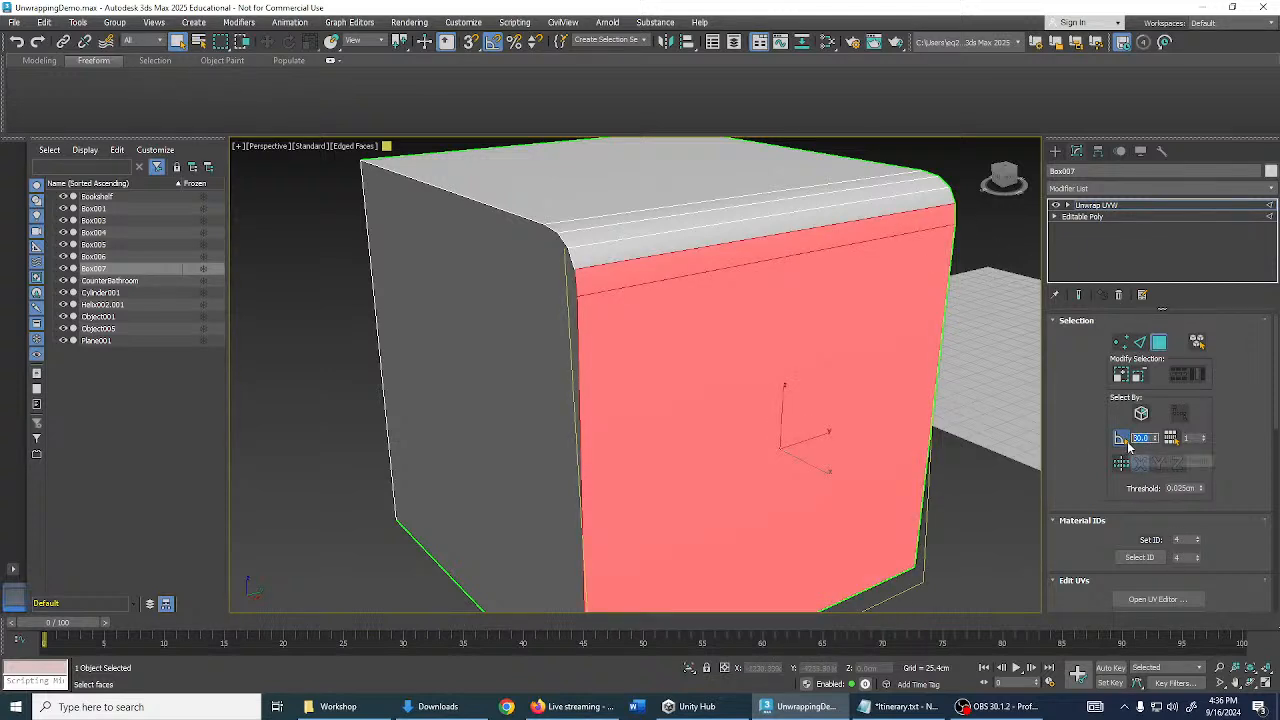
type("45")
key("Return")
left_click(966, 261)
left_click(891, 297)
middle_click_drag(891, 297, 950, 263, "alt")
middle_click_drag(842, 238, 808, 266, "alt")
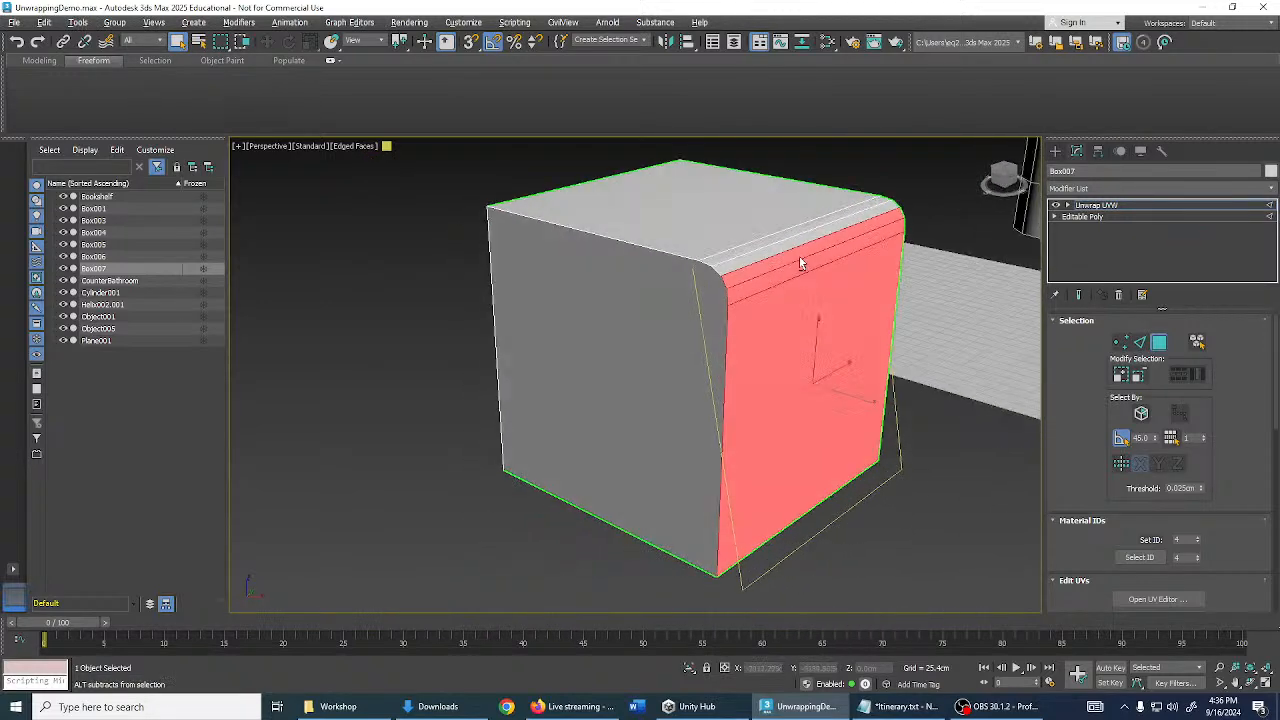
middle_click_drag(998, 392, 817, 270, "alt")
left_click(805, 252)
left_click(811, 268)
scroll(818, 276, "up", 2)
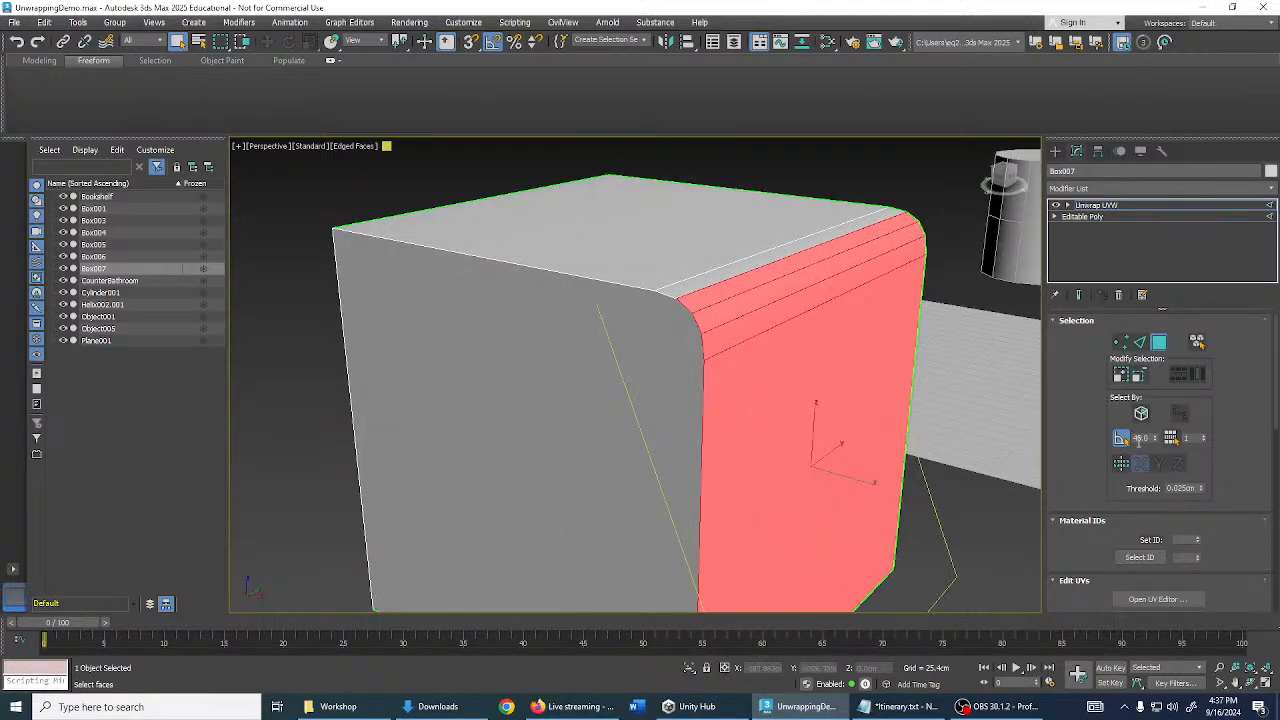
left_click(1121, 437)
scroll(988, 392, "down", 5)
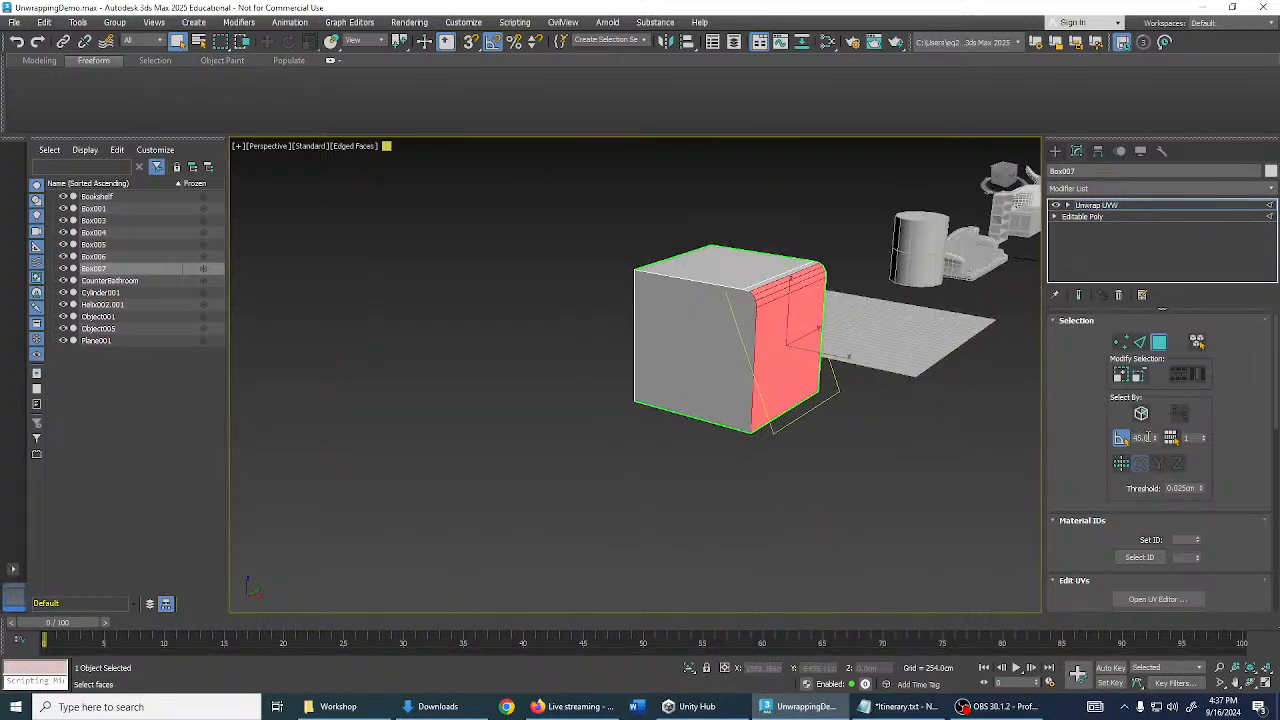
left_click_drag(1148, 437, 1122, 443)
type("15")
left_click(1123, 443)
left_click(940, 433)
key("F4")
middle_click_drag(858, 342, 852, 373, "alt")
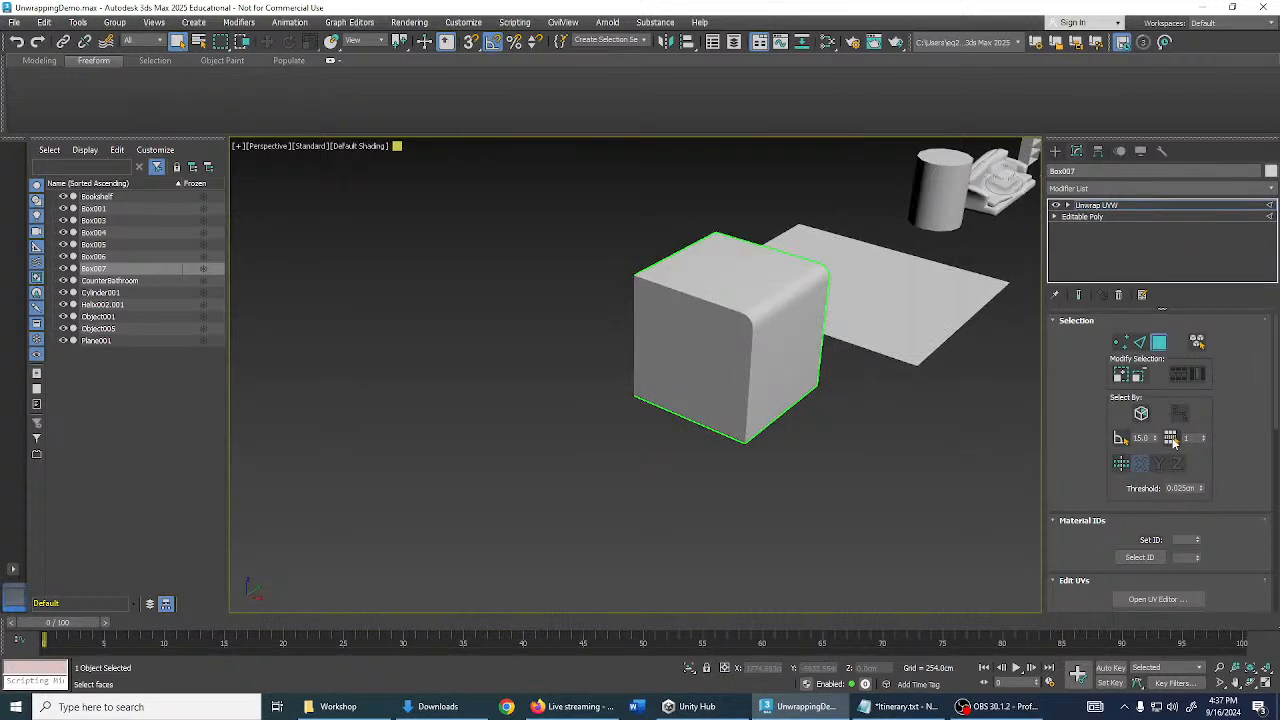
left_click(1171, 438)
left_click(791, 329)
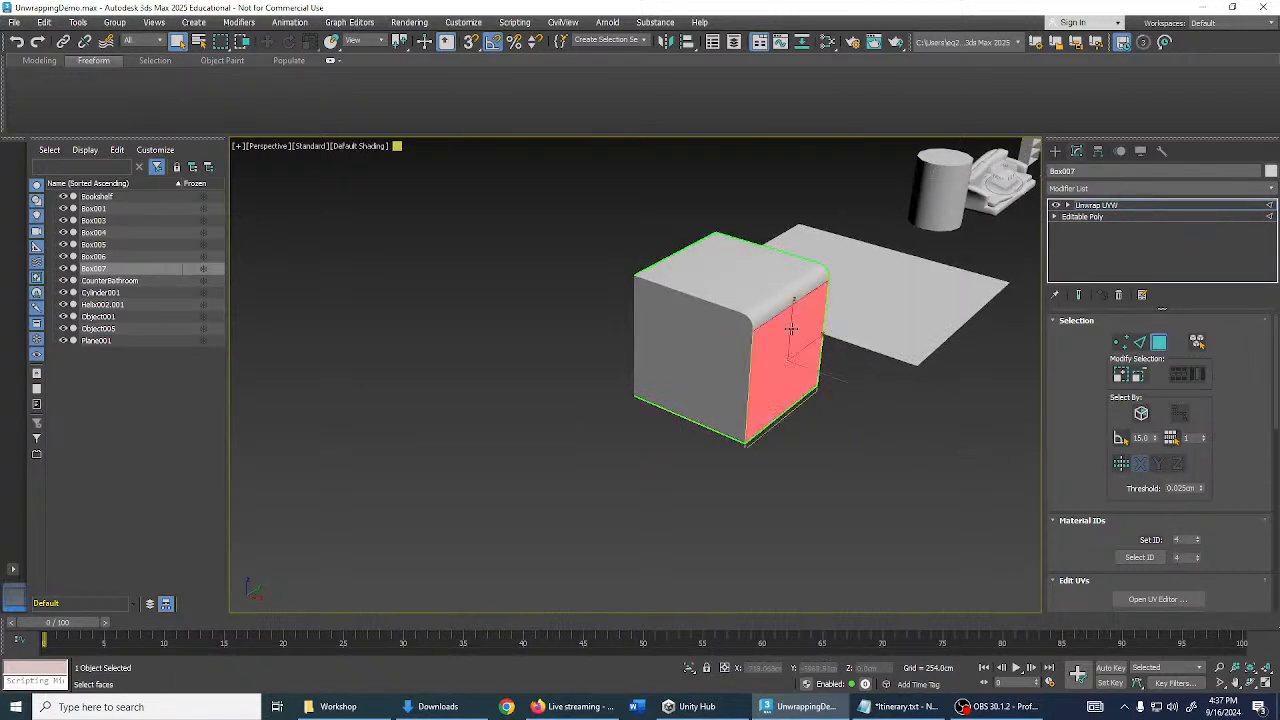
left_click(777, 295)
left_click(781, 303)
left_click(963, 455)
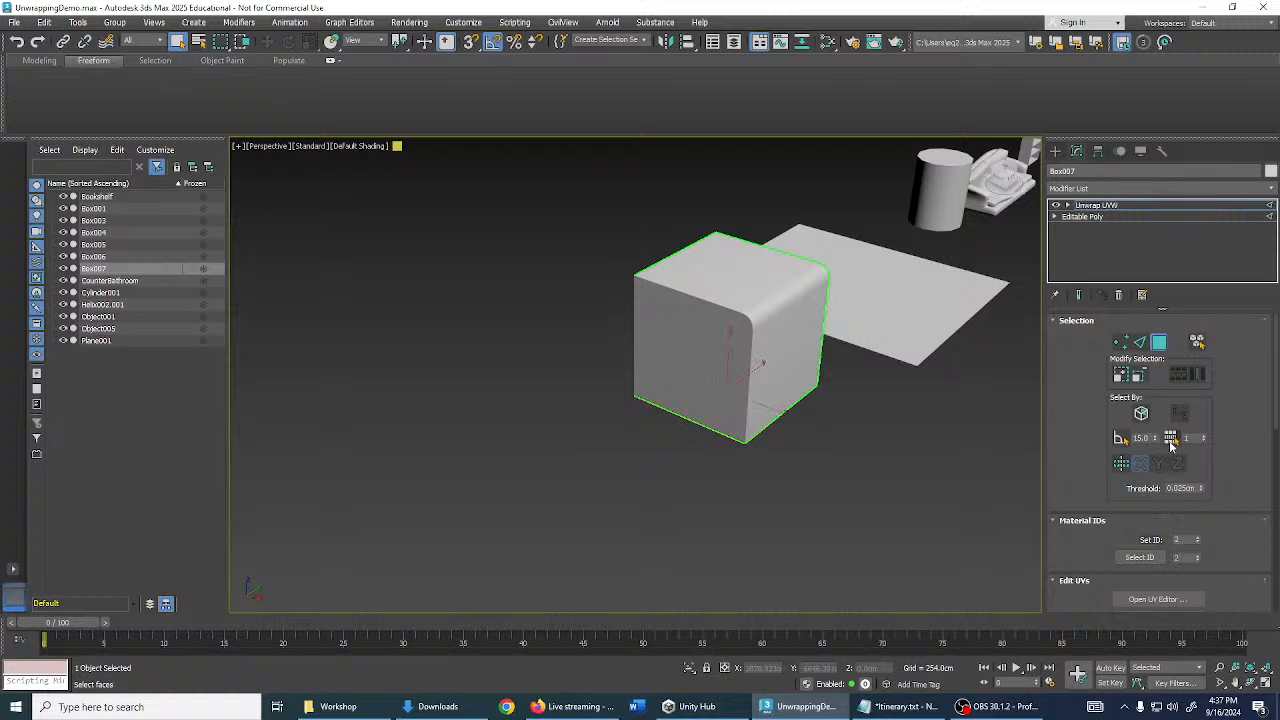
middle_click_drag(1010, 420, 943, 331, "alt")
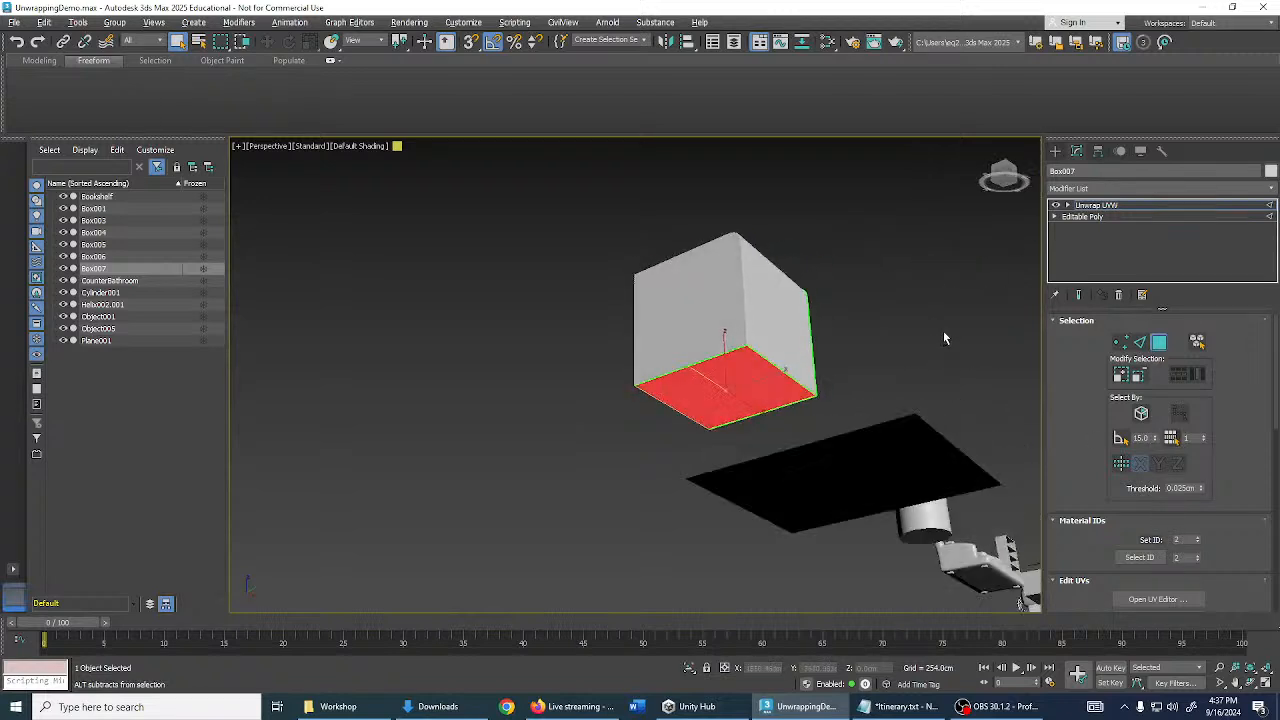
left_click(1176, 441)
middle_click_drag(786, 361, 817, 427, "alt")
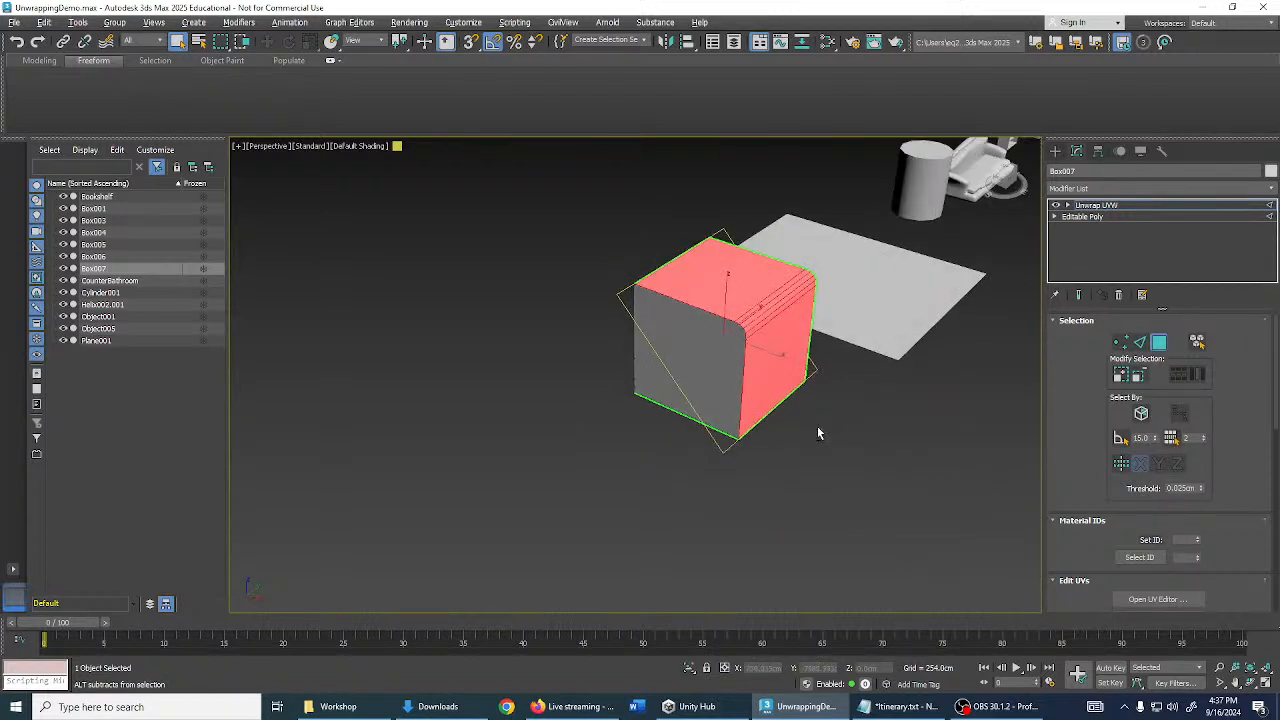
scroll(734, 273, "up", 2)
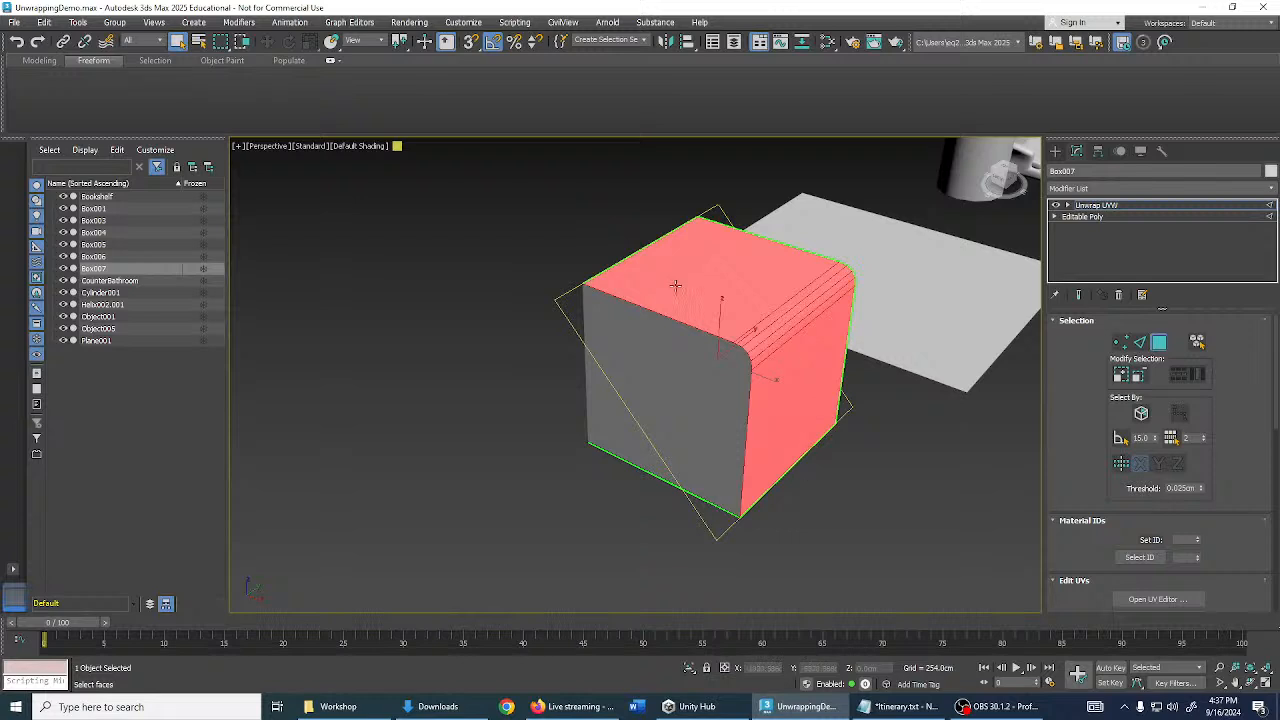
middle_click_drag(956, 448, 921, 434, "alt")
left_click(925, 490)
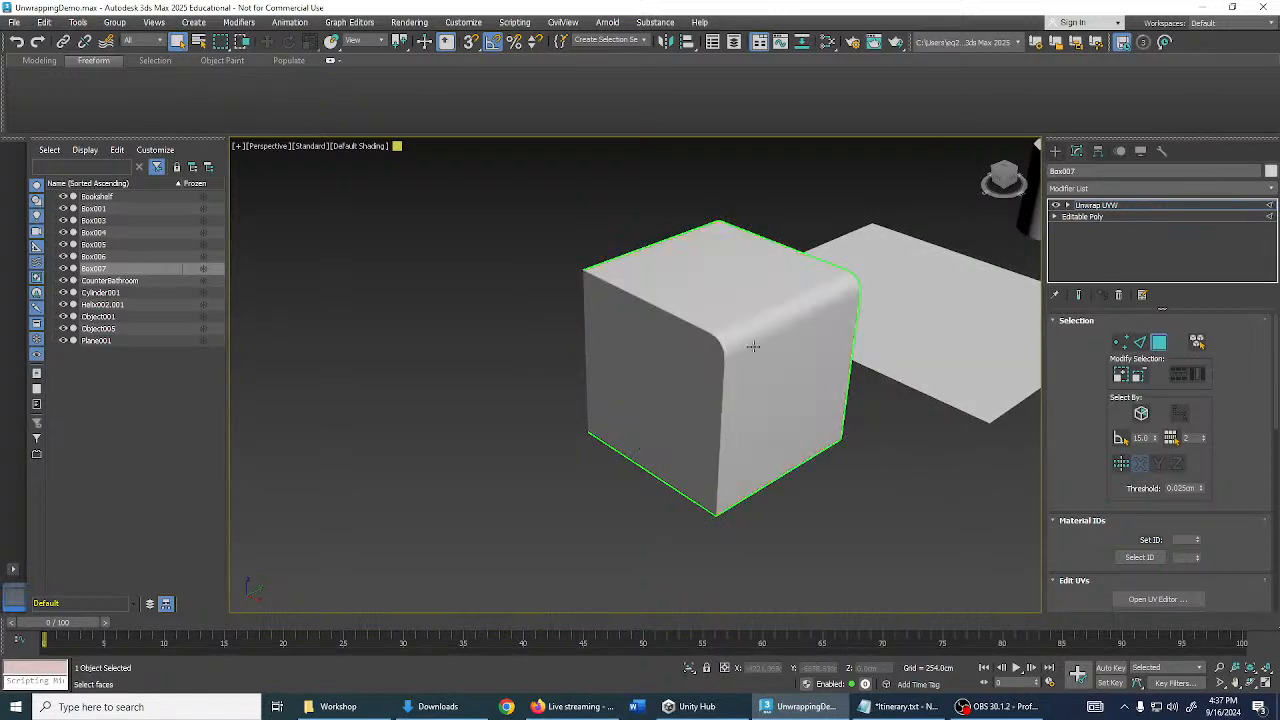
- Remove the two bevel edges to restore a sharp box corner
left_click(1100, 216)
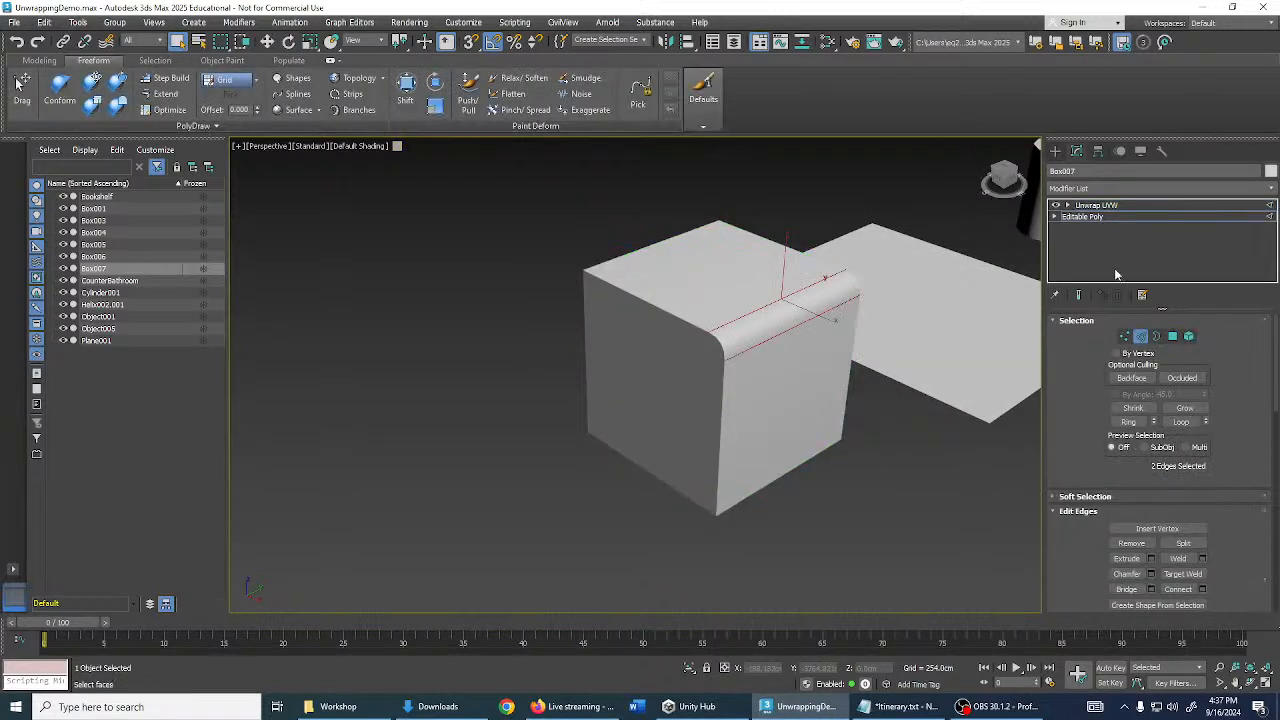
middle_click_drag(896, 319, 921, 310)
left_click(921, 310)
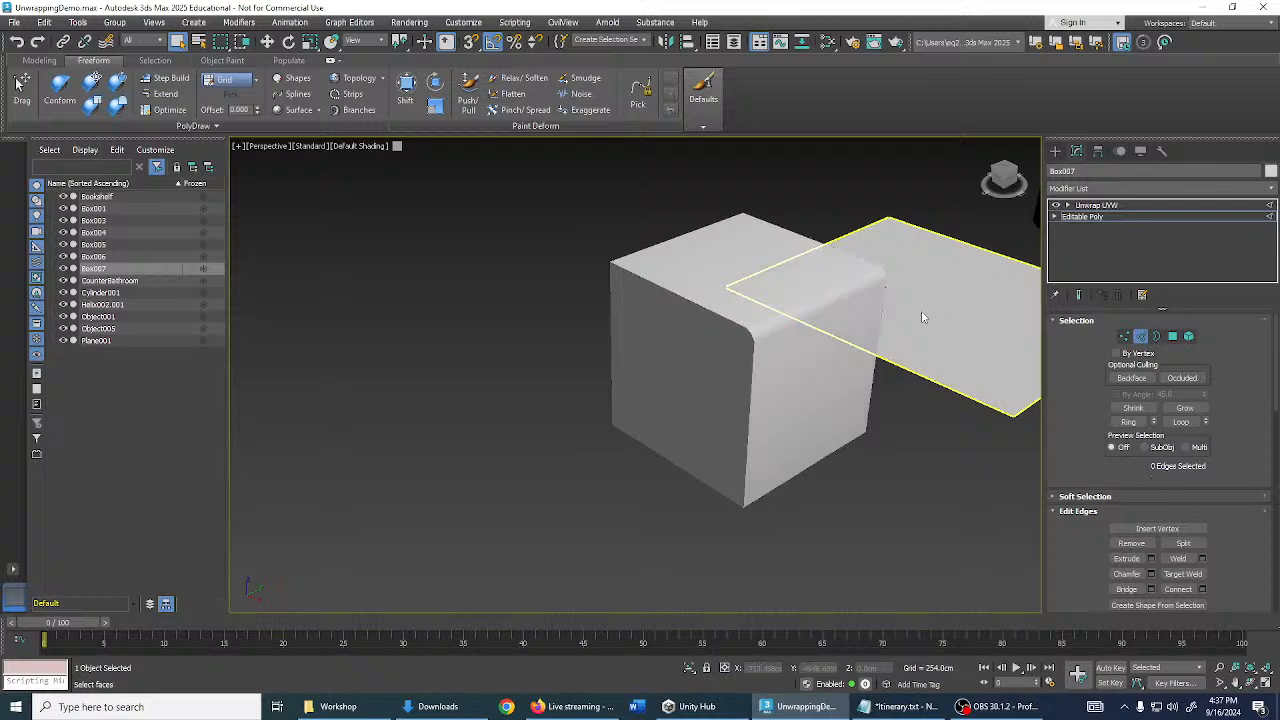
key("F4")
left_click(804, 305)
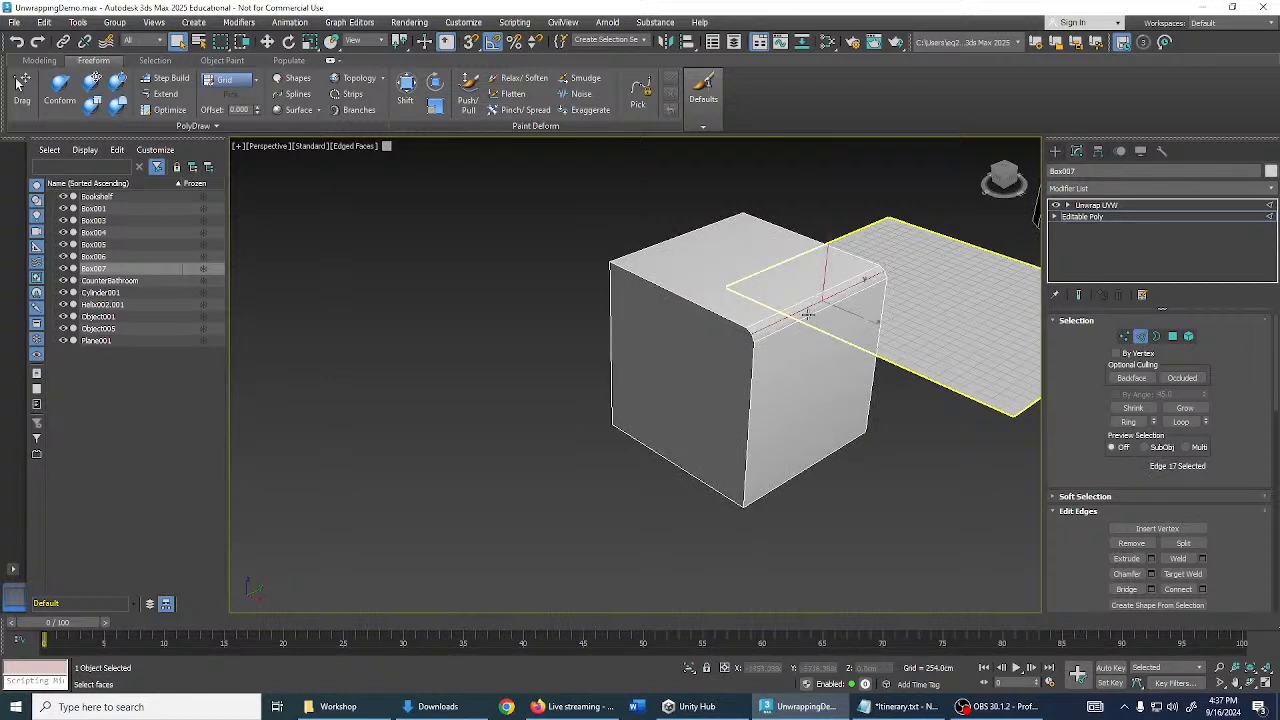
left_click(811, 315, "ctrl")
key("ctrl+BackSpace")
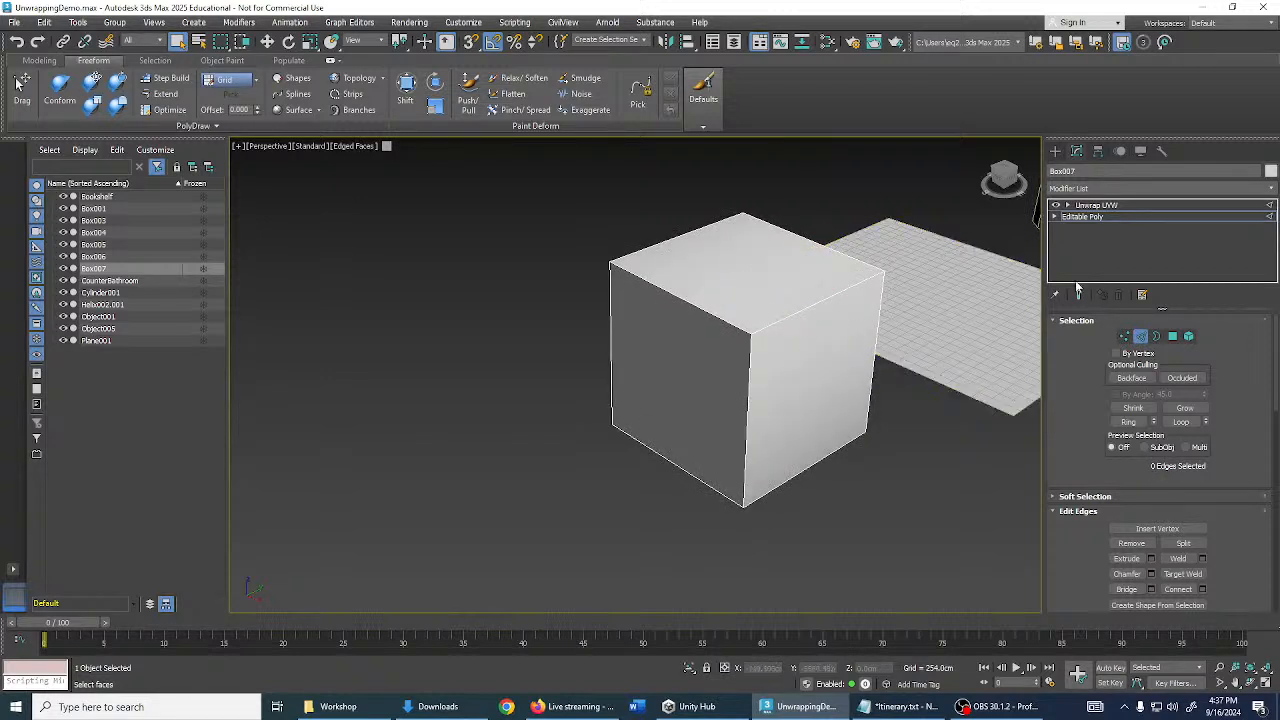
- Delete Box007 and draw a new tall box in its place
left_click(1141, 336)
key("Delete")
left_click(1055, 150)
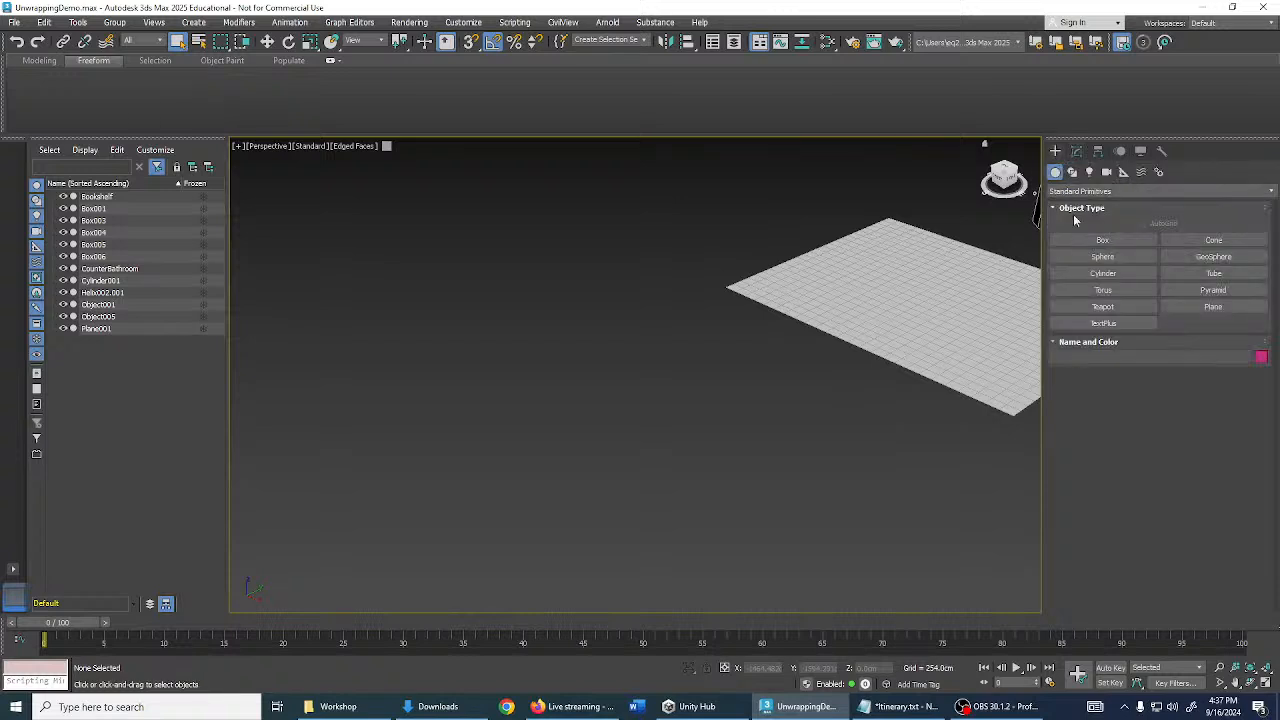
left_click(1103, 240)
left_click_drag(712, 321, 685, 568)
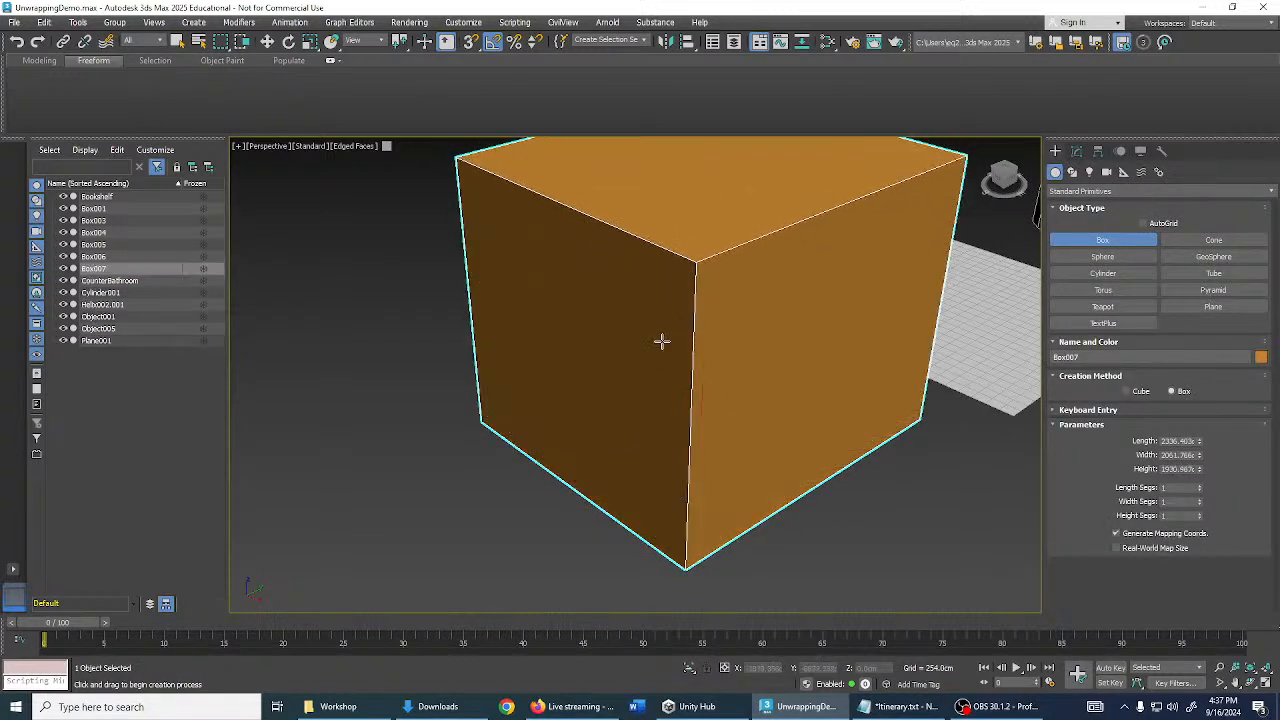
left_click(660, 340)
- Set the new box's object colour to light grey
left_click(1261, 357)
left_click(651, 383)
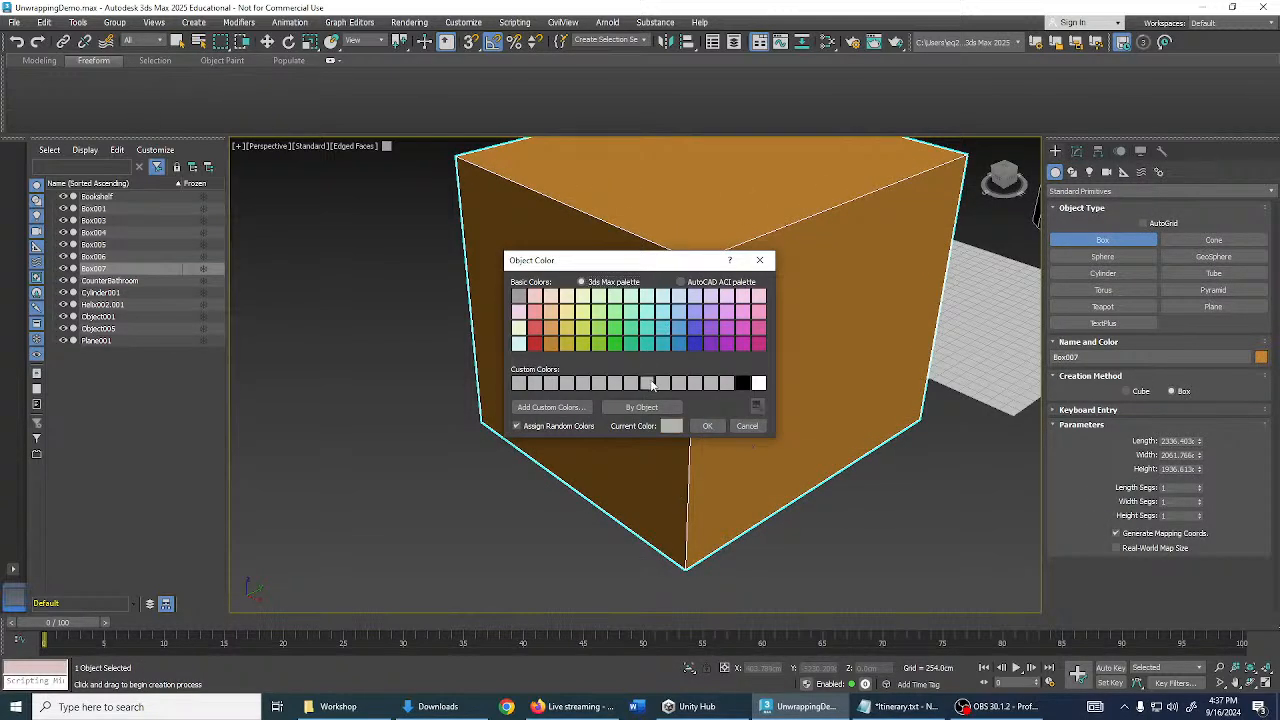
left_click(704, 428)
middle_click_drag(750, 360, 765, 445)
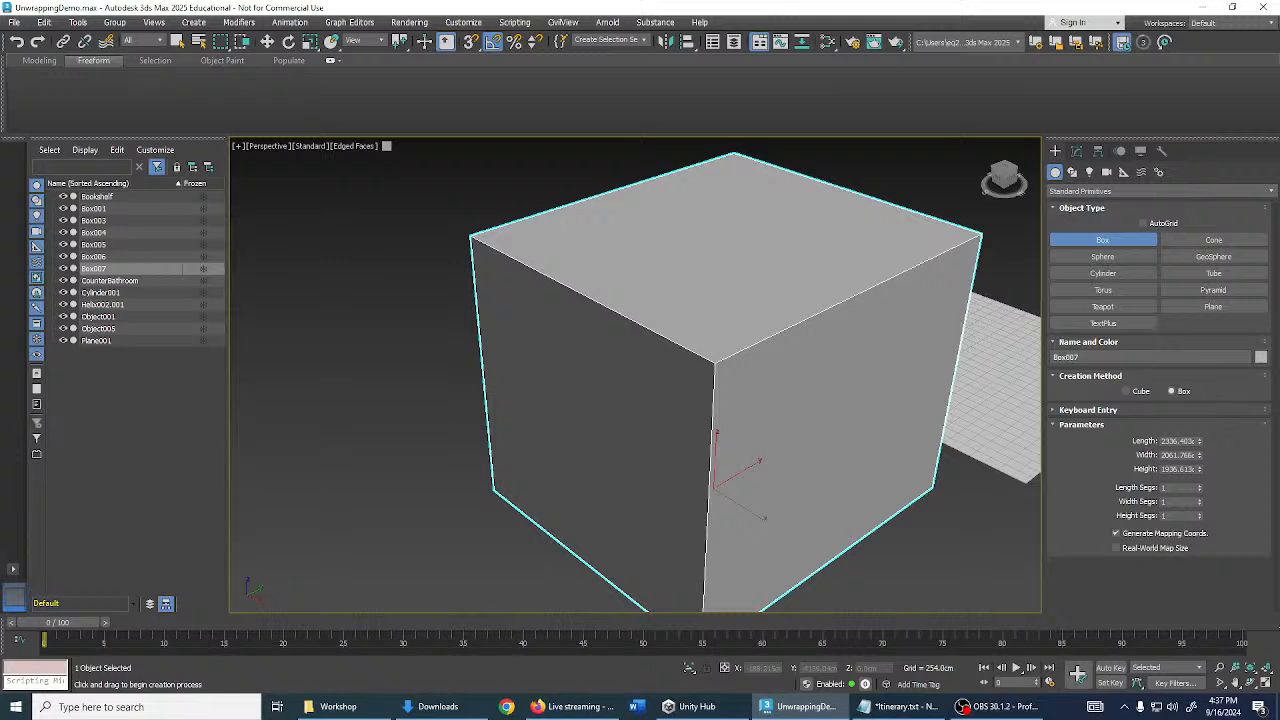
middle_click_drag(808, 385, 784, 371)
left_click(874, 261)
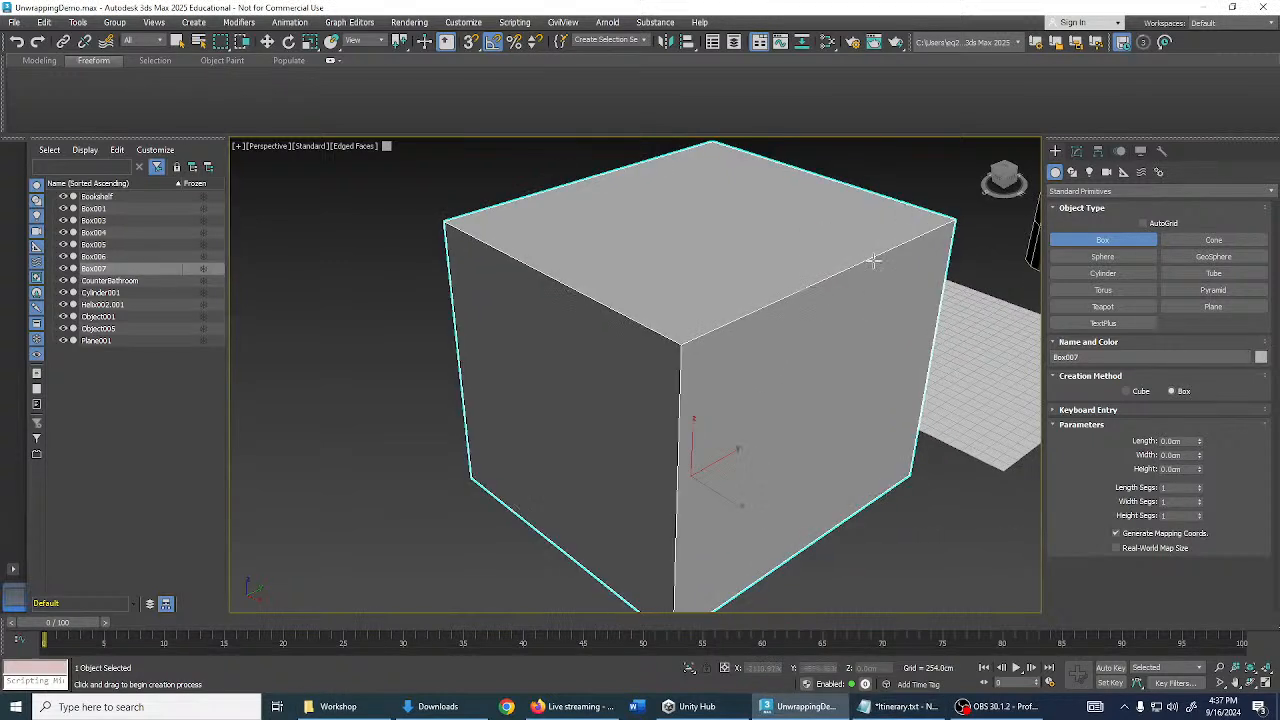
- Add an Unwrap UVW modifier to the new box using 'unw'
left_click(1076, 151)
left_click(1070, 188)
type("unw")
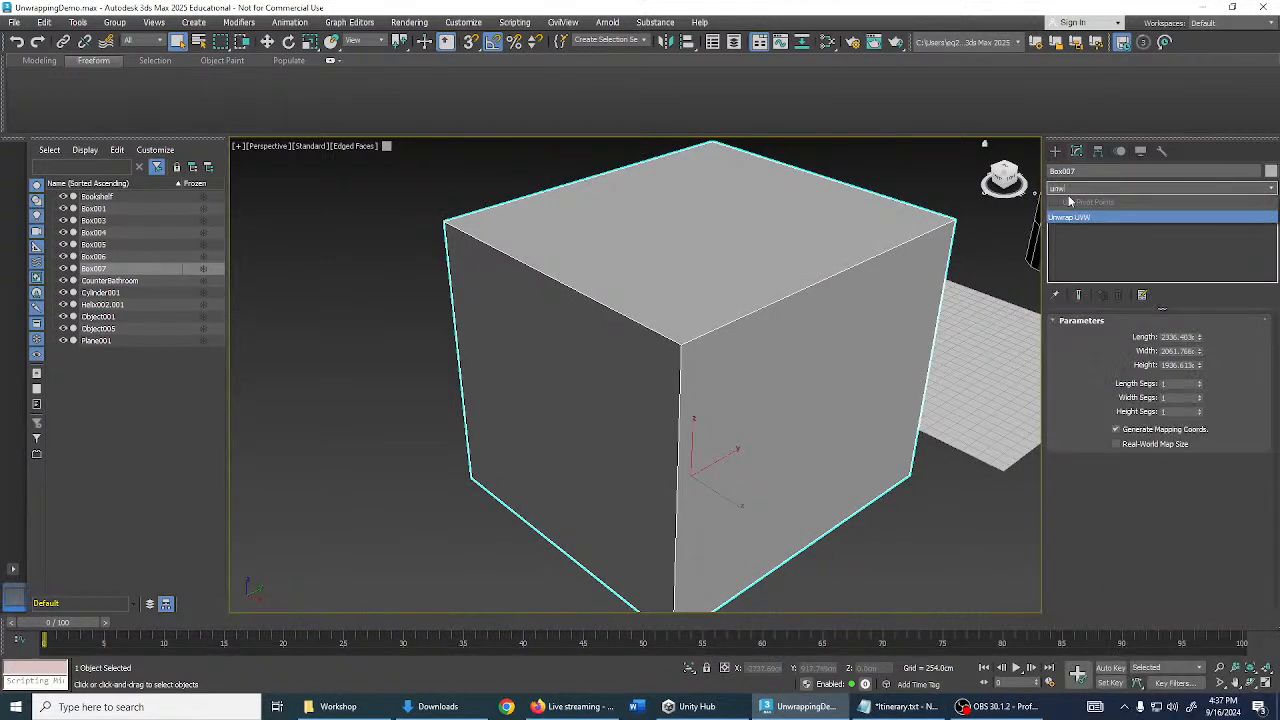
key("Return")
scroll(898, 313, "down", 3)
- Open the Edit UVWs editor for the box and move it to the upper left
middle_click_drag(911, 340, 921, 351, "alt")
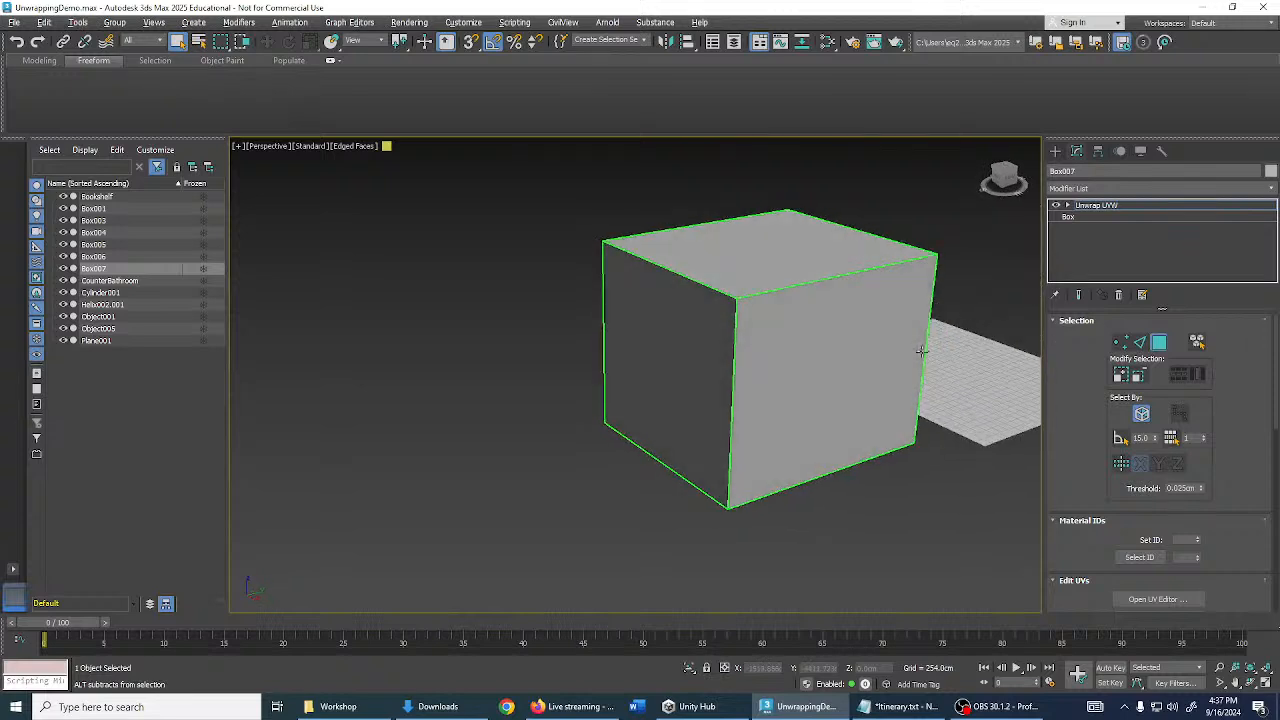
scroll(1106, 423, "down", 1)
scroll(1180, 398, "up", 1)
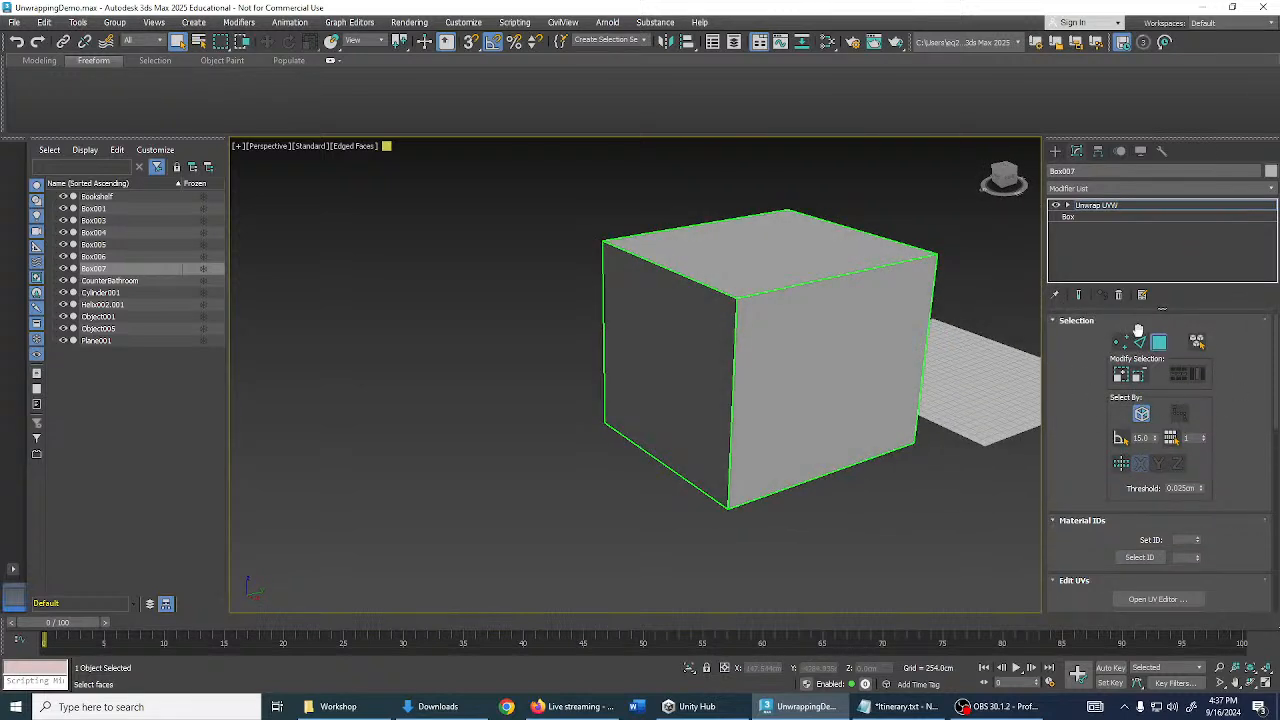
scroll(1204, 415, "down", 6)
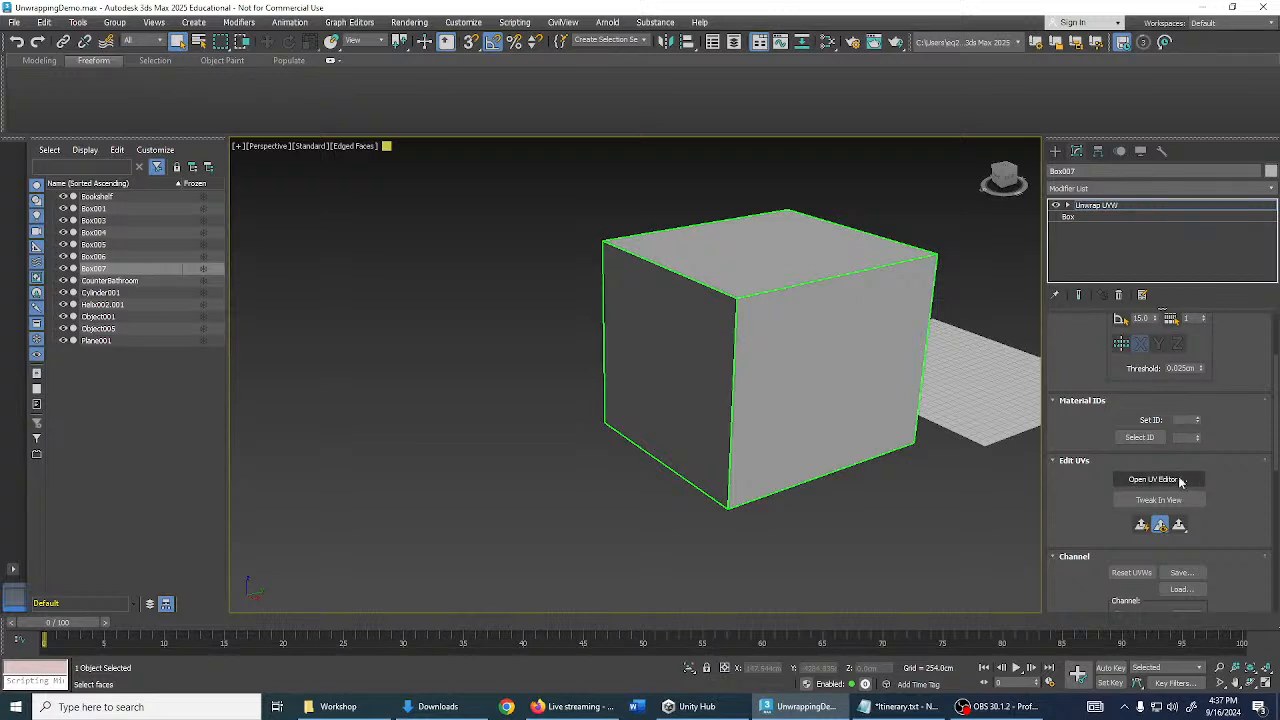
left_click(1191, 482)
left_click_drag(1279, 135, 479, 76)
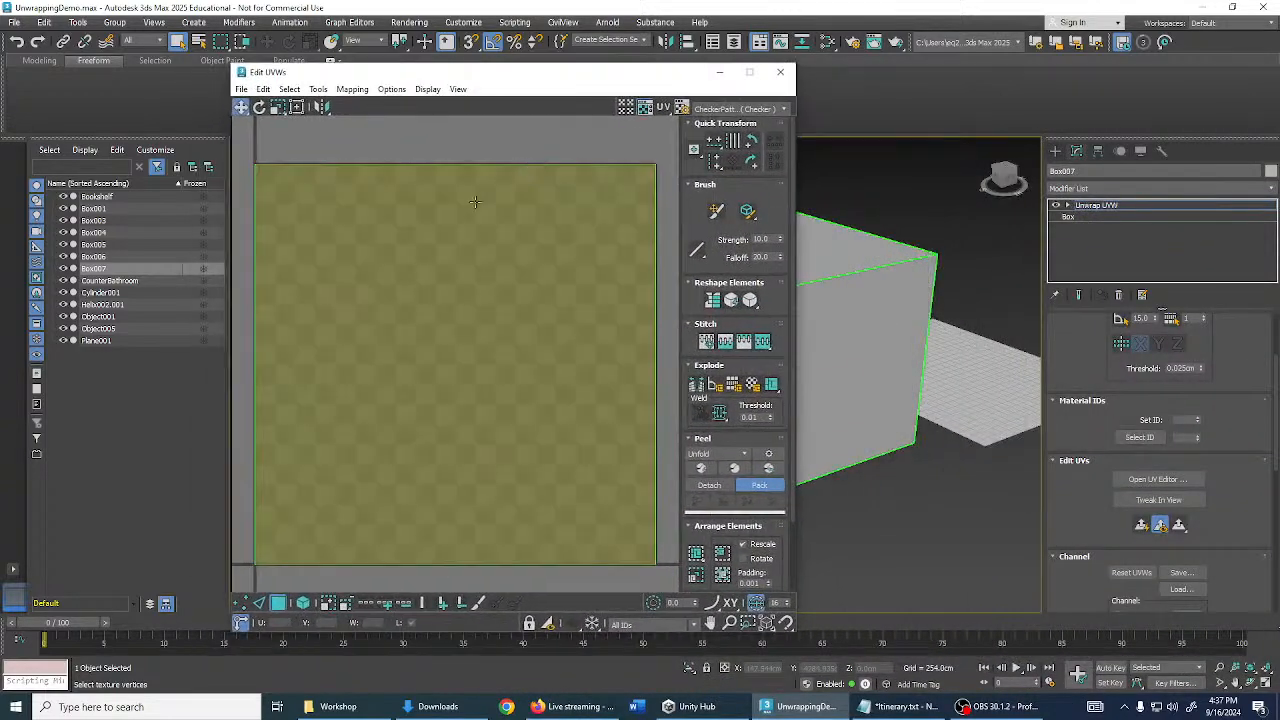
- Frame the box's single square UV layout and open the preview texture list
scroll(483, 257, "down", 3)
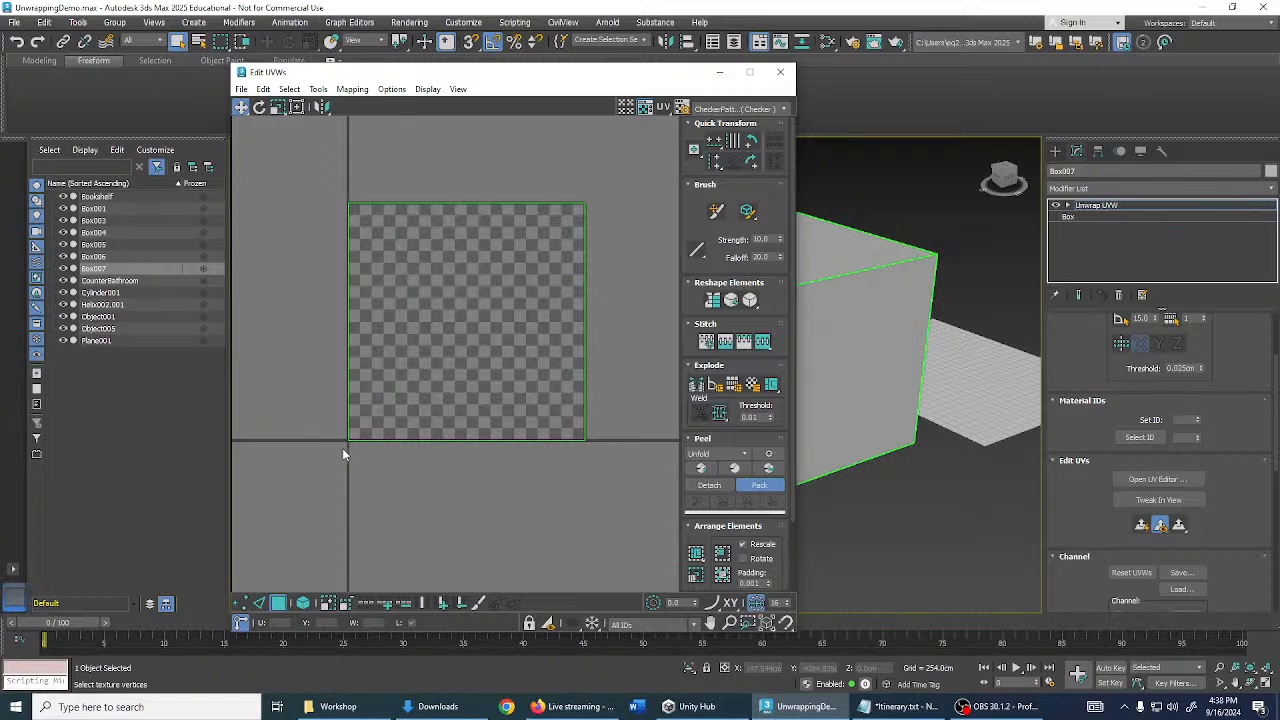
middle_click_drag(562, 468, 556, 475)
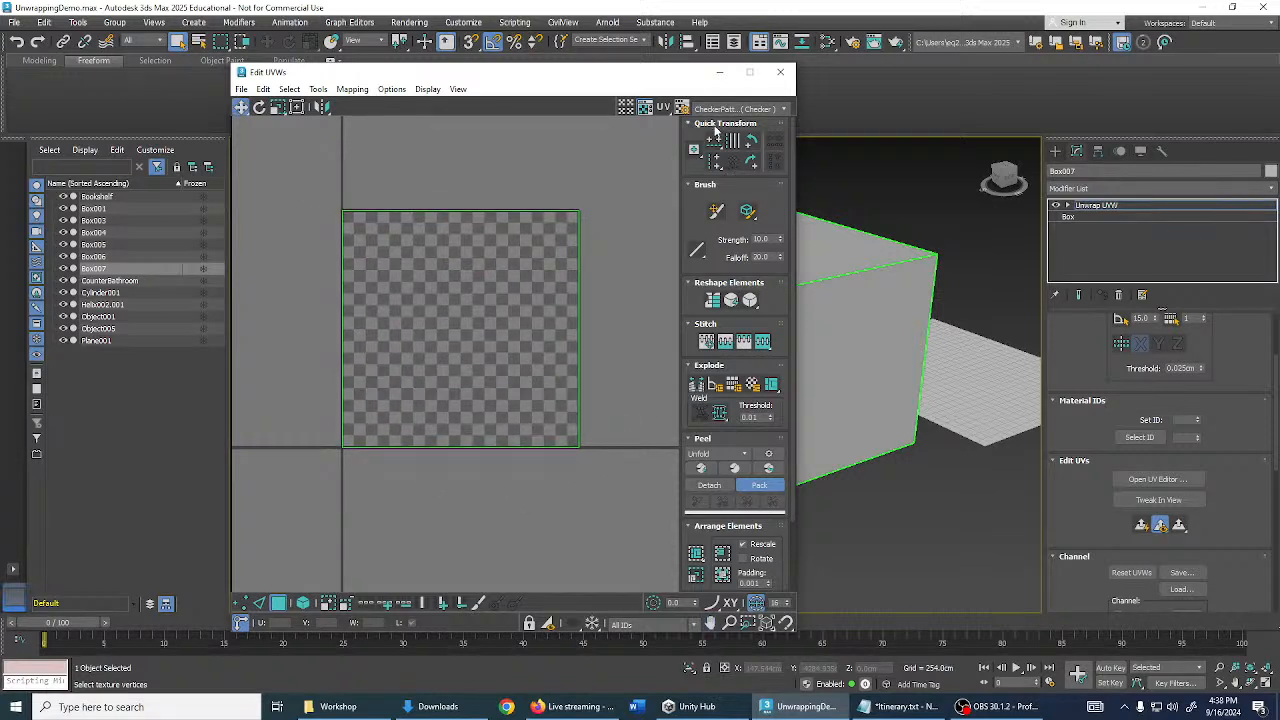
scroll(1155, 442, "up", 1)
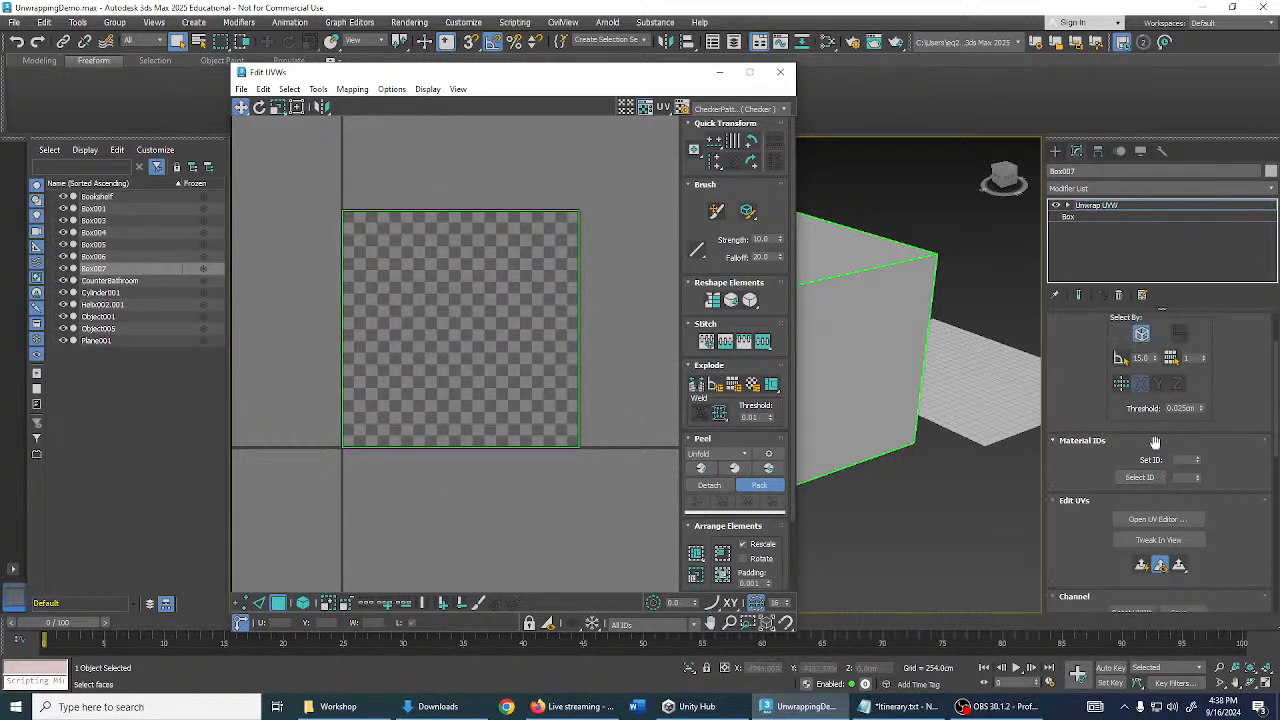
scroll(1155, 442, "up", 2)
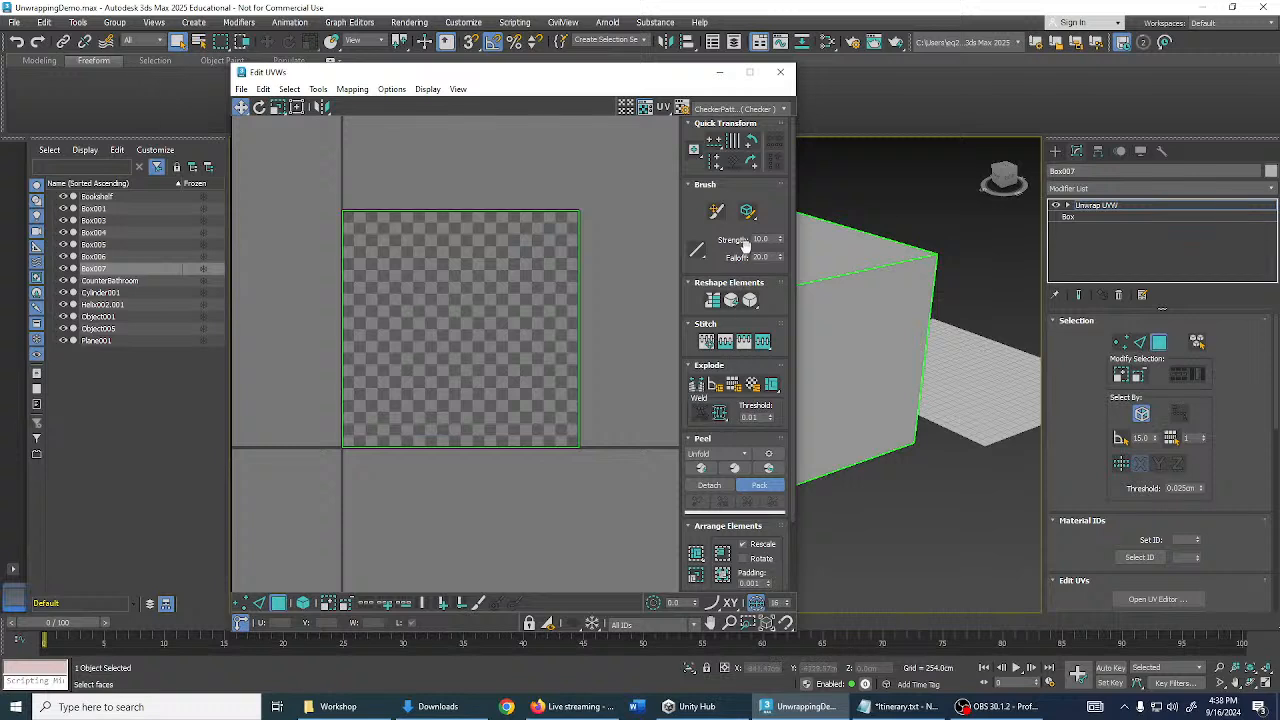
middle_click_drag(548, 268, 565, 253)
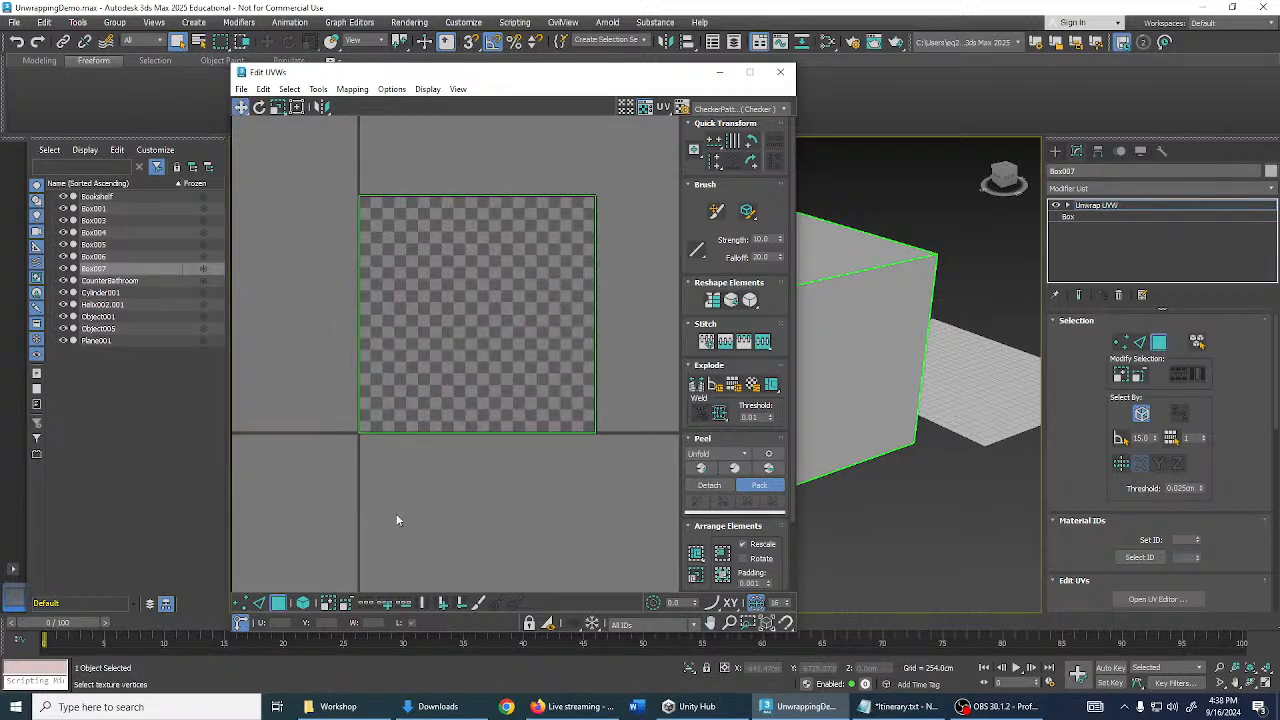
left_click(785, 110)
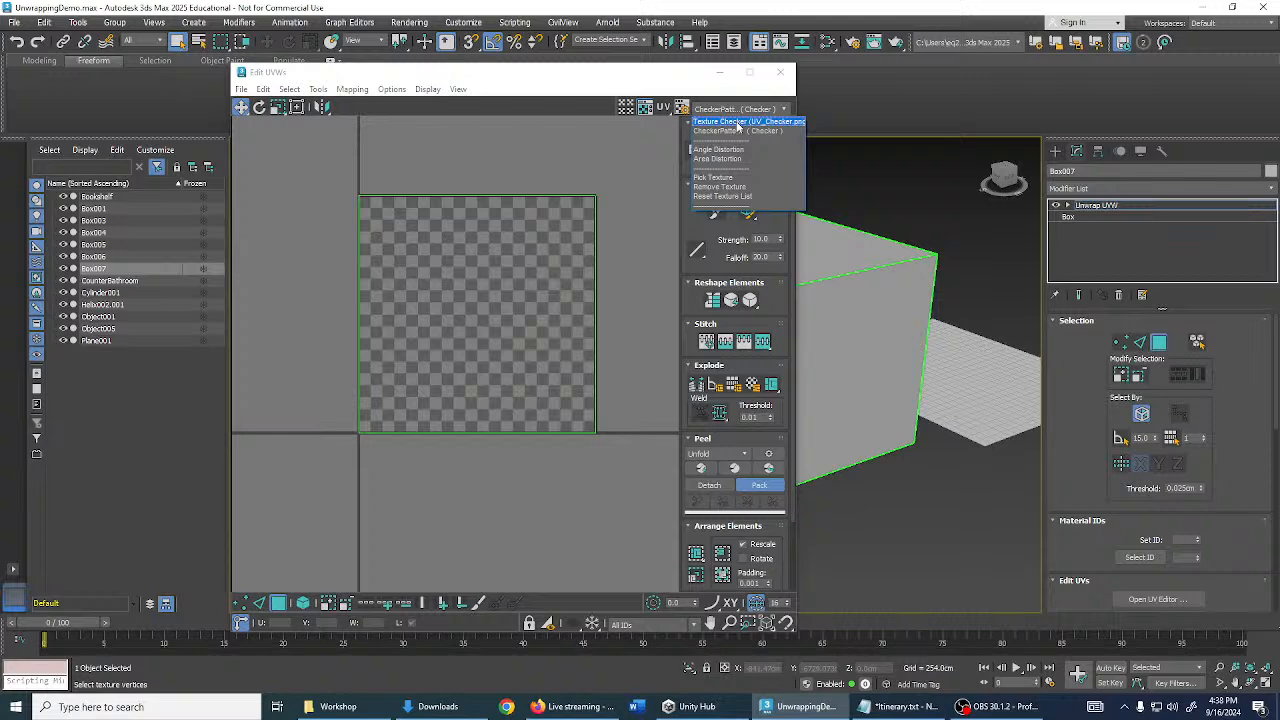
- Apply the UV_Checker.png texture, move the editor right, and frame the box in the viewport
left_click(738, 122)
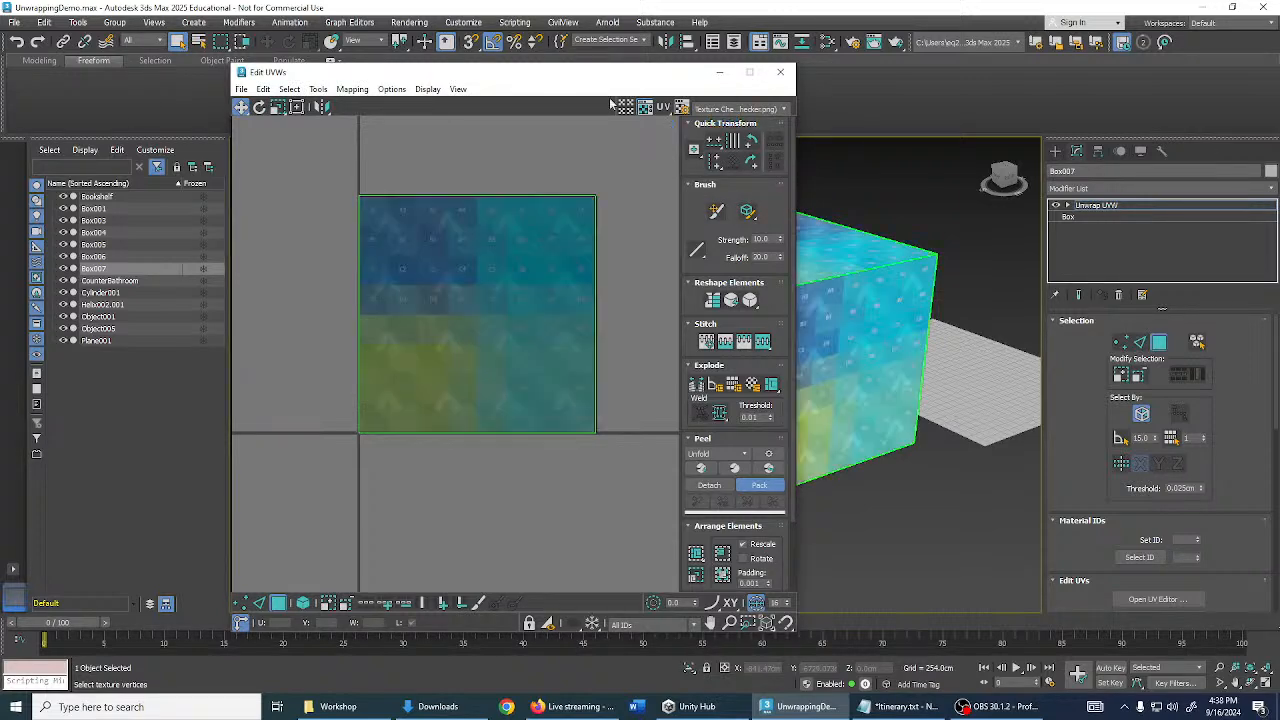
left_click_drag(585, 78, 1105, 96)
middle_click_drag(609, 292, 337, 281)
scroll(528, 300, "up", 5)
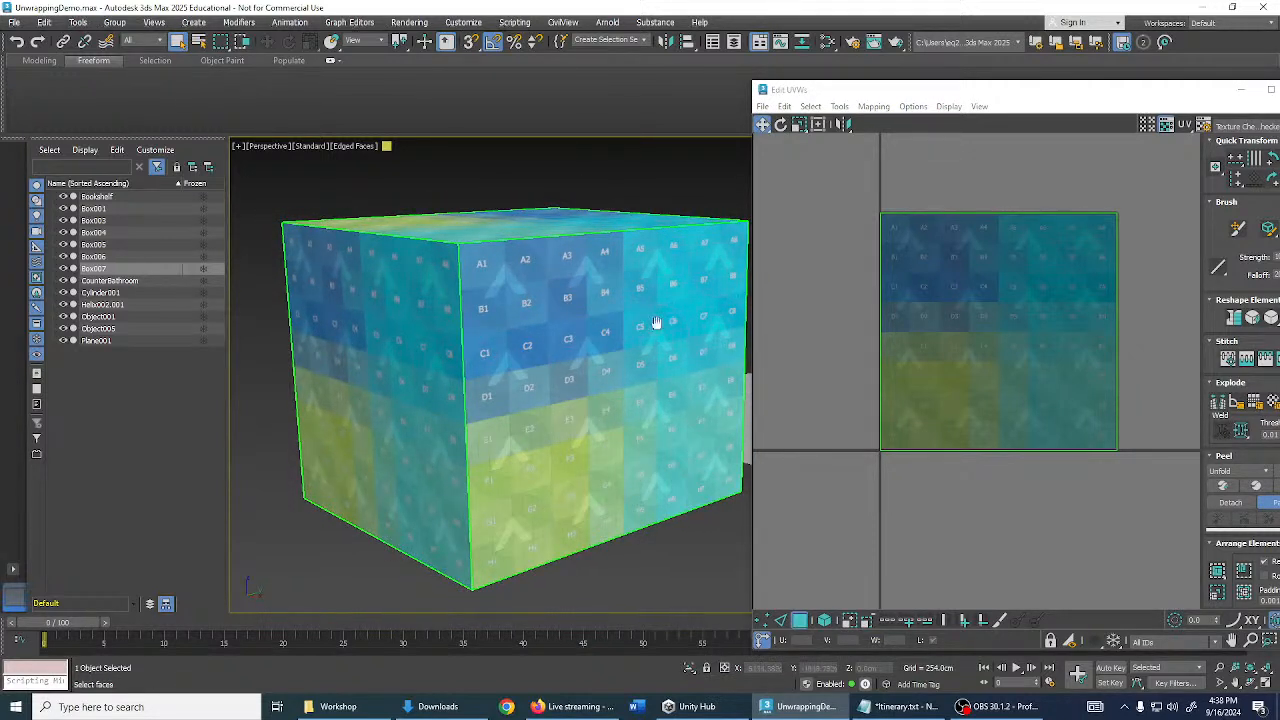
middle_click_drag(654, 326, 630, 318)
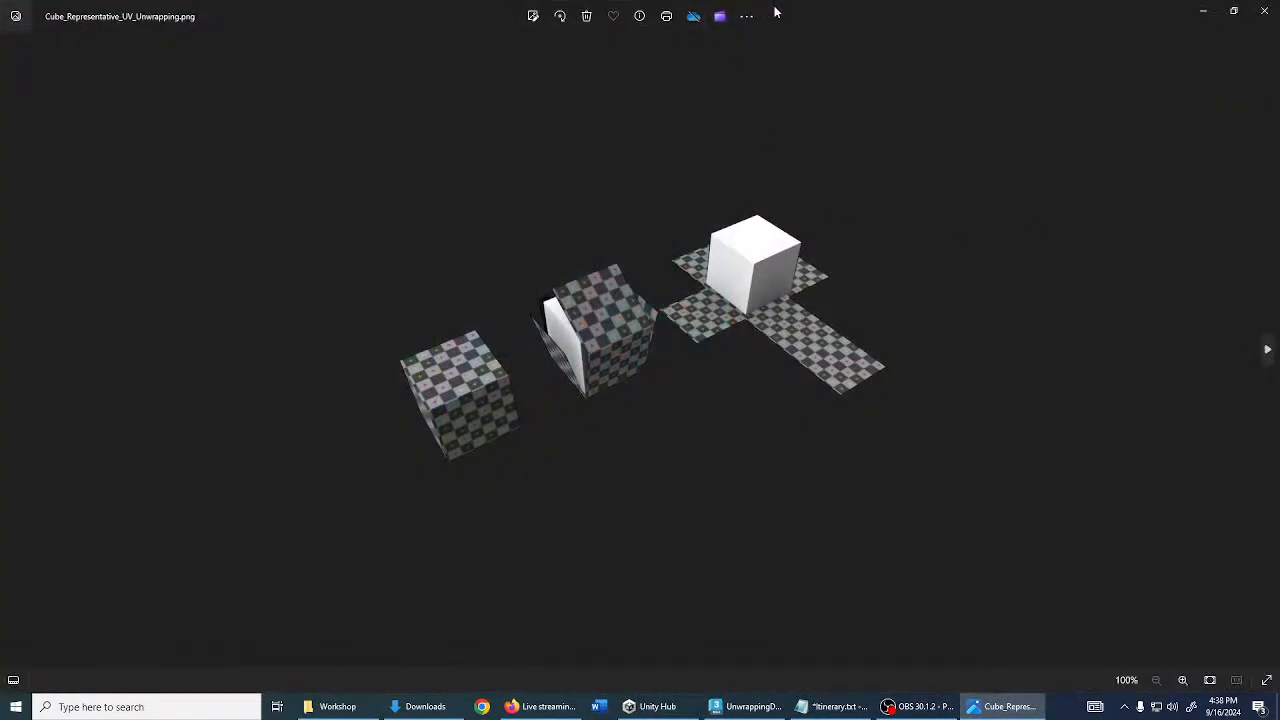
- Shrink the Photos cube reference window and move it aside to reveal 3ds Max's Edit UVWs editor
left_click_drag(775, 9, 775, 39)
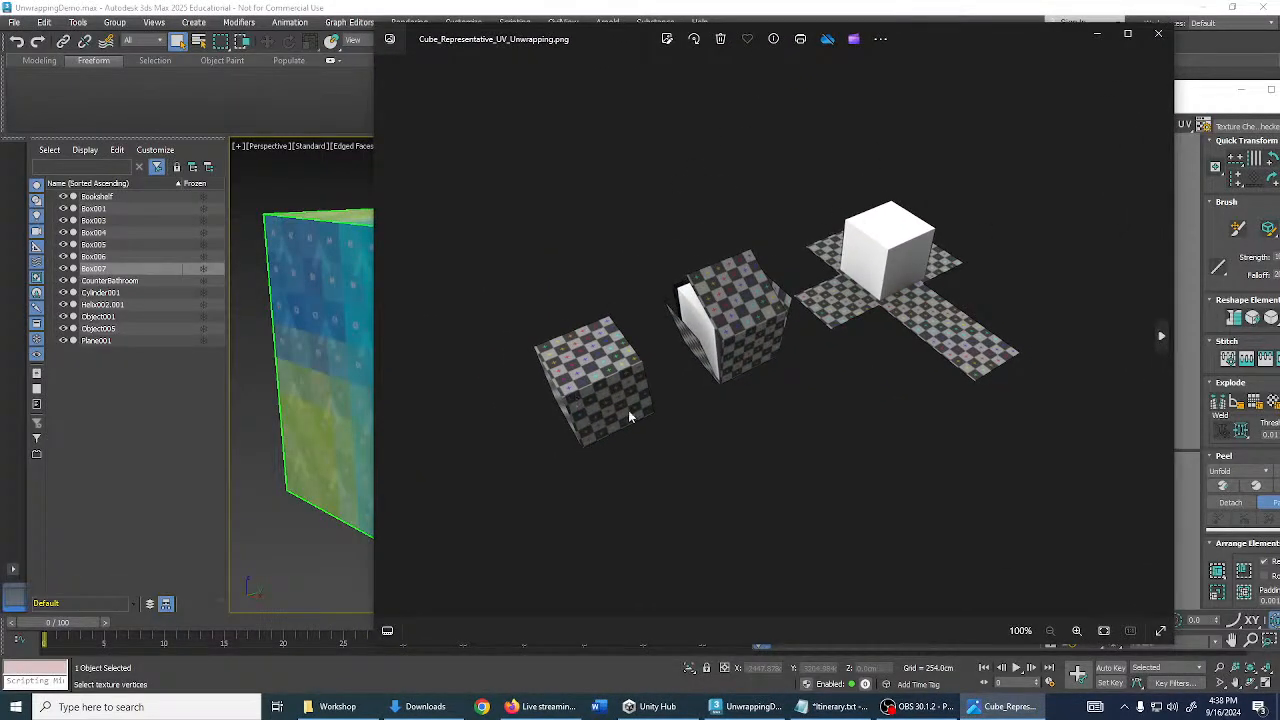
left_click_drag(598, 38, 918, 426)
scroll(869, 308, "up", 5)
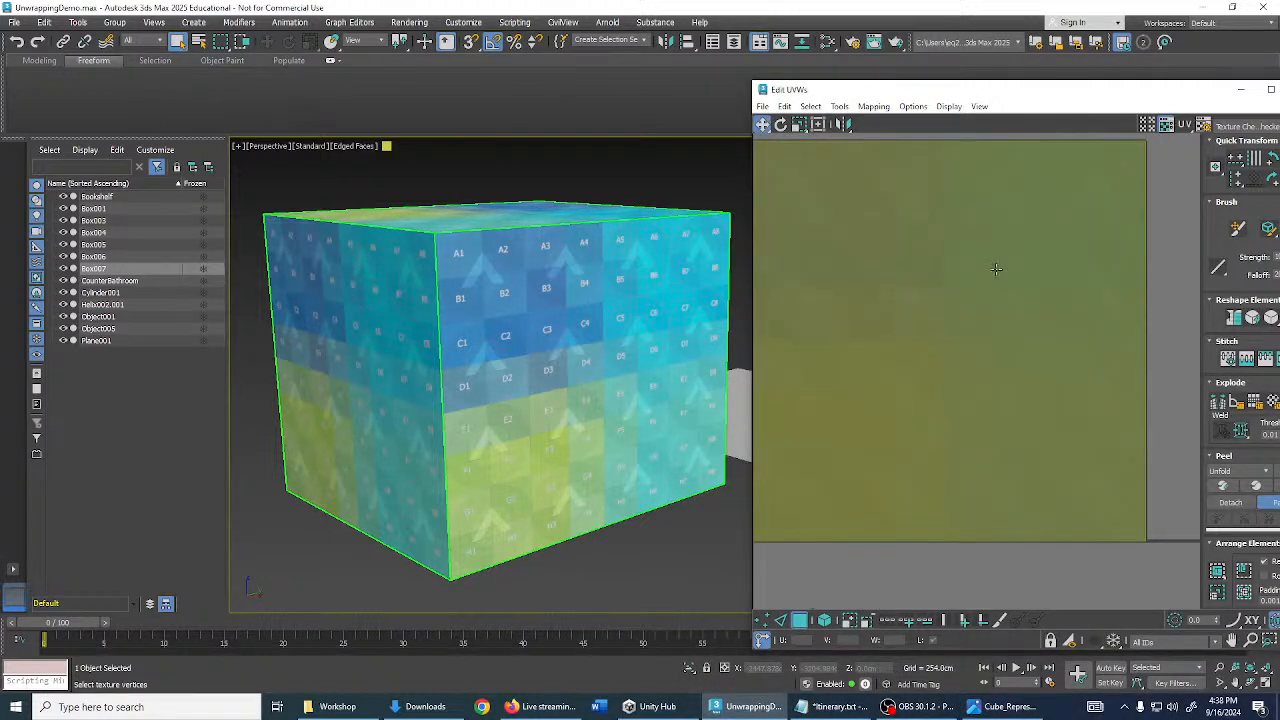
- Check the cube unwrapping reference image, close it, and reposition the Edit UVWs window
scroll(913, 279, "down", 4)
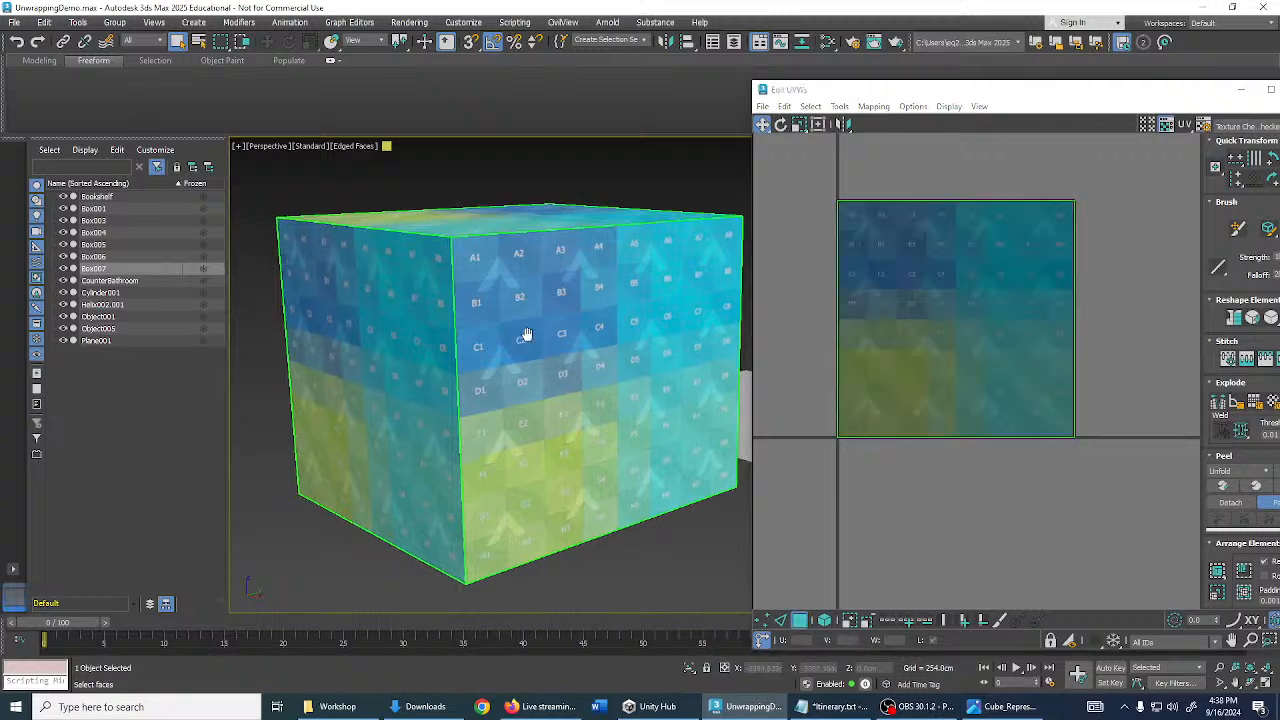
scroll(526, 334, "down", 6)
middle_click_drag(645, 343, 572, 343, "alt")
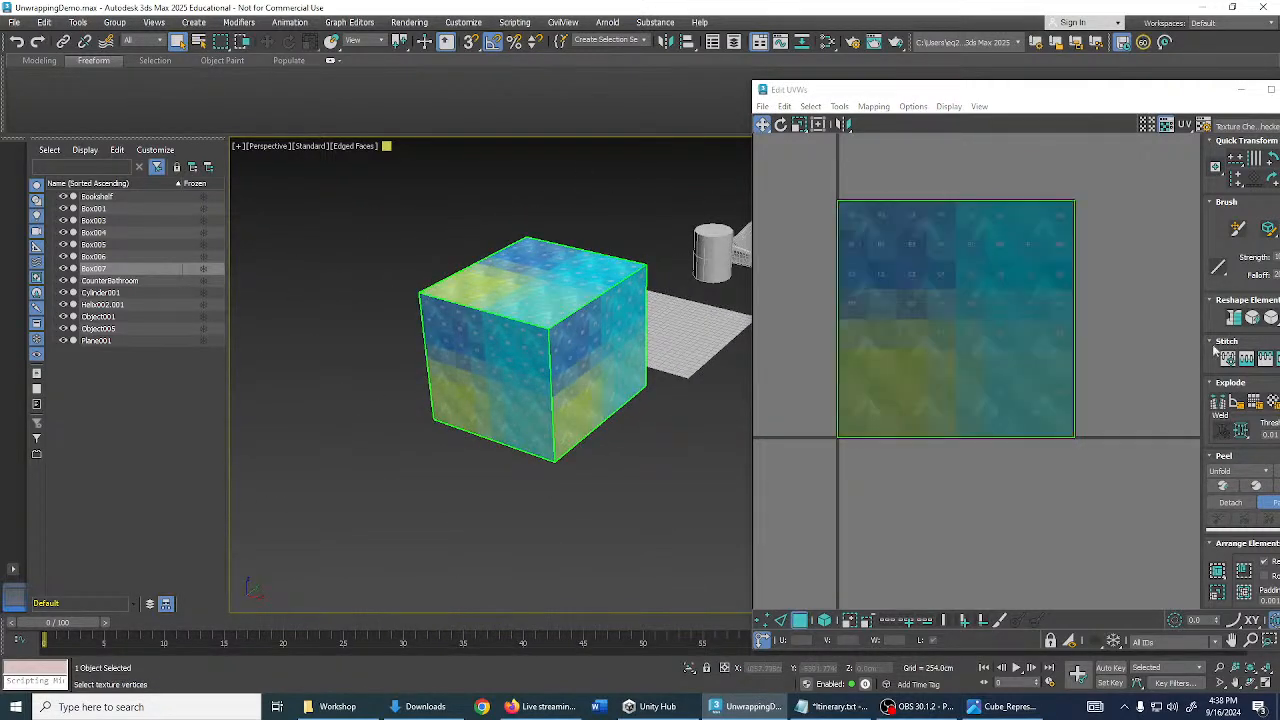
left_click(1003, 706)
left_click_drag(916, 166, 577, 79)
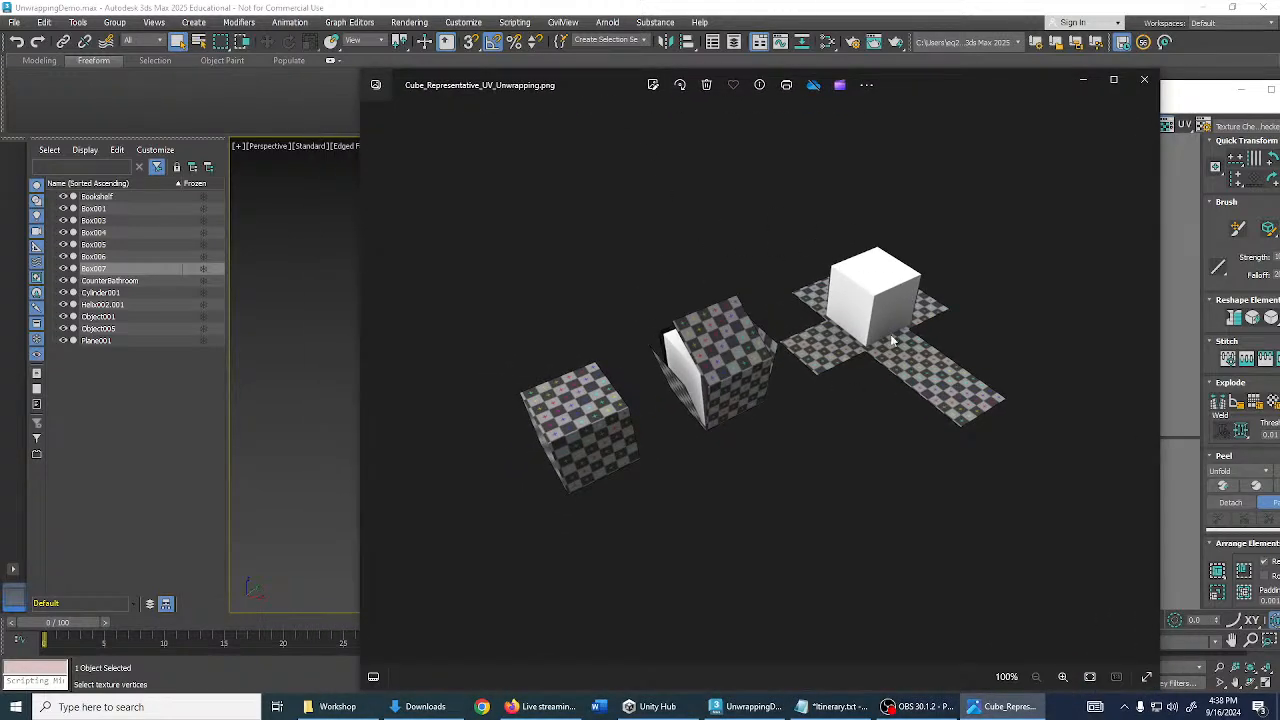
left_click(1144, 79)
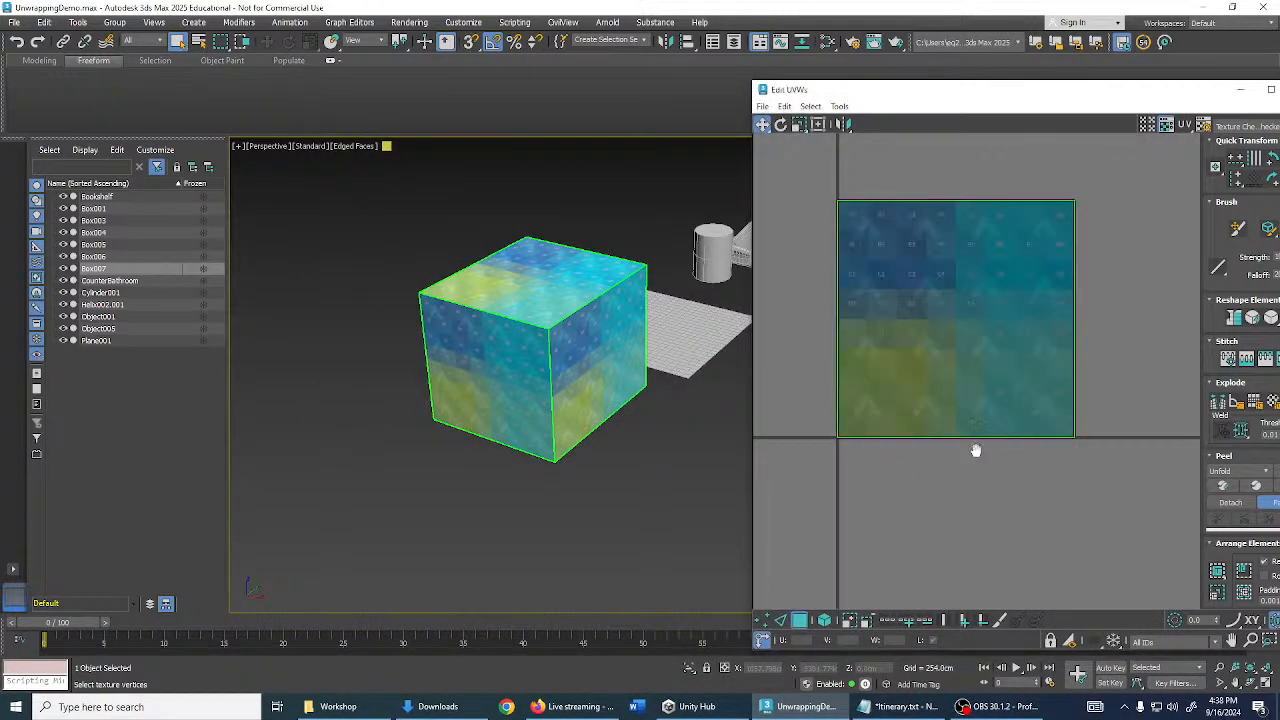
left_click_drag(1065, 97, 989, 78)
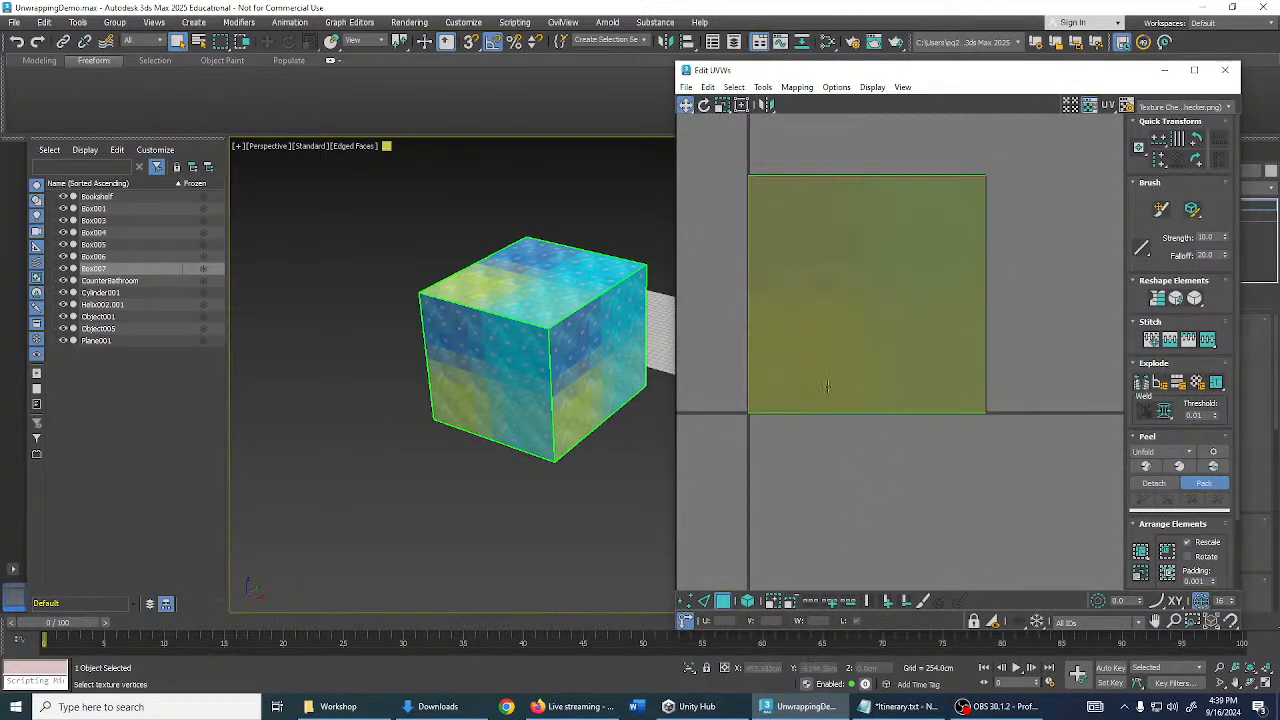
middle_click_drag(1024, 332, 1030, 351)
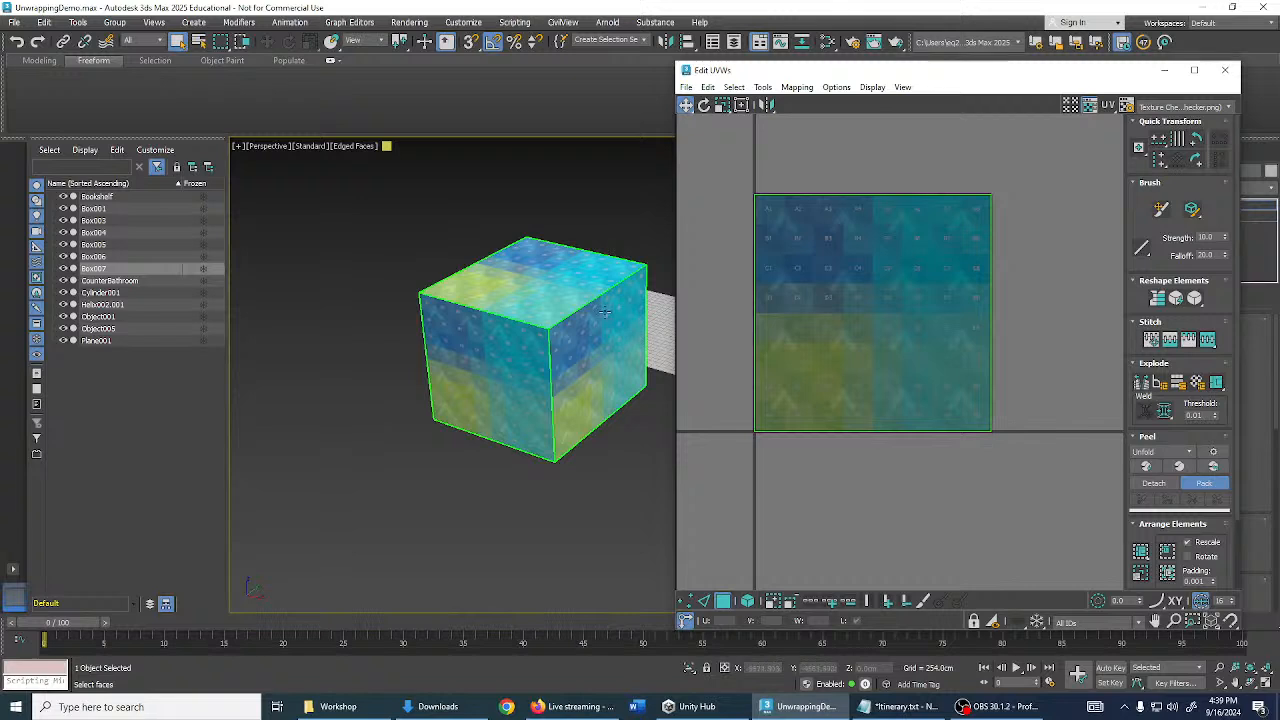
scroll(605, 313, "up", 2)
- In vertex mode, weld the seam at the cube's front corner vertex with Ctrl+W
left_click(703, 604)
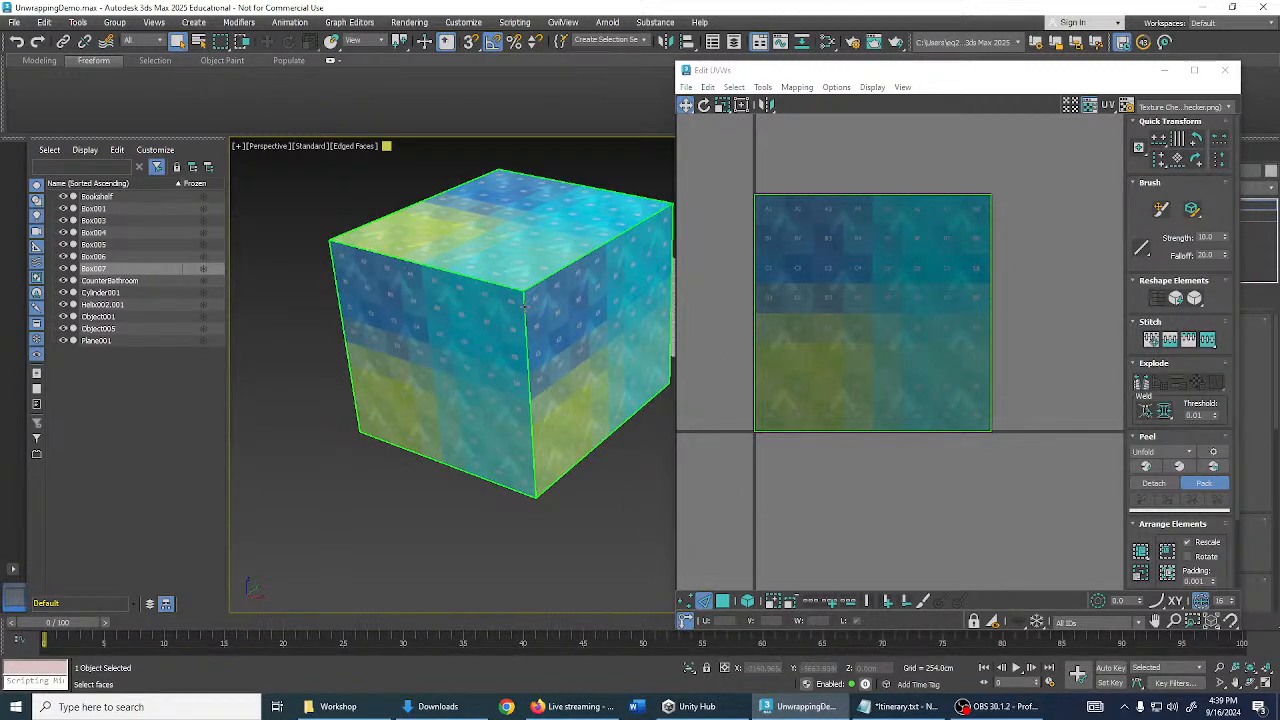
left_click(524, 303)
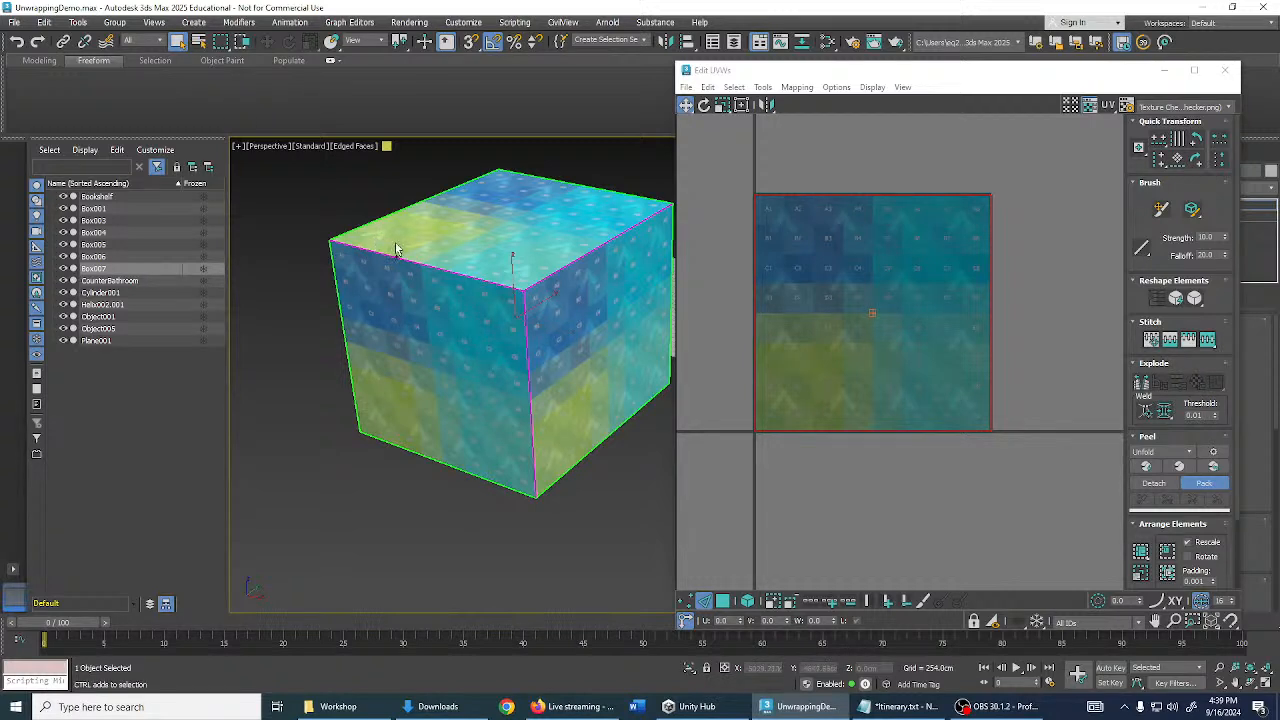
key("ctrl+w")
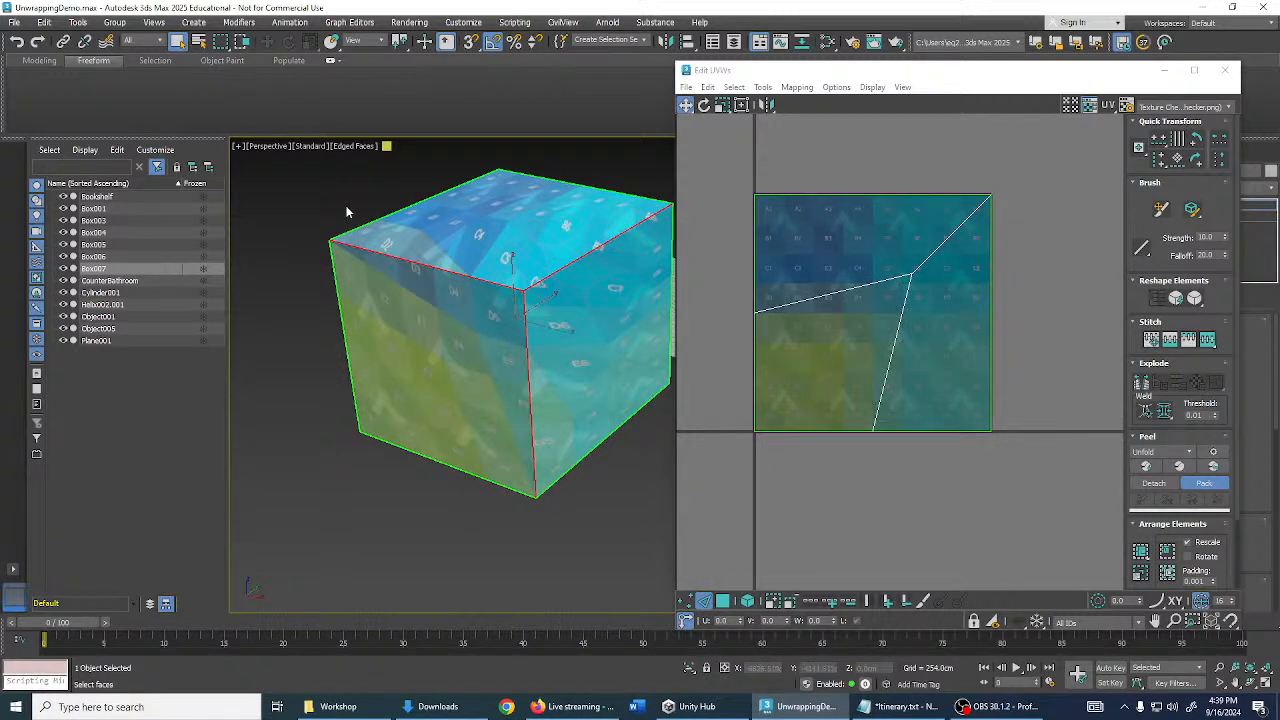
left_click(346, 206)
middle_click_drag(346, 211, 509, 293, "alt")
scroll(509, 293, "up", 3)
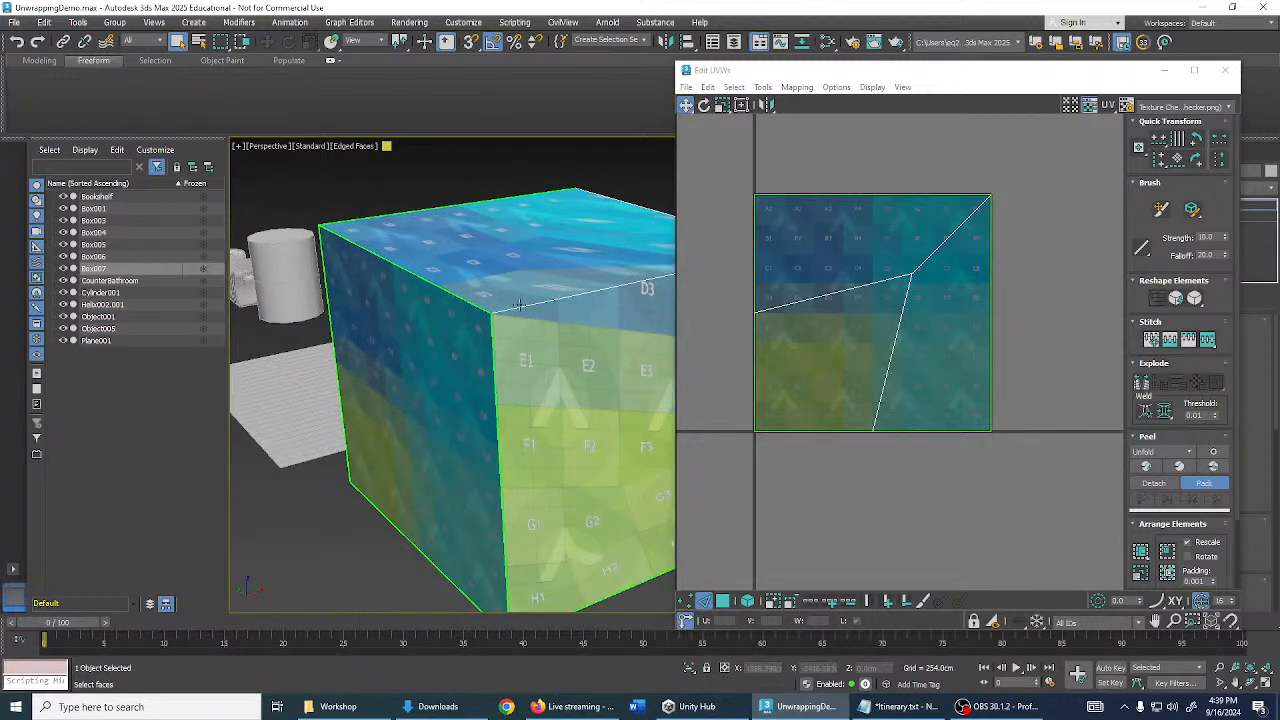
scroll(474, 288, "down", 3)
scroll(520, 298, "up", 2)
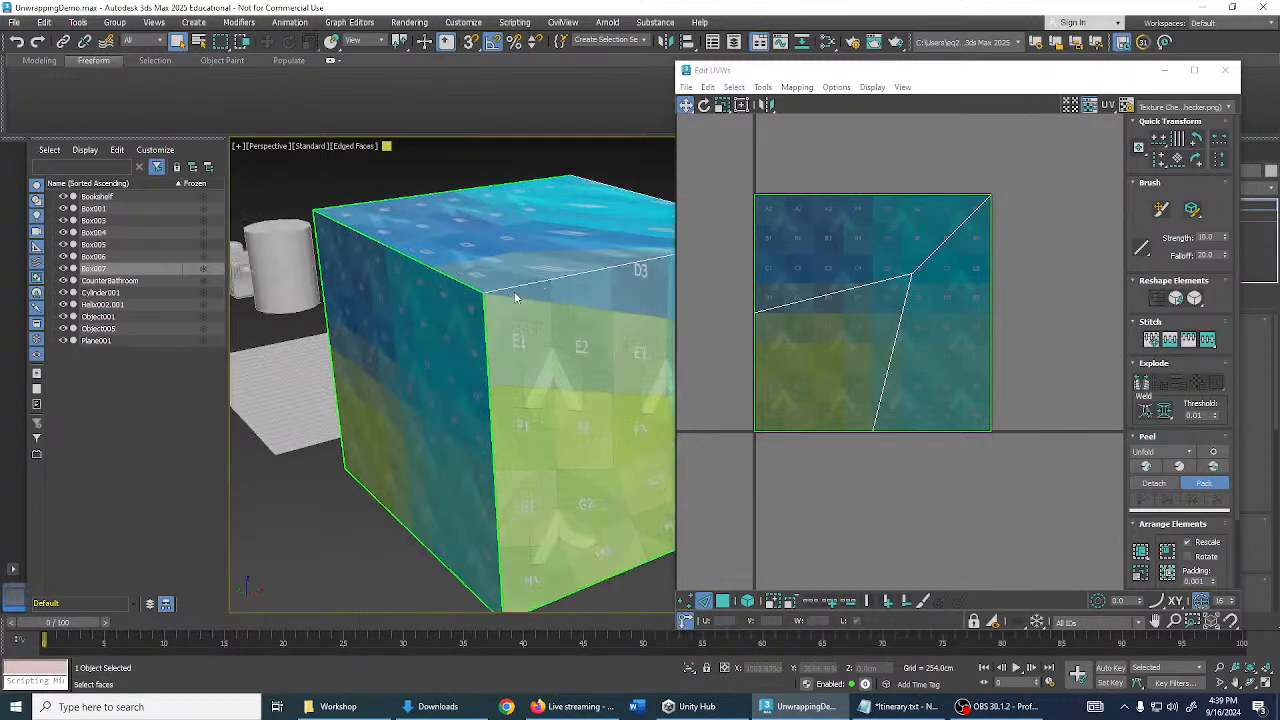
scroll(514, 286, "up", 2)
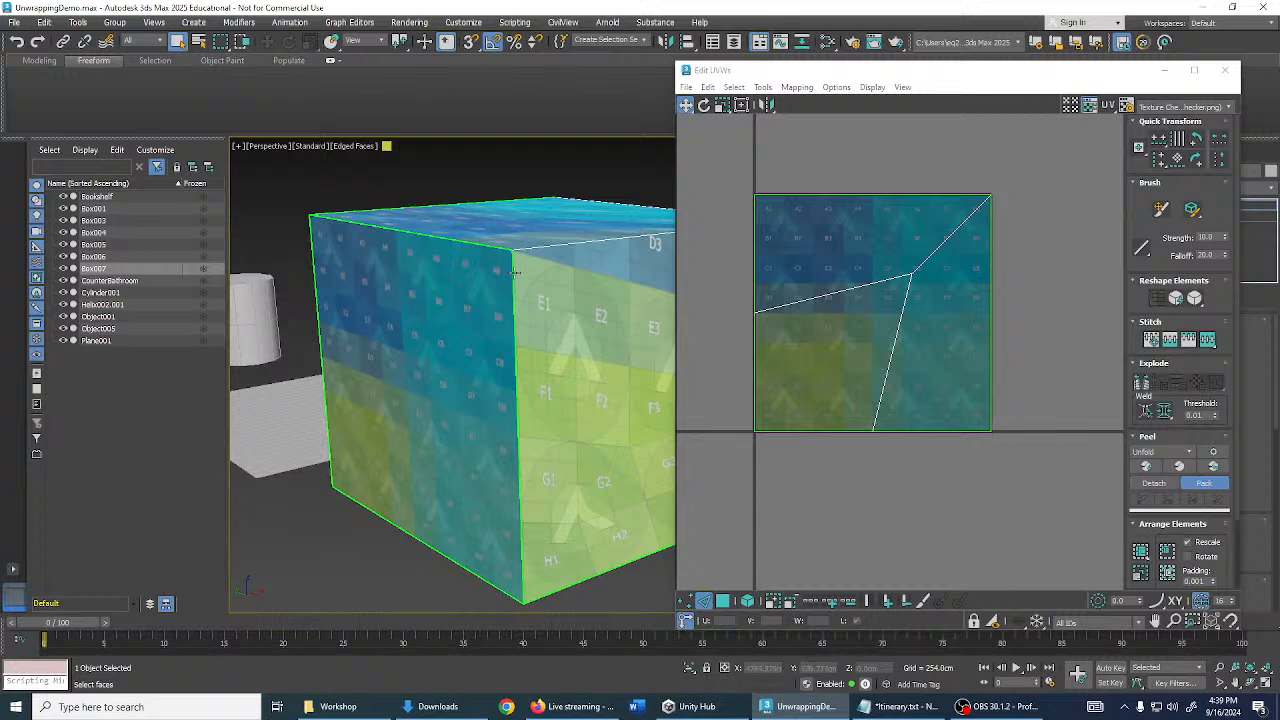
left_click(515, 272)
left_click(520, 186)
- Box-select all the cube's faces, weld them into one UV square, then undo the collapse
middle_click_drag(812, 486, 838, 473)
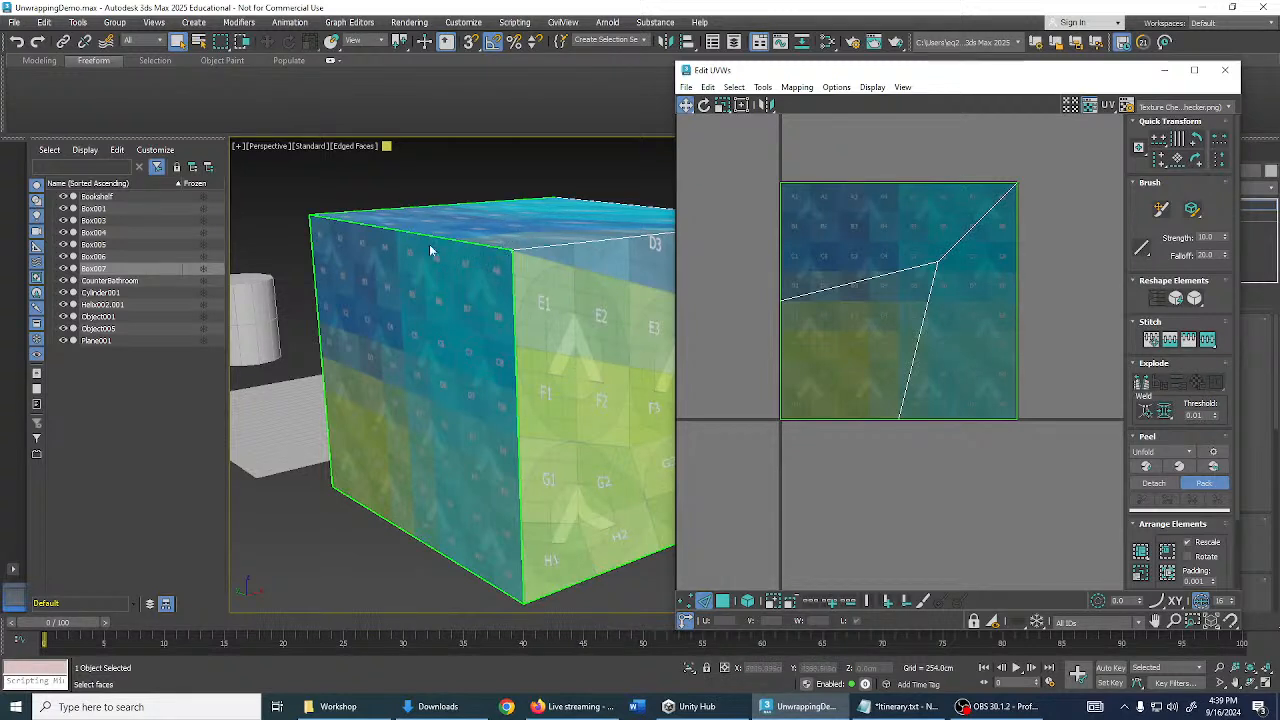
middle_click_drag(516, 258, 424, 237, "alt")
scroll(509, 254, "down", 3)
left_click_drag(361, 192, 651, 434)
middle_click_drag(477, 428, 625, 385, "alt")
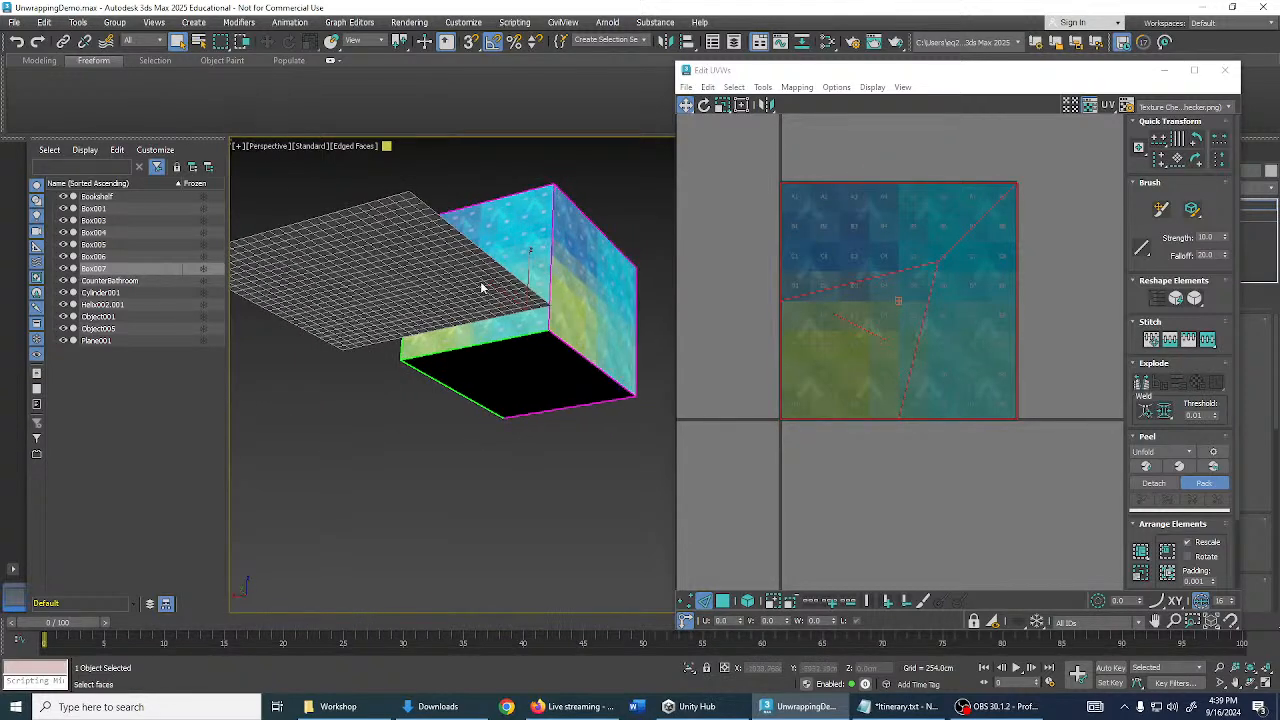
middle_click_drag(564, 452, 597, 429, "alt")
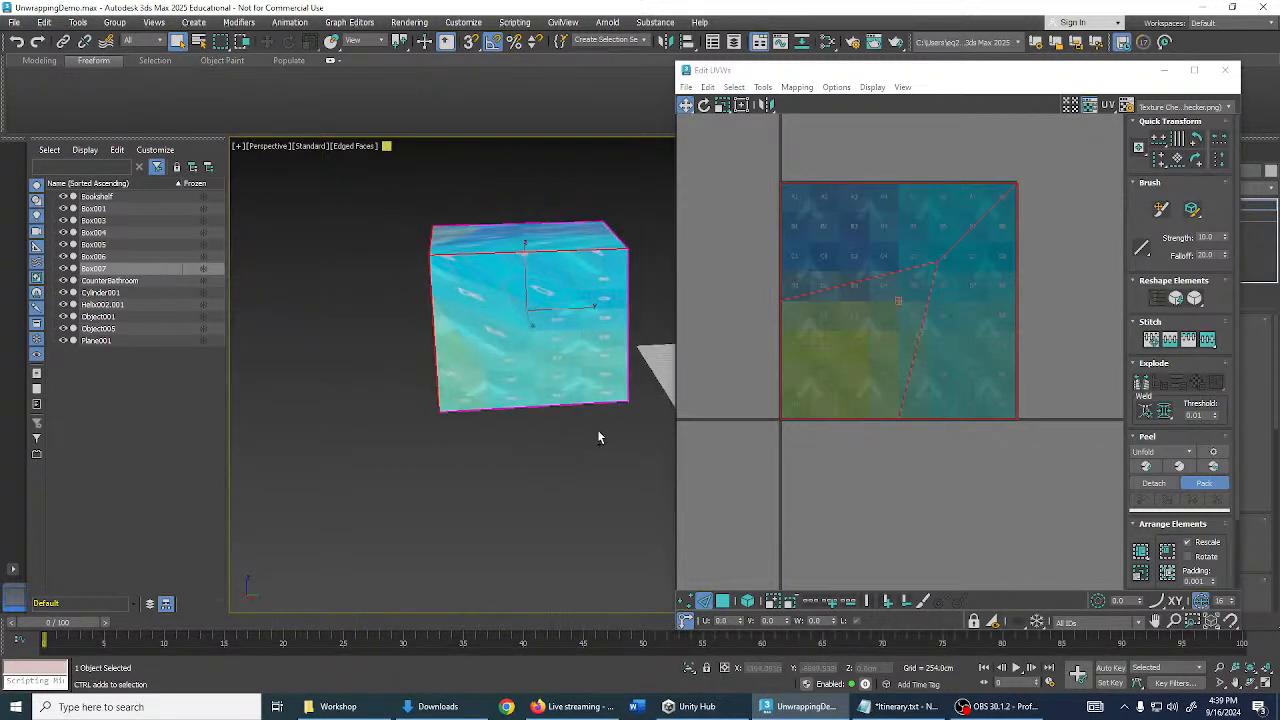
key("ctrl+w")
left_click(567, 424)
middle_click_drag(511, 374, 707, 387, "alt")
middle_click_drag(873, 467, 866, 485)
middle_click_drag(621, 331, 582, 353)
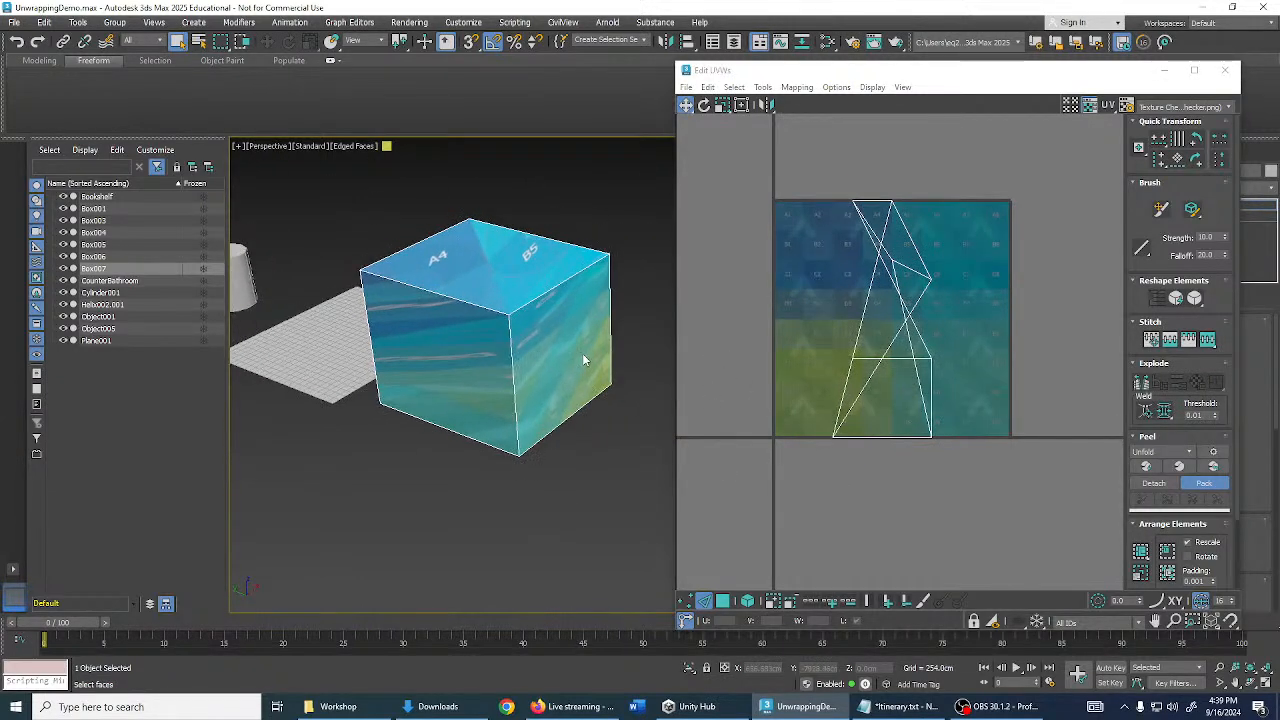
key("ctrl+z")
key("ctrl+z")
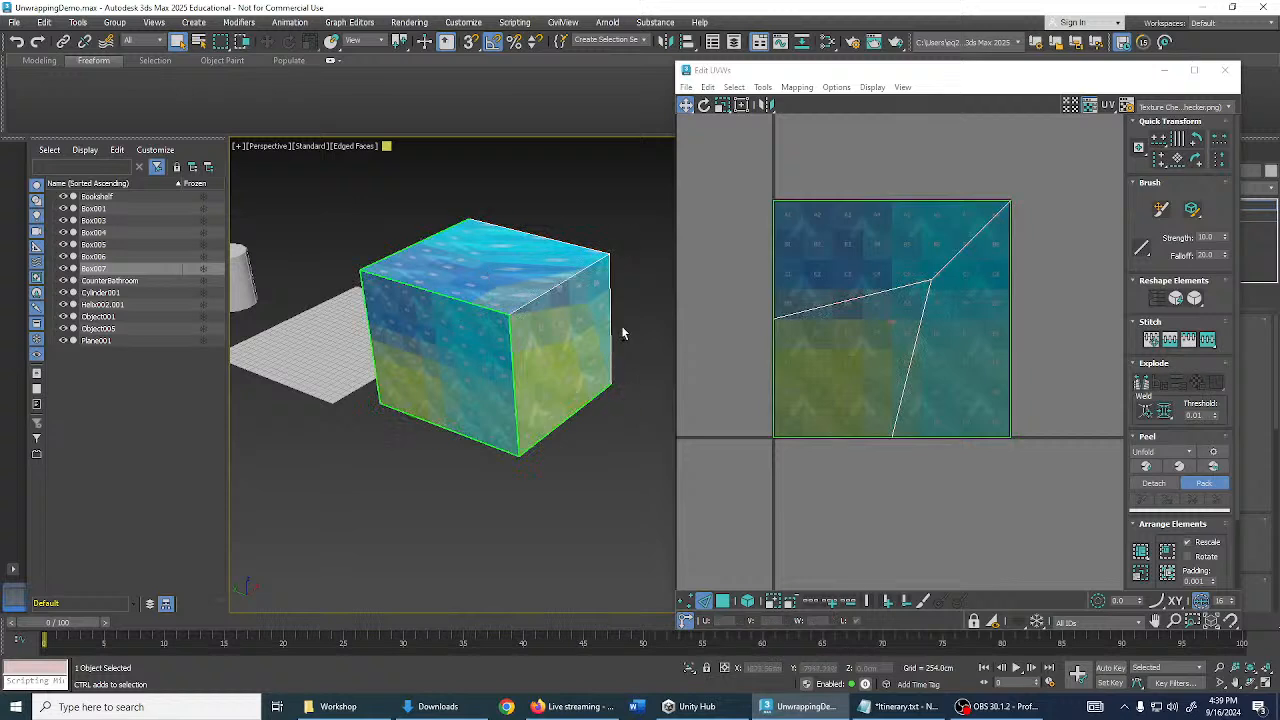
- Undo to the clean layout, set the weld threshold to 10.0, and weld the cube's UVs
key("ctrl+z")
key("ctrl+z")
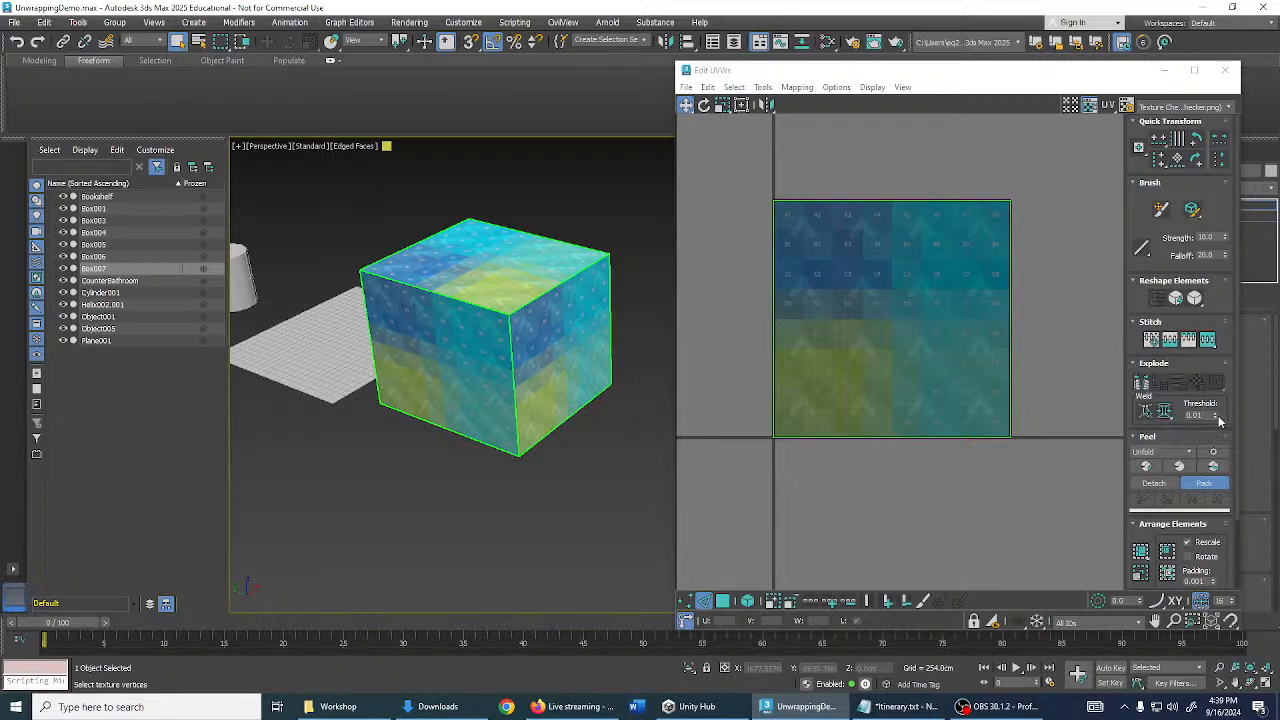
left_click_drag(1216, 417, 1220, 319)
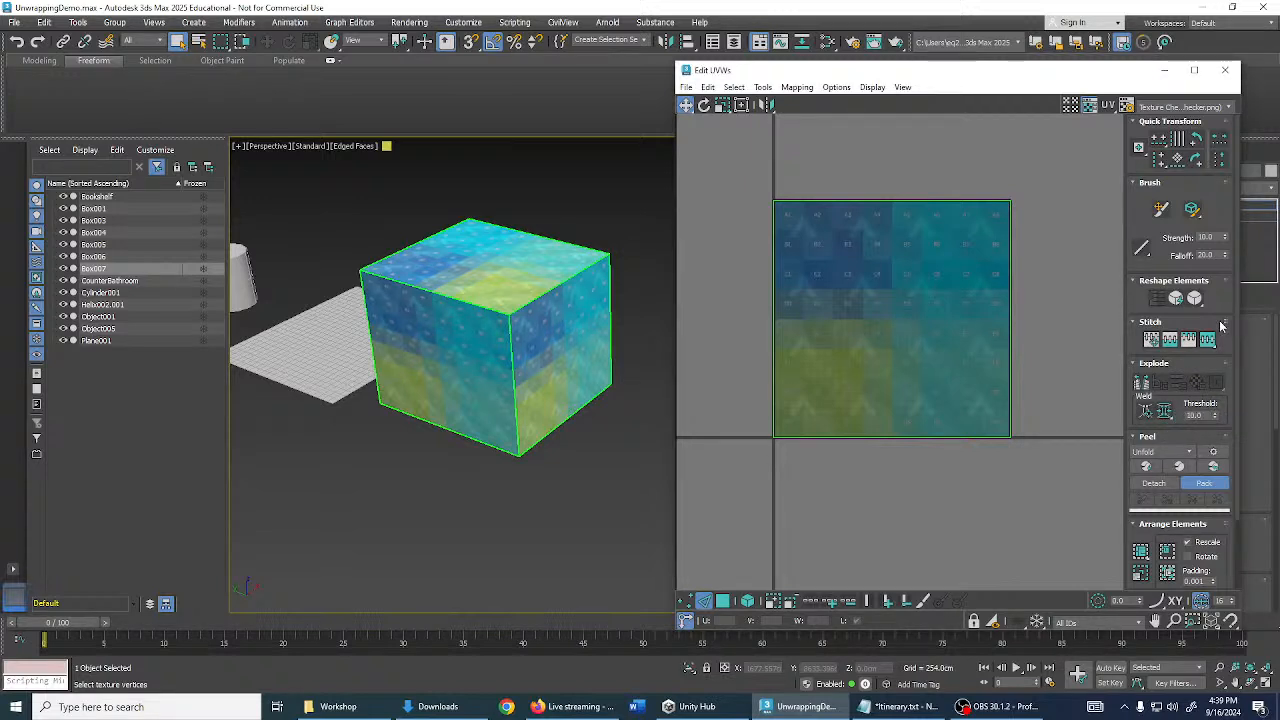
left_click(1166, 412)
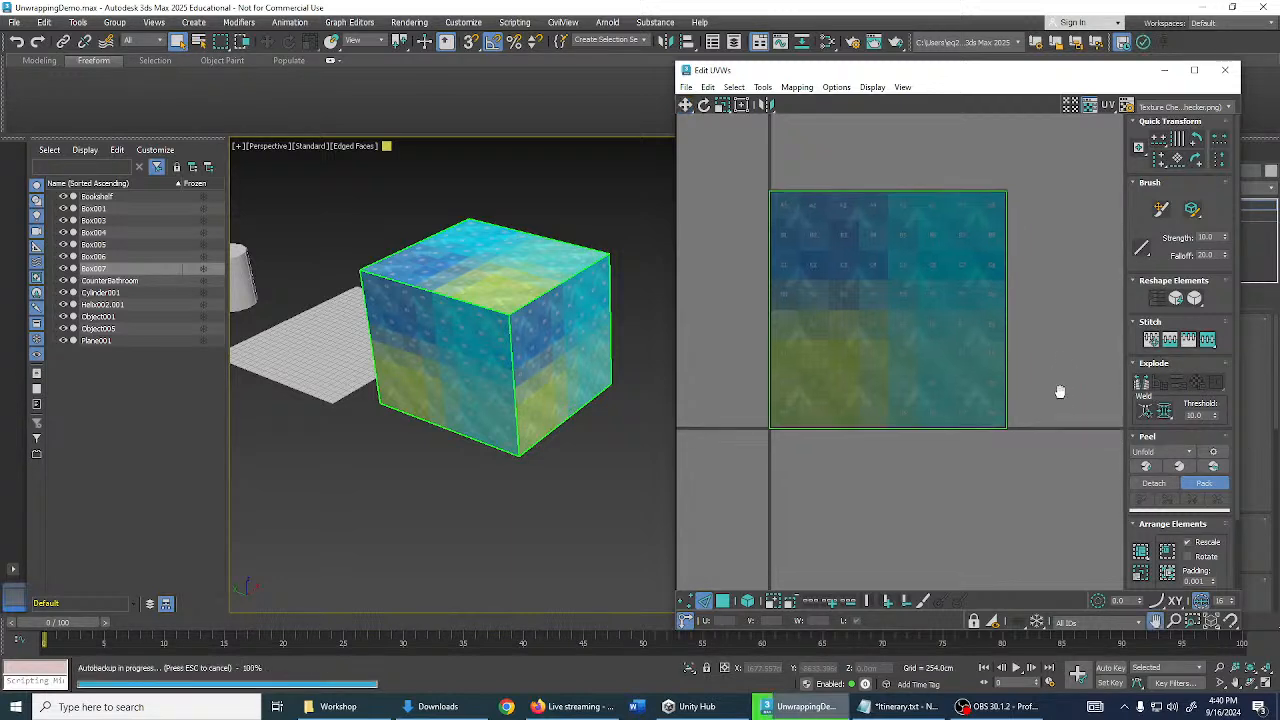
left_click(1166, 411)
middle_click_drag(488, 296, 556, 310, "alt")
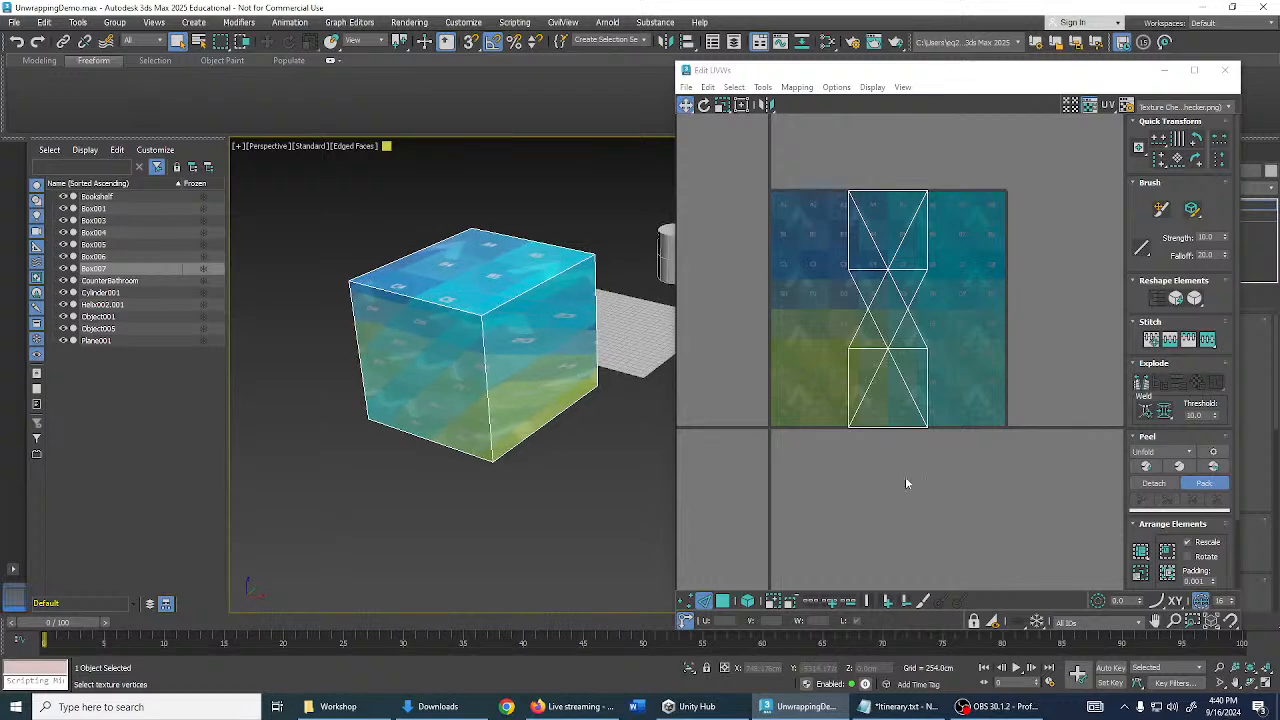
mouse_move(866, 442)
middle_mouse_down()
mouse_move(886, 457)
mouse_move(875, 456)
middle_mouse_up()
- Switch to UV face selection and bring up the cube unwrapping reference image
left_click(707, 601)
middle_click_drag(470, 325, 546, 358, "alt")
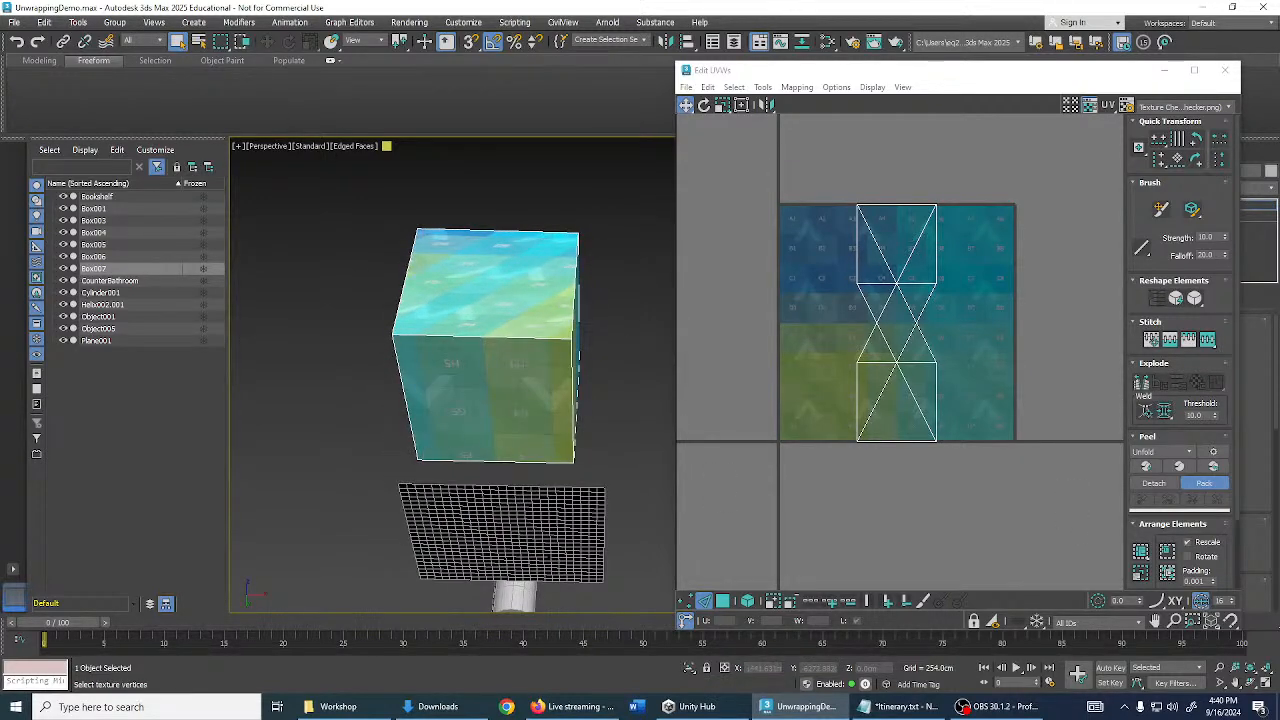
left_click(339, 707)
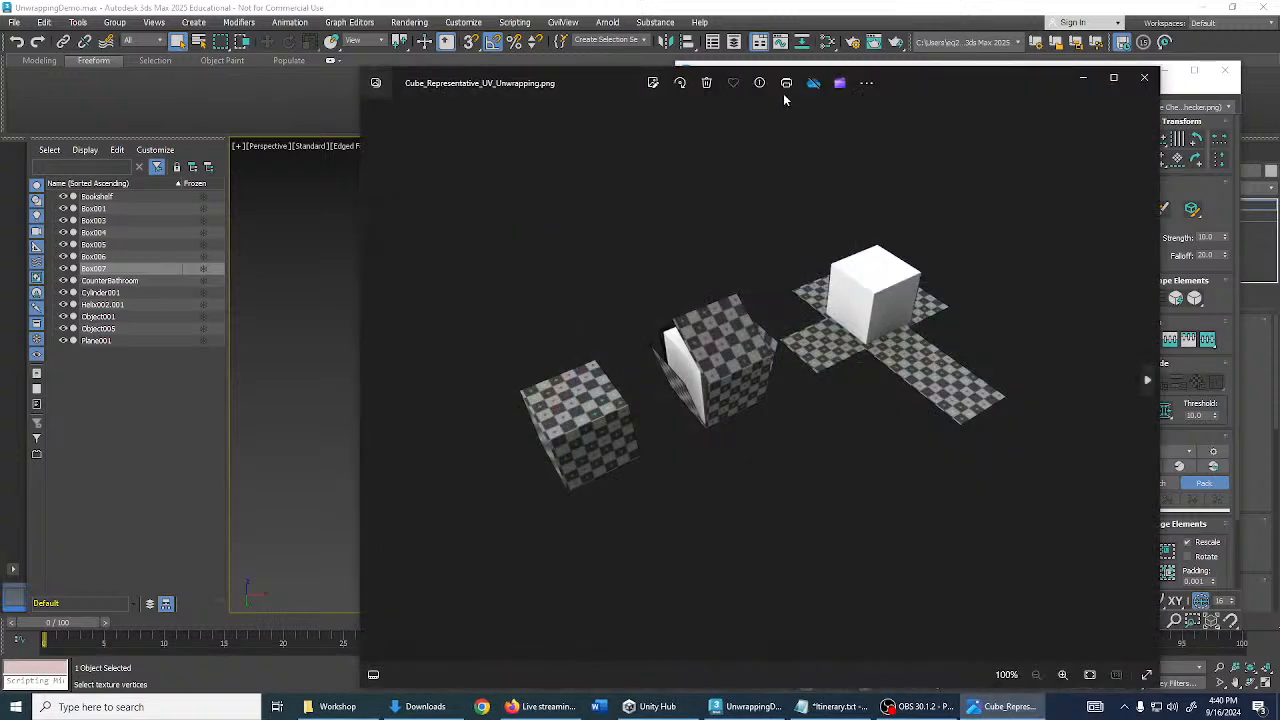
- Move the Cube_Representative_UV_Unwrapping.png window aside and return to the cube in 3ds Max
left_click_drag(896, 77, 1109, 73)
left_click_drag(798, 75, 865, 61)
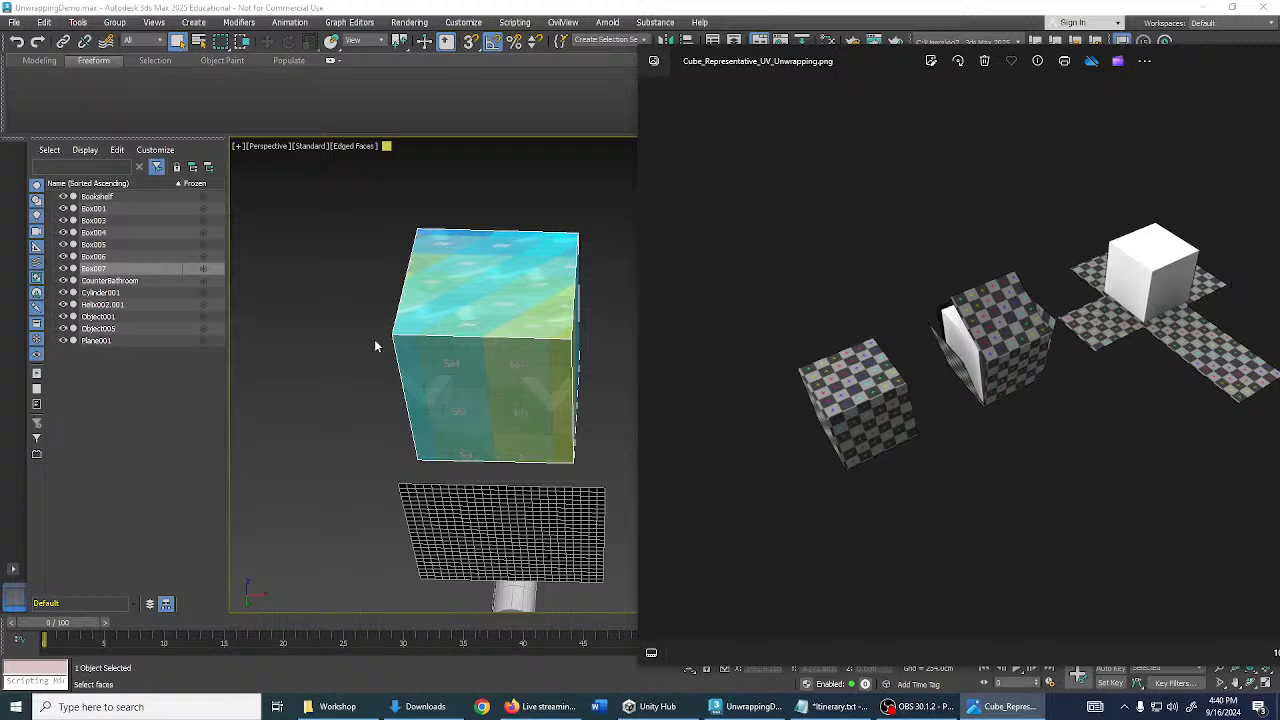
left_click(491, 366)
middle_click_drag(491, 366, 569, 422, "alt")
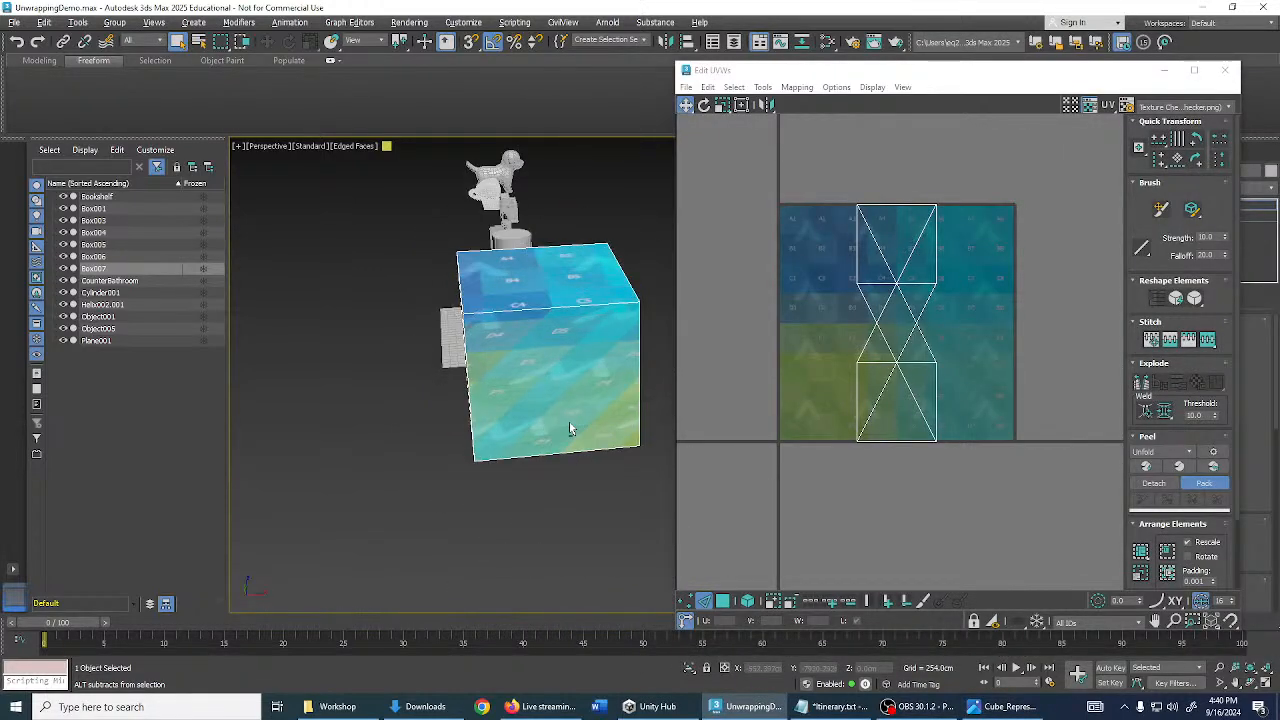
- Select the right face's diagonal edge and the front vertical edge, and Break them into seams
left_click(573, 305)
middle_click_drag(573, 305, 586, 292, "alt")
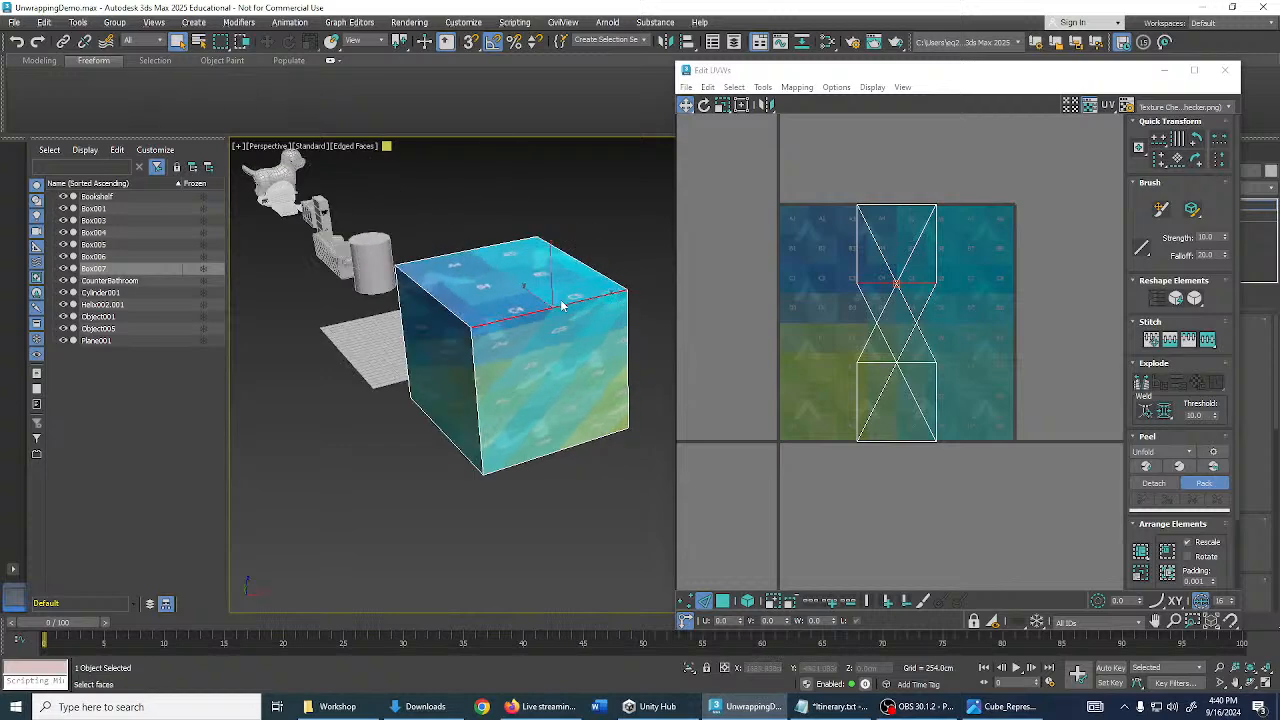
left_click(615, 262)
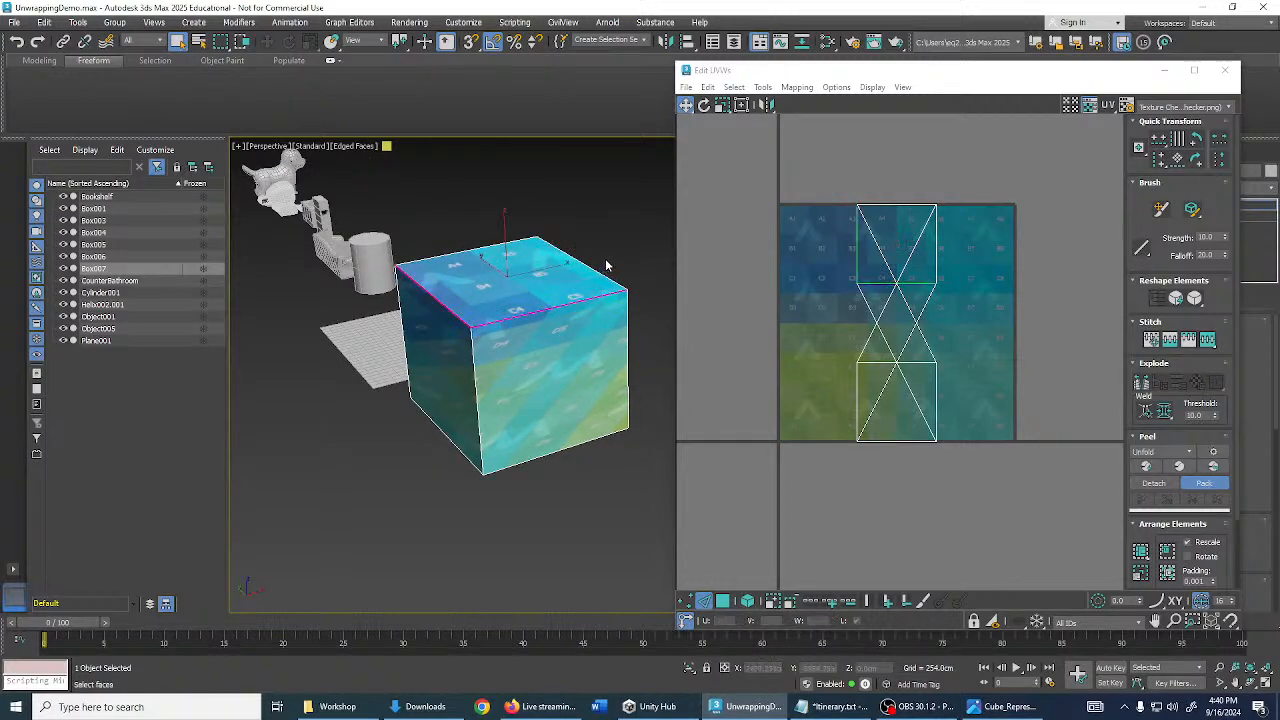
scroll(502, 288, "up", 3)
middle_click_drag(502, 288, 523, 326, "alt")
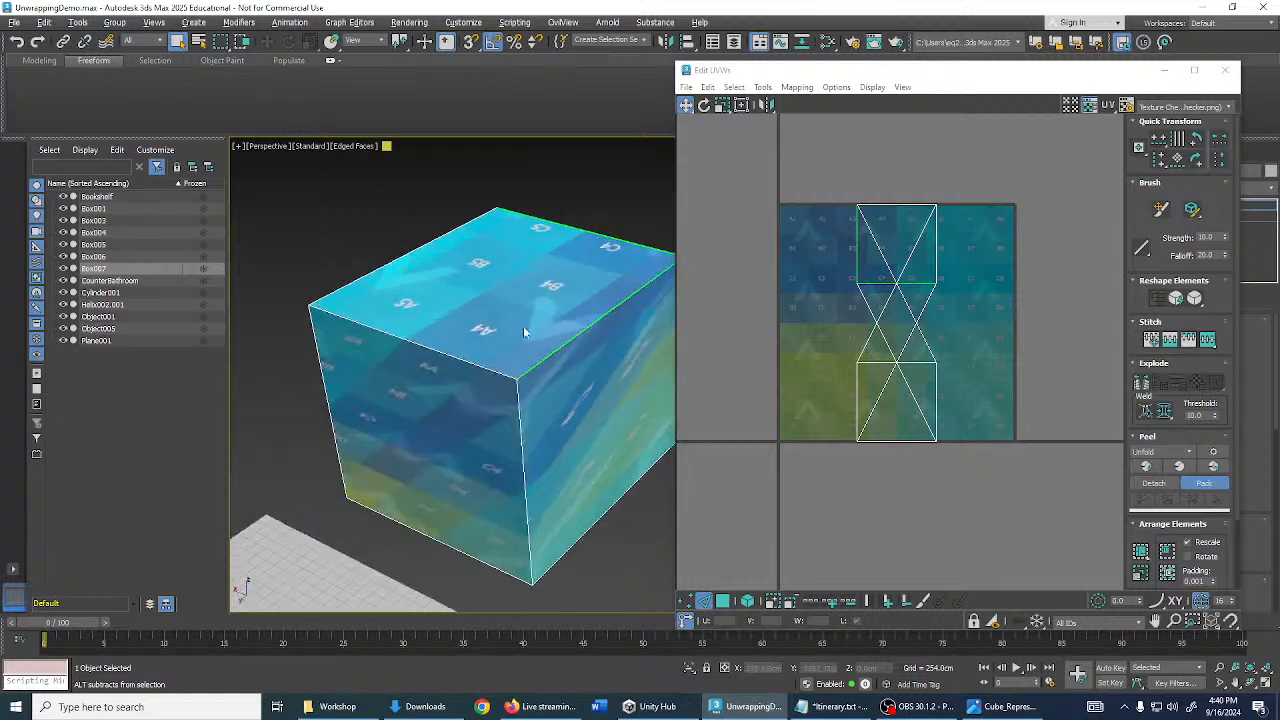
middle_click_drag(473, 360, 543, 294, "alt")
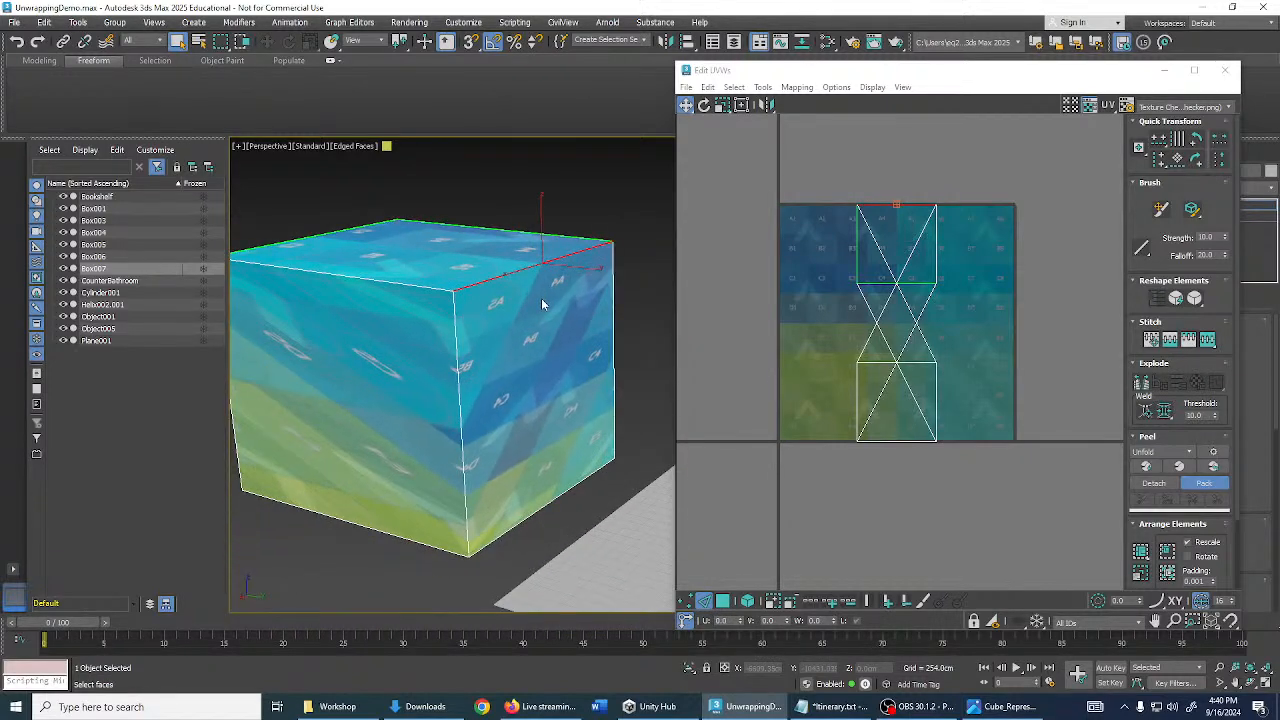
left_click(486, 325)
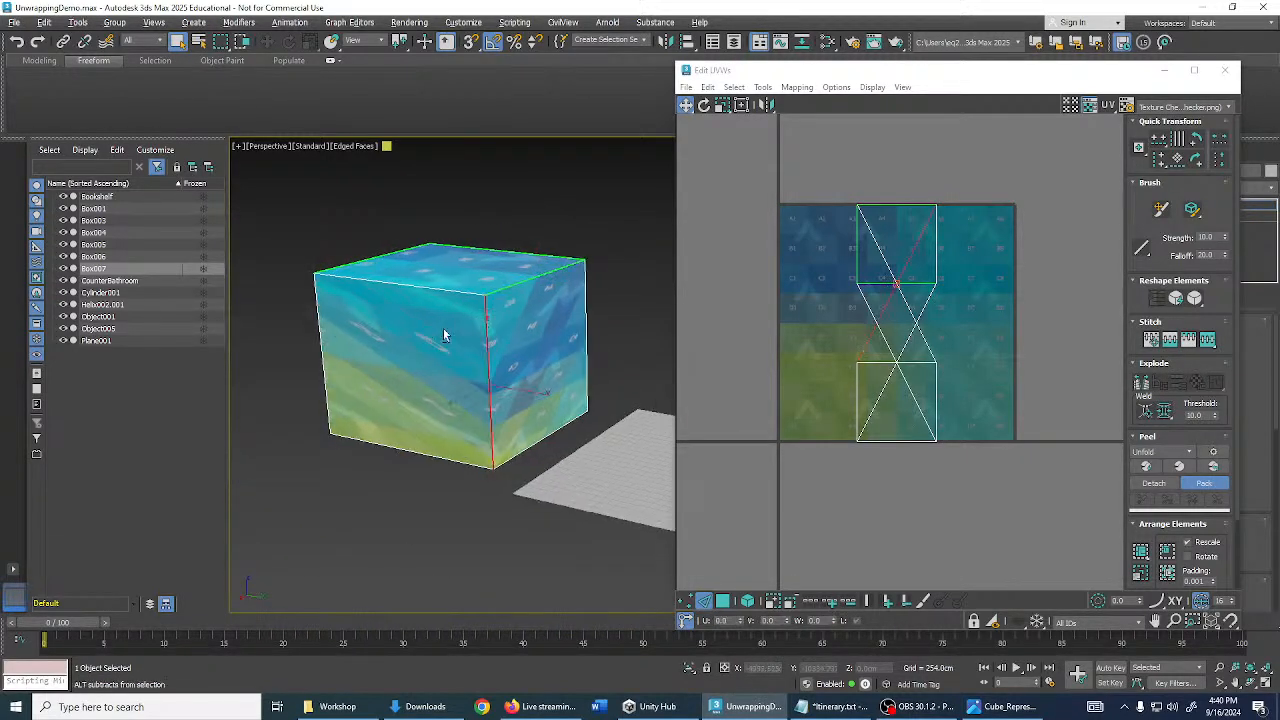
middle_click_drag(443, 329, 496, 335, "alt")
left_click(296, 404, "ctrl")
key("ctrl+b")
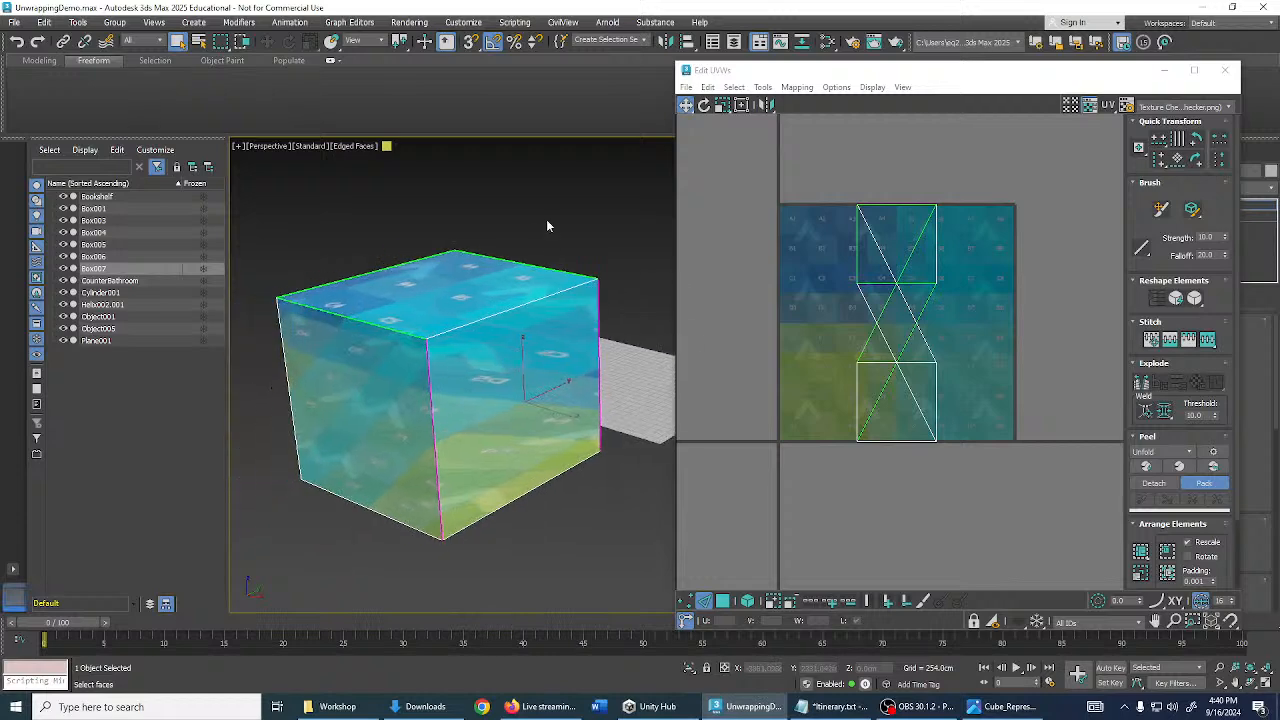
- Clear the edge selection and orbit around the cube to inspect the new seams
left_click(546, 219)
middle_click_drag(375, 352, 261, 295, "alt")
middle_click_drag(580, 402, 544, 335, "alt")
middle_click_drag(527, 282, 483, 340, "alt")
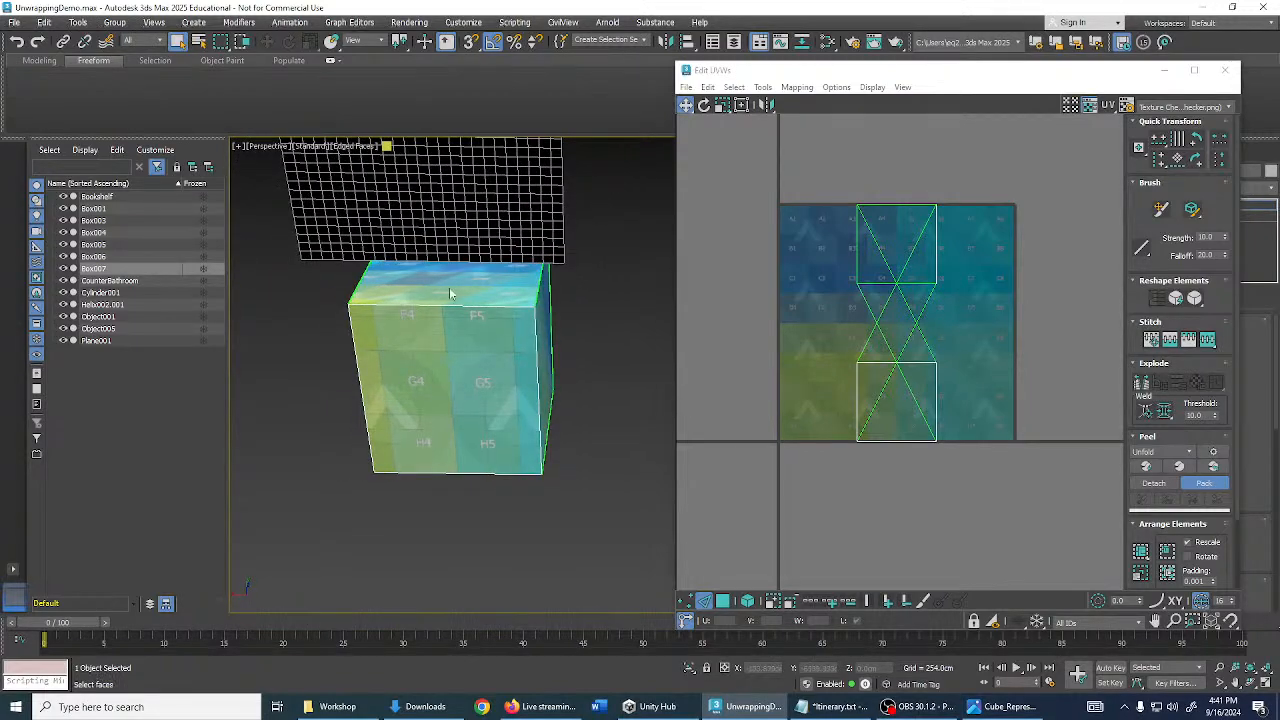
middle_click_drag(463, 497, 418, 346, "alt")
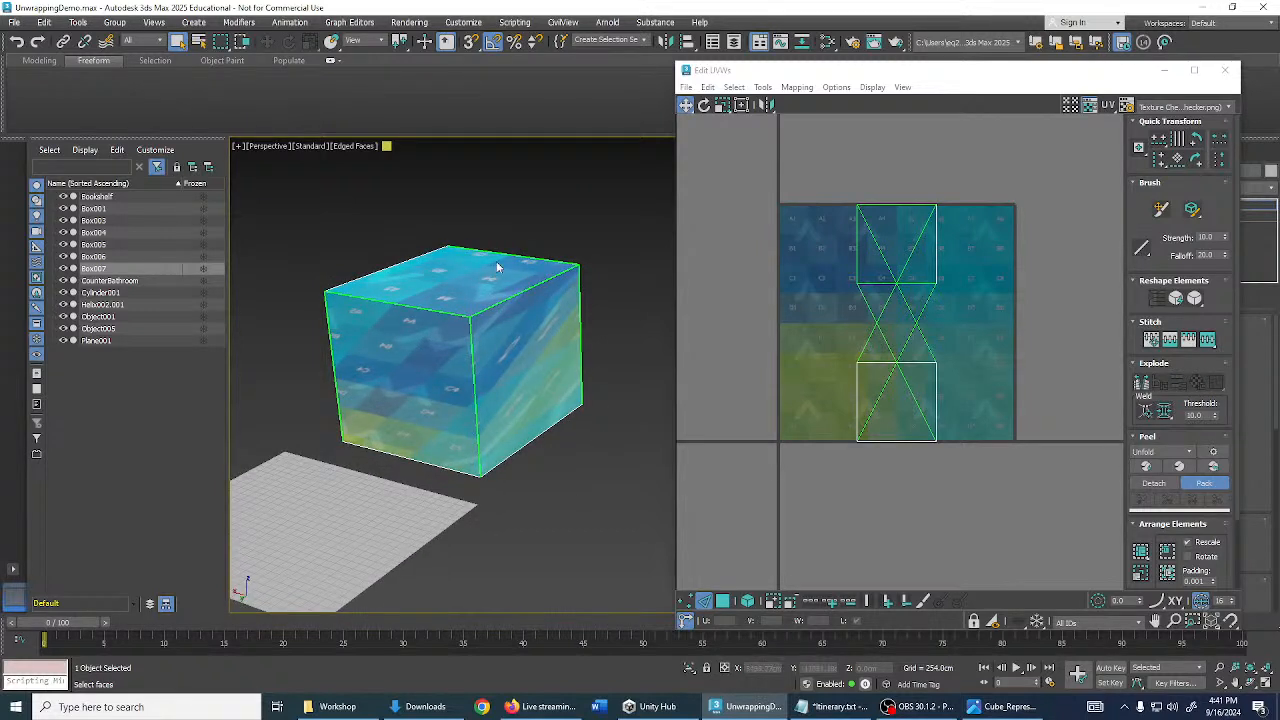
middle_click_drag(643, 366, 545, 286, "alt")
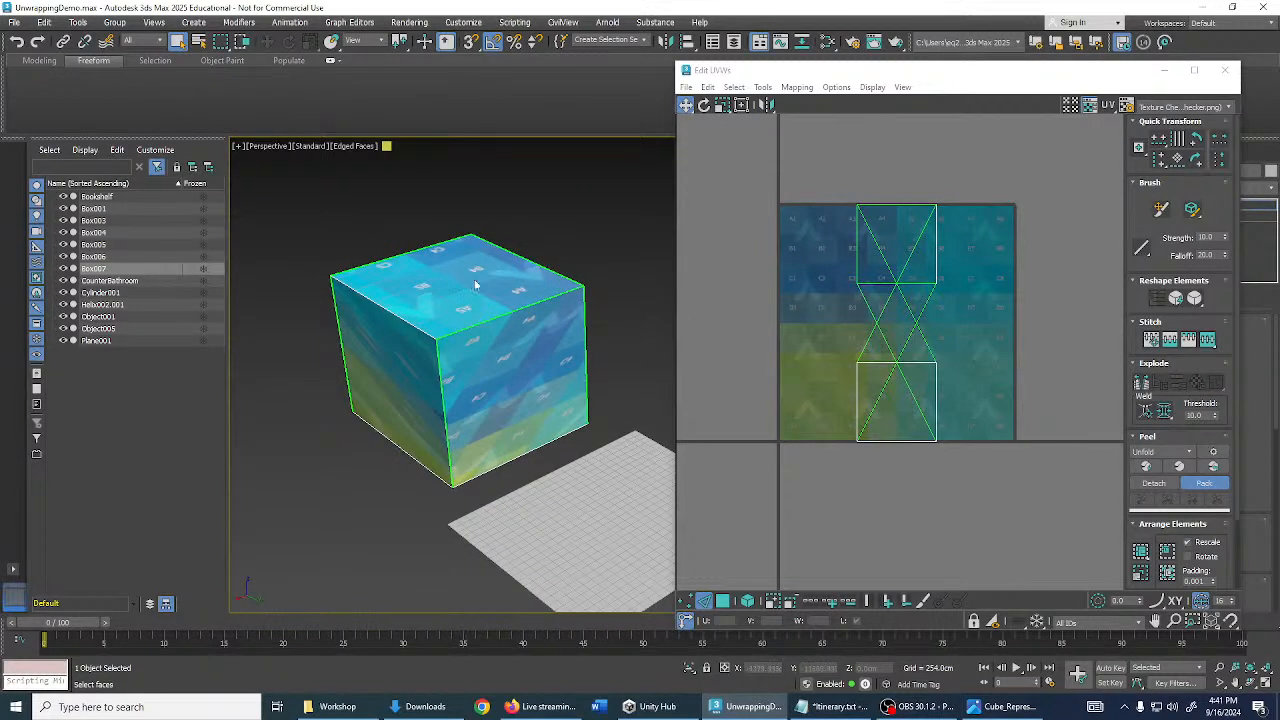
middle_click_drag(523, 440, 740, 516)
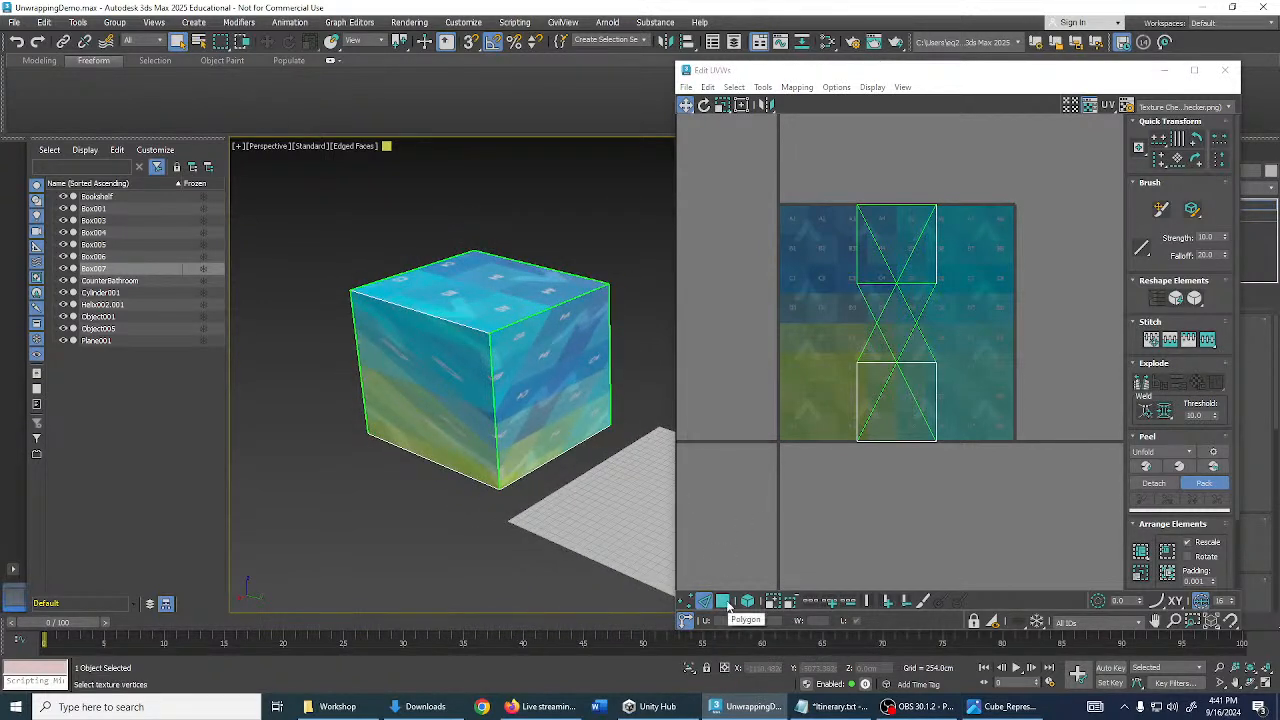
- Select the central column of UV polygons, turn Pack off, and Reset Peel them unfolded
left_click(724, 601)
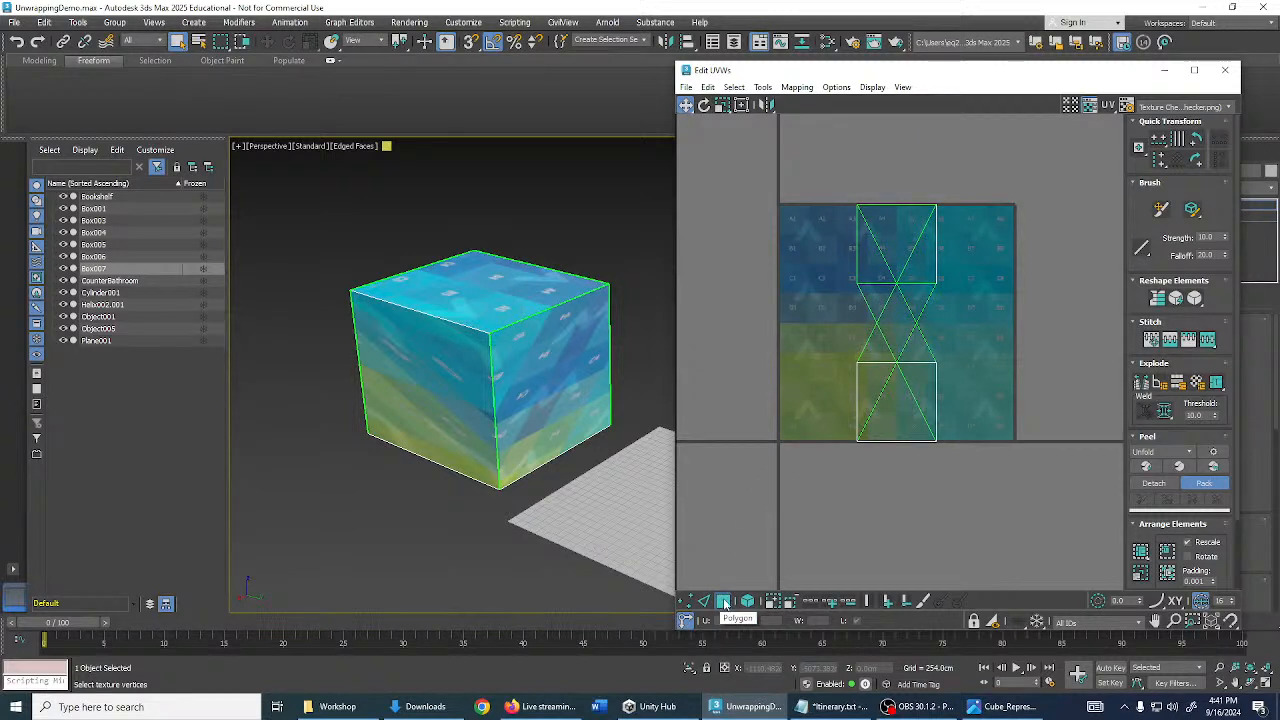
left_click_drag(813, 166, 991, 476)
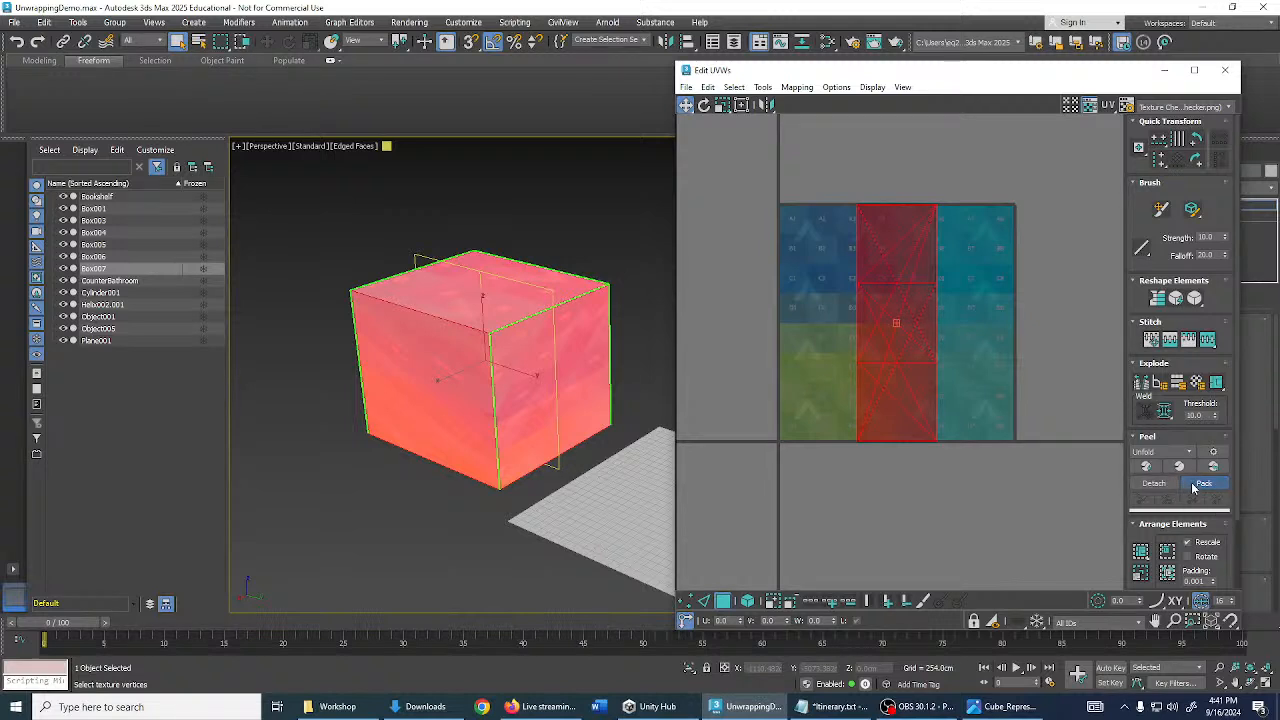
left_click(1203, 483)
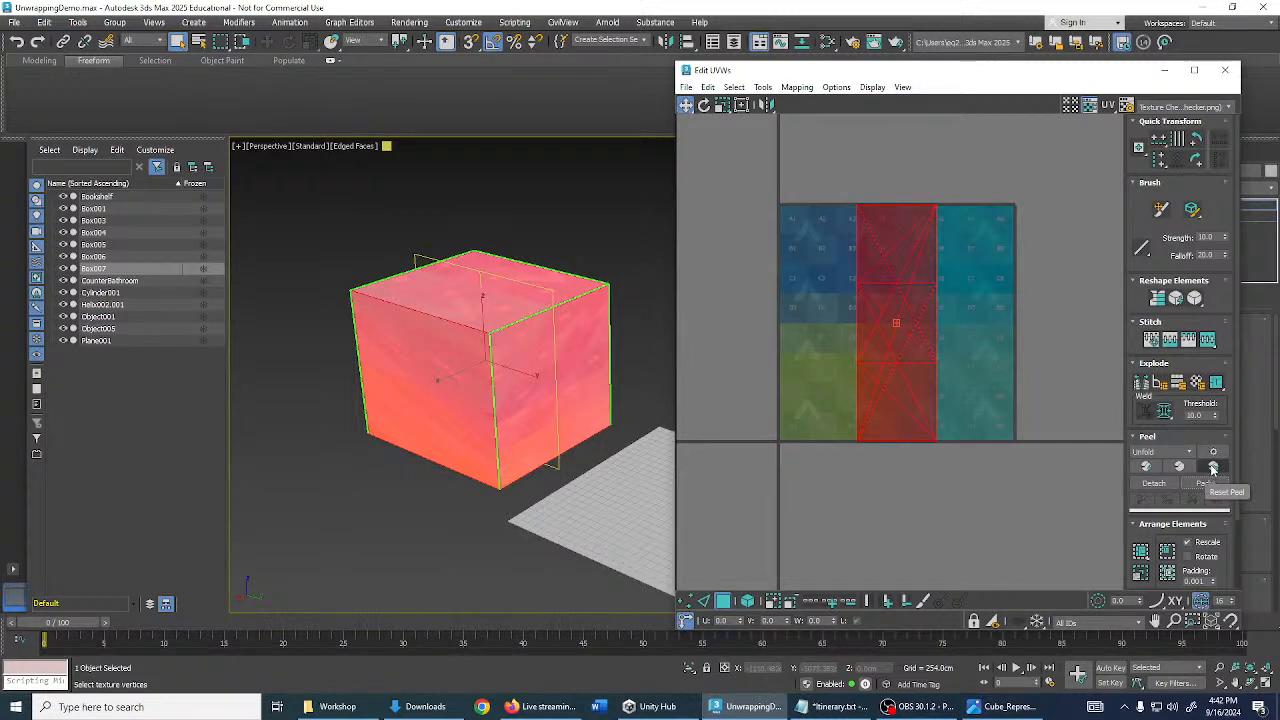
left_click(1213, 468)
- Reopen the cube reference, close the duplicate window, move it aside, and return to the UV editor
middle_click_drag(1074, 414, 1064, 428)
left_click(1003, 706)
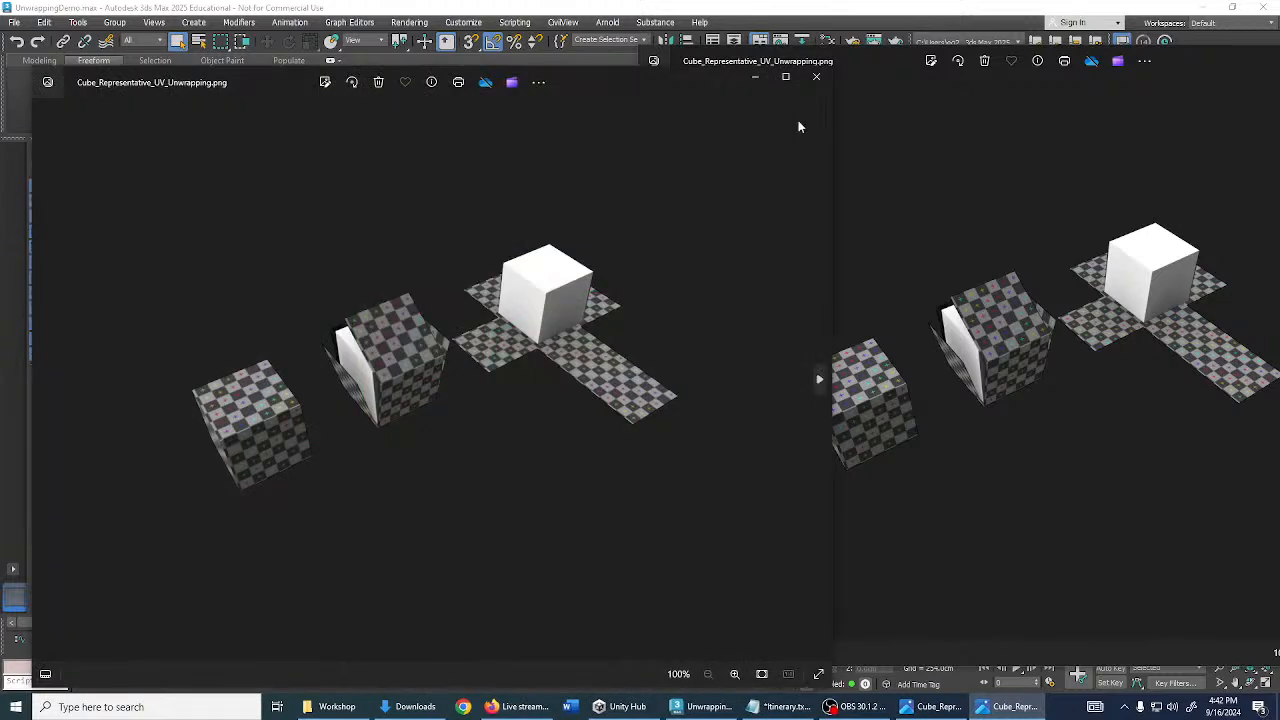
left_click(815, 78)
left_click_drag(829, 60, 115, 80)
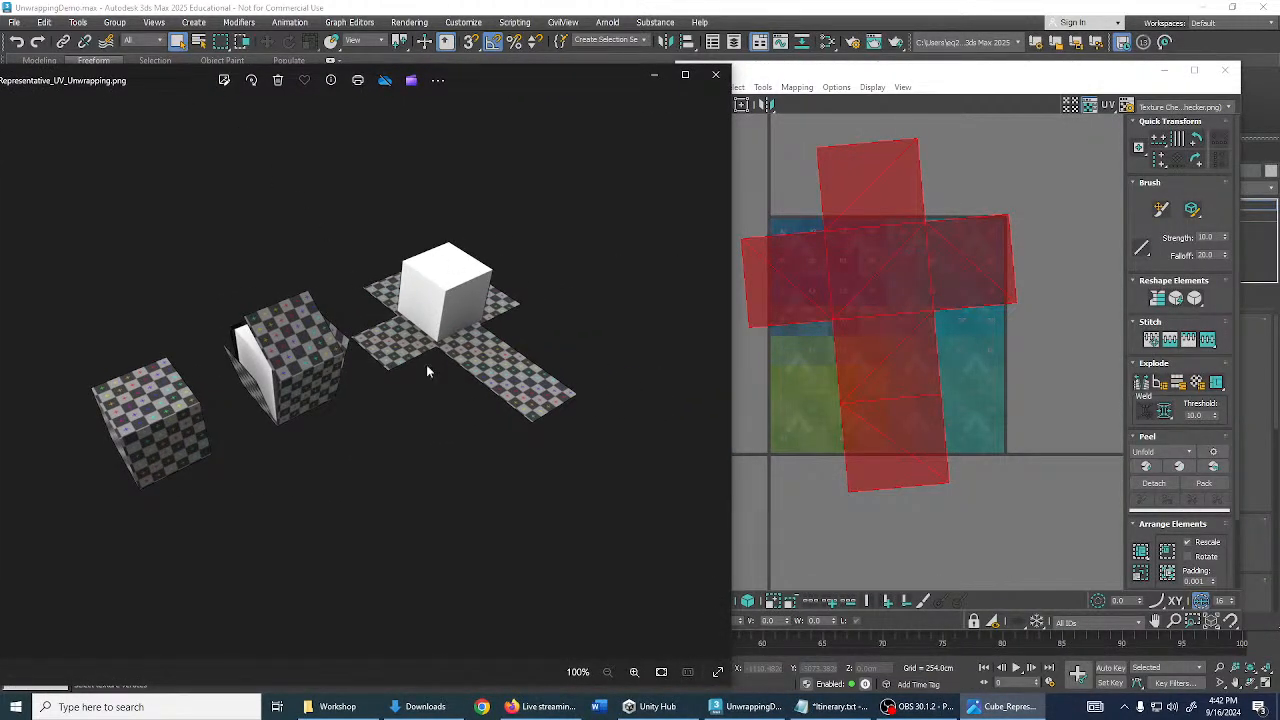
middle_click_drag(778, 196, 791, 211)
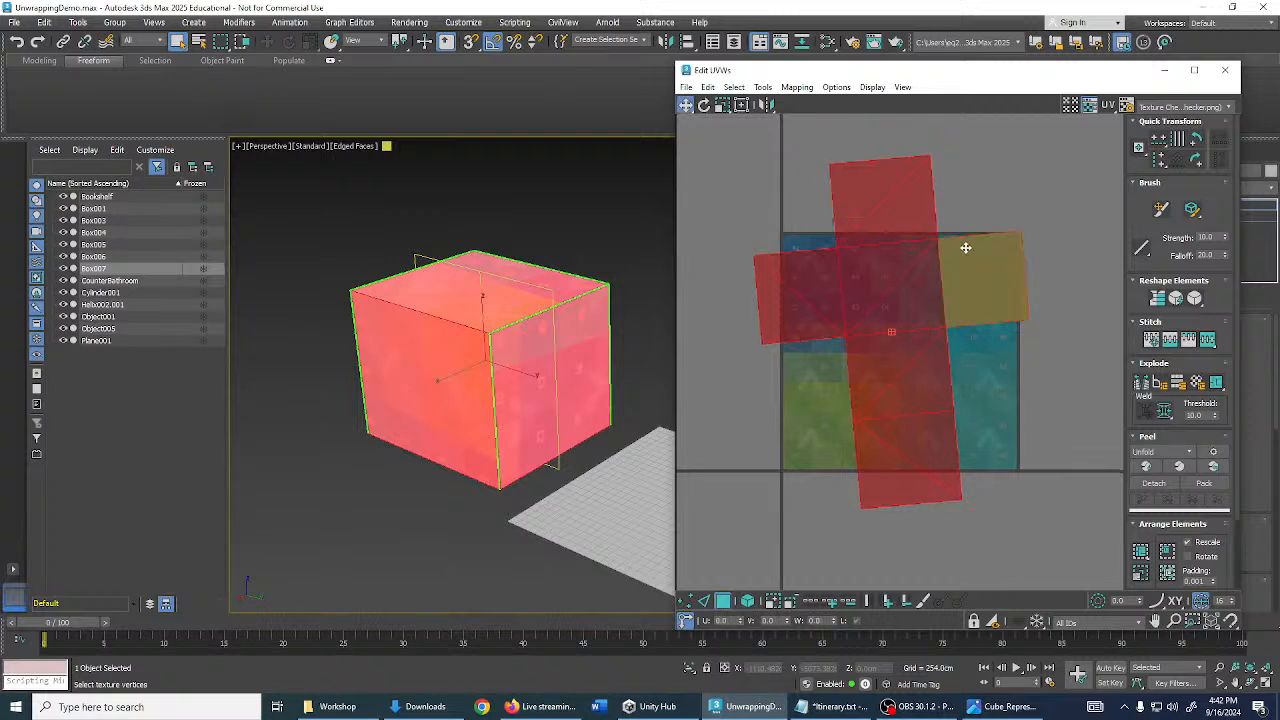
- Apply Straighten Selection to the selected cube UV faces, reframe the layout, and deselect
mouse_move(1023, 331)
middle_mouse_down()
mouse_move(1020, 312)
mouse_move(1043, 320)
middle_mouse_up()
scroll(1028, 395, "up", 1)
middle_click_drag(1028, 395, 1036, 378)
scroll(1035, 378, "down", 1)
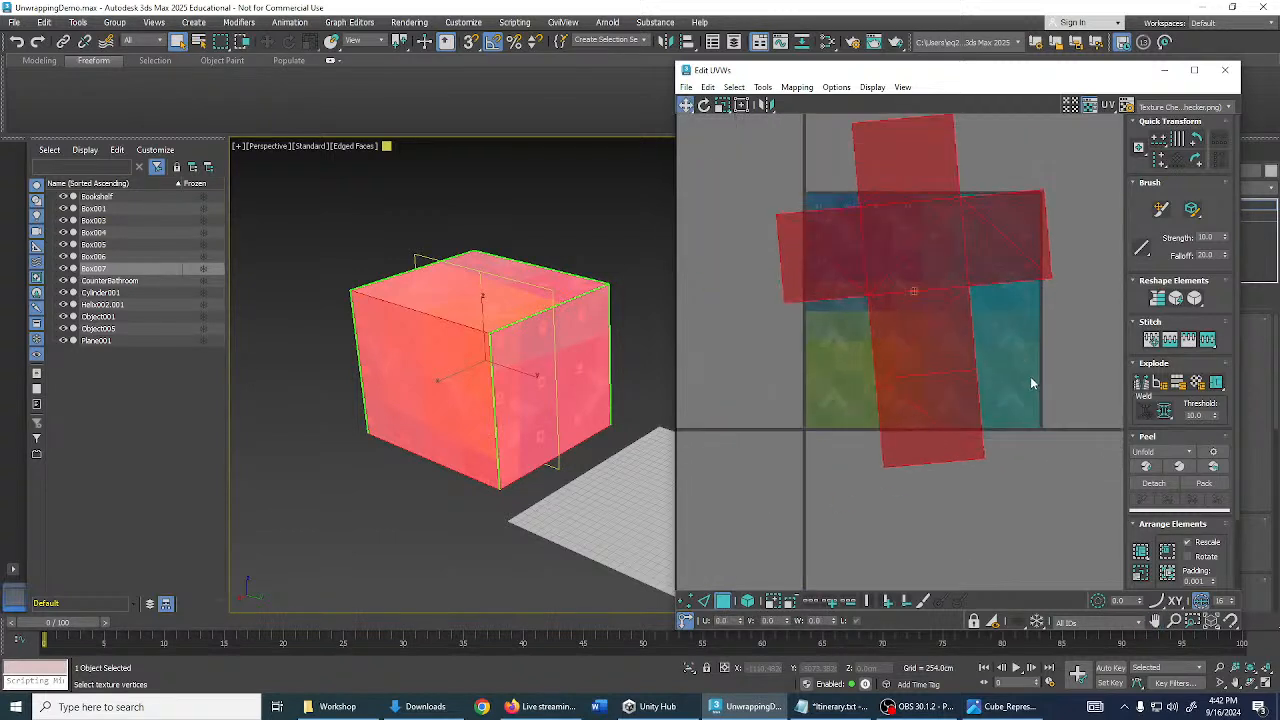
scroll(1024, 385, "up", 1)
scroll(1035, 405, "down", 1)
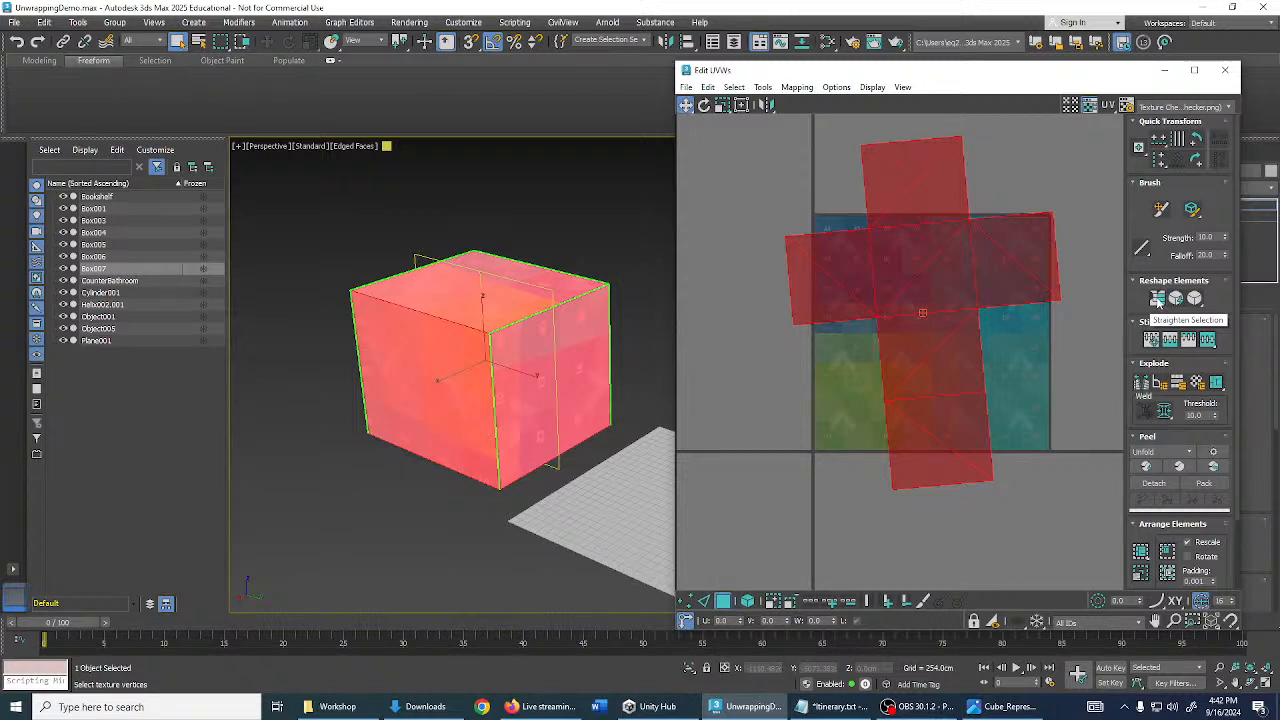
left_click(1161, 306)
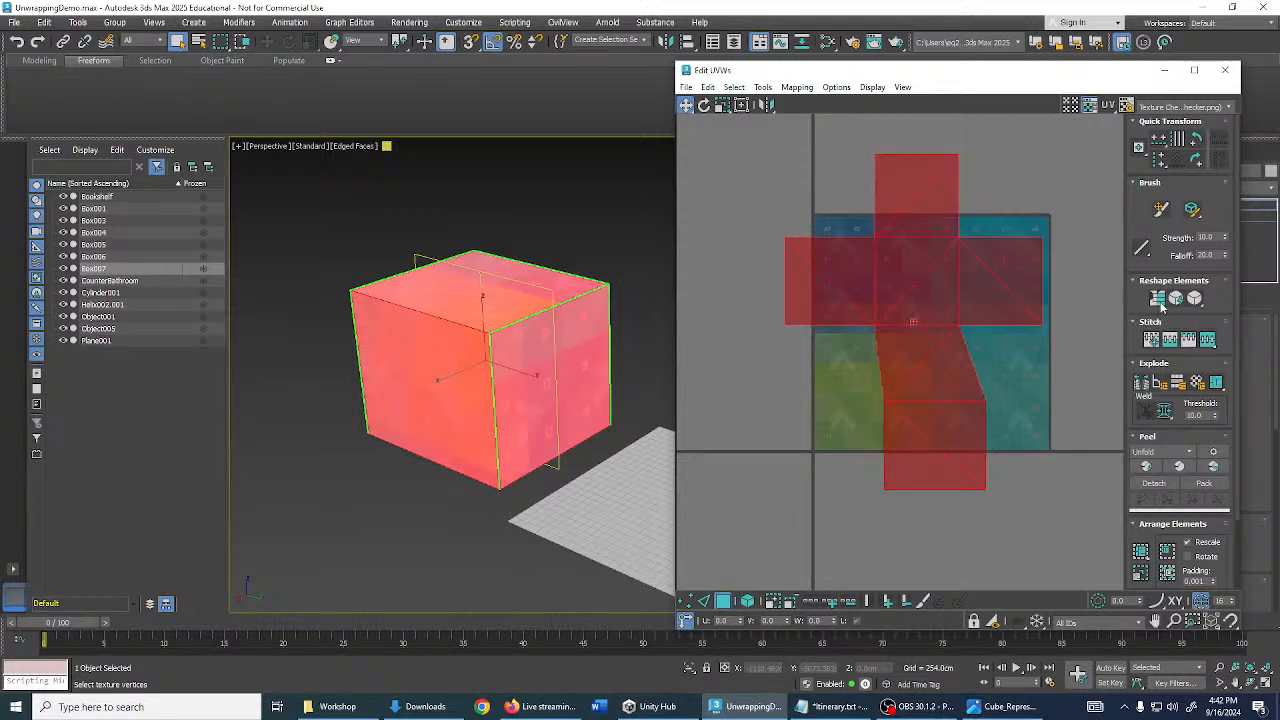
middle_click_drag(1038, 324, 1010, 302)
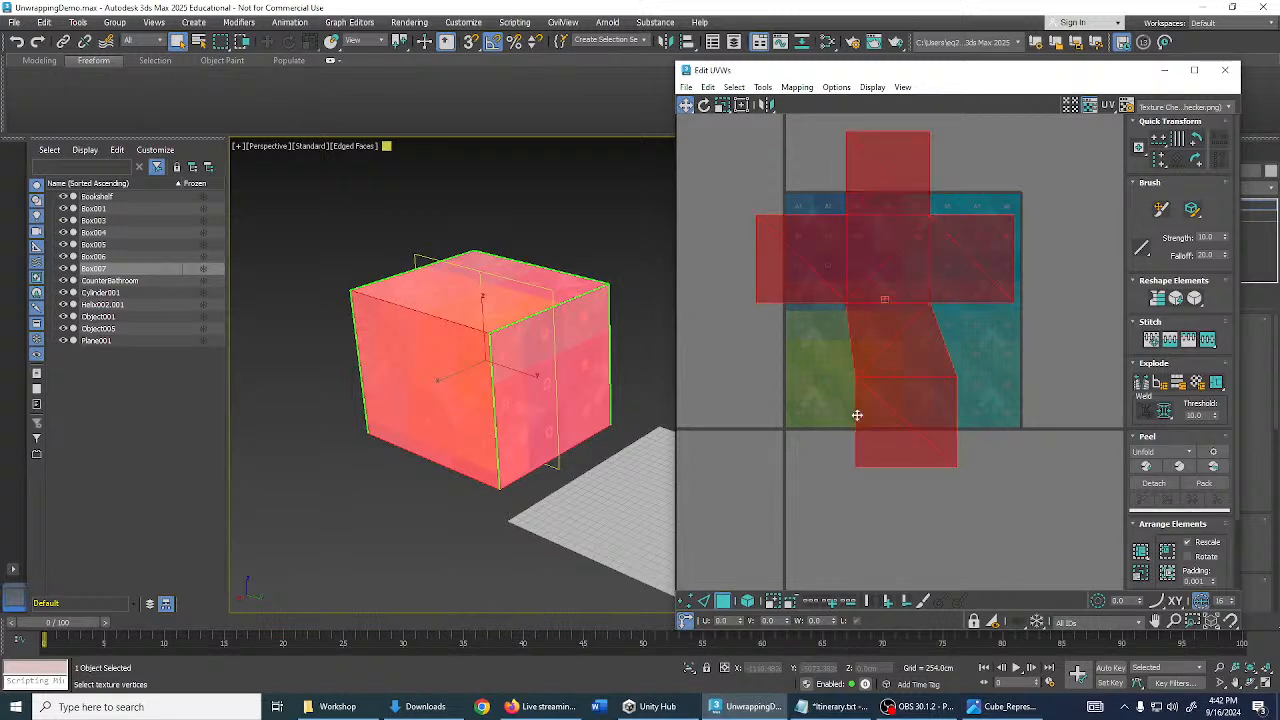
middle_click_drag(840, 366, 817, 380)
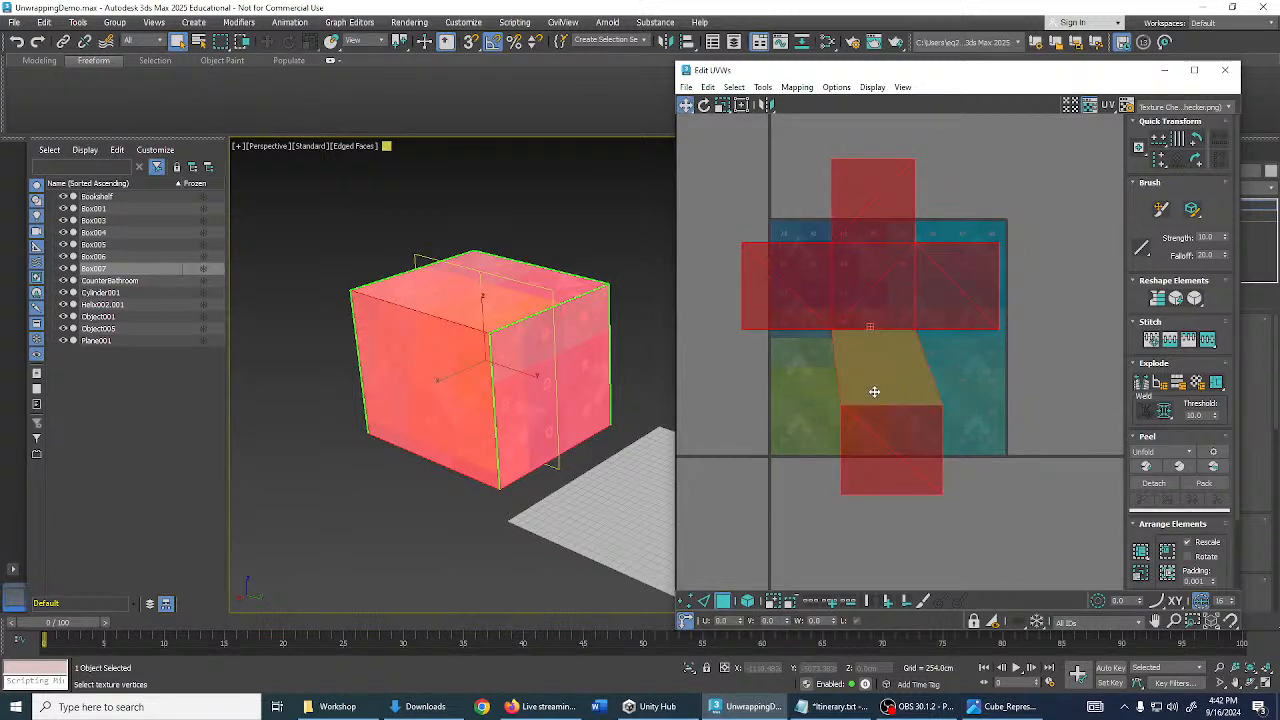
left_click(761, 518)
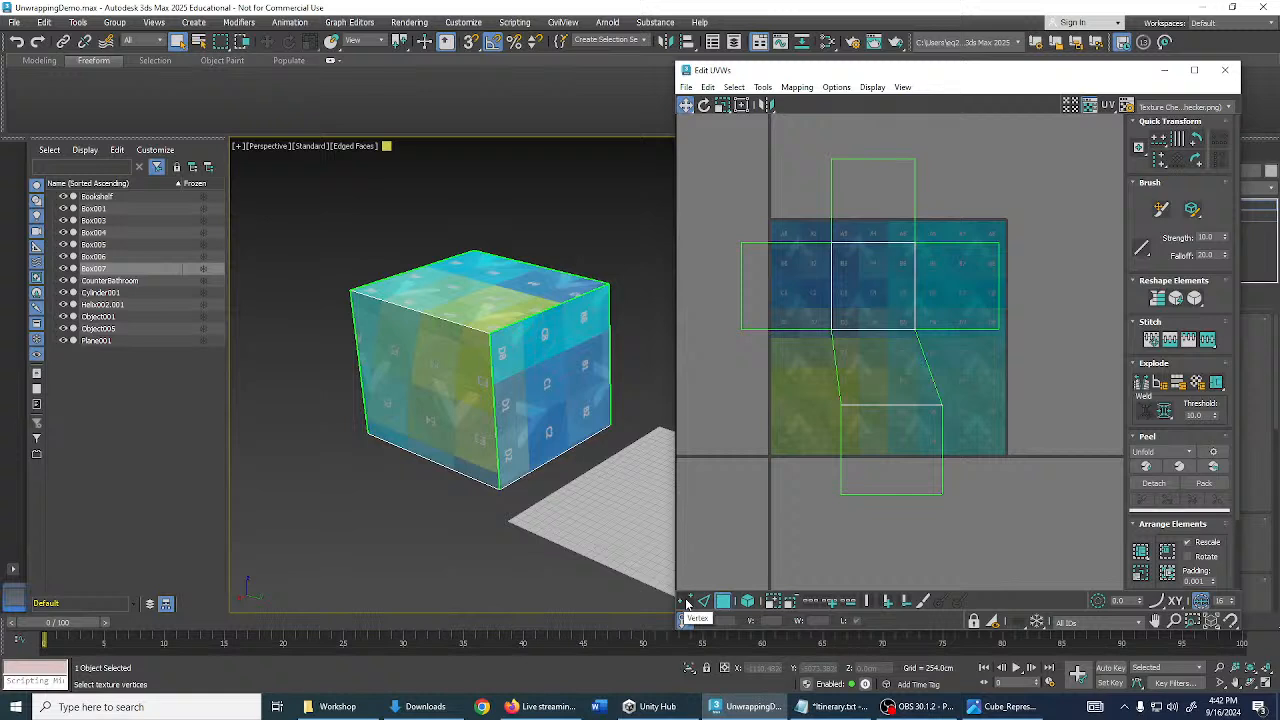
- In Vertex mode, align two slanted columns of UV vertices vertically to pivot
left_click(686, 601)
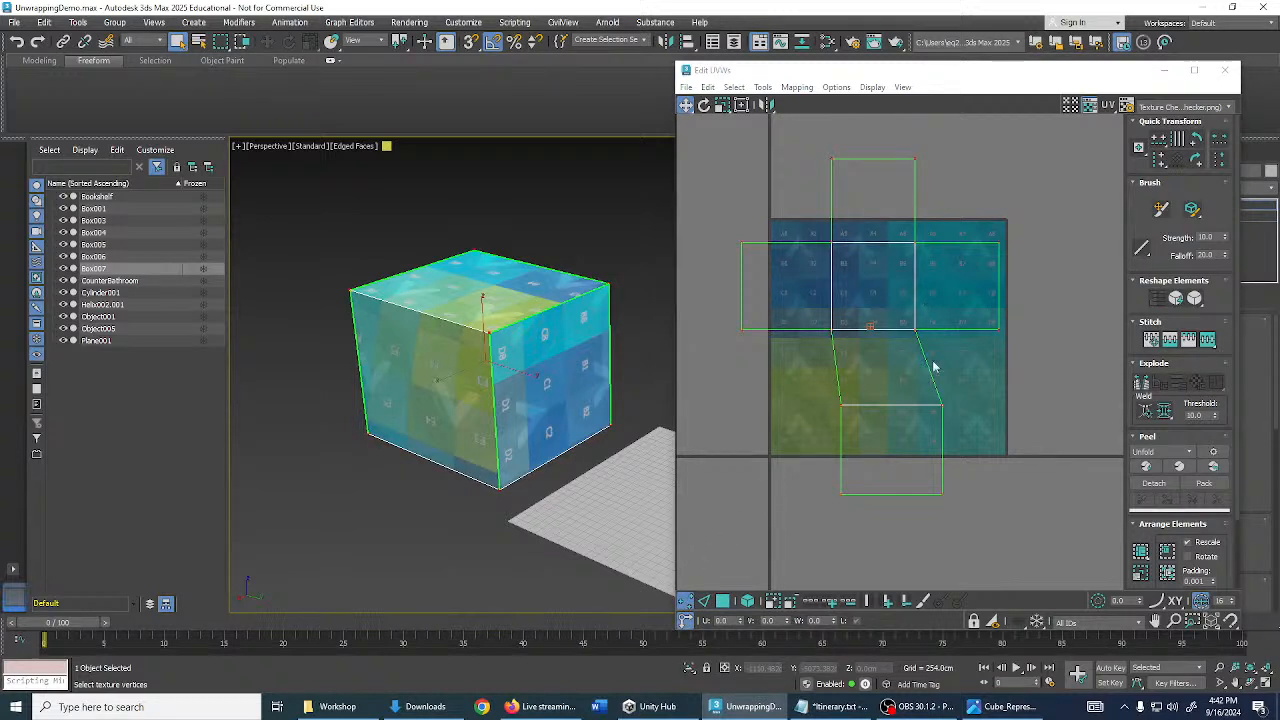
left_click(794, 360)
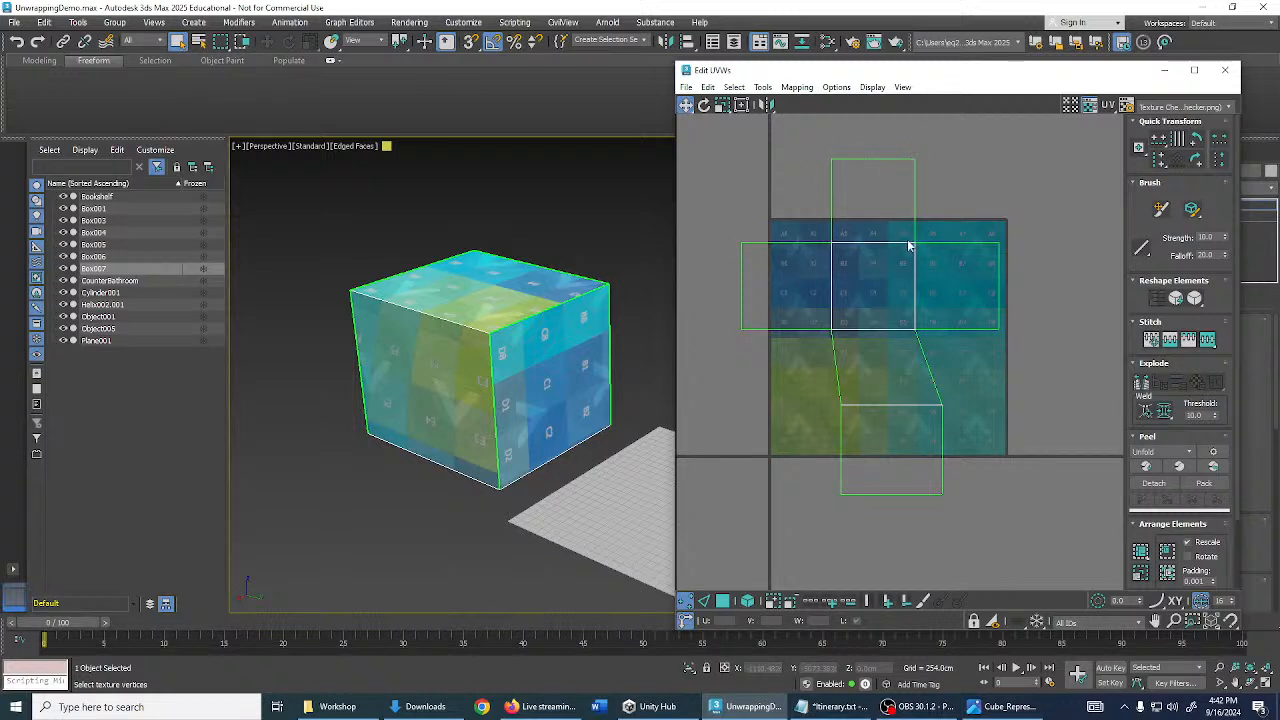
left_click_drag(809, 132, 867, 537)
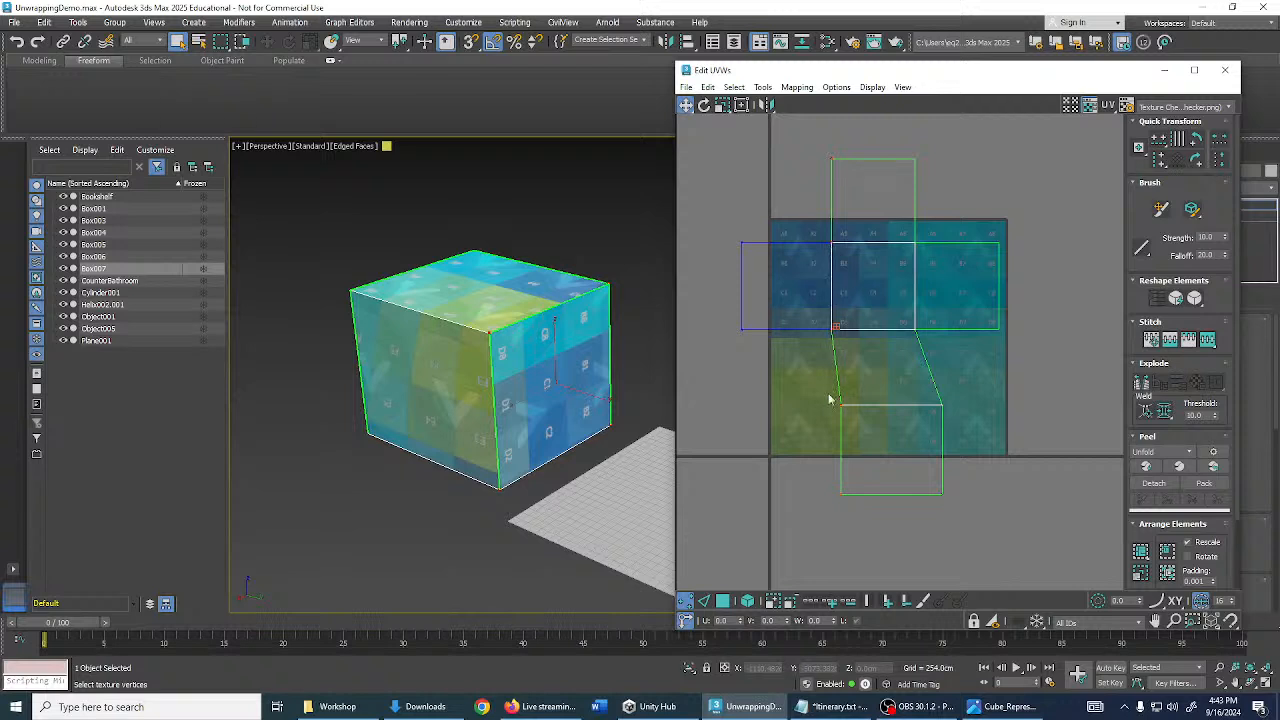
left_click(1158, 162)
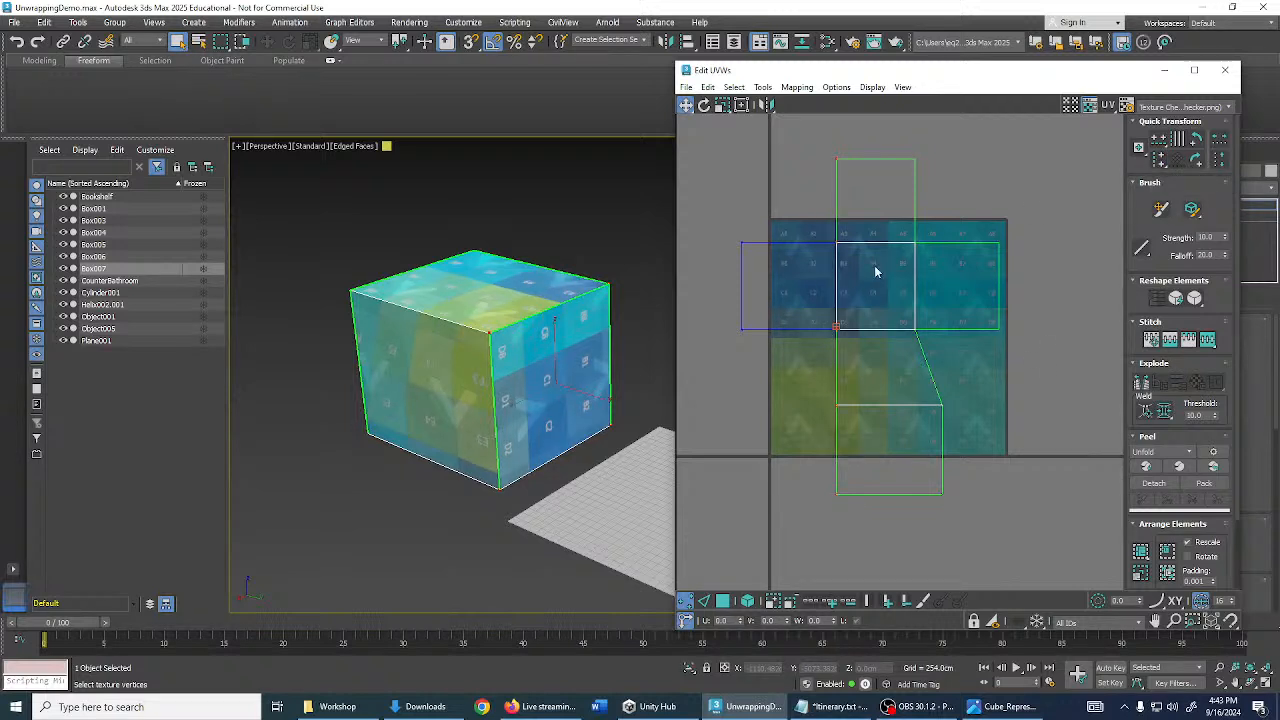
middle_click_drag(855, 320, 807, 306)
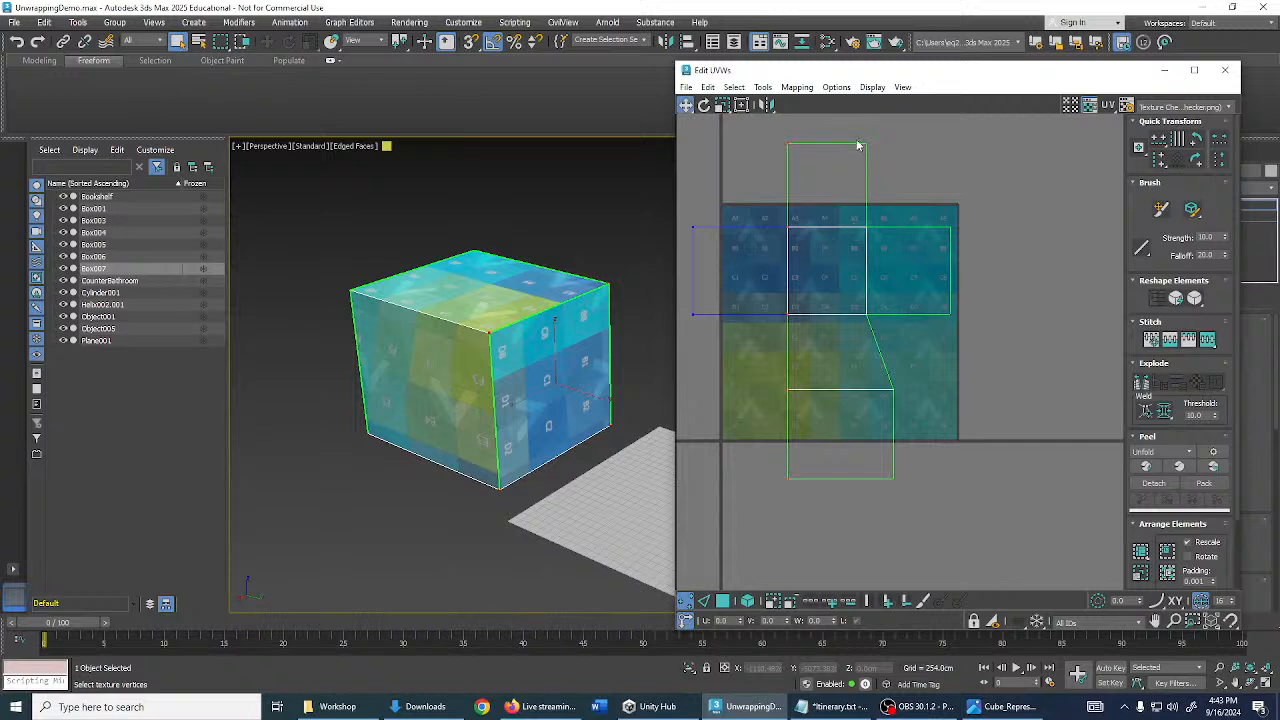
left_click_drag(859, 142, 913, 505)
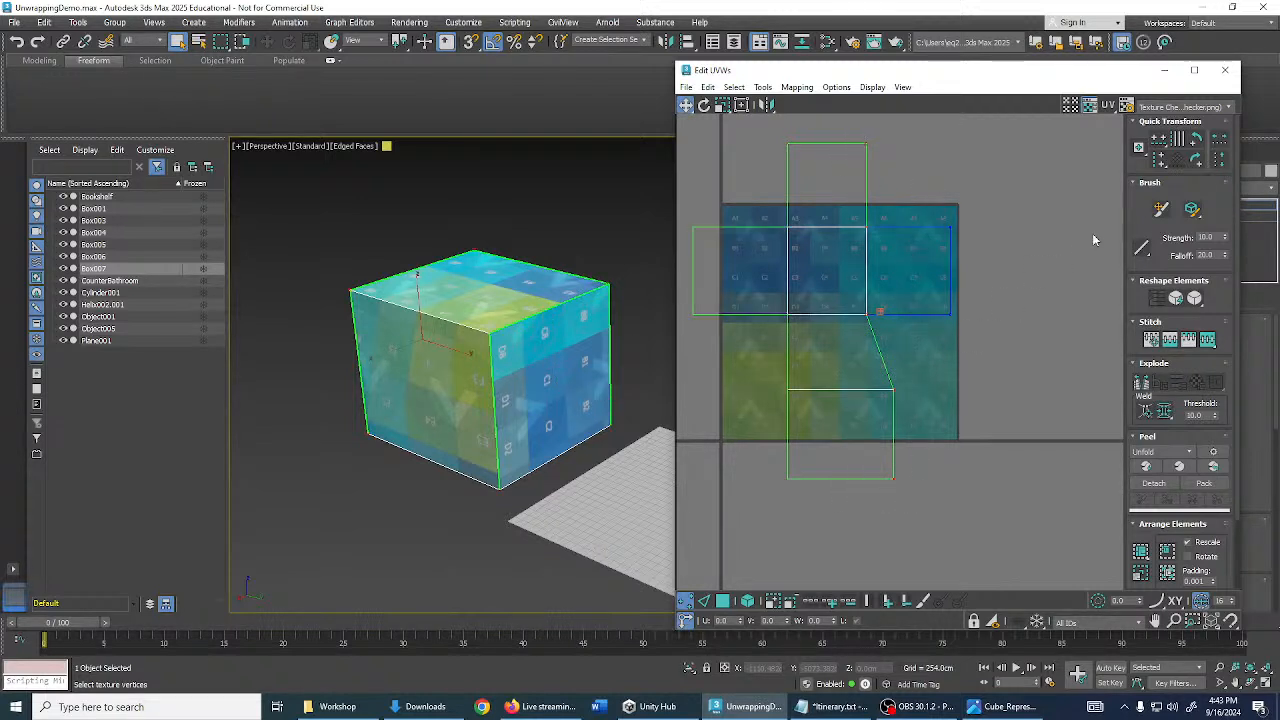
left_click(1158, 165)
middle_click_drag(956, 367, 1034, 379)
left_click(1034, 379)
- Reframe the layout, then switch to Polygon mode and select all the cube's UV faces
middle_click_drag(924, 261, 899, 254)
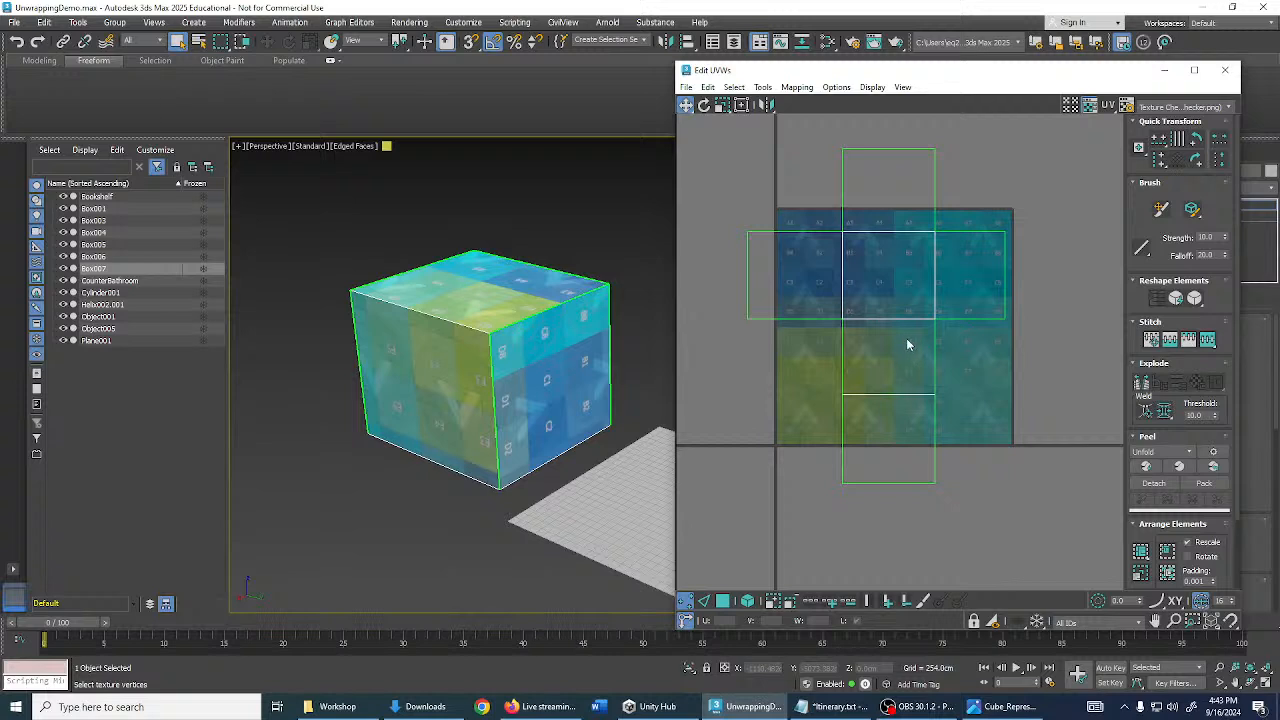
scroll(911, 320, "up", 2)
scroll(865, 218, "up", 2)
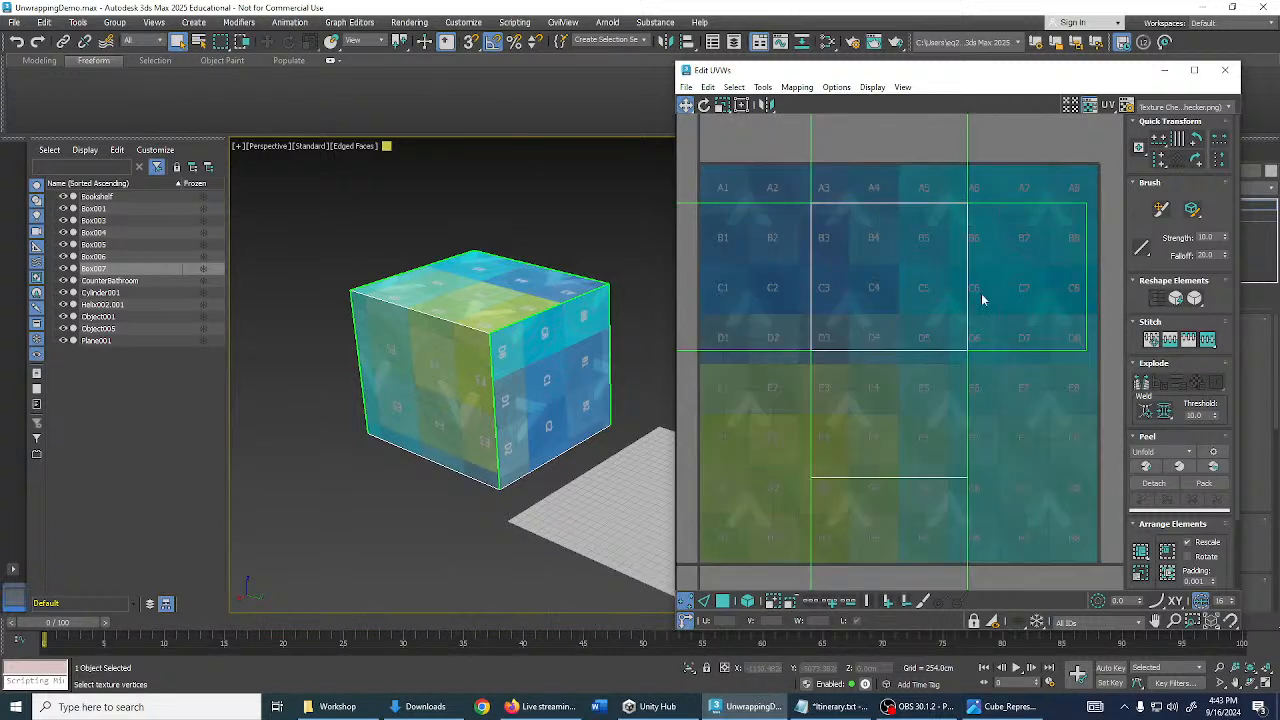
scroll(895, 260, "down", 2)
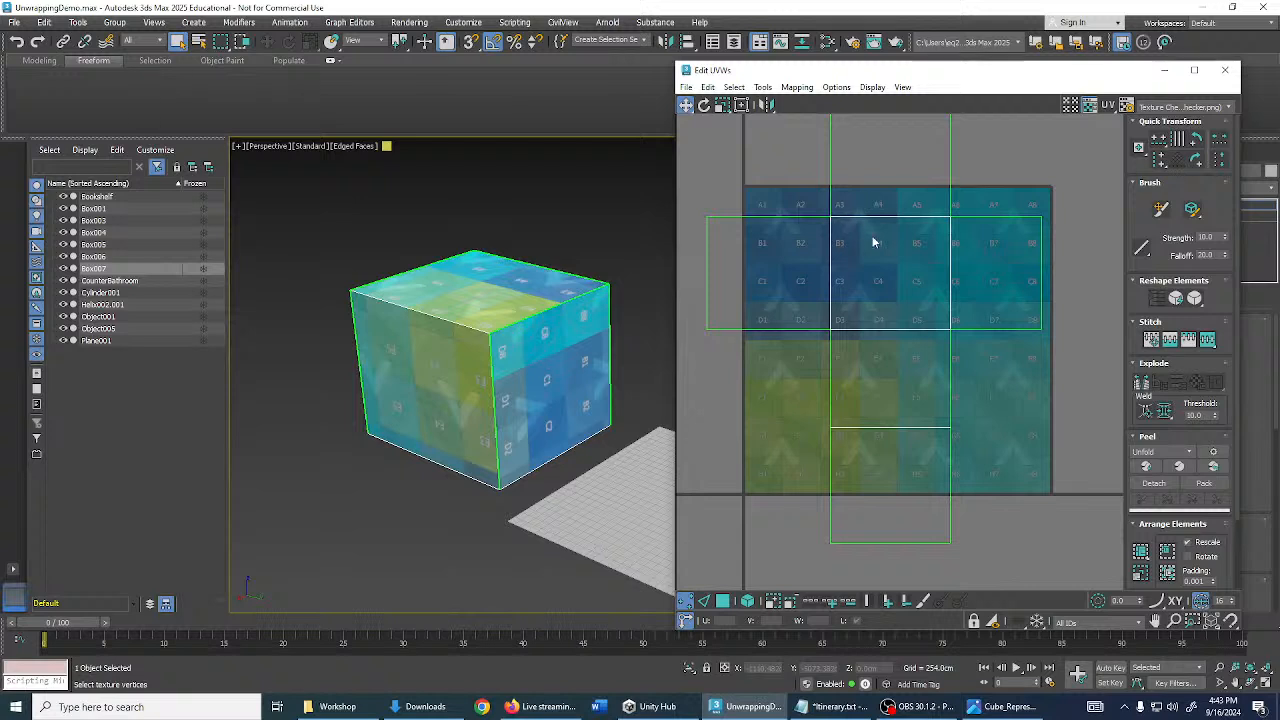
middle_click_drag(871, 209, 895, 314)
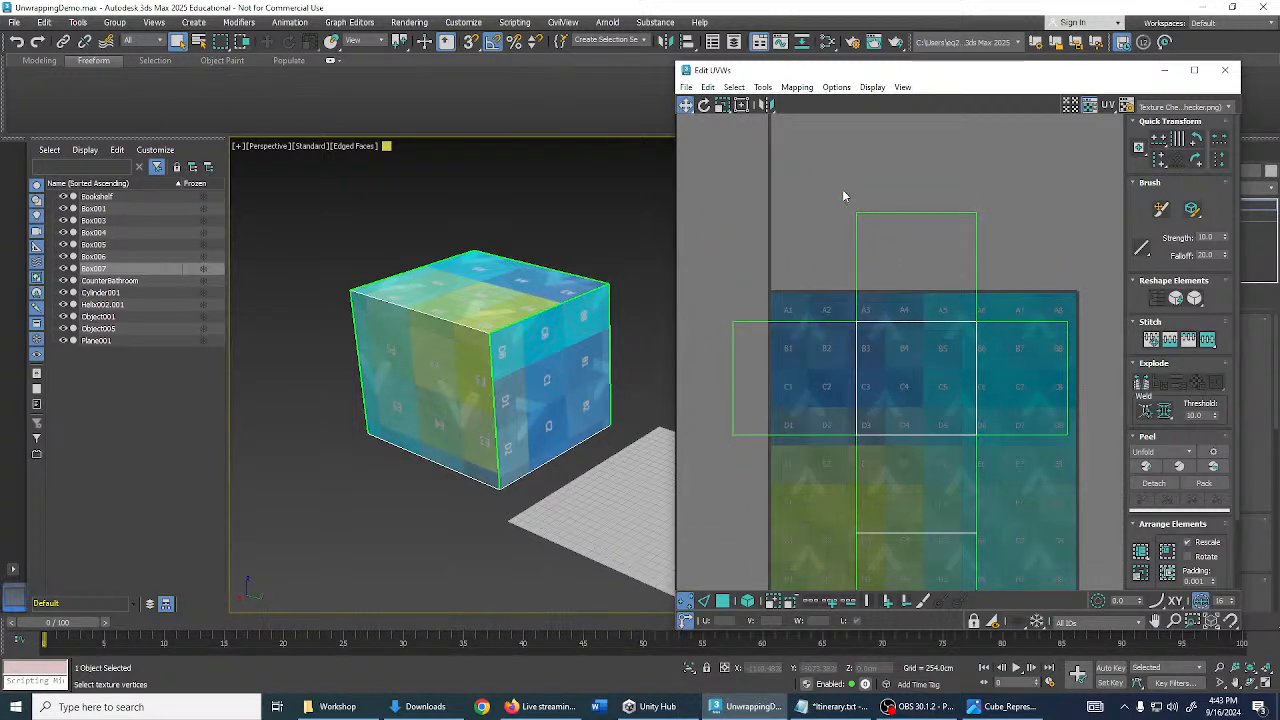
scroll(848, 195, "down", 2)
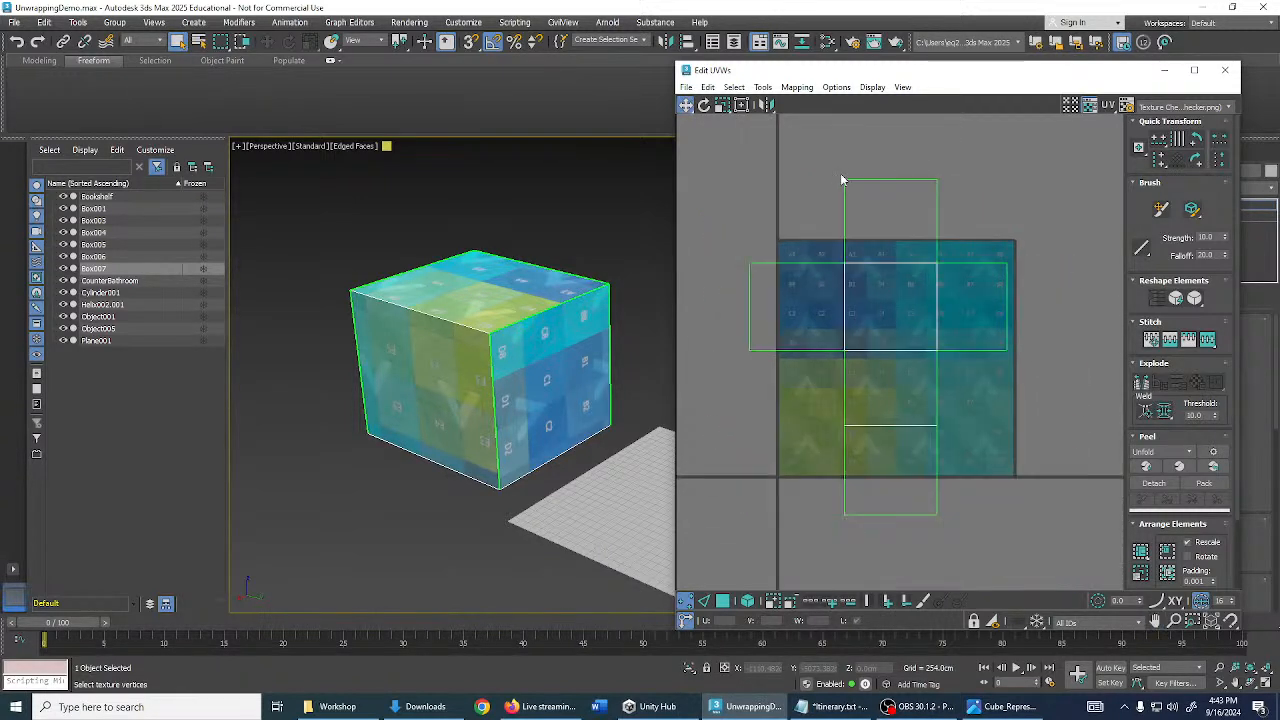
left_click_drag(729, 143, 1008, 466)
scroll(852, 231, "up", 1)
scroll(852, 230, "up", 1)
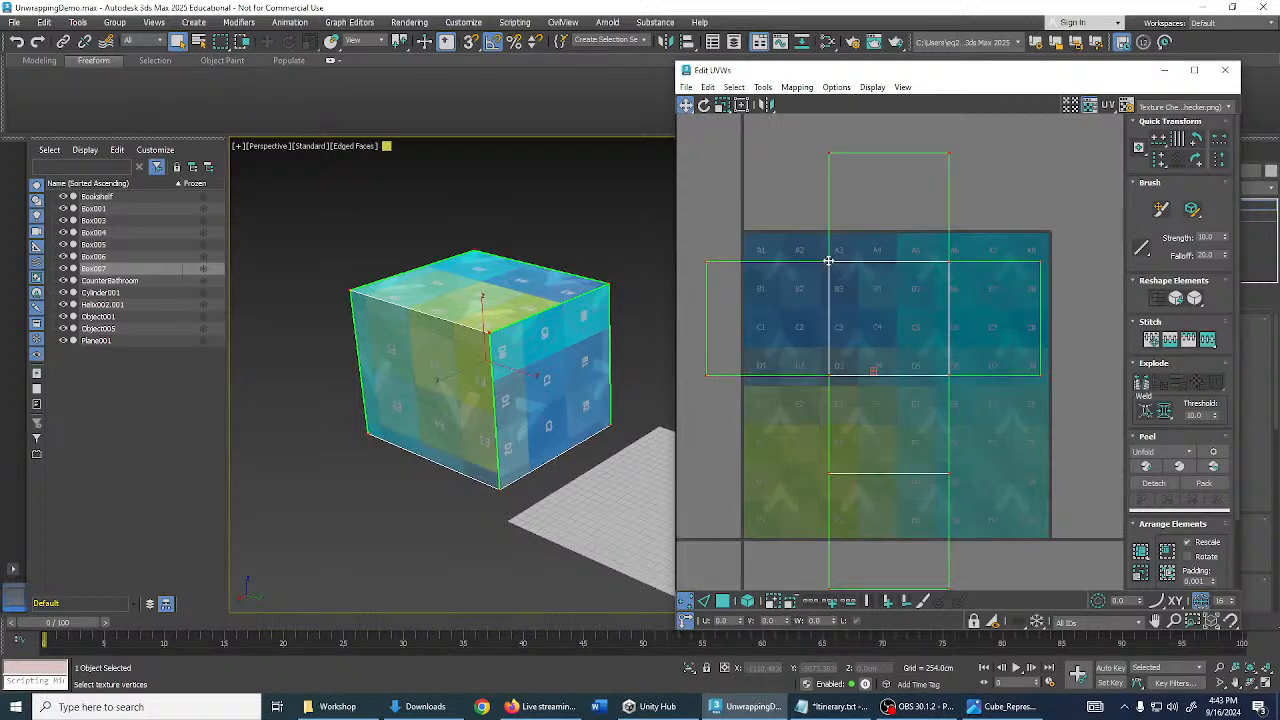
left_click(723, 601)
scroll(810, 456, "down", 1)
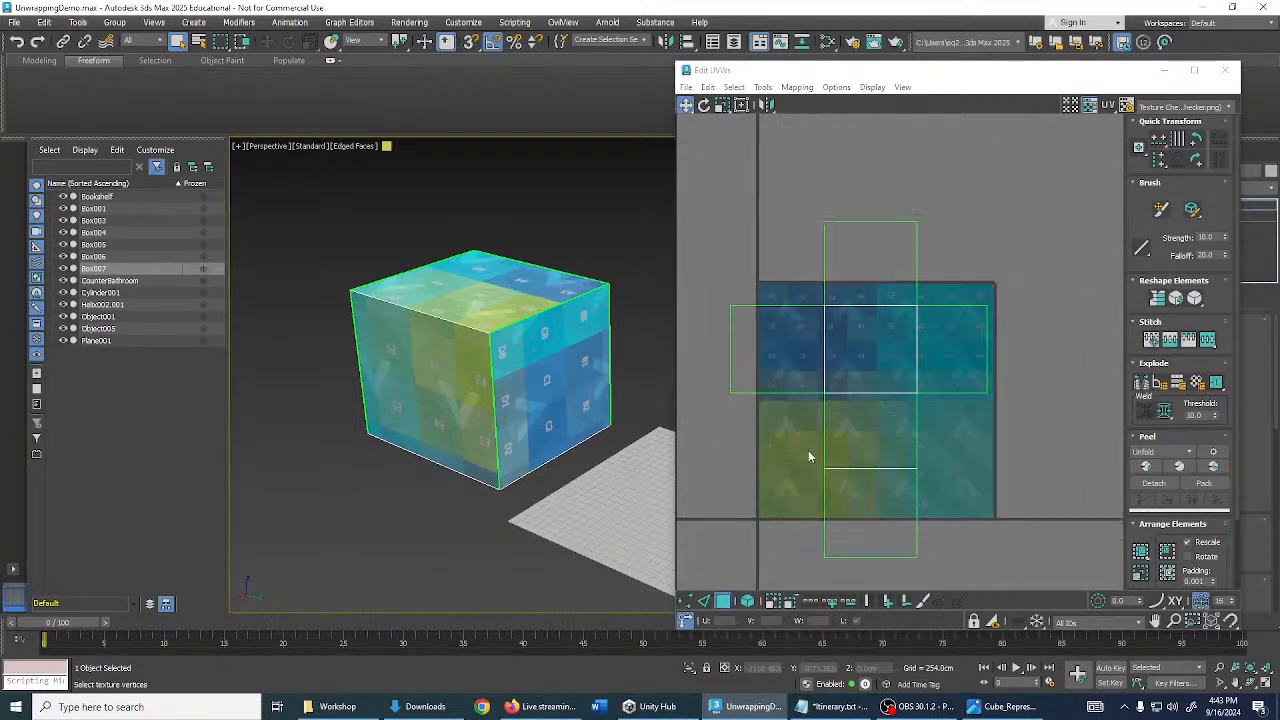
scroll(749, 306, "down", 2)
left_click_drag(745, 302, 975, 585)
scroll(865, 380, "up", 2)
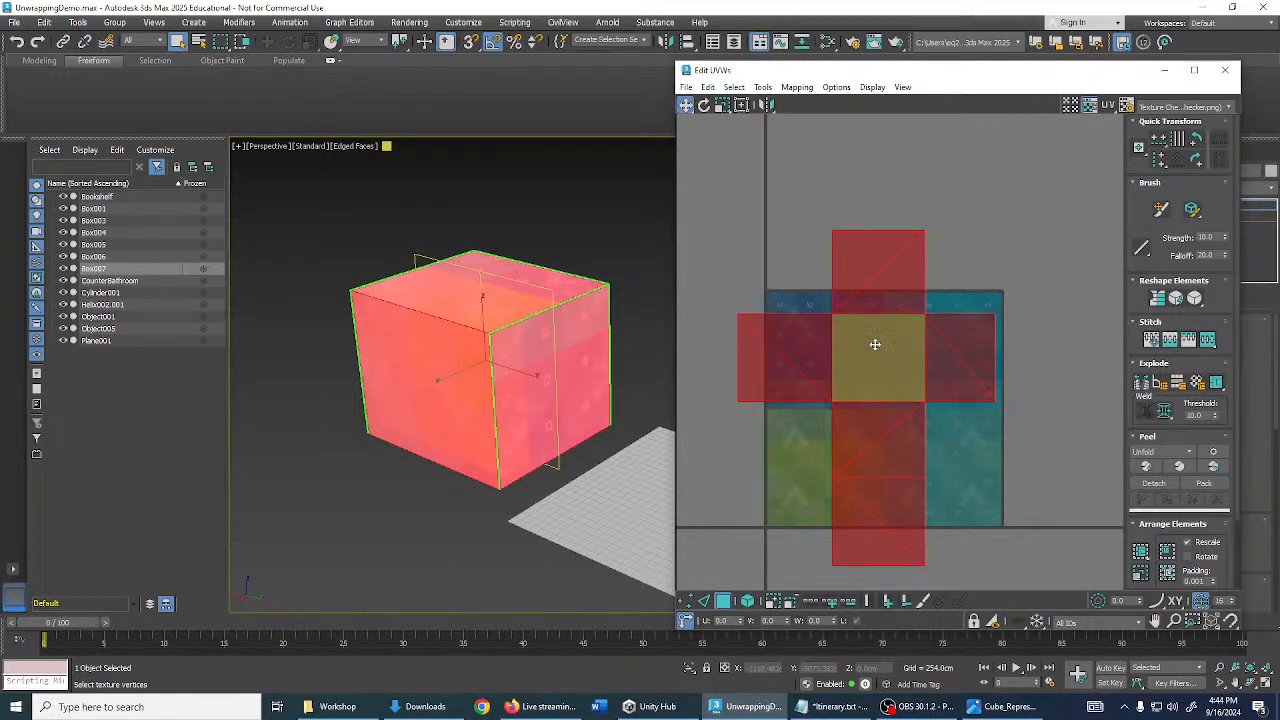
- Move the UV cross over the checker texture and shrink it to fit the square
mouse_move(872, 340)
left_mouse_down()
mouse_move(849, 340)
mouse_move(909, 317)
mouse_move(917, 354)
mouse_move(946, 334)
mouse_move(877, 323)
mouse_move(857, 349)
mouse_move(892, 368)
mouse_move(883, 357)
left_mouse_up()
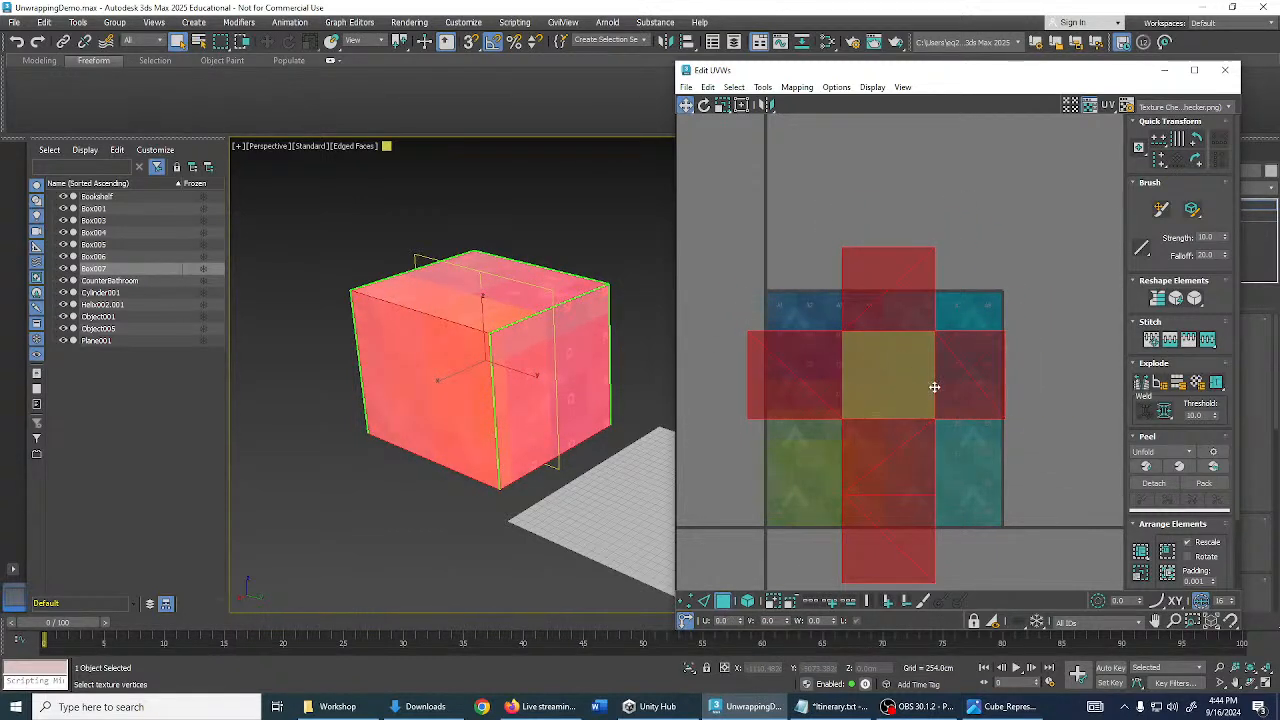
middle_click_drag(934, 383, 971, 289)
scroll(932, 293, "up", 1)
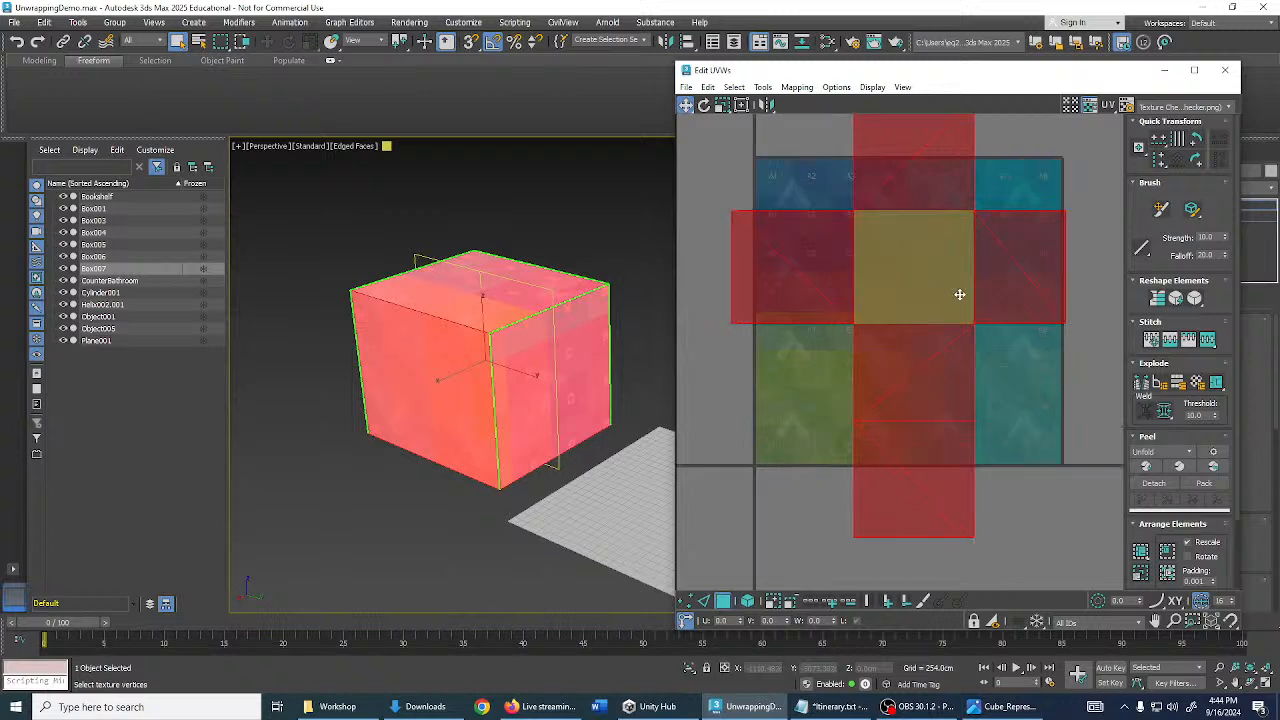
scroll(930, 297, "up", 1)
scroll(900, 303, "down", 2)
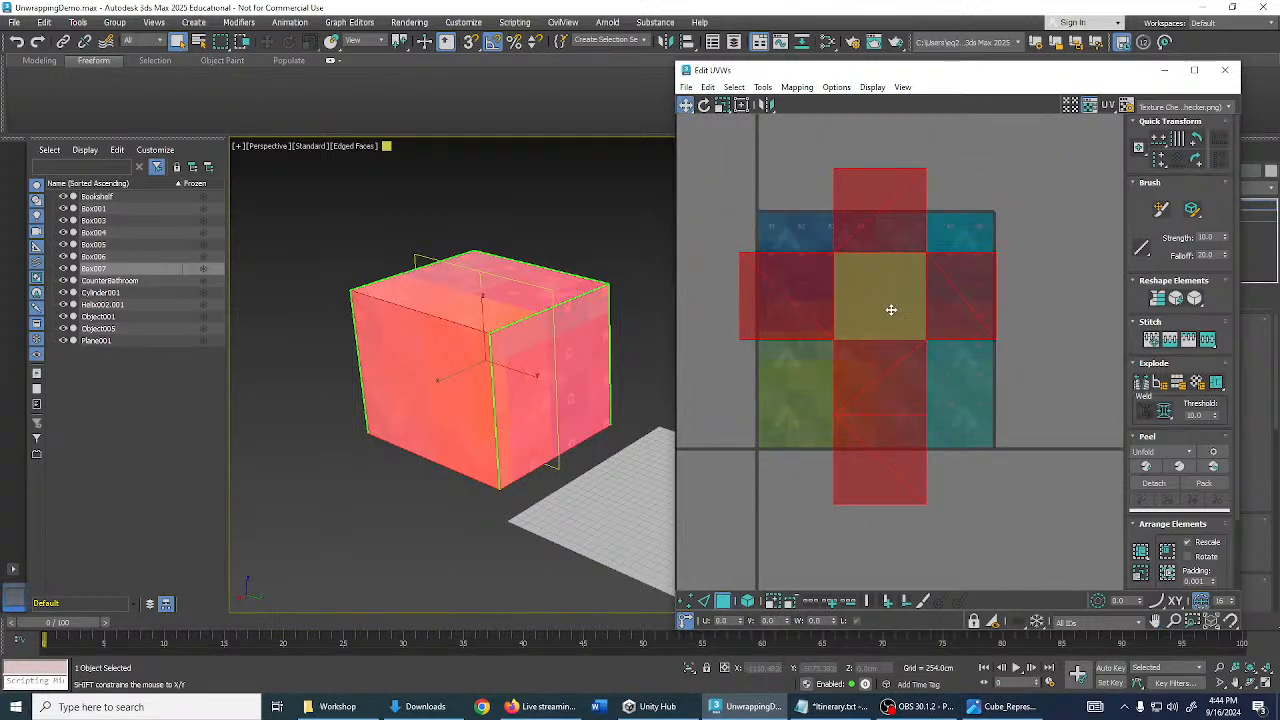
mouse_move(879, 300)
left_mouse_down()
mouse_move(917, 297)
mouse_move(834, 266)
mouse_move(843, 286)
mouse_move(1066, 293)
mouse_move(940, 292)
mouse_move(896, 218)
mouse_move(877, 266)
mouse_move(871, 197)
mouse_move(883, 209)
mouse_move(880, 300)
left_mouse_up()
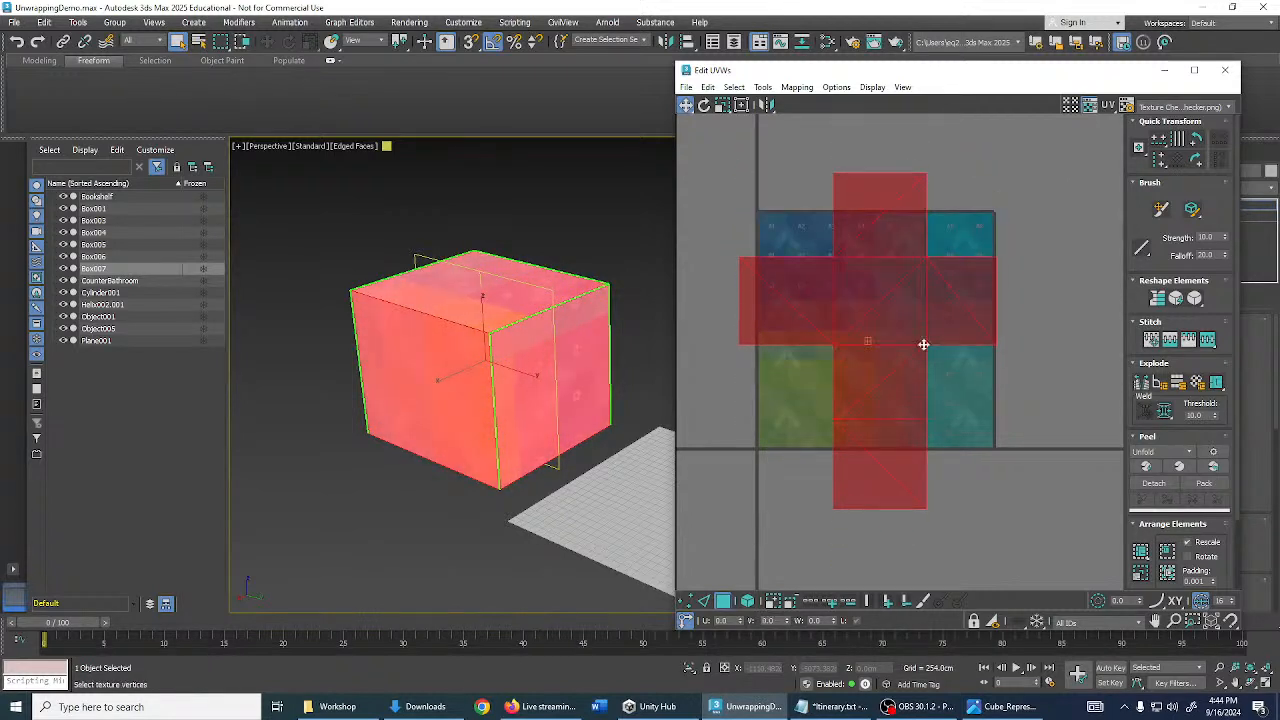
scroll(895, 309, "up", 2)
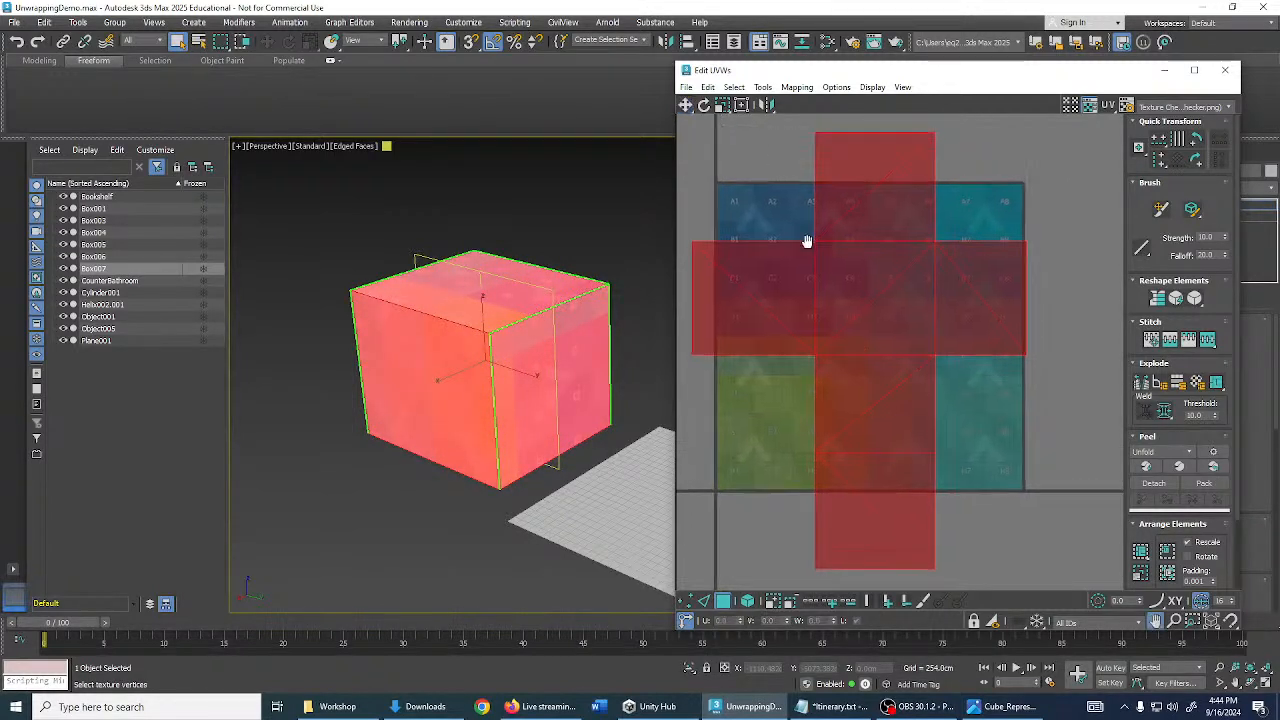
scroll(896, 302, "down", 2)
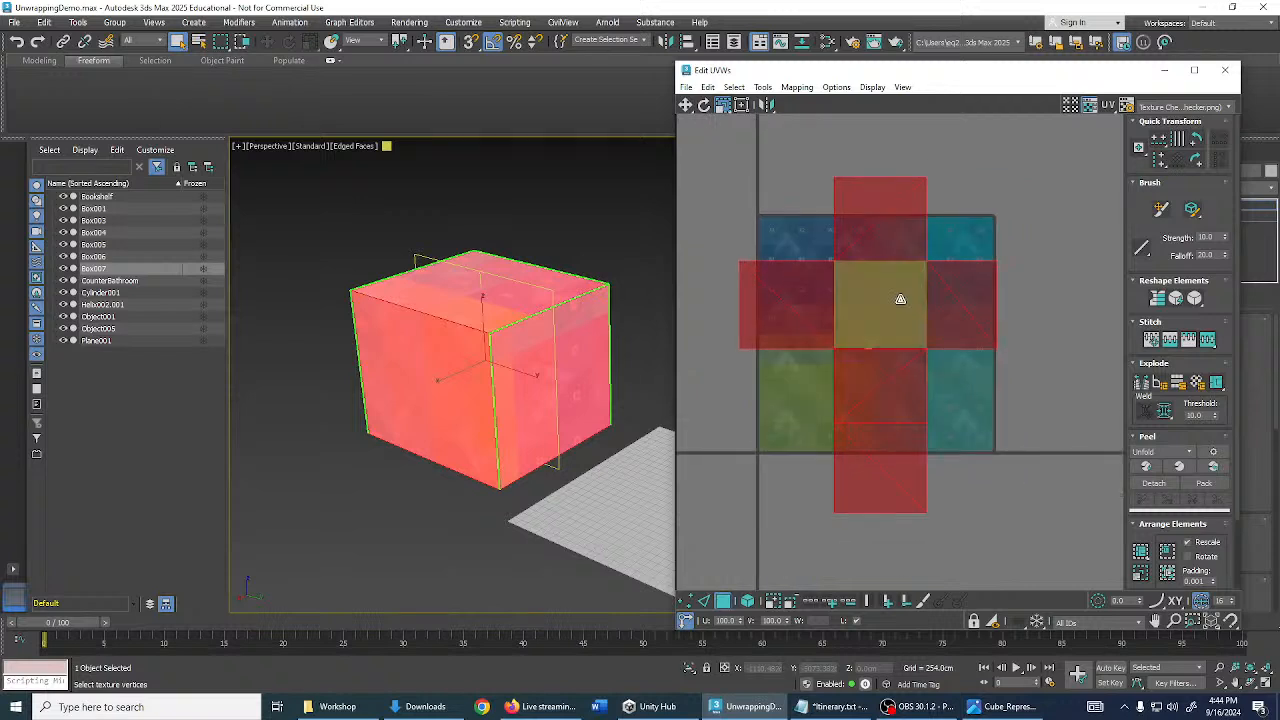
left_click_drag(899, 262, 884, 398)
- Fine-tune the UV cross's position and size, alternating Move (W) and Scale (R)
scroll(878, 254, "up", 2)
key("w")
scroll(874, 254, "up", 2)
key("r")
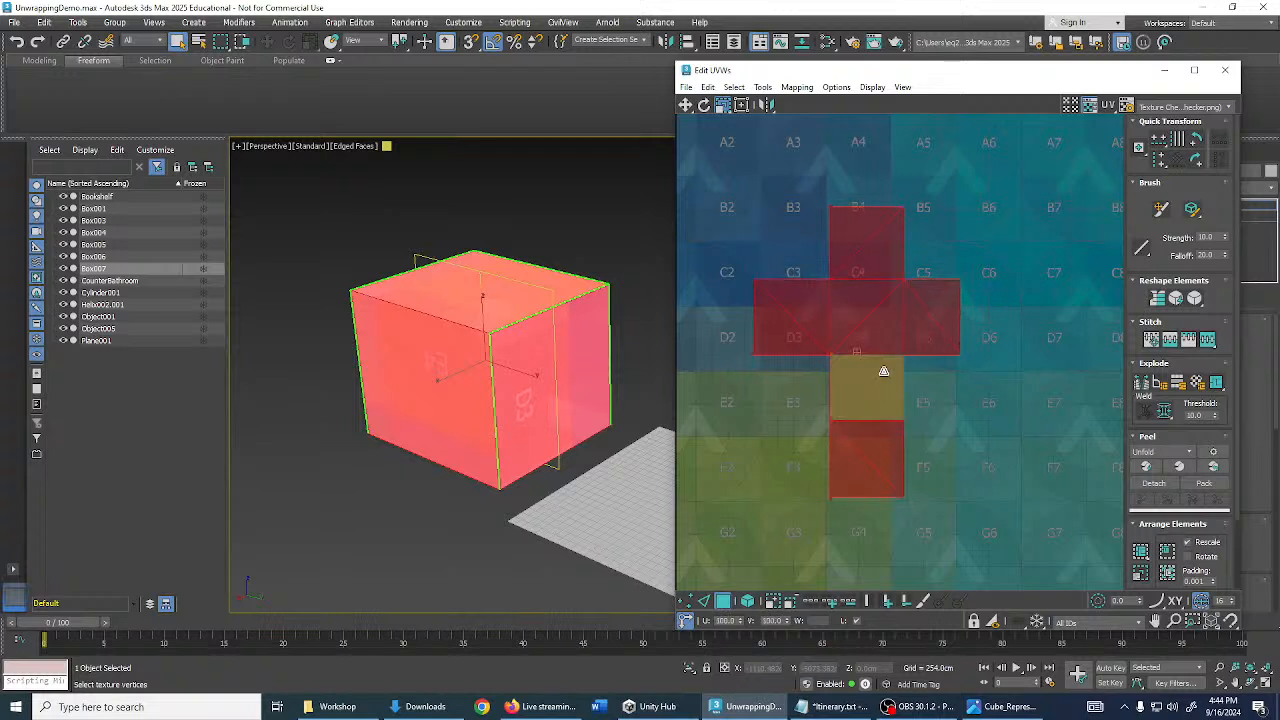
scroll(877, 298, "up", 2)
key("w")
left_click_drag(891, 324, 880, 276)
key("r")
middle_click_drag(880, 276, 898, 326)
scroll(899, 326, "up", 2)
key("w")
left_click_drag(888, 326, 889, 318)
key("r")
middle_click_drag(837, 265, 903, 300)
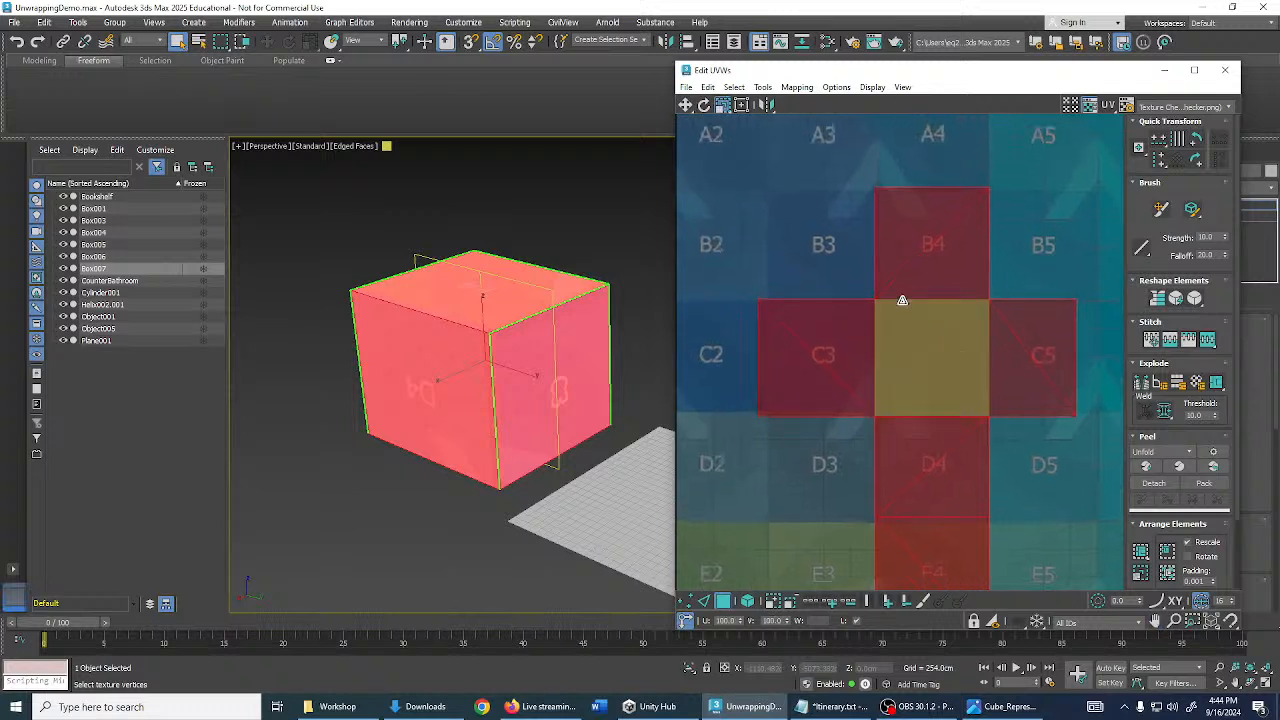
left_click(838, 222)
middle_click_drag(838, 222, 821, 149)
- Deselect the faces and select the vertices along the faces' left edges
left_click(777, 204)
scroll(821, 169, "down", 2)
left_click_drag(822, 151, 845, 428)
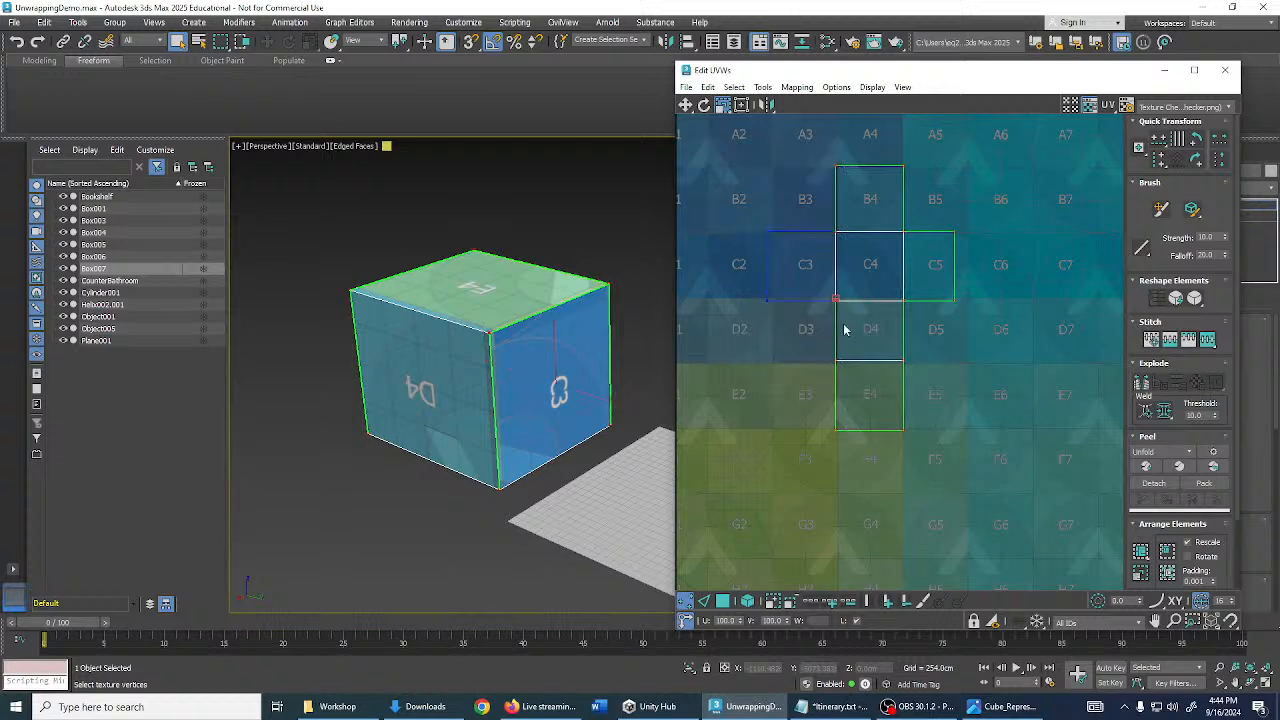
- With Move active, snap the B4 face's right and top UV edges onto the checker tile lines
scroll(846, 323, "up", 8)
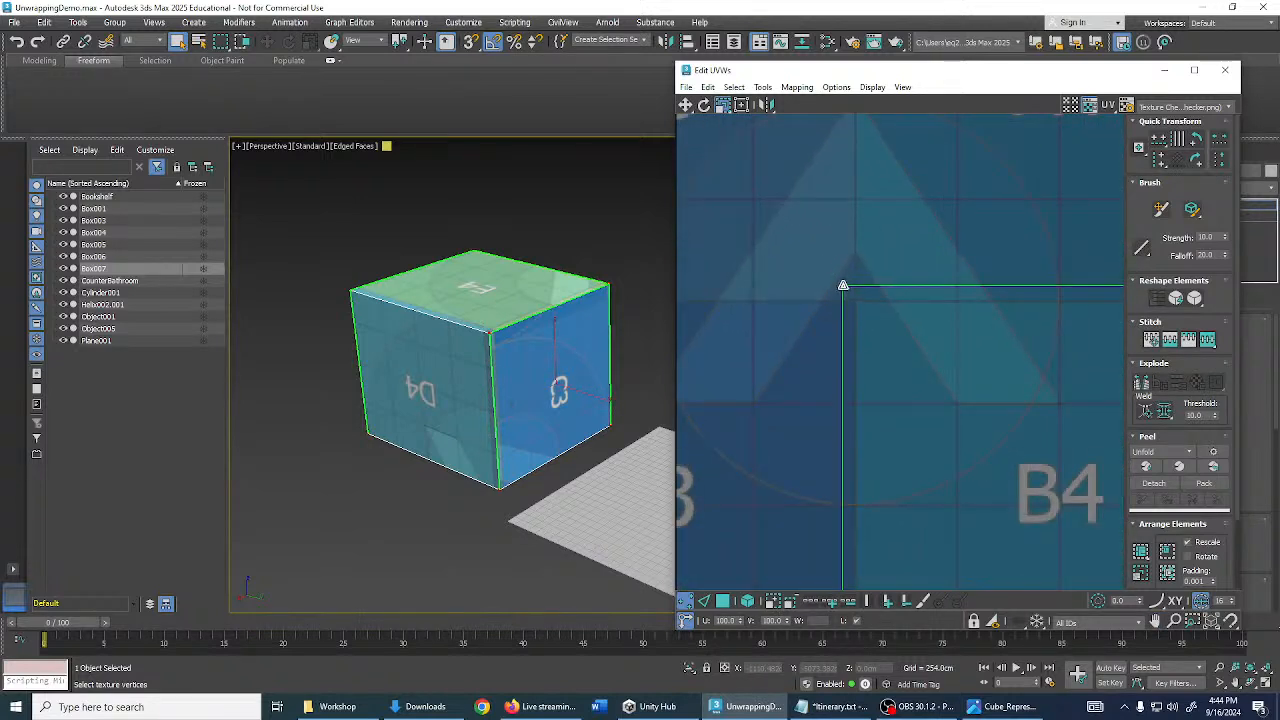
left_click(687, 106)
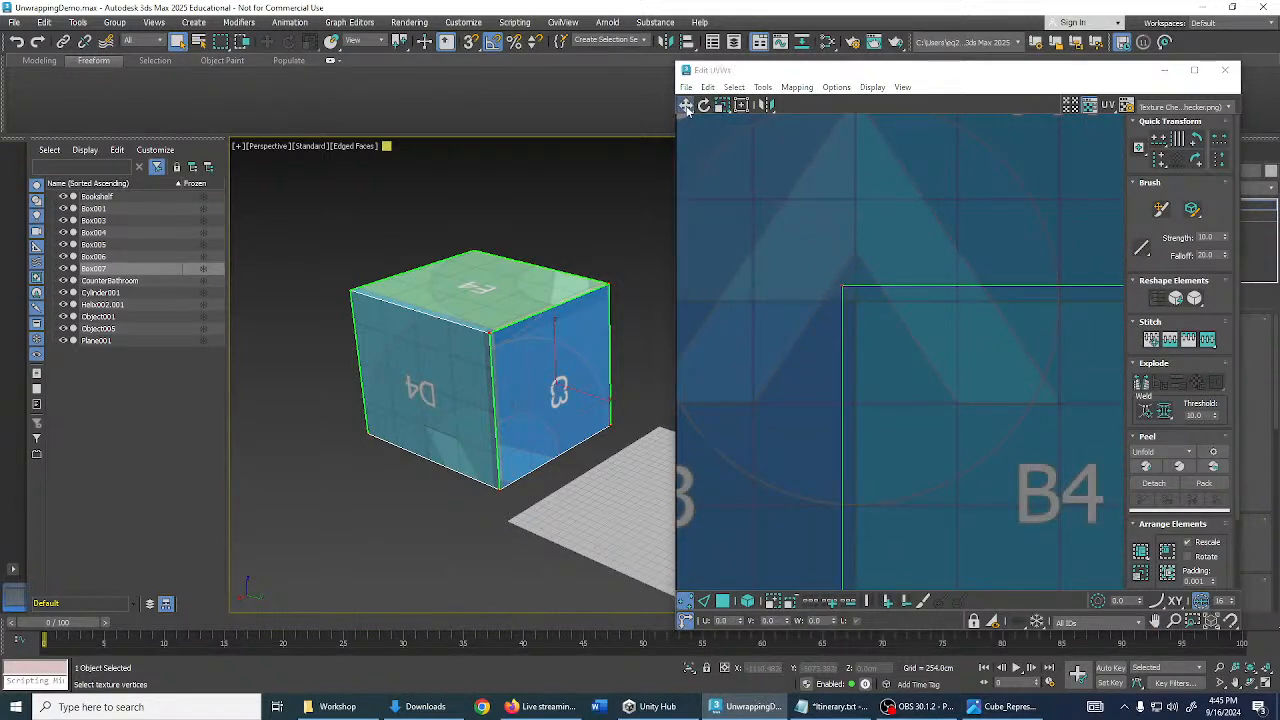
middle_click_drag(885, 282, 873, 275)
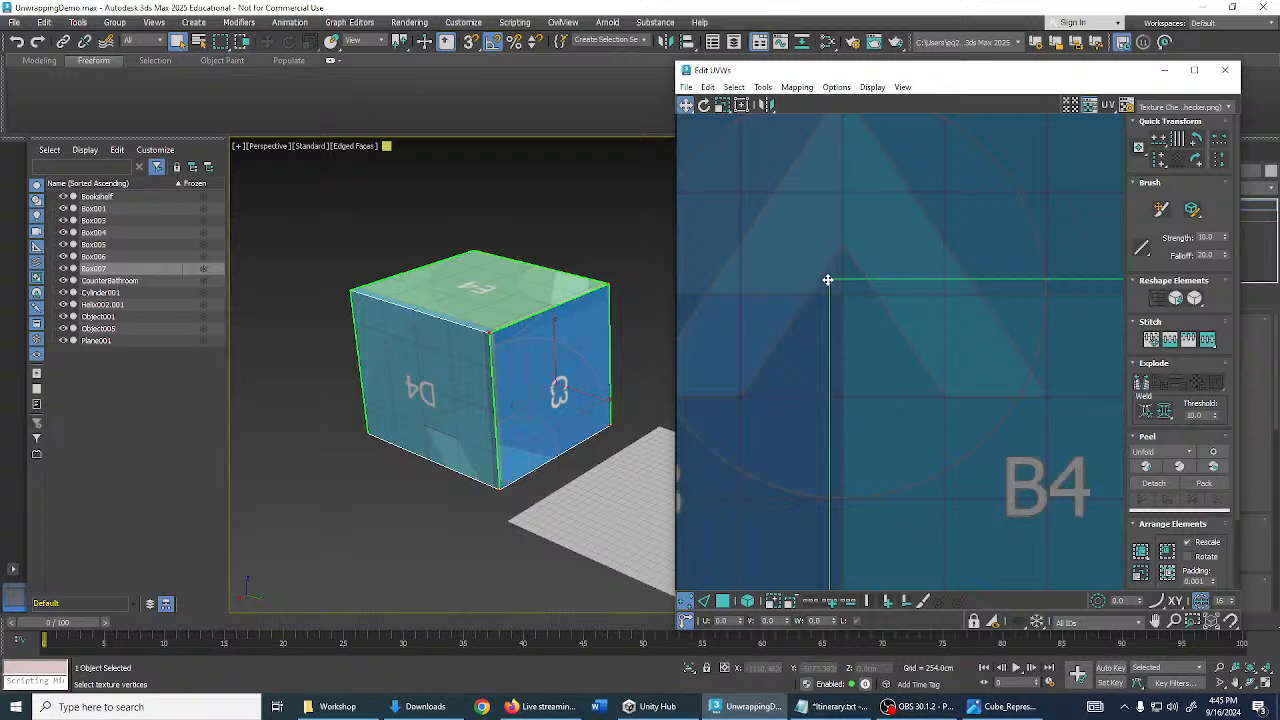
mouse_move(828, 280)
left_mouse_down()
mouse_move(840, 265)
mouse_move(840, 277)
left_mouse_up()
scroll(880, 286, "down", 4)
middle_click_drag(920, 306, 774, 246)
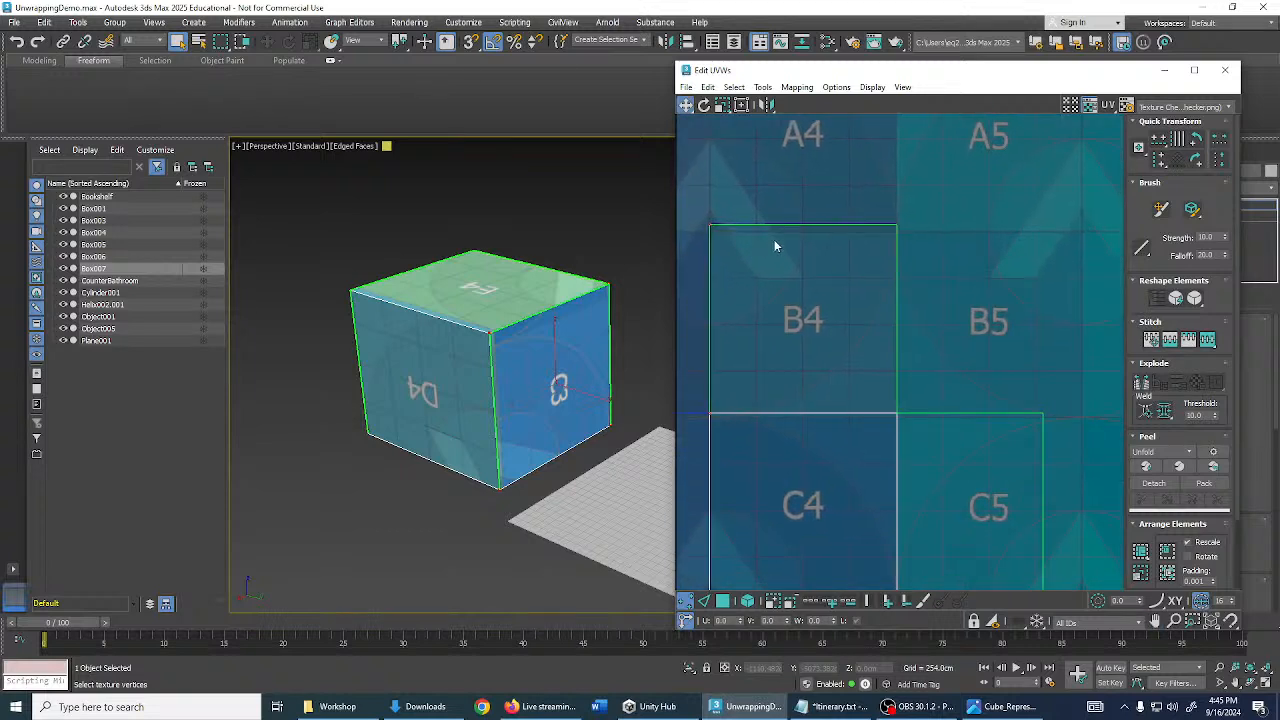
scroll(914, 251, "down", 5)
middle_click_drag(900, 323, 904, 380)
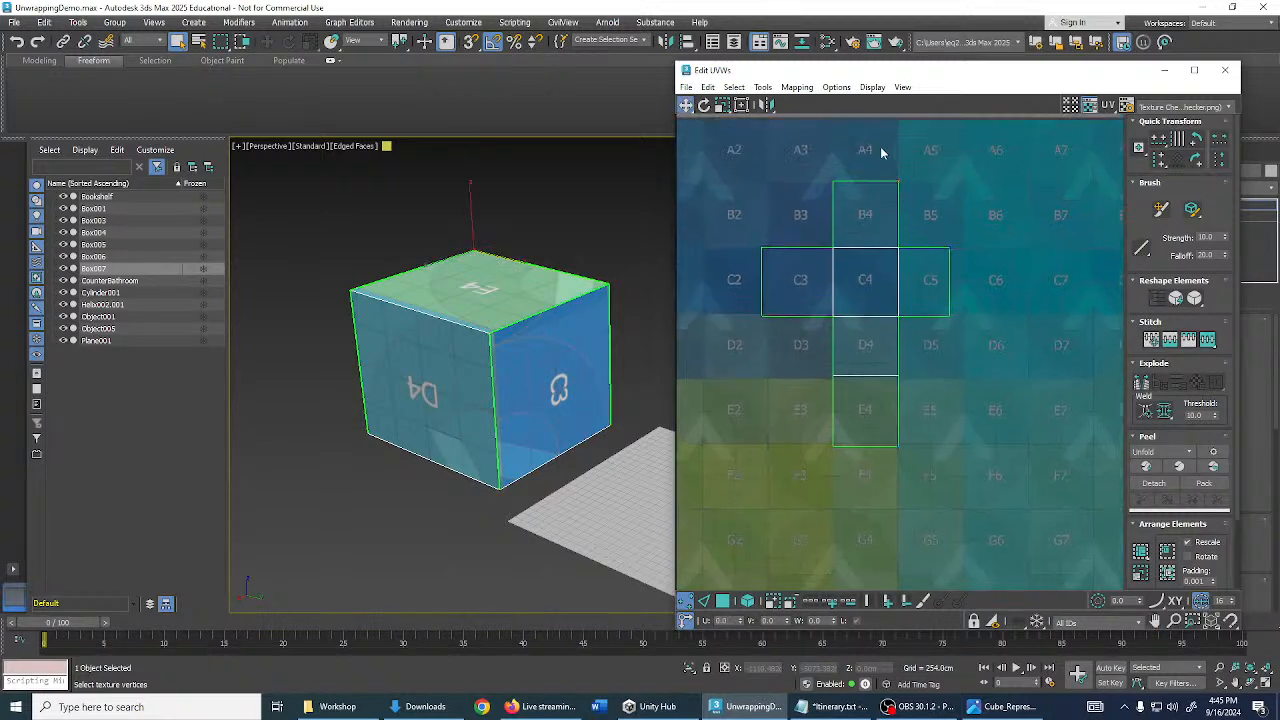
left_click_drag(904, 375, 905, 465)
scroll(905, 273, "up", 3)
middle_click_drag(905, 278, 912, 418)
scroll(899, 176, "up", 5)
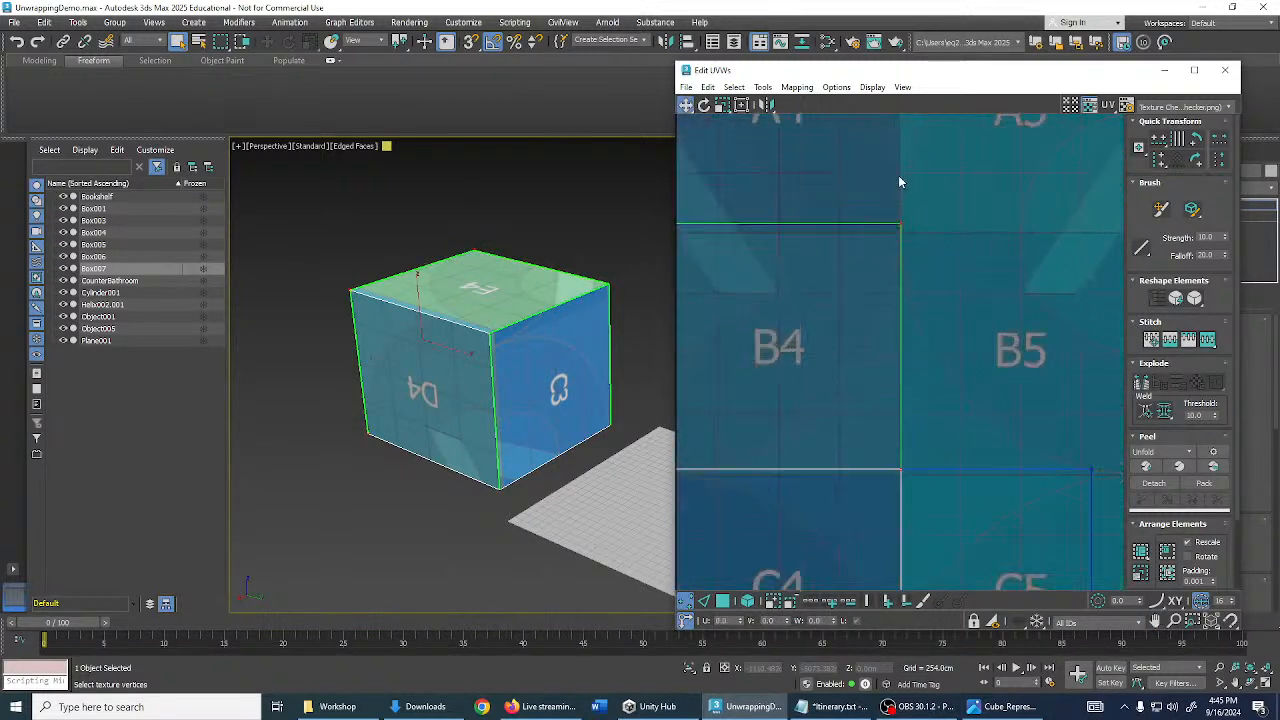
left_click_drag(902, 245, 900, 246)
scroll(900, 246, "down", 5)
middle_click_drag(902, 248, 1047, 251)
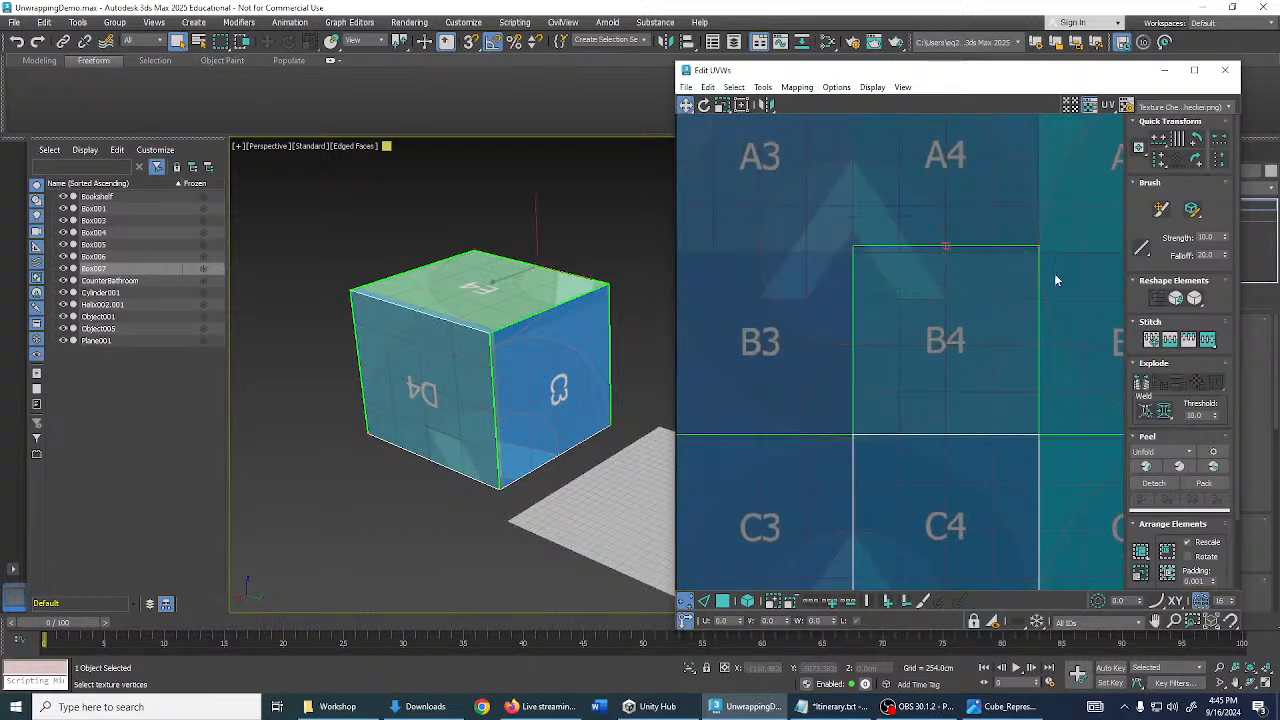
left_click_drag(1038, 246, 1038, 252)
- Move the C row's top edge and C3's left edge onto the tile boundaries
scroll(949, 337, "down", 5)
middle_click_drag(868, 369, 819, 262)
left_click_drag(698, 264, 1100, 338)
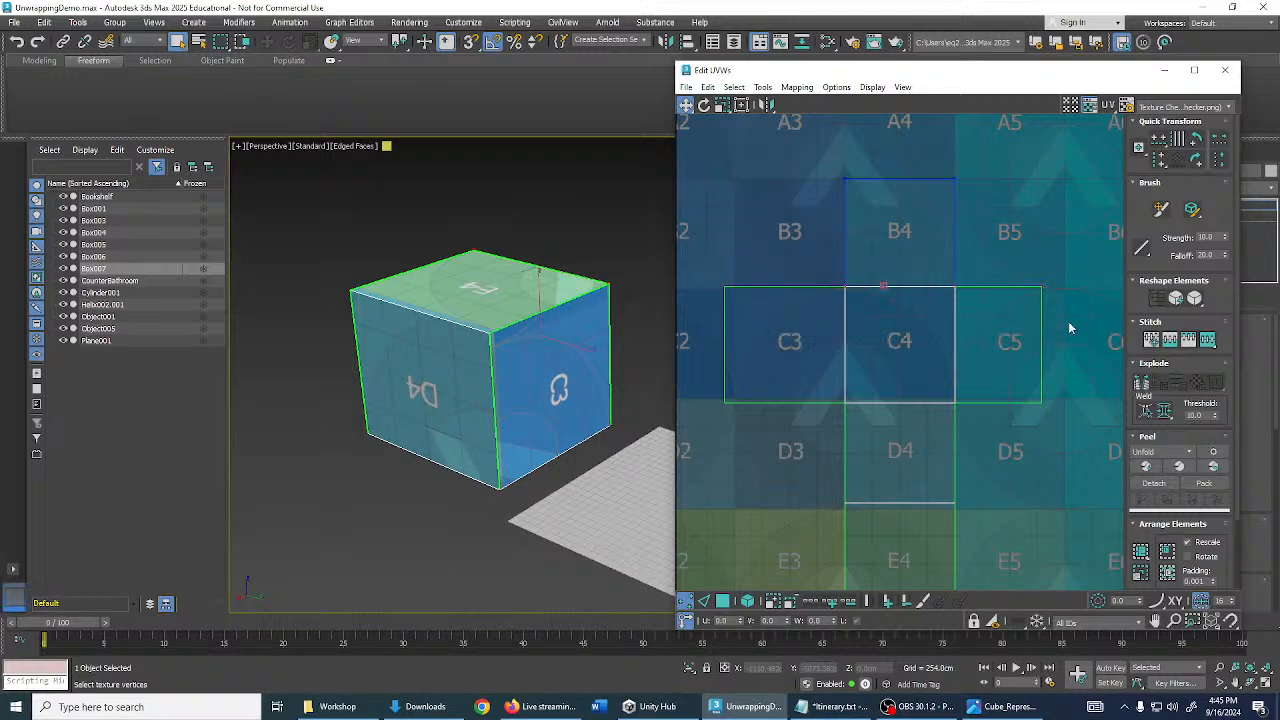
scroll(1015, 295, "up", 7)
left_click_drag(857, 277, 857, 287)
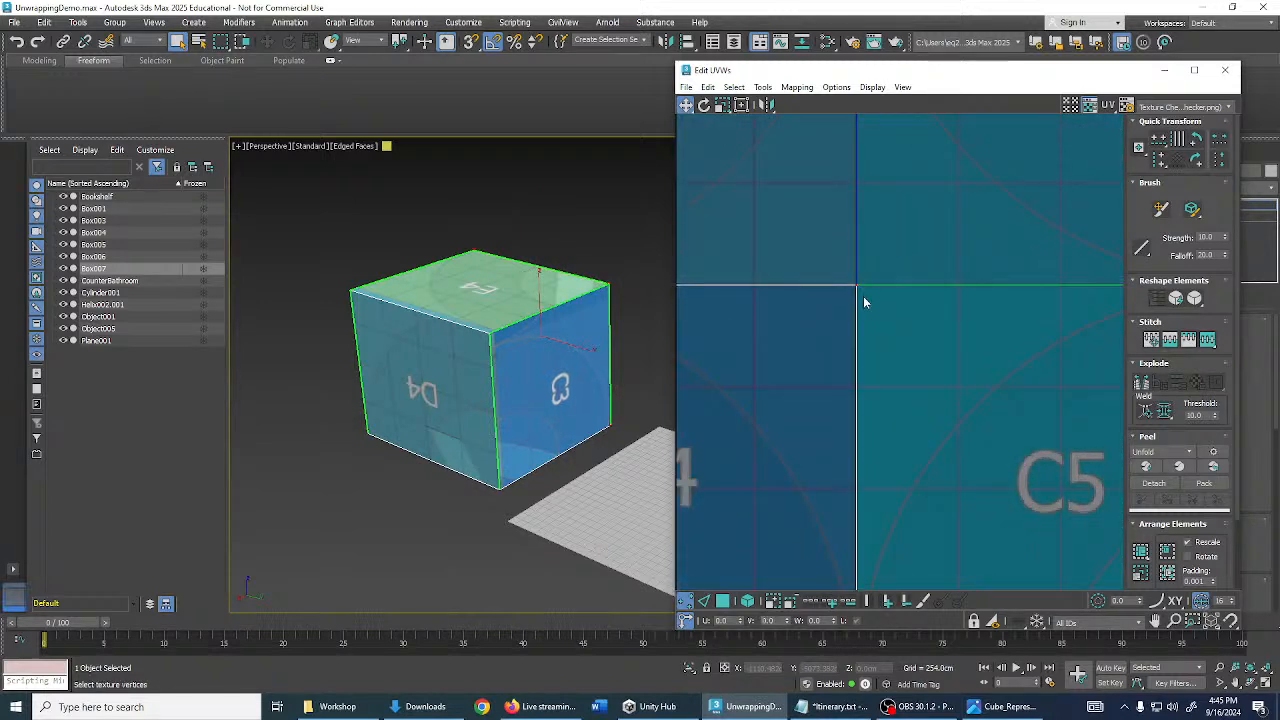
scroll(863, 296, "down", 5)
middle_click_drag(863, 296, 1040, 224)
middle_click_drag(798, 323, 947, 293)
left_click_drag(770, 170, 853, 420)
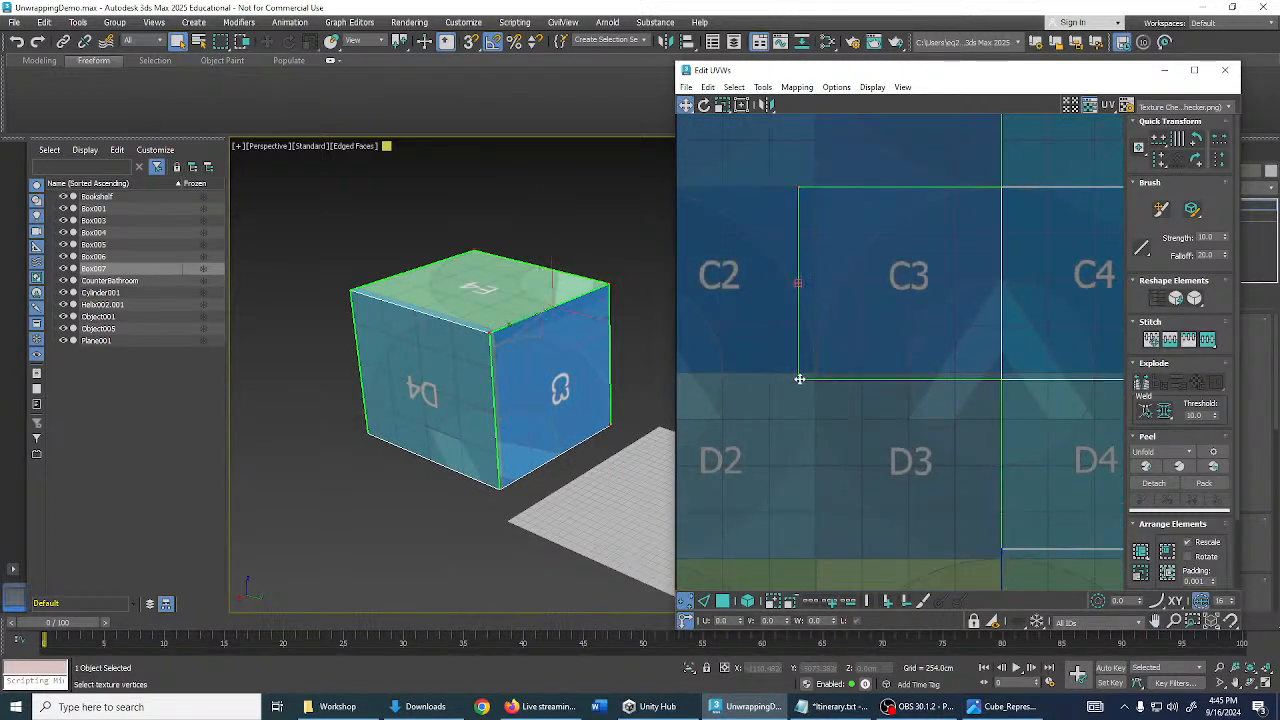
left_click_drag(799, 379, 817, 379)
- Align the C4/D4 edge to the D4/E4 boundary, fix the bottom edge, and widen C5 to its tile
scroll(957, 397, "down", 4)
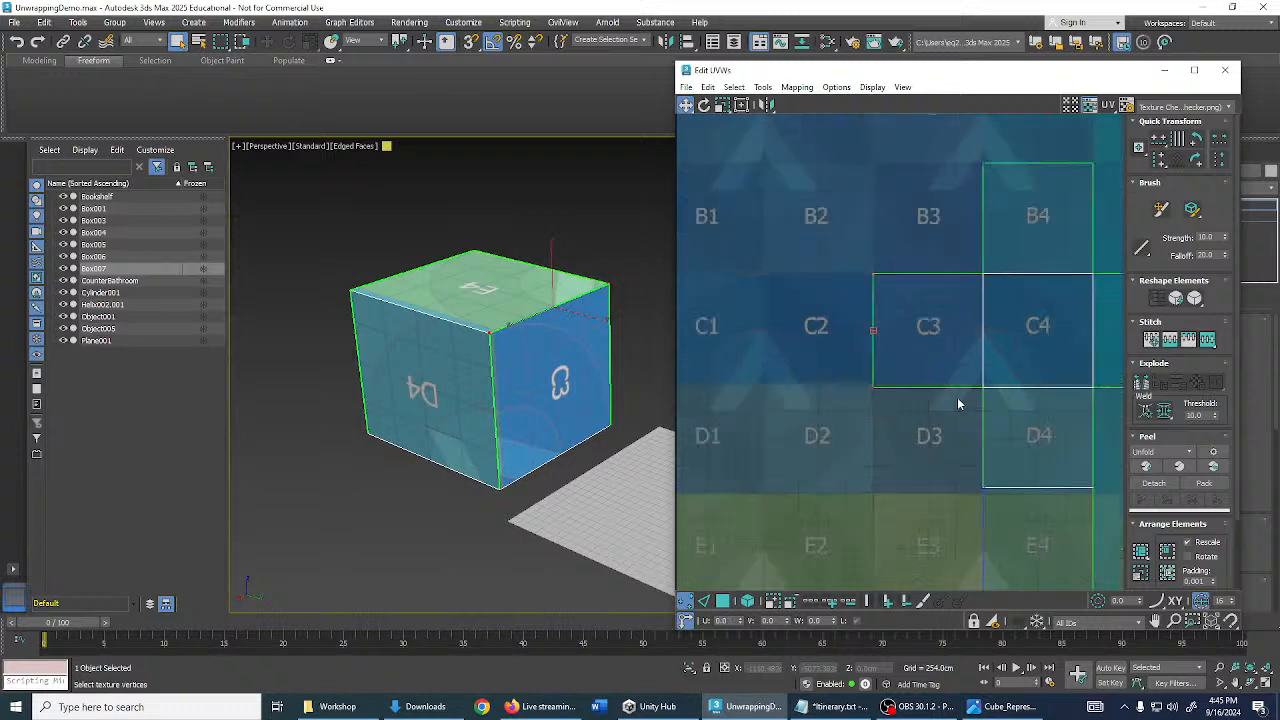
middle_click_drag(957, 397, 811, 360)
left_click_drag(1080, 335, 757, 377)
scroll(843, 348, "up", 3)
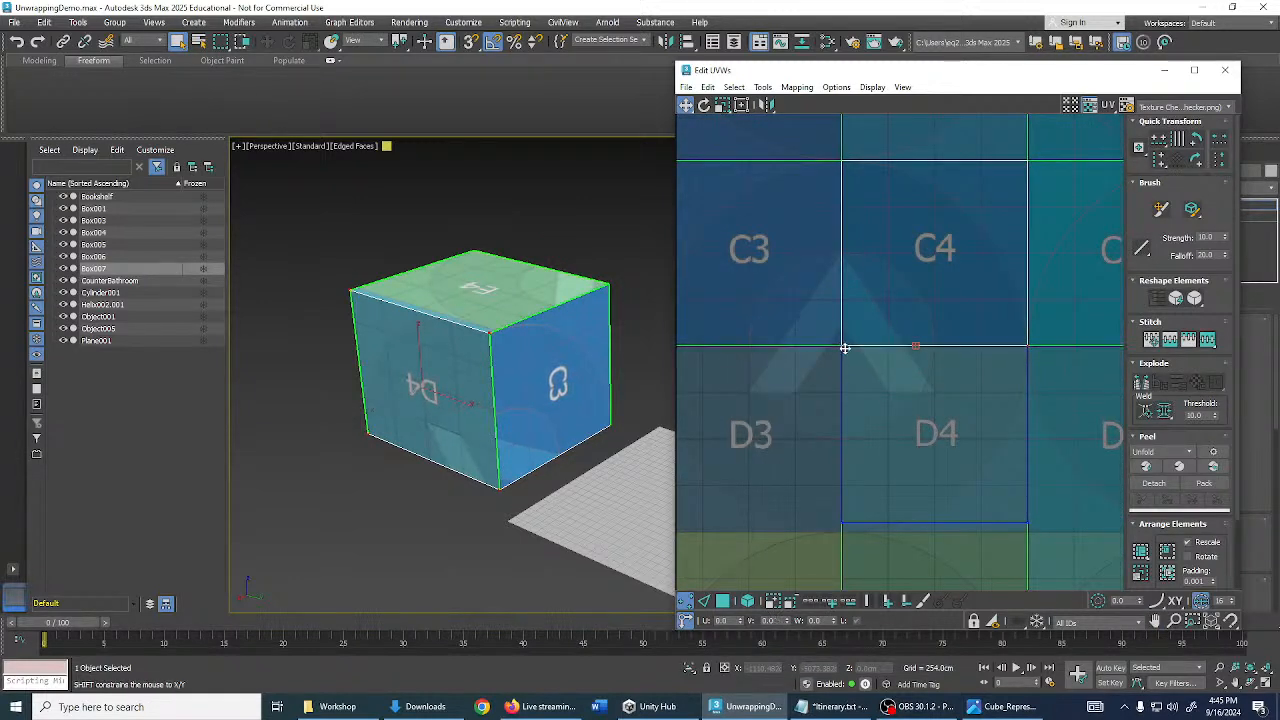
middle_click_drag(843, 343, 766, 297)
left_click_drag(931, 349, 930, 359)
middle_click_drag(931, 460, 963, 357)
left_click_drag(1010, 401, 777, 439)
scroll(980, 432, "down", 6)
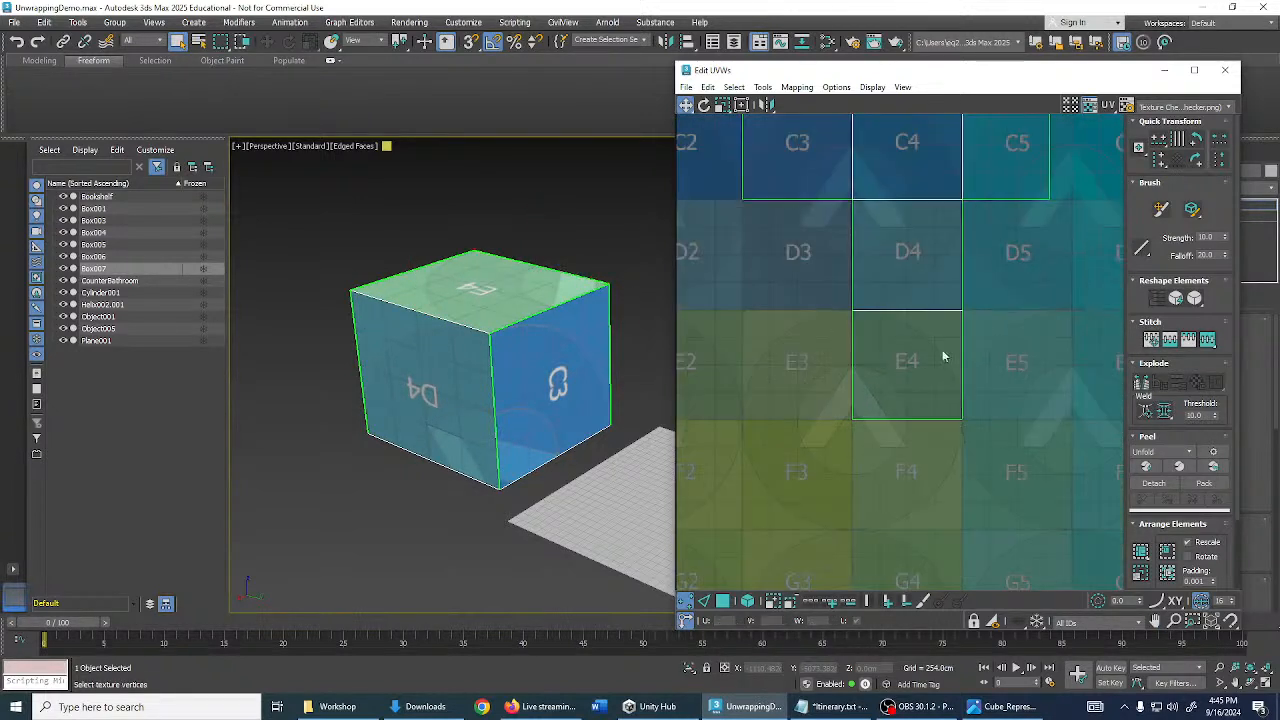
left_click_drag(980, 275, 1033, 417)
scroll(1038, 363, "up", 5)
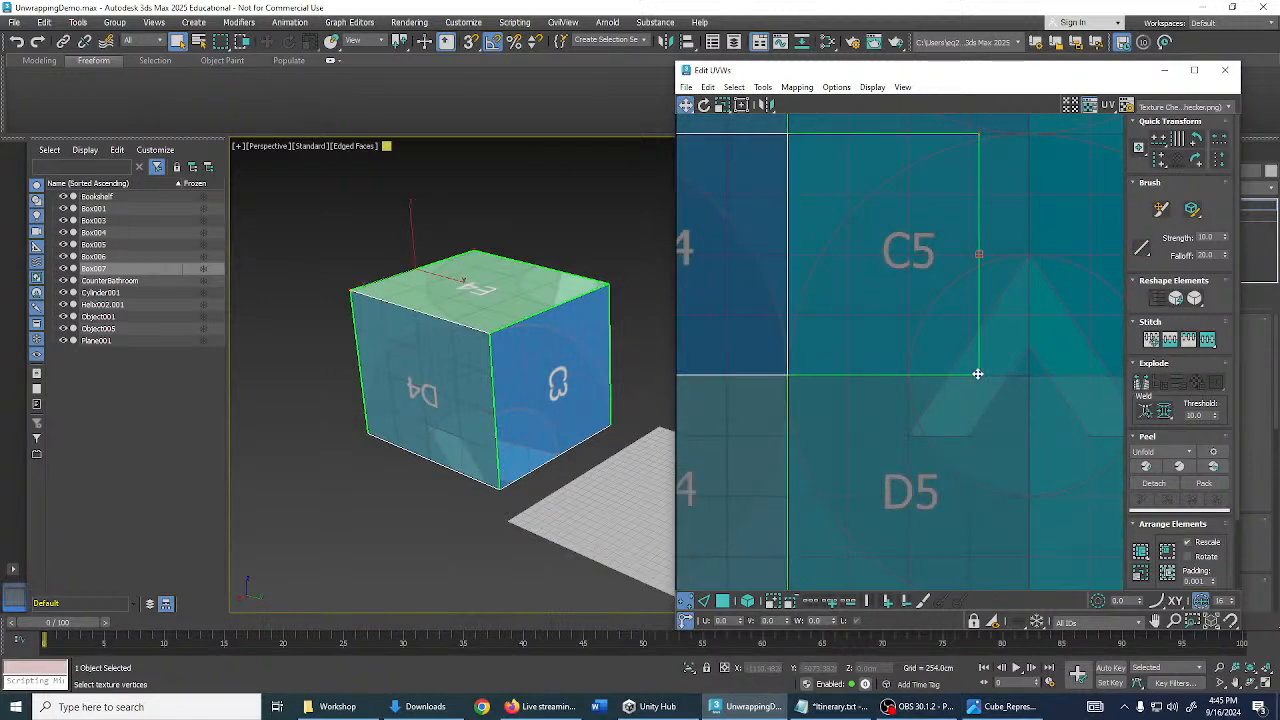
left_click_drag(974, 372, 1029, 371)
scroll(931, 369, "down", 5)
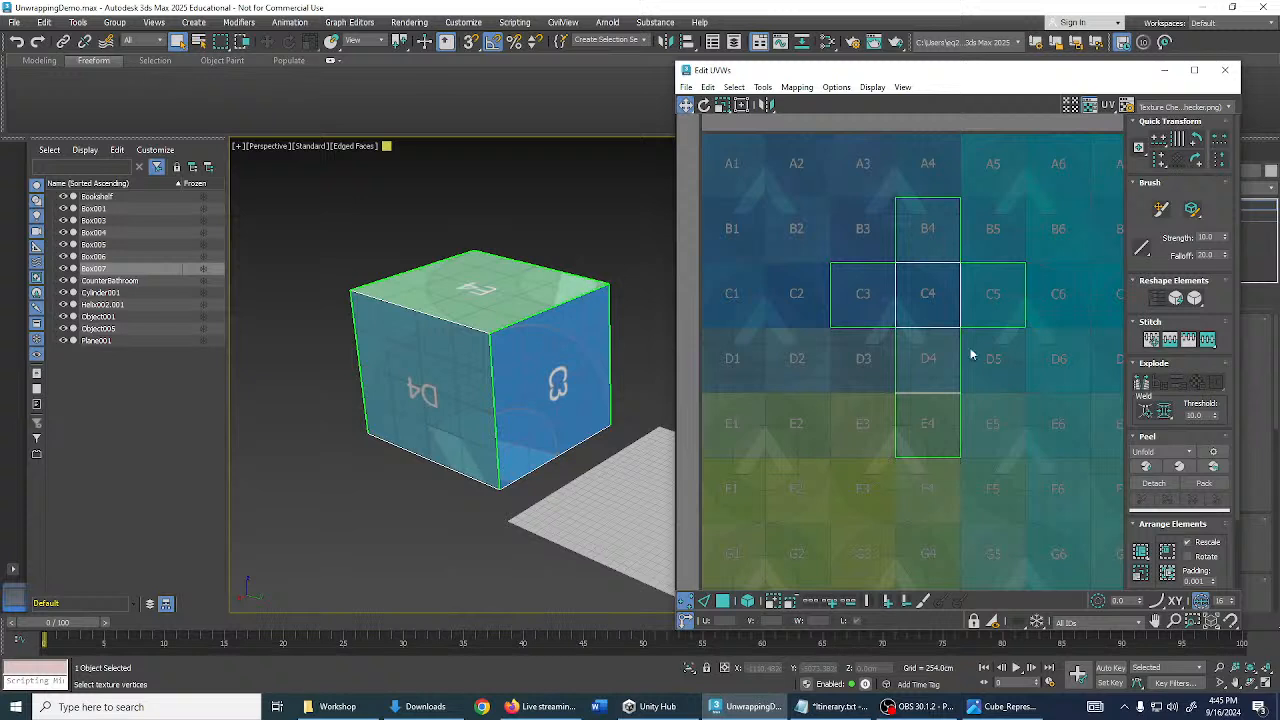
middle_click_drag(1030, 249, 1025, 262)
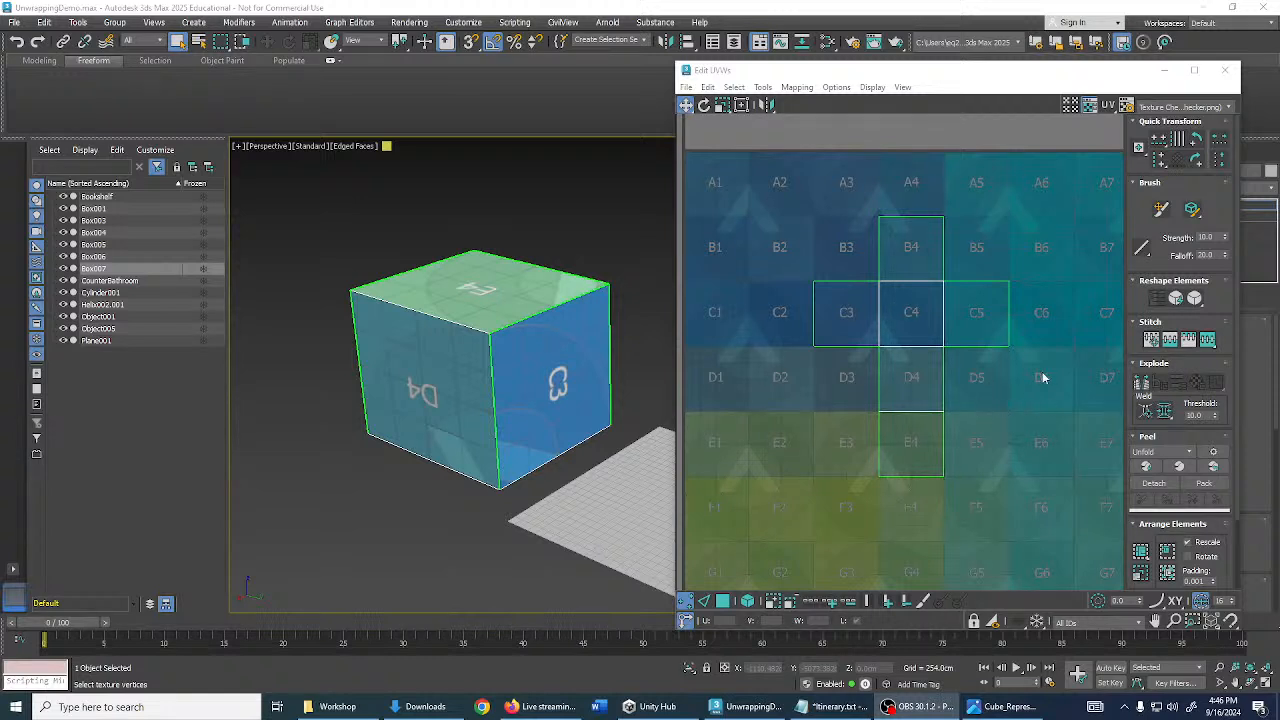
scroll(964, 332, "up", 5)
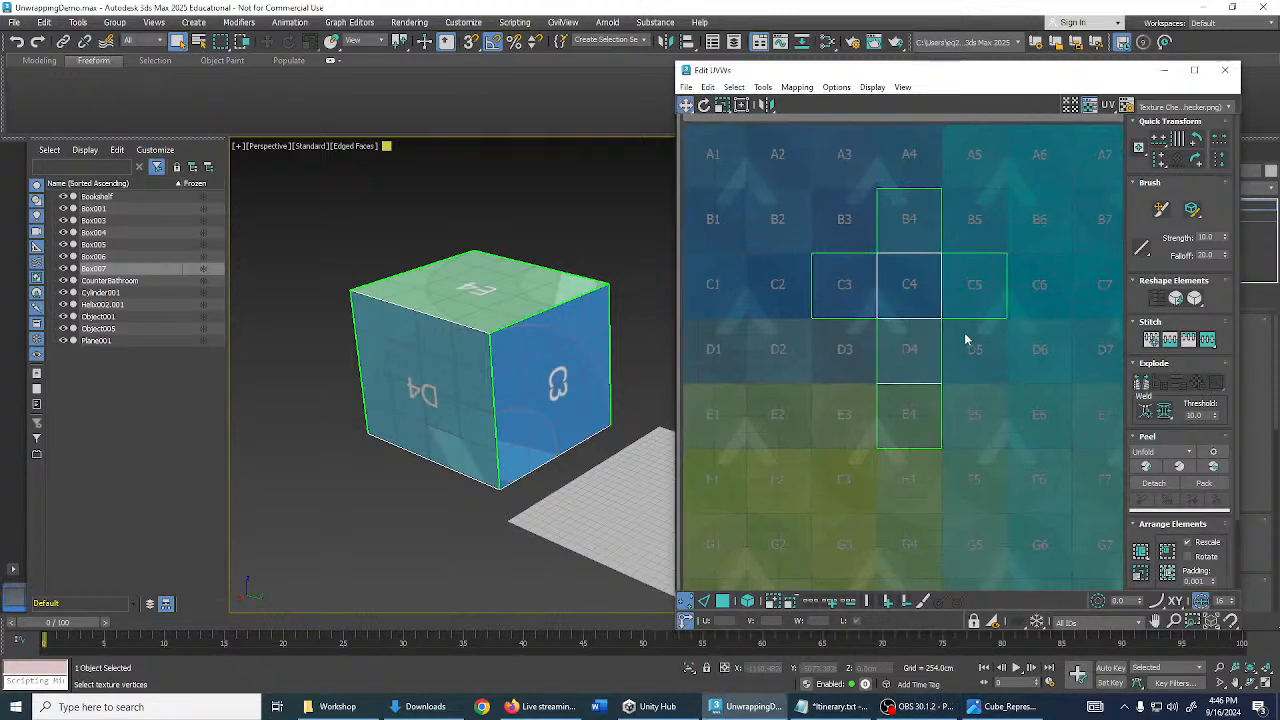
middle_click_drag(934, 288, 914, 253)
scroll(914, 253, "down", 2)
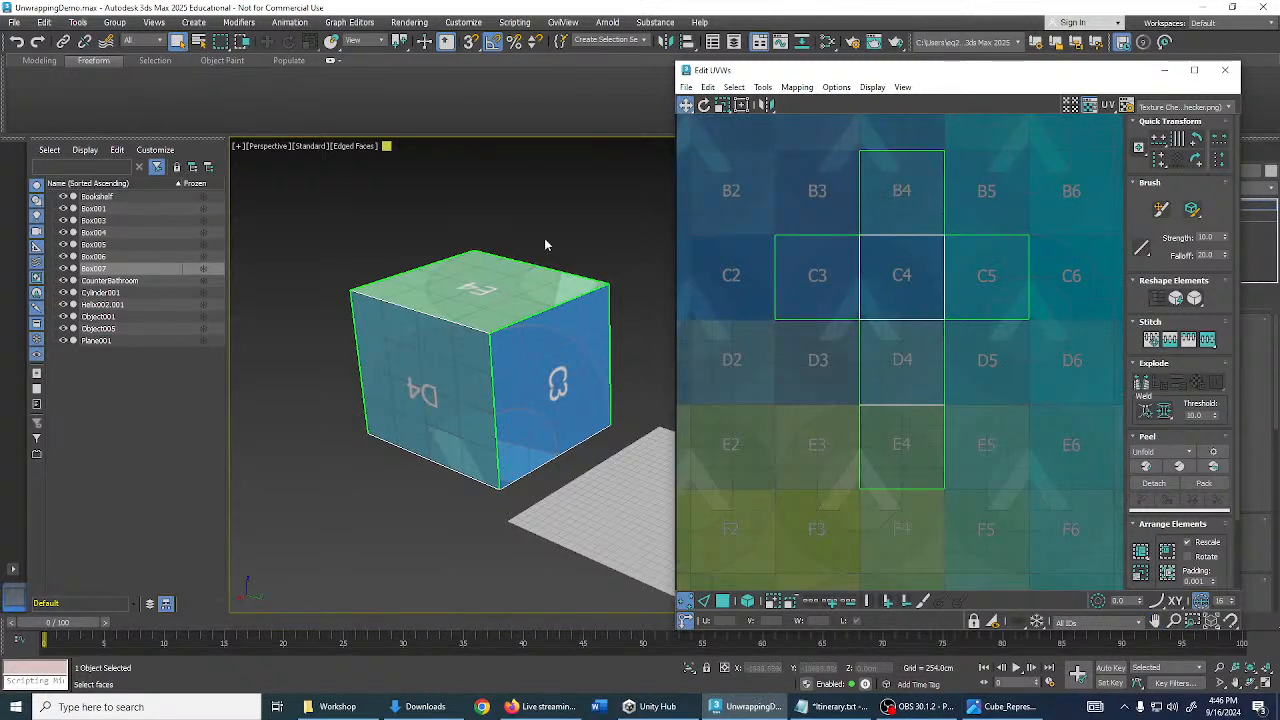
middle_click_drag(554, 242, 355, 284, "alt")
middle_click_drag(551, 265, 570, 357, "alt")
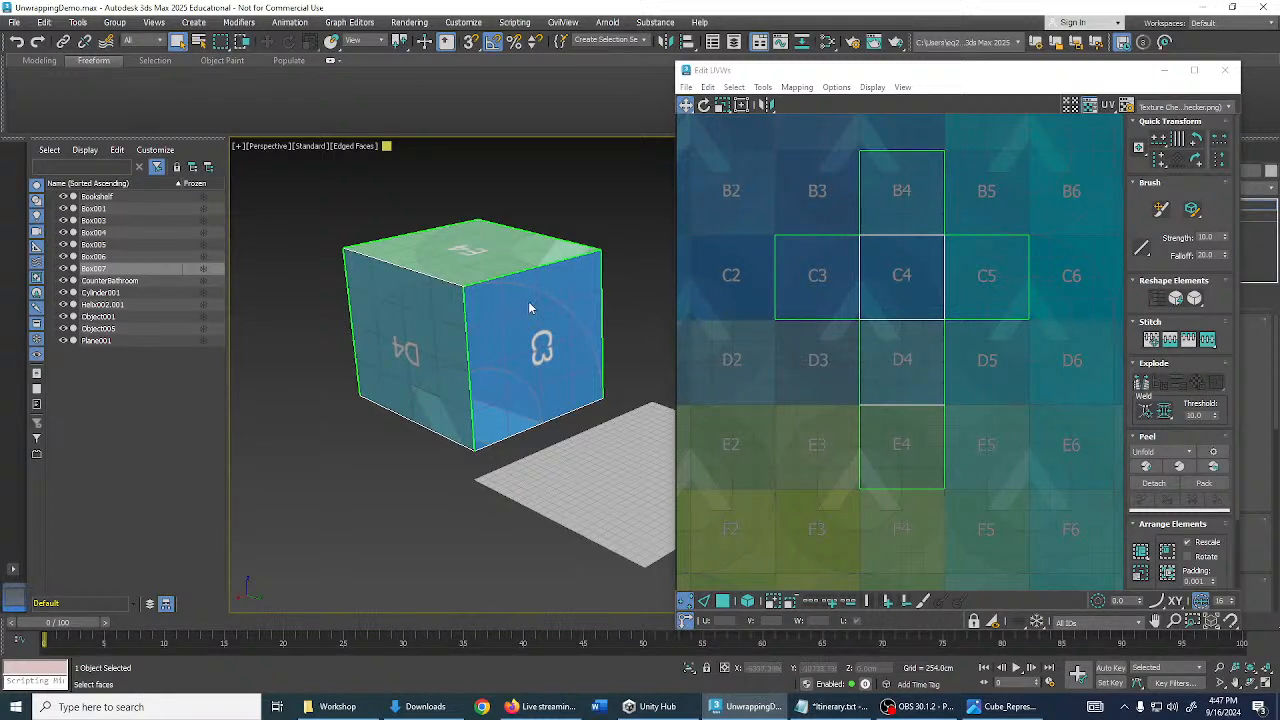
middle_click_drag(530, 308, 700, 300, "alt")
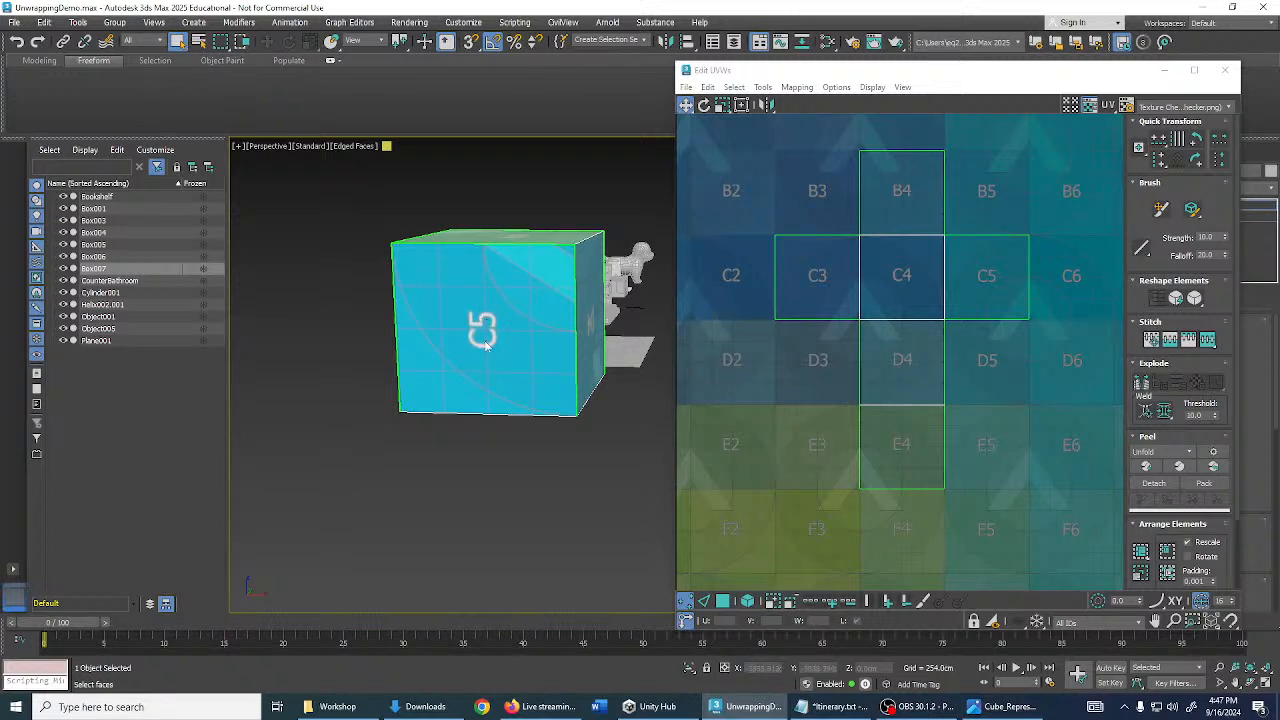
- In face selection mode, pick the cube's UV faces one by one to identify D4, C5, C4, C3 and B4
scroll(821, 378, "down", 2)
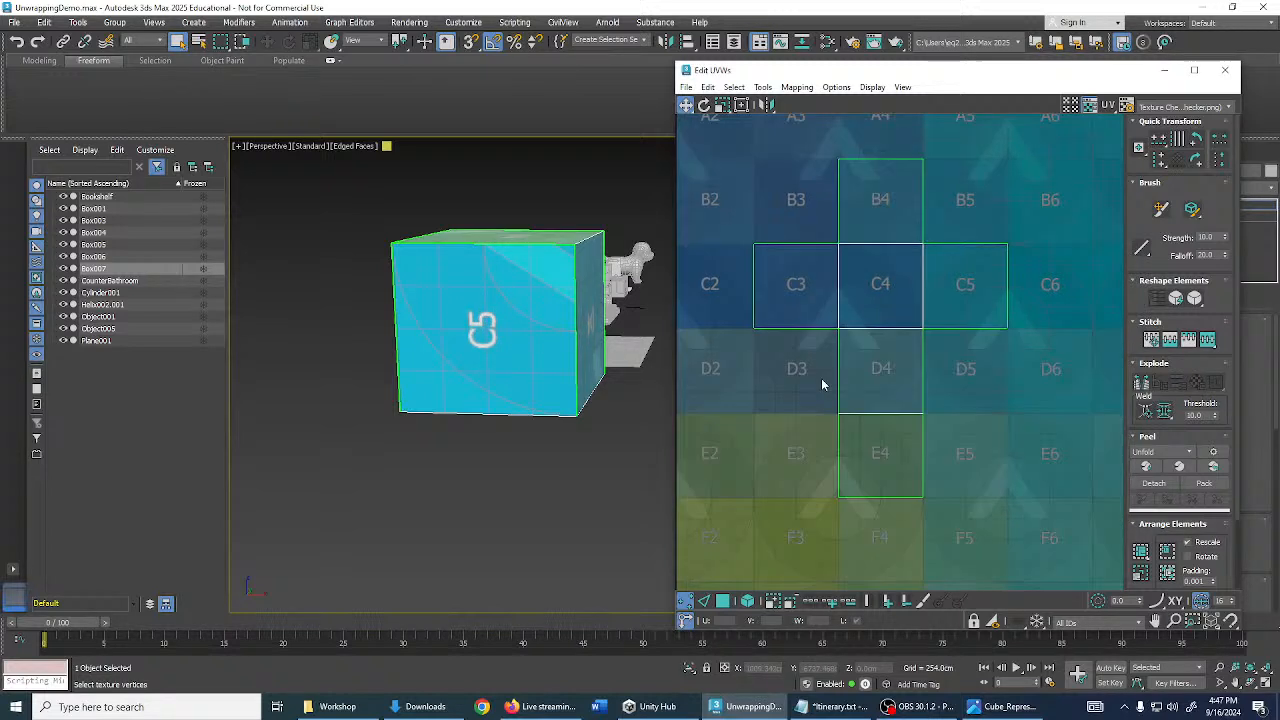
left_click(723, 602)
middle_click_drag(896, 366, 930, 335)
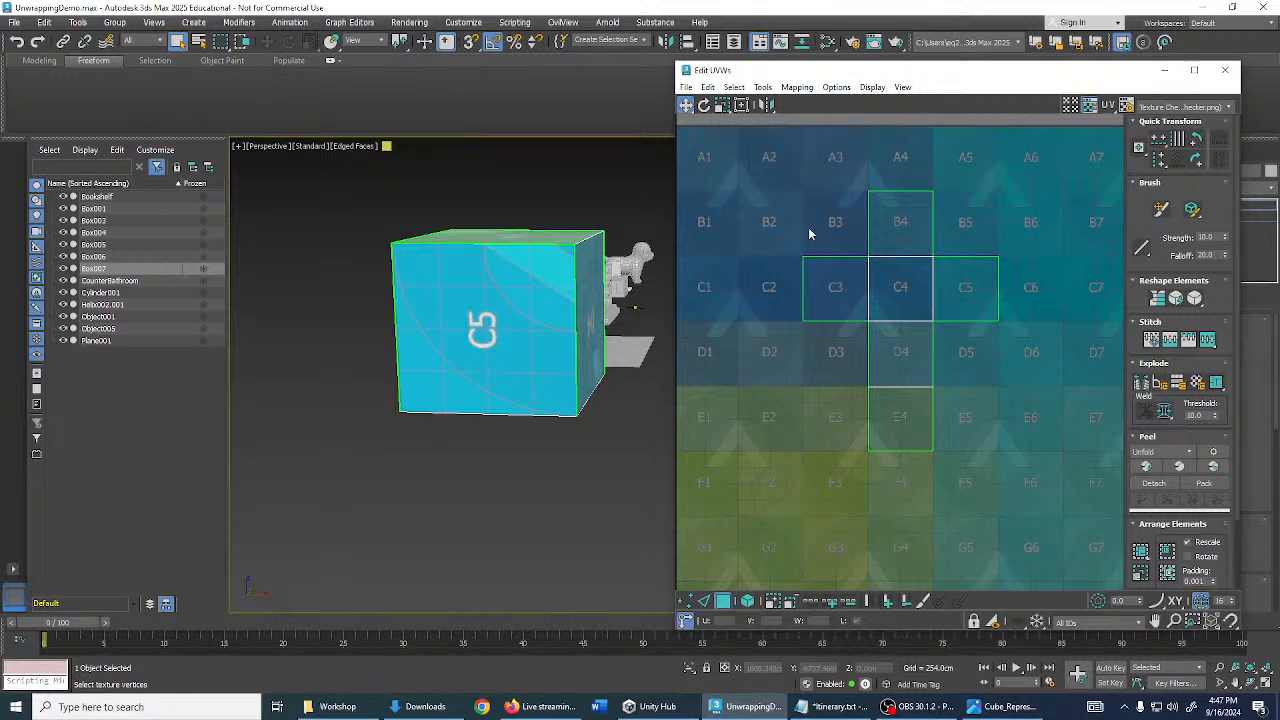
scroll(880, 265, "up", 3)
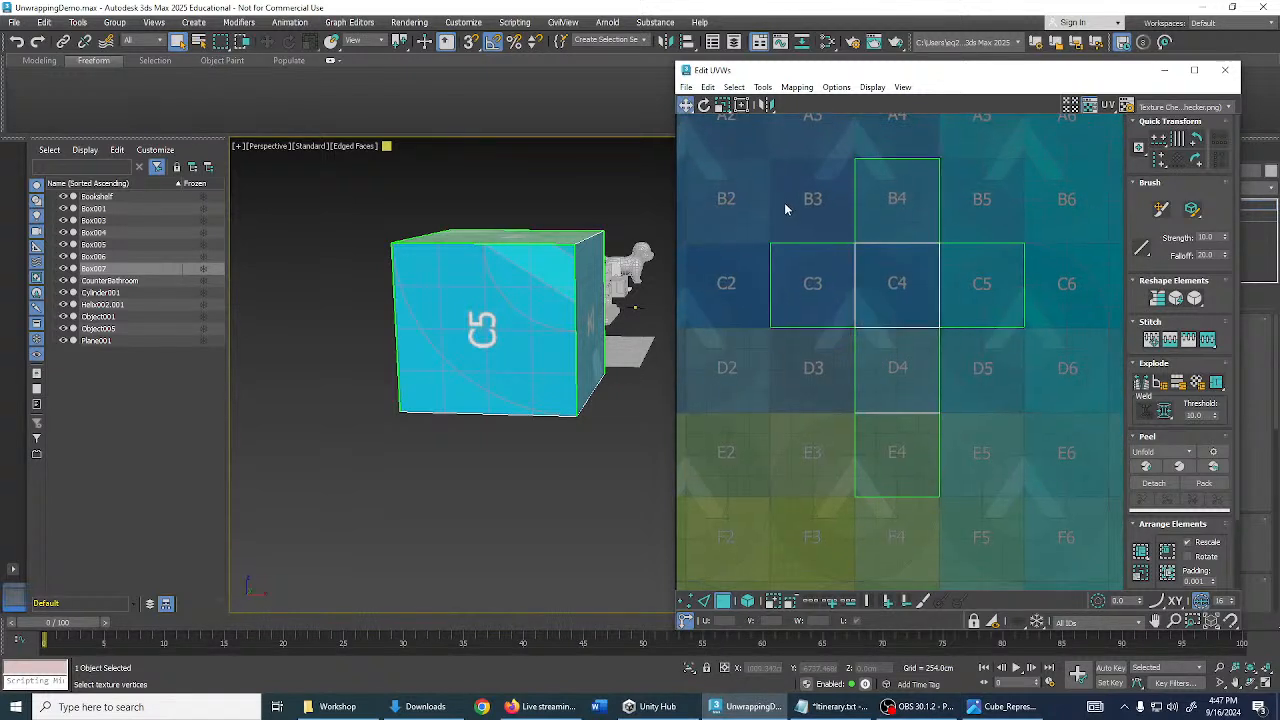
left_click_drag(785, 197, 997, 458)
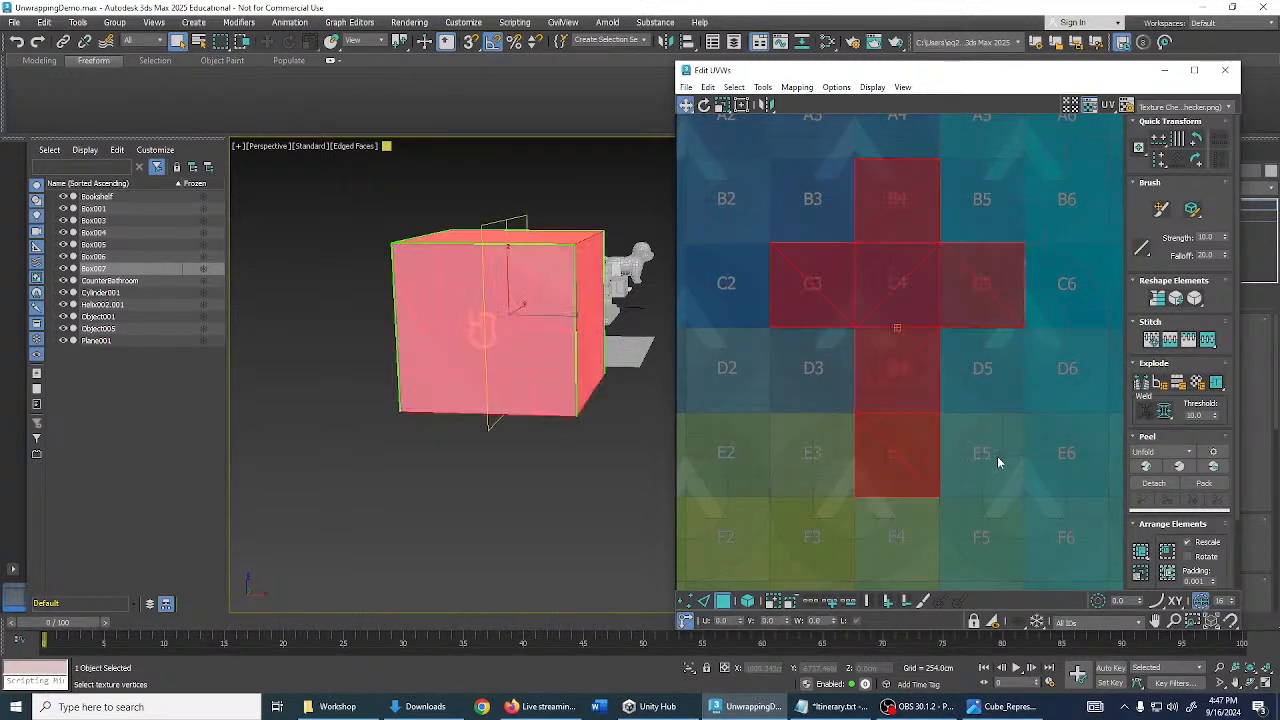
left_click(997, 456)
scroll(911, 385, "up", 2)
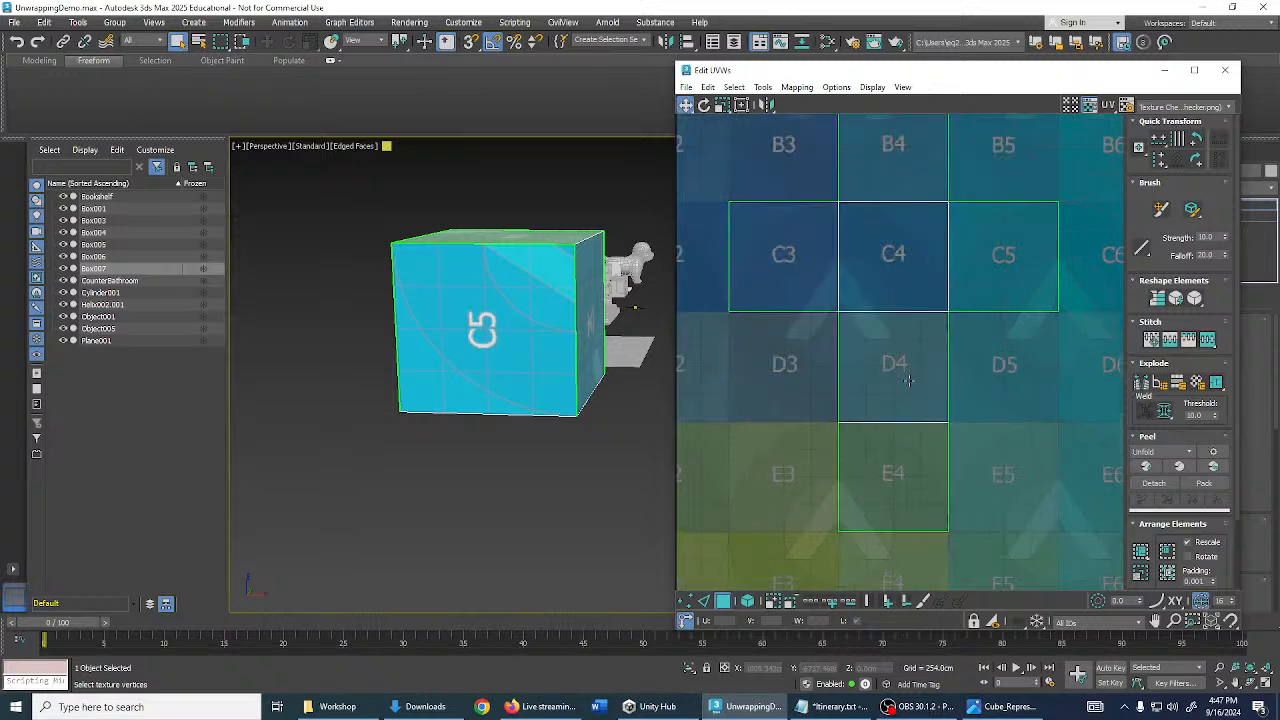
left_click(917, 355)
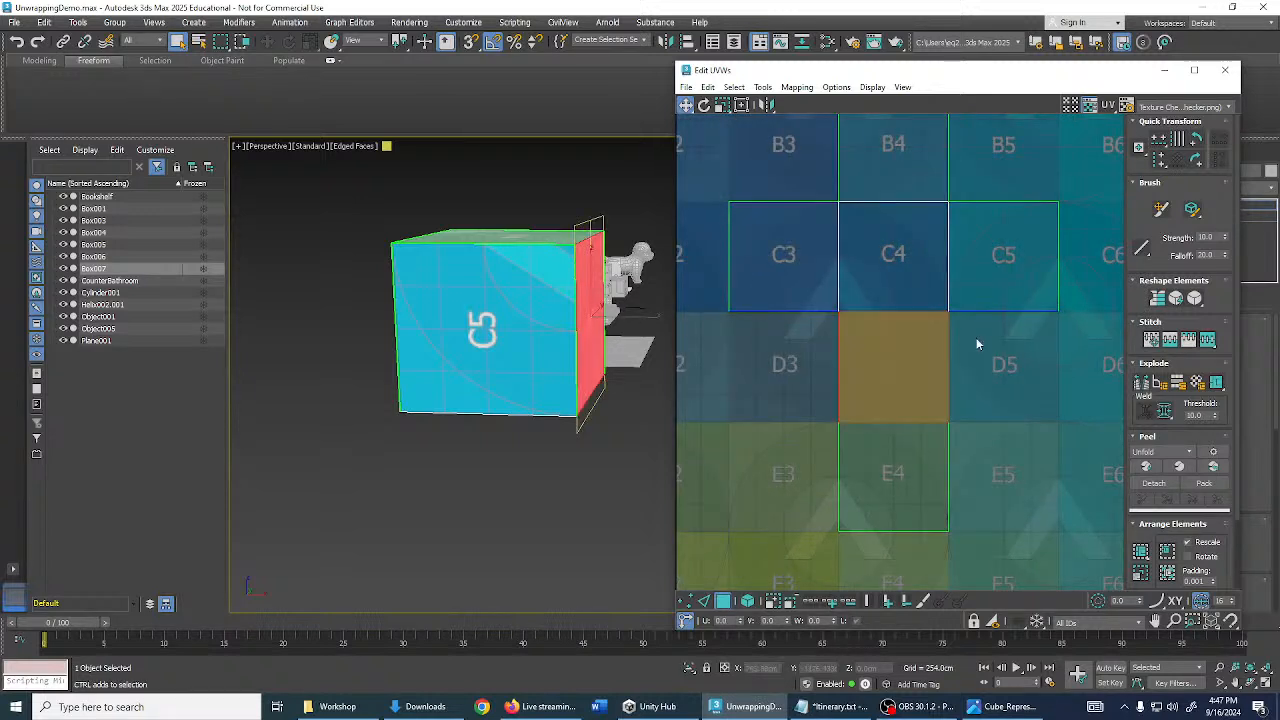
left_click(988, 292)
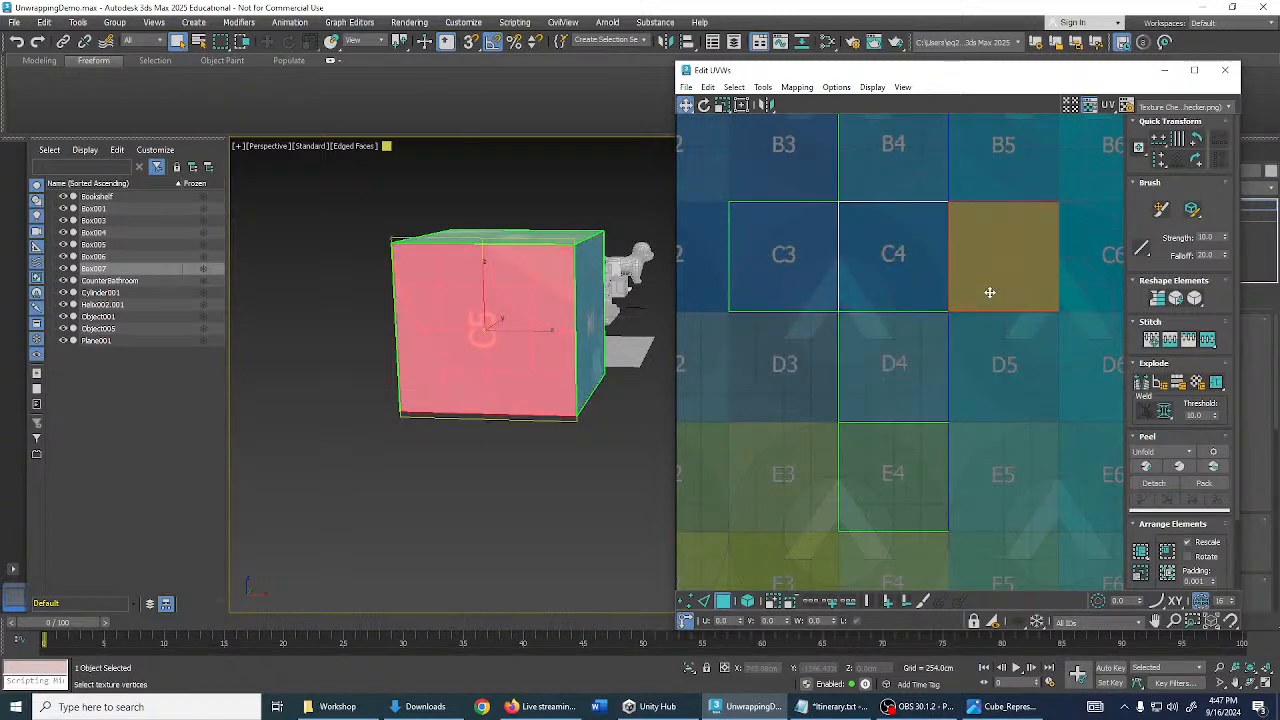
left_click(897, 273)
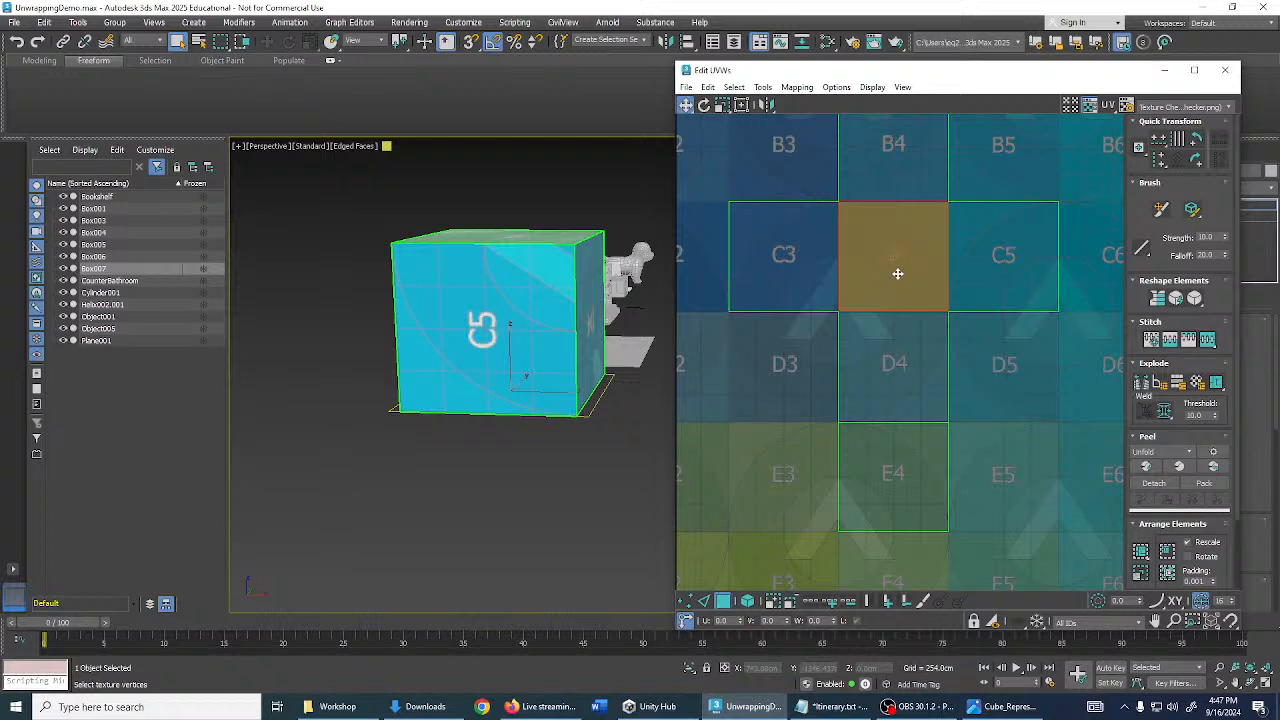
left_click(789, 262)
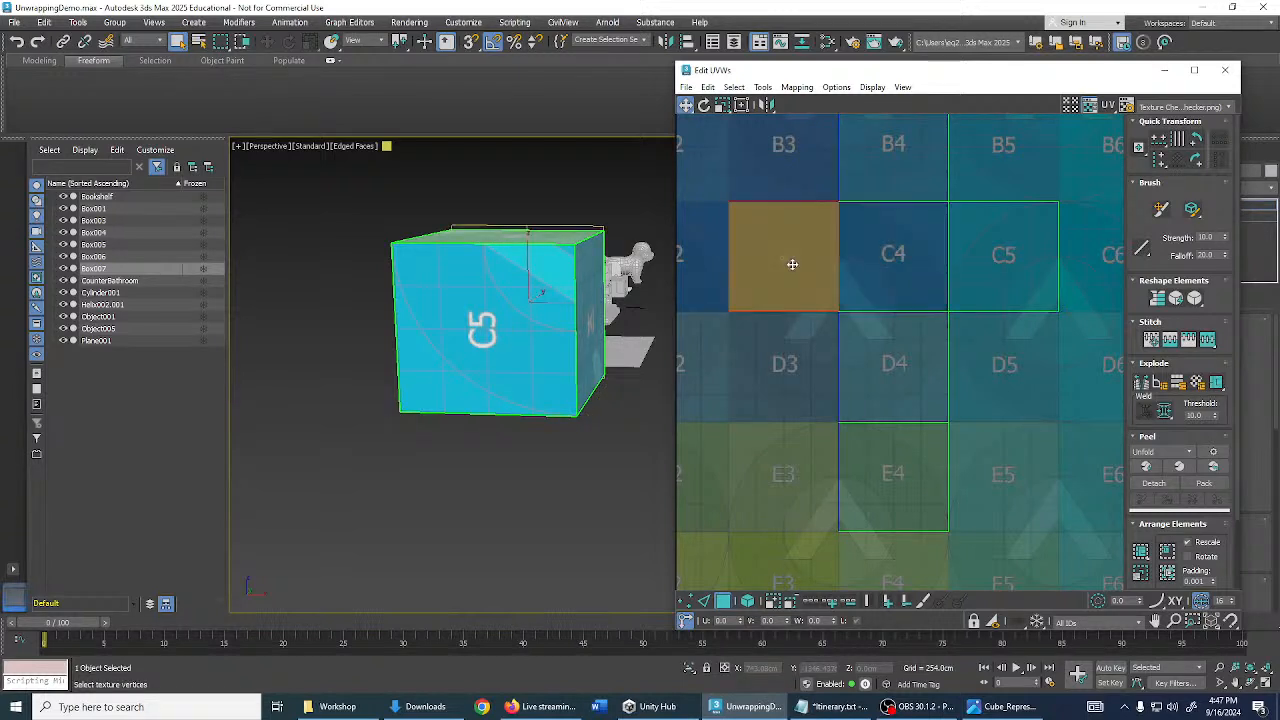
left_click(866, 178)
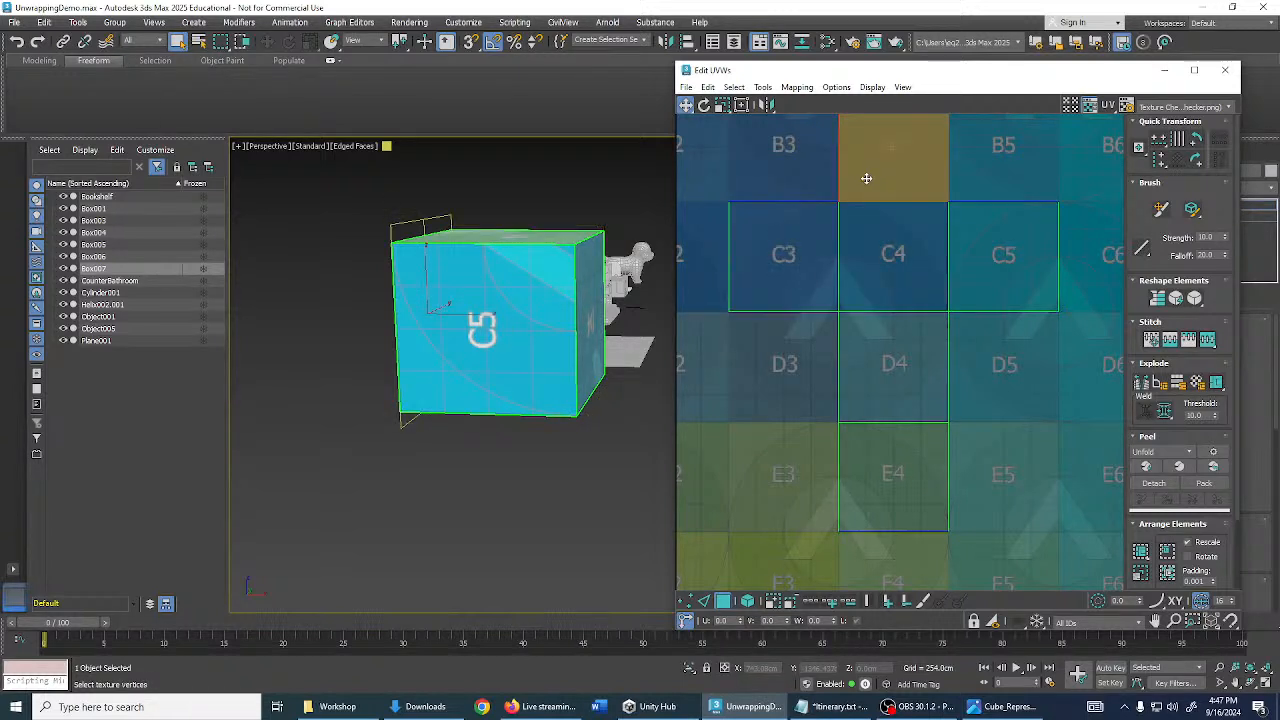
left_click(1009, 176)
middle_click_drag(640, 296, 488, 311, "alt")
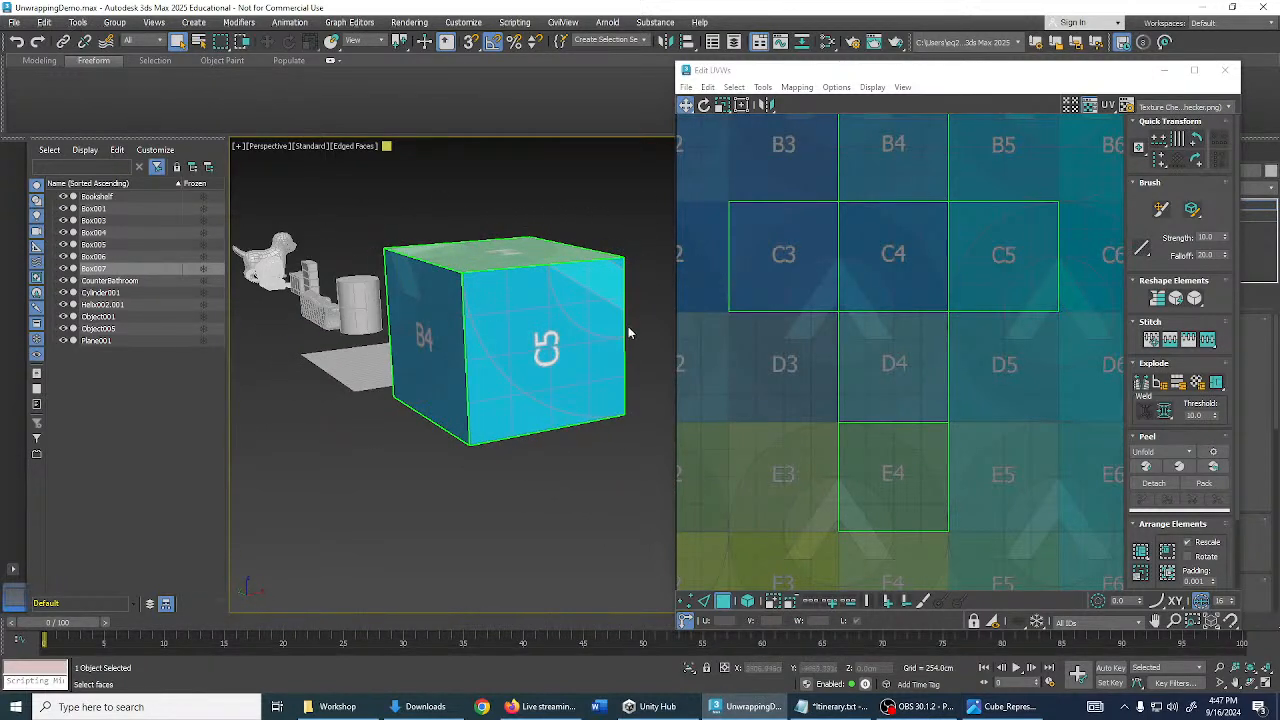
- Rotate the C5 UV face 90° and orbit the viewport to check its label
left_click(982, 289)
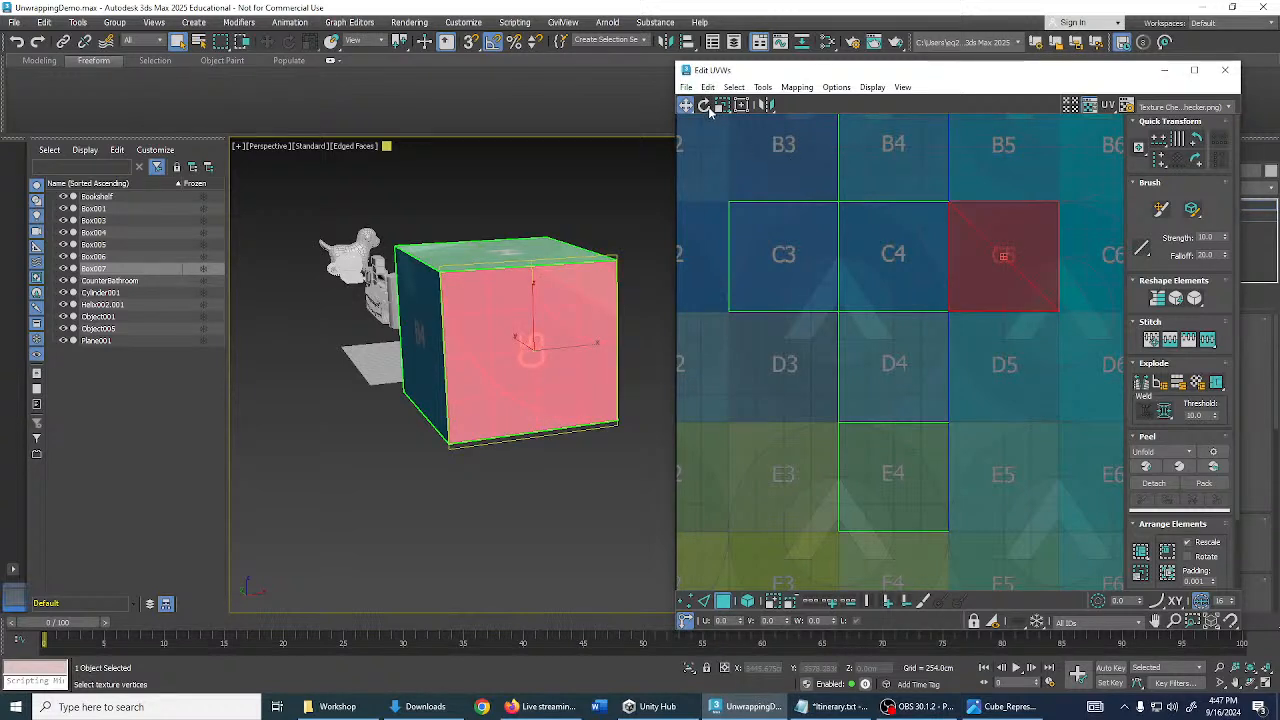
left_click(705, 105)
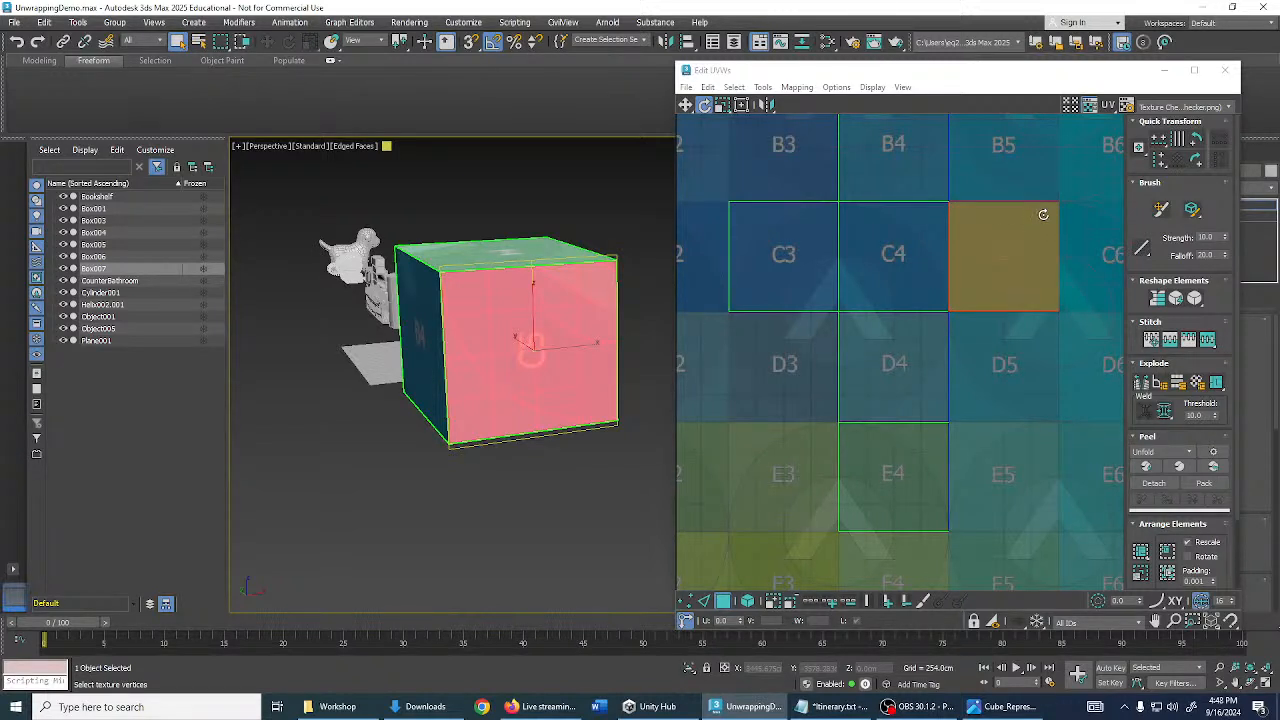
left_click_drag(1044, 212, 975, 228)
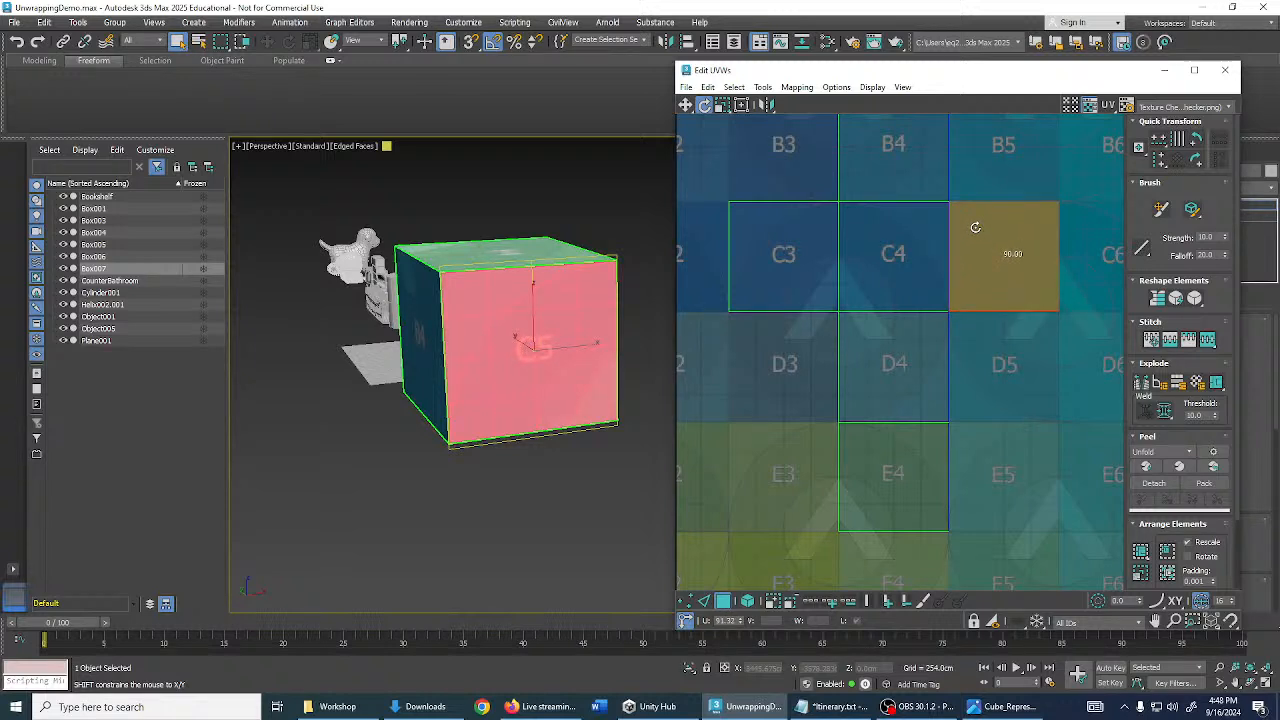
left_click_drag(975, 228, 975, 228)
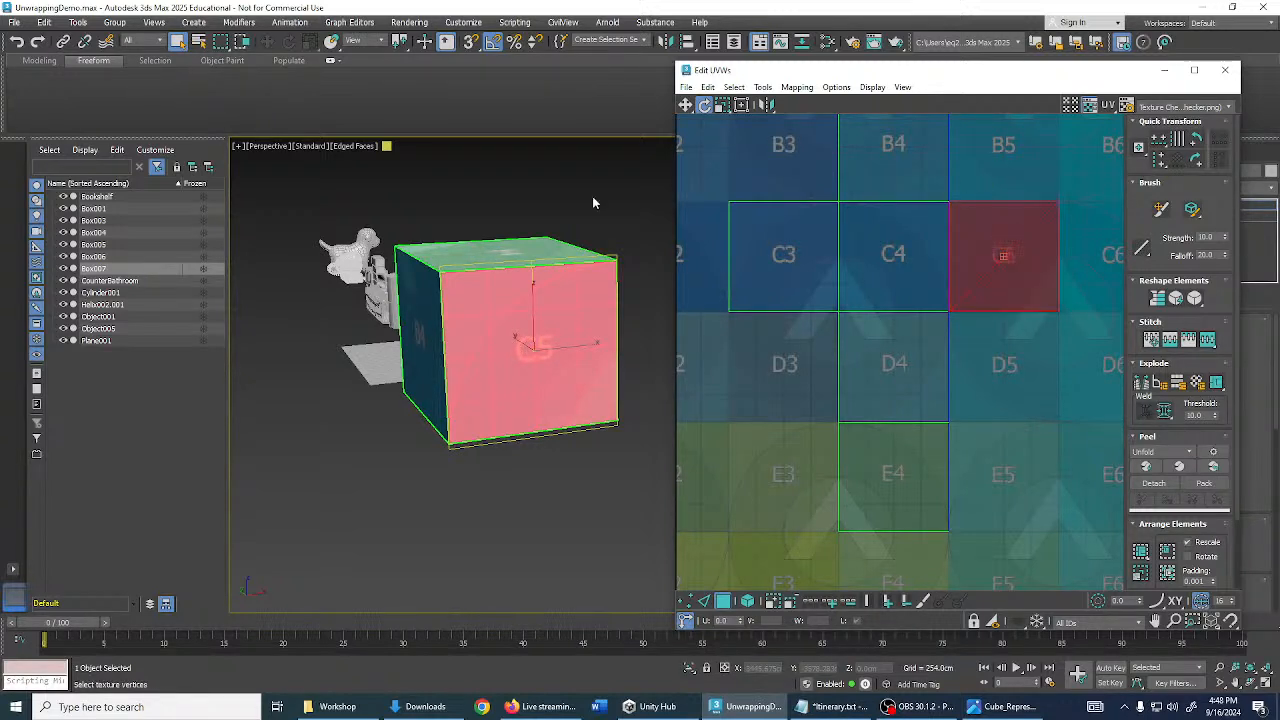
scroll(530, 318, "up", 5)
scroll(530, 318, "down", 3)
middle_click_drag(523, 317, 503, 321, "alt")
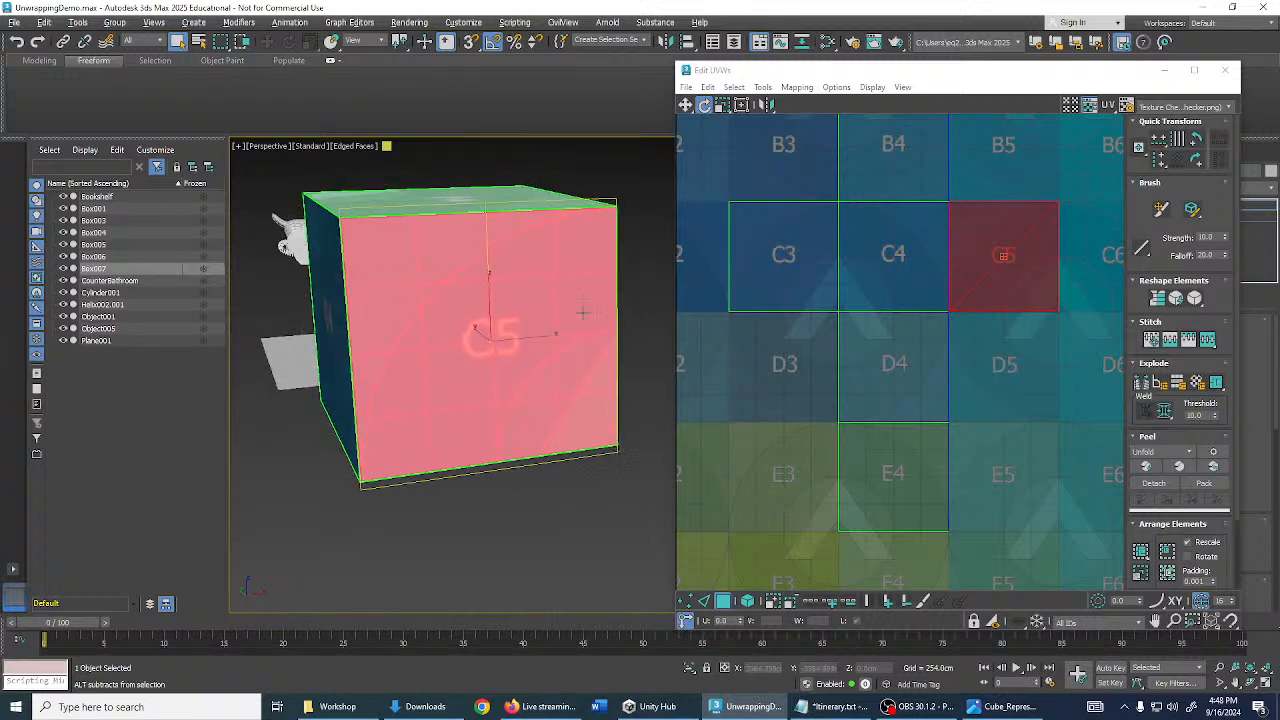
middle_click_drag(586, 314, 610, 340, "alt")
scroll(565, 326, "down", 3)
scroll(866, 381, "up", 2)
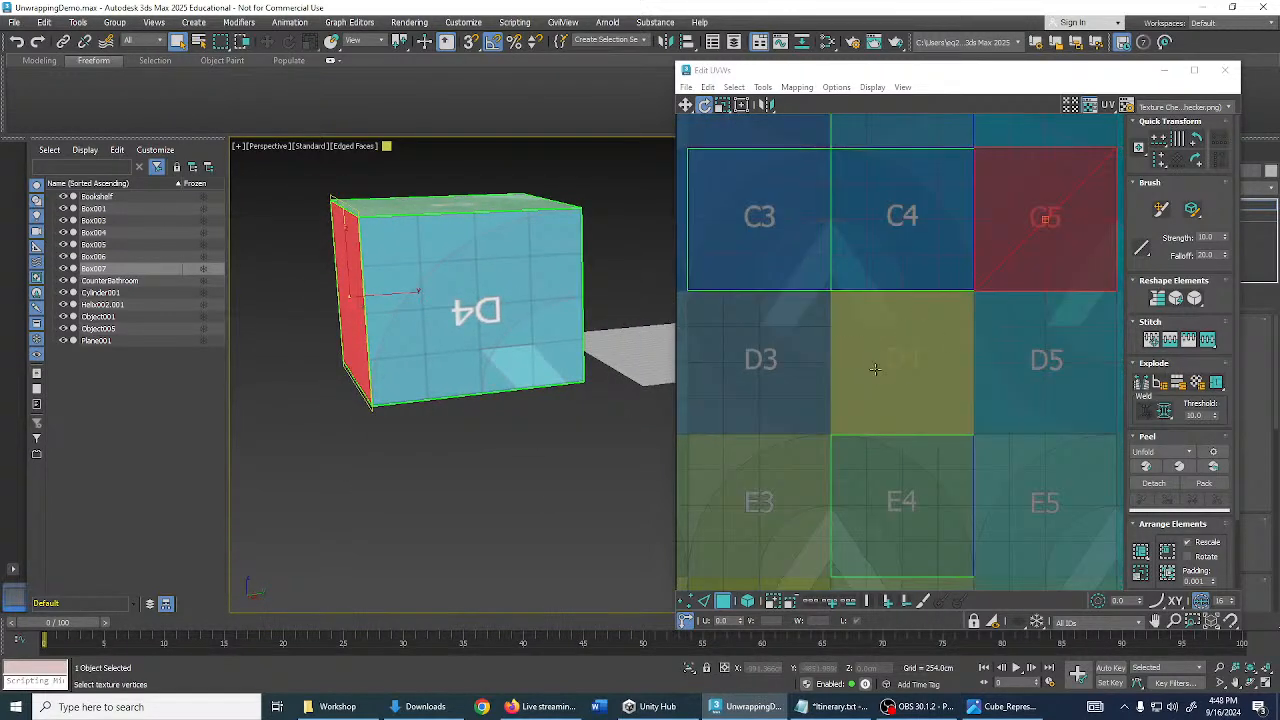
- Rotate the D4 UV face so its label reads upright on the box
left_click(926, 349)
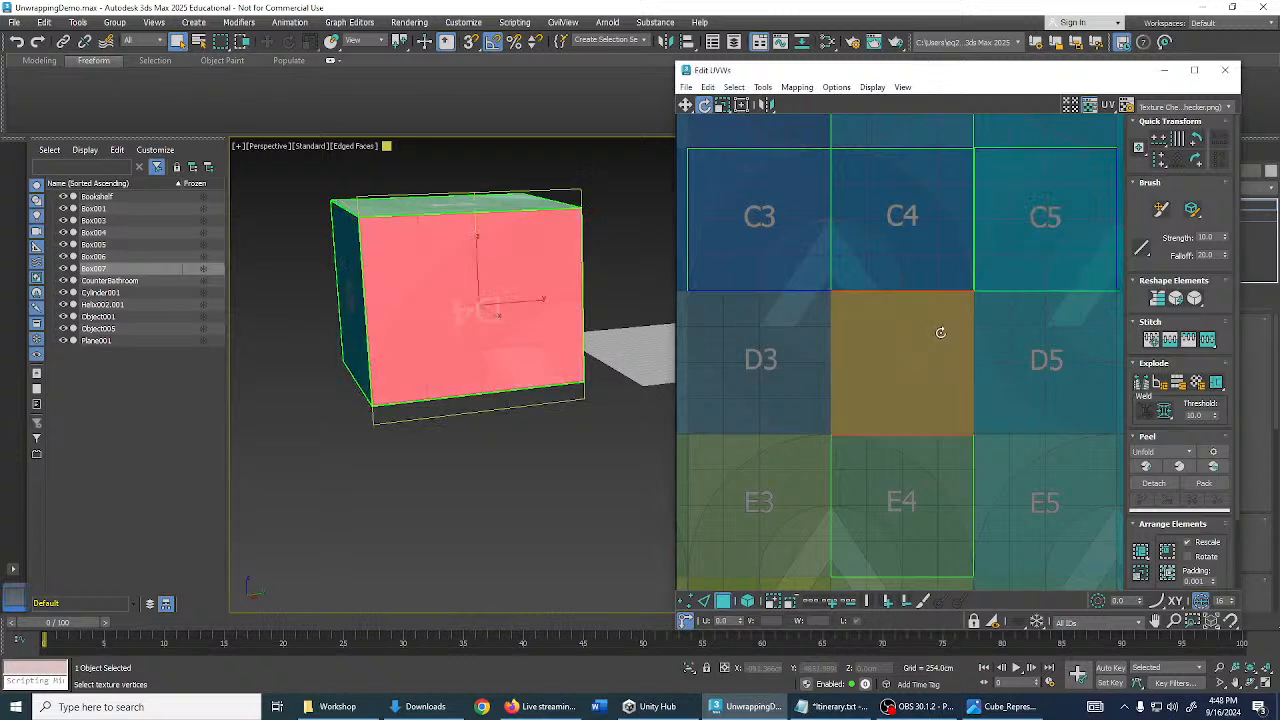
left_click_drag(946, 314, 877, 389)
left_click(801, 402)
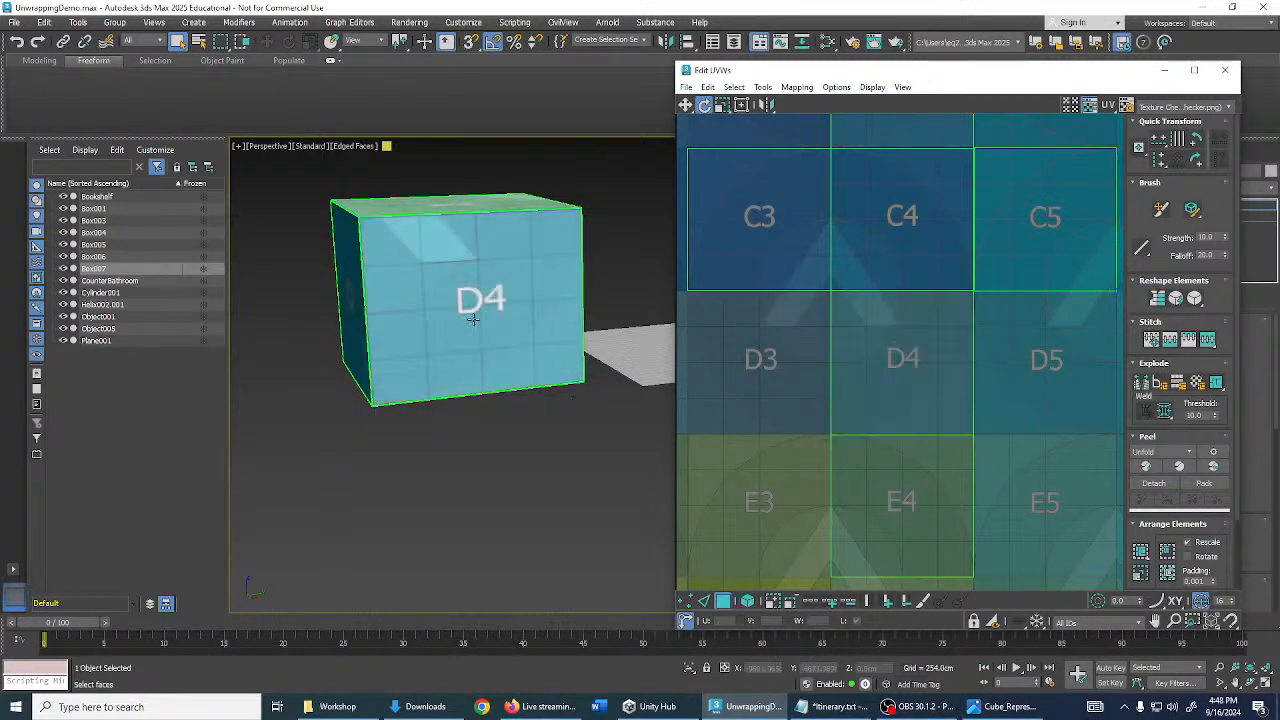
scroll(474, 316, "down", 3)
middle_click_drag(474, 316, 409, 320, "alt")
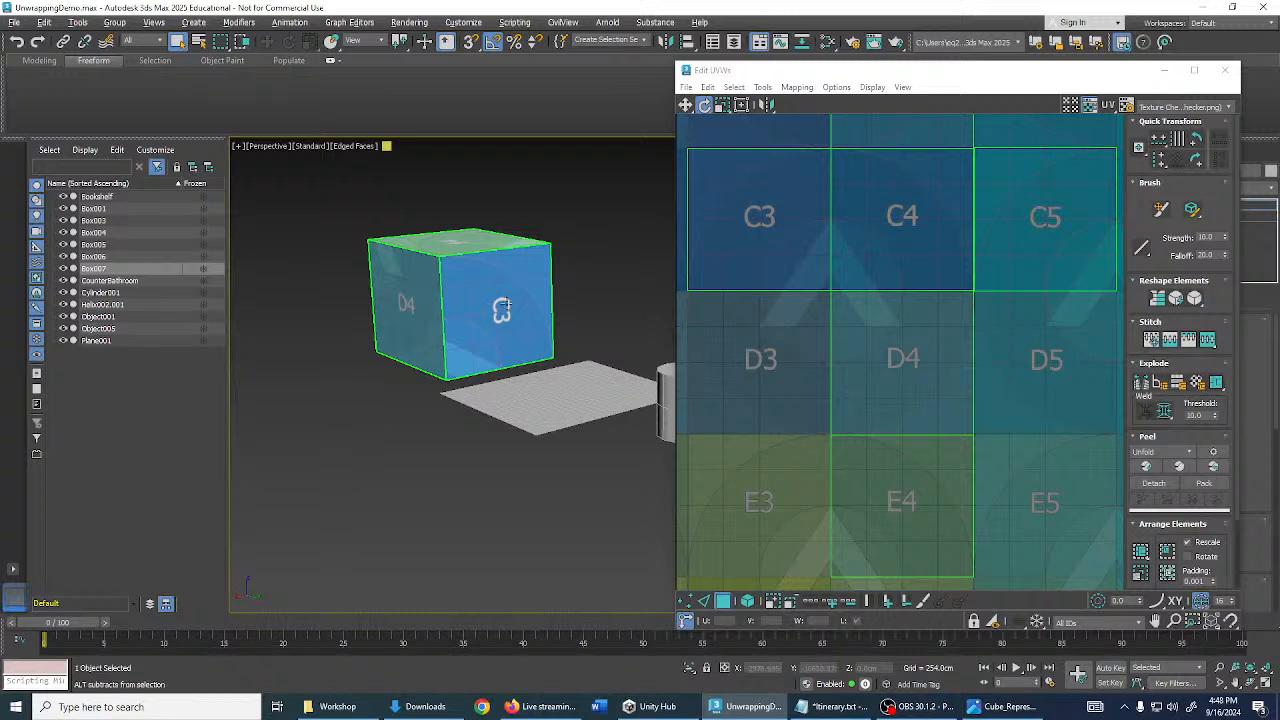
middle_click_drag(601, 341, 568, 341, "alt")
- Rotate the C3 face -90°, check the box, and close the UV editor
left_click(702, 263)
left_click_drag(702, 263, 711, 239)
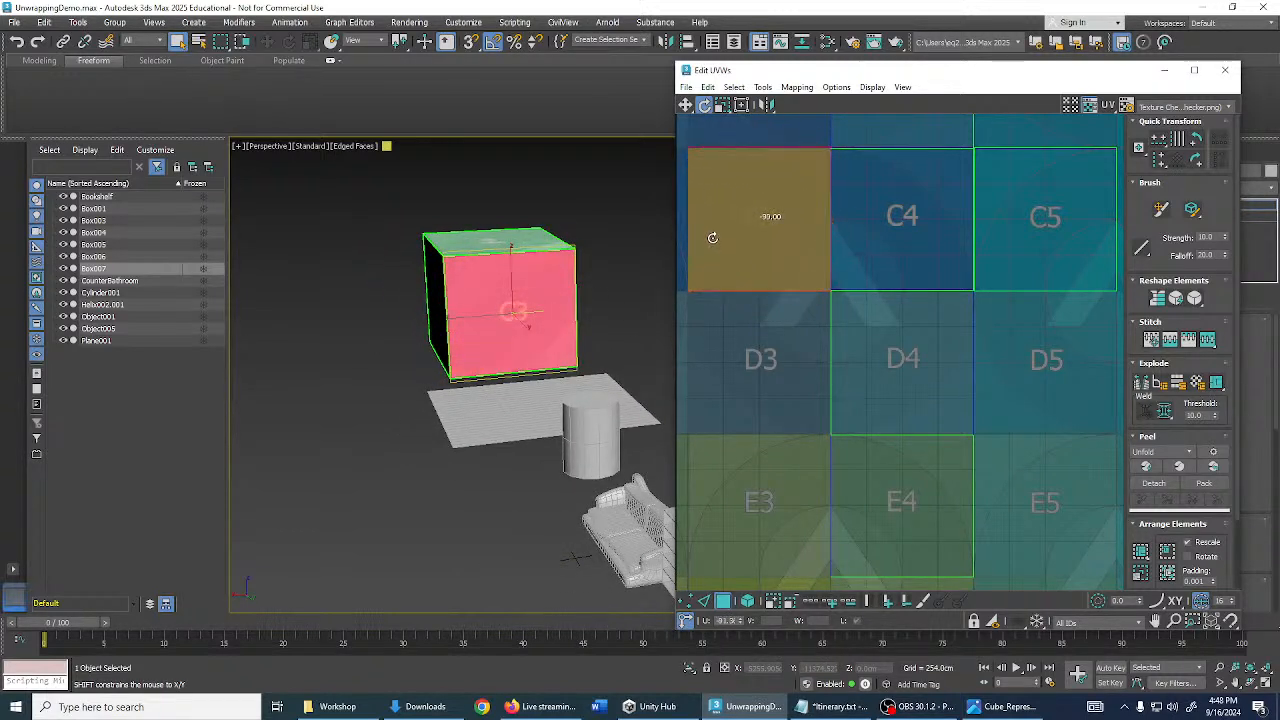
left_click(769, 360)
scroll(548, 335, "down", 3)
middle_click_drag(540, 334, 508, 298, "alt")
scroll(551, 310, "up", 6)
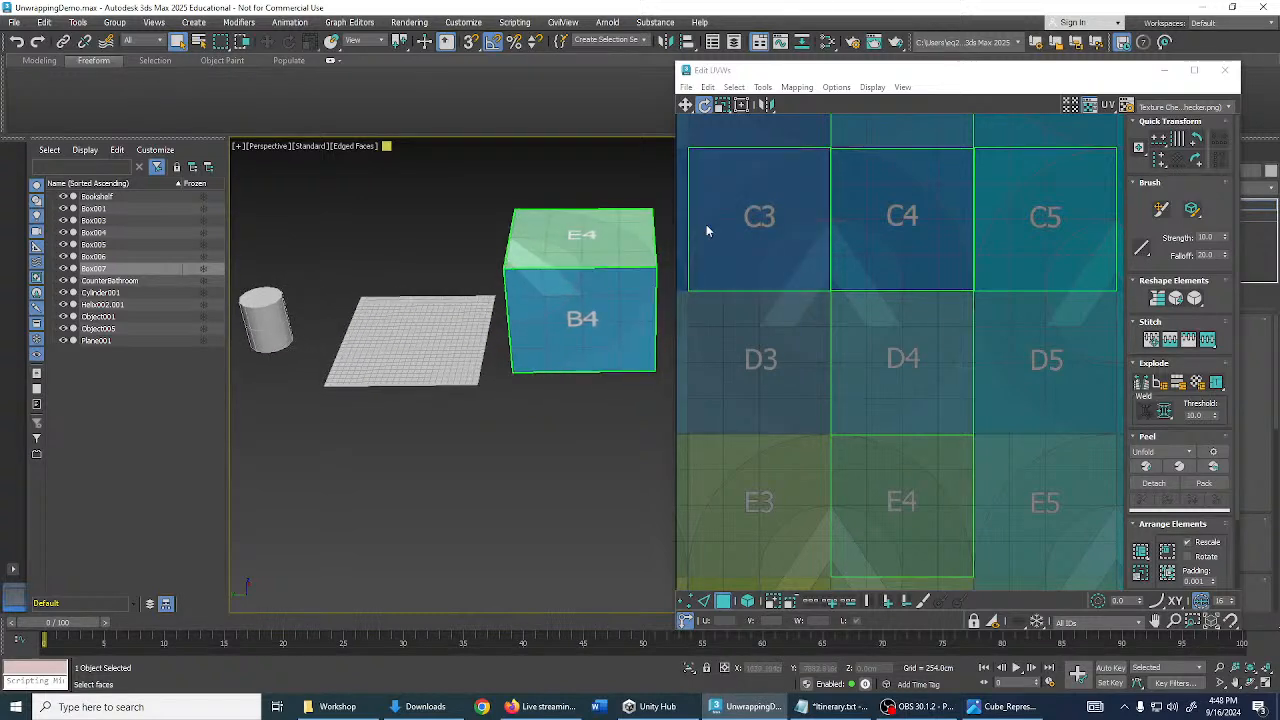
left_click(1224, 70)
- Switch from the box to Plane001 and add Unwrap UVW by searching 'unwr' in the Modifier List
left_click(1100, 205)
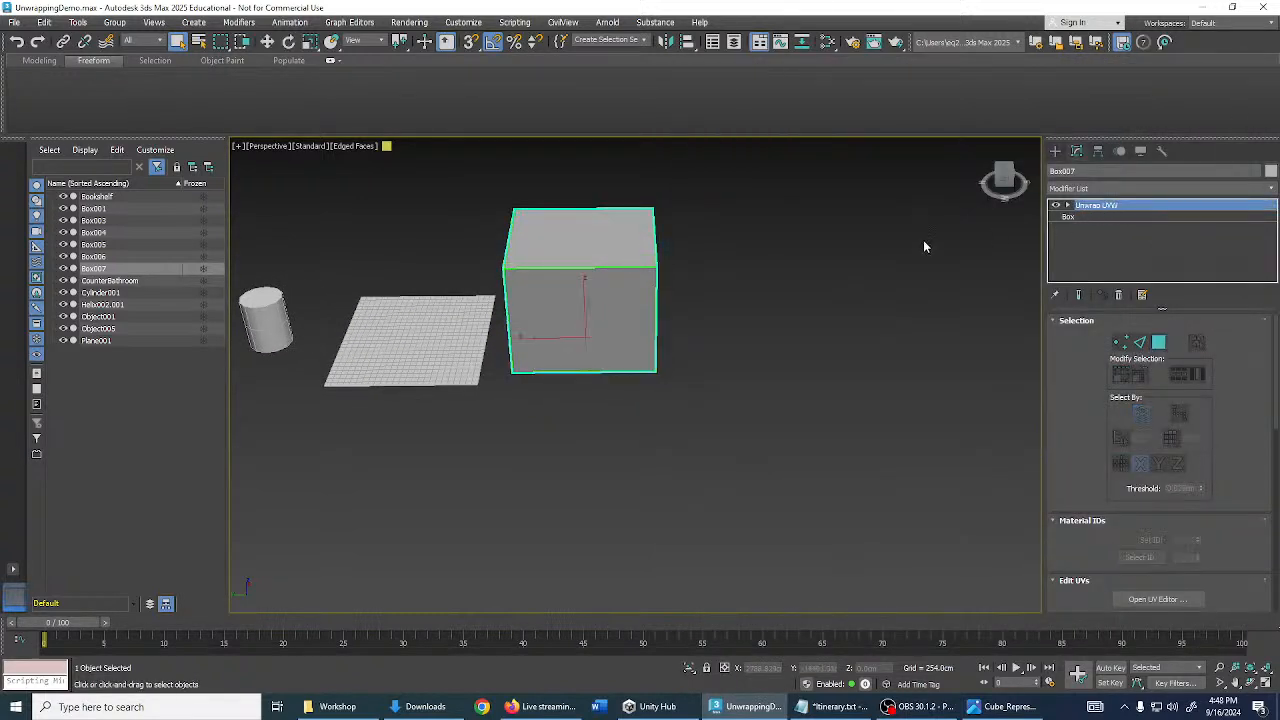
middle_click_drag(758, 292, 840, 351, "alt")
left_click(839, 346)
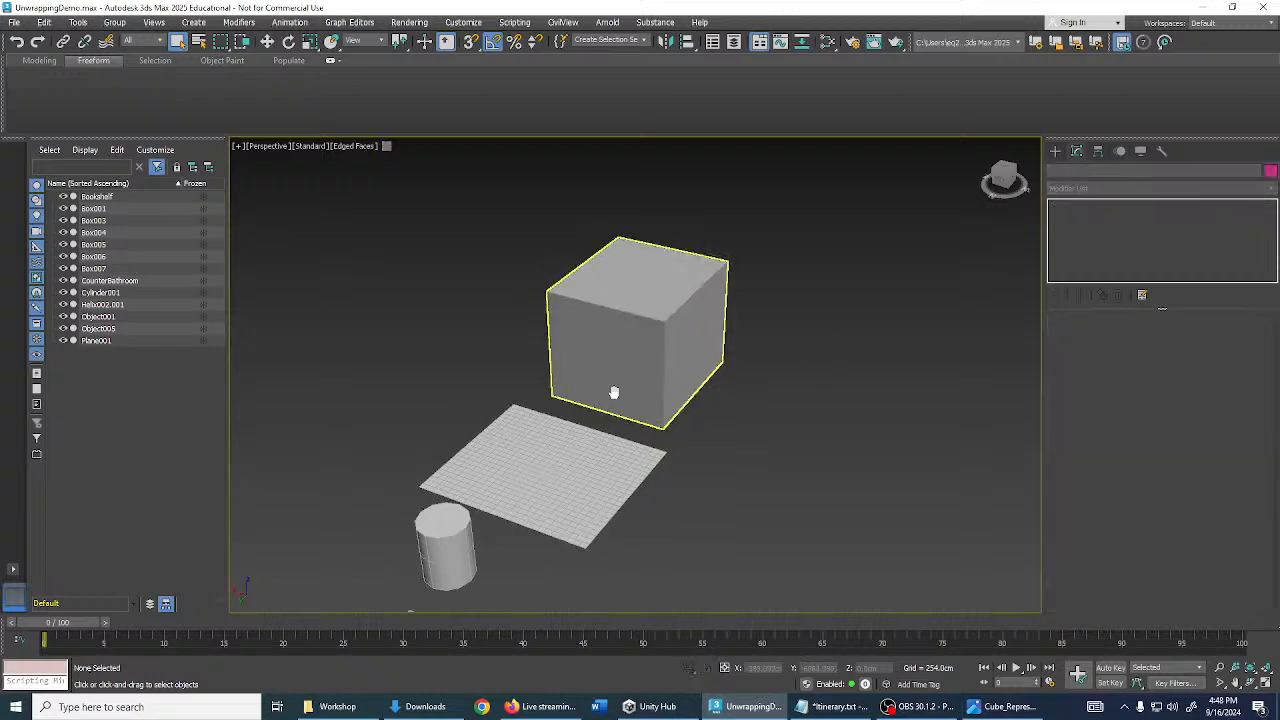
middle_click_drag(611, 391, 603, 350)
left_click(503, 356)
middle_click_drag(603, 350, 620, 346)
scroll(620, 346, "up", 3)
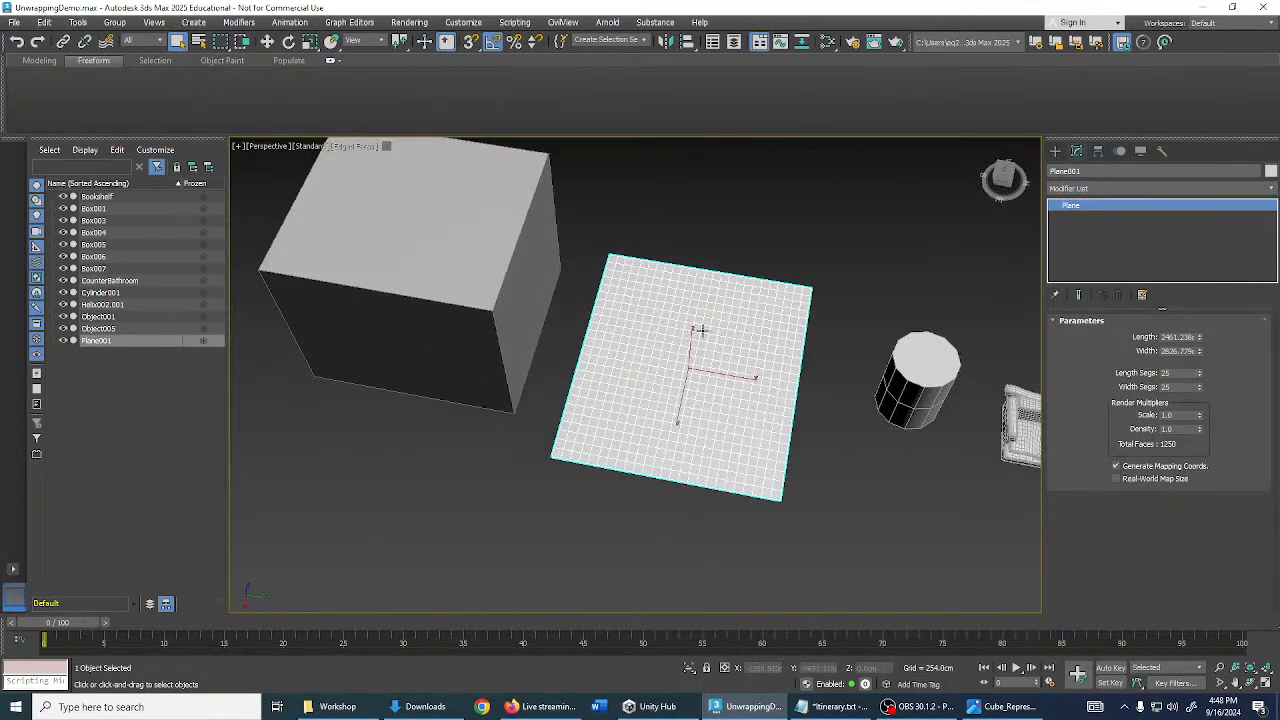
left_click(1095, 189)
type("un")
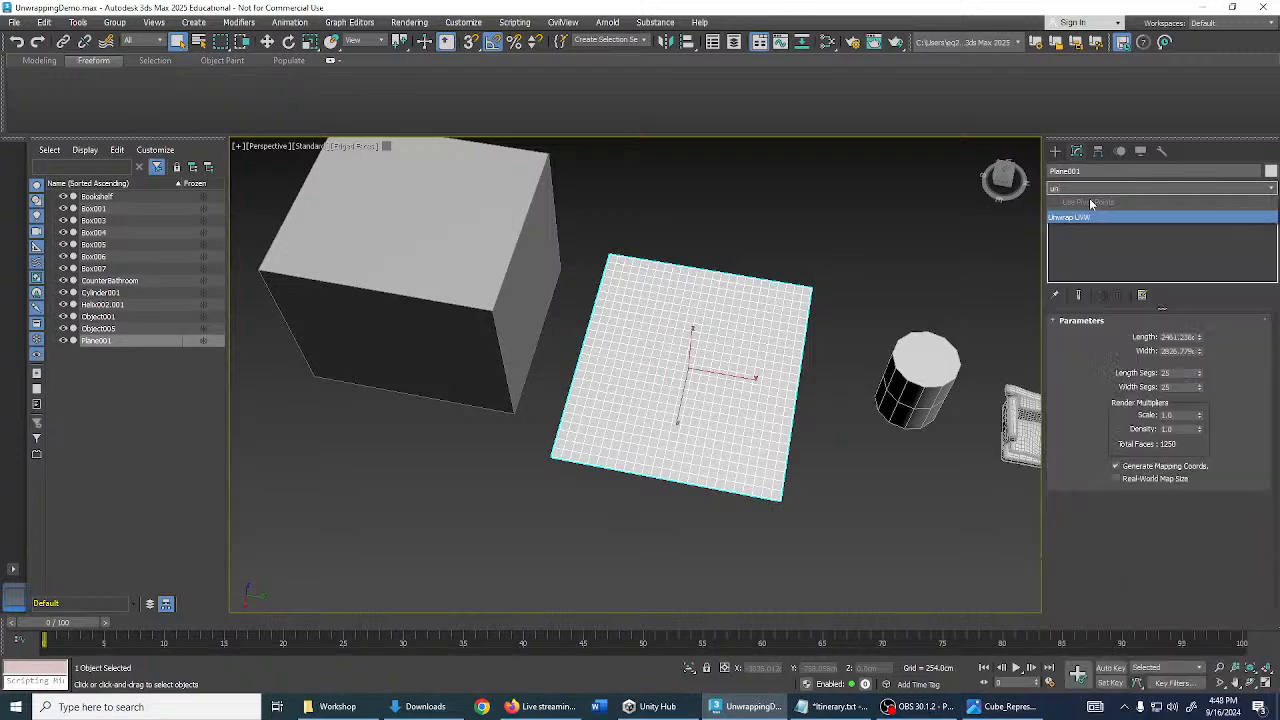
type("wr")
key("Return")
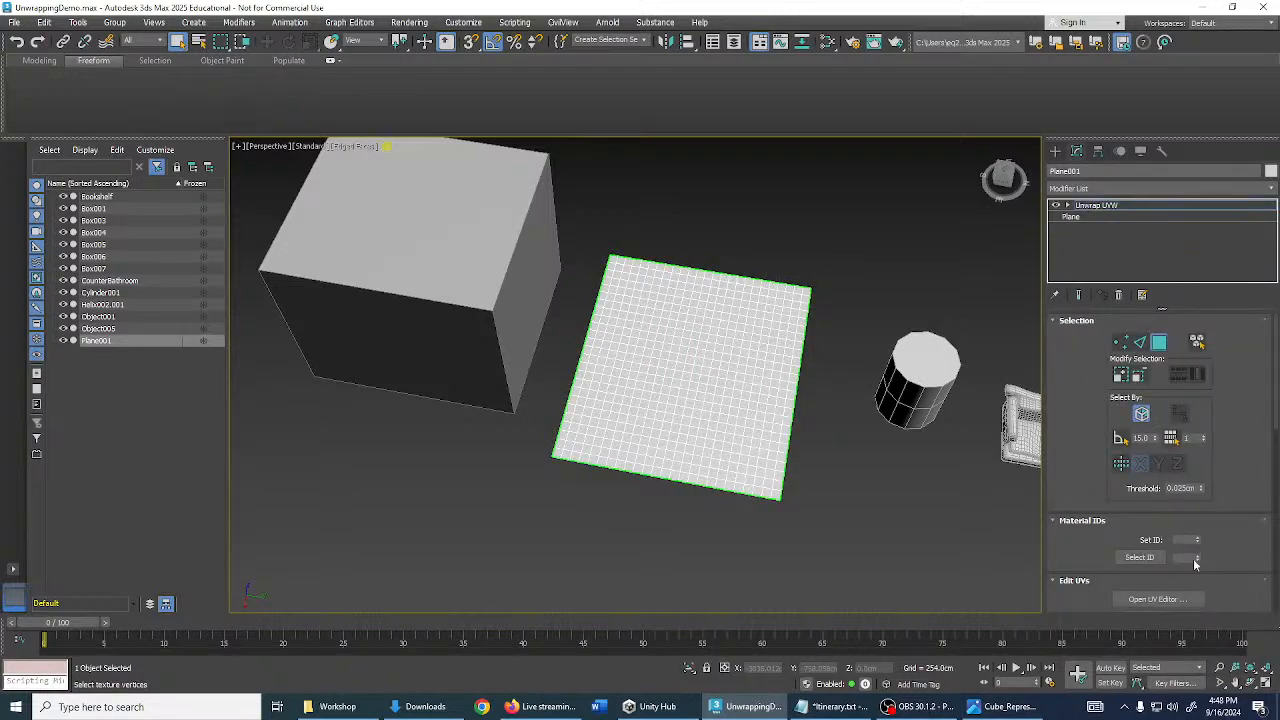
- Open Plane001's UVs in the UV editor with edge selection mode active
left_click(1155, 599)
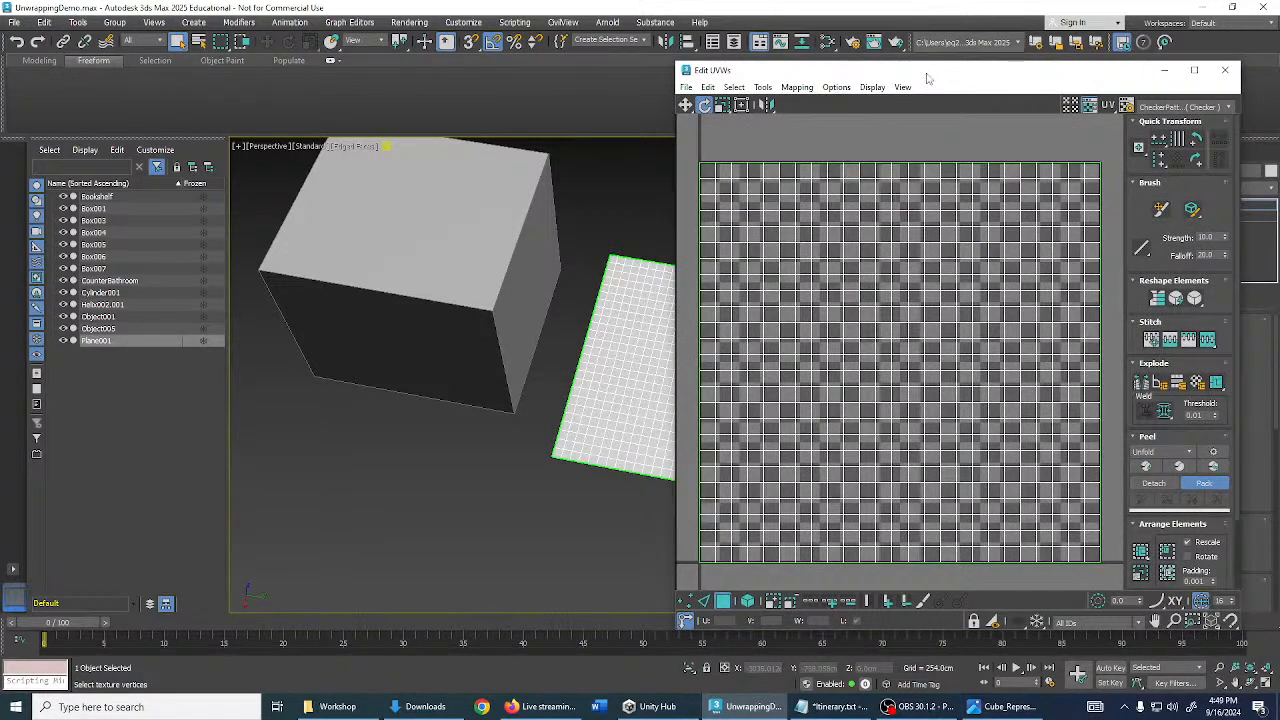
middle_click_drag(885, 457, 891, 427)
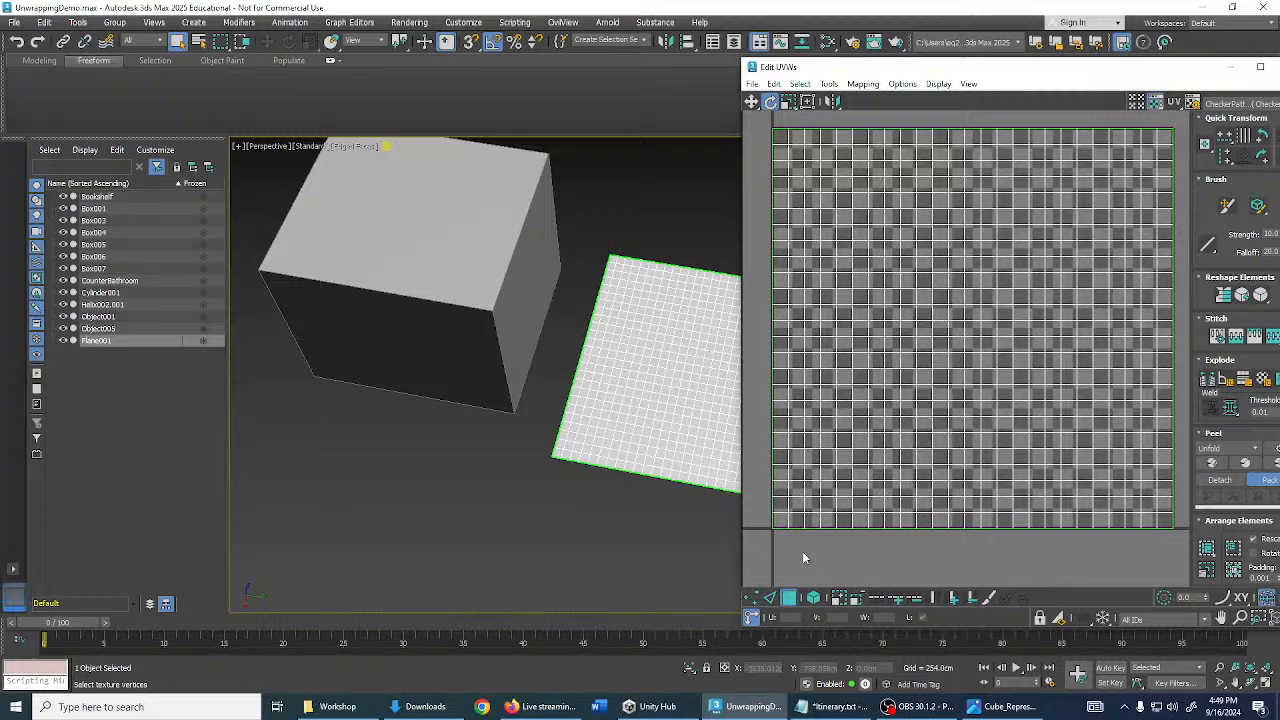
left_click(771, 601)
middle_click_drag(917, 166, 903, 228)
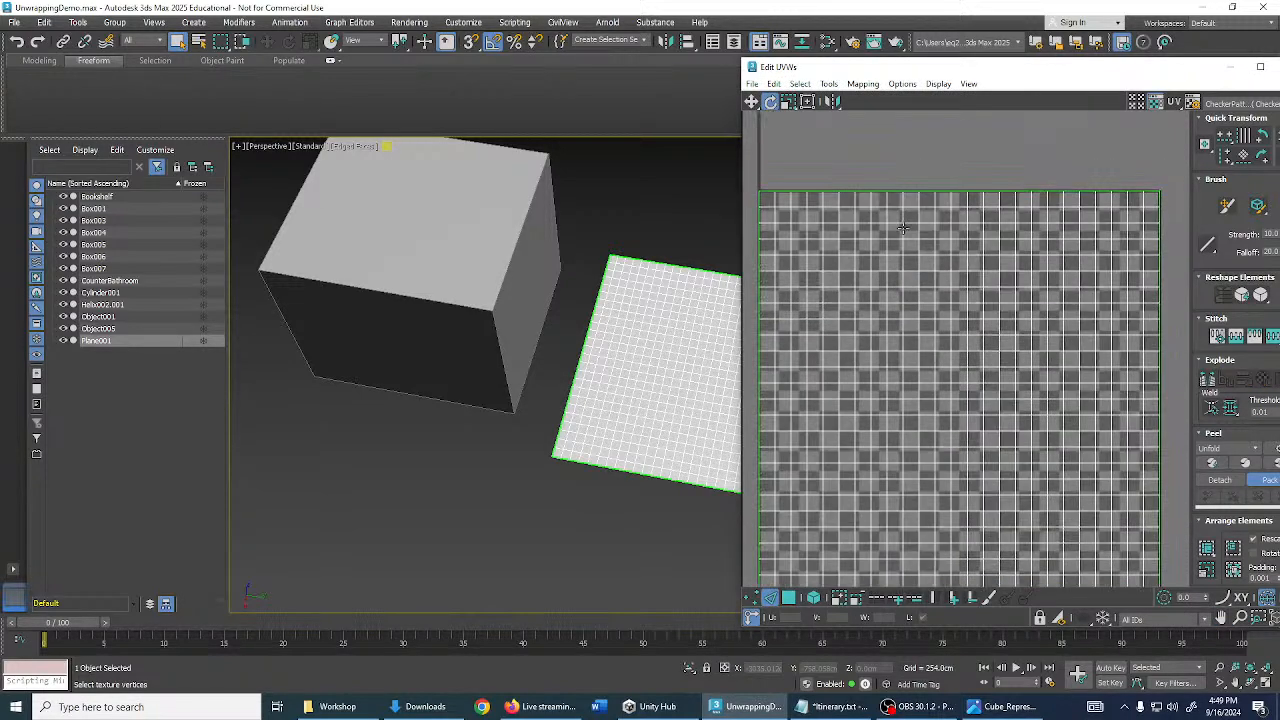
middle_click_drag(913, 320, 954, 175)
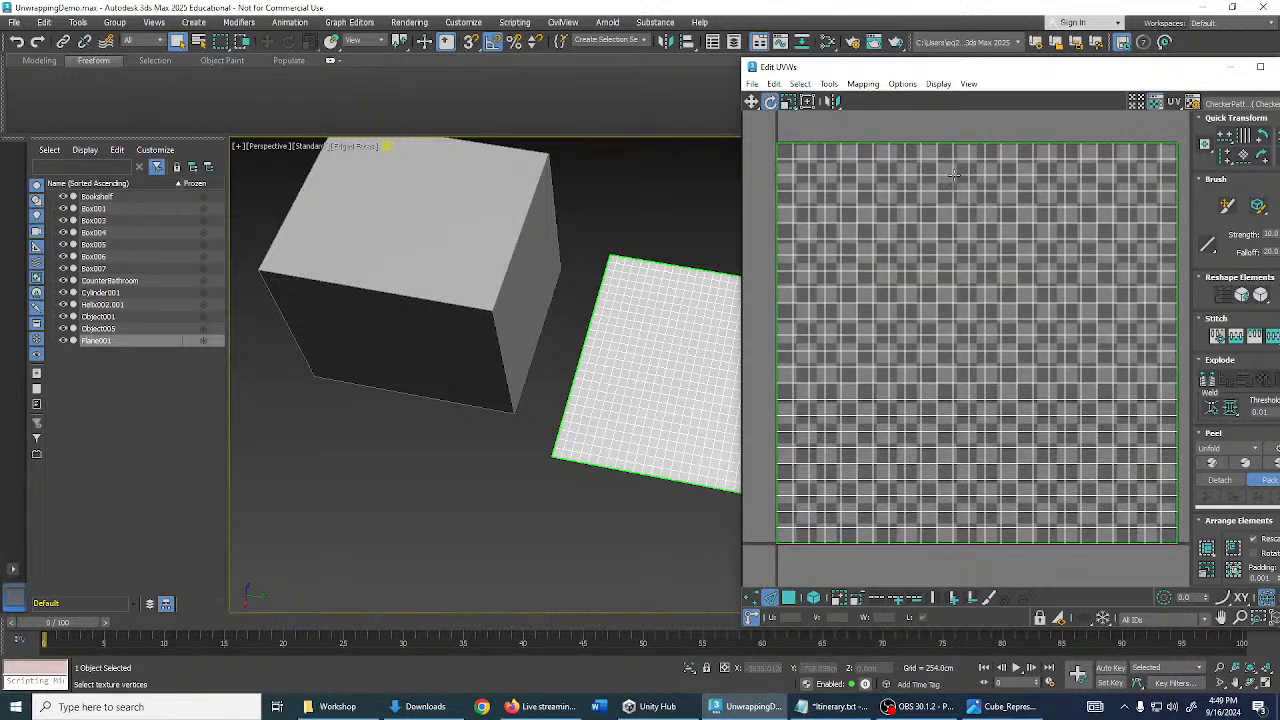
scroll(924, 160, "up", 2)
- Select the vertical and horizontal seam edges to inspect the split
left_click(919, 151)
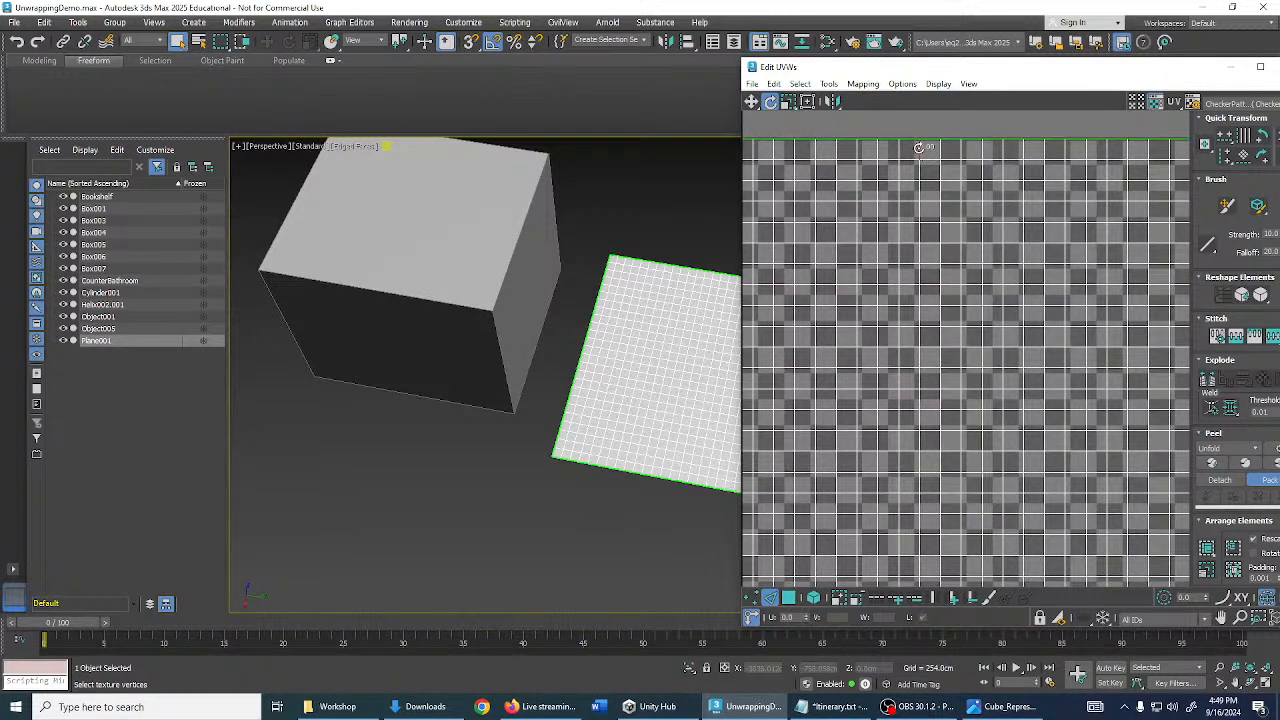
left_click(919, 170, "ctrl")
left_click(919, 191, "ctrl")
left_click(919, 210, "ctrl")
left_click(919, 230, "ctrl")
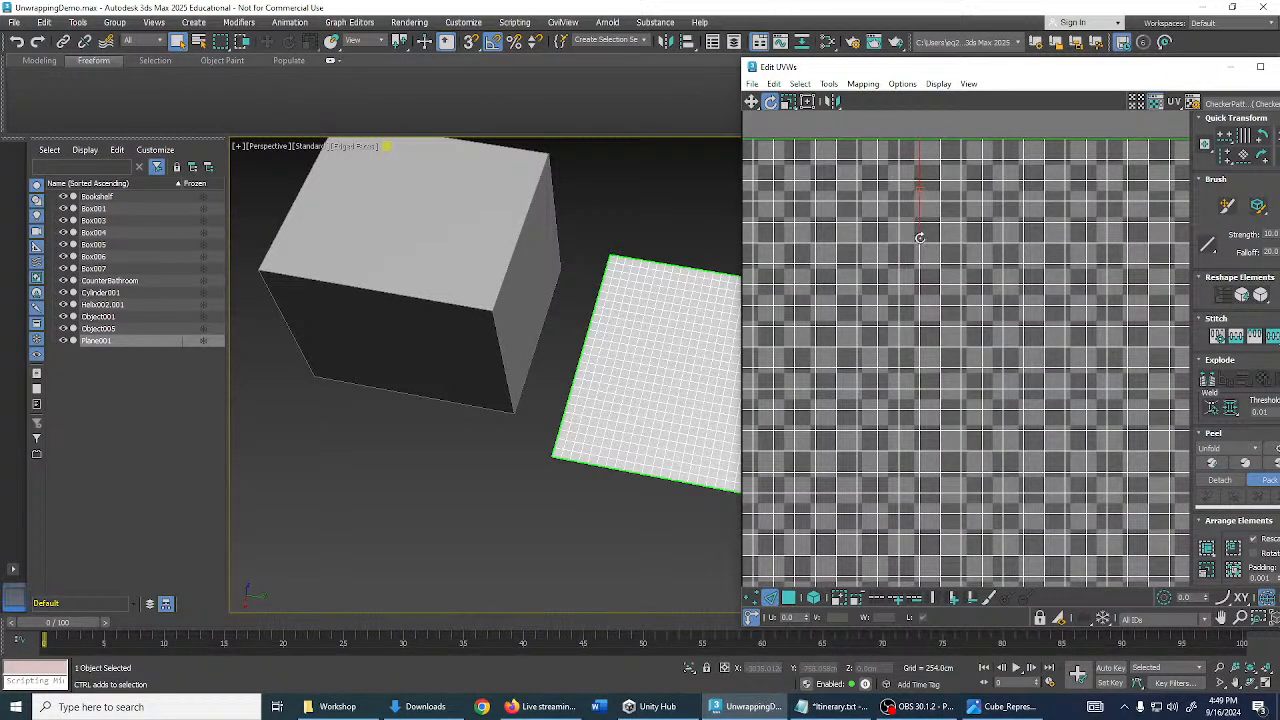
left_click(919, 250, "ctrl")
left_click(919, 270, "ctrl")
left_click(919, 290, "ctrl")
middle_click_drag(919, 292, 1075, 270)
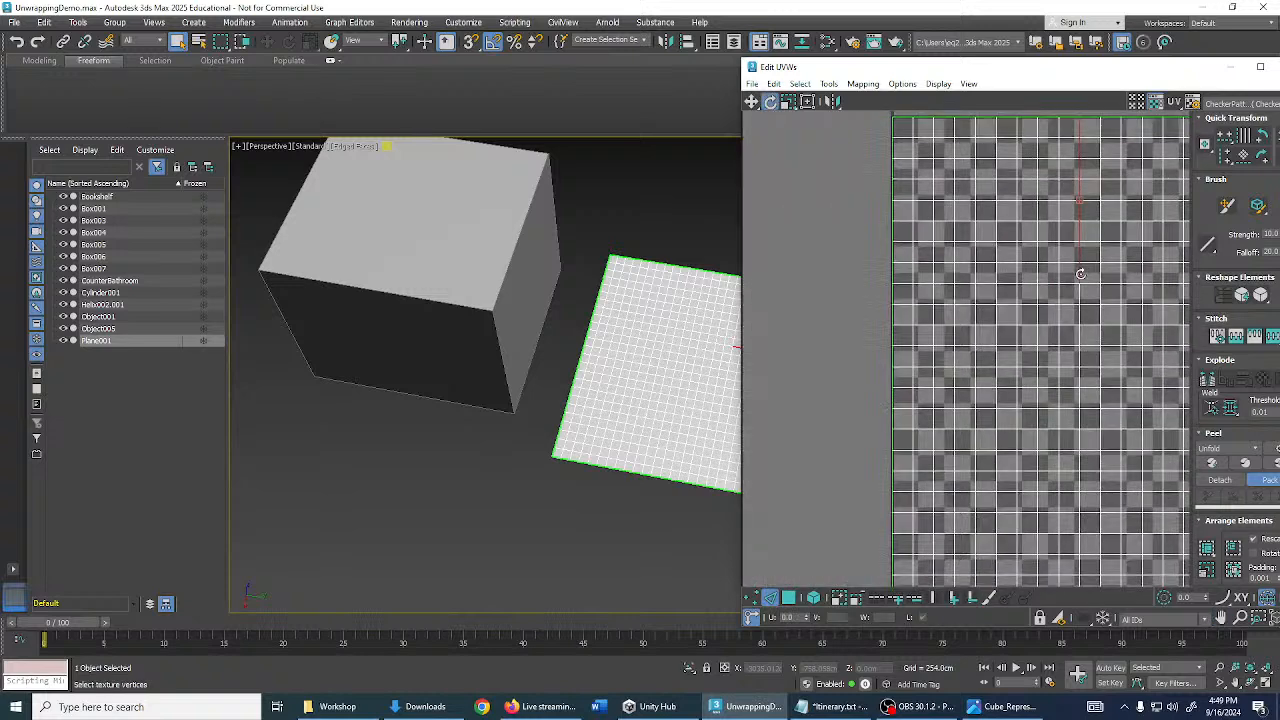
left_click(1027, 284, "ctrl")
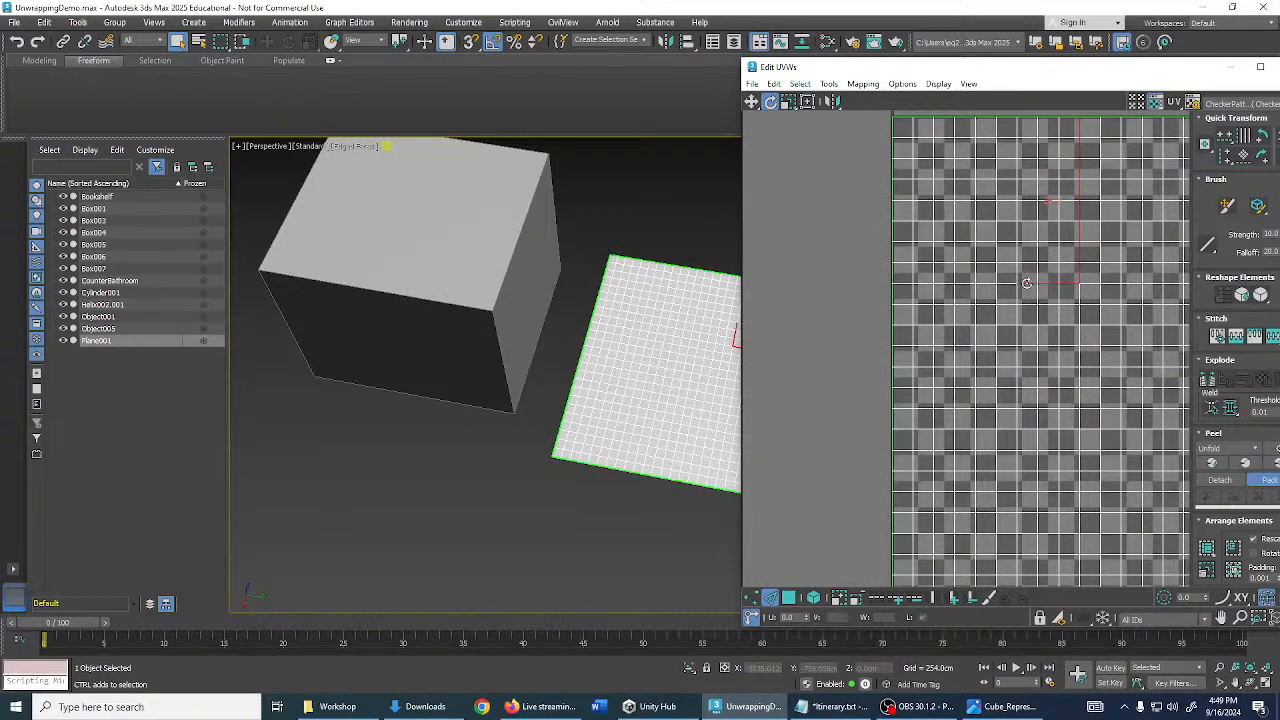
left_click(1006, 284, "ctrl")
- Clear the seam selection and switch to UV face selection mode
left_click(906, 329)
scroll(1100, 250, "down", 1)
middle_click_drag(1090, 249, 944, 250)
scroll(1034, 254, "down", 3)
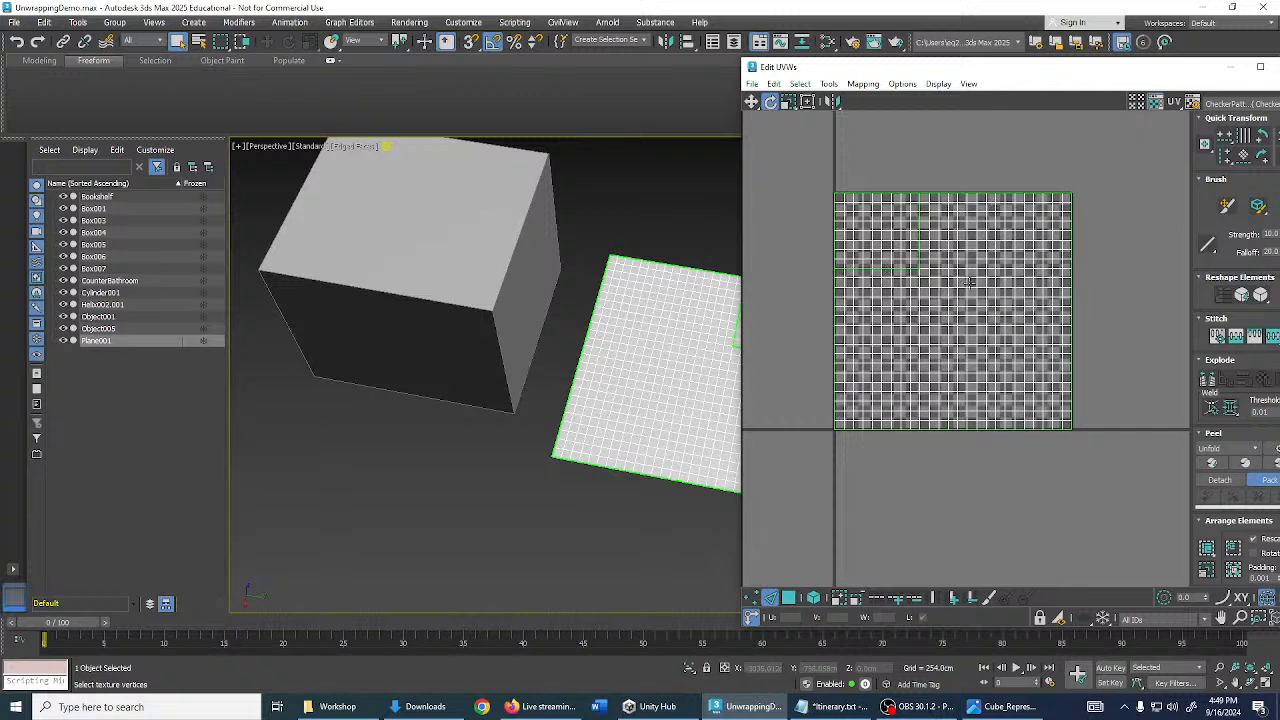
left_click(789, 598)
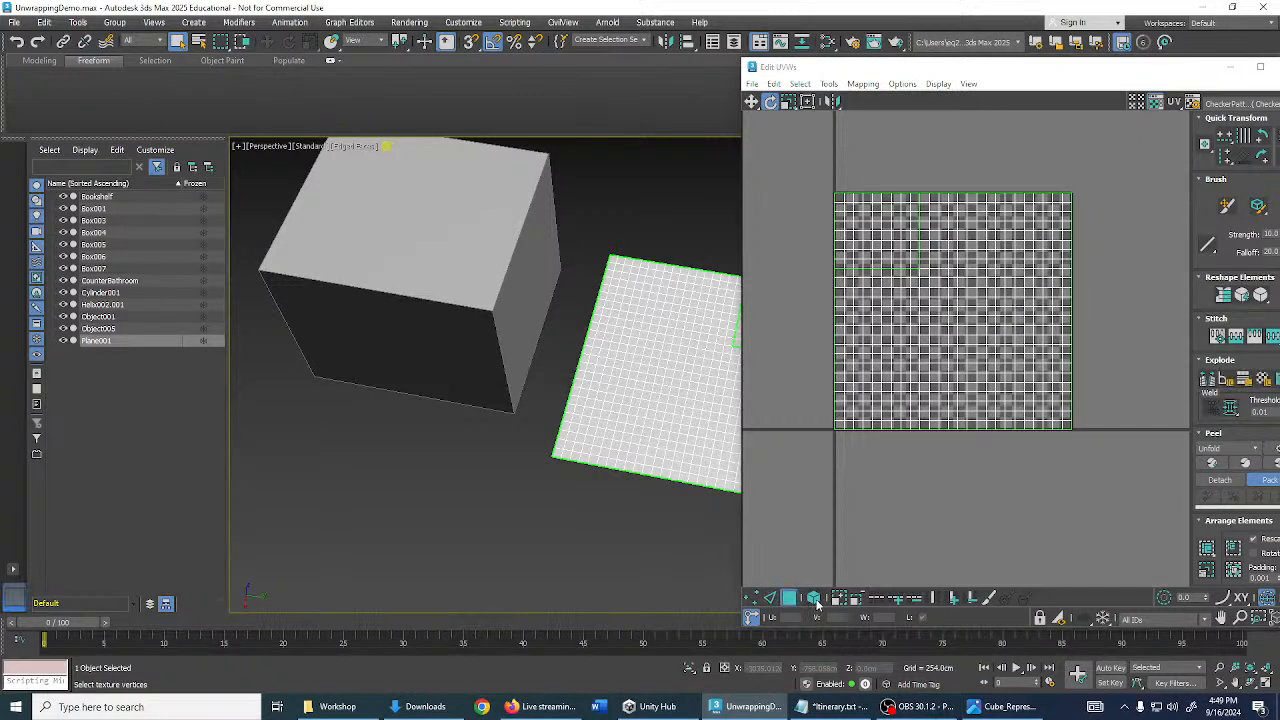
left_click(897, 223)
left_click_drag(900, 234, 872, 209)
key("ctrl+z")
key("w")
left_click_drag(899, 250, 866, 218)
scroll(885, 235, "up", 3)
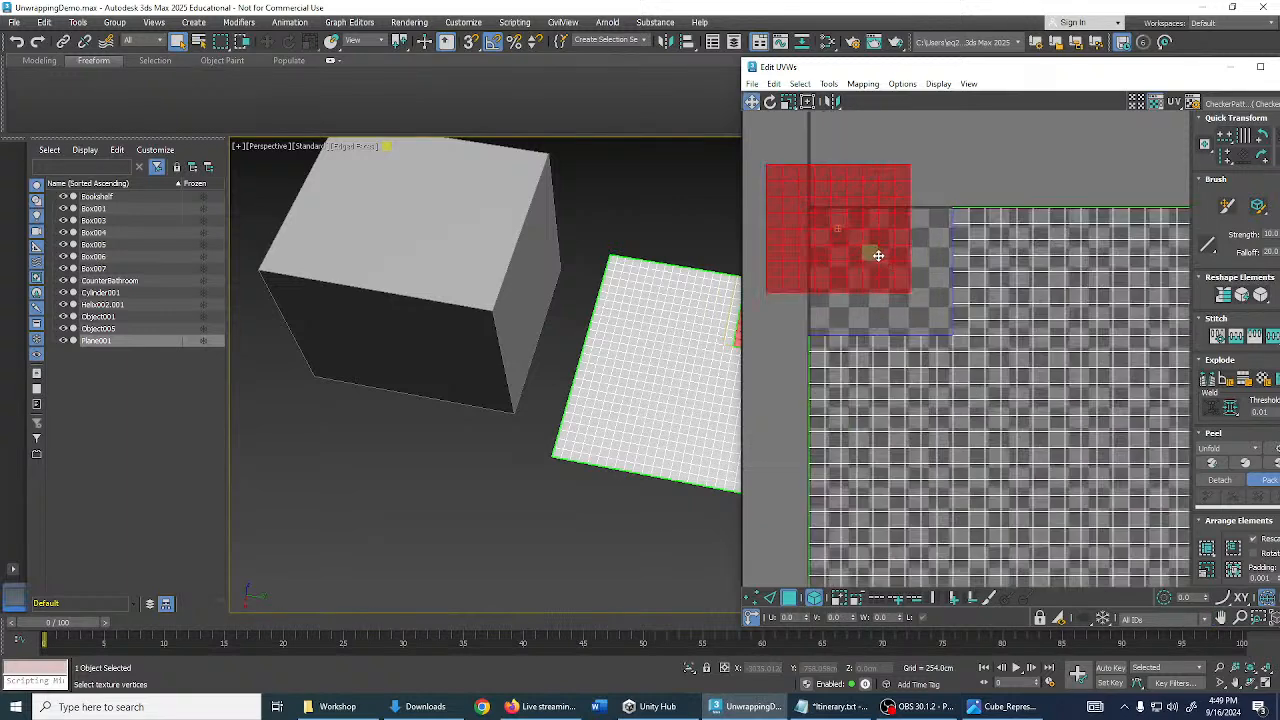
scroll(877, 255, "down", 3)
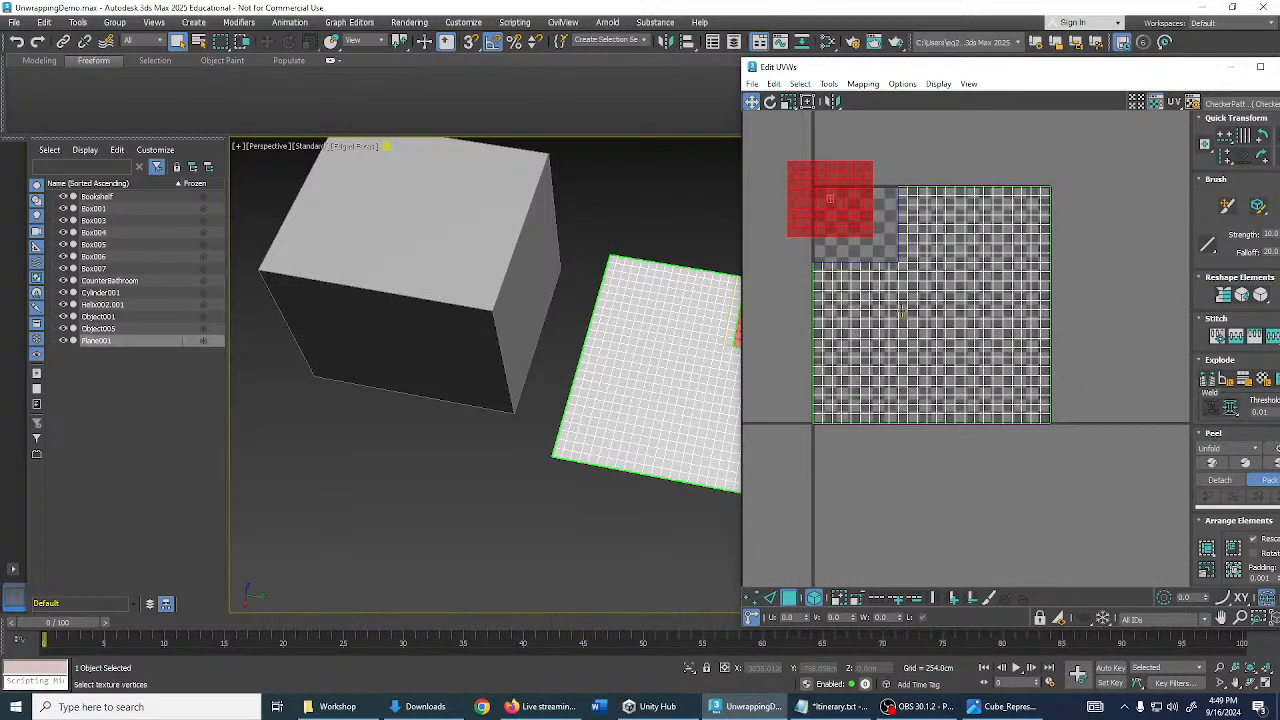
key("ctrl+z")
left_click(932, 447)
scroll(838, 246, "up", 4)
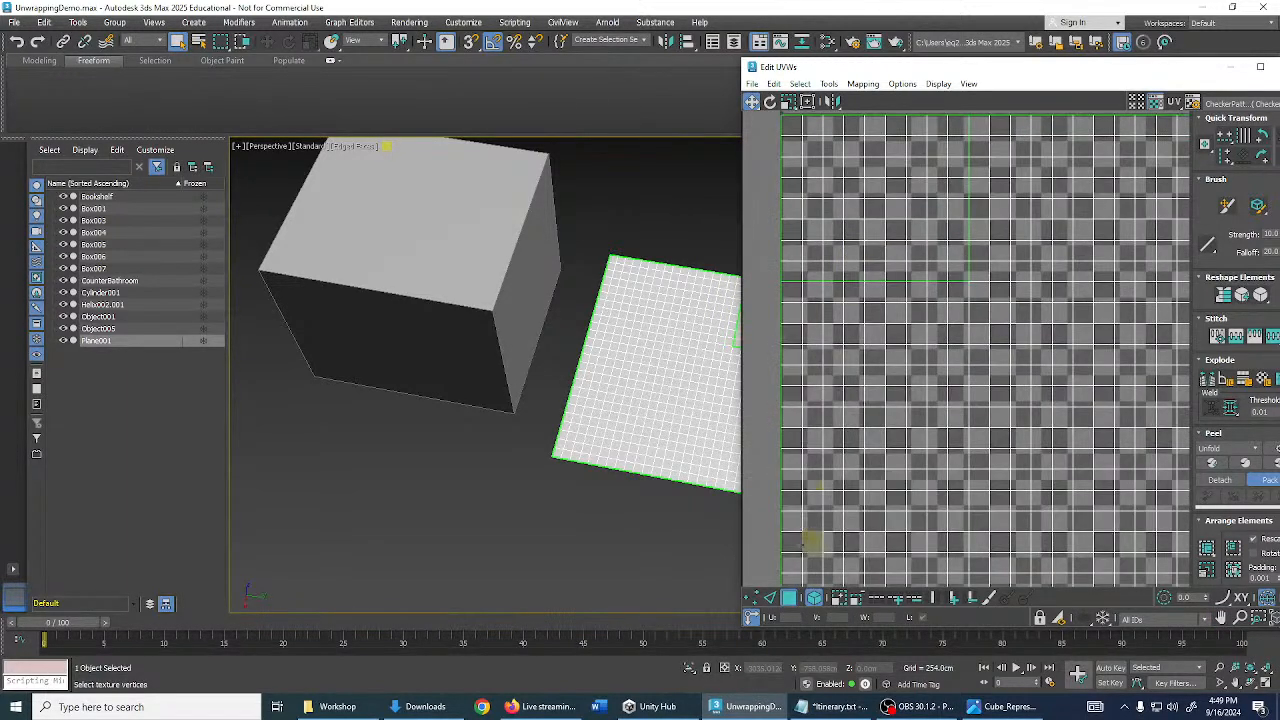
left_click(771, 598)
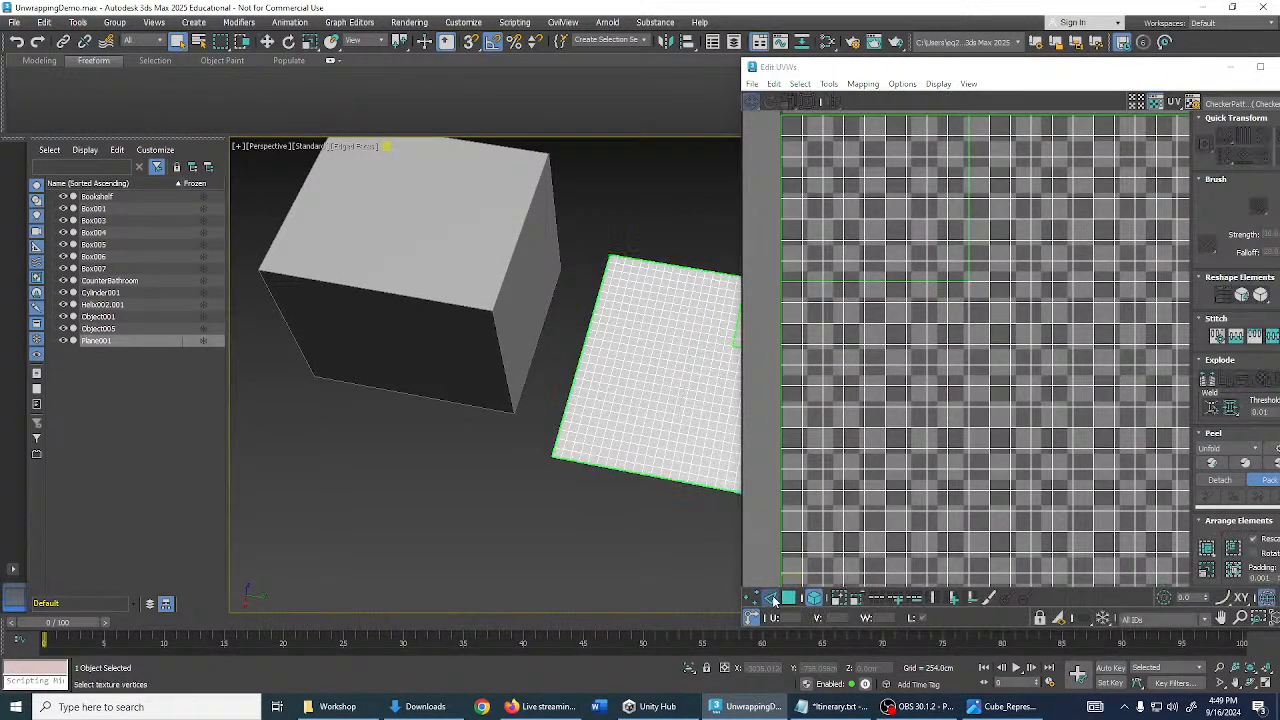
key("ctrl+a")
left_click(878, 285)
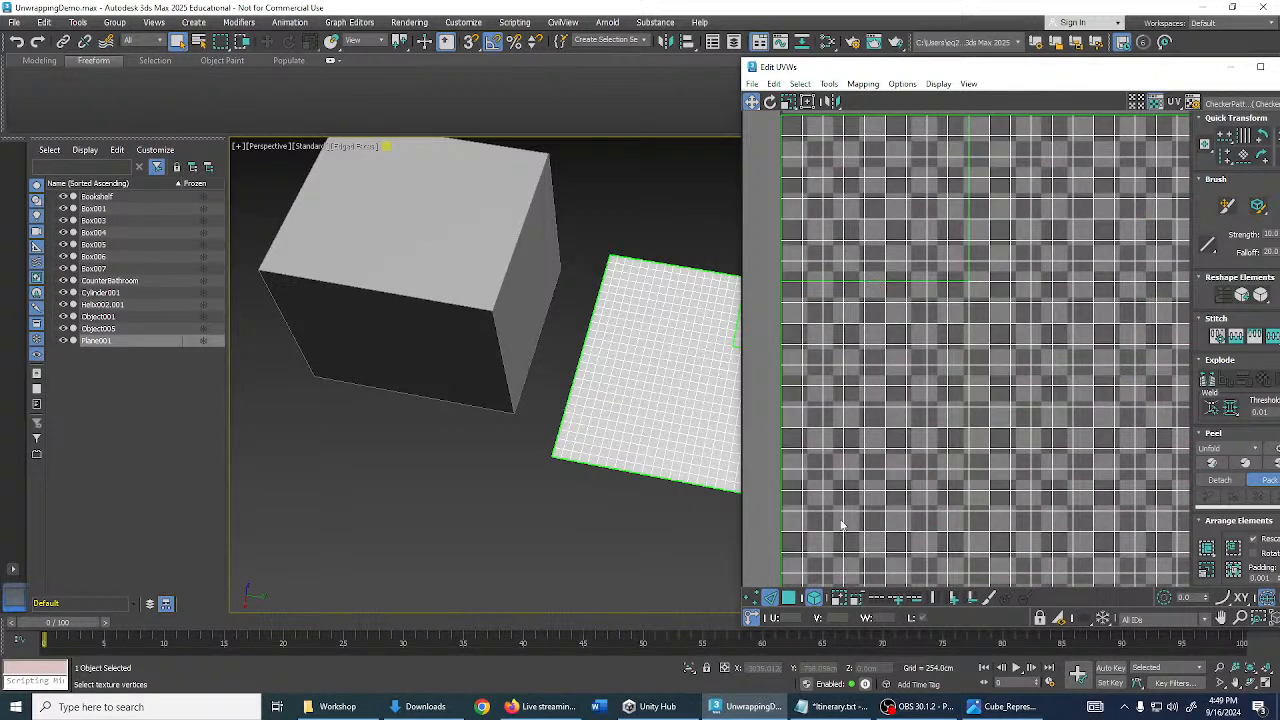
left_click(876, 283)
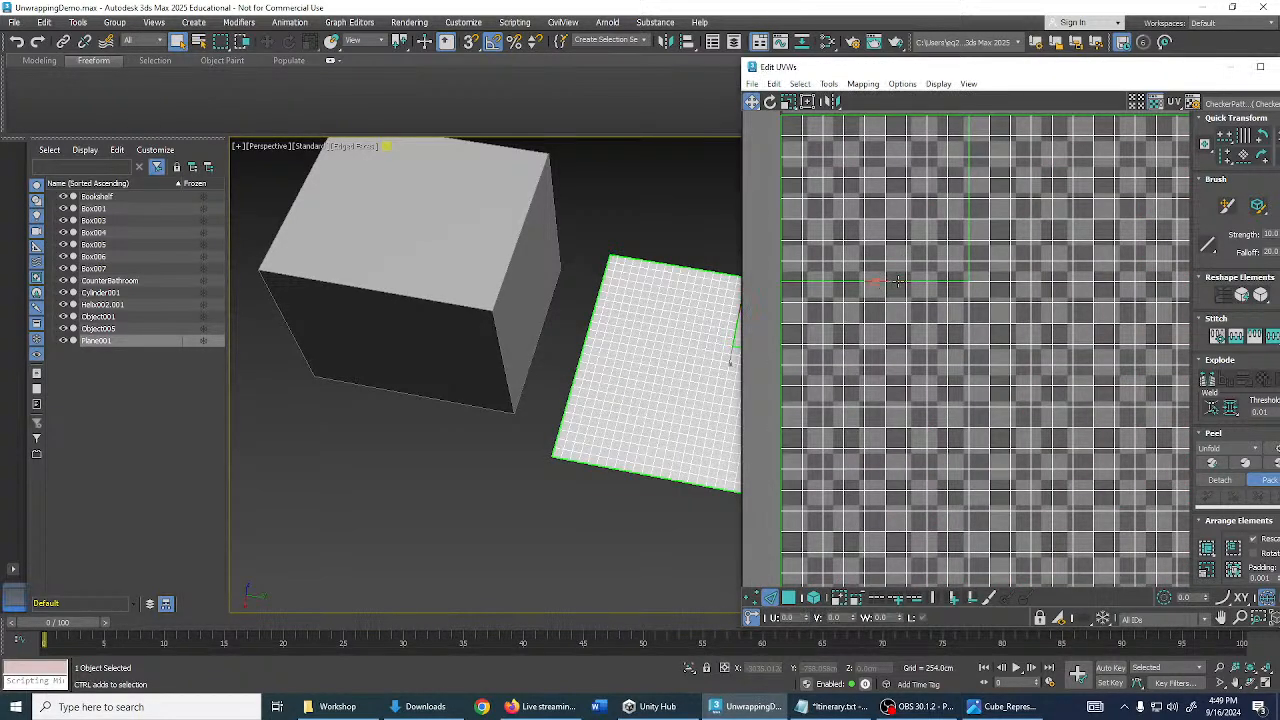
left_click(894, 278)
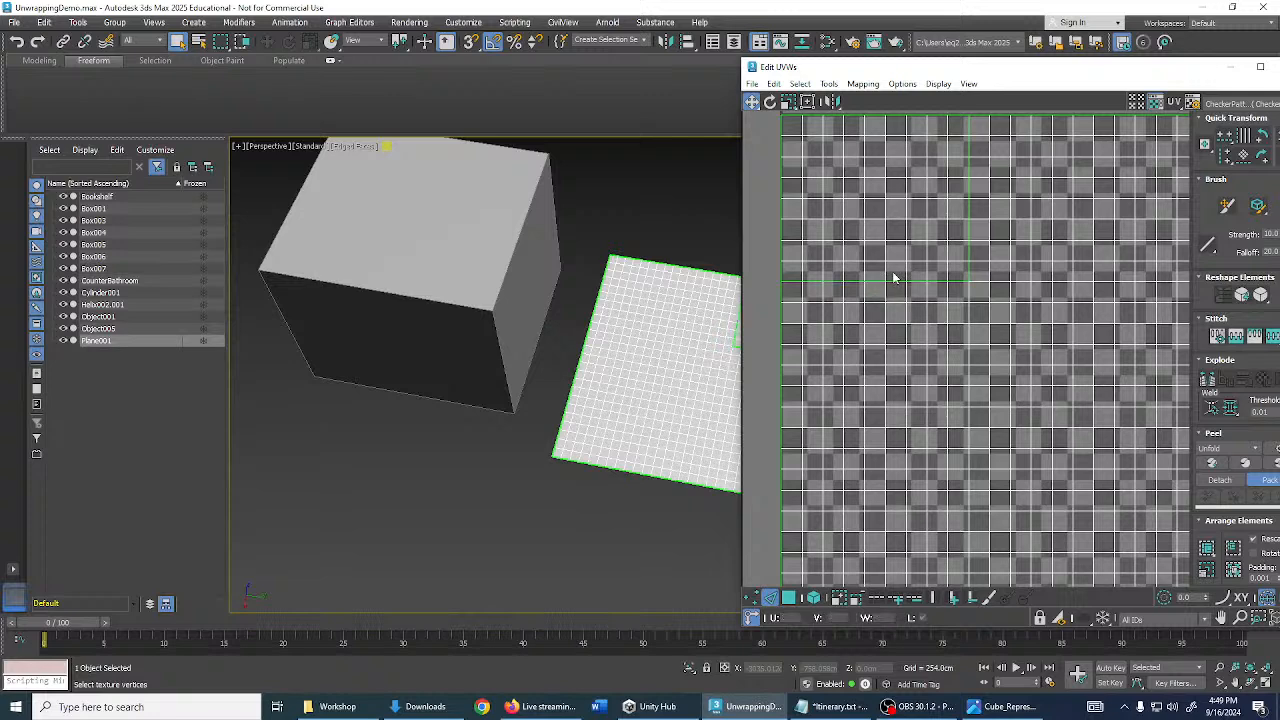
scroll(894, 290, "up", 2)
left_click(891, 284)
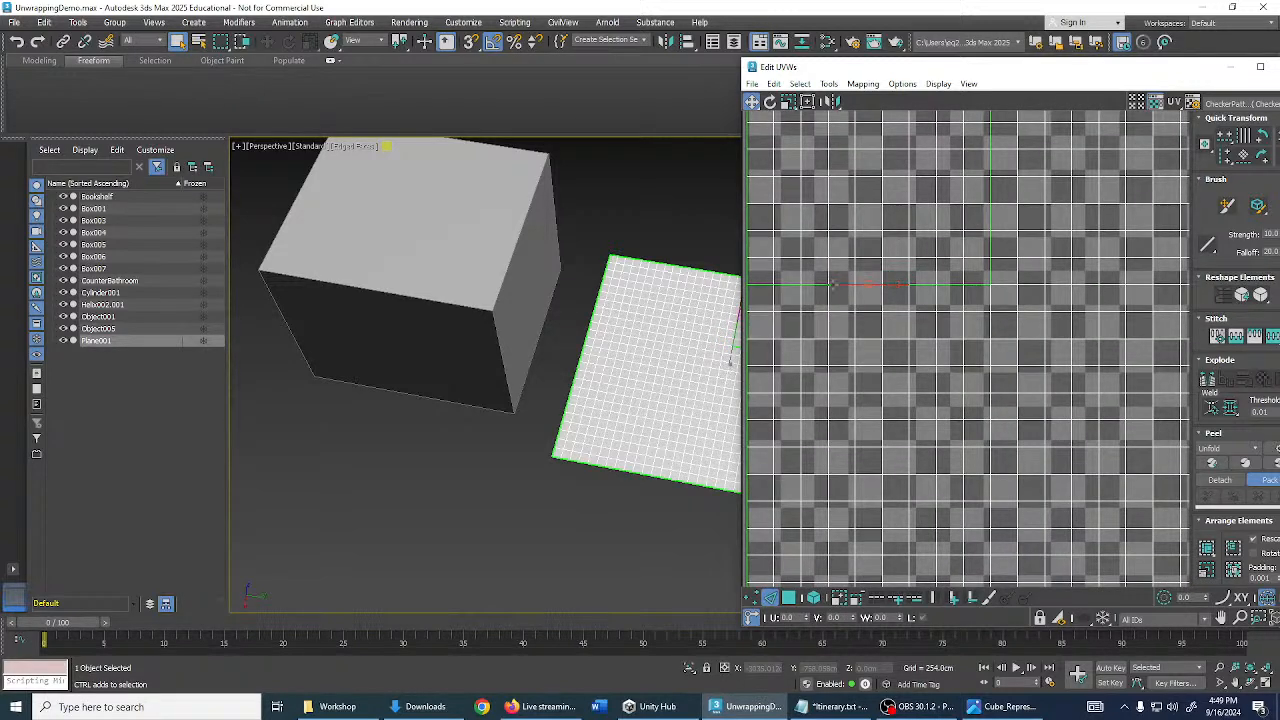
left_click(878, 281)
left_click_drag(831, 272, 857, 279)
key("ctrl+z")
key("ctrl+z")
middle_click_drag(707, 284, 612, 268)
scroll(662, 322, "up", 4)
left_click(651, 339)
left_click(675, 343)
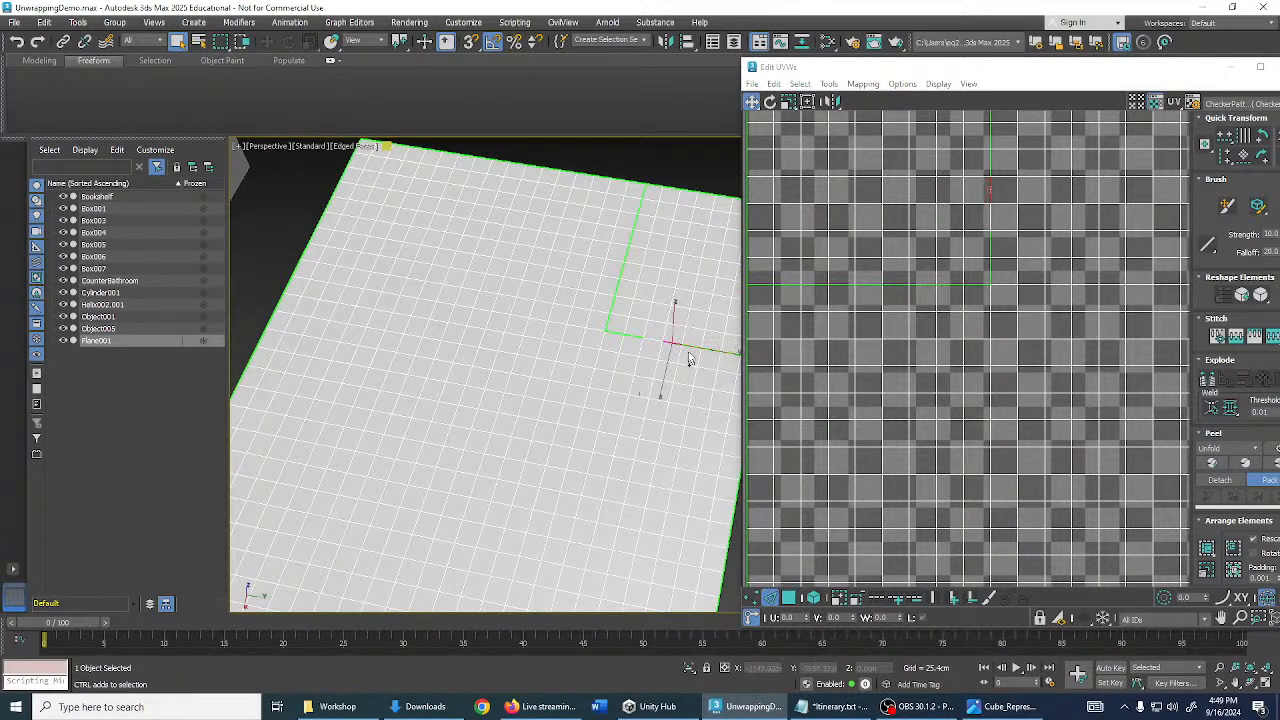
scroll(689, 343, "up", 4)
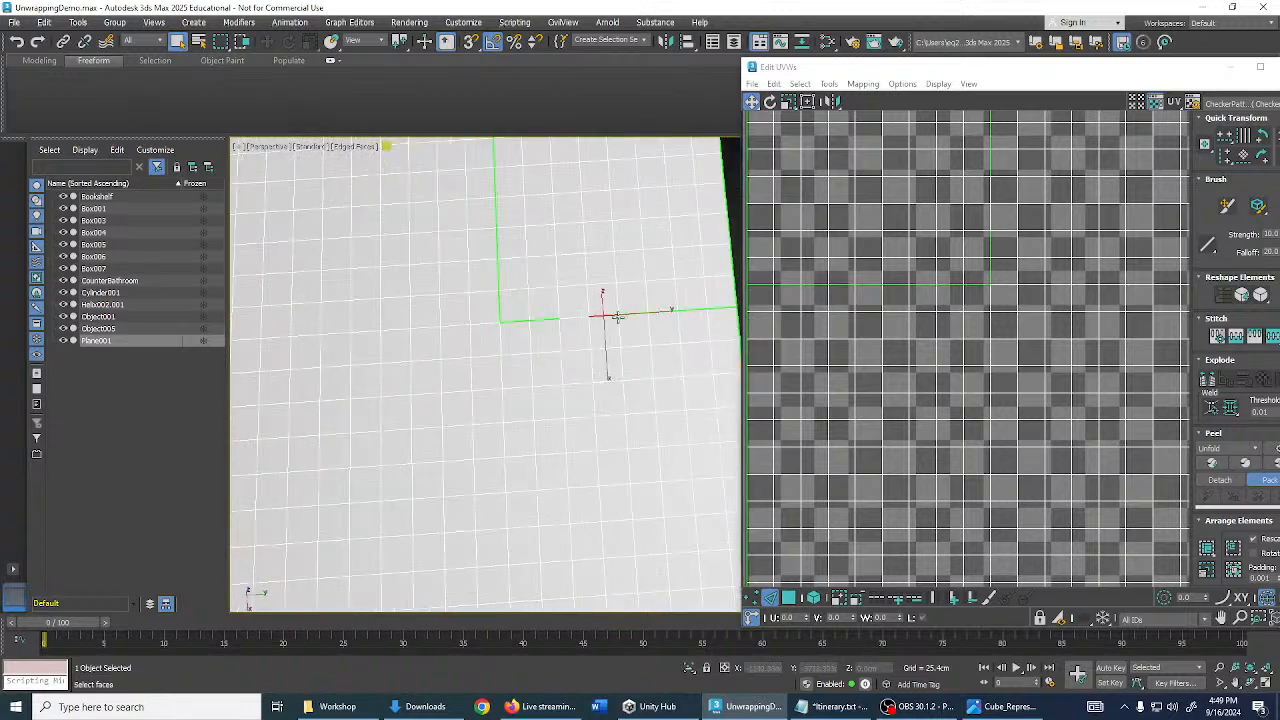
middle_click_drag(631, 309, 586, 351, "alt")
- Using Polygon with Select by Element, select the split-off section's UV faces after undoing a trial move
scroll(969, 357, "down", 4)
middle_click_drag(1025, 318, 929, 326)
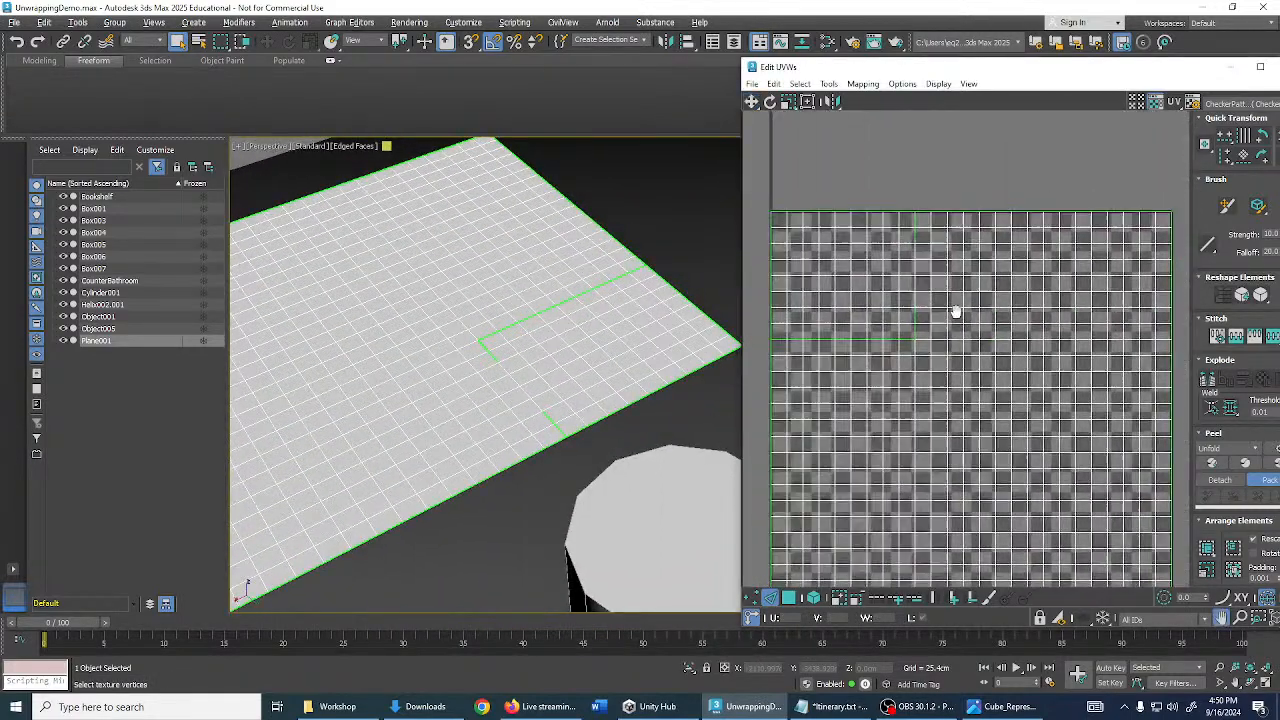
left_click(790, 598)
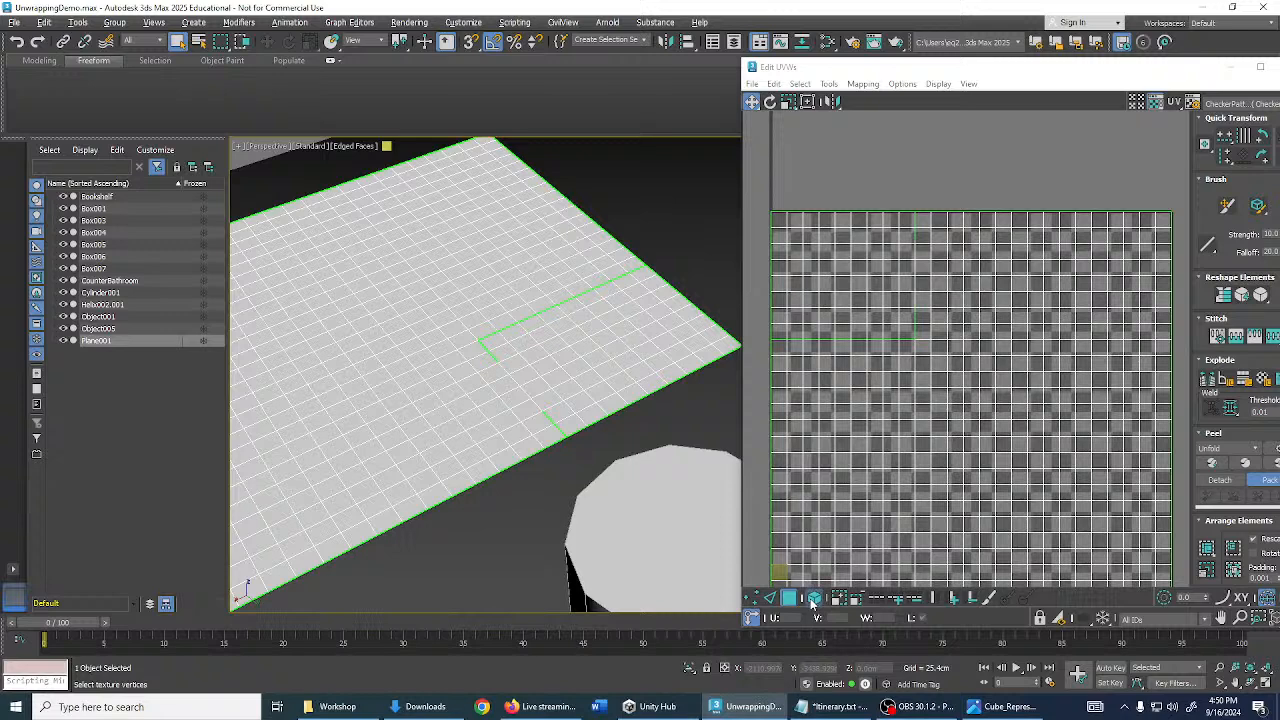
left_click(814, 598)
middle_click_drag(874, 252, 899, 232)
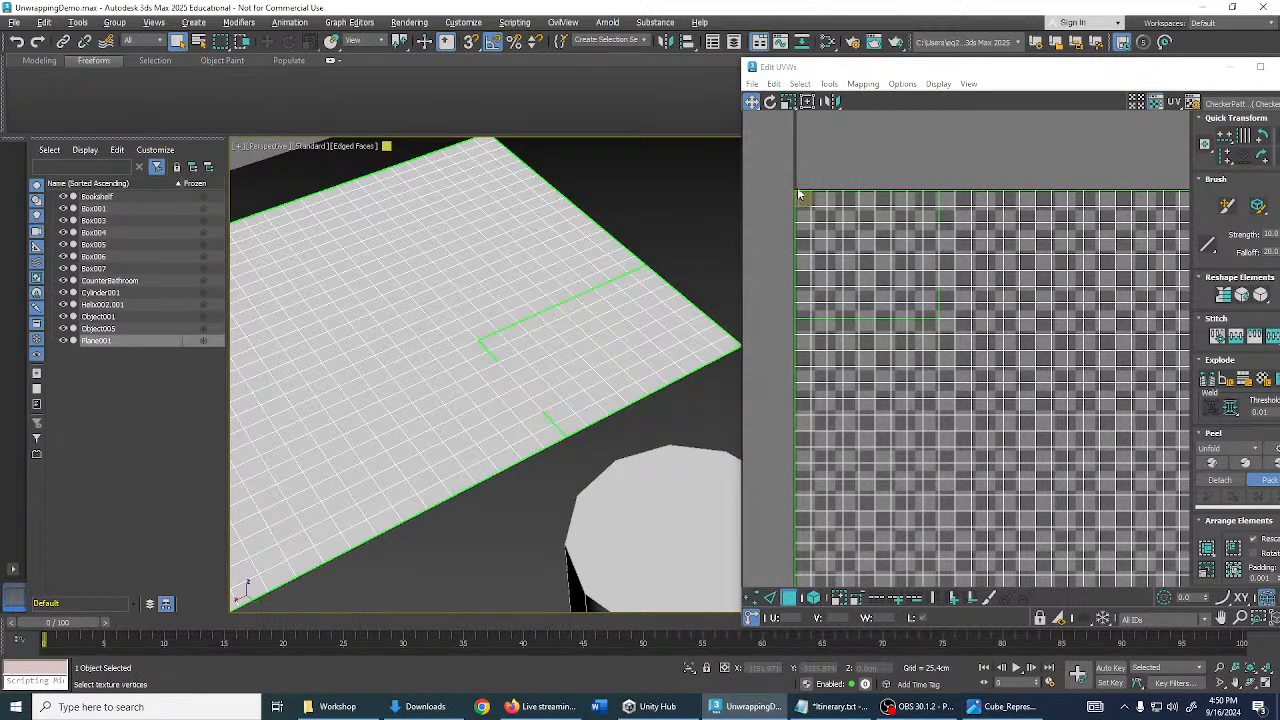
left_click_drag(788, 171, 818, 155)
scroll(901, 260, "down", 1)
left_click_drag(888, 262, 931, 240)
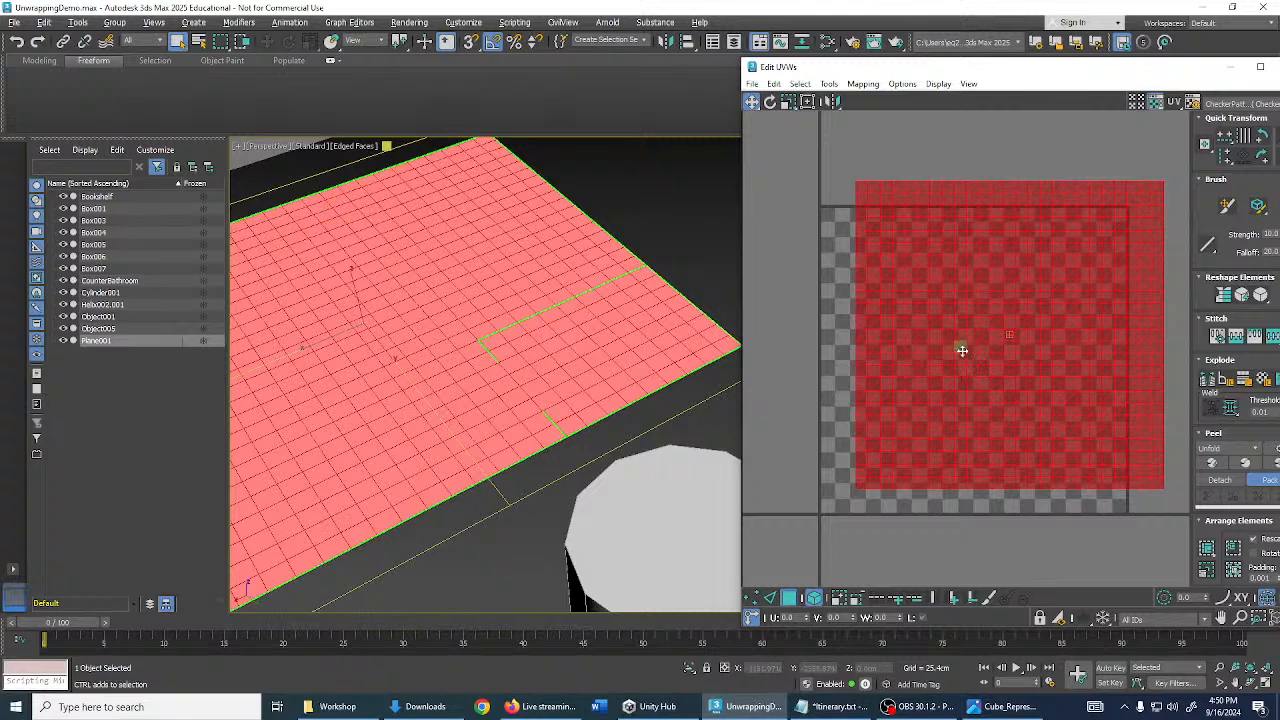
key("ctrl+z")
left_click(786, 183)
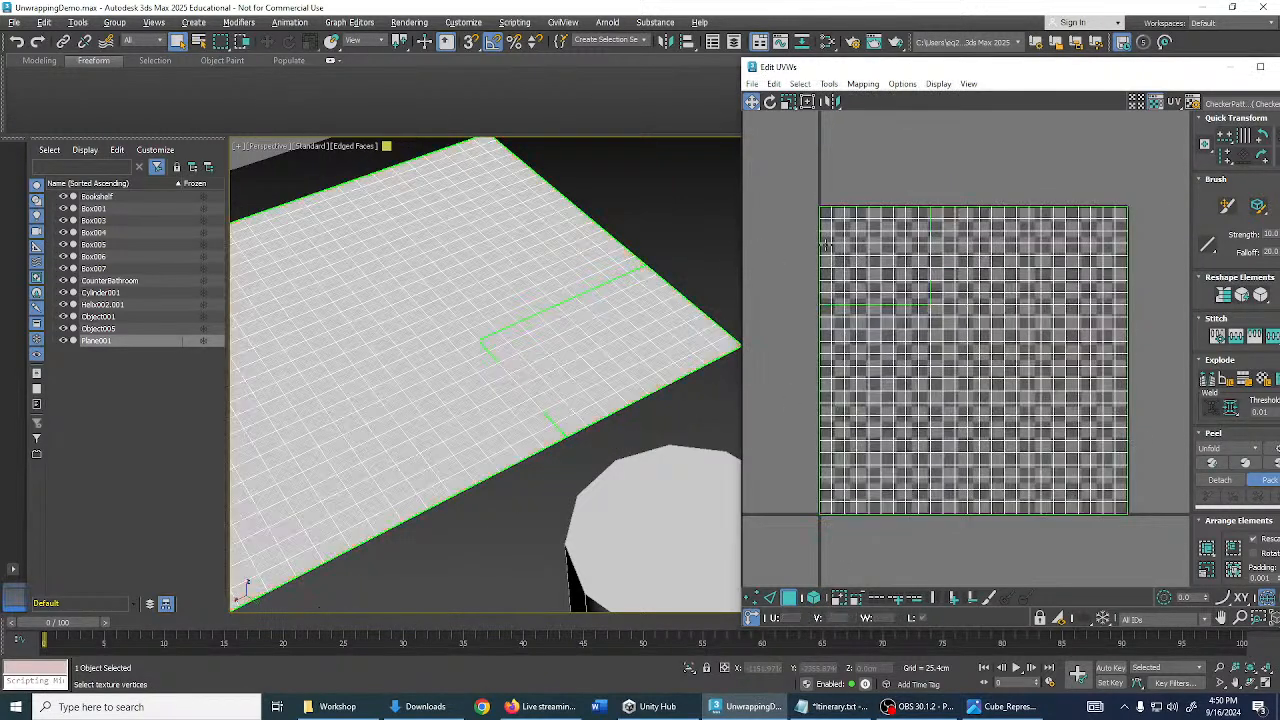
scroll(786, 183, "up", 2)
left_click_drag(793, 186, 915, 286)
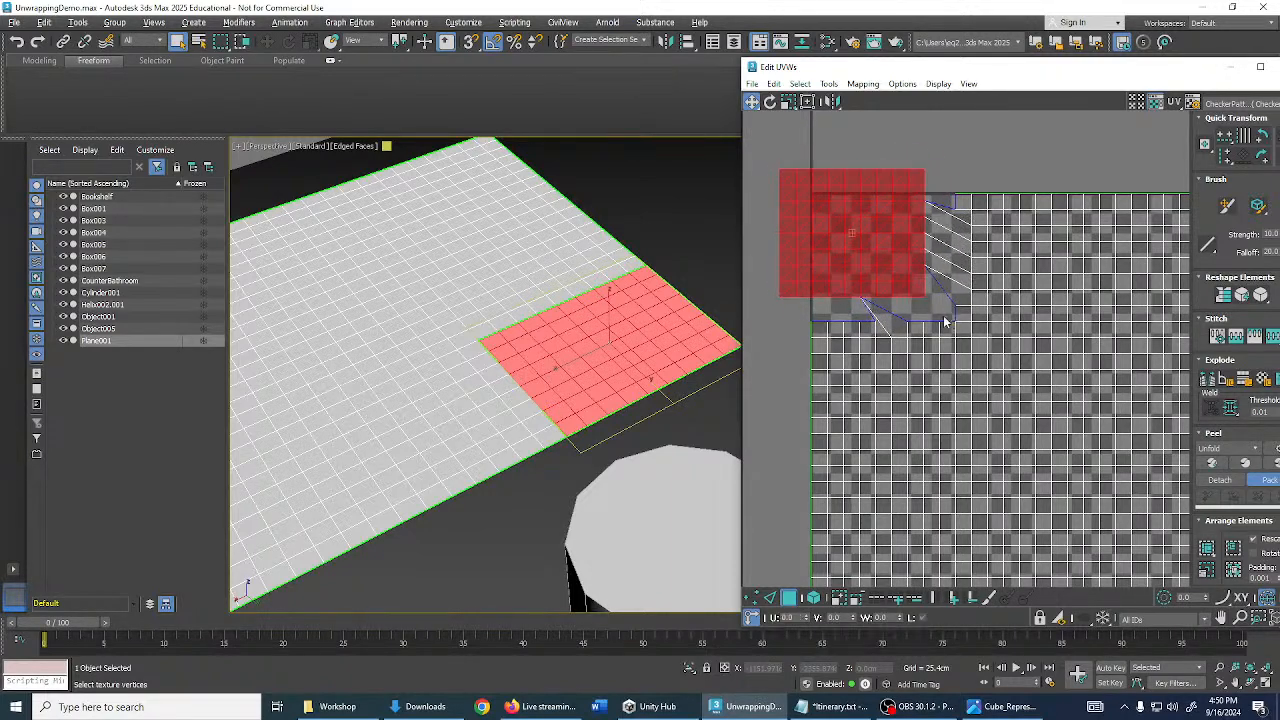
- Inspect the torn UV corner, selecting and deselecting the vertices where the split edges meet
scroll(925, 290, "up", 4)
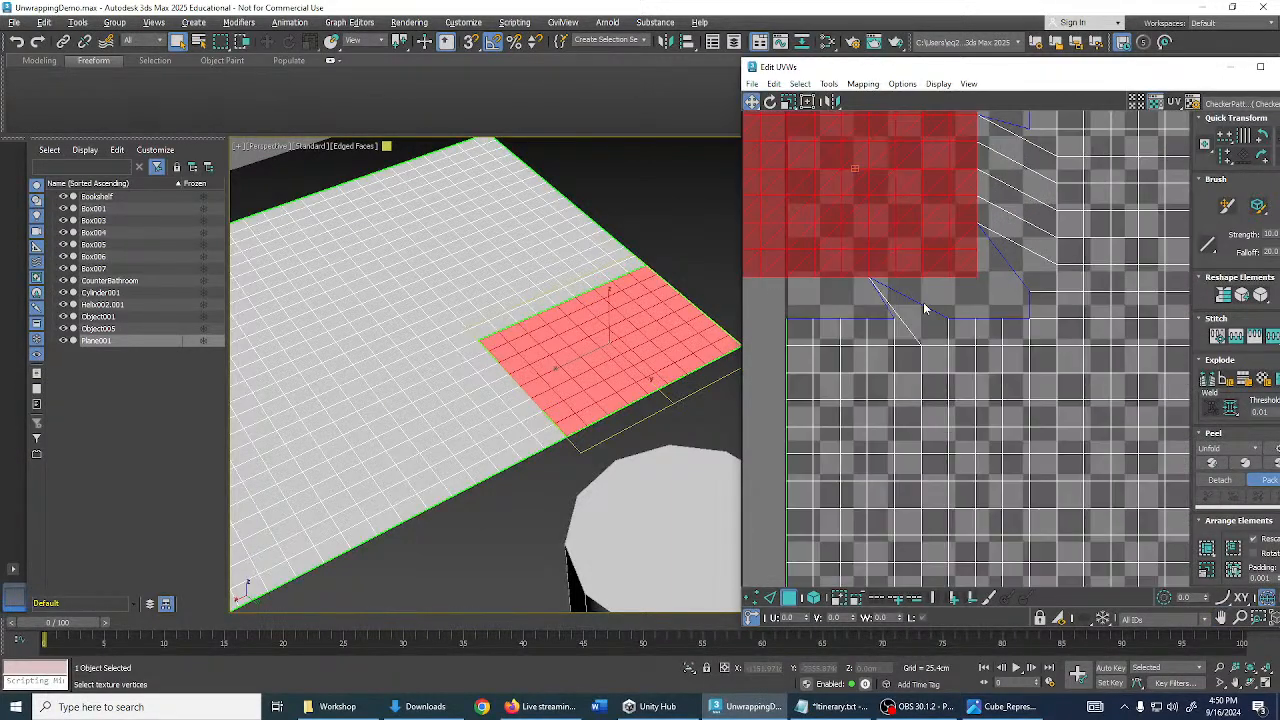
middle_click_drag(850, 273, 839, 296)
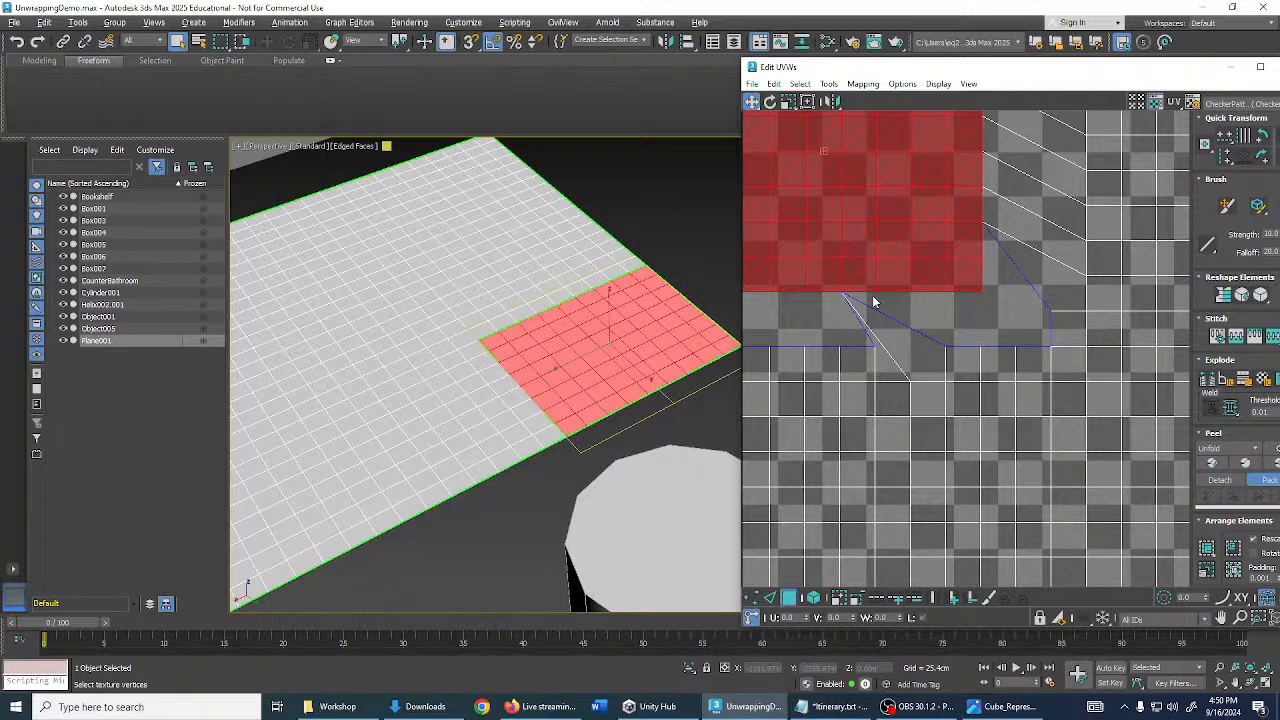
left_click(925, 305)
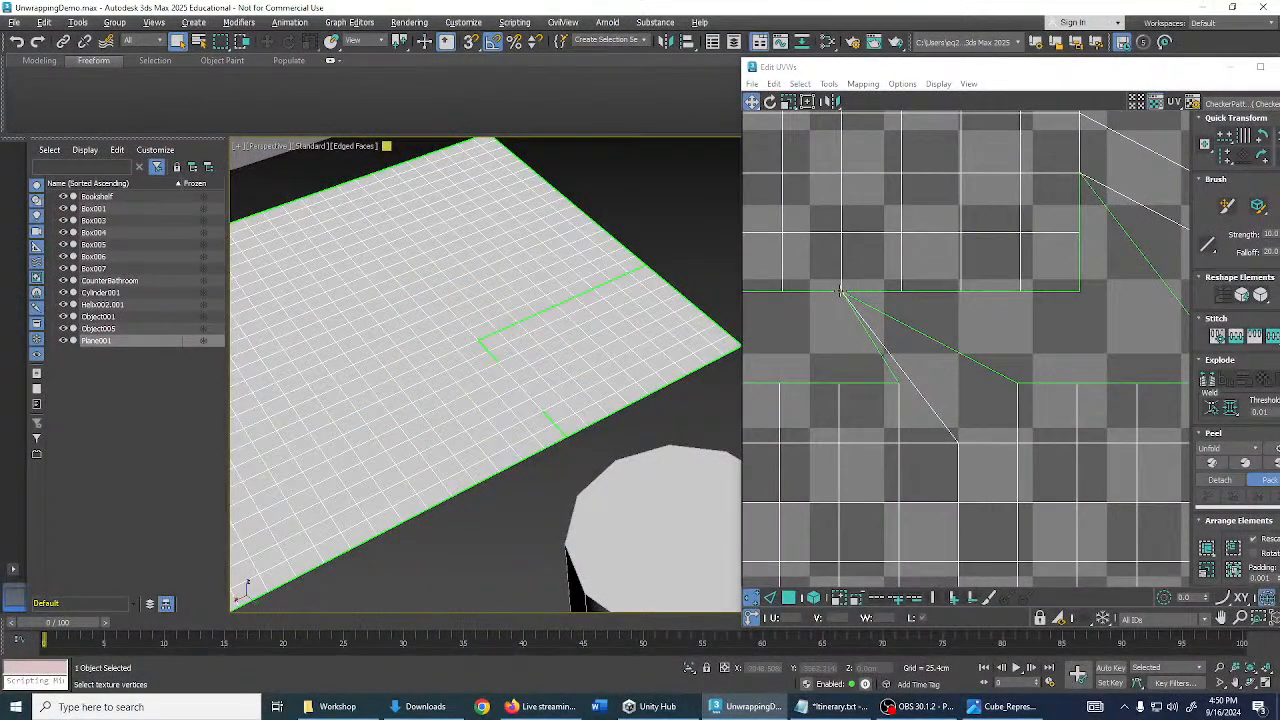
left_click(840, 292)
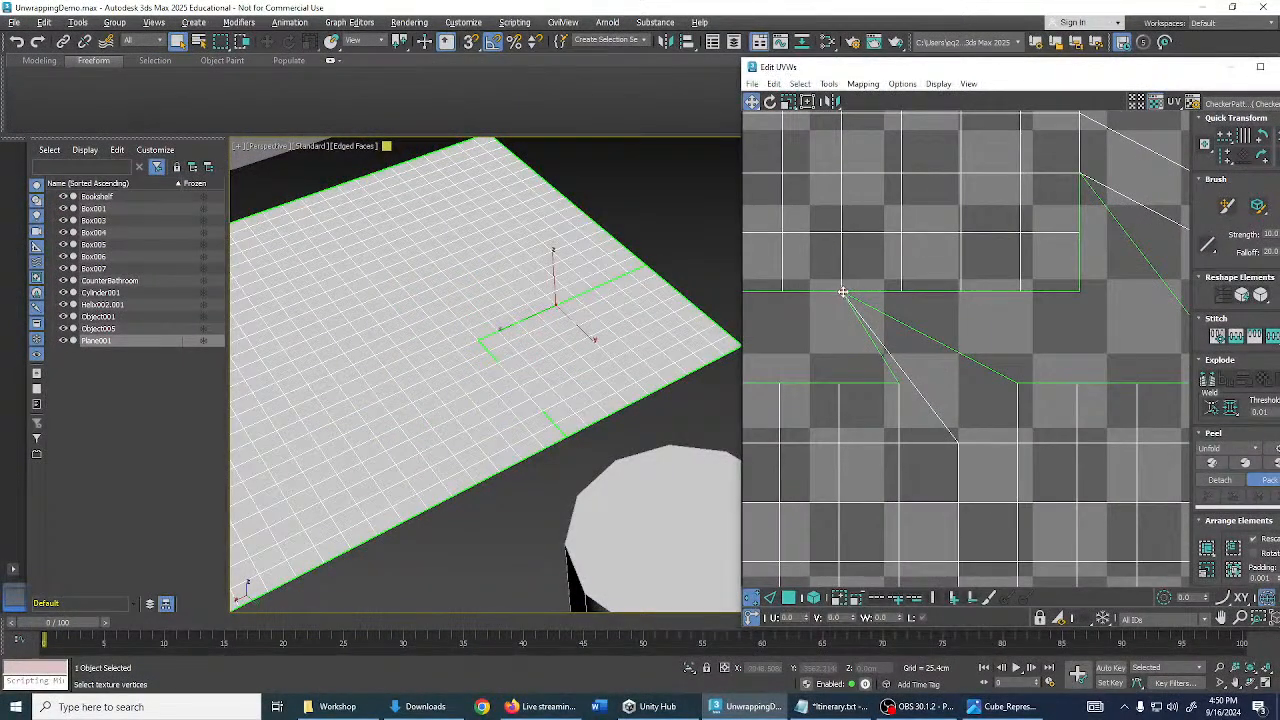
scroll(897, 317, "down", 2)
middle_click_drag(926, 323, 991, 333)
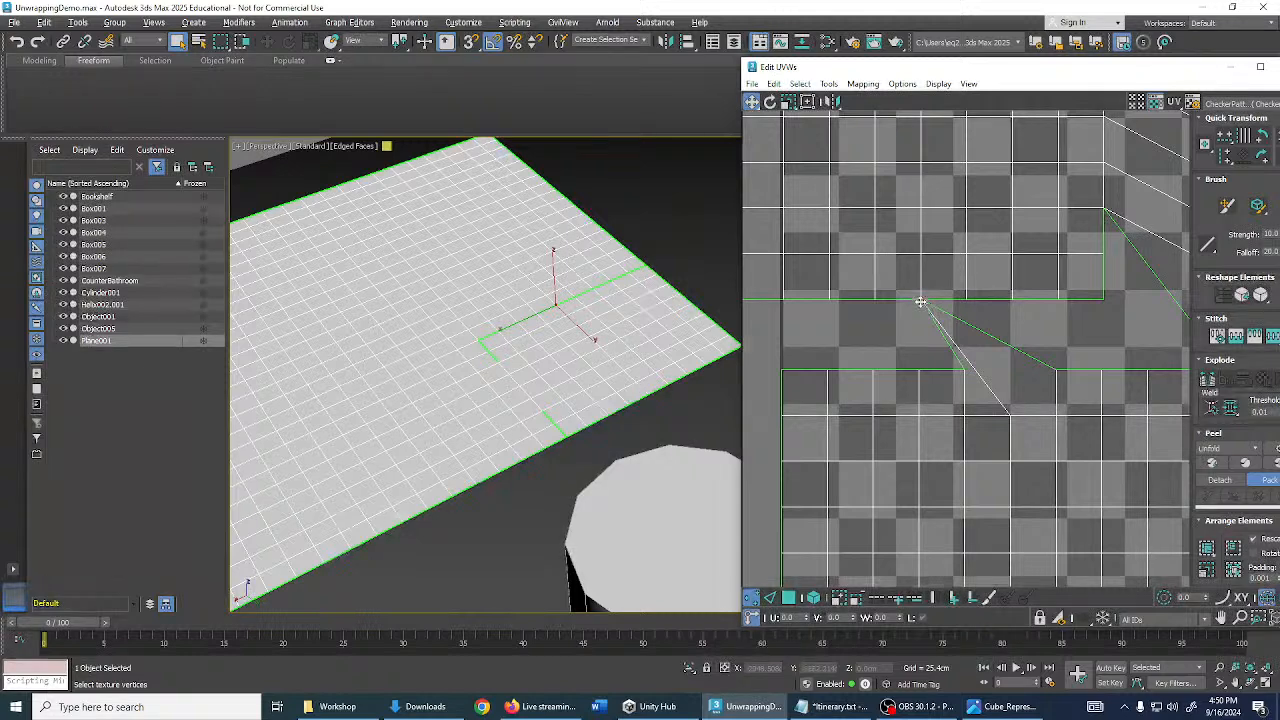
scroll(920, 302, "up", 2)
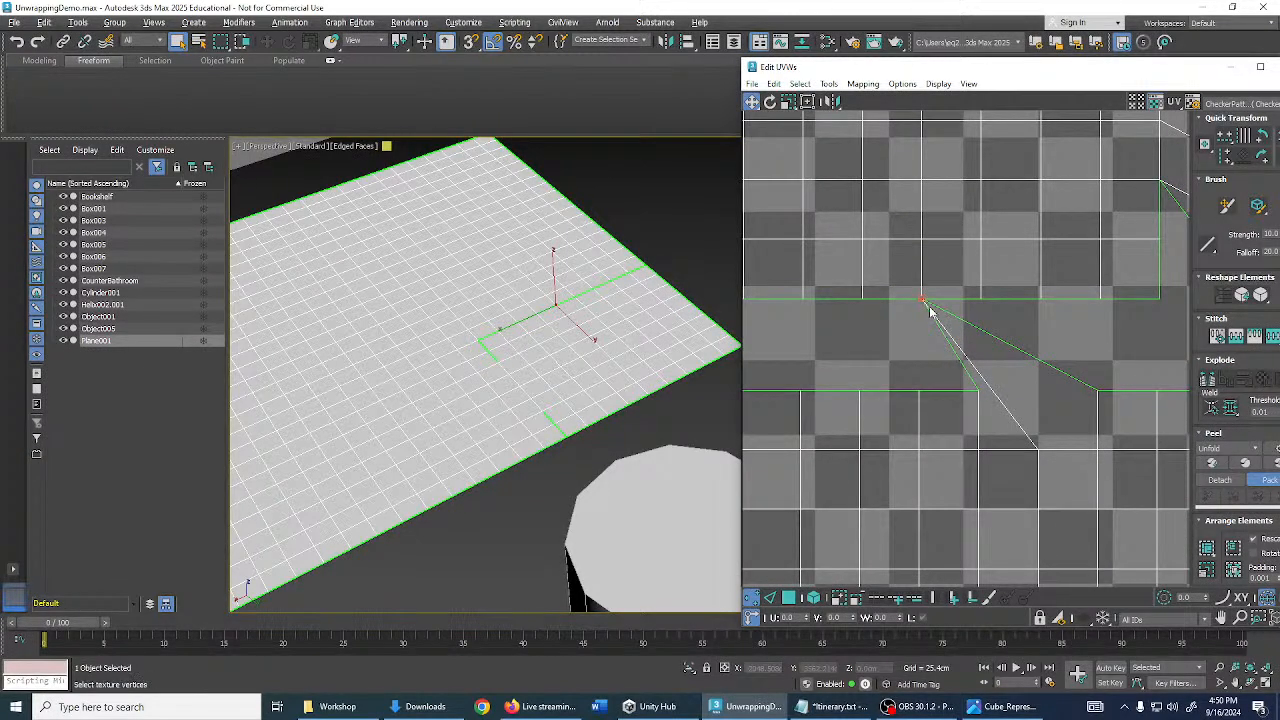
left_click(922, 314)
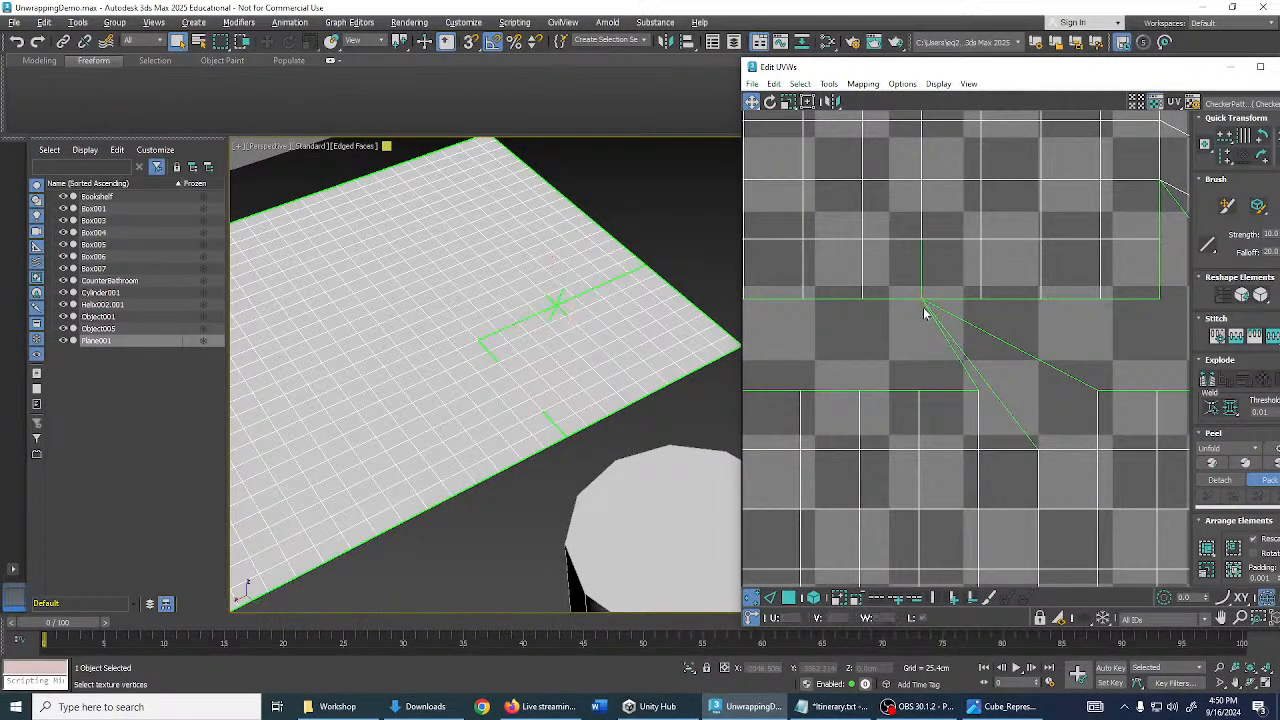
scroll(550, 306, "up", 5)
left_click(545, 331)
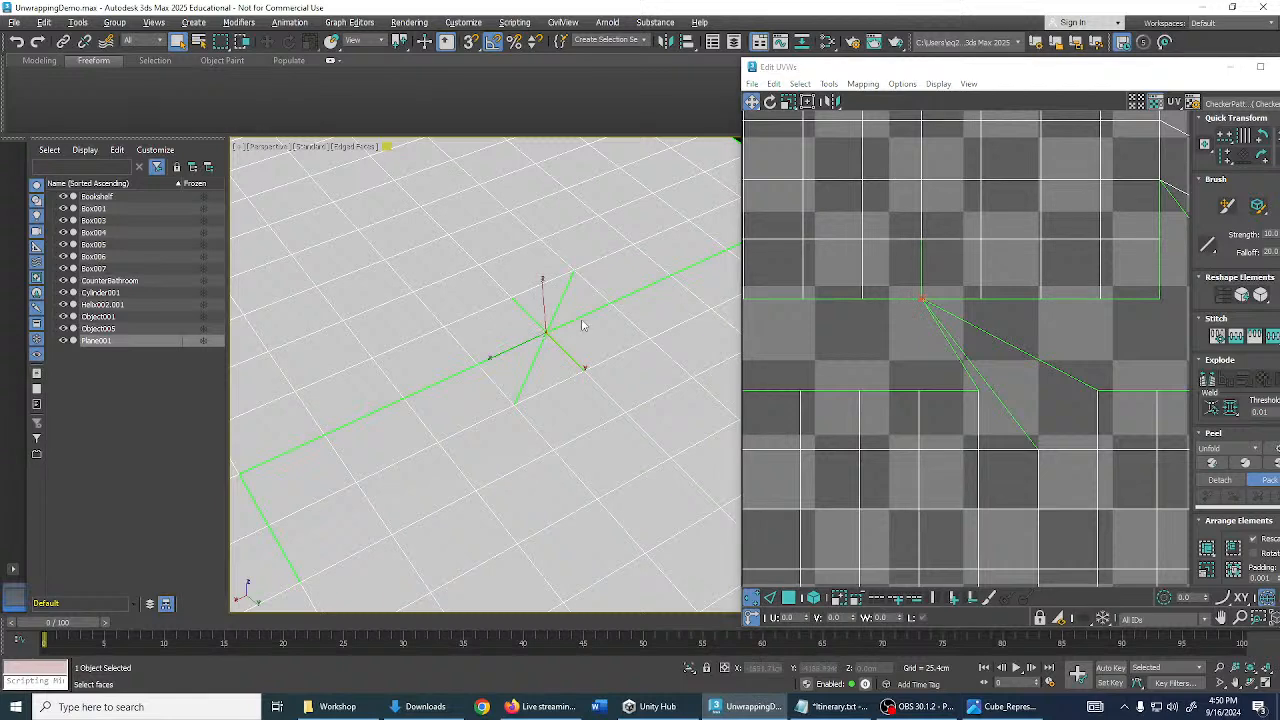
middle_click_drag(585, 323, 638, 351, "alt")
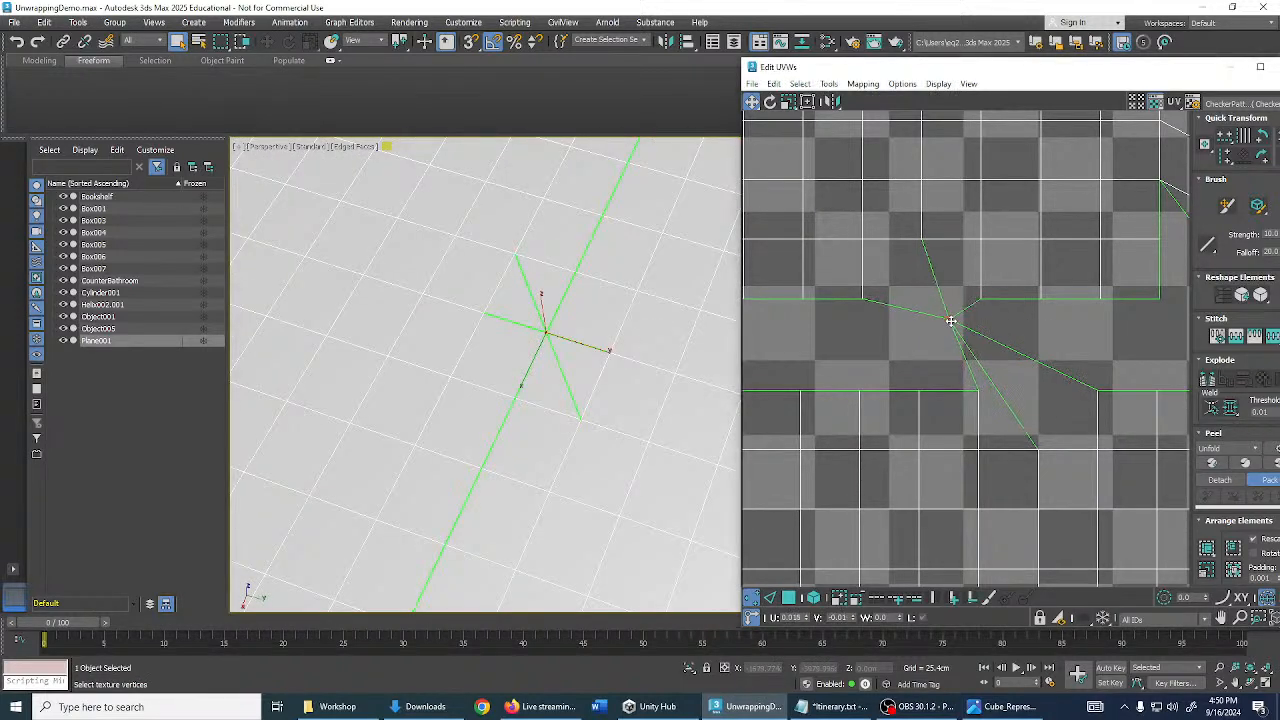
left_click(953, 320)
- In Edge mode, select the stretched diagonal UV edges and weld the adjacent seam edge
left_click(770, 597)
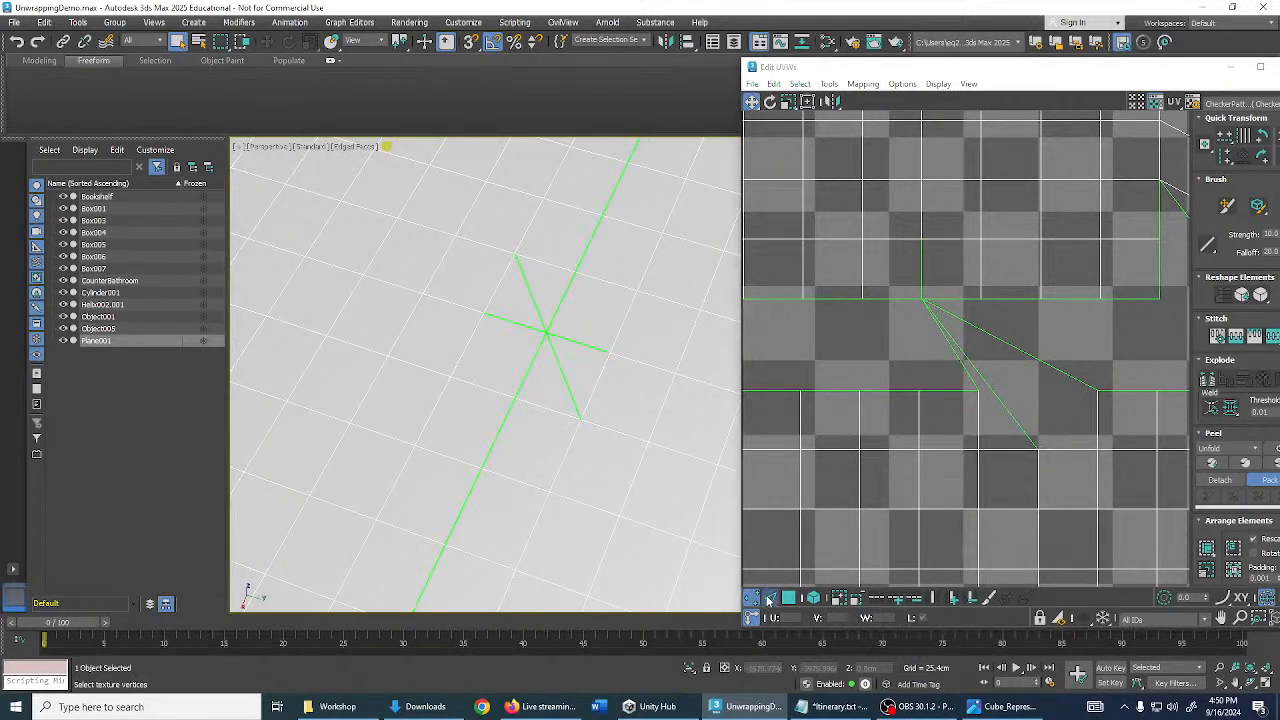
double_click(1028, 352)
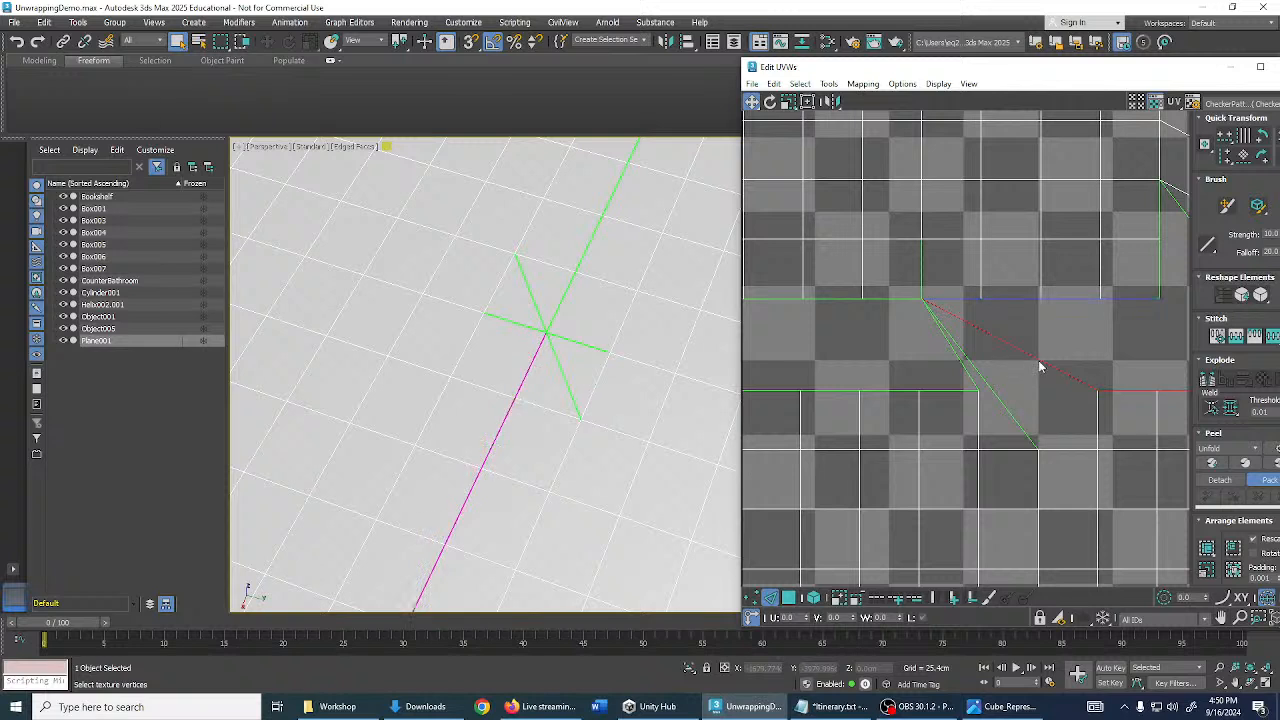
left_click(1037, 360)
left_click_drag(1034, 357, 1051, 372)
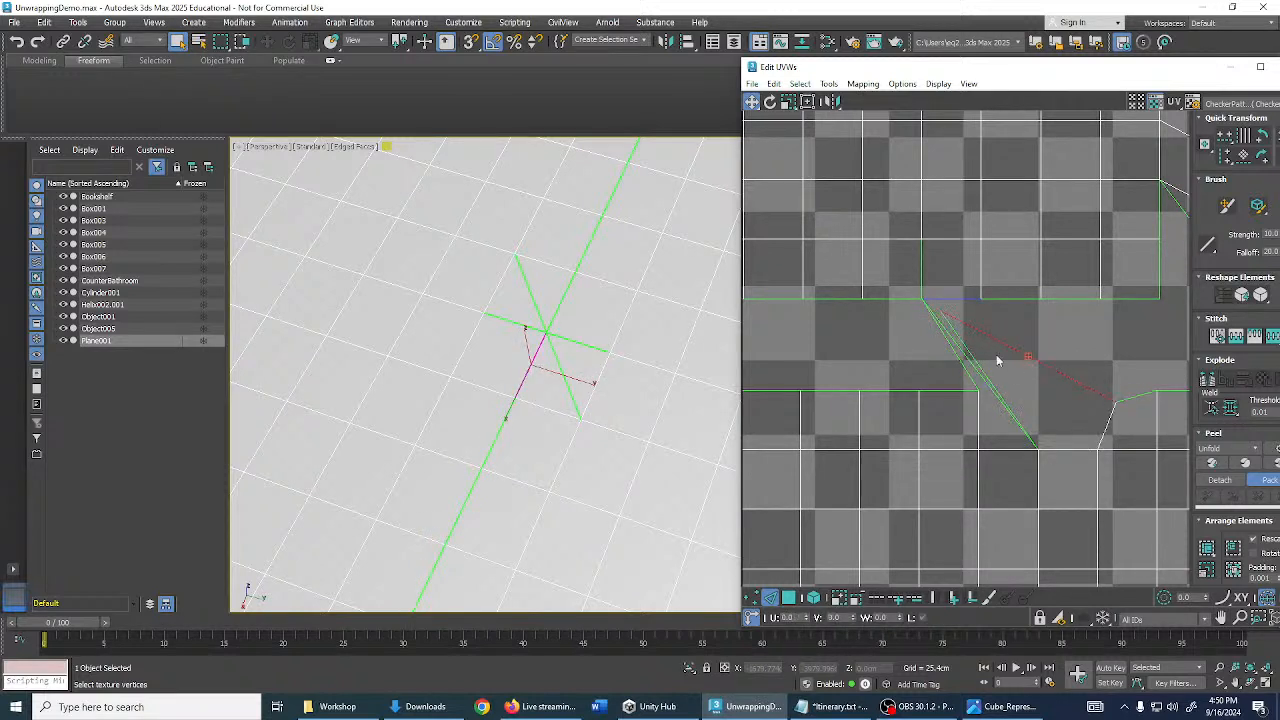
left_click_drag(946, 337, 970, 358)
key("ctrl+z")
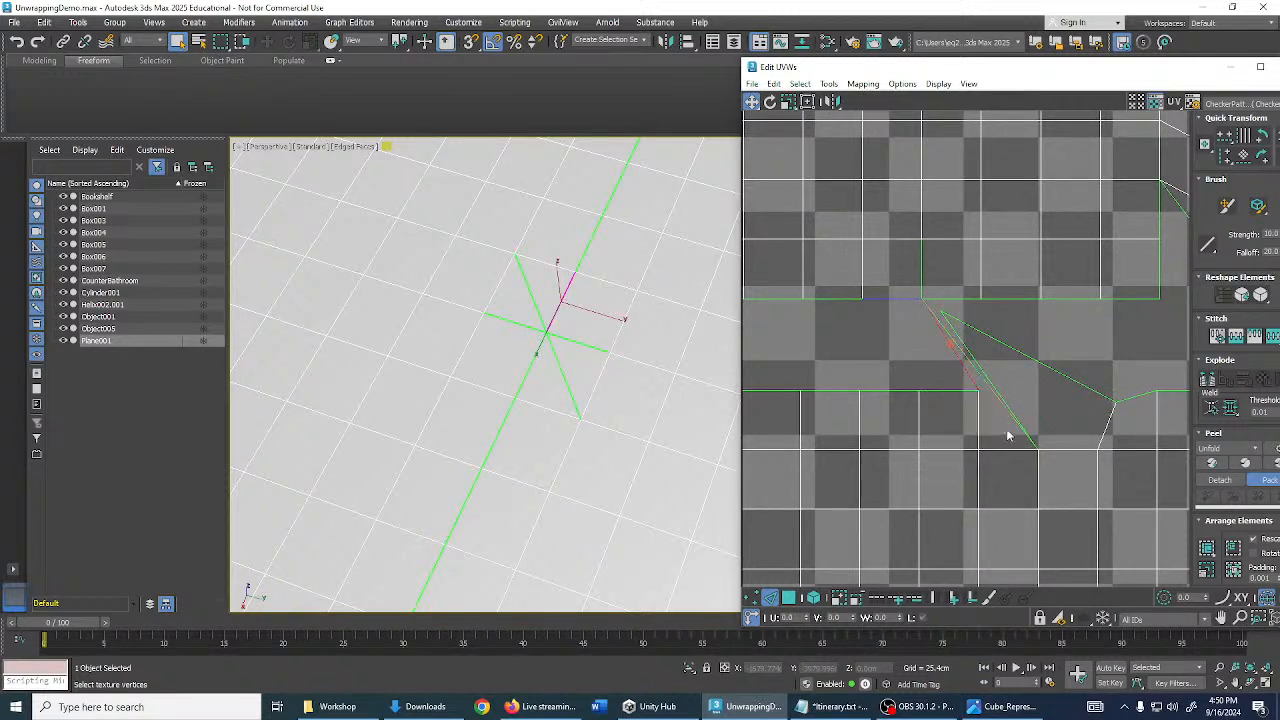
left_click(1020, 426)
key("ctrl+w")
left_click_drag(936, 318, 955, 348)
left_click(942, 325)
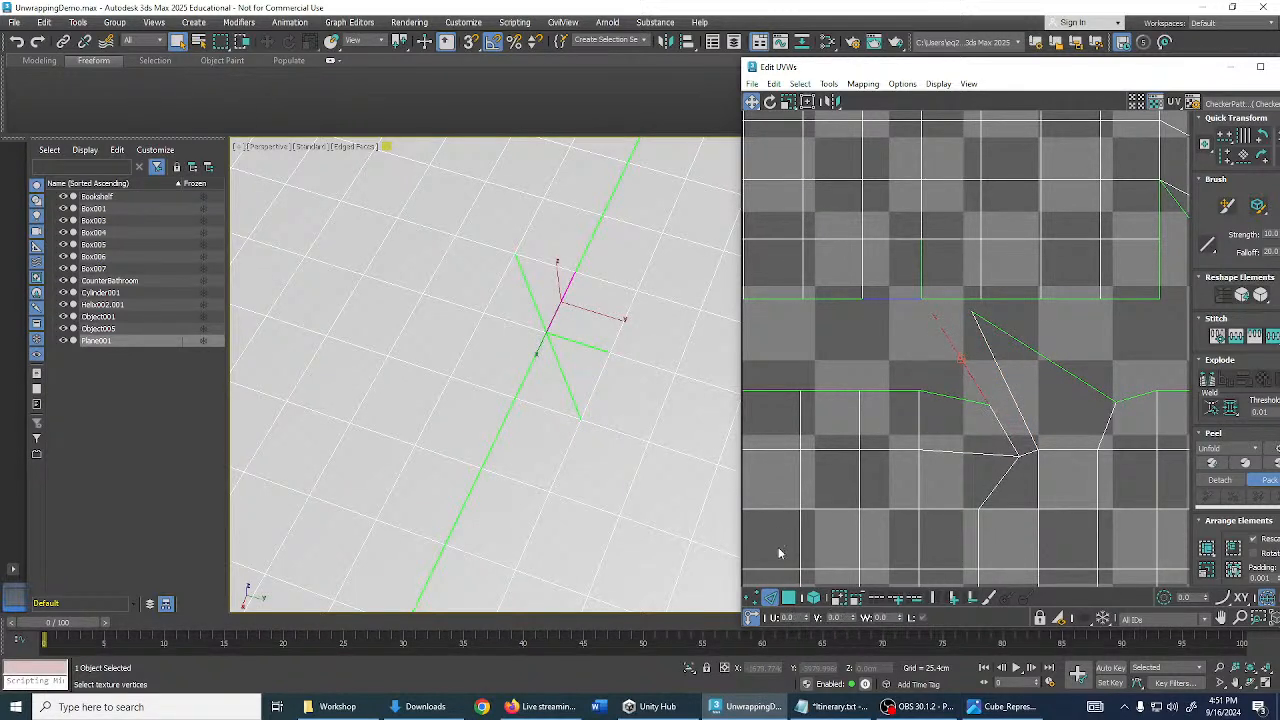
- In Vertex mode, drag the stray seam vertices down beside their partners so the edges run vertical
left_click(752, 598)
left_click_drag(930, 314, 980, 396)
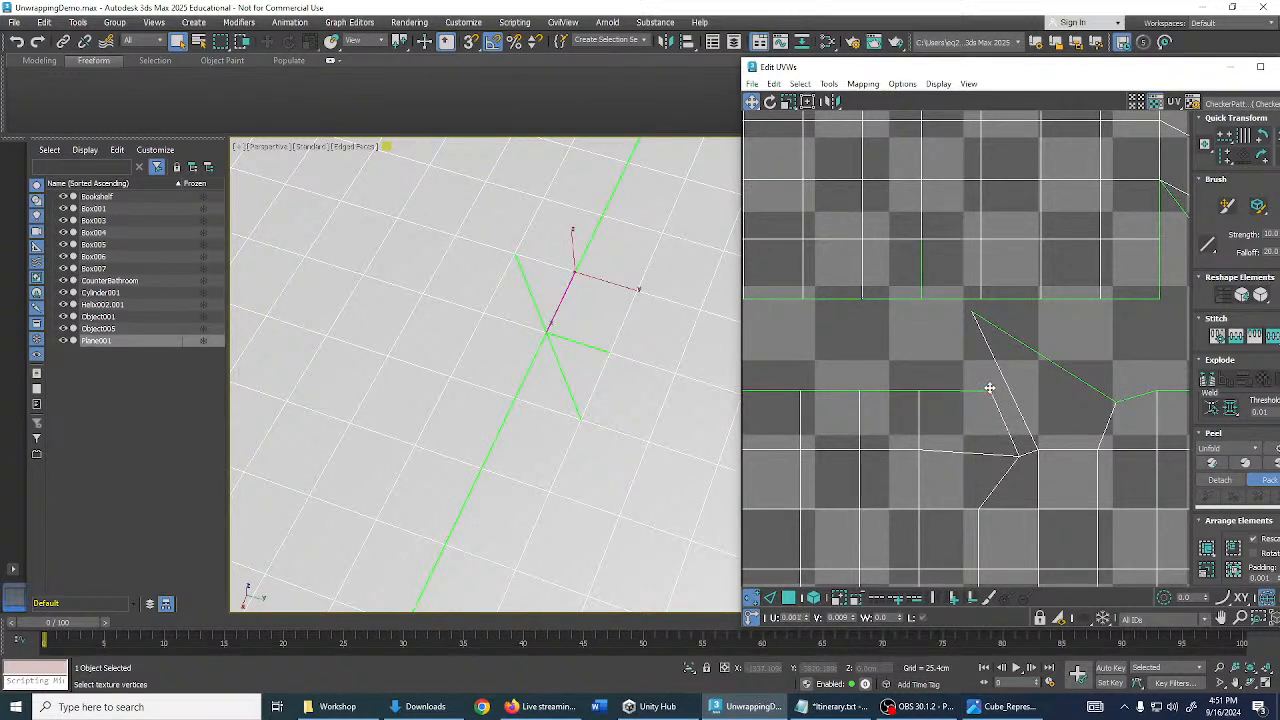
left_click_drag(1015, 460, 982, 450)
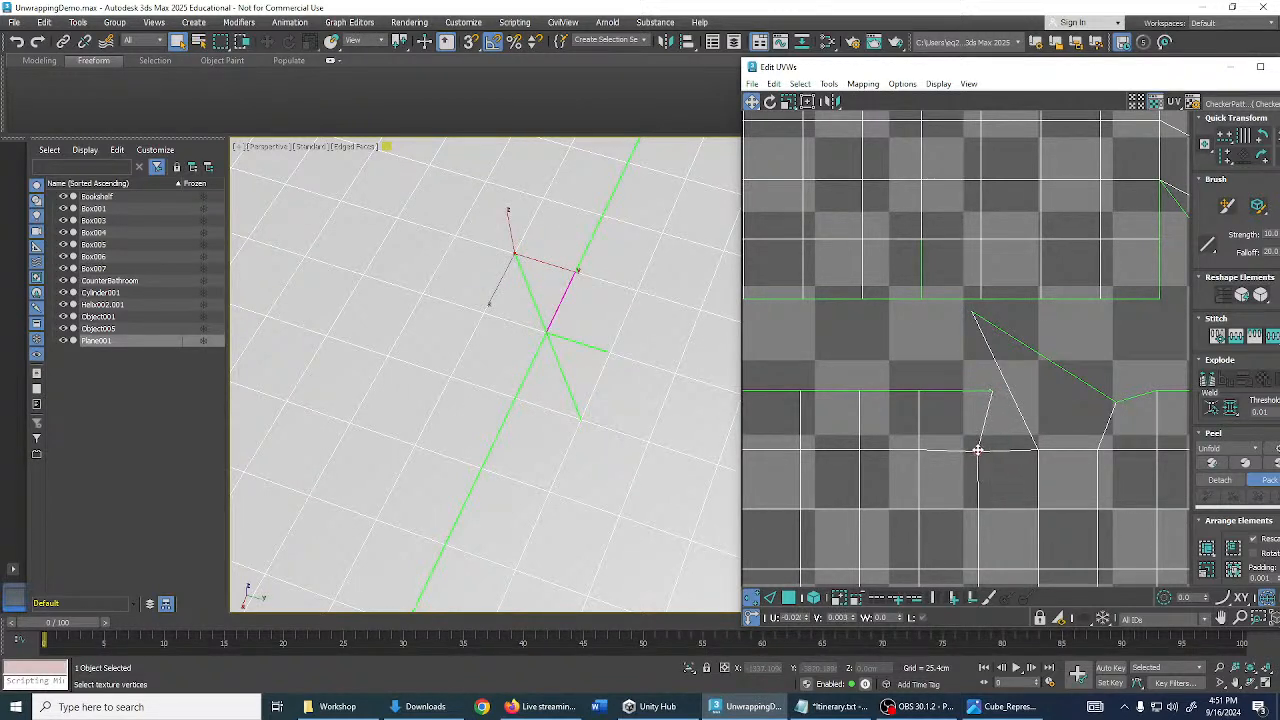
left_click(987, 393)
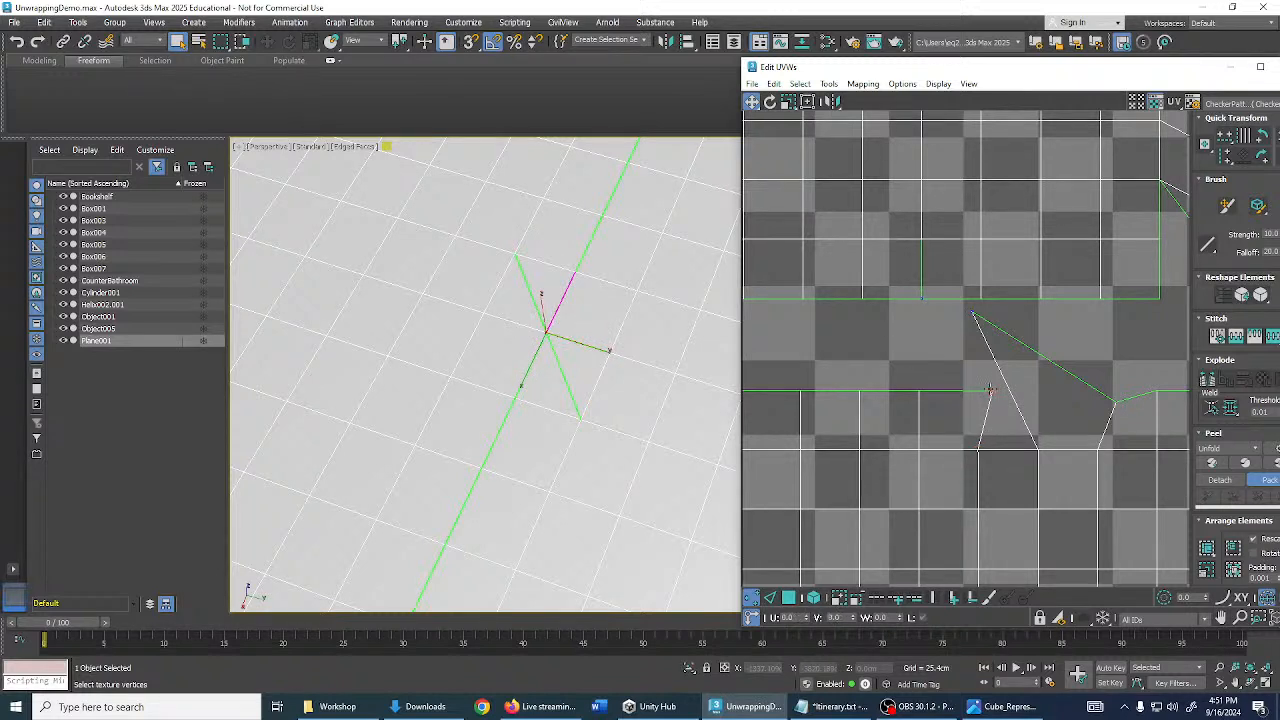
left_click_drag(989, 388, 999, 403)
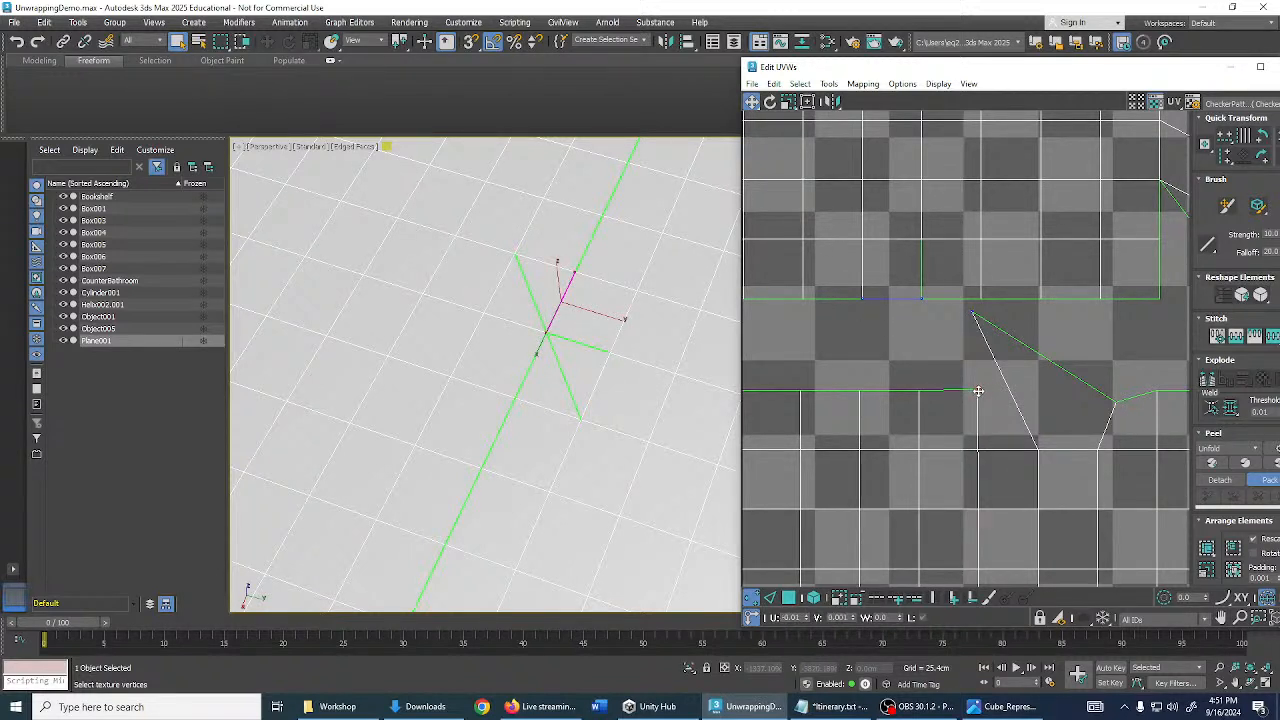
left_click_drag(970, 312, 1018, 391)
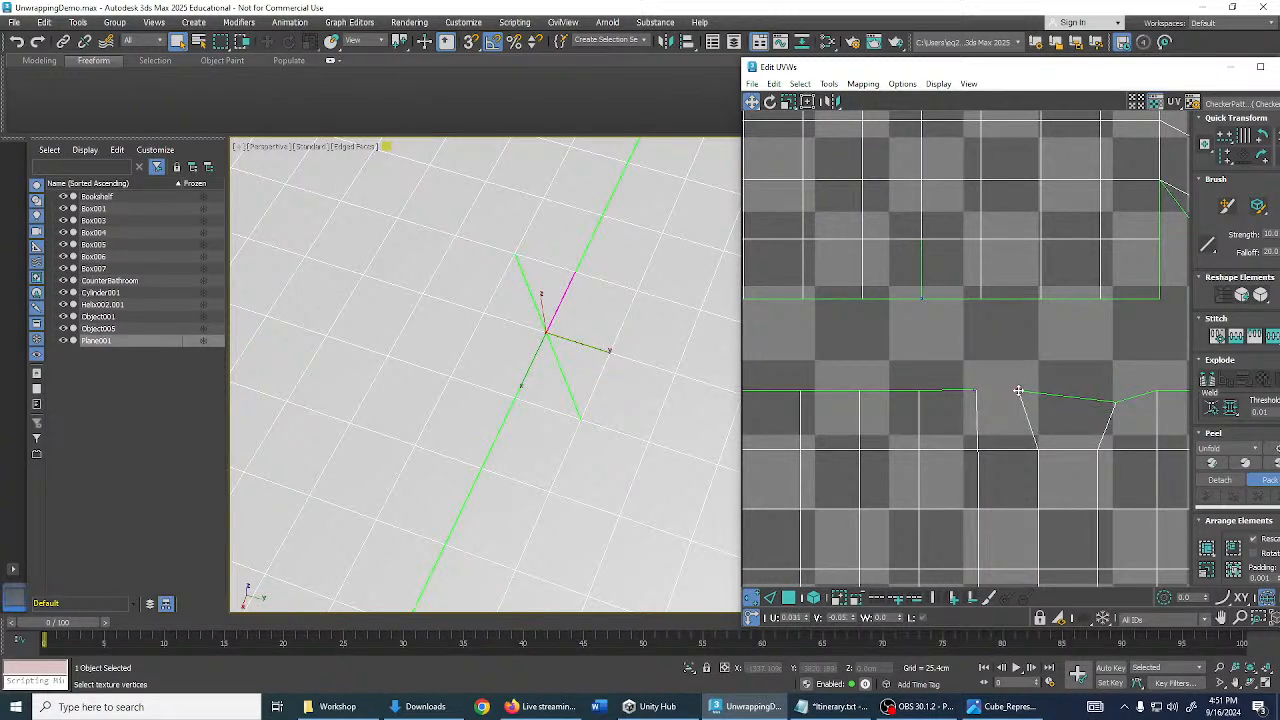
middle_click_drag(1035, 392, 963, 373)
scroll(903, 378, "up", 2)
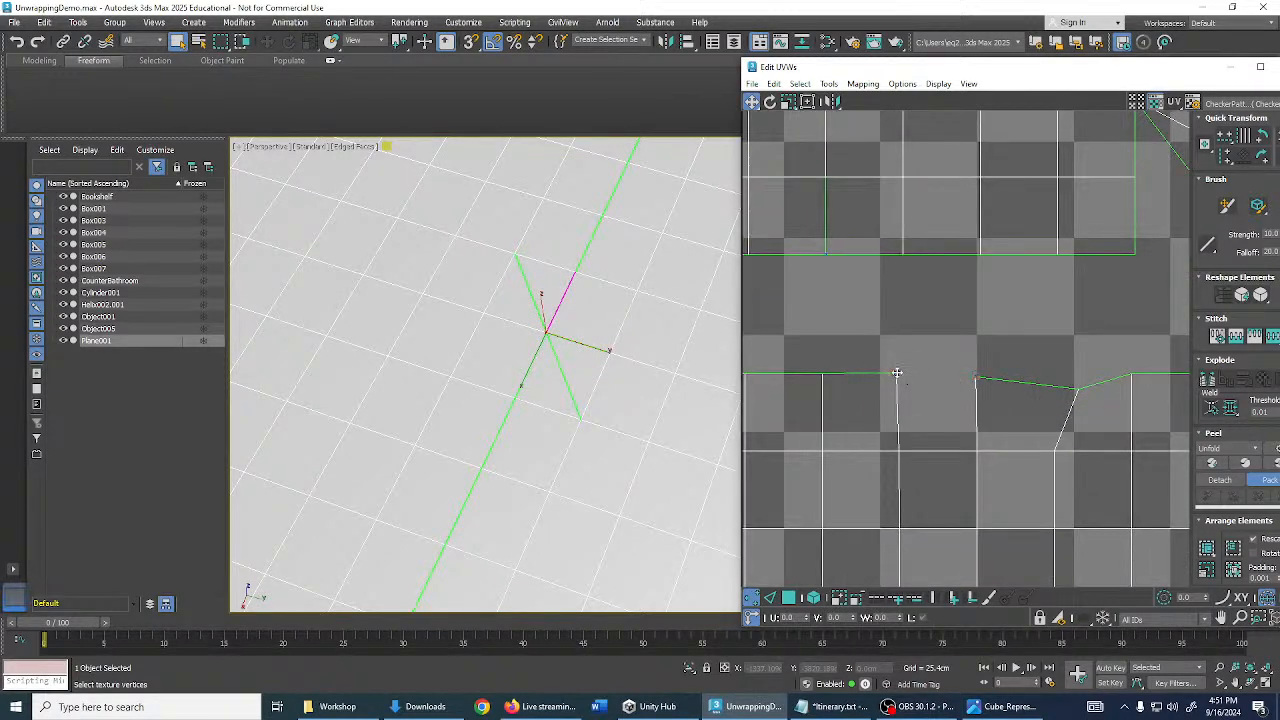
- Nudge a seam UV vertex up-left and box-select the vertices at the seam corner
left_click_drag(978, 375, 950, 337)
scroll(960, 358, "down", 3)
scroll(960, 291, "down", 4)
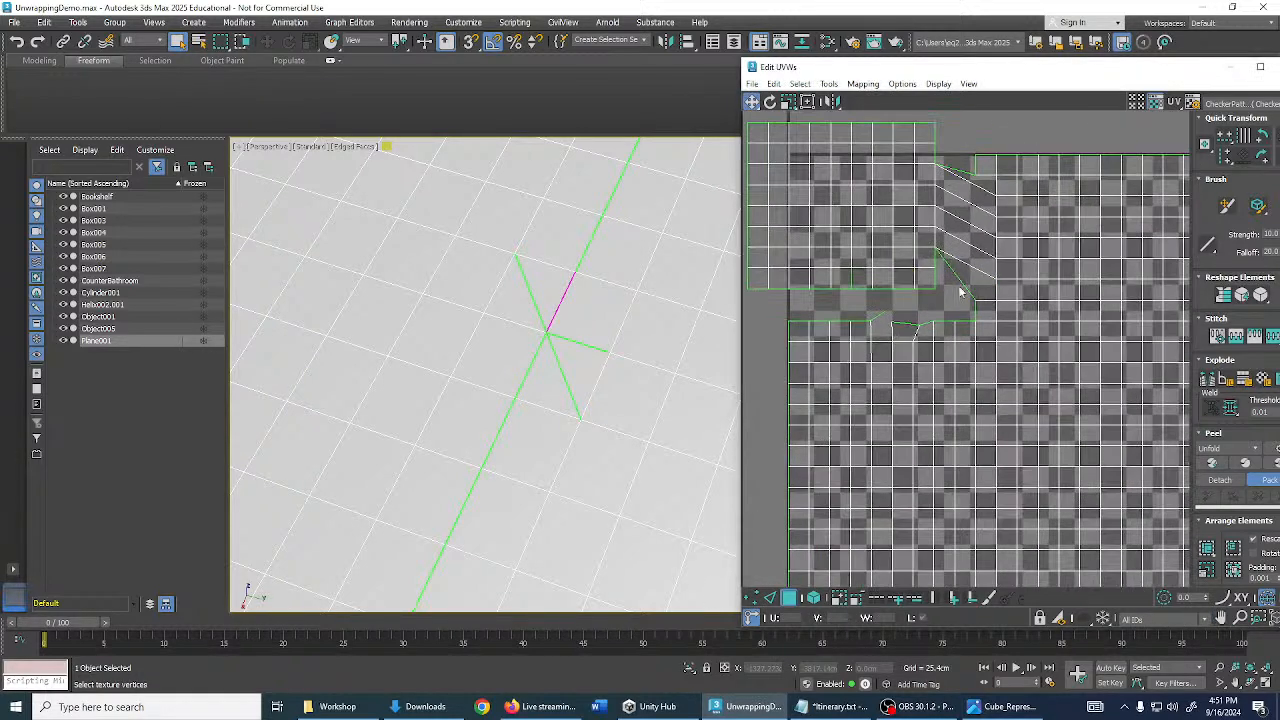
scroll(878, 357, "up", 2)
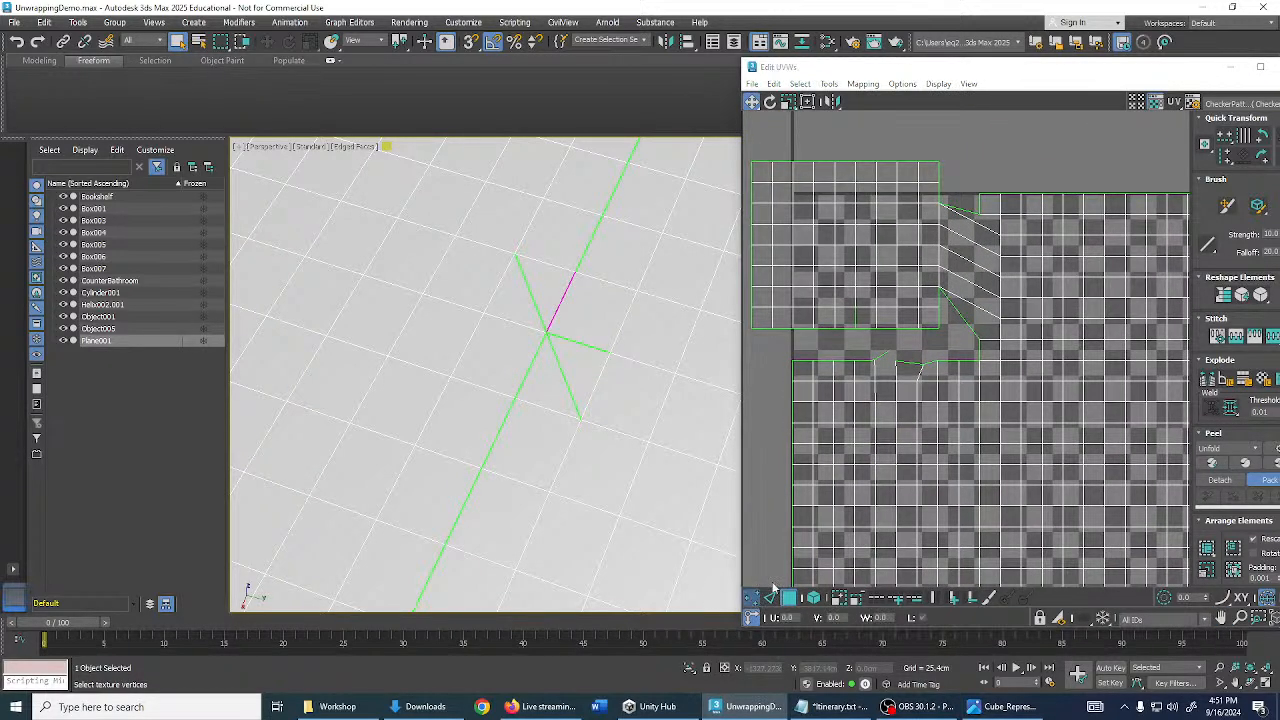
scroll(869, 371, "up", 2)
left_click_drag(832, 373, 862, 407)
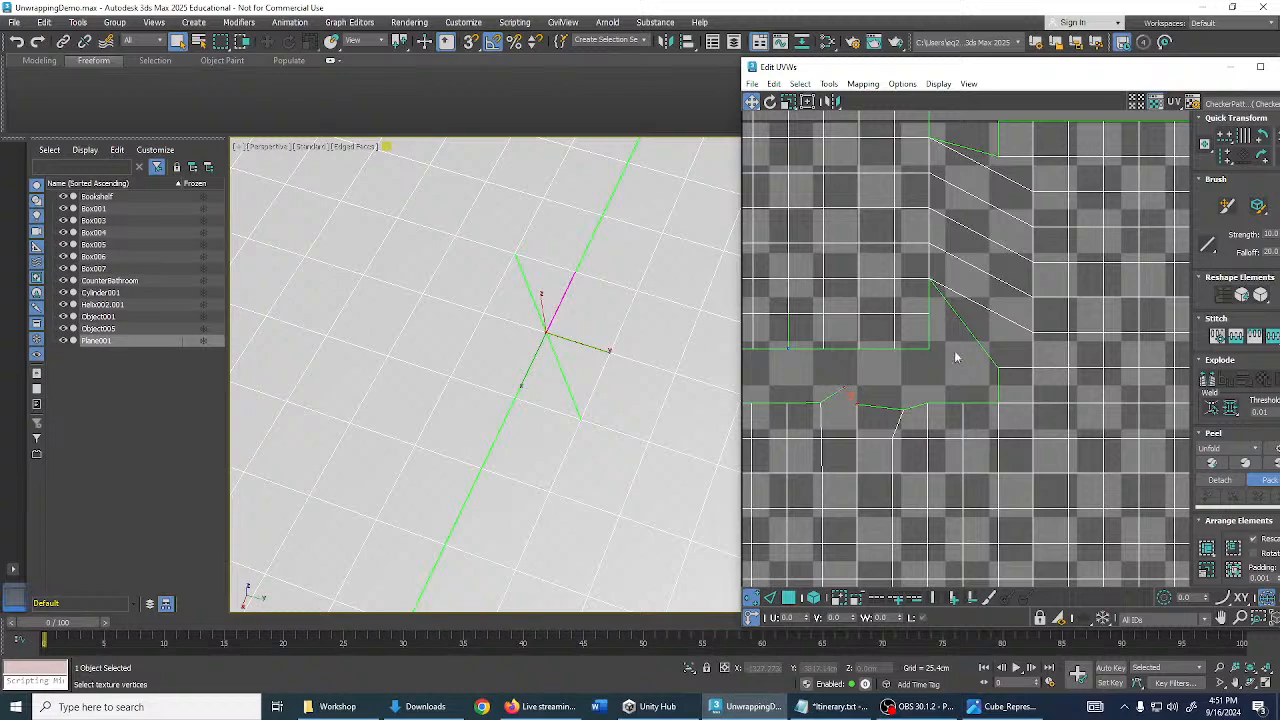
scroll(955, 358, "down", 3)
- Close the Edit UVWs window, deselect Plane001 and bring Cylinder001 into view
left_click_drag(1181, 75, 873, 151)
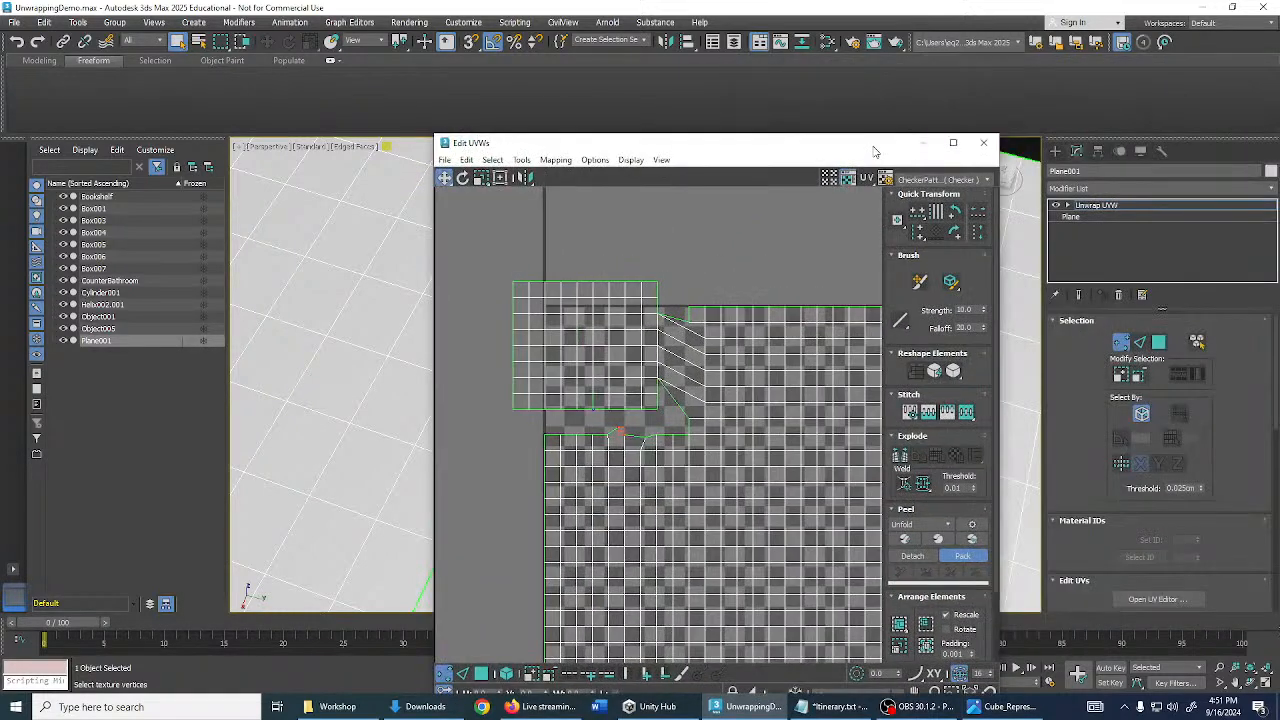
left_click(983, 143)
scroll(866, 294, "down", 6)
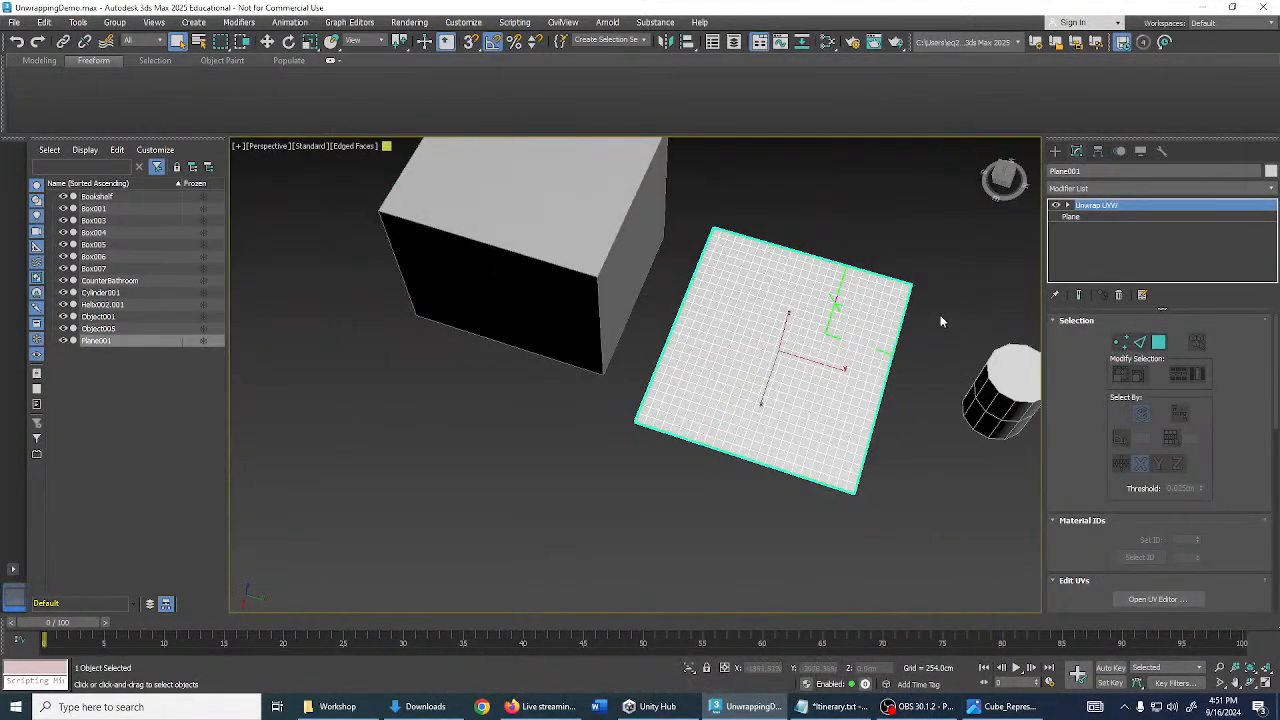
left_click(940, 321)
scroll(933, 298, "down", 2)
middle_click_drag(933, 298, 823, 349)
- Select Cylinder001, frame it with Z, and add an Unwrap UVW modifier
left_click(798, 338)
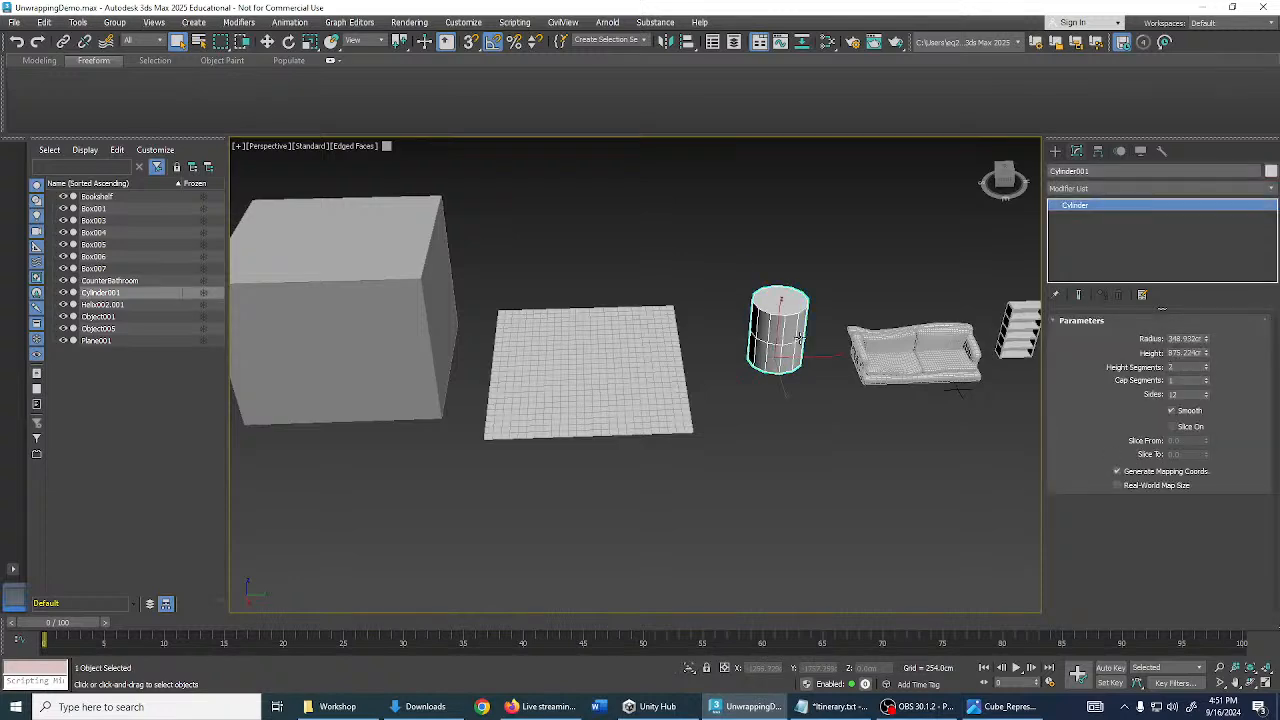
key("z")
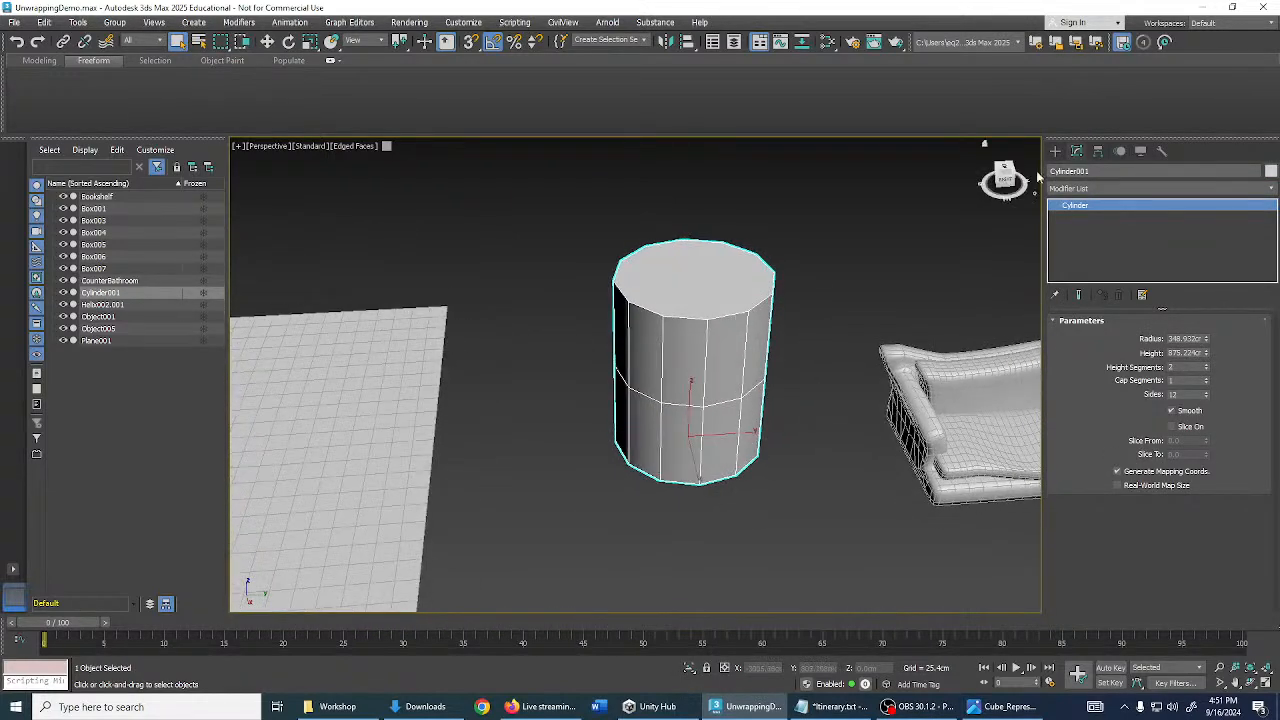
left_click(1100, 189)
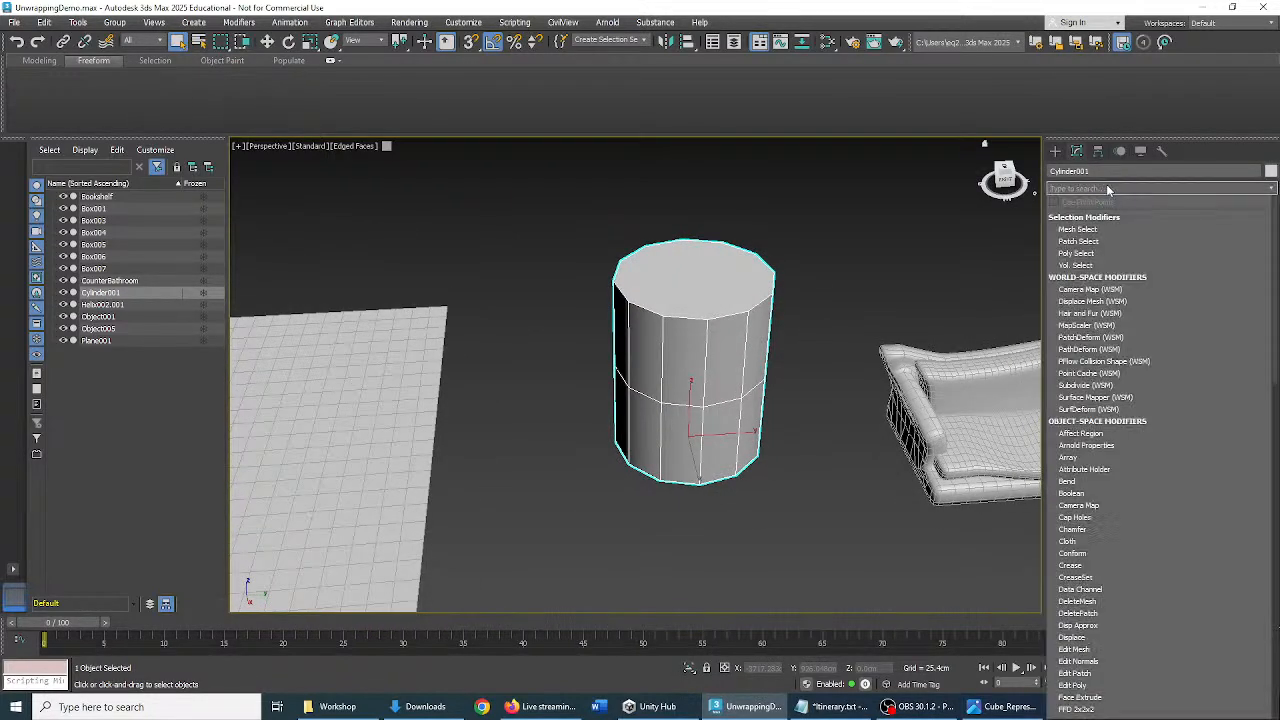
type("unwr")
key("Return")
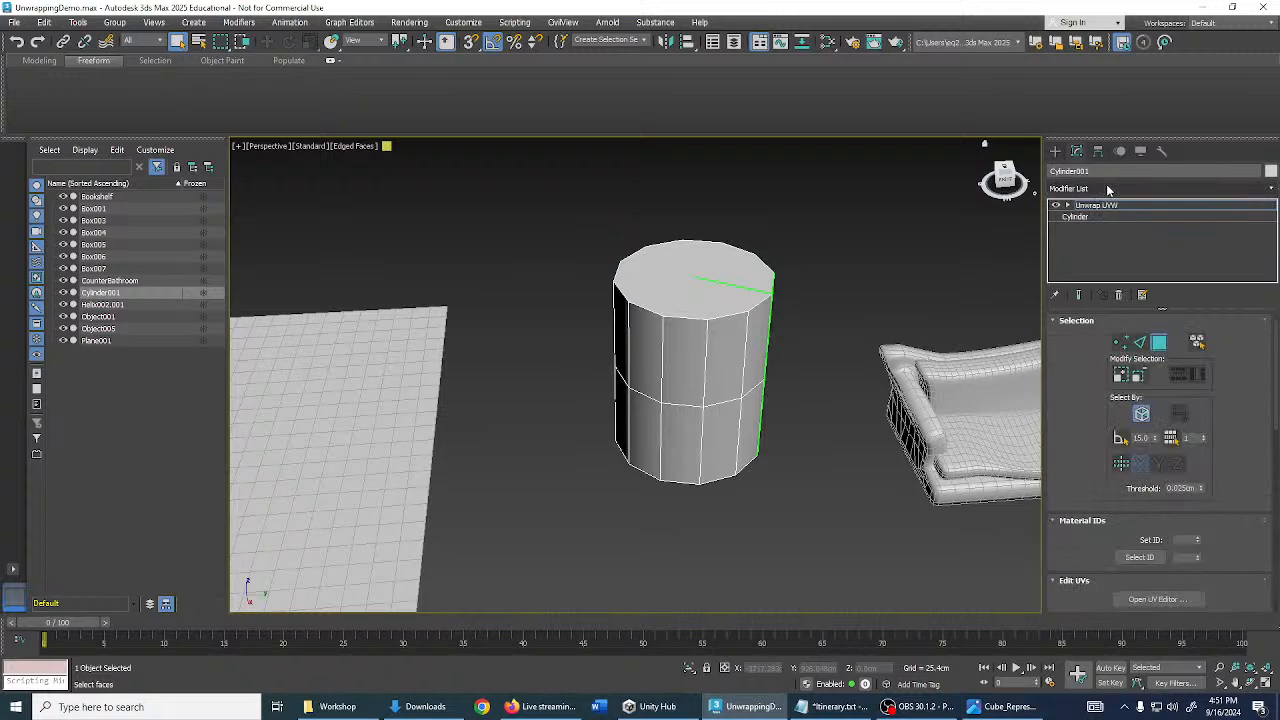
- Open the cylinder's UVs in the UV editor, select all faces, and preview the texture checker image
left_click(1157, 599)
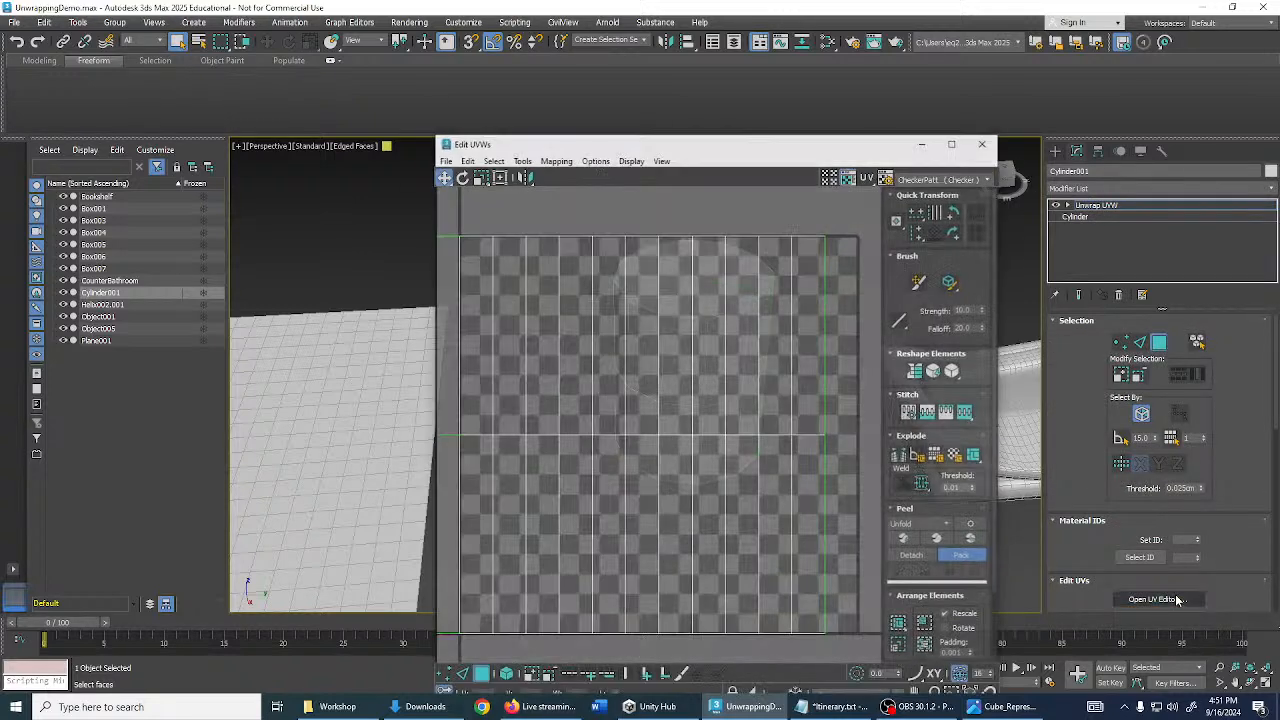
left_click_drag(772, 133, 941, 73)
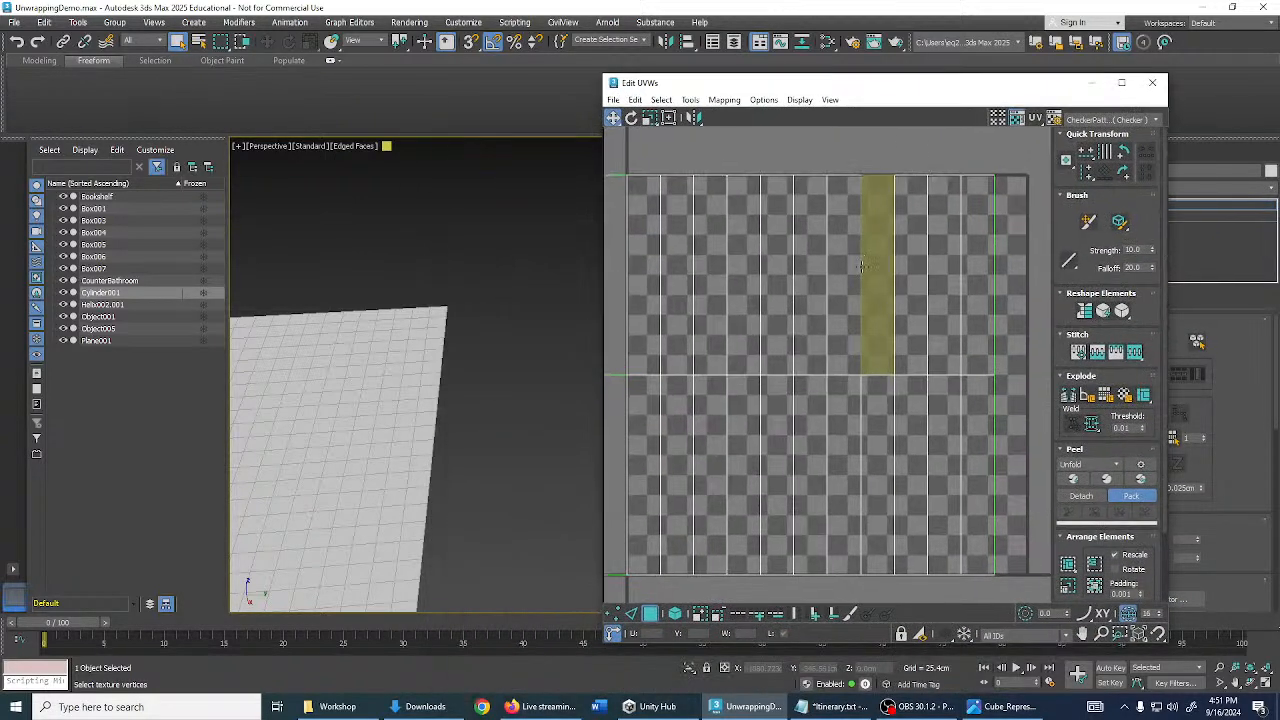
scroll(849, 274, "down", 3)
left_click_drag(677, 180, 963, 428)
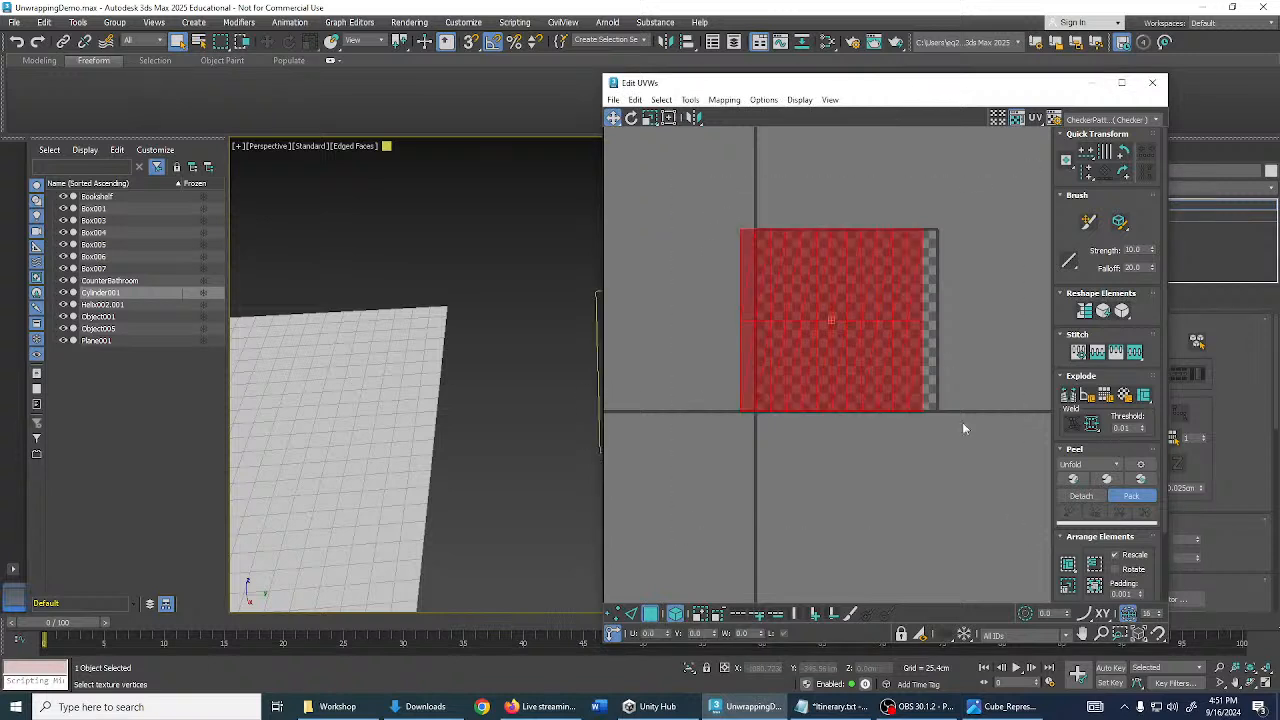
left_click(1102, 120)
left_click(1108, 136)
- Toggle edged faces and selected-face shading (F4, F2) so the checker texture shows on the cylinder
mouse_move(540, 286)
middle_mouse_down()
mouse_move(477, 254)
mouse_move(522, 250)
mouse_move(534, 274)
middle_mouse_up()
key("F4")
key("F4")
key("F2")
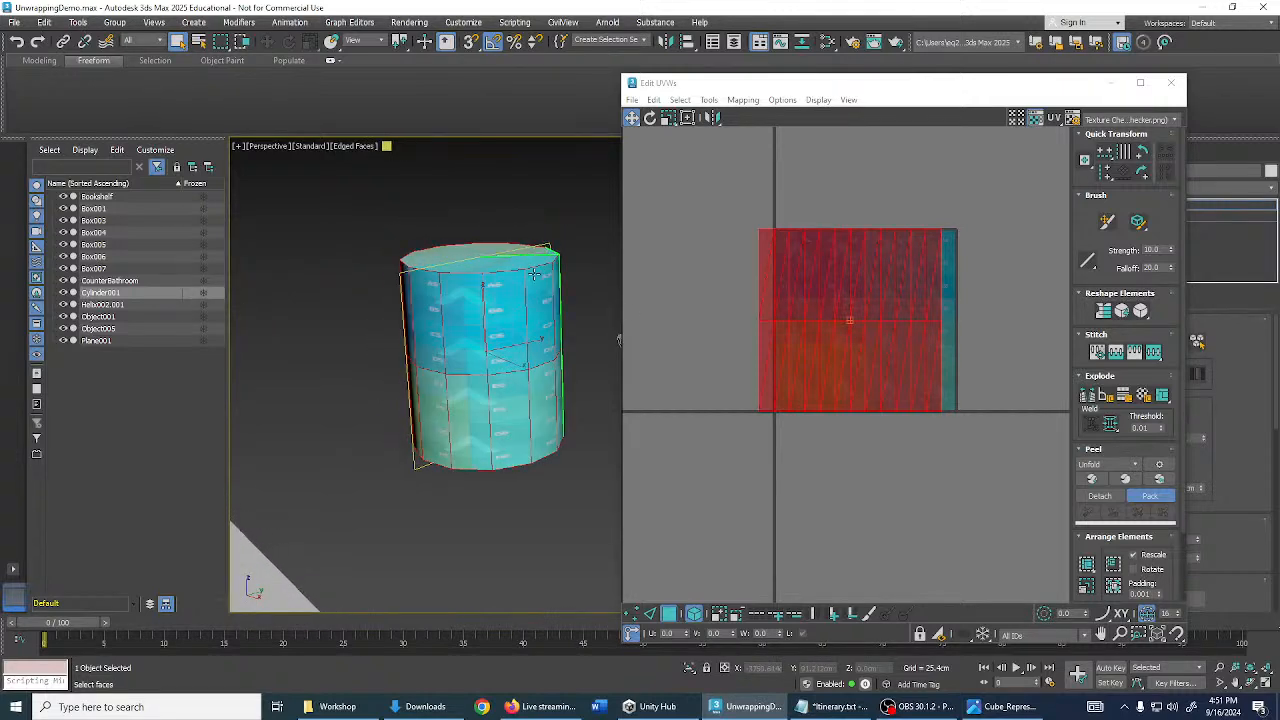
left_click_drag(711, 86, 842, 89)
middle_click_drag(636, 254, 702, 247)
key("F2")
scroll(600, 270, "up", 4)
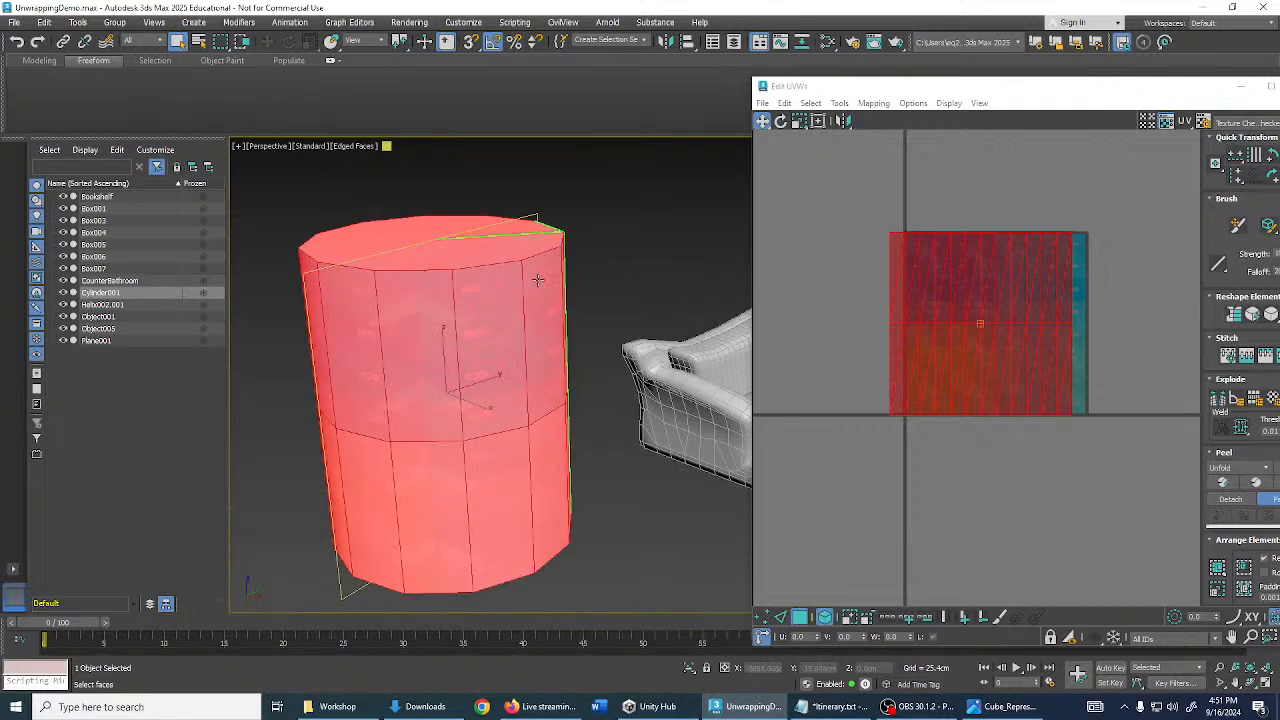
key("F2")
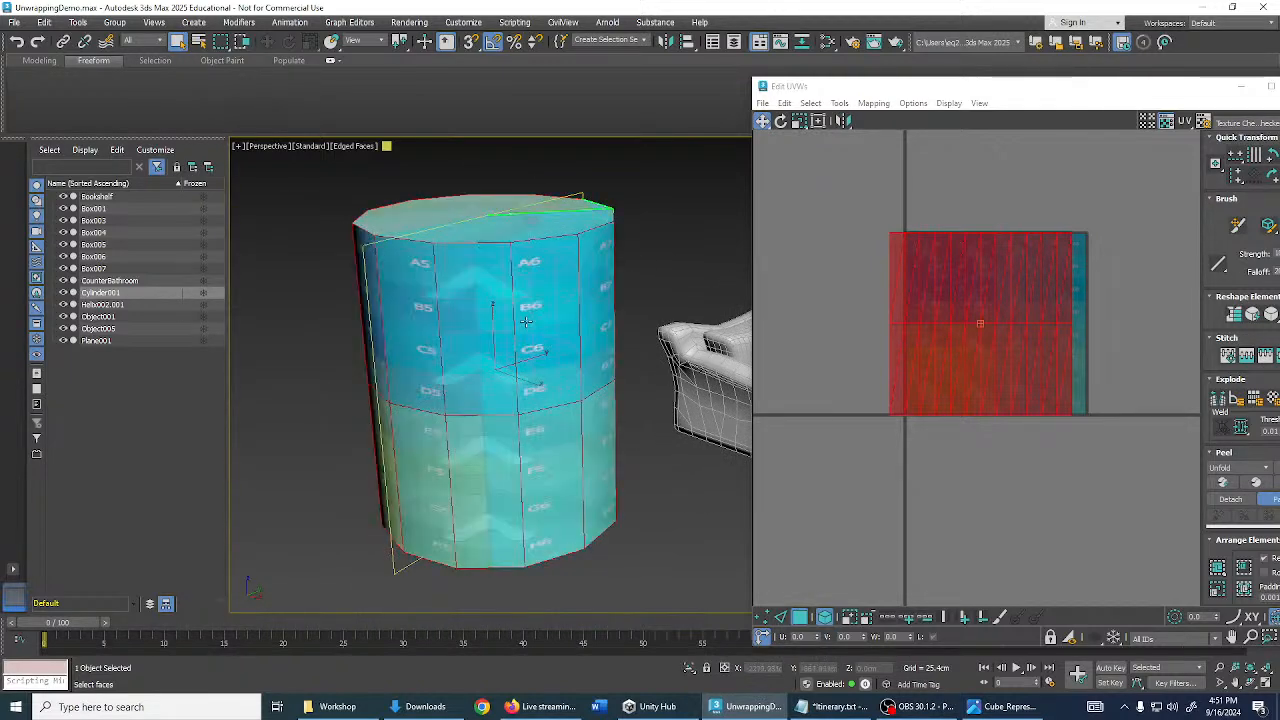
- Orbit the Perspective view to the cylinder's side seam and reposition the Edit UVWs window
middle_click_drag(549, 291, 851, 315, "alt")
middle_click_drag(570, 360, 704, 325)
scroll(585, 326, "up", 3)
scroll(594, 320, "down", 3)
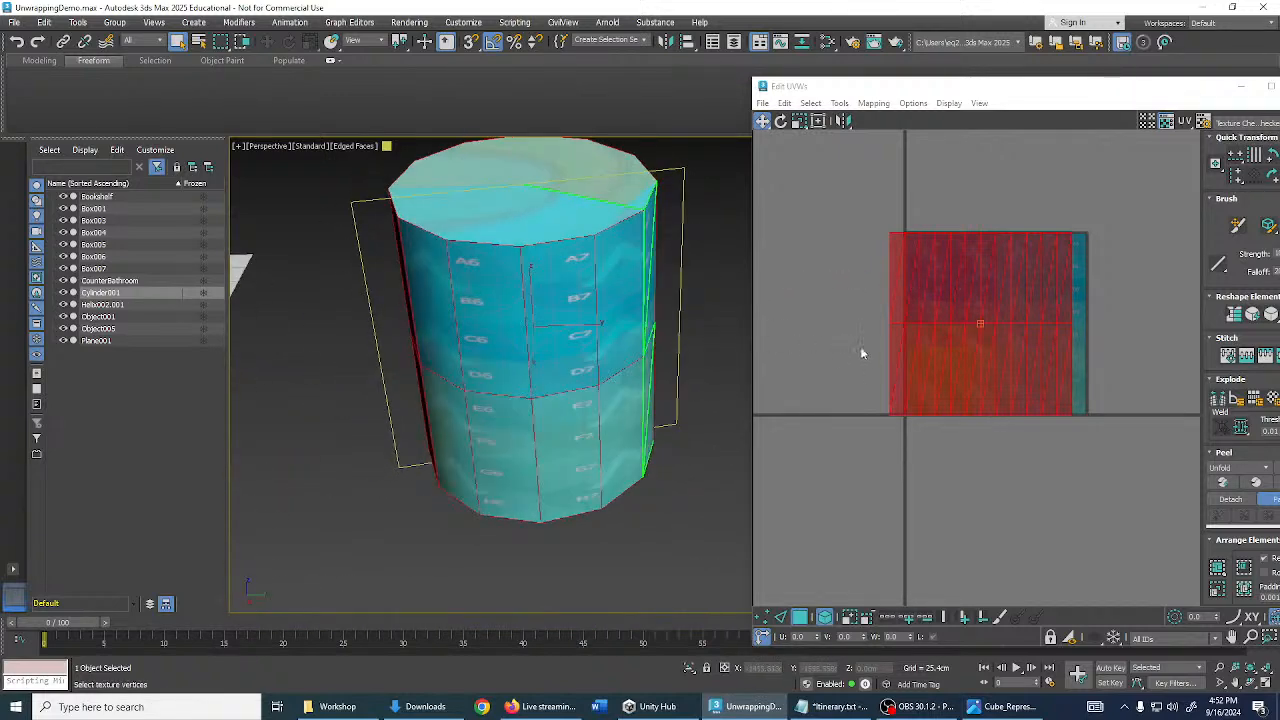
scroll(862, 353, "down", 2)
middle_click_drag(1033, 380, 957, 360)
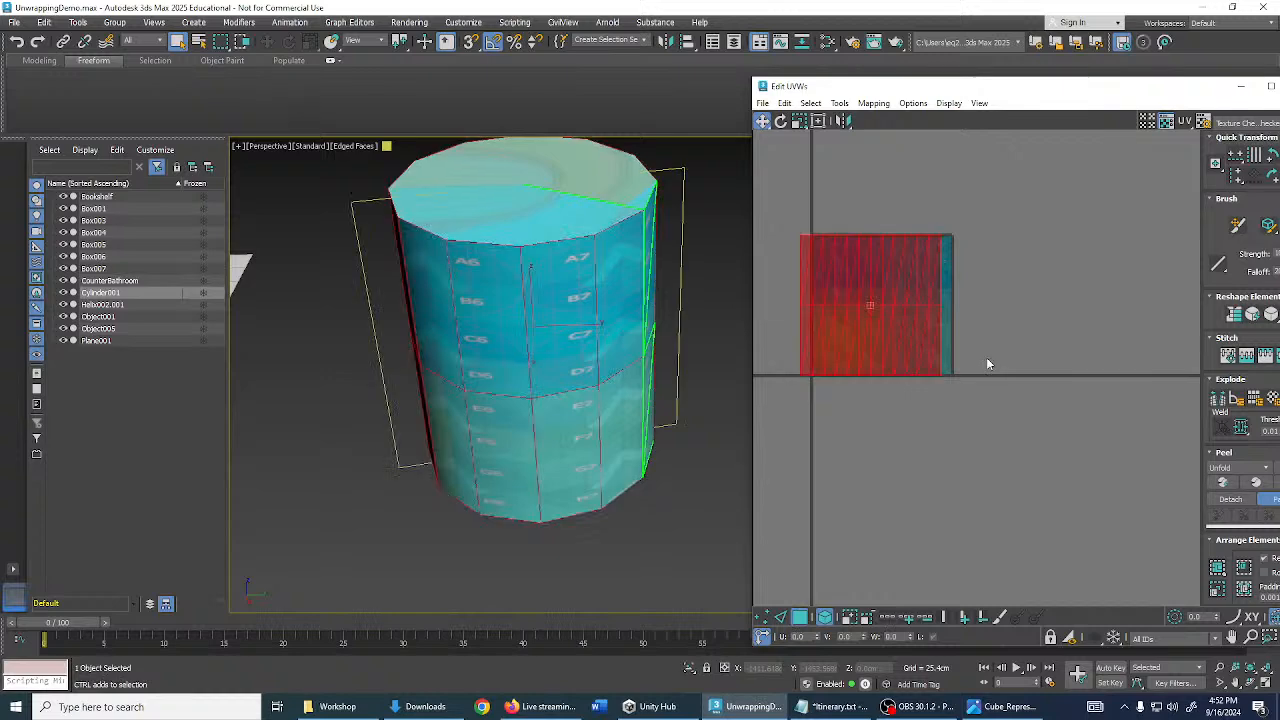
left_click_drag(1025, 88, 961, 81)
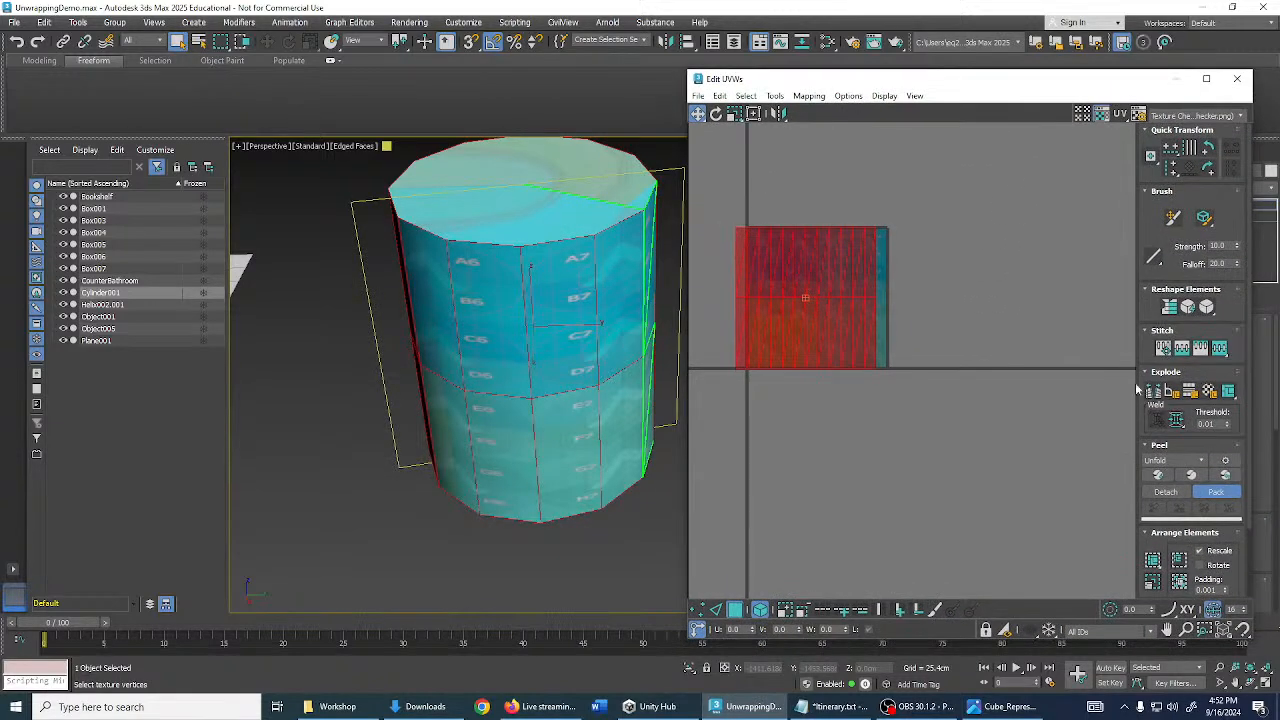
- Weld the selected side UVs with a 10.0 weld threshold, then clear the face selection
left_click(1228, 427)
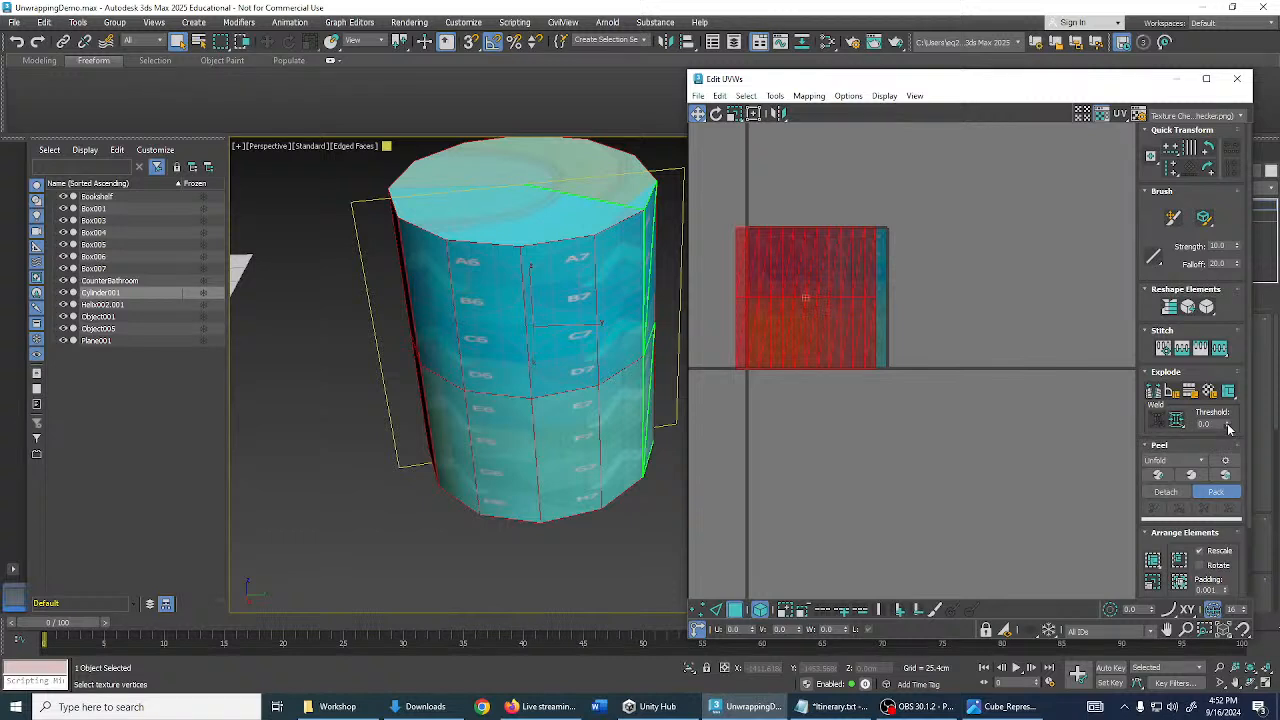
left_click(1176, 424)
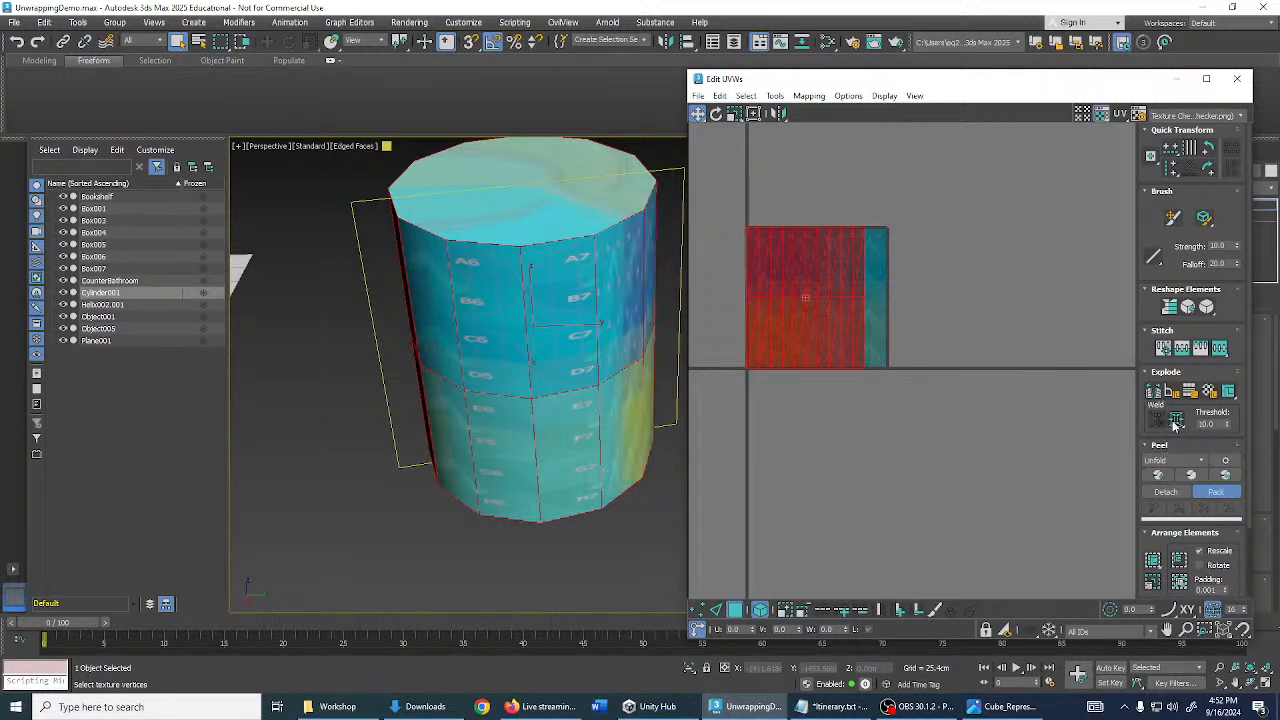
middle_click_drag(542, 291, 617, 545, "alt")
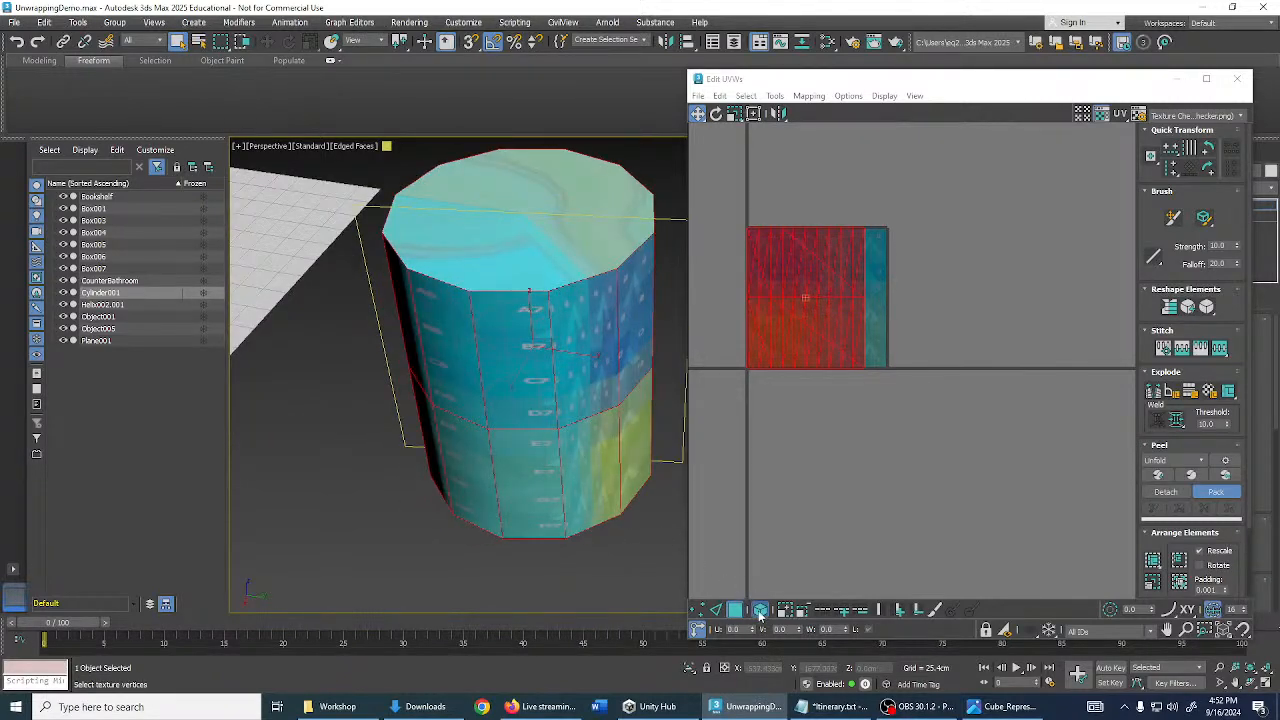
left_click(648, 522)
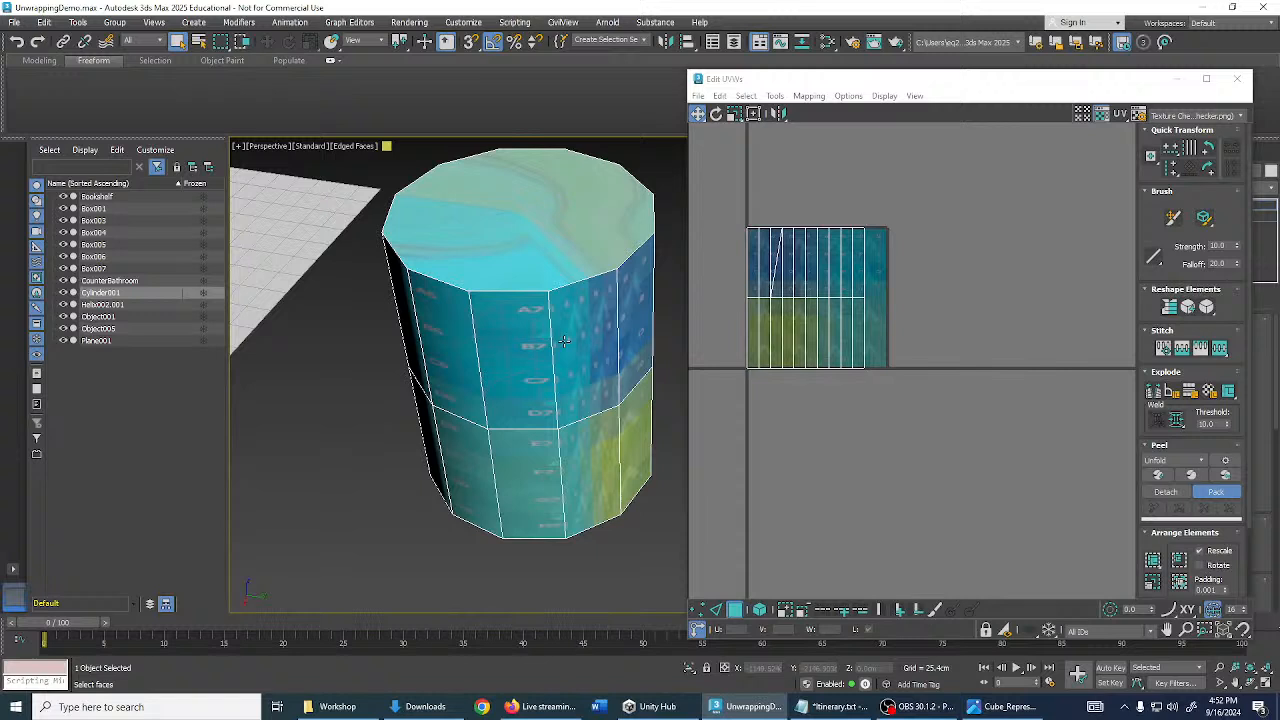
- Select the cylinder's top and bottom cap faces
left_click(550, 237)
middle_click_drag(551, 237, 569, 268)
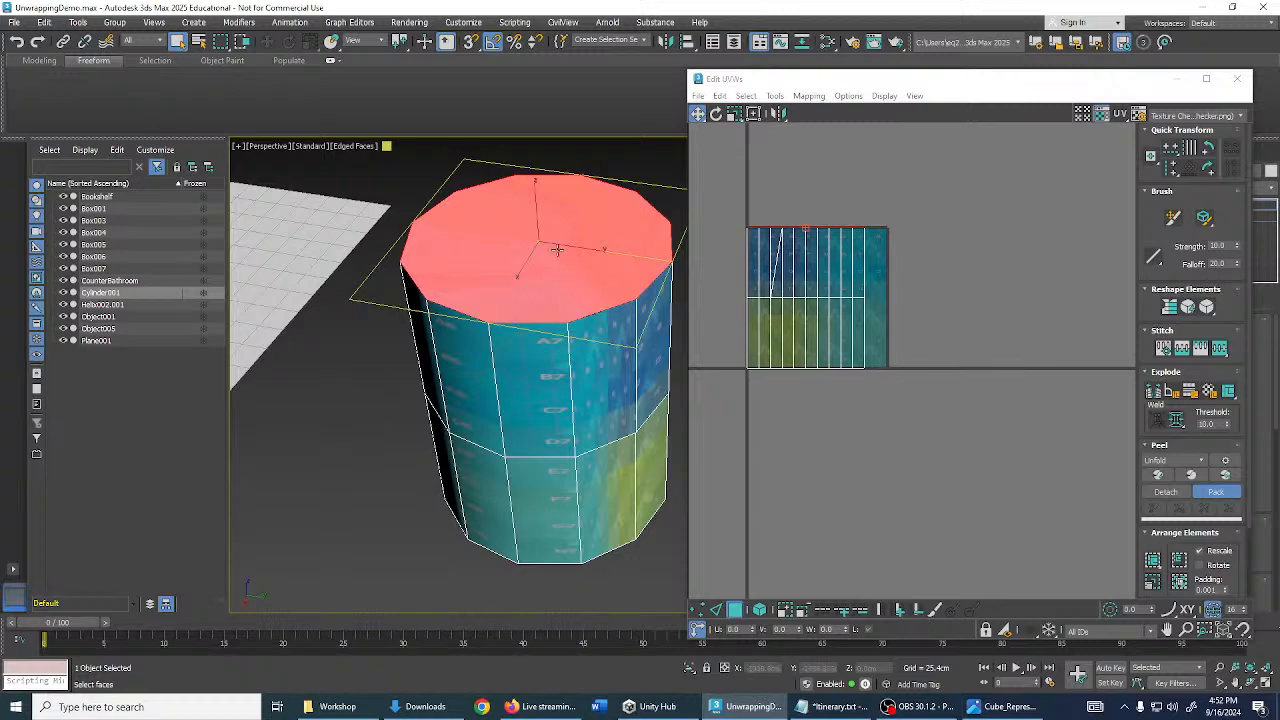
middle_click_drag(568, 265, 595, 441, "alt")
left_click(601, 427)
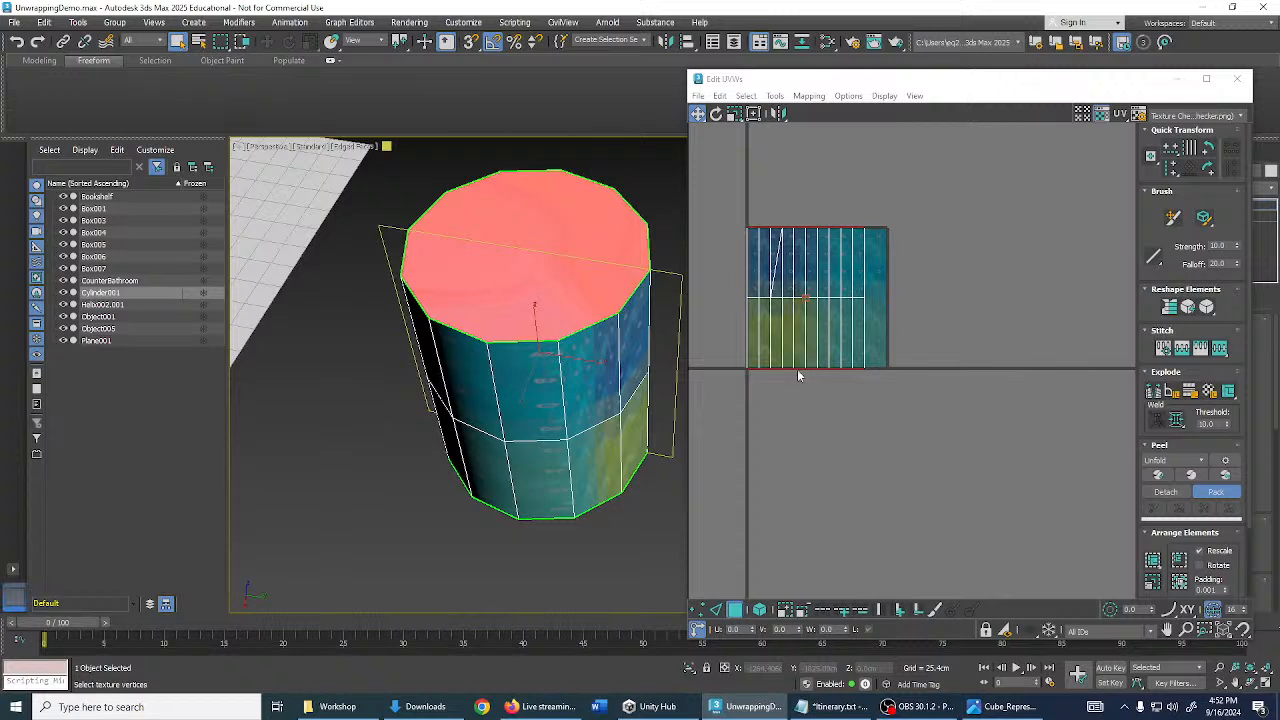
scroll(811, 367, "up", 3)
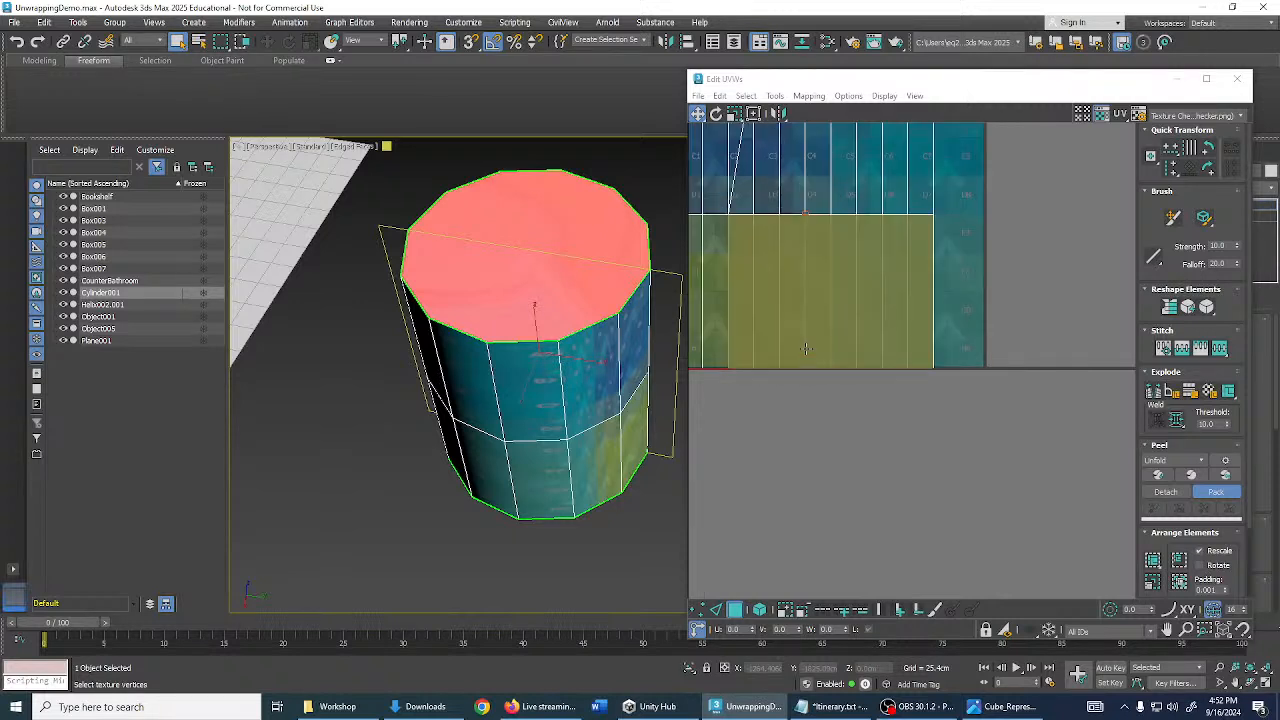
scroll(825, 364, "up", 2)
scroll(822, 363, "down", 5)
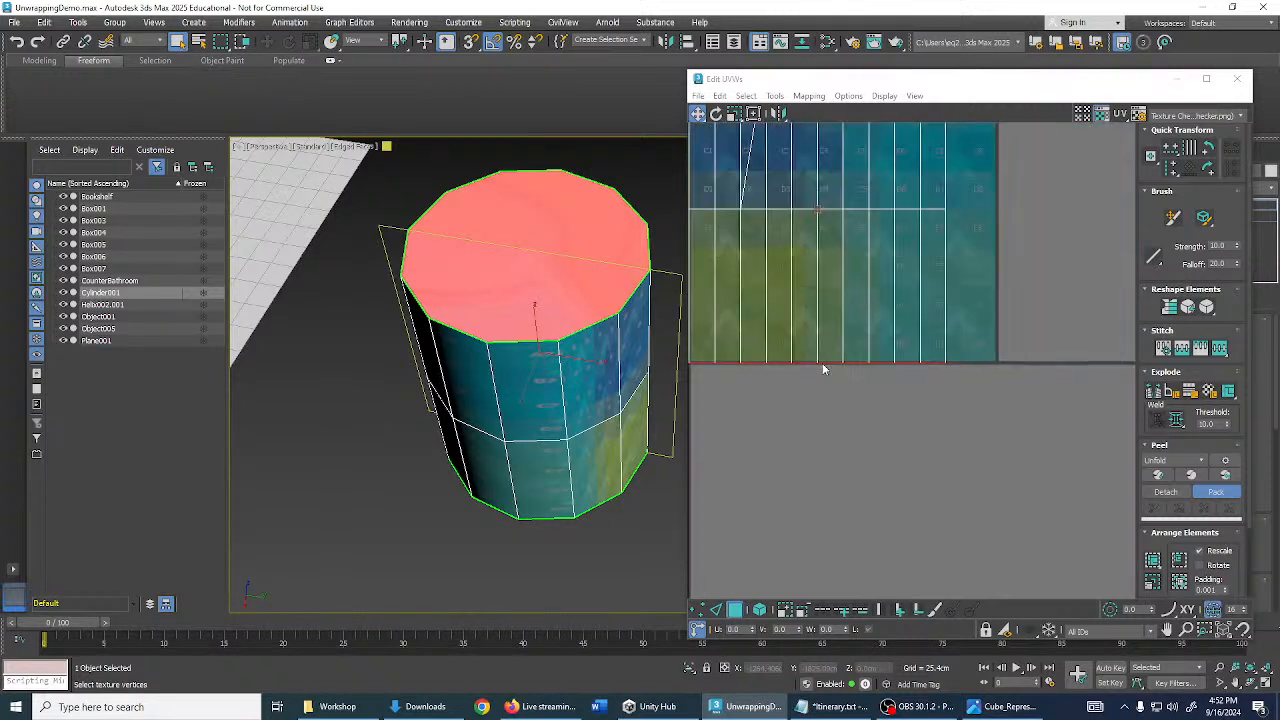
- With Freeform Mode, drag the cap UVs outside the texture square and pack them
left_click(754, 114)
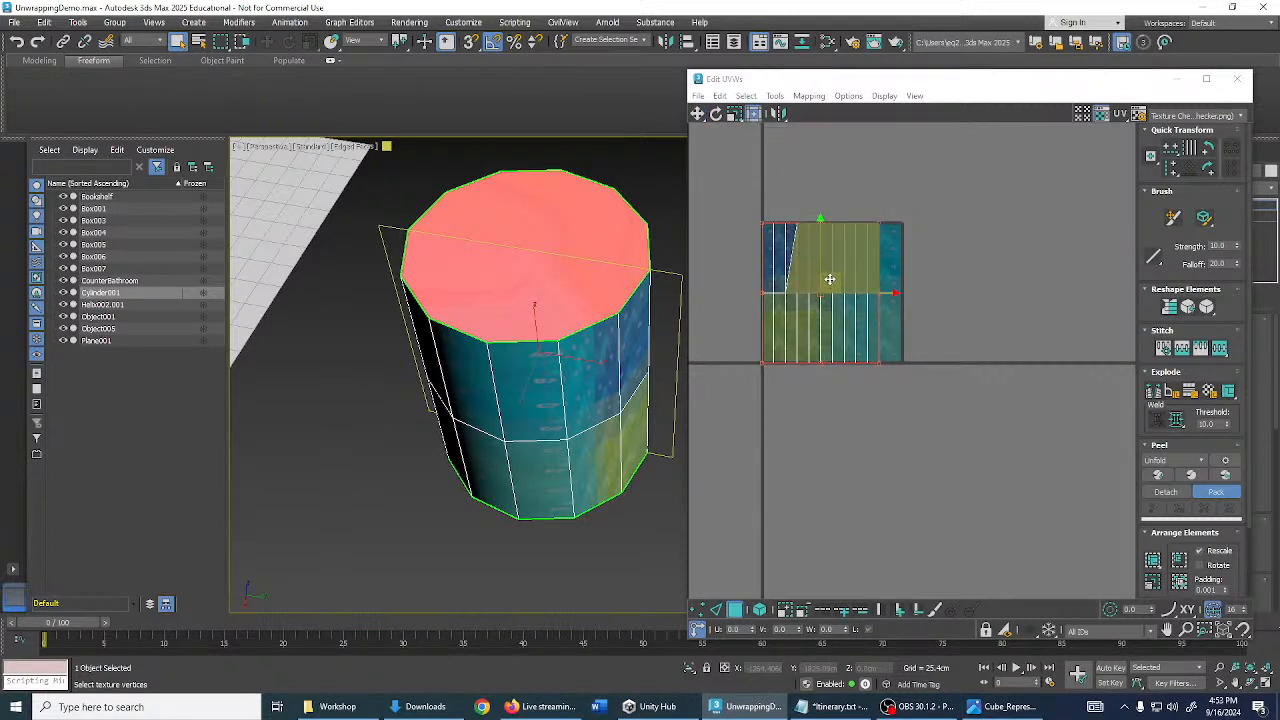
left_click_drag(830, 279, 1016, 275)
middle_click_drag(948, 254, 823, 262)
scroll(847, 281, "up", 3)
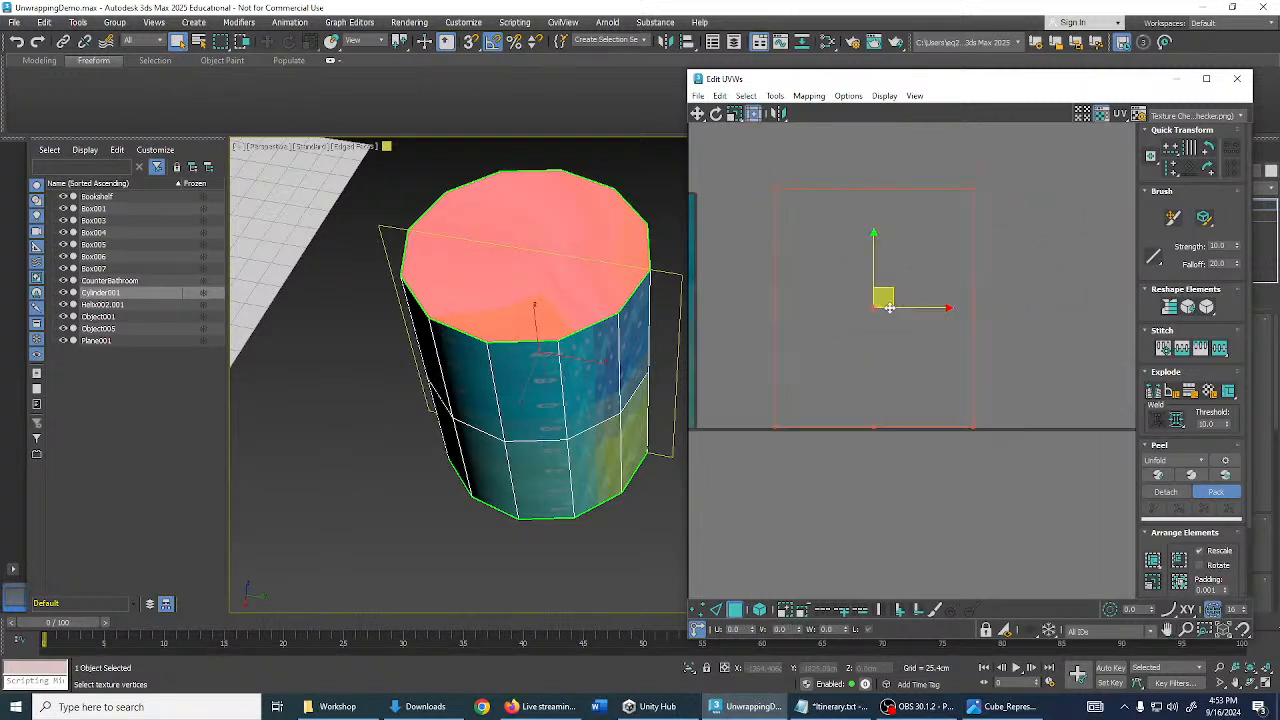
middle_click_drag(900, 363, 916, 340)
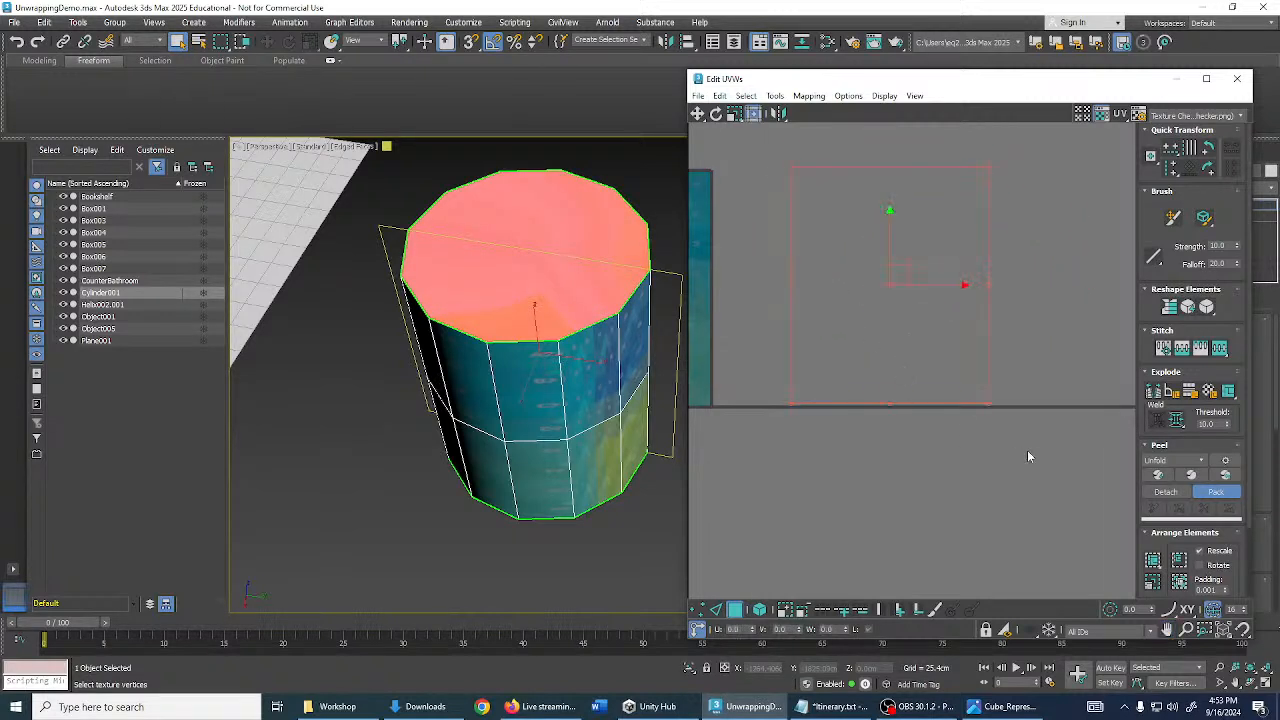
left_click(1204, 495)
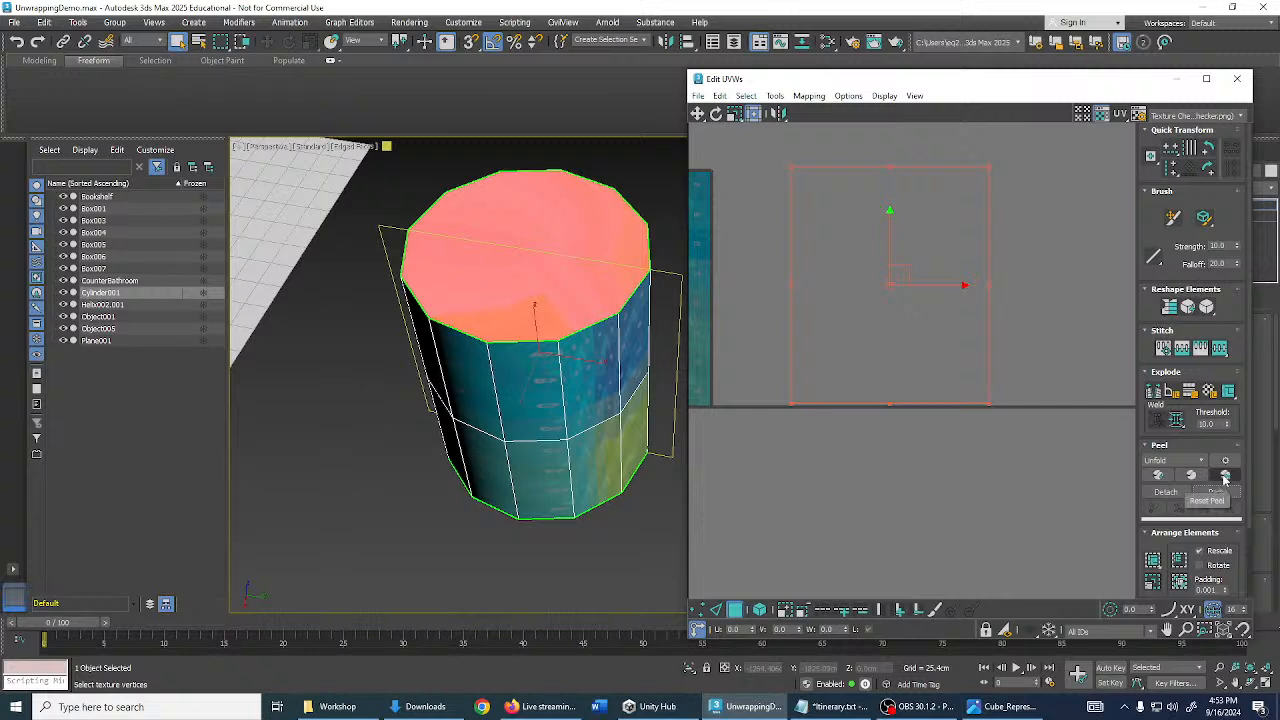
- Reset Peel the selected cap faces into two flat circular UV islands
left_click(1225, 477)
scroll(1001, 380, "down", 2)
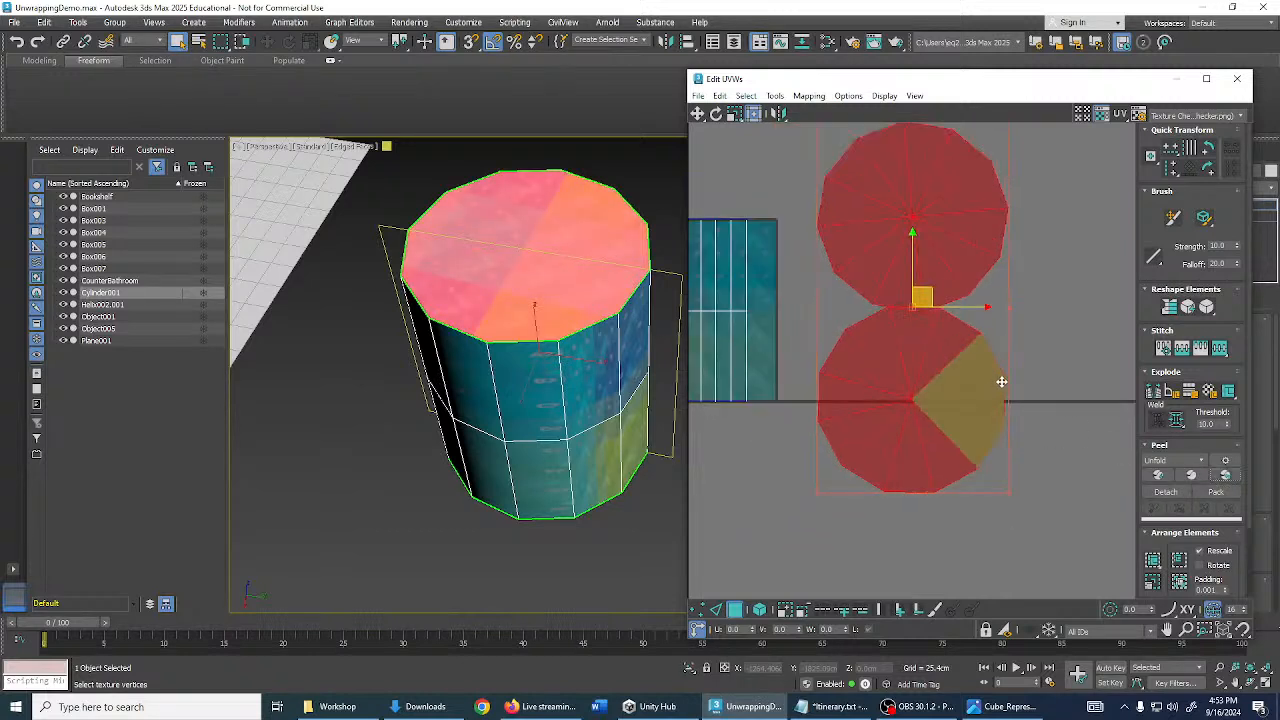
middle_click_drag(1026, 371, 1027, 425)
left_click(1042, 420)
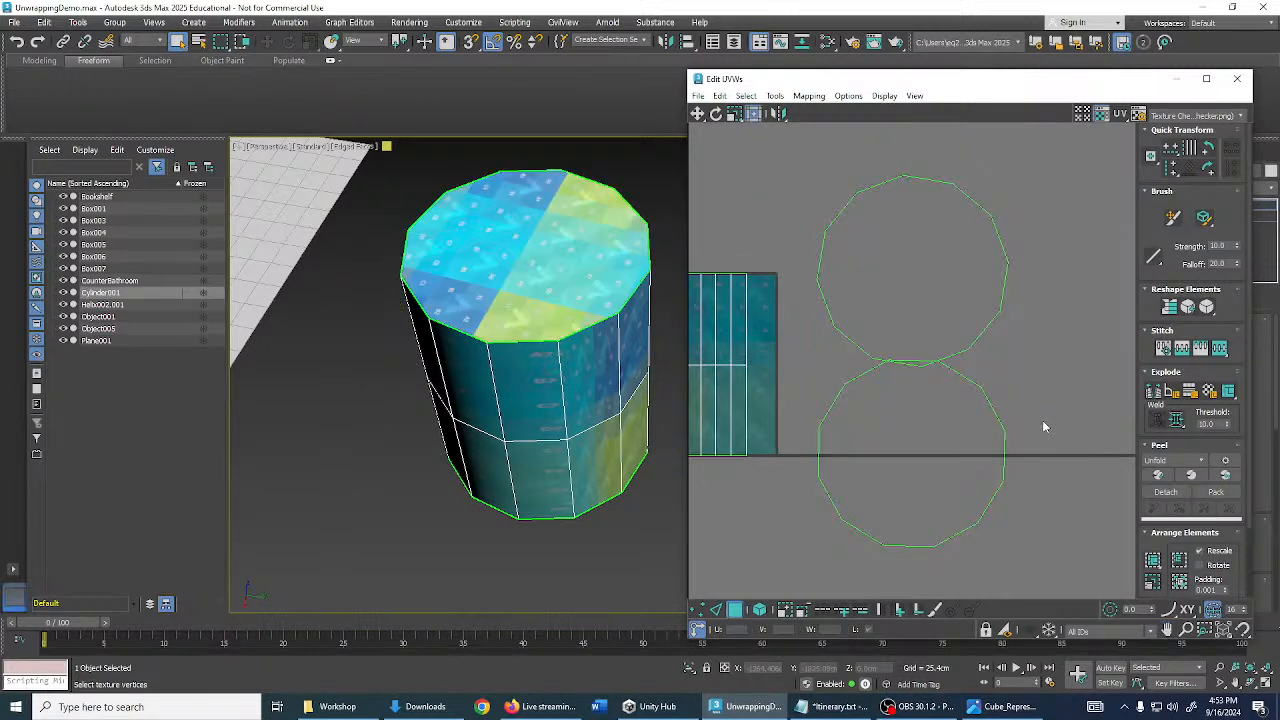
left_click(945, 440)
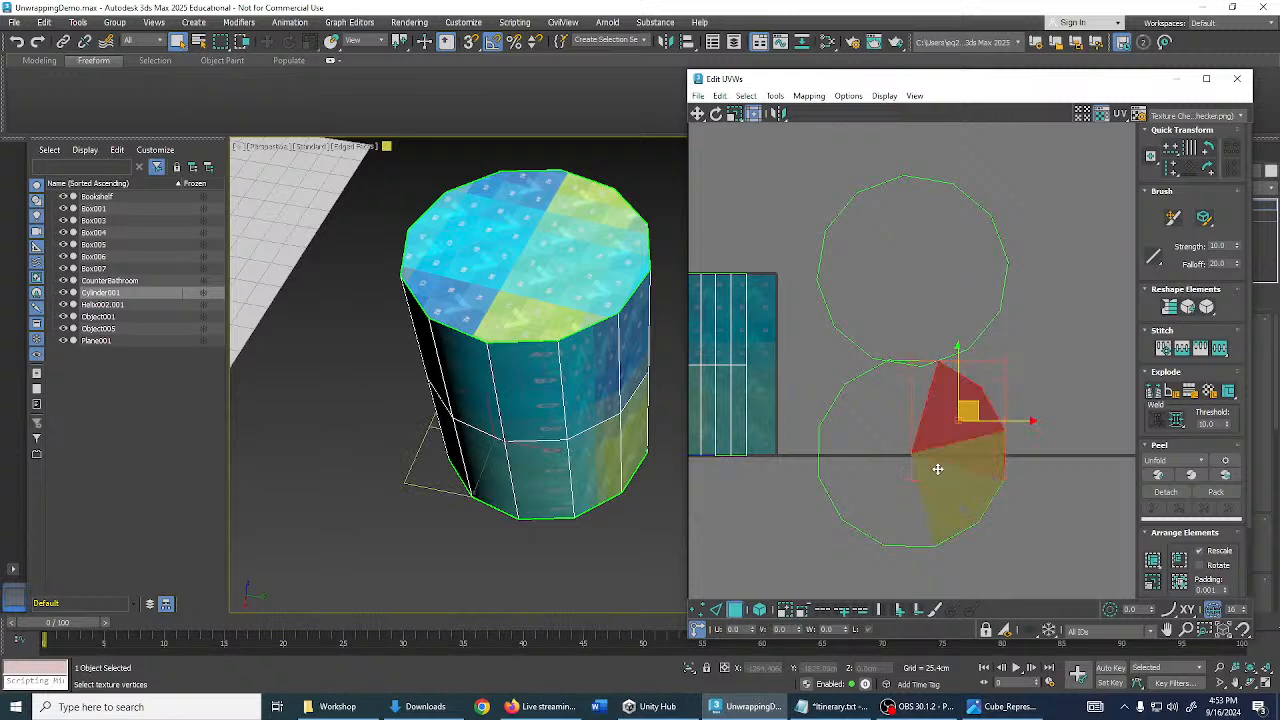
left_click(1050, 537)
middle_click_drag(938, 472, 964, 407)
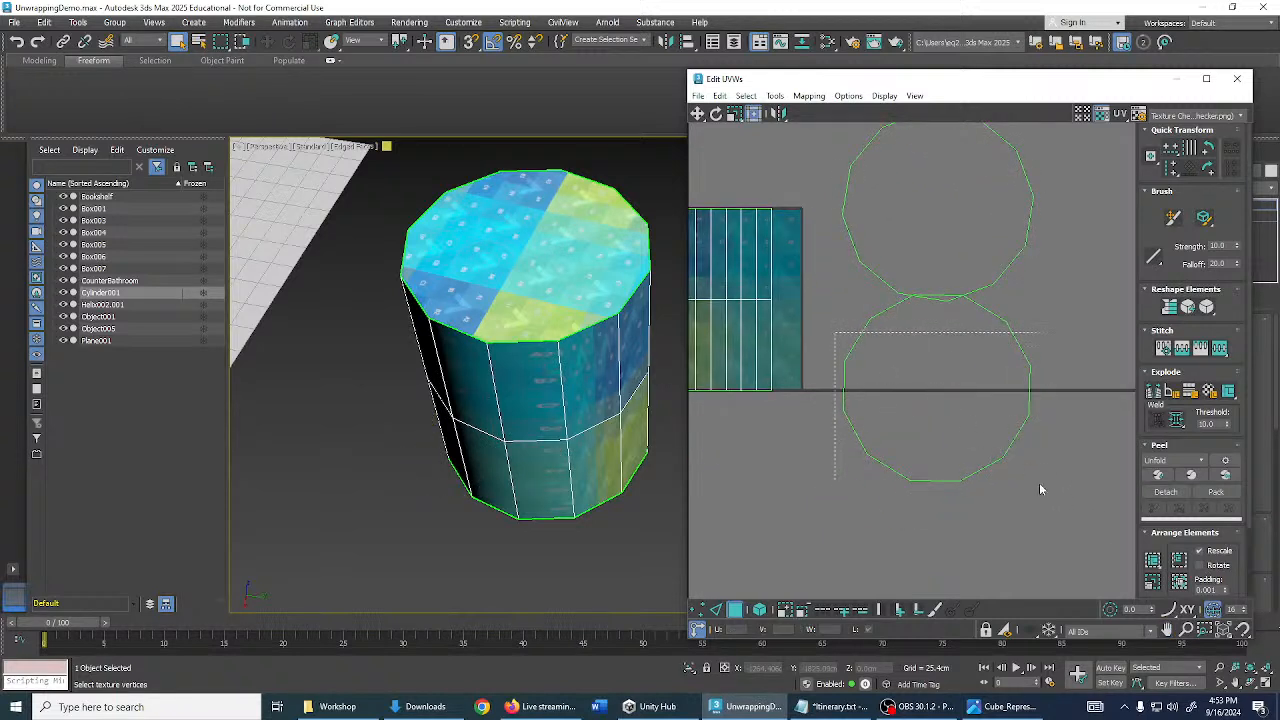
left_click_drag(1040, 489, 1044, 491)
left_click(736, 609)
middle_click_drag(919, 478, 924, 513)
left_click(738, 610)
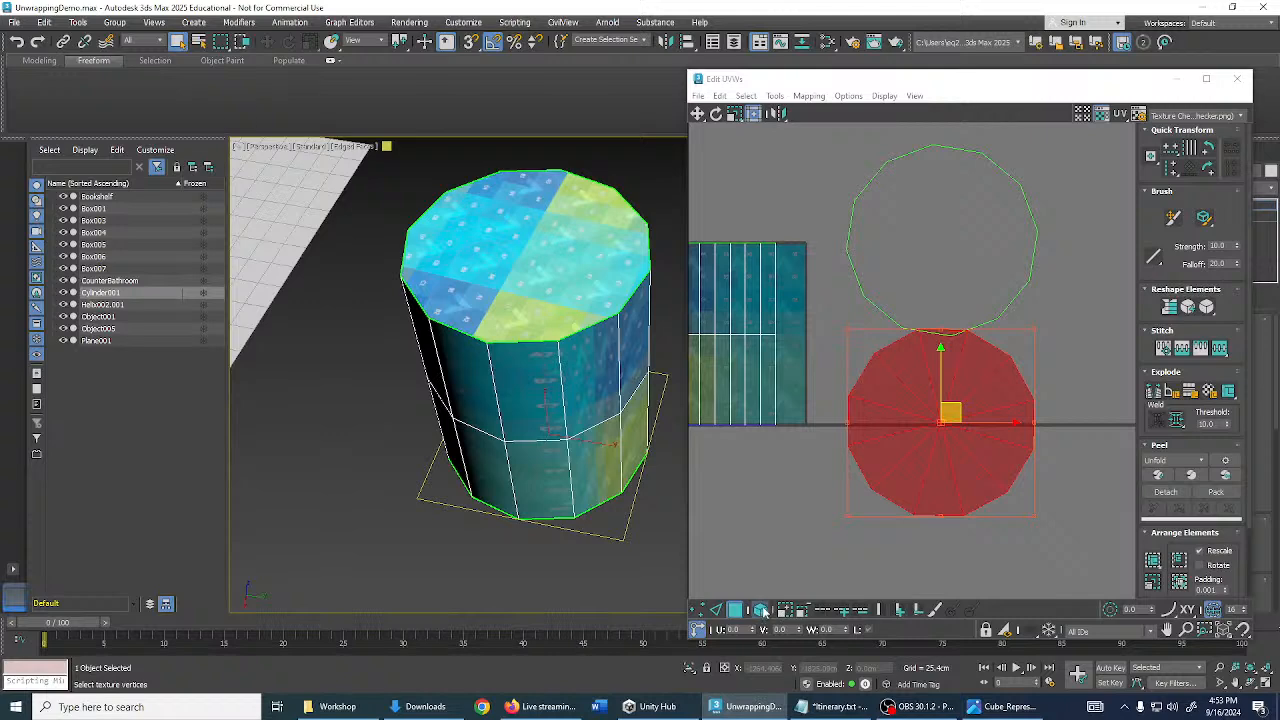
- With Select By Element on, stack the lower cap circle over the upper one
left_click(763, 611)
left_click(654, 477)
middle_click_drag(654, 477, 631, 465, "alt")
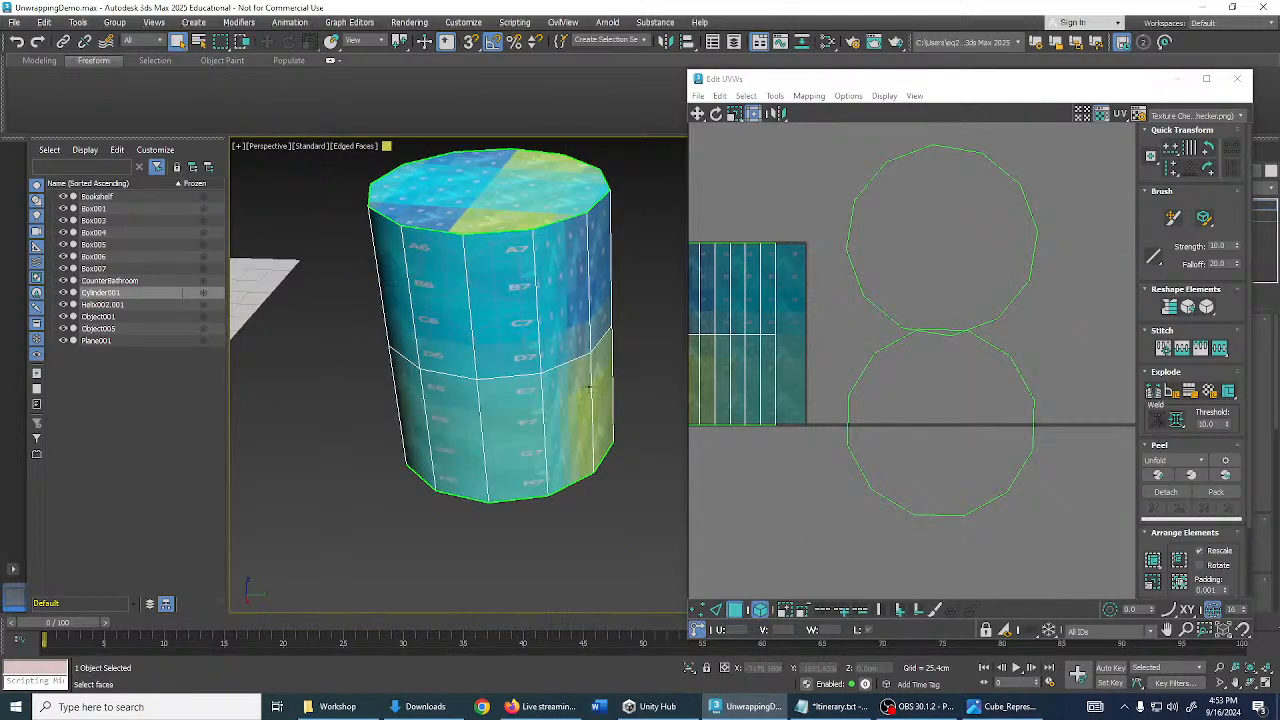
middle_click_drag(589, 388, 677, 466, "alt")
middle_click_drag(930, 401, 923, 411)
left_click_drag(952, 418, 997, 250)
key("e")
- Align the cap's top UV vertex horizontally with the pivot
scroll(950, 184, "up", 5)
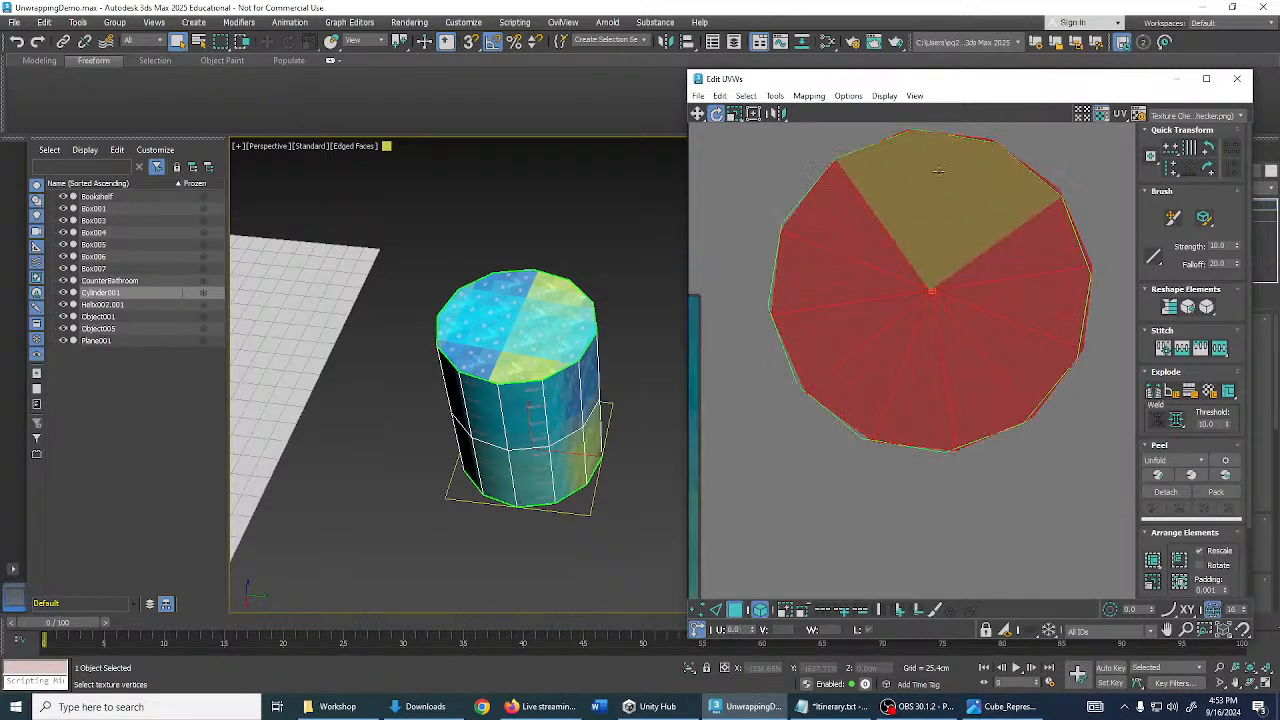
middle_click_drag(980, 190, 996, 434)
middle_click_drag(825, 513, 825, 433)
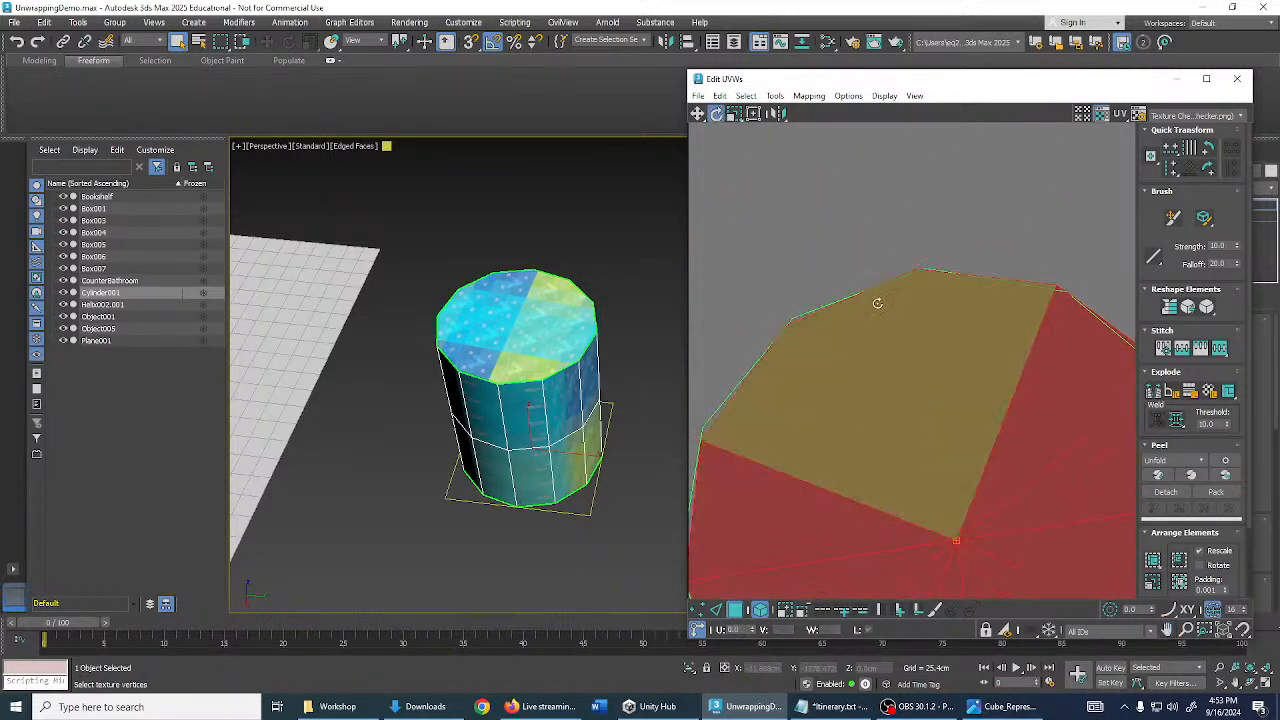
left_click(697, 610)
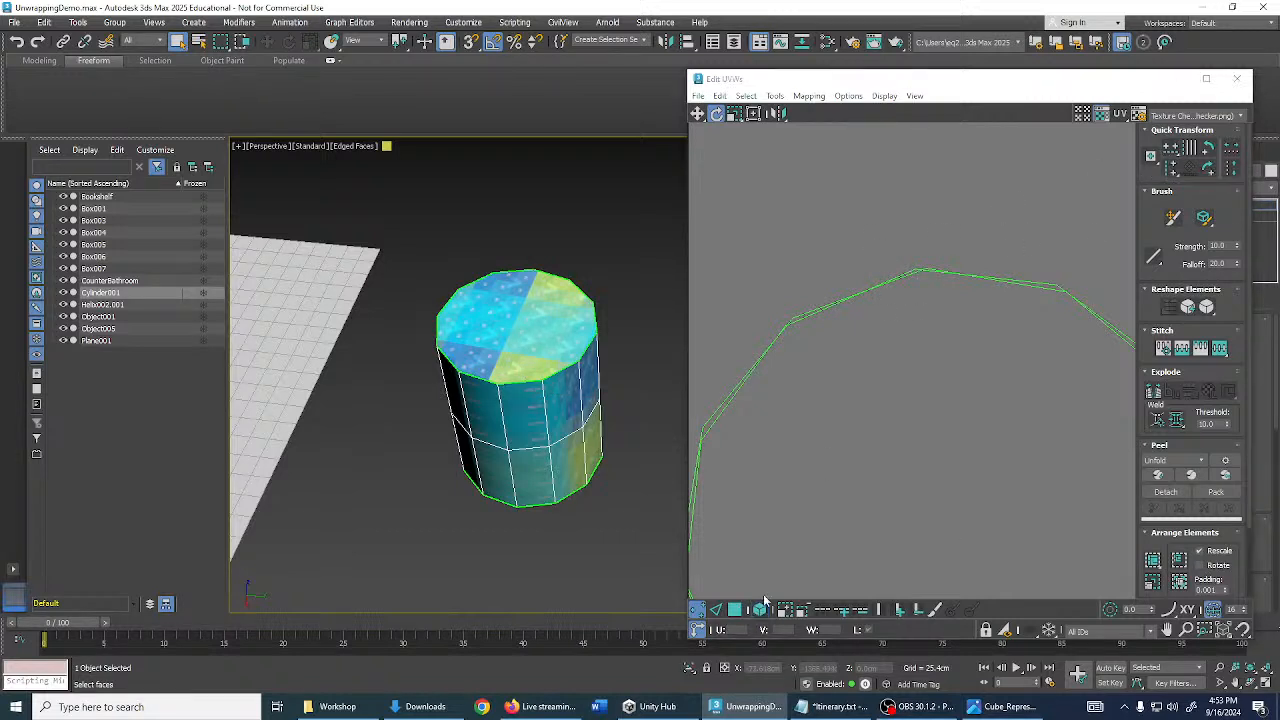
left_click_drag(873, 217, 967, 317)
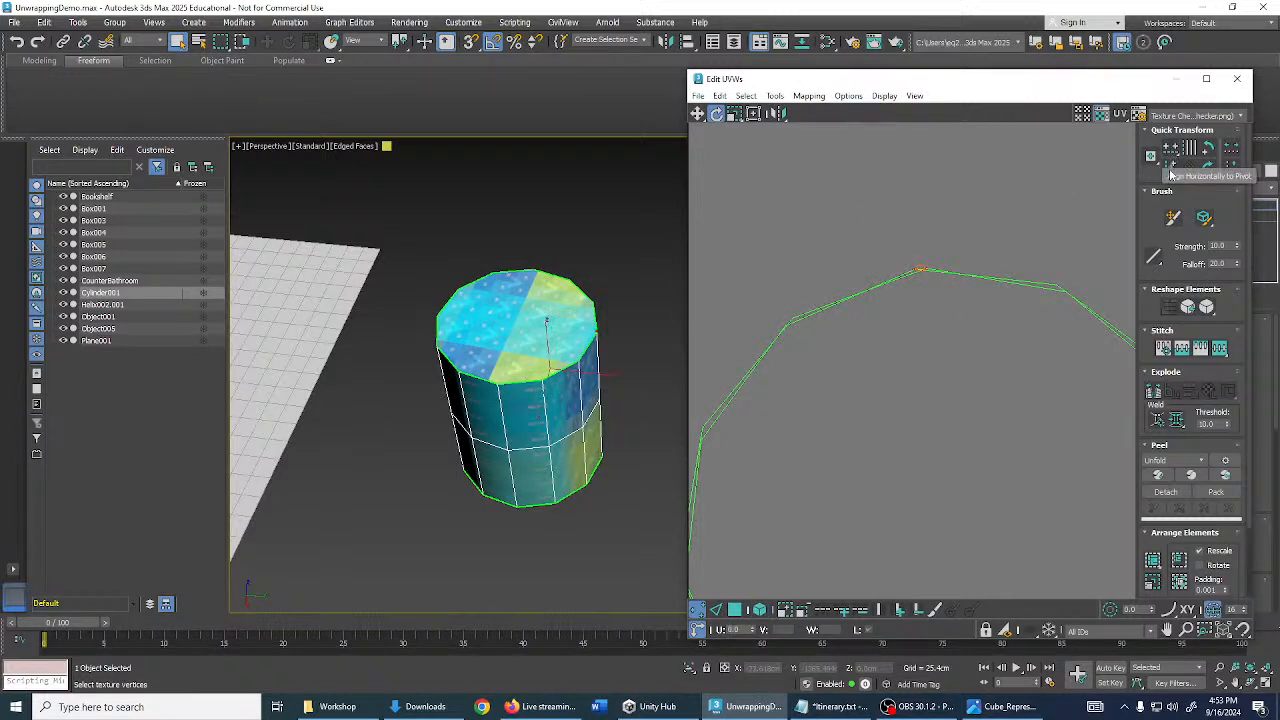
left_click(1175, 169)
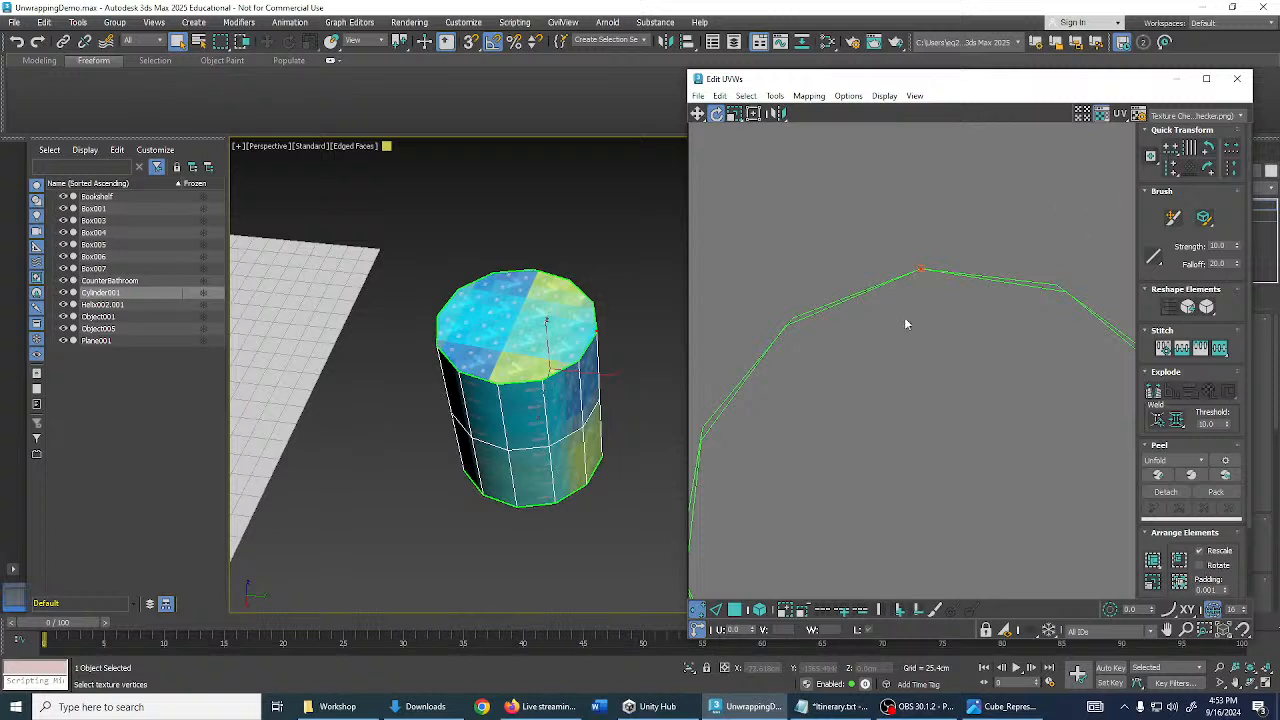
scroll(935, 228, "down", 6)
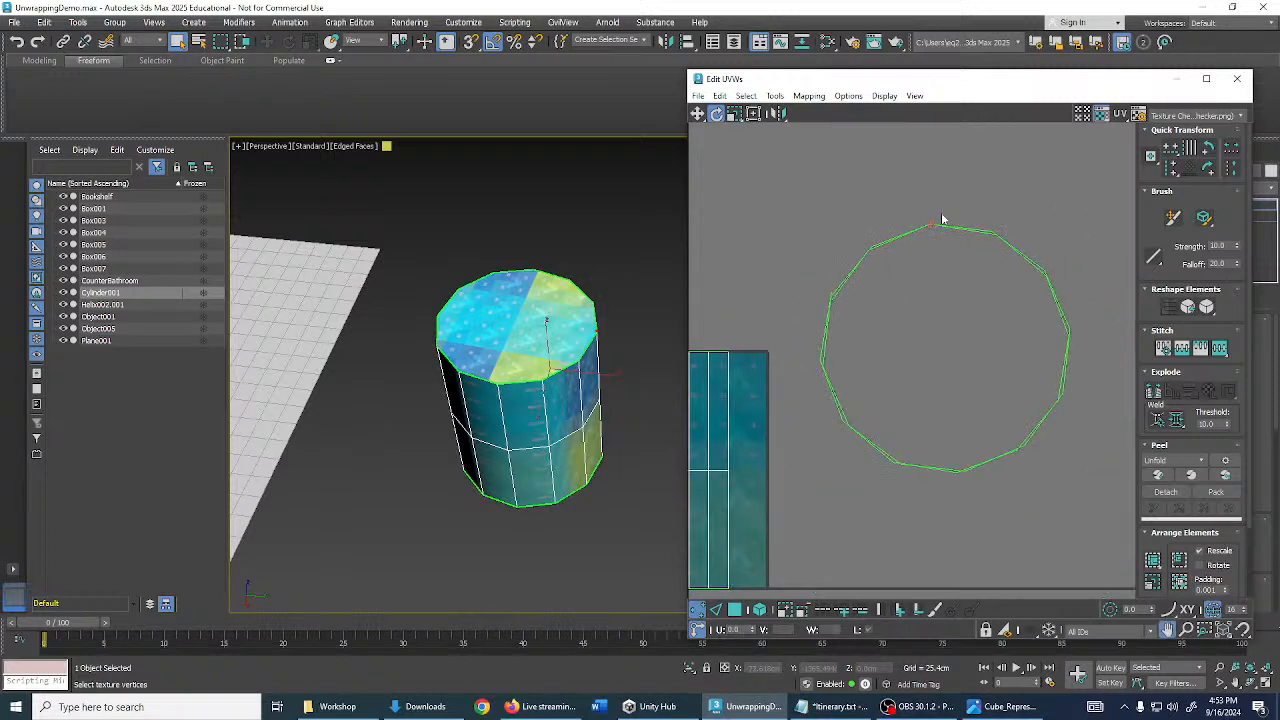
left_click(962, 201)
- Move the top cap circle below the other one and rotate it slightly counterclockwise
middle_click_drag(827, 490, 805, 422)
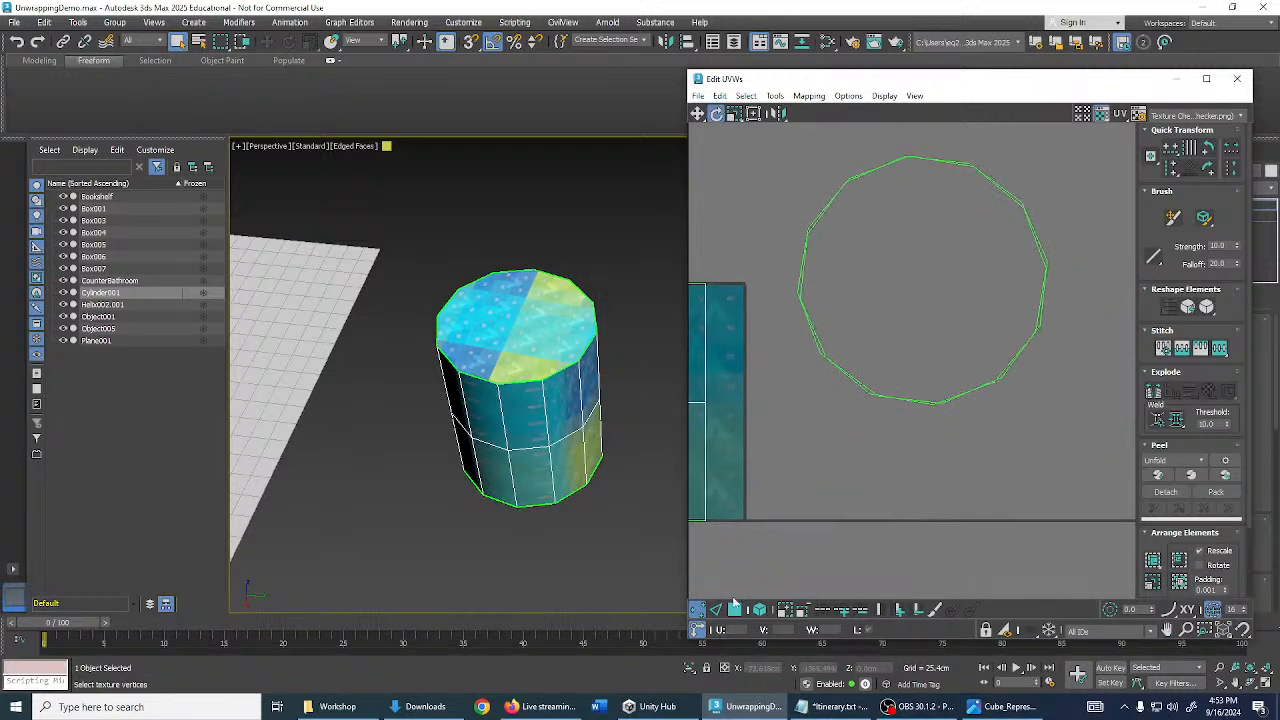
left_click(735, 609)
left_click(760, 609)
scroll(793, 571, "down", 2)
left_click(980, 464)
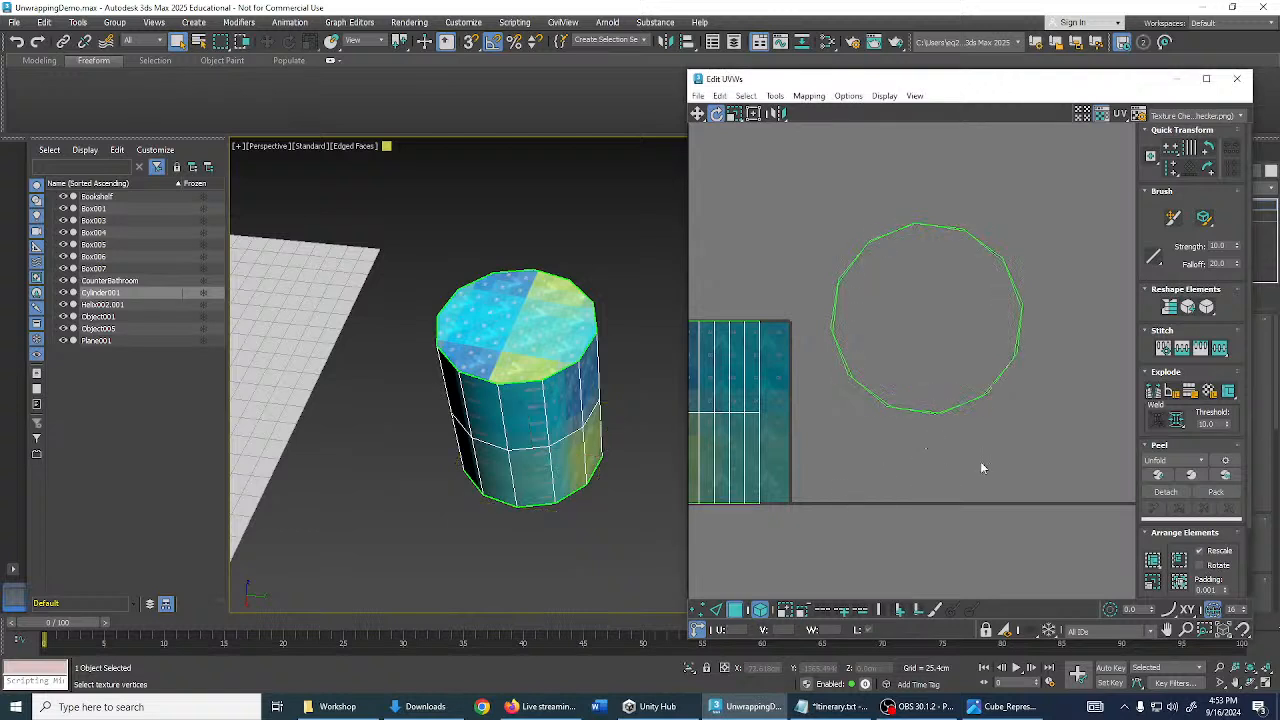
middle_click_drag(980, 464, 974, 417)
left_click_drag(977, 306, 999, 458)
key("ctrl+z")
key("w")
left_click_drag(959, 290, 963, 477)
key("e")
middle_click_drag(920, 418, 947, 387)
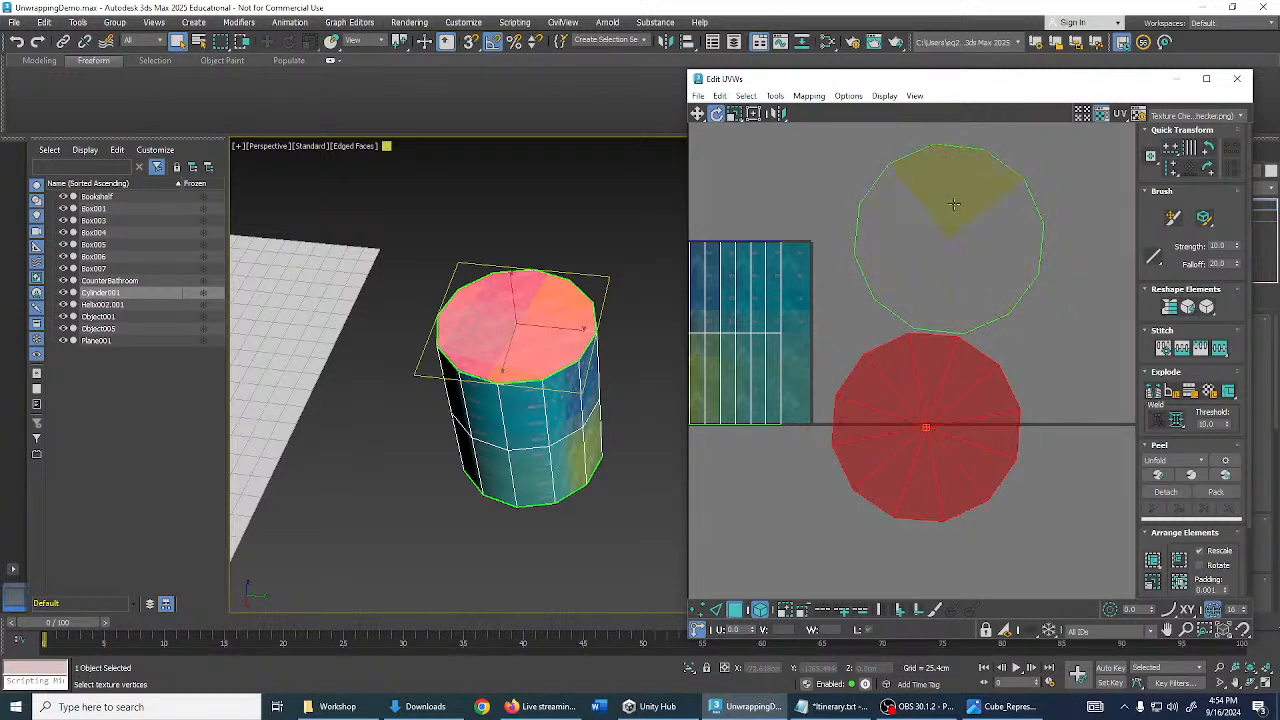
- Marquee-select both cap UV islands and shift them slightly right of the side strip
mouse_move(900, 310)
middle_mouse_down()
mouse_move(934, 294)
mouse_move(913, 329)
middle_mouse_up()
scroll(936, 300, "down", 2)
middle_click_drag(562, 356, 599, 371, "alt")
middle_click_drag(894, 377, 970, 367)
key("w")
left_click(893, 346)
middle_click_drag(983, 302, 916, 288)
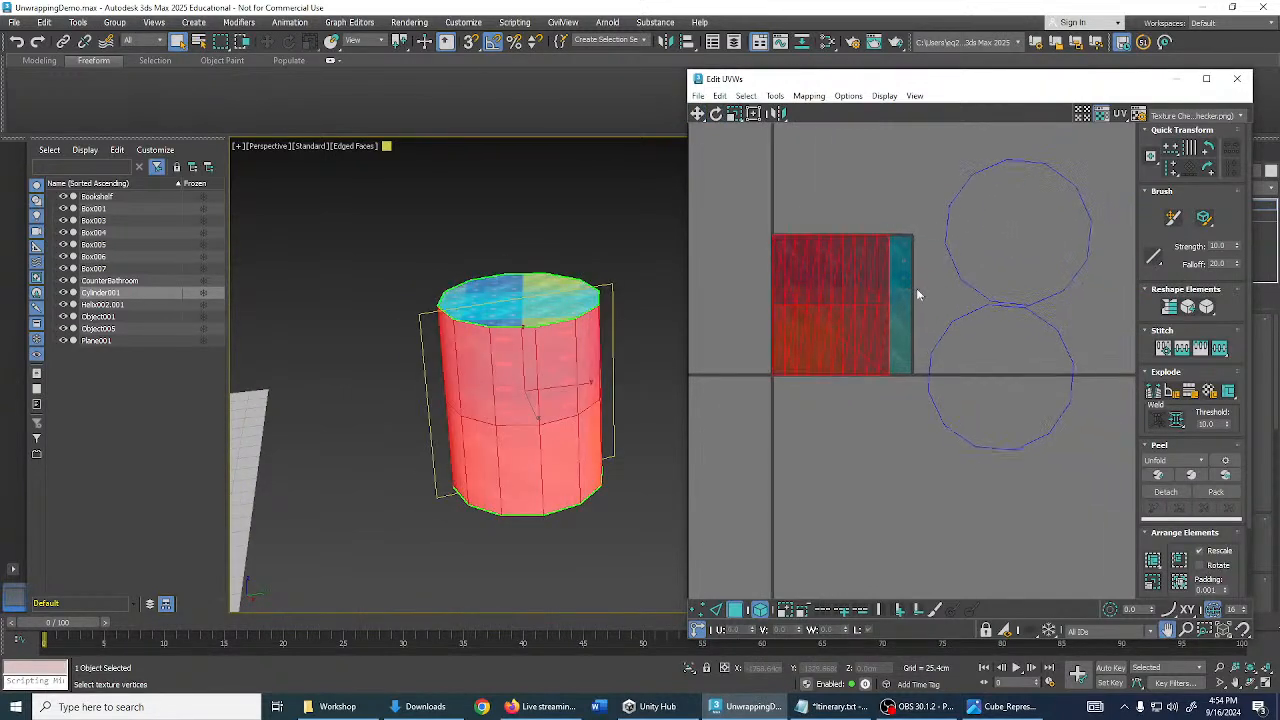
left_click_drag(925, 209, 1045, 370)
left_click_drag(1014, 281, 1046, 284)
middle_click_drag(934, 338, 1002, 335)
left_click(893, 338)
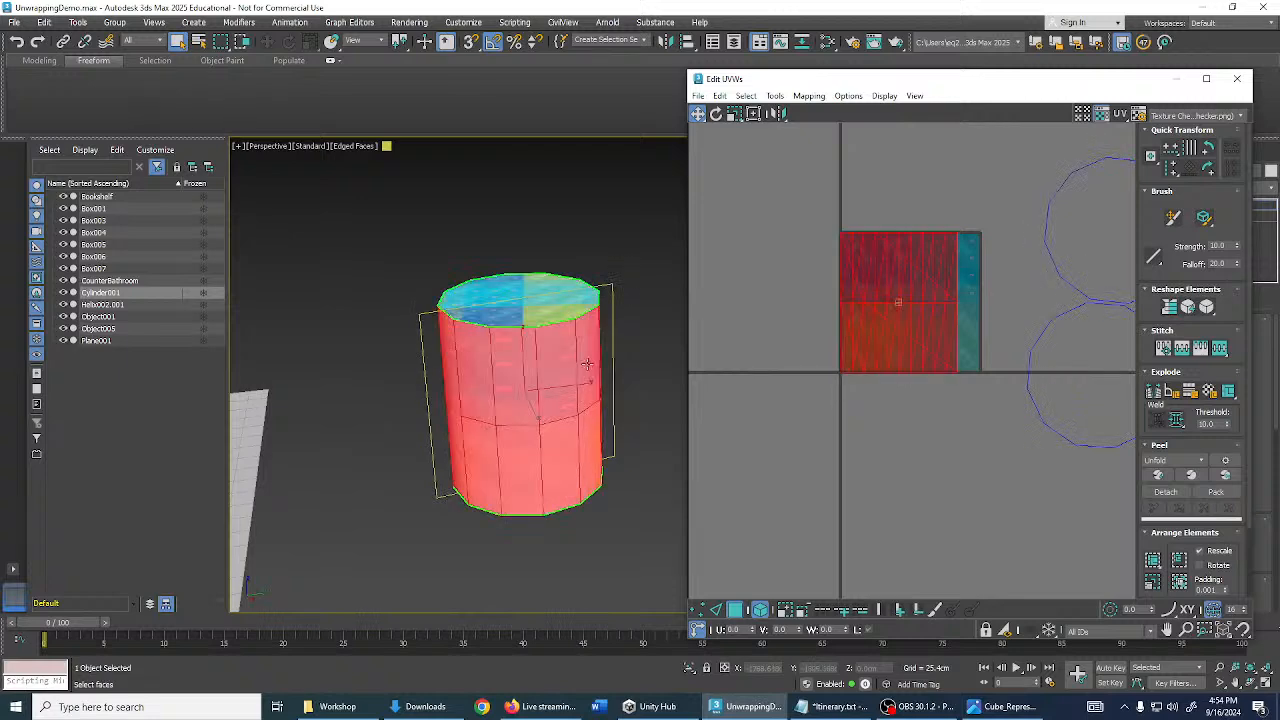
middle_click_drag(587, 364, 670, 378, "alt")
left_click(708, 446)
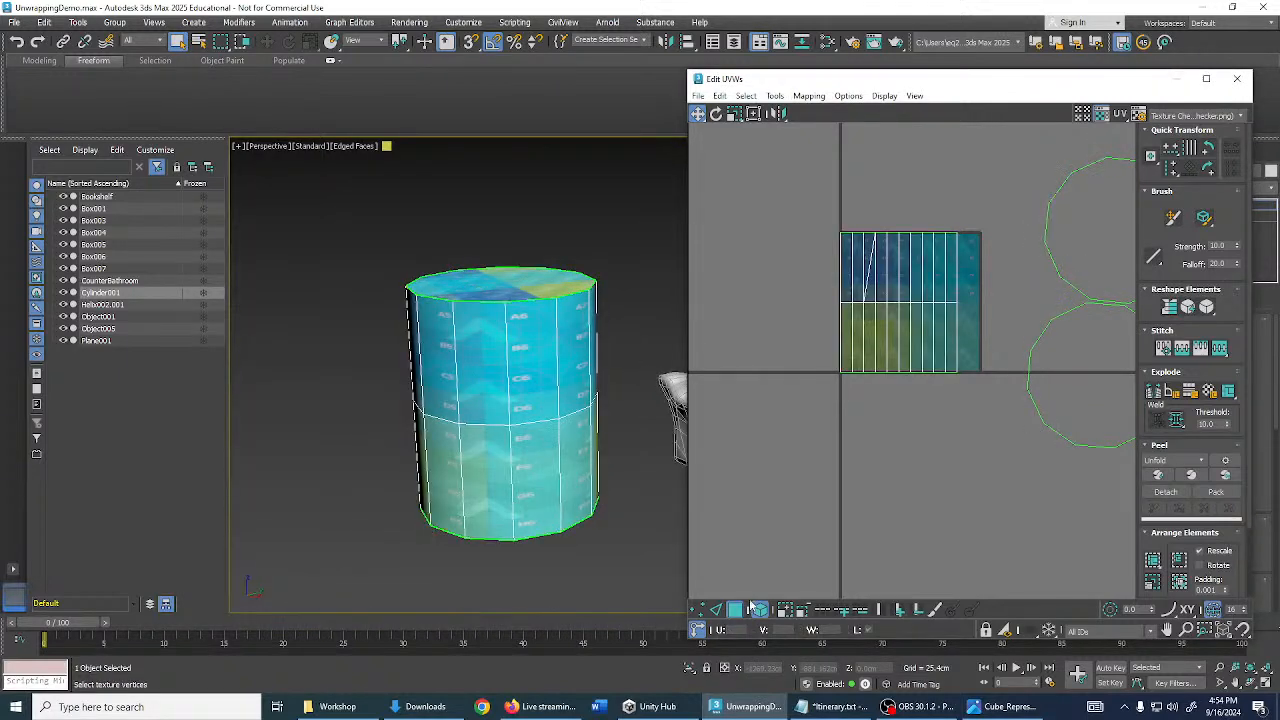
- Select the cylinder's vertical side seam edges, inspect them around the model, then deselect
left_click(759, 611)
left_click(740, 608)
middle_click_drag(754, 562, 766, 542)
middle_click_drag(625, 499, 667, 475)
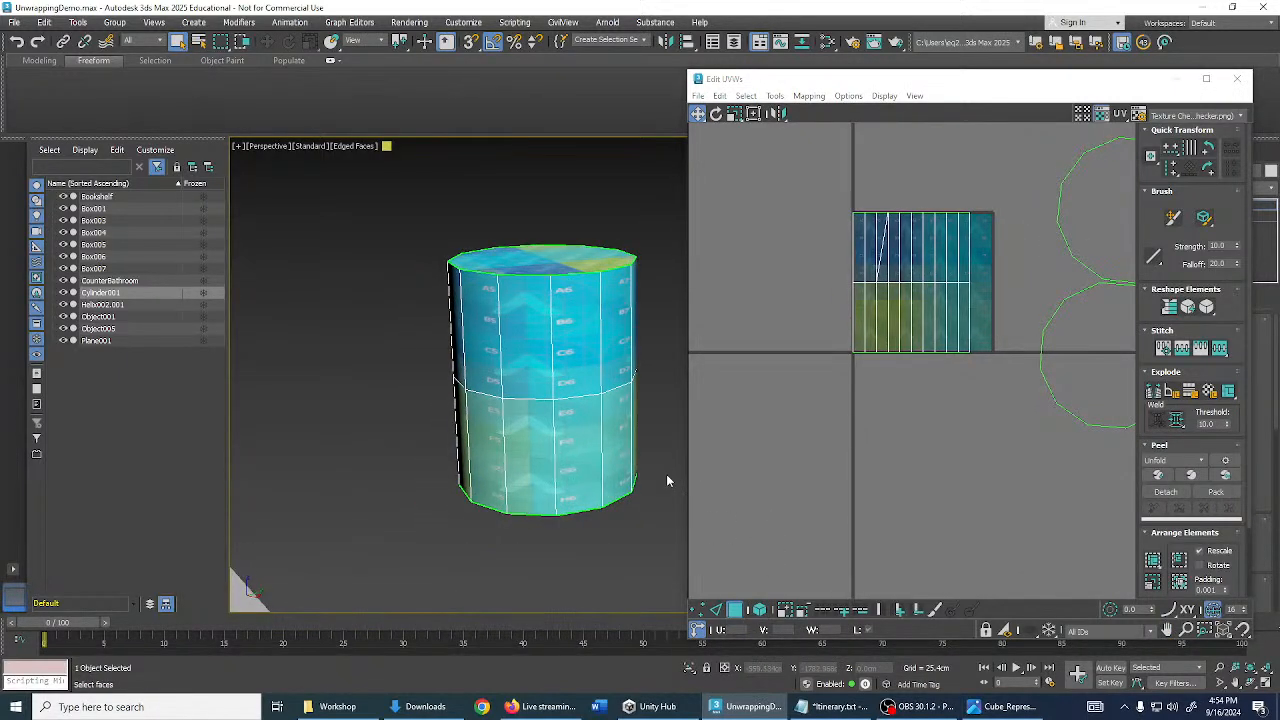
left_click(716, 611)
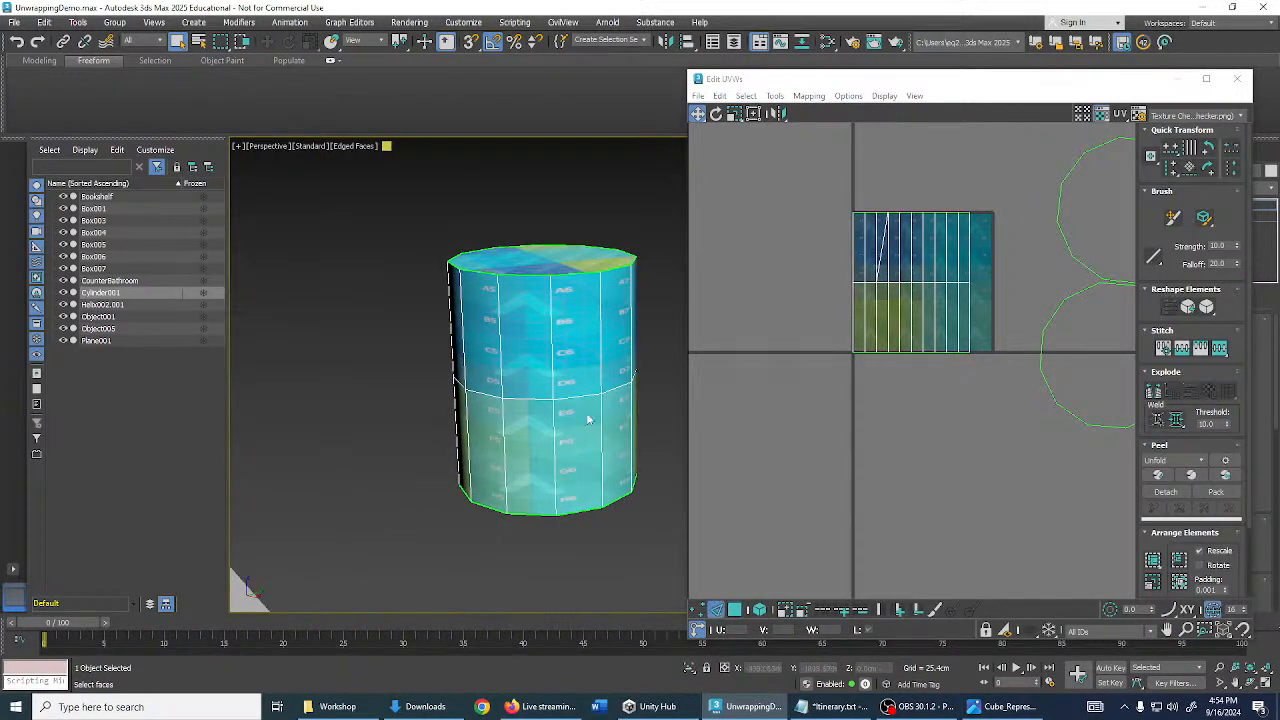
left_click(552, 373)
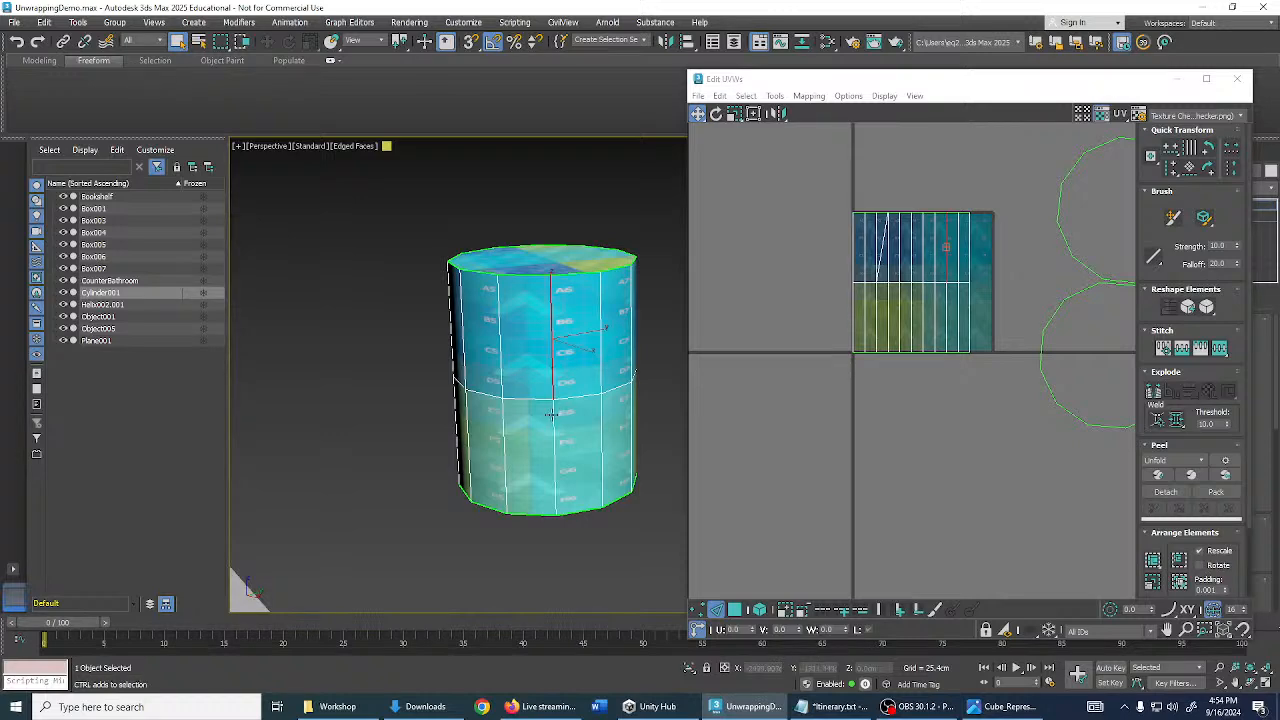
left_click(552, 415, "ctrl")
middle_click_drag(552, 415, 585, 372, "alt")
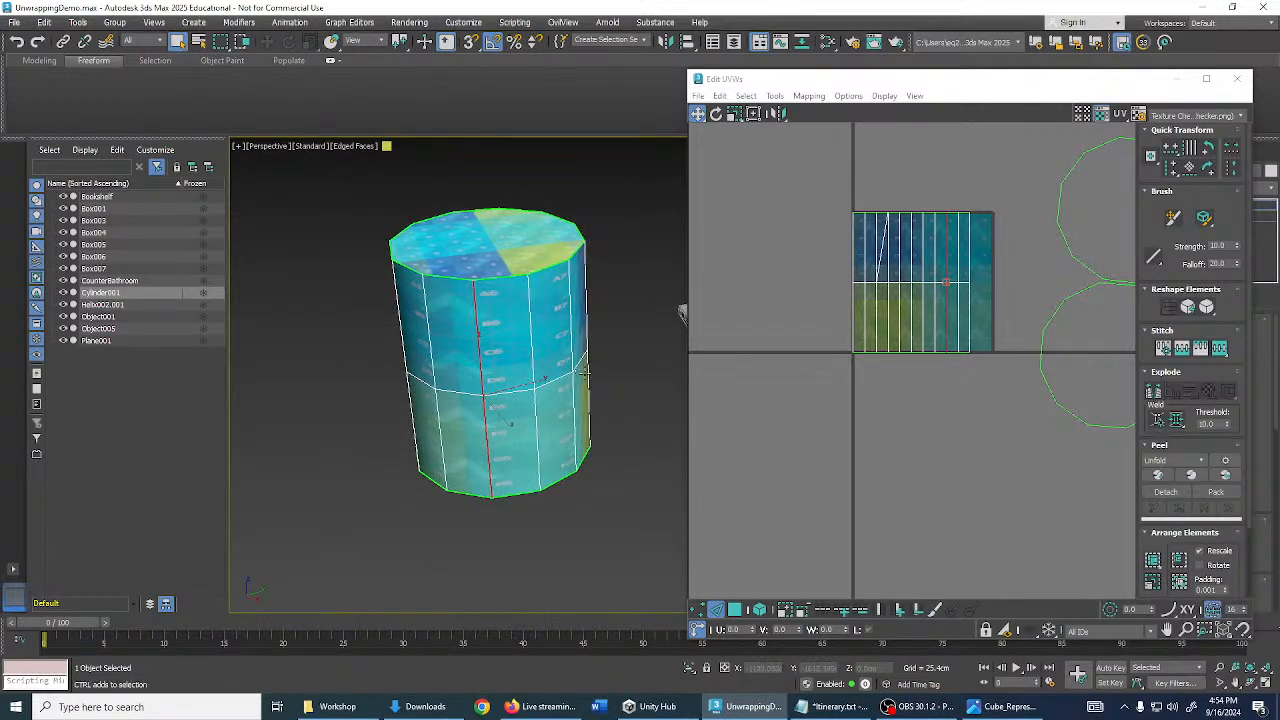
left_click(620, 425)
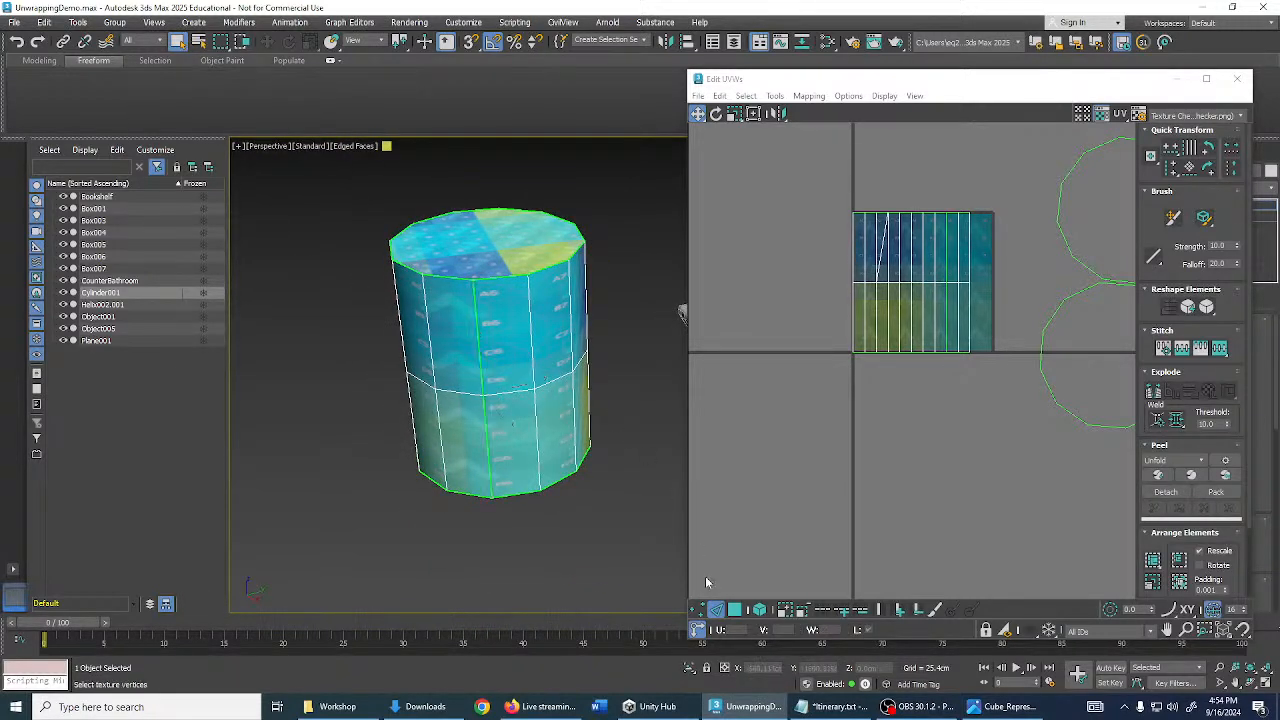
left_click(735, 610)
scroll(574, 448, "down", 4)
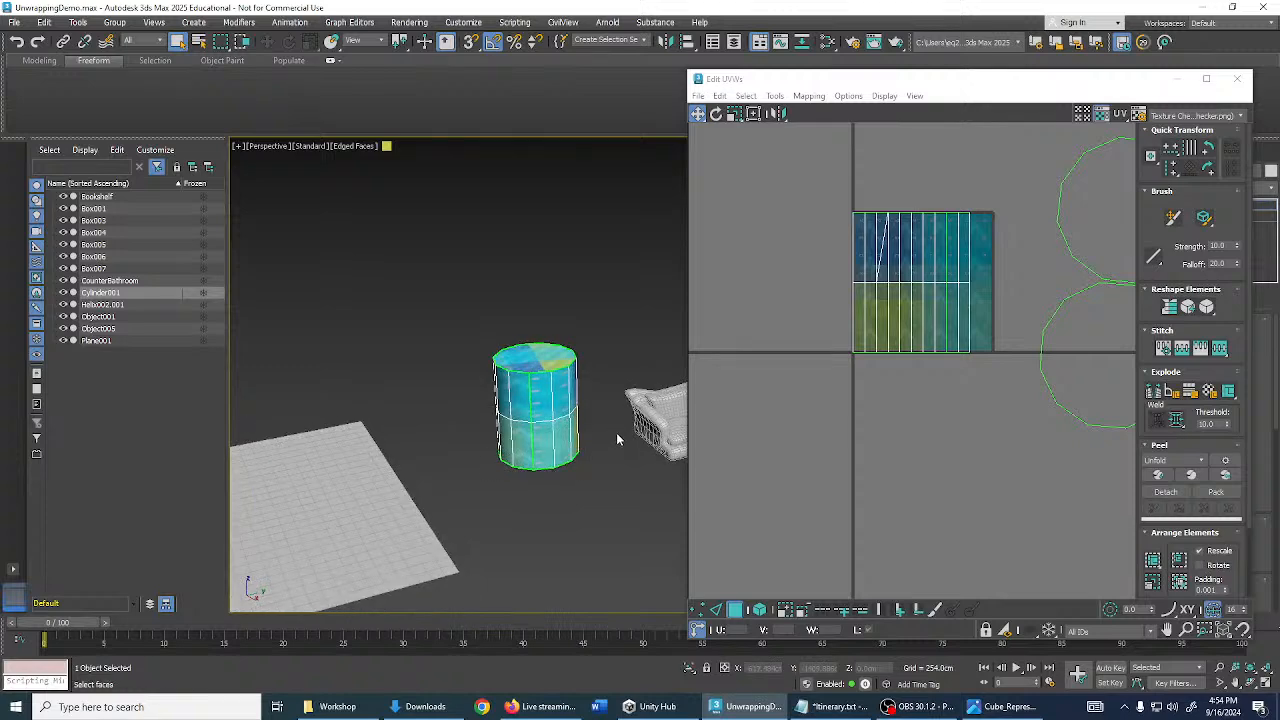
scroll(616, 437, "up", 5)
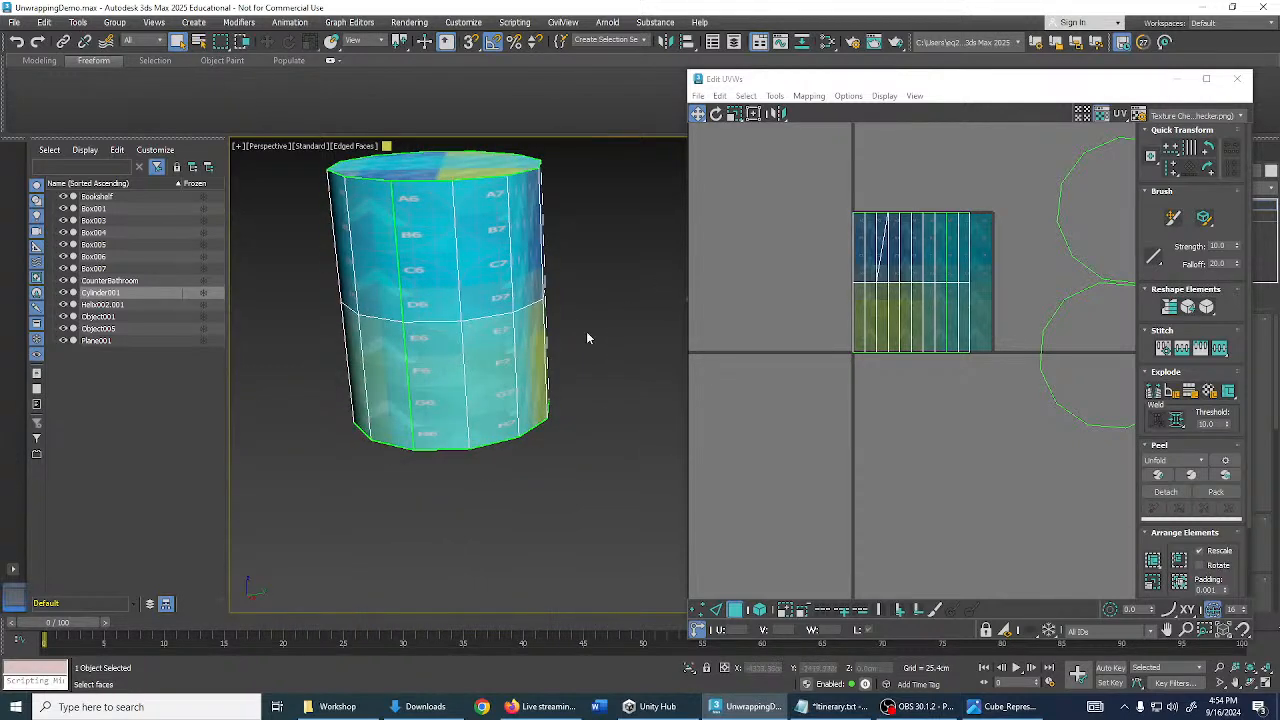
left_click_drag(925, 85, 781, 241)
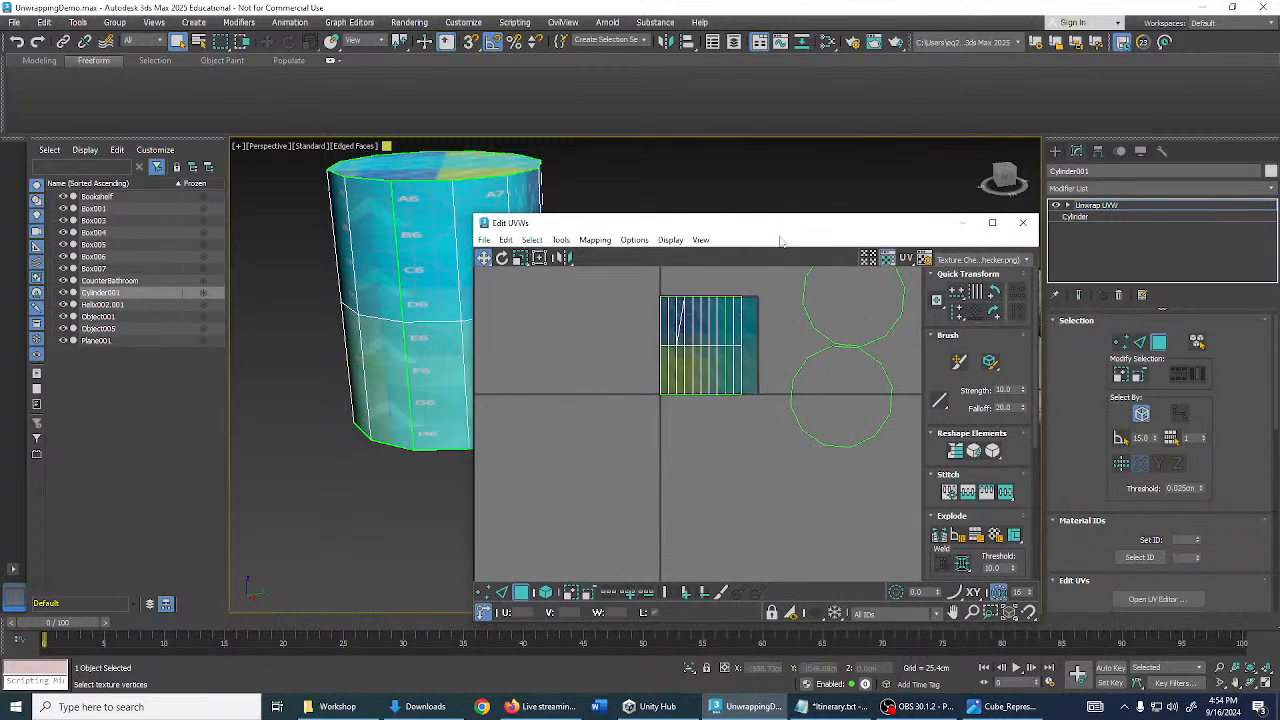
- Enable Ignore Backfacing, marquee-select all cylinder side faces, and enlarge the UV editor
left_click_drag(473, 315, 644, 315)
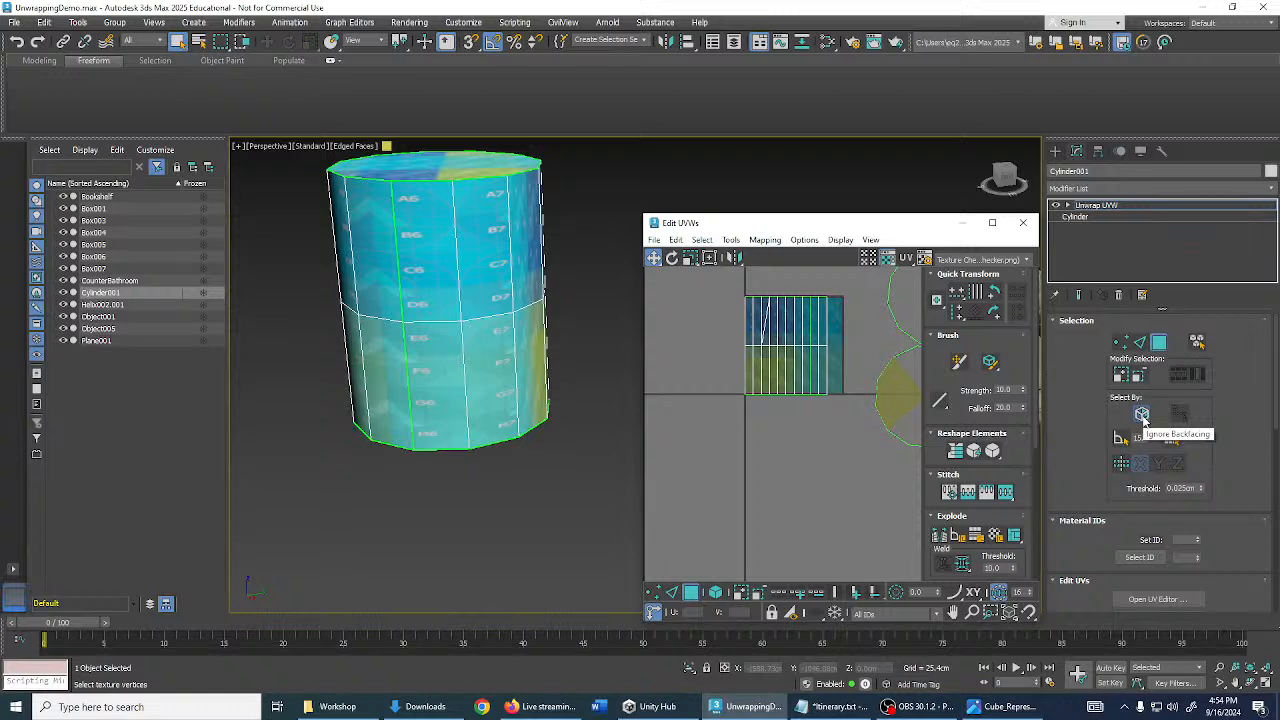
left_click(1142, 415)
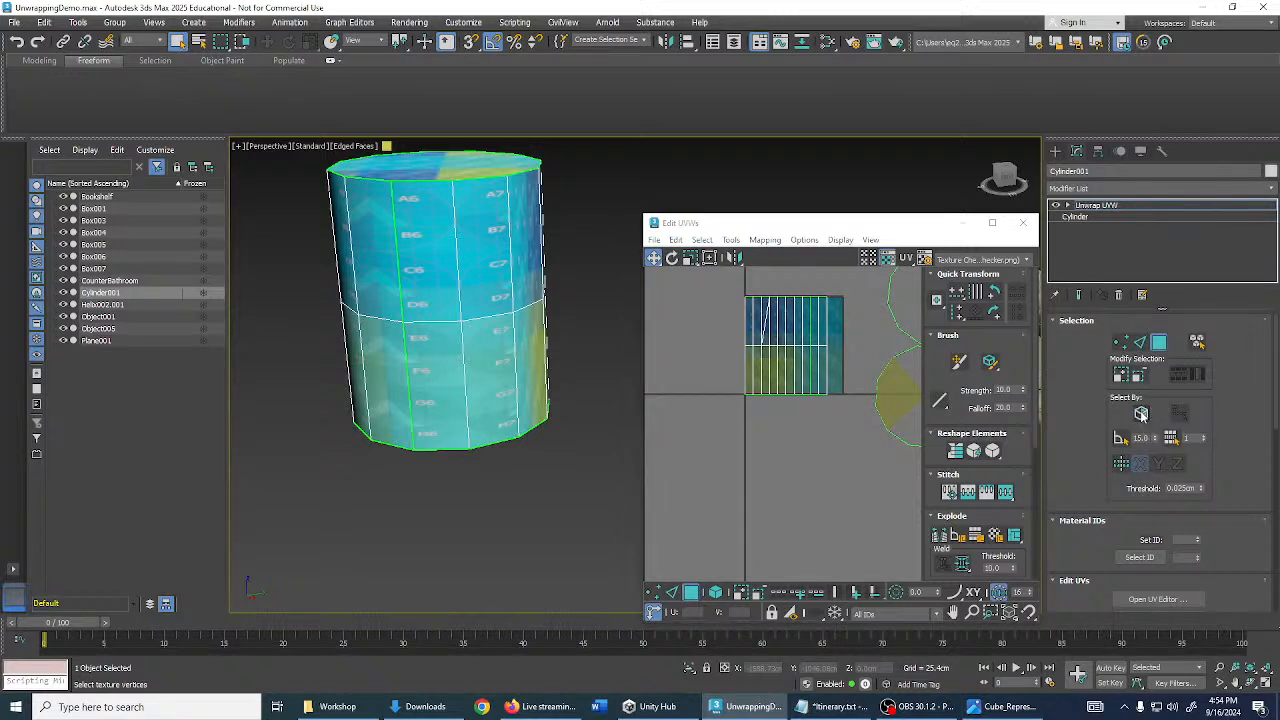
middle_click_drag(533, 334, 518, 282, "alt")
left_click_drag(314, 235, 614, 346)
middle_click_drag(614, 343, 588, 348, "alt")
middle_click_drag(826, 421, 822, 435)
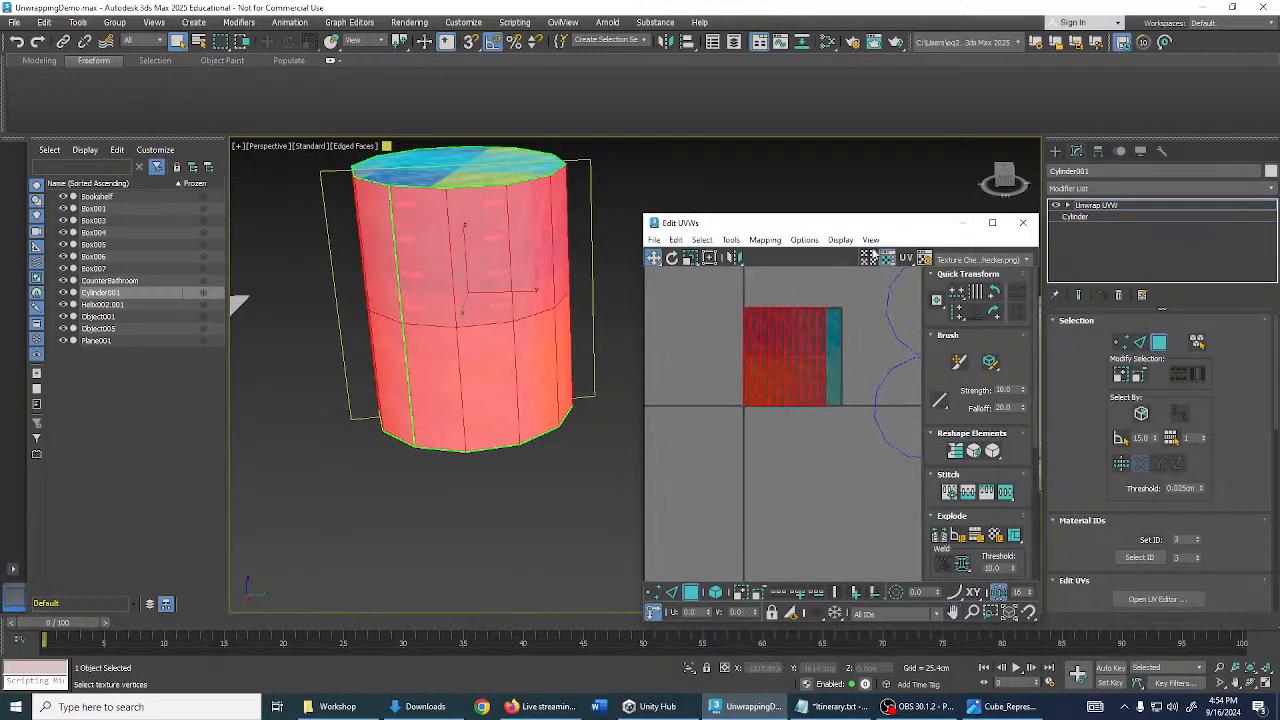
left_click_drag(800, 222, 840, 139)
left_click_drag(1079, 540, 1195, 635)
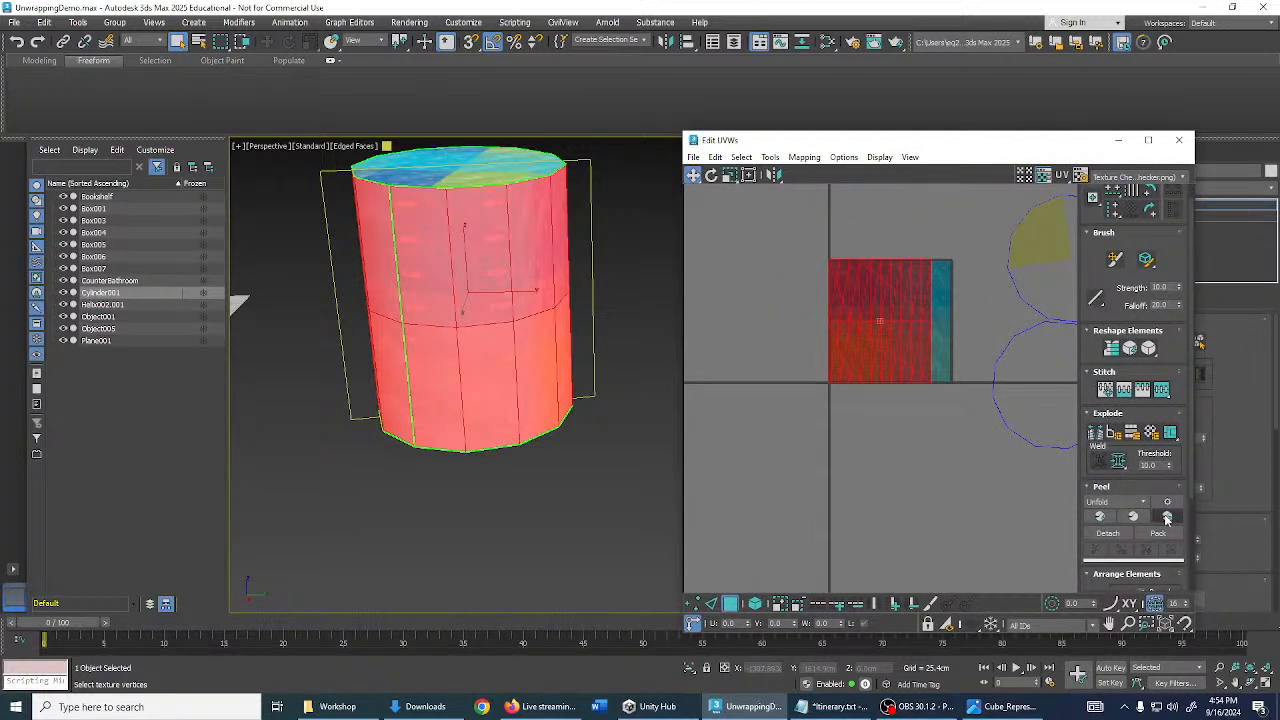
- Reset Peel the side faces into one strip and move it up-left over the checker texture
left_click(1166, 517)
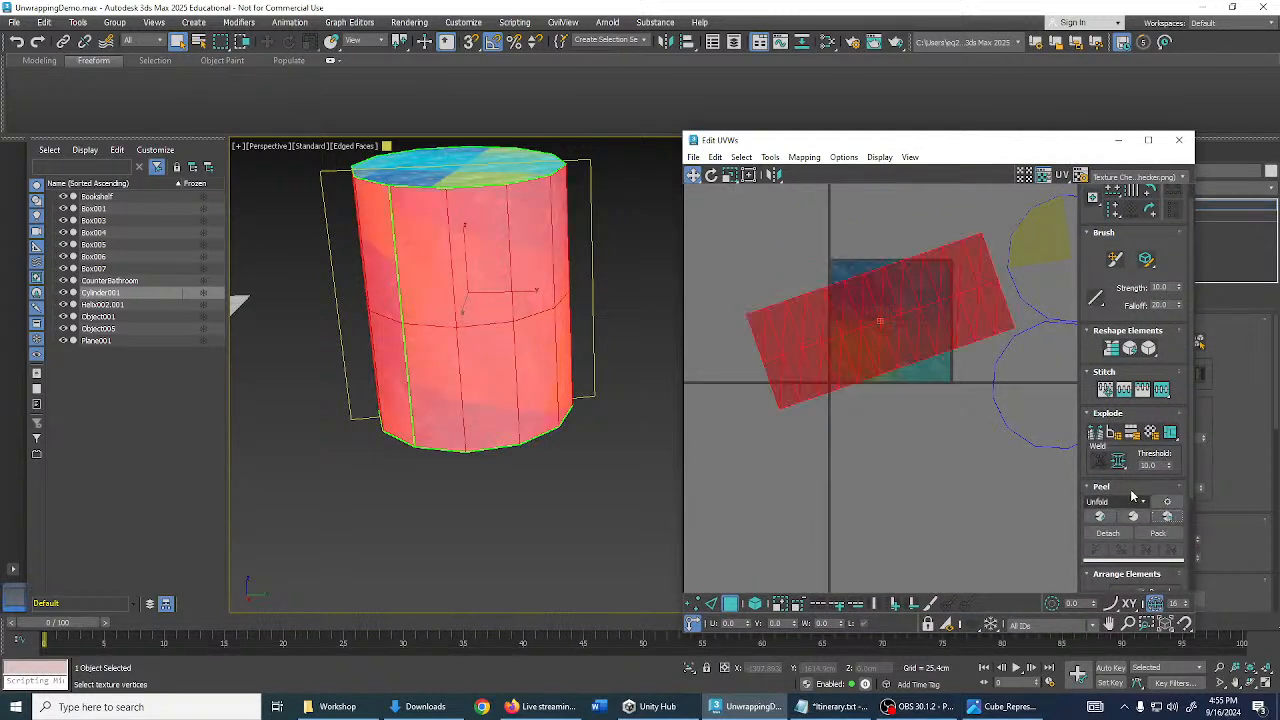
middle_click_drag(898, 327, 879, 347)
scroll(879, 347, "up", 3)
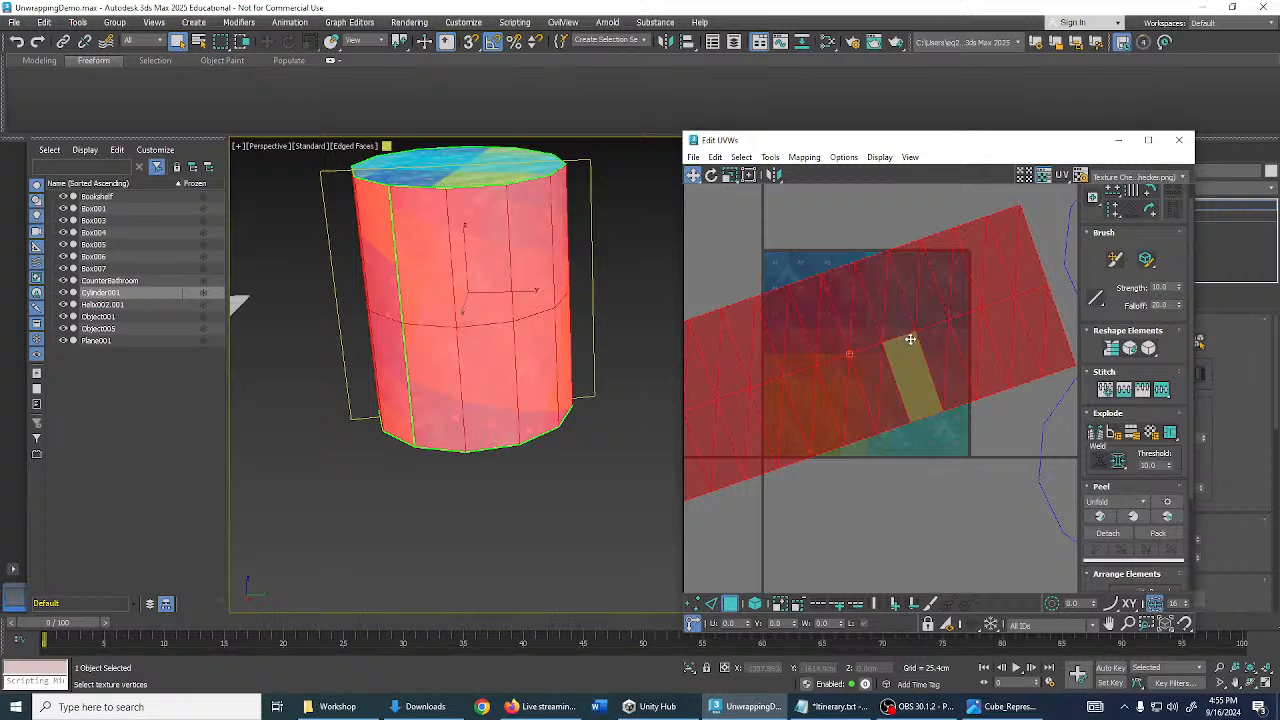
left_click_drag(940, 352, 919, 329)
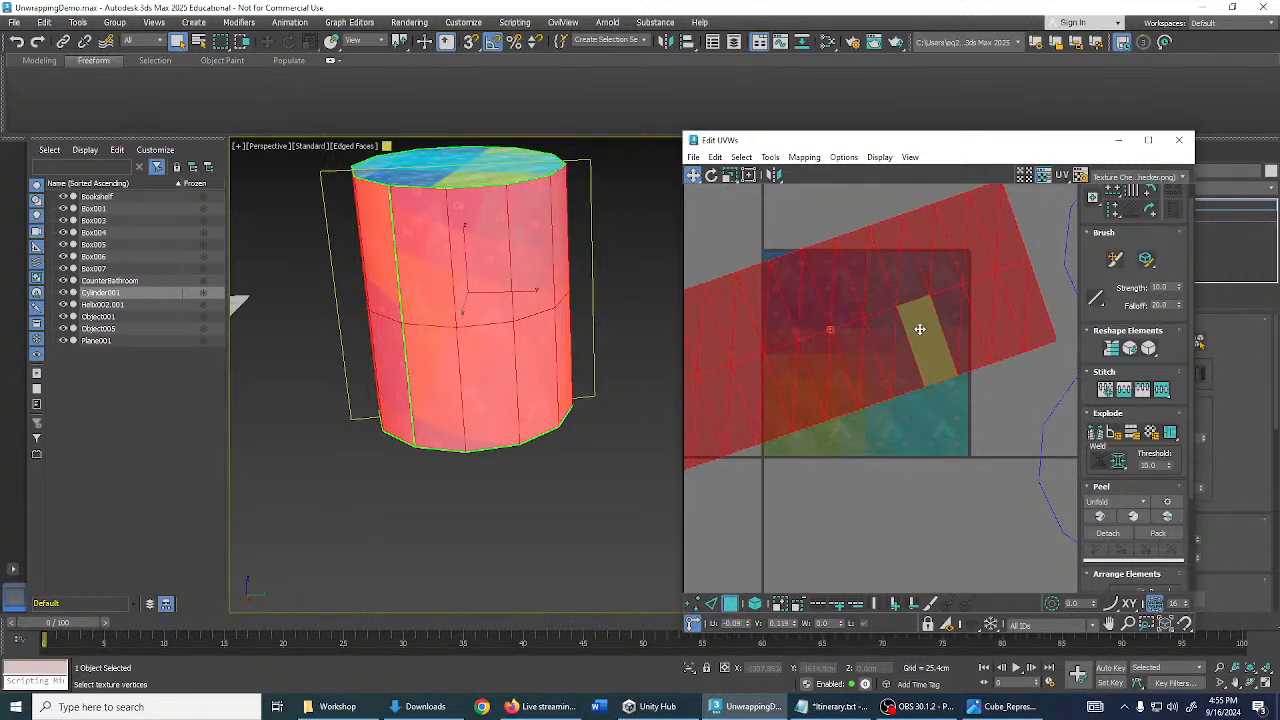
left_click(965, 421)
middle_click_drag(908, 431, 943, 421)
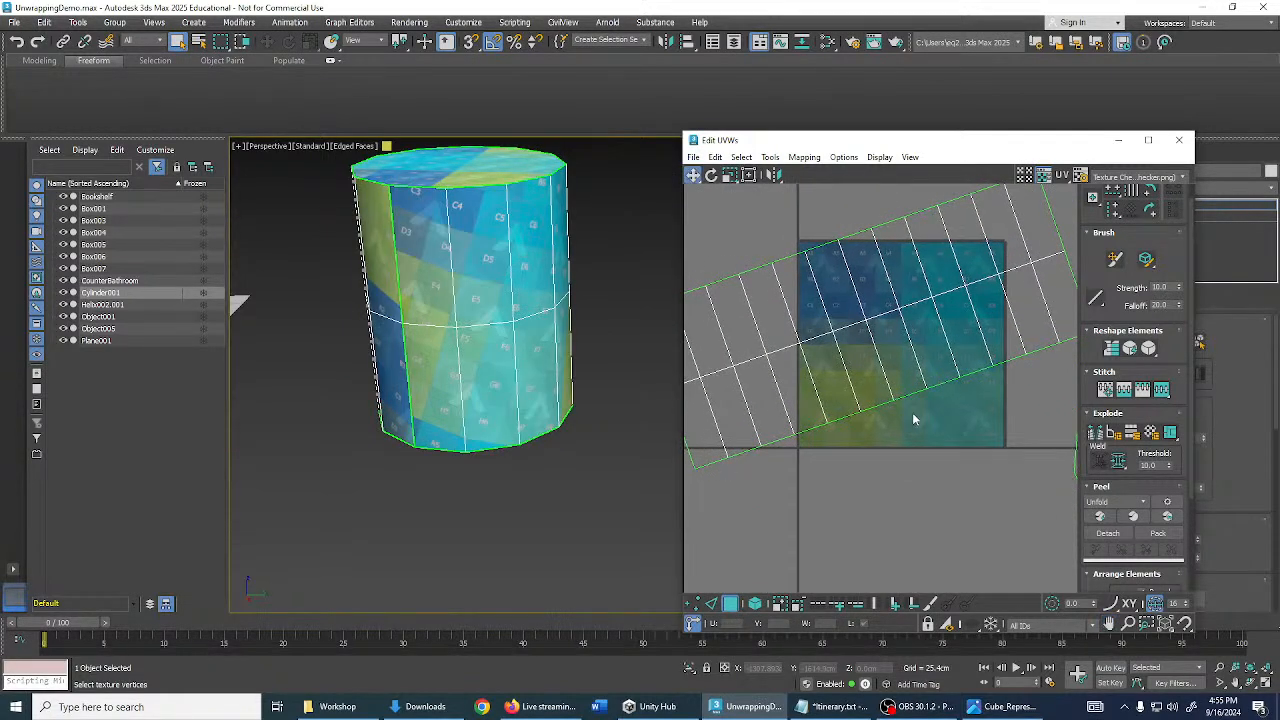
scroll(1146, 280, "up", 1)
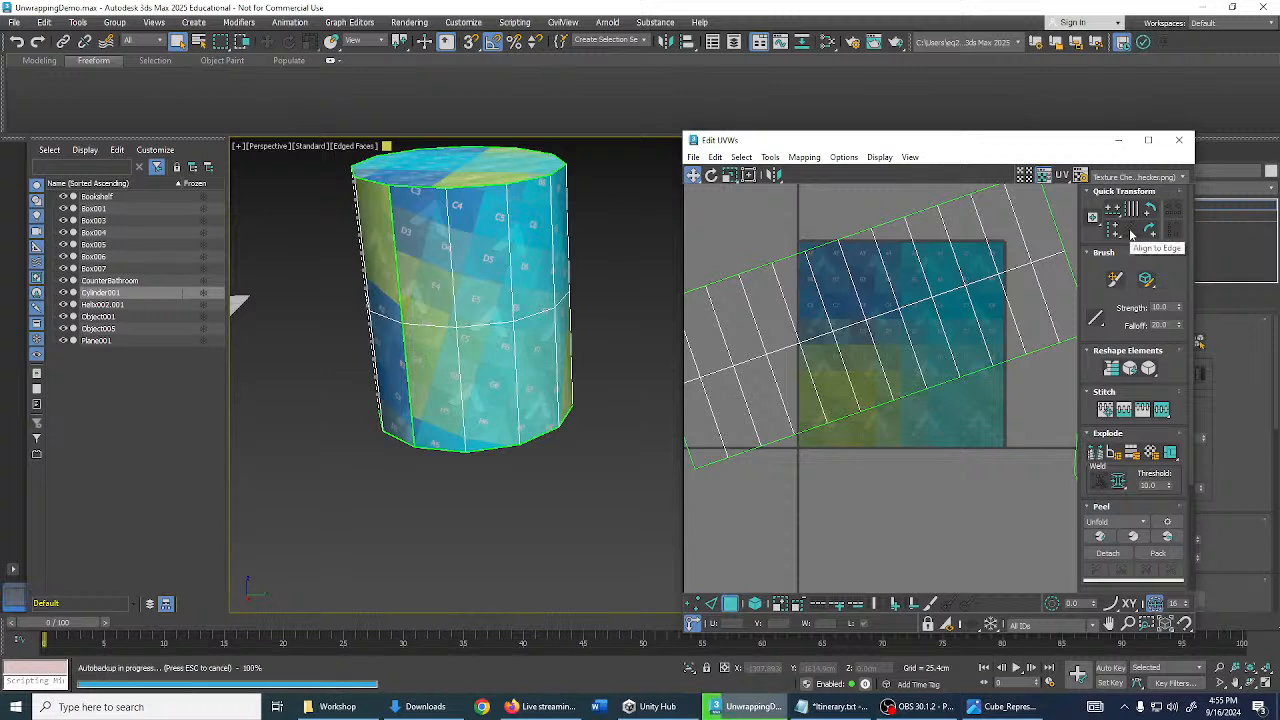
middle_click_drag(917, 415, 931, 383)
middle_click_drag(760, 505, 754, 555)
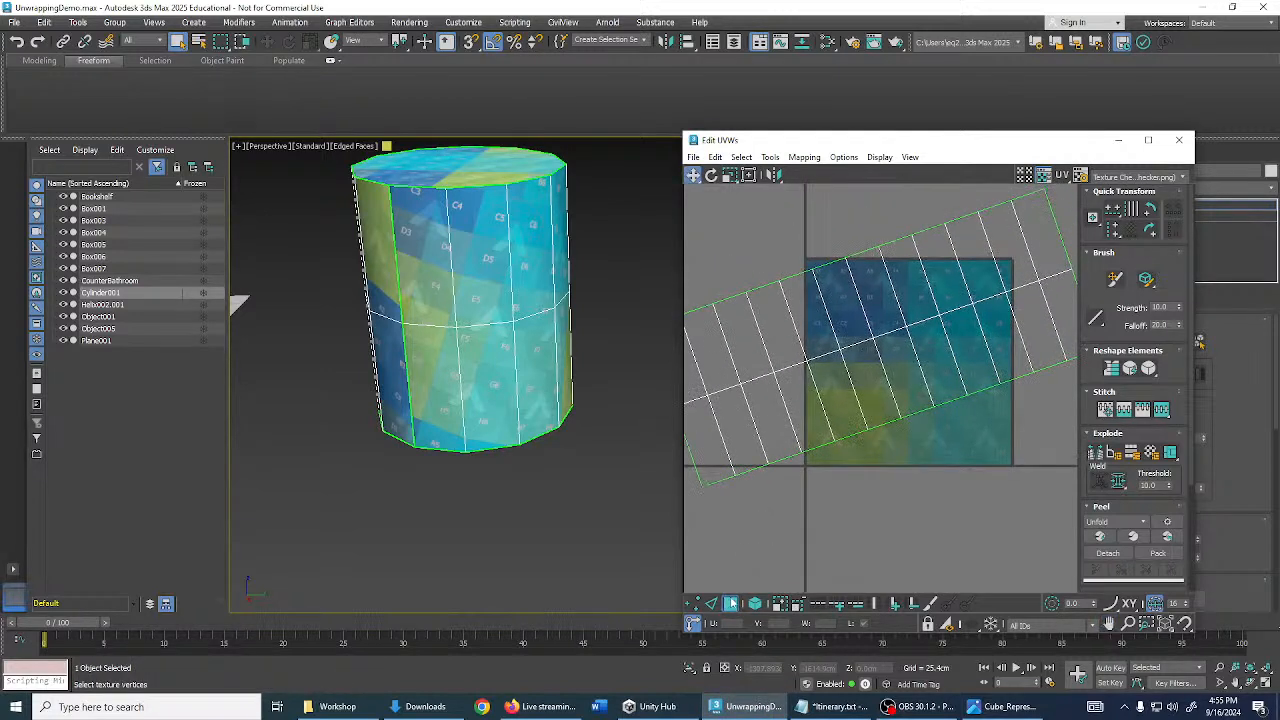
left_click(730, 604)
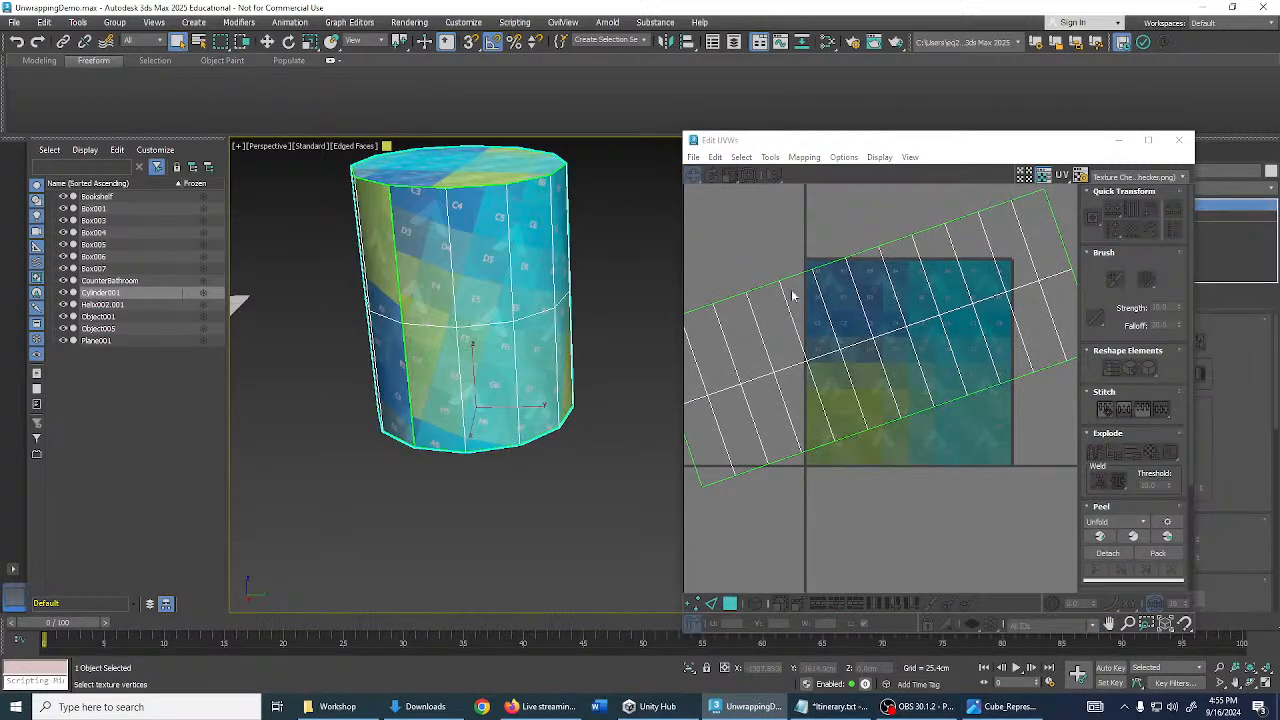
- Straighten the UV strip with Align to Edge on a picked strip edge
left_click(712, 605)
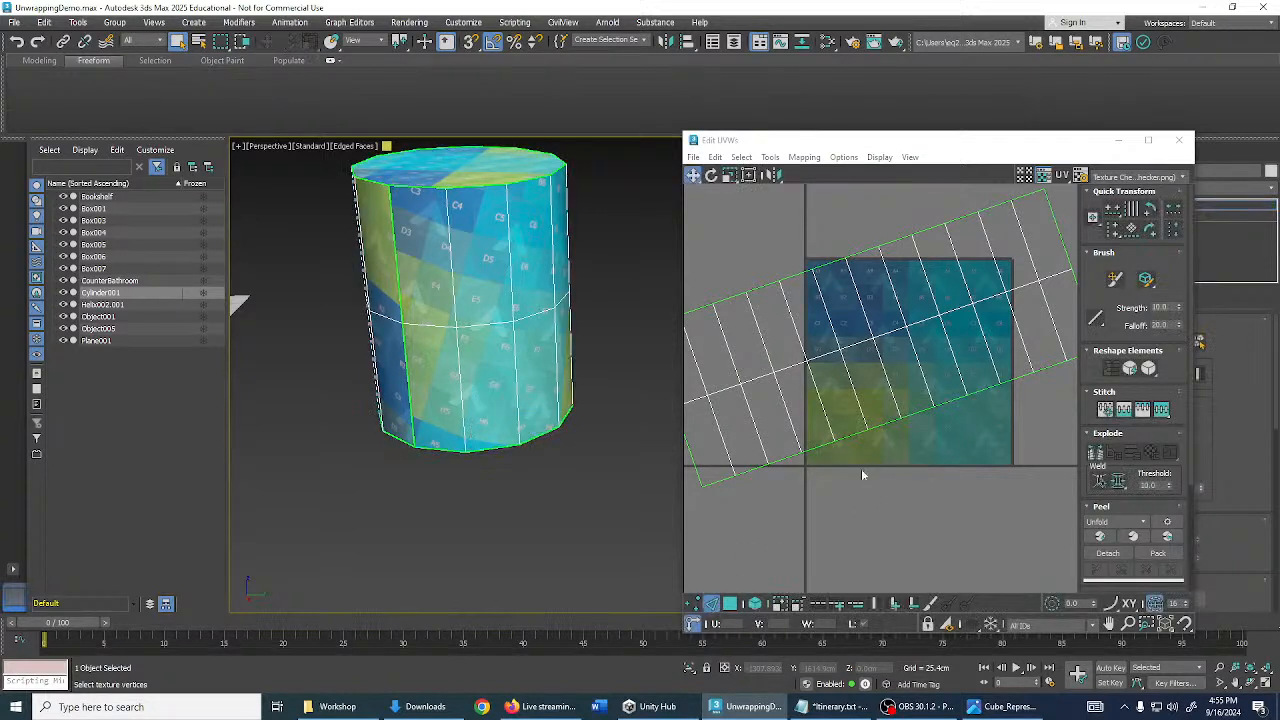
left_click(882, 416)
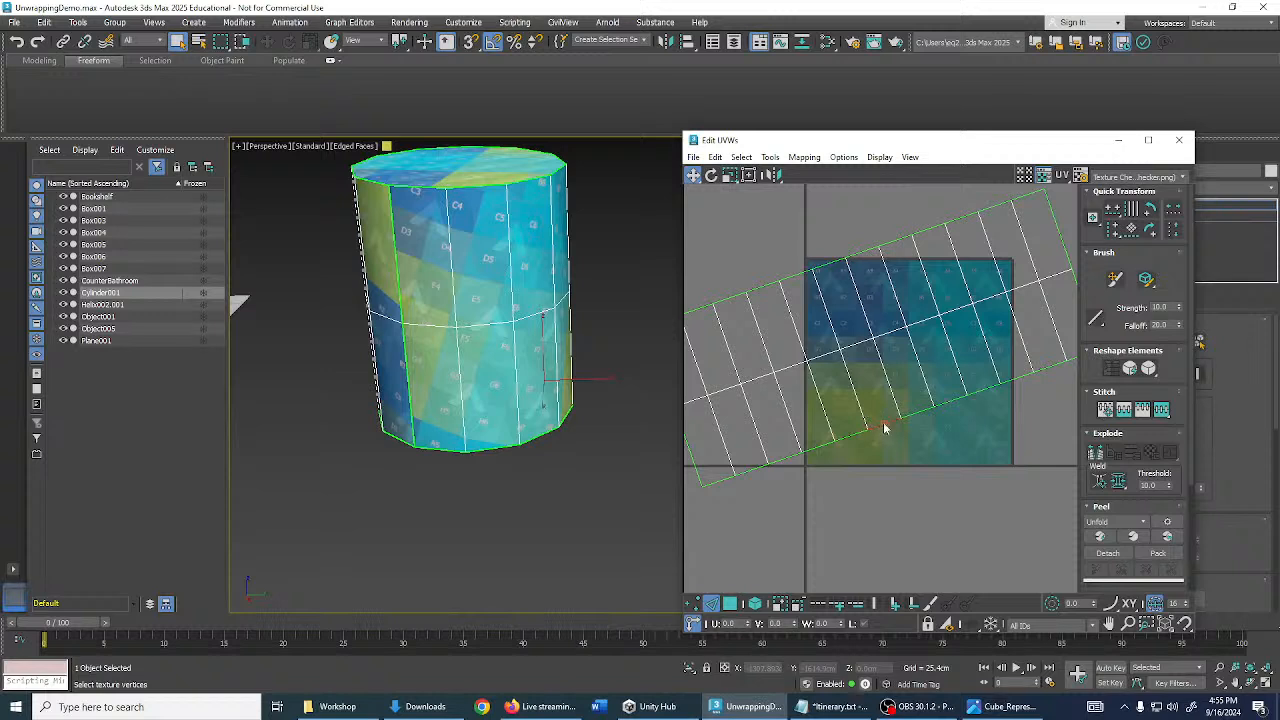
scroll(880, 432, "up", 2)
scroll(894, 426, "down", 3)
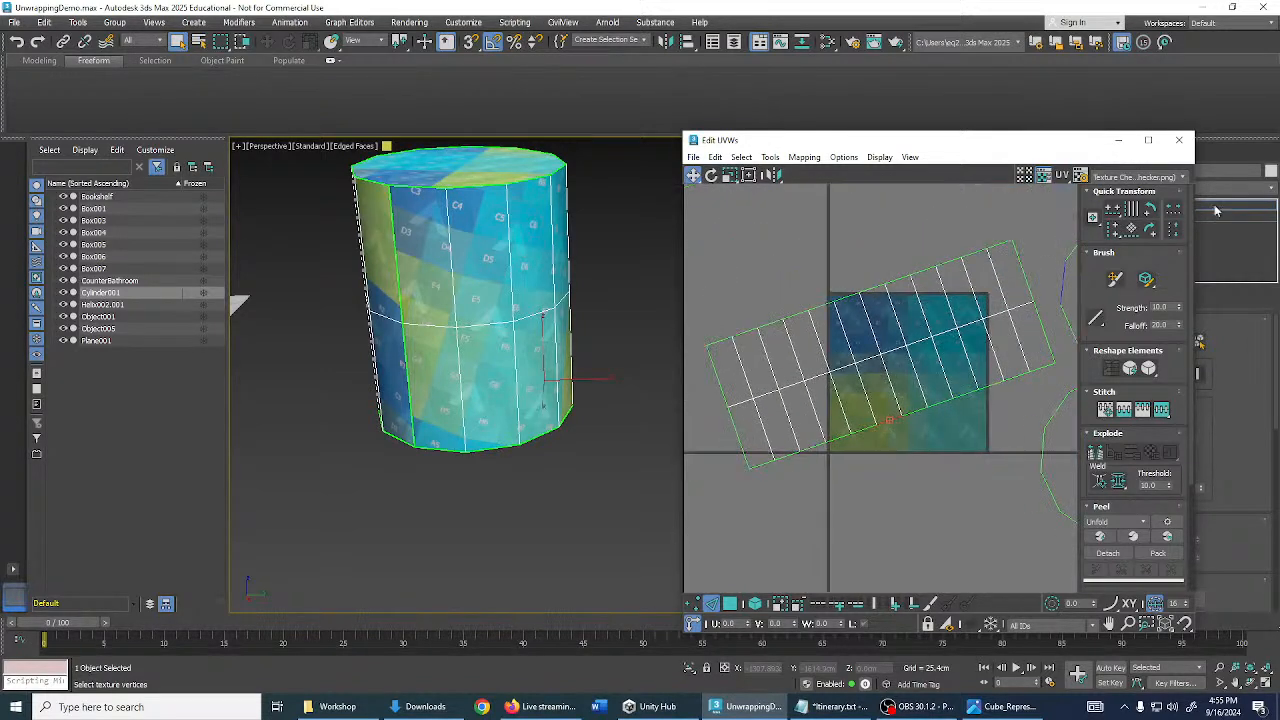
left_click(1133, 232)
scroll(1006, 366, "up", 5)
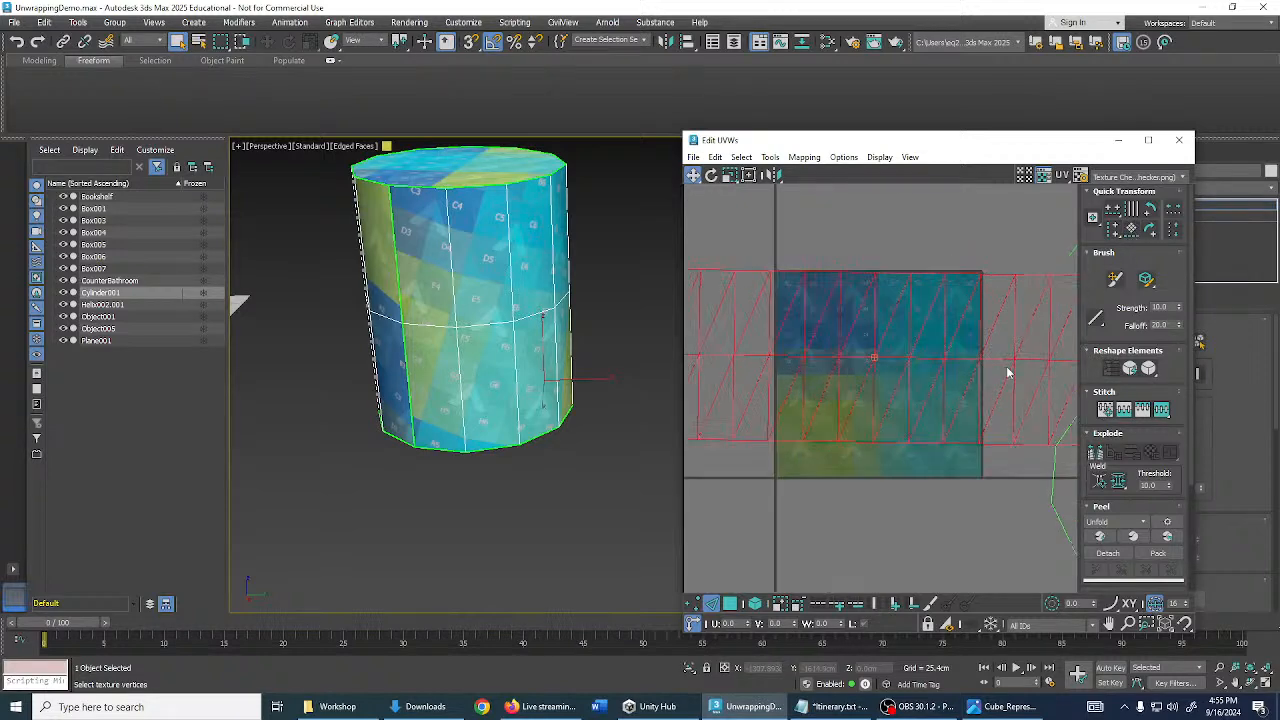
scroll(894, 438, "down", 2)
scroll(880, 430, "down", 3)
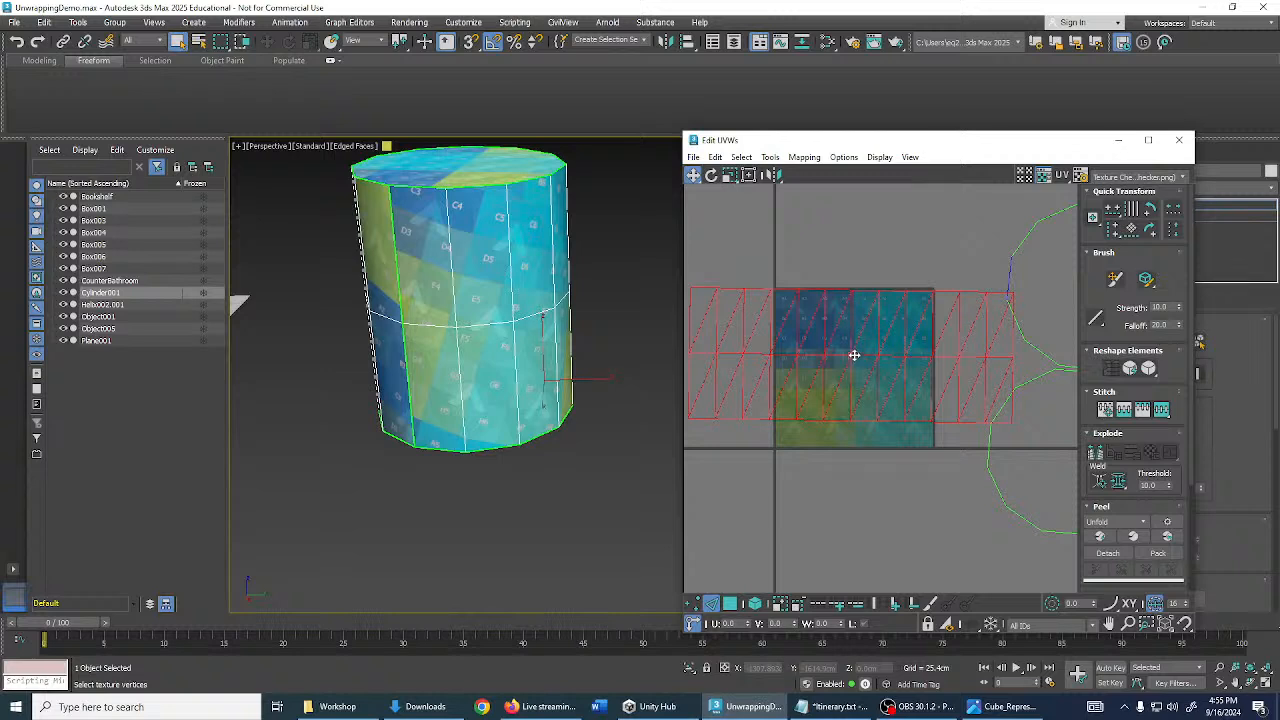
scroll(880, 360, "down", 1)
scroll(884, 370, "up", 5)
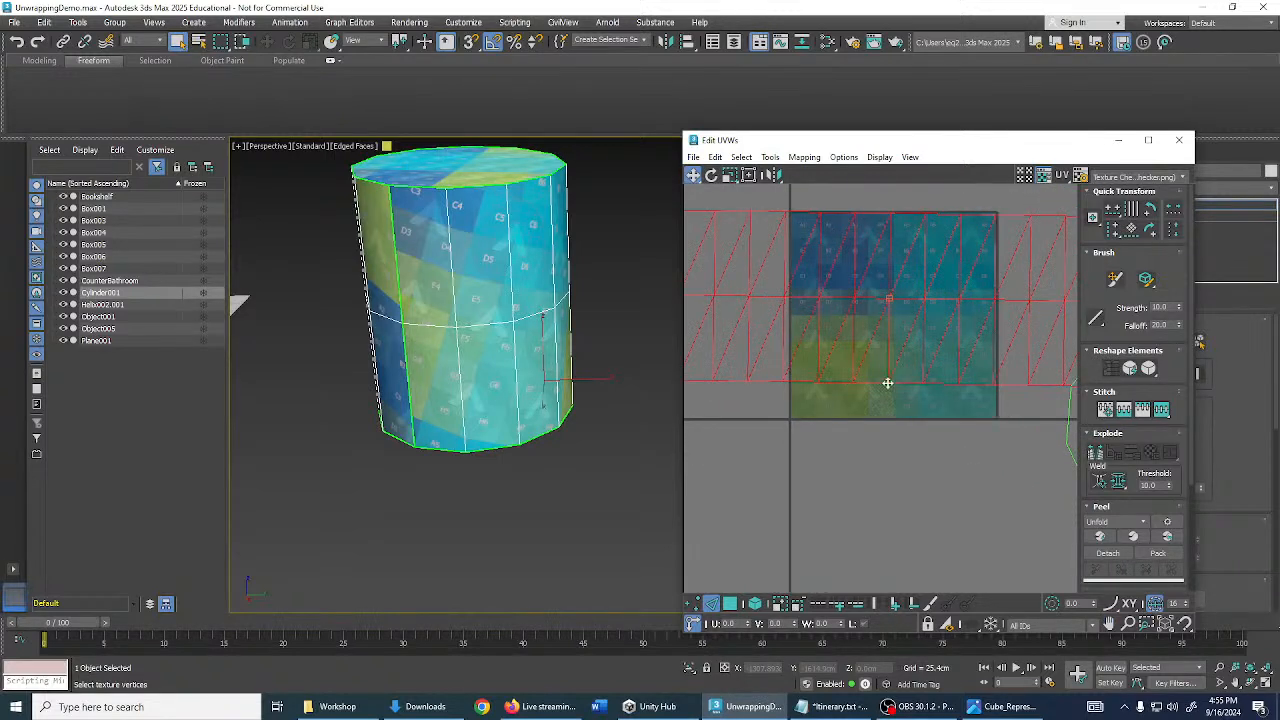
scroll(810, 480, "down", 1)
scroll(786, 212, "down", 2)
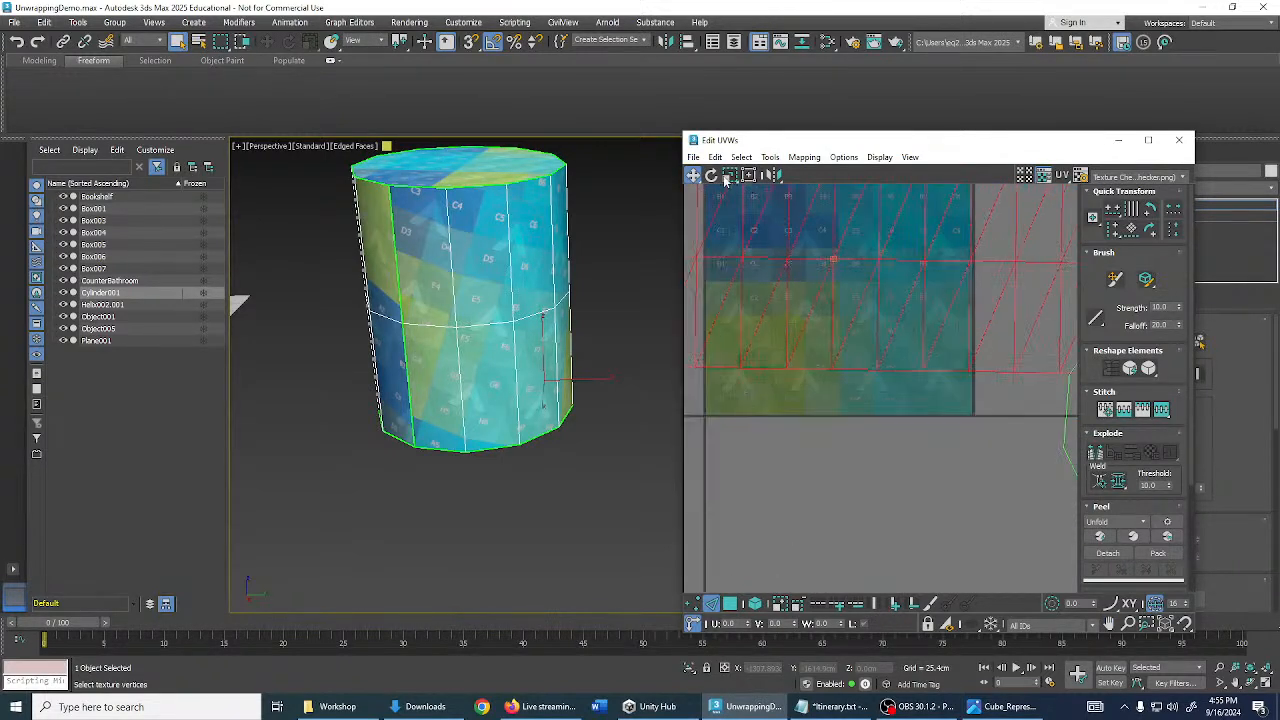
- Fine-tune the strip's rotation with the Rotate tool until it lies level
left_click(712, 175)
scroll(977, 369, "up", 2)
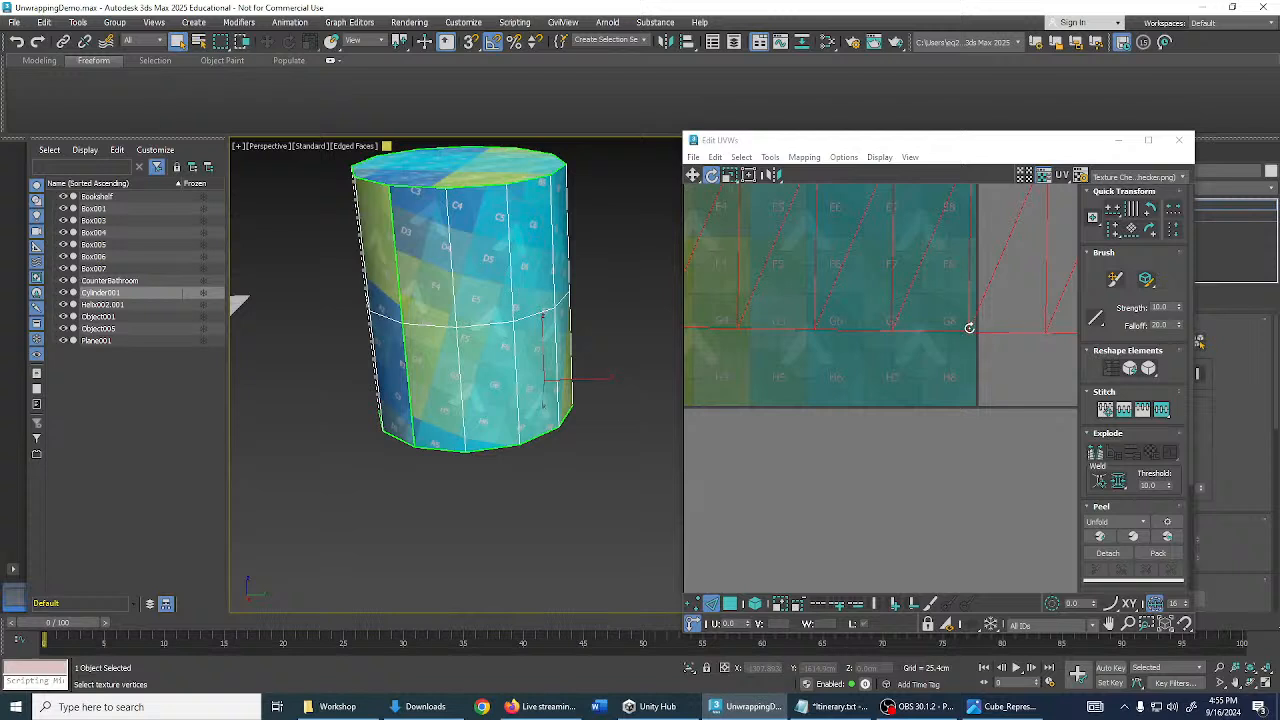
left_click_drag(969, 327, 975, 324)
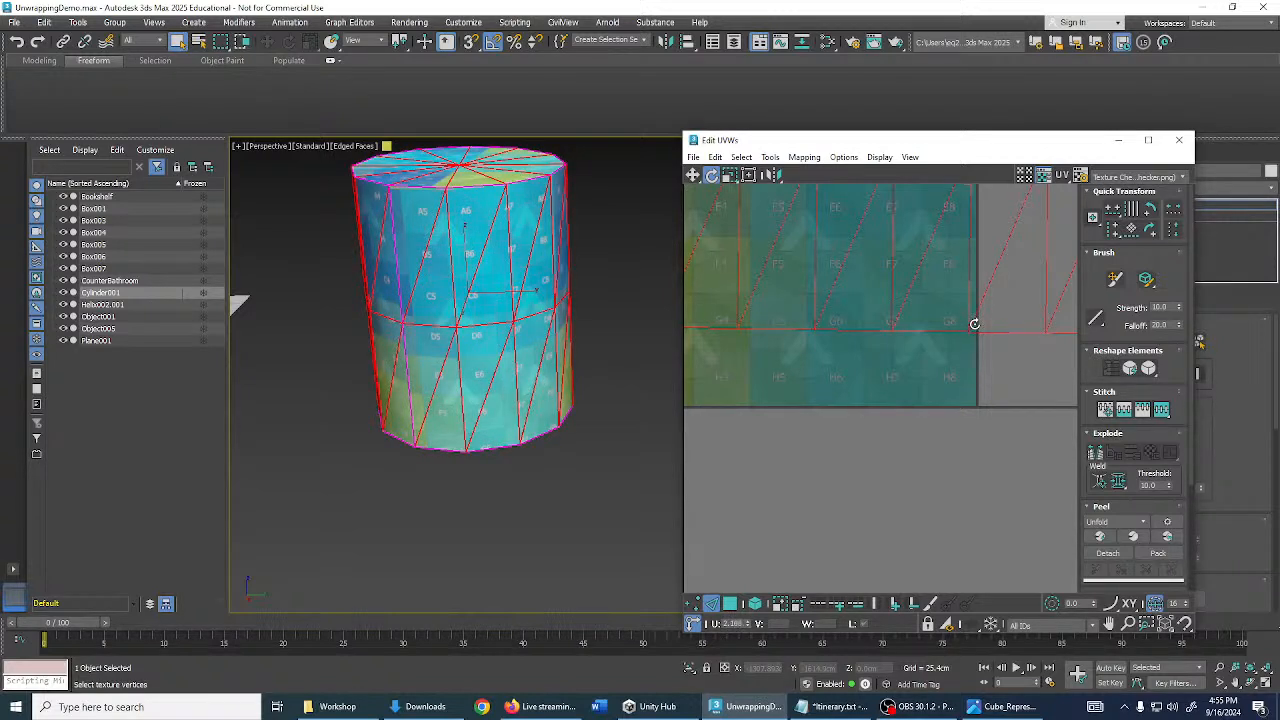
middle_click_drag(513, 367, 493, 383)
middle_click_drag(964, 327, 962, 334)
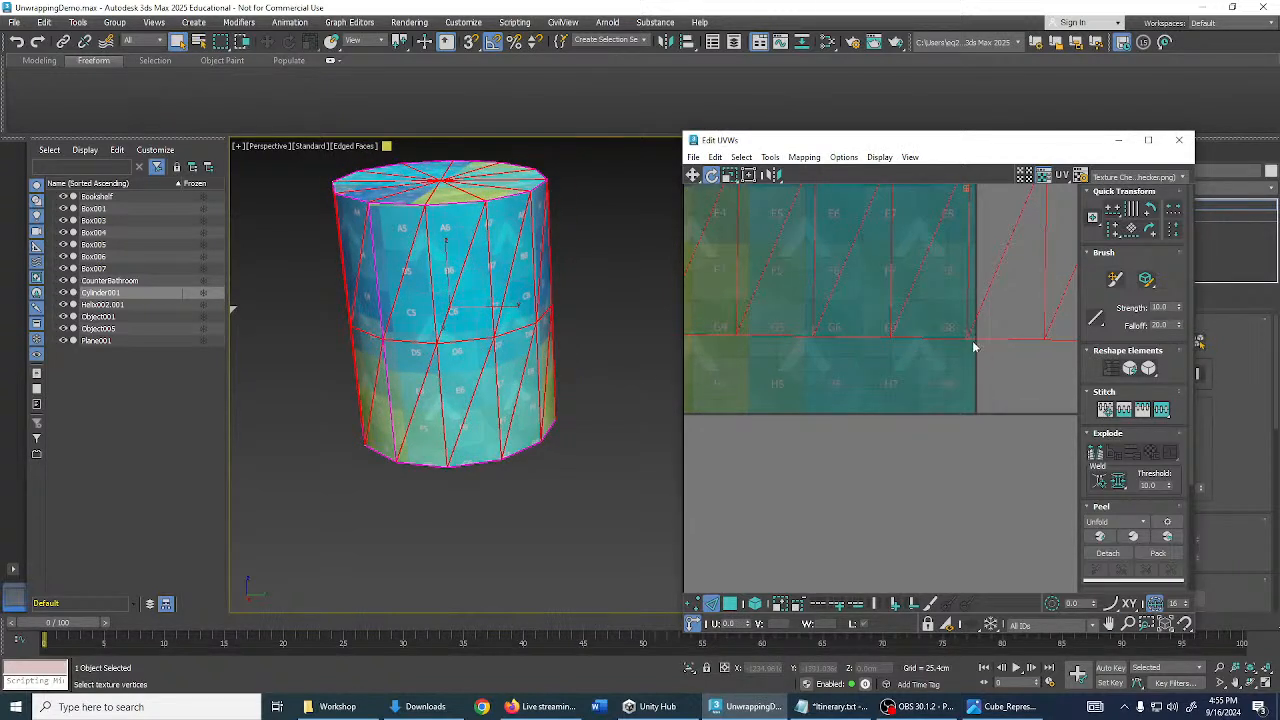
mouse_move(973, 344)
left_mouse_down()
mouse_move(978, 332)
mouse_move(976, 350)
left_mouse_up()
middle_click_drag(503, 264, 501, 283)
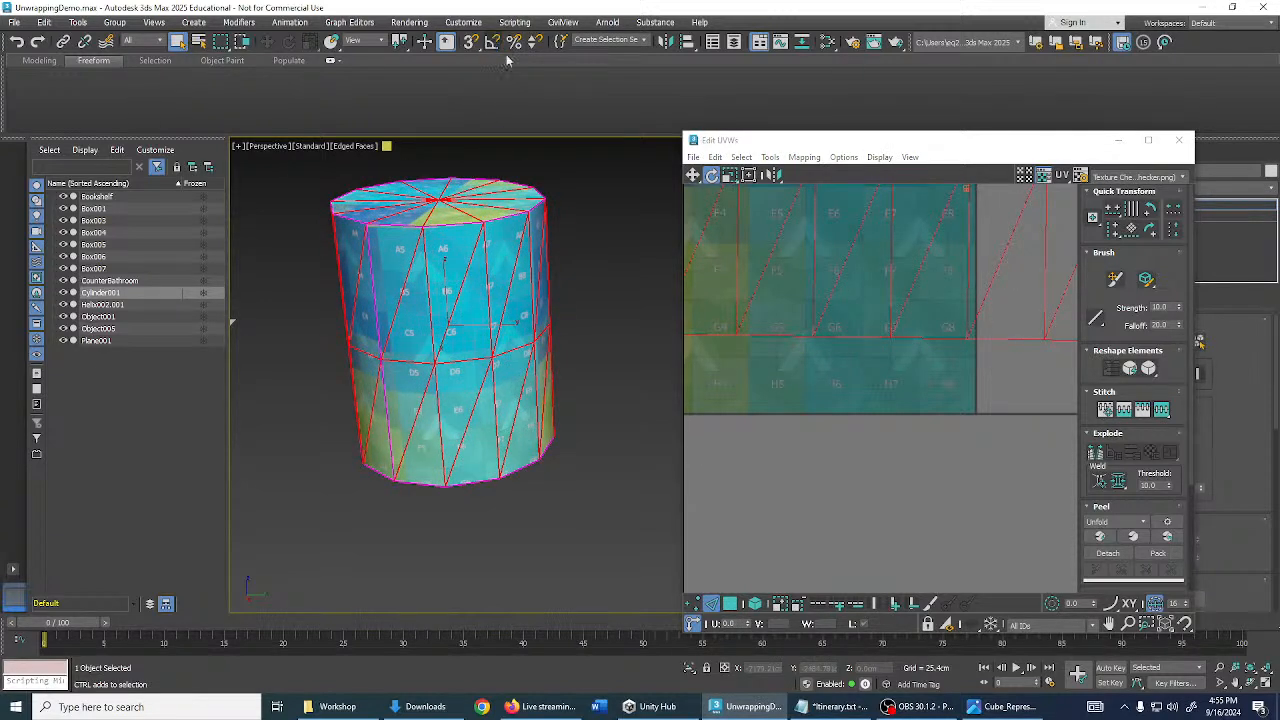
left_click_drag(910, 342, 914, 334)
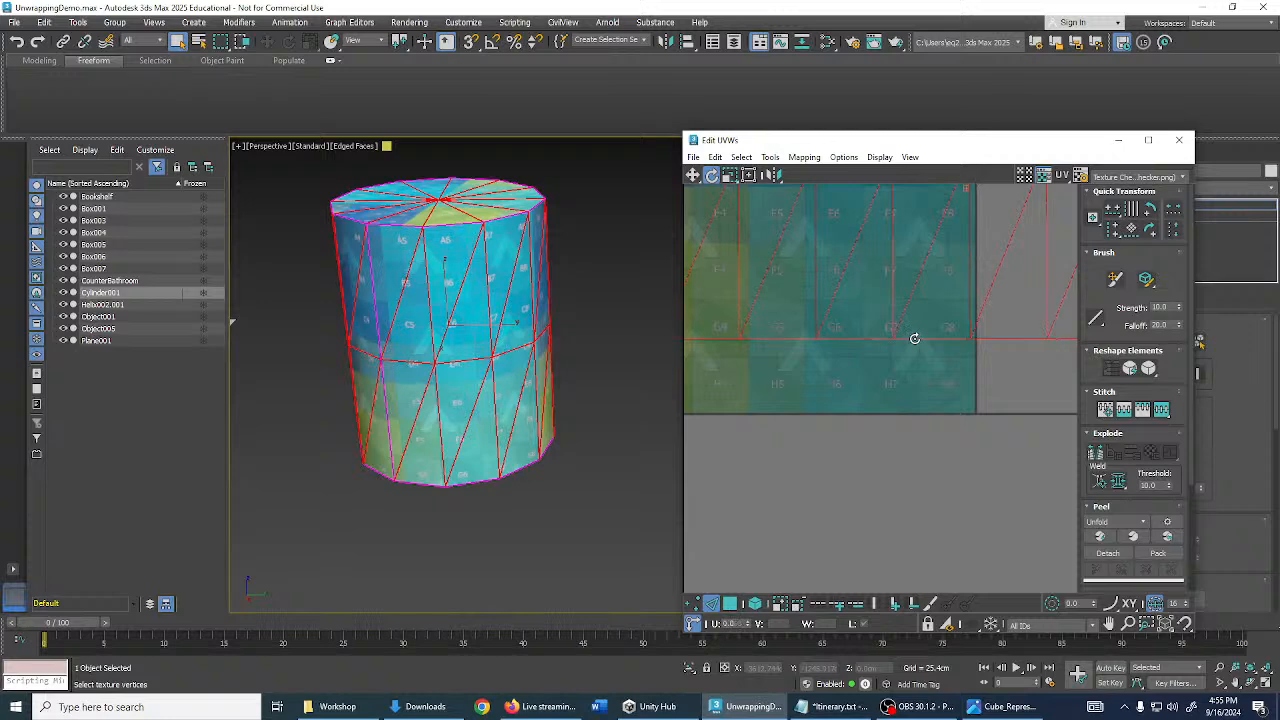
scroll(920, 338, "up", 2)
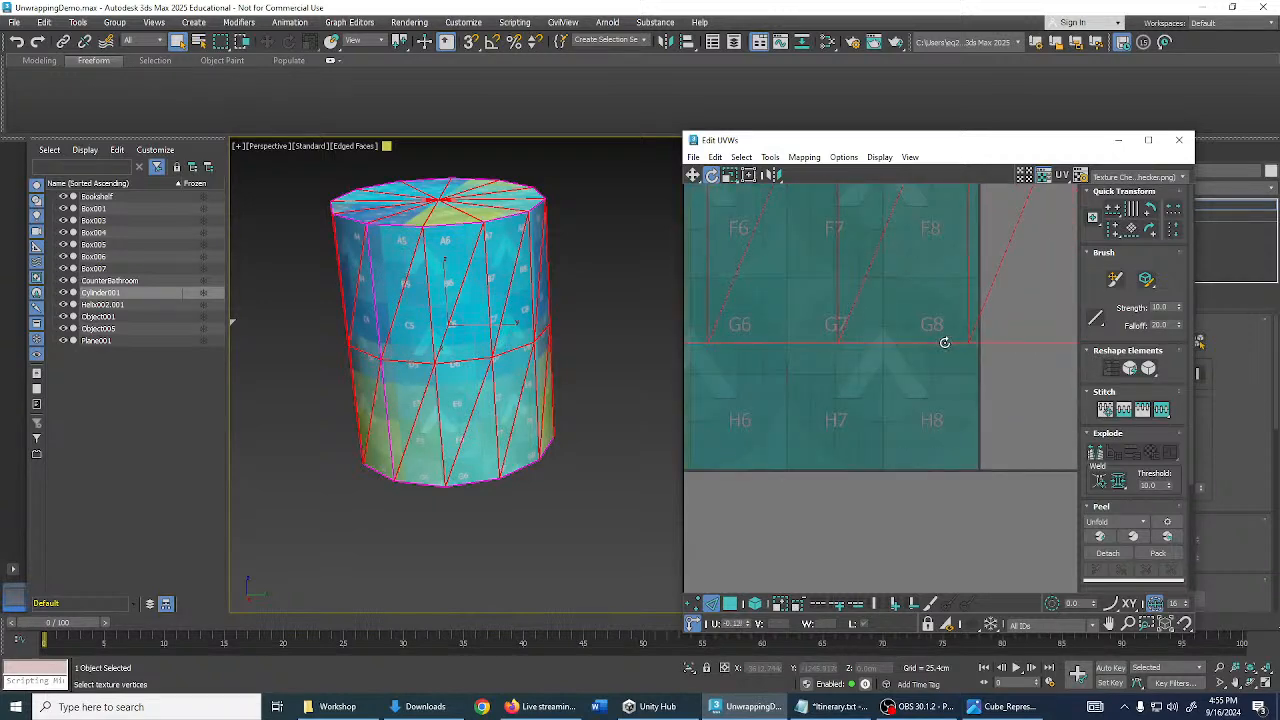
scroll(942, 348, "down", 2)
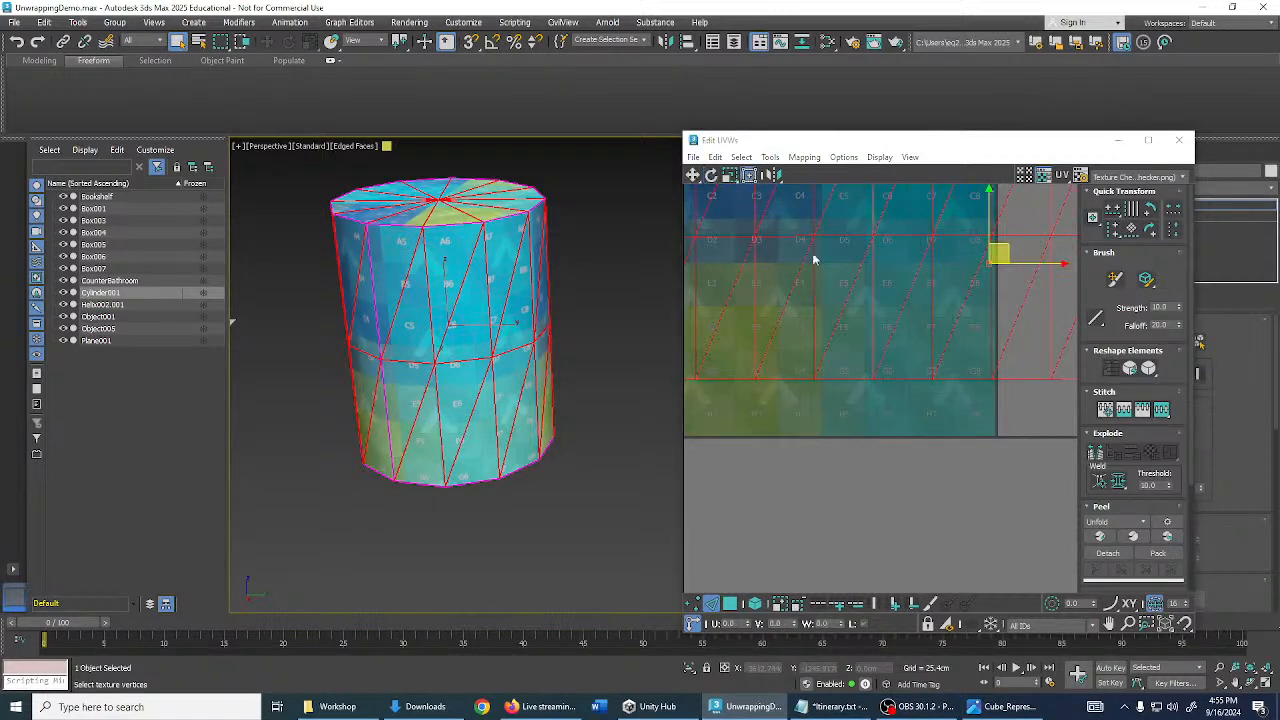
scroll(900, 360, "down", 4)
- Select the whole straightened strip in Face mode and move it below the checker square
middle_click_drag(903, 363, 891, 423)
middle_click_drag(879, 281, 867, 283)
left_click(872, 290)
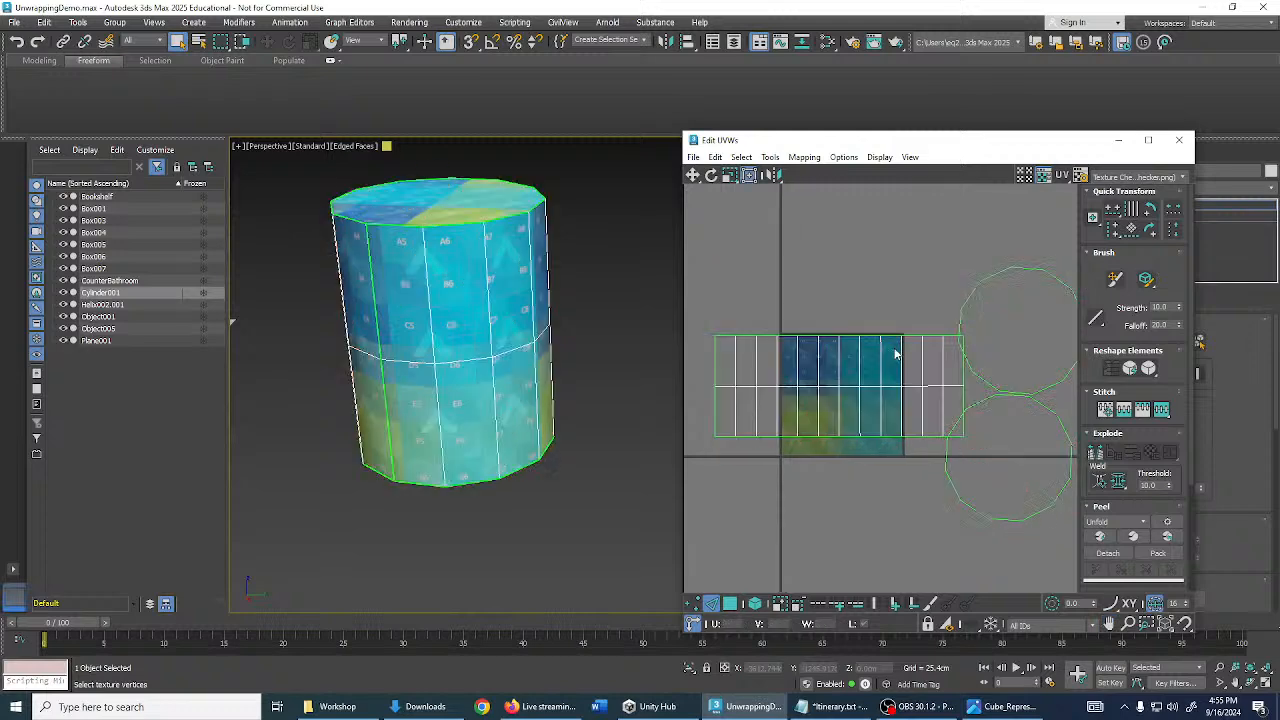
left_click_drag(876, 350, 879, 402)
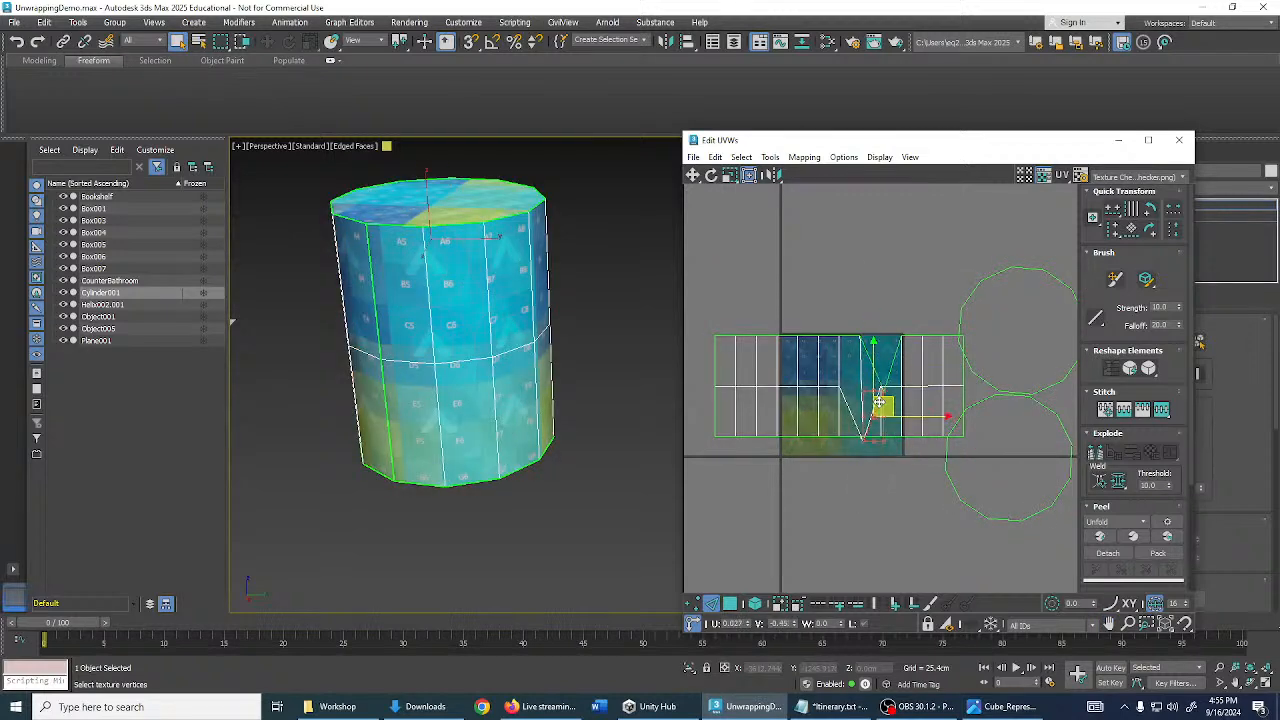
left_click(755, 604)
left_click_drag(803, 386, 817, 513)
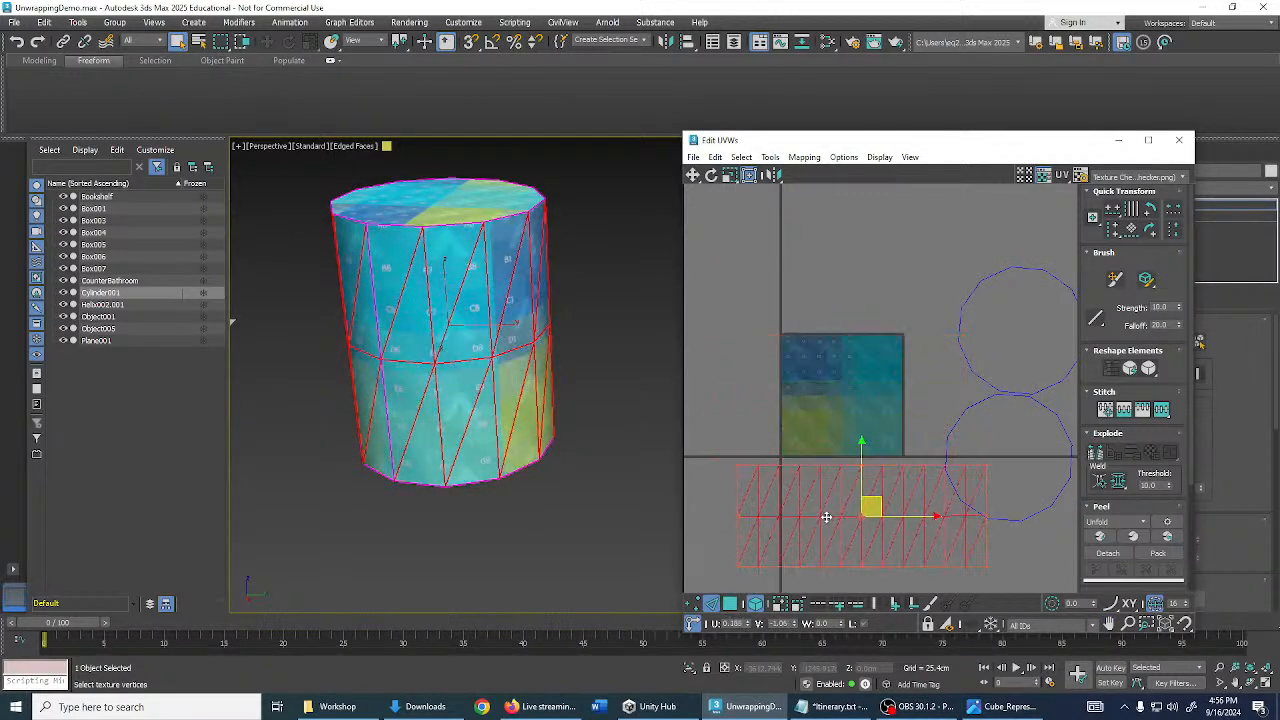
scroll(874, 356, "up", 5)
middle_click_drag(970, 395, 896, 350)
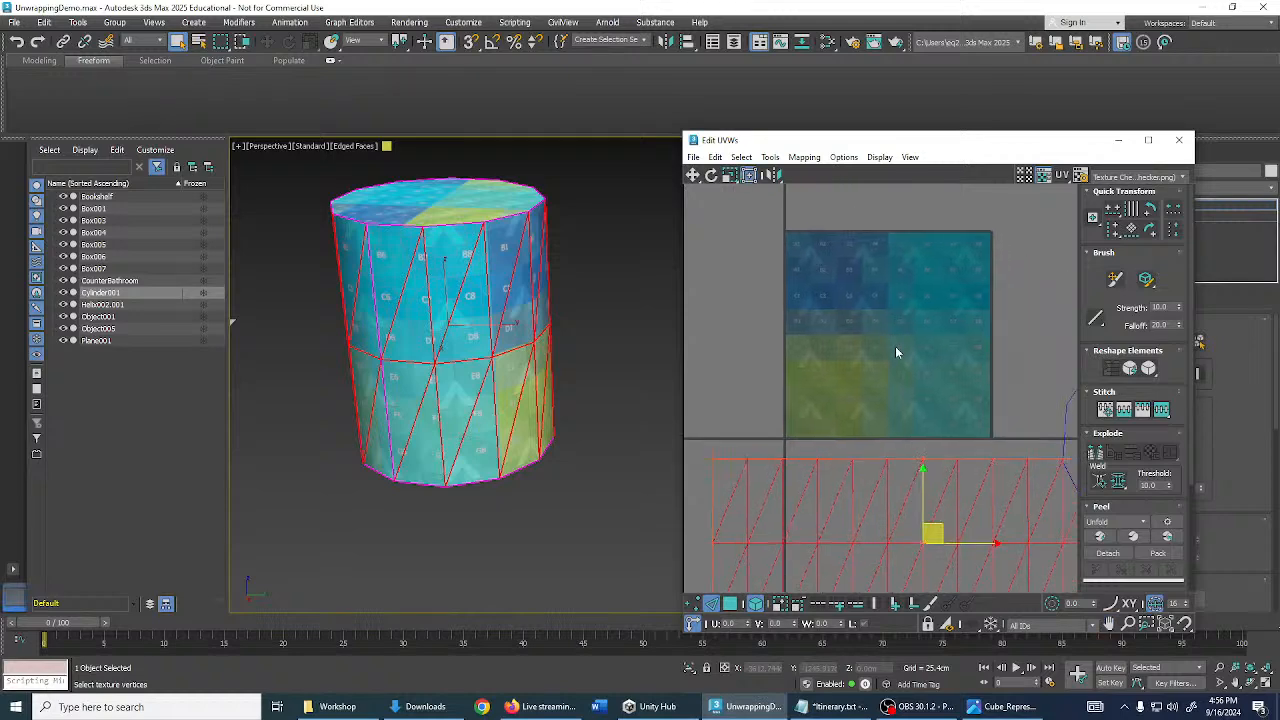
scroll(896, 350, "up", 2)
middle_click_drag(570, 243, 783, 297, "alt")
scroll(838, 430, "down", 2)
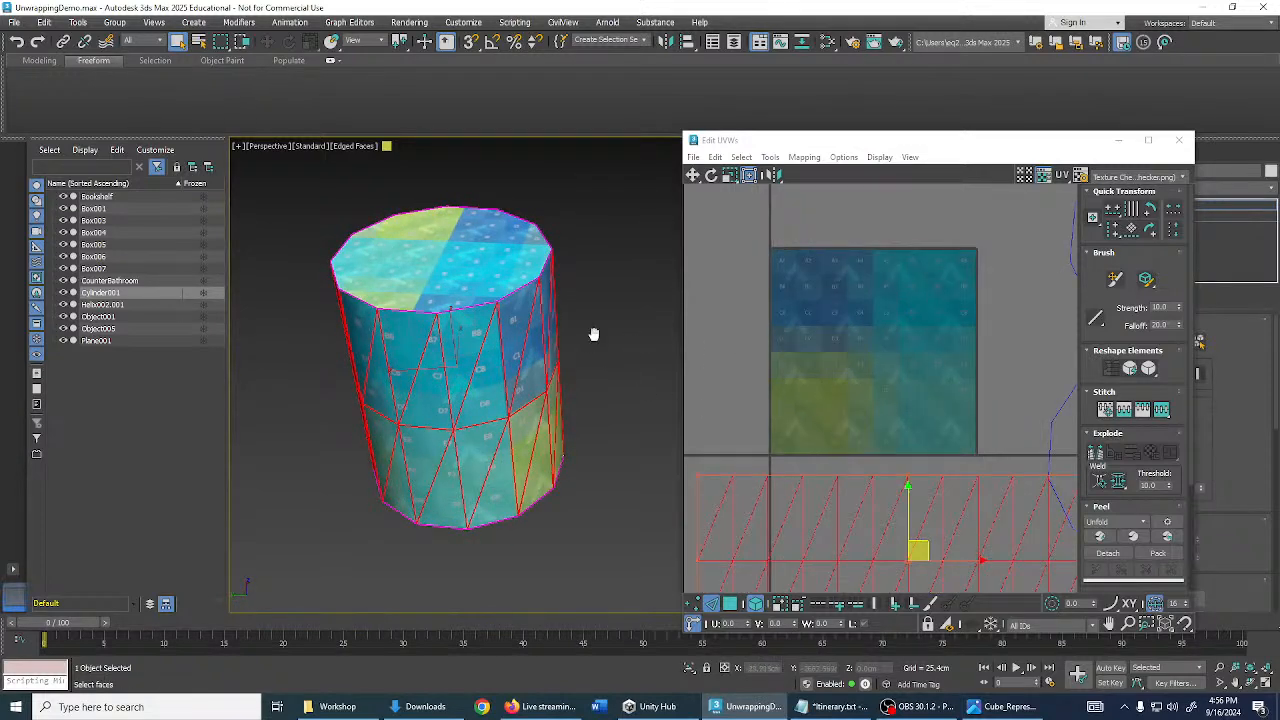
- Scale the side UV strip up much larger and reposition it below the texture
scroll(593, 334, "up", 4)
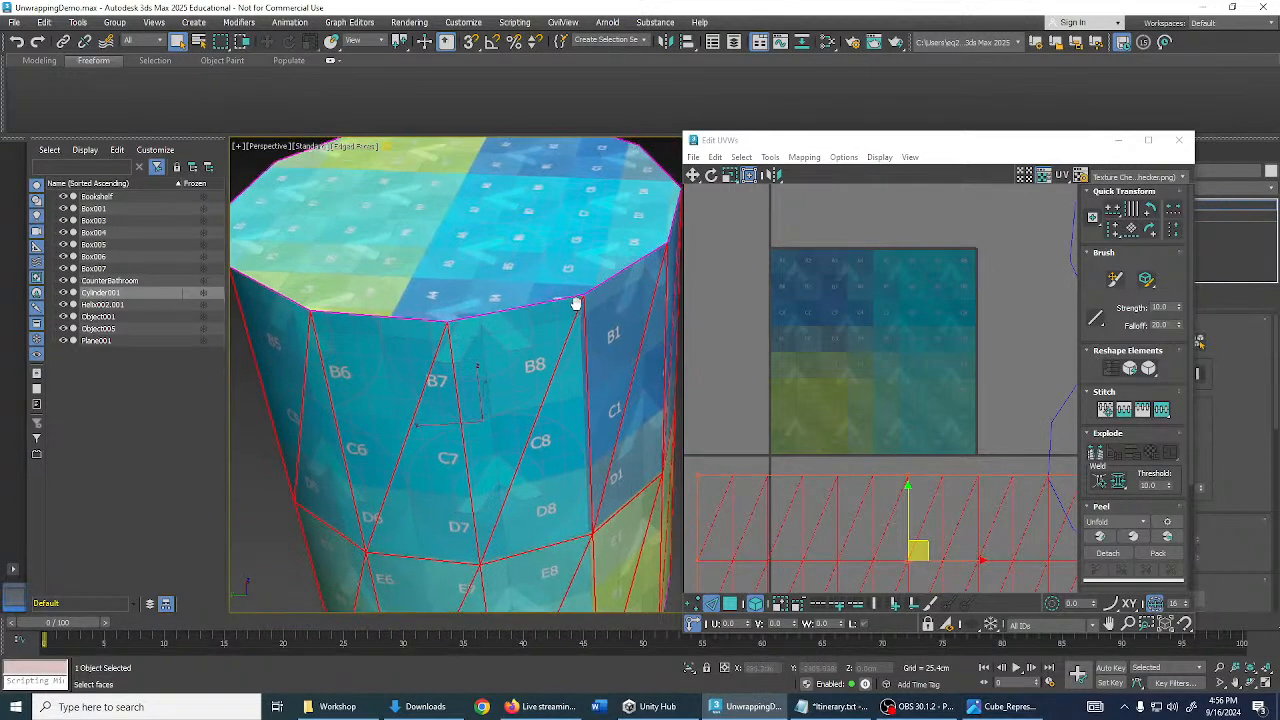
middle_click_drag(576, 303, 552, 232, "alt")
scroll(565, 294, "down", 3)
scroll(864, 462, "down", 3)
middle_click_drag(864, 462, 833, 356)
left_click_drag(865, 412, 833, 312)
scroll(878, 319, "down", 2)
key("w")
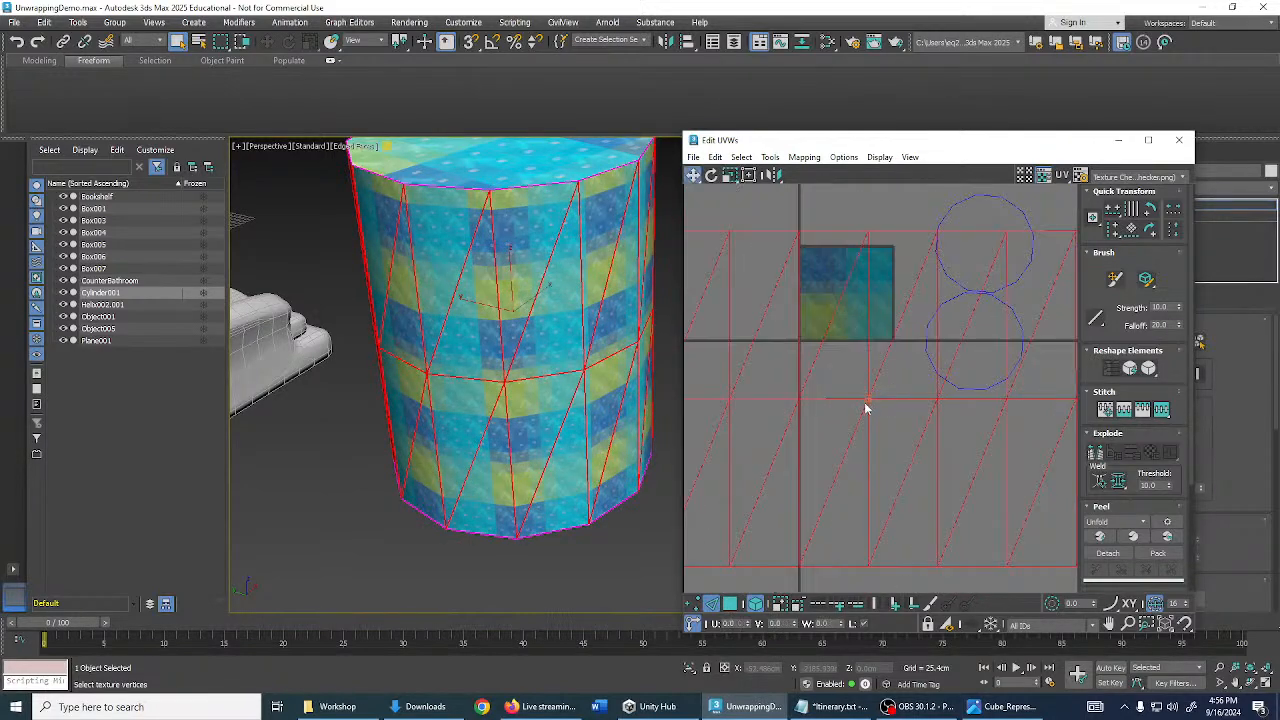
left_click_drag(866, 408, 856, 538)
- Orbit and zoom around the cylinder to inspect the smaller checker tiling on its sides and top
middle_click_drag(520, 292, 536, 317, "alt")
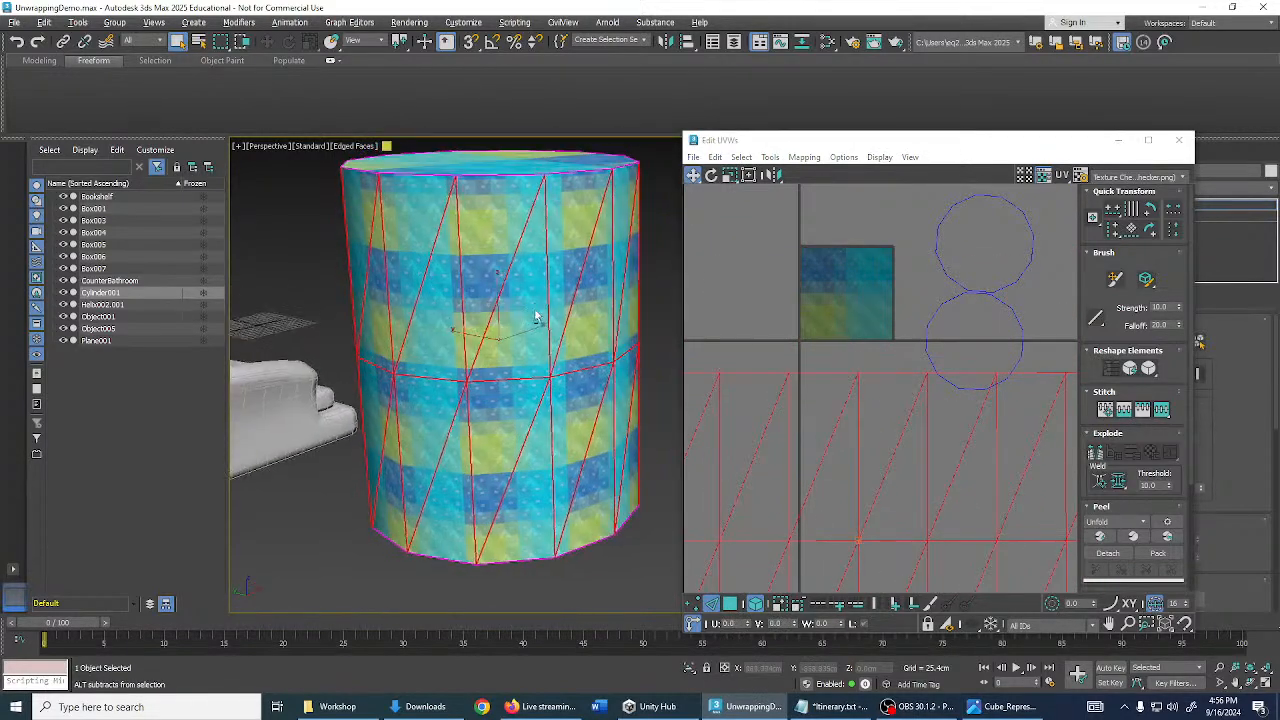
scroll(535, 317, "up", 5)
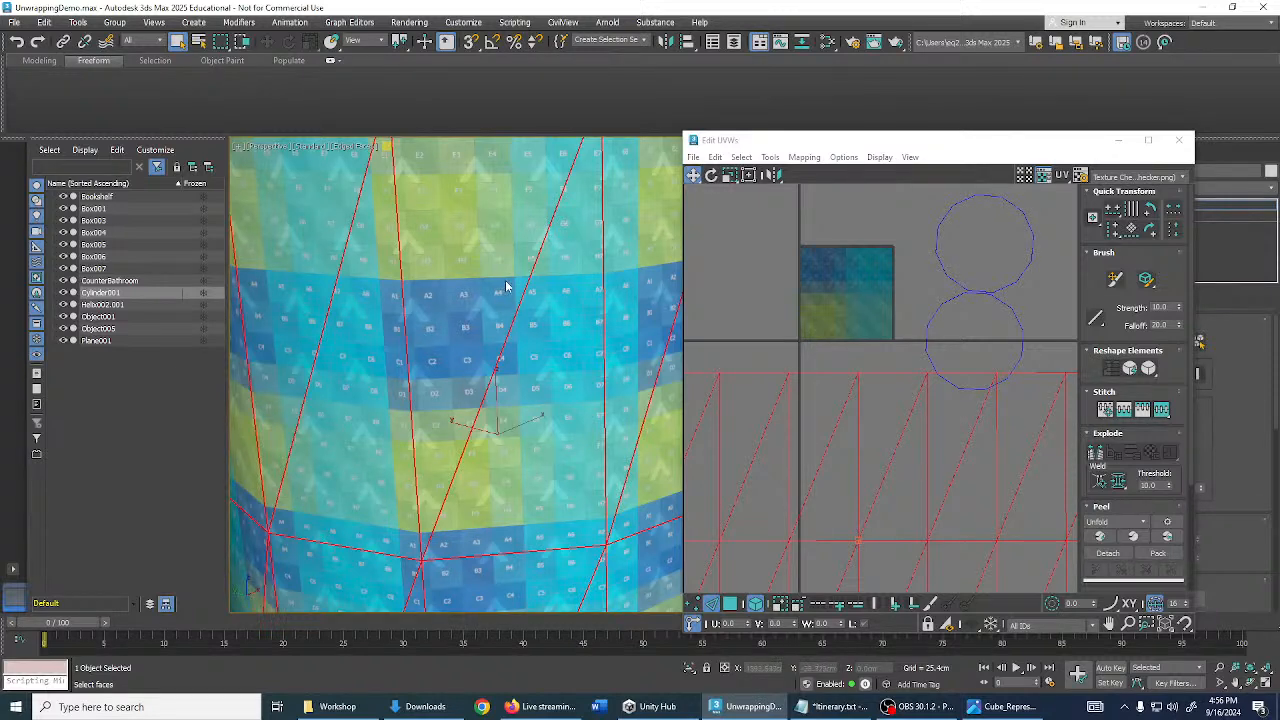
scroll(509, 288, "down", 4)
middle_click_drag(511, 289, 548, 284, "alt")
scroll(526, 305, "up", 3)
middle_click_drag(551, 223, 556, 315, "alt")
scroll(563, 320, "up", 2)
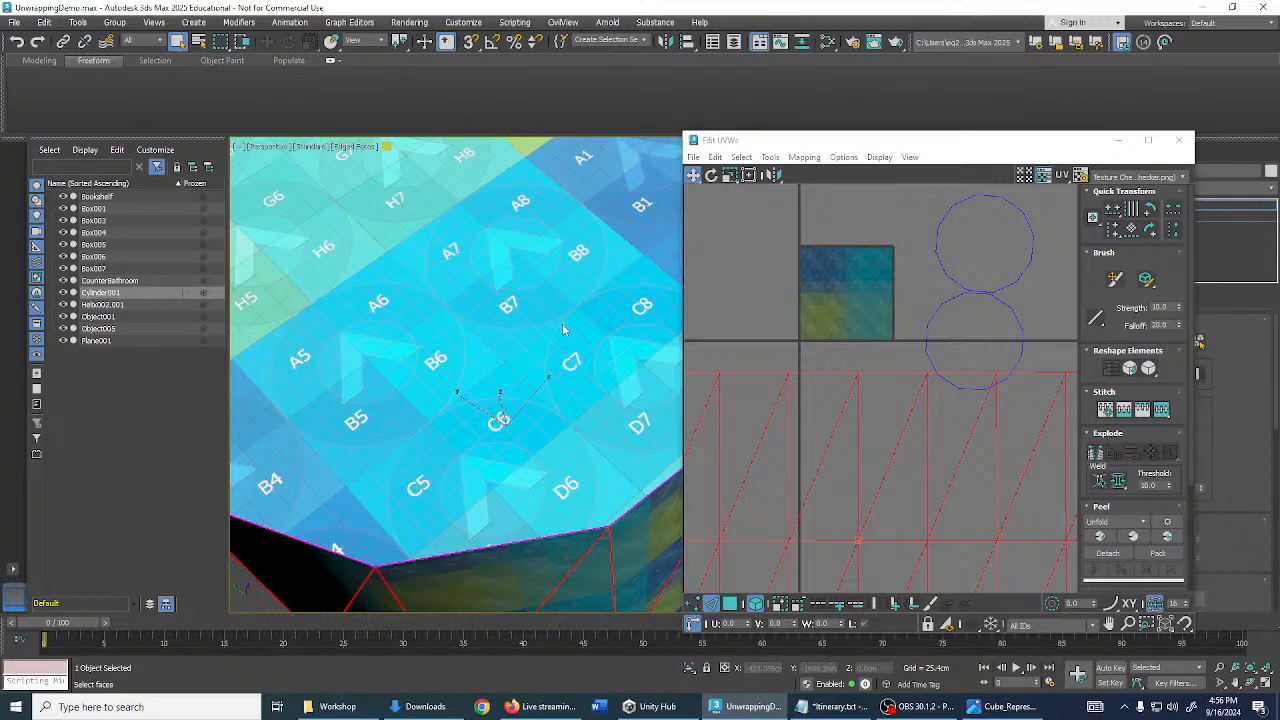
scroll(563, 329, "down", 6)
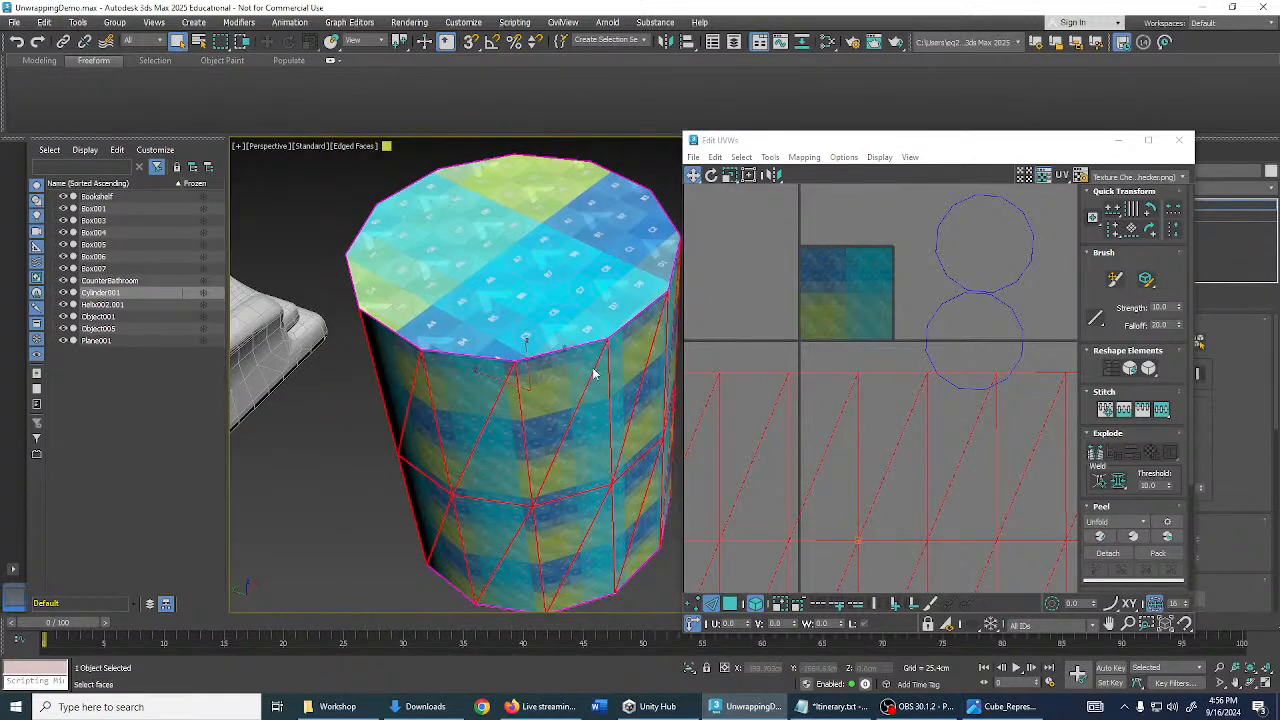
middle_click_drag(593, 374, 588, 319, "alt")
scroll(610, 325, "down", 3)
scroll(586, 357, "up", 5)
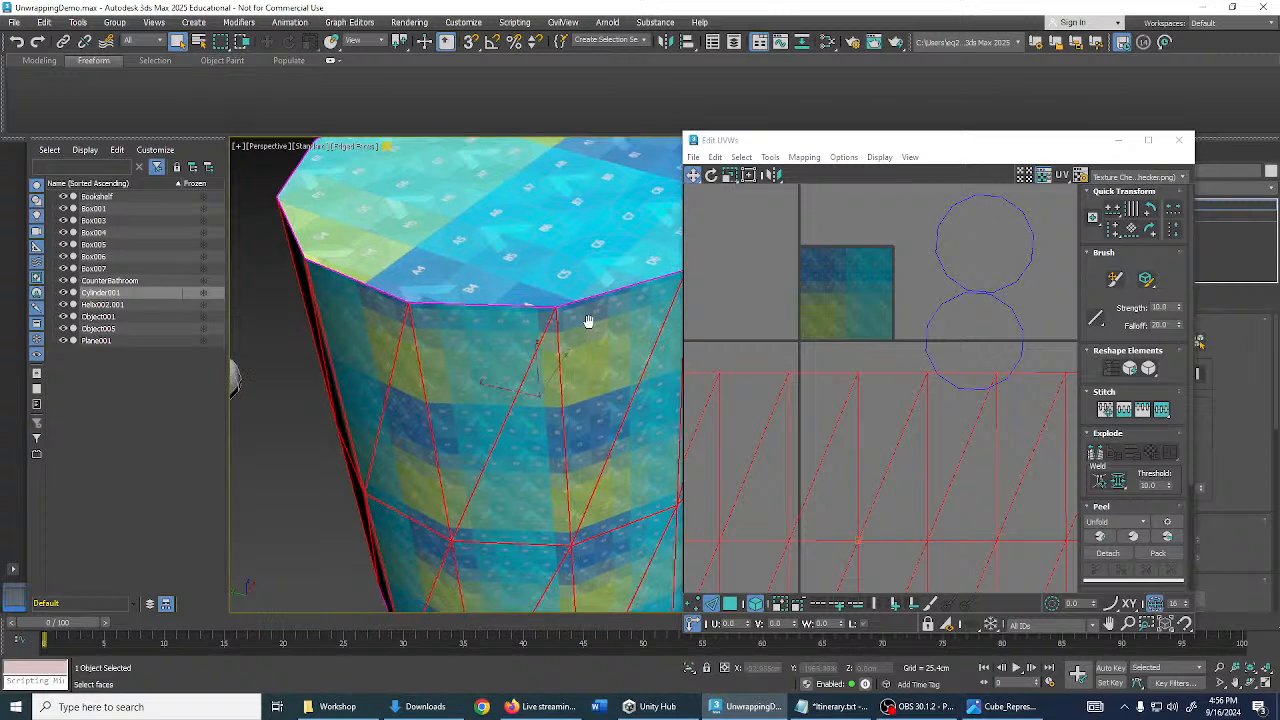
scroll(936, 318, "down", 2)
middle_click_drag(936, 318, 920, 363)
- Move the cylinder cap's UV circles over the texture and scale them down to a small cluster
scroll(937, 330, "up", 2)
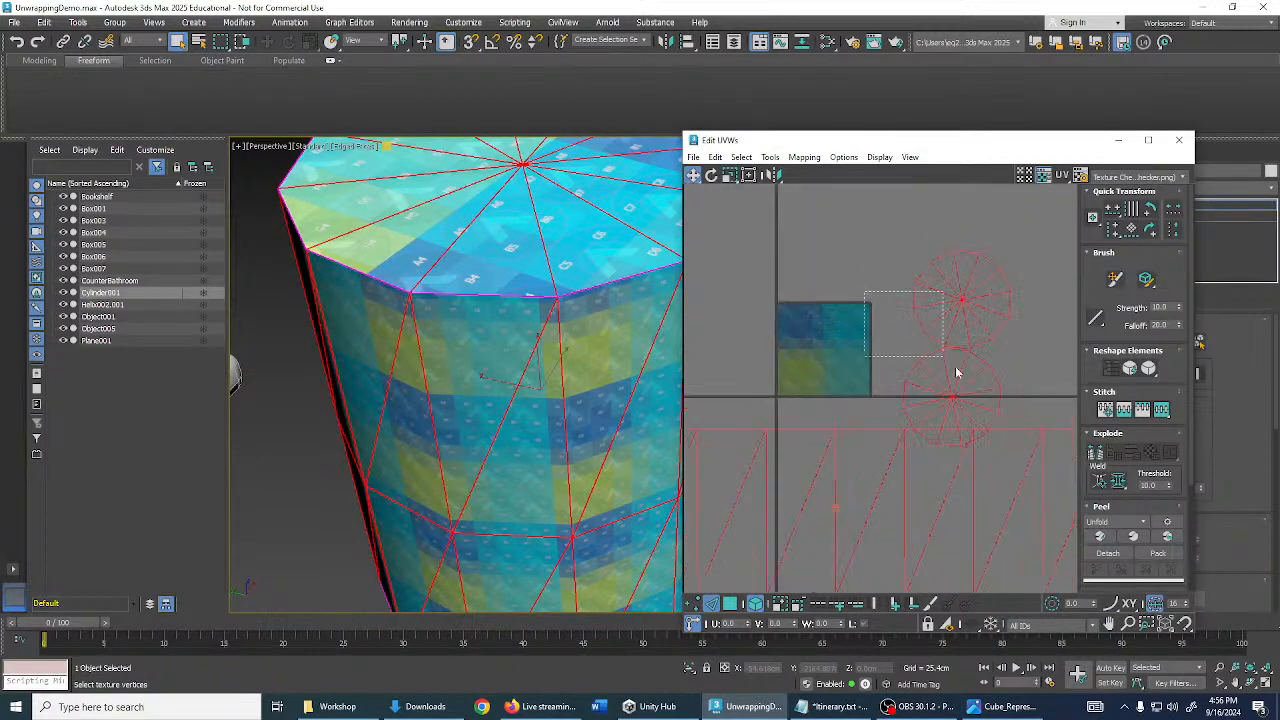
left_click(937, 325)
left_click_drag(961, 303, 854, 485)
key("r")
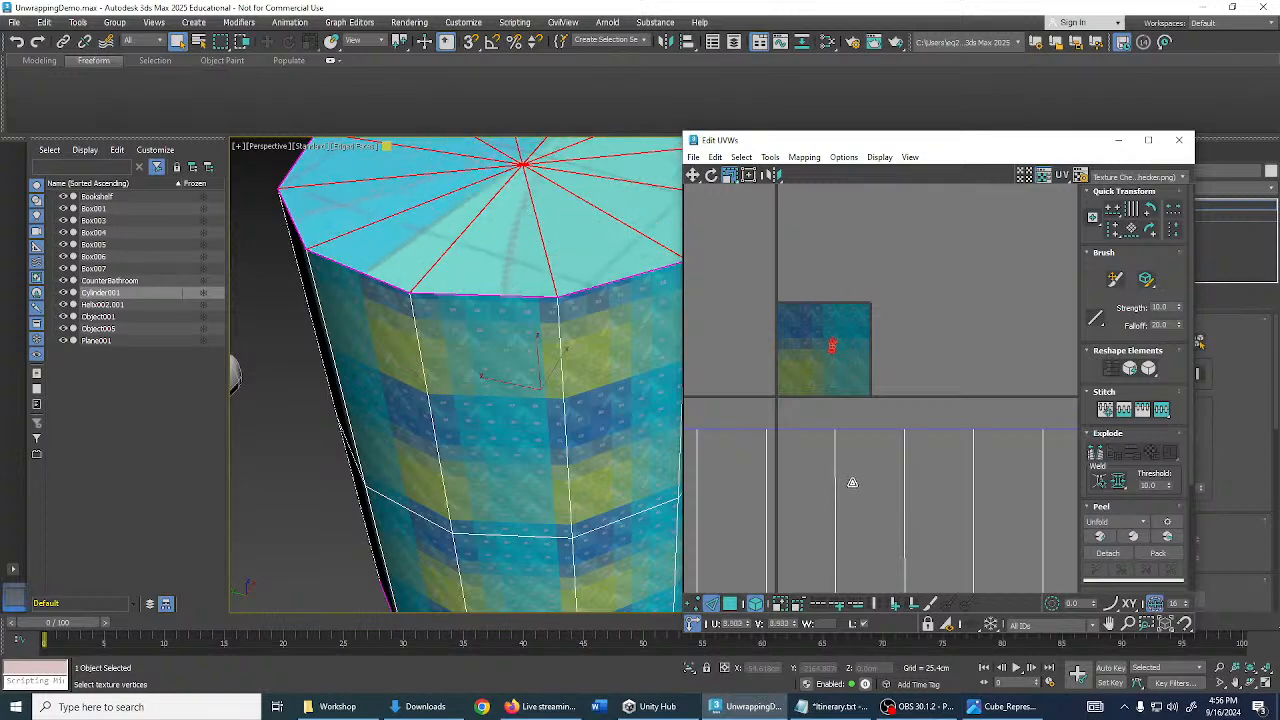
scroll(534, 268, "up", 2)
scroll(534, 268, "up", 2)
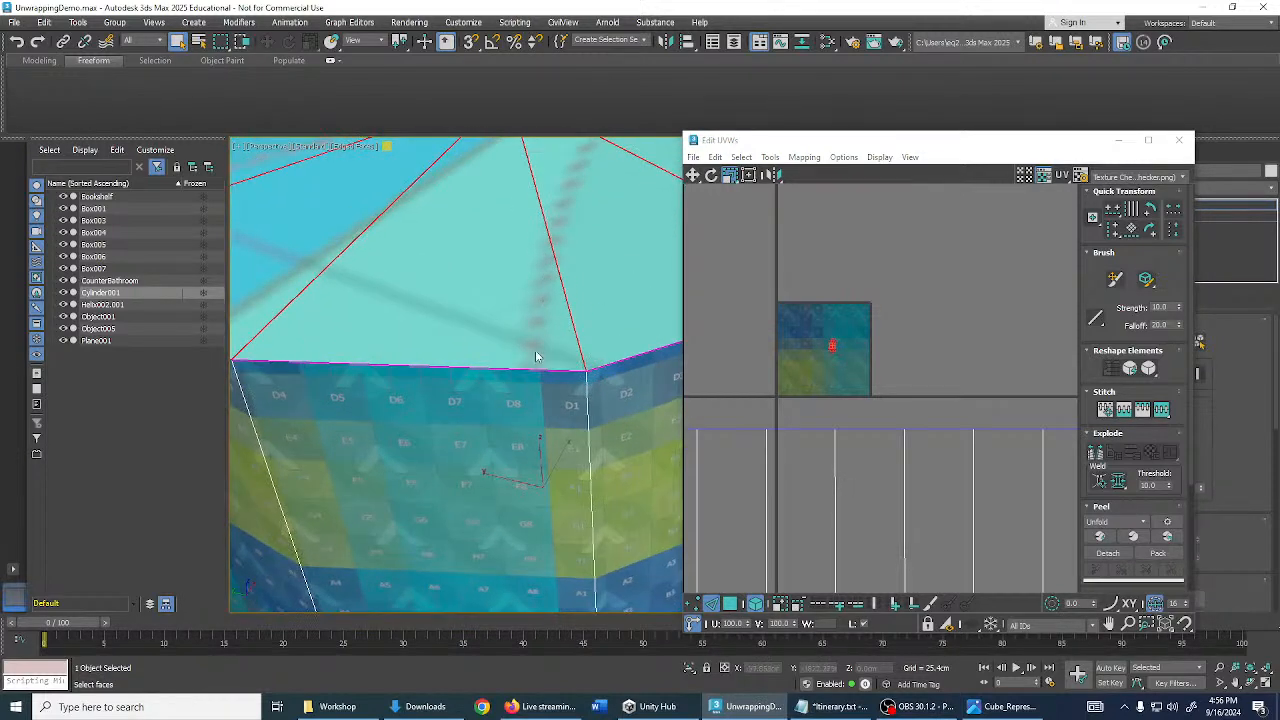
middle_click_drag(546, 268, 554, 347, "alt")
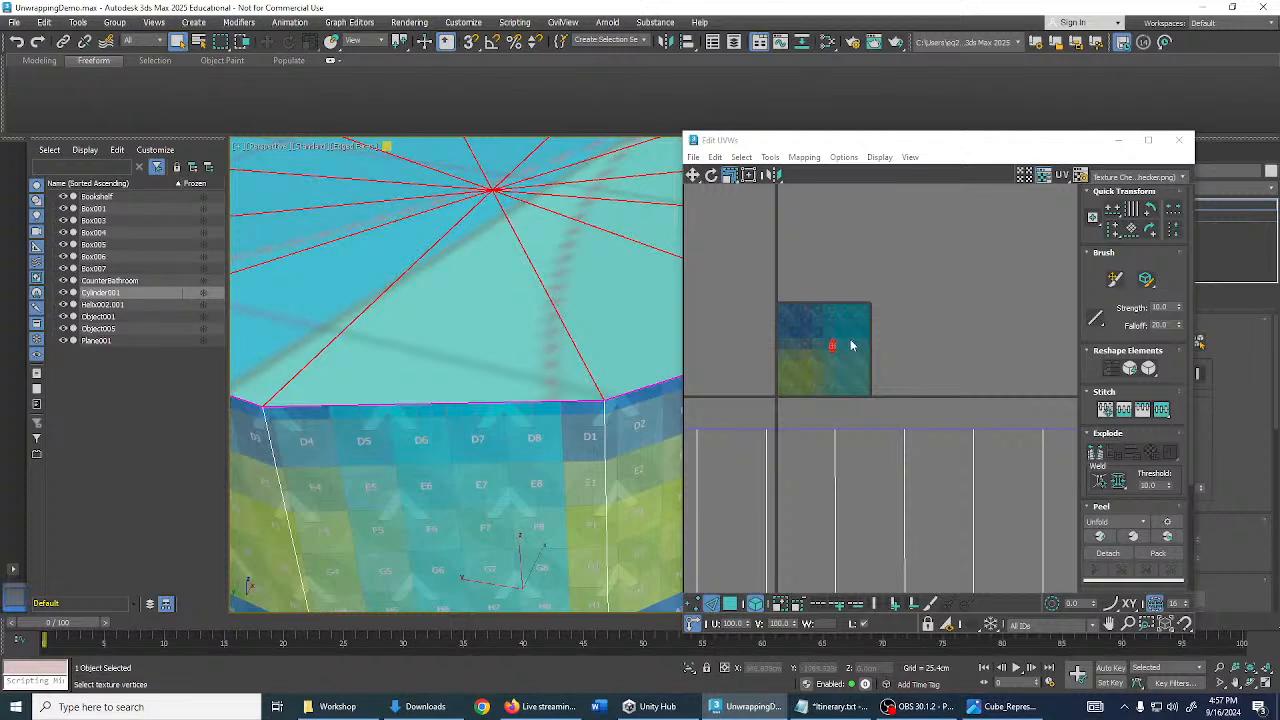
left_click_drag(834, 344, 736, 572)
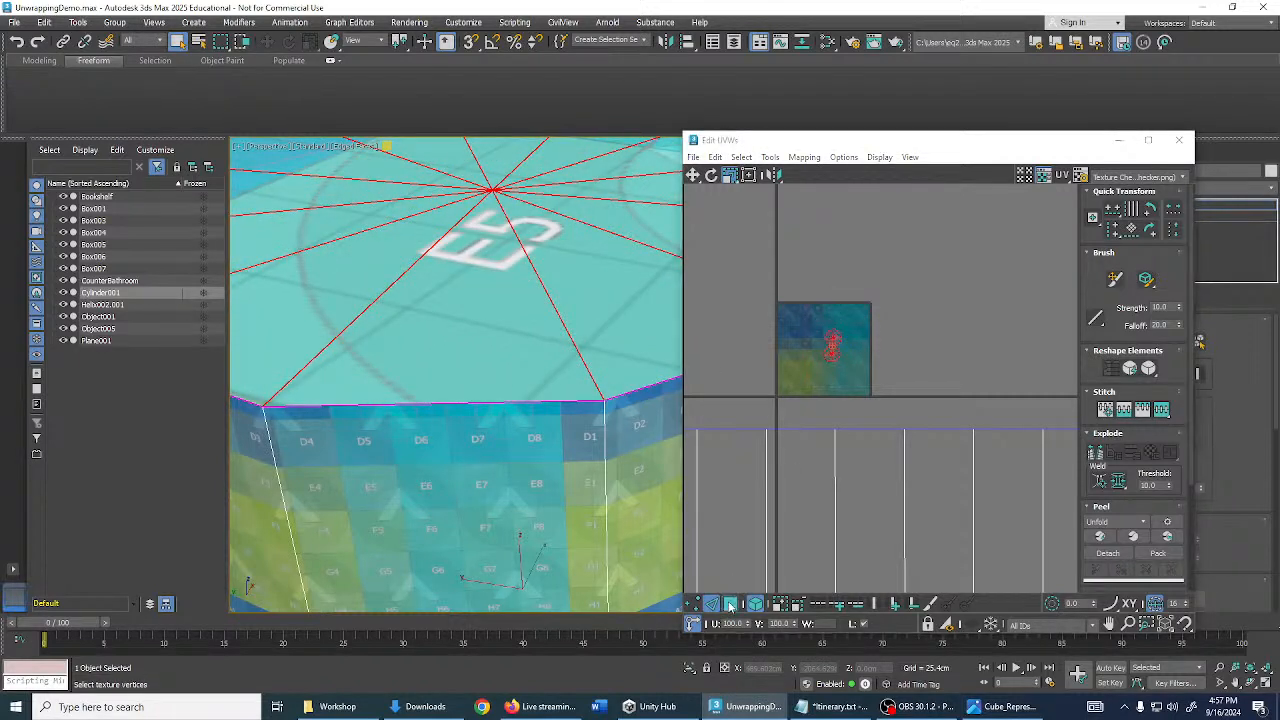
- Select both cap UV clusters as faces and move them up and right onto a palette colour
left_click(730, 605)
middle_click_drag(879, 426, 910, 412)
left_click_drag(830, 290, 909, 376)
scroll(858, 319, "up", 3)
key("w")
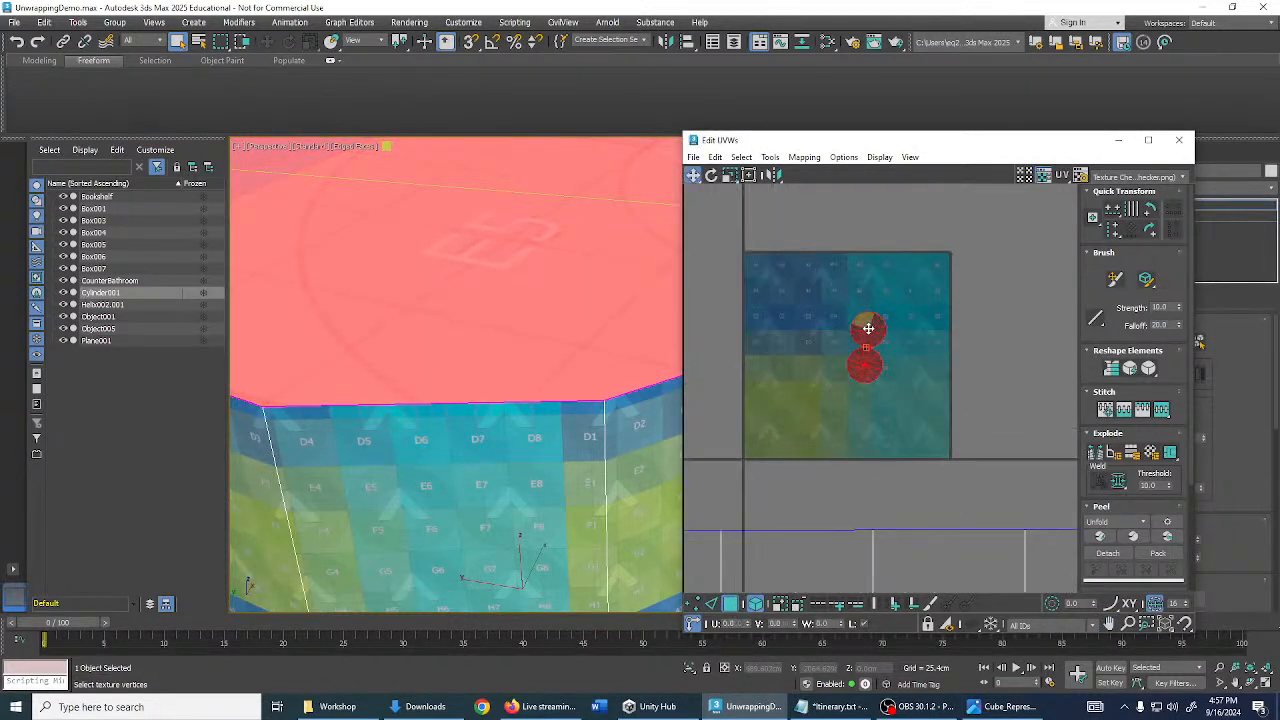
left_click_drag(868, 328, 926, 280)
left_click(966, 311)
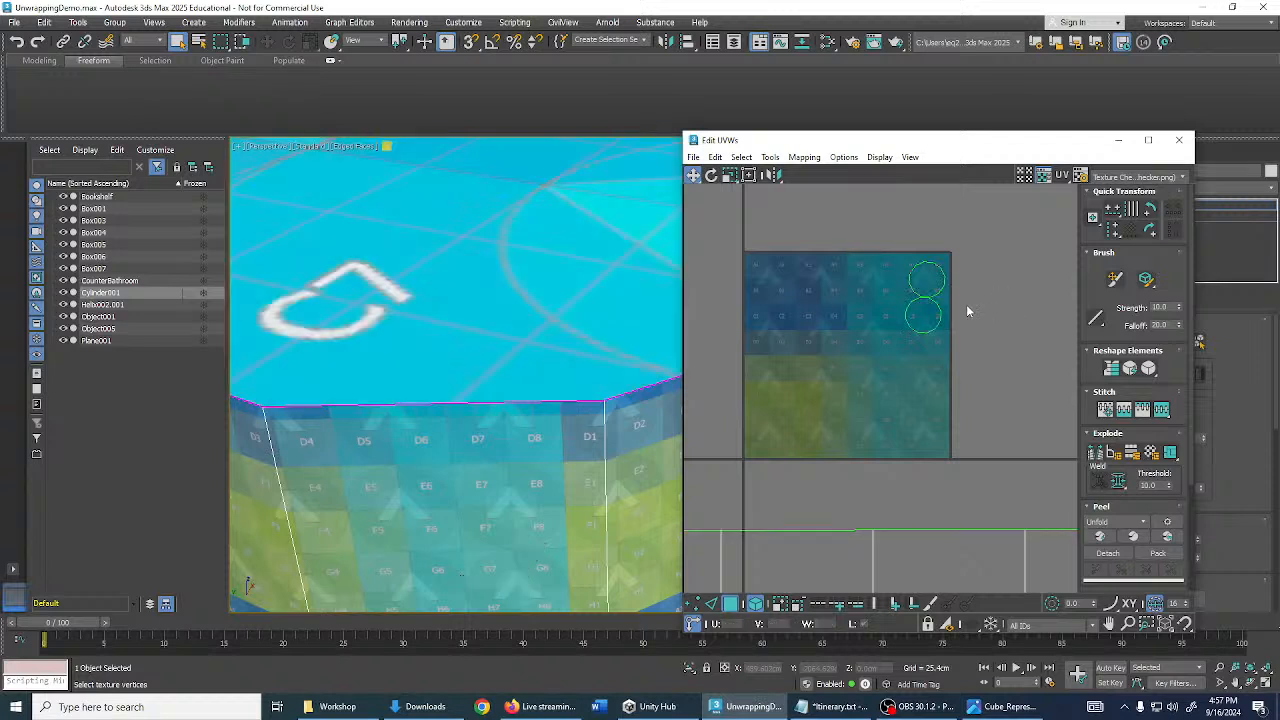
- Select the cylinder's side UV island, scale it down and move it up over the texture
scroll(945, 352, "down", 2)
middle_click_drag(949, 349, 974, 277)
scroll(974, 277, "down", 4)
key("r")
left_click_drag(943, 400, 969, 519)
scroll(925, 392, "up", 4)
key("w")
left_click_drag(963, 378, 937, 243)
- Shrink, shift right about 0.1 and widen the side UV island to fit the lower green band
middle_click_drag(944, 247, 906, 398)
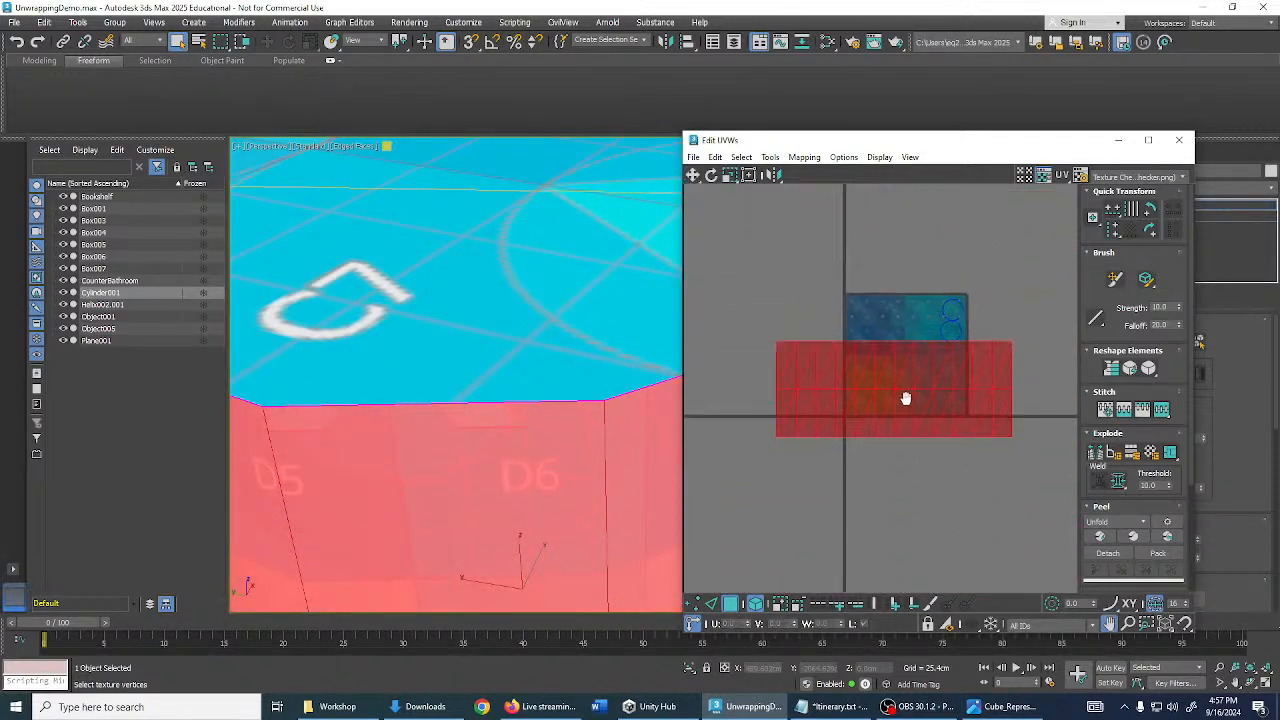
scroll(903, 400, "up", 3)
key("r")
left_click_drag(877, 384, 880, 459)
scroll(879, 422, "up", 3)
key("w")
left_click_drag(883, 400, 927, 392)
key("r")
mouse_move(928, 393)
middle_mouse_down()
mouse_move(867, 397)
mouse_move(937, 395)
middle_mouse_up()
left_click_drag(922, 394, 920, 393)
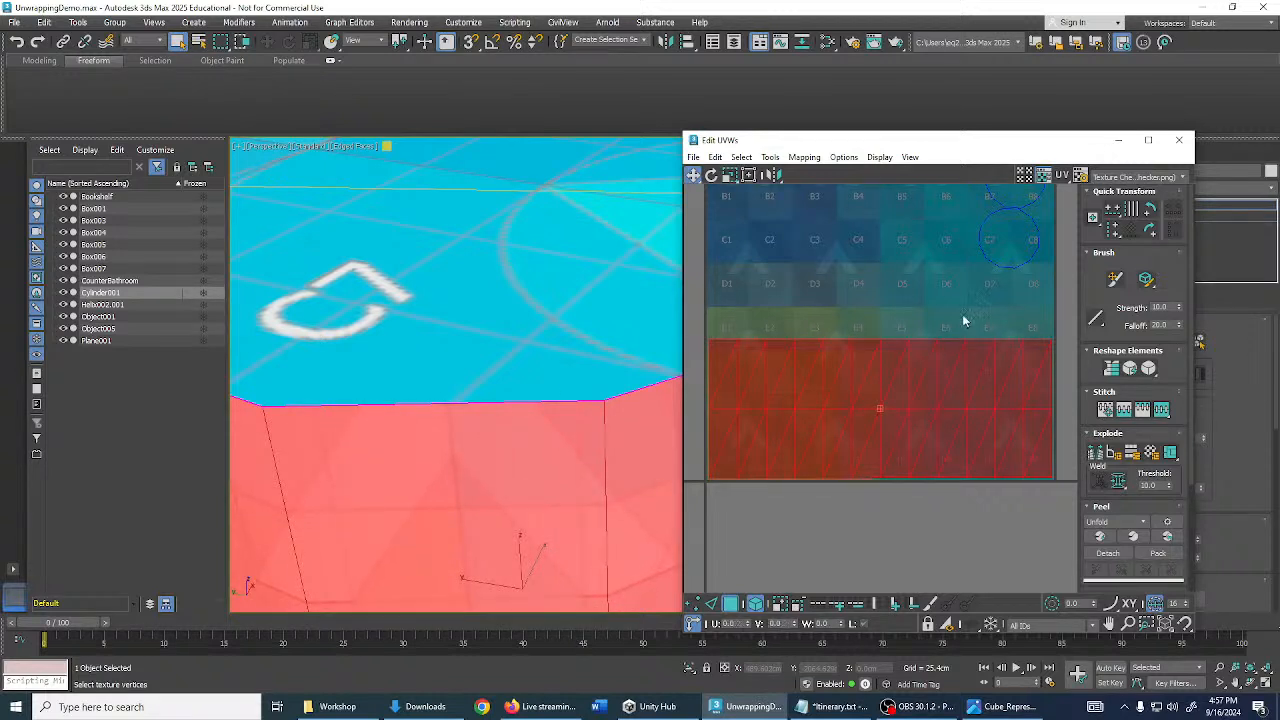
- Move both cap UV circles onto the blue C5 cell in the palette's upper area
middle_click_drag(965, 320, 920, 425)
left_click_drag(954, 347, 931, 352)
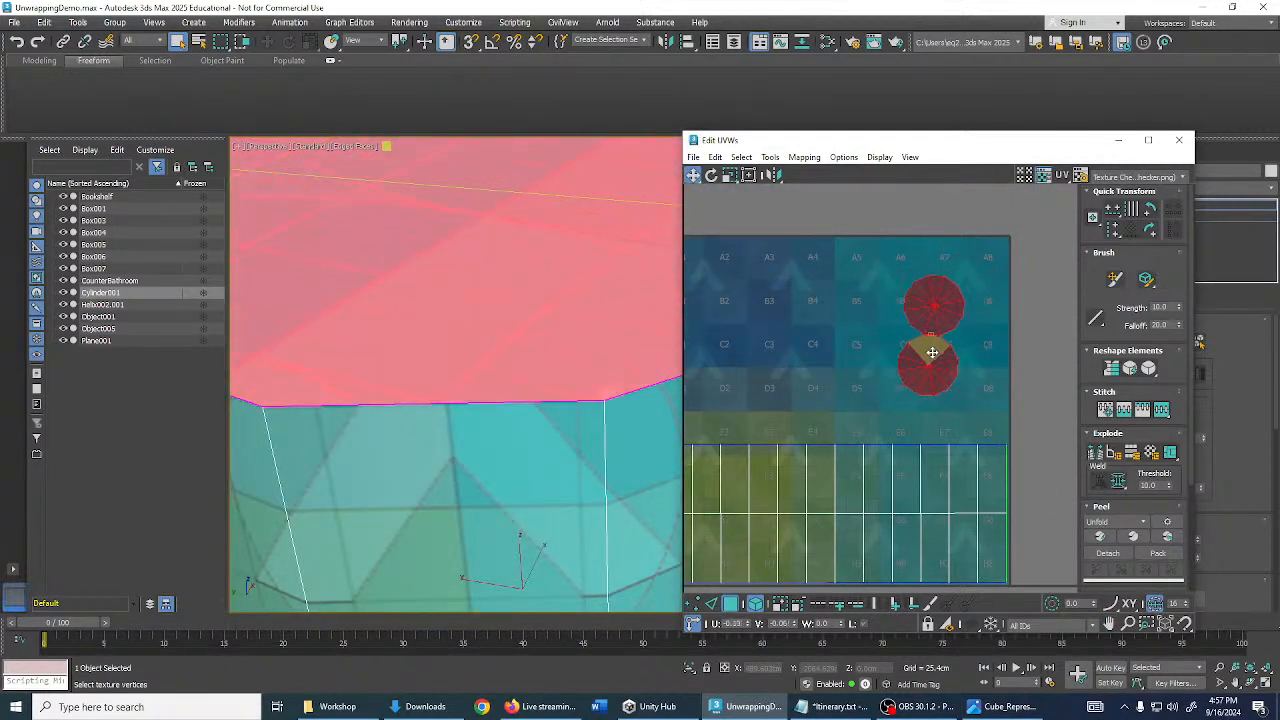
left_click(860, 318)
scroll(1008, 277, "down", 3)
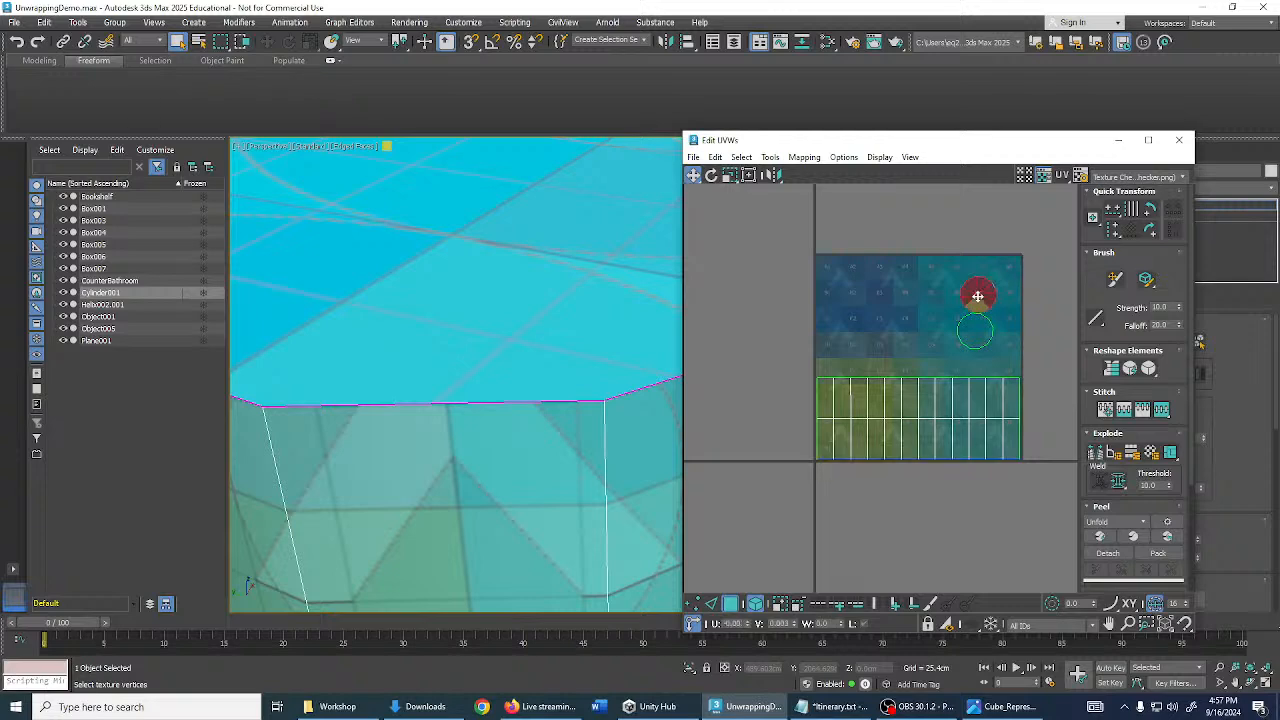
left_click_drag(974, 335, 976, 336)
scroll(970, 333, "down", 2)
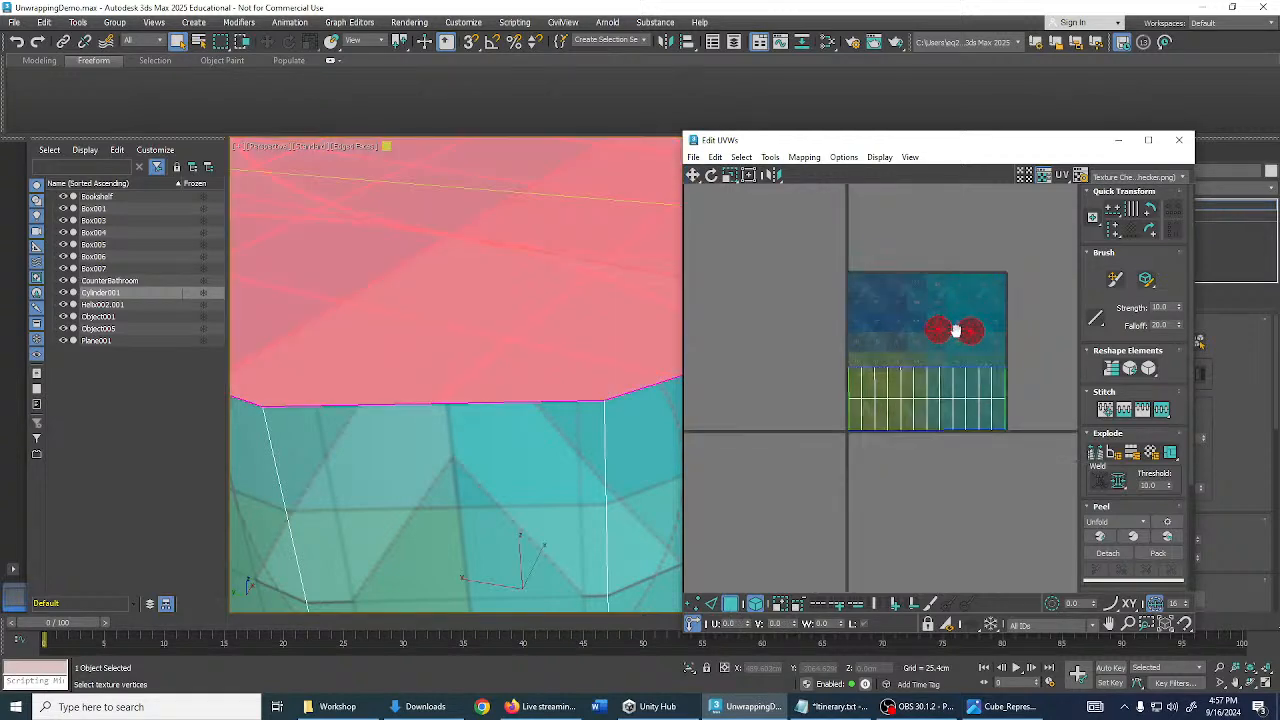
middle_click_drag(954, 331, 964, 319)
middle_click_drag(580, 326, 560, 322)
scroll(559, 321, "down", 5)
scroll(562, 300, "up", 2)
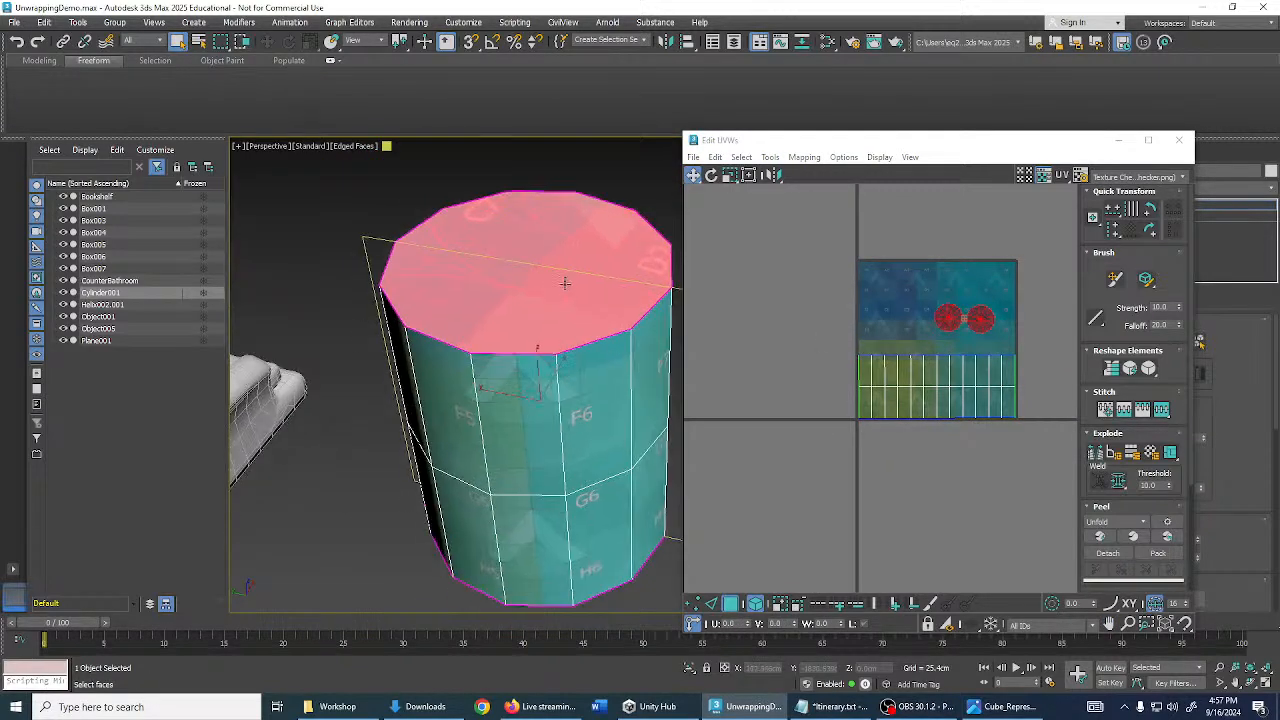
middle_click_drag(882, 353, 871, 356)
middle_click_drag(560, 289, 538, 325)
middle_click_drag(935, 322, 921, 324)
left_click_drag(925, 322, 872, 282)
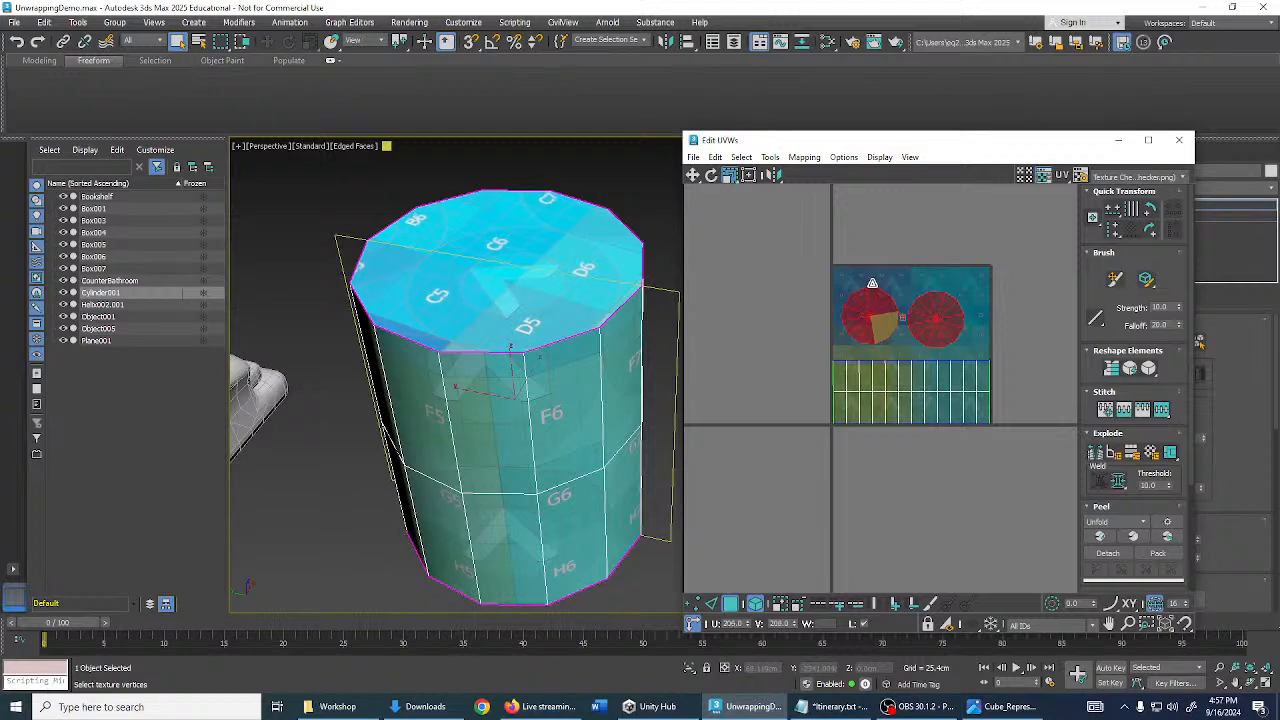
- Orbit to check the cylinder's top and side mapping, then close the UV editor
middle_click_drag(622, 304, 616, 199, "alt")
left_click(867, 253)
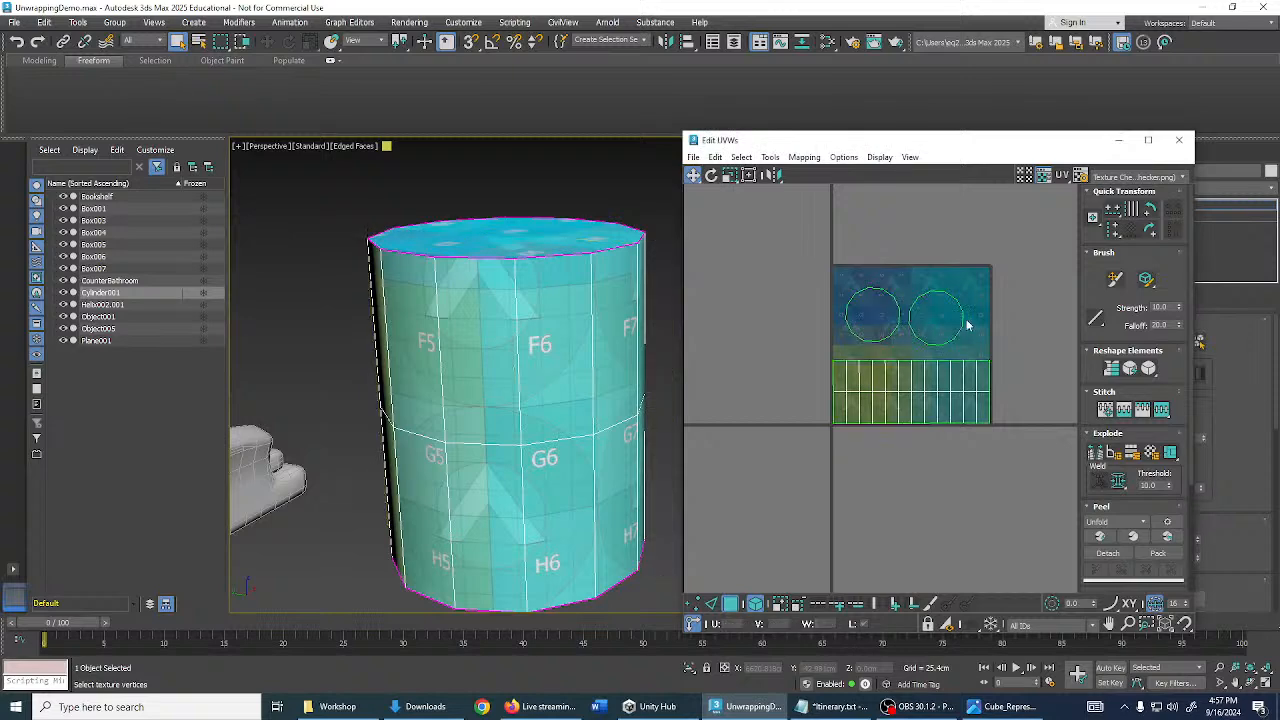
scroll(950, 335, "up", 4)
left_click(823, 275)
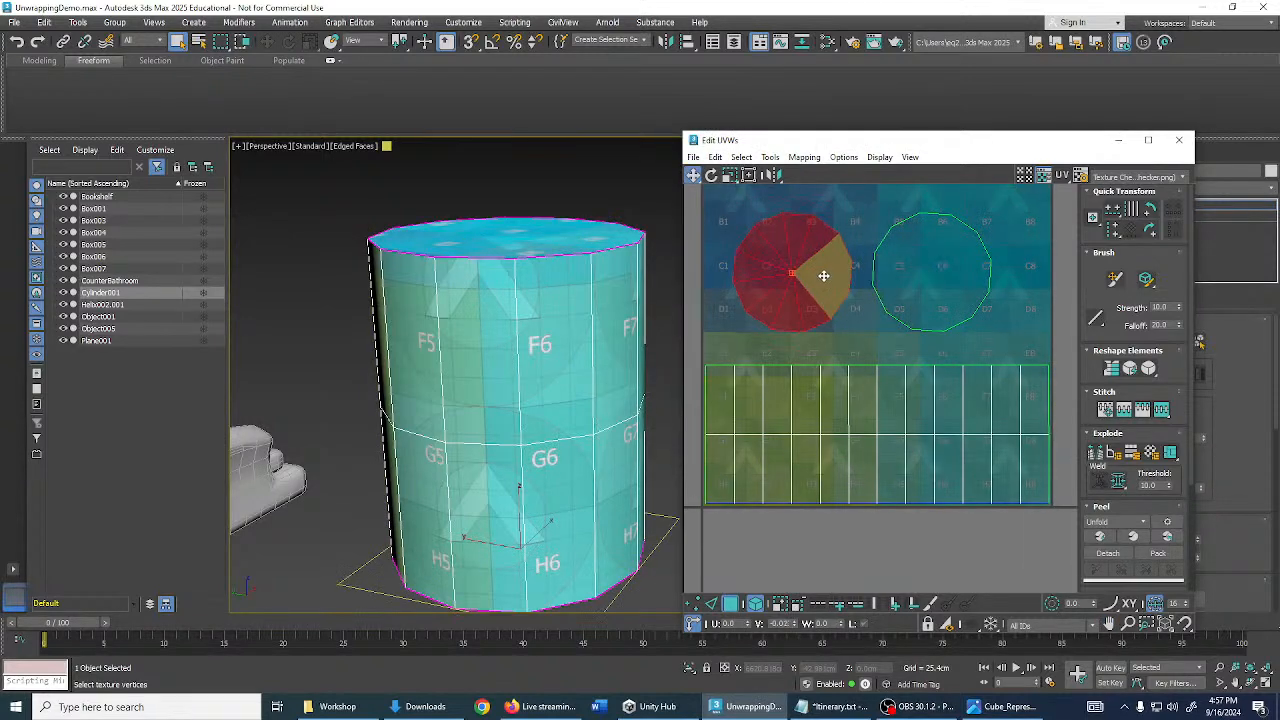
left_click(884, 333)
scroll(895, 341, "down", 3)
scroll(641, 338, "down", 5)
middle_click_drag(641, 338, 700, 366, "alt")
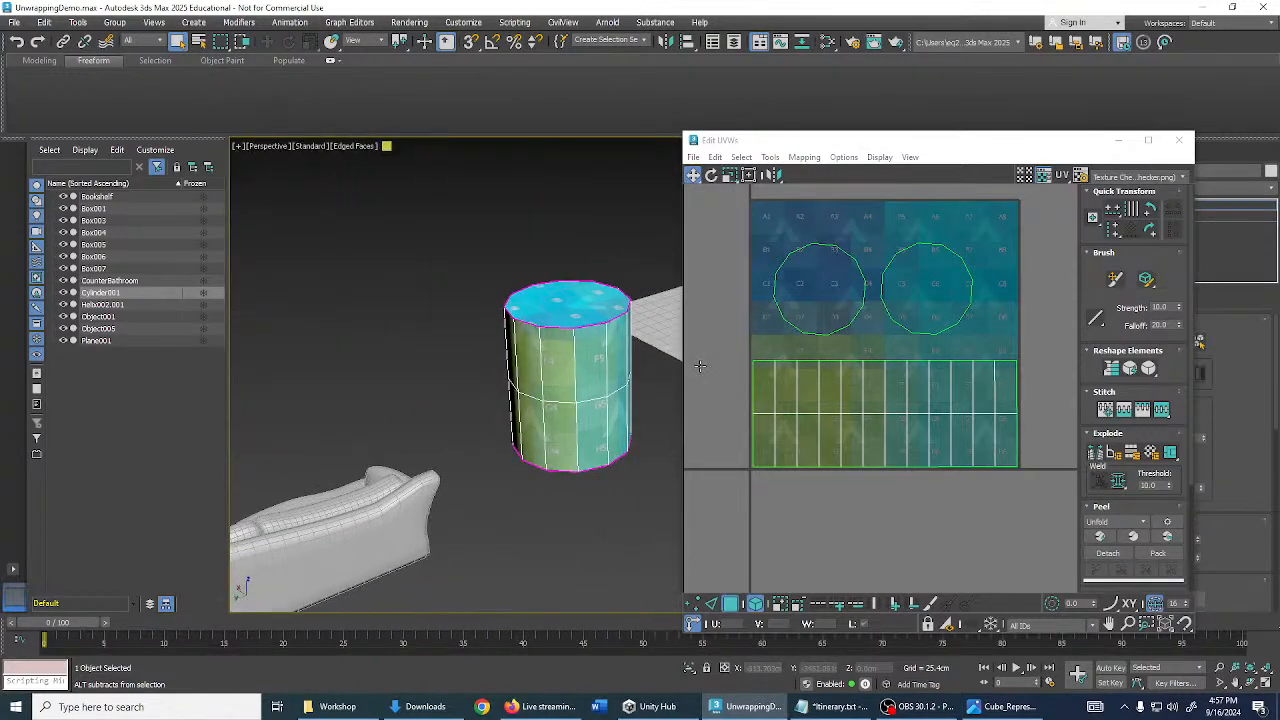
left_click(1181, 145)
- Clear the selection and orbit the viewport until the sofa faces front
middle_click_drag(839, 347, 767, 305, "alt")
scroll(714, 352, "up", 5)
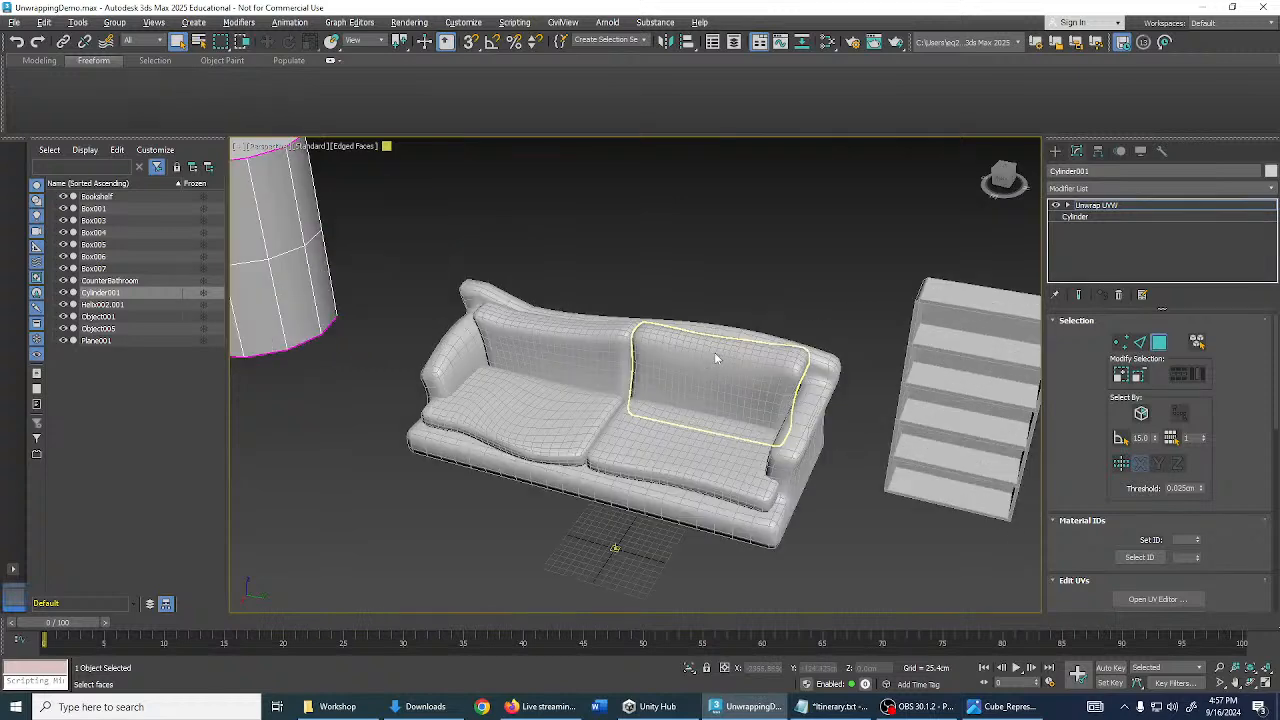
middle_click_drag(714, 352, 862, 295, "alt")
scroll(851, 200, "down", 8)
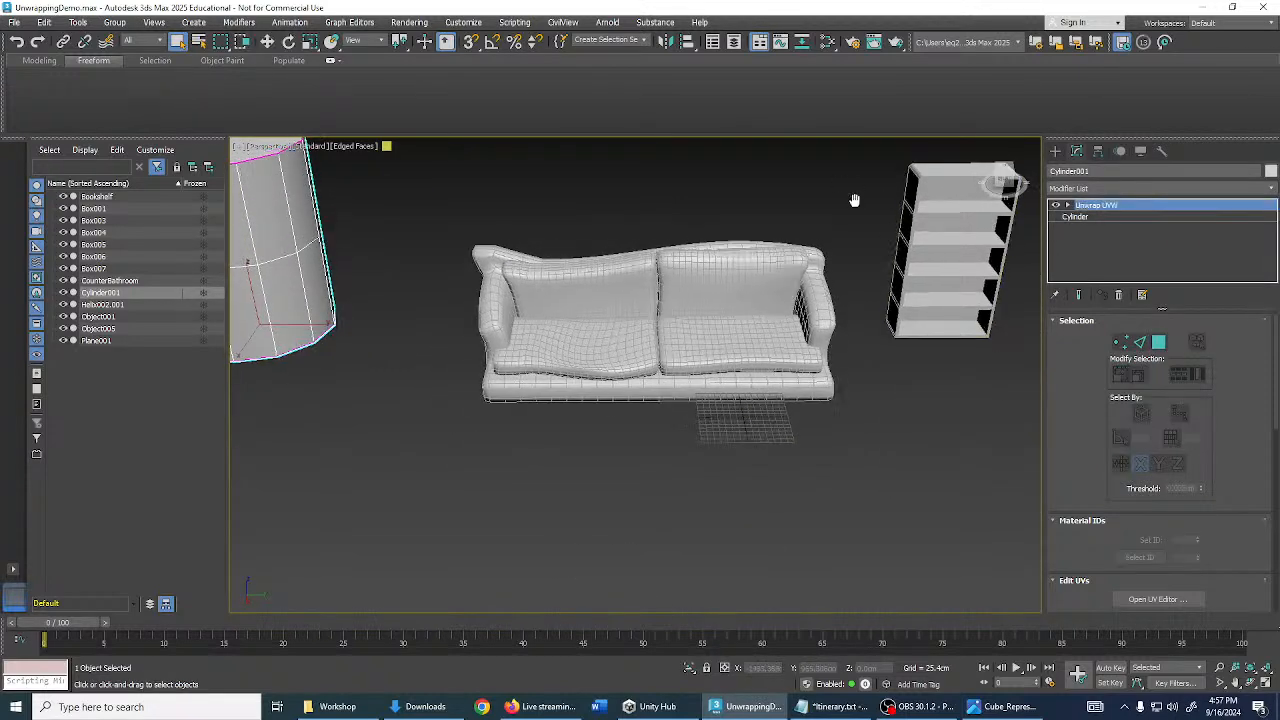
left_click(775, 262)
middle_click_drag(776, 258, 719, 271)
scroll(722, 278, "up", 5)
middle_click_drag(769, 340, 560, 350)
scroll(617, 334, "down", 3)
scroll(520, 360, "up", 3)
scroll(526, 363, "up", 3)
scroll(510, 355, "down", 3)
scroll(541, 384, "up", 2)
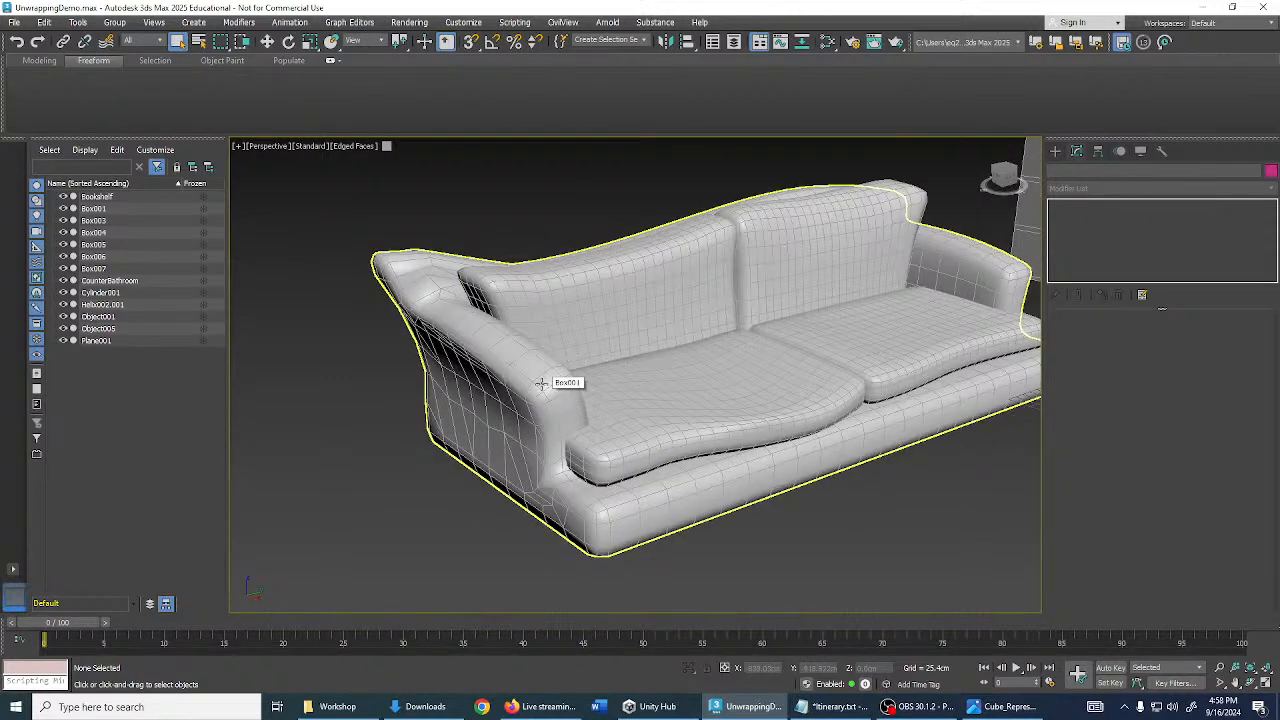
scroll(543, 400, "up", 3)
scroll(561, 397, "down", 3)
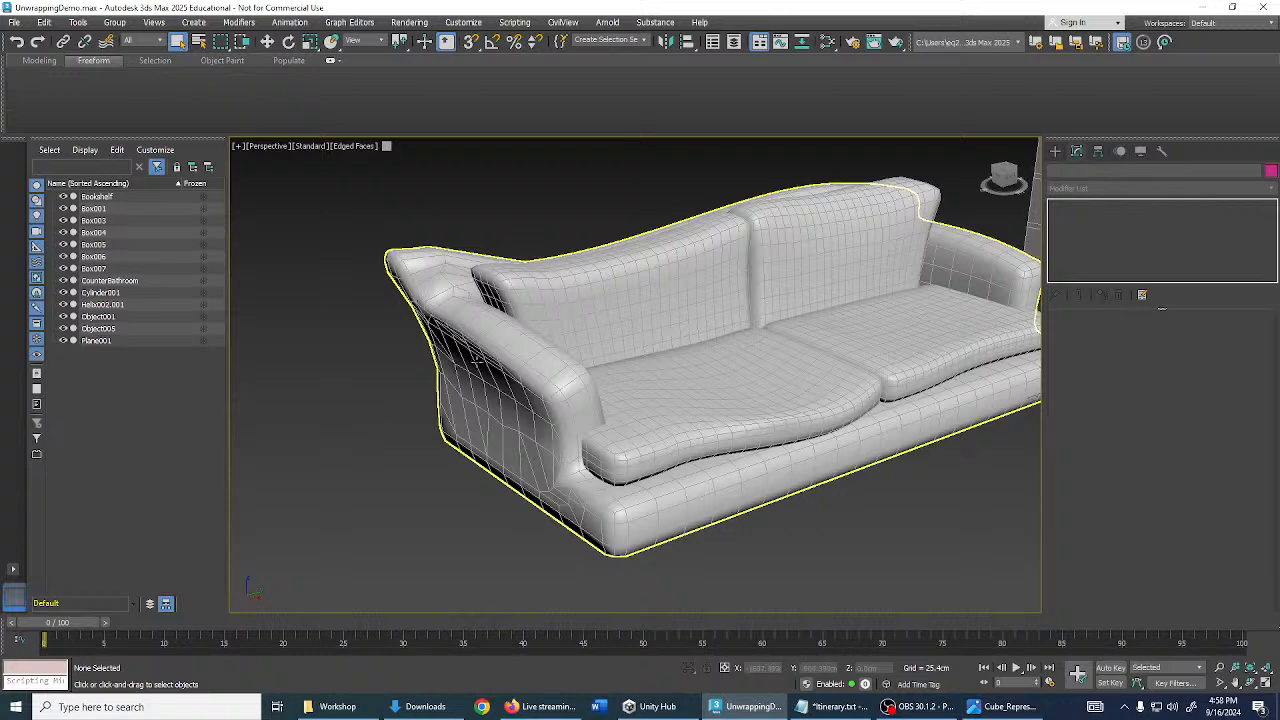
scroll(475, 359, "down", 3)
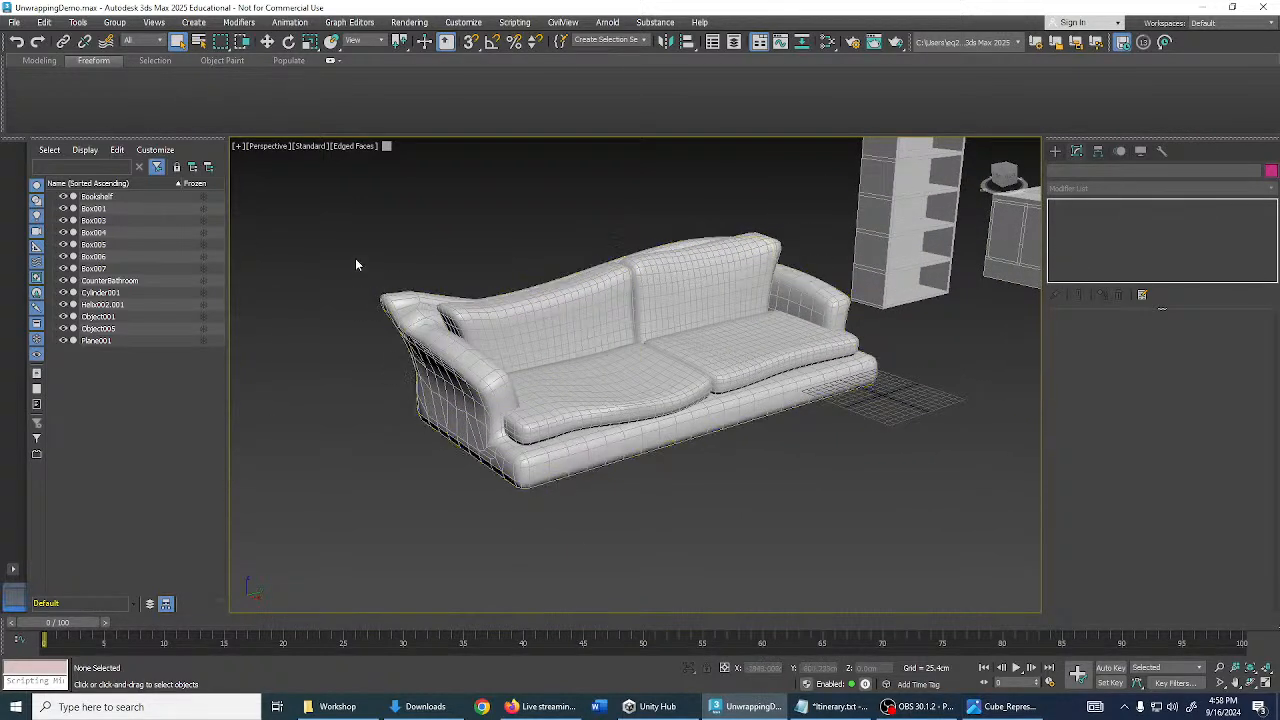
- Select the sofa frame Box001 and isolate it with Alt+Q
left_click(441, 344)
scroll(560, 364, "up", 4)
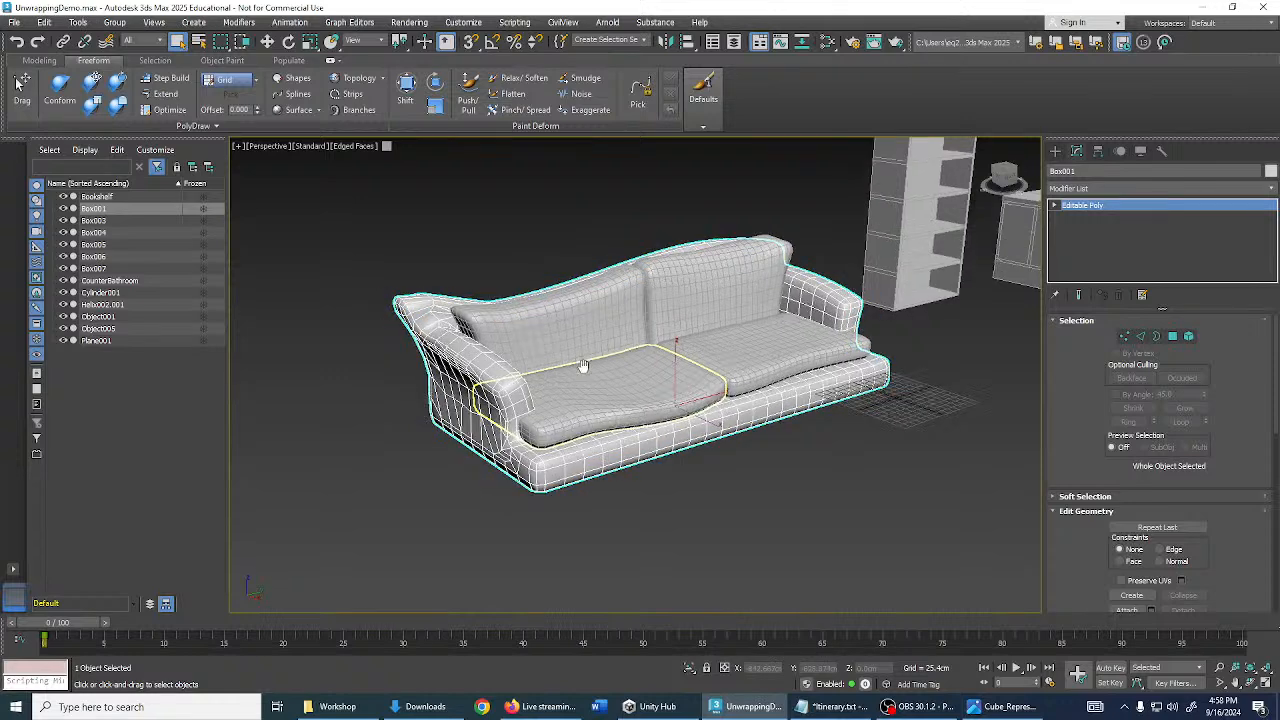
key("alt+q")
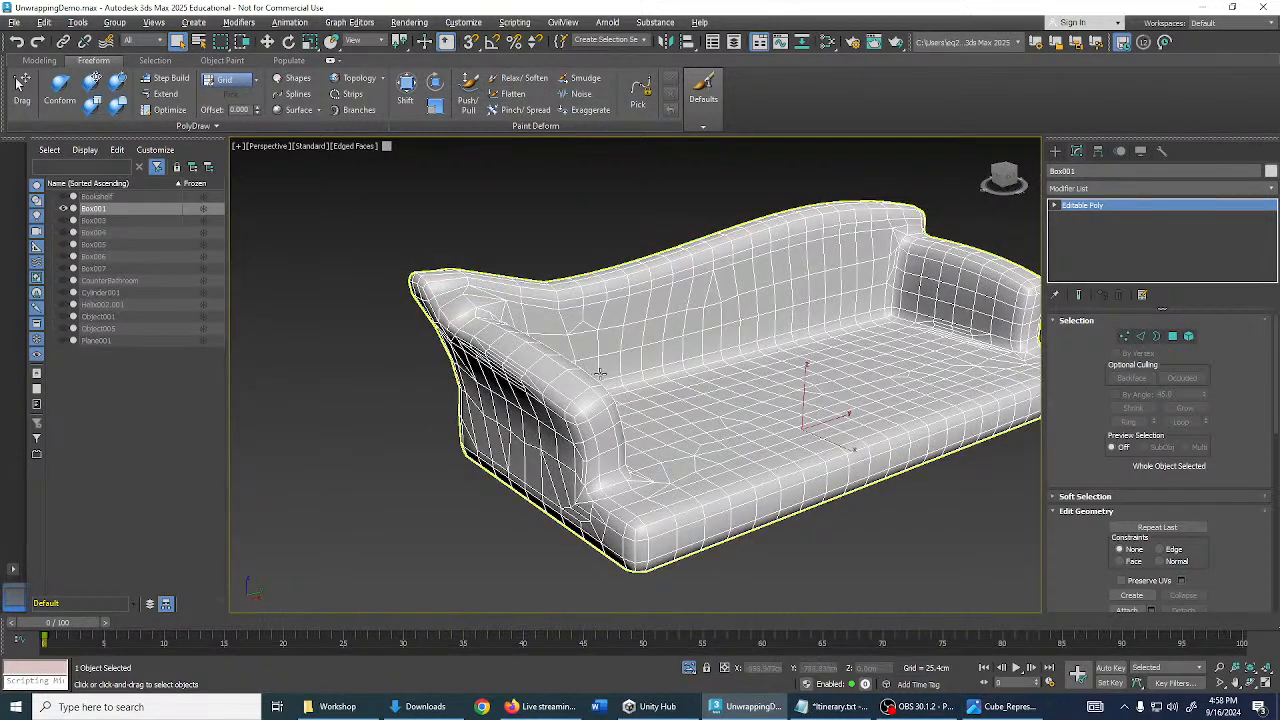
key("alt+q")
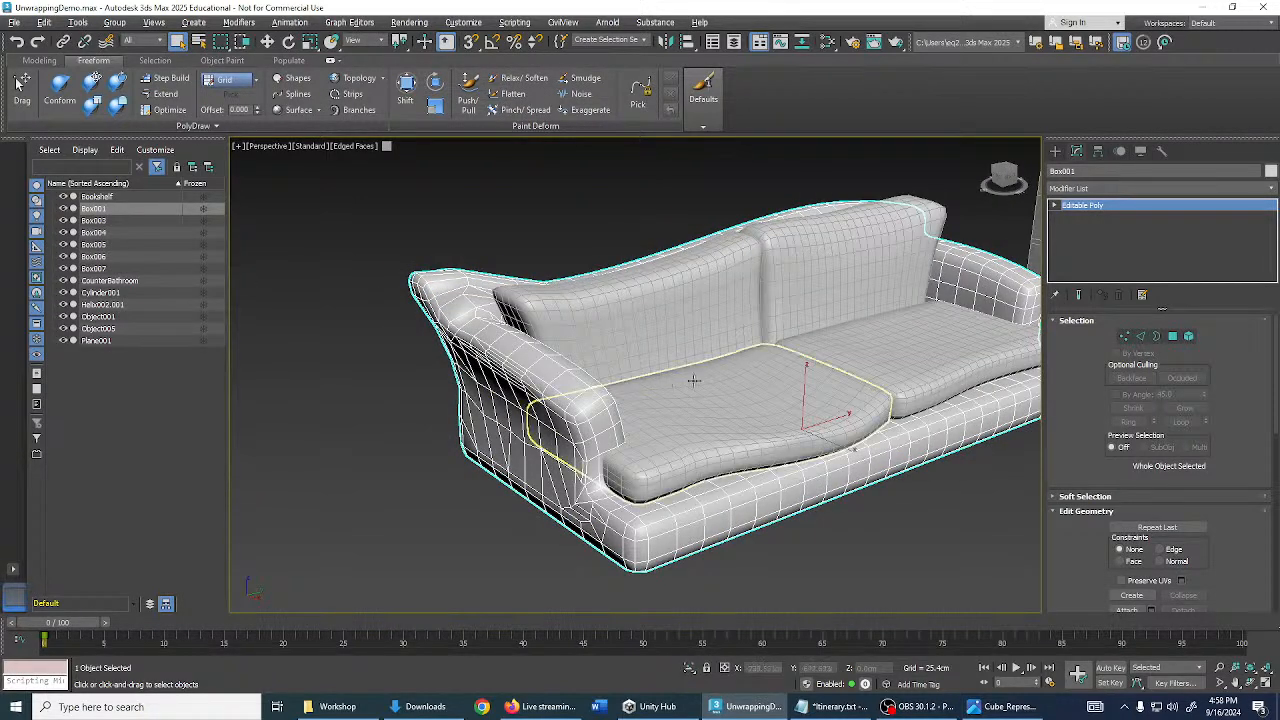
key("alt+q")
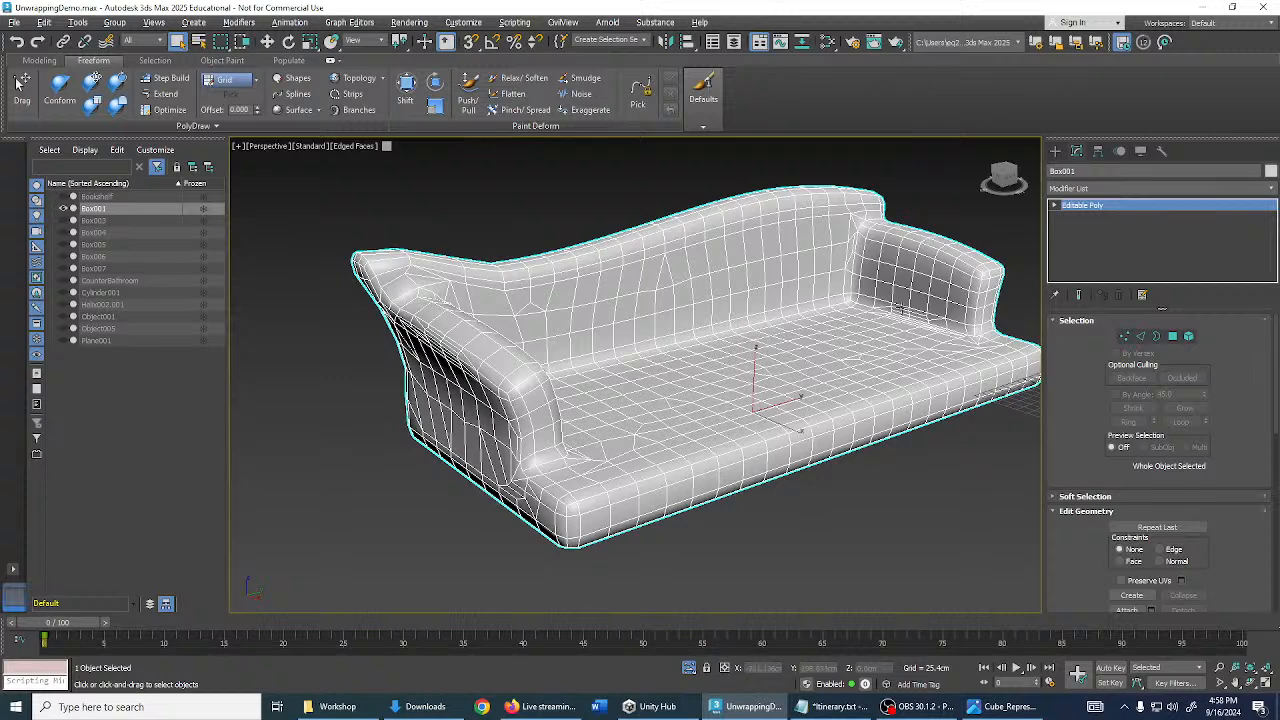
left_click(1110, 189)
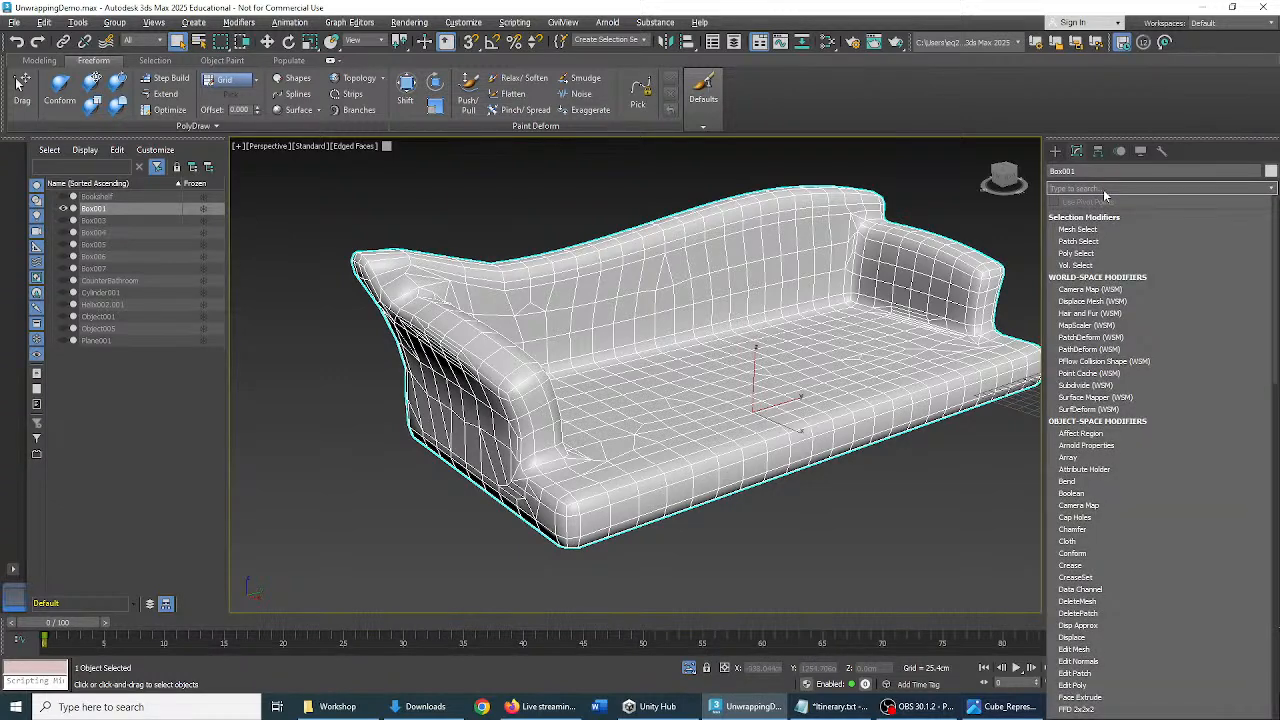
- Add an Unwrap UVW modifier to Box001 via the 'unw' search, then orbit around the sofa
type("unwr")
key("Return")
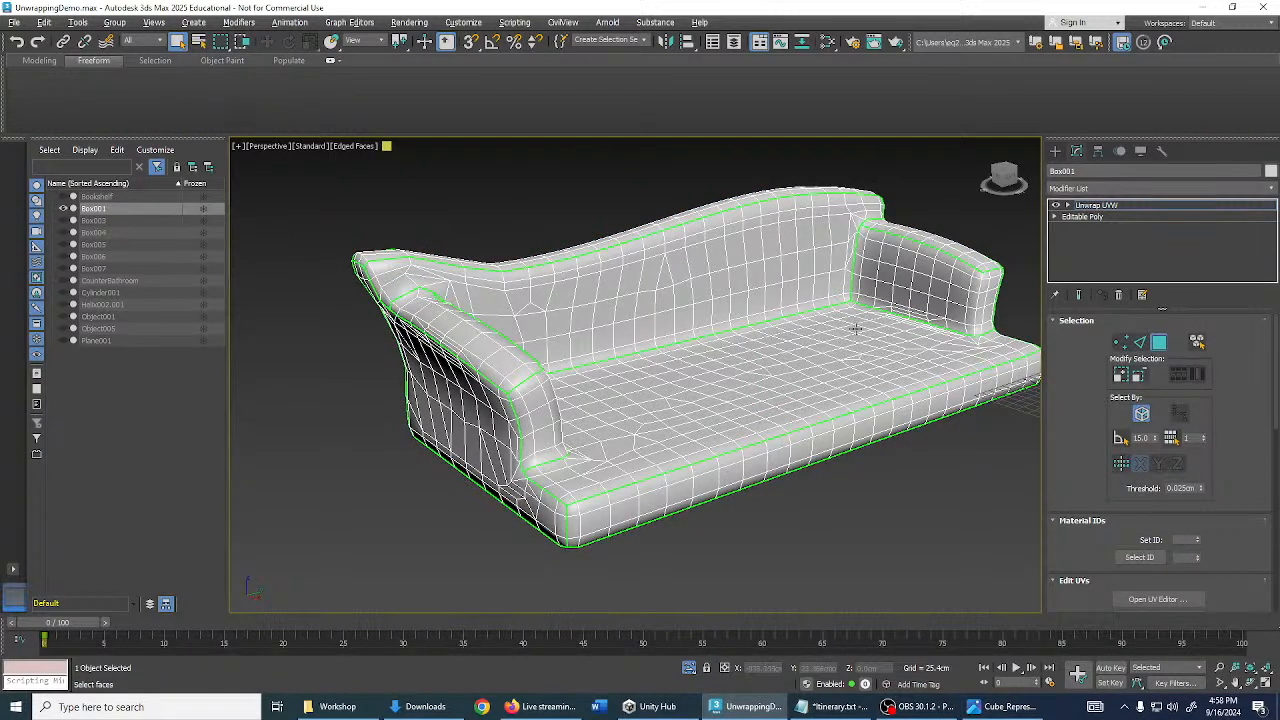
middle_click_drag(872, 342, 989, 369)
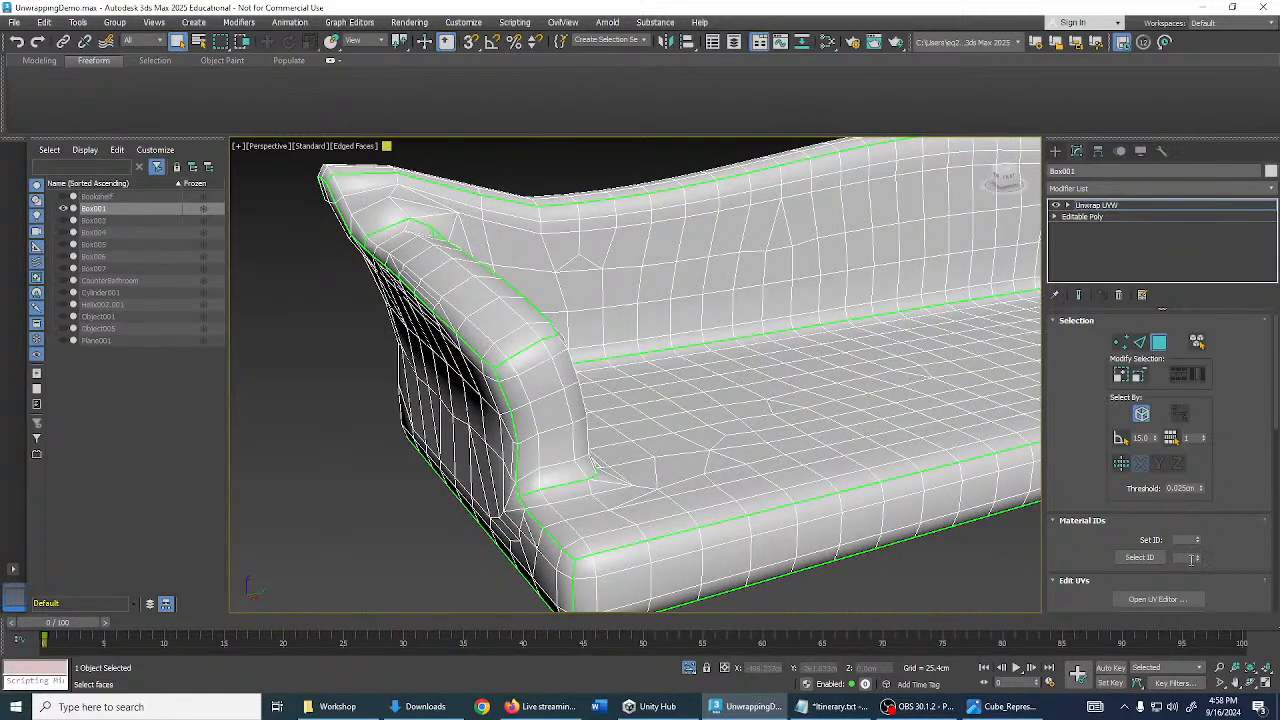
scroll(888, 401, "down", 3)
middle_click_drag(888, 401, 905, 367, "alt")
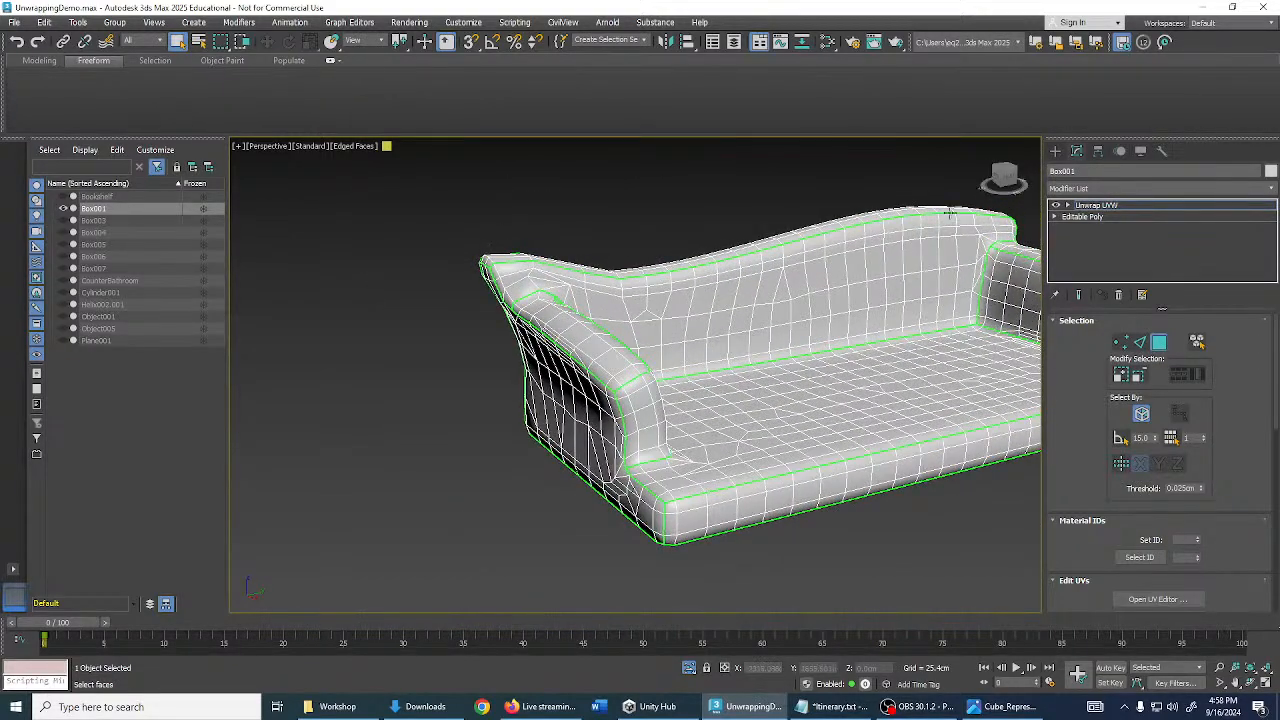
- Weld all the sofa's UV islands with a 30.0 threshold and show the Texture Checker background
left_click(1157, 599)
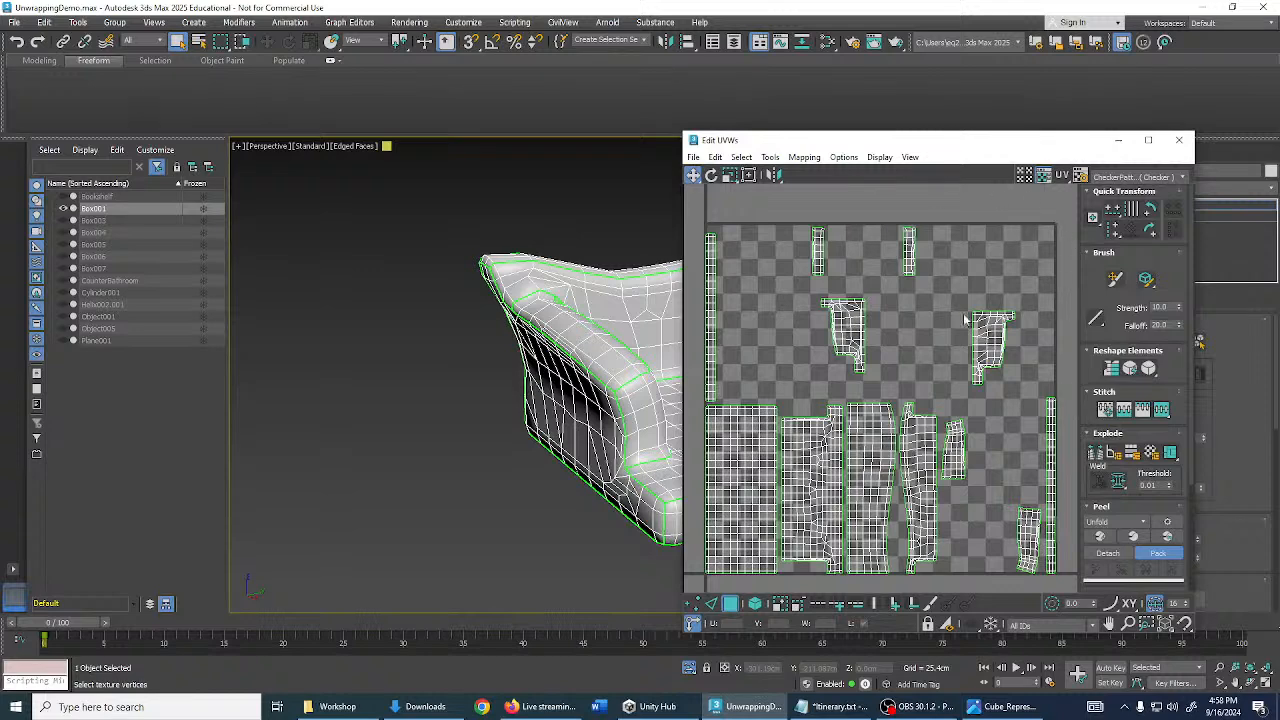
middle_click_drag(923, 406, 918, 371)
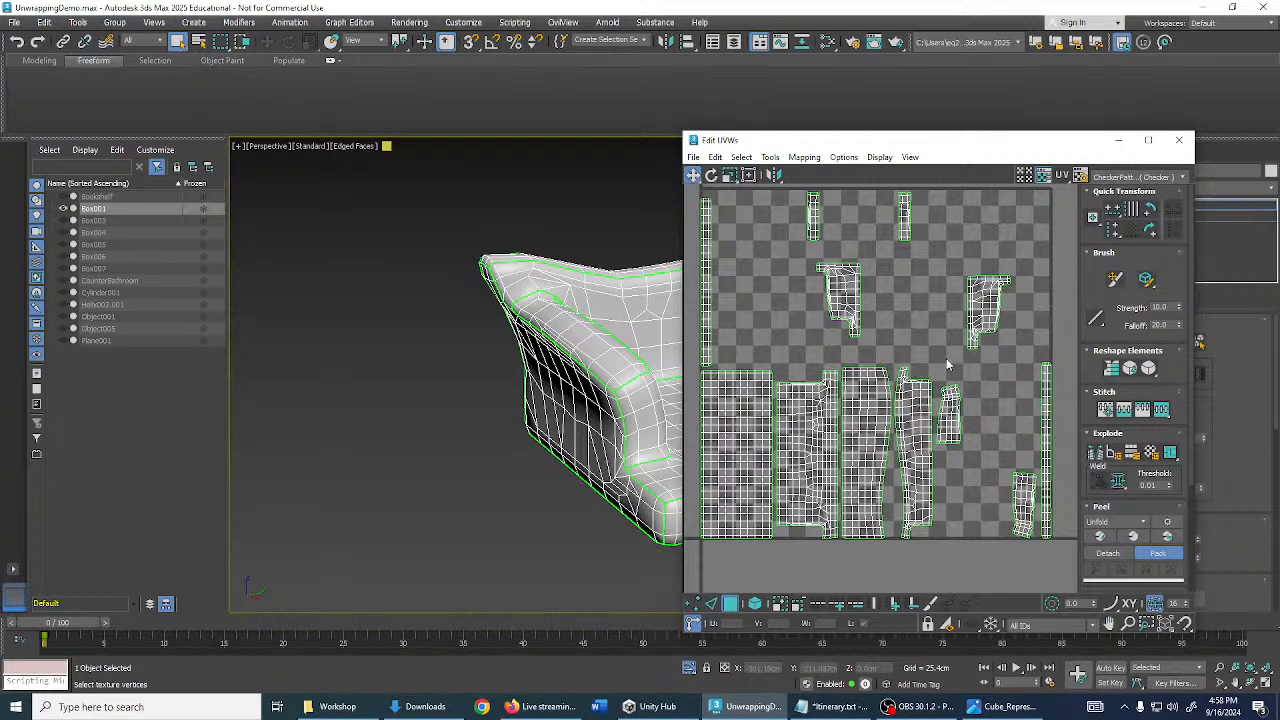
key("ctrl+a")
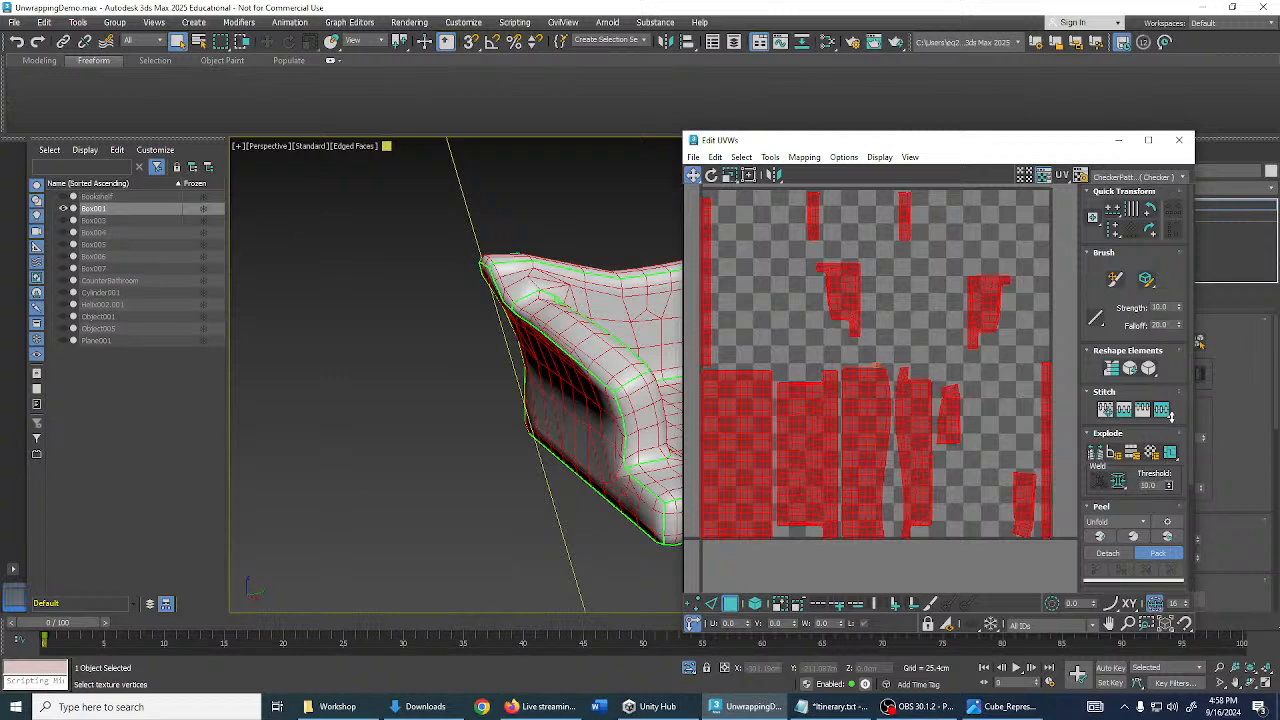
left_click(1119, 483)
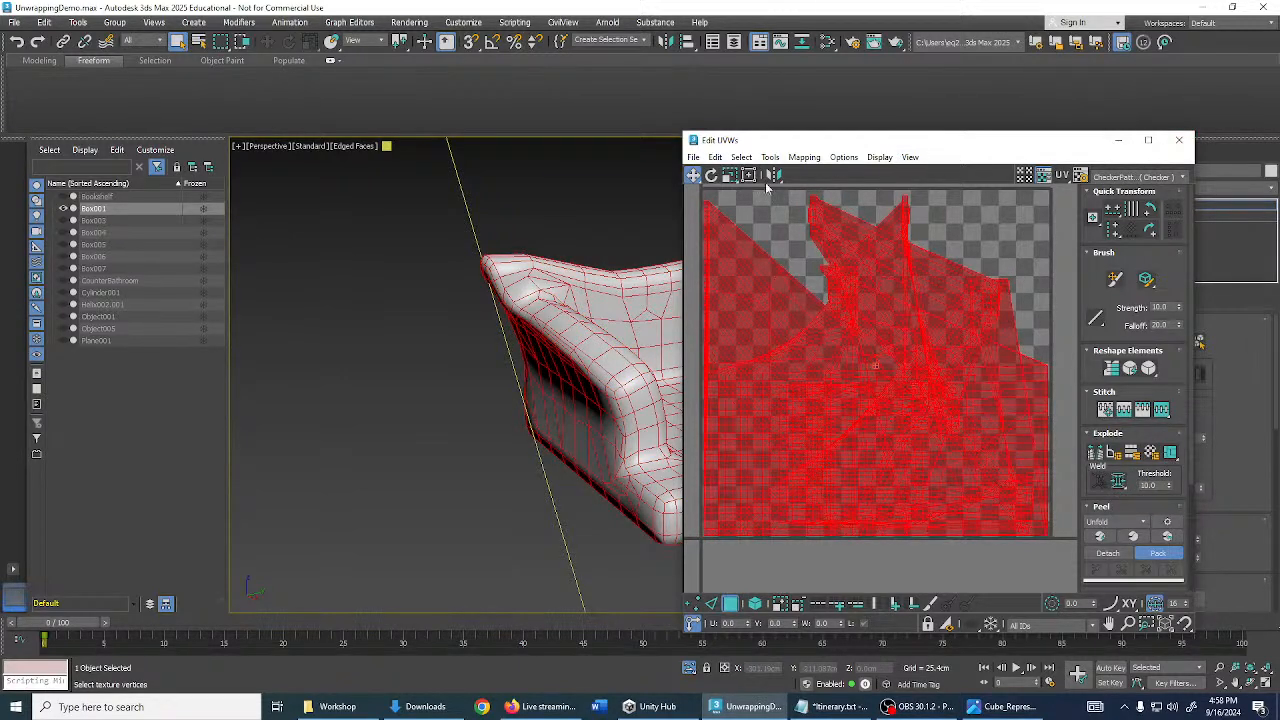
middle_click_drag(575, 266, 442, 267)
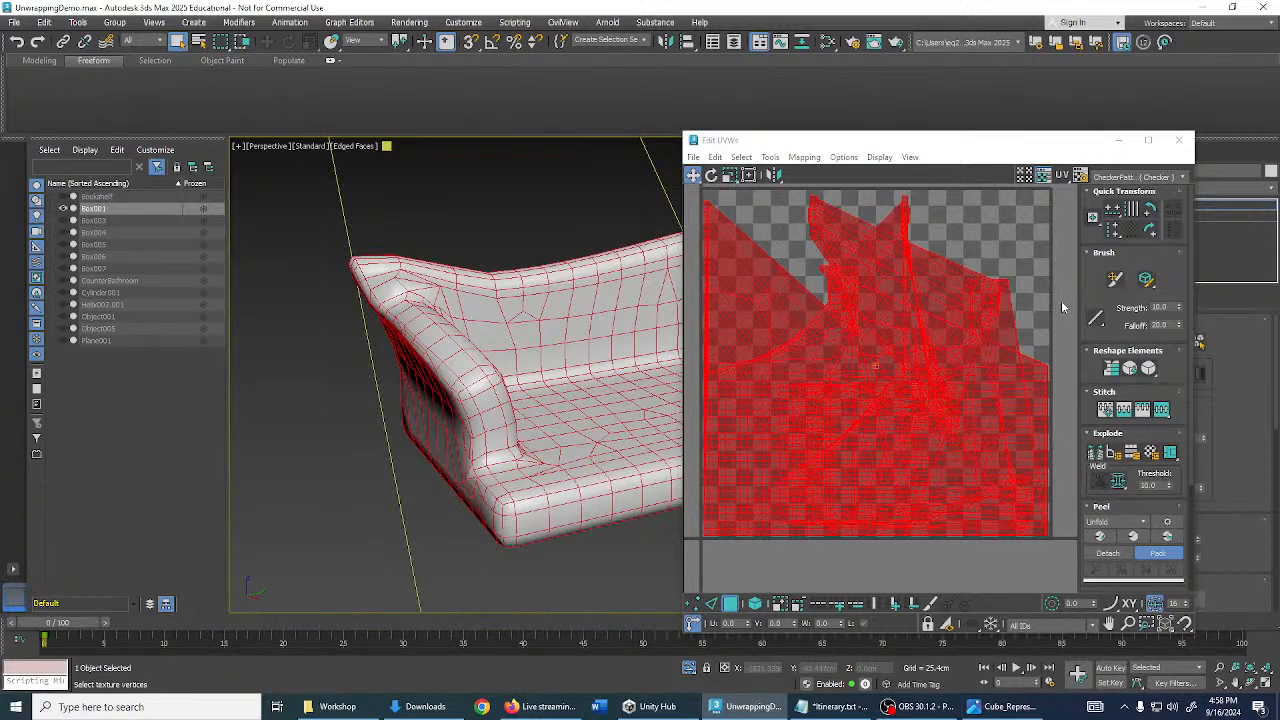
left_click(1139, 178)
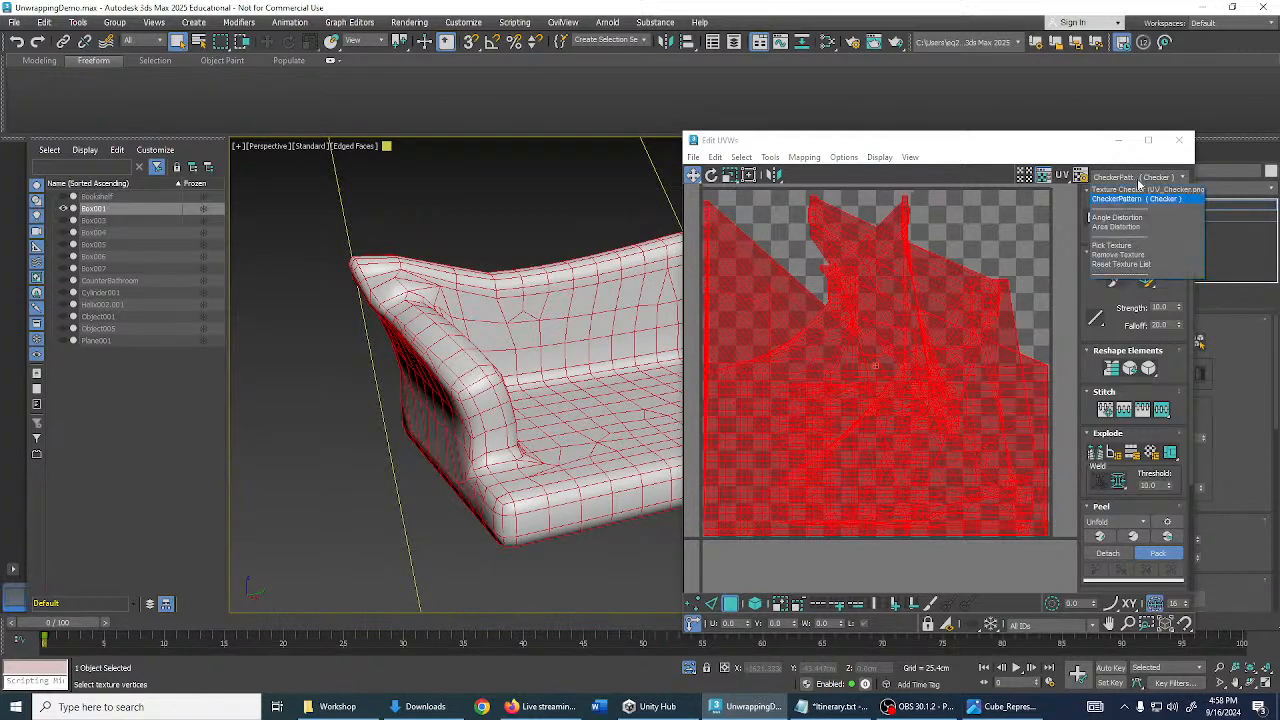
left_click(1136, 190)
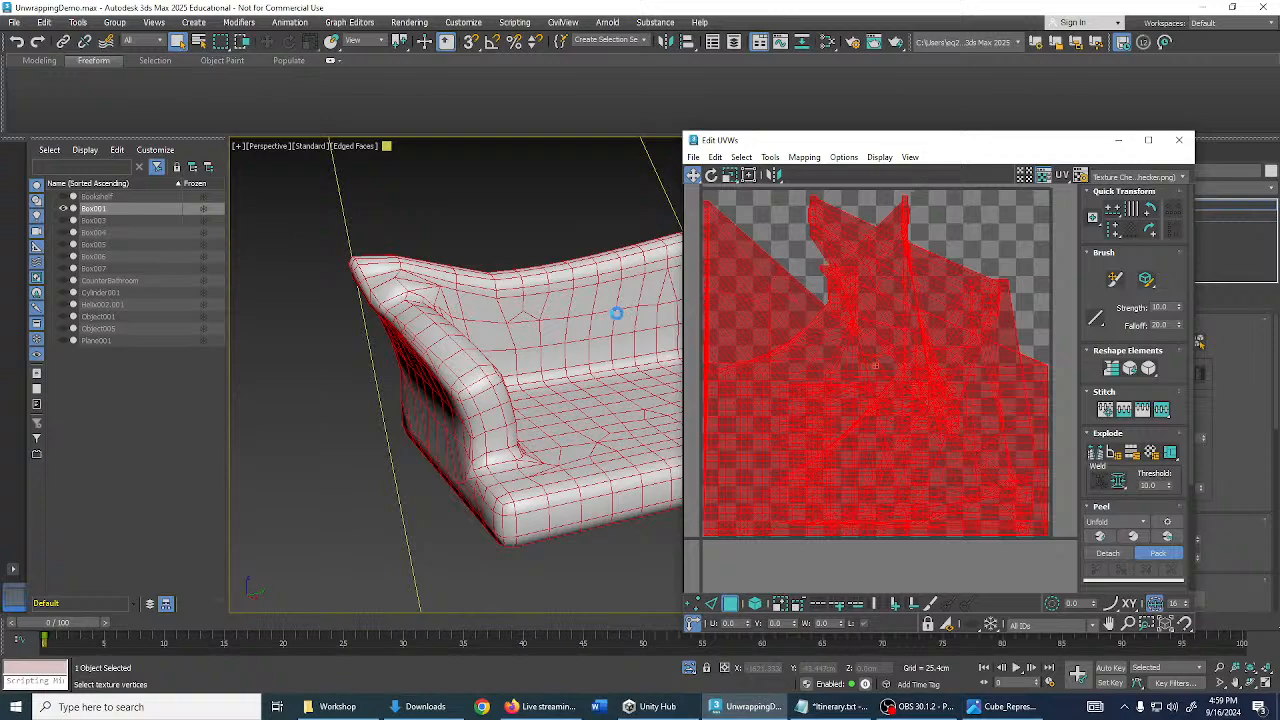
- Drag the sofa's welded UV mesh to the right of the checker tile and reposition the Edit UVWs window
middle_click_drag(612, 358, 676, 324)
scroll(538, 382, "up", 3)
middle_click_drag(561, 384, 494, 368)
left_click_drag(826, 392, 998, 489)
scroll(896, 451, "down", 3)
middle_click_drag(896, 451, 771, 399)
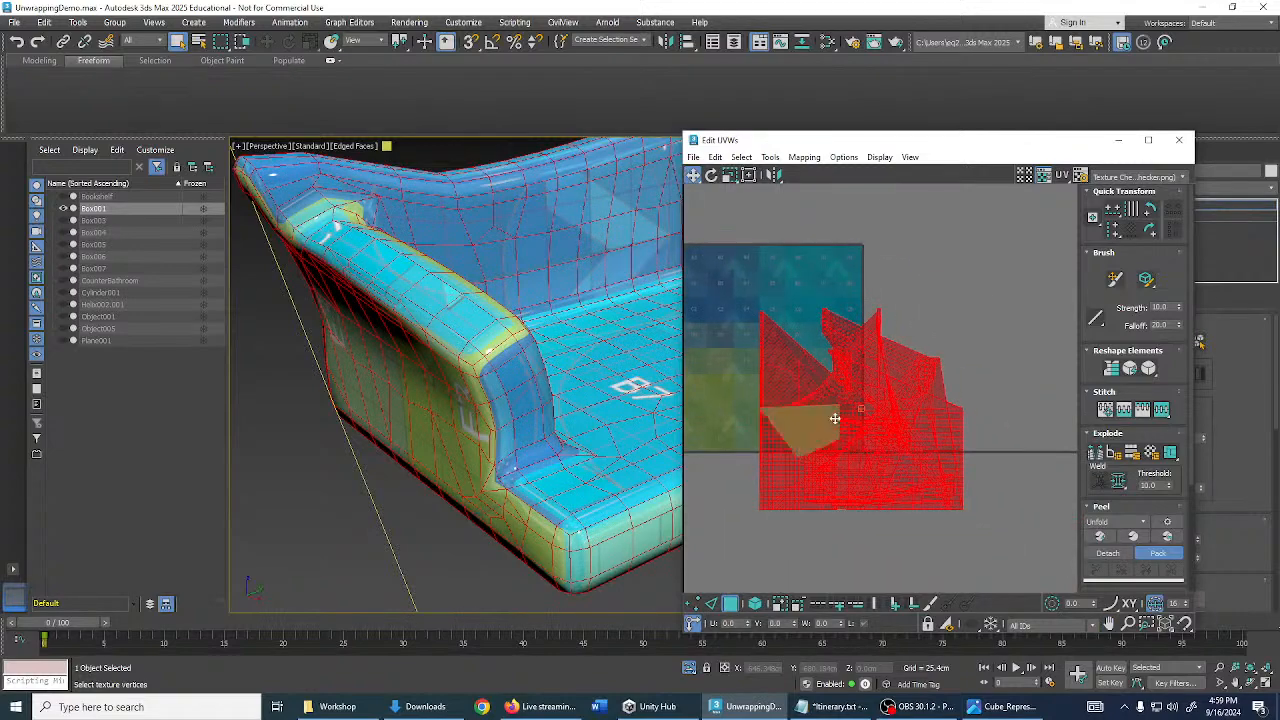
left_click_drag(836, 417, 949, 360)
left_click(826, 403)
middle_click_drag(826, 403, 858, 400)
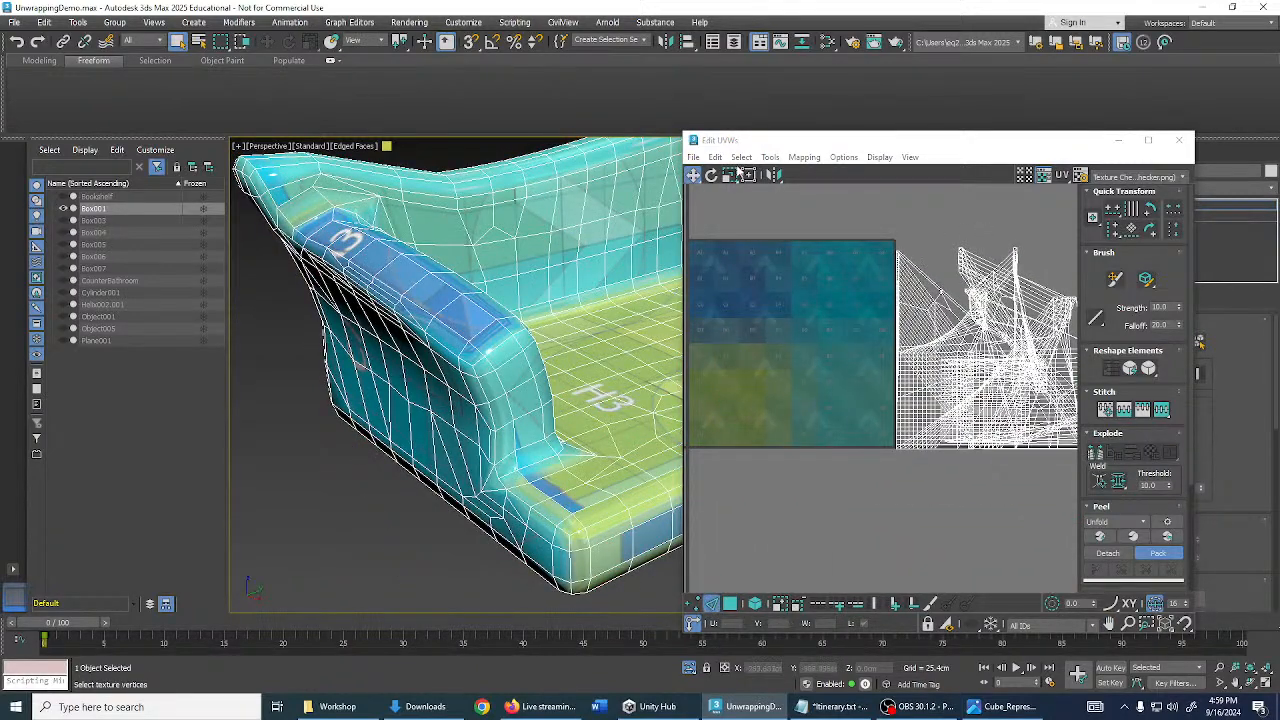
left_click_drag(786, 147, 924, 122)
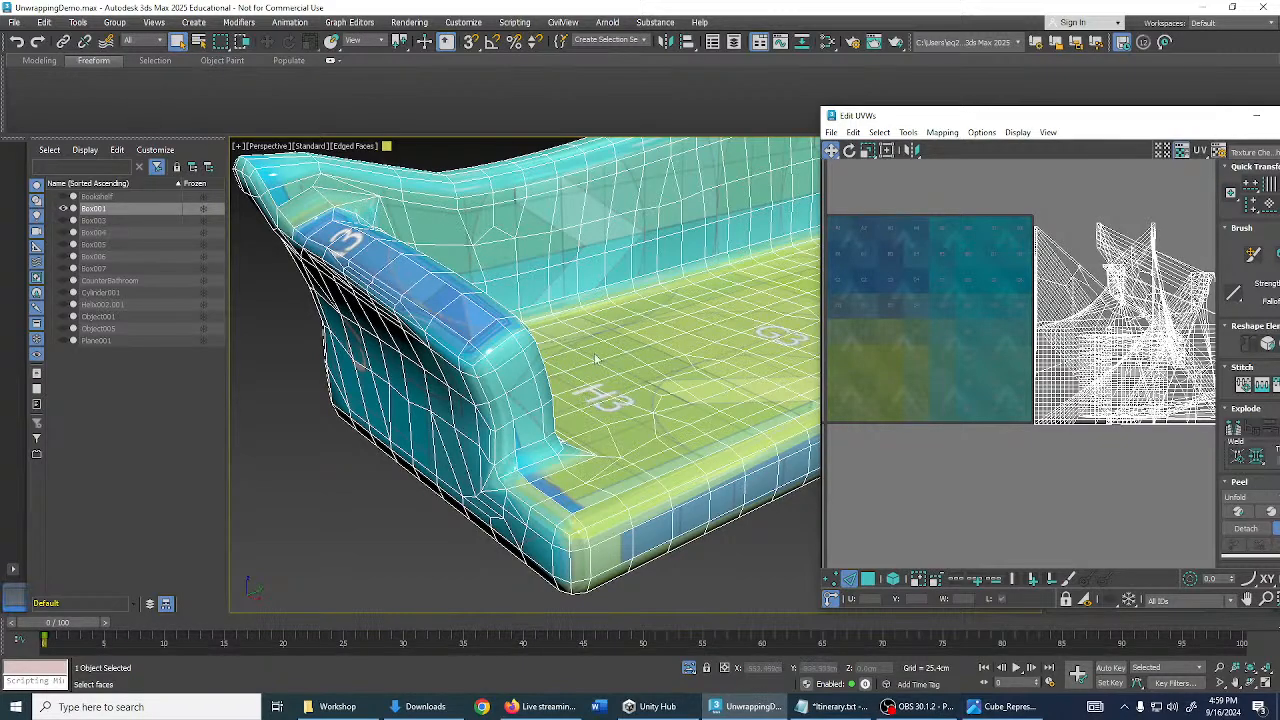
middle_click_drag(596, 359, 613, 388, "alt")
middle_click_drag(659, 383, 688, 375, "alt")
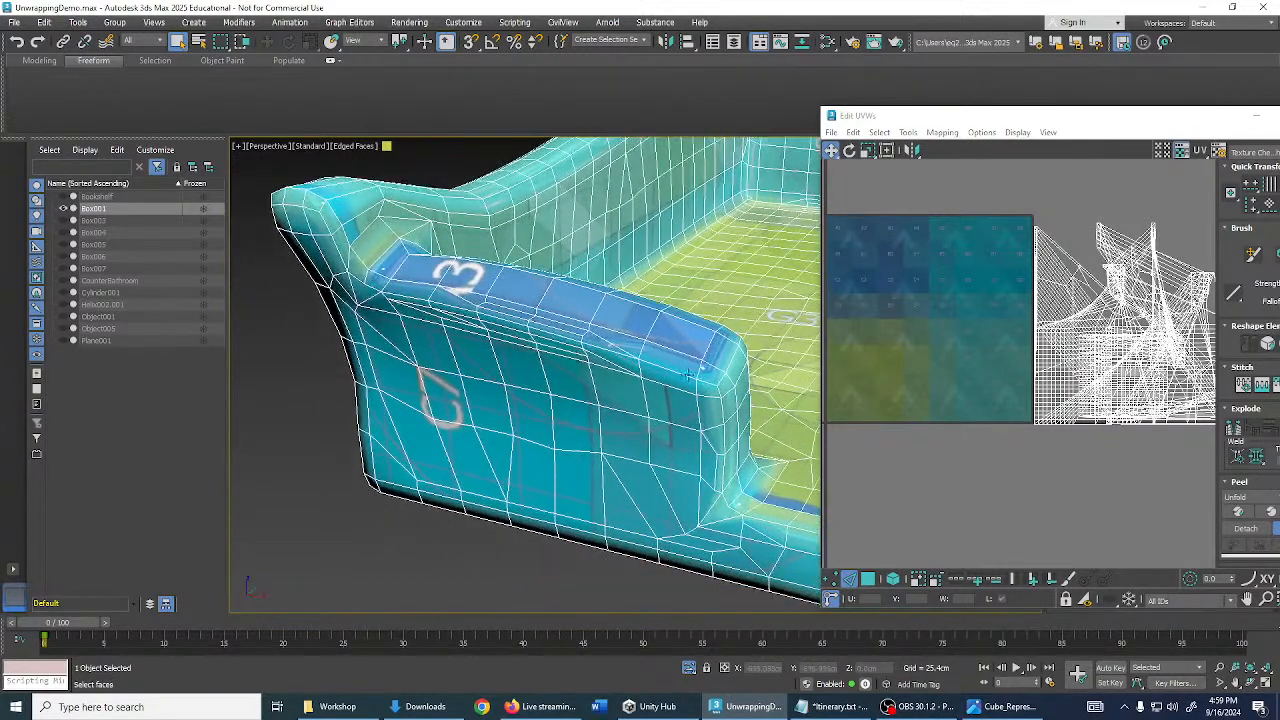
- In Edge mode, loop-select the left armrest's top edges, adding its top corner edge
left_click(850, 580)
left_click(676, 371)
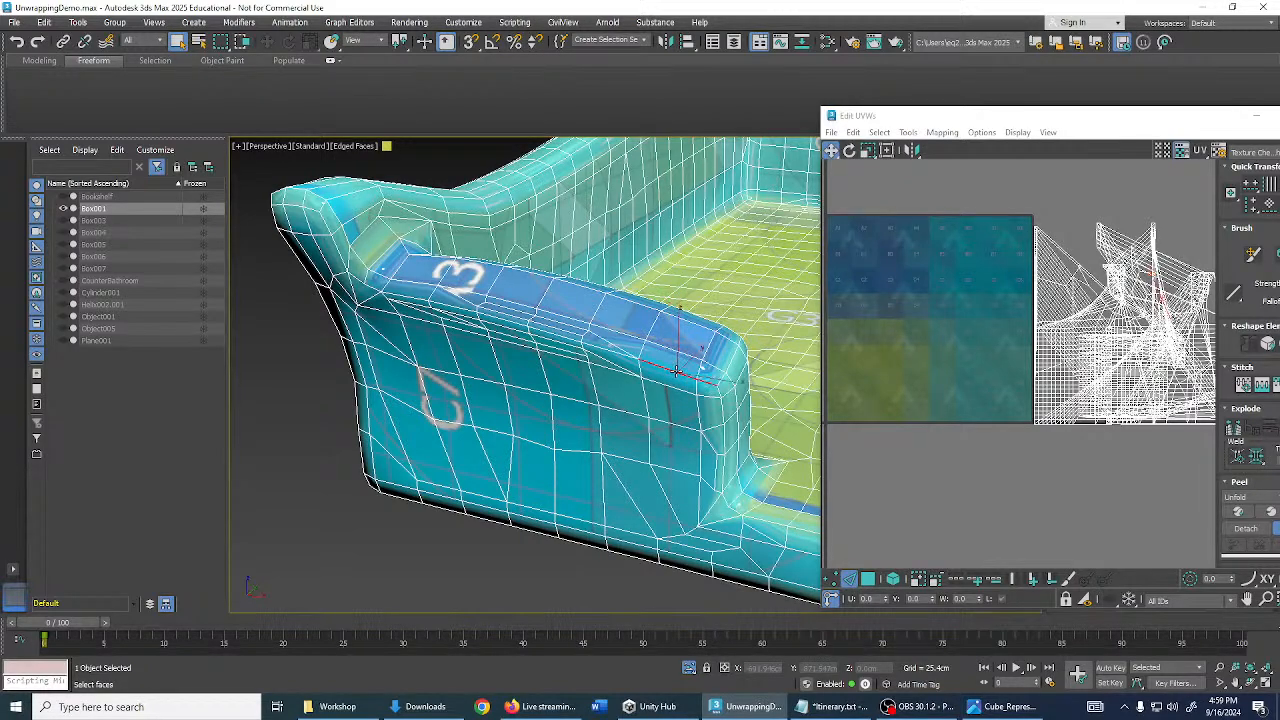
scroll(612, 350, "up", 3)
double_click(612, 347)
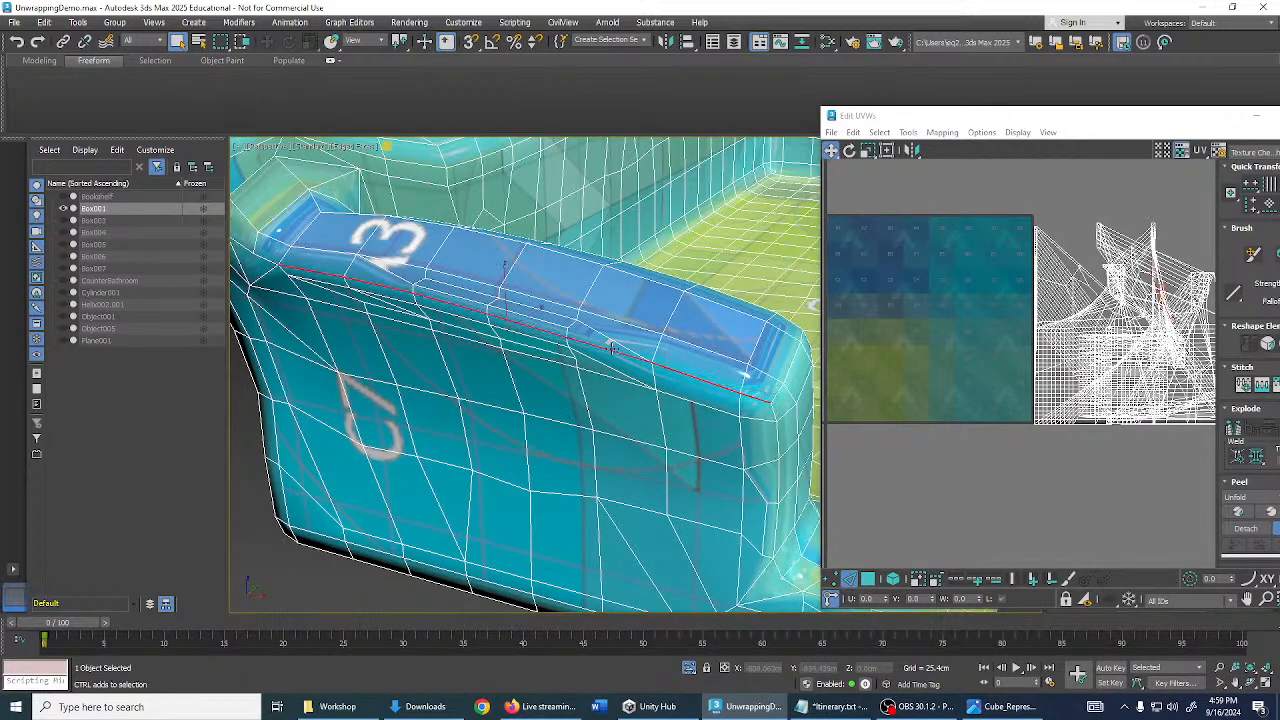
scroll(583, 332, "down", 3)
middle_click_drag(560, 322, 650, 362)
middle_click_drag(354, 348, 472, 352)
scroll(472, 352, "up", 3)
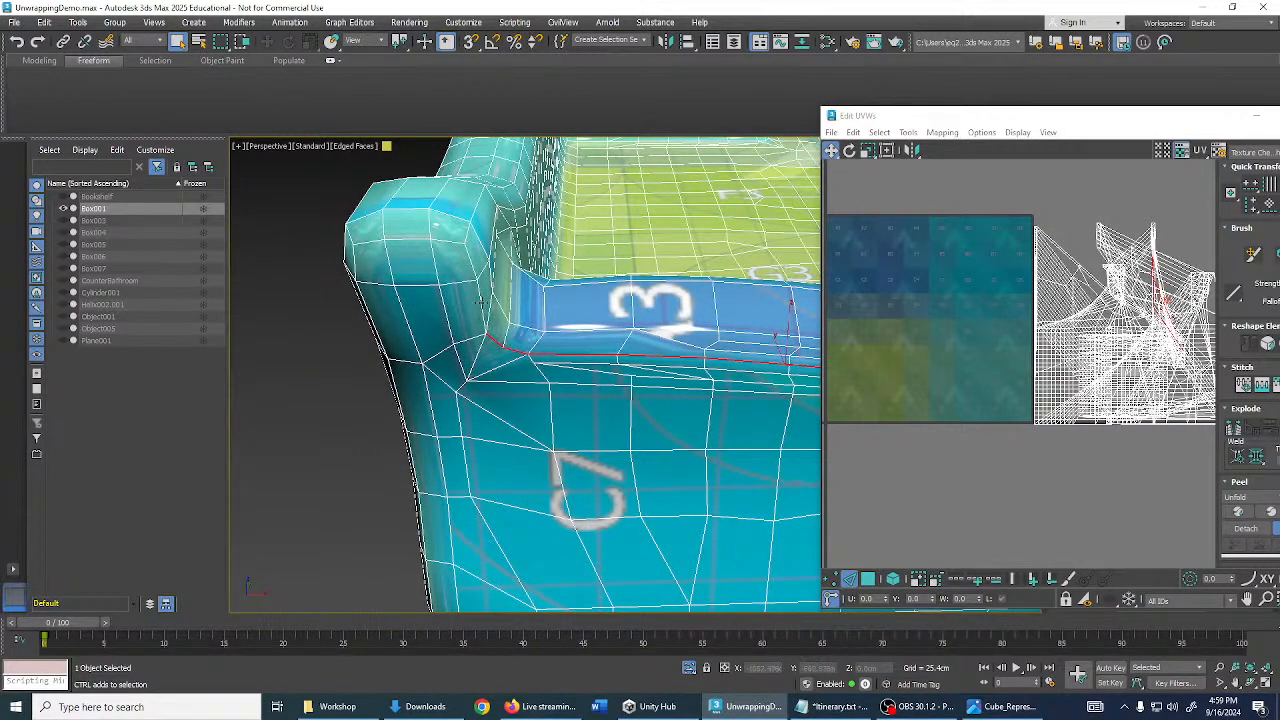
left_click(445, 240, "ctrl")
middle_click_drag(428, 302, 745, 328, "alt")
scroll(745, 328, "up", 8)
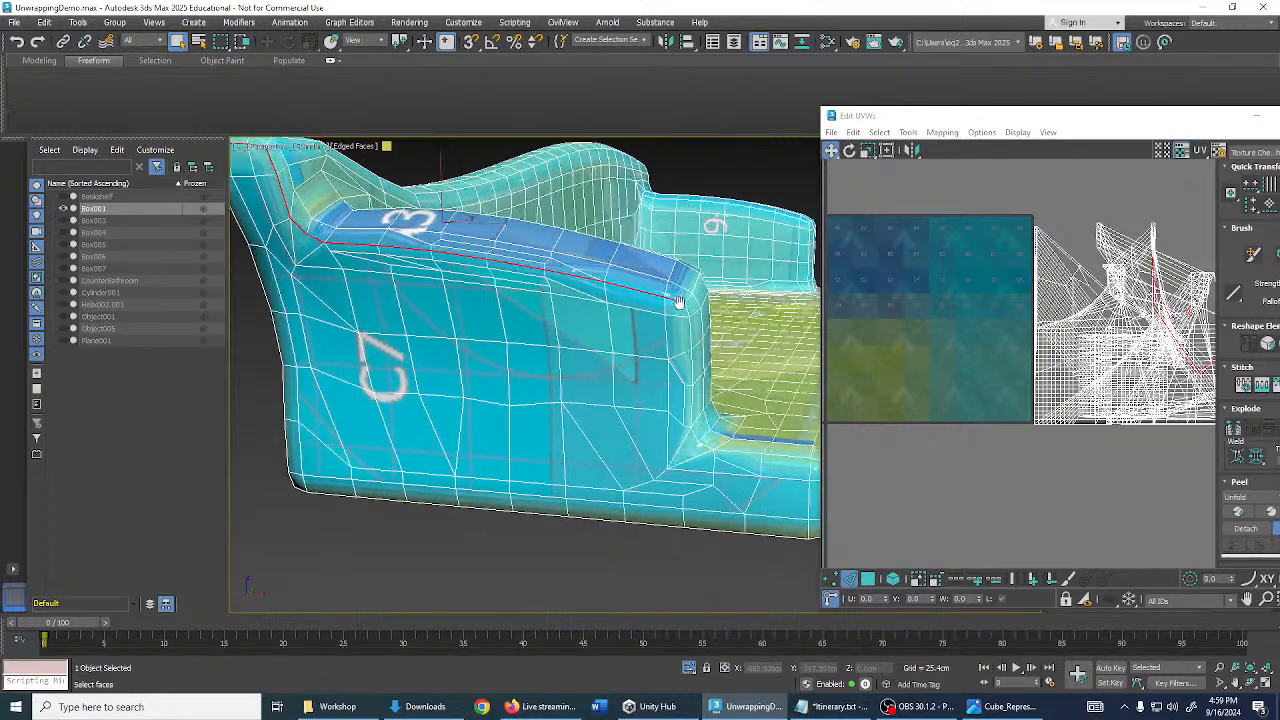
middle_click_drag(667, 313, 606, 338, "alt")
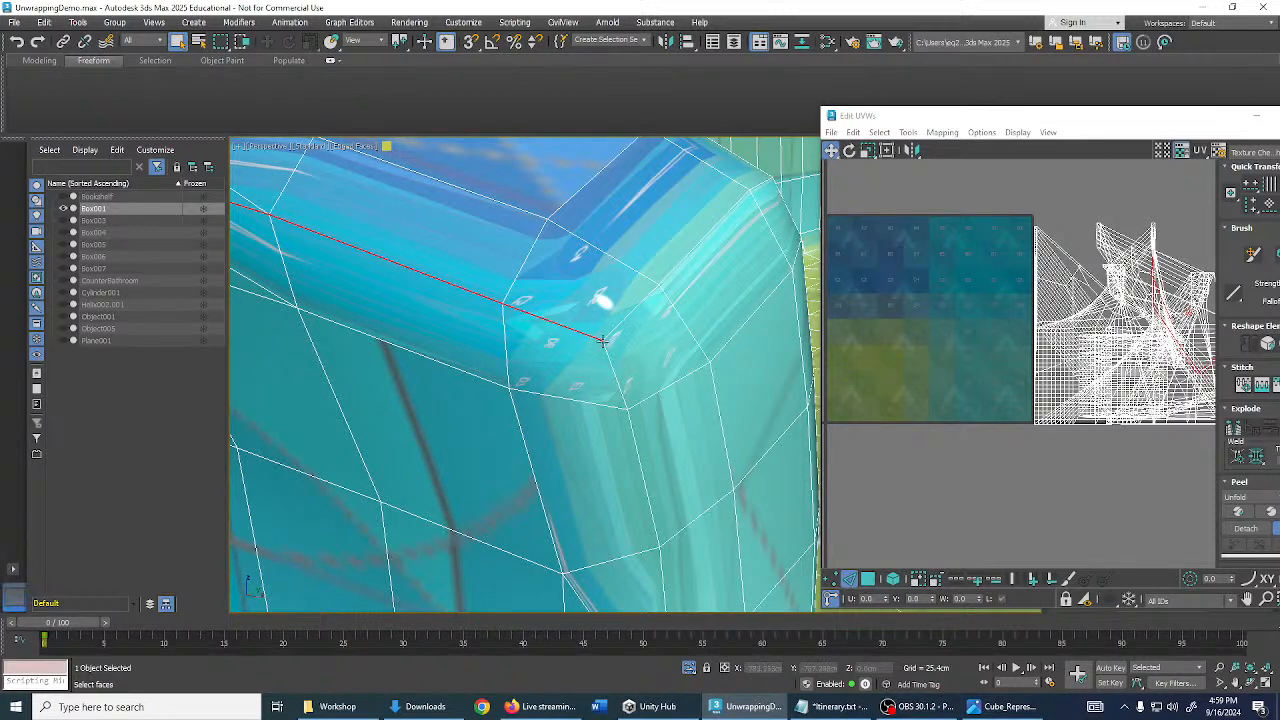
middle_click_drag(622, 386, 616, 371)
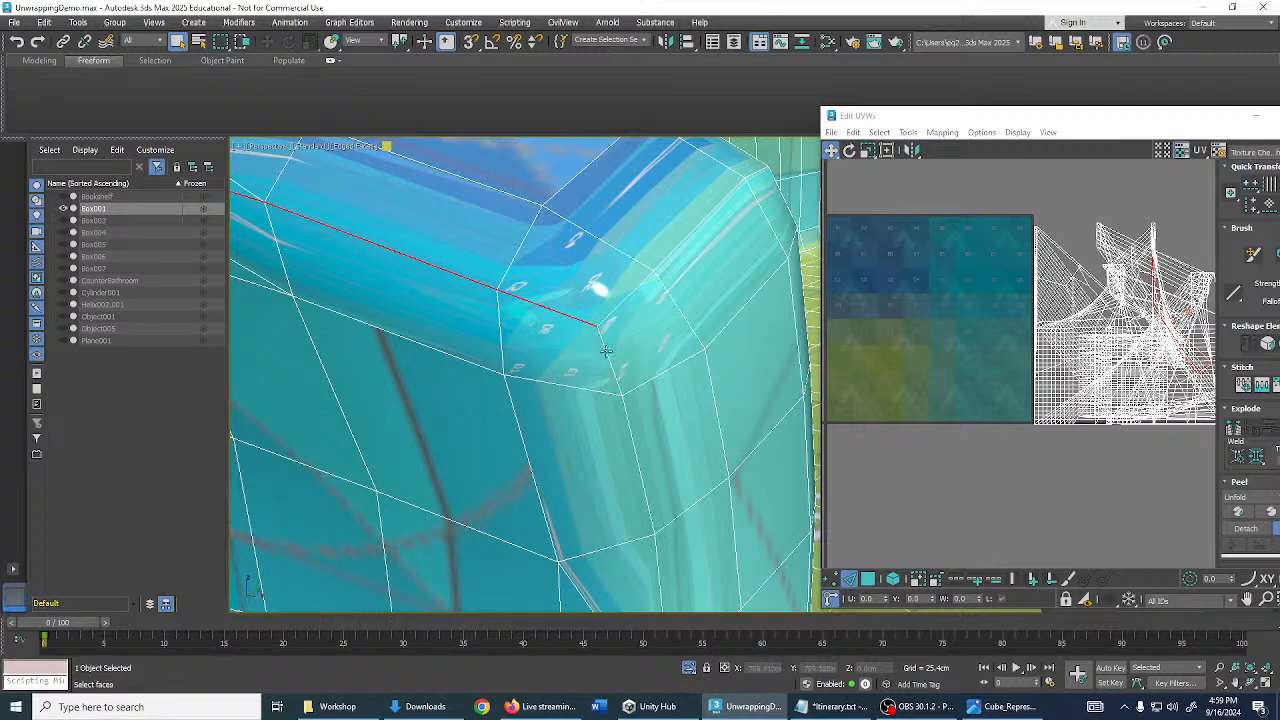
middle_click_drag(609, 316, 672, 276, "alt")
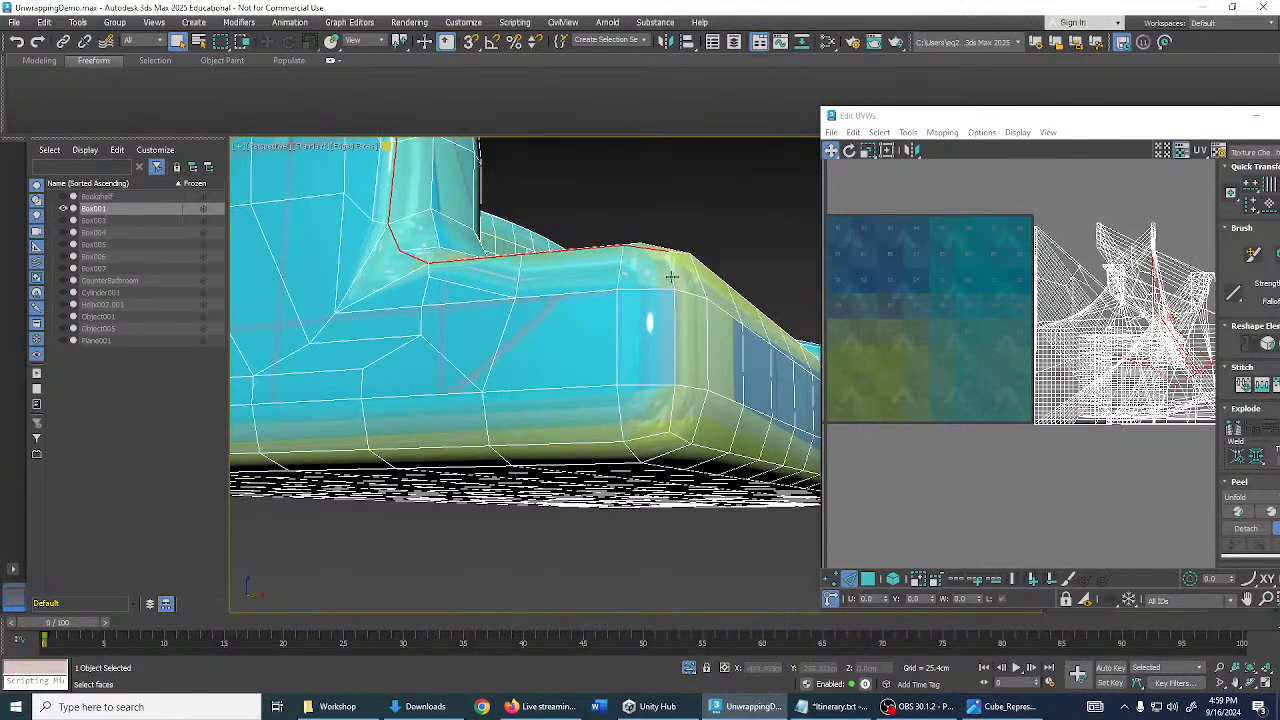
- Add the armrest's bottom edge loop to the selection and orbit to view the whole sofa side
double_click(656, 432, "ctrl")
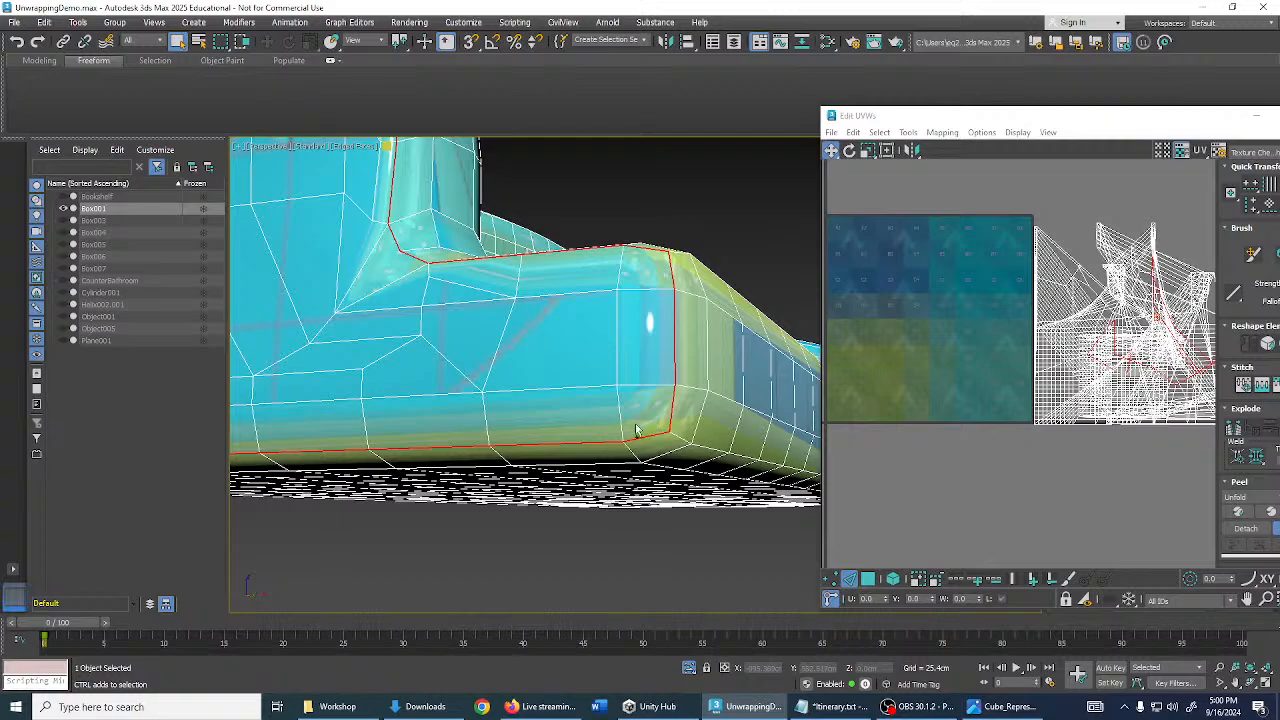
middle_click_drag(460, 402, 800, 400)
middle_click_drag(440, 377, 650, 350, "alt")
scroll(459, 330, "down", 4)
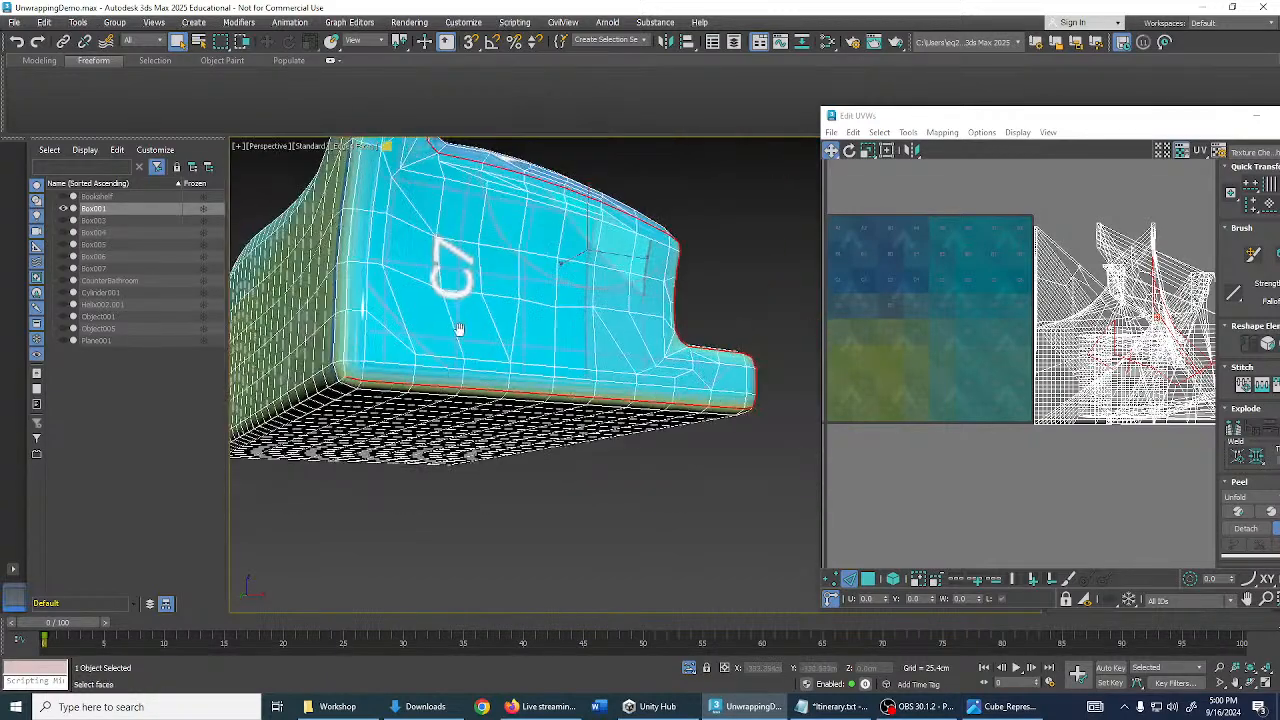
scroll(482, 390, "up", 4)
middle_click_drag(459, 330, 494, 300)
scroll(494, 300, "down", 4)
middle_click_drag(677, 340, 527, 312, "alt")
middle_click_drag(673, 374, 686, 360, "alt")
middle_click_drag(669, 466, 670, 424, "alt")
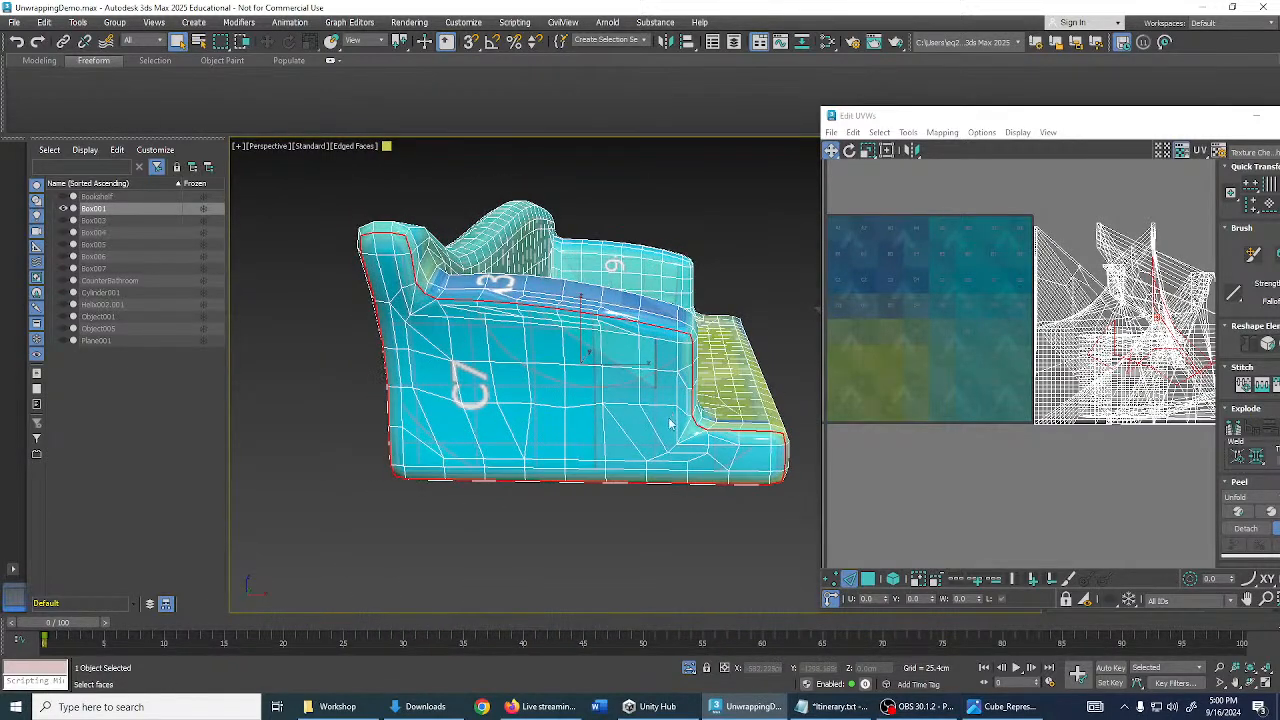
- Break the selected right-armrest edges into seams, then pick a vertex on the armrest corner
key("ctrl+b")
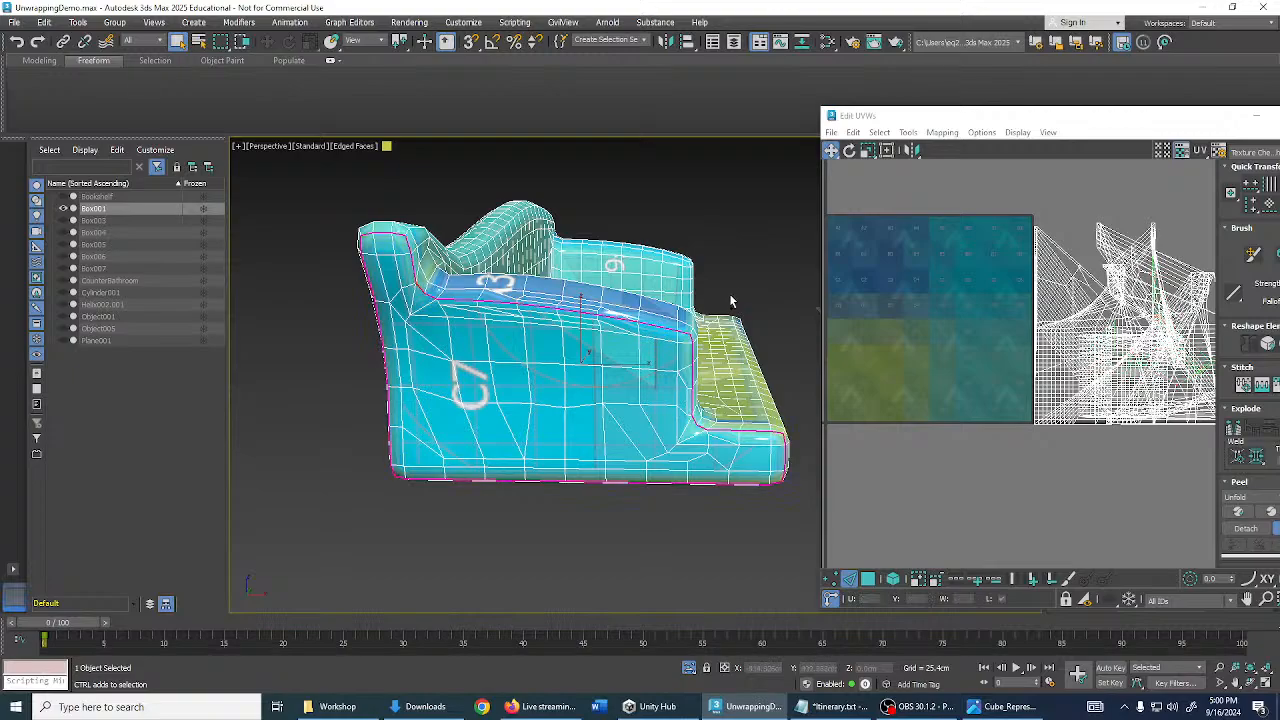
left_click(735, 286)
middle_click_drag(735, 286, 501, 353, "alt")
scroll(524, 340, "up", 4)
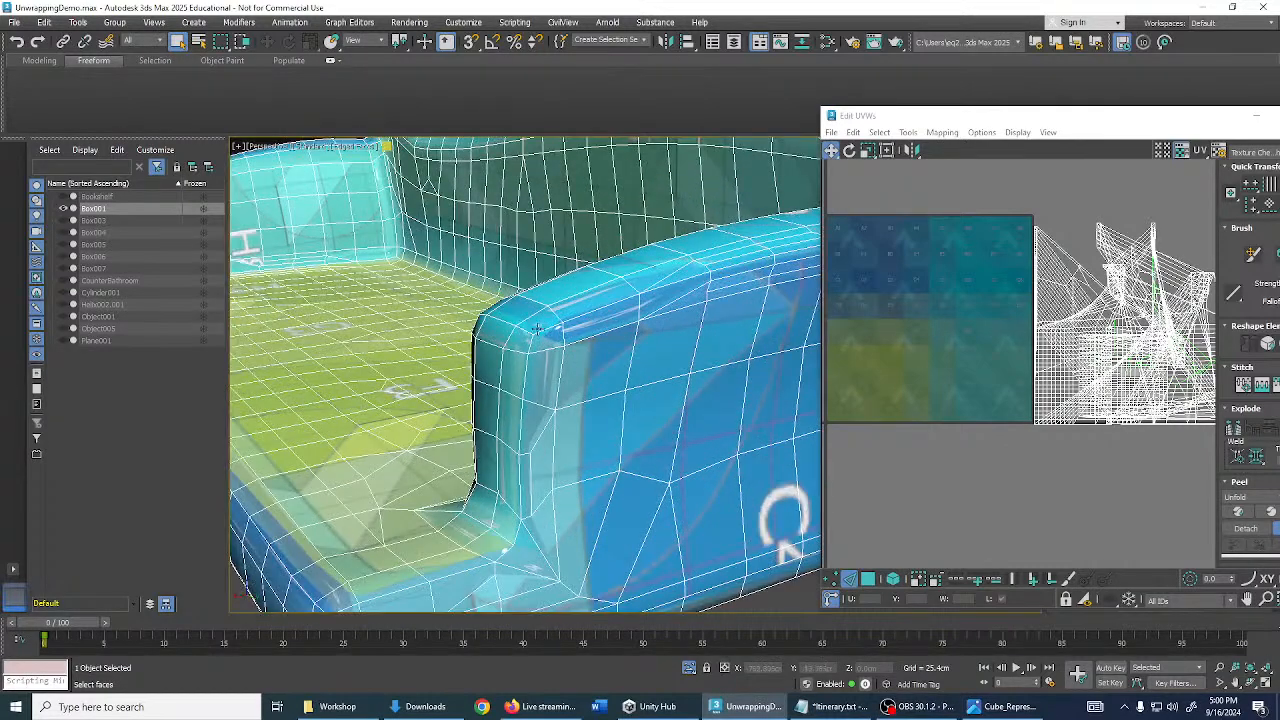
scroll(540, 334, "up", 2)
left_click(538, 329)
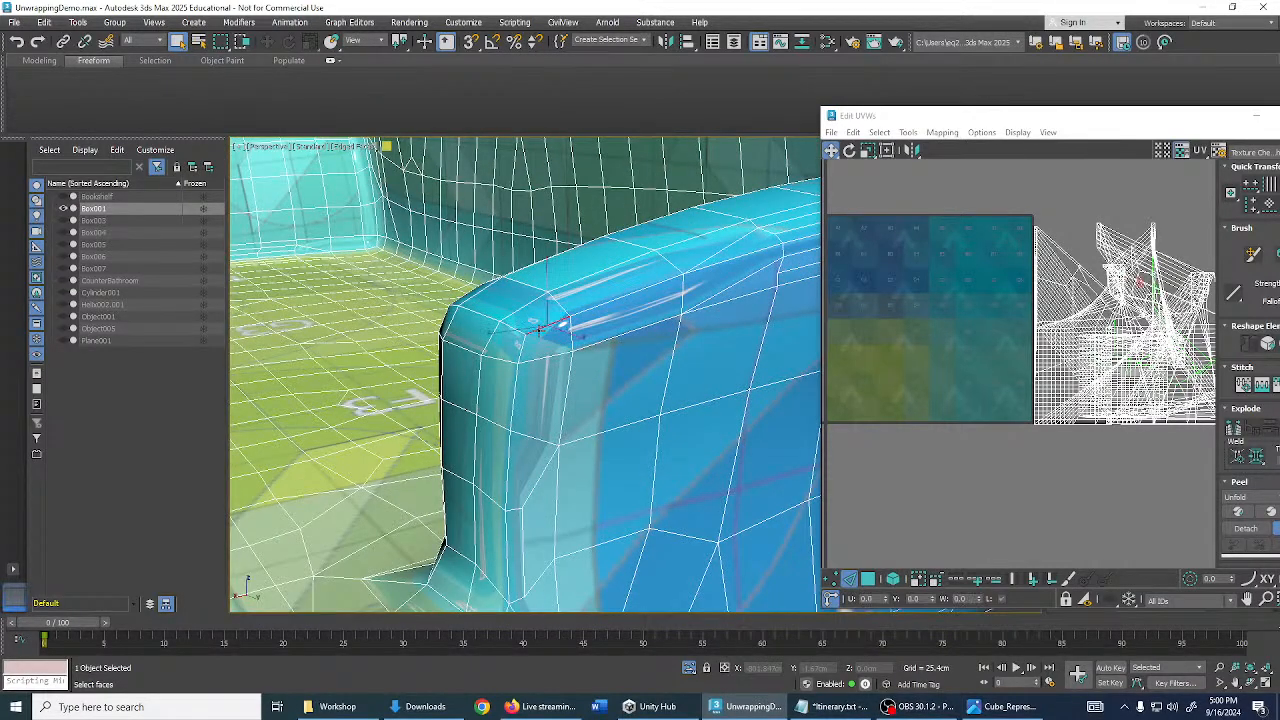
middle_click_drag(582, 308, 439, 338, "alt")
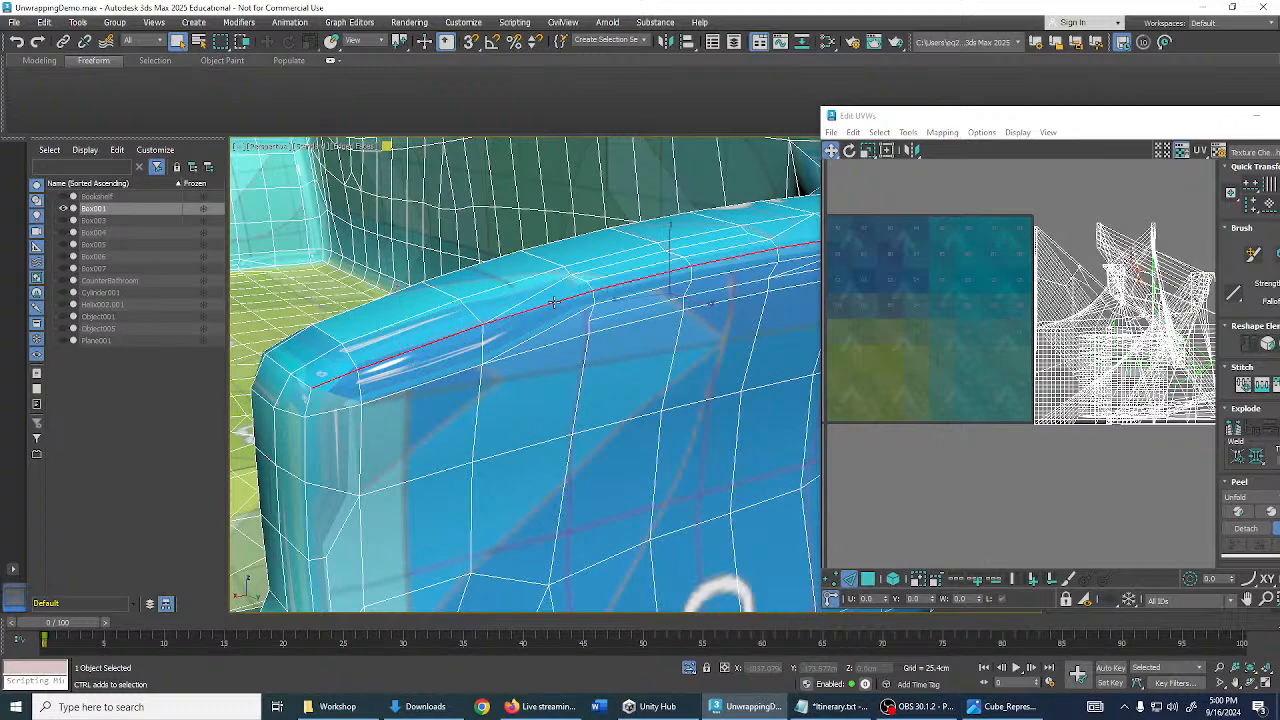
- Inspect the right armrest from several angles and select its vertical front corner edge
middle_click_drag(553, 301, 686, 318, "alt")
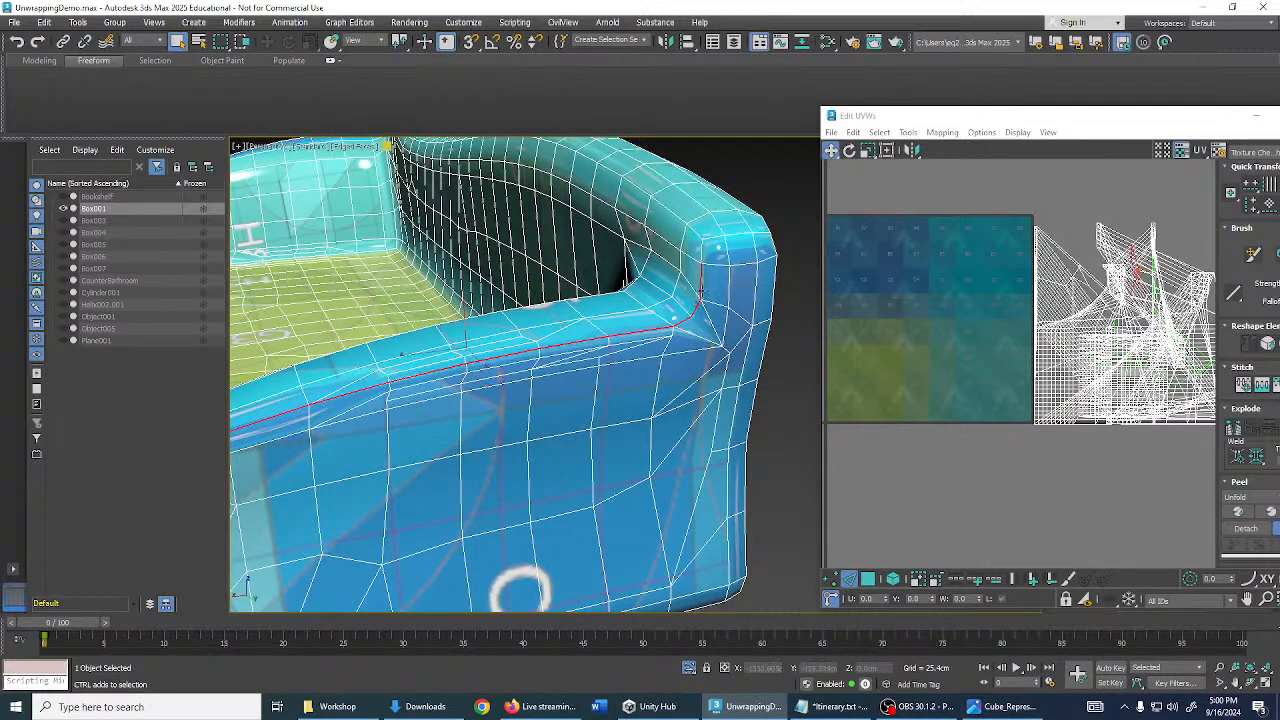
middle_click_drag(757, 263, 665, 311, "alt")
scroll(677, 388, "up", 2)
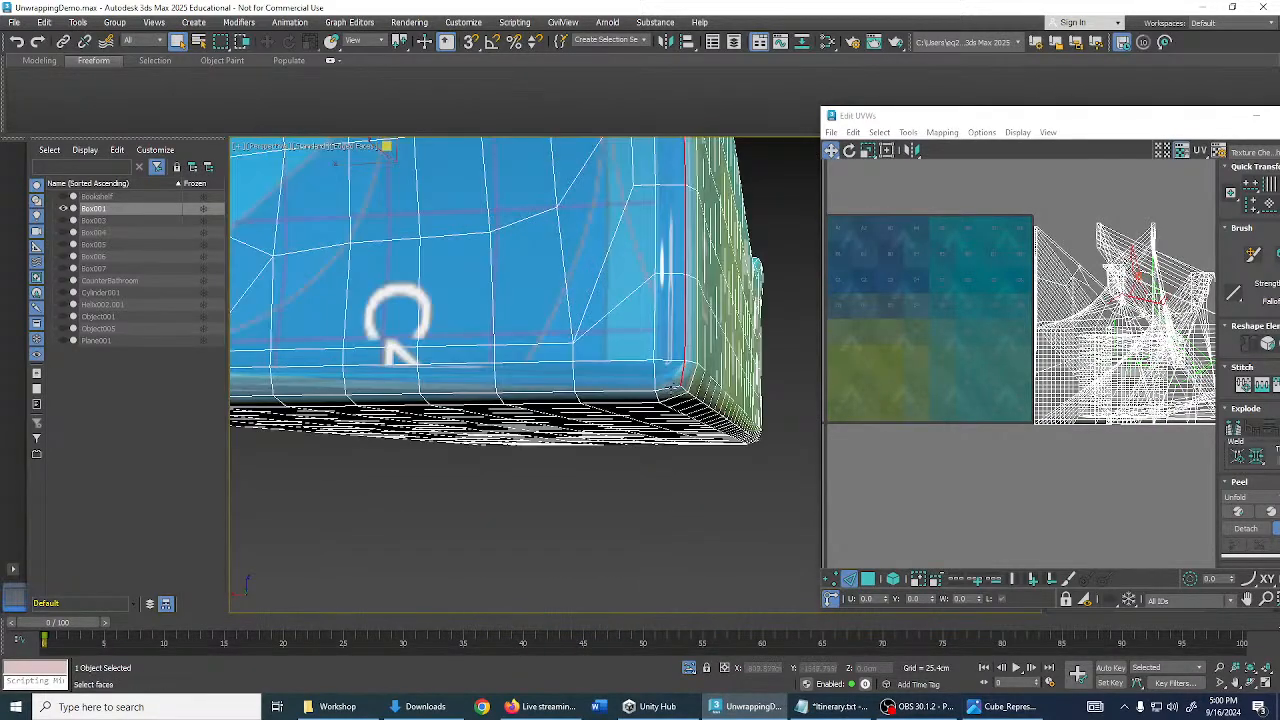
scroll(677, 366, "down", 5)
middle_click_drag(677, 363, 502, 369, "alt")
scroll(480, 367, "up", 4)
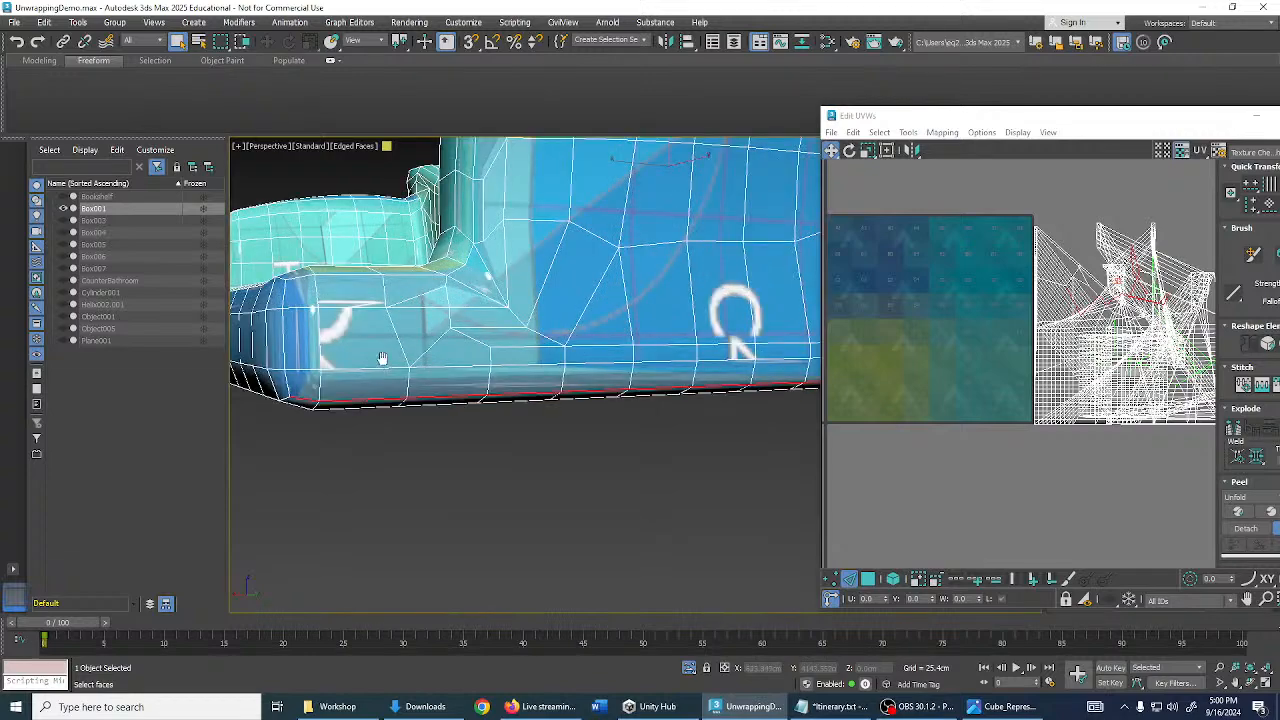
middle_click_drag(382, 360, 487, 360, "alt")
left_click(424, 348, "ctrl")
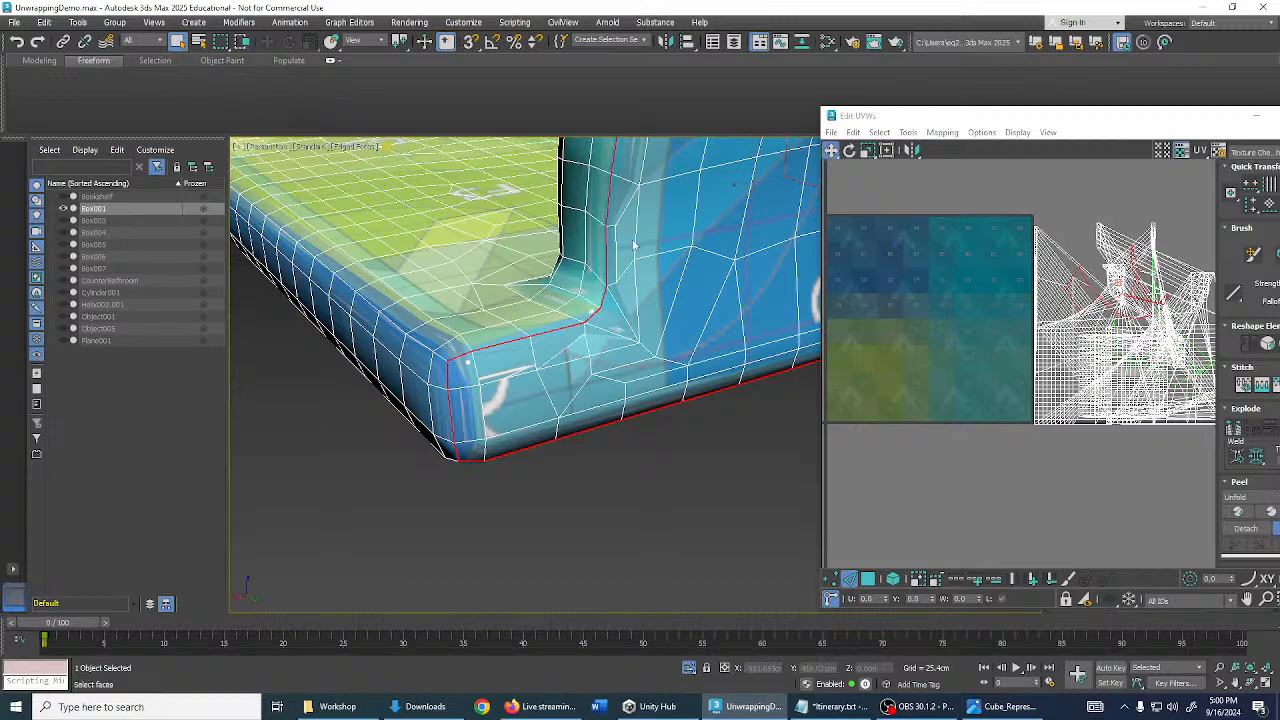
middle_click_drag(633, 245, 597, 420)
scroll(599, 418, "down", 4)
middle_click_drag(652, 331, 691, 314, "alt")
left_click(745, 343)
- Loop-select the edges along the top crest of the sofa's back
middle_click_drag(640, 215, 694, 262, "alt")
scroll(738, 322, "up", 3)
scroll(738, 312, "down", 6)
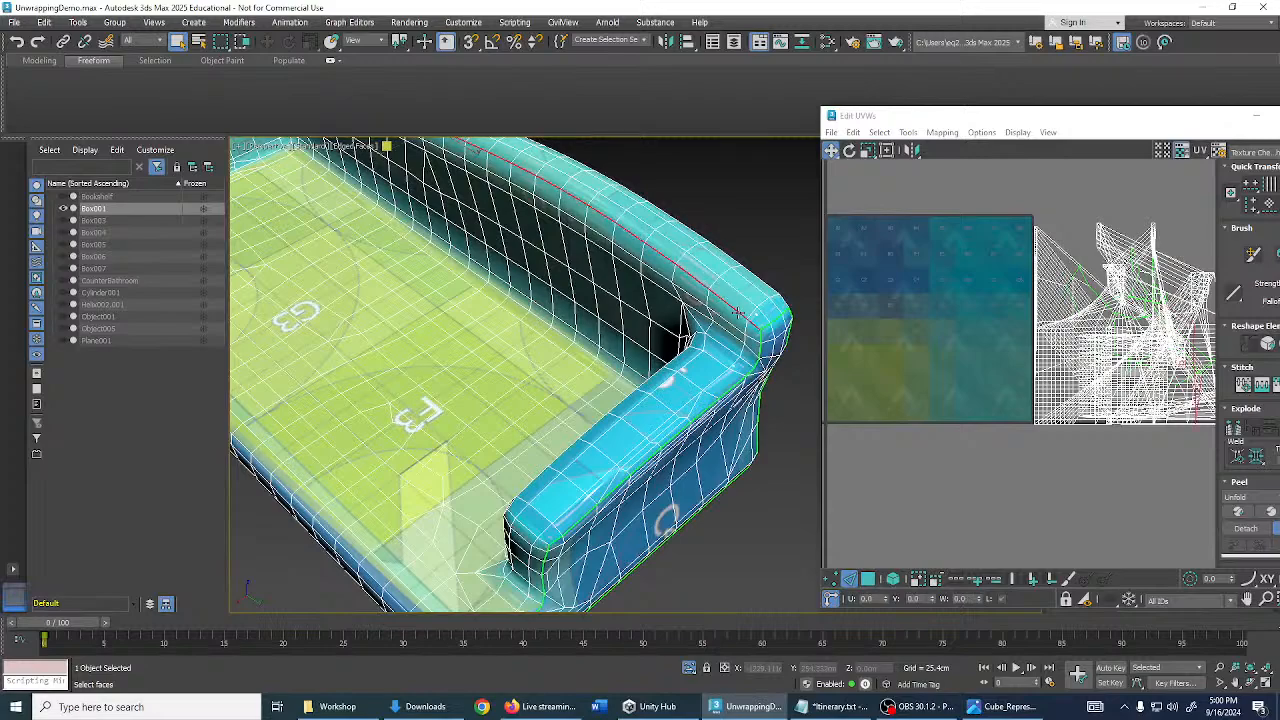
middle_click_drag(586, 300, 668, 397, "alt")
scroll(543, 353, "up", 3)
left_click(775, 378)
double_click(775, 378)
left_click(720, 205)
middle_click_drag(718, 364, 588, 361, "alt")
- Mark seams along the arm's inner corner edge loop and down the arm crease
scroll(588, 361, "up", 6)
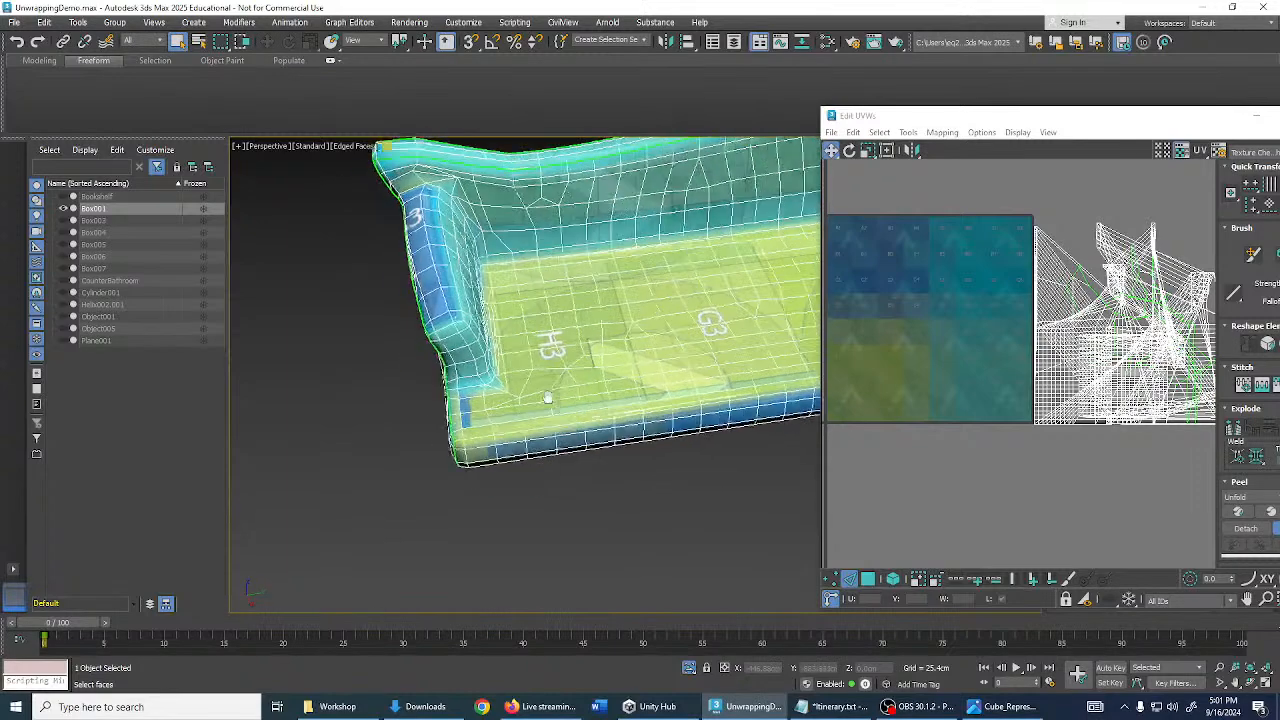
middle_click_drag(530, 393, 498, 341, "alt")
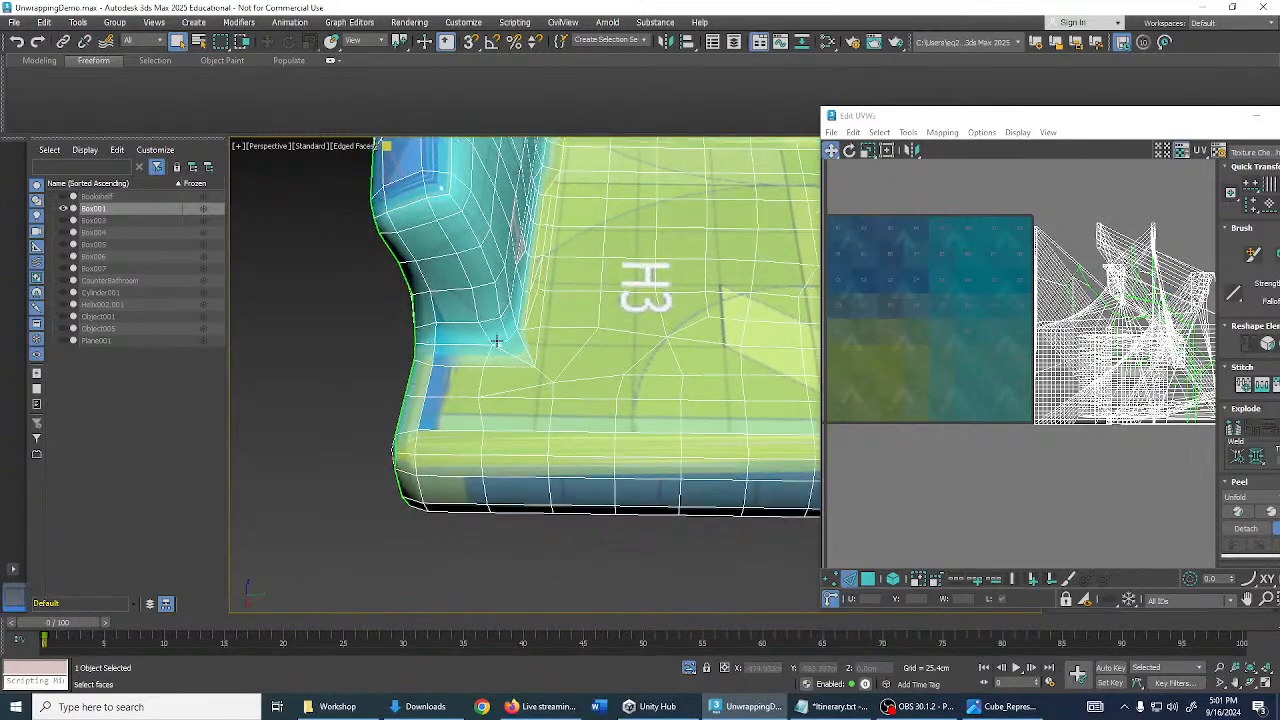
left_click(499, 341)
double_click(483, 344)
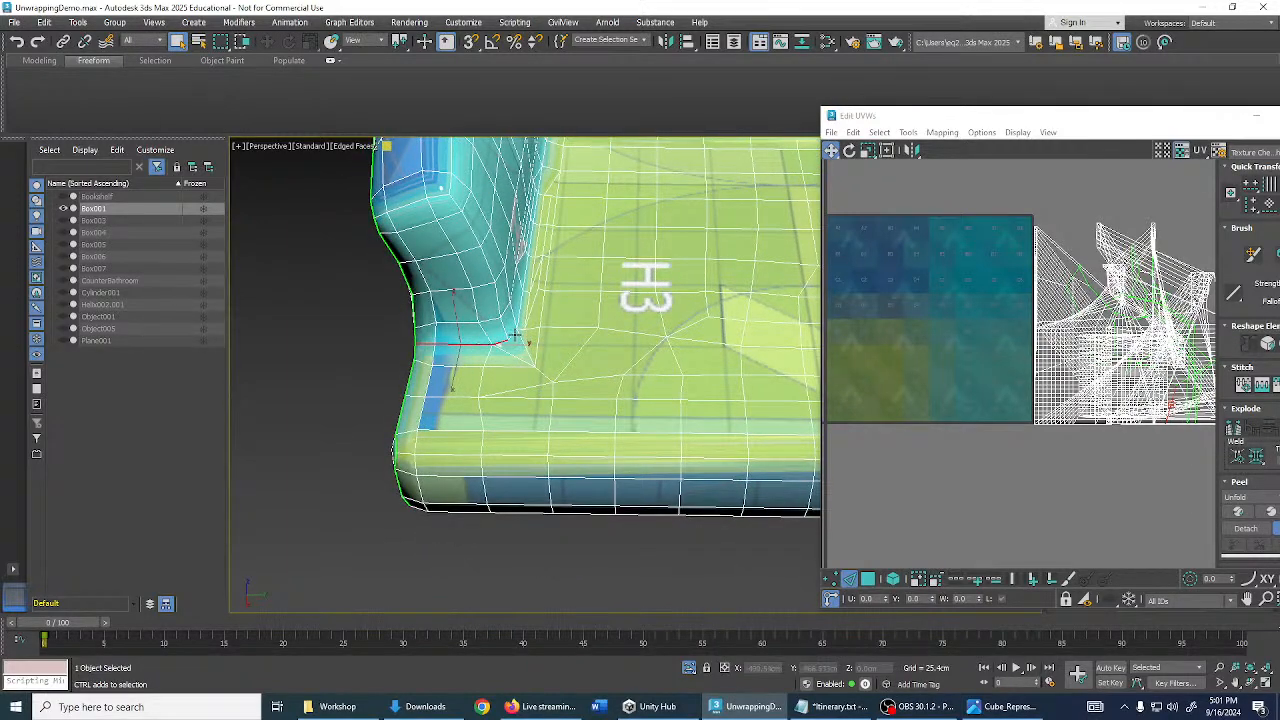
middle_click_drag(518, 311, 467, 286, "alt")
scroll(467, 286, "up", 6)
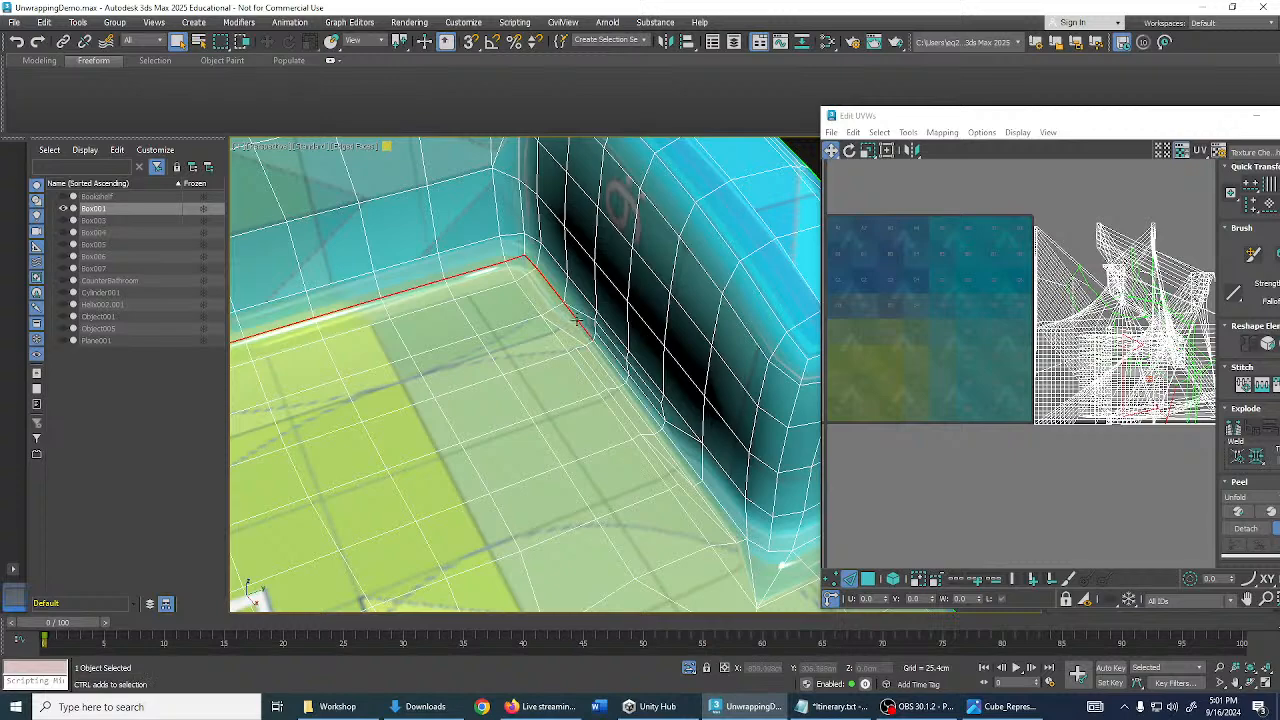
double_click(577, 320, "ctrl")
scroll(577, 320, "down", 3)
middle_click_drag(606, 363, 560, 338)
scroll(605, 407, "up", 3)
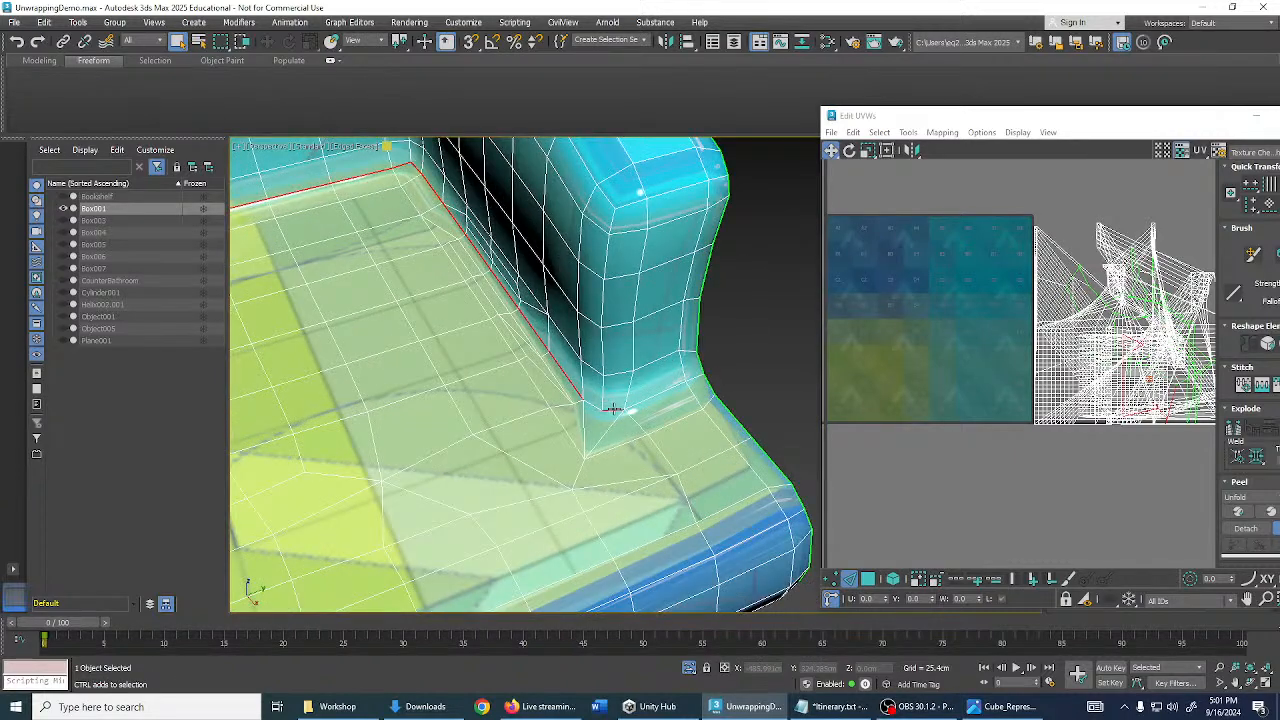
key("ctrl+b")
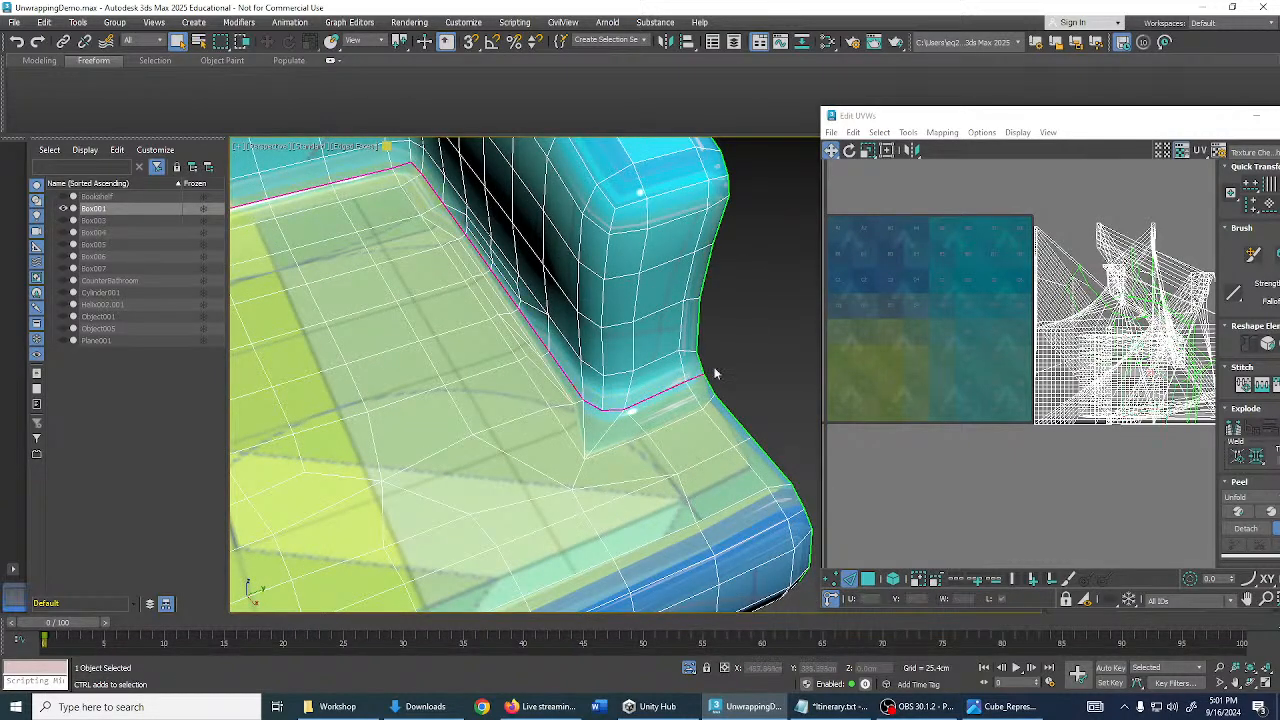
- Select edges along the sofa's top corner crease and the loop down the arm's inner corner
scroll(623, 383, "down", 3)
middle_click_drag(645, 488, 623, 314, "alt")
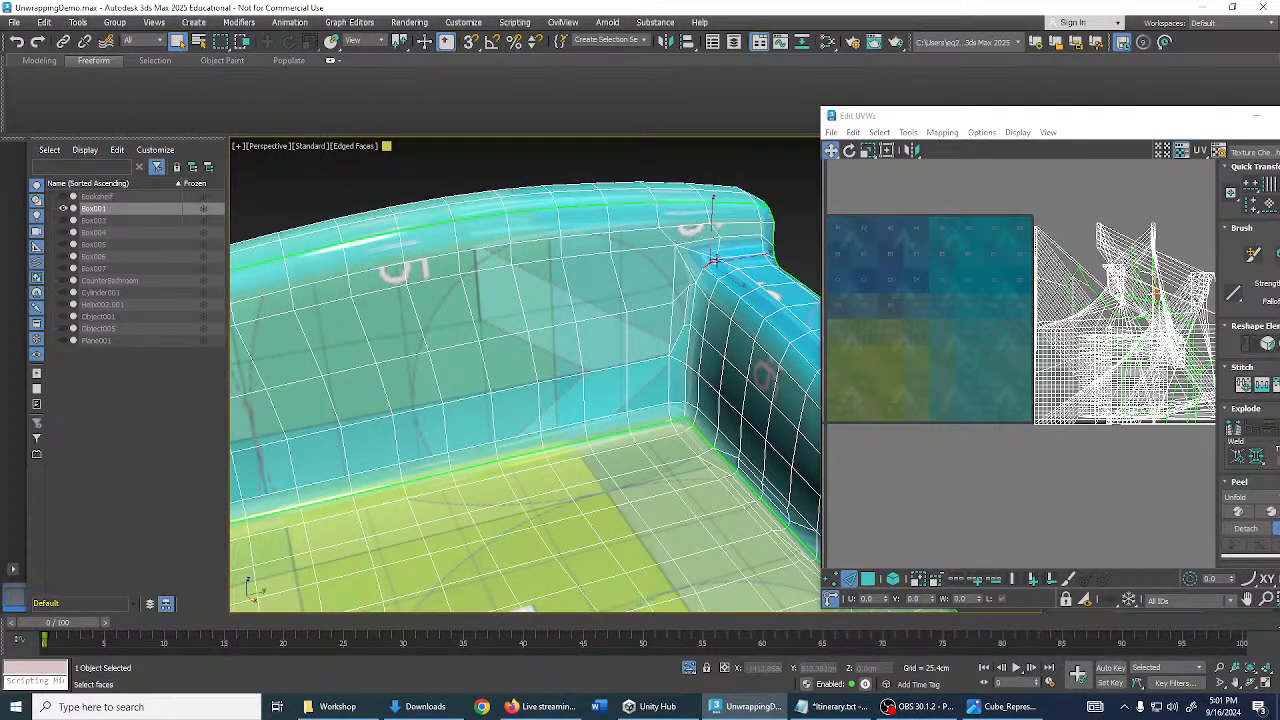
left_click(731, 259)
left_click(698, 270, "ctrl")
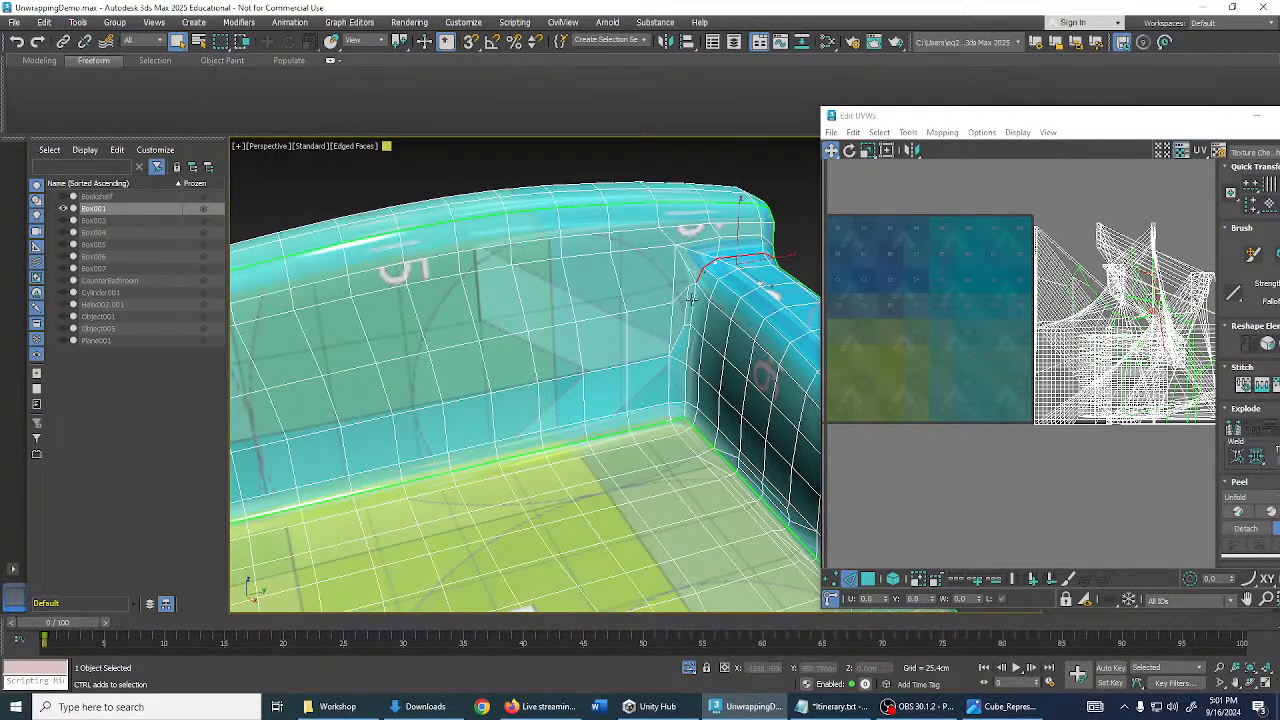
left_click(691, 299, "ctrl")
scroll(706, 390, "down", 8)
middle_click_drag(626, 326, 601, 327, "alt")
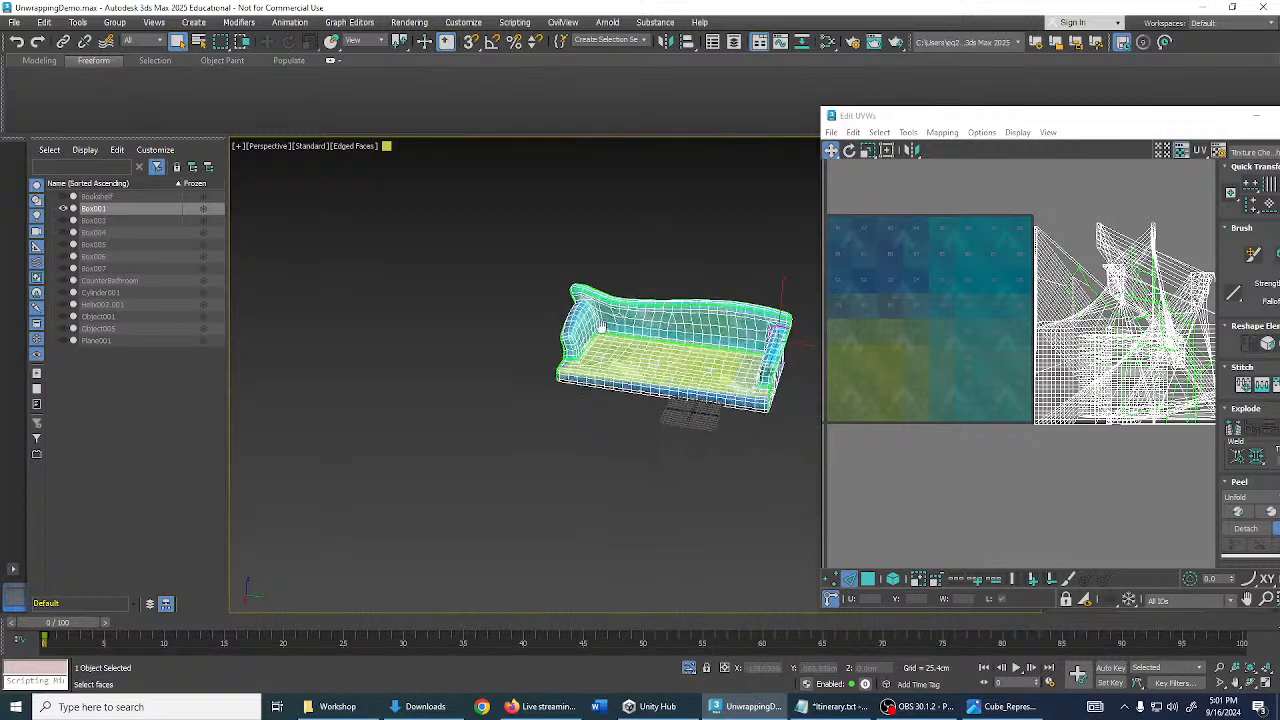
scroll(601, 327, "up", 8)
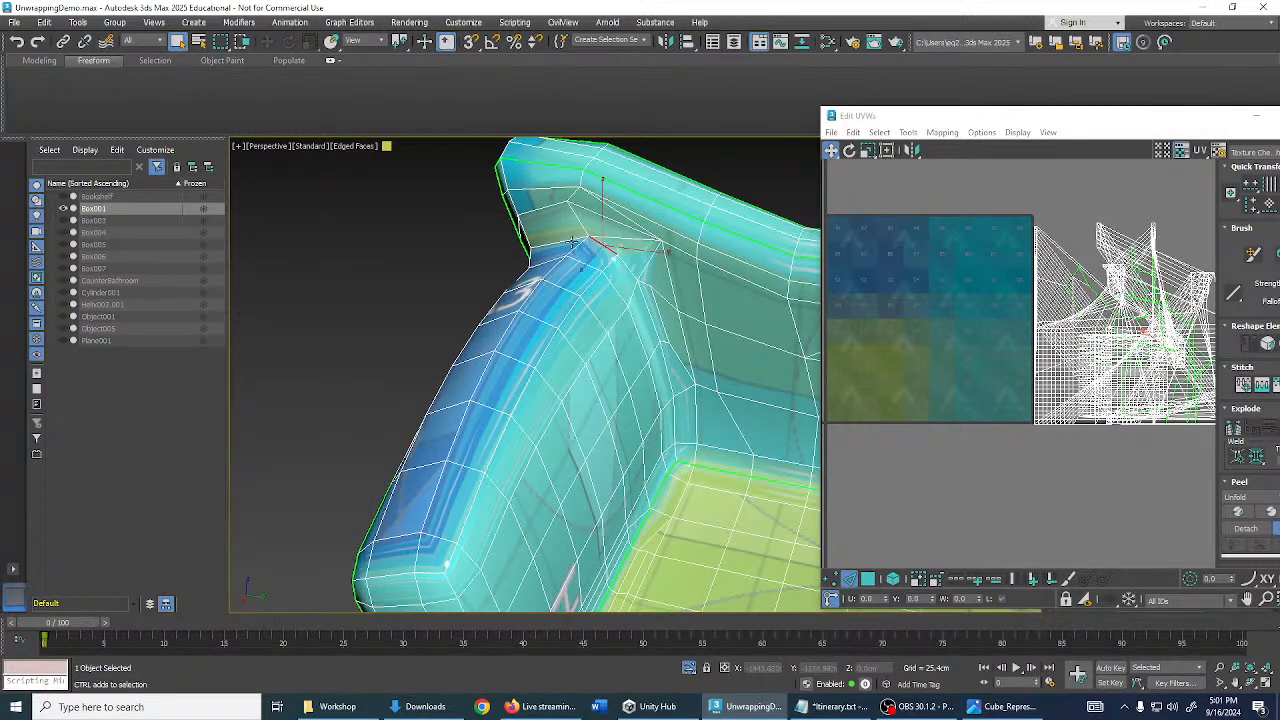
left_click(572, 243, "ctrl")
double_click(650, 322, "ctrl")
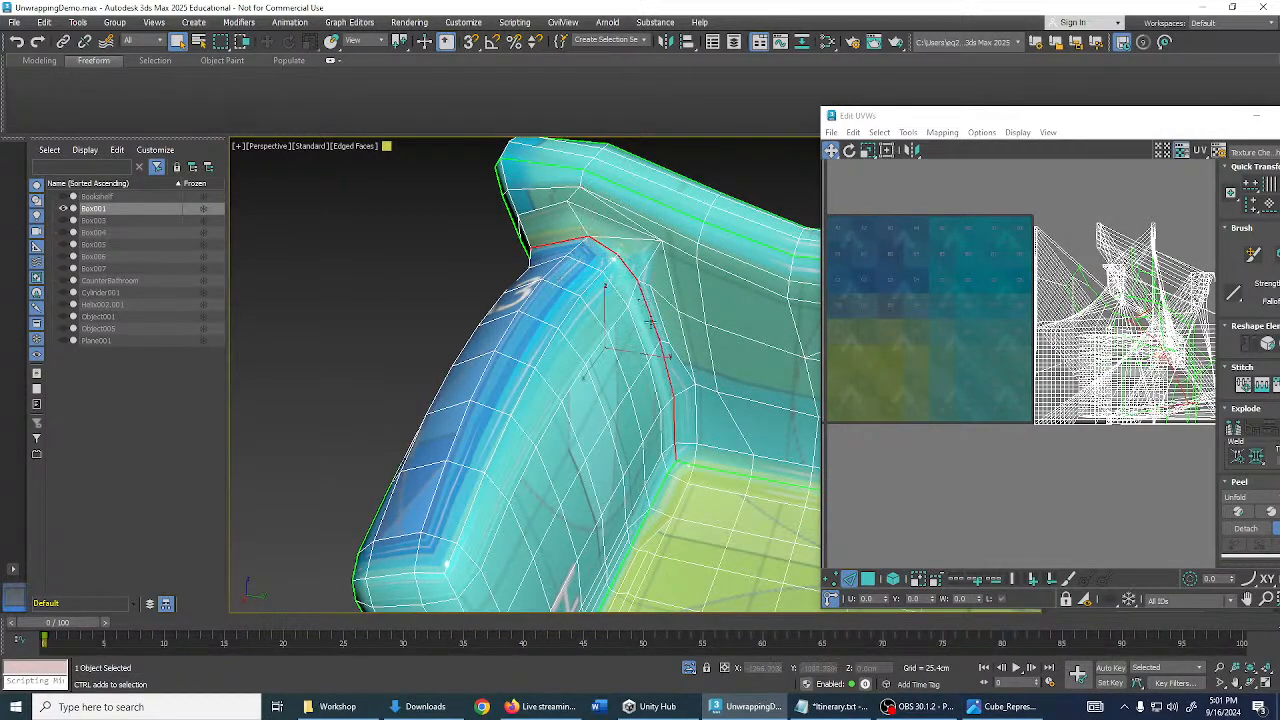
- Add three edge loops at the arm's front corner and convert the selection to seams
middle_click_drag(586, 343, 586, 294, "alt")
scroll(594, 355, "down", 5)
scroll(448, 331, "up", 5)
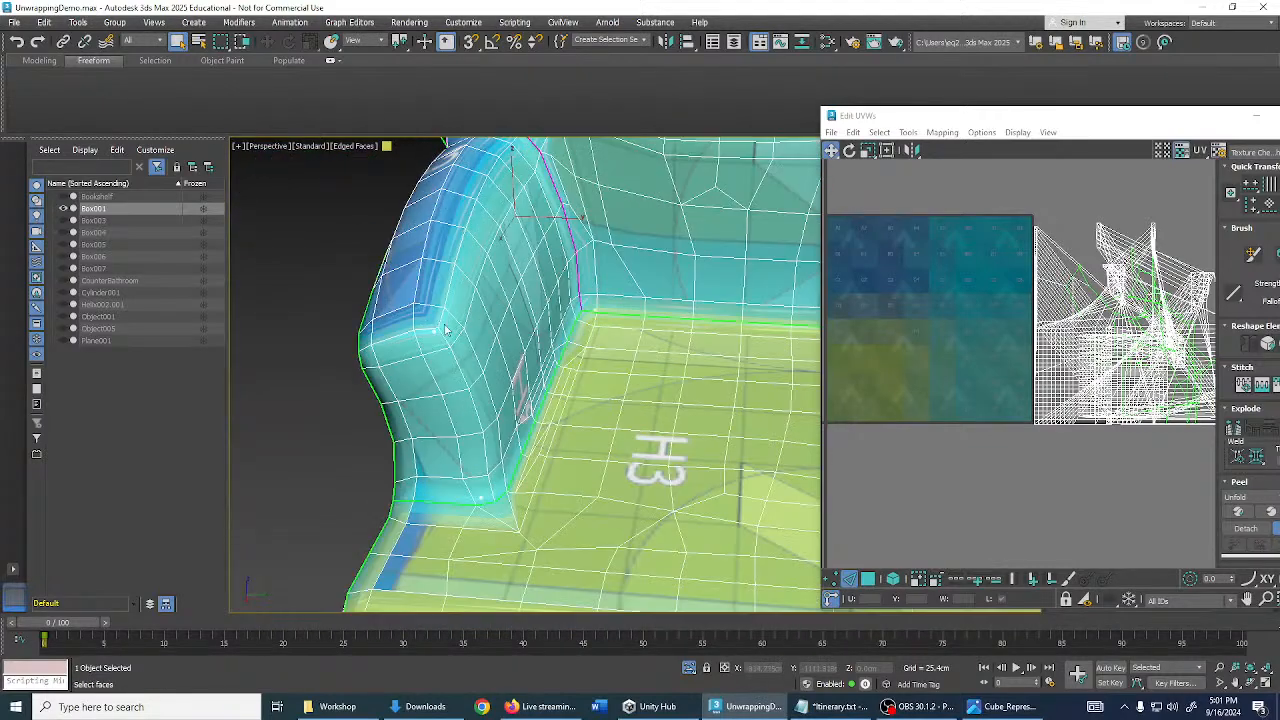
double_click(430, 329)
double_click(441, 321, "ctrl")
double_click(443, 337, "ctrl")
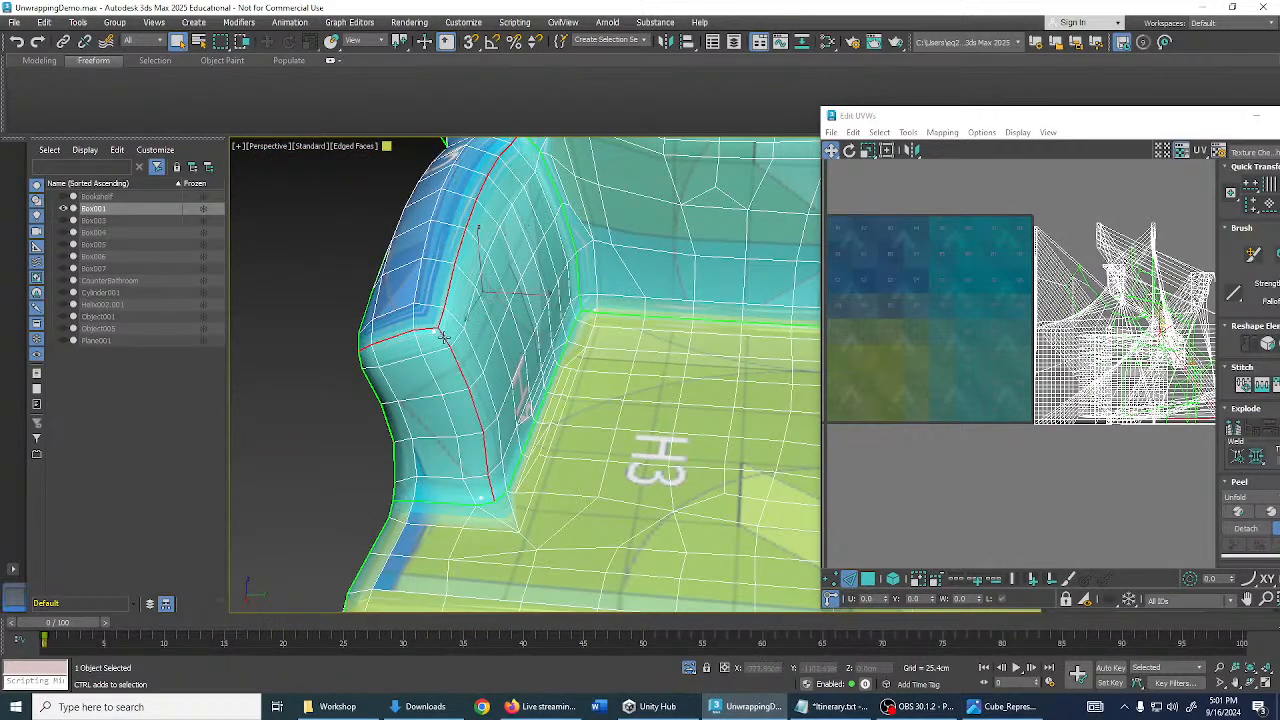
scroll(513, 388, "down", 3)
middle_click_drag(513, 388, 563, 403, "alt")
key("ctrl+b")
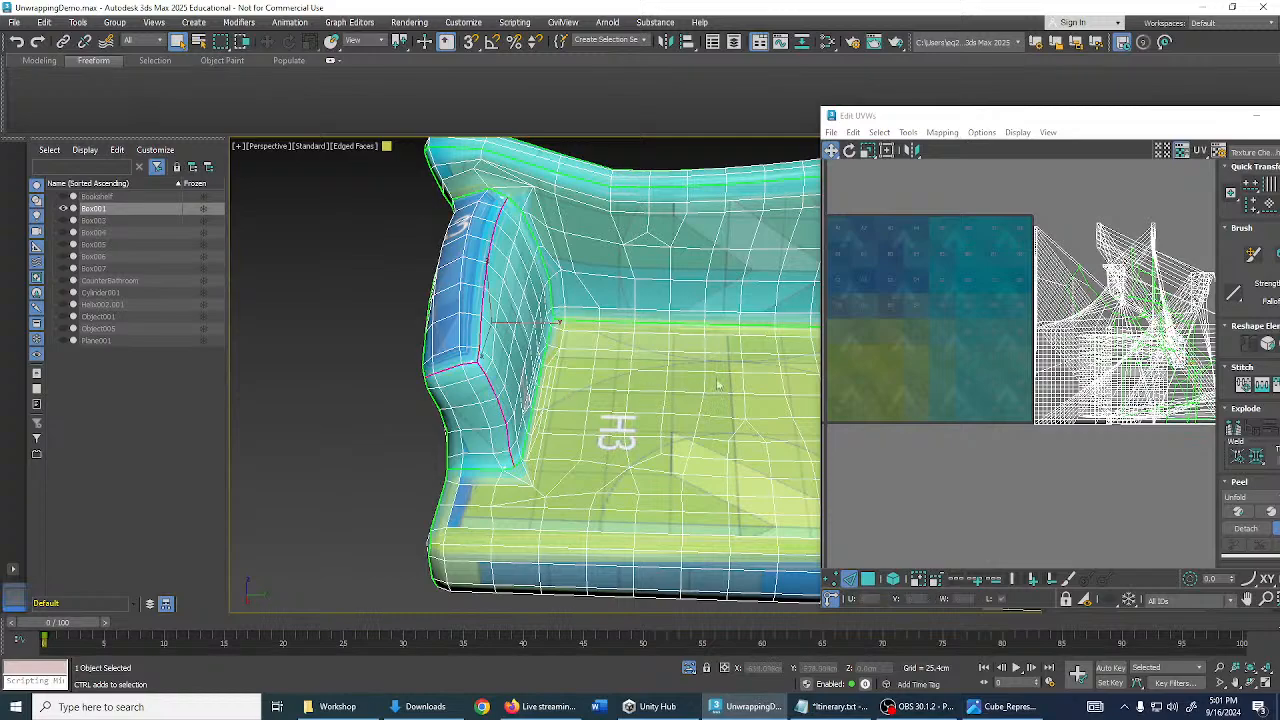
- Mark the edge loop along the top of the arm as a seam
middle_click_drag(720, 383, 40, 324)
scroll(551, 377, "down", 4)
middle_click_drag(551, 377, 580, 297, "alt")
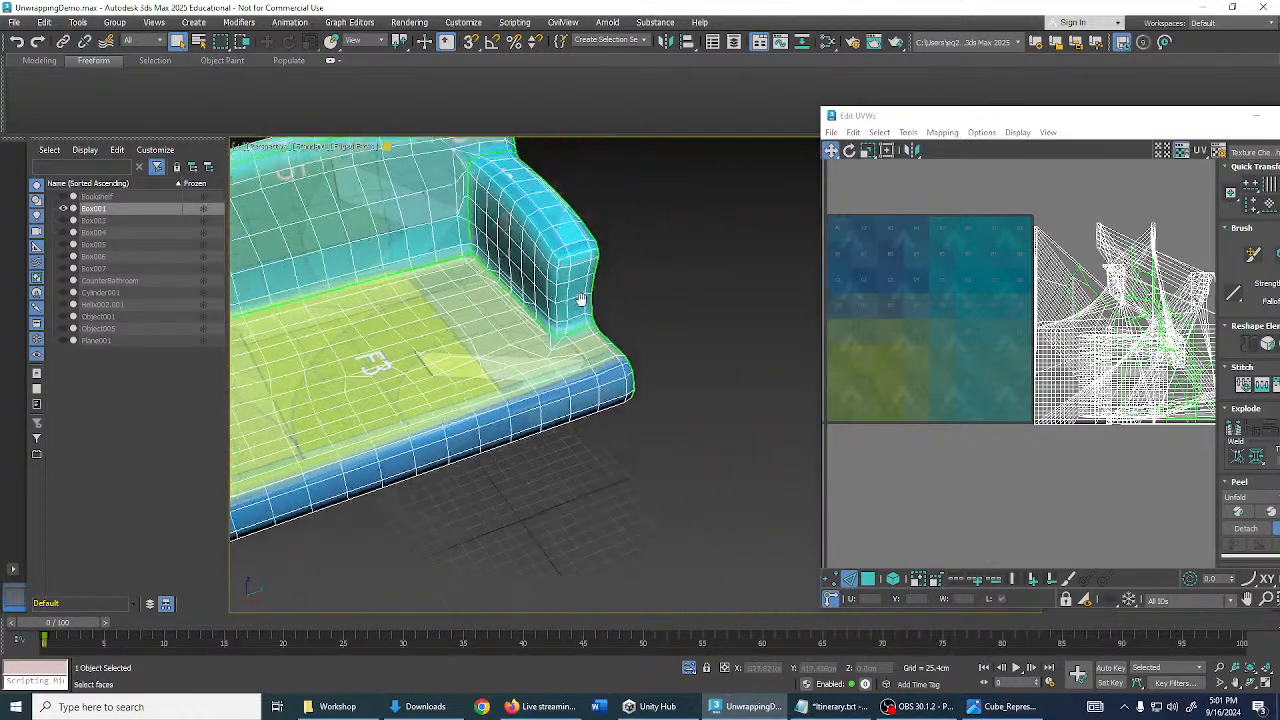
scroll(580, 297, "up", 4)
double_click(582, 289)
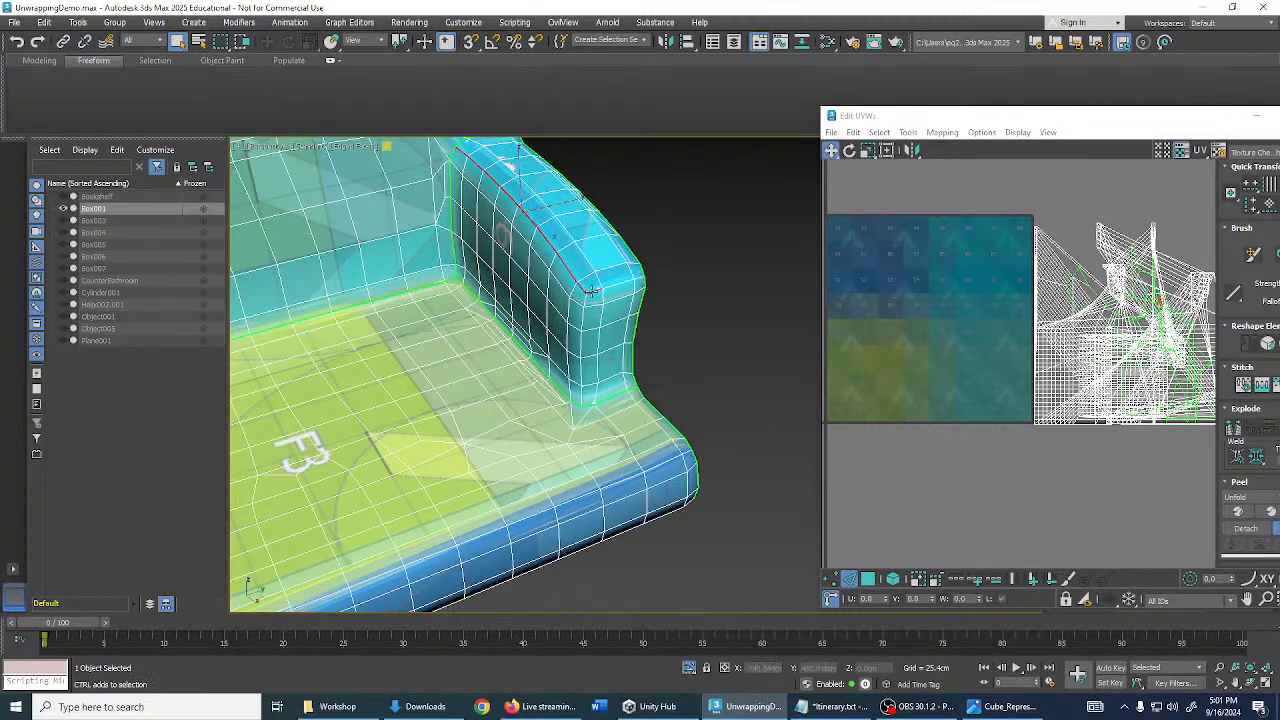
key("ctrl+b")
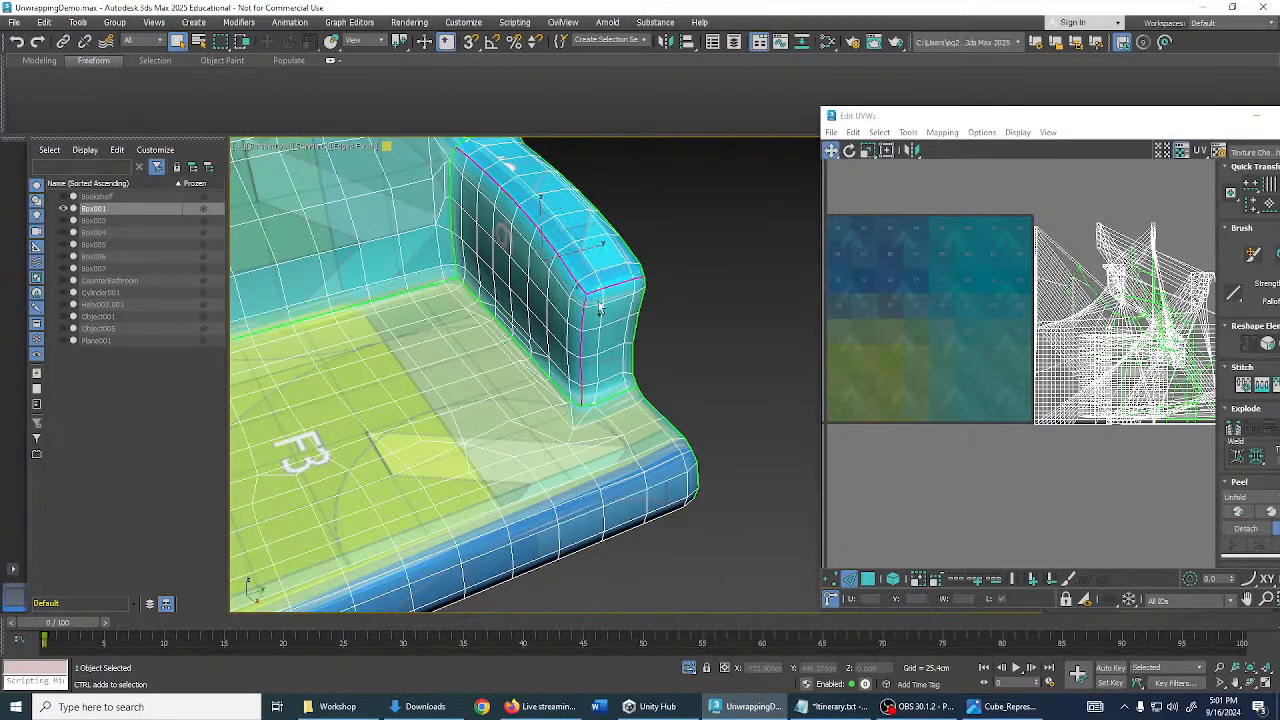
left_click(700, 308)
- Loop-select the sofa's front seat edge, check it from the front, then deselect
scroll(699, 308, "down", 3)
middle_click_drag(630, 302, 685, 301)
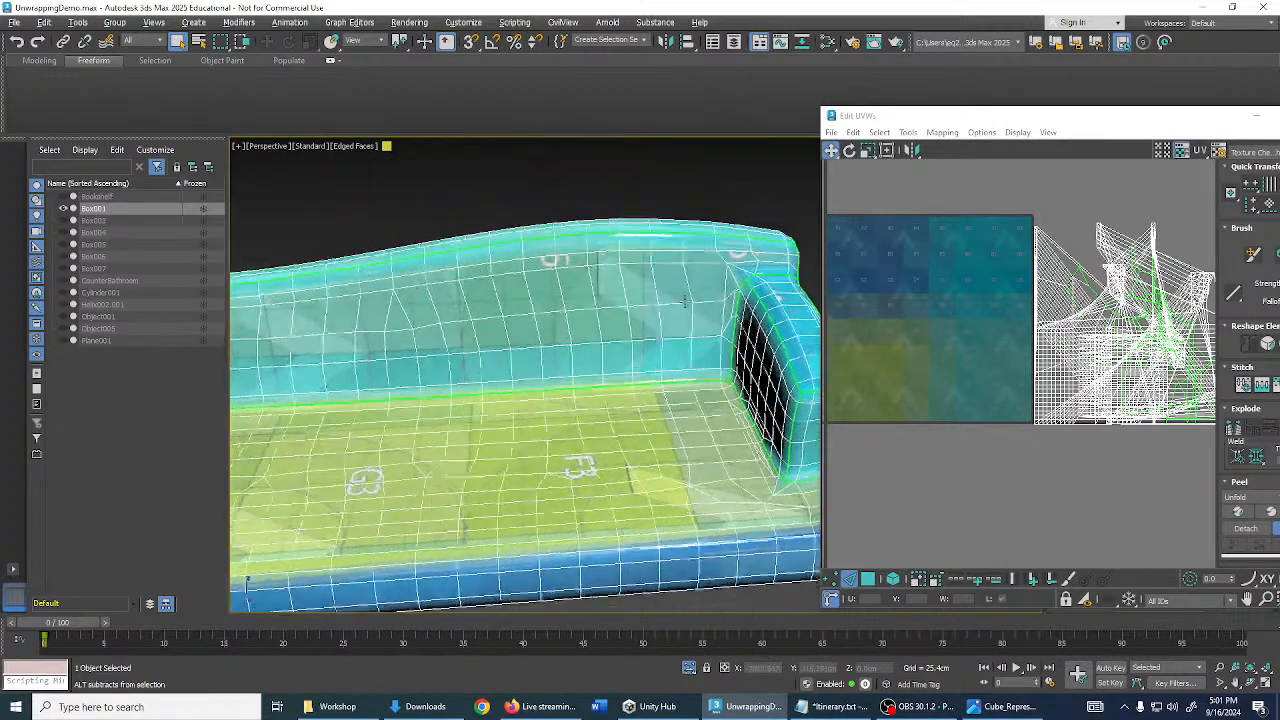
scroll(680, 299, "down", 5)
middle_click_drag(590, 305, 618, 262)
middle_click_drag(505, 285, 538, 308, "alt")
scroll(505, 370, "up", 3)
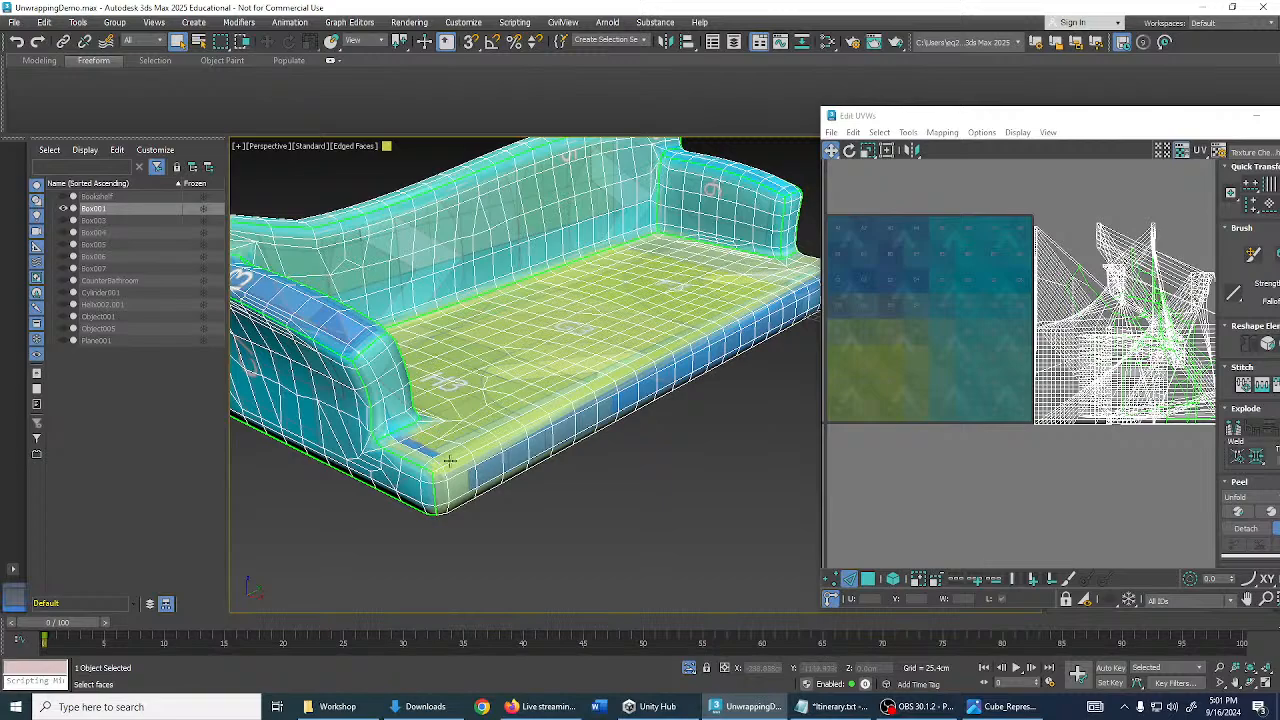
double_click(449, 461)
middle_click_drag(700, 343, 585, 362, "alt")
scroll(710, 458, "up", 5)
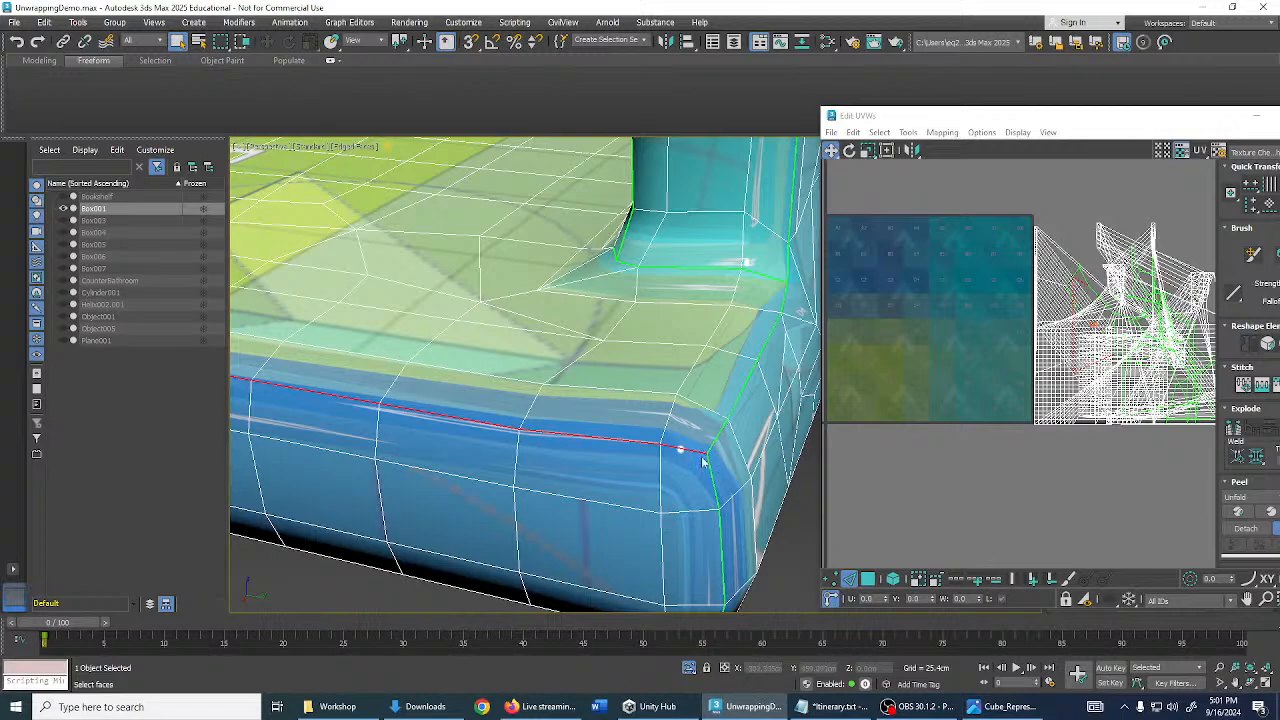
left_click(774, 520)
scroll(742, 472, "down", 5)
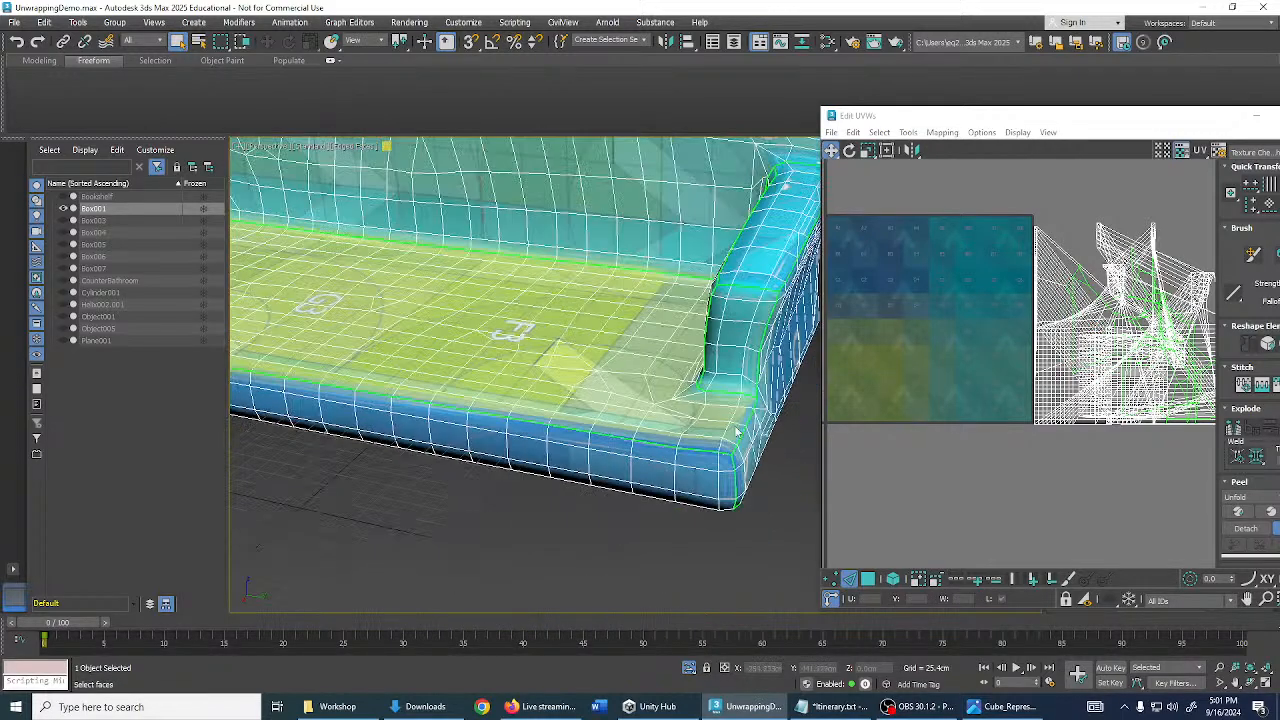
middle_click_drag(750, 417, 732, 427)
scroll(732, 427, "down", 5)
middle_click_drag(600, 410, 520, 369, "alt")
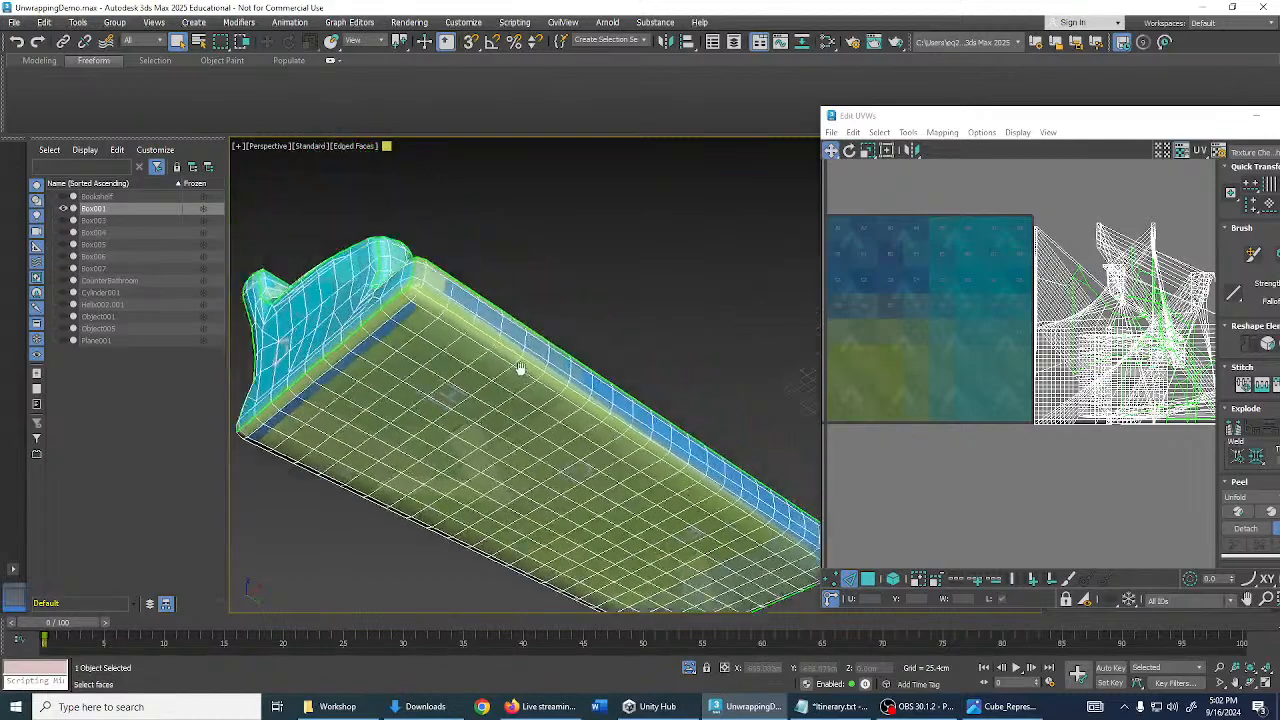
scroll(447, 326, "up", 4)
scroll(445, 325, "down", 5)
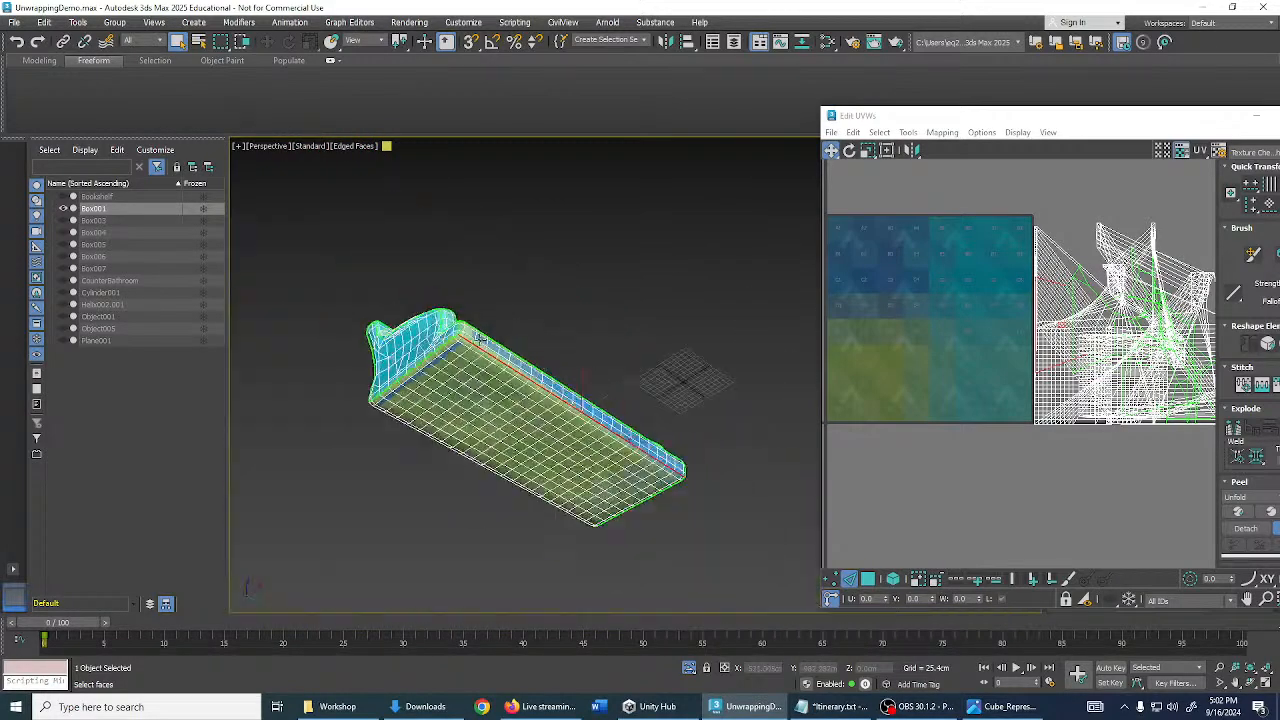
middle_click_drag(445, 325, 386, 351, "alt")
scroll(673, 253, "up", 4)
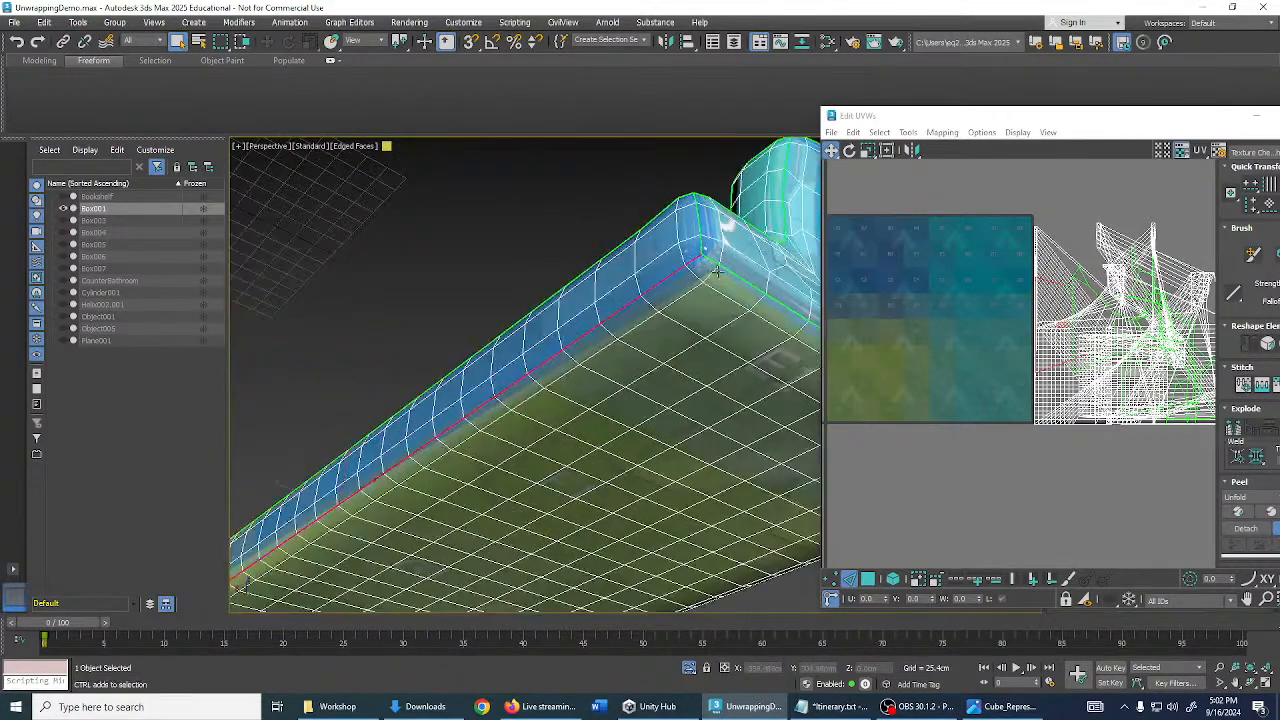
left_click(717, 271)
scroll(717, 271, "down", 4)
middle_click_drag(717, 271, 523, 275, "alt")
left_click(512, 236)
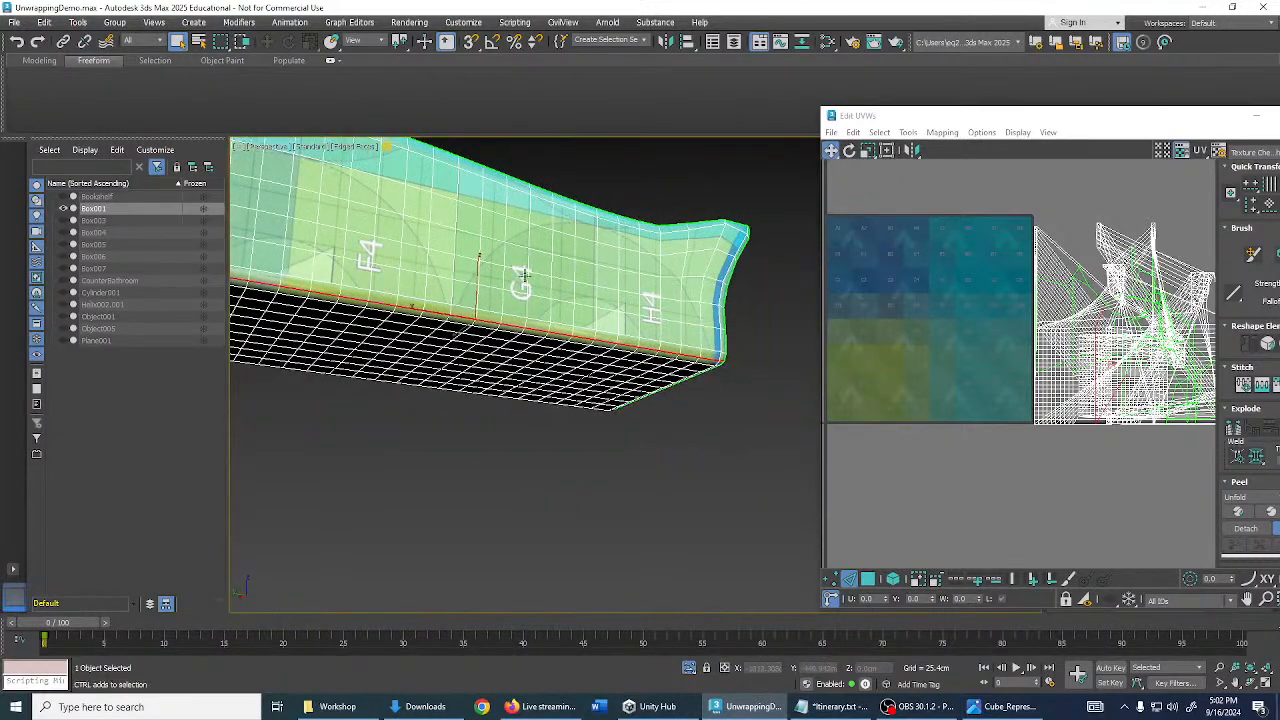
middle_click_drag(679, 324, 570, 298, "alt")
left_click(651, 409)
middle_click_drag(690, 275, 594, 343, "alt")
middle_click_drag(623, 294, 638, 356)
scroll(634, 353, "down", 4)
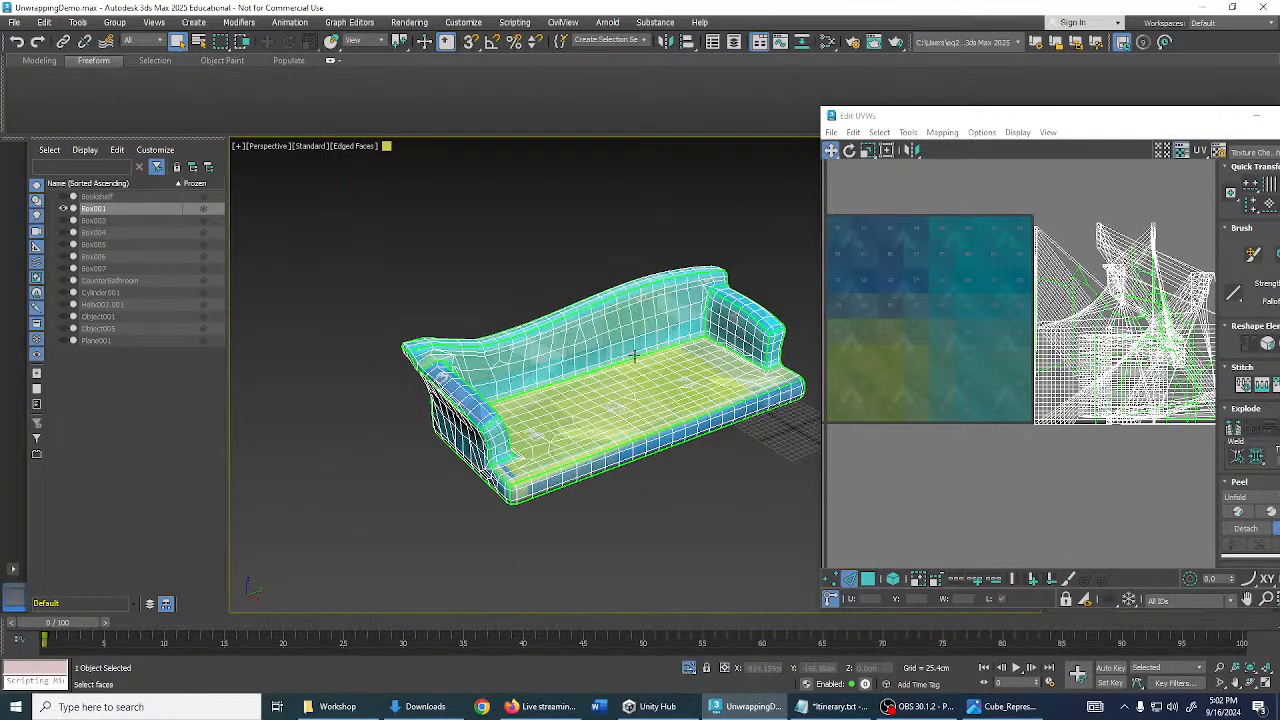
middle_click_drag(653, 380, 566, 329)
scroll(569, 341, "up", 3)
scroll(590, 348, "down", 3)
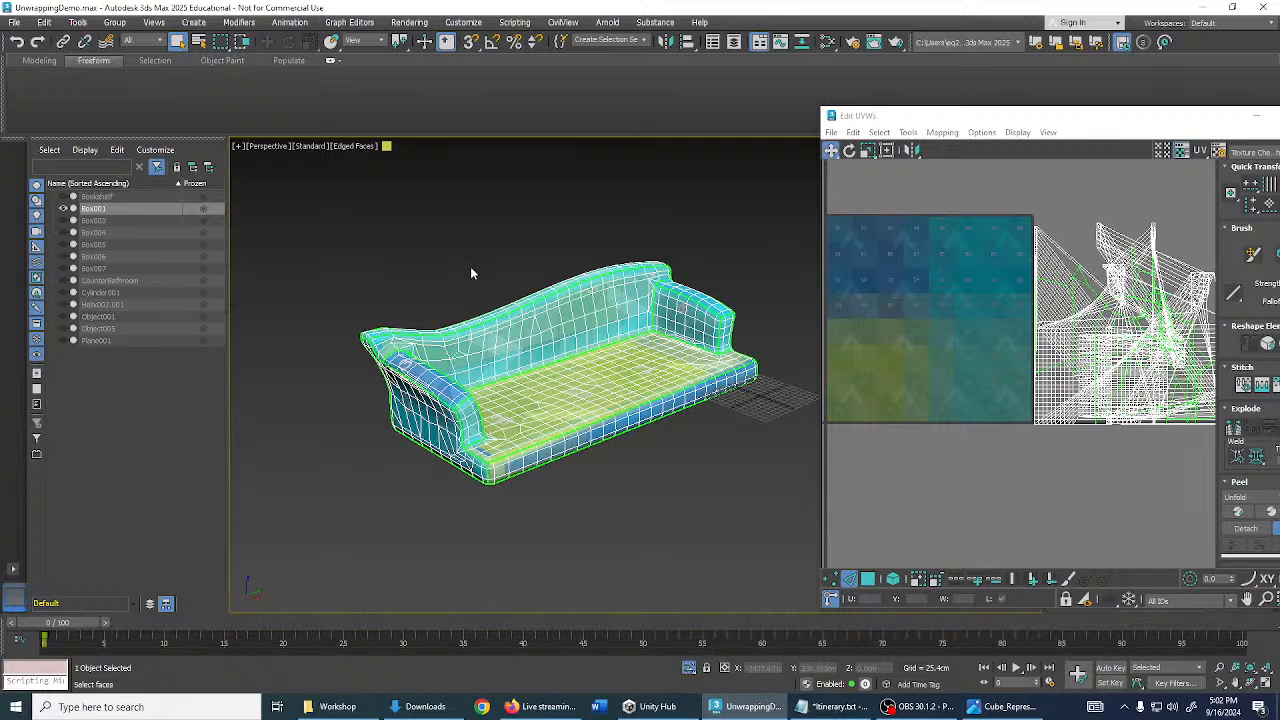
- Switch to face mode with Select Element and marquee-select all the sofa's UVs
left_click(868, 578)
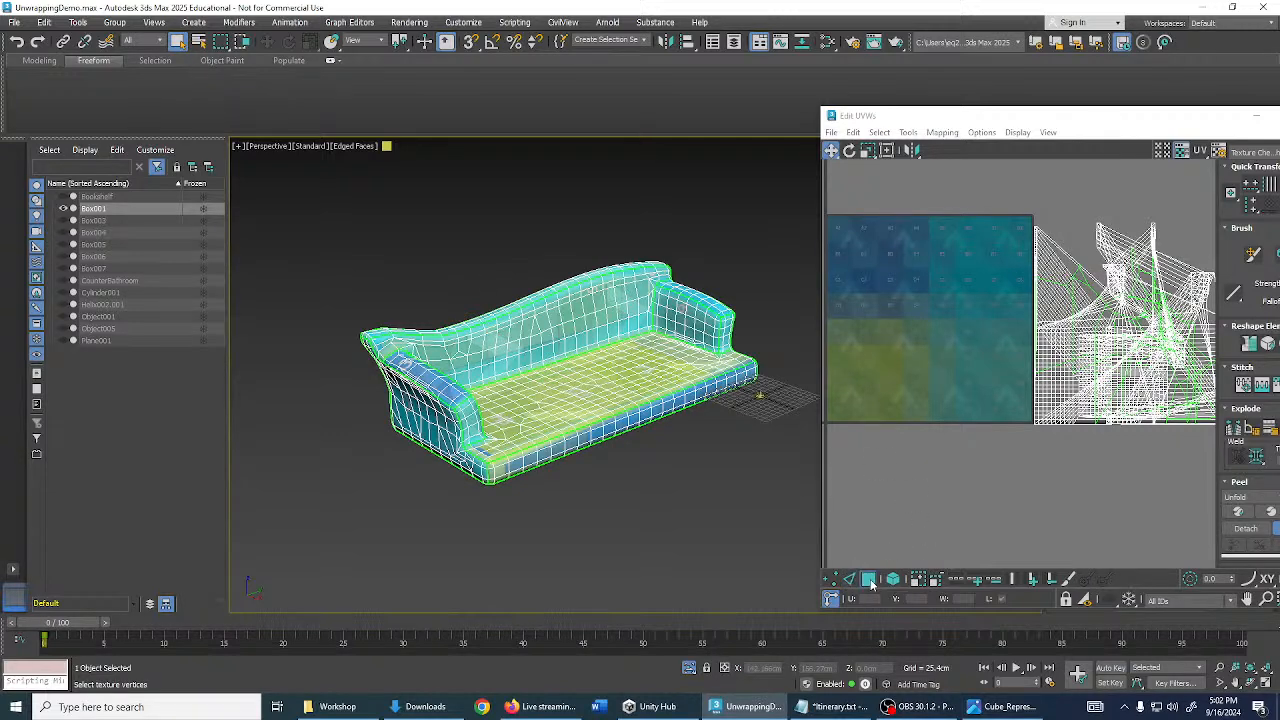
middle_click_drag(788, 438, 702, 429)
left_click(893, 579)
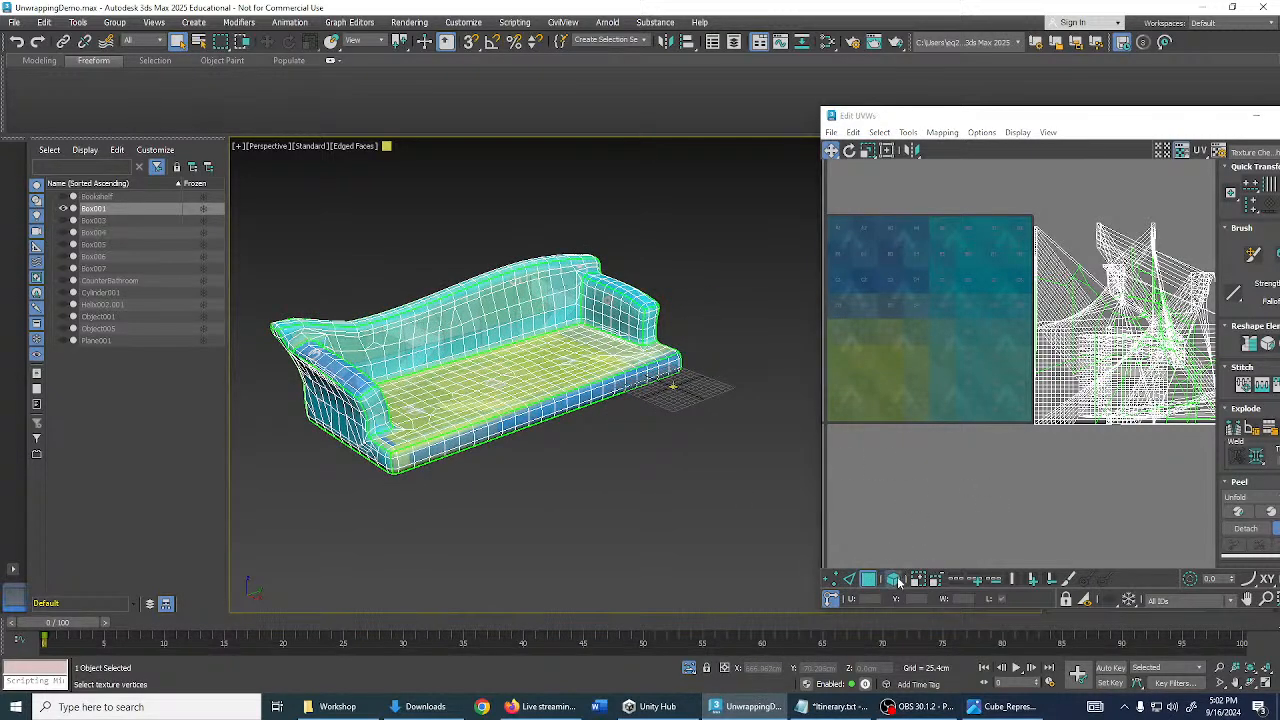
scroll(1024, 450, "down", 2)
middle_click_drag(1024, 450, 866, 464)
scroll(856, 316, "down", 1)
left_click_drag(845, 273, 1049, 482)
middle_click_drag(1028, 468, 1052, 450)
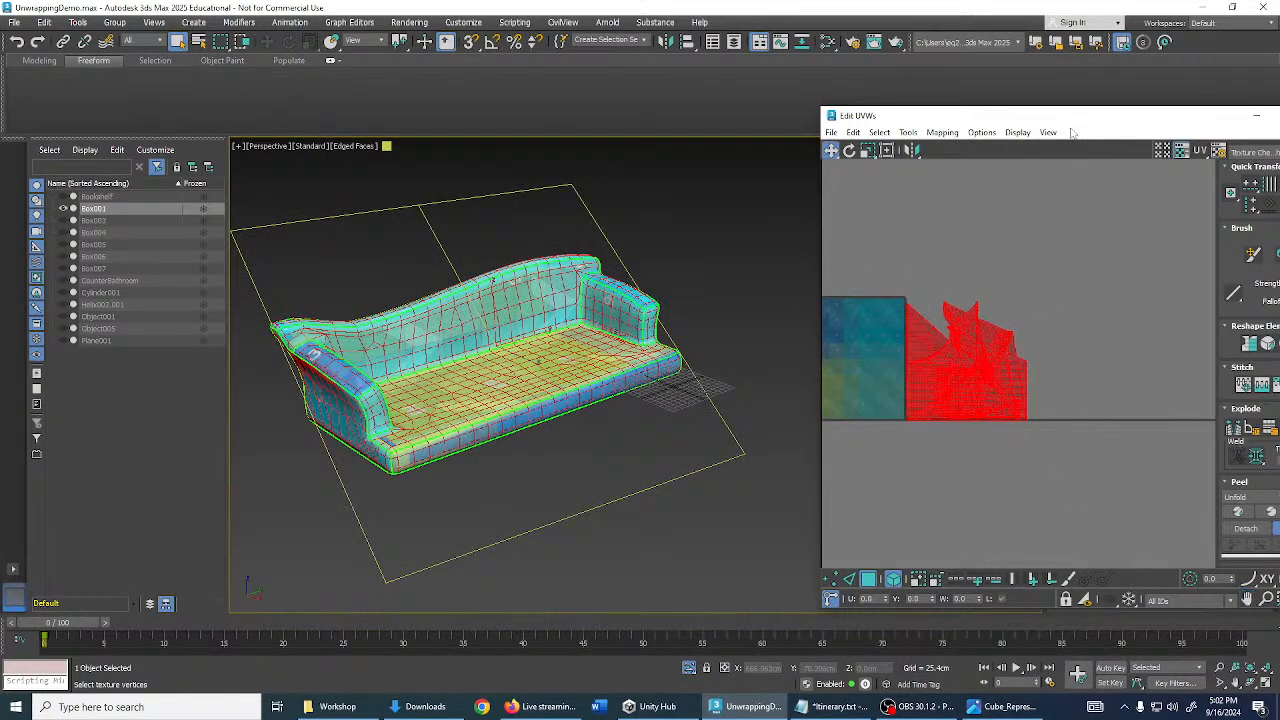
- Expand the UV editor's options, pack the selected UVs, and reselect everything with Ctrl+A
left_click_drag(1079, 123, 996, 107)
middle_click_drag(979, 365, 1081, 359)
scroll(1081, 365, "up", 2)
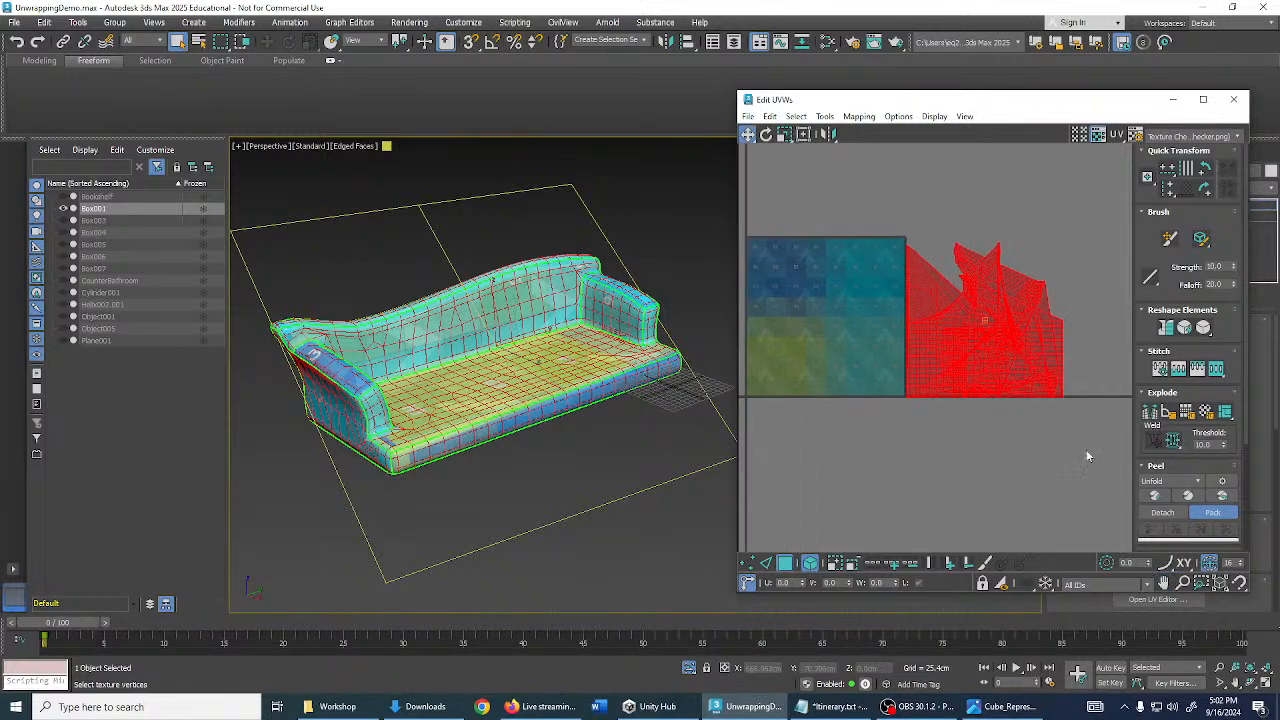
left_click(1218, 516)
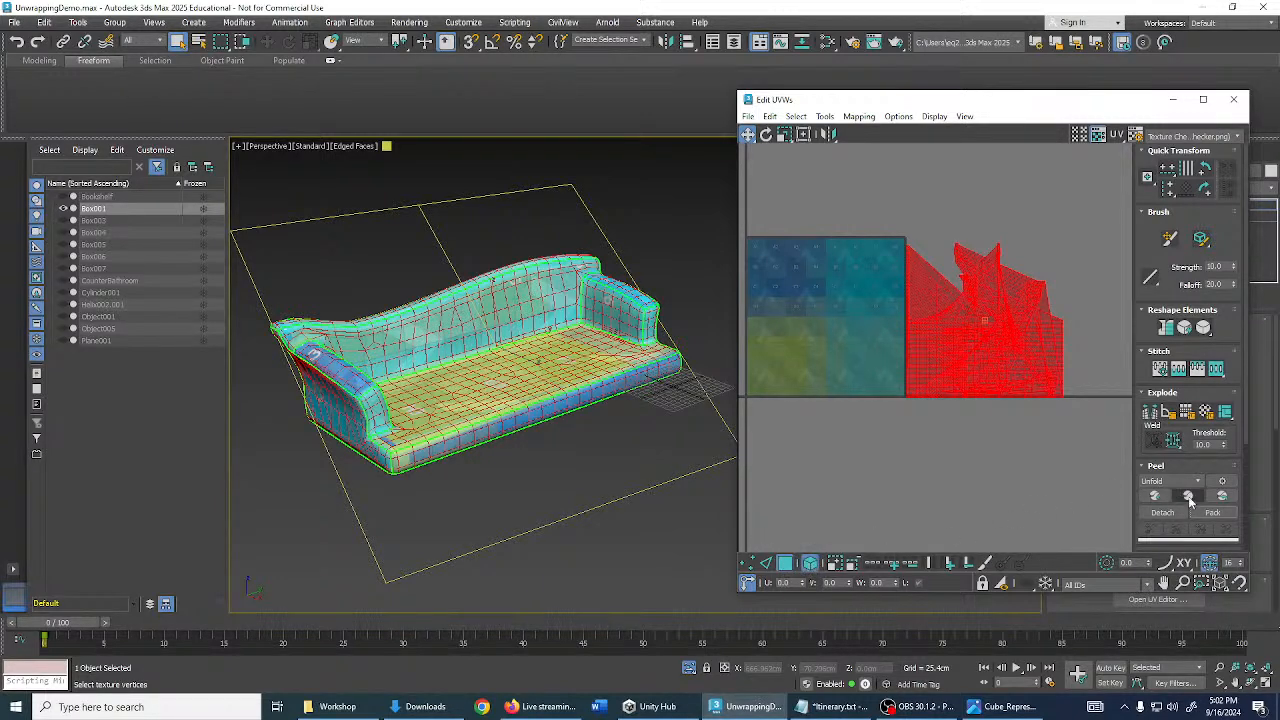
left_click(975, 459)
key("ctrl+a")
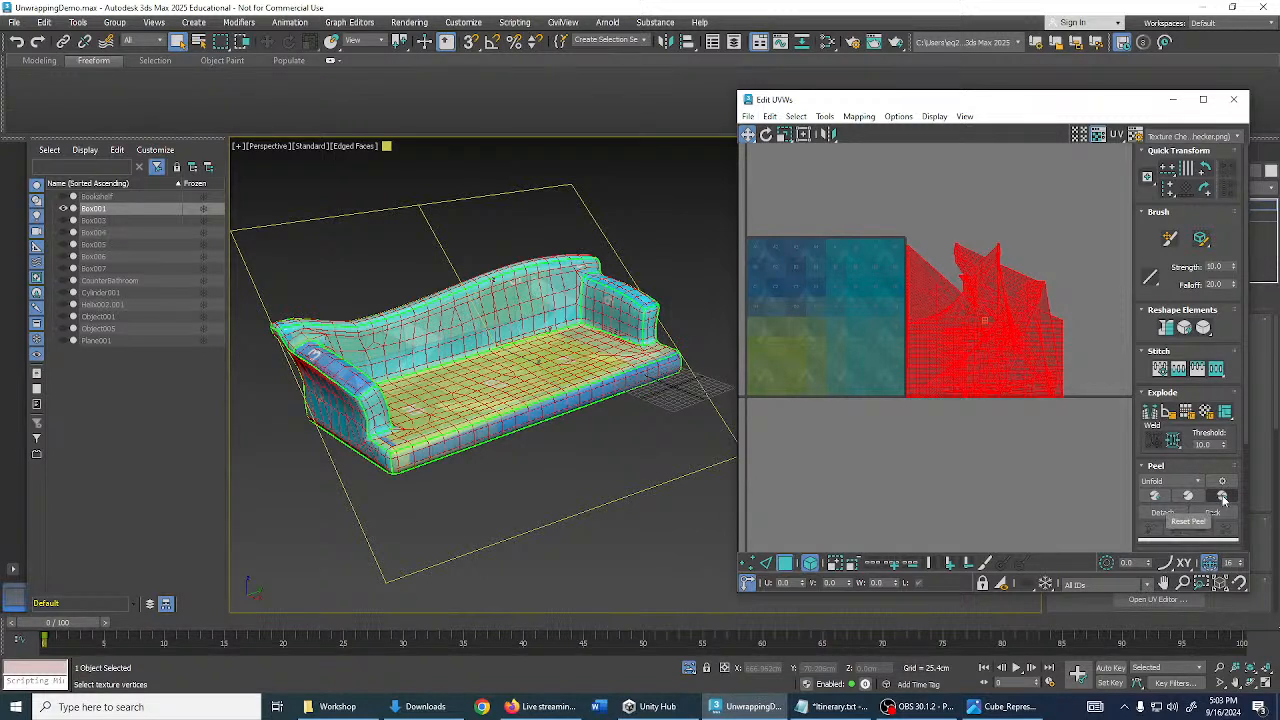
- Run Peel on the sofa's UVs and check the updated checker on the seat and back
left_click(1221, 496)
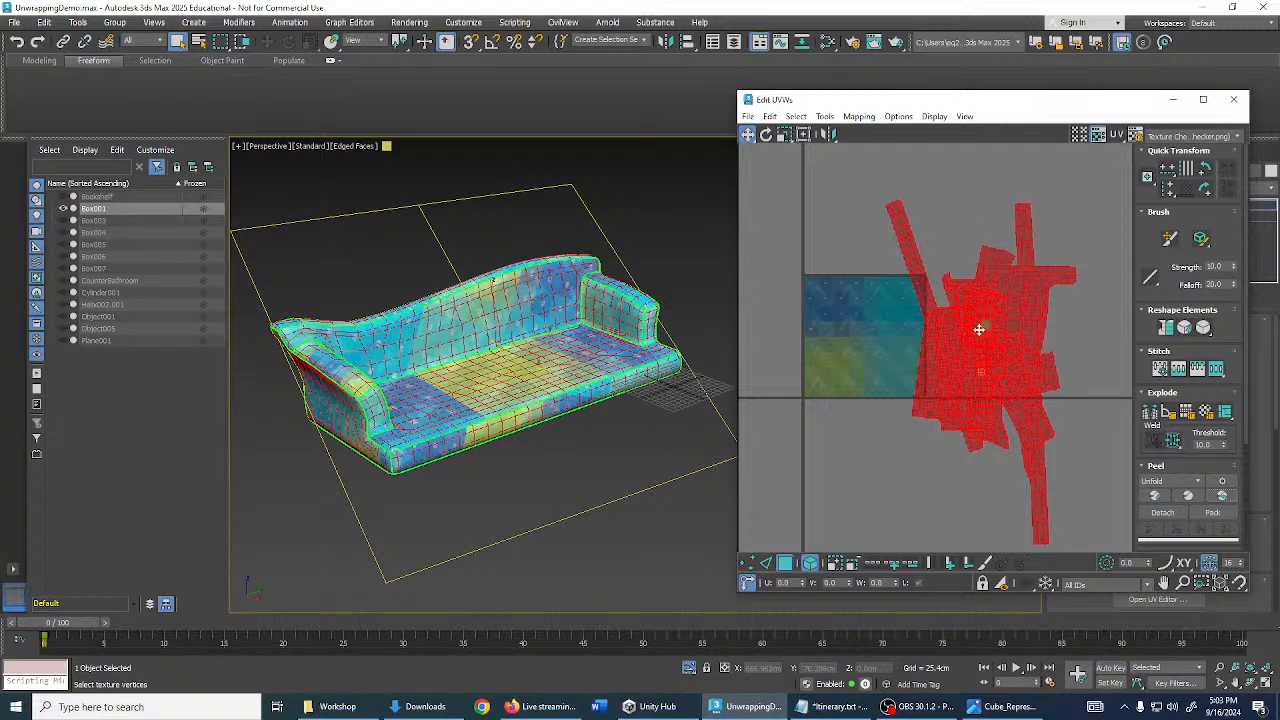
scroll(984, 338, "up", 2)
scroll(420, 314, "up", 3)
middle_click_drag(420, 314, 784, 438)
middle_click_drag(941, 473, 1001, 436)
scroll(1160, 320, "down", 5)
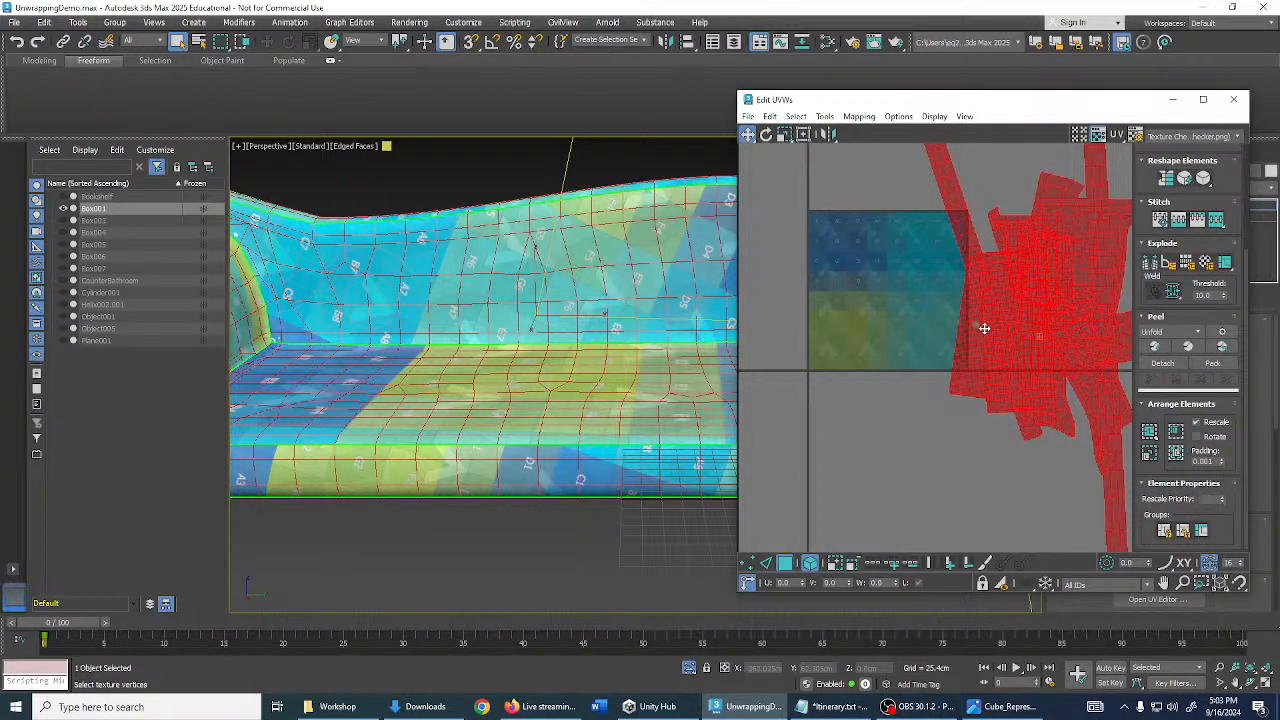
middle_click_drag(983, 326, 970, 359)
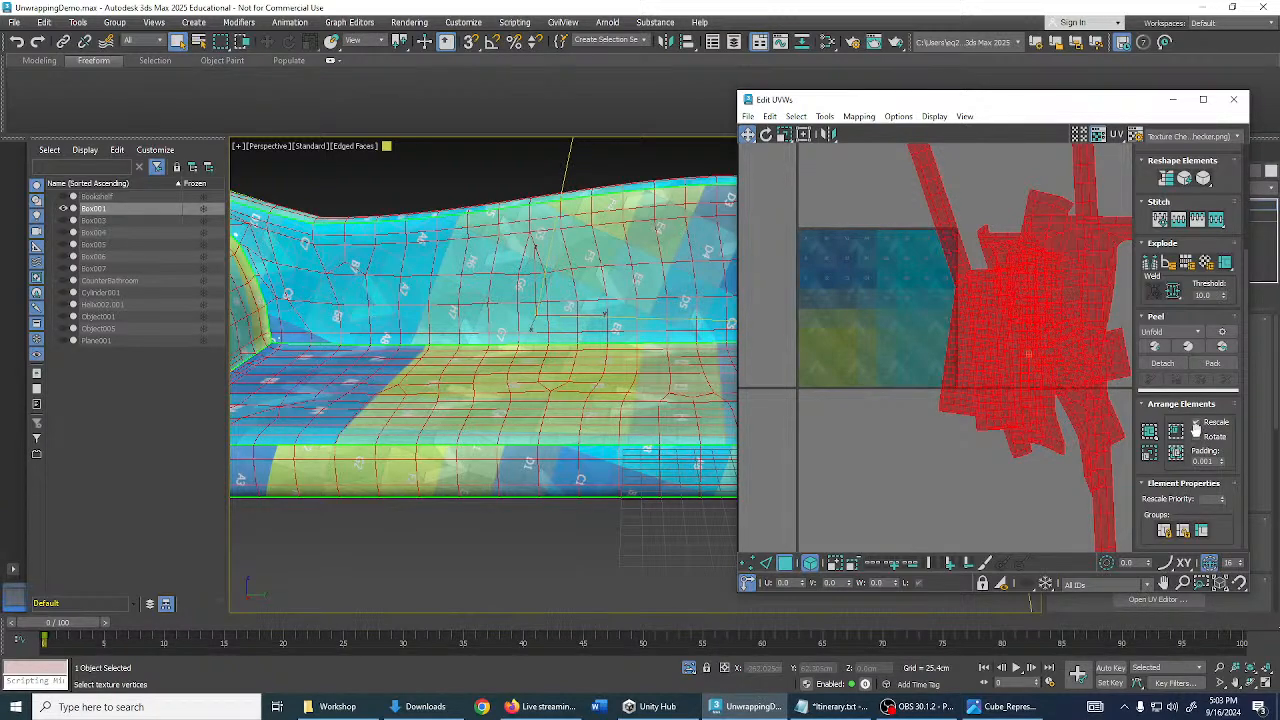
scroll(612, 325, "up", 4)
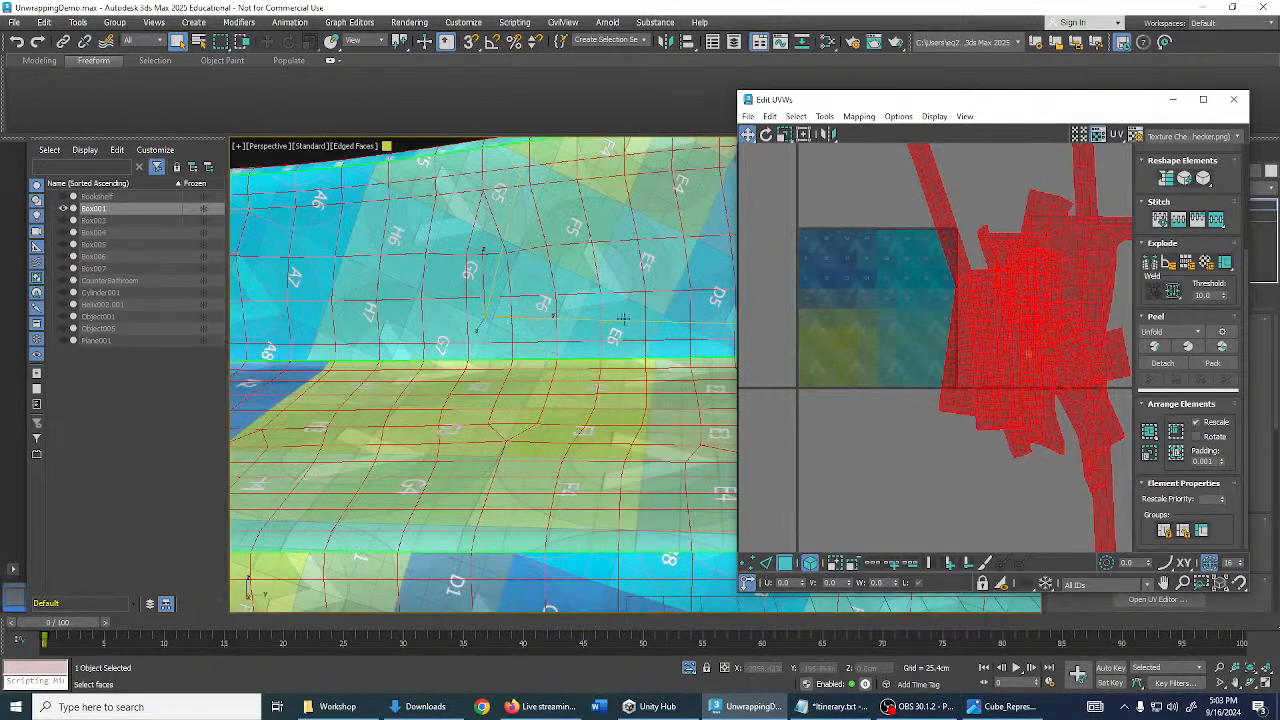
middle_click_drag(620, 322, 645, 357, "alt")
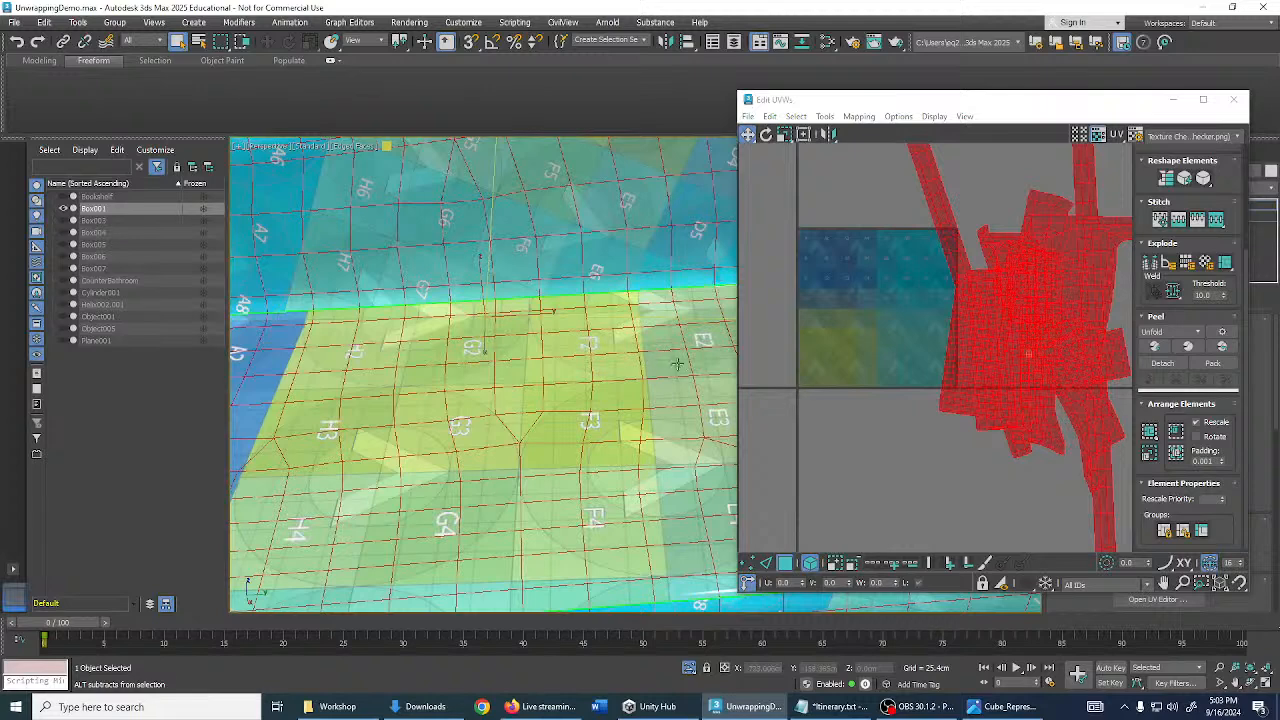
- Enable Rotate in Arrange Elements and set the packing Padding to 0.01
left_click(1196, 437)
middle_click_drag(899, 265, 924, 276)
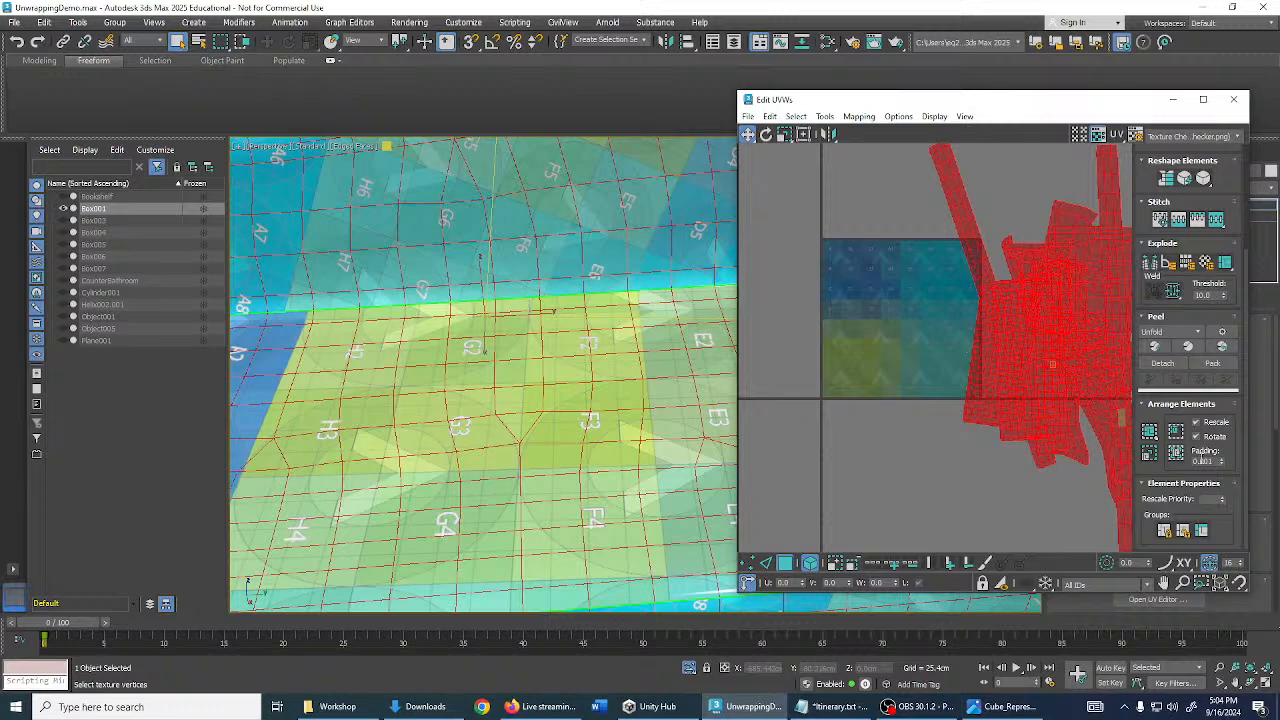
double_click(1212, 461)
scroll(966, 372, "up", 3)
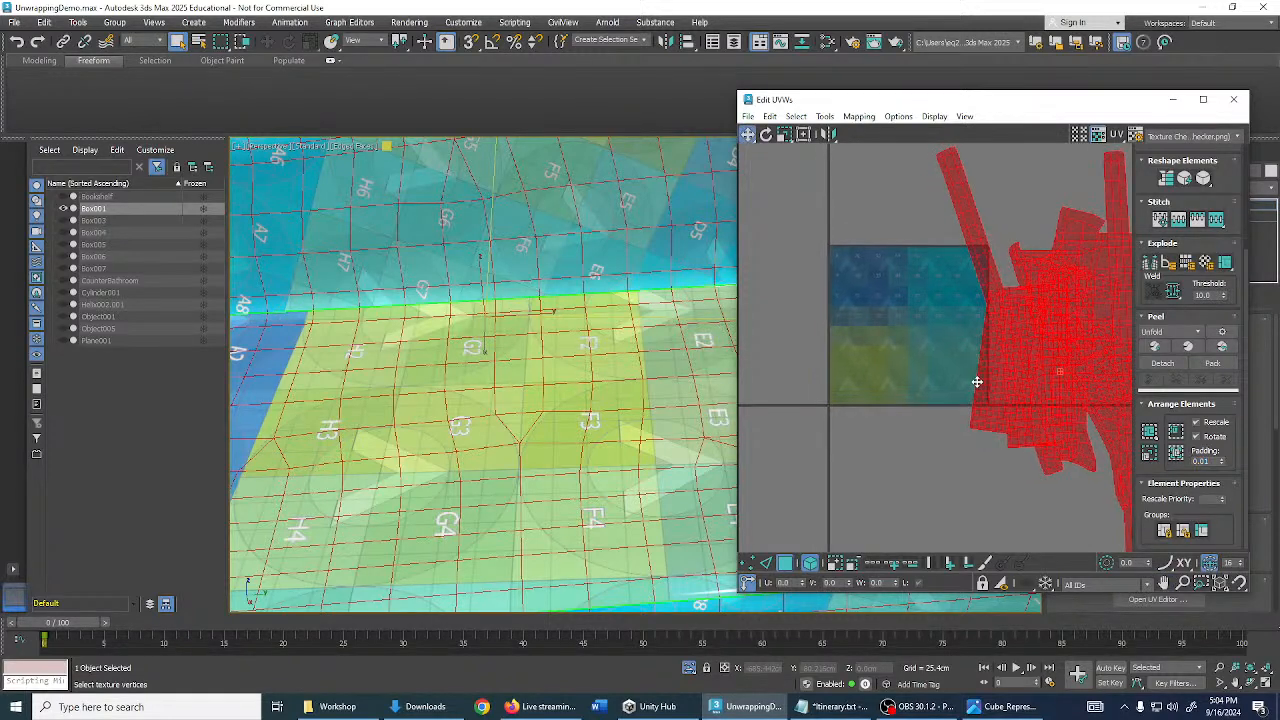
scroll(944, 336, "up", 3)
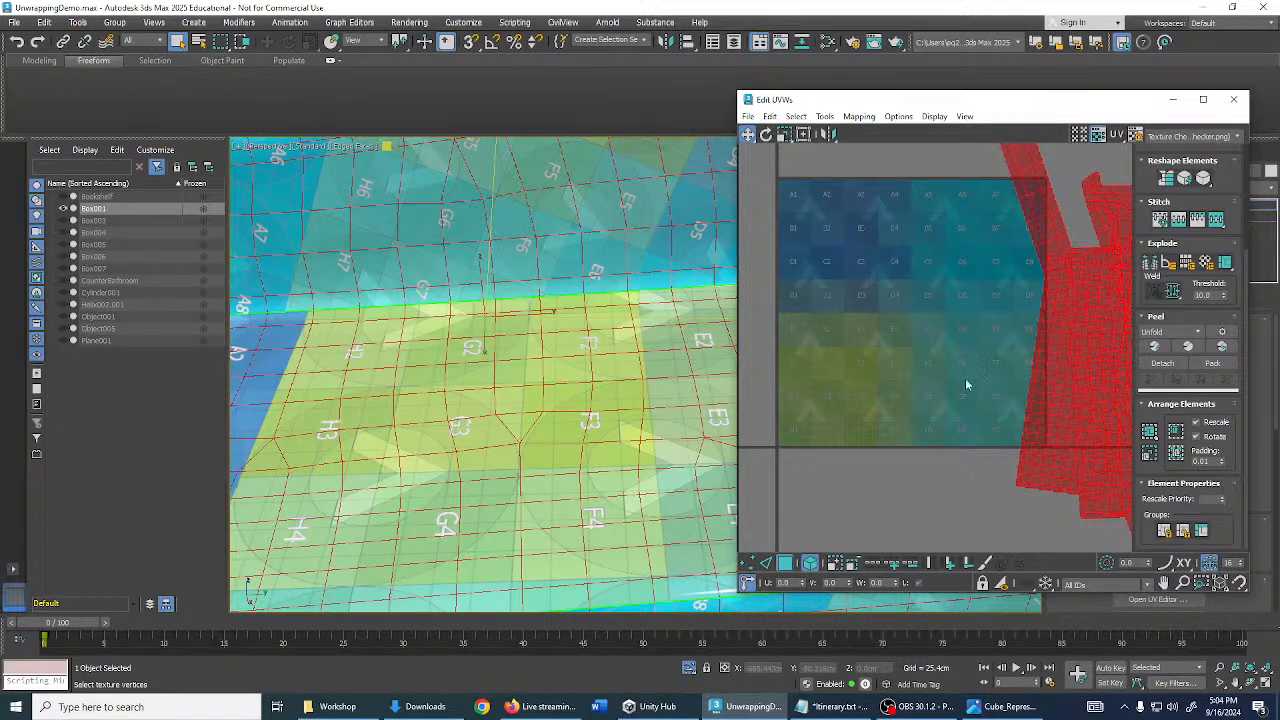
scroll(975, 331, "down", 2)
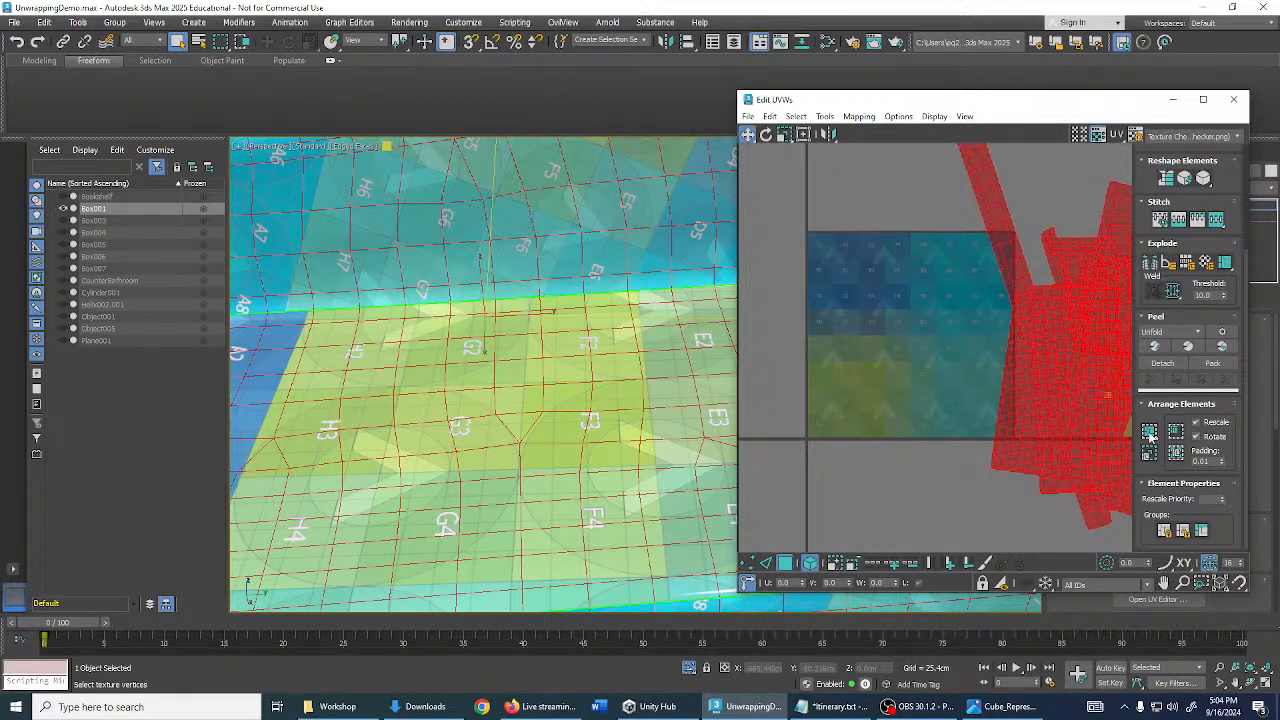
- Pack the sofa's UV islands with Pack: Custom and scroll down to the texture's bottom rows
left_click(1150, 433)
scroll(912, 331, "up", 6)
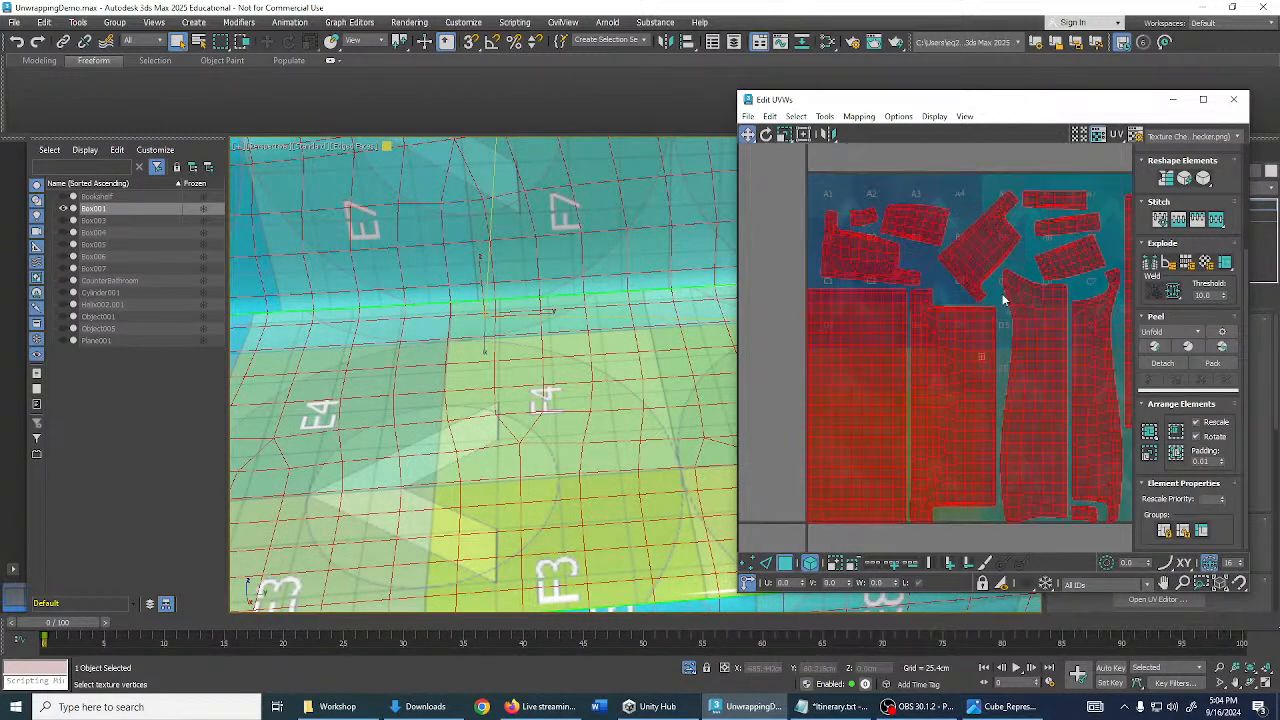
scroll(1031, 250, "up", 2)
middle_click_drag(1032, 247, 1041, 395)
middle_click_drag(1004, 447, 960, 276)
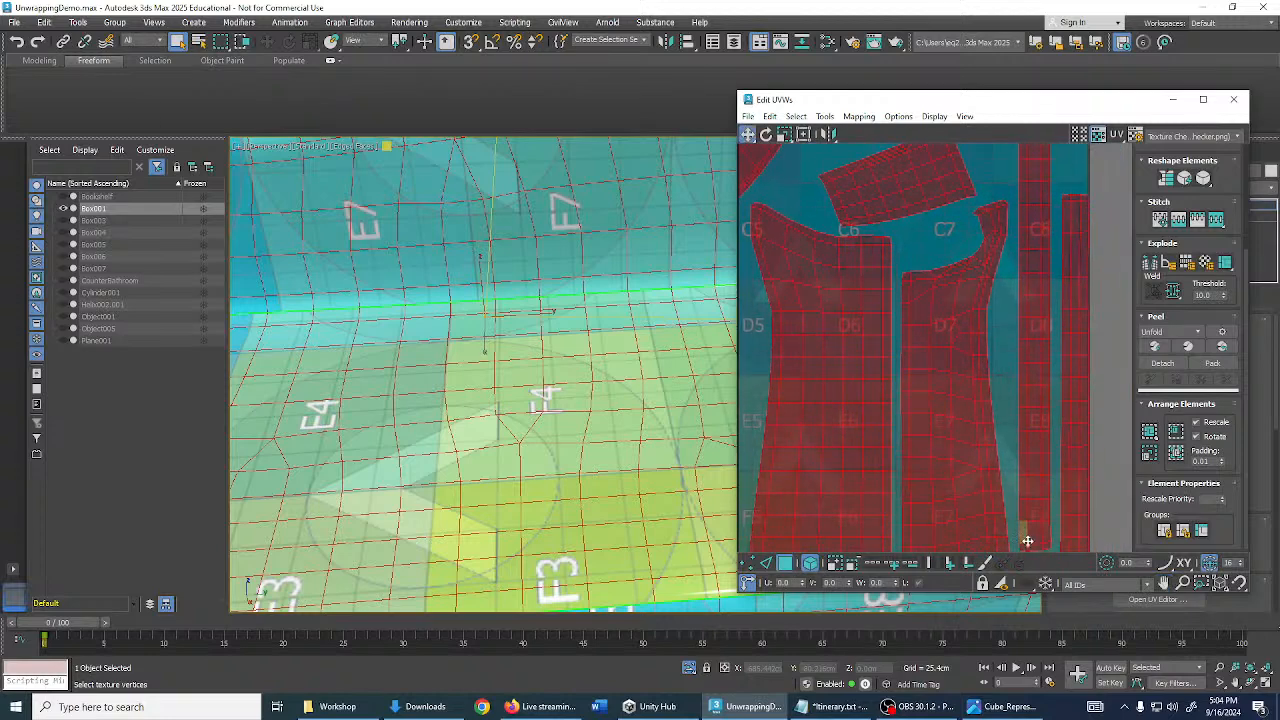
middle_click_drag(1027, 535, 1031, 346)
middle_click_drag(1048, 470, 1070, 377)
left_click(1048, 476)
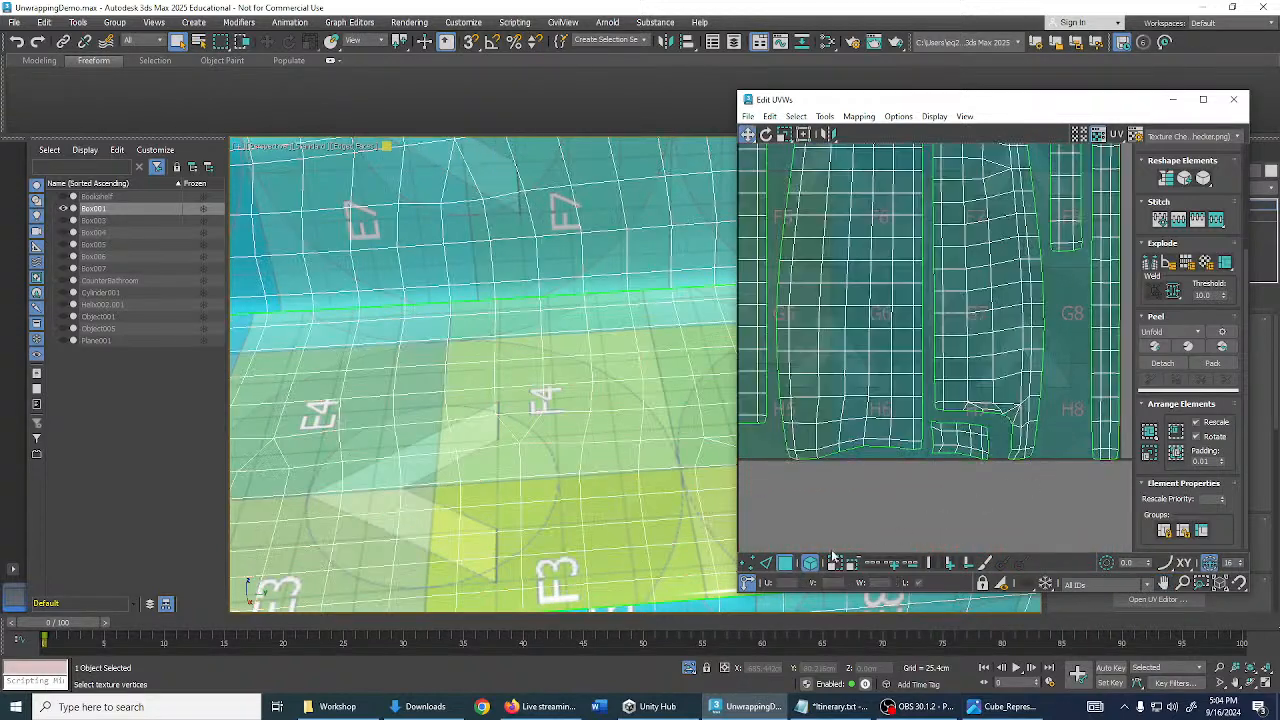
- Nudge a few stray UV faces near H7 and H8 down-right
left_click(1010, 364)
middle_click_drag(1049, 367, 971, 354)
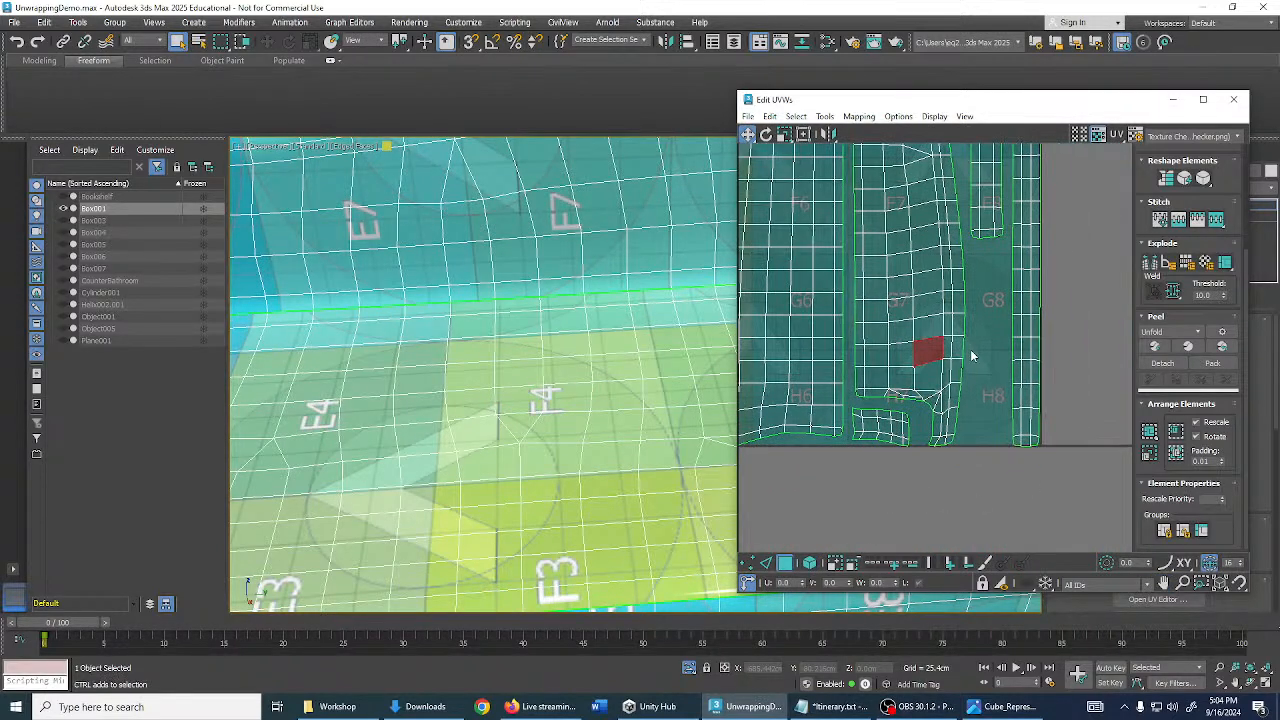
left_click_drag(934, 351, 1004, 424)
left_click(949, 324)
left_click(937, 327)
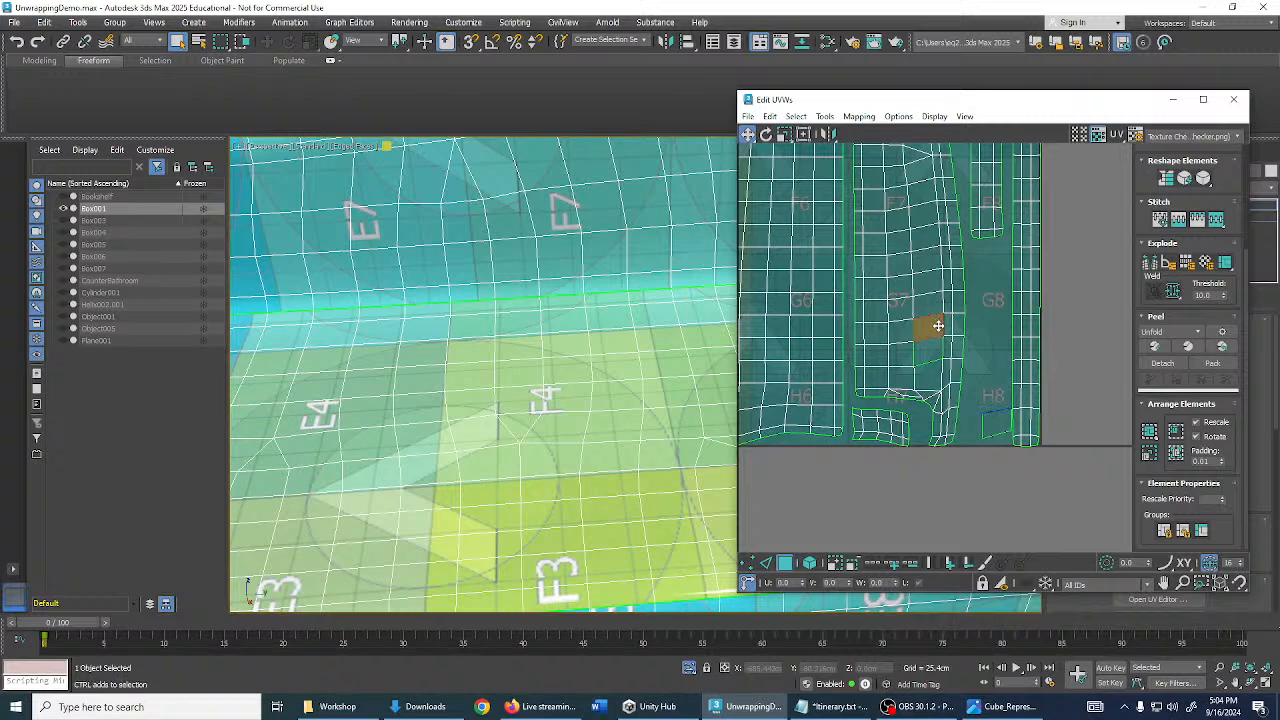
left_click_drag(937, 327, 1000, 388)
scroll(997, 366, "up", 5)
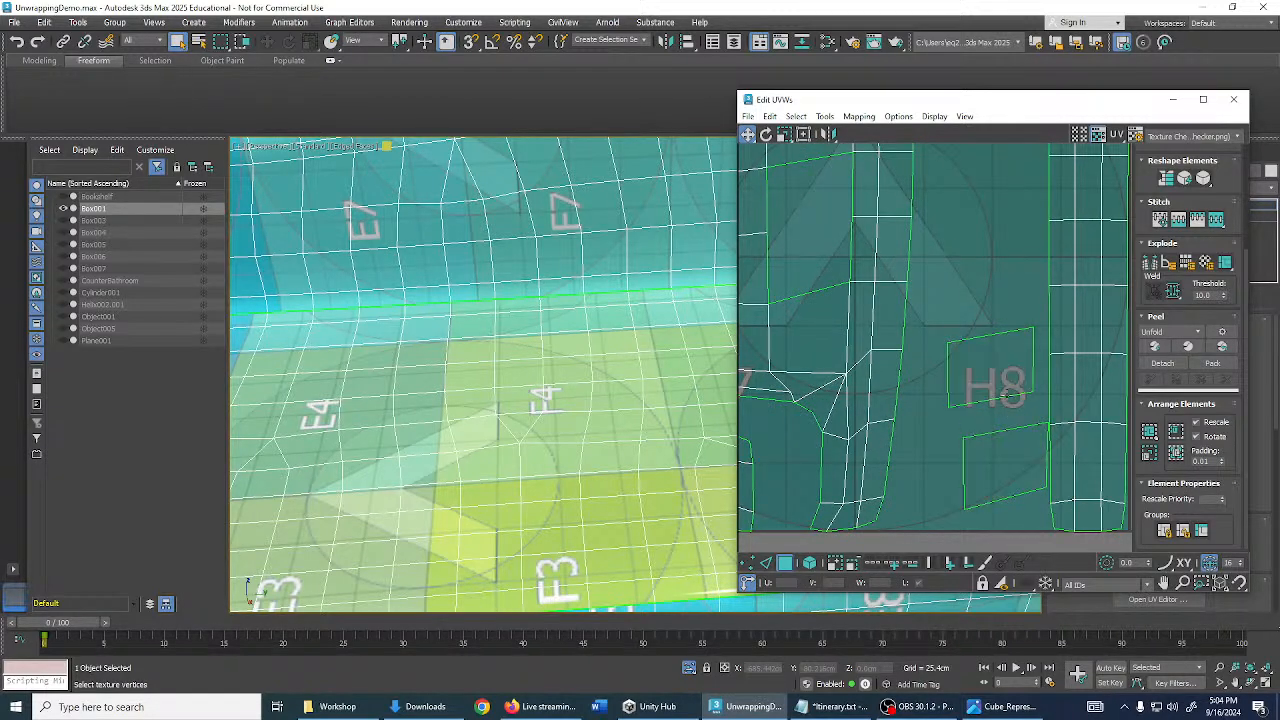
scroll(1006, 396, "down", 3)
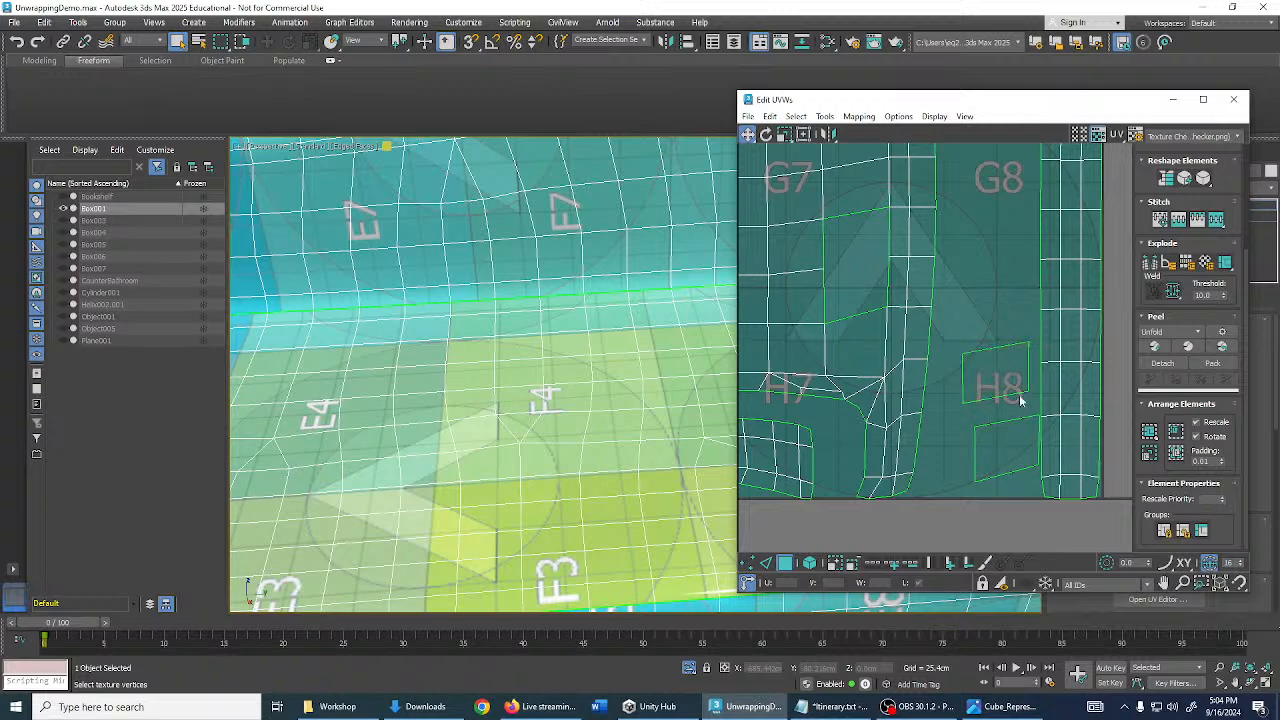
left_click_drag(1012, 448, 991, 449)
left_click_drag(1004, 393, 1000, 386)
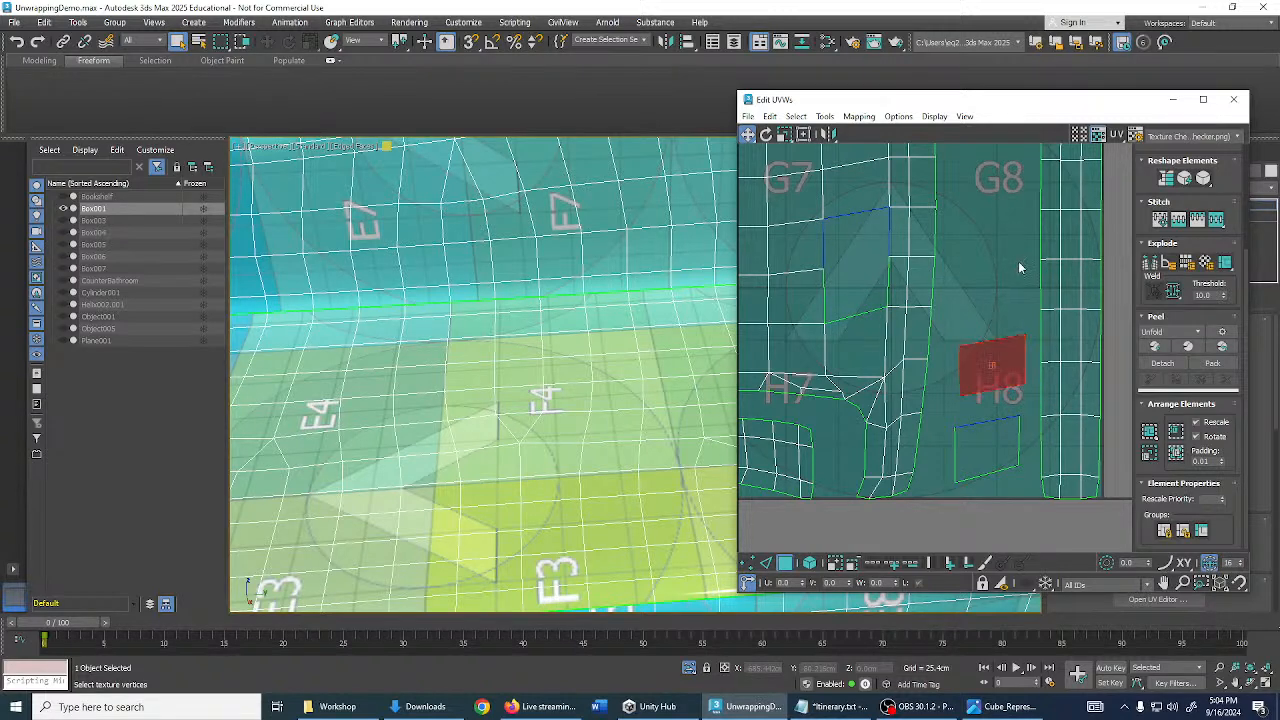
- Undo both face moves and deselect the UV face
key("ctrl+z")
key("ctrl+z")
key("ctrl+z")
key("ctrl+z")
key("ctrl+z")
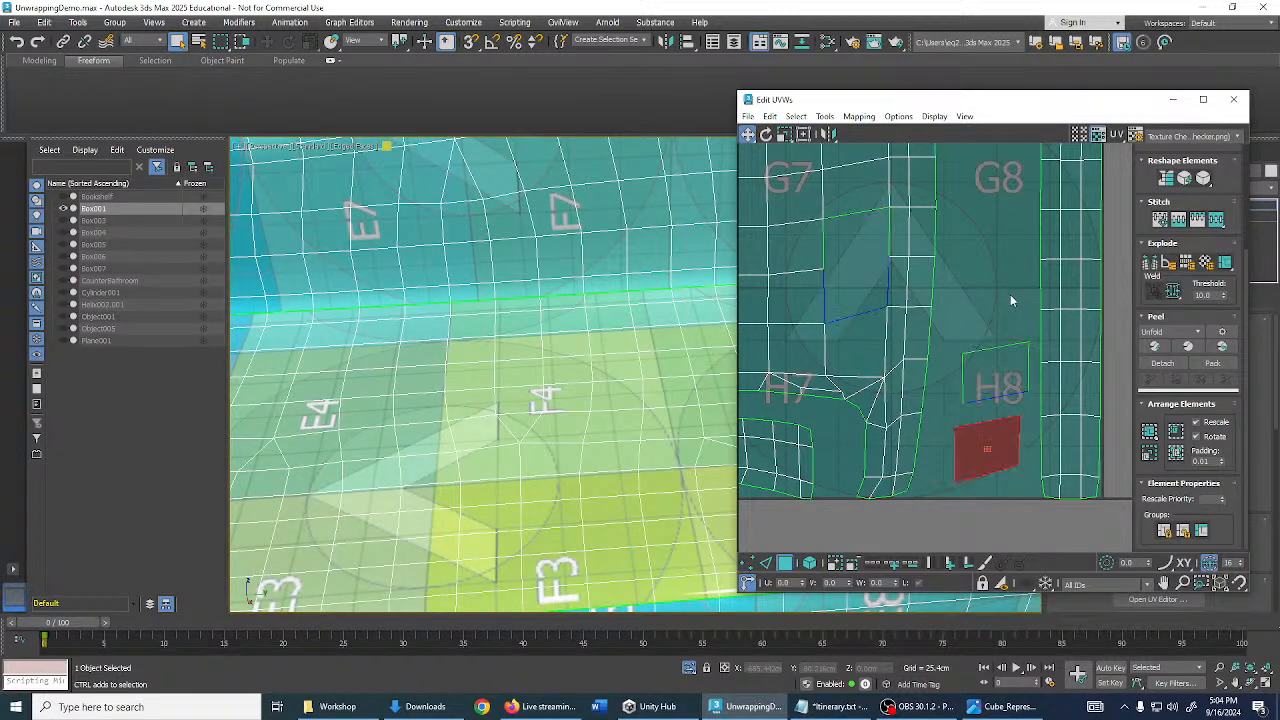
key("ctrl+z")
key("ctrl+z")
key("ctrl+z")
key("ctrl+z")
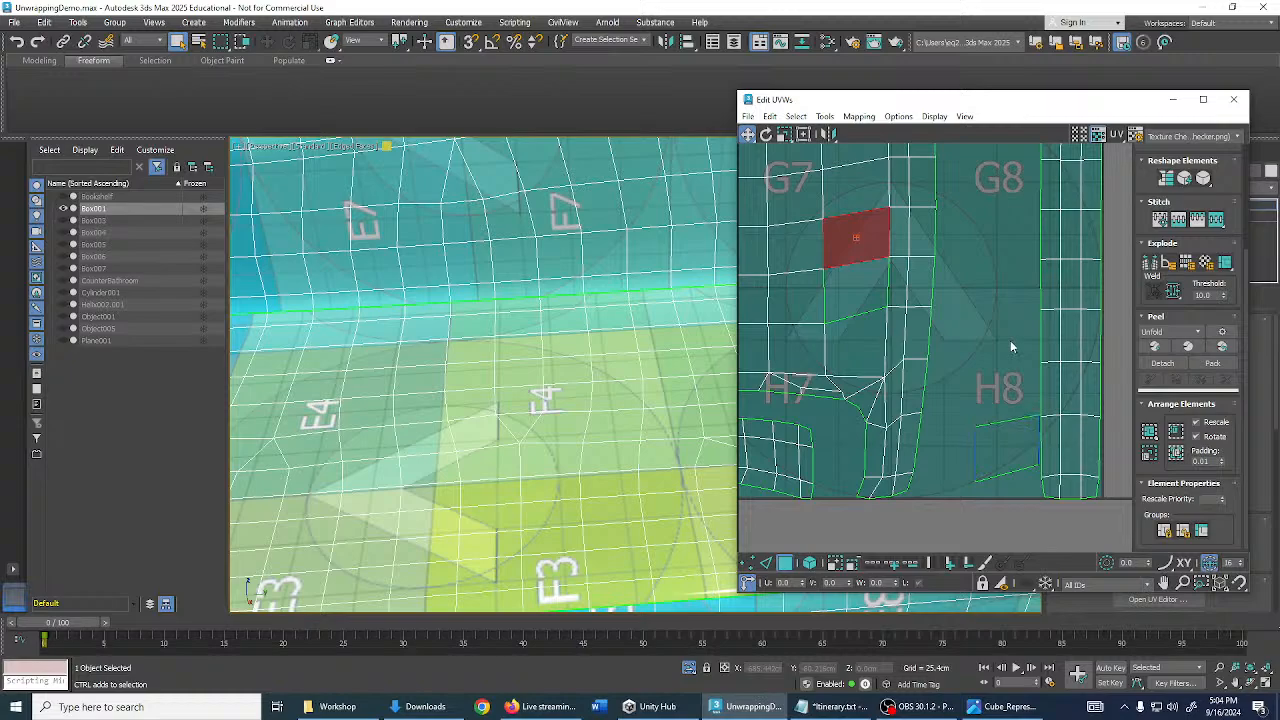
scroll(1001, 348, "down", 2)
left_click(998, 350)
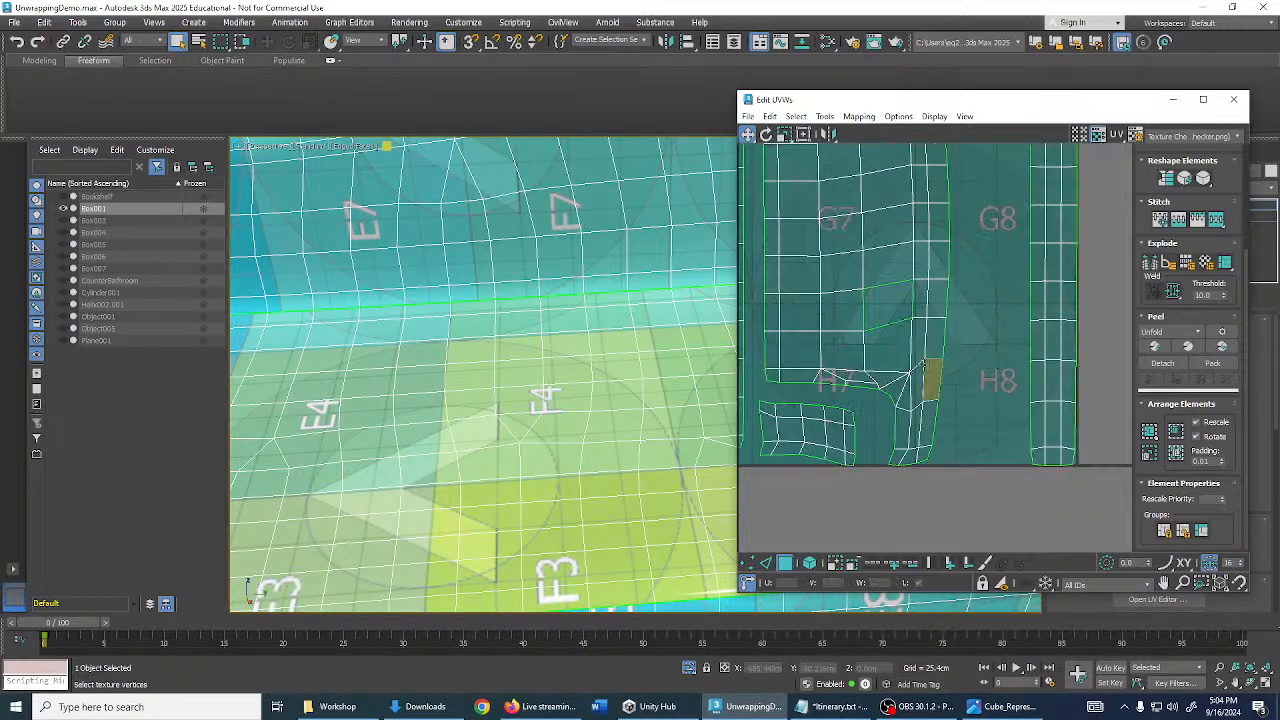
middle_click_drag(620, 310, 583, 355, "alt")
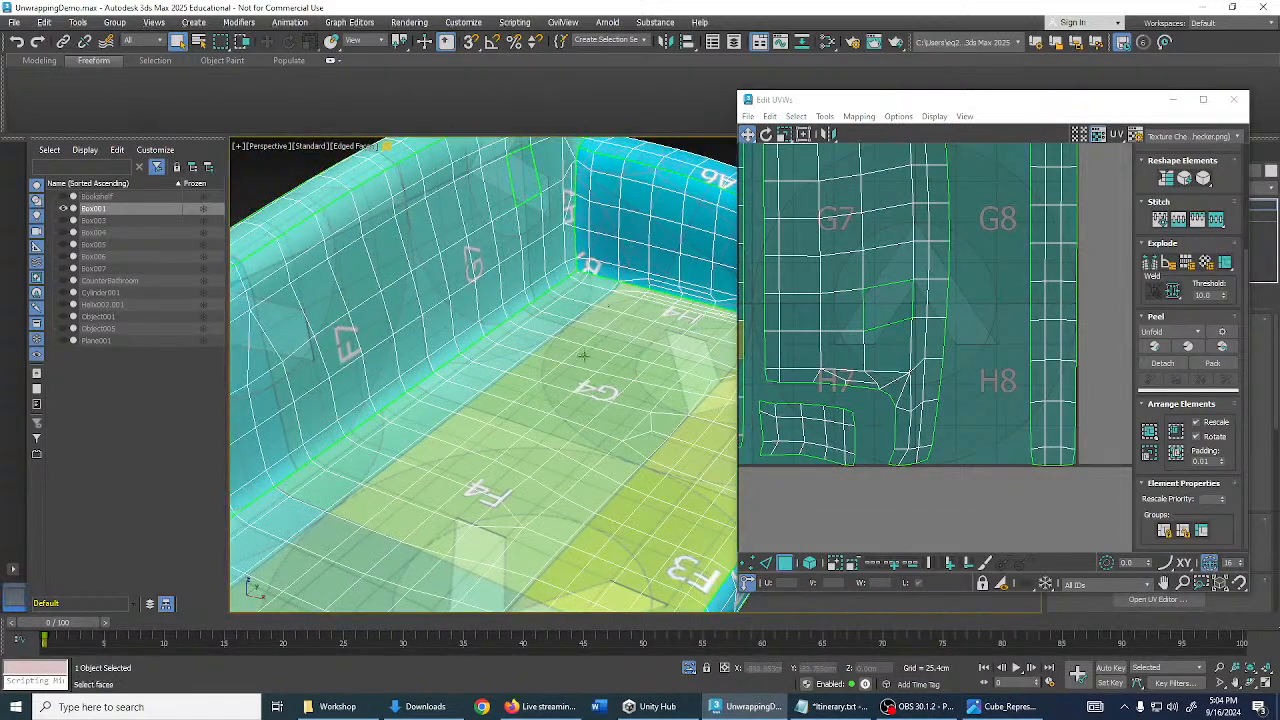
- In edge mode, select the four edges of the outlined sofa face, then clear the selection
middle_click_drag(545, 232, 605, 304)
scroll(605, 304, "up", 4)
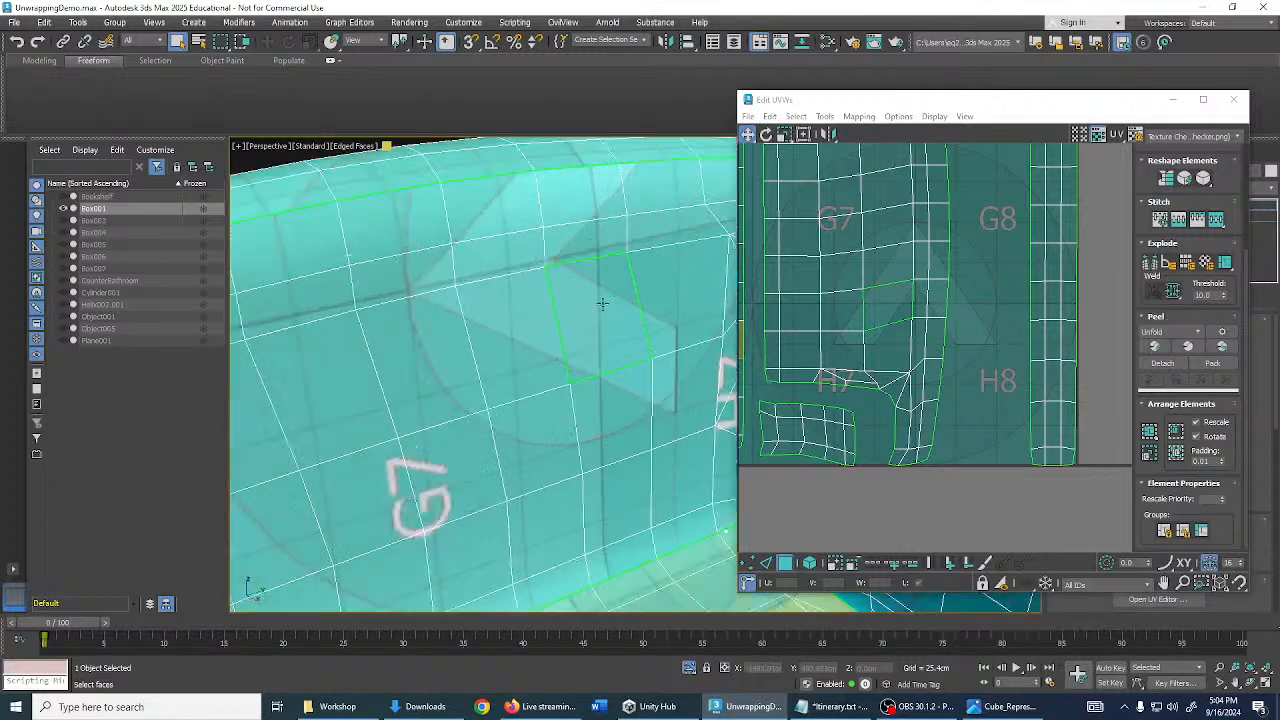
left_click(765, 562)
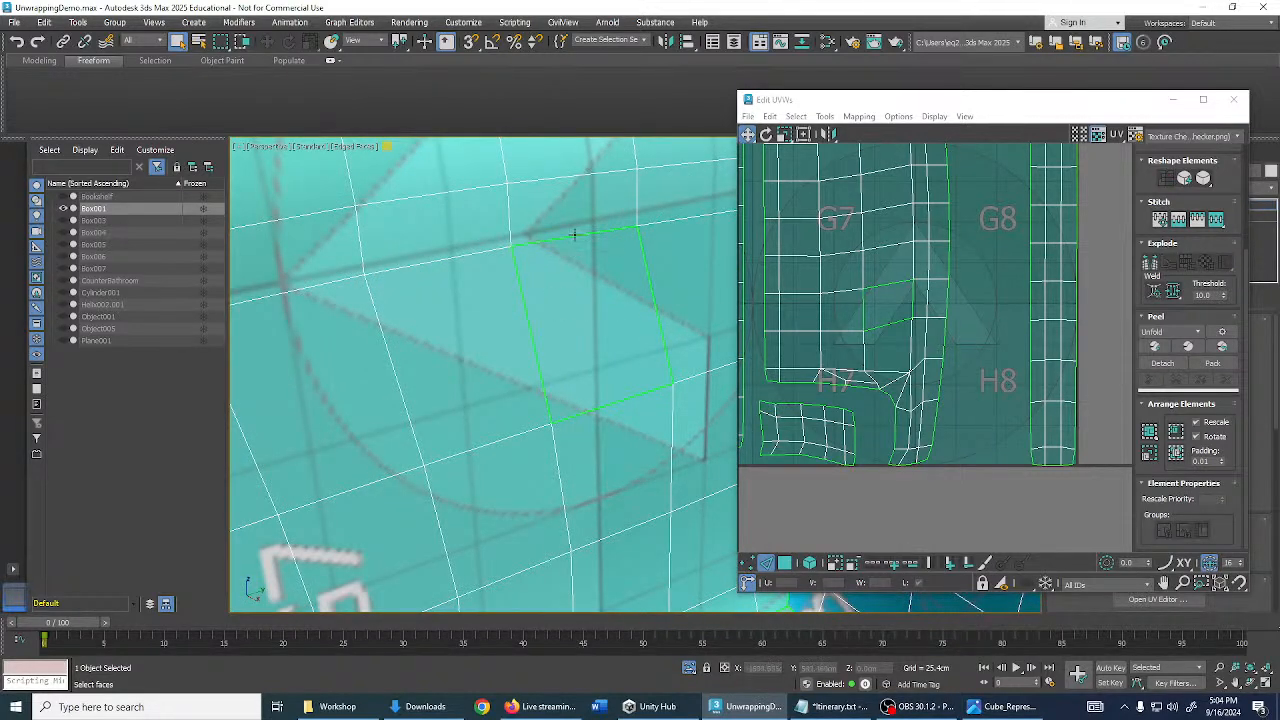
left_click(574, 235)
left_click(663, 285, "ctrl")
left_click(638, 392, "ctrl")
left_click(538, 373, "ctrl")
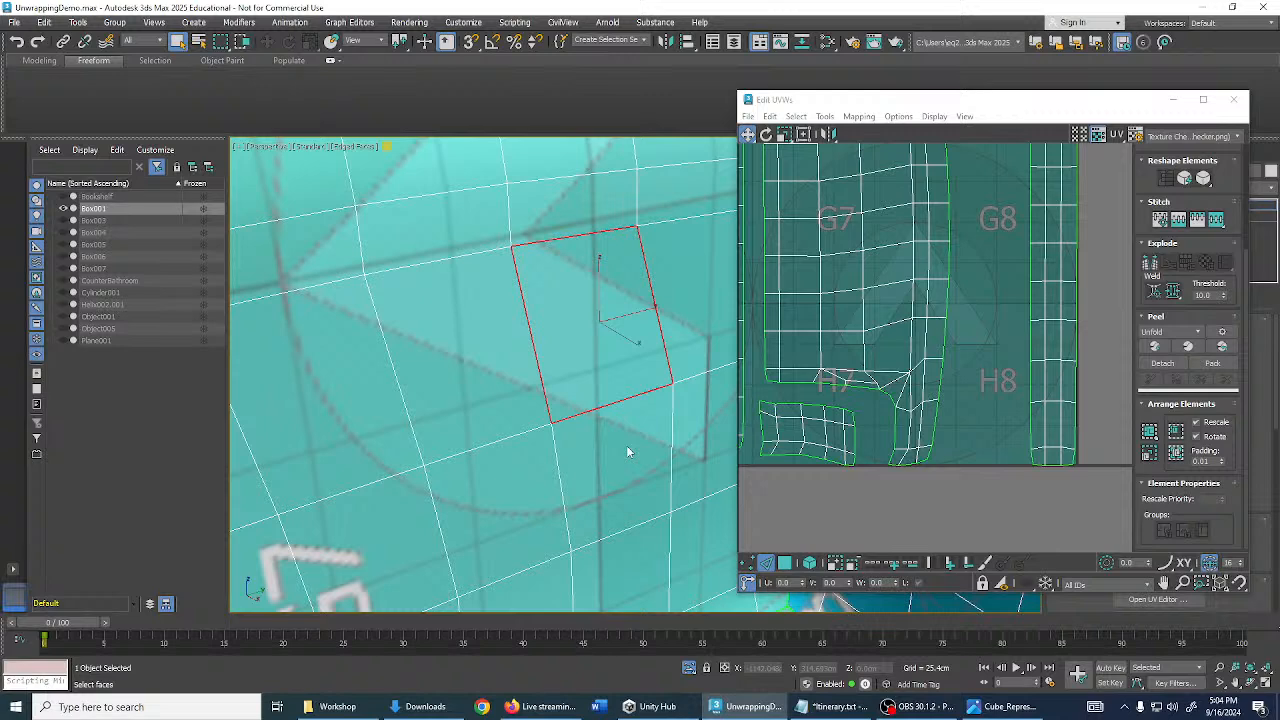
left_click(616, 446)
- Zoom out to see the whole packed UV square, then close the Edit UVWs window
scroll(600, 402, "down", 5)
middle_click_drag(646, 386, 530, 325)
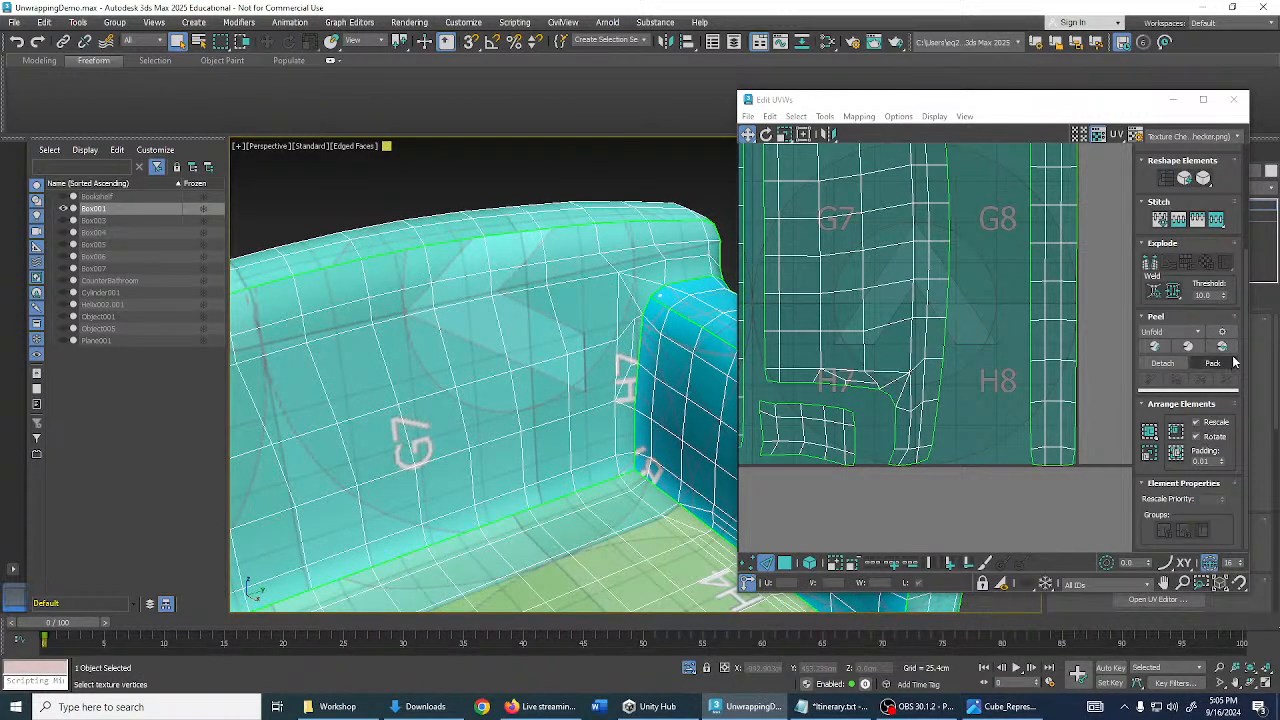
scroll(914, 283, "down", 3)
middle_click_drag(956, 340, 1040, 400)
middle_click_drag(914, 303, 1010, 470)
scroll(980, 356, "down", 2)
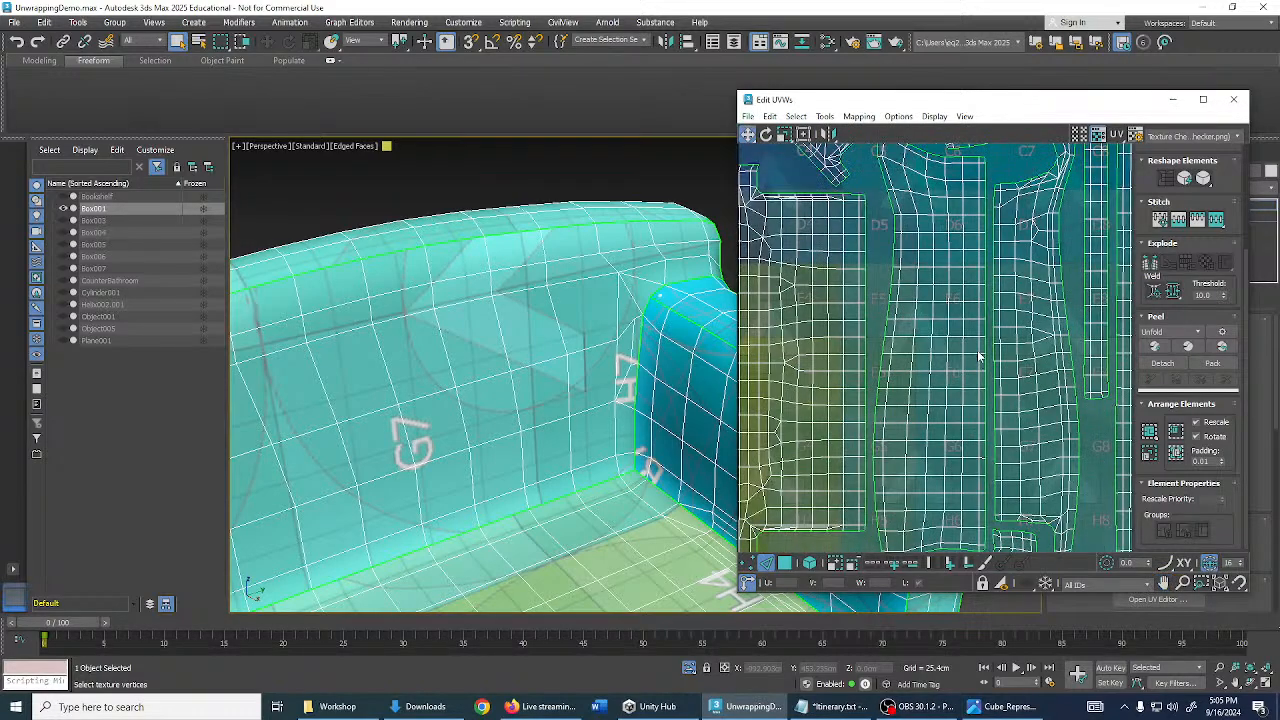
scroll(985, 366, "down", 3)
middle_click_drag(992, 340, 996, 274)
scroll(616, 388, "down", 4)
middle_click_drag(616, 384, 622, 260, "alt")
scroll(626, 250, "down", 4)
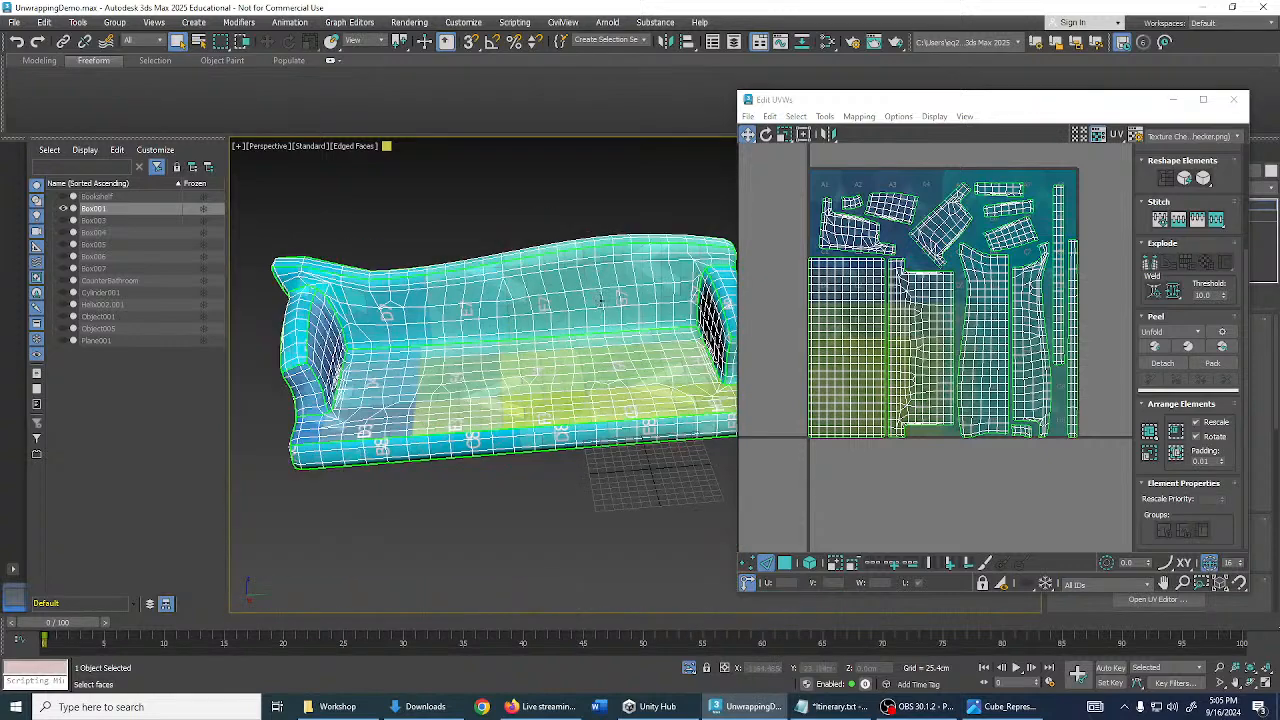
left_click(1233, 99)
- Orbit to a frontal view of the sofa and deselect it
scroll(762, 356, "down", 5)
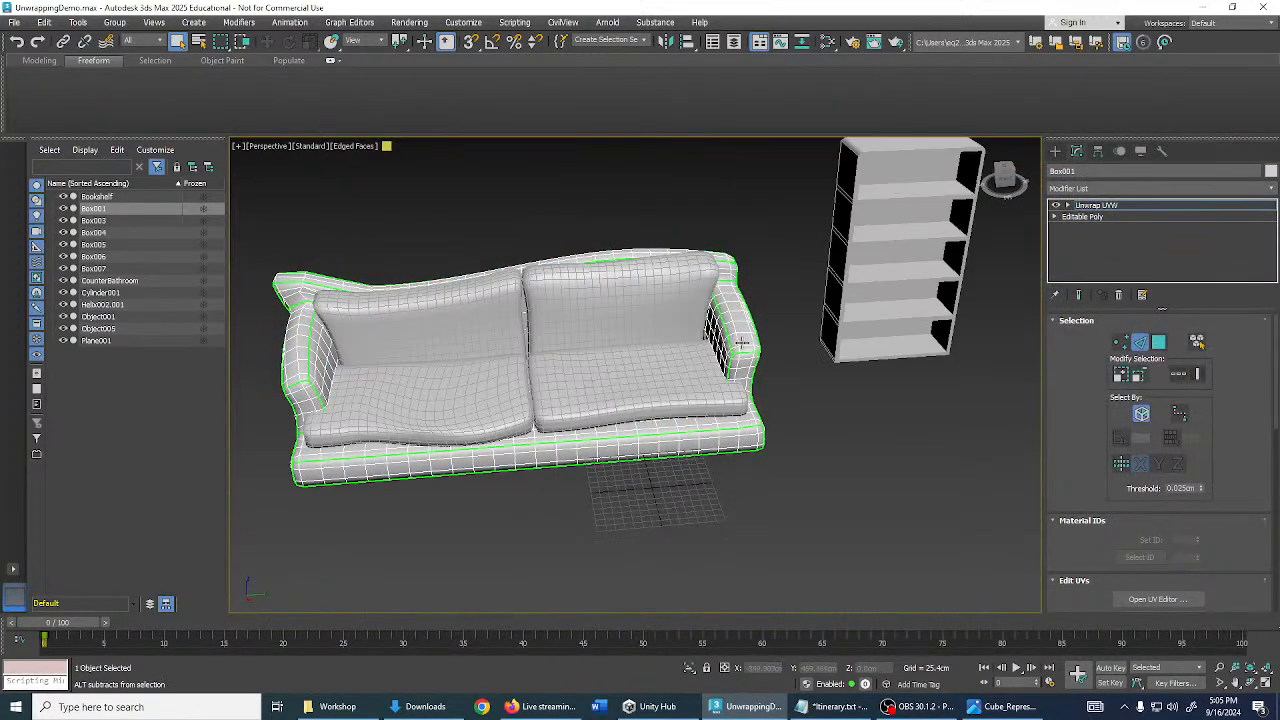
middle_click_drag(540, 382, 592, 368, "alt")
scroll(591, 371, "up", 5)
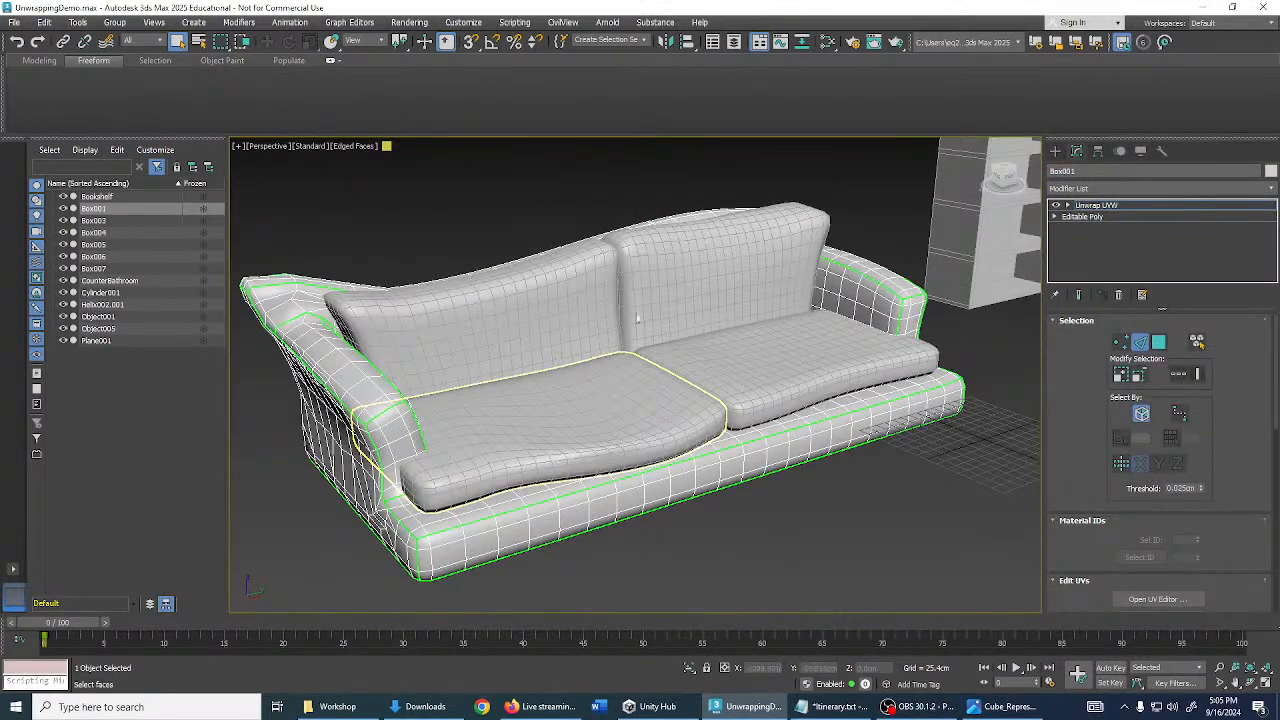
middle_click_drag(581, 298, 702, 396, "alt")
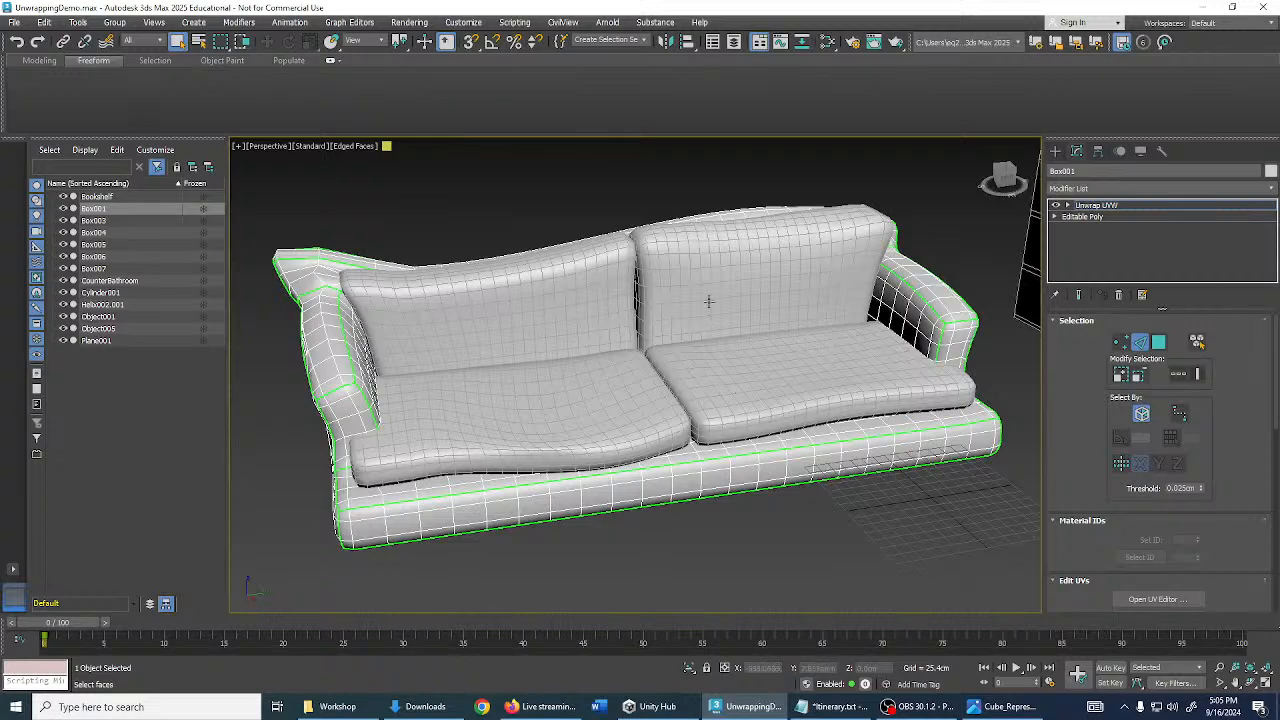
left_click(896, 188)
- Orbit to the bookshelf and counter and select the CounterBathroom object
middle_click_drag(895, 194, 598, 358, "alt")
scroll(803, 411, "down", 5)
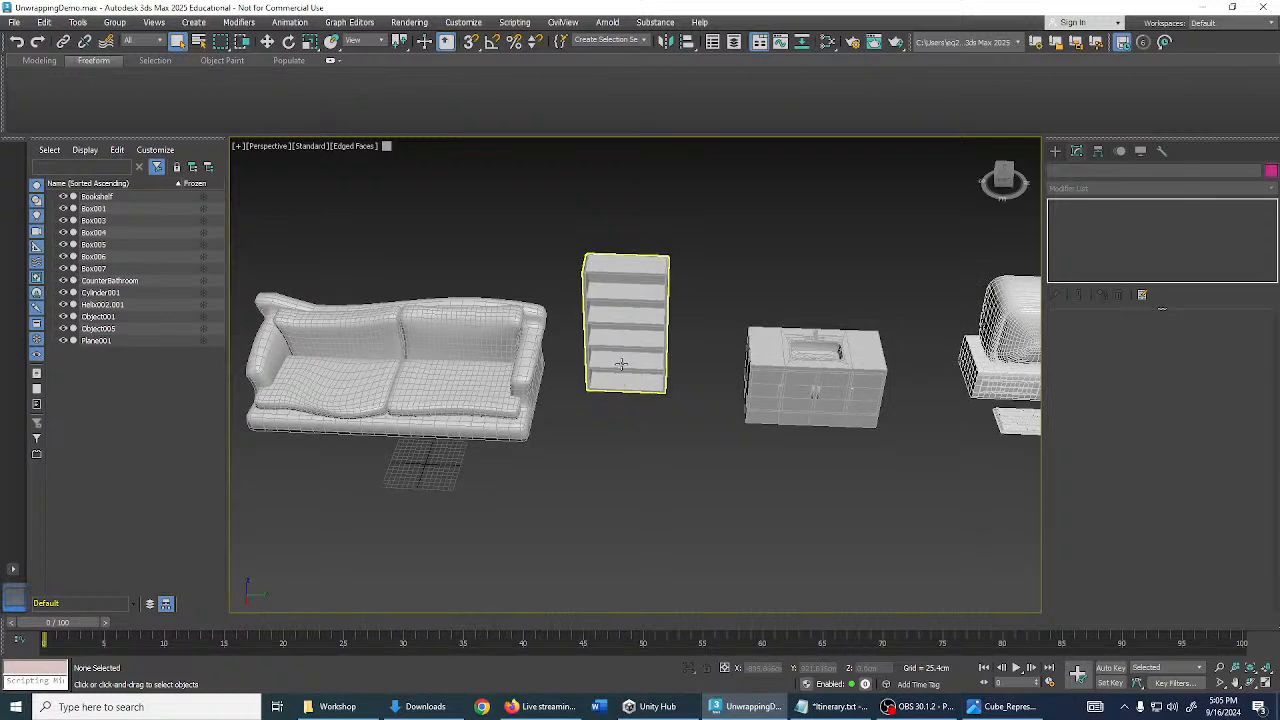
middle_click_drag(673, 308, 773, 339, "alt")
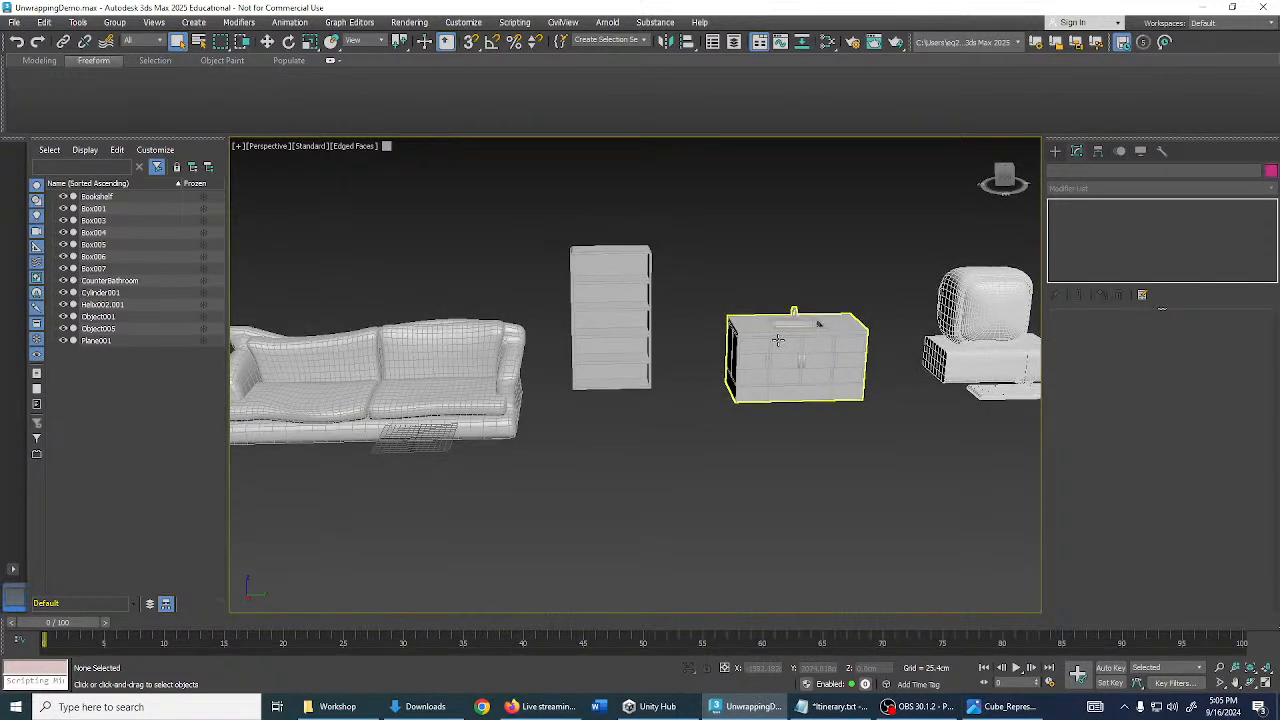
left_click(773, 339)
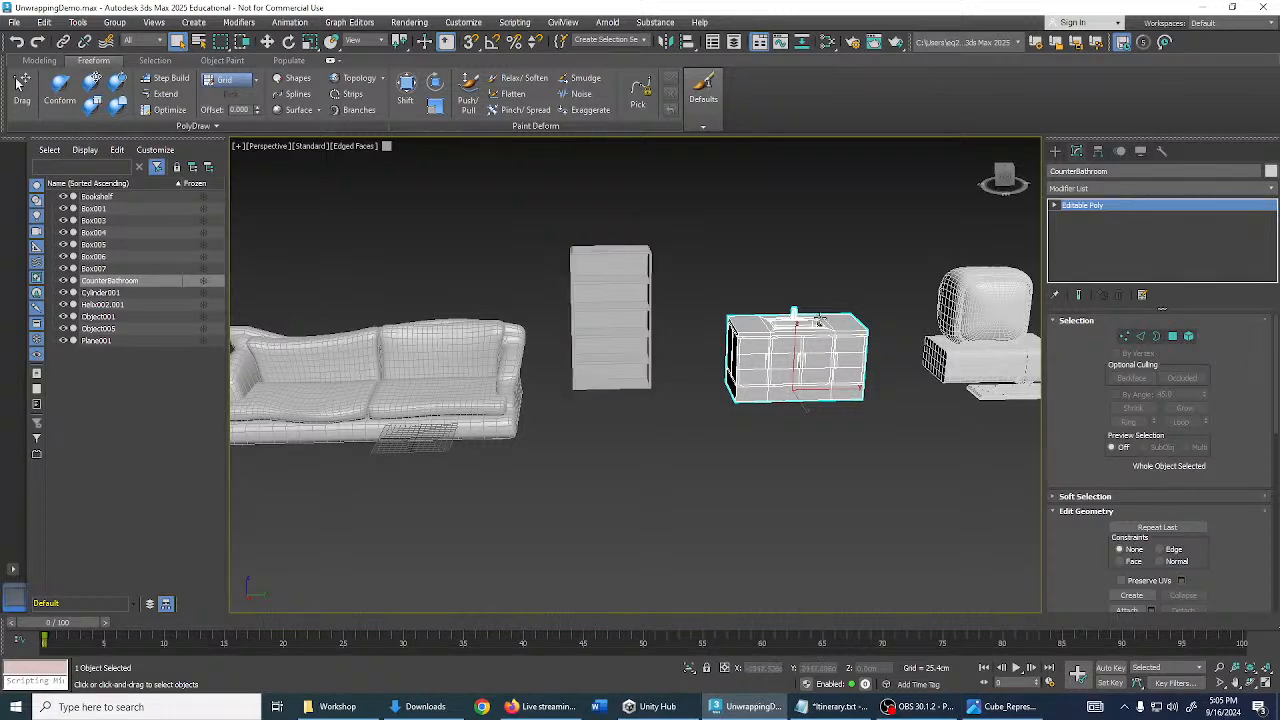
- Raise the view angle and open the Slate Material Editor
middle_click_drag(821, 318, 905, 288, "alt")
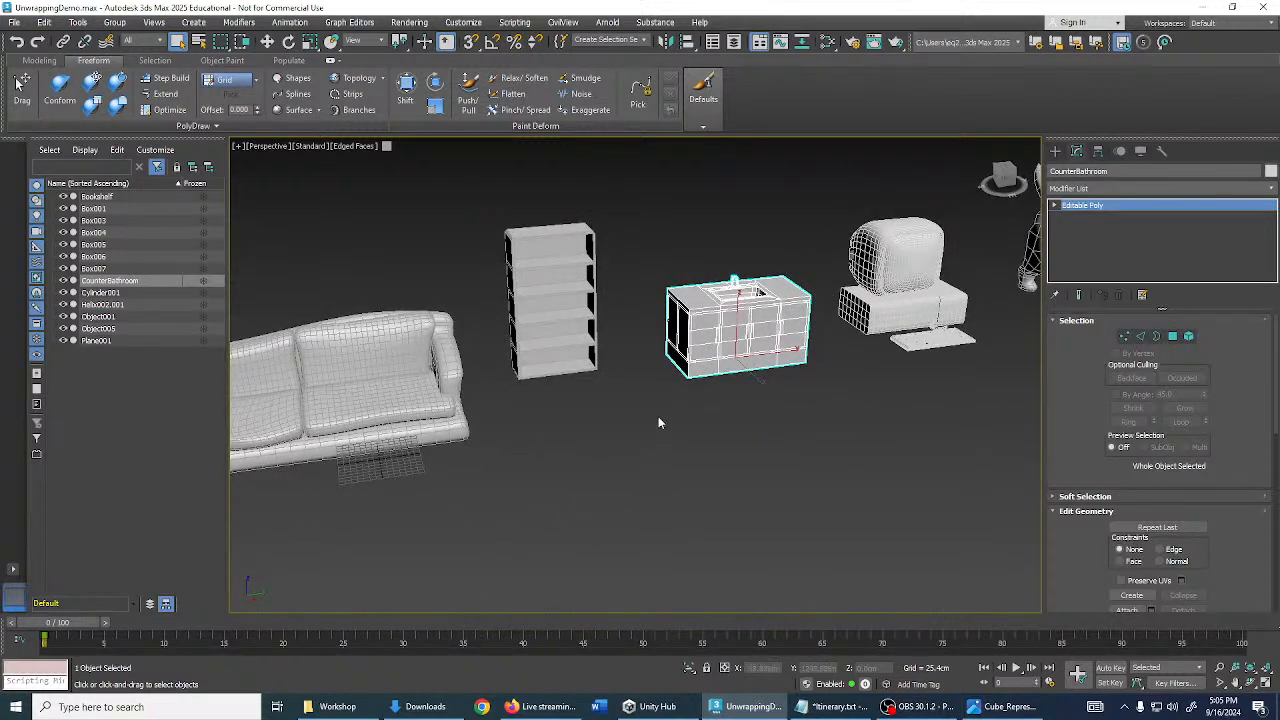
middle_click_drag(658, 422, 703, 373, "alt")
left_click(827, 41)
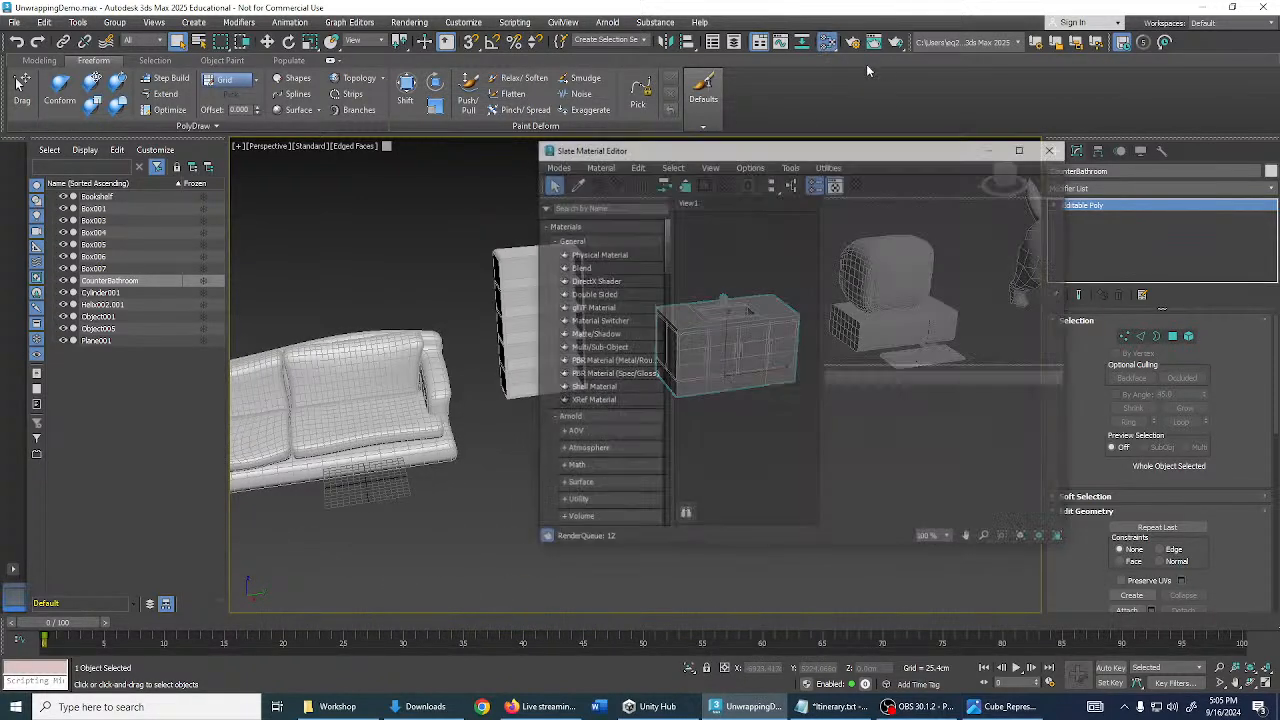
left_click(1052, 148)
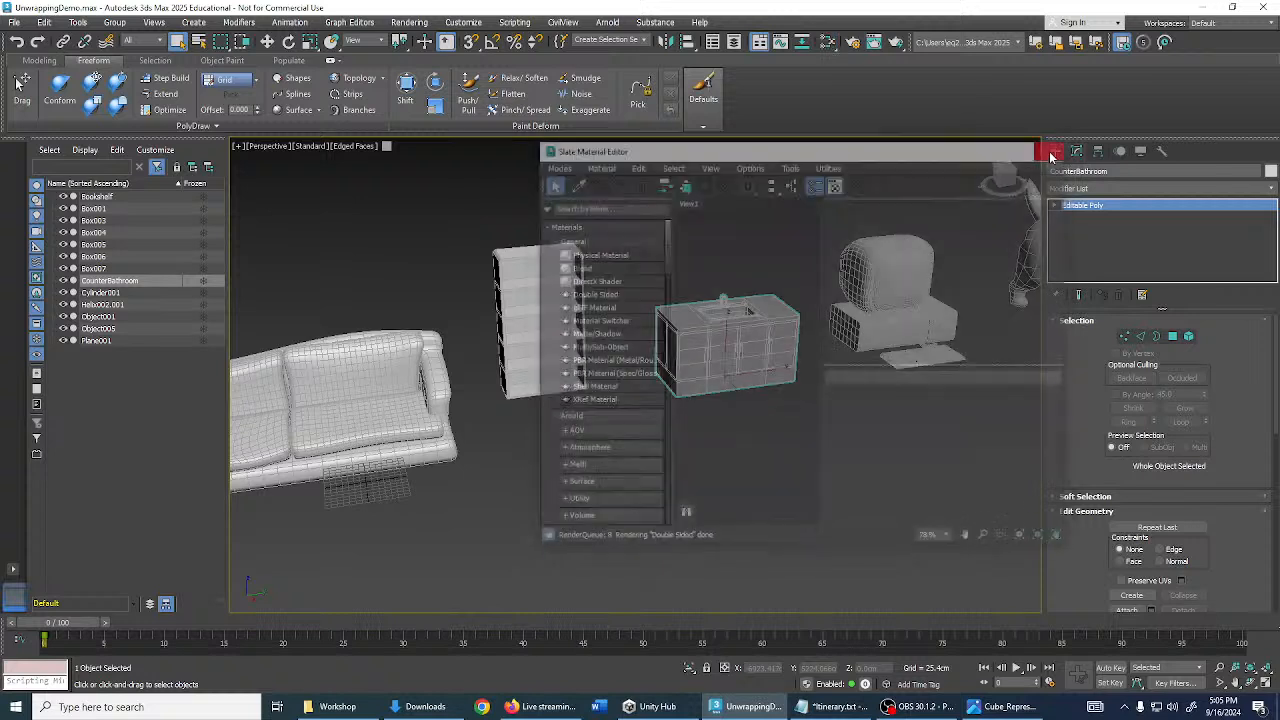
left_click(397, 707)
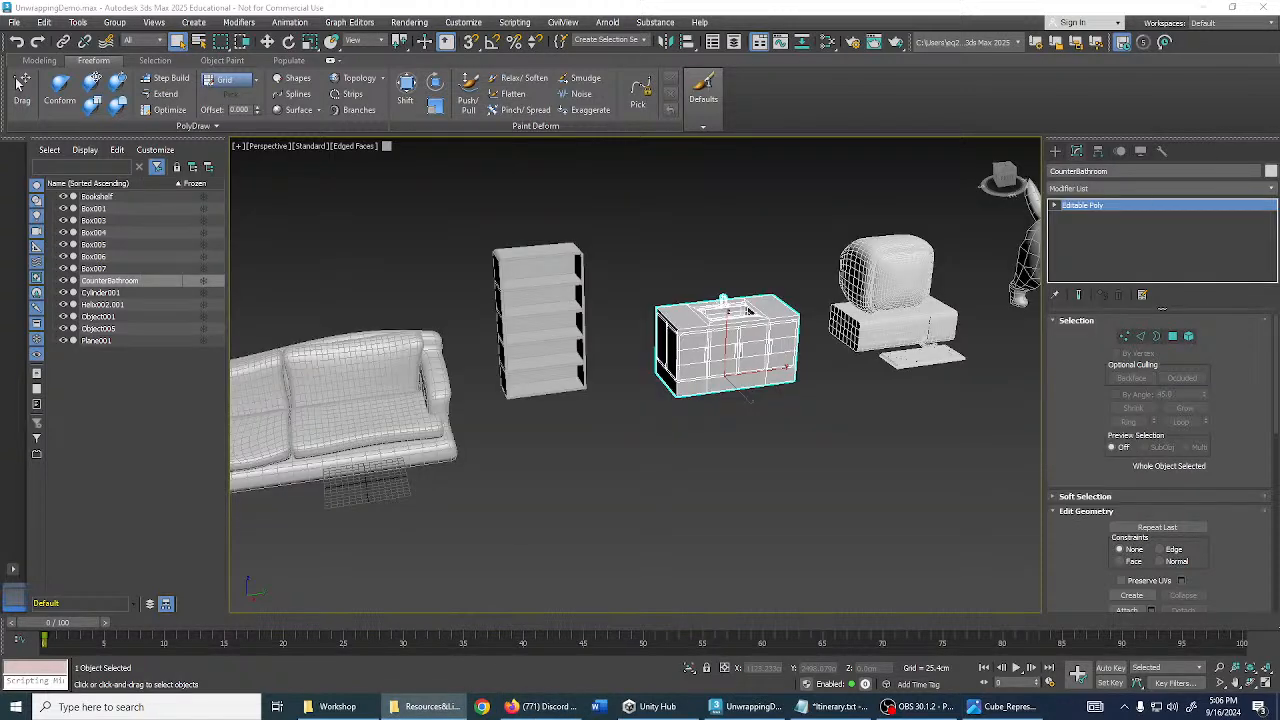
- Open the Slate Material Editor with M, widen it, and add a GradientPalette.png bitmap node
key("m")
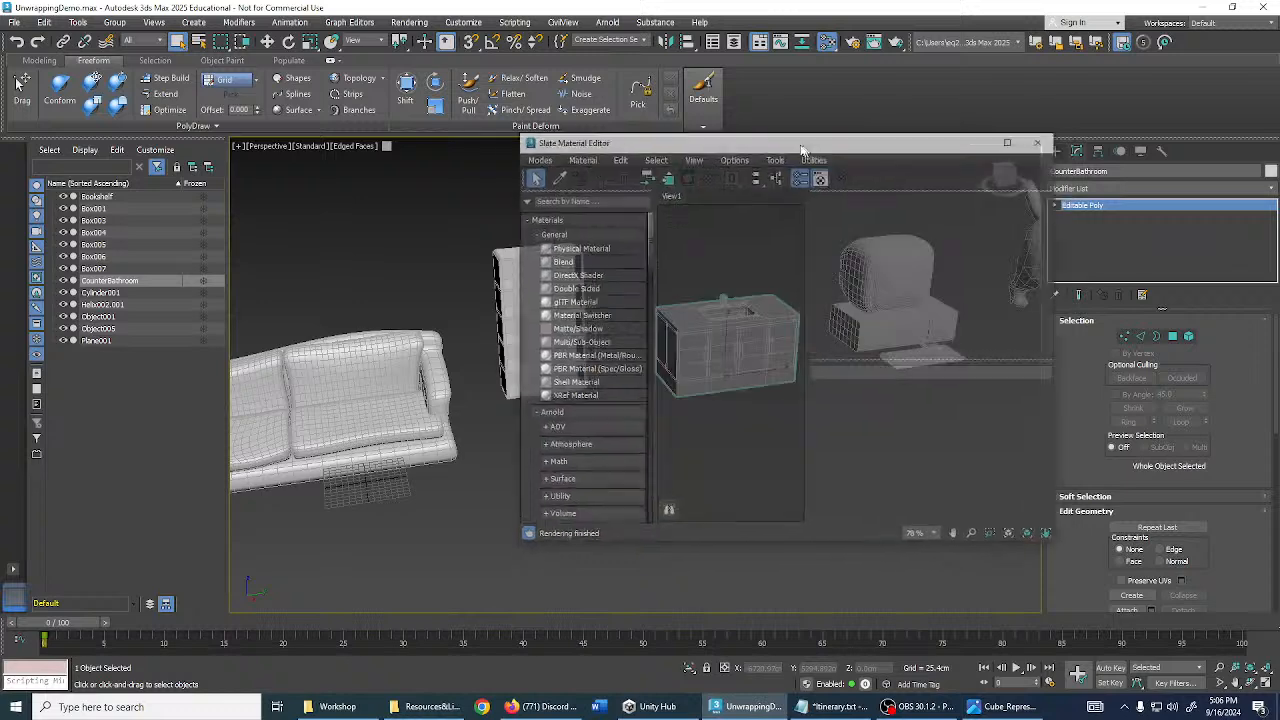
left_click_drag(1043, 264, 1181, 270)
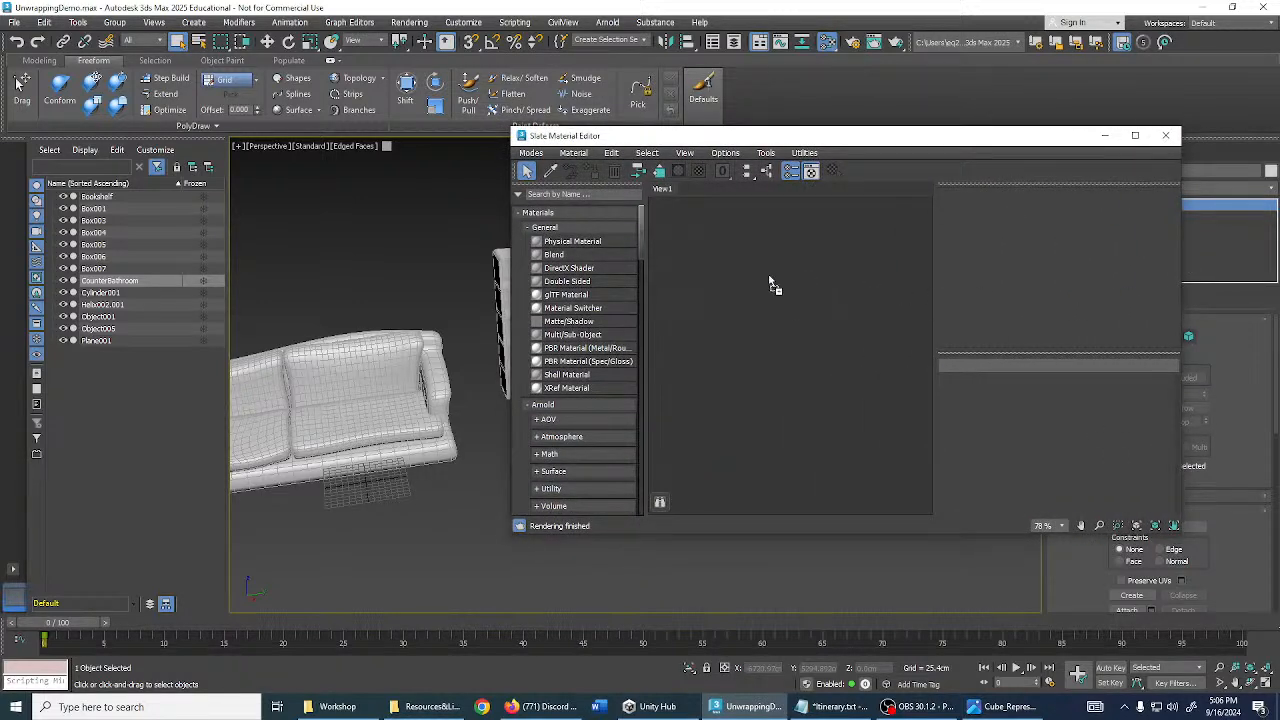
left_click_drag(770, 284, 738, 271)
middle_click_drag(791, 323, 776, 312)
scroll(727, 295, "up", 3)
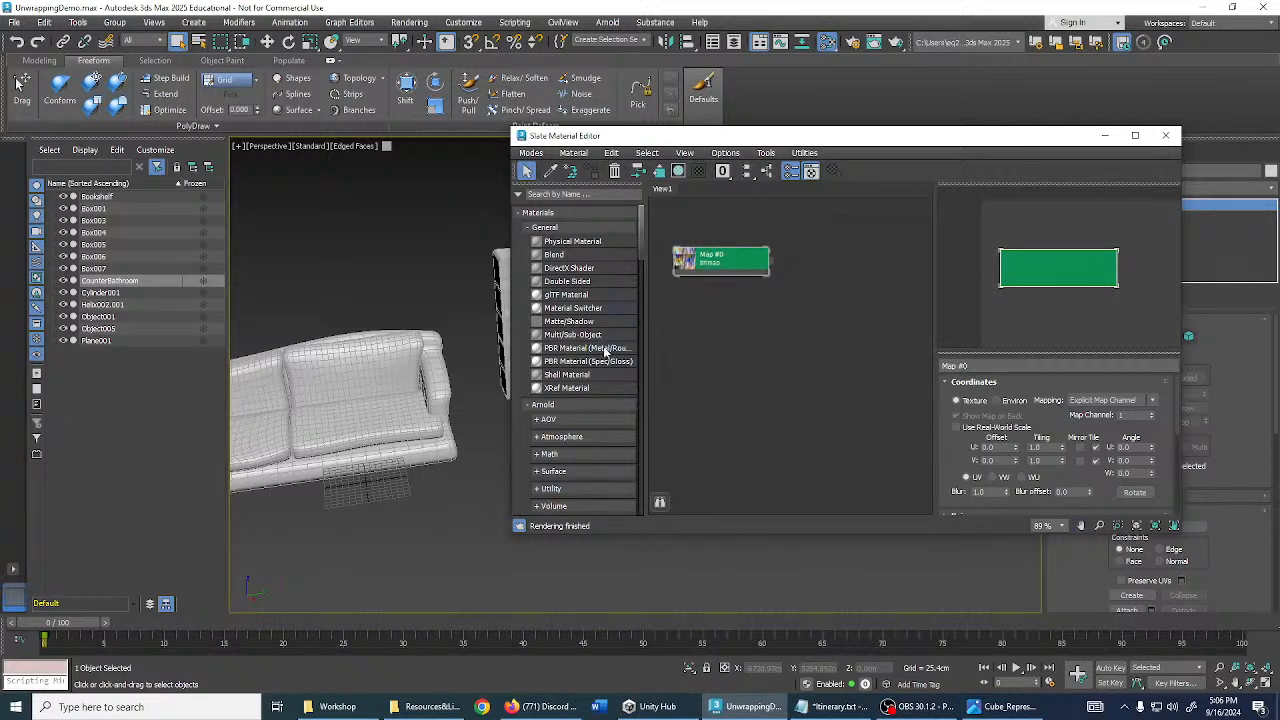
- Add a PBR Material (Metal/Rough) node and wire the bitmap into its Base Color
left_click_drag(609, 354, 850, 260)
scroll(779, 262, "up", 2)
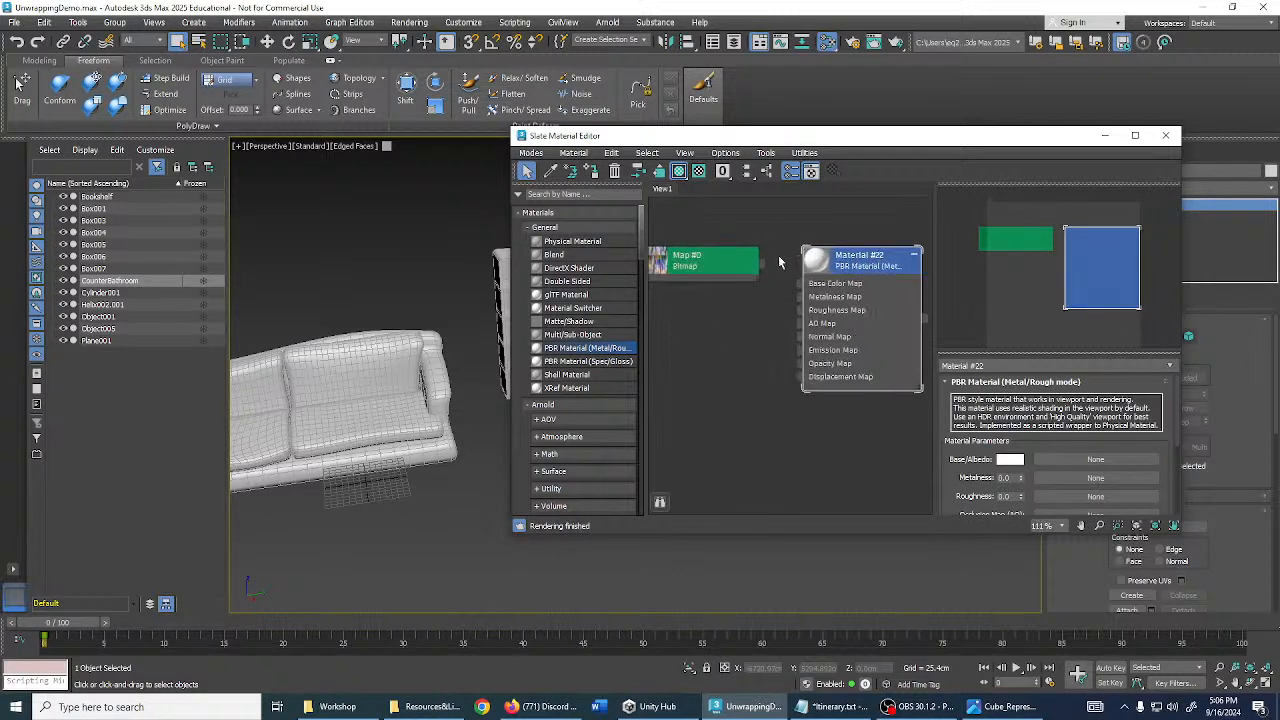
left_click_drag(762, 266, 799, 290)
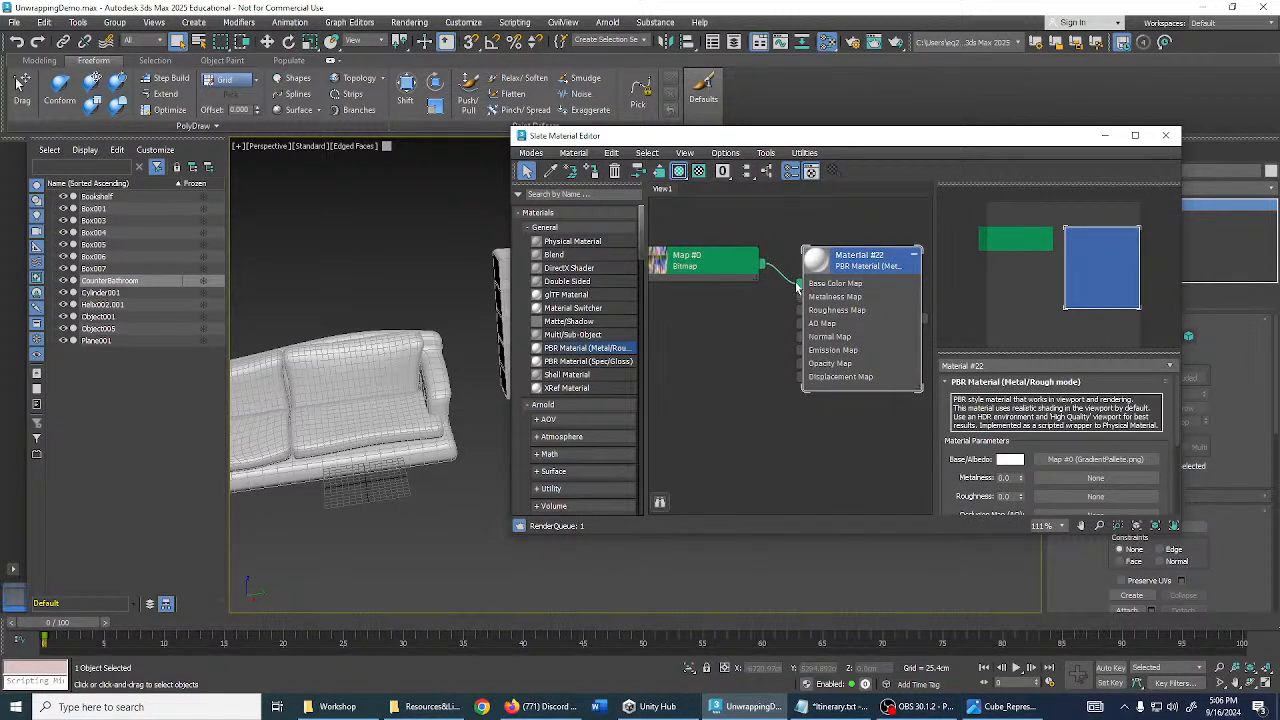
middle_click_drag(766, 252, 817, 259)
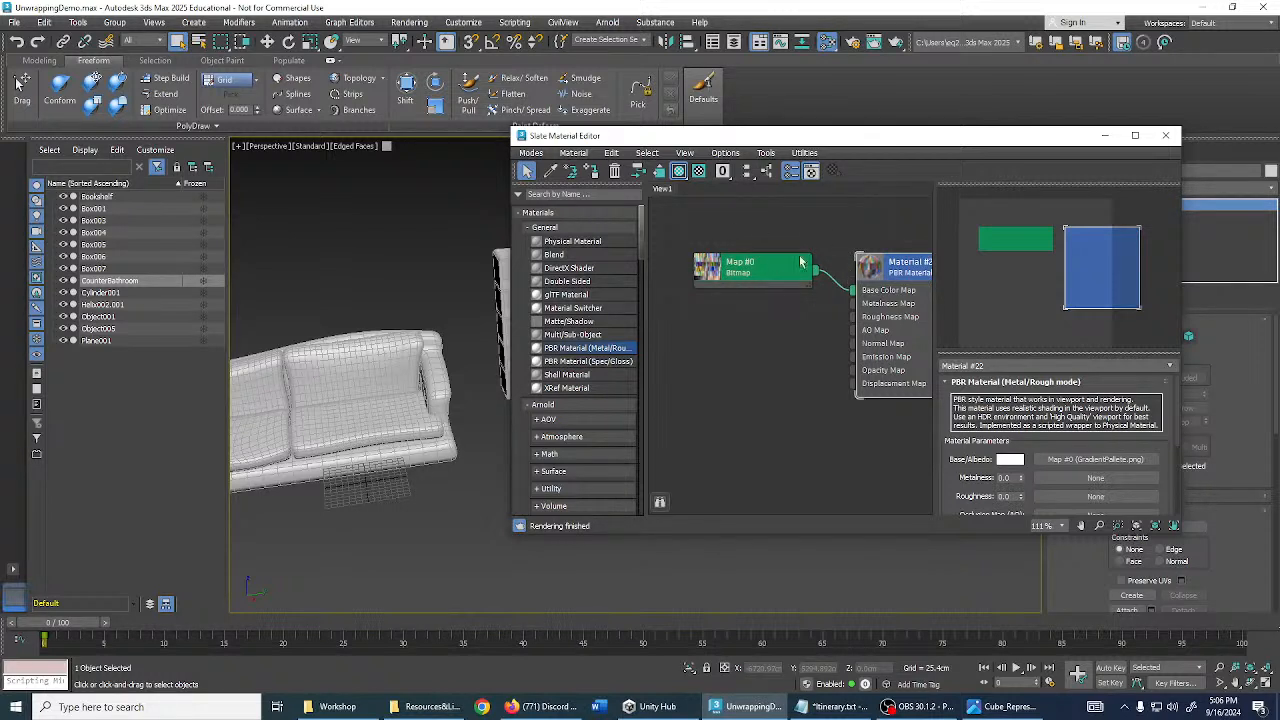
middle_click_drag(788, 311, 767, 314)
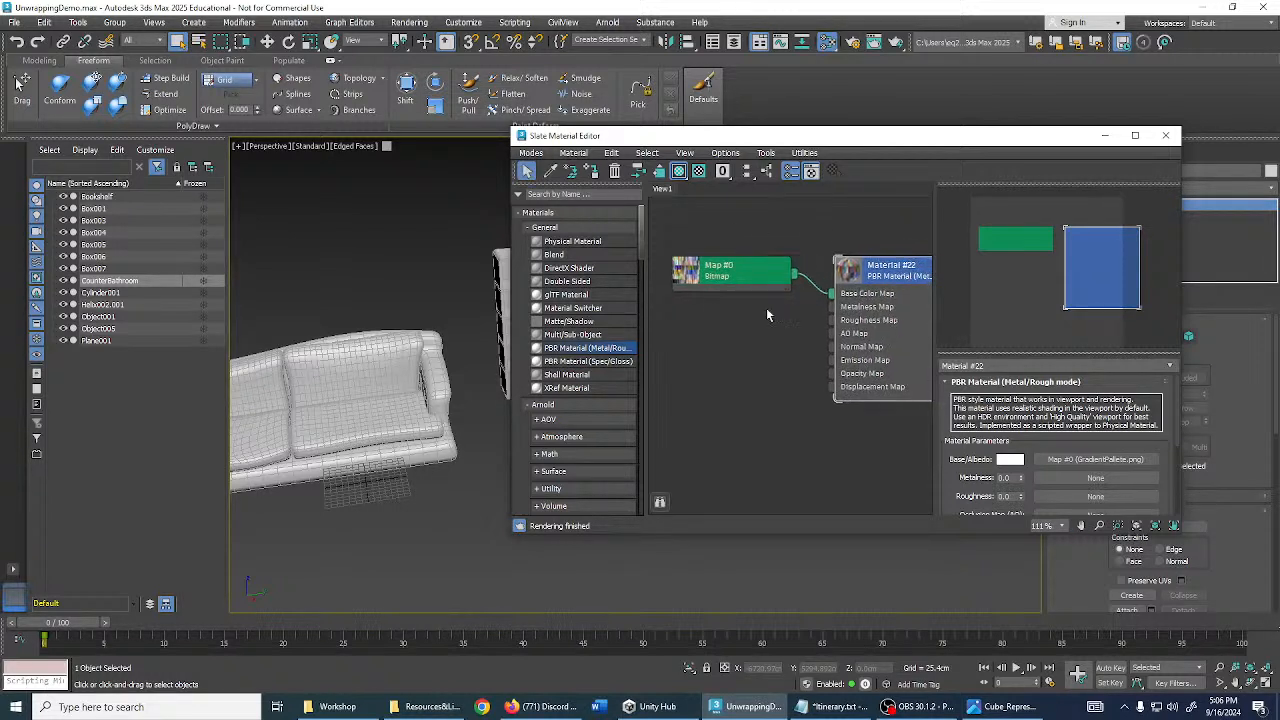
- Select the bookshelf and CounterBathroom and assign the PBR material to the selection
middle_click_drag(430, 247, 323, 241)
left_click(458, 296)
middle_click_drag(458, 296, 328, 293)
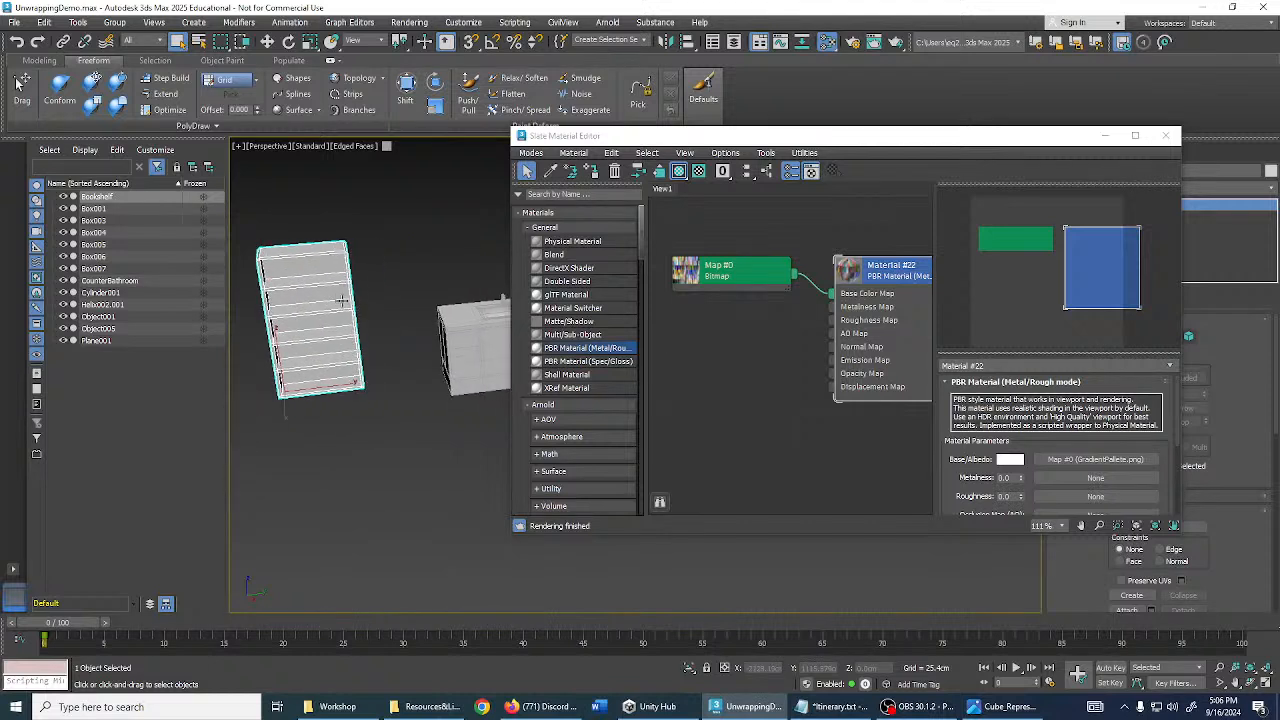
left_click(455, 330, "ctrl")
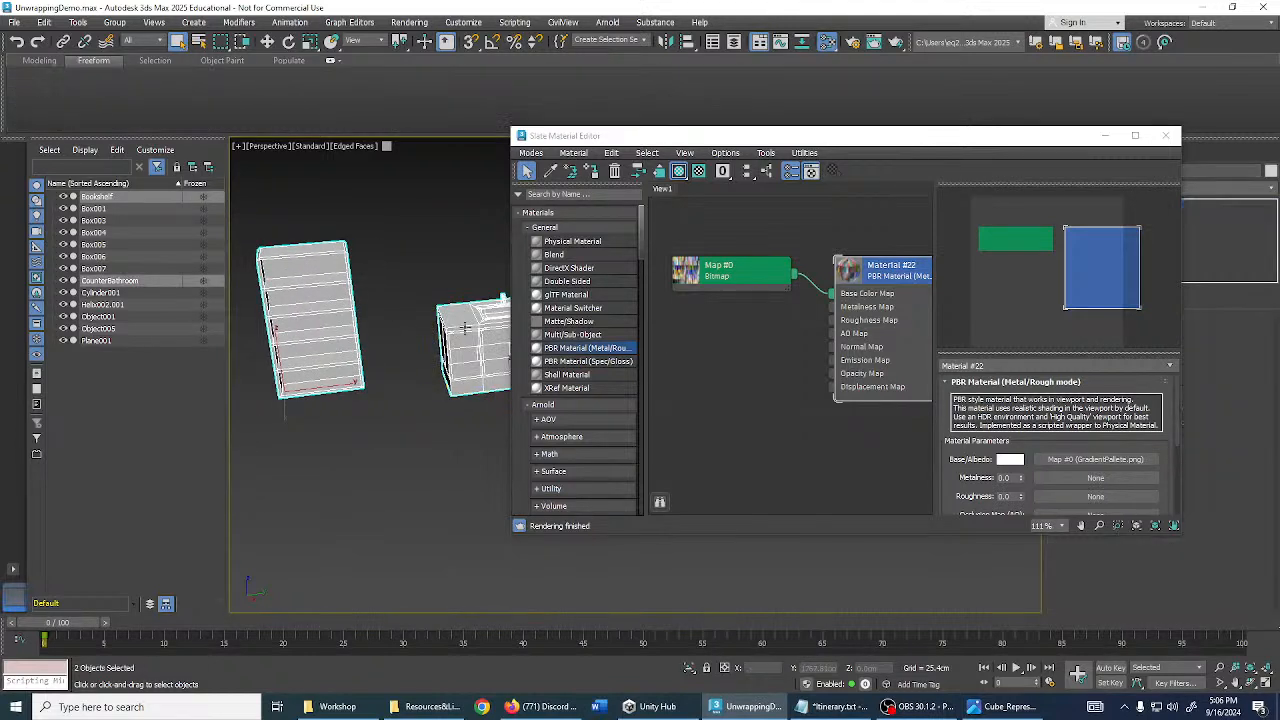
left_click(594, 173)
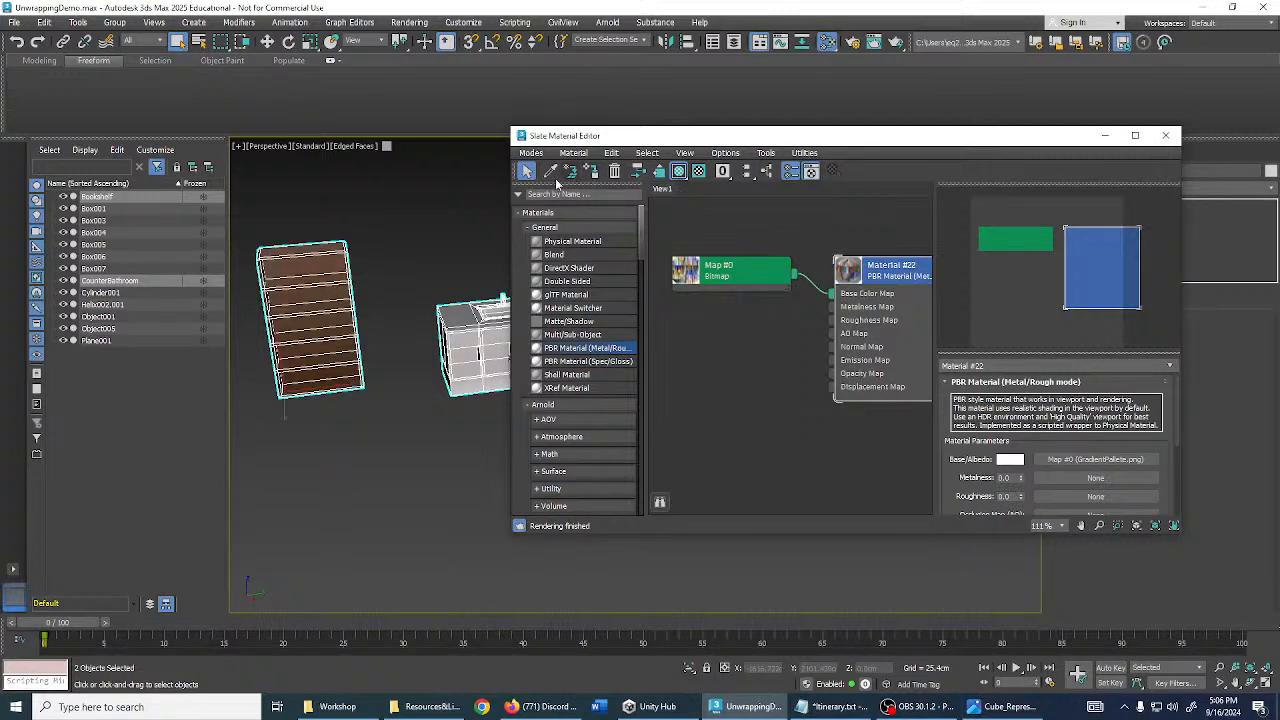
- Close the material editor and clear the object selection
middle_click_drag(477, 196, 474, 226, "alt")
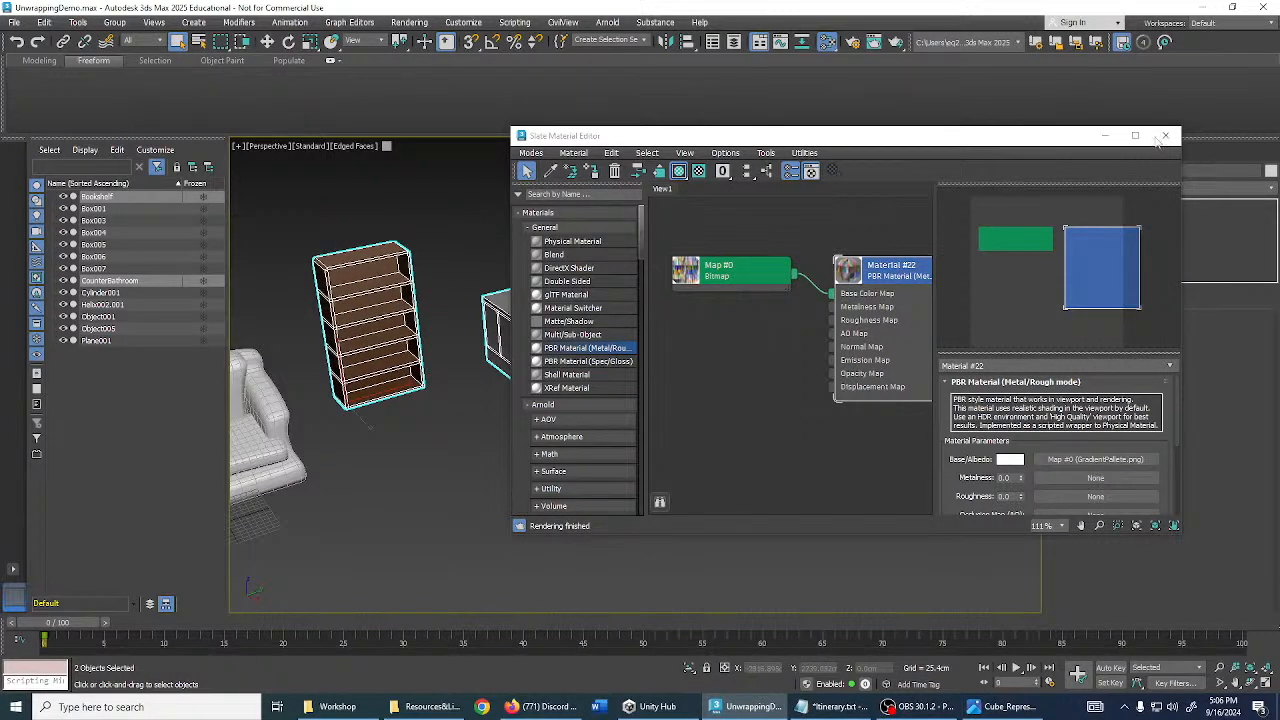
left_click(1168, 136)
mouse_move(832, 261)
middle_mouse_down("alt")
mouse_move(686, 273)
mouse_move(667, 311)
mouse_move(711, 286)
mouse_move(651, 289)
mouse_move(651, 308)
mouse_move(702, 325)
middle_mouse_up("alt")
left_click(656, 289)
scroll(603, 314, "up", 6)
scroll(643, 311, "down", 3)
- Turn off Edged Faces with F4 and orbit around the bathroom counter
key("F4")
scroll(588, 341, "up", 3)
middle_click_drag(837, 352, 672, 354)
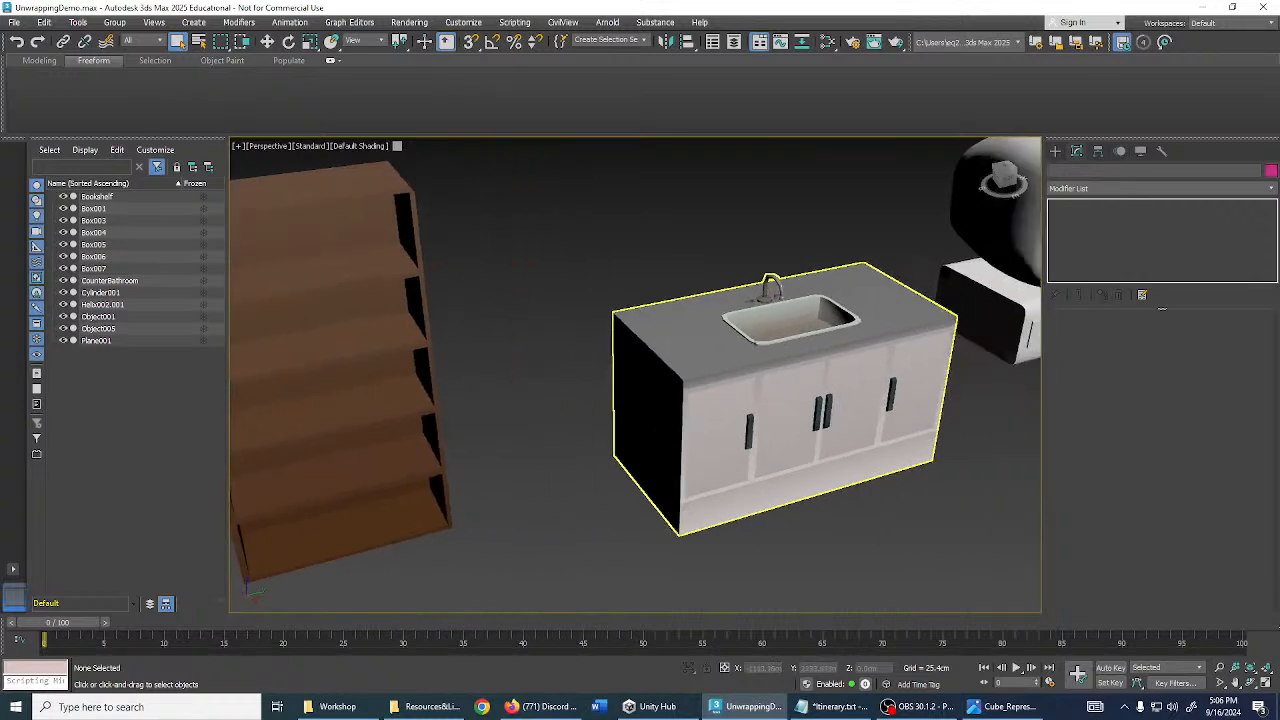
scroll(761, 329, "up", 2)
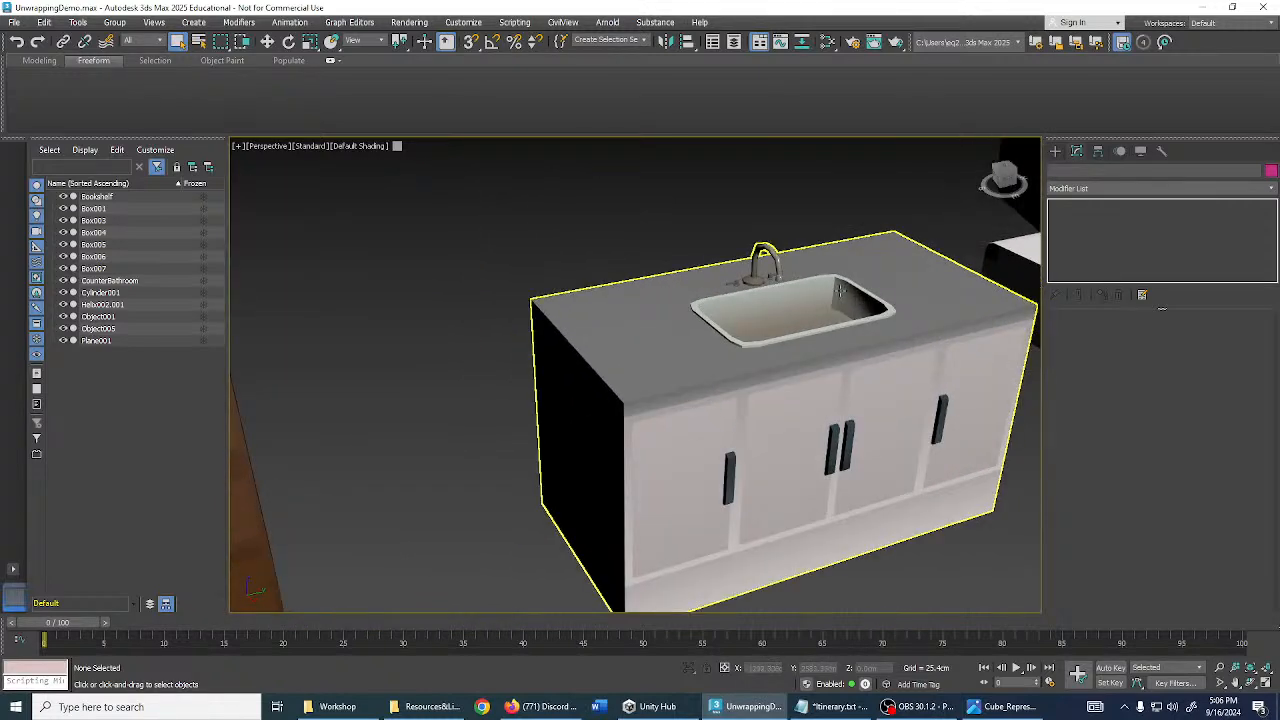
middle_click_drag(785, 321, 706, 328, "alt")
scroll(611, 328, "down", 3)
- Select the bookshelf and orbit to face its front beside the counter
left_click(706, 328)
middle_click_drag(773, 368, 686, 415, "alt")
scroll(808, 363, "up", 2)
scroll(777, 380, "down", 2)
middle_click_drag(814, 322, 765, 316)
scroll(680, 318, "up", 3)
- Frame the bookshelf with Z and add an Unwrap UVW modifier to it
key("z")
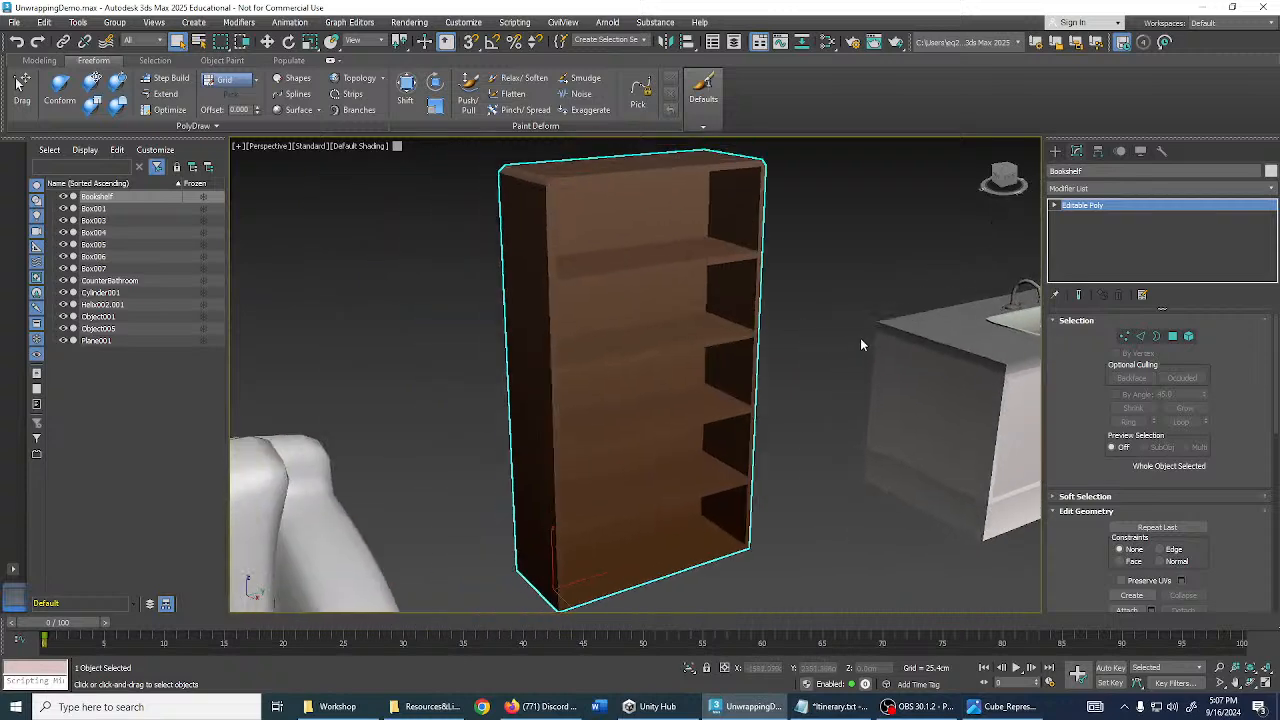
left_click(1124, 189)
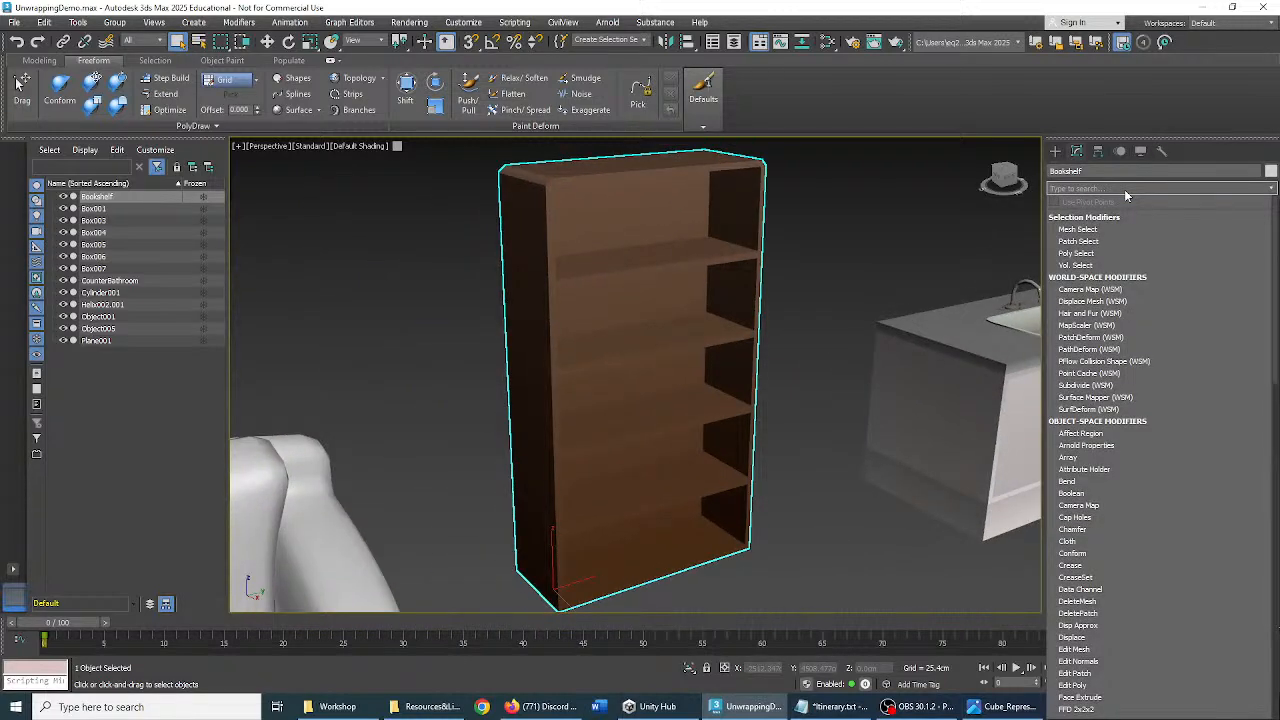
type("unwr")
key("Return")
scroll(1195, 520, "down", 1)
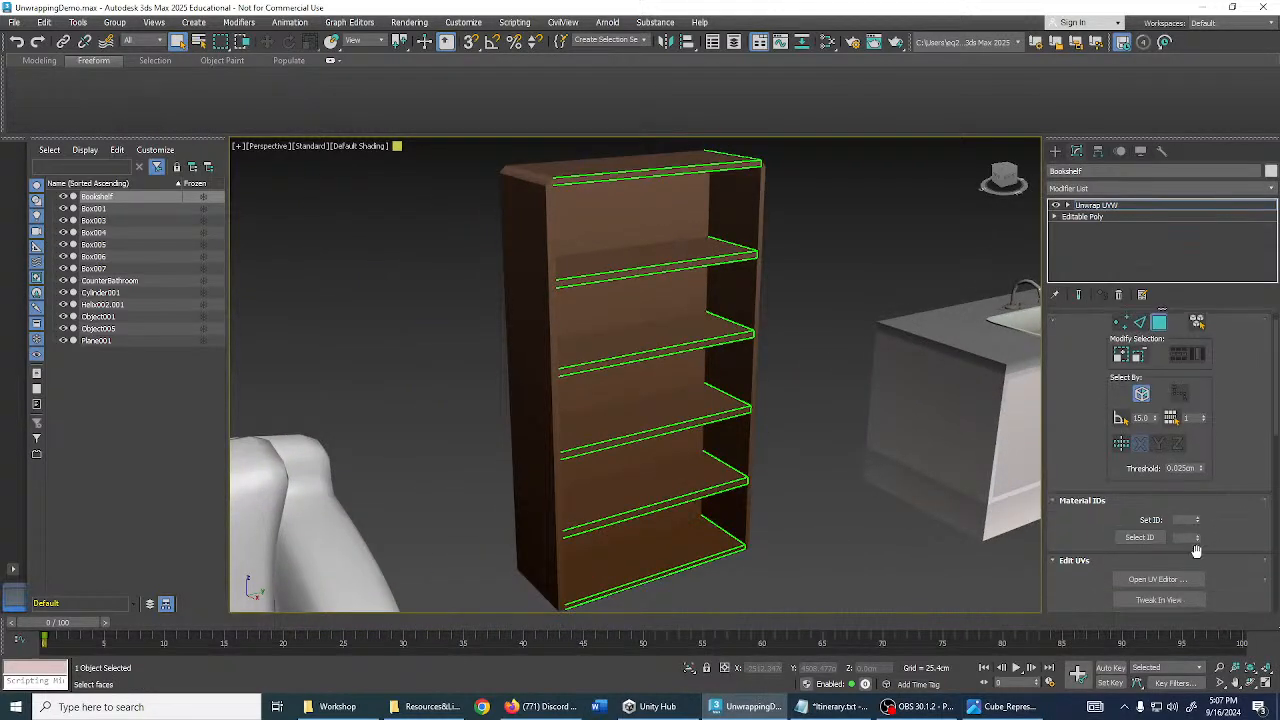
- Open the UV editor and show Map #0 (GradientPalette.png) as its background texture
left_click(1188, 578)
scroll(950, 385, "down", 3)
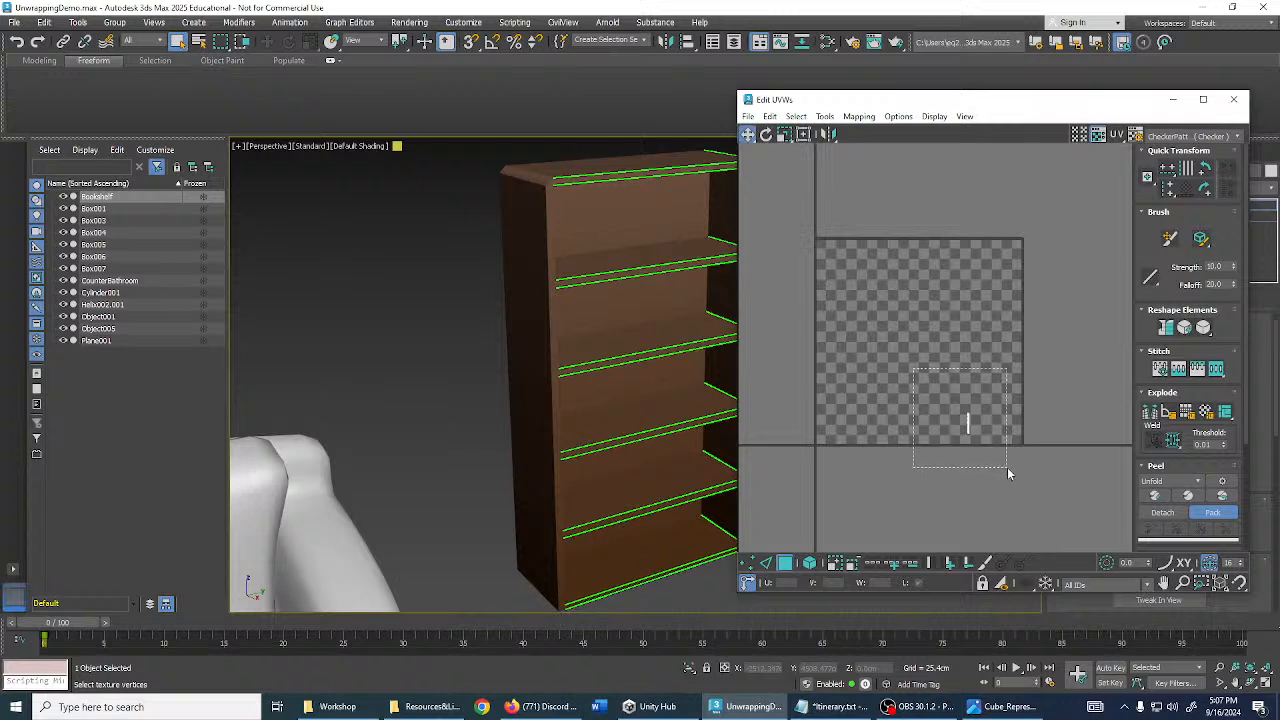
left_click(1212, 136)
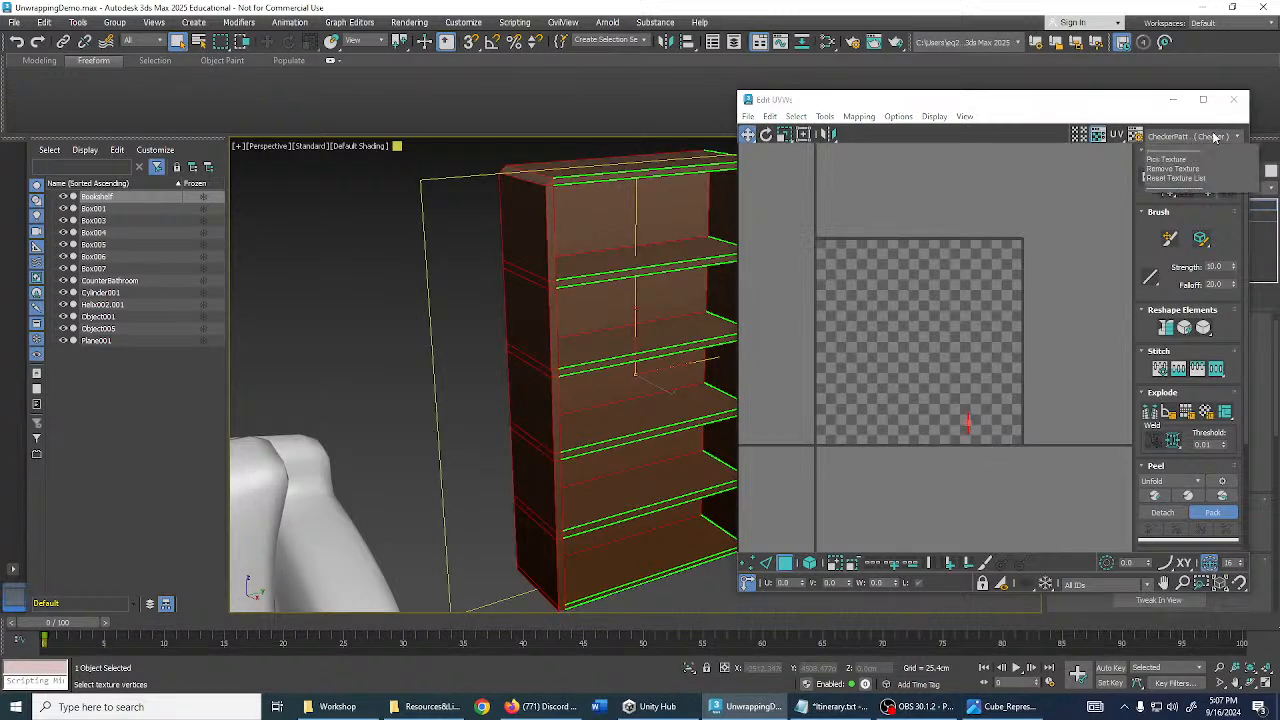
left_click(1203, 148)
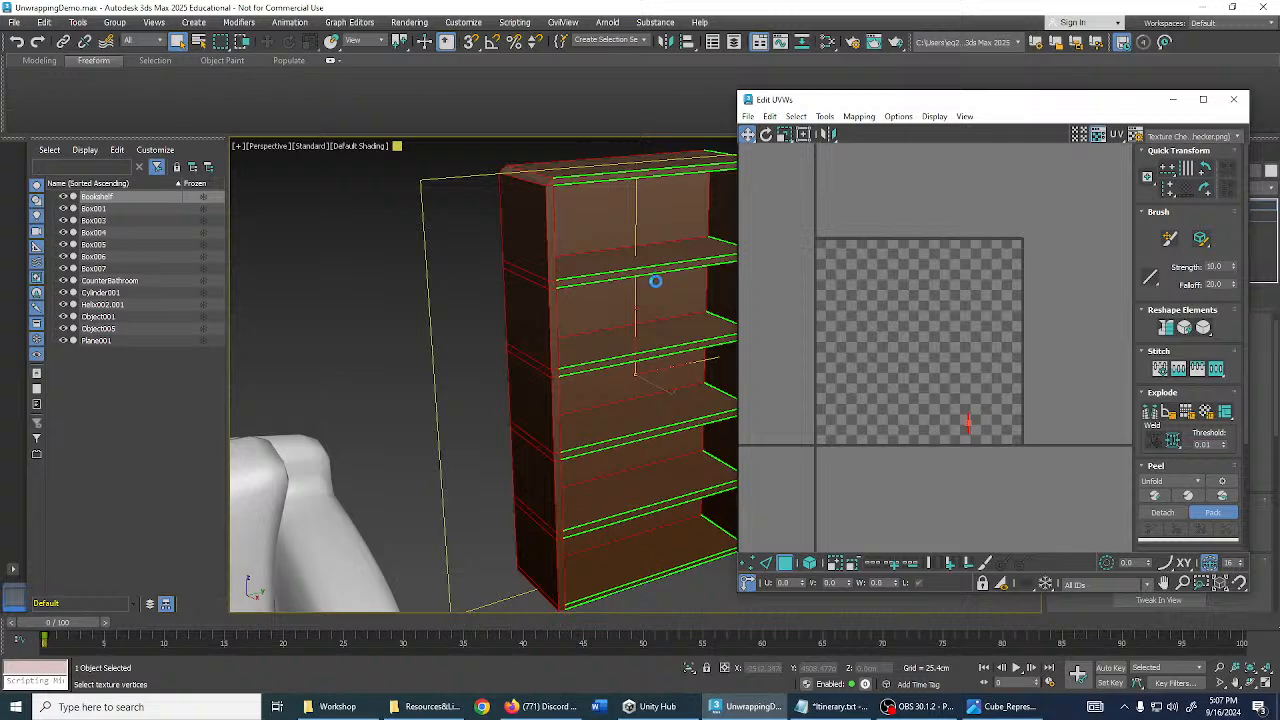
middle_click_drag(661, 283, 567, 286)
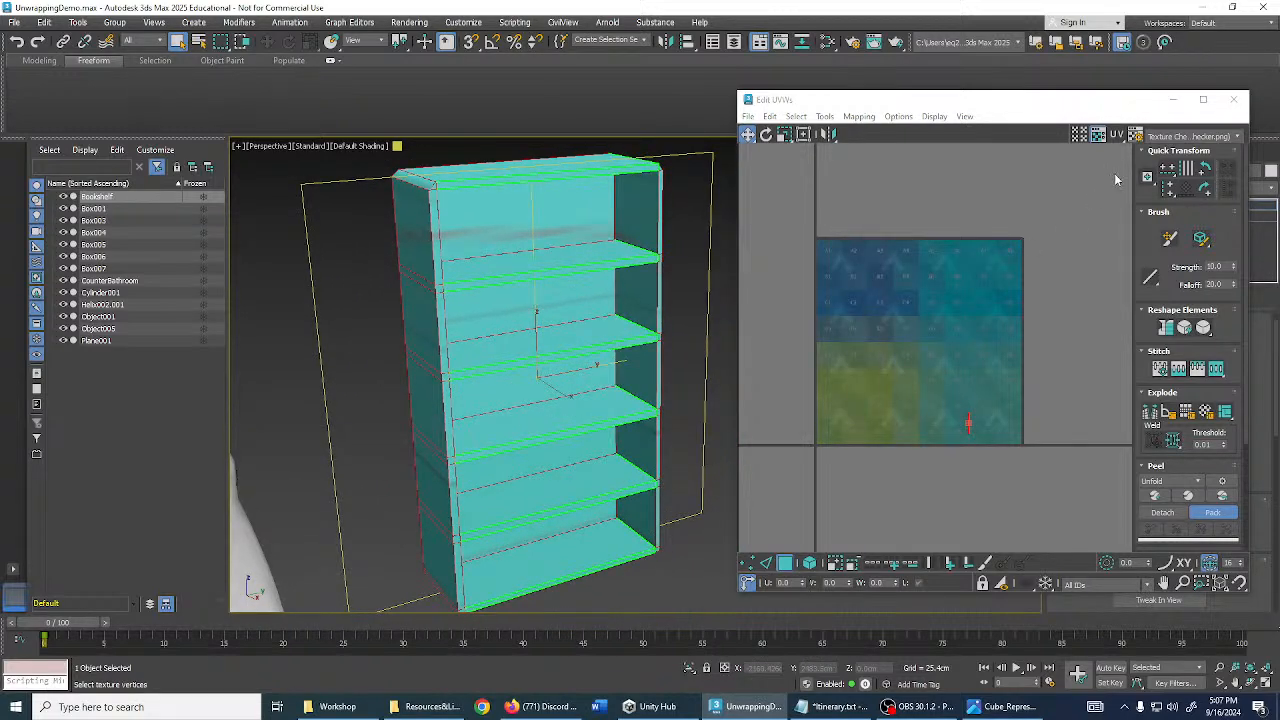
left_click(1174, 140)
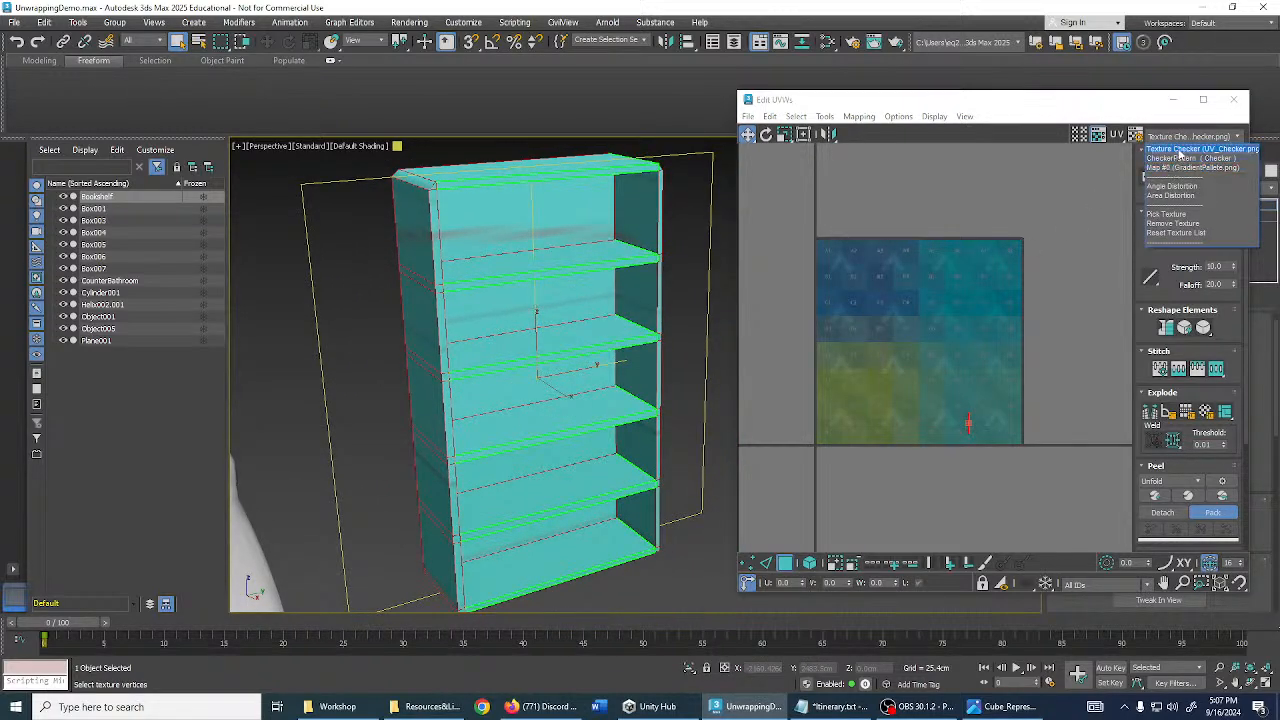
left_click(1193, 168)
scroll(903, 332, "up", 2)
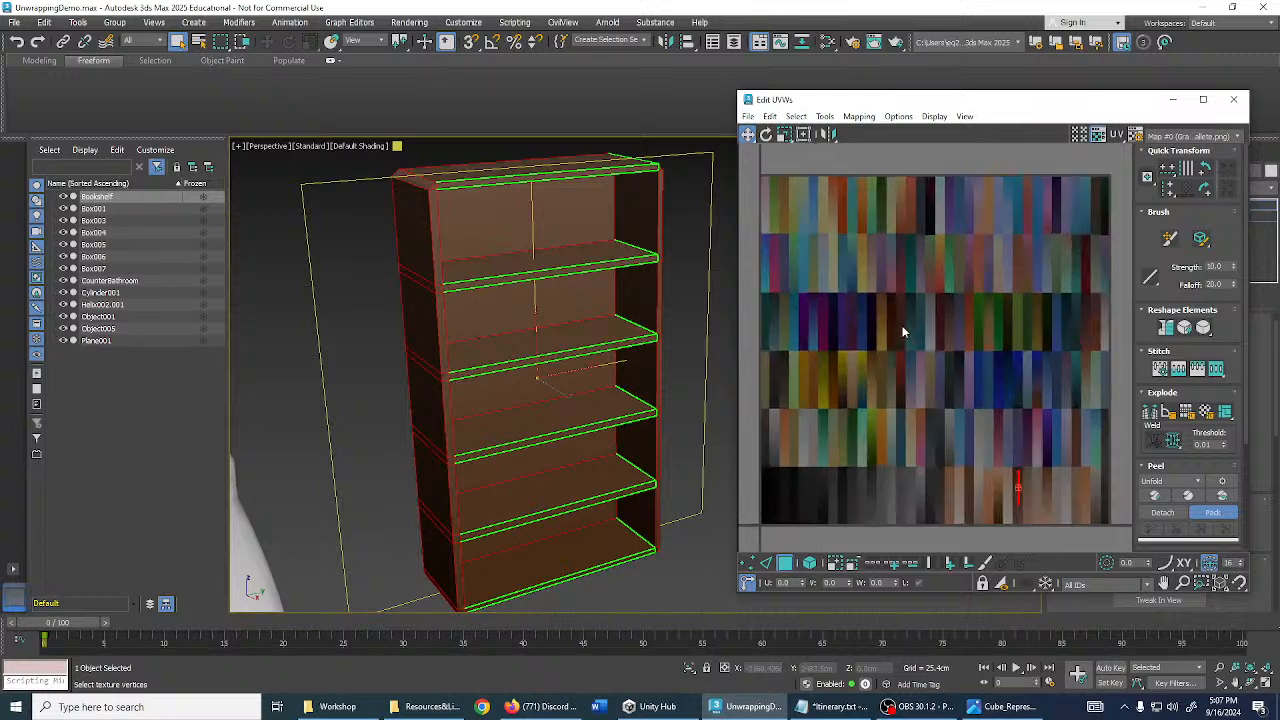
middle_click_drag(936, 341, 945, 320)
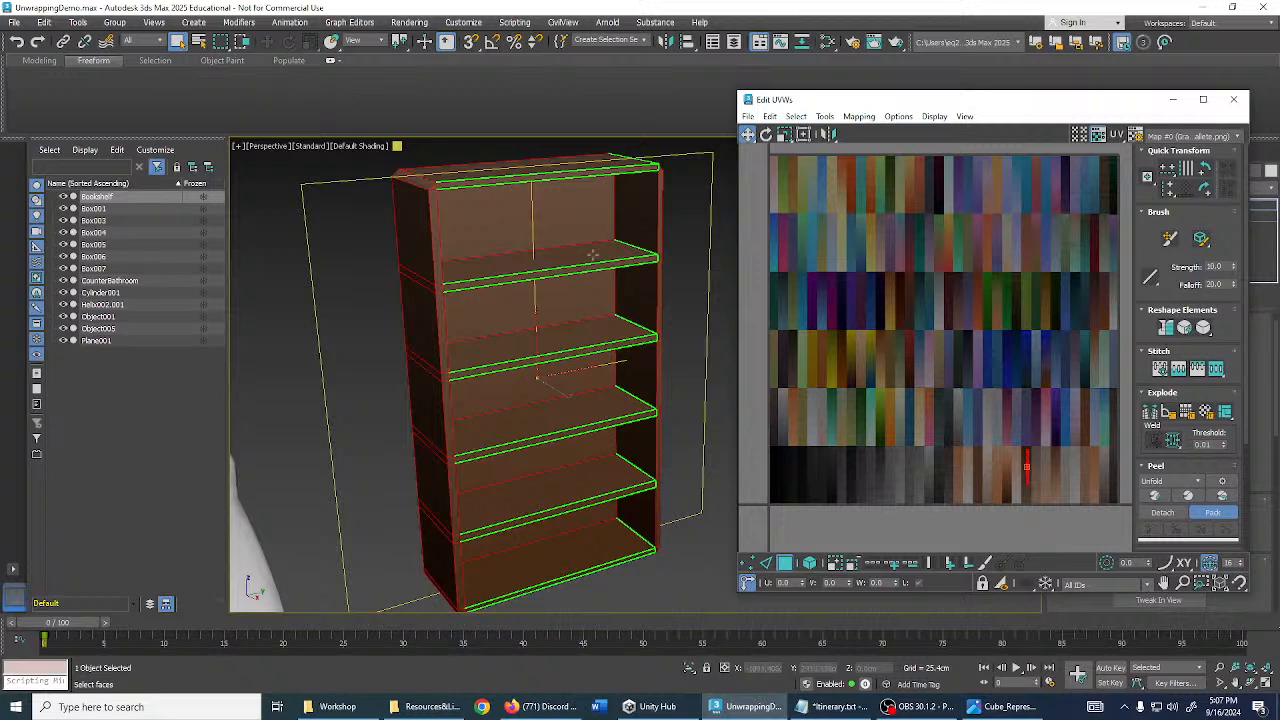
- Move the Edit UVWs window to the left so the bookshelf is visible
scroll(586, 329, "down", 3)
middle_click_drag(586, 329, 597, 405, "alt")
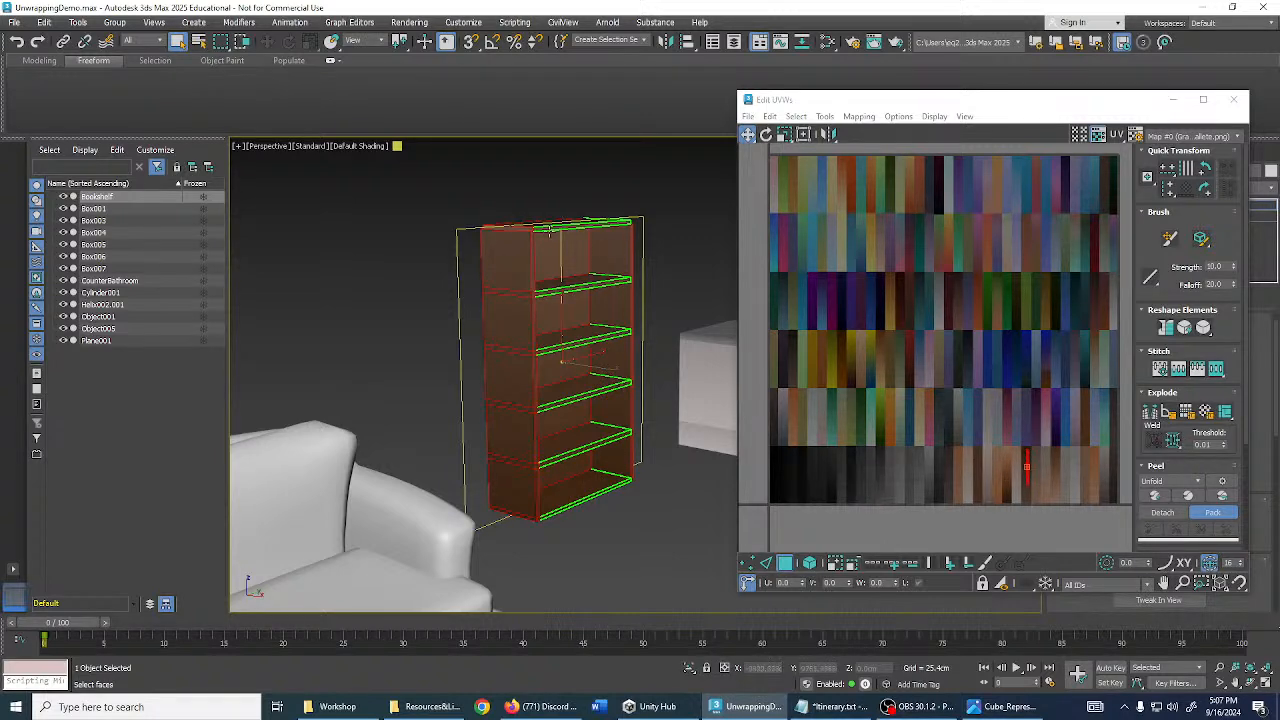
middle_click_drag(608, 249, 598, 236)
middle_click_drag(984, 434, 979, 412)
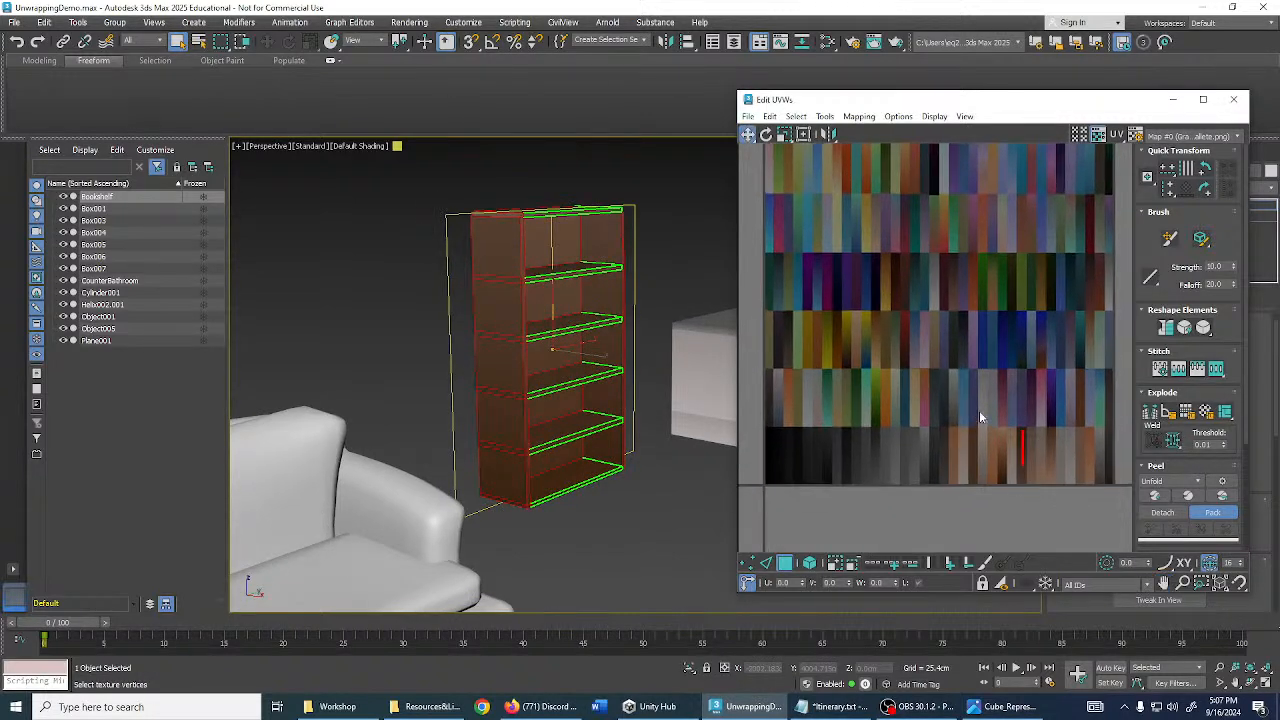
scroll(1177, 455, "down", 5)
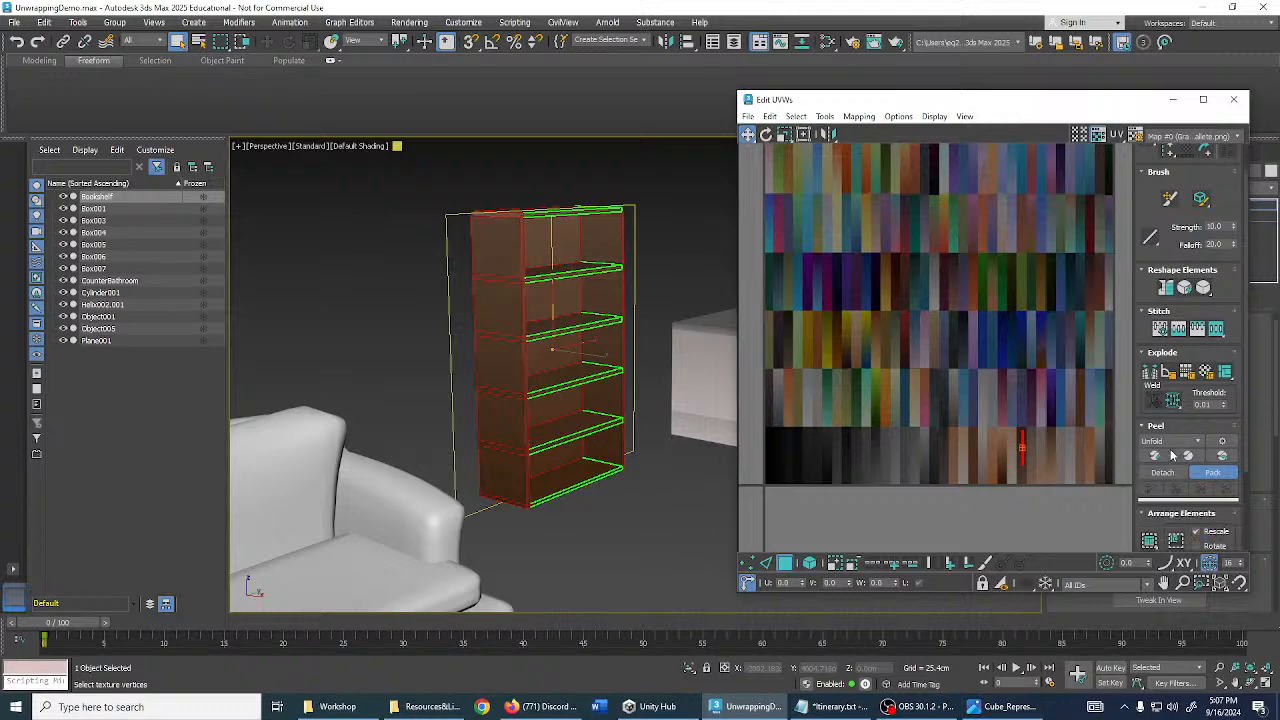
scroll(1177, 455, "up", 2)
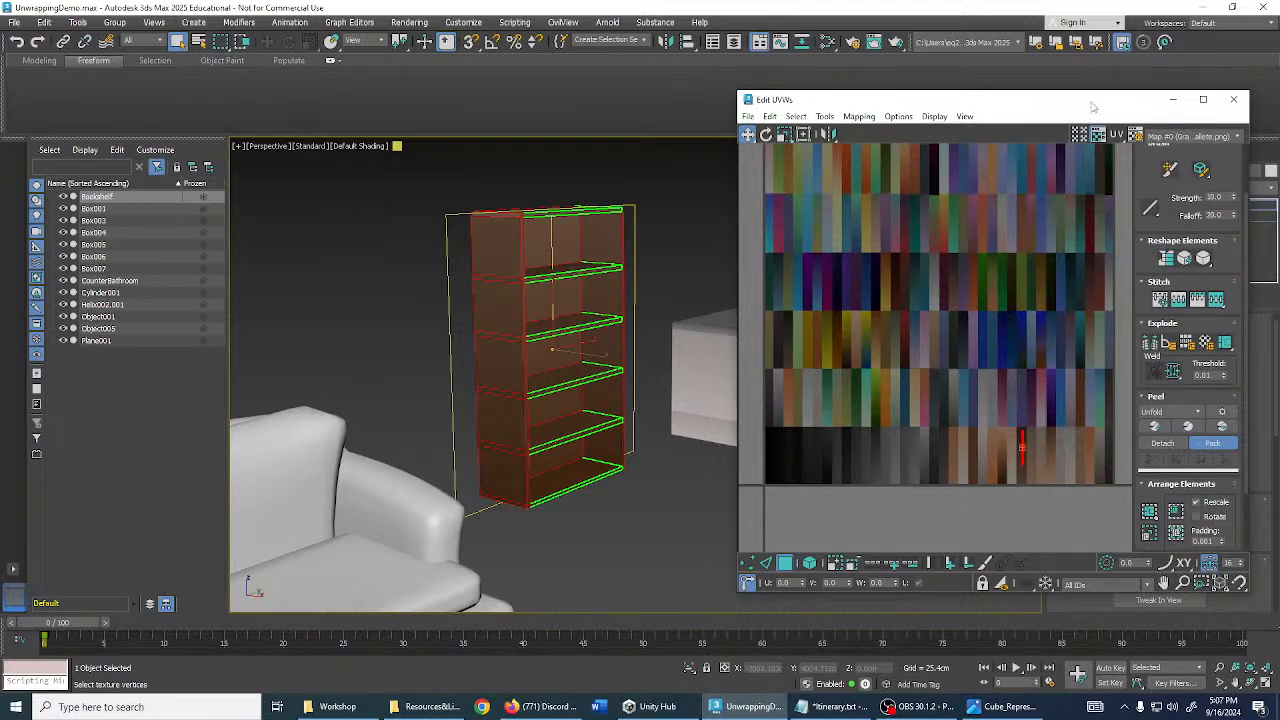
left_click_drag(1093, 107, 225, 115)
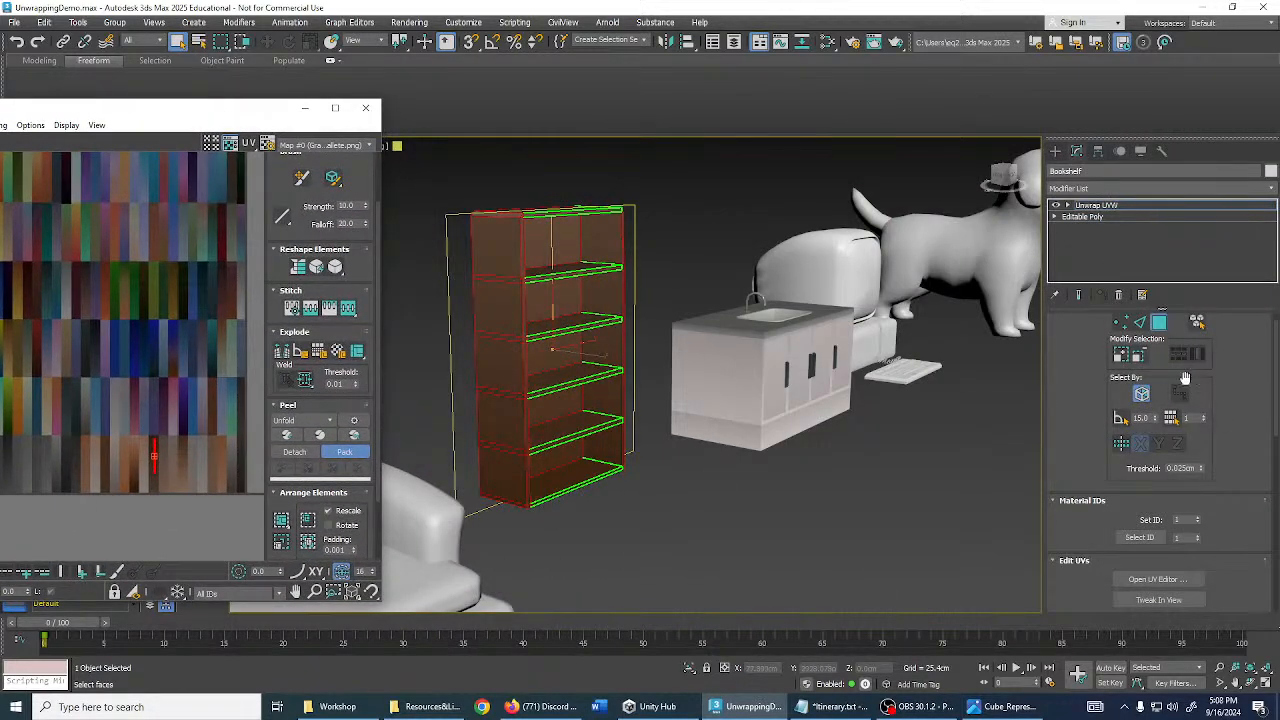
scroll(1184, 377, "up", 1)
scroll(1220, 401, "down", 5)
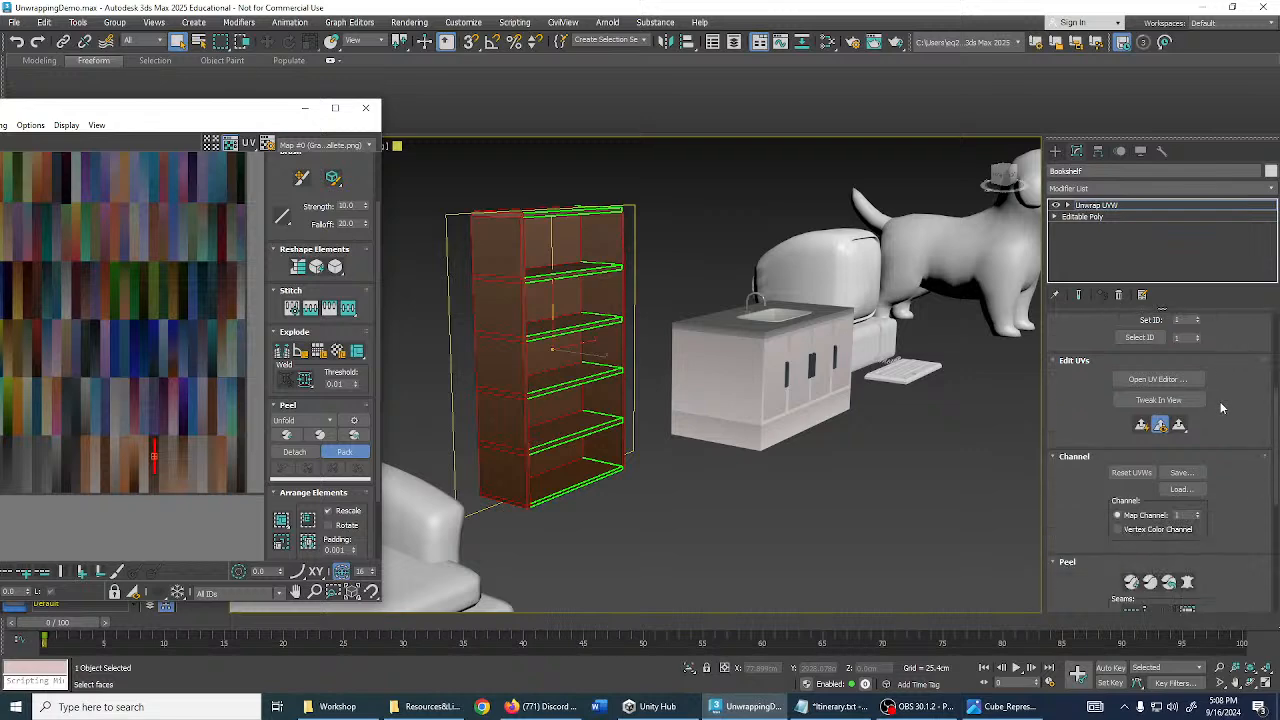
scroll(1218, 414, "down", 1)
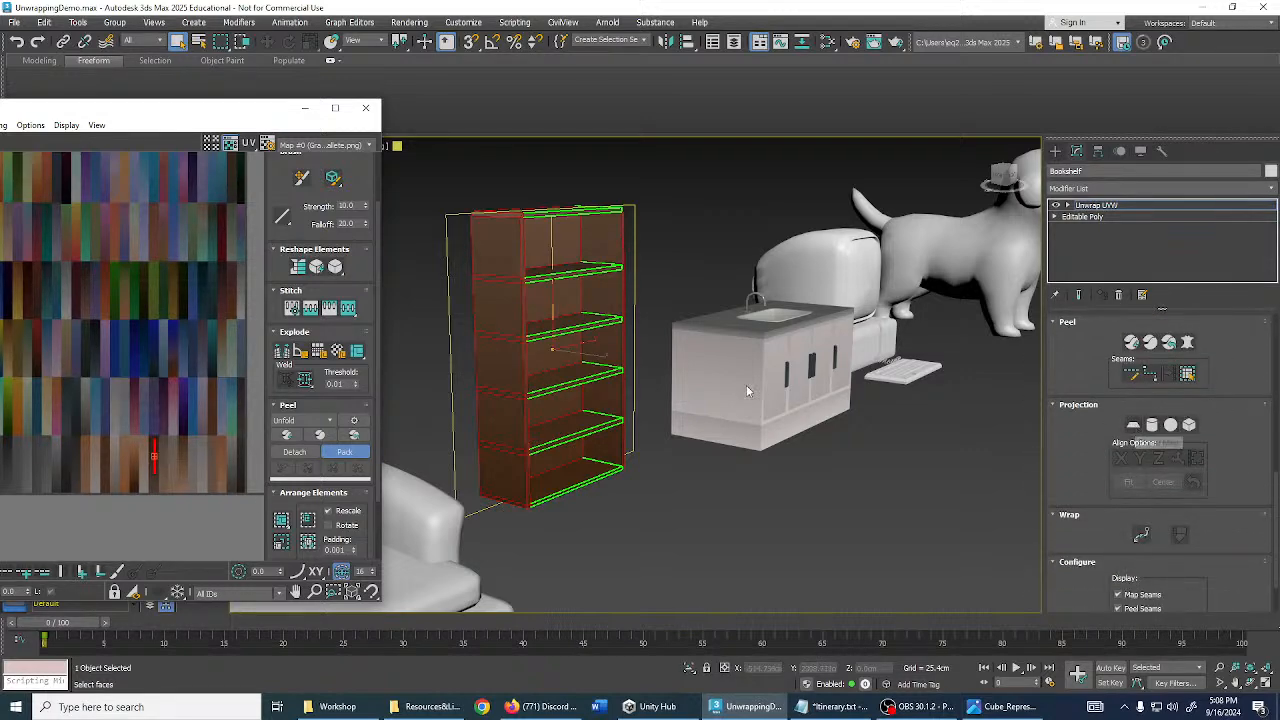
- Planar-map the selected bookshelf faces and view the bookshelf from above
middle_click_drag(749, 391, 829, 392)
left_click(1131, 427)
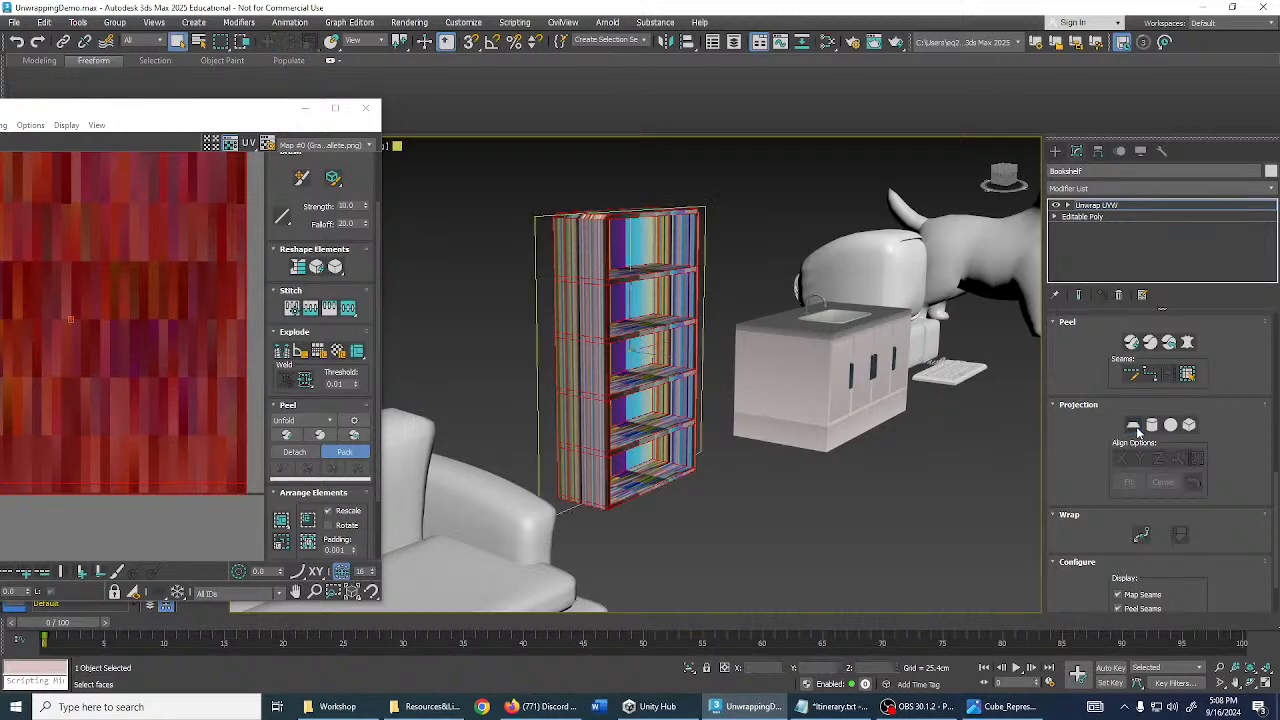
left_click_drag(188, 112, 1115, 177)
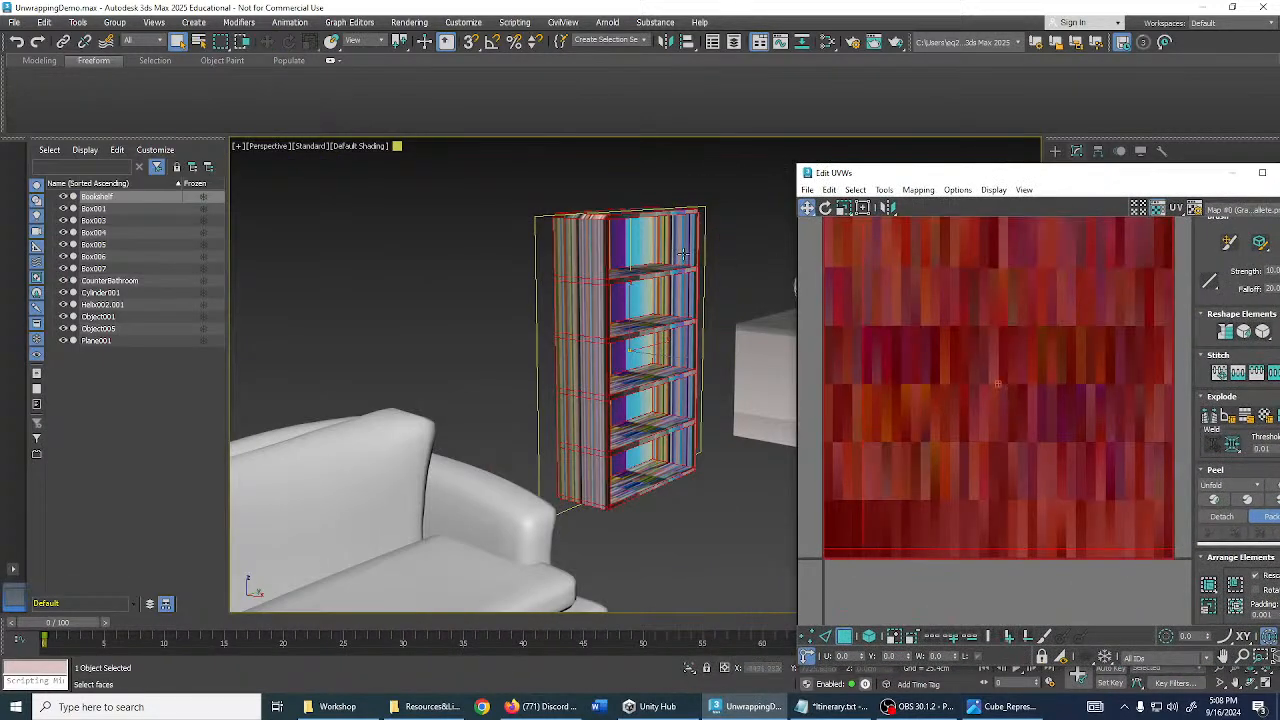
middle_click_drag(683, 256, 734, 374, "alt")
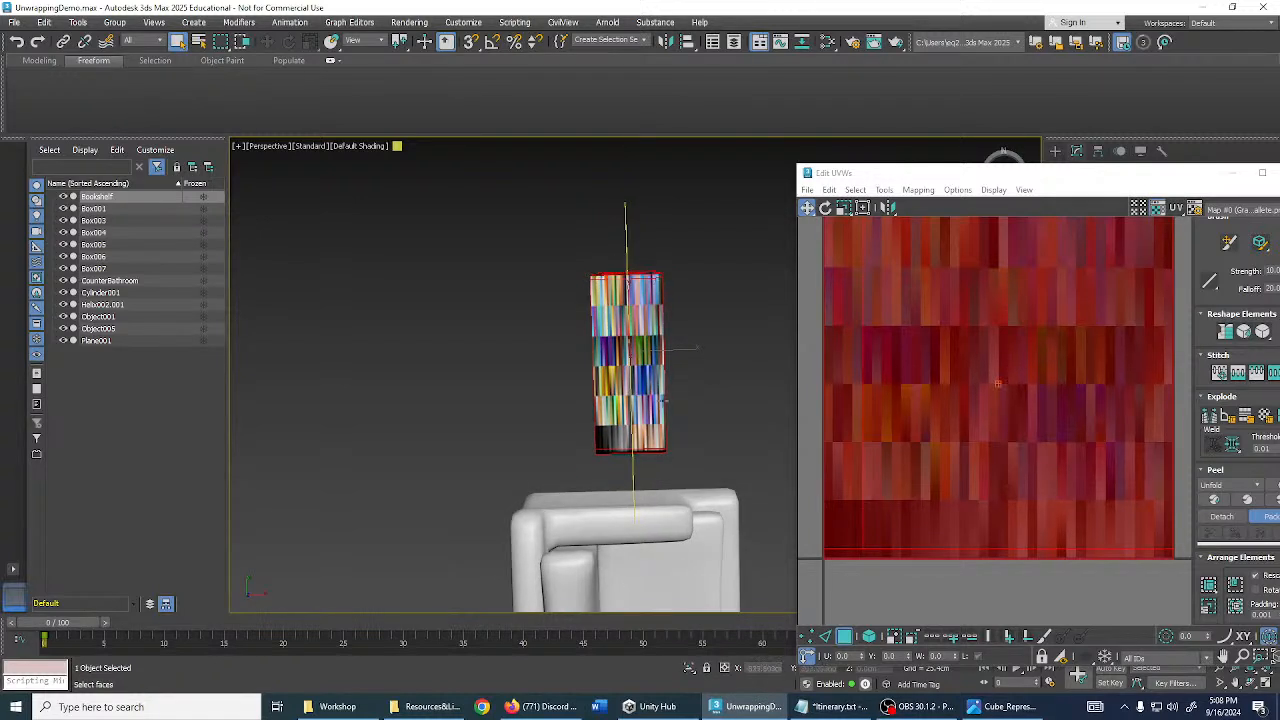
middle_click_drag(705, 338, 673, 318, "alt")
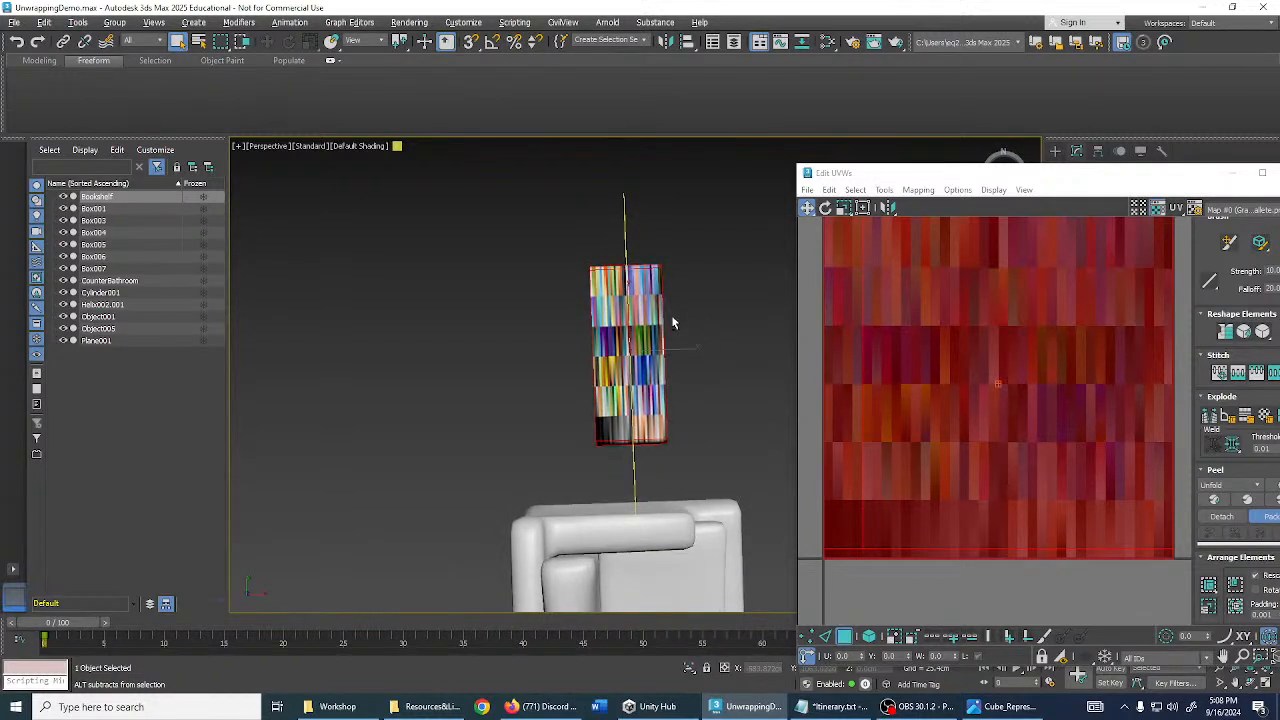
- Select the bookshelf's planar UV face in Edit UVWs and check it from the front
middle_click_drag(1035, 390, 1000, 420)
scroll(1000, 420, "down", 3)
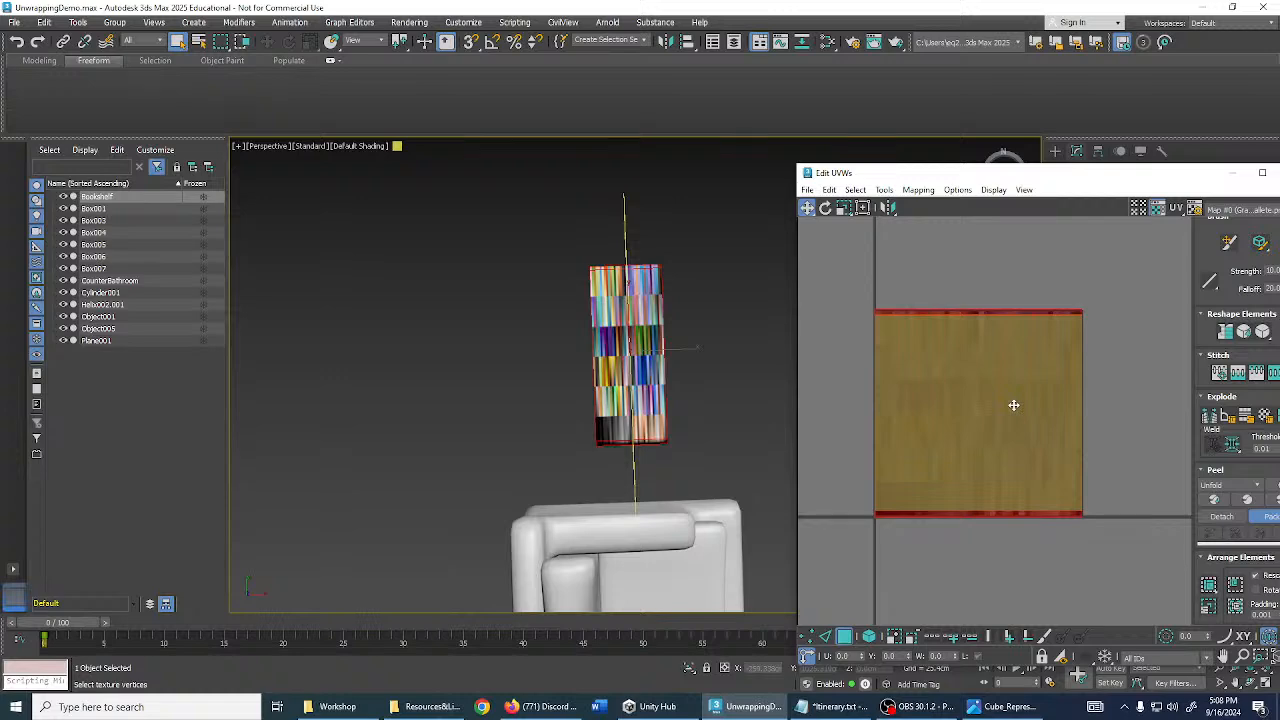
left_click(1036, 382)
middle_click_drag(727, 449, 486, 307, "alt")
scroll(488, 307, "up", 5)
middle_click_drag(610, 335, 691, 371, "alt")
scroll(592, 330, "down", 3)
scroll(697, 369, "down", 3)
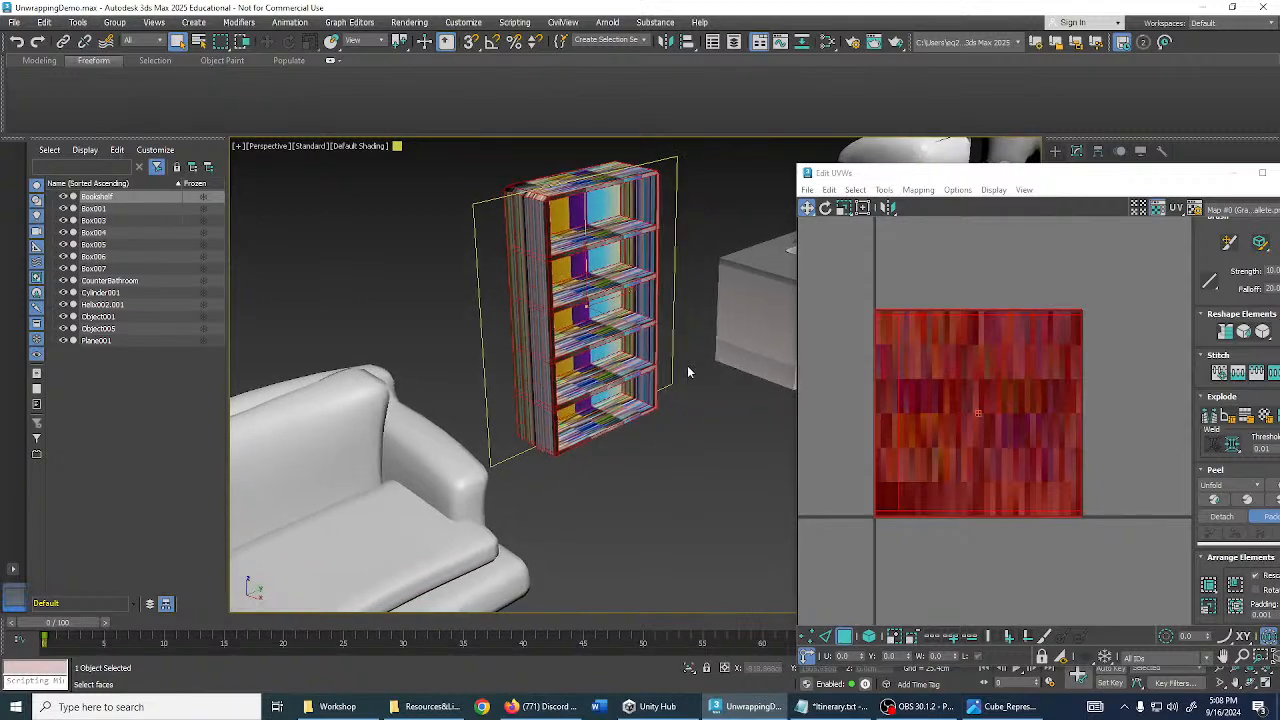
- Move the Edit UVWs window back to the left of the viewport
left_click_drag(1082, 176, 892, 127)
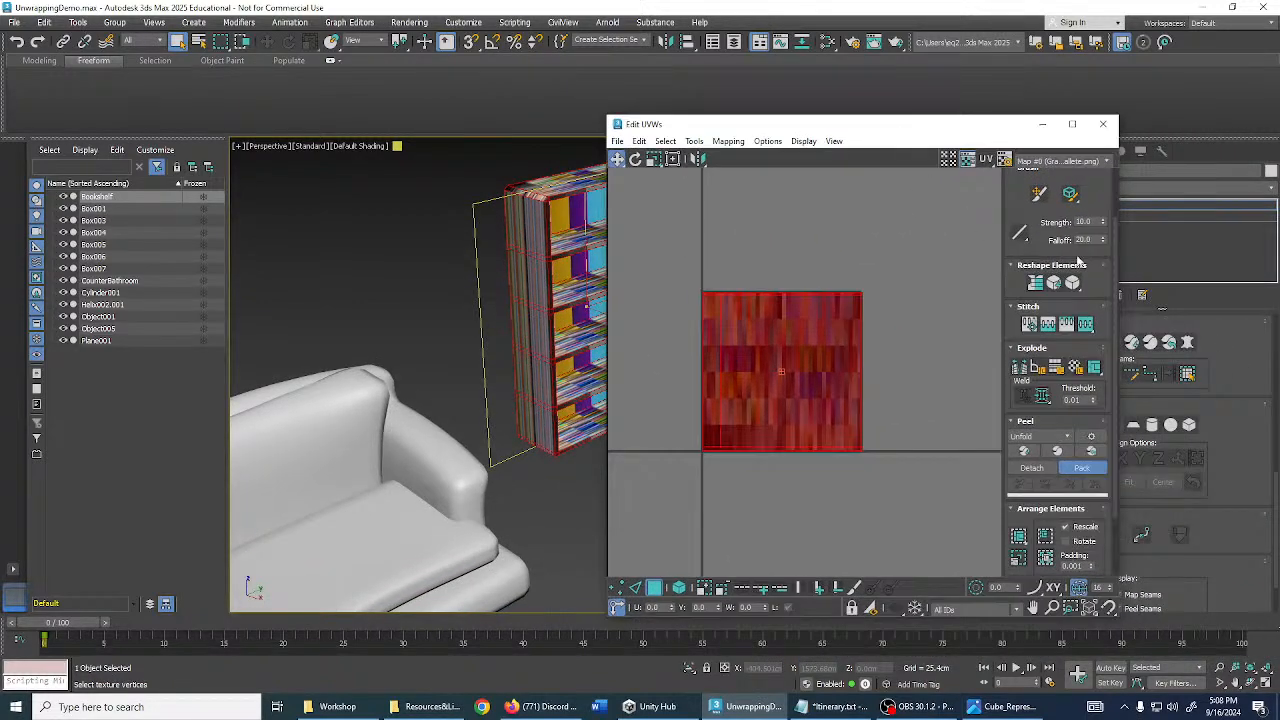
left_click_drag(976, 133, 372, 150)
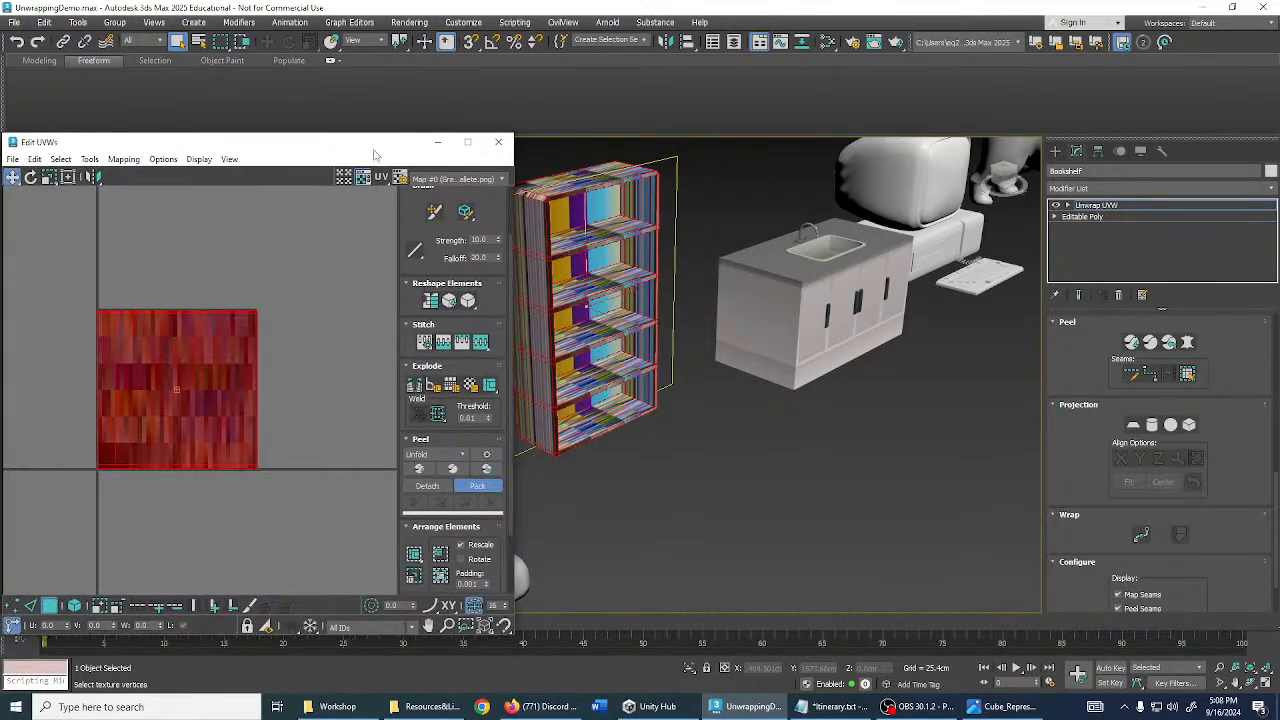
middle_click_drag(700, 425, 796, 427)
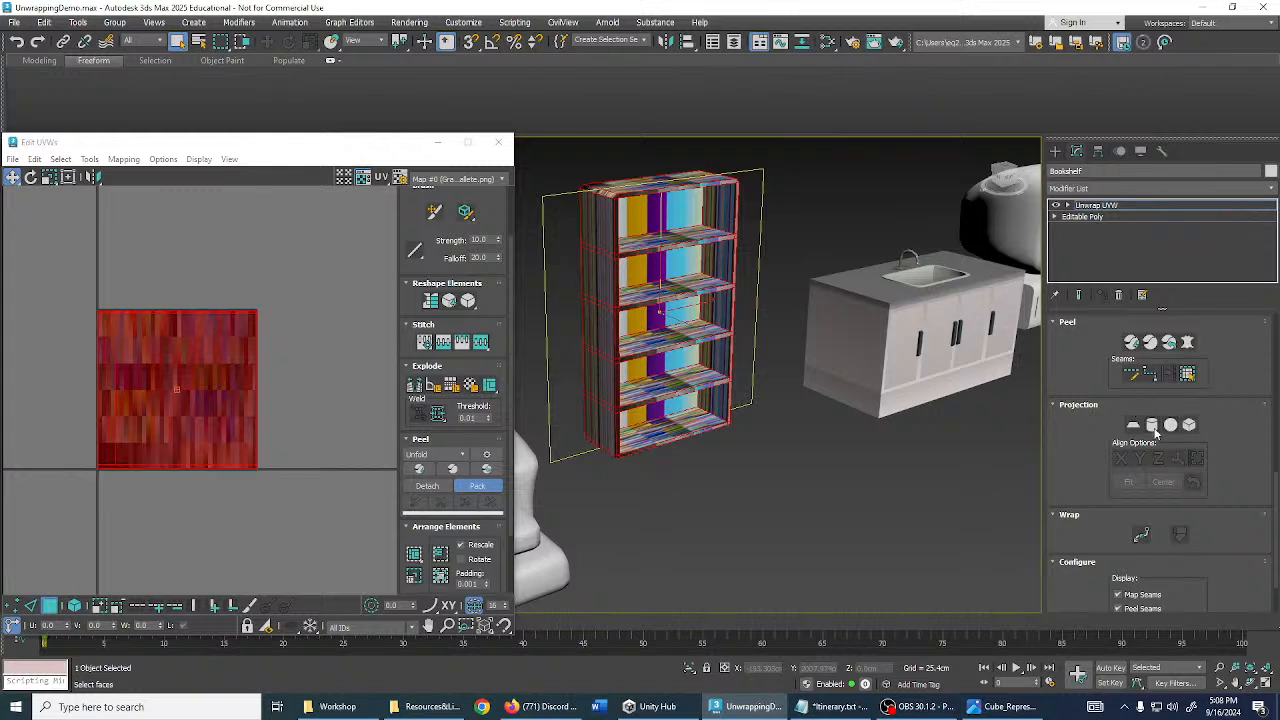
- Remap the bookshelf with a cylindrical projection
left_click(1153, 425)
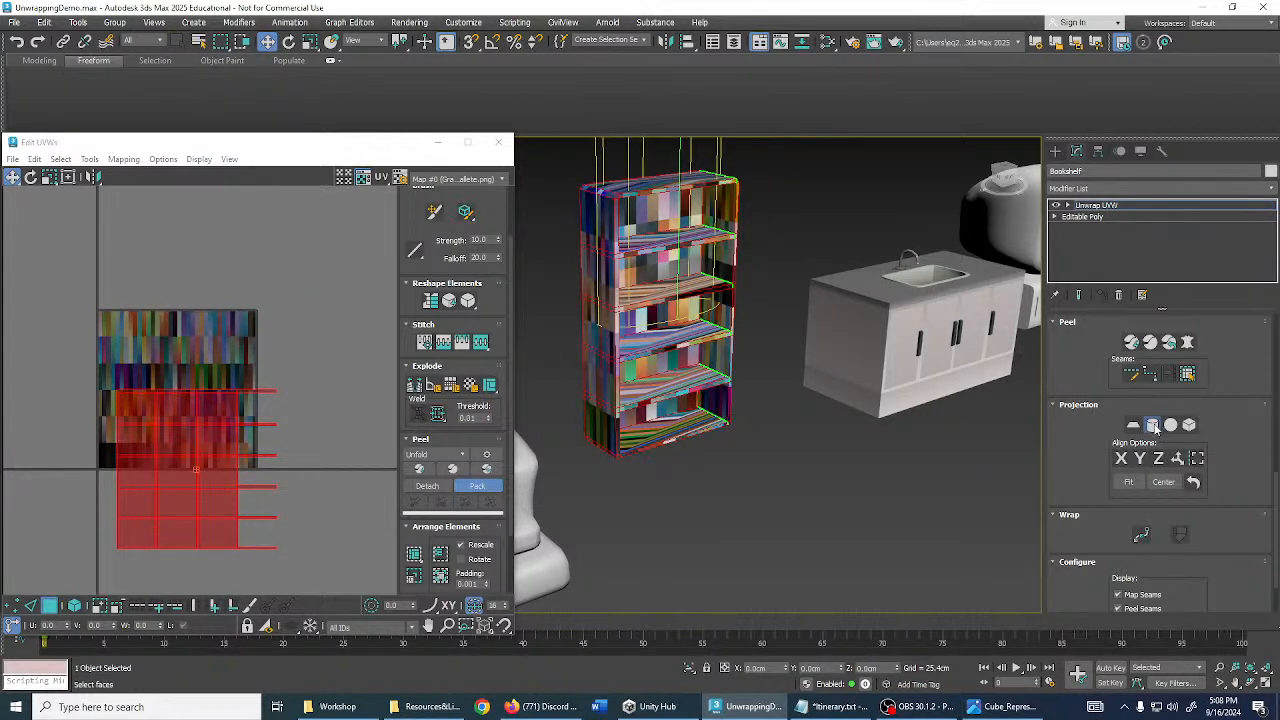
left_click(1153, 425)
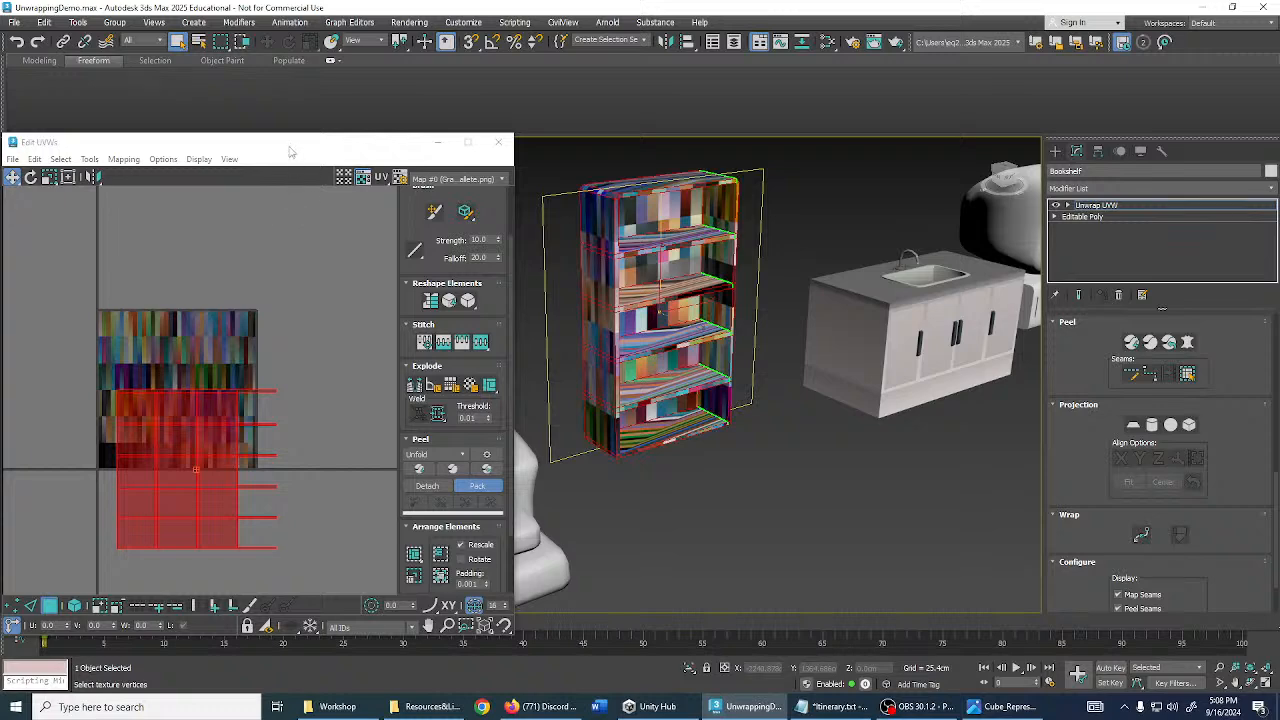
left_click_drag(289, 151, 355, 107)
middle_click_drag(640, 190, 740, 187)
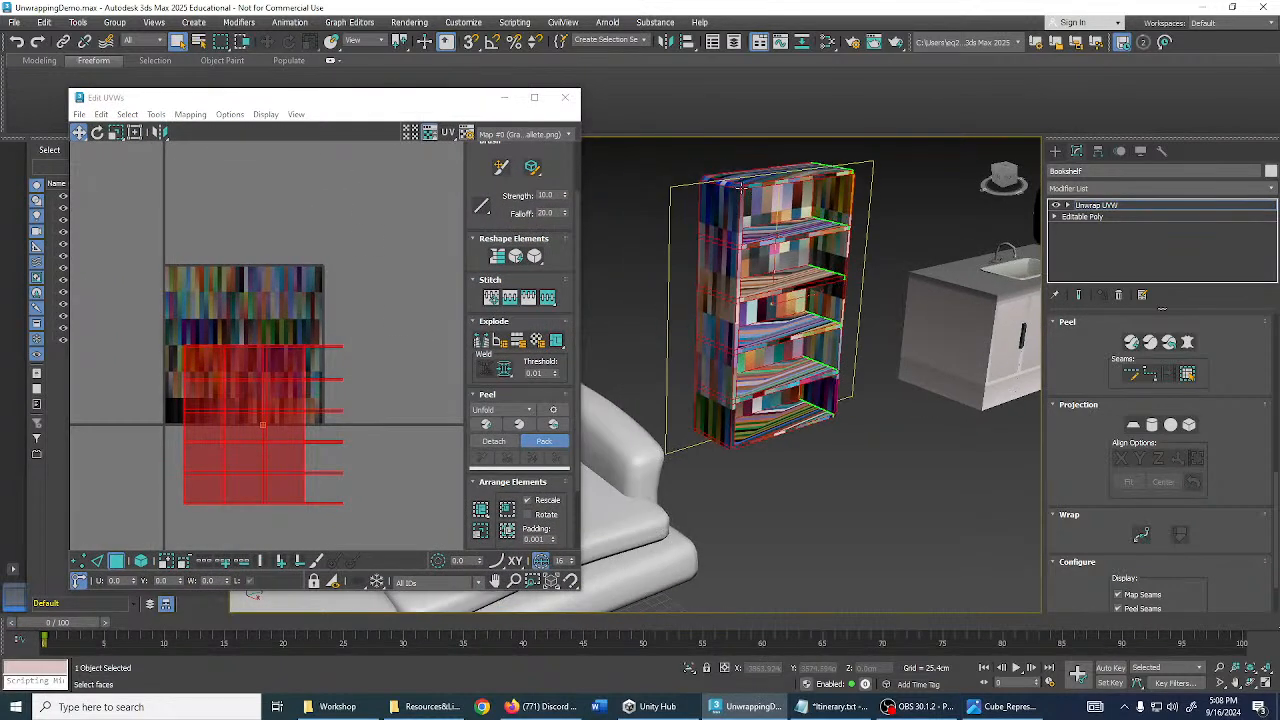
- Move the UV island up and right and squeeze it horizontally to about 46%
scroll(270, 344, "up", 3)
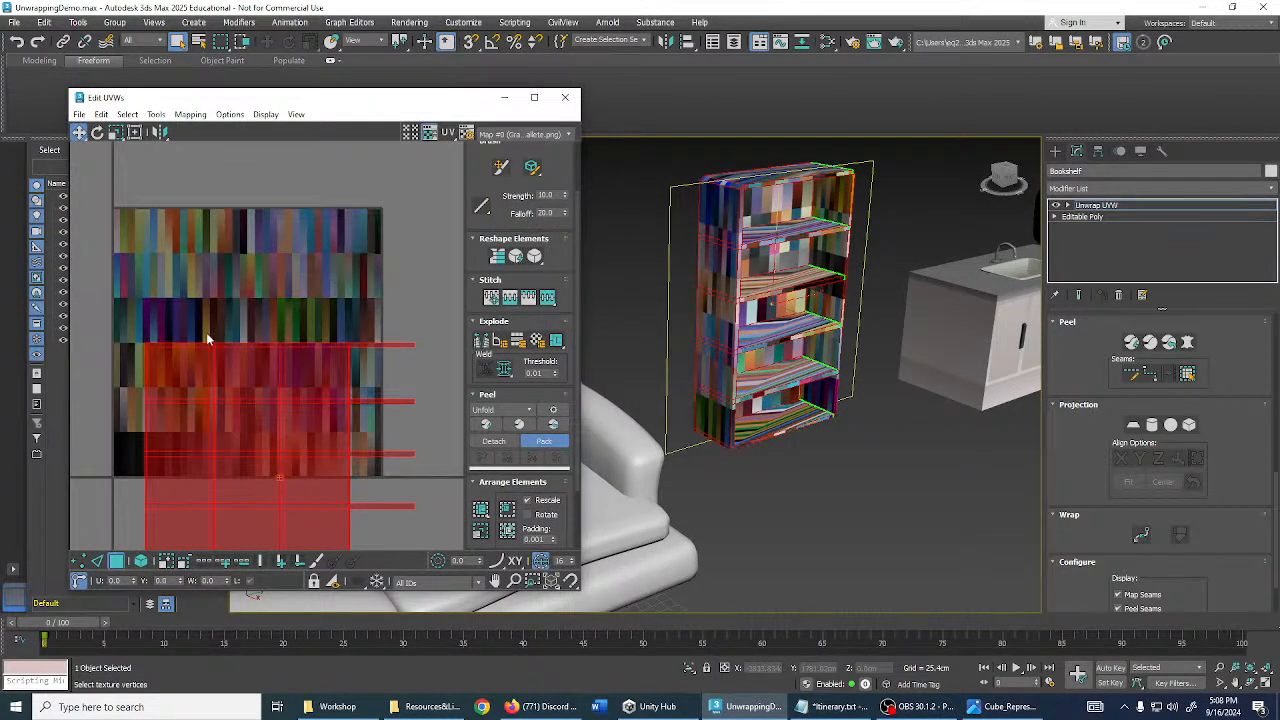
middle_click_drag(206, 332, 315, 202)
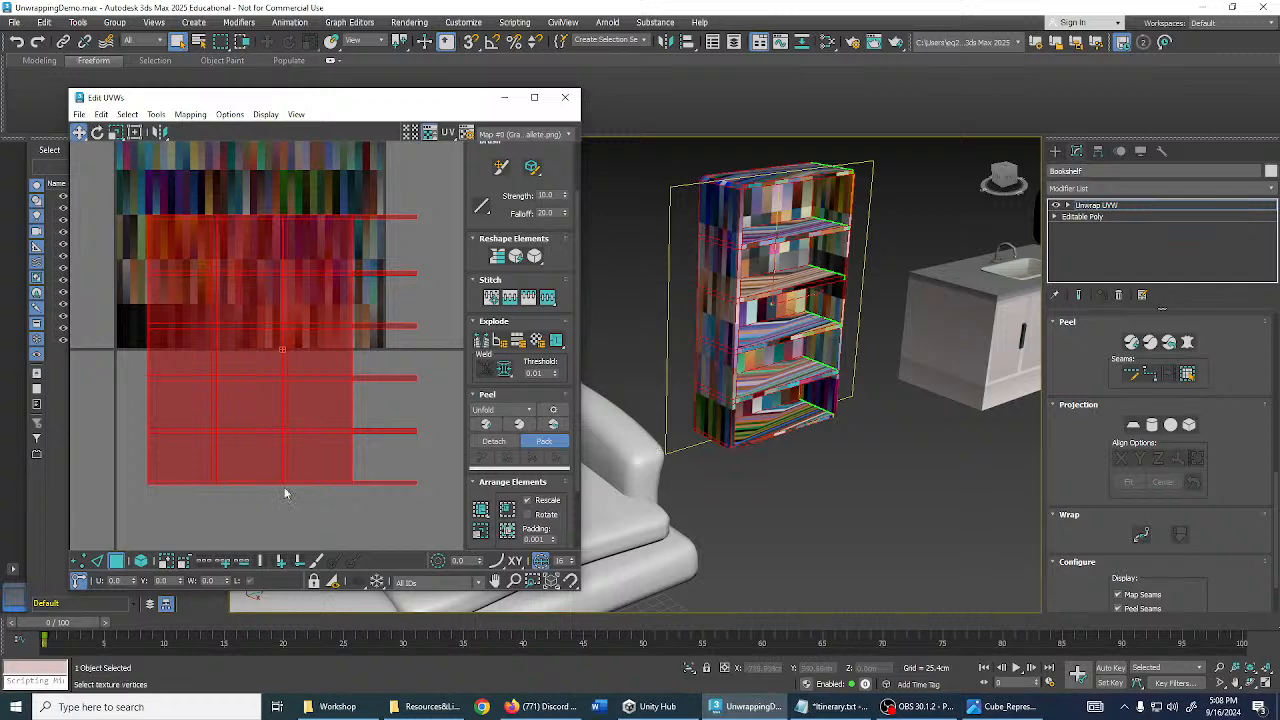
middle_click_drag(290, 395, 296, 429)
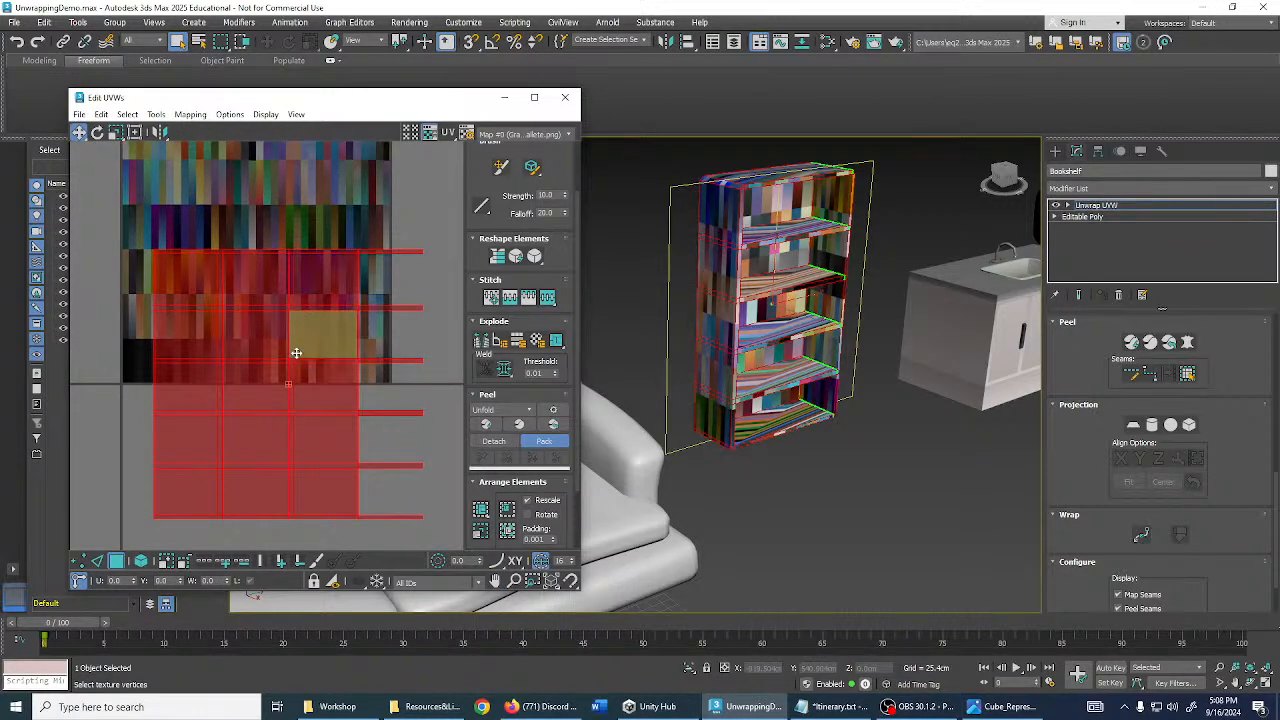
left_click_drag(296, 353, 317, 303)
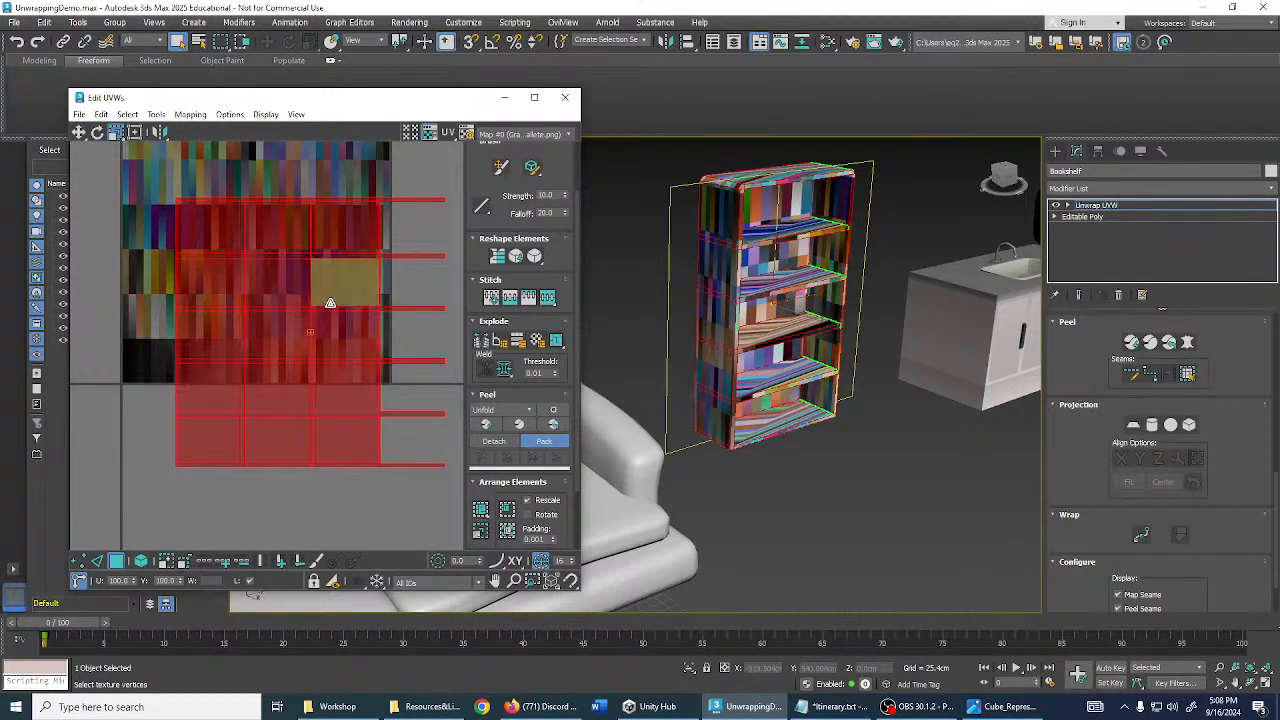
left_click_drag(352, 300, 314, 470)
- Move the UV strip onto the orange-magenta gradient column and begin scaling it
scroll(288, 395, "up", 6)
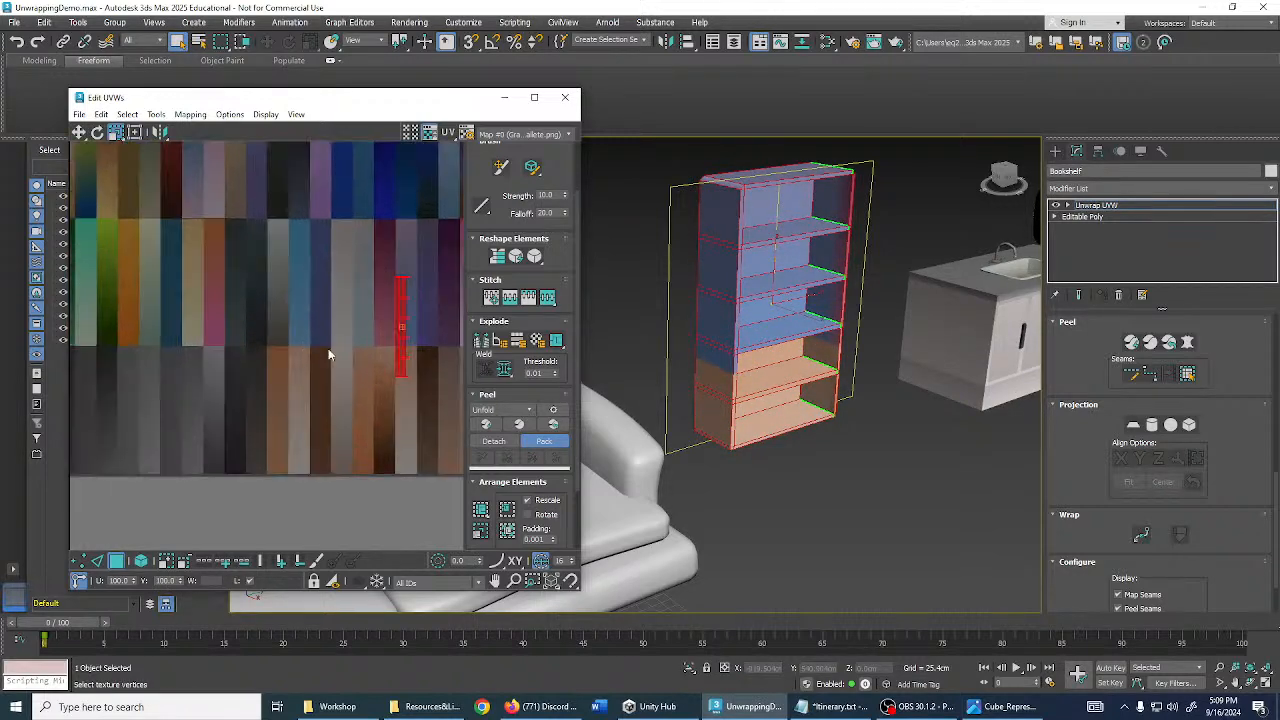
scroll(356, 389, "down", 2)
middle_click_drag(352, 376, 394, 387)
key("w")
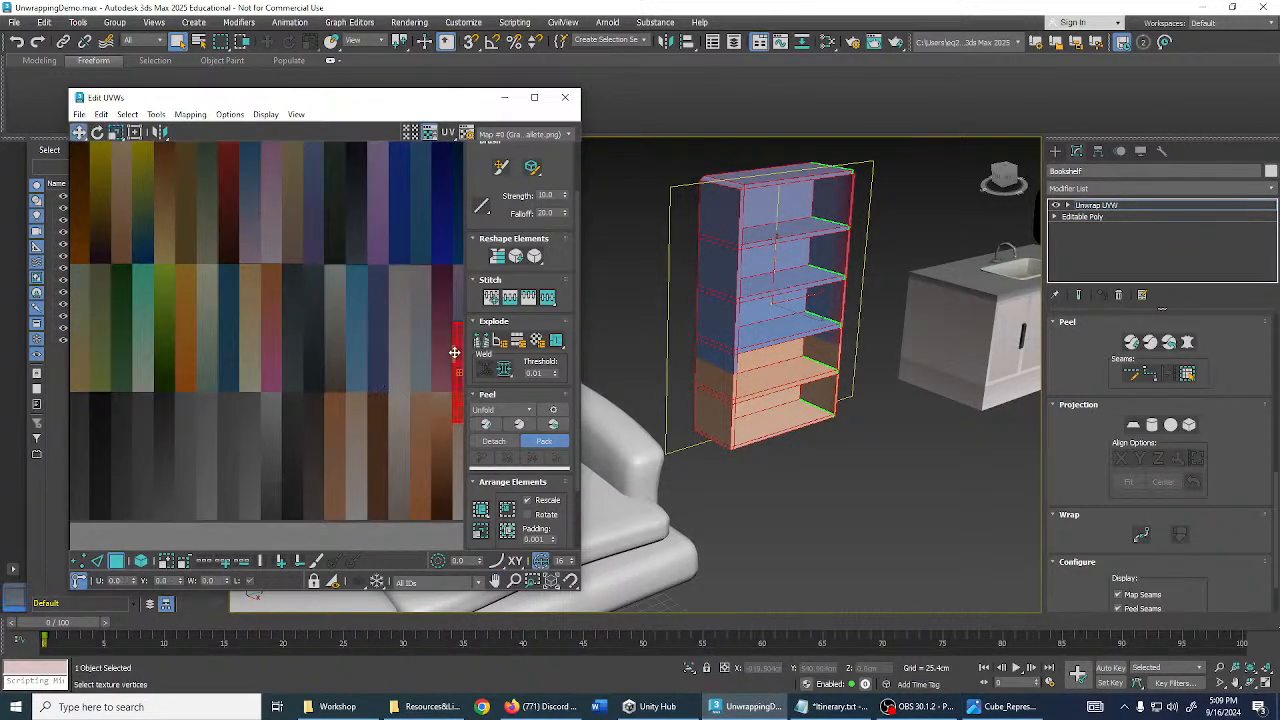
left_click_drag(456, 352, 279, 291)
scroll(270, 308, "up", 3)
key("r")
middle_click_drag(281, 293, 305, 257)
- Scale and position the strip so it spans the gradient from orange to pink
scroll(300, 258, "down", 1)
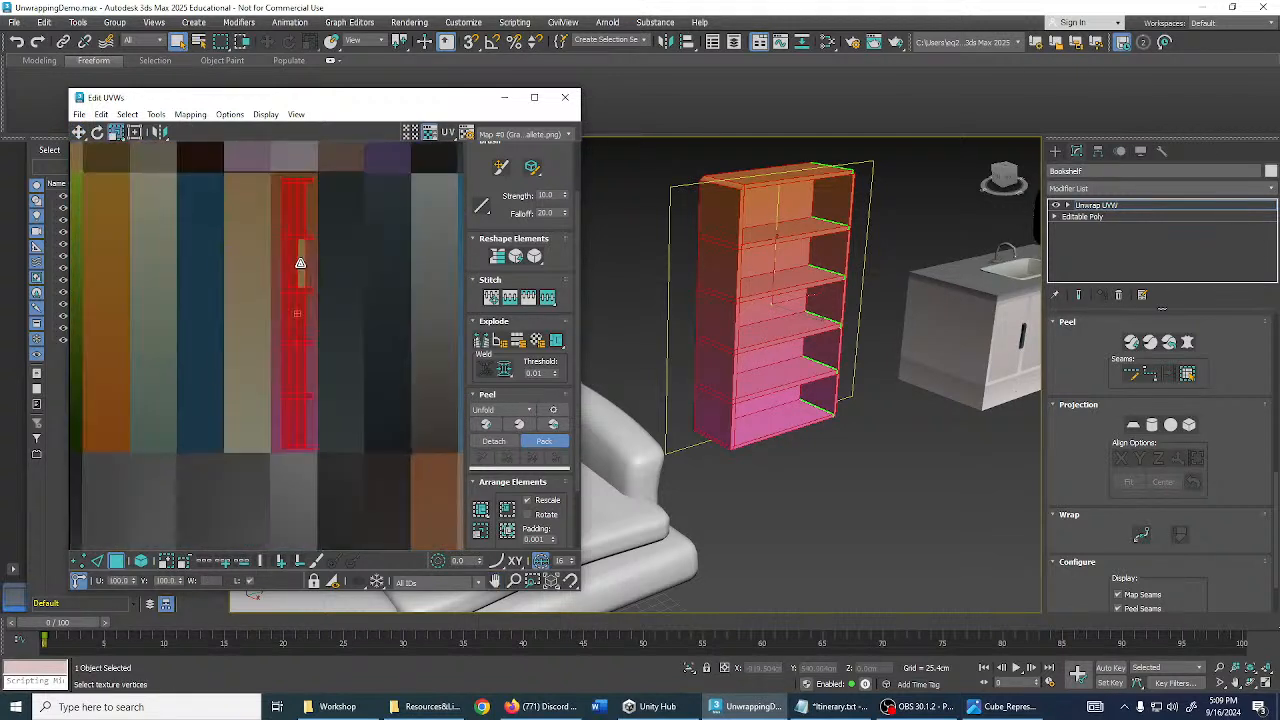
left_click_drag(300, 262, 312, 430, "shift")
left_click_drag(306, 320, 278, 66)
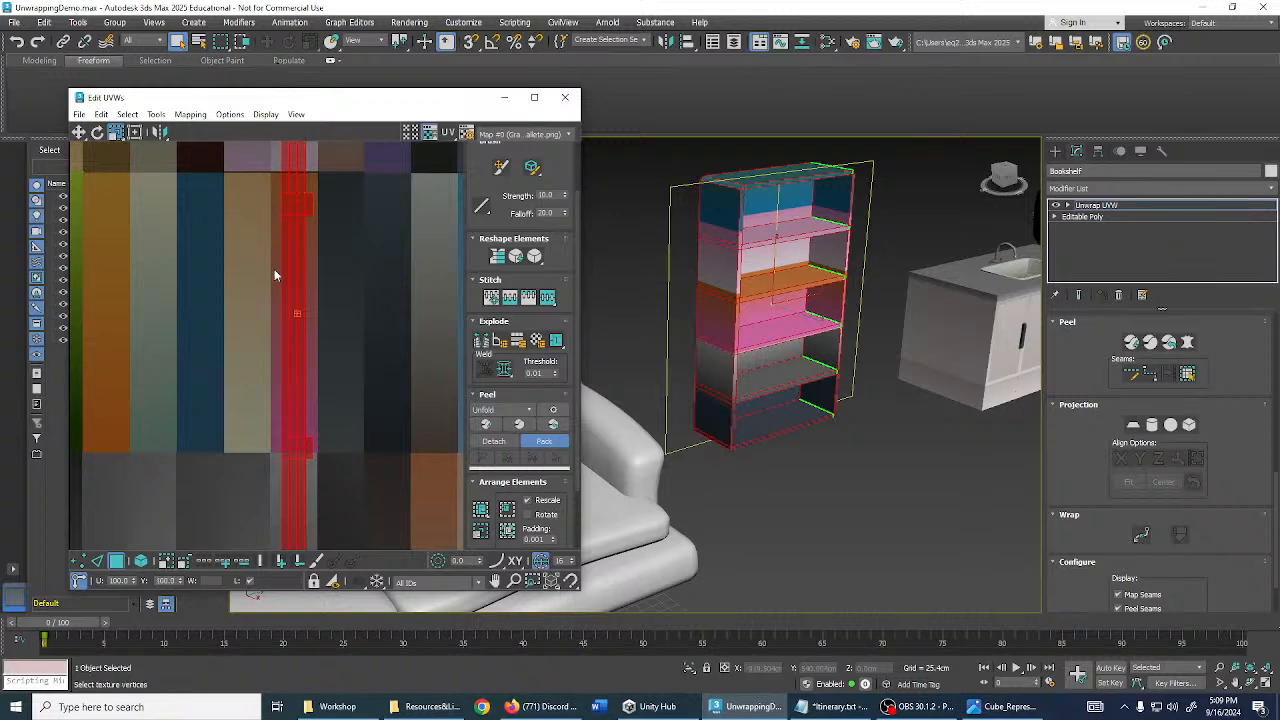
scroll(301, 280, "down", 5)
left_click_drag(295, 359, 310, 538)
scroll(284, 402, "up", 3)
scroll(284, 401, "up", 2)
key("w")
left_click_drag(309, 397, 307, 361)
- Close the UV editor and view the bookshelf front-on
middle_click_drag(371, 314, 327, 306)
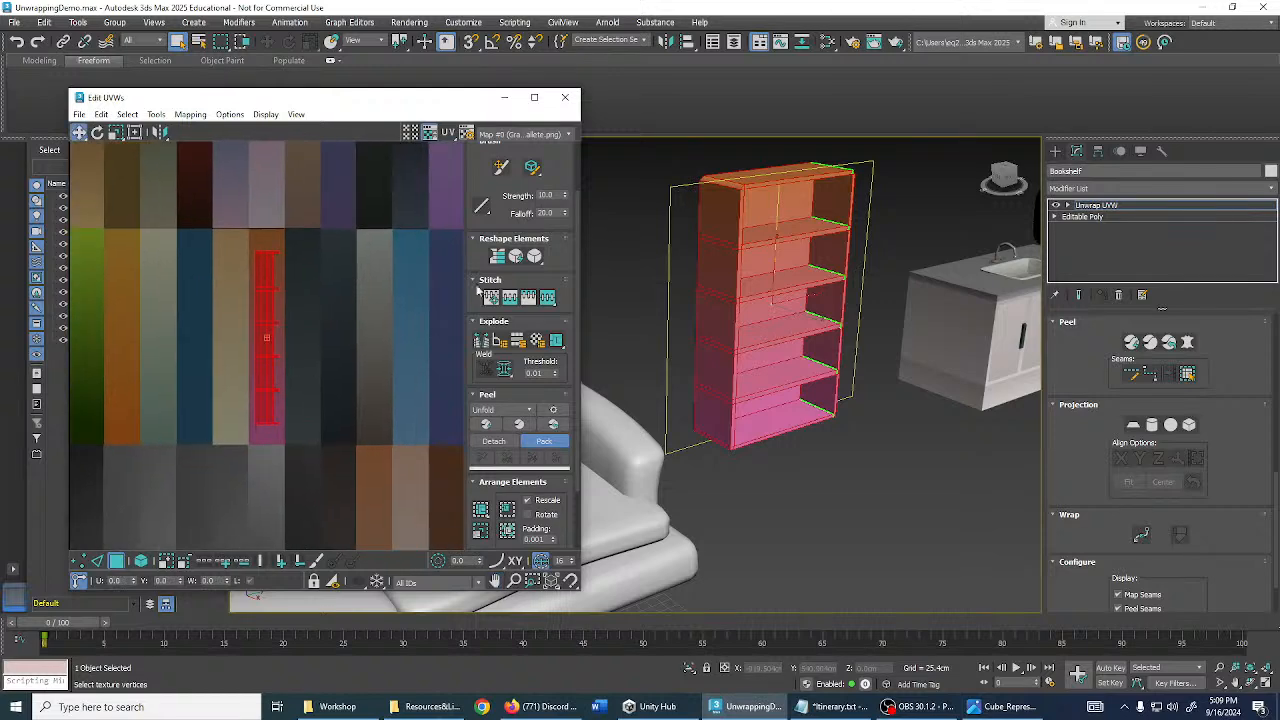
left_click(565, 98)
middle_click_drag(965, 250, 775, 322, "alt")
left_click(1097, 205)
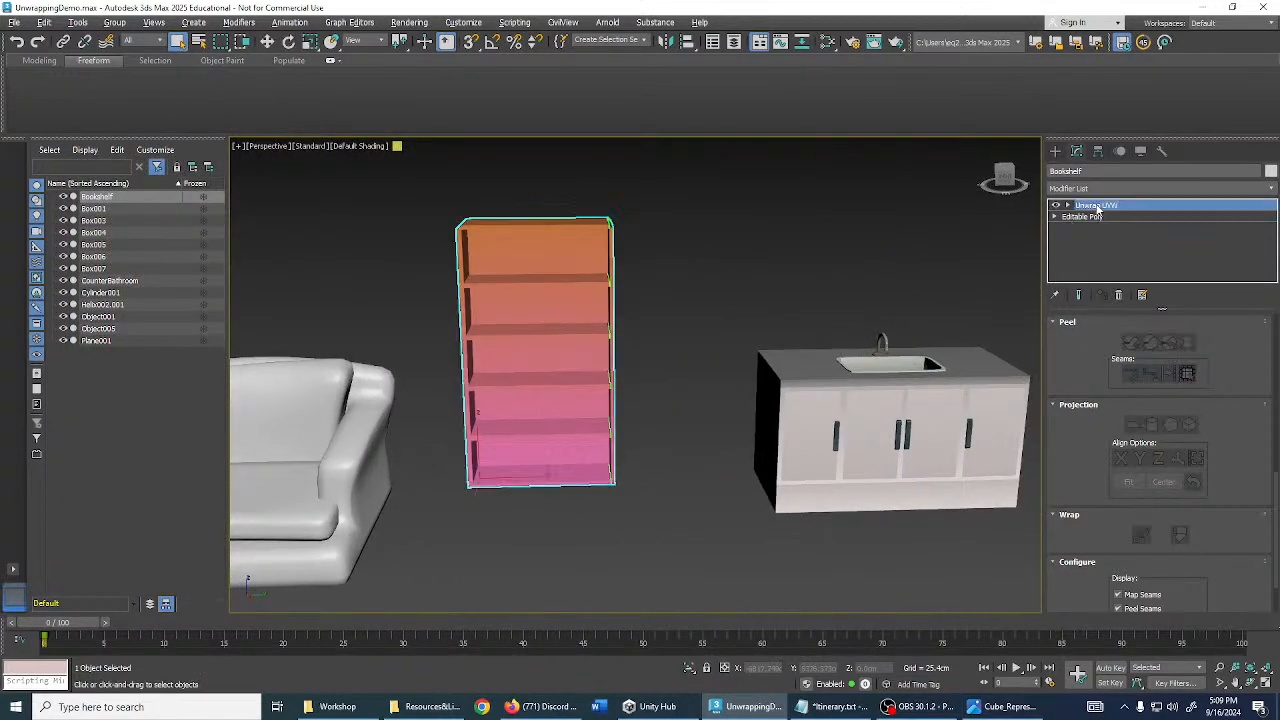
left_click(953, 265)
left_click(975, 368)
middle_click_drag(984, 325, 844, 324)
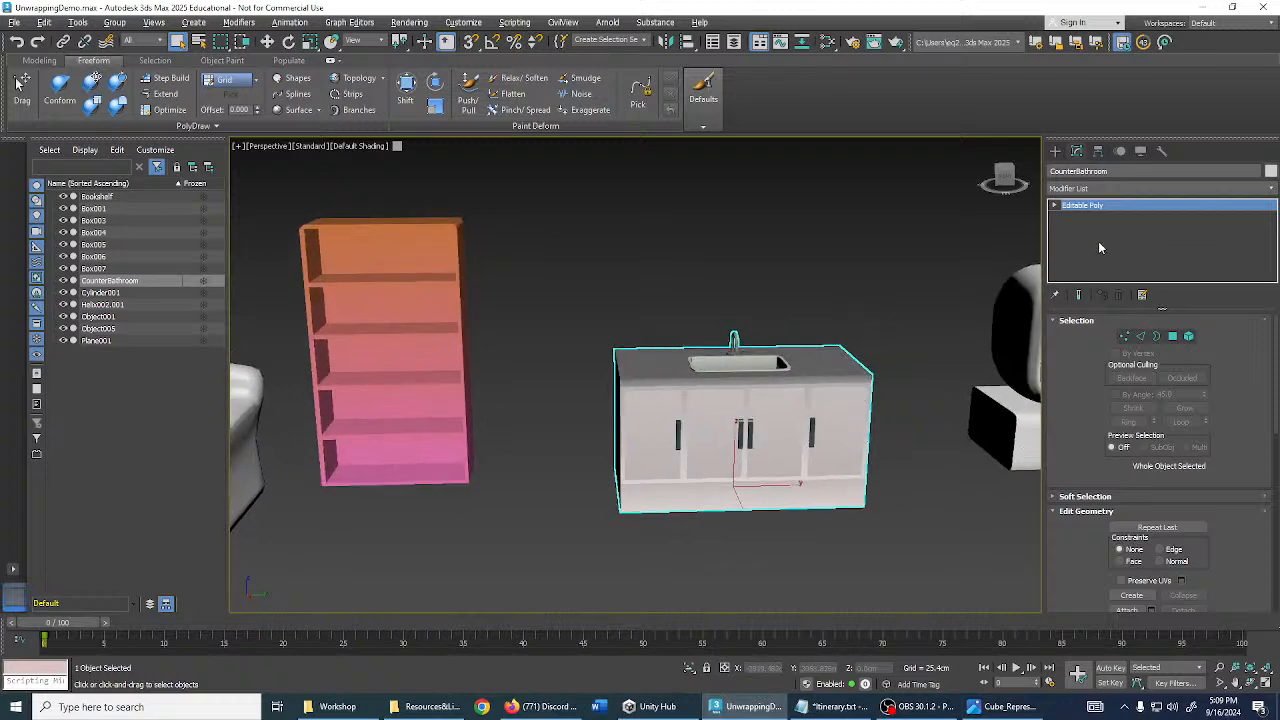
left_click(1125, 190)
type("unw")
key("Return")
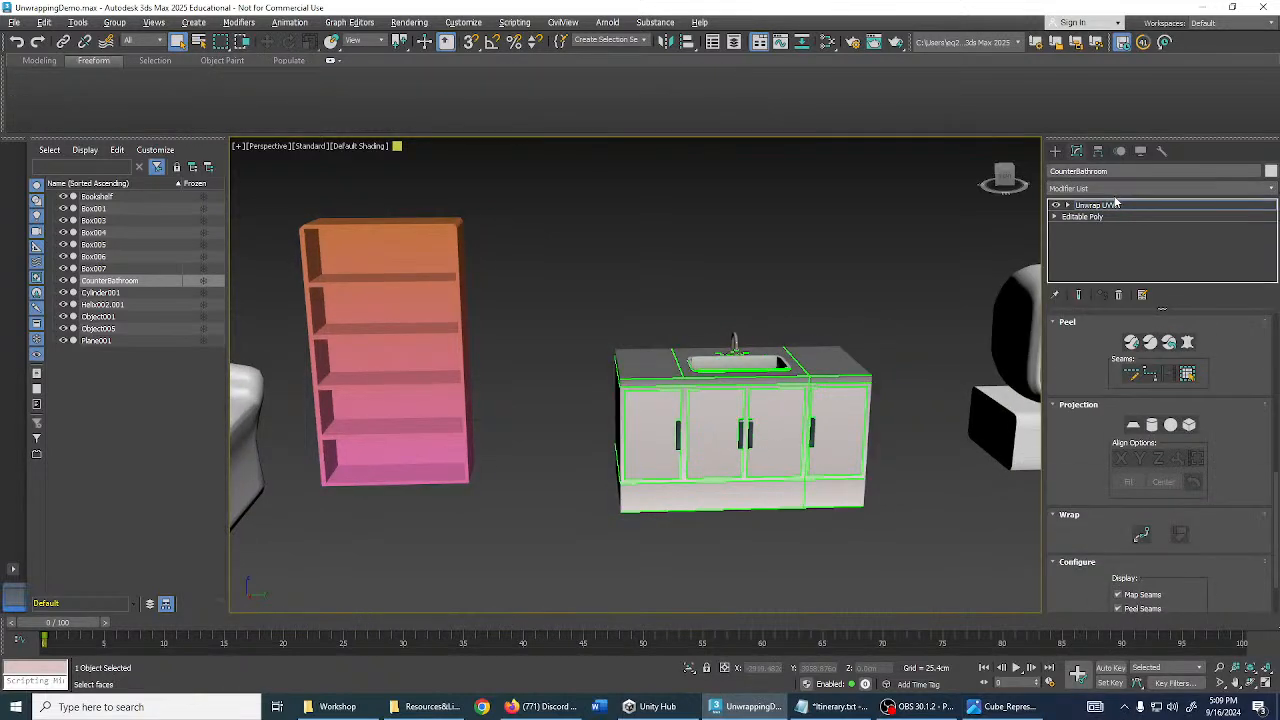
scroll(1143, 318, "down", 1)
scroll(1175, 432, "up", 5)
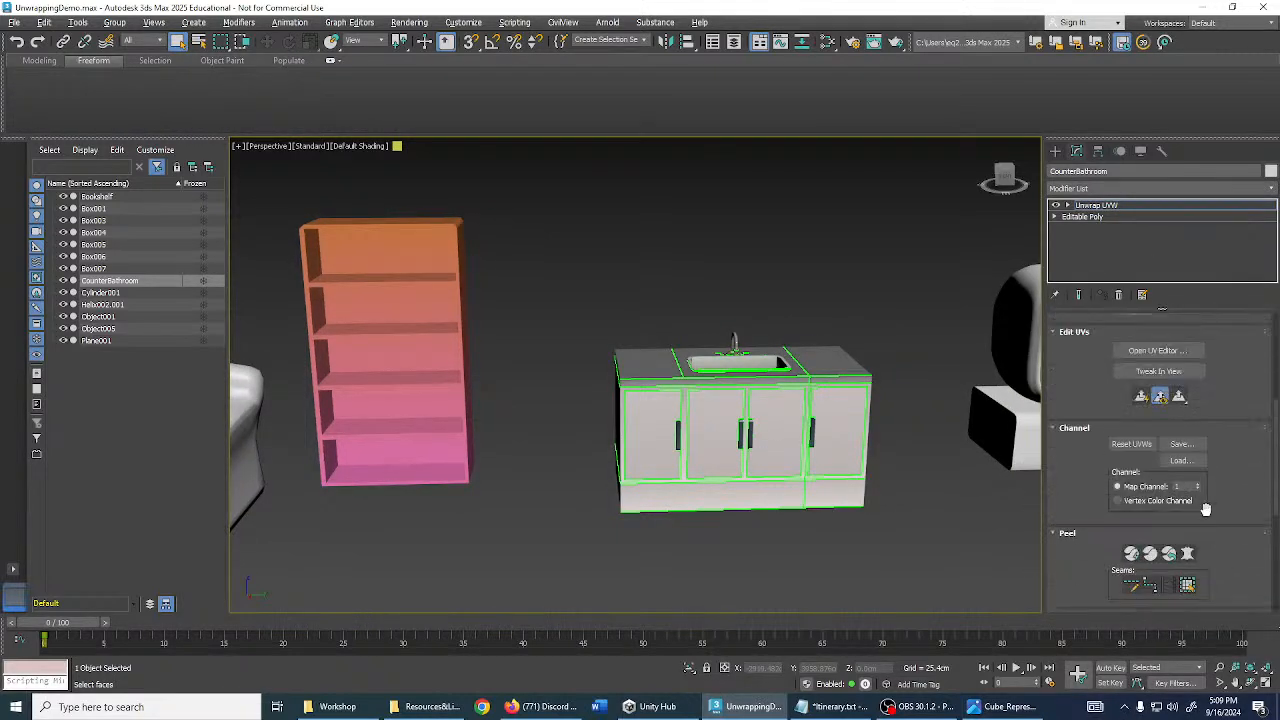
left_click(1178, 413)
middle_click_drag(793, 306, 852, 291)
left_click(530, 136)
left_click(527, 164)
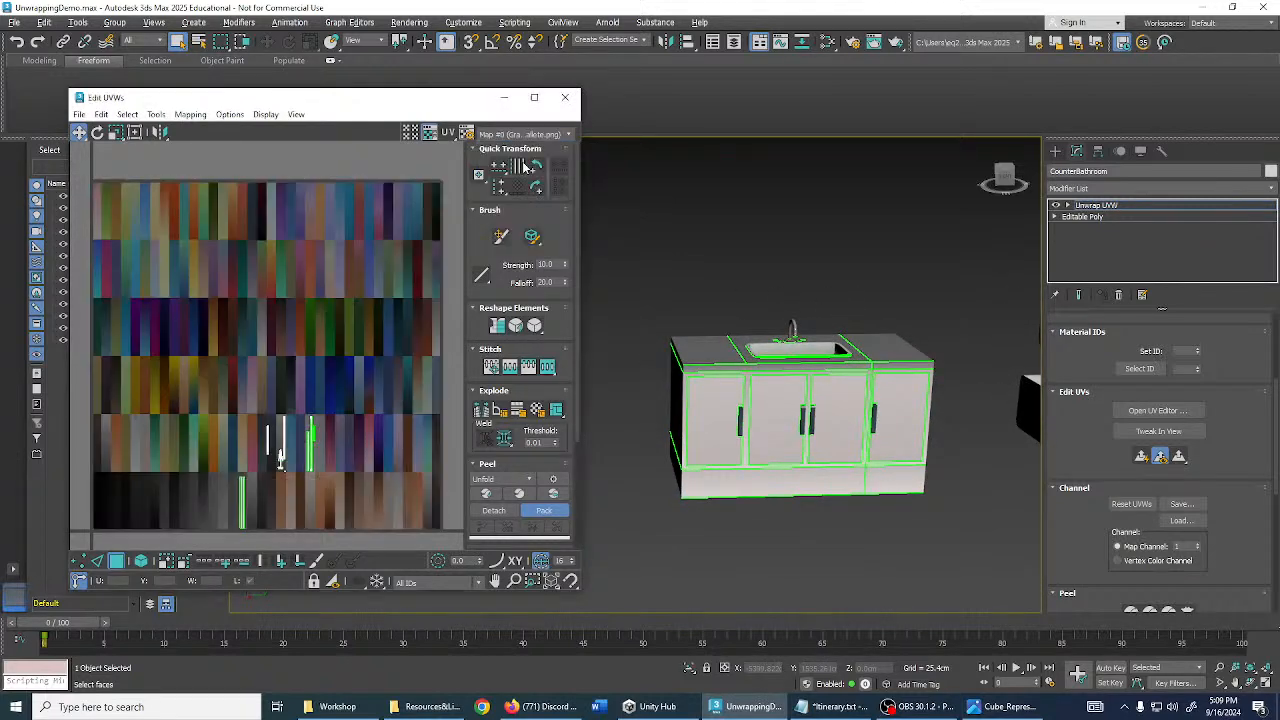
scroll(258, 408, "up", 5)
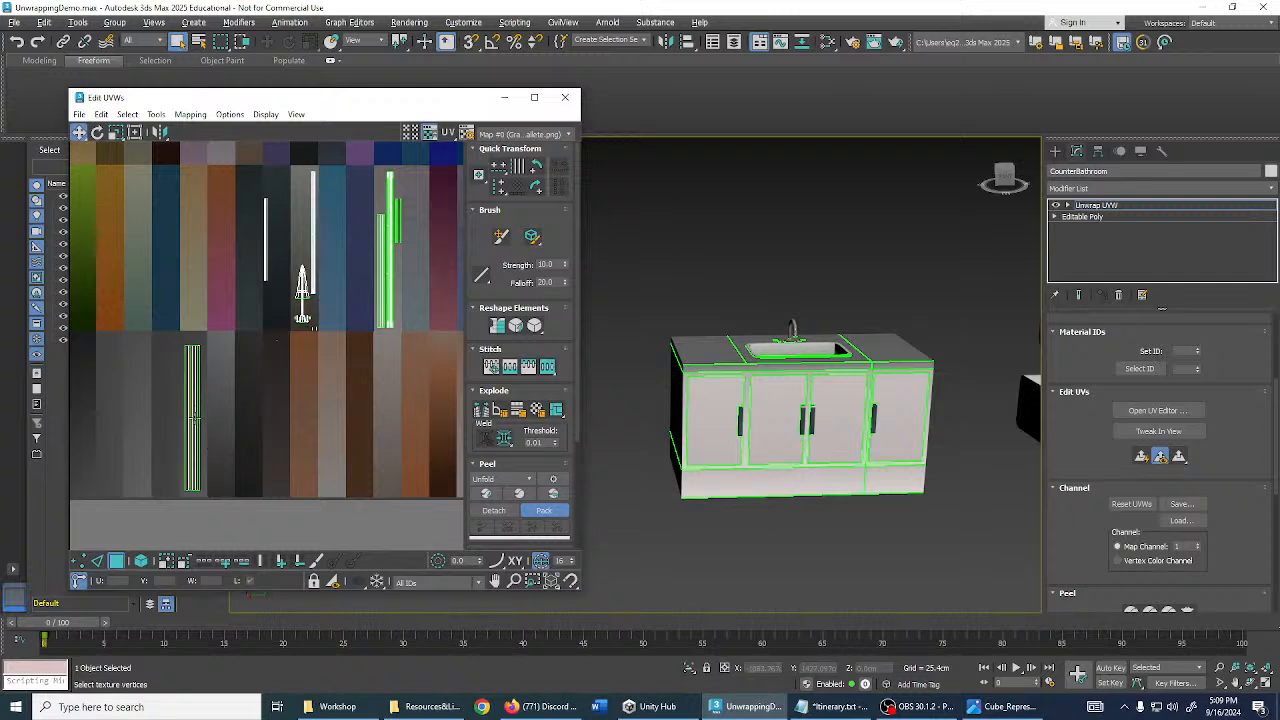
middle_click_drag(315, 384, 329, 384)
scroll(281, 270, "up", 5)
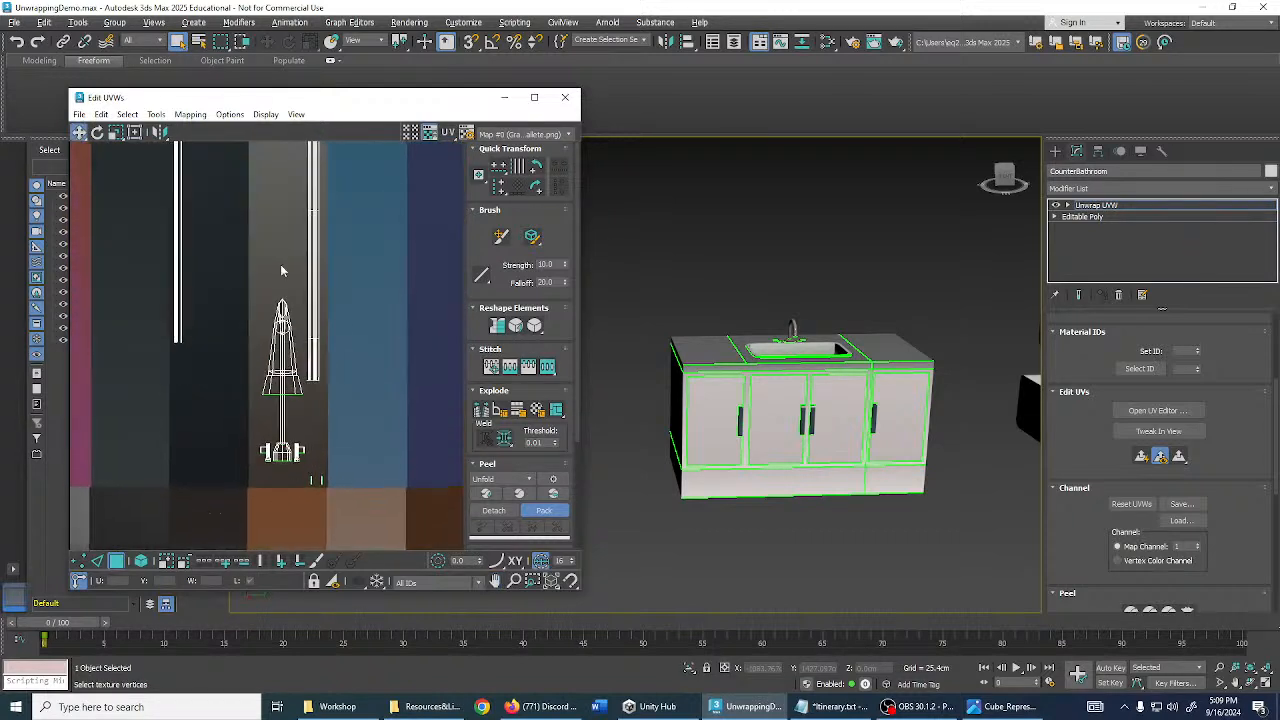
middle_click_drag(741, 322, 722, 411, "alt")
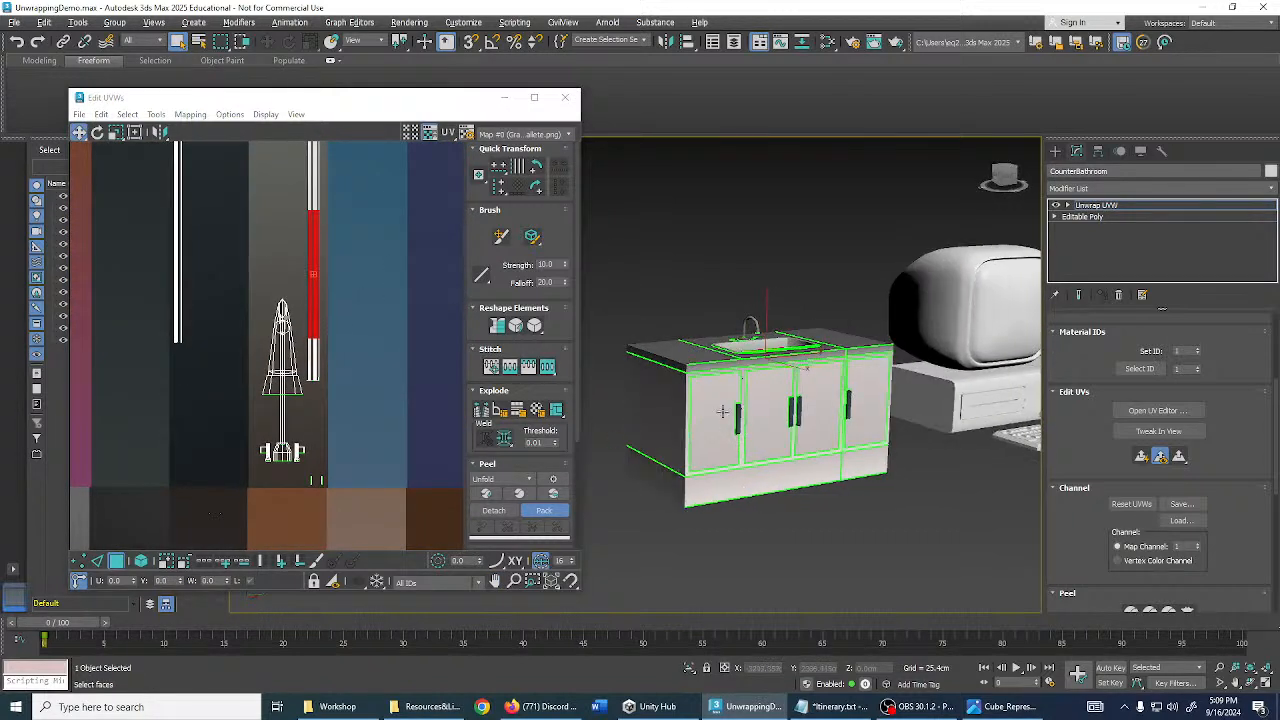
middle_click_drag(773, 367, 731, 337, "alt")
scroll(730, 326, "up", 5)
scroll(737, 325, "down", 5)
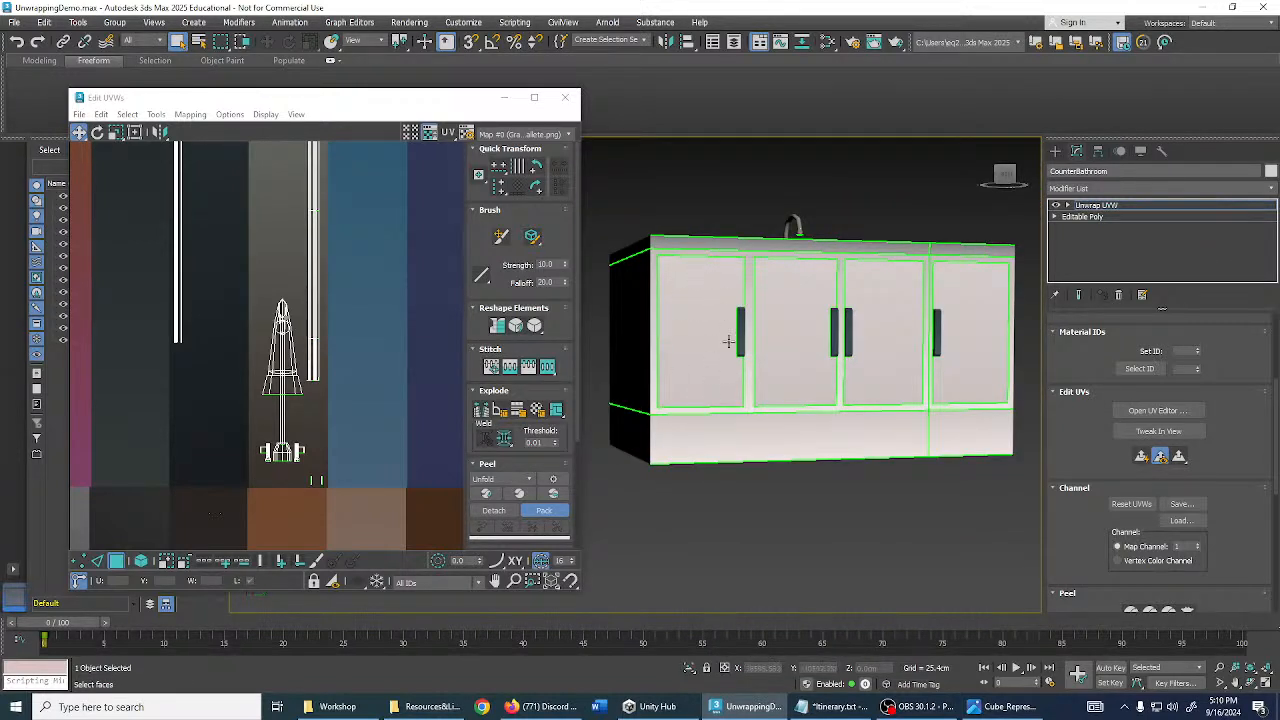
scroll(696, 350, "up", 2)
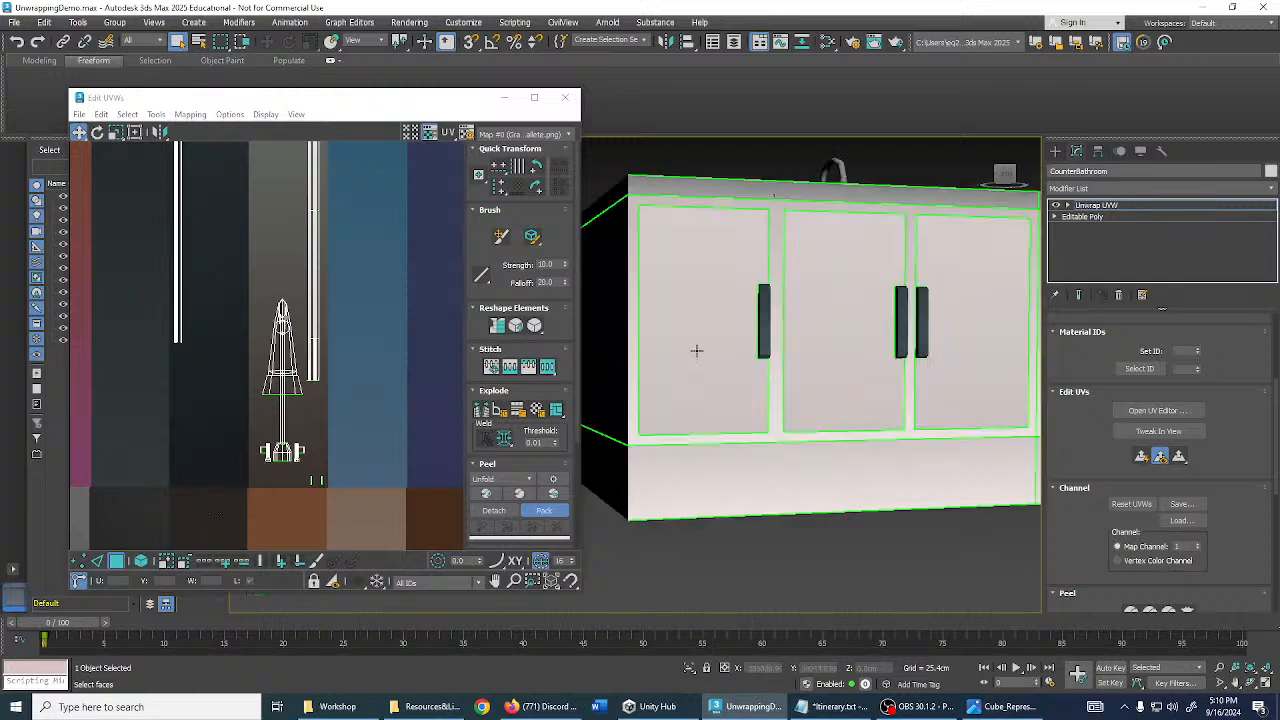
scroll(695, 350, "down", 2)
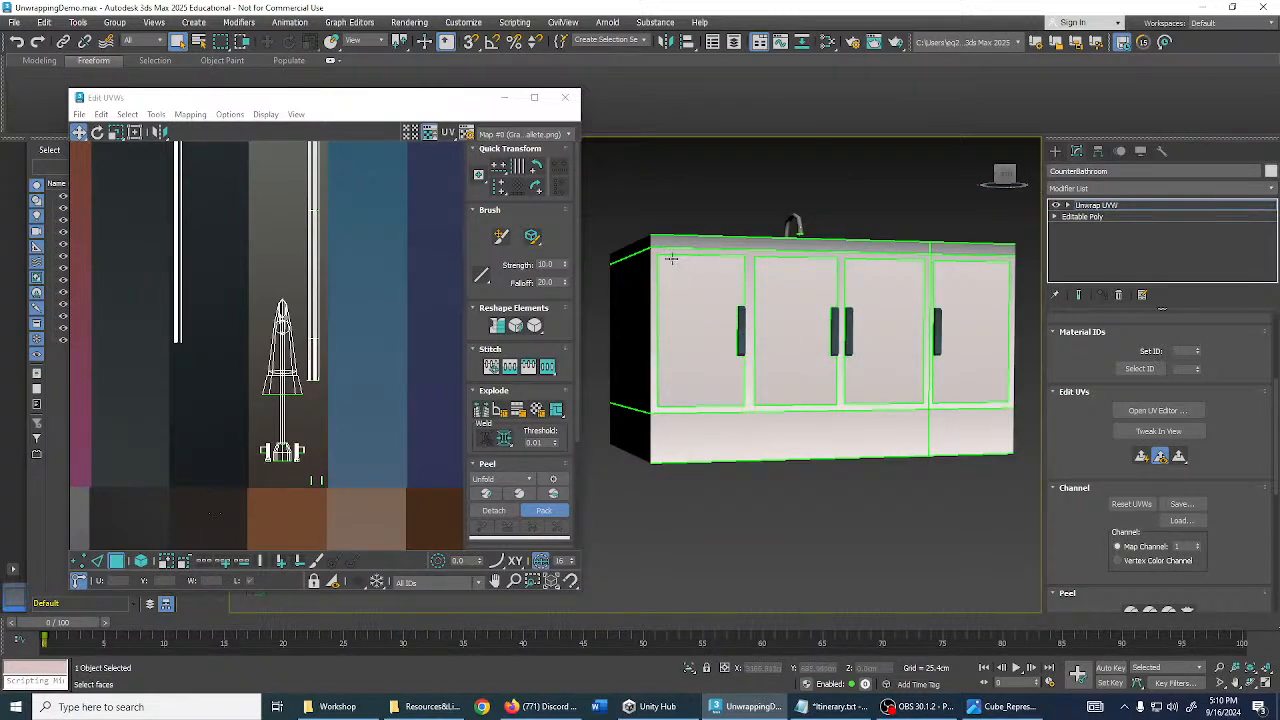
middle_click_drag(780, 360, 900, 432, "alt")
- Marquee-select the sink's UV shell, then clear the sink face selection
scroll(846, 328, "up", 7)
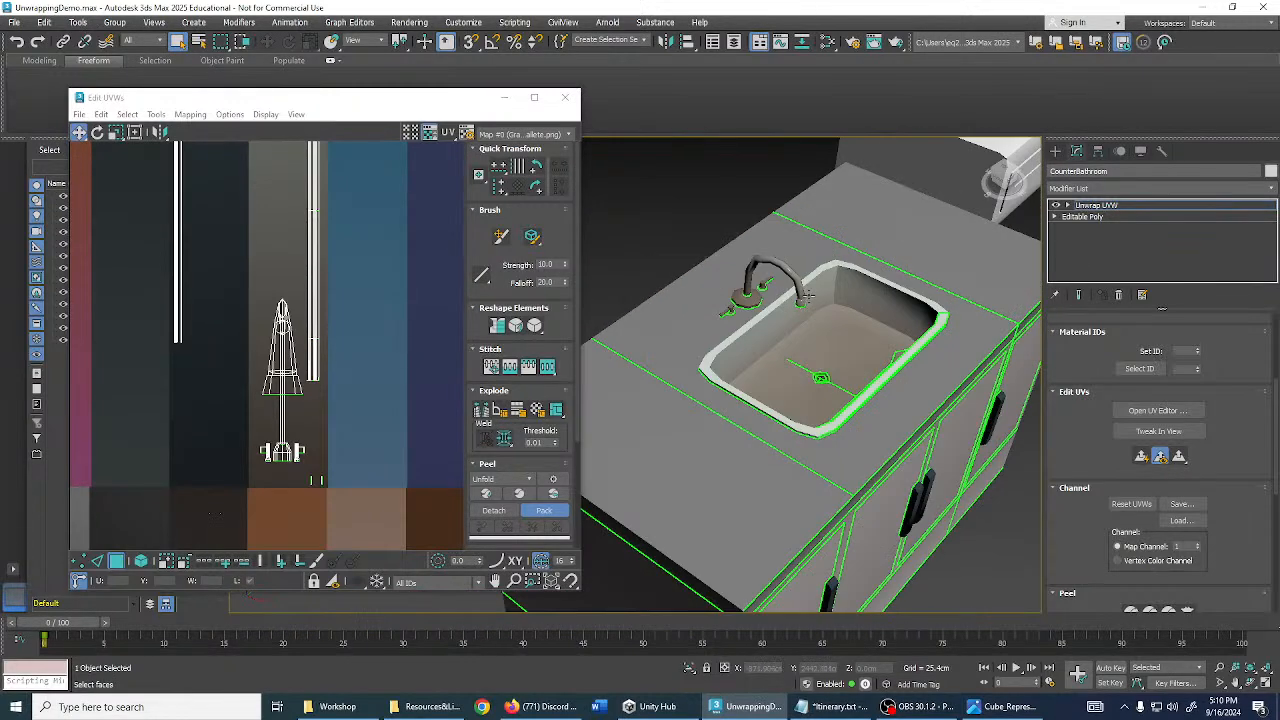
middle_click_drag(856, 345, 825, 337, "alt")
scroll(350, 320, "down", 6)
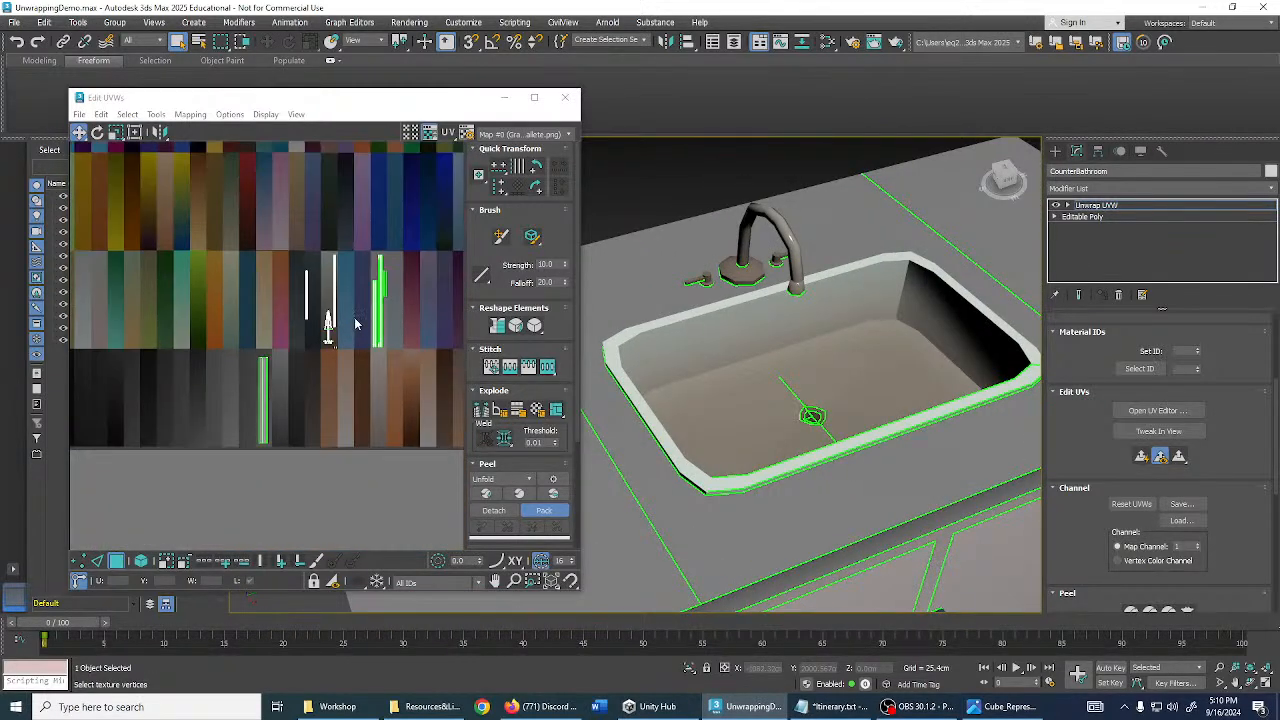
middle_click_drag(350, 320, 337, 321)
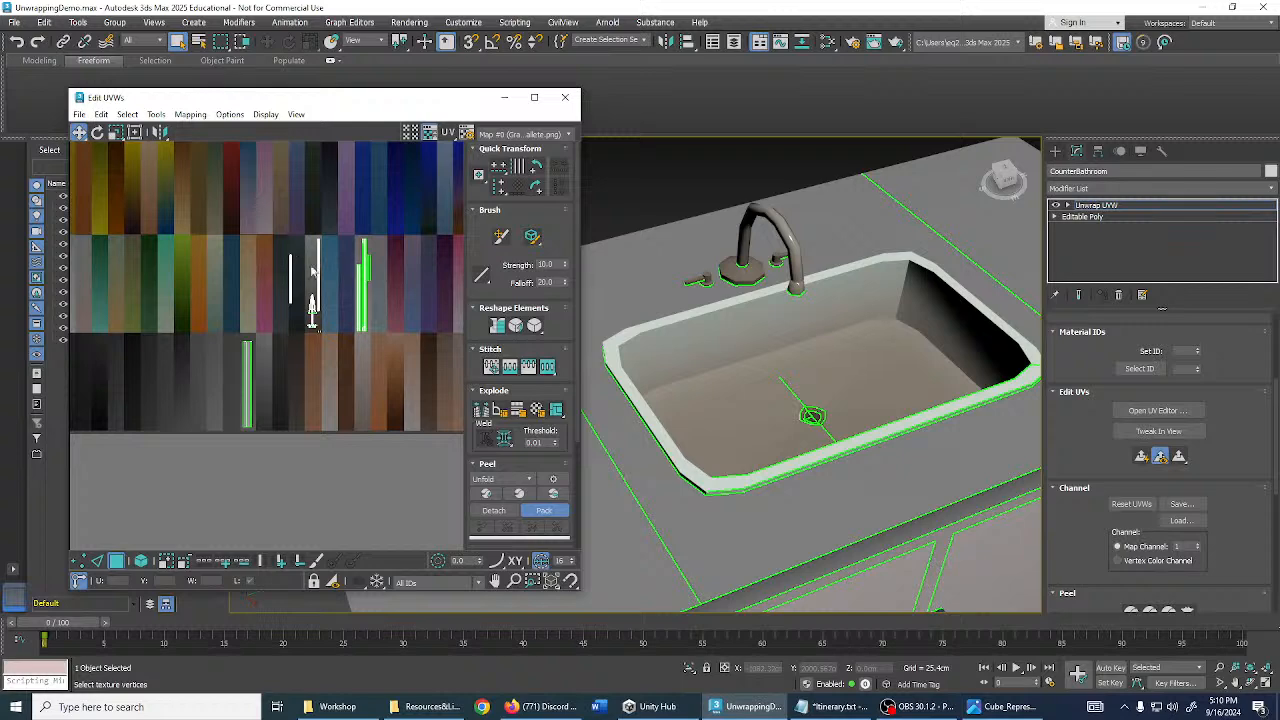
left_click_drag(340, 345, 340, 345)
scroll(321, 309, "up", 2)
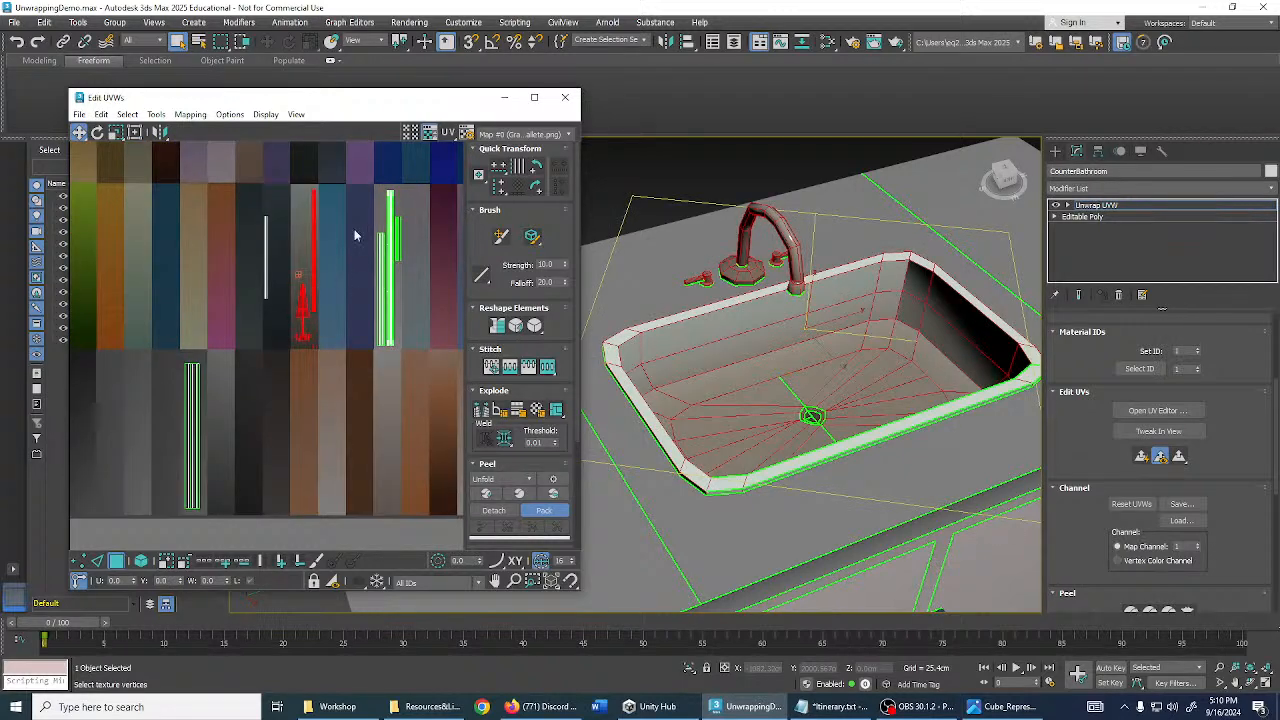
scroll(420, 260, "down", 3)
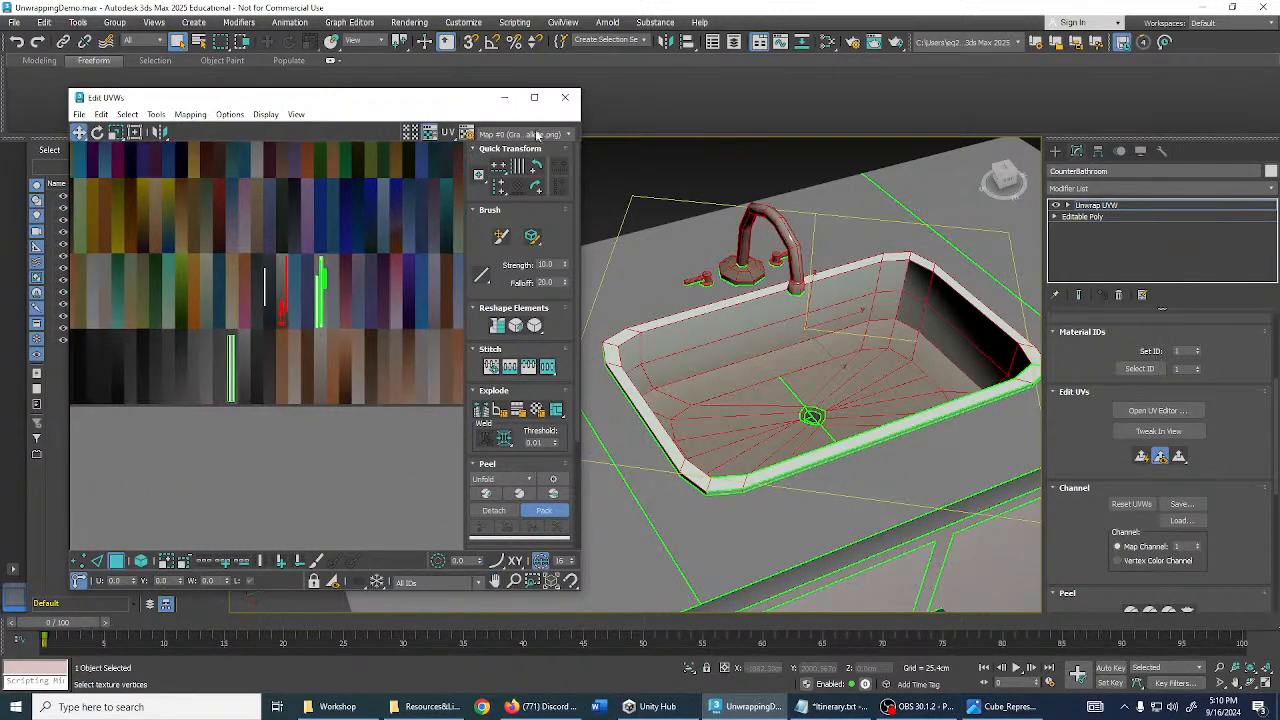
scroll(740, 290, "down", 6)
middle_click_drag(845, 340, 815, 328, "alt")
left_click(660, 242)
- Review the sink and cabinet mapping from several angles, then close the UV editor
scroll(780, 320, "down", 4)
scroll(816, 328, "up", 4)
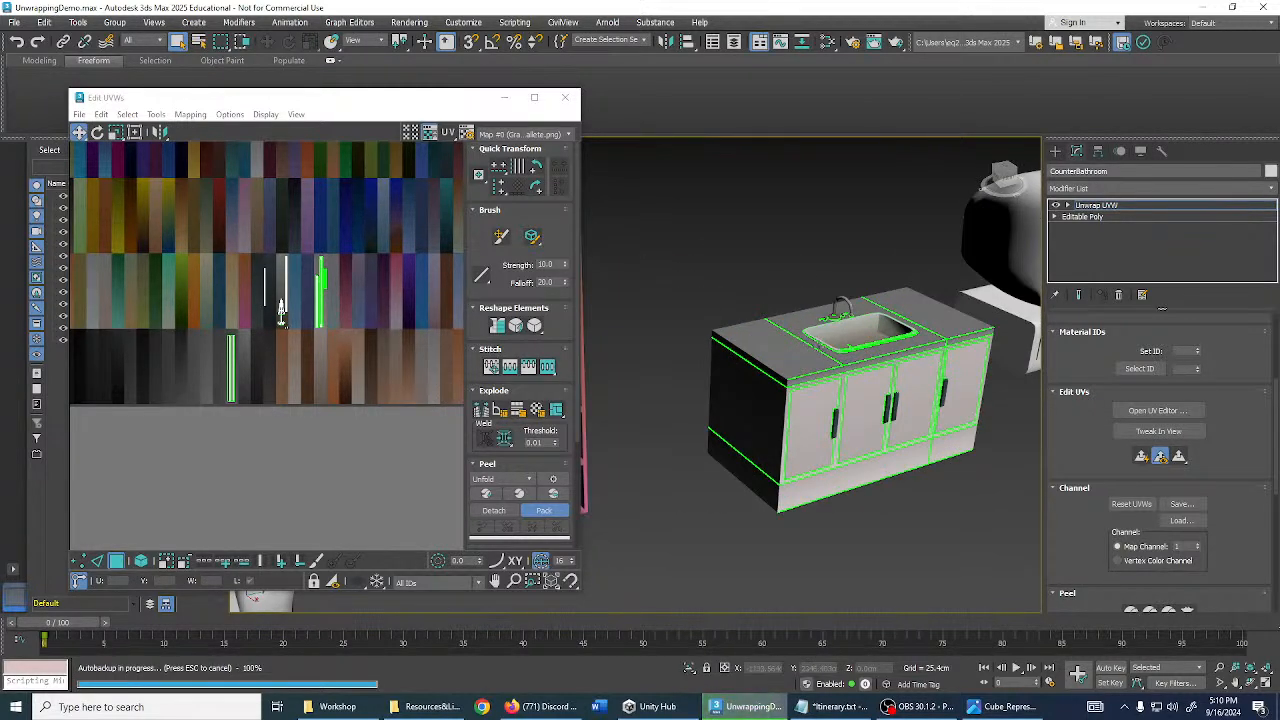
scroll(816, 330, "up", 3)
mouse_move(816, 330)
middle_mouse_down()
mouse_move(758, 328)
mouse_move(745, 314)
mouse_move(785, 322)
middle_mouse_up()
scroll(300, 328, "up", 2)
scroll(785, 325, "down", 4)
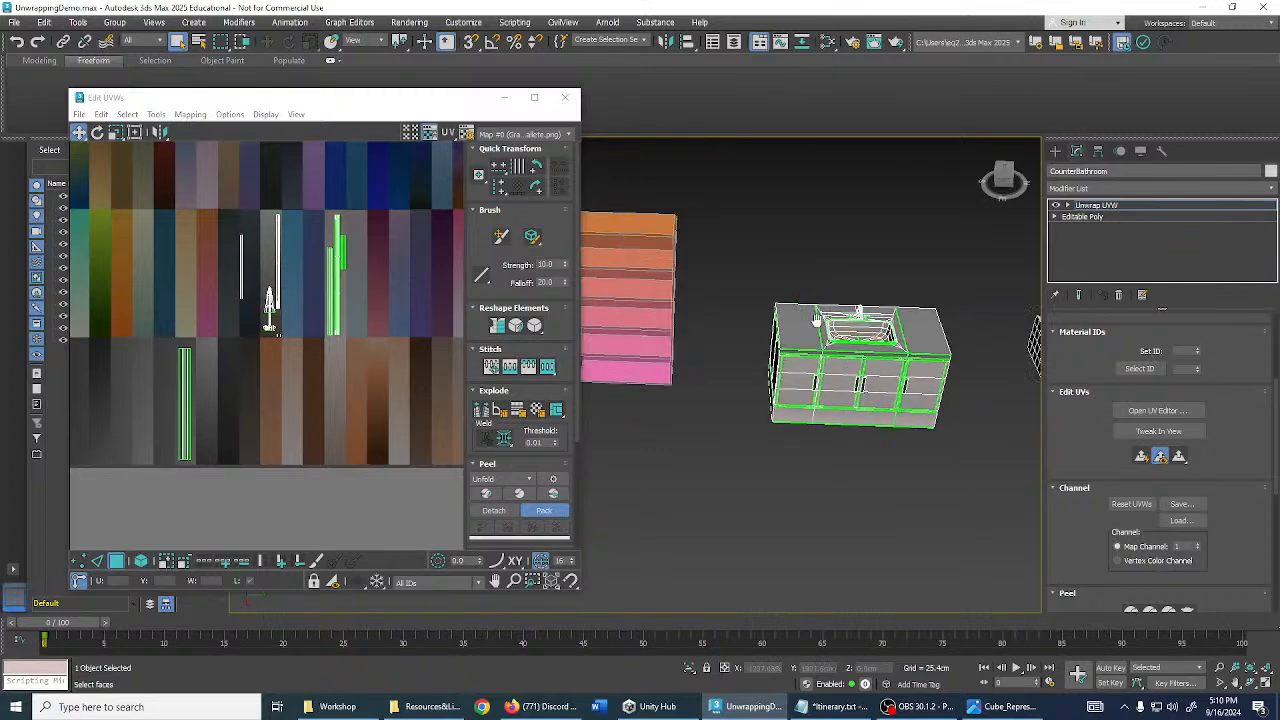
scroll(830, 342, "up", 4)
scroll(830, 342, "up", 5)
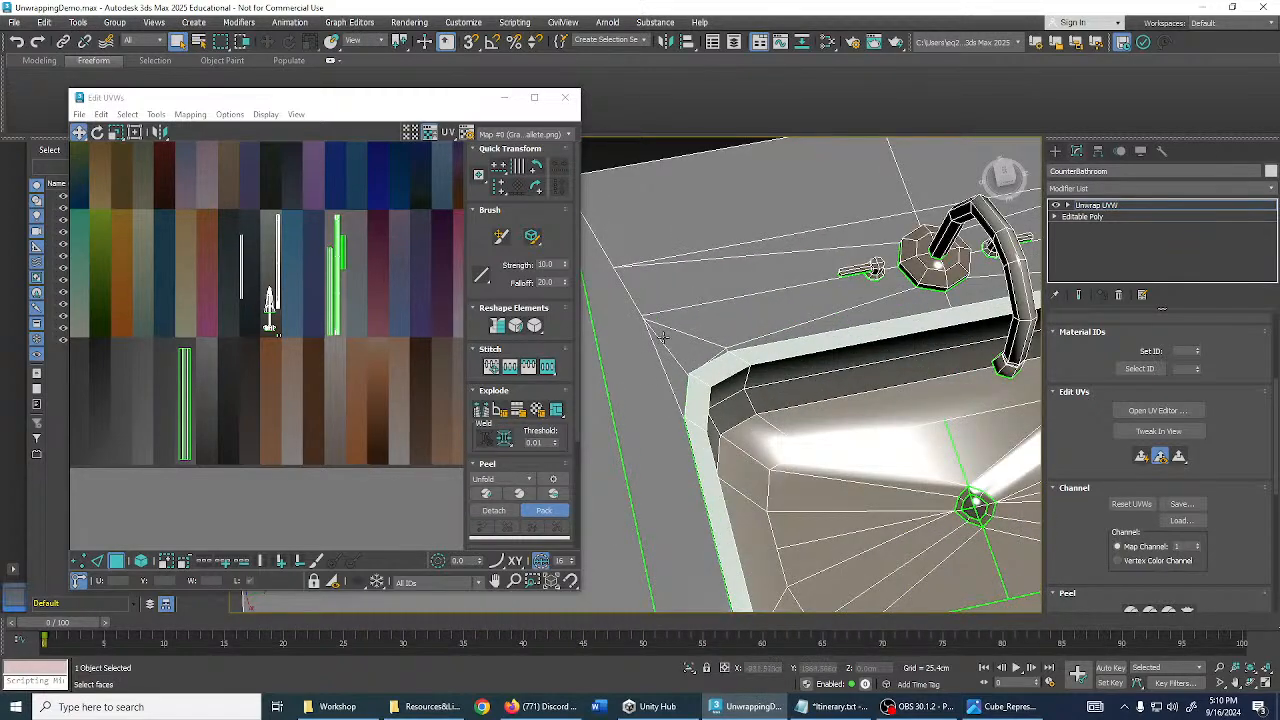
scroll(655, 328, "down", 3)
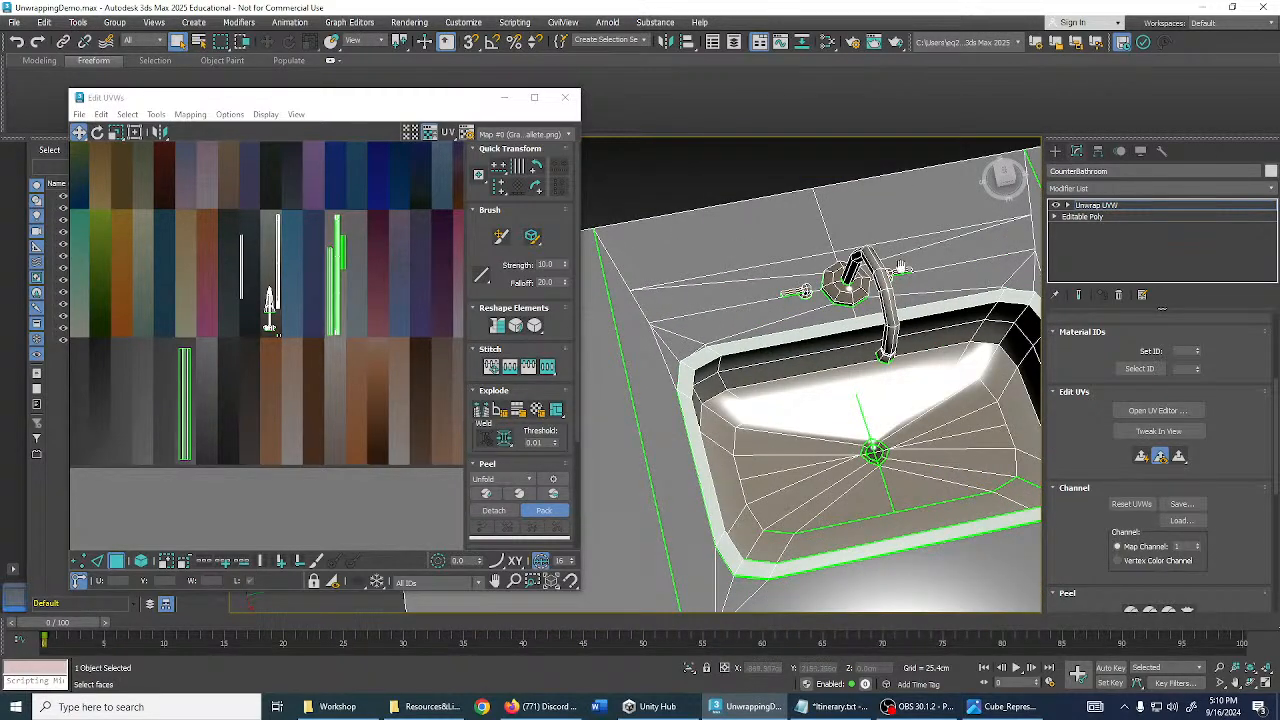
middle_click_drag(901, 267, 819, 280)
middle_click_drag(978, 352, 843, 370, "alt")
middle_click_drag(764, 314, 688, 363, "alt")
left_click(568, 101)
scroll(766, 337, "down", 5)
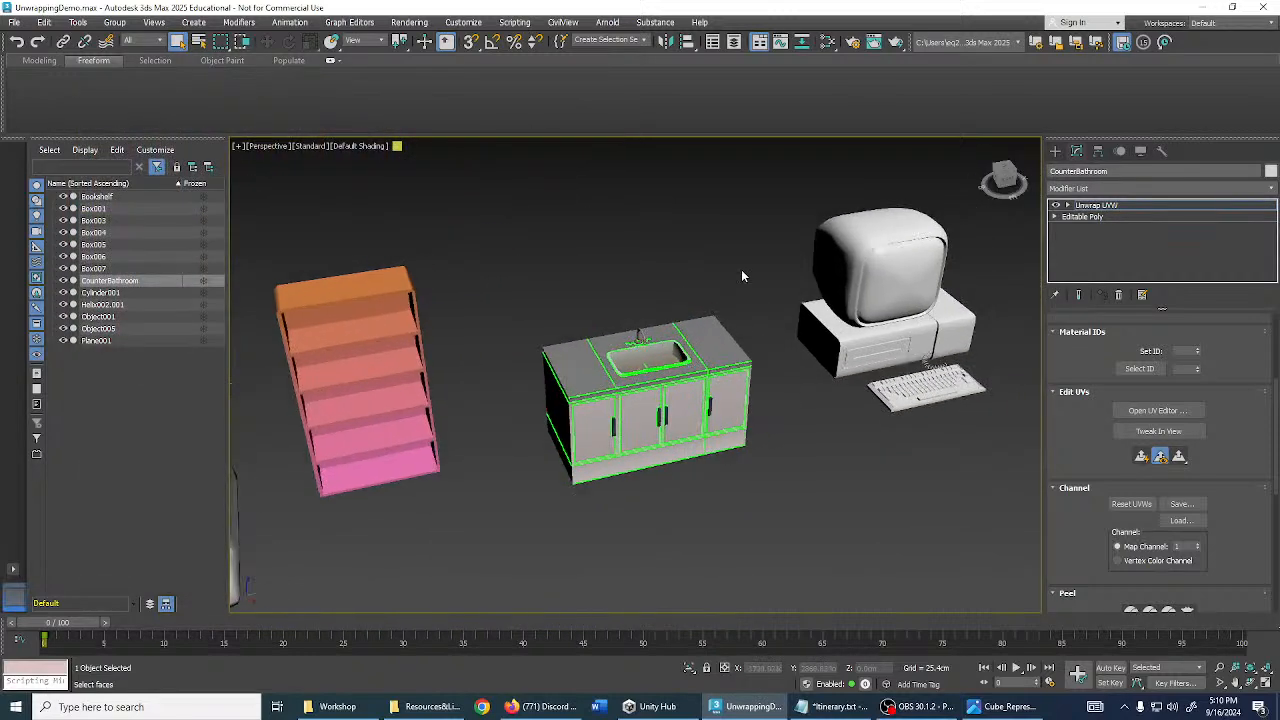
- Leave the counter's face editing, deselect it, and select the retro computer
middle_click_drag(741, 269, 645, 276)
left_click(1106, 208)
left_click(686, 206)
middle_click_drag(870, 270, 723, 315)
scroll(703, 294, "up", 3)
left_click(749, 333)
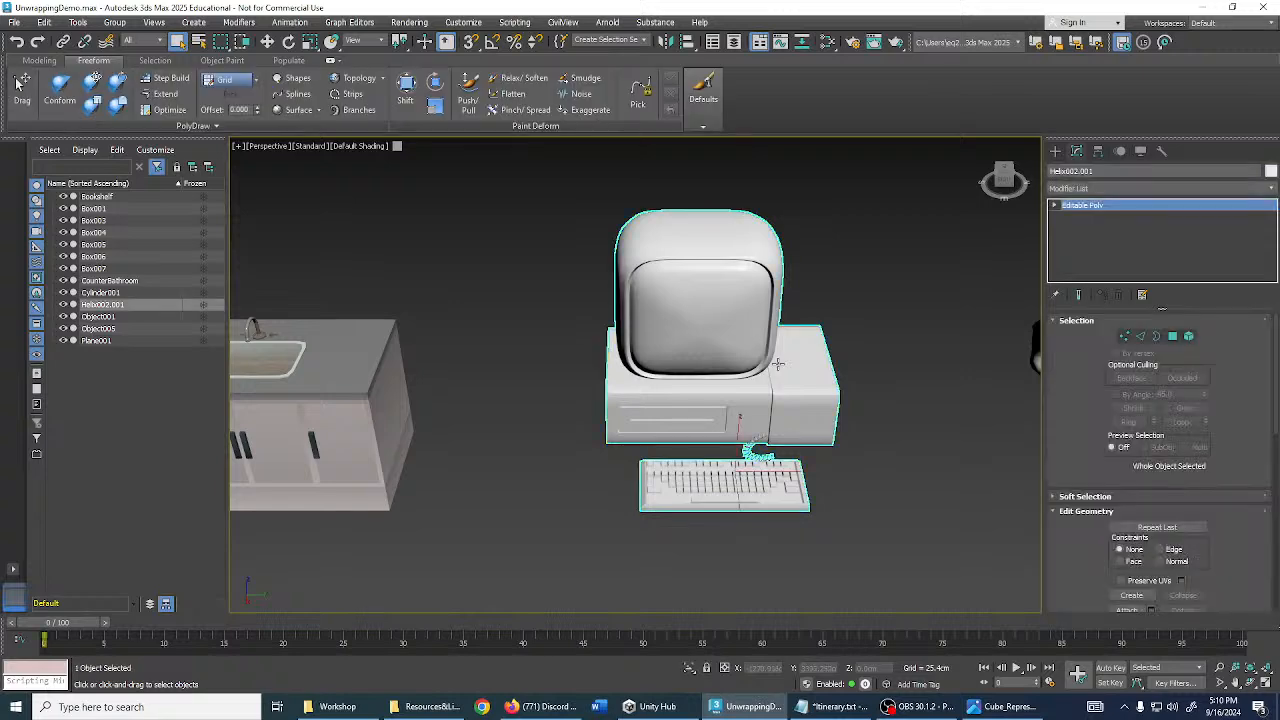
- Inspect the computer, expand Soft Selection, and open the Modifier List
scroll(778, 380, "down", 3)
middle_click_drag(778, 383, 830, 409, "alt")
scroll(775, 403, "up", 3)
scroll(762, 421, "up", 4)
scroll(1109, 485, "down", 3)
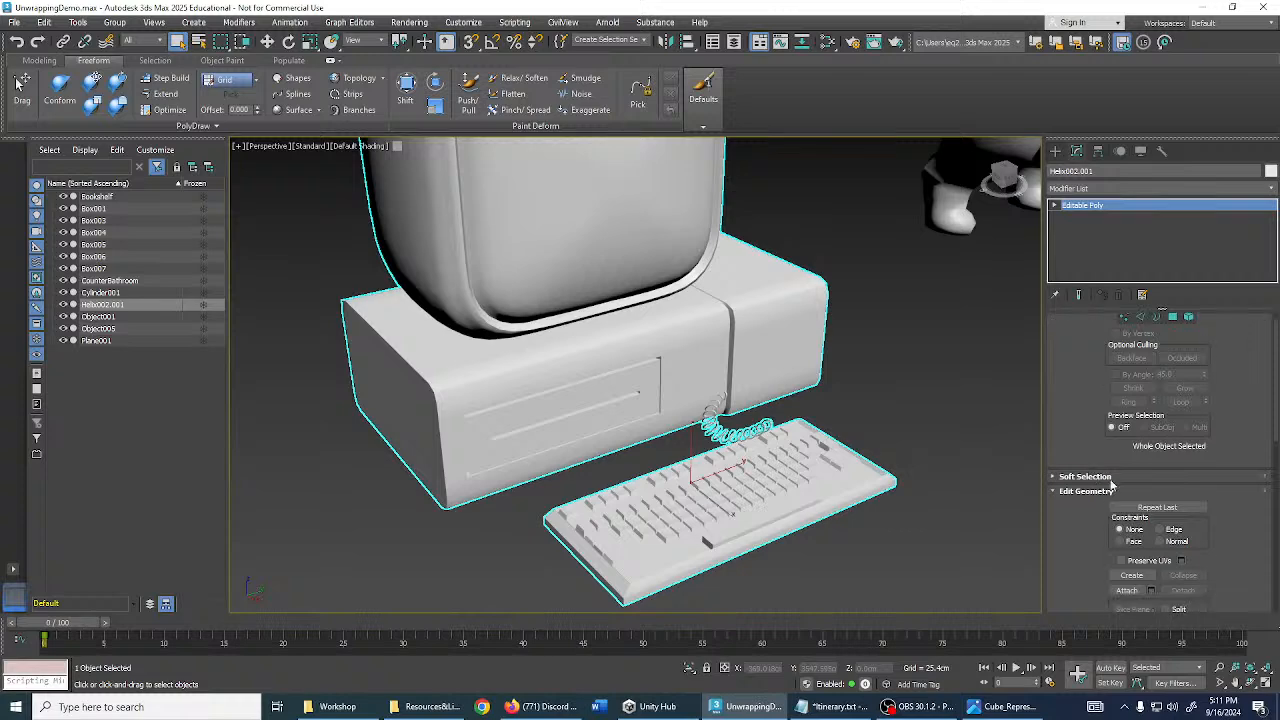
scroll(1119, 466, "up", 3)
scroll(945, 410, "down", 6)
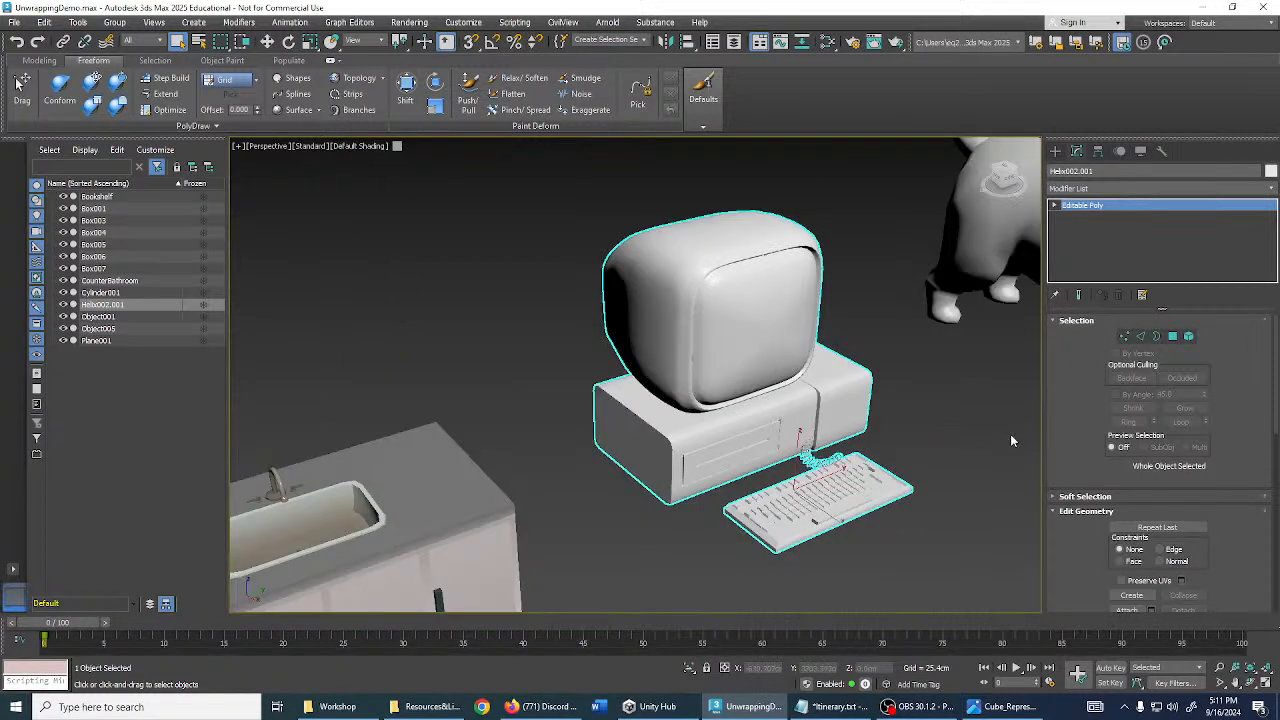
scroll(1130, 500, "down", 5)
scroll(1130, 467, "down", 2)
scroll(1100, 440, "up", 5)
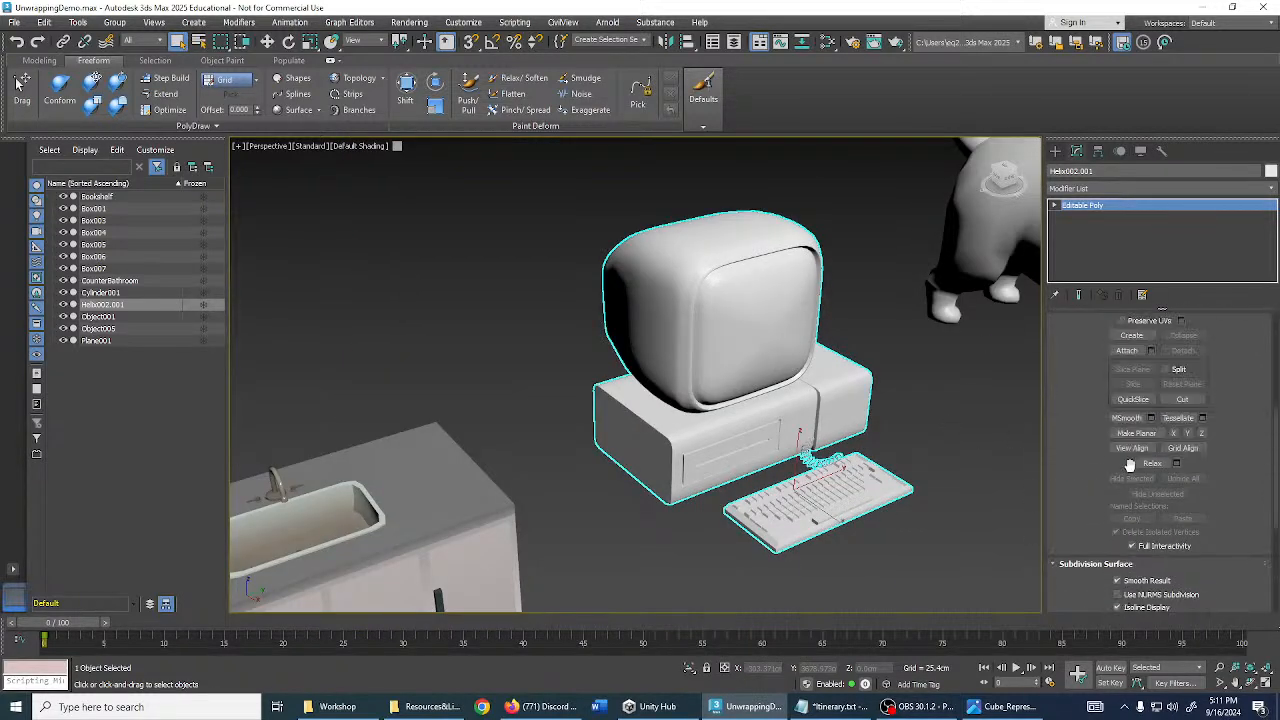
scroll(1091, 440, "up", 3)
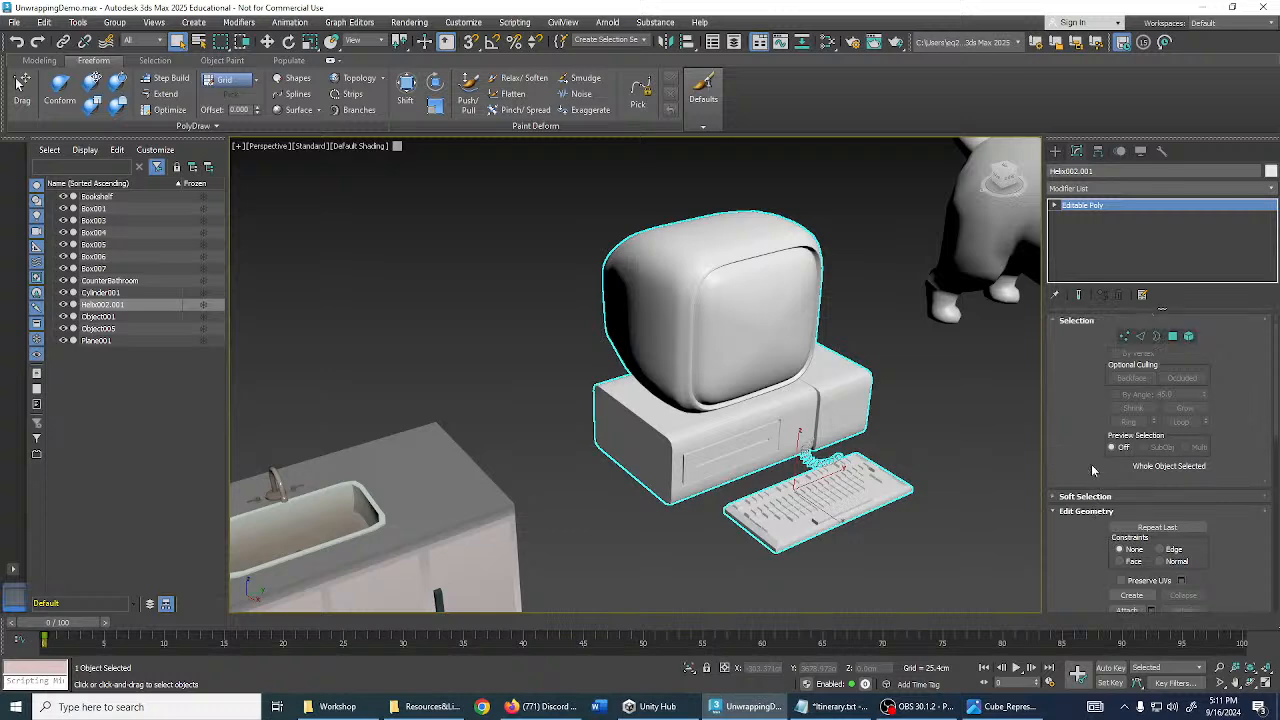
left_click(1088, 497)
scroll(1110, 460, "down", 10)
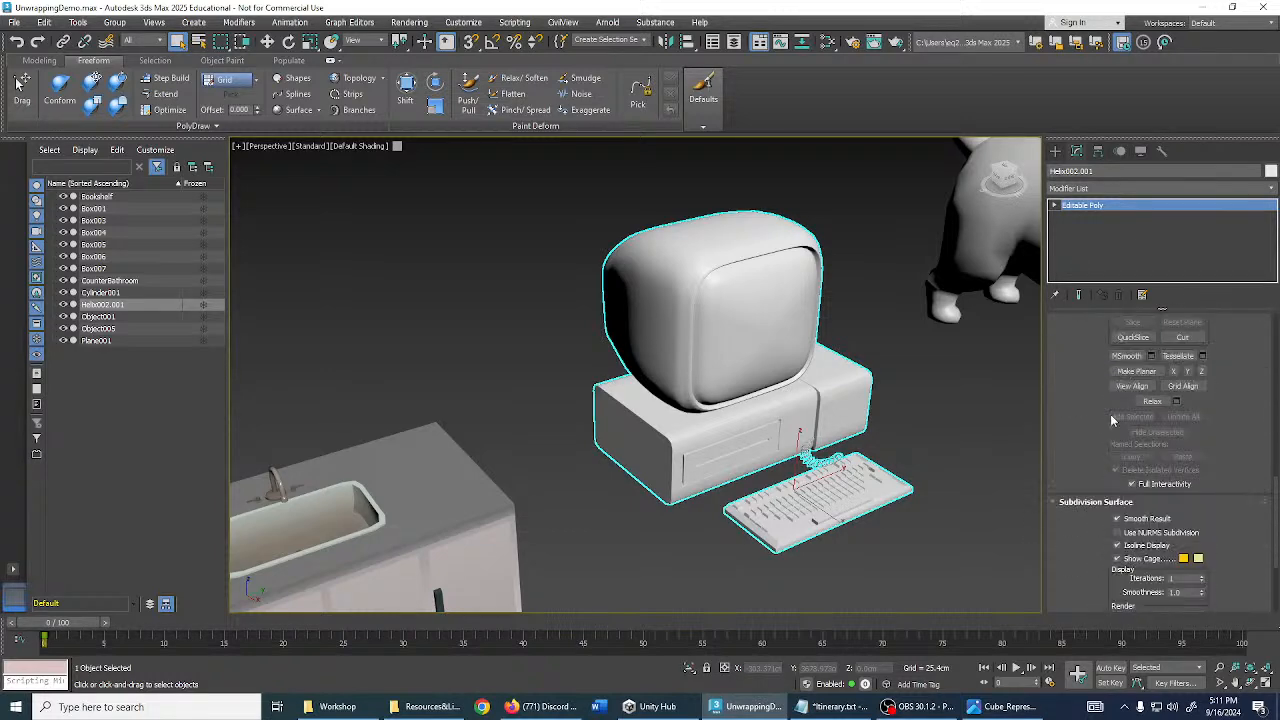
scroll(1127, 433, "up", 3)
left_click(1096, 189)
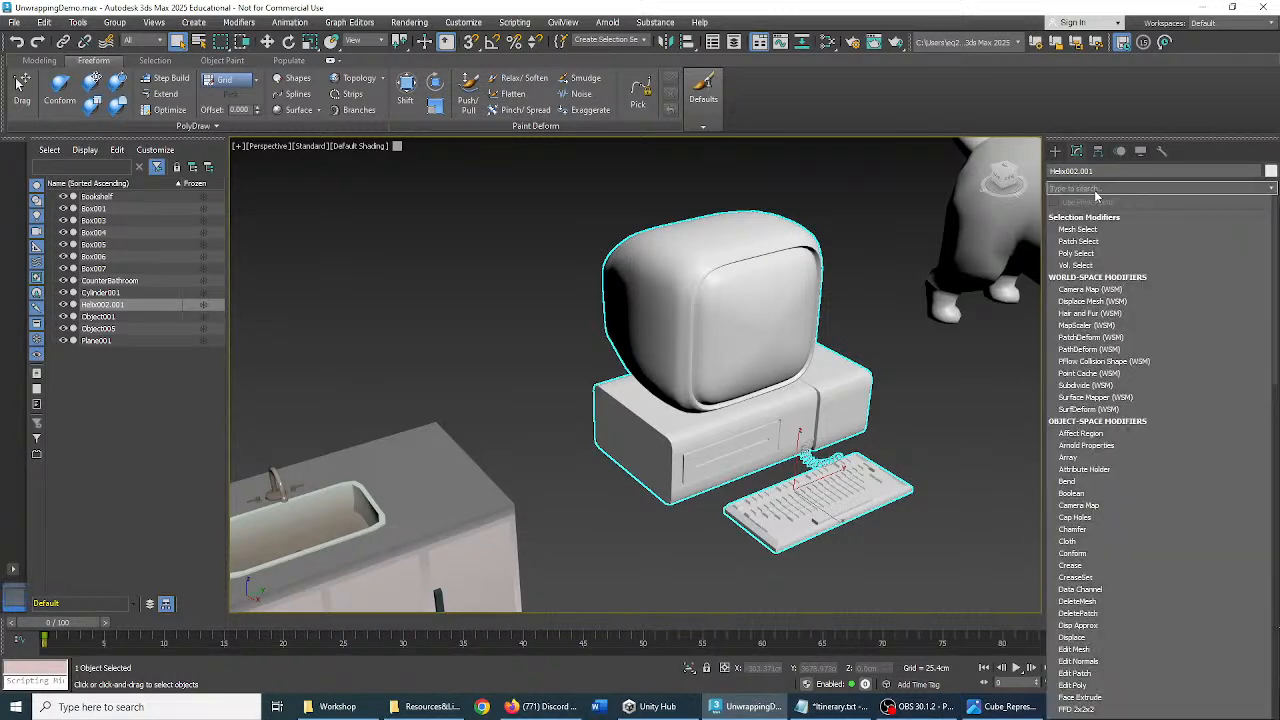
- Add an Unwrap UVW modifier to the computer with 'unw' and open the UV editor
type("unwr")
key("Return")
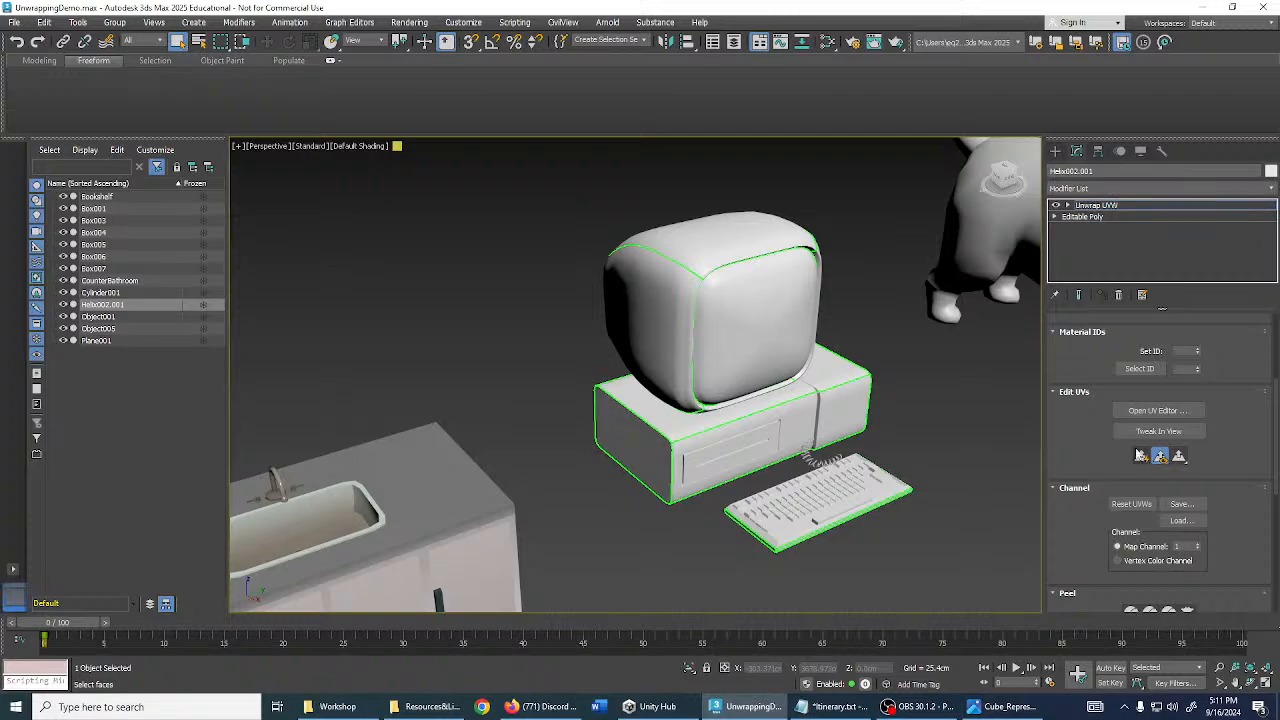
left_click(1155, 411)
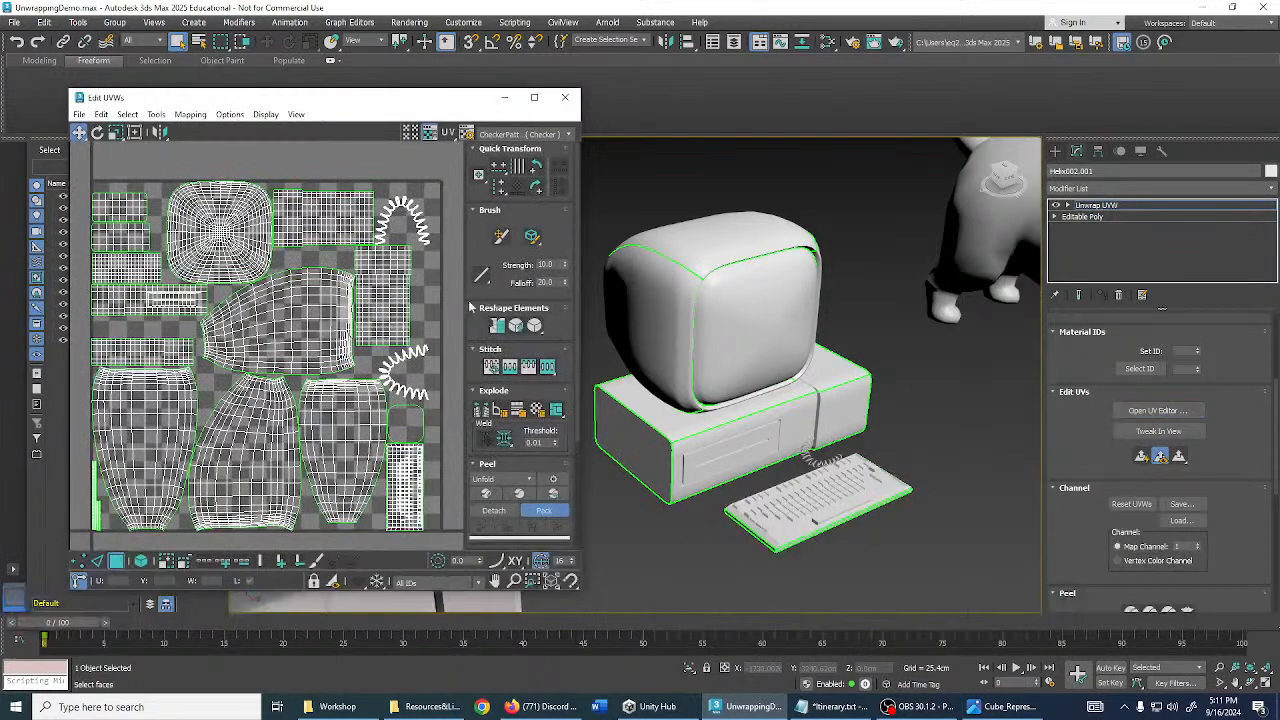
- Select all of the computer's UV faces in the editor
scroll(736, 404, "down", 4)
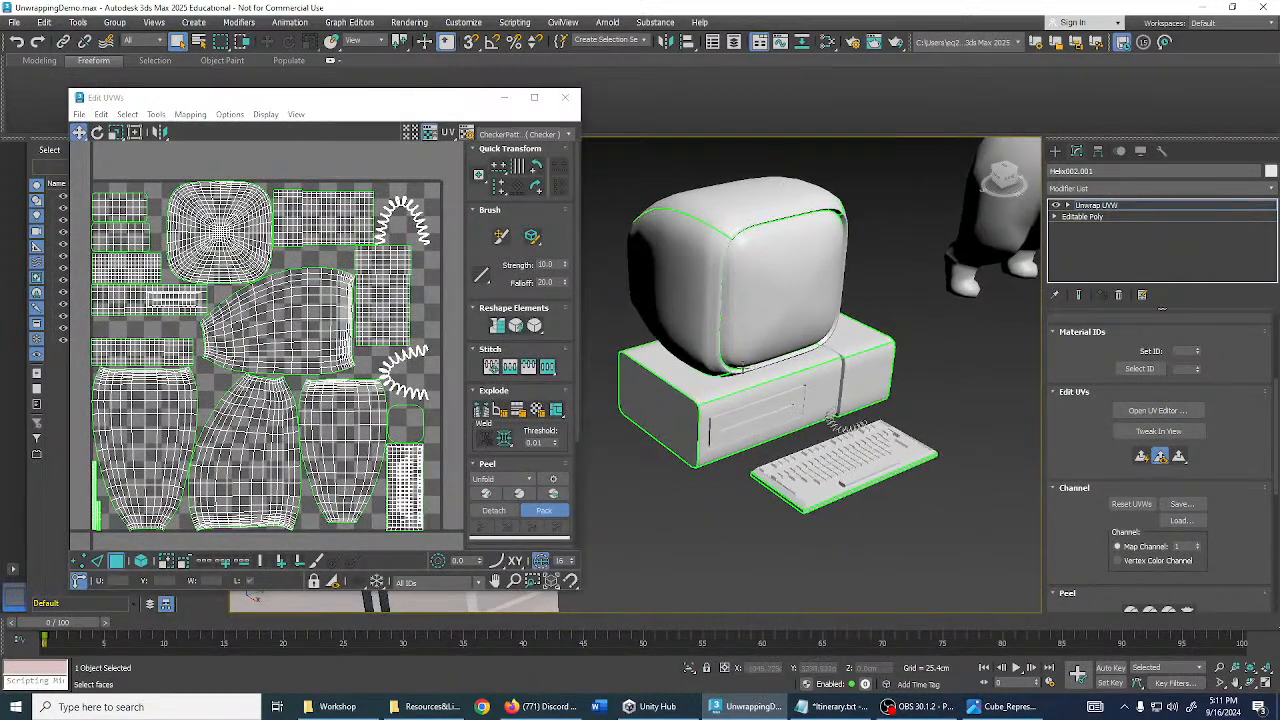
scroll(762, 373, "down", 2)
scroll(396, 245, "down", 3)
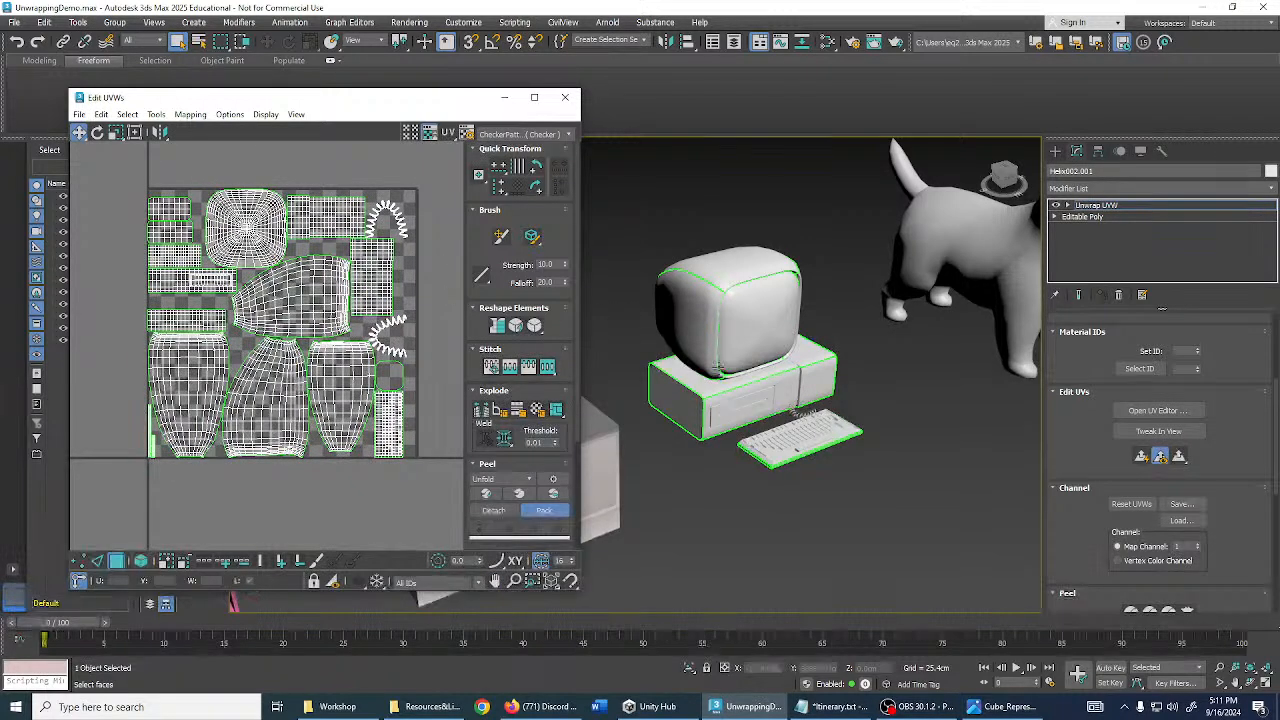
scroll(705, 372, "up", 2)
scroll(451, 363, "down", 3)
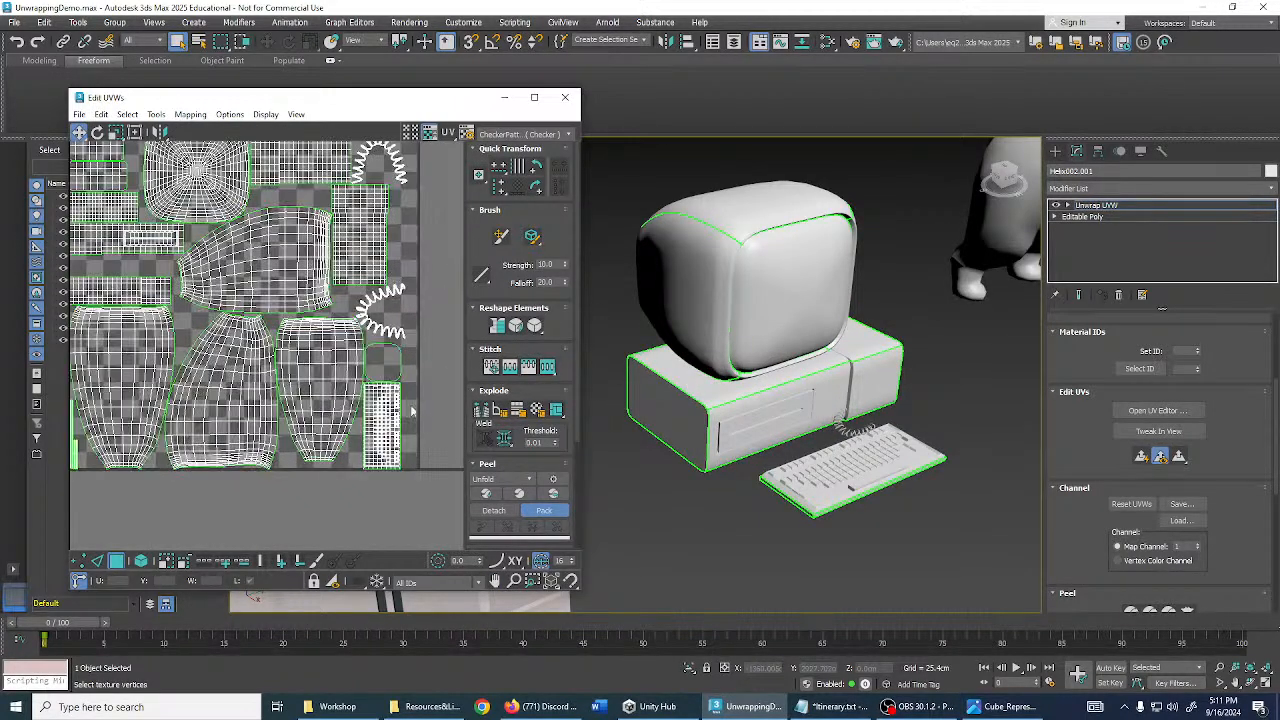
key("ctrl+a")
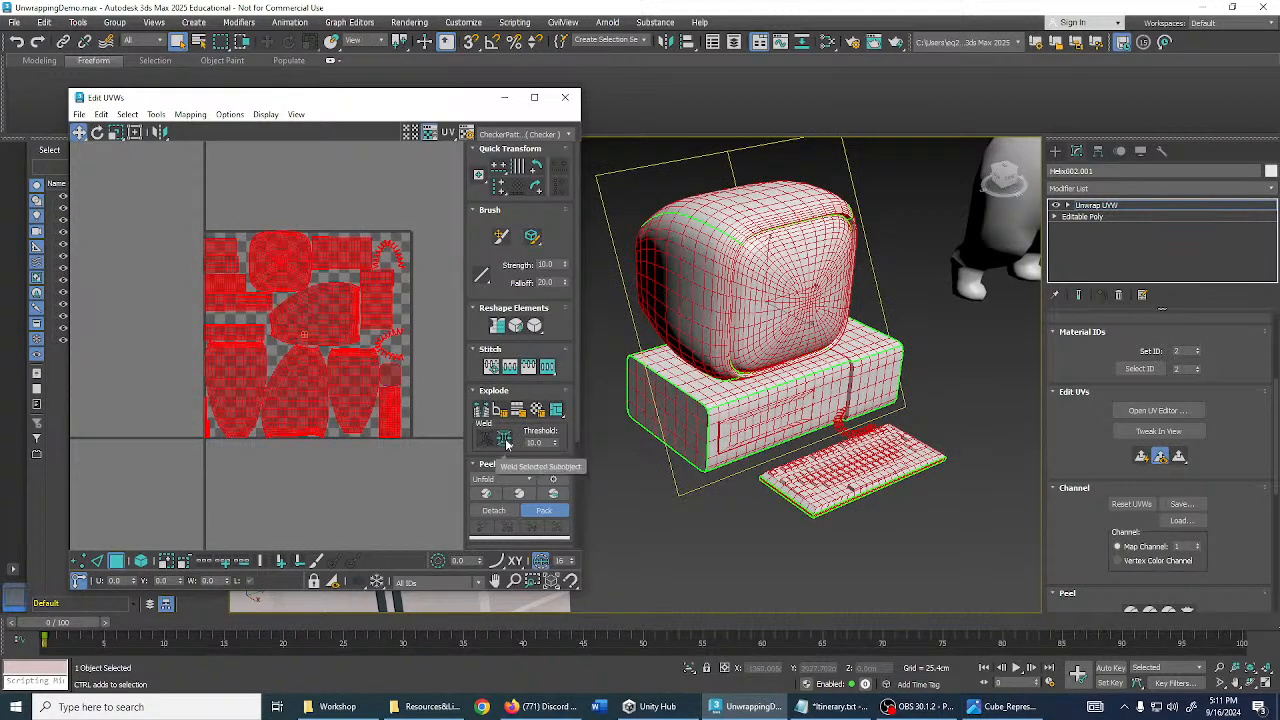
key("ctrl+z")
middle_click_drag(352, 361, 333, 365)
left_click_drag(325, 363, 572, 243)
middle_click_drag(645, 278, 801, 268, "alt")
scroll(801, 268, "up", 4)
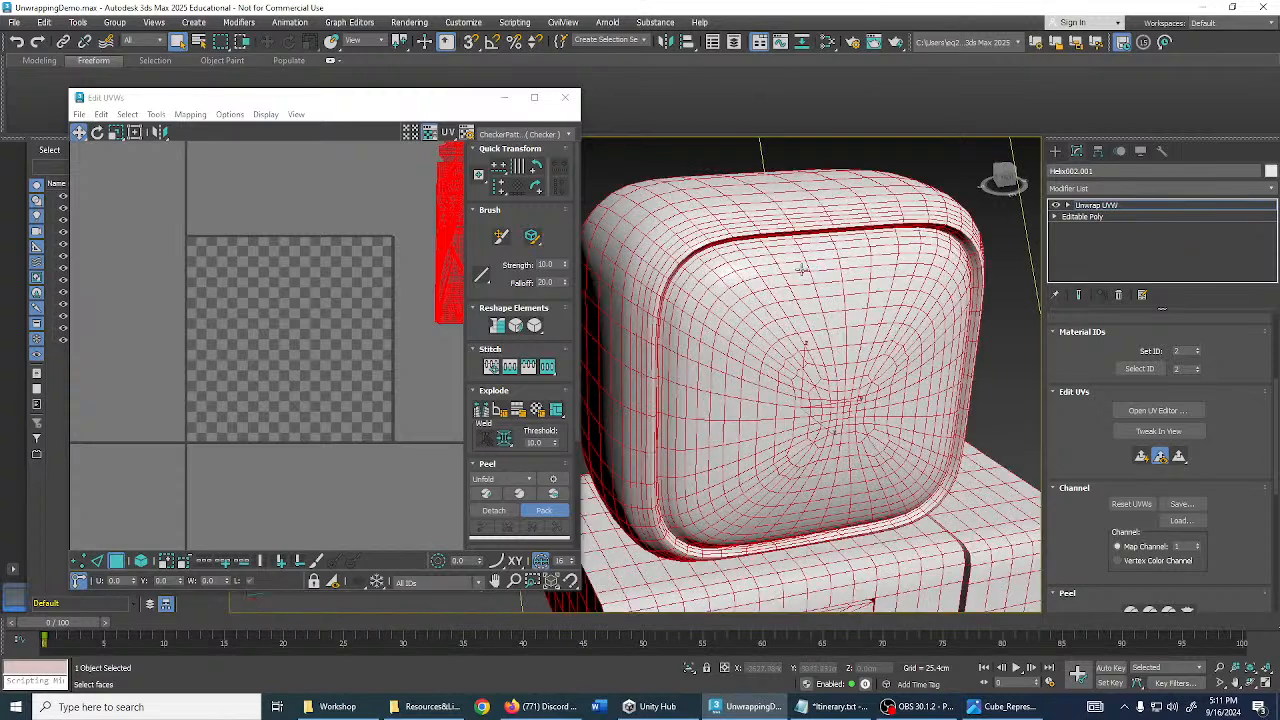
left_click(998, 331)
middle_click_drag(998, 331, 935, 243, "alt")
scroll(941, 259, "up", 4)
key("F4")
scroll(940, 266, "down", 7)
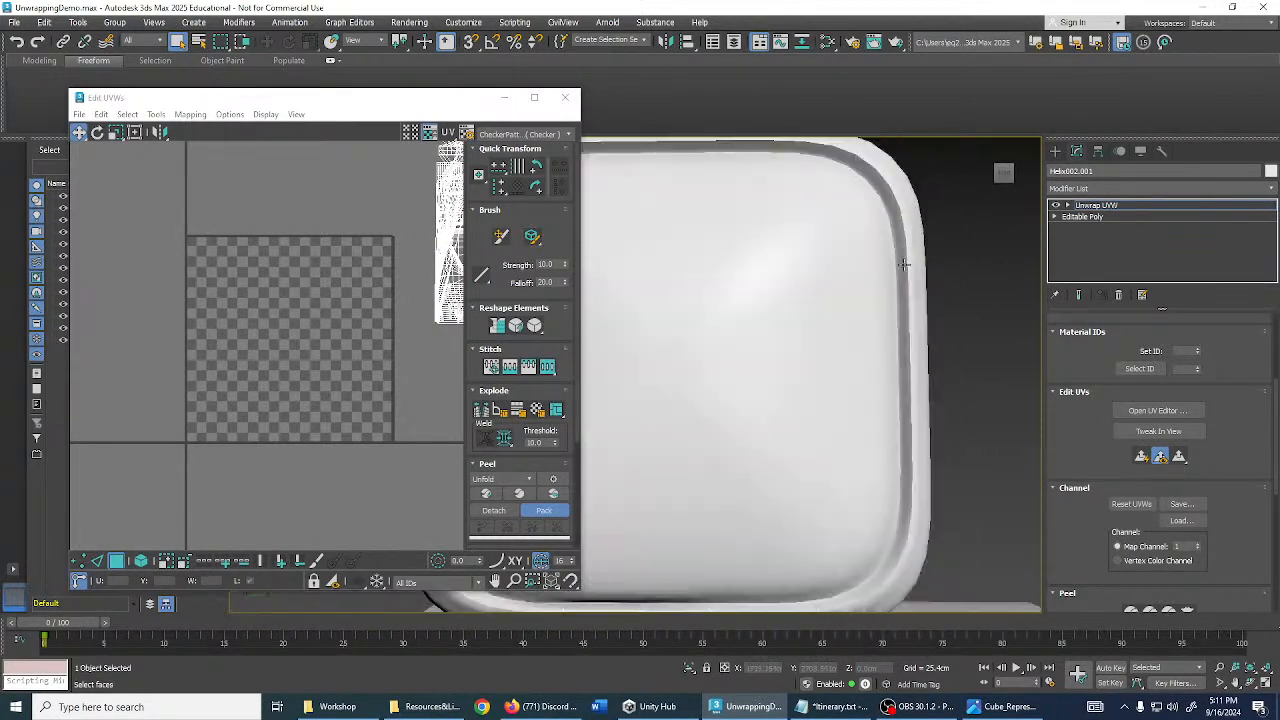
scroll(908, 331, "up", 3)
middle_click_drag(908, 331, 870, 322, "alt")
scroll(994, 208, "up", 4)
middle_click_drag(994, 208, 911, 325)
scroll(830, 222, "down", 5)
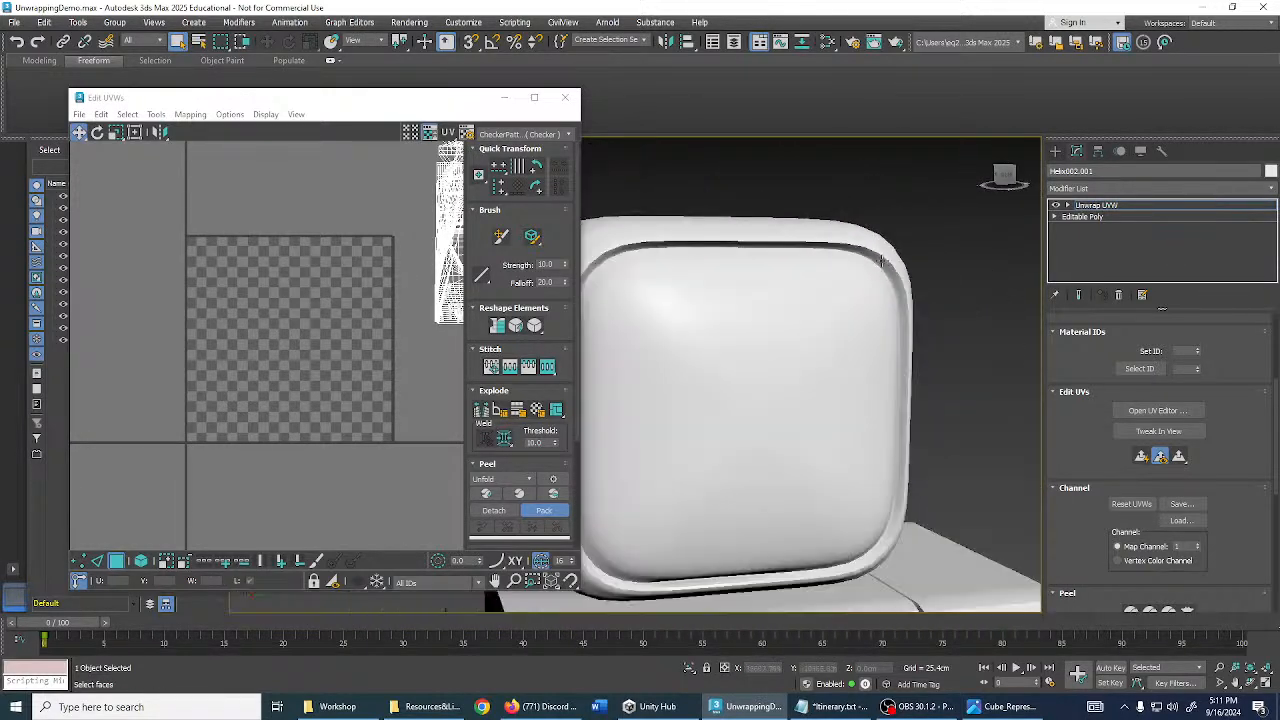
middle_click_drag(888, 249, 994, 183, "alt")
middle_click_drag(928, 440, 796, 205)
middle_click_drag(866, 323, 903, 372, "alt")
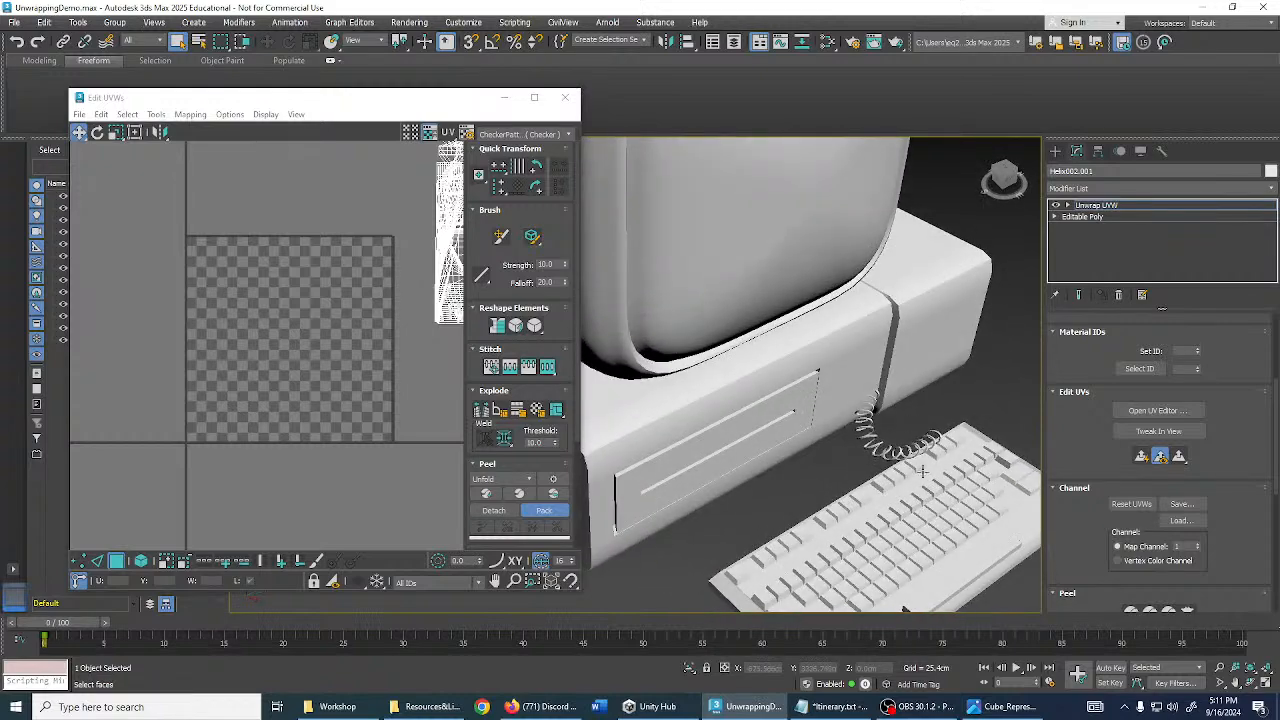
middle_click_drag(903, 500, 848, 306)
scroll(849, 366, "up", 2)
middle_click_drag(849, 366, 882, 322, "alt")
scroll(803, 374, "up", 3)
scroll(803, 374, "down", 3)
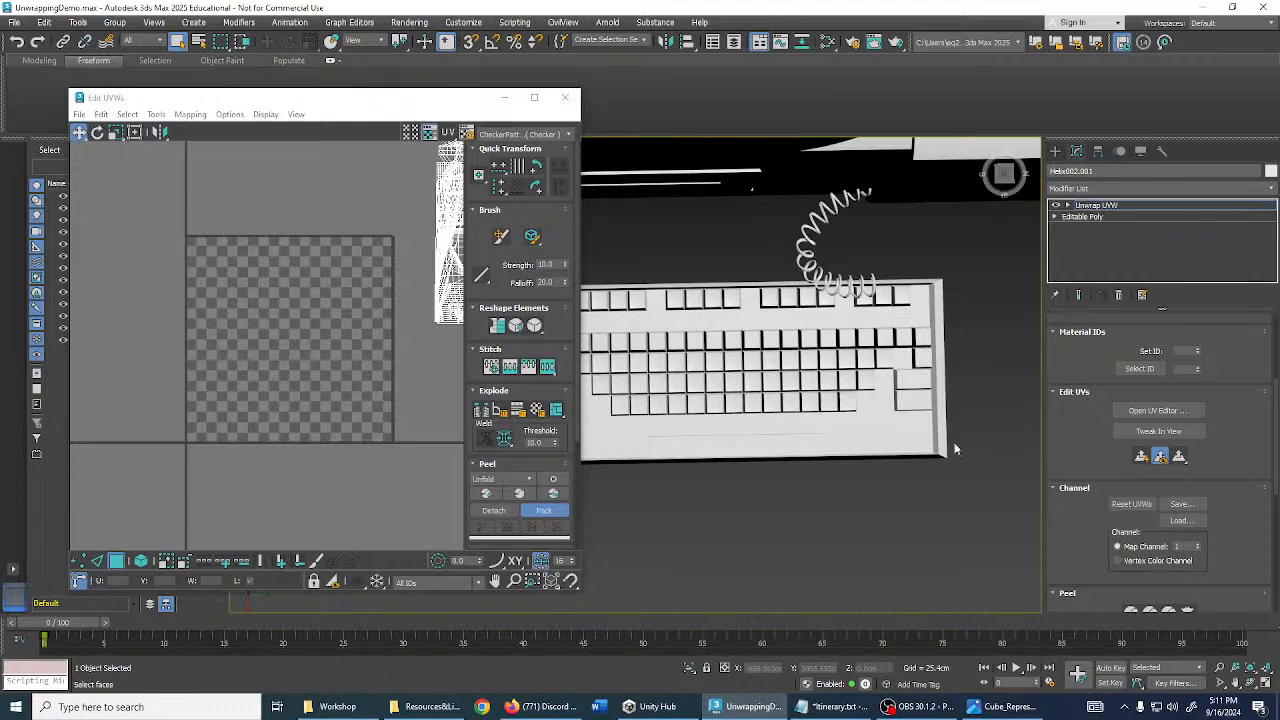
middle_click_drag(757, 372, 806, 428, "alt")
scroll(859, 326, "down", 2)
scroll(806, 428, "down", 3)
scroll(734, 351, "up", 3)
mouse_move(706, 349)
middle_mouse_down("alt")
mouse_move(748, 346)
mouse_move(721, 343)
middle_mouse_up("alt")
scroll(749, 468, "up", 4)
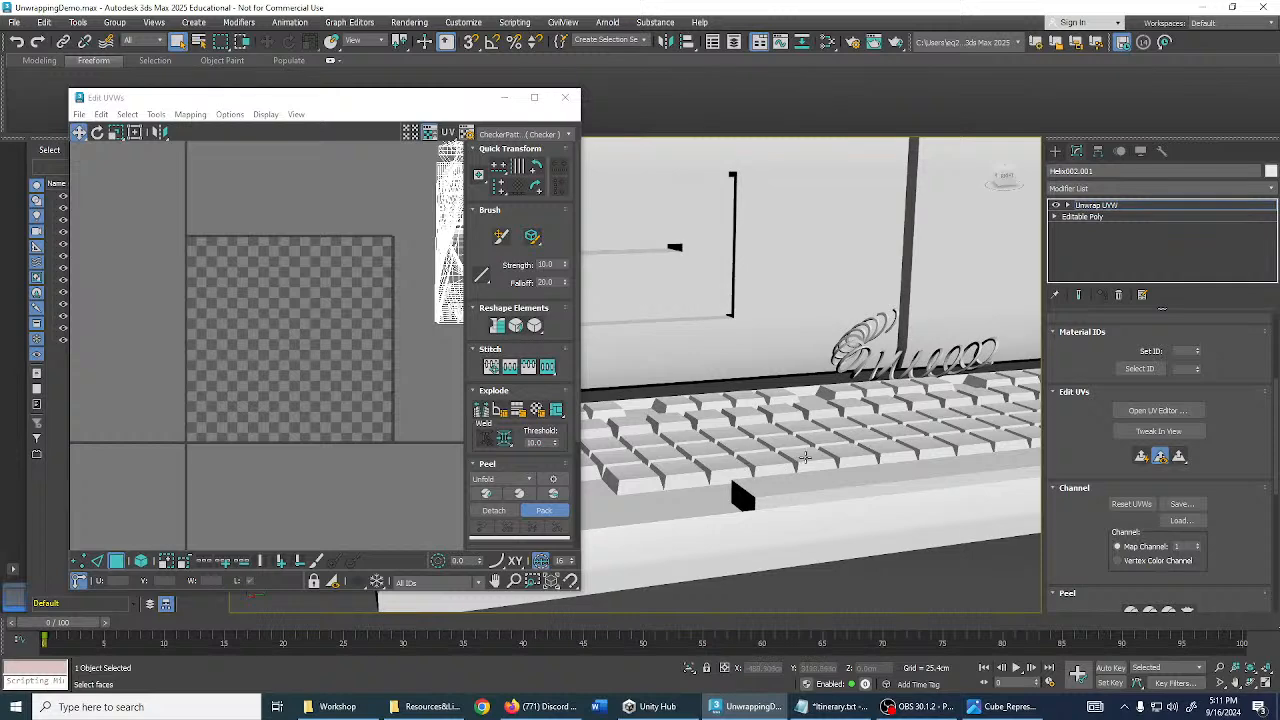
middle_click_drag(805, 457, 812, 365, "alt")
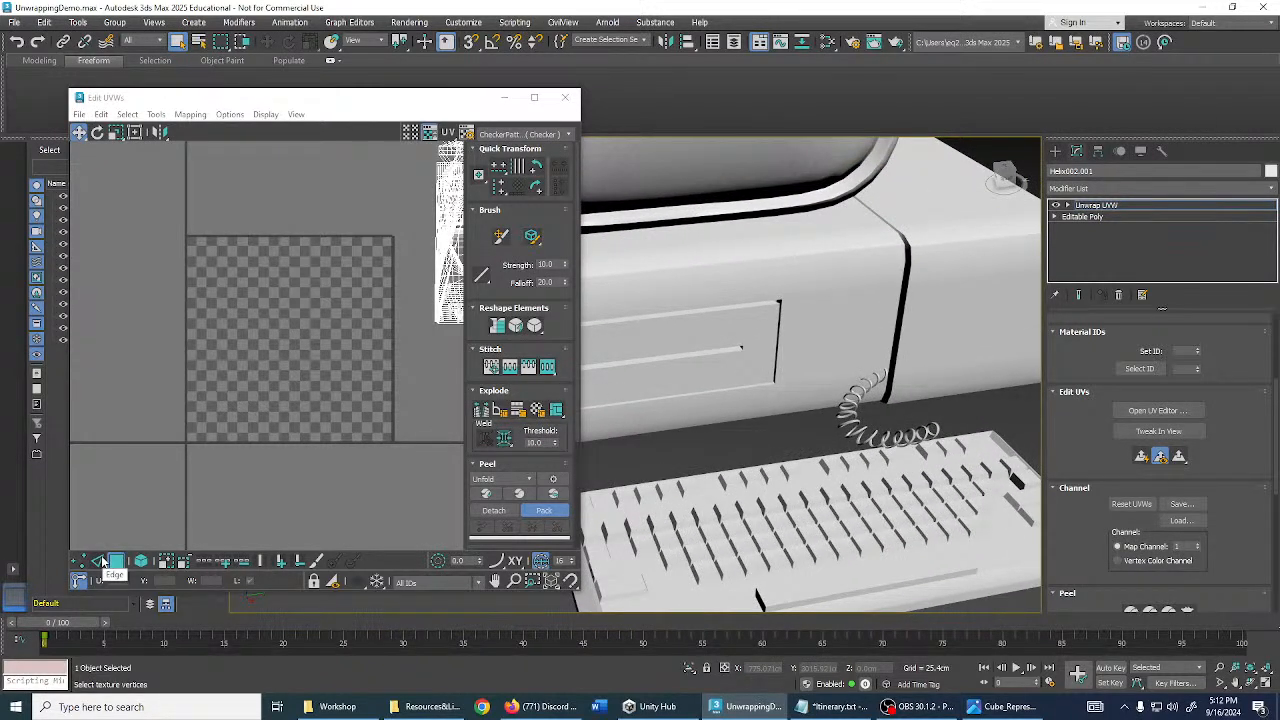
- Switch UV editing to edges and turn on Edged Faces with F4
left_click(101, 560)
scroll(784, 400, "down", 3)
middle_click_drag(788, 392, 873, 515)
mouse_move(746, 300)
middle_mouse_down()
mouse_move(731, 394)
mouse_move(754, 286)
middle_mouse_up()
key("F4")
scroll(790, 216, "up", 5)
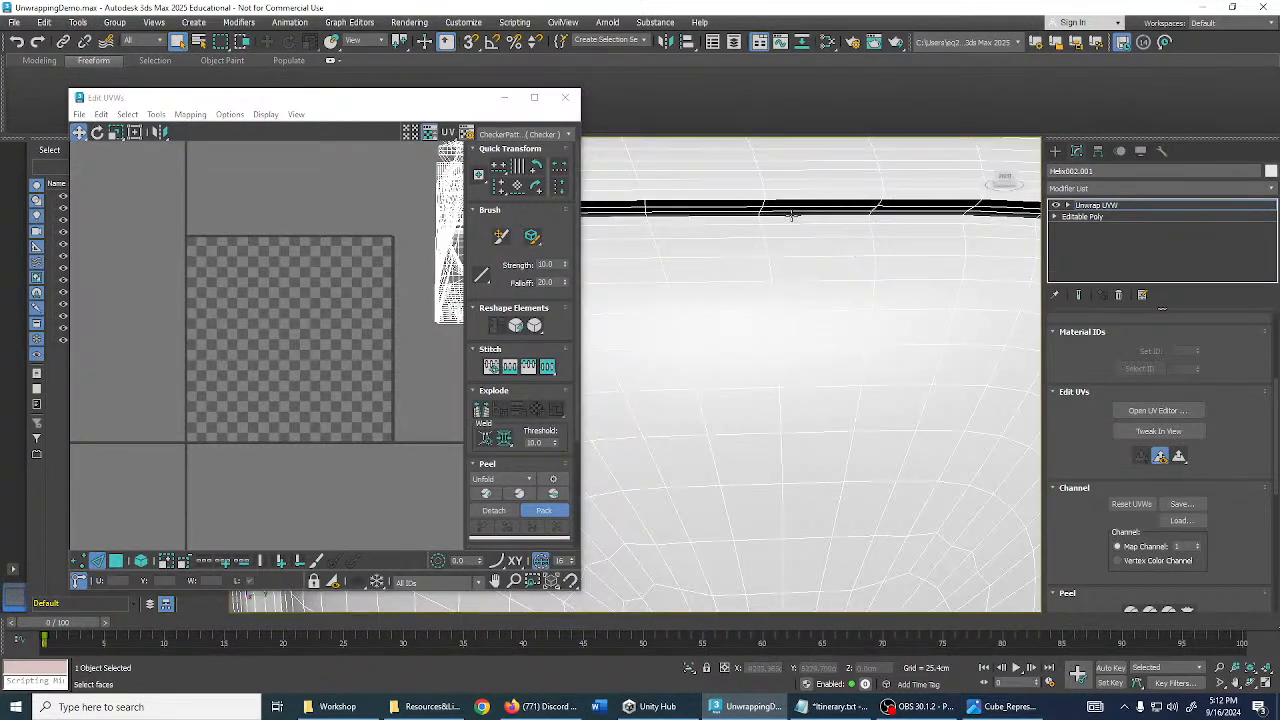
scroll(790, 216, "down", 5)
- Examine the monitor's screen opening and its upper edge from several angles
middle_click_drag(812, 288, 825, 263, "alt")
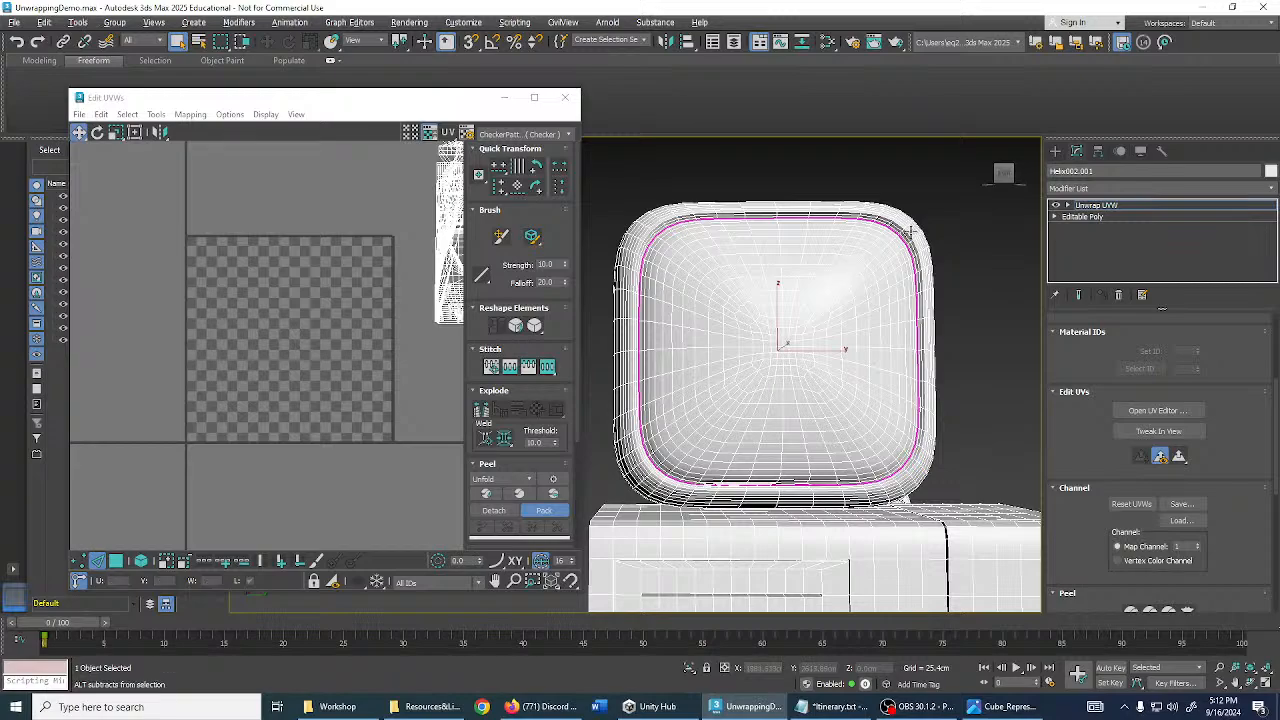
scroll(906, 226, "up", 3)
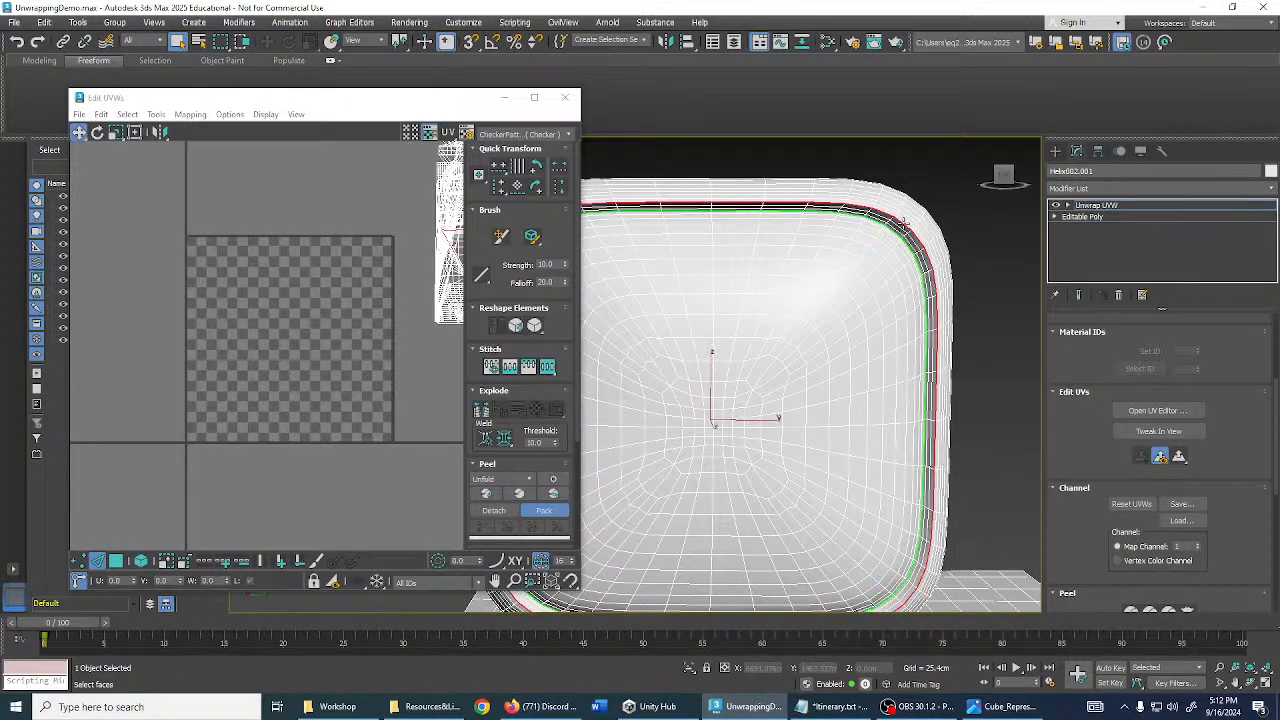
scroll(953, 261, "down", 3)
middle_click_drag(953, 261, 1000, 263, "alt")
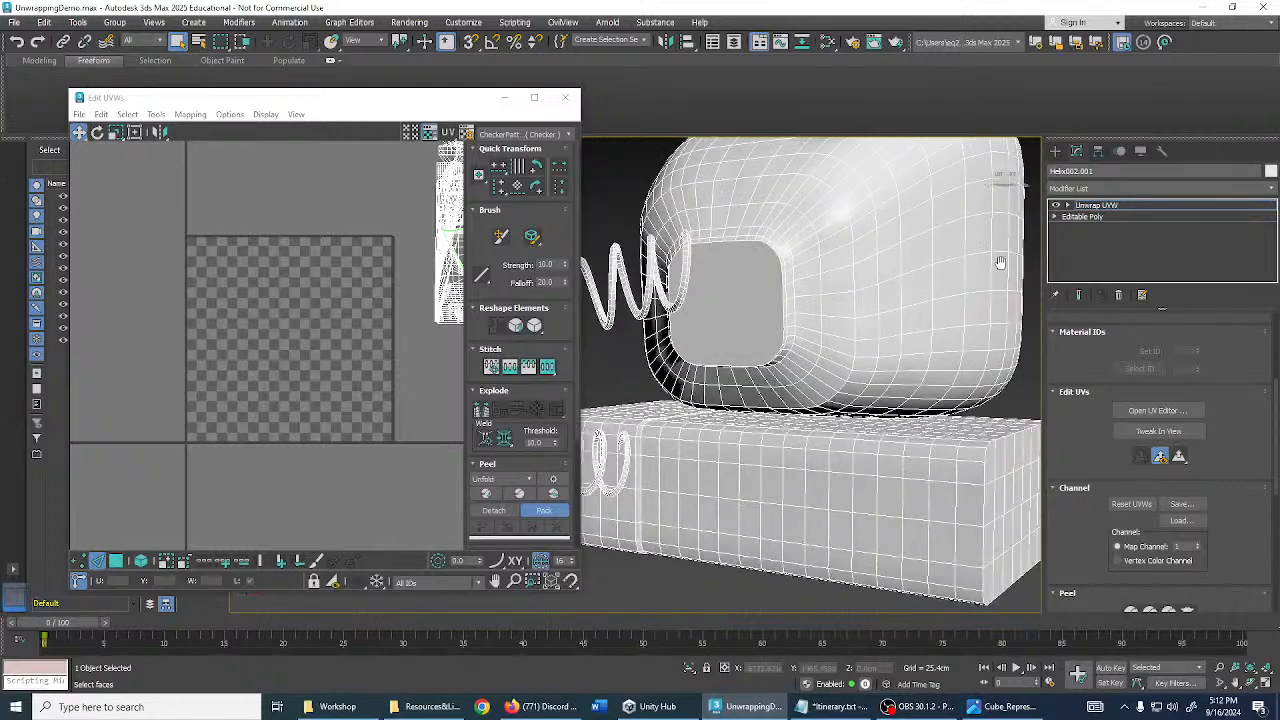
scroll(828, 286, "up", 3)
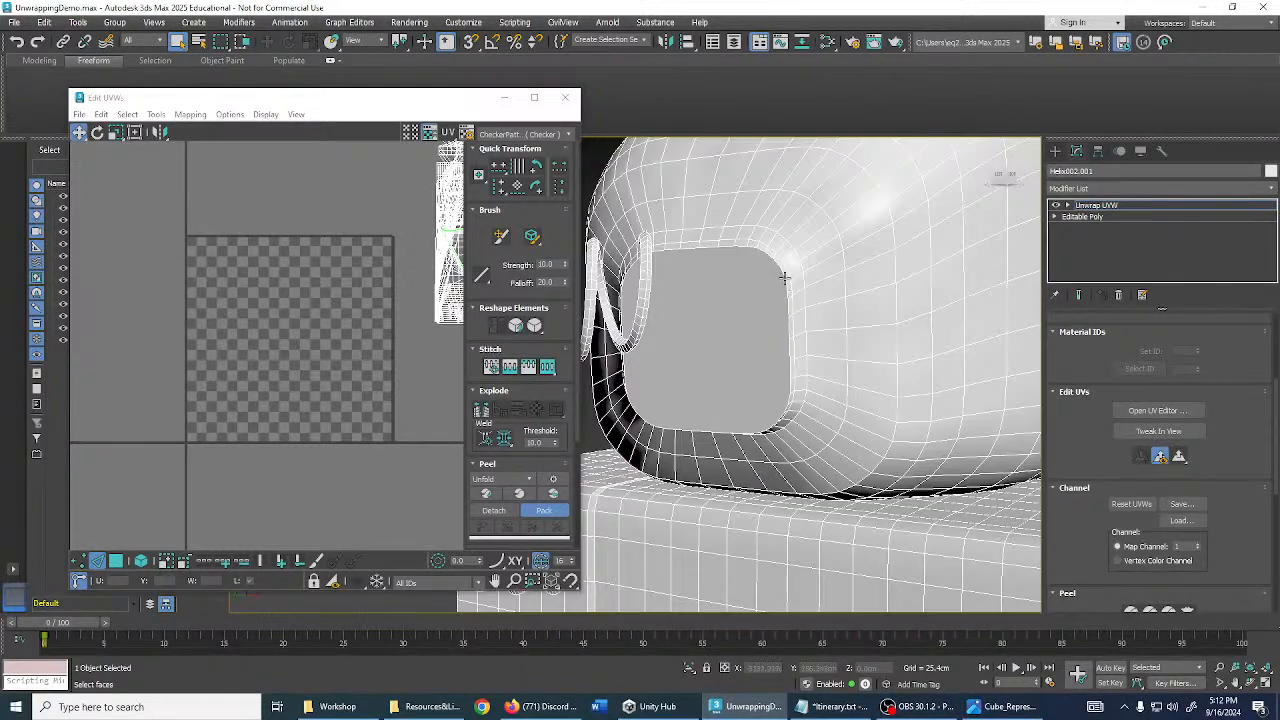
scroll(878, 383, "up", 2)
middle_click_drag(766, 254, 891, 371)
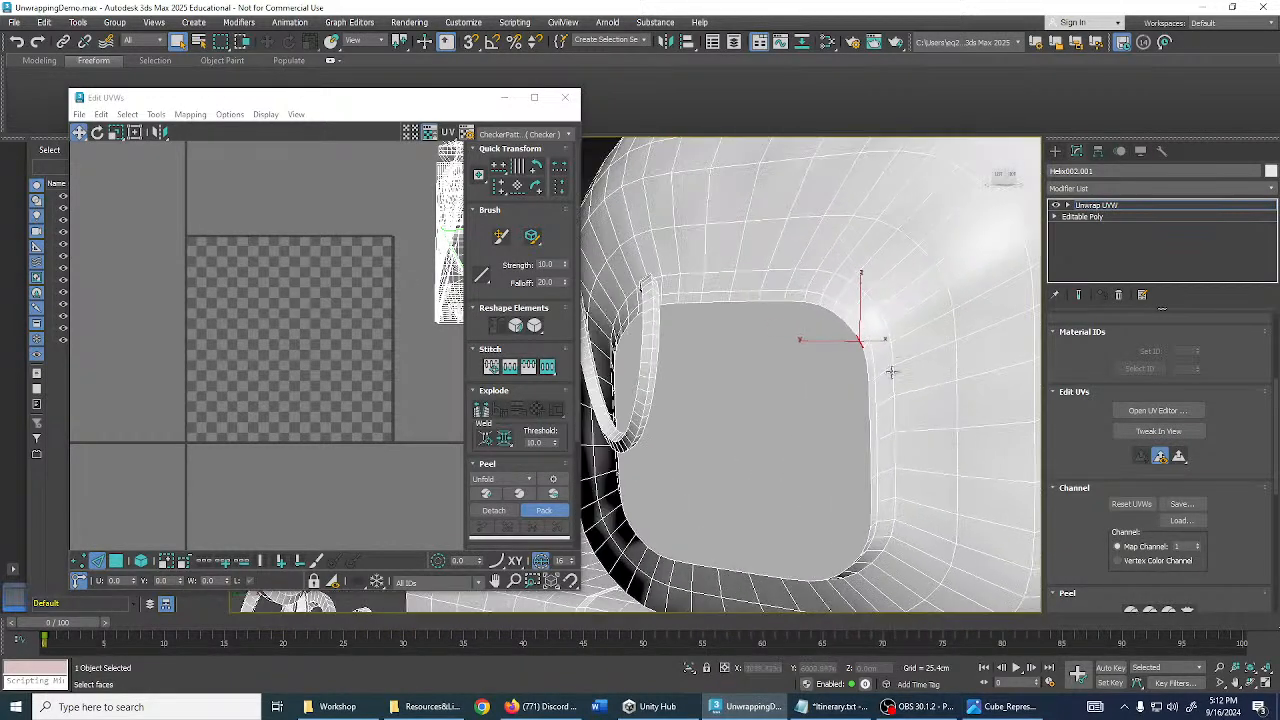
scroll(806, 312, "up", 5)
scroll(815, 313, "down", 3)
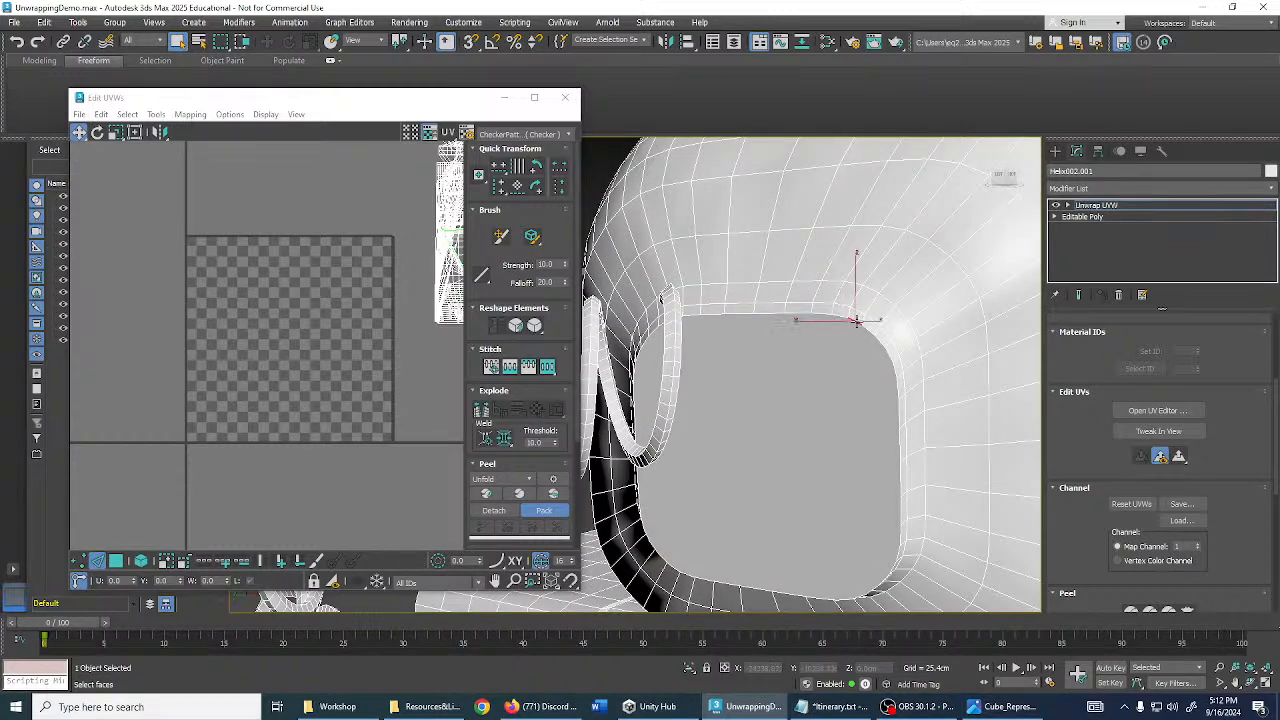
middle_click_drag(862, 337, 898, 318, "alt")
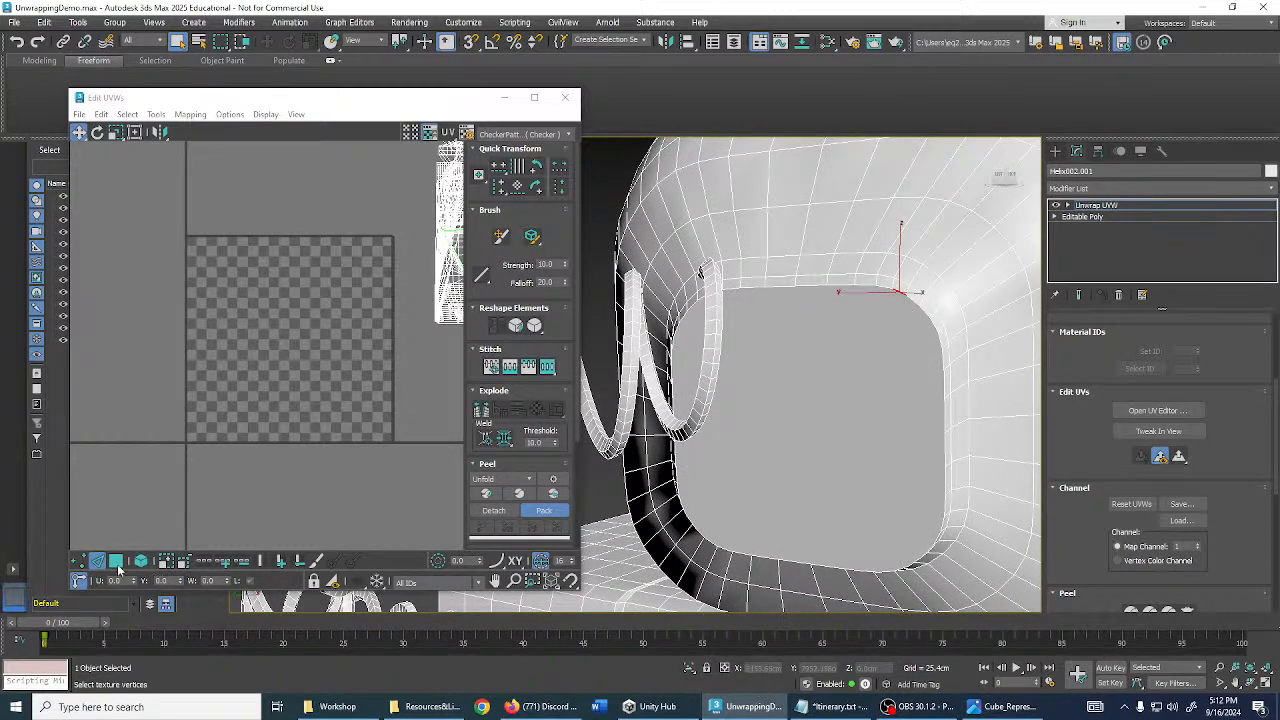
- Select the monitor's inner screen face to check it, then return to Edge mode
left_click(116, 561)
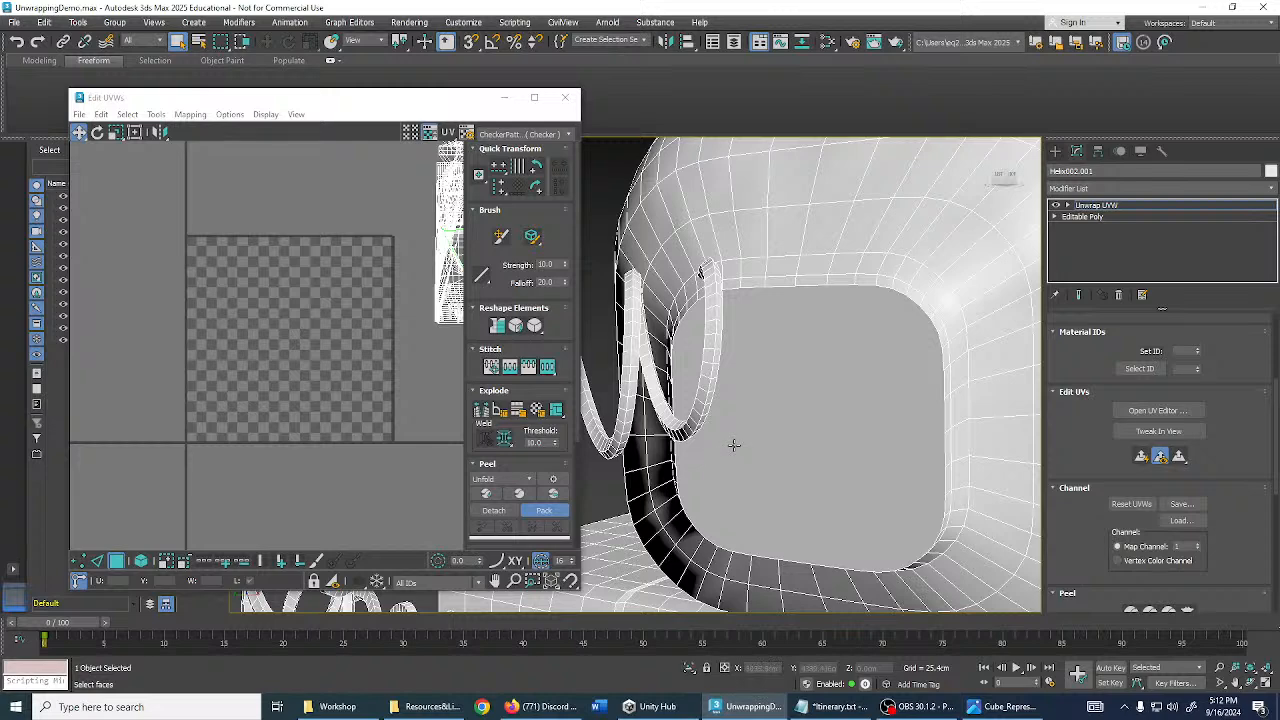
left_click(733, 445)
middle_click_drag(733, 445, 831, 410, "alt")
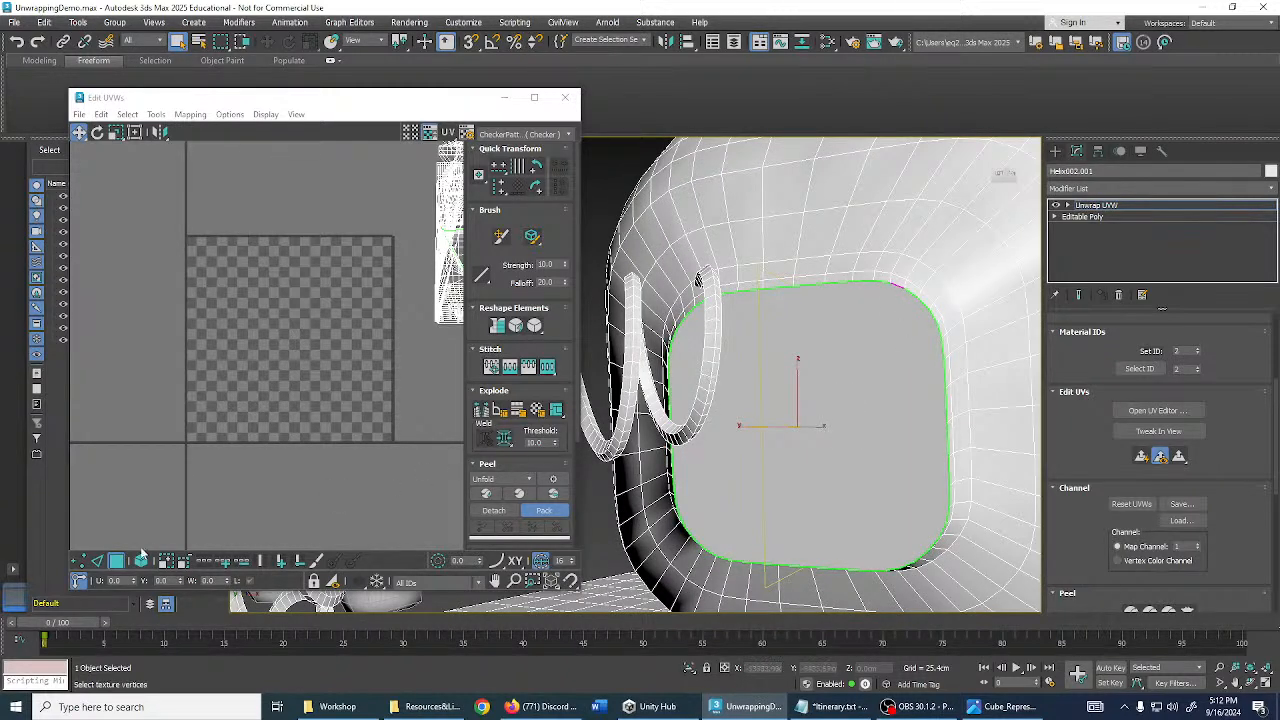
left_click(95, 563)
mouse_move(851, 272)
middle_mouse_down("alt")
mouse_move(718, 321)
mouse_move(737, 320)
mouse_move(743, 286)
mouse_move(807, 351)
mouse_move(940, 331)
mouse_move(946, 286)
mouse_move(851, 264)
middle_mouse_up("alt")
middle_click_drag(800, 294, 847, 400, "alt")
scroll(847, 400, "up", 5)
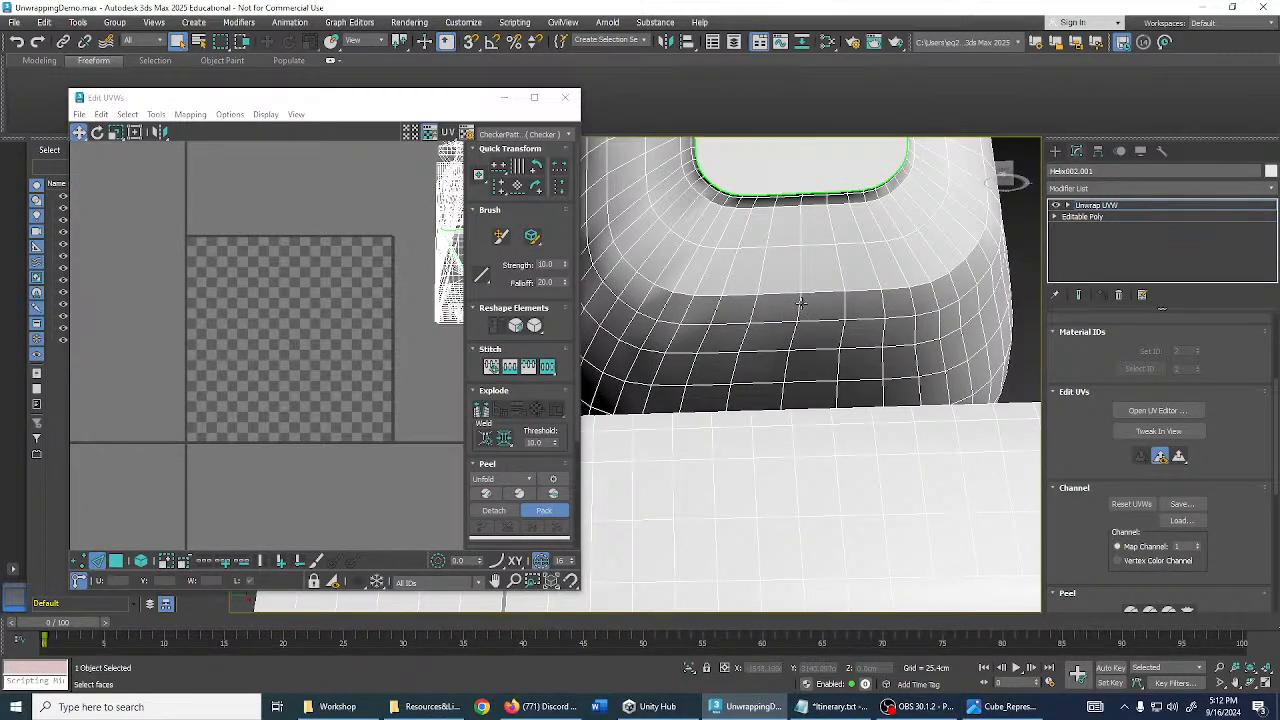
- Inspect the monitor's lower rim and underside, clear the edge selection, and switch to faces
scroll(800, 302, "down", 3)
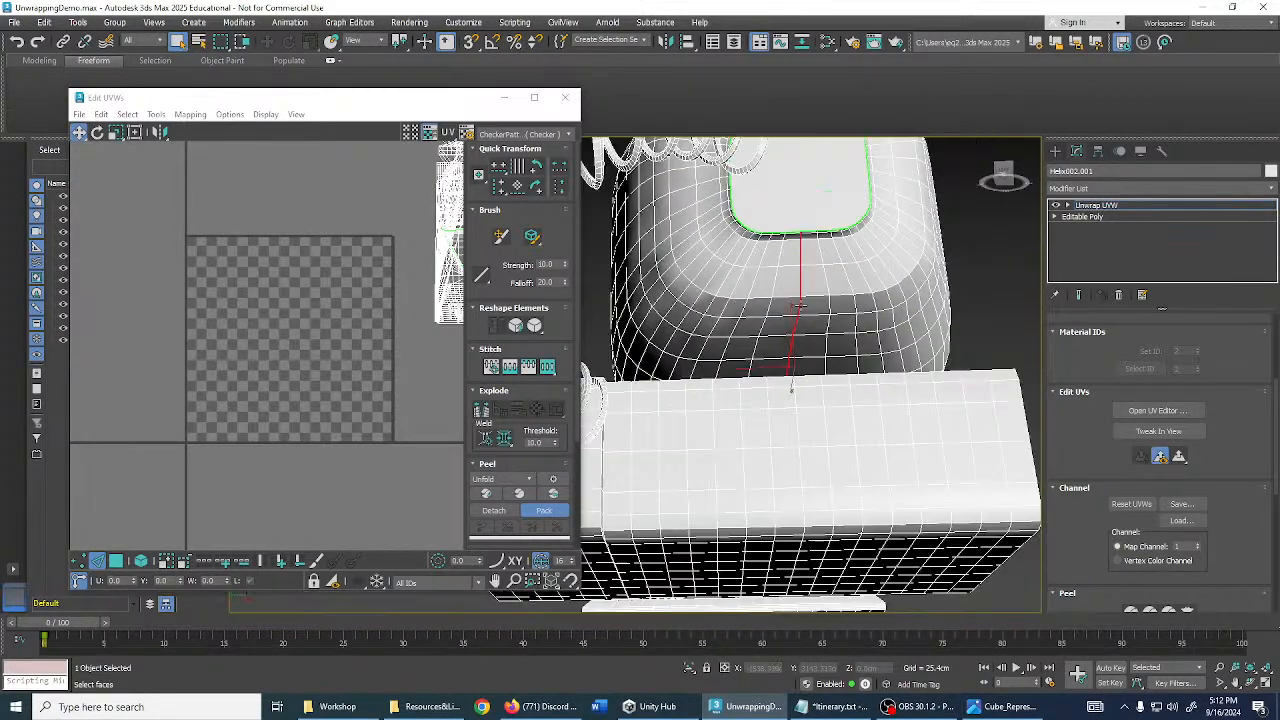
middle_click_drag(800, 302, 765, 345, "alt")
scroll(755, 344, "up", 6)
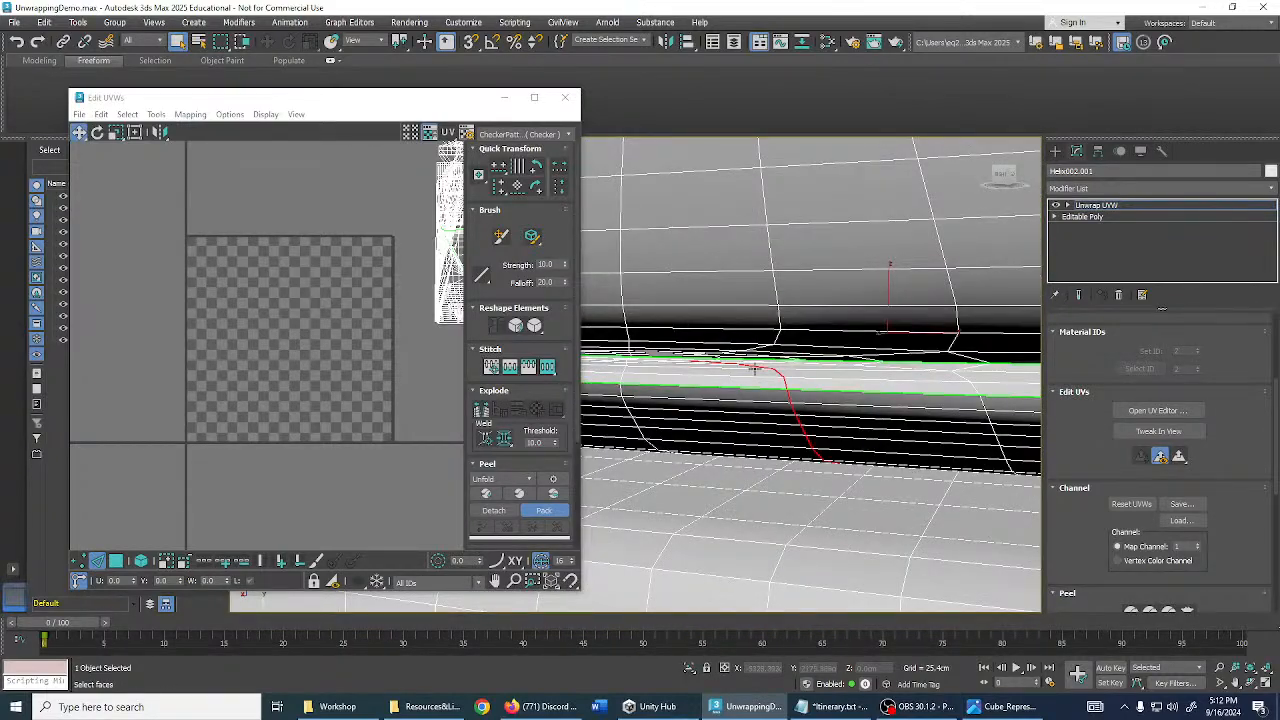
scroll(1193, 442, "up", 3)
middle_click_drag(882, 329, 864, 324)
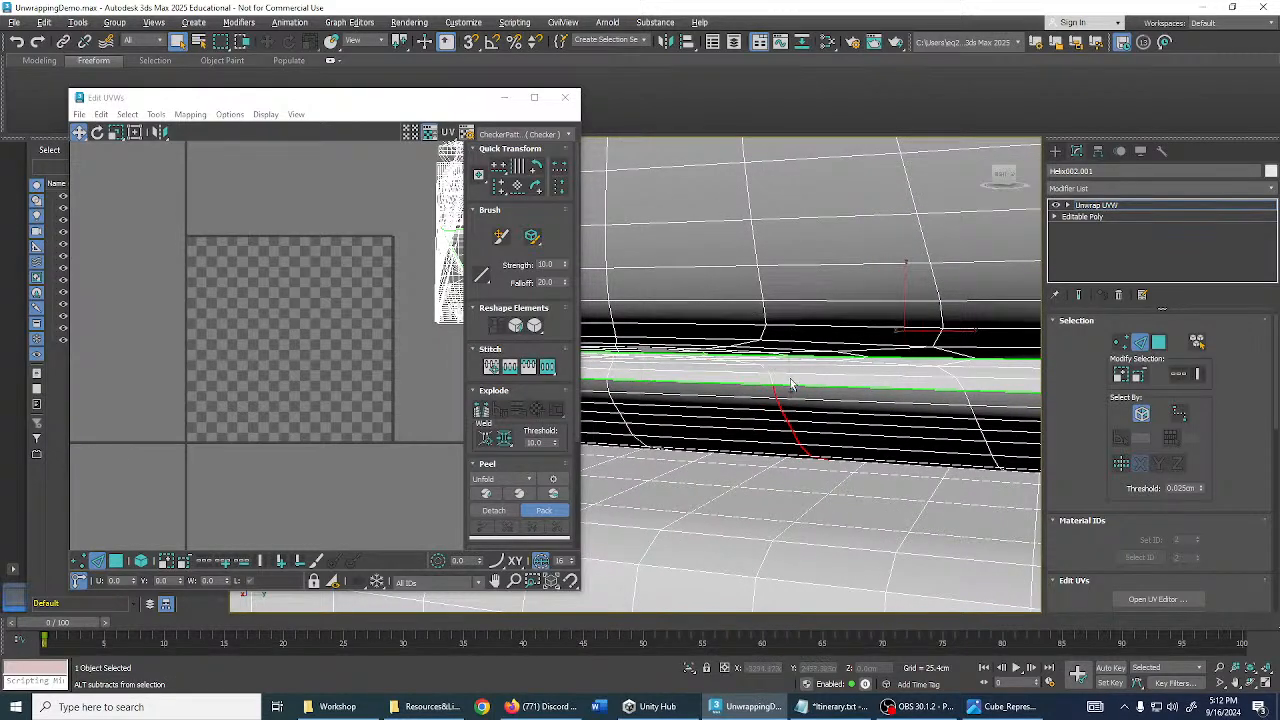
middle_click_drag(790, 385, 1033, 378, "alt")
scroll(814, 381, "down", 6)
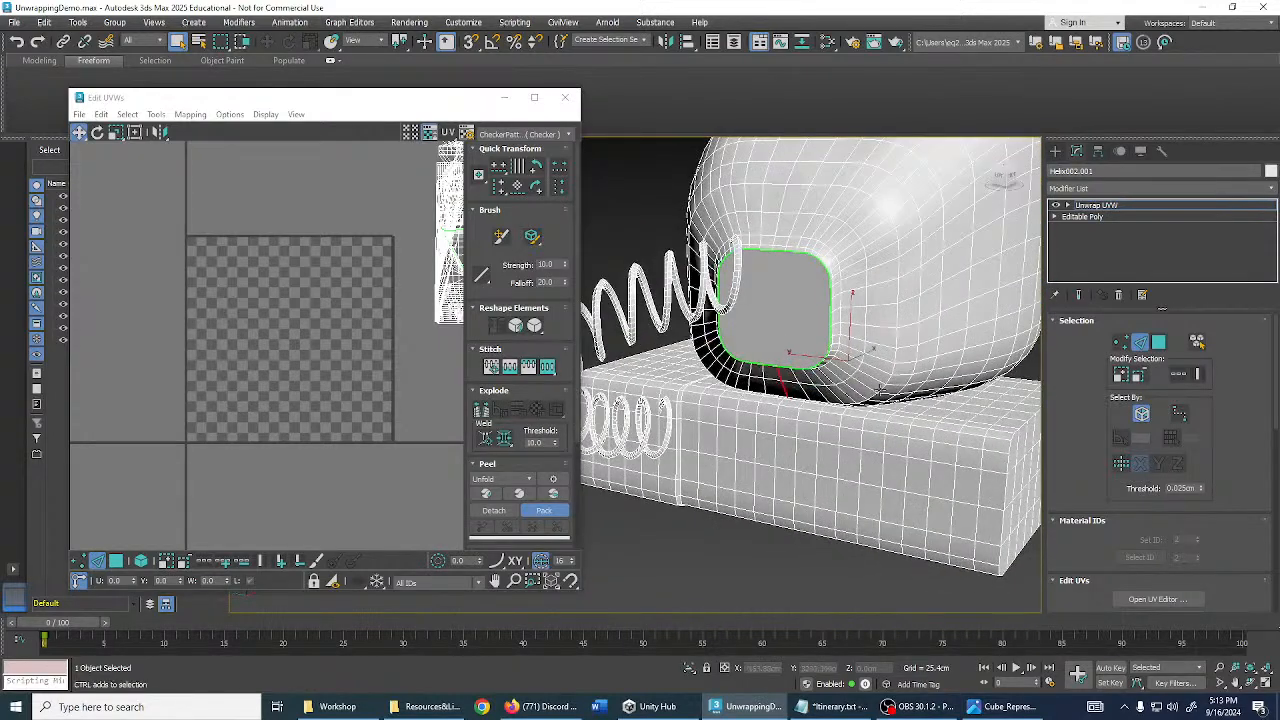
left_click(767, 573)
middle_click_drag(818, 428, 788, 439)
left_click(116, 562)
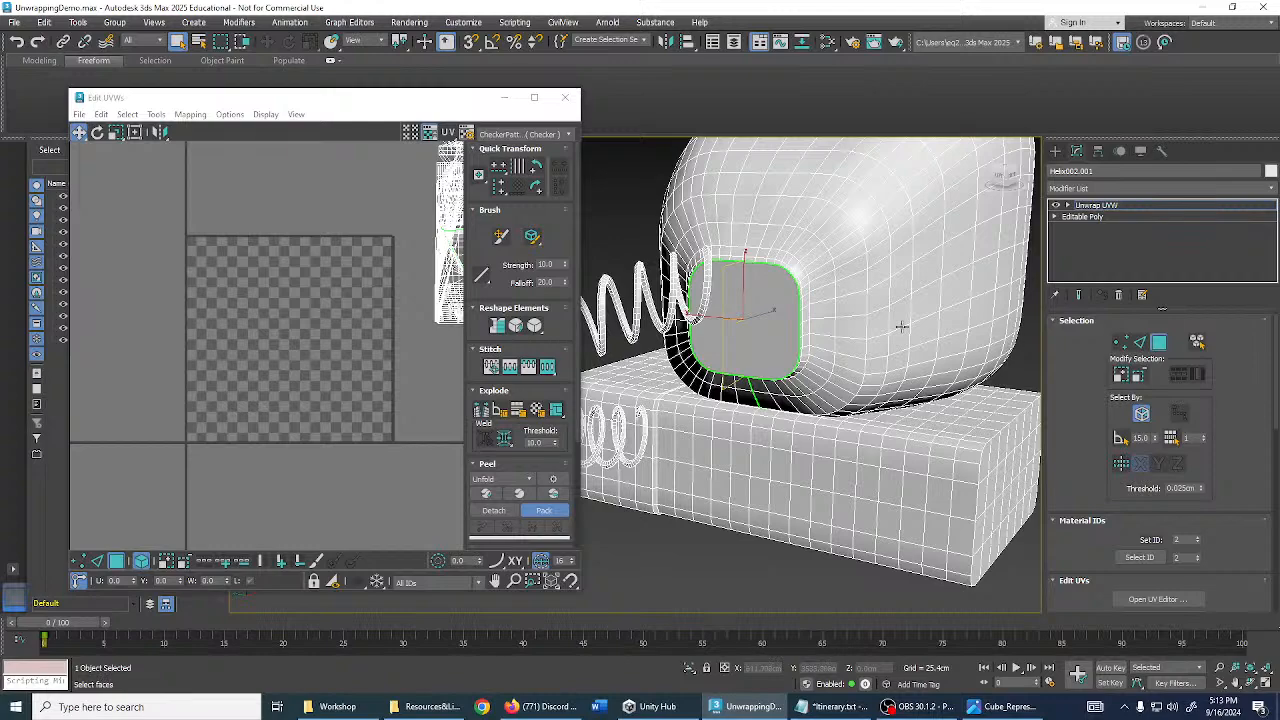
- Select the whole monitor mesh with red face shading and move its UV shell below the others
double_click(845, 325)
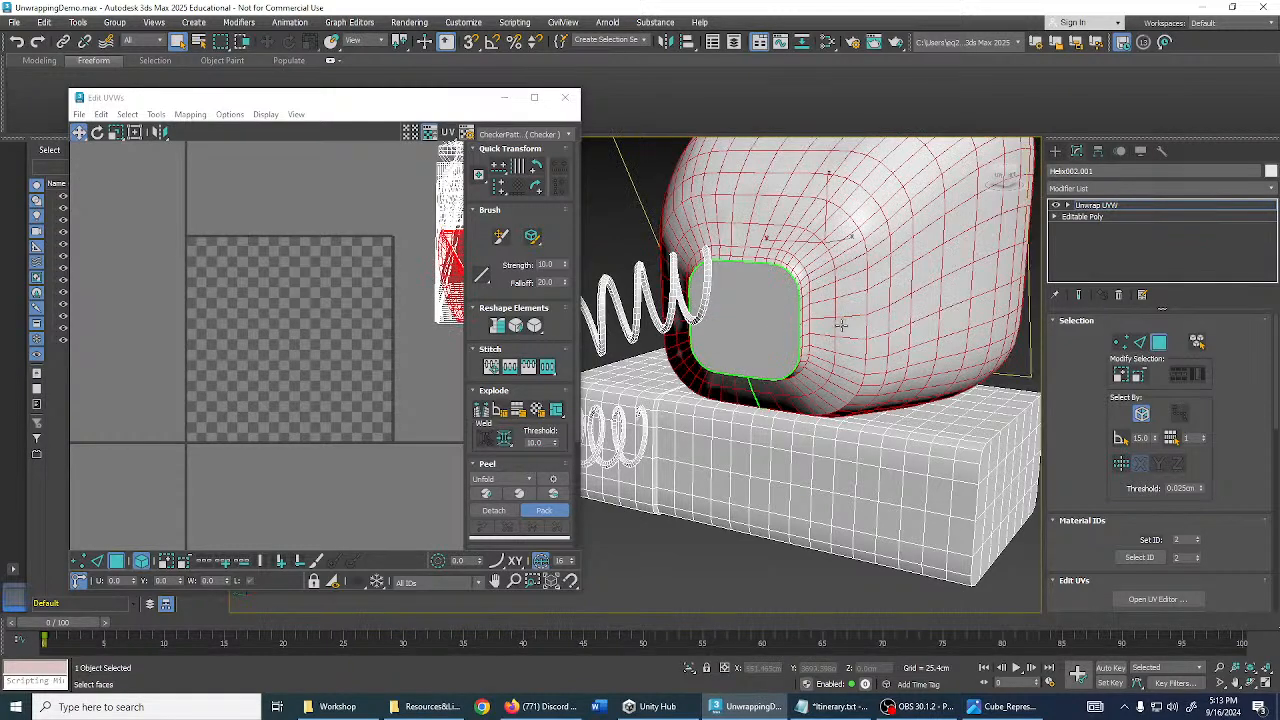
scroll(825, 347, "down", 3)
key("F2")
middle_click_drag(861, 342, 823, 342)
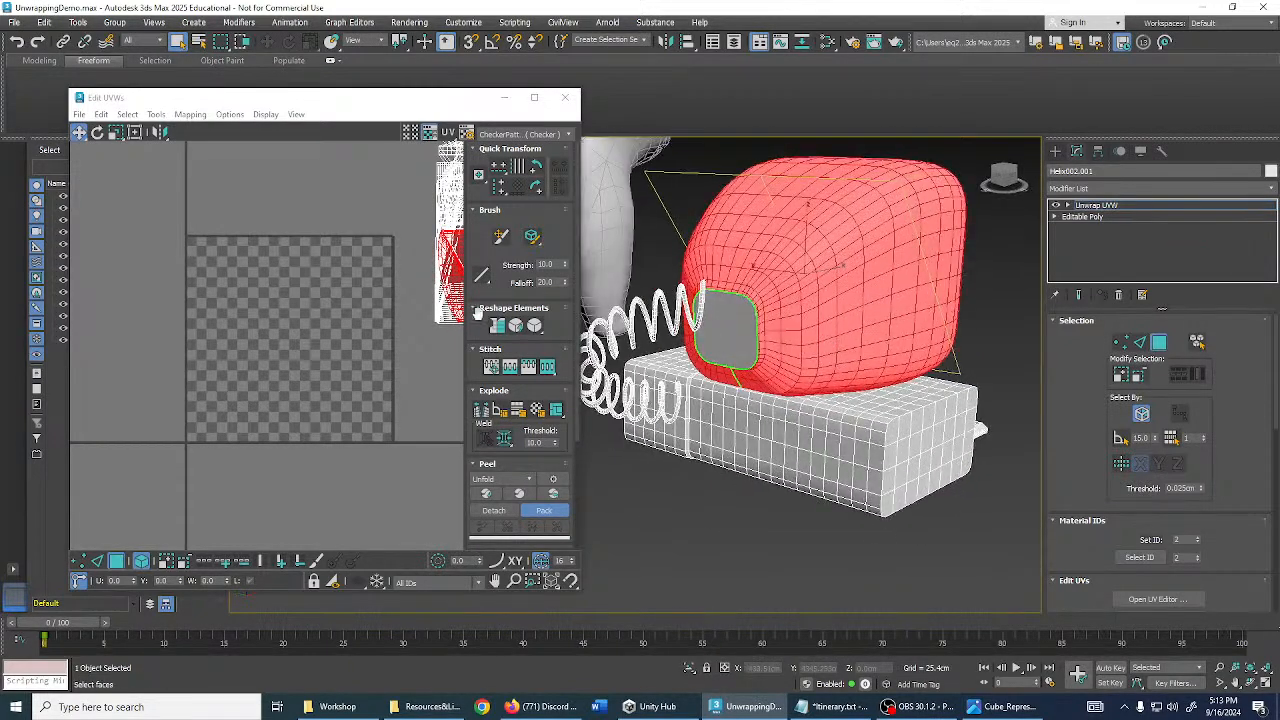
middle_click_drag(391, 290, 309, 297)
scroll(309, 297, "down", 2)
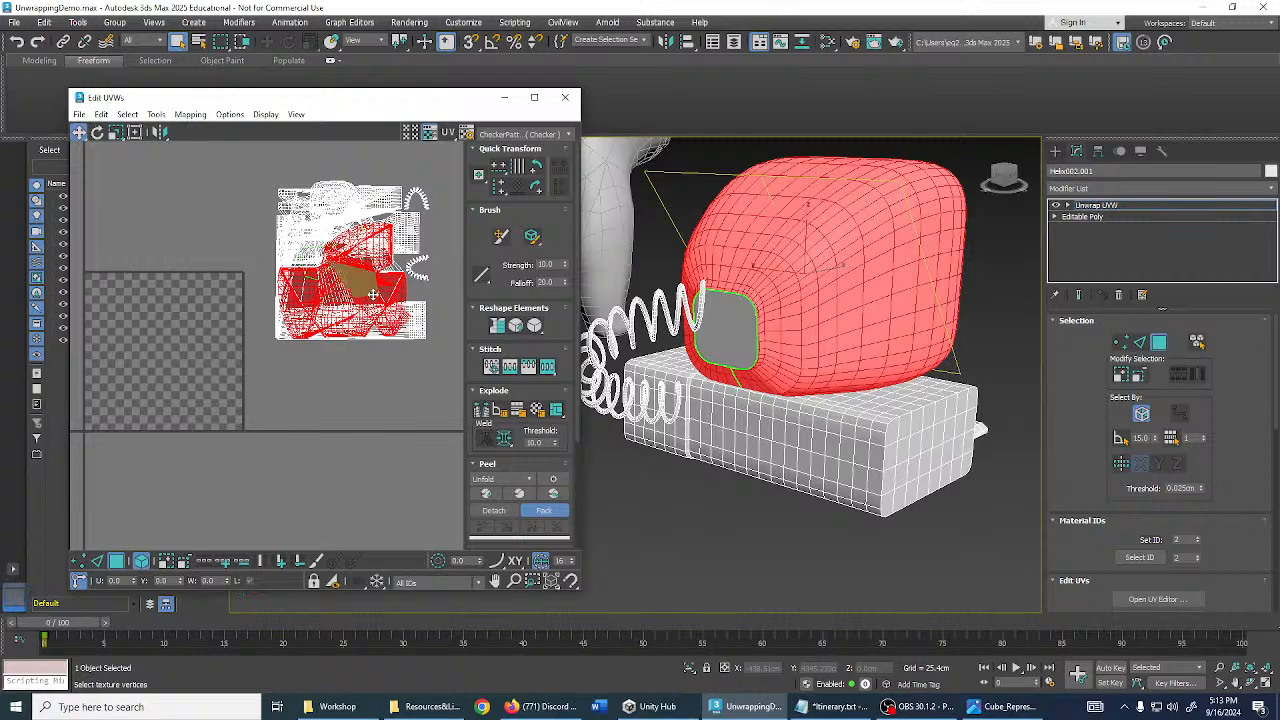
left_click_drag(373, 294, 337, 412)
middle_click_drag(351, 403, 357, 368)
middle_click_drag(836, 363, 873, 373)
middle_click_drag(776, 379, 774, 366, "alt")
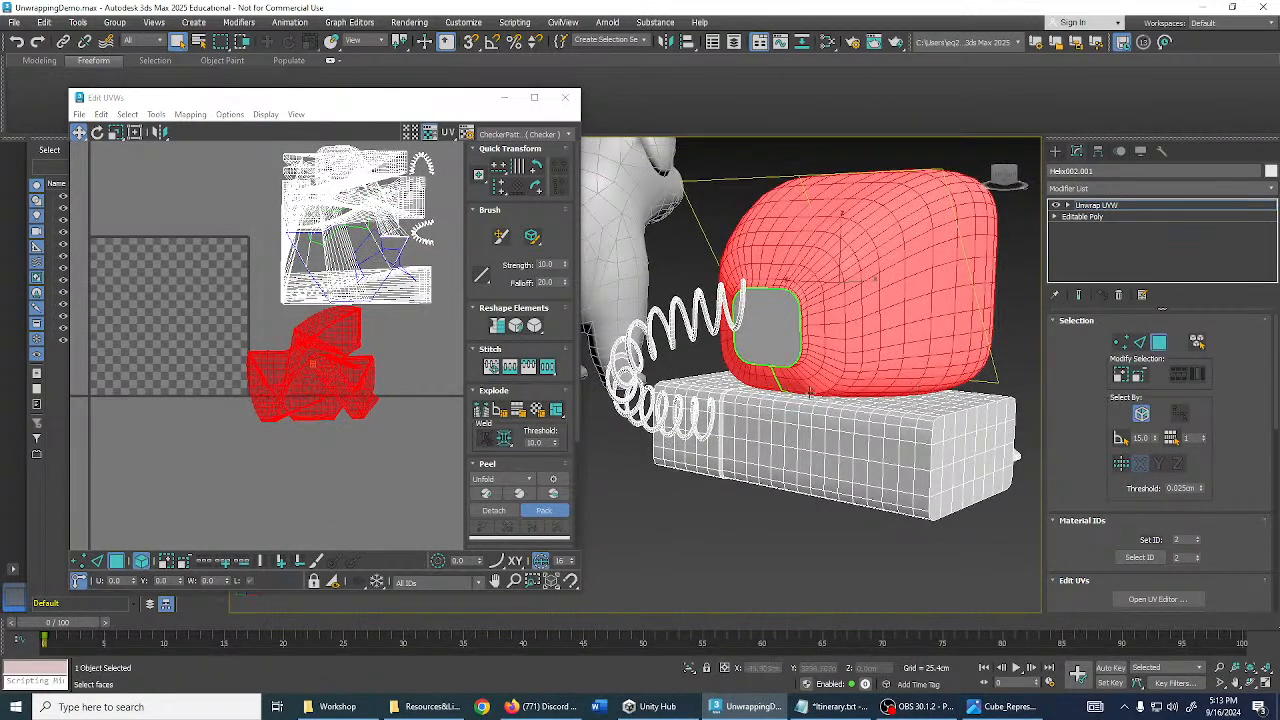
scroll(743, 296, "down", 2)
scroll(372, 348, "down", 1)
scroll(408, 328, "up", 1)
middle_click_drag(380, 366, 409, 360)
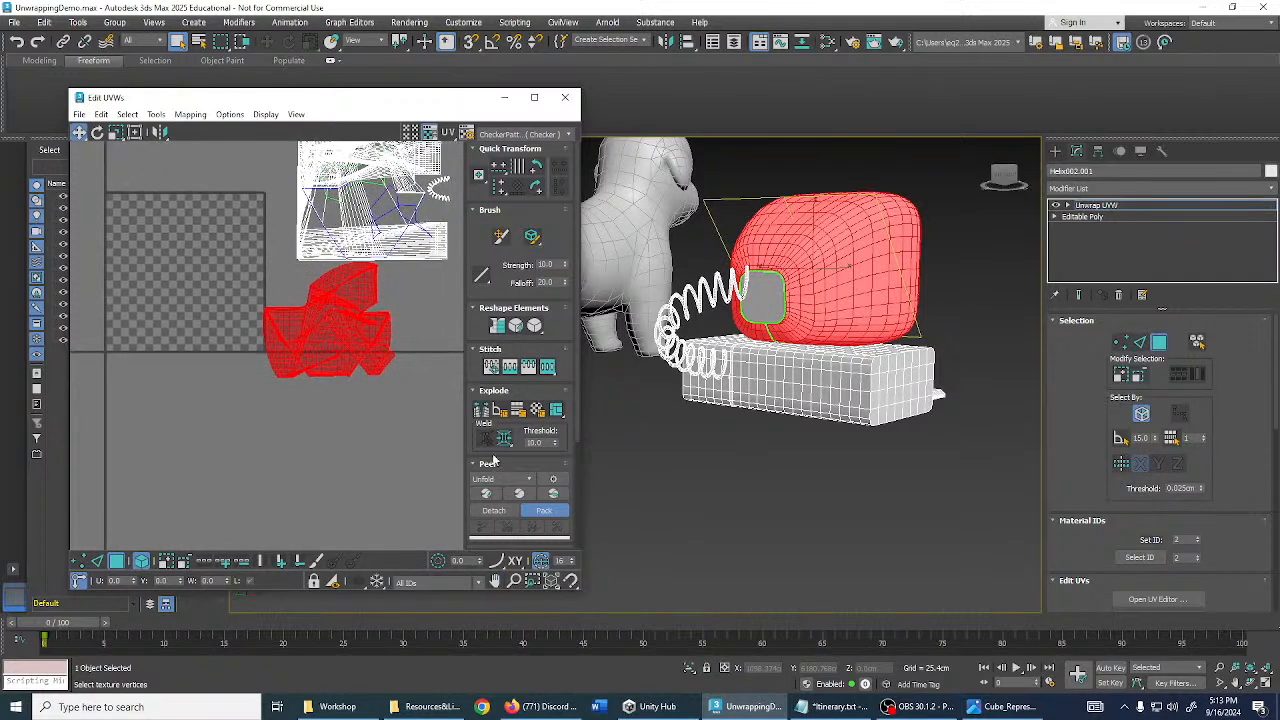
- Unfold the monitor's UV shell flat, rotate it level and shrink it onto the checker
left_click(553, 494)
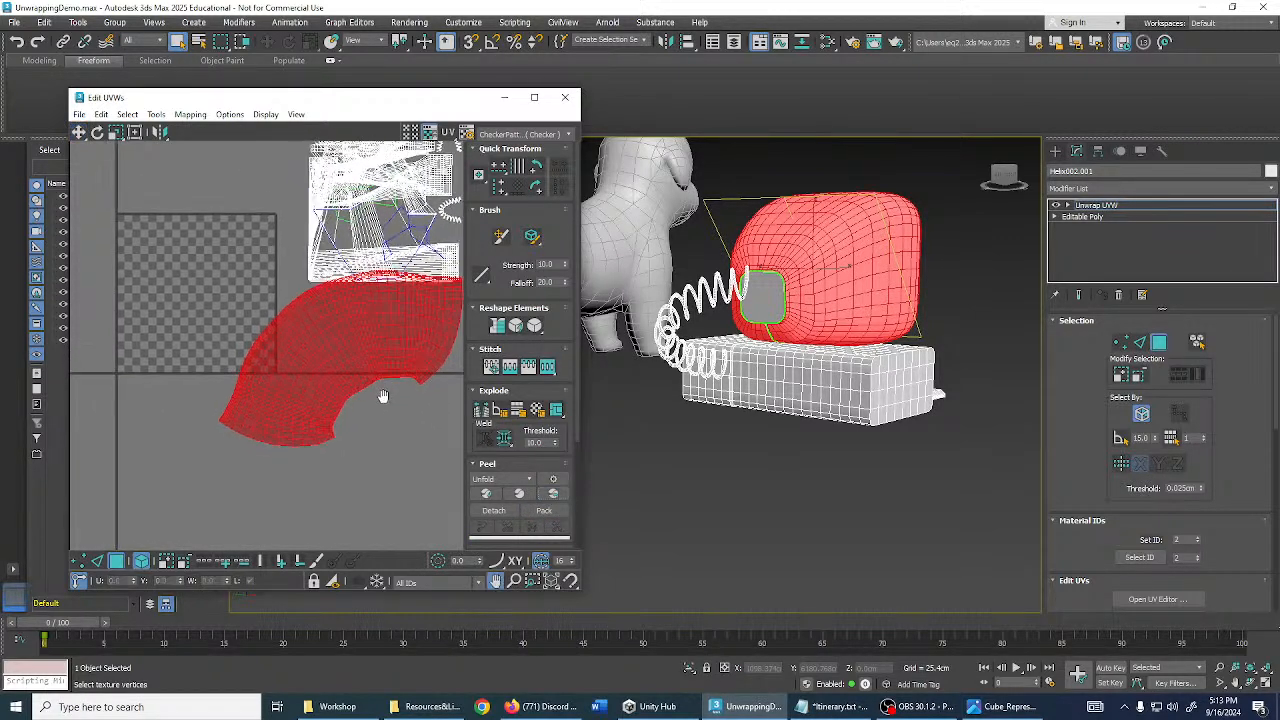
key("e")
left_click_drag(284, 322, 237, 264)
key("w")
key("r")
left_click_drag(242, 265, 250, 293)
middle_click_drag(261, 295, 333, 339)
scroll(289, 297, "up", 5)
middle_click_drag(287, 295, 340, 306)
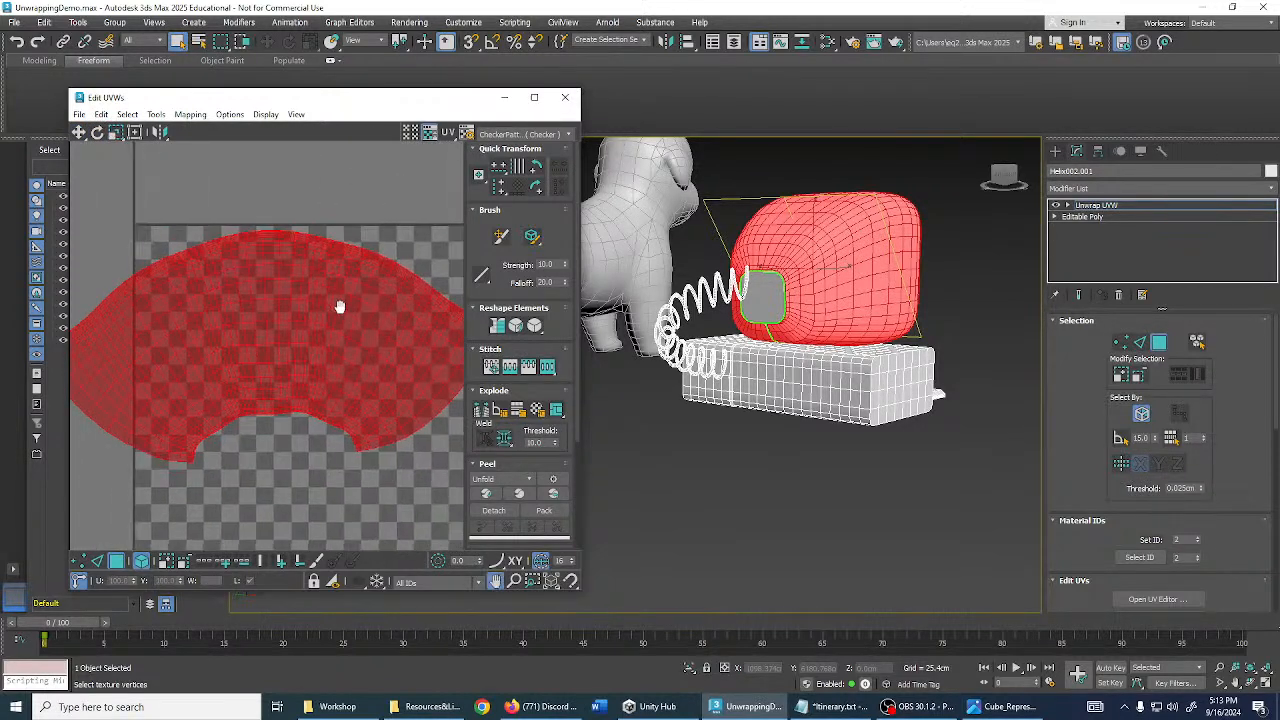
middle_click_drag(251, 403, 284, 383)
scroll(272, 400, "up", 3)
scroll(284, 383, "down", 3)
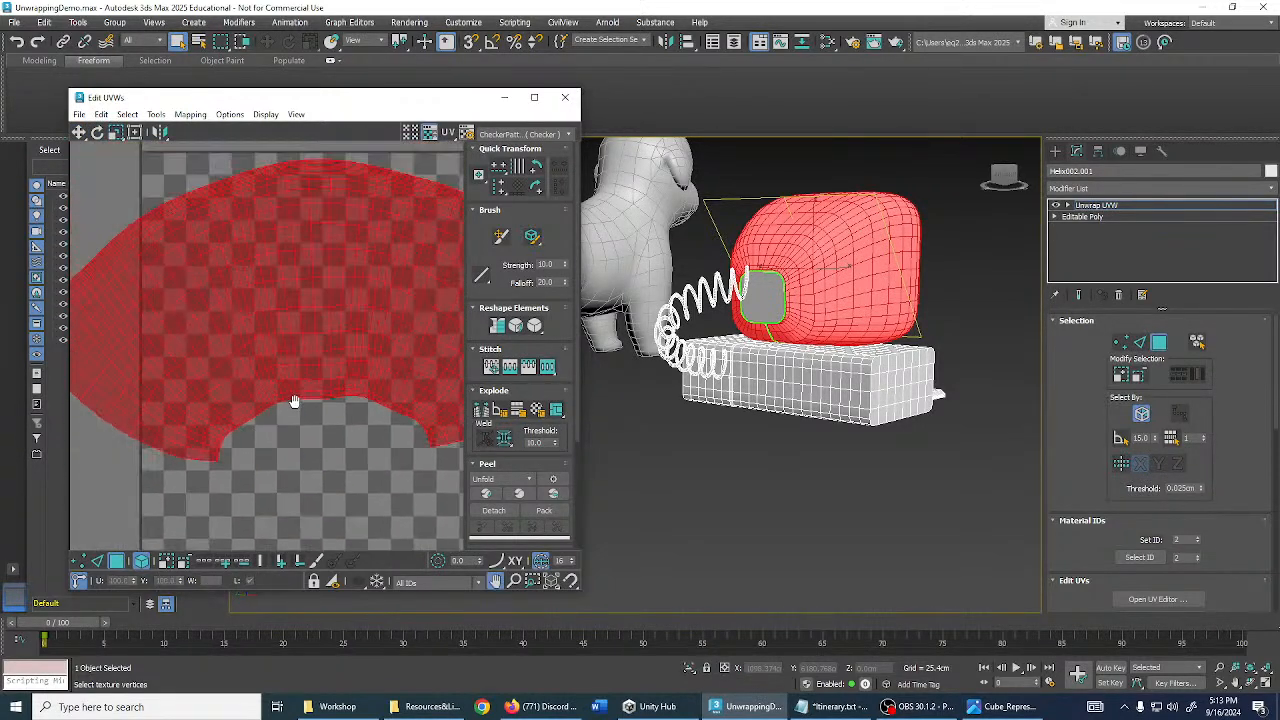
- Straighten the housing shell into a rectangle, fit it inside the texture square, and show checker.png
left_click(503, 330)
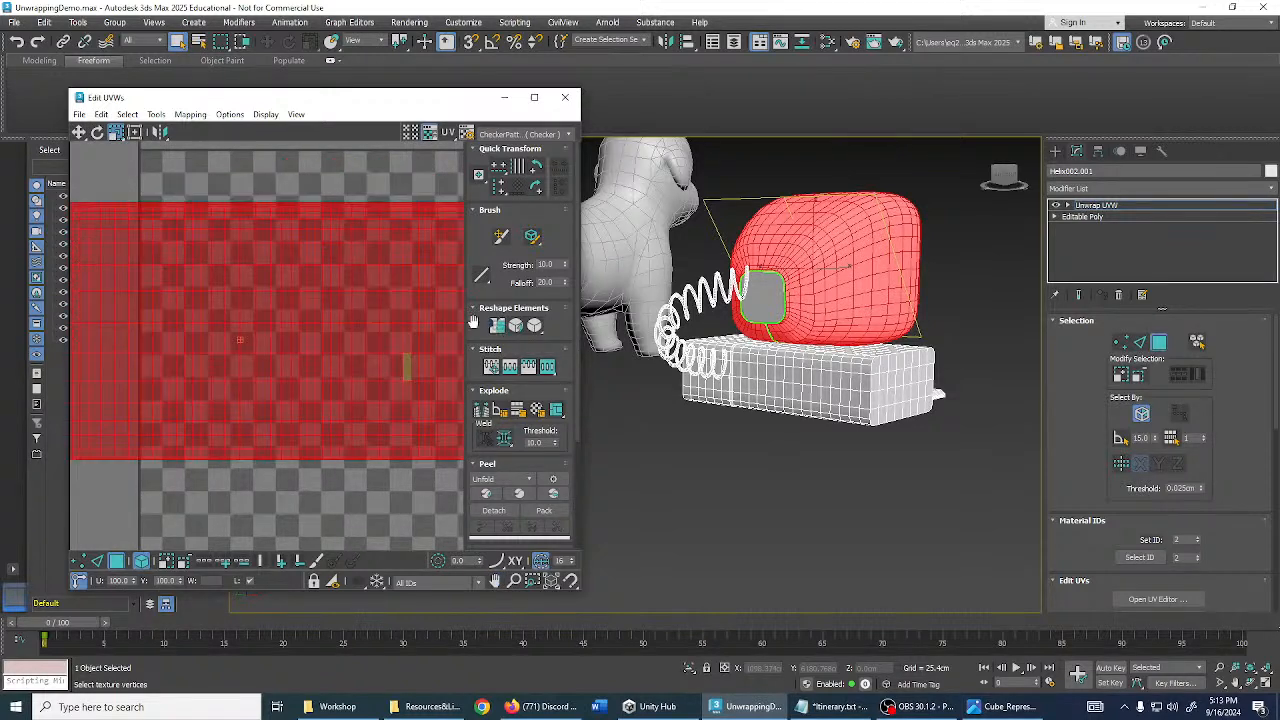
scroll(368, 314, "down", 2)
scroll(368, 314, "up", 2)
middle_click_drag(372, 303, 342, 280)
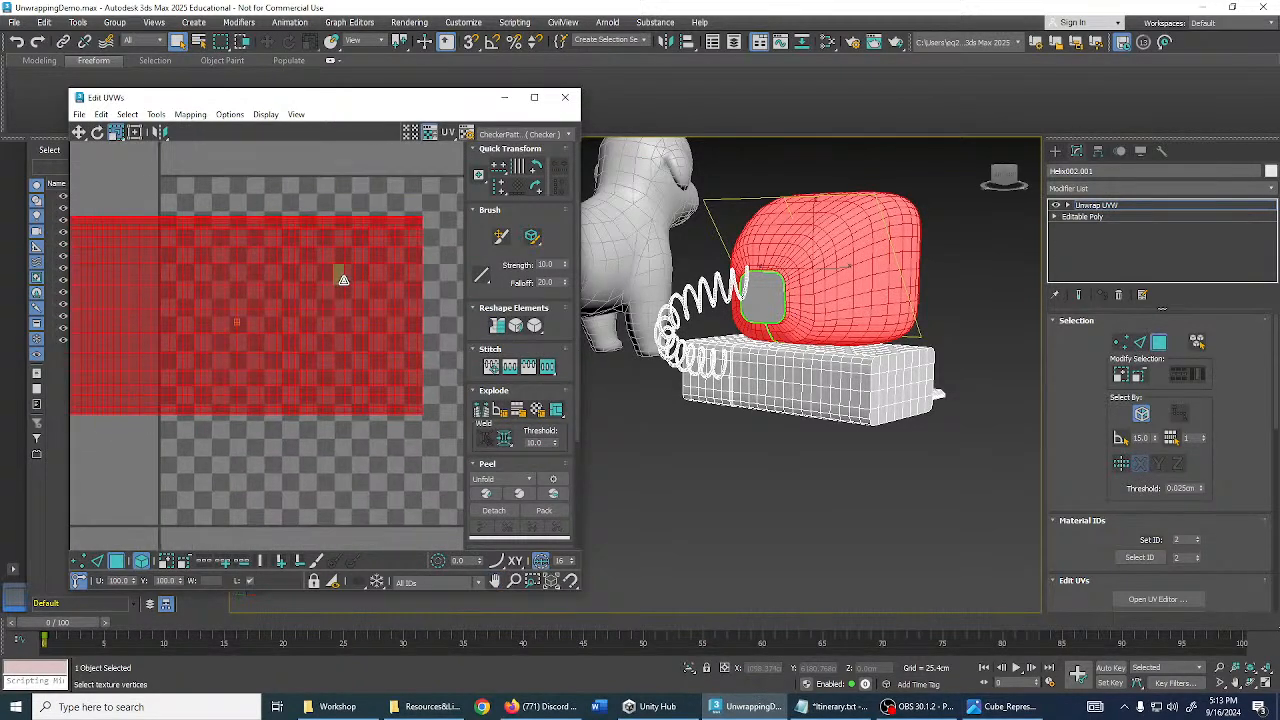
key("w")
left_click_drag(287, 305, 376, 270)
key("r")
left_click_drag(376, 270, 380, 296)
left_click(535, 134)
left_click(530, 143)
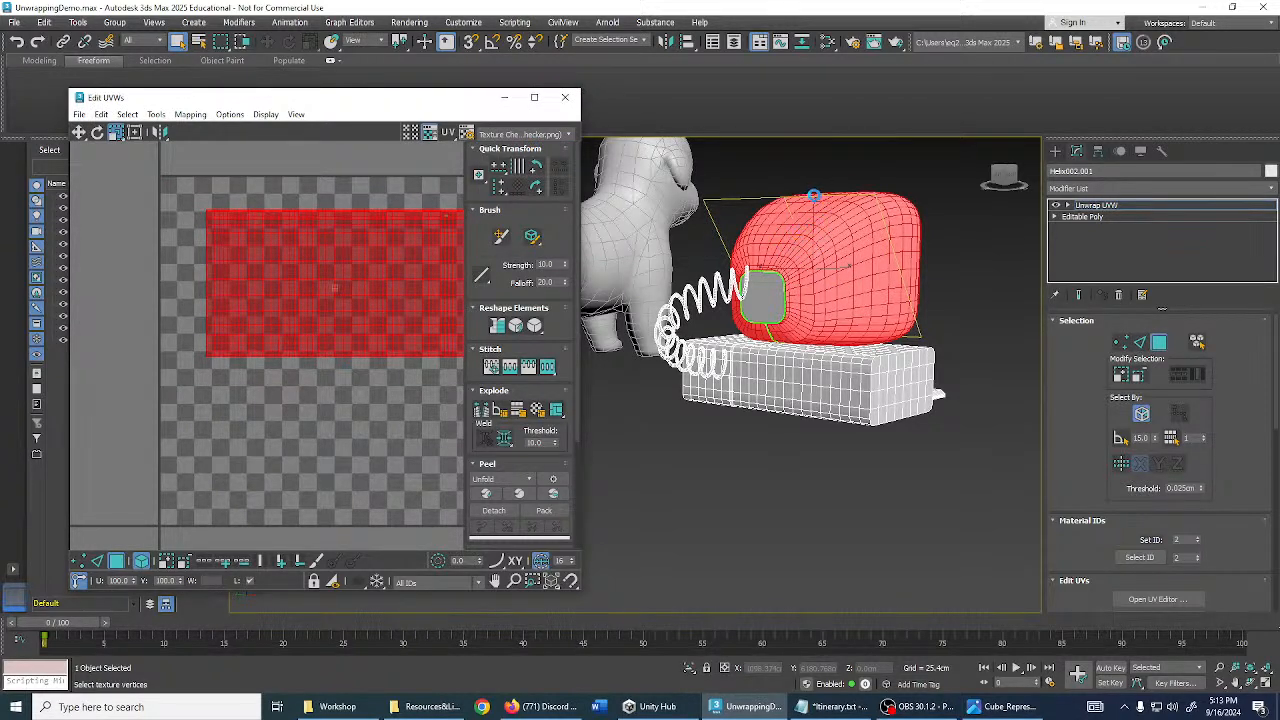
- Inspect the checker on the housing, turn off red face shading, and undo the straighten, move and scale
middle_click_drag(803, 200, 870, 397, "alt")
scroll(855, 347, "up", 4)
key("F2")
scroll(847, 354, "down", 3)
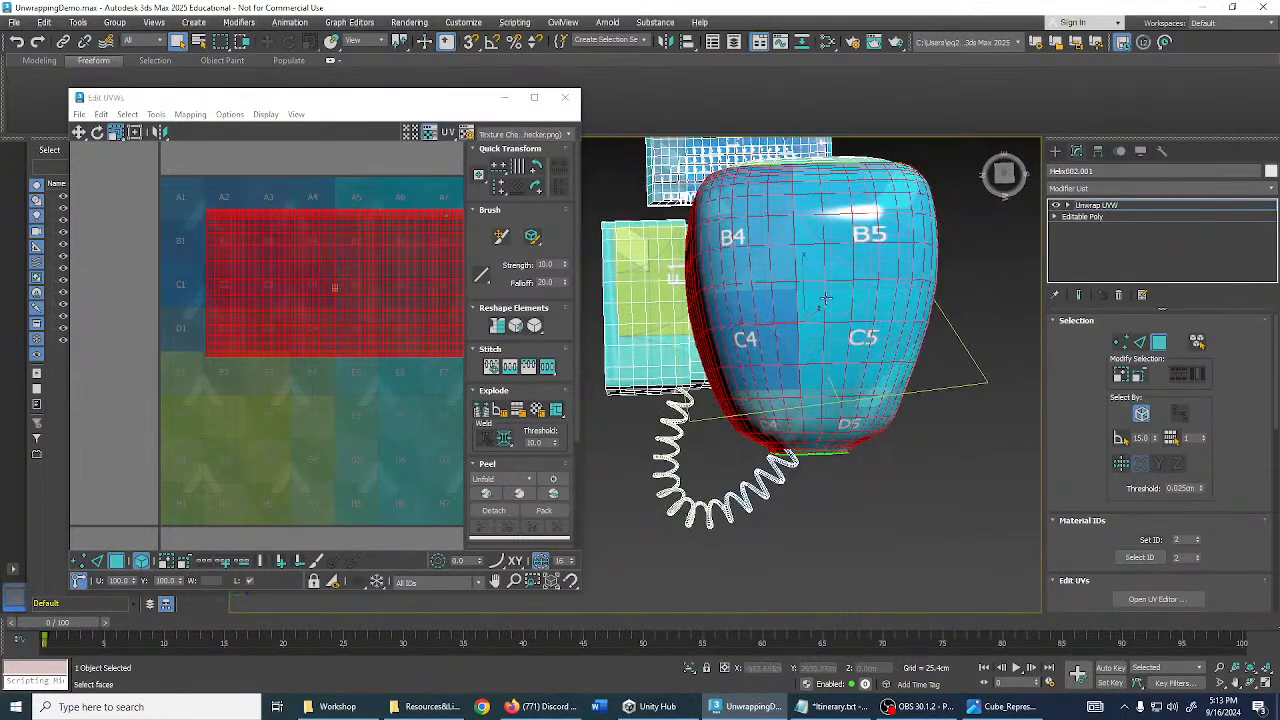
middle_click_drag(843, 306, 966, 250, "alt")
middle_click_drag(426, 400, 385, 402)
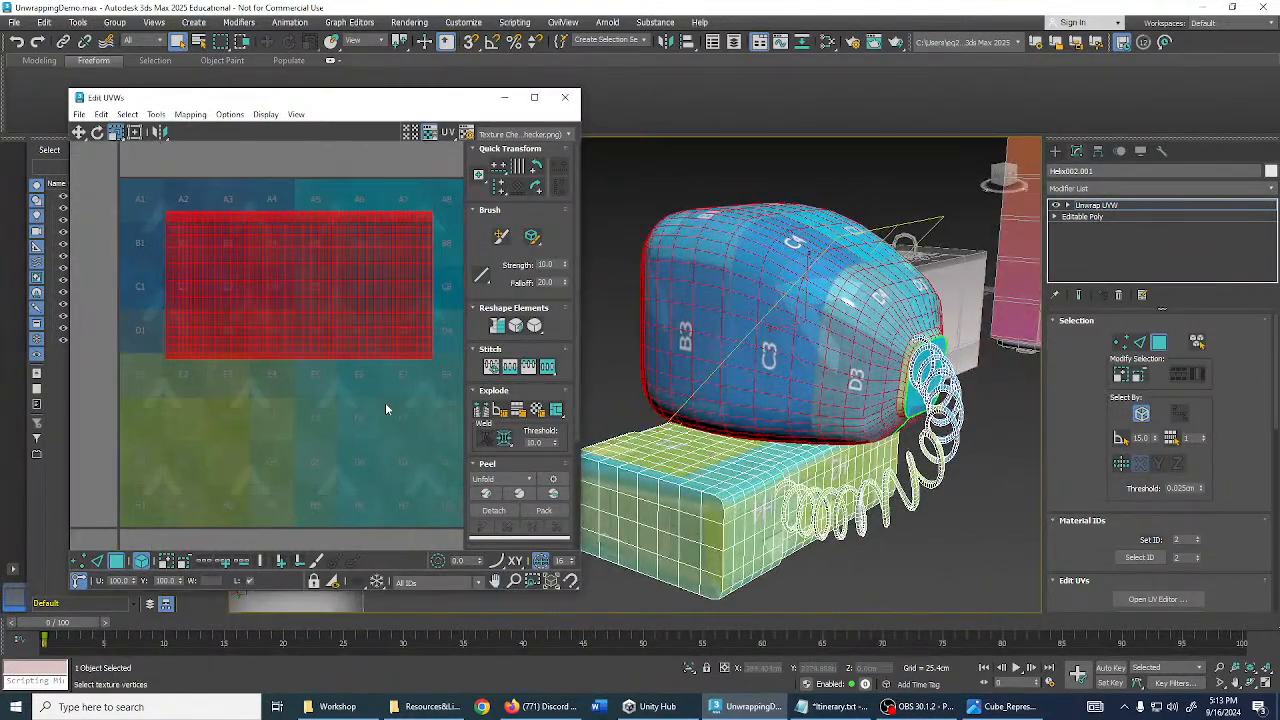
key("ctrl+z")
key("ctrl+z")
key("ctrl+z")
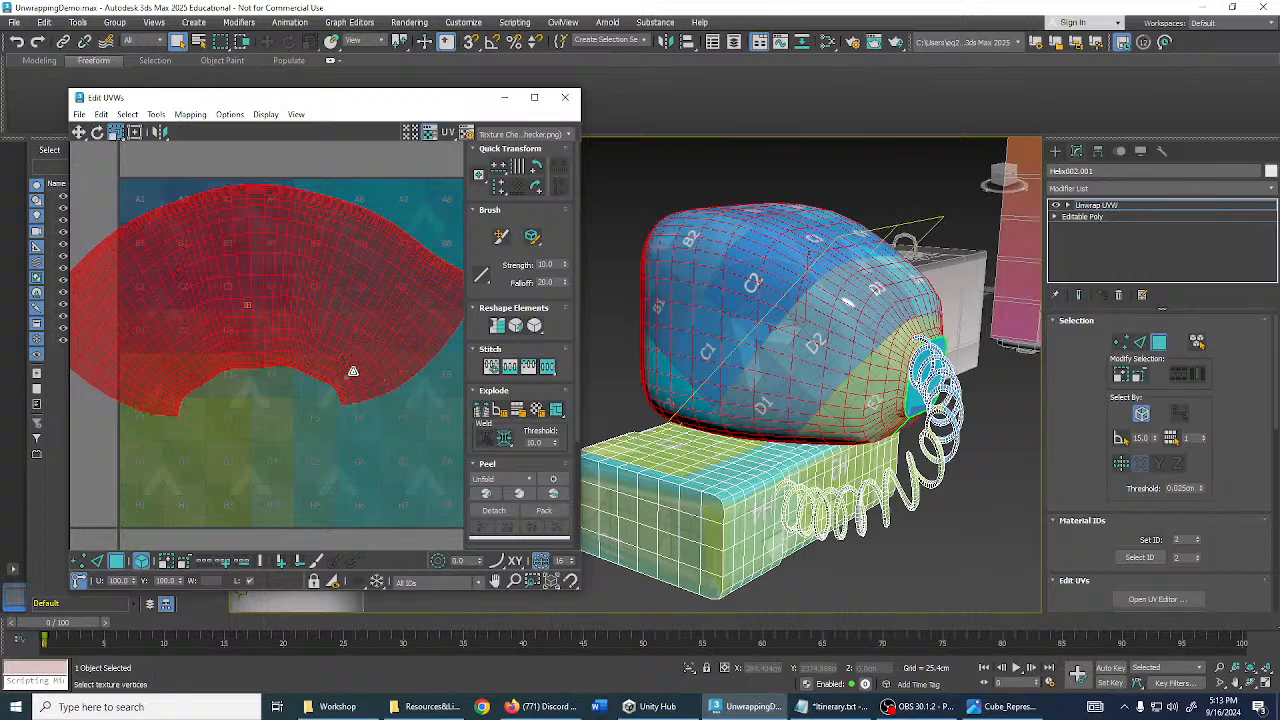
middle_click_drag(358, 340, 354, 337)
- Close the Edit UVWs window and move the view toward the keyboard
middle_click_drag(700, 350, 812, 322, "alt")
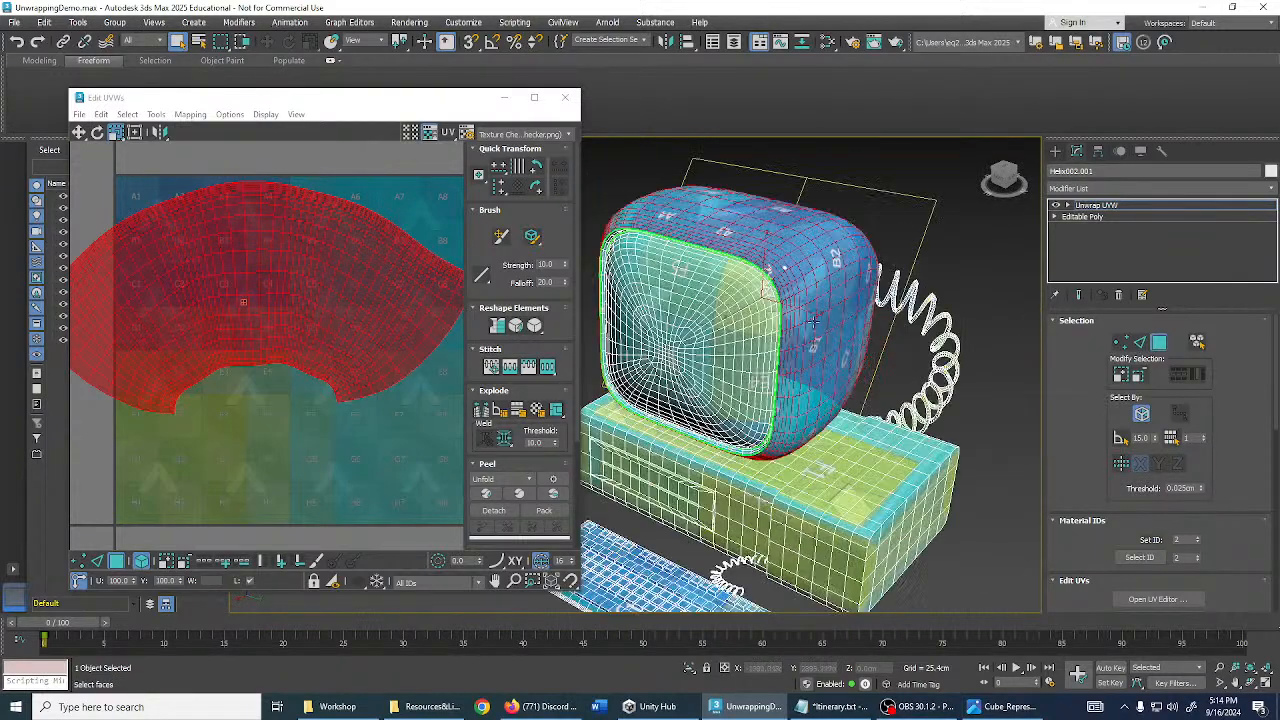
left_click(566, 101)
middle_click_drag(742, 448, 828, 412)
scroll(824, 420, "up", 5)
middle_click_drag(740, 318, 592, 420, "alt")
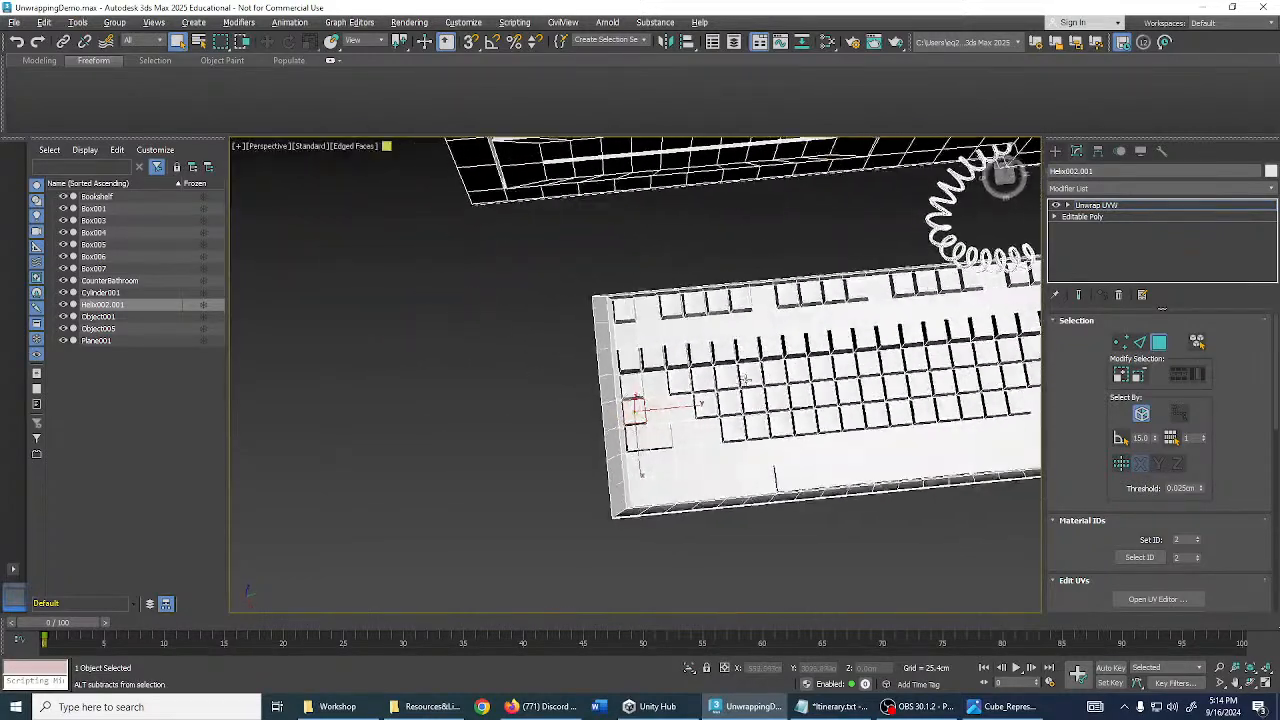
- Select the entire keyboard element from a frontal view with its faces shaded
scroll(640, 370, "down", 3)
middle_click_drag(676, 330, 600, 326)
middle_click_drag(600, 326, 590, 326, "alt")
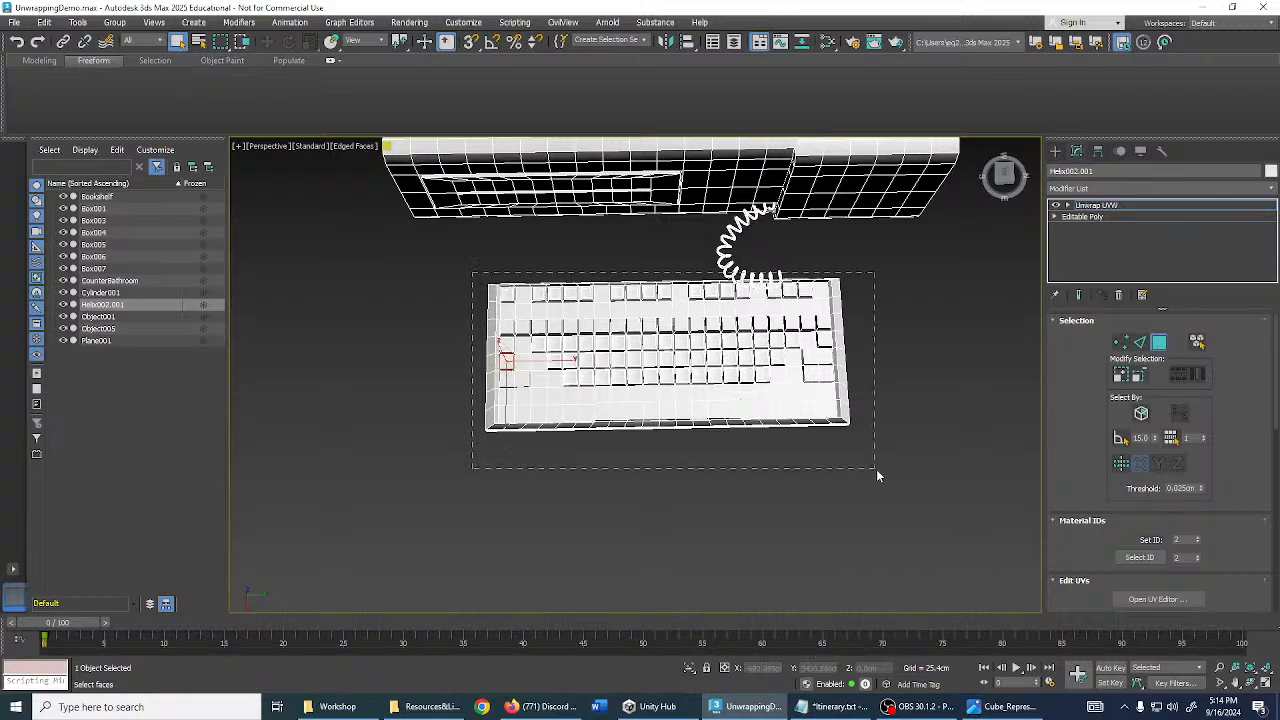
left_click_drag(876, 469, 877, 470)
double_click(773, 397)
left_click(773, 397)
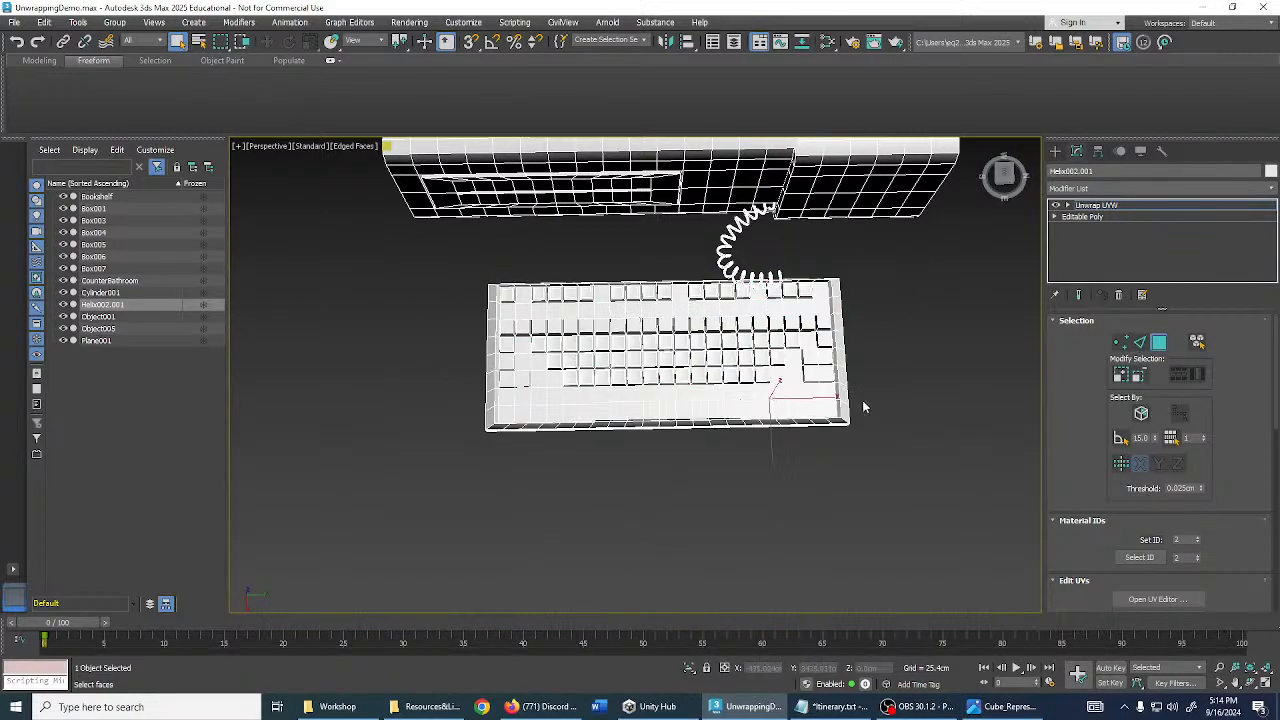
double_click(773, 397)
mouse_move(773, 397)
middle_mouse_down("alt")
mouse_move(792, 331)
mouse_move(682, 304)
mouse_move(750, 322)
middle_mouse_up("alt")
key("F2")
key("F2")
scroll(1150, 400, "down", 2)
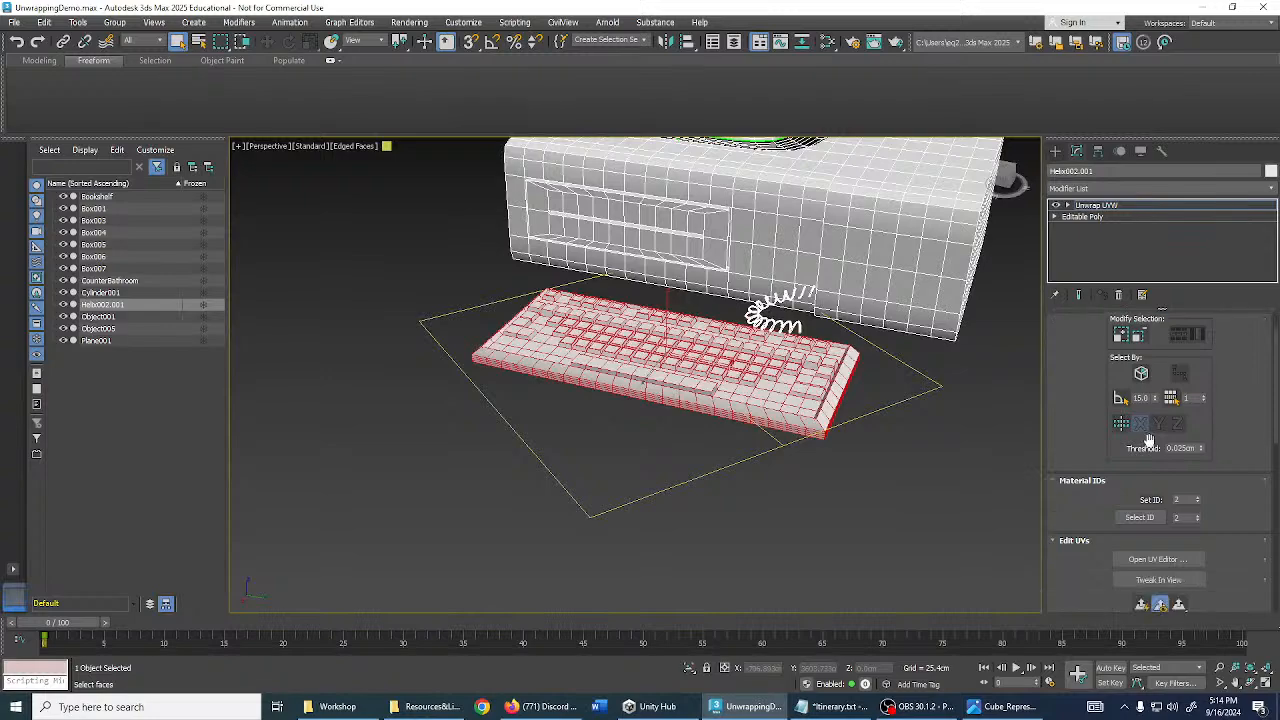
- Open the UV editor for the keyboard and try planar and box projections
left_click(1157, 519)
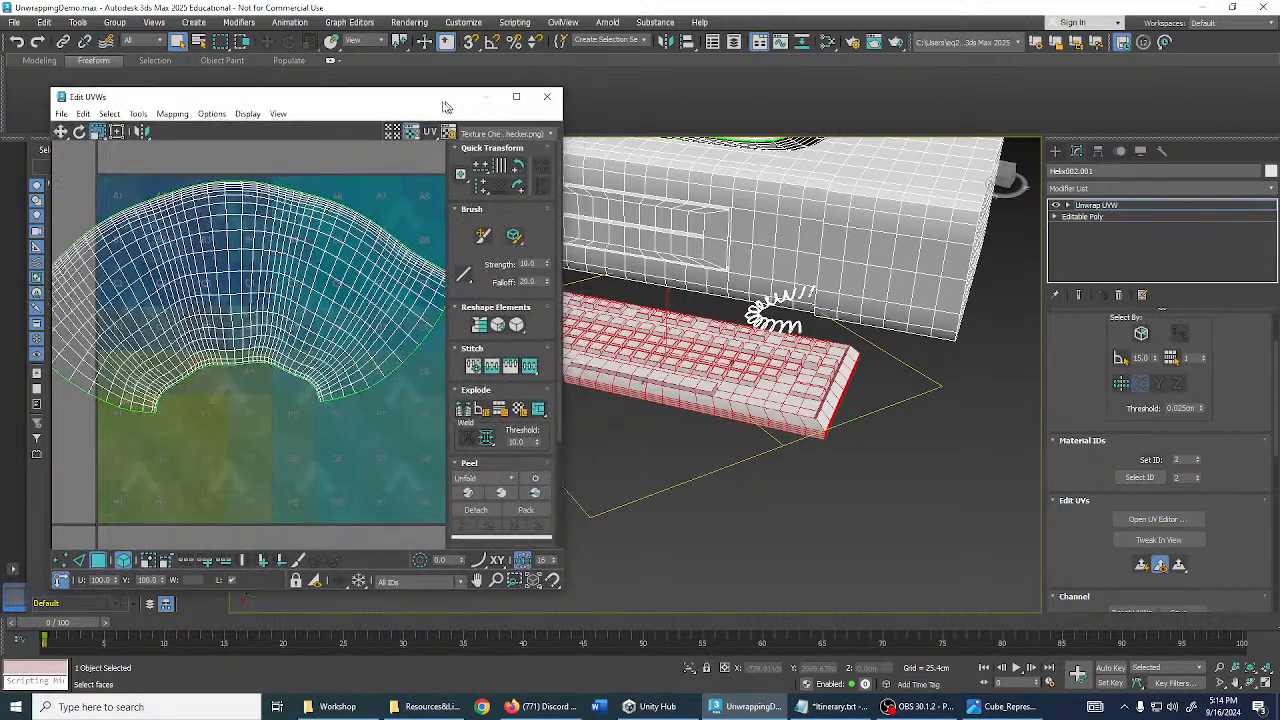
scroll(1101, 471, "down", 6)
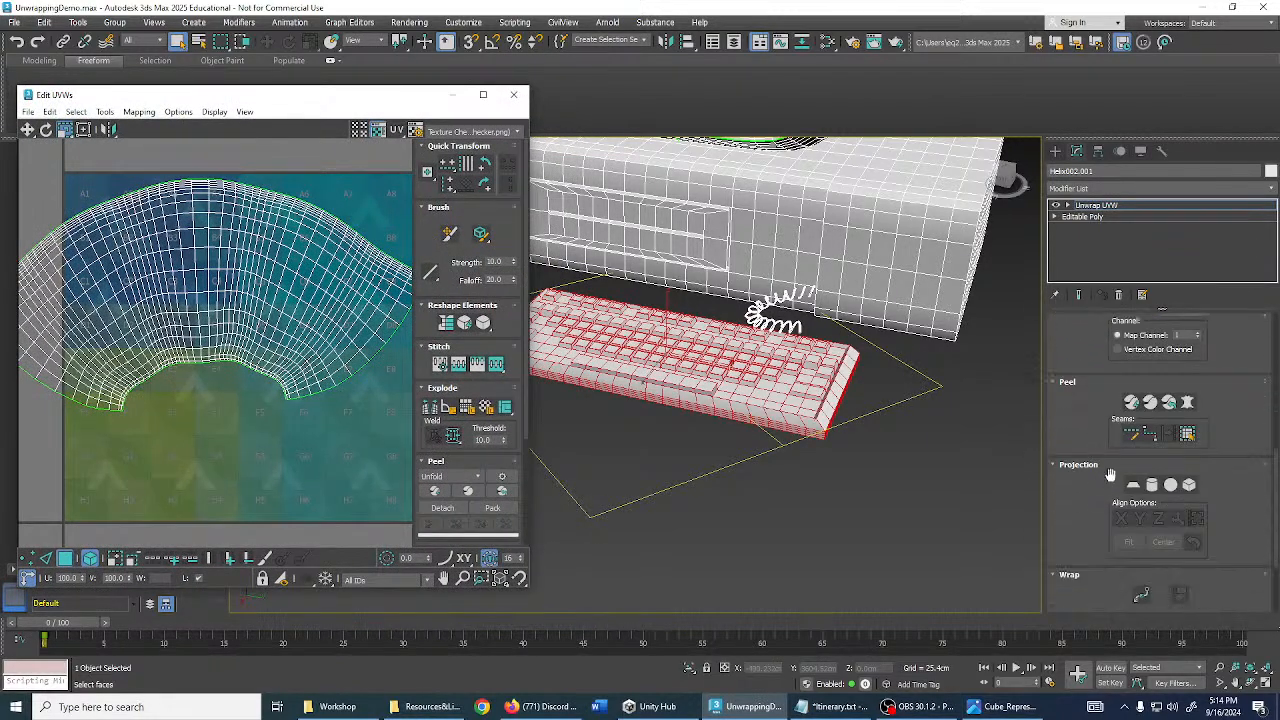
middle_click_drag(892, 426, 1012, 442)
left_click(1133, 485)
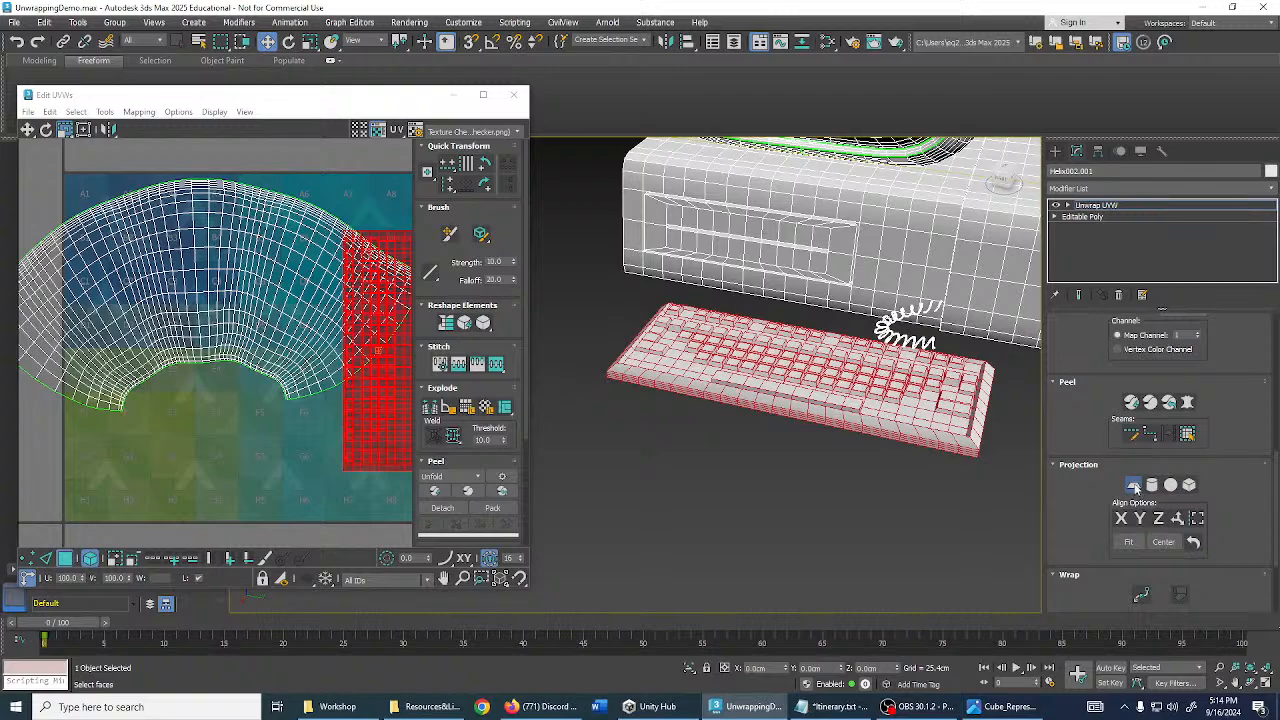
left_click(1135, 488)
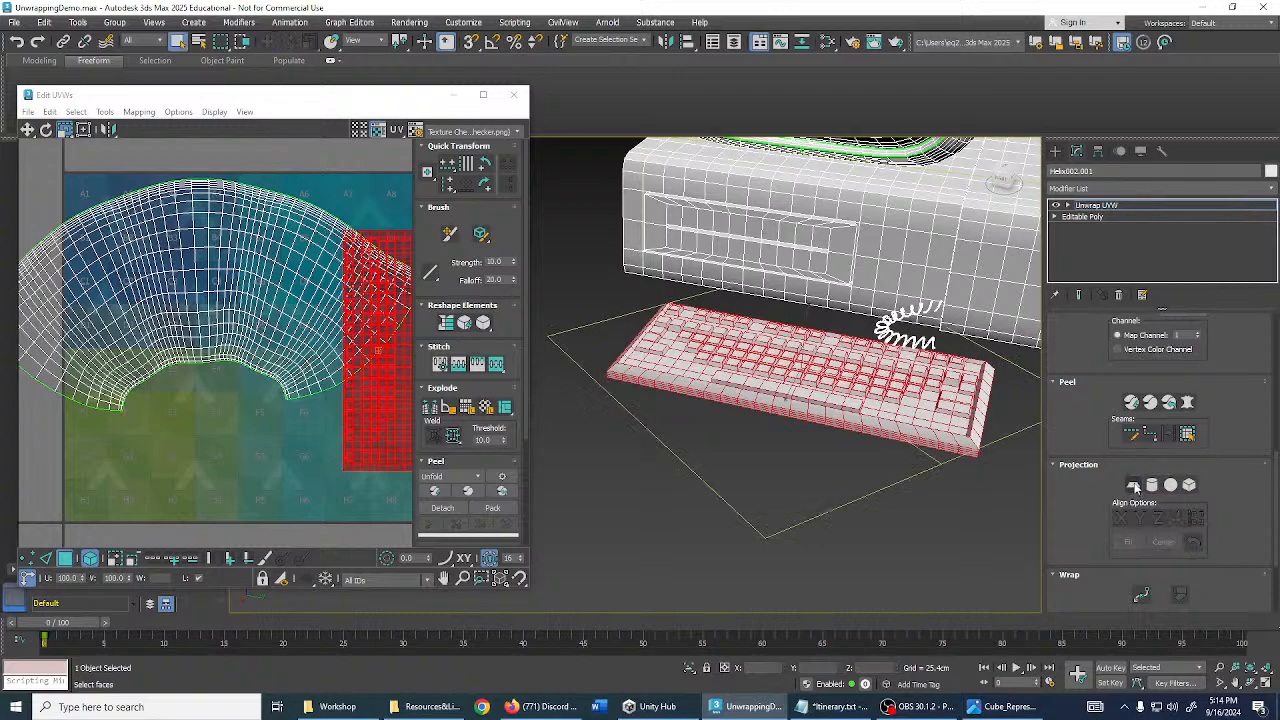
left_click(1189, 486)
middle_click_drag(945, 437, 850, 399, "alt")
scroll(950, 456, "down", 3)
middle_click_drag(322, 383, 251, 303)
scroll(303, 337, "up", 5)
scroll(283, 338, "down", 3)
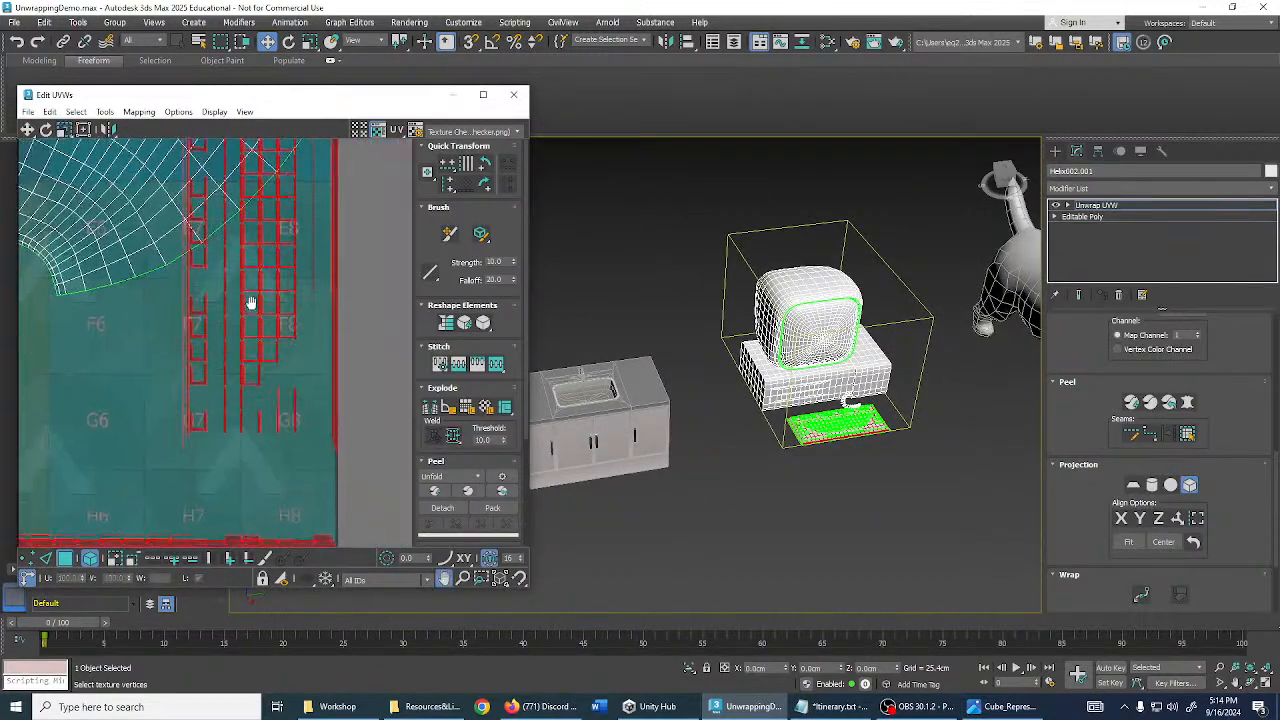
middle_click_drag(852, 455, 905, 464)
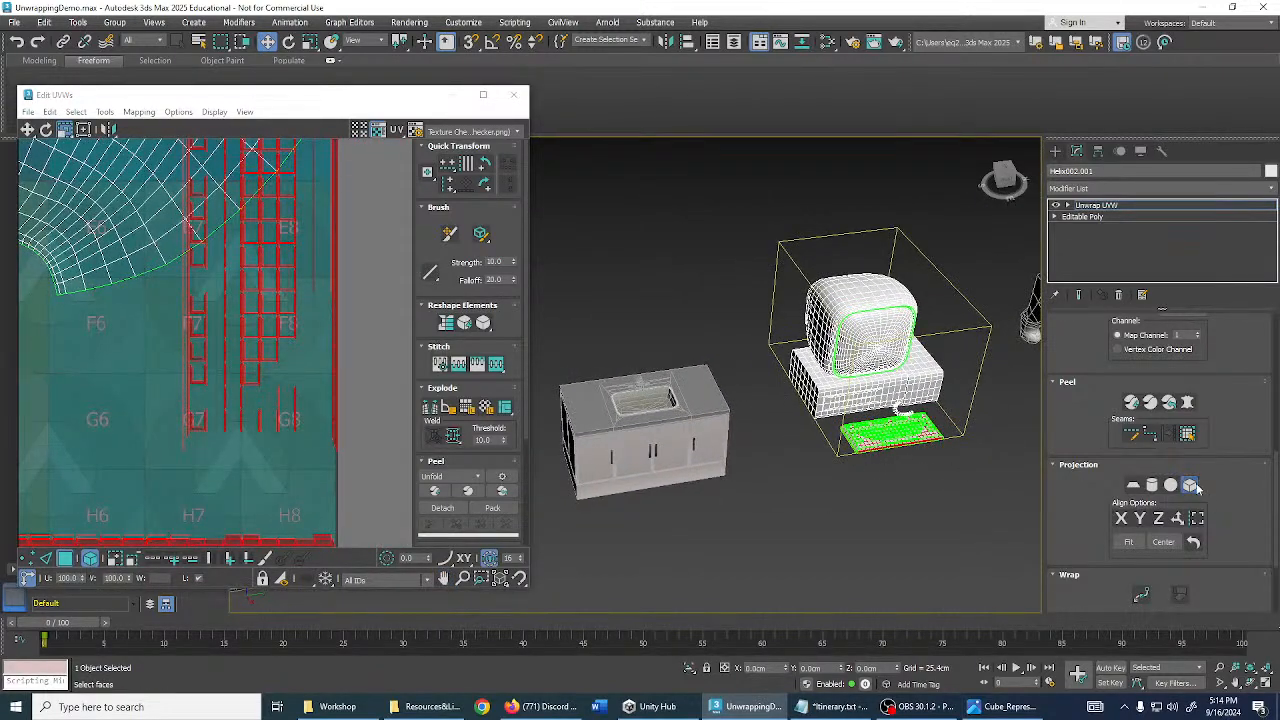
- Apply a planar projection to the keyboard, fit it, then toggle Planar Map off
left_click(1134, 485)
left_click(1130, 542)
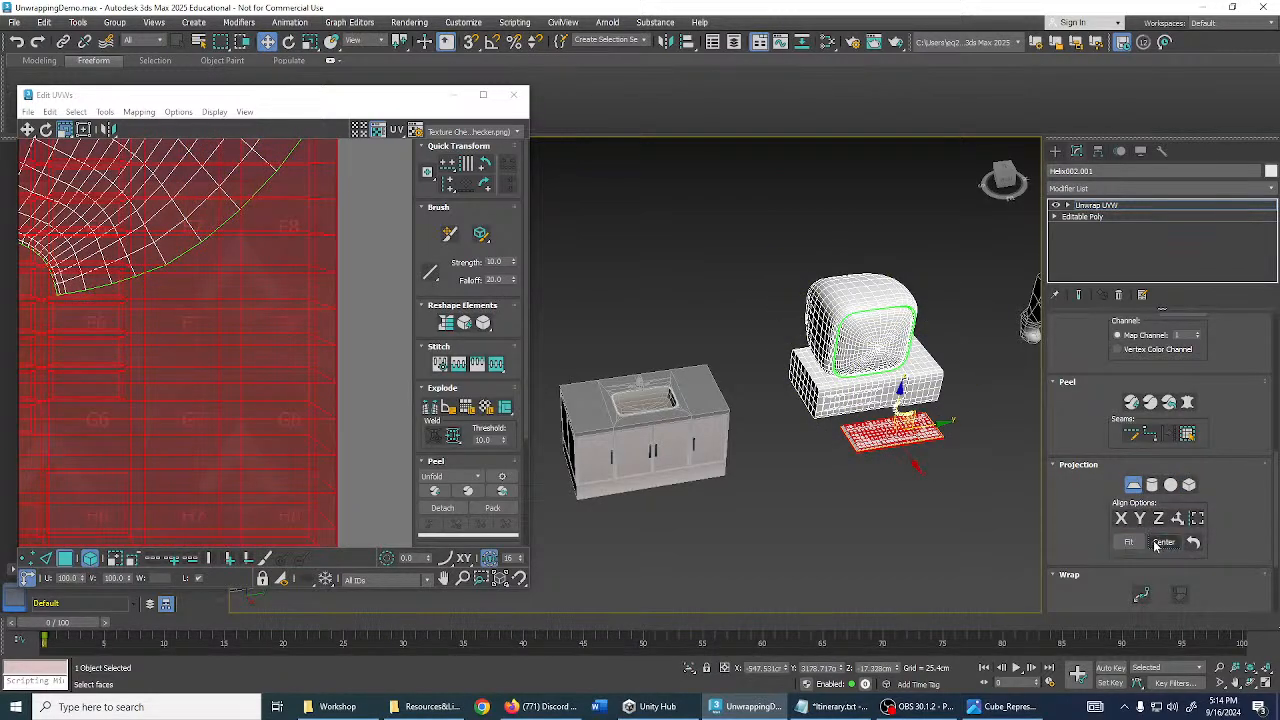
scroll(962, 476, "up", 5)
middle_click_drag(828, 392, 840, 425)
scroll(954, 467, "down", 2)
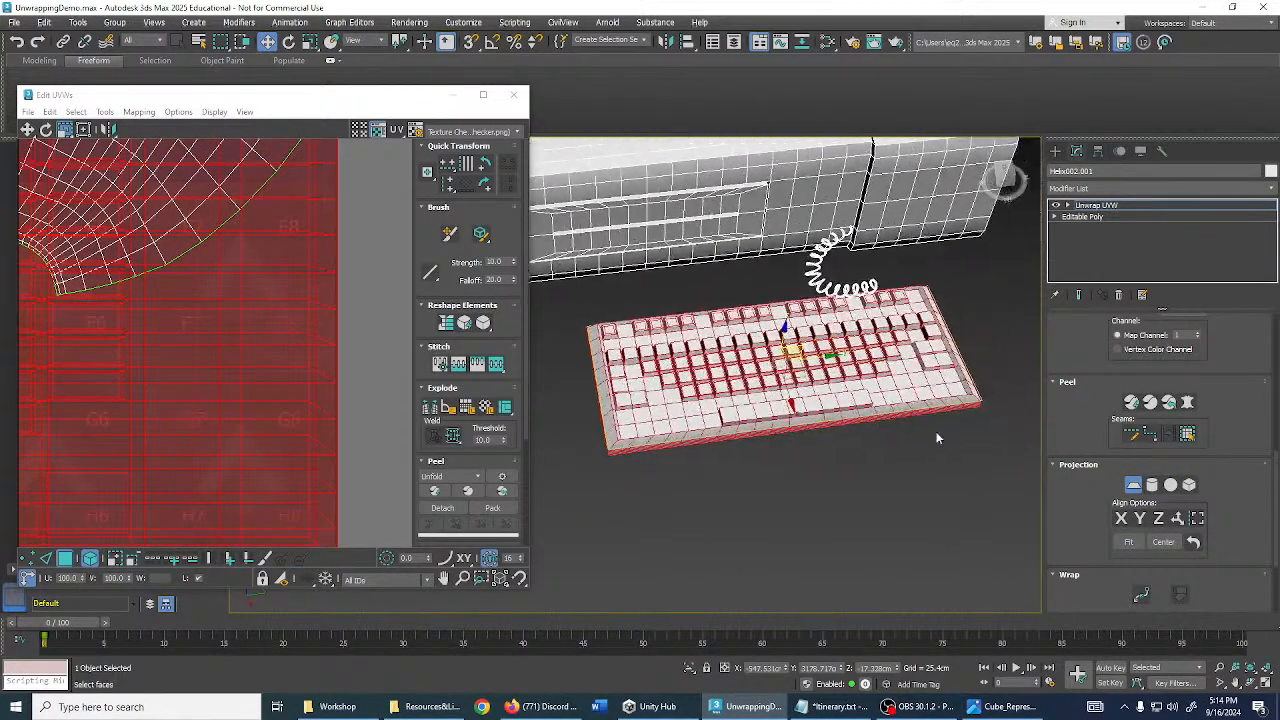
left_click(1134, 485)
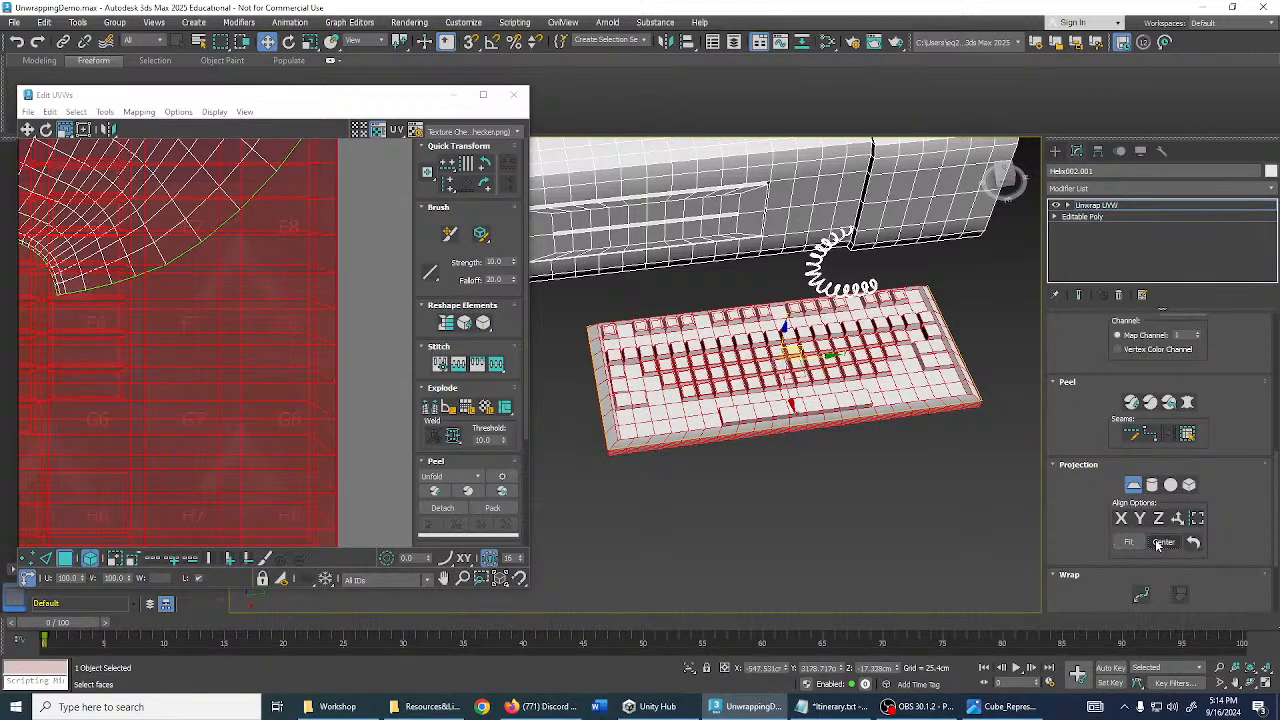
middle_click_drag(996, 422, 971, 465, "alt")
scroll(266, 323, "down", 6)
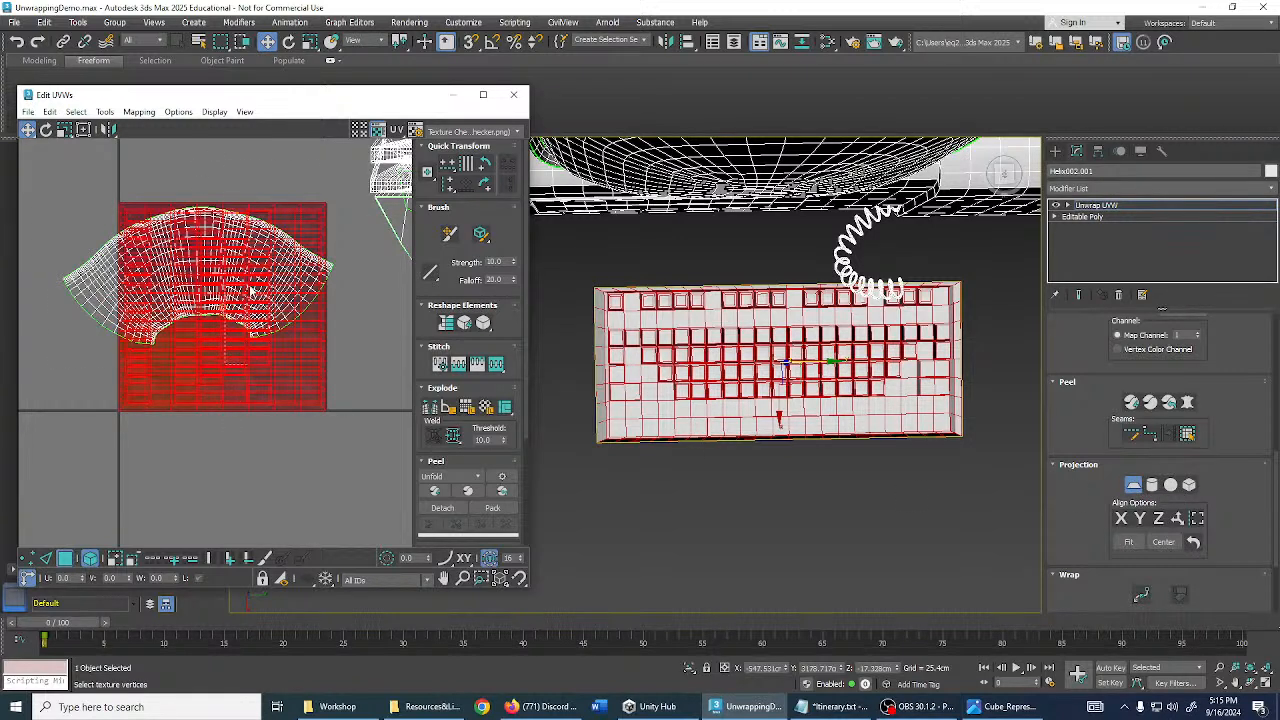
- Finish the planar projection and move the keyboard UVs onto the upper-left grid
left_click(1133, 485)
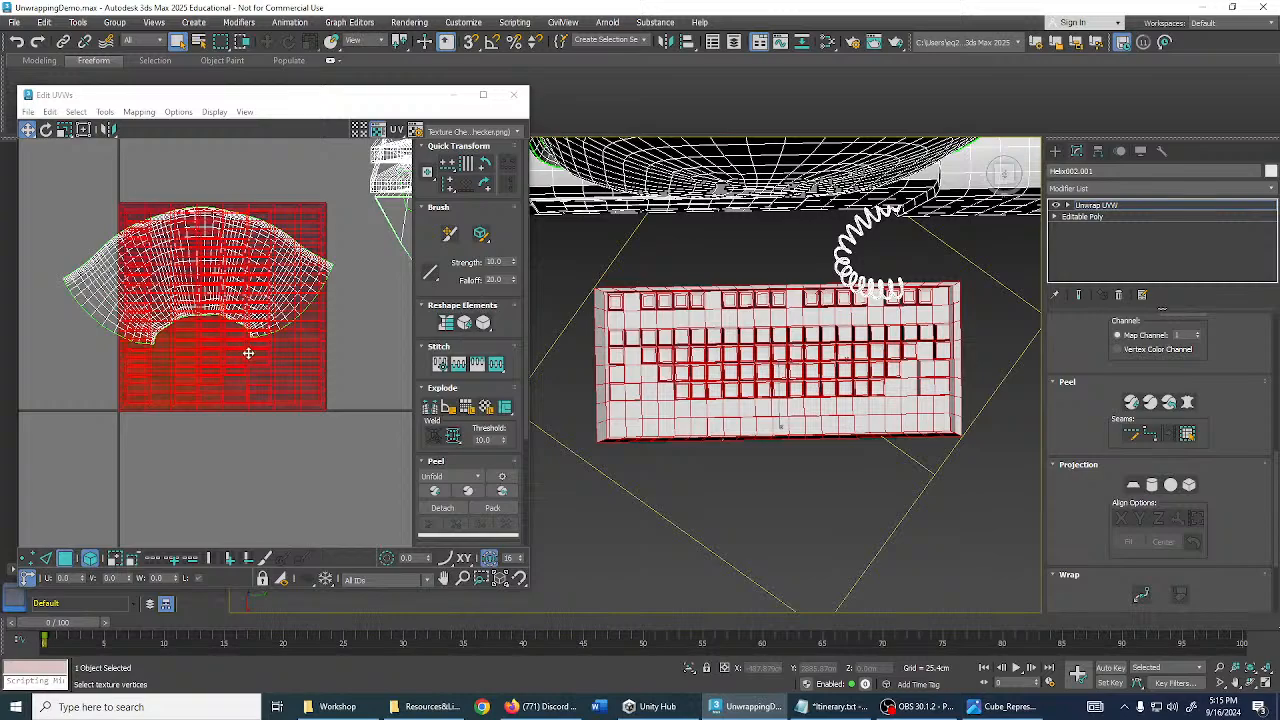
left_click_drag(248, 353, 350, 461)
middle_click_drag(338, 436, 301, 382)
left_click_drag(300, 357, 300, 400)
middle_click_drag(300, 400, 293, 373)
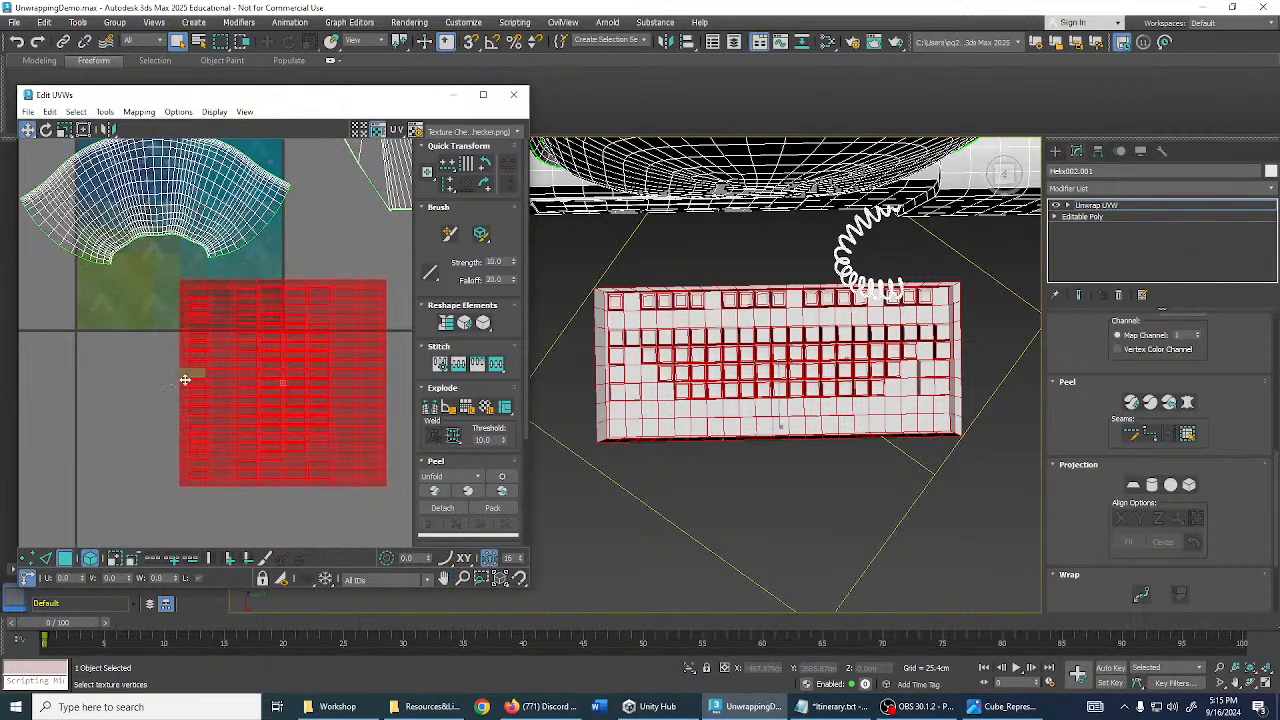
middle_click_drag(737, 405, 864, 334, "alt")
middle_click_drag(709, 491, 835, 428)
middle_click_drag(157, 411, 188, 378)
left_click_drag(343, 307, 314, 390)
- Test-rotate the keyboard UVs, then squash them vertically
key("e")
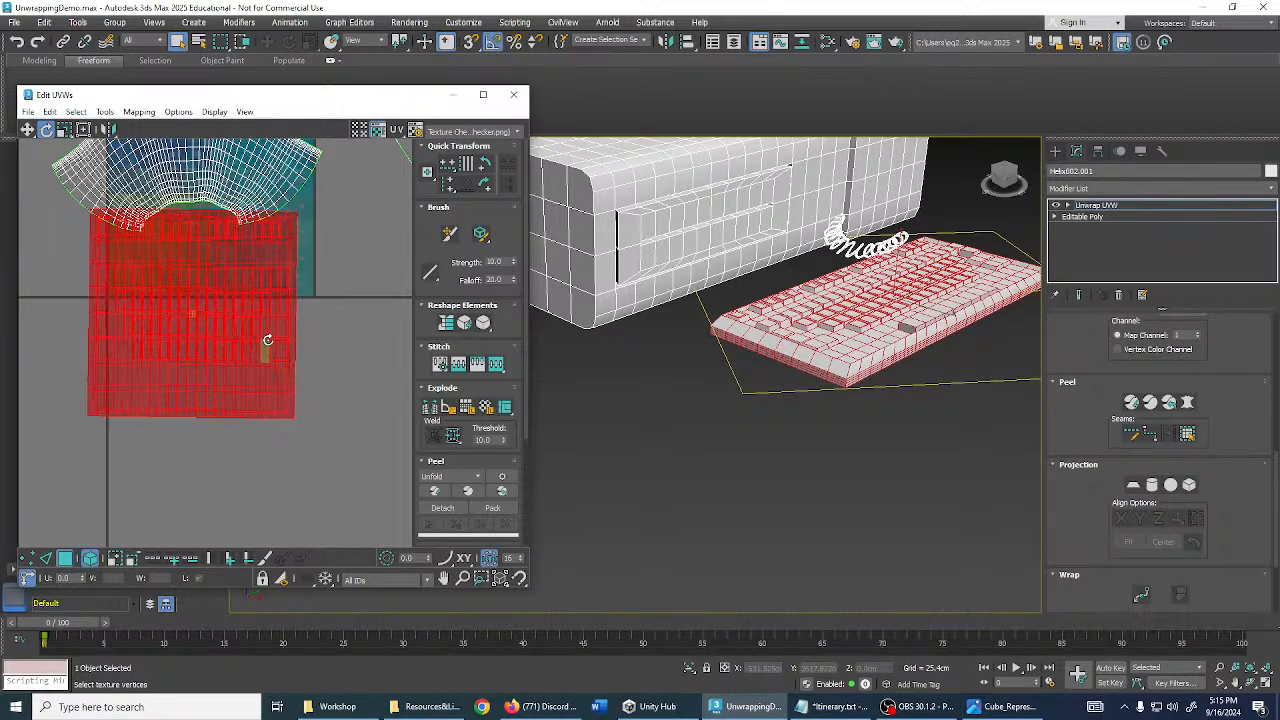
mouse_move(267, 340)
left_mouse_down()
mouse_move(271, 354)
mouse_move(280, 343)
left_mouse_up()
key("w")
left_click_drag(256, 297, 237, 387)
scroll(214, 303, "up", 3)
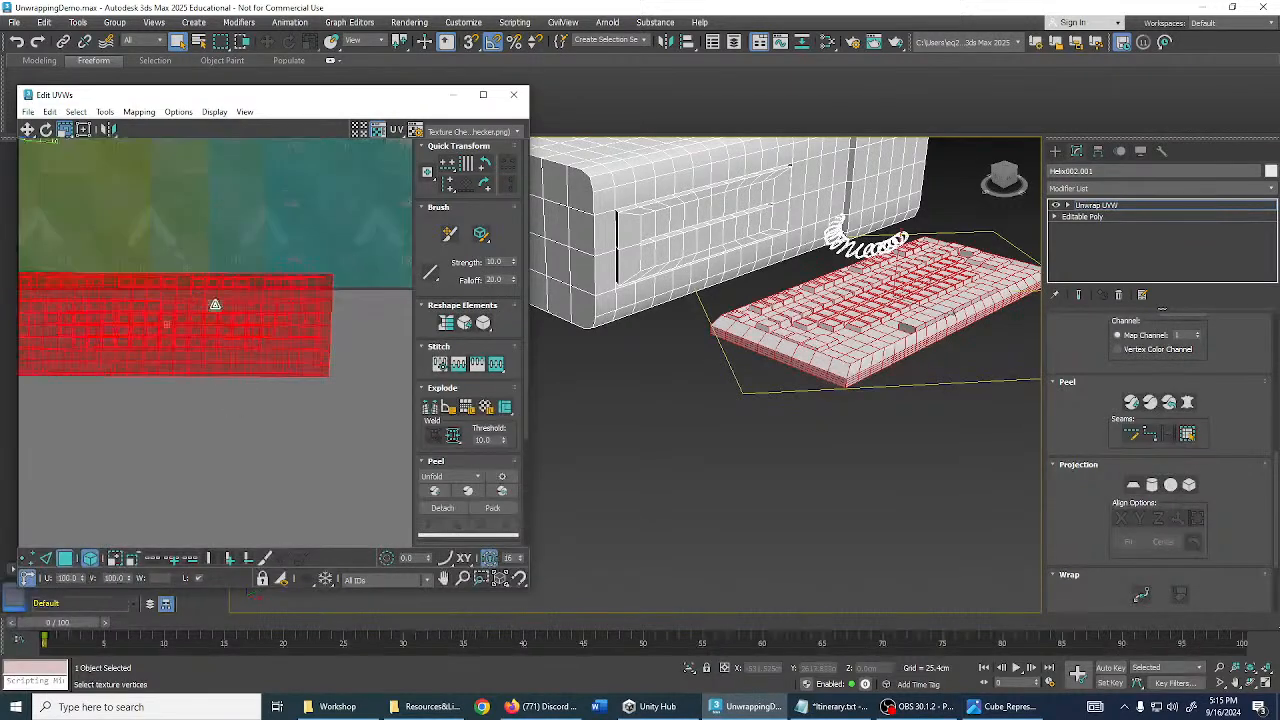
middle_click_drag(214, 303, 288, 241)
- Rotate the keyboard UVs about 0.8 degrees, shift them left, and deselect them
key("e")
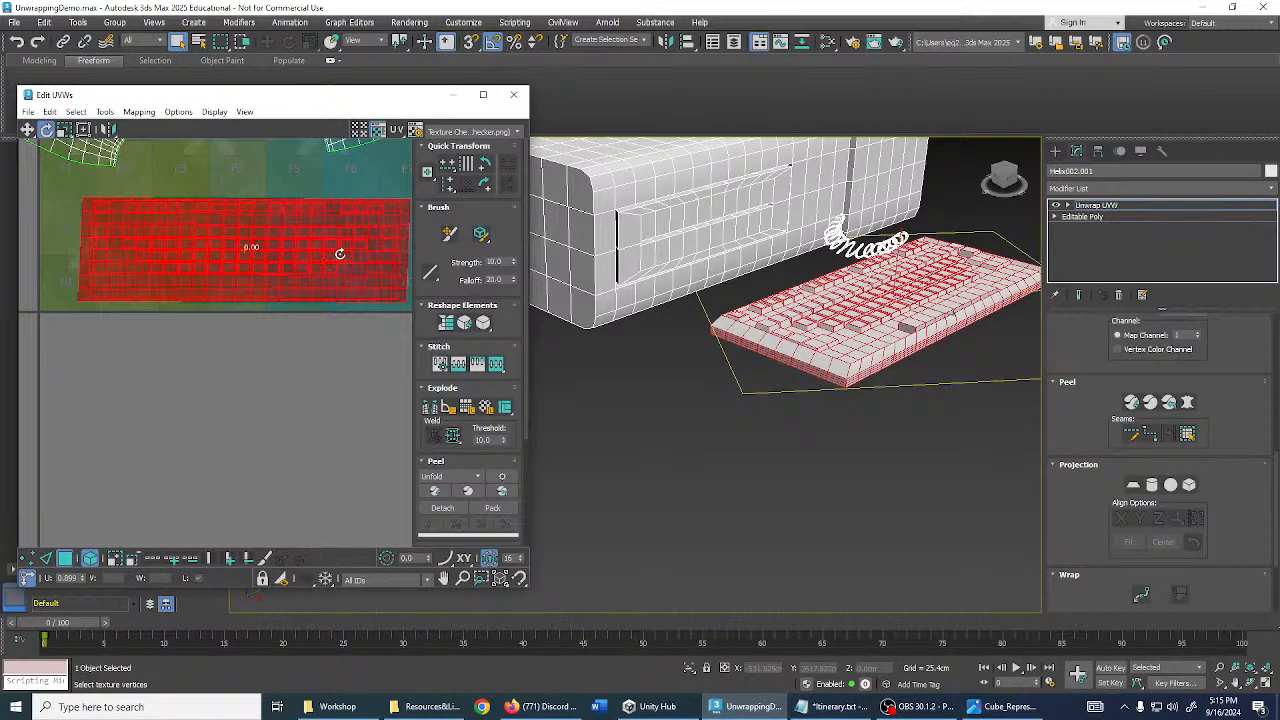
left_click_drag(341, 255, 343, 253)
middle_click_drag(296, 259, 281, 277)
key("w")
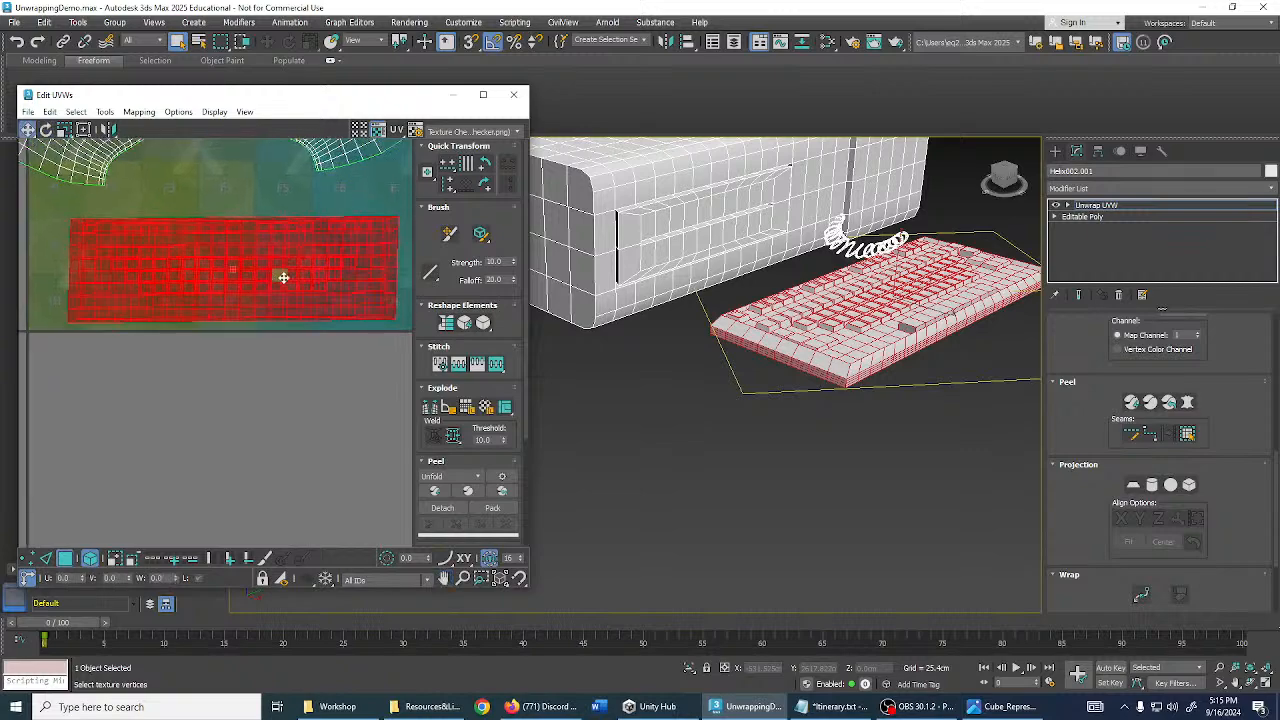
left_click_drag(280, 277, 232, 277)
left_click(254, 337)
middle_click_drag(247, 337, 302, 362)
scroll(267, 276, "up", 2)
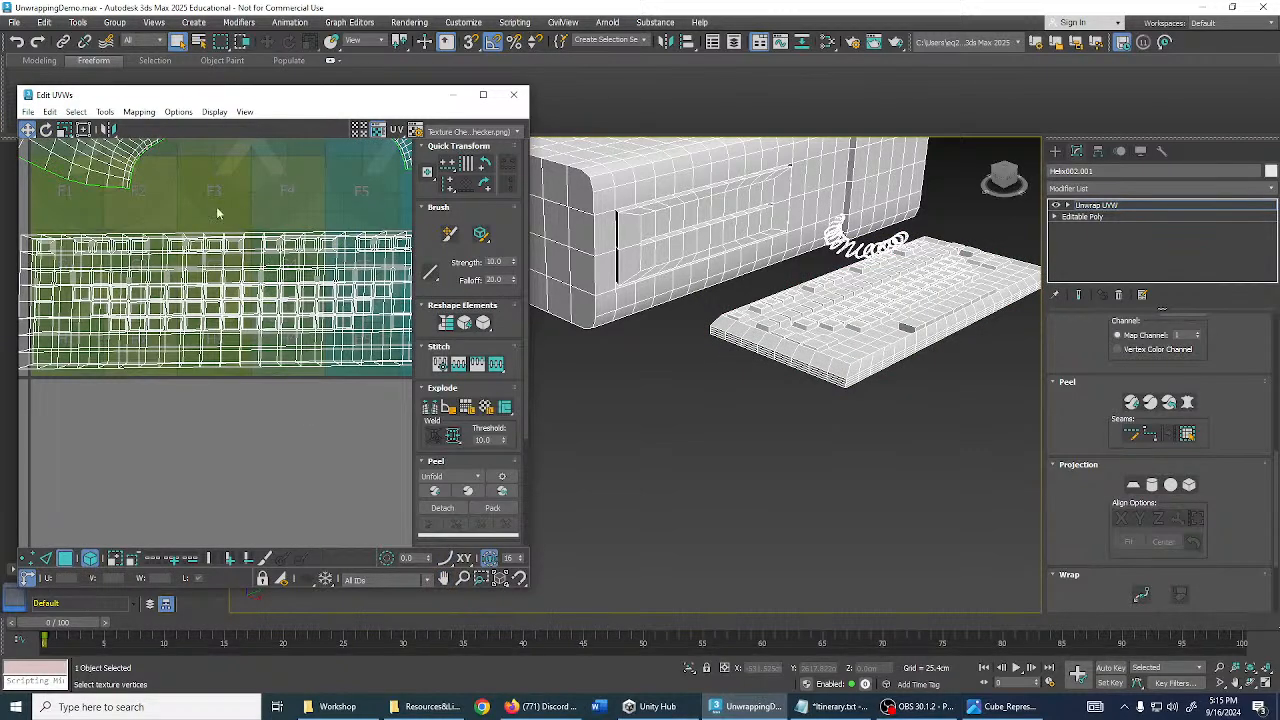
middle_click_drag(772, 364, 750, 385)
scroll(840, 386, "down", 3)
middle_click_drag(840, 386, 792, 412)
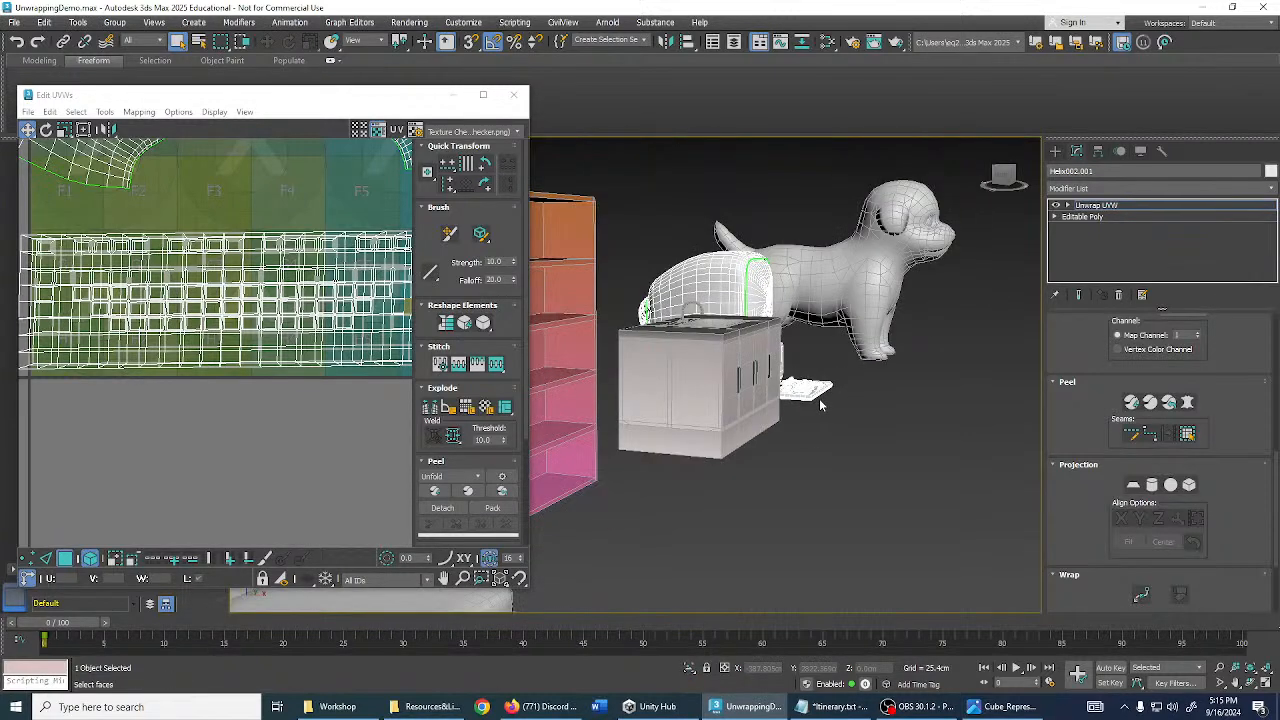
- Isolate the keyboard with Alt+Q and frame it in the Front wireframe view
key("alt+q")
key("f")
scroll(807, 394, "down", 3)
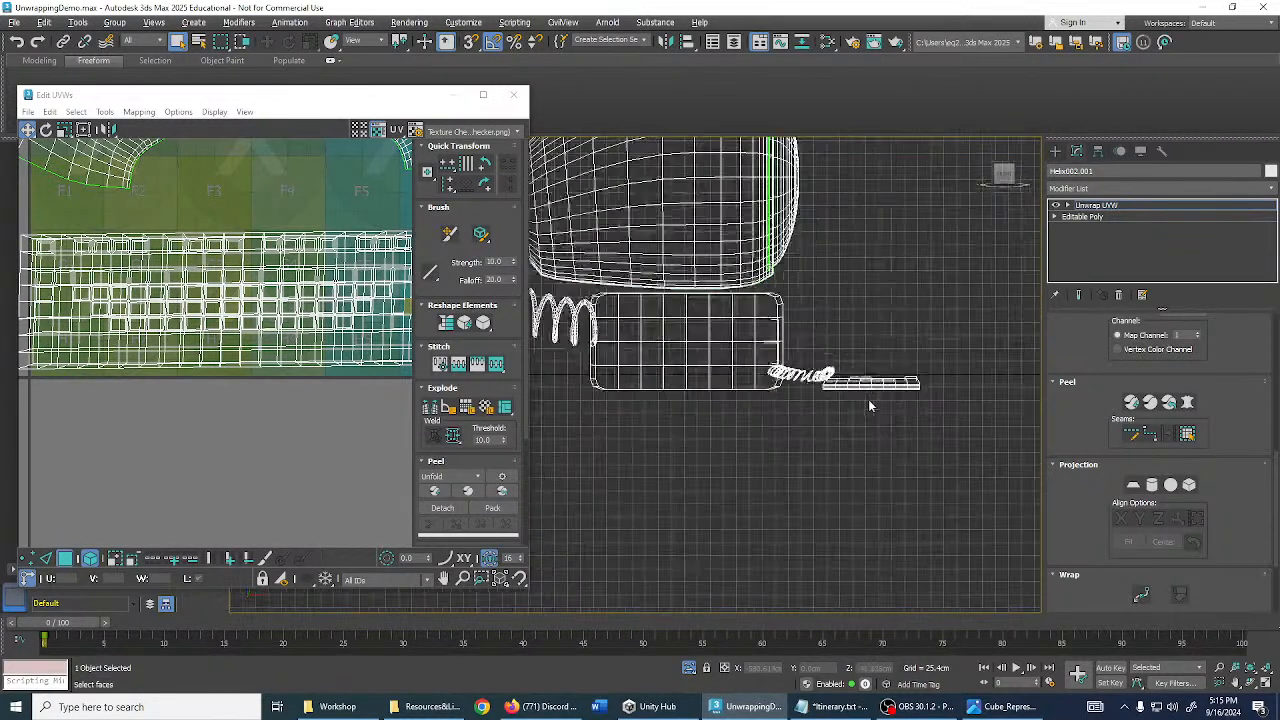
key("z")
middle_click_drag(910, 428, 940, 411)
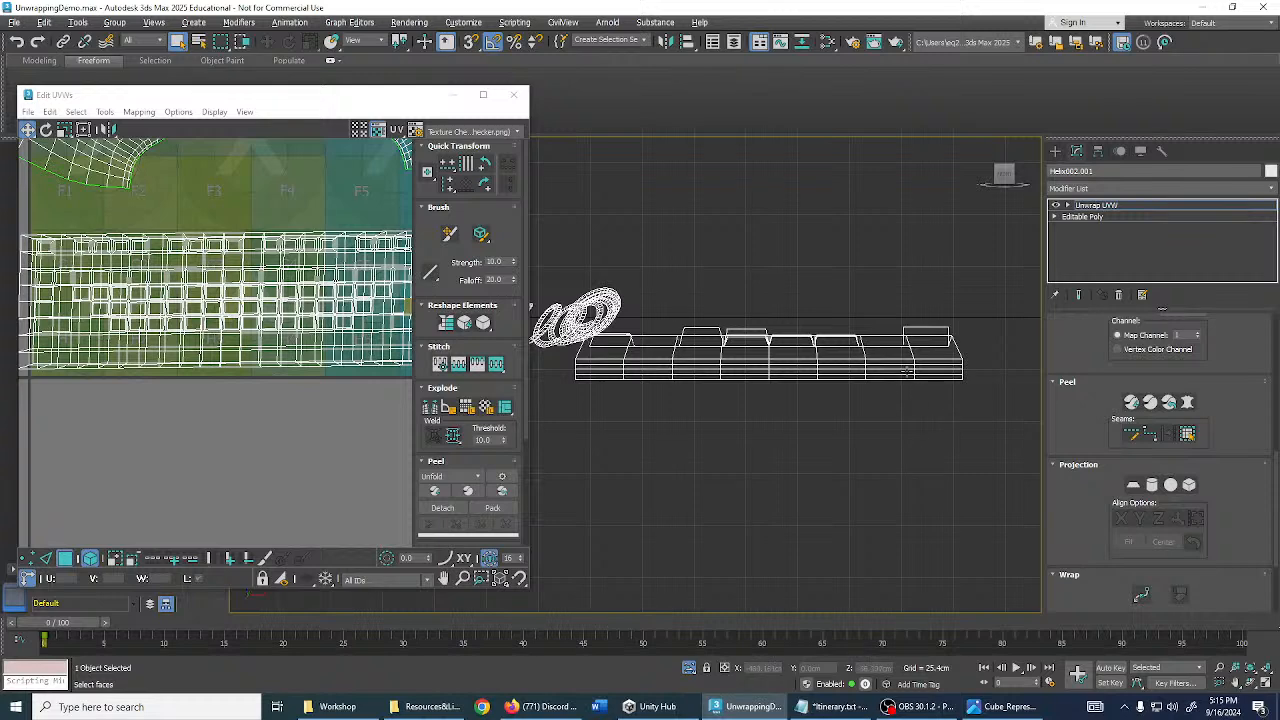
middle_click_drag(906, 372, 926, 370, "alt")
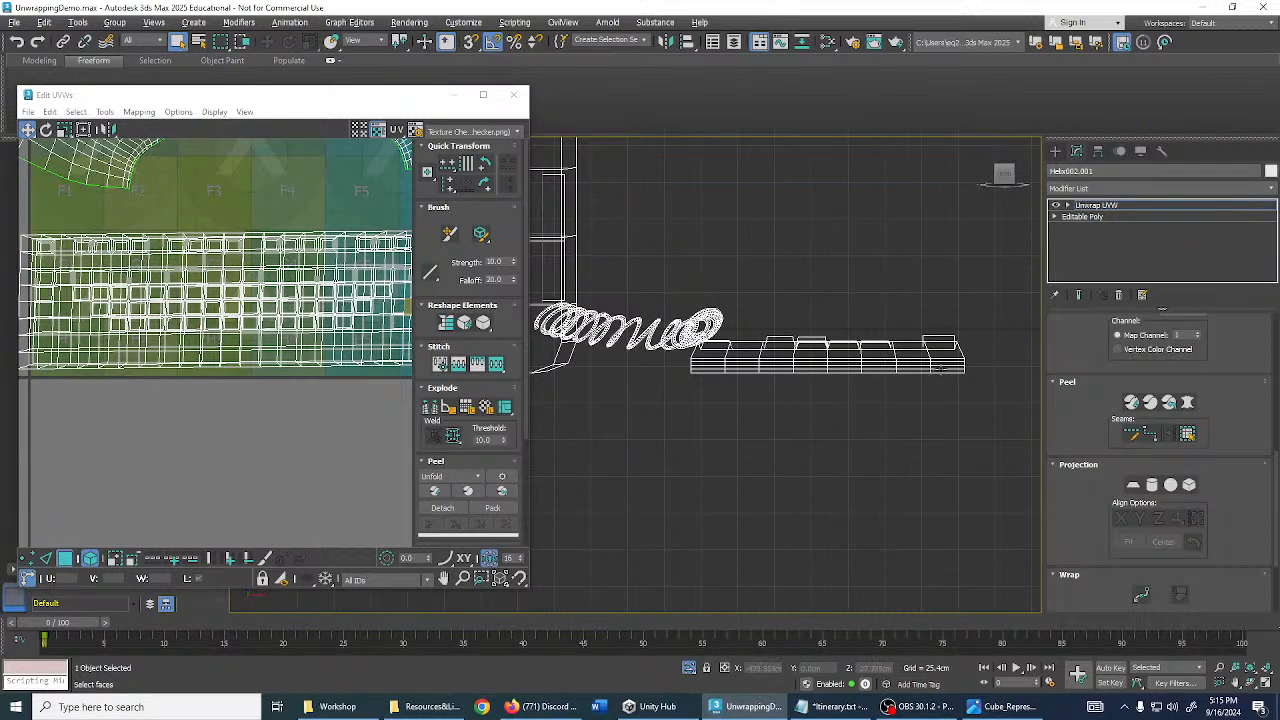
scroll(1100, 430, "up", 5)
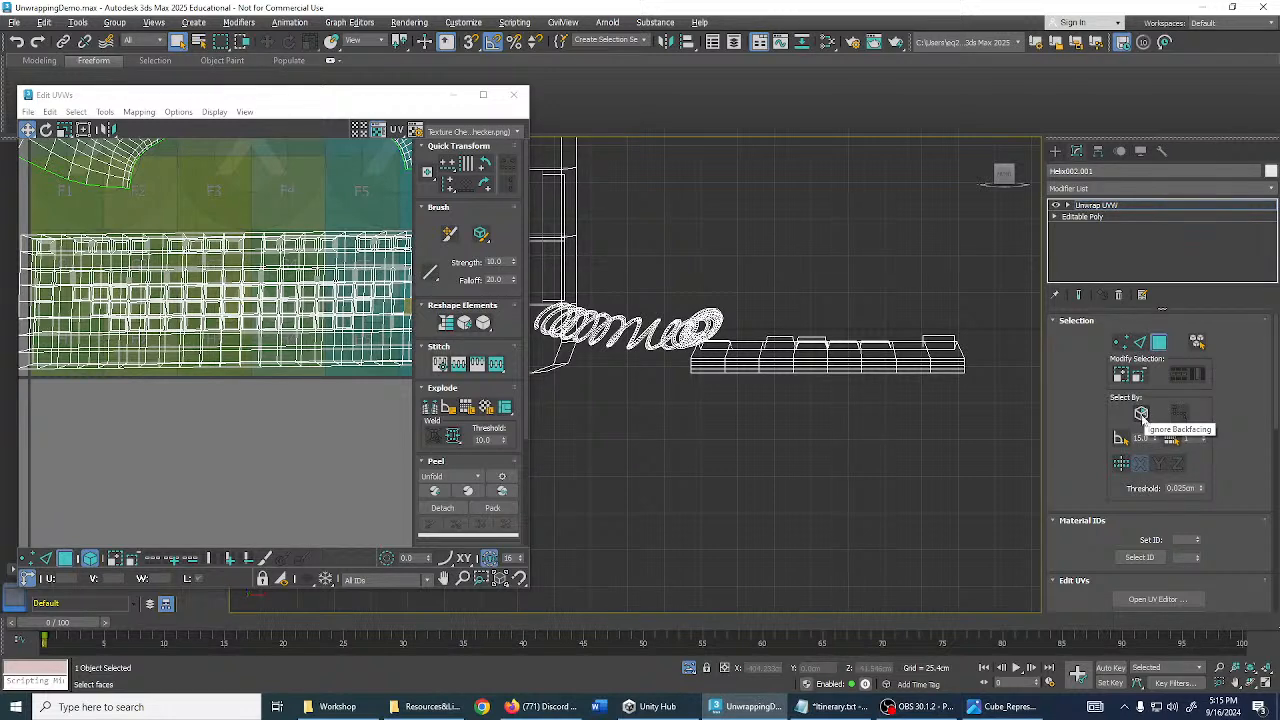
- Marquee-select the keyboard's bottom faces and orbit to check the selection
left_click_drag(988, 397, 684, 367)
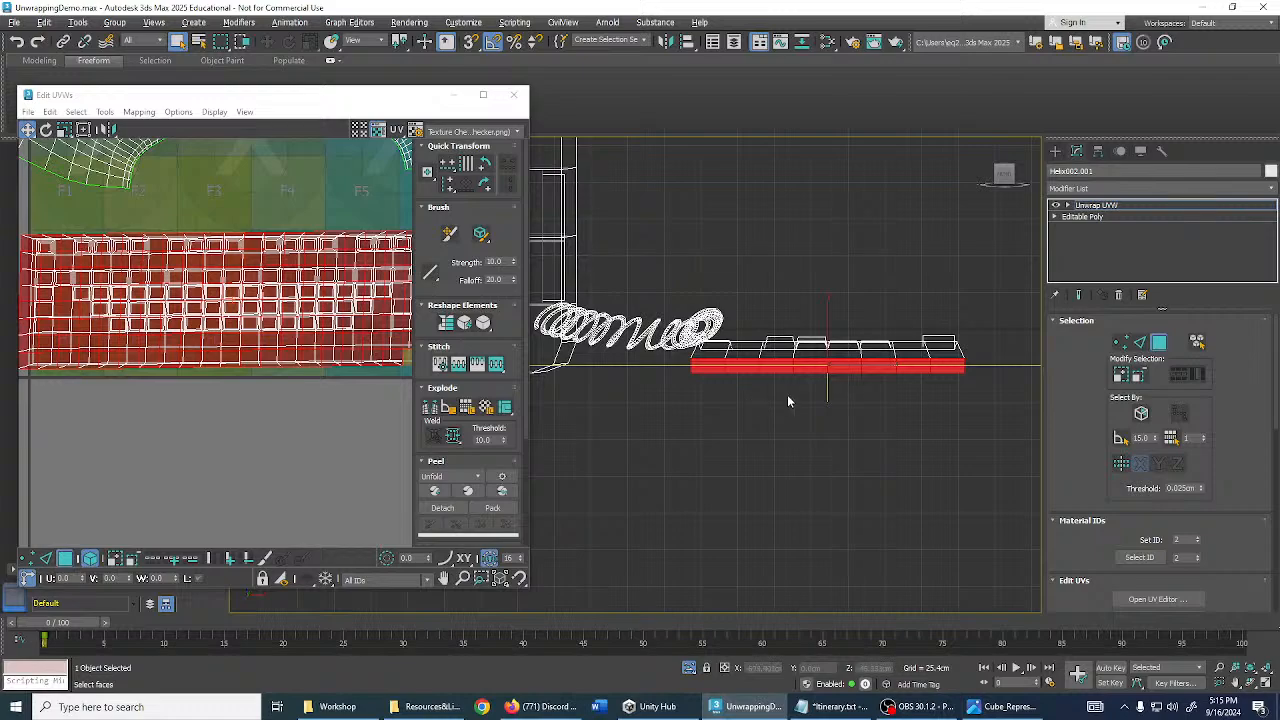
scroll(813, 399, "up", 6)
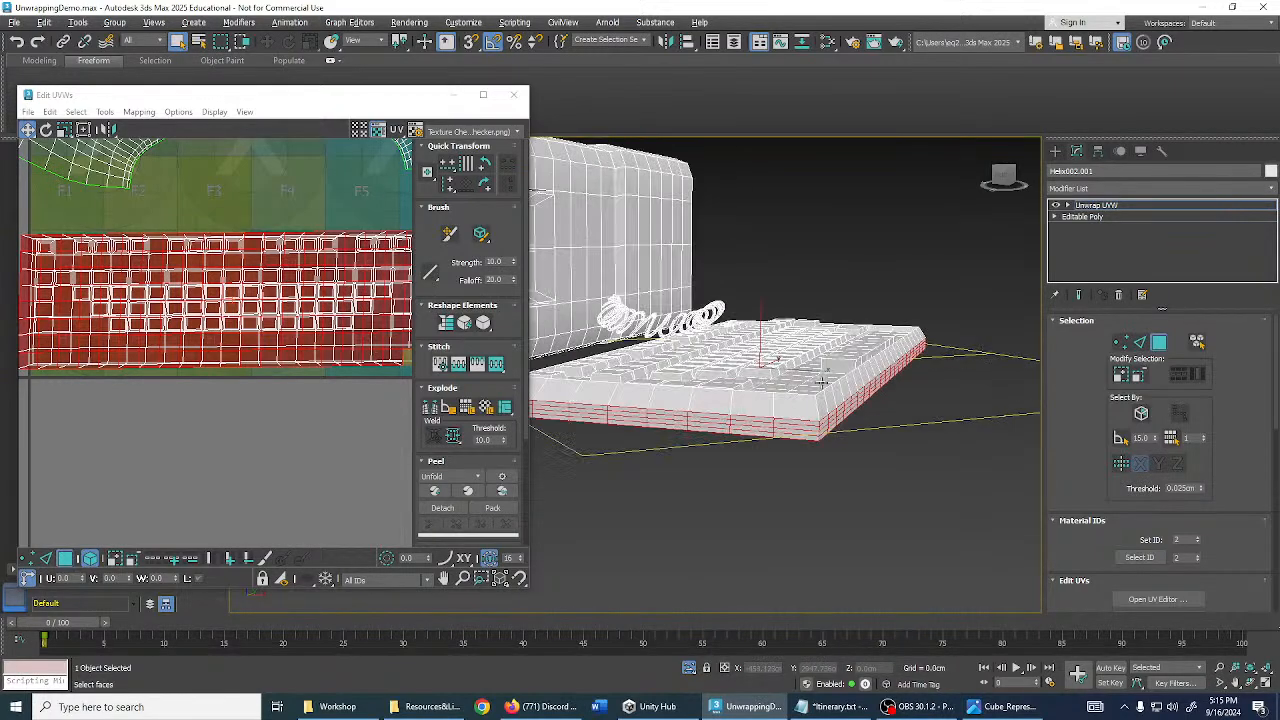
middle_click_drag(822, 383, 902, 357, "alt")
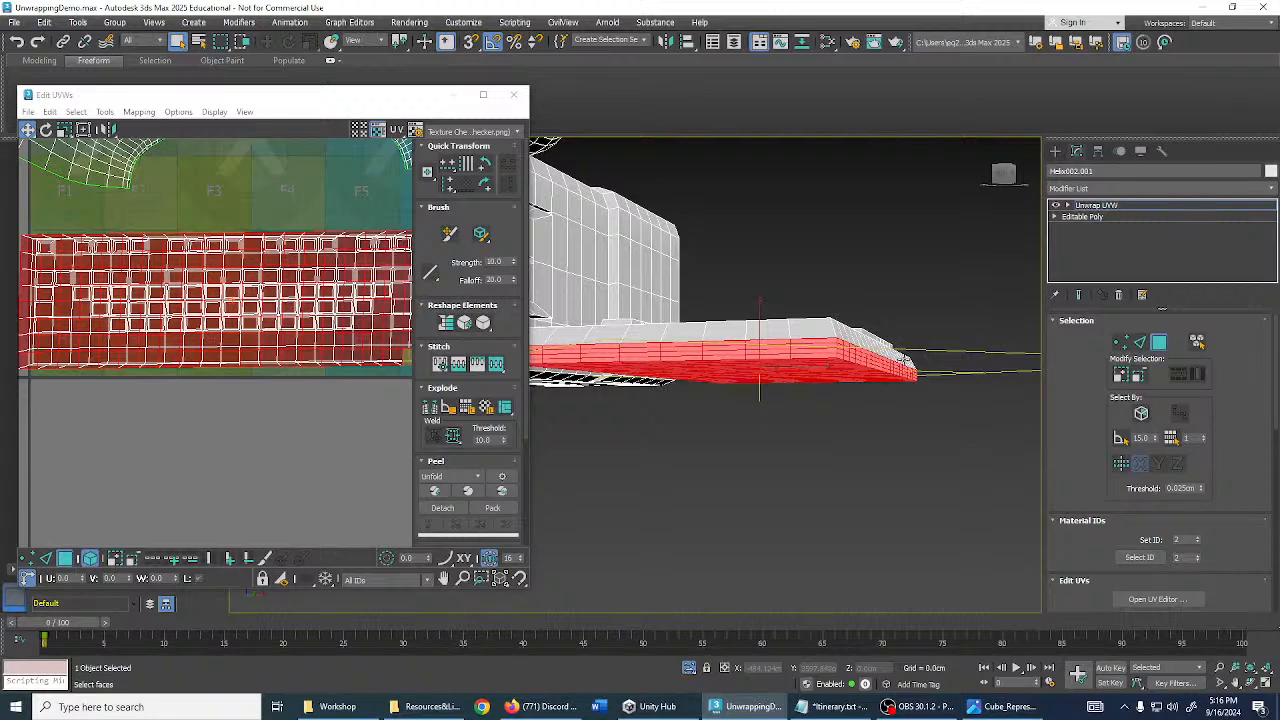
scroll(262, 340, "down", 3)
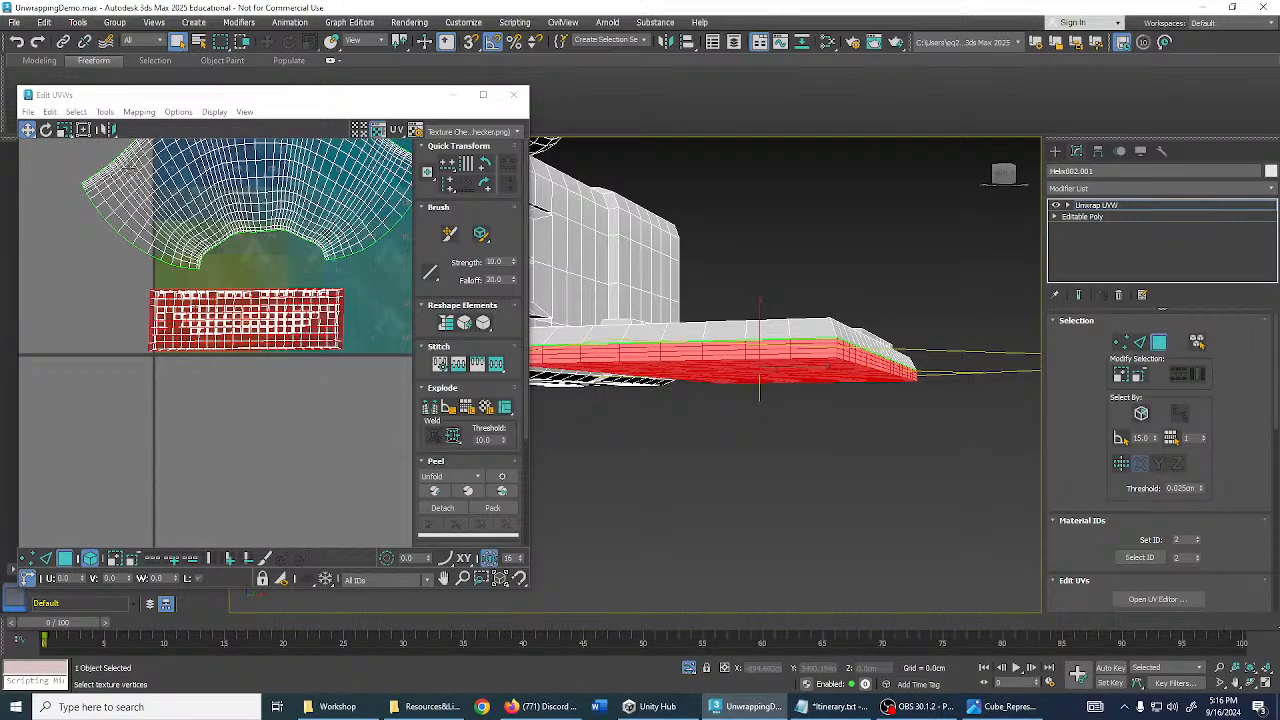
- With Freeform, move the red island below the upper island, then reselect it
left_click(83, 130)
left_click_drag(266, 312, 319, 410)
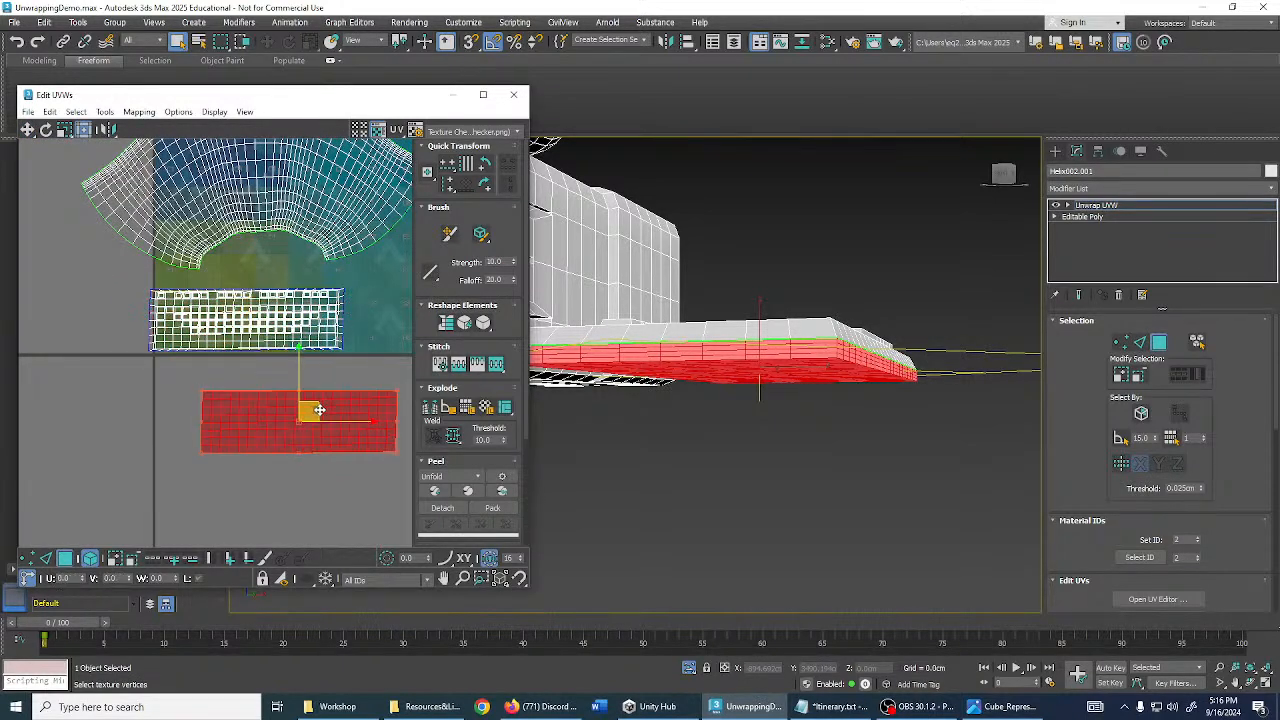
scroll(275, 325, "up", 3)
middle_click_drag(348, 351, 271, 303)
left_click(271, 303)
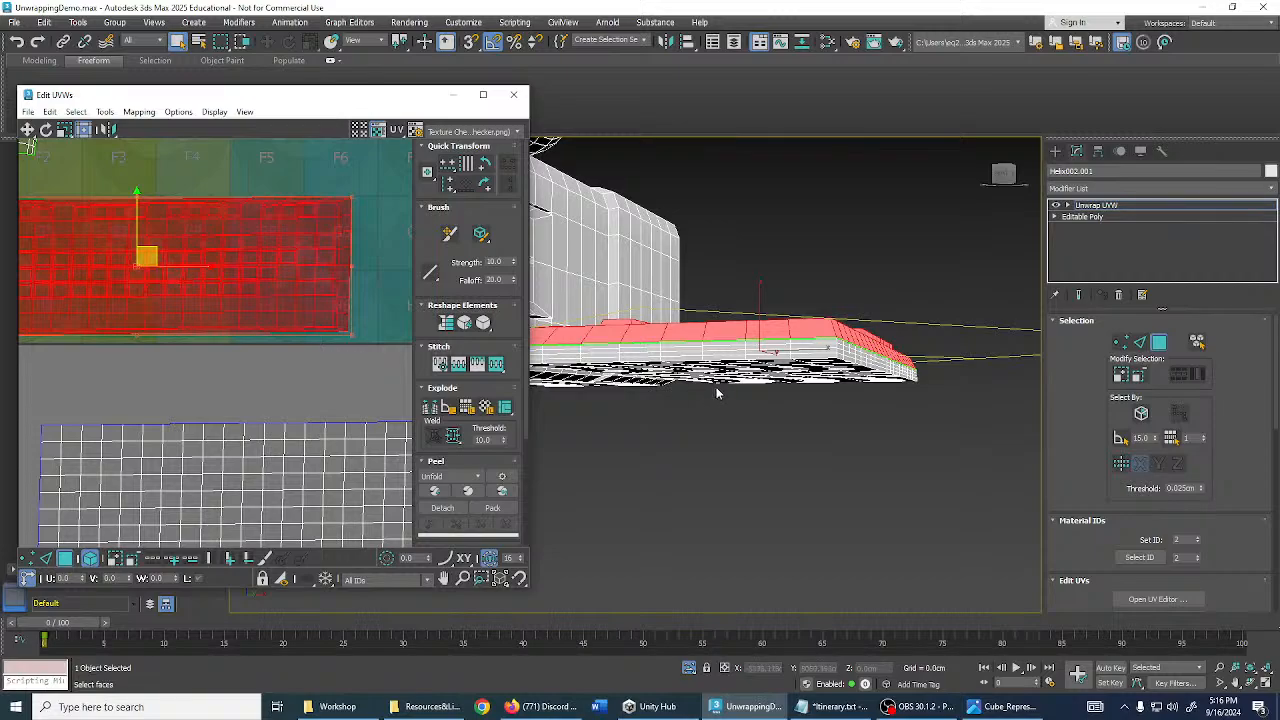
middle_click_drag(716, 393, 823, 402, "alt")
left_click(285, 428)
scroll(308, 382, "down", 3)
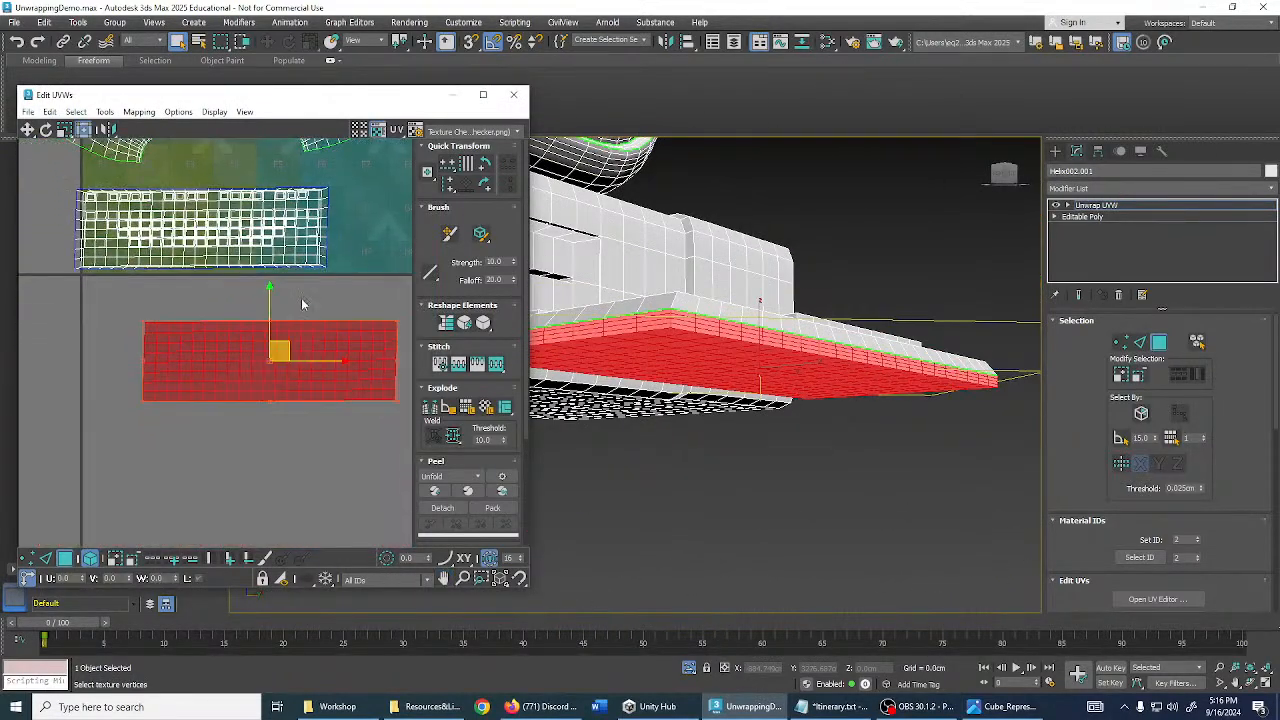
scroll(491, 443, "down", 3)
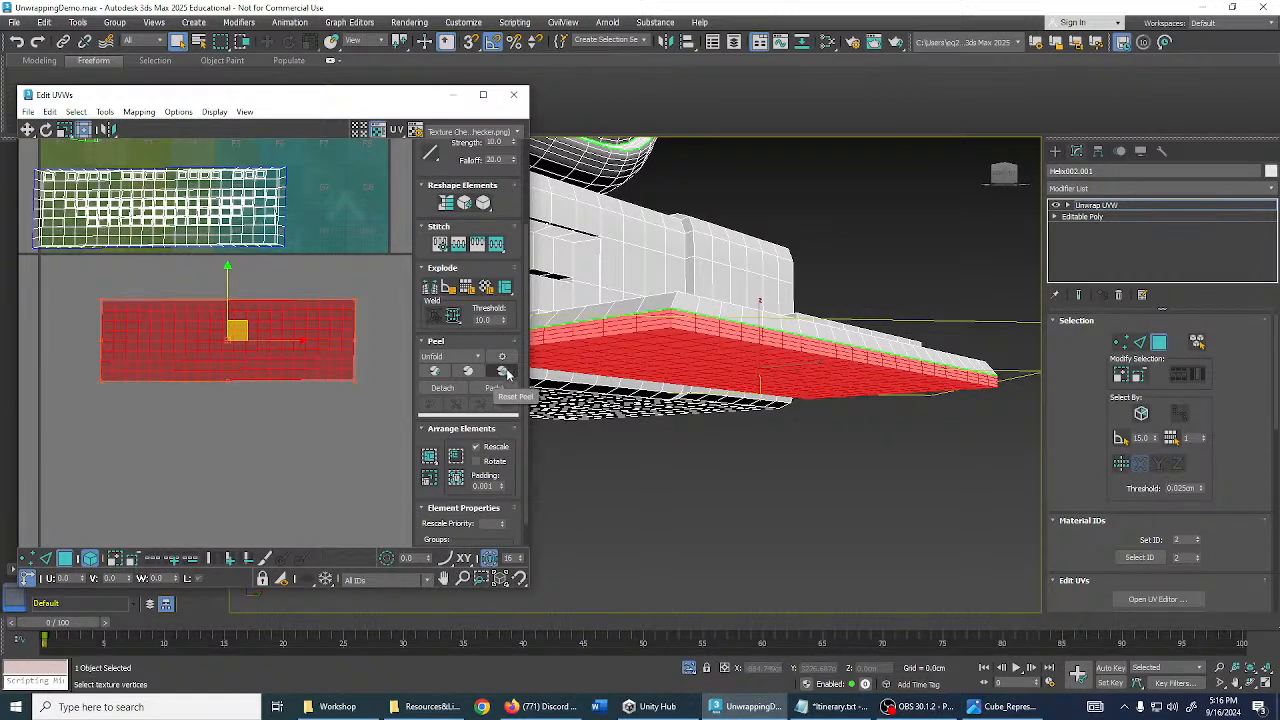
- Reset Peel the bottom island, scale it down, rotate it -55 degrees and move it onto the texture
left_click(503, 372)
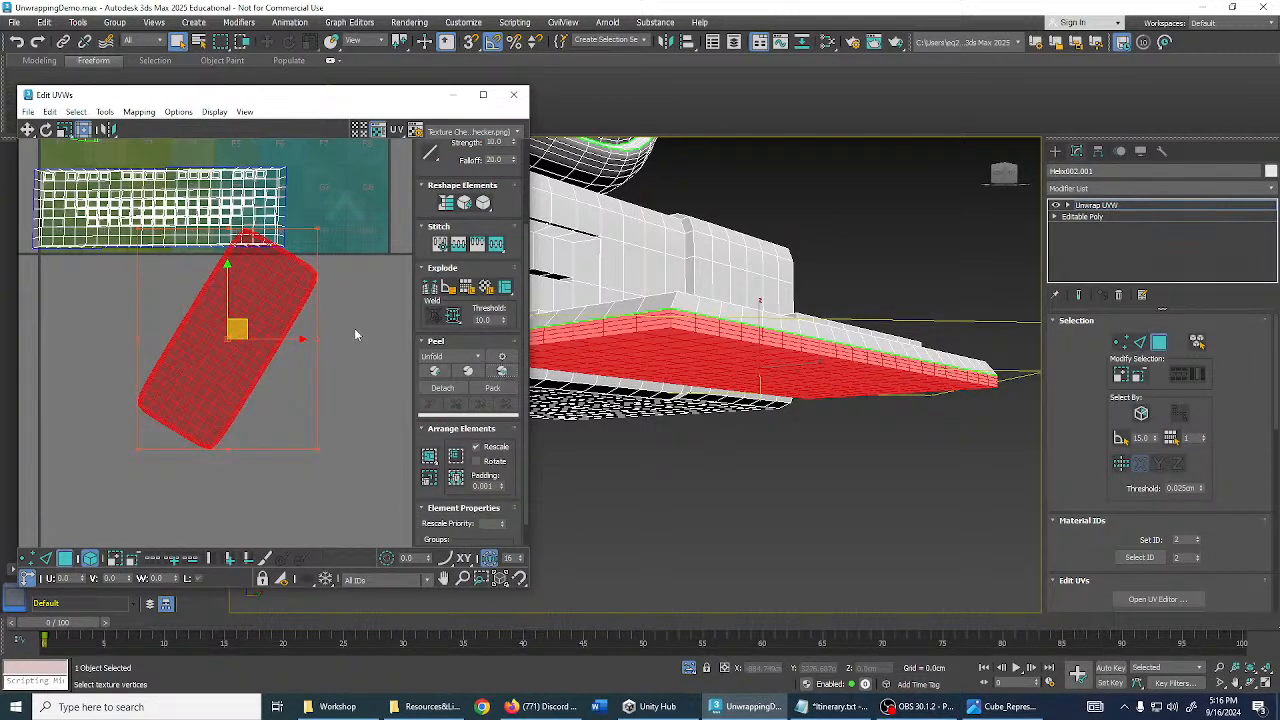
scroll(312, 289, "up", 4)
key("r")
left_click_drag(299, 251, 345, 395)
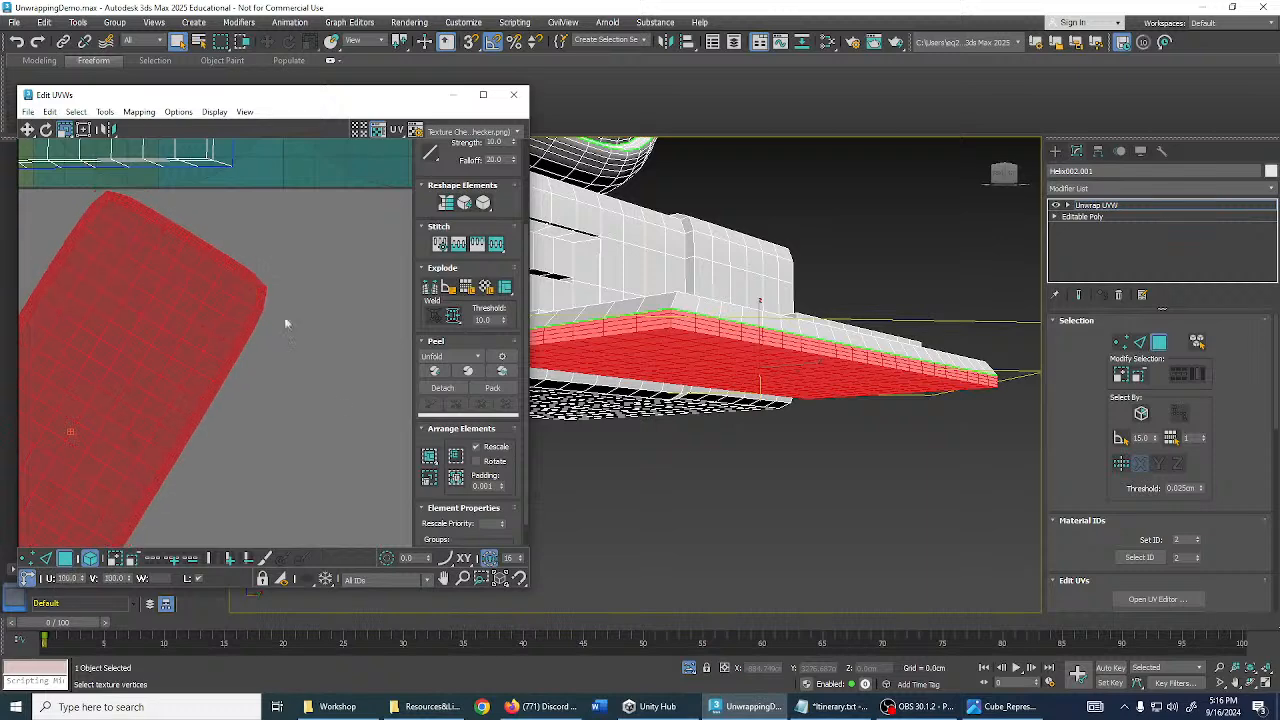
key("e")
left_click_drag(284, 323, 322, 488)
scroll(315, 503, "down", 4)
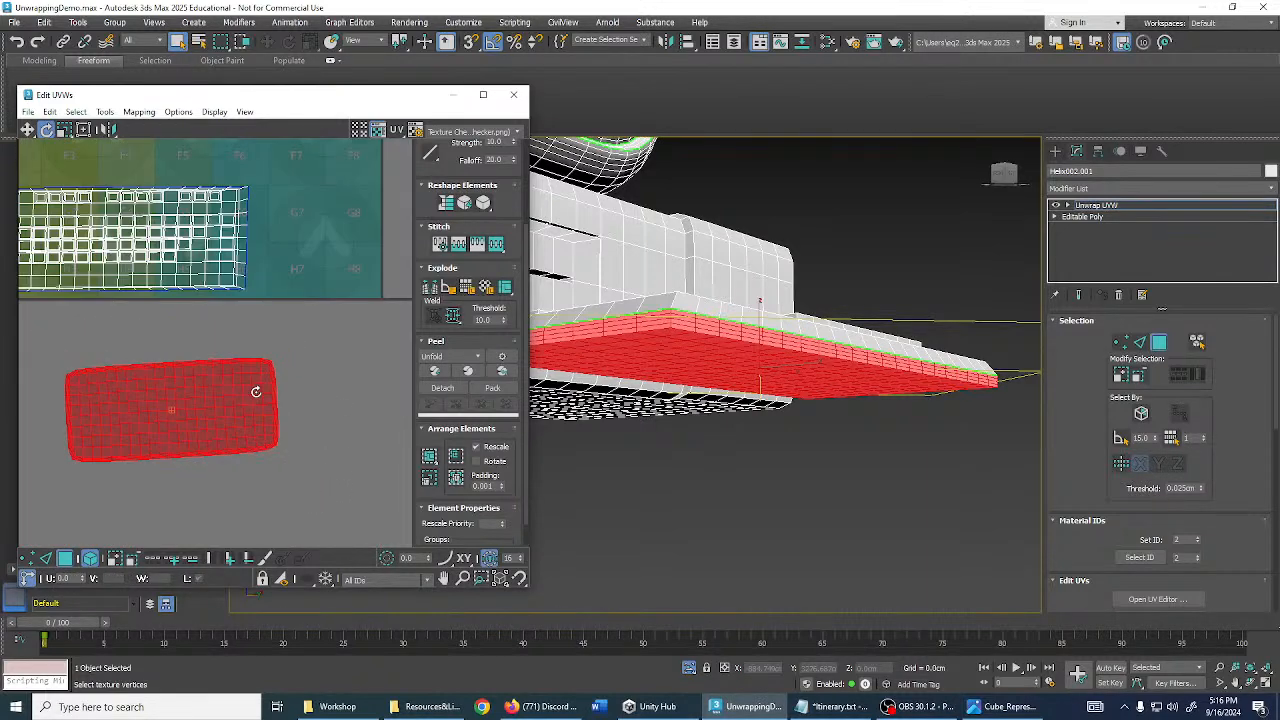
key("w")
scroll(225, 369, "down", 2)
left_click_drag(225, 369, 314, 373)
- Rotate the island upright beside the keyboard layout and nudge it slightly down-right
key("e")
scroll(302, 310, "up", 2)
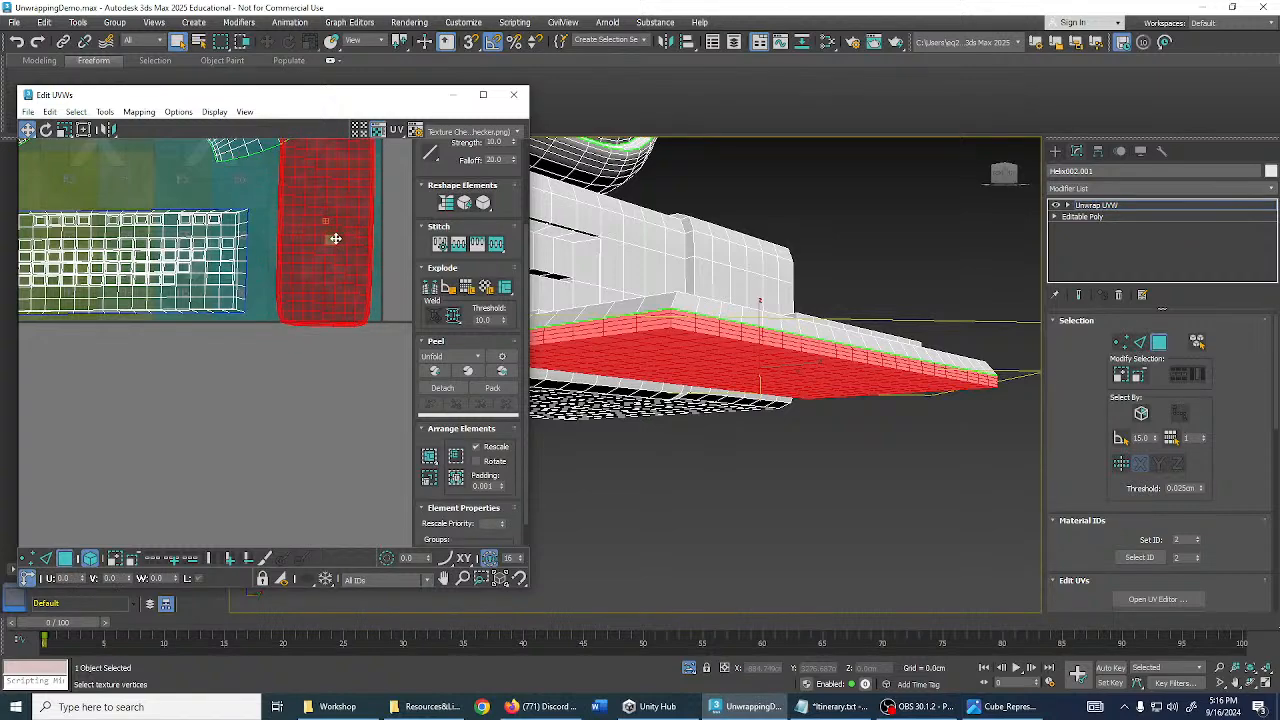
scroll(334, 237, "down", 1)
key("w")
left_click_drag(342, 298, 349, 305)
middle_click_drag(304, 294, 294, 322)
scroll(269, 306, "down", 1)
- Scale the fan-shaped UV island down to 77%
left_click_drag(256, 293, 345, 353)
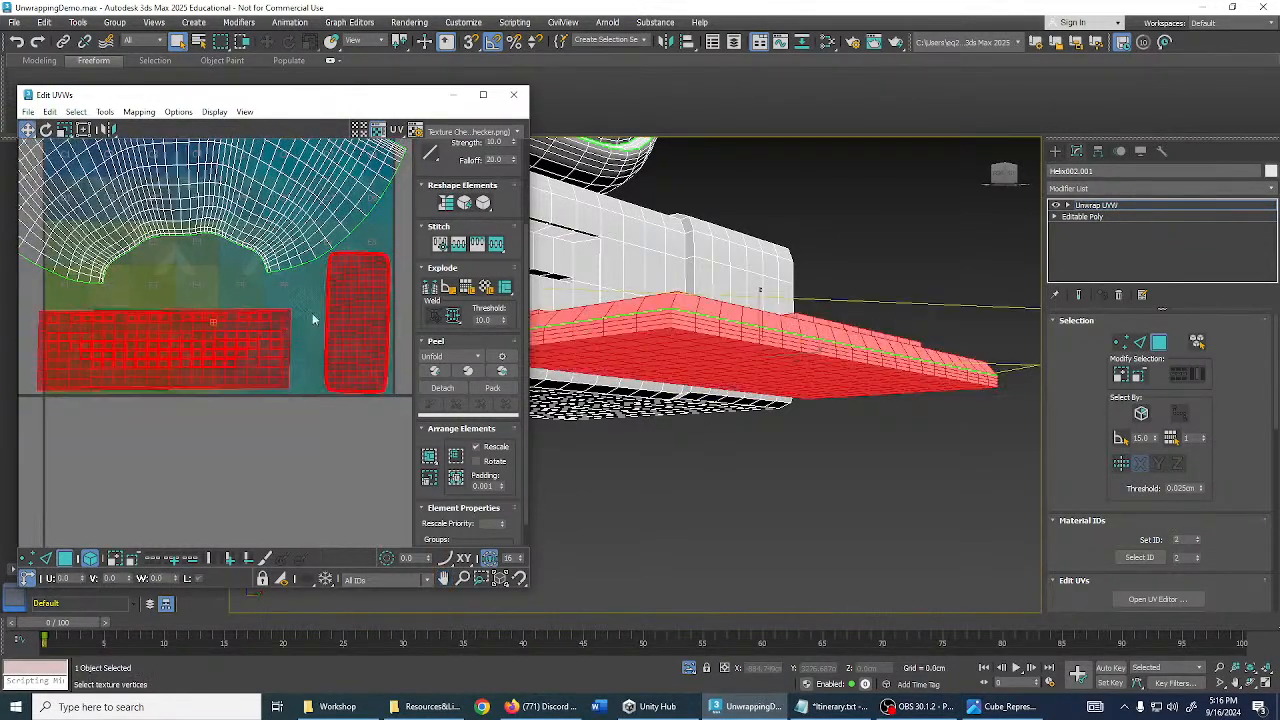
scroll(314, 320, "down", 3)
middle_click_drag(305, 320, 298, 398)
left_click(238, 284)
key("r")
mouse_move(238, 282)
left_mouse_down()
mouse_move(239, 322)
mouse_move(234, 279)
left_mouse_up()
key("w")
key("r")
key("w")
scroll(717, 346, "down", 2)
middle_click_drag(717, 346, 625, 296, "alt")
scroll(740, 395, "down", 3)
scroll(625, 296, "up", 5)
- Close the Edit UVWs window, deselect the monitor's red faces, and inspect the monitor and coils
scroll(630, 300, "down", 4)
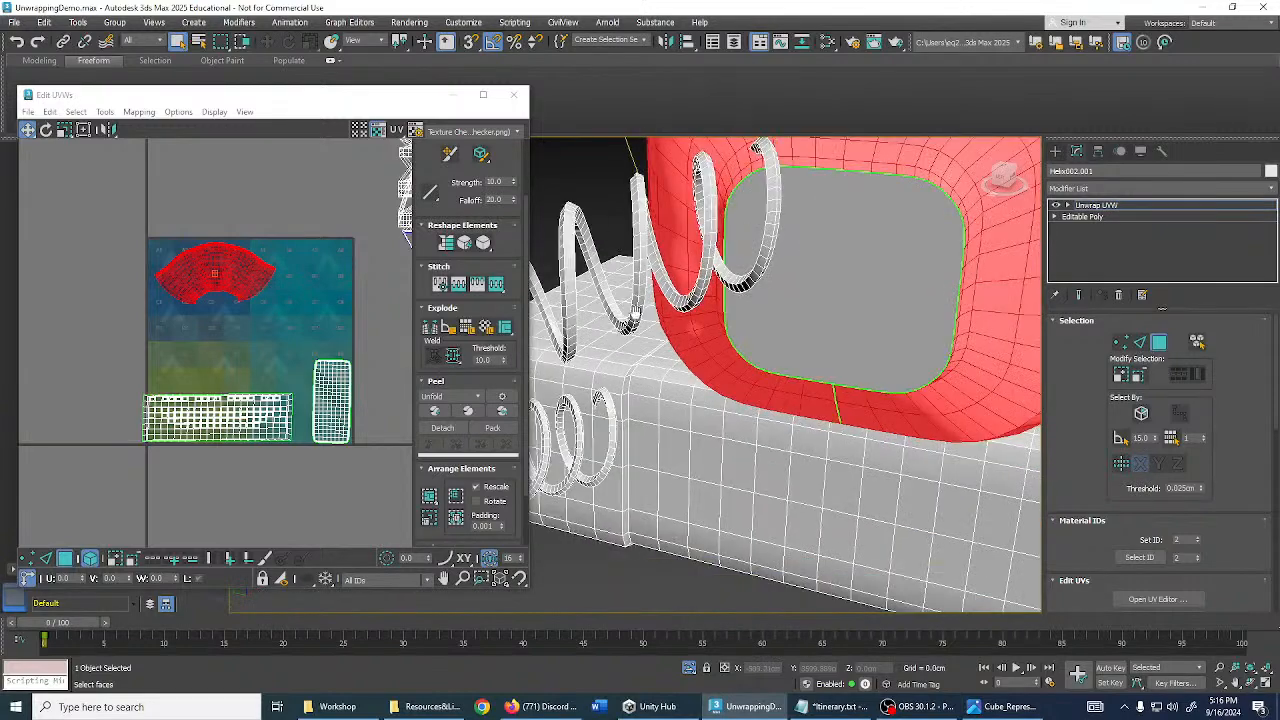
middle_click_drag(546, 200, 562, 200)
left_click(513, 94)
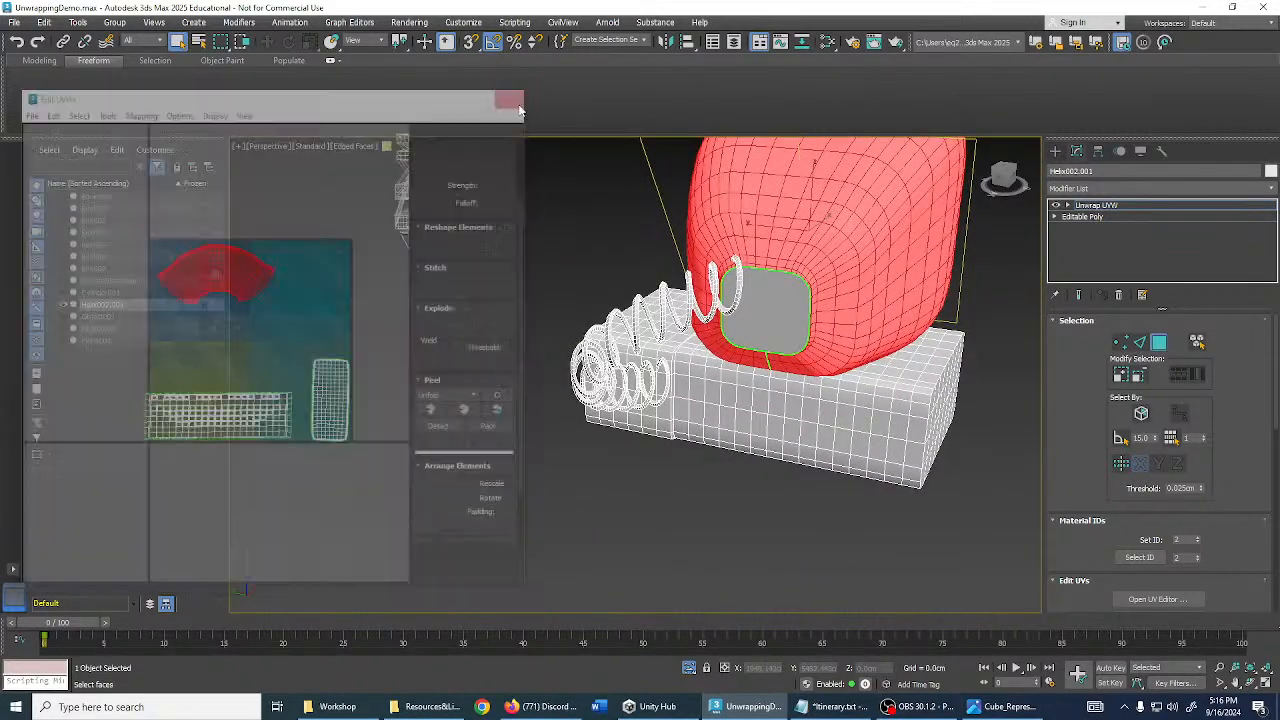
middle_click_drag(698, 264, 660, 300)
left_click(573, 287)
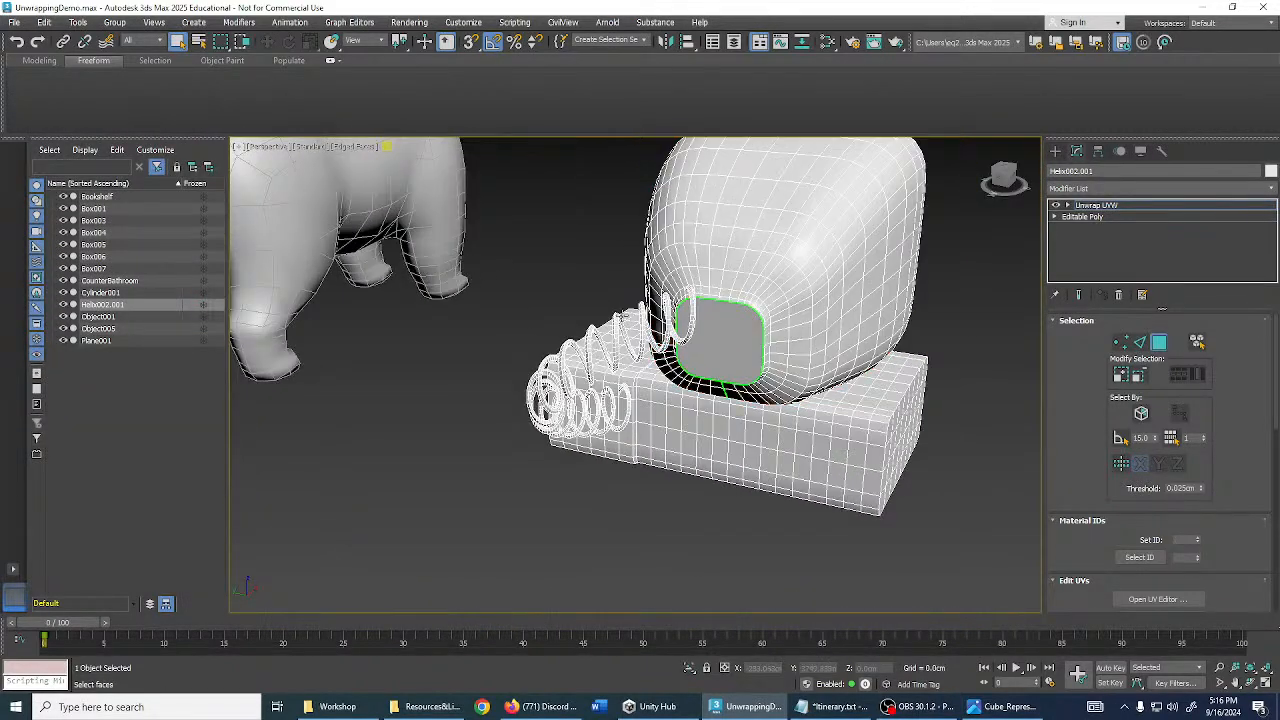
scroll(573, 287, "up", 3)
scroll(632, 291, "up", 4)
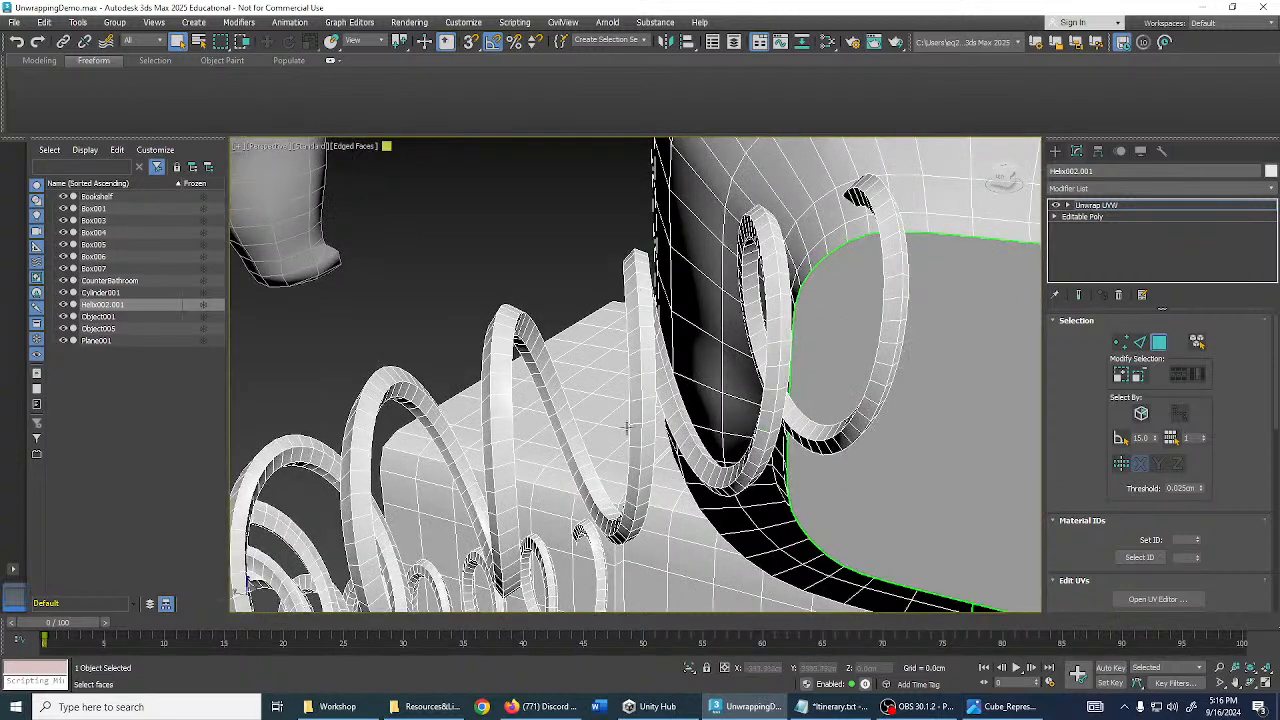
middle_click_drag(546, 427, 565, 370)
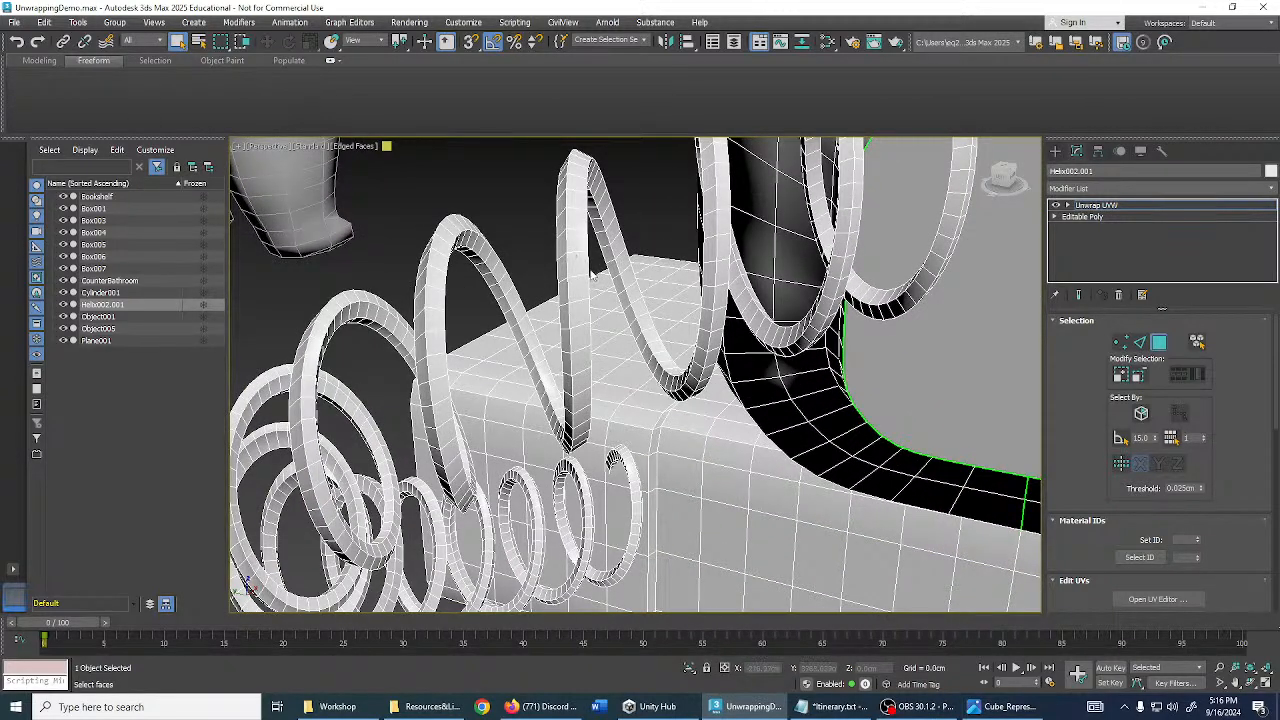
scroll(542, 249, "down", 15)
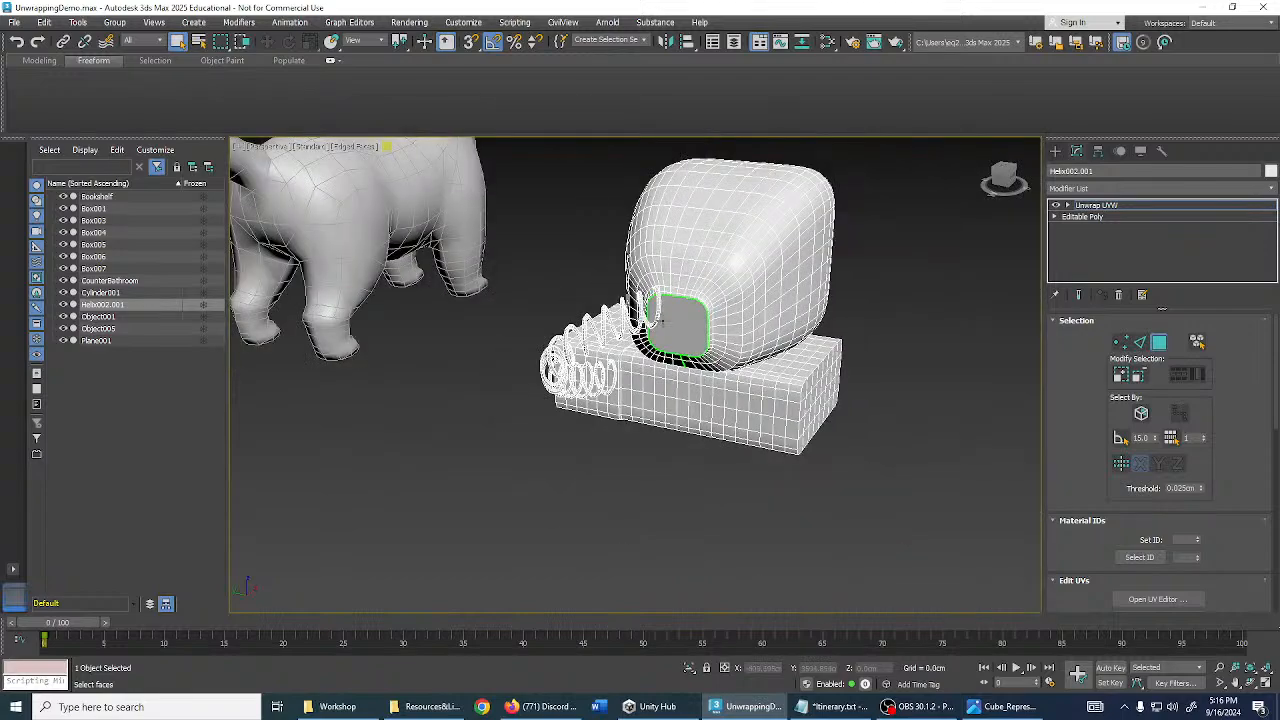
- Exit face editing on the computer and select the dog model, Object001
left_click(1087, 208)
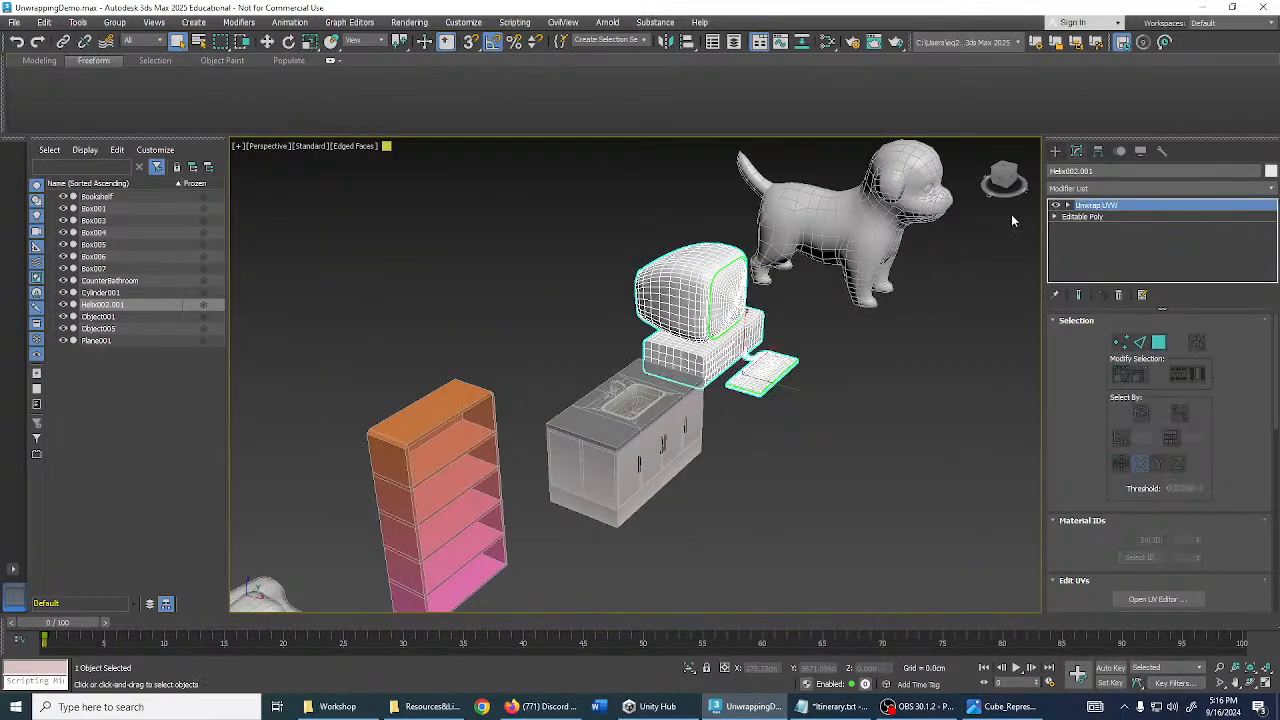
middle_click_drag(939, 288, 720, 356)
left_click(787, 385)
scroll(716, 328, "down", 2)
scroll(735, 320, "up", 5)
scroll(710, 336, "down", 5)
scroll(720, 356, "up", 5)
scroll(718, 362, "down", 3)
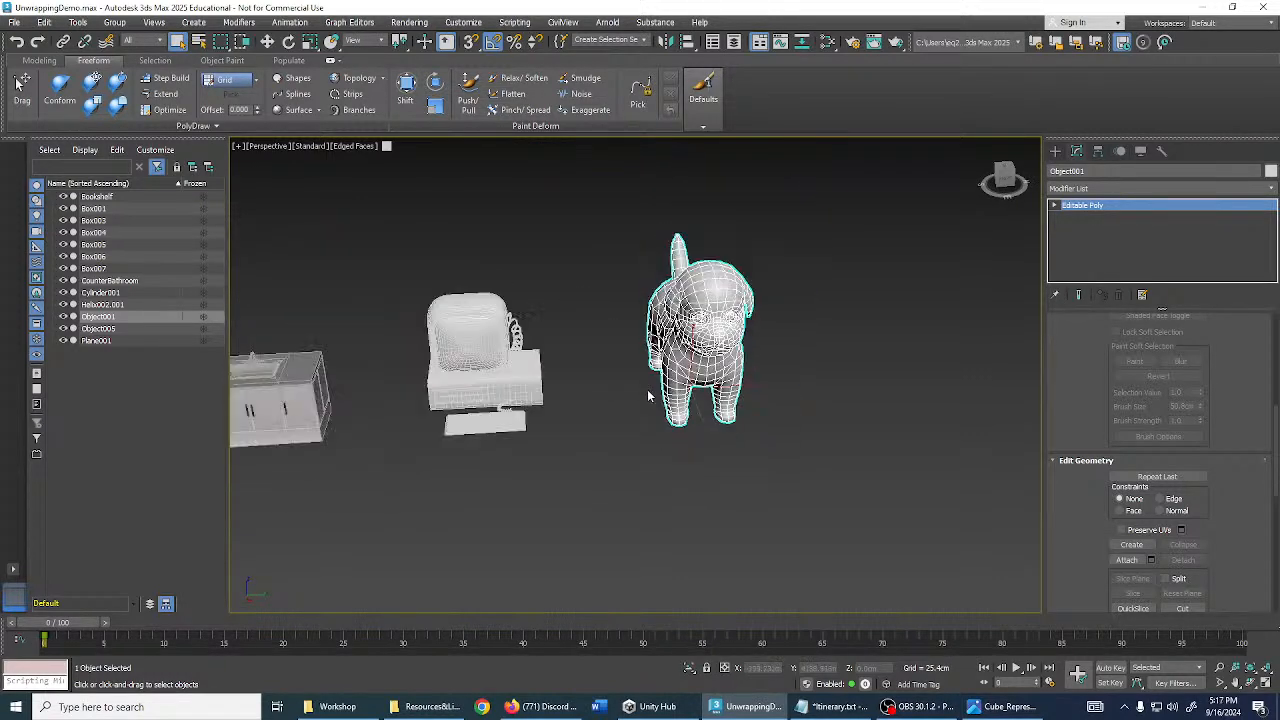
- Frame the selected dog in the viewport and hide its wireframe edges
middle_click_drag(600, 397, 986, 350)
middle_click_drag(697, 321, 903, 309)
mouse_move(521, 384)
middle_mouse_down()
mouse_move(570, 366)
mouse_move(330, 360)
middle_mouse_up()
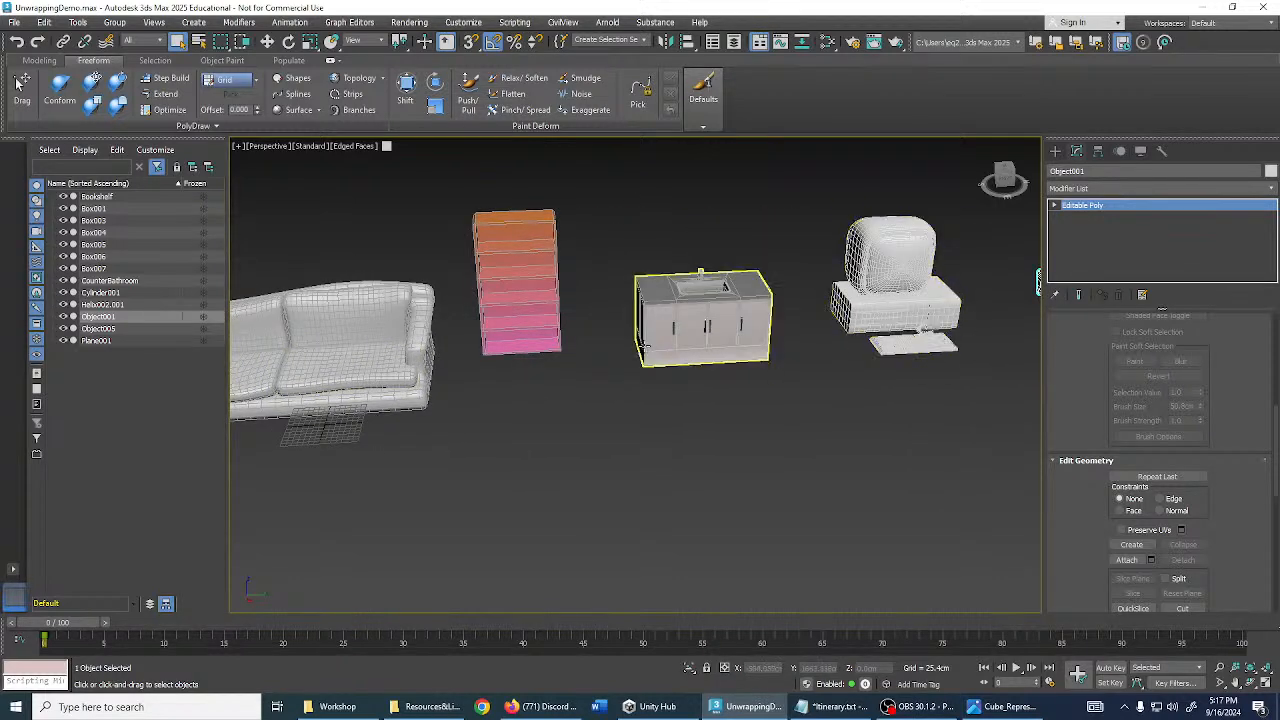
middle_click_drag(690, 328, 912, 333)
scroll(652, 346, "up", 4)
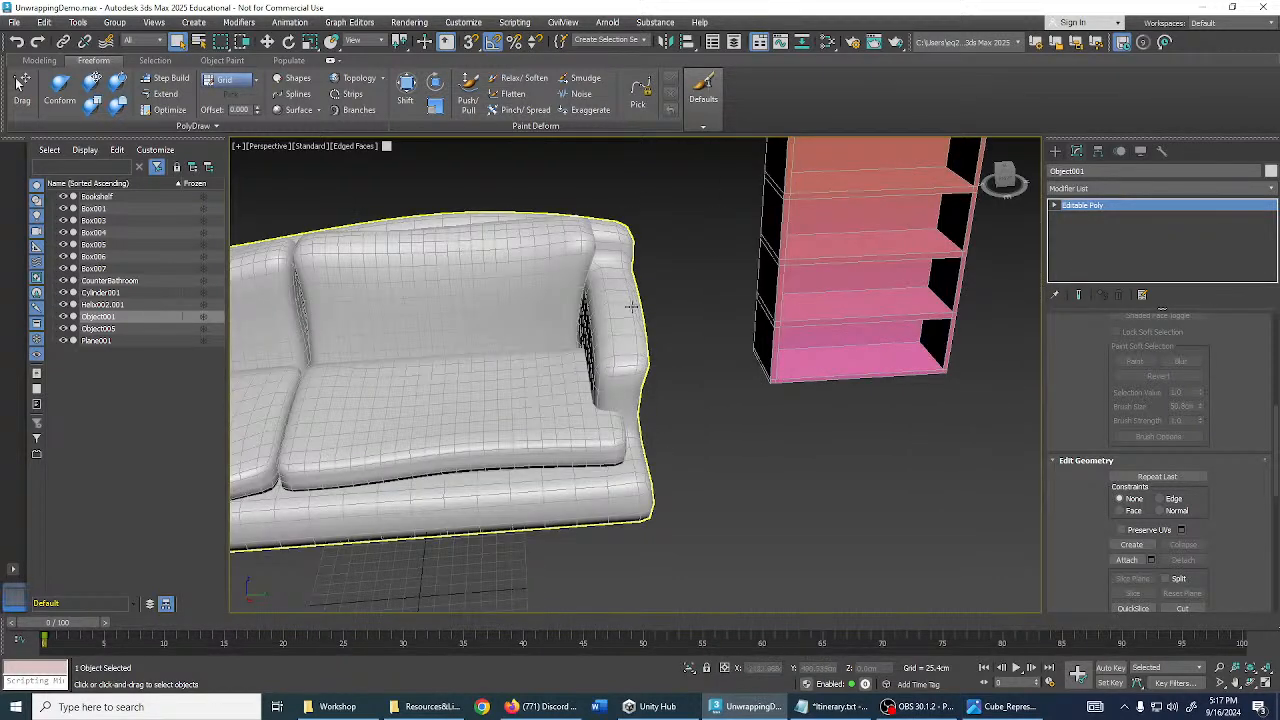
scroll(889, 423, "down", 5)
middle_click_drag(889, 423, 500, 425)
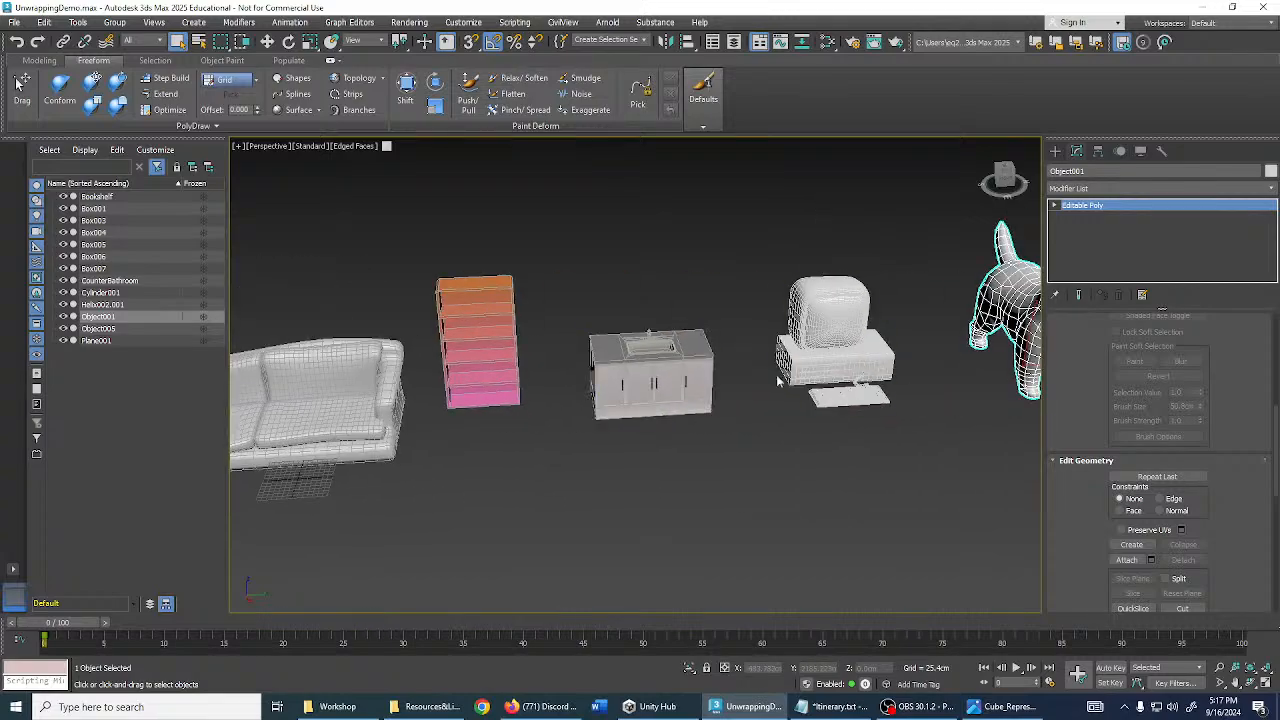
key("z")
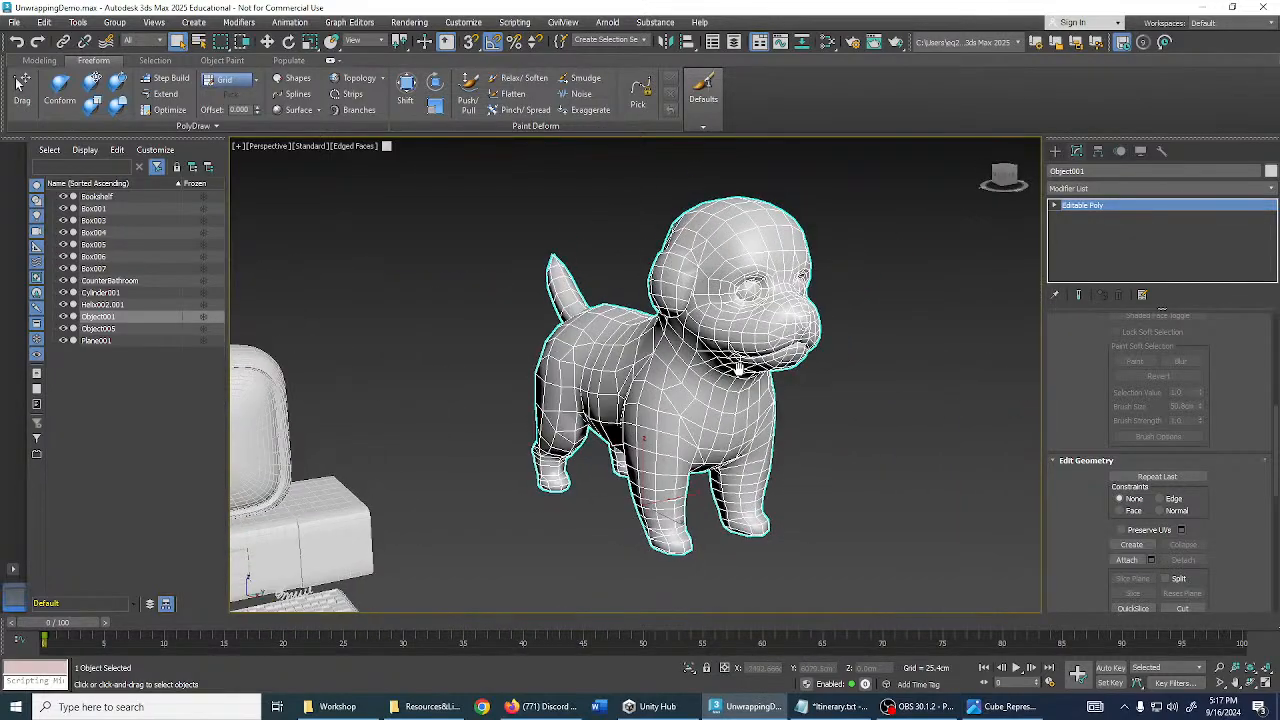
key("F4")
key("F4")
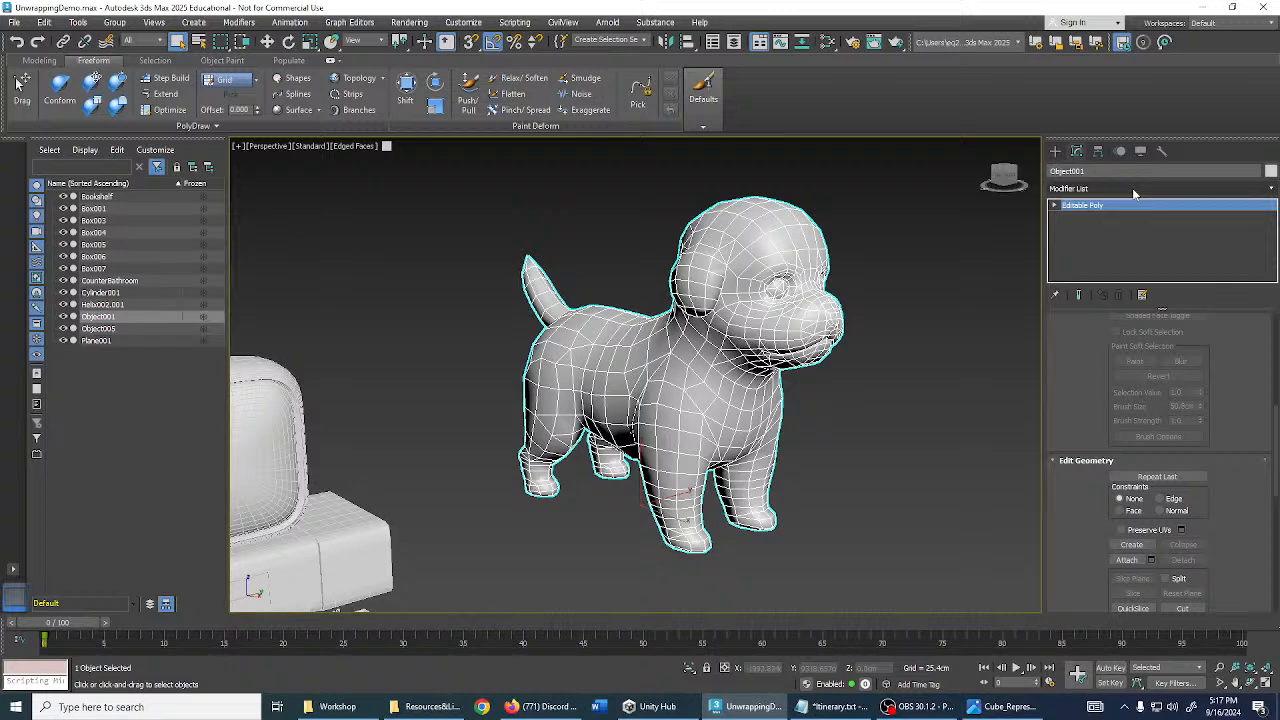
- Add the Unwrap UVW modifier to the dog using 'unw'
left_click(1135, 189)
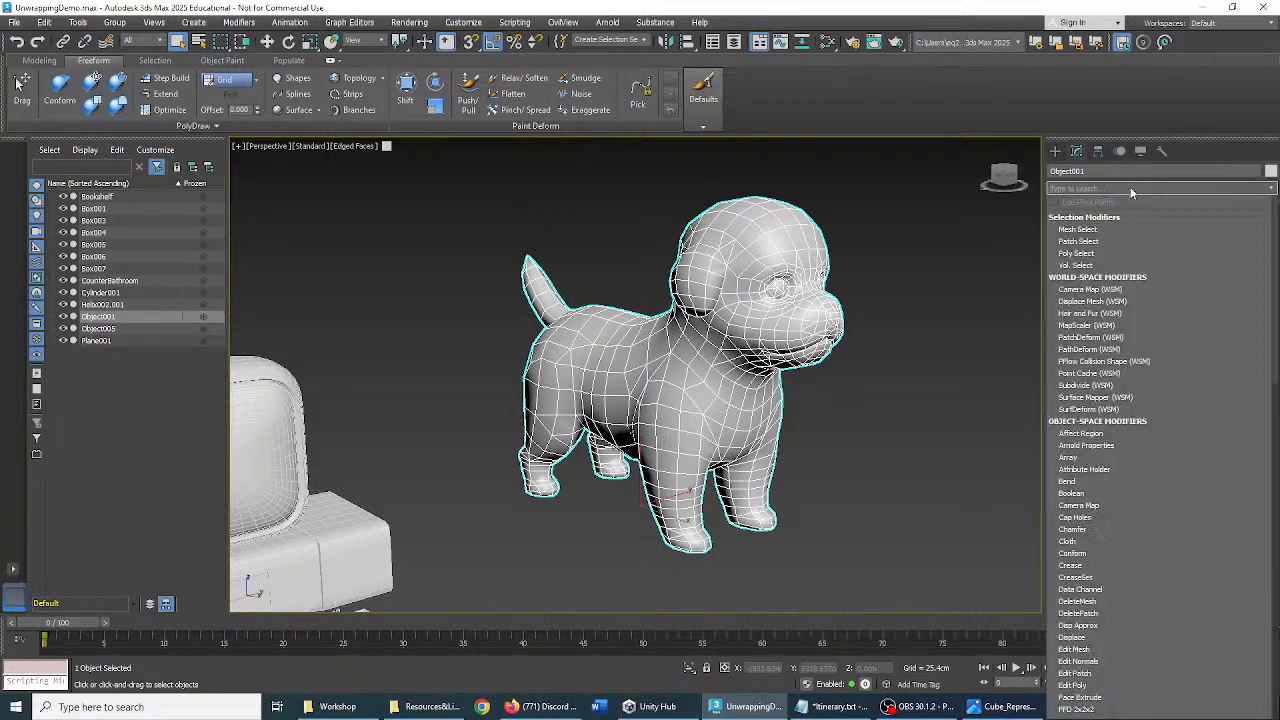
type("unwr")
key("Return")
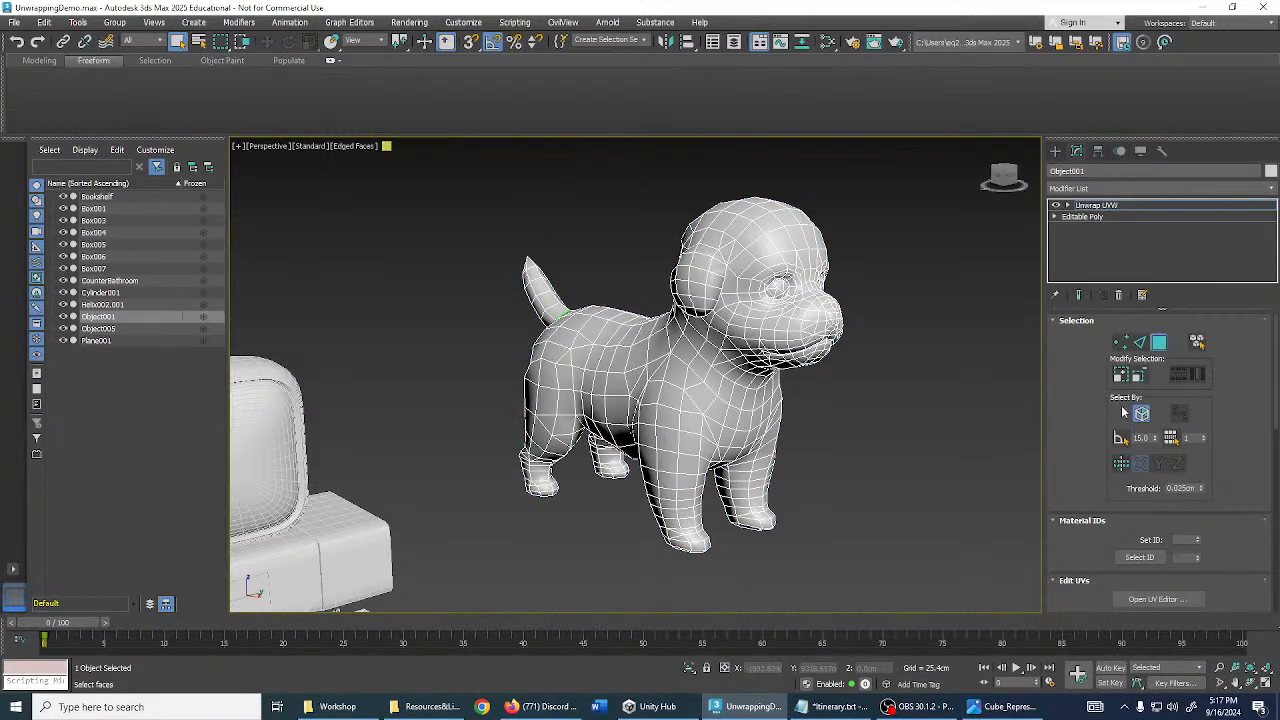
middle_click_drag(912, 315, 852, 305, "alt")
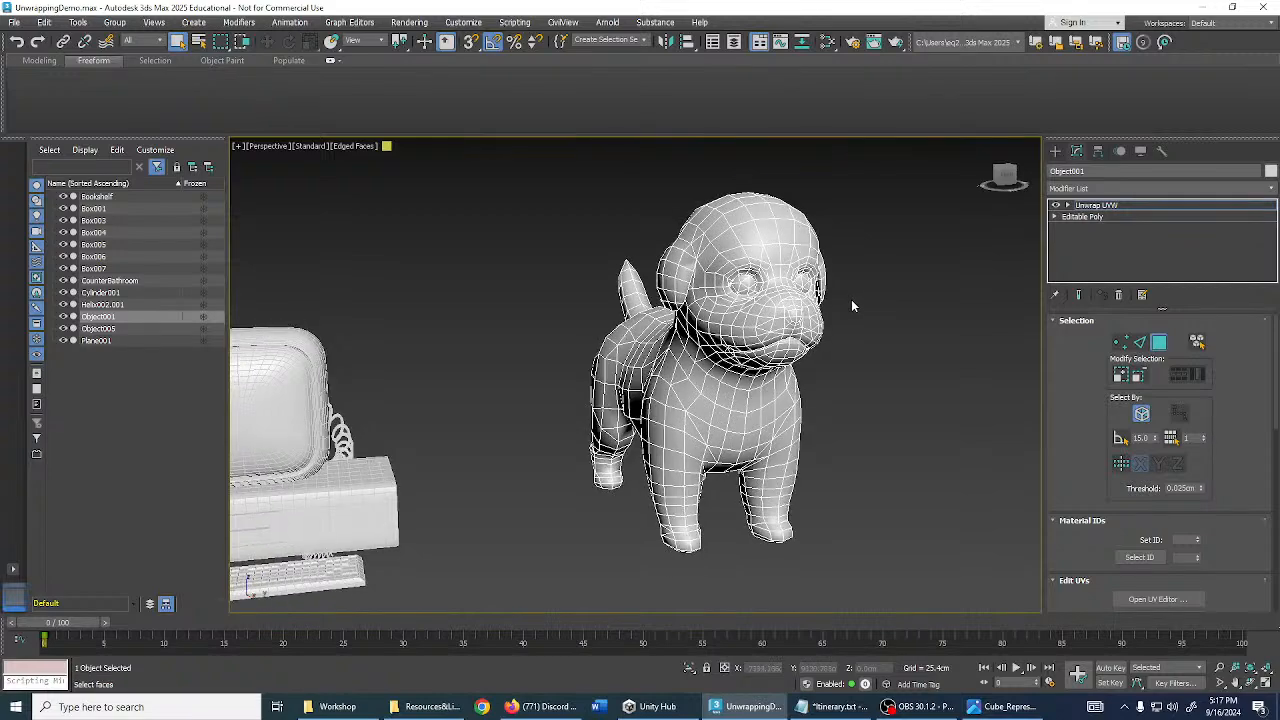
scroll(752, 283, "up", 3)
scroll(745, 280, "up", 5)
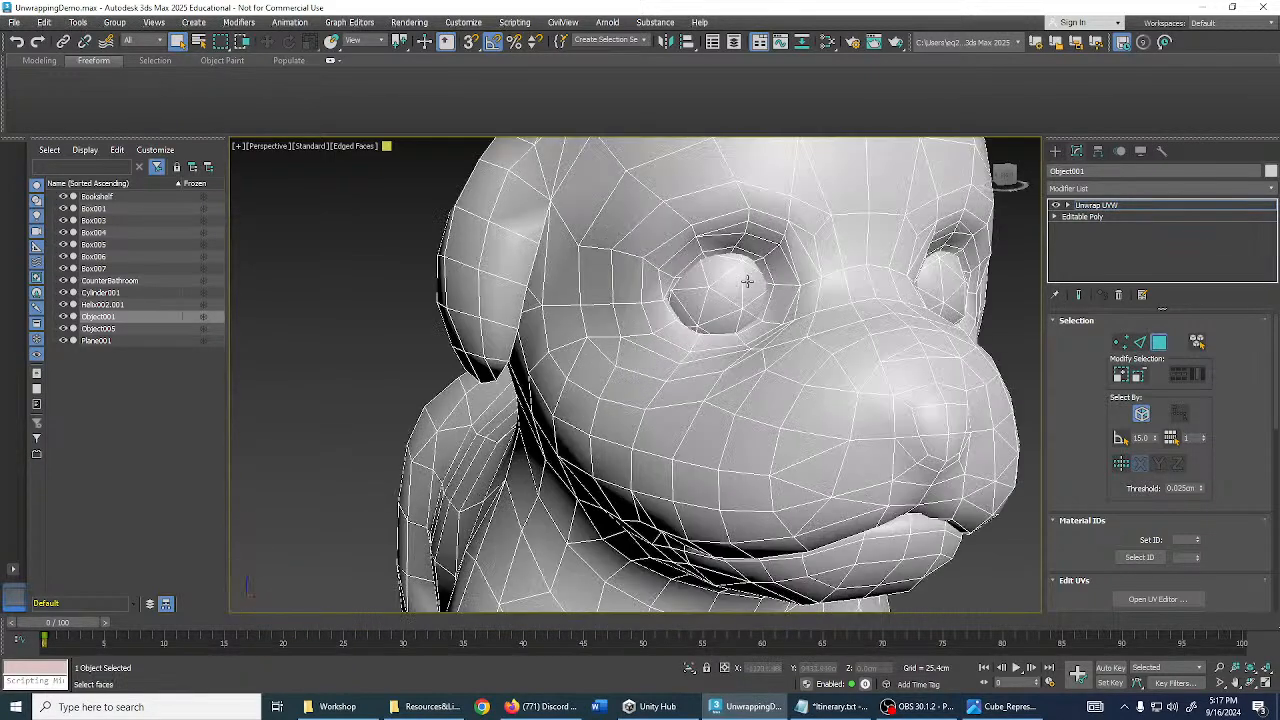
- Select the faces of both the left and right eyes
left_click(803, 310)
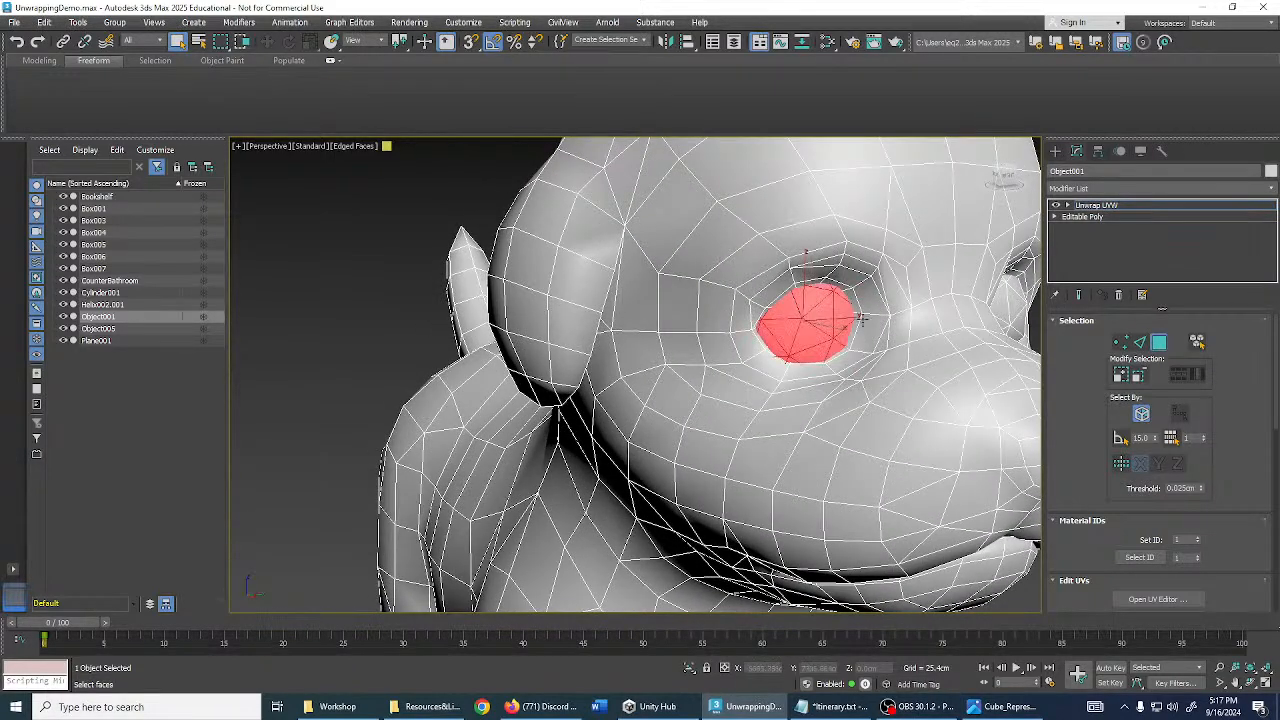
middle_click_drag(863, 320, 546, 302, "alt")
left_click(906, 318, "ctrl")
left_click(675, 290)
left_click(667, 305)
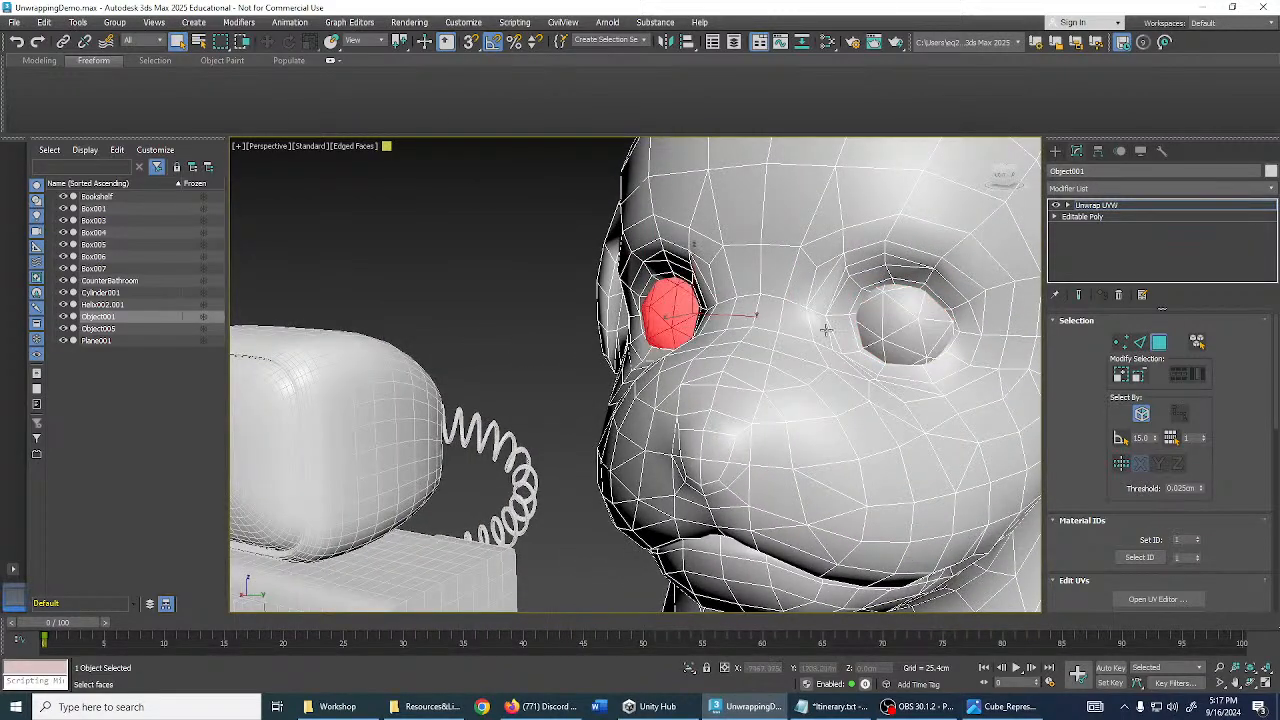
left_click(916, 328, "ctrl")
- In the UV editor, use Freeform to move the eye UVs below the head shell
left_click(1155, 599)
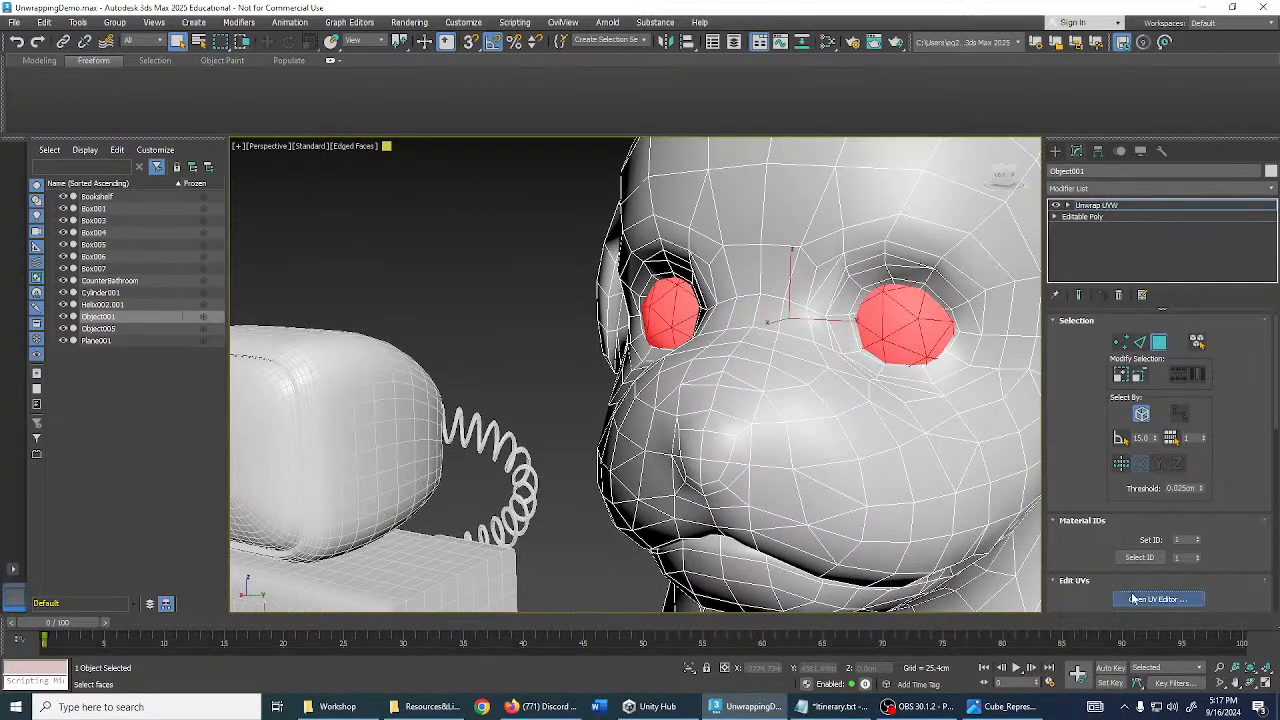
scroll(298, 321, "down", 2)
middle_click_drag(282, 471, 278, 311)
left_click(84, 129)
left_click_drag(258, 307, 290, 393)
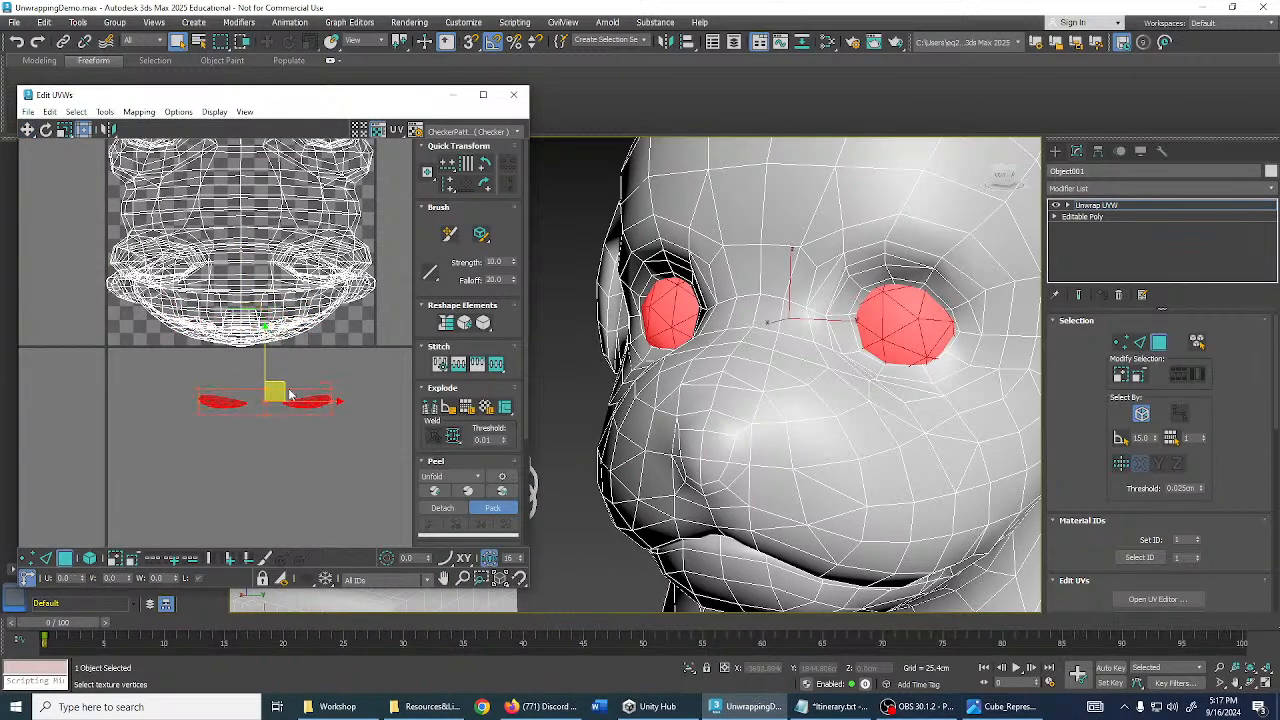
middle_click_drag(290, 393, 265, 313)
scroll(443, 421, "down", 2)
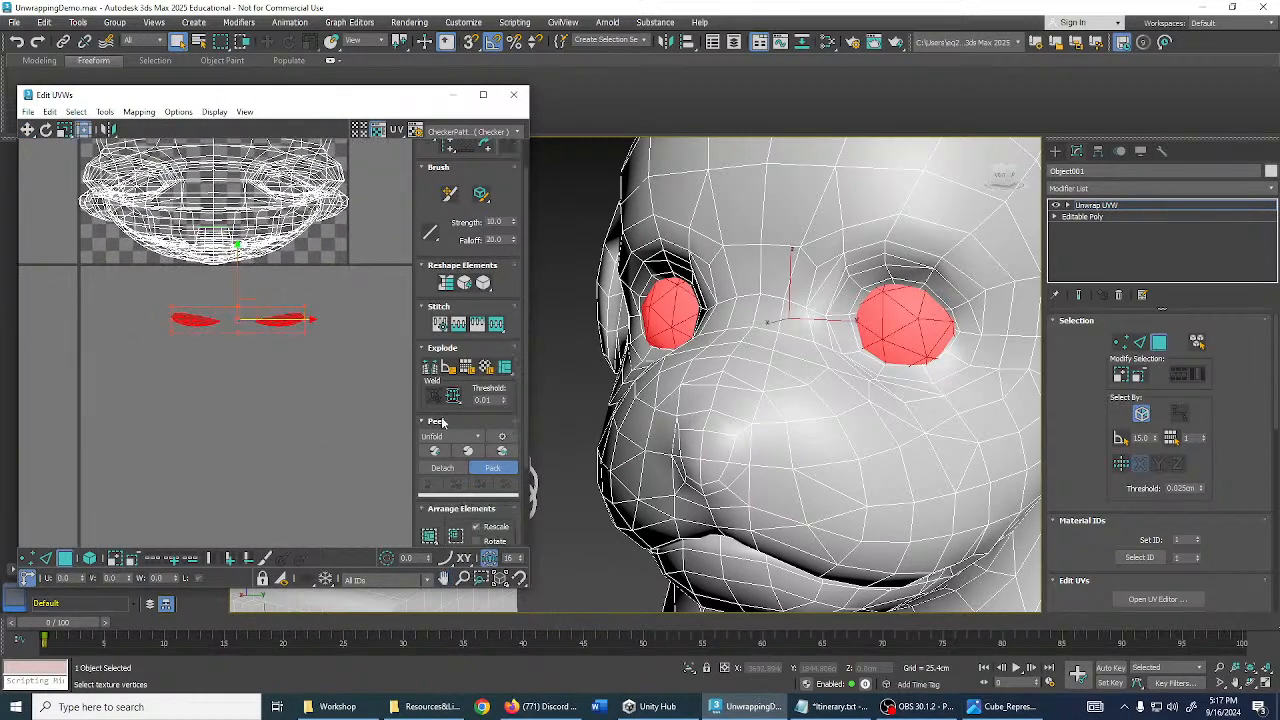
scroll(443, 421, "down", 3)
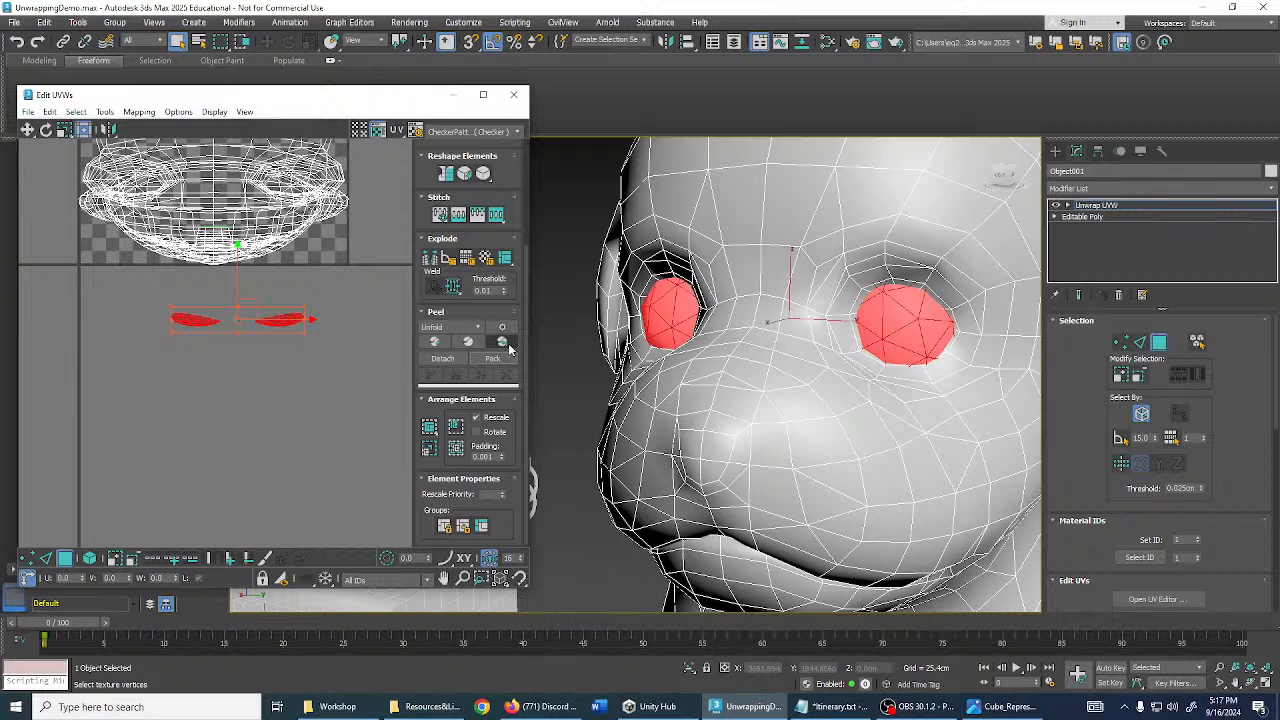
- Peel the eye UVs into two flat discs and move them down-left
left_click(503, 342)
scroll(355, 352, "up", 3)
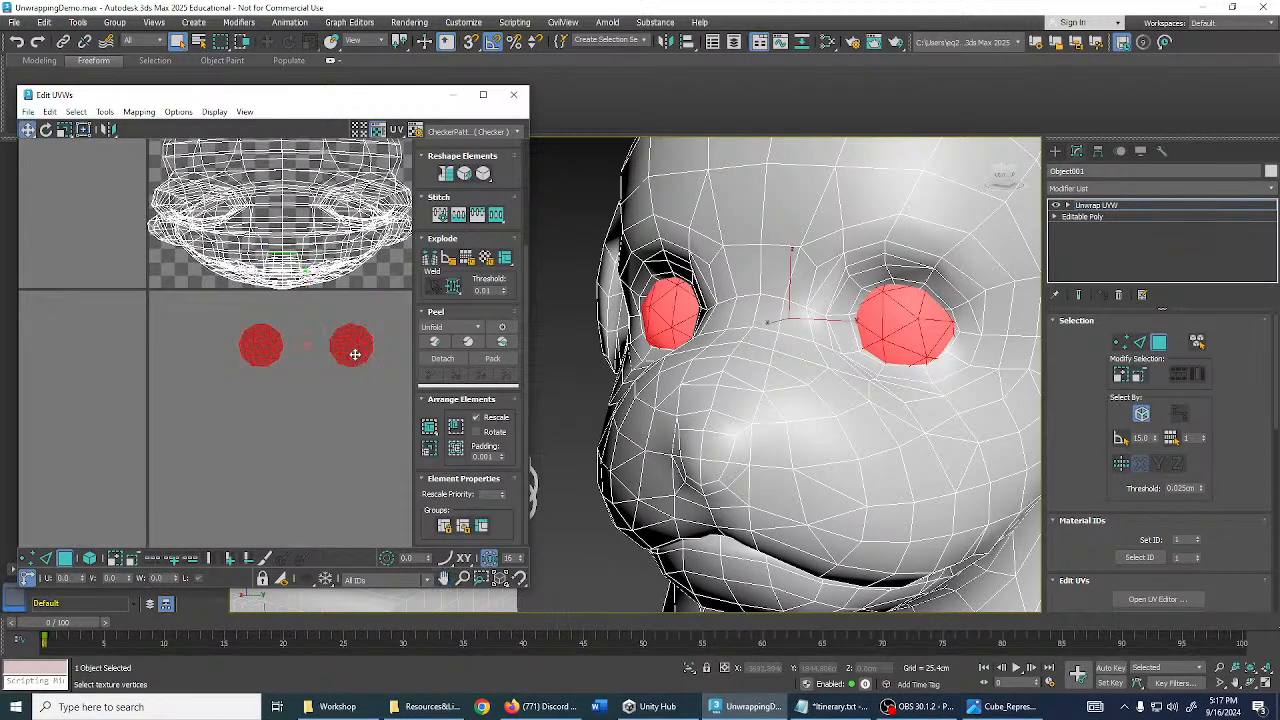
left_click_drag(355, 354, 291, 381)
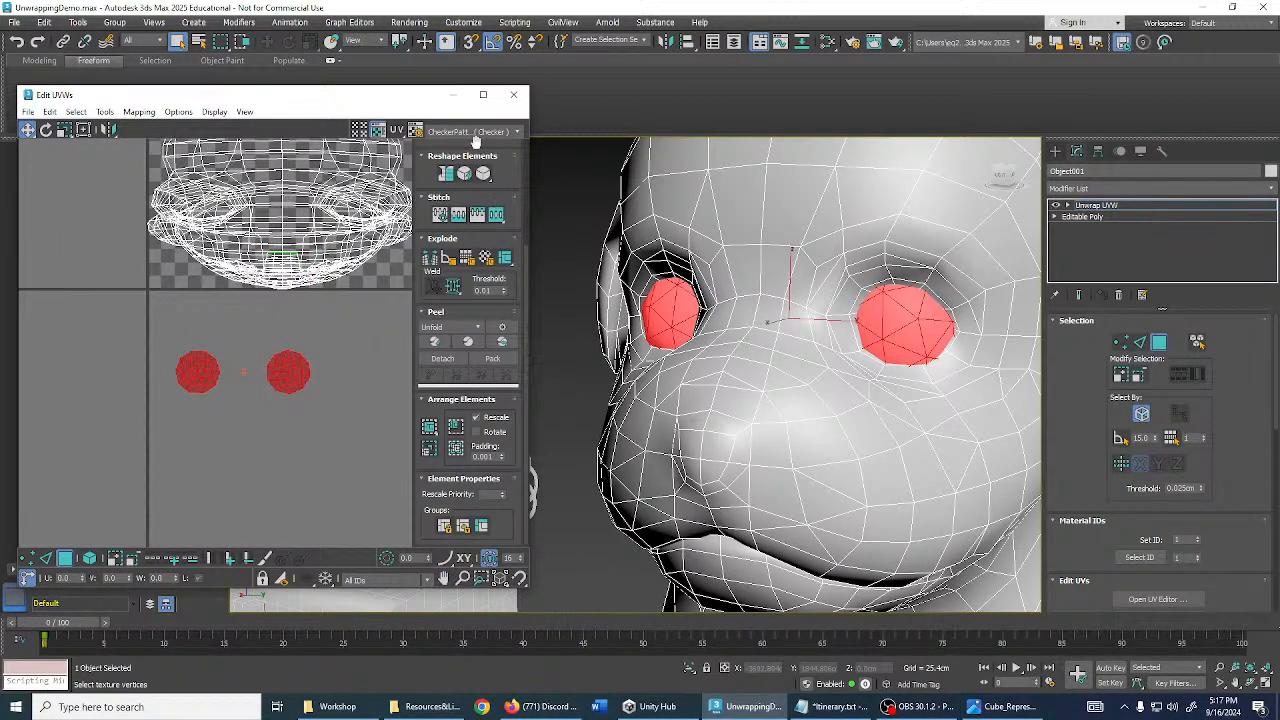
left_click(488, 136)
- Apply the Texture Checker pattern, deselect the eye faces, and view the dog from below
left_click(481, 142)
scroll(803, 375, "down", 3)
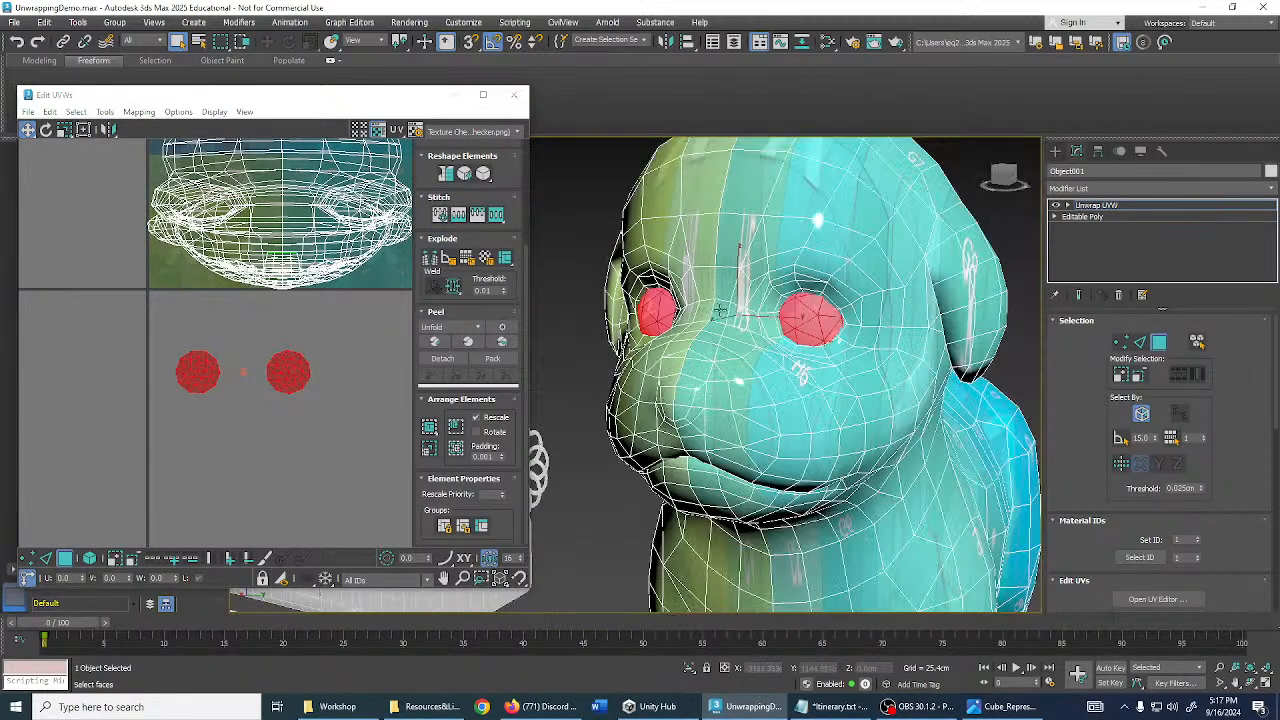
middle_click_drag(803, 375, 932, 402, "alt")
left_click(932, 402)
middle_click_drag(762, 394, 835, 300, "alt")
scroll(843, 336, "up", 3)
middle_click_drag(835, 300, 874, 436)
scroll(903, 388, "down", 4)
middle_click_drag(874, 436, 1032, 385)
- Switch to Edge sub-object mode with Ignore Backfacing enabled and frame the whole dog
left_click(1141, 343)
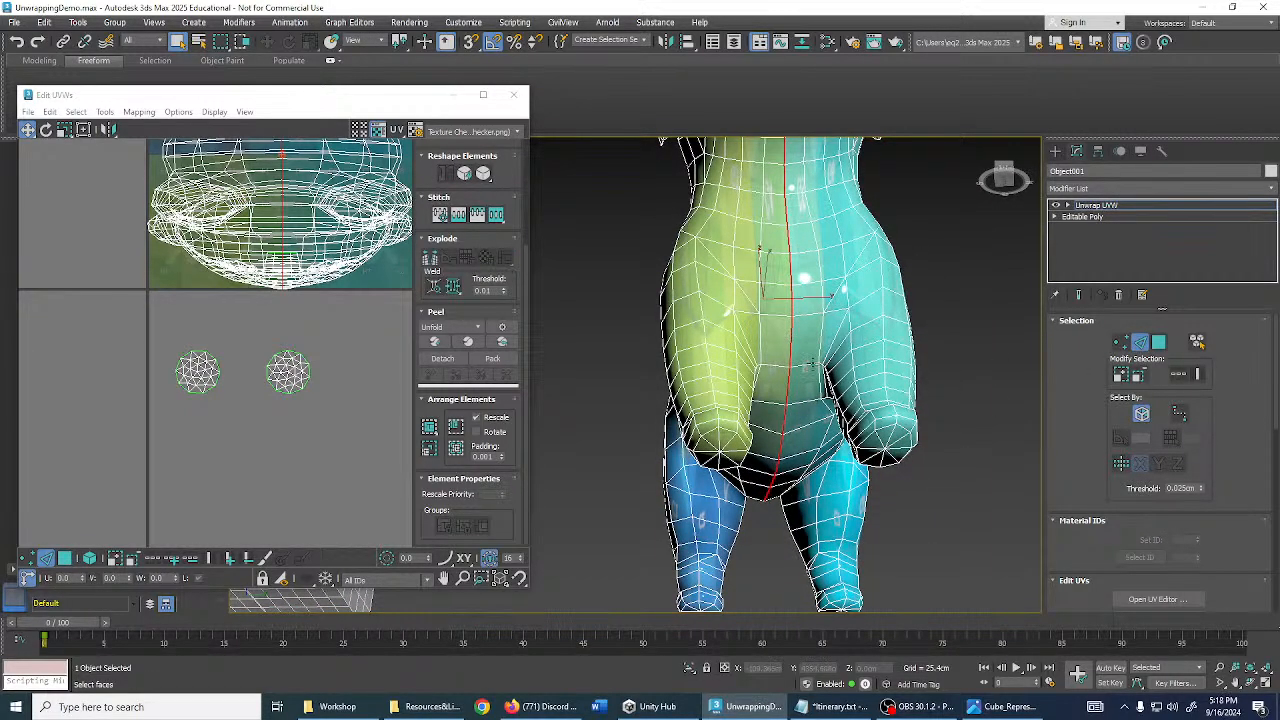
middle_click_drag(812, 363, 1115, 408, "alt")
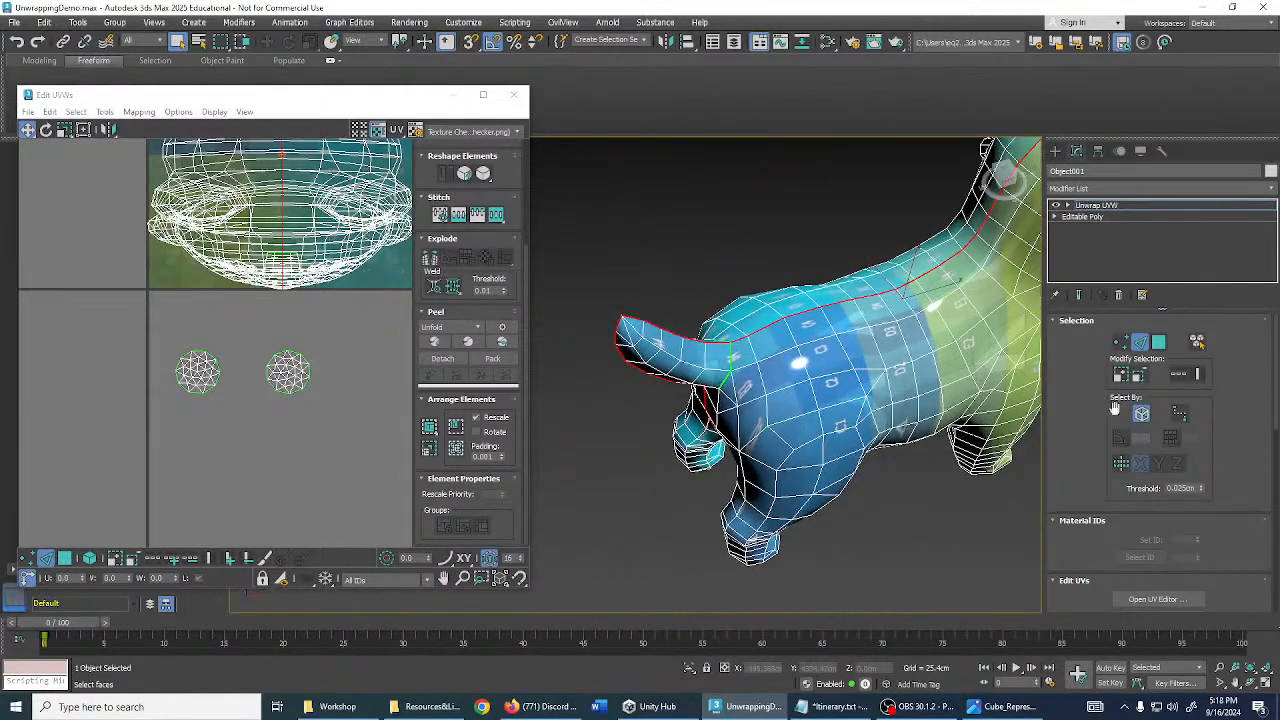
left_click(1141, 413)
middle_click_drag(654, 343, 644, 283, "alt")
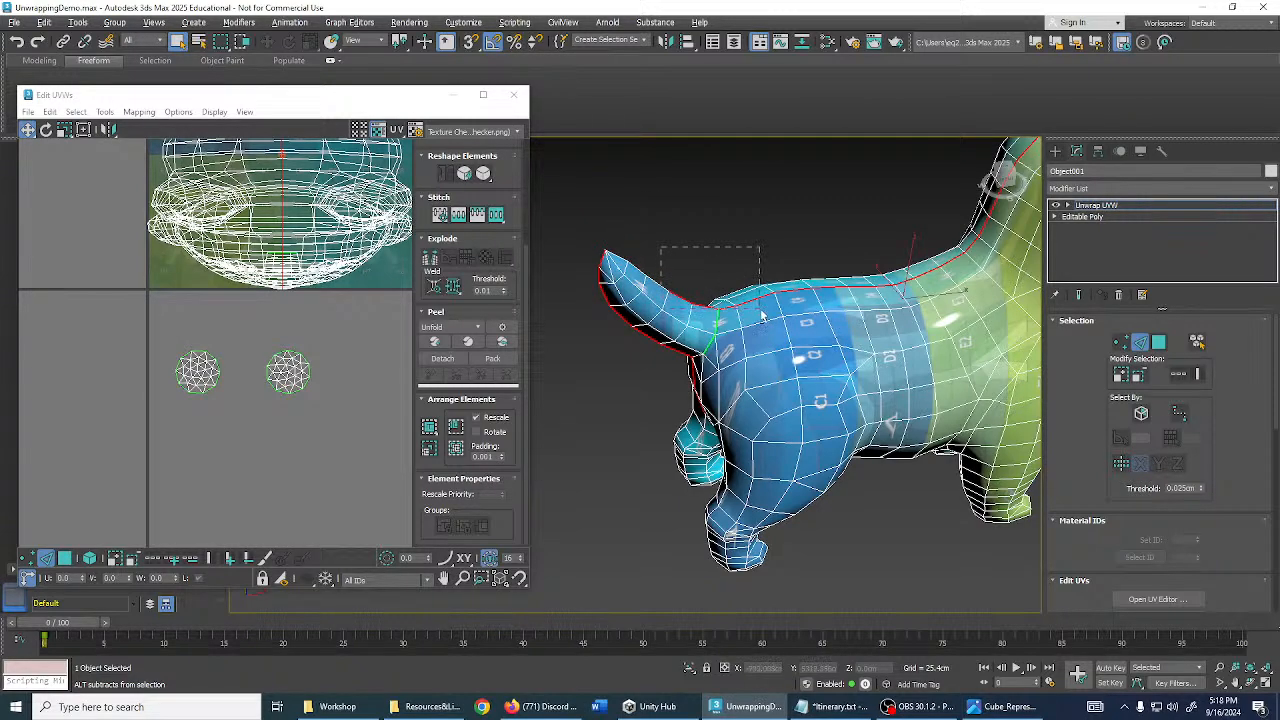
middle_click_drag(789, 286, 693, 290)
scroll(610, 295, "down", 5)
- Remove the edges near the head from the selection
left_click_drag(677, 237, 726, 291)
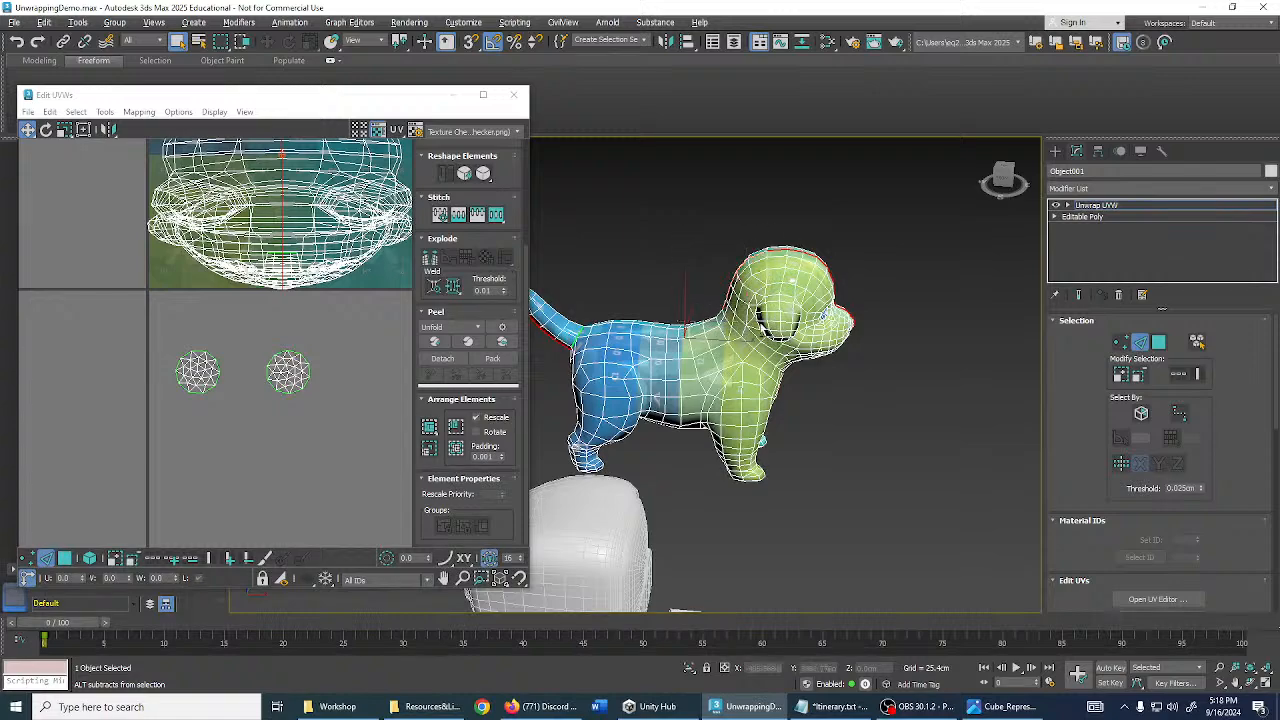
scroll(760, 324, "up", 3)
middle_click_drag(762, 322, 674, 206, "alt")
middle_click_drag(806, 304, 725, 247, "alt")
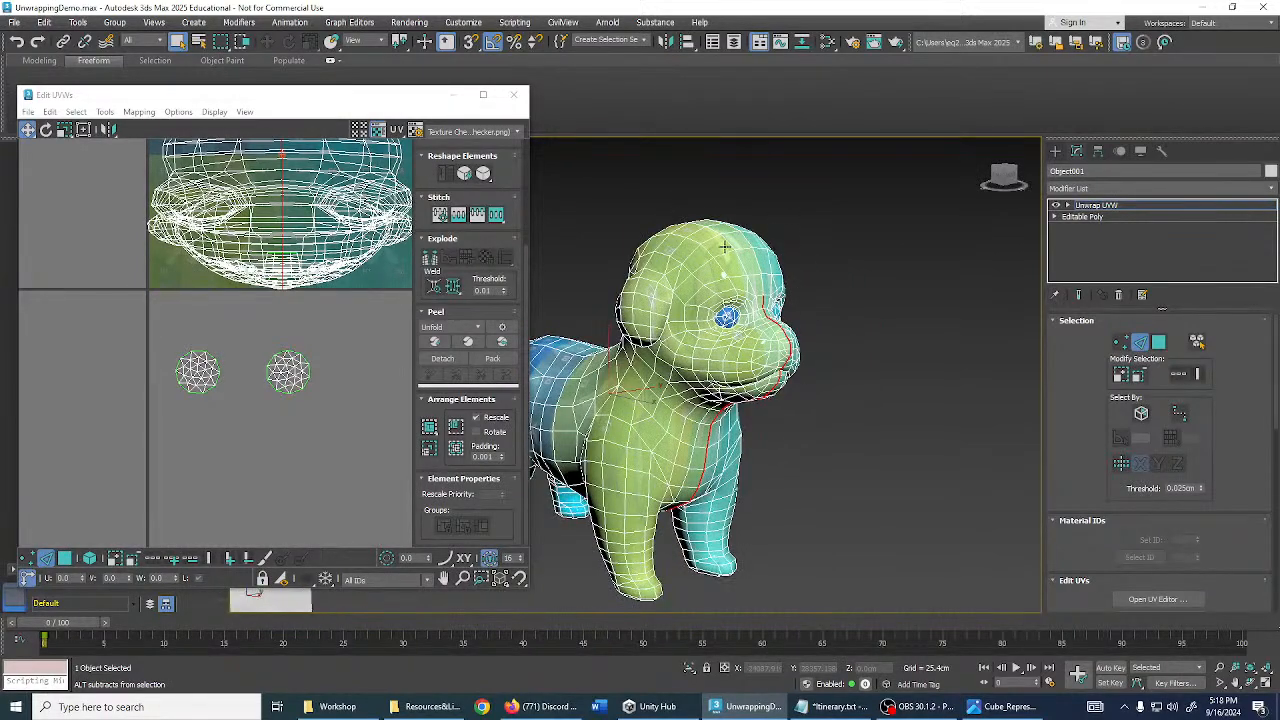
scroll(795, 329, "up", 6)
middle_click_drag(788, 327, 890, 400, "alt")
- Deselect the muzzle's seam edges and inspect the seam along the chin and neck
left_click_drag(910, 461, 911, 462, "alt")
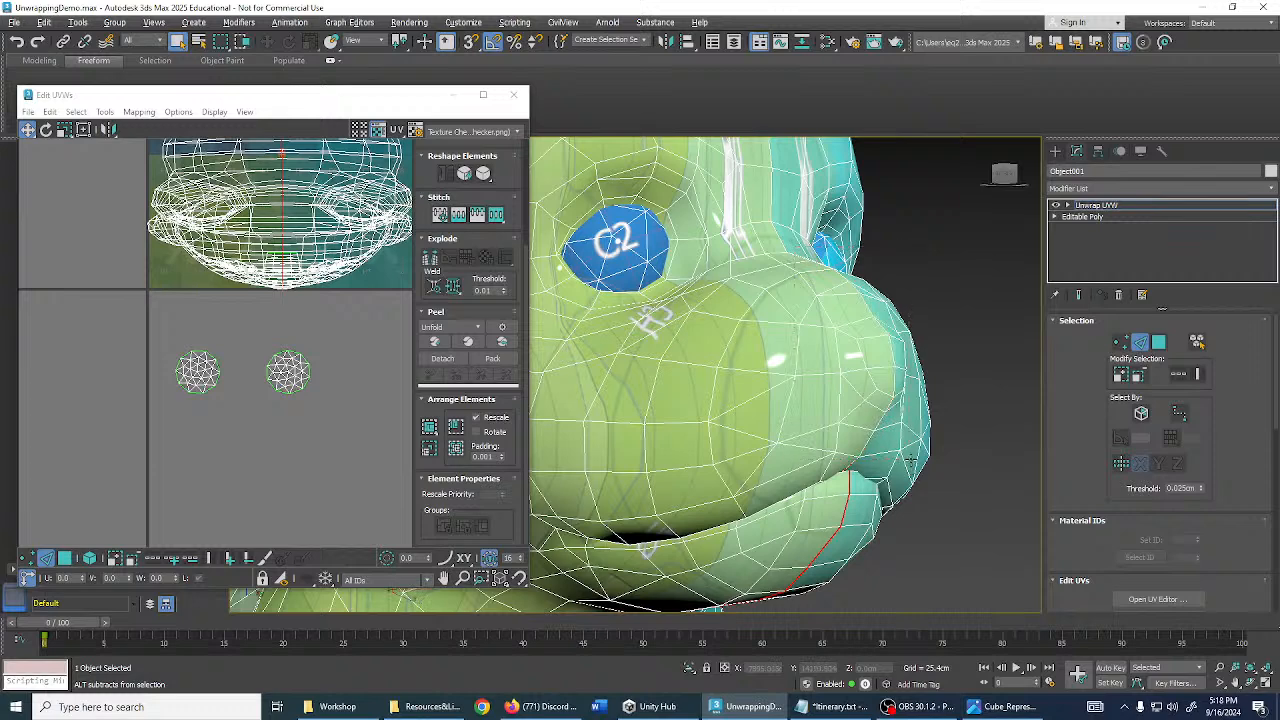
middle_click_drag(812, 392, 862, 385, "alt")
middle_click_drag(862, 385, 925, 449)
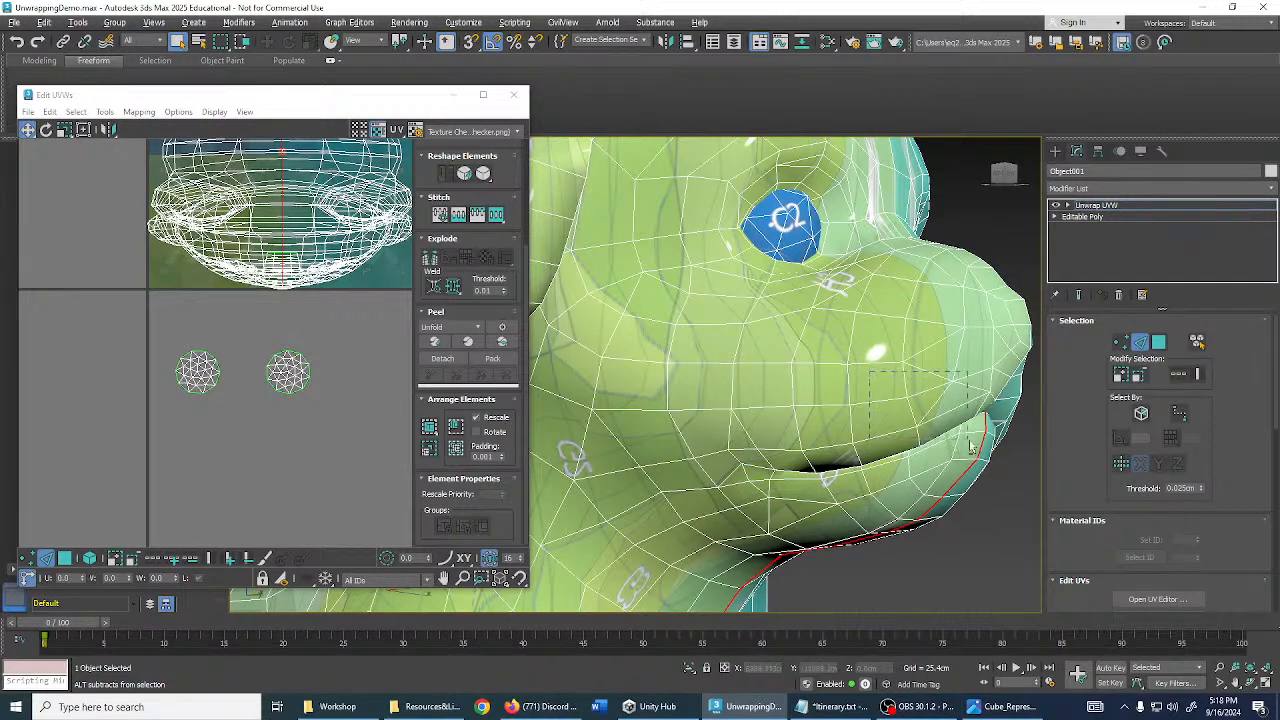
scroll(980, 445, "down", 3)
middle_click_drag(980, 445, 956, 365, "alt")
scroll(952, 316, "up", 3)
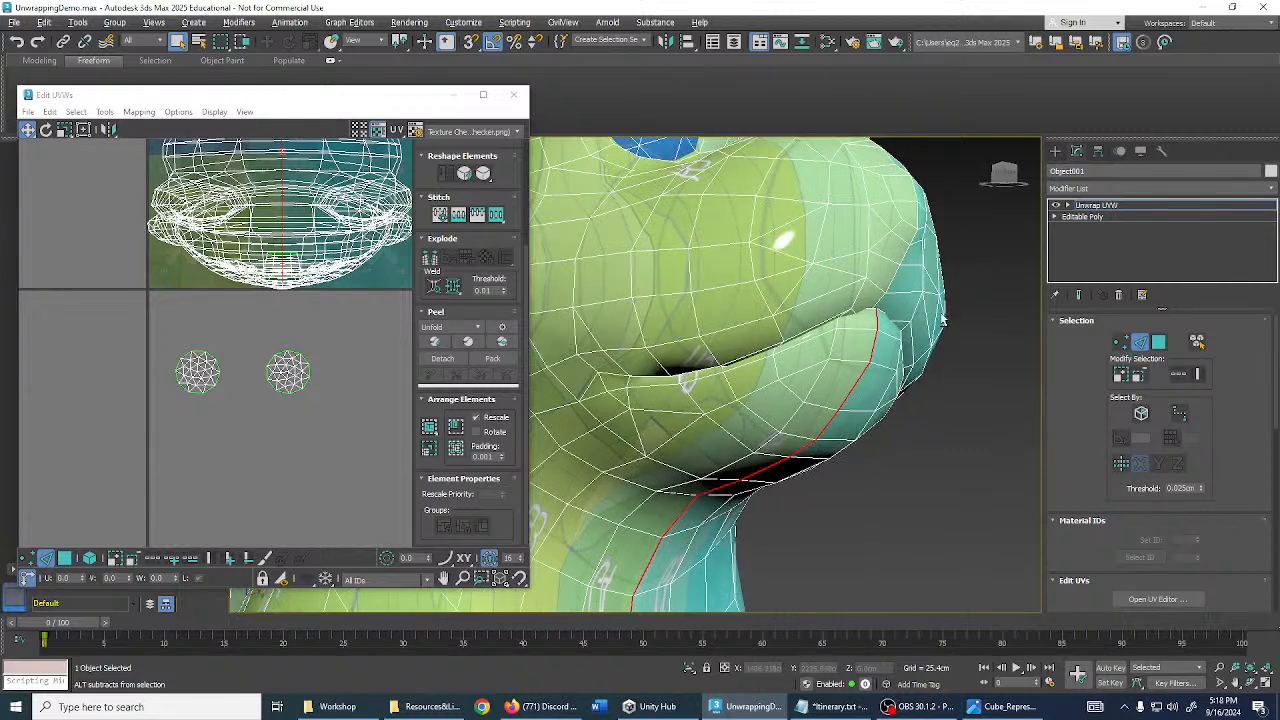
middle_click_drag(716, 383, 645, 380, "alt")
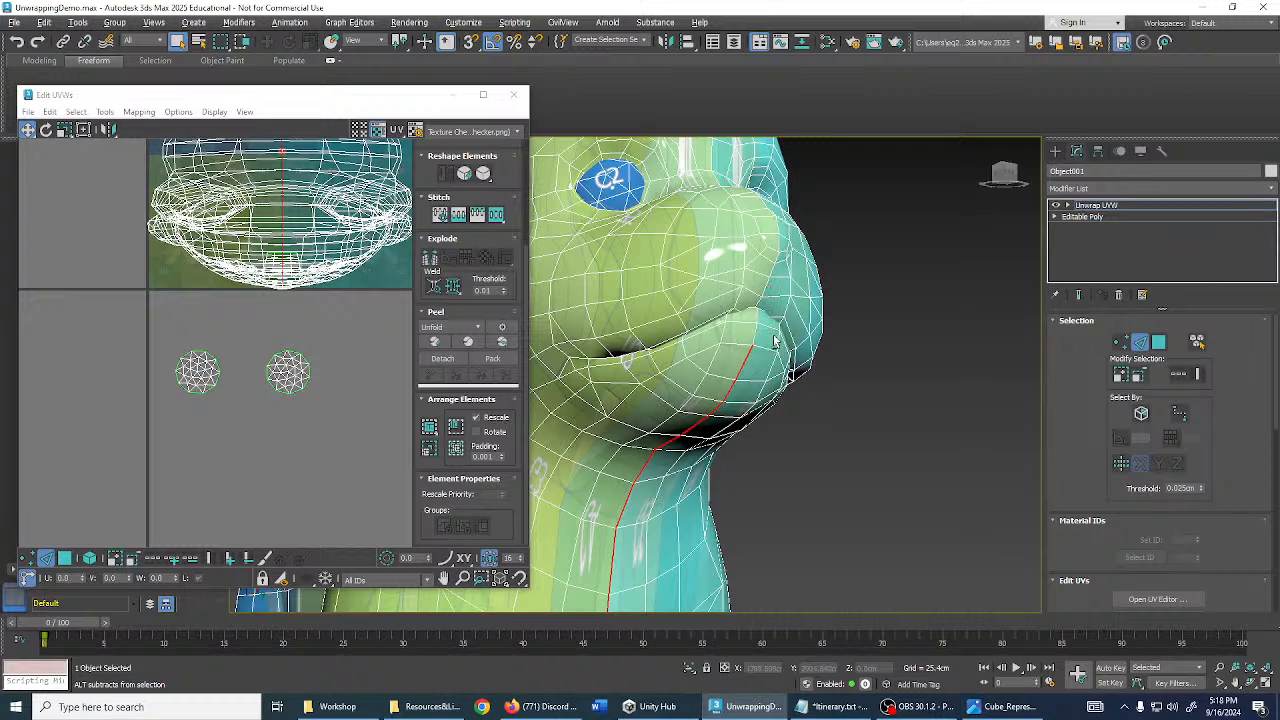
- Select the edge loop around the dog's lips, including the mouth corner
left_click(811, 439)
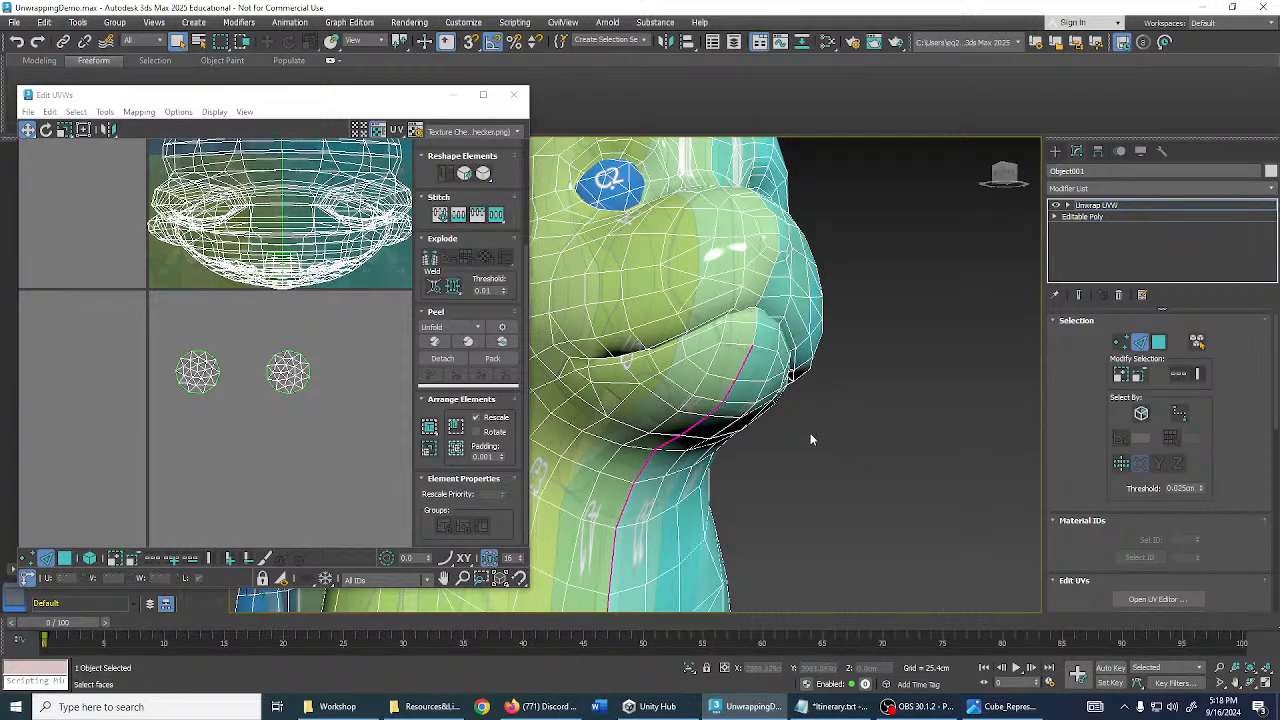
double_click(730, 343)
middle_click_drag(730, 343, 772, 357)
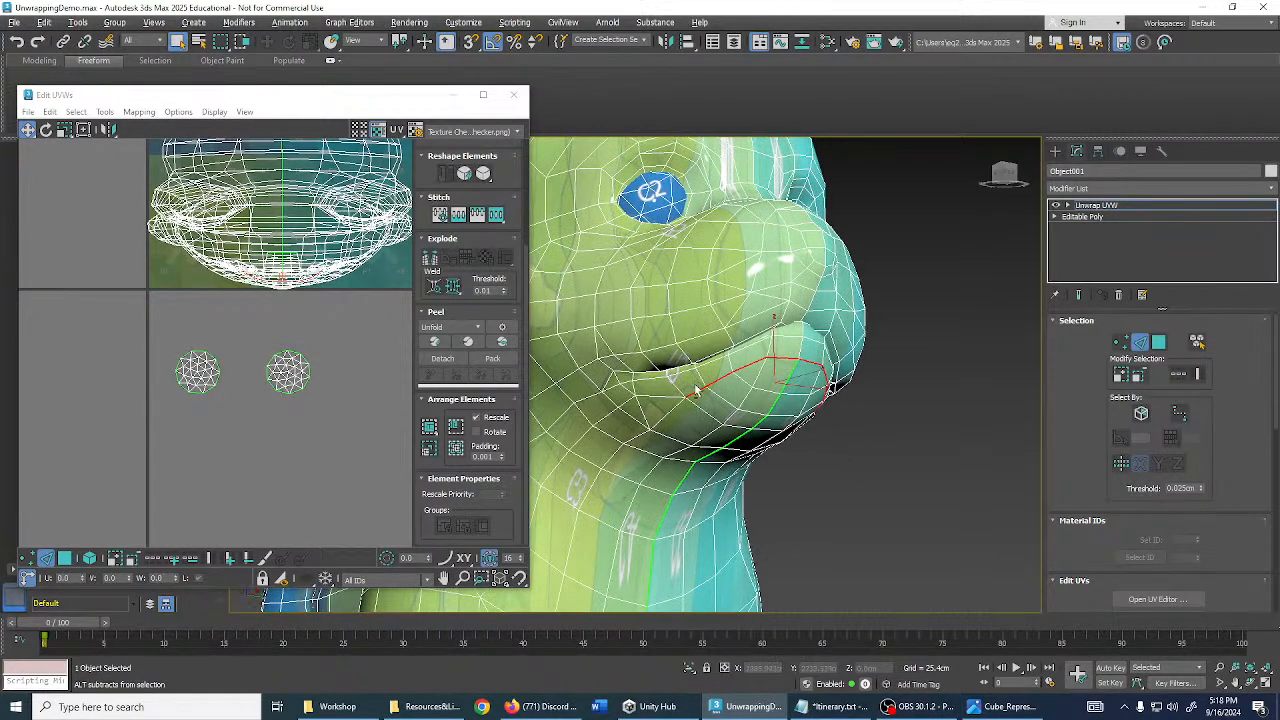
left_click(671, 395, "ctrl")
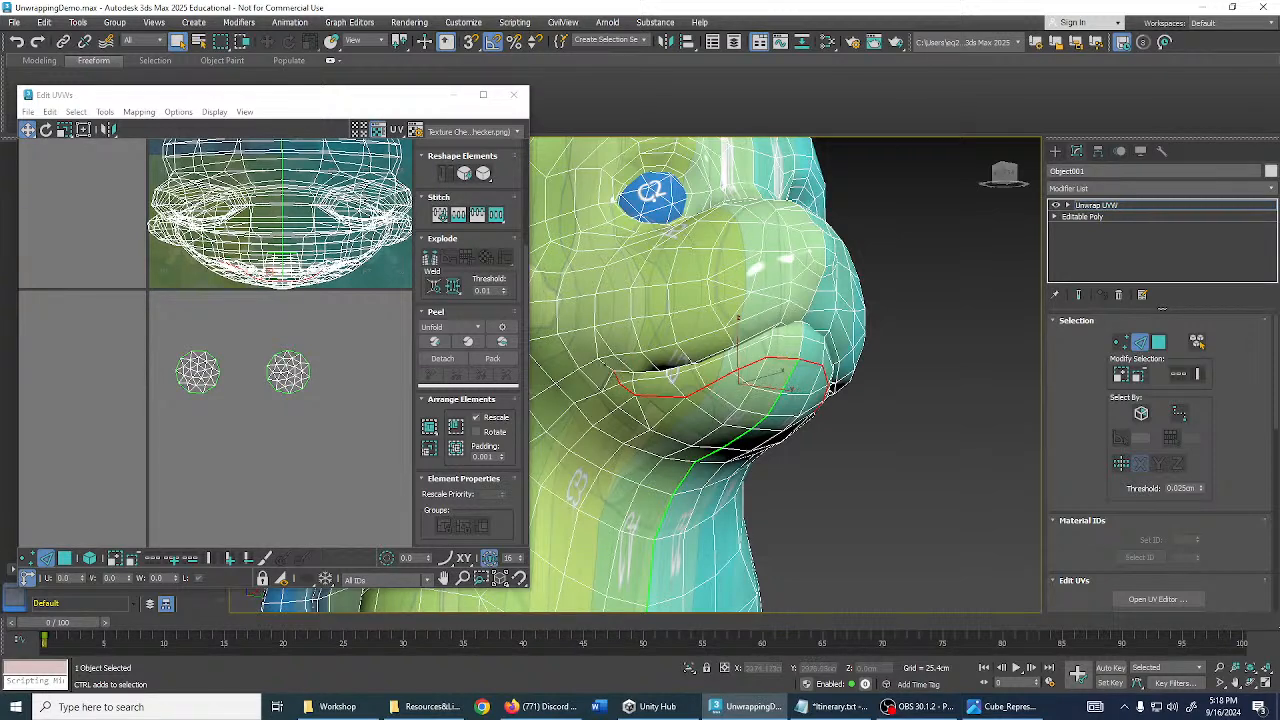
left_click(606, 364, "ctrl")
double_click(628, 353, "ctrl")
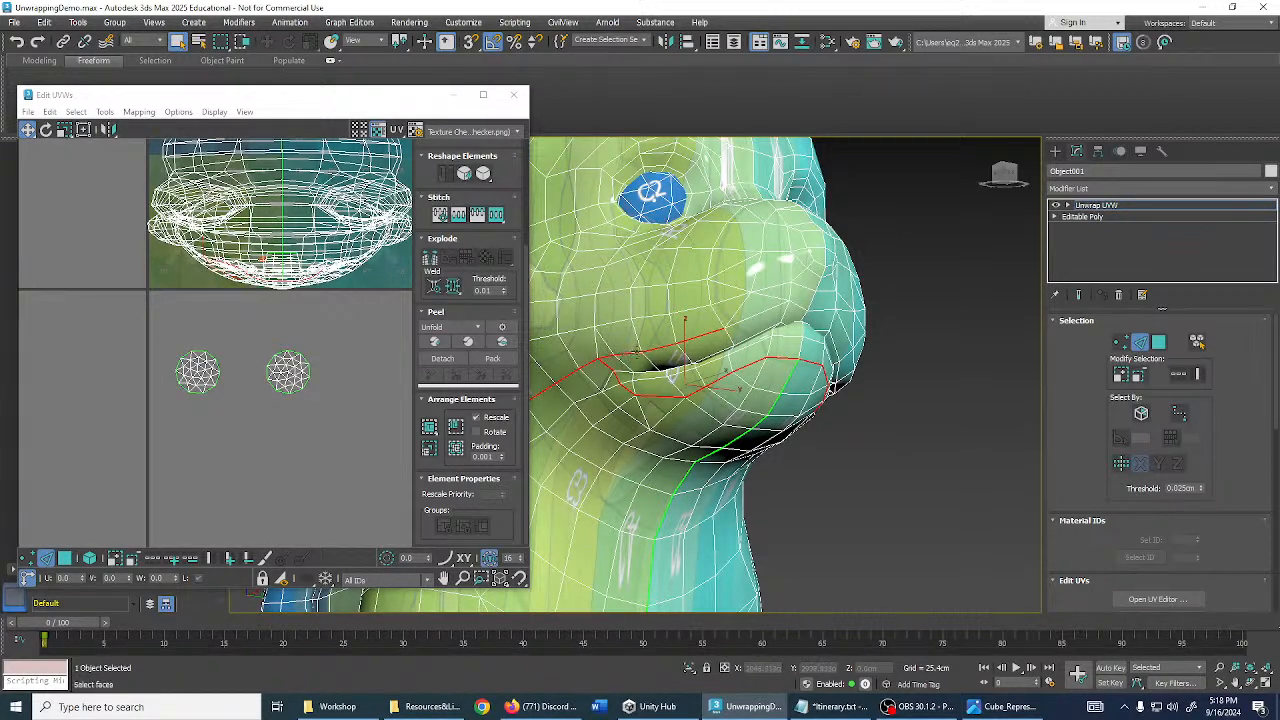
scroll(637, 351, "down", 2)
middle_click_drag(637, 351, 768, 342)
left_click_drag(689, 331, 731, 352, "alt")
scroll(795, 324, "up", 2)
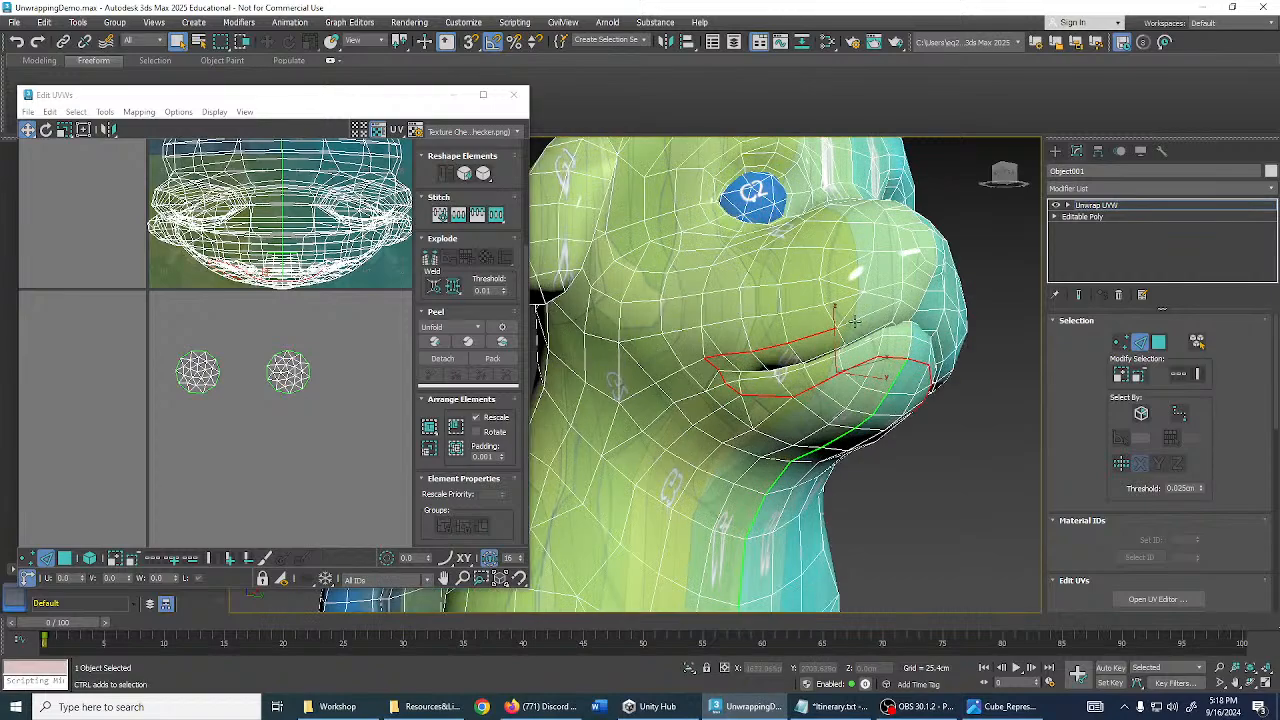
middle_click_drag(855, 321, 881, 325, "alt")
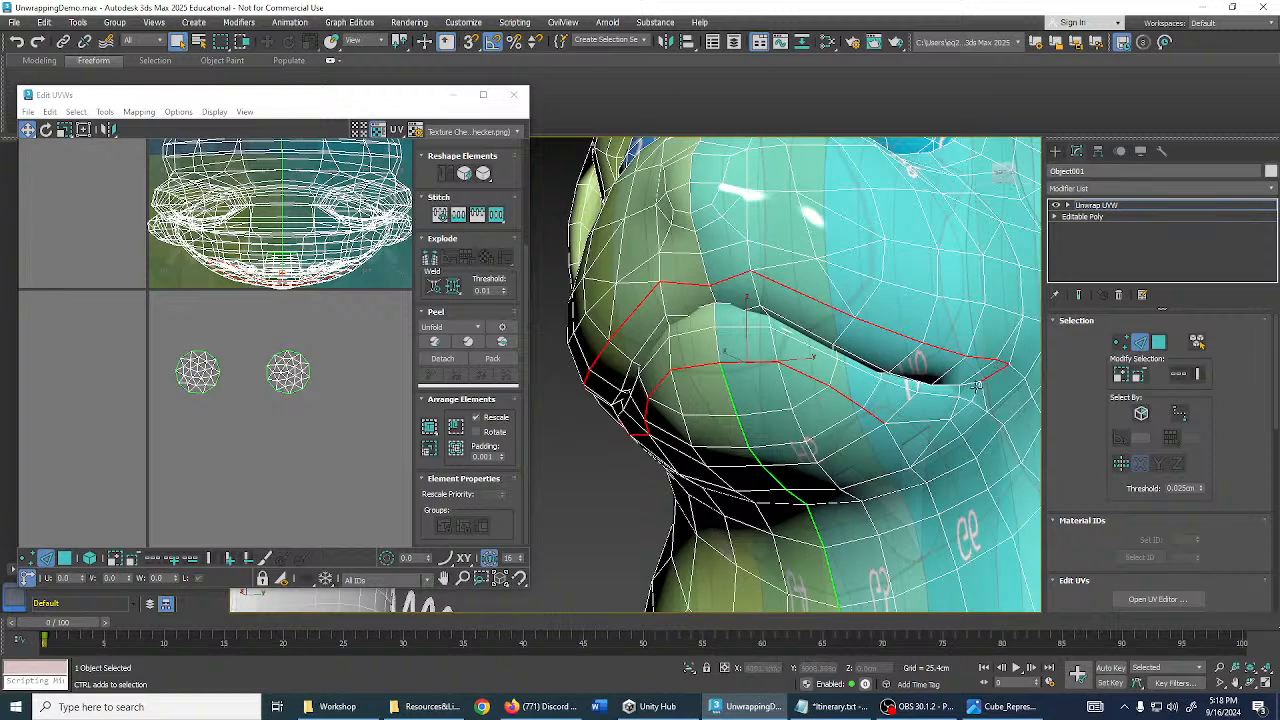
- Break the selected lip edges into a seam and orbit the dog to check it
key("ctrl+b")
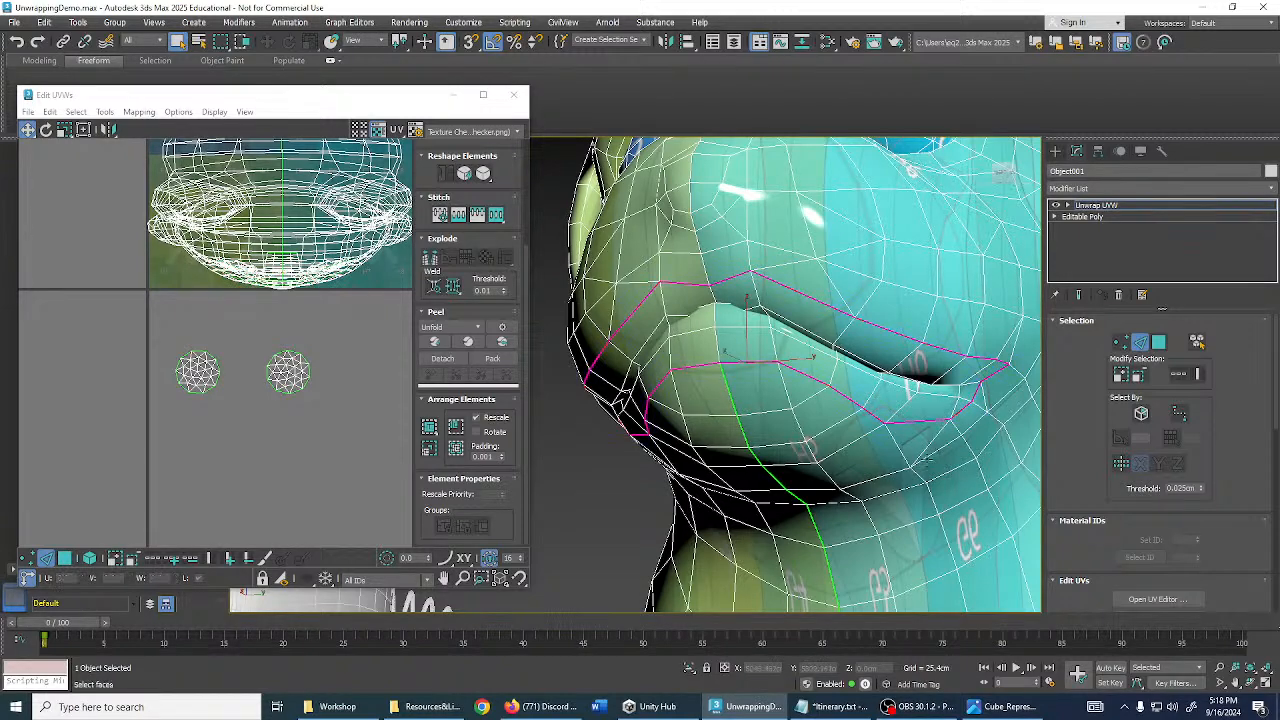
left_click(918, 445)
scroll(916, 443, "down", 5)
middle_click_drag(812, 378, 857, 377, "alt")
scroll(857, 377, "down", 3)
middle_click_drag(960, 401, 861, 335)
scroll(838, 363, "up", 3)
scroll(838, 362, "down", 3)
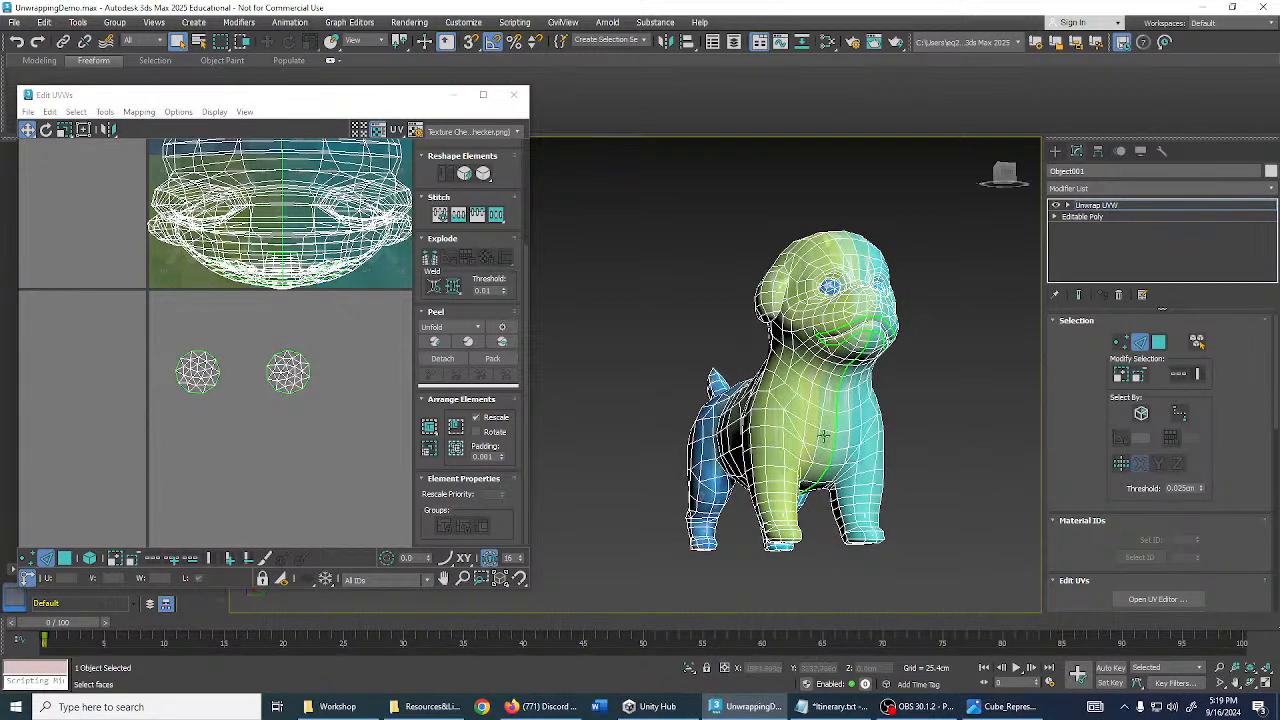
scroll(861, 506, "up", 5)
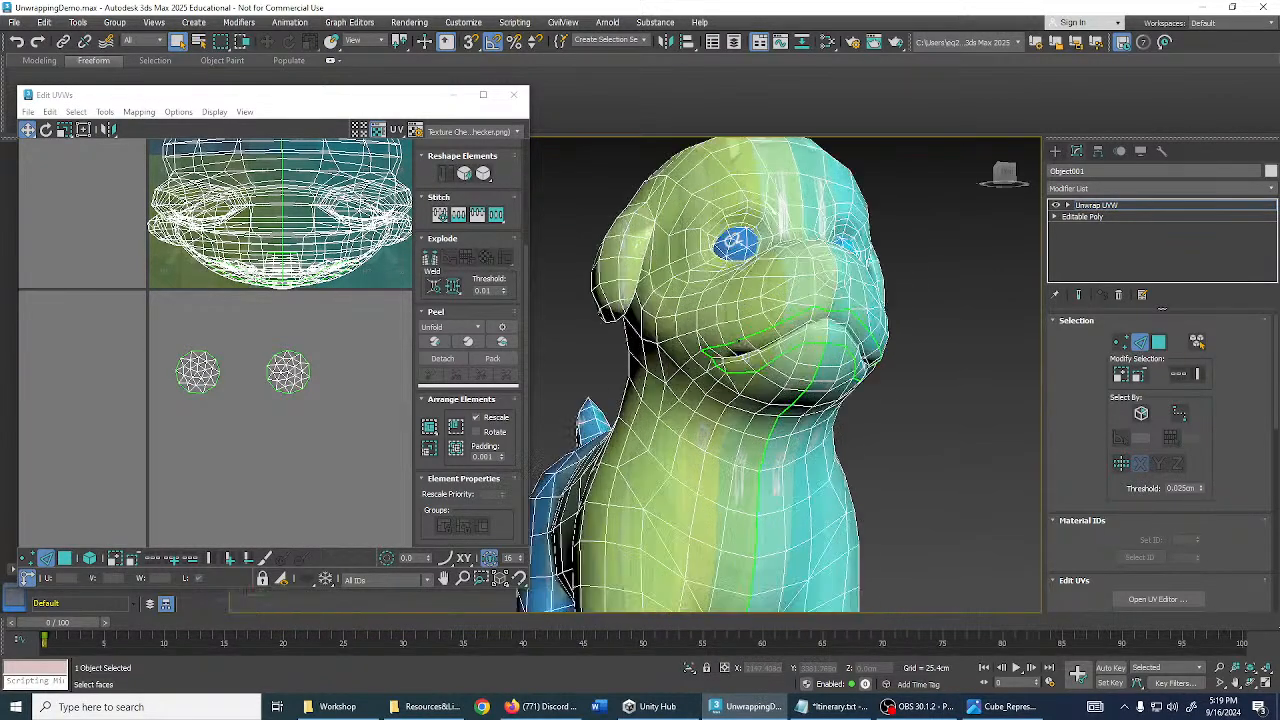
scroll(859, 335, "down", 3)
middle_click_drag(859, 335, 859, 288)
middle_click_drag(771, 372, 861, 322)
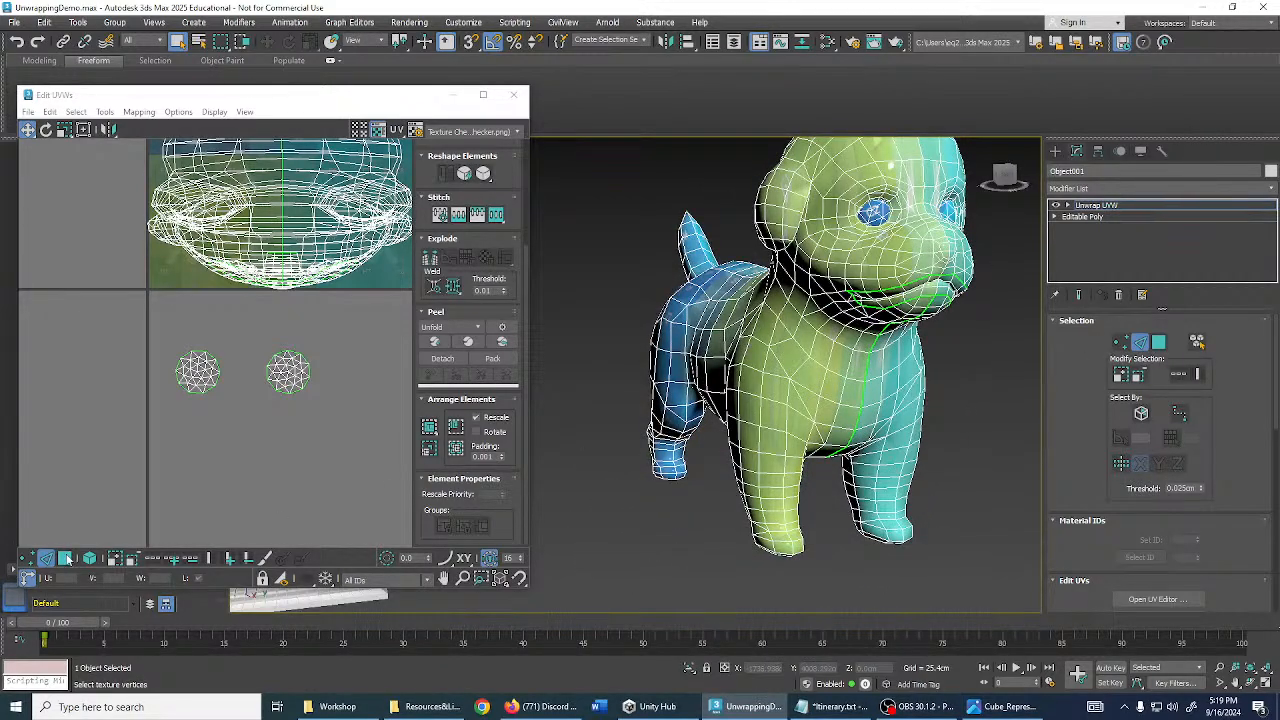
- Select all of the dog's UV faces and peel them into a flat layout
left_click(66, 558)
scroll(169, 225, "down", 4)
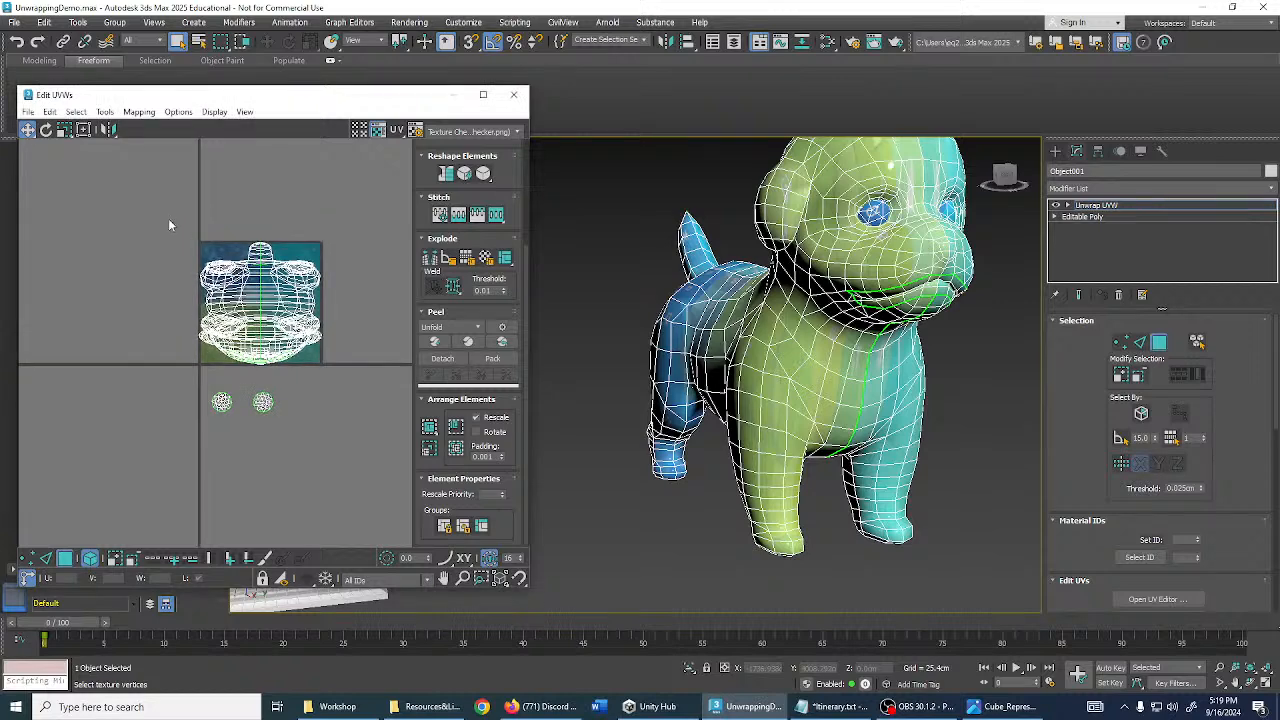
left_click_drag(316, 361, 341, 376)
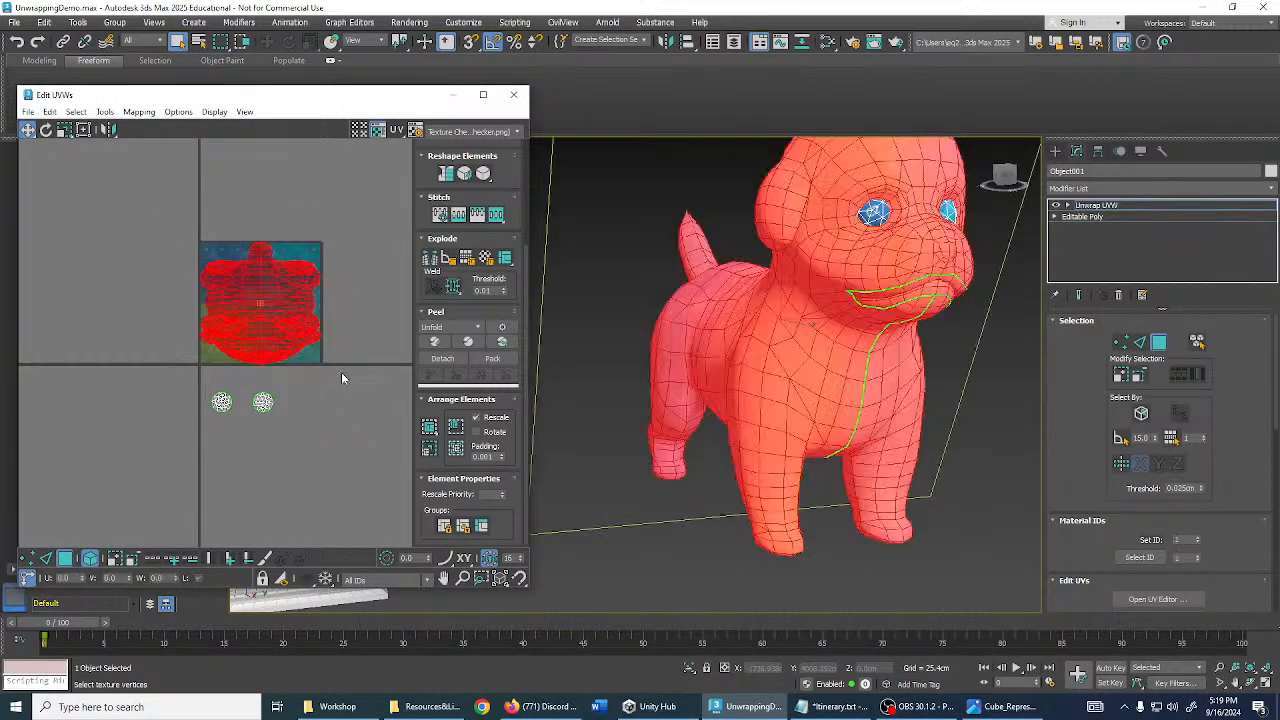
left_click(113, 558)
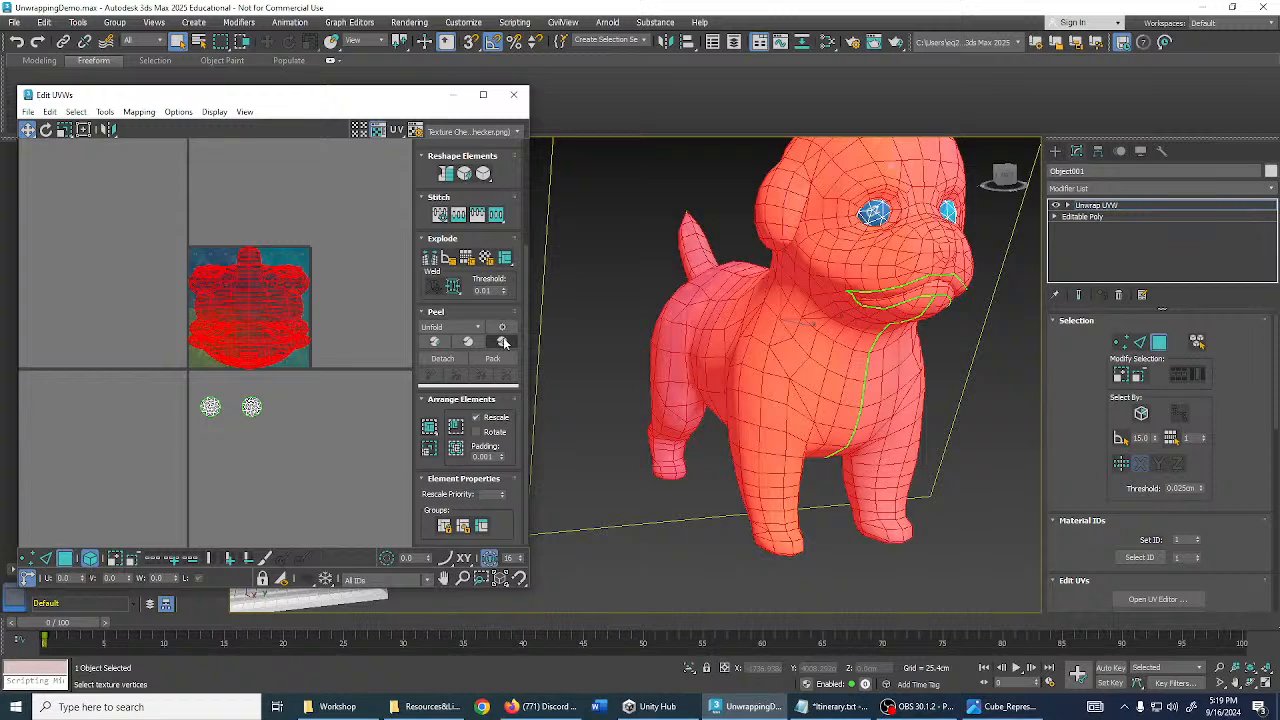
left_click(505, 343)
- Move the unfolded body island left and upward in the UV editor
middle_click_drag(243, 319, 249, 336)
left_click_drag(295, 328, 94, 288)
scroll(236, 356, "down", 2)
middle_click_drag(237, 357, 304, 358)
left_click(328, 275)
left_click_drag(208, 296, 208, 230)
middle_click_drag(290, 293, 279, 332)
left_click(286, 325)
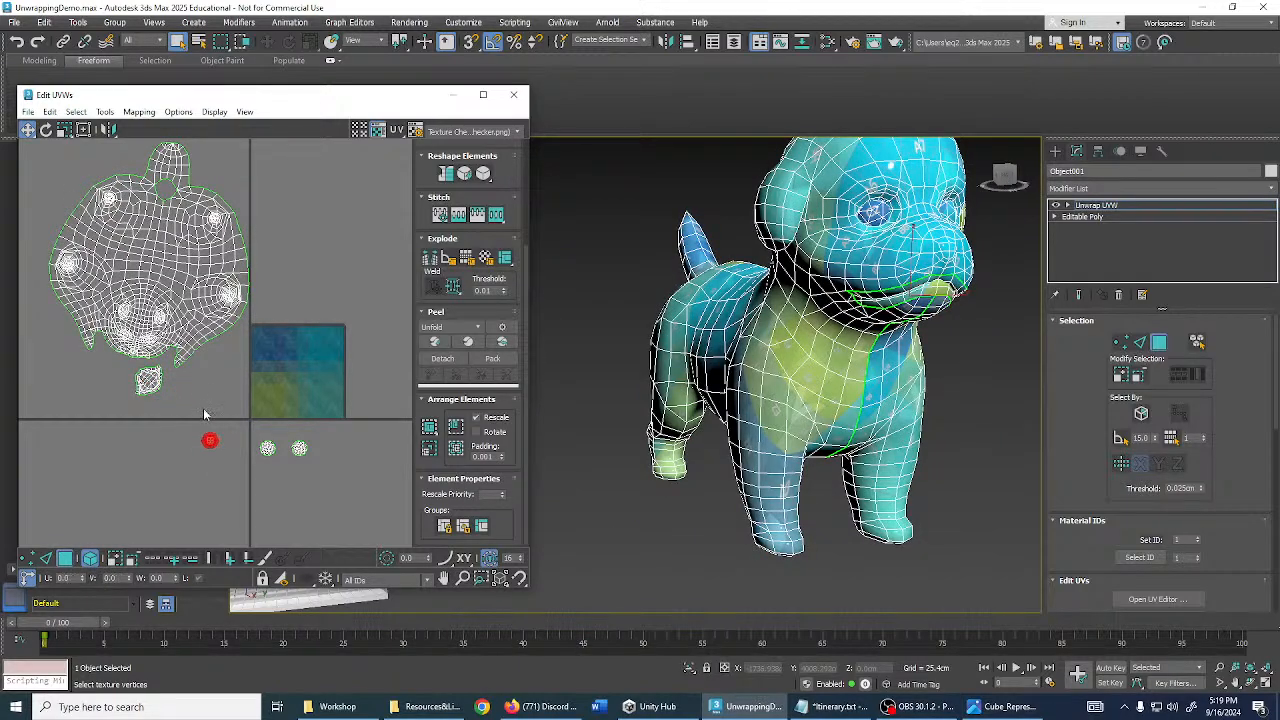
- Move the small mouth island right and down, away from the body
scroll(204, 413, "up", 4)
left_click(143, 323)
left_click_drag(143, 323, 249, 366)
left_click(249, 427)
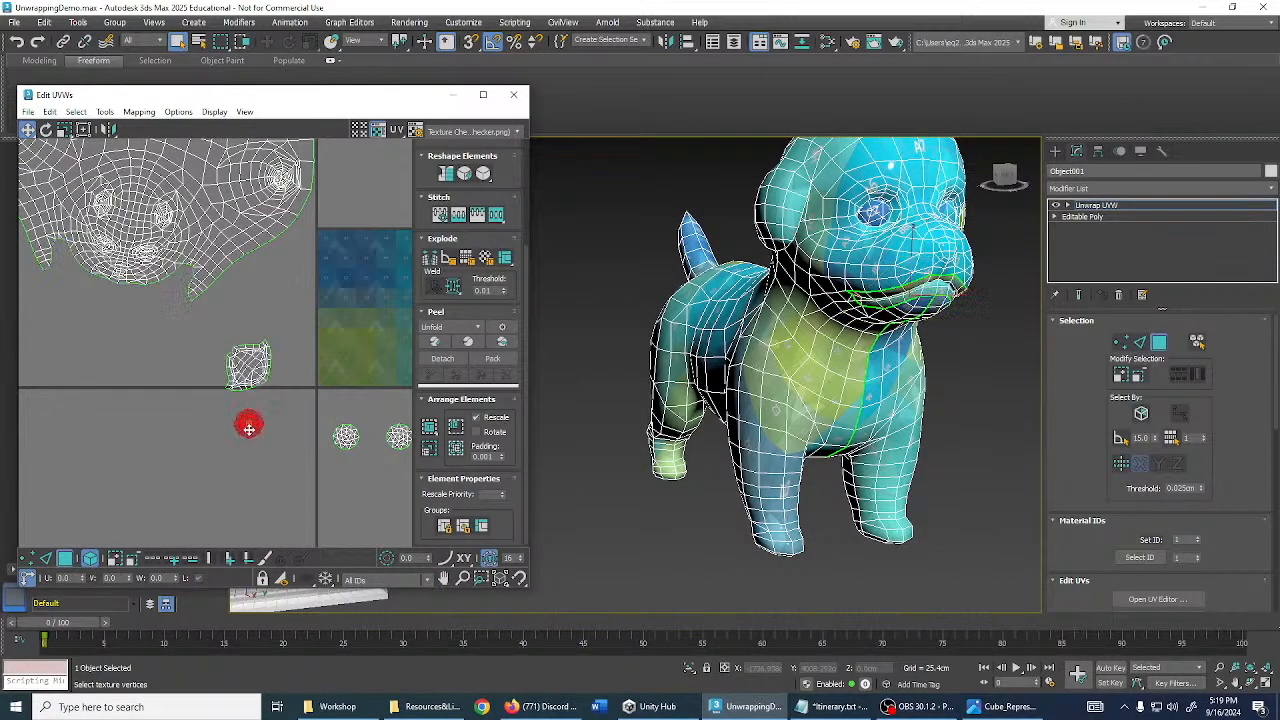
- Scale up the tiny red island and move it down-left
middle_click_drag(860, 397, 761, 424, "alt")
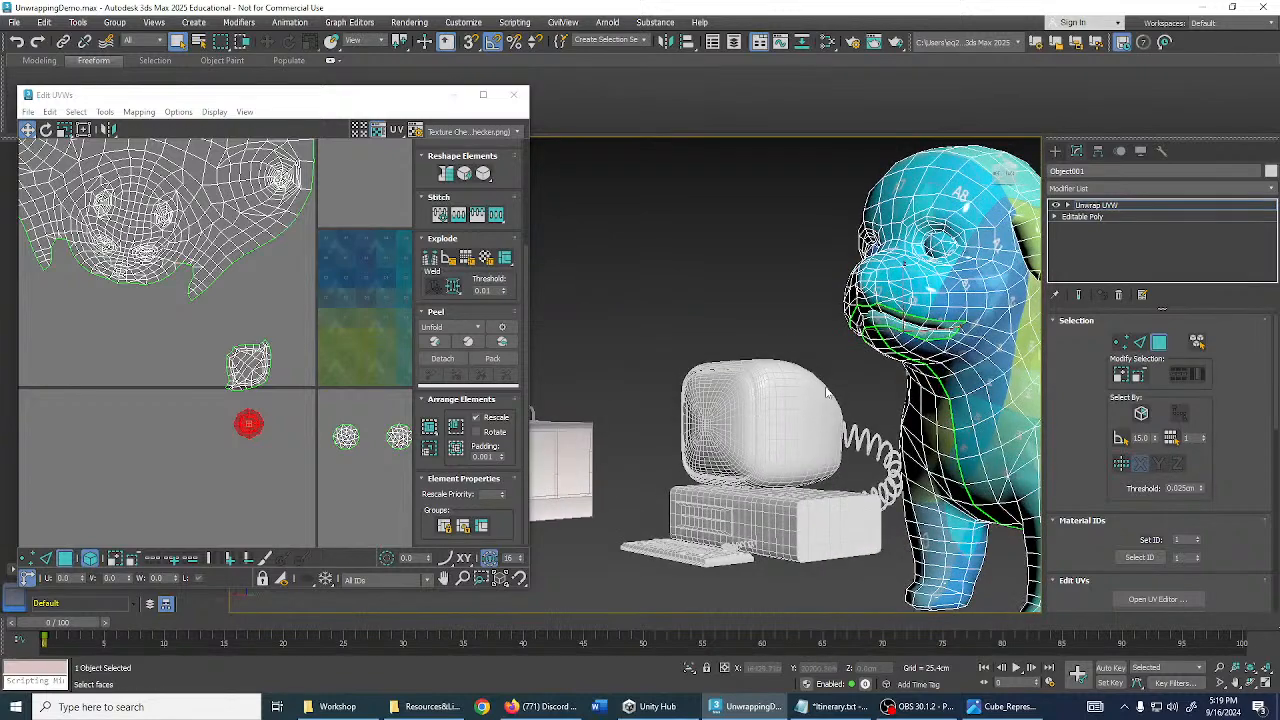
middle_click_drag(885, 248, 789, 306)
scroll(279, 359, "up", 3)
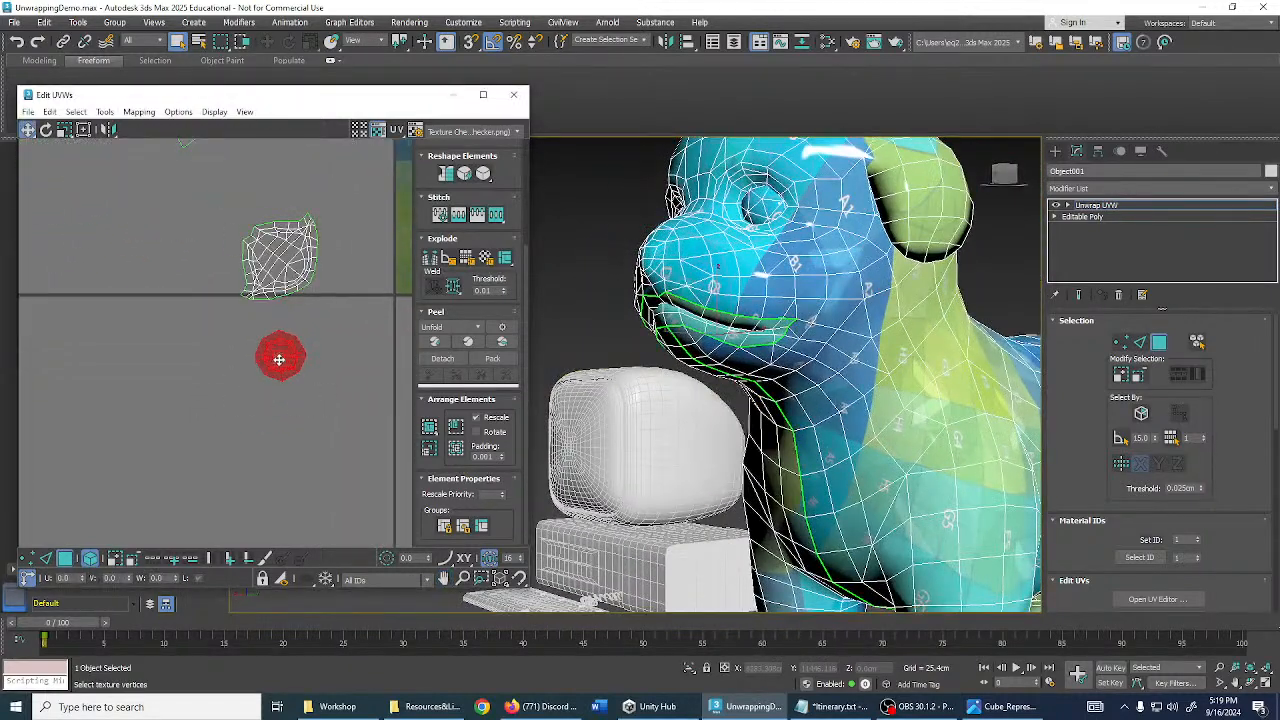
left_click_drag(282, 358, 275, 246)
middle_click_drag(335, 351, 292, 353)
key("w")
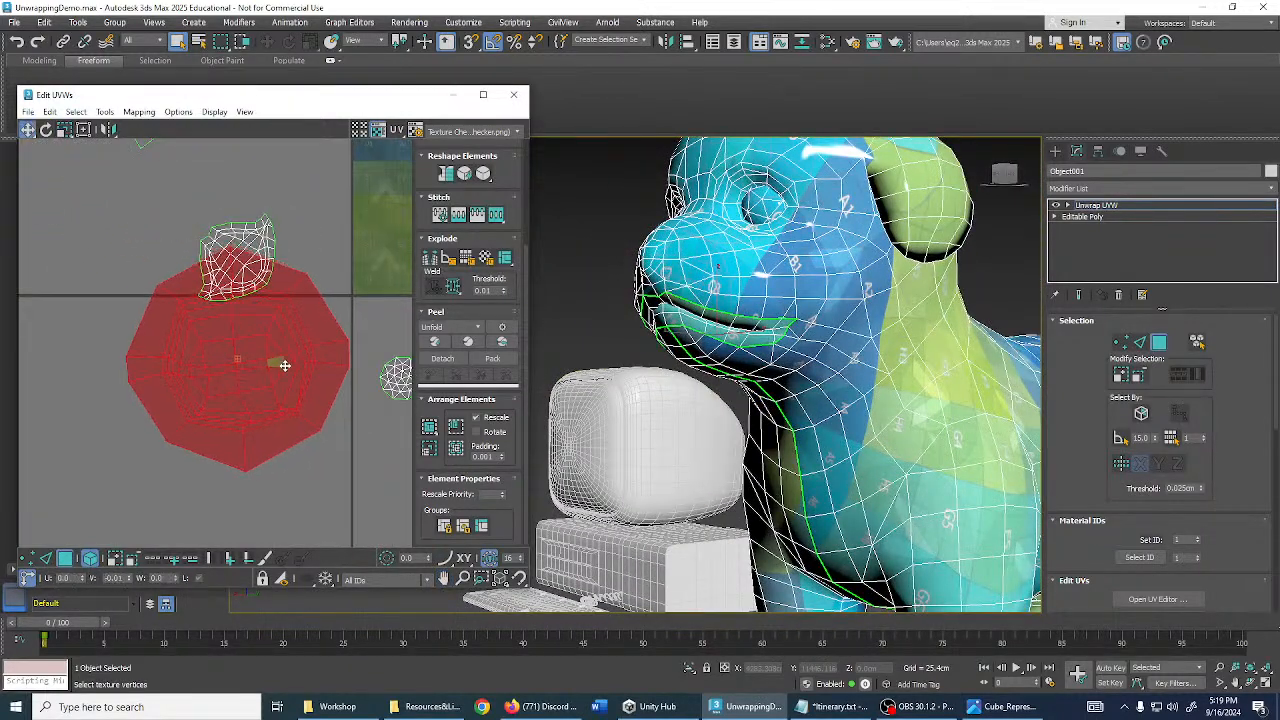
left_click_drag(294, 358, 147, 441)
scroll(240, 386, "down", 2)
- Scale the mouth island to about 200% and nudge it slightly right
left_click(250, 315)
scroll(251, 317, "up", 5)
key("r")
left_click_drag(251, 317, 248, 287)
middle_click_drag(269, 293, 257, 343)
scroll(257, 343, "down", 1)
key("w")
left_click_drag(257, 343, 284, 346)
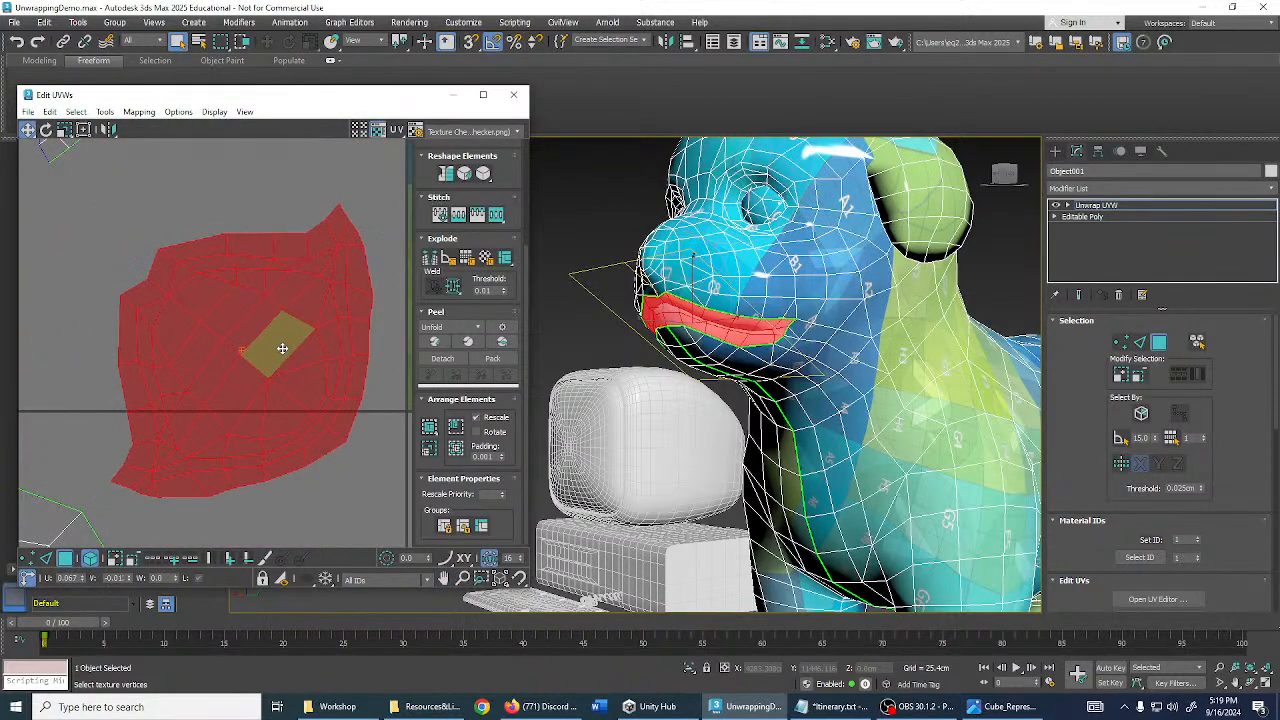
- Move the mouth and octagon islands together to the lower left
middle_click_drag(640, 325, 690, 345, "alt")
scroll(690, 345, "down", 3)
scroll(270, 350, "down", 5)
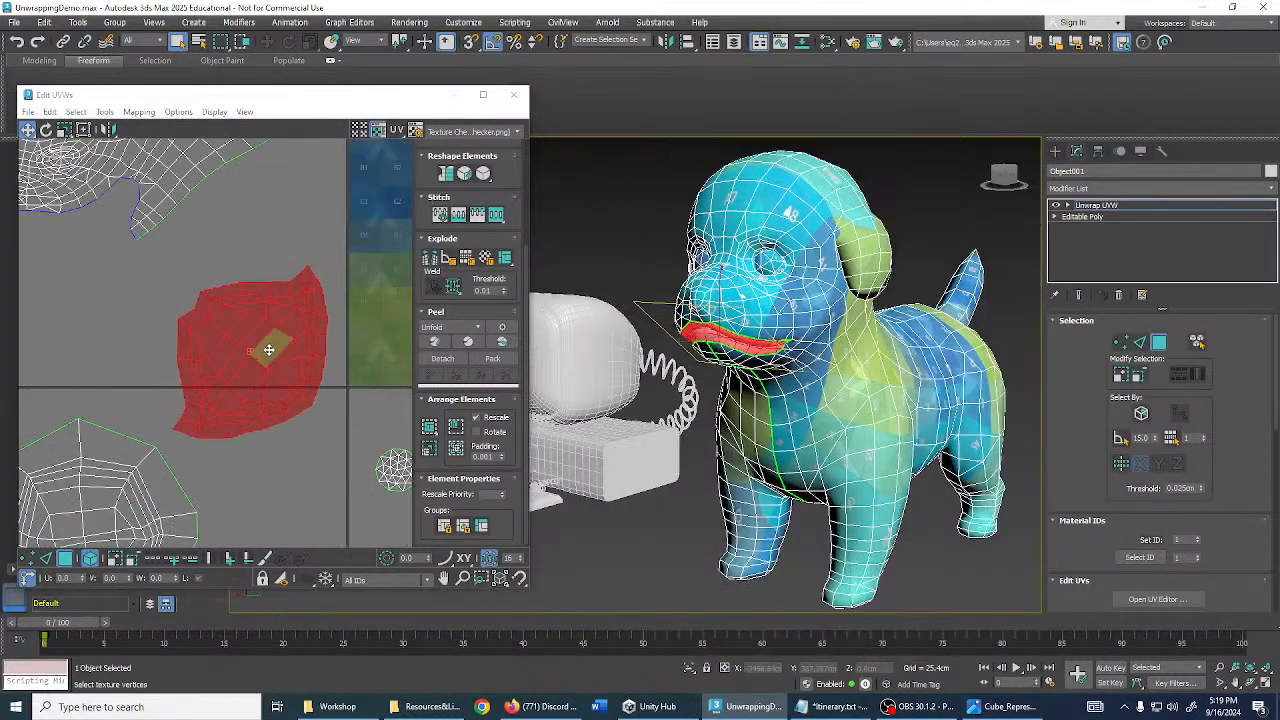
left_click_drag(128, 350, 233, 448)
scroll(233, 448, "down", 3)
middle_click_drag(233, 448, 280, 363)
left_click_drag(281, 337, 48, 468)
- Move the body island right and up and rotate it upright
middle_click_drag(268, 308, 186, 408)
left_click_drag(191, 305, 308, 260)
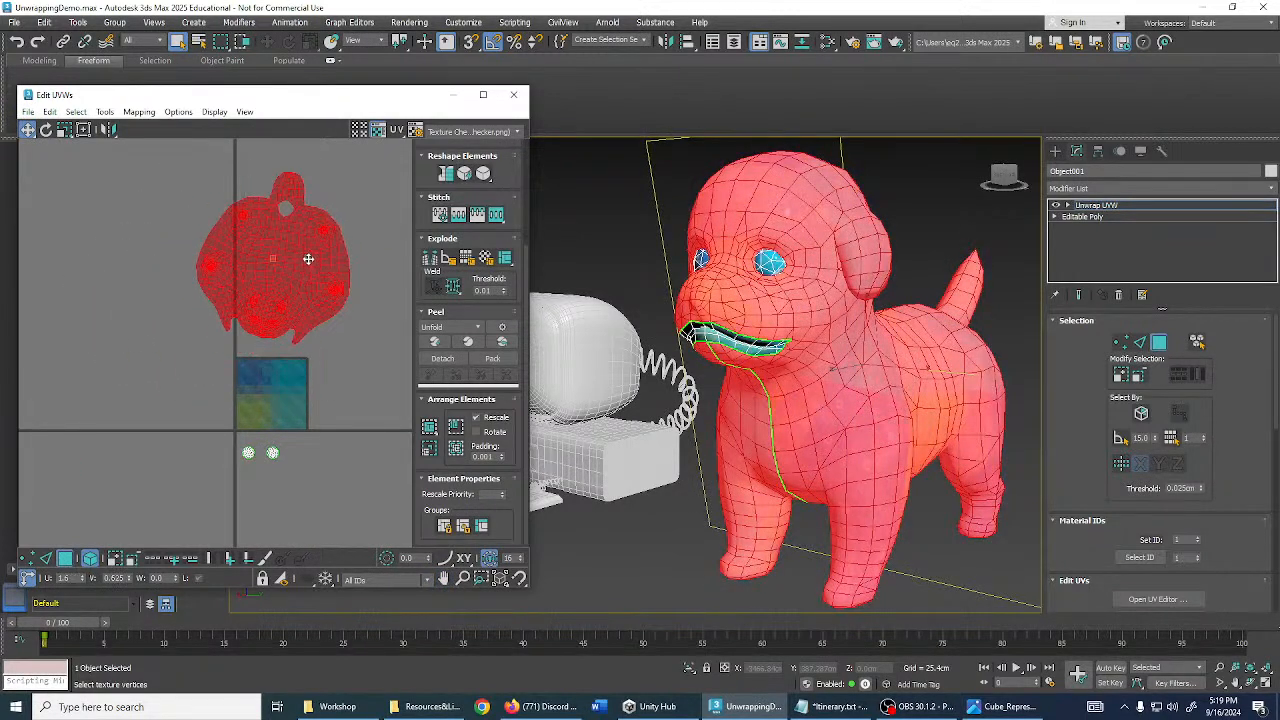
key("e")
left_click_drag(321, 303, 338, 298)
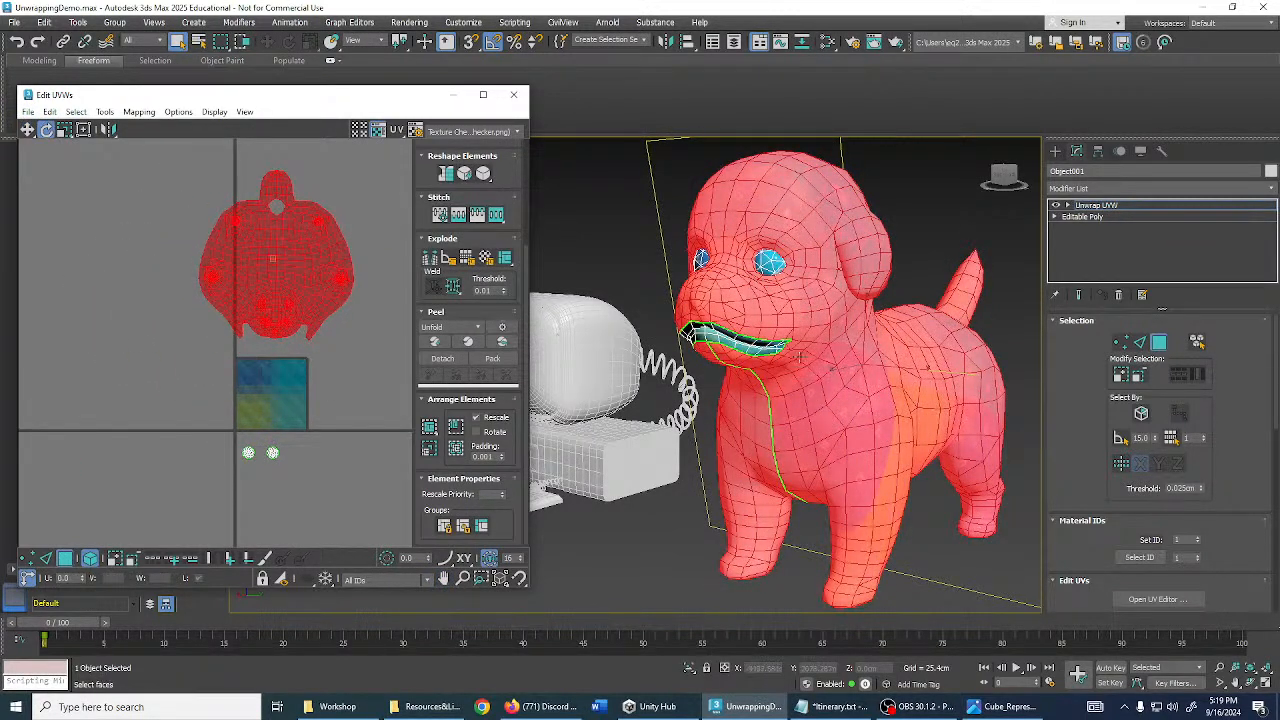
middle_click_drag(743, 326, 770, 317)
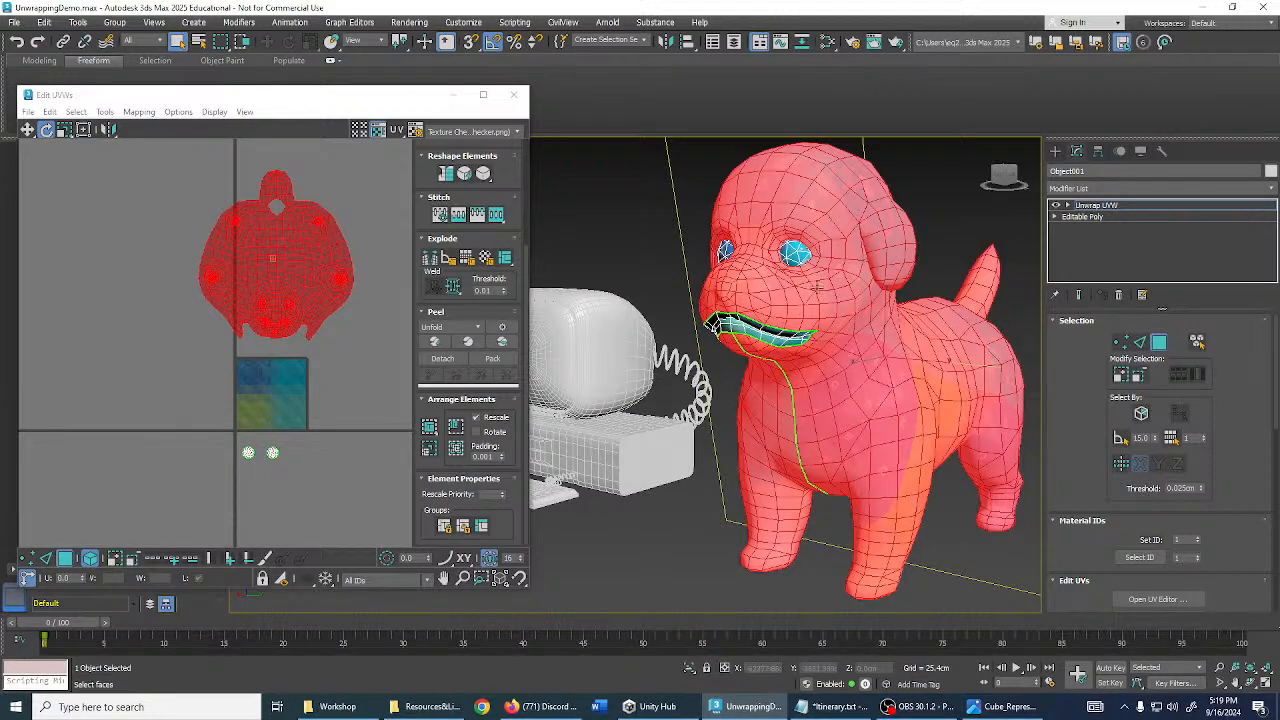
middle_click_drag(801, 304, 767, 342, "alt")
- Inspect the face island, then orbit the dog to a right-facing three-quarter view
left_click(334, 367)
scroll(343, 270, "up", 2)
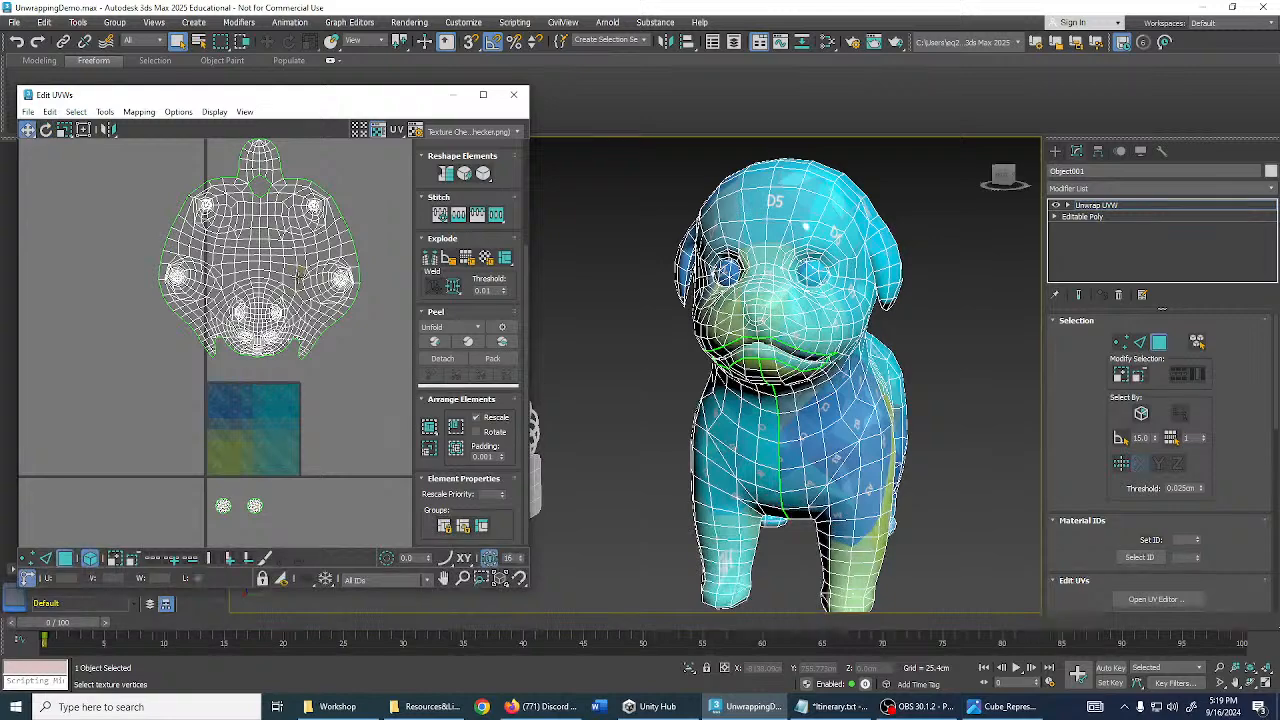
scroll(300, 272, "up", 4)
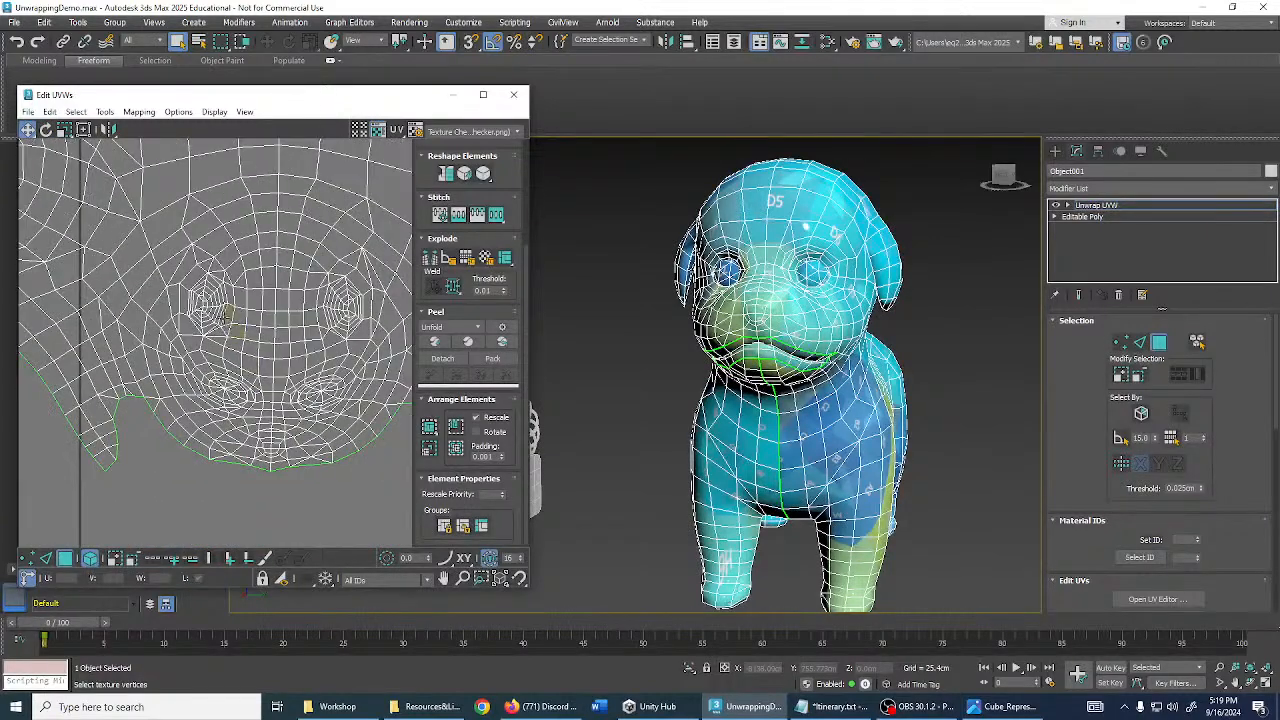
scroll(230, 316, "up", 2)
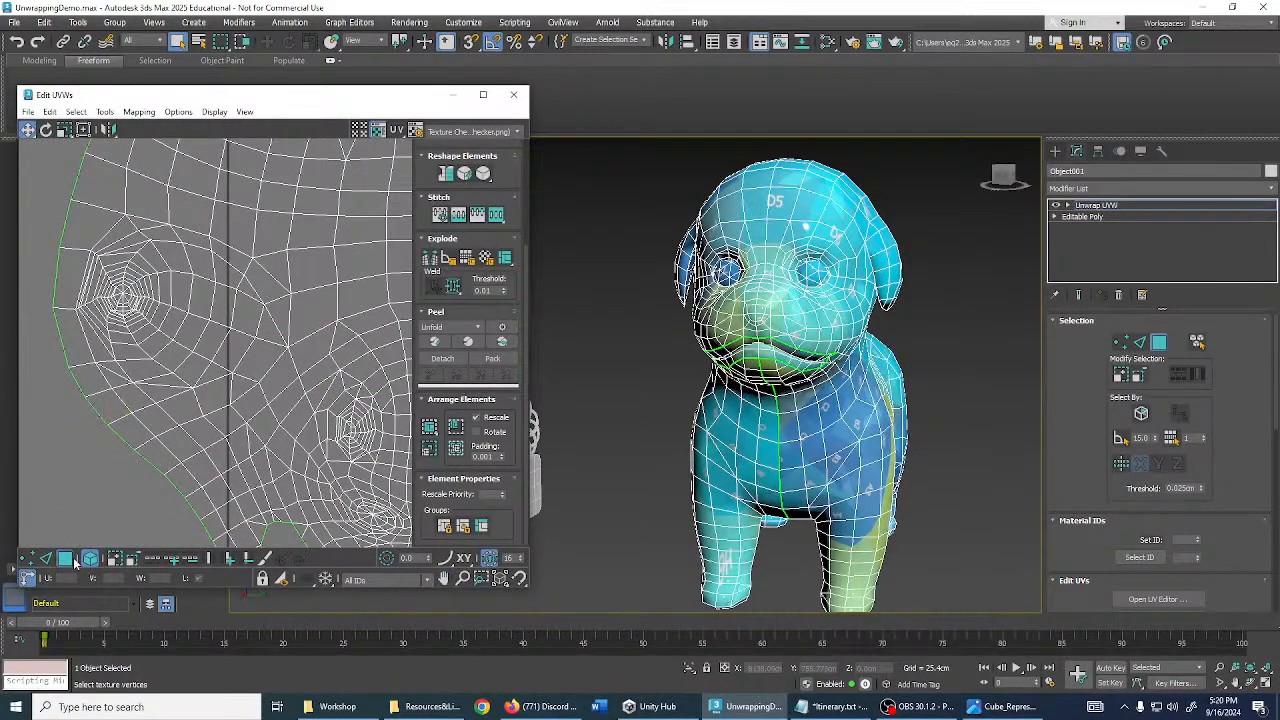
left_click(127, 302)
middle_click_drag(129, 300, 148, 323)
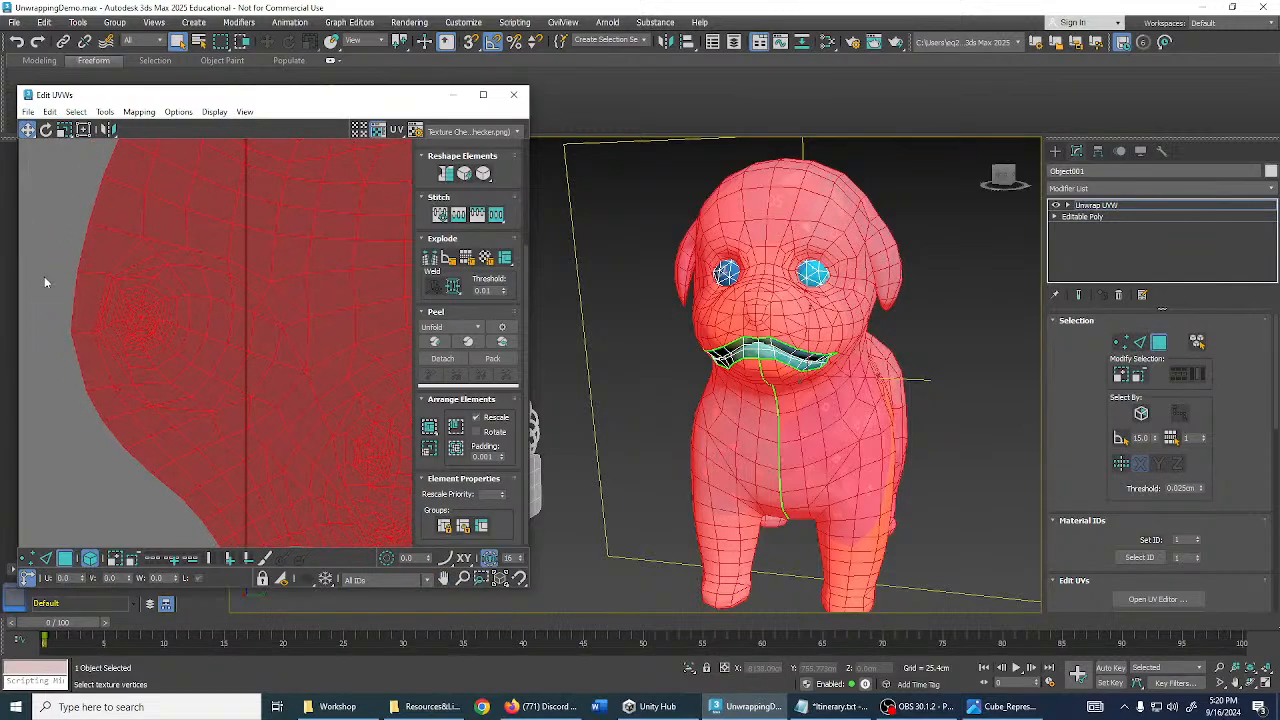
left_click(59, 276)
scroll(150, 305, "up", 3)
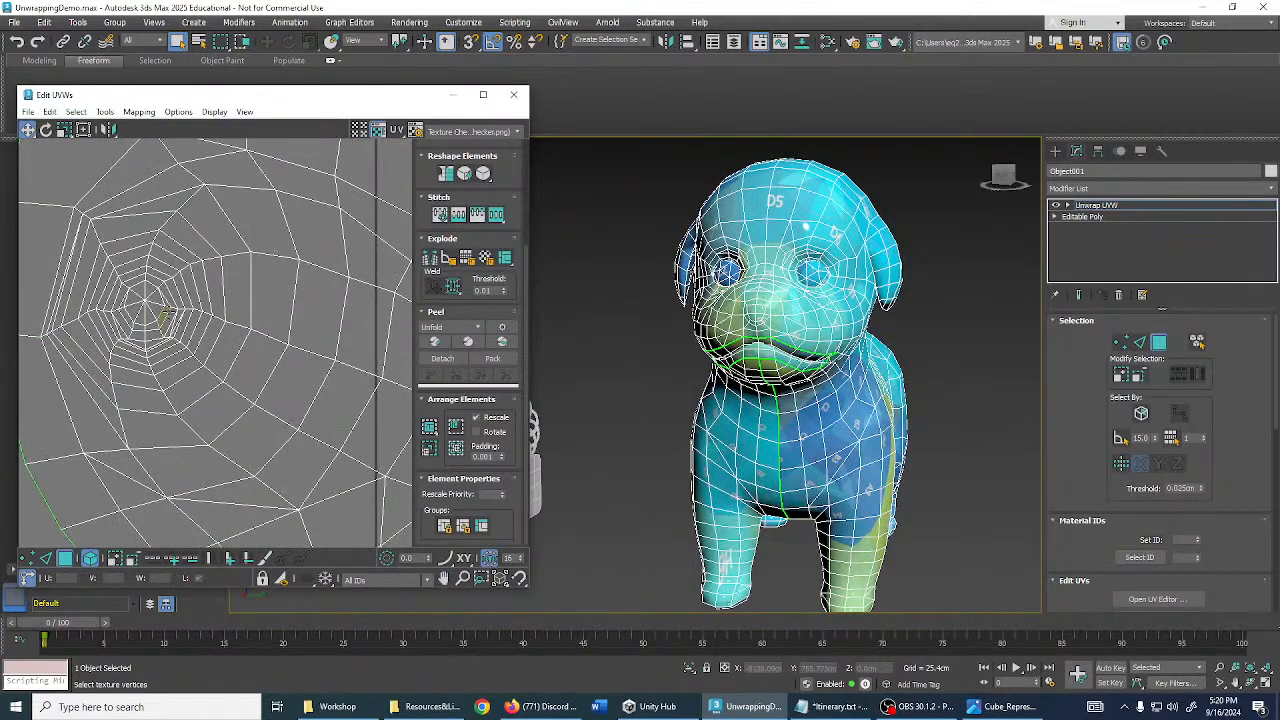
middle_click_drag(722, 572, 838, 402)
scroll(827, 372, "down", 3)
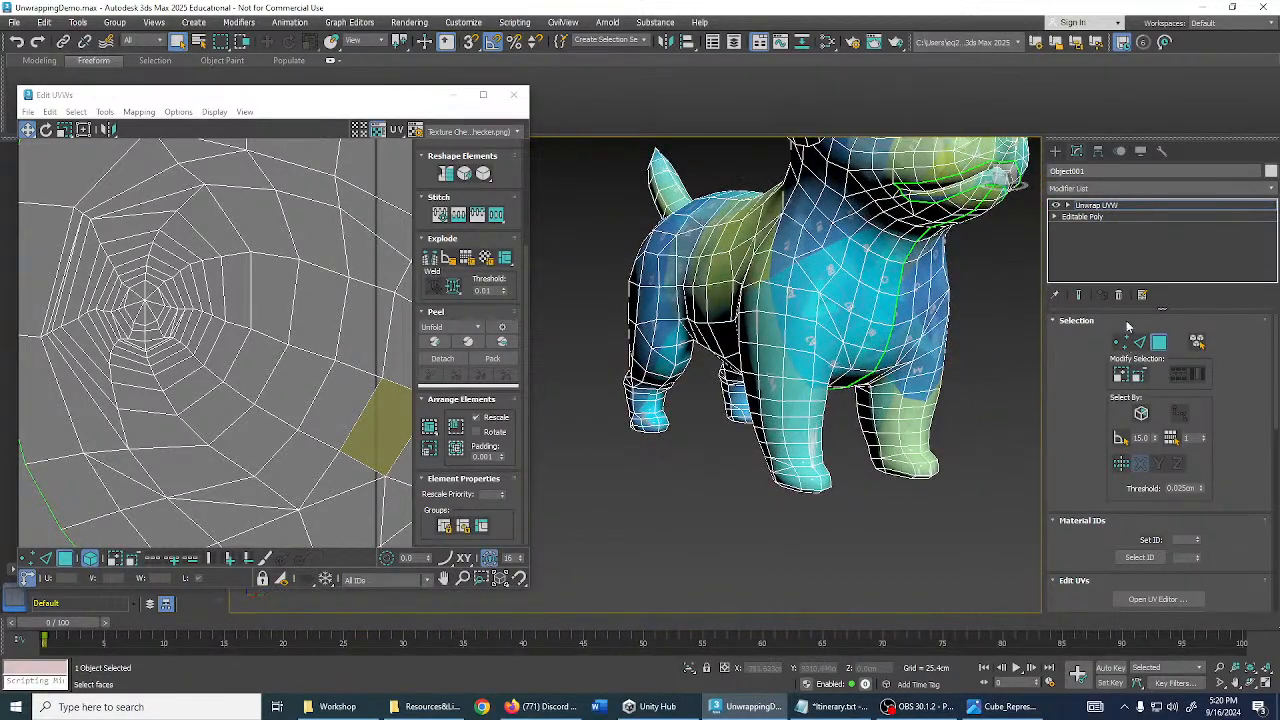
- Switch to edge selection and orbit around the dog to examine its front leg
left_click(1140, 346)
middle_click_drag(850, 300, 887, 312, "alt")
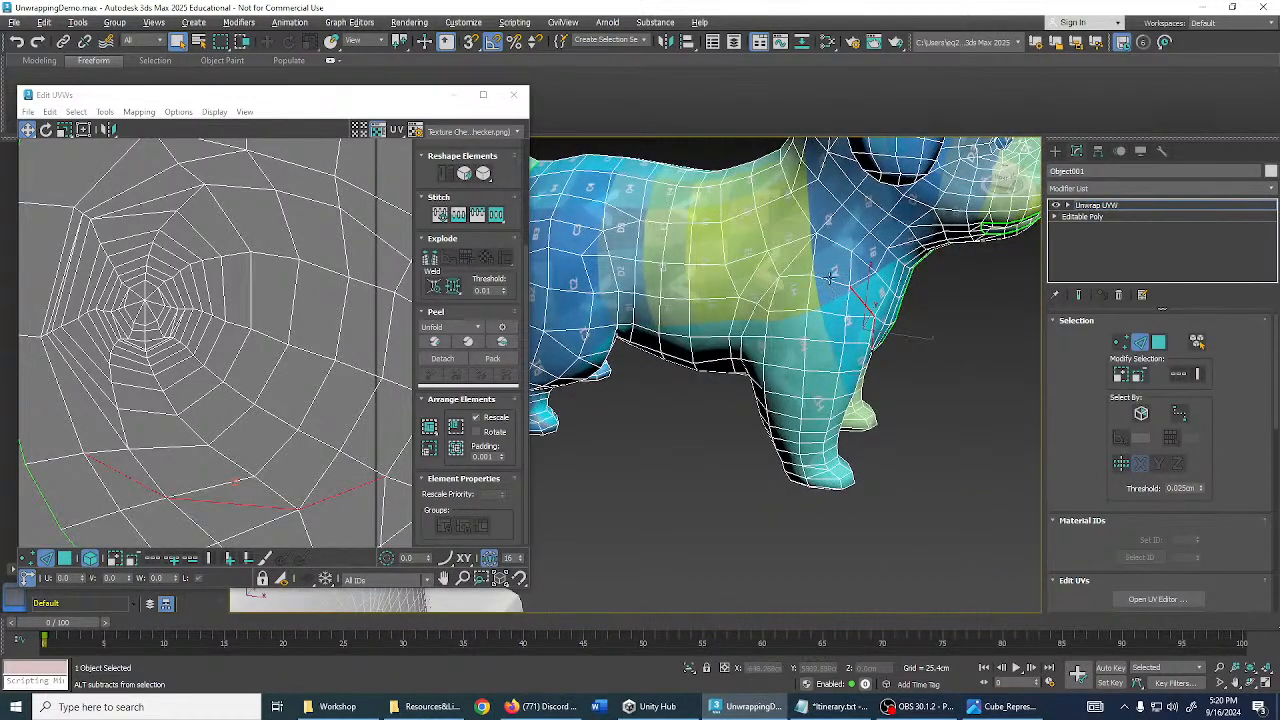
middle_click_drag(820, 278, 767, 297, "alt")
middle_click_drag(775, 370, 826, 294, "alt")
scroll(849, 333, "up", 4)
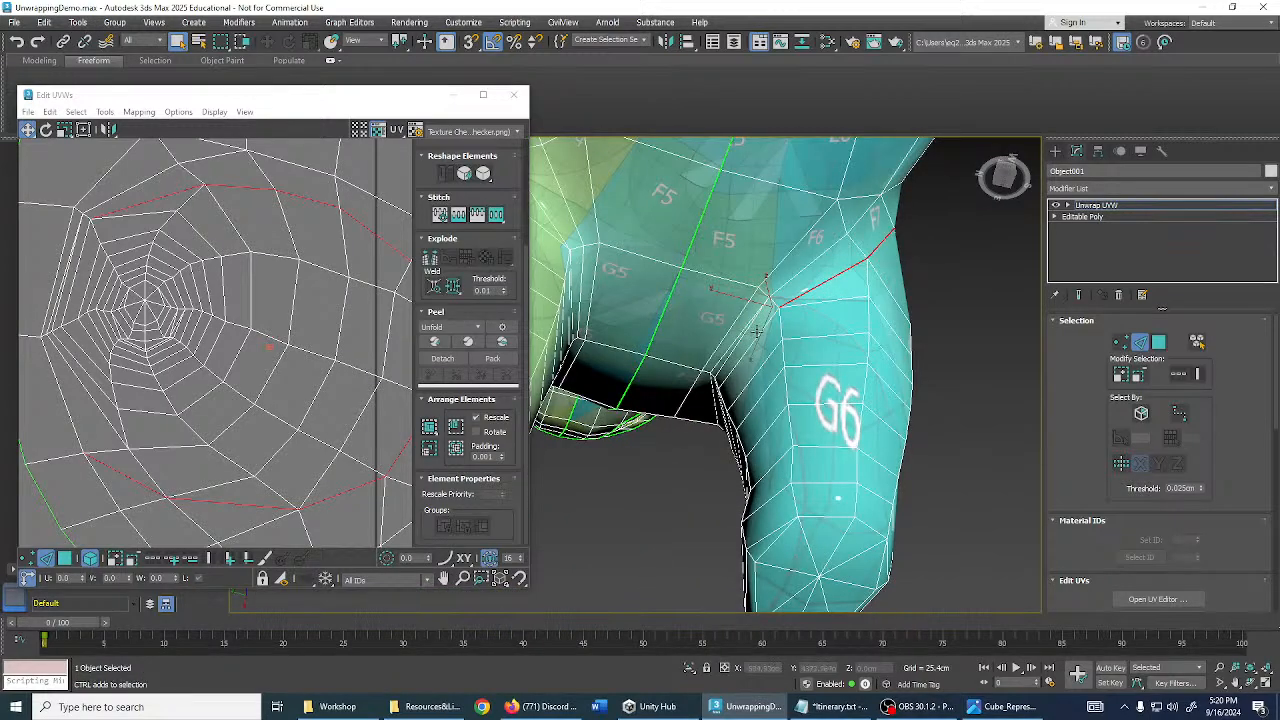
mouse_move(757, 331)
middle_mouse_down("alt")
mouse_move(805, 348)
mouse_move(779, 338)
middle_mouse_up("alt")
middle_click_drag(720, 307, 768, 322, "alt")
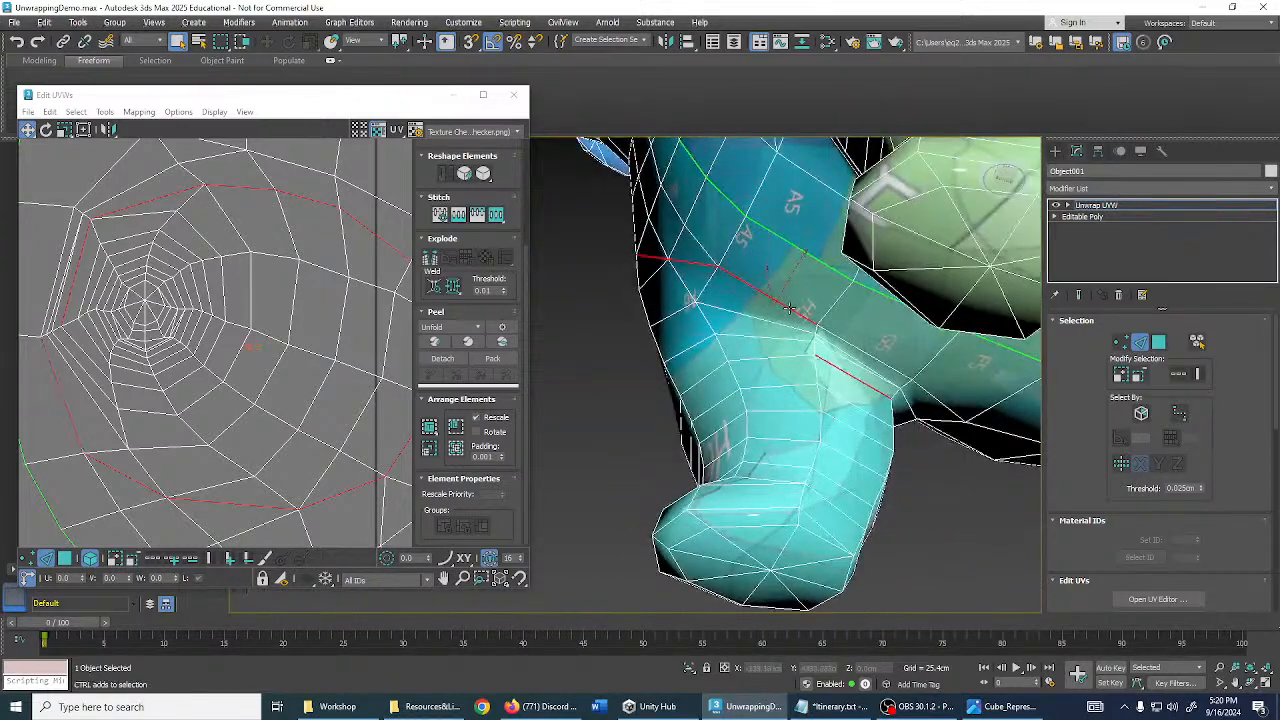
middle_click_drag(840, 372, 730, 307, "alt")
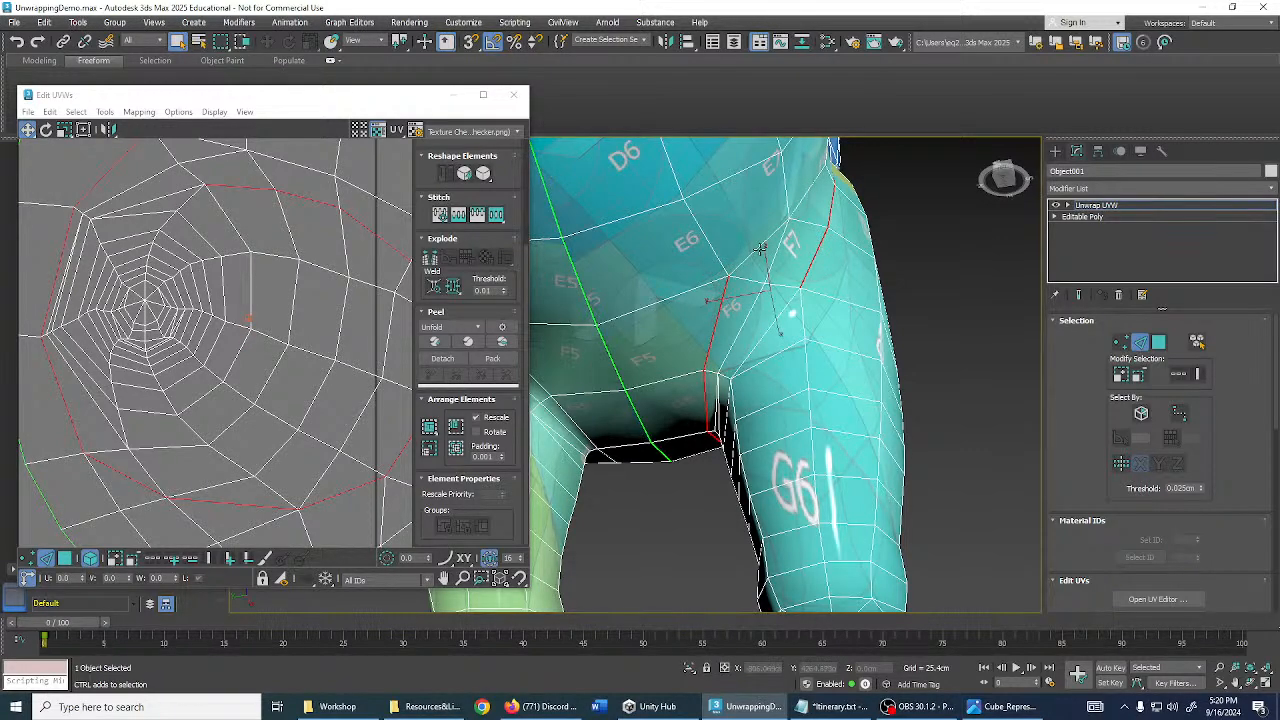
middle_click_drag(816, 256, 713, 250, "alt")
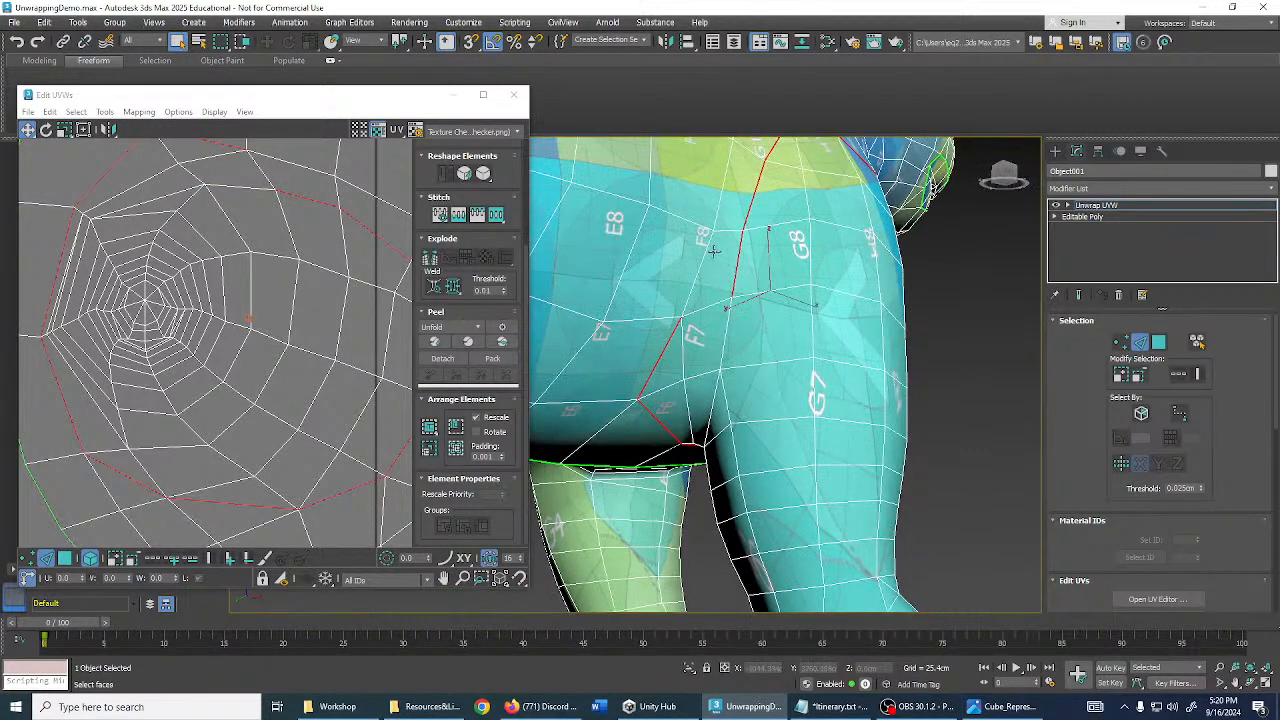
middle_click_drag(798, 262, 766, 265, "alt")
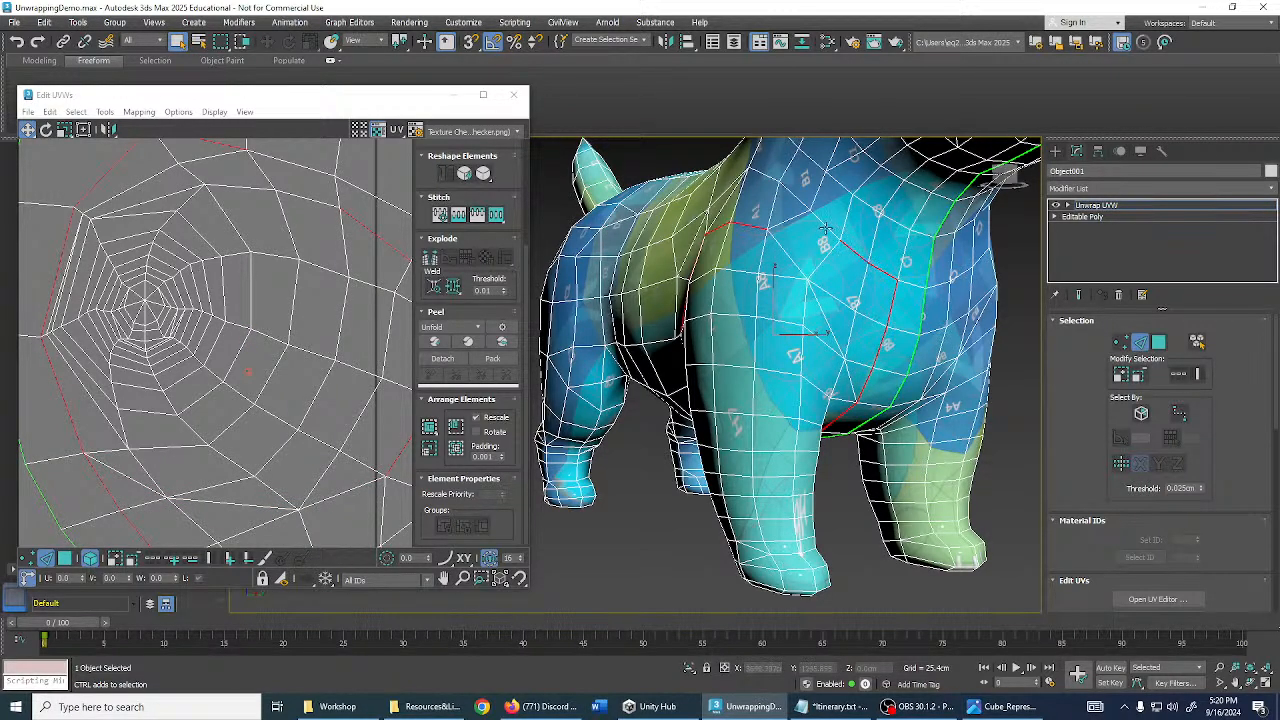
scroll(826, 229, "up", 5)
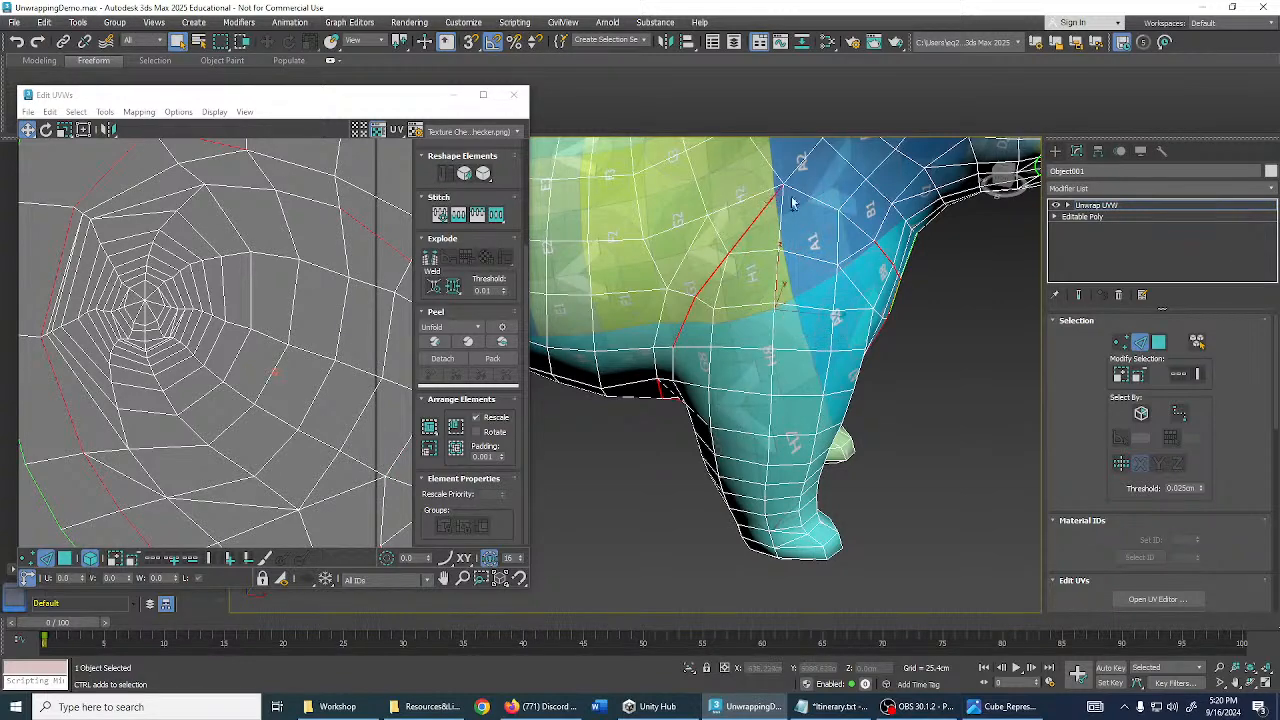
middle_click_drag(848, 218, 925, 266, "alt")
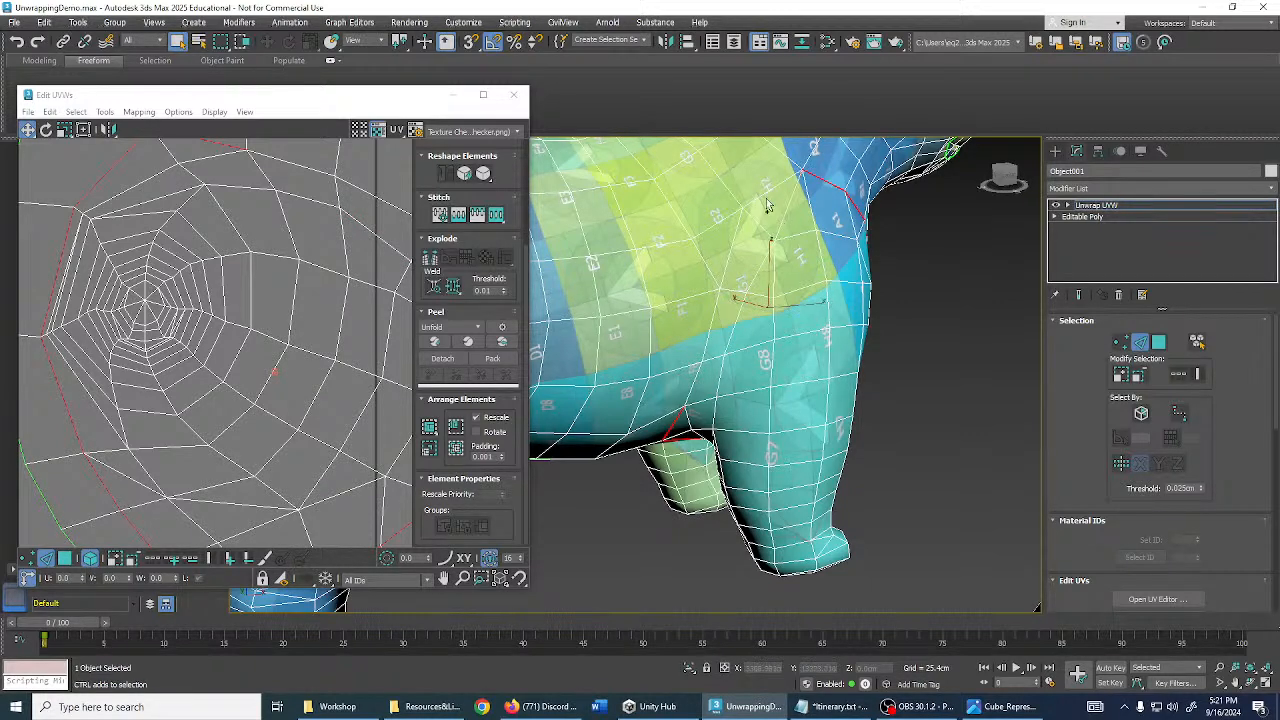
- Add the missing edge to the leg seam and clear the edge selection
left_click(693, 383)
middle_click_drag(693, 383, 604, 340, "alt")
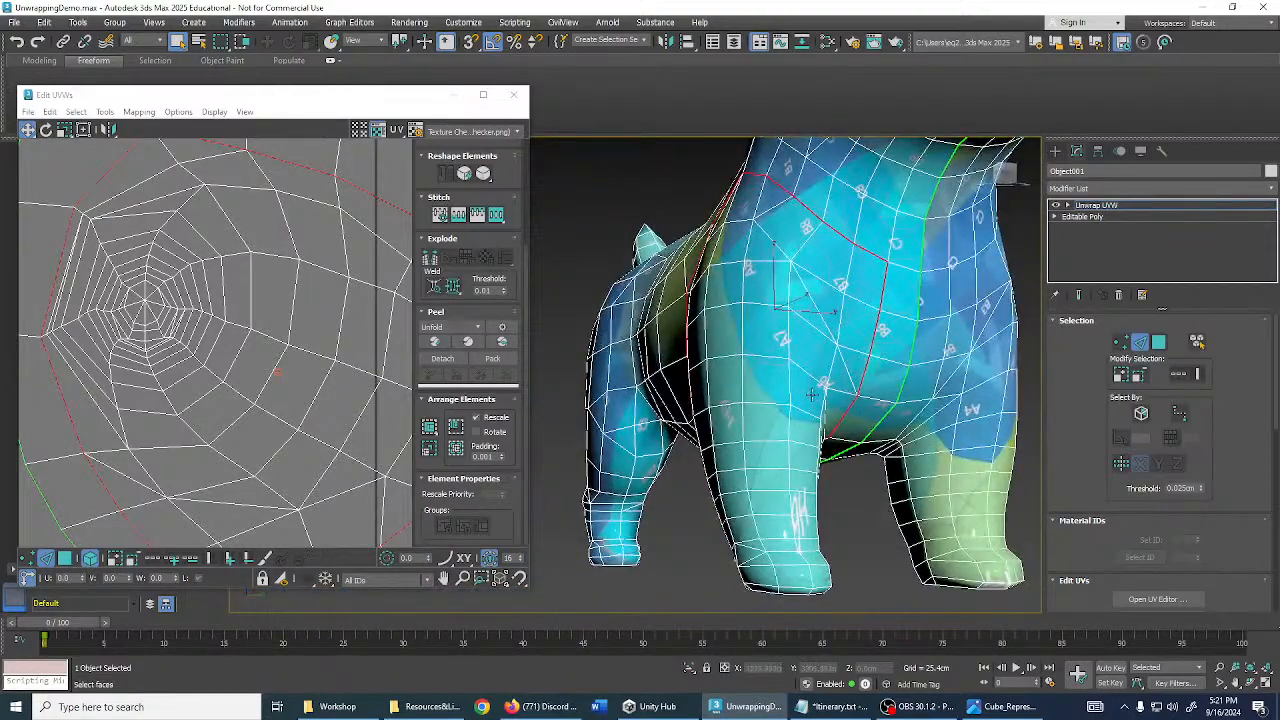
scroll(811, 395, "down", 2)
left_click(867, 489)
middle_click_drag(872, 454, 746, 331, "alt")
scroll(883, 289, "up", 5)
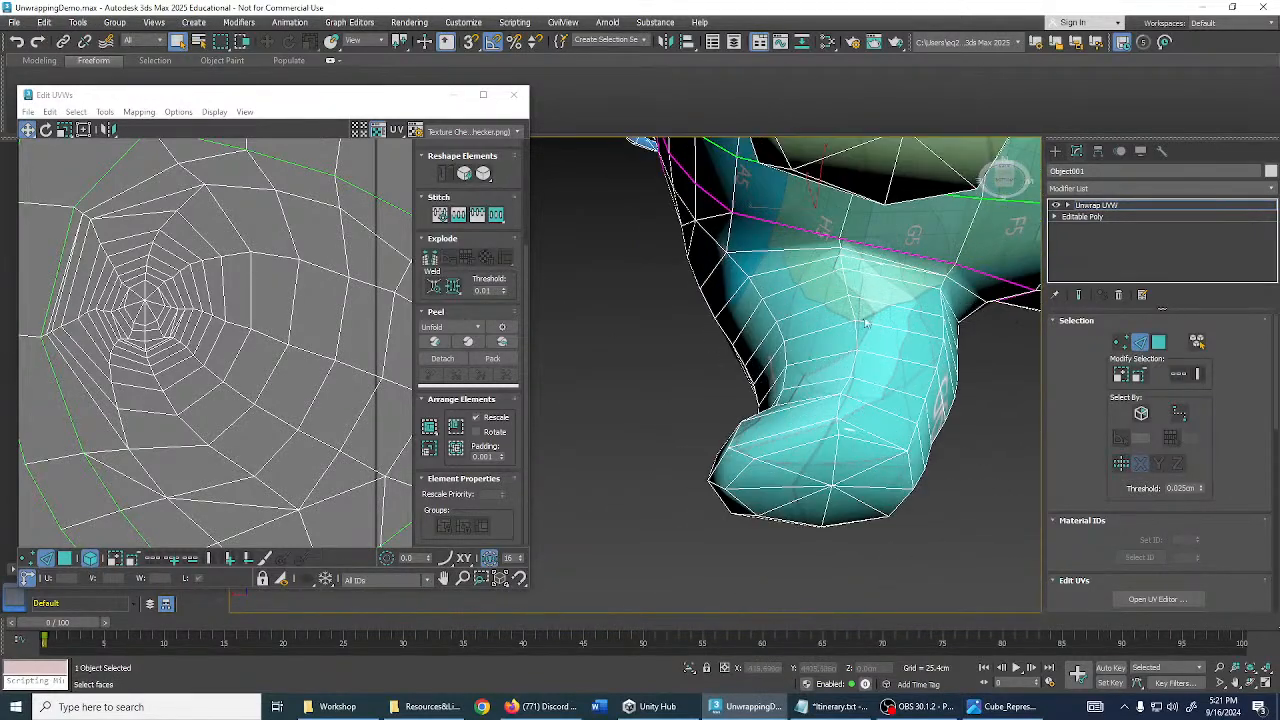
- Seam the loop around the leg top and the edges running down to the knee
left_click(838, 240)
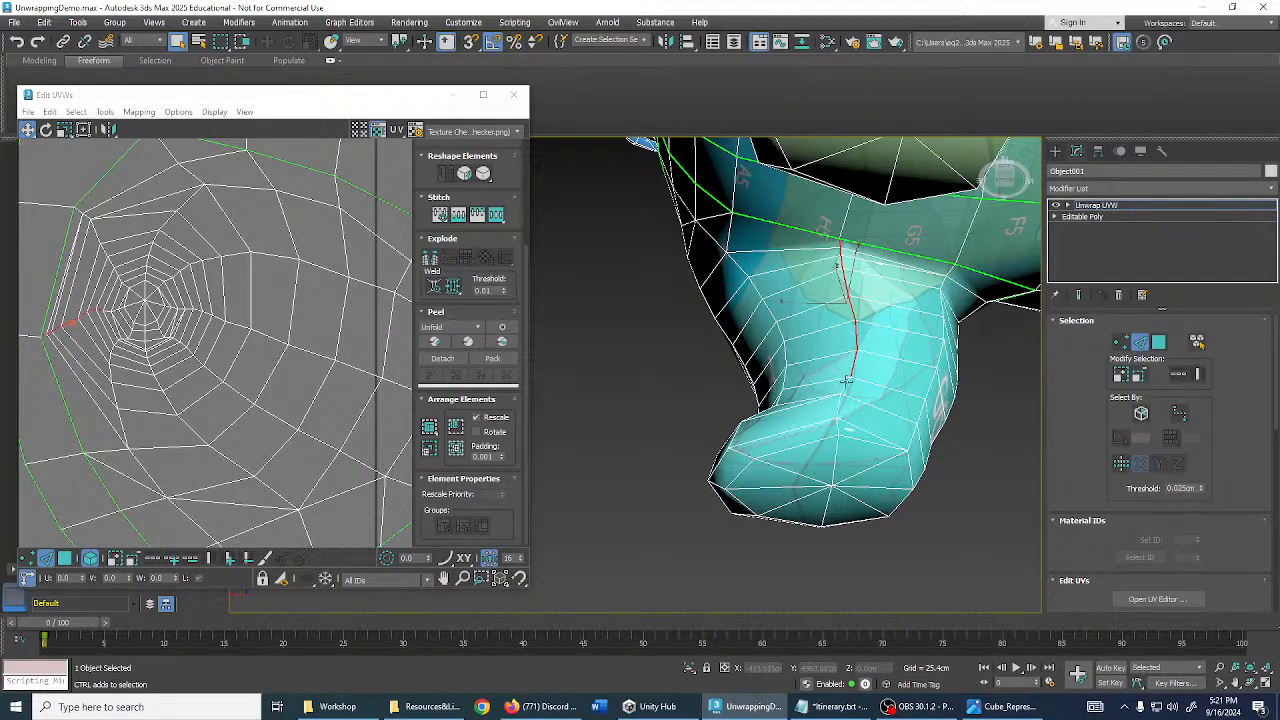
left_click(838, 417, "ctrl")
middle_click_drag(838, 420, 826, 386, "alt")
scroll(958, 452, "down", 2)
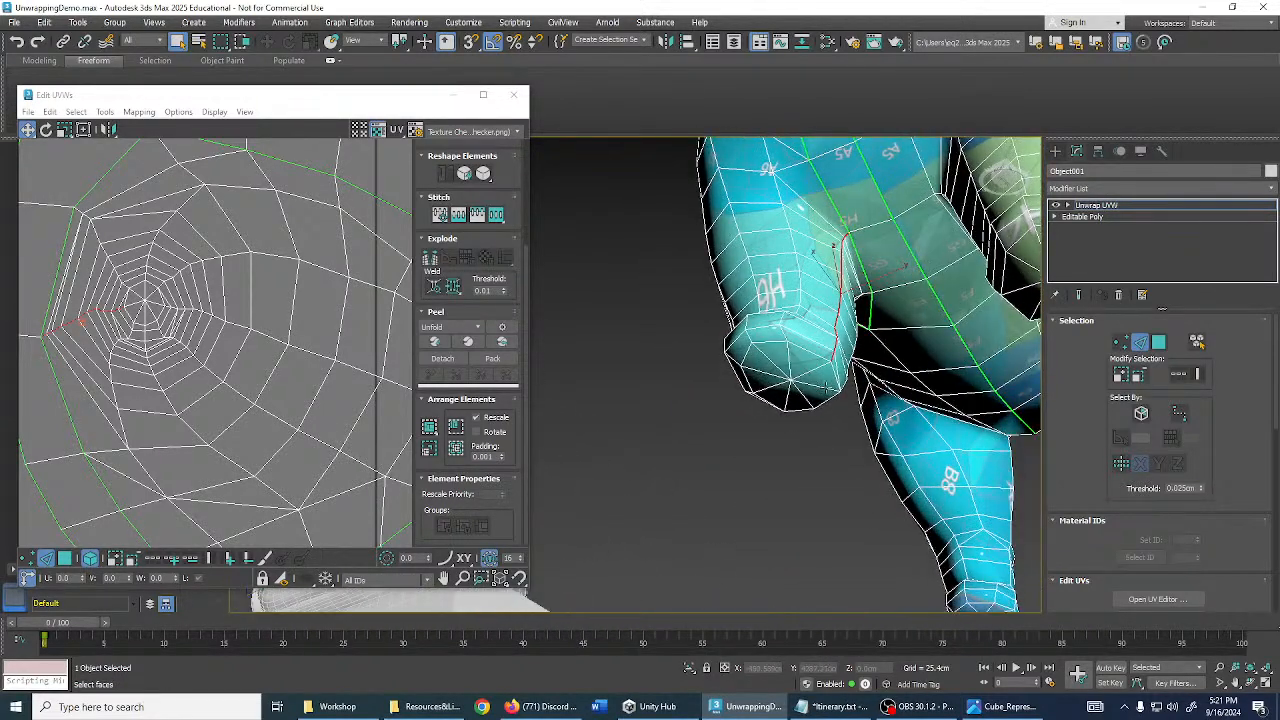
left_click(816, 368, "ctrl")
scroll(812, 369, "up", 1)
left_click(811, 483)
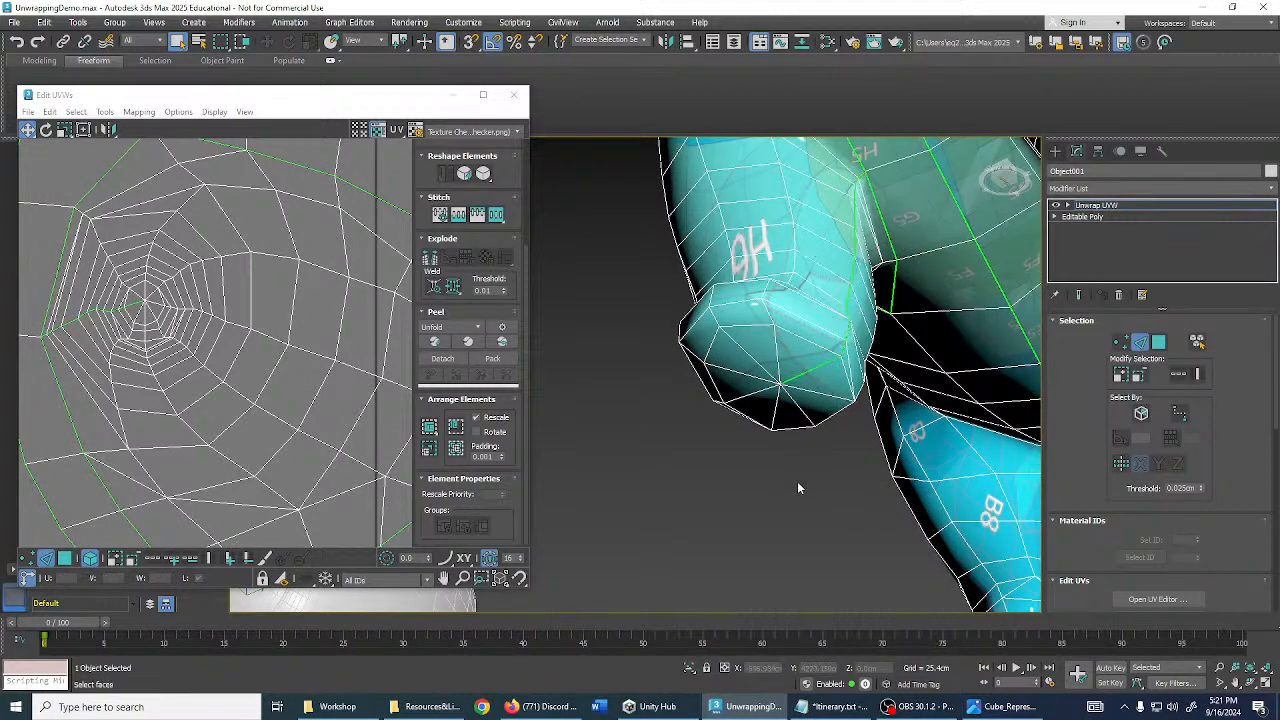
scroll(798, 486, "down", 3)
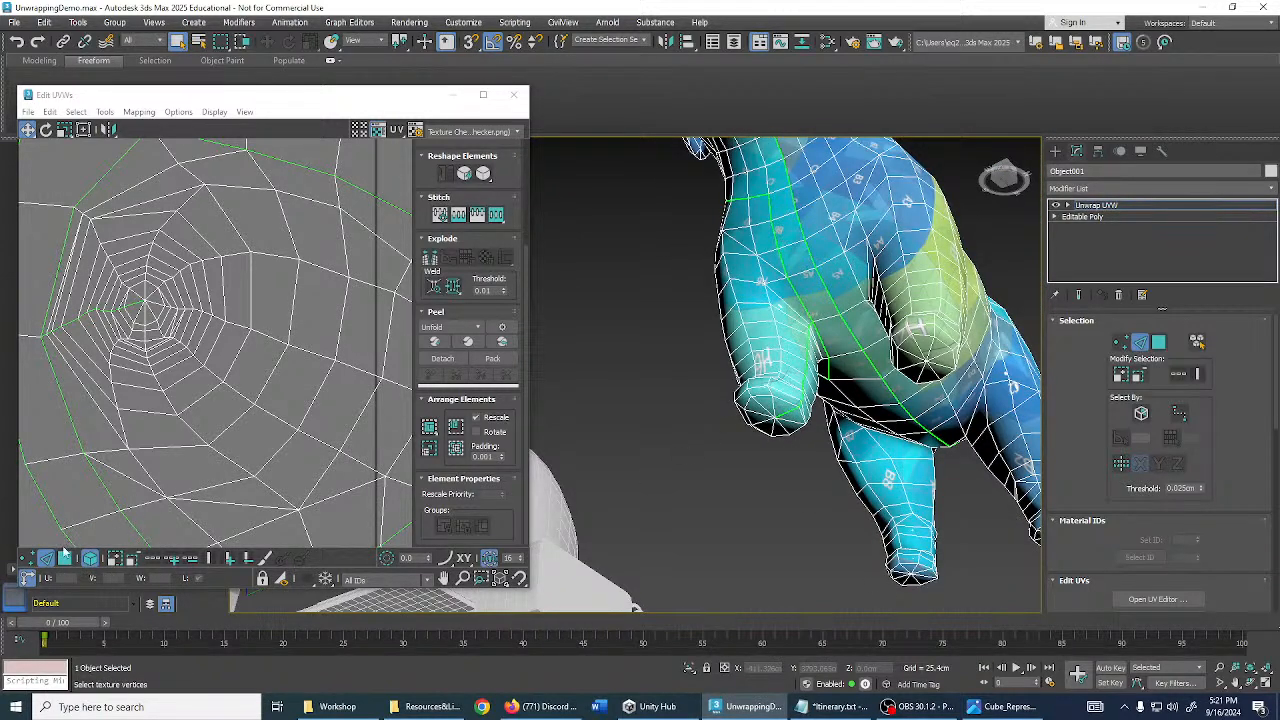
left_click(64, 558)
- Select the front leg's faces, peel them flat, and drag the leg island off the body shell
left_click(764, 346)
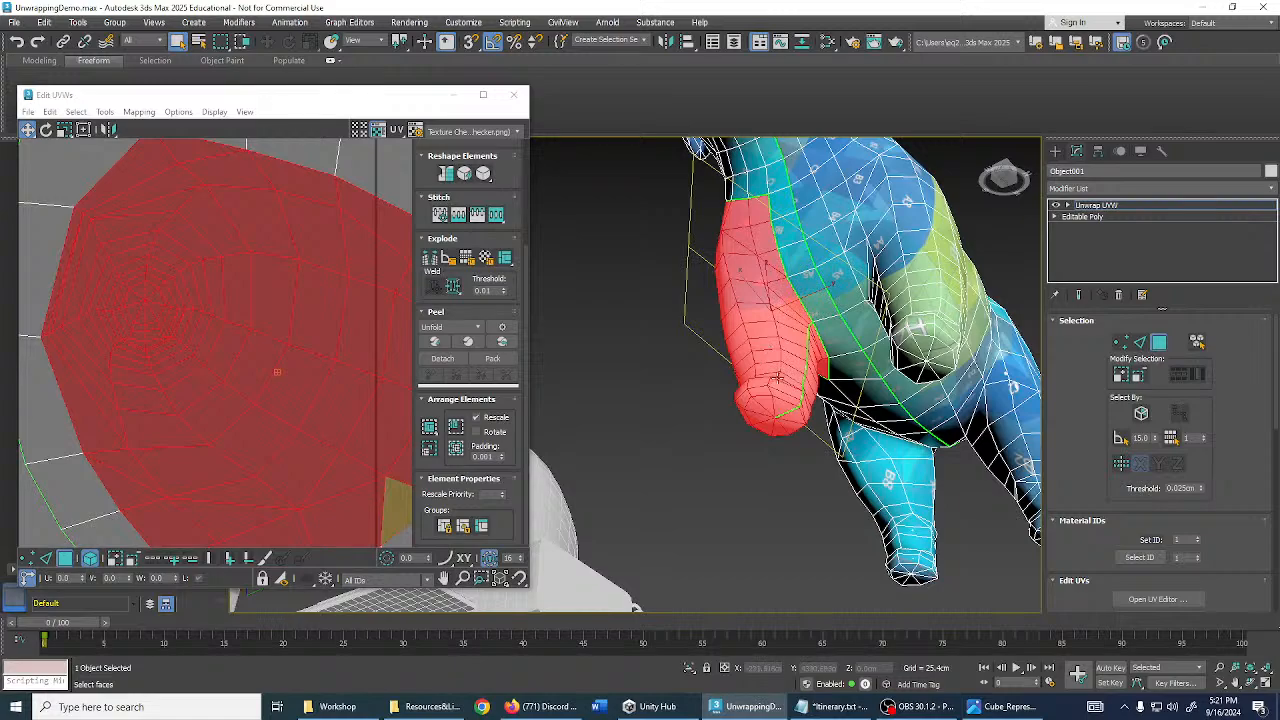
middle_click_drag(778, 378, 790, 404, "alt")
scroll(190, 280, "down", 3)
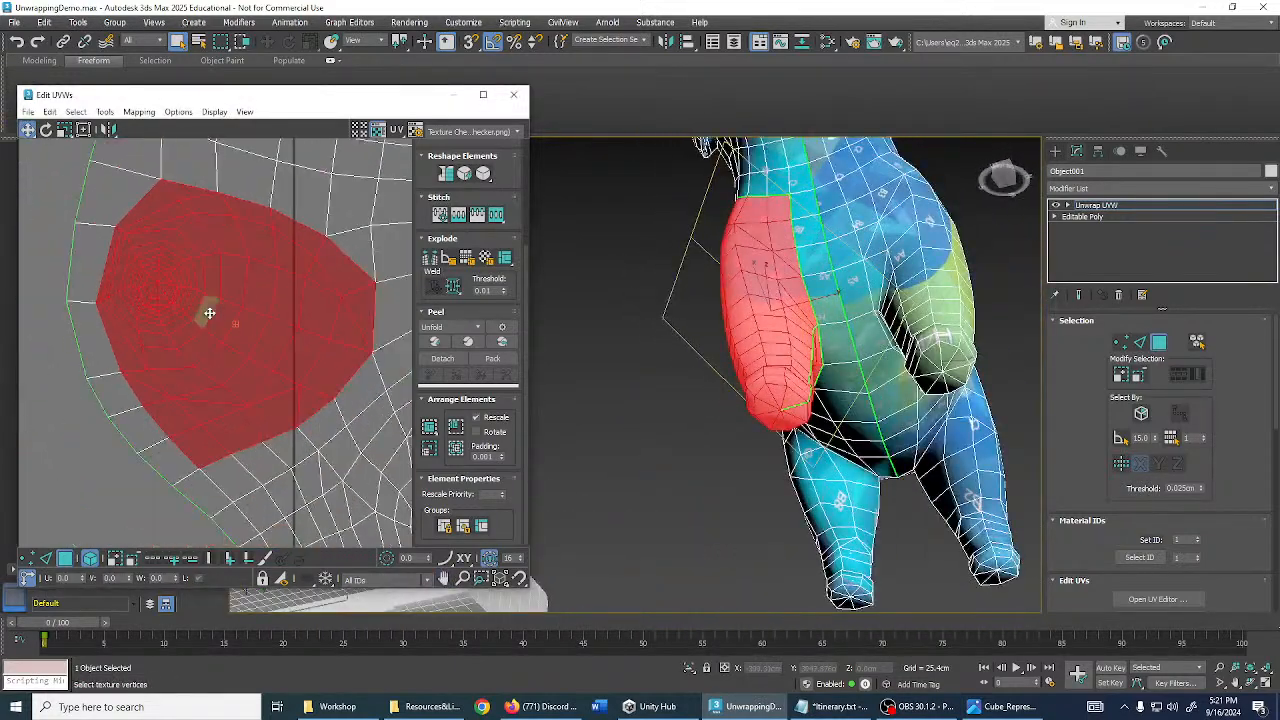
scroll(209, 313, "down", 5)
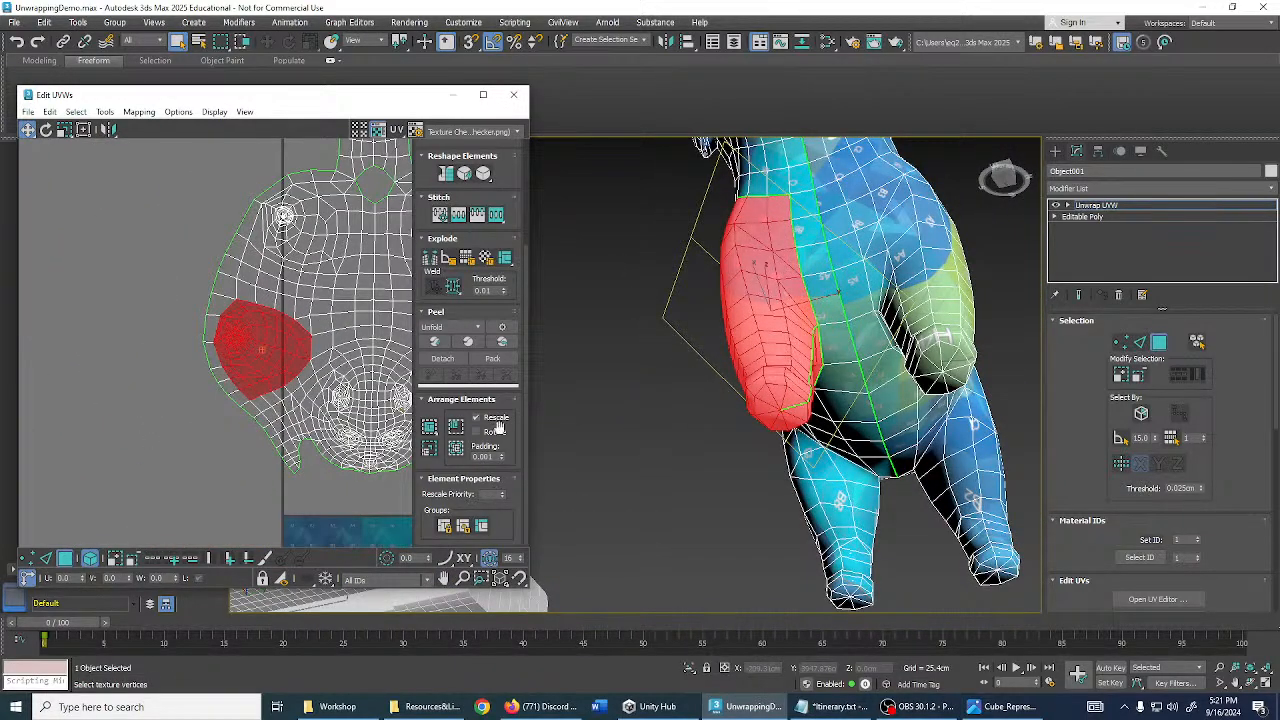
left_click(508, 345)
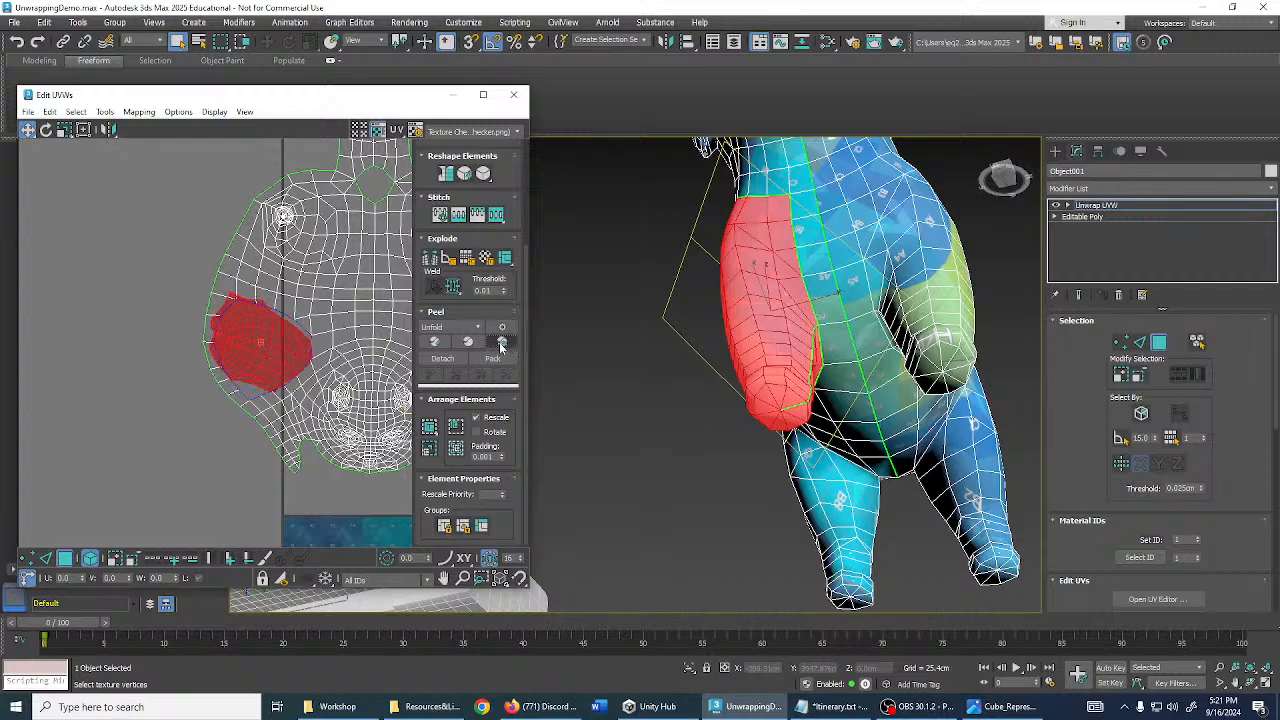
scroll(302, 350, "down", 3)
left_click_drag(281, 350, 198, 370)
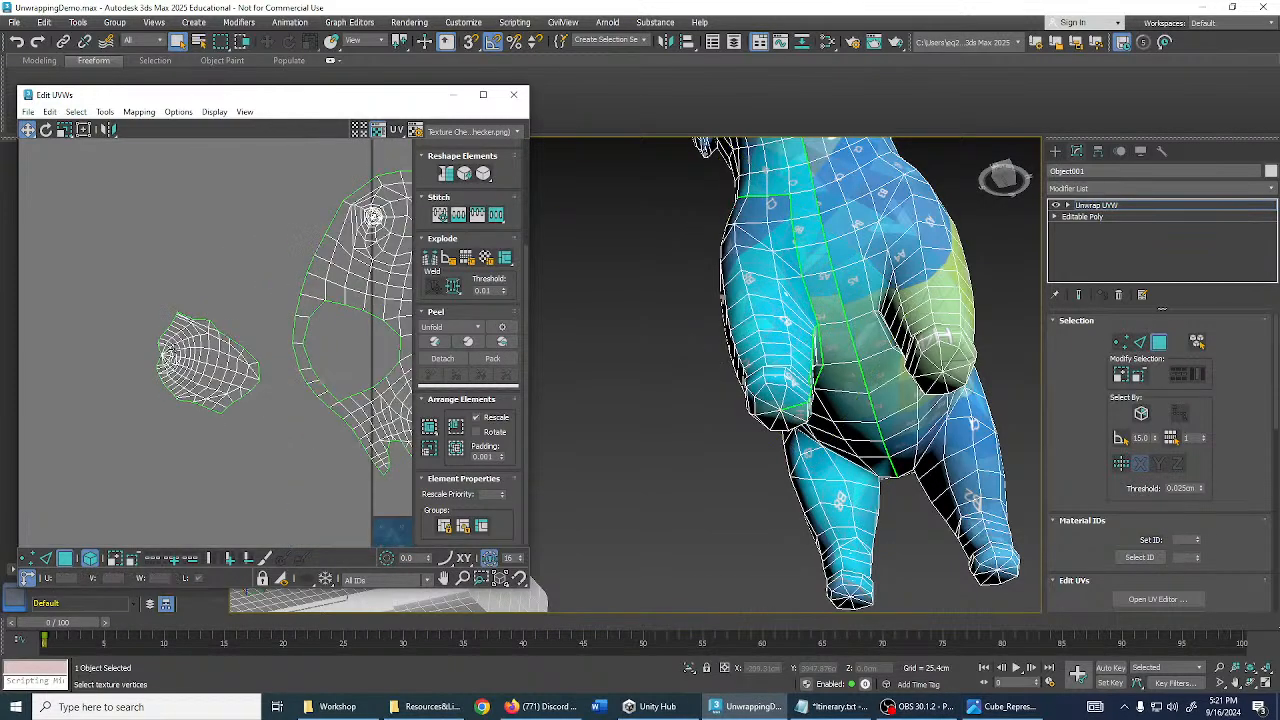
middle_click_drag(840, 420, 795, 469, "alt")
scroll(903, 427, "up", 4)
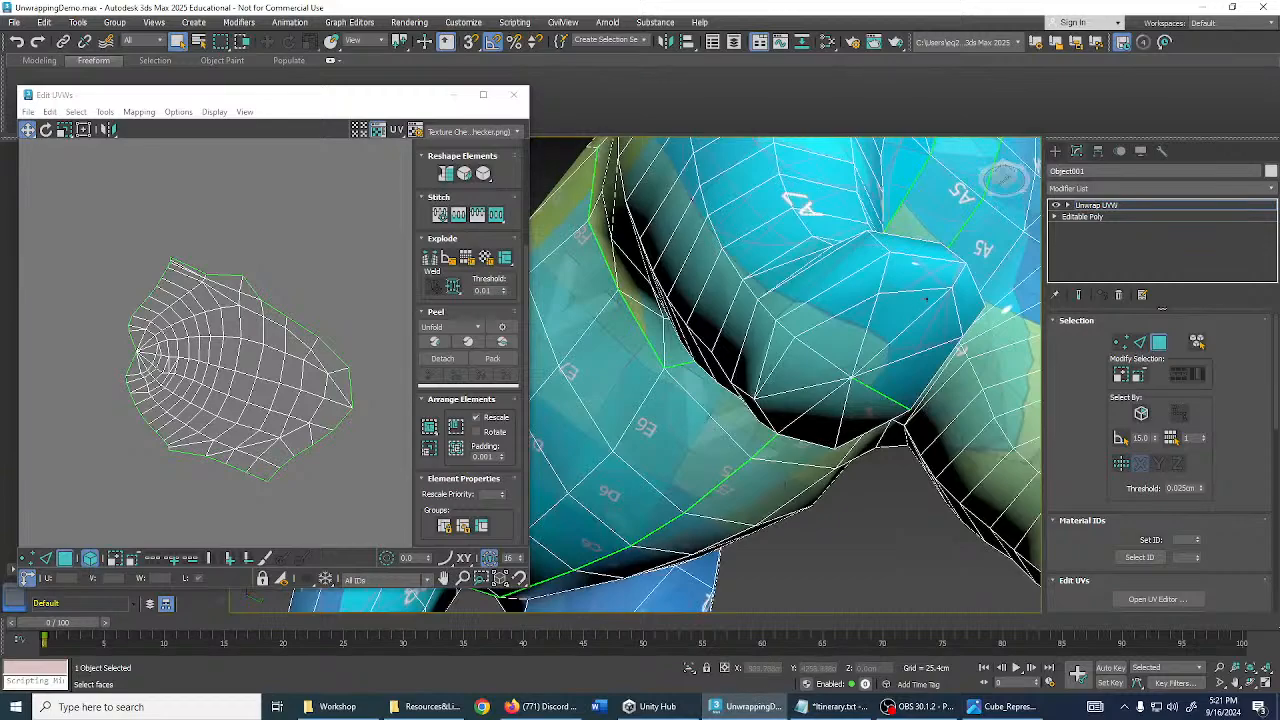
middle_click_drag(877, 325, 680, 362, "alt")
middle_click_drag(680, 362, 860, 440)
scroll(800, 440, "down", 3)
- Select the small leg island and move it down and right beside the body shell
middle_click_drag(738, 450, 774, 409)
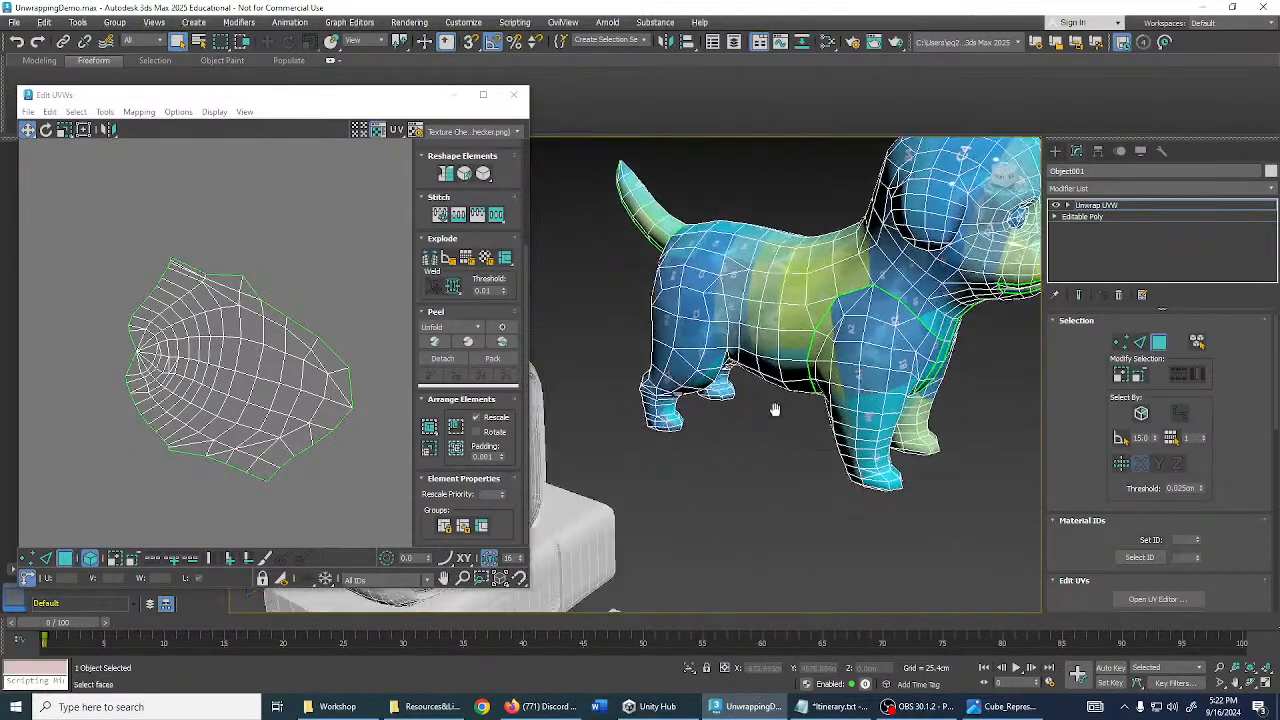
scroll(228, 308, "down", 4)
middle_click_drag(228, 308, 158, 283)
left_click_drag(142, 294, 192, 335)
middle_click_drag(798, 430, 705, 350)
left_click(857, 436)
- Inspect the edges where the tail meets the body, then exit sub-object mode
scroll(750, 410, "up", 8)
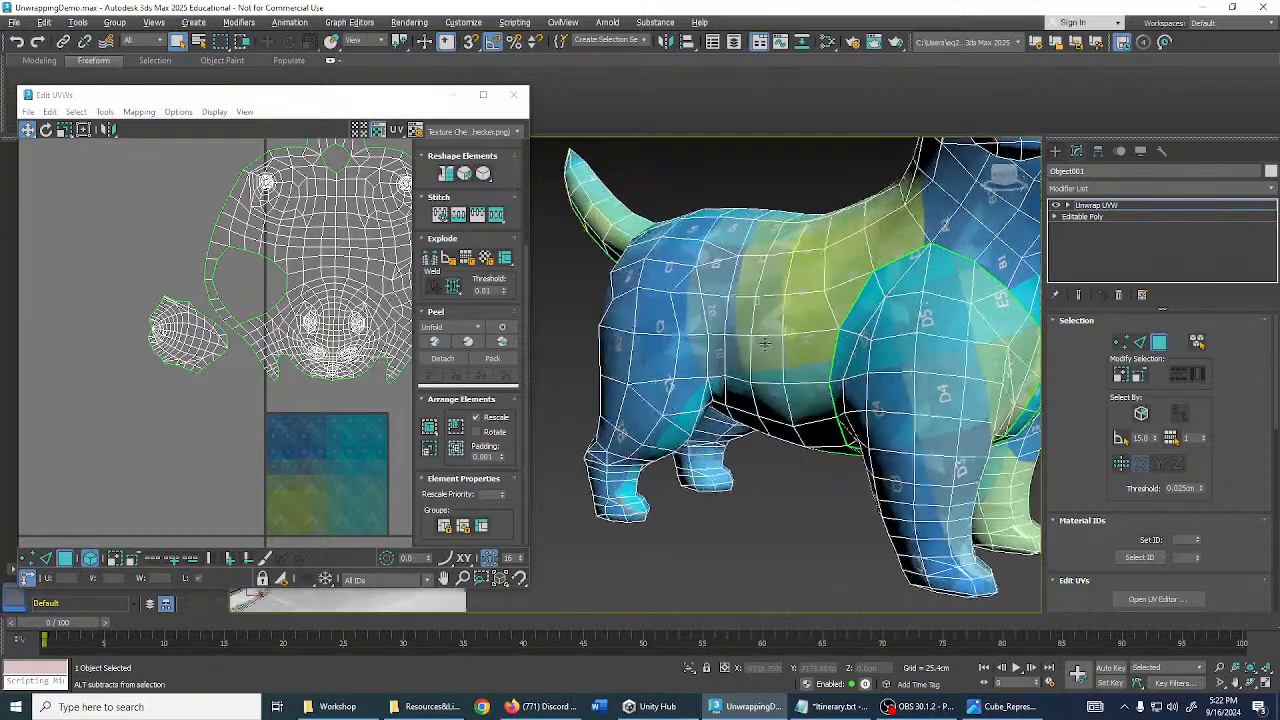
scroll(793, 409, "down", 4)
middle_click_drag(710, 296, 742, 286, "alt")
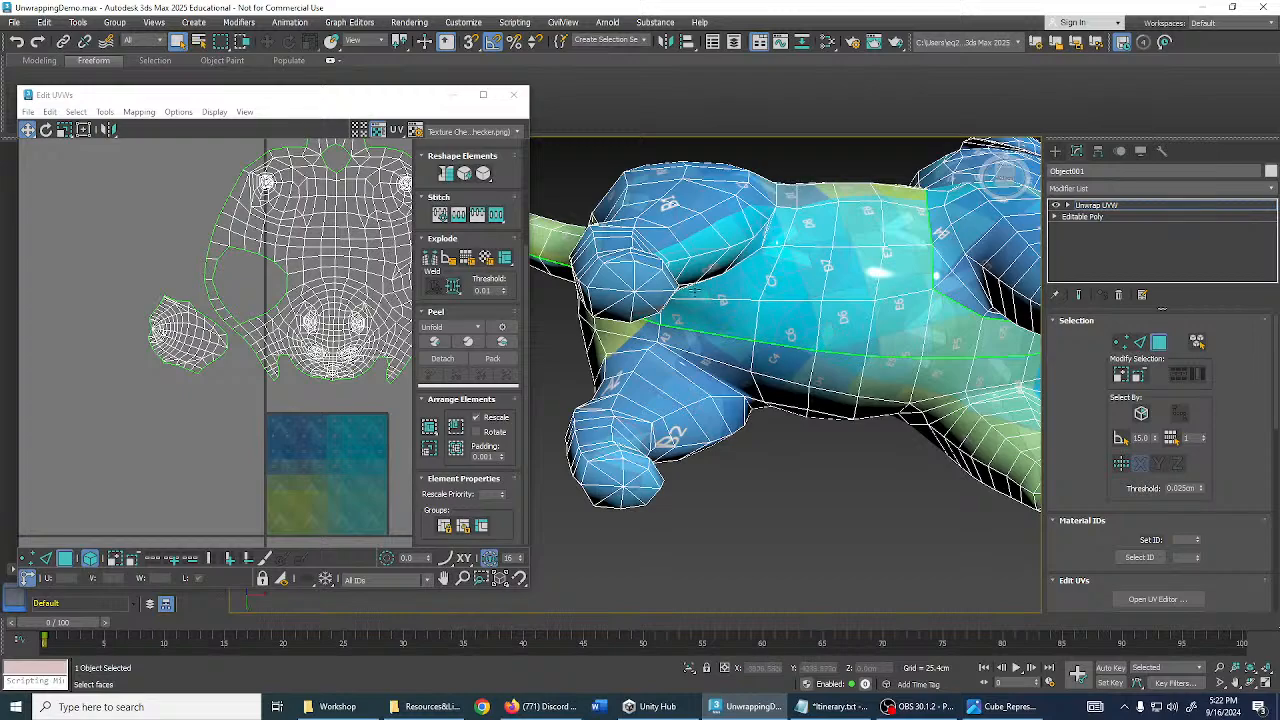
middle_click_drag(748, 299, 783, 389, "alt")
middle_click_drag(789, 331, 1052, 348, "alt")
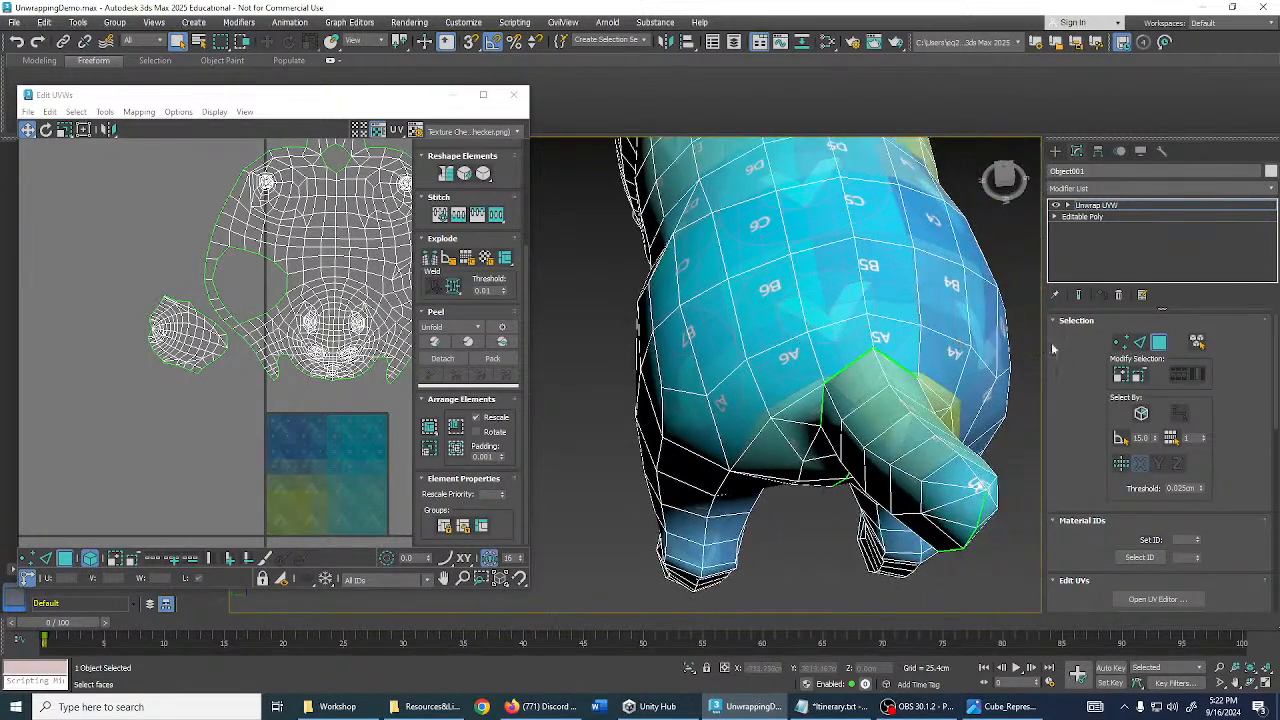
left_click(1141, 343)
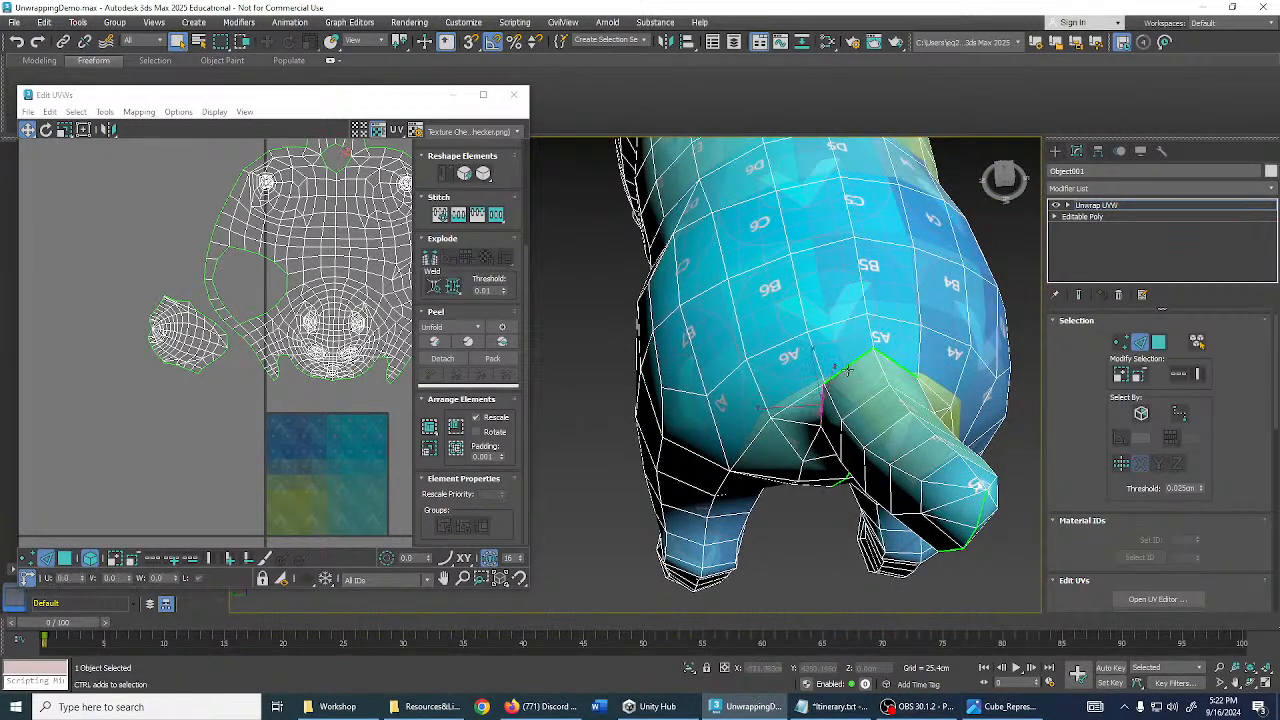
middle_click_drag(885, 357, 872, 398, "alt")
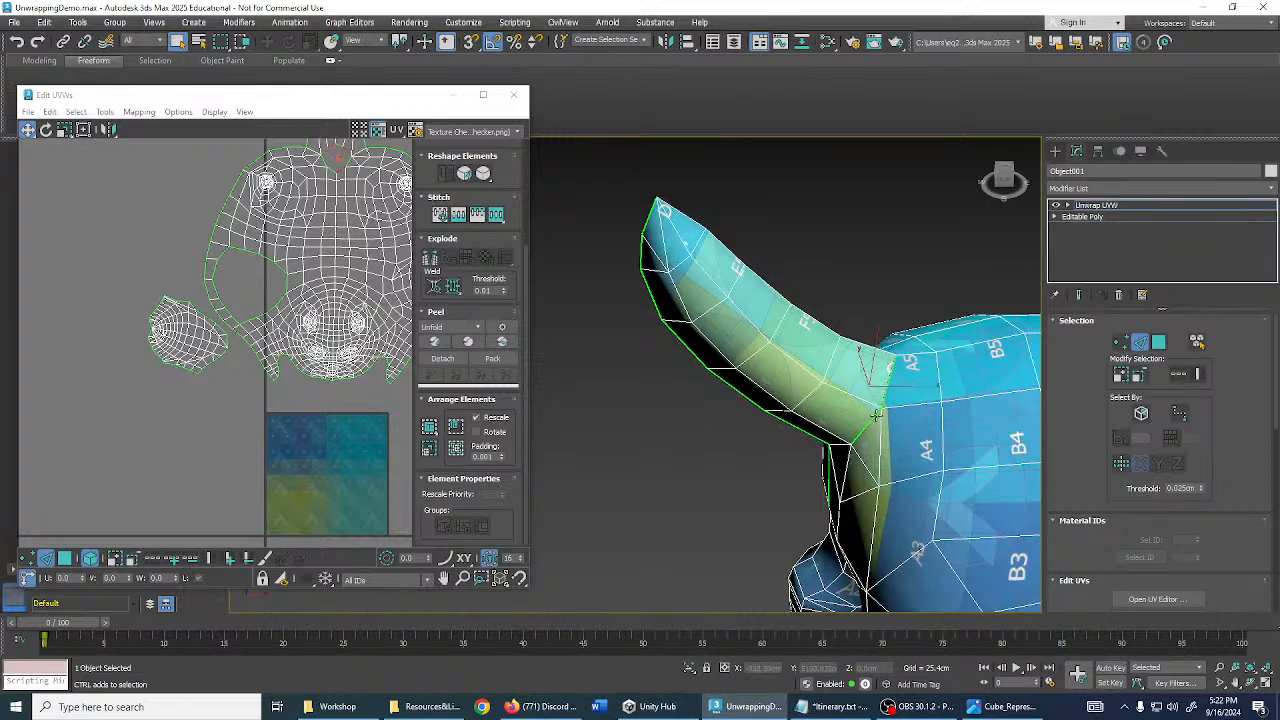
scroll(872, 410, "up", 3)
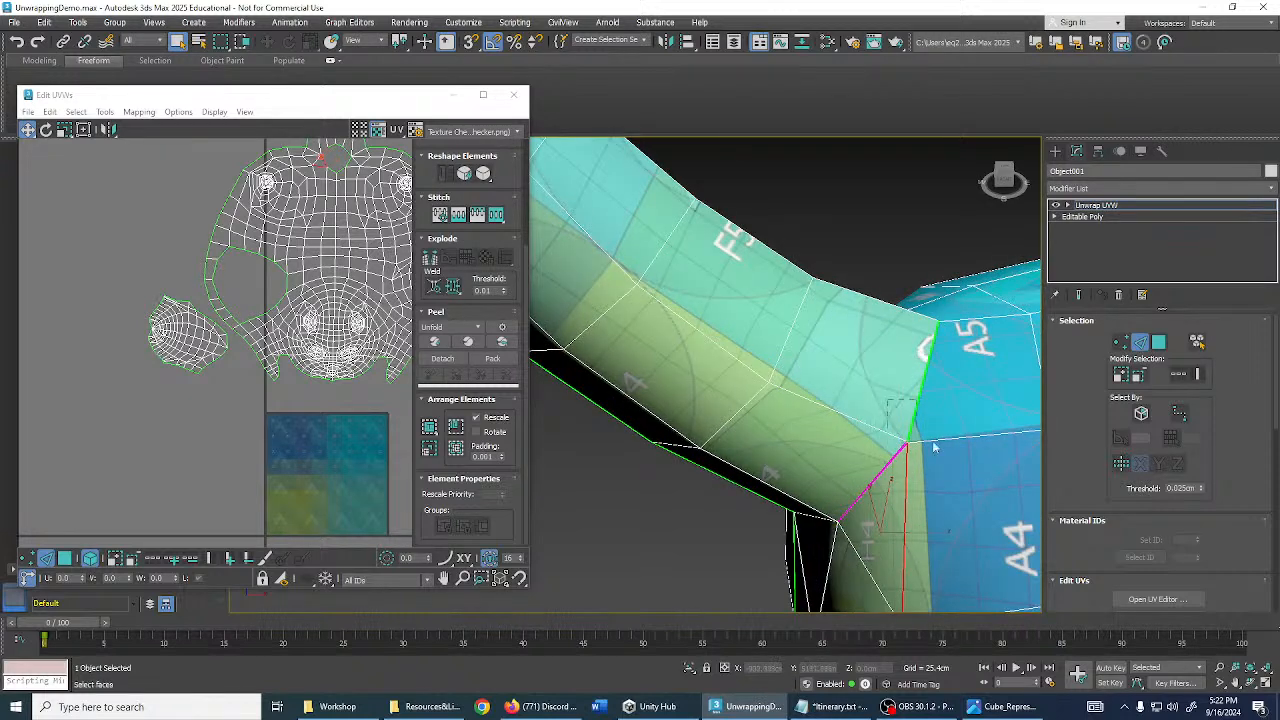
left_click_drag(932, 441, 938, 440)
left_click(879, 252)
scroll(858, 443, "up", 5)
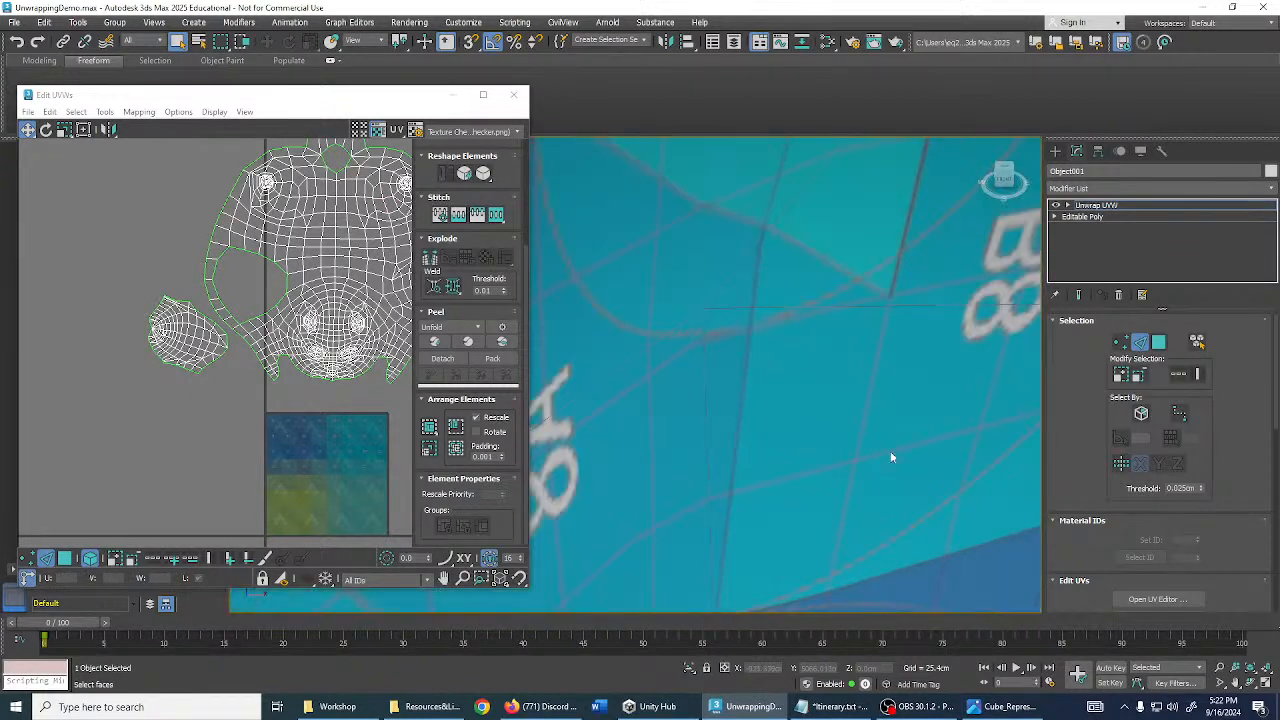
scroll(892, 457, "down", 8)
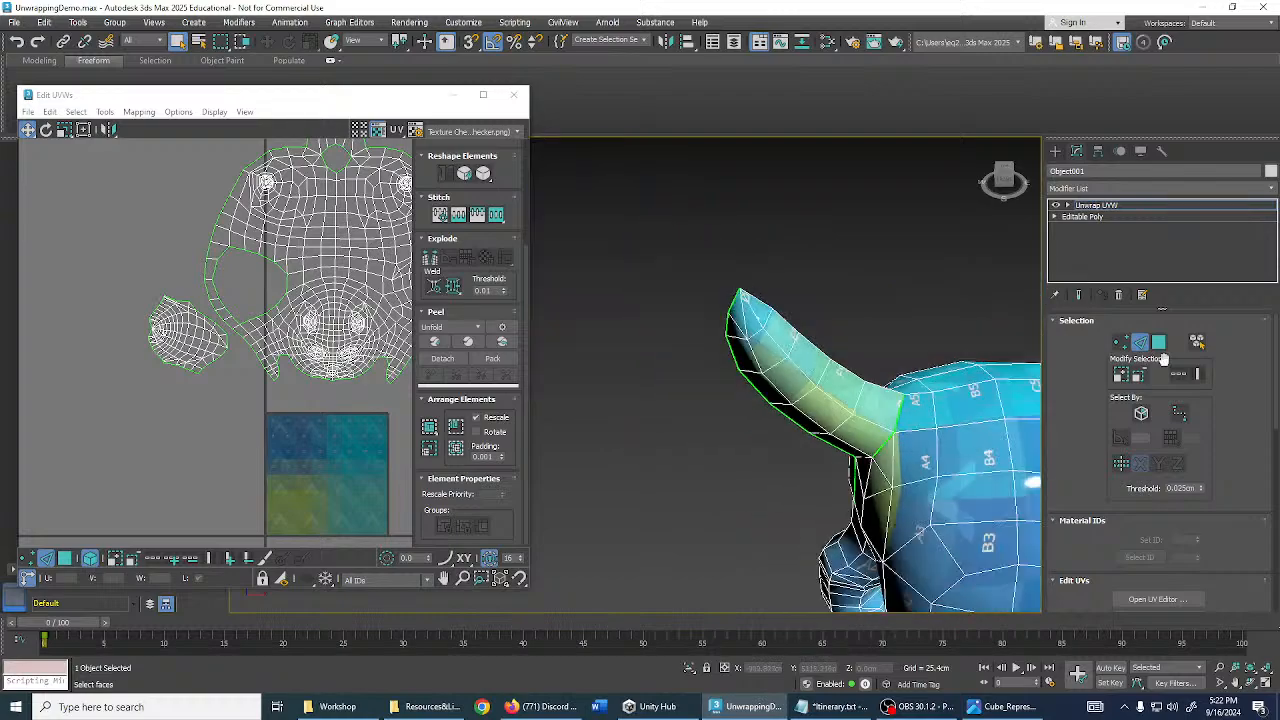
left_click(1157, 342)
scroll(790, 320, "down", 6)
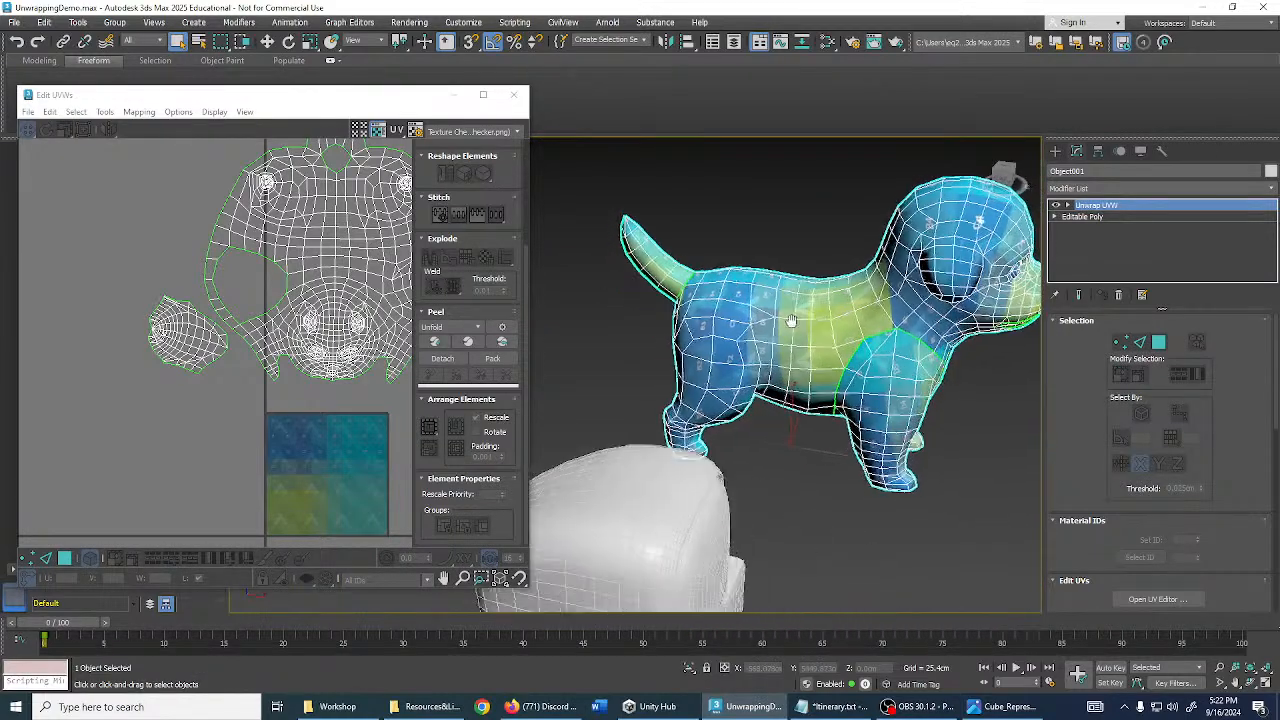
- Close the Edit UVWs editor and reframe the perspective view on the seamed dog and retro computer
middle_click_drag(790, 320, 857, 364, "alt")
middle_click_drag(800, 370, 866, 342, "alt")
scroll(890, 350, "up", 4)
scroll(890, 350, "down", 4)
left_click(513, 94)
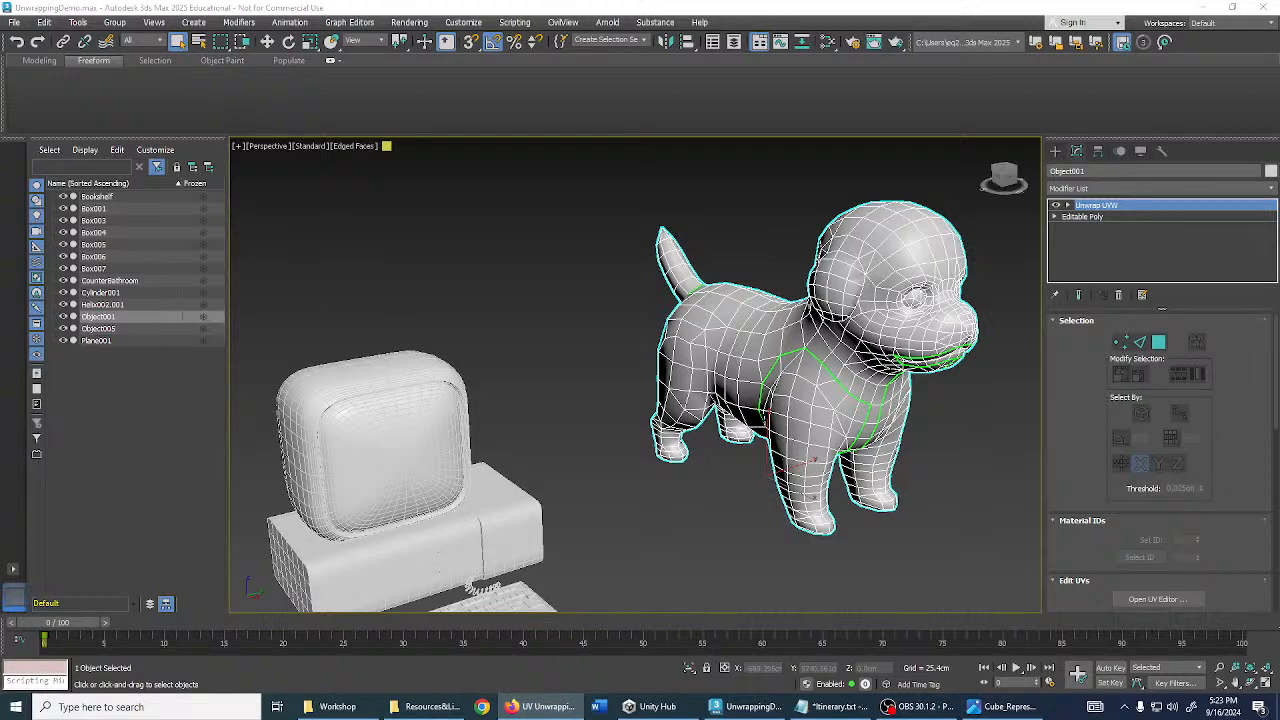
middle_click_drag(847, 327, 781, 316)
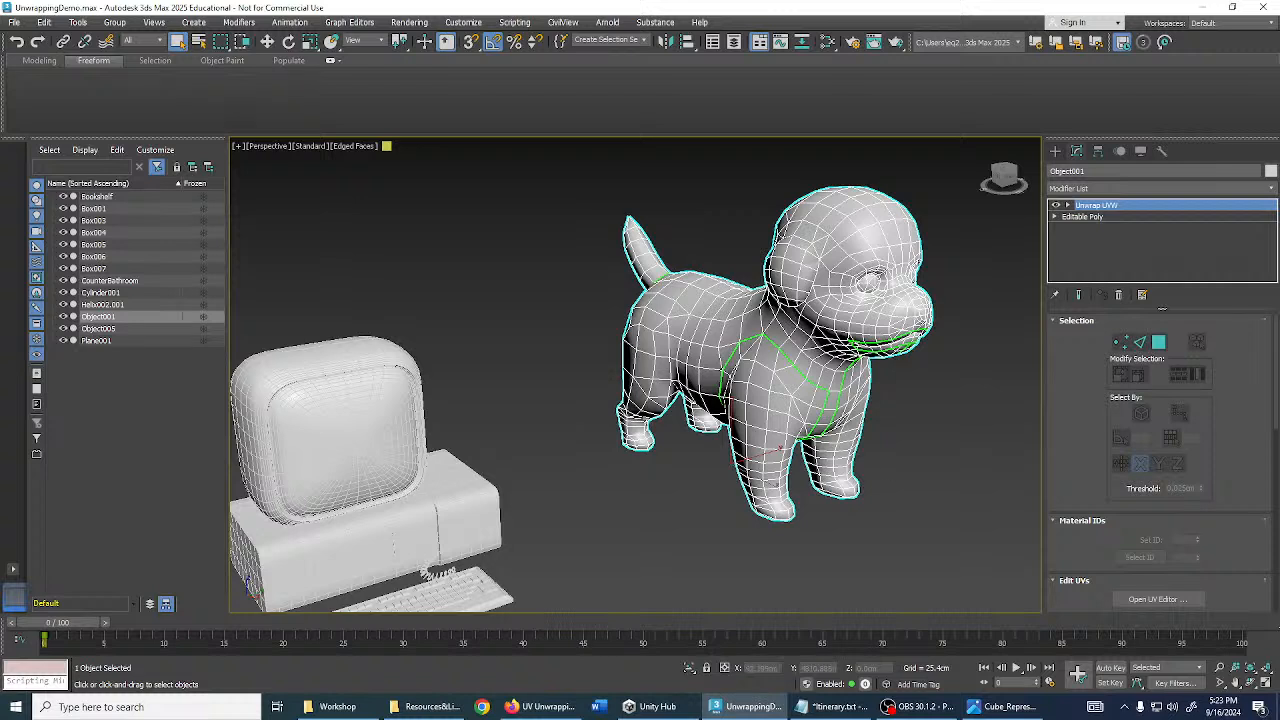
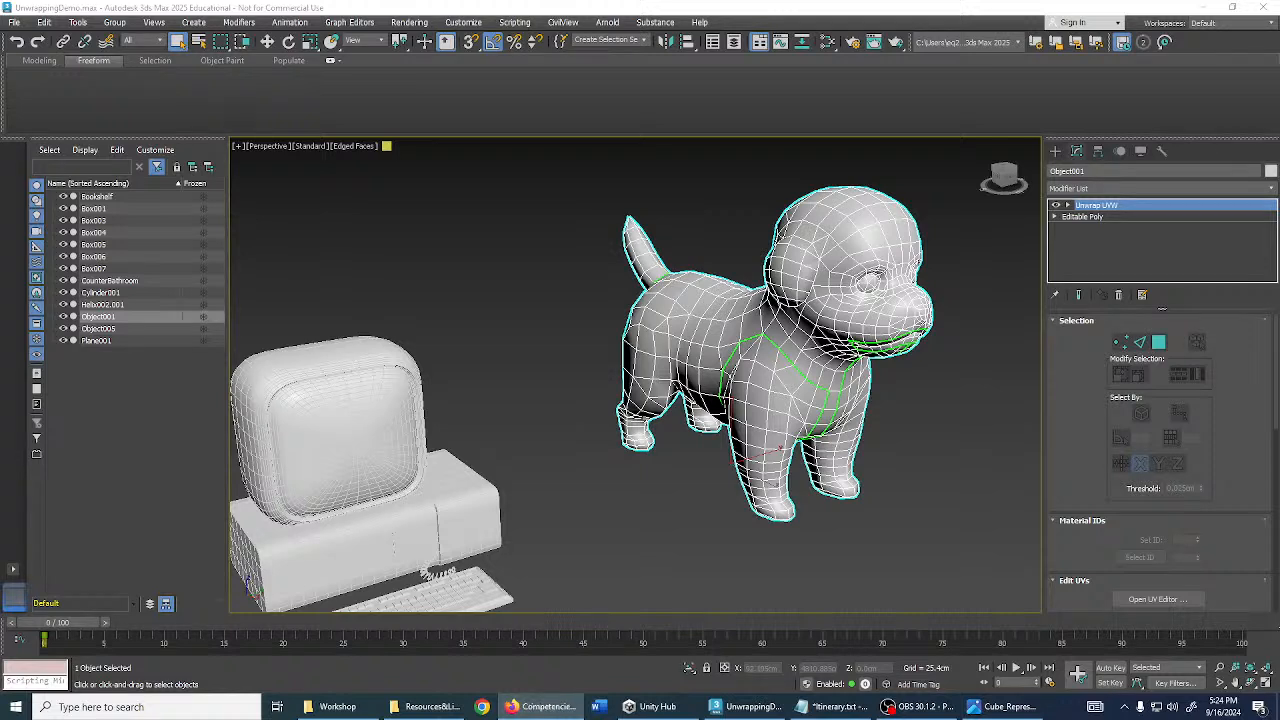
- Minimize 3ds Max and close the Photos viewer and Unity Hub windows
left_click(1203, 7)
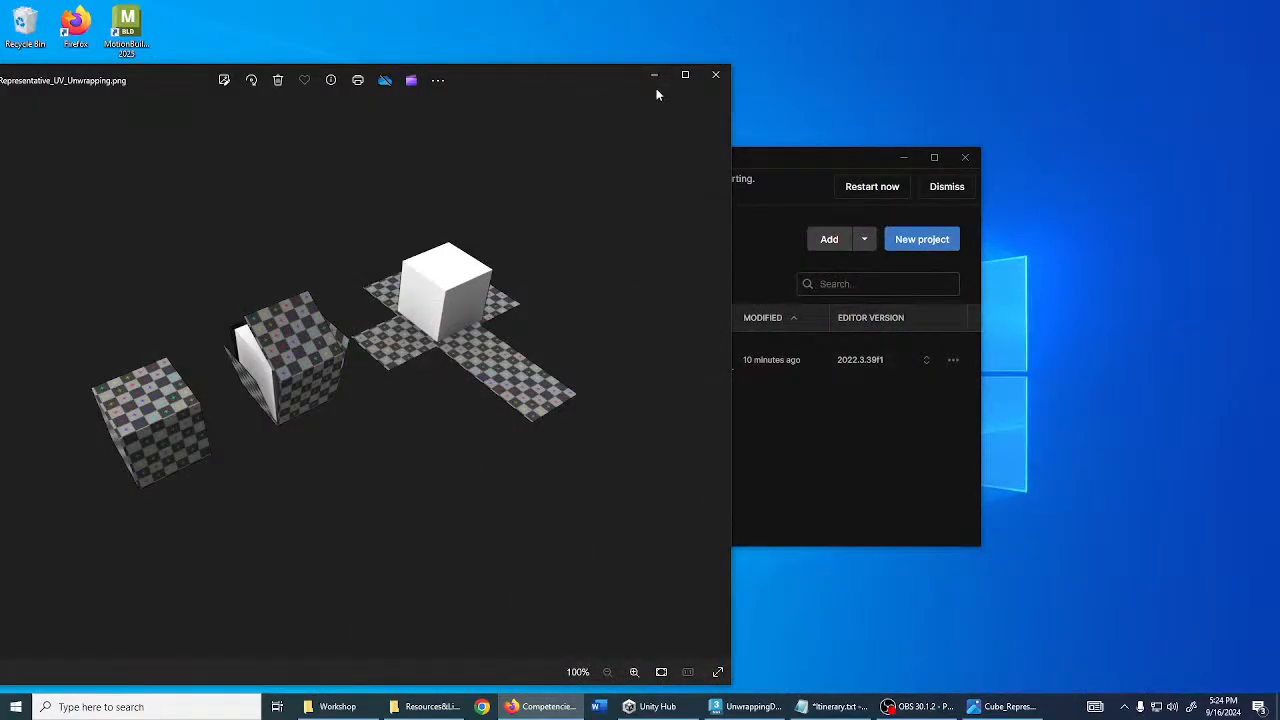
left_click(716, 75)
left_click(965, 157)
- Search the Start menu for 'subs', then dismiss the search panel to leave the desktop
left_click(87, 709)
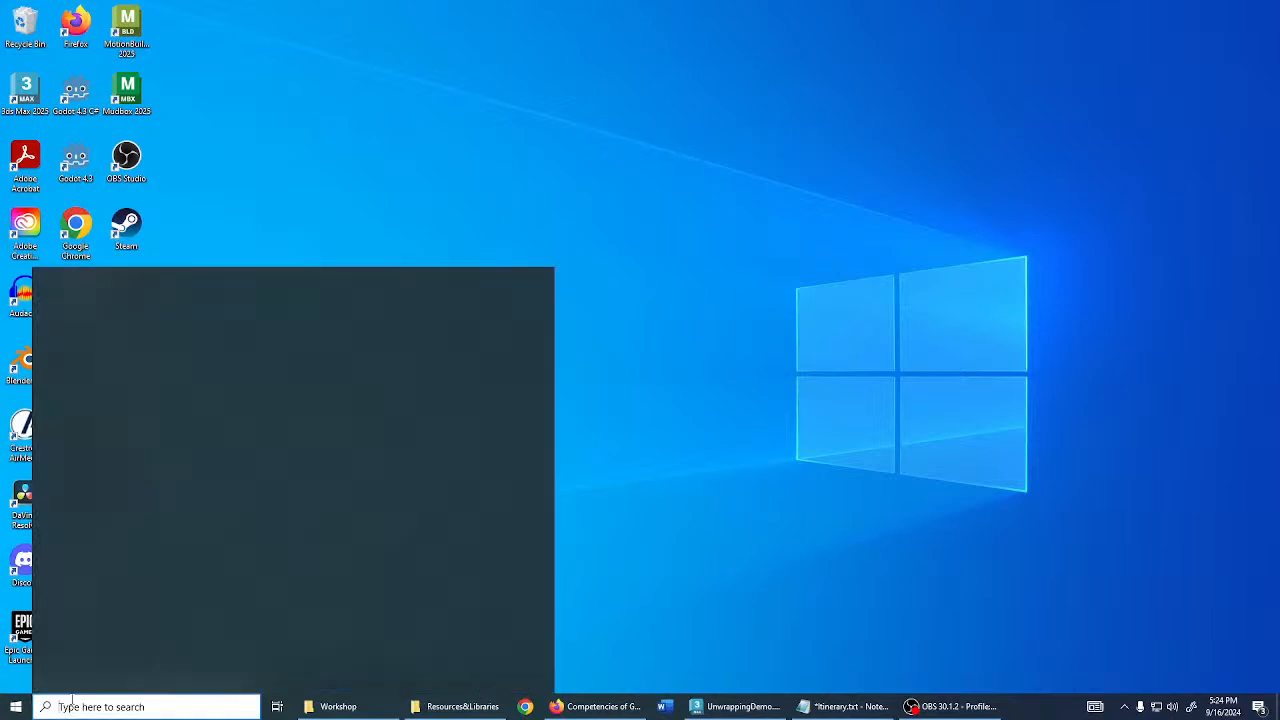
type("subs")
key("Return")
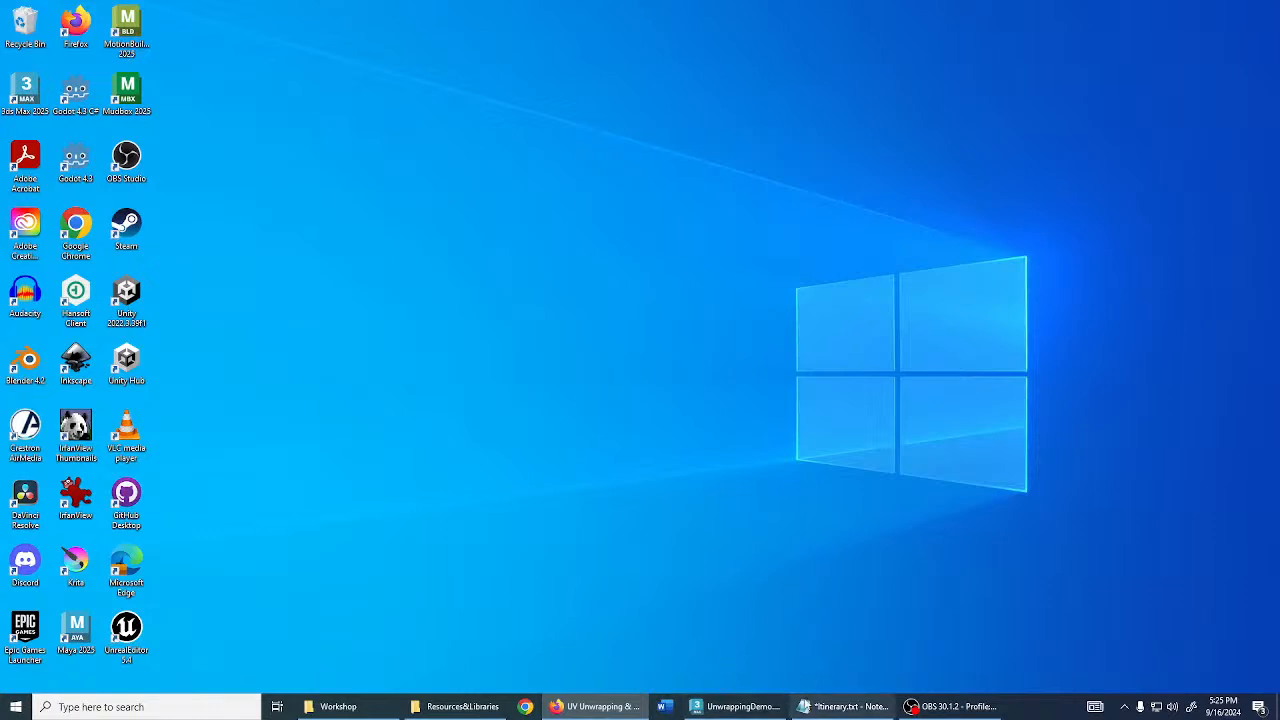
left_click(845, 706)
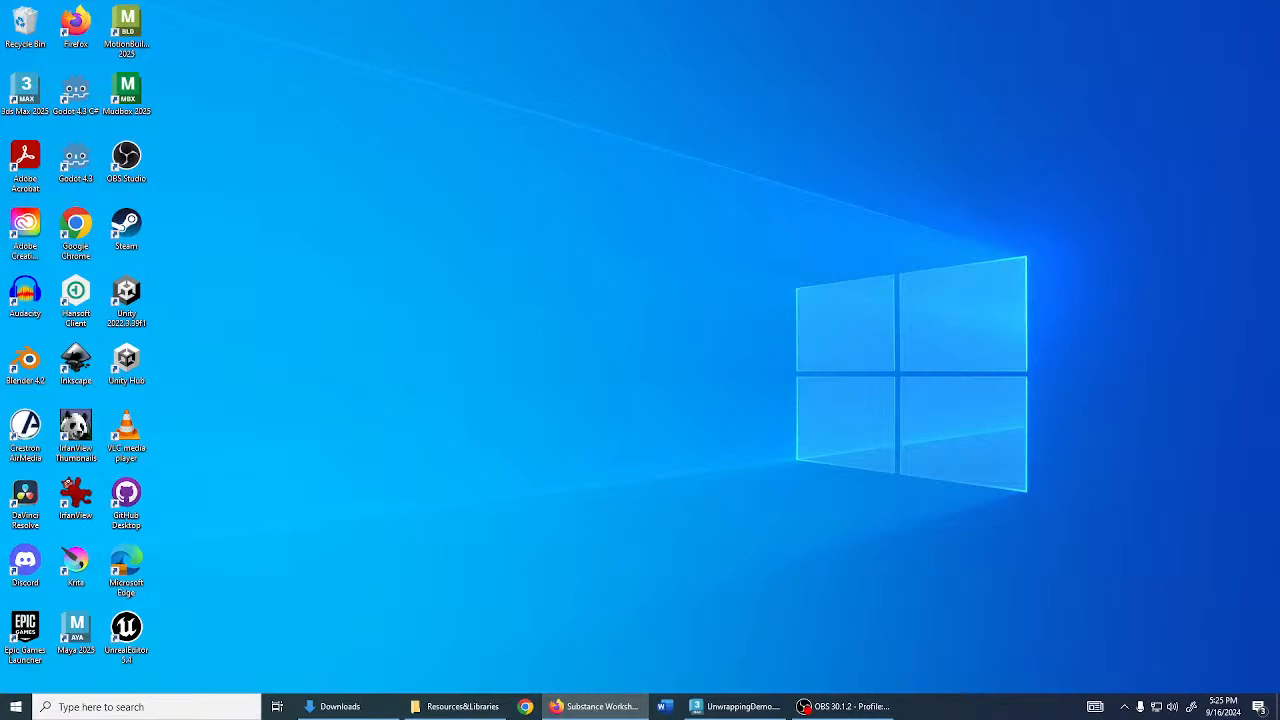
- Launch Blender 4.2 and Adobe Substance 3D Painter from Start search ('blender', 'subs')
left_click(62, 708)
type("blend")
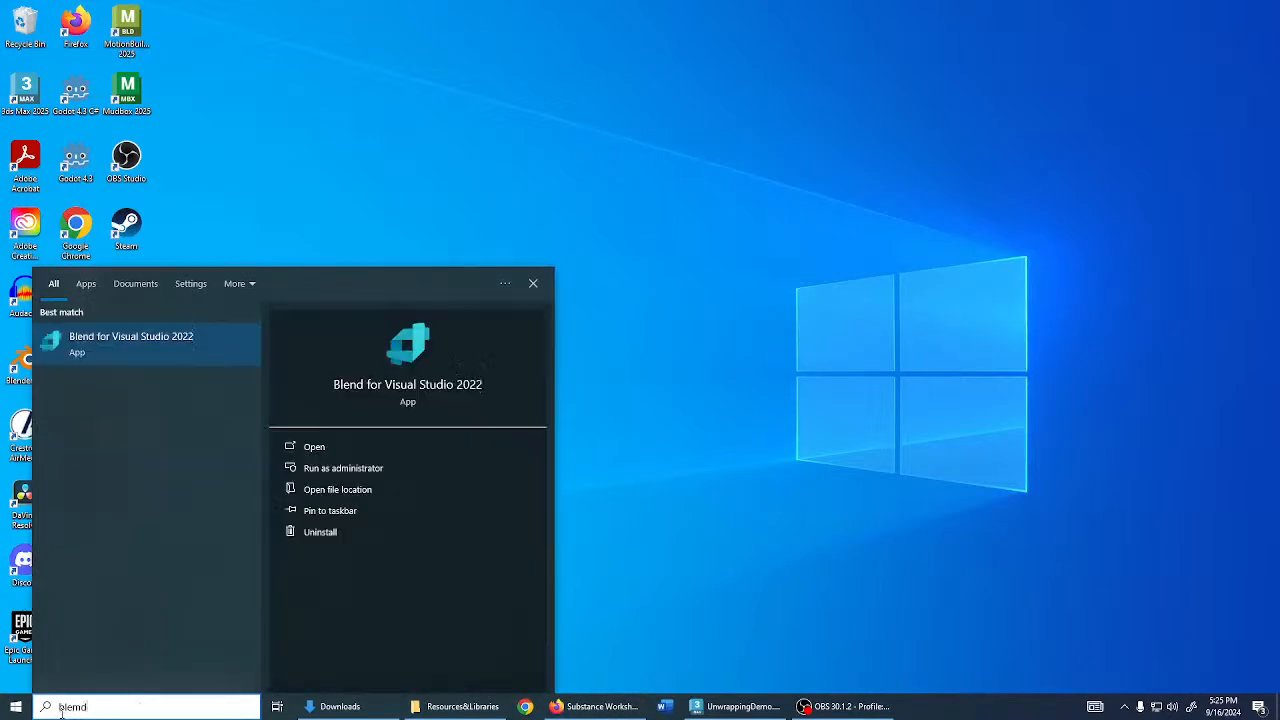
type("er")
key("Return")
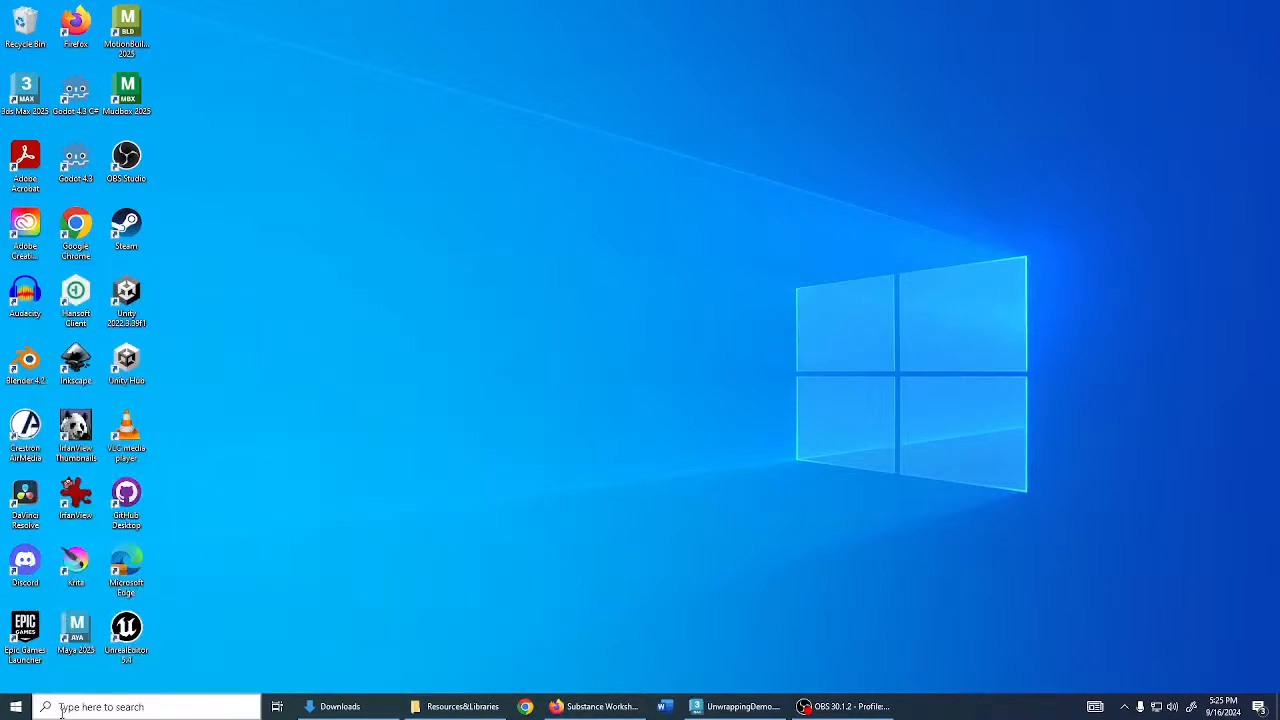
left_click(77, 708)
type("subs")
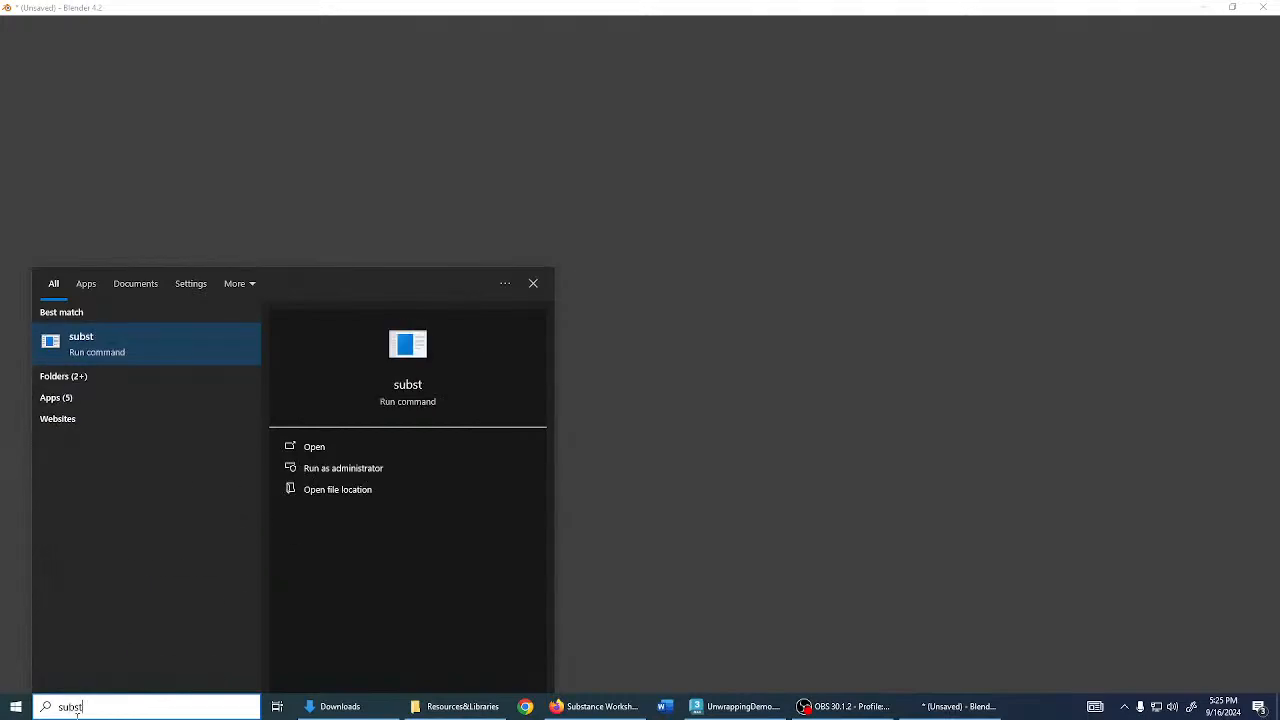
key("Down")
key("Down")
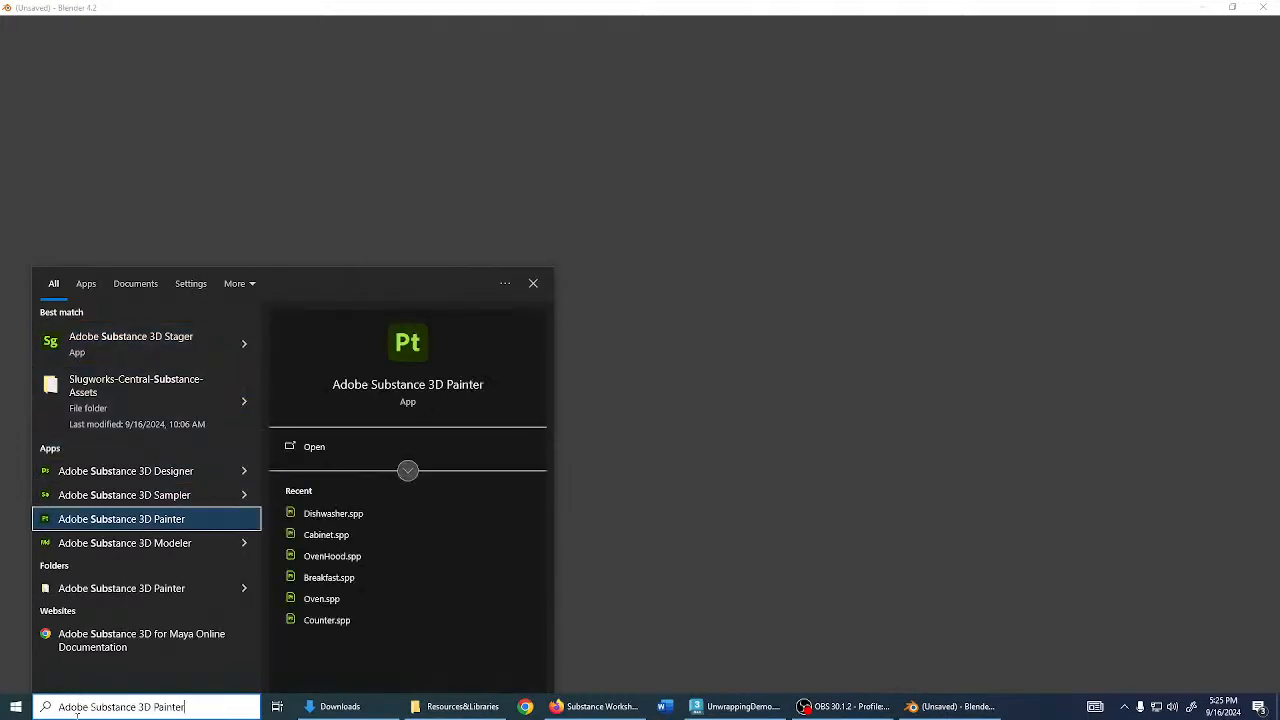
key("Return")
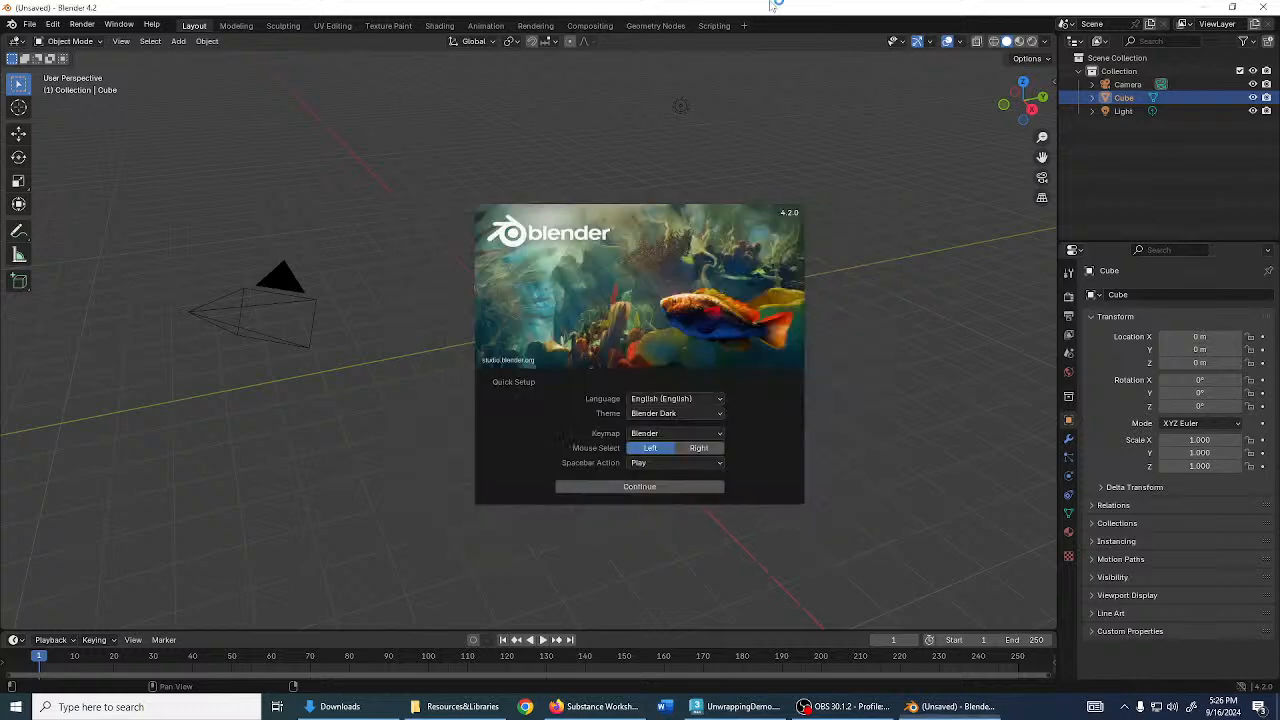
- Delete Blender's default camera, cube and light, then drag its window aside
left_click(584, 138)
key("a")
key("Delete")
left_click_drag(787, 10, 1279, 215)
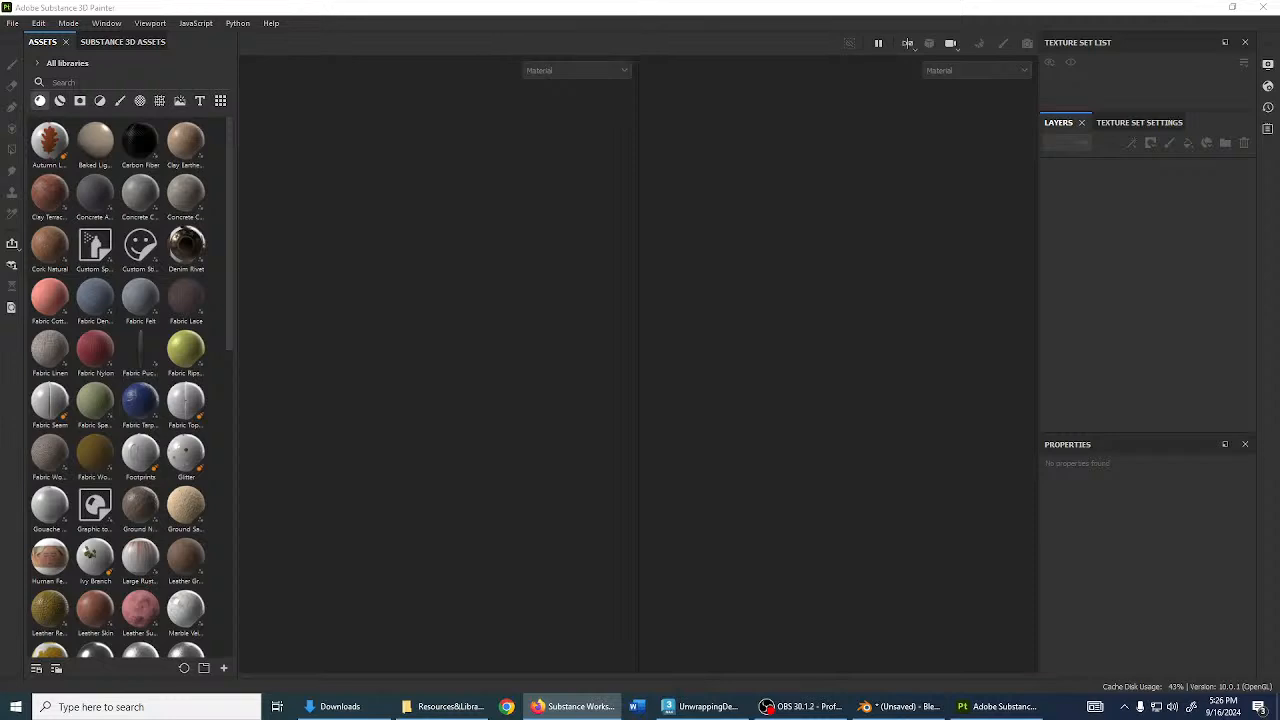
- Start a new project using computersubstanceworkshop(1).fbx from the Downloads folder
left_click(13, 27)
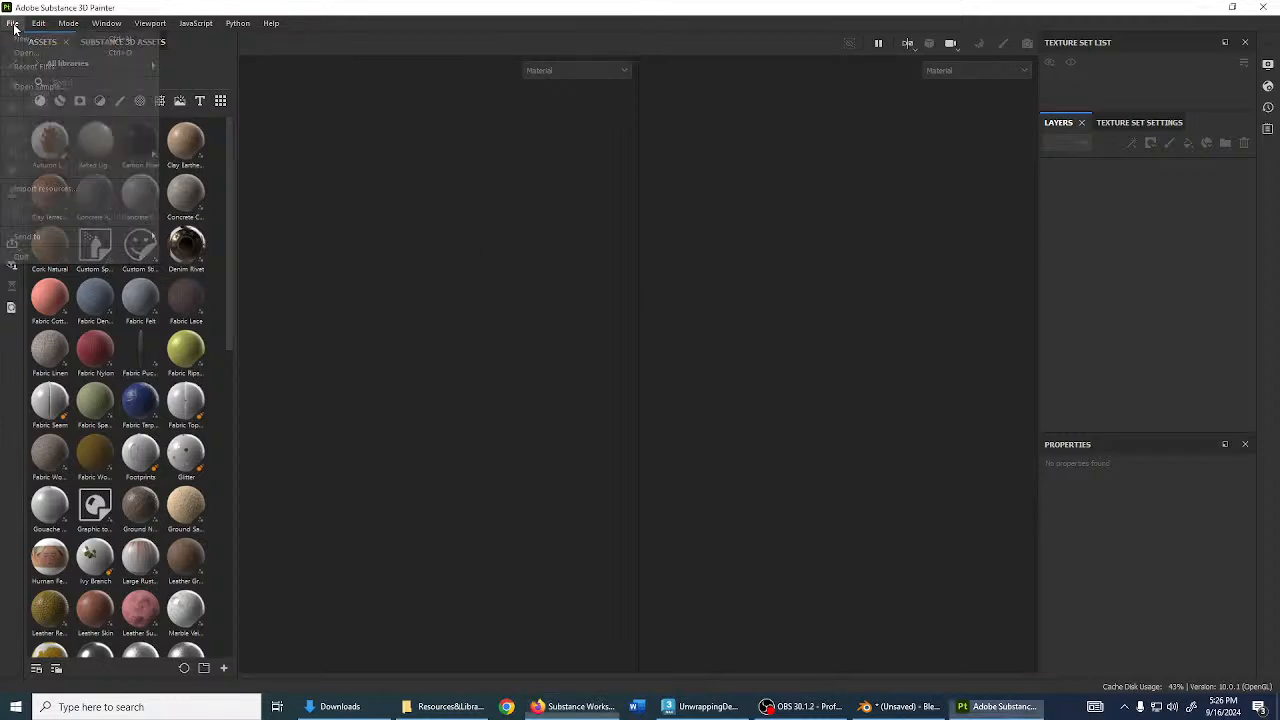
left_click(17, 30)
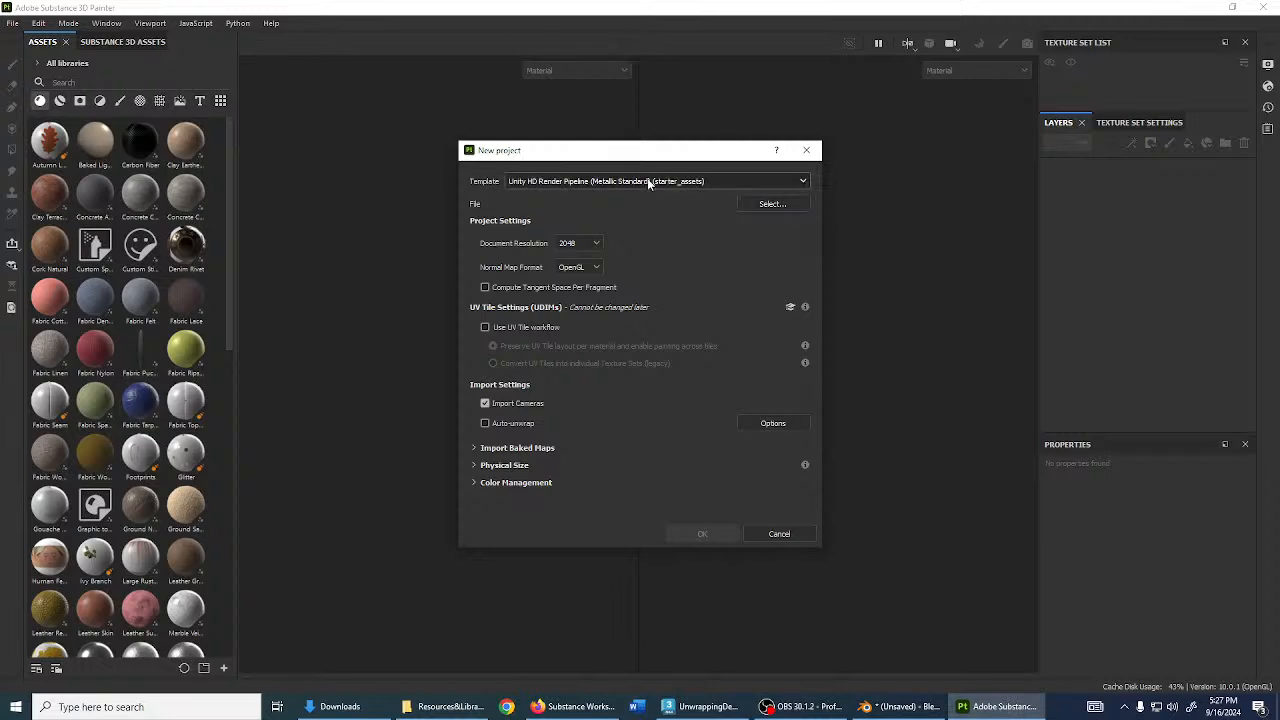
left_click(753, 206)
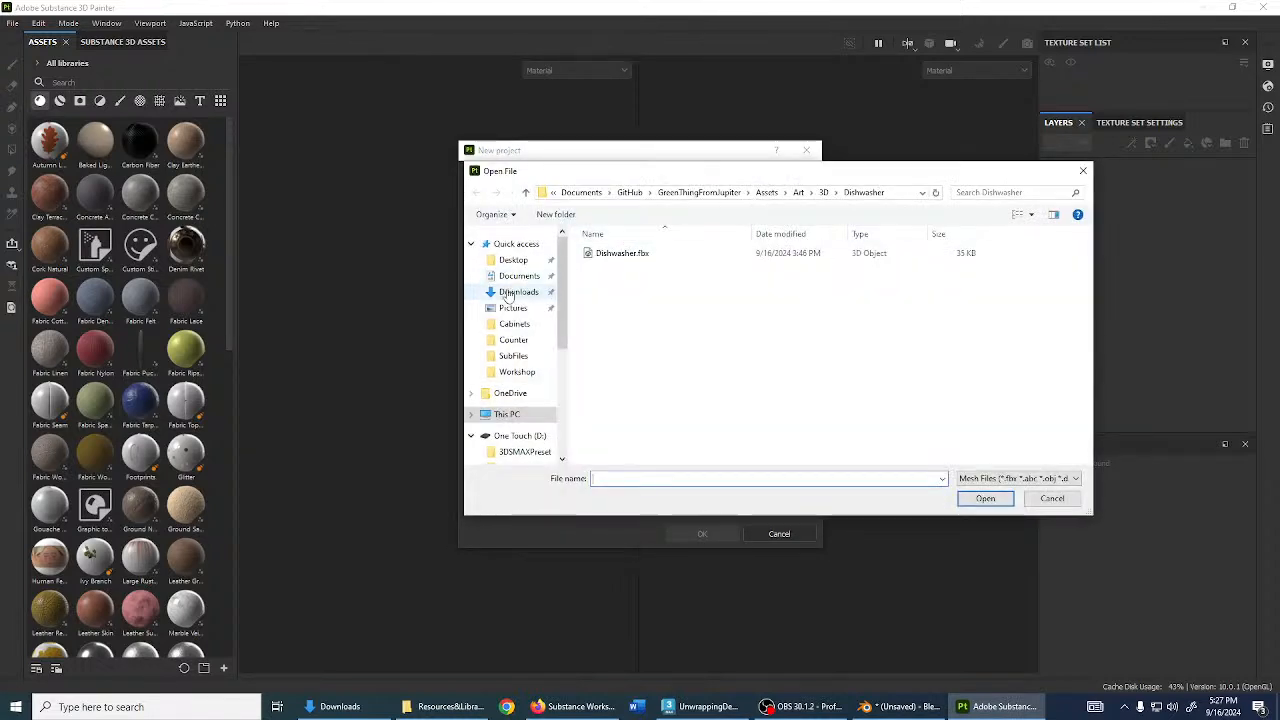
left_click(510, 292)
left_click(665, 272)
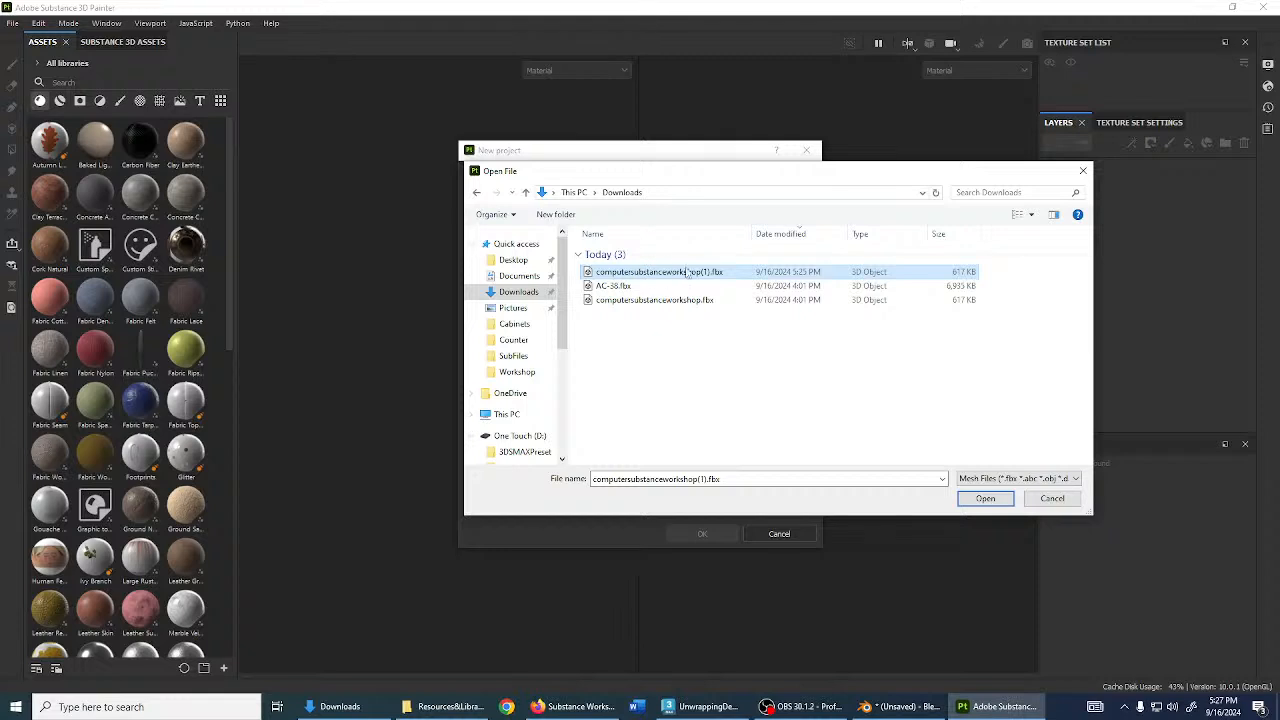
left_click(985, 498)
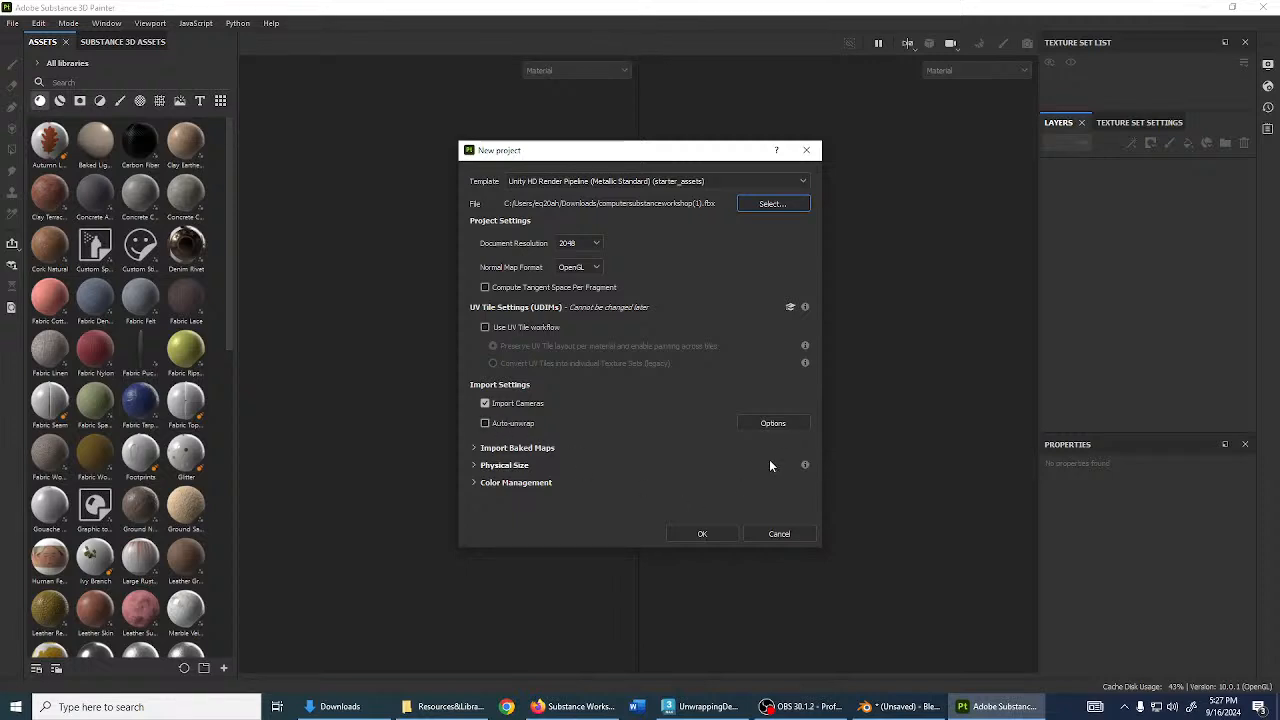
- Review the auto-unwrap seam options, cancel them, and create the Unity HD Render Pipeline project
left_click(775, 424)
left_click(722, 229)
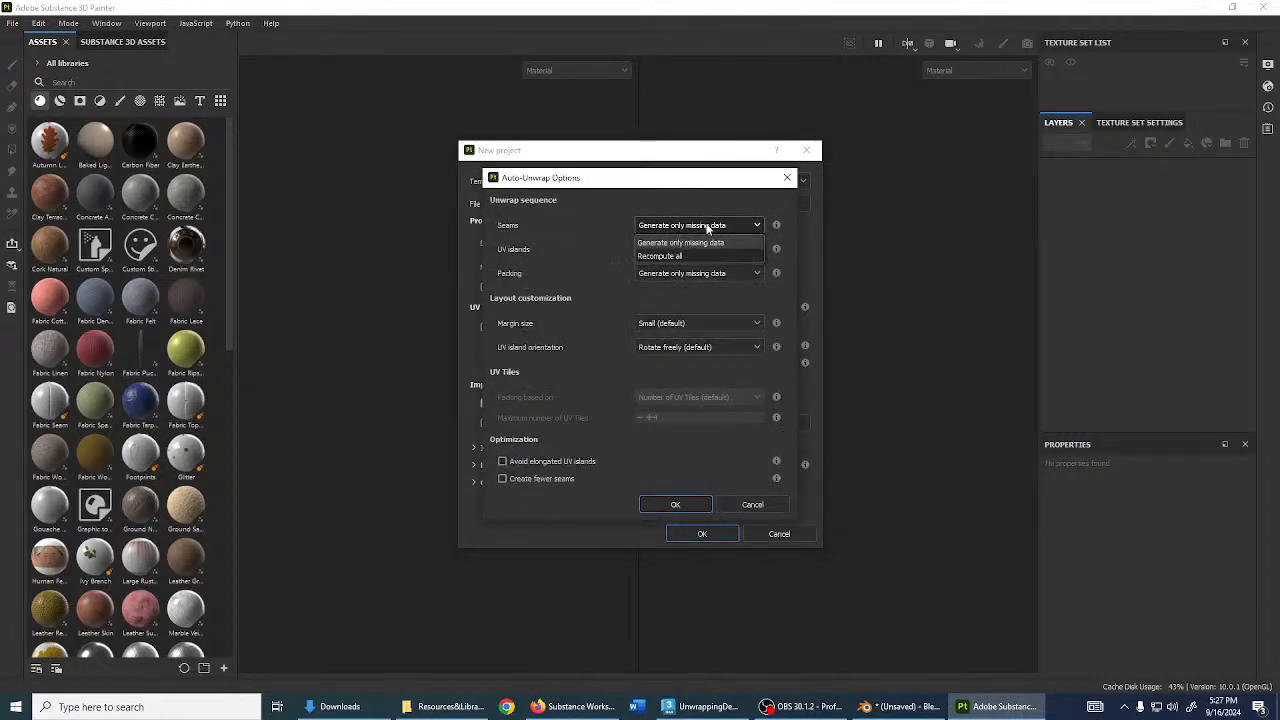
left_click(710, 230)
left_click(674, 229)
left_click(655, 248)
left_click(737, 504)
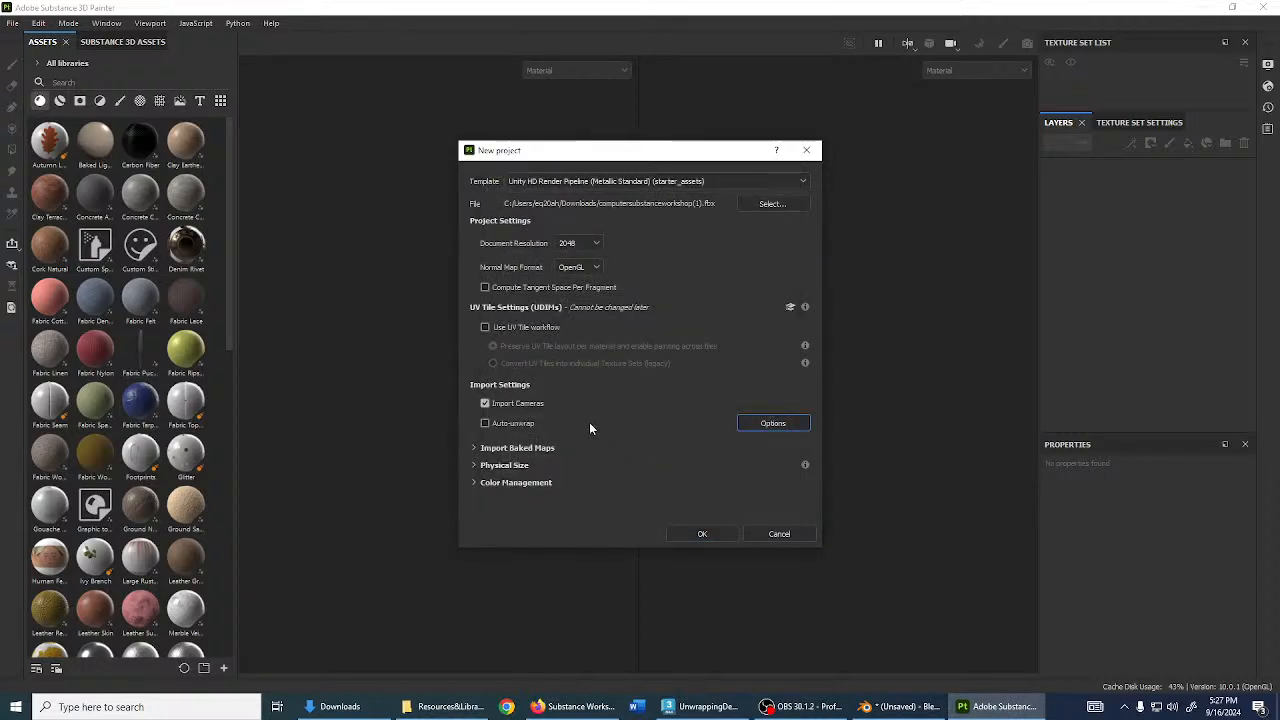
left_click(702, 533)
- Orbit and pan the computer model to a front view seen from slightly above
scroll(493, 356, "down", 3)
left_click_drag(493, 355, 615, 405, "alt")
middle_click_drag(615, 405, 401, 428, "alt")
left_click_drag(401, 428, 474, 346, "alt+shift")
right_click_drag(474, 346, 387, 345, "shift")
left_click_drag(387, 345, 391, 429, "alt")
scroll(391, 429, "up", 3)
middle_click_drag(391, 429, 456, 495, "alt")
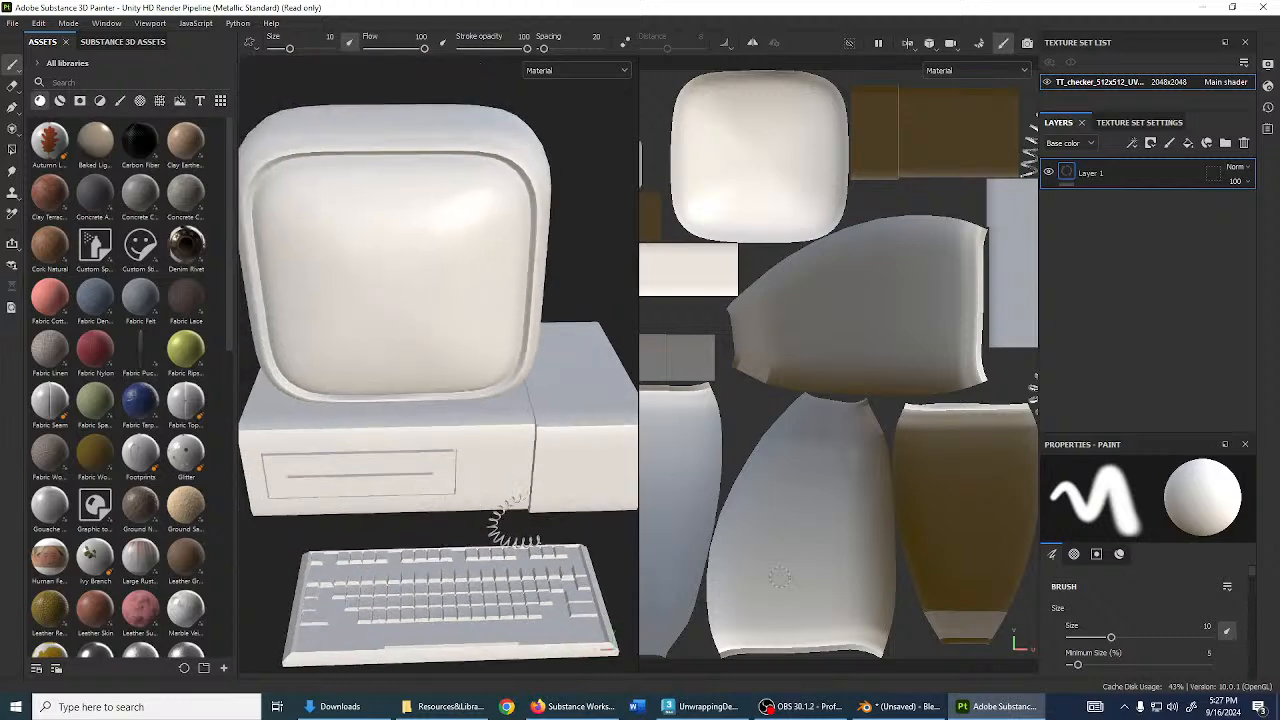
scroll(763, 455, "down", 3)
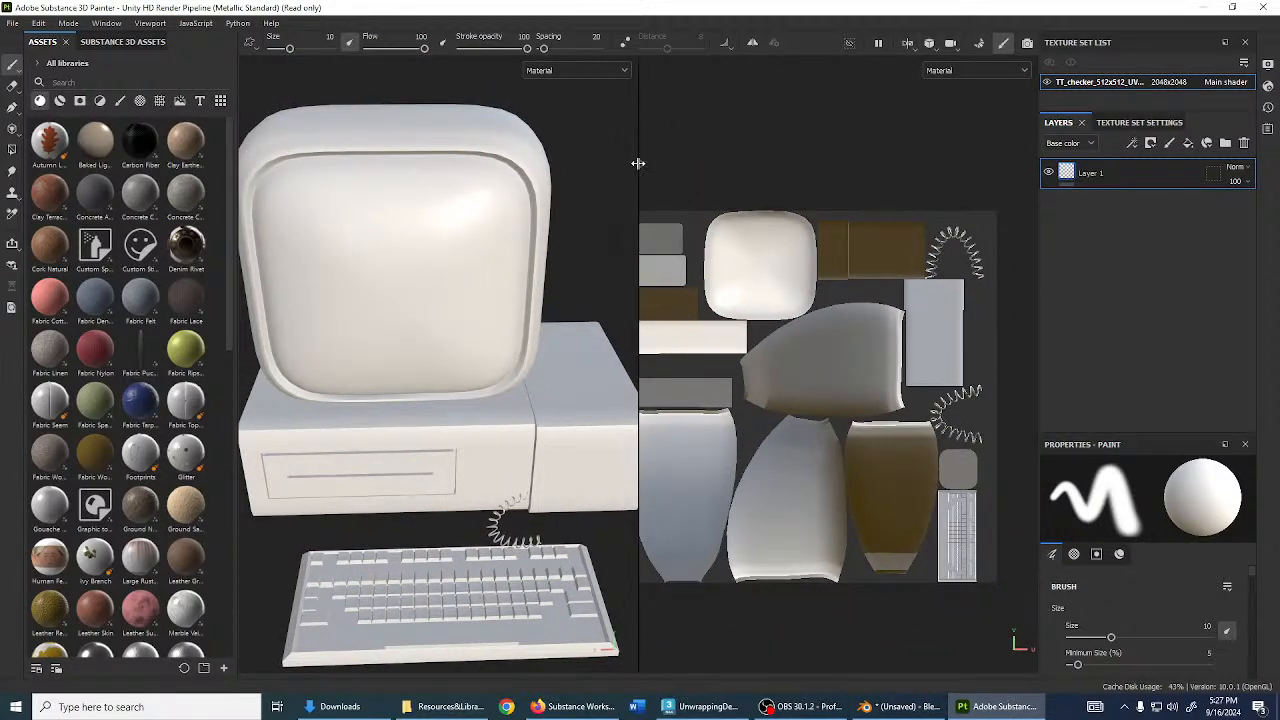
- Widen the 3D view beside the UV layout and enter Bake mesh maps mode
left_click_drag(638, 160, 709, 171)
scroll(908, 324, "down", 2)
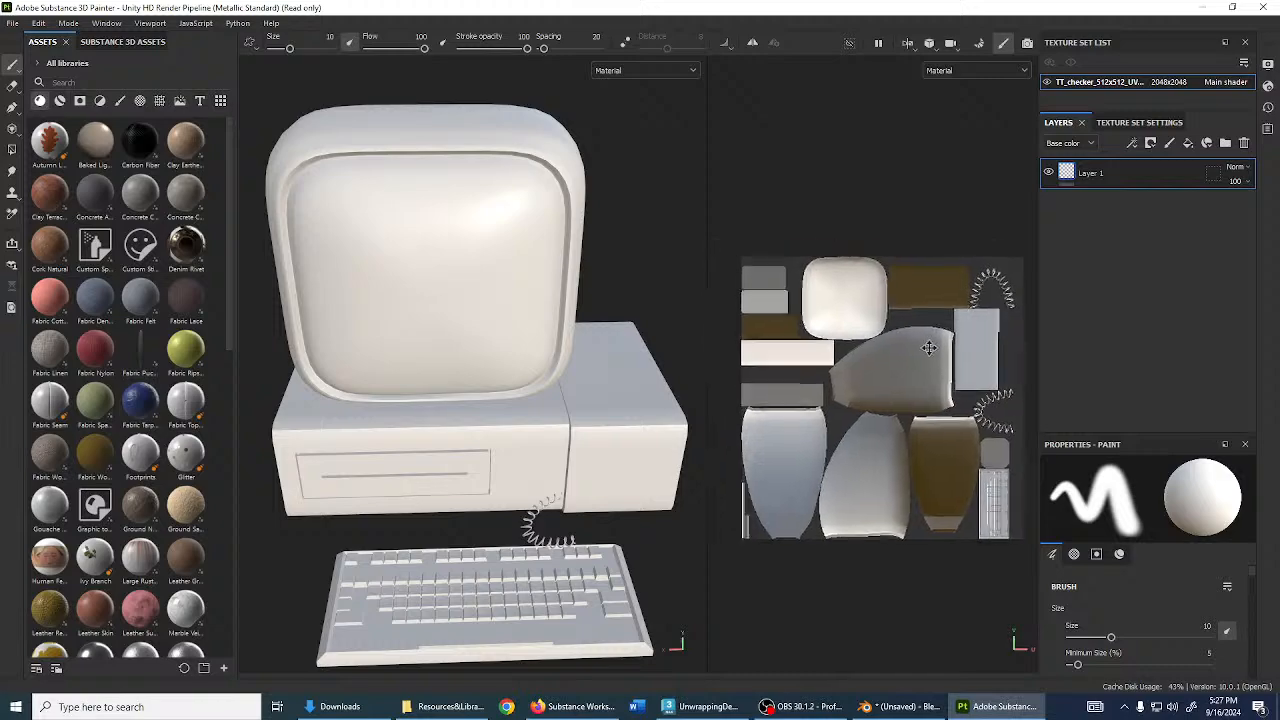
scroll(908, 324, "up", 3)
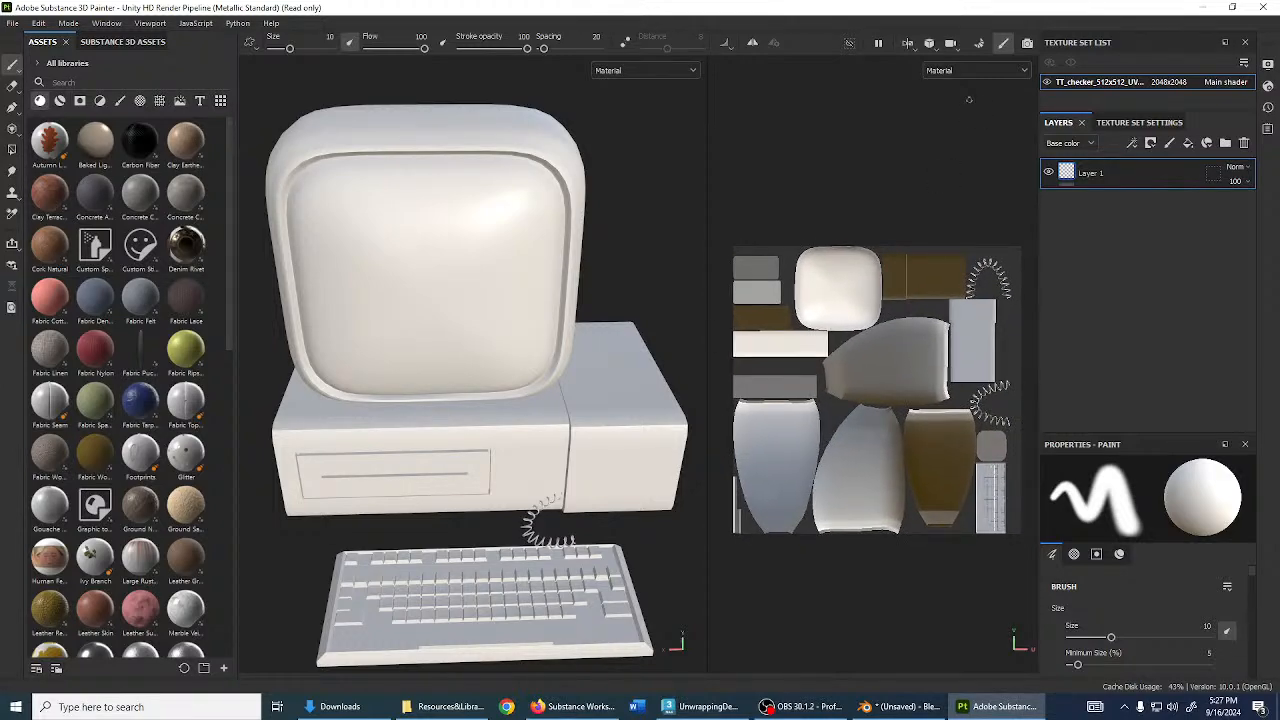
left_click(985, 47)
mouse_move(945, 341)
left_mouse_down("alt")
mouse_move(917, 249)
mouse_move(858, 358)
mouse_move(923, 338)
mouse_move(948, 398)
mouse_move(927, 413)
mouse_move(890, 400)
mouse_move(849, 342)
mouse_move(924, 423)
mouse_move(874, 375)
mouse_move(955, 387)
left_mouse_up("alt")
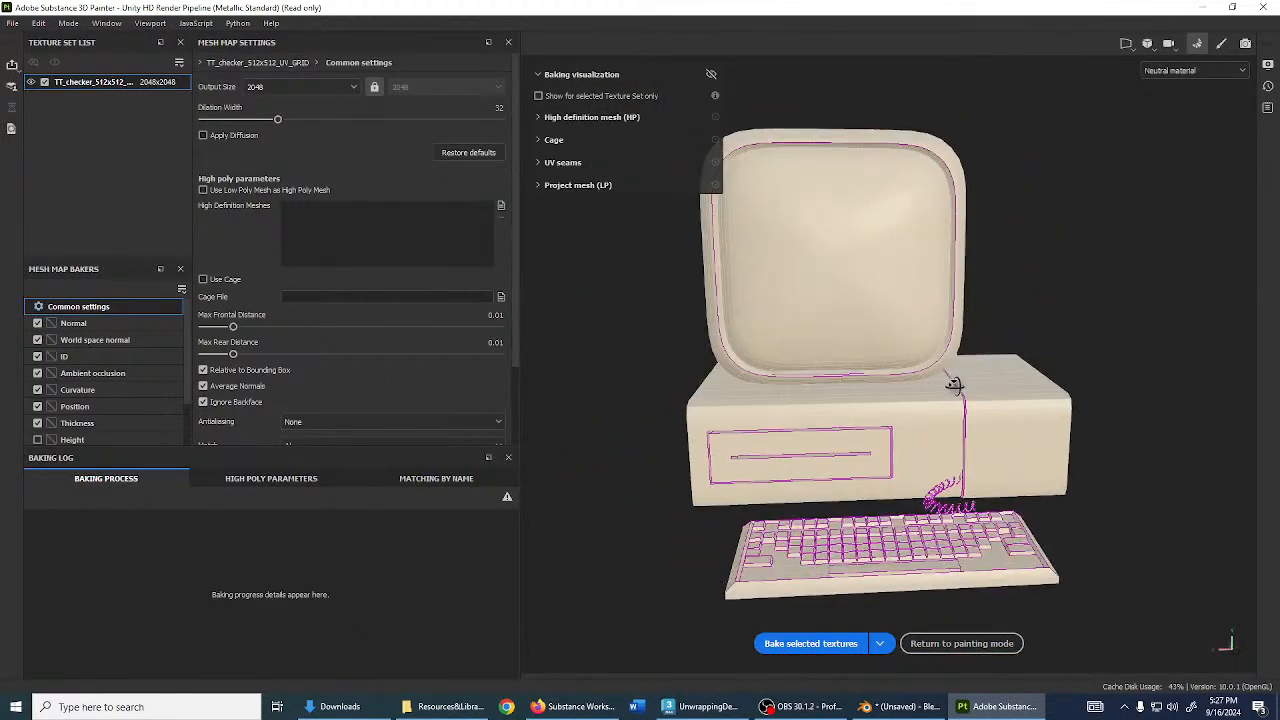
- Set the ID baker's Color Source to Vertex Color
scroll(836, 405, "up", 2)
scroll(836, 405, "down", 3)
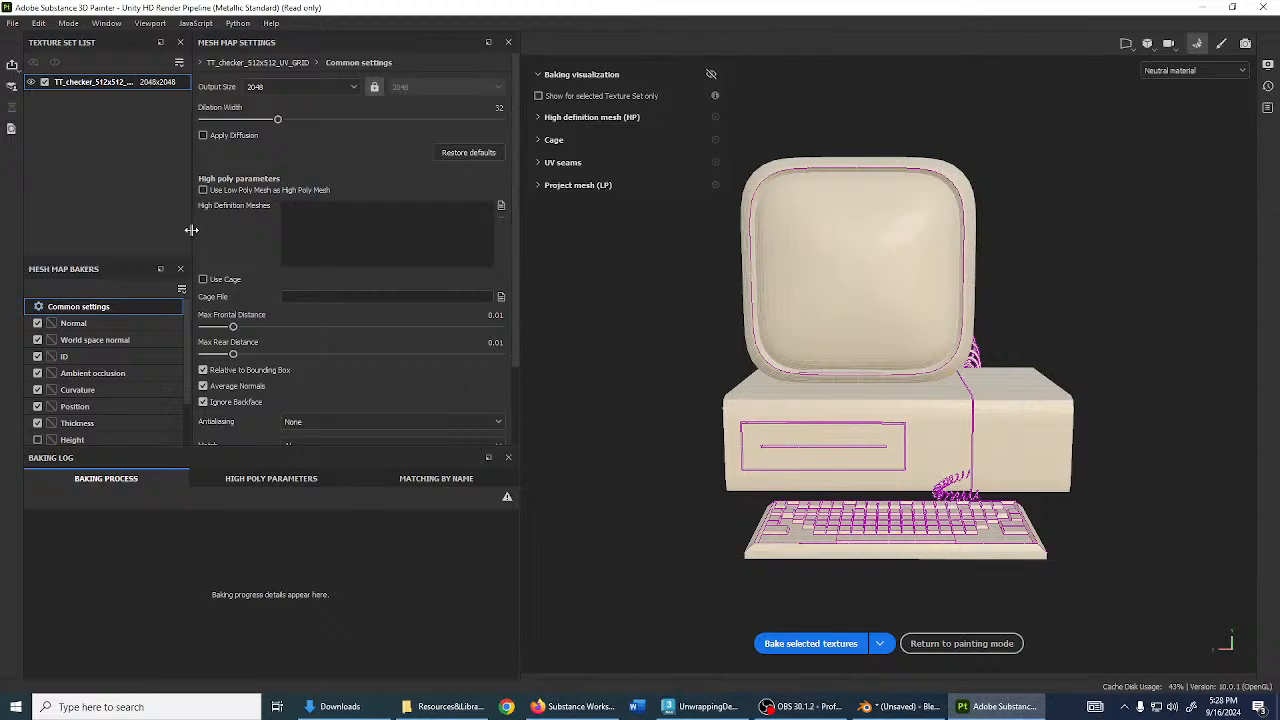
left_click(116, 356)
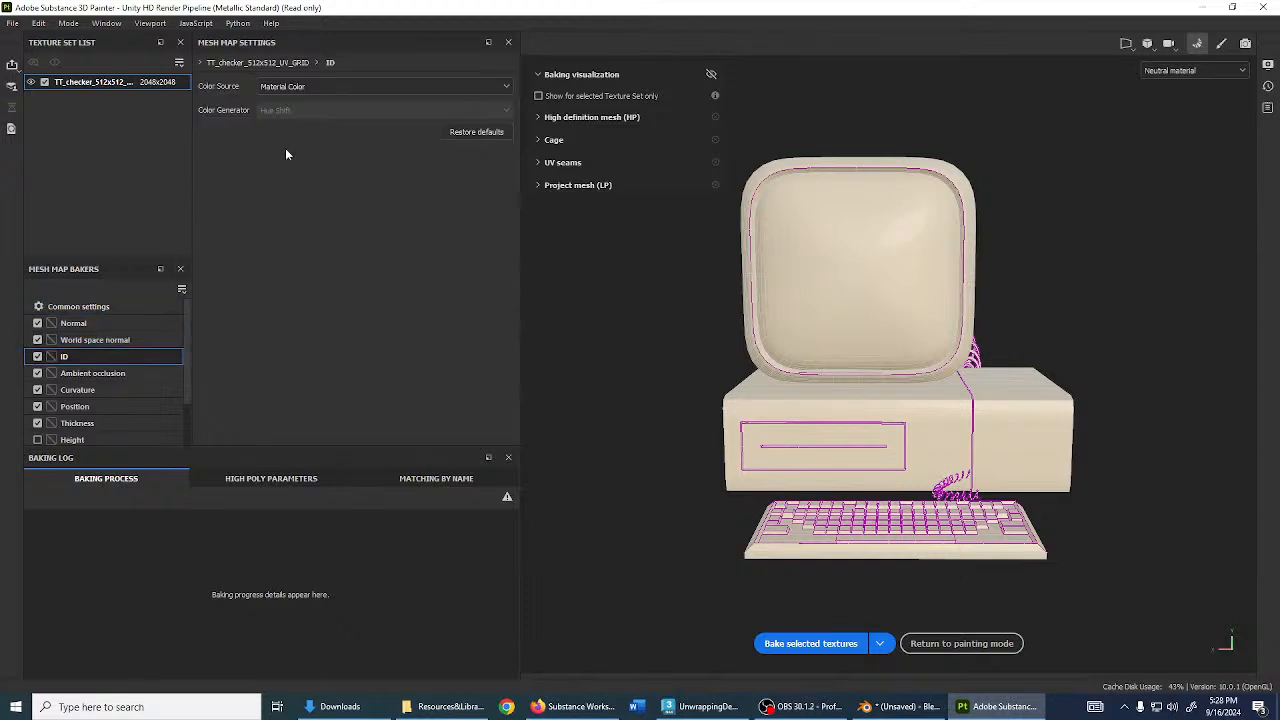
left_click(396, 86)
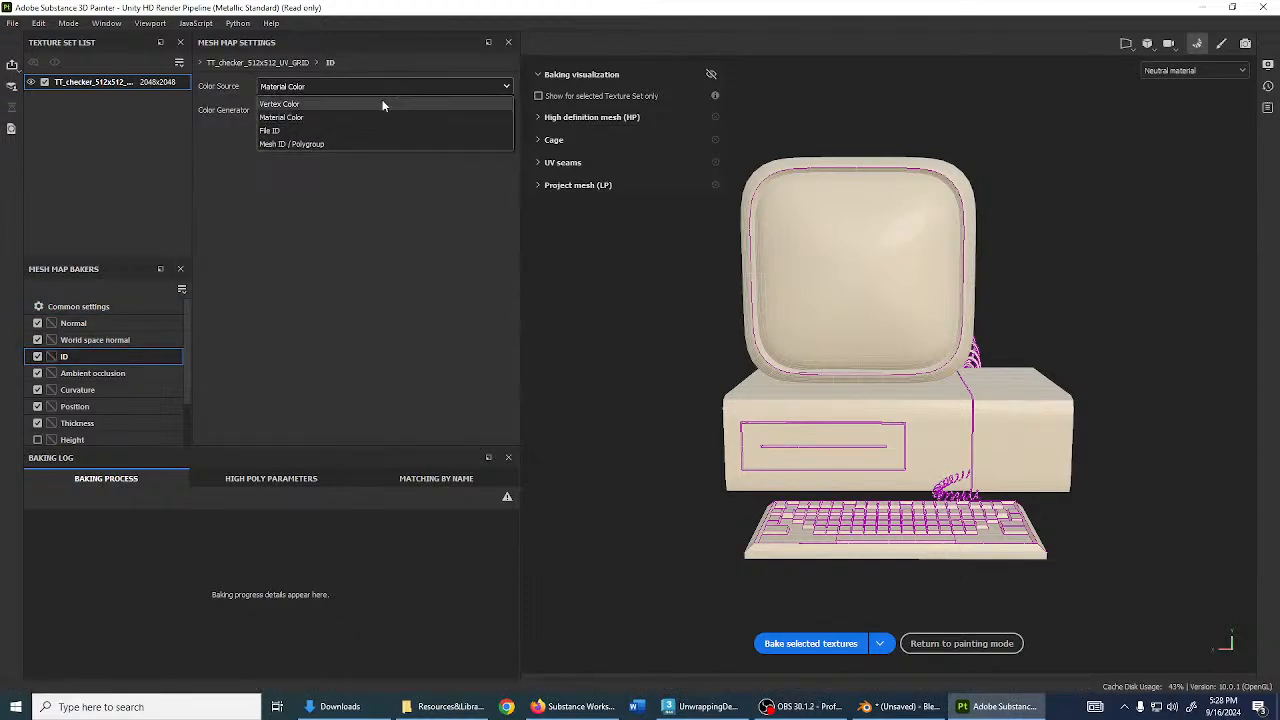
left_click(382, 104)
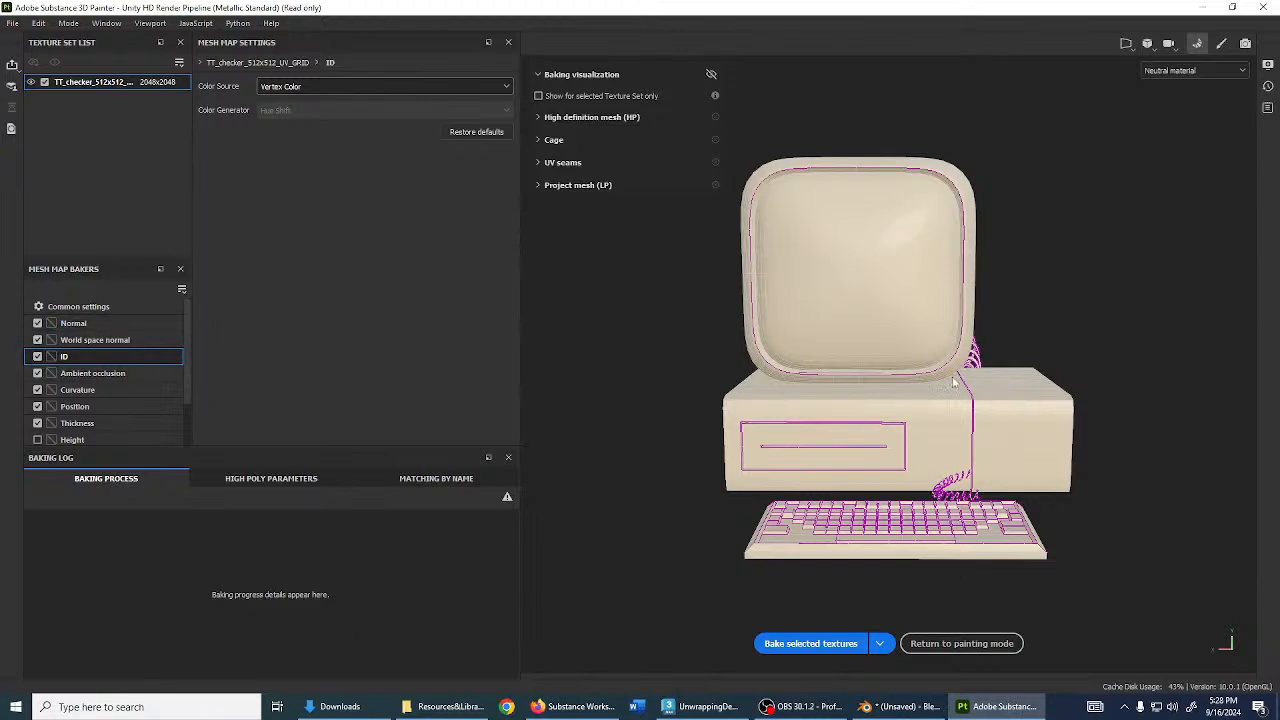
- Orbit and pan the computer in Painter to inspect it from the front
scroll(949, 378, "up", 3)
scroll(951, 369, "down", 2)
left_click_drag(965, 362, 900, 330, "alt")
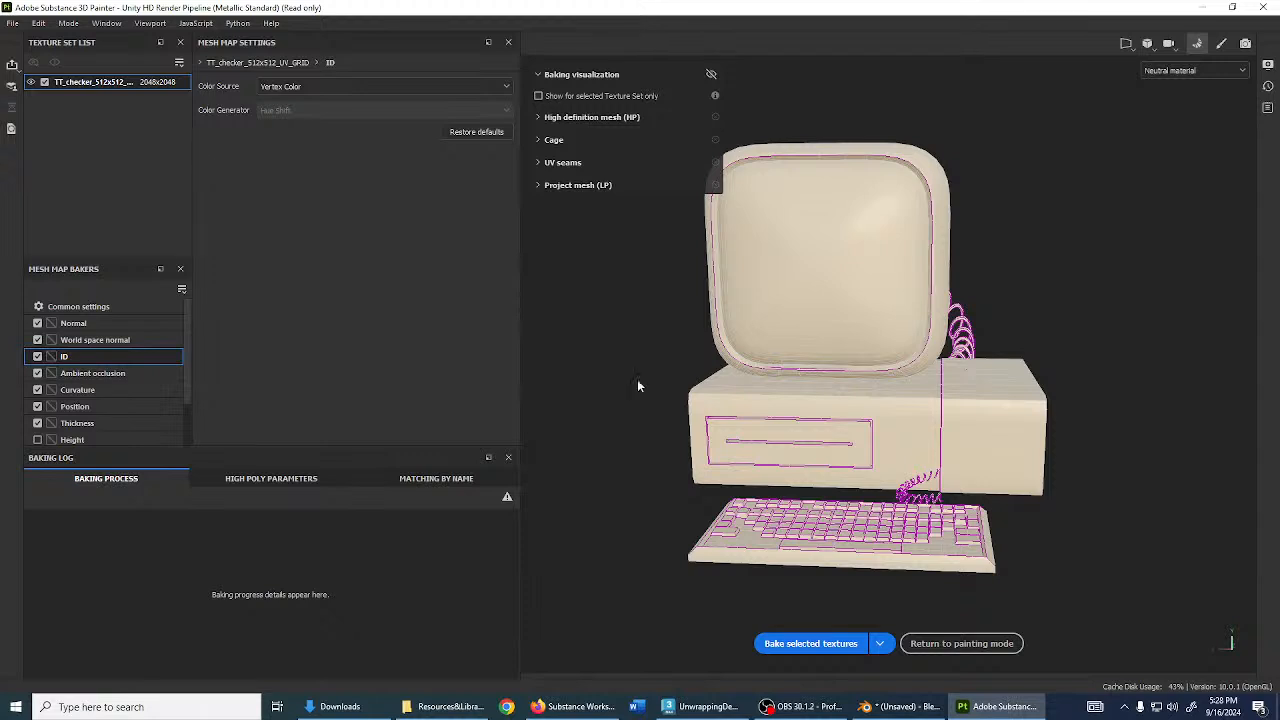
middle_click_drag(900, 358, 963, 401, "alt")
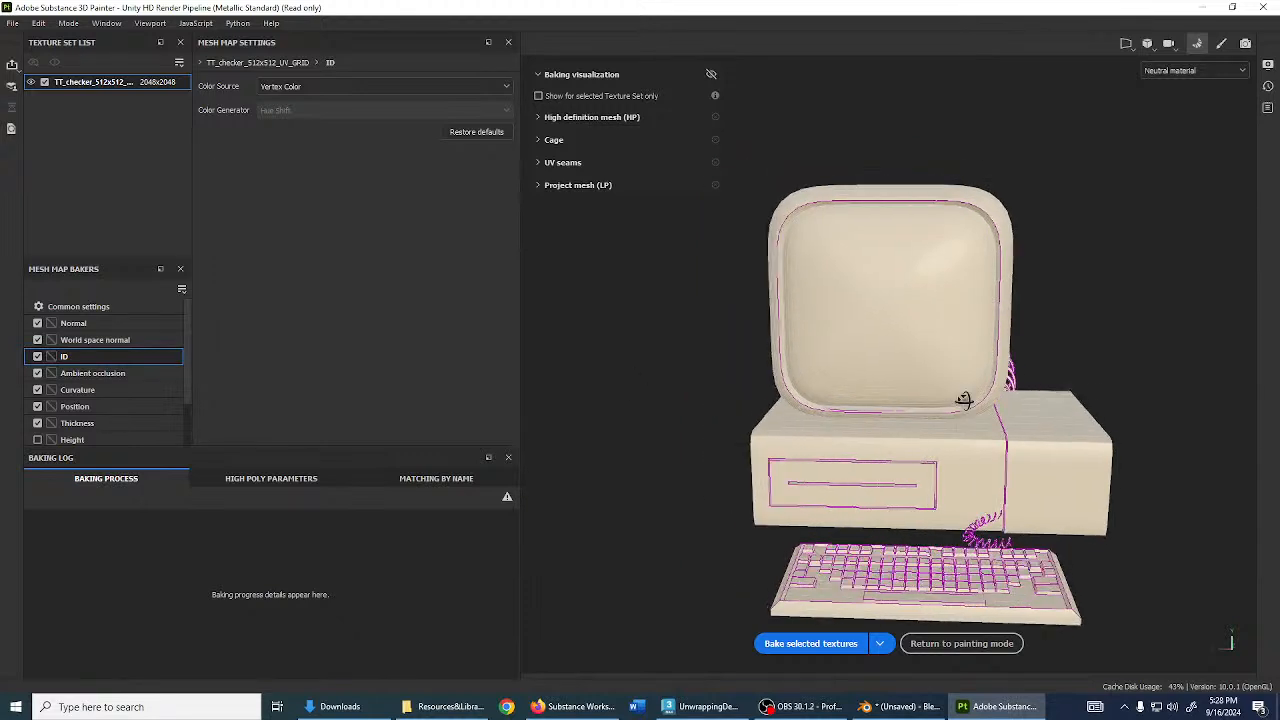
left_click_drag(963, 401, 958, 412, "alt")
scroll(958, 412, "down", 2)
middle_click_drag(958, 412, 938, 394, "alt")
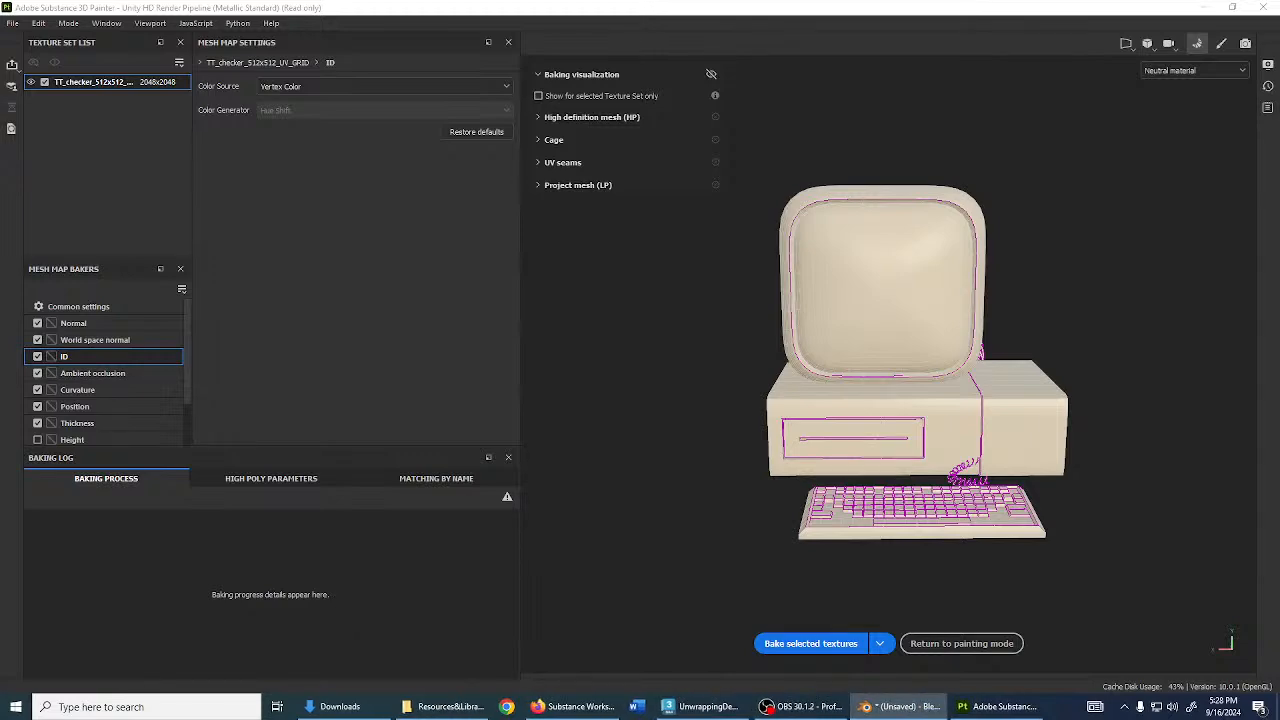
- Bring the Blender window back in front and orbit to a near-front view of the computer
mouse_move(1279, 112)
left_mouse_down()
mouse_move(1279, 154)
mouse_move(179, 2)
left_mouse_up()
scroll(676, 366, "up", 4)
mouse_move(676, 366)
middle_mouse_down()
mouse_move(514, 319)
mouse_move(552, 420)
middle_mouse_up()
middle_click_drag(552, 420, 583, 390)
scroll(581, 343, "up", 4)
scroll(583, 390, "down", 1)
middle_click_drag(583, 390, 614, 324, "shift")
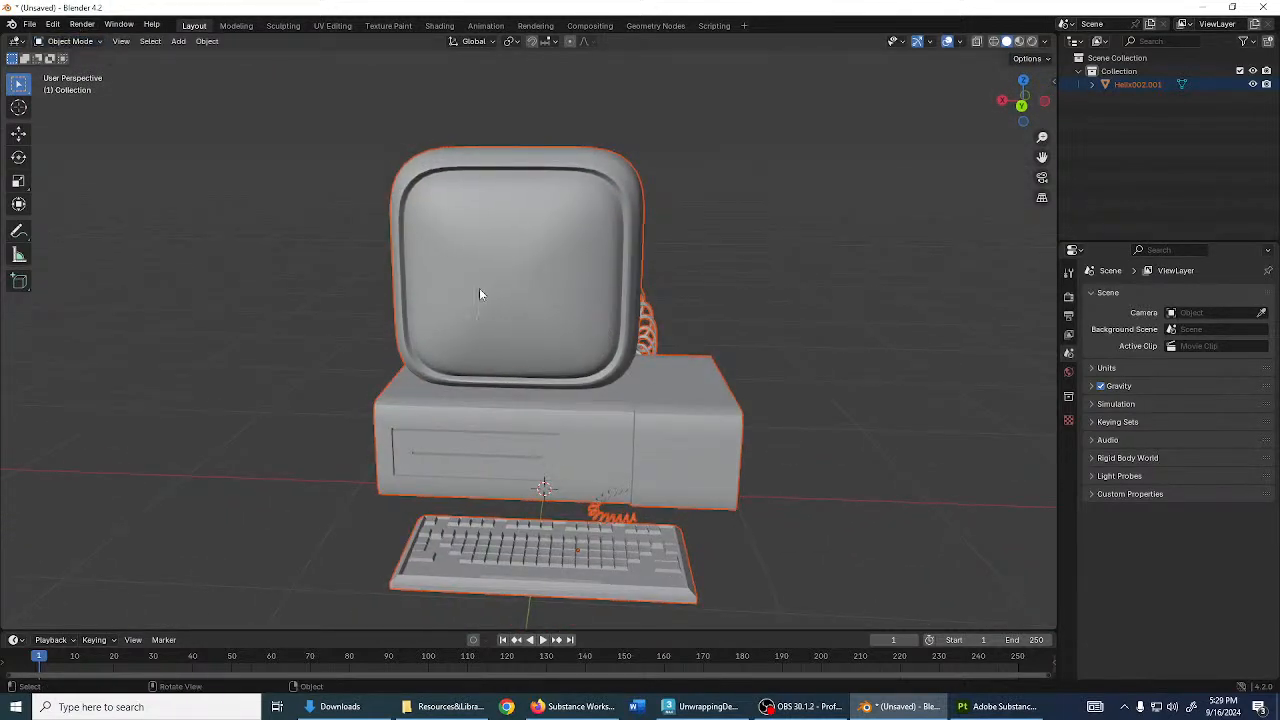
- Select the computer, switch to Vertex Paint mode and enable the vertex selection mask
left_click(552, 289)
left_click(70, 41)
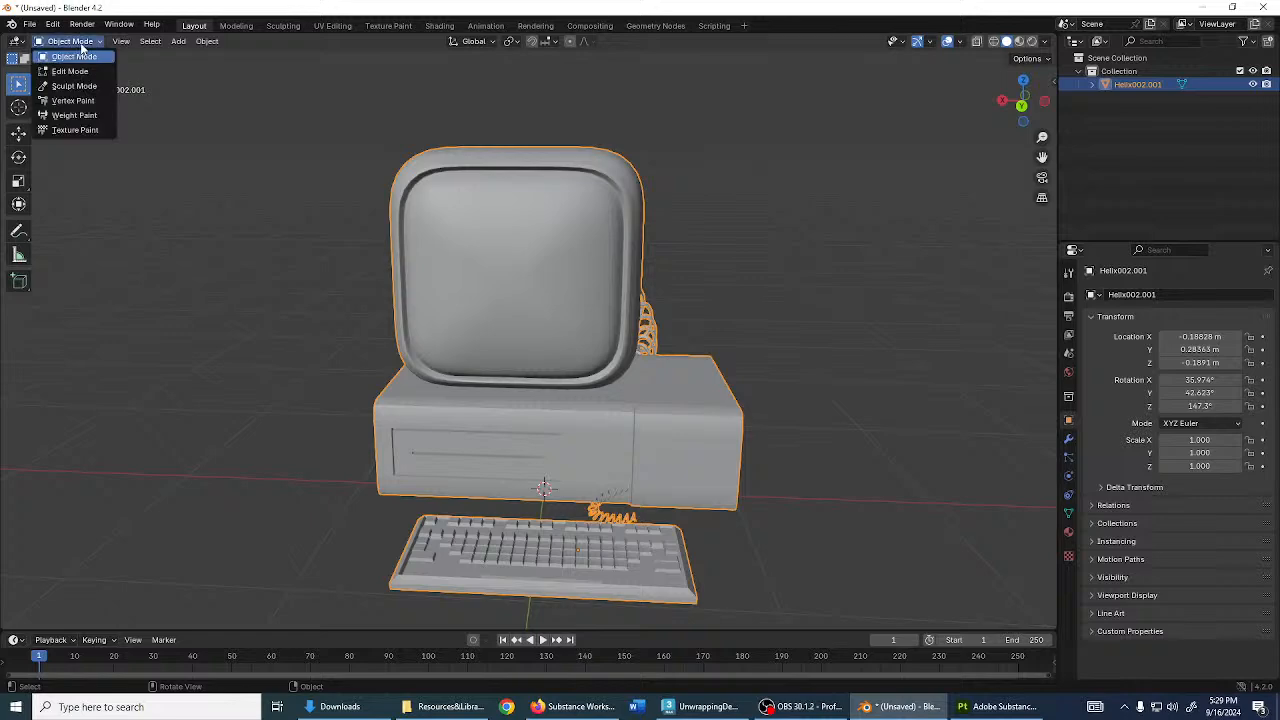
left_click(72, 100)
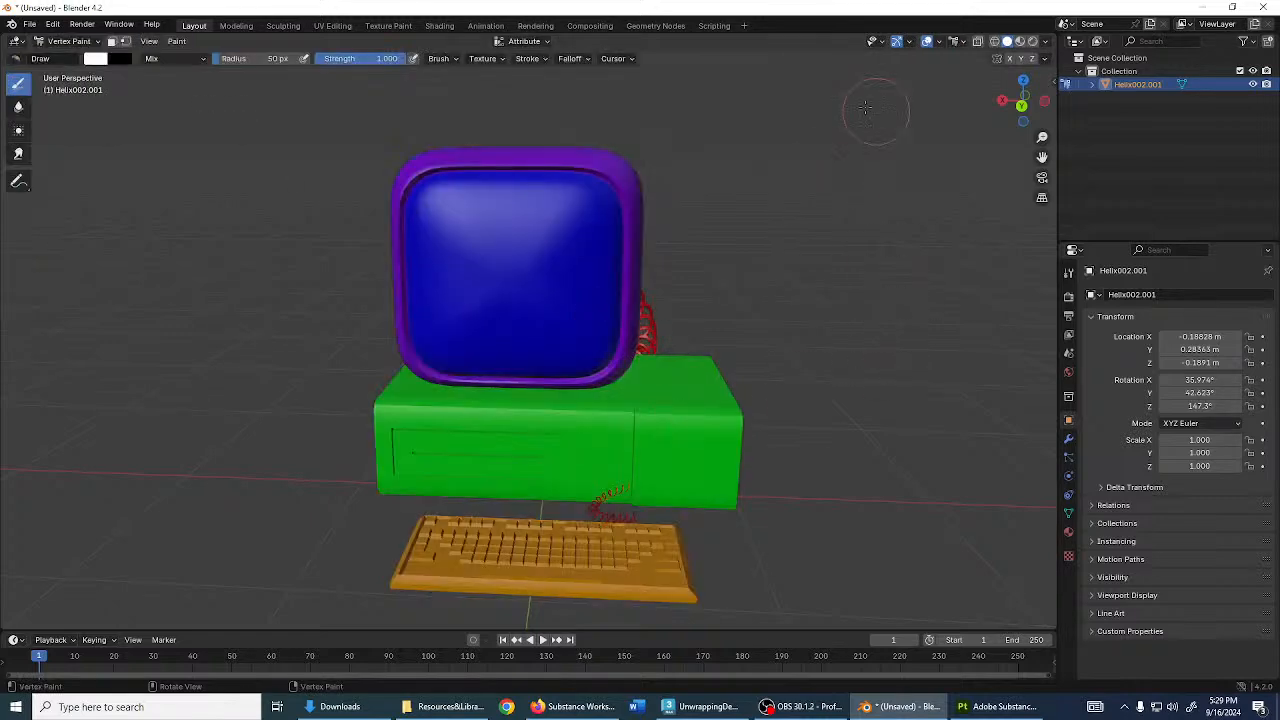
mouse_move(520, 330)
middle_mouse_down()
mouse_move(580, 390)
mouse_move(531, 337)
mouse_move(509, 349)
mouse_move(611, 337)
mouse_move(667, 390)
middle_mouse_up()
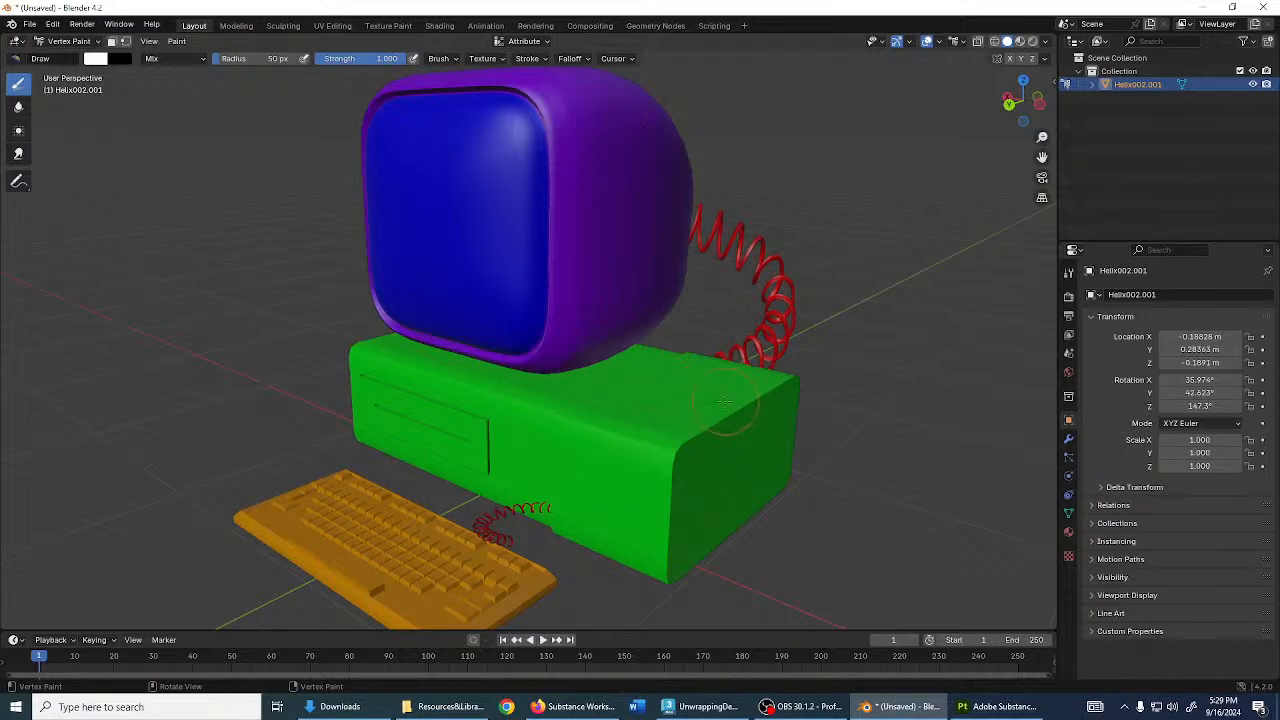
left_click(124, 41)
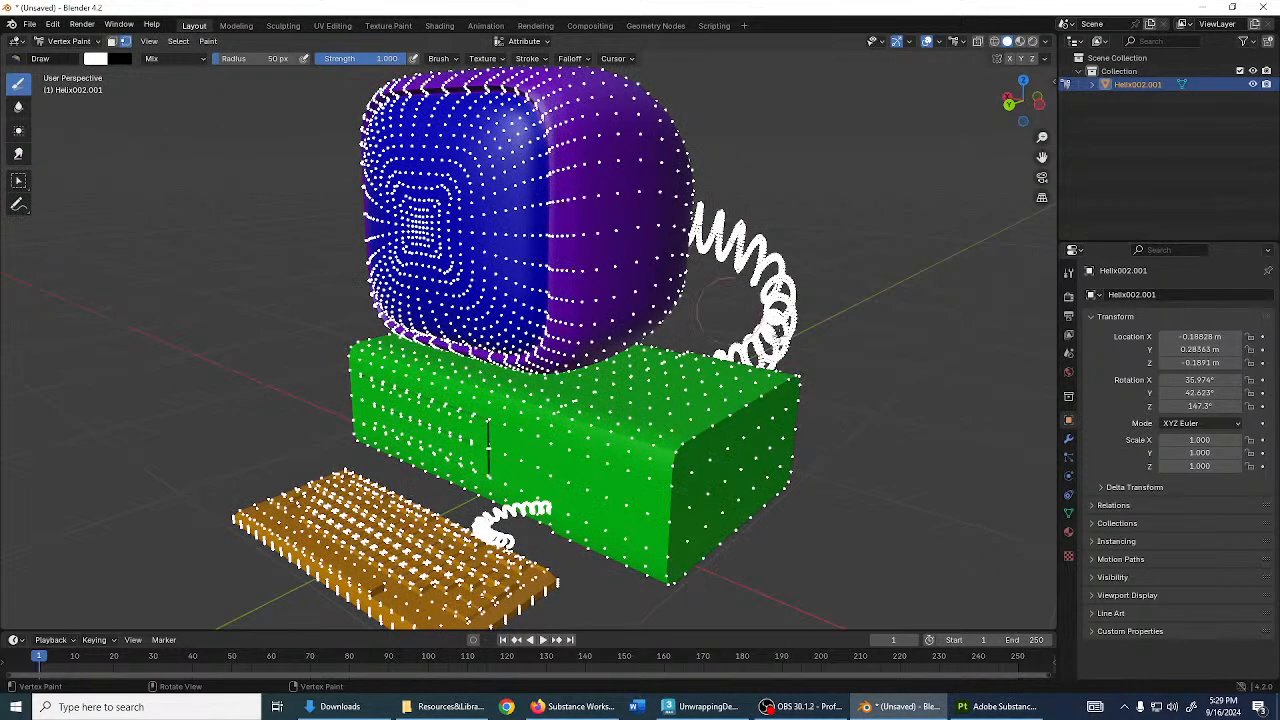
- Orbit around the computer to locate both coiled cables
middle_click_drag(790, 330, 763, 378)
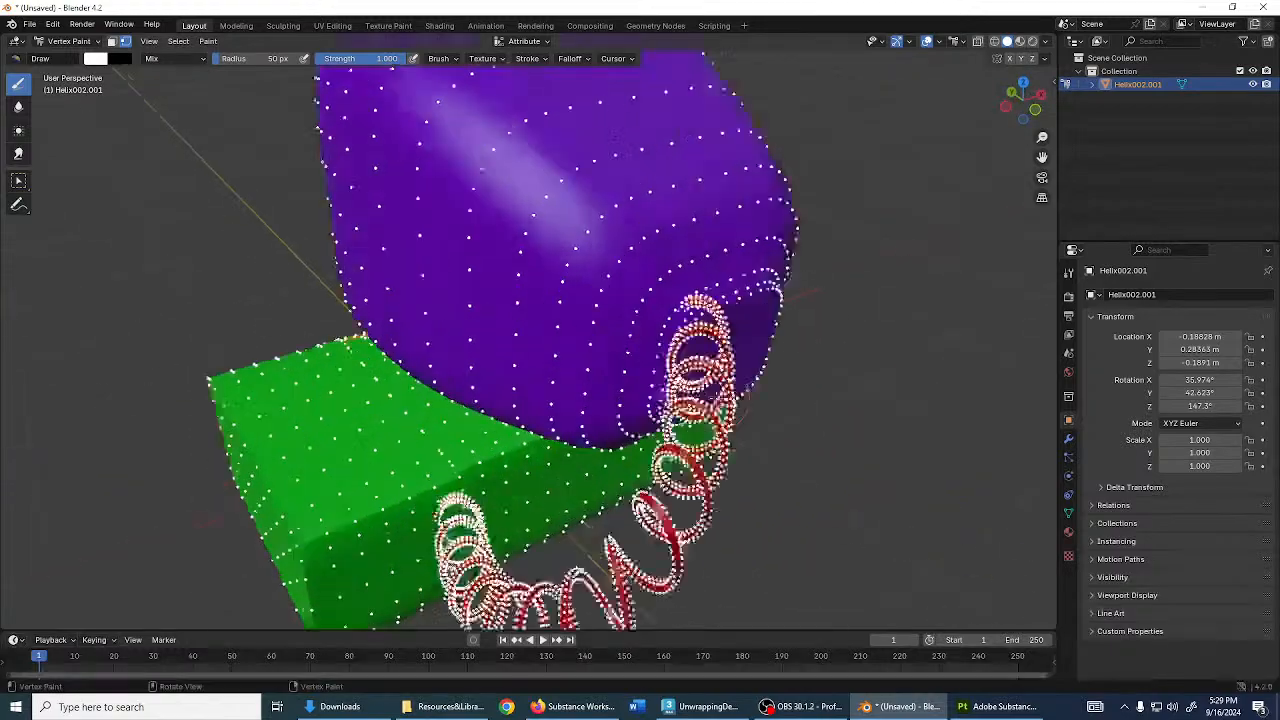
scroll(763, 376, "up", 2)
middle_click_drag(820, 470, 537, 432)
middle_click_drag(614, 458, 704, 460)
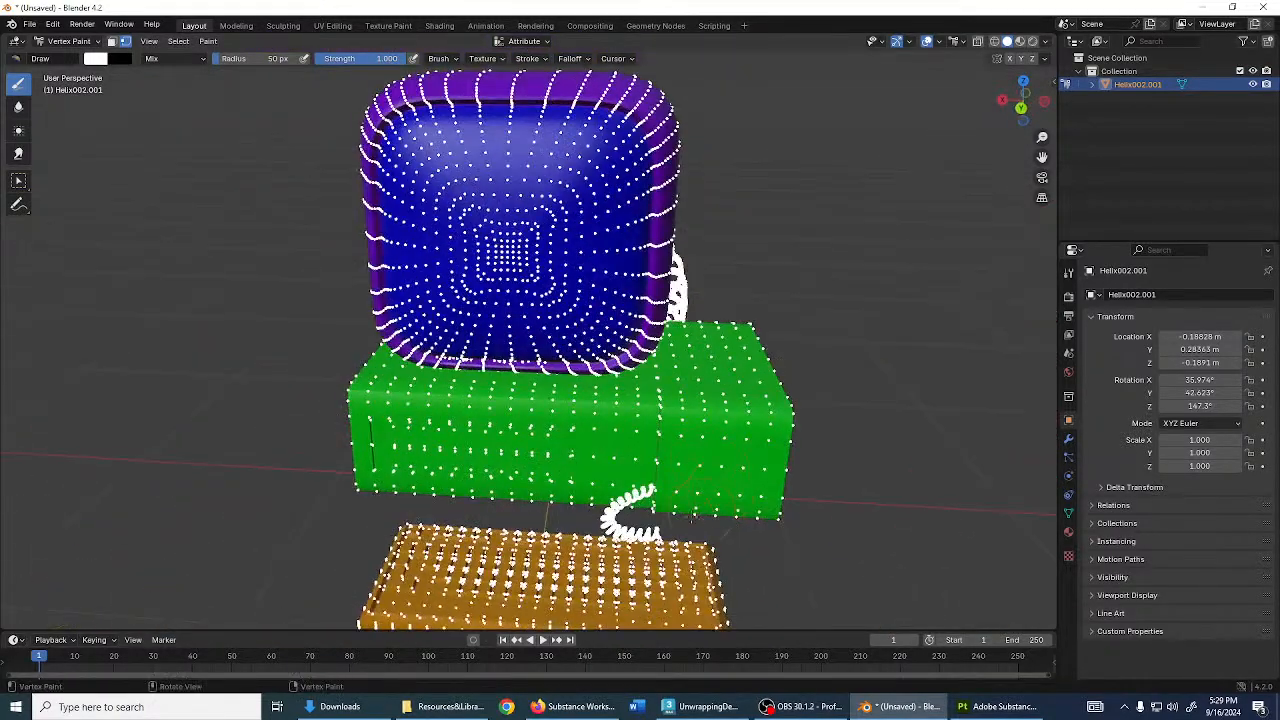
scroll(688, 516, "down", 1)
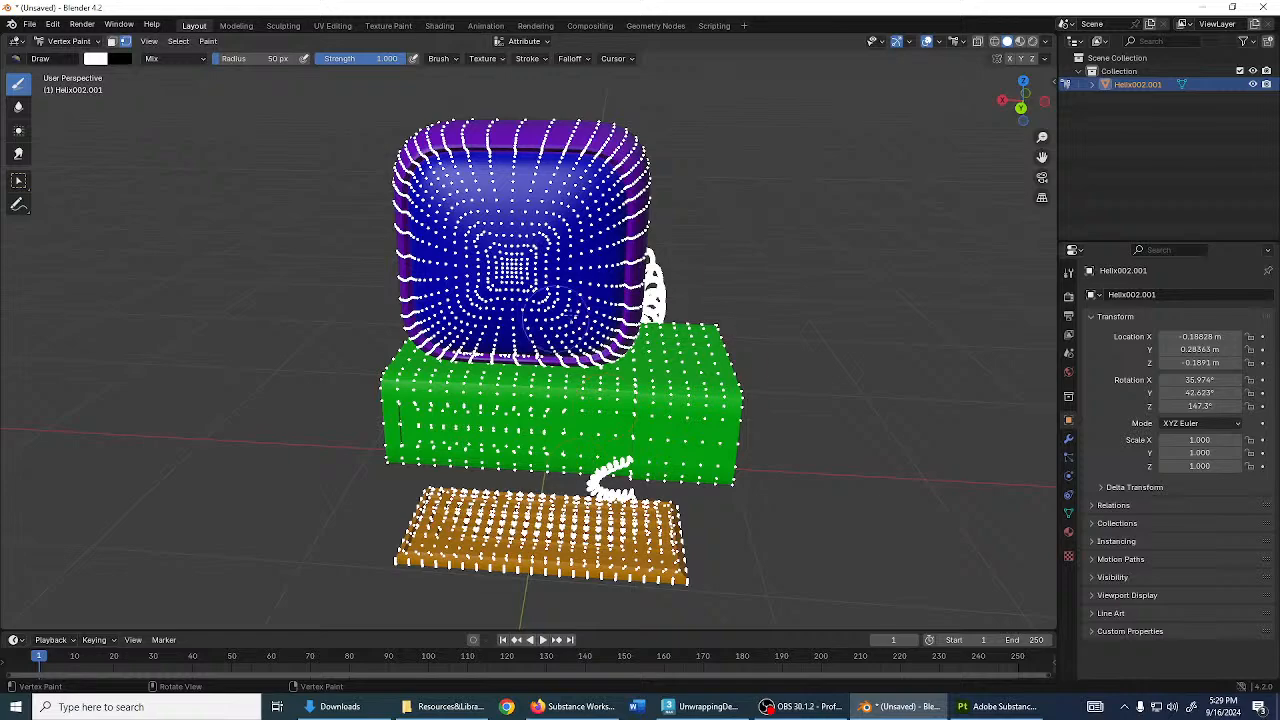
middle_click_drag(630, 418, 535, 304)
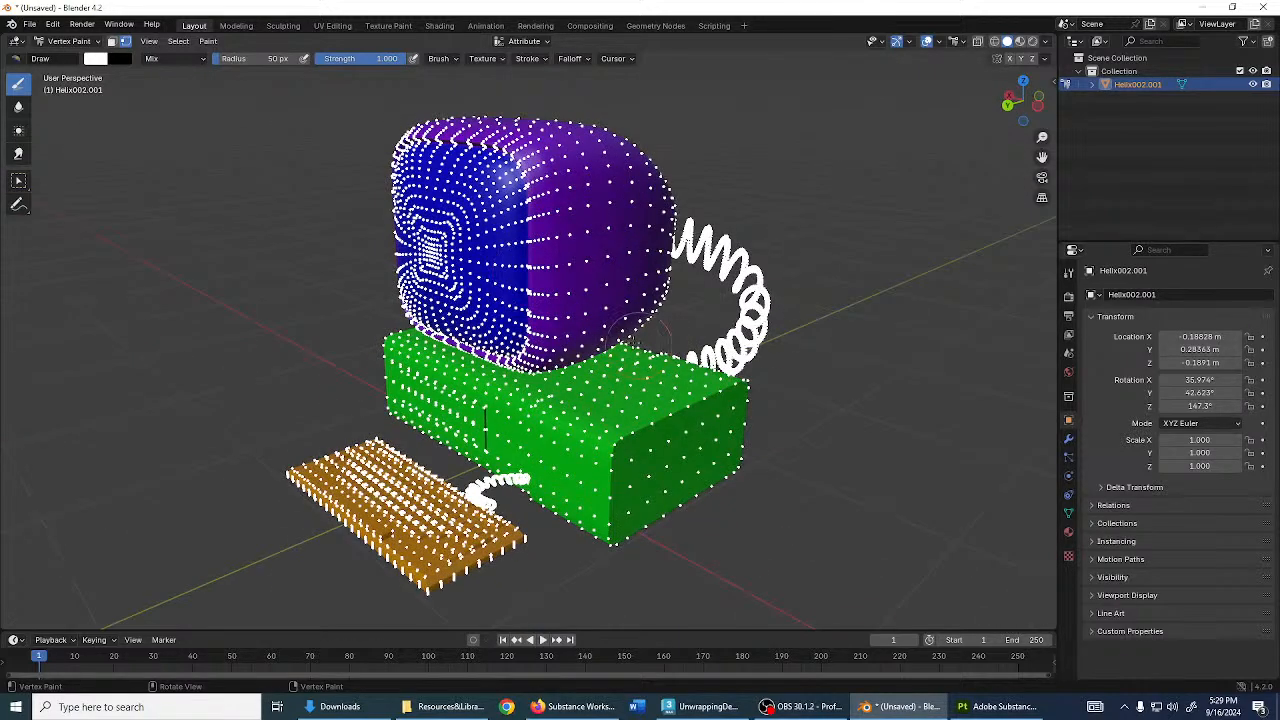
middle_click_drag(635, 338, 520, 64)
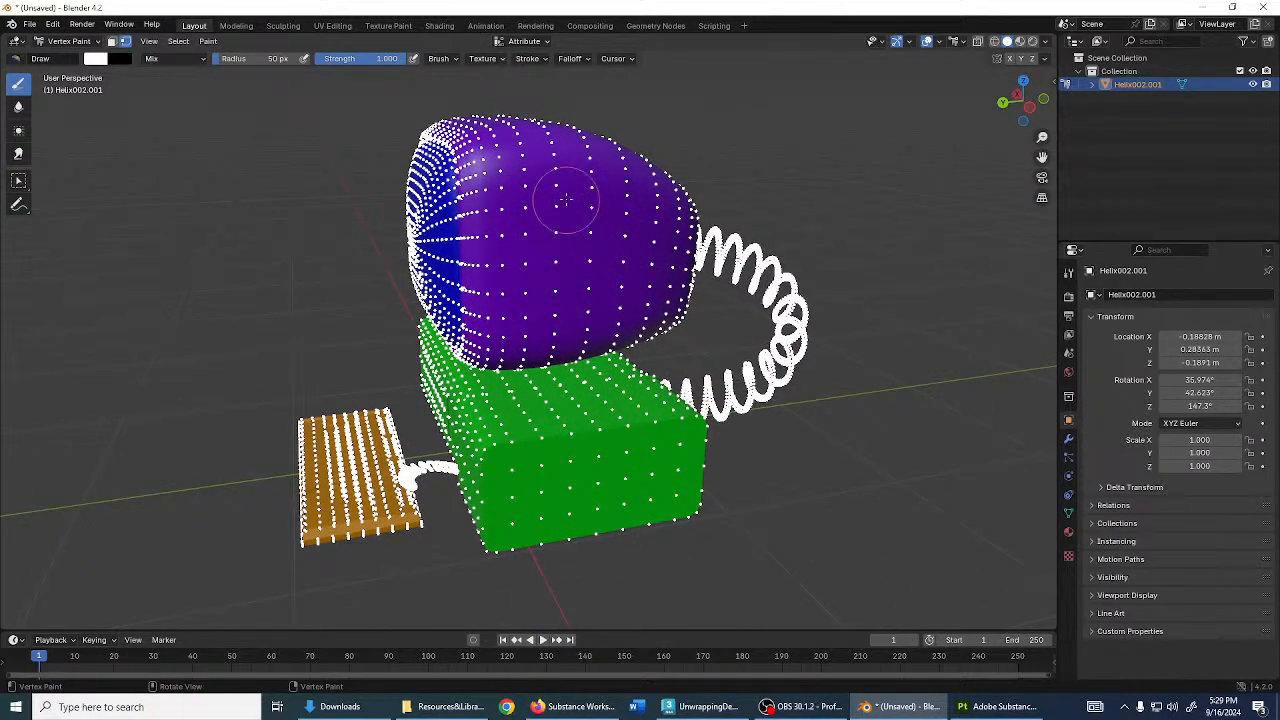
middle_click_drag(558, 208, 672, 244)
scroll(655, 330, "up", 2)
middle_click_drag(634, 442, 607, 416)
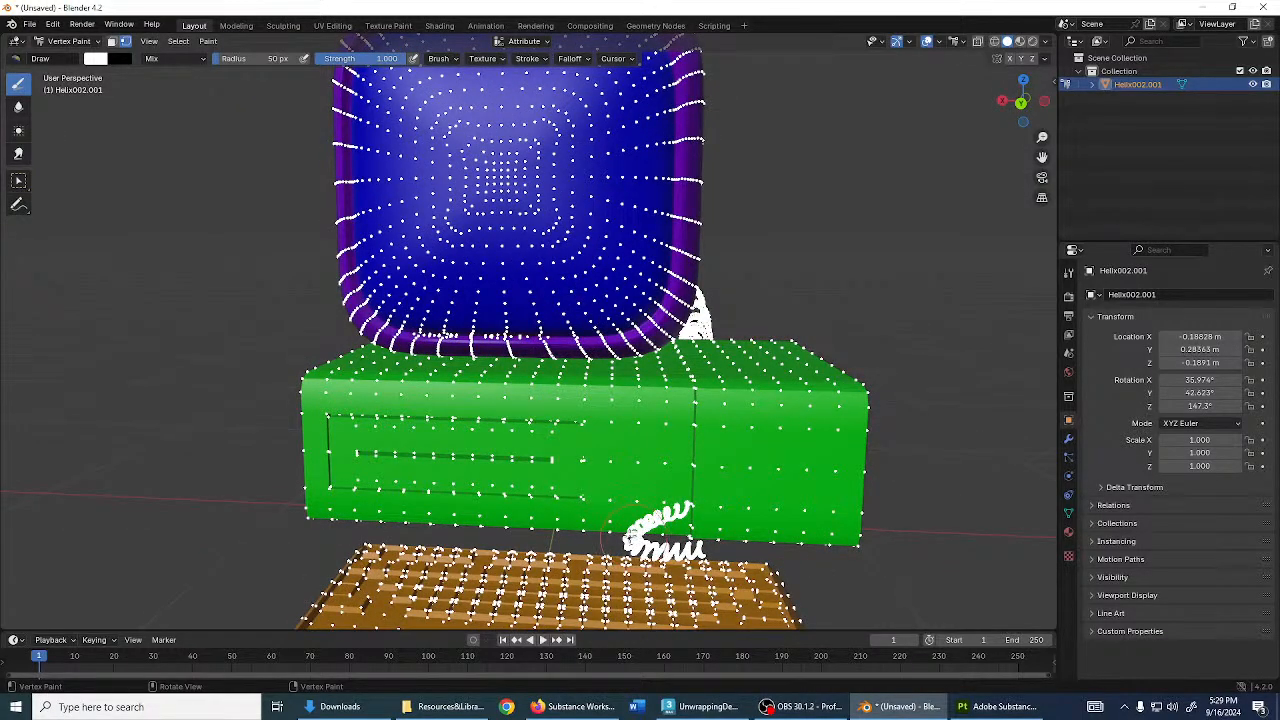
scroll(622, 525, "down", 4)
middle_click_drag(622, 525, 624, 281)
scroll(598, 377, "up", 2)
scroll(642, 422, "down", 2)
scroll(646, 432, "up", 2)
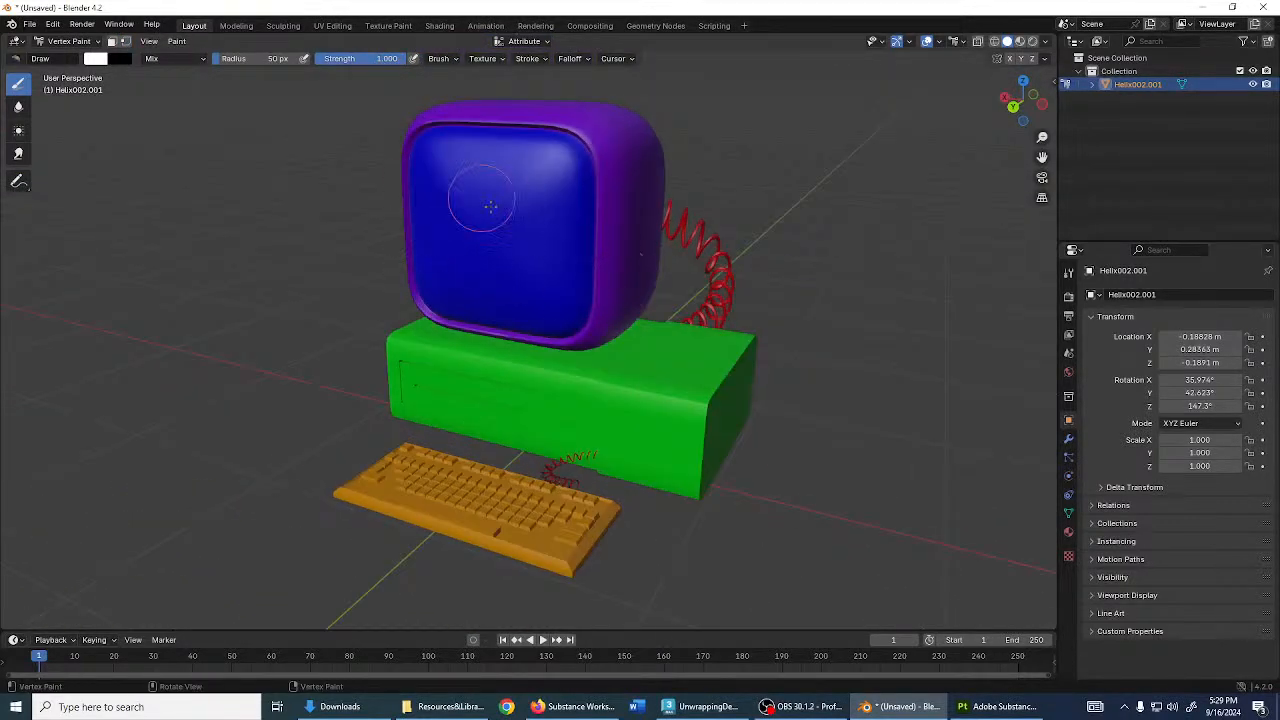
mouse_move(492, 195)
middle_mouse_down()
mouse_move(470, 190)
mouse_move(437, 214)
middle_mouse_up()
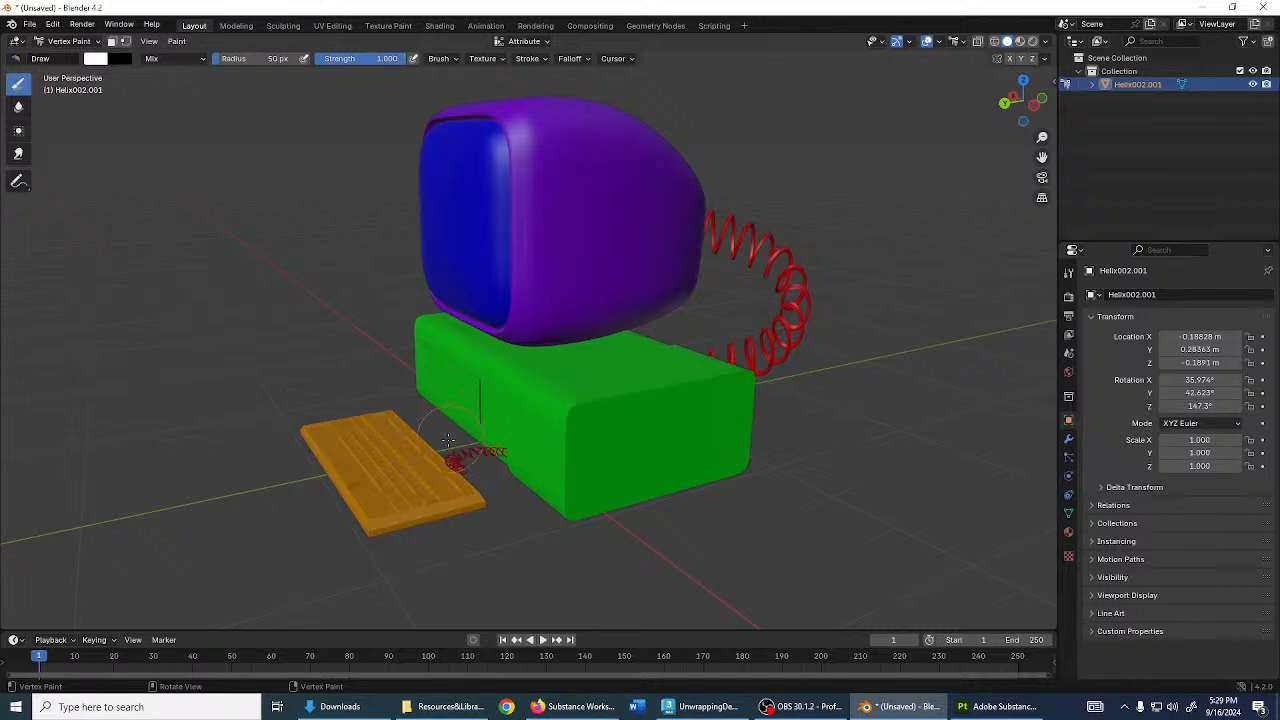
middle_click_drag(843, 331, 808, 357, "shift")
middle_click_drag(815, 355, 316, 548)
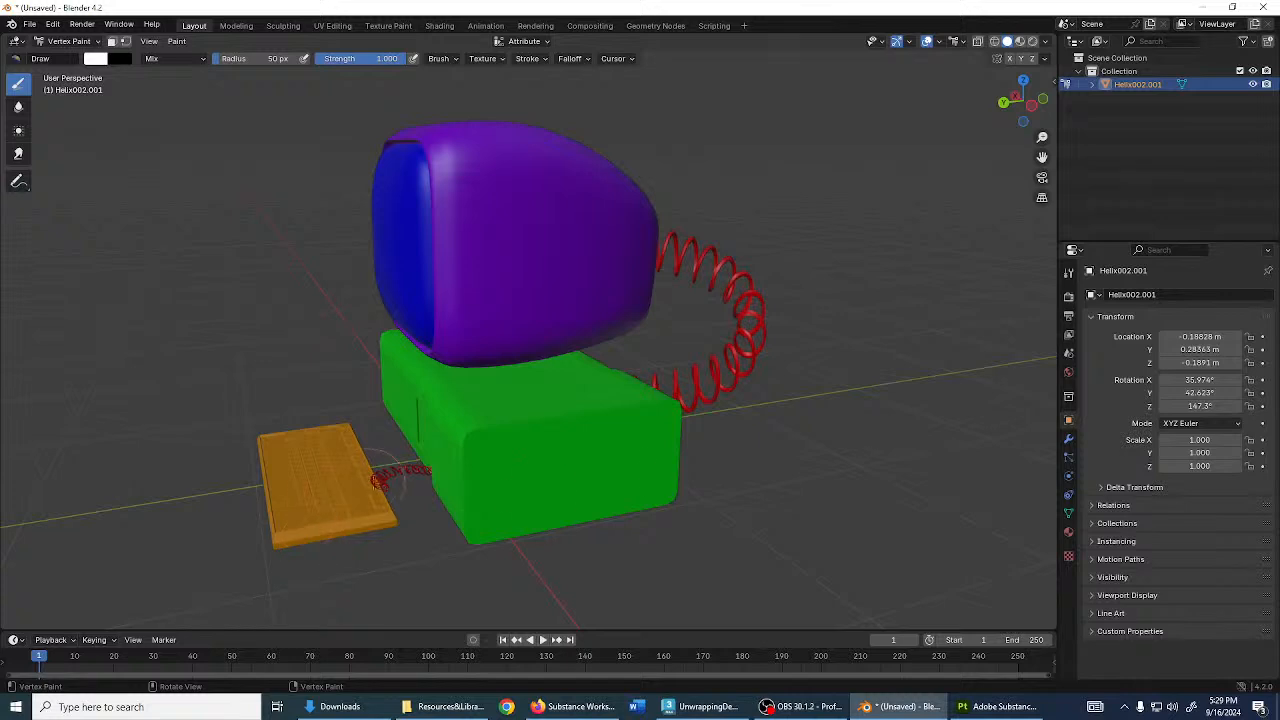
mouse_move(458, 565)
middle_mouse_down()
mouse_move(773, 517)
mouse_move(751, 515)
middle_mouse_up()
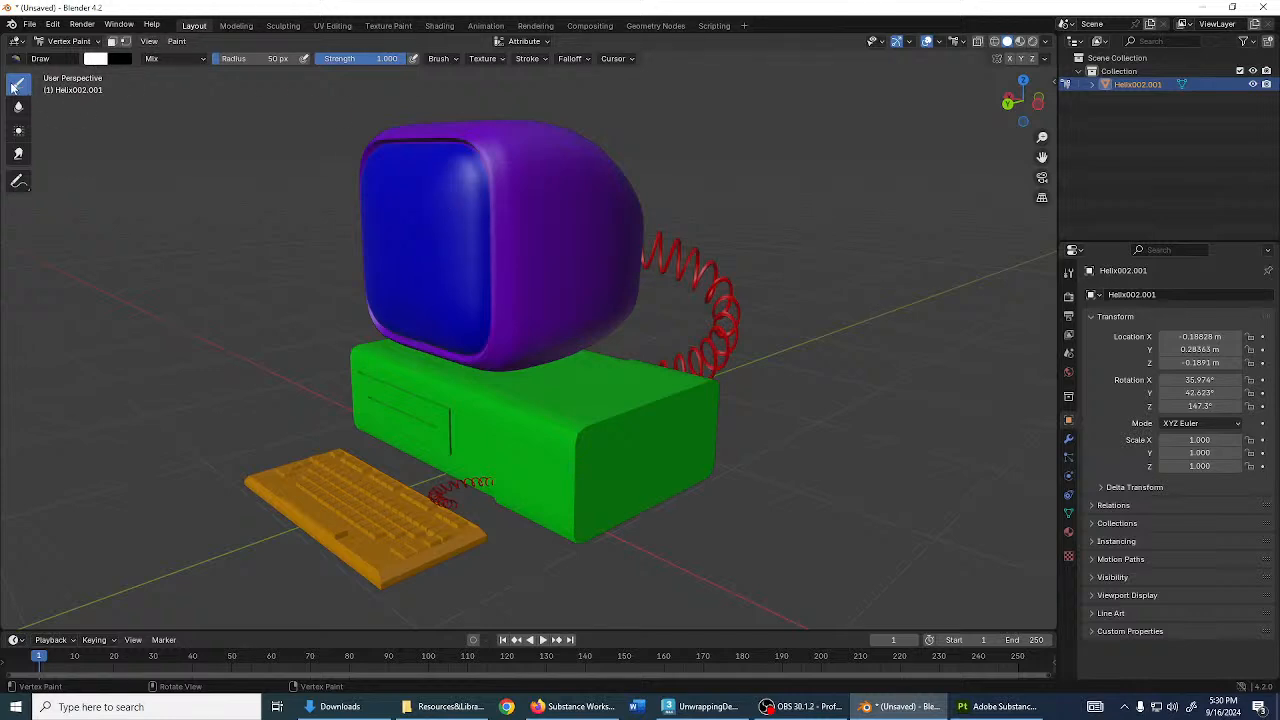
- In Edit Mode, deselect everything and select-linked both helix cables
left_click(124, 42)
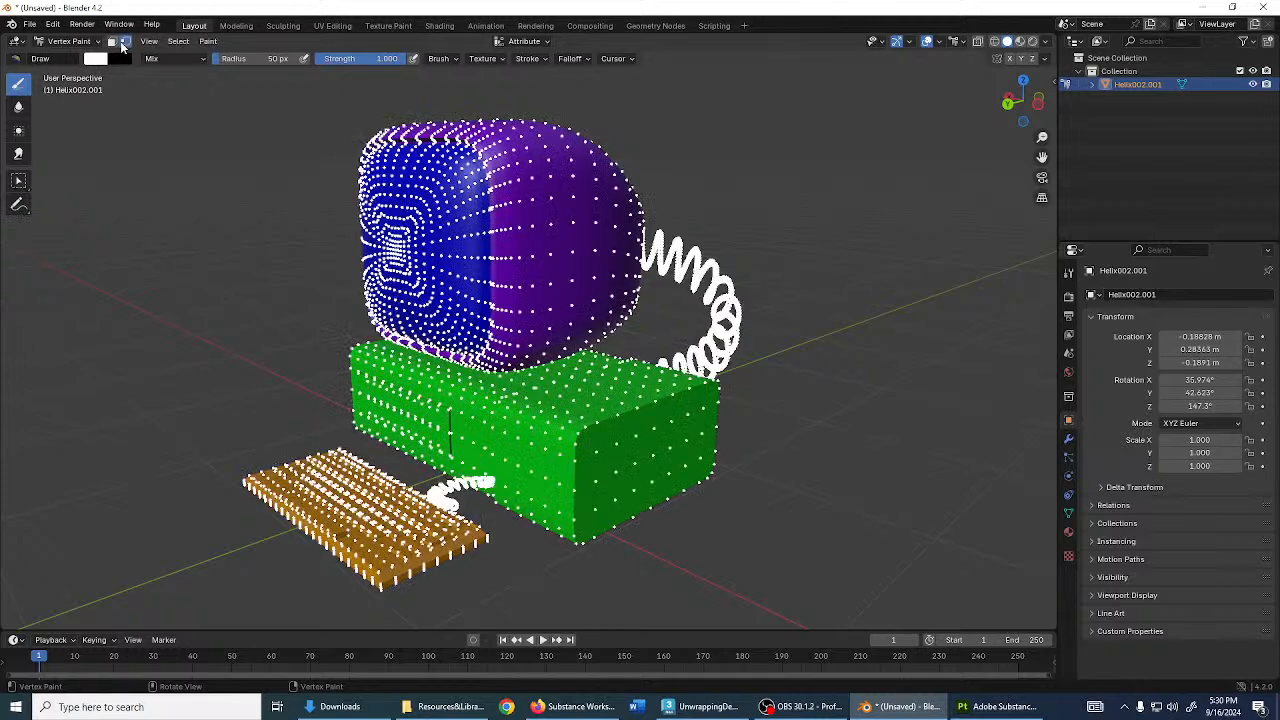
left_click(70, 41)
left_click(60, 64)
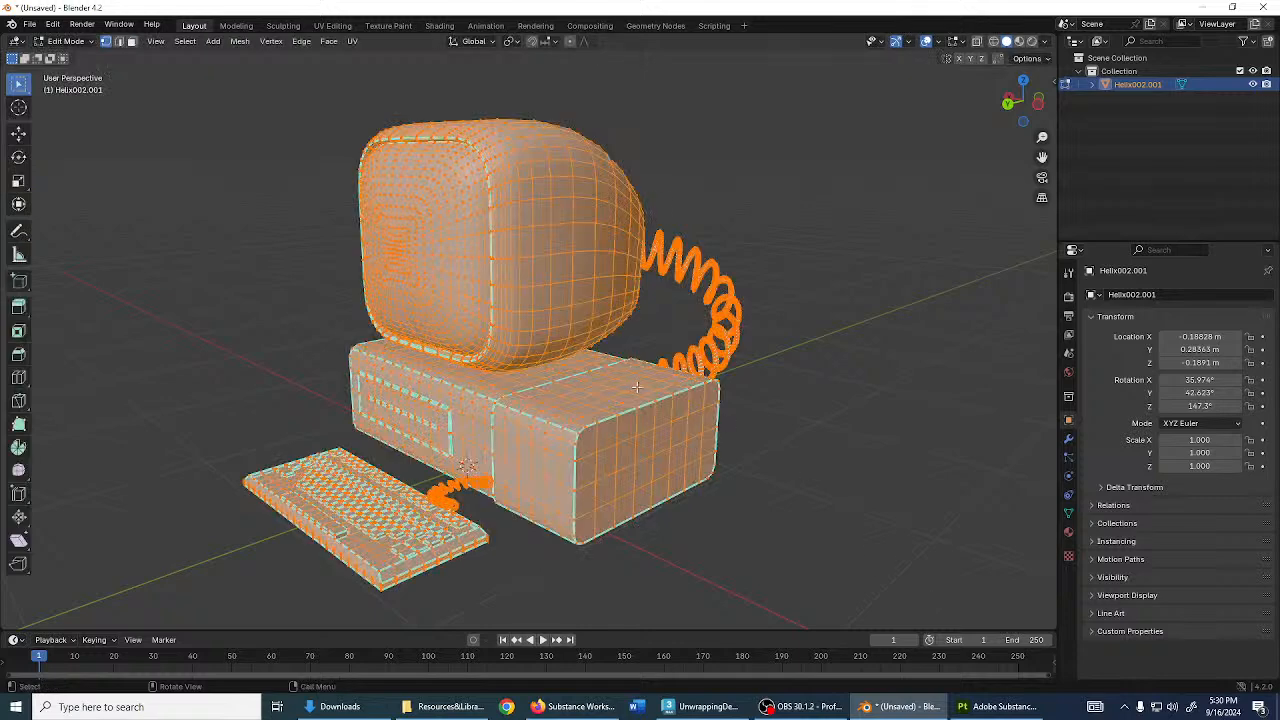
key("alt+a")
key("l")
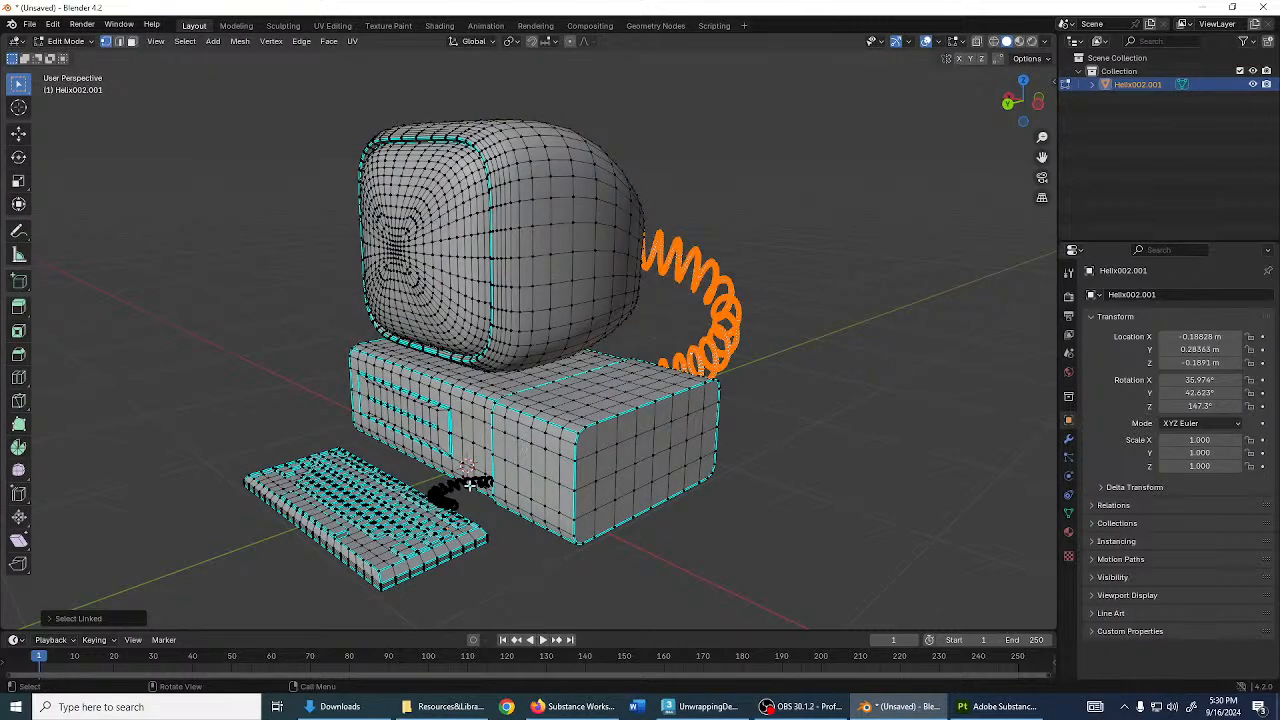
key("l")
- Back in Vertex Paint, fill the selected coils with white via Set Vertex Colors
left_click(61, 42)
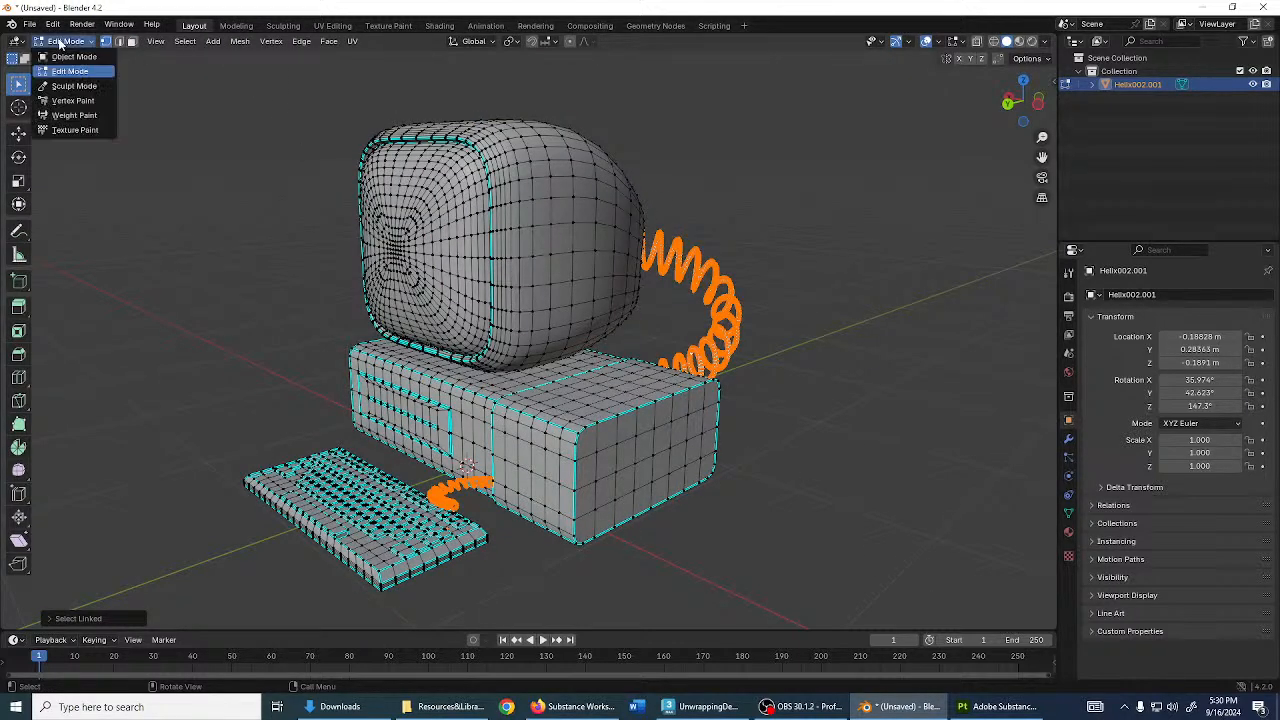
left_click(80, 103)
mouse_move(546, 284)
middle_mouse_down()
mouse_move(534, 331)
mouse_move(561, 274)
mouse_move(631, 237)
mouse_move(751, 277)
mouse_move(570, 320)
middle_mouse_up()
scroll(561, 274, "up", 3)
scroll(751, 277, "up", 3)
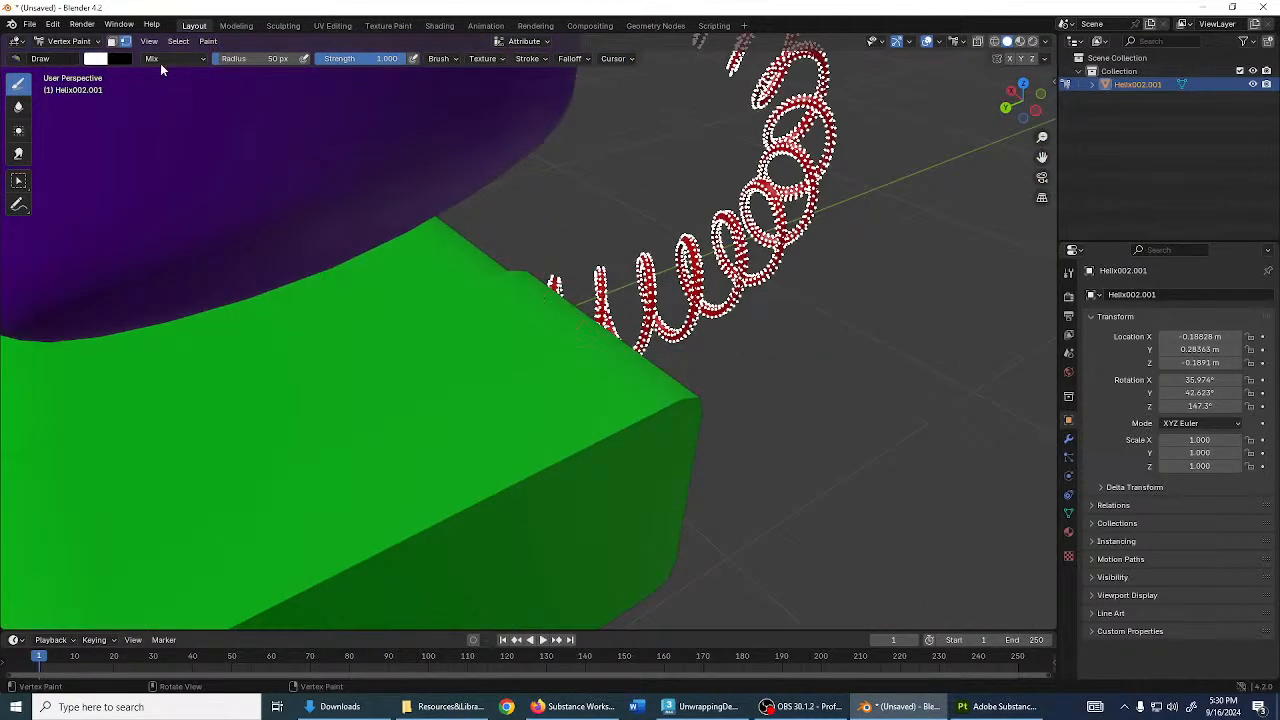
left_click(209, 41)
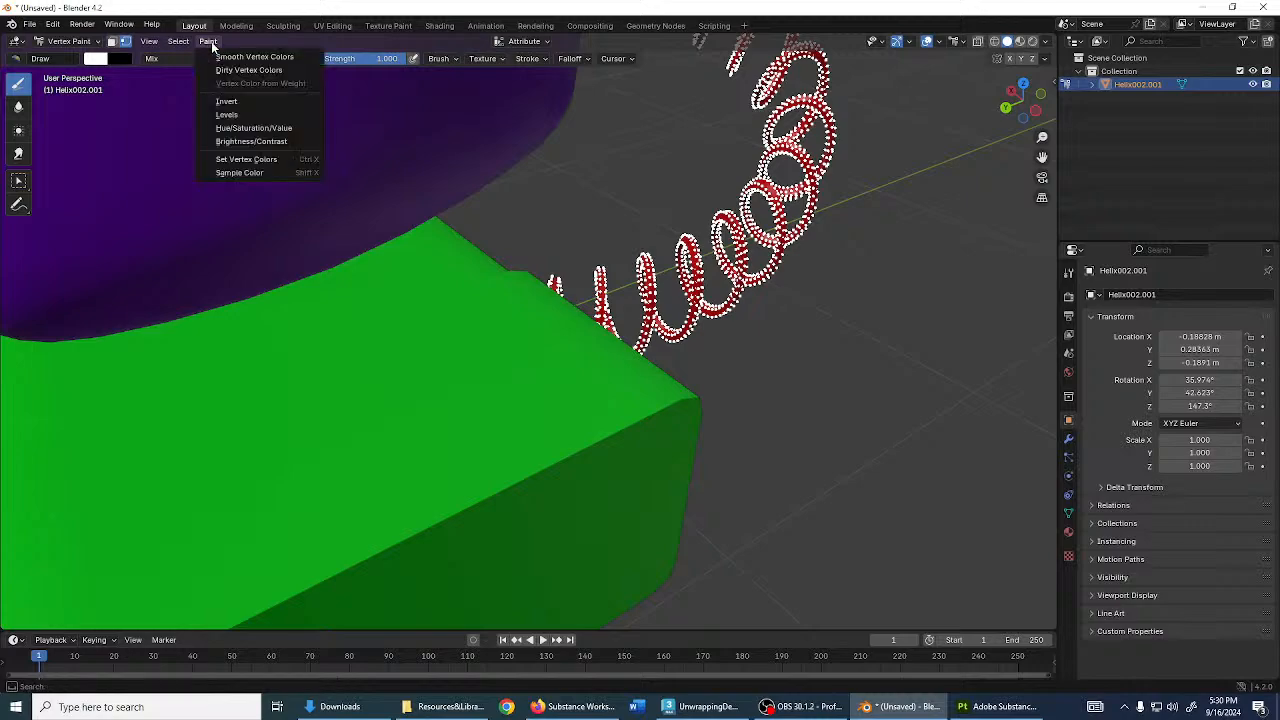
left_click(291, 161)
- Check the white coils from several angles and switch back to Object Mode
middle_click_drag(337, 151, 565, 272)
scroll(565, 272, "up", 3)
mouse_move(667, 262)
middle_mouse_down()
mouse_move(620, 280)
mouse_move(660, 270)
middle_mouse_up()
scroll(626, 272, "up", 3)
scroll(600, 275, "down", 4)
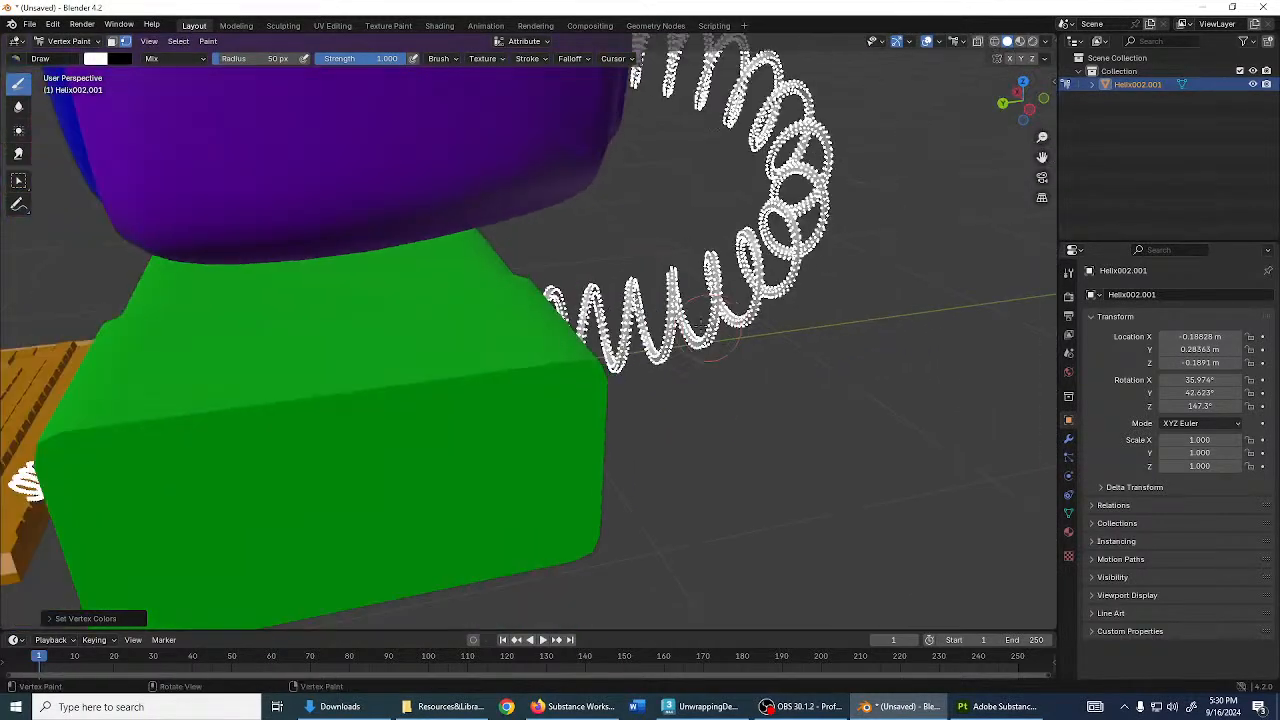
middle_click_drag(330, 285, 460, 293)
scroll(540, 298, "down", 3)
middle_click_drag(582, 300, 558, 306)
scroll(558, 306, "down", 1)
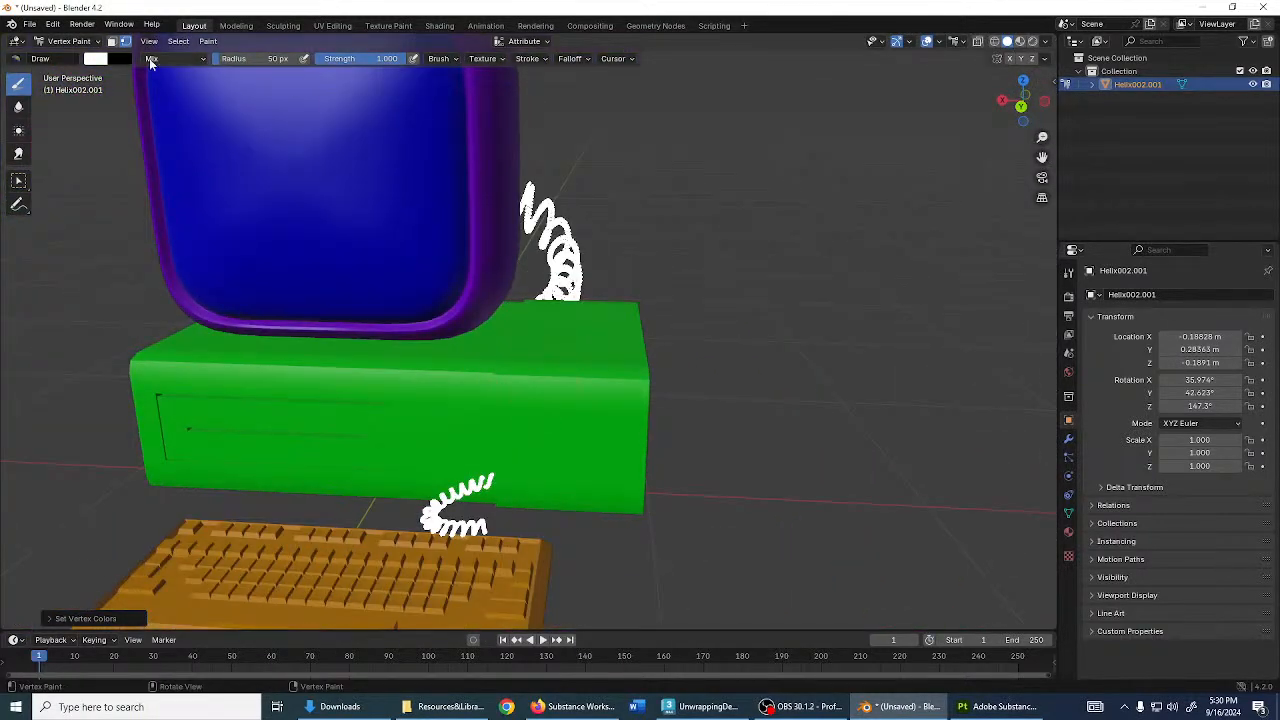
left_click(68, 41)
left_click(60, 50)
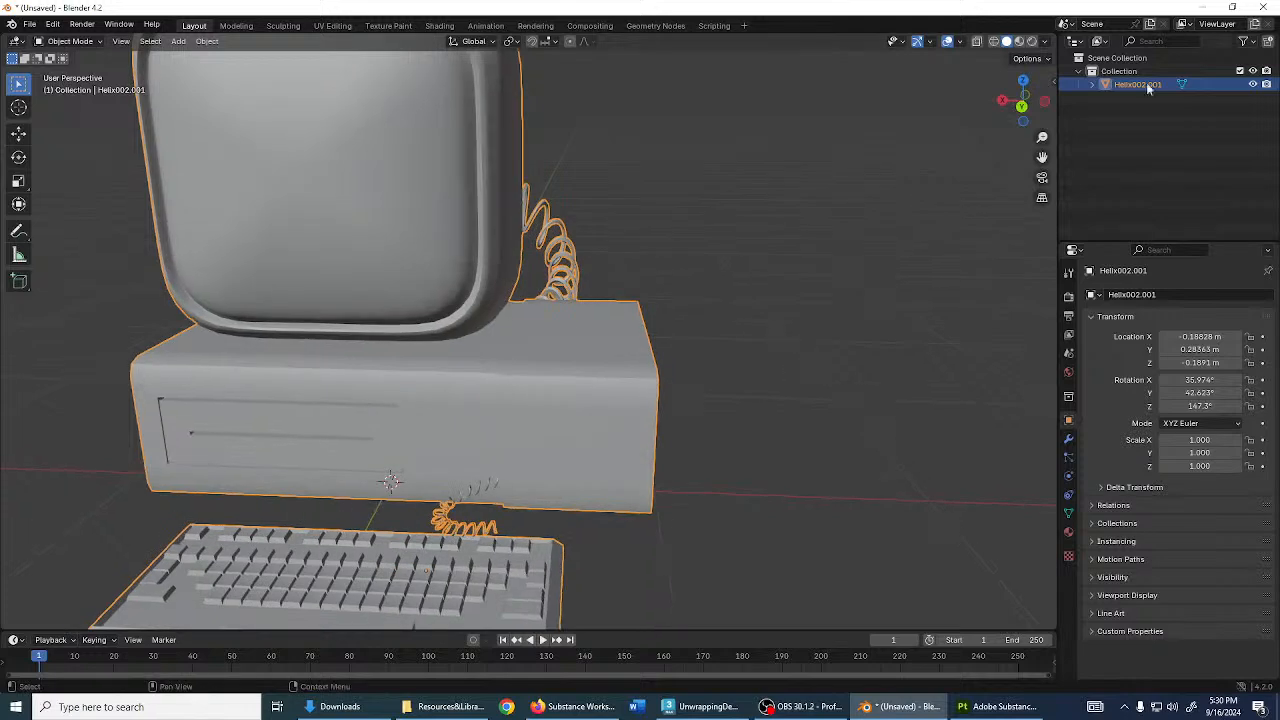
- Switch to Painter and confirm the ID baker's Color Source stays Vertex Color
left_click(1203, 7)
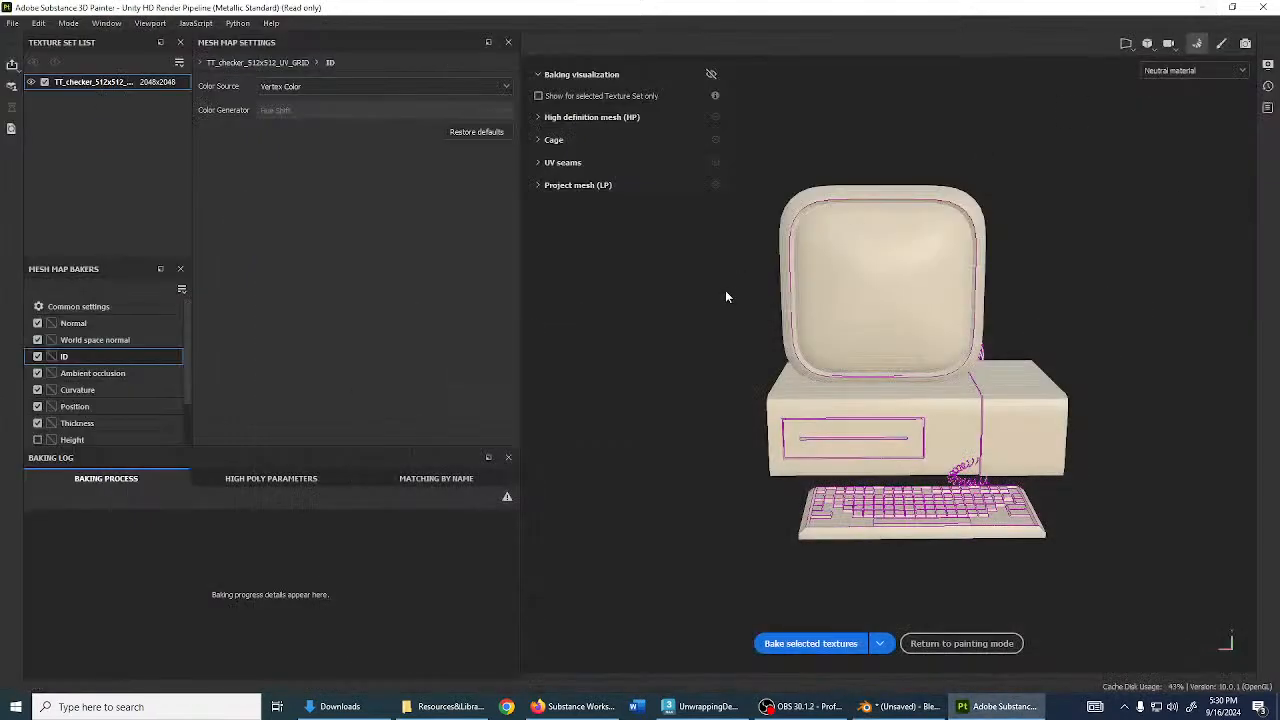
left_click(95, 340)
left_click(90, 323)
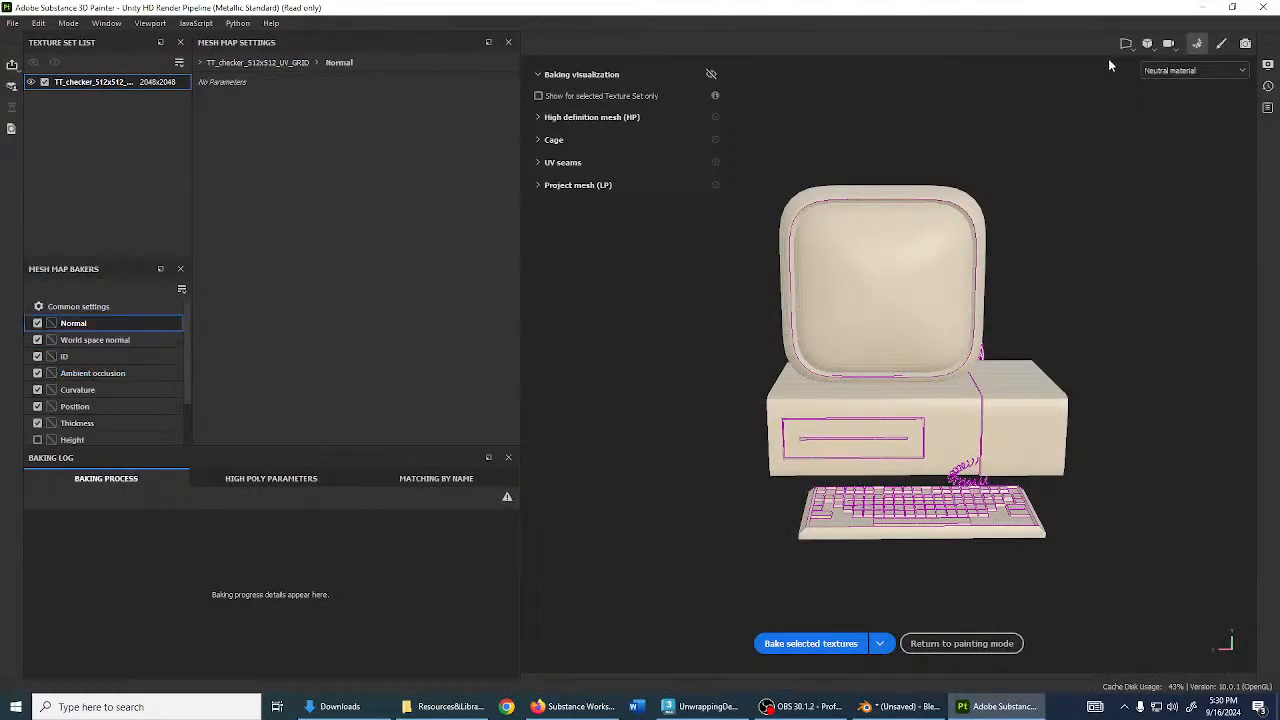
left_click(90, 357)
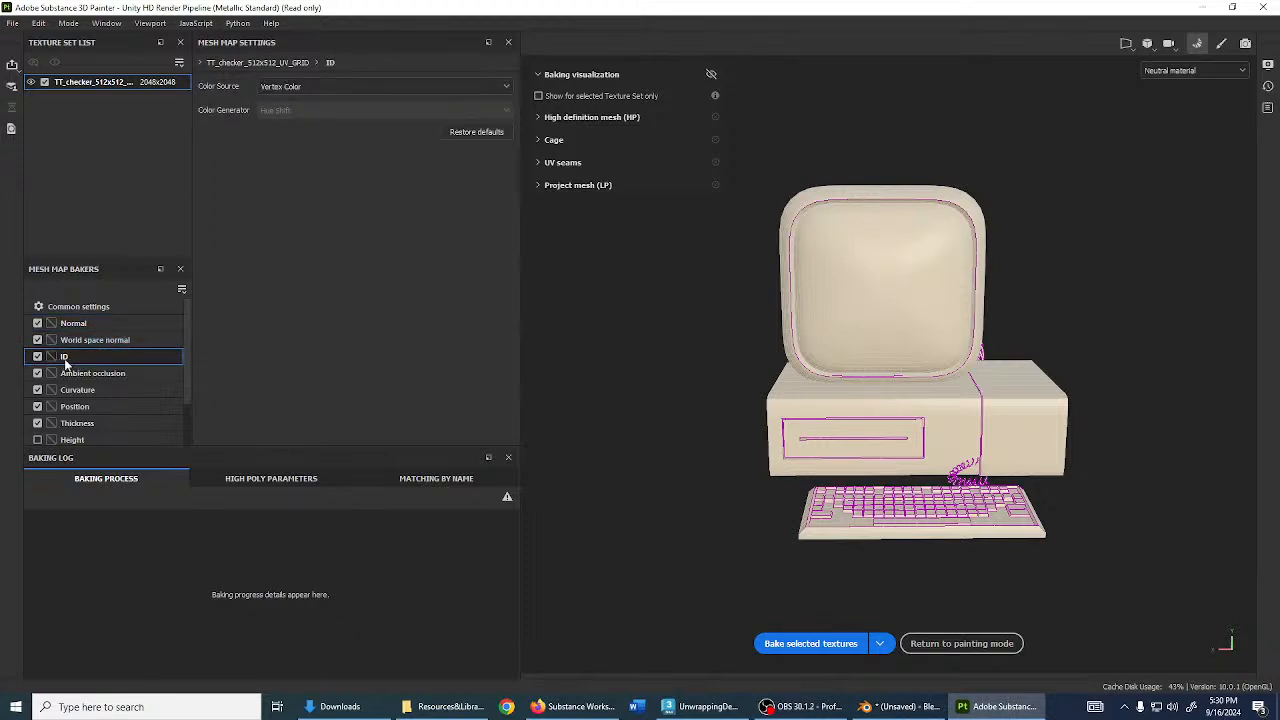
left_click(352, 86)
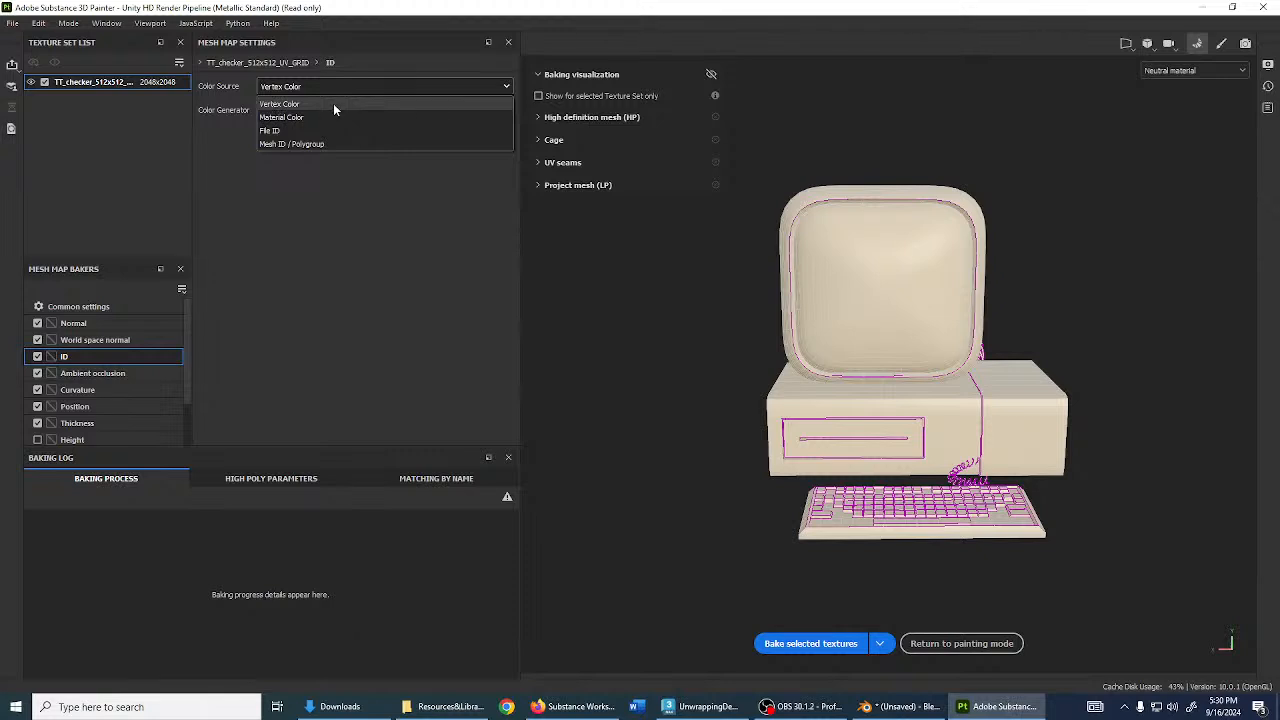
left_click(281, 104)
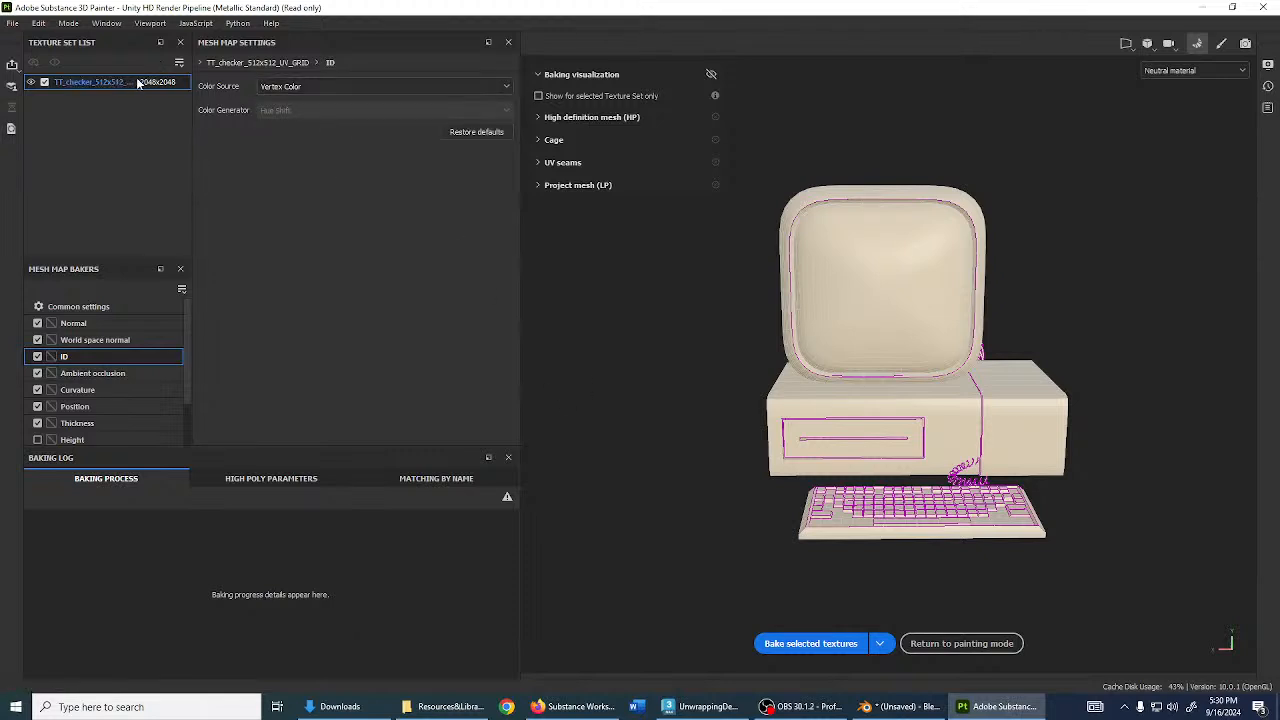
- Bake the selected mesh maps and return to painting mode
left_click(78, 306)
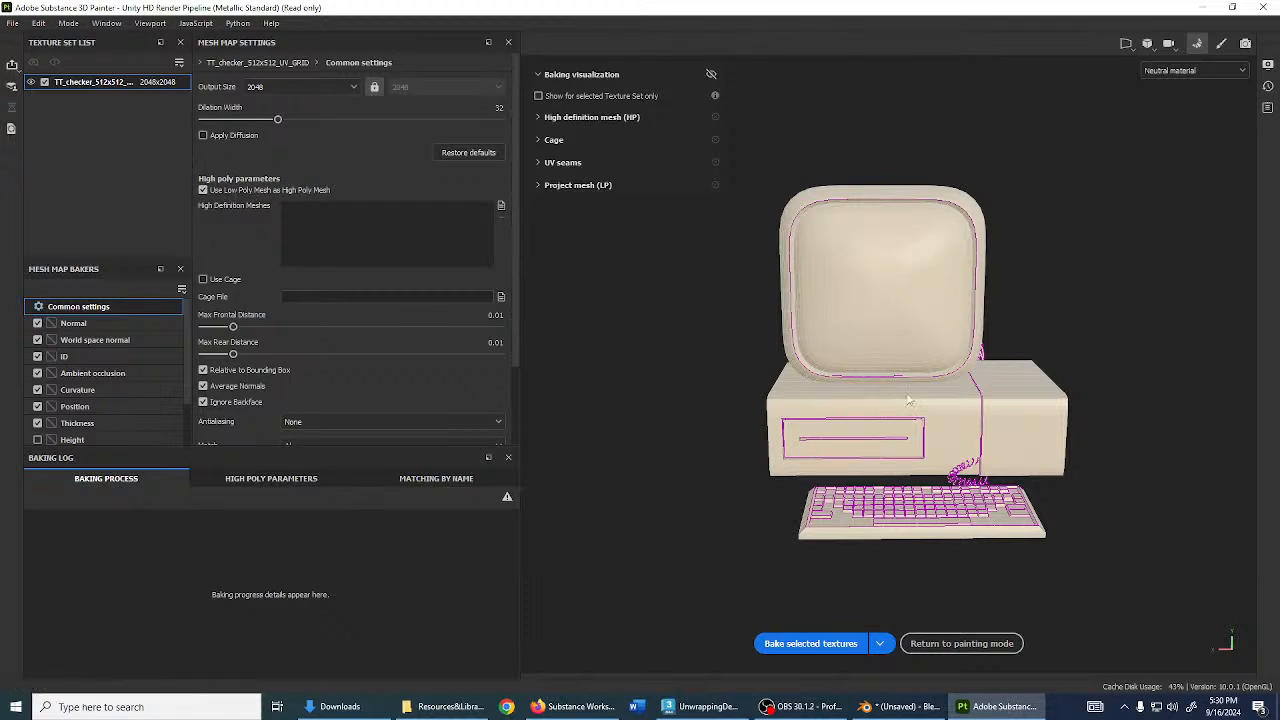
scroll(881, 355, "up", 2)
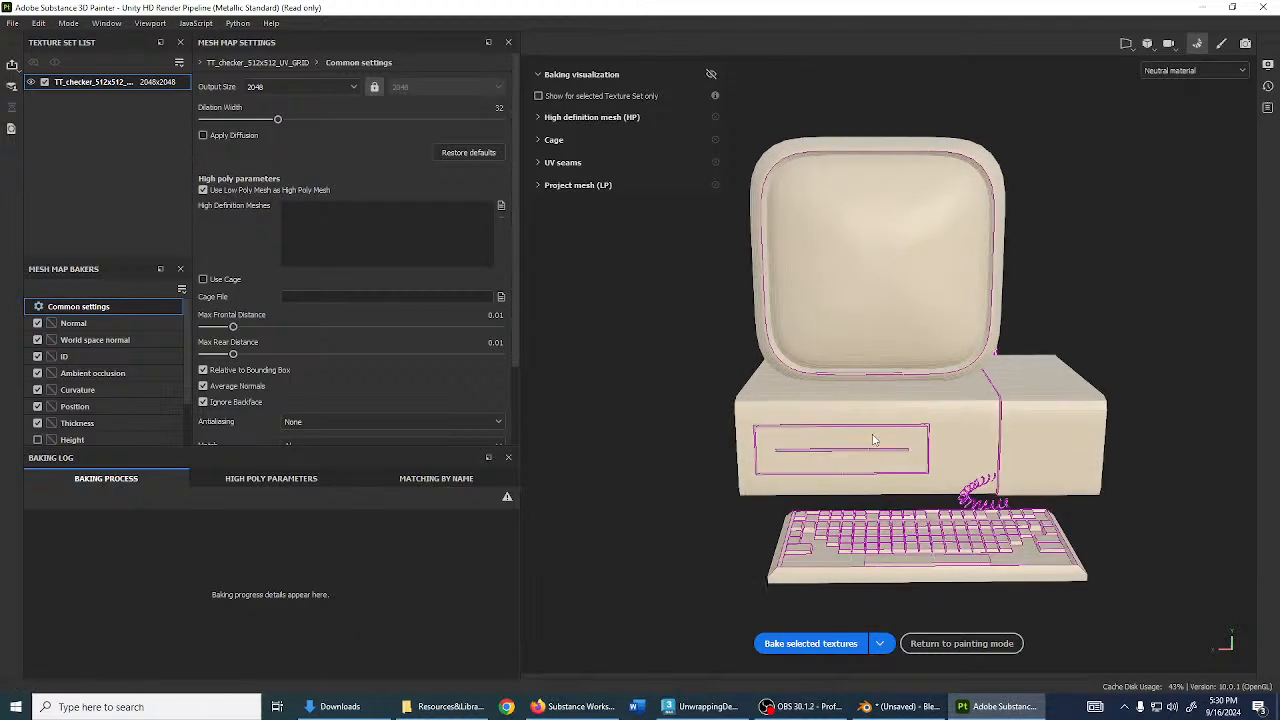
left_click(813, 643)
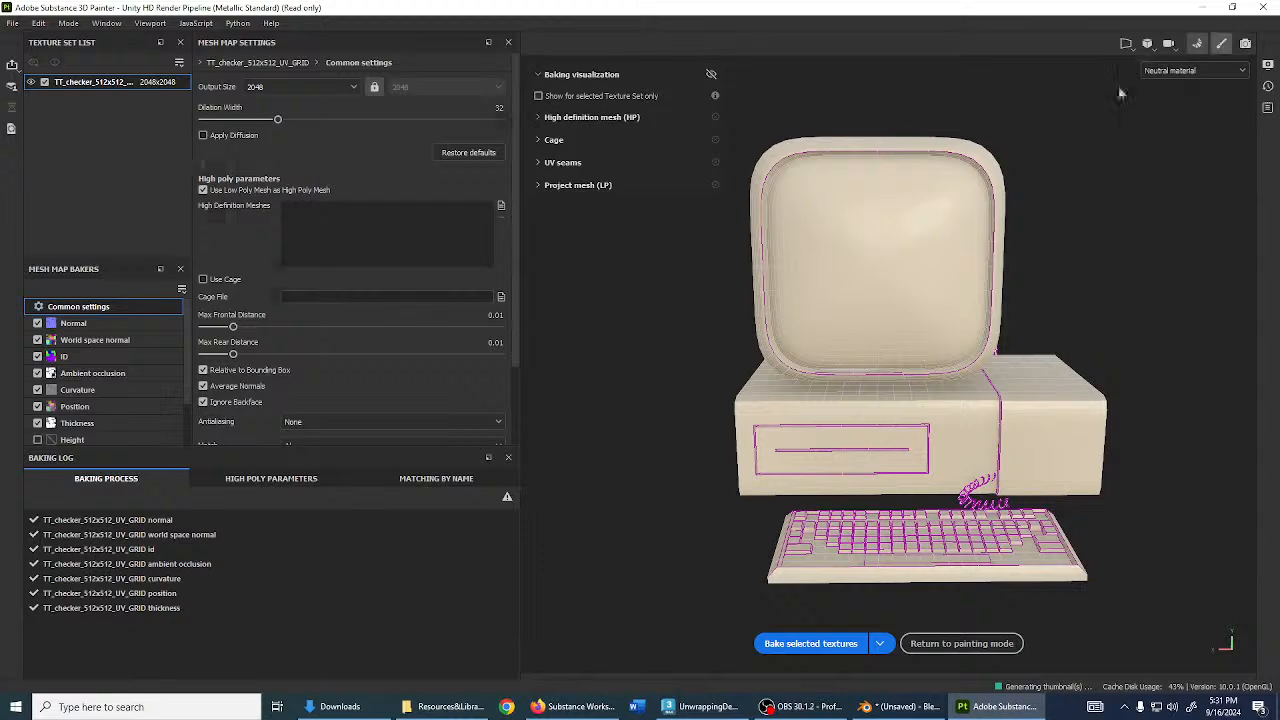
left_click(1221, 44)
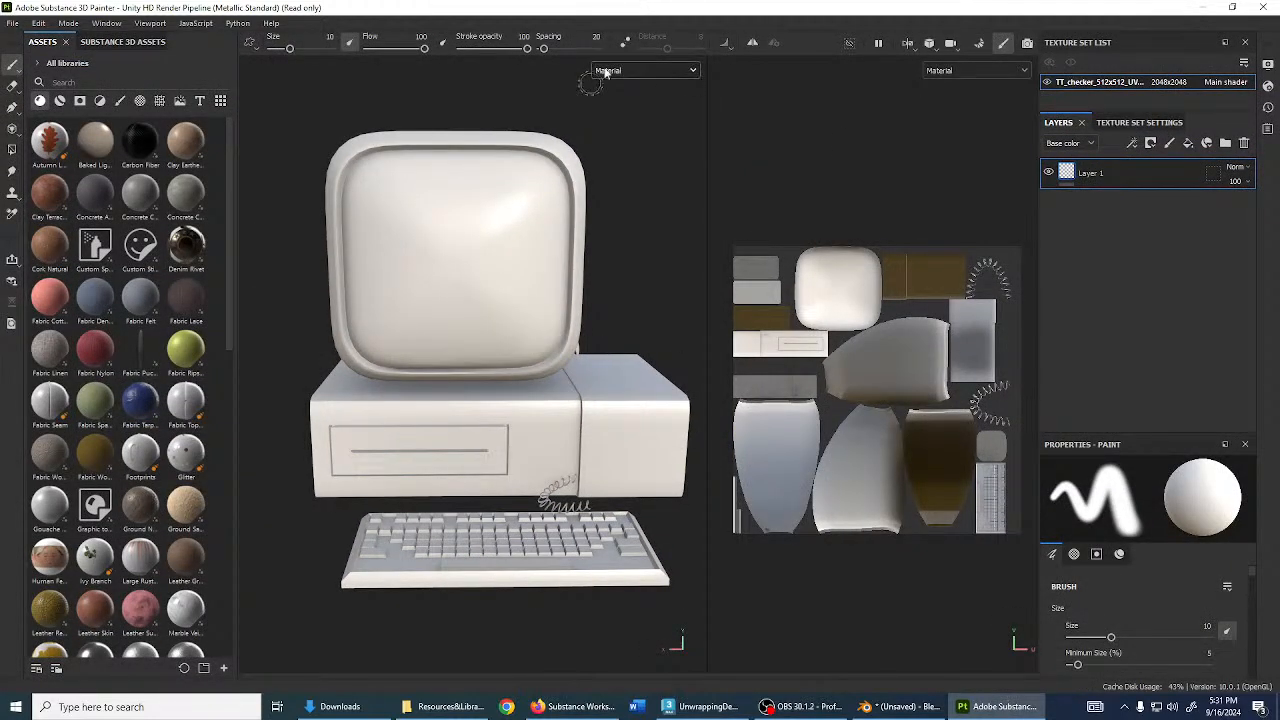
- Preview the baked ID map, then set both viewports to Material and orbit to a frontal view
left_click(645, 70)
scroll(646, 151, "down", 2)
left_click(638, 167)
left_click_drag(550, 250, 442, 392, "alt")
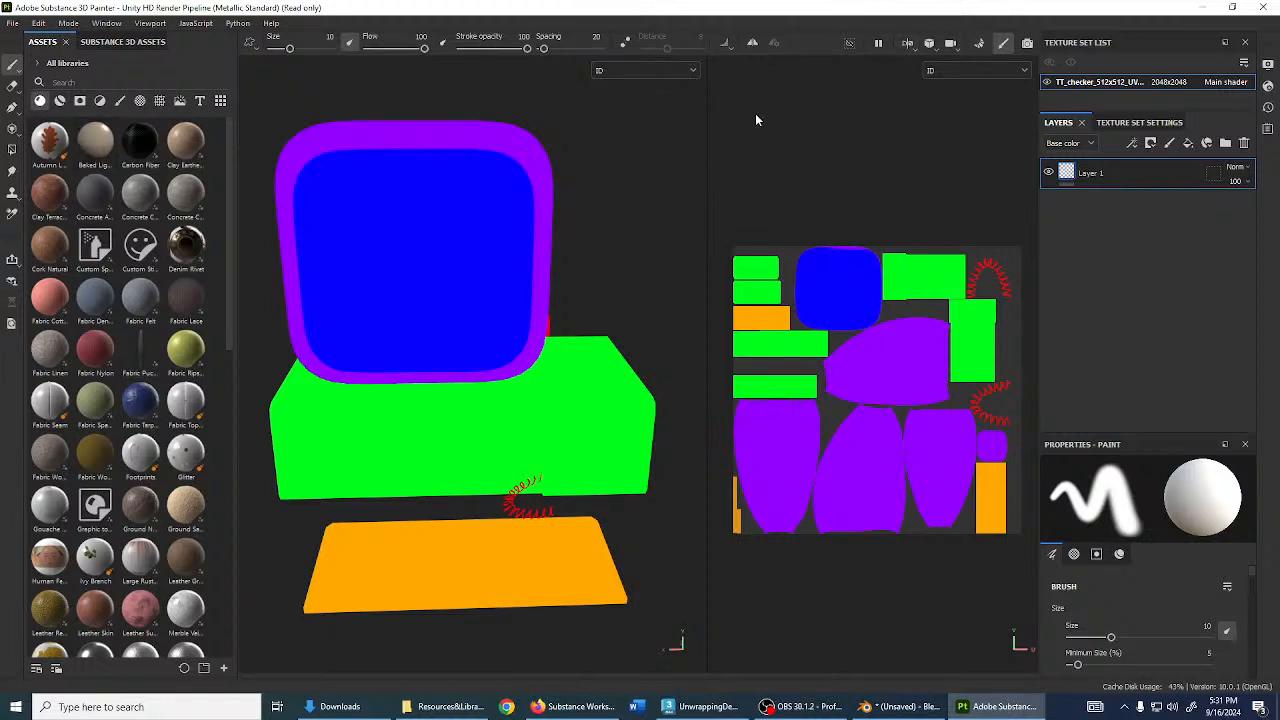
left_click(640, 70)
left_click(651, 100)
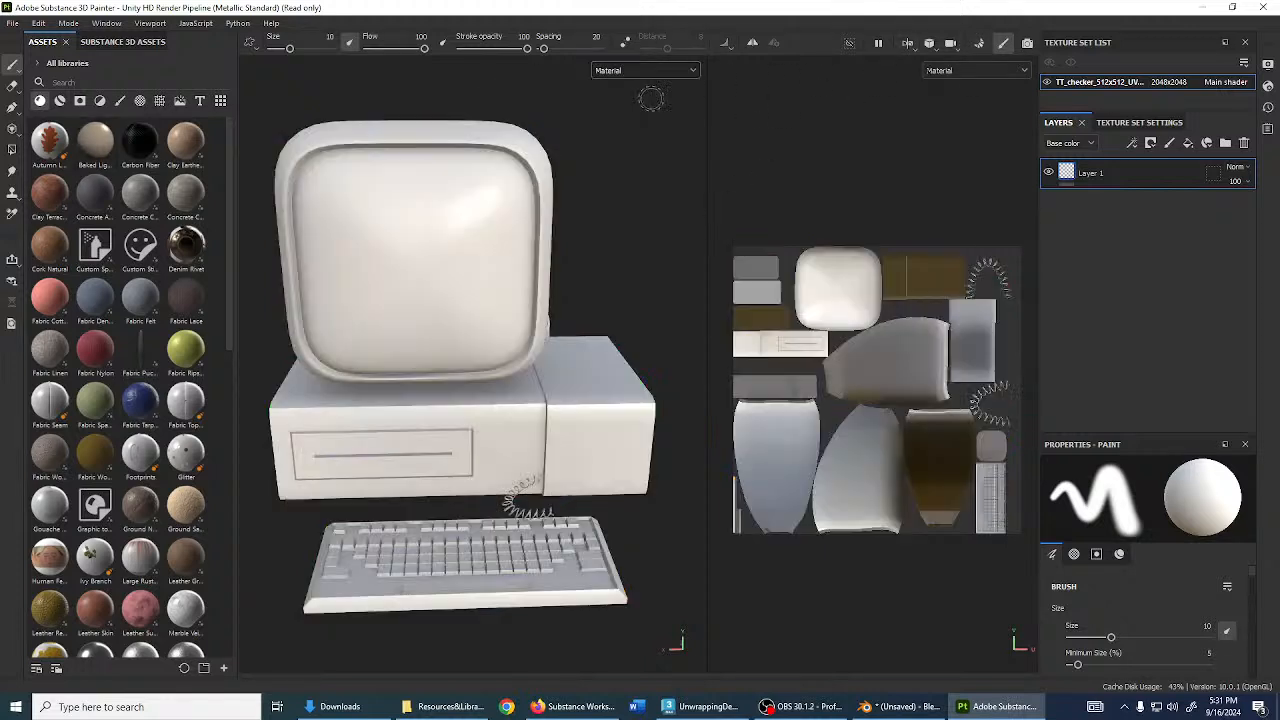
scroll(591, 318, "up", 5)
scroll(591, 318, "down", 6)
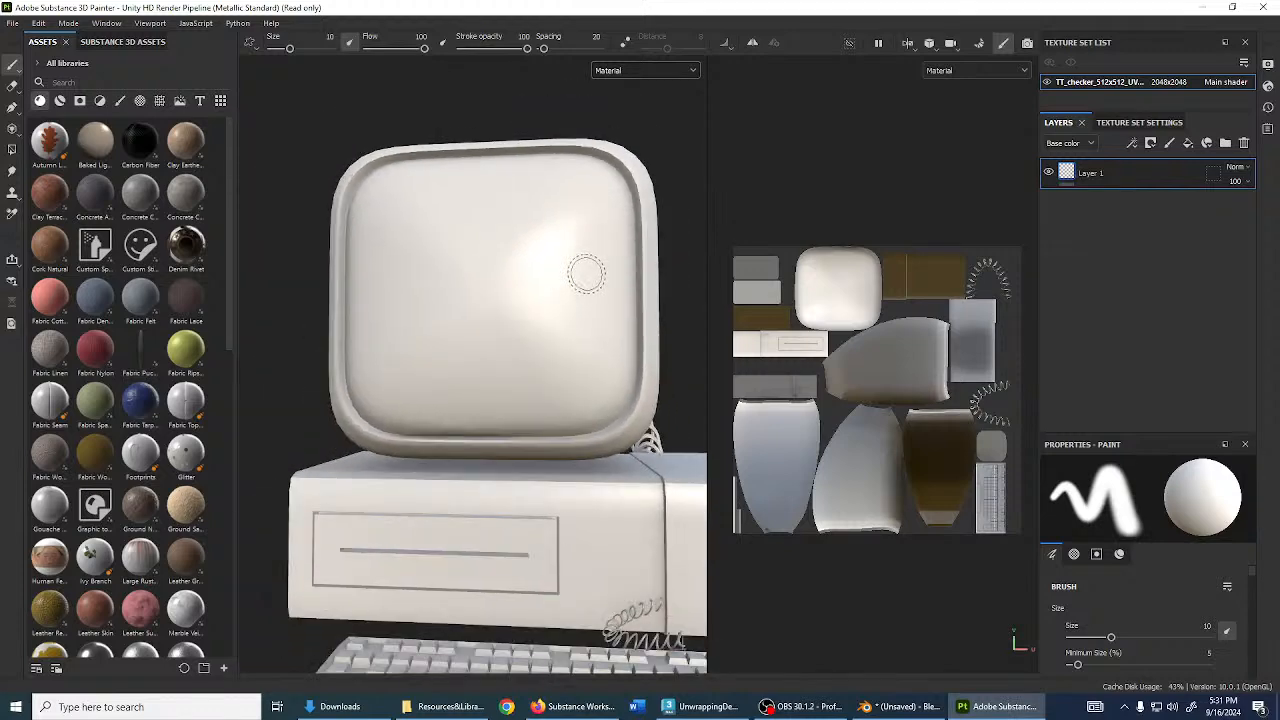
left_click_drag(588, 307, 518, 277, "alt")
scroll(518, 277, "up", 2)
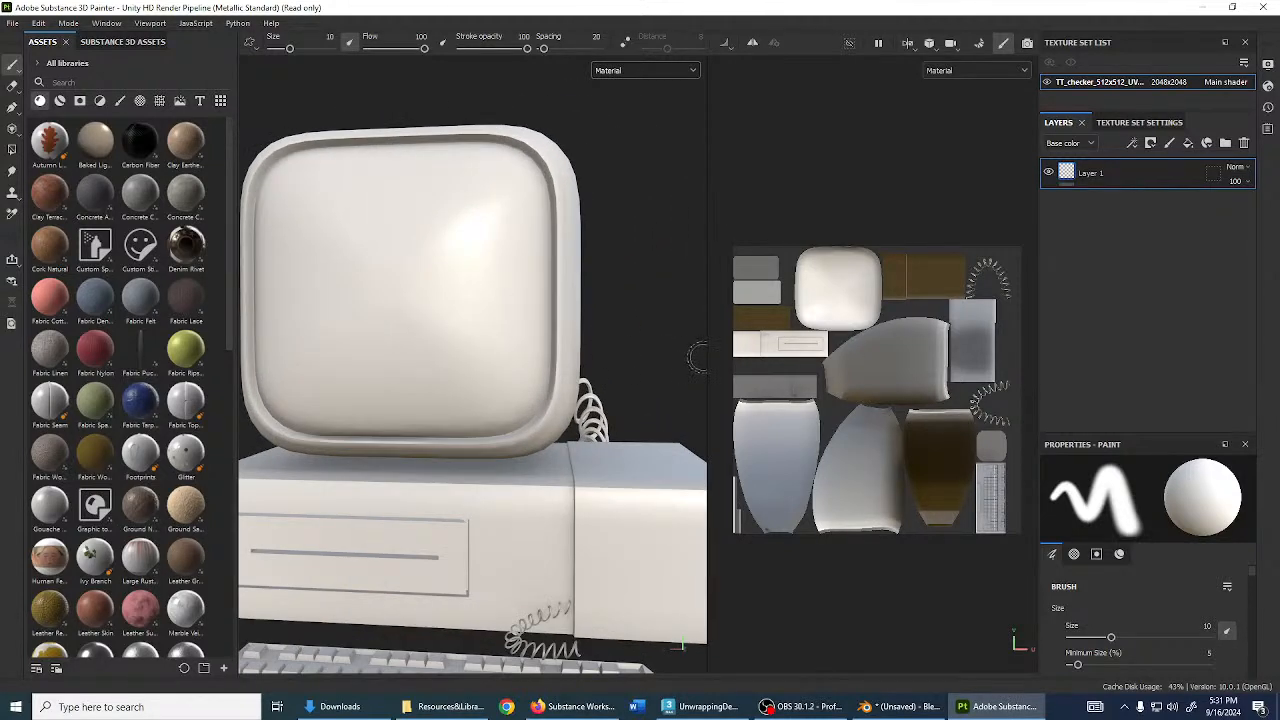
- Widen the 3D view and delete the default Layer 1
left_click_drag(708, 358, 811, 369)
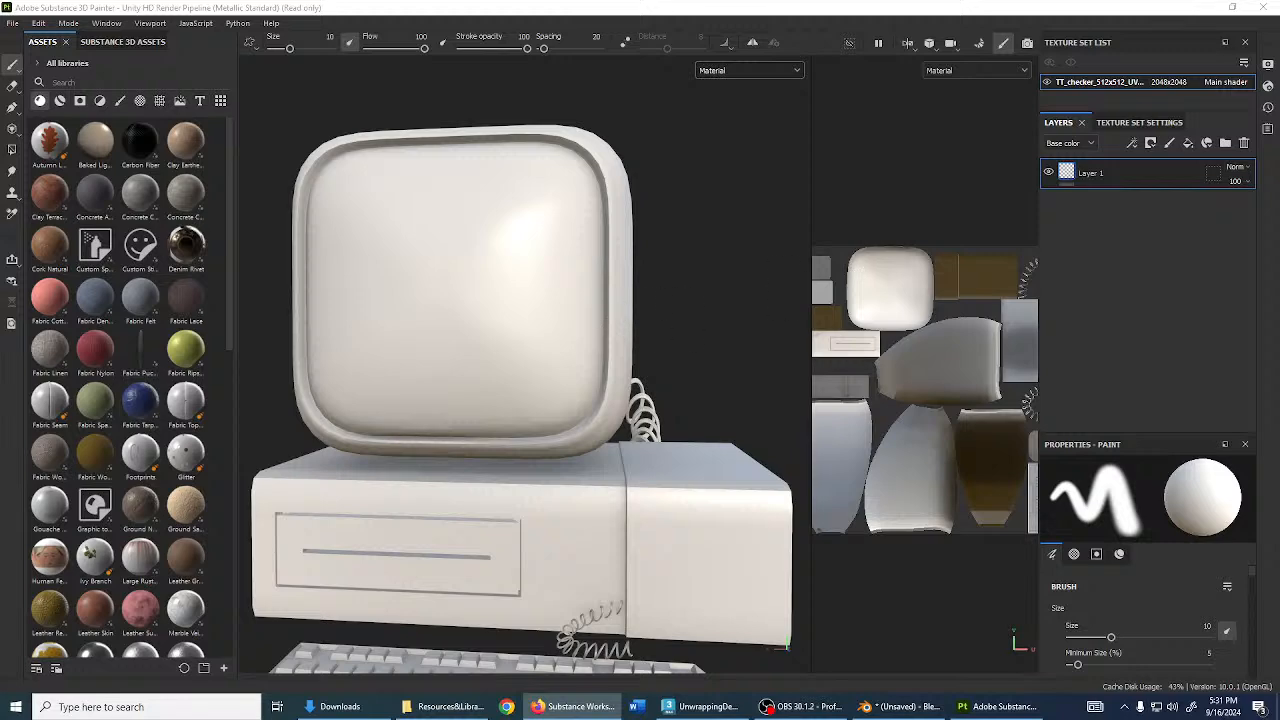
key("Delete")
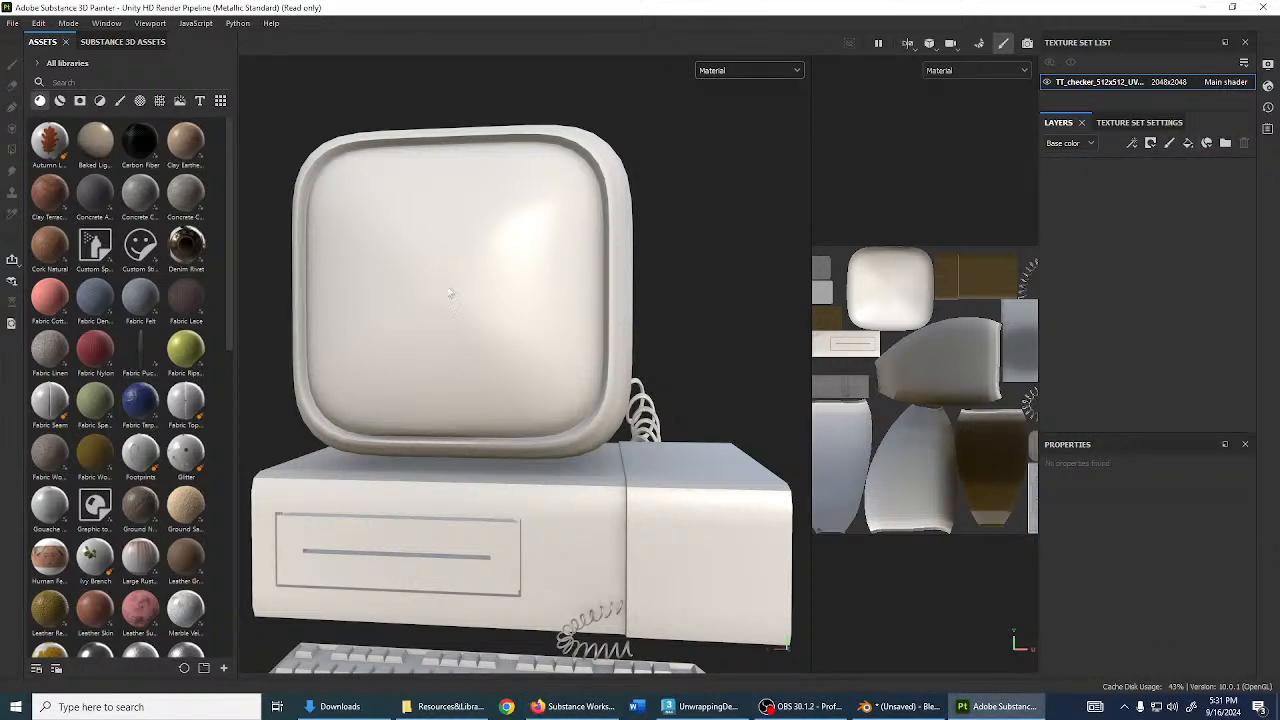
scroll(450, 293, "down", 3)
left_click_drag(494, 346, 589, 348, "alt")
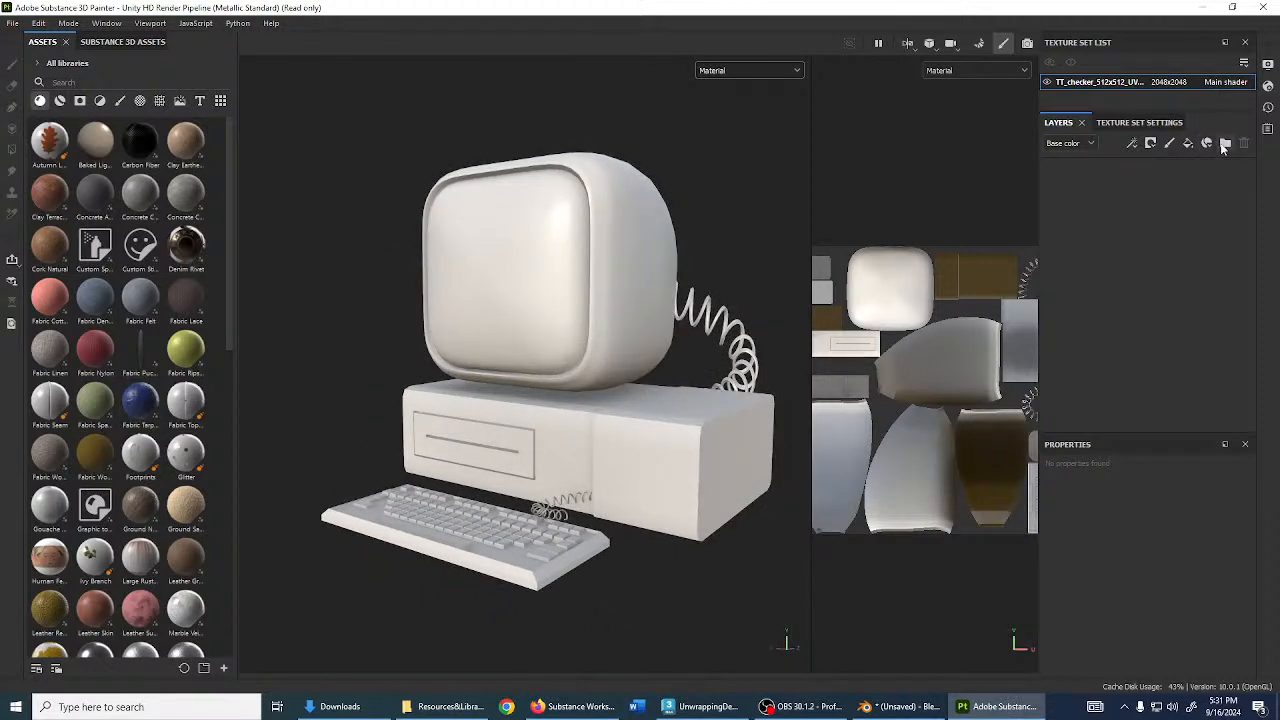
- Add a folder named Screens to the computer texture set's layer stack
left_click(1078, 91)
left_click(1225, 143)
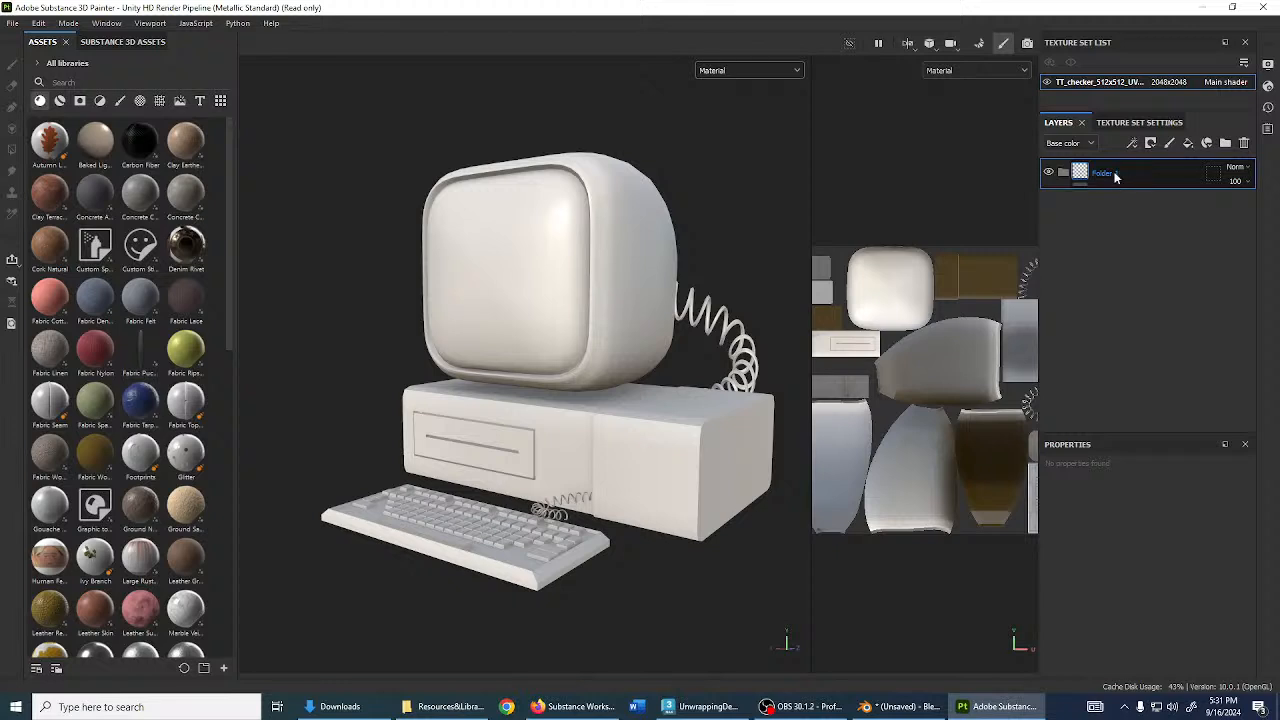
double_click(1115, 175)
type("Sc")
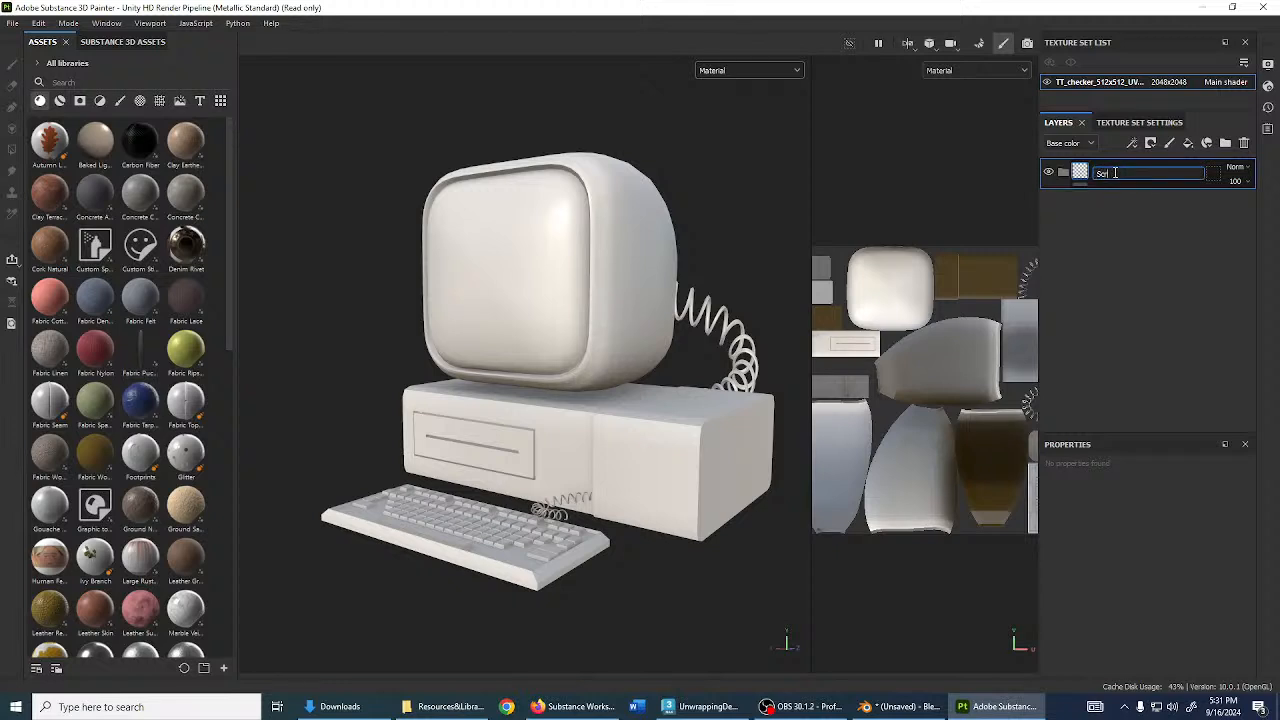
type("reen")
key("Return")
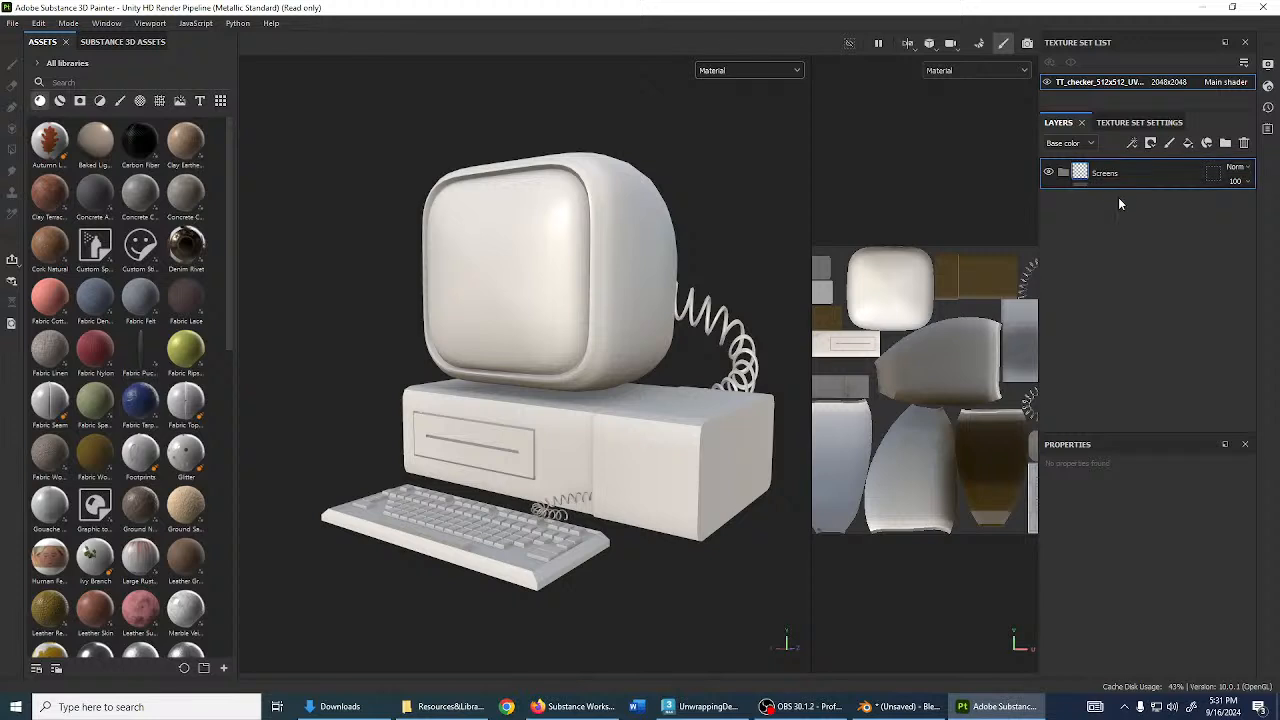
- Add a fill layer with a red base colour, hidden by a black mask
left_click_drag(420, 306, 576, 323, "alt")
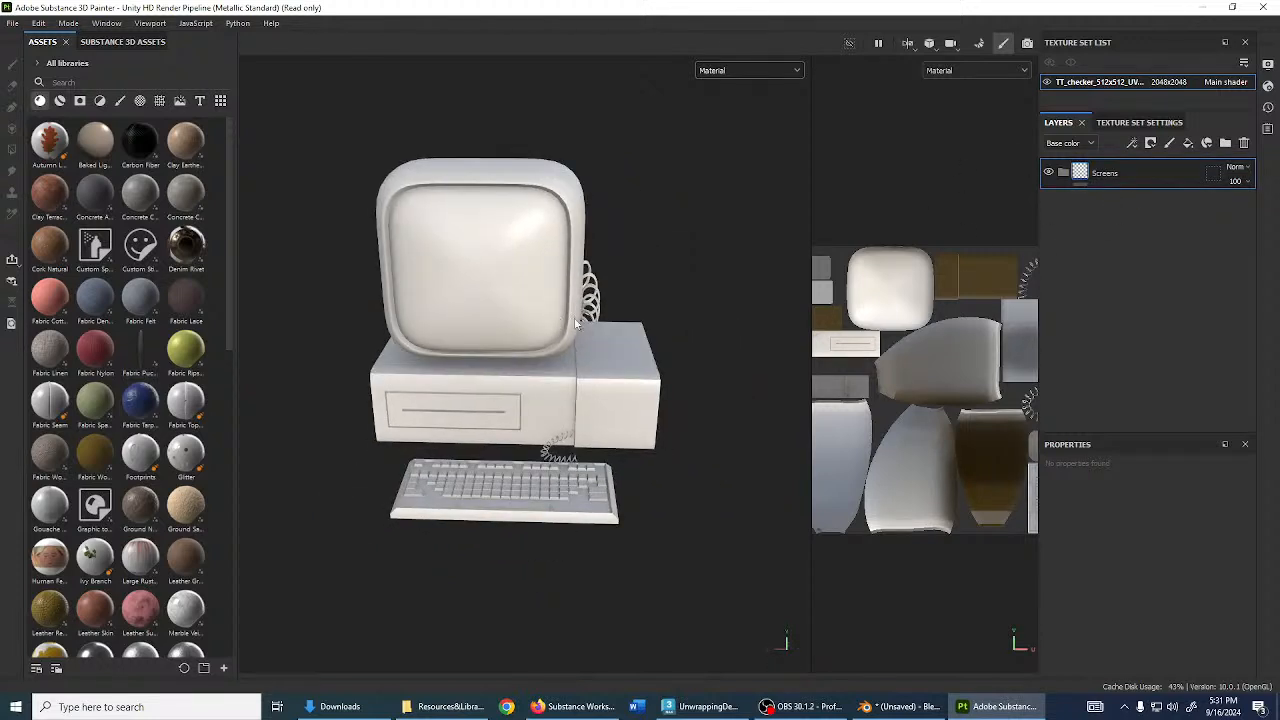
scroll(576, 323, "up", 2)
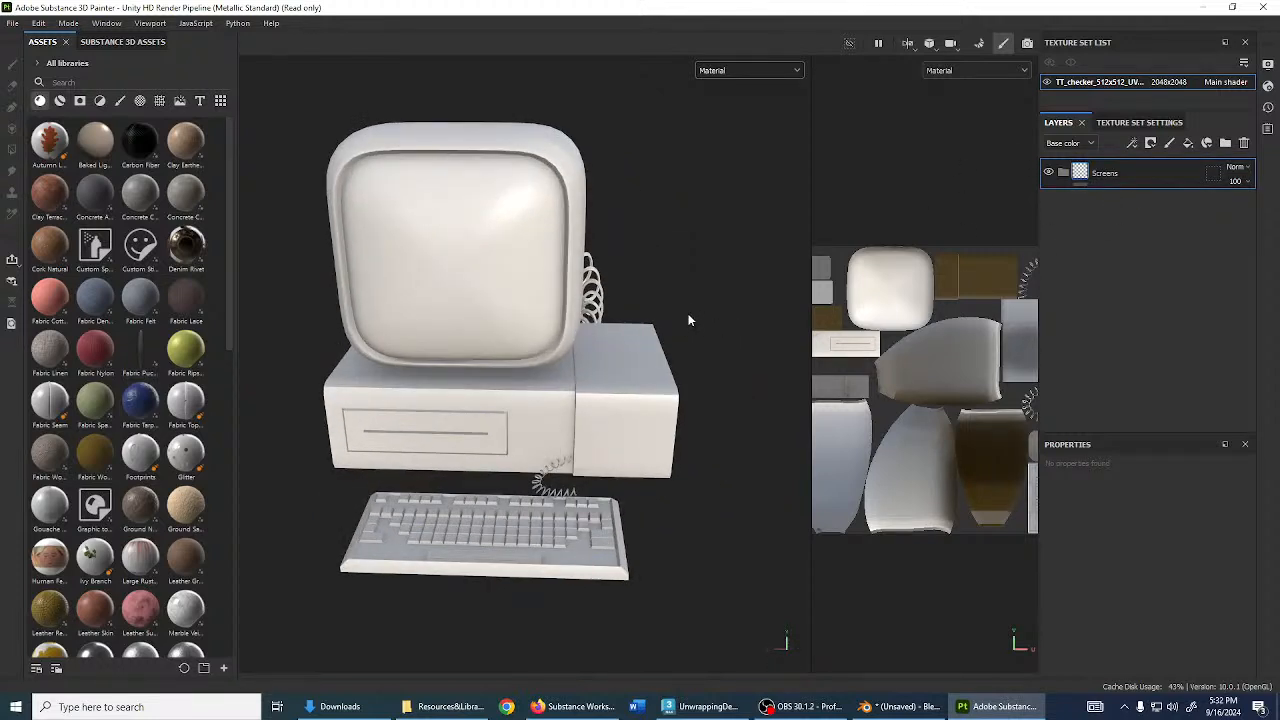
left_click(1188, 143)
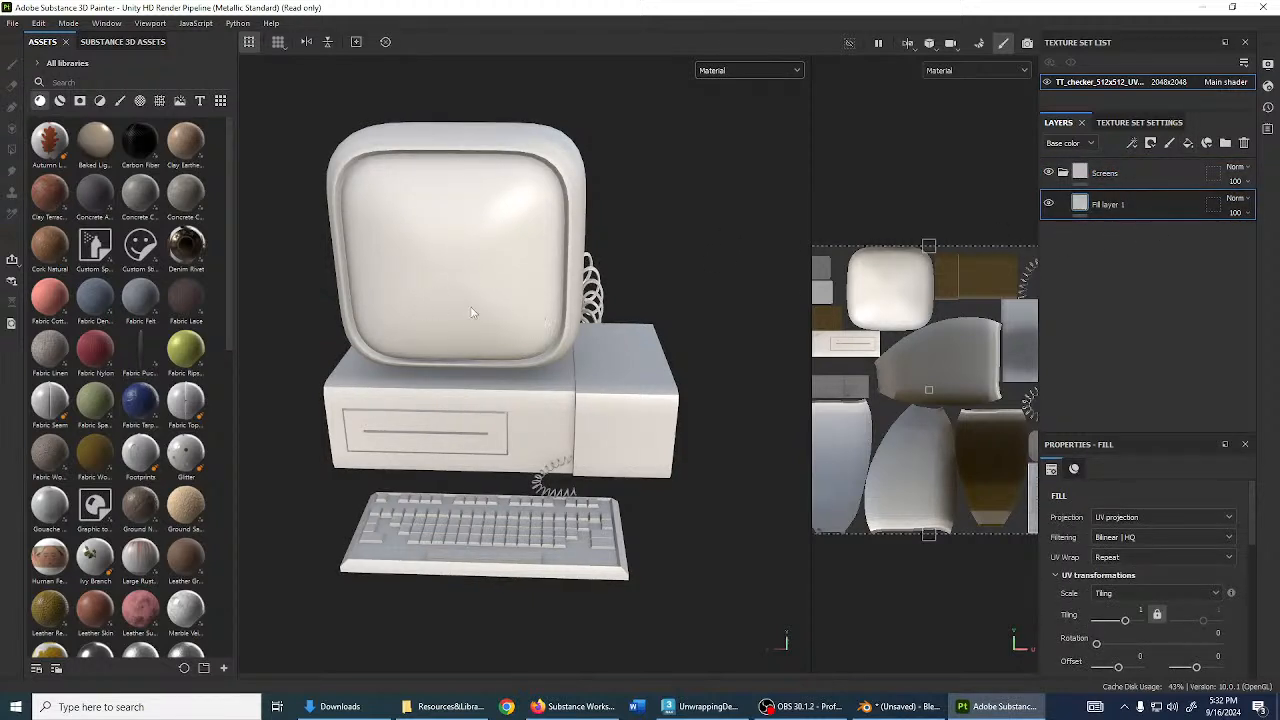
left_click_drag(473, 312, 467, 284, "alt")
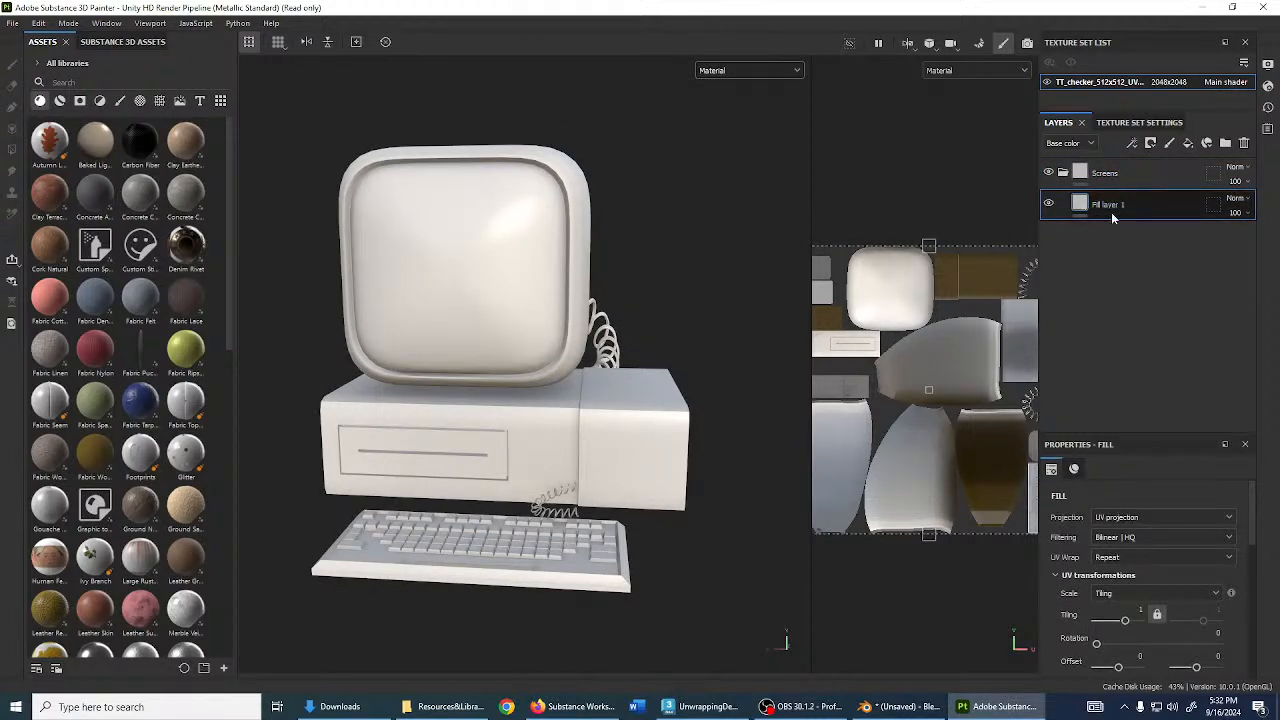
scroll(1120, 570, "down", 4)
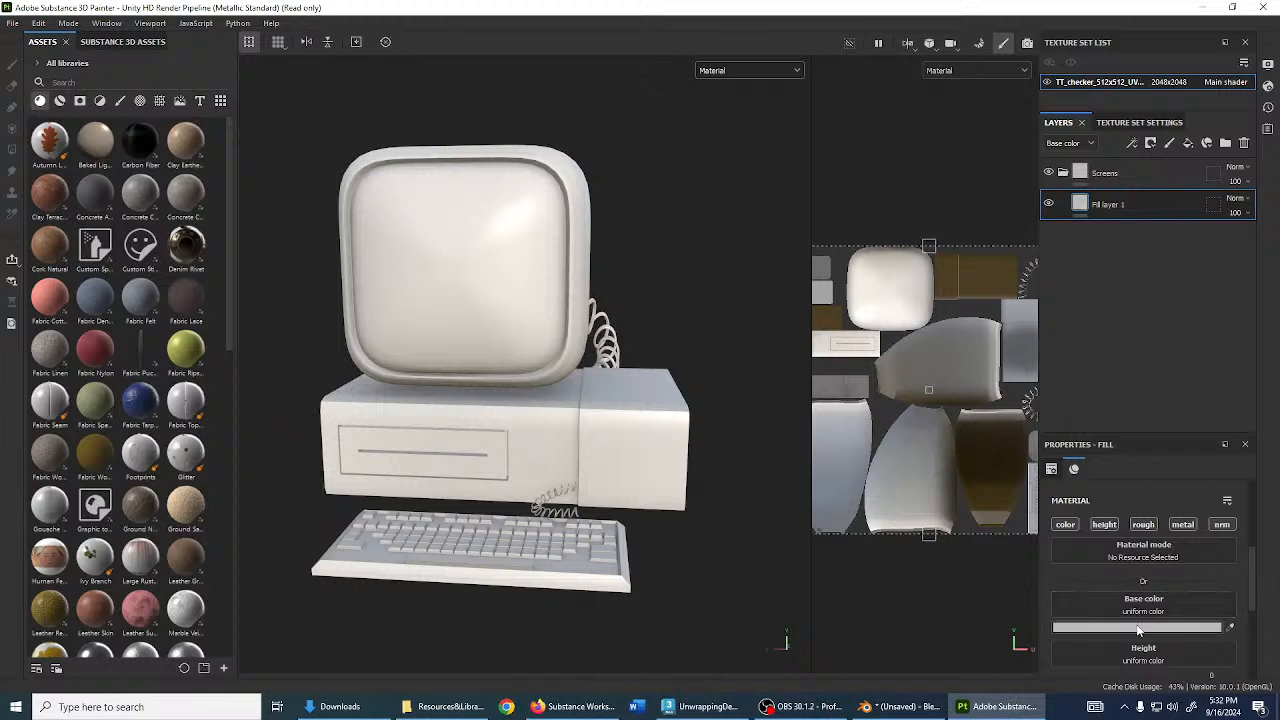
left_click(1137, 627)
left_click(1100, 465)
left_click(1127, 444)
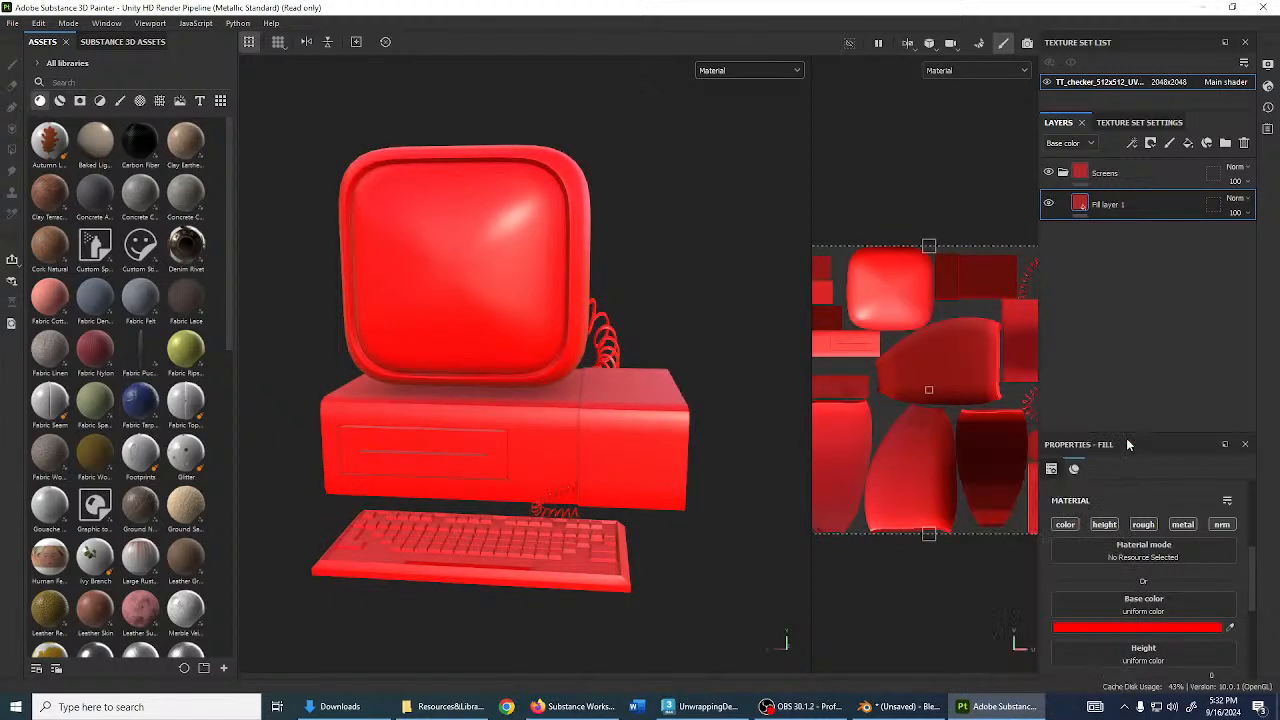
left_click(1150, 143)
left_click(1180, 178)
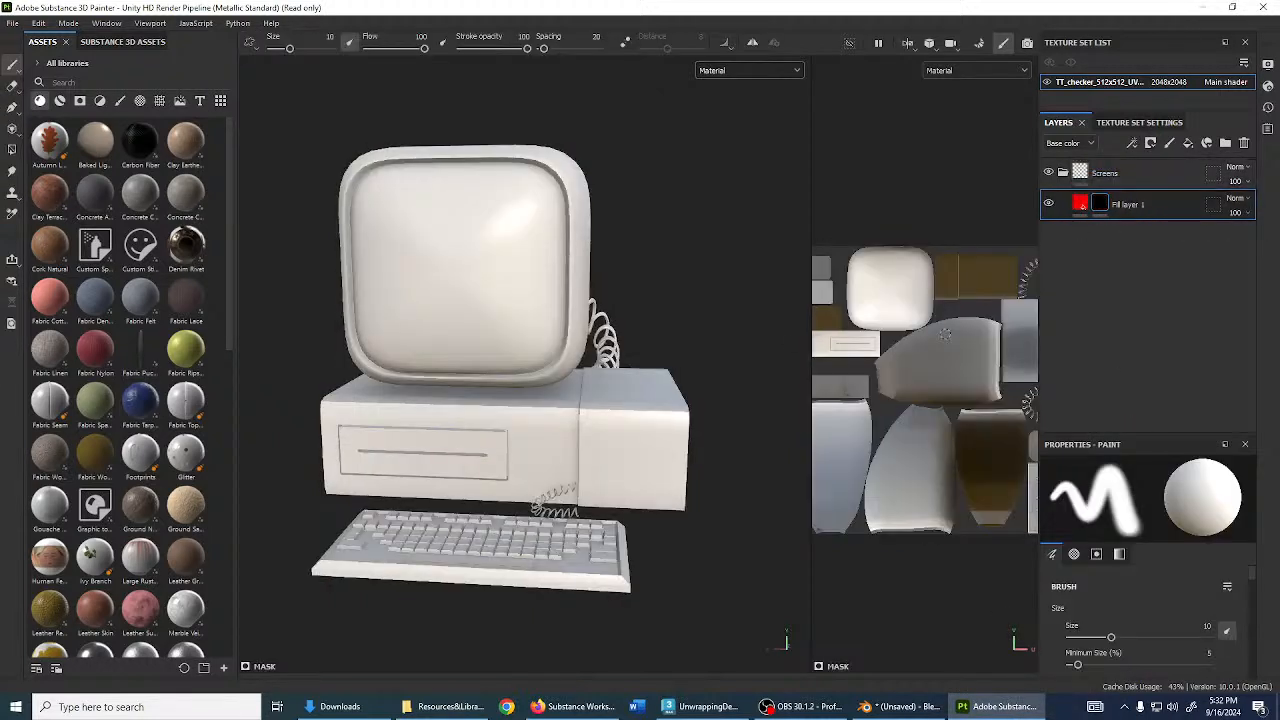
- Switch the mask tool to Polygon Fill in UV chunk mode
scroll(937, 336, "up", 1)
middle_click_drag(930, 275, 962, 358, "alt")
scroll(980, 363, "down", 1)
key("4")
scroll(994, 350, "down", 2)
scroll(476, 270, "up", 3)
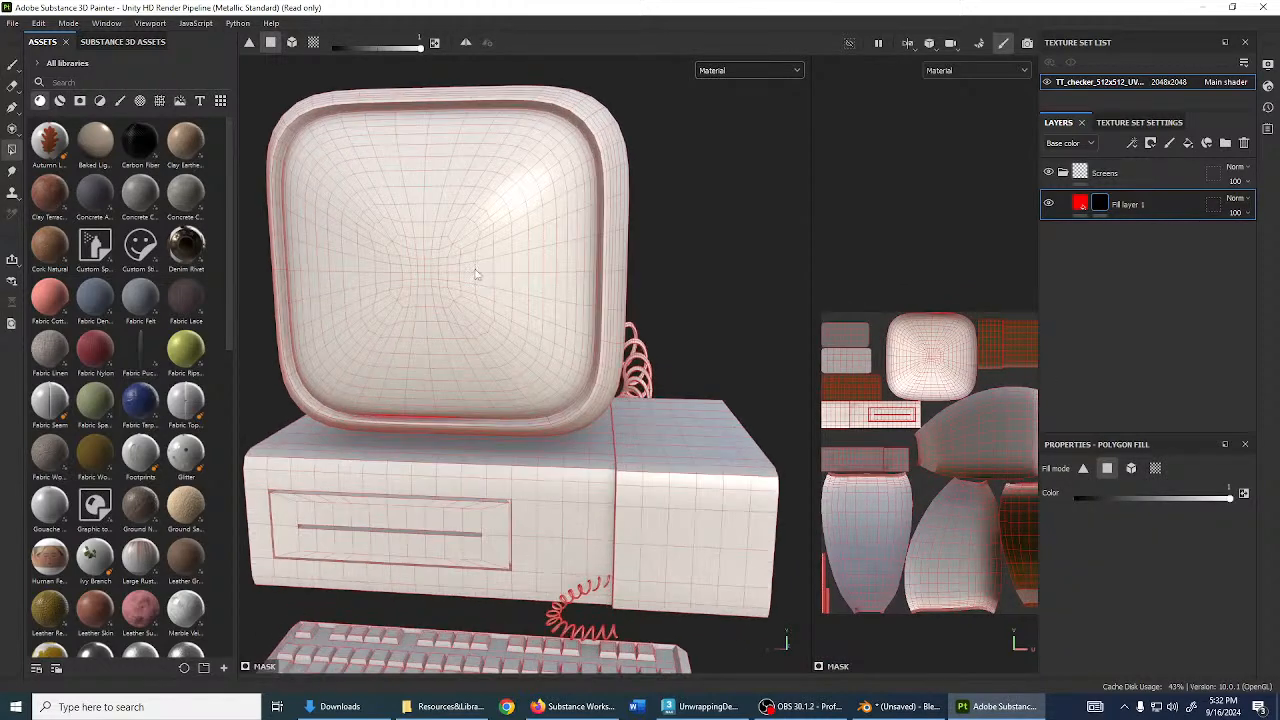
left_click_drag(478, 275, 523, 283, "alt")
scroll(960, 389, "up", 2)
left_click(1155, 468)
scroll(951, 431, "down", 4)
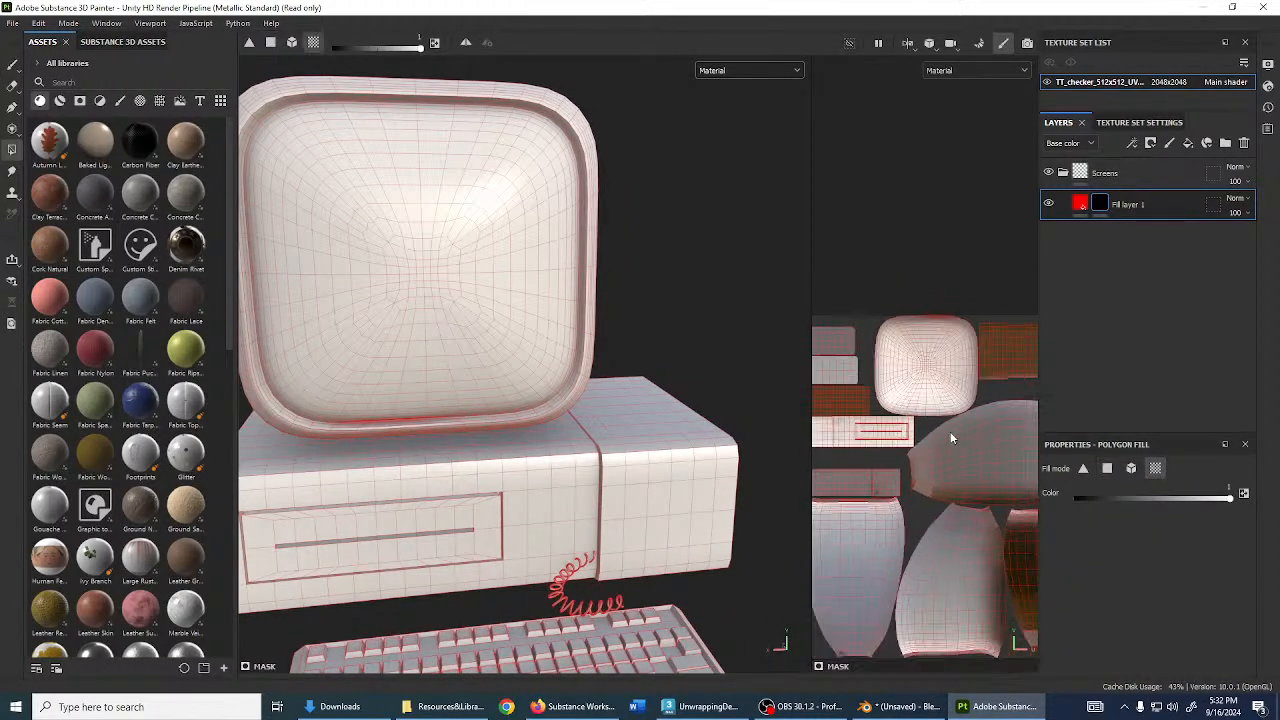
scroll(937, 427, "up", 2)
scroll(937, 427, "up", 1)
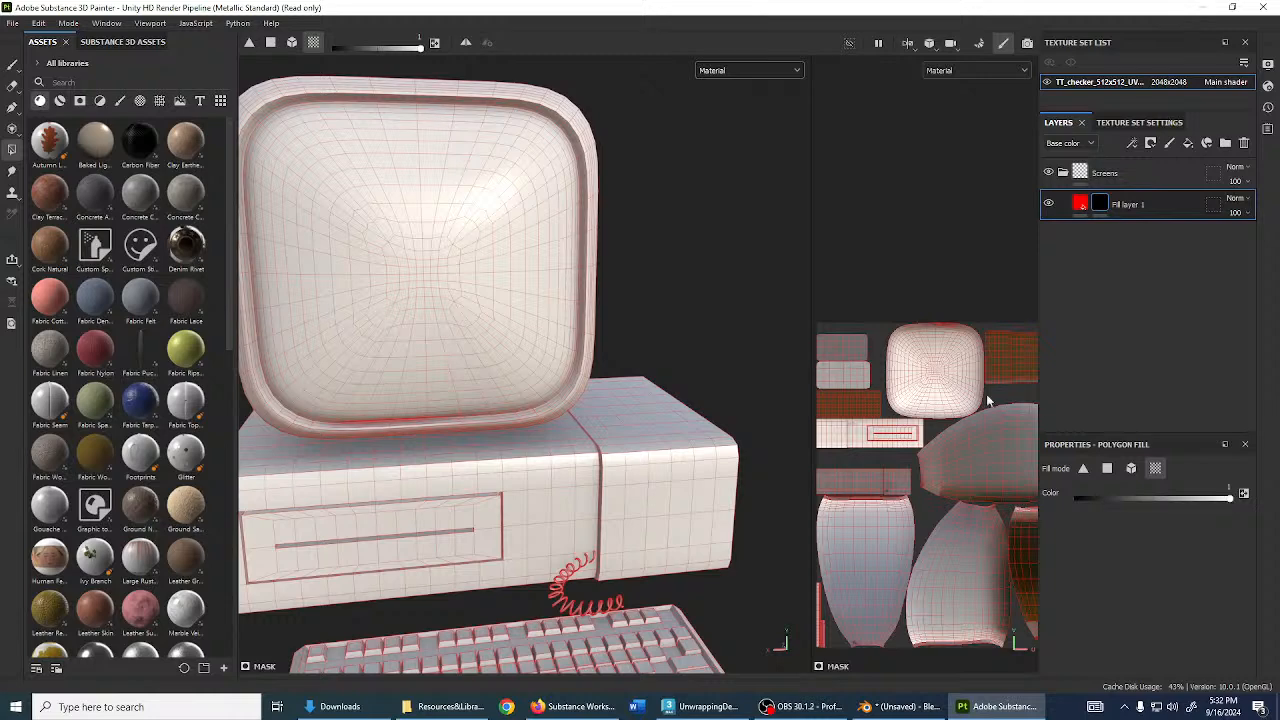
middle_click_drag(988, 400, 952, 418, "alt")
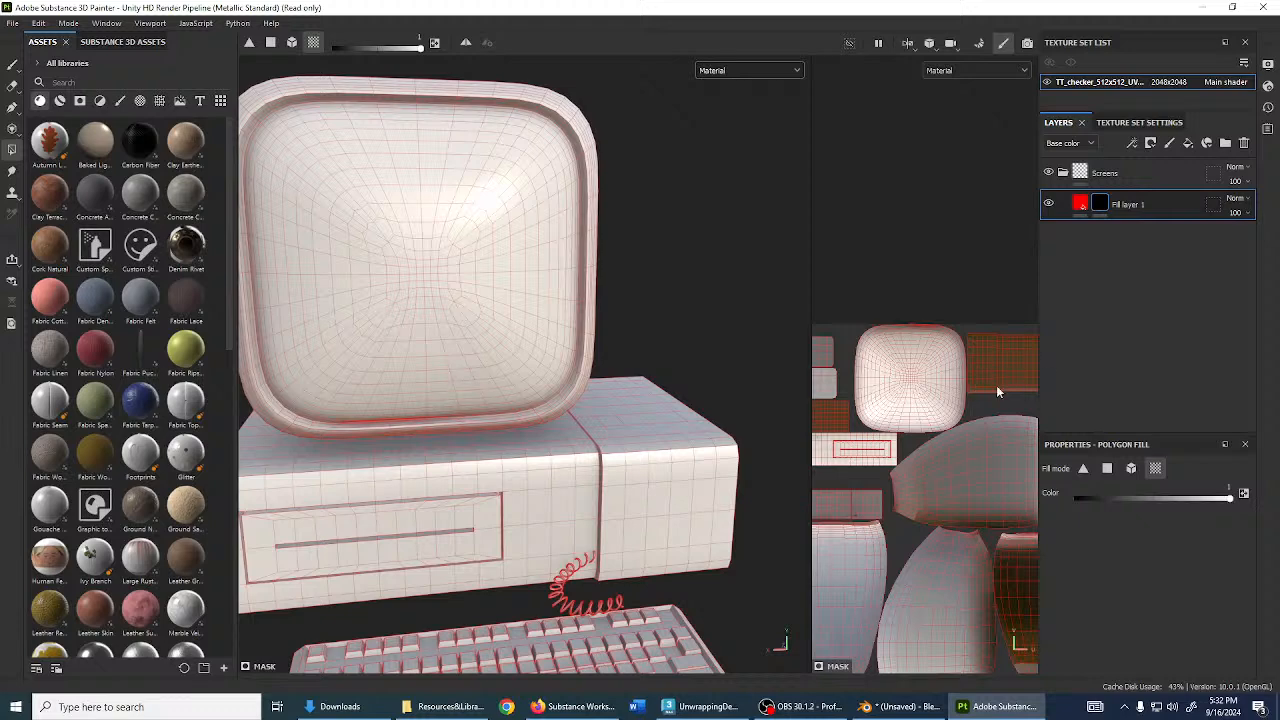
- Reveal the red fill only on the monitor screen's UV island
left_click(942, 383)
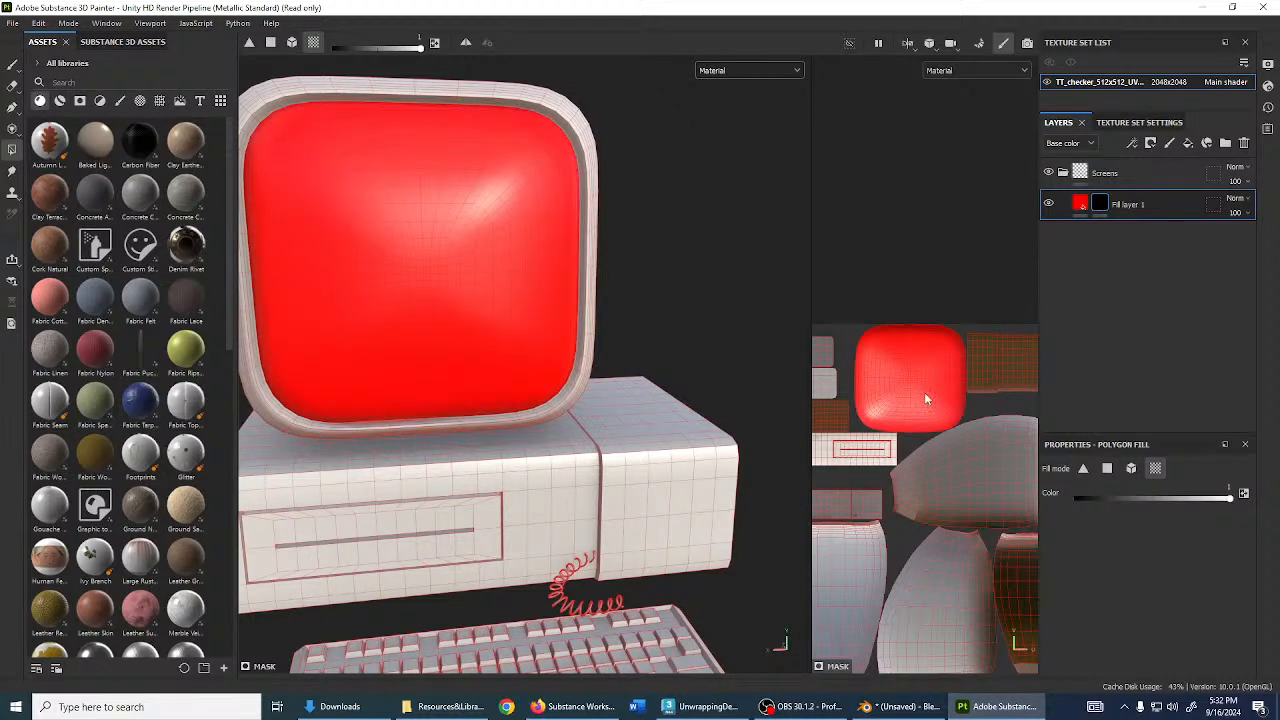
key("ctrl+z")
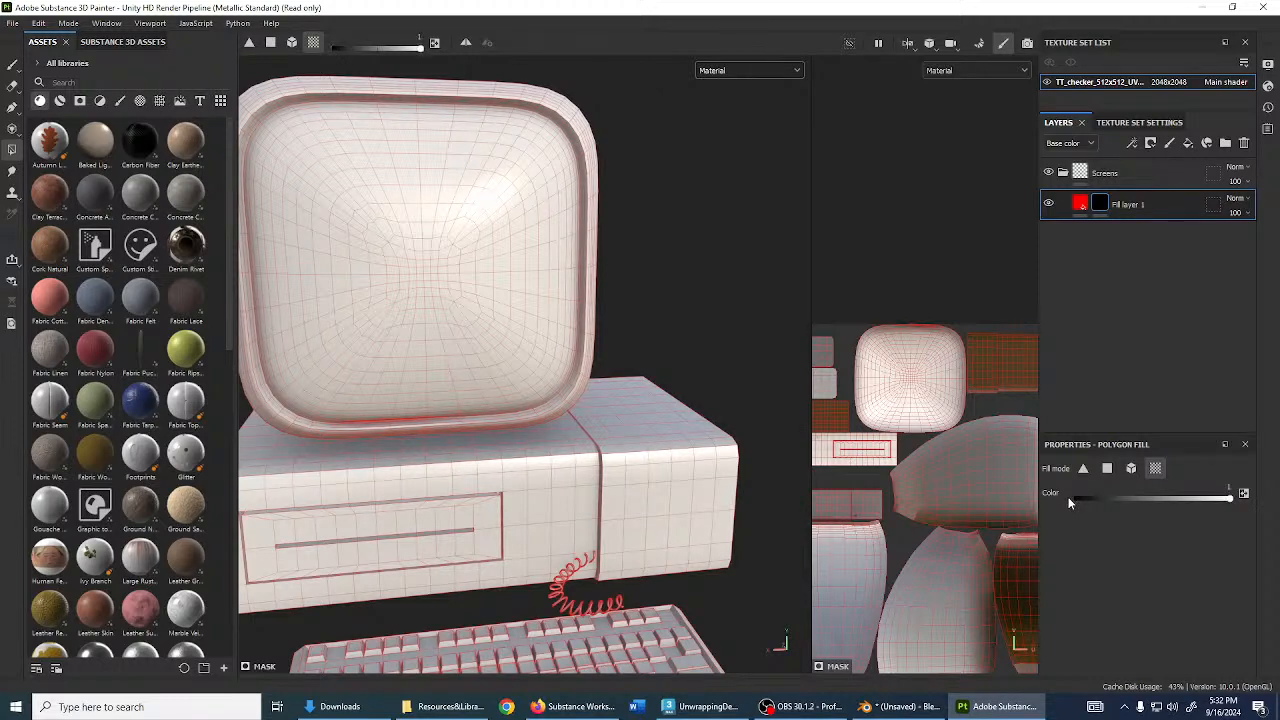
left_click(954, 406)
scroll(952, 421, "down", 3)
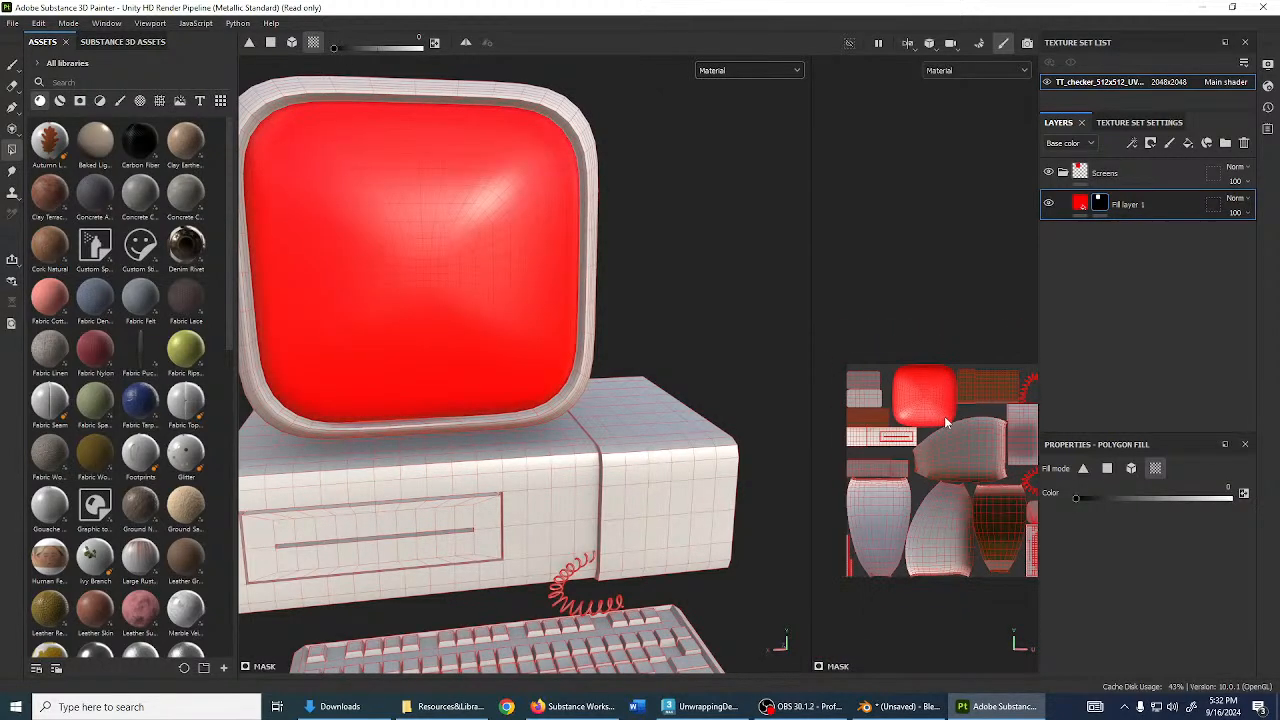
- Rename the fill layer to Screen
double_click(1133, 204)
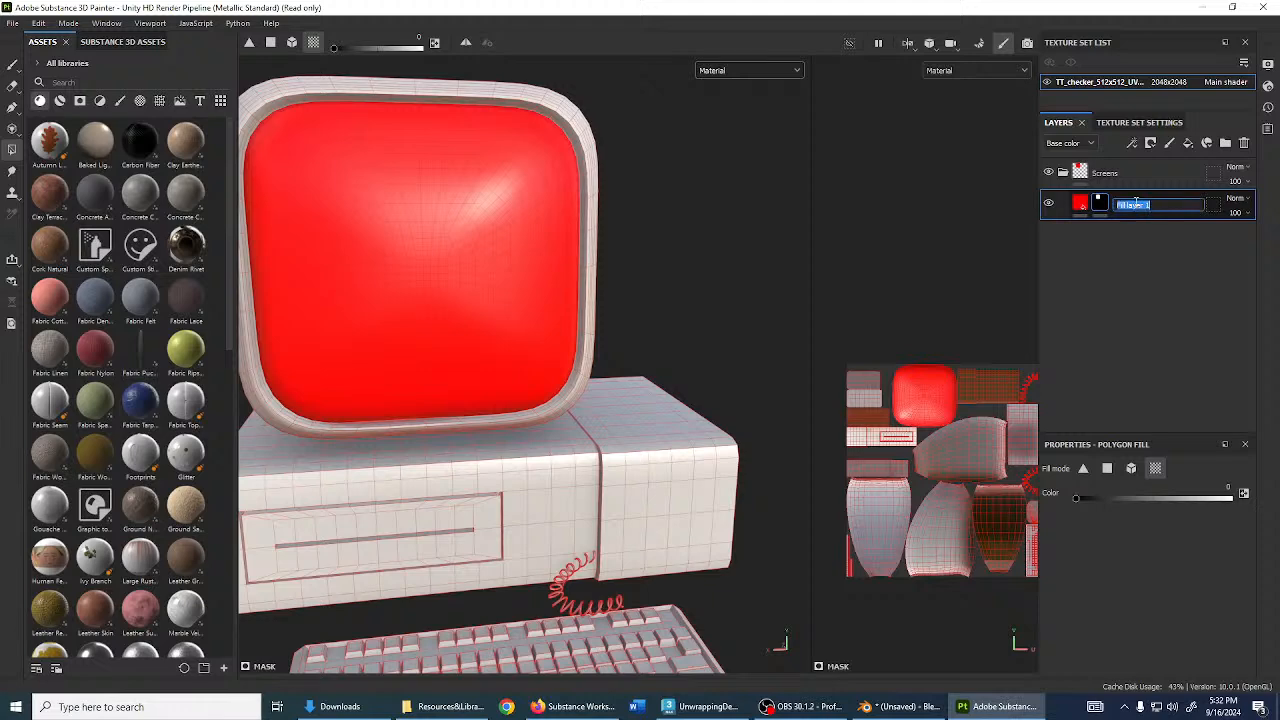
type("Screen")
key("Return")
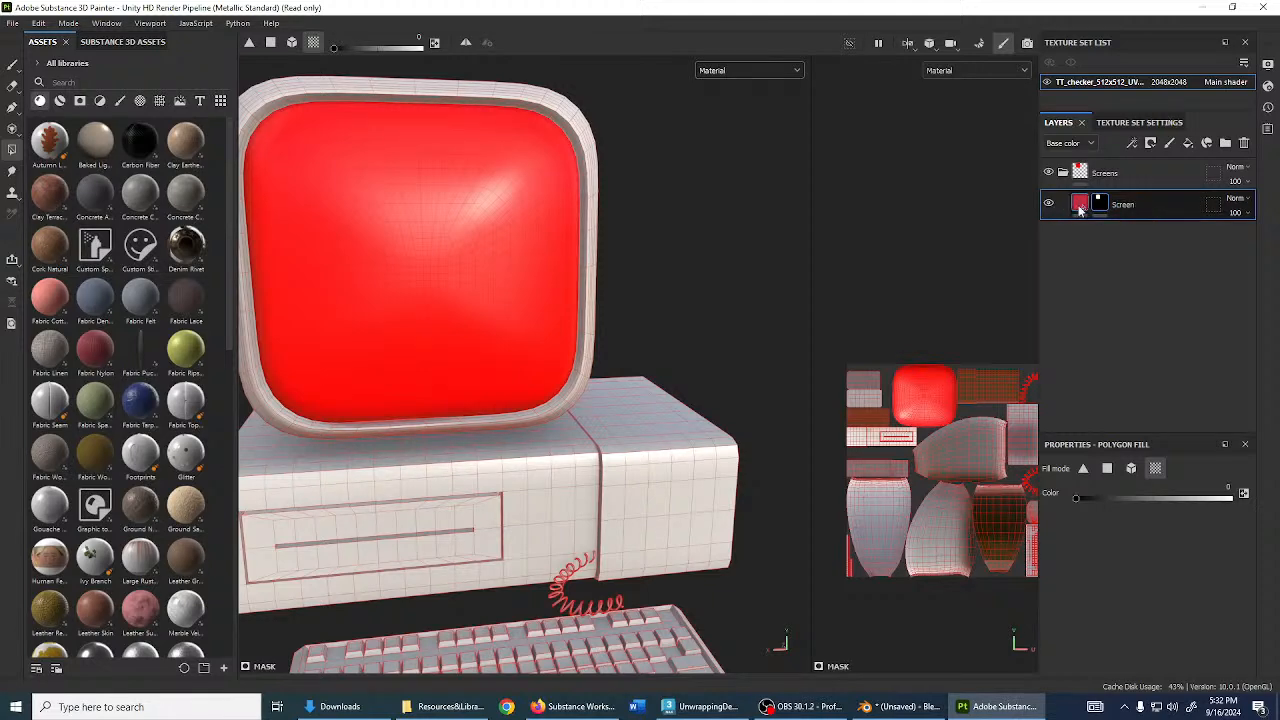
scroll(430, 322, "down", 3)
left_click_drag(430, 322, 342, 378, "alt")
scroll(500, 385, "up", 4)
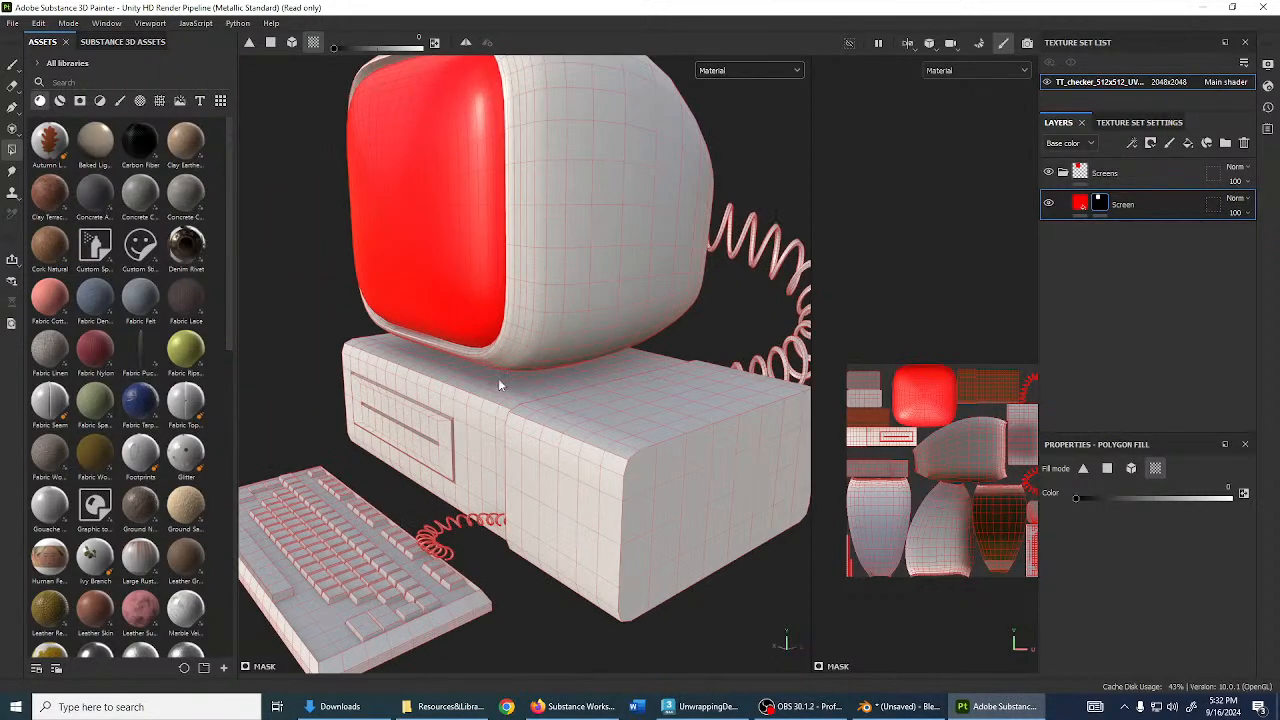
- Change the Screen layer's base colour from red to olive
key("1")
mouse_move(471, 308)
left_mouse_down("alt")
mouse_move(528, 305)
mouse_move(607, 341)
left_mouse_up("alt")
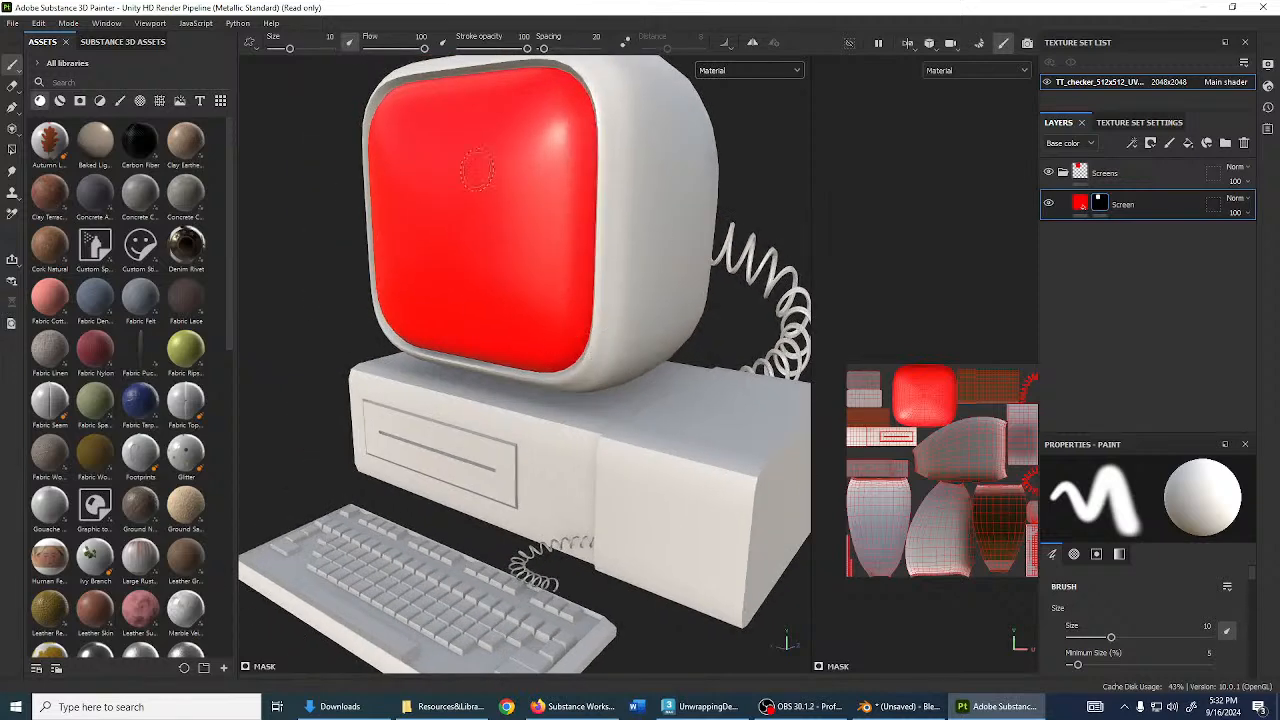
left_click_drag(531, 234, 624, 223, "alt")
left_click(1062, 211)
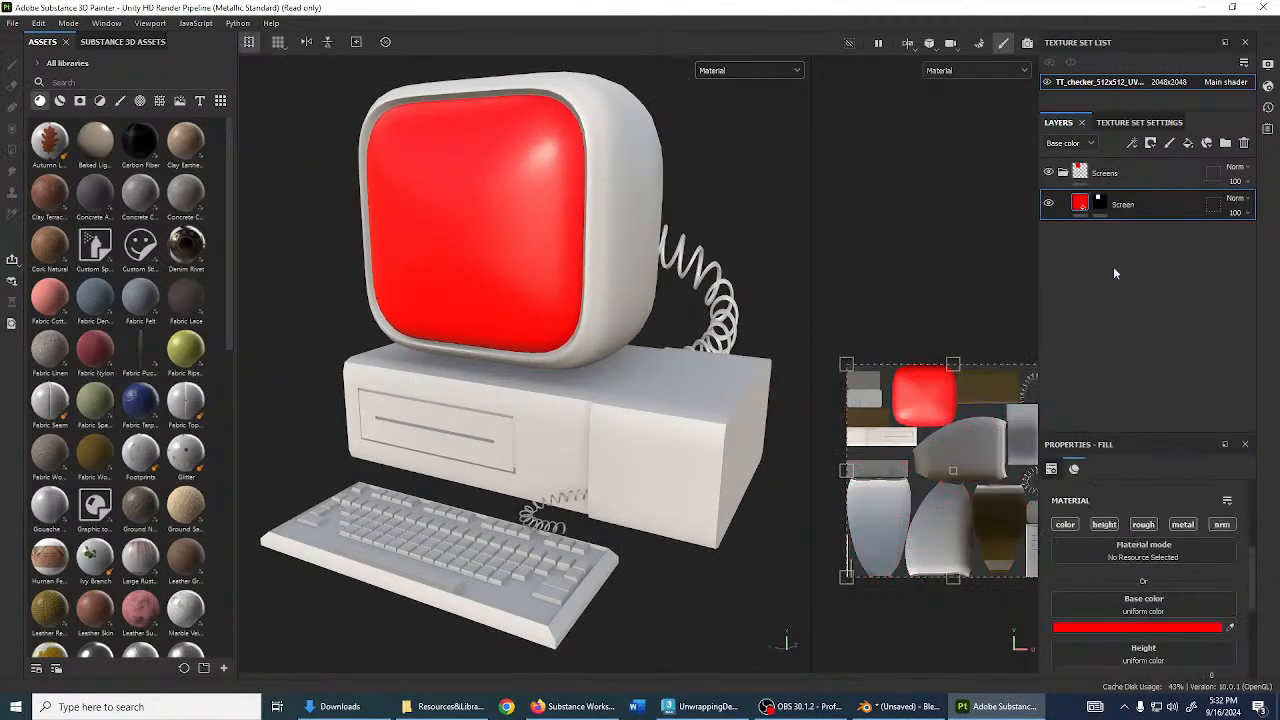
scroll(1167, 562, "down", 3)
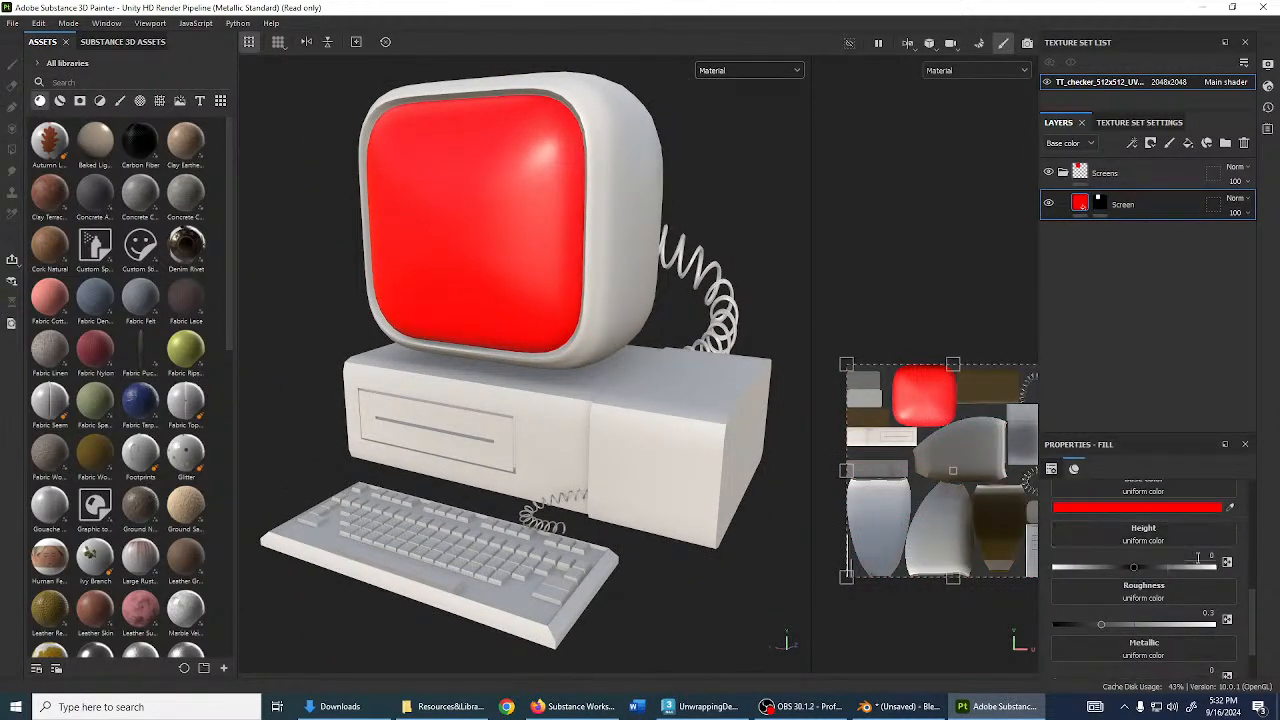
scroll(1167, 562, "up", 2)
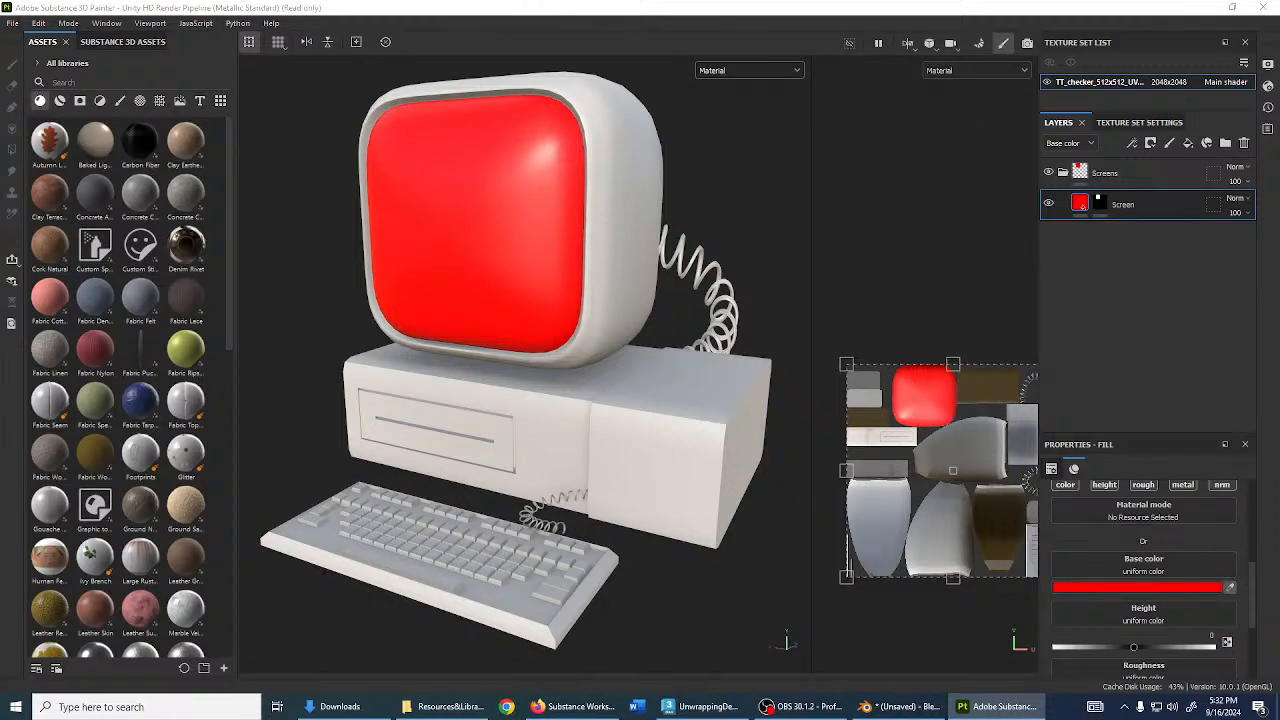
left_click_drag(463, 337, 690, 444, "alt")
scroll(666, 438, "up", 2)
scroll(592, 415, "down", 2)
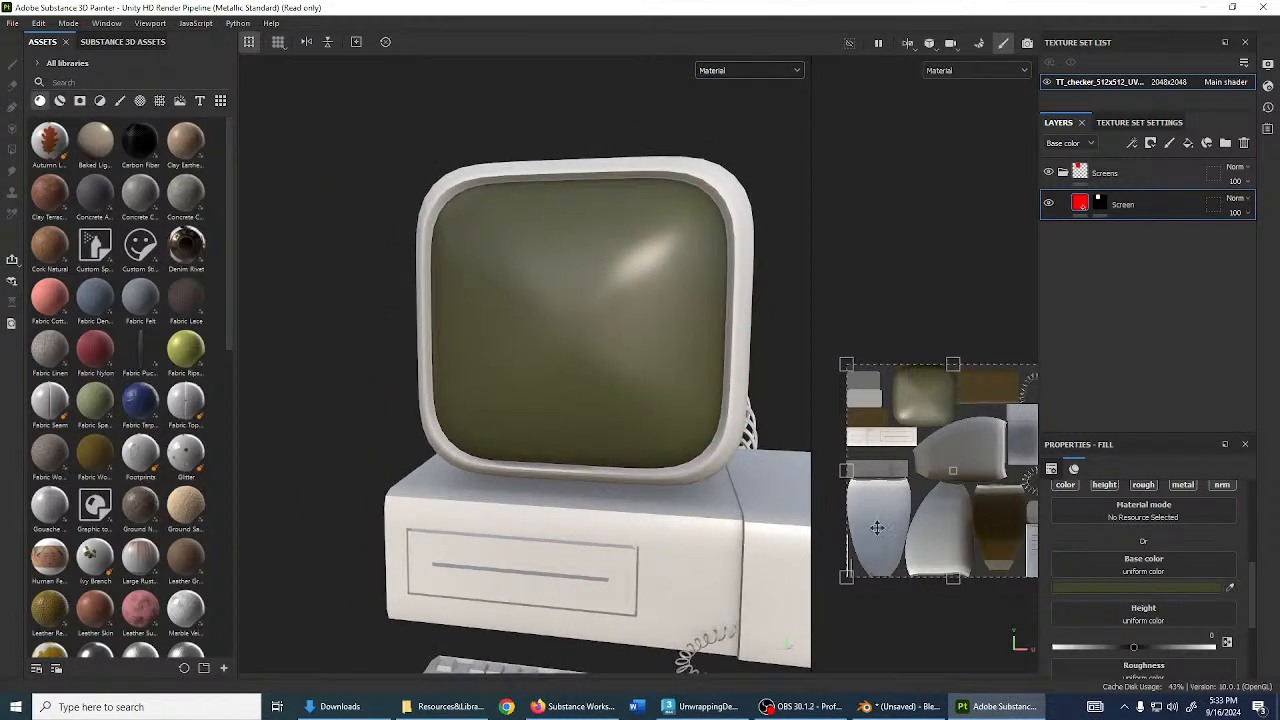
left_click(1229, 588)
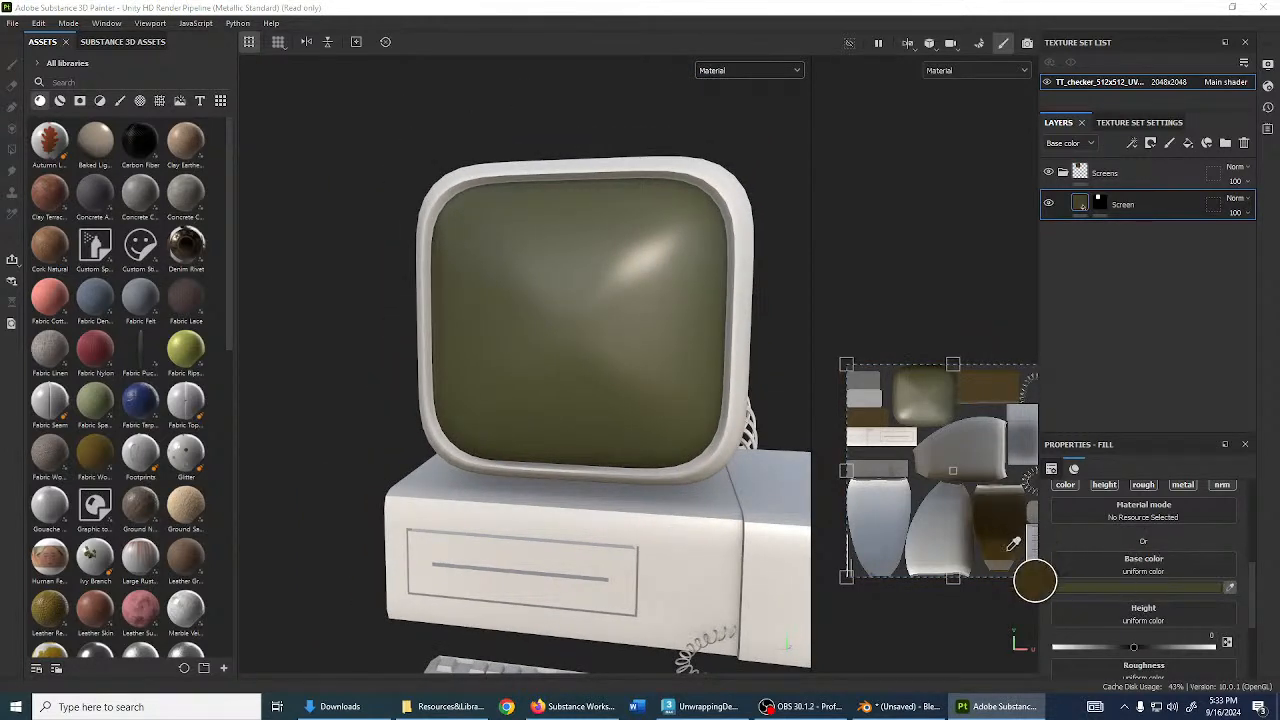
- Apply the sampled olive colour and lower the Screen fill's roughness to 0.0735
left_click(1119, 586)
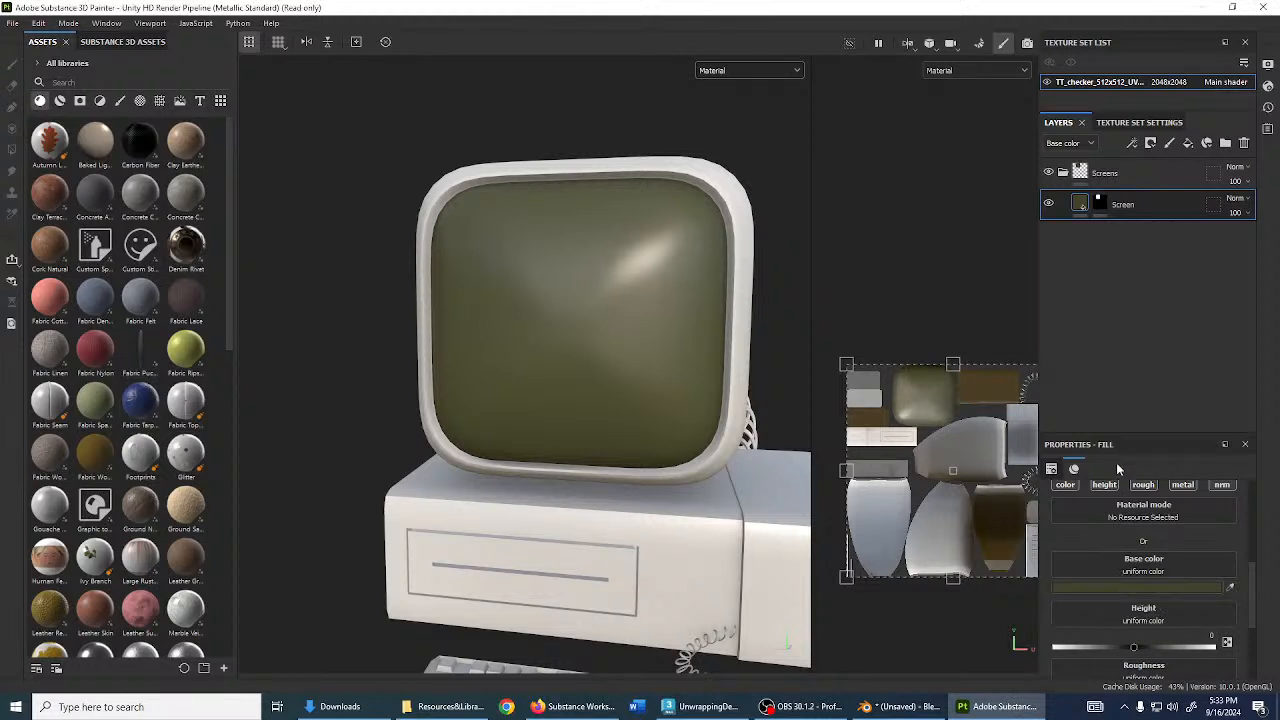
left_click_drag(1124, 441, 1124, 274)
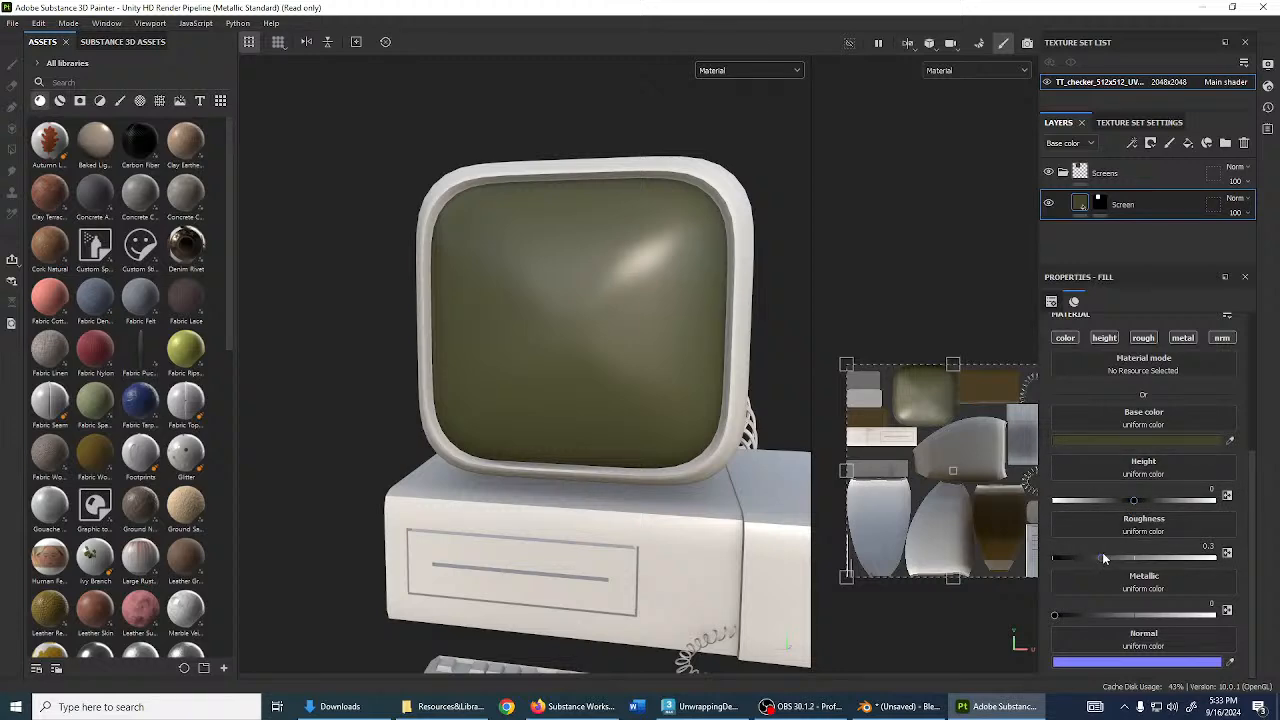
left_click_drag(1100, 556, 1065, 560)
left_click_drag(420, 305, 483, 271, "alt")
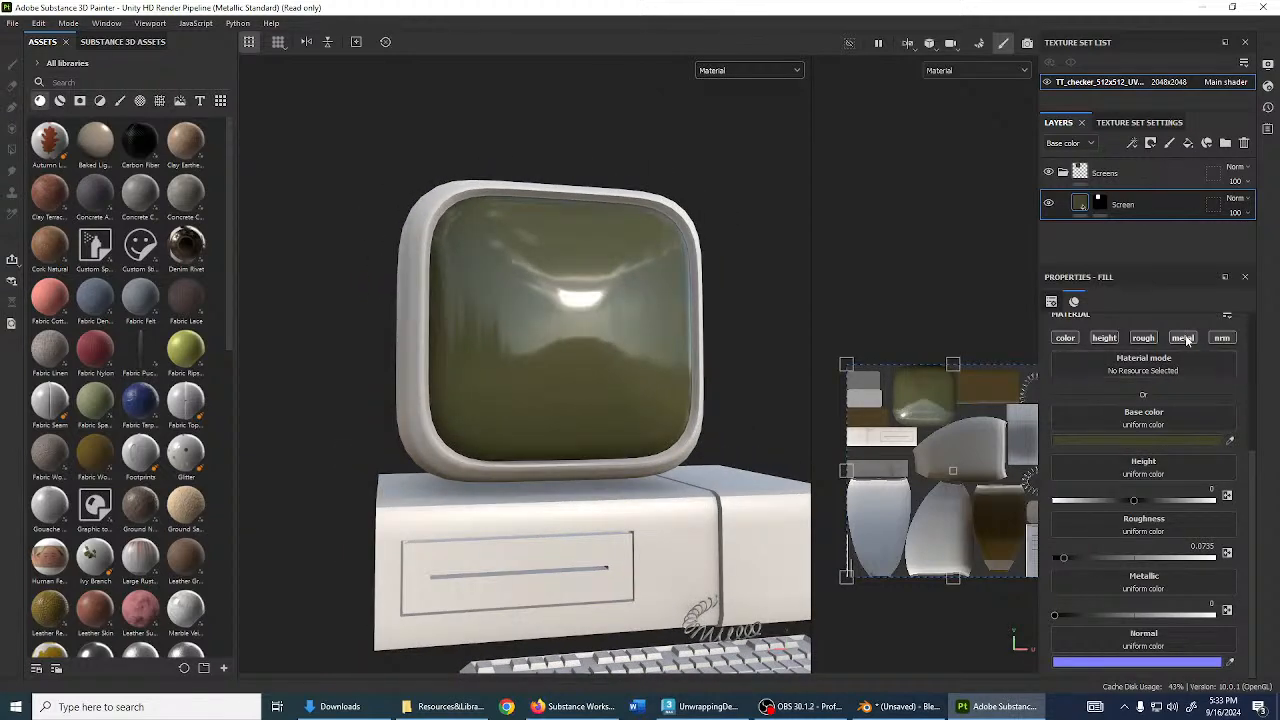
- Disable height, metallic and normal so the fill affects only colour and roughness
left_click(1112, 340)
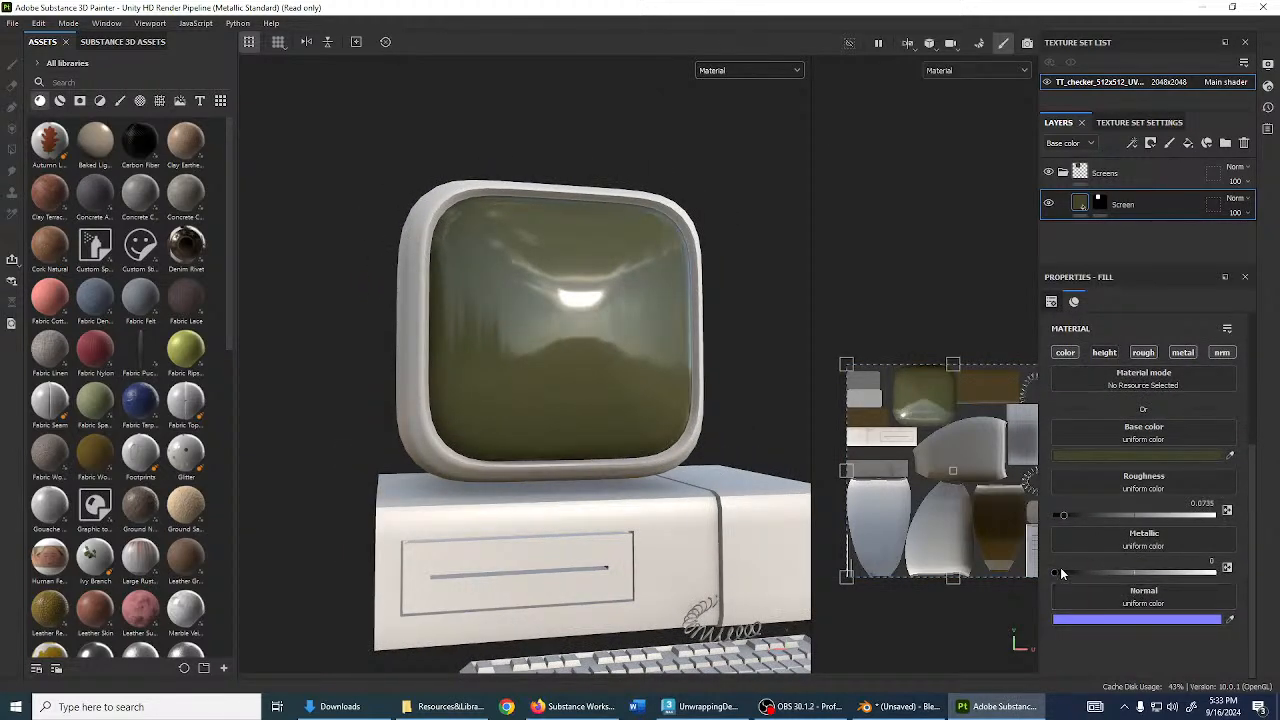
left_click_drag(1085, 574, 1050, 572)
left_click(1183, 356)
left_click(1215, 355)
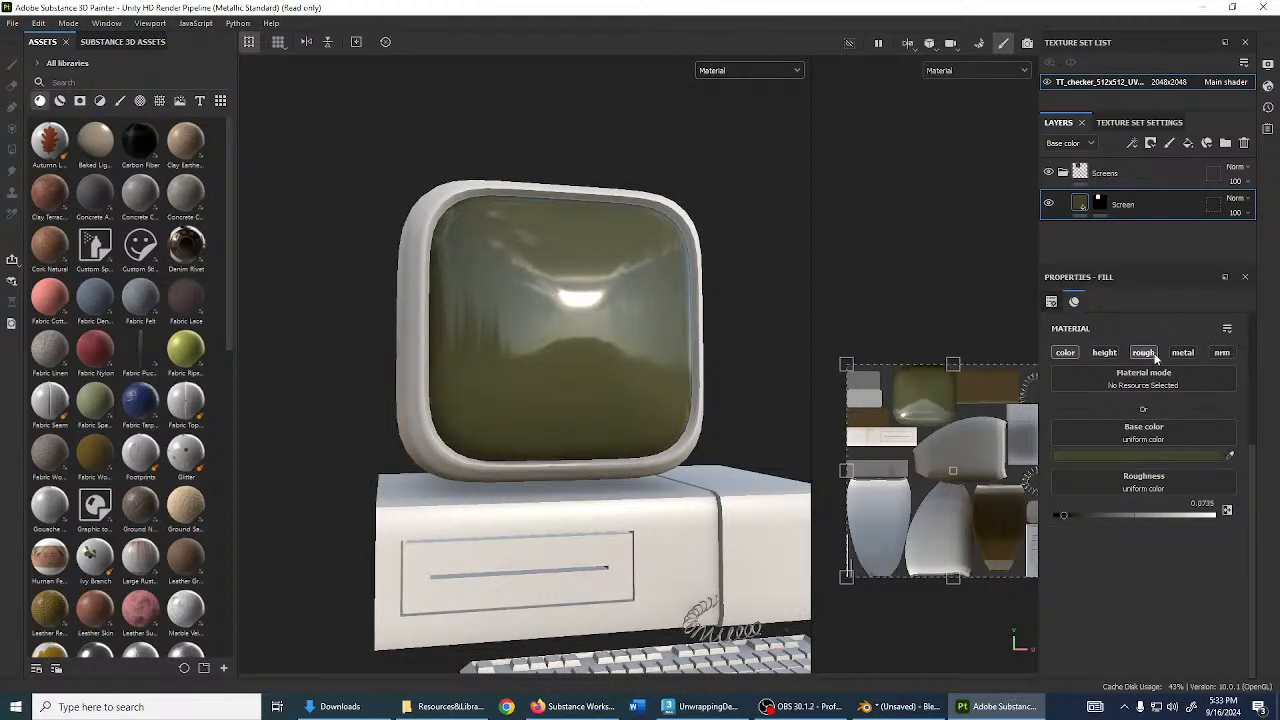
left_click(1150, 356)
scroll(697, 441, "up", 3)
left_click(1143, 353)
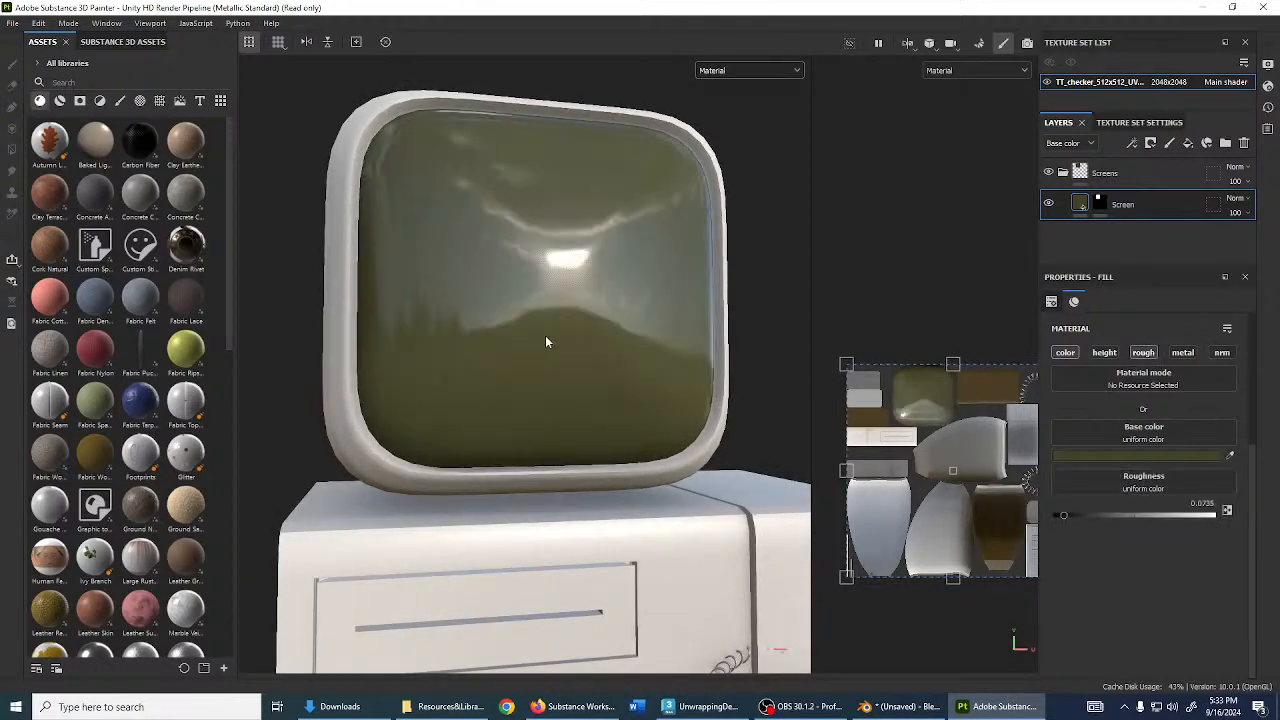
- Show the font assets in the Assets panel
left_click_drag(546, 340, 536, 433, "alt")
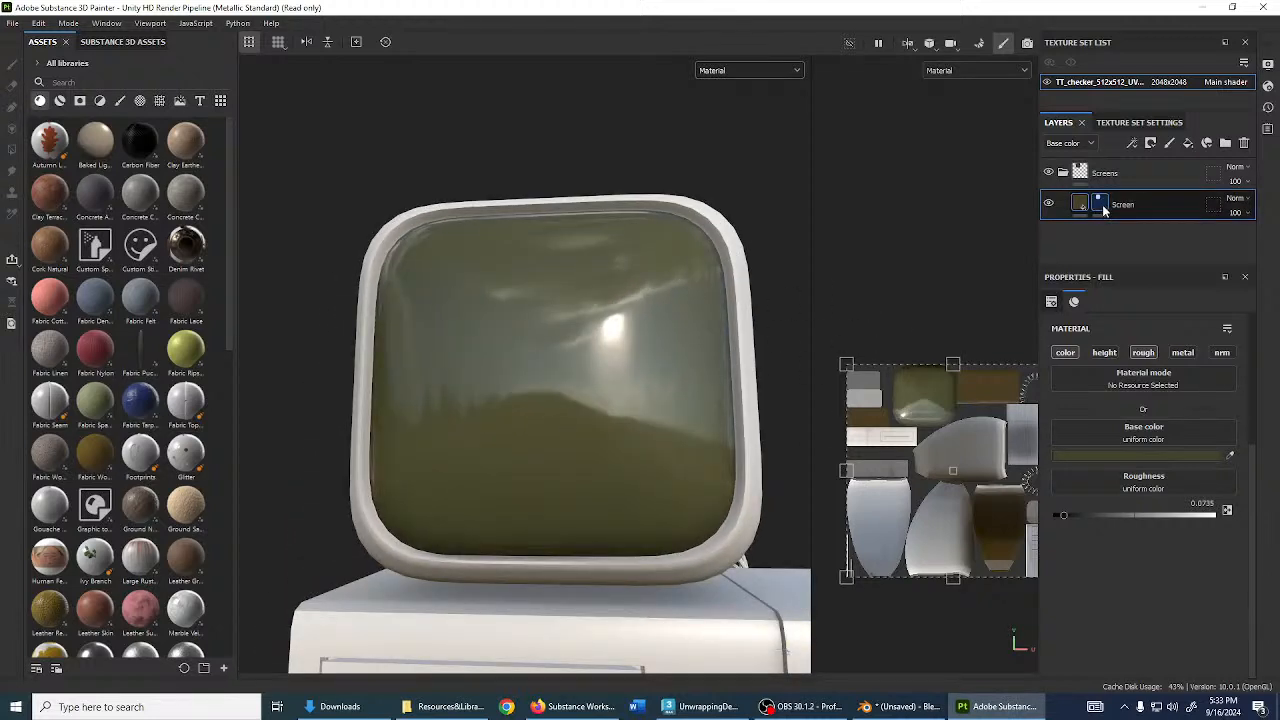
mouse_move(454, 276)
left_mouse_down("alt")
mouse_move(511, 361)
mouse_move(556, 358)
mouse_move(450, 290)
mouse_move(517, 294)
mouse_move(508, 303)
mouse_move(437, 280)
left_mouse_up("alt")
scroll(556, 358, "up", 3)
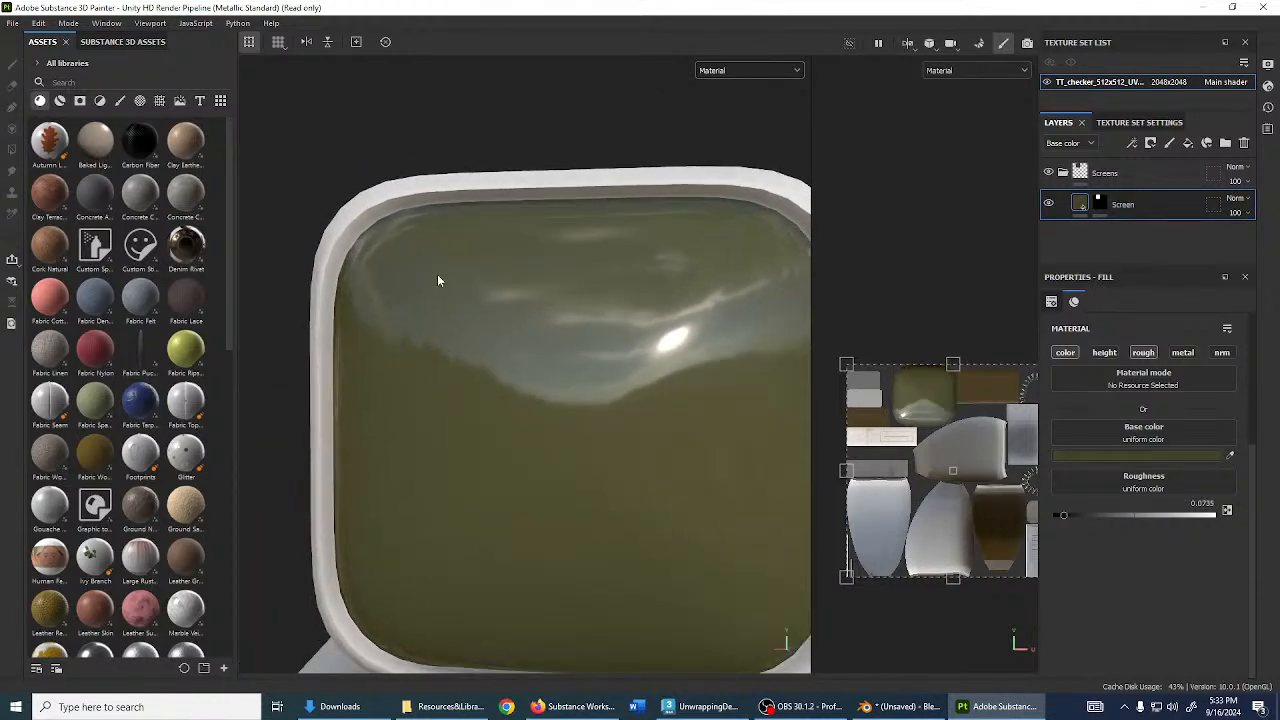
left_click(200, 101)
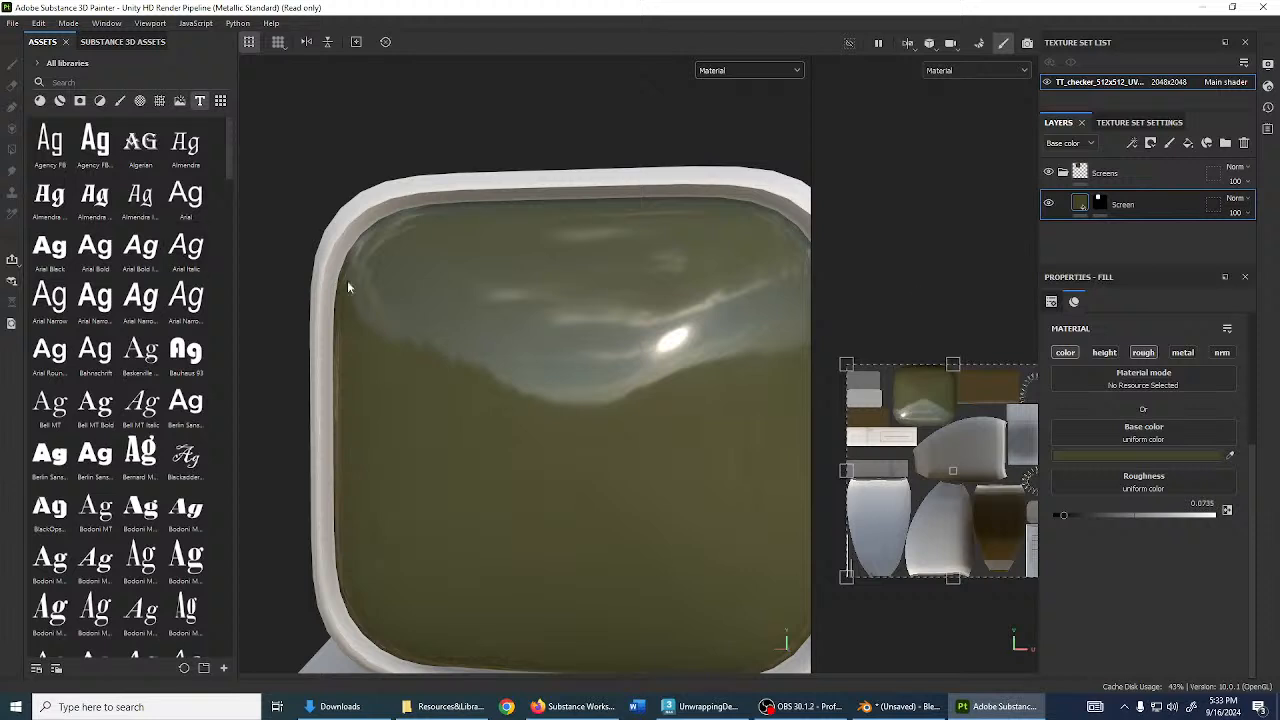
- Add an Emissive channel to the computer's texture set
left_click(1138, 123)
scroll(1152, 265, "down", 2)
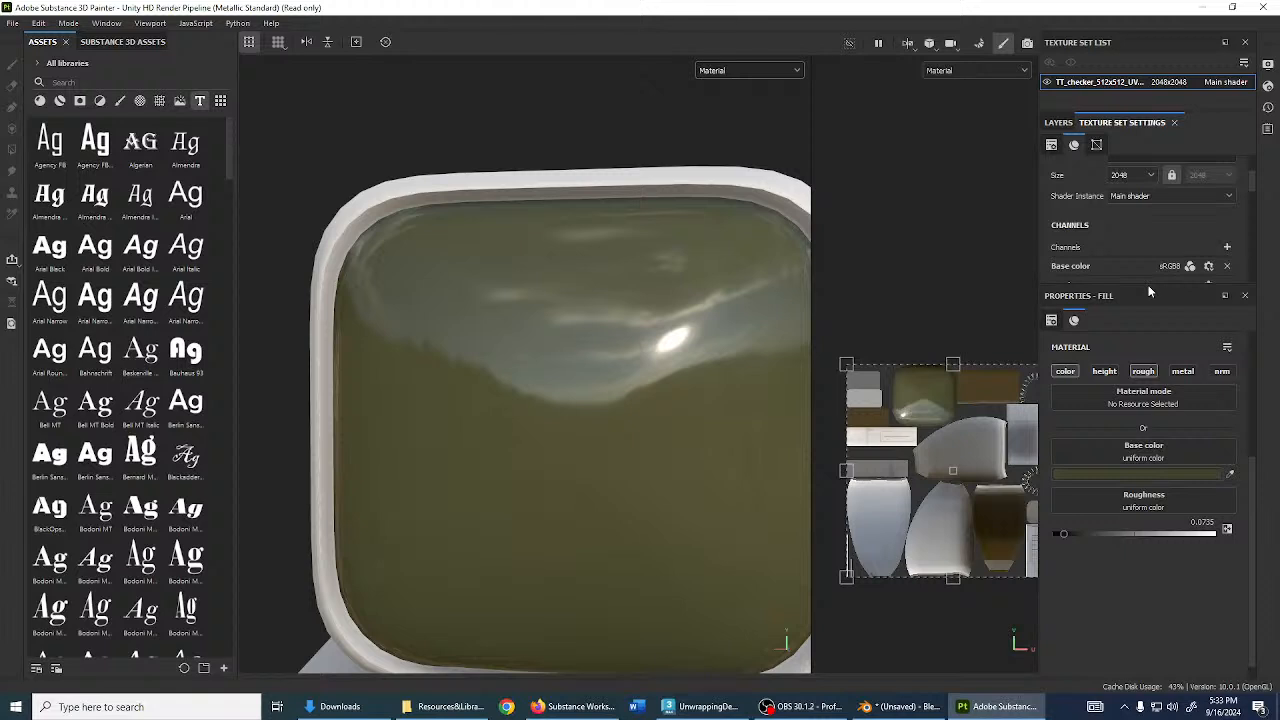
left_click_drag(1149, 293, 1149, 496)
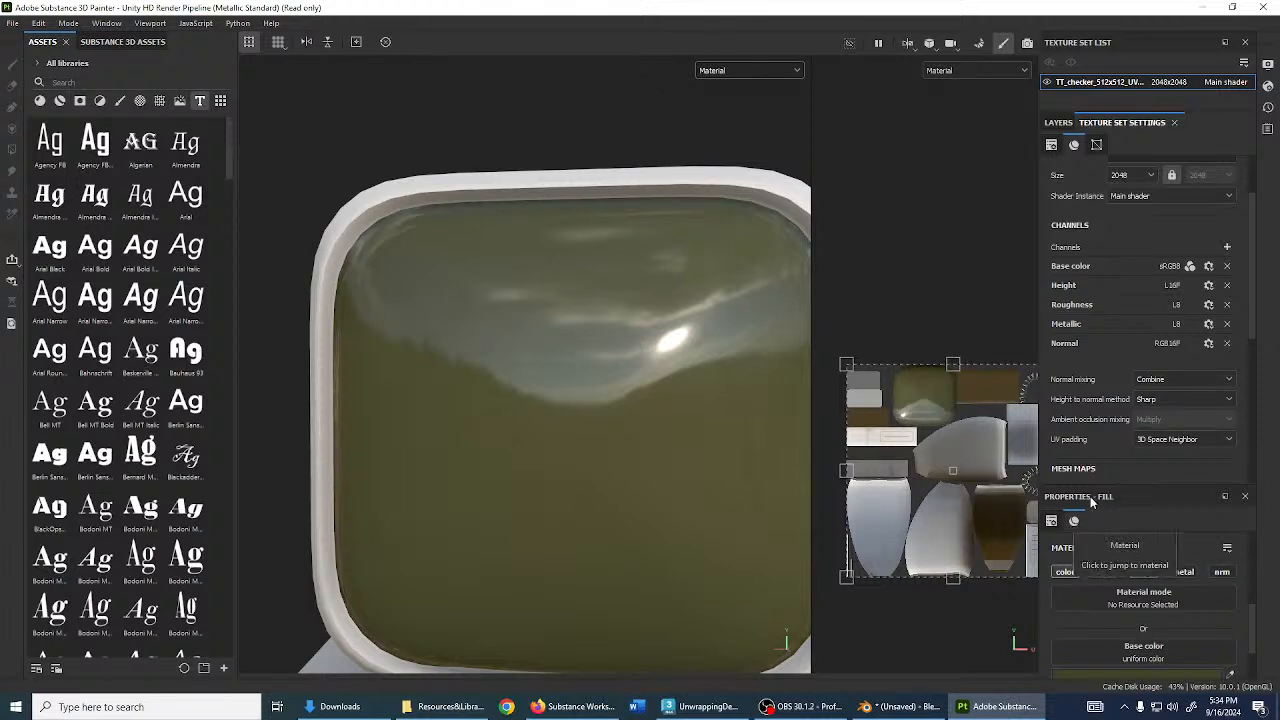
left_click(1228, 247)
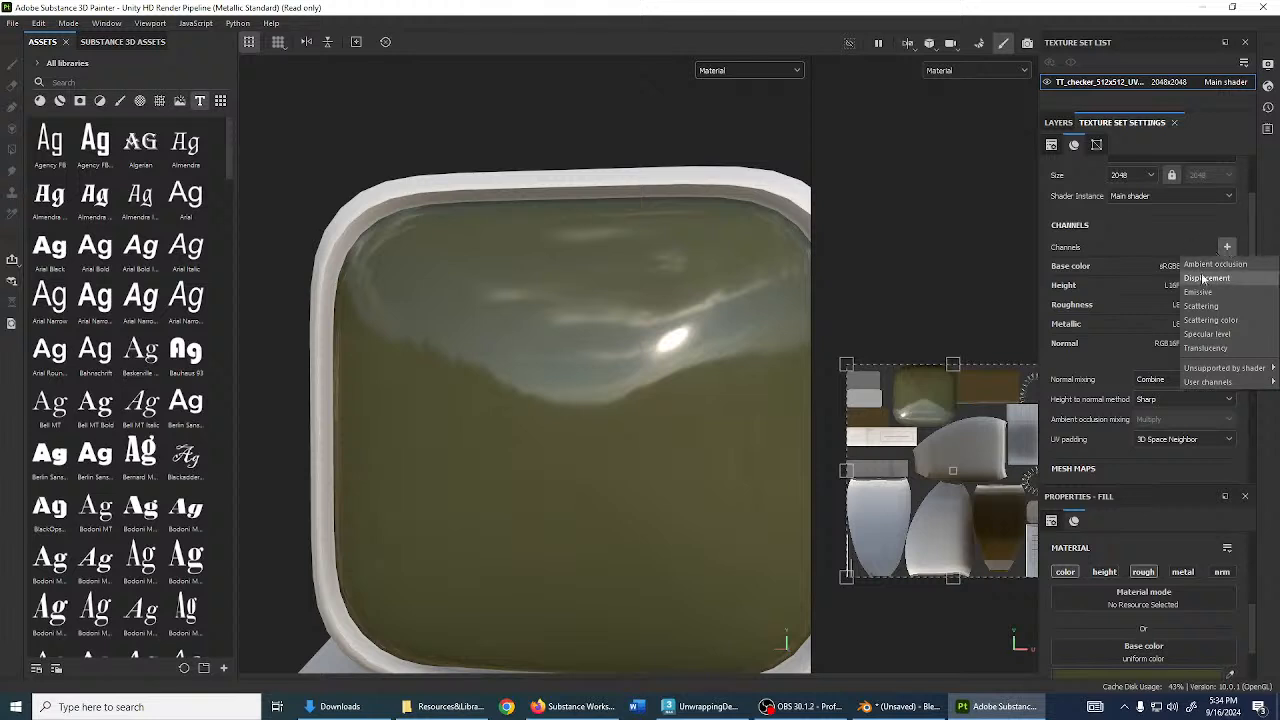
left_click(1200, 292)
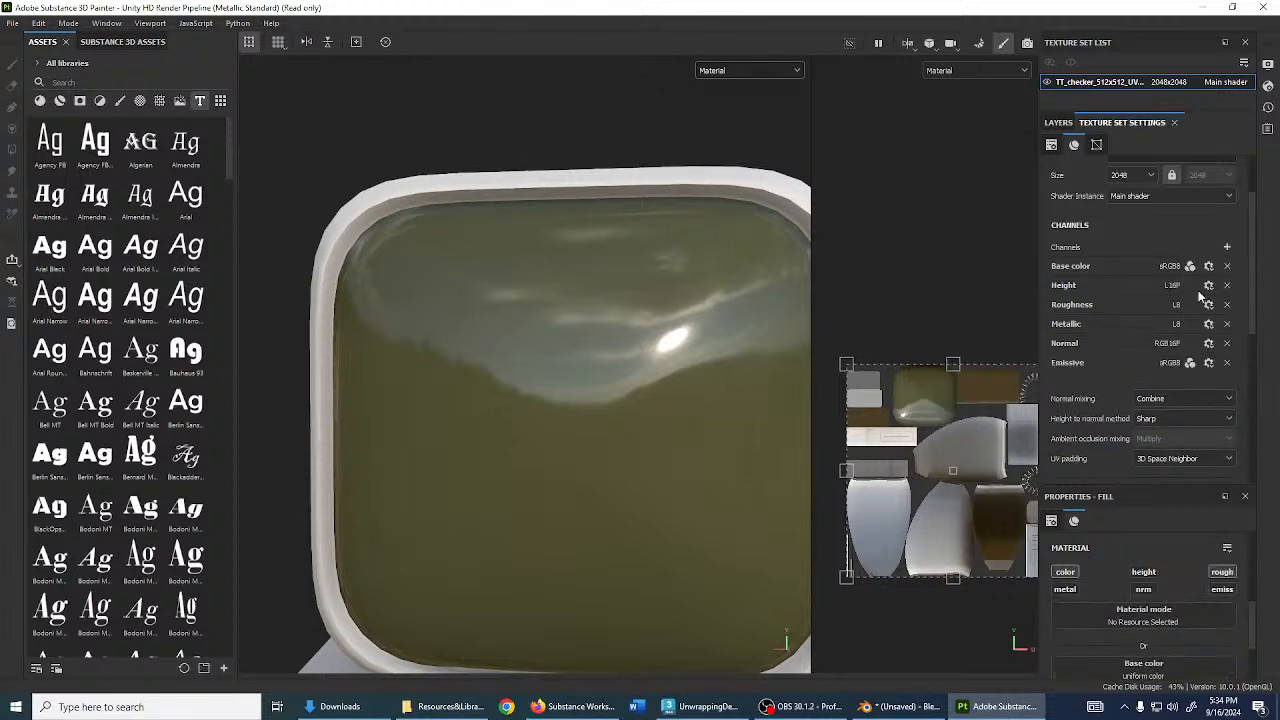
- Keep the Screen fill from affecting emissive and go back to the layer stack
left_click(1222, 591)
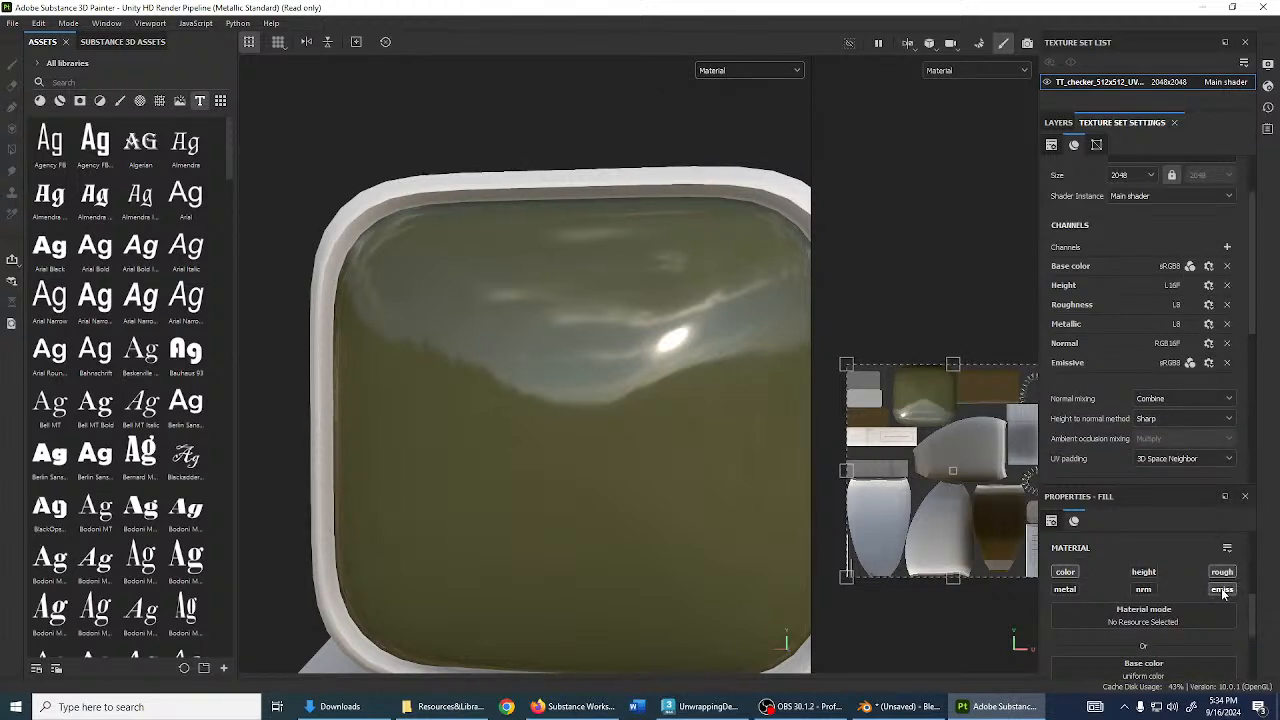
scroll(1148, 665, "down", 1)
scroll(1197, 616, "up", 3)
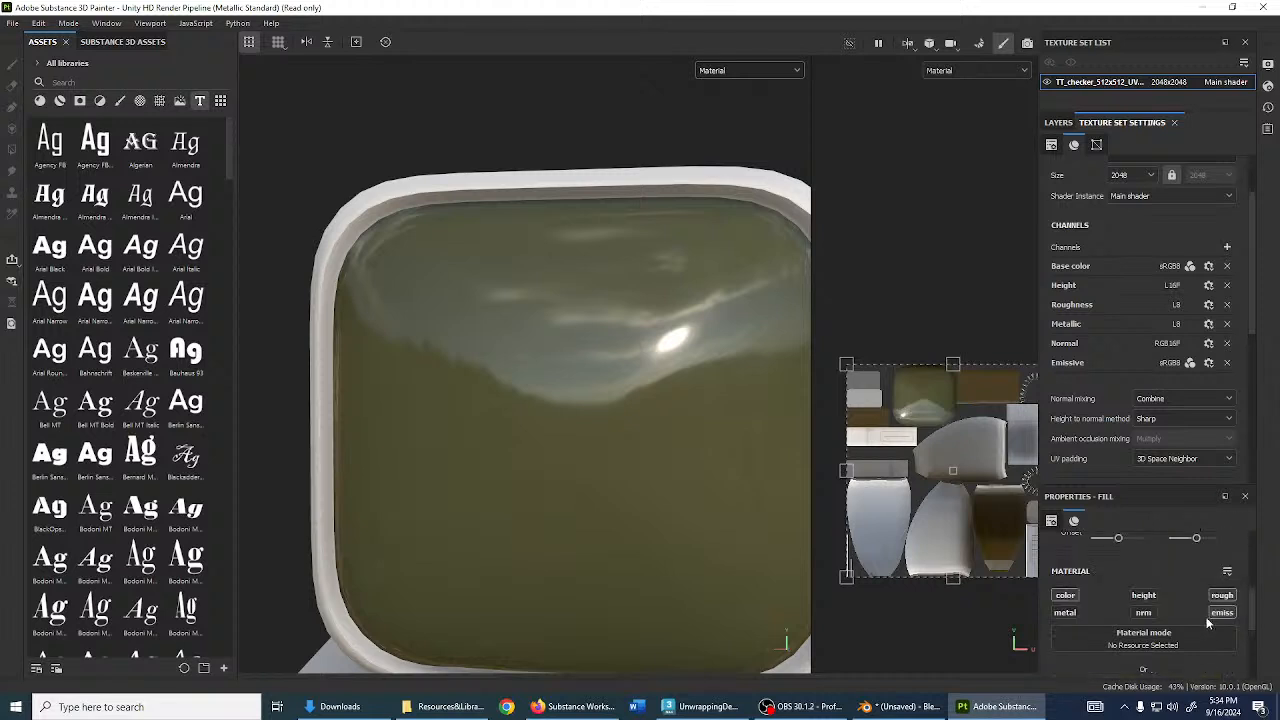
left_click(1226, 615)
scroll(1178, 641, "down", 4)
scroll(1158, 627, "up", 3)
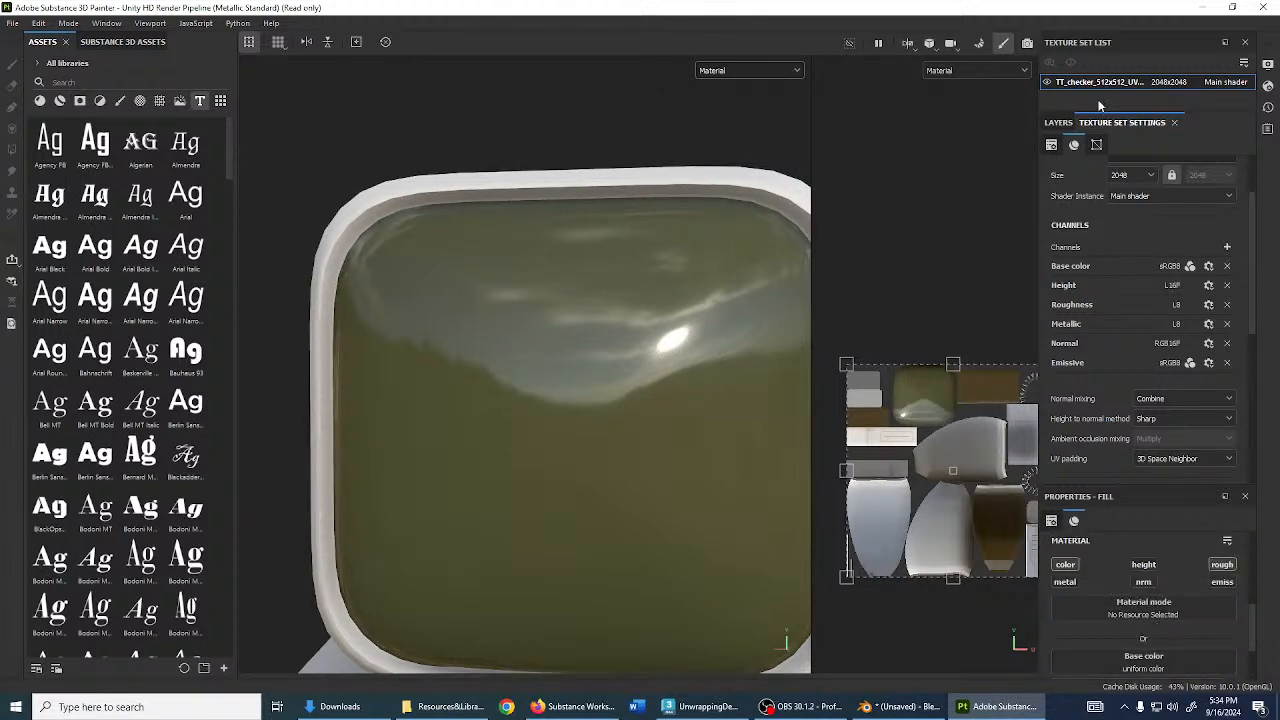
left_click(1066, 123)
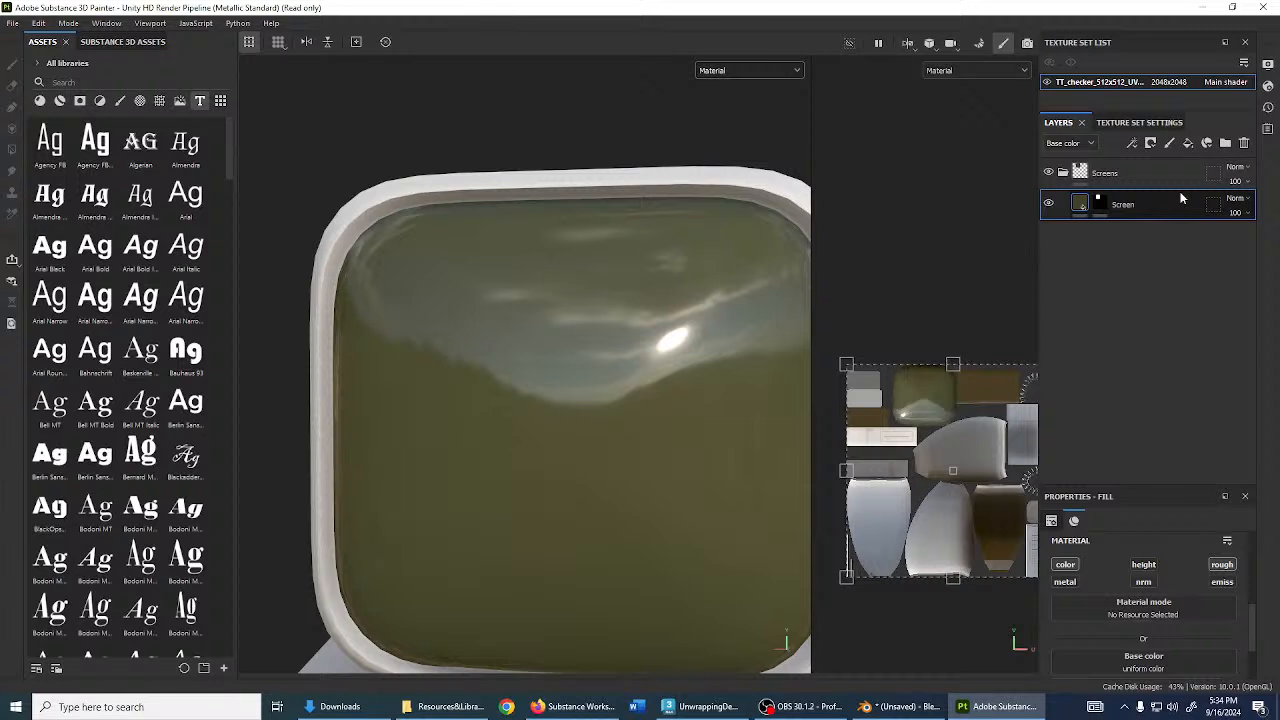
- Add a new fill layer above Screen named Text
left_click(1188, 143)
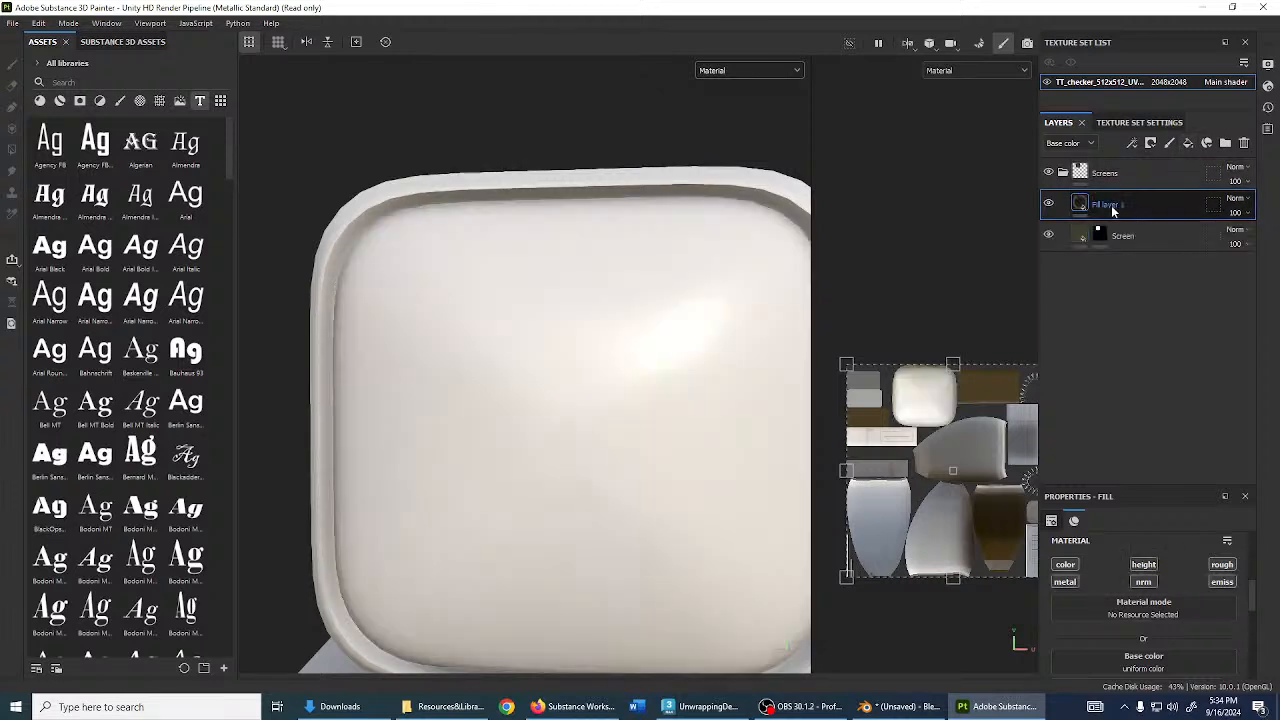
double_click(1106, 205)
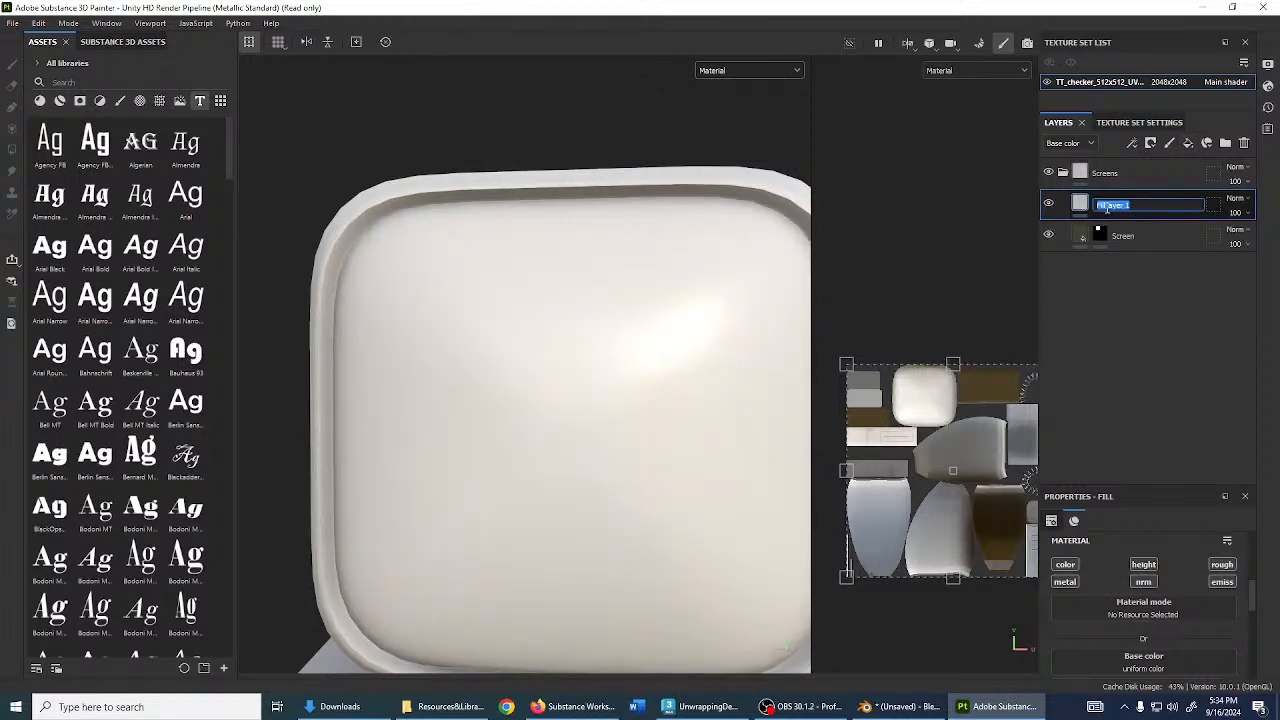
type("Text")
key("Return")
left_click_drag(560, 380, 816, 460, "alt")
- Turn off base colour, metallic, height, normal and roughness so Text affects only emissive
left_click(1073, 568)
left_click(1073, 581)
left_click(1145, 567)
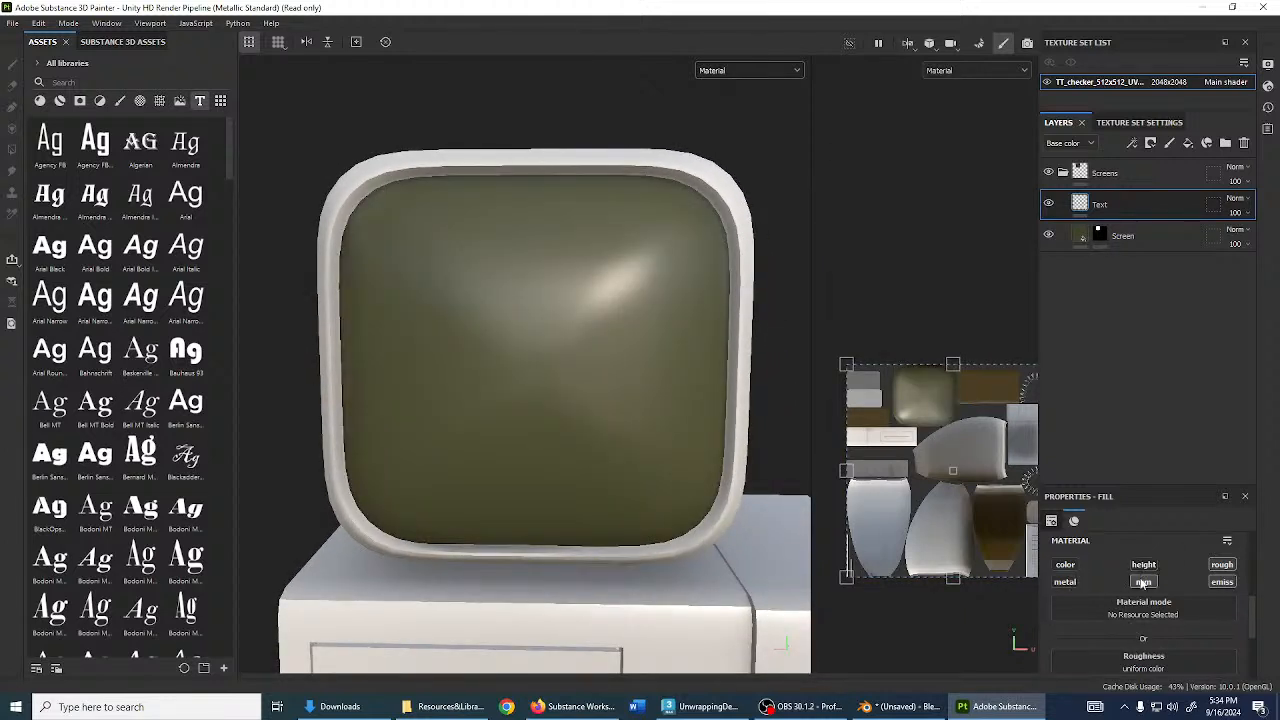
left_click(1145, 581)
left_click(1226, 567)
scroll(1155, 573, "down", 1)
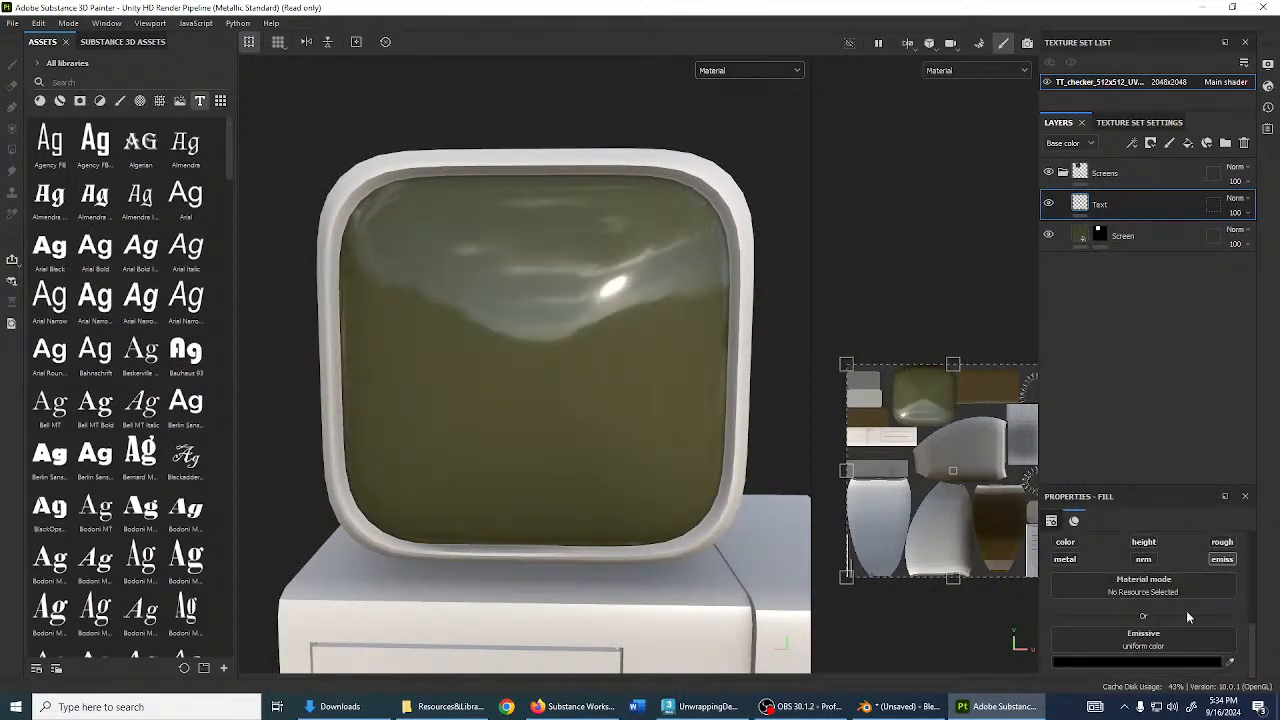
- Set the Text layer's emissive colour to light green 92FF95
left_click(1140, 661)
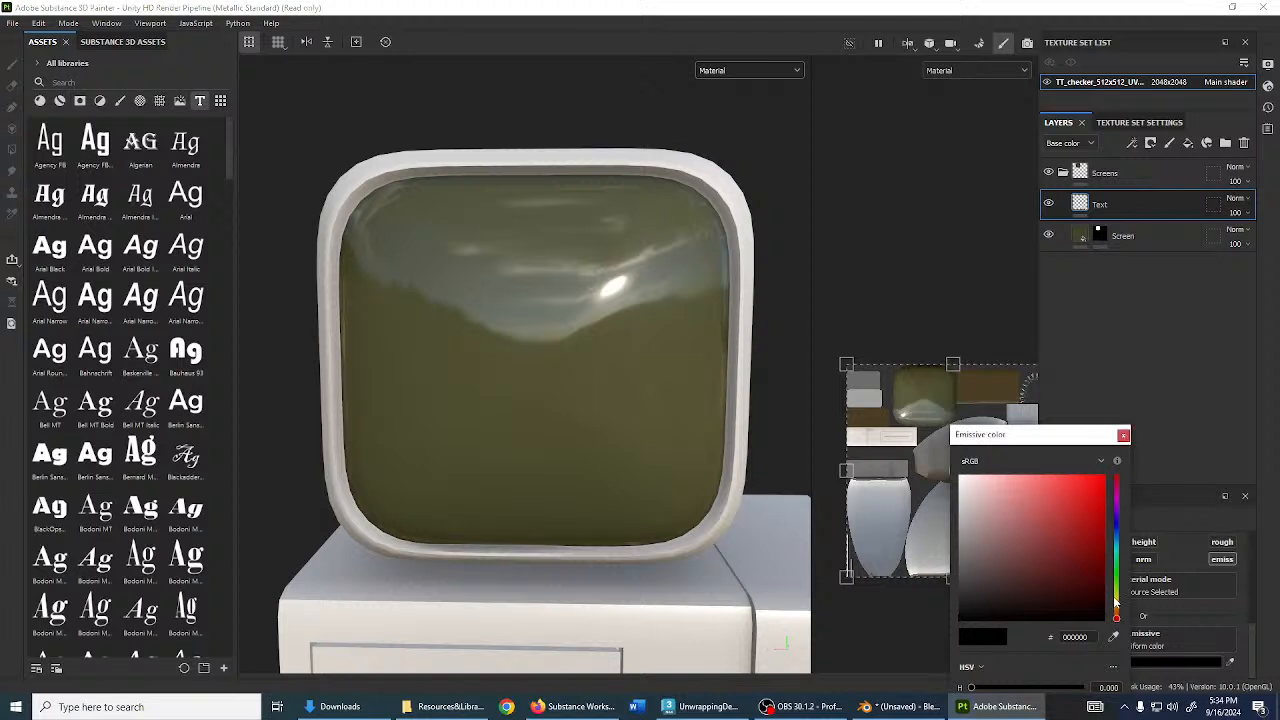
left_click_drag(1116, 605, 1116, 570)
left_click_drag(1045, 490, 1022, 474)
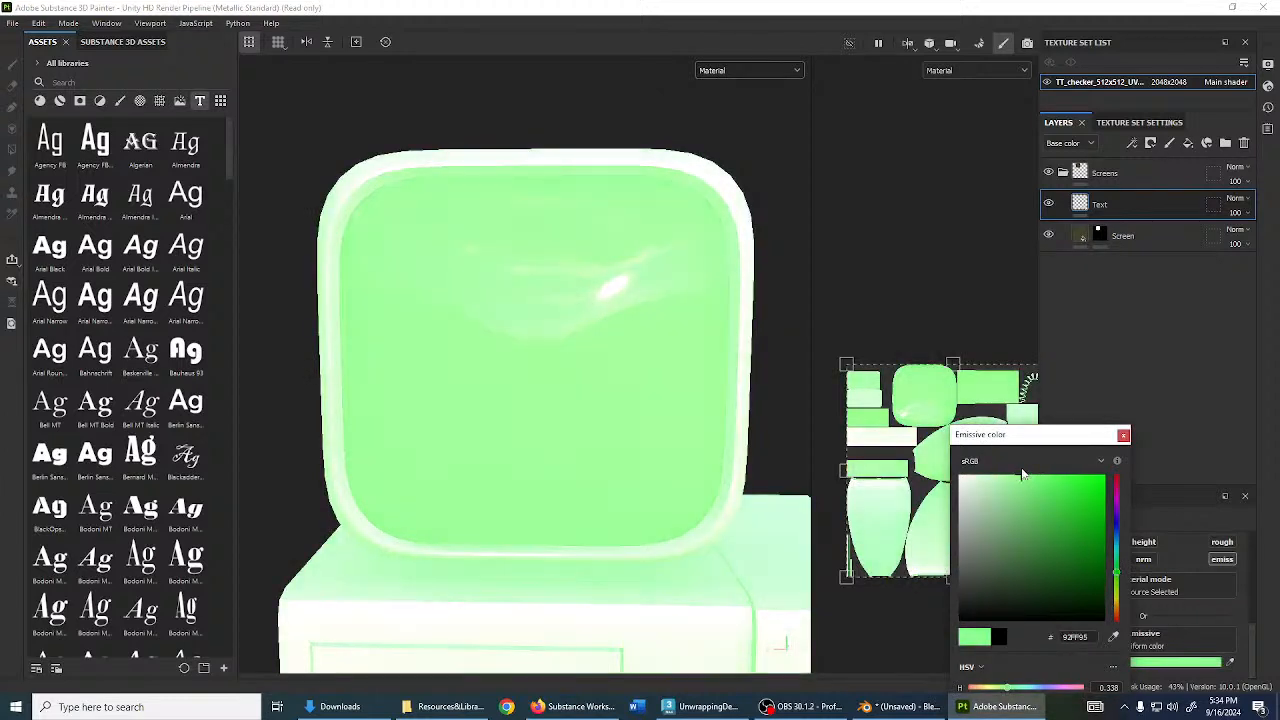
left_click(1123, 434)
left_click(1150, 143)
- Hide the Text layer with a black mask and drop the Jura Regular font onto it
left_click(1176, 177)
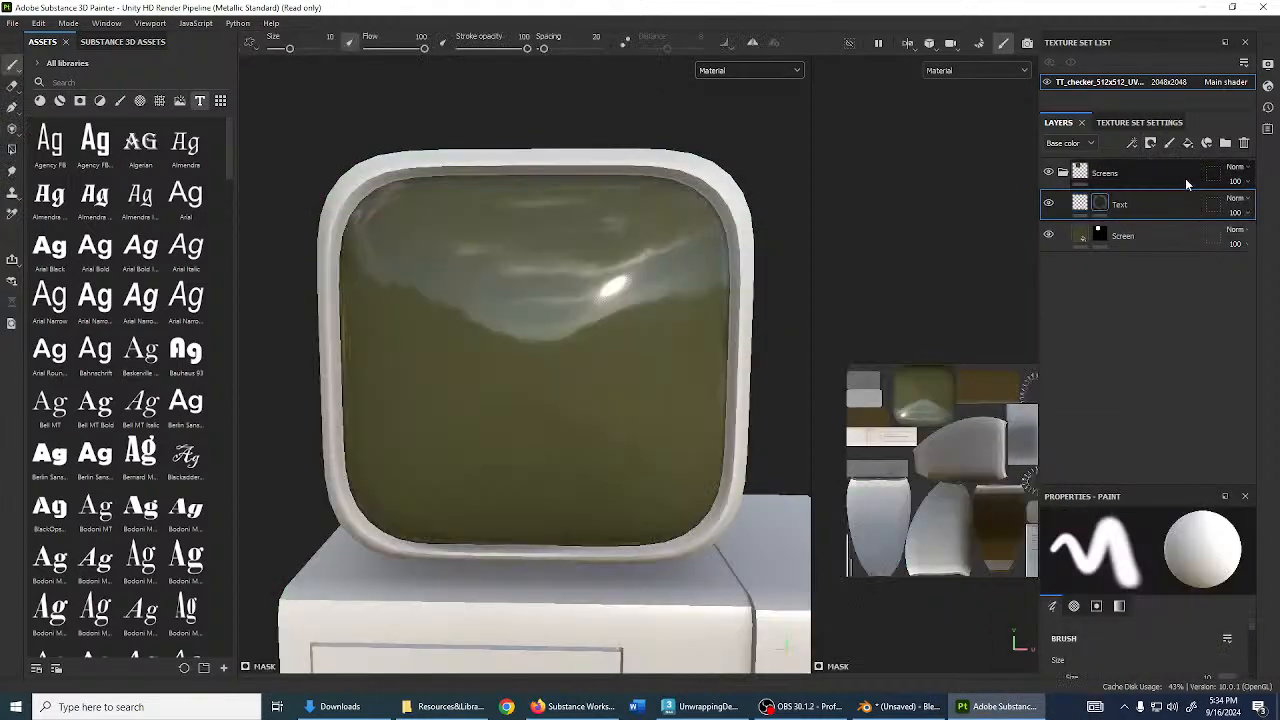
scroll(421, 260, "down", 1)
middle_click_drag(447, 256, 496, 305, "alt")
left_click_drag(496, 305, 531, 334, "alt")
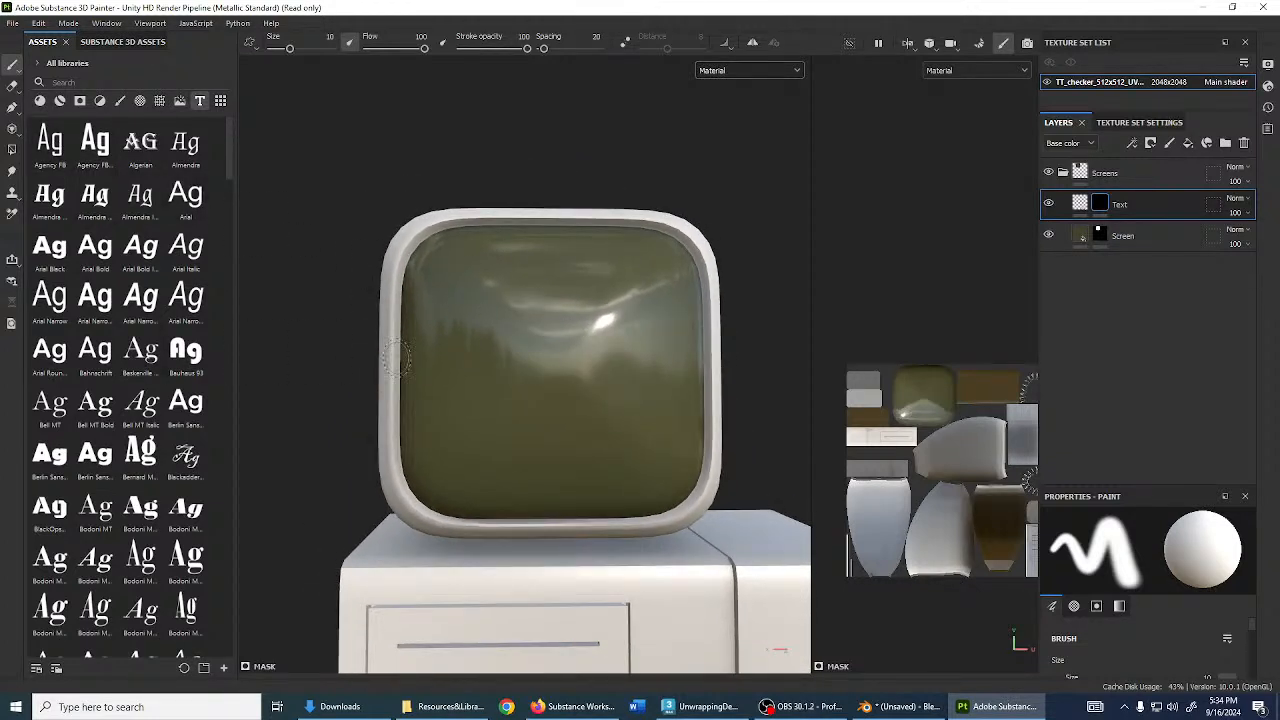
scroll(480, 340, "up", 3)
scroll(90, 388, "down", 10)
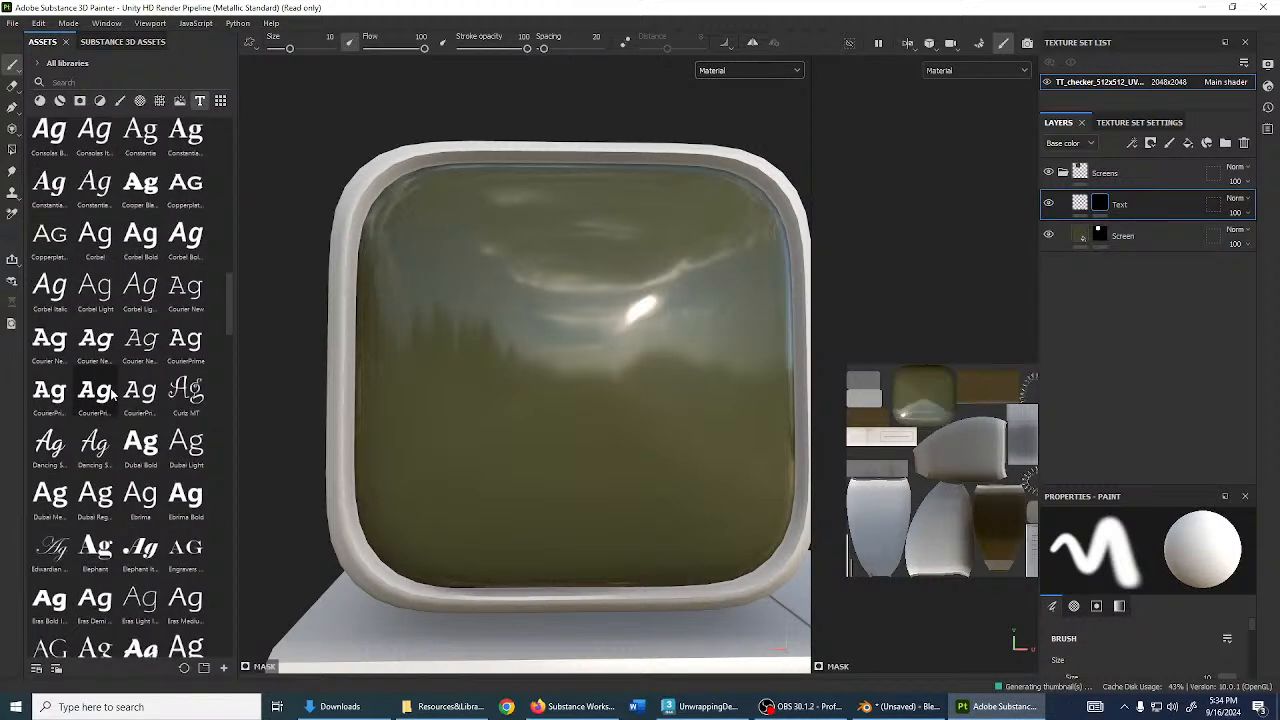
scroll(112, 395, "down", 10)
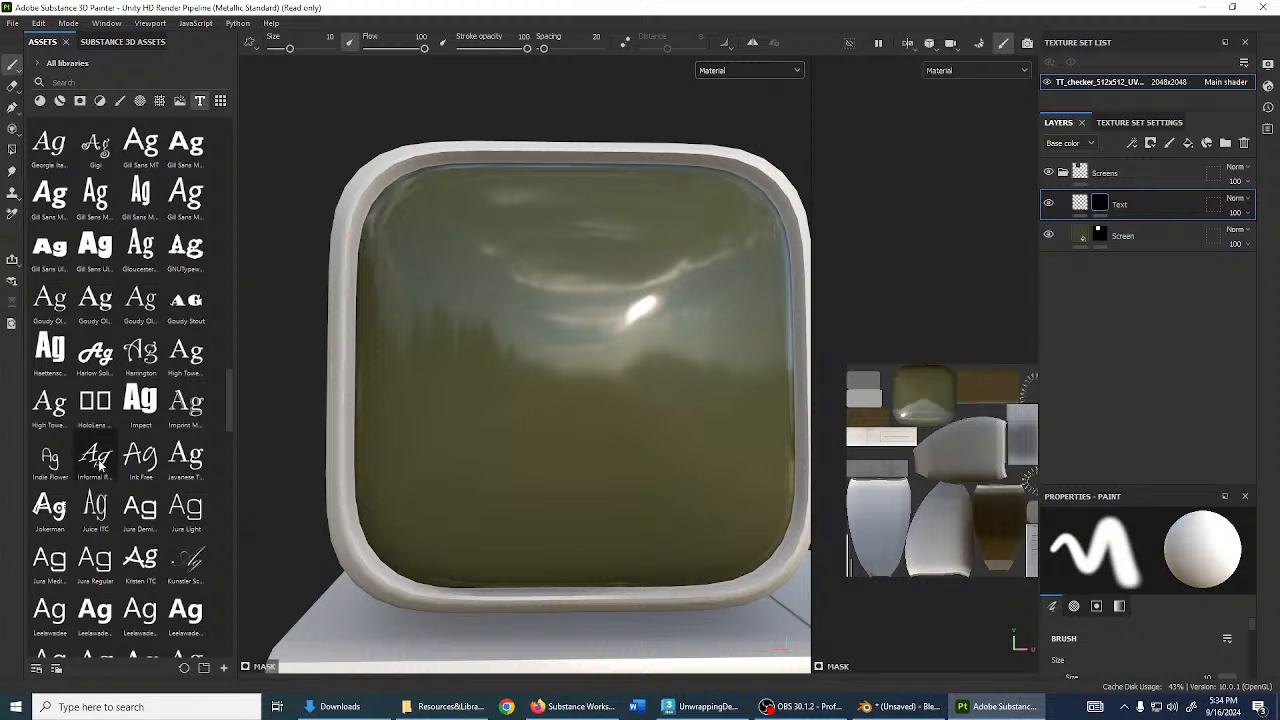
scroll(130, 320, "down", 3)
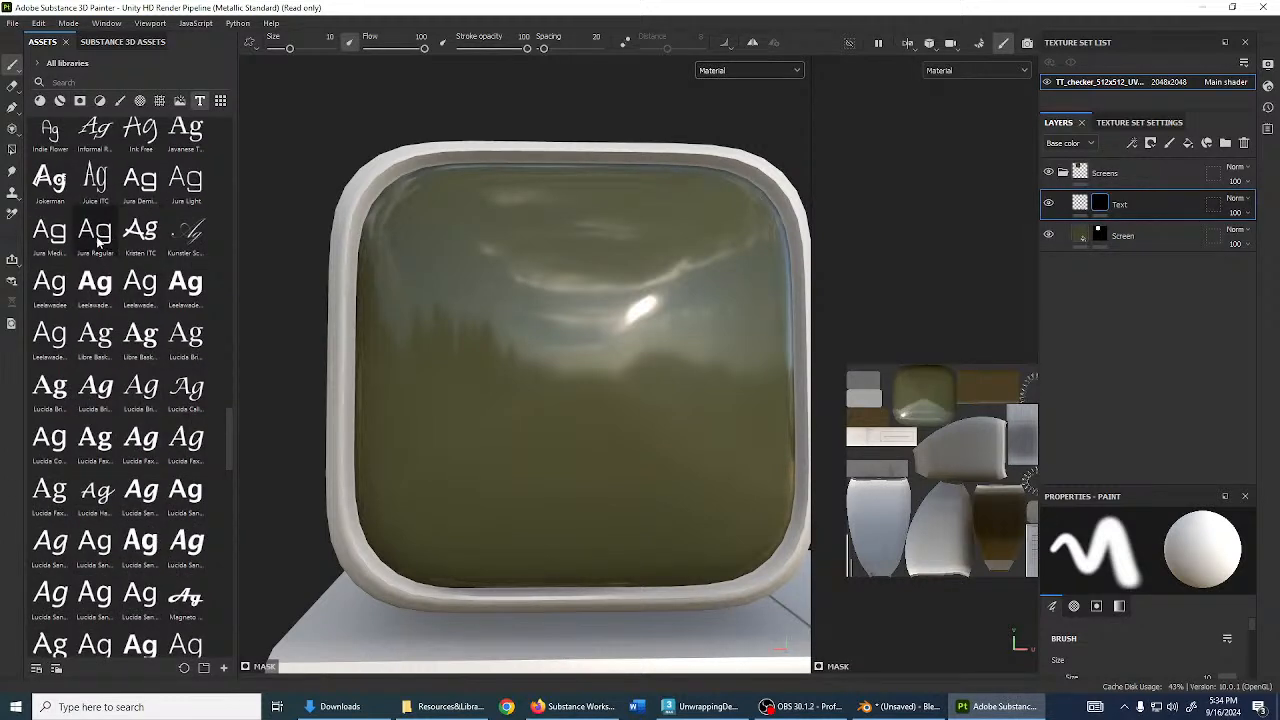
left_click_drag(100, 230, 1099, 204)
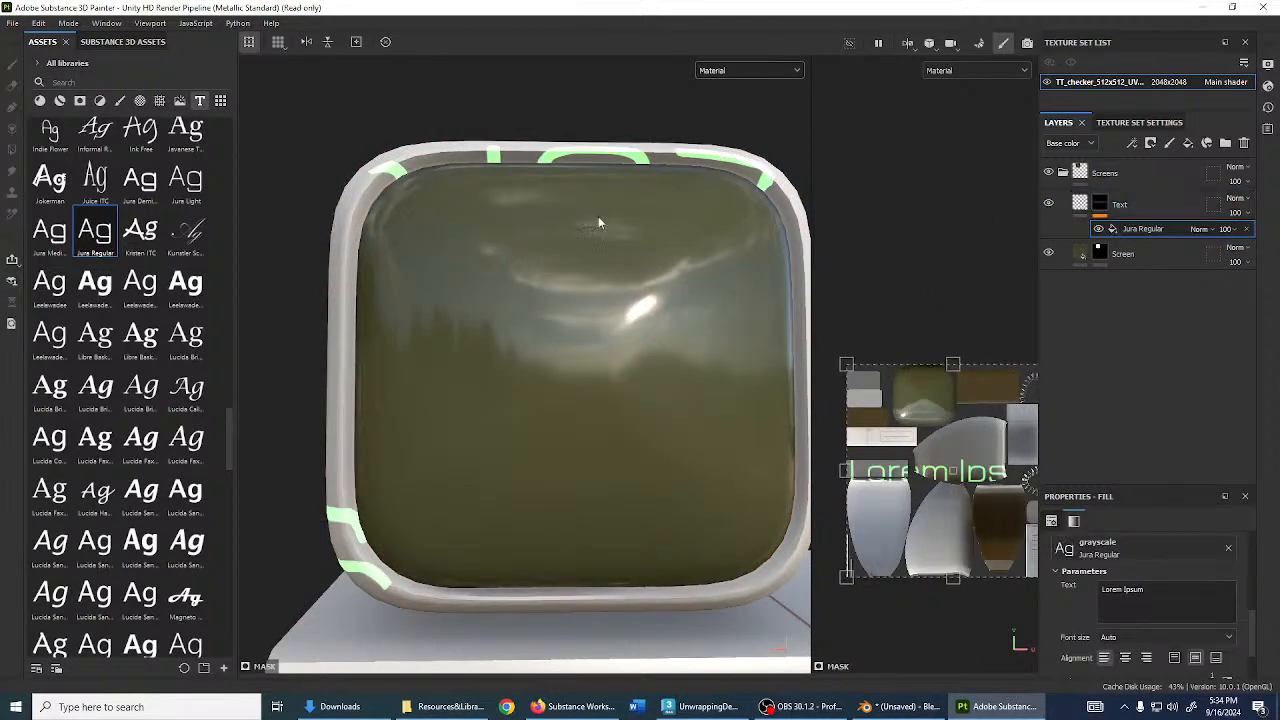
- Add the Jura Regular Lorem Ipsum text to the mask and rotate its projection
left_click_drag(598, 216, 648, 288, "alt")
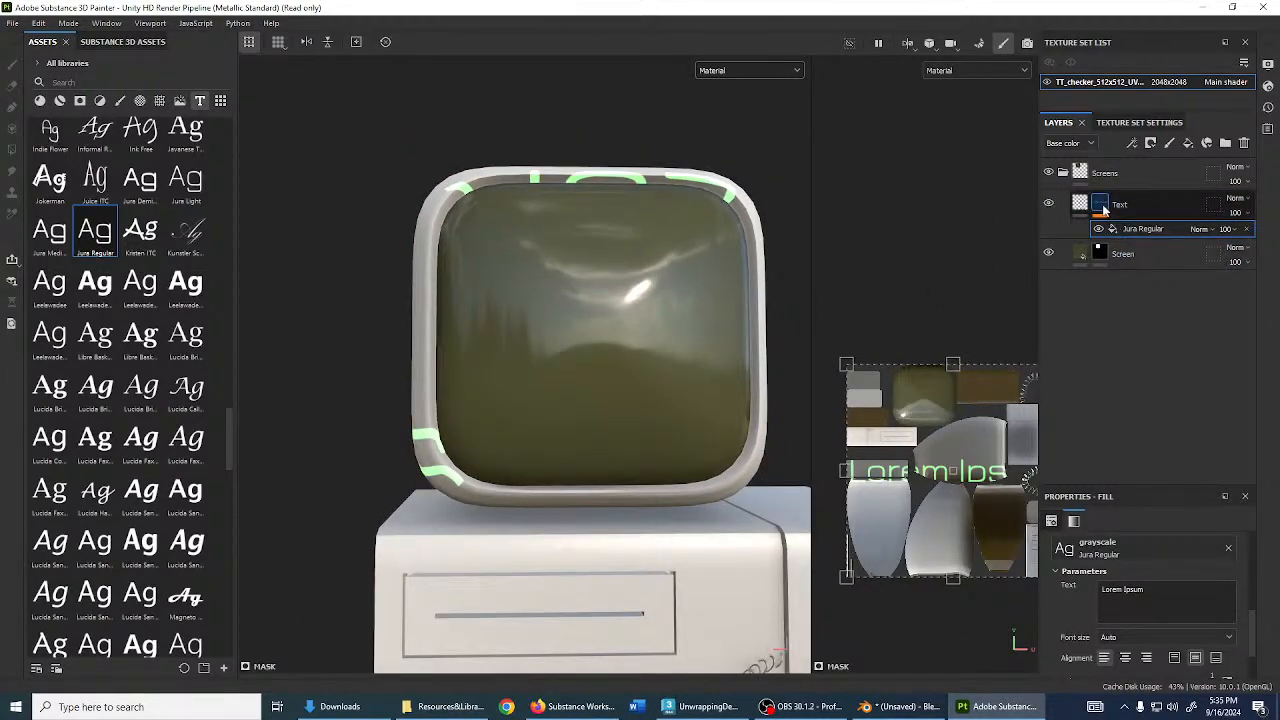
scroll(911, 514, "down", 3)
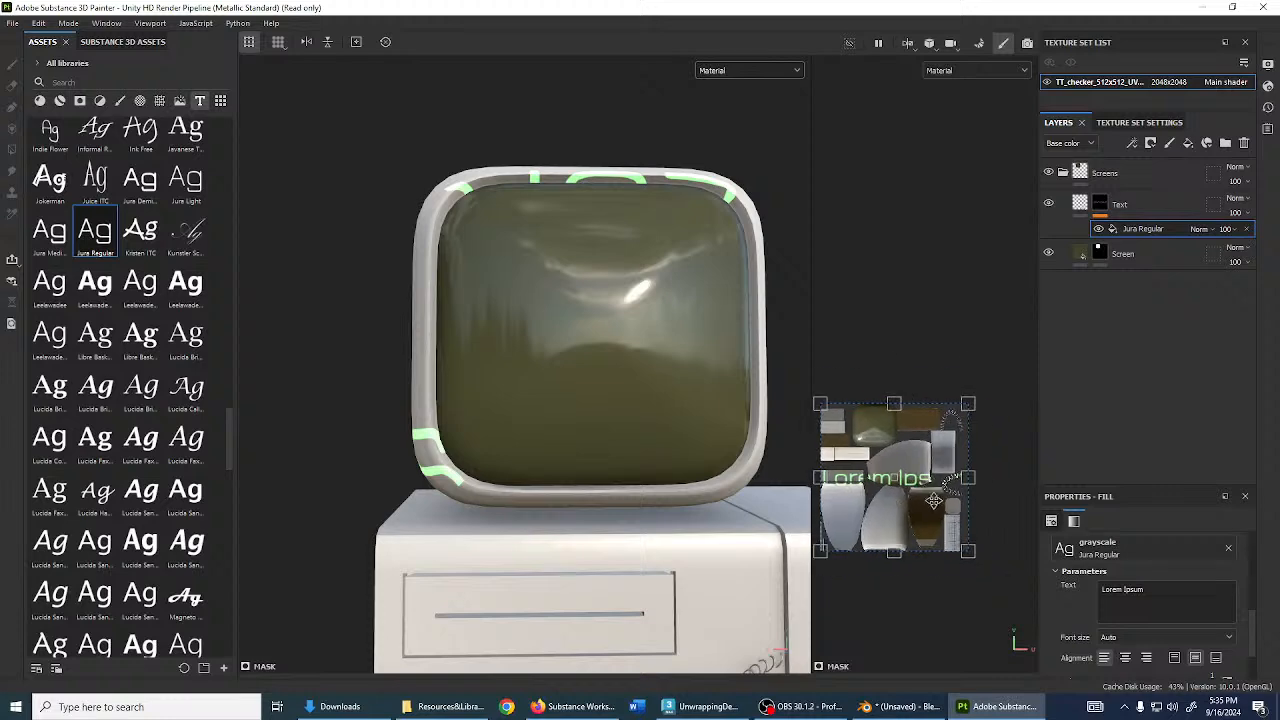
scroll(934, 505, "up", 3)
middle_click_drag(913, 496, 953, 505, "alt")
left_click_drag(1029, 592, 840, 413)
key("ctrl+z")
scroll(836, 404, "up", 3)
scroll(1140, 600, "up", 5)
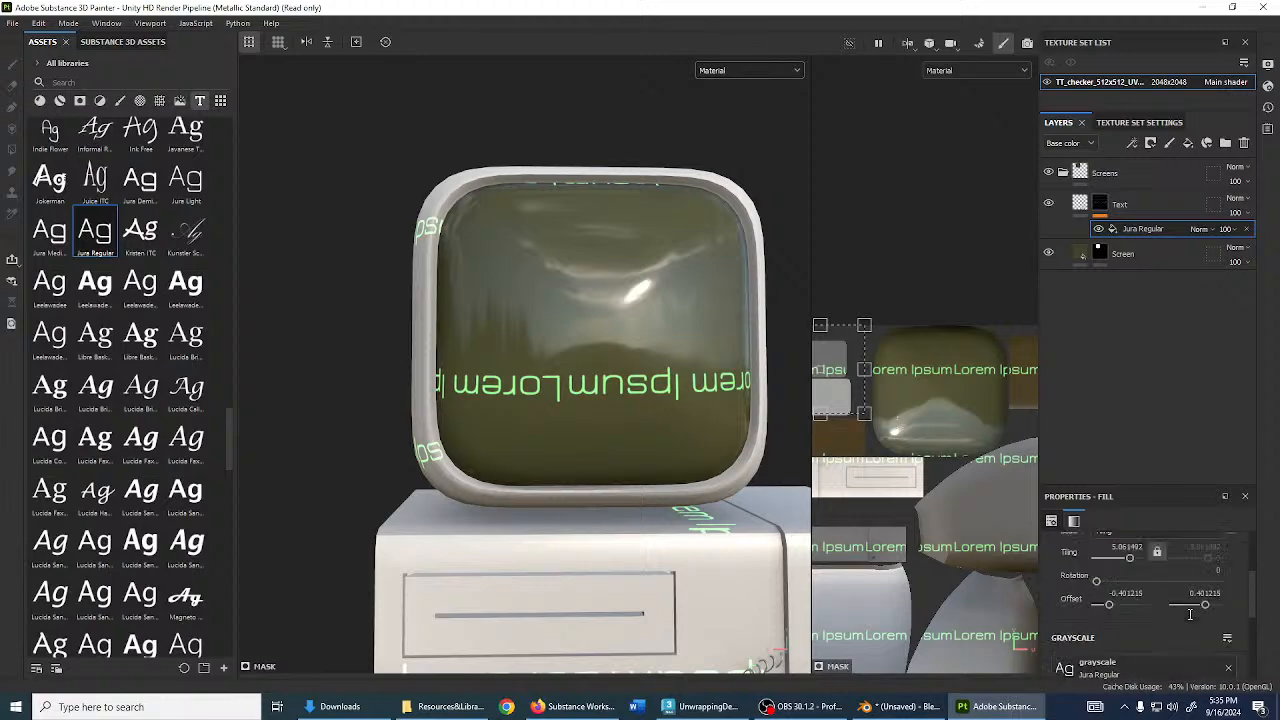
left_click_drag(840, 388, 949, 398)
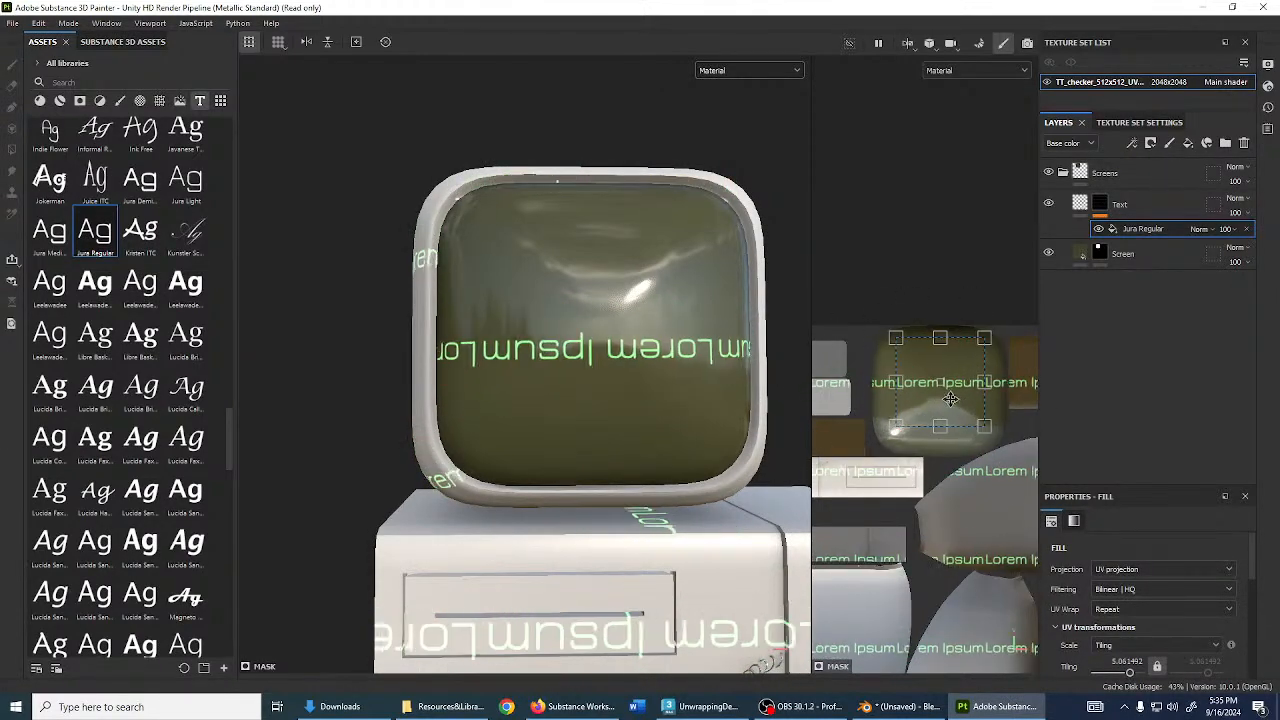
left_click_drag(997, 438, 871, 320)
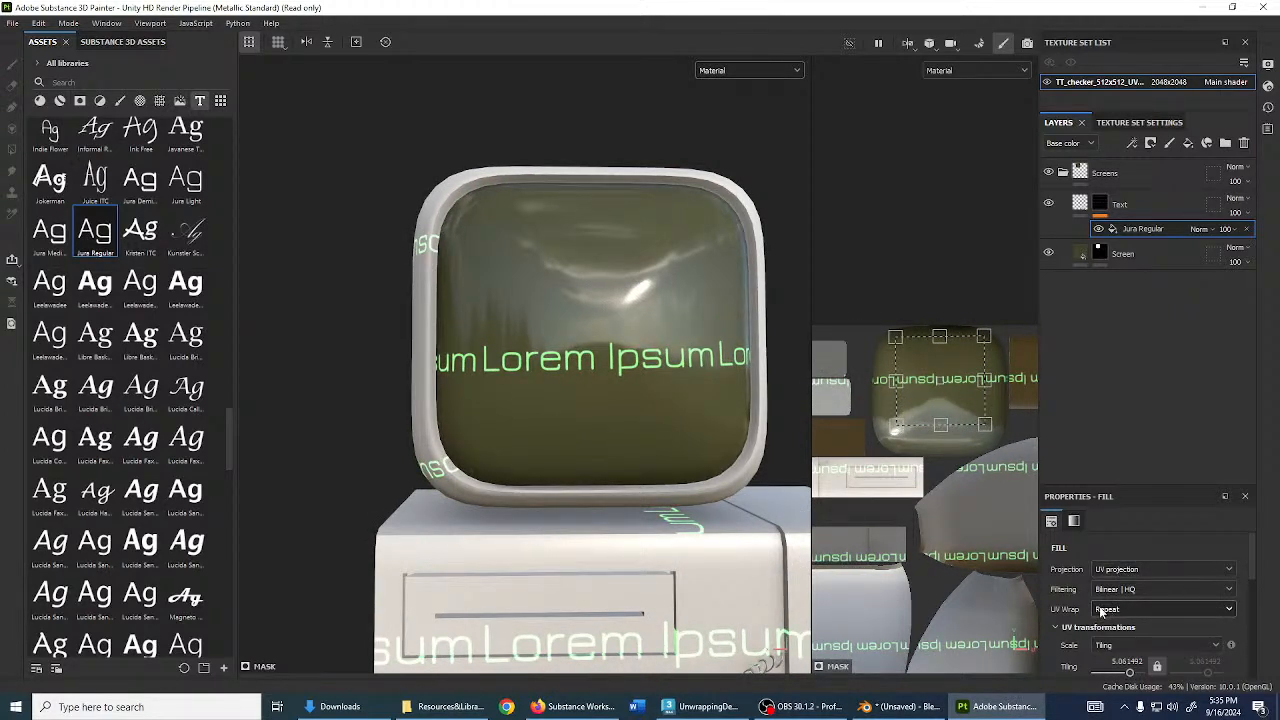
- Set UV wrap to None and place the text upright across the screen's top
left_click(1150, 609)
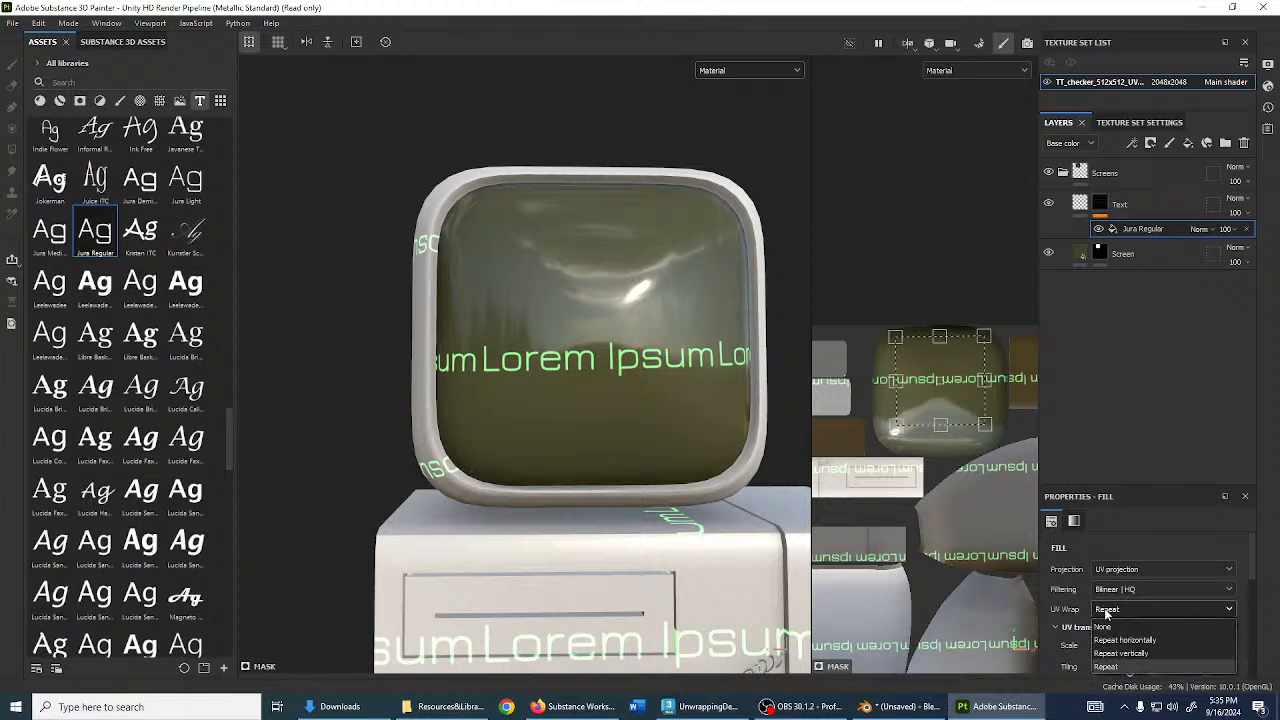
left_click(1110, 622)
scroll(962, 440, "up", 2)
scroll(962, 440, "up", 2)
left_click_drag(959, 304, 983, 411)
left_click_drag(962, 350, 891, 249)
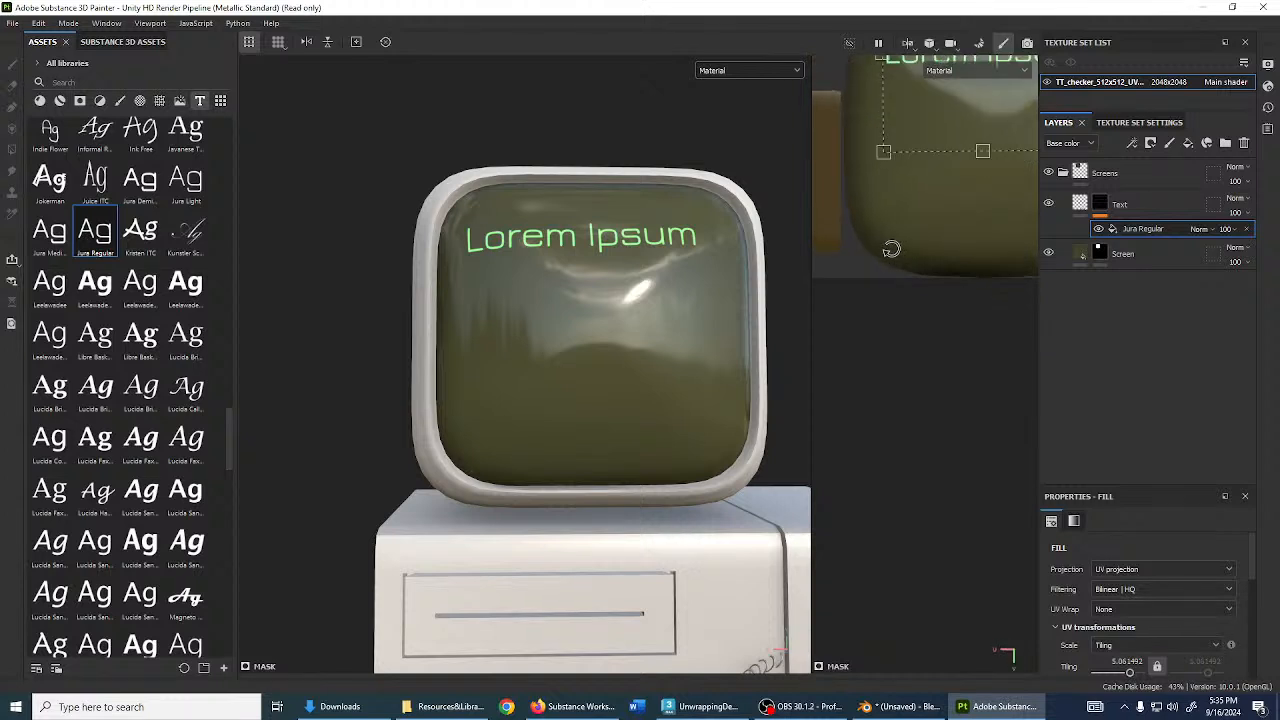
middle_click_drag(912, 249, 868, 520, "alt")
left_click_drag(942, 351, 937, 344)
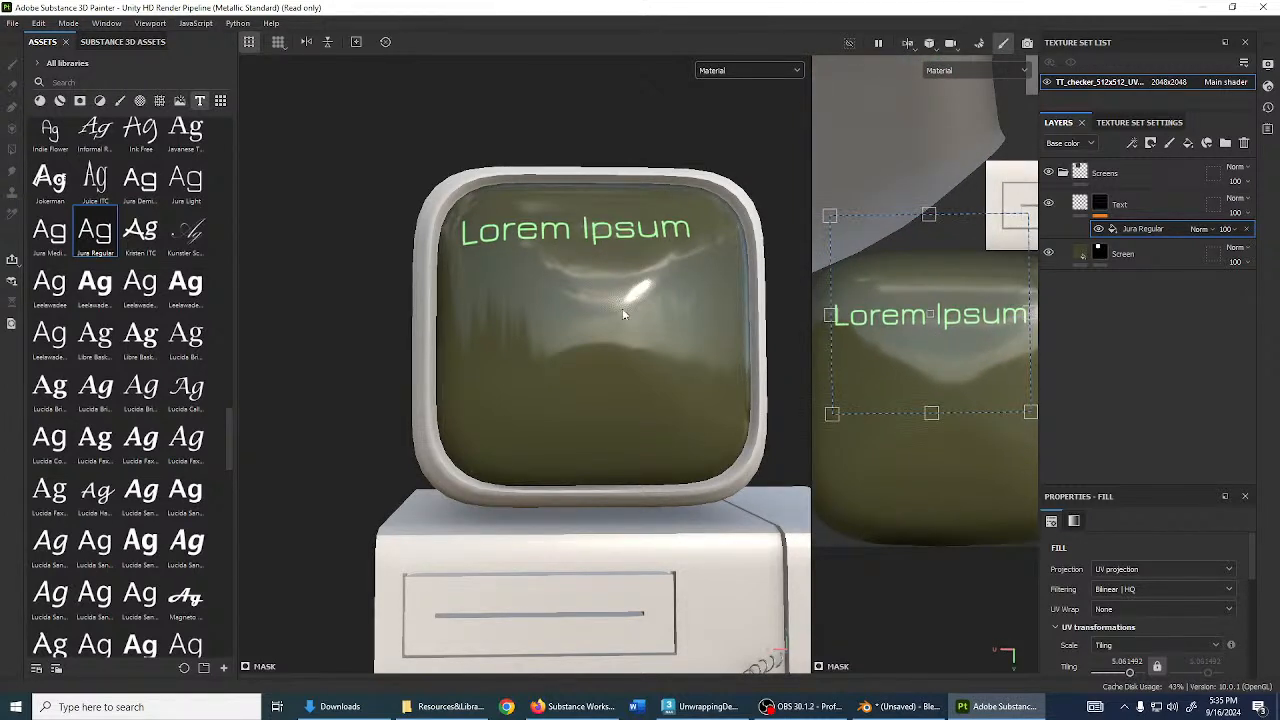
left_click_drag(700, 380, 679, 297, "alt")
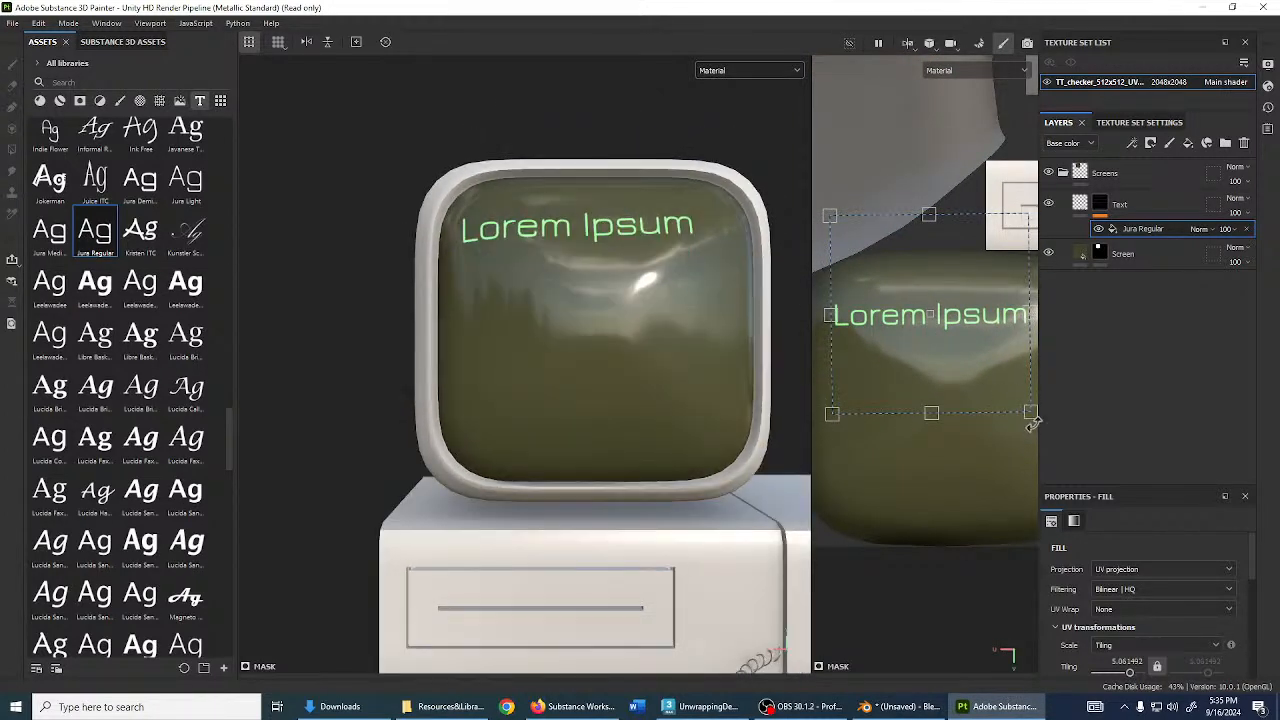
left_click_drag(1033, 425, 1029, 426)
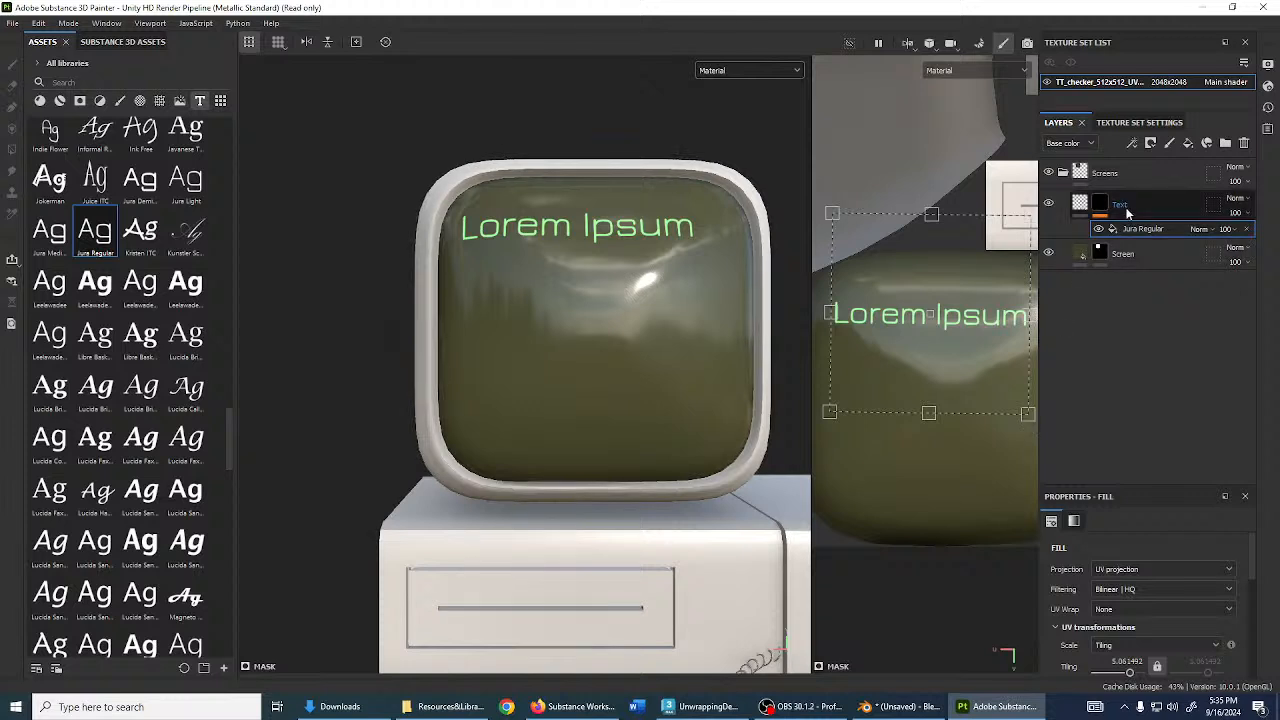
scroll(1147, 570, "down", 3)
- Replace the screen text with a C:\Users command-prompt path
left_click_drag(1162, 488, 1160, 320)
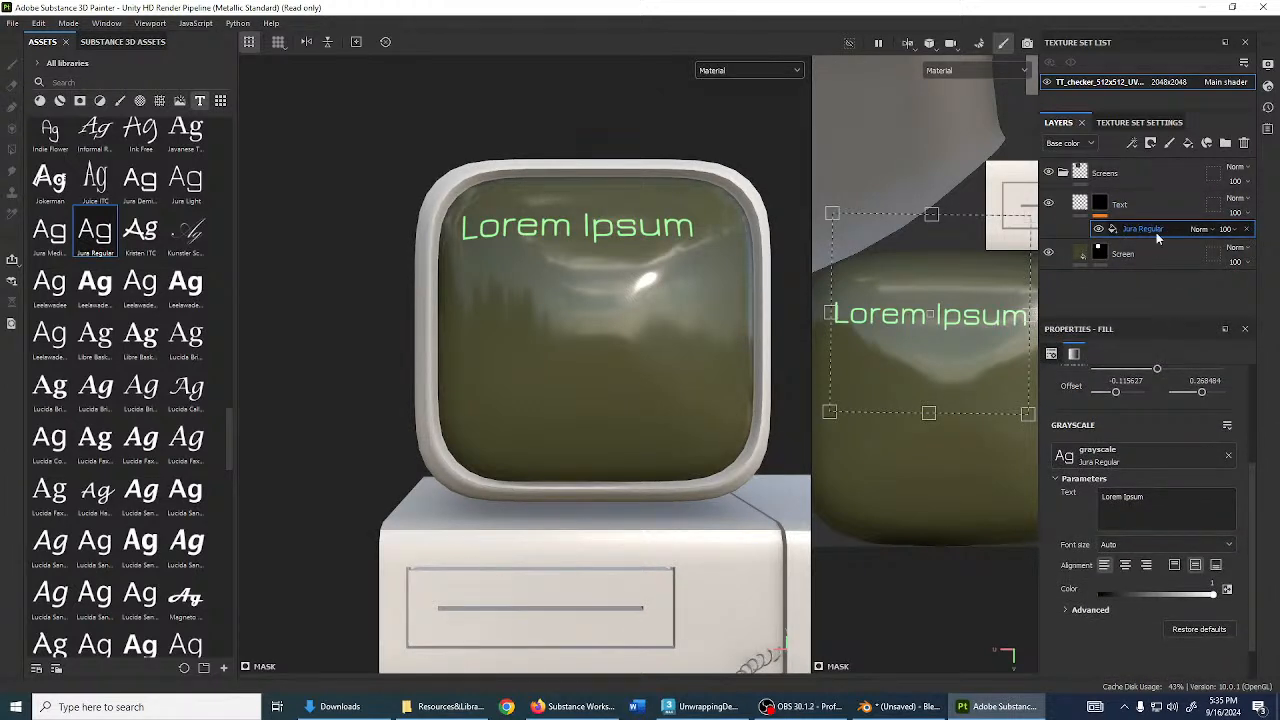
left_click(1160, 508)
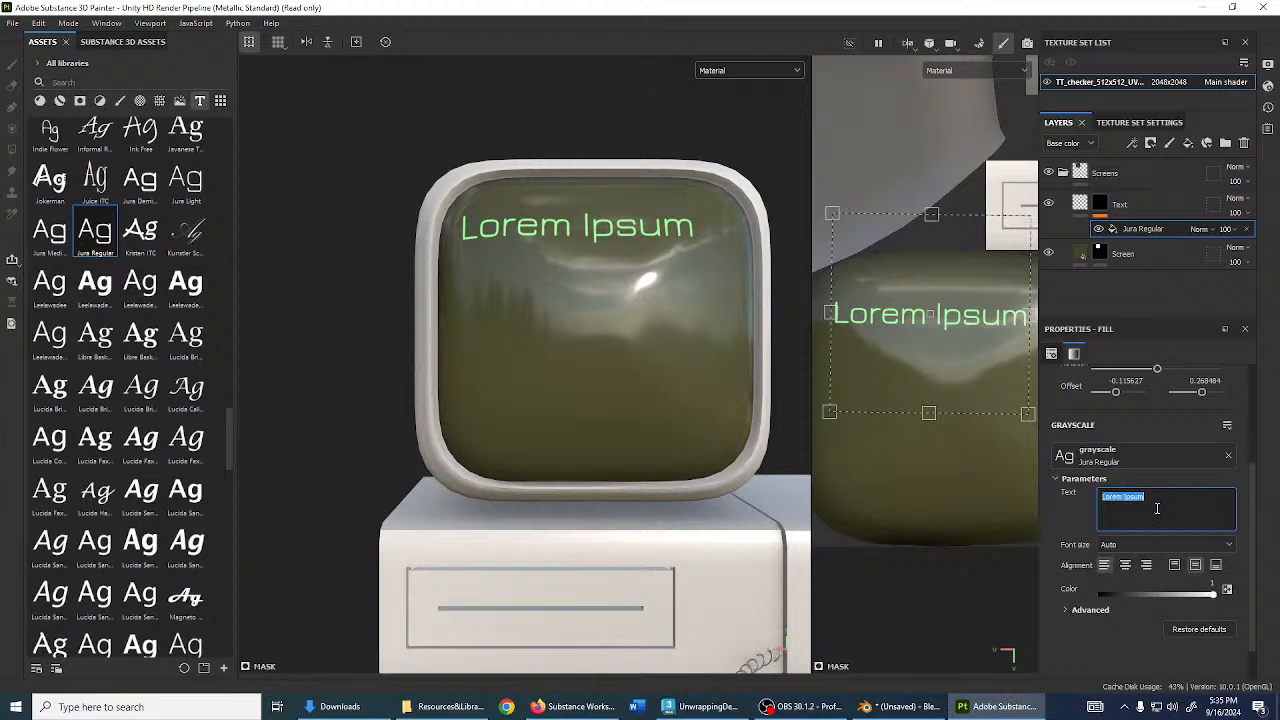
type("C:>")
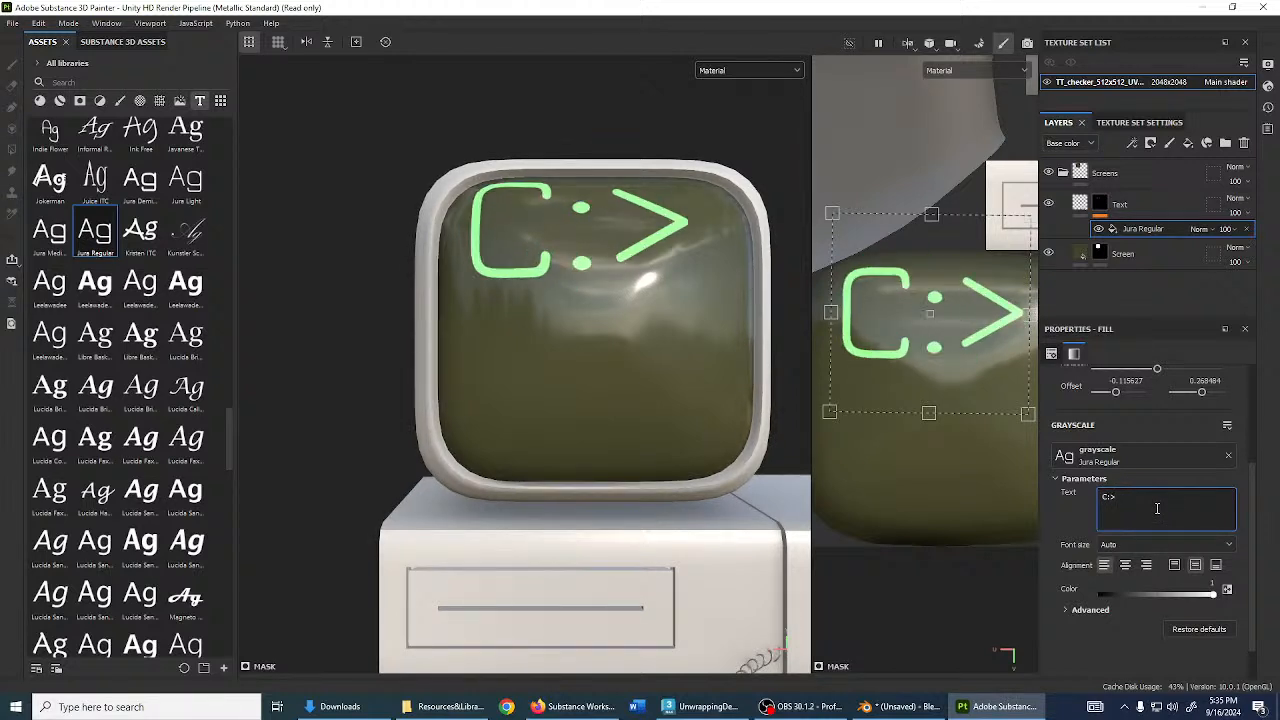
type(" T4ffy")
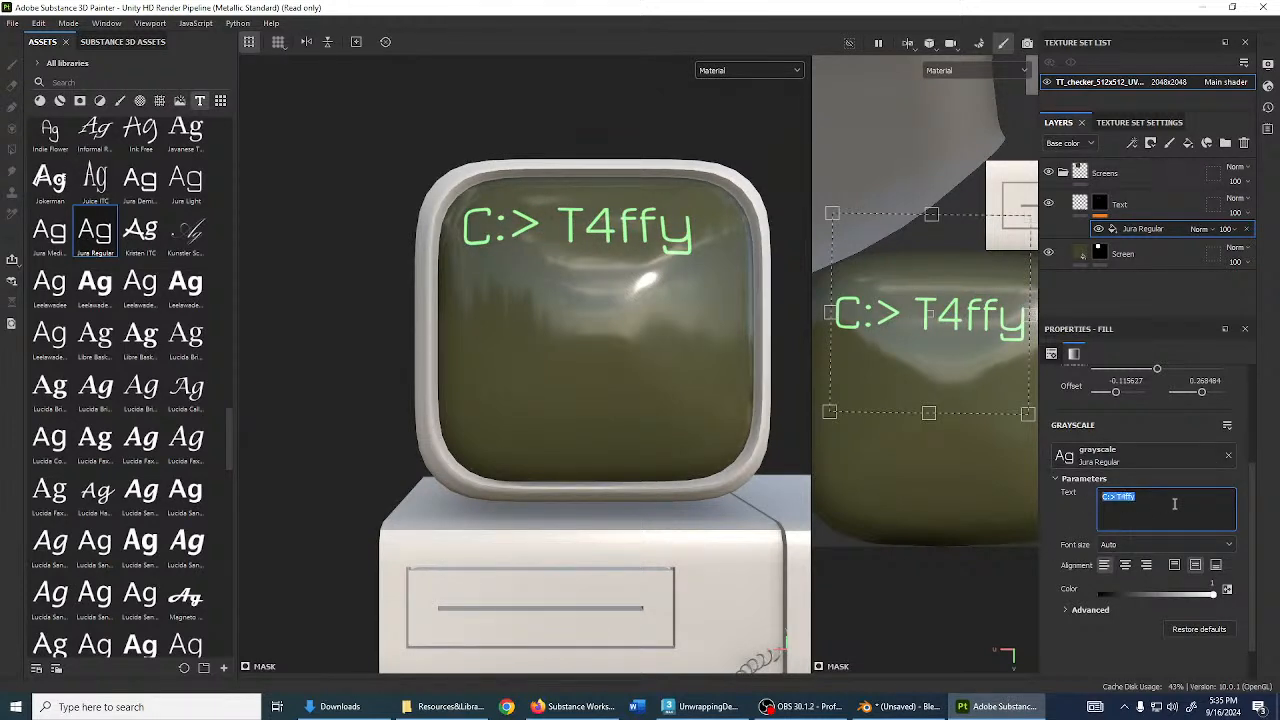
type("C:")
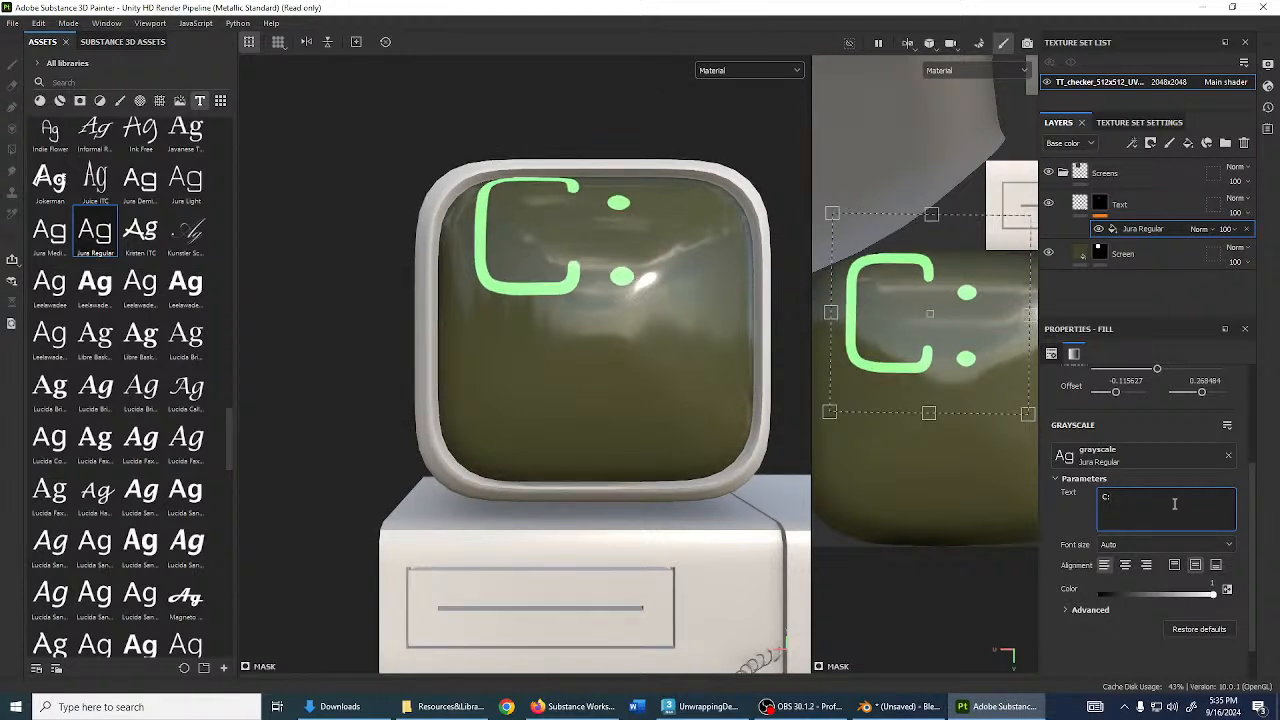
type(" Users")
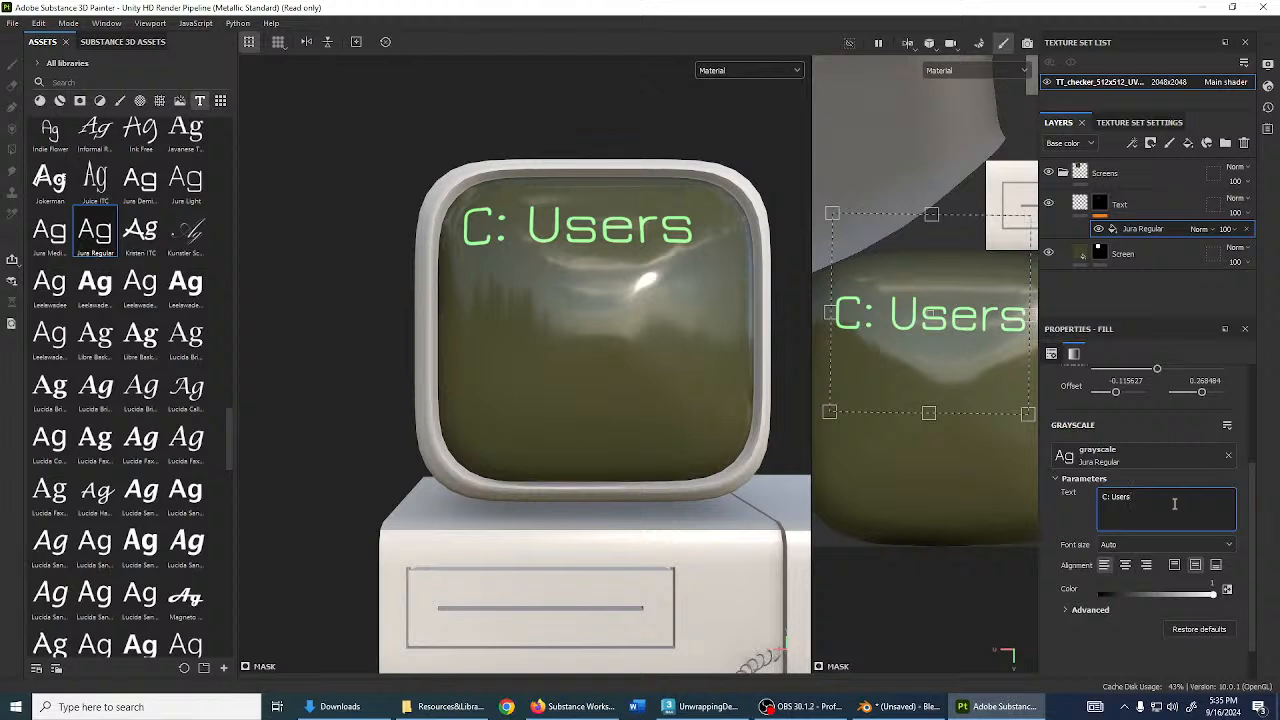
type("/")
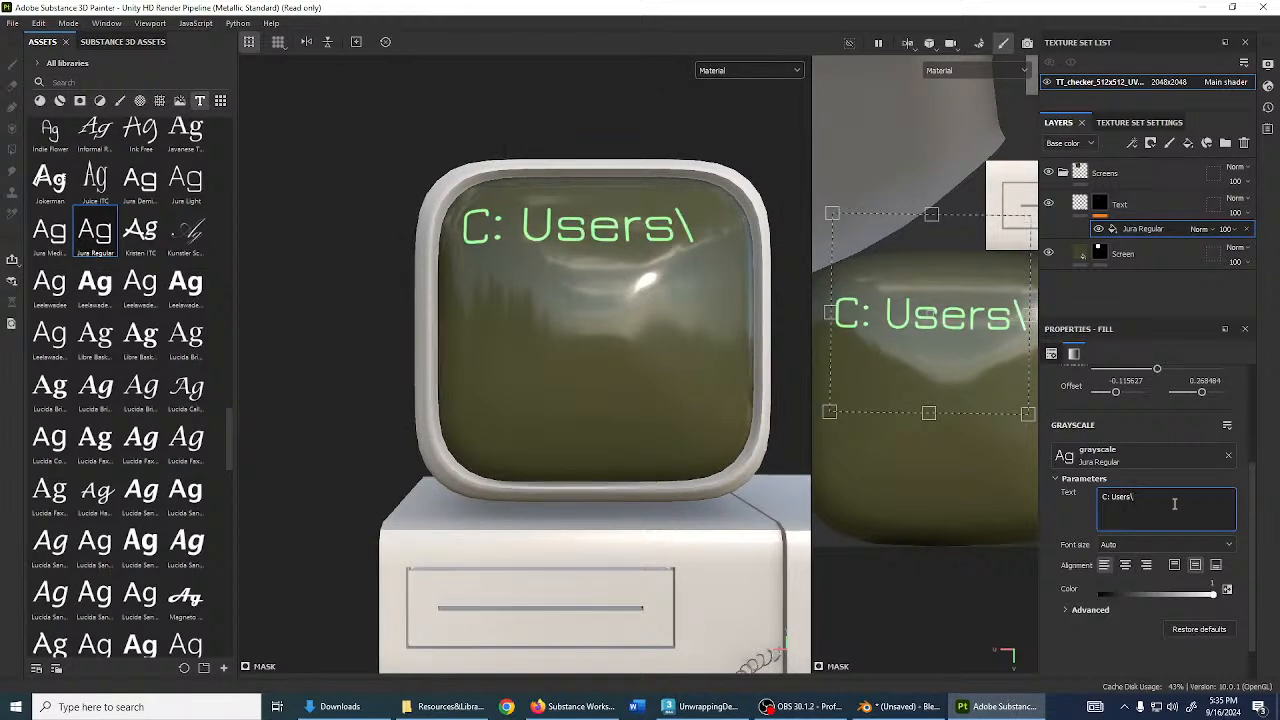
type("T4FFy")
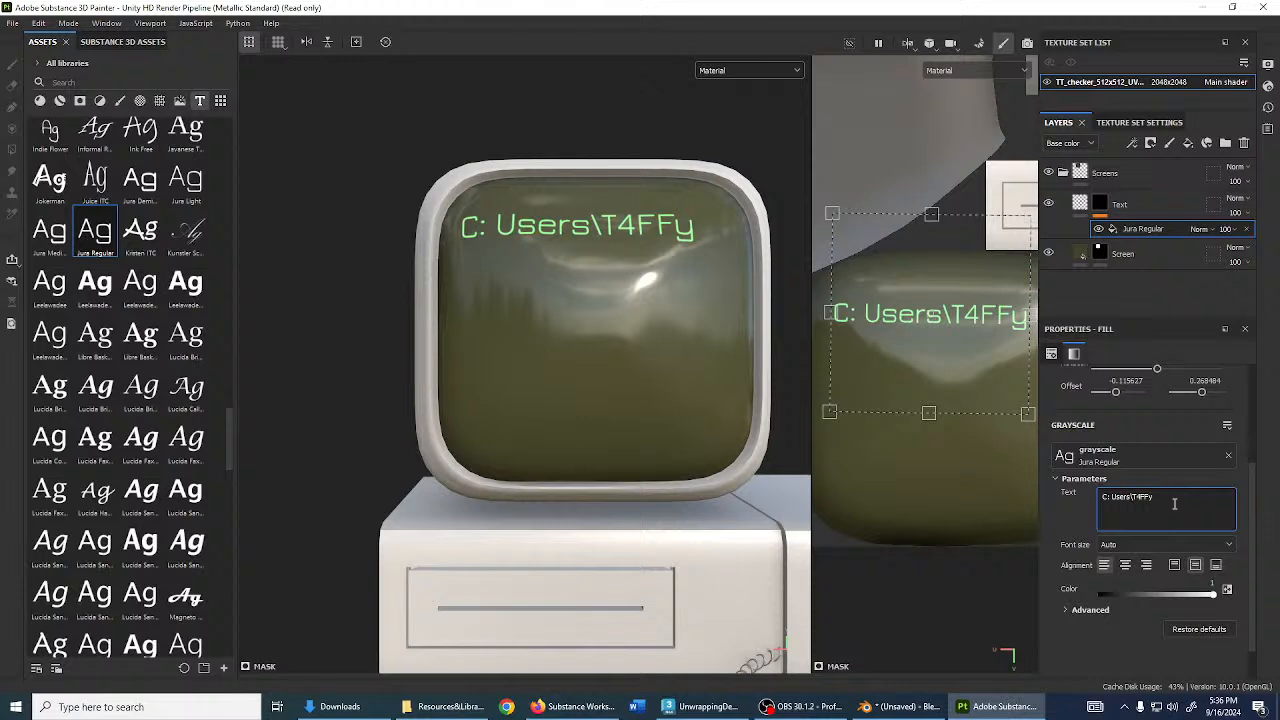
type("\\>")
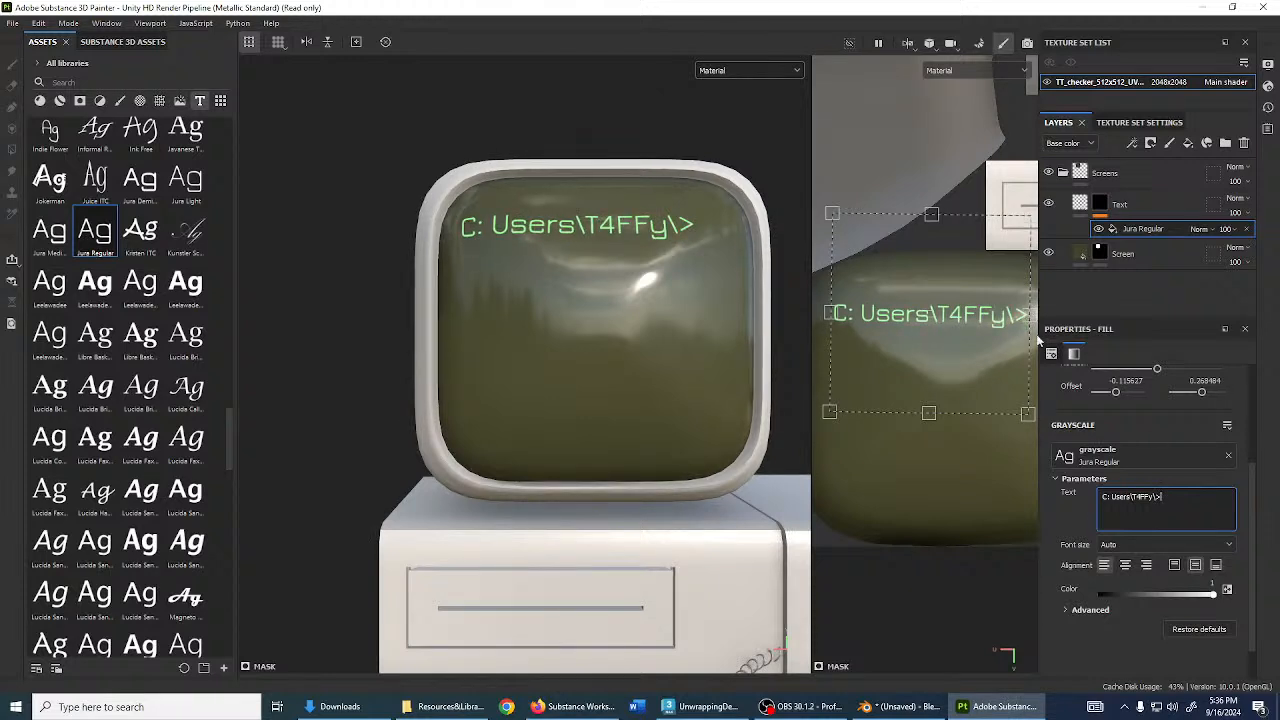
- Shrink and lower the prompt text, then move the Text layer below Screen
scroll(1030, 350, "down", 3)
left_click_drag(1022, 385, 984, 341)
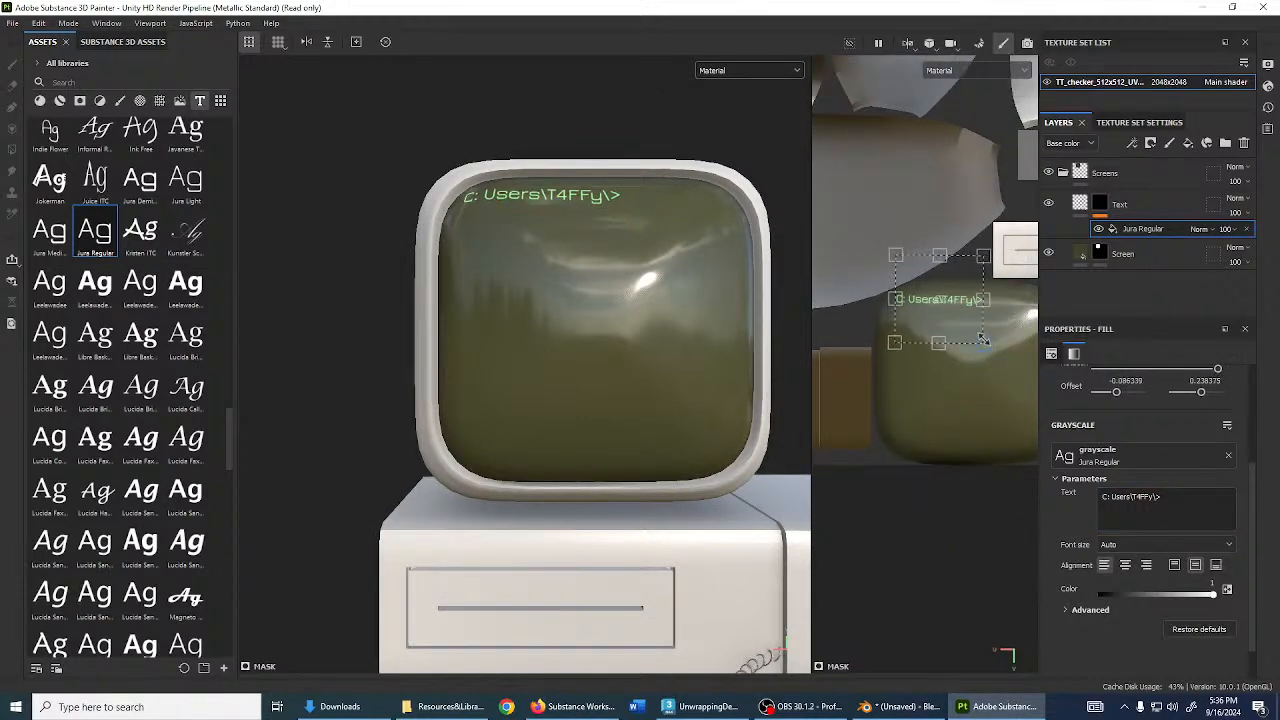
left_click_drag(960, 299, 959, 320)
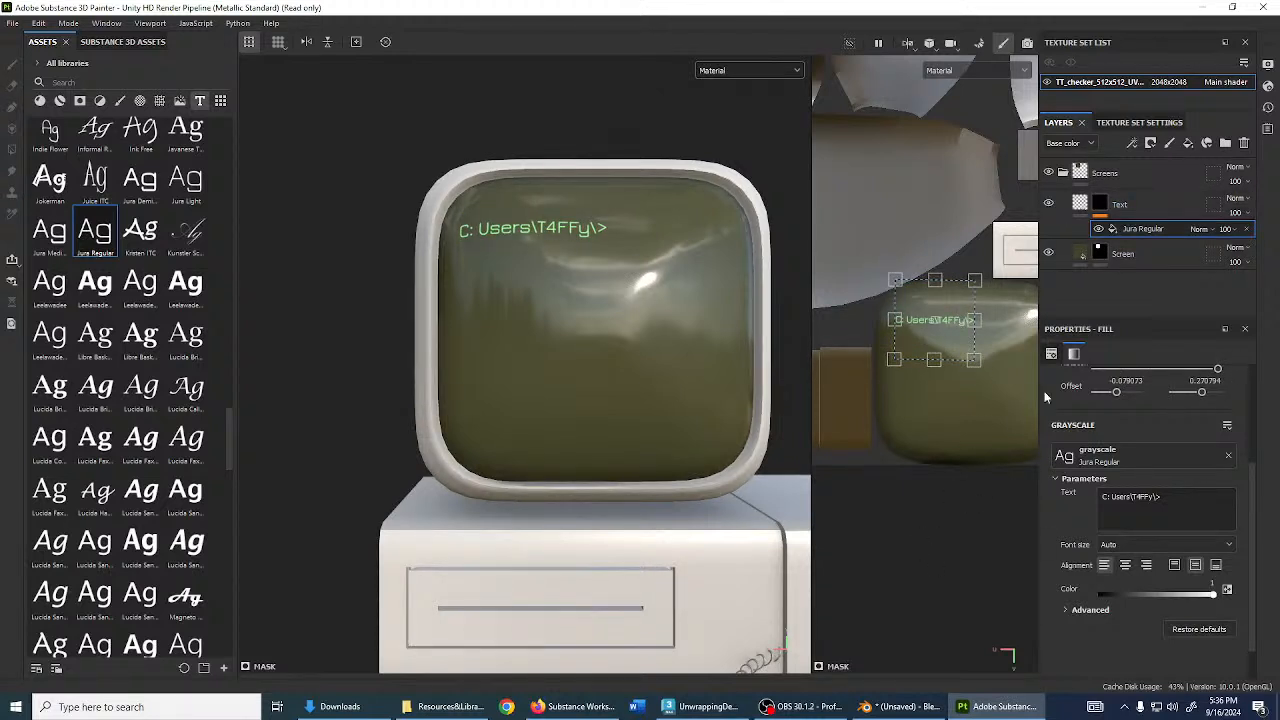
left_click_drag(1135, 206, 1160, 274)
scroll(708, 345, "up", 3)
left_click_drag(706, 347, 742, 451, "alt")
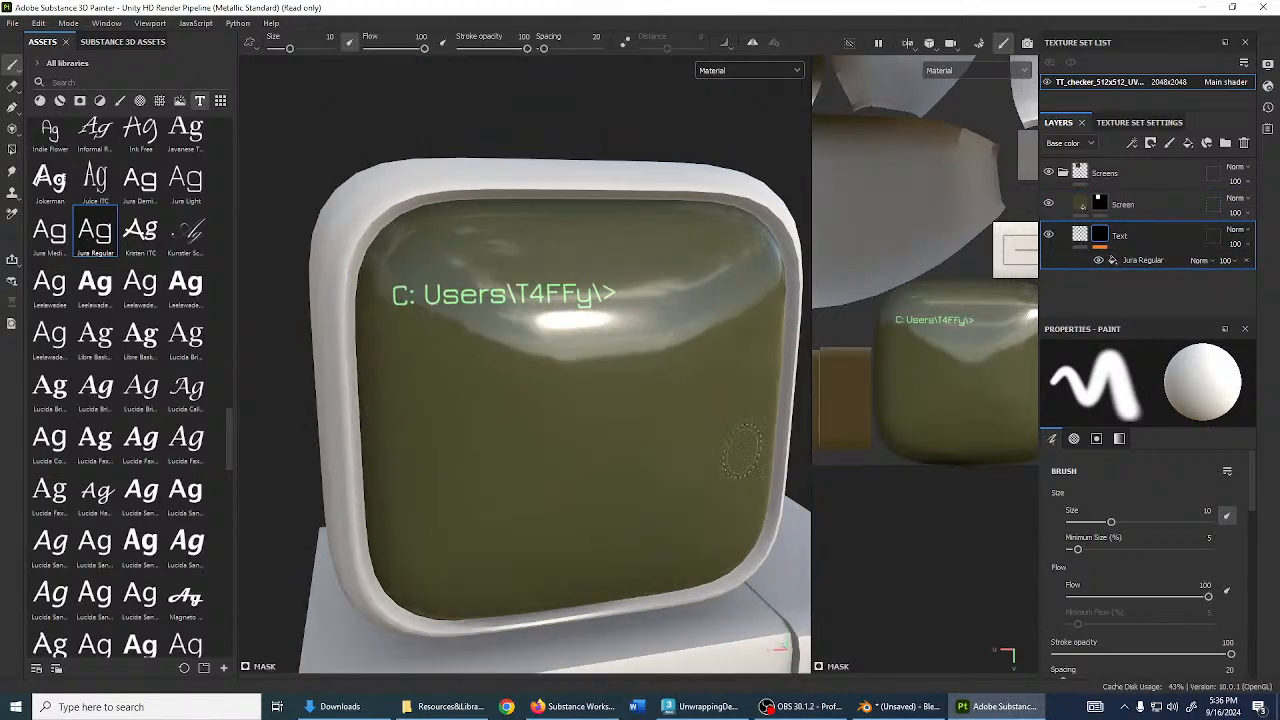
- Blend the Text layer with Multiply and check the prompt text on the screen up close
left_click(1235, 229)
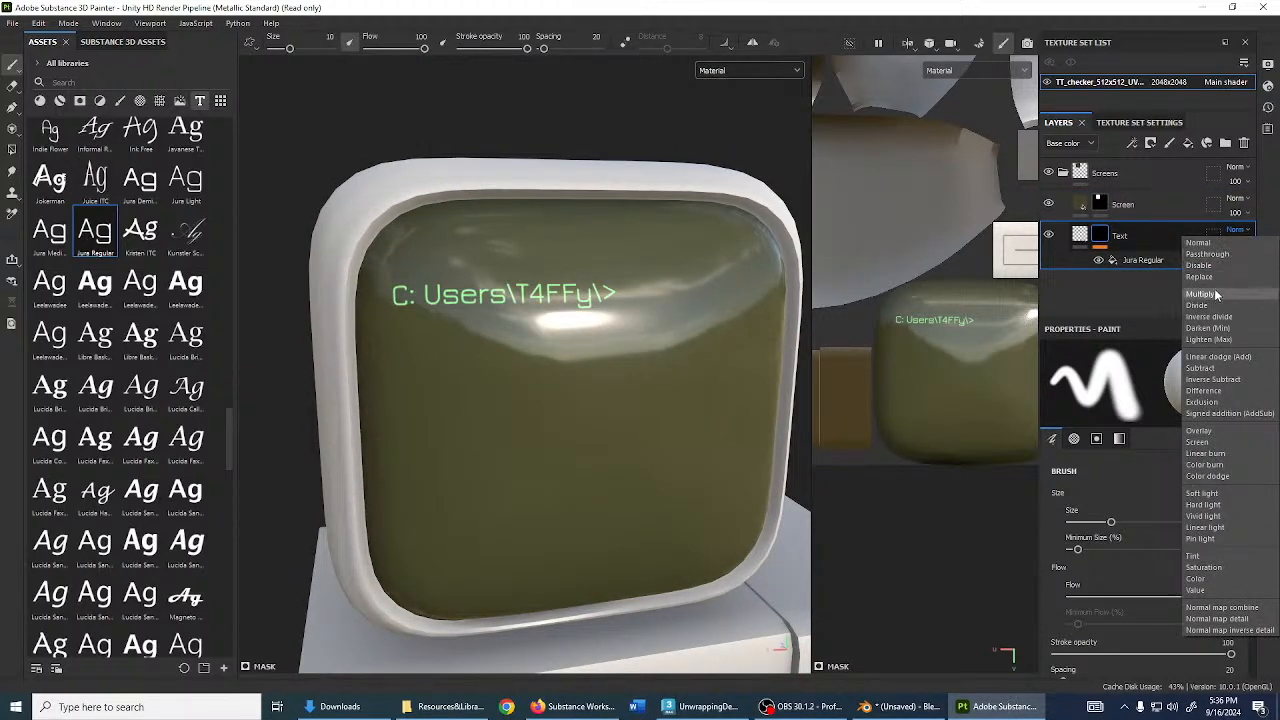
left_click(1214, 289)
left_click_drag(555, 345, 546, 229, "alt")
left_click(1075, 240)
scroll(583, 336, "up", 3)
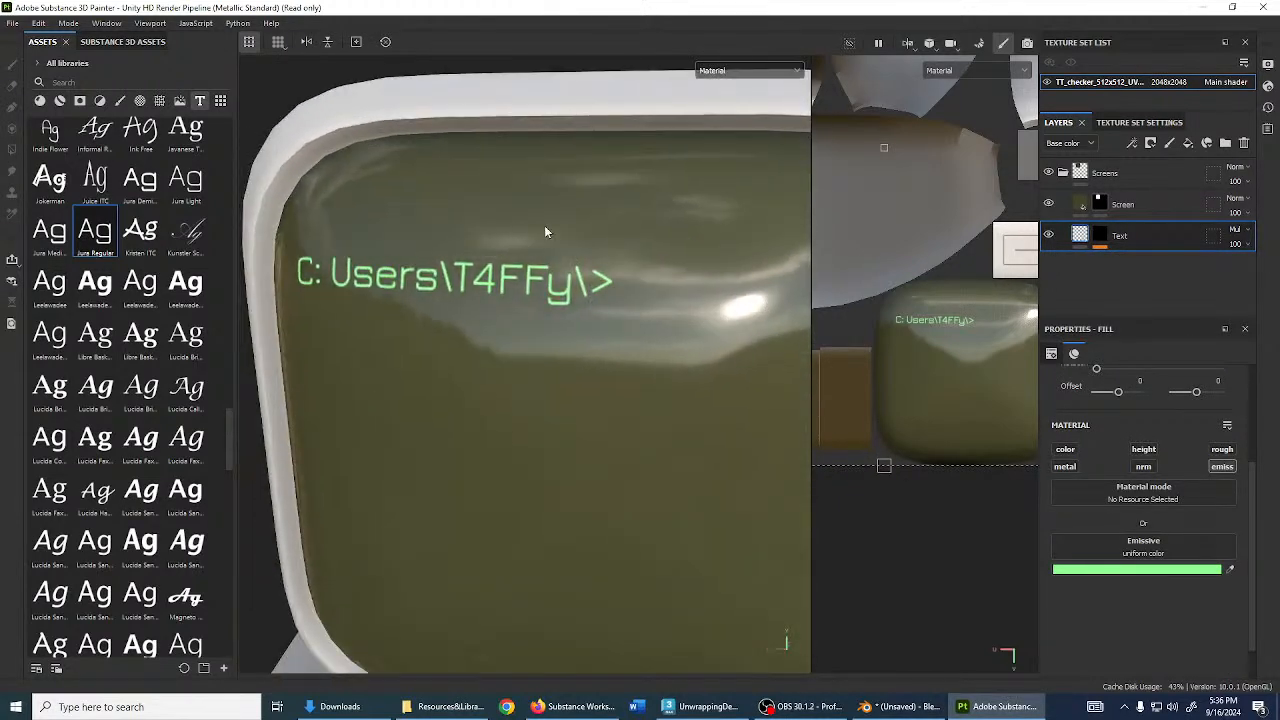
scroll(586, 338, "down", 5)
mouse_move(586, 338)
left_mouse_down("alt")
mouse_move(506, 291)
mouse_move(563, 272)
mouse_move(586, 351)
left_mouse_up("alt")
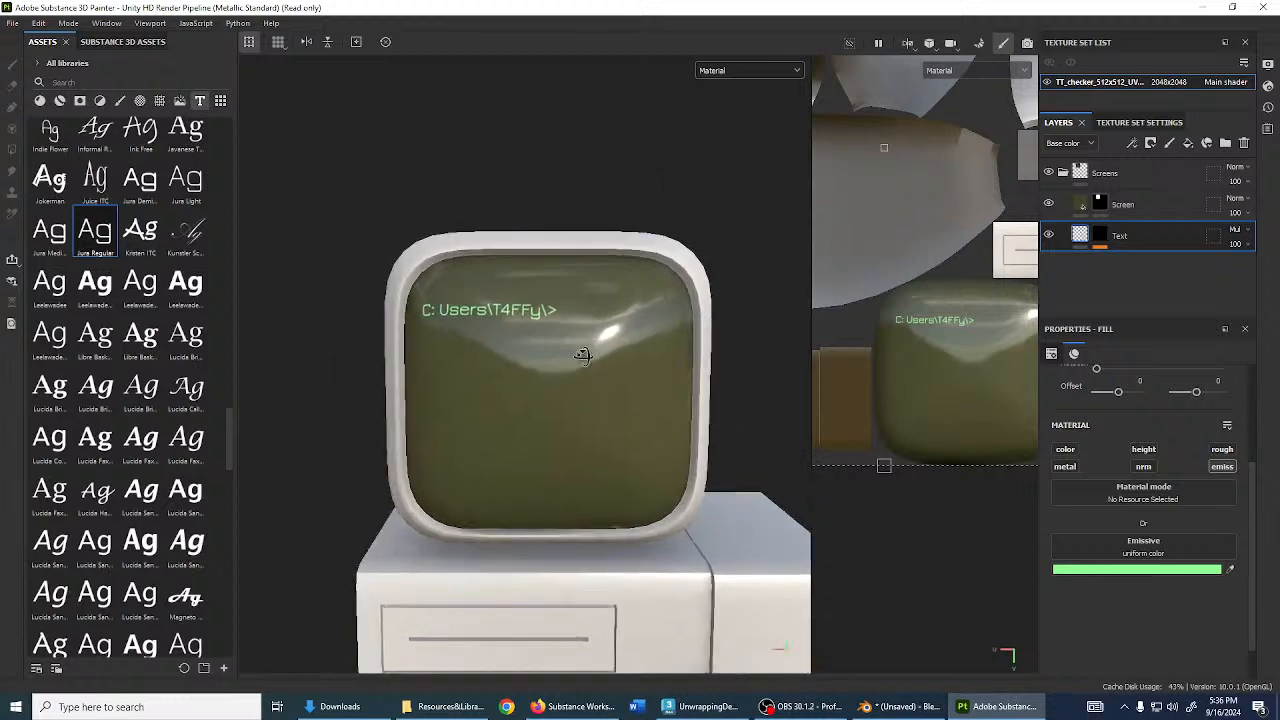
scroll(517, 342, "up", 5)
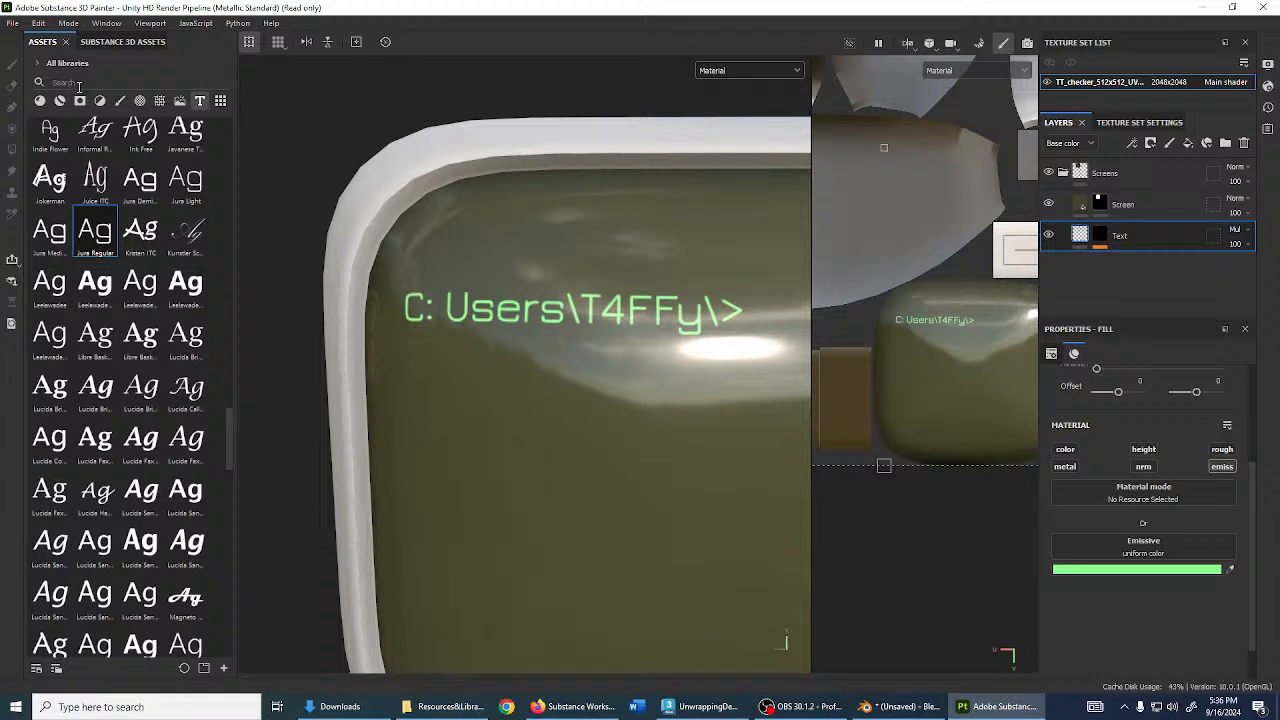
left_click(1098, 242)
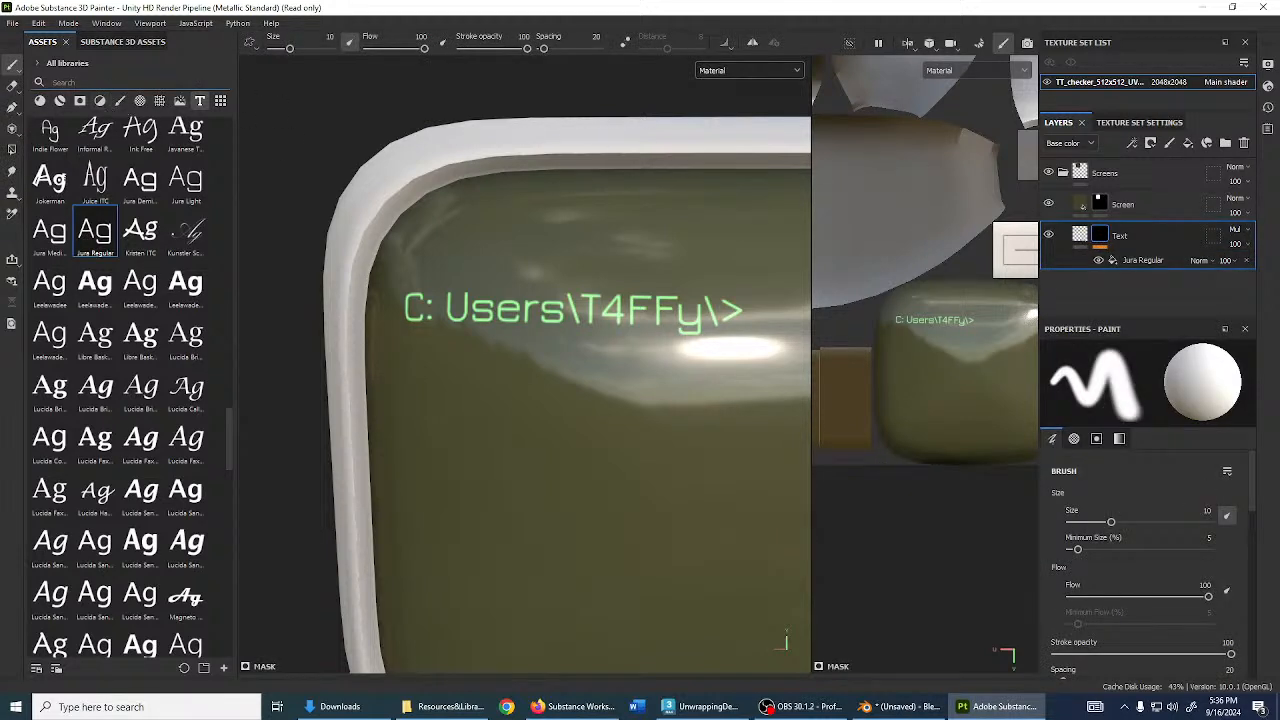
- Search the assets for 'brid' and drop the Brick generator onto the Text layer mask
left_click(80, 81)
type("brid")
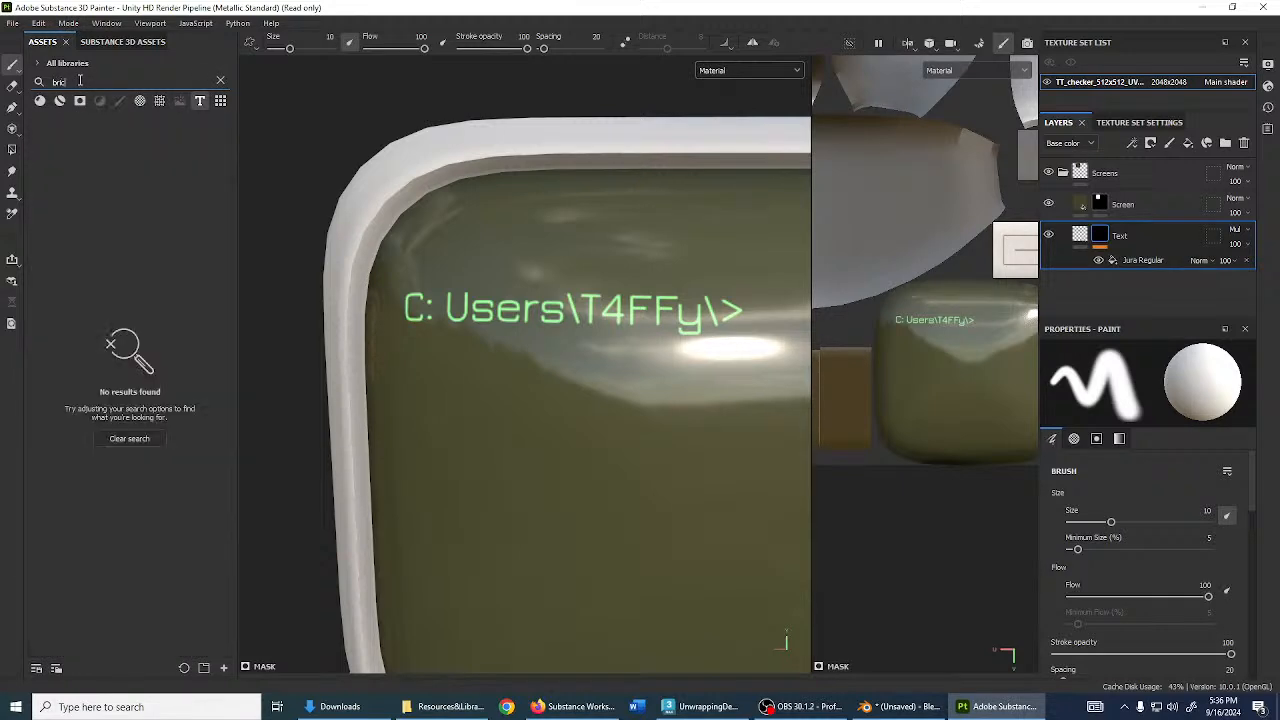
left_click(160, 101)
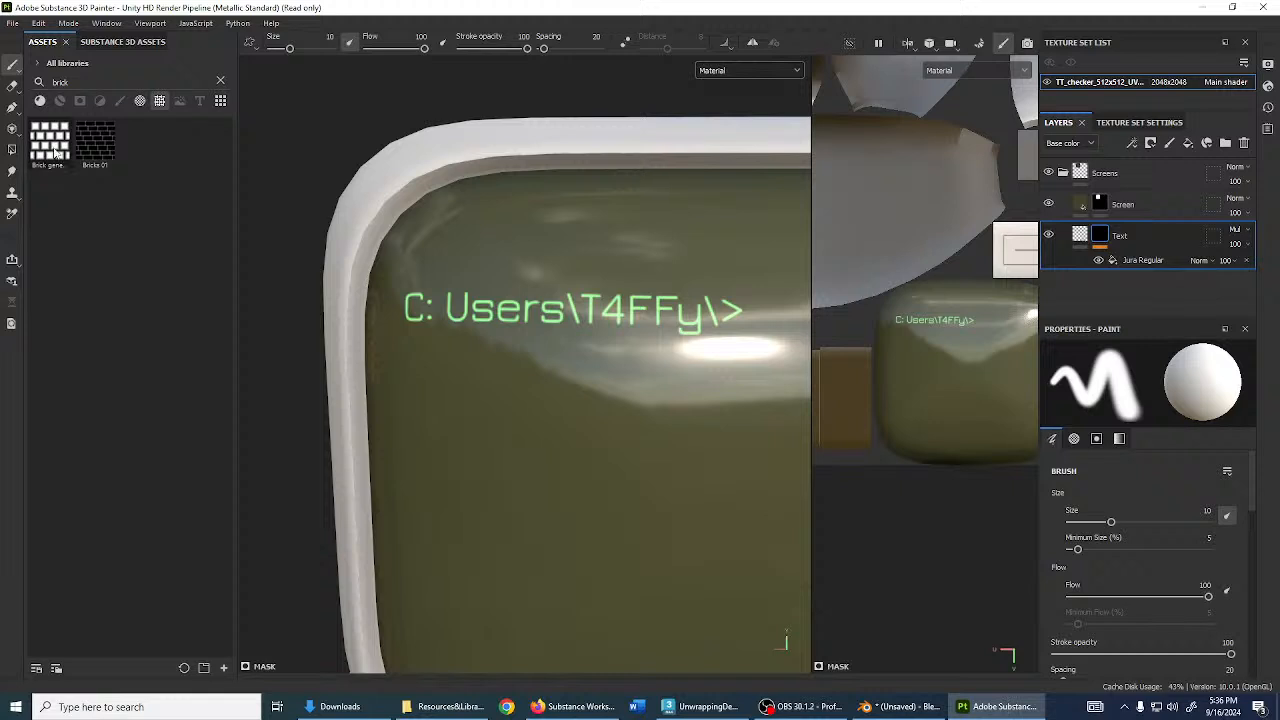
mouse_move(55, 150)
left_mouse_down()
mouse_move(70, 175)
mouse_move(980, 334)
mouse_move(1104, 238)
left_mouse_up()
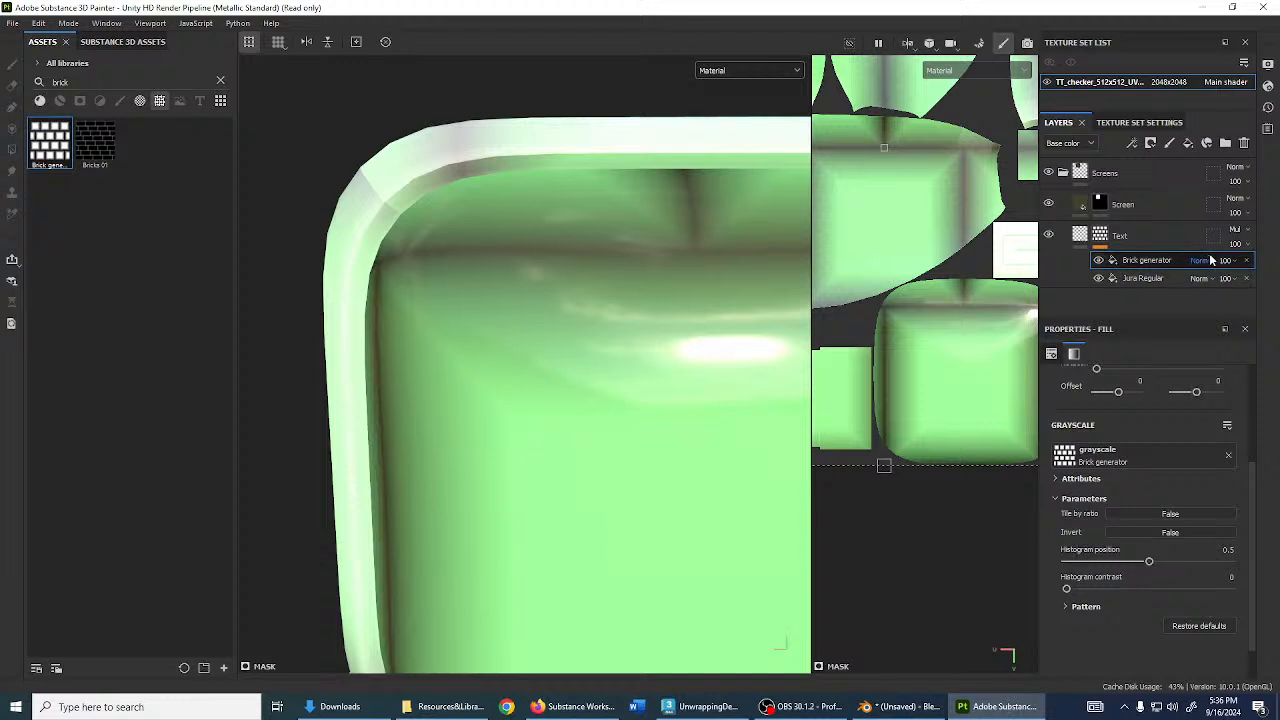
- Set the Brick generator's blend mode to Multiply
left_click(1201, 260)
left_click(1200, 325)
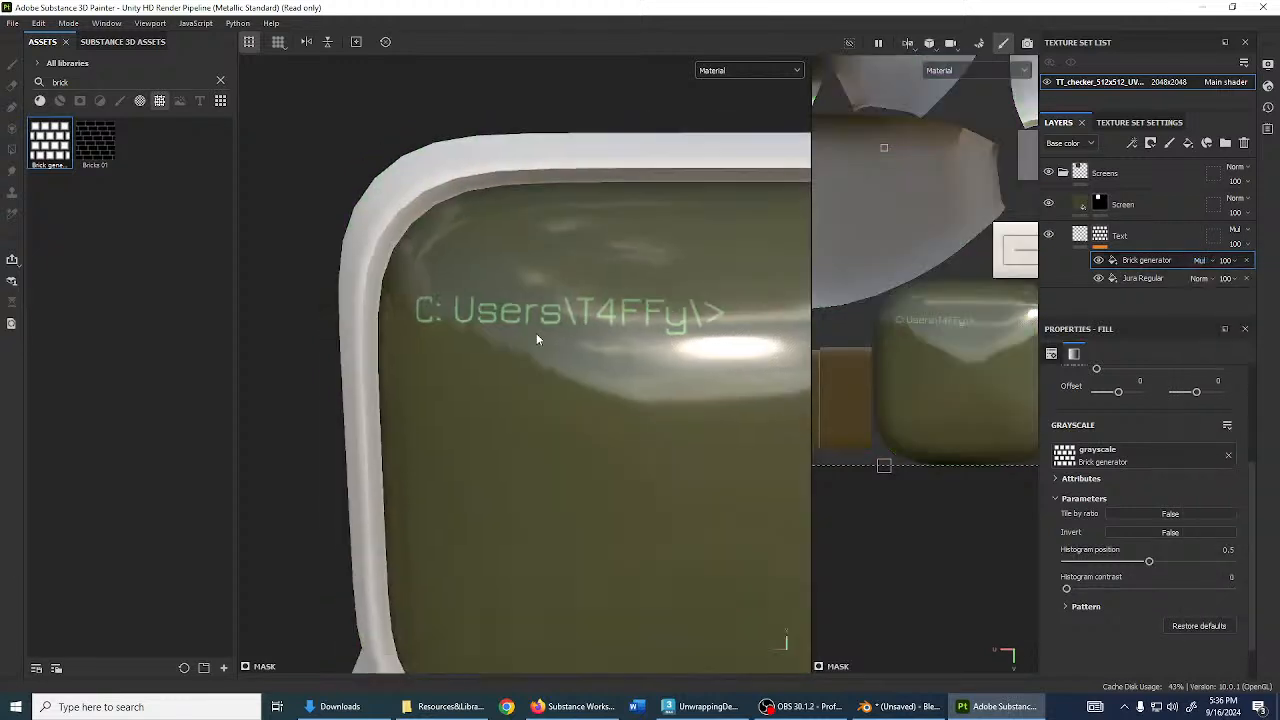
scroll(536, 333, "down", 5)
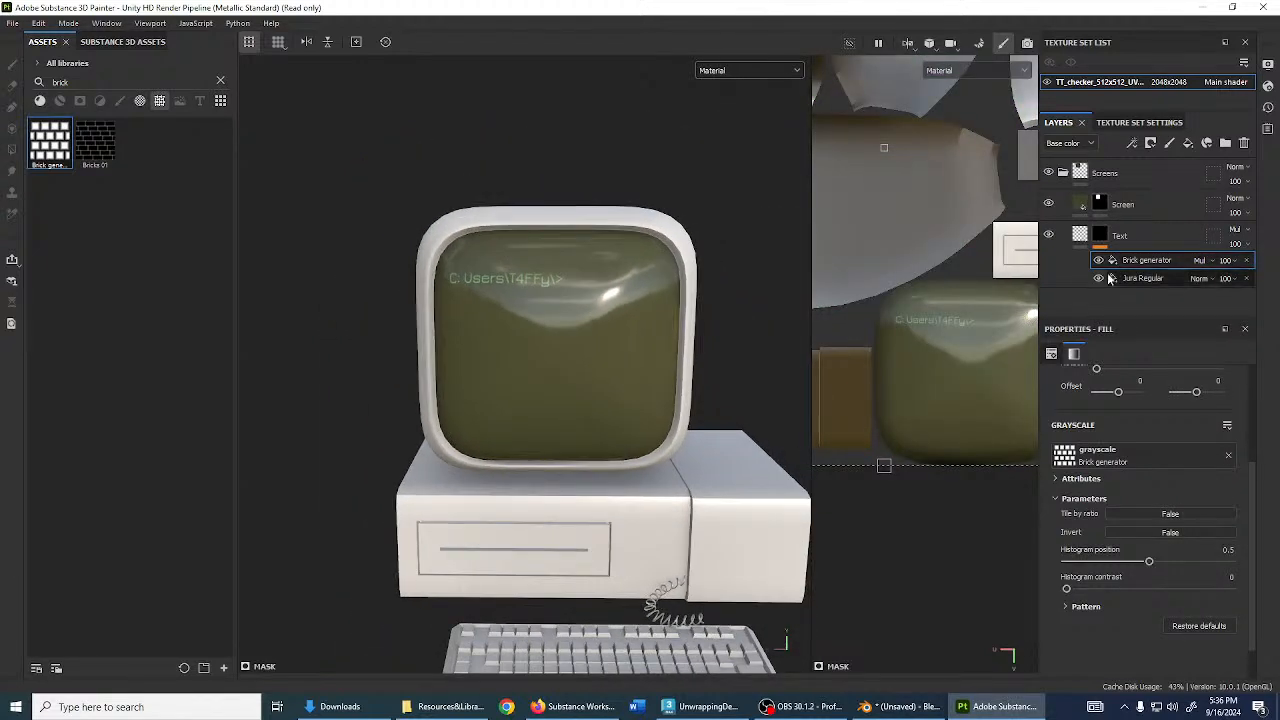
scroll(486, 380, "up", 3)
- Set the Brick generator's Bricks X and Bricks Y to 50
left_click(1080, 606)
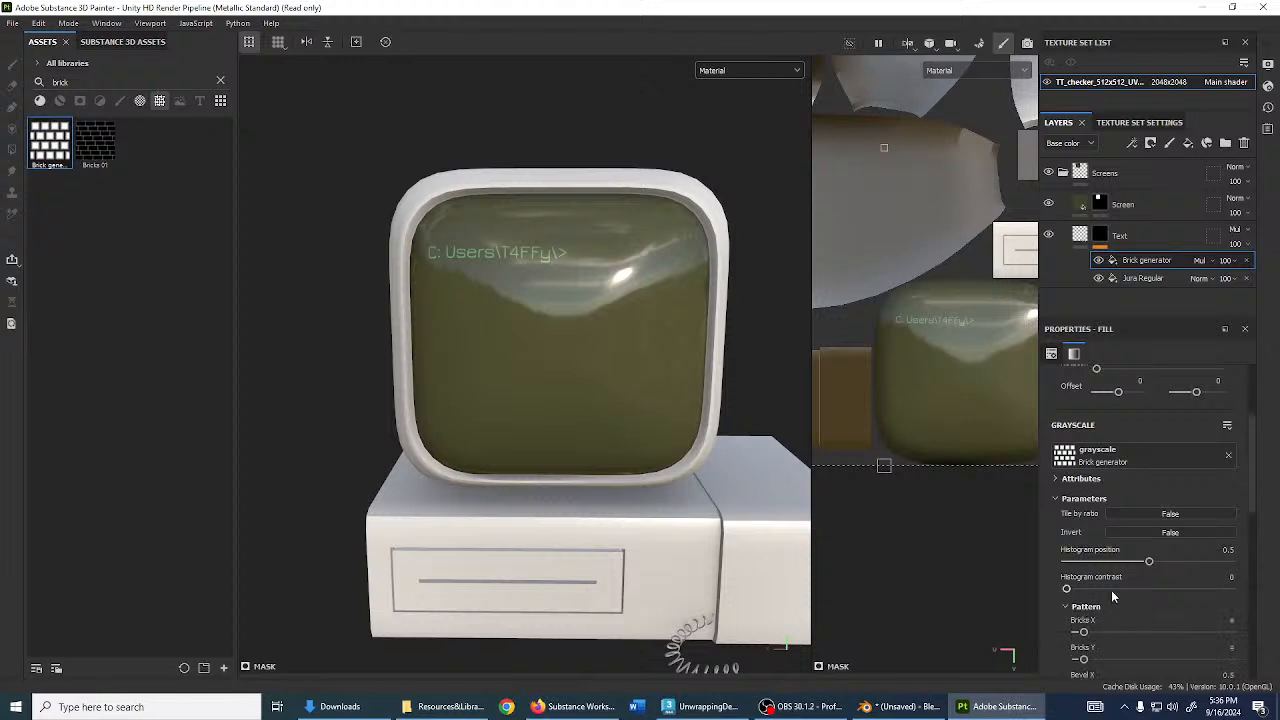
scroll(1094, 531, "down", 2)
left_click_drag(1084, 513, 1165, 513)
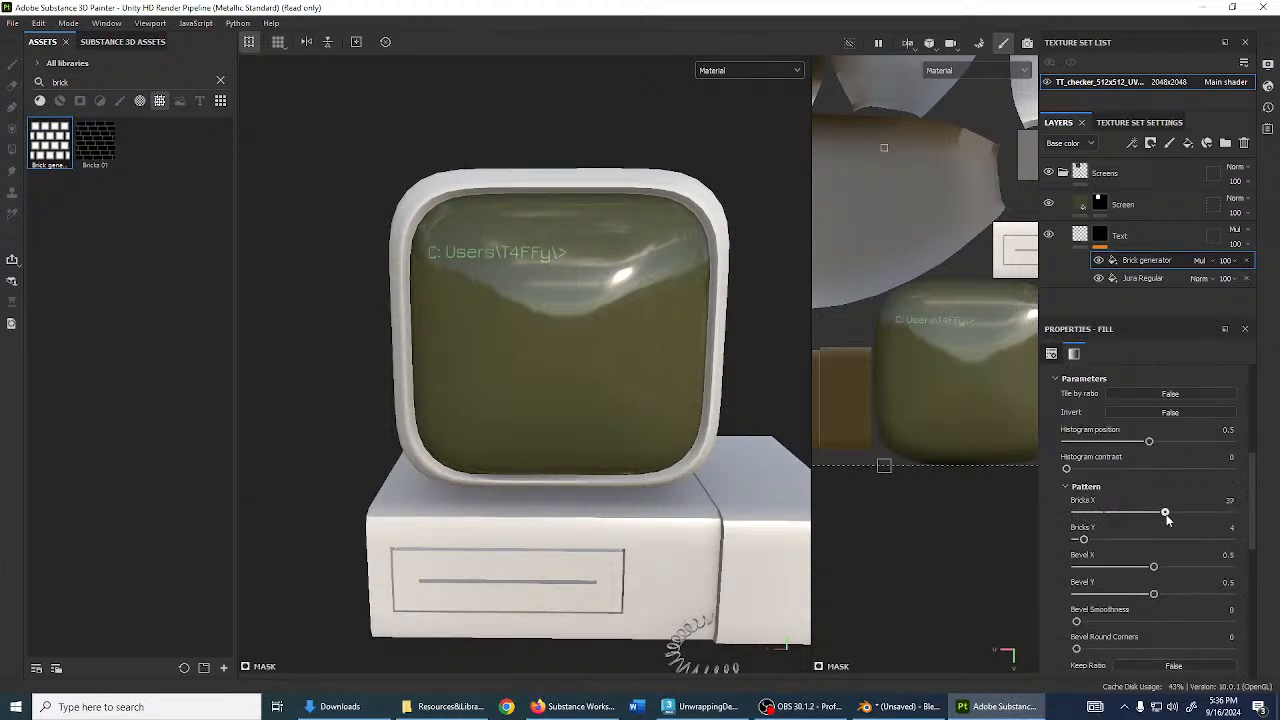
left_click(1228, 501)
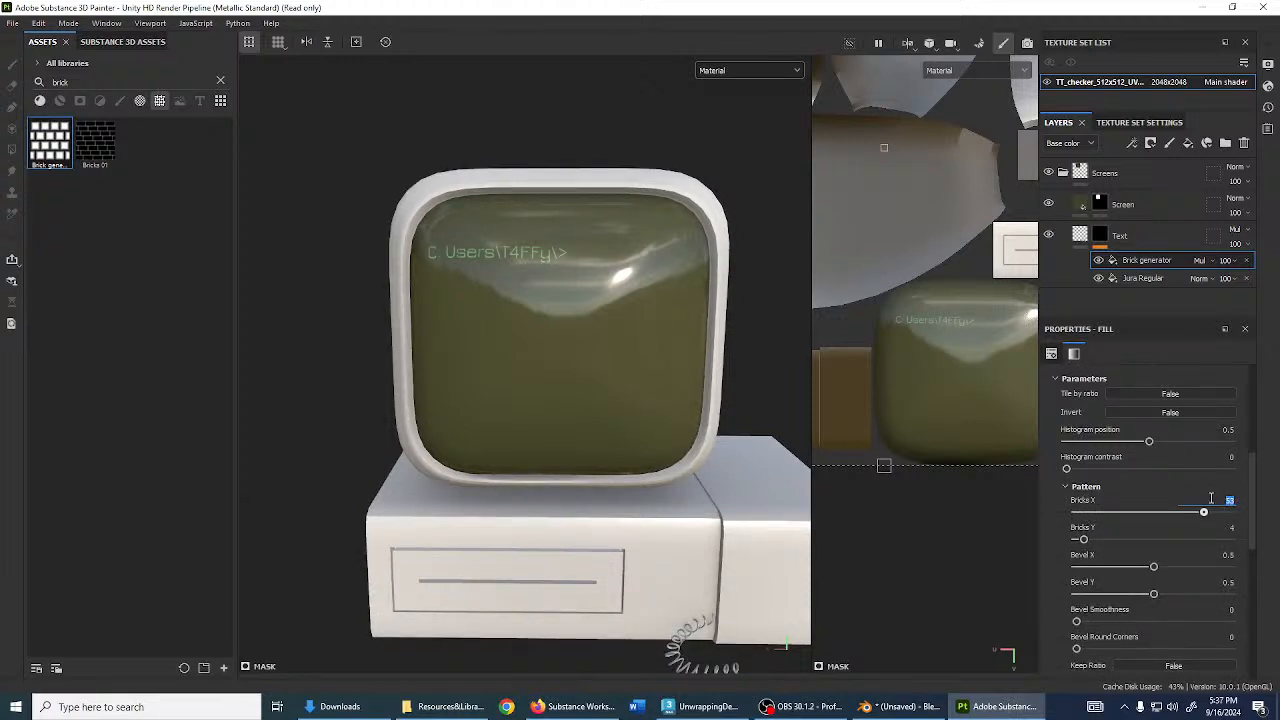
type("50")
left_click(1213, 525)
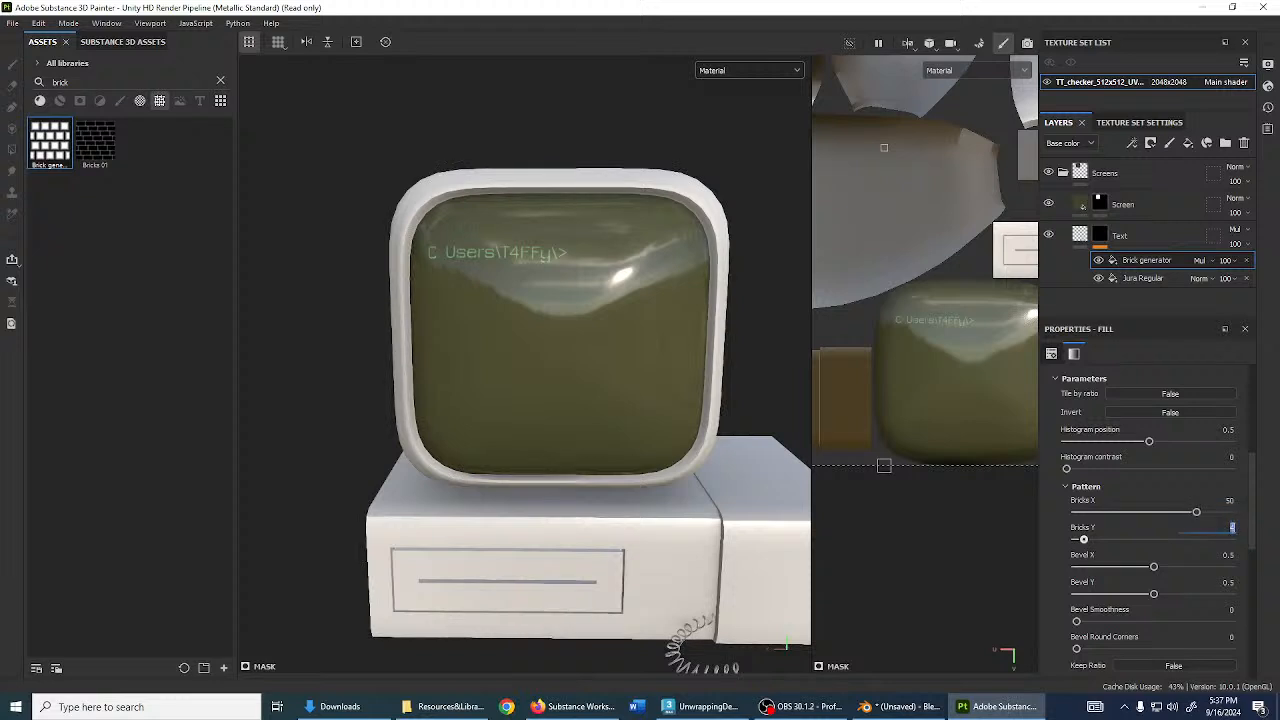
type("50")
key("Return")
- Set the brick Offset to 0
scroll(1164, 562, "down", 1)
scroll(1164, 566, "down", 5)
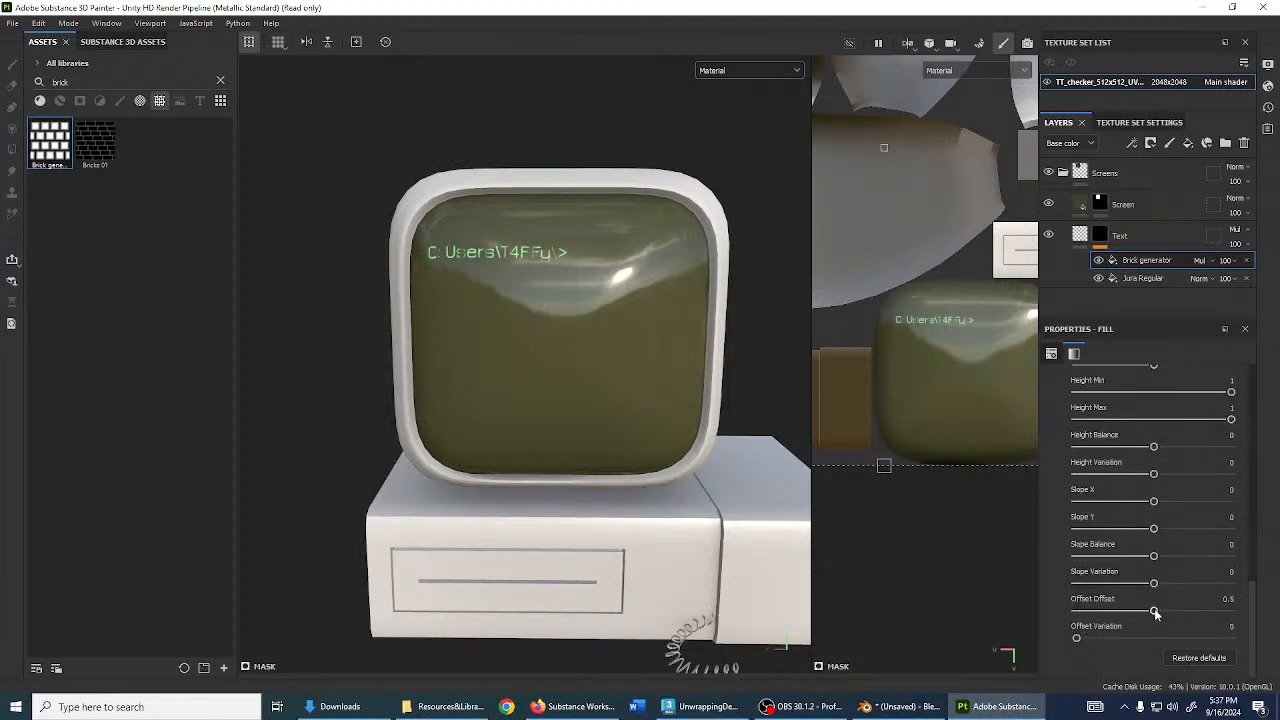
left_click_drag(1156, 614, 1076, 612)
scroll(504, 244, "up", 3)
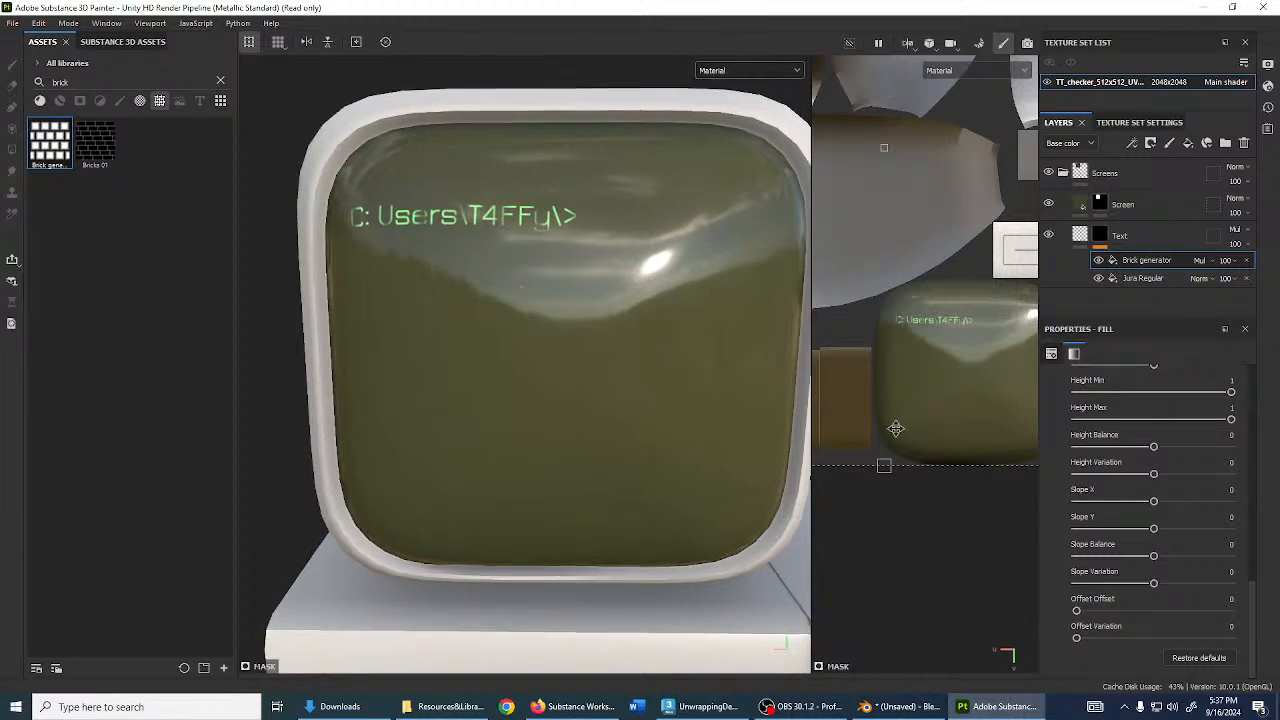
scroll(1161, 493, "up", 5)
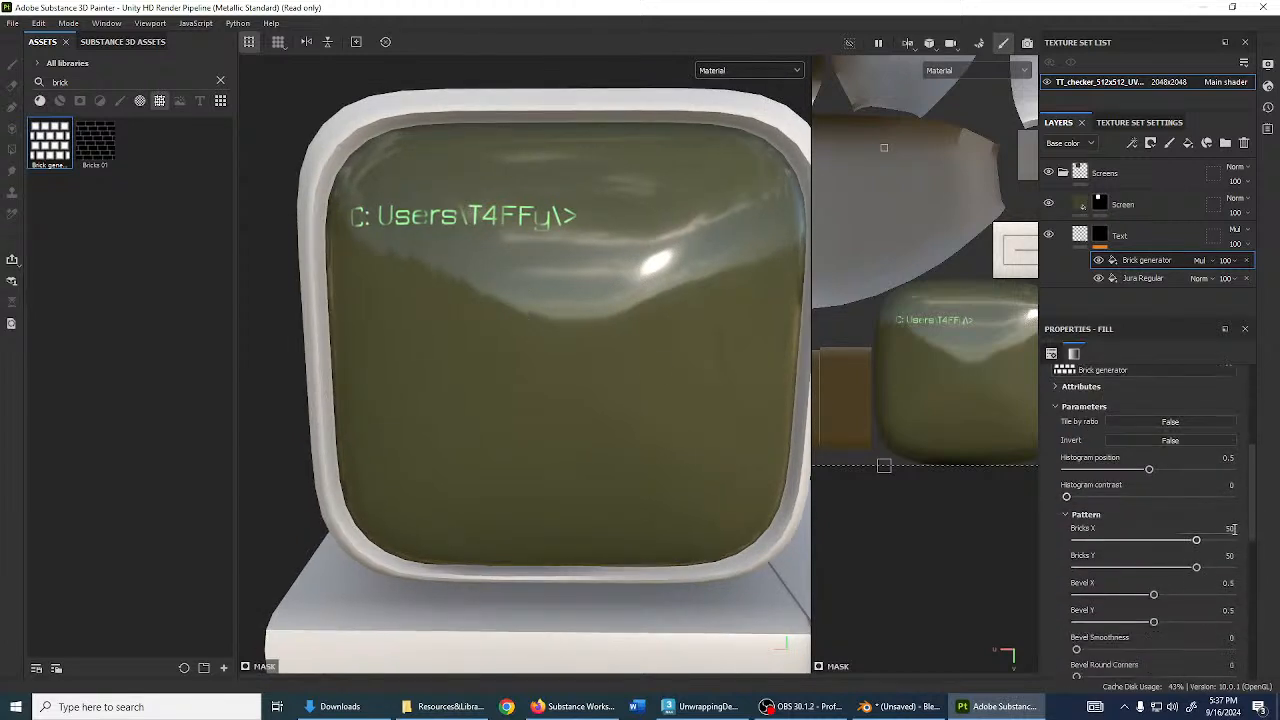
- Raise Bricks X and Y to 100, then to 200
key("Return")
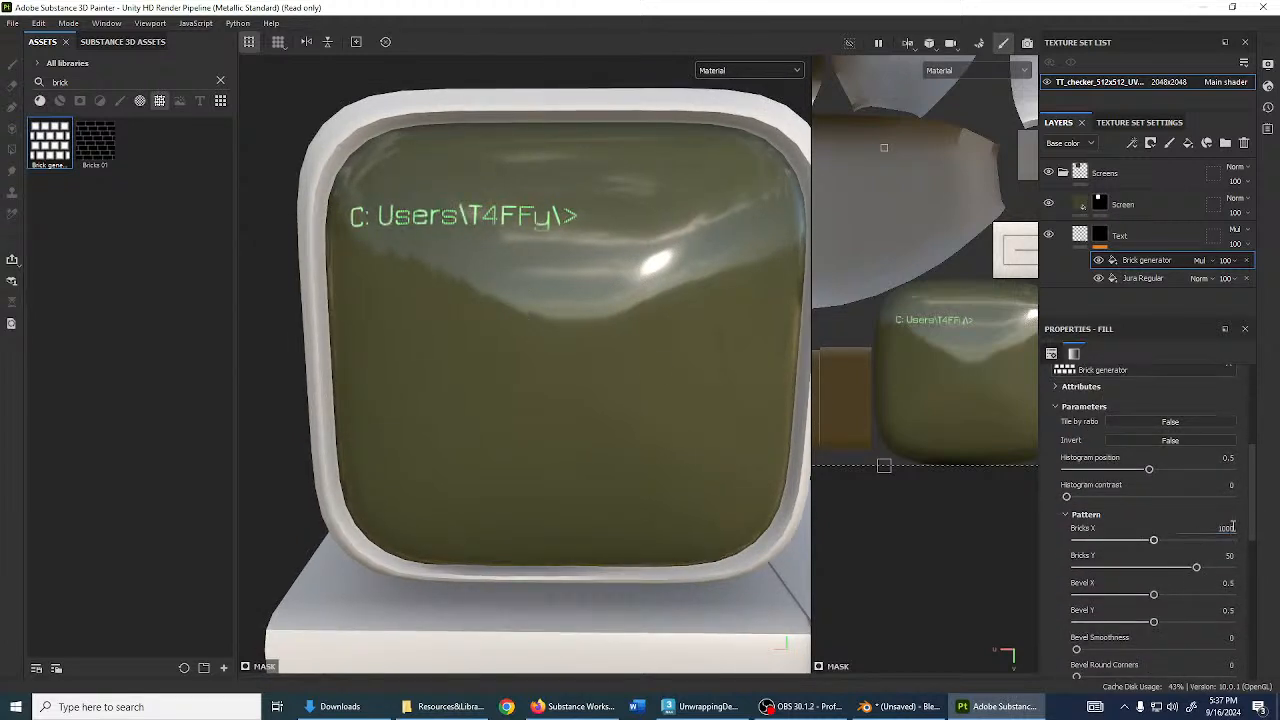
left_click(1220, 540)
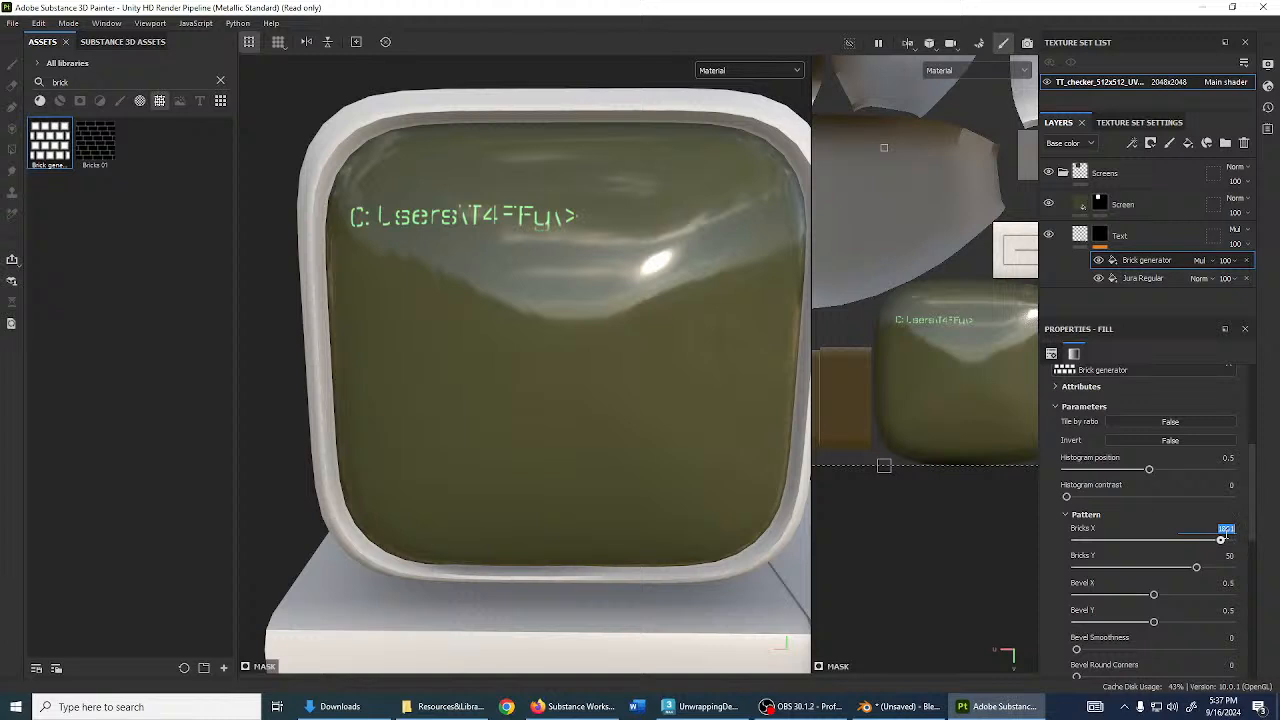
key("Return")
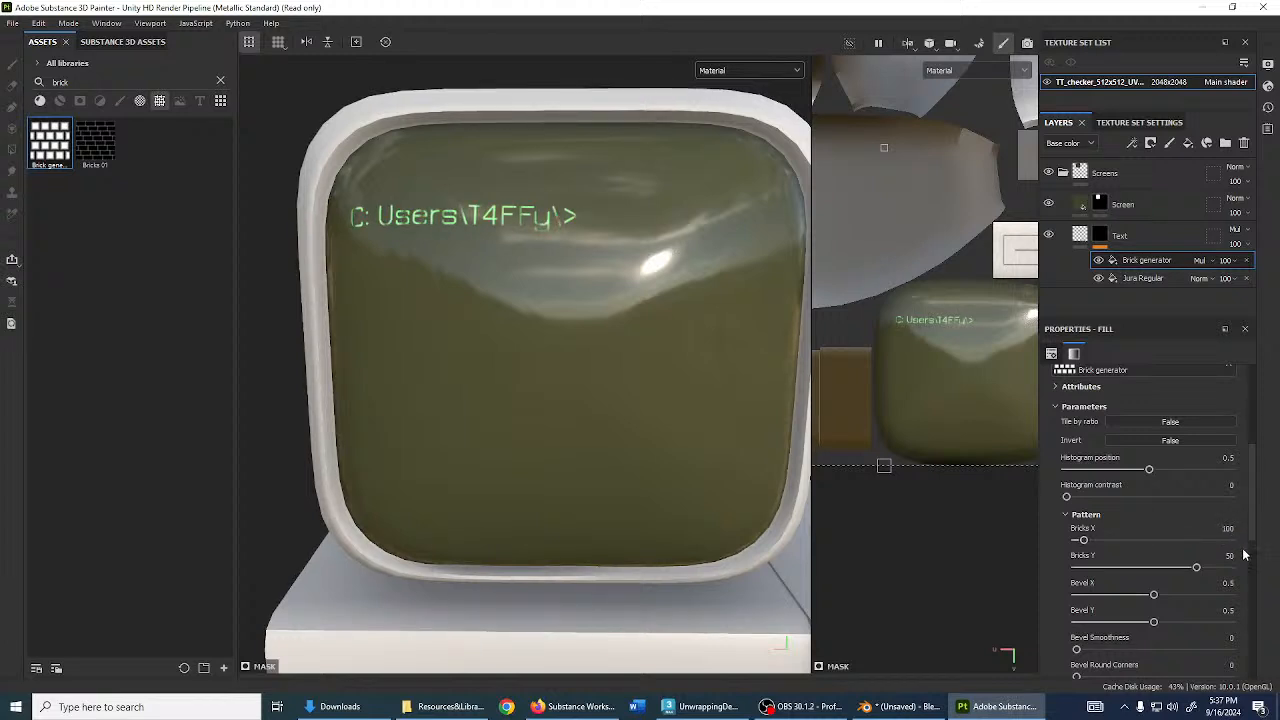
type("100")
key("Return")
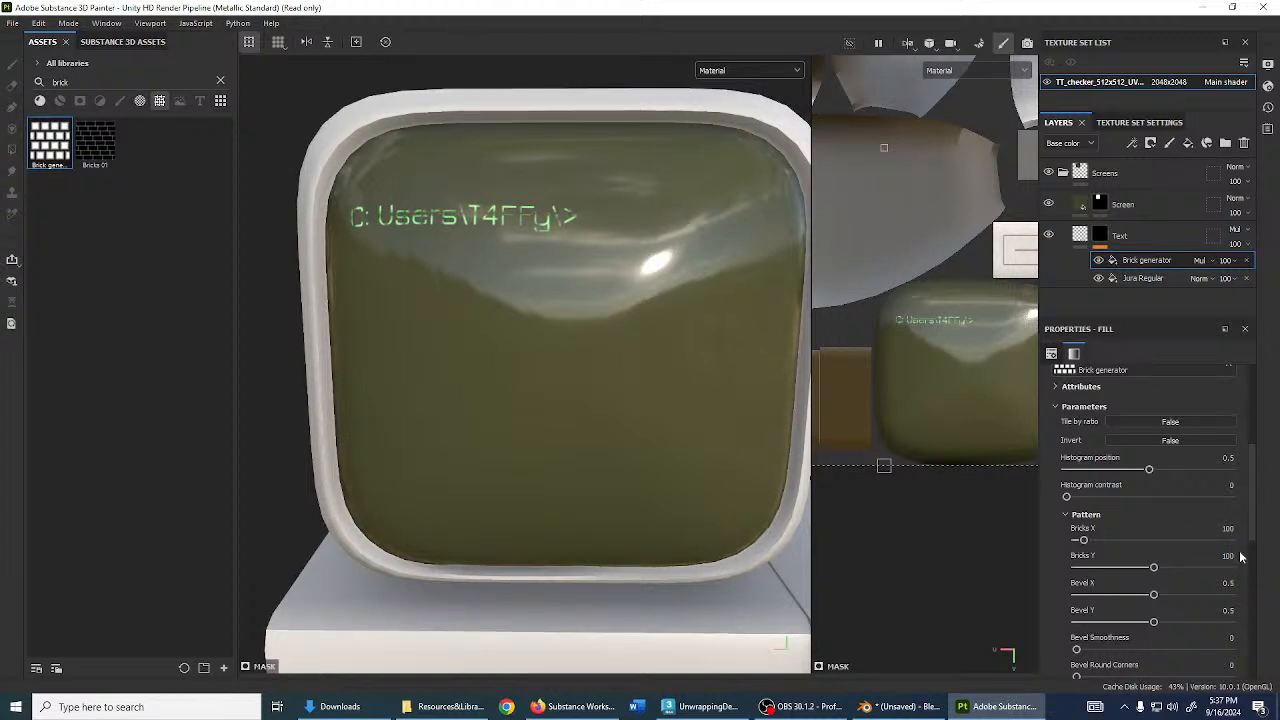
left_click(1236, 530)
left_click(1232, 555)
type("200")
key("Return")
scroll(475, 251, "up", 5)
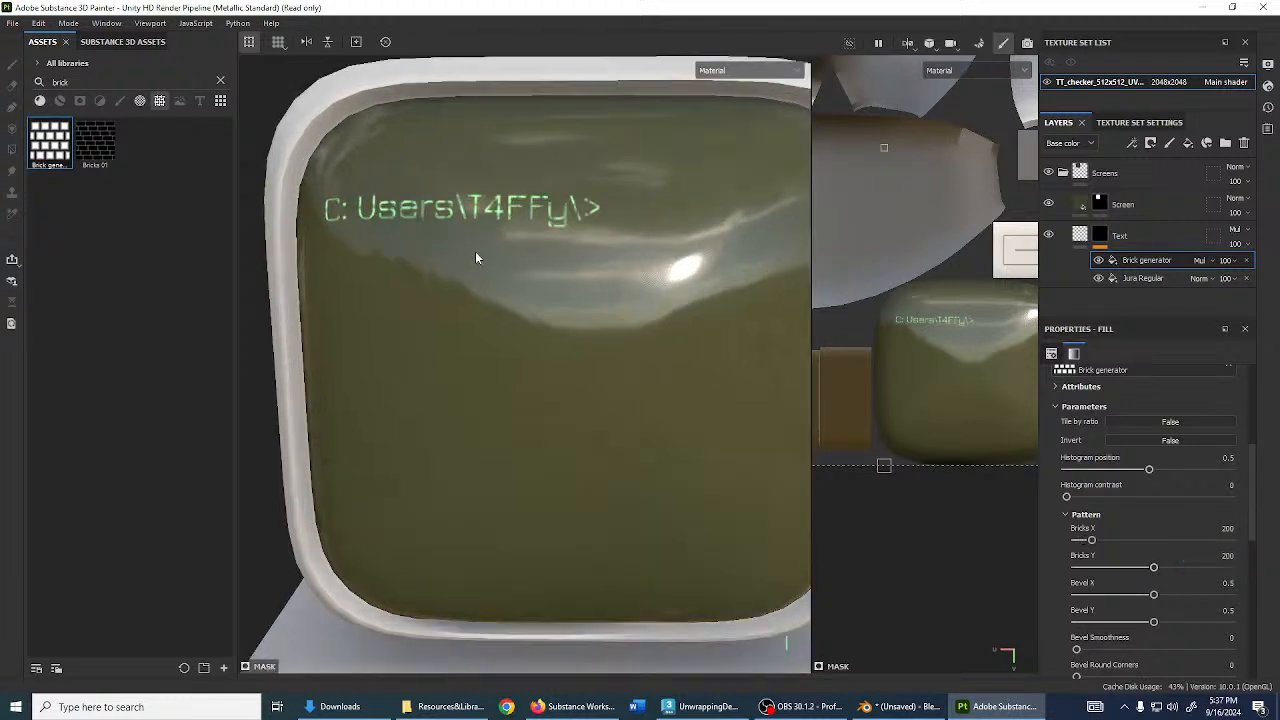
scroll(568, 216, "down", 2)
- Raise Bricks X and Y to 500 and orbit close to the pixelated text
left_click(1236, 529)
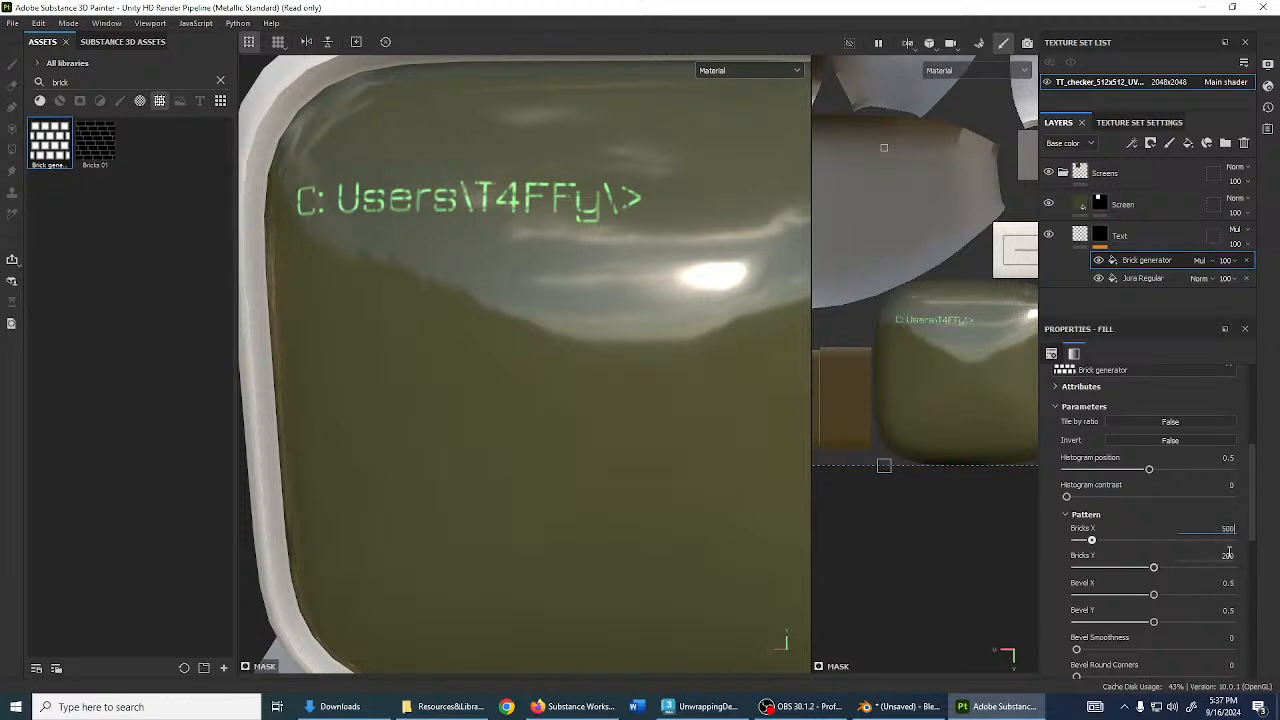
left_click(1228, 553)
type("500")
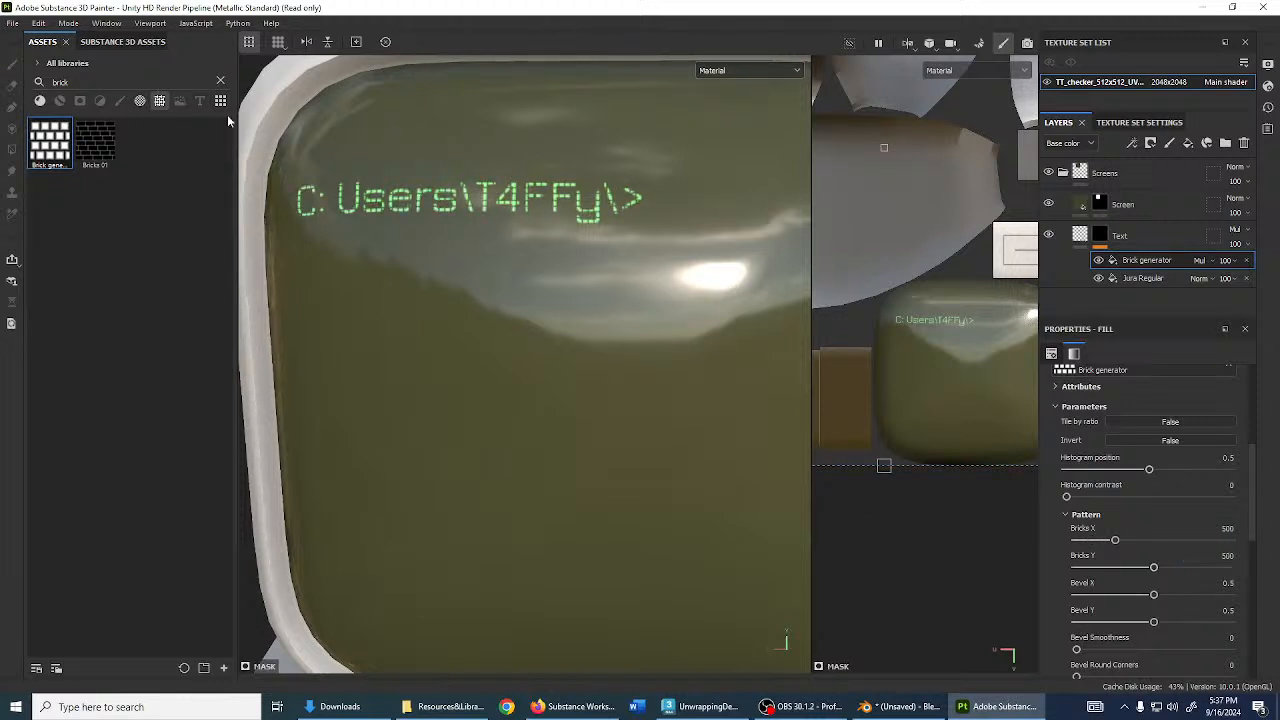
scroll(428, 220, "up", 3)
left_click_drag(443, 254, 531, 375, "alt")
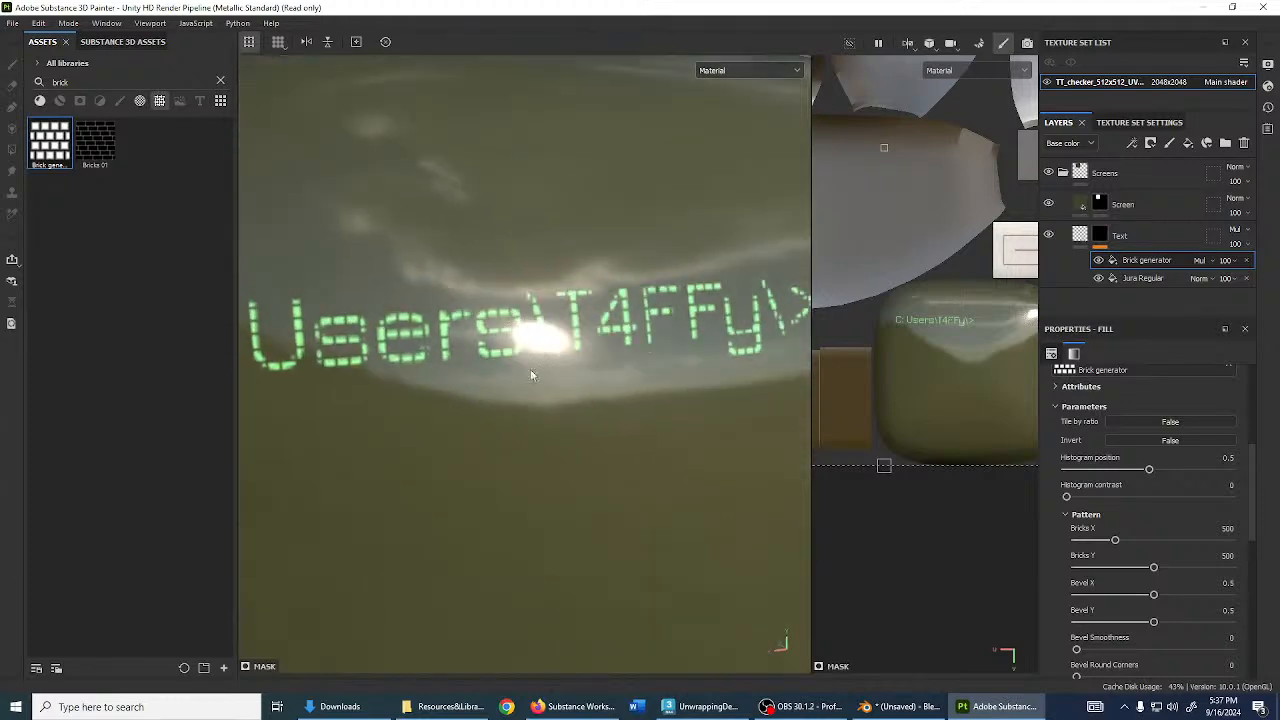
- Orbit the monitor and rotate the environment lighting to check the screen reflections
left_click_drag(573, 320, 441, 334, "alt")
scroll(560, 325, "down", 5)
scroll(515, 310, "up", 5)
left_click_drag(615, 318, 472, 344, "alt")
scroll(505, 335, "down", 6)
mouse_move(565, 347)
right_mouse_down("shift")
mouse_move(688, 365)
mouse_move(529, 351)
mouse_move(566, 350)
right_mouse_up("shift")
scroll(592, 354, "up", 4)
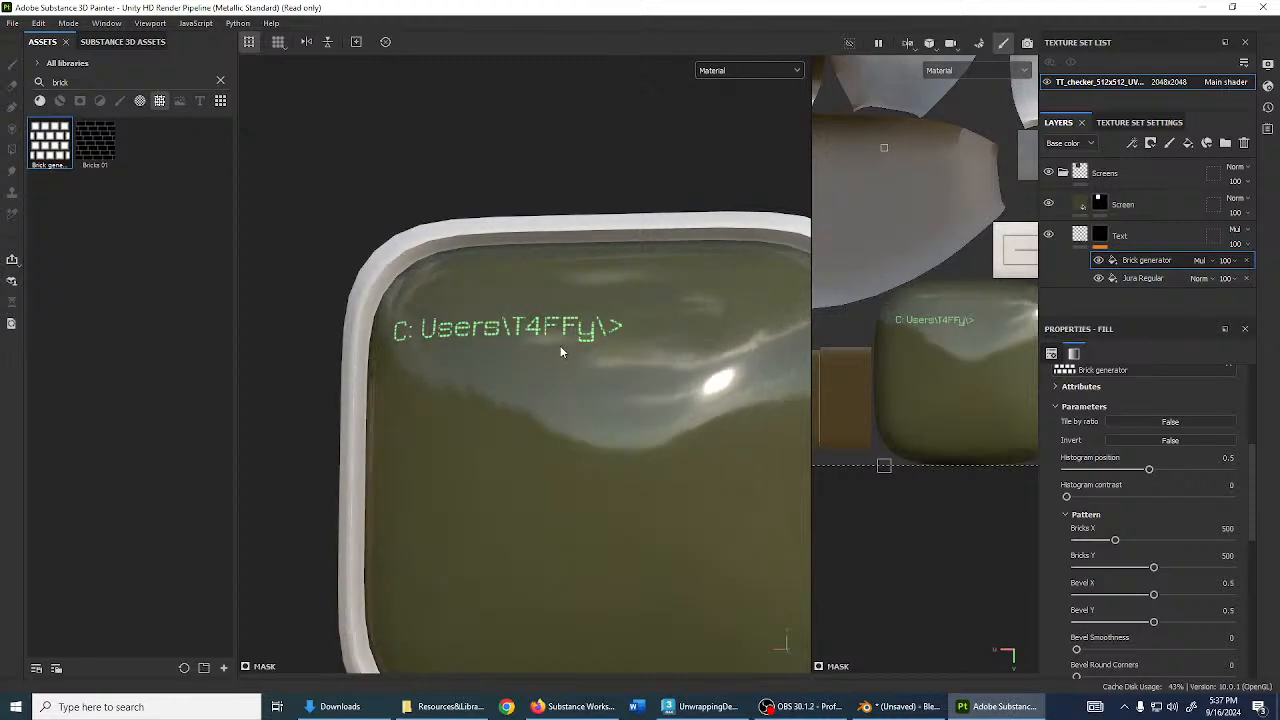
left_click_drag(566, 350, 684, 312, "alt")
scroll(494, 310, "up", 6)
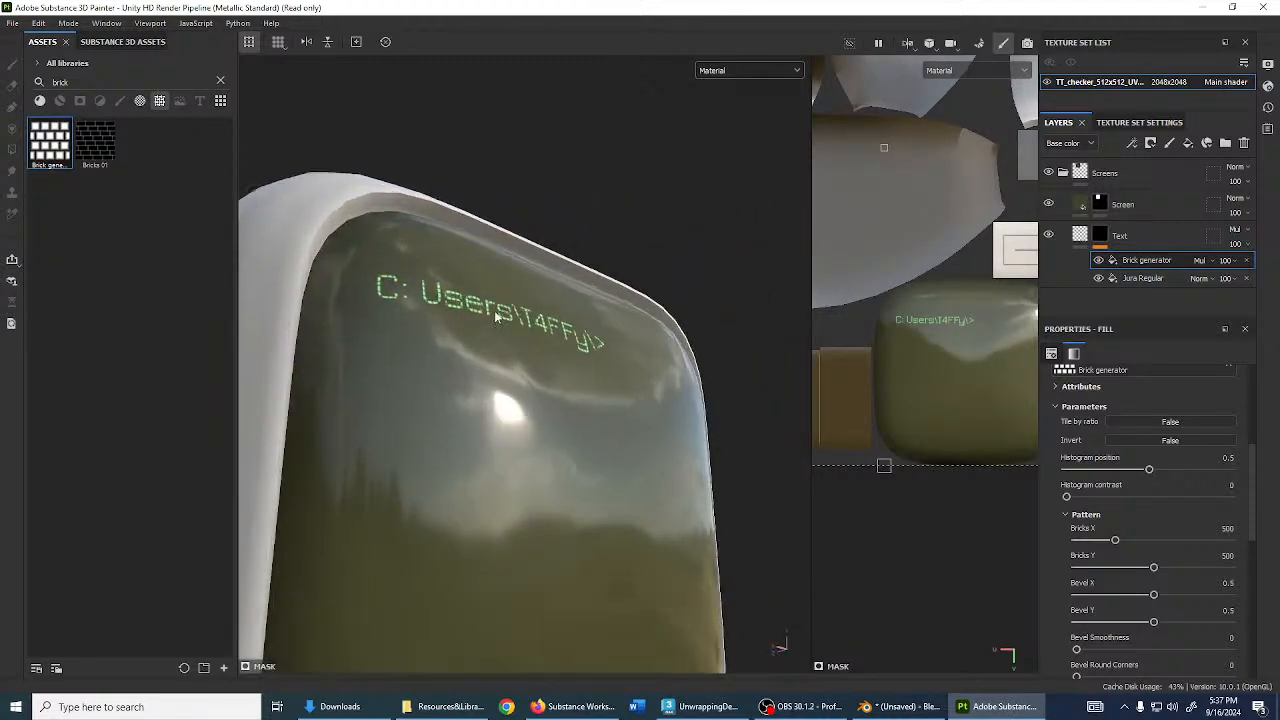
- Orbit so the prompt faces the camera, then add a new layer above Screen
left_click_drag(503, 308, 408, 365, "alt")
scroll(485, 312, "down", 2)
scroll(485, 312, "down", 6)
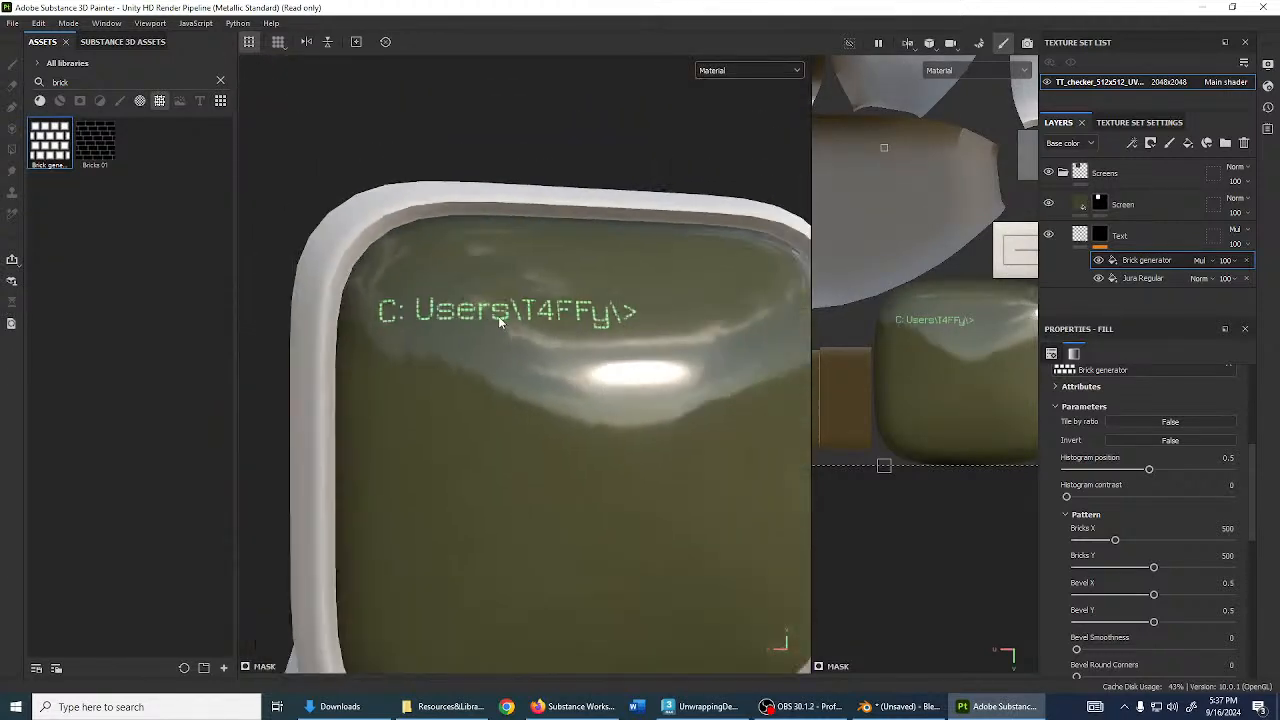
left_click_drag(567, 326, 707, 338, "alt")
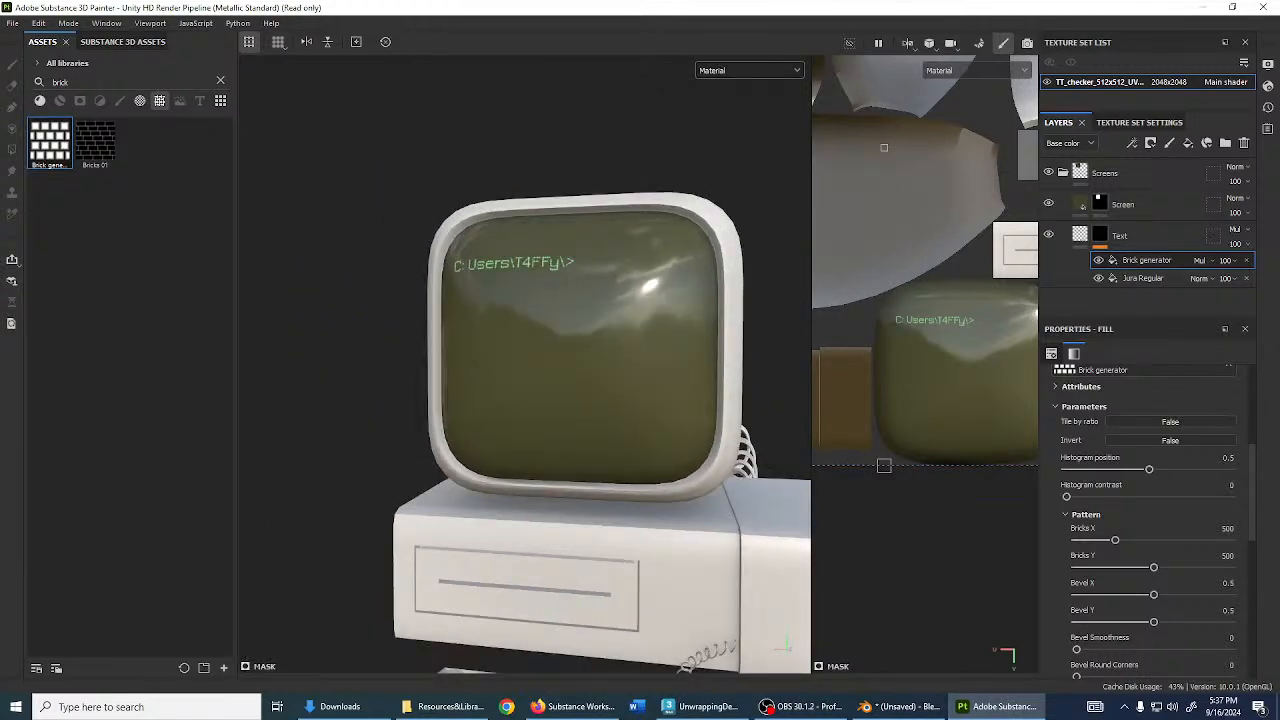
left_click(1180, 205)
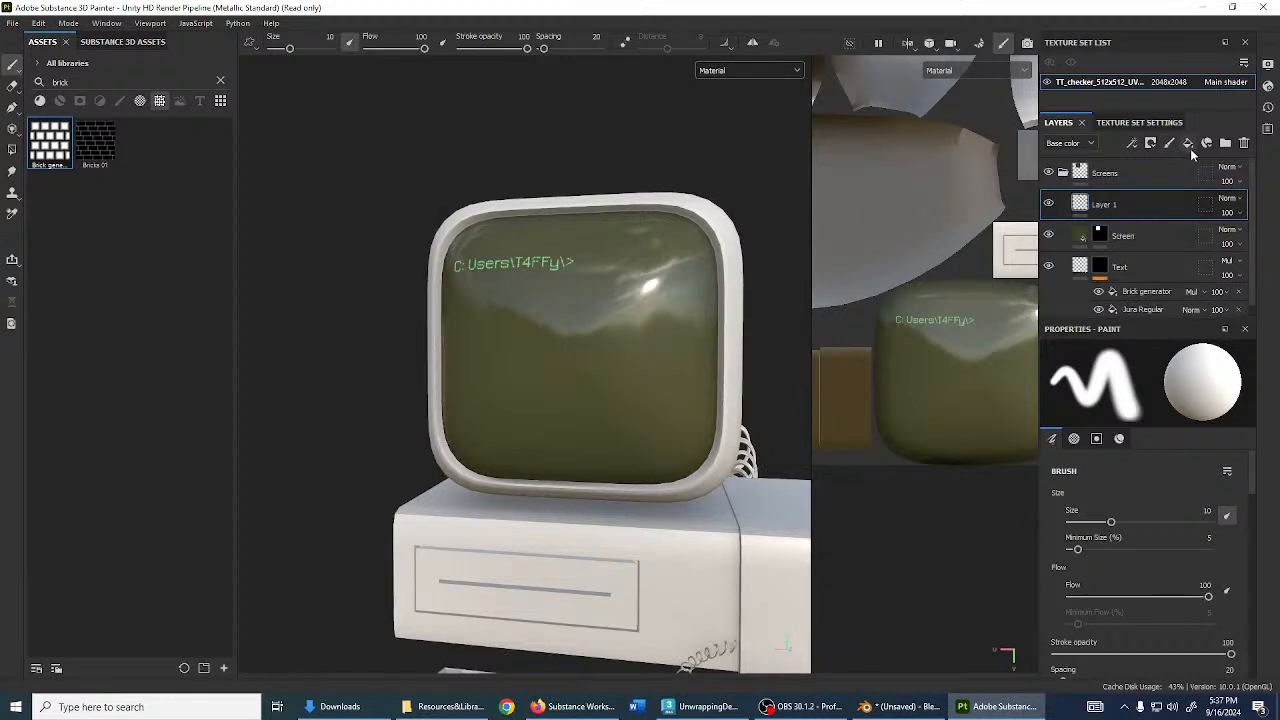
- Add a fill layer above Screen and name it ScreenDirt
left_click(1189, 145)
double_click(1110, 205)
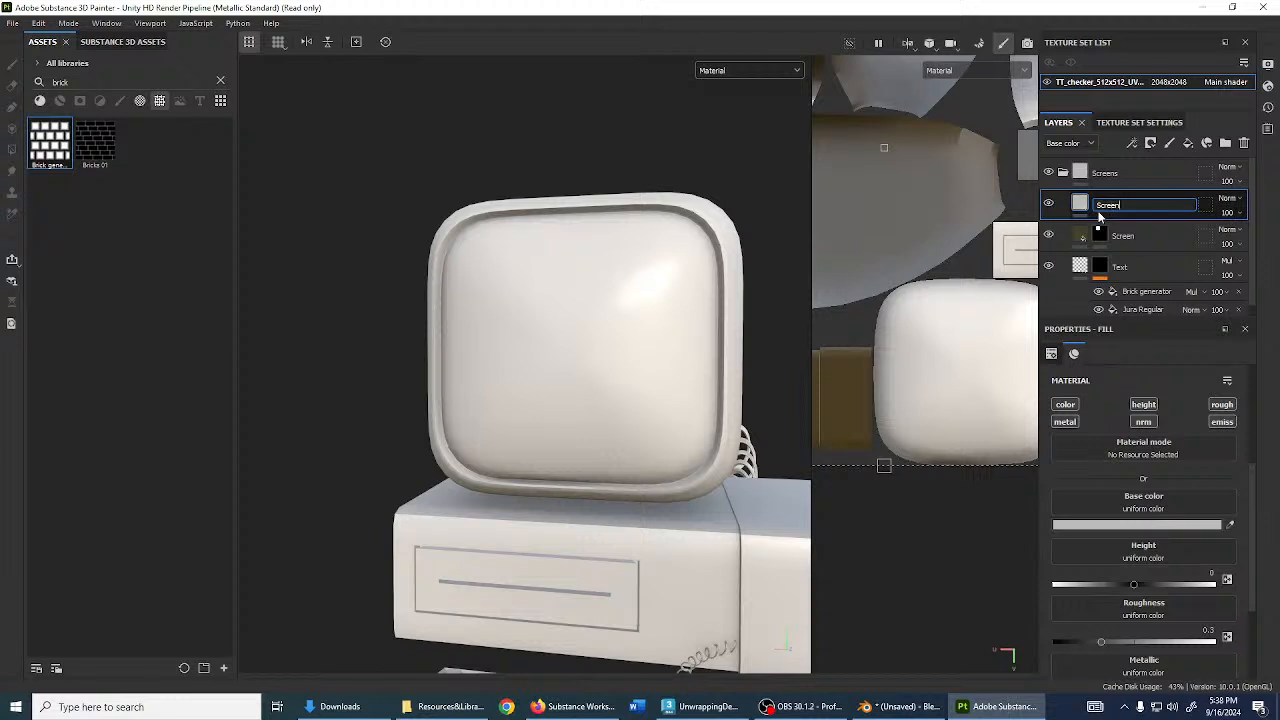
type("ScreenDirt")
key("Return")
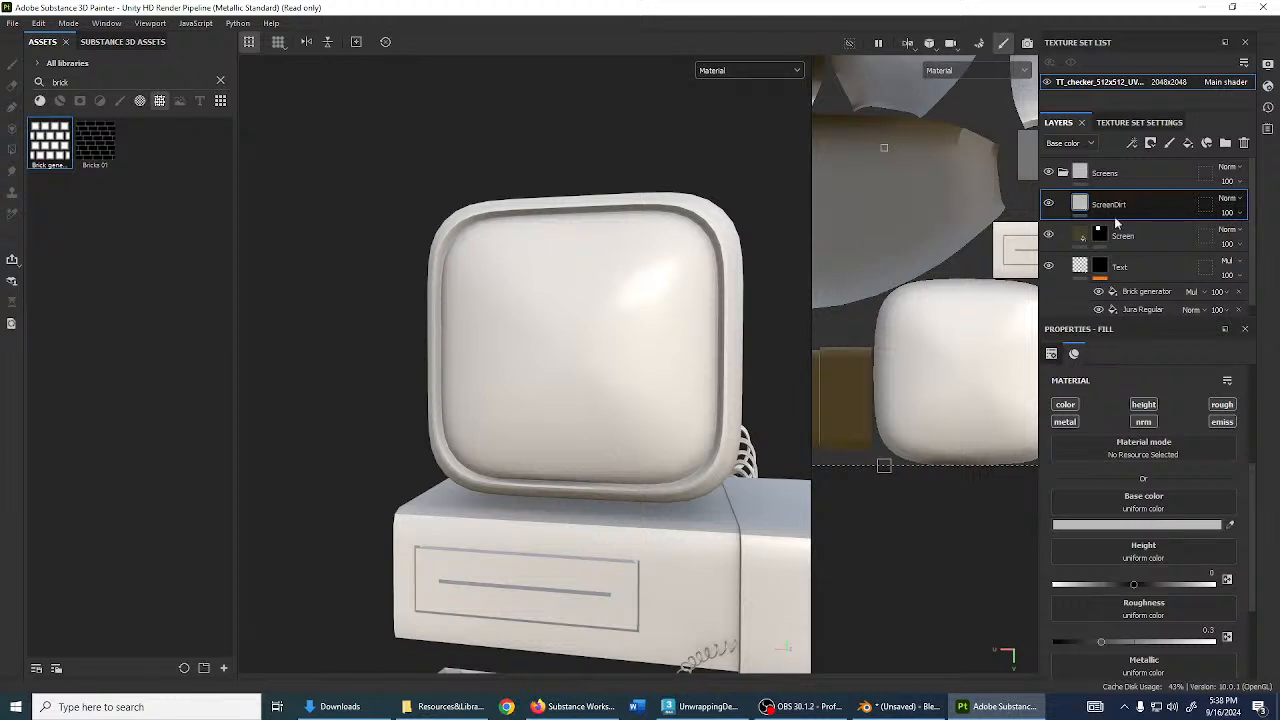
- Give ScreenDirt a black mask
left_click(1169, 143)
left_click(1160, 165)
scroll(908, 220, "down", 5)
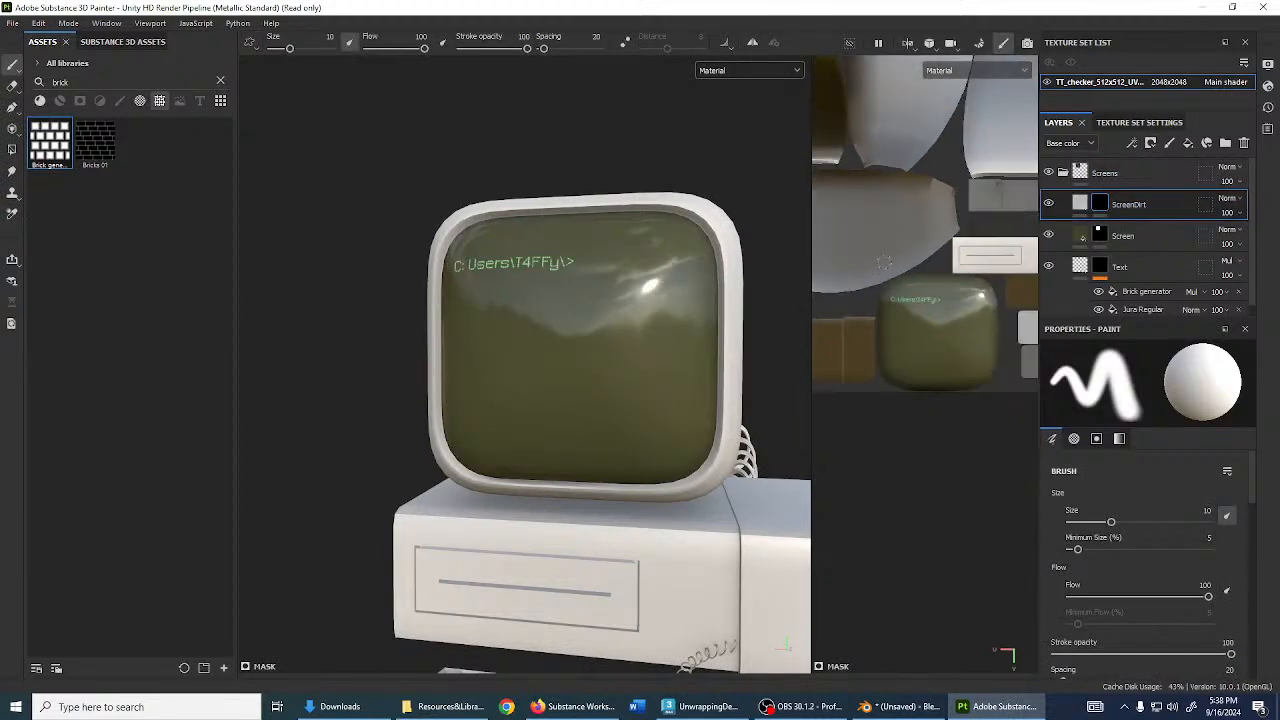
middle_click_drag(908, 220, 935, 343, "alt")
scroll(933, 343, "up", 3)
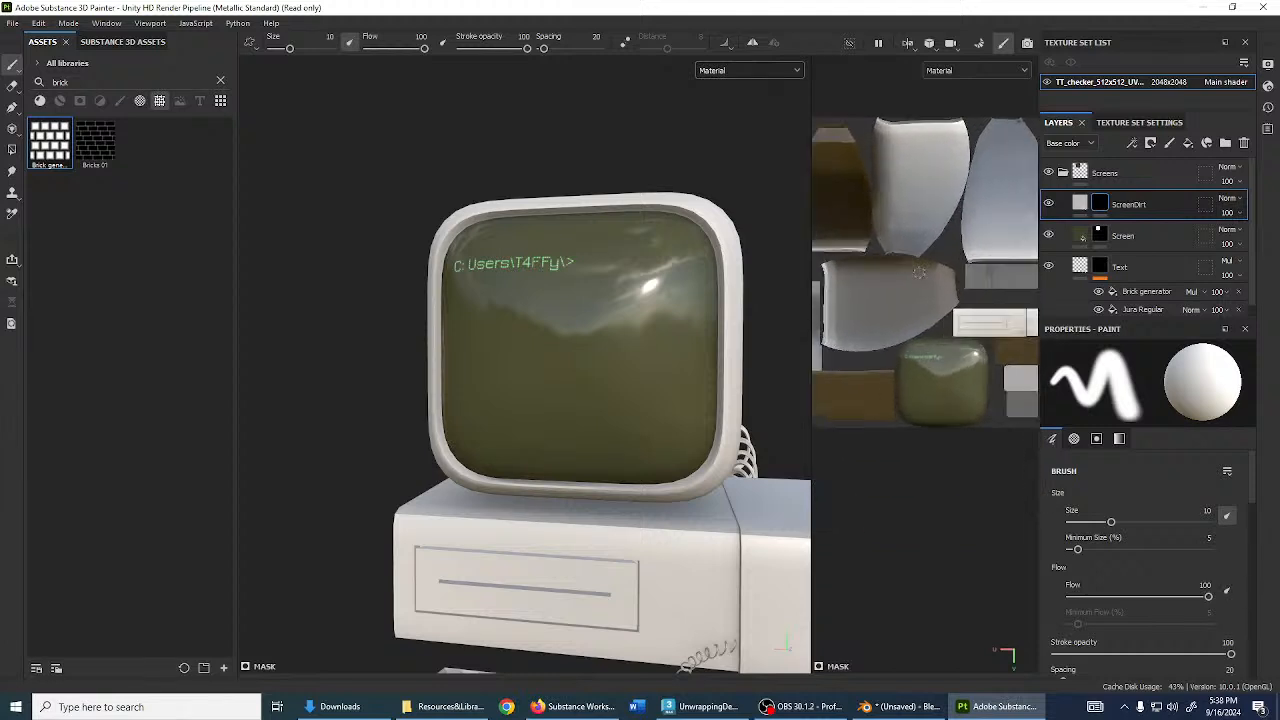
- Give the ScreenDirt fill a red base colour
left_click(1080, 203)
left_click(1138, 527)
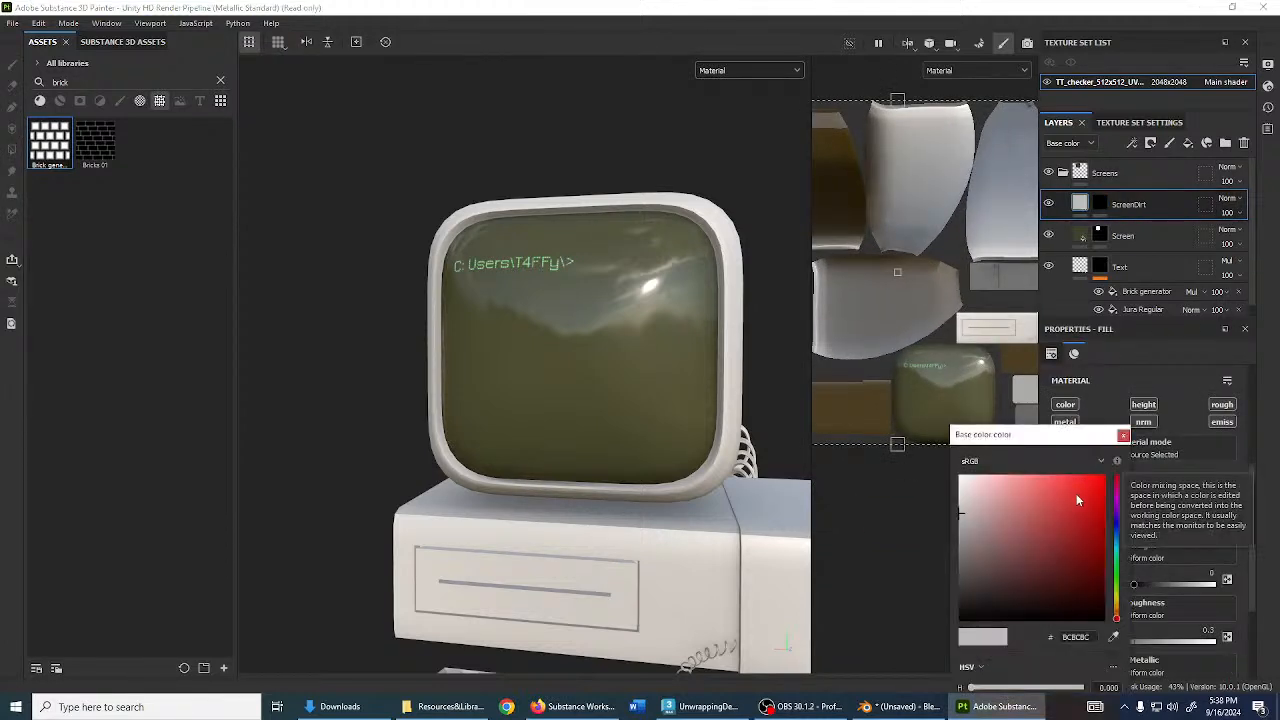
left_click(1093, 486)
left_click(1123, 435)
- Polygon-fill the whole screen island white in ScreenDirt's mask
left_click(1099, 202)
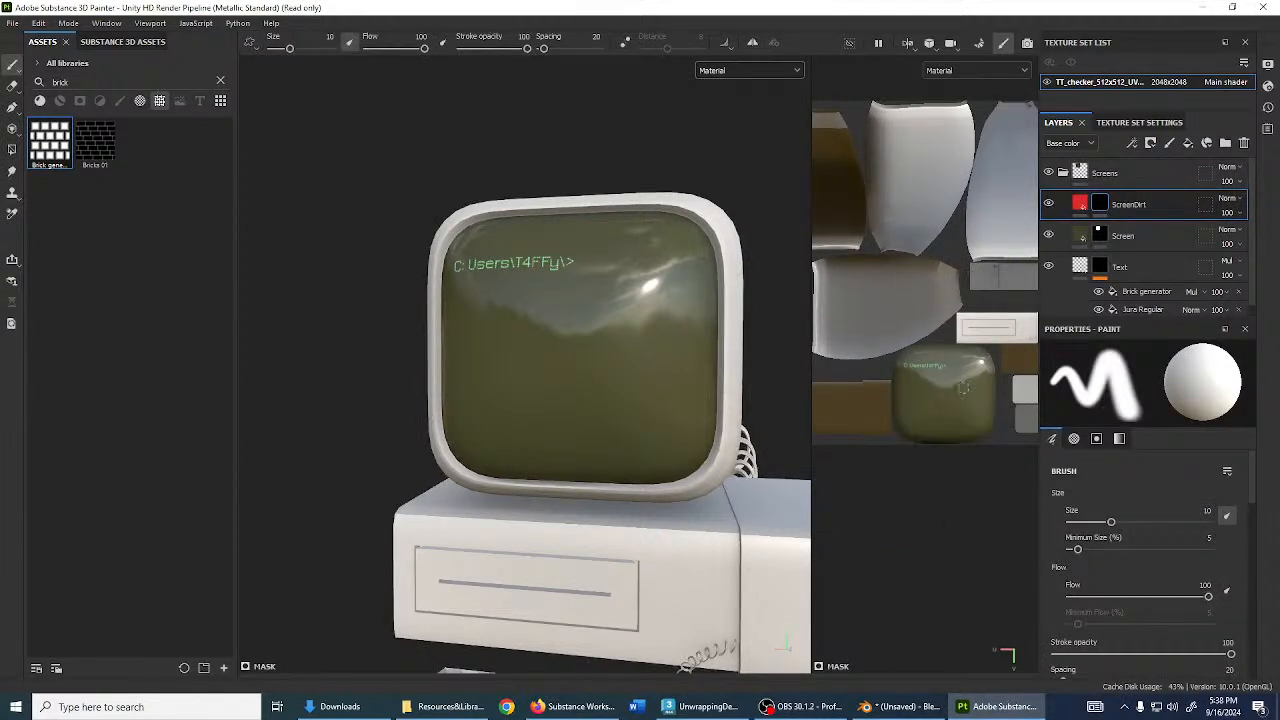
key("4")
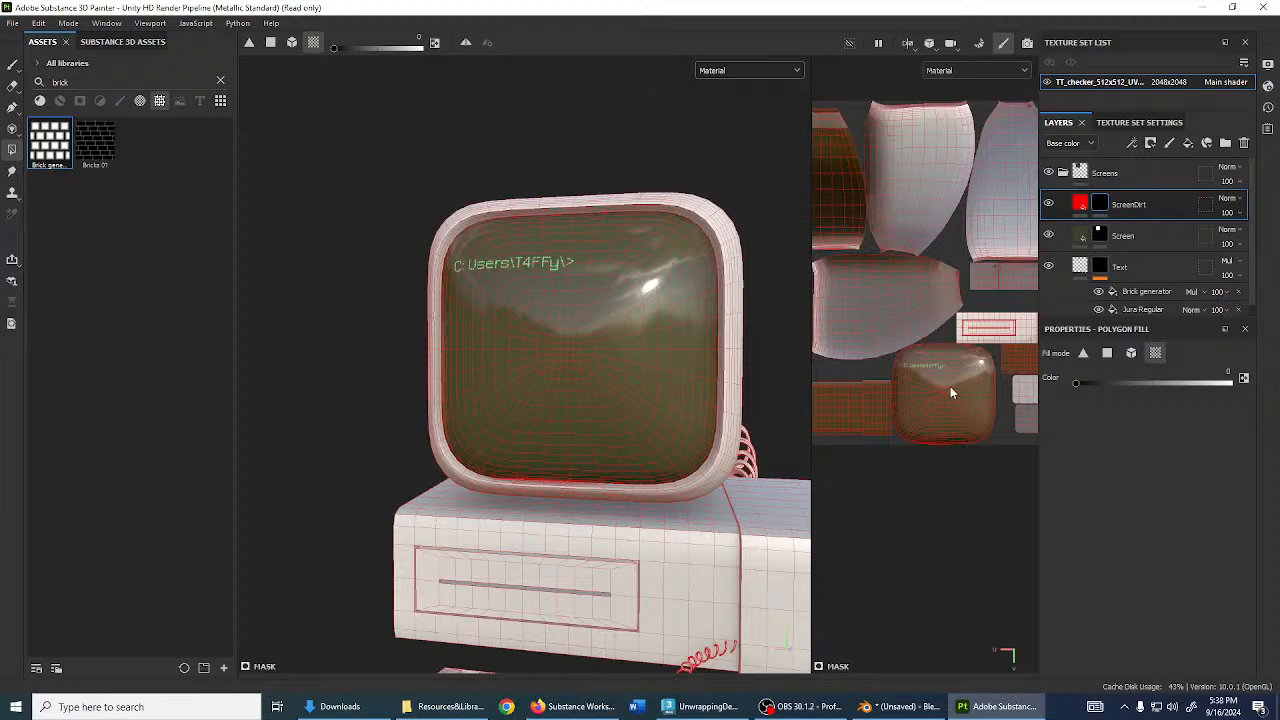
key("x")
left_click(953, 384)
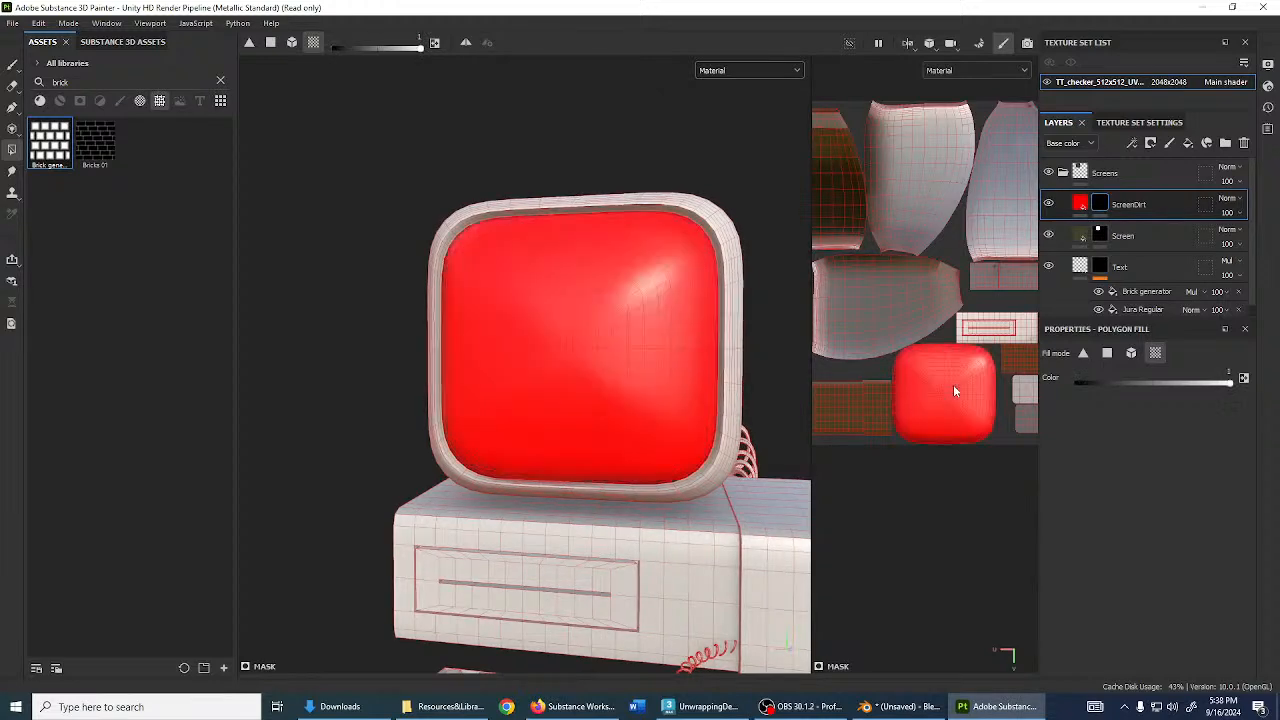
scroll(616, 361, "up", 3)
left_click_drag(616, 361, 680, 365, "alt")
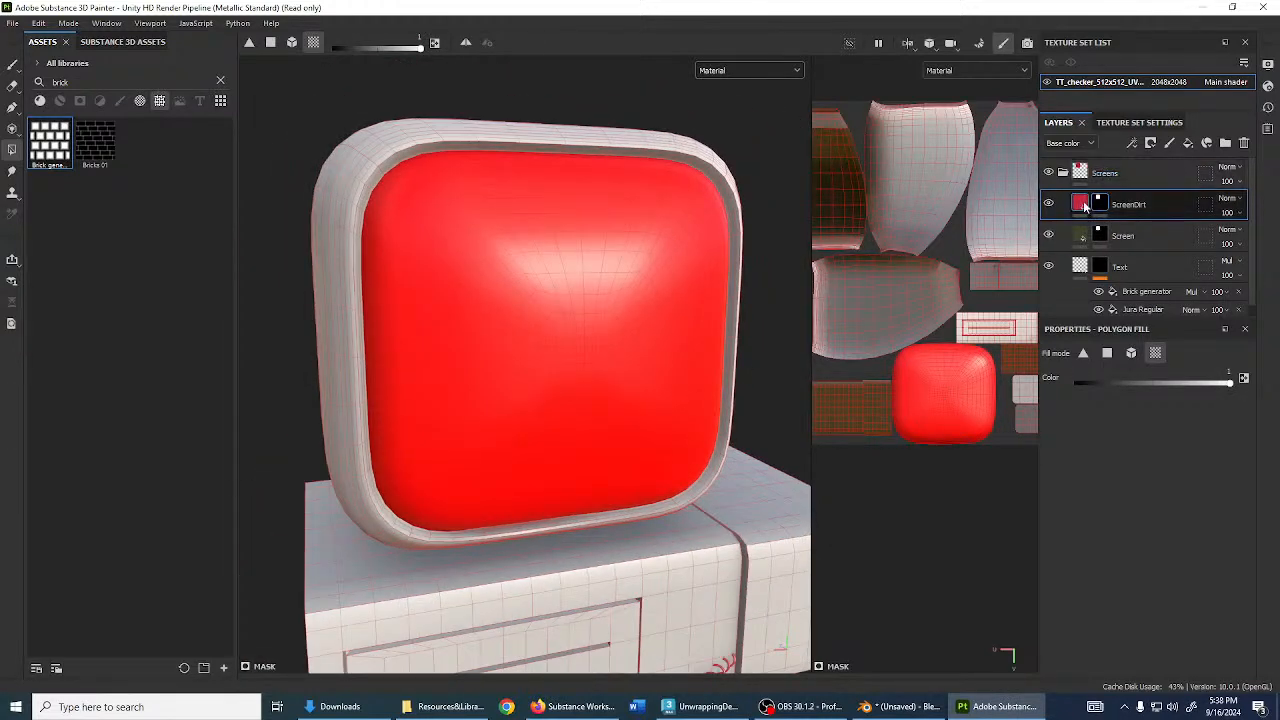
- Change the ScreenDirt base colour from red to dark grey
left_click(1083, 205)
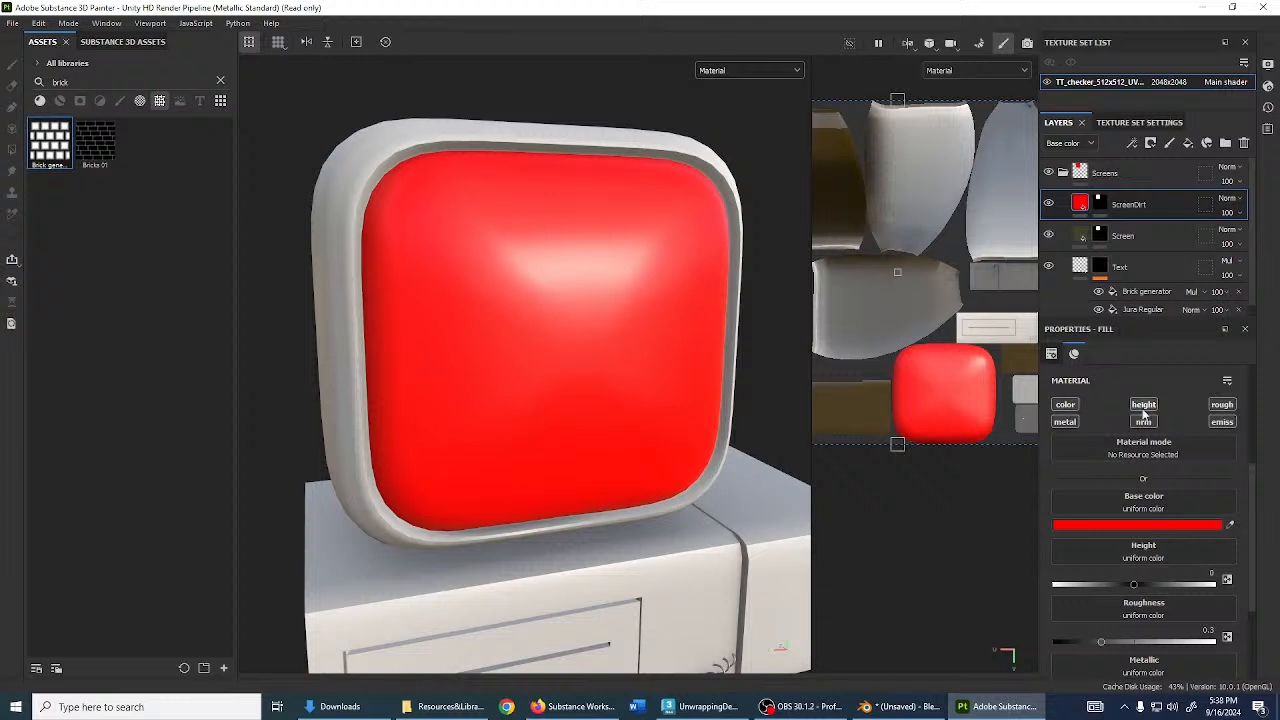
left_click(1096, 526)
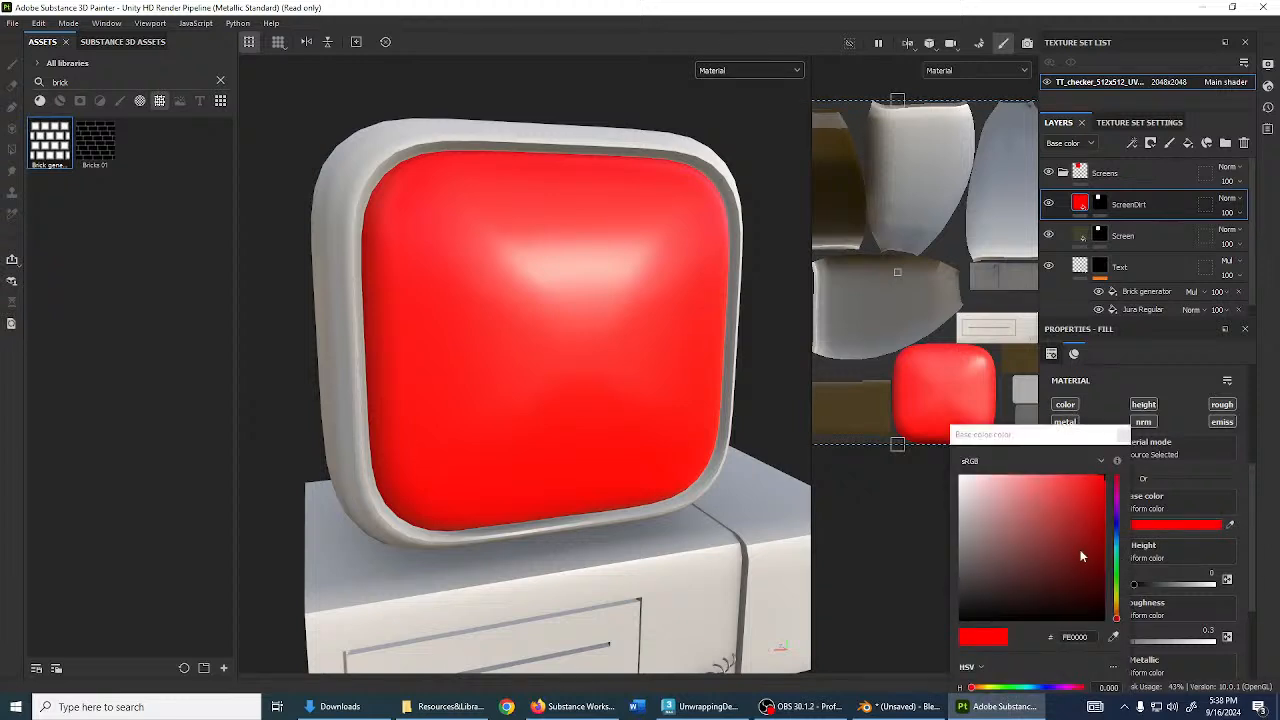
mouse_move(1081, 556)
left_mouse_down()
mouse_move(900, 528)
mouse_move(878, 592)
mouse_move(878, 575)
left_mouse_up()
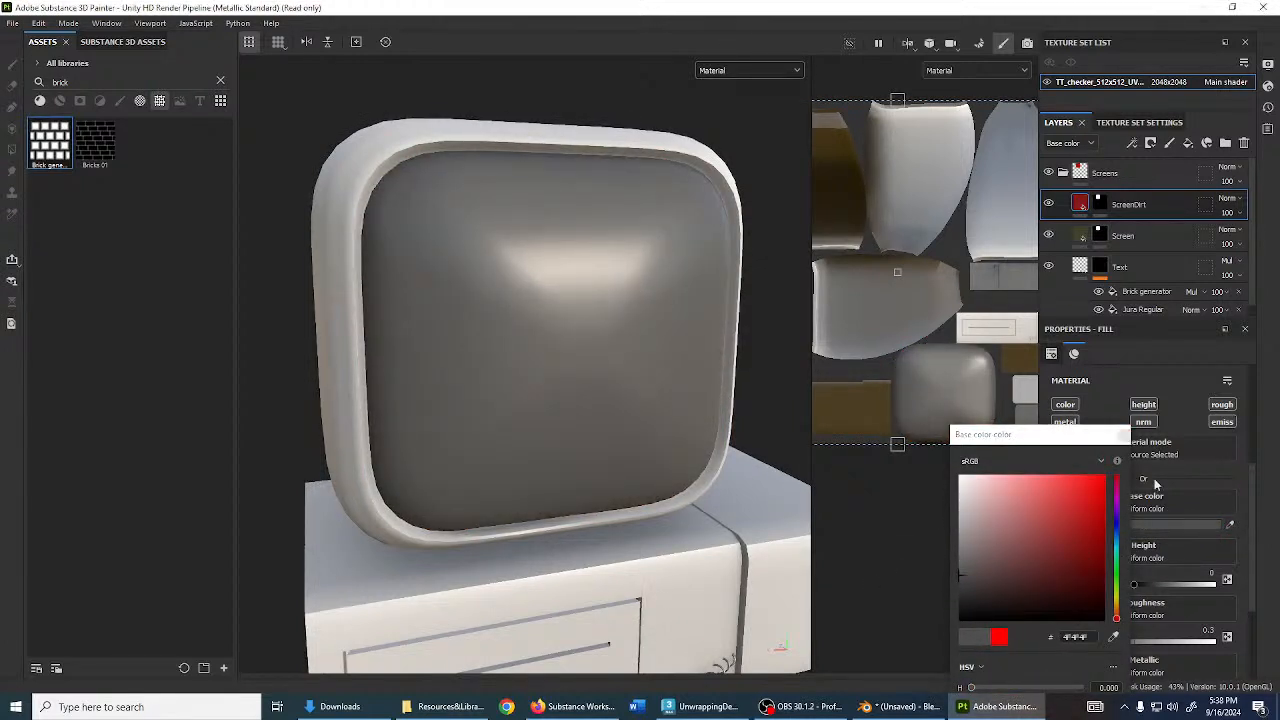
left_click(1100, 205)
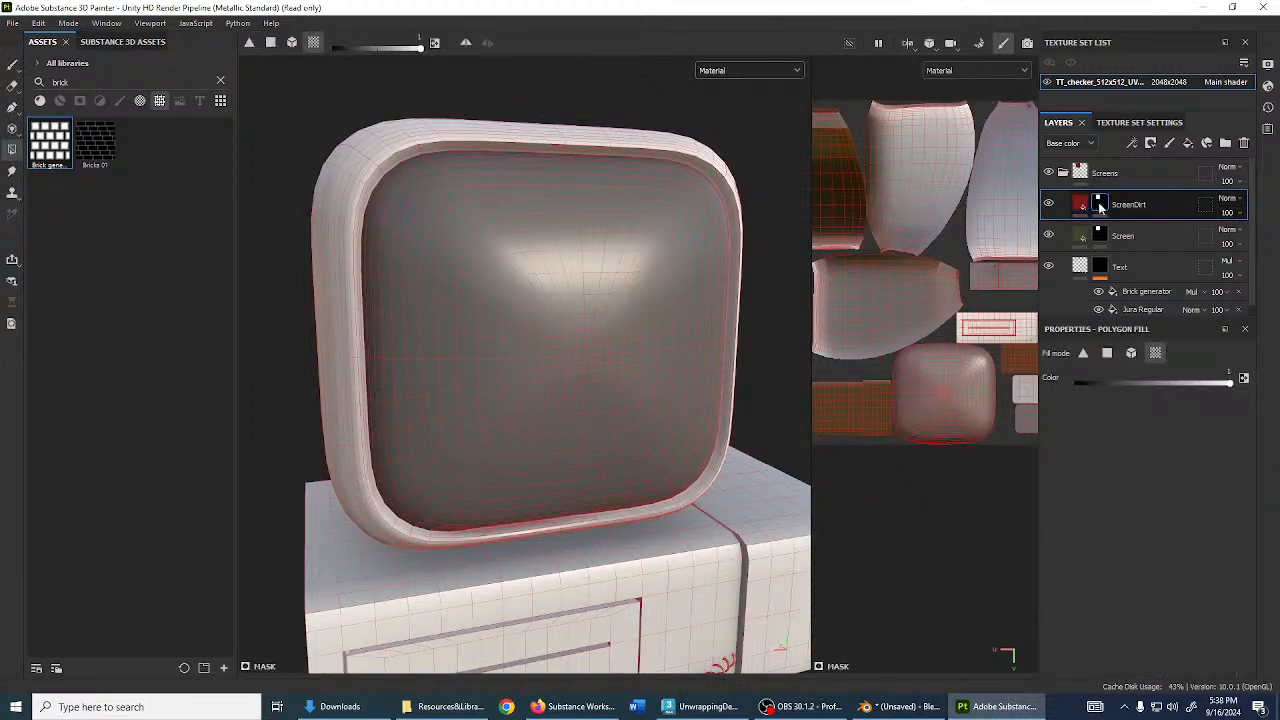
left_click_drag(695, 337, 604, 343, "alt")
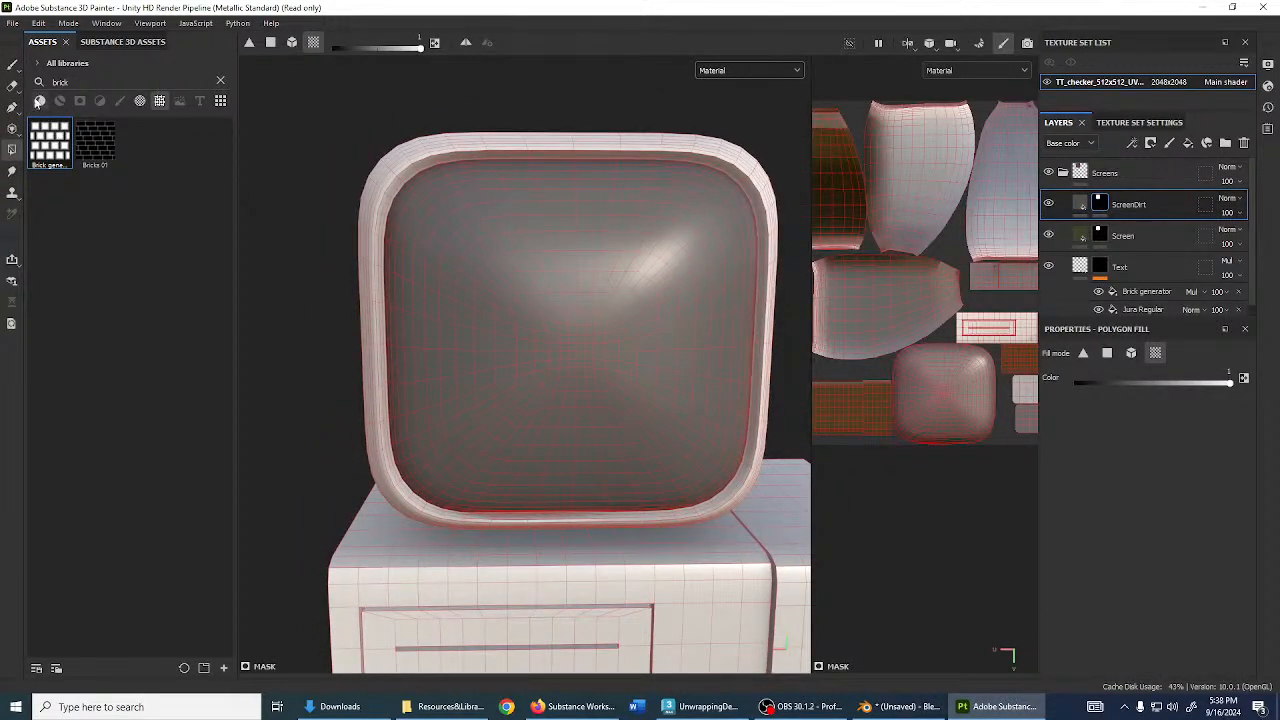
- Clear the asset search, recheck the fill, and reselect the ScreenDirt mask for searching
left_click(12, 63)
left_click(221, 80)
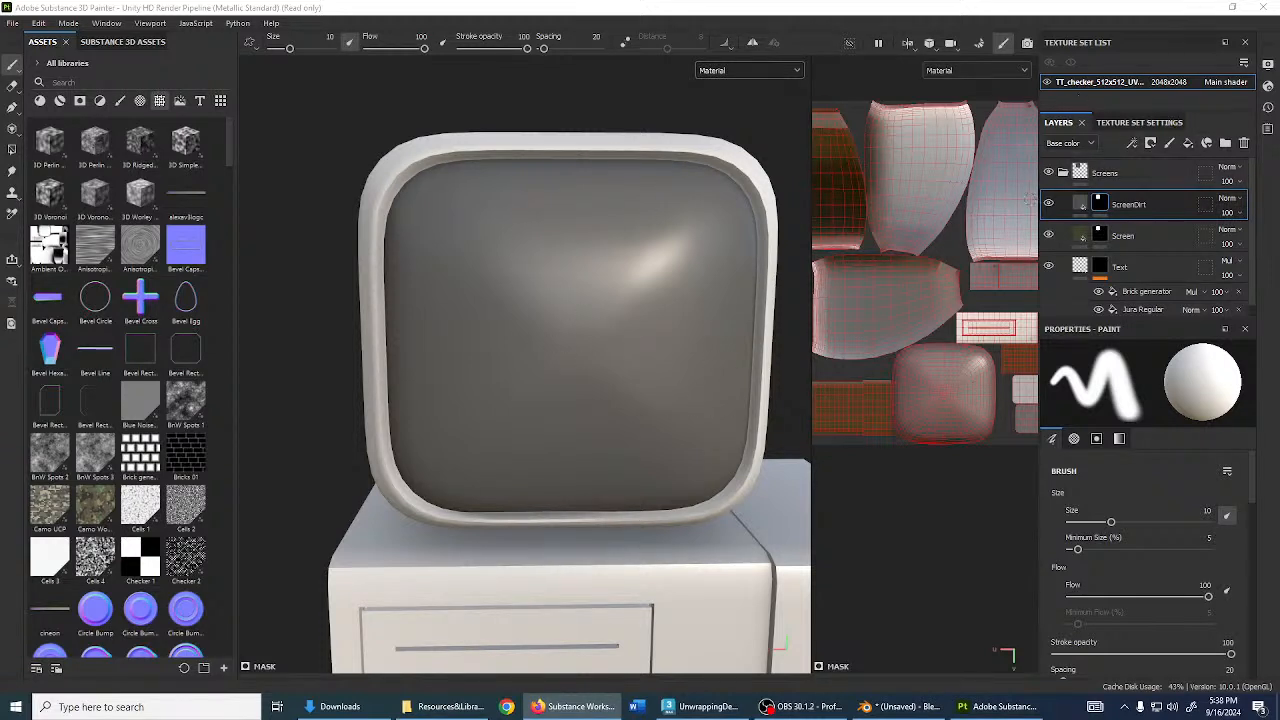
left_click(1079, 205)
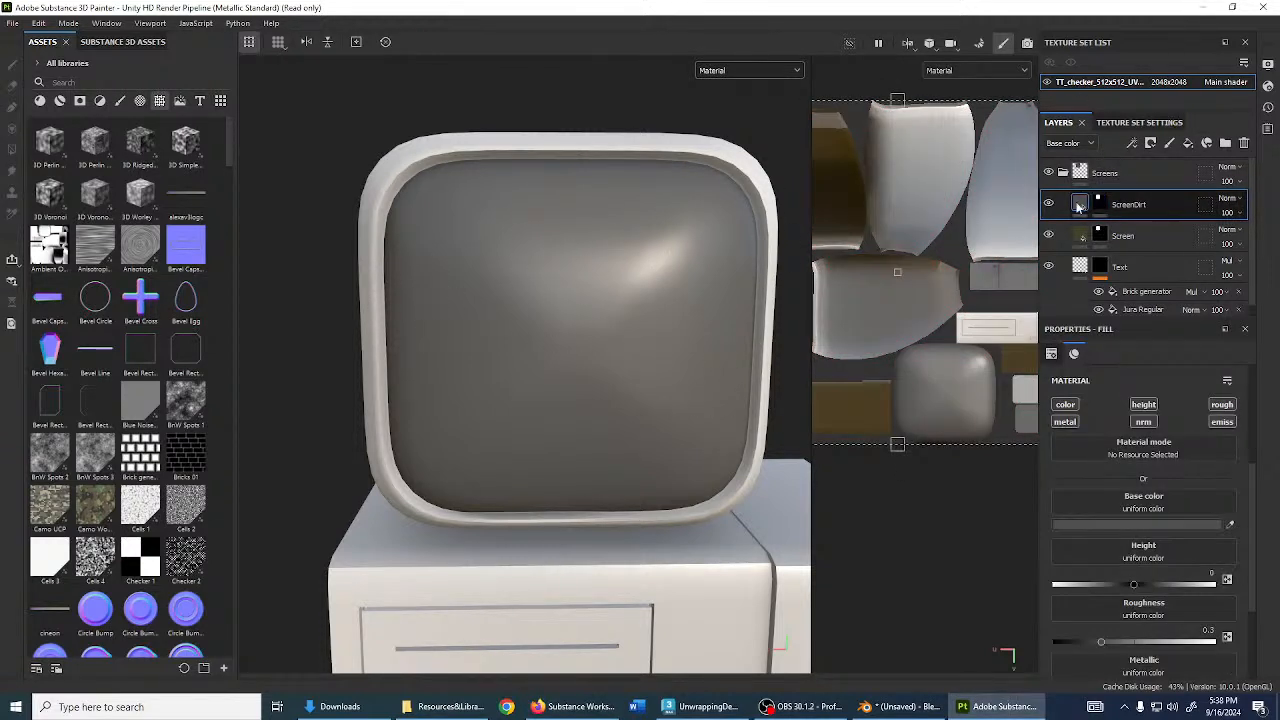
scroll(1183, 600, "down", 3)
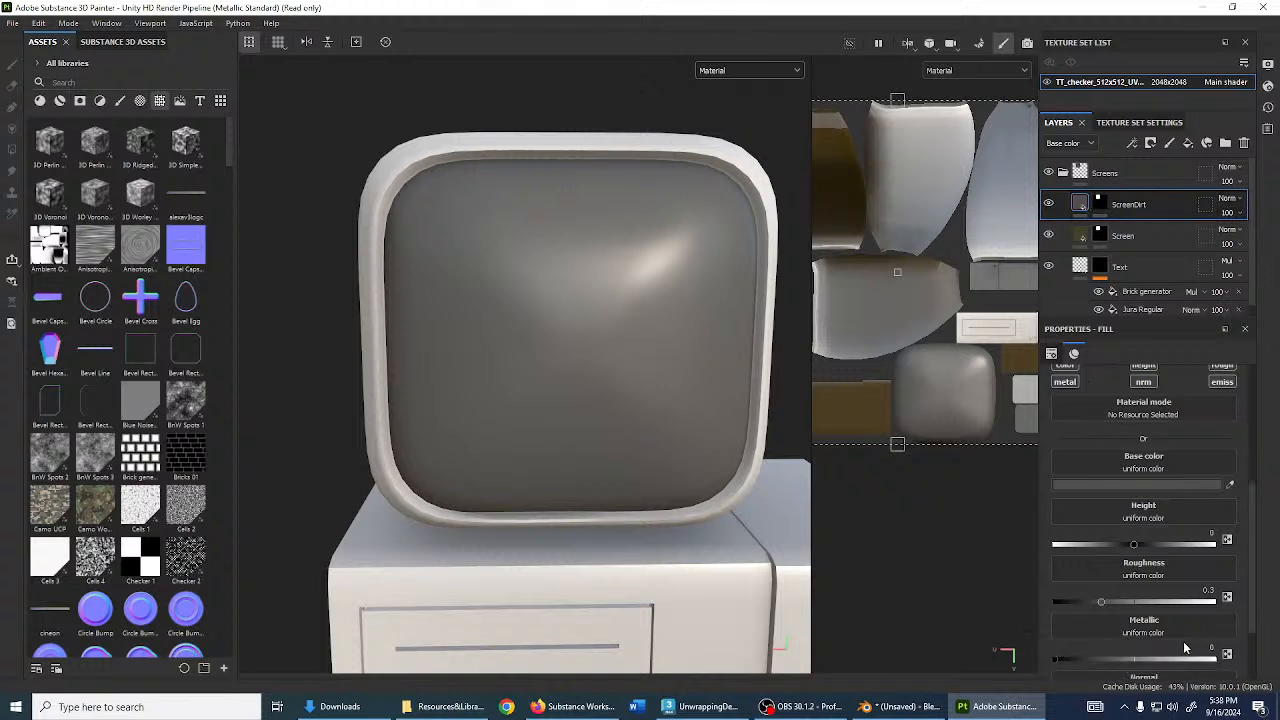
scroll(1183, 552, "up", 4)
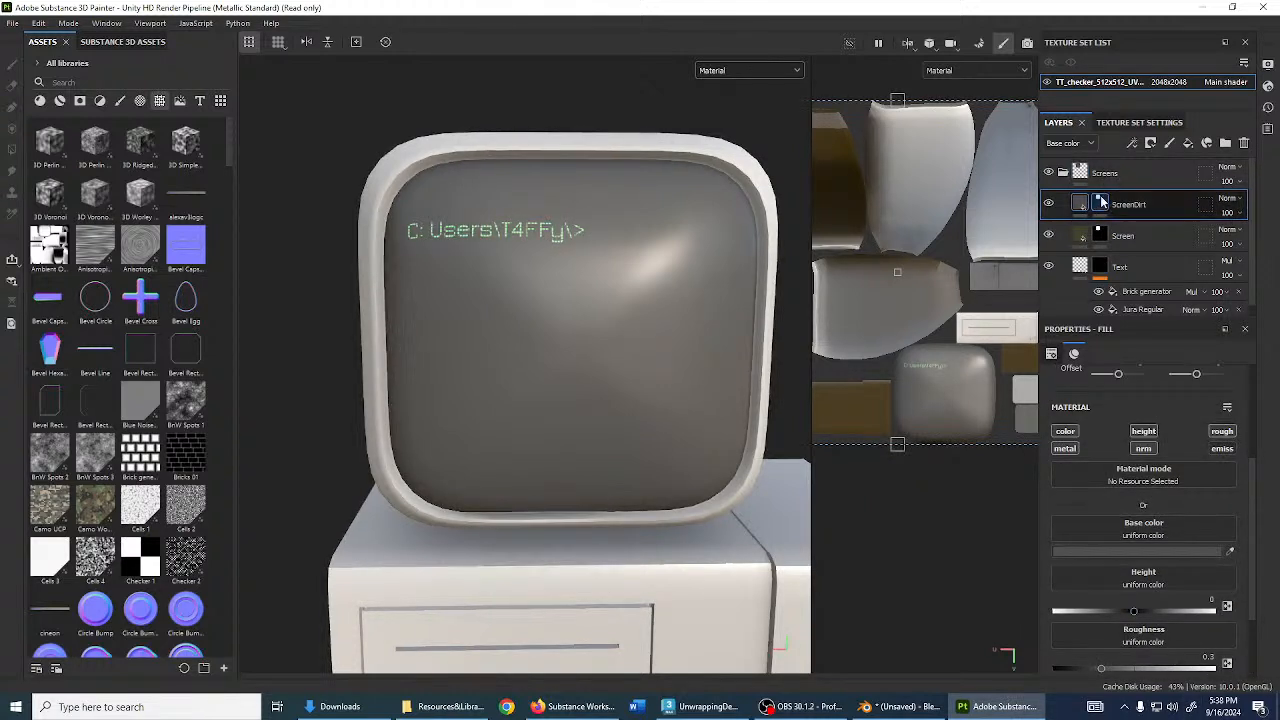
left_click(1101, 204)
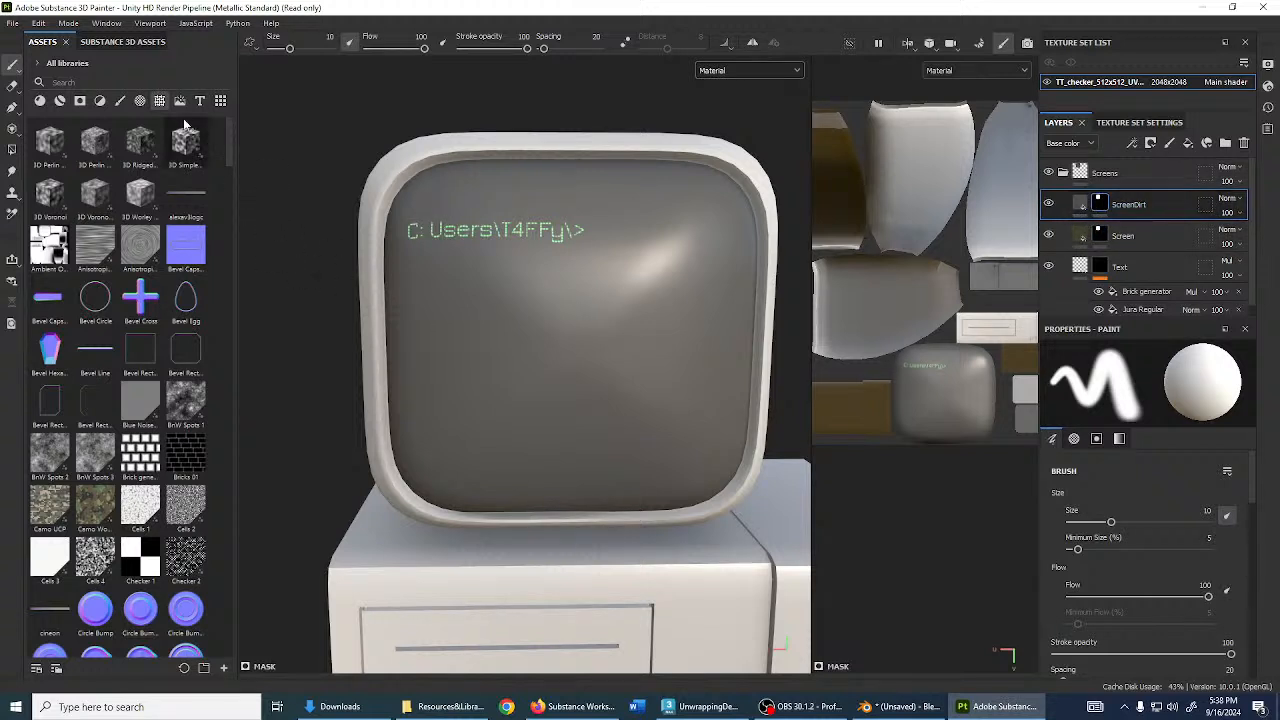
left_click(160, 83)
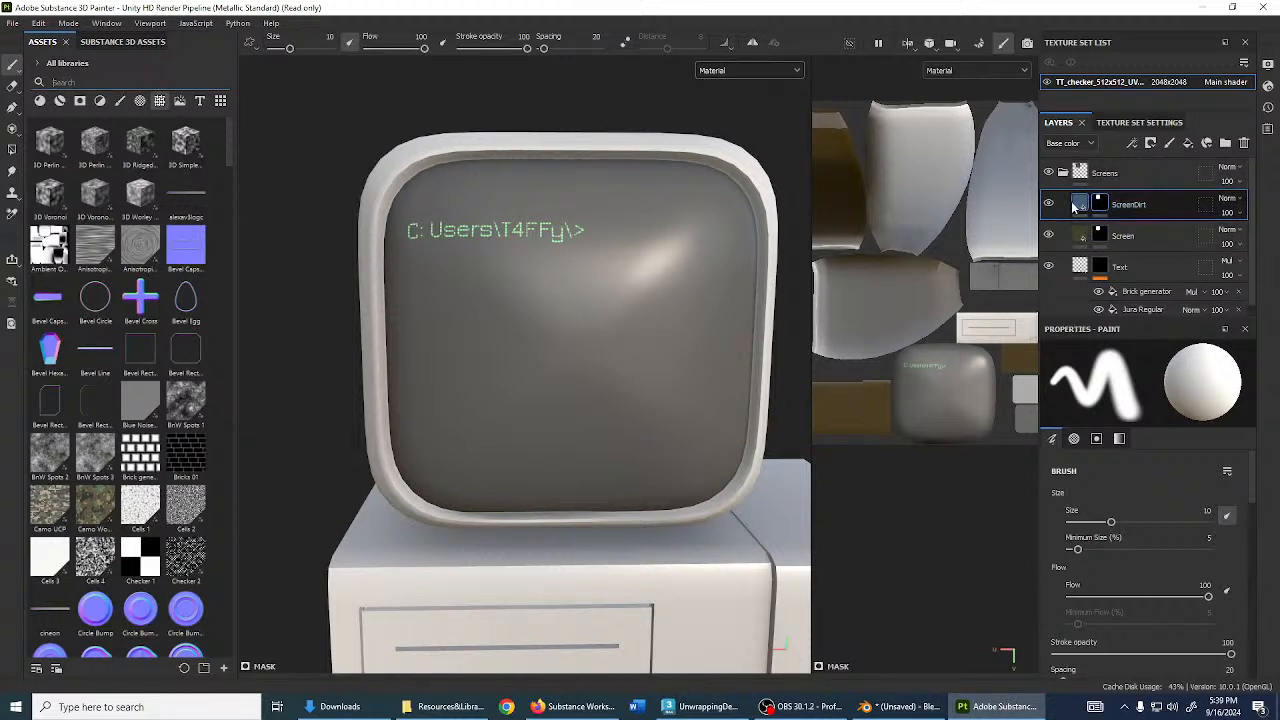
left_click(1078, 207)
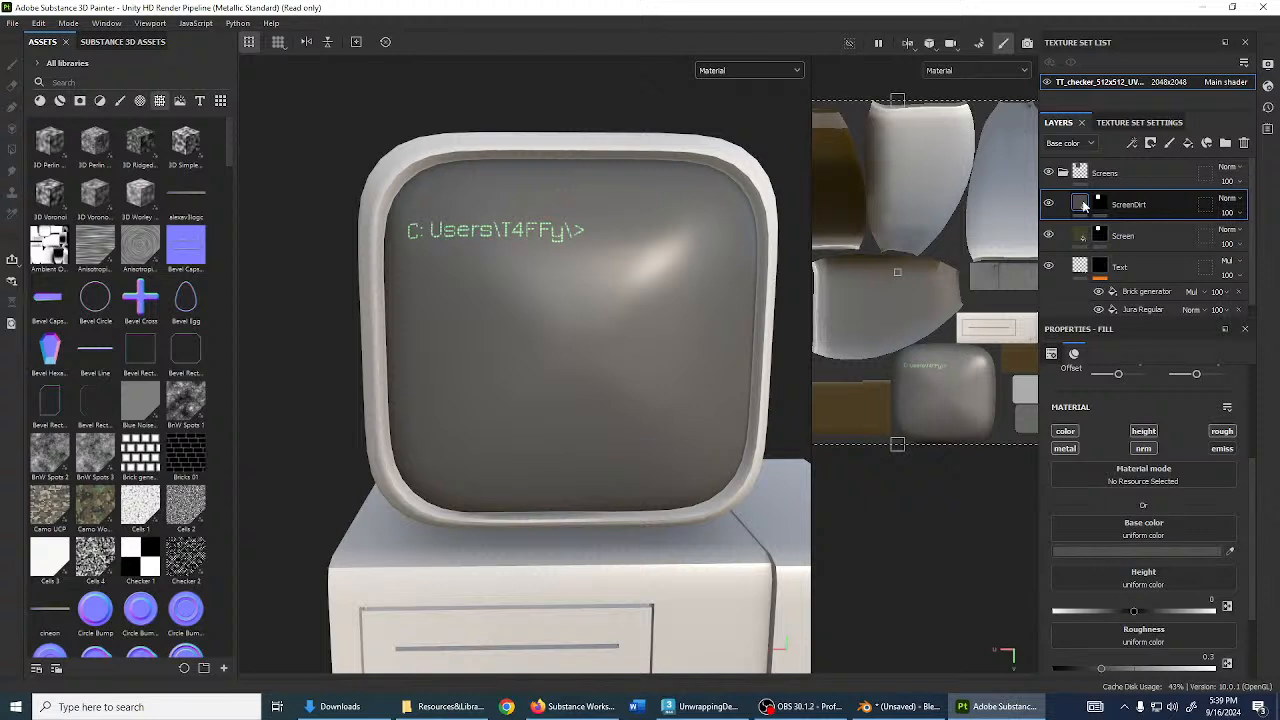
left_click(1100, 204)
left_click(155, 84)
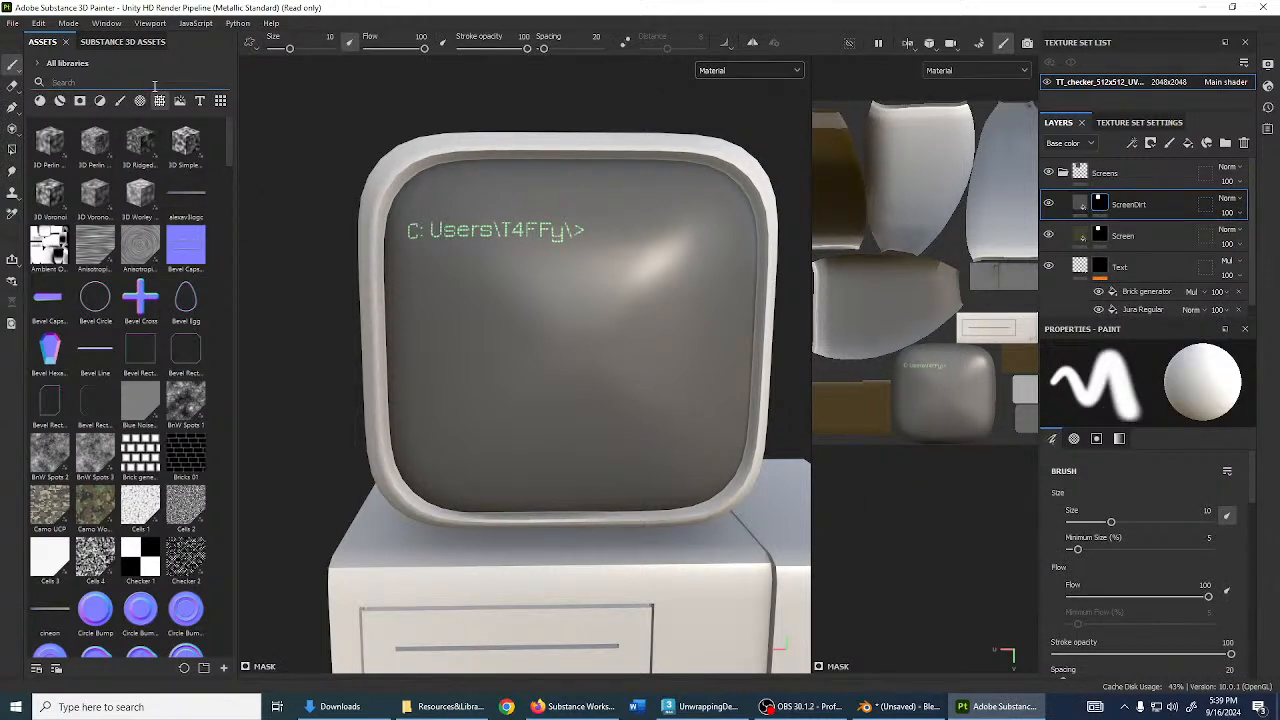
- Search assets for 'grunge', then 'bnw', and apply BnW Spots 3 to the ScreenDirt mask
type("grunge")
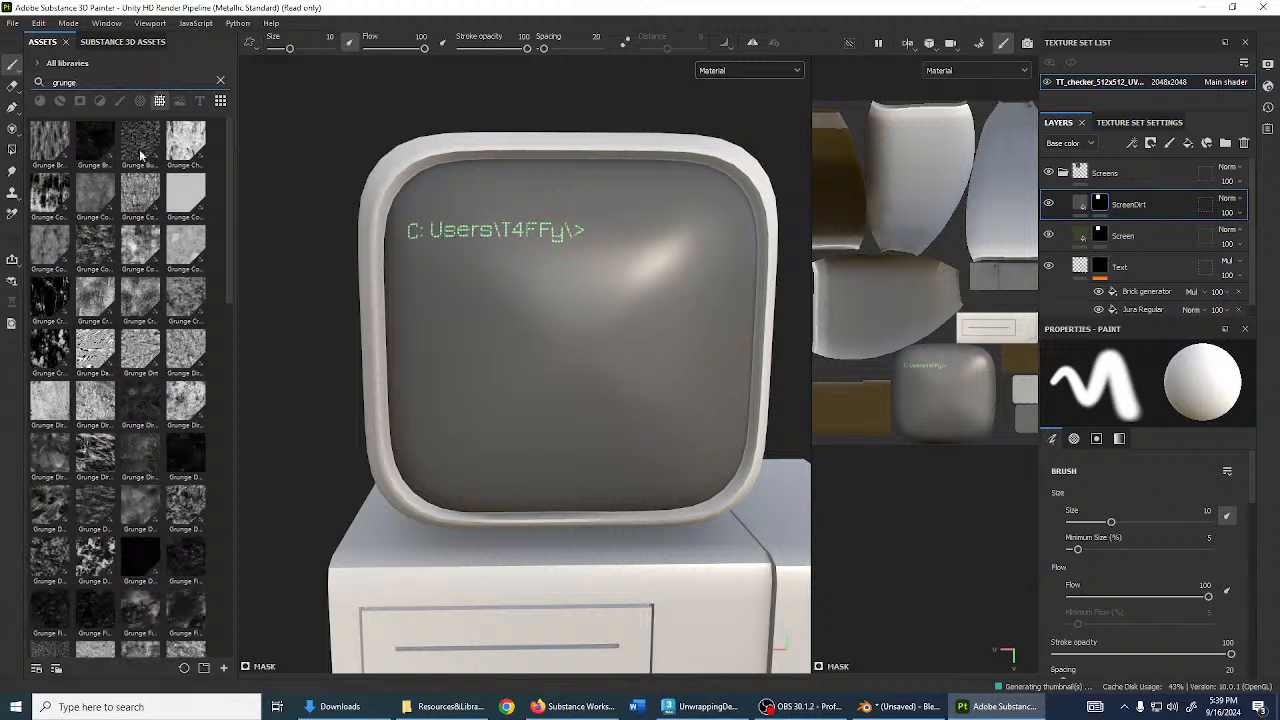
scroll(178, 455, "down", 10)
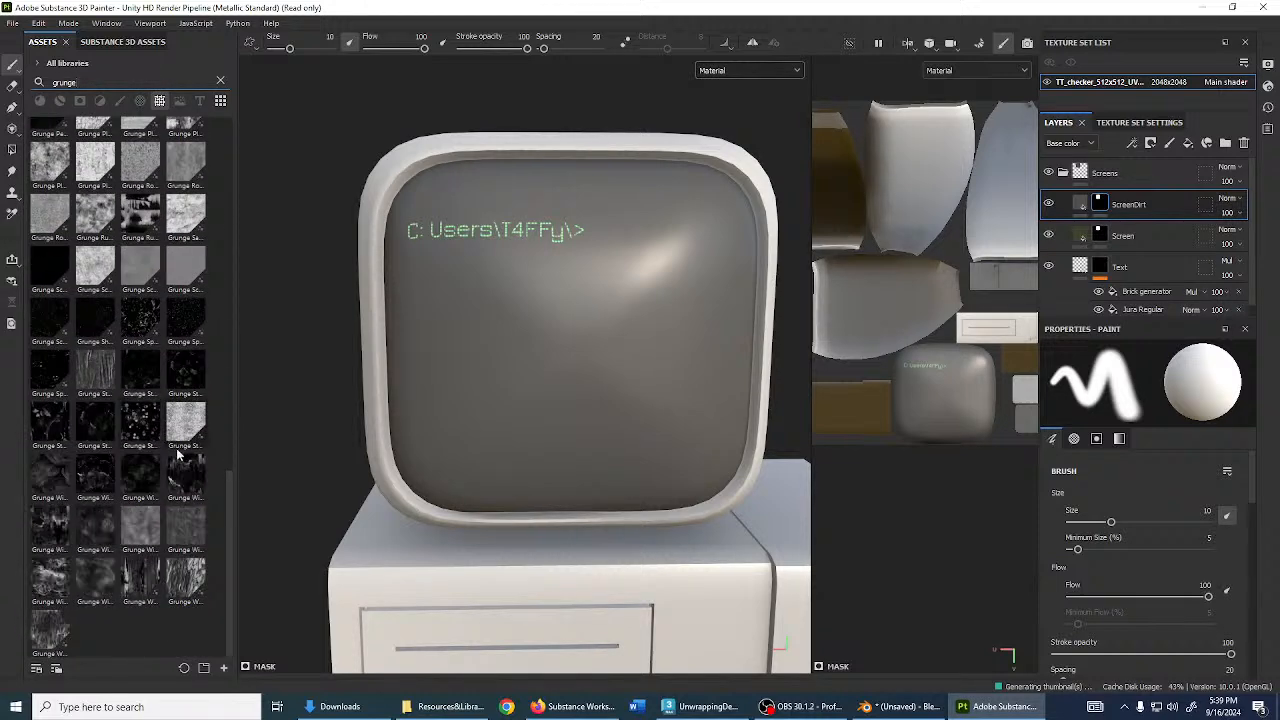
scroll(135, 453, "up", 8)
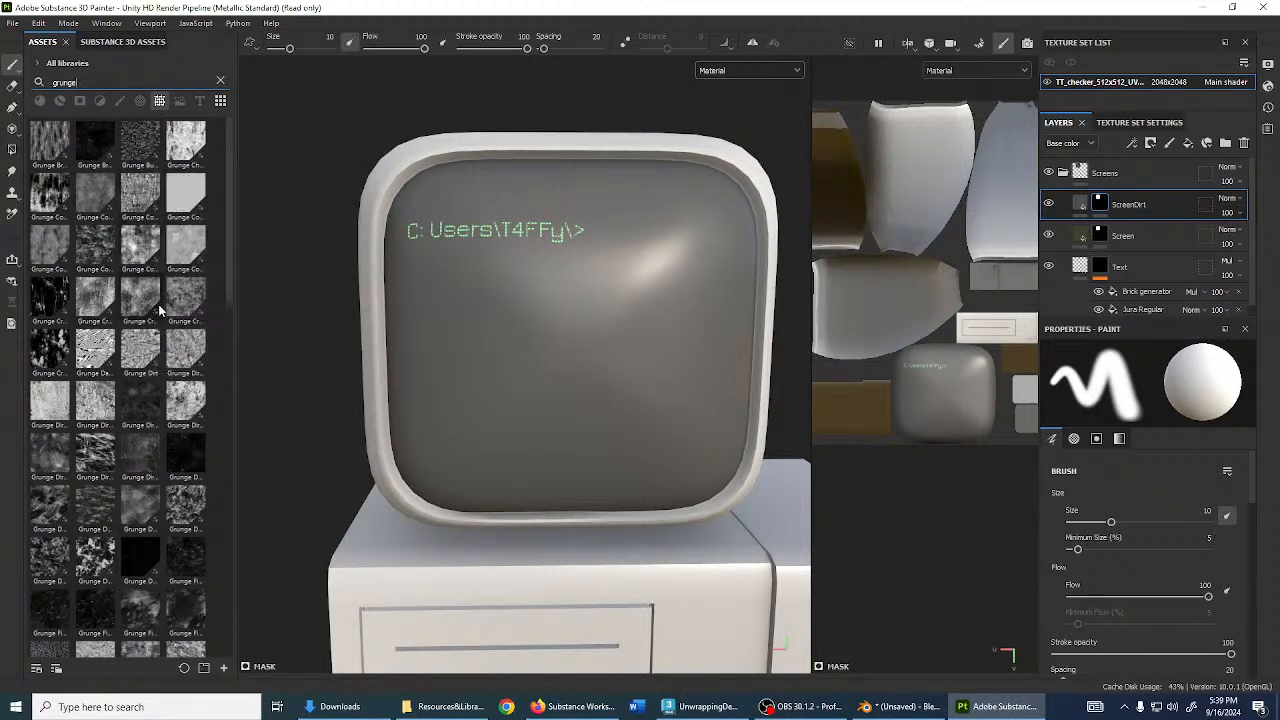
left_click_drag(156, 83, 44, 82)
type("bnw spo")
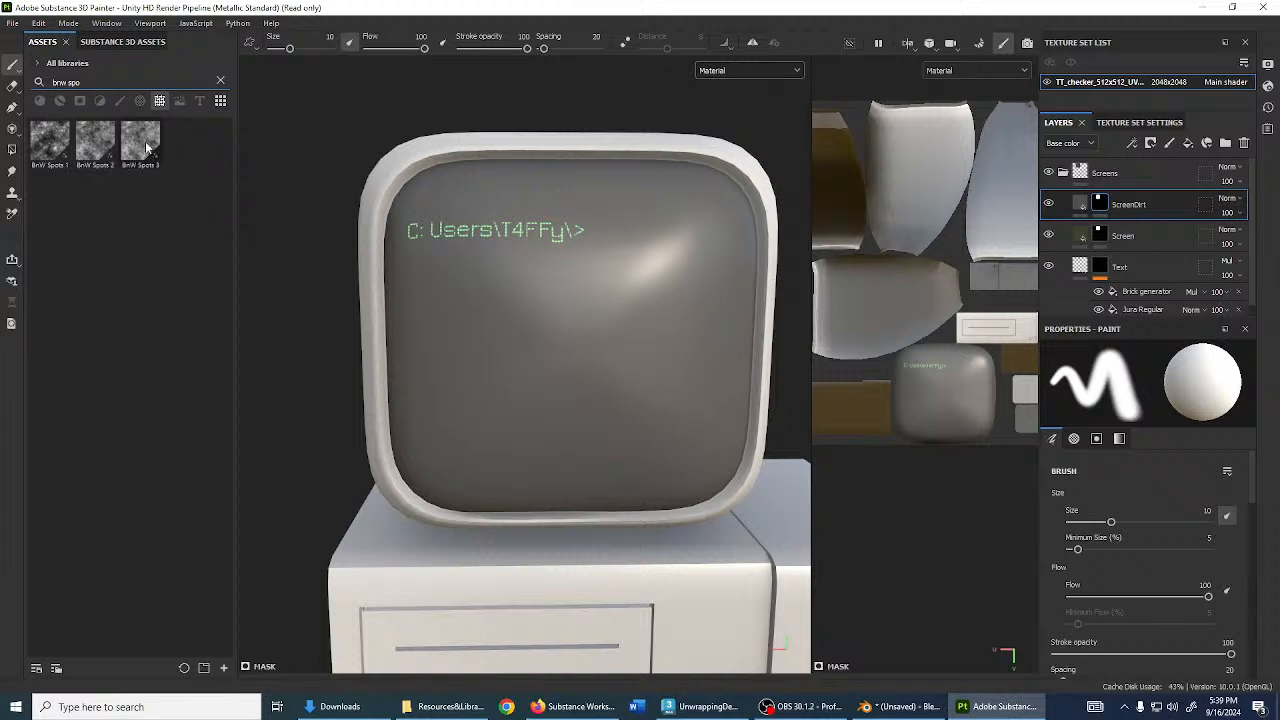
left_click_drag(145, 141, 1099, 208)
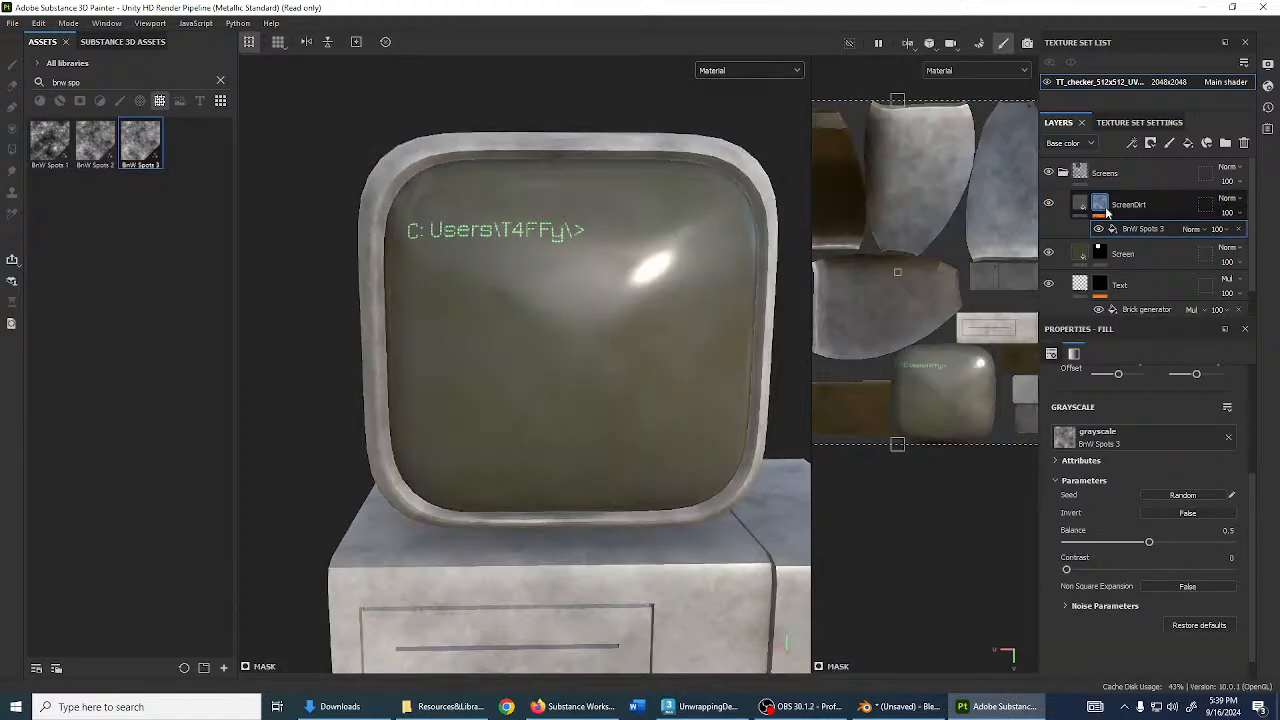
- Set BnW Spots 3 to blend with Subtract
left_click(1191, 229)
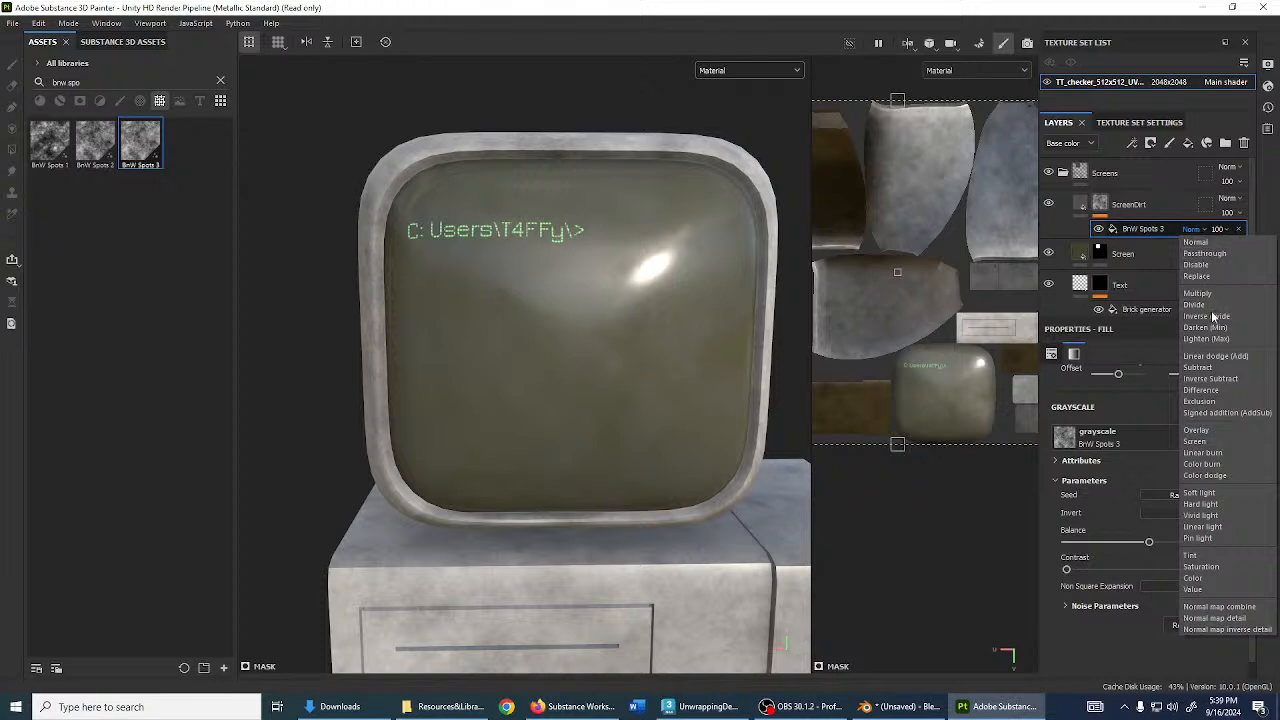
left_click(1200, 368)
left_click_drag(620, 348, 1002, 372, "alt")
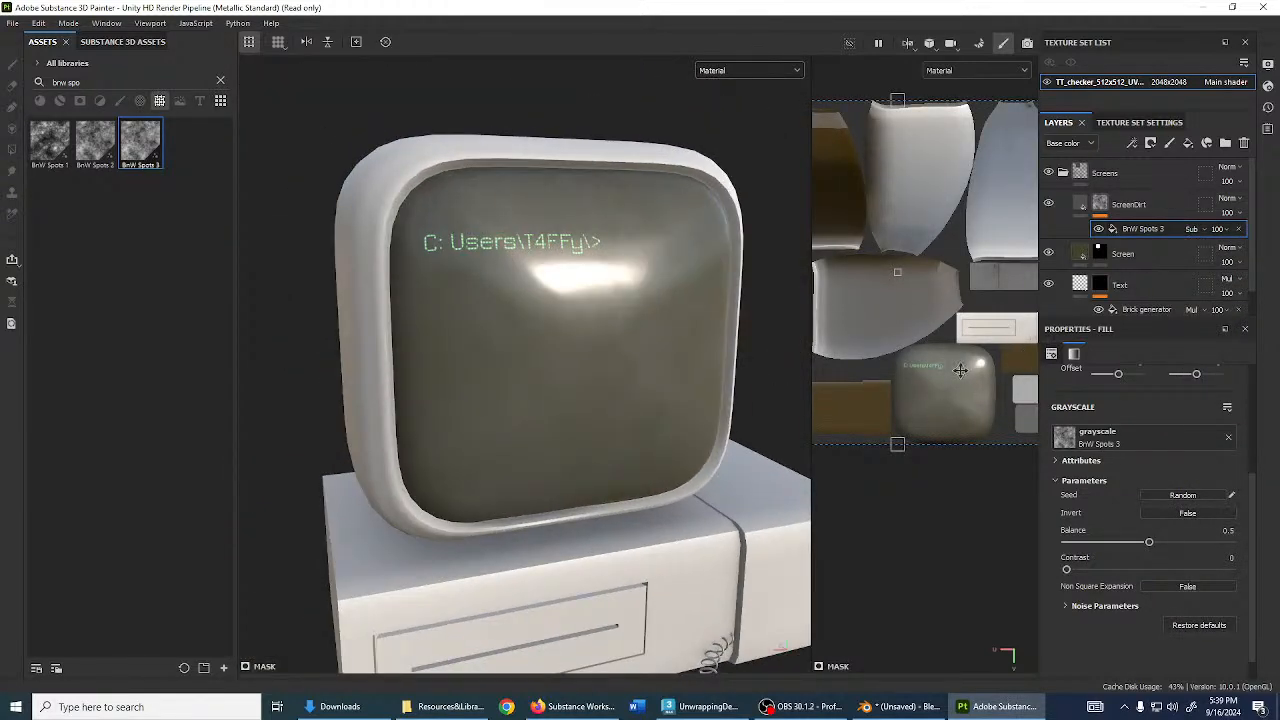
left_click_drag(856, 379, 702, 369, "alt")
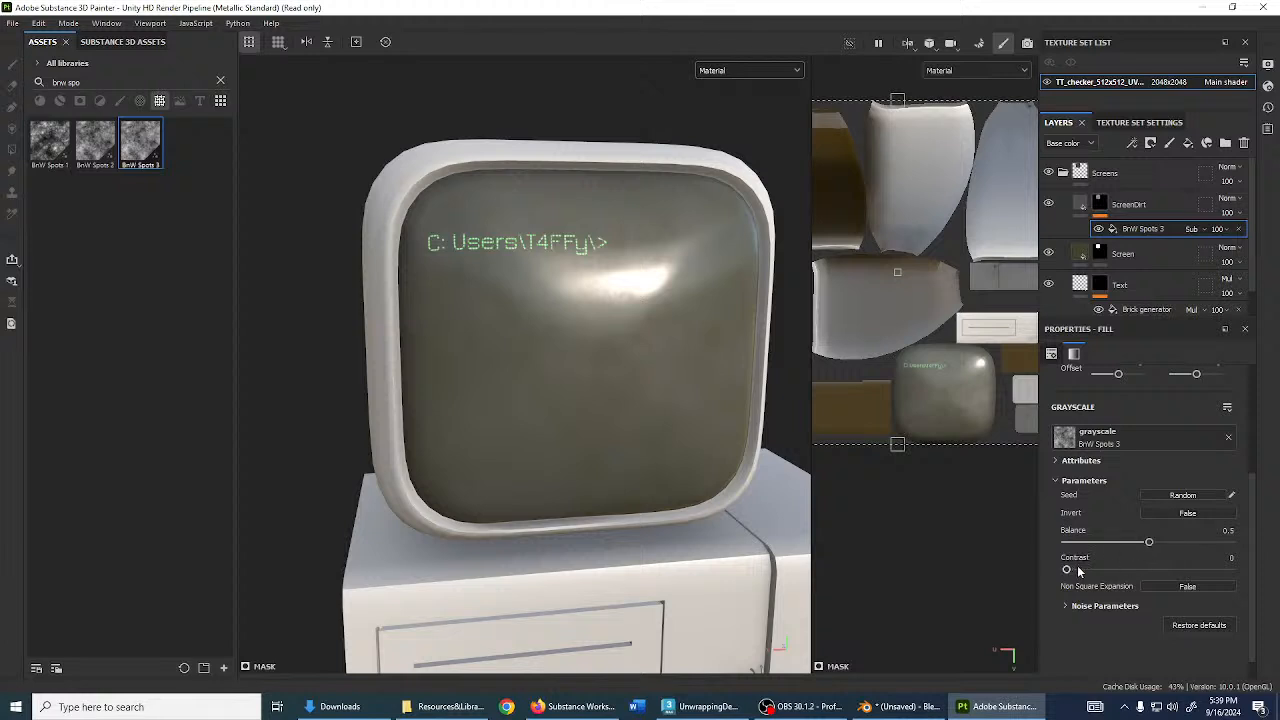
- Set the spots' Contrast to 1 and Balance to 0.58
left_click_drag(1088, 572, 1232, 571)
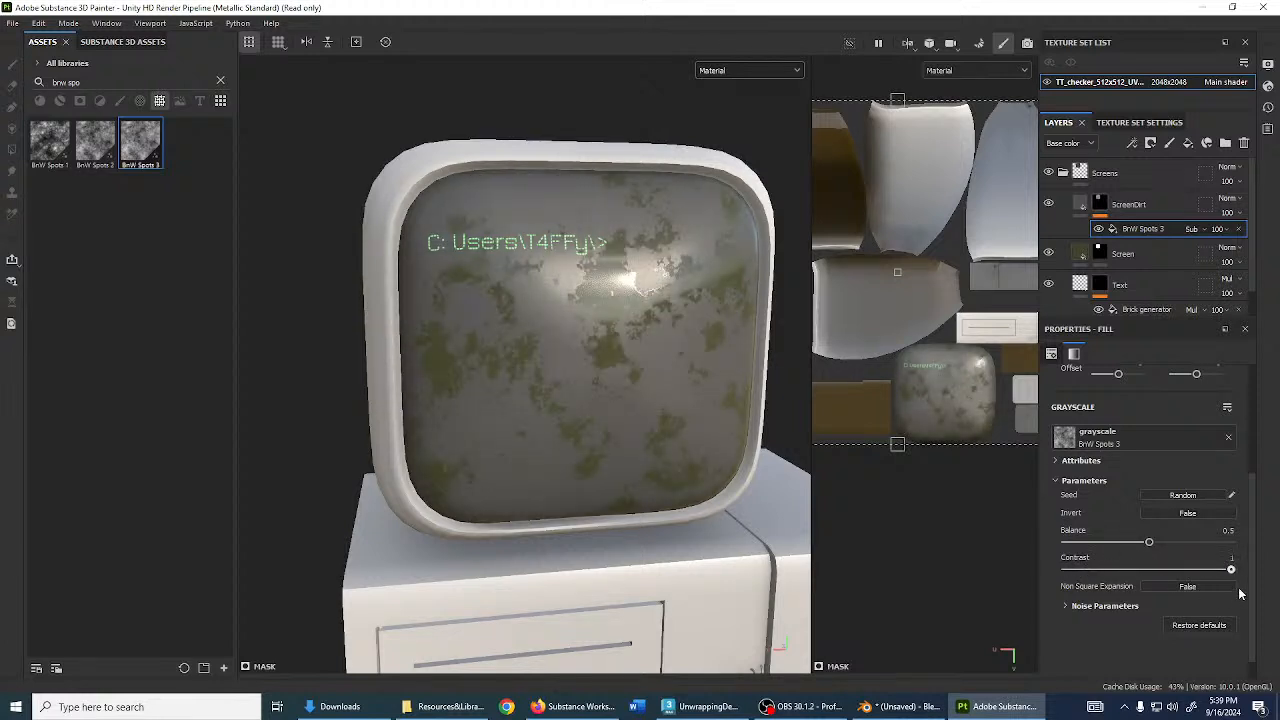
mouse_move(1148, 546)
left_mouse_down()
mouse_move(1134, 543)
mouse_move(1163, 544)
mouse_move(1128, 556)
mouse_move(1165, 555)
left_mouse_up()
scroll(668, 432, "up", 3)
left_click_drag(668, 432, 689, 374, "alt")
- Set the ScreenDirt roughness to about 0.2571, leaving metallic unchanged
scroll(641, 390, "up", 5)
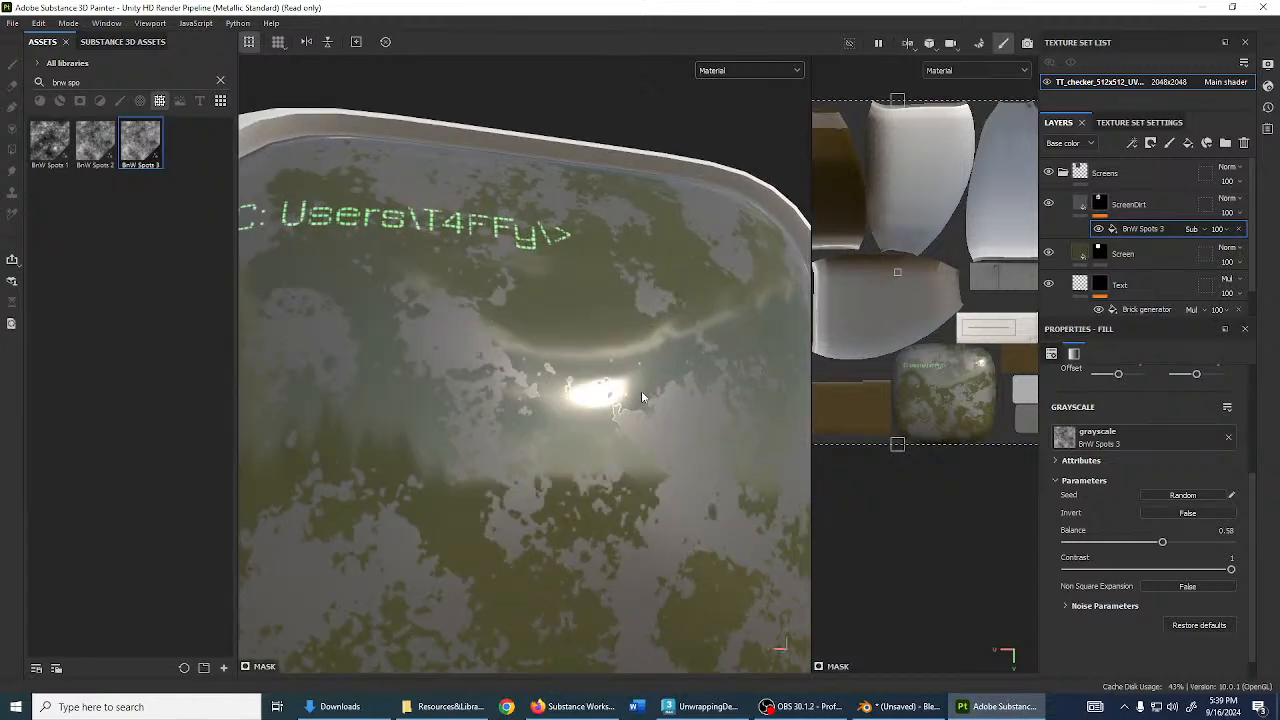
left_click_drag(602, 376, 573, 338, "alt")
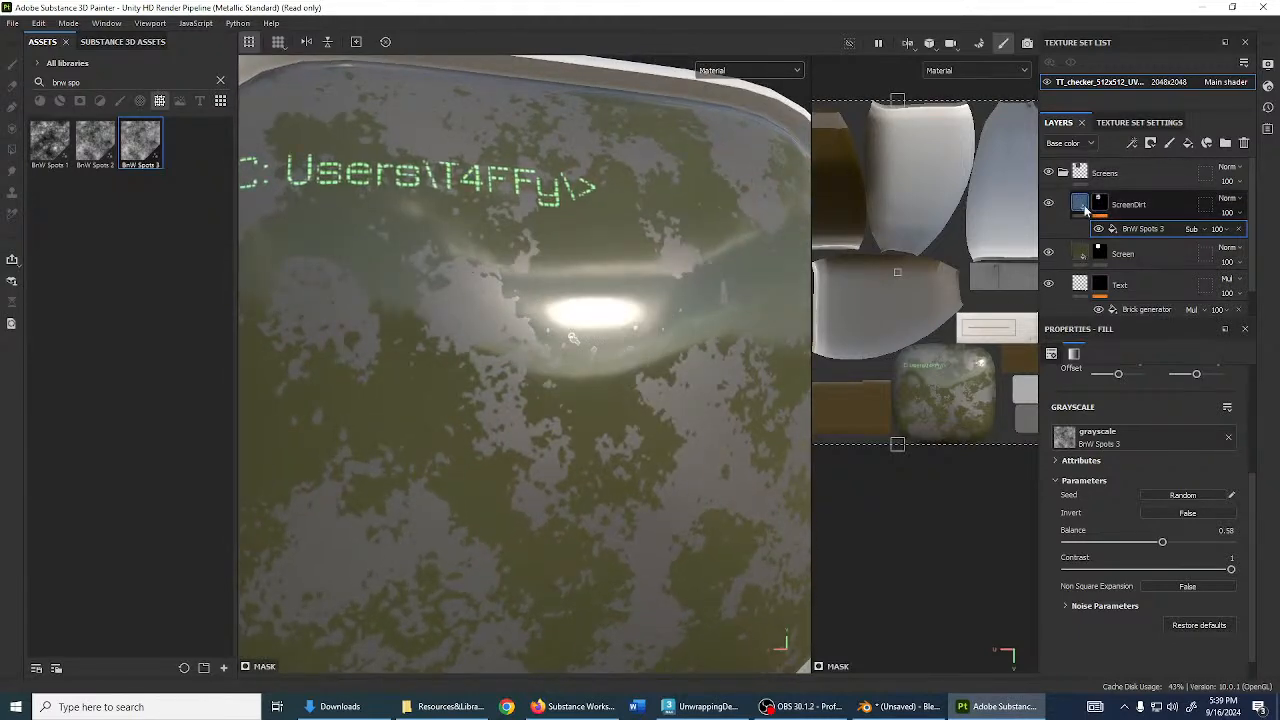
left_click(1085, 204)
scroll(1143, 525, "down", 2)
scroll(1143, 525, "down", 2)
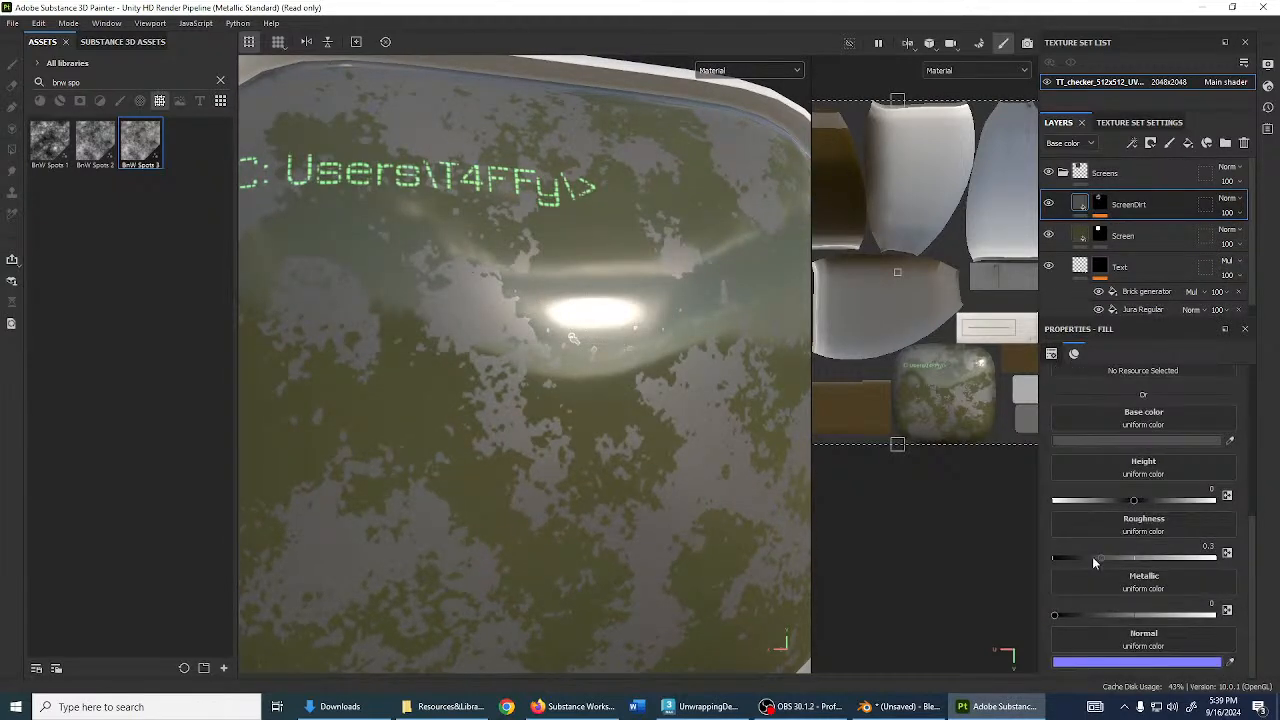
left_click_drag(1101, 562, 1131, 568)
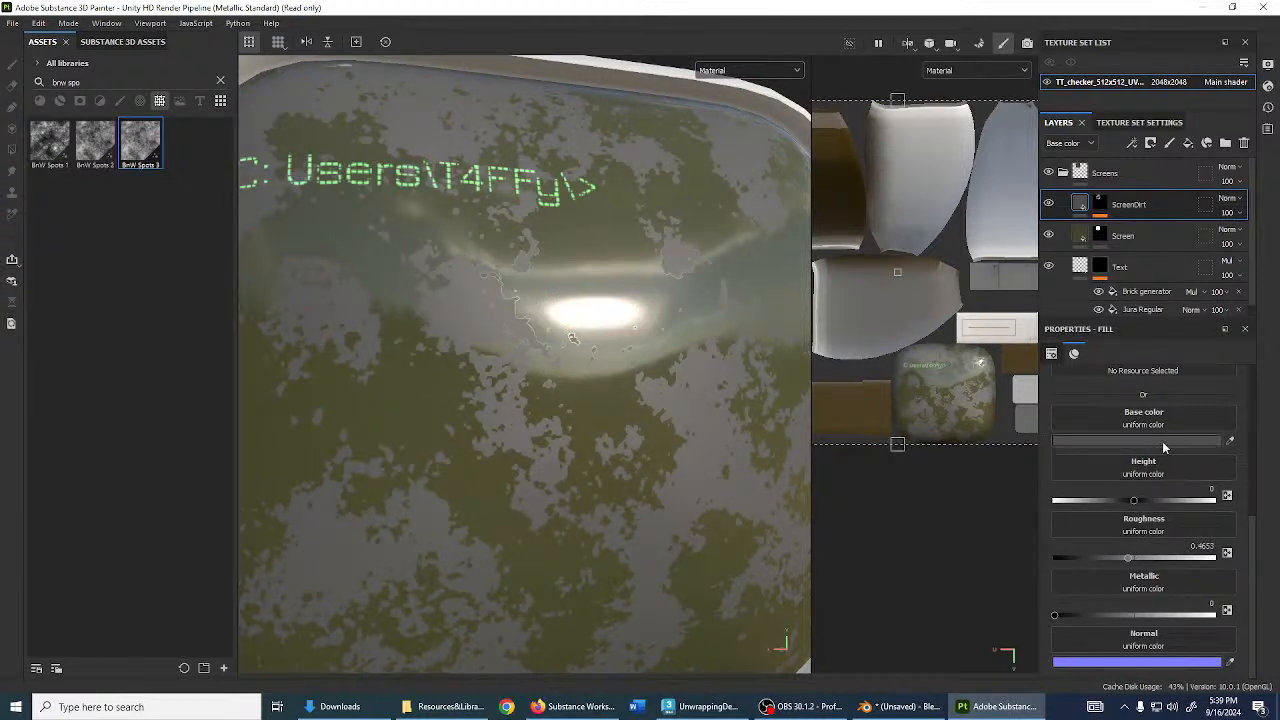
left_click_drag(1063, 616, 975, 603)
mouse_move(1127, 562)
left_mouse_down()
mouse_move(1074, 559)
mouse_move(1137, 567)
mouse_move(1080, 560)
mouse_move(1106, 560)
mouse_move(1092, 565)
left_mouse_up()
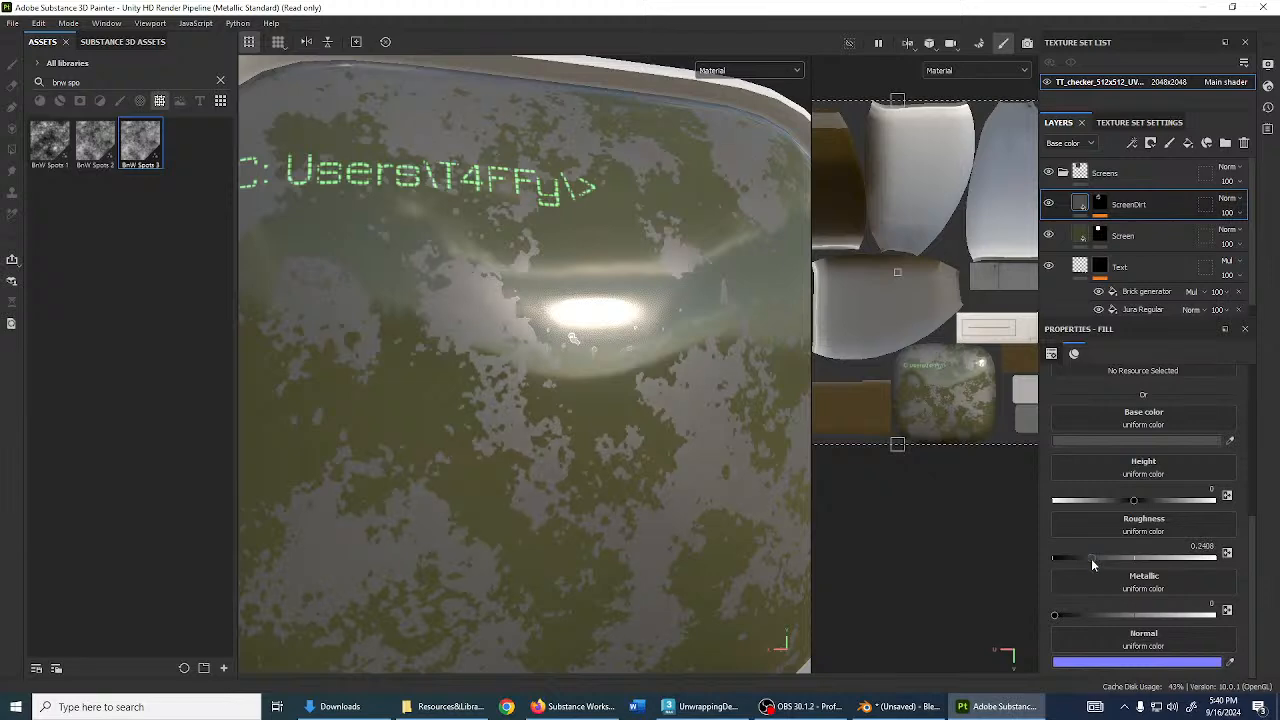
- Give the dirt a raised Height of 0.0122
scroll(665, 458, "down", 2)
left_click_drag(665, 458, 613, 415, "alt")
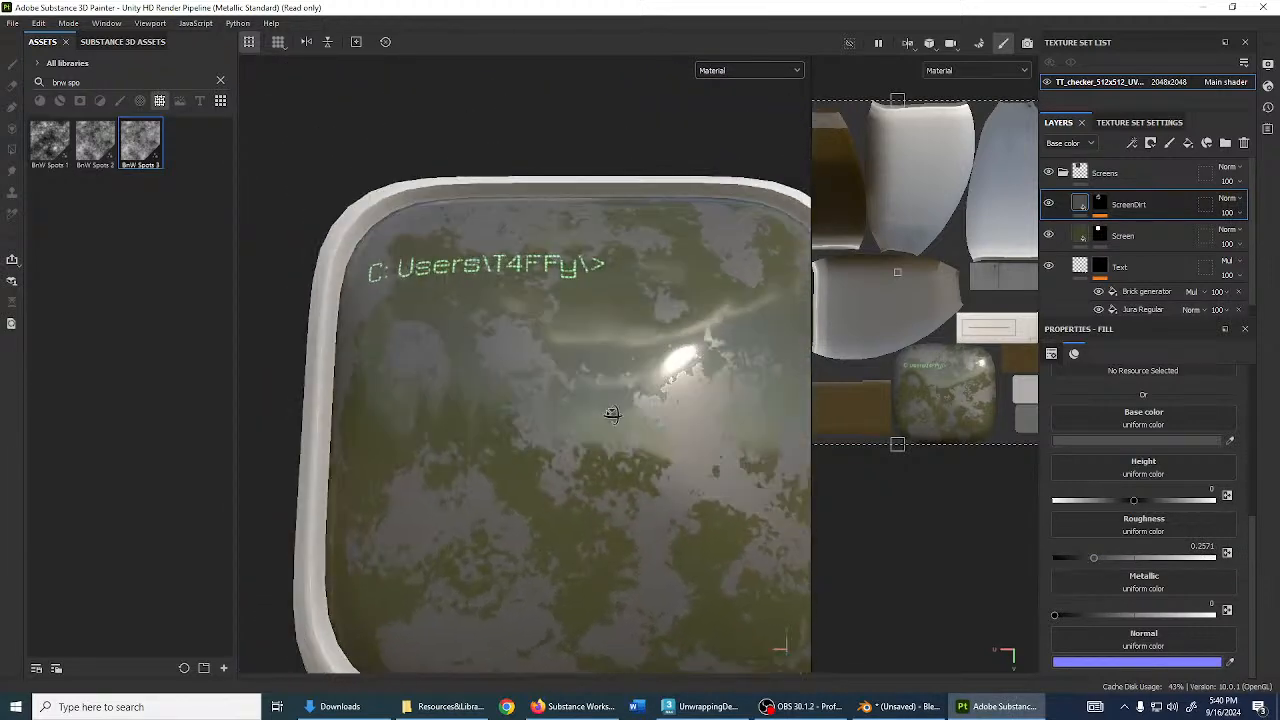
scroll(1143, 543, "up", 5)
scroll(1140, 517, "down", 3)
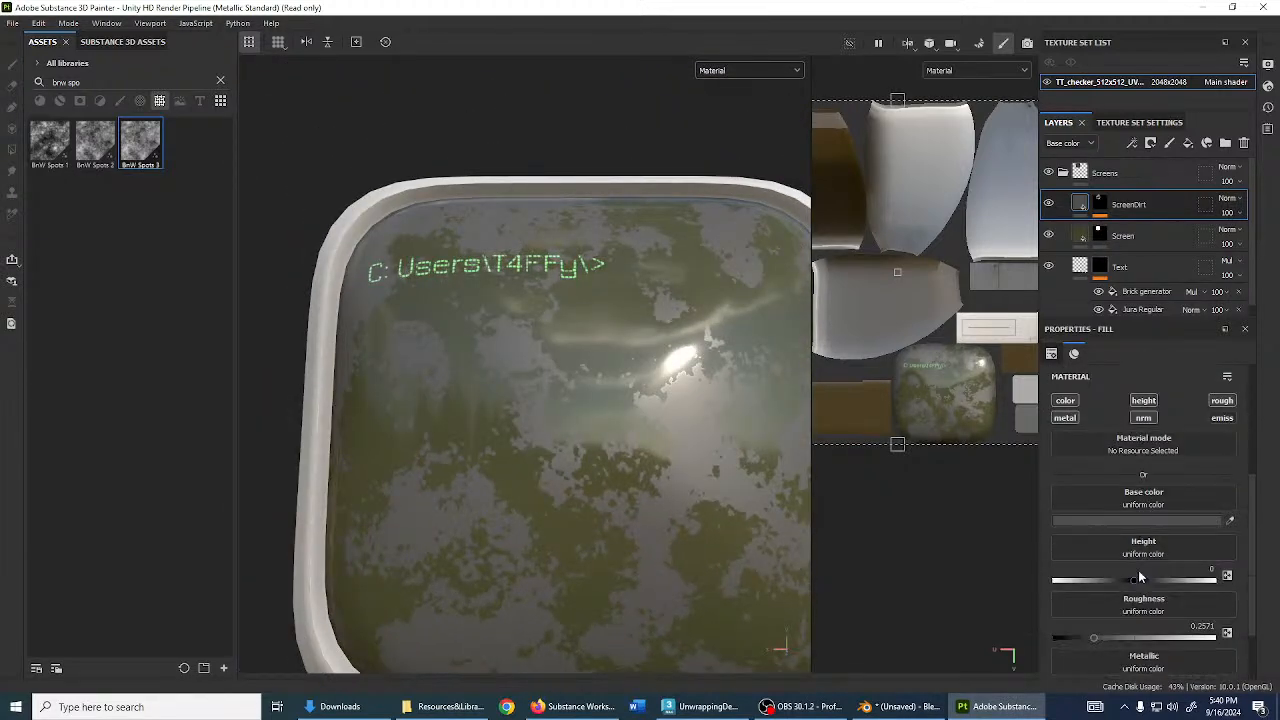
mouse_move(1135, 582)
left_mouse_down()
mouse_move(1222, 594)
mouse_move(1135, 588)
left_mouse_up()
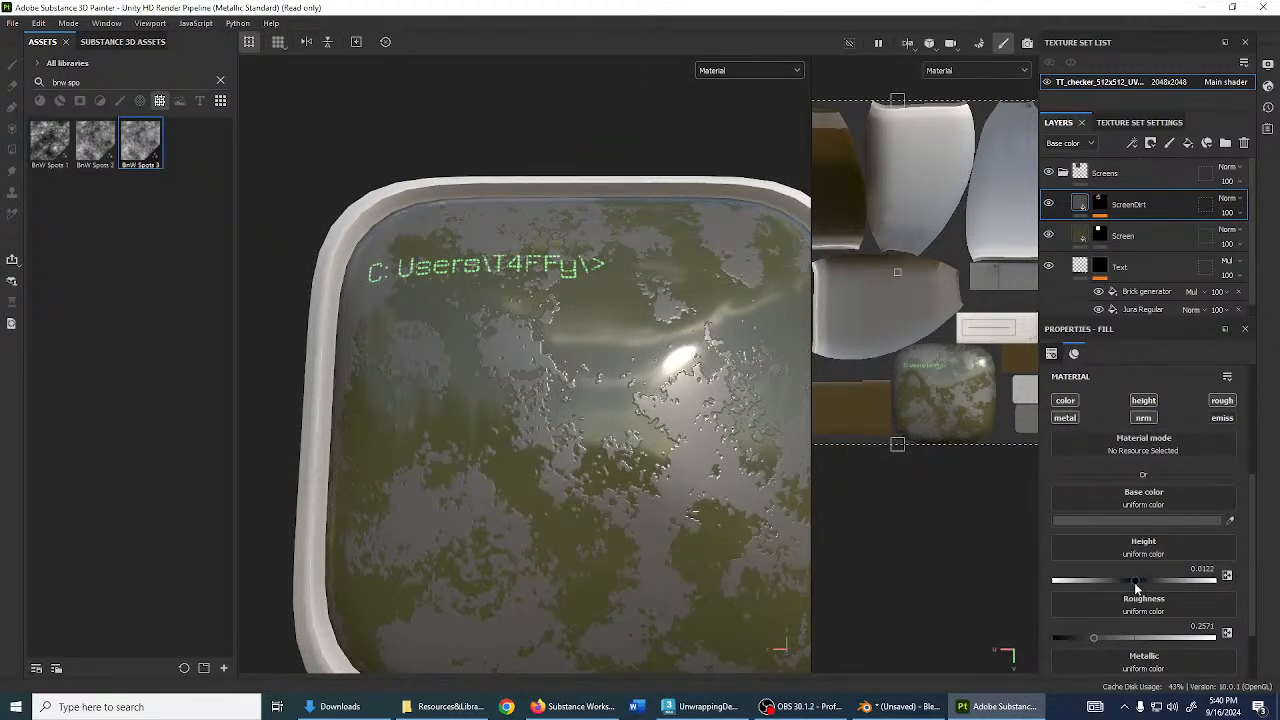
scroll(813, 514, "up", 3)
left_click_drag(746, 490, 694, 406, "alt")
scroll(725, 475, "up", 3)
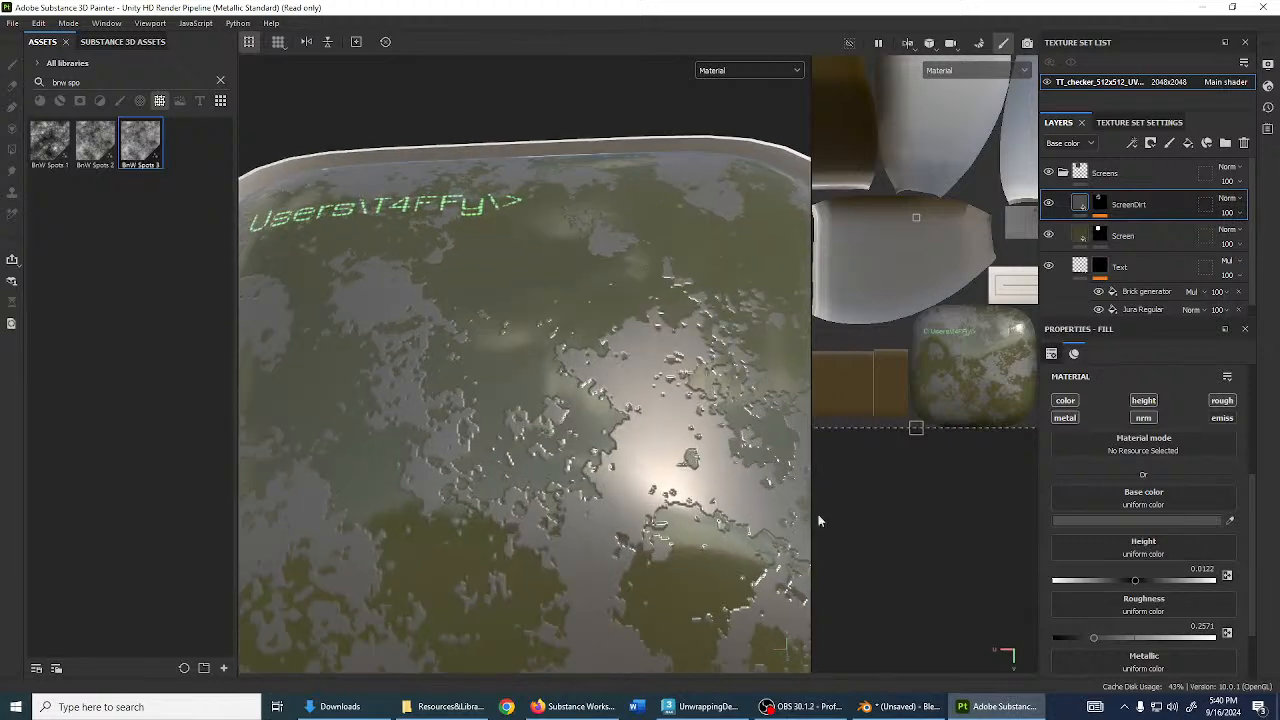
- Switch the ScreenDirt layer blend mode to Linear dodge
left_click(1236, 202)
left_click(1214, 327)
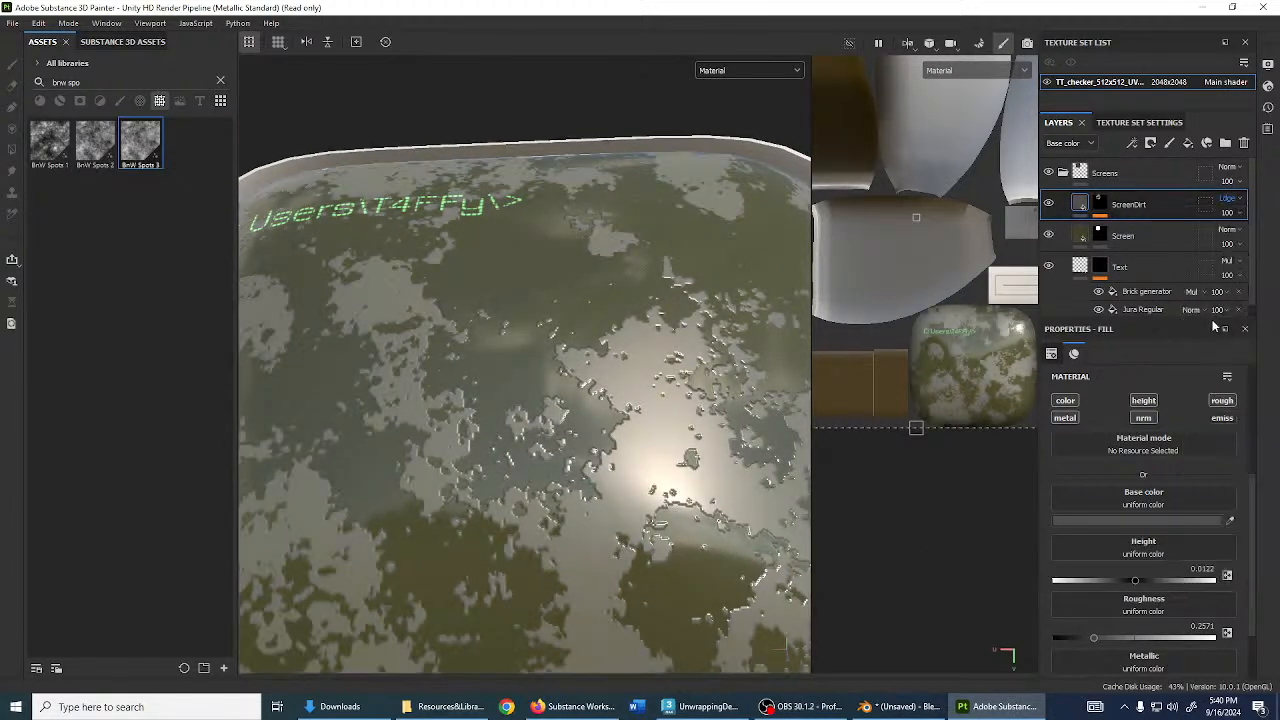
left_click_drag(578, 275, 637, 353, "alt")
scroll(637, 353, "down", 3)
left_click_drag(652, 396, 568, 284, "alt")
scroll(568, 284, "up", 4)
middle_click_drag(526, 258, 602, 430, "alt")
scroll(602, 430, "up", 6)
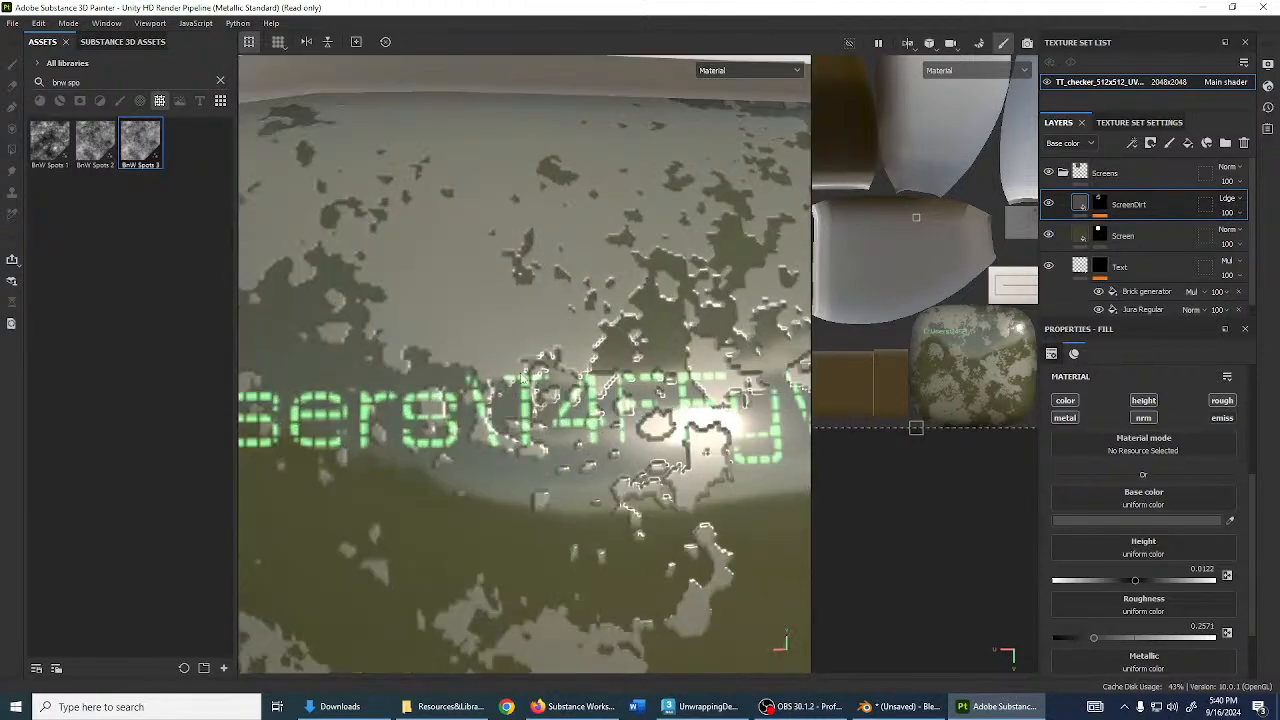
scroll(522, 378, "down", 8)
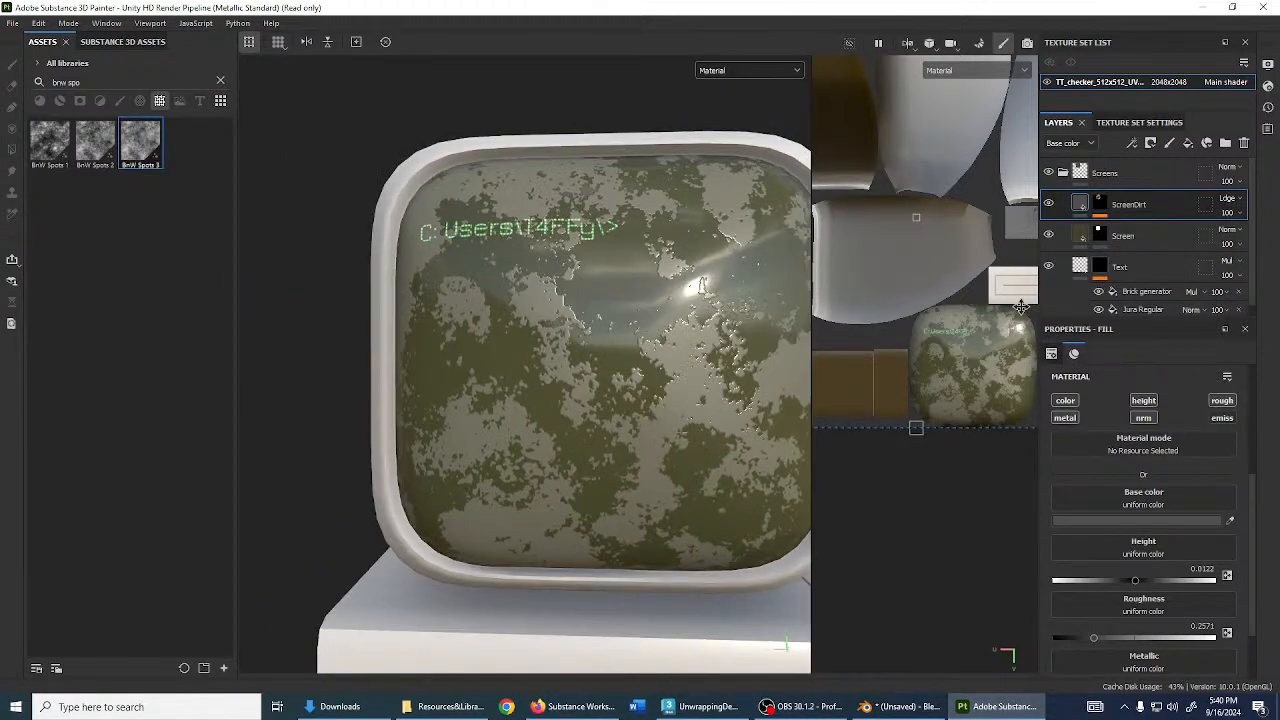
left_click(1095, 204)
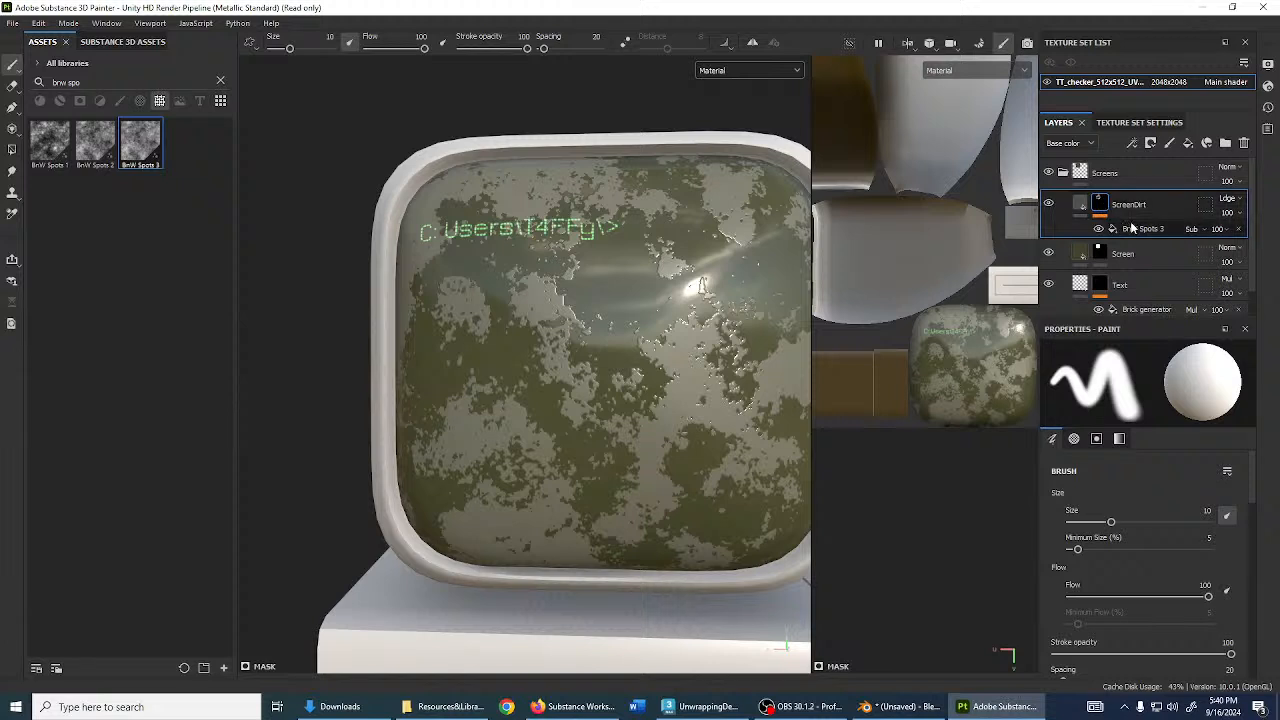
- Search 'finge' and add the smeared fingerprint grunge to the ScreenDirt mask
left_click(1134, 230)
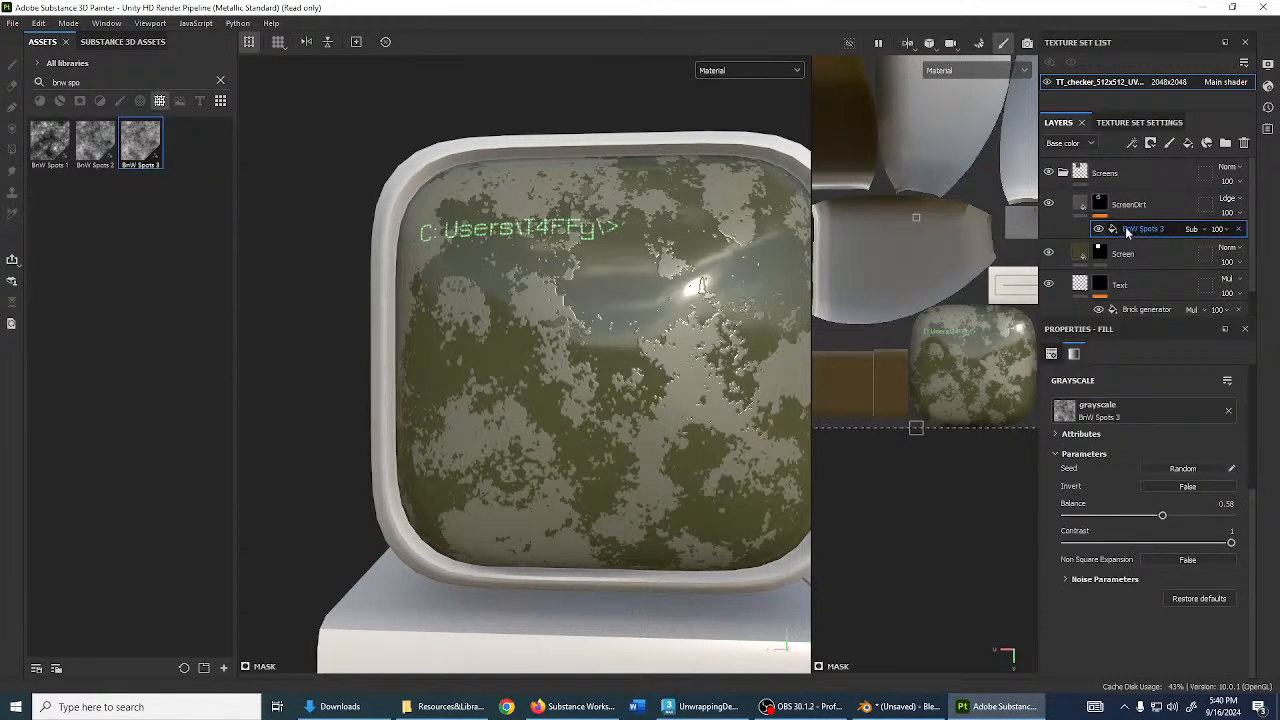
left_click(219, 81)
type("finger")
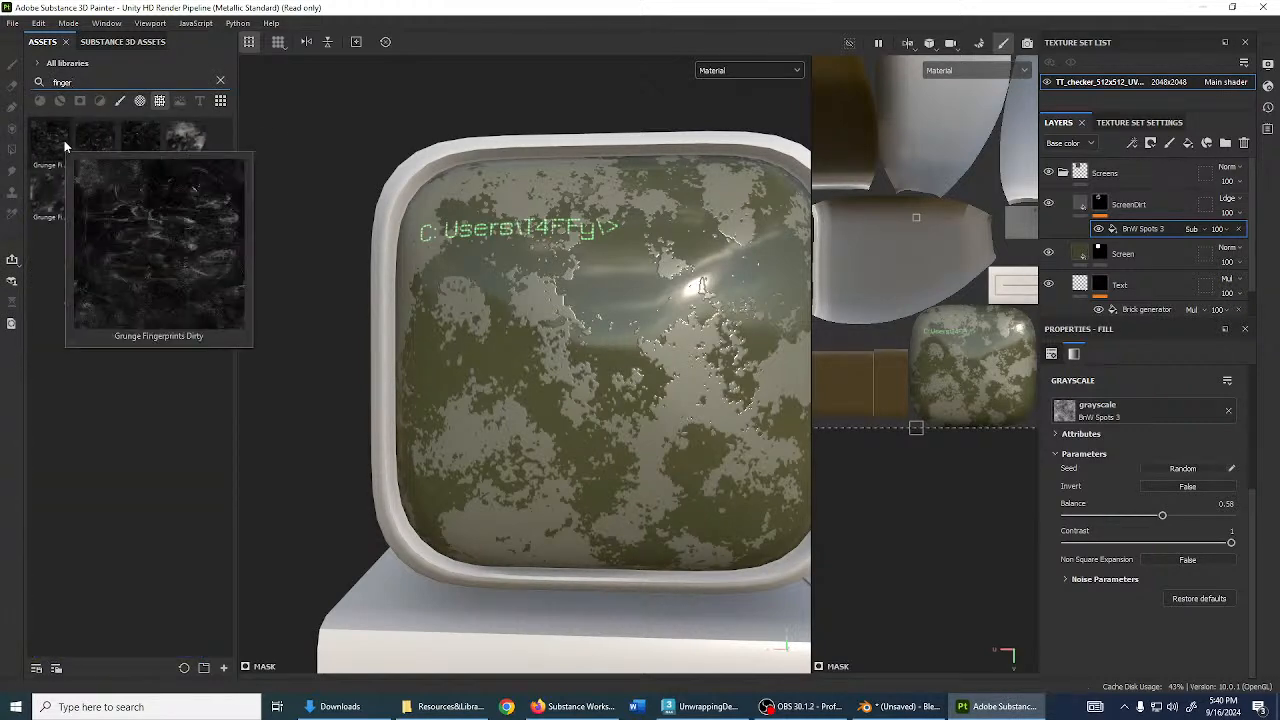
mouse_move(127, 141)
mouse_move(182, 141)
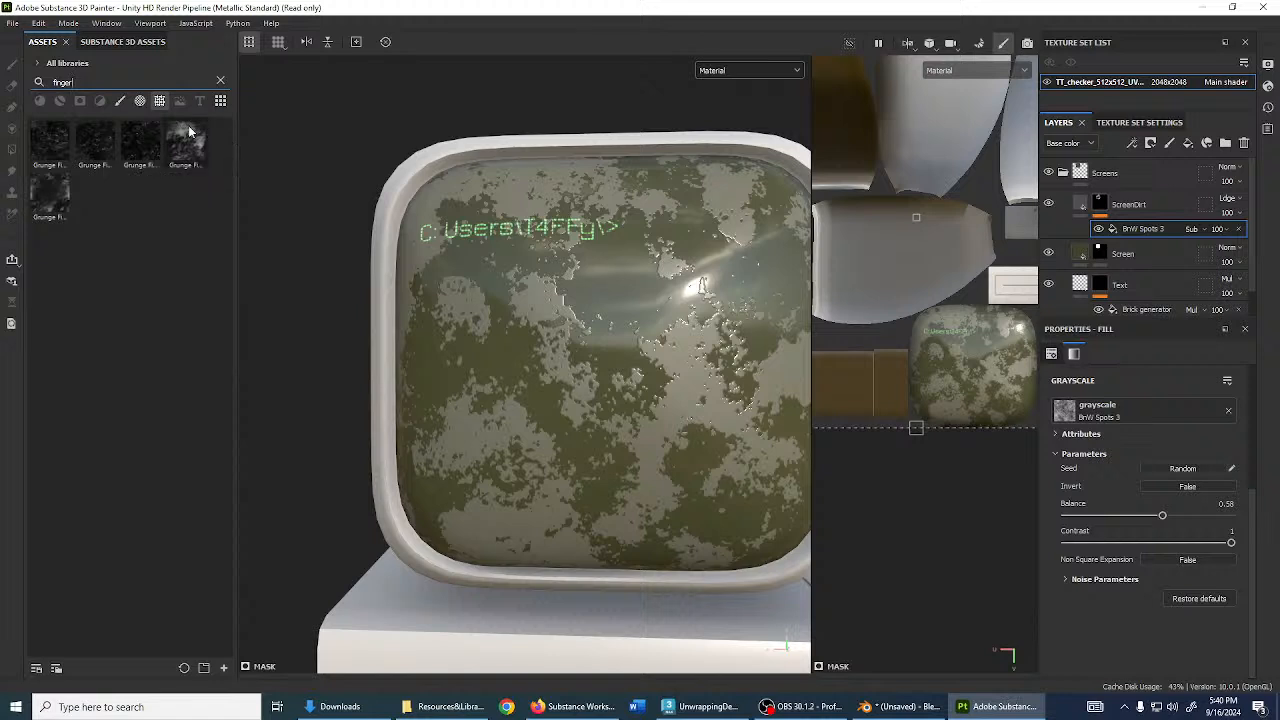
mouse_move(190, 143)
left_mouse_down()
mouse_move(1140, 284)
mouse_move(1105, 212)
left_mouse_up()
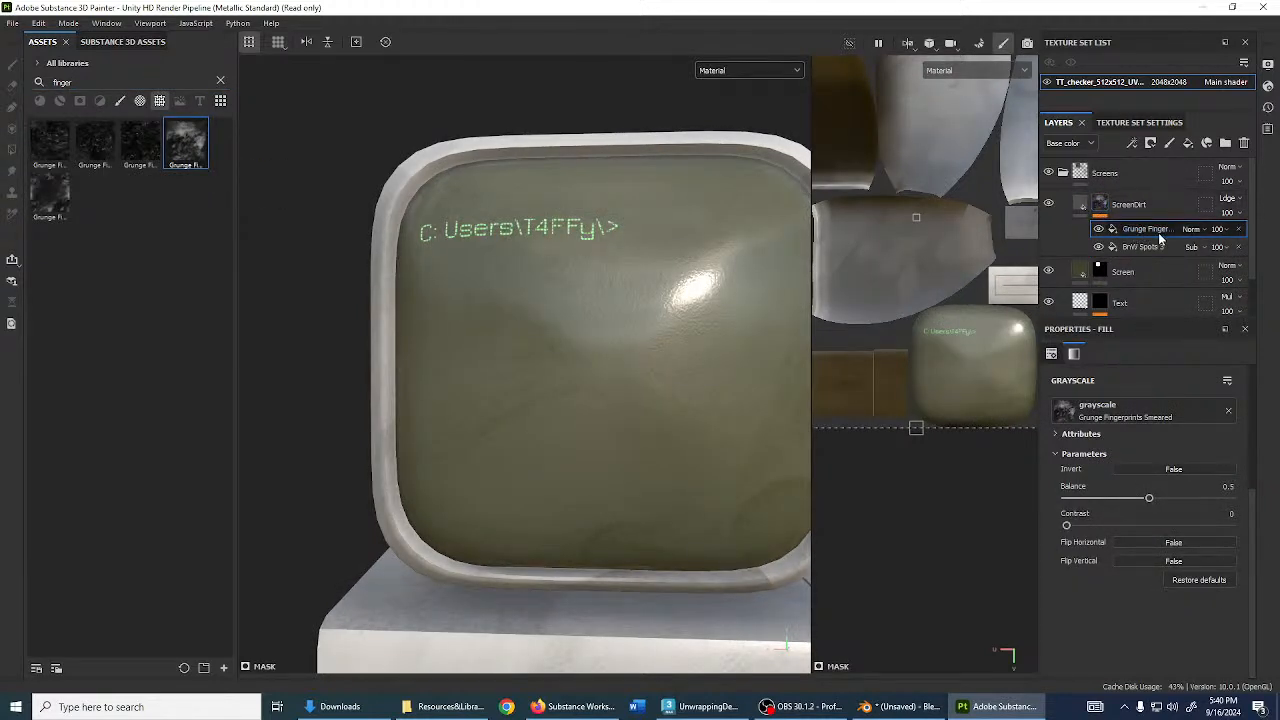
- Place Grunge Finger below BnW Spots 3 and set its blend mode to Multiply
left_click_drag(1172, 241, 1168, 251)
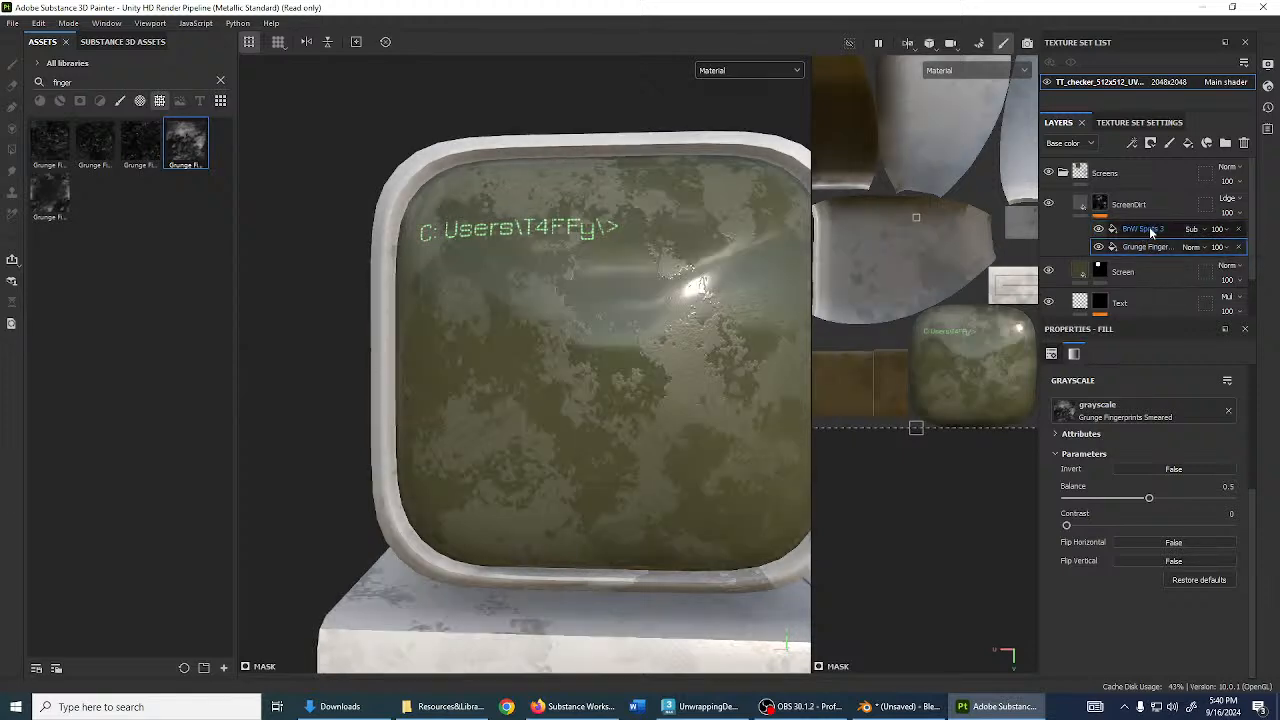
left_click_drag(620, 385, 569, 387, "alt")
scroll(569, 387, "up", 3)
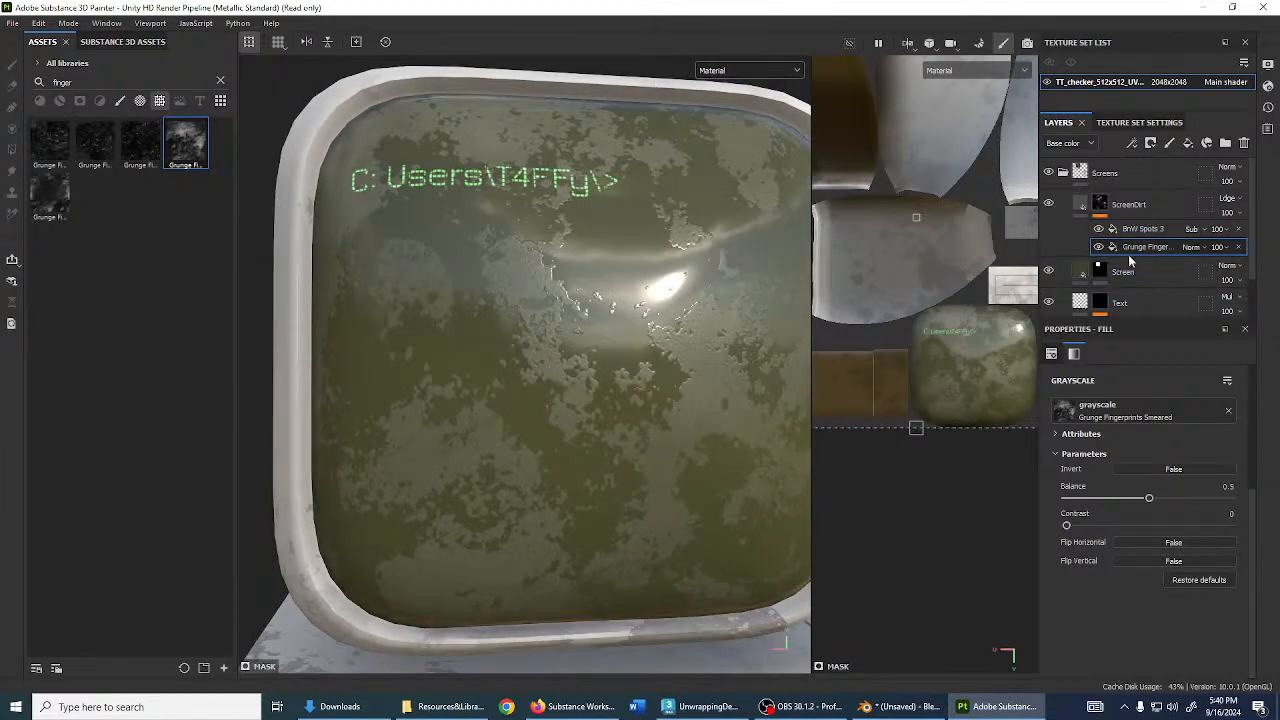
left_click(1191, 247)
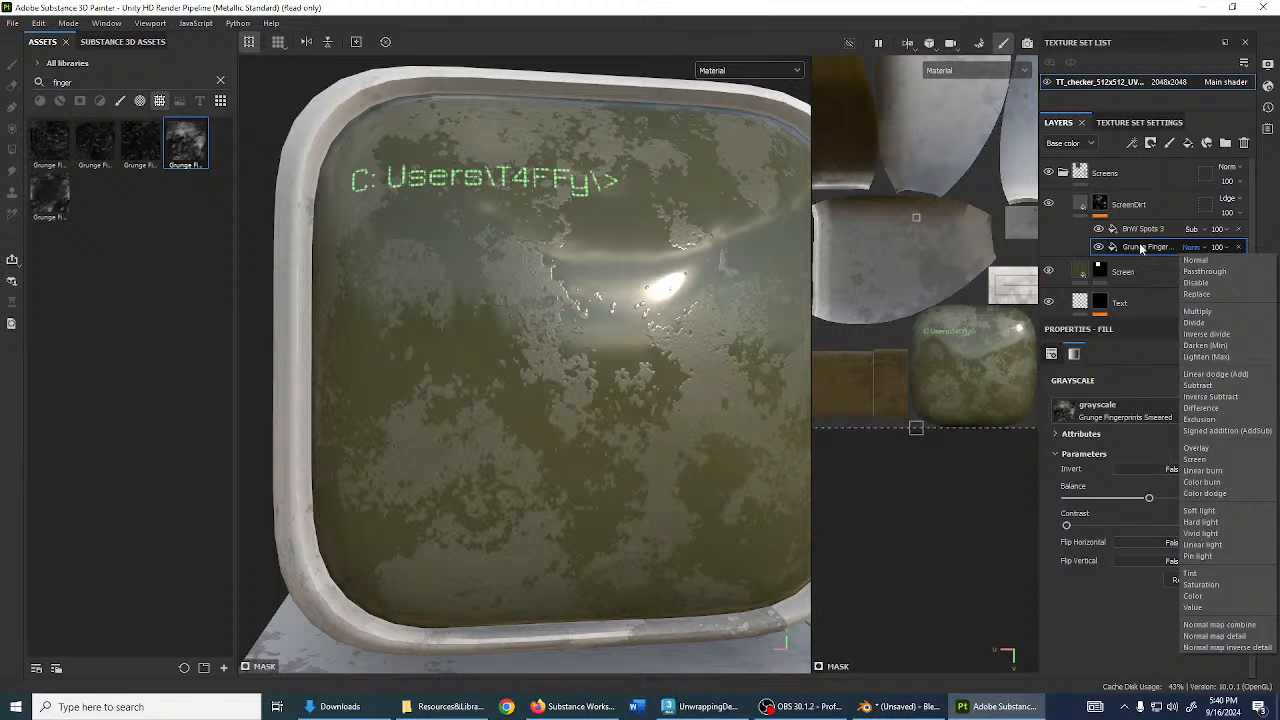
left_click(1198, 312)
- Hide the BnW Spots 3 effect to leave only the fingerprint smudges
scroll(886, 320, "down", 3)
scroll(906, 330, "up", 4)
scroll(886, 320, "down", 1)
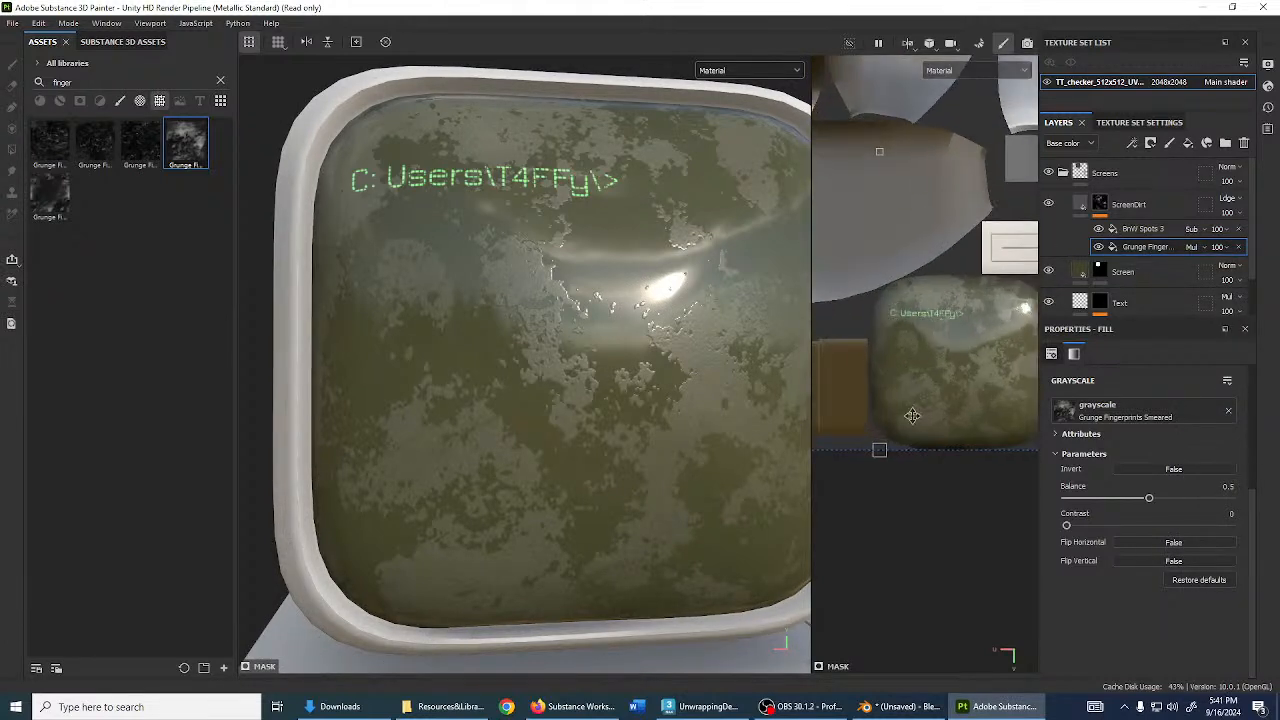
left_click(1099, 229)
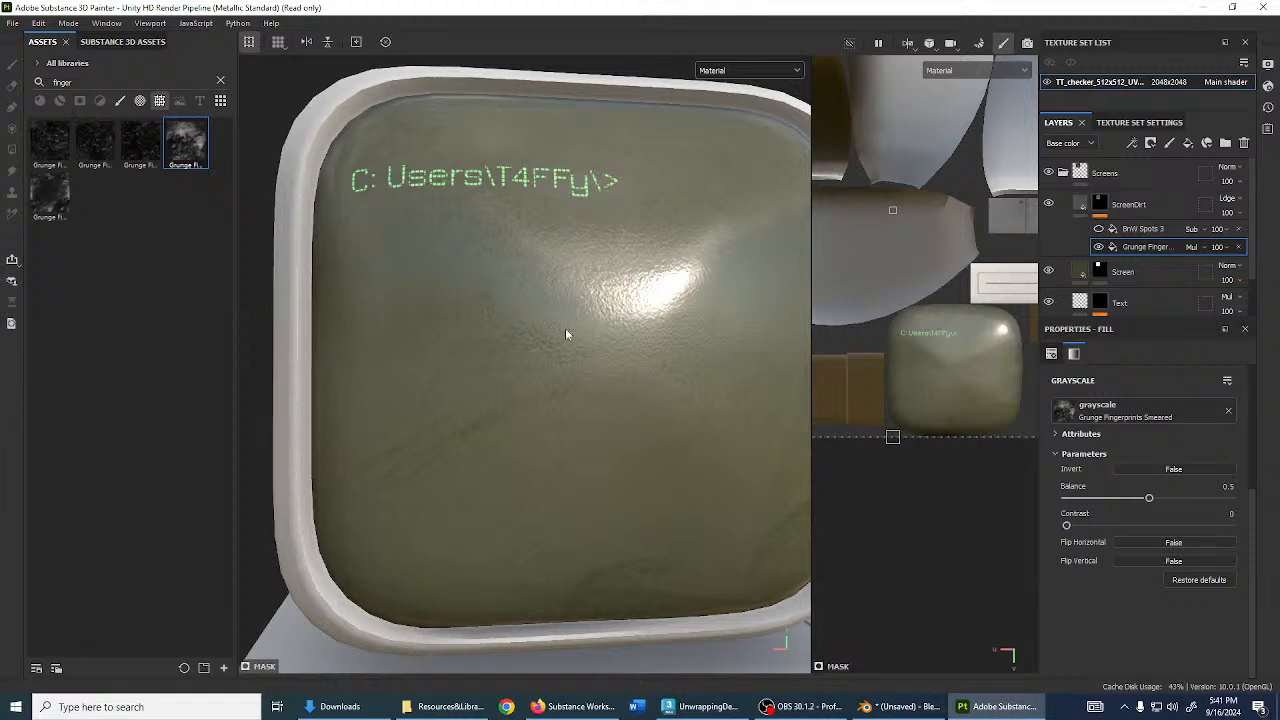
scroll(567, 338, "down", 4)
scroll(910, 330, "down", 4)
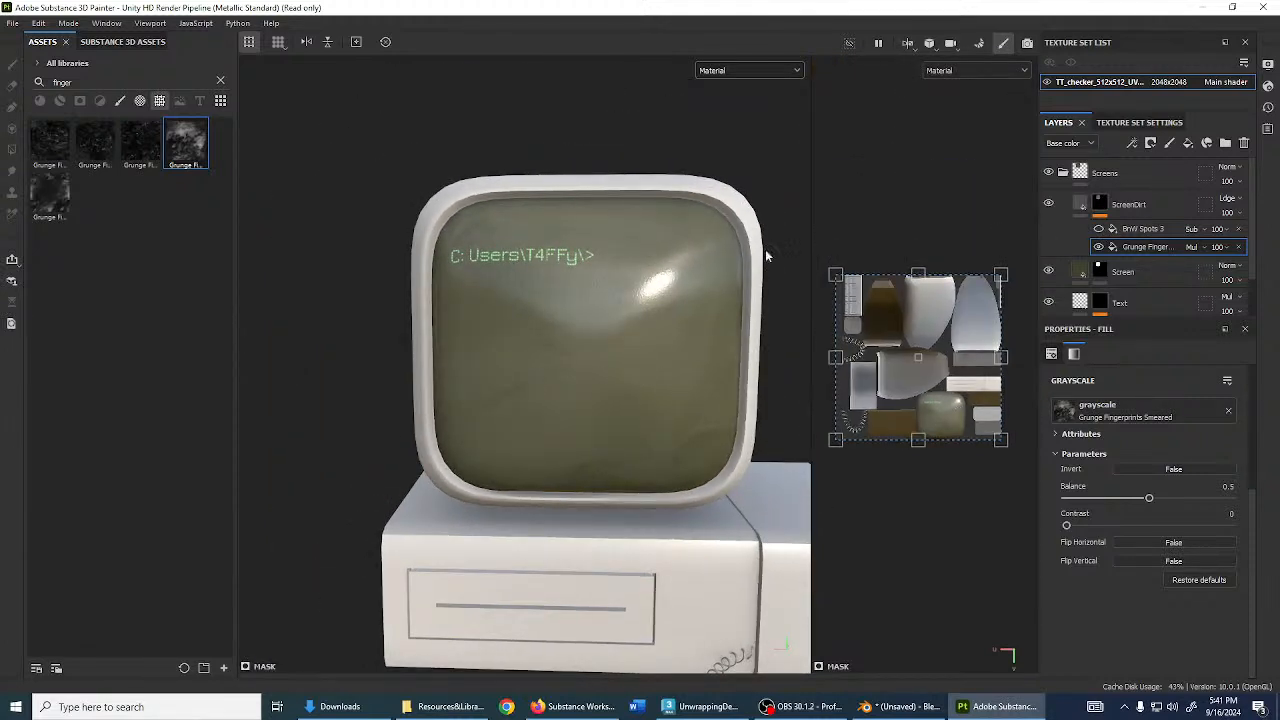
- Re-enable BnW Spots 3, lower its balance to 0.52 and tweak its contrast
left_click(1143, 229)
left_click(1099, 229)
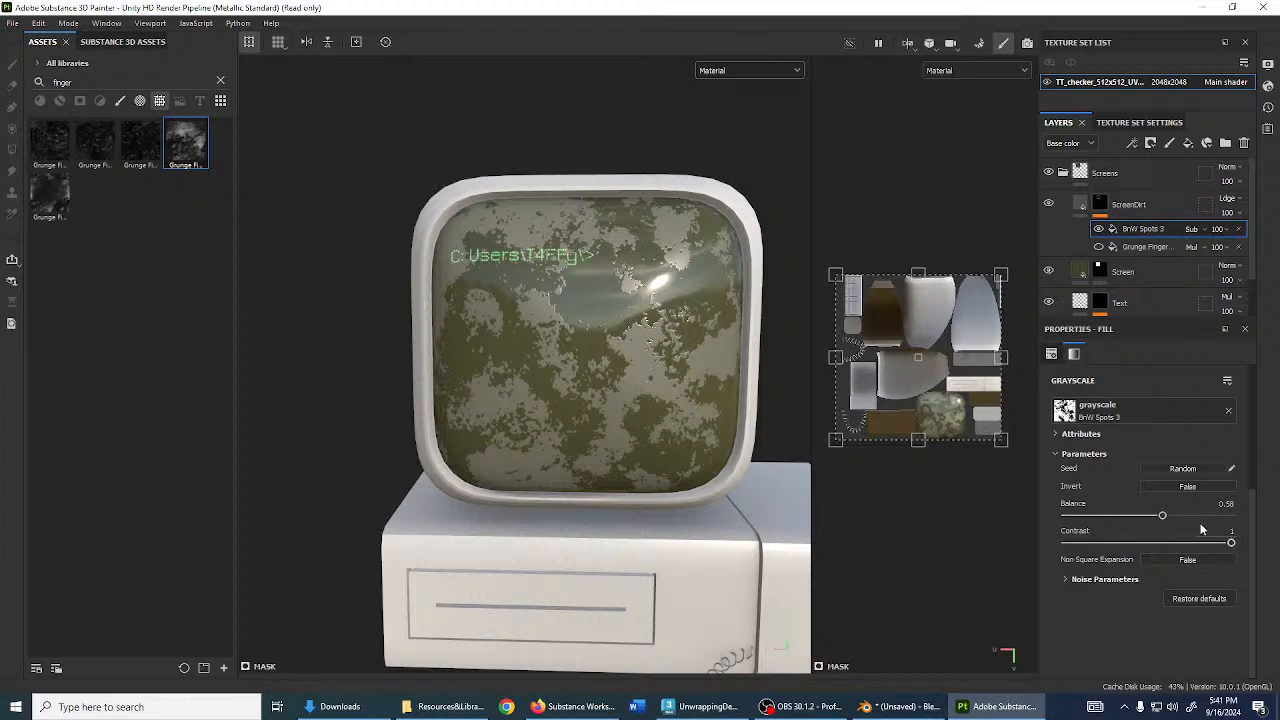
left_click_drag(1169, 519, 1152, 517)
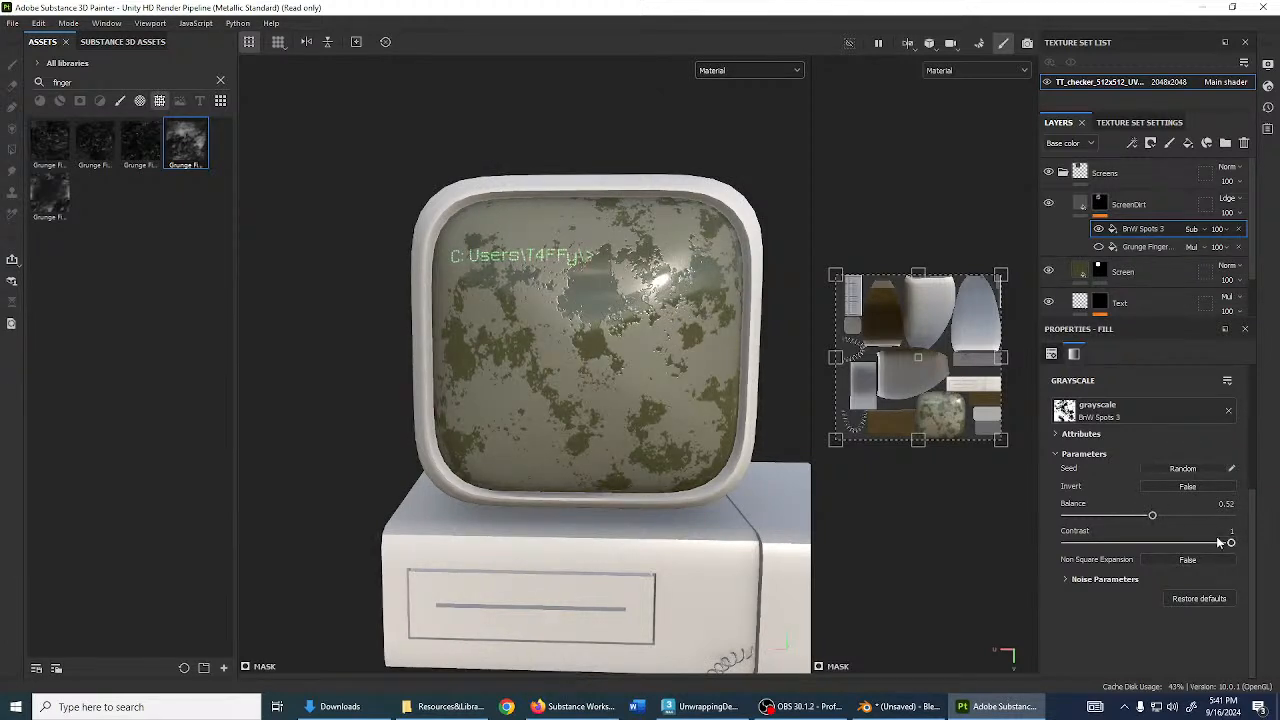
left_click_drag(1231, 542, 1109, 556)
- Move and shrink the Grunge Finger projection to cover the screen's UVs
left_click(1105, 246)
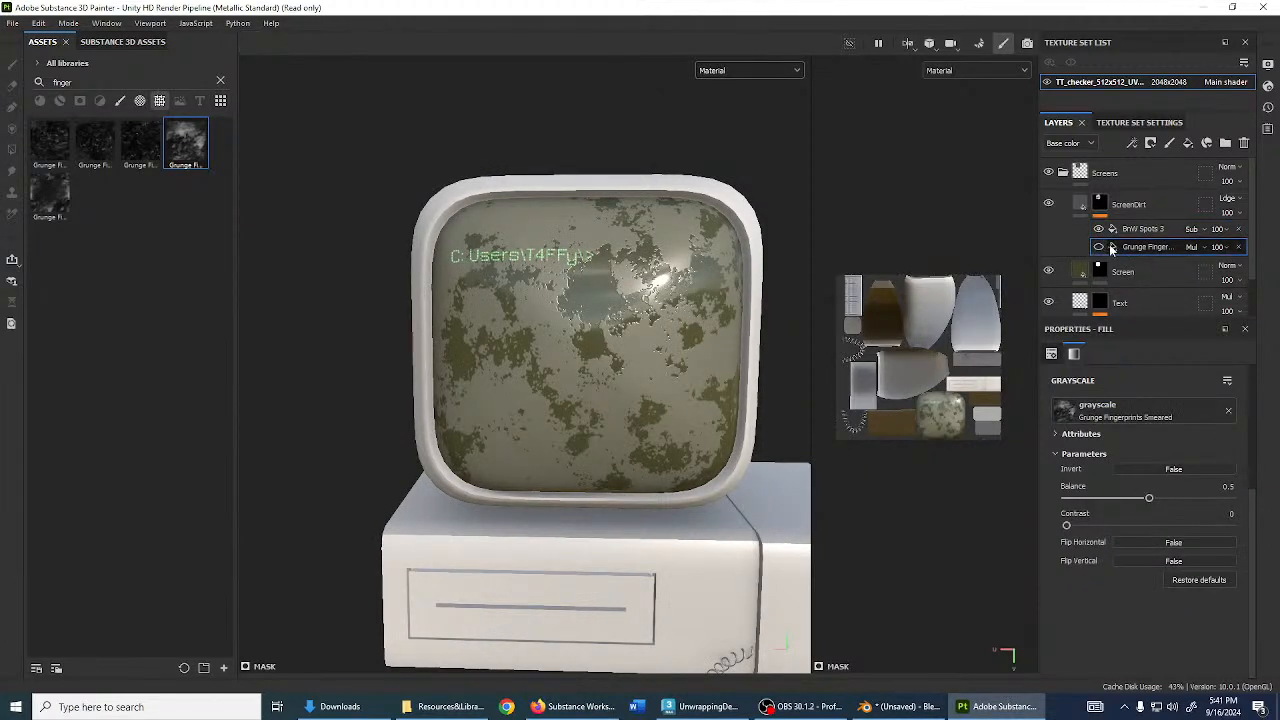
left_click(1100, 246)
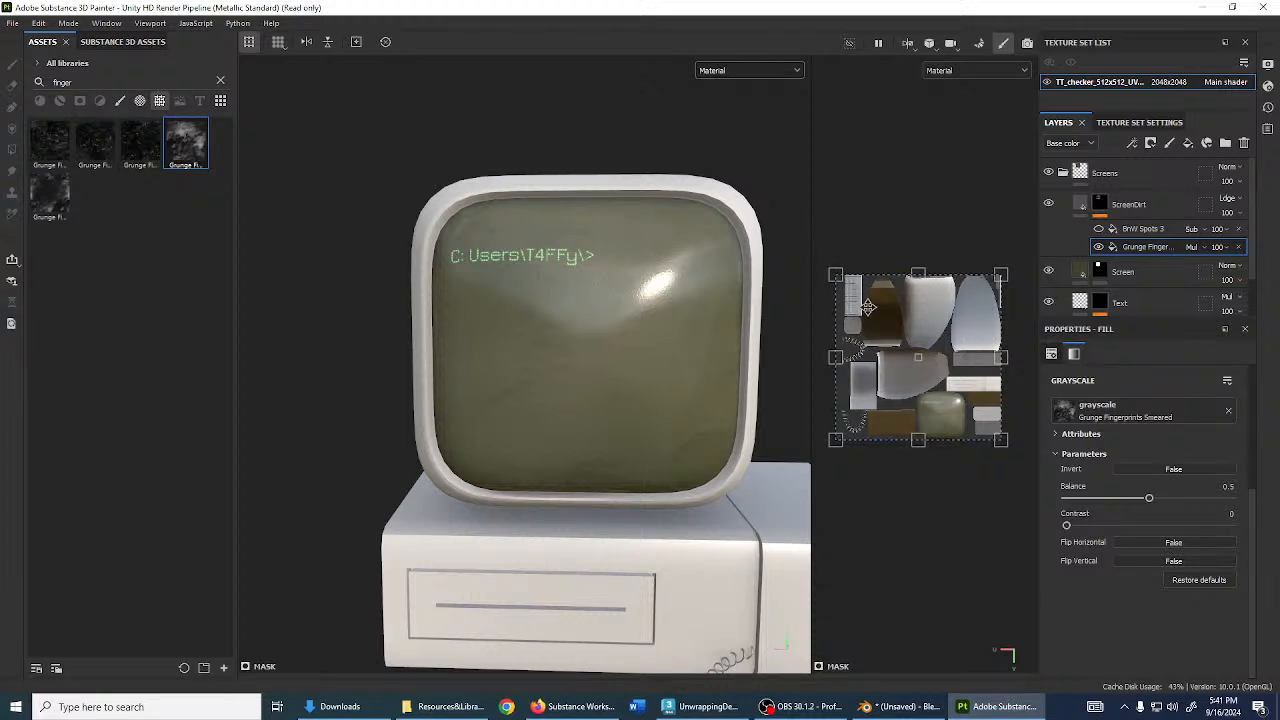
scroll(949, 413, "up", 5)
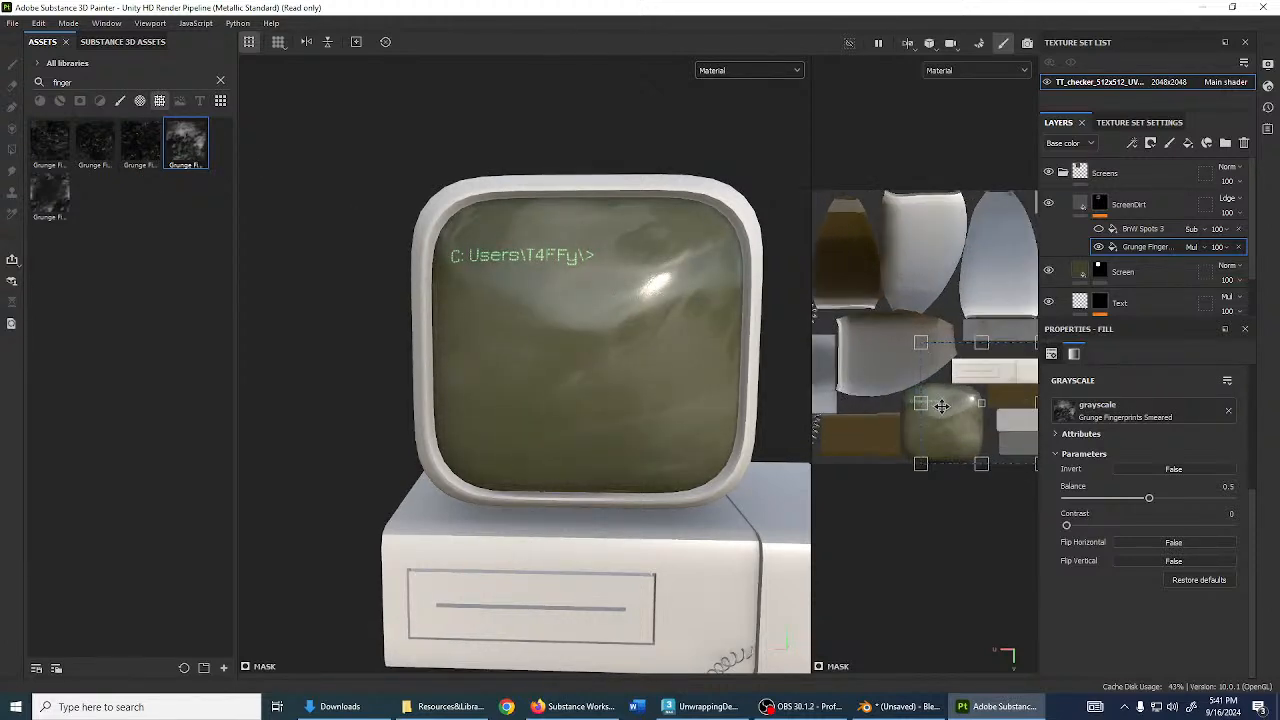
left_click_drag(949, 413, 900, 423)
left_click_drag(849, 312, 915, 438)
scroll(509, 301, "up", 4)
left_click_drag(512, 310, 650, 346, "alt")
scroll(626, 349, "down", 3)
mouse_move(650, 346)
right_mouse_down("shift")
mouse_move(697, 346)
mouse_move(643, 344)
right_mouse_up("shift")
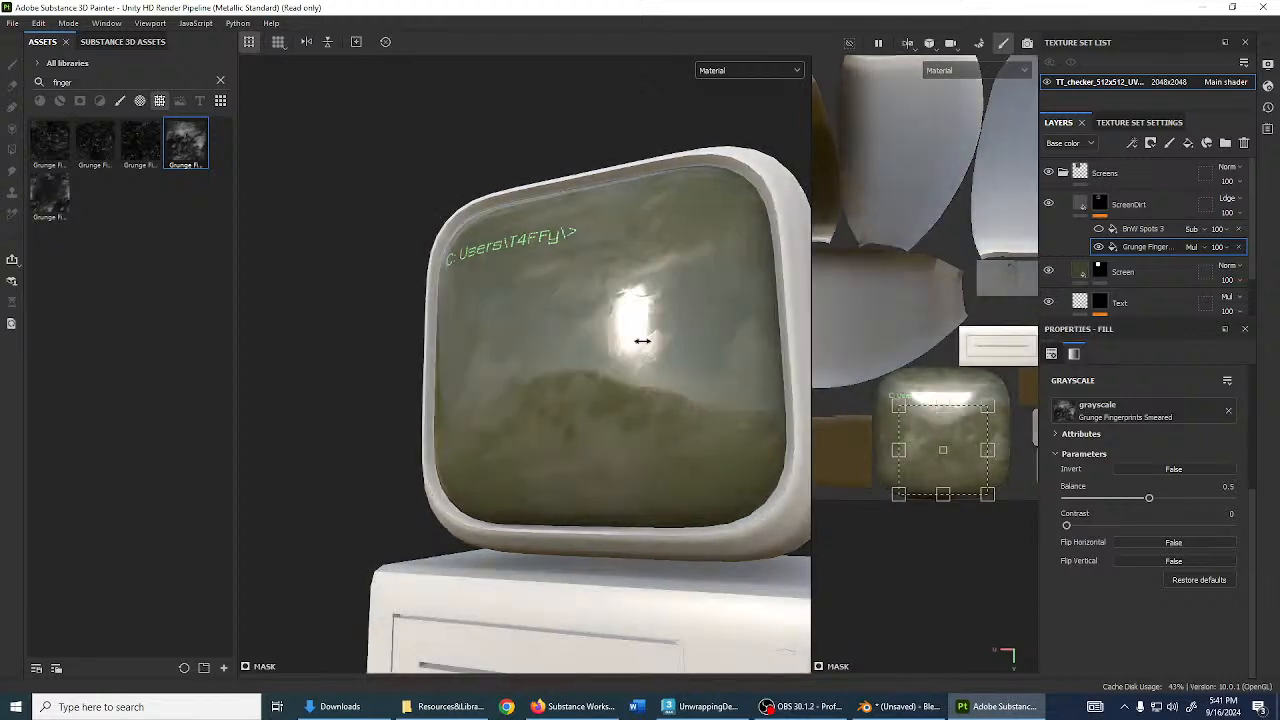
scroll(647, 345, "up", 3)
- Raise the ScreenDirt fill roughness to about 0.71
left_click(1080, 204)
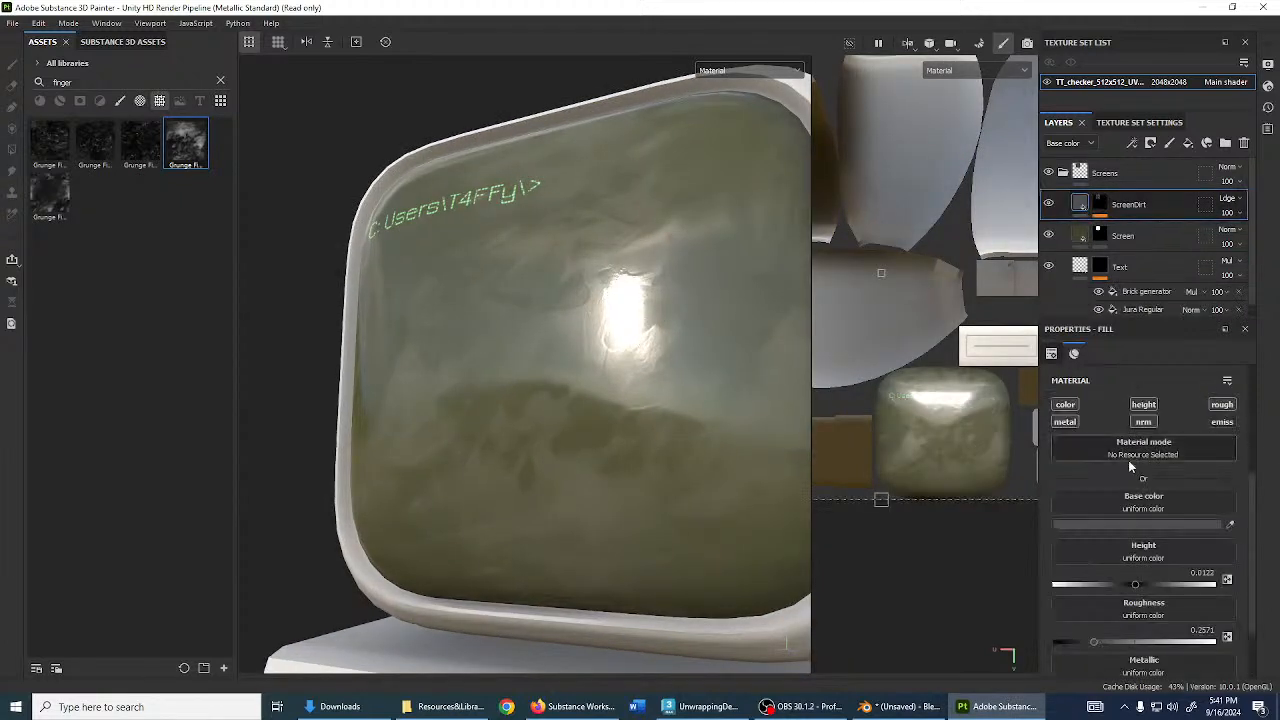
scroll(1128, 460, "down", 2)
left_click_drag(1110, 562, 1170, 576)
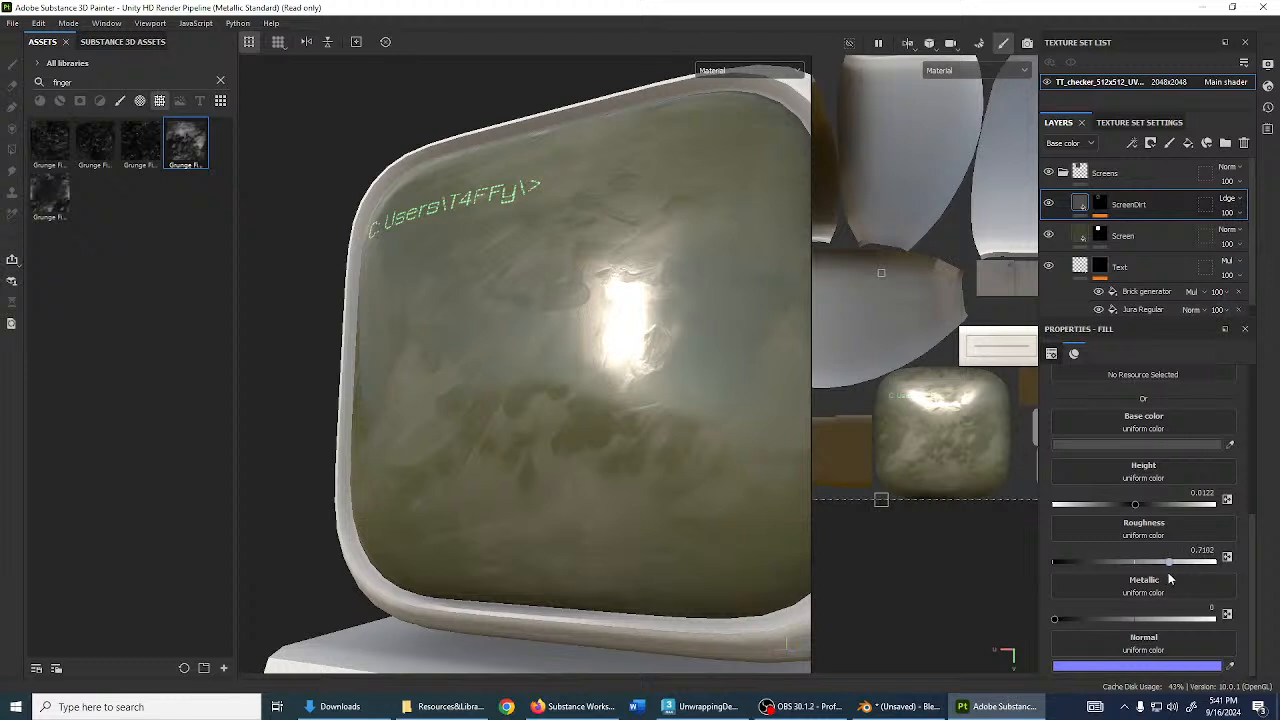
- Show BnW Spots 3 over the fingerprints again and retune its balance
left_click(1100, 204)
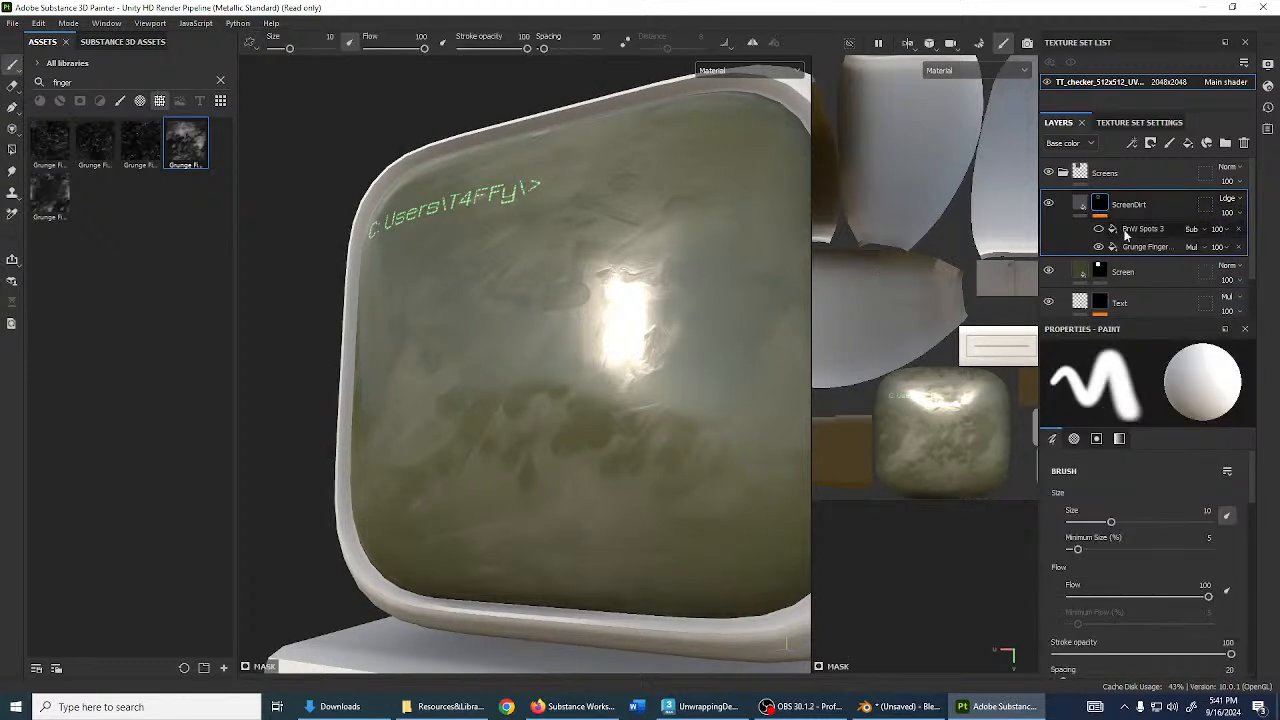
left_click(1165, 229)
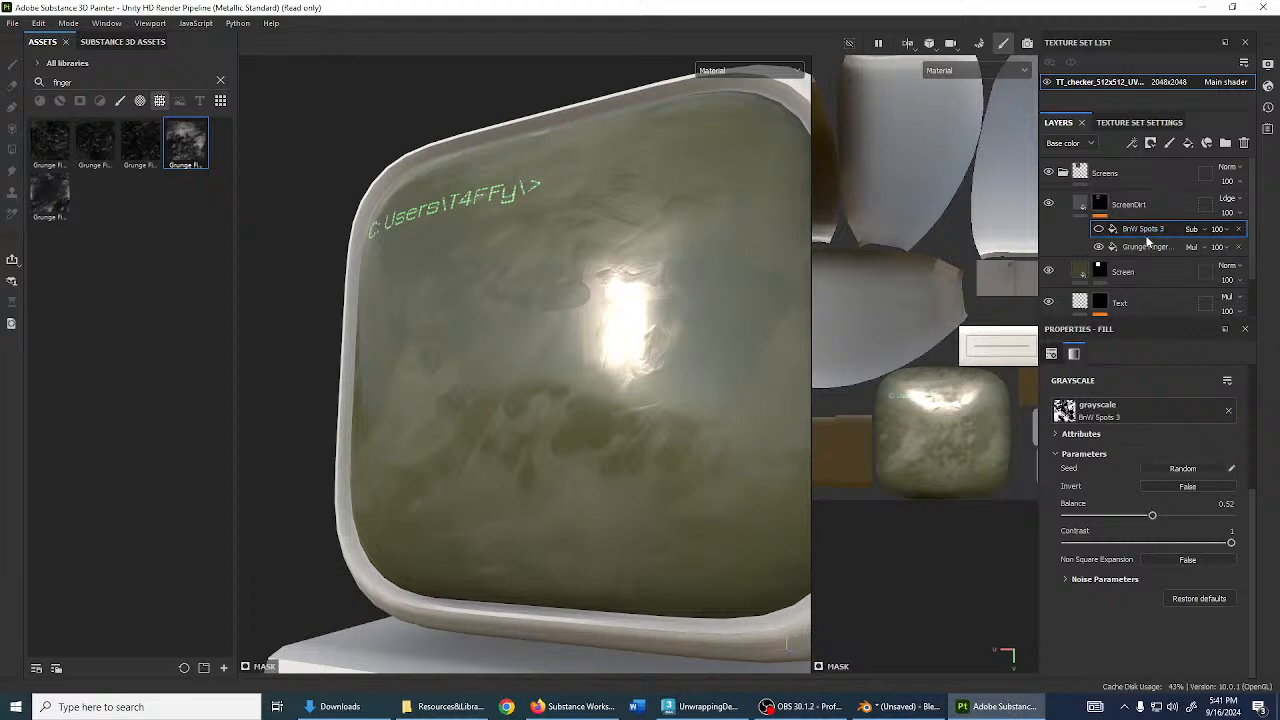
left_click(1139, 247)
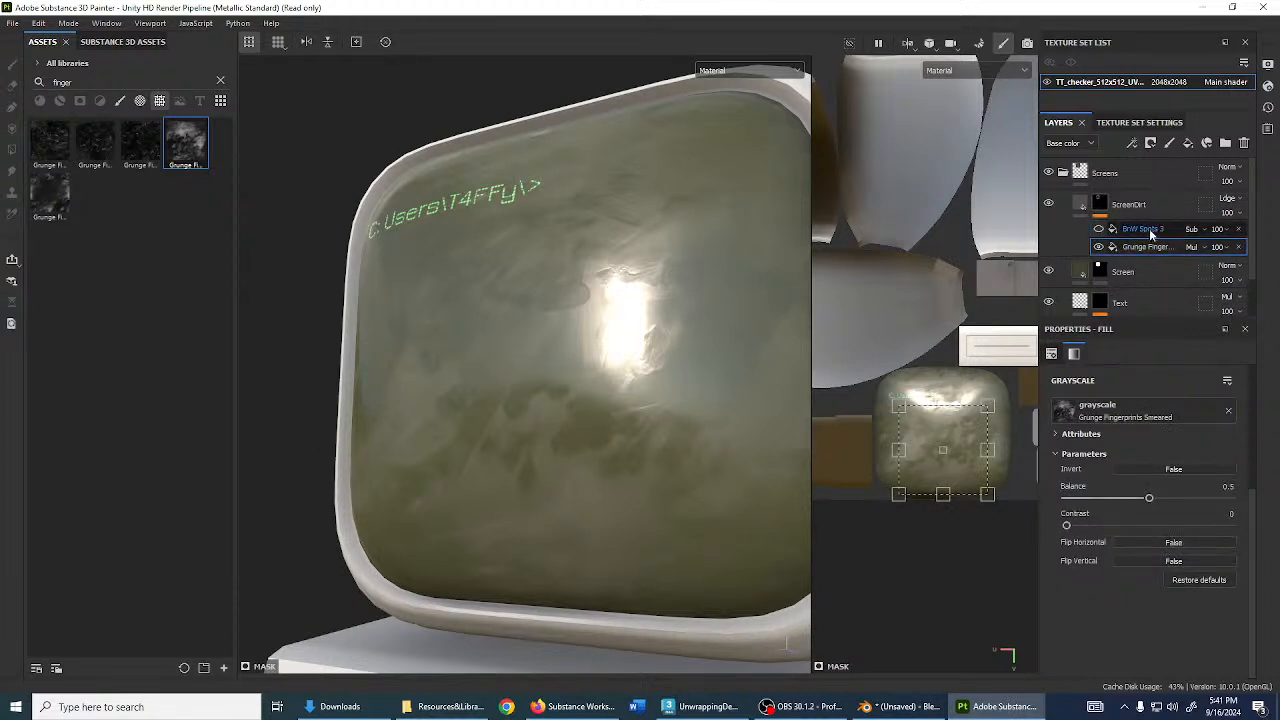
left_click(1099, 230)
scroll(580, 396, "up", 2)
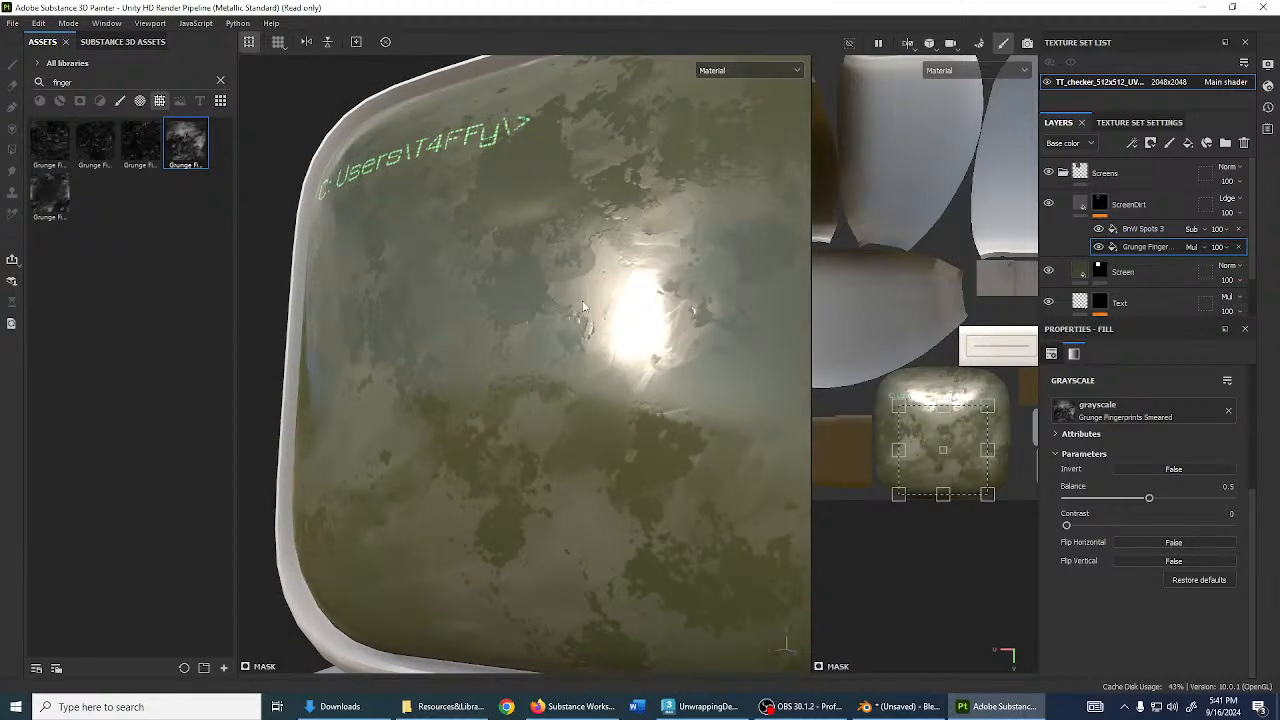
left_click_drag(549, 281, 640, 330, "alt")
scroll(631, 362, "down", 2)
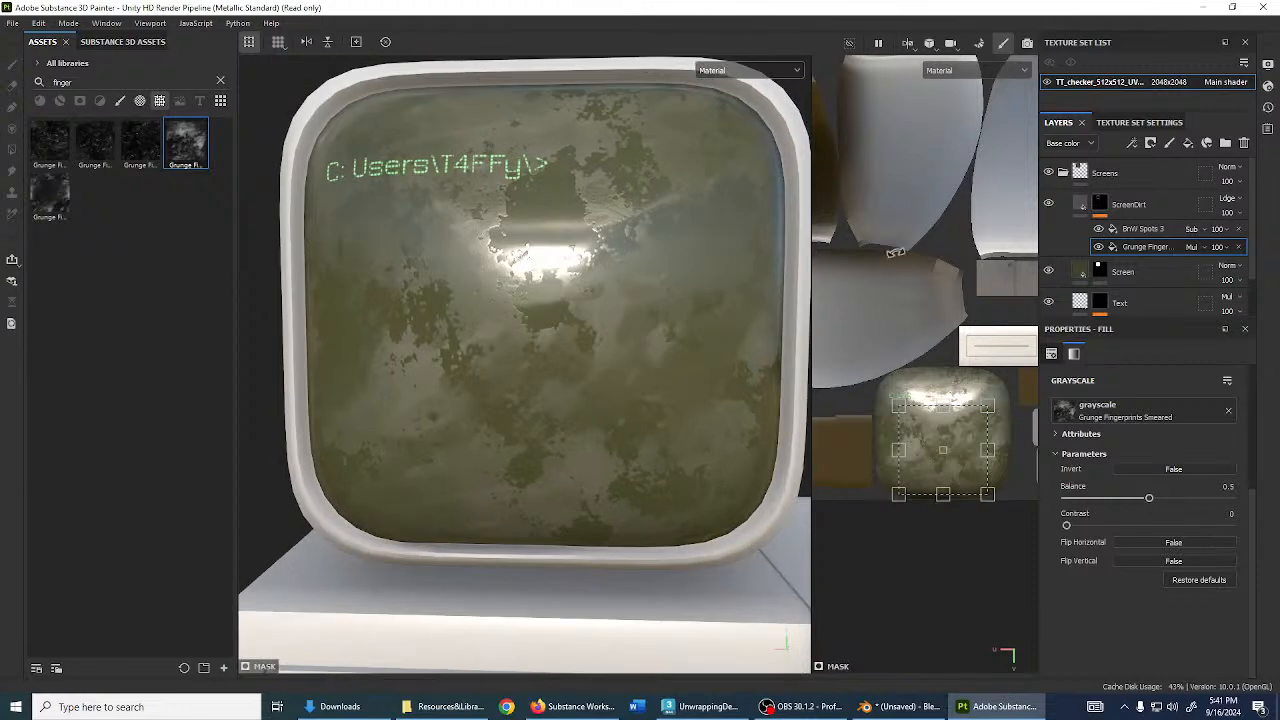
left_click(1140, 230)
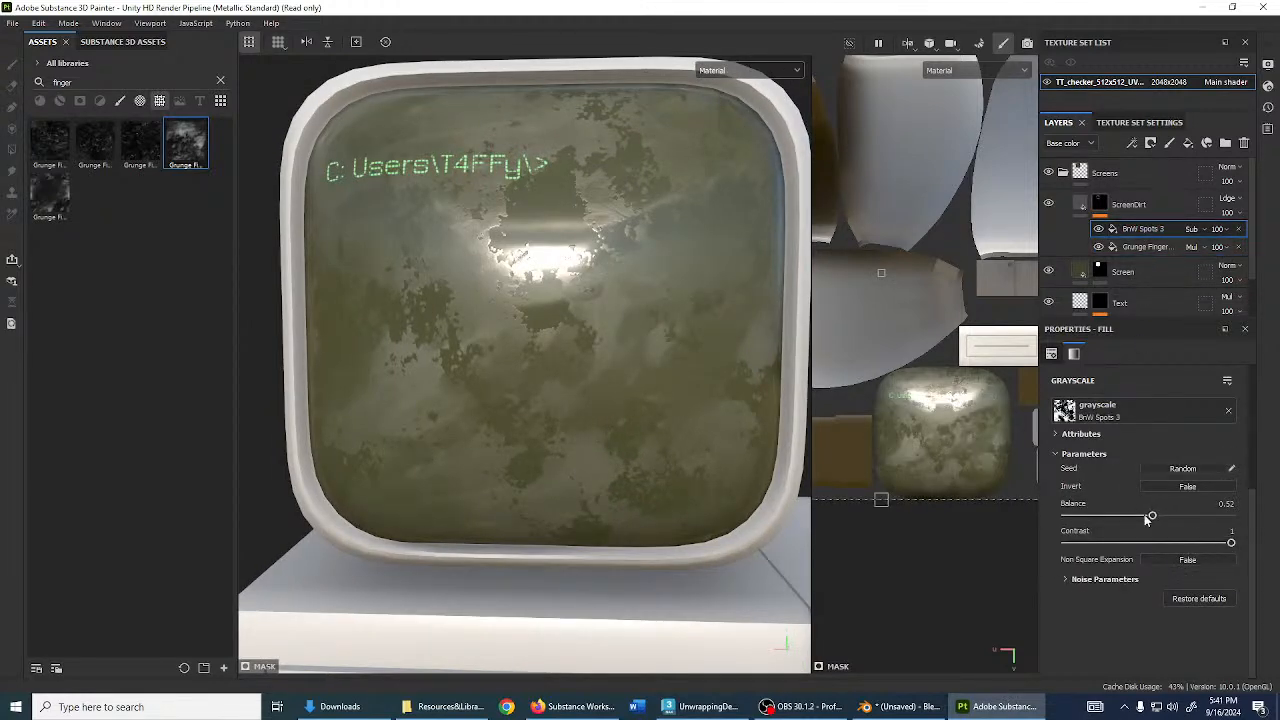
mouse_move(1154, 519)
left_mouse_down()
mouse_move(1131, 518)
mouse_move(1166, 520)
mouse_move(1152, 523)
left_mouse_up()
scroll(785, 340, "down", 2)
scroll(904, 338, "down", 5)
- Try resizing the BnW Spots 3 projection in the UV view, undoing both attempts
scroll(877, 293, "up", 2)
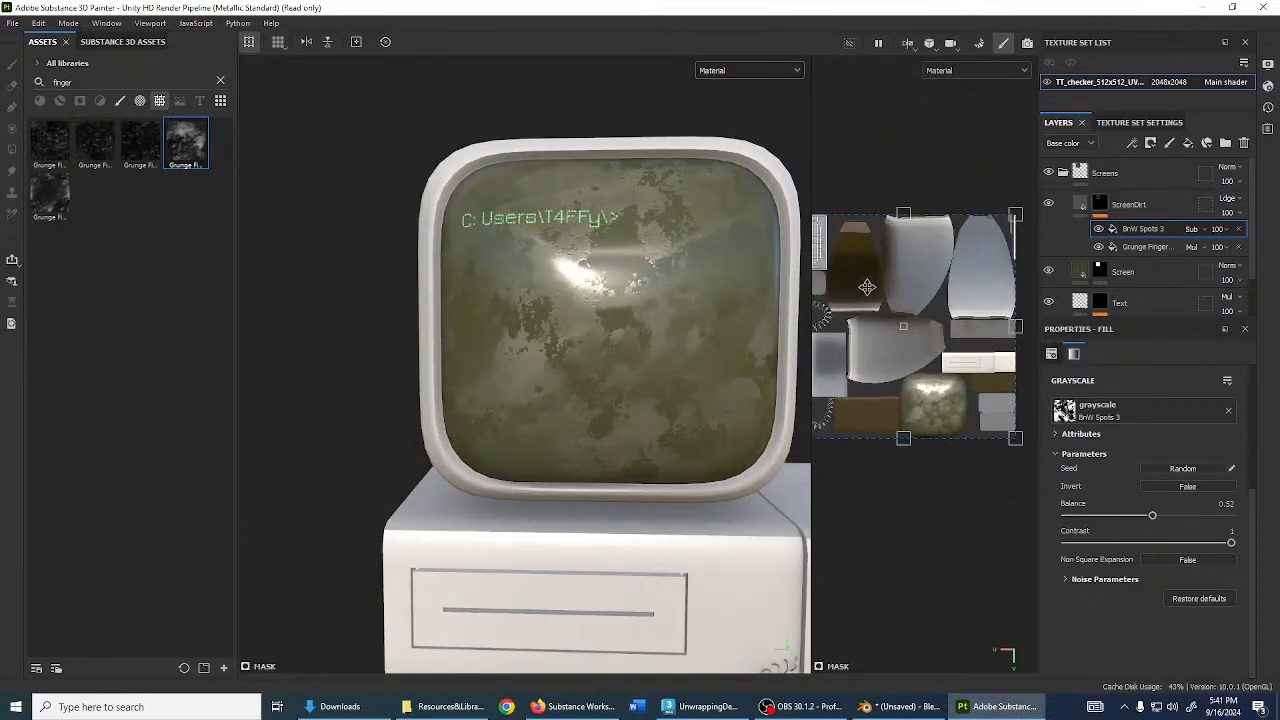
middle_click_drag(840, 263, 866, 285, "alt")
left_click_drag(822, 241, 940, 435, "shift")
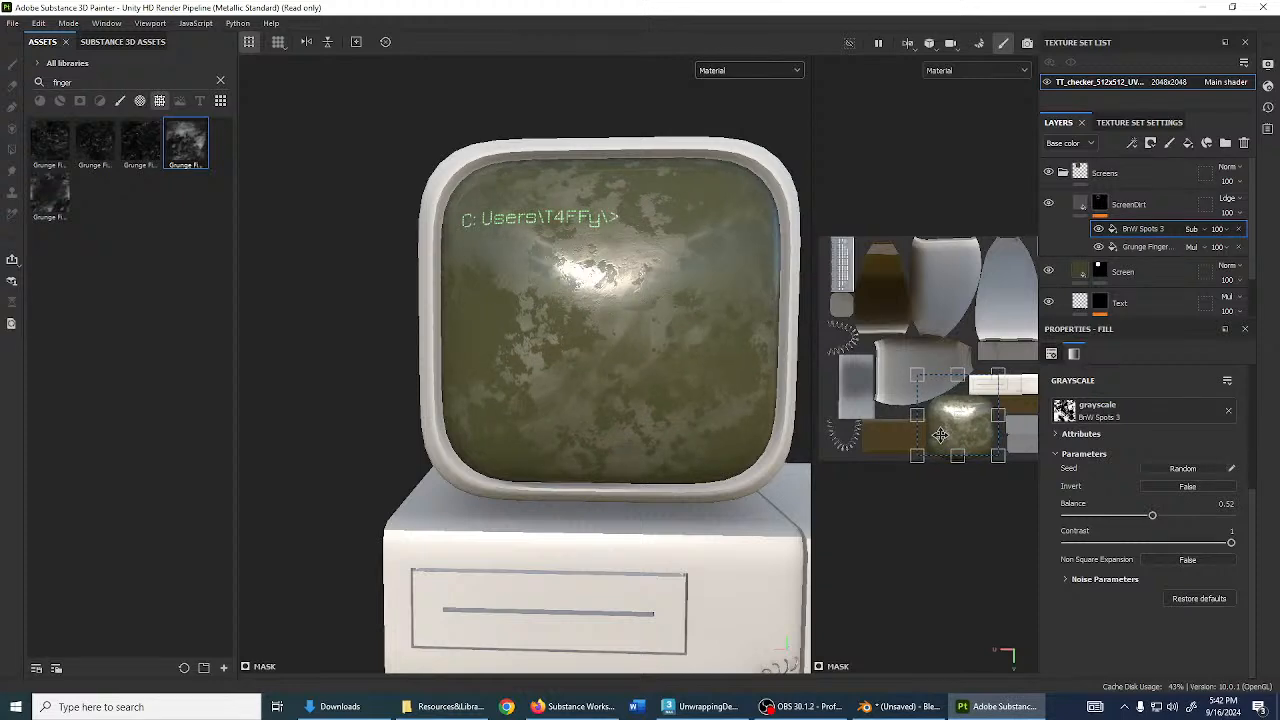
left_click_drag(920, 390, 884, 342)
key("ctrl+z")
key("ctrl+z")
key("ctrl+z")
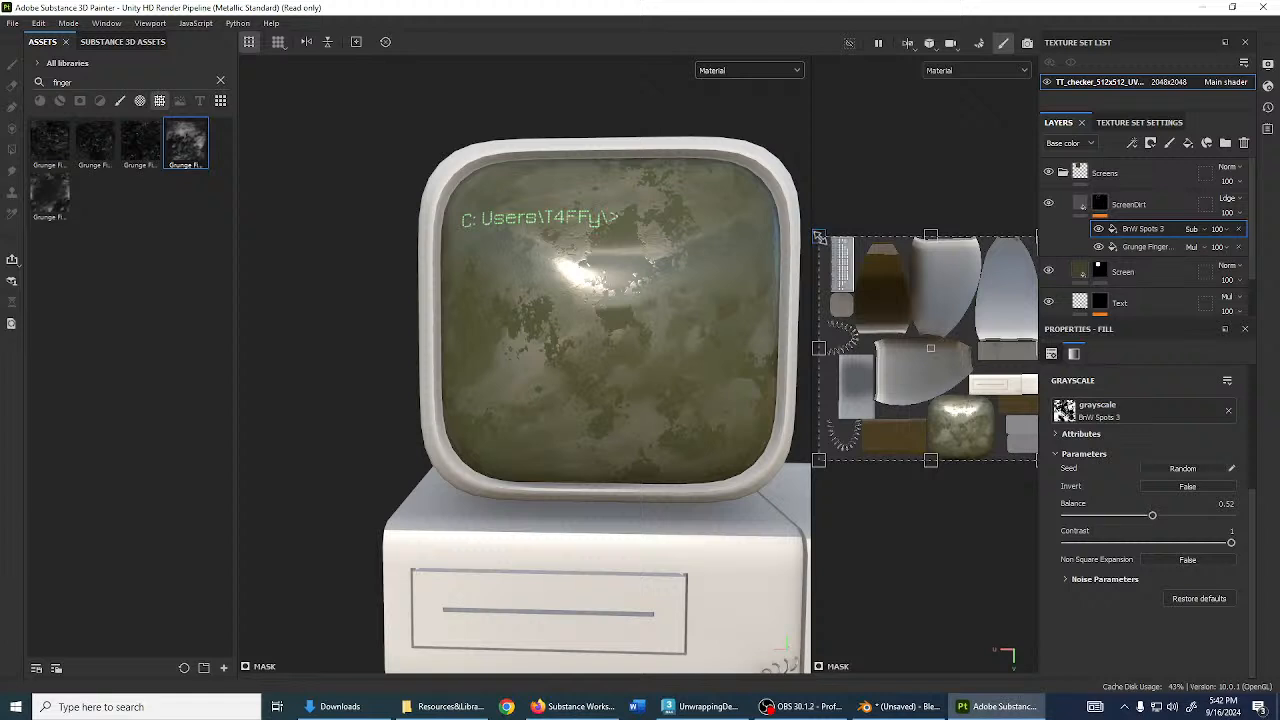
left_click_drag(818, 237, 894, 315)
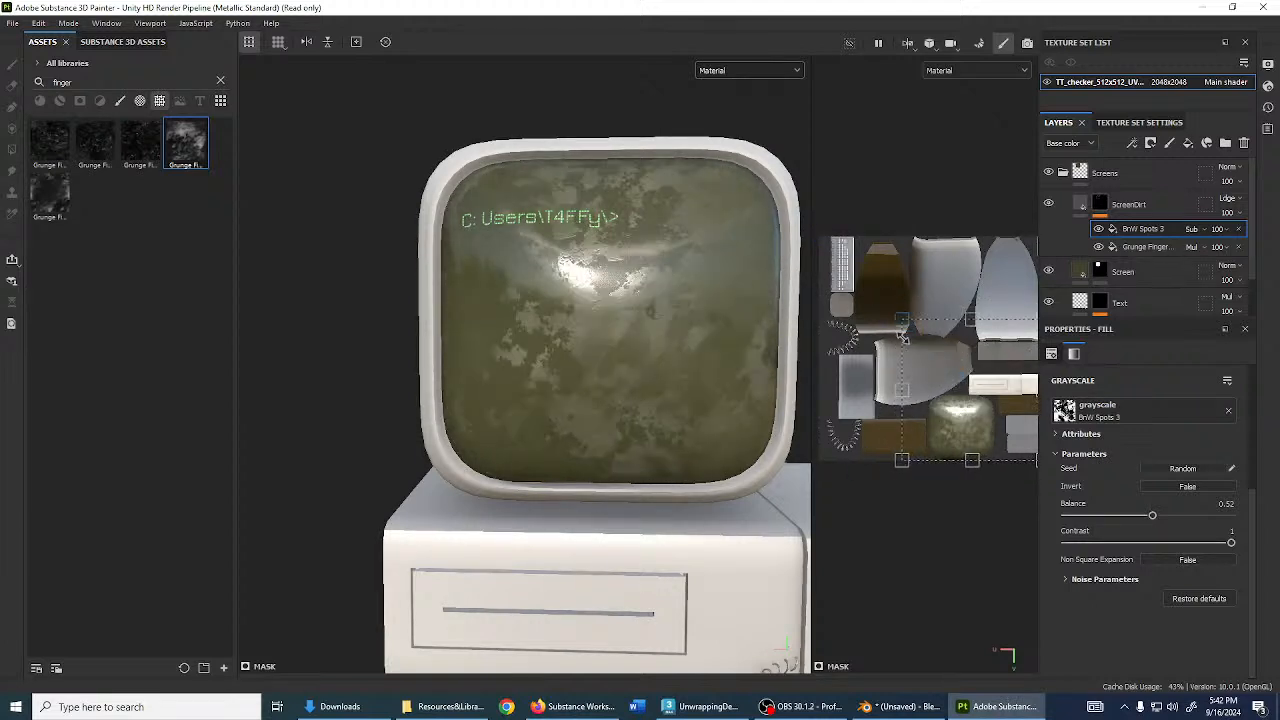
key("ctrl+z")
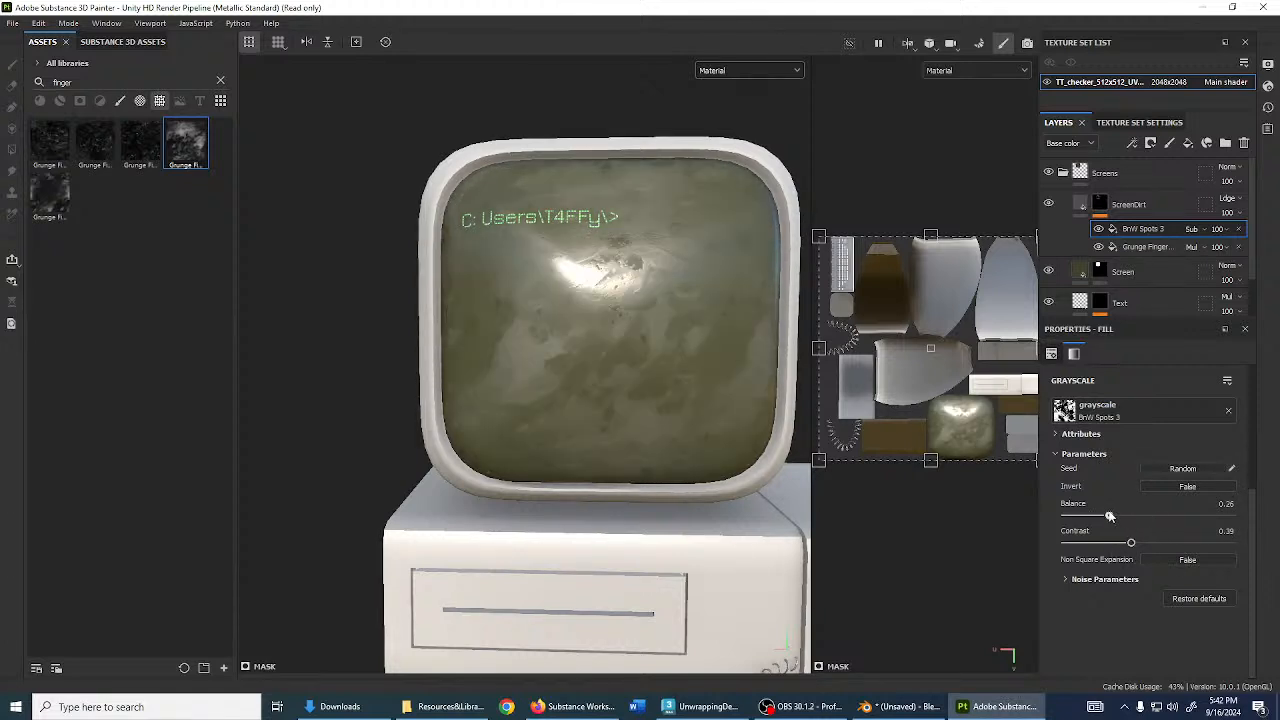
- Shrink the spots projection from both corners to fit the screen's UV island
scroll(936, 450, "up", 3)
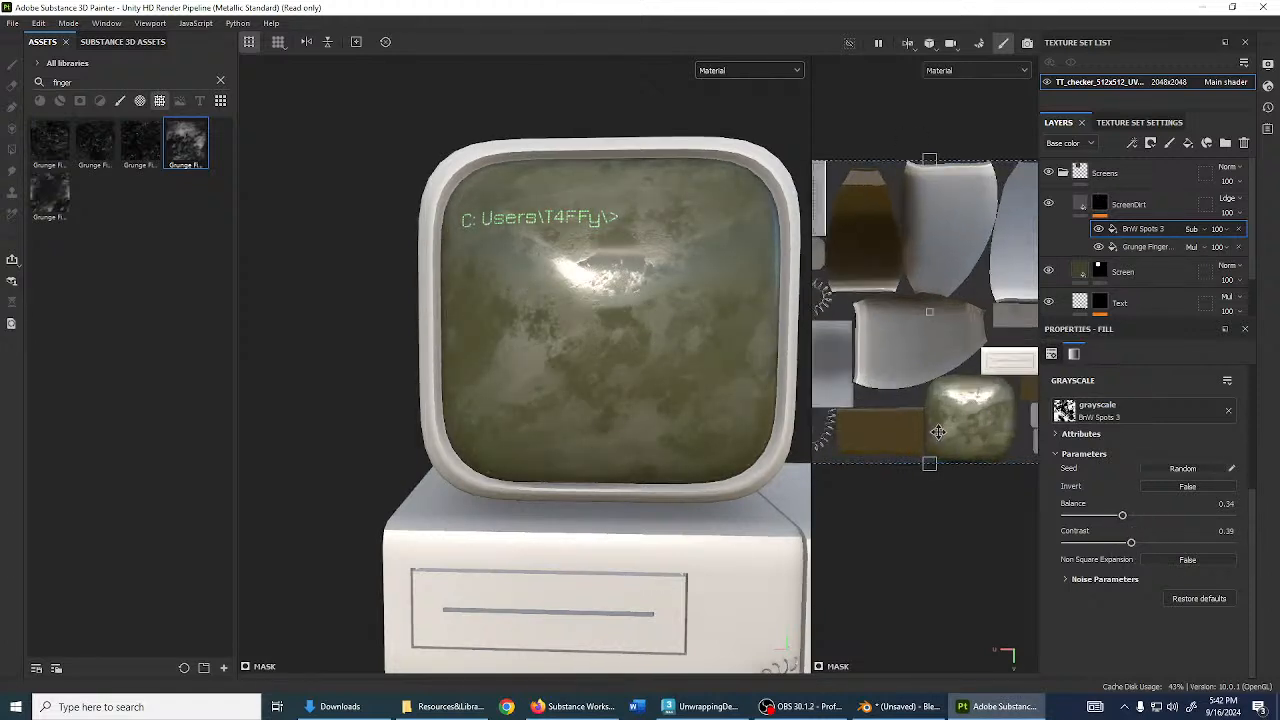
scroll(924, 410, "down", 6)
left_click_drag(848, 281, 850, 318)
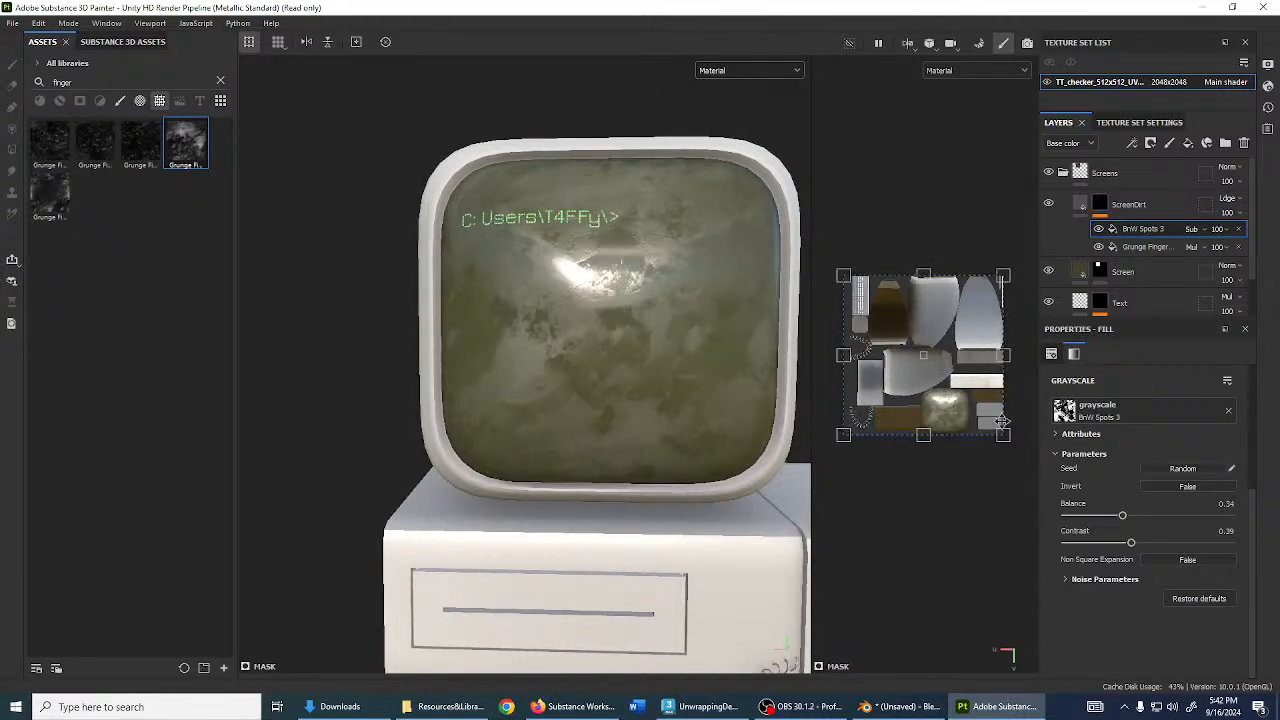
left_click_drag(991, 411, 975, 386)
scroll(563, 361, "up", 2)
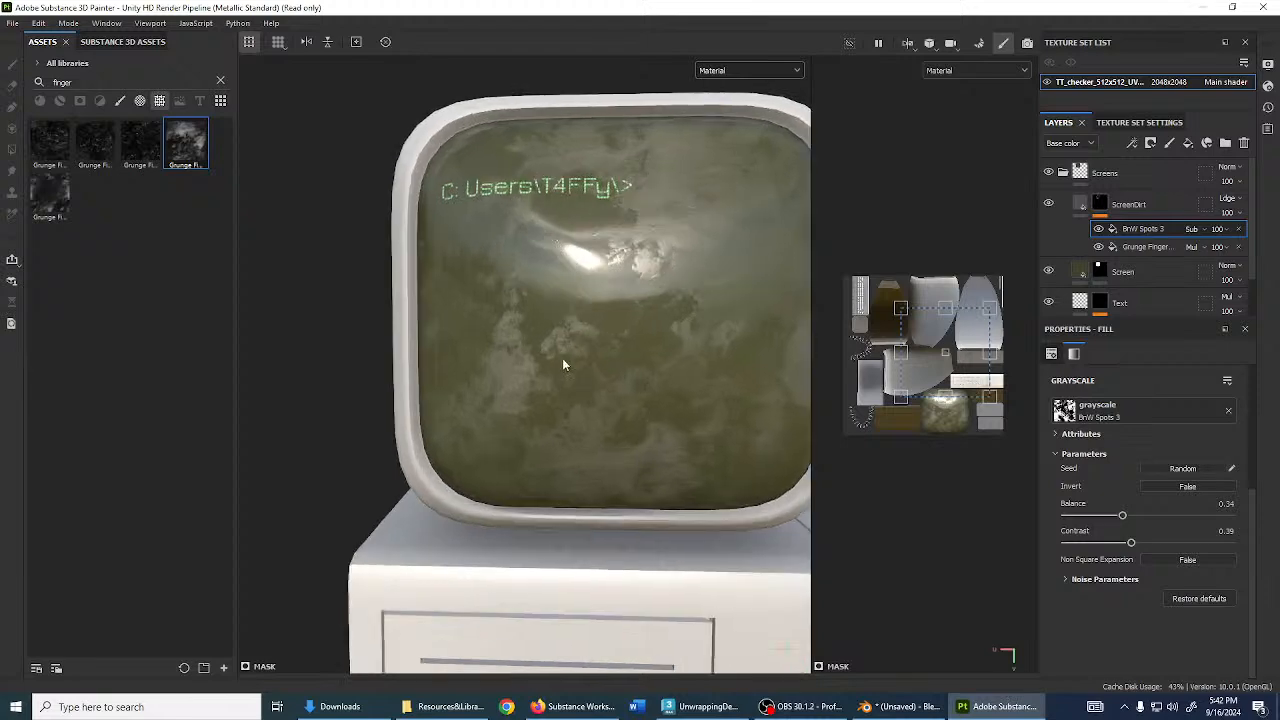
left_click_drag(584, 371, 590, 403, "alt")
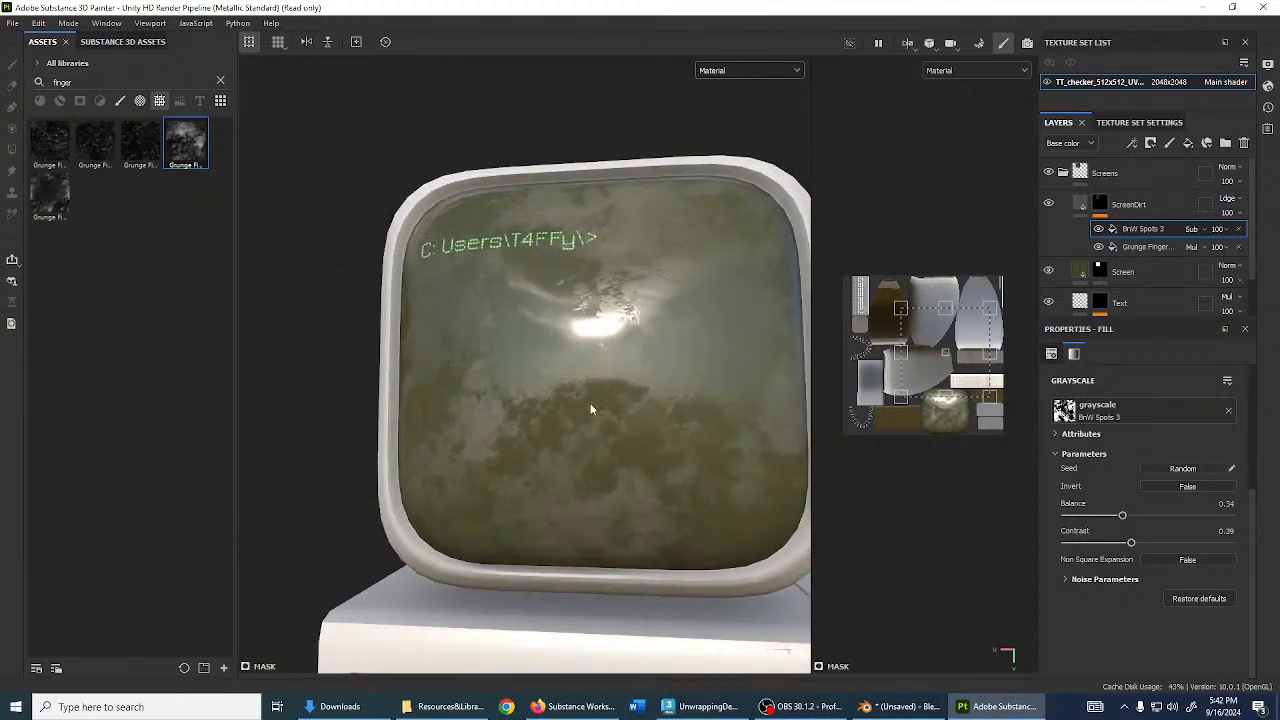
scroll(632, 443, "up", 2)
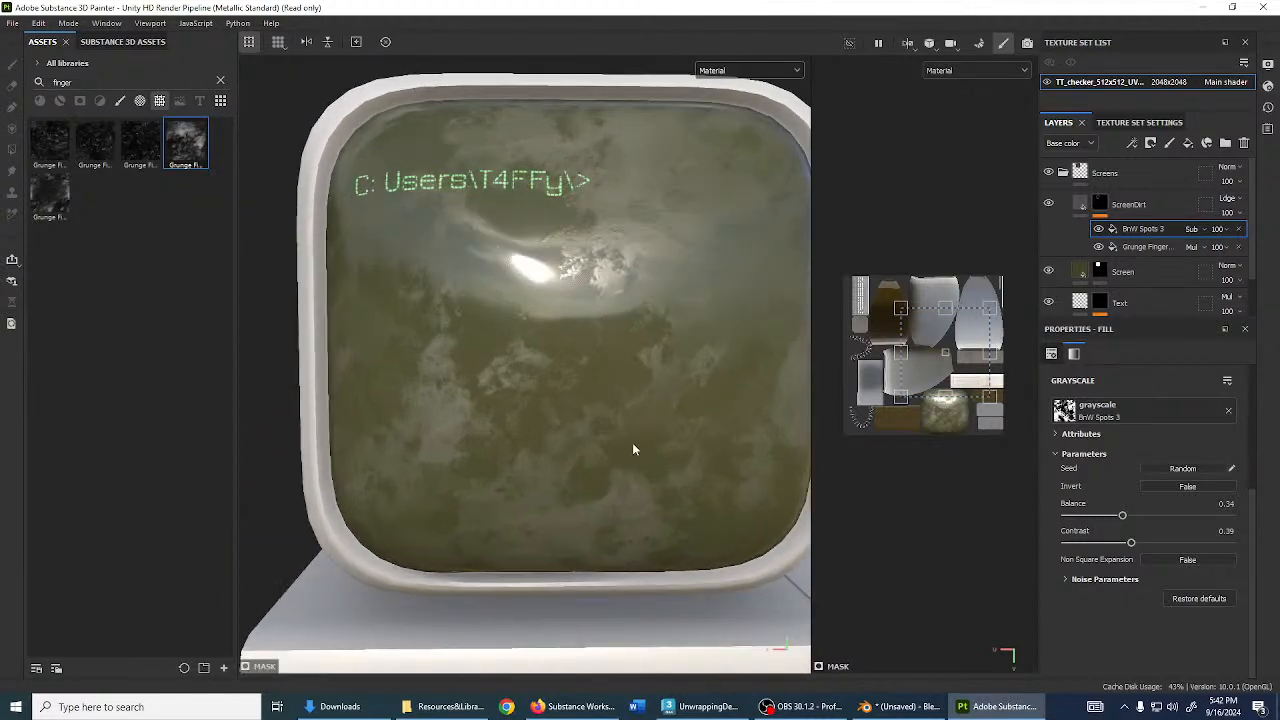
- Search 'wipebrush' among brushes and add Brush Circular Partial Large to the ScreenDirt mask
left_click(221, 82)
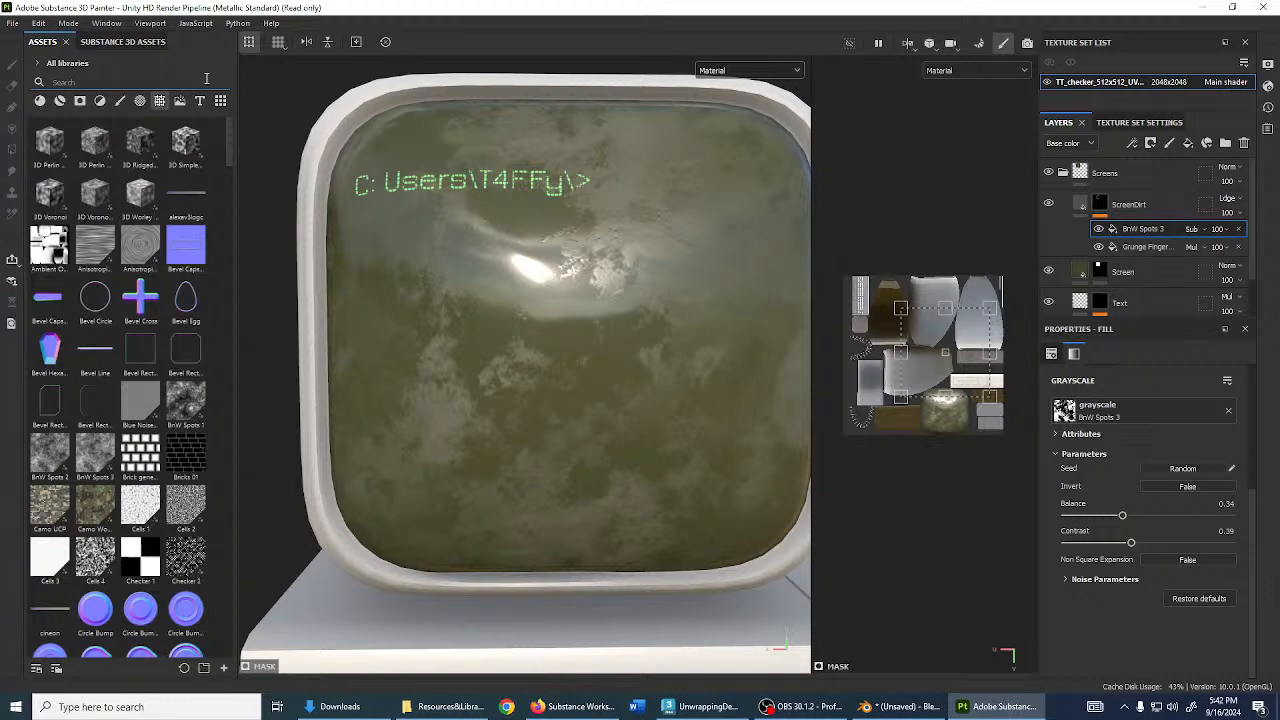
type("wipe")
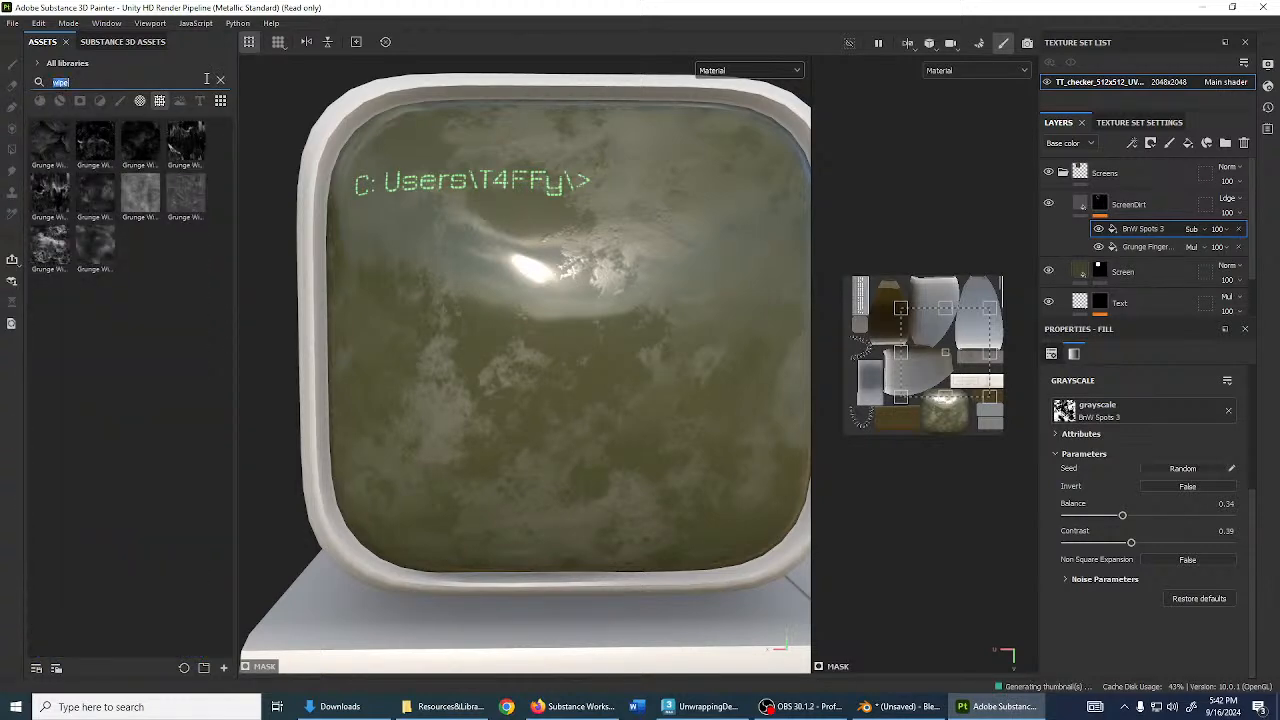
type("brush")
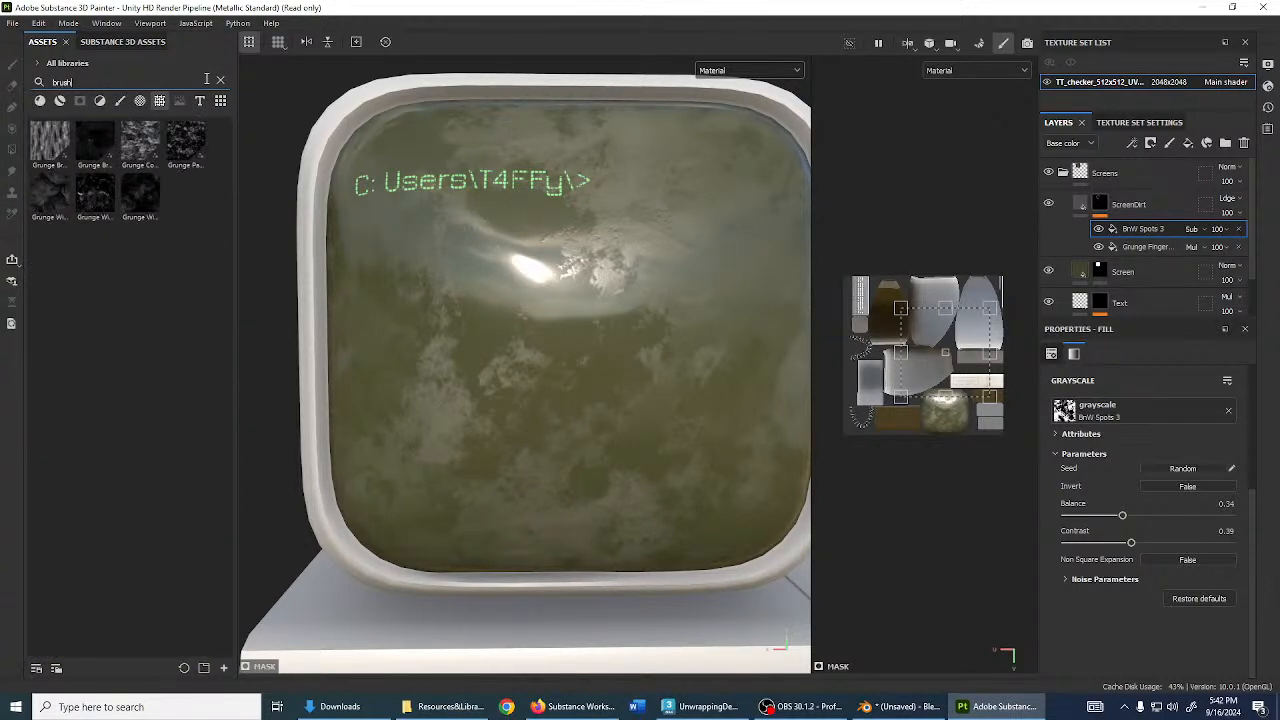
left_click(146, 100)
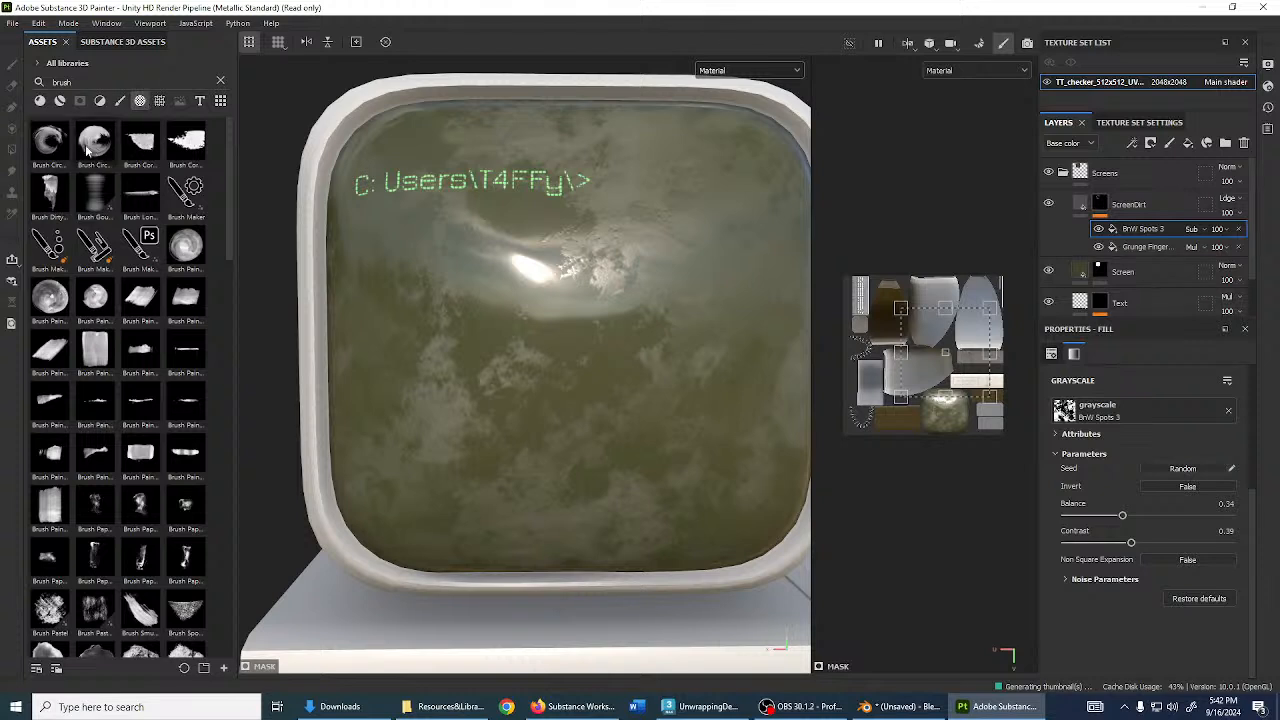
mouse_move(96, 148)
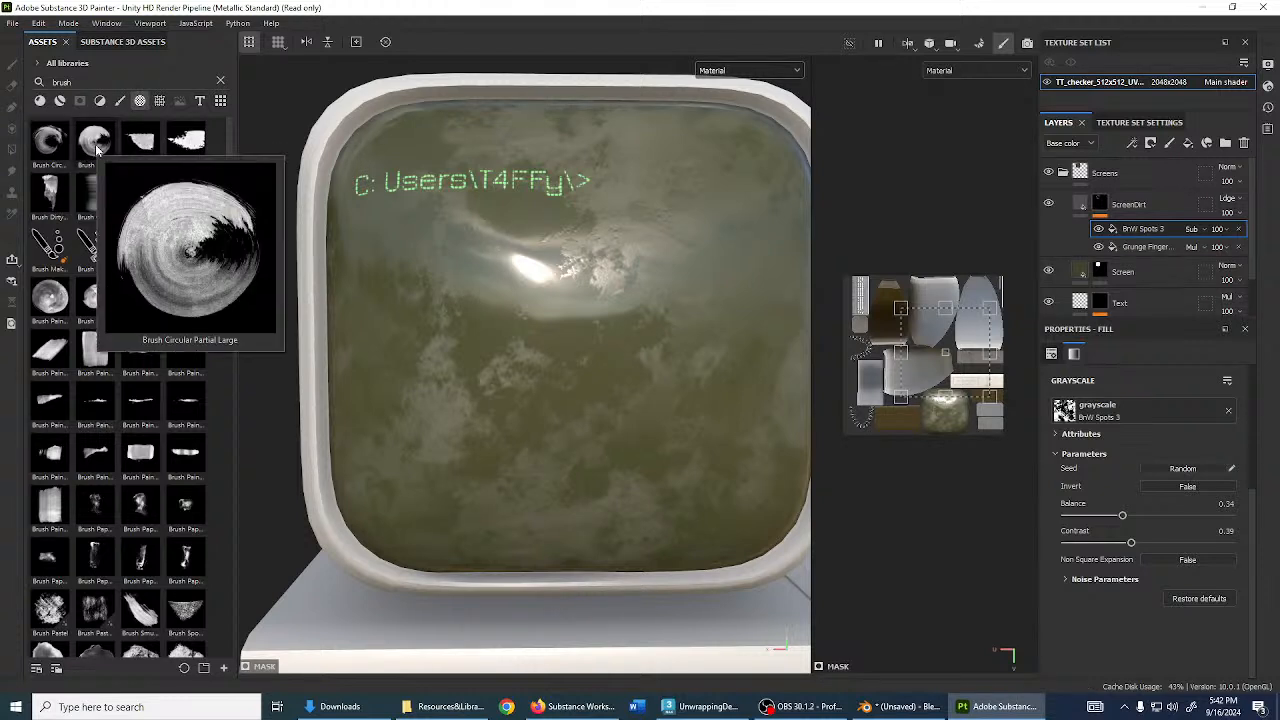
mouse_move(96, 140)
left_mouse_down()
mouse_move(914, 343)
mouse_move(1119, 212)
left_mouse_up()
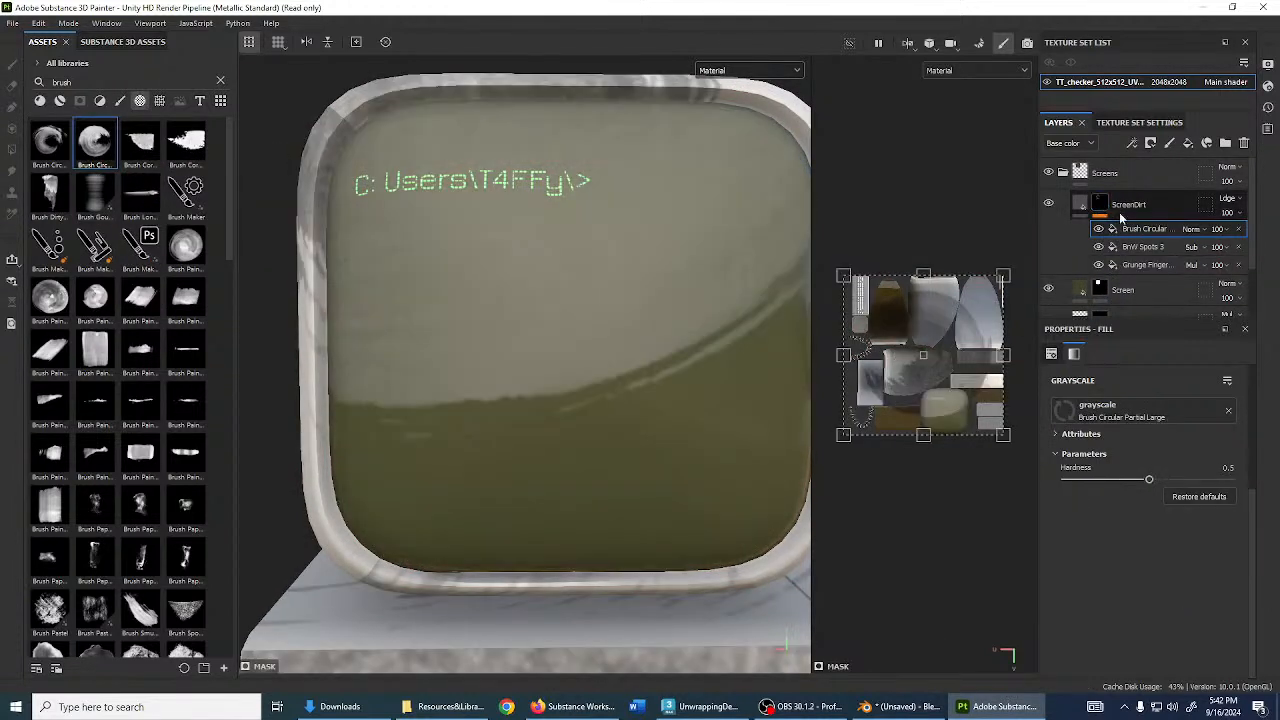
- Set the stamp's blend mode to Subtract and its UV Wrap to None
left_click(1193, 230)
left_click(1200, 366)
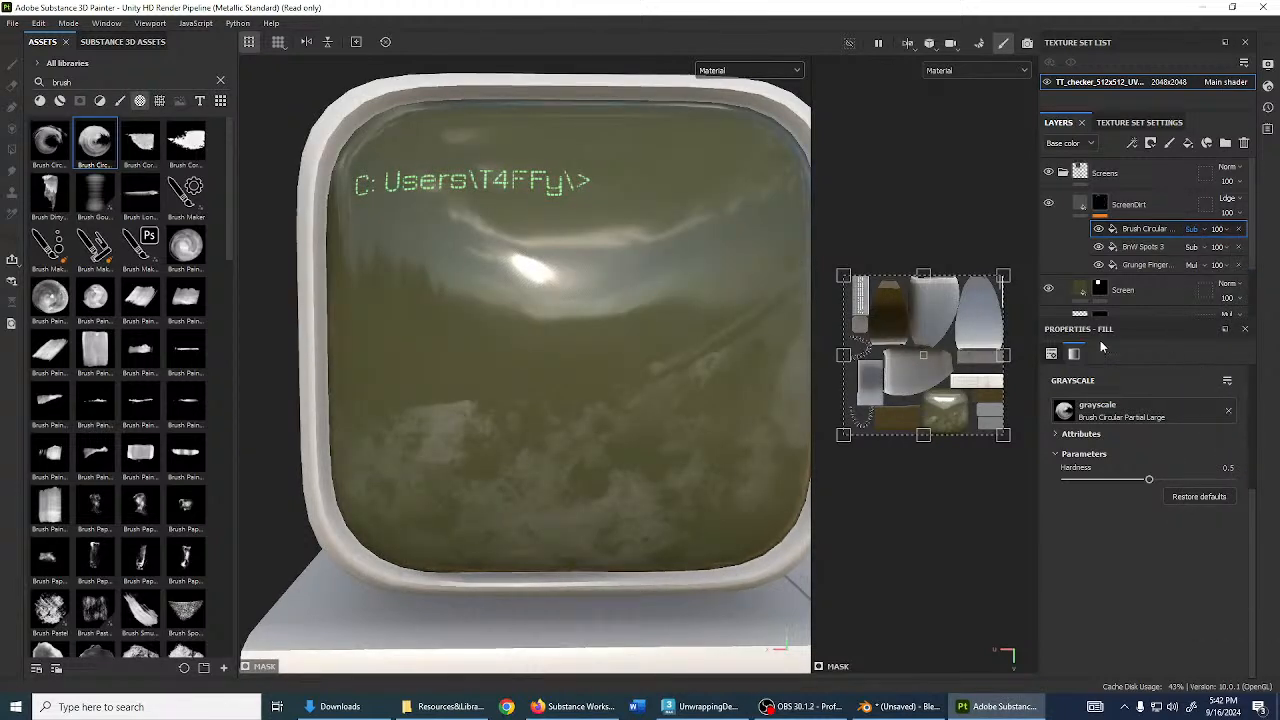
scroll(1117, 435, "up", 3)
scroll(457, 217, "down", 3)
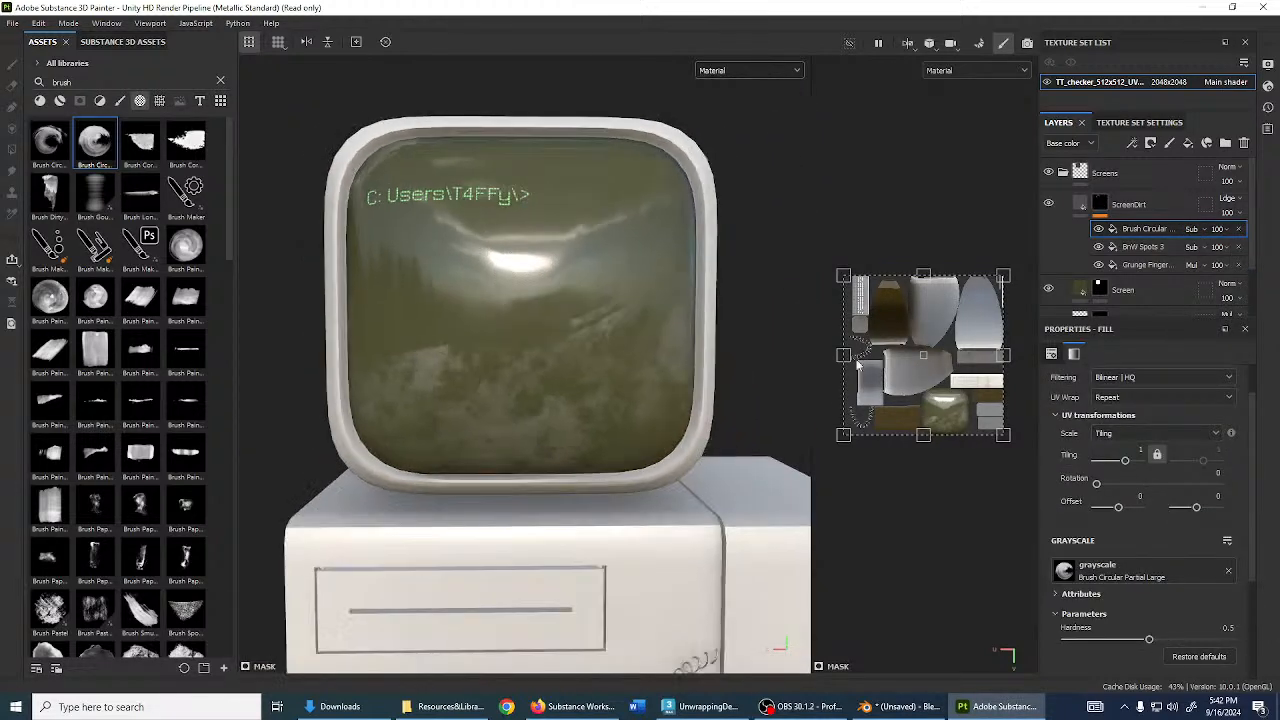
left_click_drag(857, 287, 968, 402)
left_click(1151, 438)
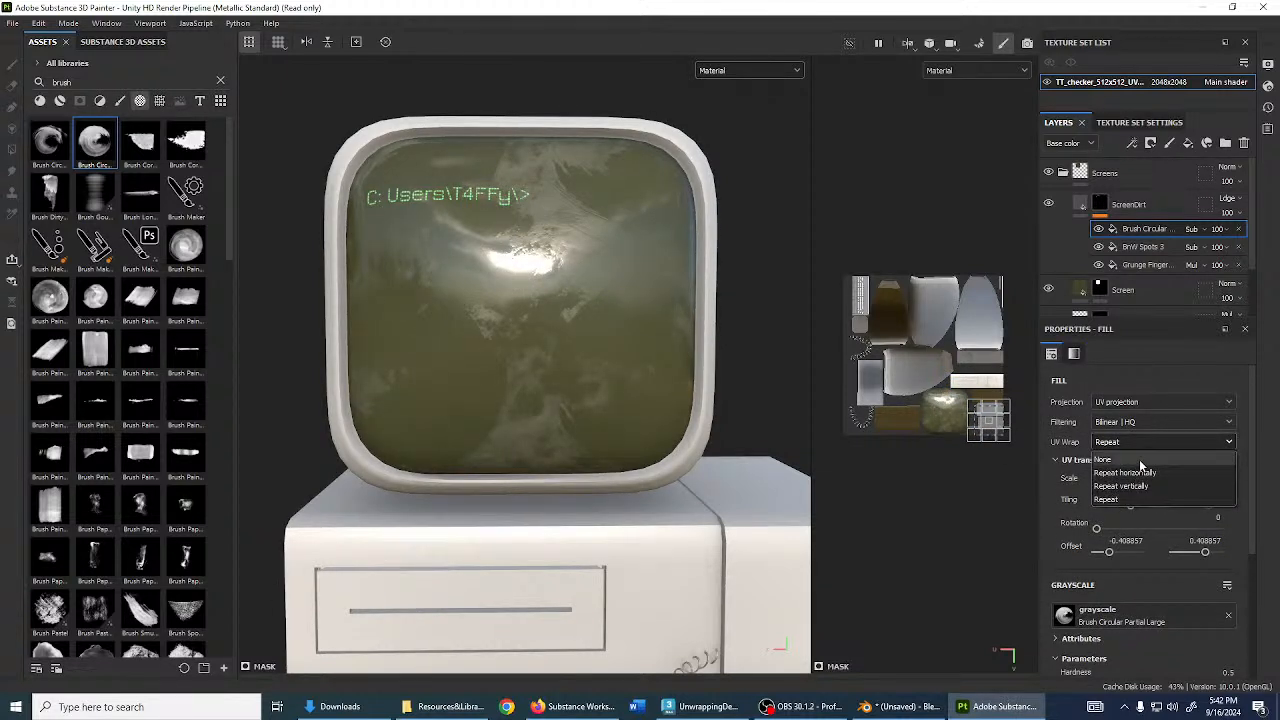
left_click(1120, 456)
- Move, rotate and scale the stamp gizmo over the screen's UV island
scroll(986, 416, "up", 2)
scroll(988, 416, "up", 3)
left_click_drag(974, 414, 812, 369)
left_click_drag(868, 335, 872, 342)
middle_click_drag(925, 385, 1049, 390, "alt")
left_click_drag(934, 393, 935, 399)
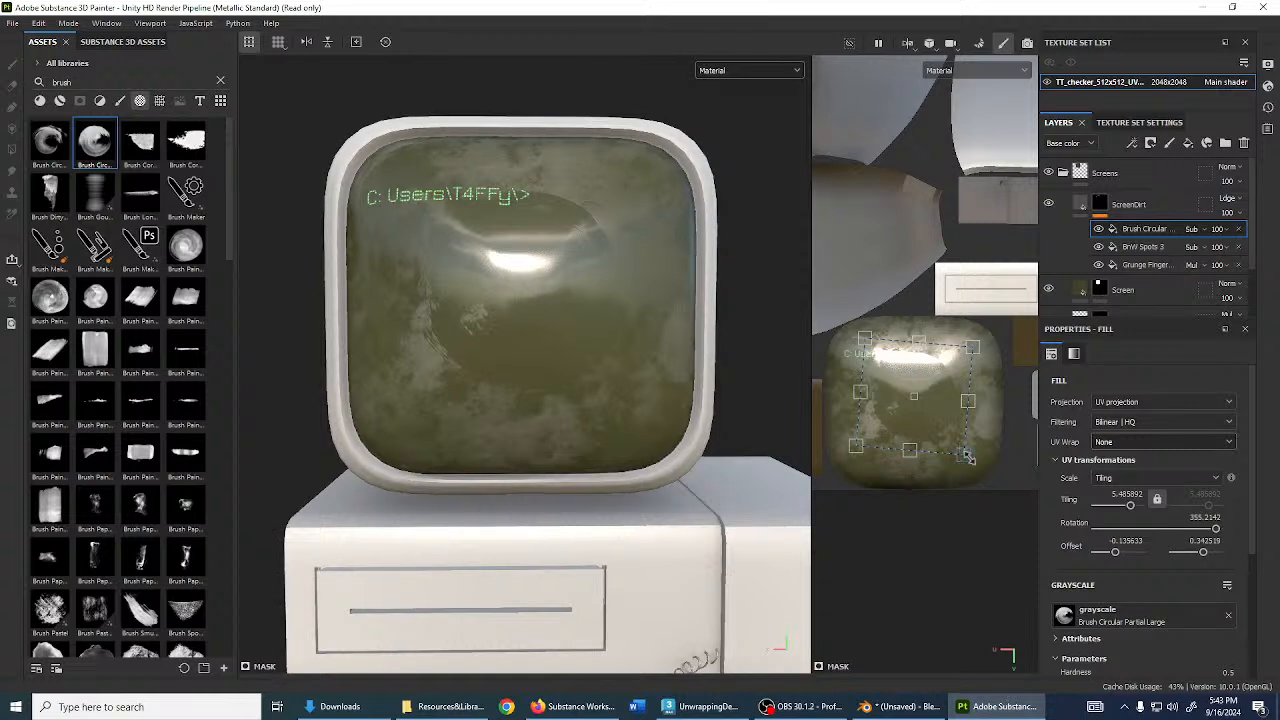
left_click_drag(967, 455, 1025, 497)
left_click_drag(968, 437, 945, 407)
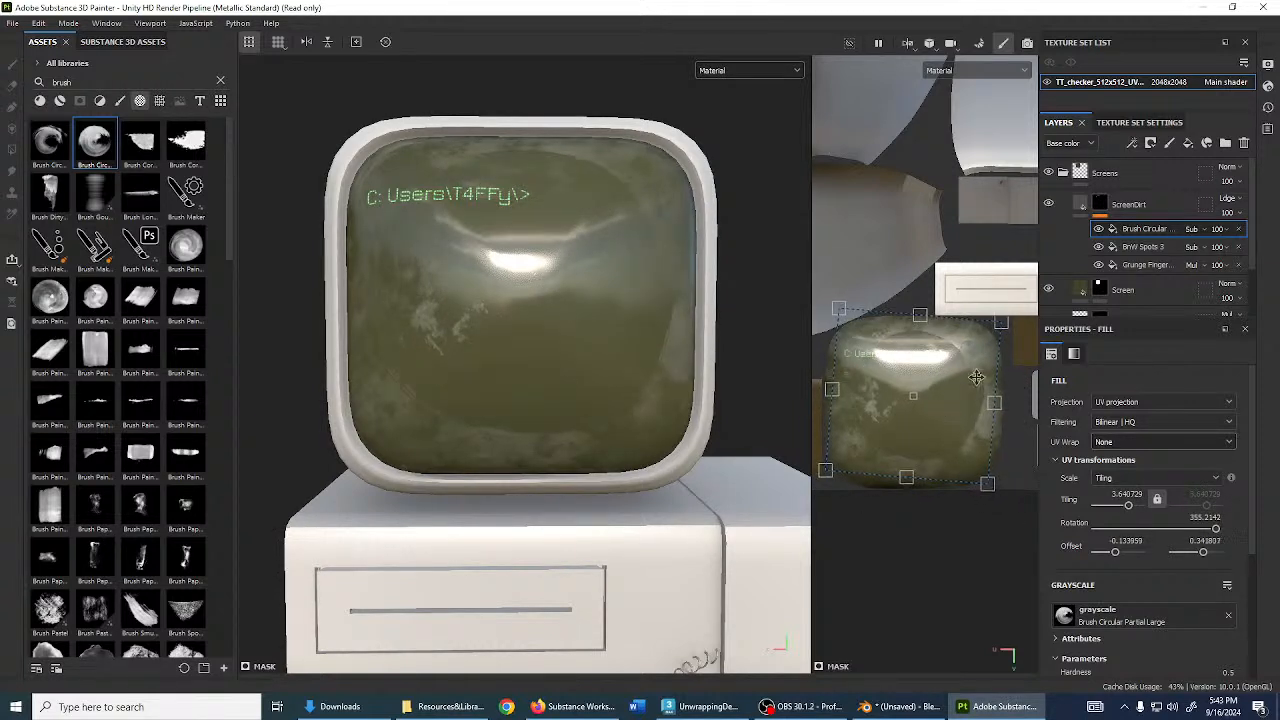
left_click_drag(1017, 323, 1036, 362)
- Soften the stamp to Hardness 0.16 and shift it slightly up
scroll(1116, 524, "down", 4)
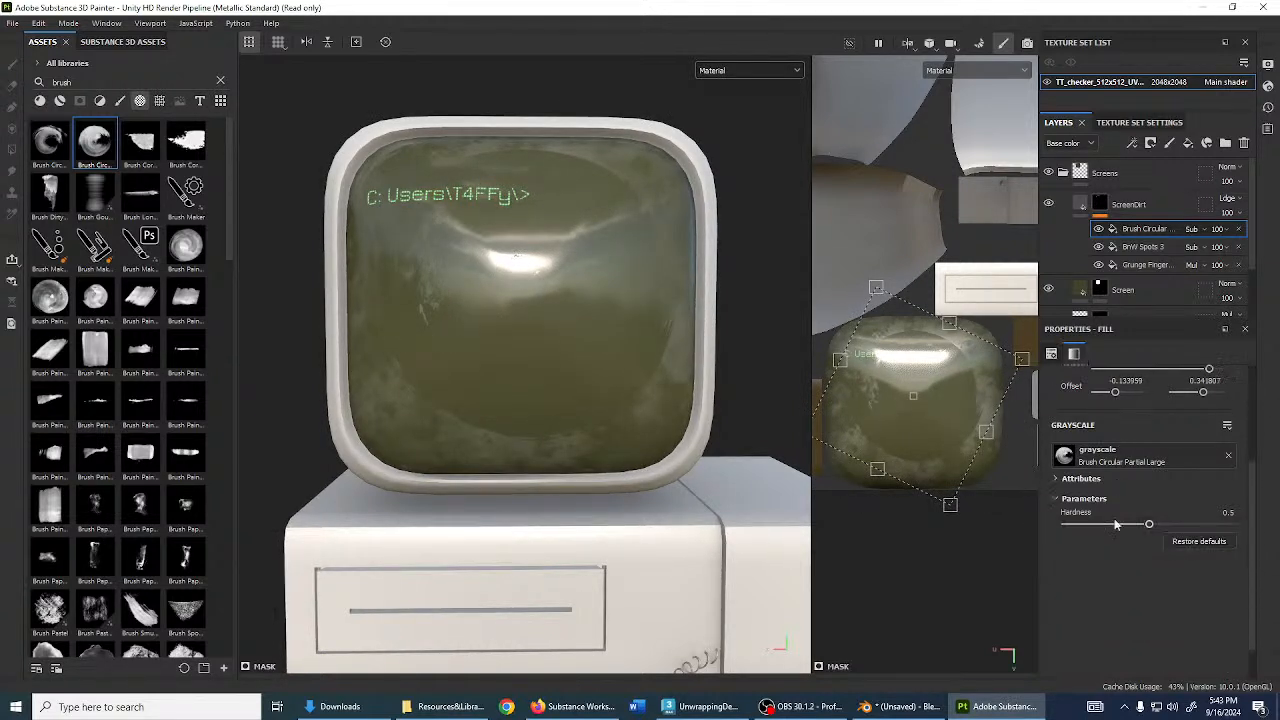
left_click_drag(1149, 524, 1092, 529)
left_click_drag(909, 431, 907, 409)
left_click_drag(407, 301, 395, 402, "alt")
scroll(480, 414, "up", 3)
- Turn off the ScreenDirt height channel and raise its roughness to about 0.89
left_click(1128, 204)
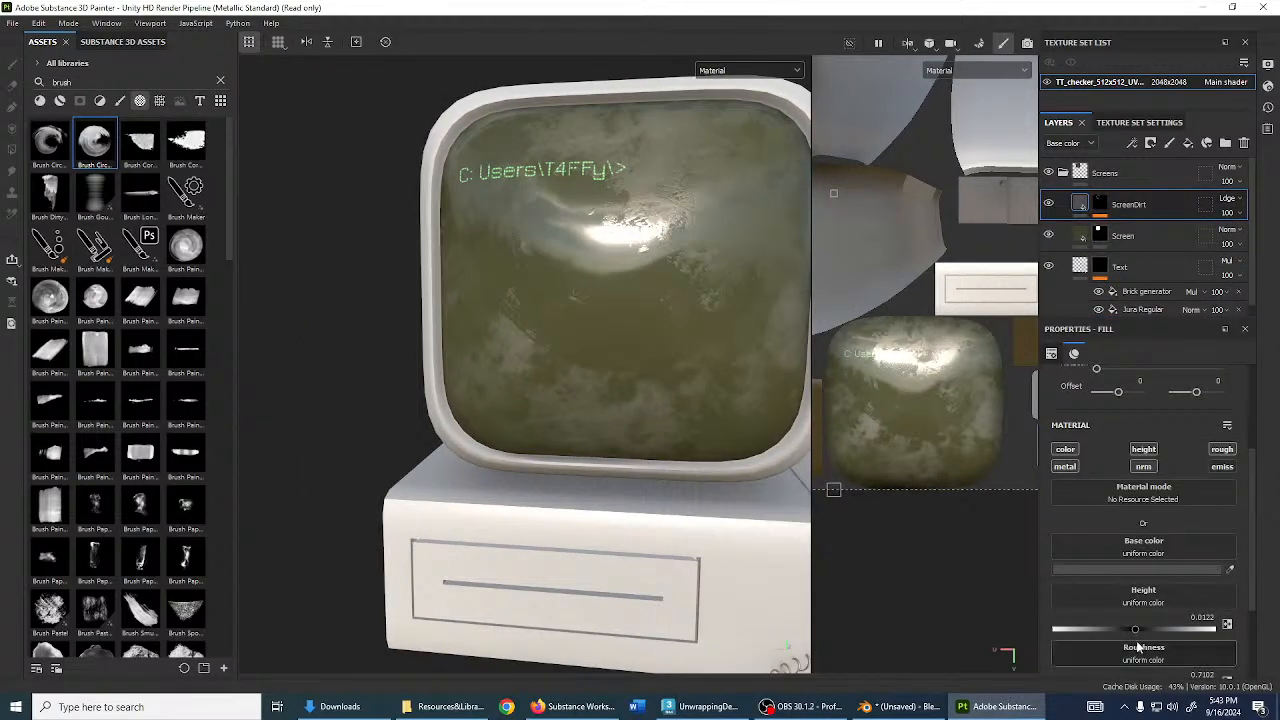
scroll(1147, 557, "down", 2)
left_click_drag(1135, 553, 1136, 553)
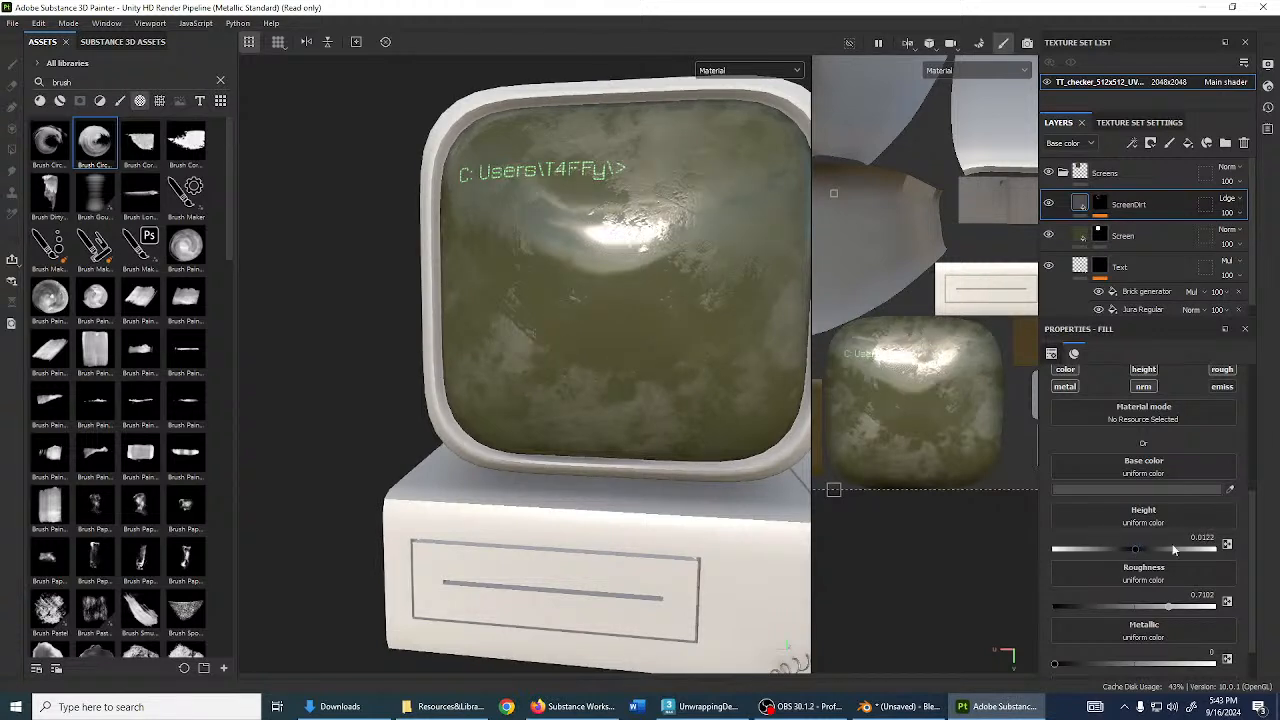
left_click(1144, 371)
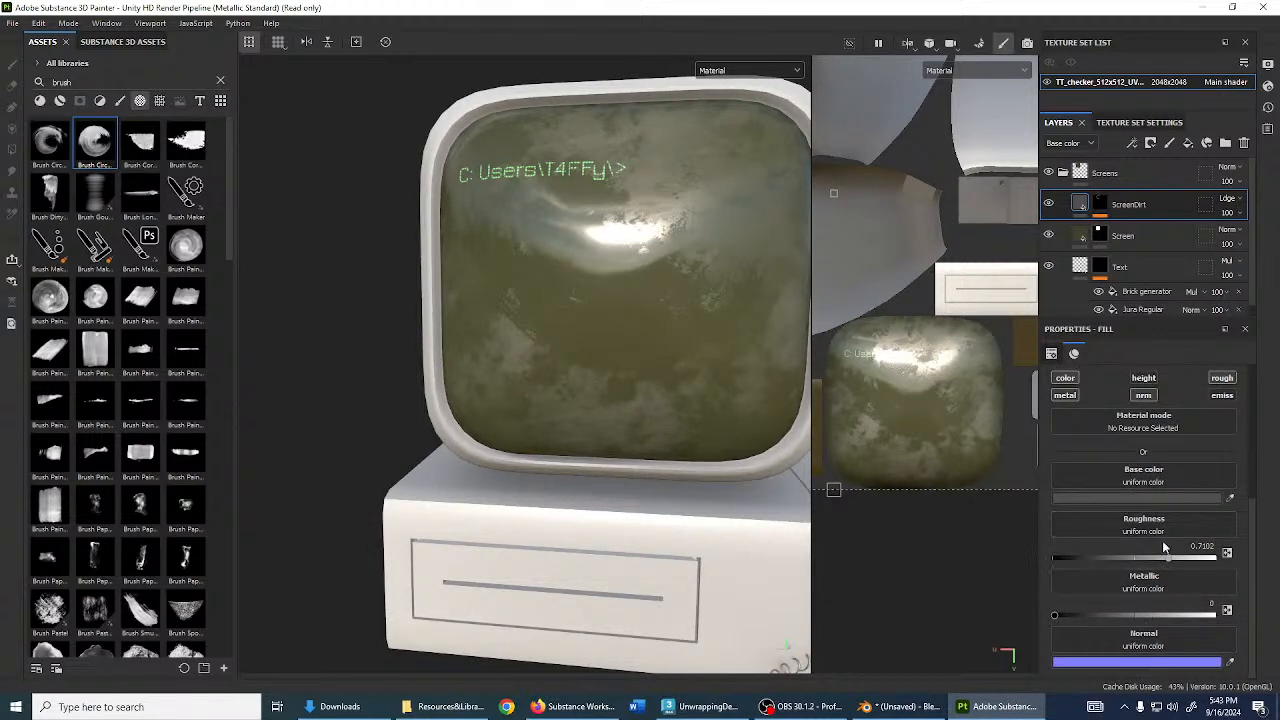
left_click_drag(1170, 560, 1194, 582)
left_click_drag(645, 351, 471, 354, "alt")
right_click_drag(471, 354, 686, 343, "alt")
mouse_move(686, 343)
left_mouse_down("alt")
mouse_move(711, 281)
mouse_move(694, 325)
left_mouse_up("alt")
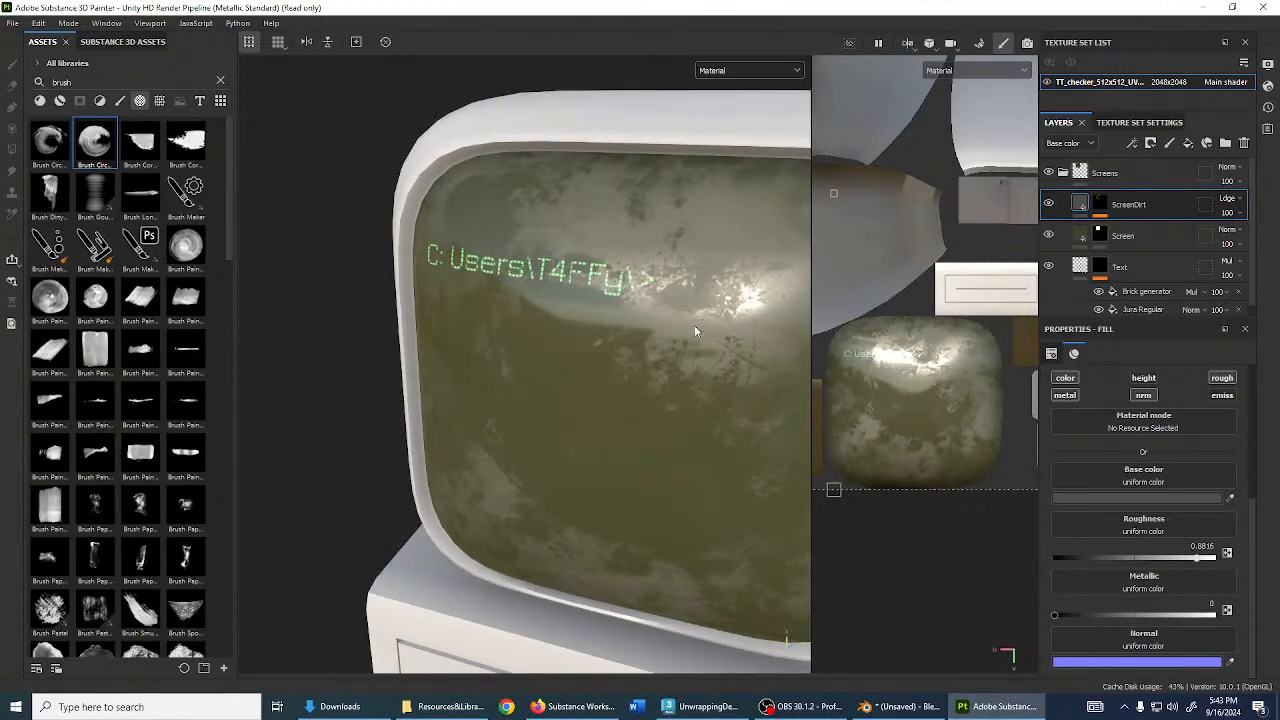
left_click_drag(1201, 558, 1198, 560)
- Set the dirt's Metallic to 0 and disable its metal channel
left_click_drag(1150, 616, 1051, 616)
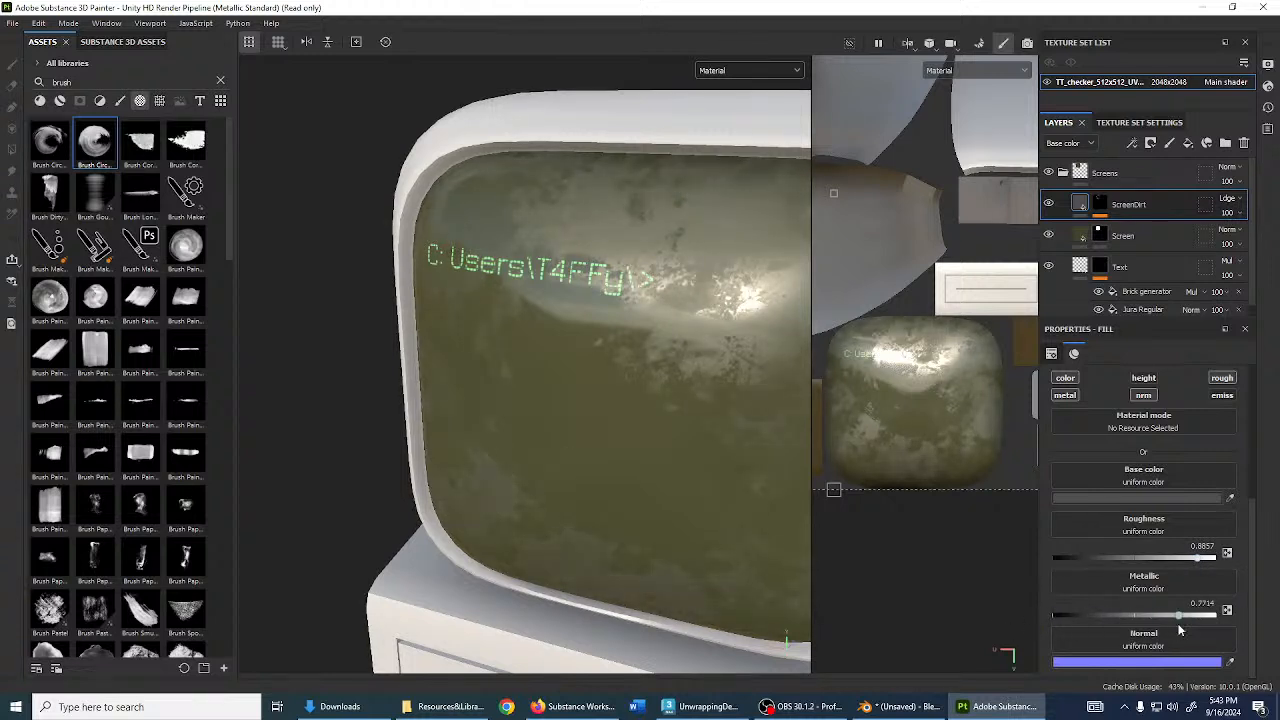
left_click(1063, 396)
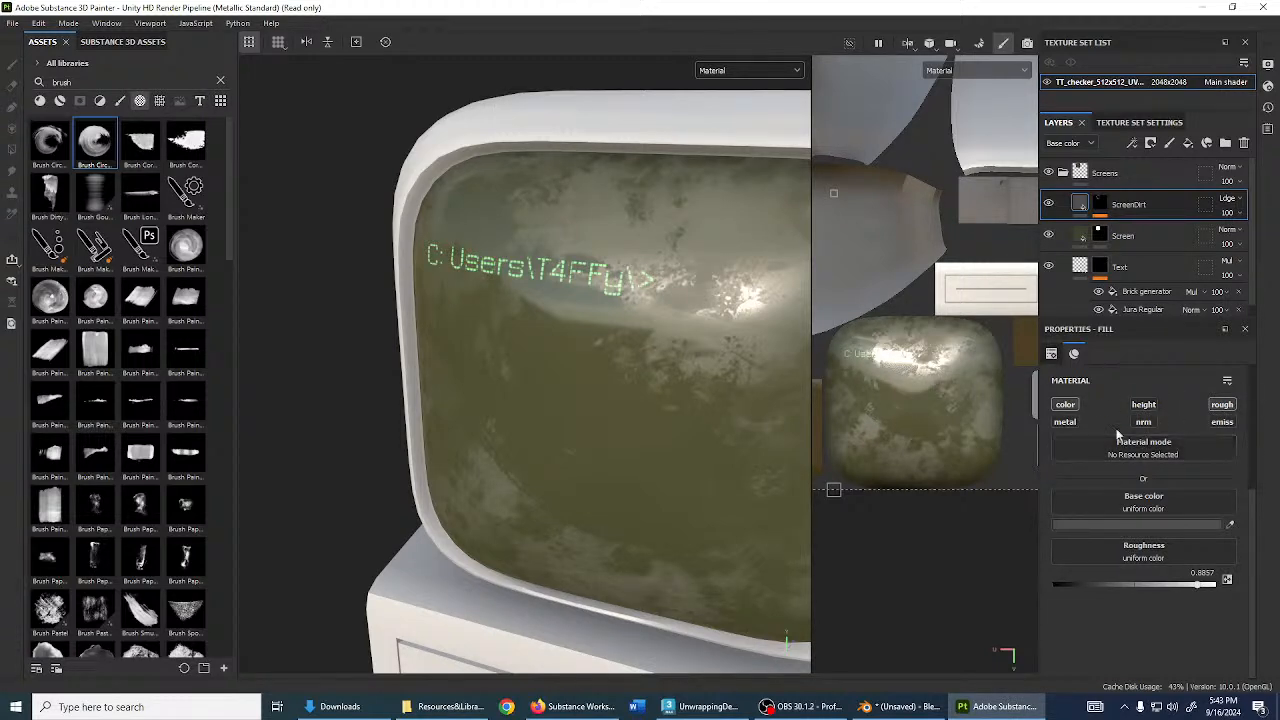
left_click_drag(468, 394, 650, 414, "alt")
scroll(688, 390, "down", 3)
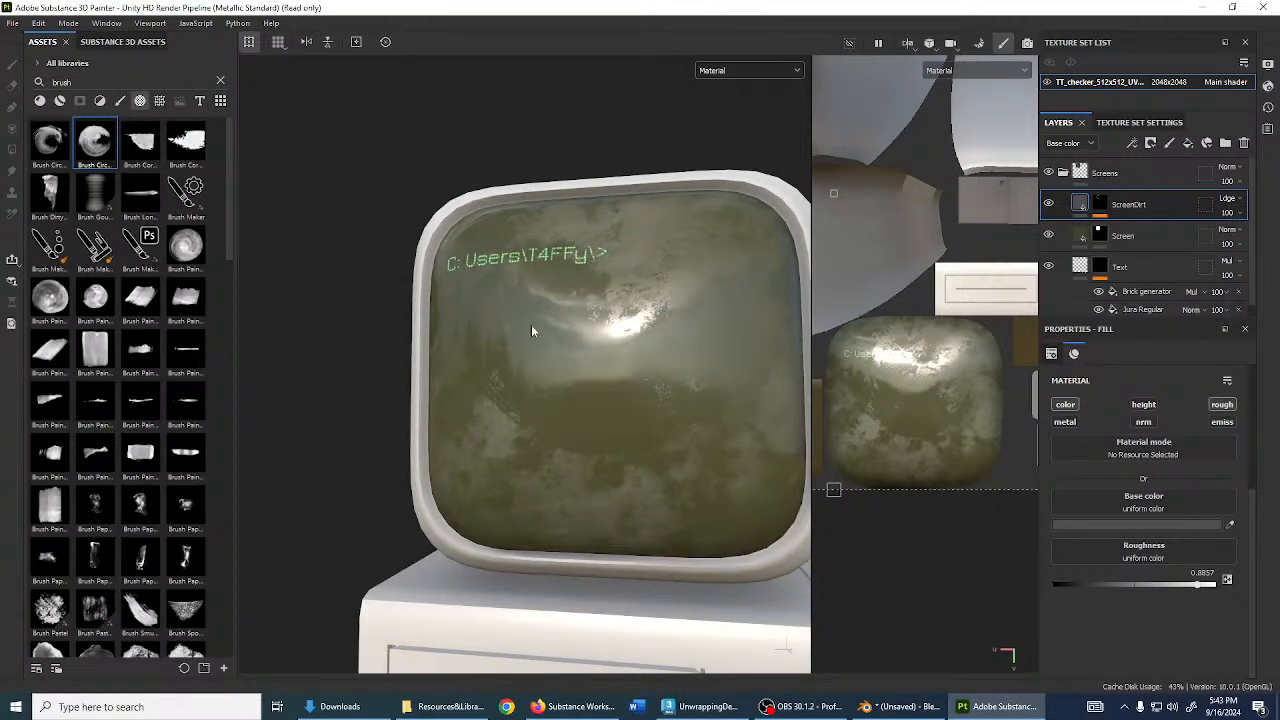
left_click_drag(588, 386, 600, 360, "alt")
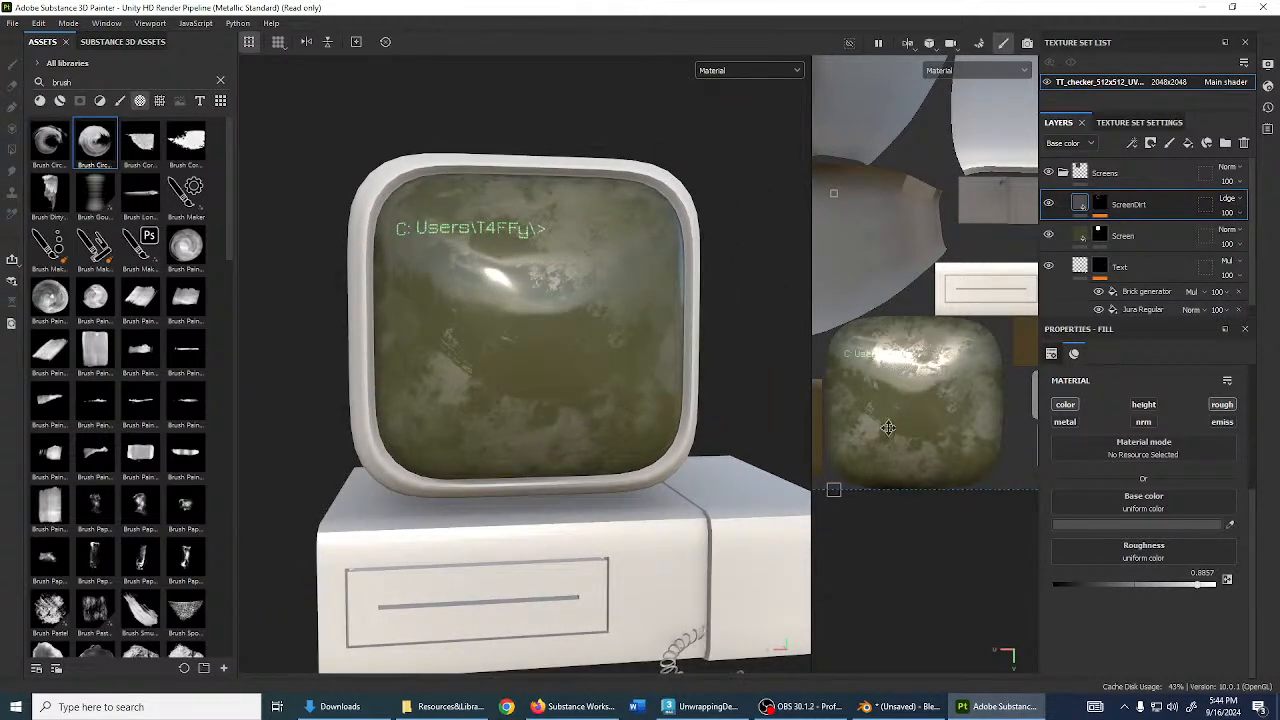
- Search 'rubber' in the assets, filtered to materials only
left_click_drag(644, 454, 662, 458, "alt")
middle_click_drag(662, 458, 648, 383, "alt")
left_click_drag(648, 383, 644, 400, "alt")
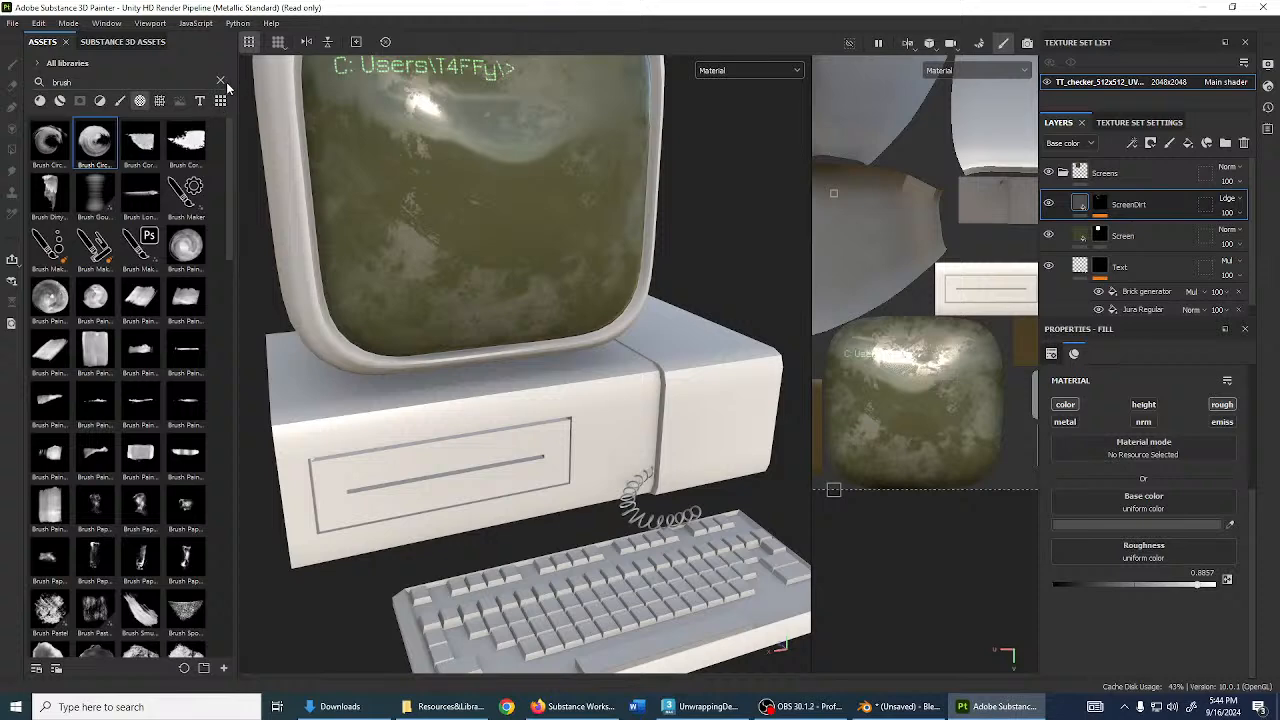
left_click(221, 81)
left_click_drag(648, 346, 656, 374, "alt")
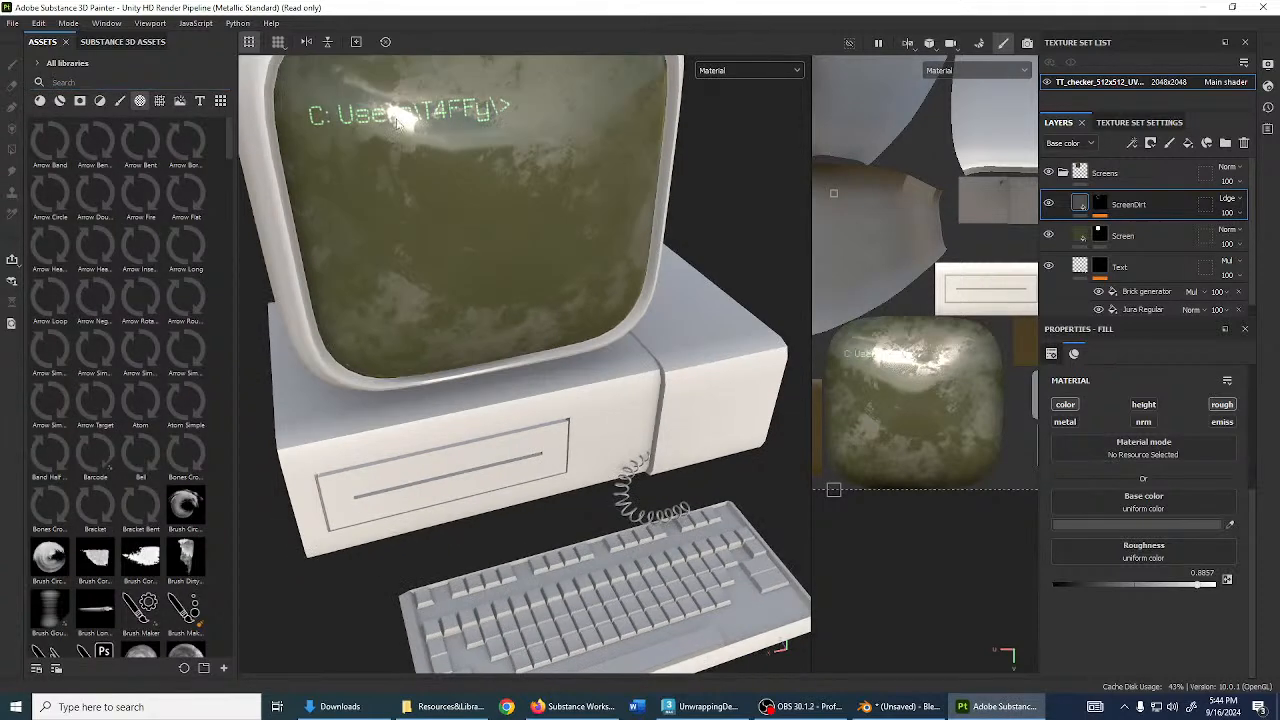
left_click(152, 82)
type("r")
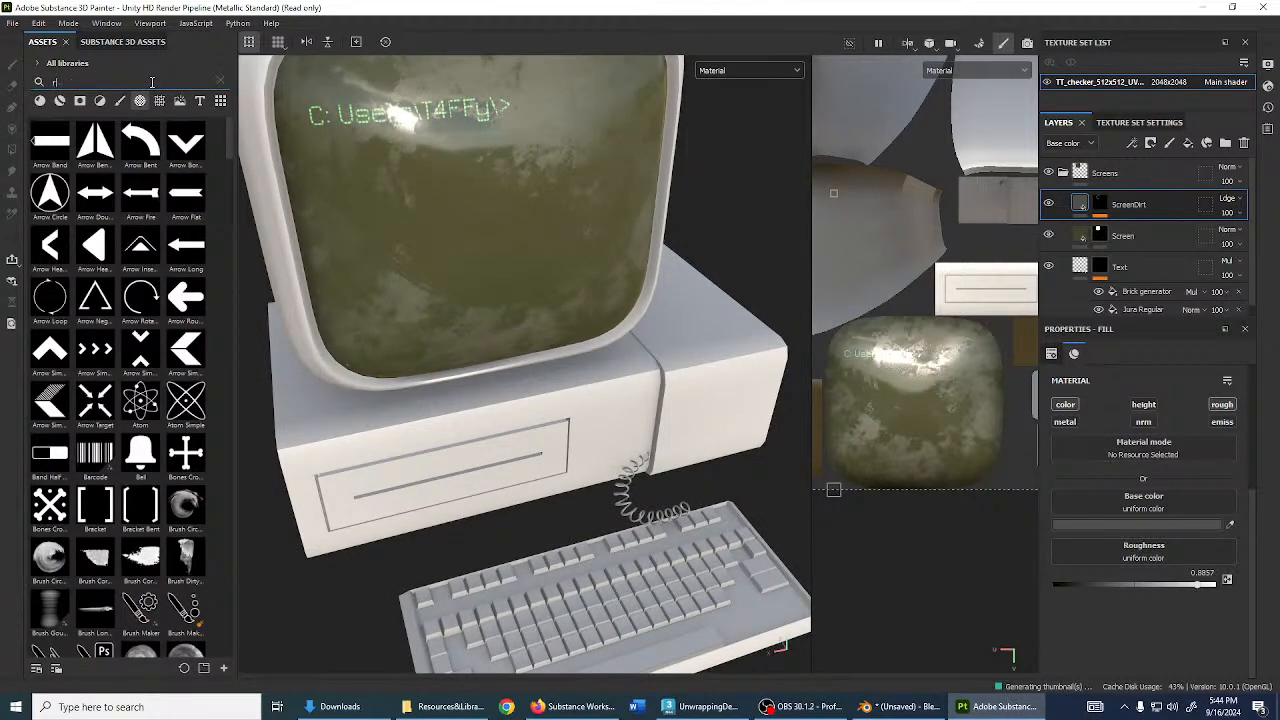
type("ubber")
left_click(60, 100)
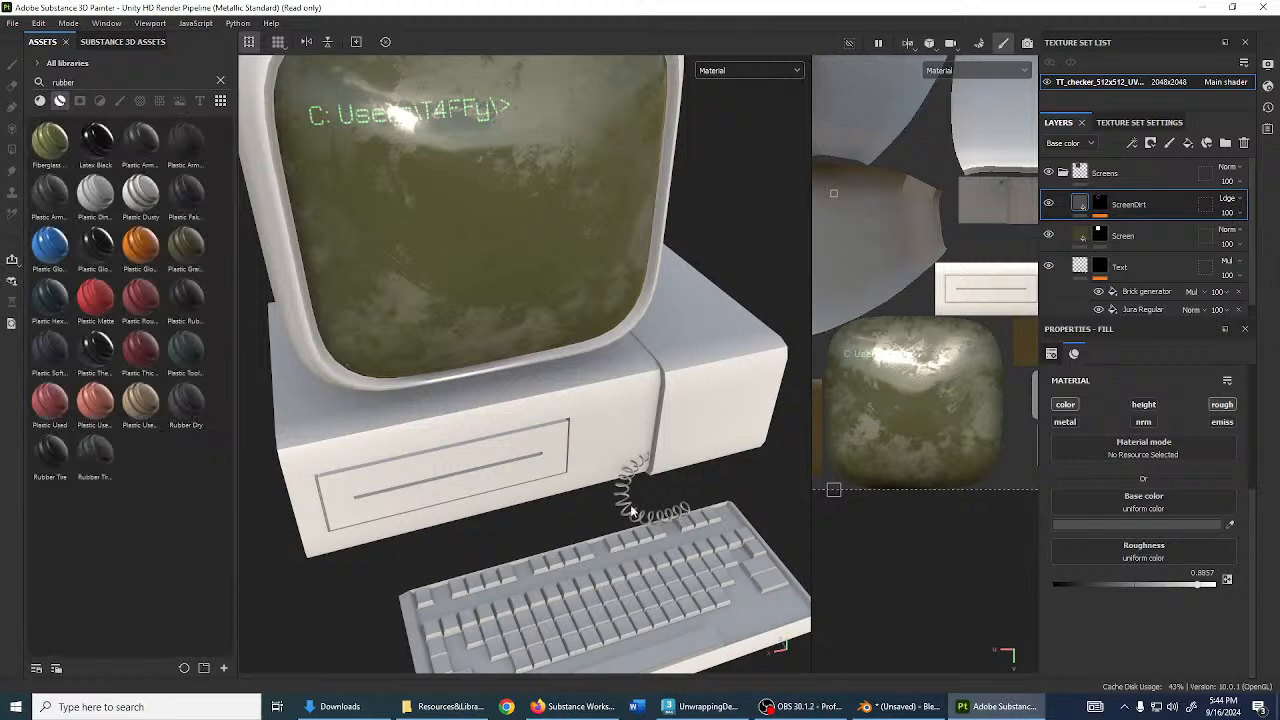
- Apply the Rubber Dry material to the coiled cable behind the case
left_click(1063, 173)
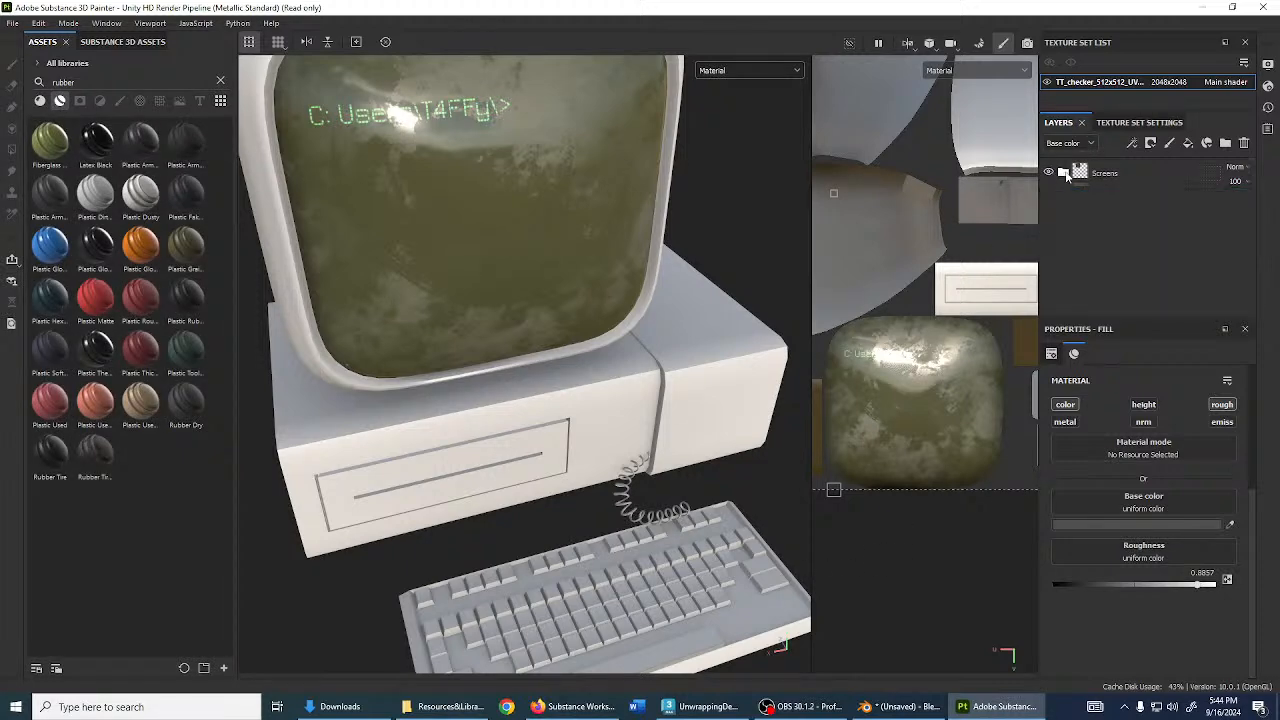
left_click_drag(758, 312, 463, 338, "alt")
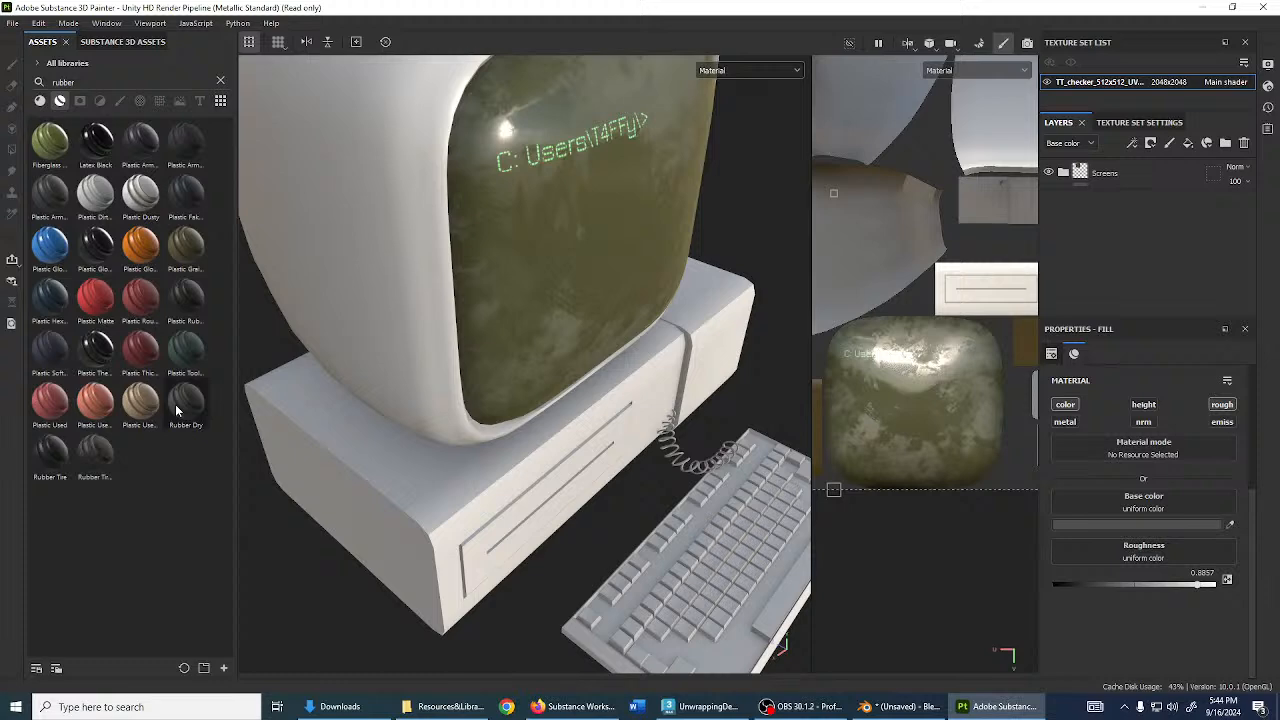
mouse_move(178, 404)
mouse_move(177, 400)
left_mouse_down()
mouse_move(246, 434)
mouse_move(671, 457)
mouse_move(684, 472)
mouse_move(571, 467)
mouse_move(697, 340)
mouse_move(728, 138)
mouse_move(355, 192)
mouse_move(400, 490)
mouse_move(540, 380)
mouse_move(437, 460)
mouse_move(563, 487)
mouse_move(669, 452)
mouse_move(686, 466)
mouse_move(603, 431)
mouse_move(542, 426)
left_mouse_up()
scroll(678, 437, "up", 5)
scroll(542, 426, "down", 5)
middle_click_drag(627, 361, 470, 440, "alt")
left_click_drag(626, 413, 463, 451, "alt")
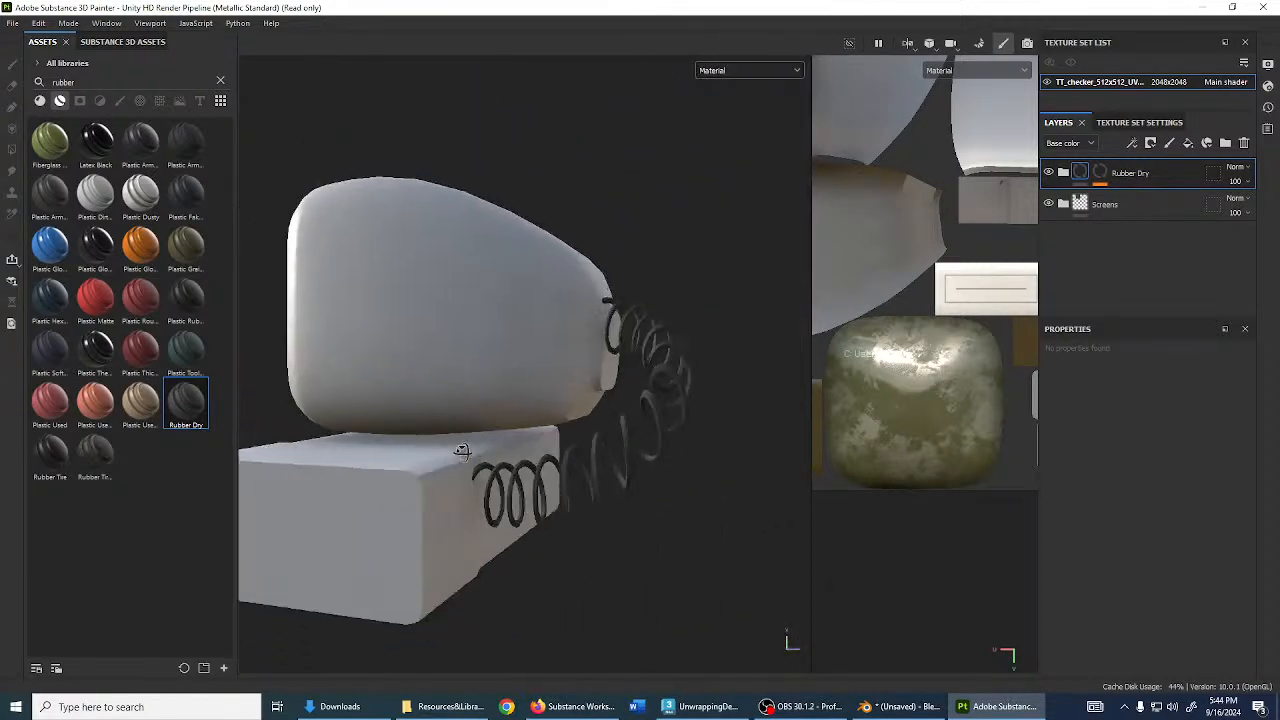
scroll(582, 462, "up", 8)
scroll(582, 460, "down", 8)
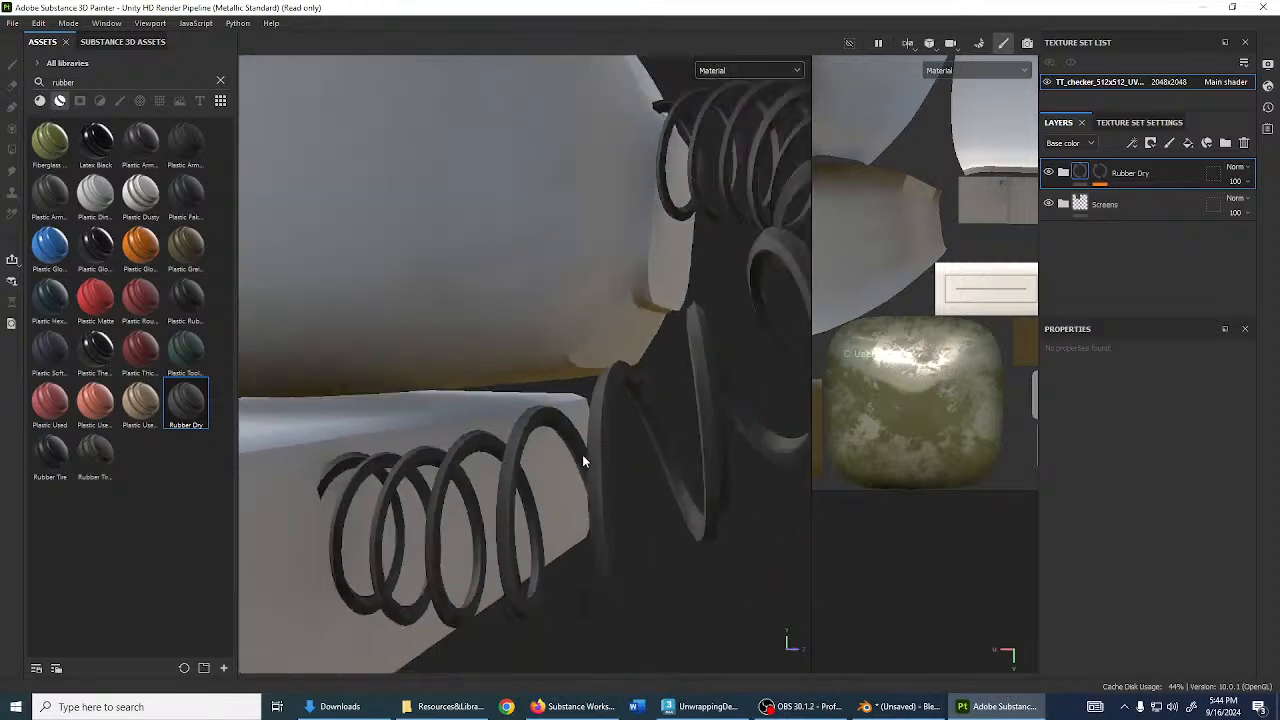
- Rename the Rubber Dry layer to Wires
left_click_drag(582, 458, 799, 519, "alt")
scroll(526, 459, "down", 4)
middle_click_drag(799, 519, 594, 404, "alt")
left_click_drag(594, 404, 633, 446, "alt")
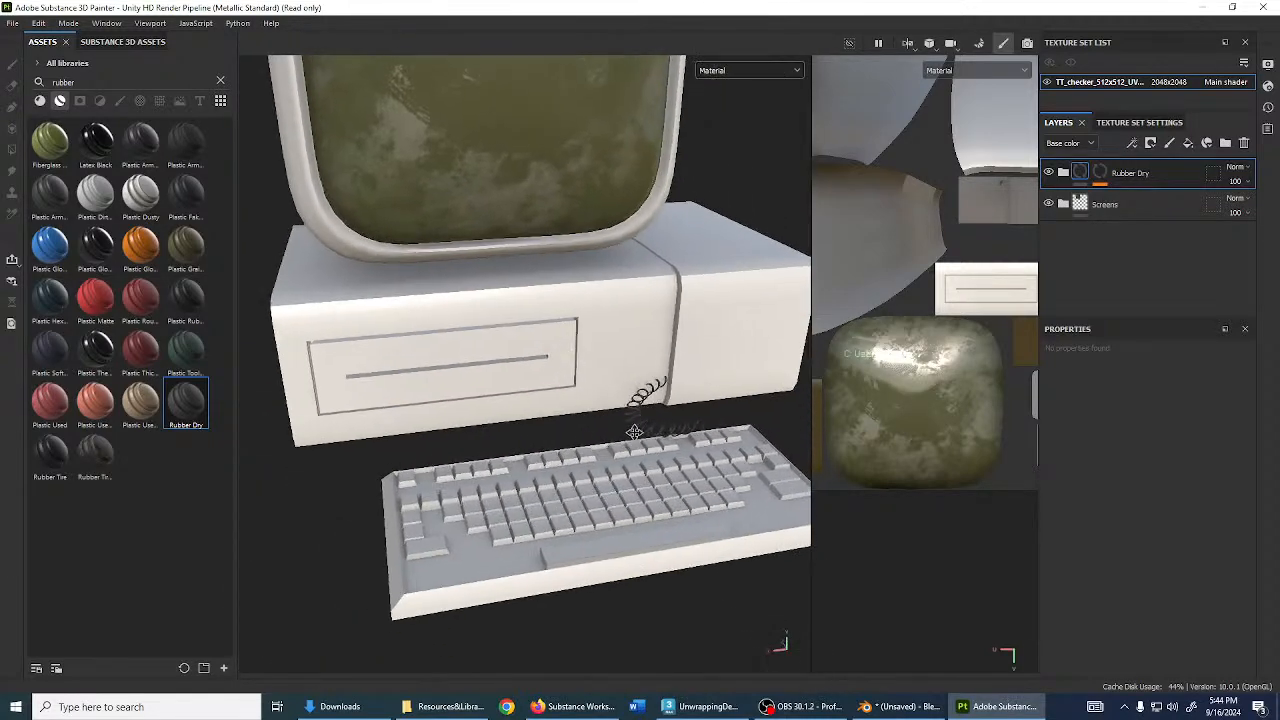
scroll(633, 448, "up", 5)
scroll(633, 448, "down", 8)
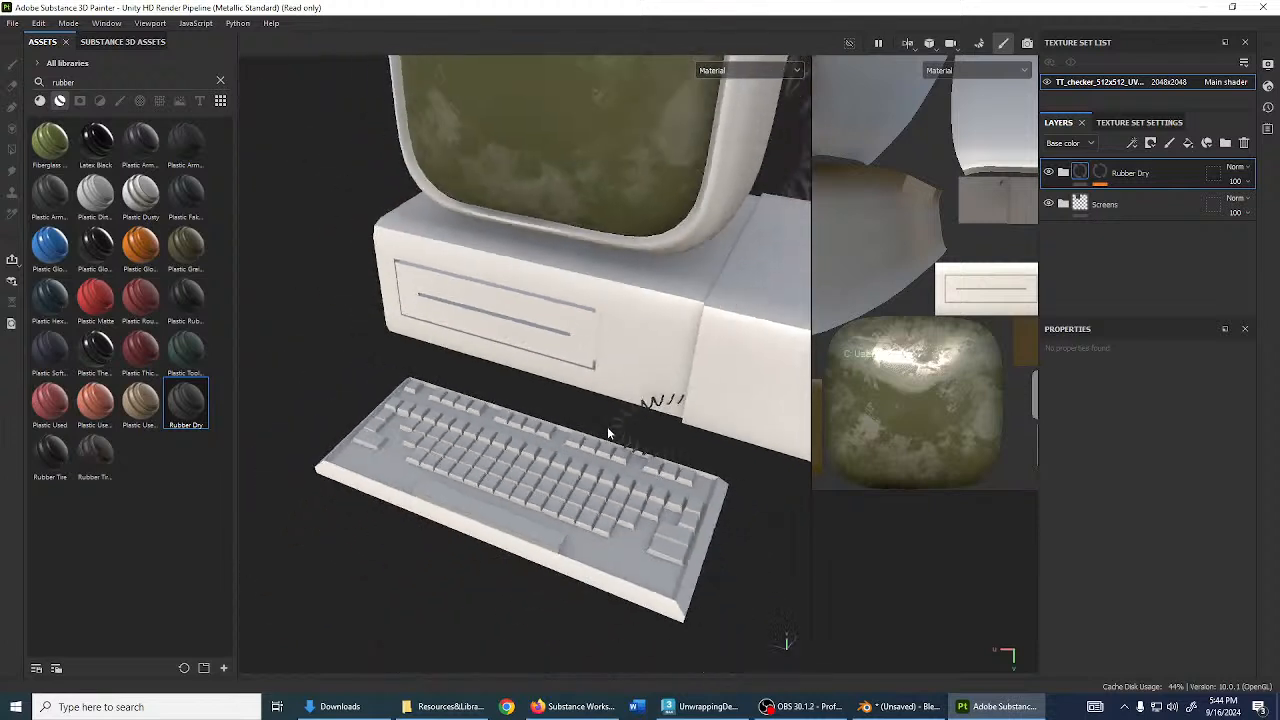
double_click(1128, 175)
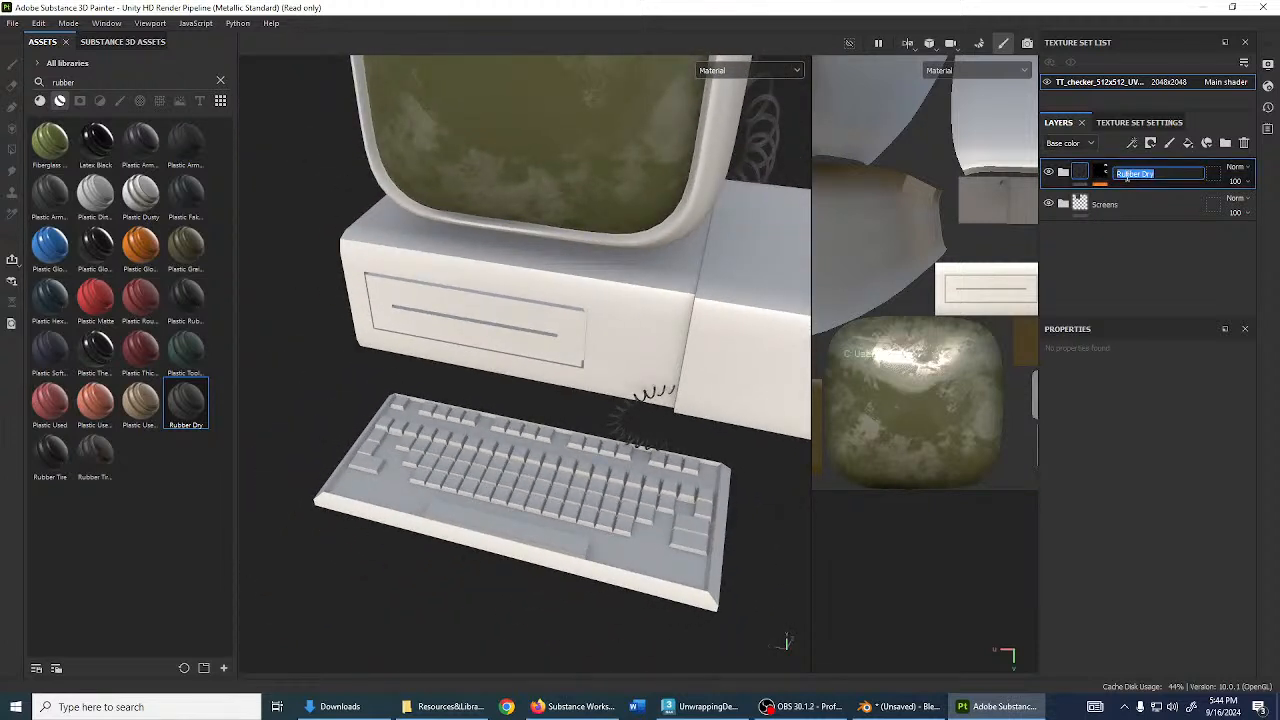
key("Return")
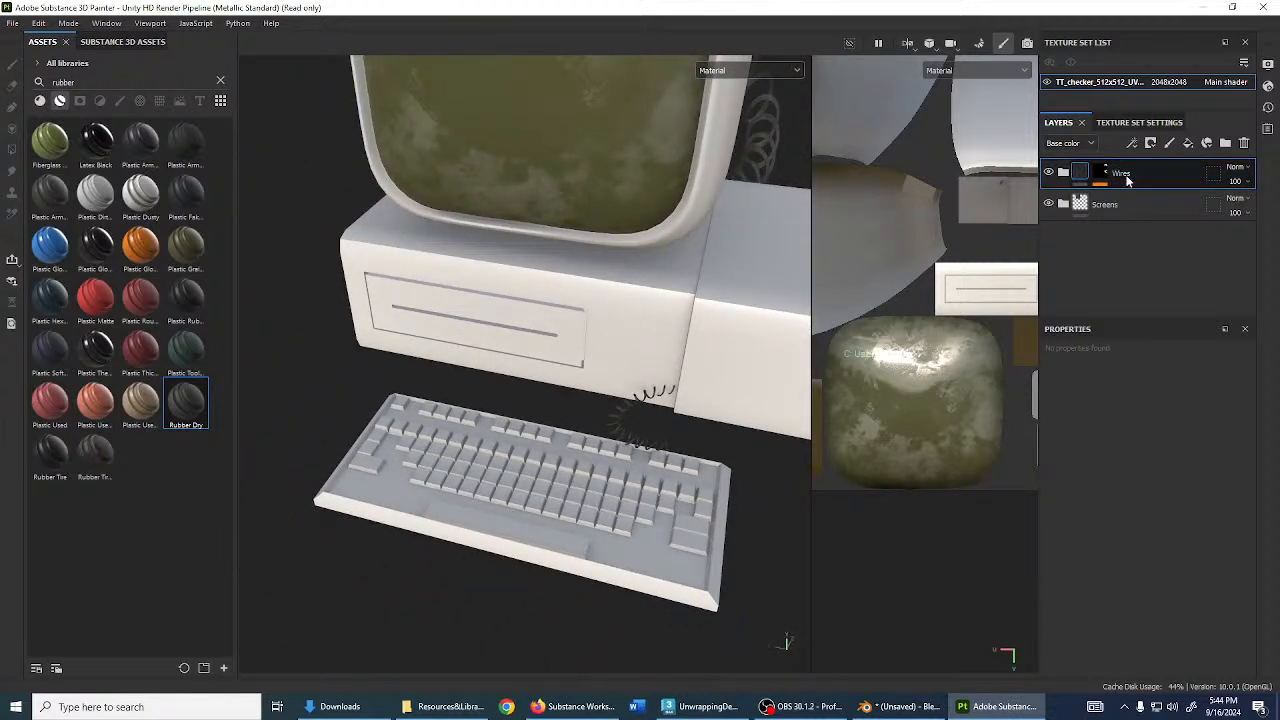
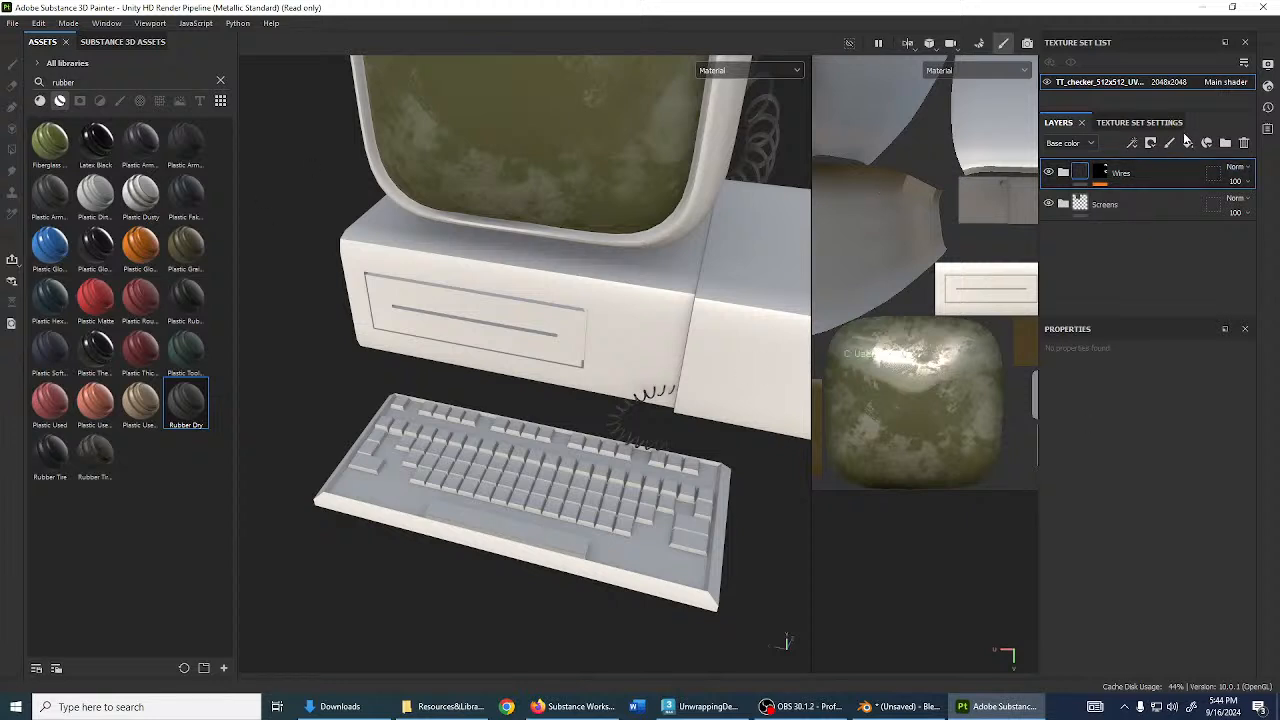
- Add a new folder to the layer stack and name it PC Plastics
left_click(1224, 145)
double_click(1116, 173)
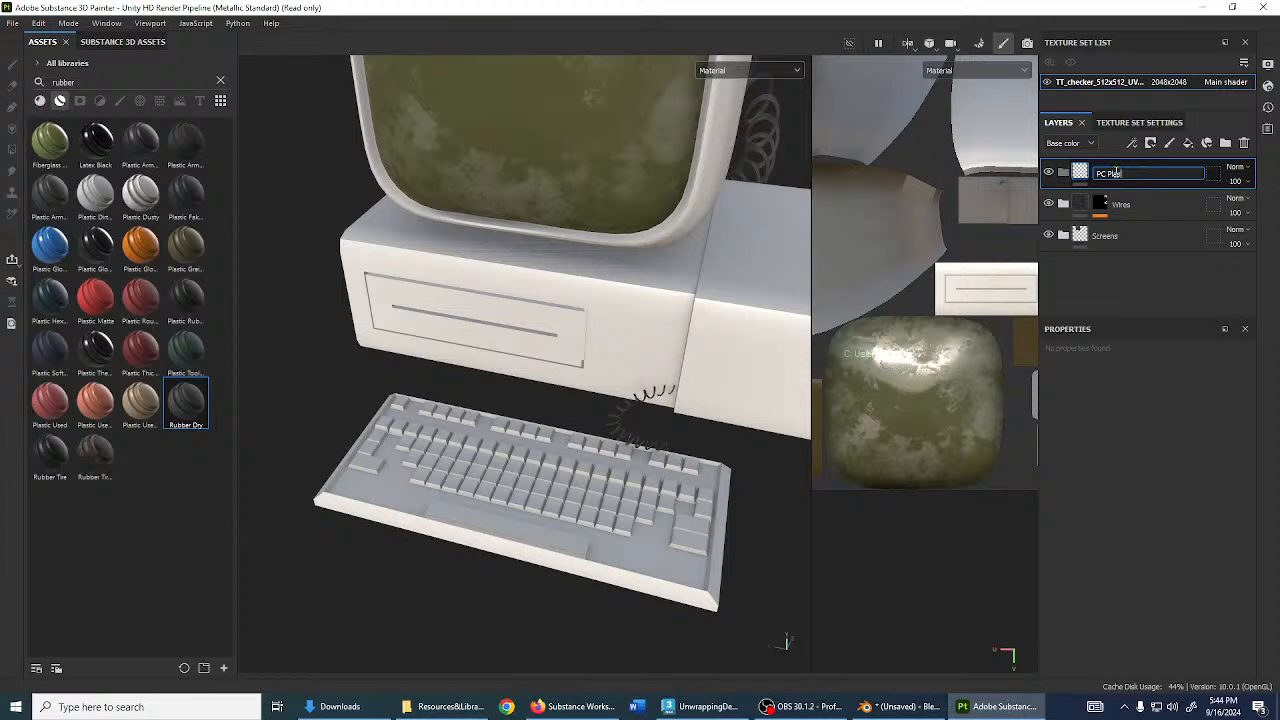
type("PC Plastics")
key("Return")
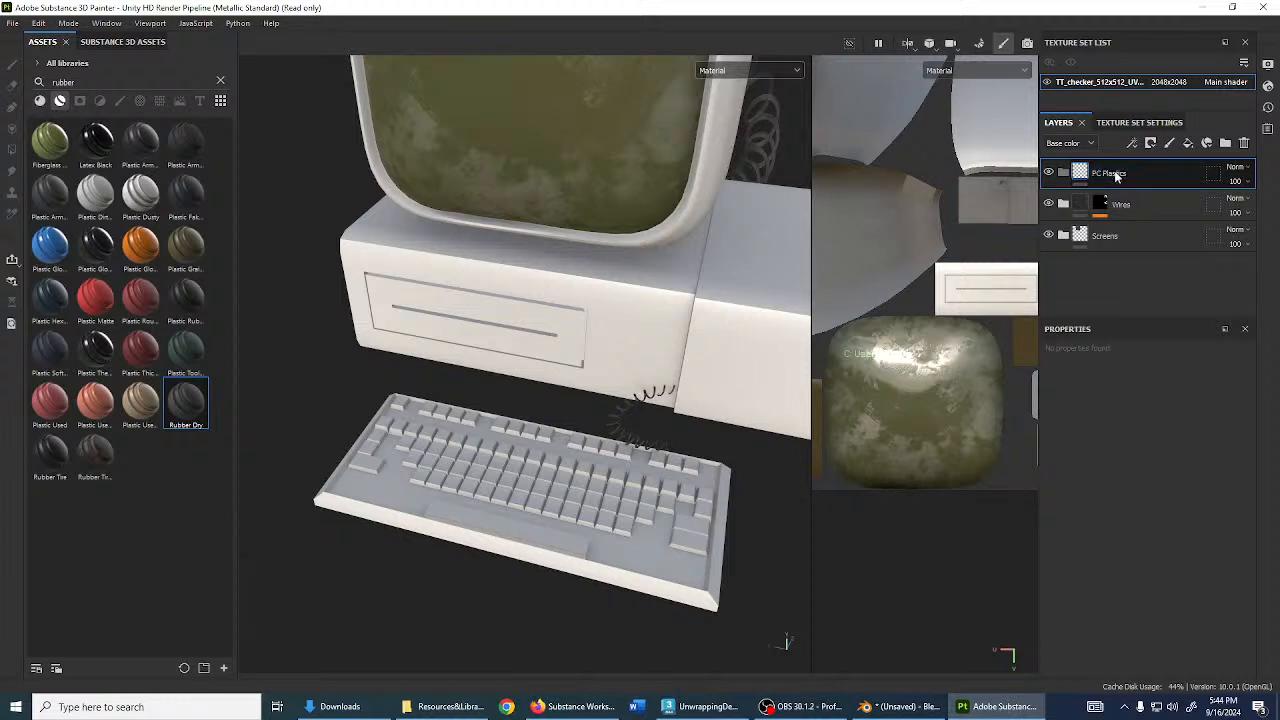
- Replace the rubber search with 'plastic', showing only materials
left_click(221, 82)
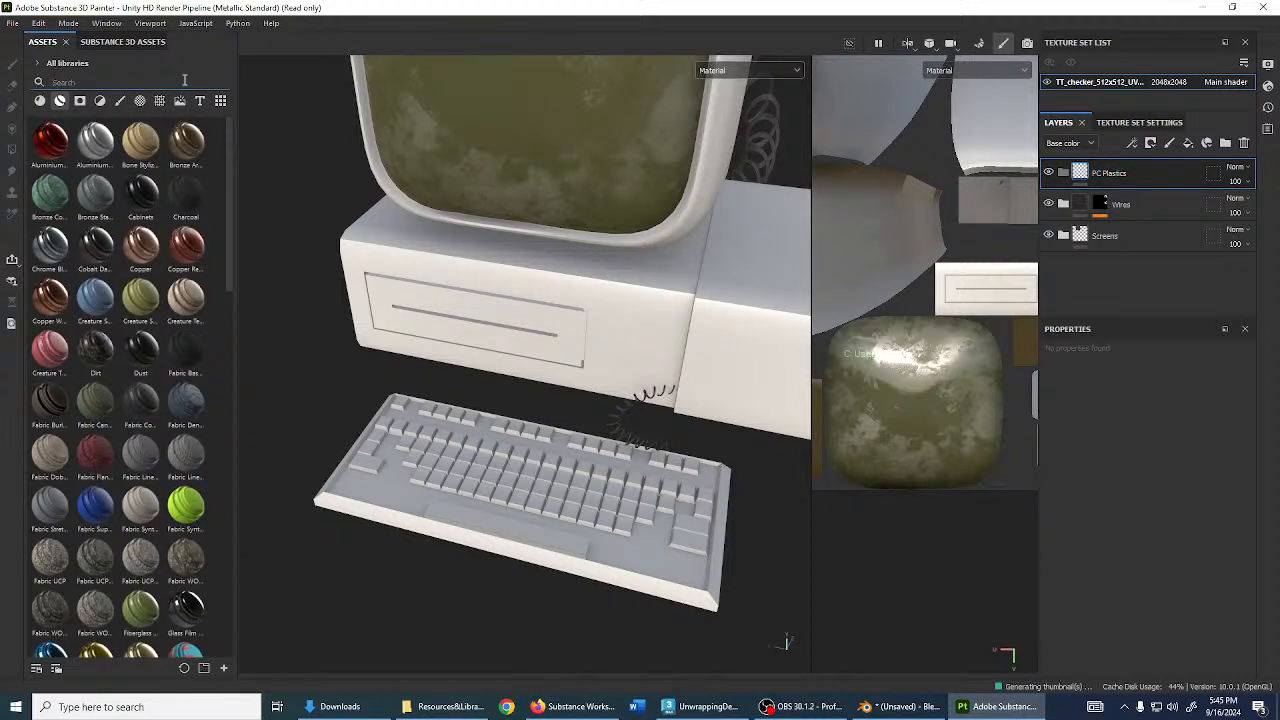
type("plastuc")
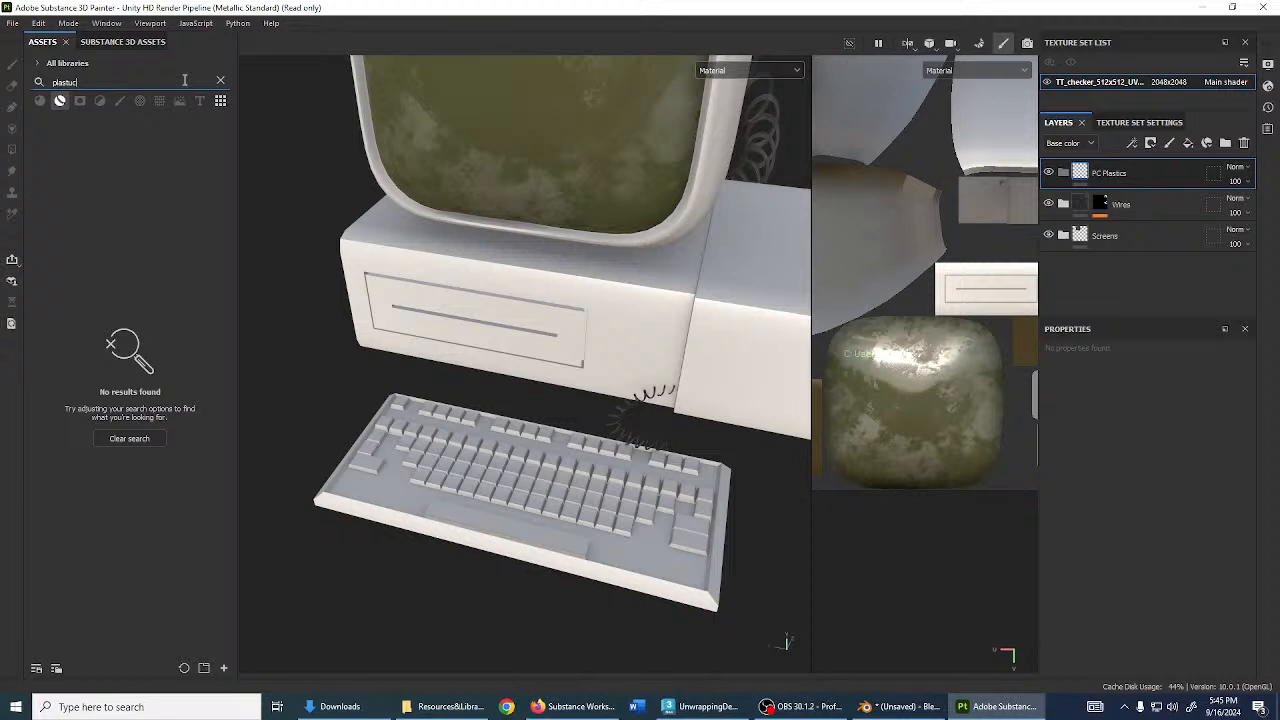
key("BackSpace")
key("BackSpace")
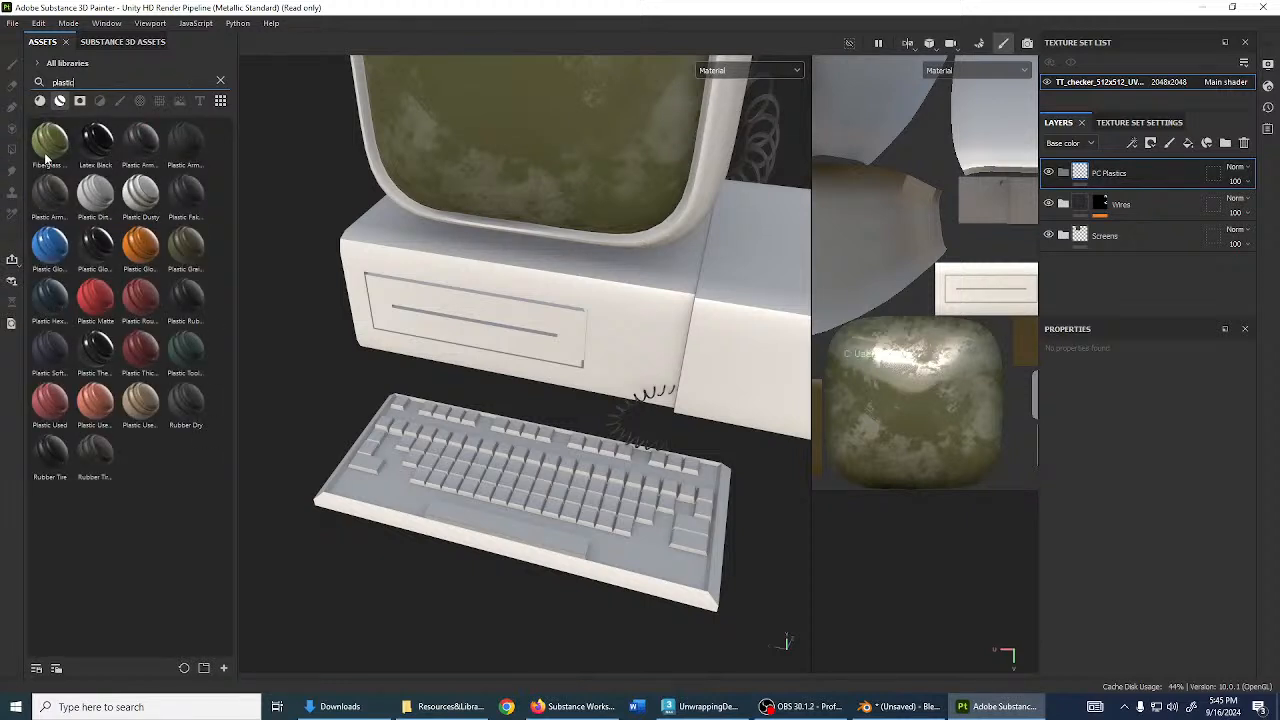
left_click(40, 101)
left_click(57, 102)
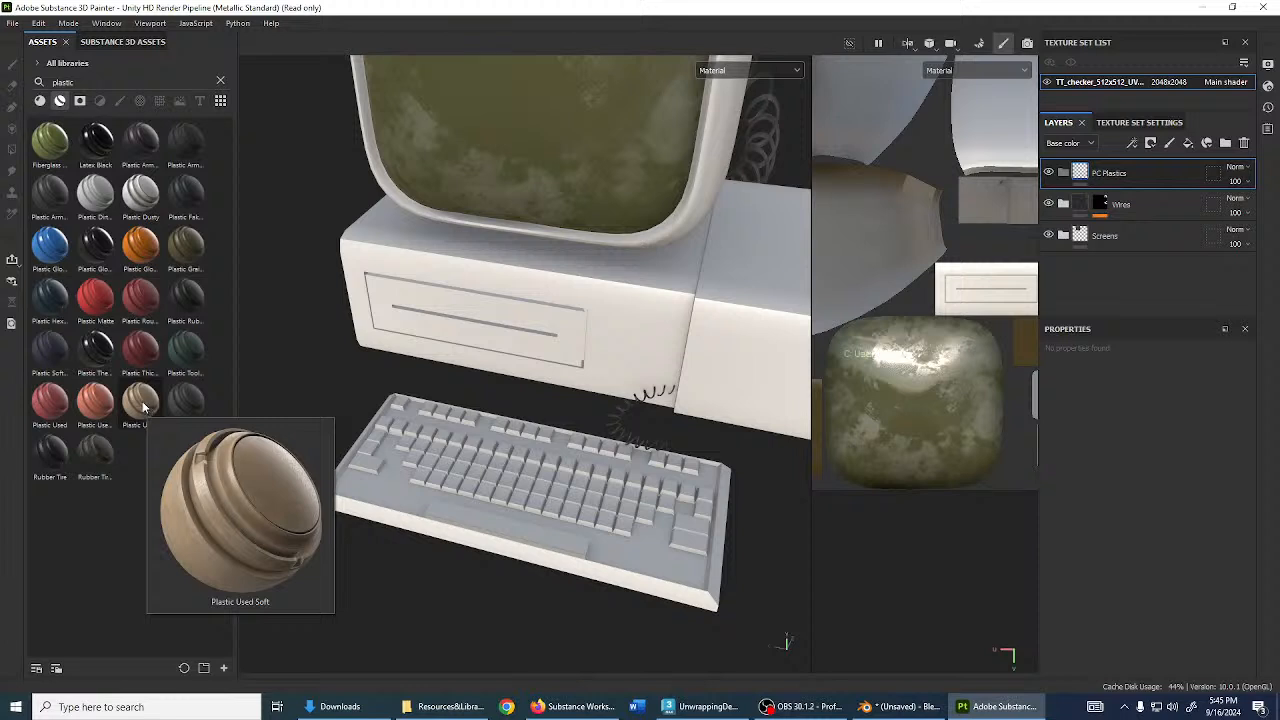
- Drag the Plastic Used Soft material onto the monitor casing in the viewport
mouse_move(87, 405)
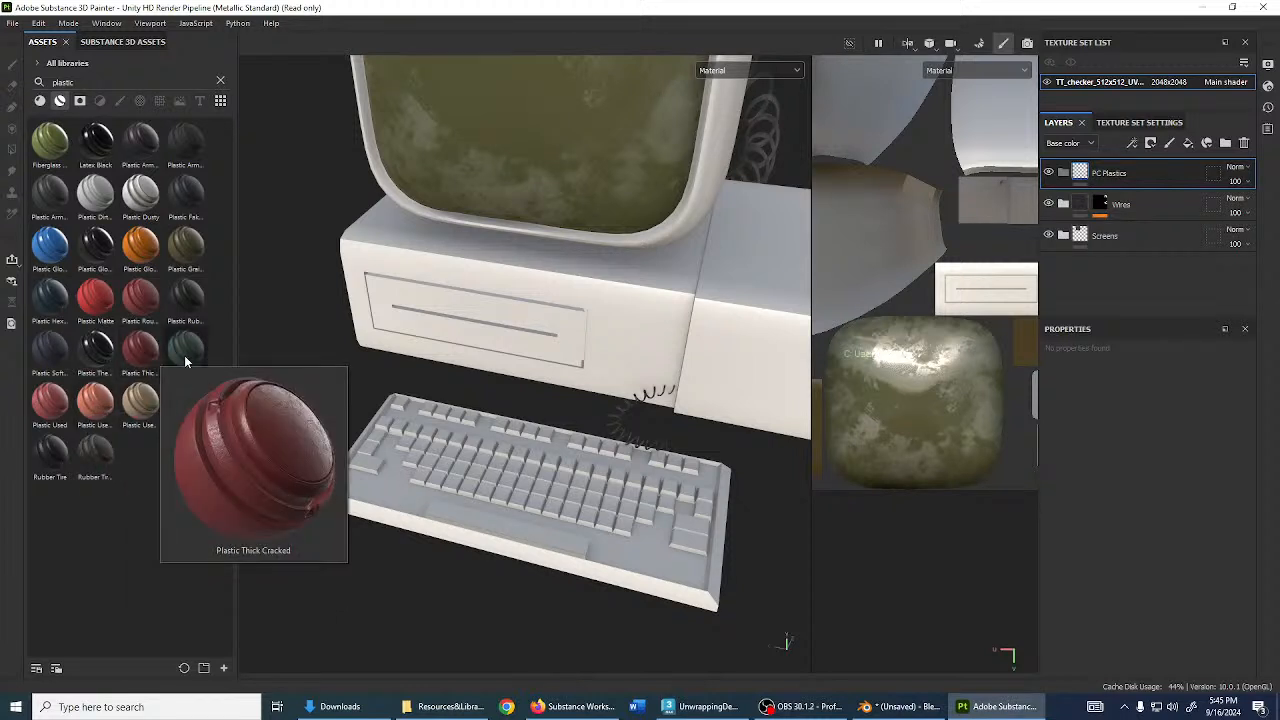
mouse_move(175, 304)
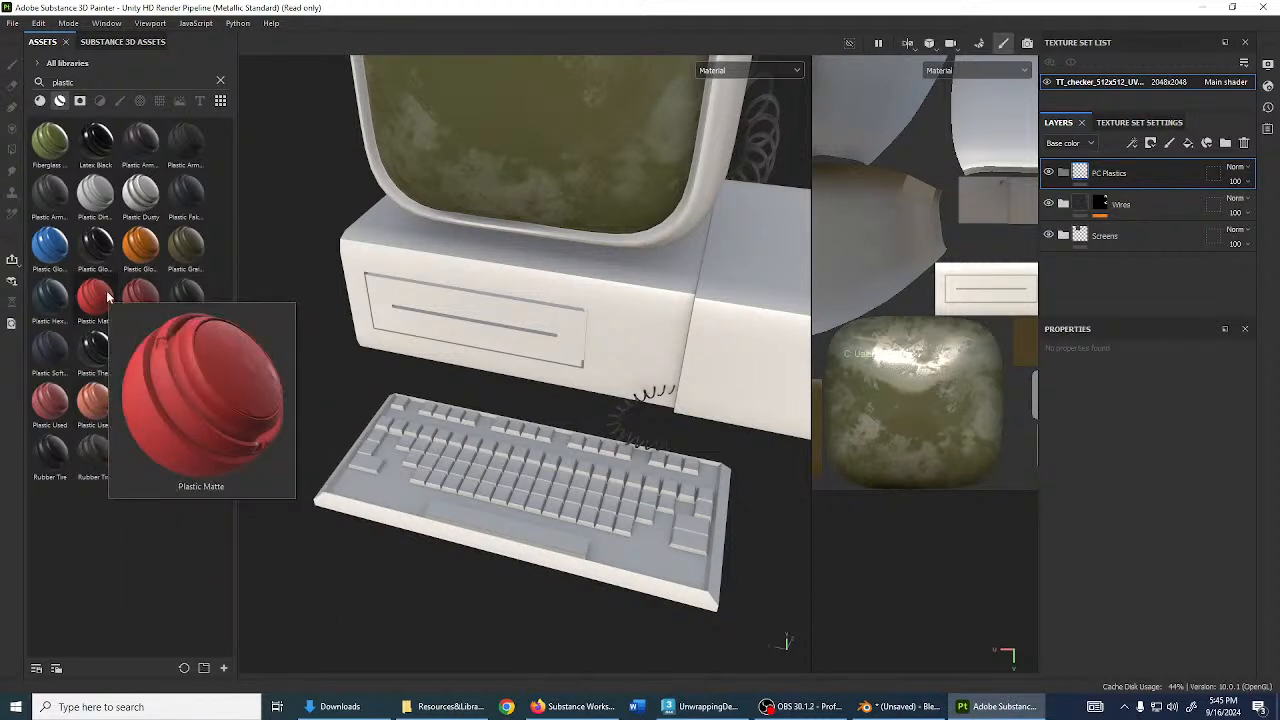
mouse_move(56, 344)
mouse_move(56, 392)
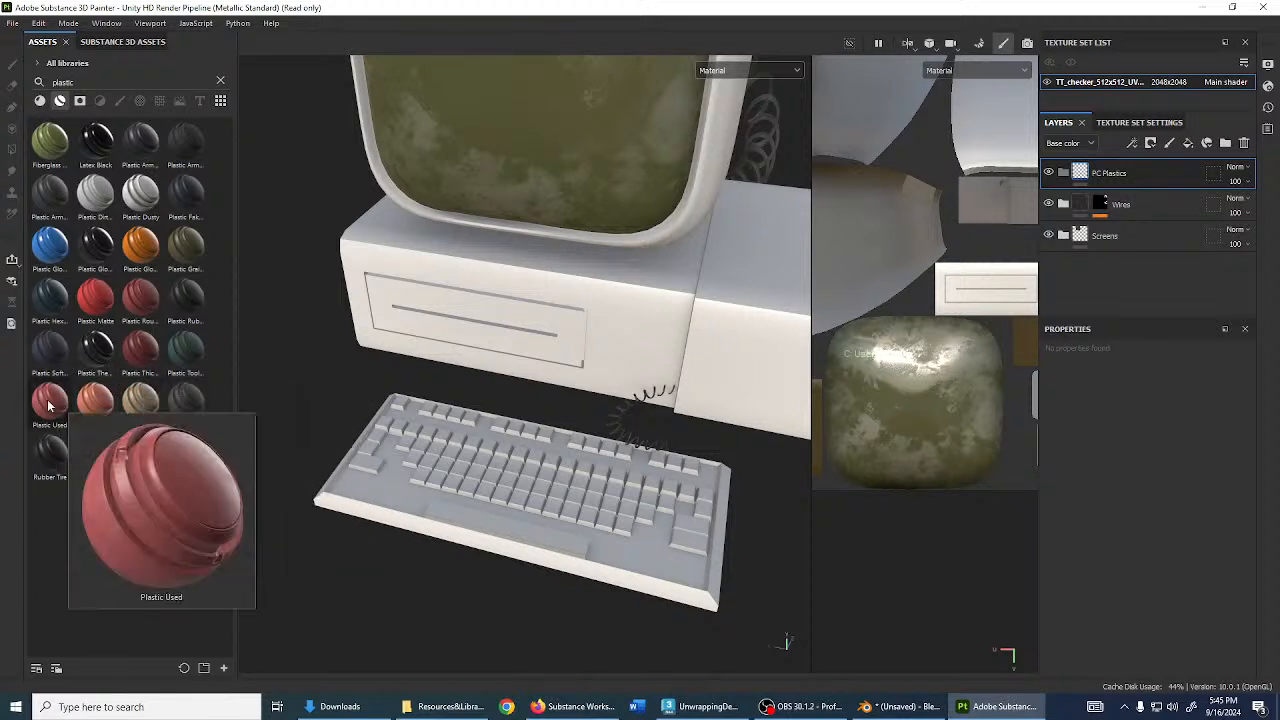
mouse_move(143, 407)
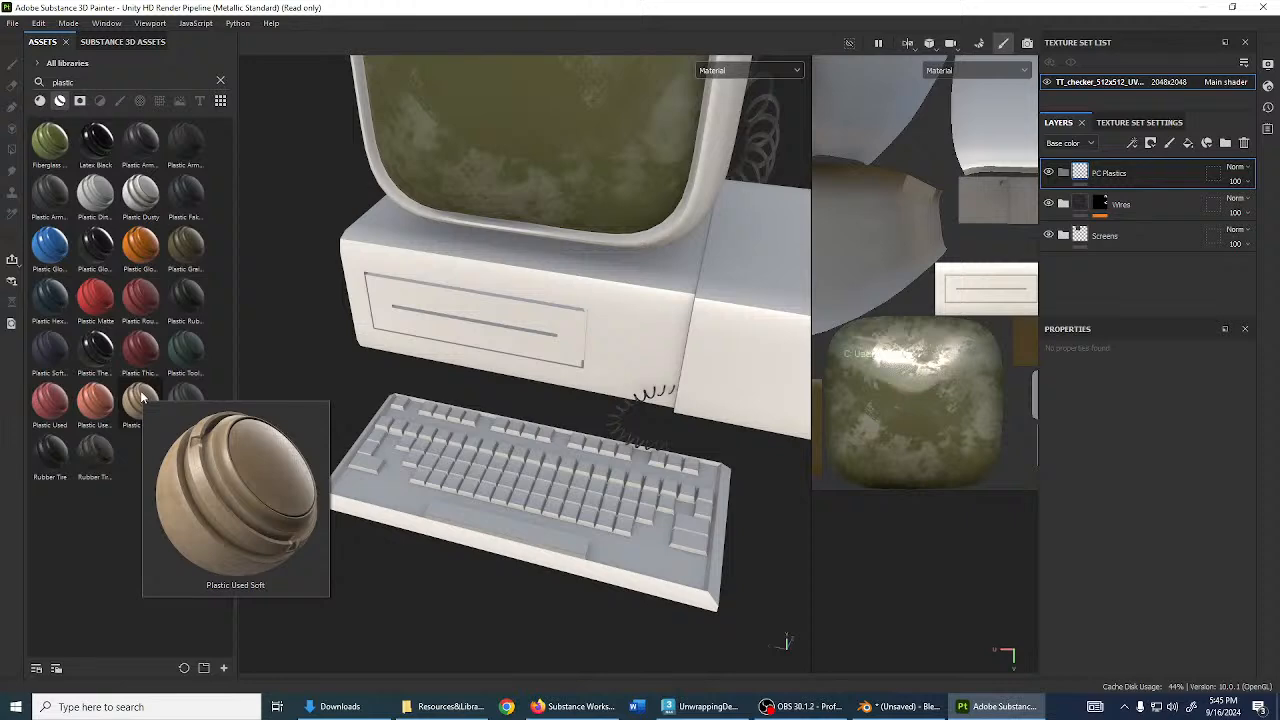
left_click_drag(141, 398, 705, 189)
scroll(703, 266, "up", 3)
left_click_drag(703, 266, 668, 373, "alt")
scroll(692, 387, "down", 3)
right_click_drag(668, 373, 635, 374, "shift")
- Expand the Plastic Used Soft folder and select its Base fill layer
left_click_drag(635, 374, 877, 298, "alt")
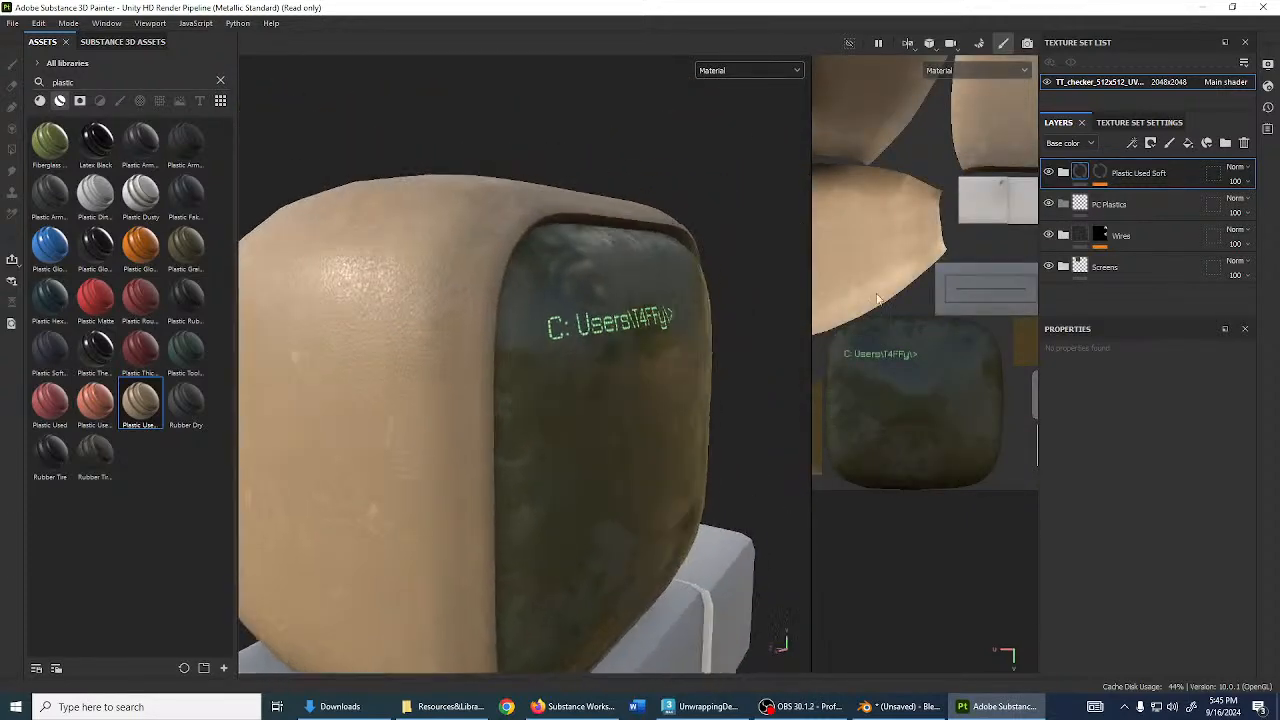
left_click(1063, 173)
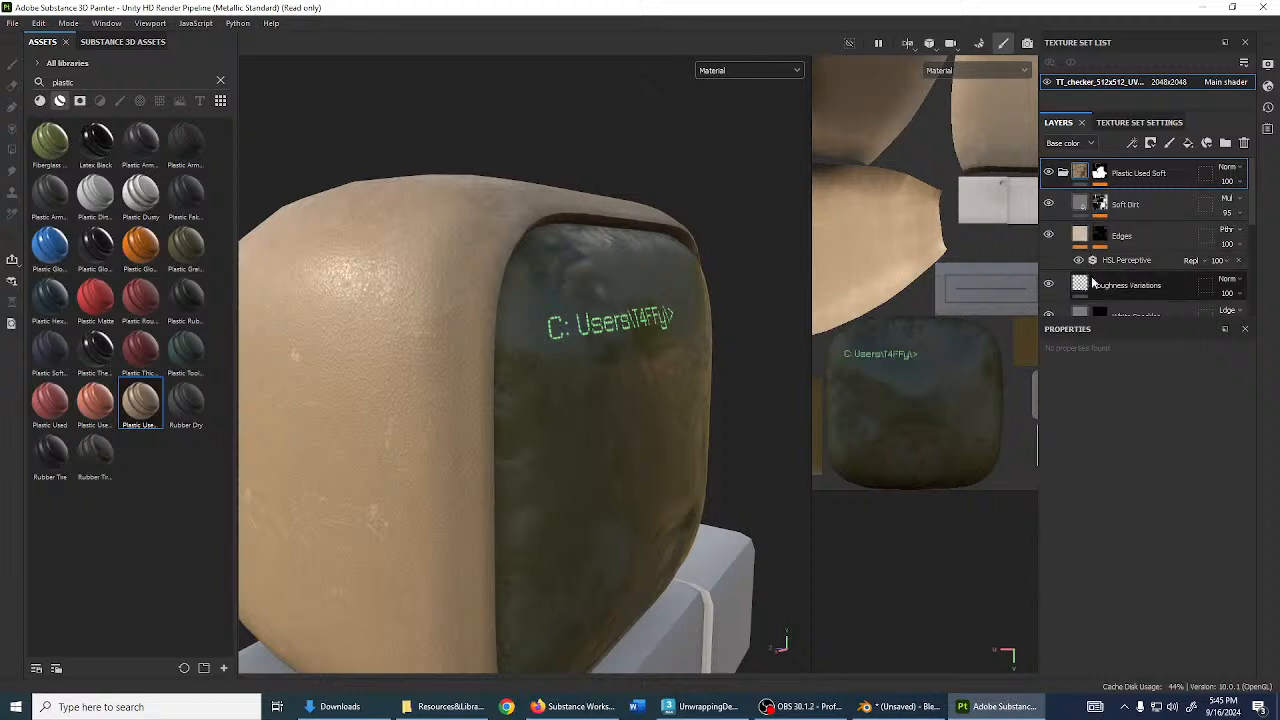
left_click(1064, 173)
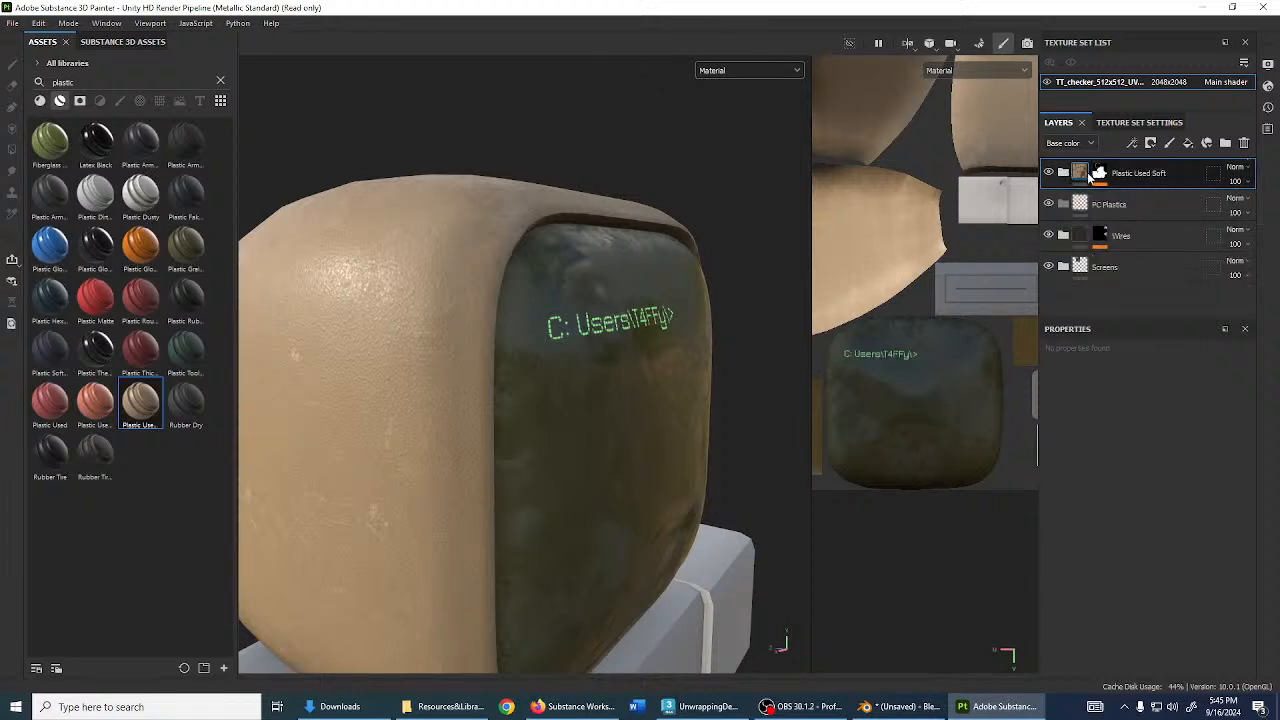
left_click(1143, 205)
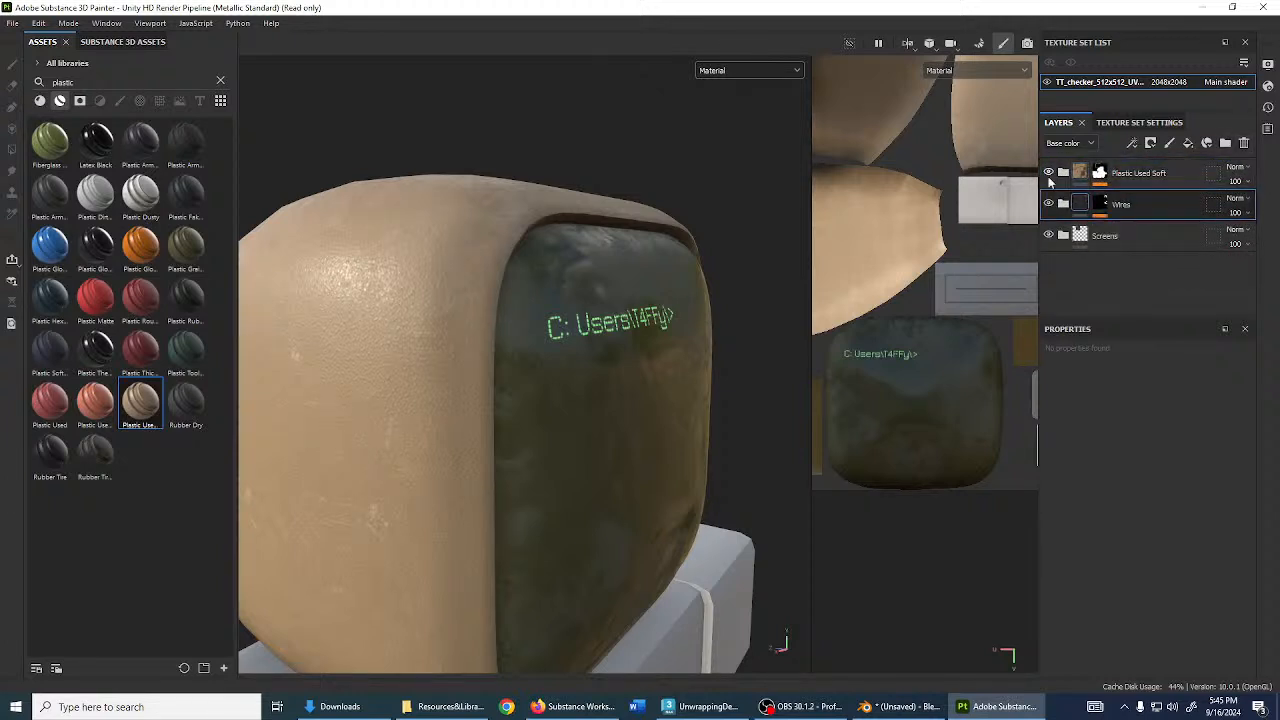
left_click(1048, 172)
left_click(1048, 172)
left_click(1064, 173)
scroll(1136, 210, "down", 4)
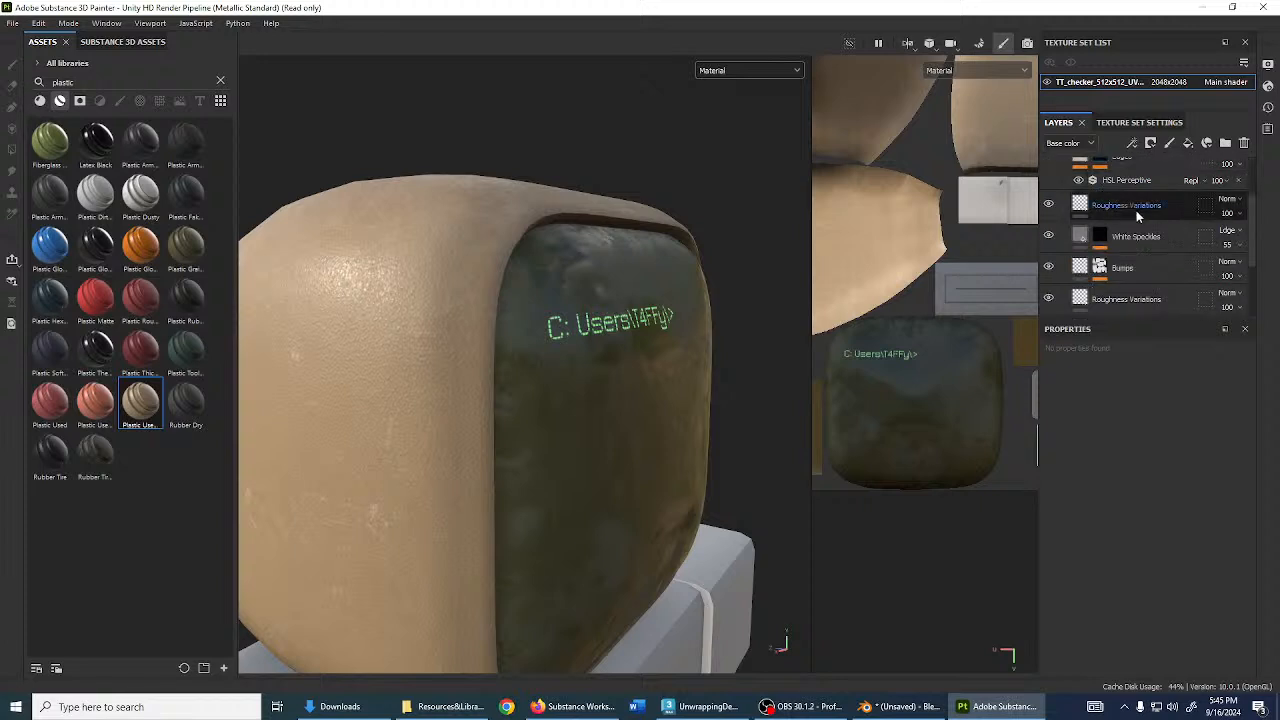
left_click(1128, 243)
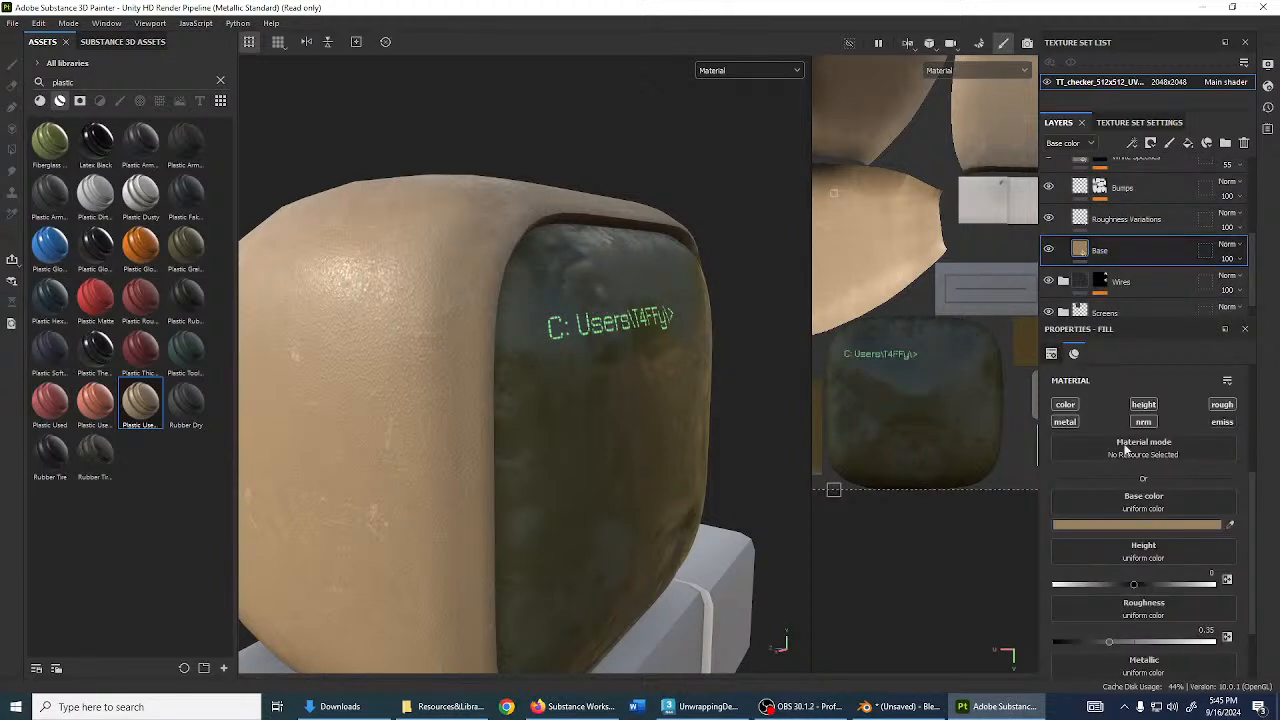
- Lower the Base colour's saturation and shift its hue toward yellow for a pale cream
left_click(1167, 523)
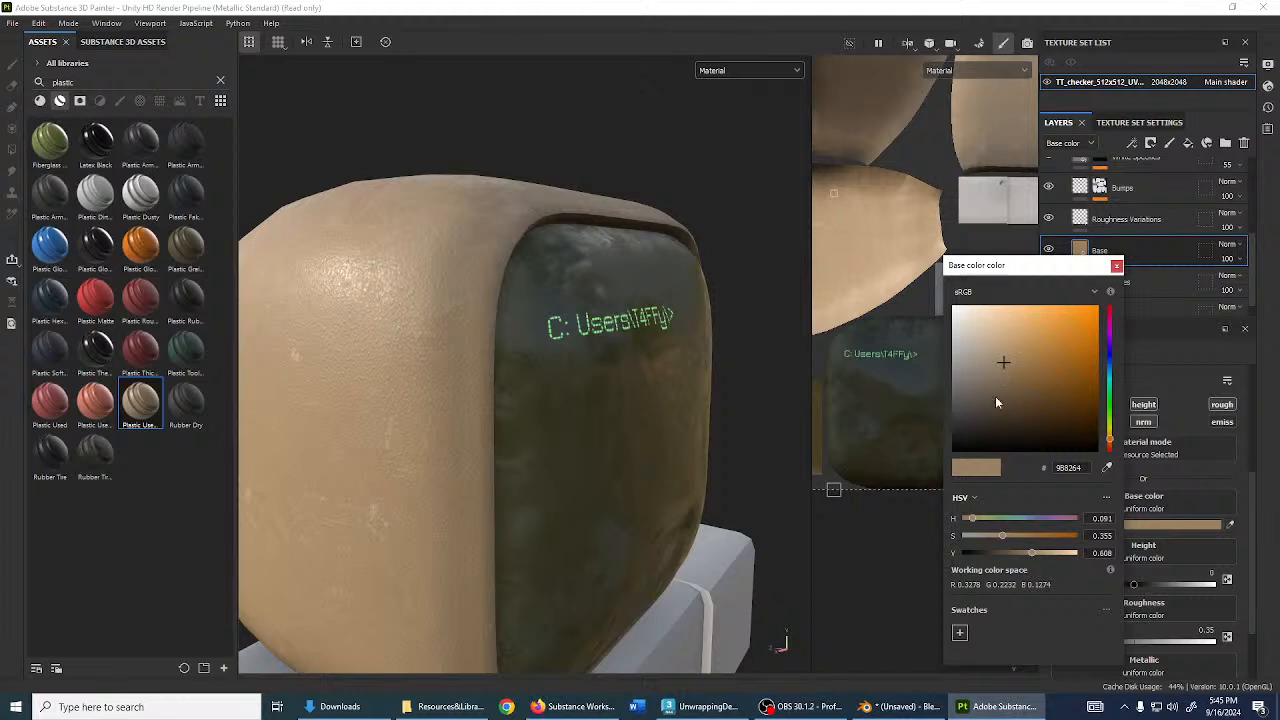
left_click_drag(993, 541, 987, 540)
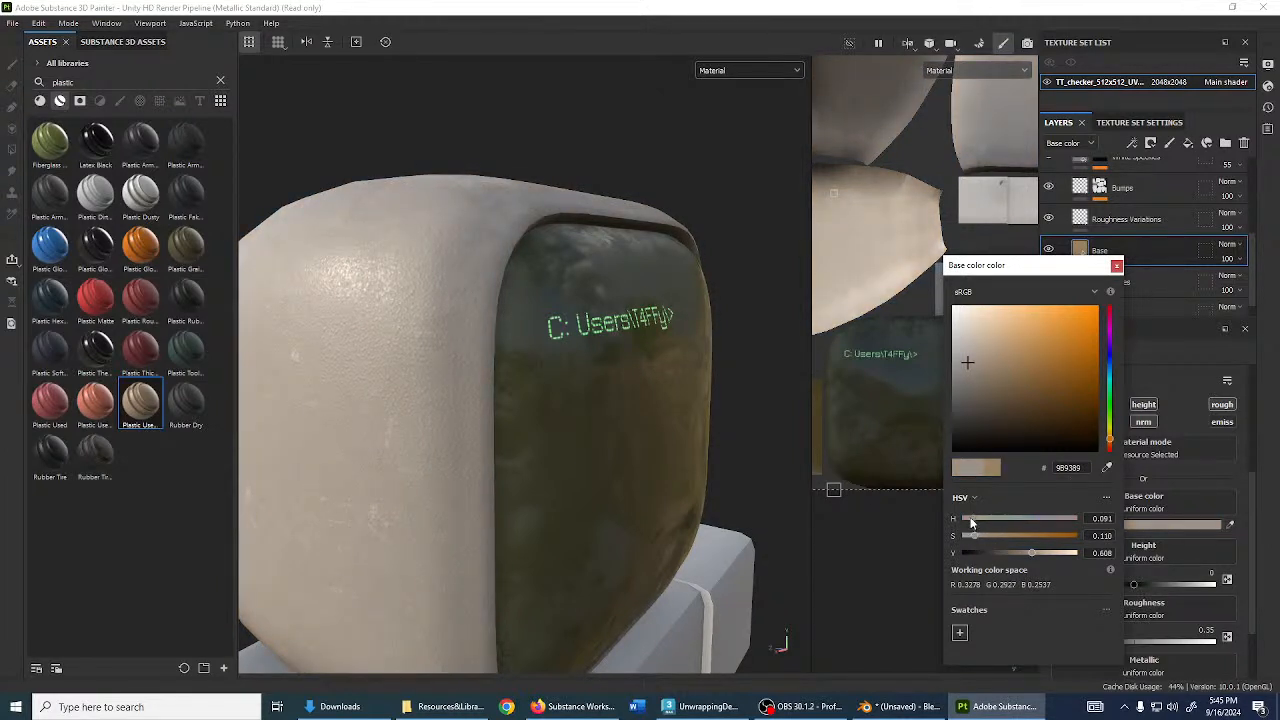
left_click_drag(970, 521, 979, 520)
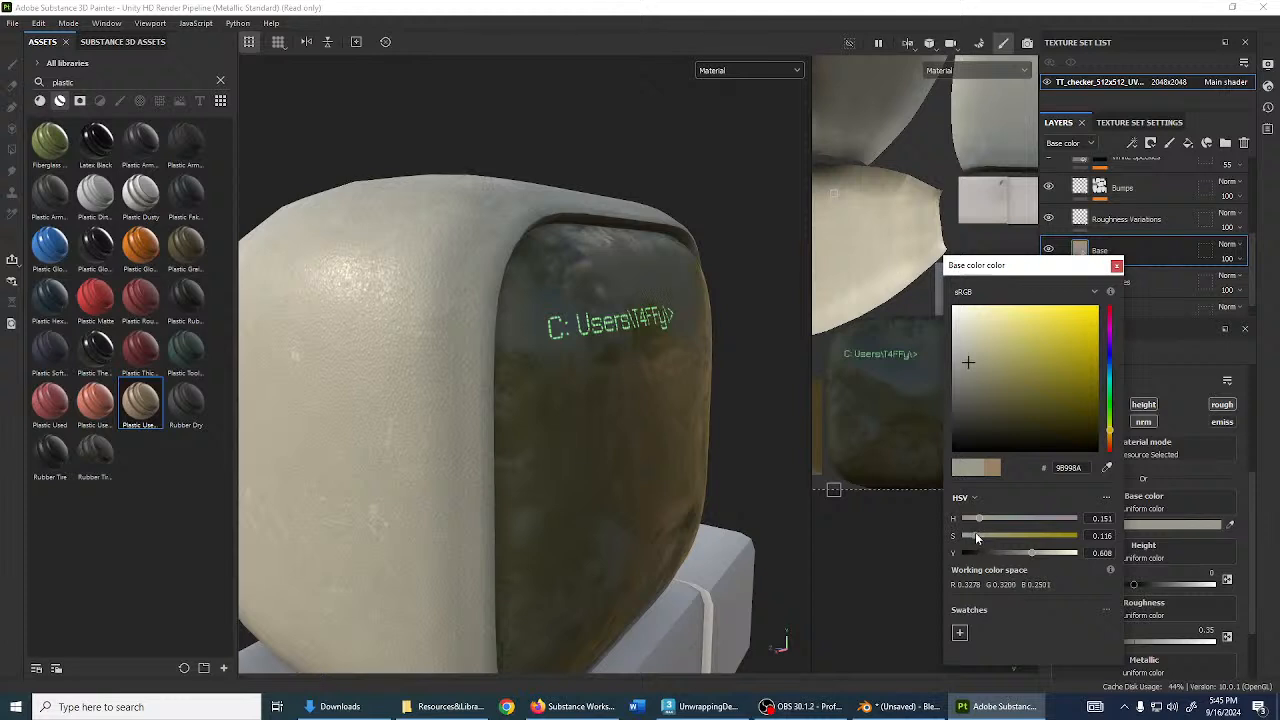
left_click_drag(1031, 552, 977, 541)
left_click(992, 468)
left_click_drag(979, 536, 980, 535)
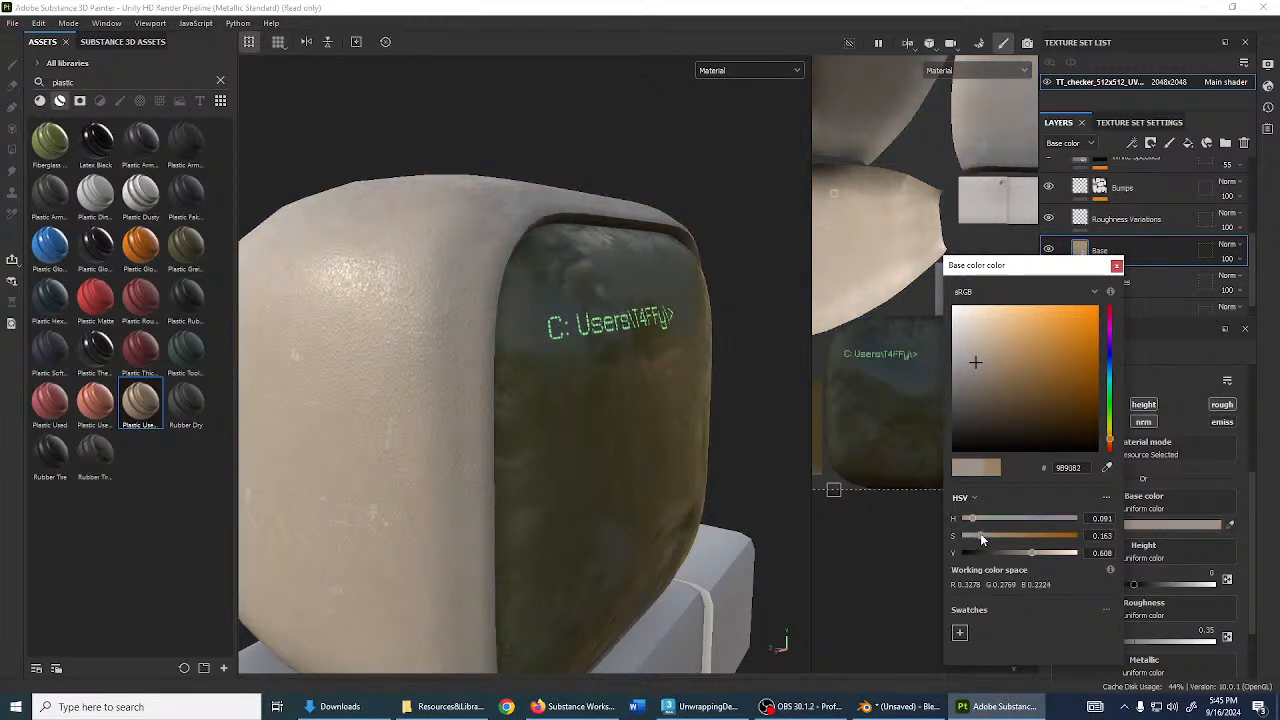
left_click(1117, 266)
- Orbit and zoom around the monitor to inspect the recoloured casing
left_click_drag(706, 372, 573, 372, "alt")
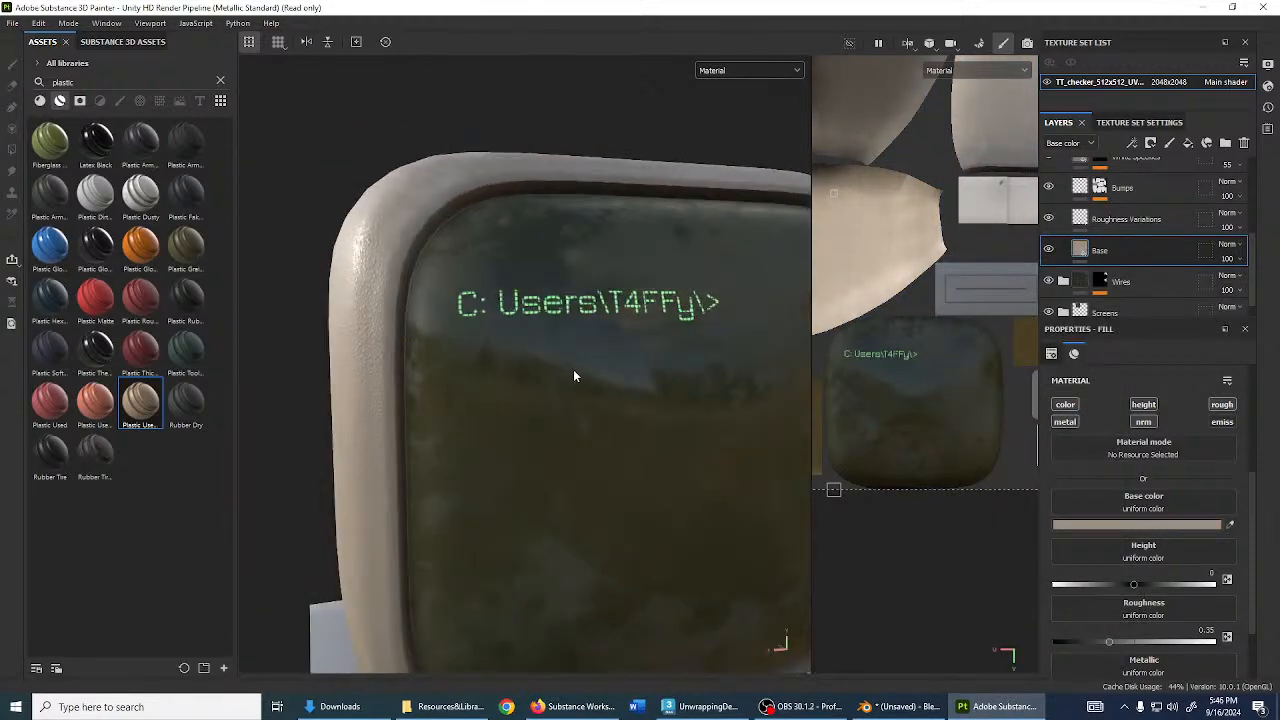
right_click_drag(573, 372, 575, 430, "alt")
left_click_drag(575, 430, 791, 408, "alt")
right_click_drag(791, 408, 618, 360, "alt")
middle_click_drag(618, 360, 582, 363, "alt")
left_click_drag(582, 363, 513, 405, "alt")
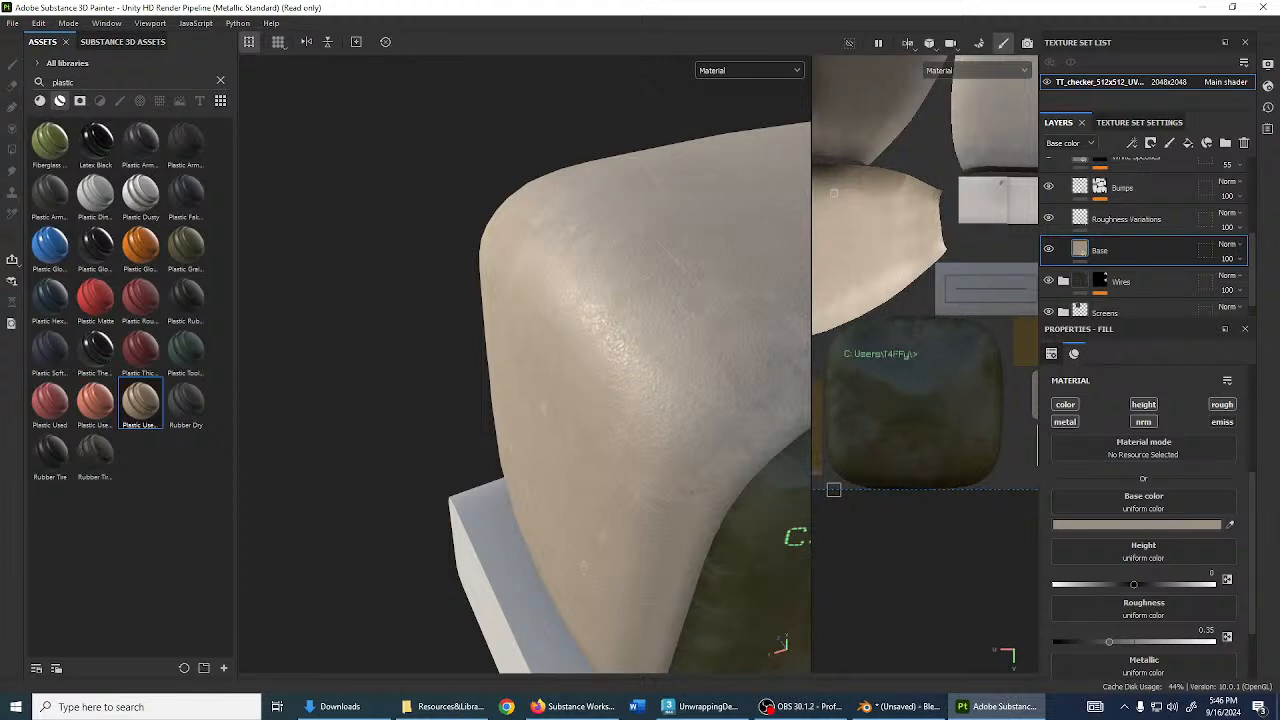
- Add a fill layer named Seams beneath Plastic Used Soft and open its mask options
left_click_drag(417, 336, 470, 288, "alt")
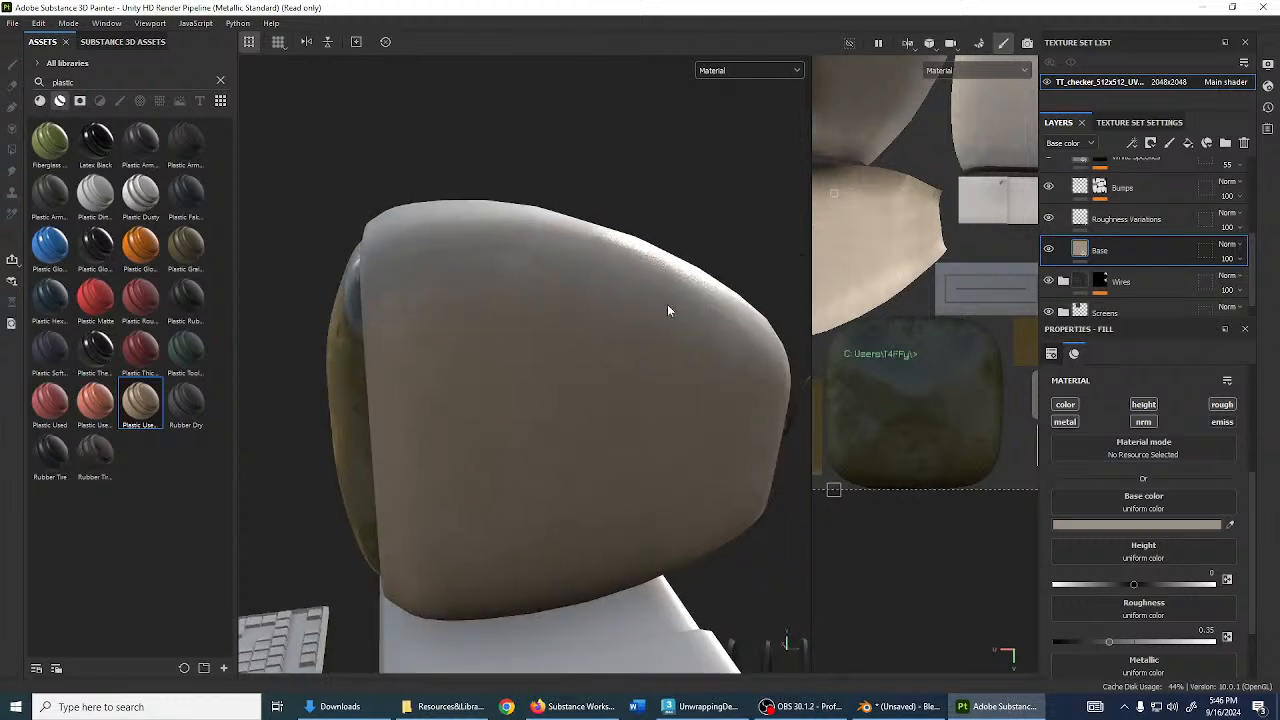
left_click_drag(450, 246, 669, 351, "alt")
scroll(1143, 204, "up", 2)
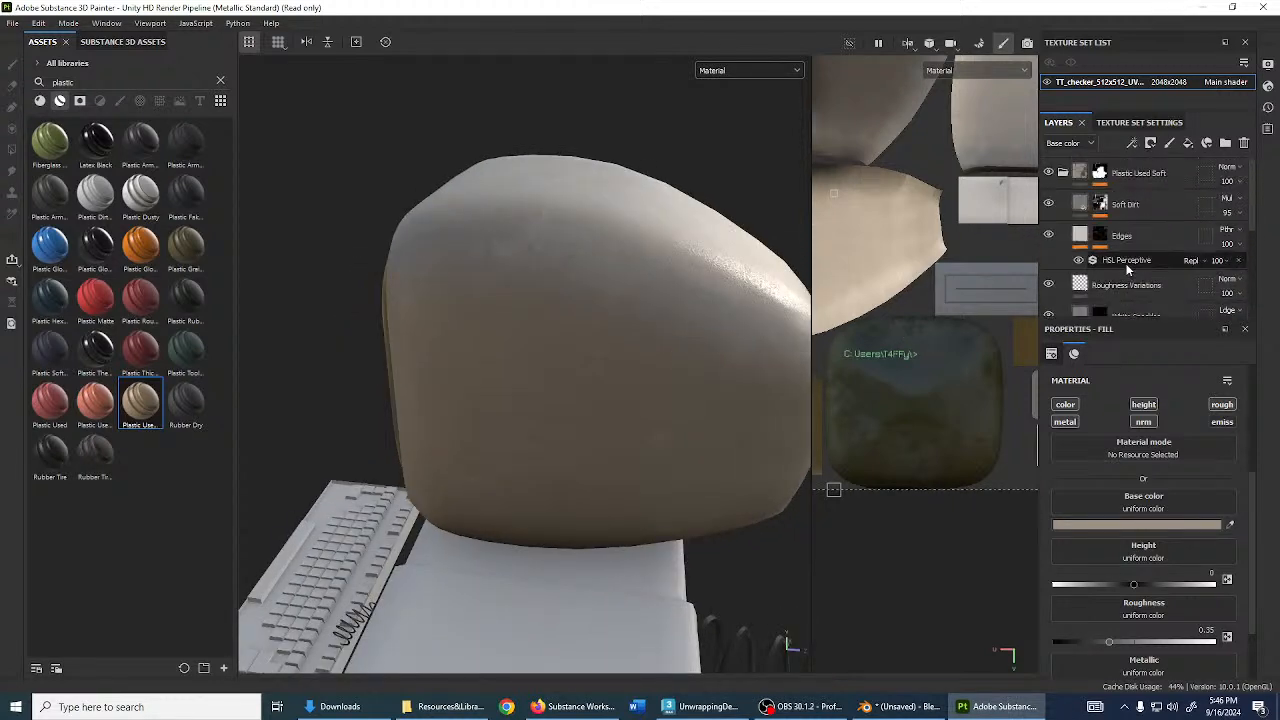
left_click(1188, 145)
scroll(1138, 241, "down", 3)
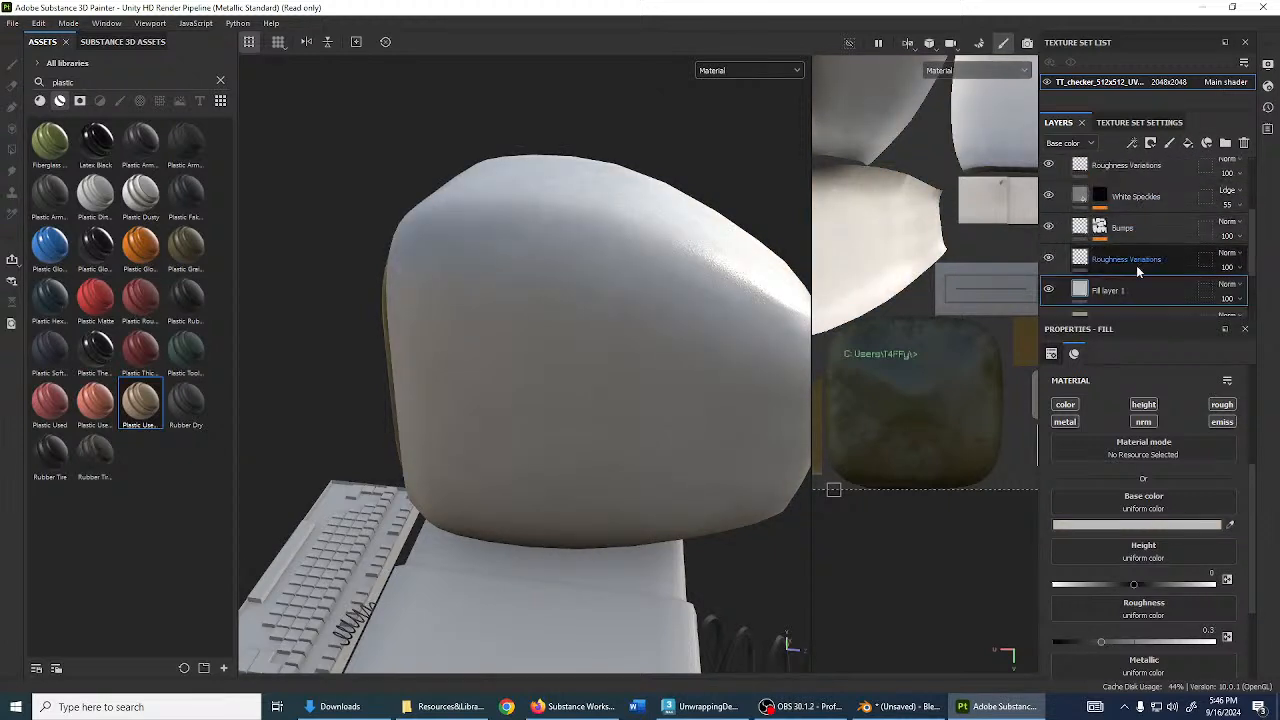
left_click_drag(1136, 290, 1135, 198)
double_click(1115, 205)
type("Seams")
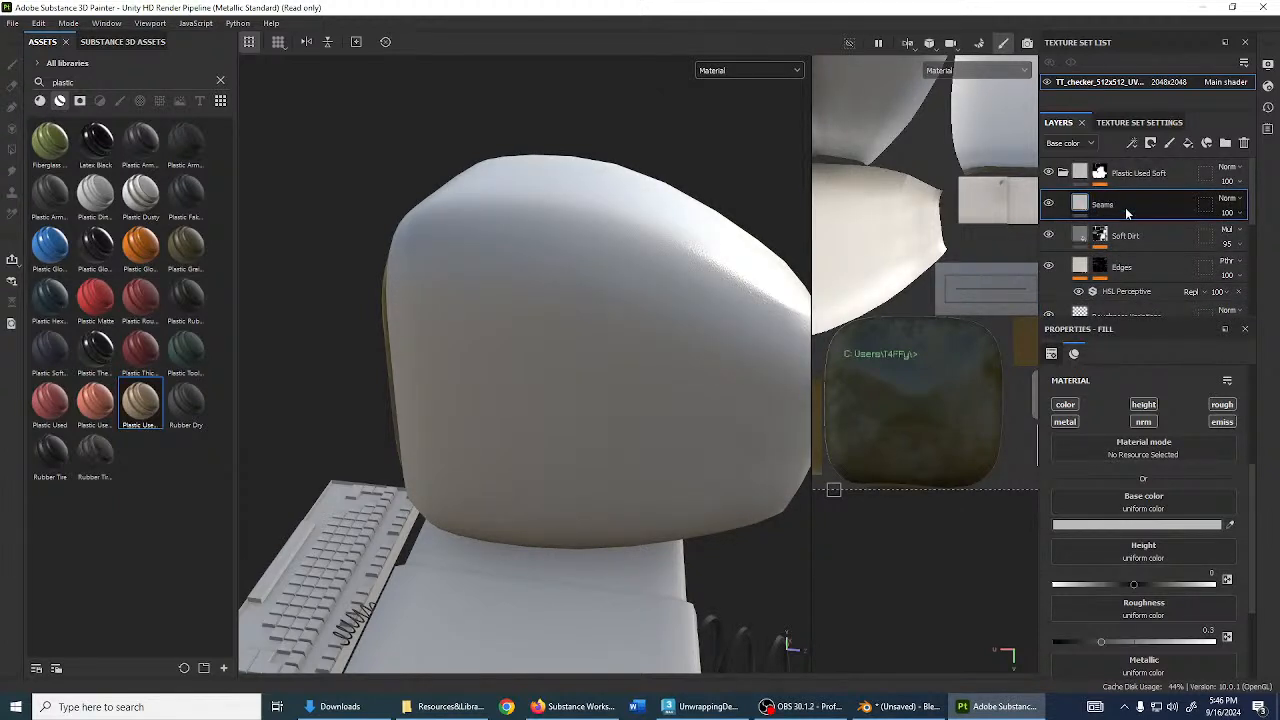
key("Return")
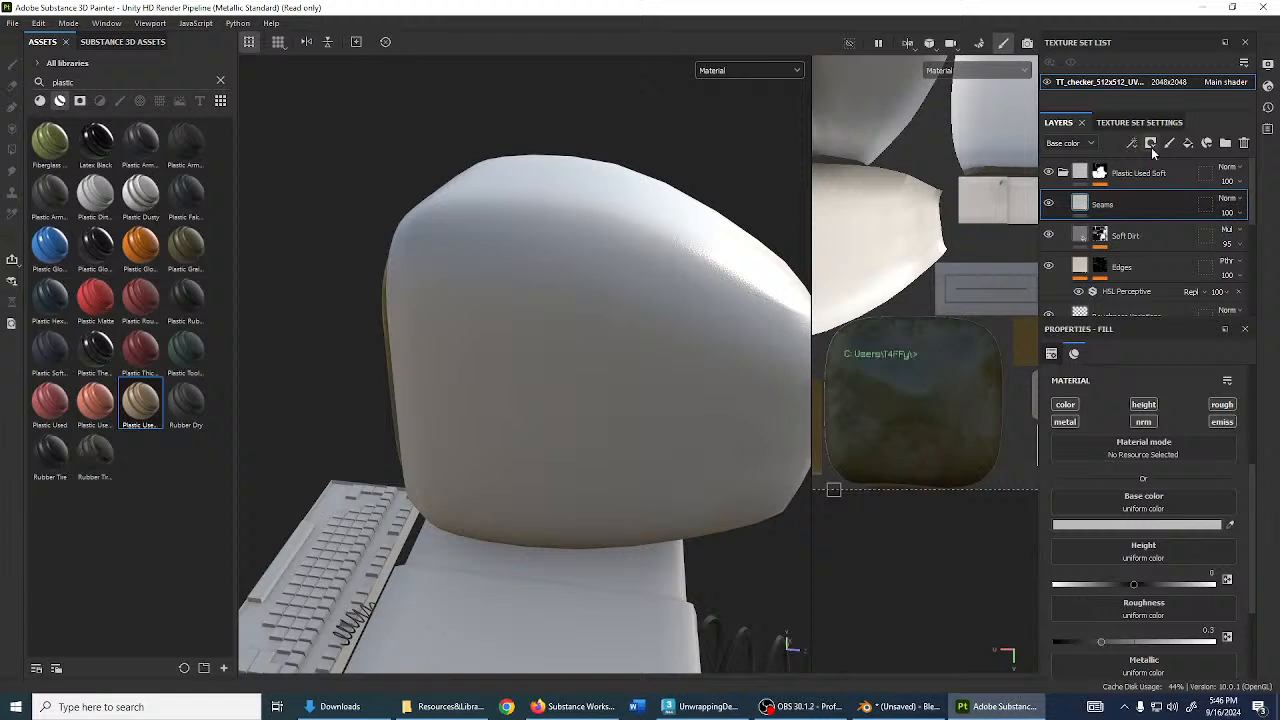
left_click(1150, 143)
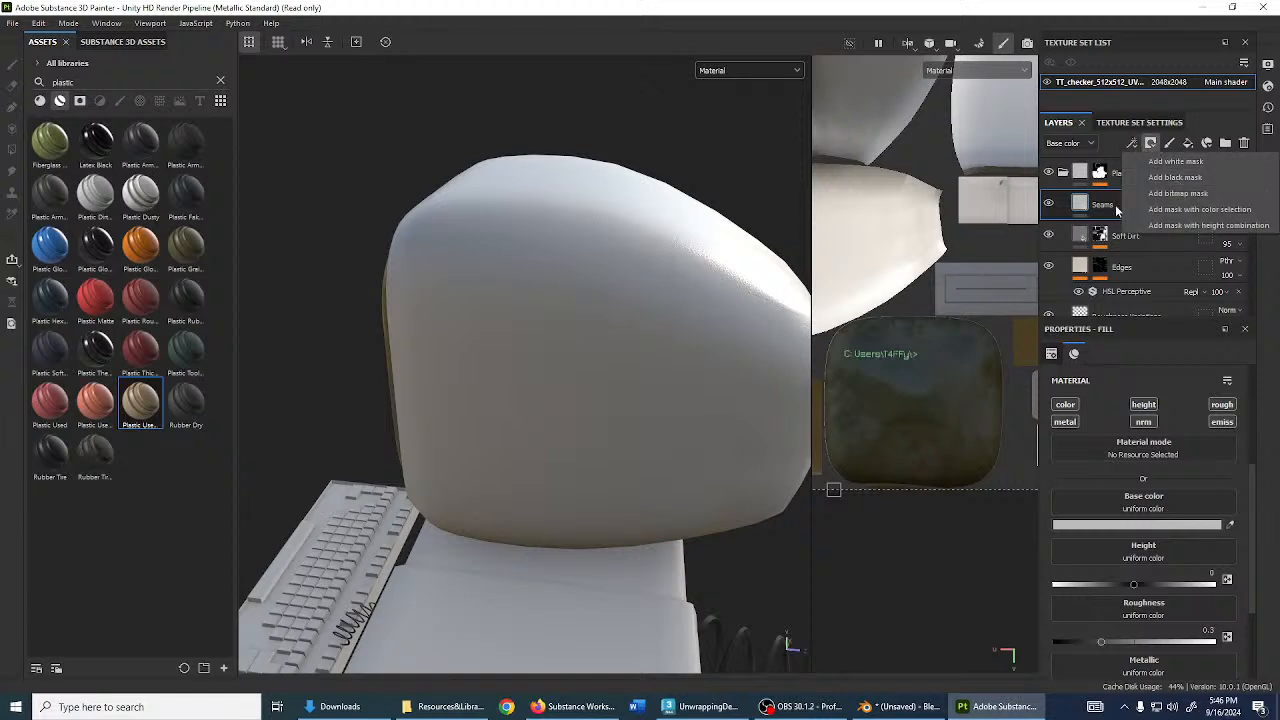
- Give Seams a black mask with a UV Border Distance generator
left_click(1160, 178)
left_click(1134, 144)
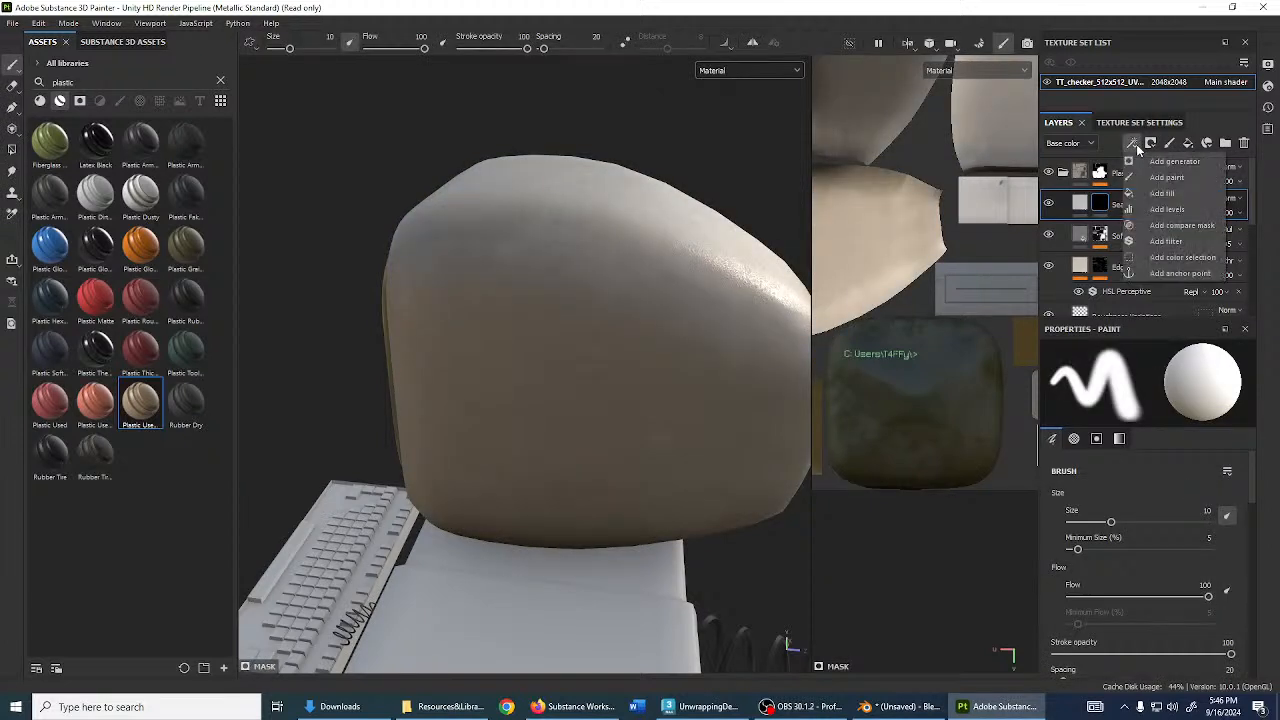
left_click(1170, 161)
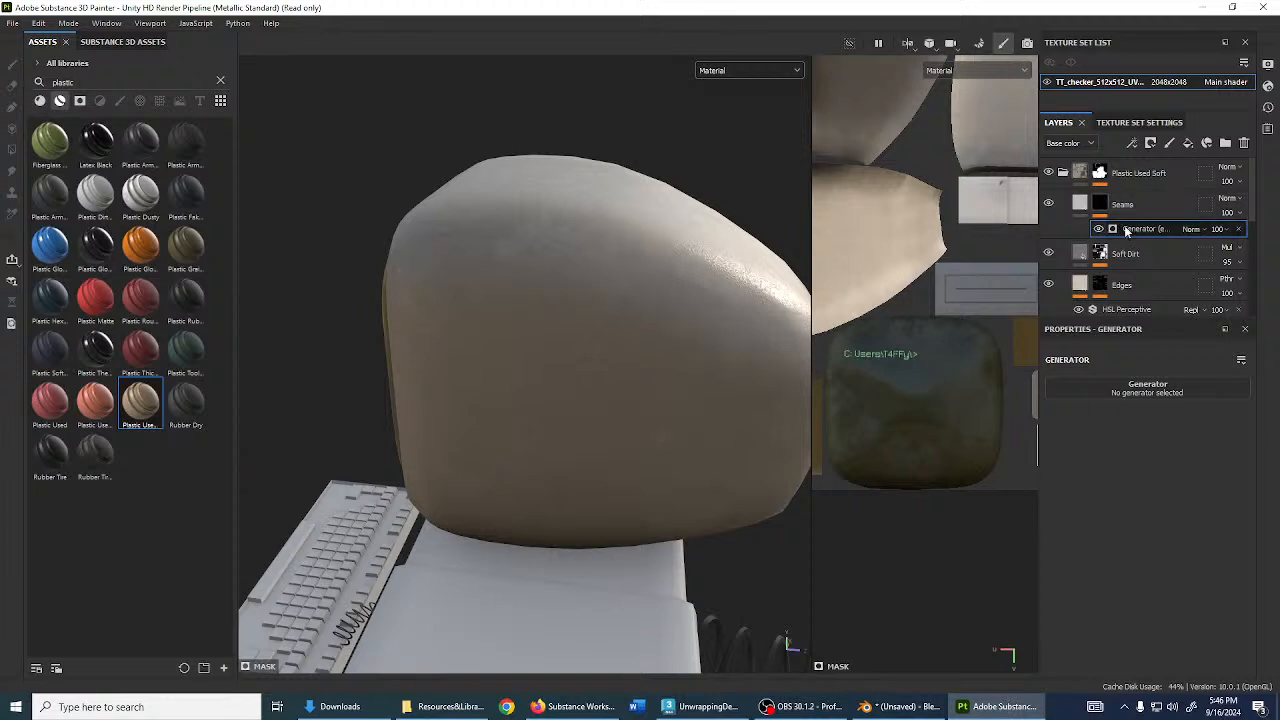
left_click(1162, 392)
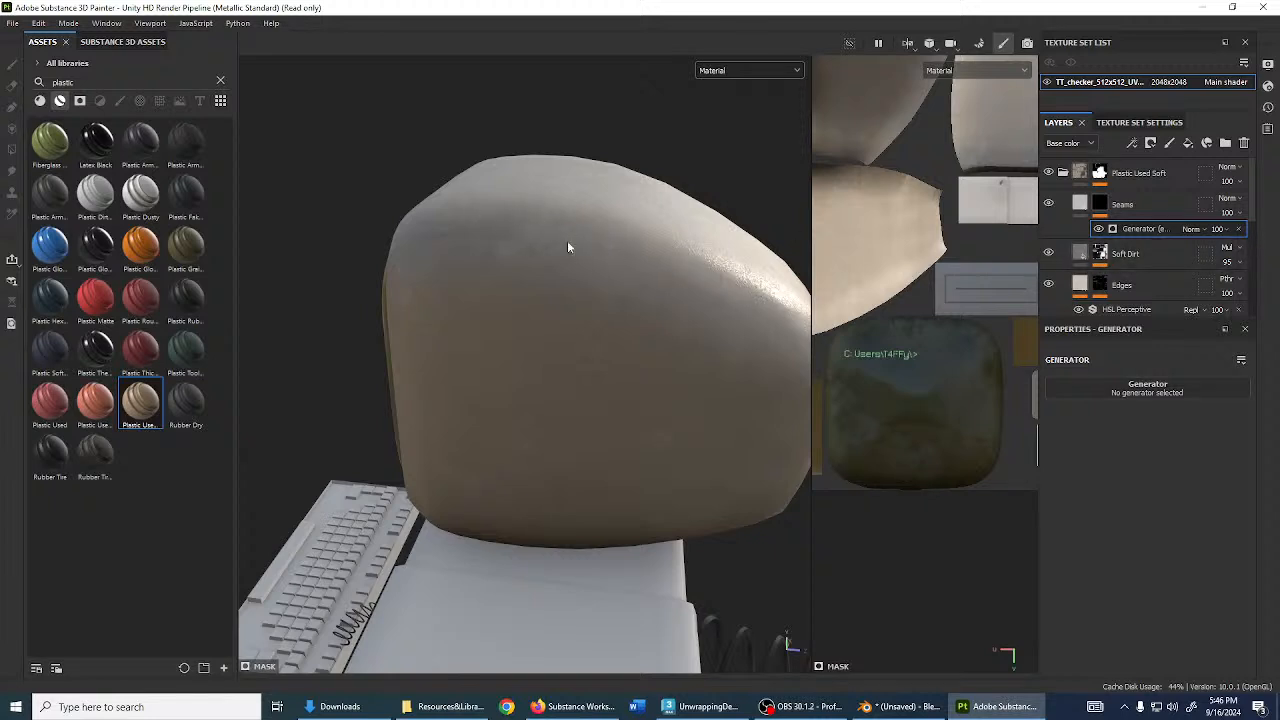
left_click(1143, 390)
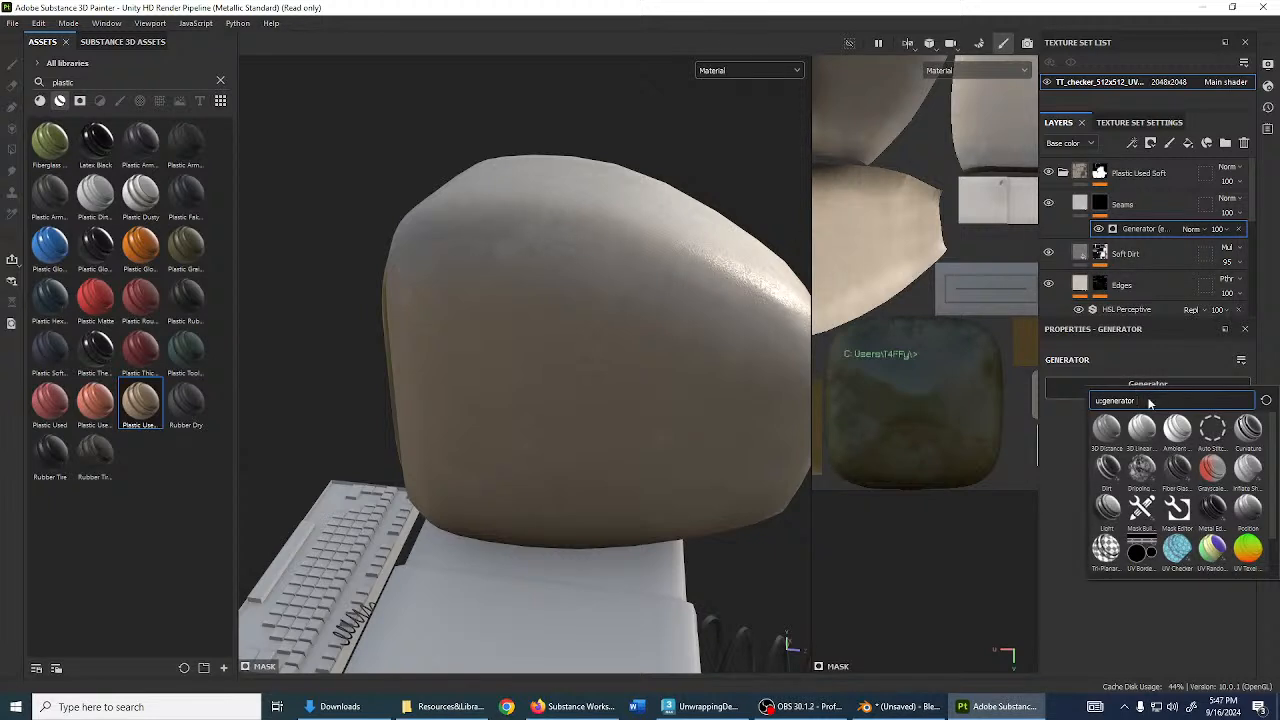
type("uv")
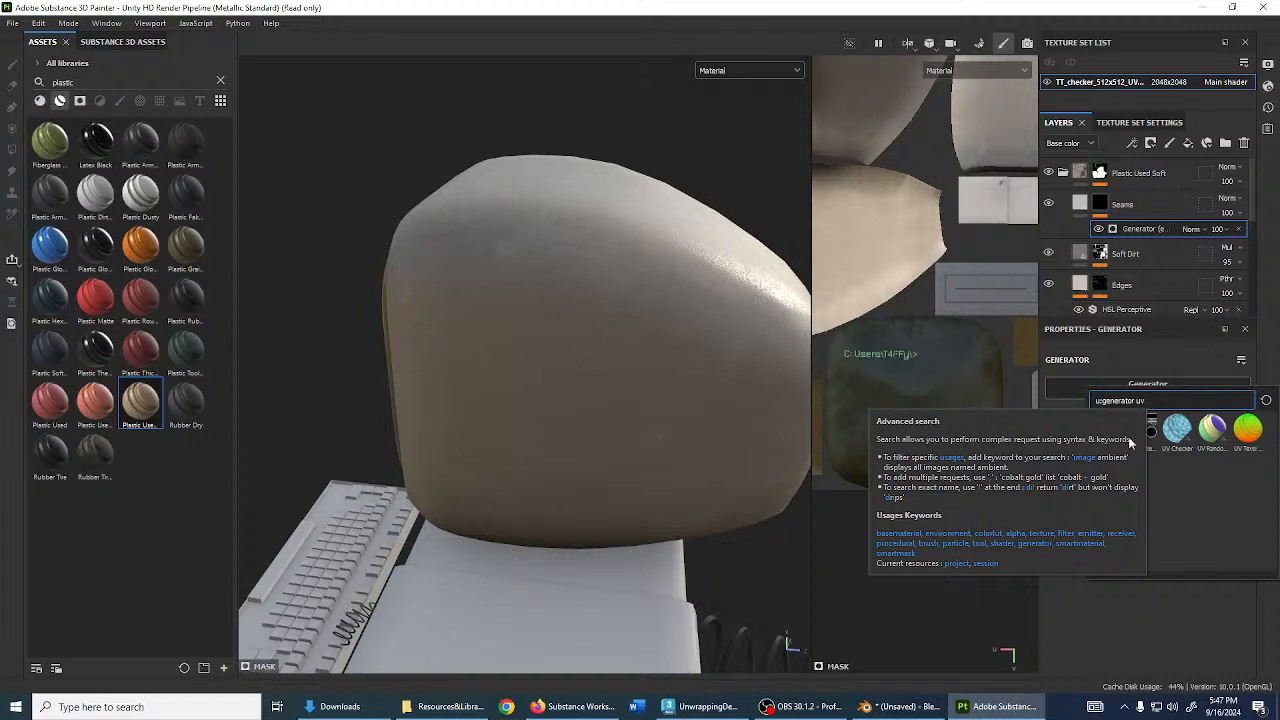
mouse_move(1144, 442)
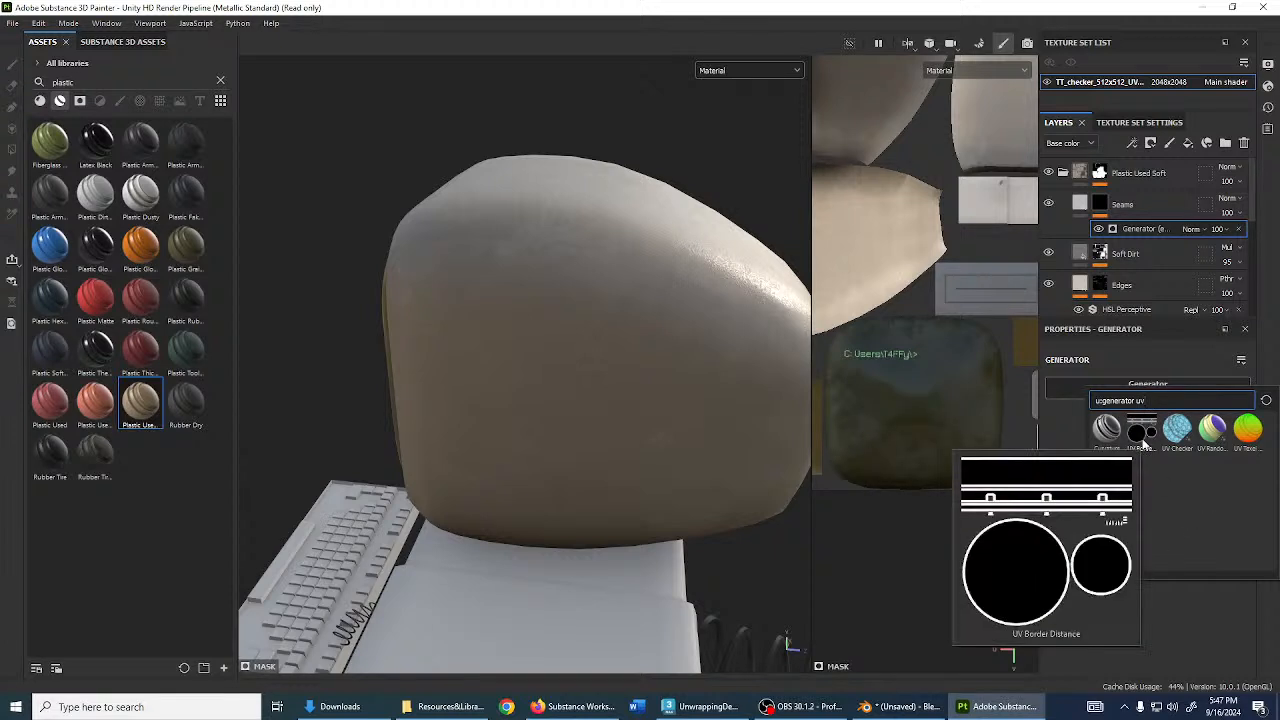
left_click(1144, 444)
- Set the generator Contrast to 1 and Balance to 0.08 for thin seam lines
left_click_drag(570, 380, 610, 378, "alt")
left_click_drag(1061, 500, 1250, 501)
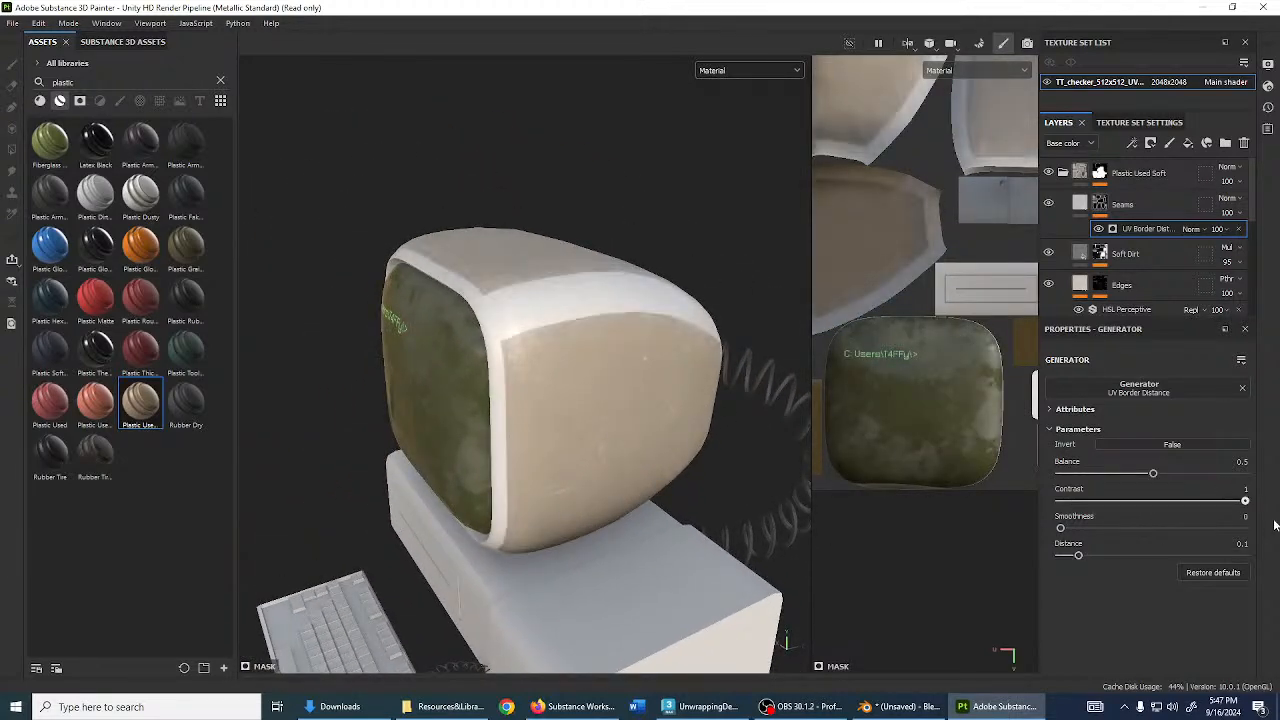
left_click_drag(1153, 473, 1075, 481)
left_click_drag(545, 400, 618, 490, "alt")
- Make the Seams fill black with a negative height to recess it
left_click(1080, 203)
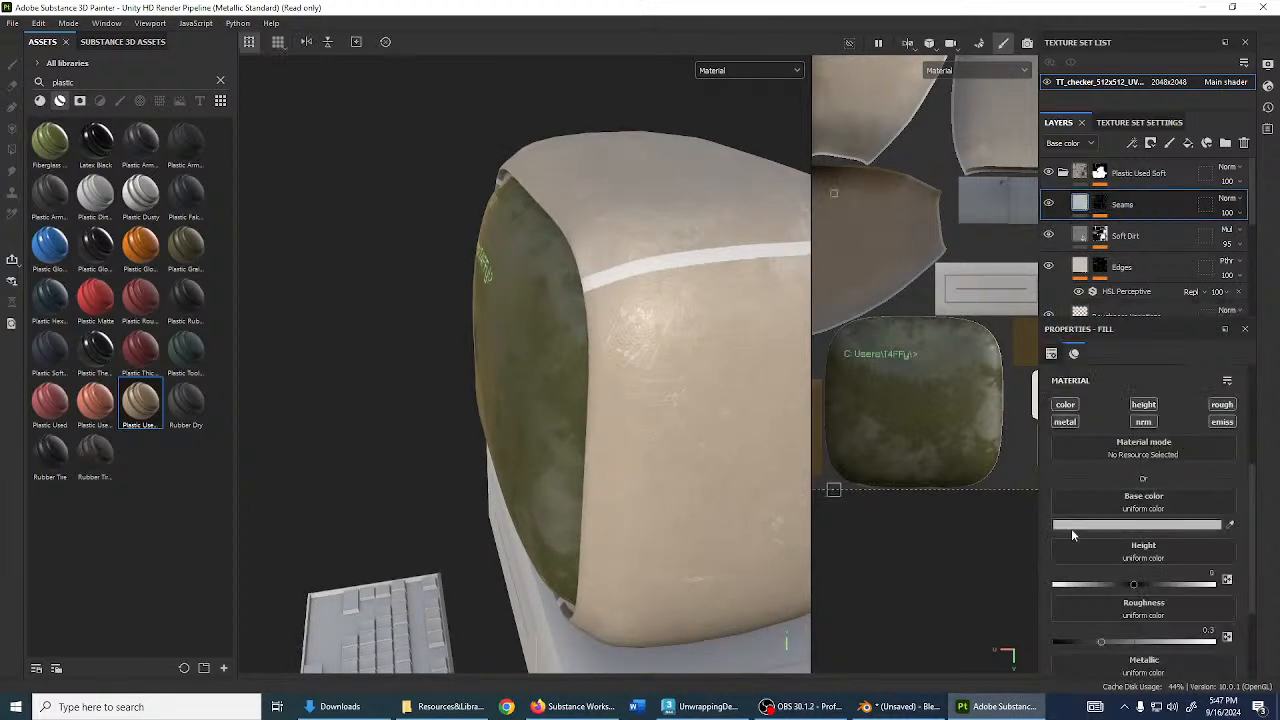
left_click(1126, 525)
left_click_drag(1009, 375, 948, 455)
left_click(1116, 266)
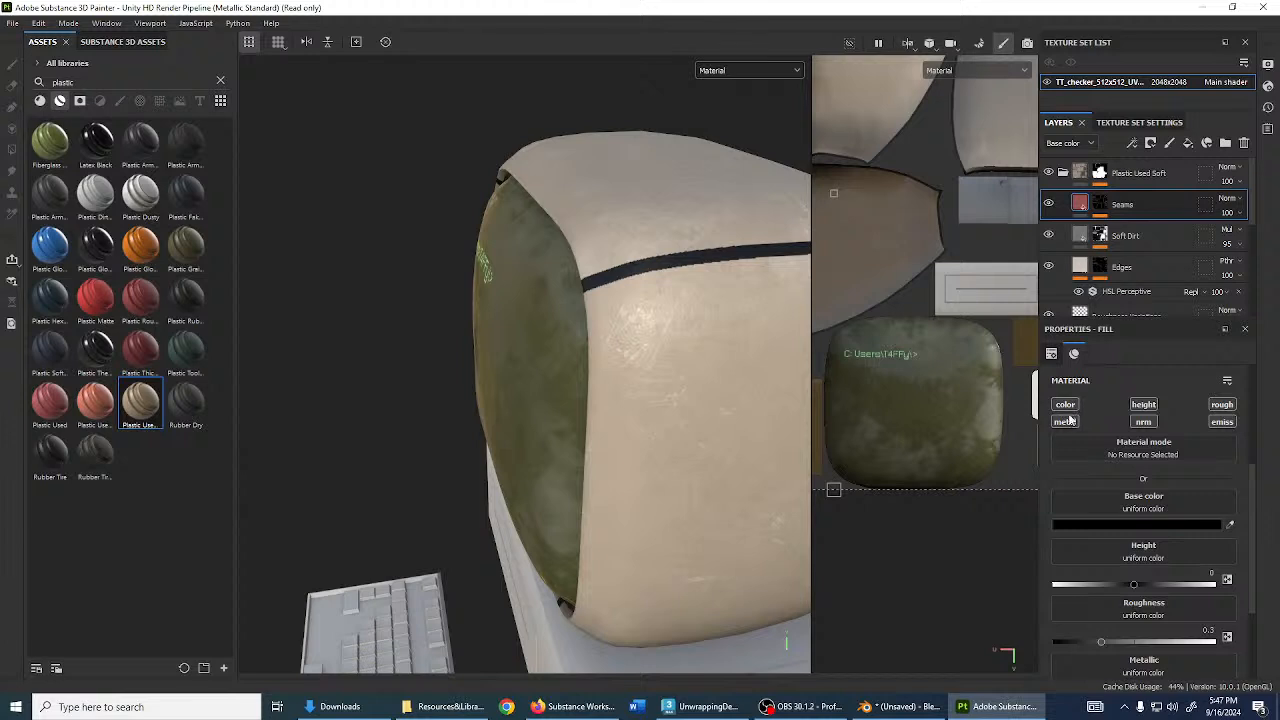
scroll(1095, 460, "down", 2)
left_click_drag(1133, 505, 1062, 505)
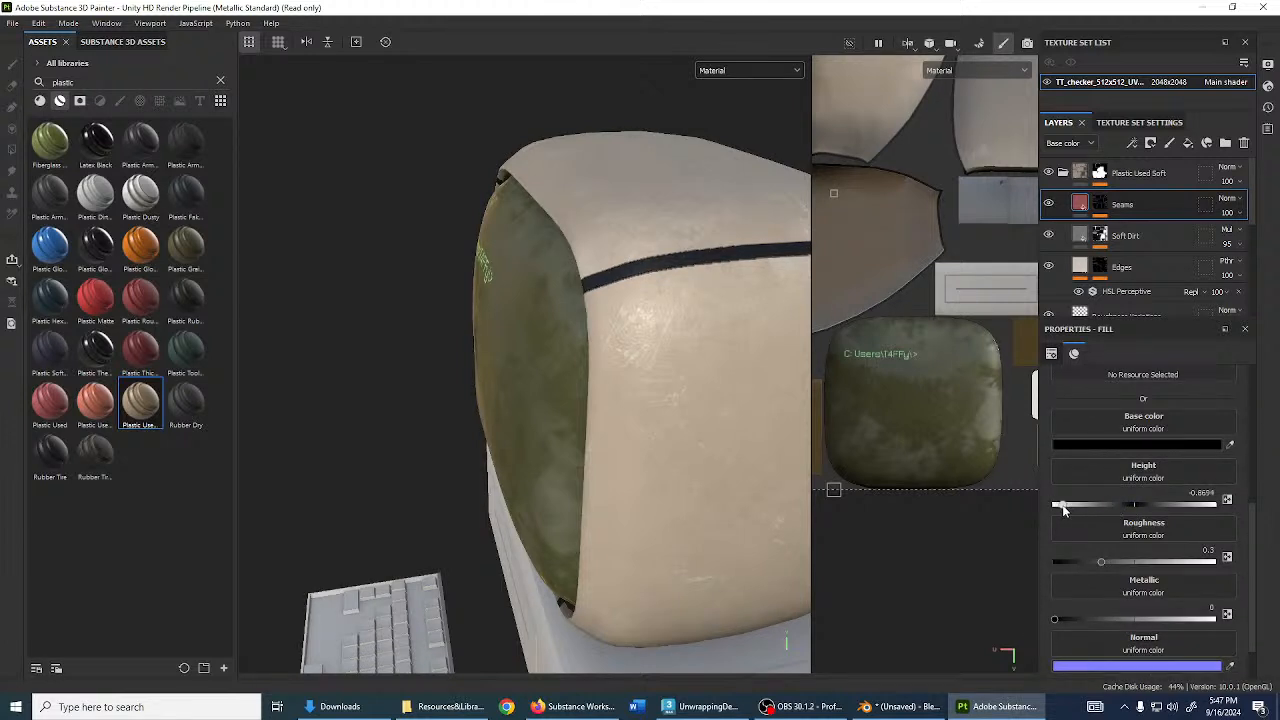
- Thin the UV Border Distance seam lines to Balance 0.03
left_click(1101, 205)
left_click(1134, 233)
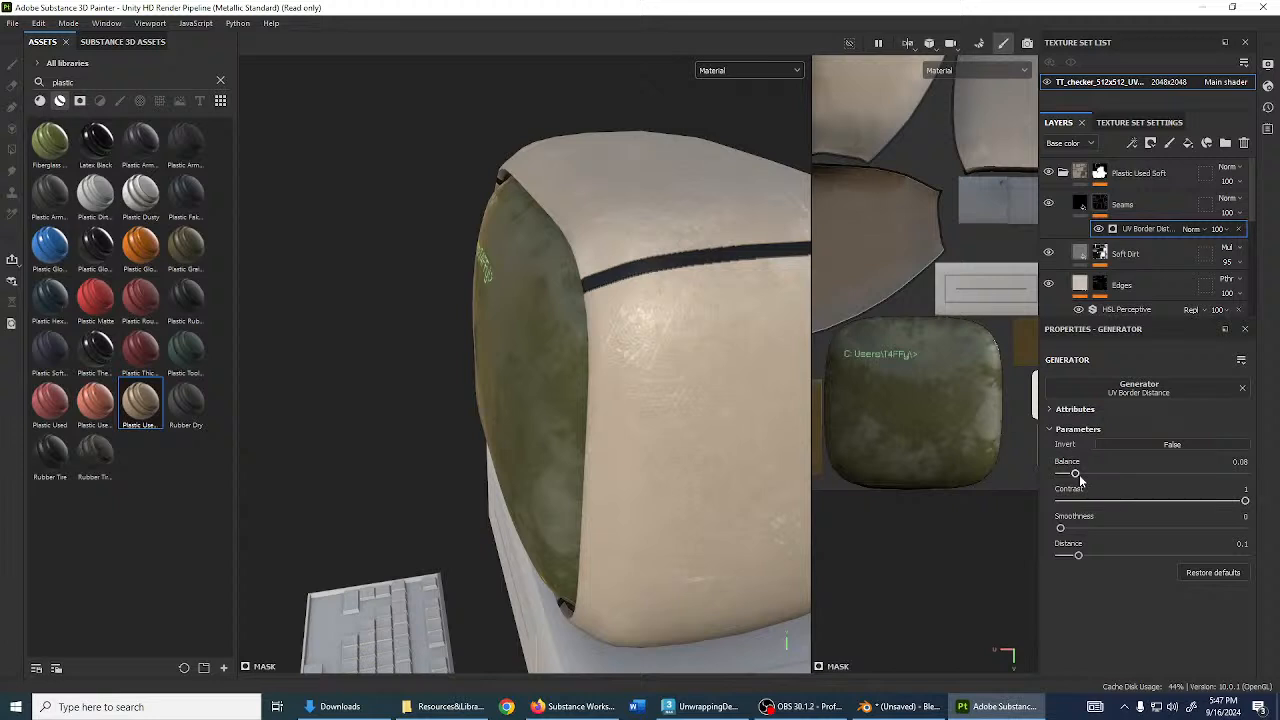
left_click_drag(1075, 474, 1066, 474)
left_click_drag(556, 380, 731, 390, "alt")
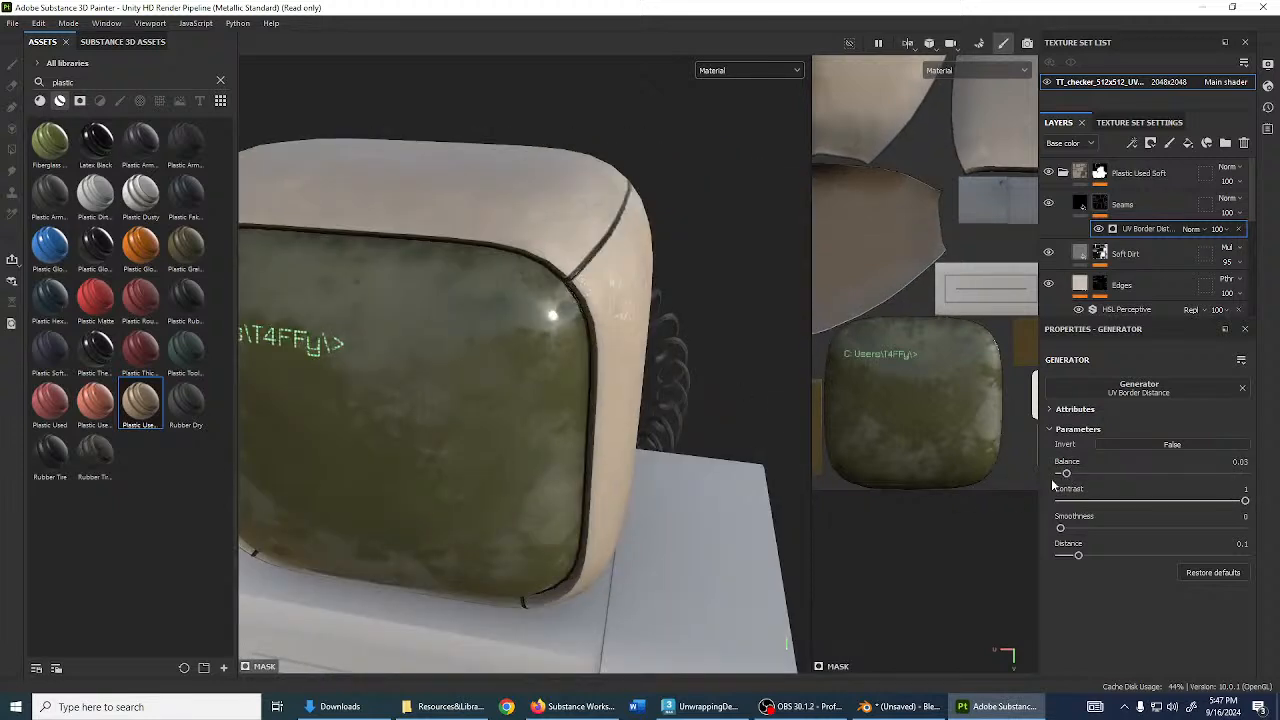
left_click_drag(432, 300, 788, 448, "alt")
left_click_drag(1066, 473, 1066, 473)
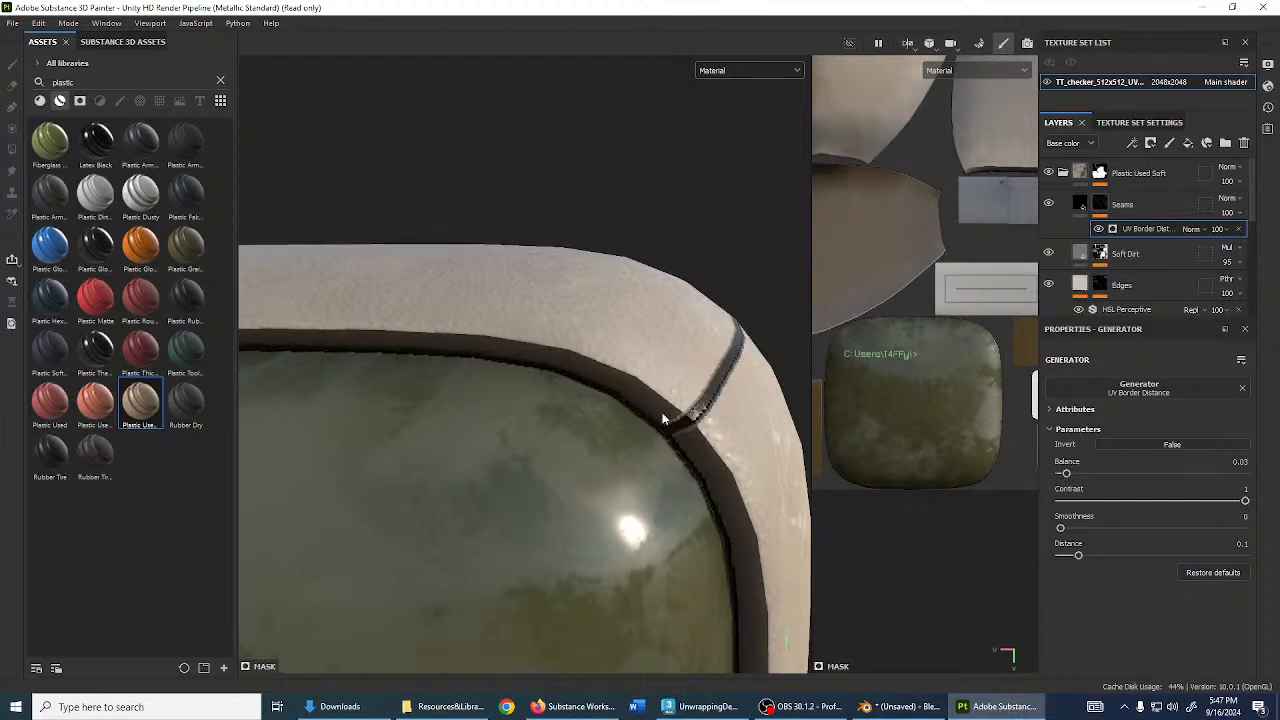
scroll(668, 440, "down", 5)
left_click_drag(666, 430, 474, 371, "alt")
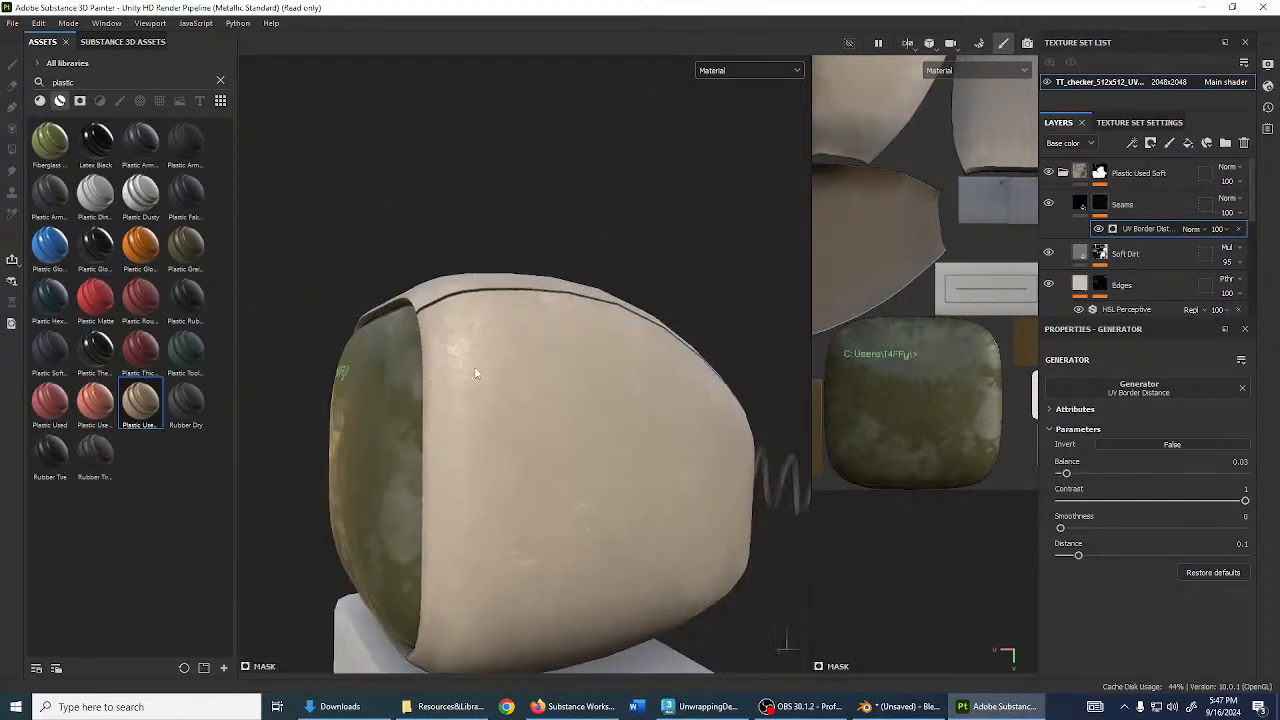
scroll(470, 448, "up", 3)
left_click_drag(470, 448, 432, 353, "alt")
middle_click_drag(432, 353, 600, 463, "alt")
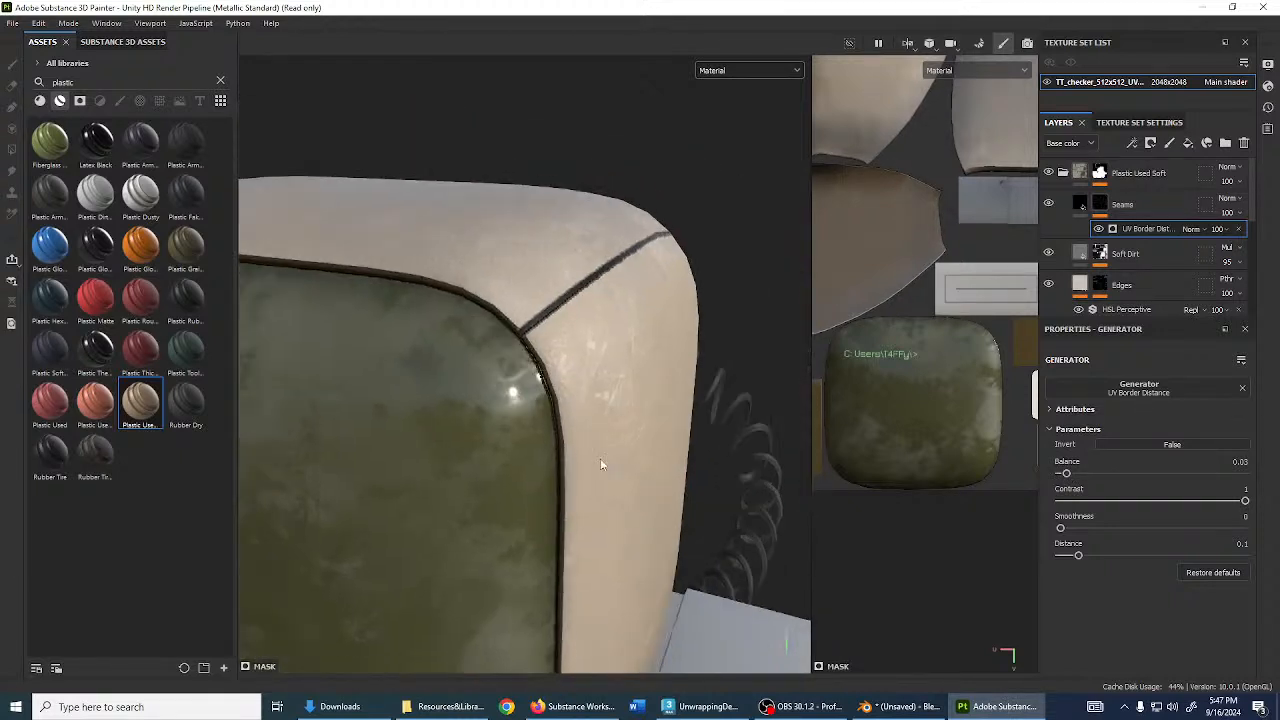
- Deepen the seam height to -0.7878, raise roughness to 1, and disable Emissive
left_click(1080, 204)
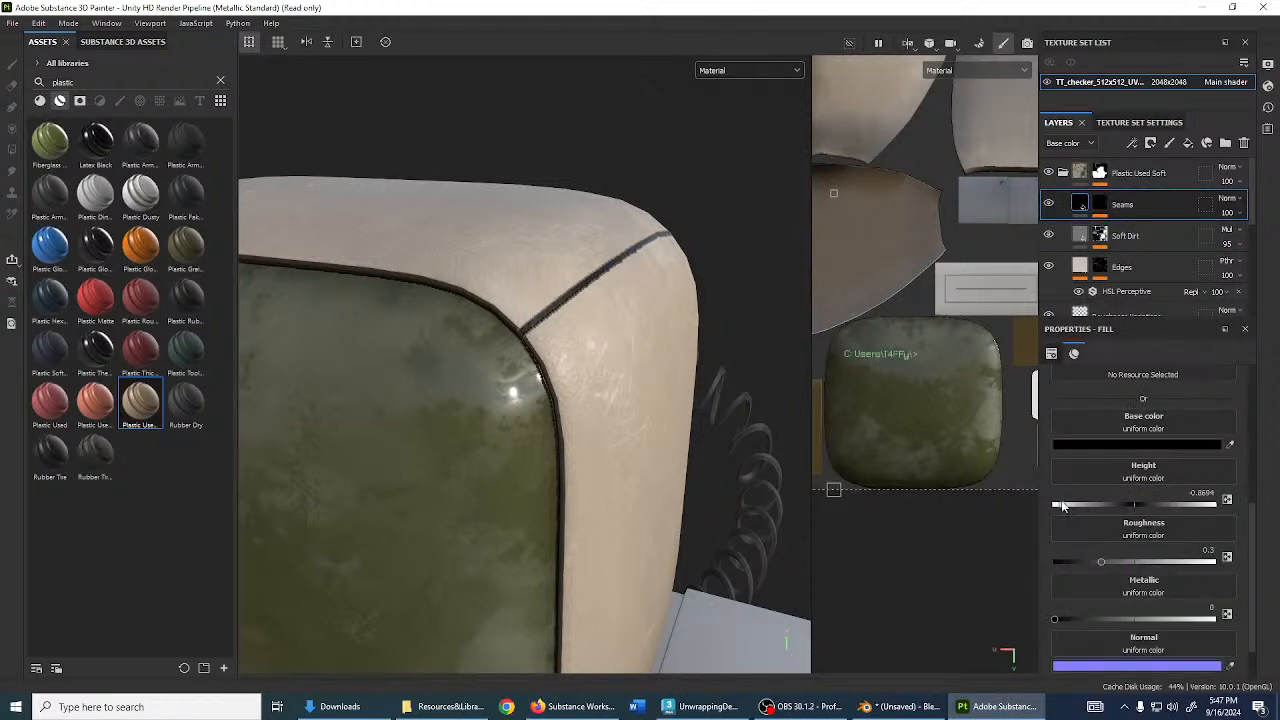
left_click_drag(1063, 507, 1021, 509)
mouse_move(1104, 566)
left_mouse_down()
mouse_move(1131, 560)
mouse_move(1043, 562)
mouse_move(1272, 573)
left_mouse_up()
scroll(1077, 513, "down", 1)
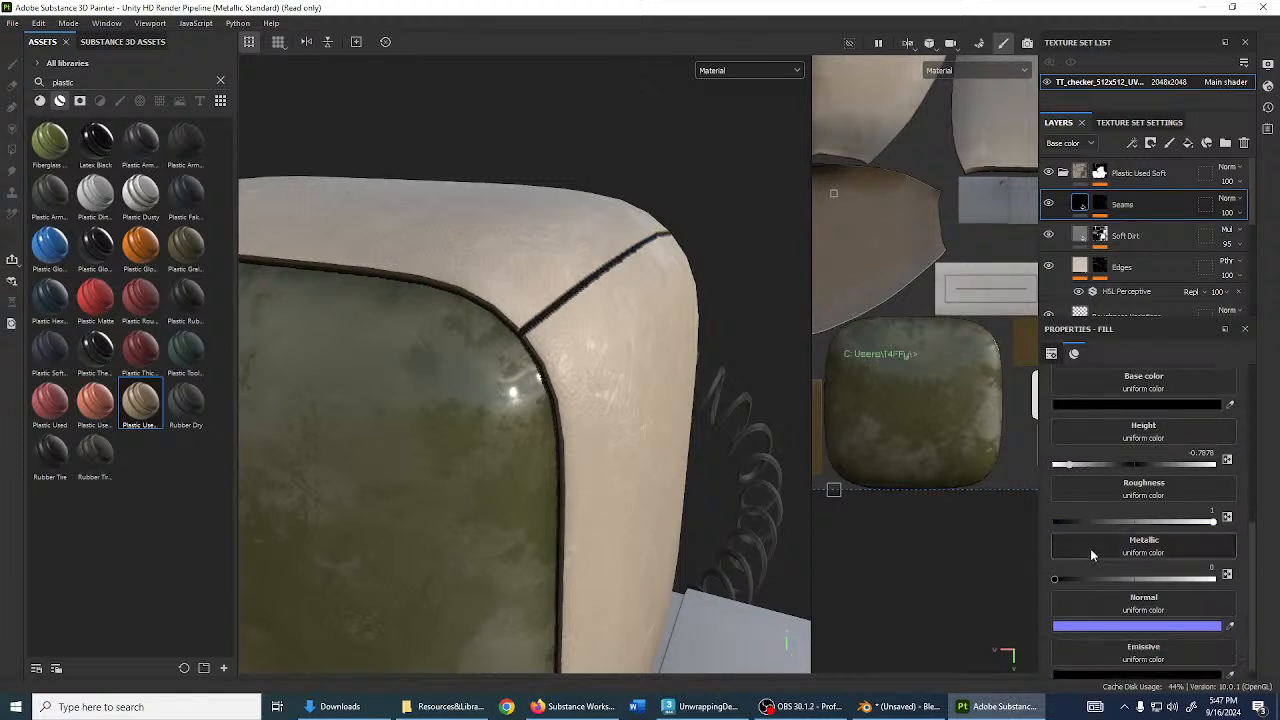
left_click_drag(1098, 578, 1100, 588)
scroll(1138, 550, "up", 3)
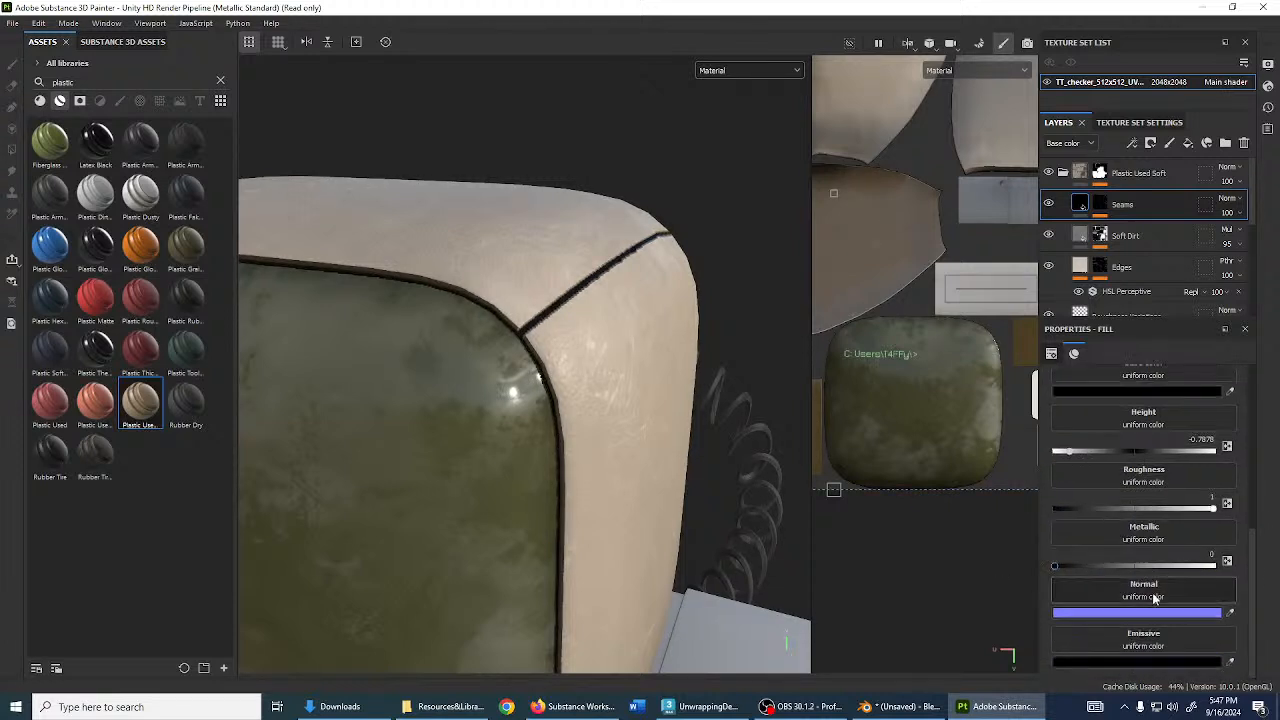
left_click(1214, 452)
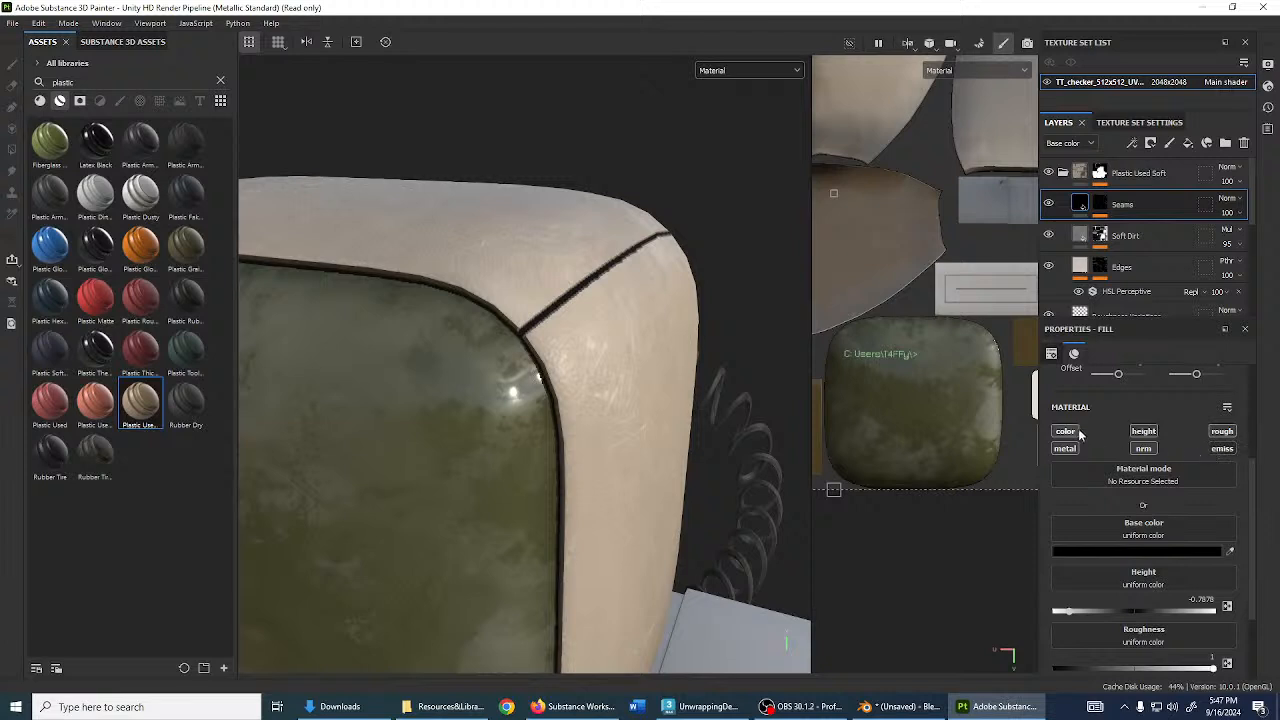
- Lighten the seam base colour to dark grey 3A3A3A
left_click_drag(636, 368, 437, 357, "alt")
scroll(715, 380, "down", 2)
left_click_drag(715, 380, 877, 386, "alt")
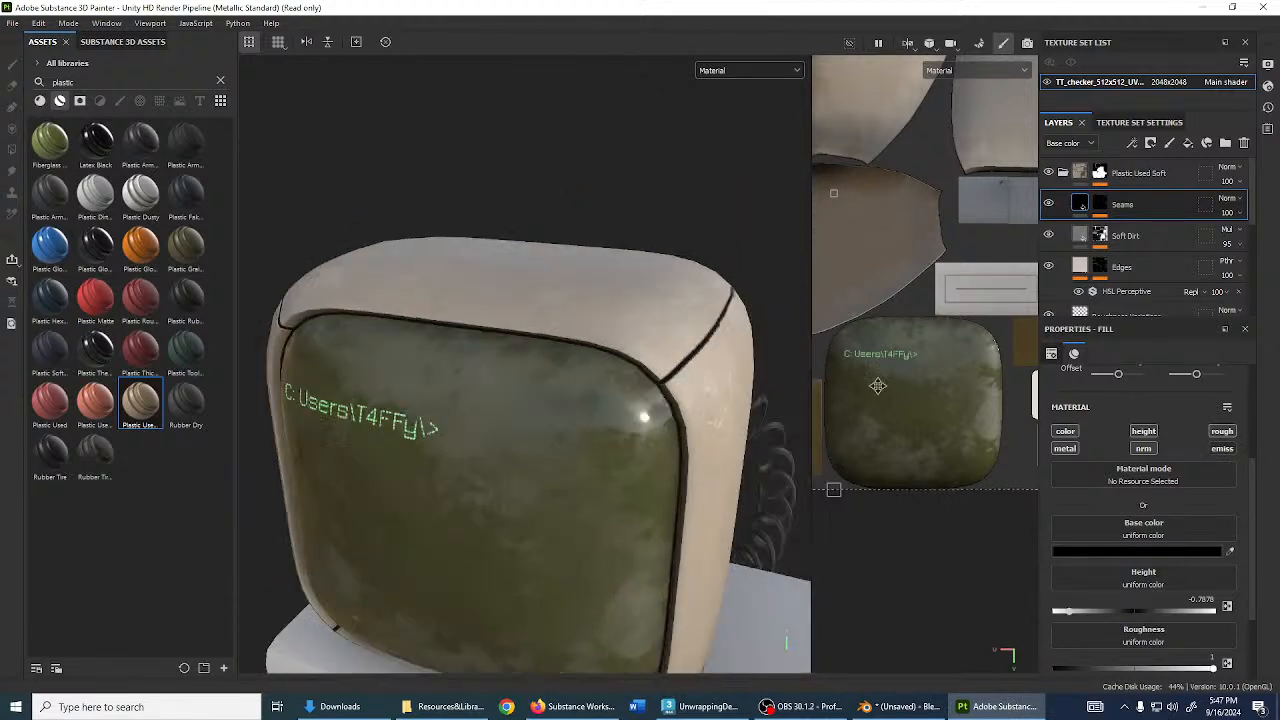
middle_click_drag(591, 345, 525, 399, "alt")
left_click_drag(525, 399, 631, 390, "alt")
scroll(631, 390, "up", 3)
left_click(1134, 551)
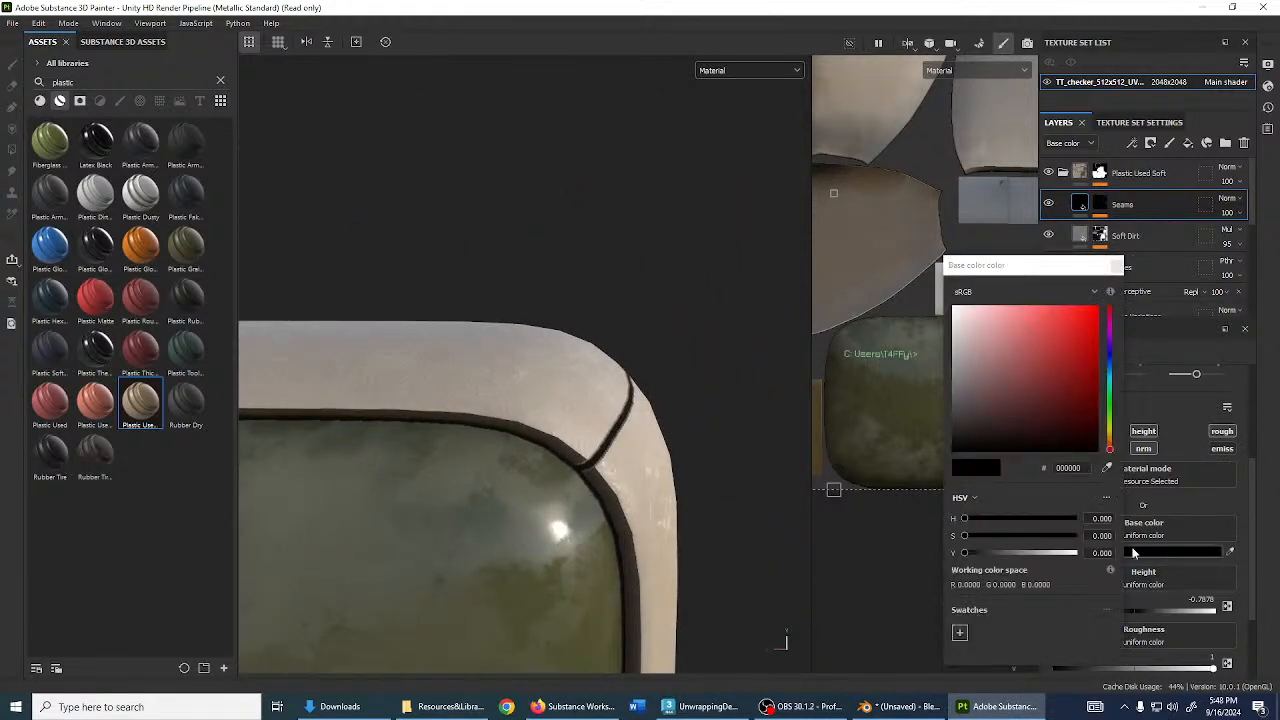
mouse_move(991, 369)
left_mouse_down()
mouse_move(912, 378)
mouse_move(900, 418)
mouse_move(892, 410)
left_mouse_up()
left_click(1117, 266)
- Set the UV Border Distance generator to Smoothness 0, Balance 0.36 and Distance 0.01
left_click(1100, 204)
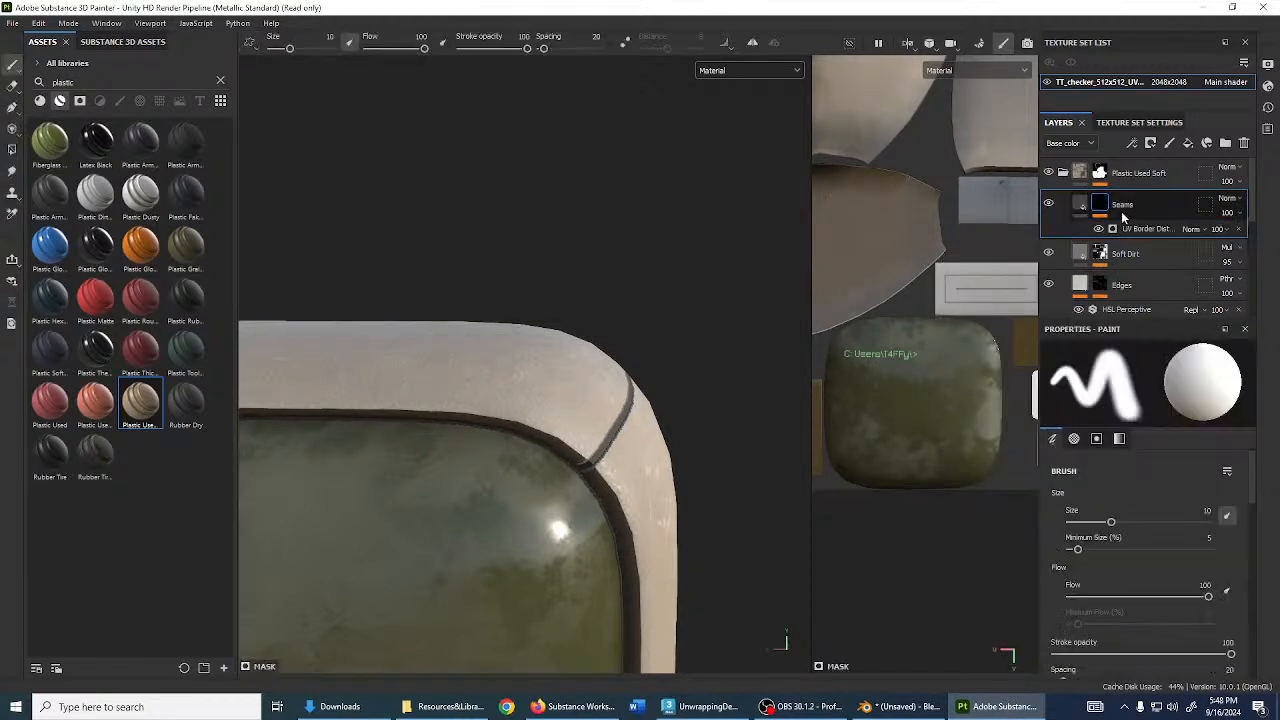
left_click(1130, 227)
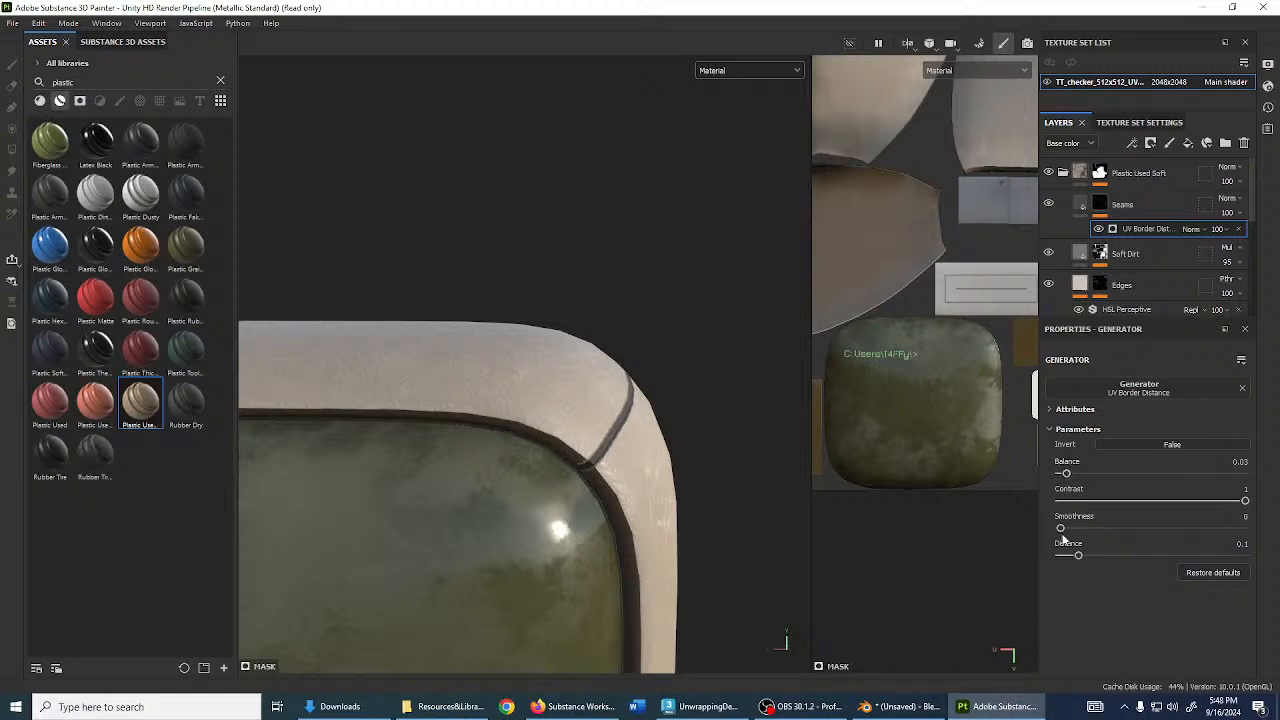
left_click_drag(1061, 529, 1074, 557)
left_click_drag(1070, 475, 1128, 476)
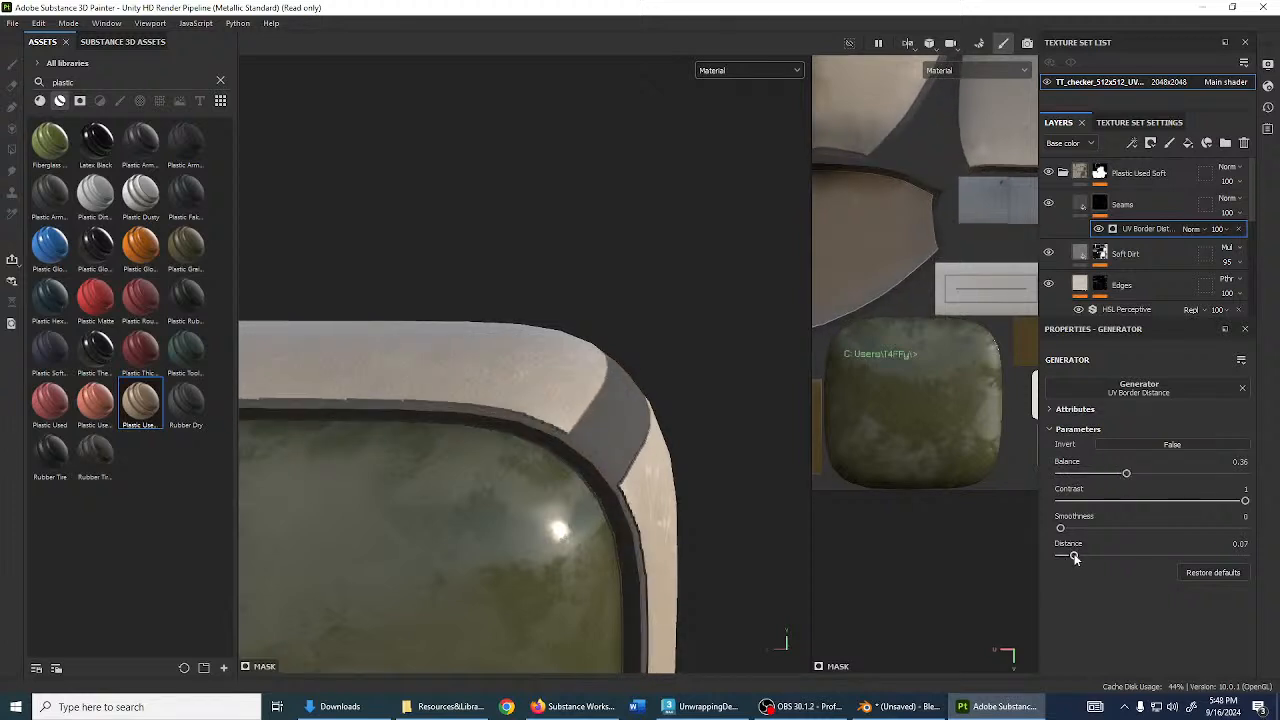
left_click_drag(1075, 558, 1062, 555)
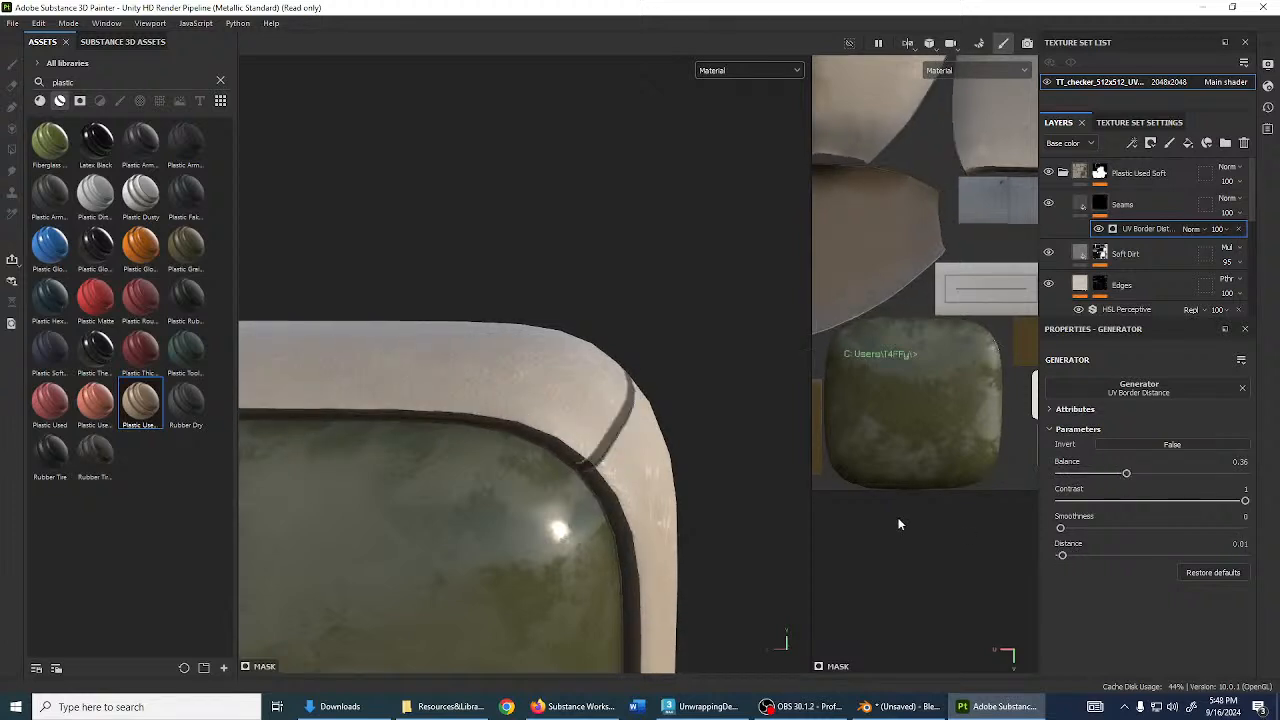
- Orbit around the monitor to inspect the seam grooves, then reselect the Seams layer
left_click_drag(660, 480, 449, 399, "alt")
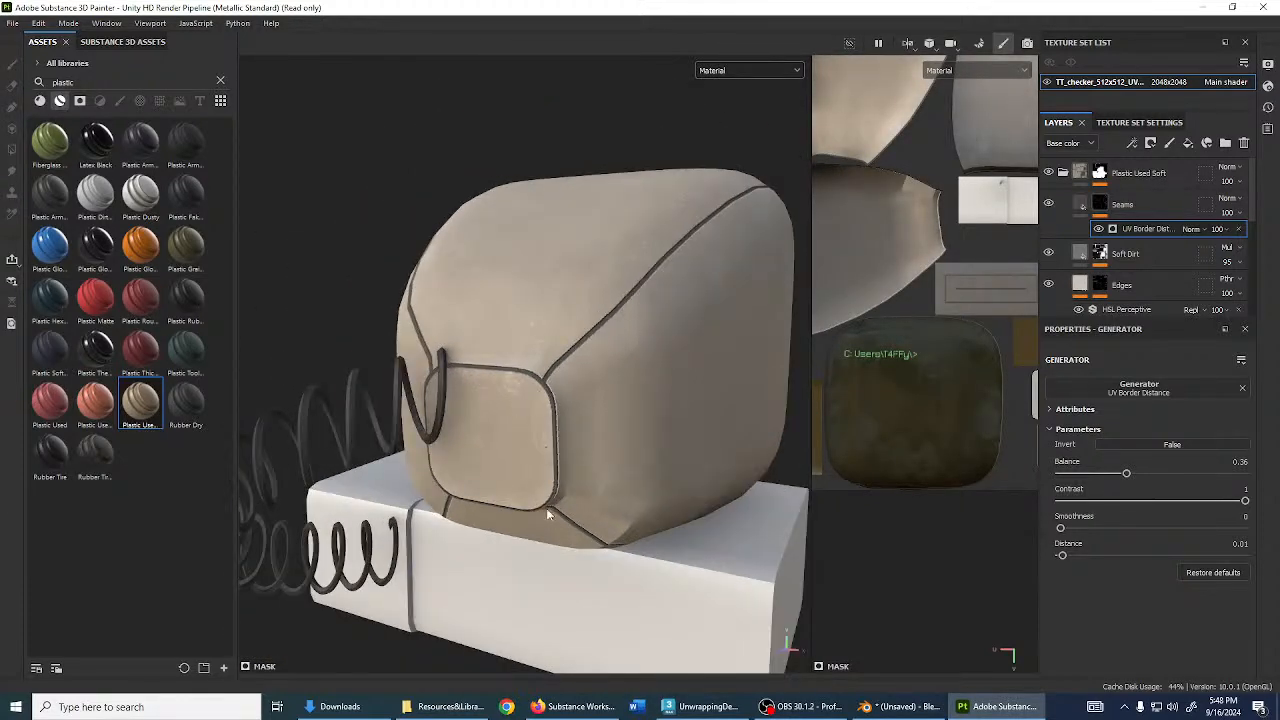
left_click_drag(546, 512, 476, 362, "alt")
left_click_drag(638, 560, 368, 425, "alt")
scroll(874, 313, "down", 2)
scroll(874, 313, "up", 6)
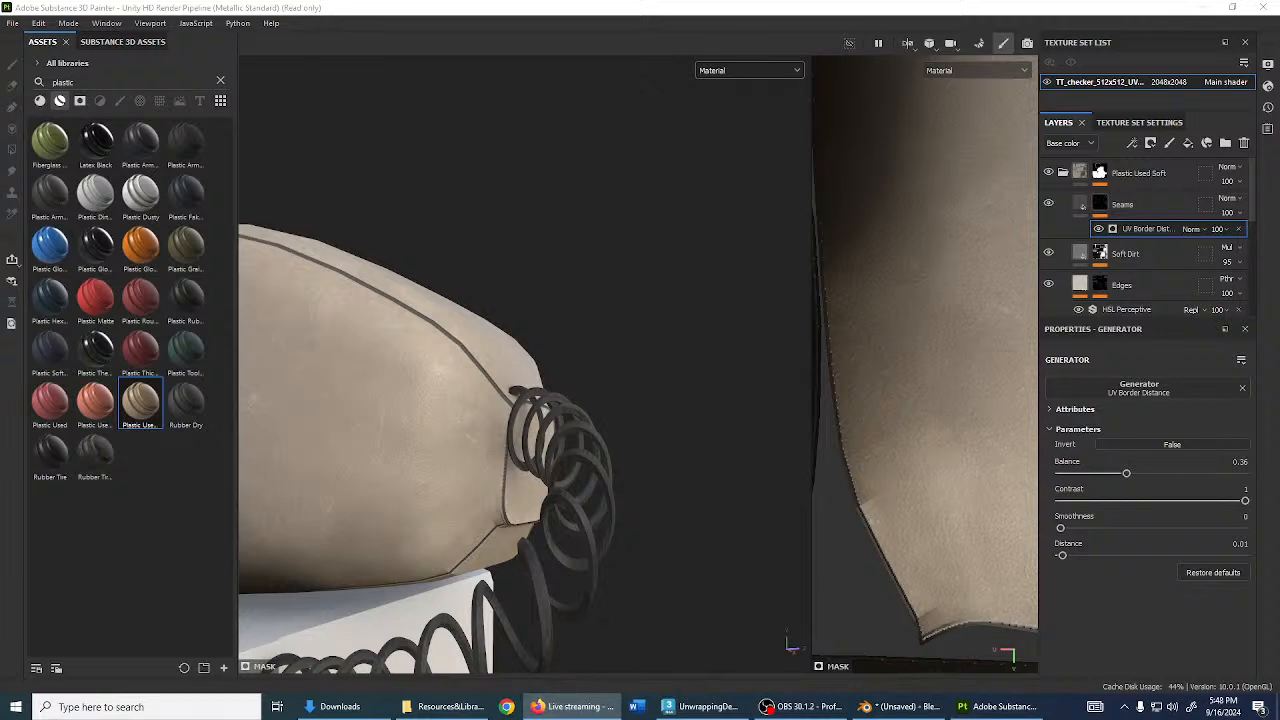
scroll(893, 288, "down", 5)
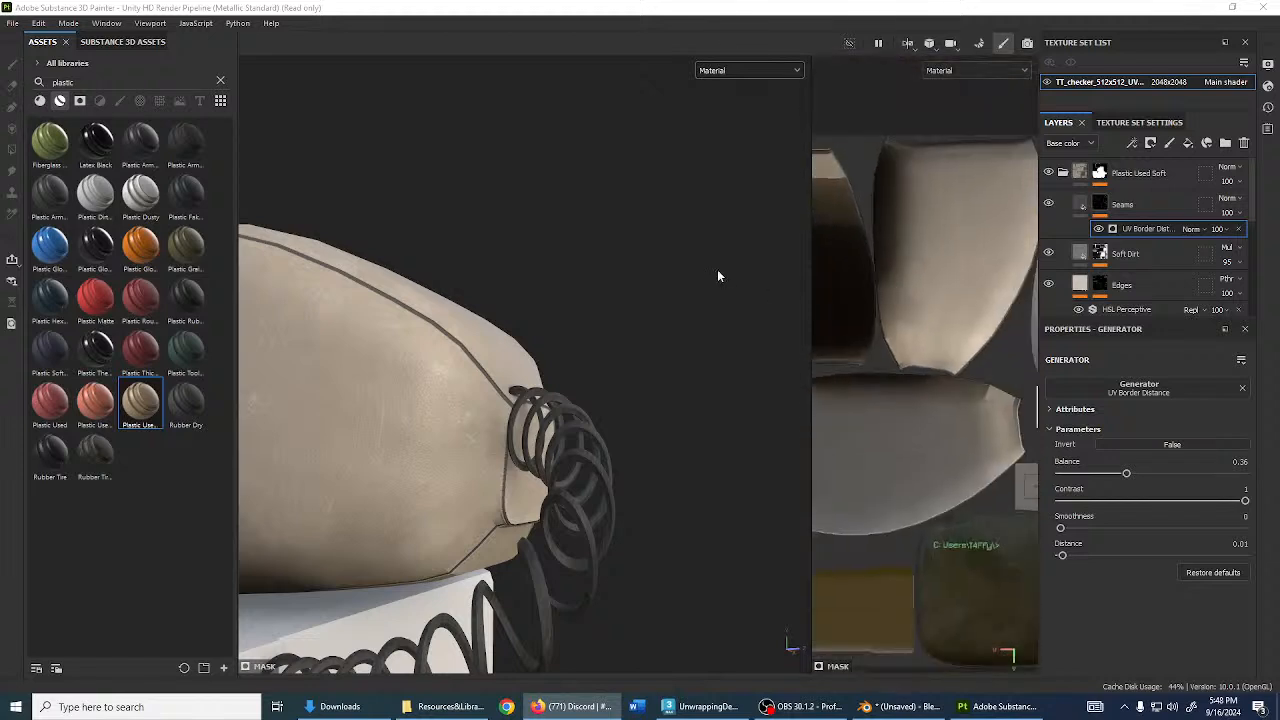
scroll(538, 292, "down", 5)
left_click_drag(680, 343, 680, 316, "alt")
scroll(670, 336, "up", 5)
left_click(1124, 208)
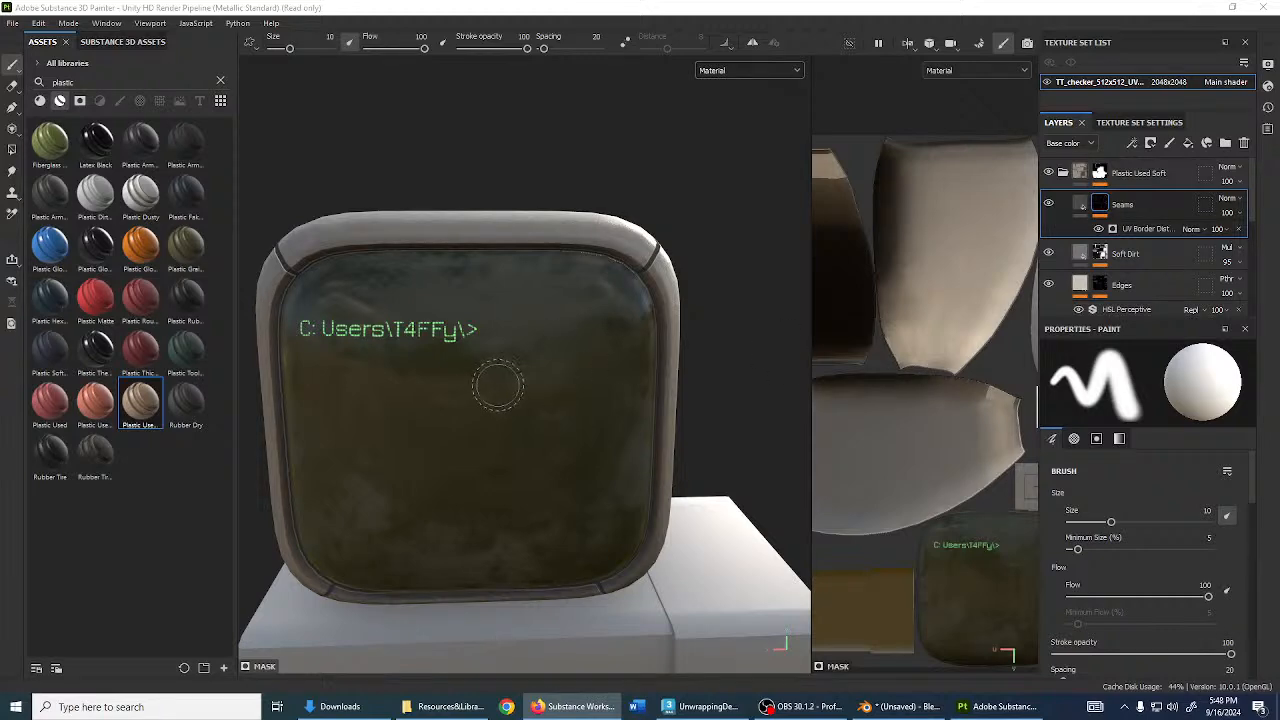
left_click_drag(500, 380, 510, 318, "alt")
mouse_move(510, 318)
right_mouse_down("shift")
mouse_move(484, 306)
mouse_move(500, 303)
right_mouse_up("shift")
left_click_drag(500, 303, 527, 352, "alt")
scroll(530, 343, "up", 3)
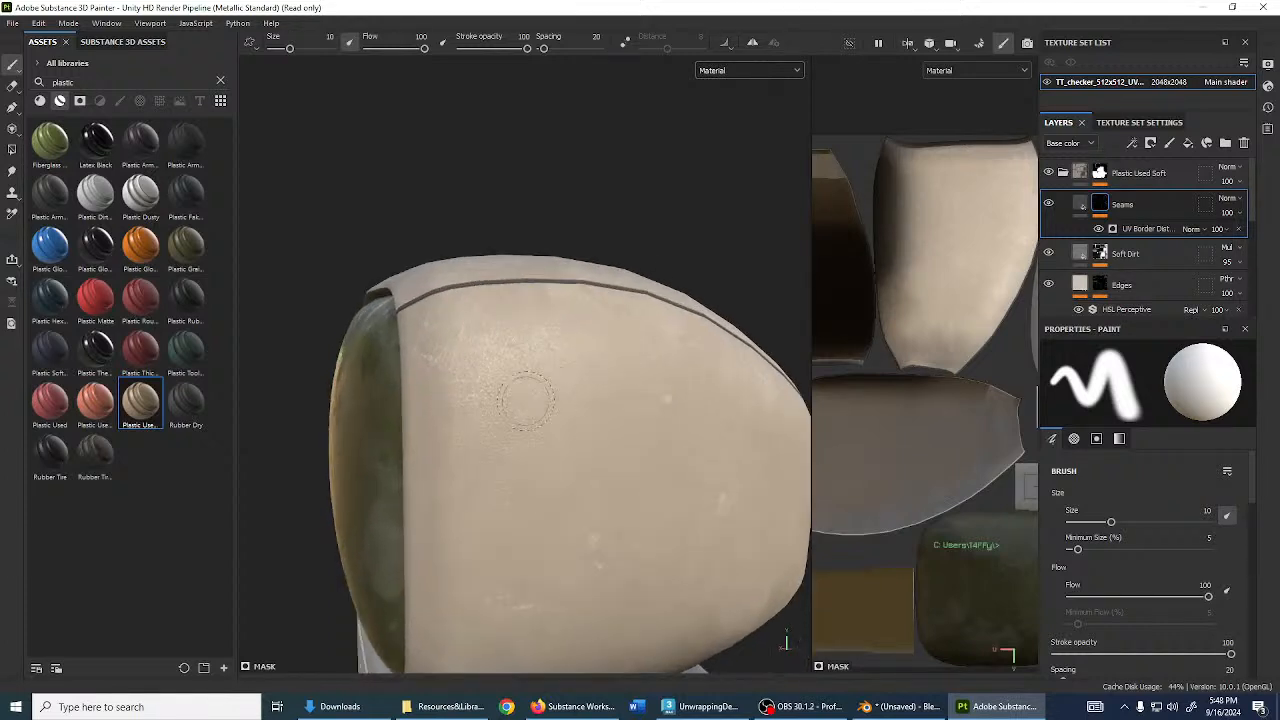
scroll(576, 430, "down", 3)
middle_click_drag(576, 415, 548, 284, "alt")
mouse_move(548, 284)
left_mouse_down("alt")
mouse_move(531, 313)
mouse_move(570, 360)
left_mouse_up("alt")
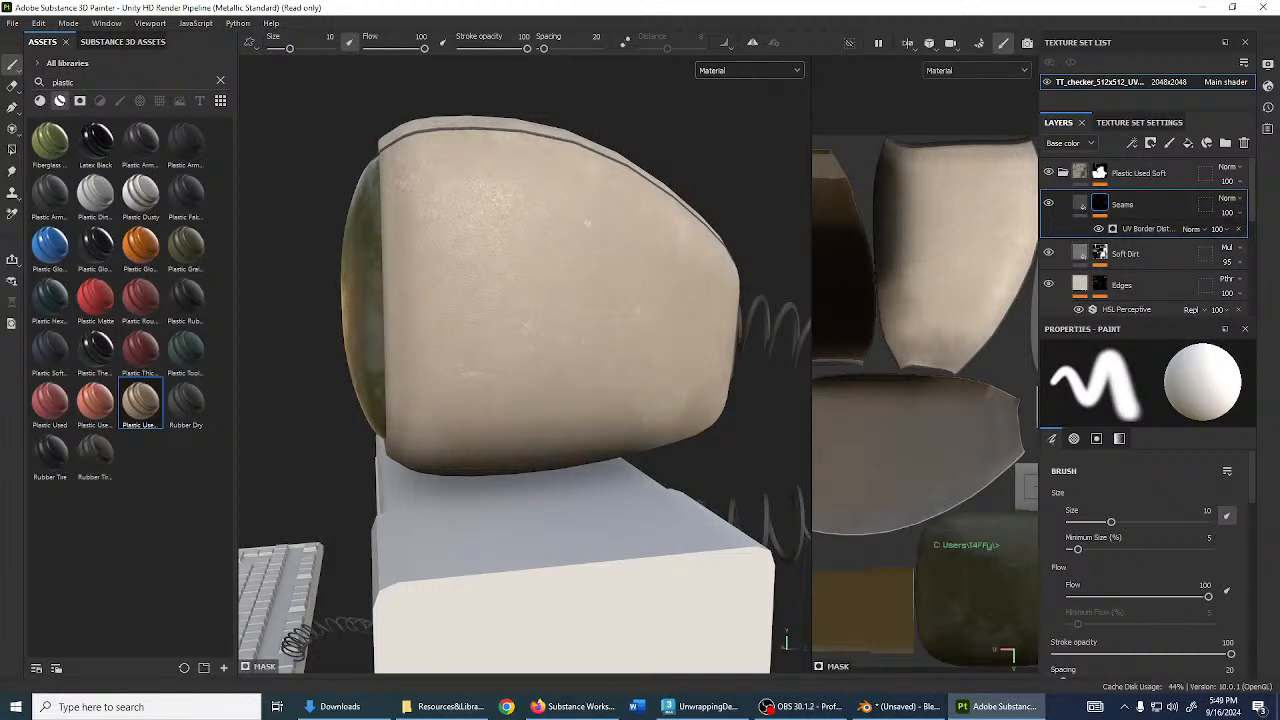
scroll(1147, 236, "down", 1)
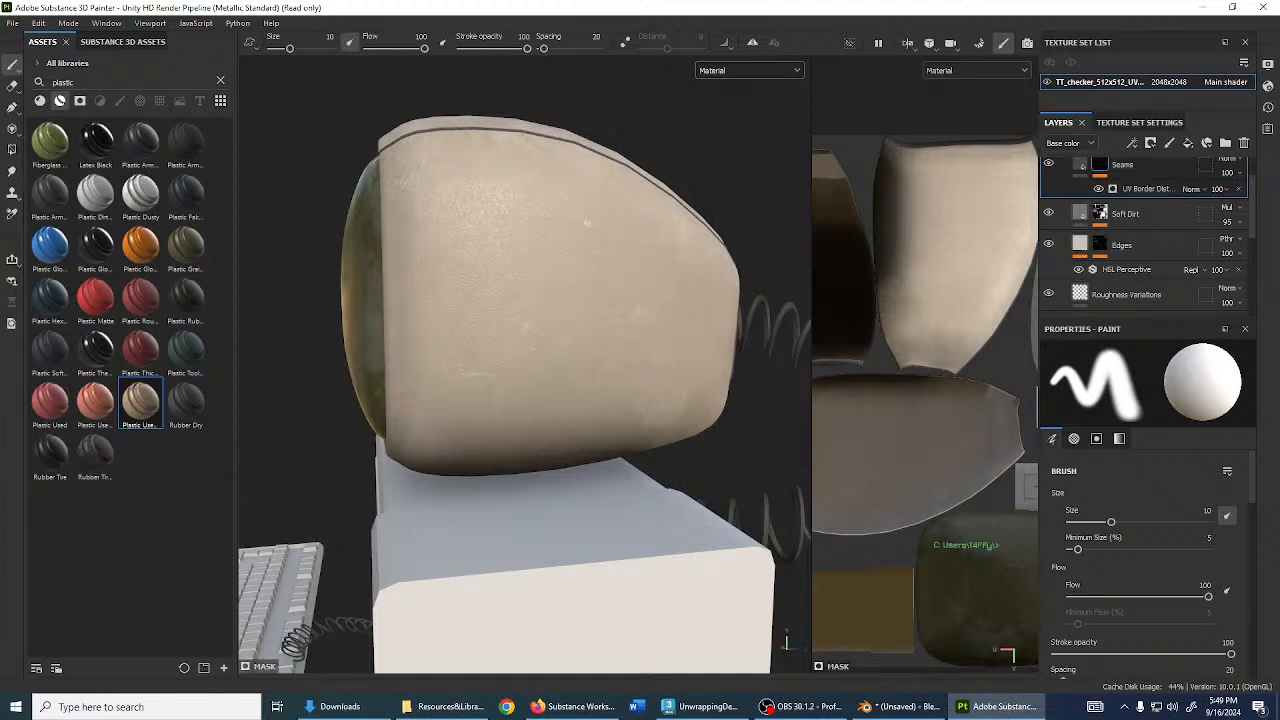
- Select the Soft Dirt mask's Dirt generator and test, then undo, a Dirt Level change
left_click(1102, 220)
left_click(1128, 239)
scroll(597, 300, "up", 3)
left_click_drag(597, 300, 713, 324, "alt")
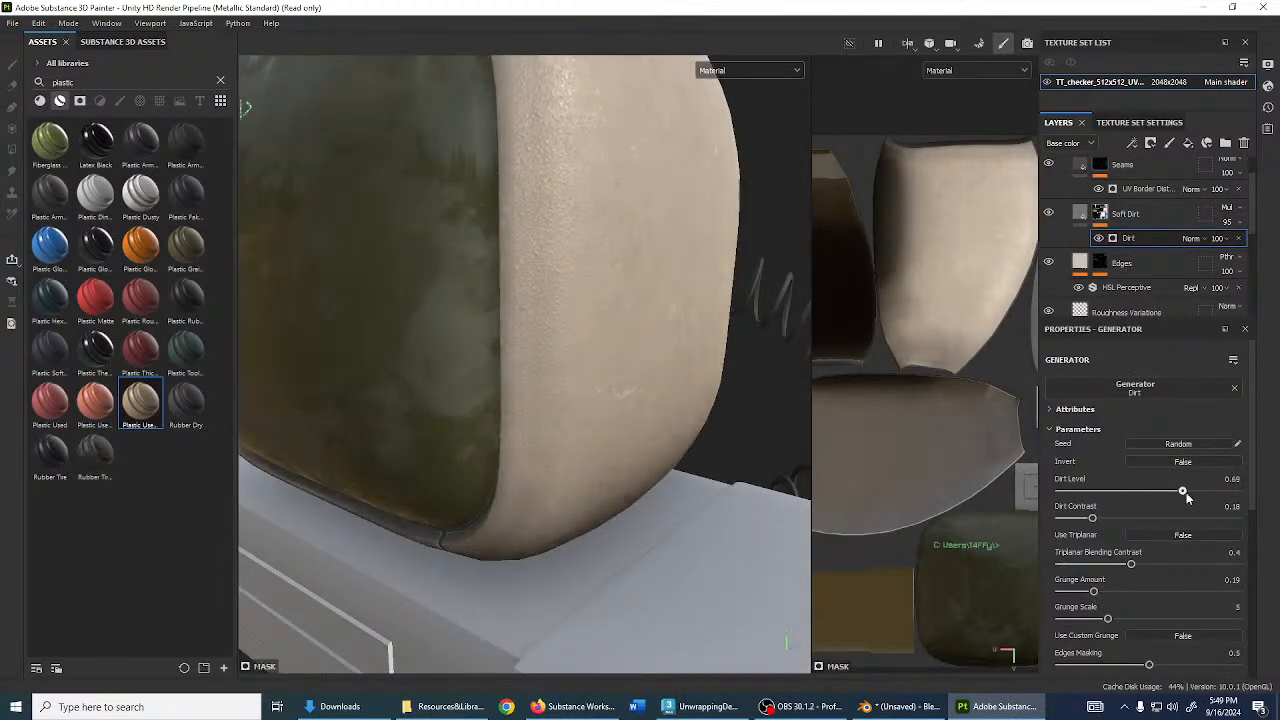
scroll(598, 362, "down", 3)
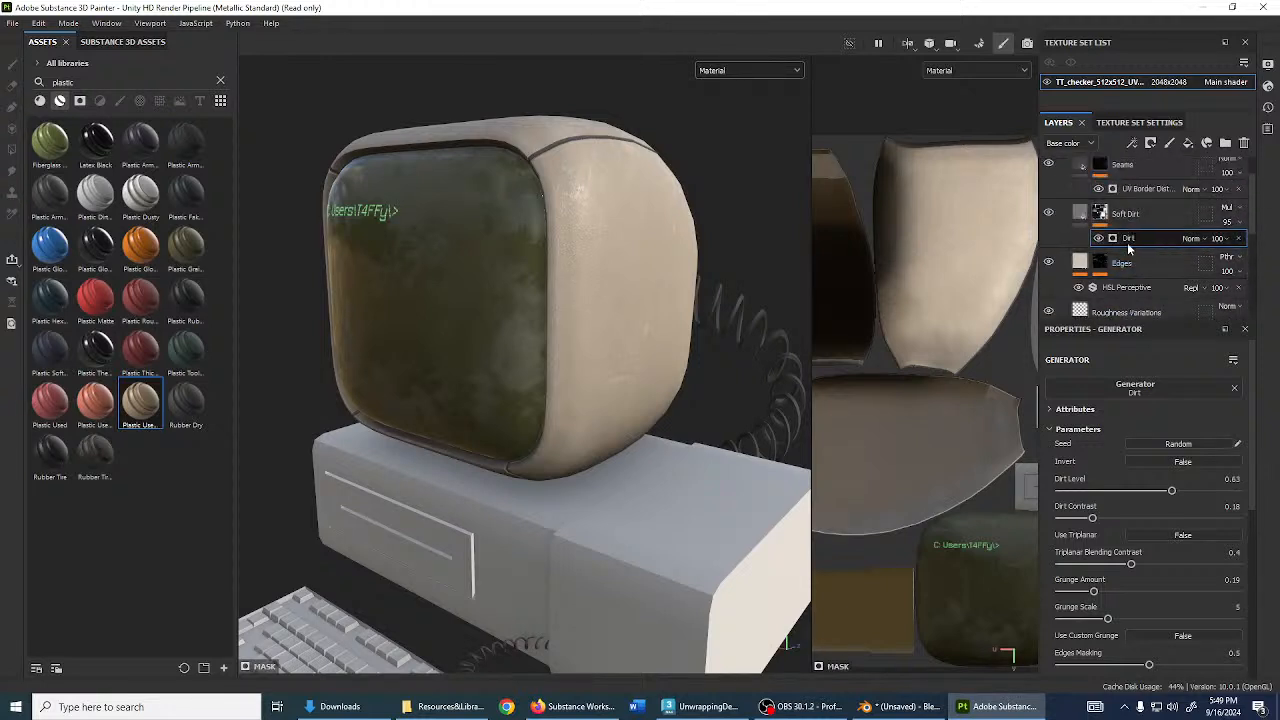
left_click_drag(689, 301, 712, 305, "alt")
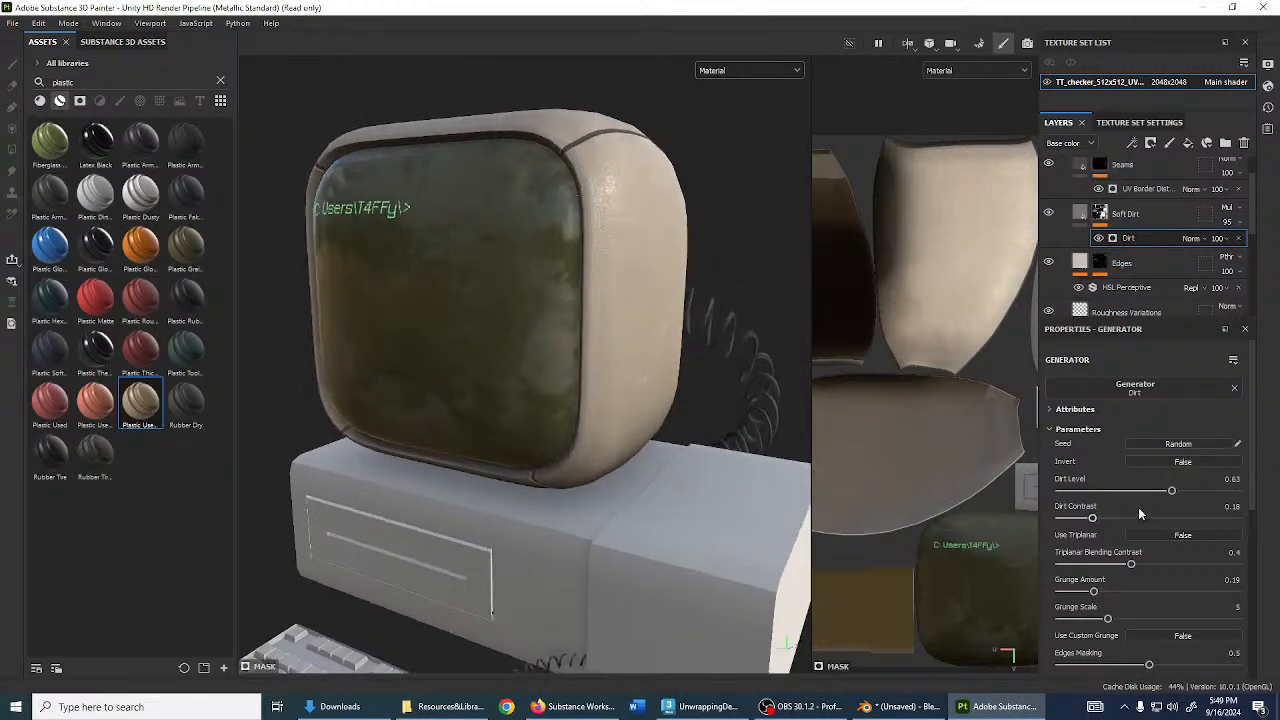
mouse_move(1173, 493)
left_mouse_down()
mouse_move(1136, 491)
mouse_move(1222, 491)
mouse_move(1191, 491)
left_mouse_up()
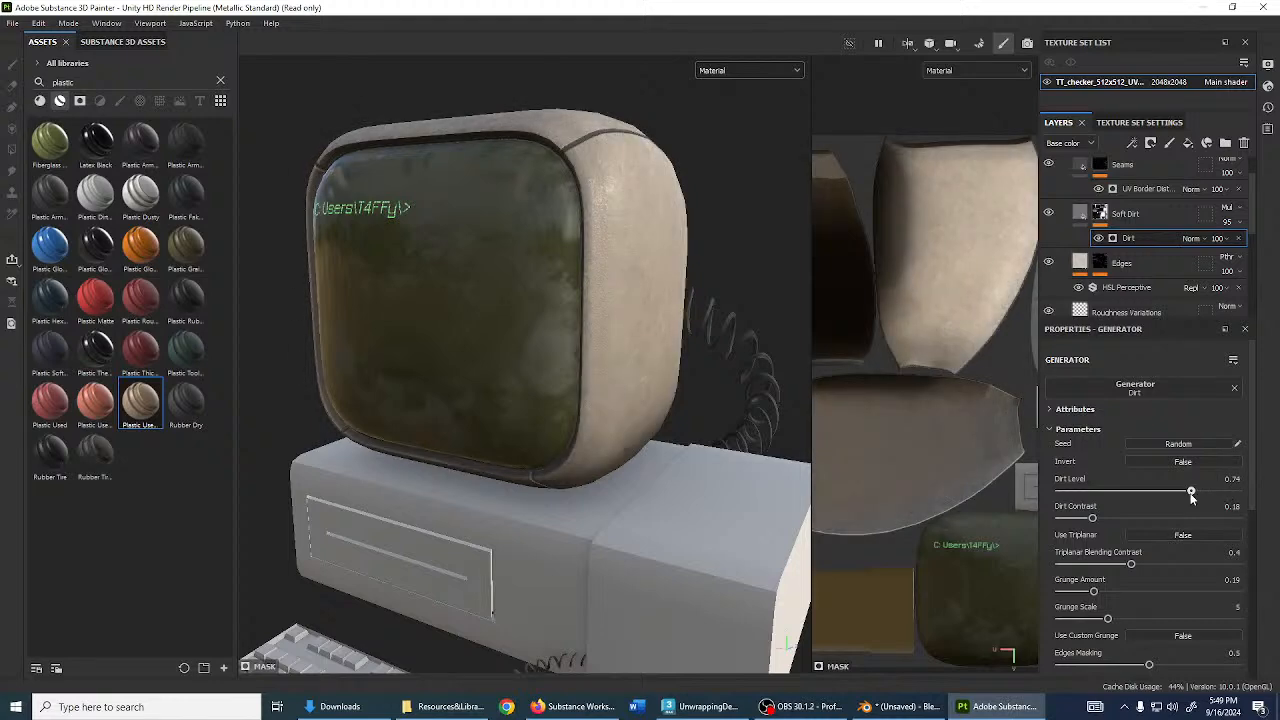
key("ctrl+z")
- Try Dirt Level 0.94, then revert to 0.63 and compare views of the monitor
left_click_drag(499, 354, 449, 330, "alt")
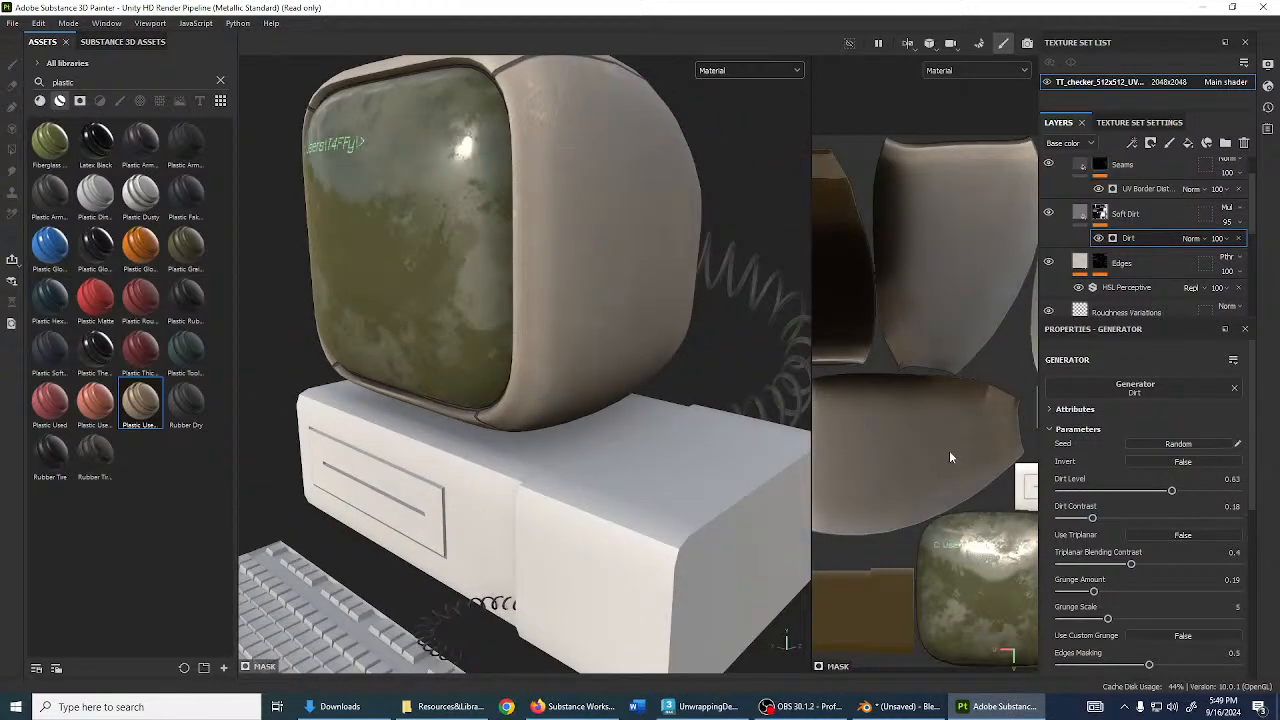
left_click_drag(1173, 493, 1222, 491)
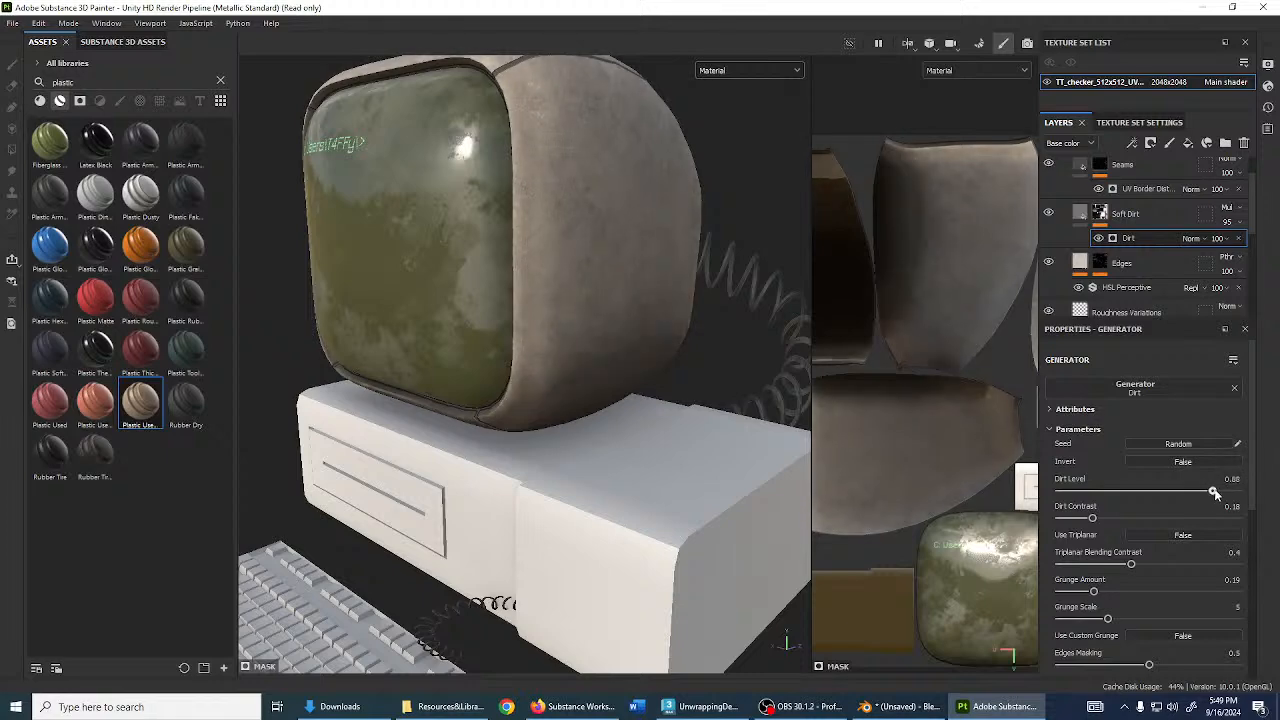
key("ctrl+z")
left_click_drag(691, 278, 638, 338, "alt")
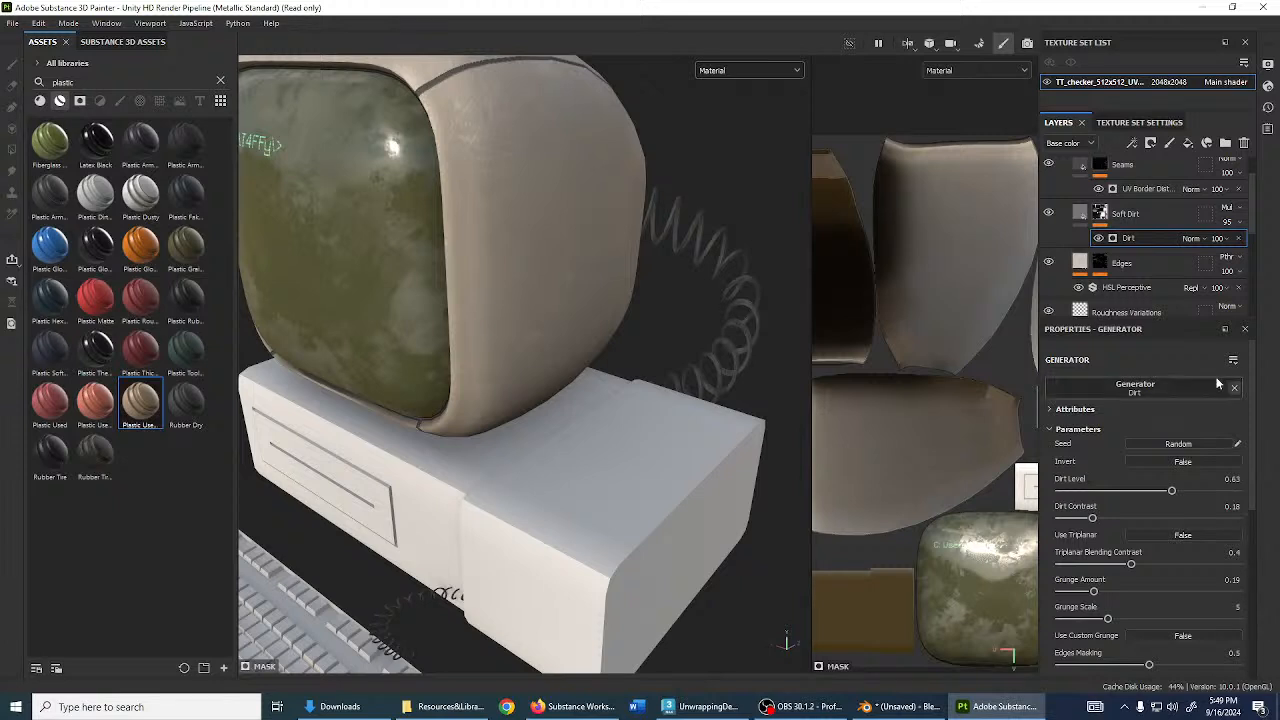
scroll(1138, 275, "down", 5)
scroll(1138, 275, "down", 1)
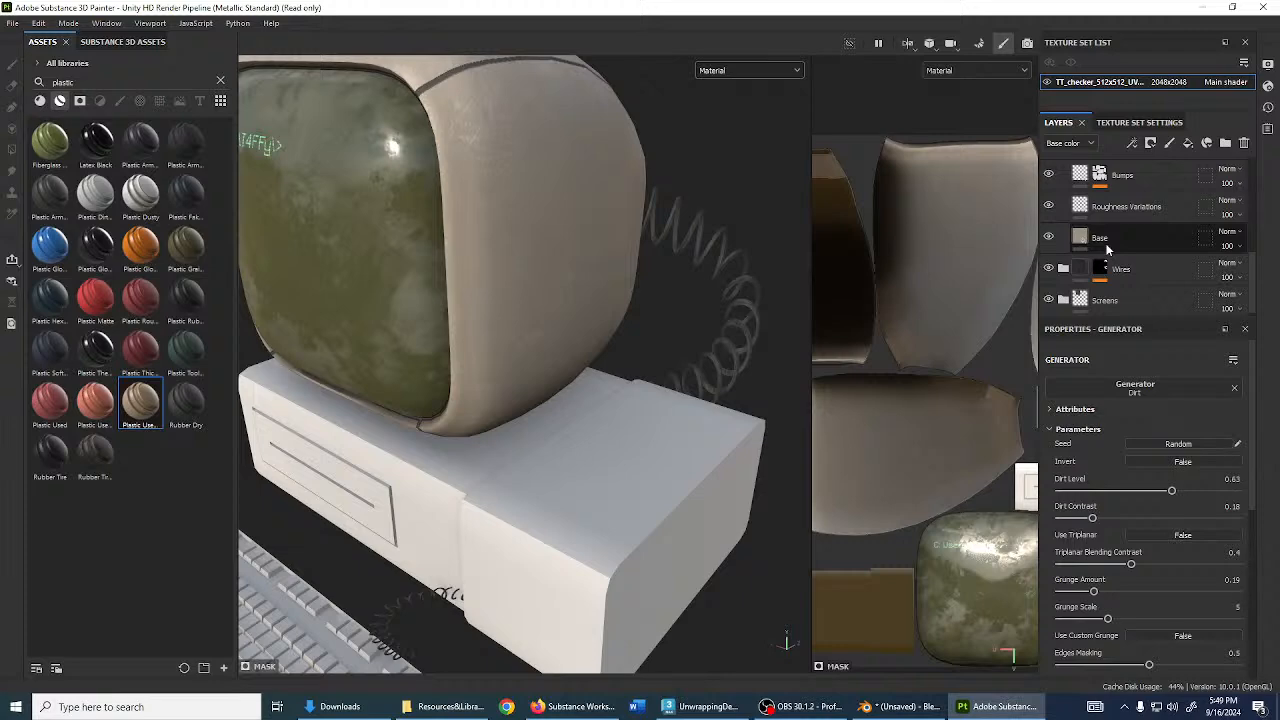
- Select the Base fill layer and clear the previous plastic asset search
left_click(1106, 244)
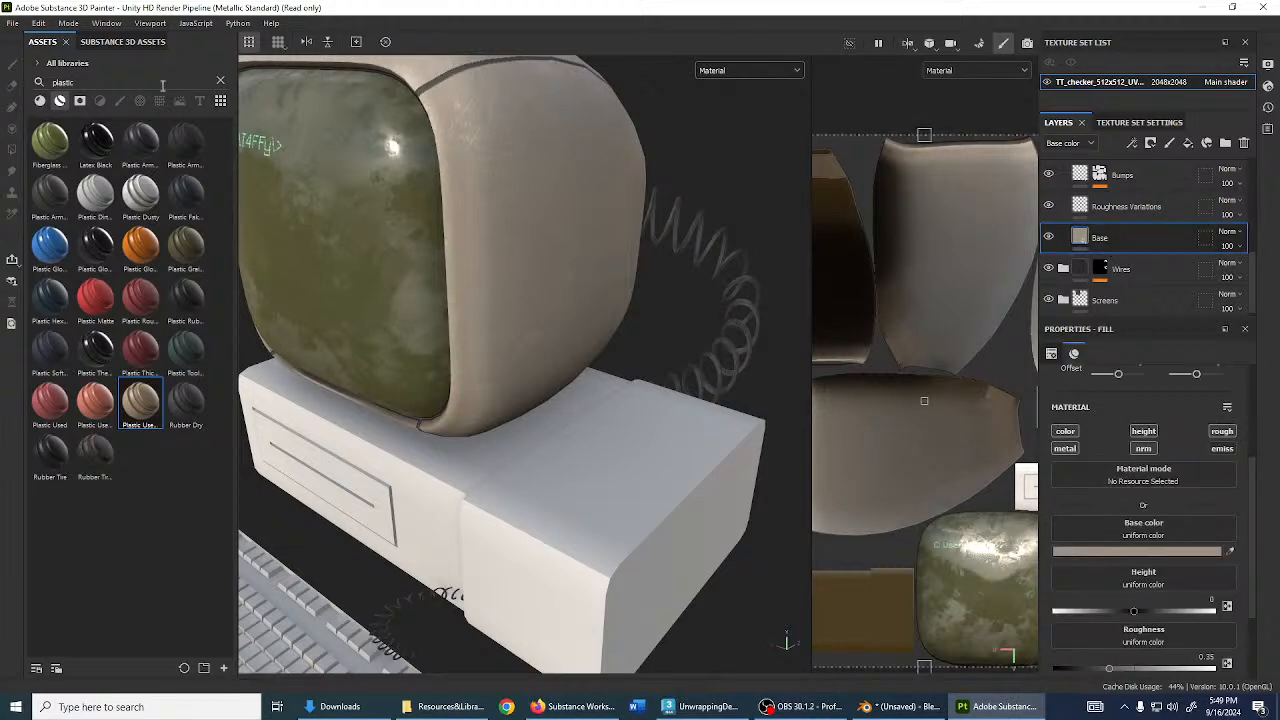
left_click(219, 82)
left_click_drag(560, 240, 597, 354, "alt")
scroll(616, 283, "down", 4)
scroll(570, 330, "up", 4)
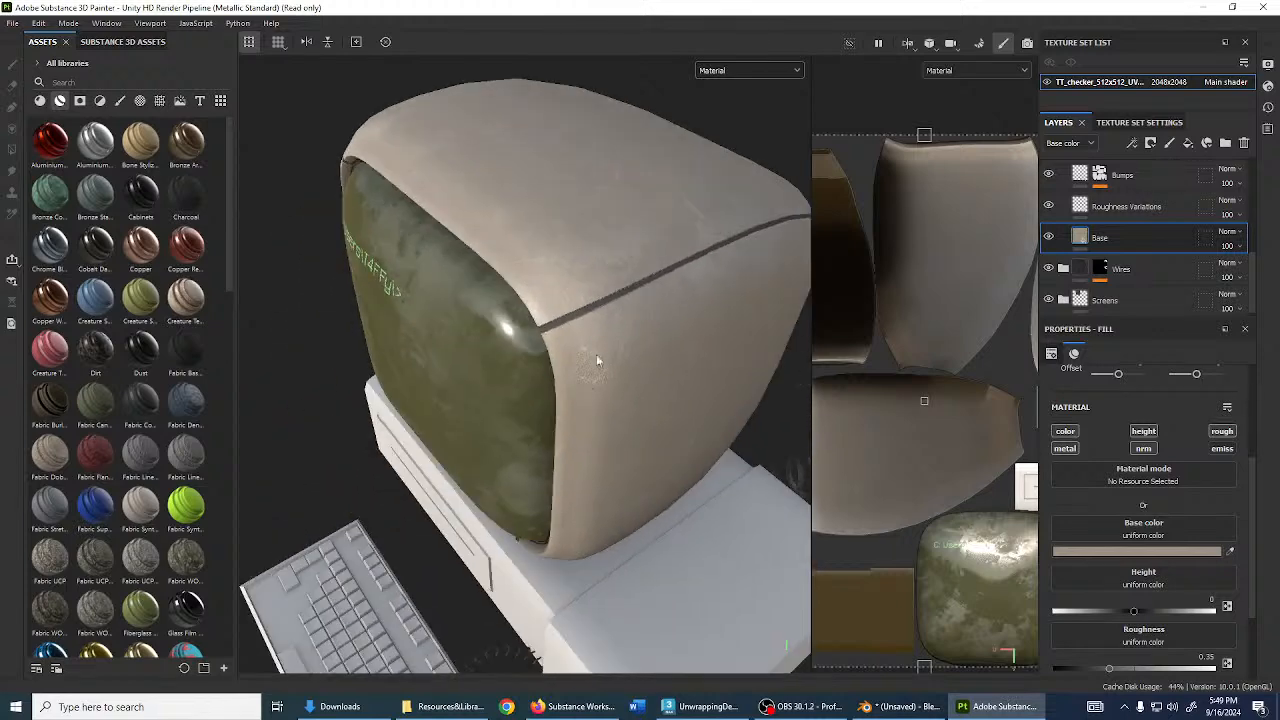
right_click_drag(597, 354, 620, 298, "shift")
left_click_drag(620, 298, 551, 355, "alt")
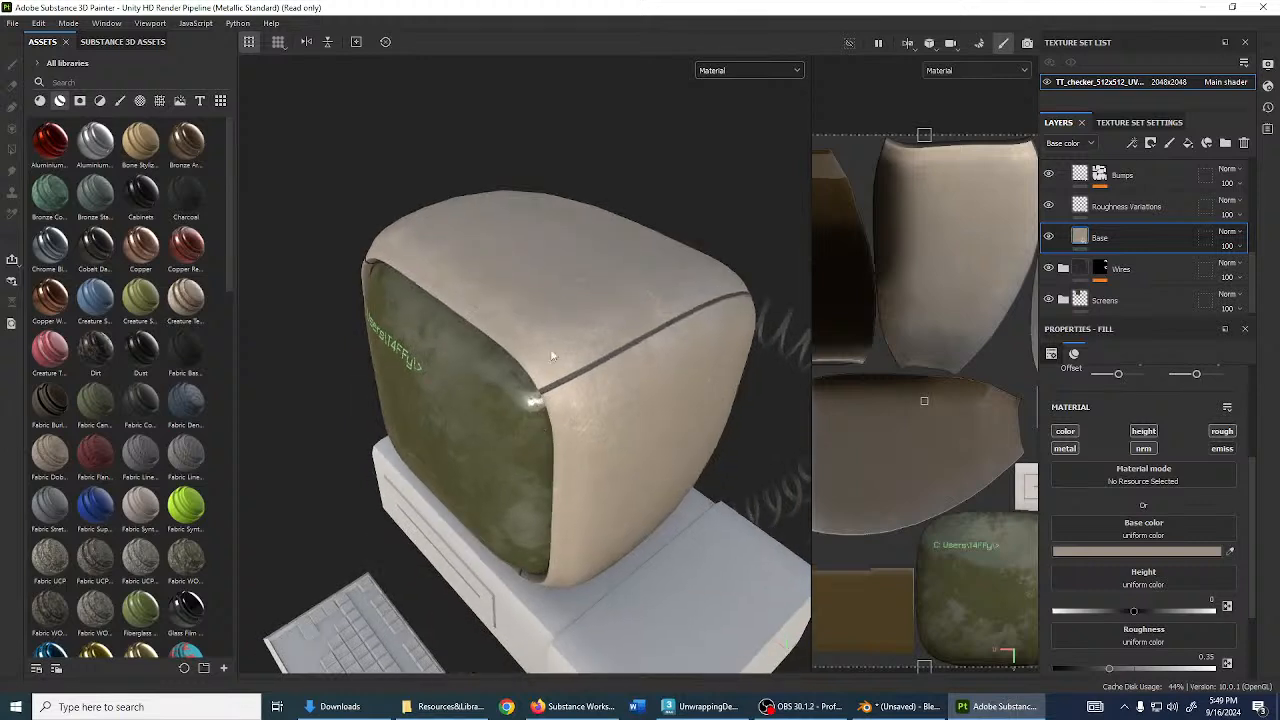
- Search assets for 'fur' and drop the Fur 2 texture into the Base layer's fill
left_click(148, 84)
type("fur")
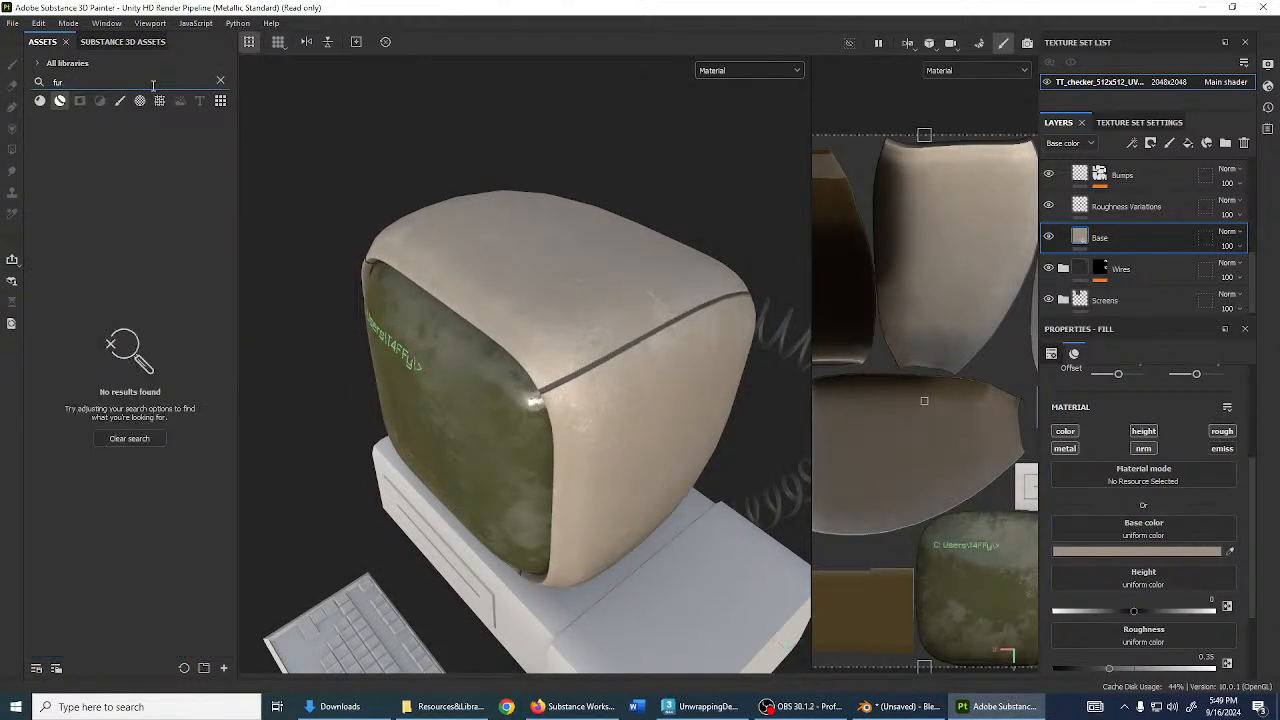
left_click(138, 102)
left_click(158, 99)
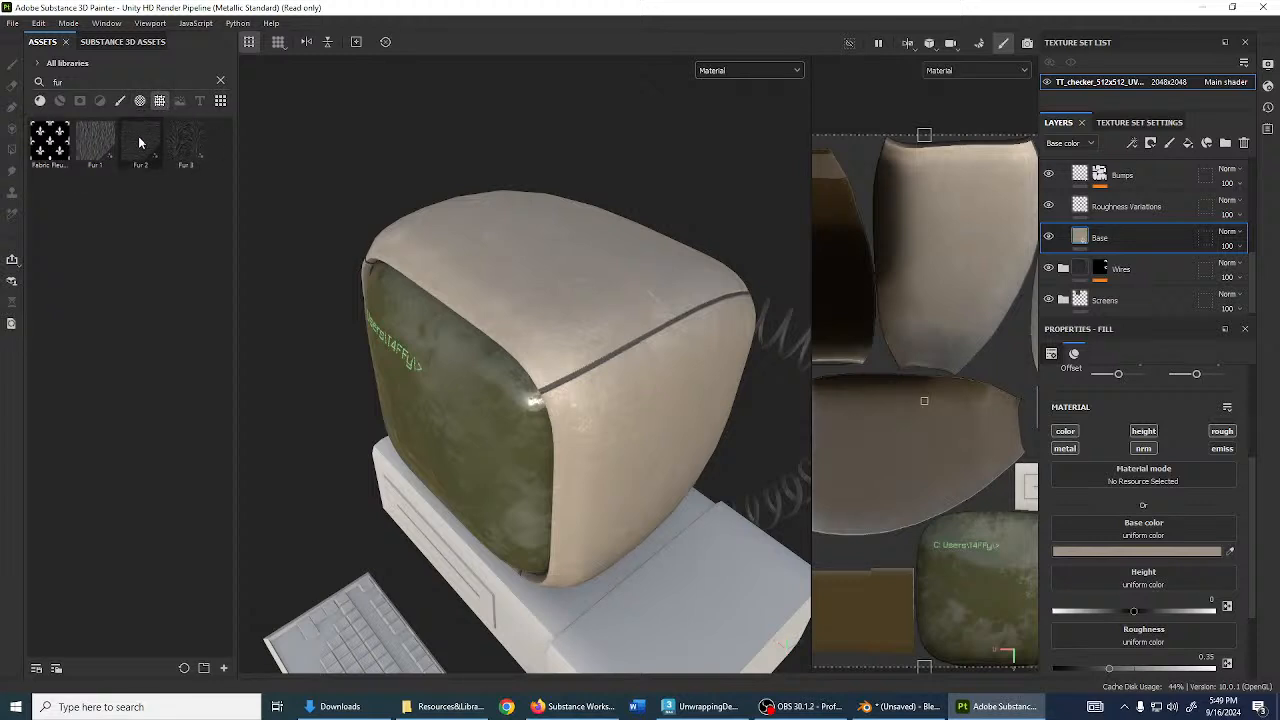
left_click_drag(139, 146, 1122, 247)
scroll(528, 300, "up", 3)
left_click_drag(528, 300, 707, 355, "alt")
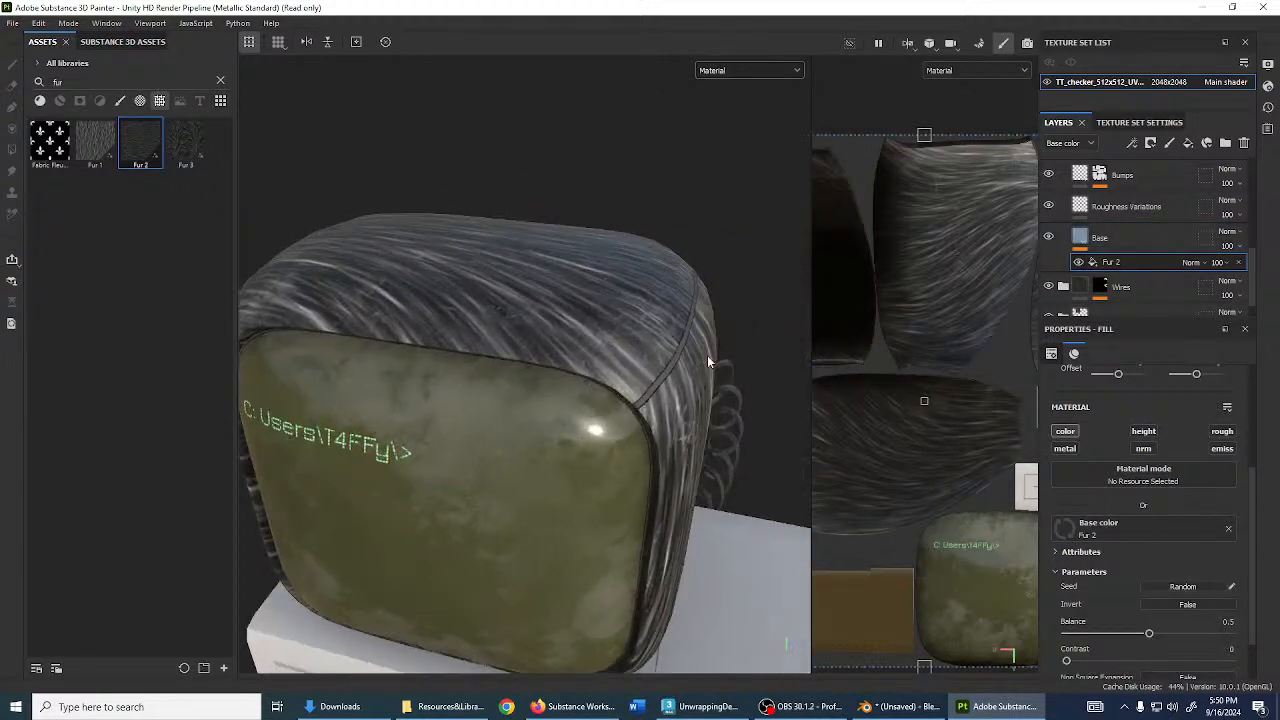
- Set Fur 2's blend mode to Subtract and its tiling to 0.08
left_click(1190, 262)
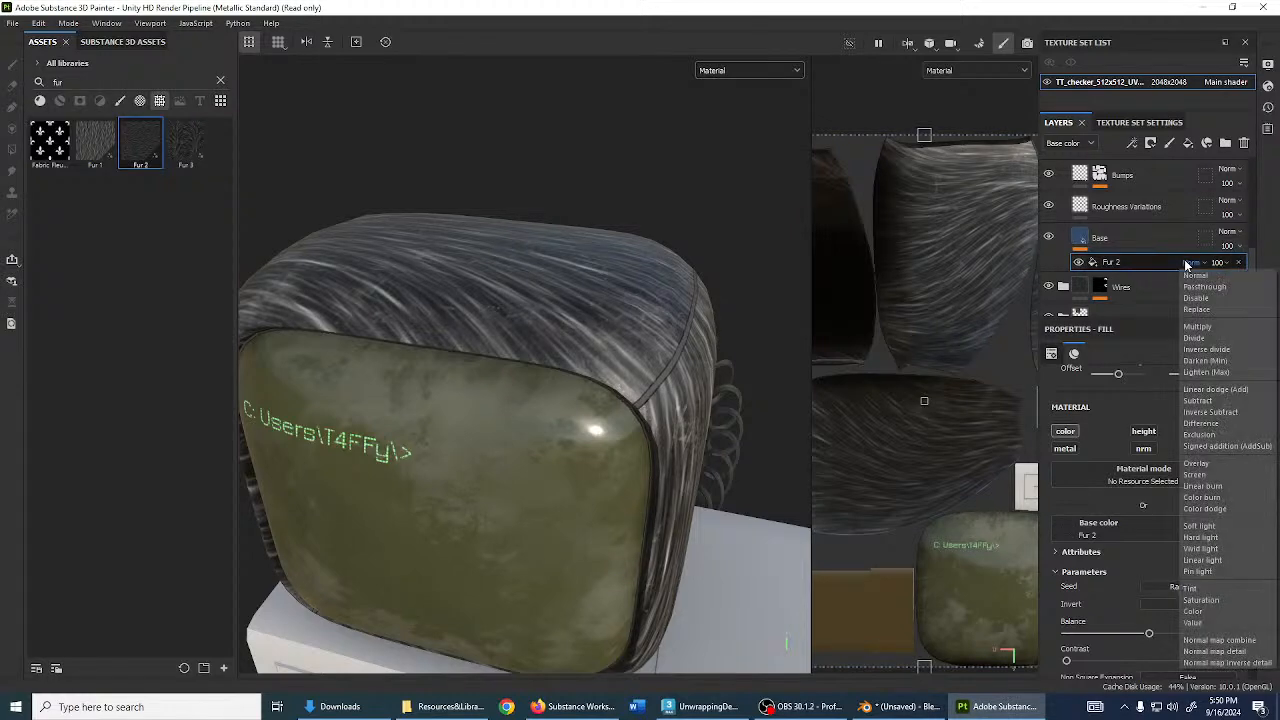
left_click(1215, 396)
left_click_drag(715, 330, 638, 327, "alt")
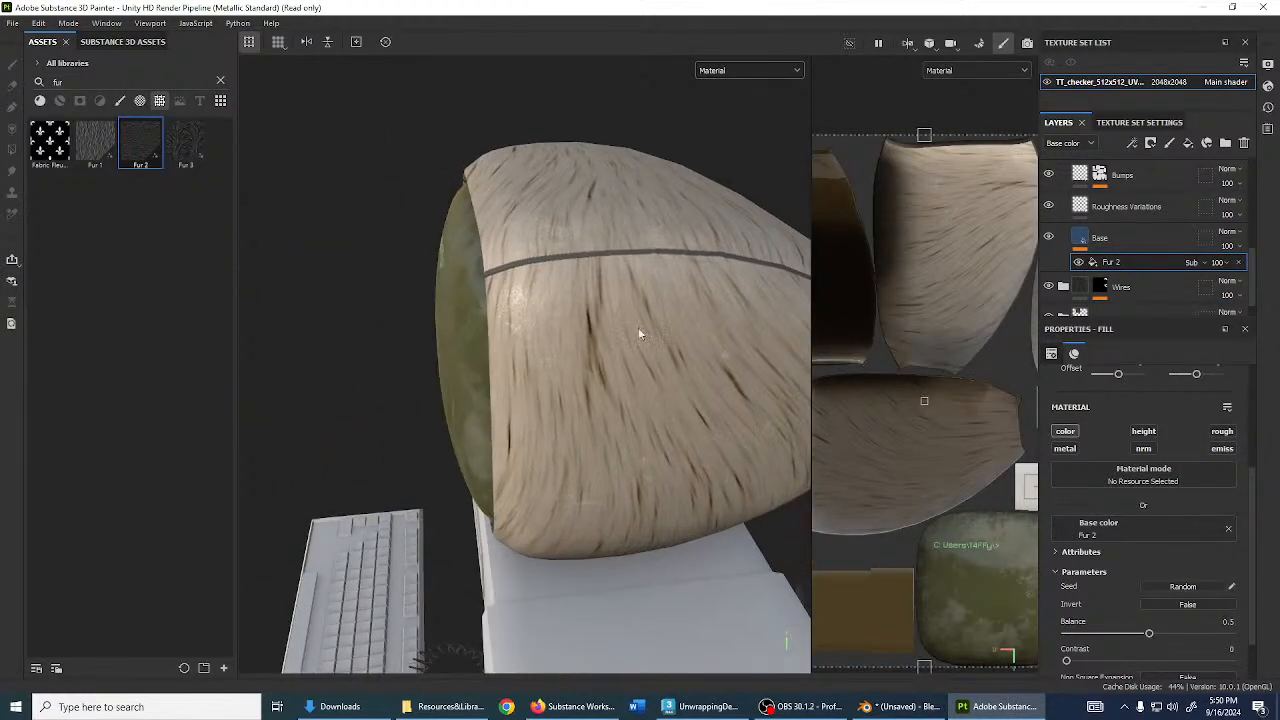
left_click_drag(582, 216, 650, 230, "alt")
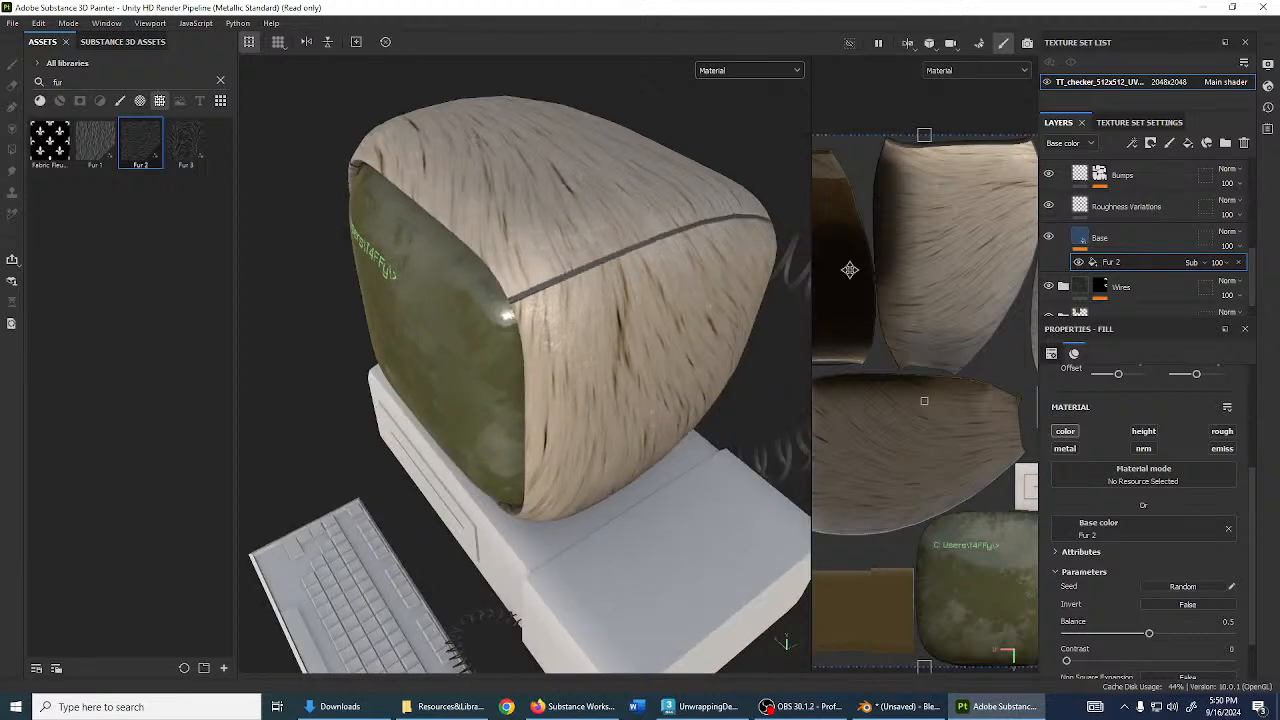
scroll(1163, 562, "down", 2)
scroll(1147, 570, "up", 8)
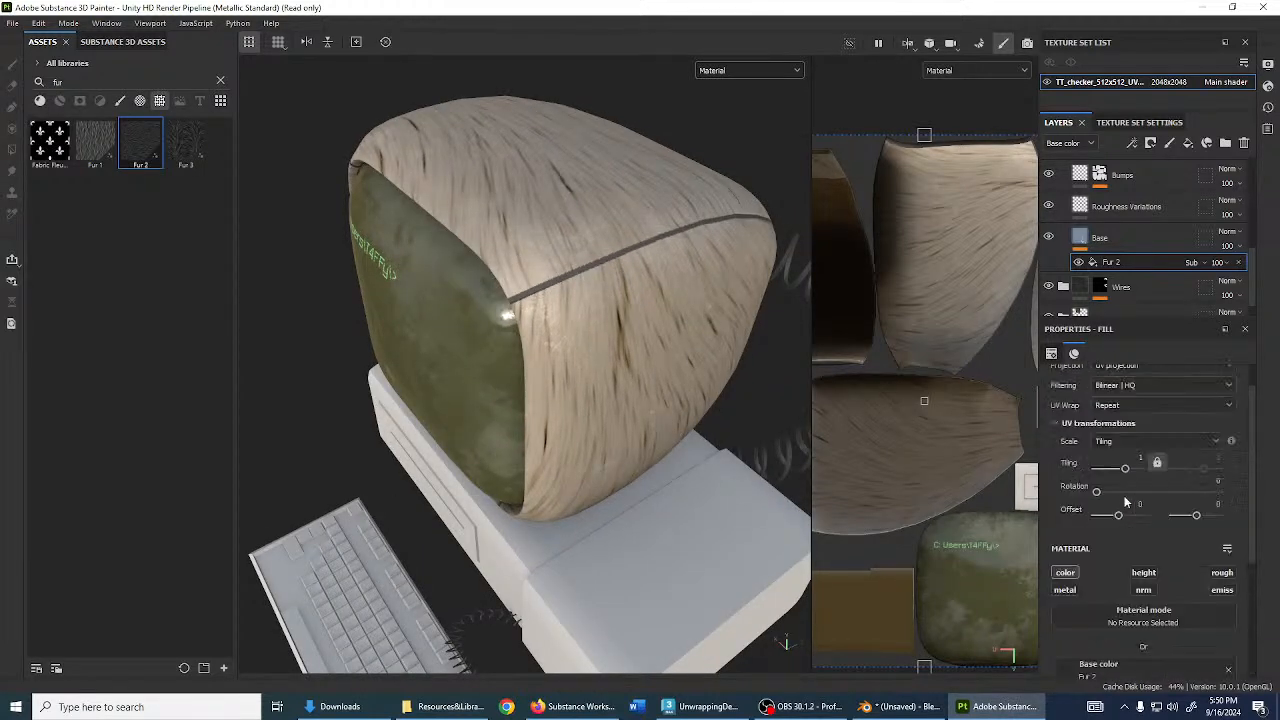
left_click_drag(1126, 507, 1122, 506)
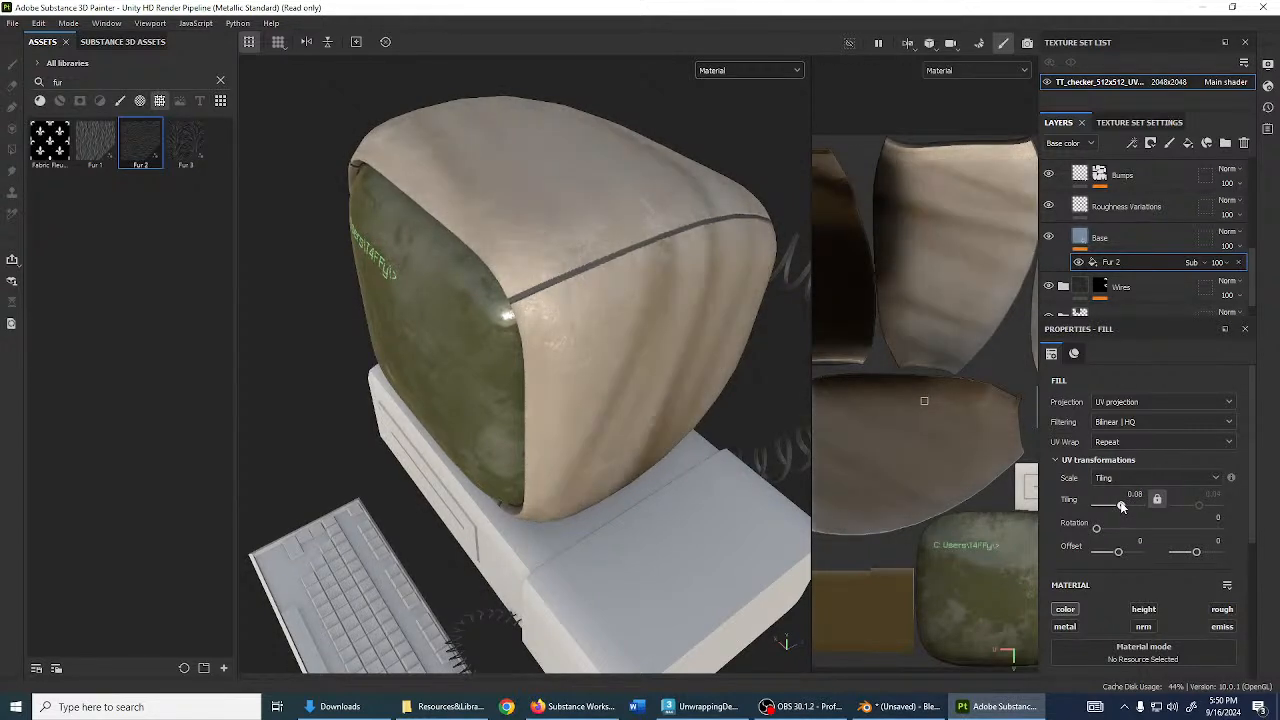
- Find the Blur Slope filter in the assets and add it above Fur 2 in Base
left_click(221, 81)
type("slope")
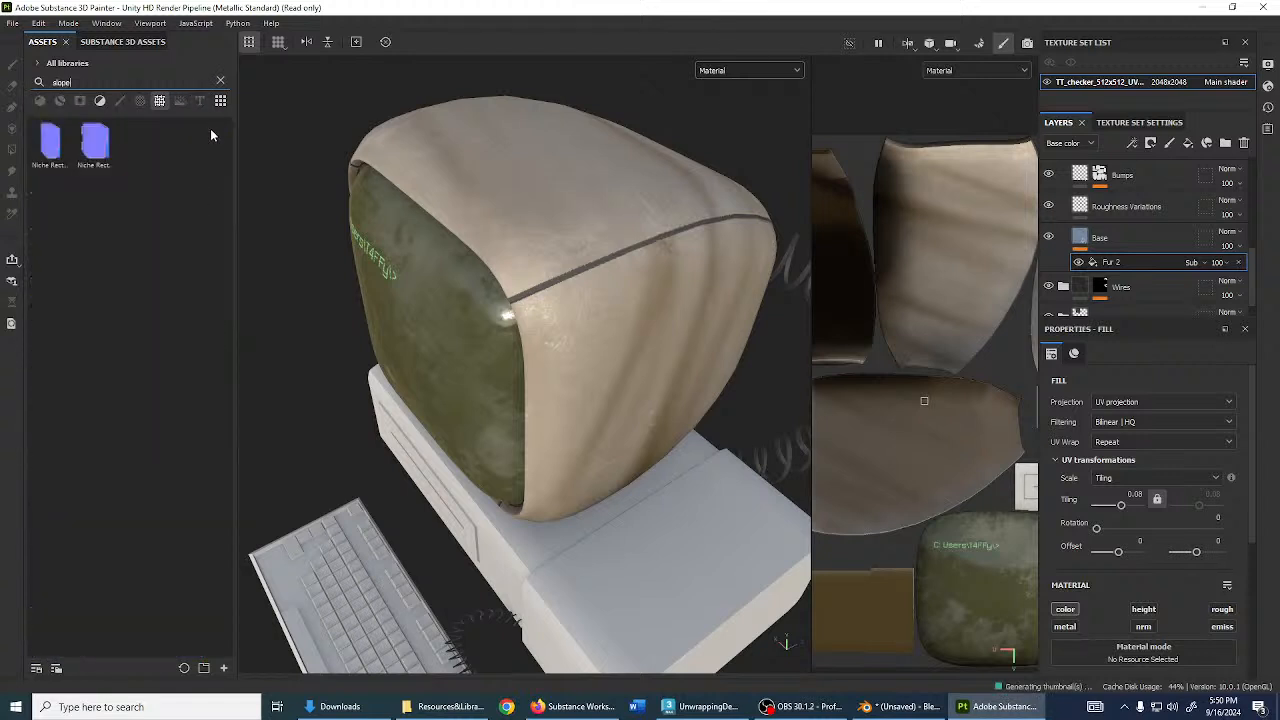
left_click(99, 100)
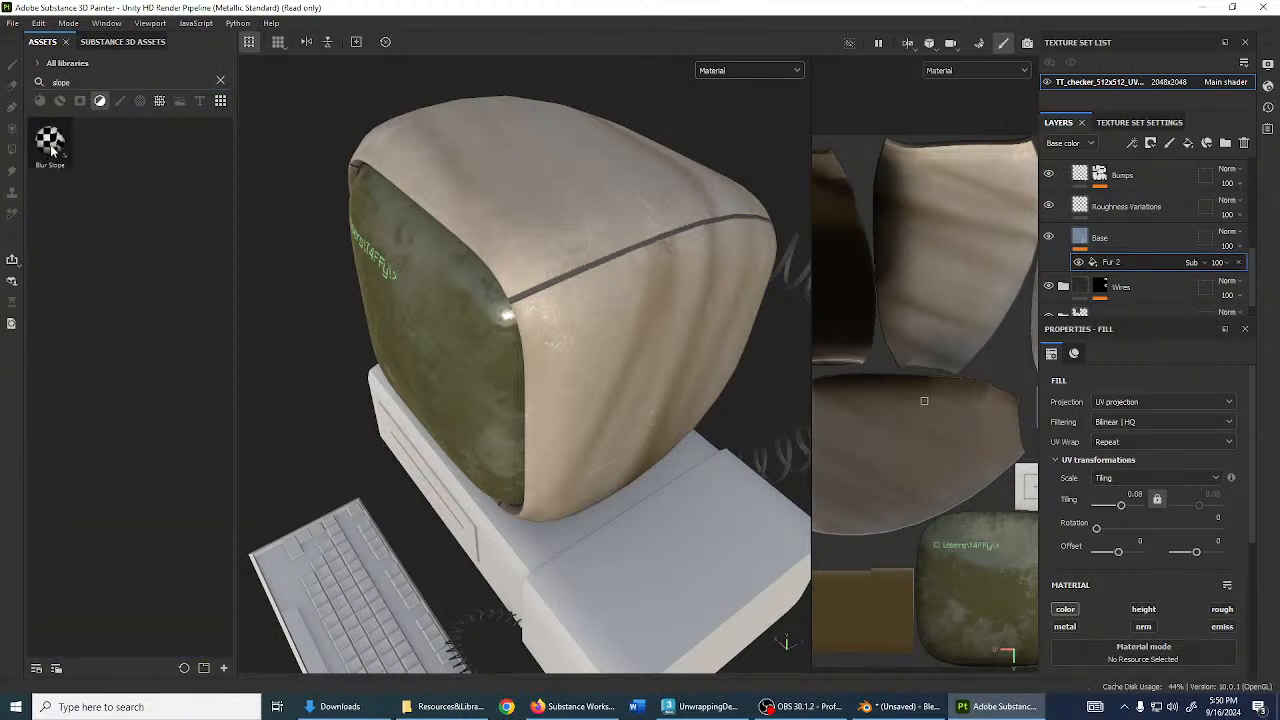
mouse_move(51, 147)
left_mouse_down()
mouse_move(95, 191)
mouse_move(67, 161)
left_mouse_up()
left_click_drag(80, 85, 79, 7)
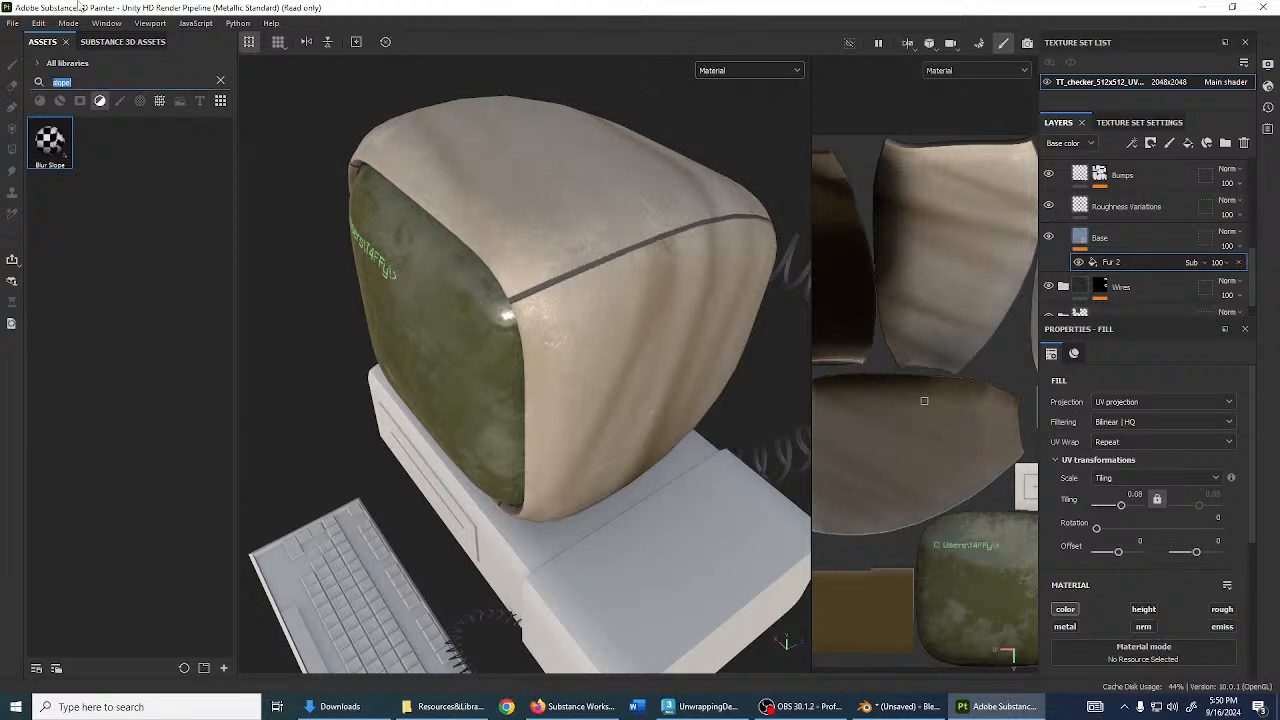
type("blur")
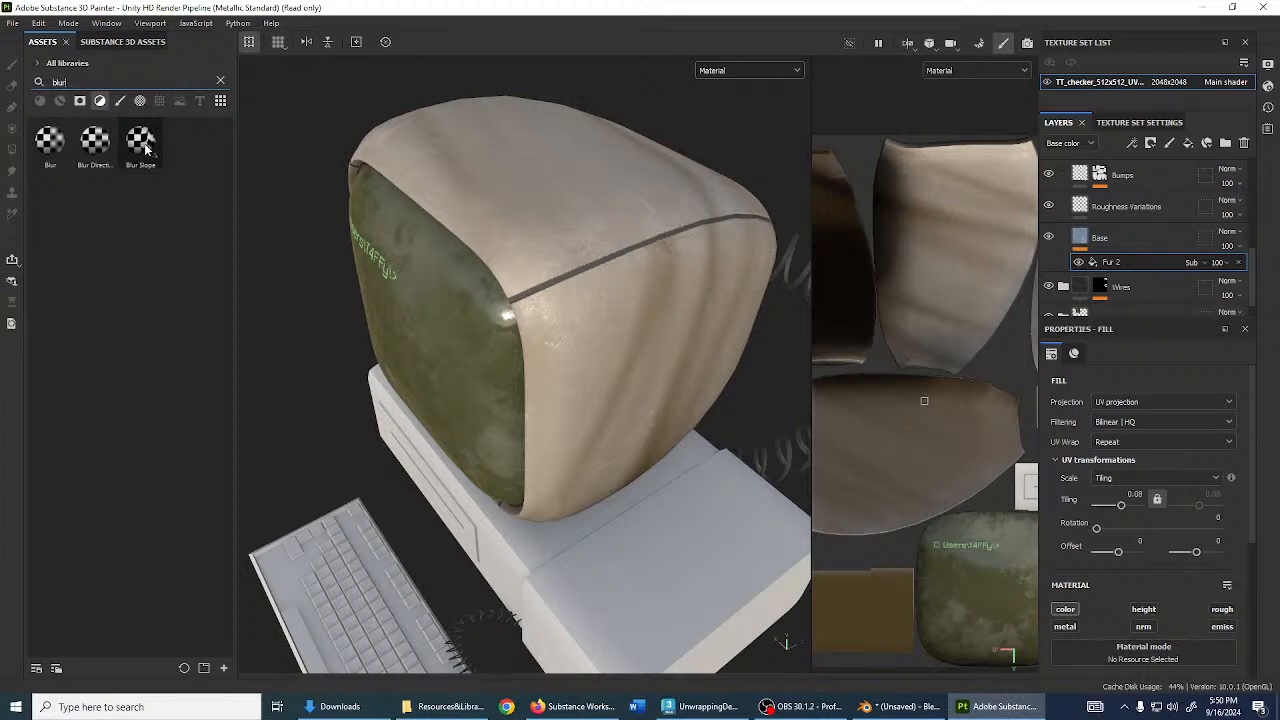
mouse_move(145, 148)
left_click_drag(145, 148, 1115, 263)
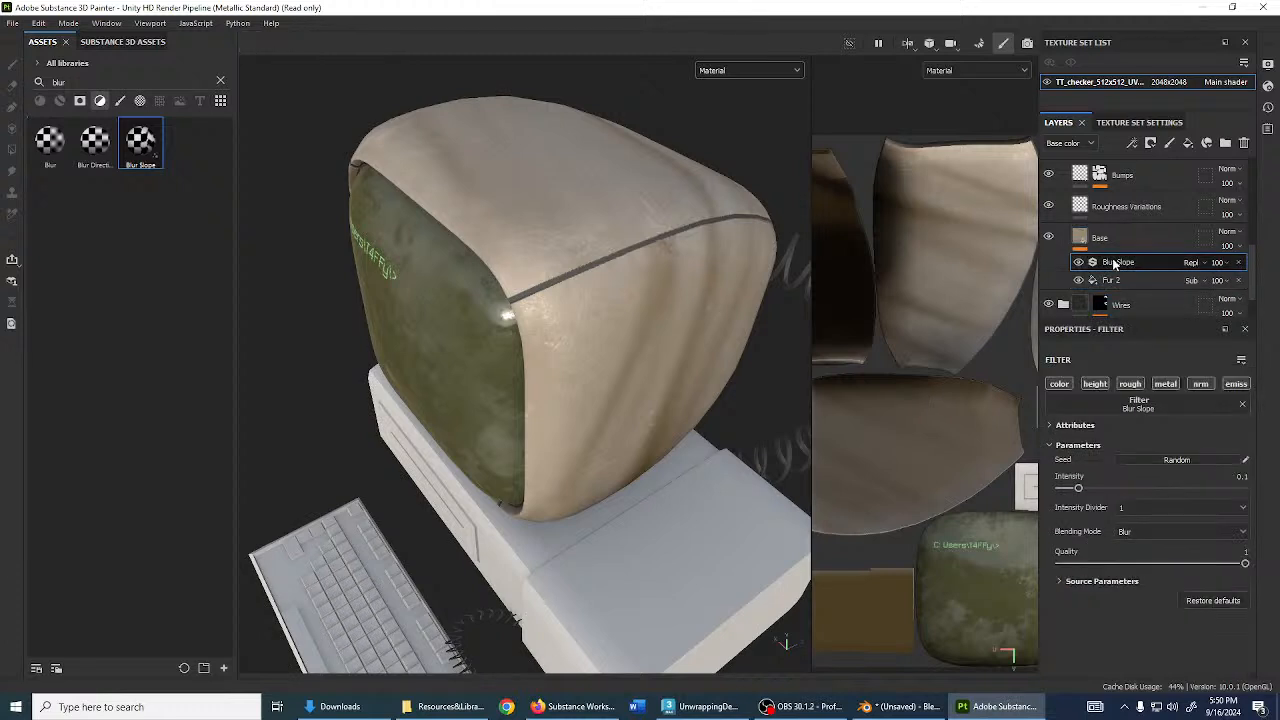
- Set Blur Slope to Linear dodge (Add) and tune its Intensity to about 0.85
left_click(1191, 263)
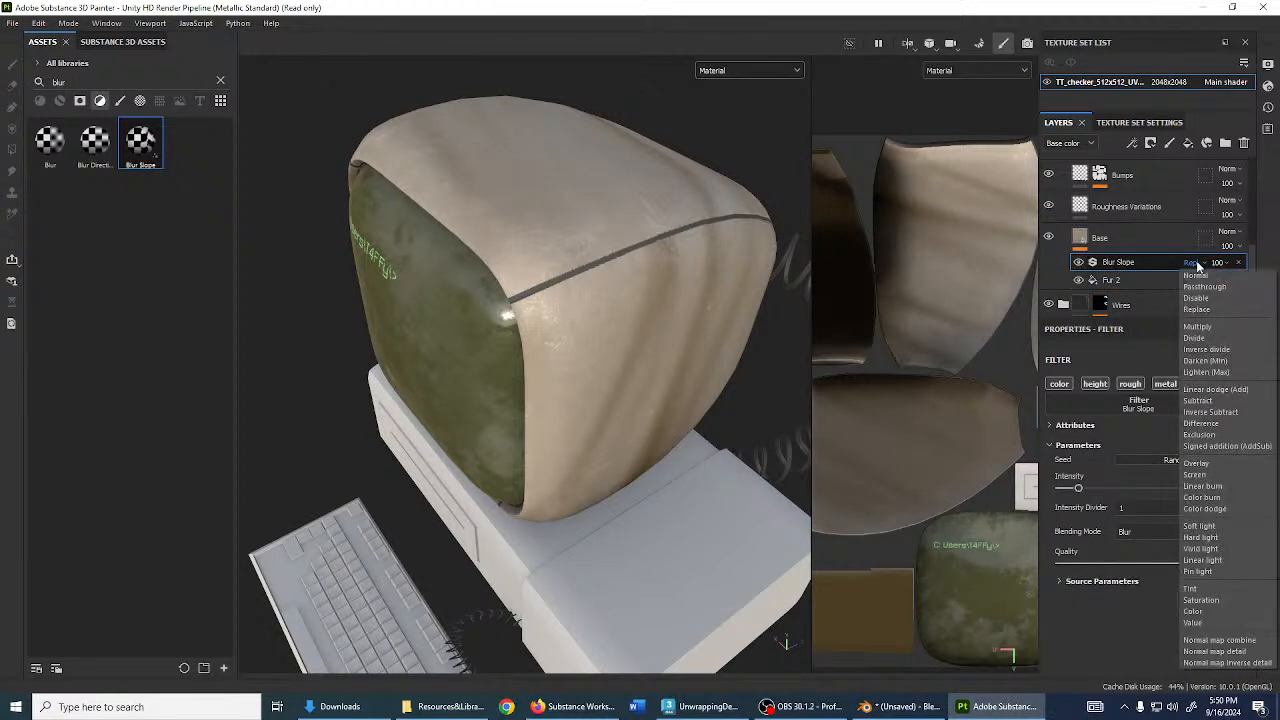
left_click(1214, 389)
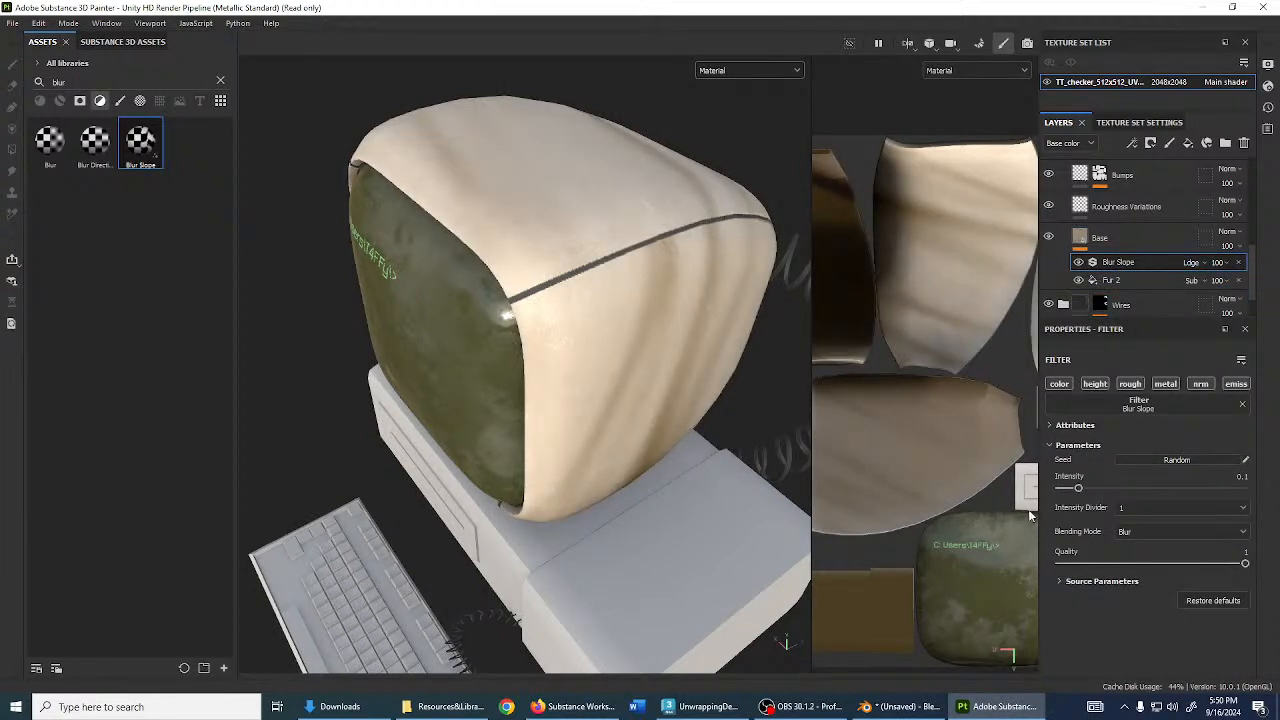
left_click_drag(1081, 486, 1161, 497)
scroll(620, 344, "up", 3)
left_click_drag(632, 364, 460, 262, "alt")
mouse_move(1160, 503)
left_mouse_down()
mouse_move(1223, 487)
mouse_move(1047, 492)
mouse_move(1206, 494)
left_mouse_up()
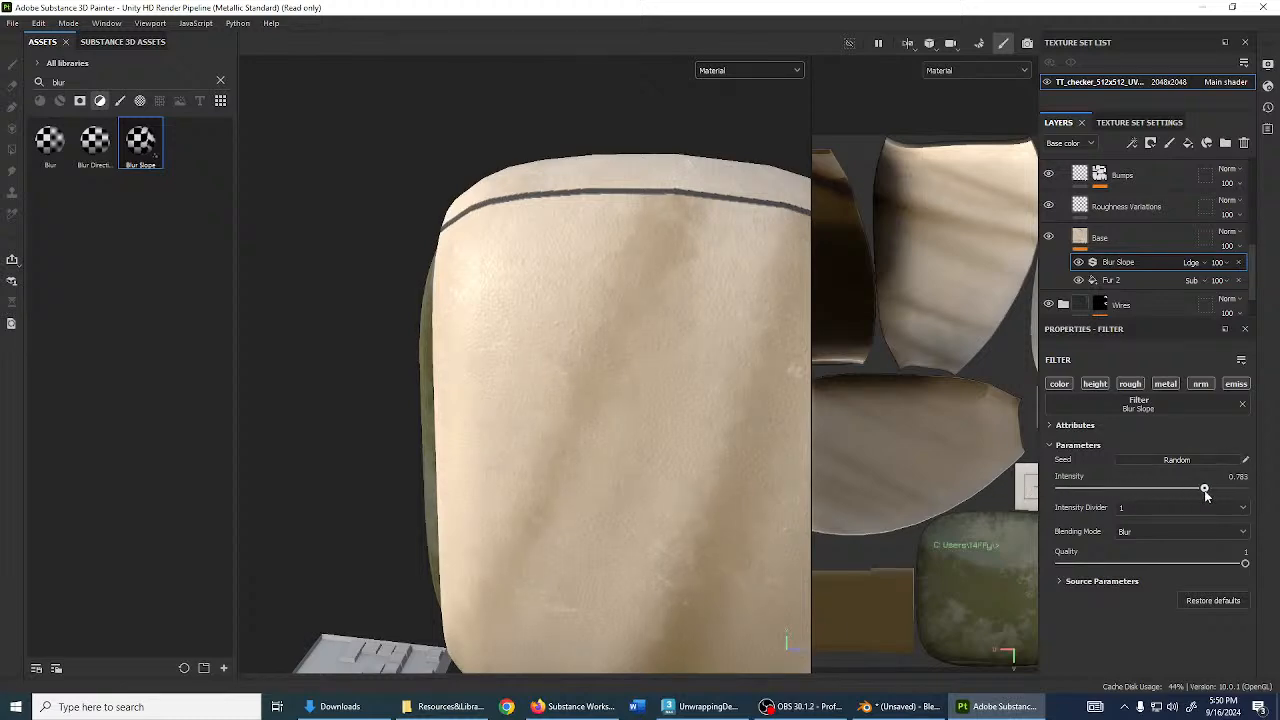
scroll(571, 394, "up", 5)
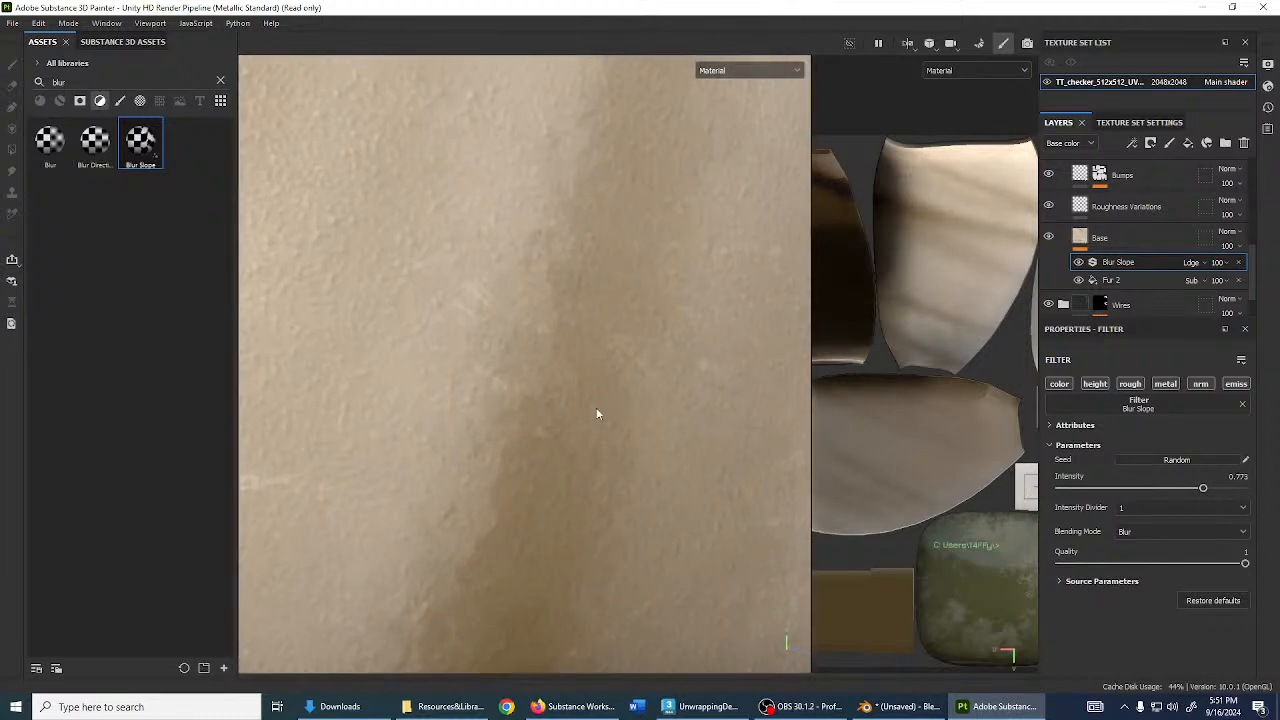
mouse_move(1205, 494)
left_mouse_down()
mouse_move(1057, 490)
mouse_move(1209, 489)
left_mouse_up()
- Halve Fur 2's tiling from 0.08 to 0.04, then reselect the Blur Slope filter
scroll(550, 403, "down", 10)
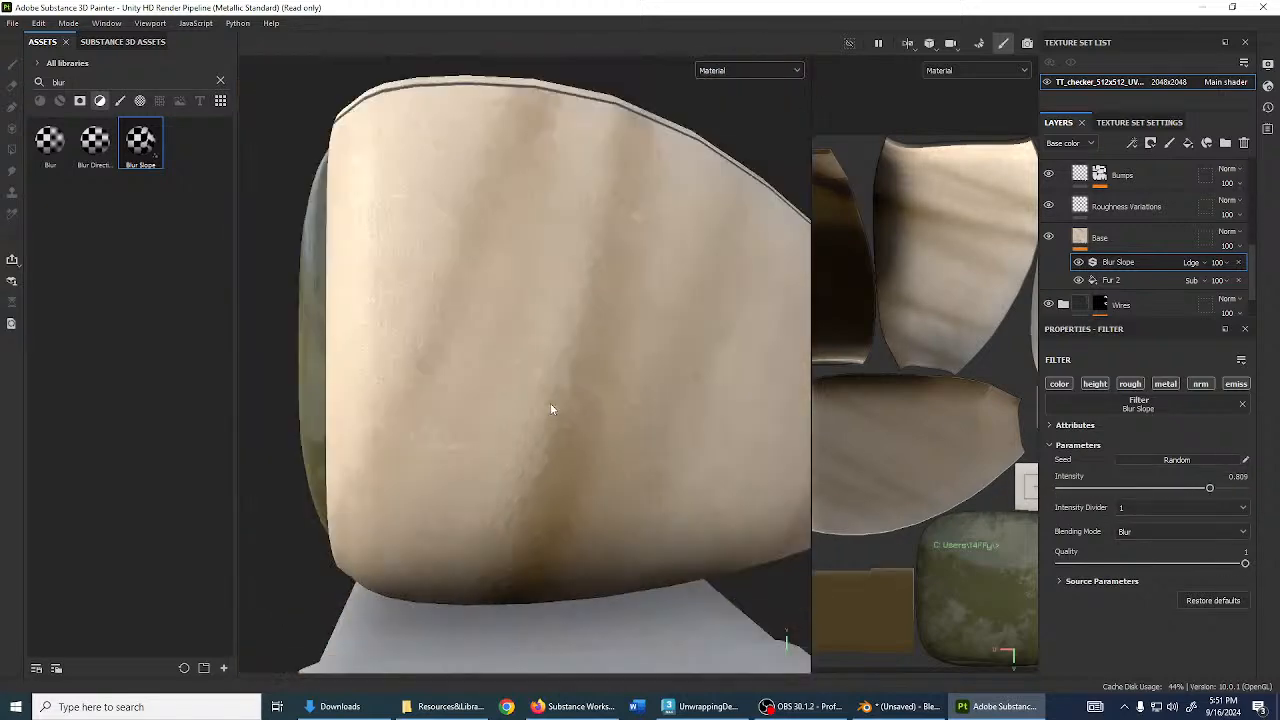
left_click_drag(572, 428, 731, 407, "alt")
middle_click_drag(458, 364, 531, 381, "alt")
scroll(600, 400, "up", 5)
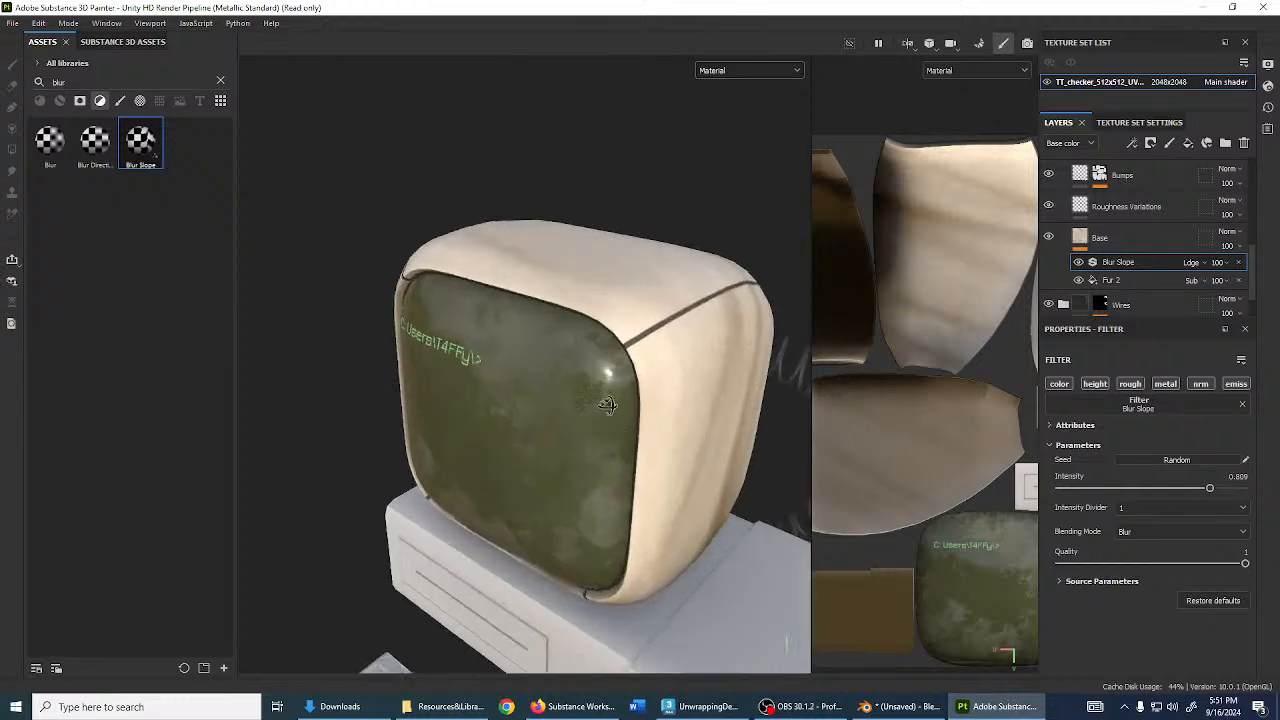
left_click_drag(750, 420, 605, 404, "alt")
left_click(1128, 282)
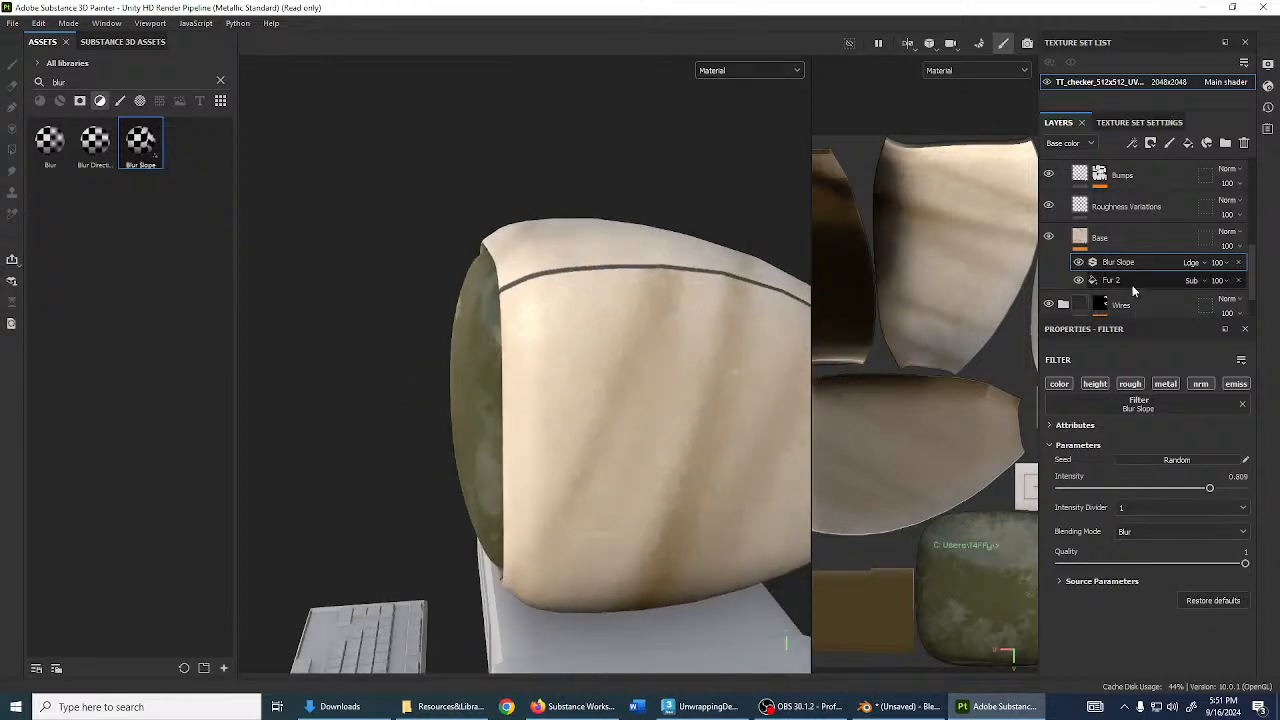
left_click_drag(1122, 508, 1218, 505)
left_click(1118, 262)
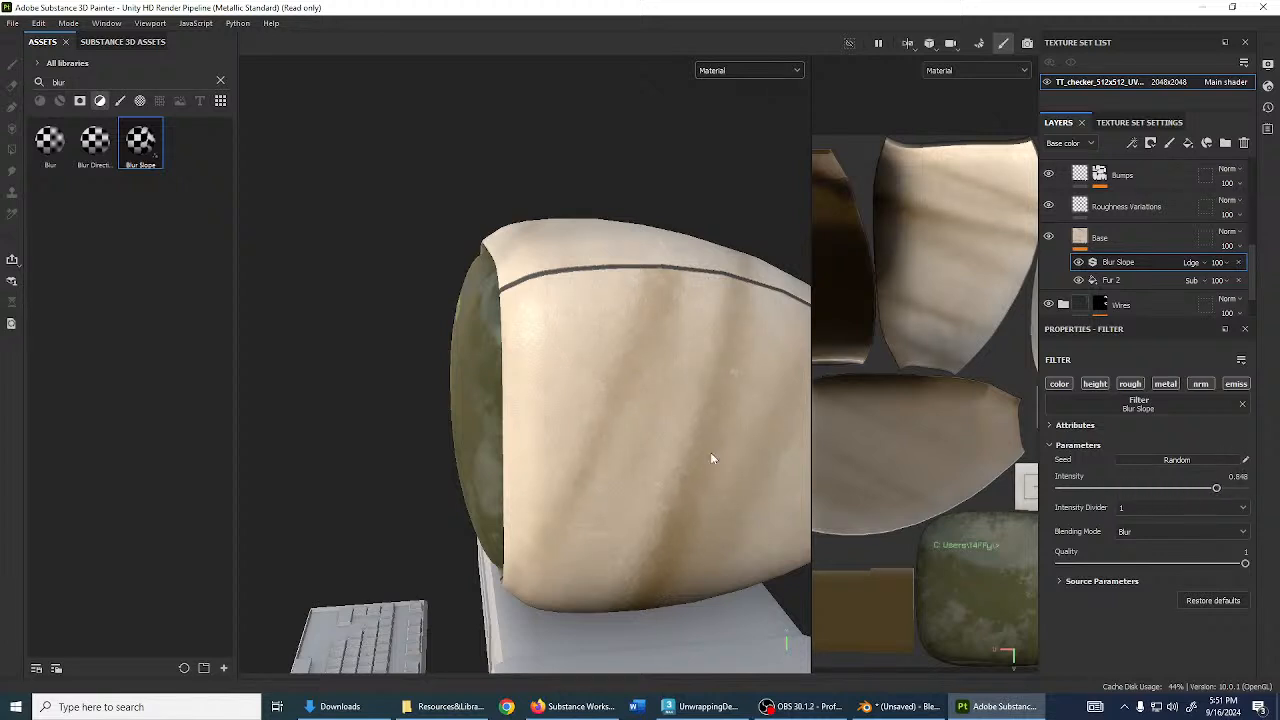
left_click_drag(710, 458, 627, 502, "alt")
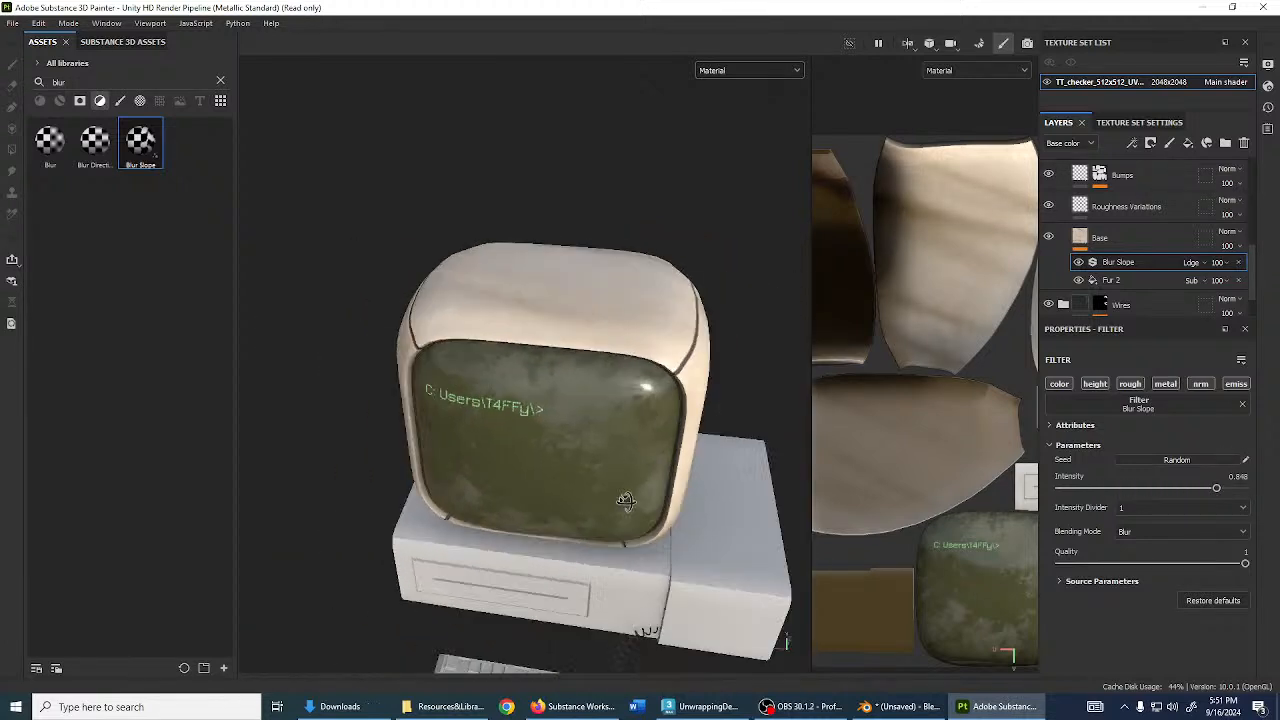
scroll(625, 501, "up", 6)
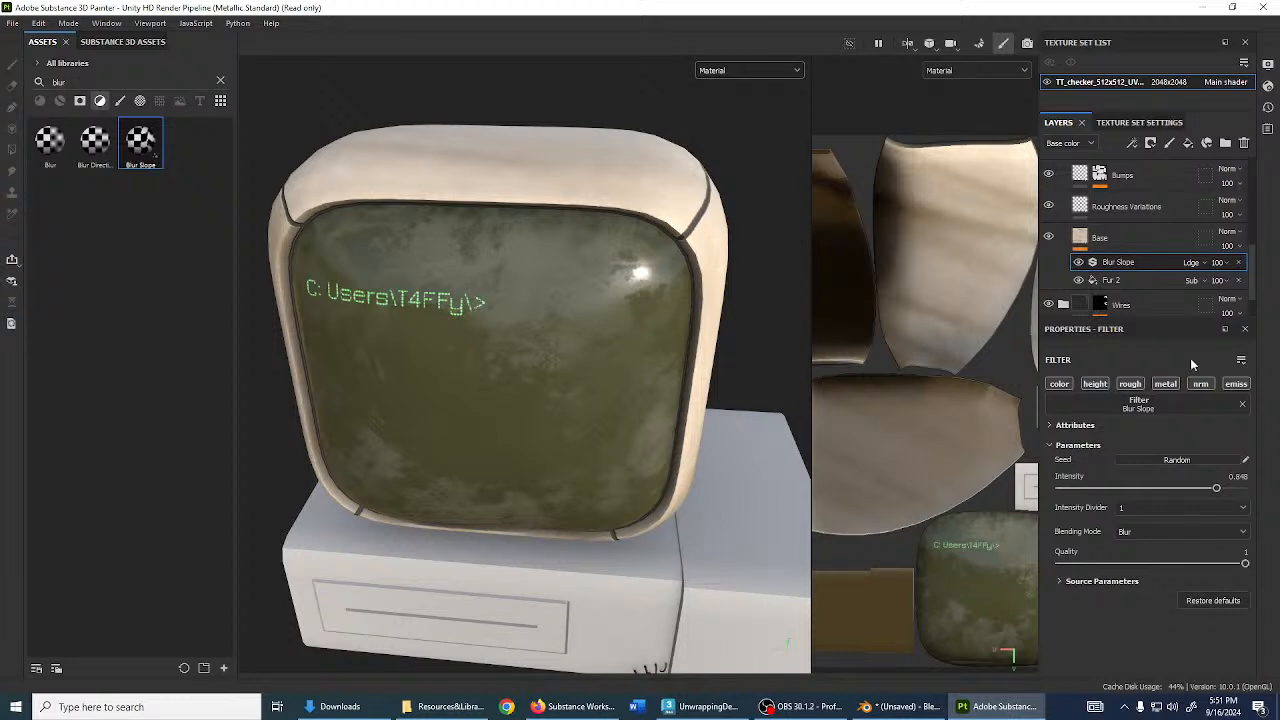
scroll(1135, 261, "up", 4)
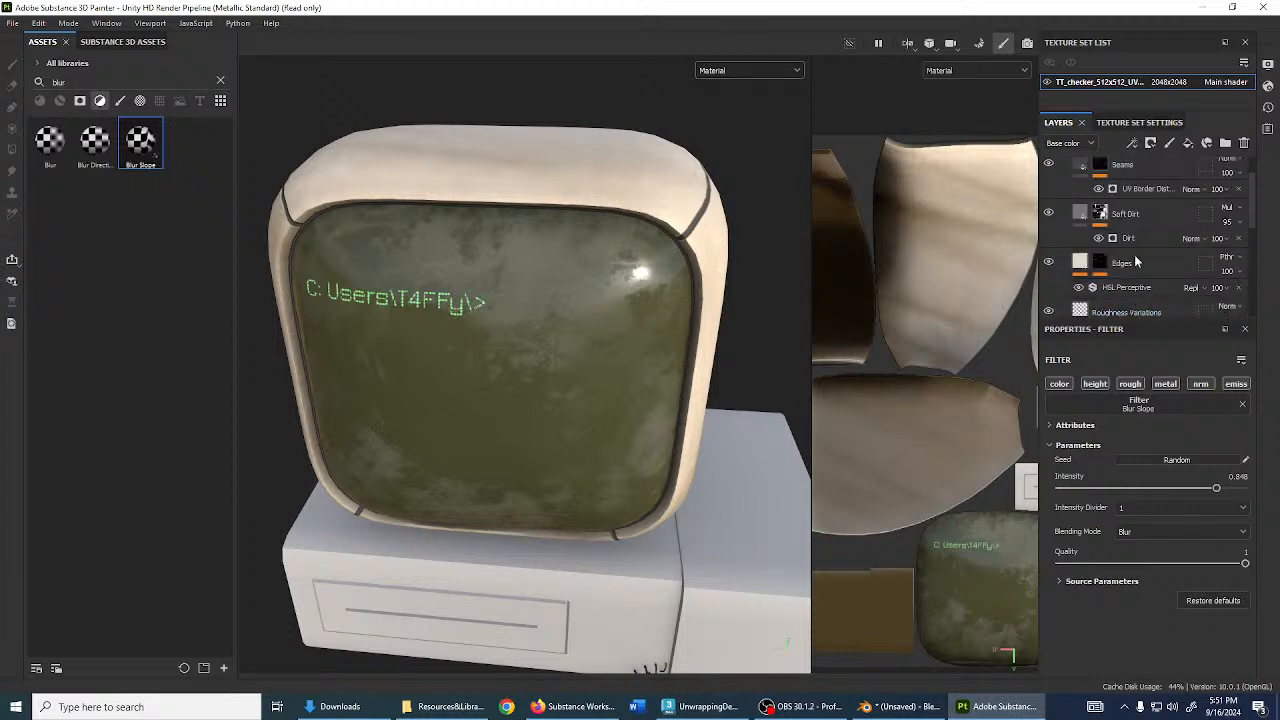
- Select the Edges mask's Curvature generator, preview Base color, then return to Material view
left_click(1100, 262)
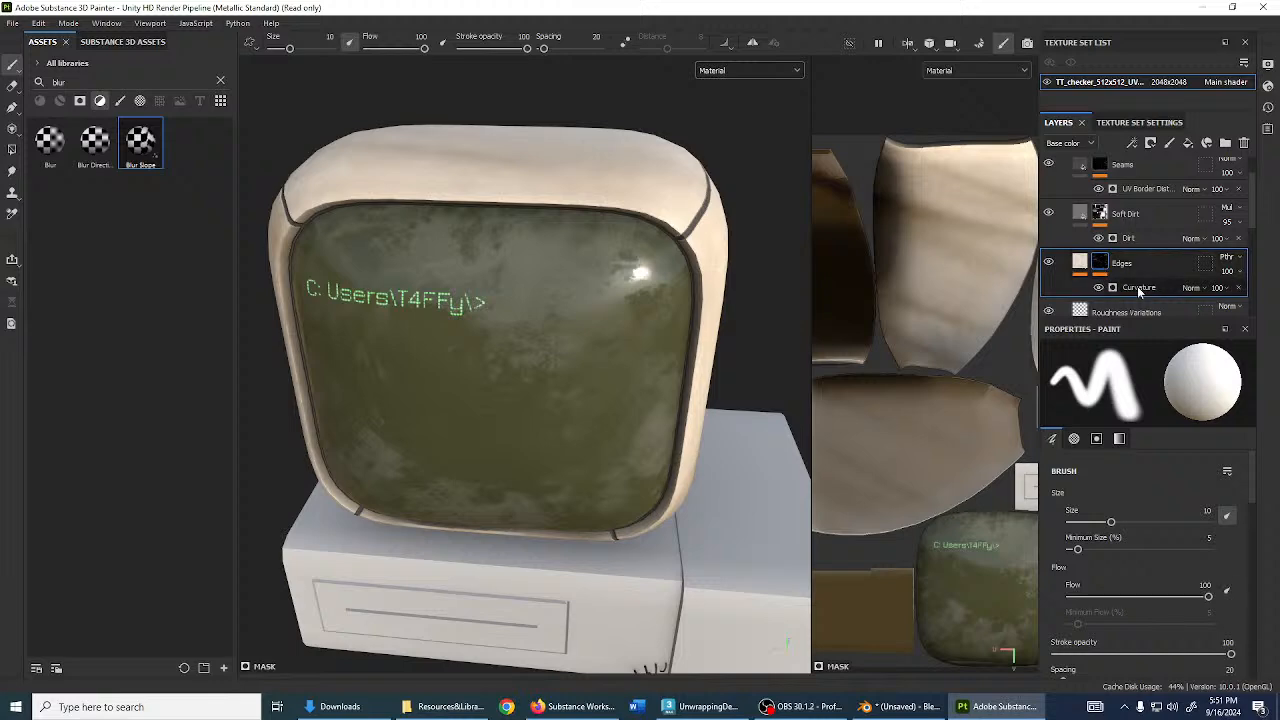
left_click(1138, 288)
mouse_move(625, 344)
left_mouse_down("alt")
mouse_move(697, 306)
mouse_move(590, 440)
left_mouse_up("alt")
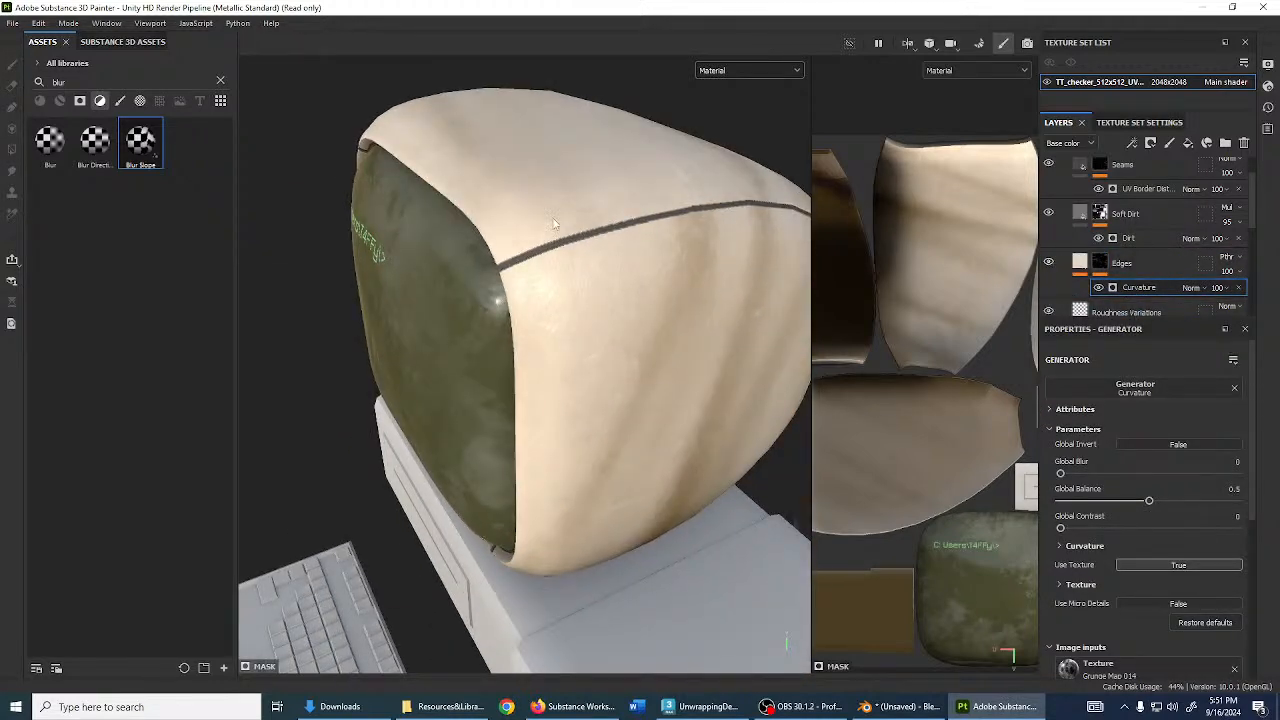
left_click_drag(555, 223, 634, 240, "alt")
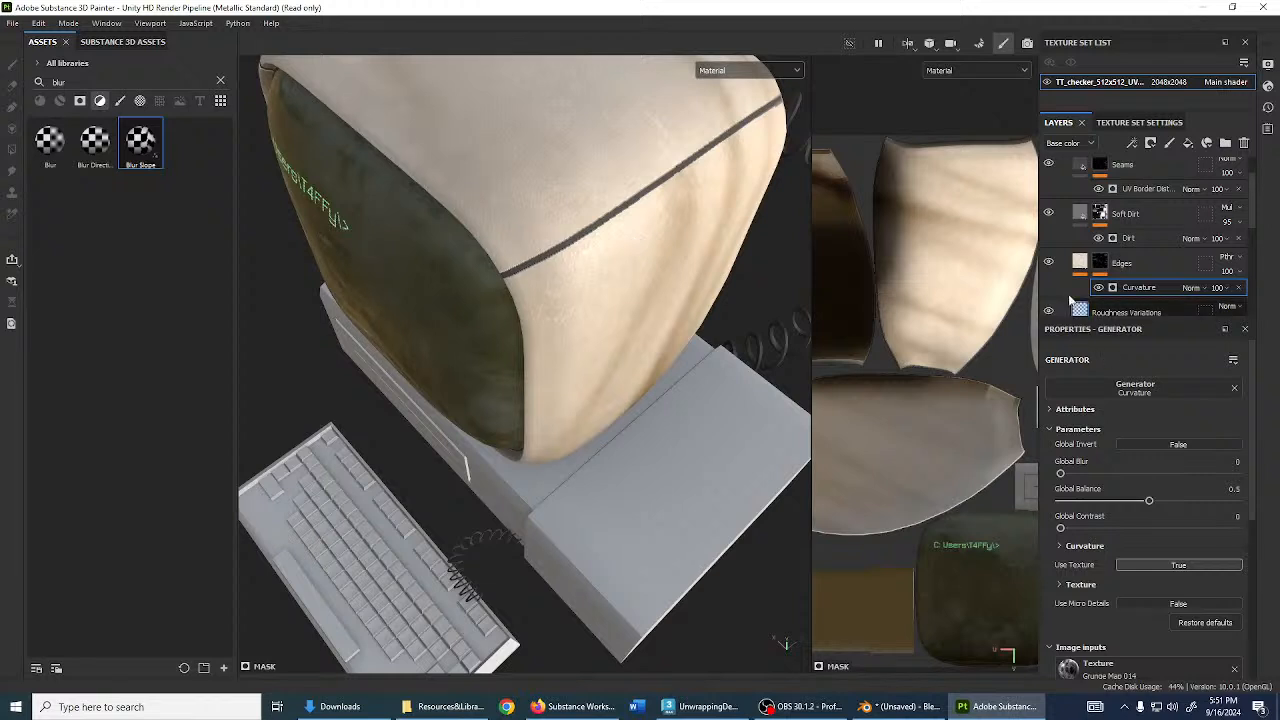
left_click(773, 72)
left_click(760, 126)
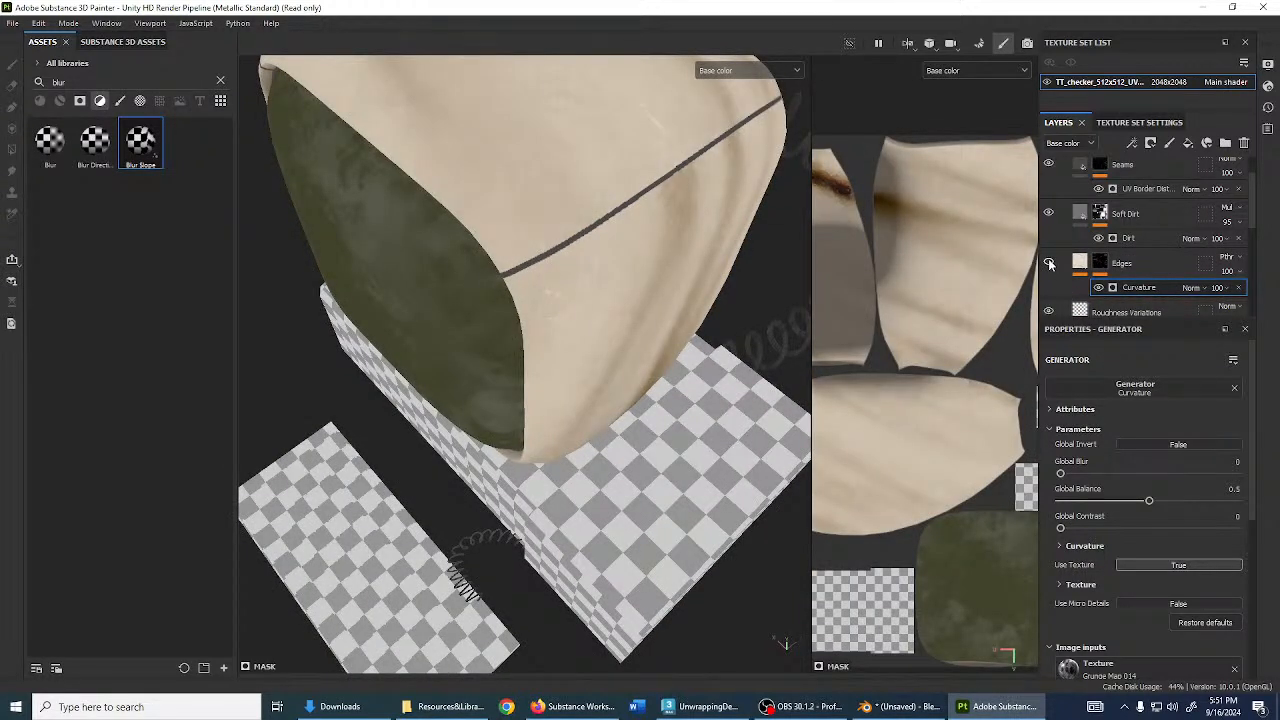
left_click(736, 68)
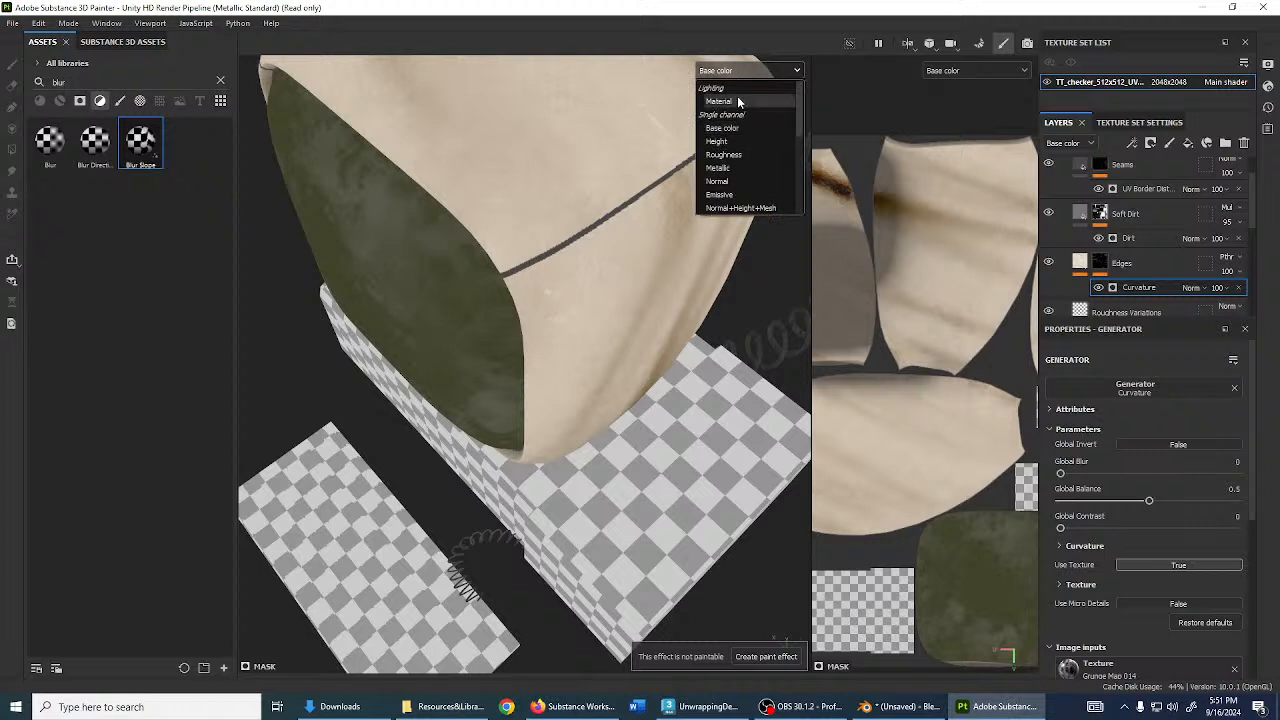
left_click(745, 104)
- Open the generator picker and search 'metal' to locate Metal Edge Wear
left_click(1145, 384)
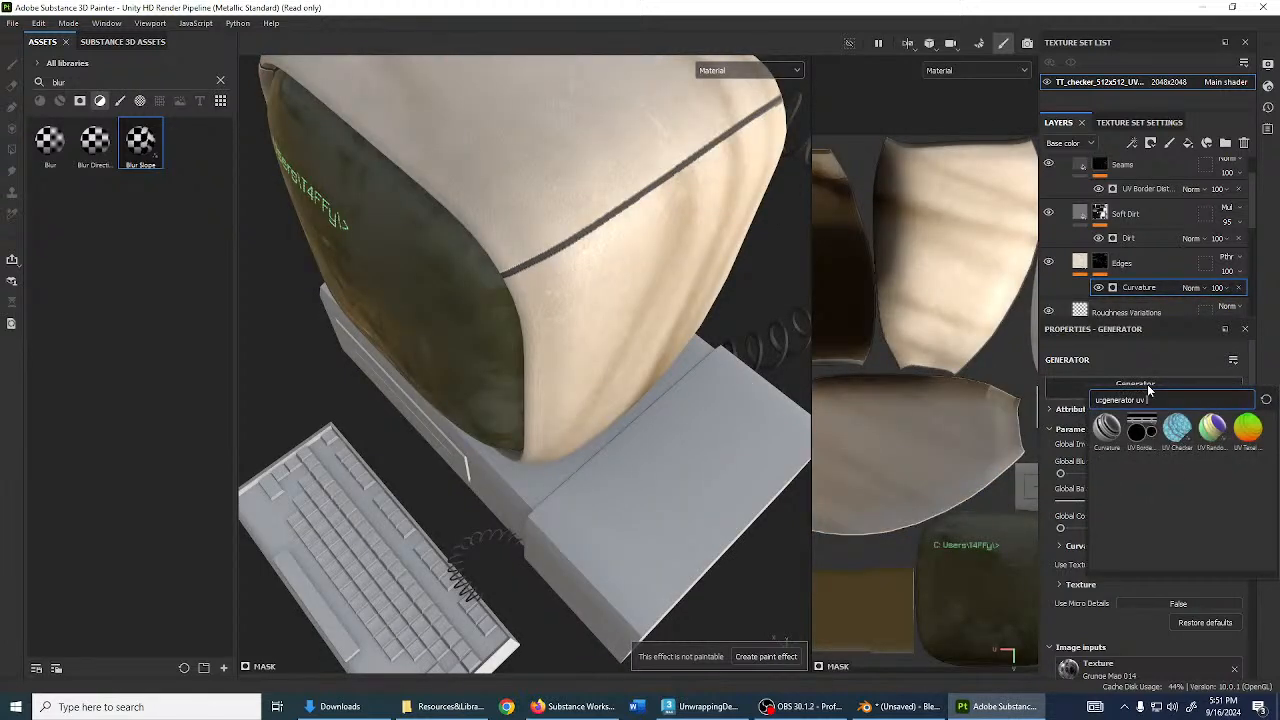
key("BackSpace")
key("BackSpace")
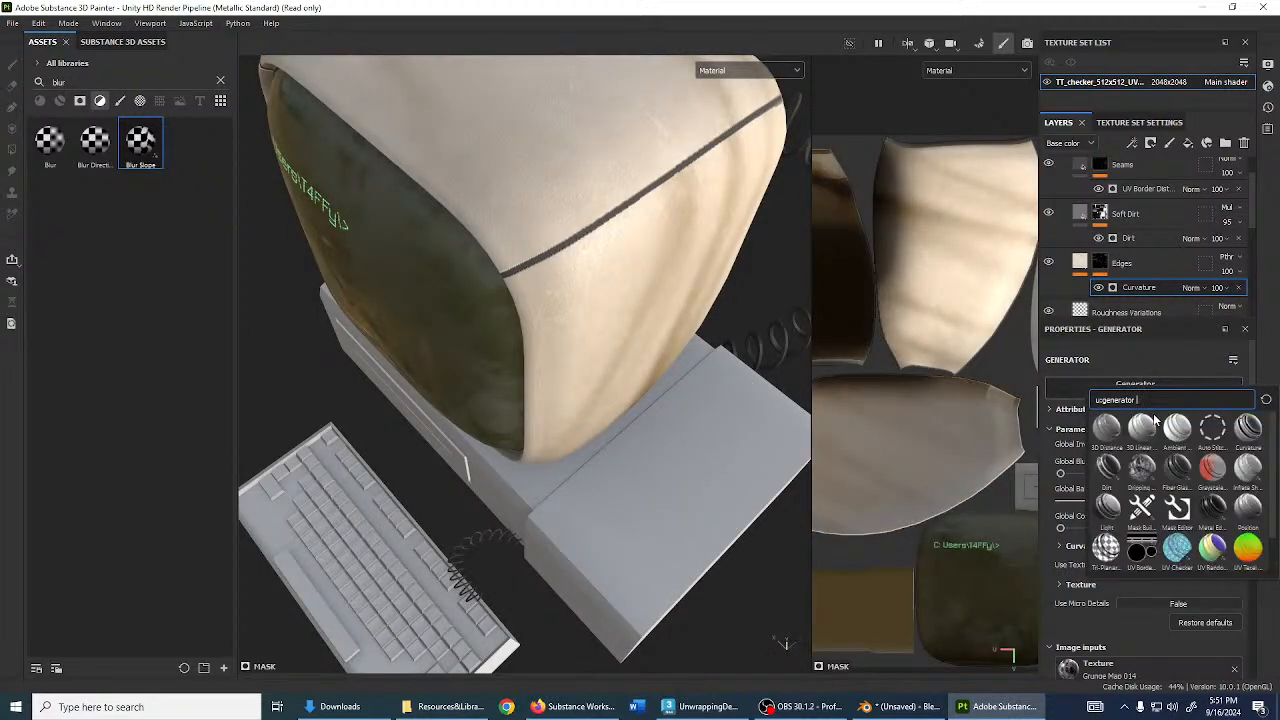
type("metal")
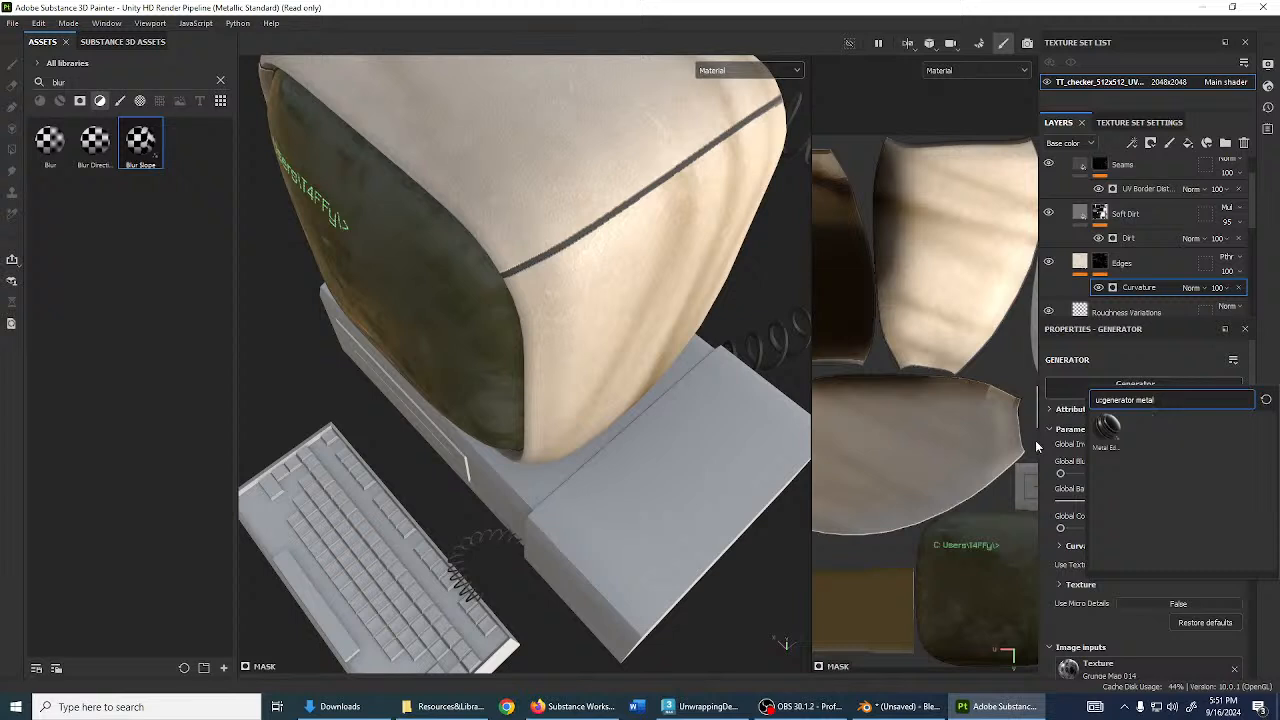
mouse_move(1111, 433)
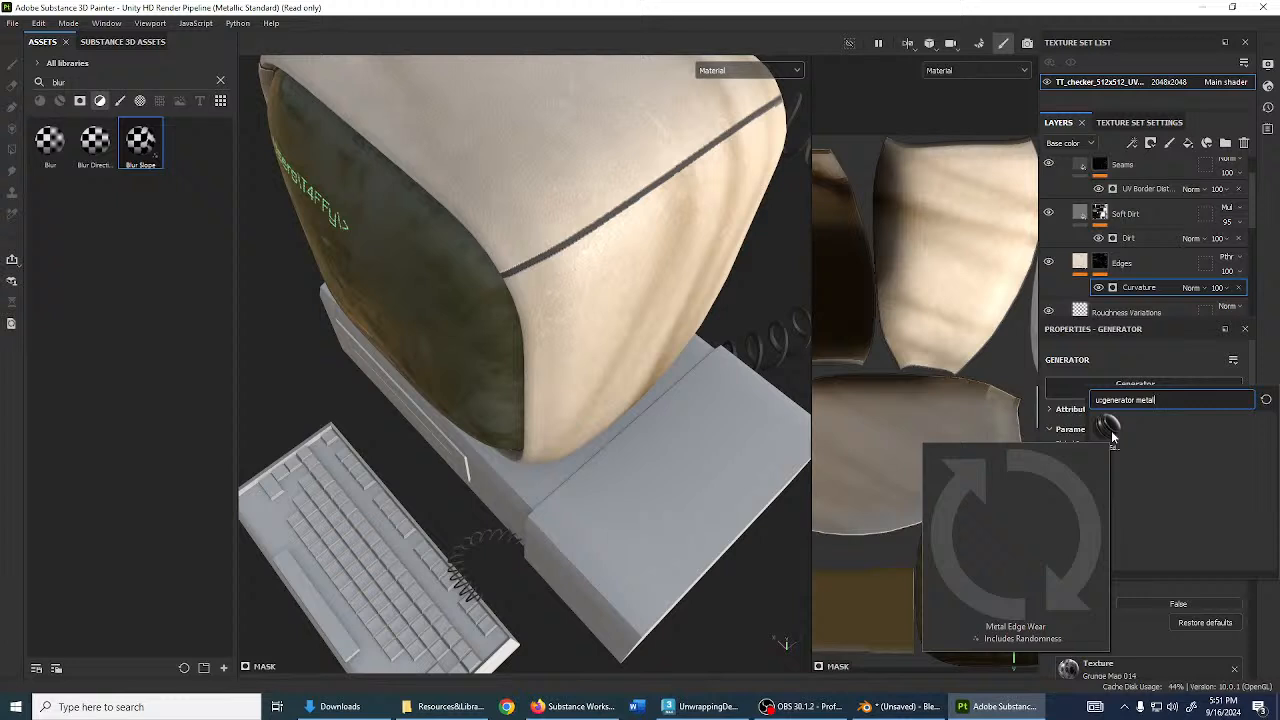
- Replace Curvature with Metal Edge Wear, trying a 0.5 wear level
left_click(1111, 430)
scroll(538, 287, "up", 3)
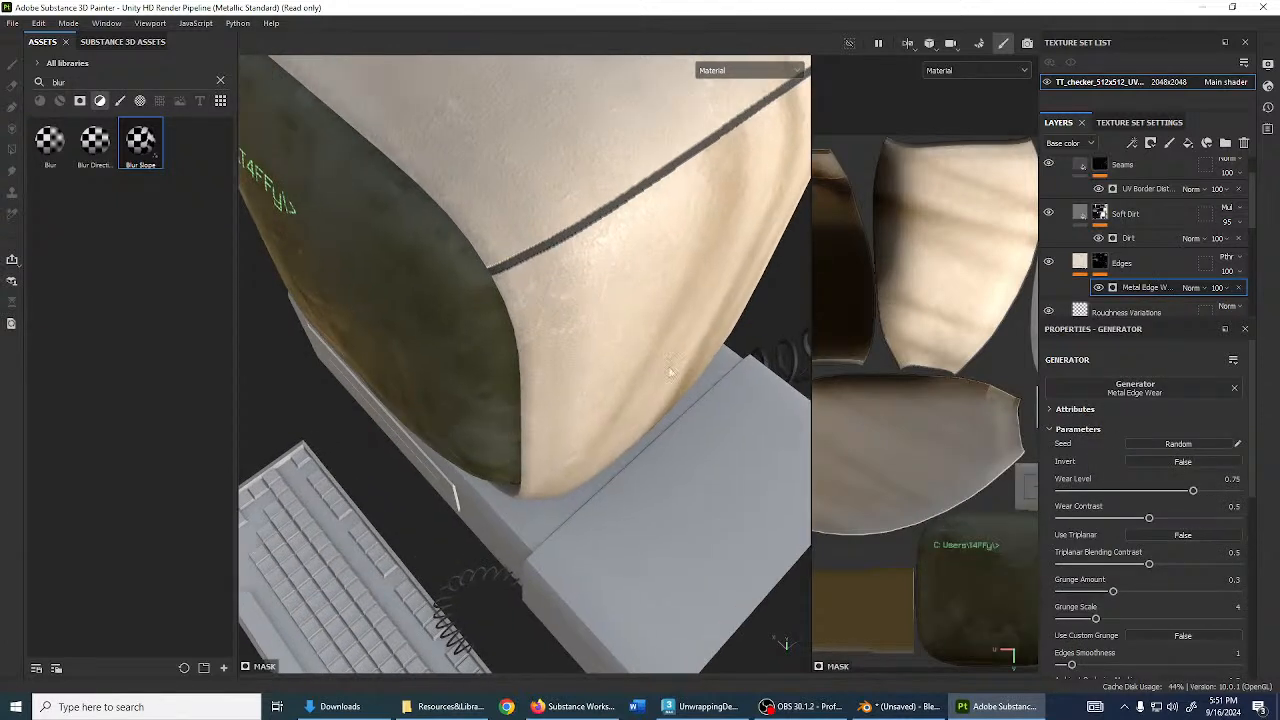
left_click_drag(1195, 491, 1149, 491)
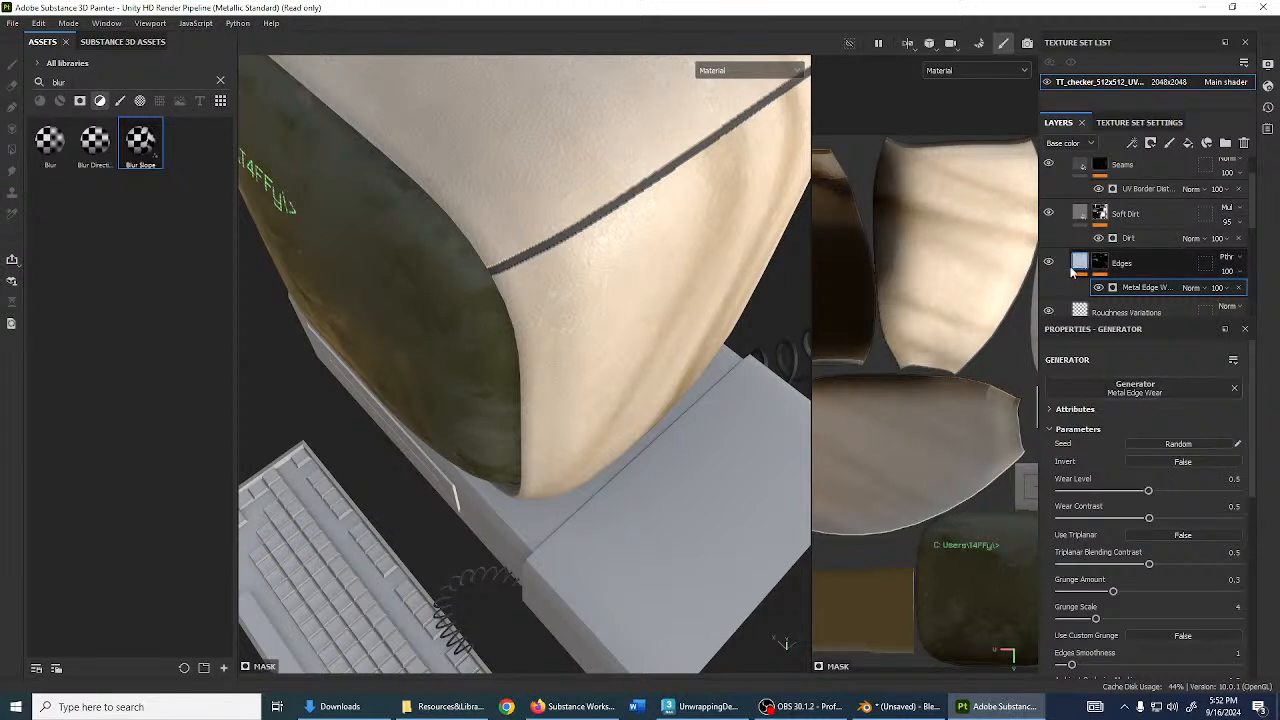
- Enable the colour channel on the Edges fill and check its base colour
left_click(1078, 265)
scroll(1149, 550, "down", 3)
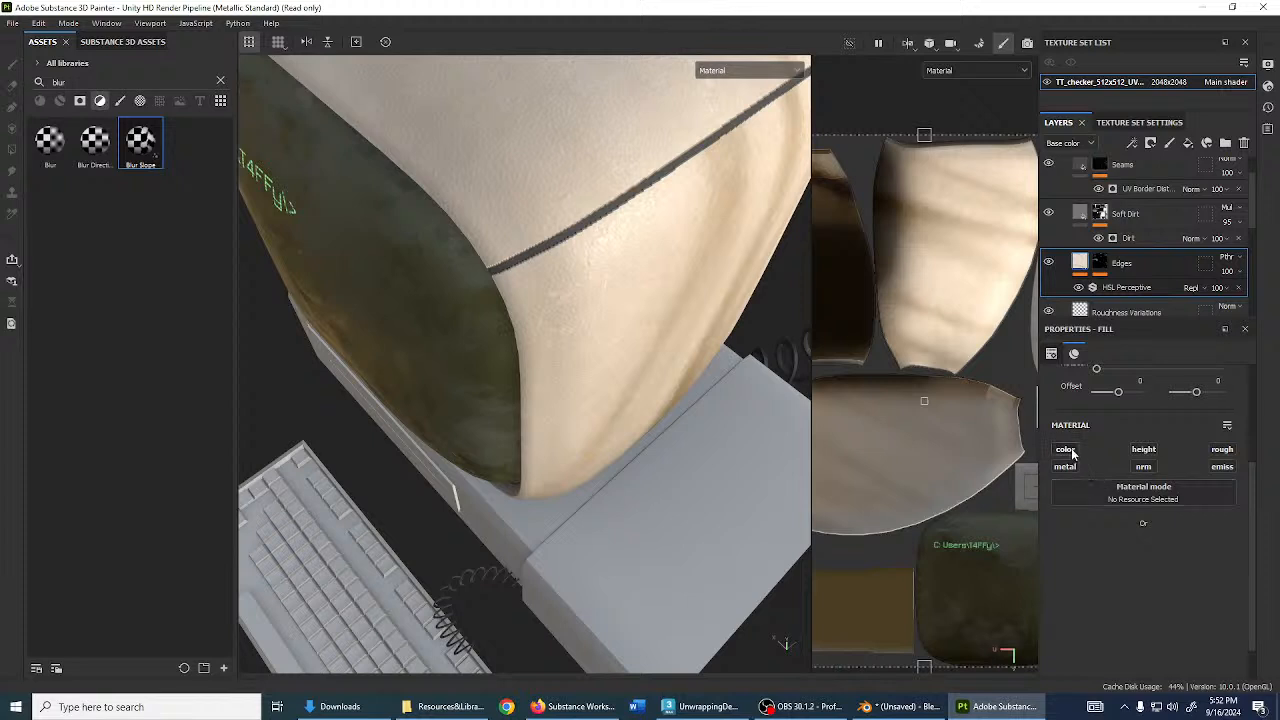
left_click(1065, 449)
left_click(1140, 569)
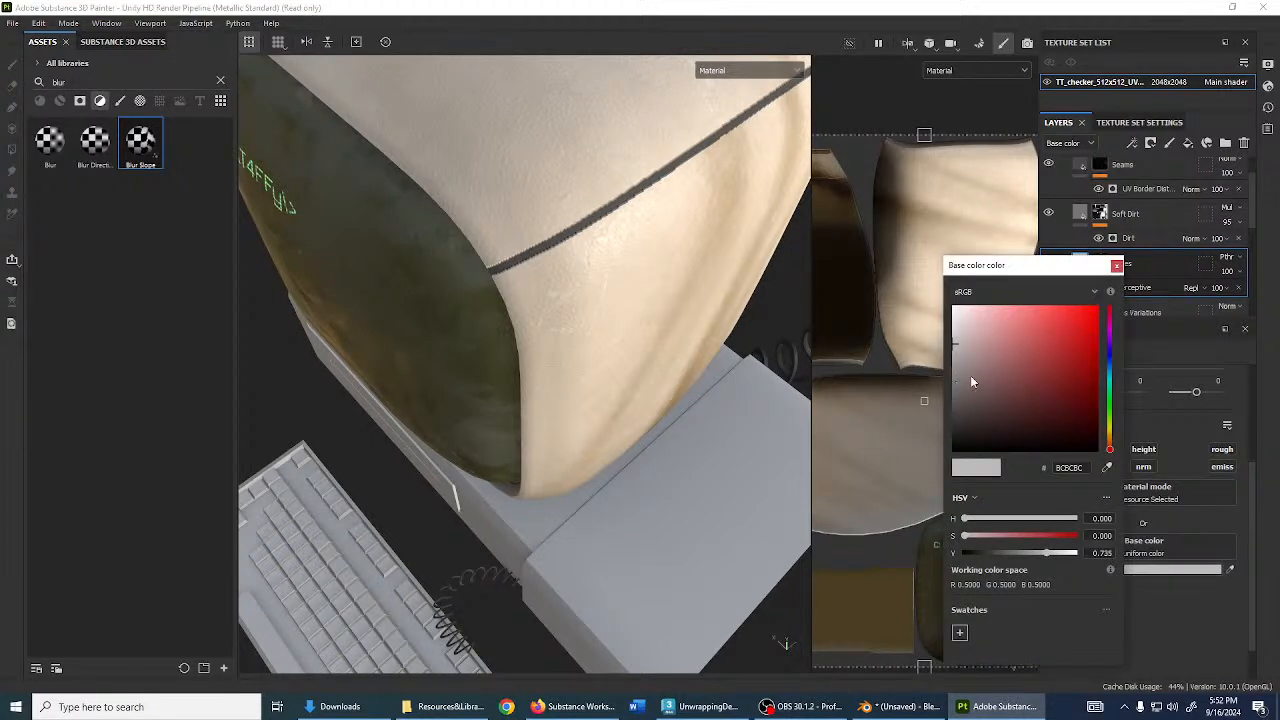
left_click(1116, 265)
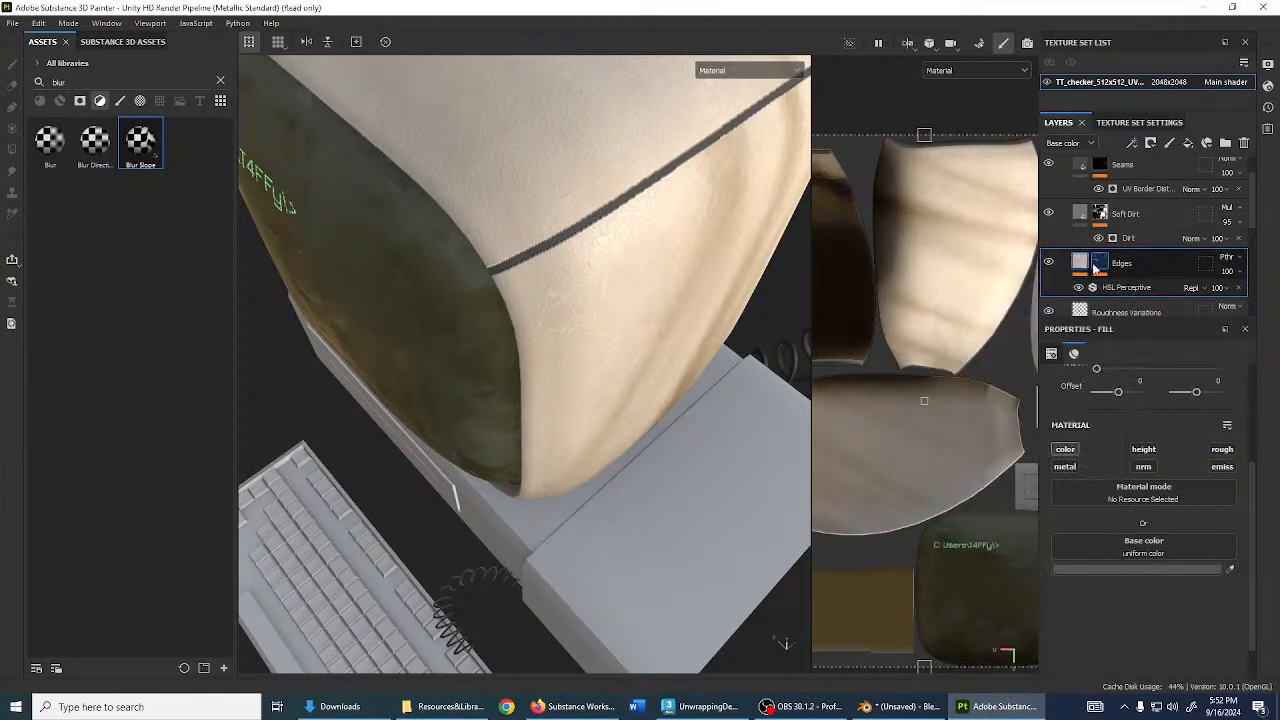
- Set the Metal Edge Wear level to 0.91 with Invert left off
left_click(1100, 266)
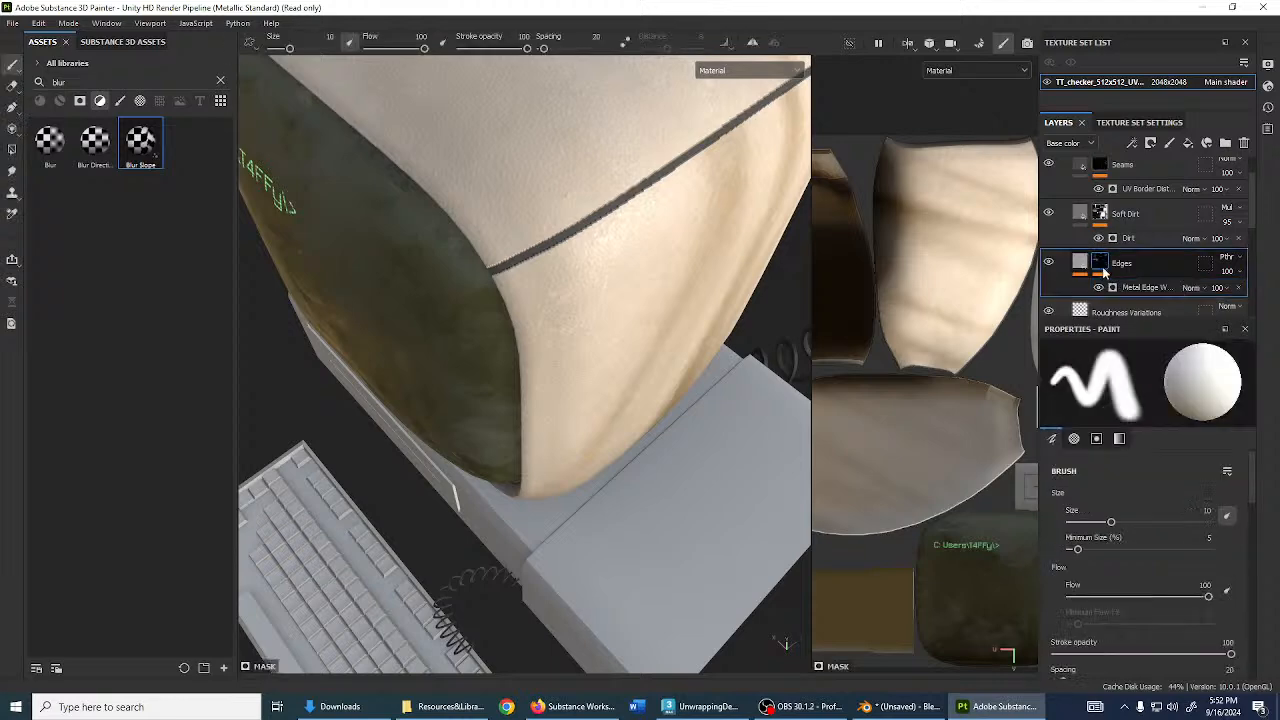
left_click(1140, 287)
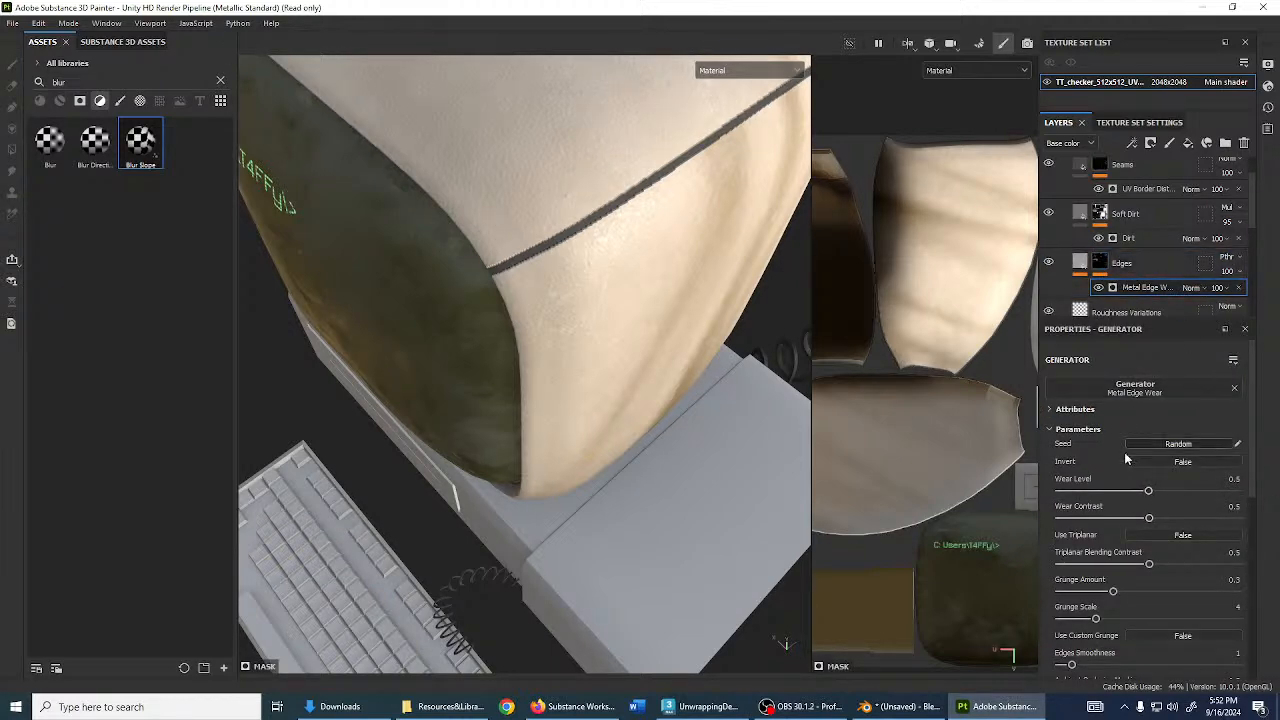
left_click_drag(1093, 490, 1262, 505)
left_click(1204, 461)
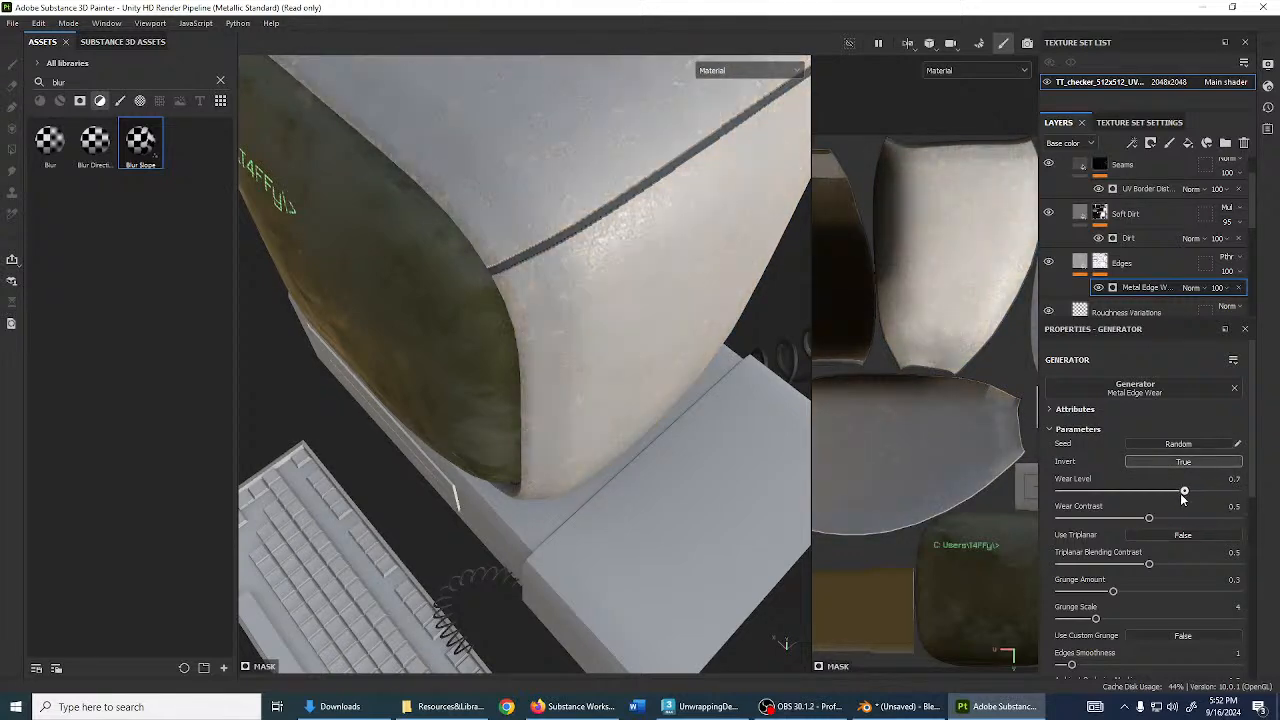
left_click(1204, 461)
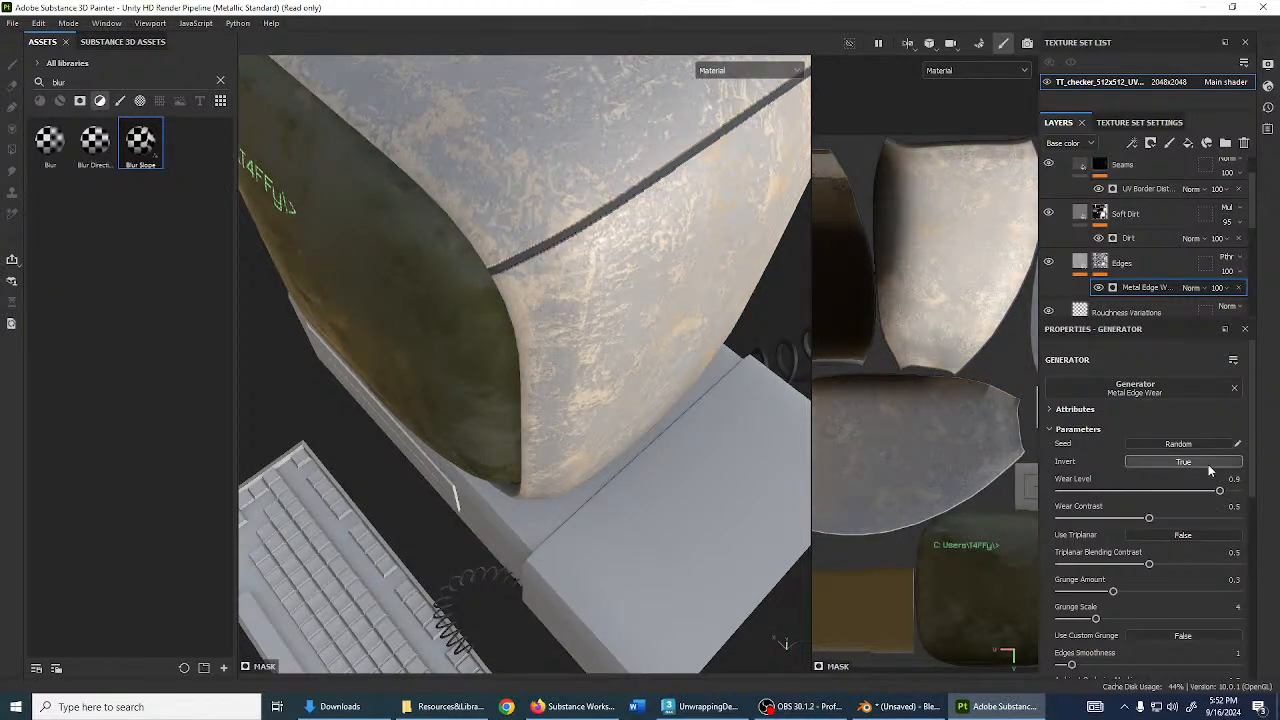
mouse_move(1226, 492)
left_mouse_down()
mouse_move(1177, 494)
mouse_move(1221, 491)
left_mouse_up()
left_click_drag(470, 196, 490, 279, "alt")
- Confirm a grey base colour for the edge wear and set the Edges layer to Multiply
scroll(600, 404, "up", 3)
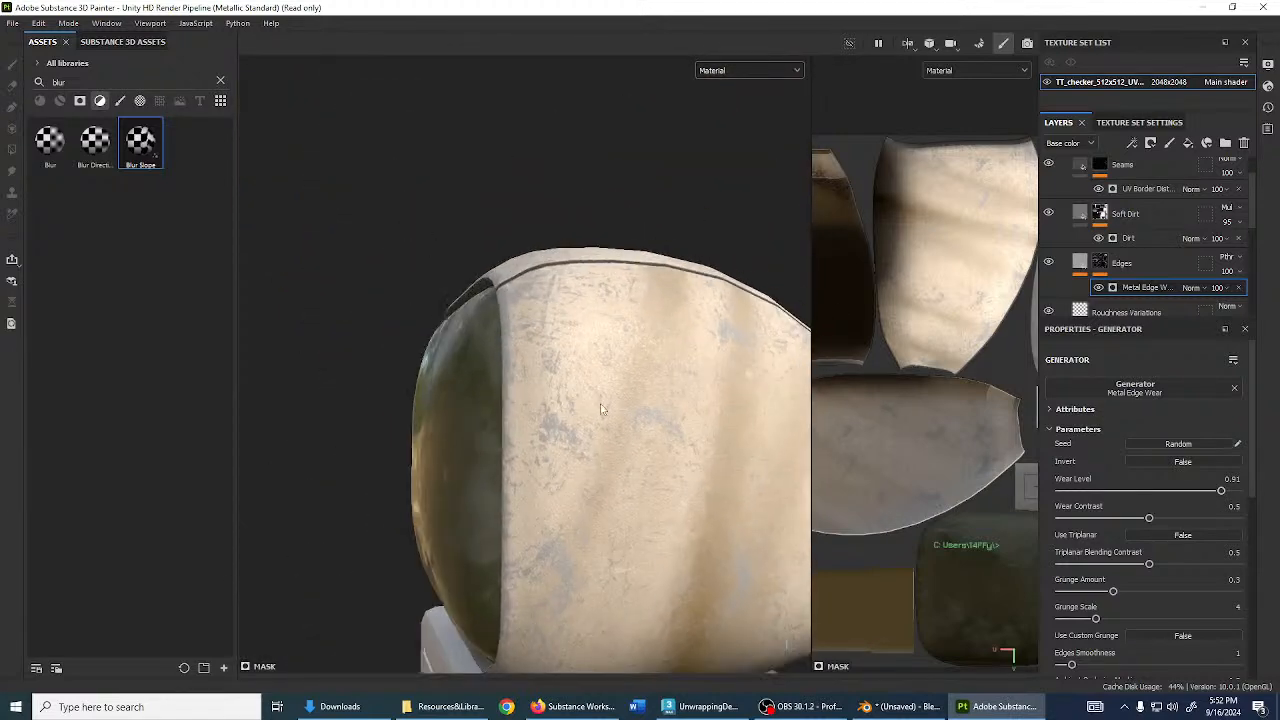
left_click(1081, 264)
scroll(651, 447, "up", 1)
scroll(651, 447, "up", 2)
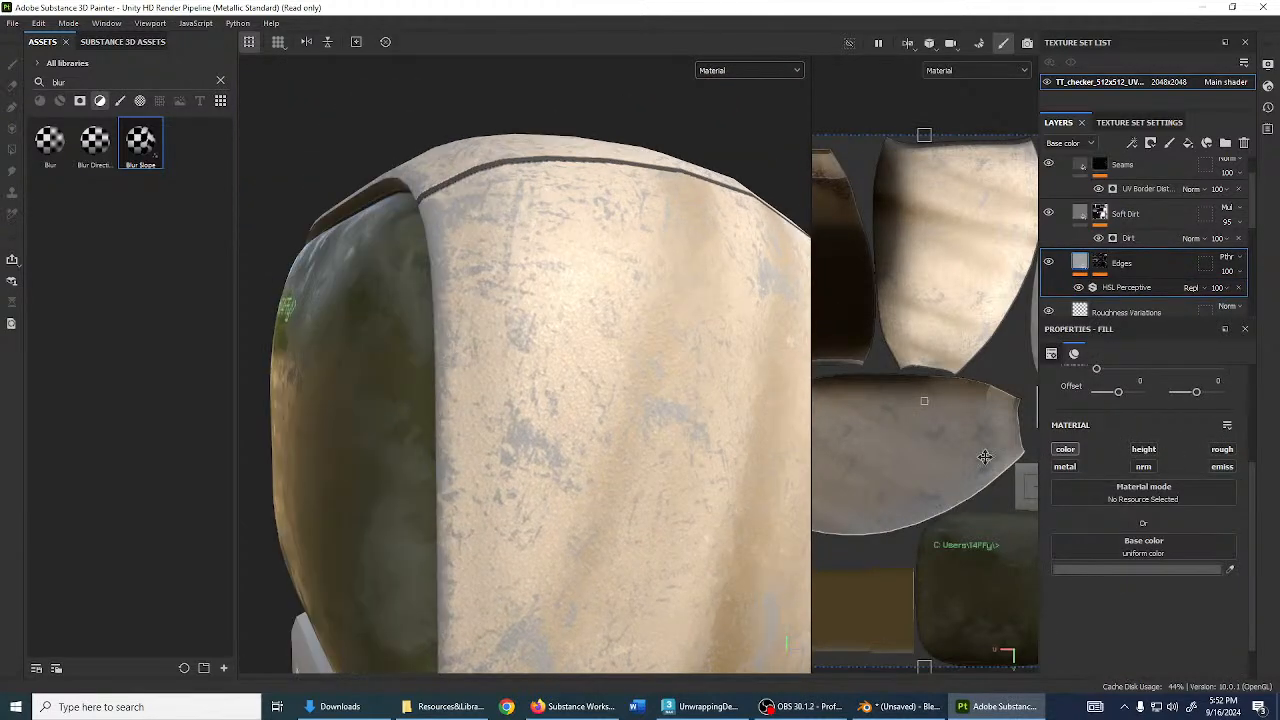
left_click(1120, 568)
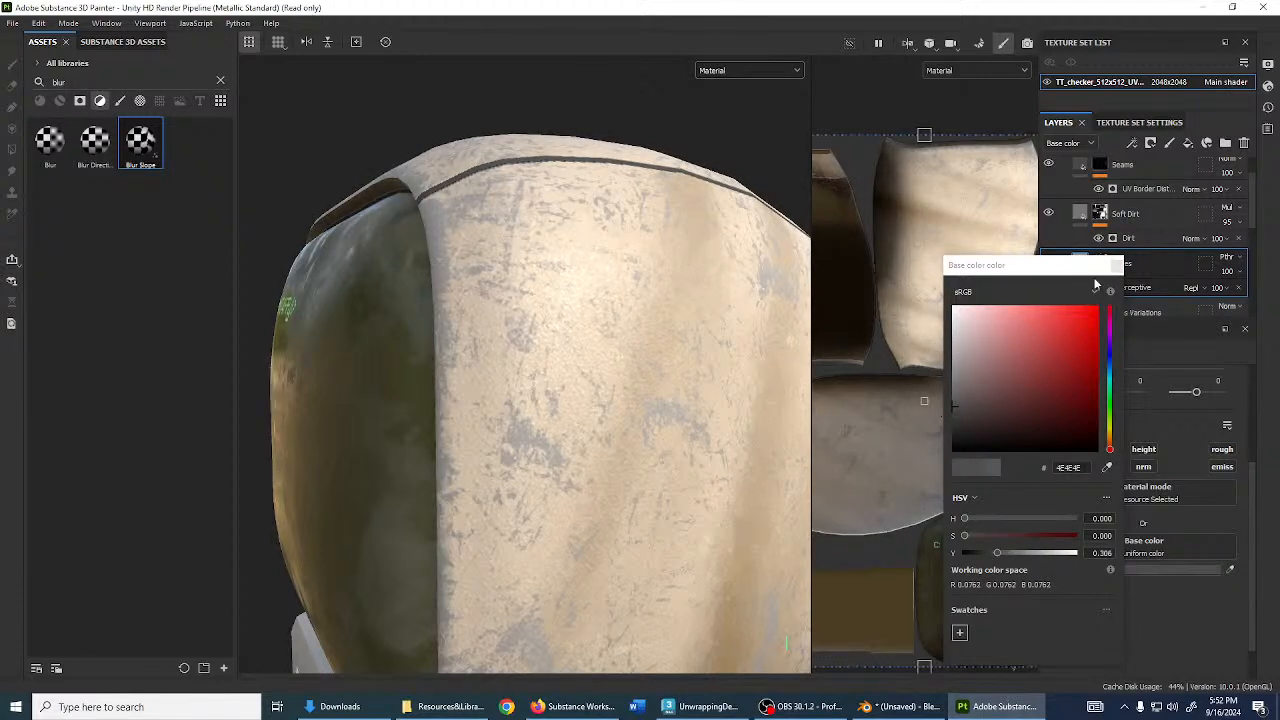
left_click(1116, 265)
left_click(1226, 265)
left_click(1230, 312)
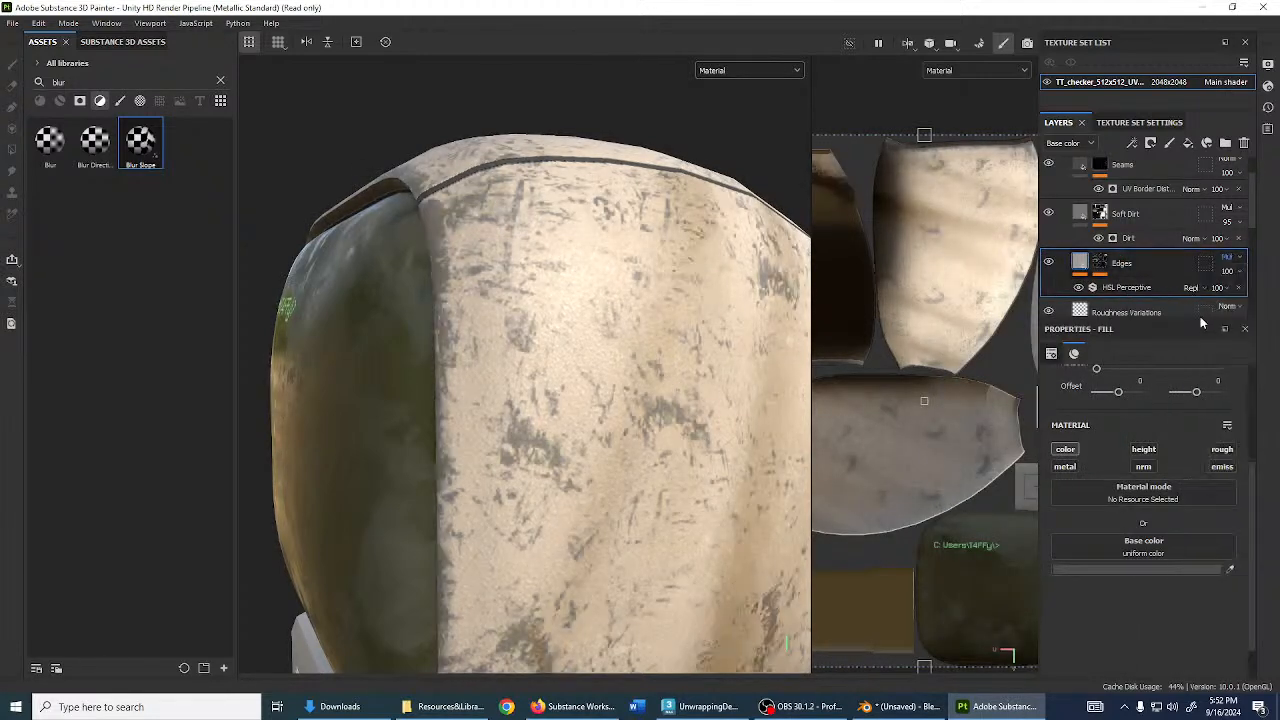
- Enable roughness on the Edges fill and raise it to about 0.91
left_click_drag(625, 356, 629, 418, "alt")
scroll(561, 479, "down", 5)
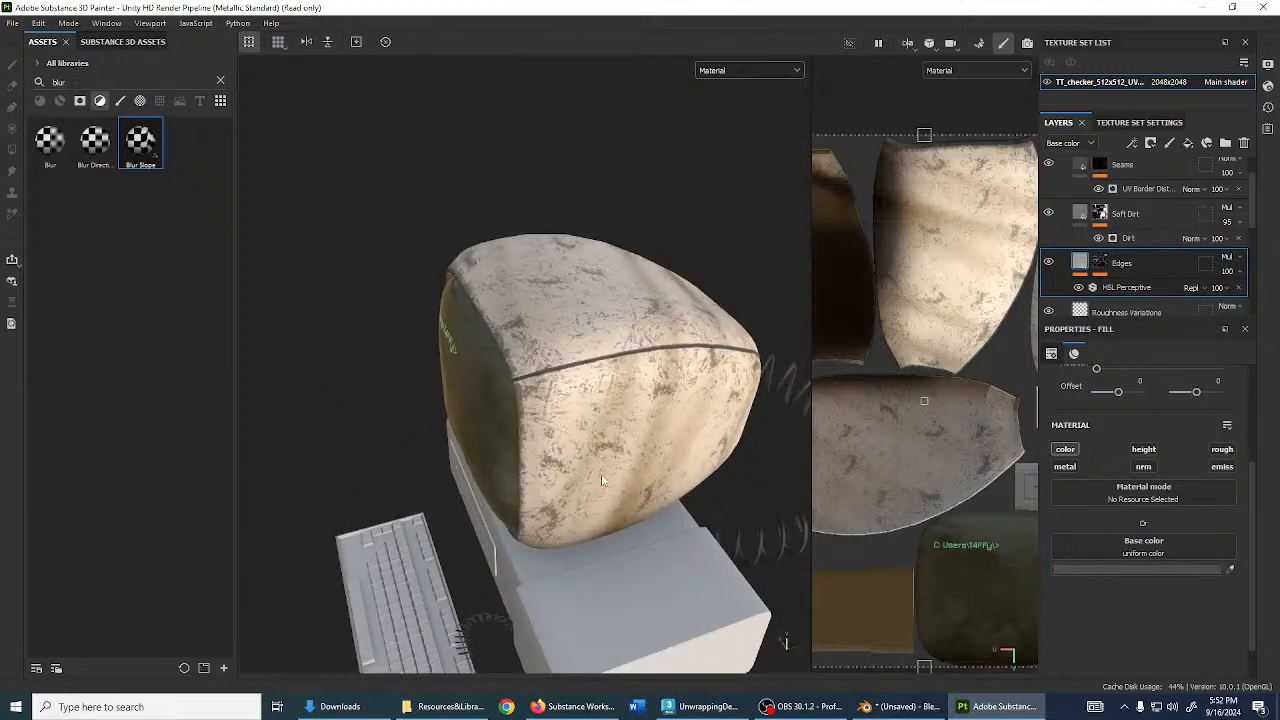
left_click_drag(561, 479, 624, 466, "alt")
scroll(624, 466, "up", 4)
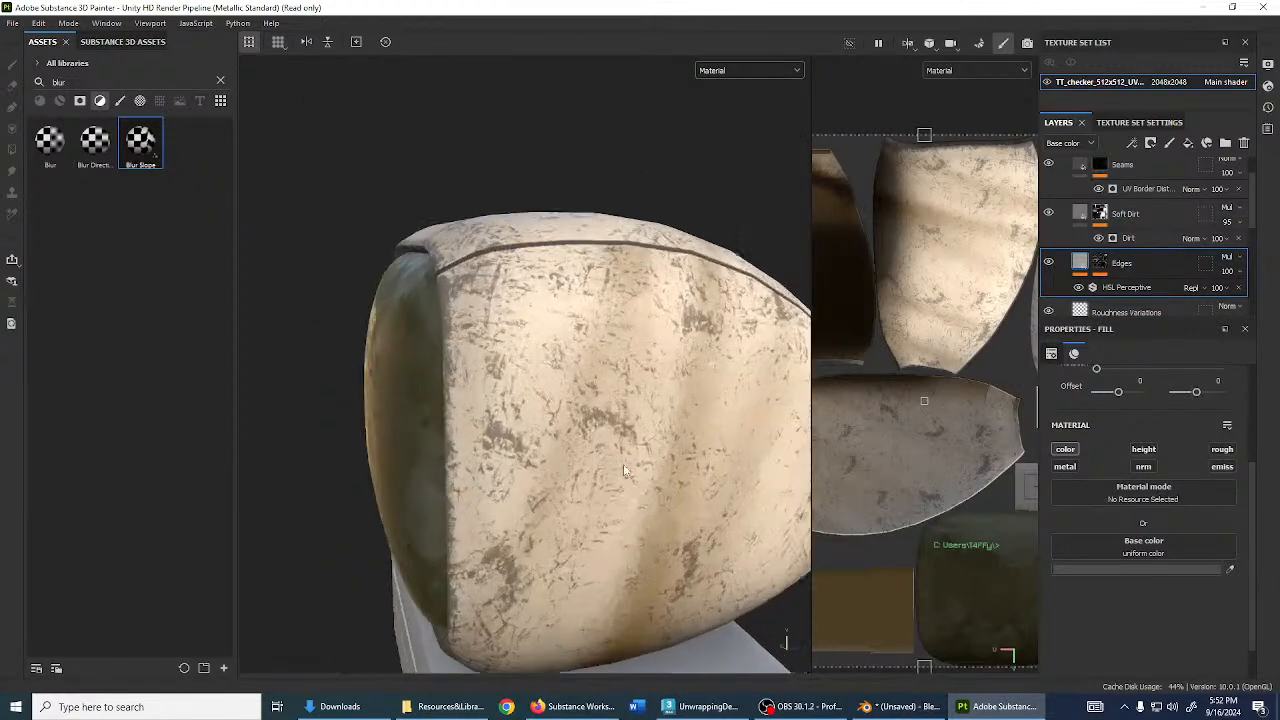
left_click(1220, 449)
scroll(1221, 638, "down", 1)
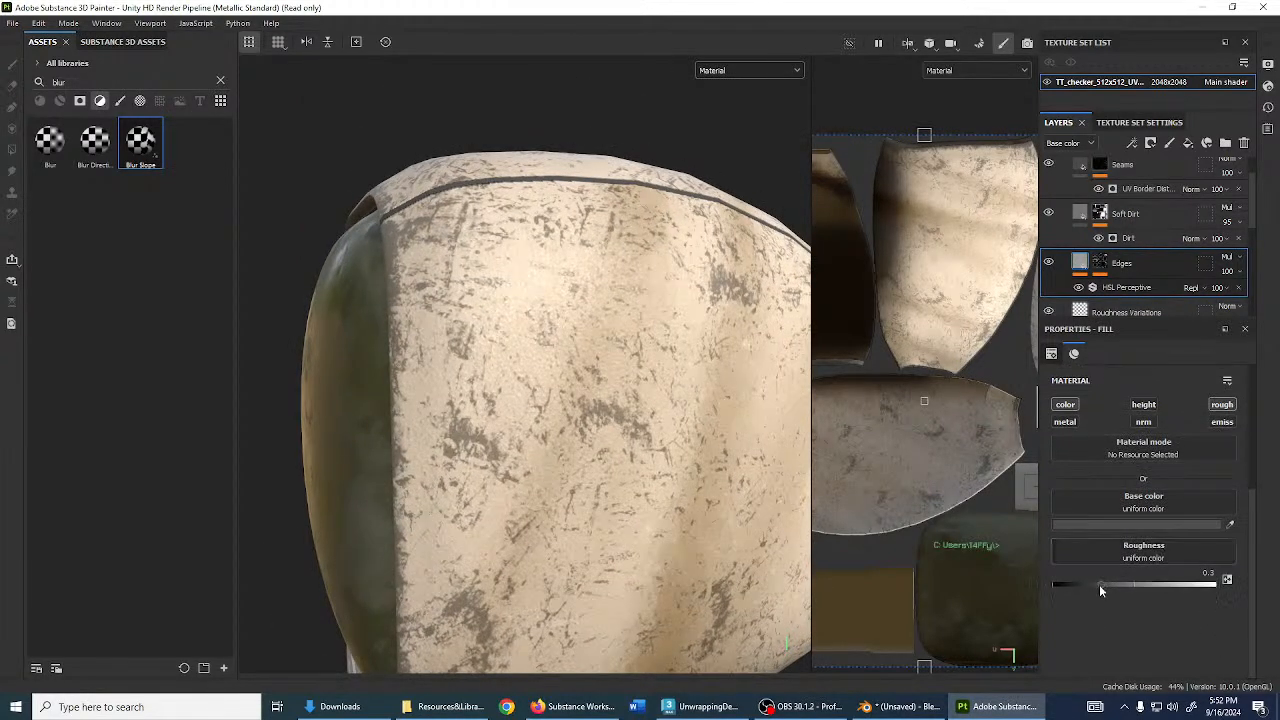
left_click_drag(1101, 585, 1228, 599)
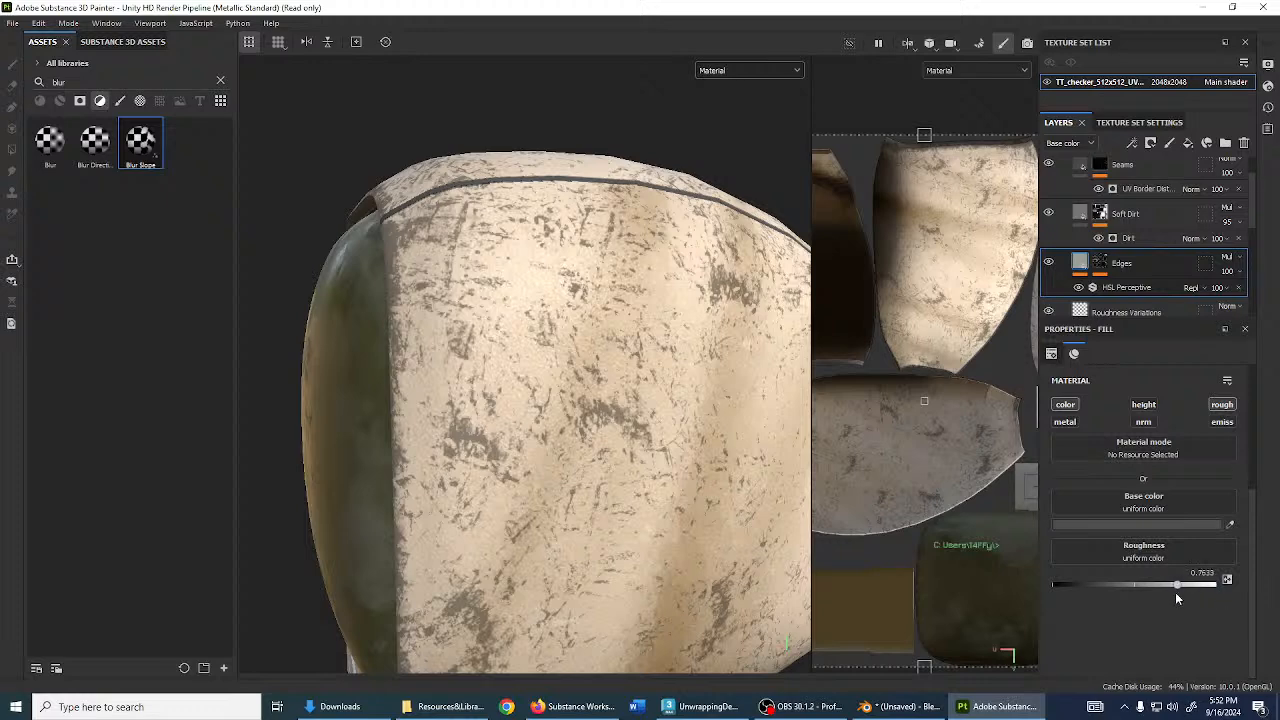
left_click_drag(802, 430, 793, 458, "alt")
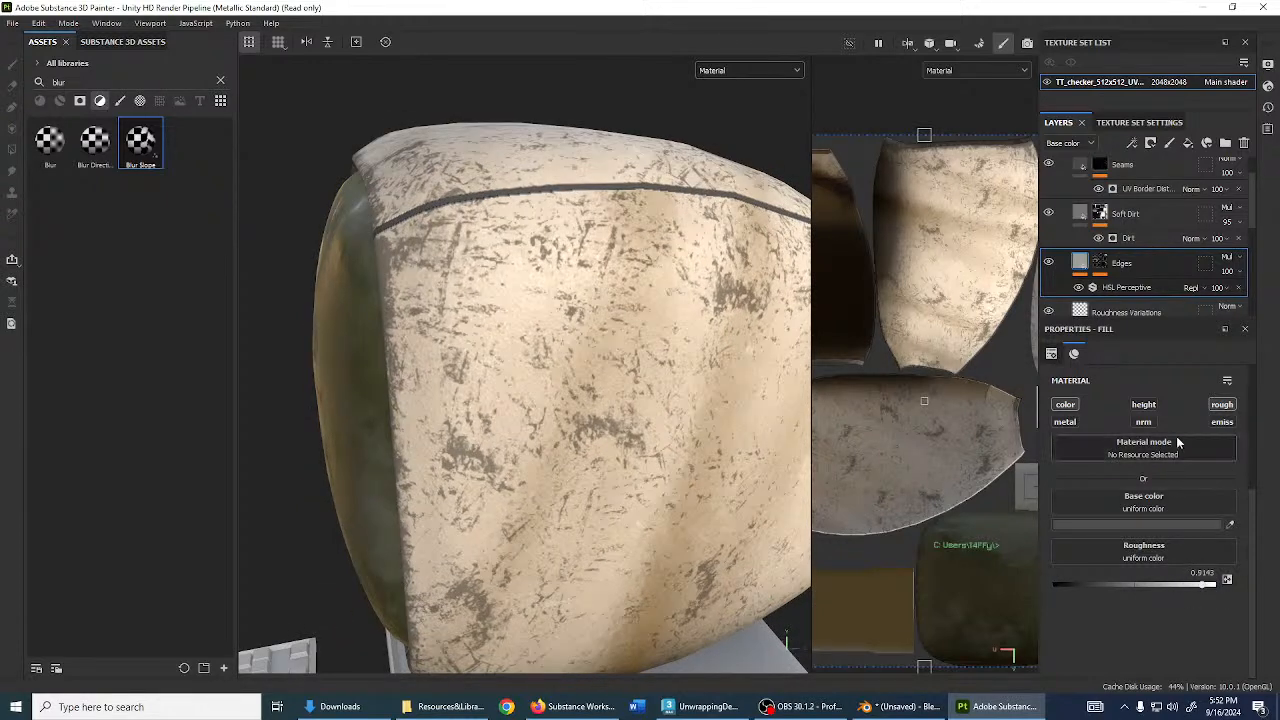
- Enable height on the Edges fill and raise it to about 0.11
left_click(1143, 406)
right_click_drag(690, 400, 957, 538, "alt")
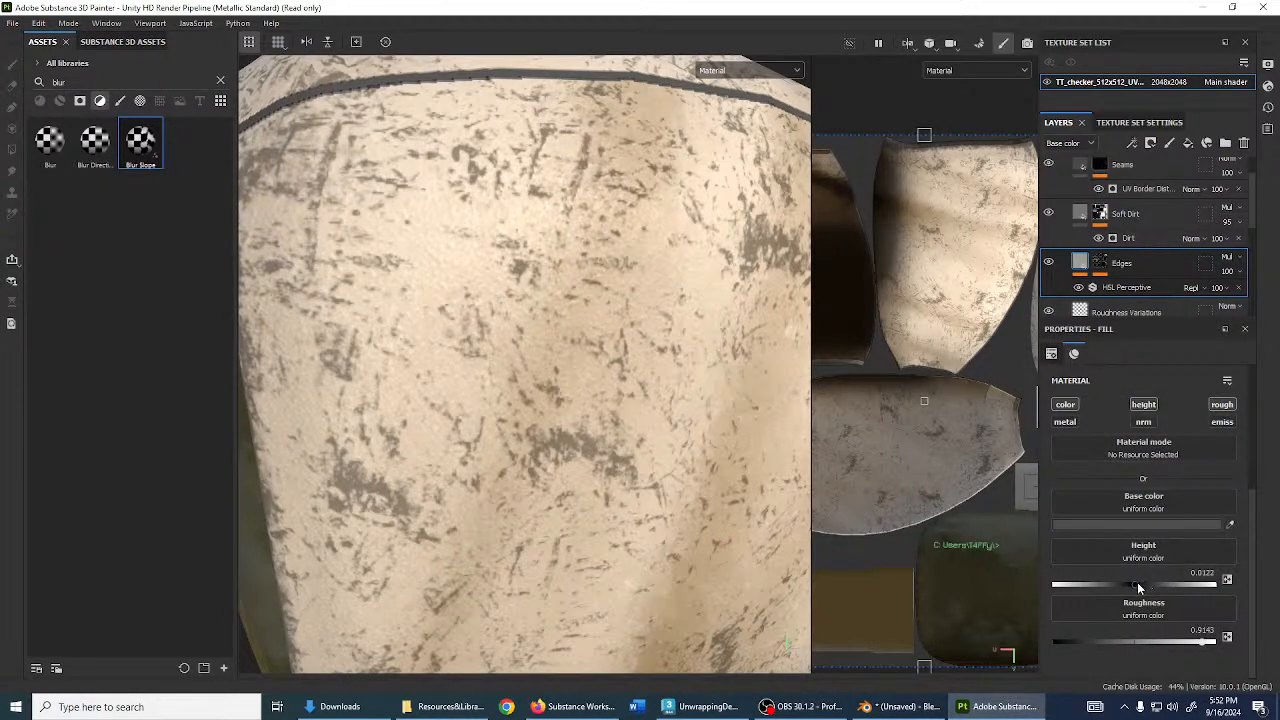
left_click_drag(1139, 587, 1144, 587)
mouse_move(463, 357)
left_mouse_down("alt")
mouse_move(607, 373)
mouse_move(577, 370)
left_mouse_up("alt")
right_click_drag(577, 370, 612, 375, "shift")
scroll(617, 377, "down", 6)
left_click_drag(617, 377, 463, 322, "alt")
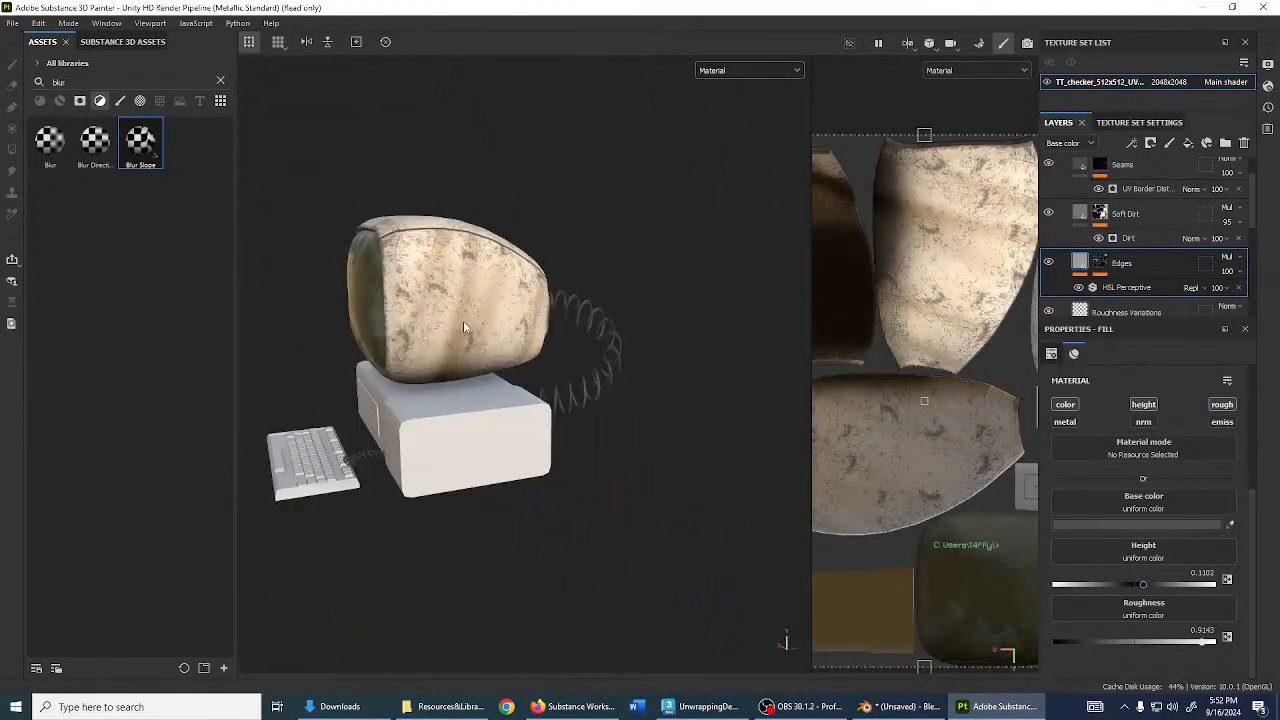
mouse_move(463, 322)
right_mouse_down("shift")
mouse_move(549, 336)
mouse_move(477, 335)
right_mouse_up("shift")
mouse_move(477, 335)
left_mouse_down("alt")
mouse_move(694, 470)
mouse_move(570, 380)
mouse_move(563, 332)
mouse_move(655, 387)
mouse_move(360, 304)
left_mouse_up("alt")
scroll(690, 472, "up", 5)
left_click_drag(637, 419, 500, 364, "alt")
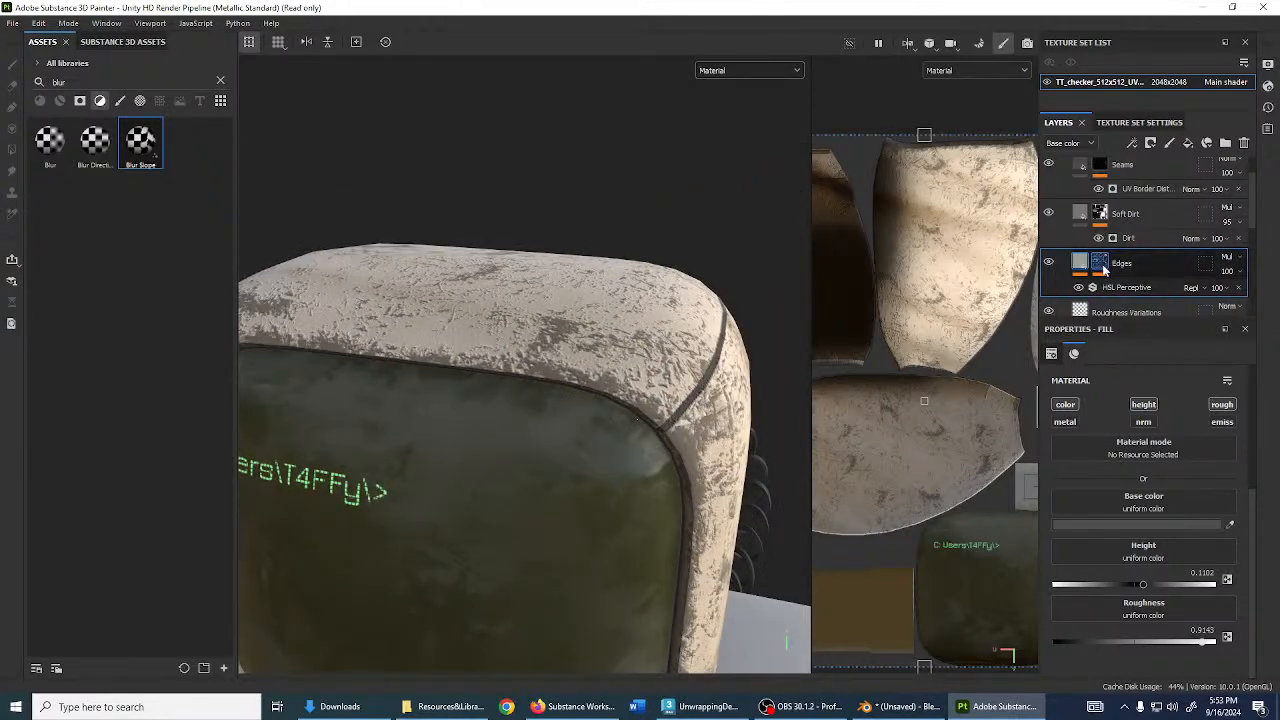
- Open the Edges mask's Metal Edge Wear generator and bring Grunge Scale down to 1
left_click(1102, 266)
left_click(1124, 288)
left_click_drag(646, 367, 468, 345, "alt")
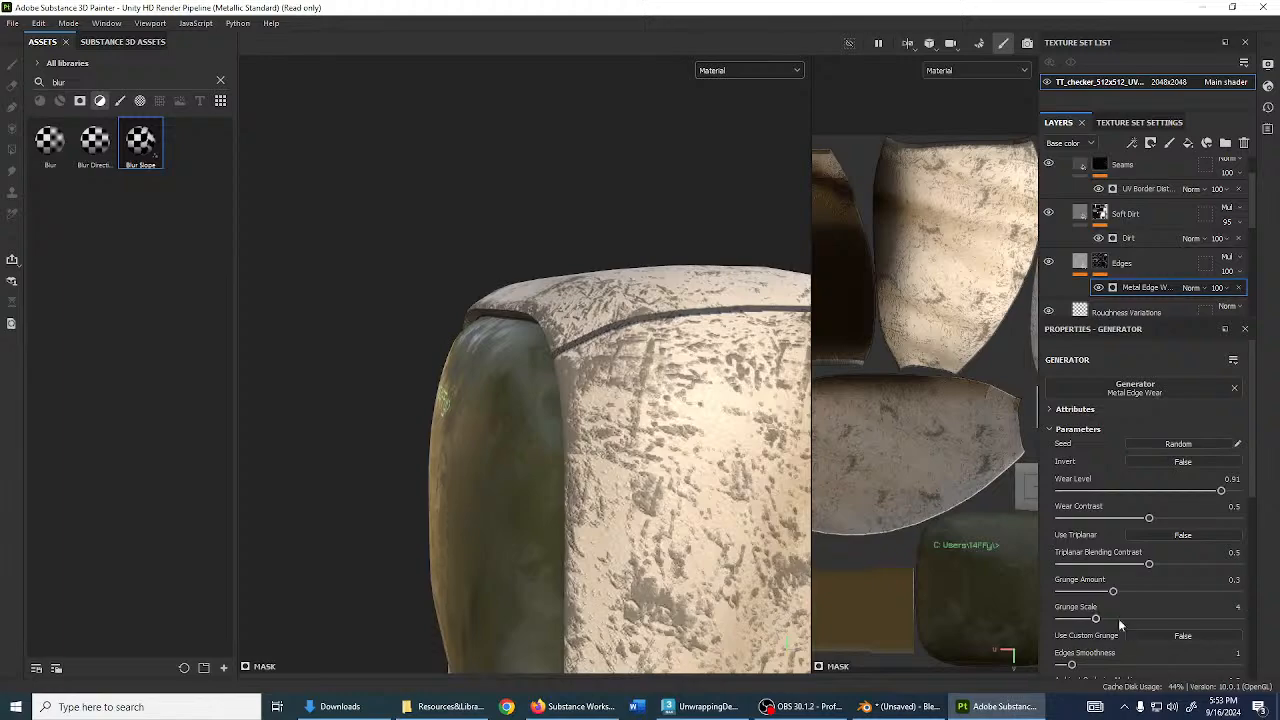
left_click_drag(1117, 618, 1143, 619)
scroll(580, 516, "down", 4)
middle_click_drag(640, 515, 585, 402, "alt")
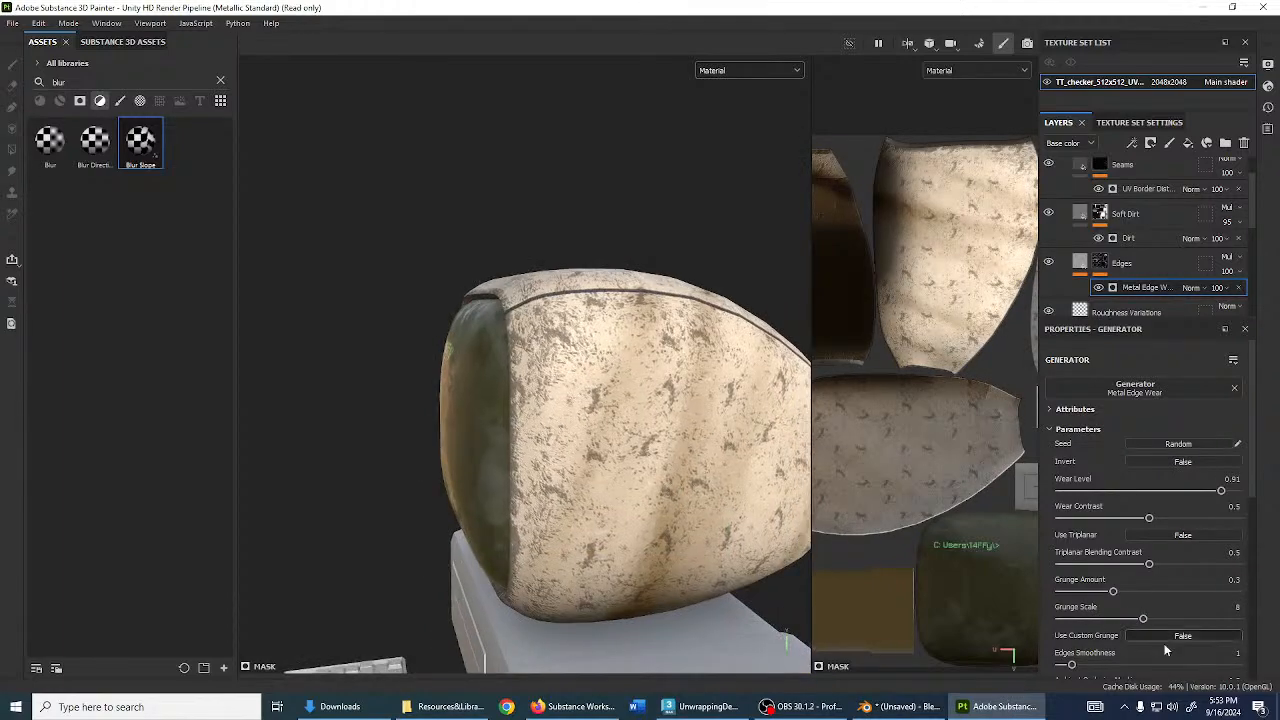
left_click_drag(1133, 616, 1060, 617)
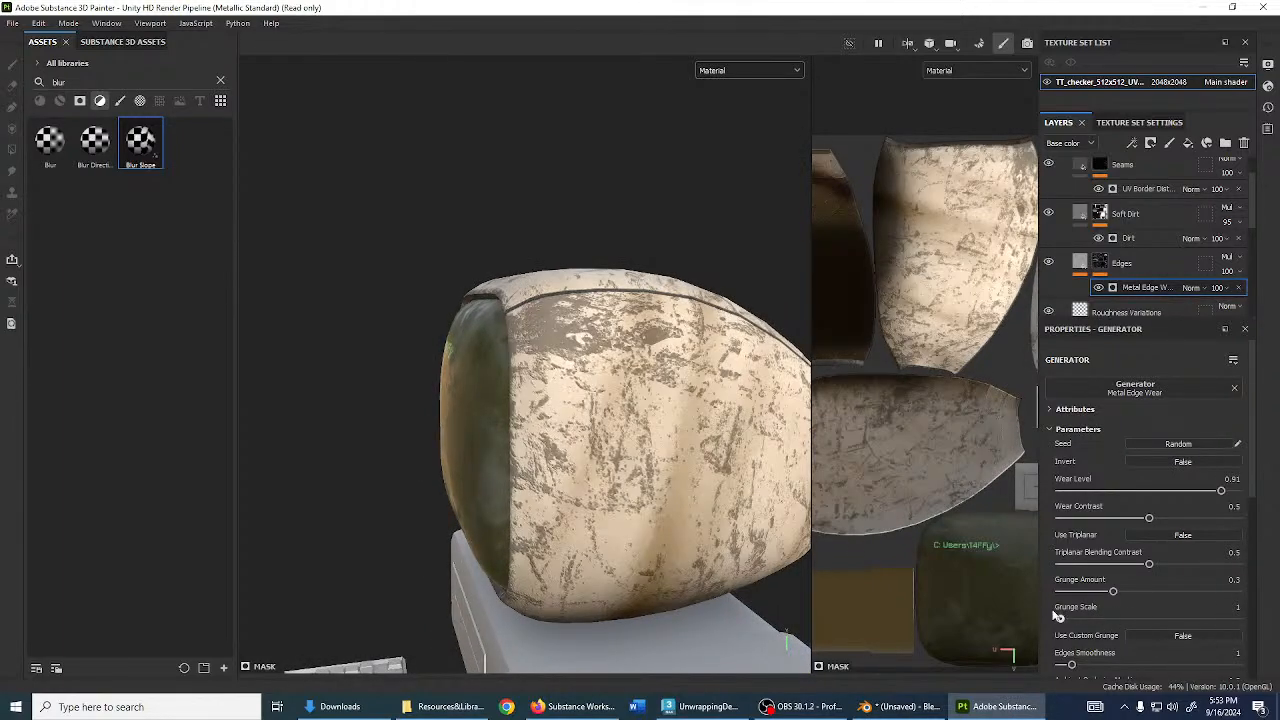
- Lower wear level to 0.89, wear contrast to 0.16 and grunge amount to 0.24
left_click_drag(598, 450, 700, 475, "alt")
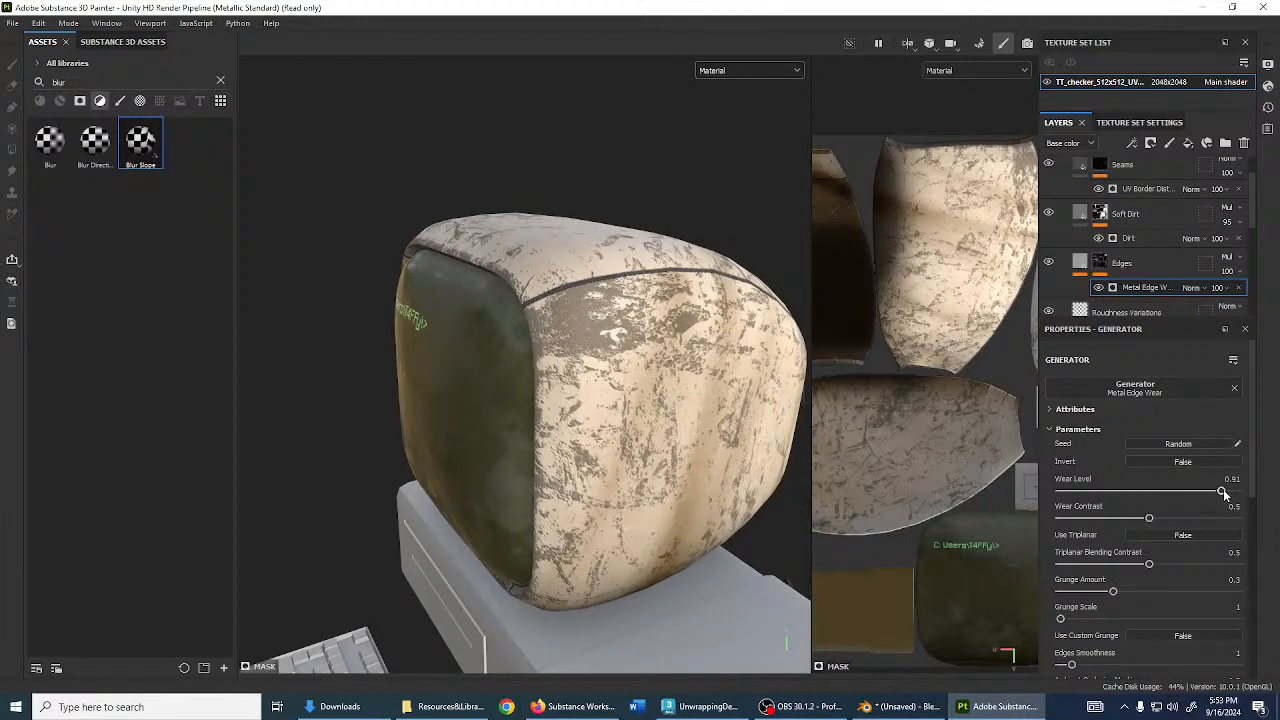
mouse_move(1224, 493)
left_mouse_down()
mouse_move(1168, 494)
mouse_move(1218, 494)
left_mouse_up()
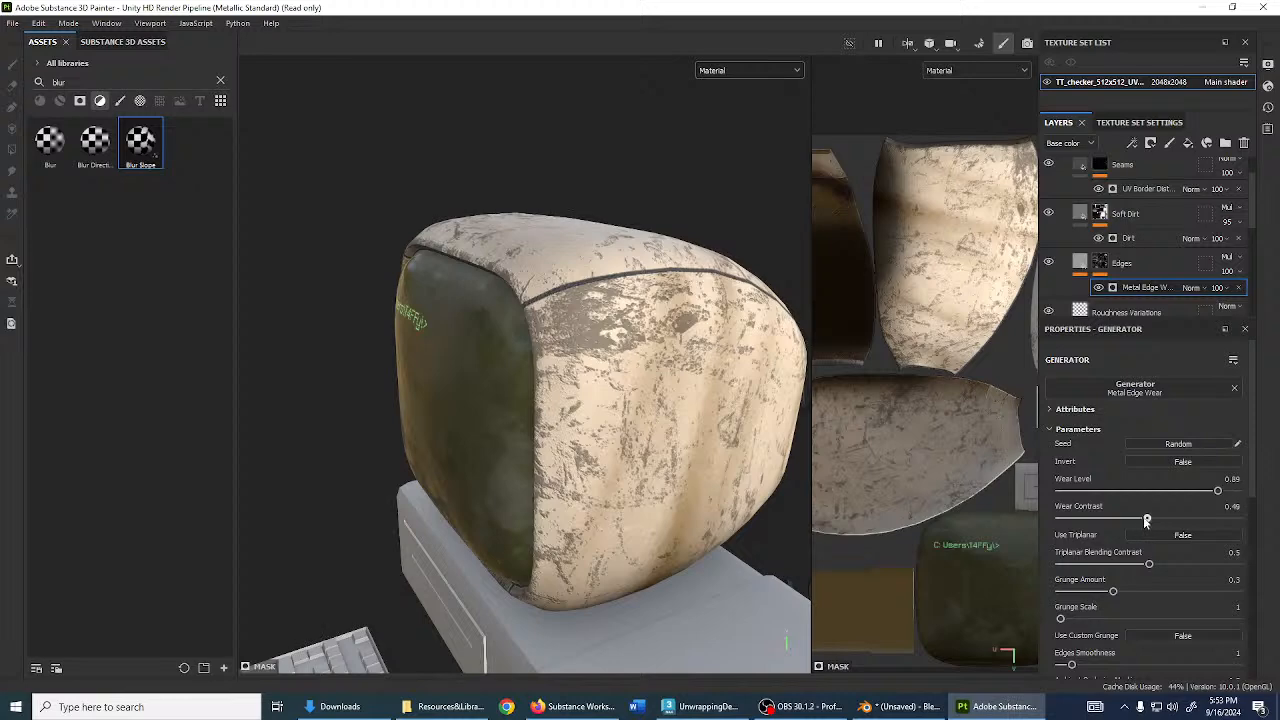
mouse_move(1108, 519)
left_mouse_down()
mouse_move(1234, 520)
mouse_move(1103, 519)
left_mouse_up()
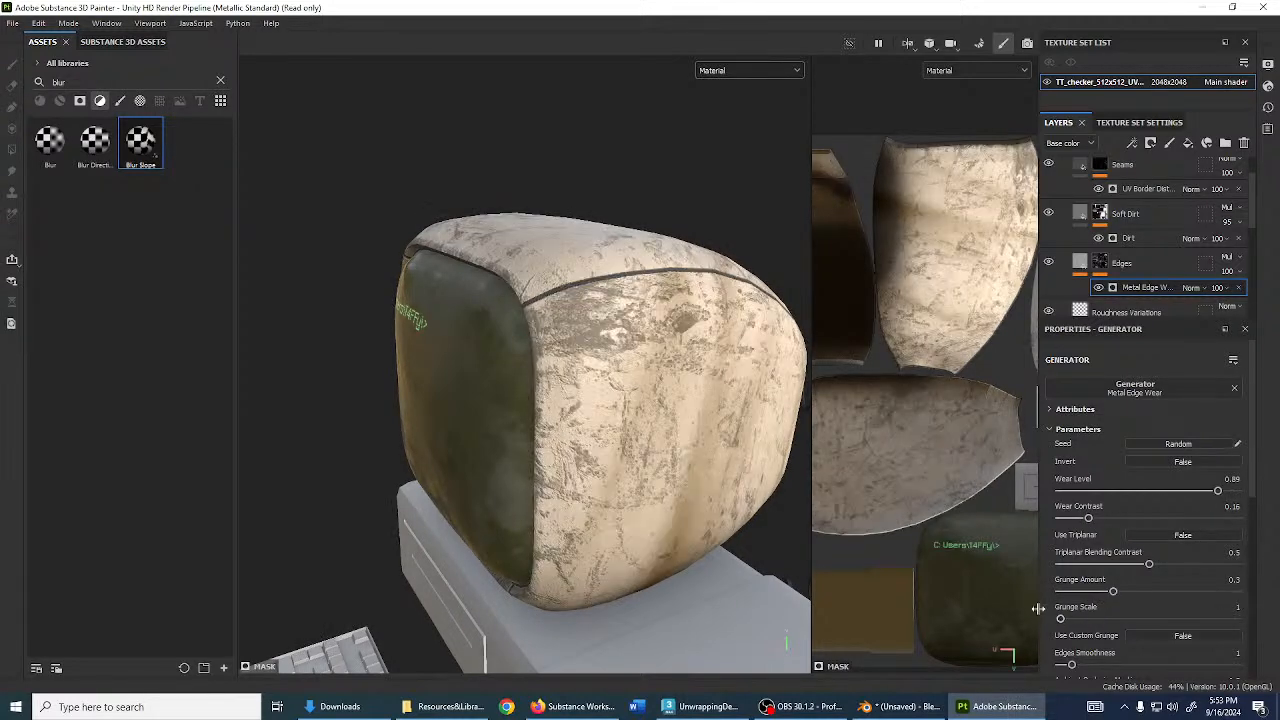
left_click_drag(1117, 594, 1088, 585)
scroll(1103, 594, "down", 2)
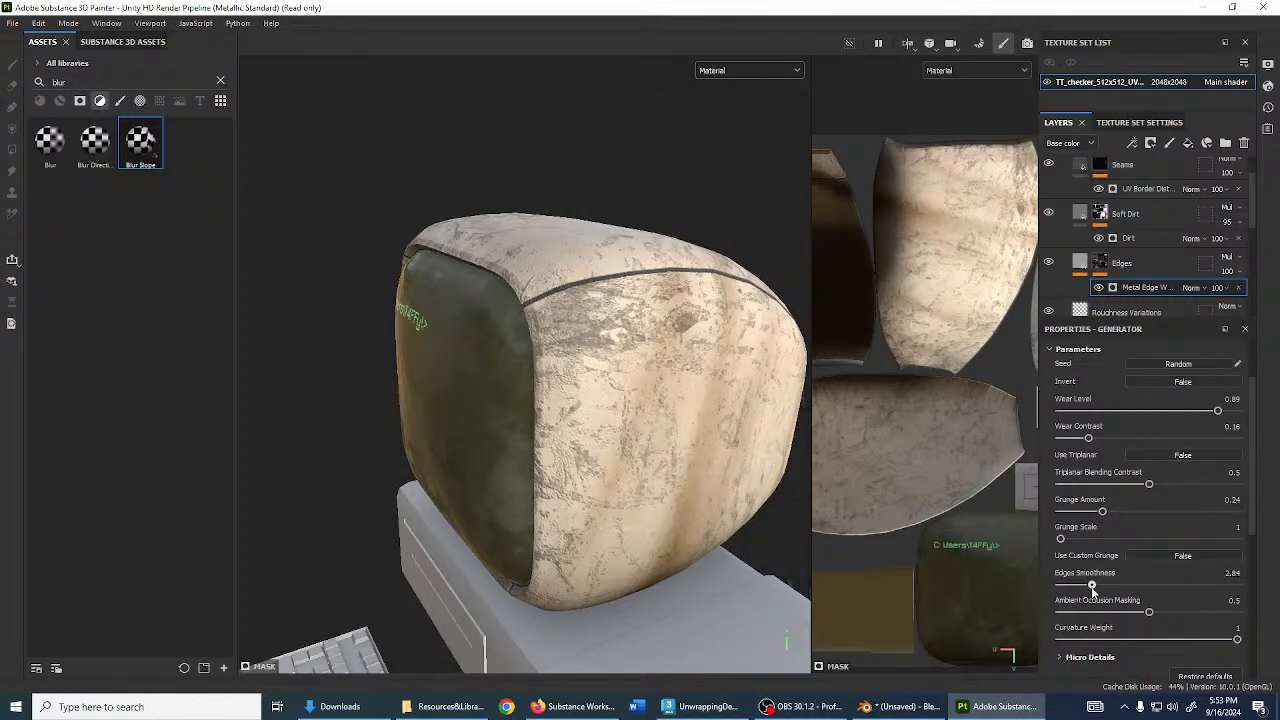
- Change the Edges fill's base colour to a dark olive-brown
left_click(1090, 263)
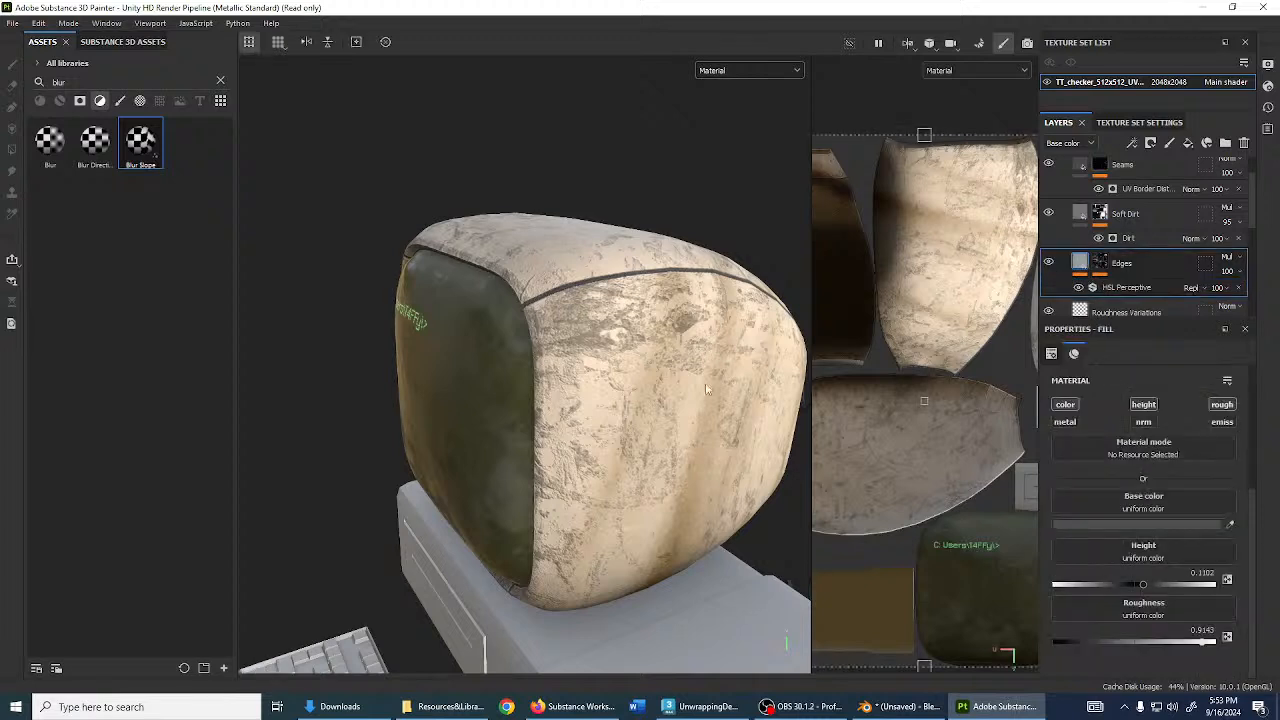
left_click(1118, 522)
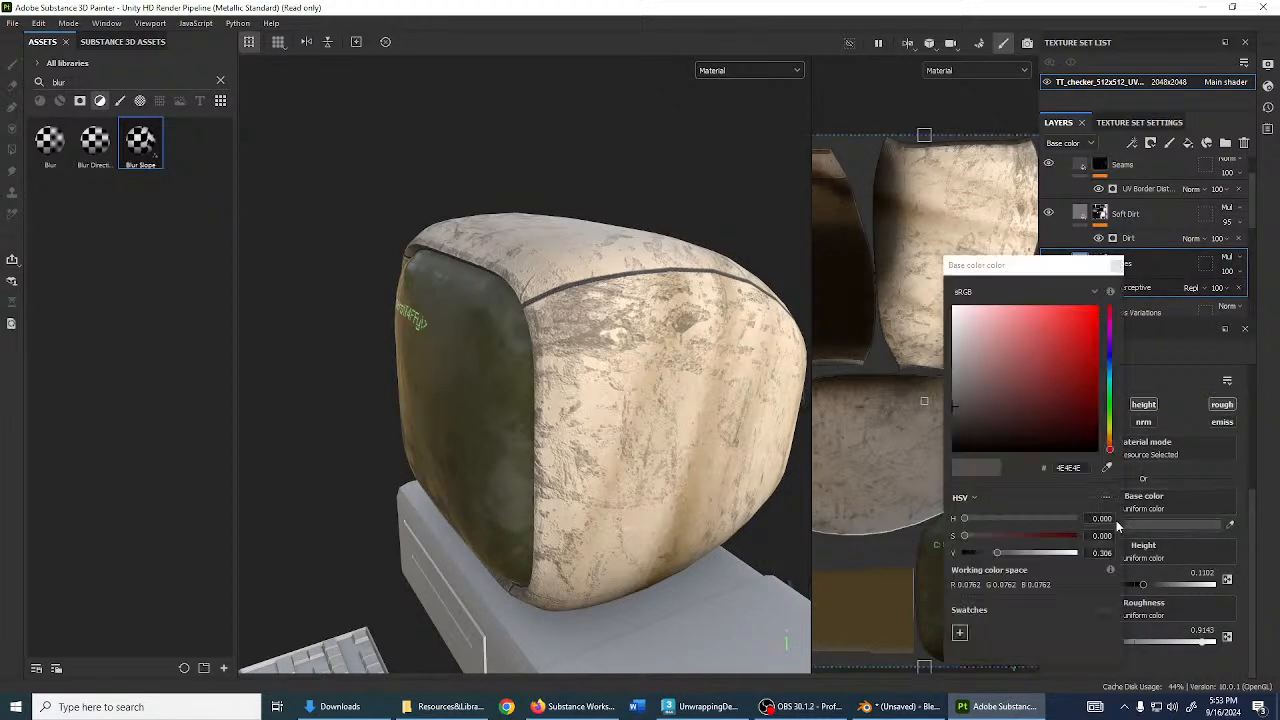
left_click_drag(976, 408, 907, 382)
left_click_drag(1110, 432, 1109, 438)
left_click(1070, 410)
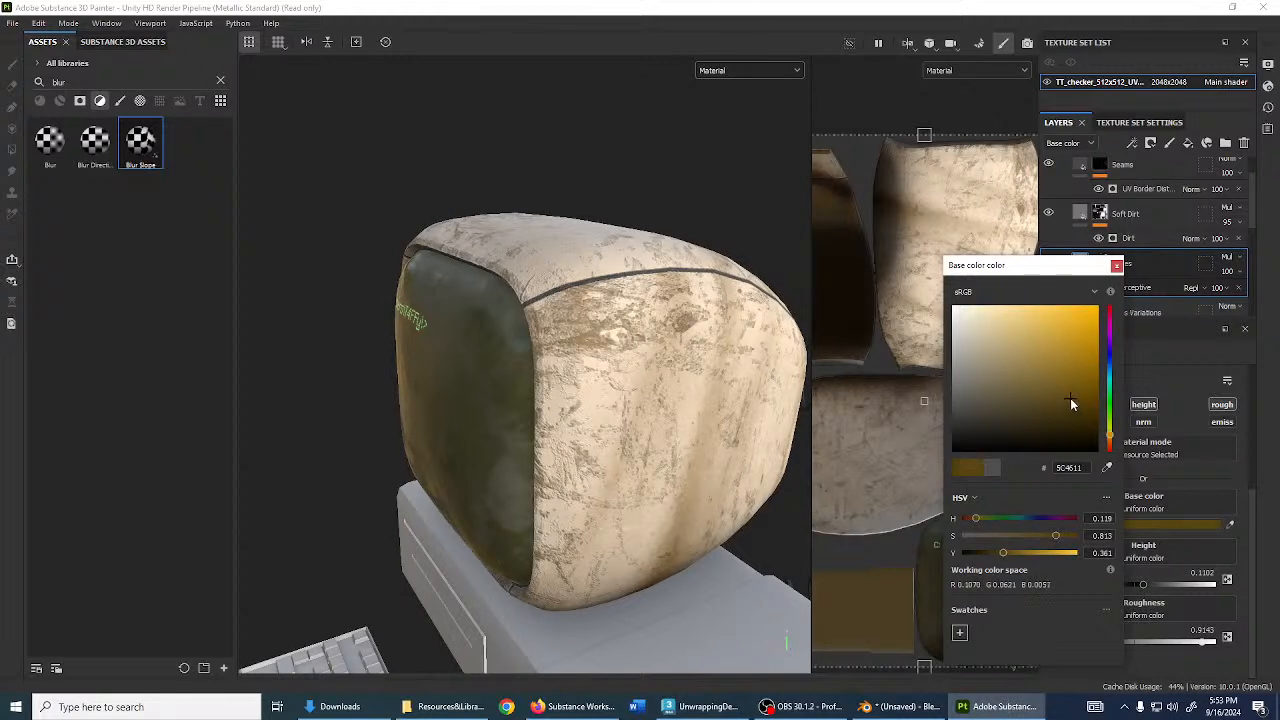
left_click(1117, 265)
- Orbit around the monitor to review the wear, then collapse the Plastic Used Soft folder
left_click_drag(742, 290, 543, 472, "alt")
right_click_drag(542, 466, 502, 468, "shift")
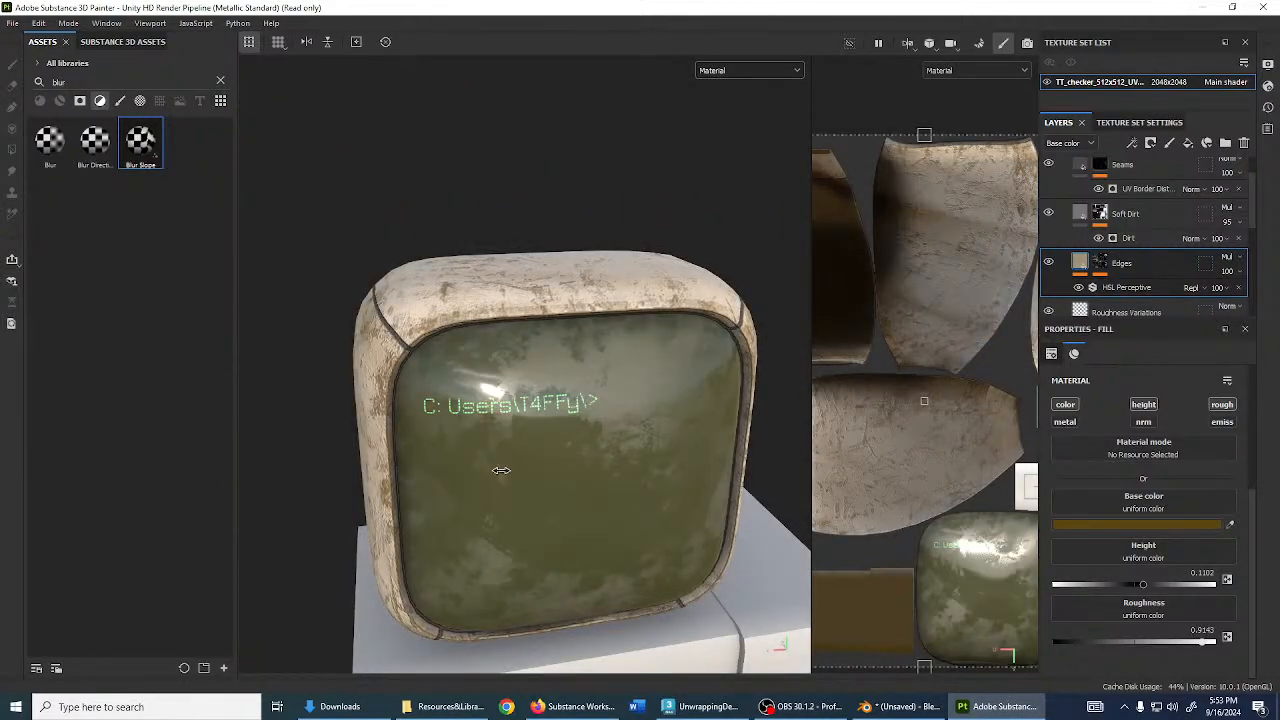
left_click_drag(502, 468, 455, 453, "alt")
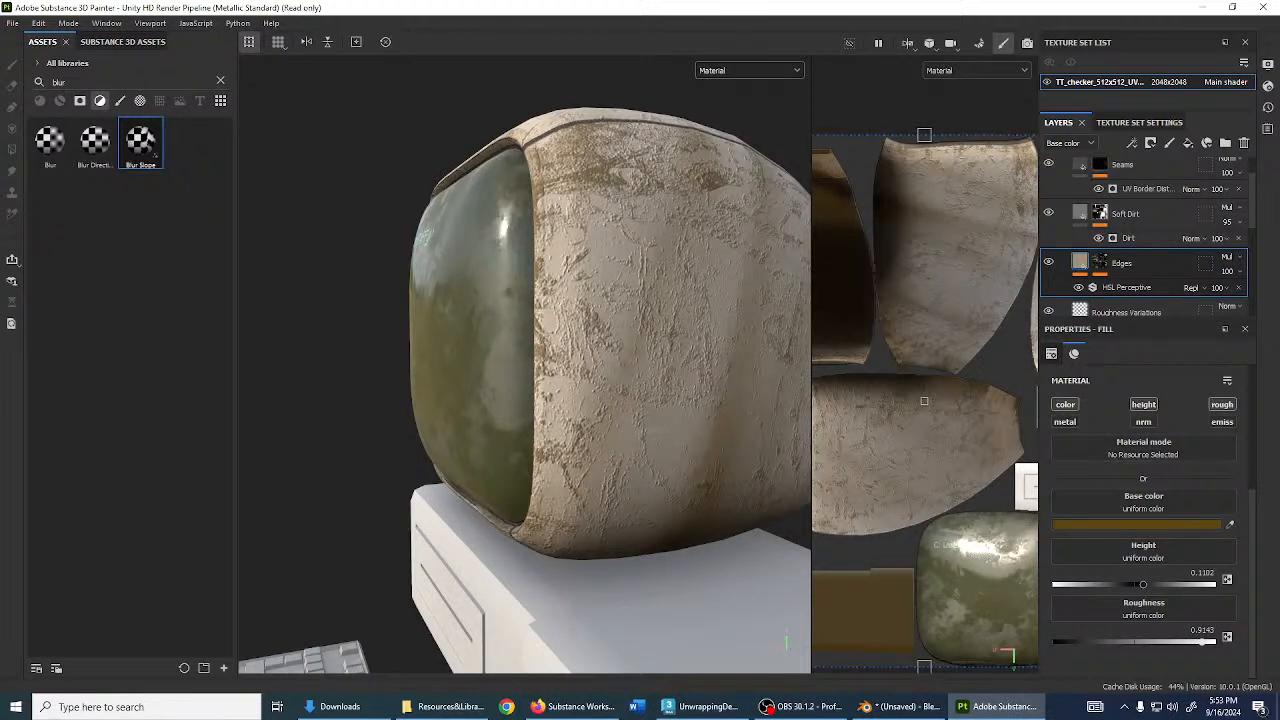
scroll(1062, 272, "up", 1)
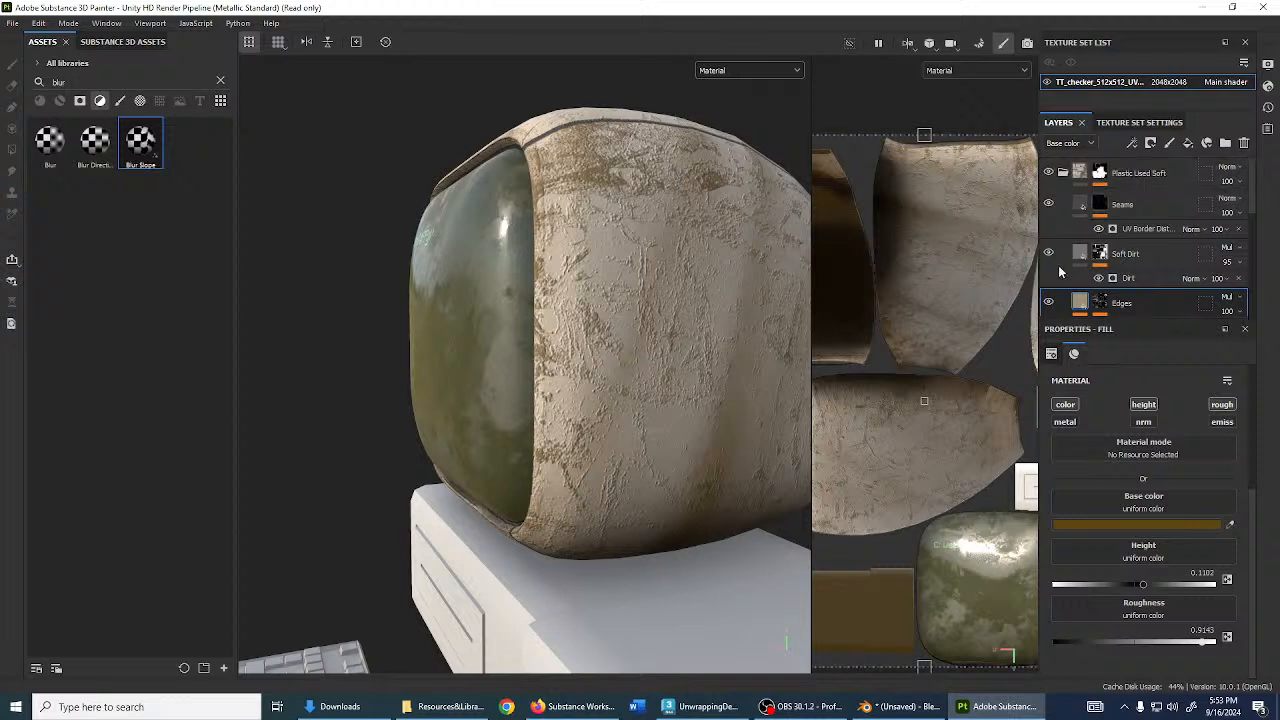
left_click(1063, 173)
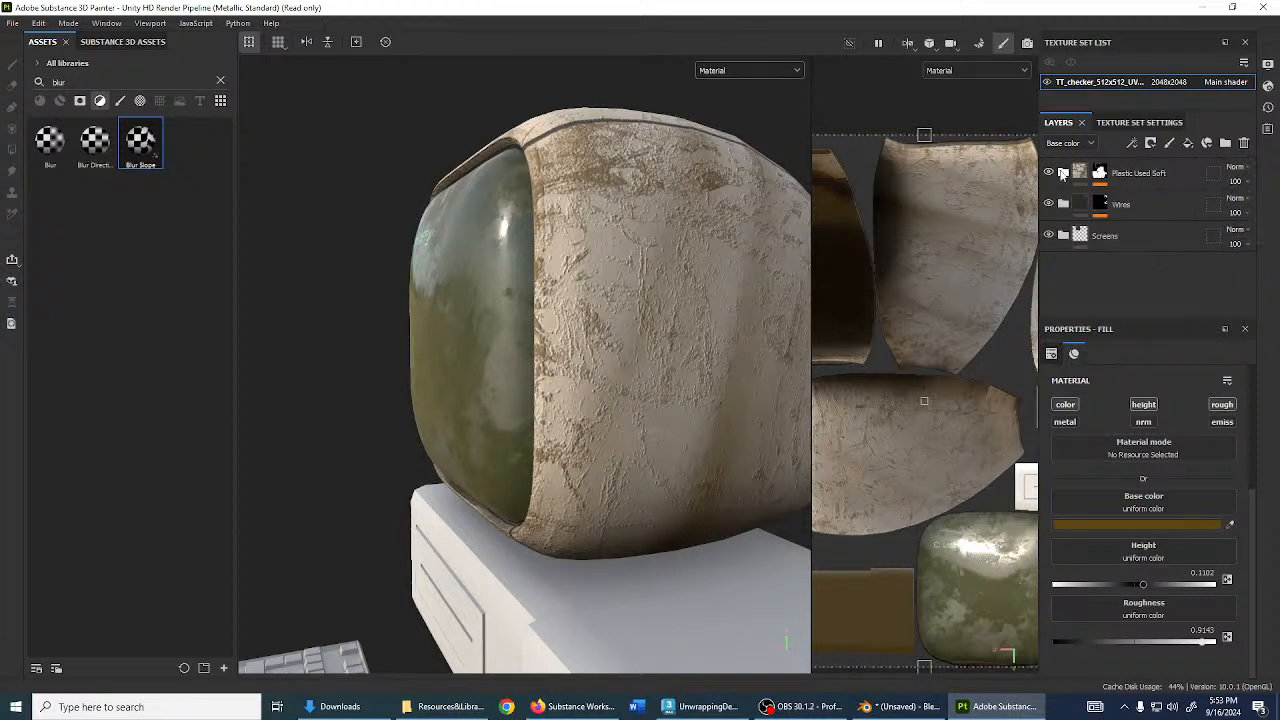
left_click(468, 700)
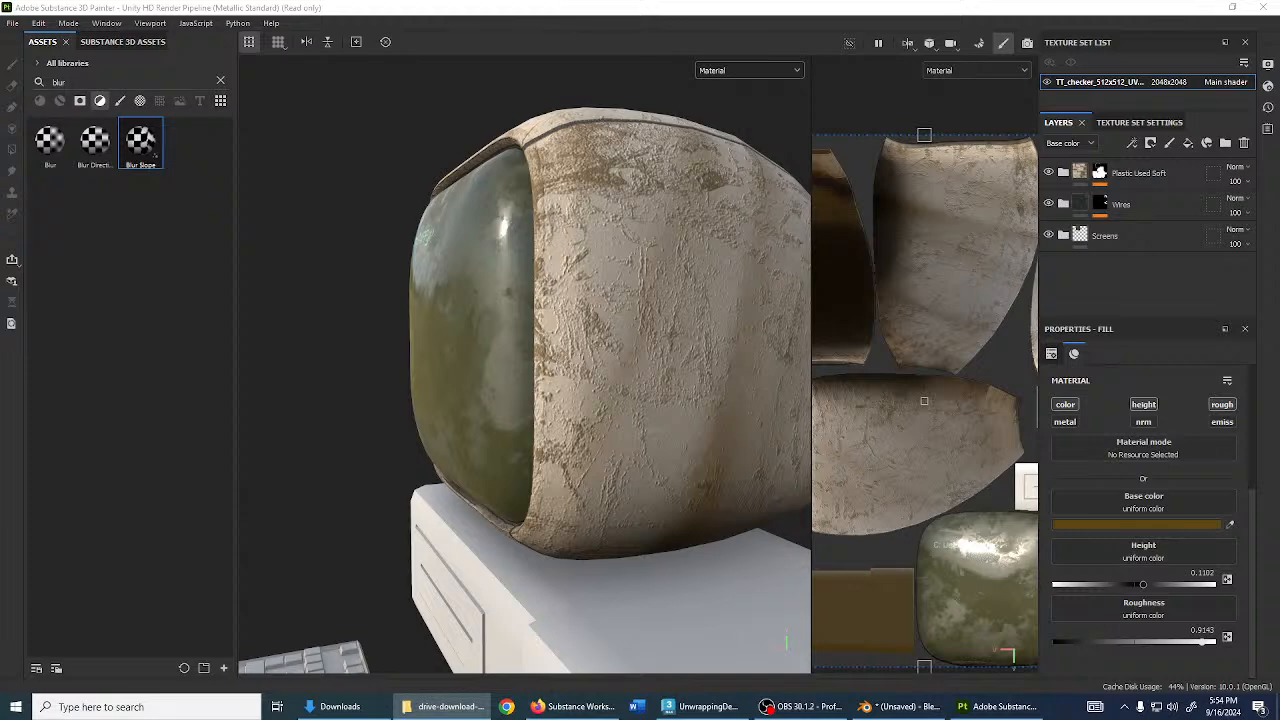
- Clear the asset search so every asset is listed, and orbit to view the whole computer
left_click(12, 24)
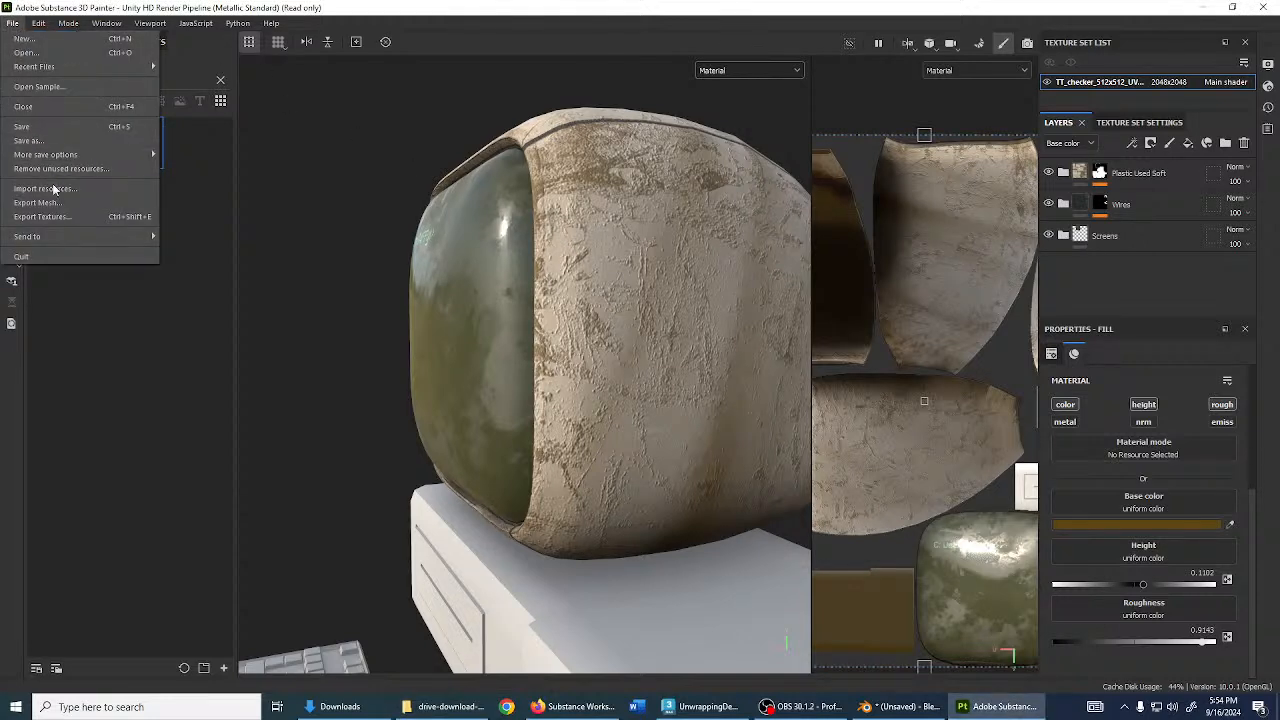
mouse_move(38, 23)
left_click(481, 209)
left_click(220, 81)
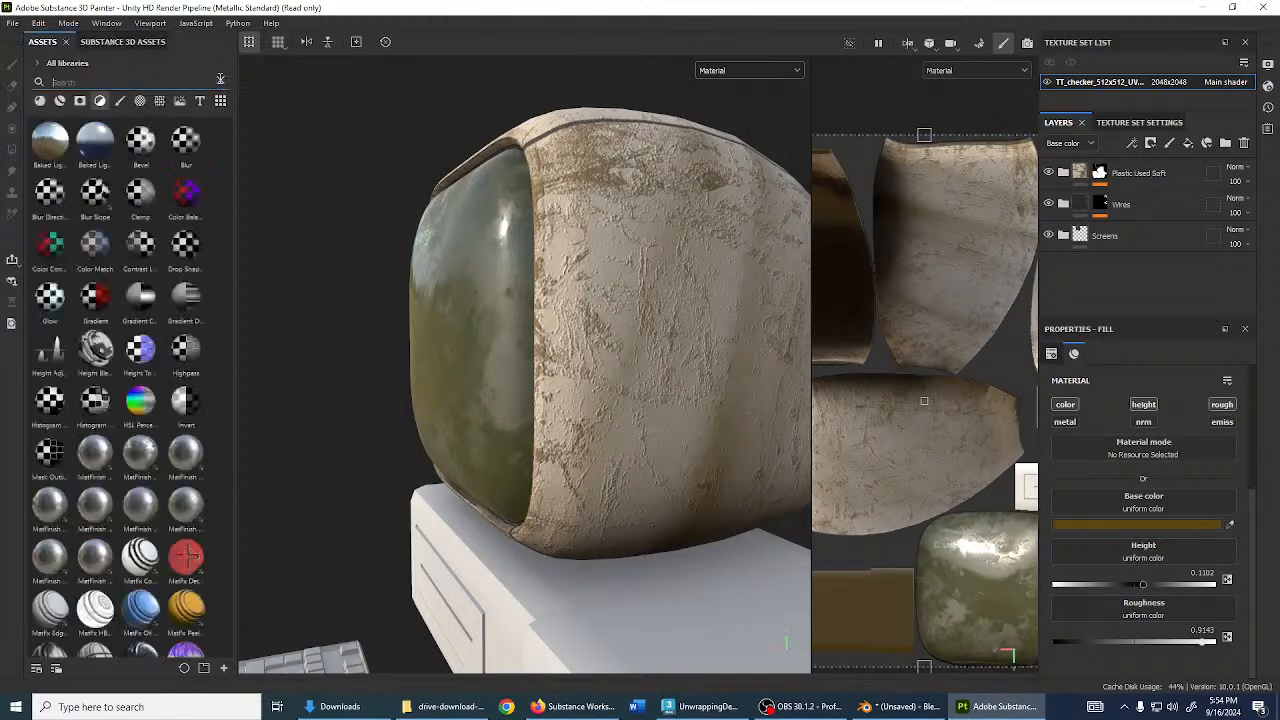
scroll(457, 304, "down", 4)
left_click_drag(457, 304, 650, 452, "alt")
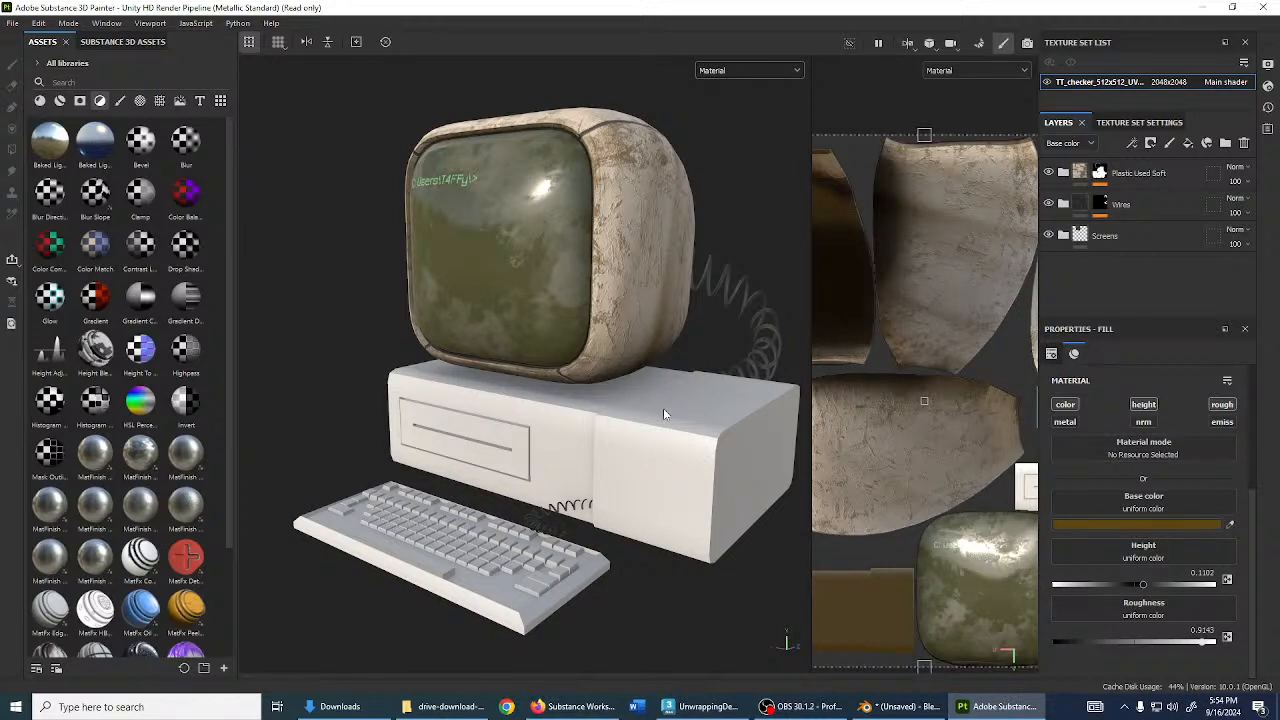
- Import Label.png from the downloads folder as a texture into the current project
left_click(12, 23)
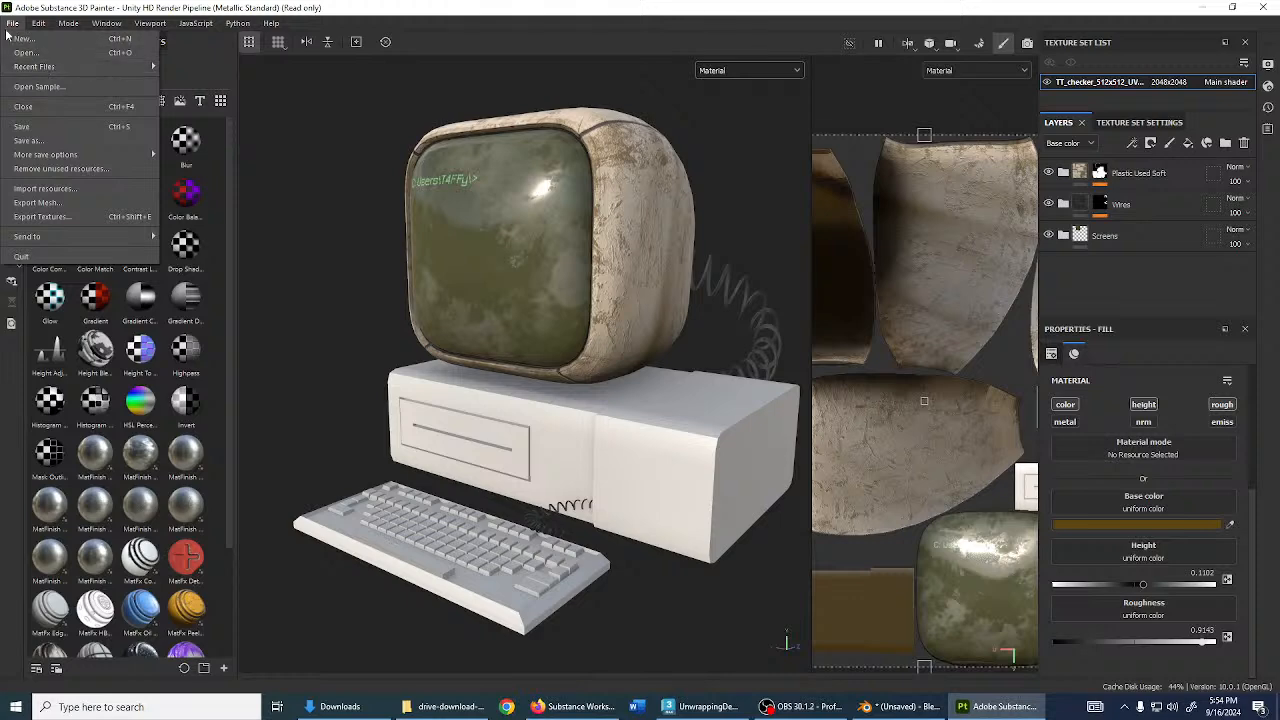
left_click(38, 188)
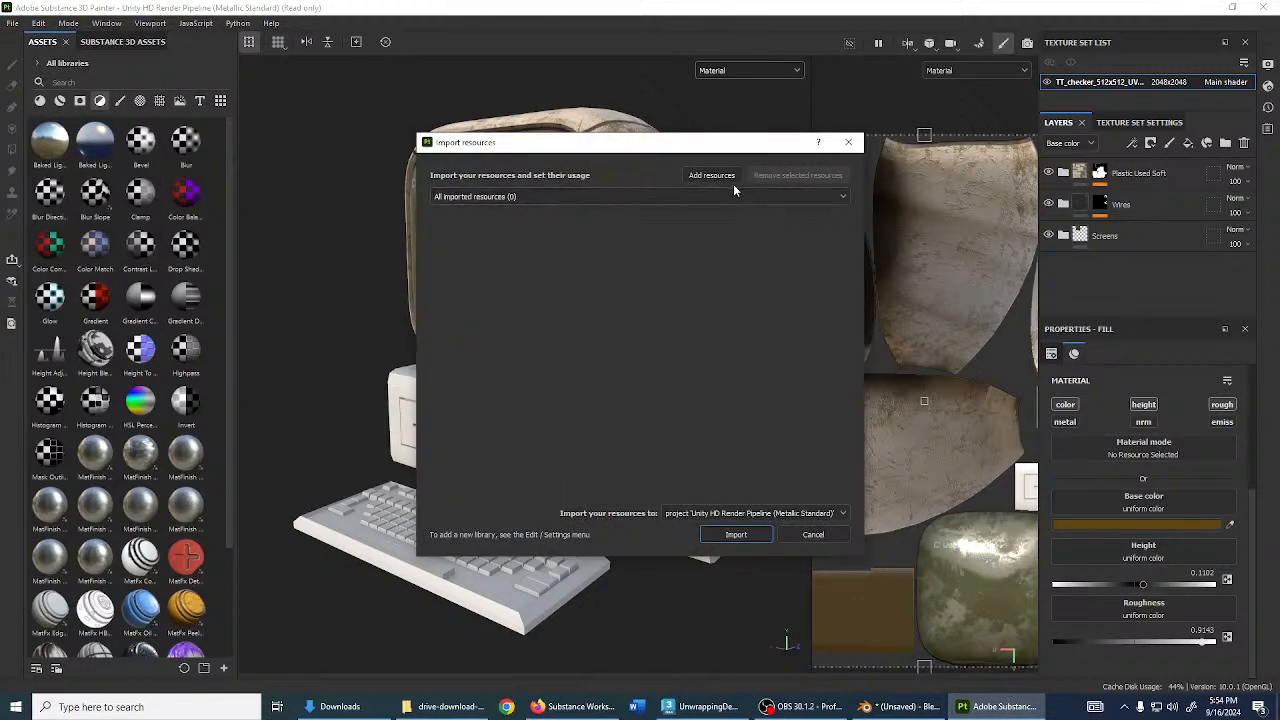
left_click(728, 177)
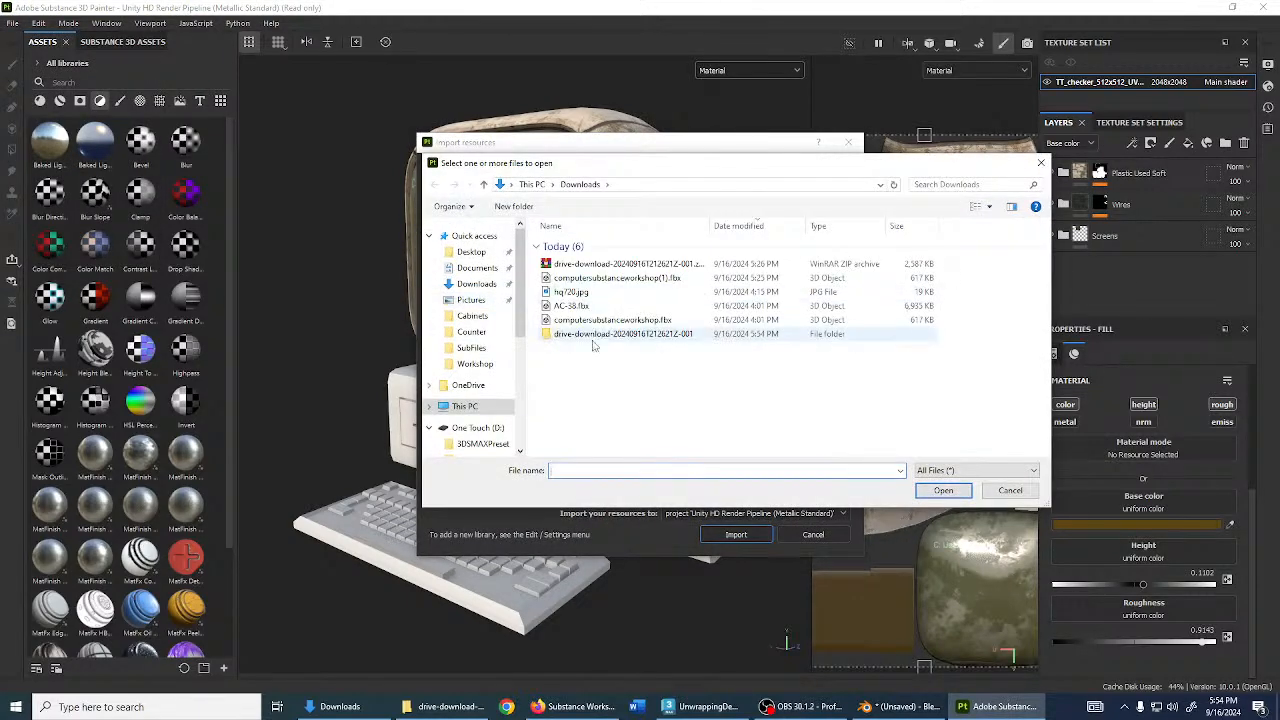
double_click(595, 335)
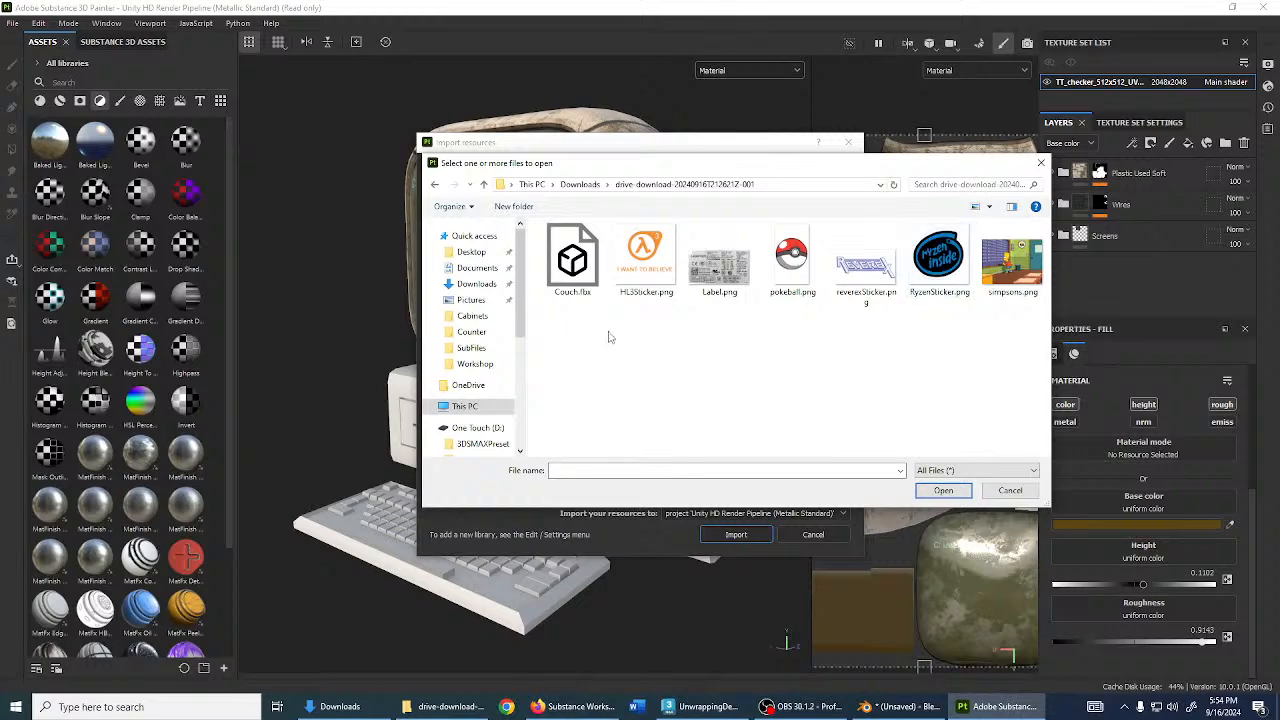
double_click(722, 262)
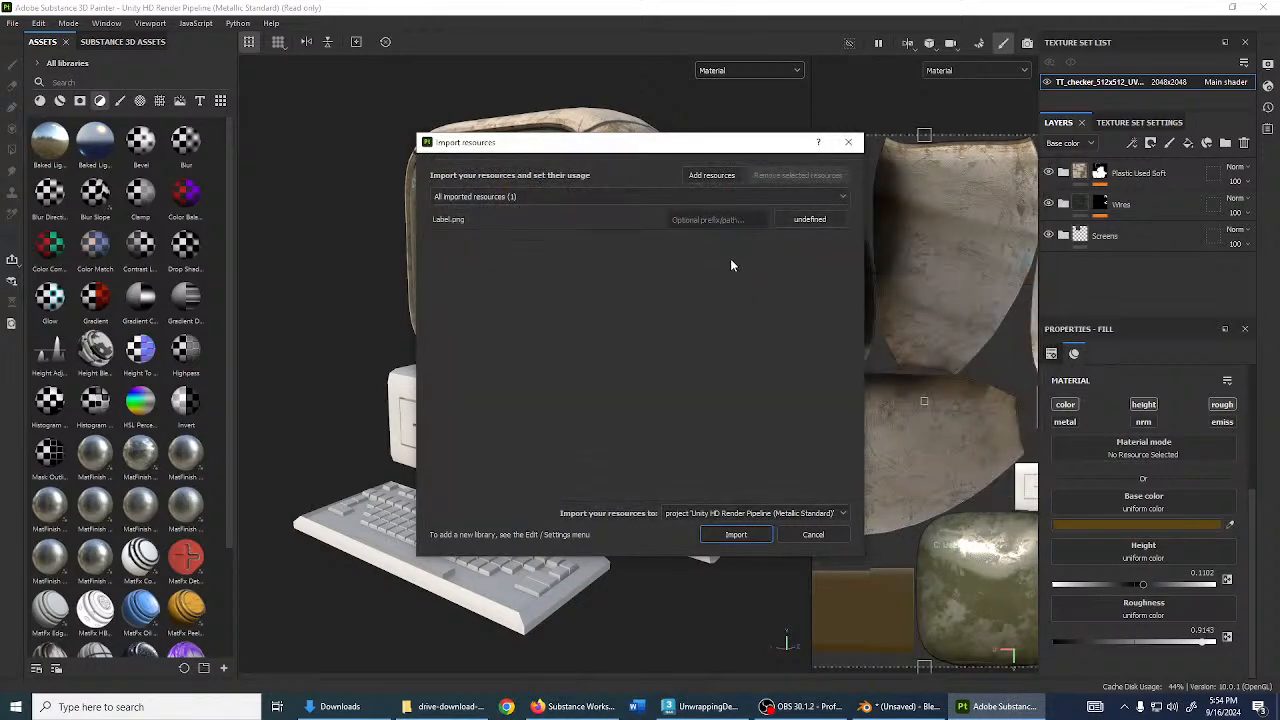
left_click(829, 222)
left_click(855, 273)
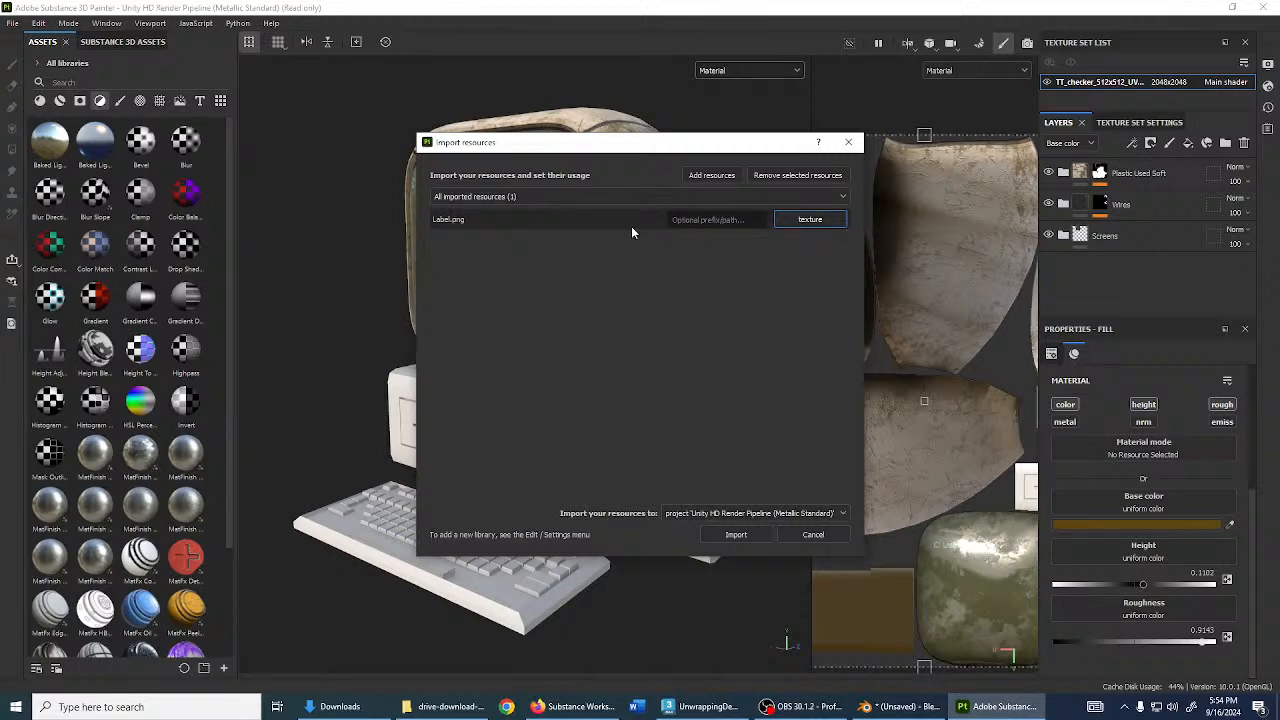
left_click(735, 513)
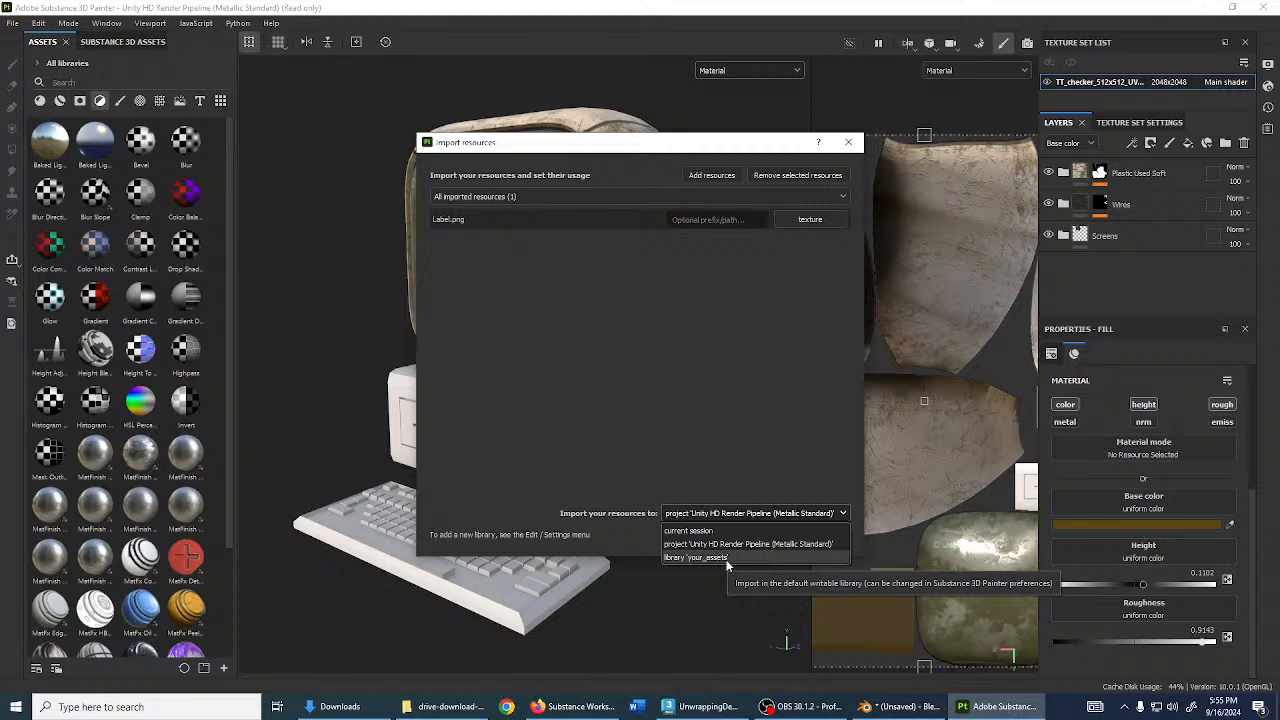
left_click(755, 545)
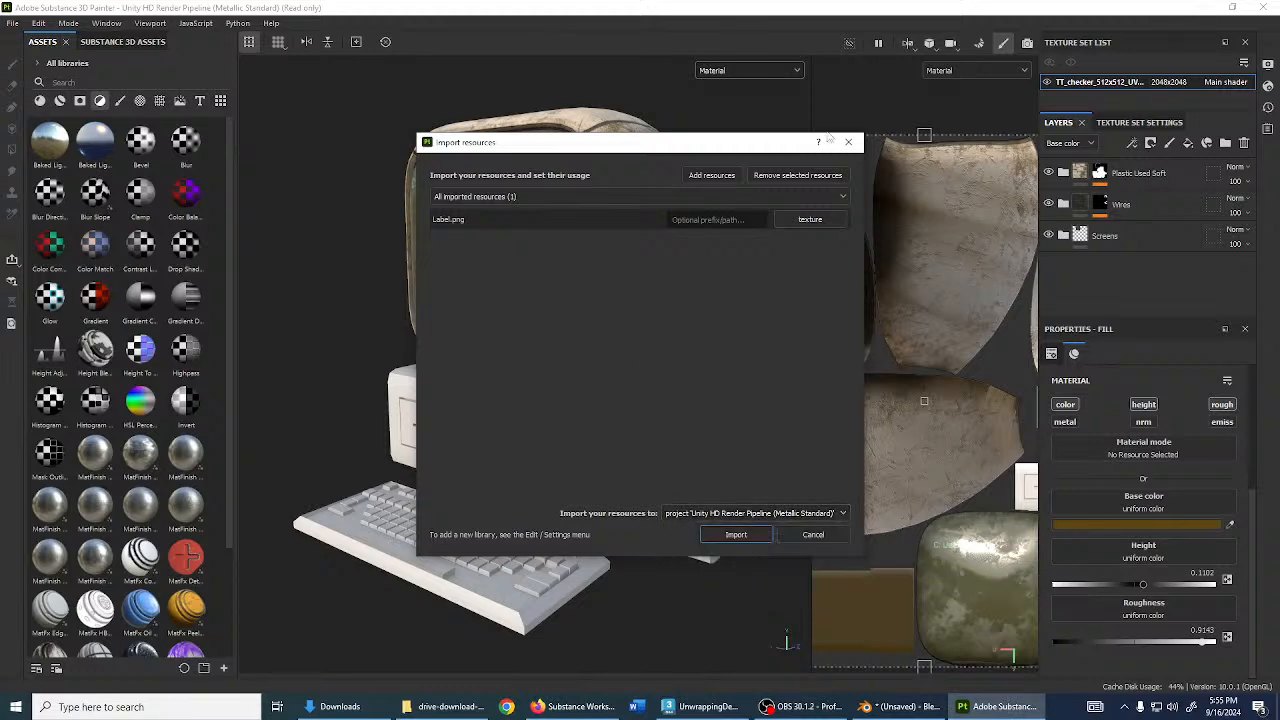
left_click(736, 535)
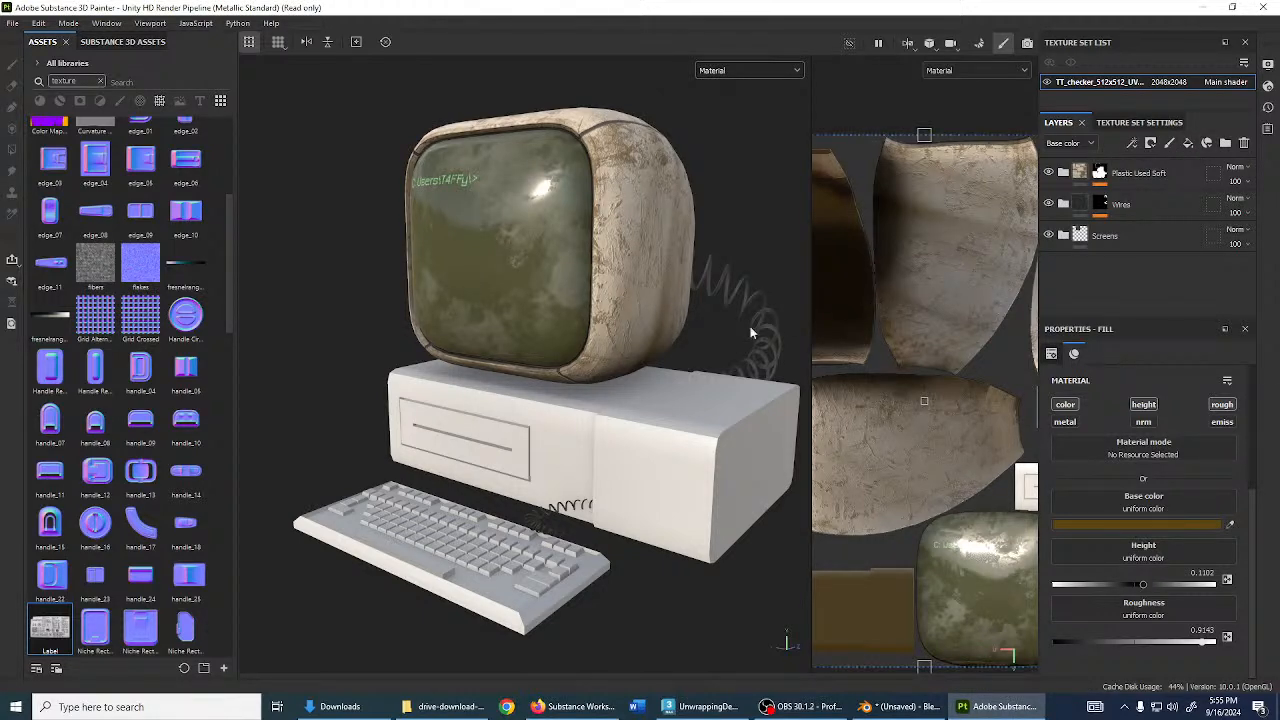
left_click_drag(541, 427, 566, 451, "alt")
middle_click_drag(566, 451, 518, 401, "alt")
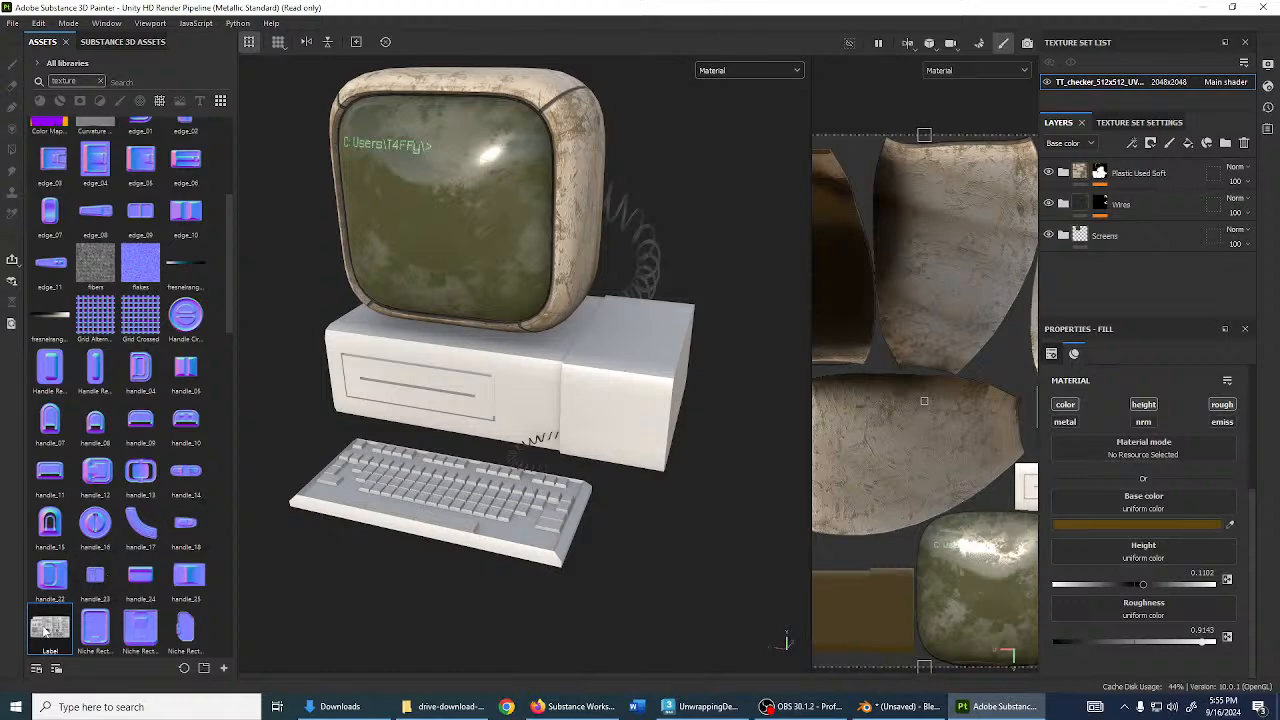
left_click_drag(43, 629, 659, 317, "alt")
left_click(660, 413)
scroll(645, 441, "up", 4)
scroll(645, 442, "up", 2)
key("e")
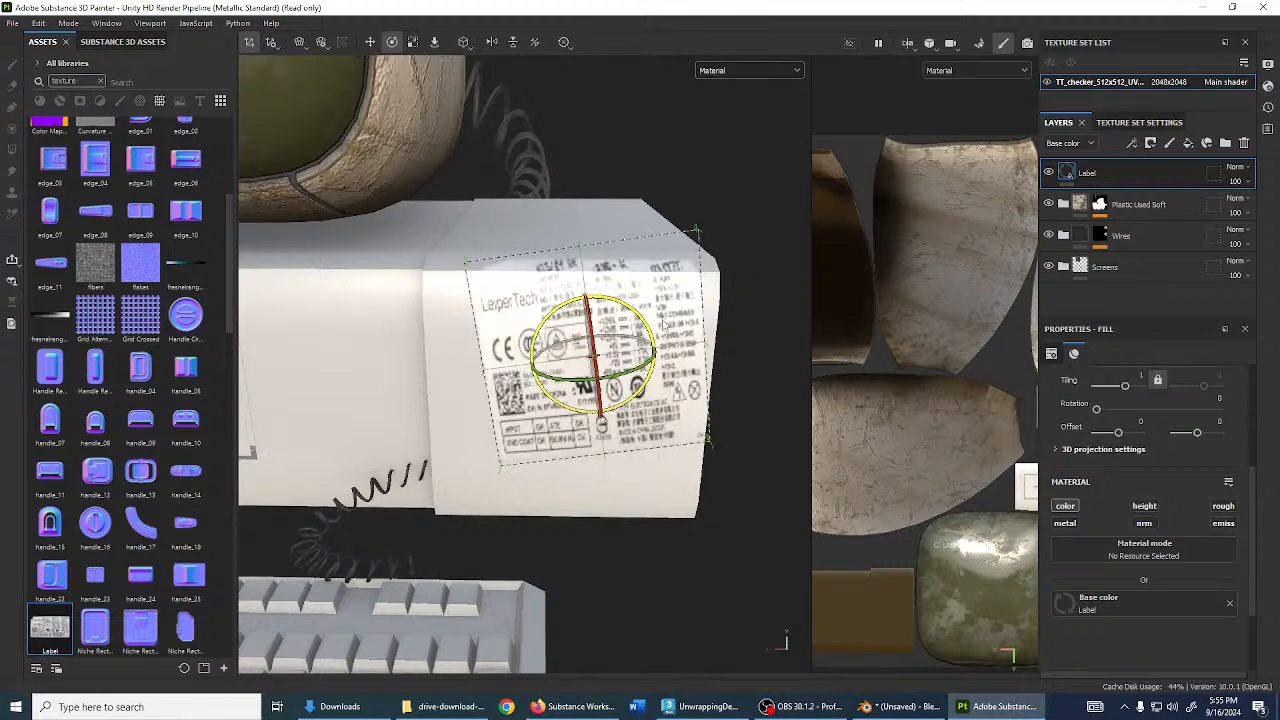
scroll(994, 477, "down", 5)
middle_click_drag(994, 477, 838, 392, "alt")
scroll(896, 417, "up", 2)
scroll(954, 421, "up", 6)
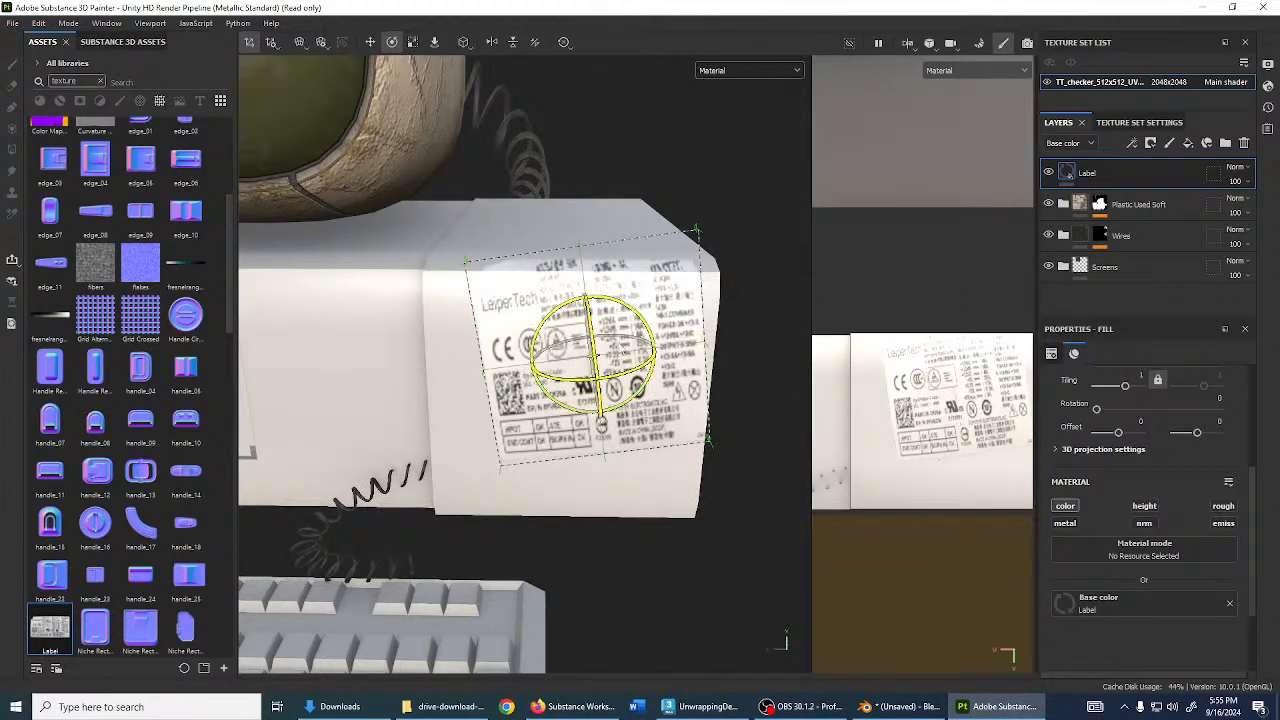
left_click_drag(656, 318, 677, 366)
key("r")
key("q")
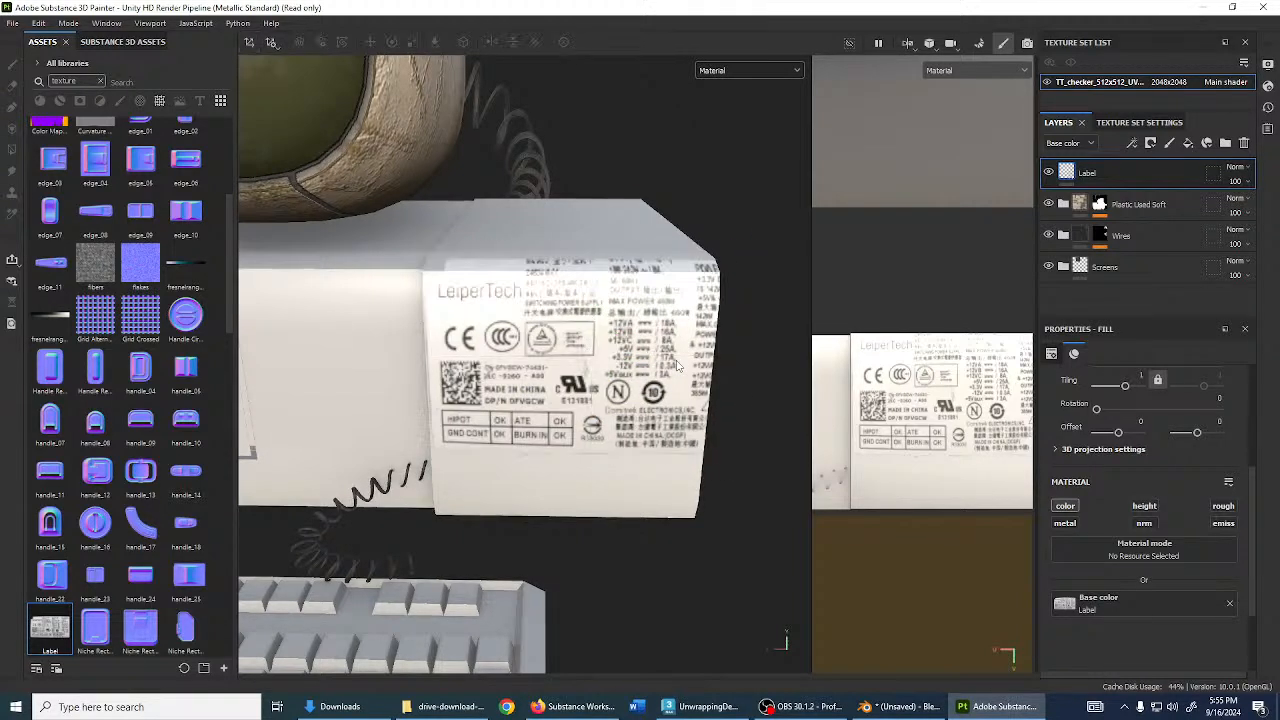
left_click(655, 357)
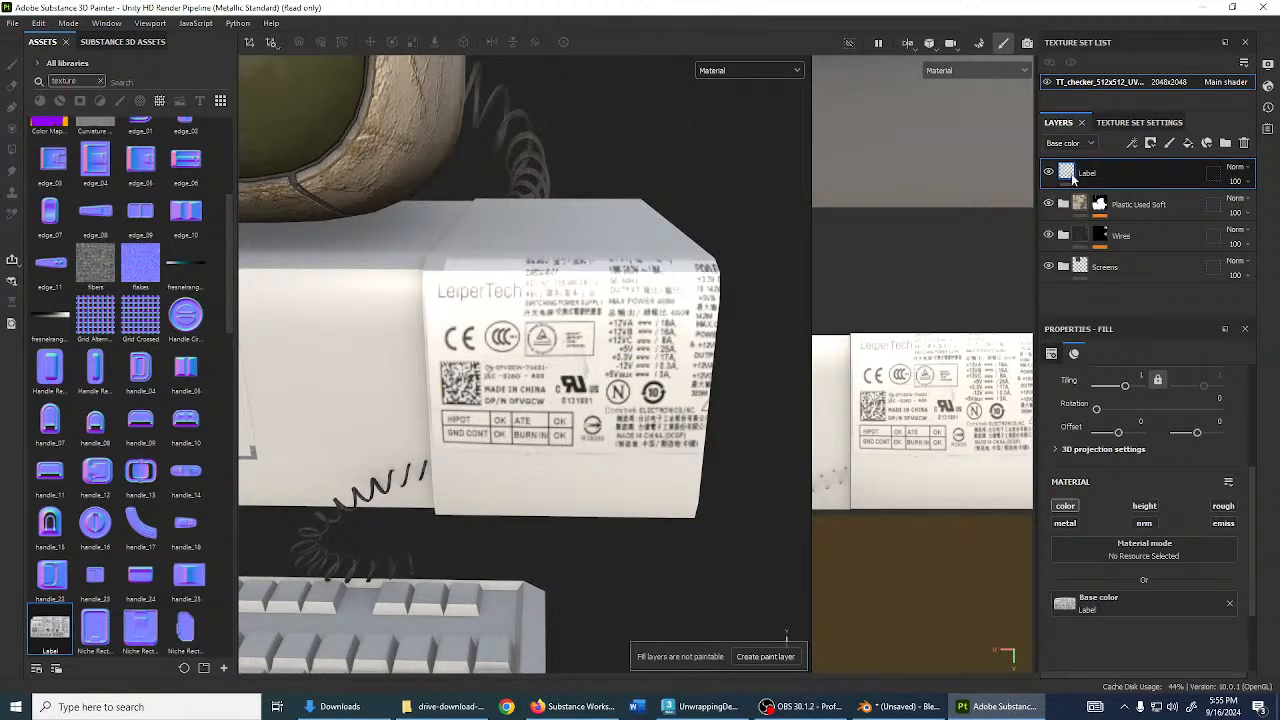
left_click(973, 405)
left_click(1131, 597)
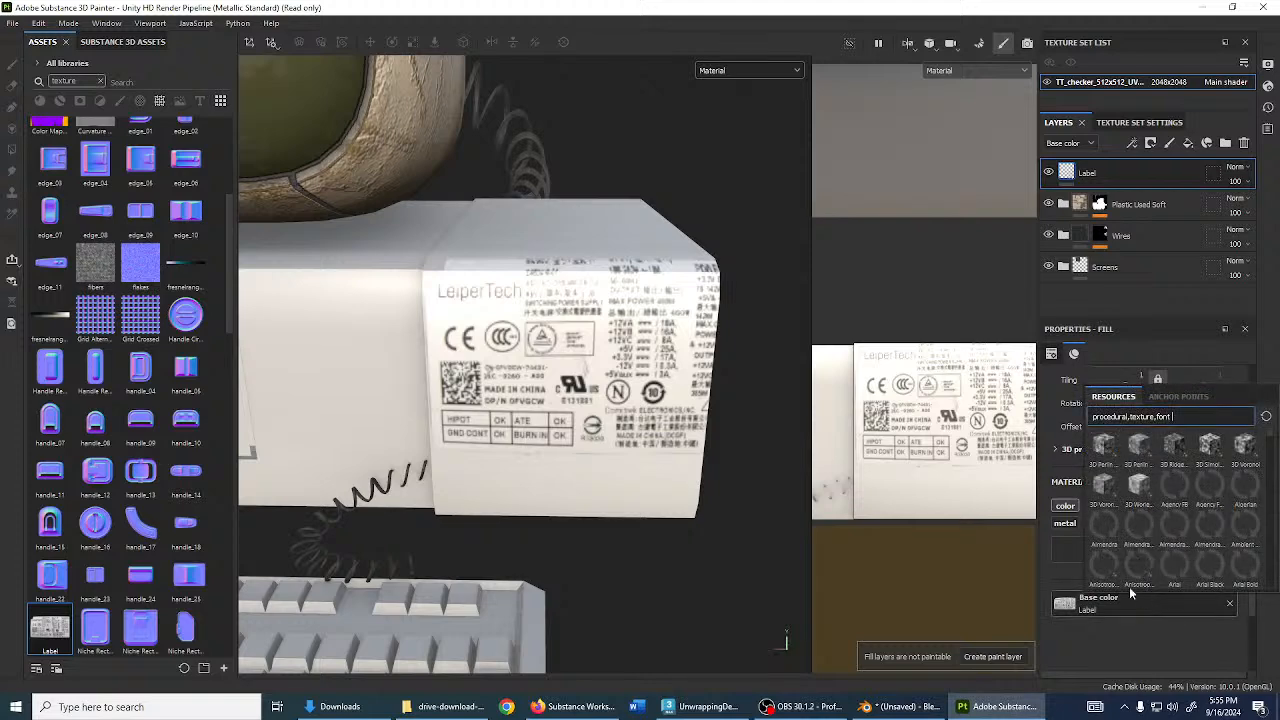
left_click(912, 443)
scroll(640, 355, "down", 3)
scroll(937, 422, "down", 5)
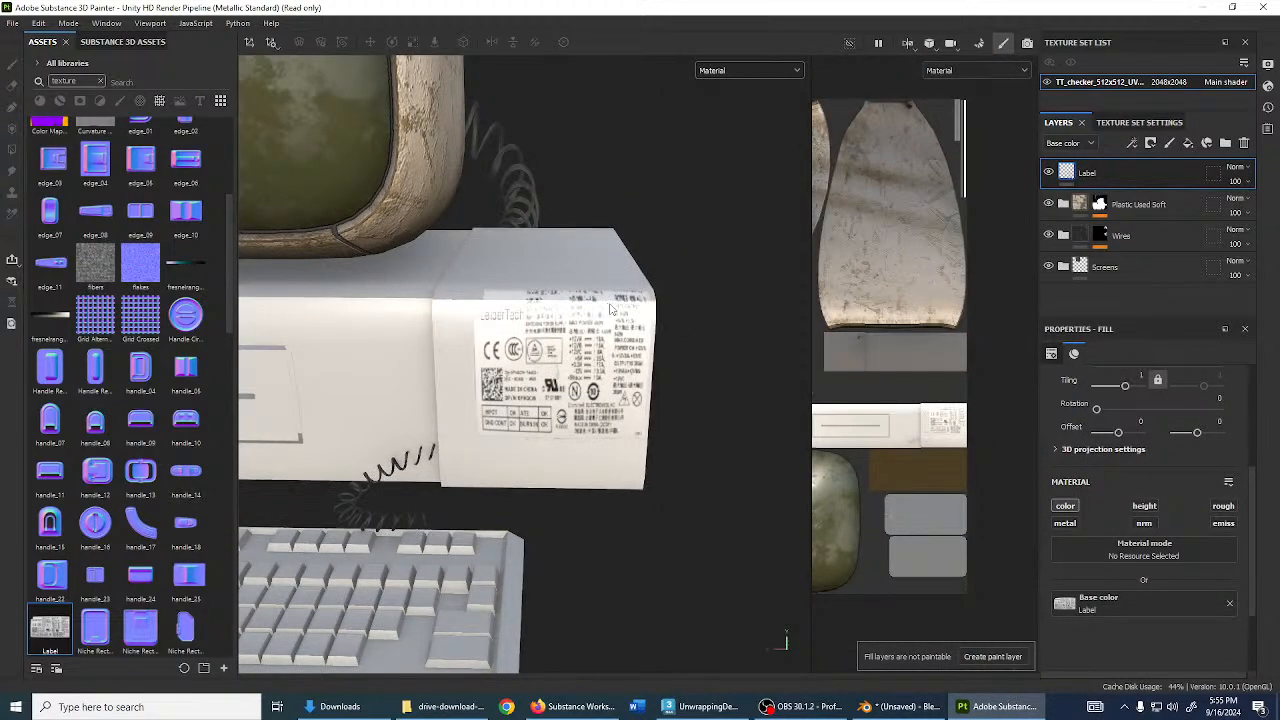
key("ctrl+z")
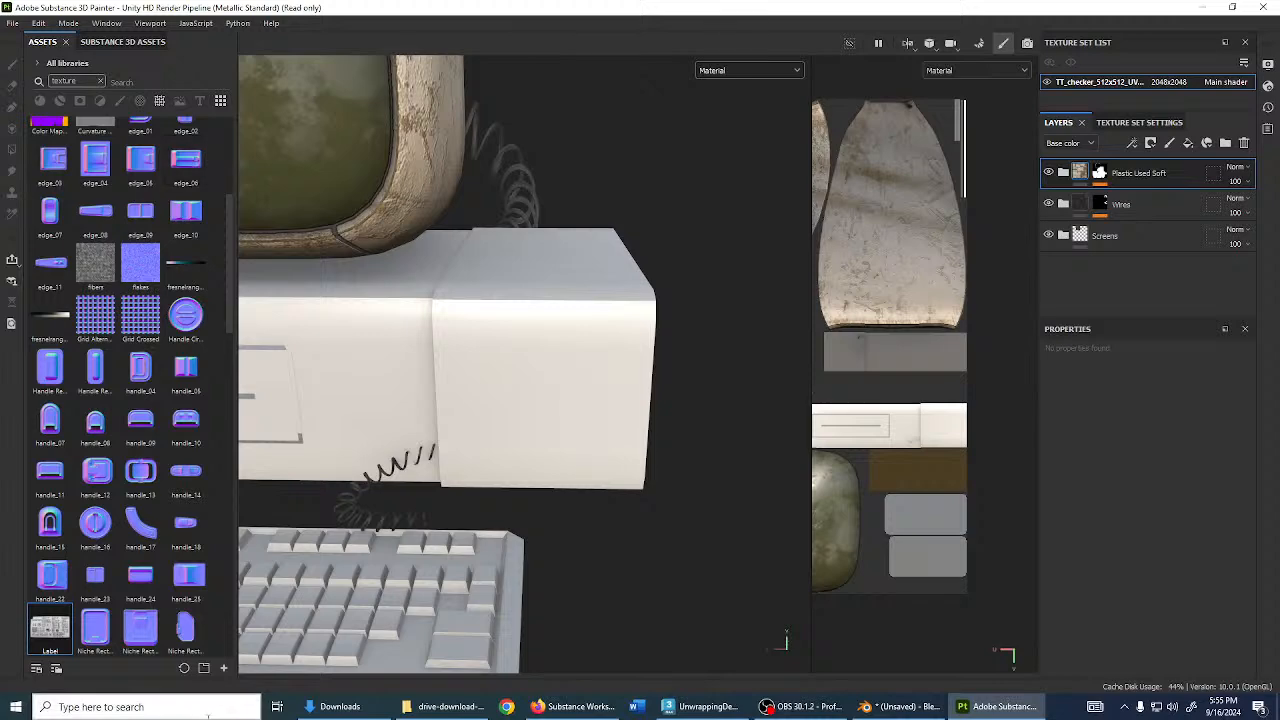
- Drop the Label texture onto the case as base colour and enable its projection manipulator
left_click_drag(55, 626, 508, 376)
left_click(545, 404)
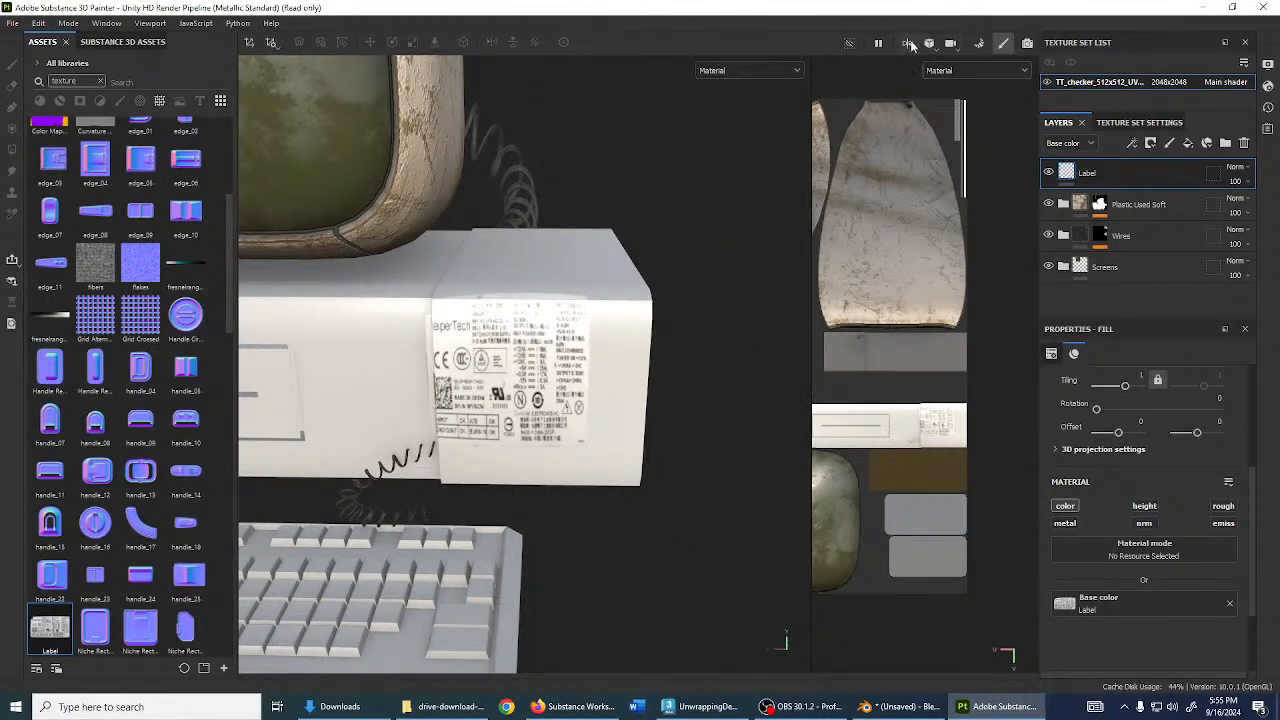
left_click(250, 43)
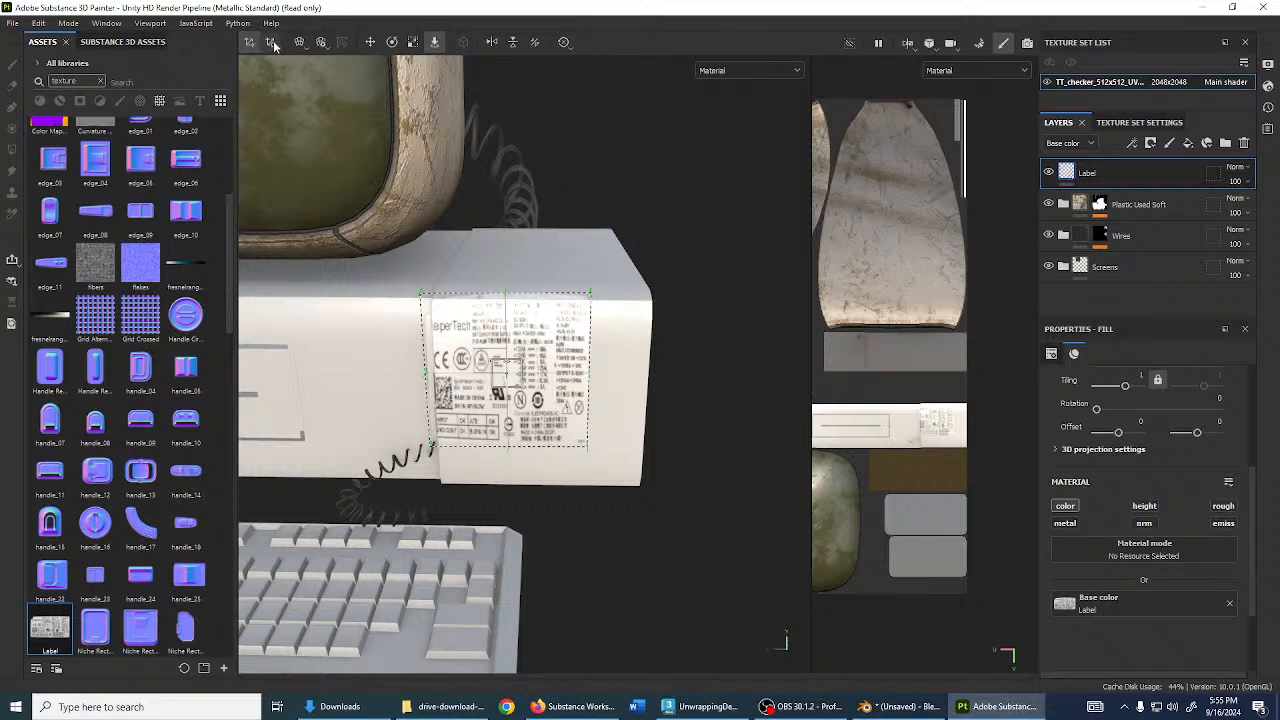
left_click(271, 45)
left_click(252, 43)
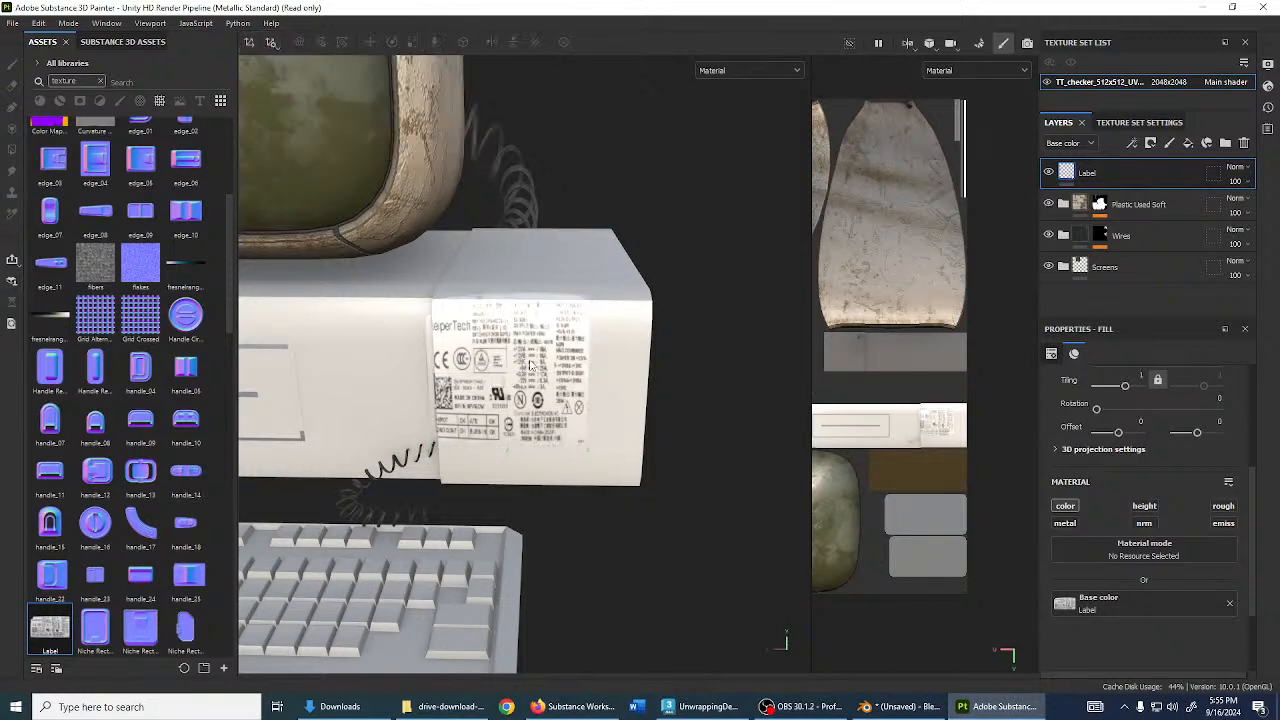
left_click(250, 43)
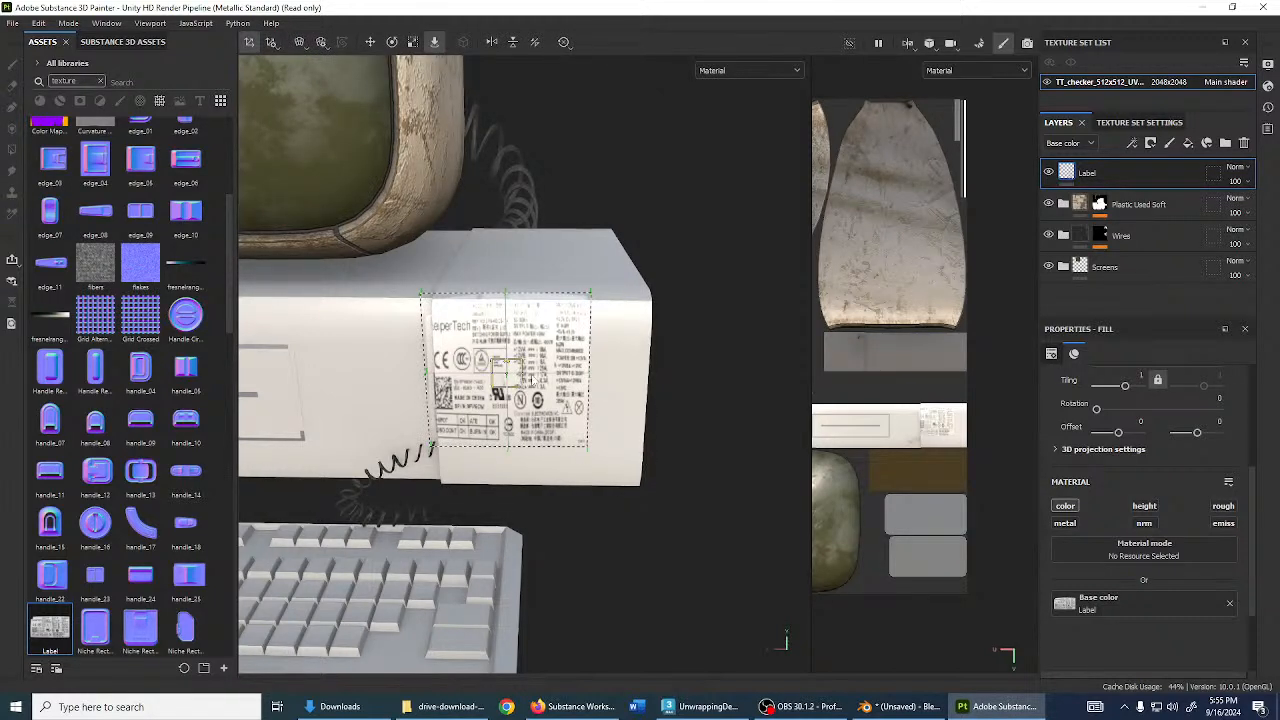
- Scale the label projection wider across the case, then bring the case side into view
key("w")
key("e")
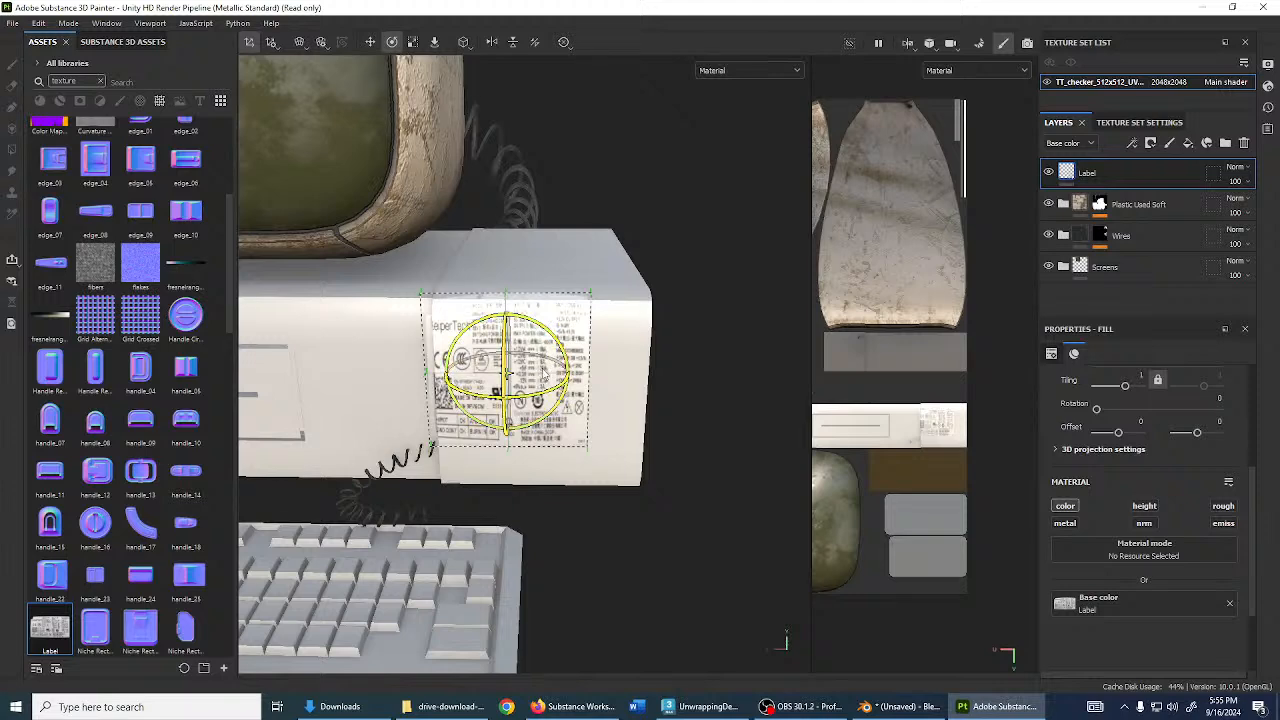
key("w")
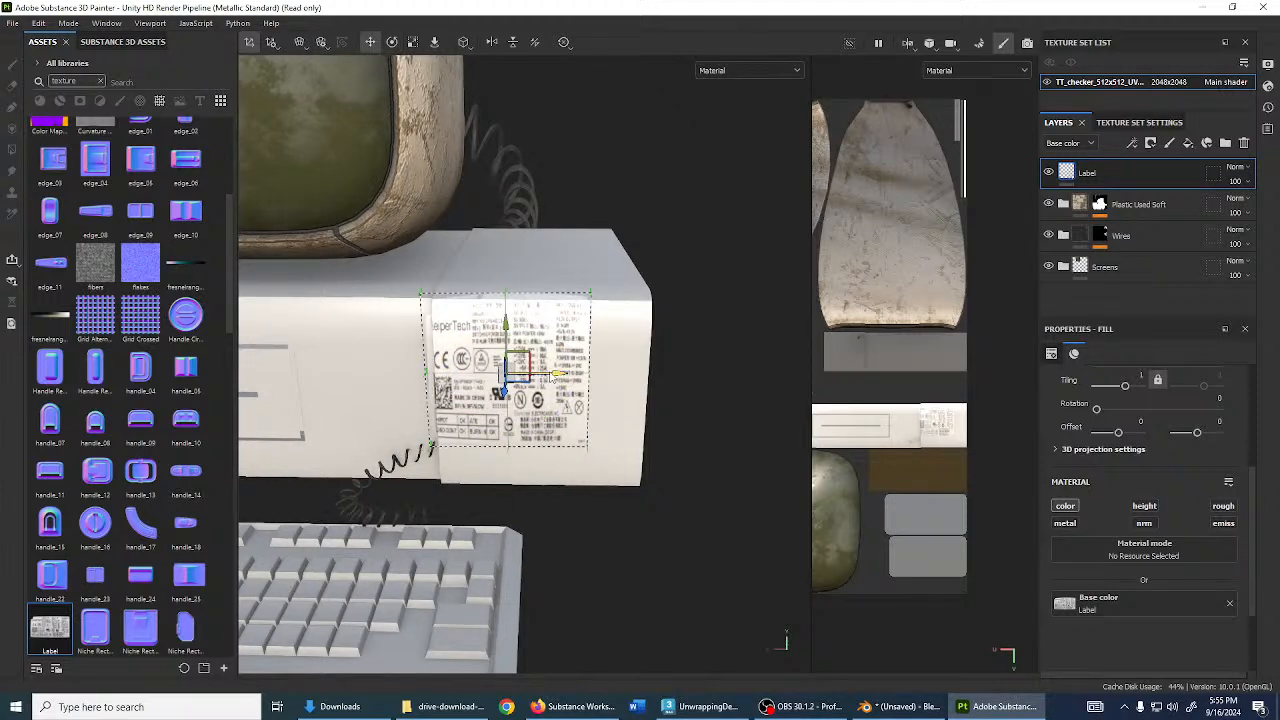
key("e")
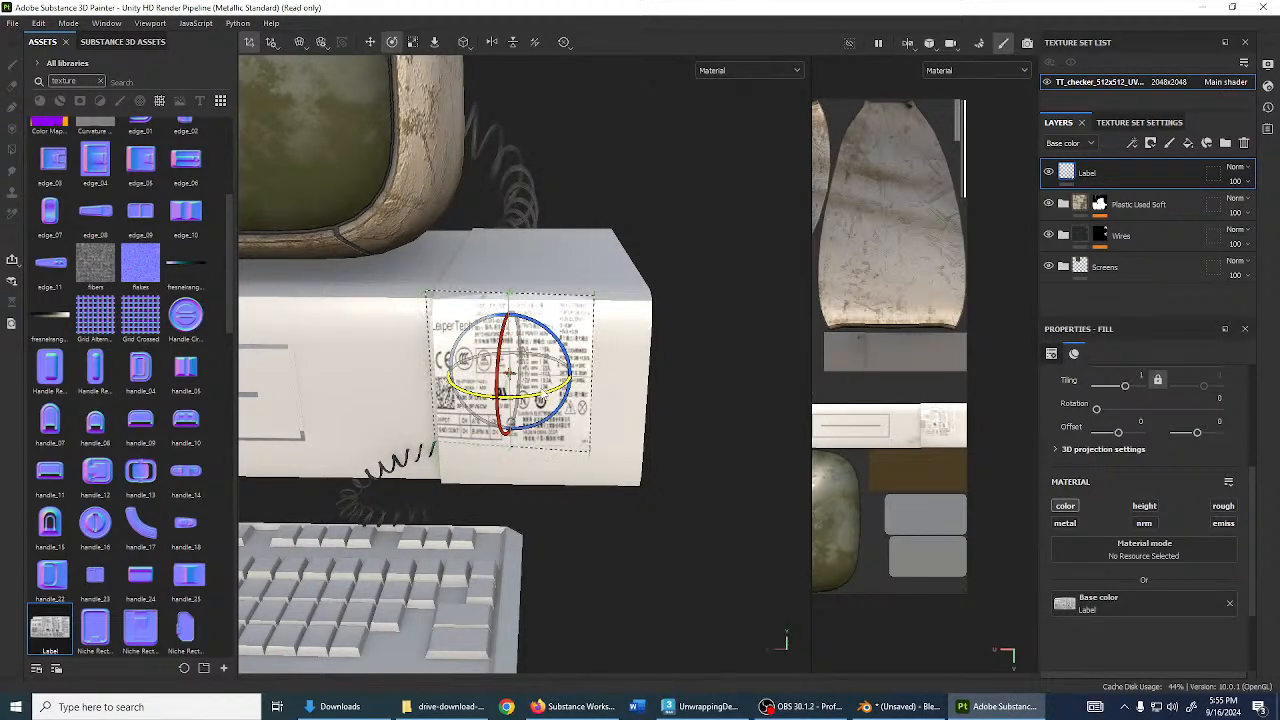
key("r")
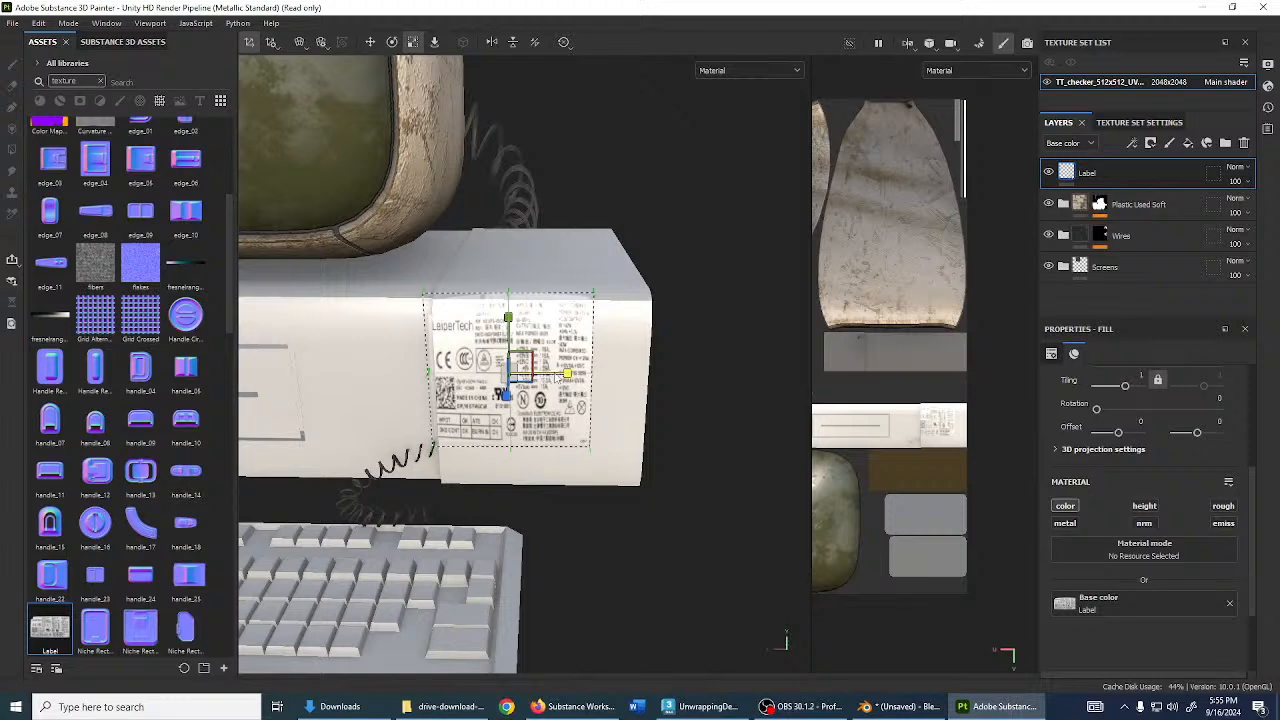
left_click_drag(556, 377, 589, 378)
right_click(574, 318)
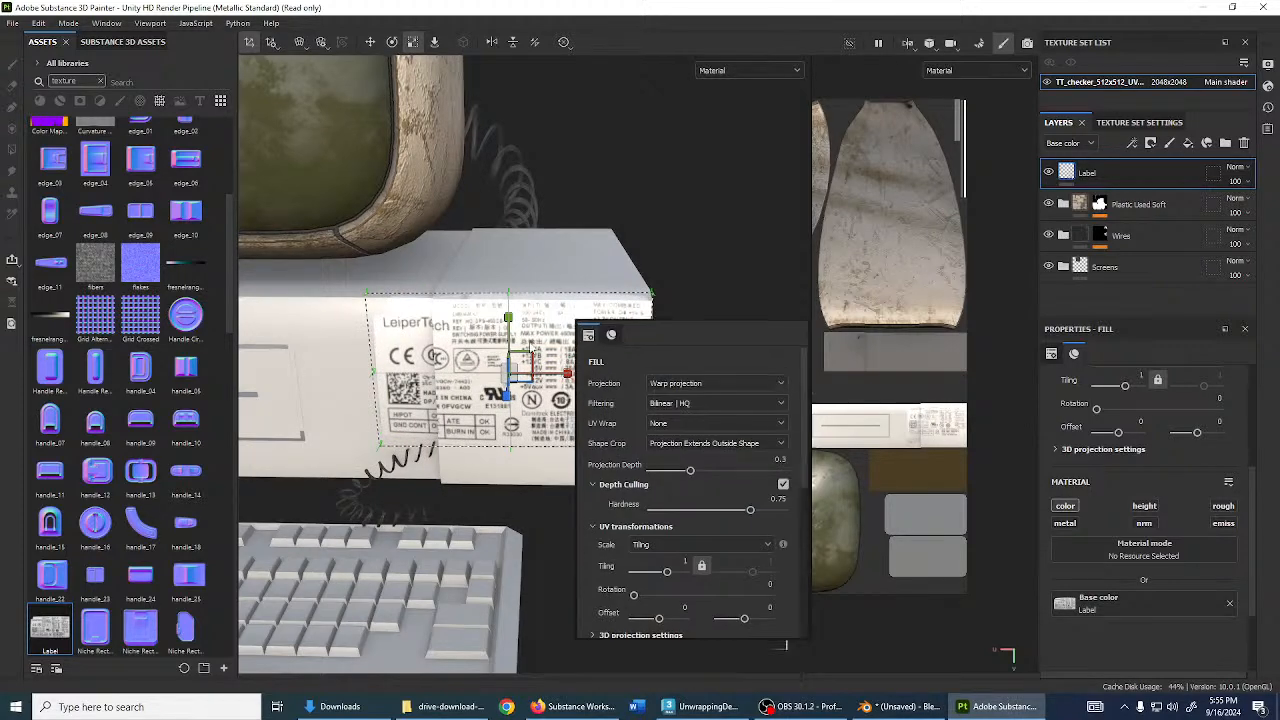
left_click(575, 274)
left_click_drag(573, 270, 435, 365, "alt")
middle_click_drag(435, 365, 658, 488, "alt")
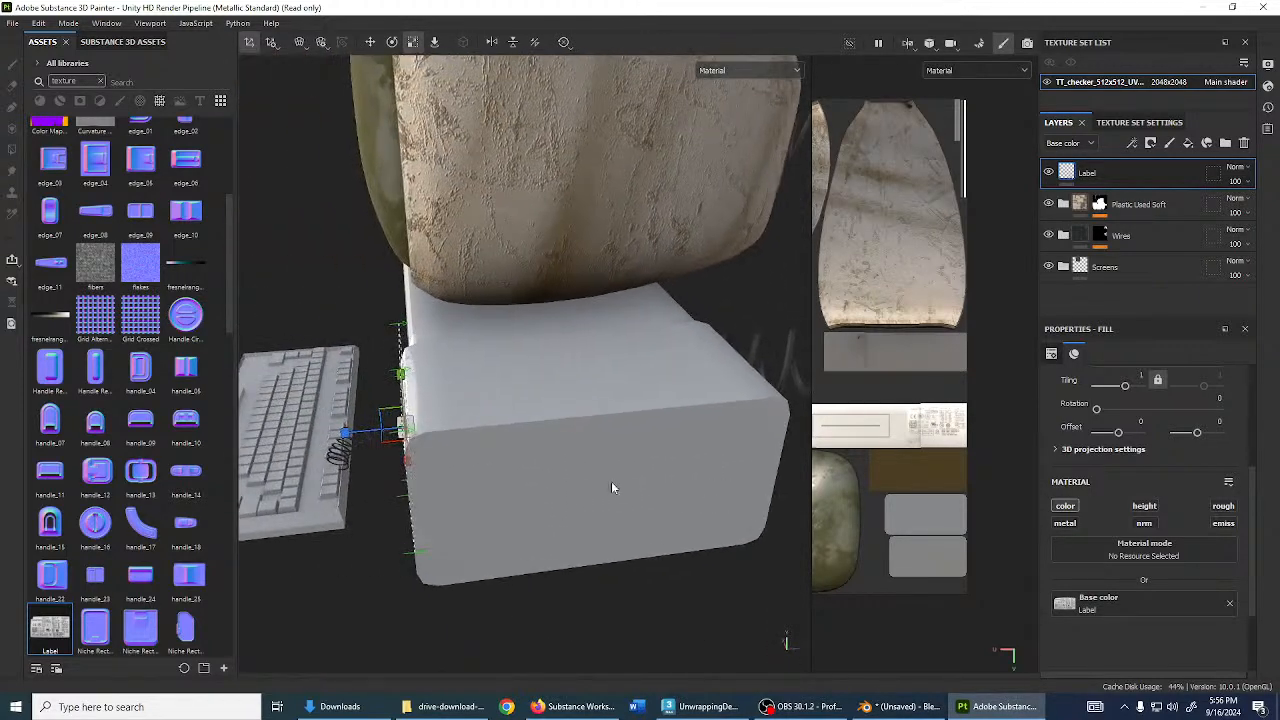
- Slide the label projection sideways along the case edge onto the side panel
key("w")
key("e")
key("w")
left_click_drag(369, 436, 862, 409)
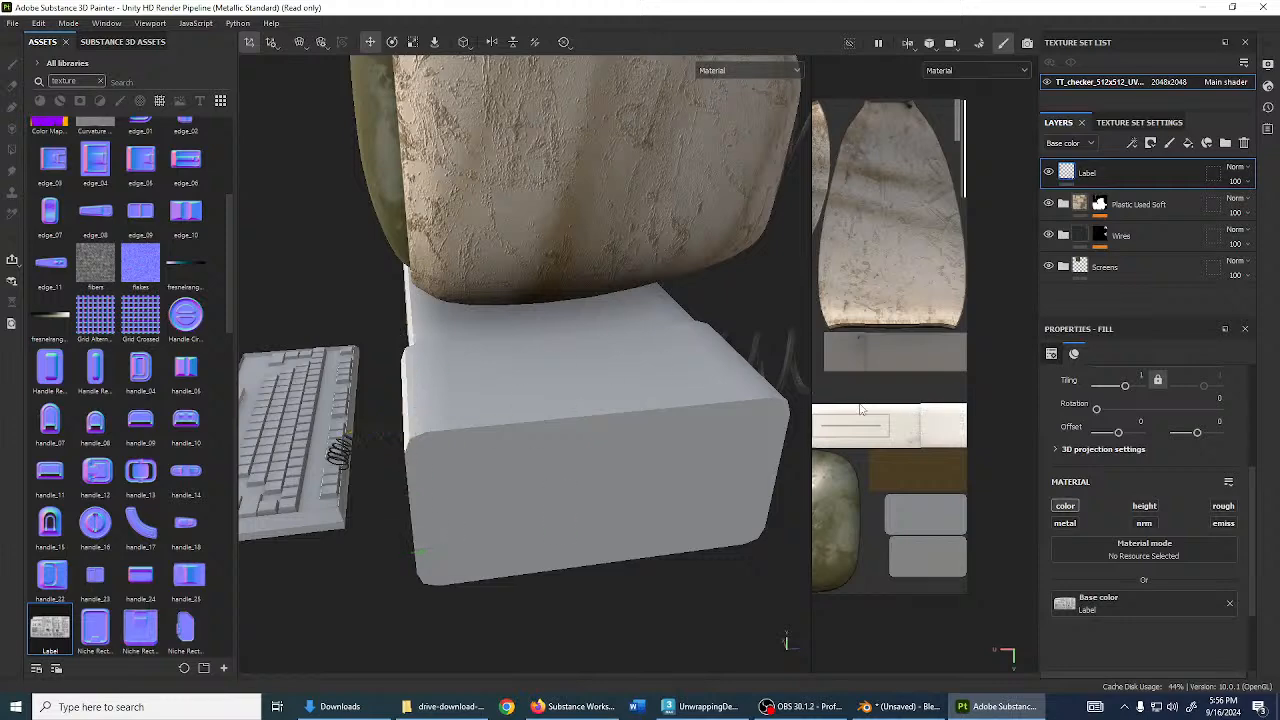
left_click_drag(738, 410, 515, 392)
middle_click_drag(515, 392, 664, 482, "alt")
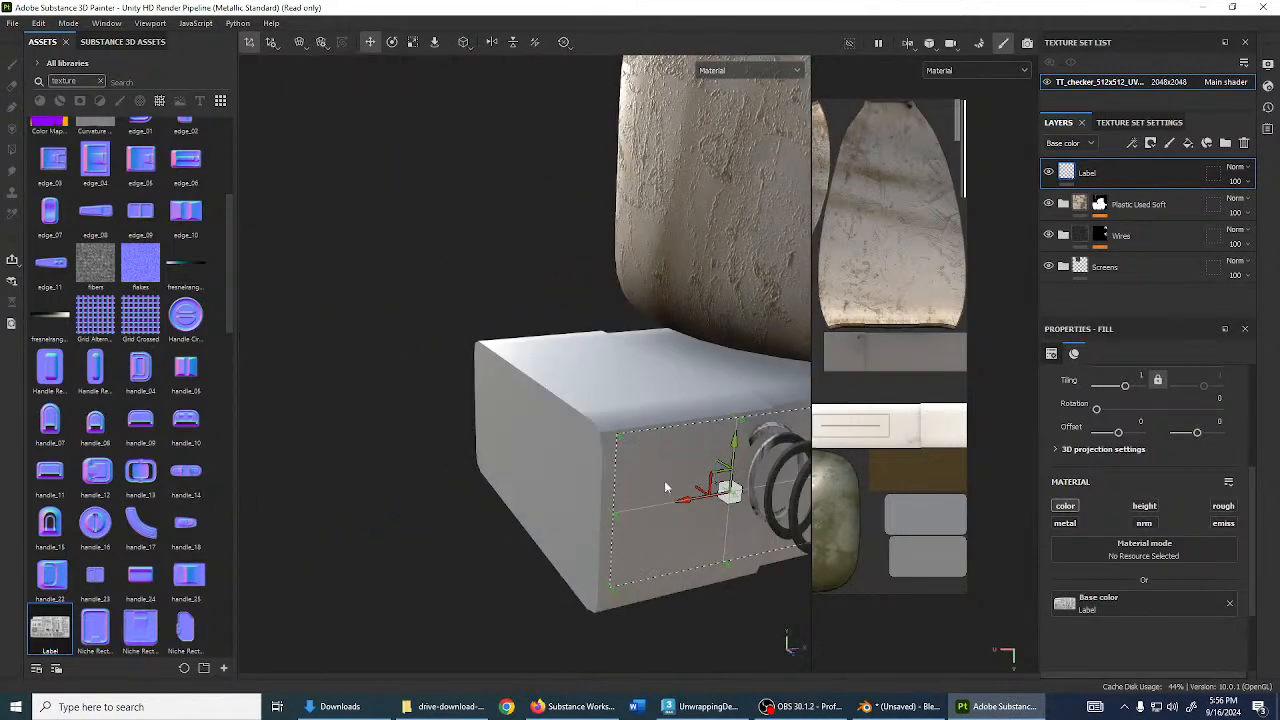
left_click_drag(664, 482, 500, 343, "alt")
- Rotate the label to match the case side, move it lower, and straighten it slightly
key("e")
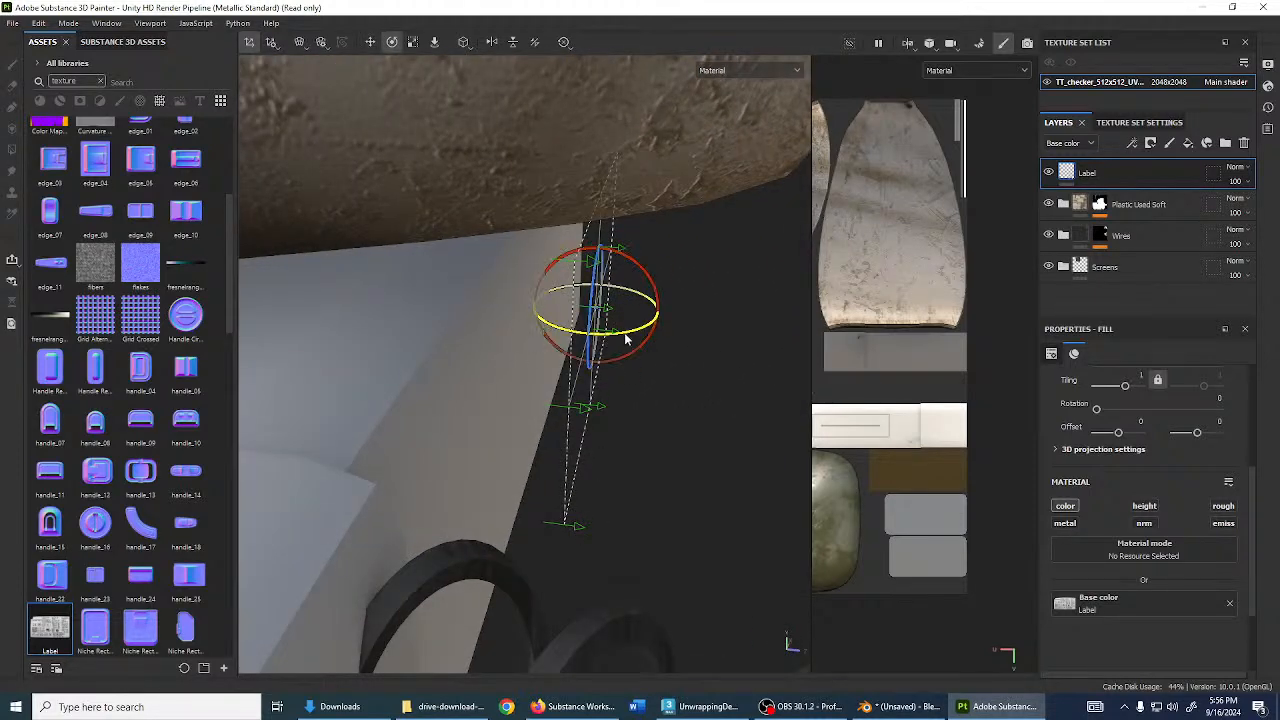
left_click_drag(432, 366, 421, 374)
left_click_drag(673, 423, 503, 316, "alt")
key("w")
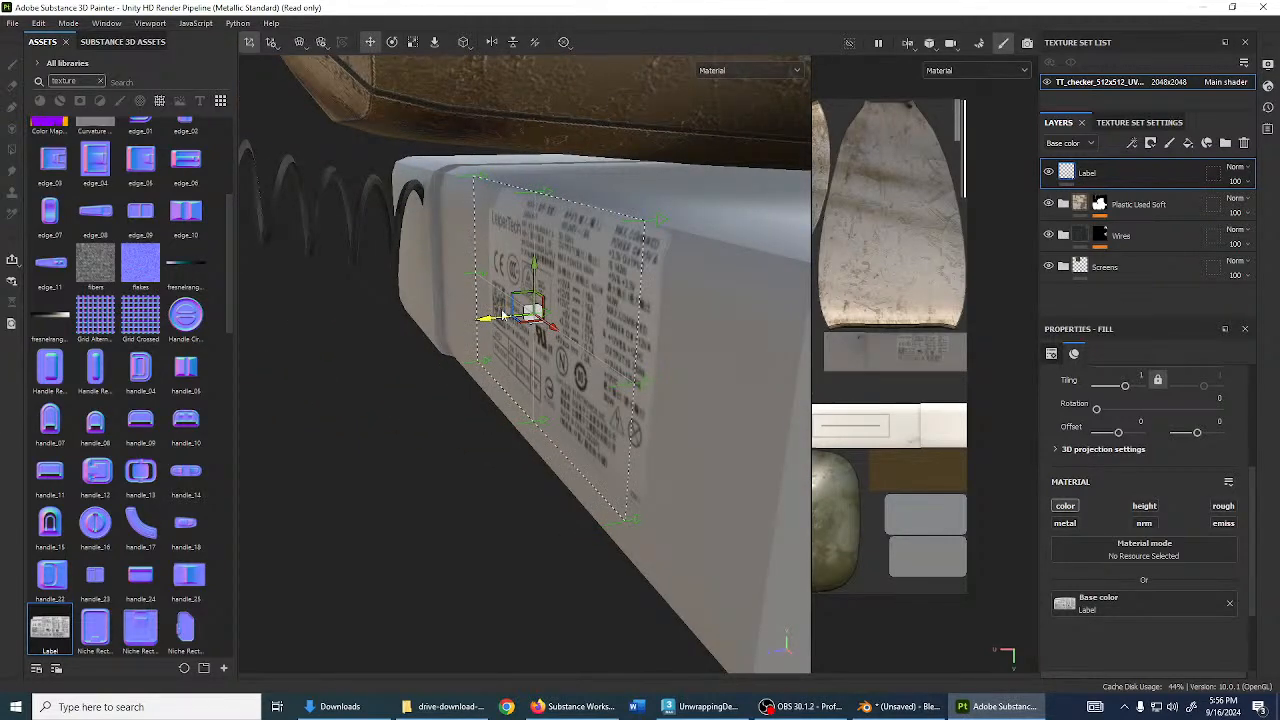
left_click_drag(533, 268, 737, 362)
scroll(722, 364, "up", 3)
middle_click_drag(696, 365, 679, 417, "alt")
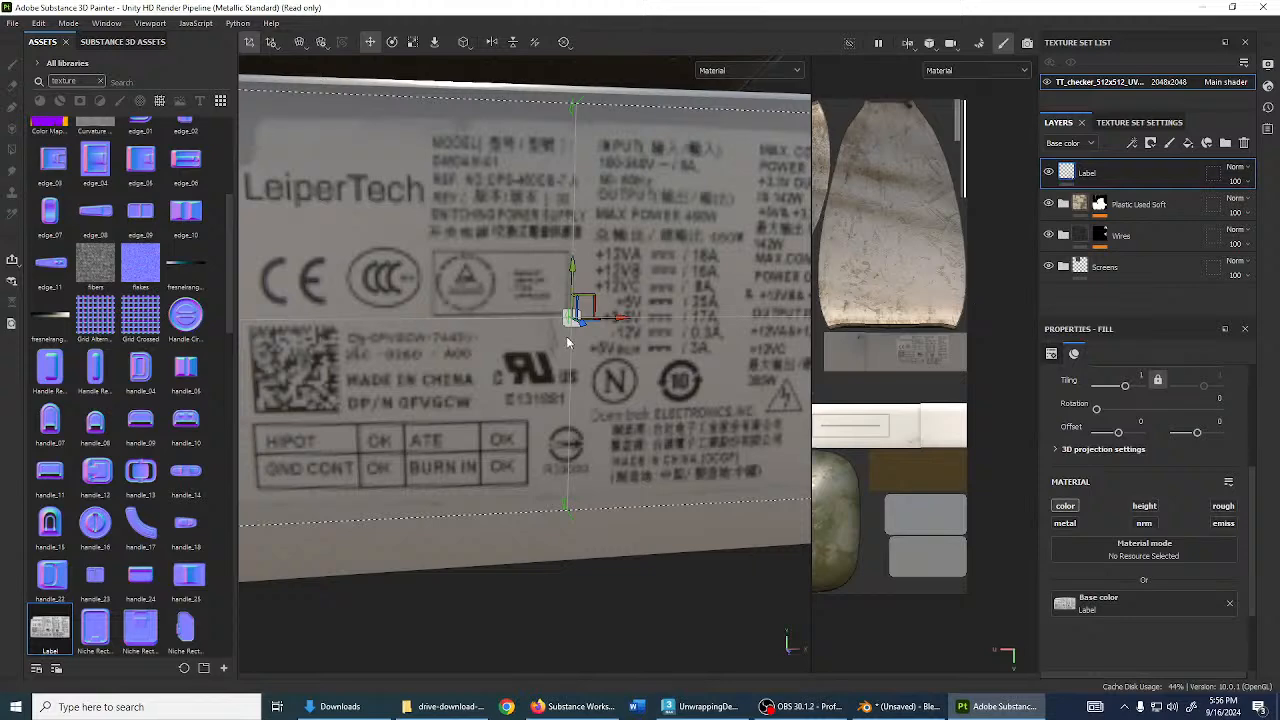
scroll(566, 342, "down", 3)
key("e")
mouse_move(578, 288)
left_mouse_down()
mouse_move(578, 277)
mouse_move(606, 282)
mouse_move(598, 289)
left_mouse_up()
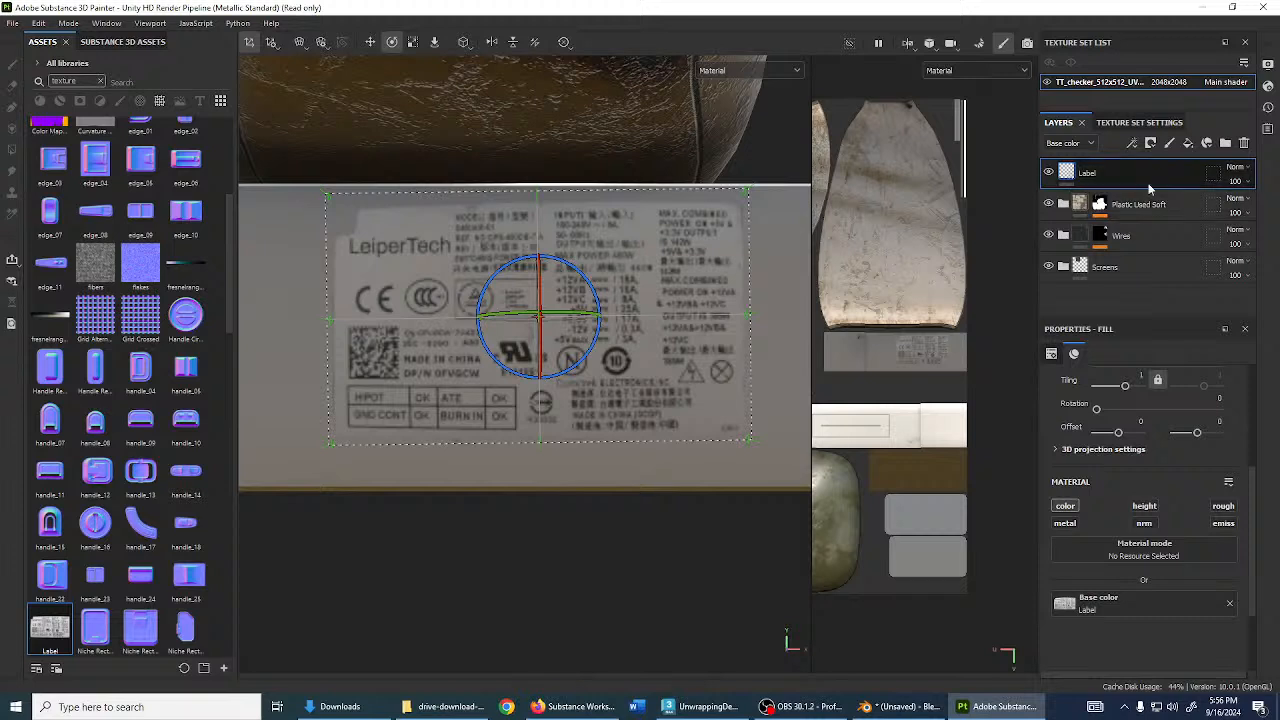
- Add a black mask to the Label layer, hiding the sticker
left_click(1152, 143)
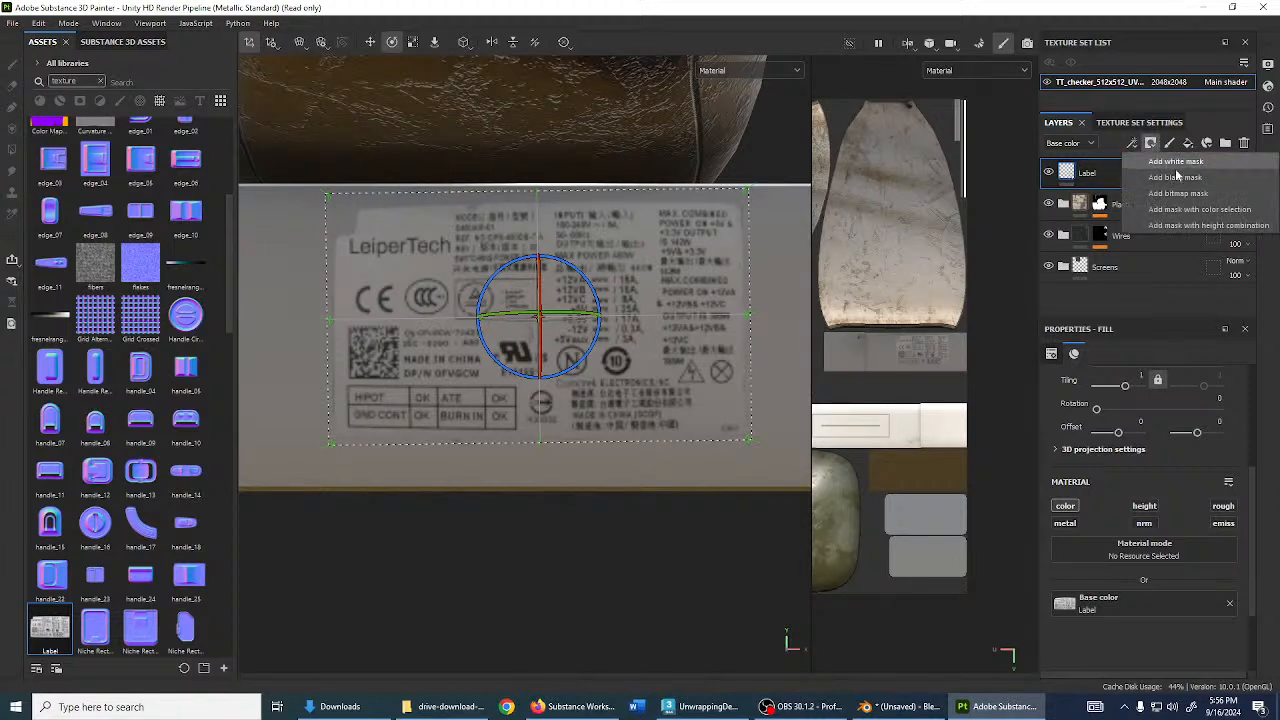
left_click(1176, 177)
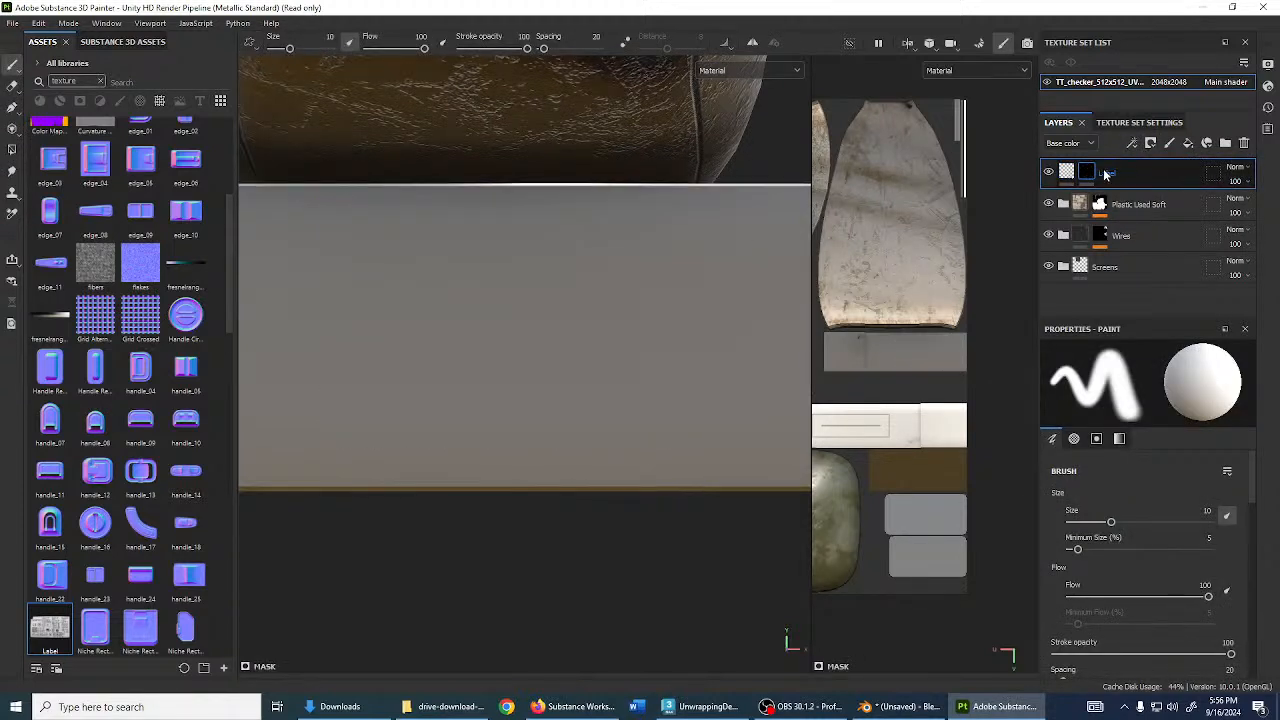
left_click(1084, 172)
left_click(1067, 172)
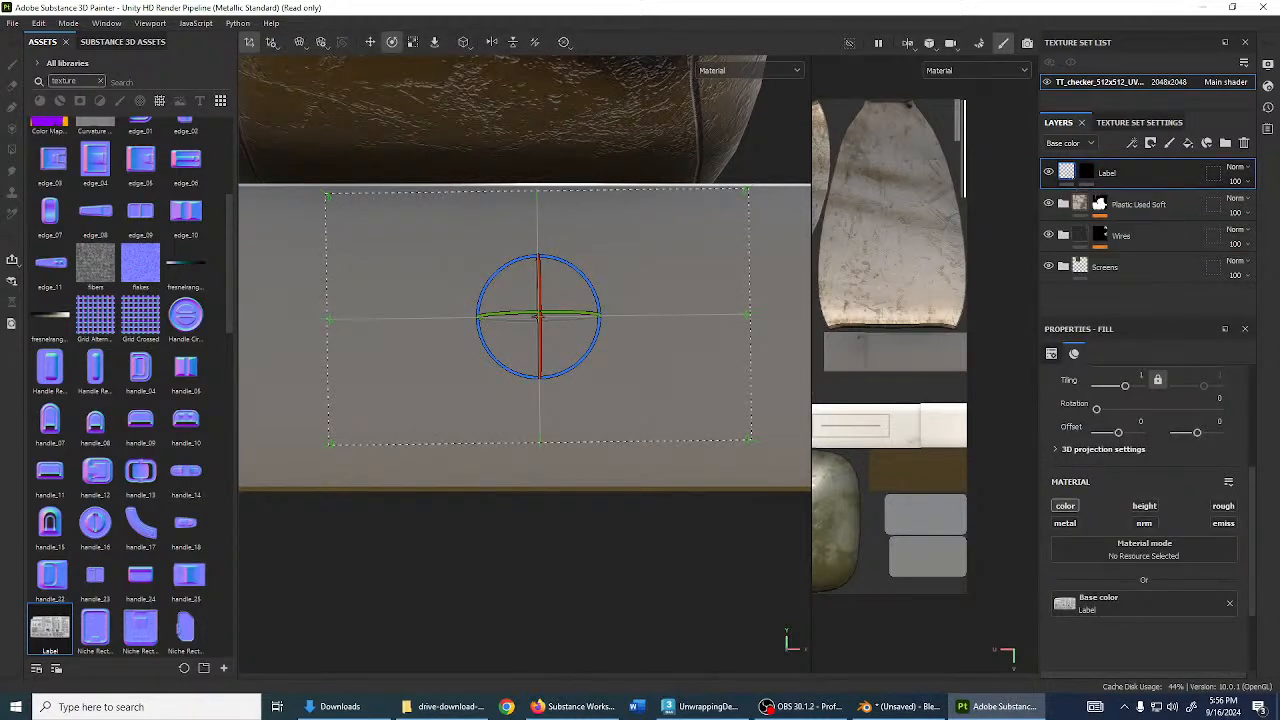
- Add an anchor point named Sticker to the Label layer, then select its mask
left_click(1140, 144)
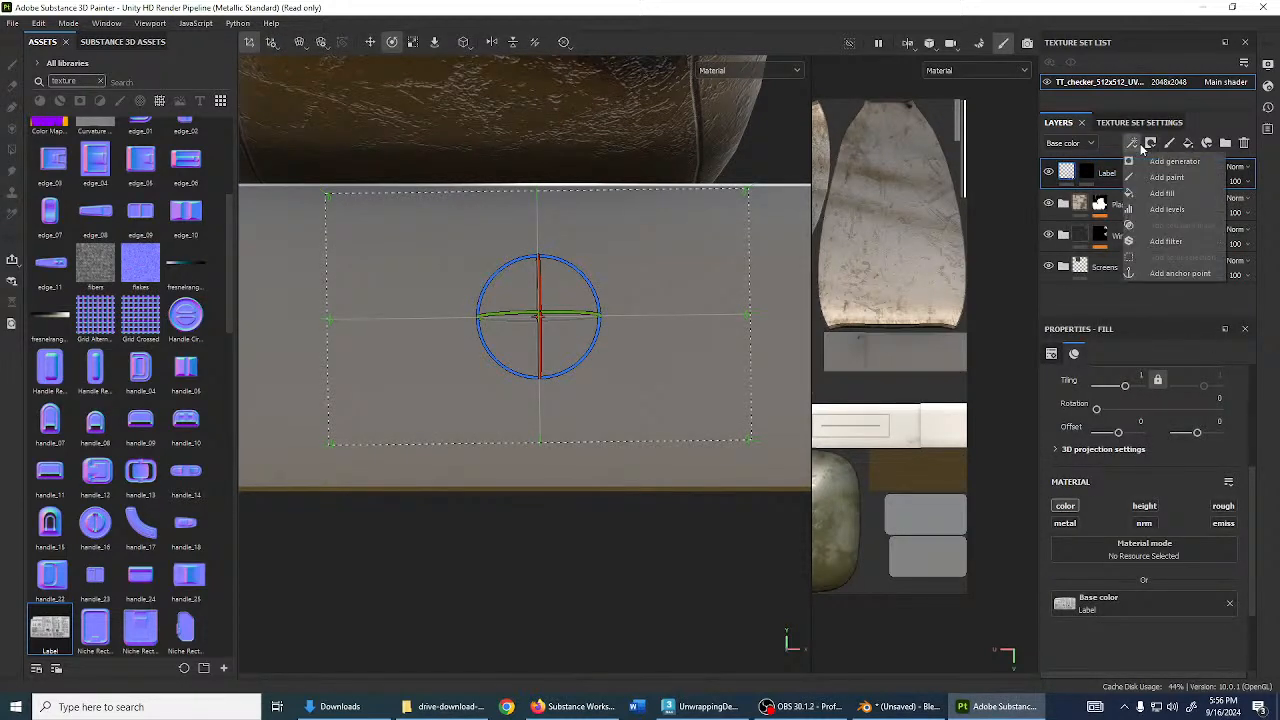
left_click(1165, 272)
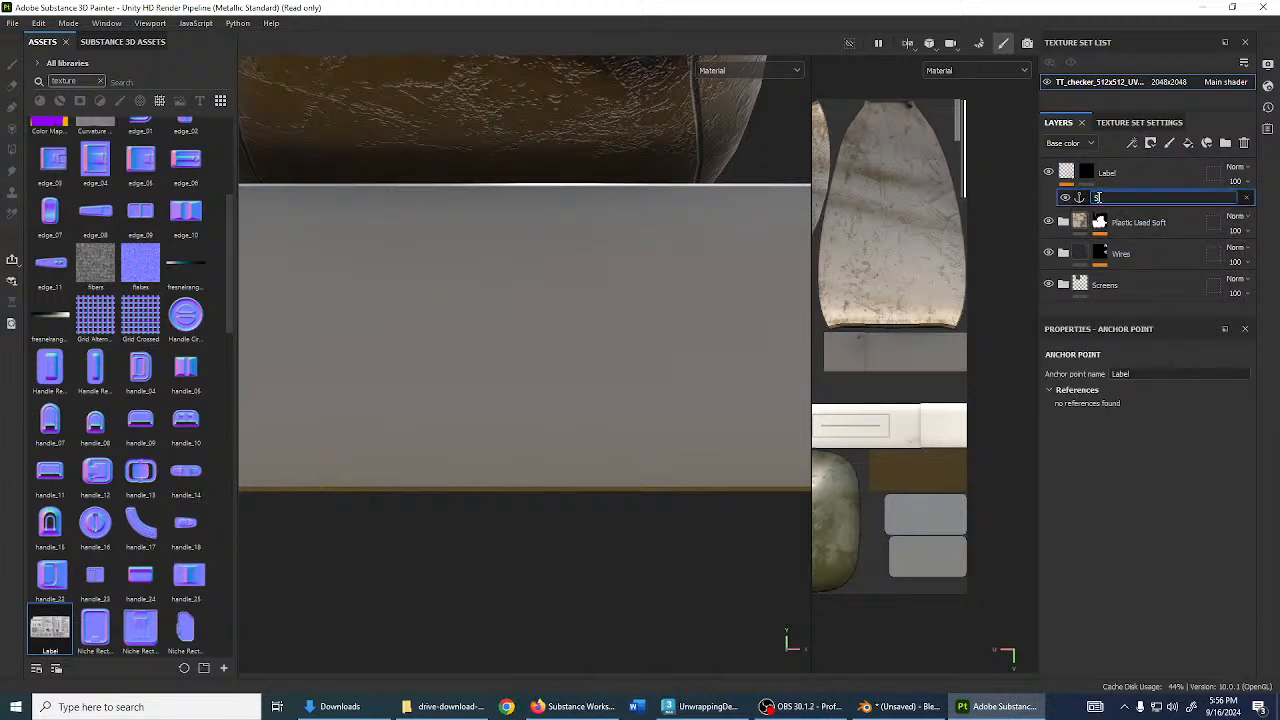
key("Return")
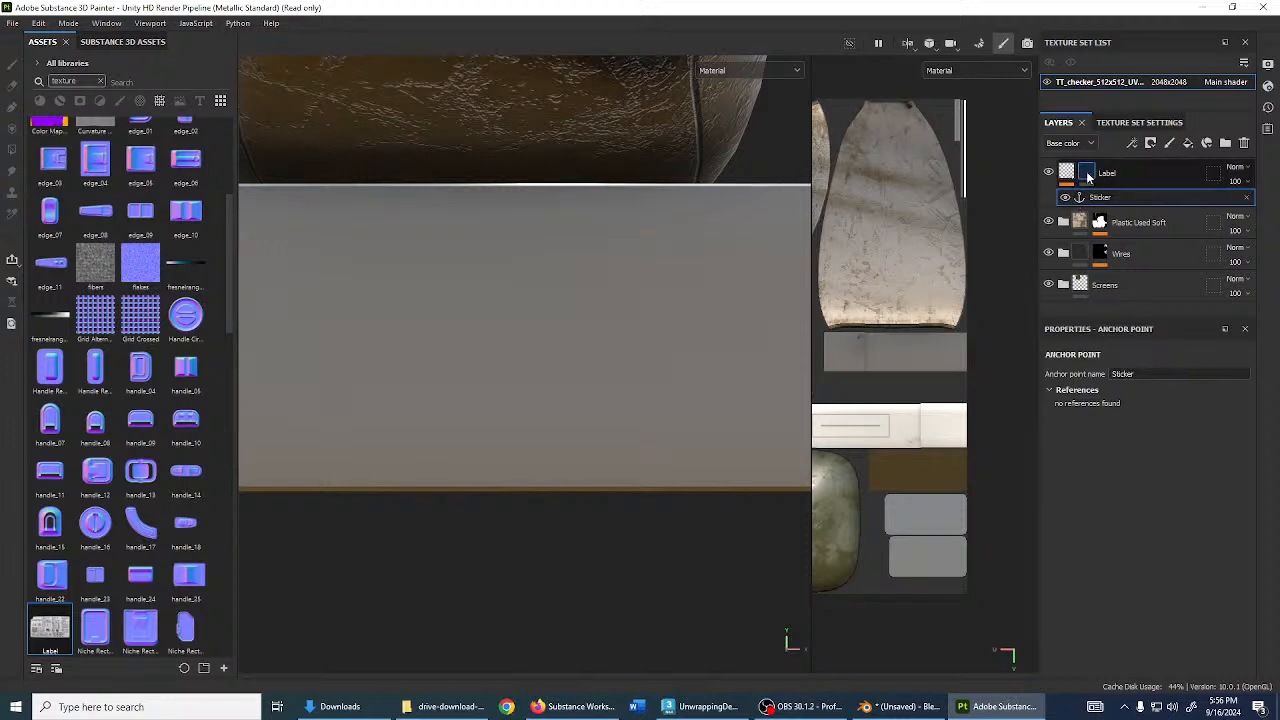
left_click(1087, 174)
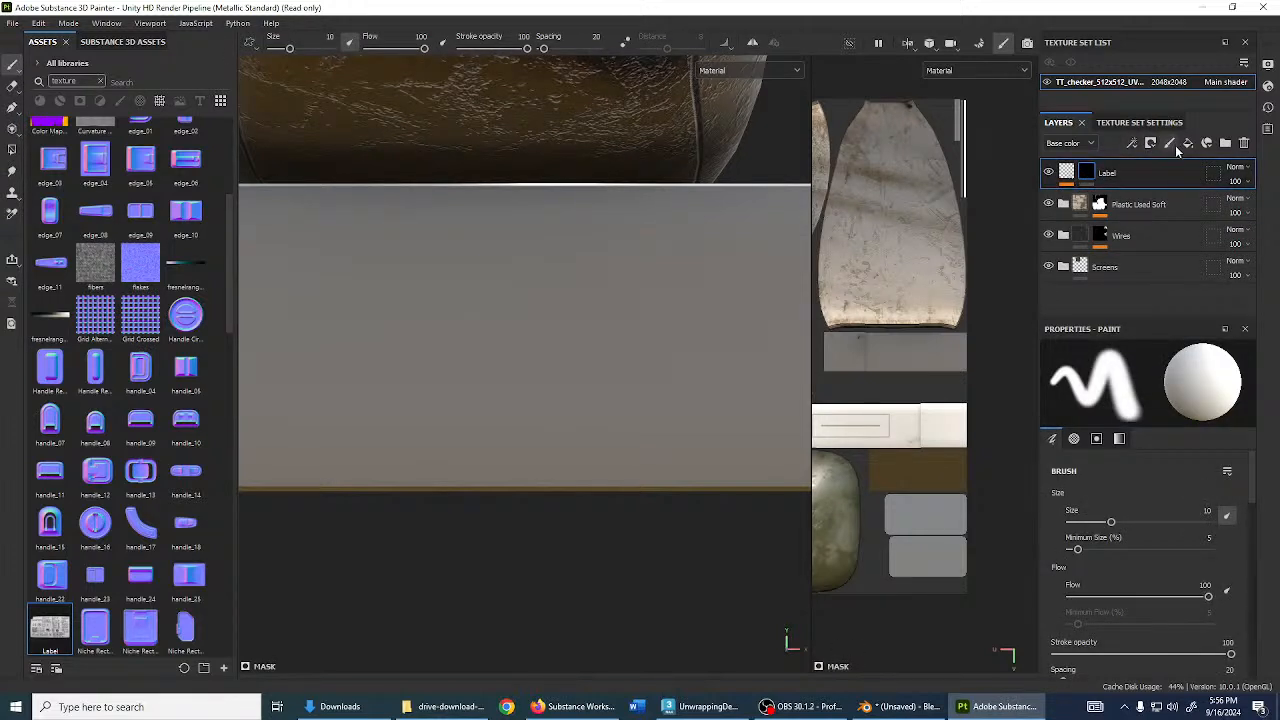
- Add a fill to the Label mask sourced from the Sticker anchor point with Extract alpha
right_click(1089, 175)
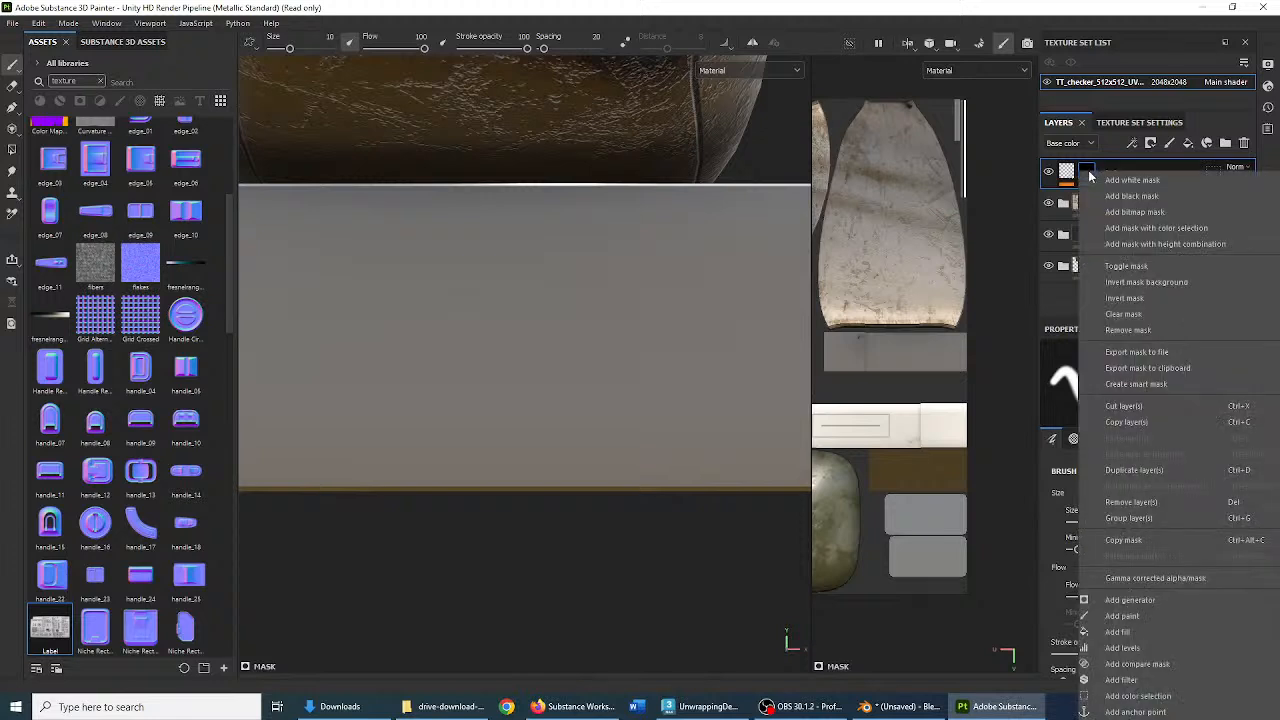
left_click(1132, 632)
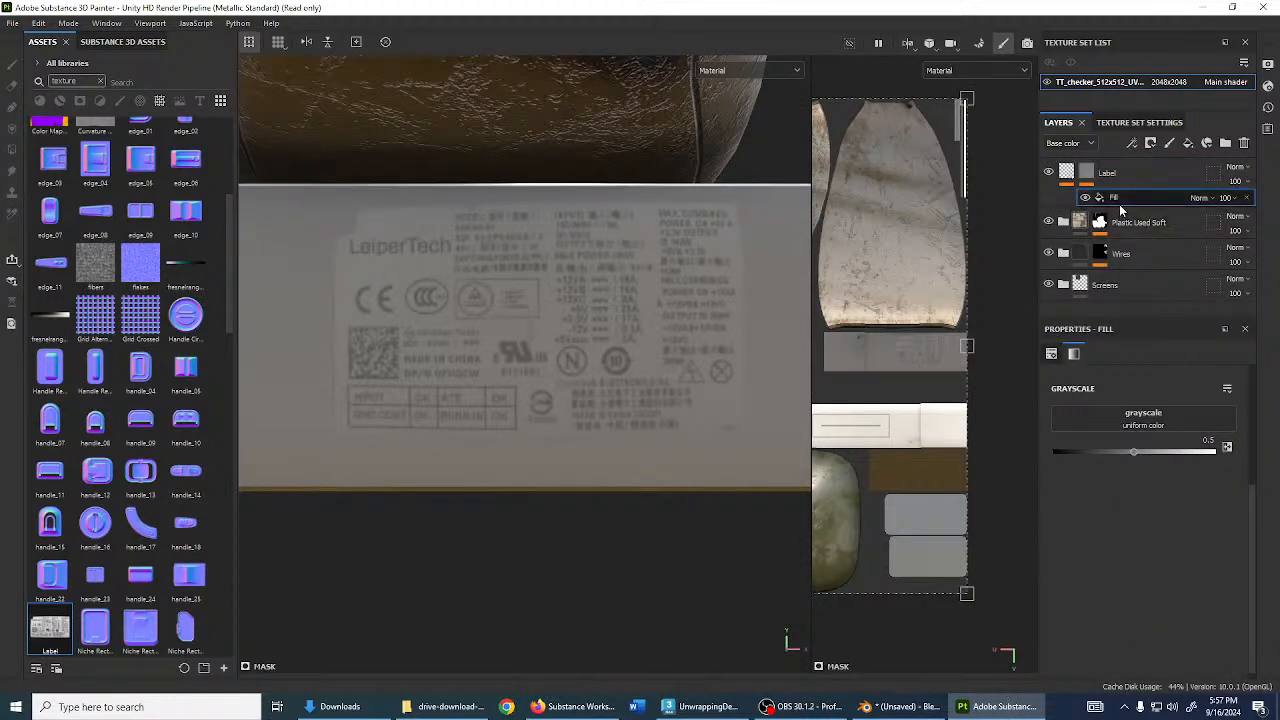
left_click(1158, 423)
left_click(1170, 433)
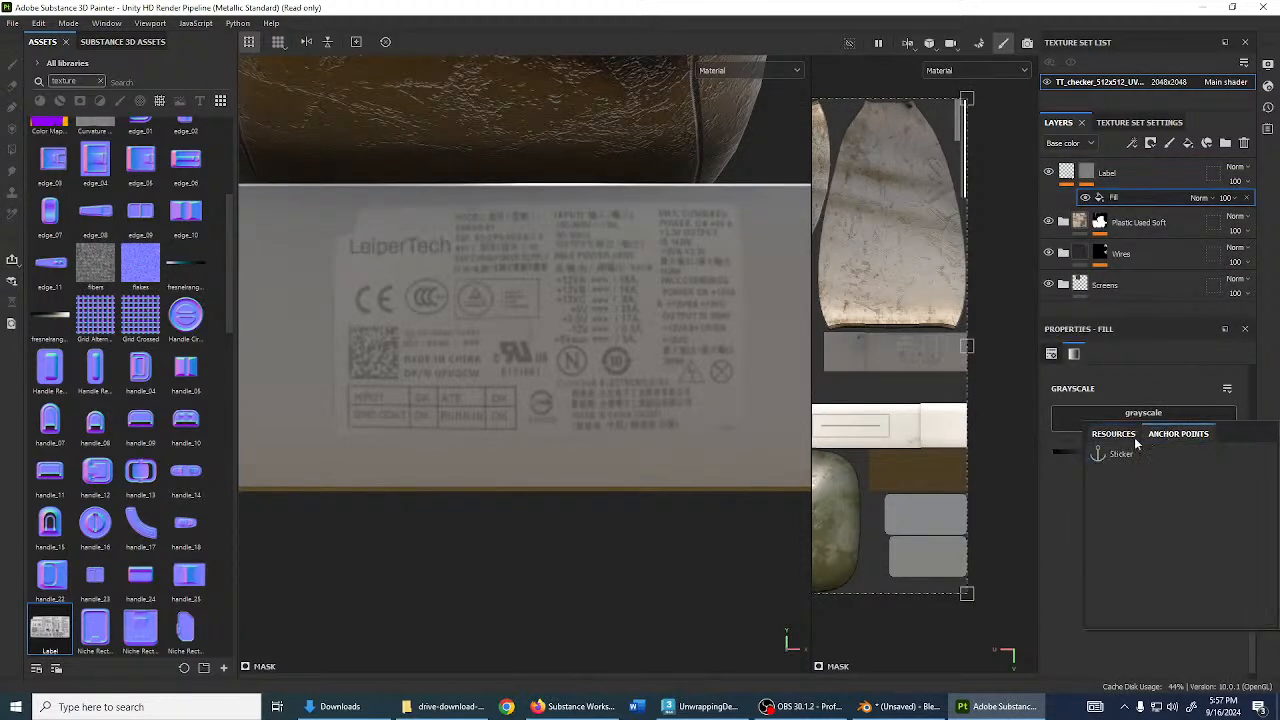
left_click(1120, 455)
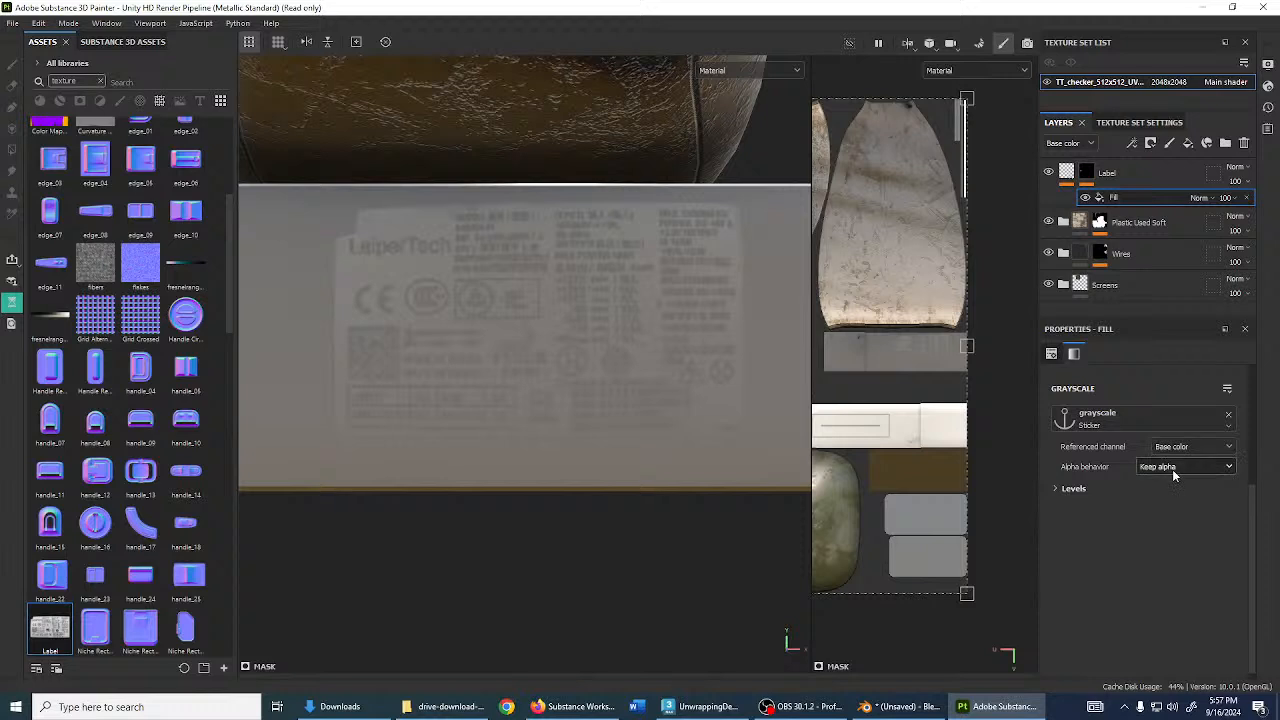
left_click(1174, 467)
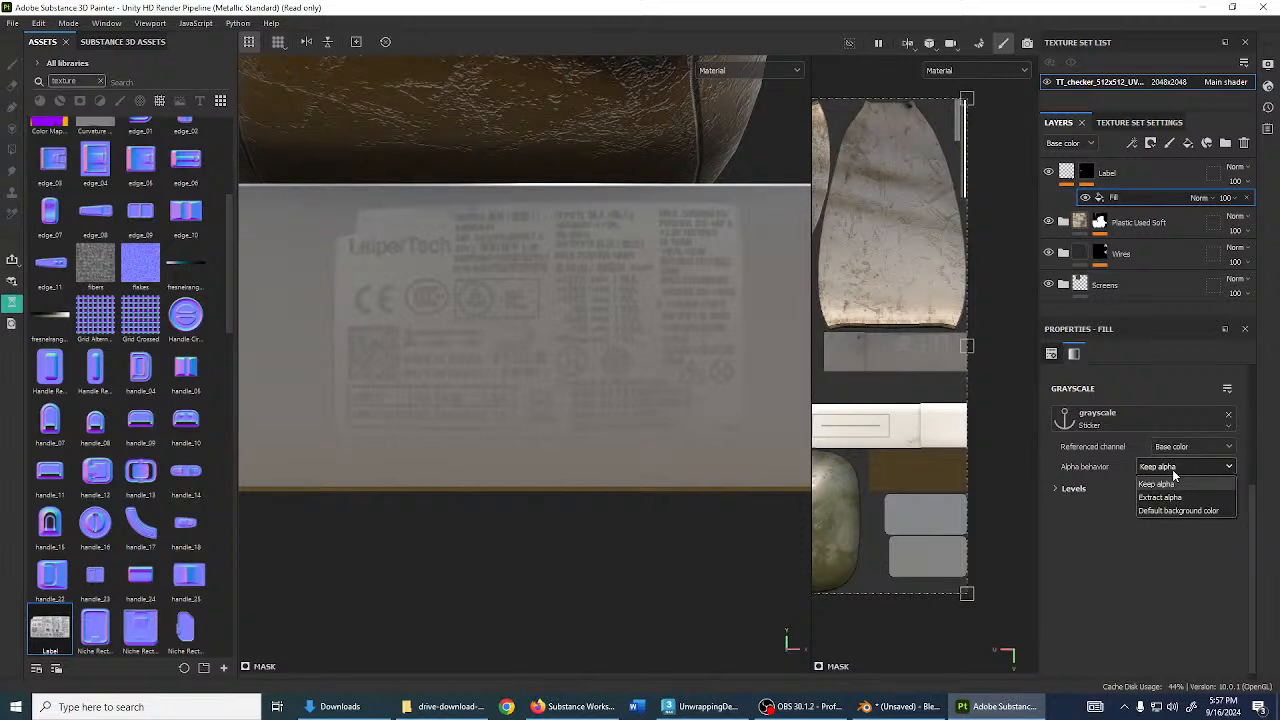
left_click(1161, 497)
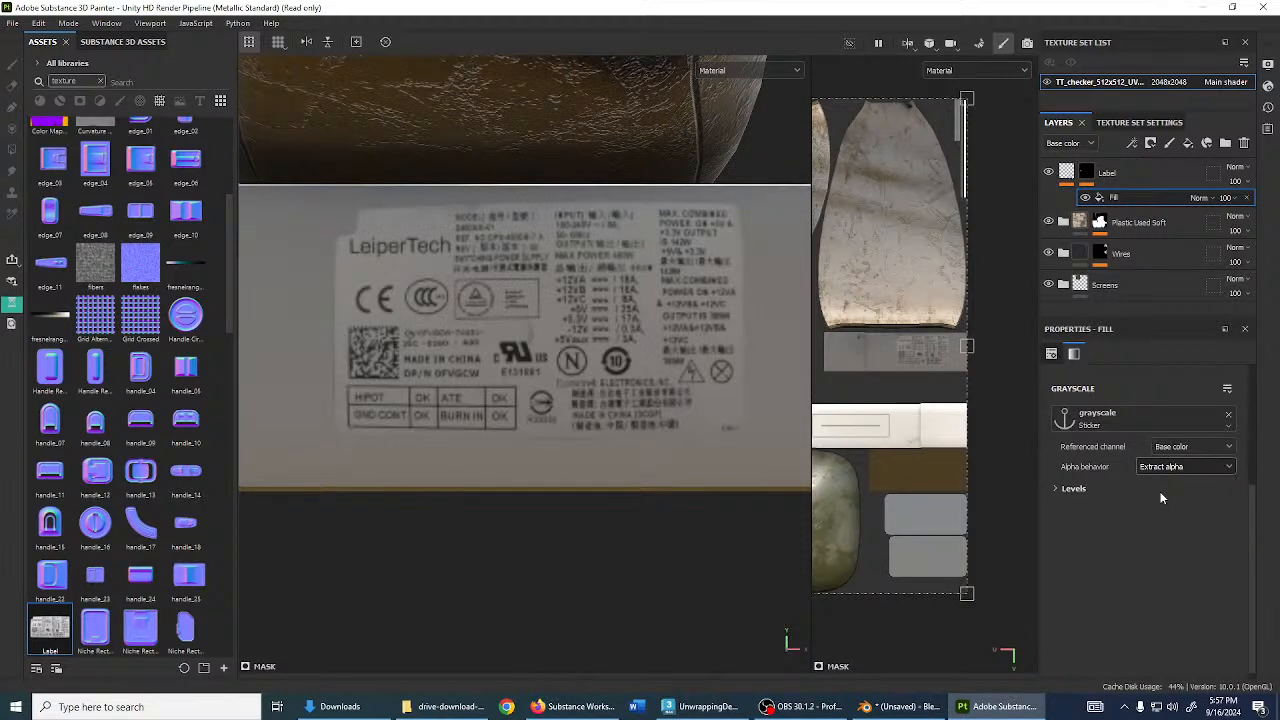
left_click_drag(628, 271, 452, 273, "alt")
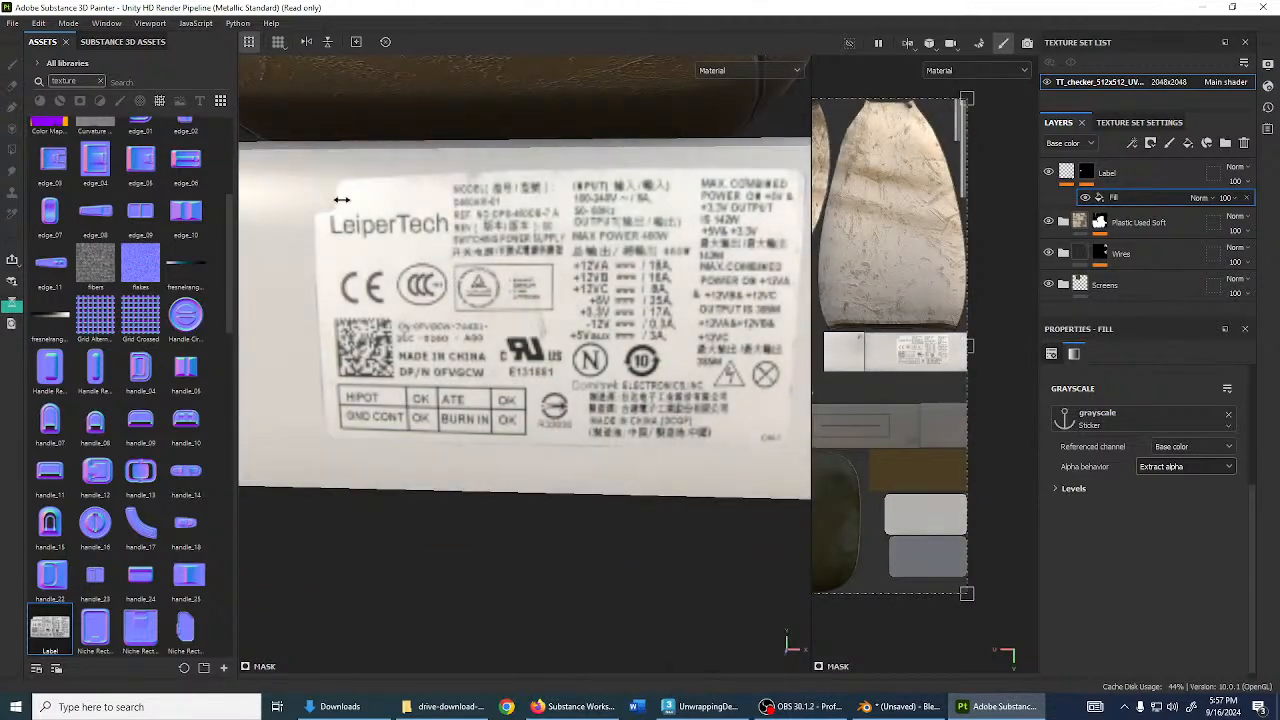
- Enable height on the label fill and set it to about 0.36
left_click(1070, 174)
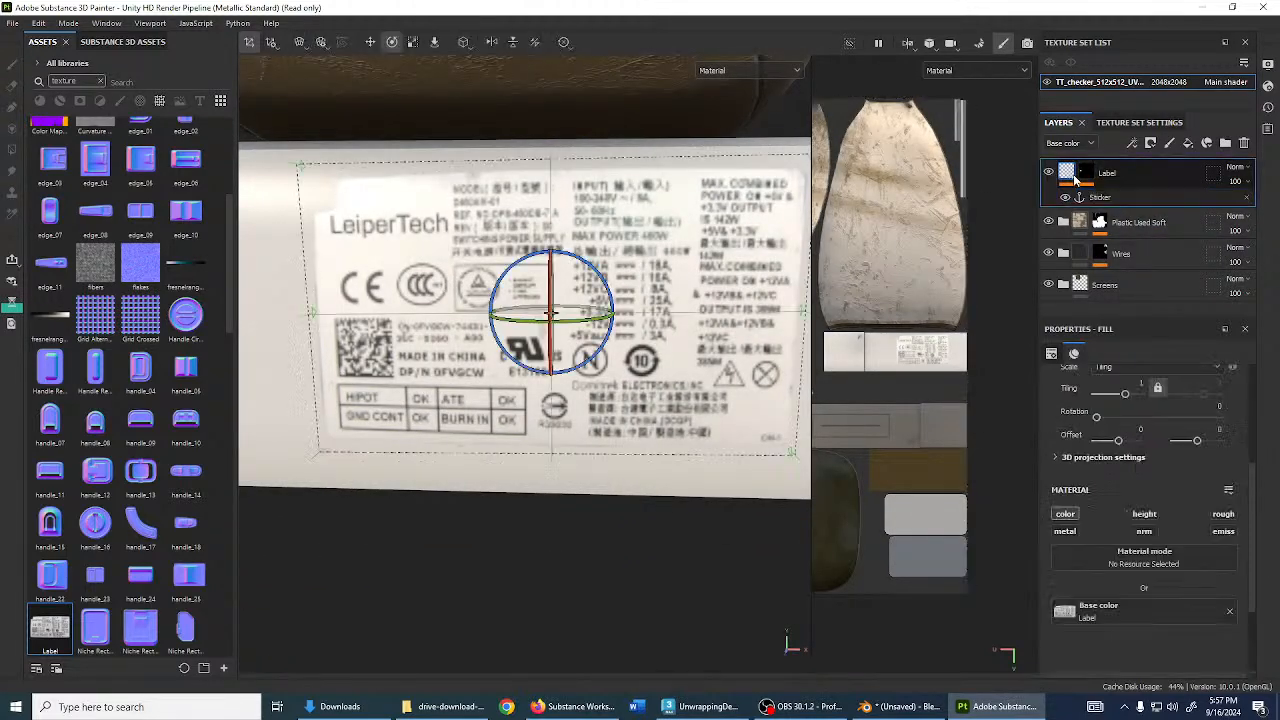
left_click(1144, 514)
scroll(1130, 530, "down", 2)
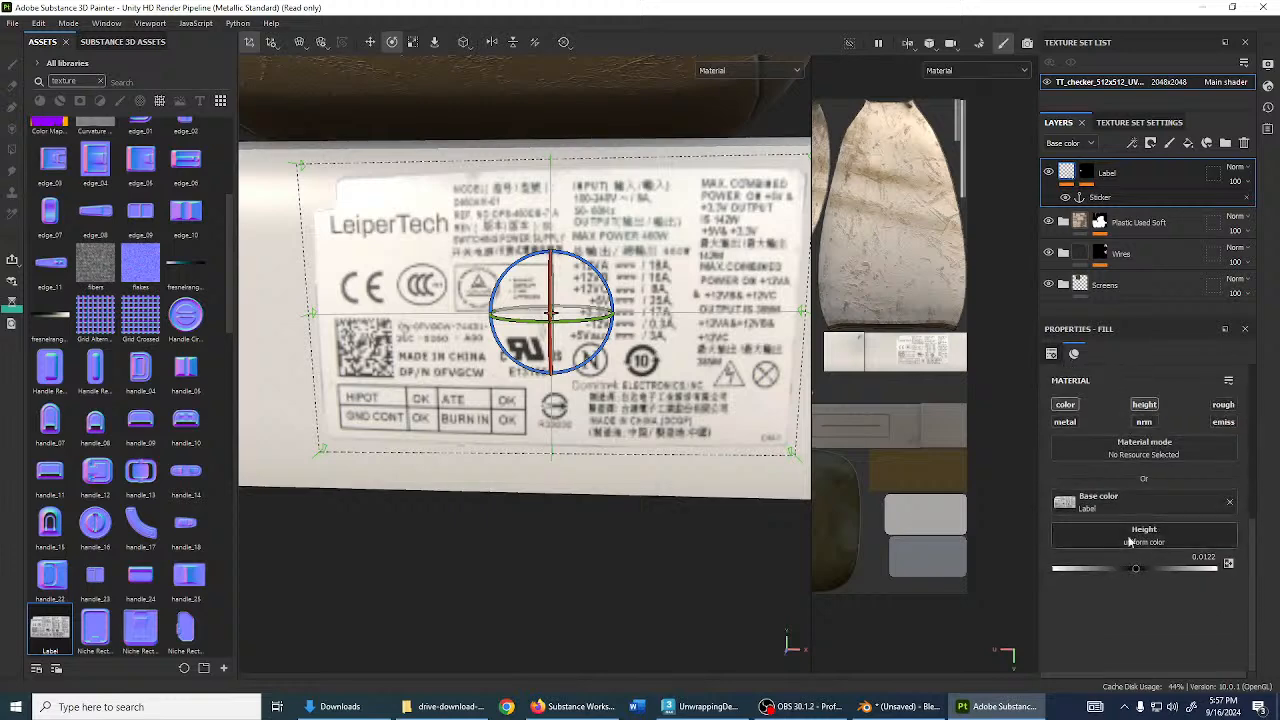
left_click_drag(1137, 570, 1164, 569)
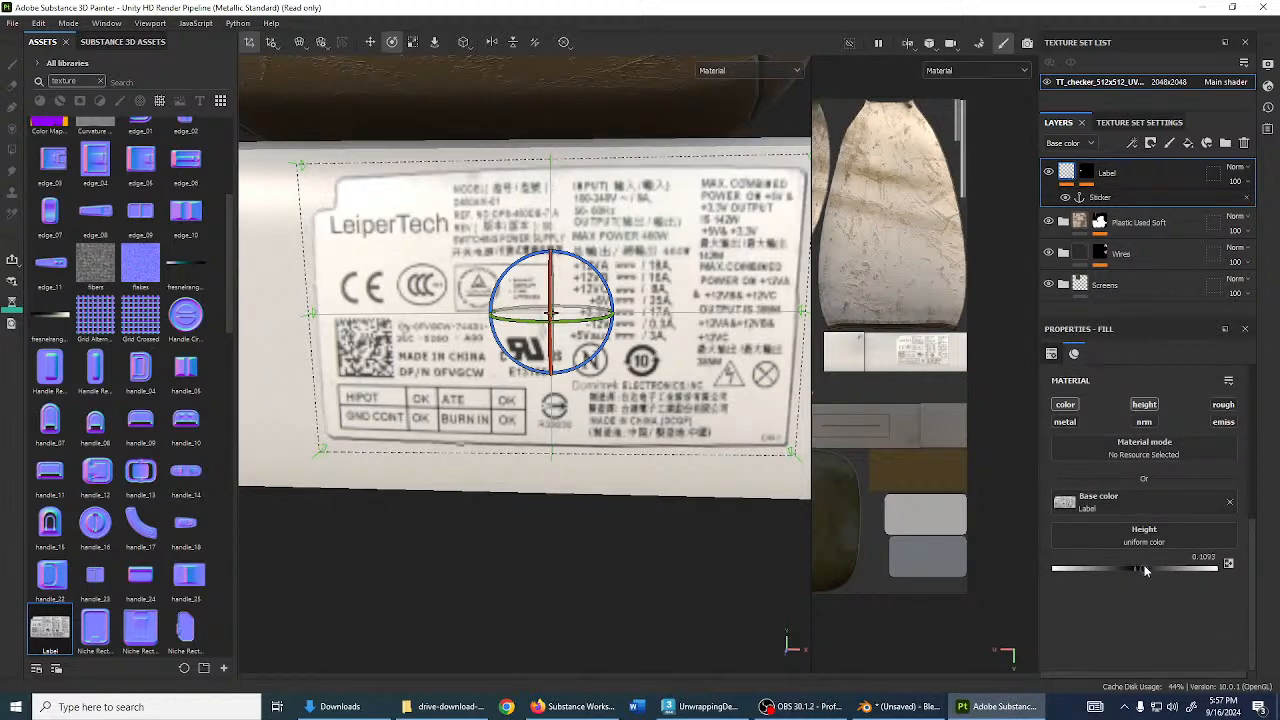
- Compare Keep alpha on the mask fill, then return it to Extract alpha and inspect the label
left_click(1094, 175)
left_click(1110, 198)
left_click(1184, 467)
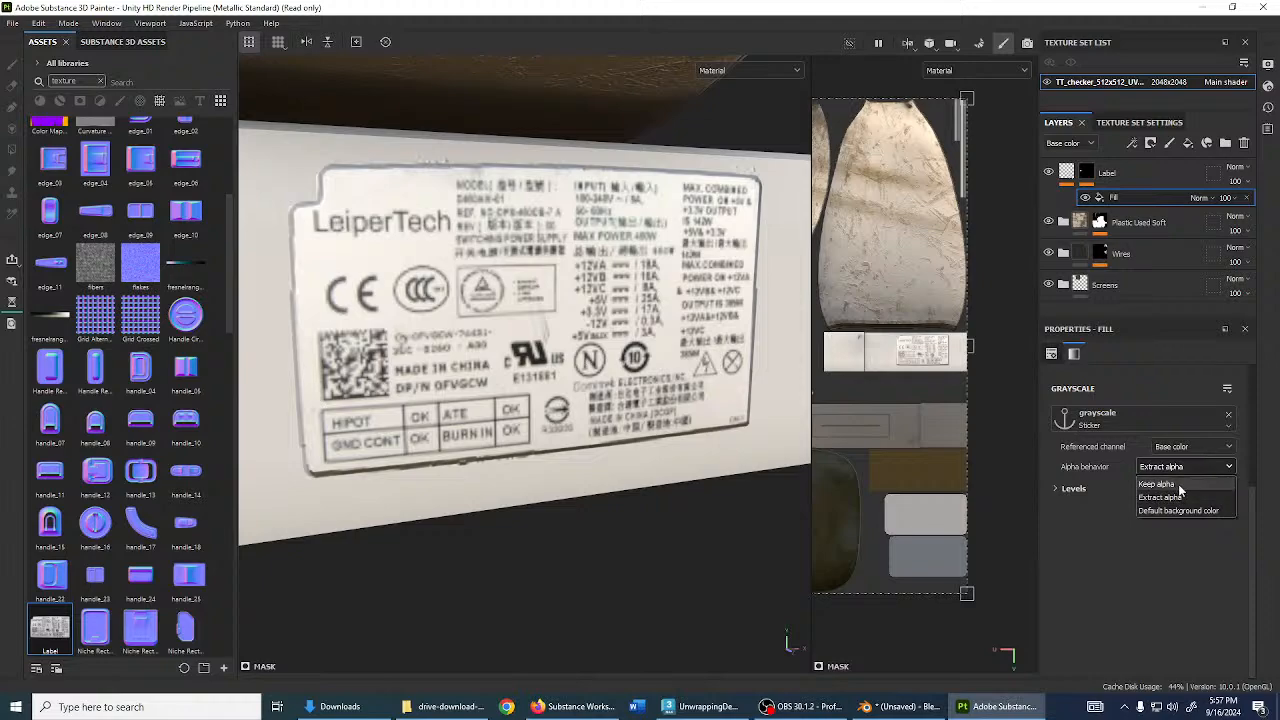
left_click(1179, 488)
left_click_drag(560, 282, 487, 280, "alt")
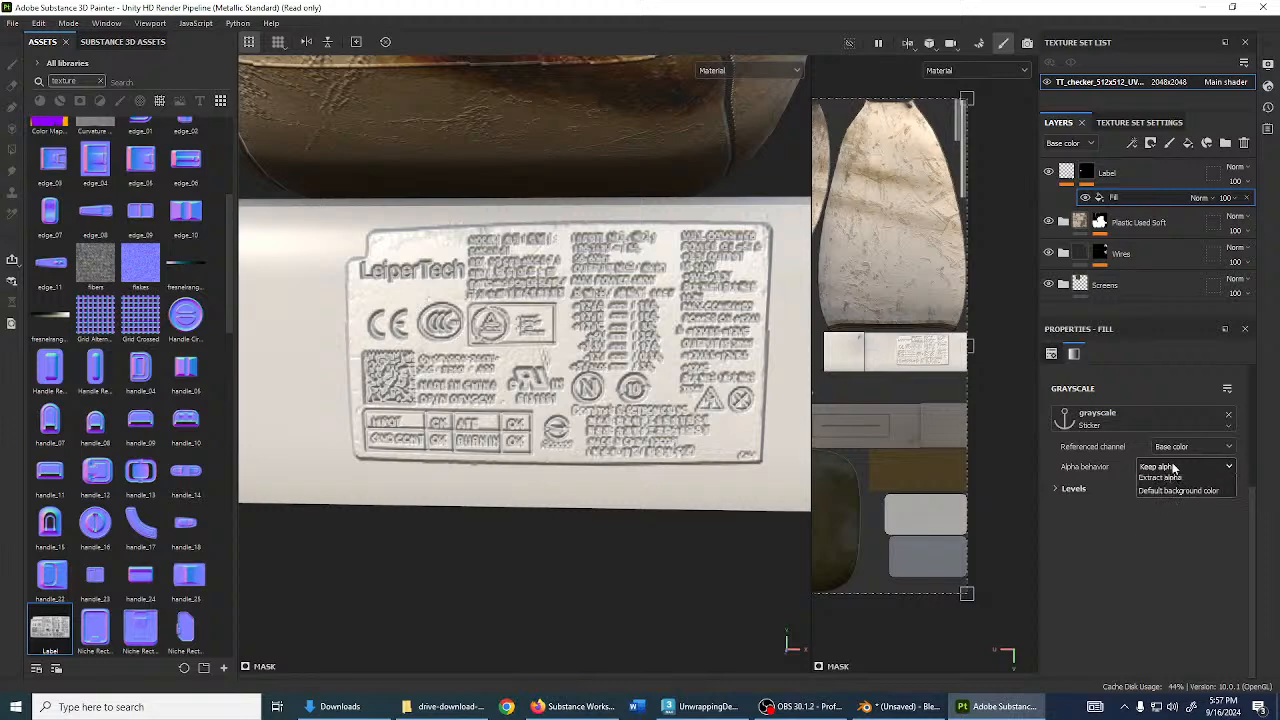
left_click(1180, 499)
left_click_drag(640, 300, 548, 287, "alt")
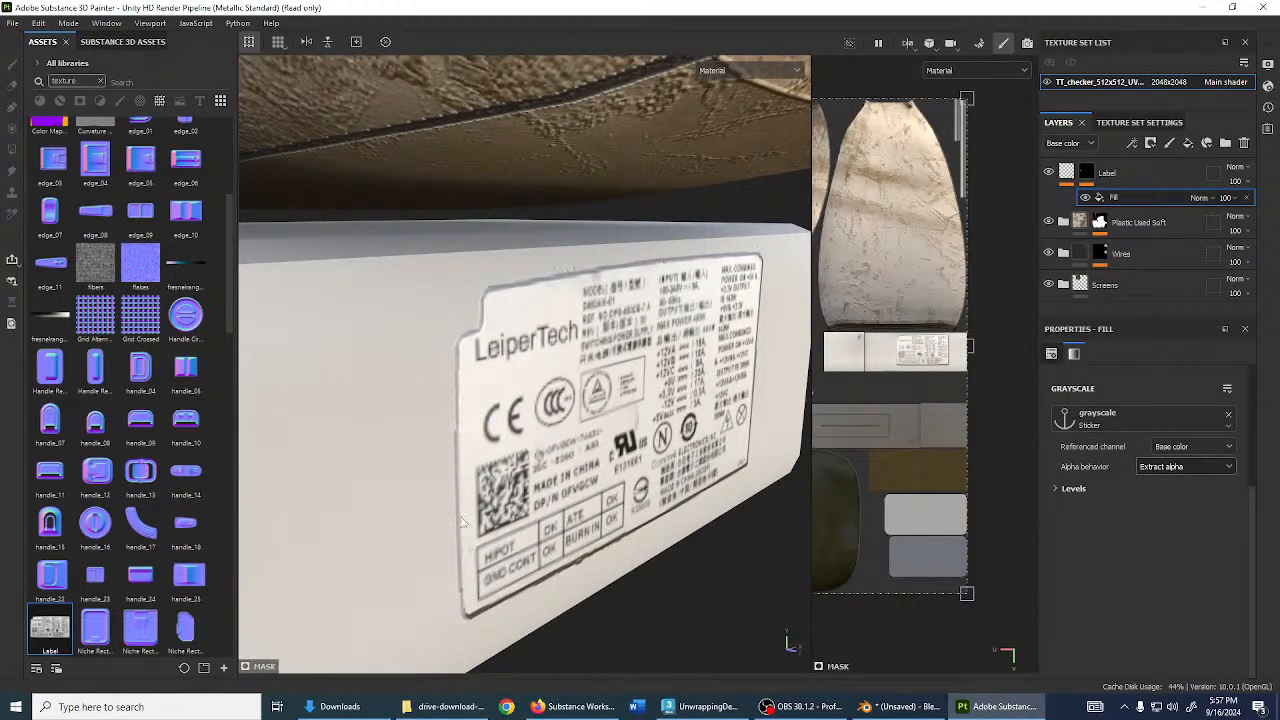
left_click_drag(463, 522, 540, 388, "alt")
- Give the label height 0.4332, roughness 0.5223 and metallic 0.7004
left_click(1068, 173)
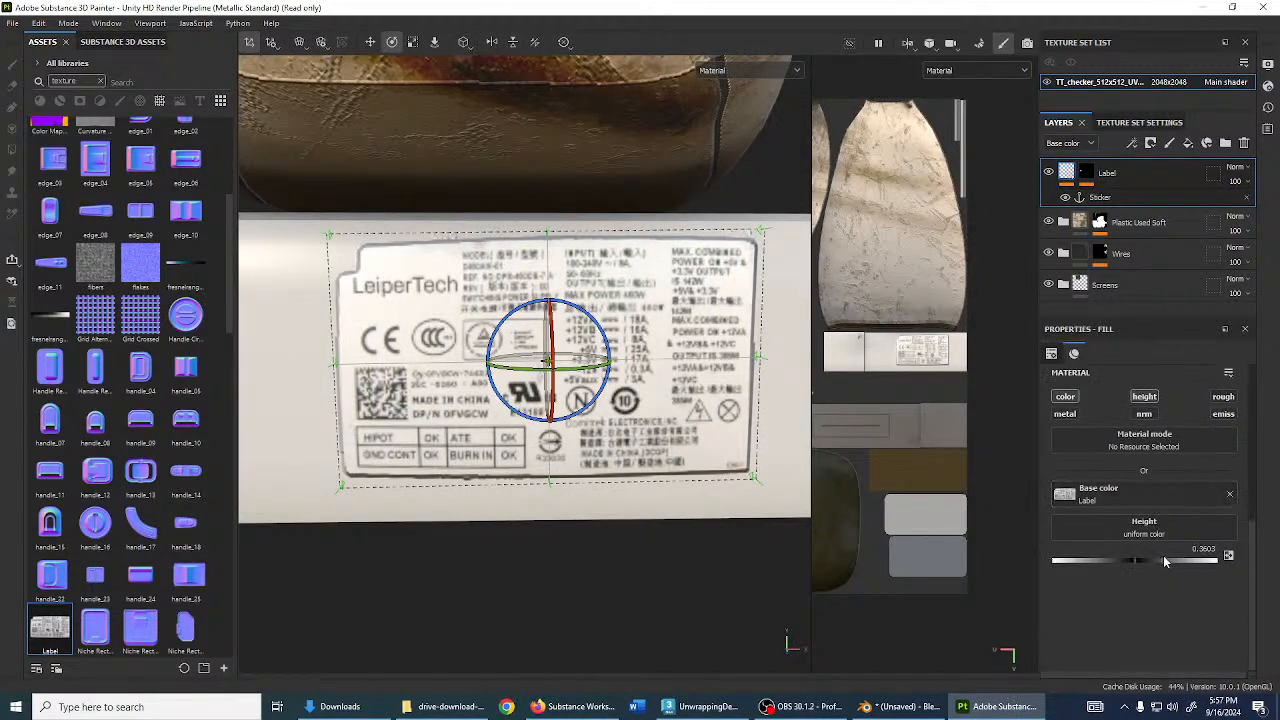
mouse_move(1163, 557)
left_mouse_down()
mouse_move(1185, 558)
mouse_move(1155, 566)
mouse_move(1171, 563)
left_mouse_up()
left_click_drag(640, 440, 628, 414, "alt")
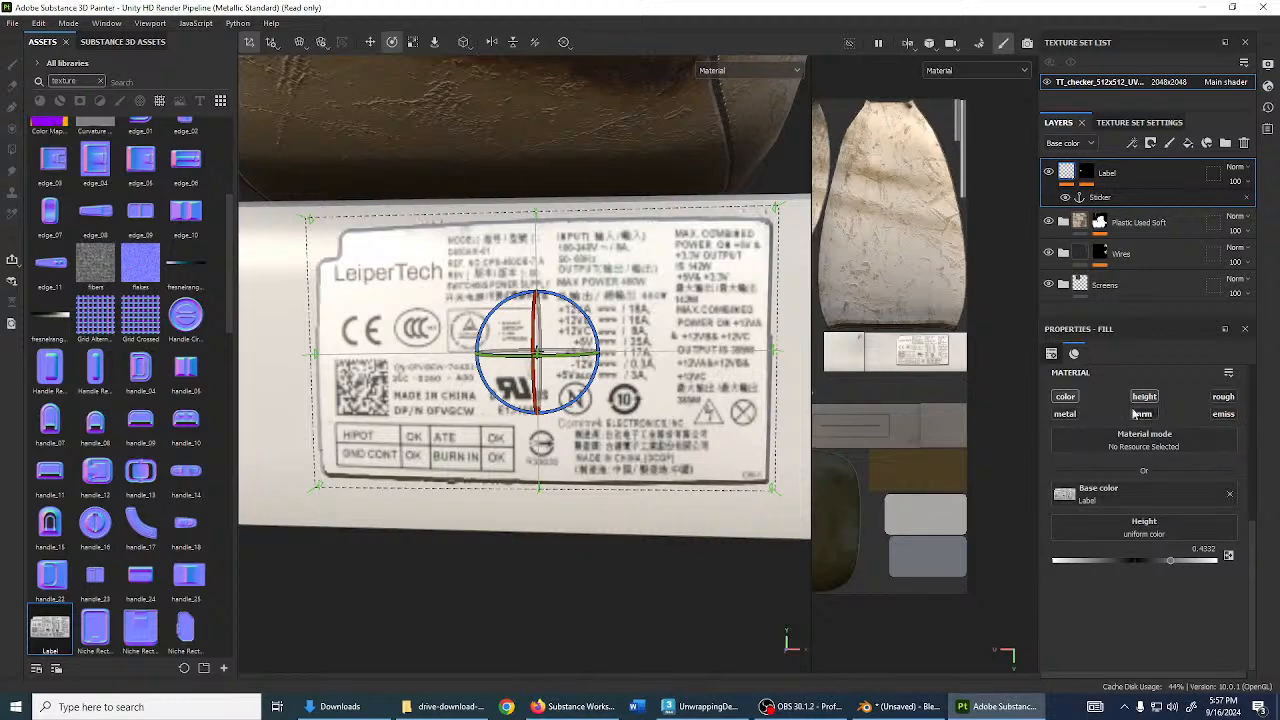
left_click(1077, 416)
left_click(1224, 405)
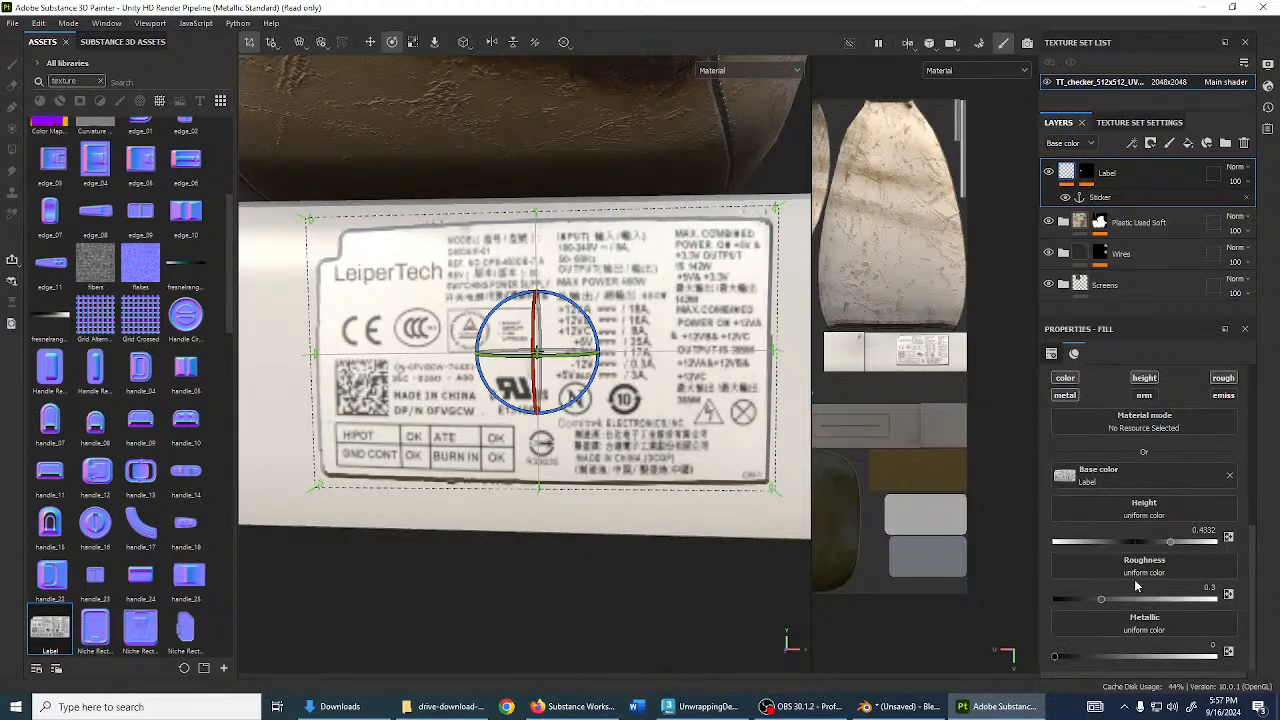
left_click_drag(1058, 656, 1216, 656)
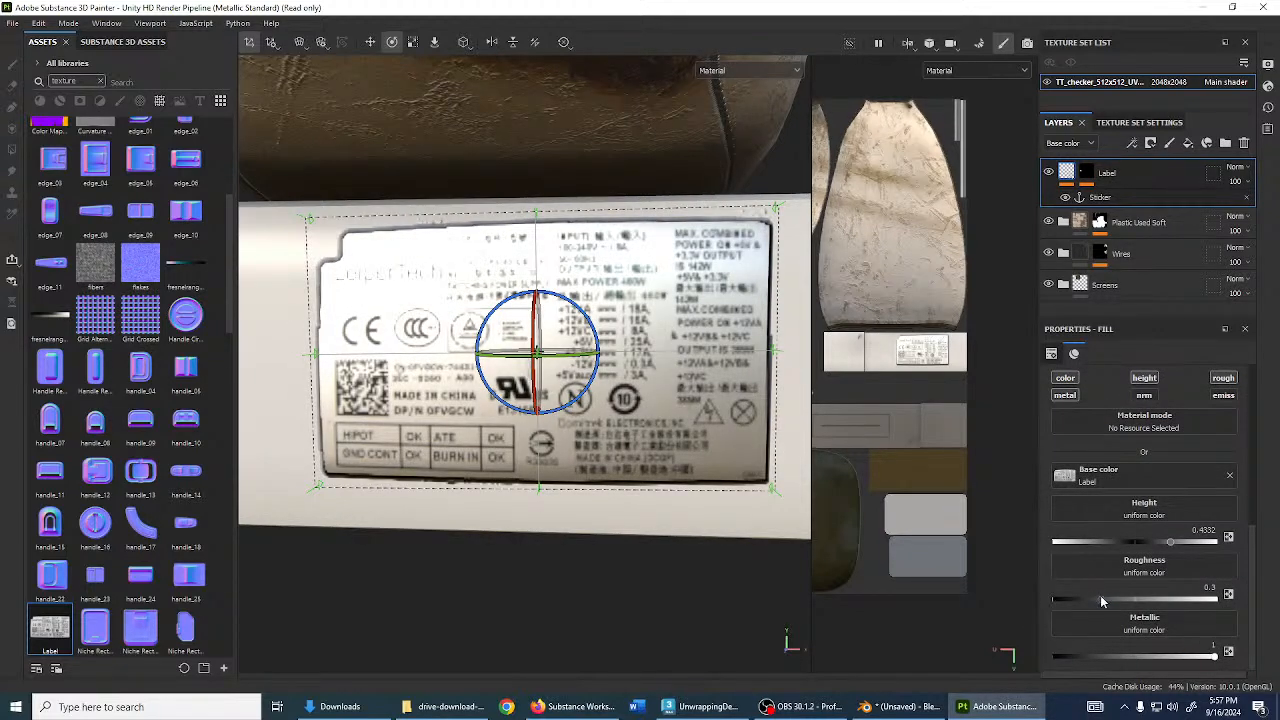
left_click_drag(1100, 597, 1137, 619)
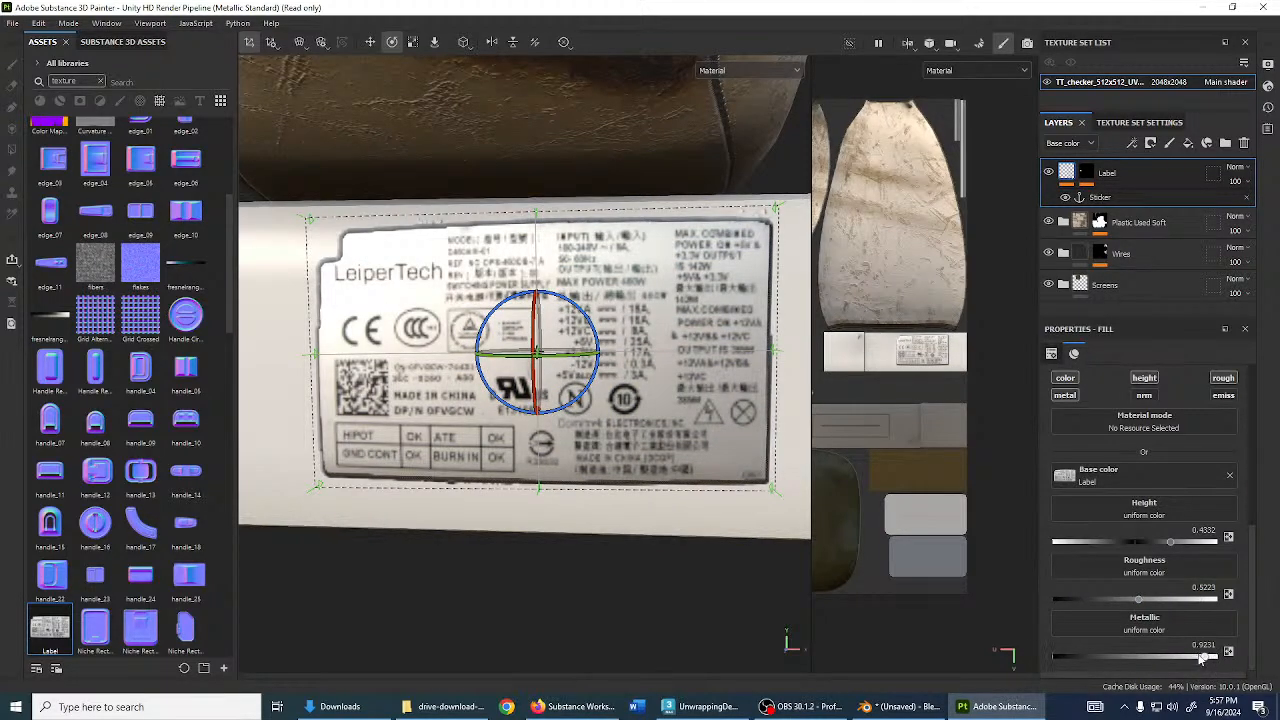
left_click_drag(1200, 658, 1167, 654)
- Nudge the label decal slightly down on the power-supply box
left_click_drag(400, 300, 542, 315, "alt")
key("w")
left_click_drag(625, 322, 582, 331, "alt")
scroll(582, 331, "down", 1)
middle_click_drag(582, 331, 586, 343, "alt")
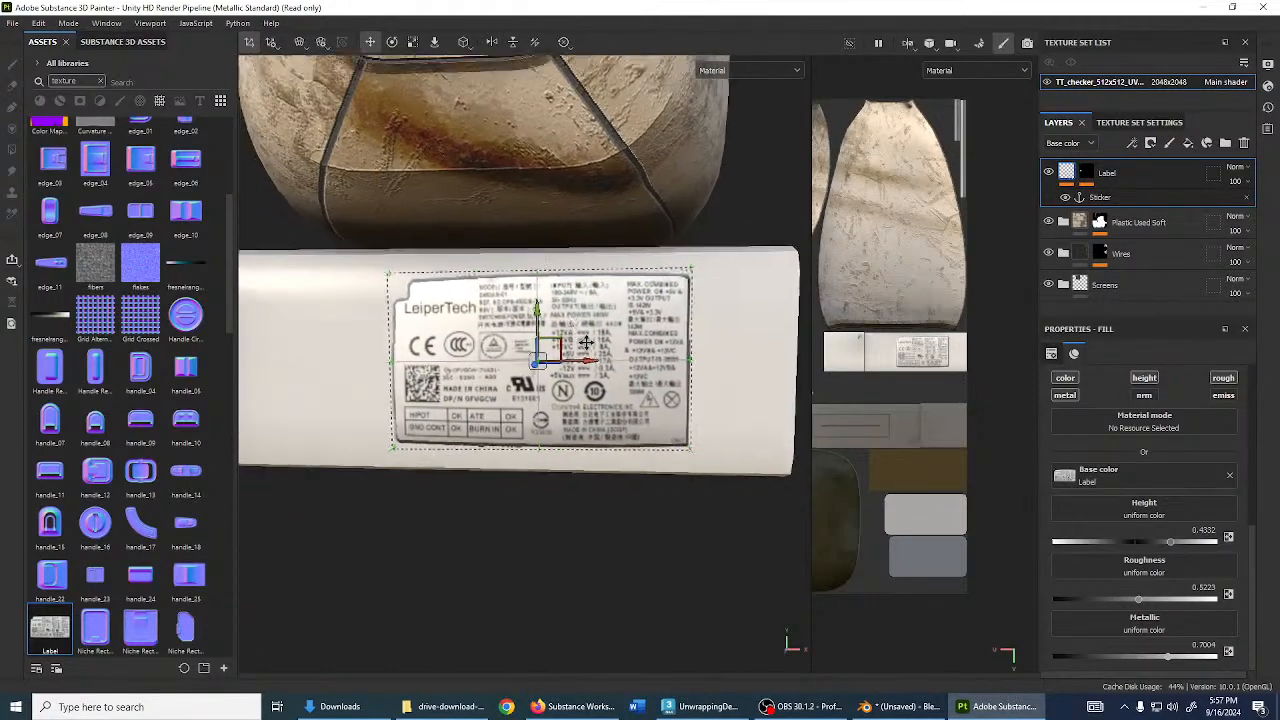
left_click_drag(586, 343, 652, 342, "alt")
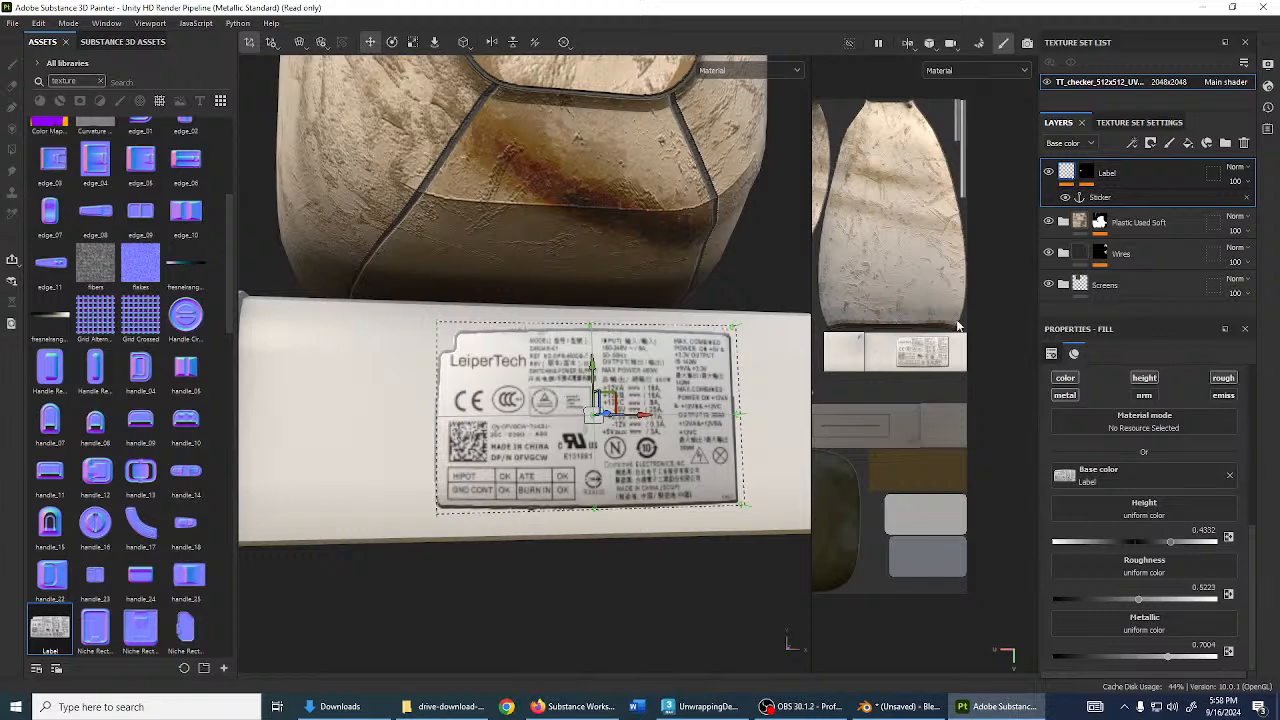
- Add a Paint effect to the Label mask and pick the Dirt 2 brush
left_click(1084, 175)
right_click(1082, 175)
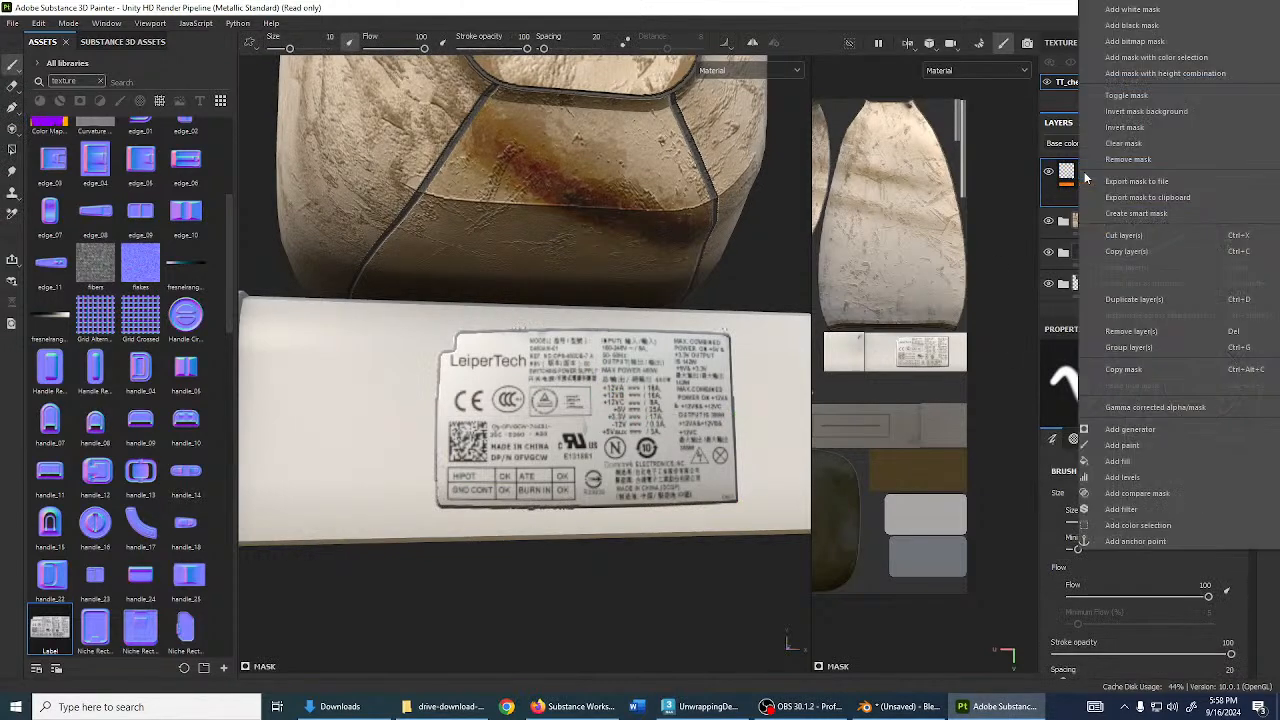
left_click(1124, 445)
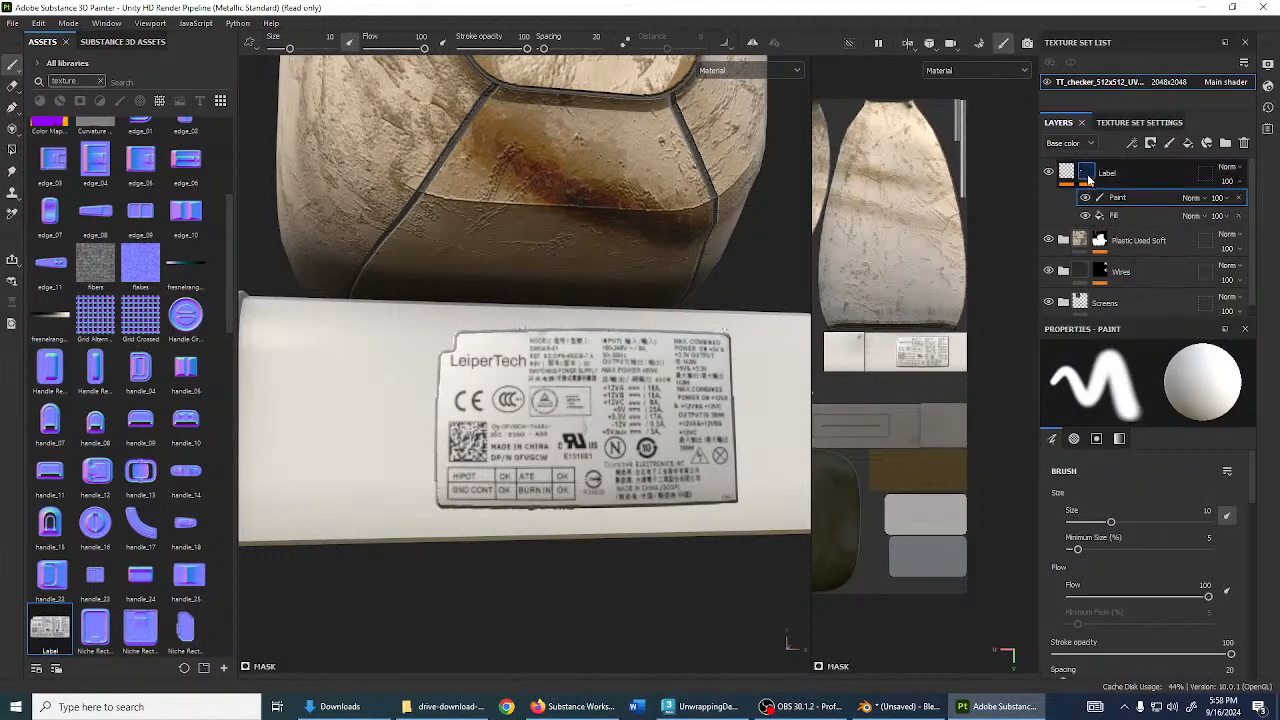
left_click(98, 81)
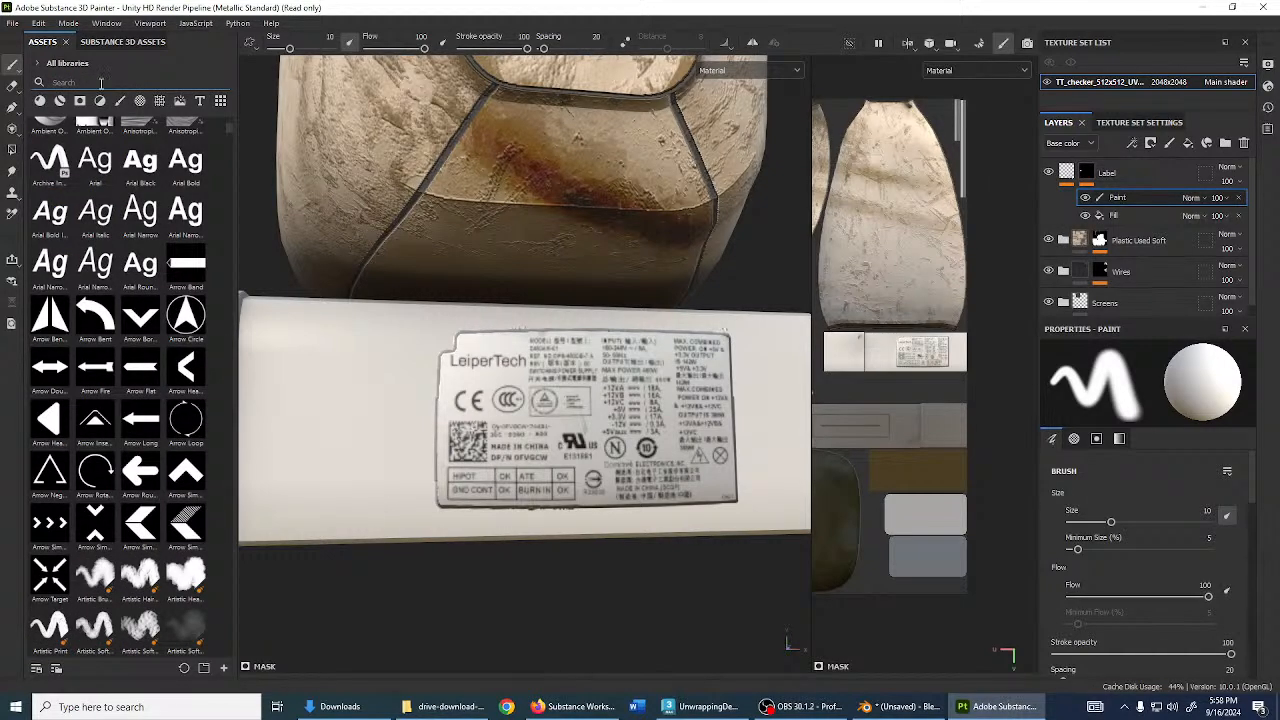
left_click(119, 101)
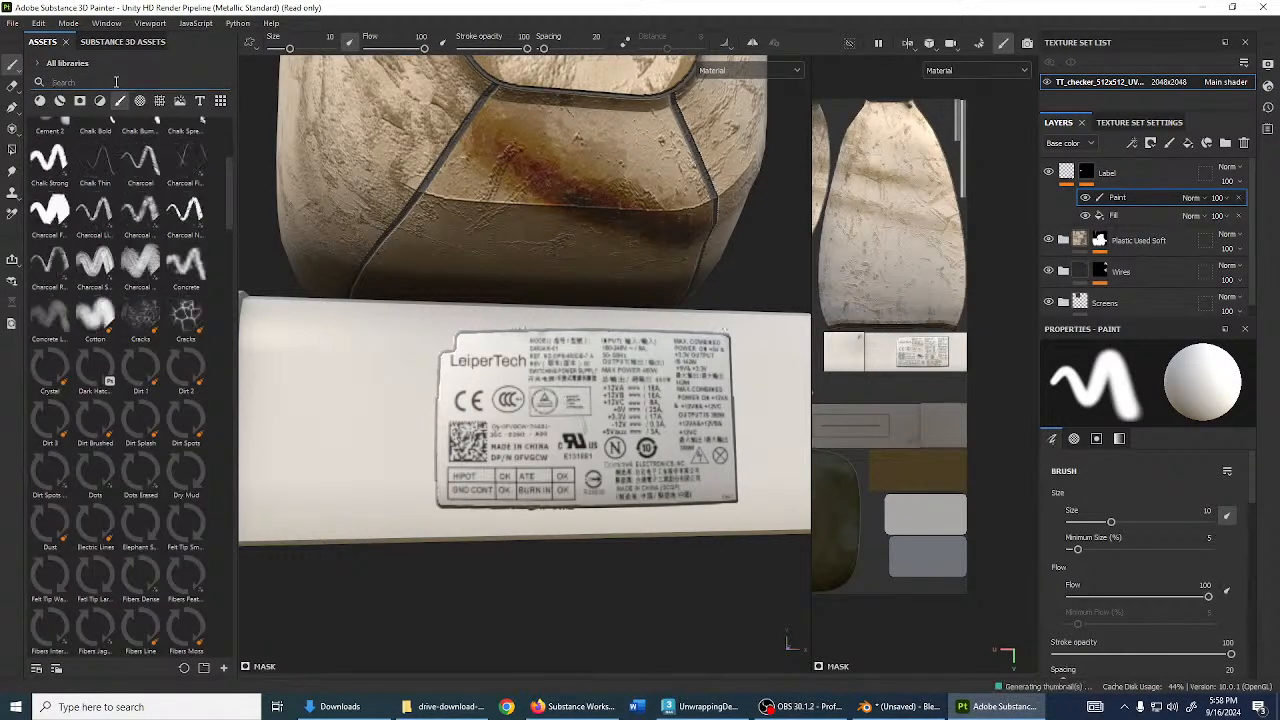
type("dirt")
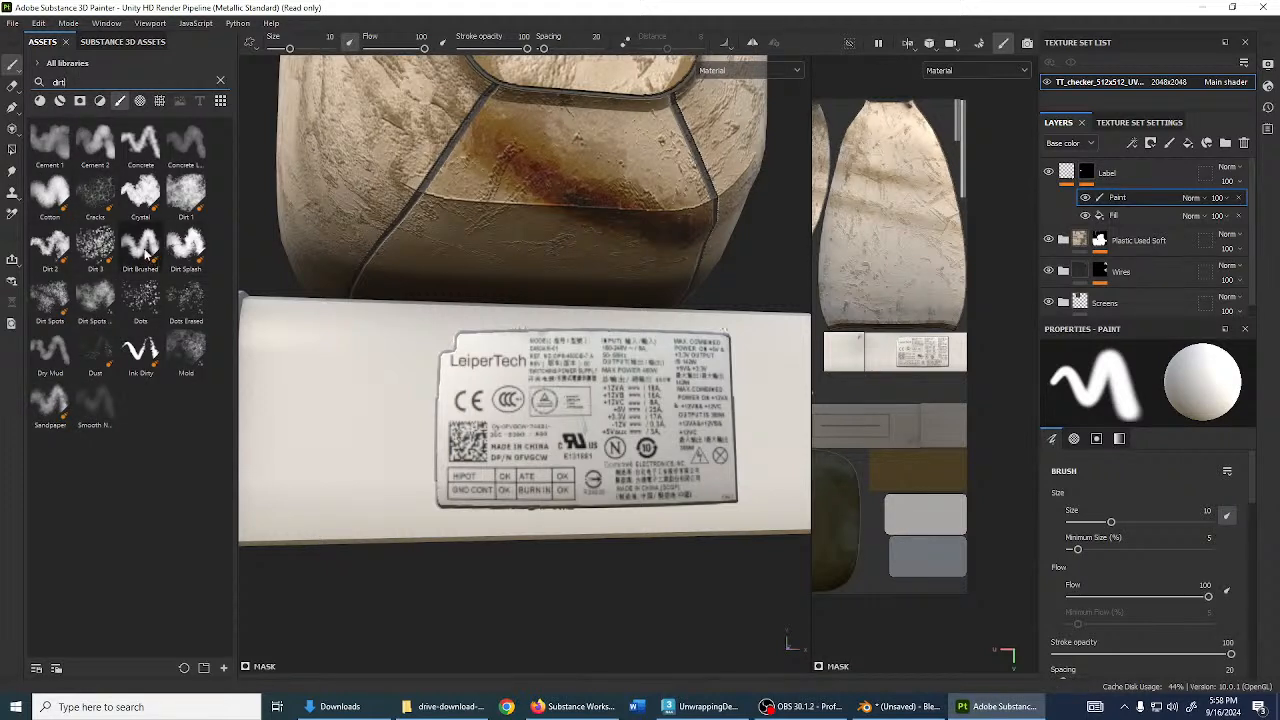
left_click(50, 245)
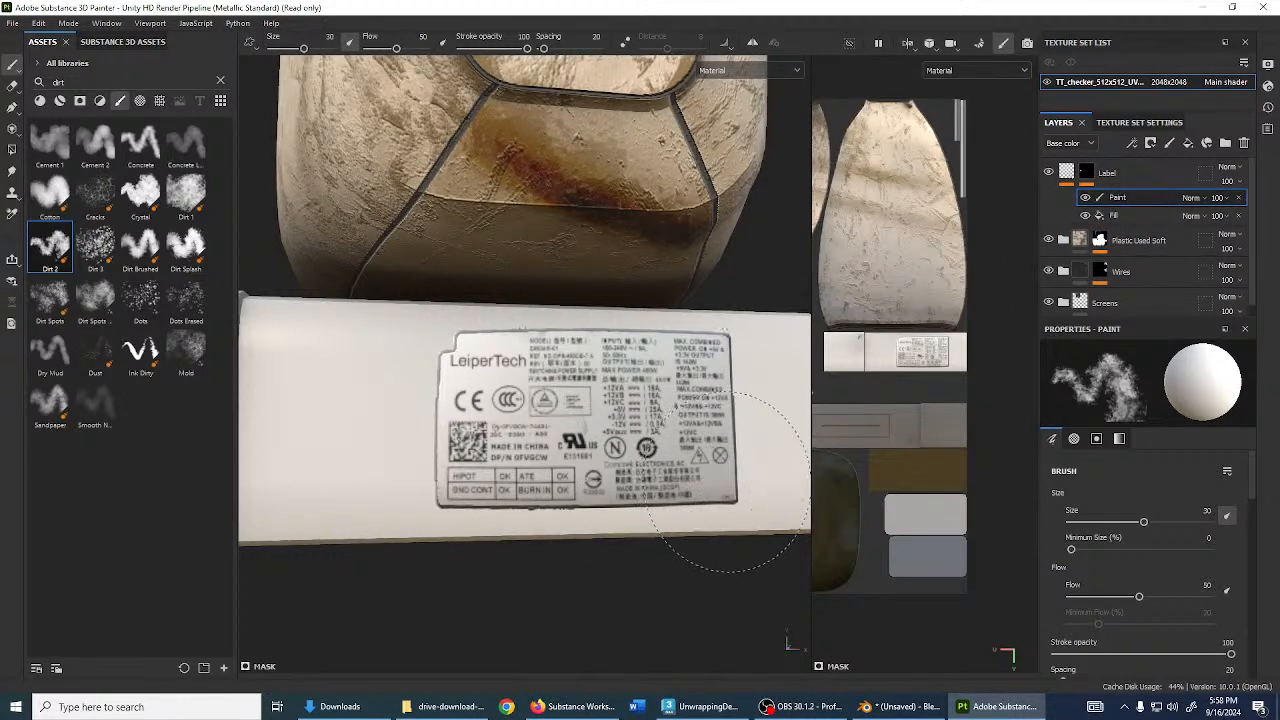
- Keep the Paint effect on Normal and paint black to wear away the label's lower-right corner
left_click(1193, 198)
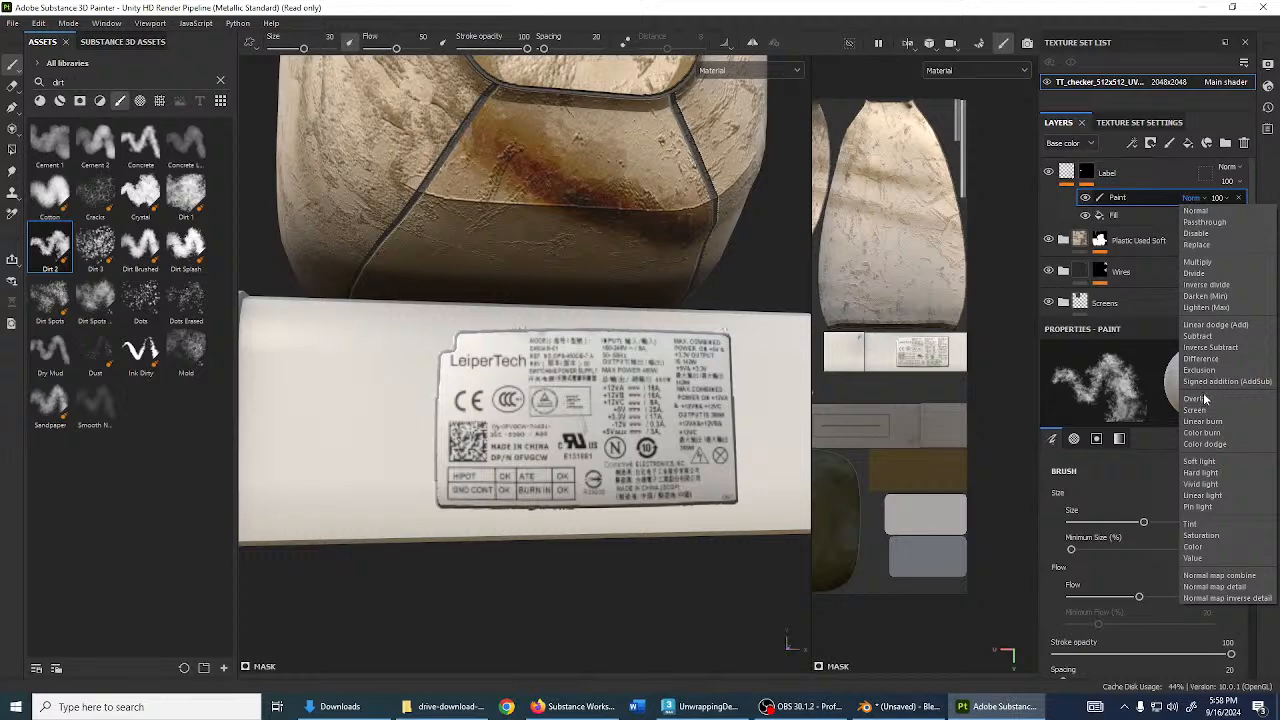
left_click(1199, 262)
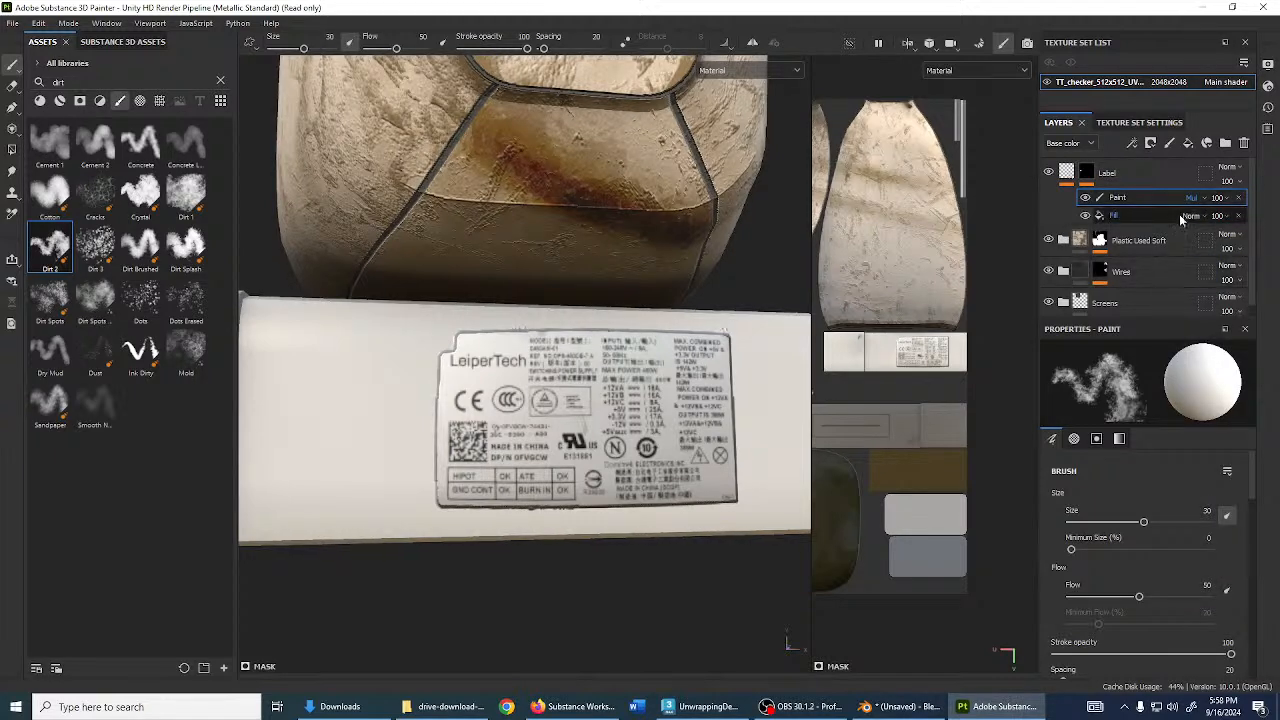
left_click(1193, 198)
left_click(1196, 216)
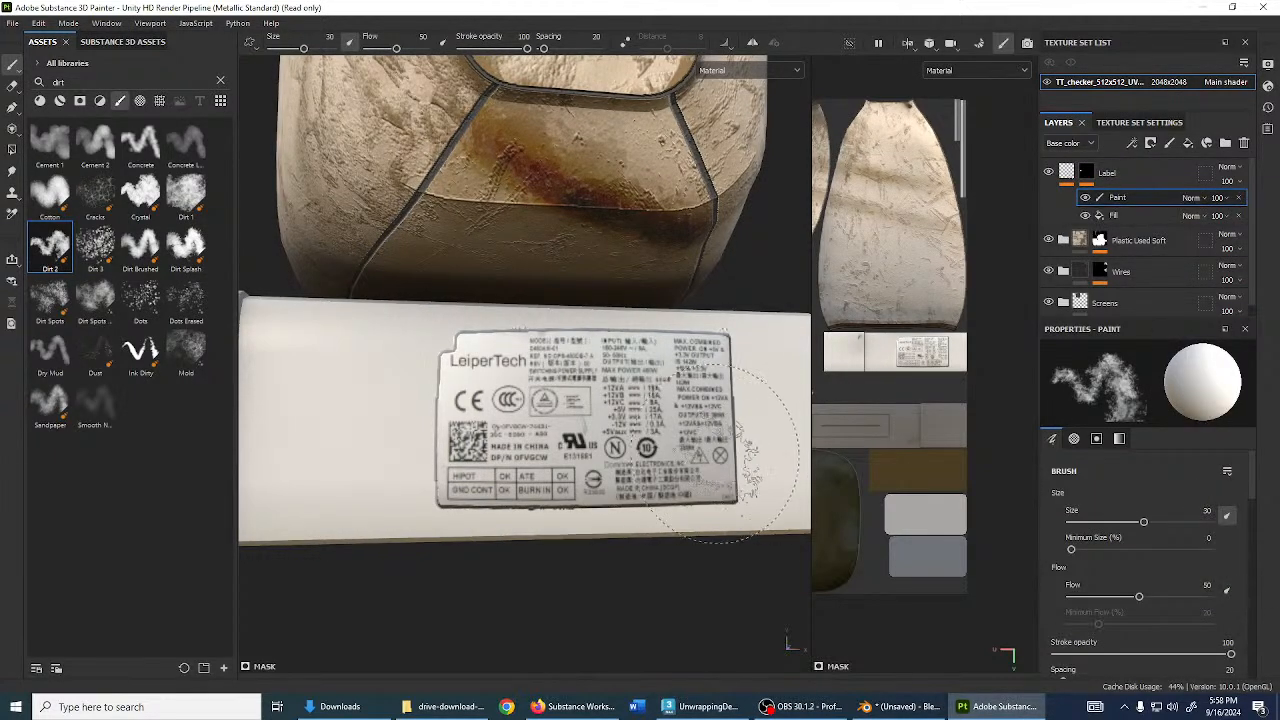
key("x")
left_click(635, 428)
key("ctrl+z")
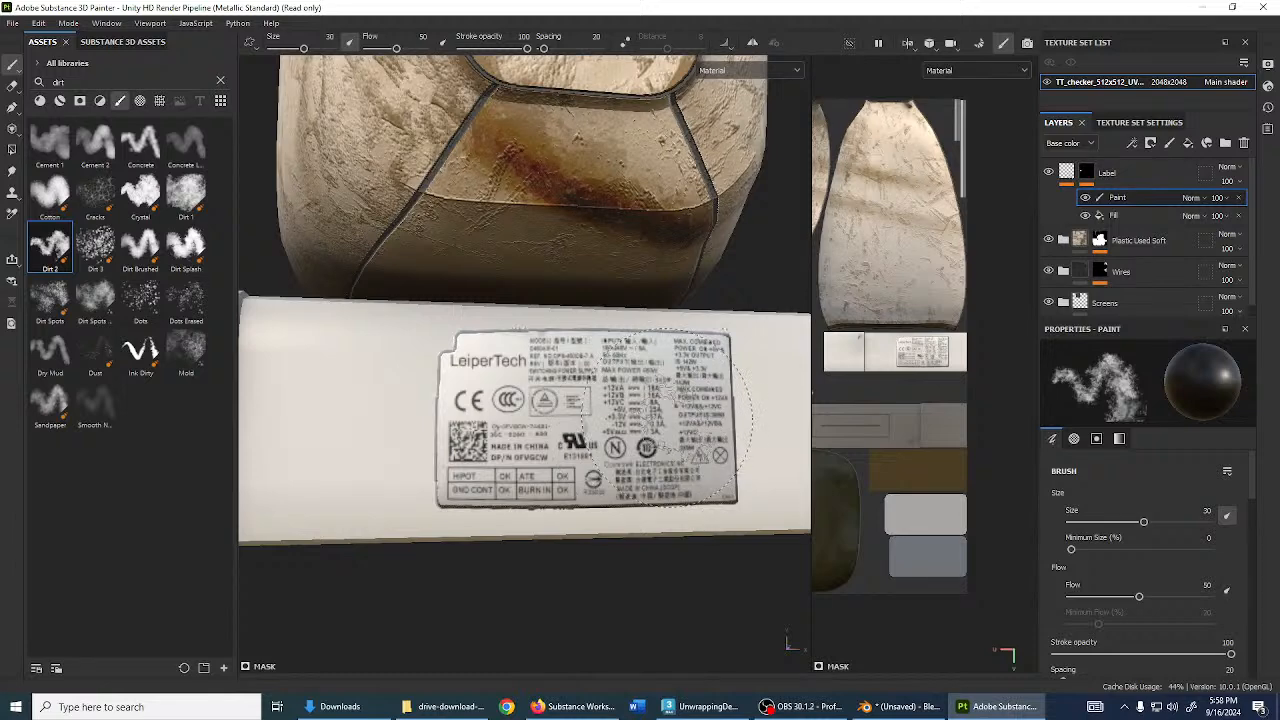
mouse_move(684, 448)
left_mouse_down("alt")
mouse_move(720, 457)
mouse_move(708, 446)
left_mouse_up("alt")
scroll(1175, 545, "down", 12)
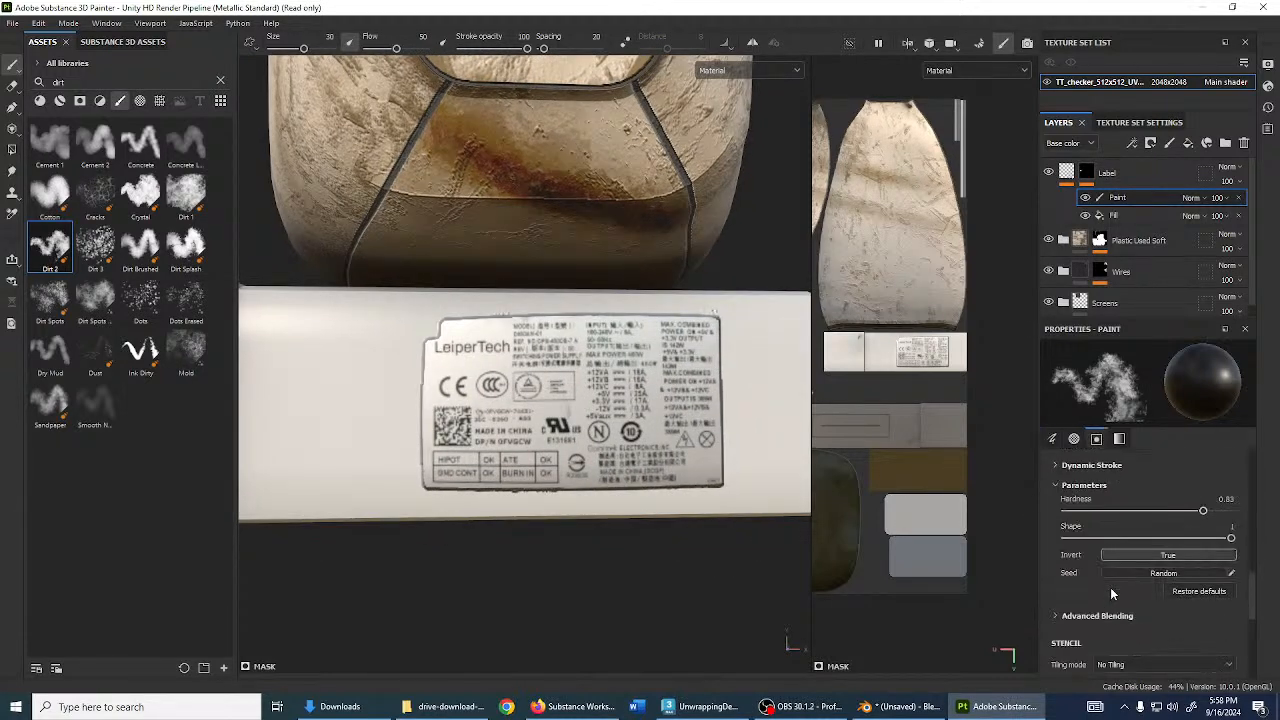
scroll(1119, 597, "down", 3)
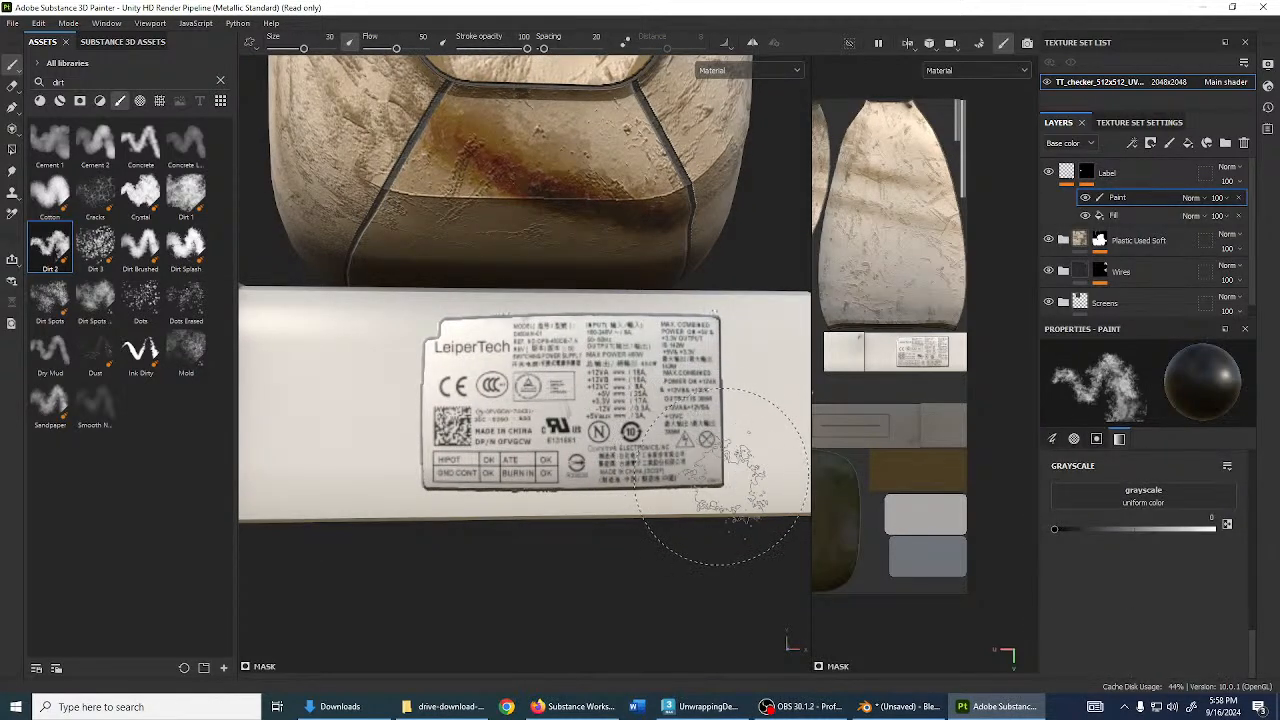
left_click(706, 466)
mouse_move(710, 460)
left_mouse_down("alt")
mouse_move(528, 360)
mouse_move(713, 449)
mouse_move(690, 415)
mouse_move(700, 440)
left_mouse_up("alt")
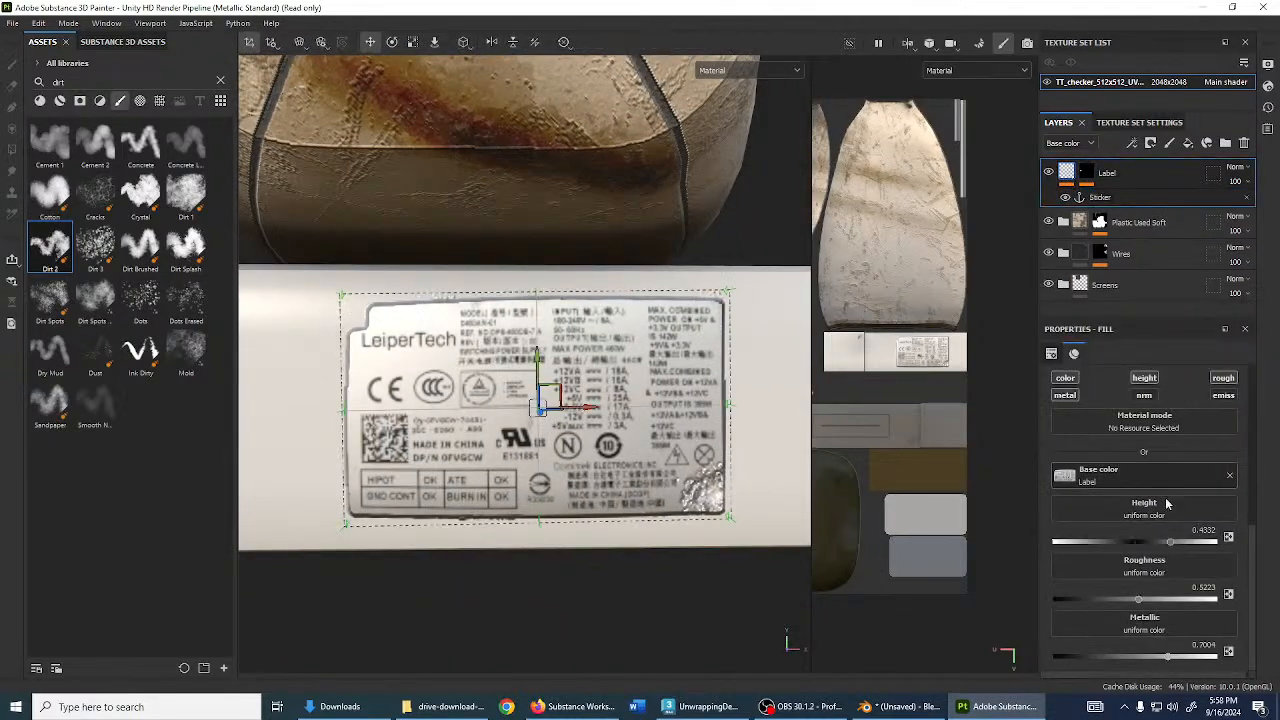
- Lower the label's height to about 0.06
left_click_drag(1167, 545, 1140, 545)
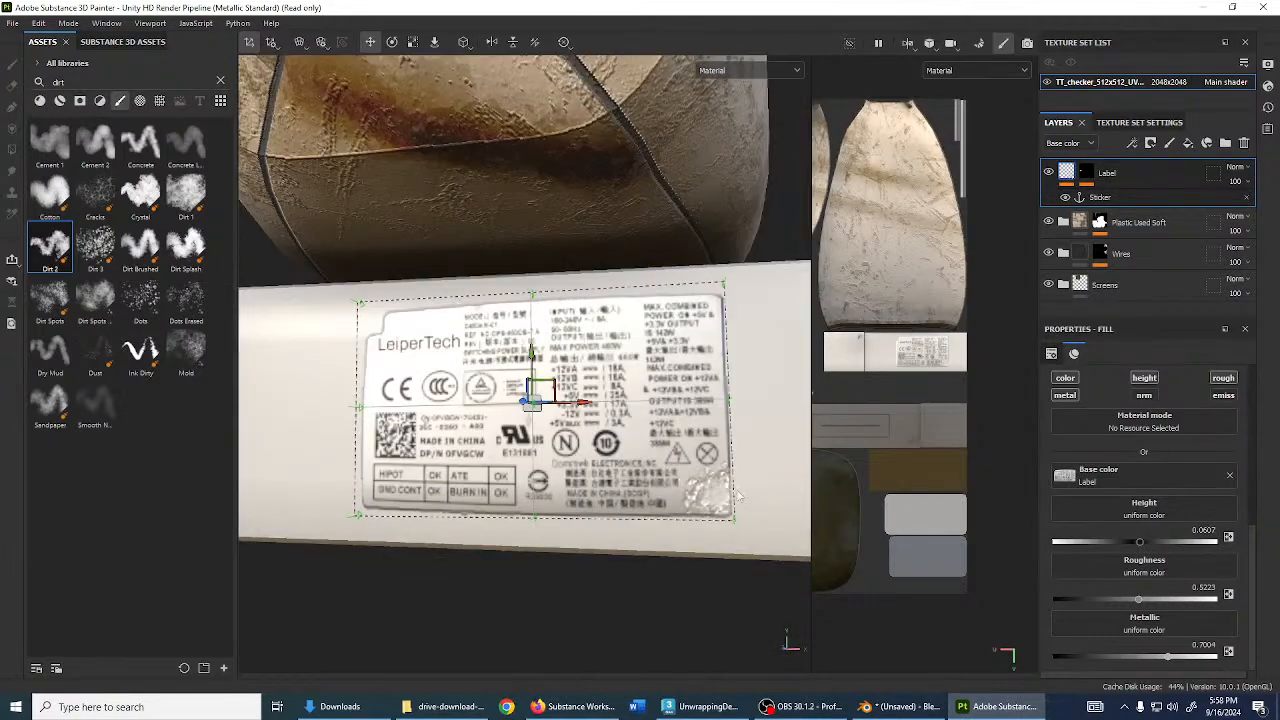
left_click(1118, 197)
left_click(1125, 204)
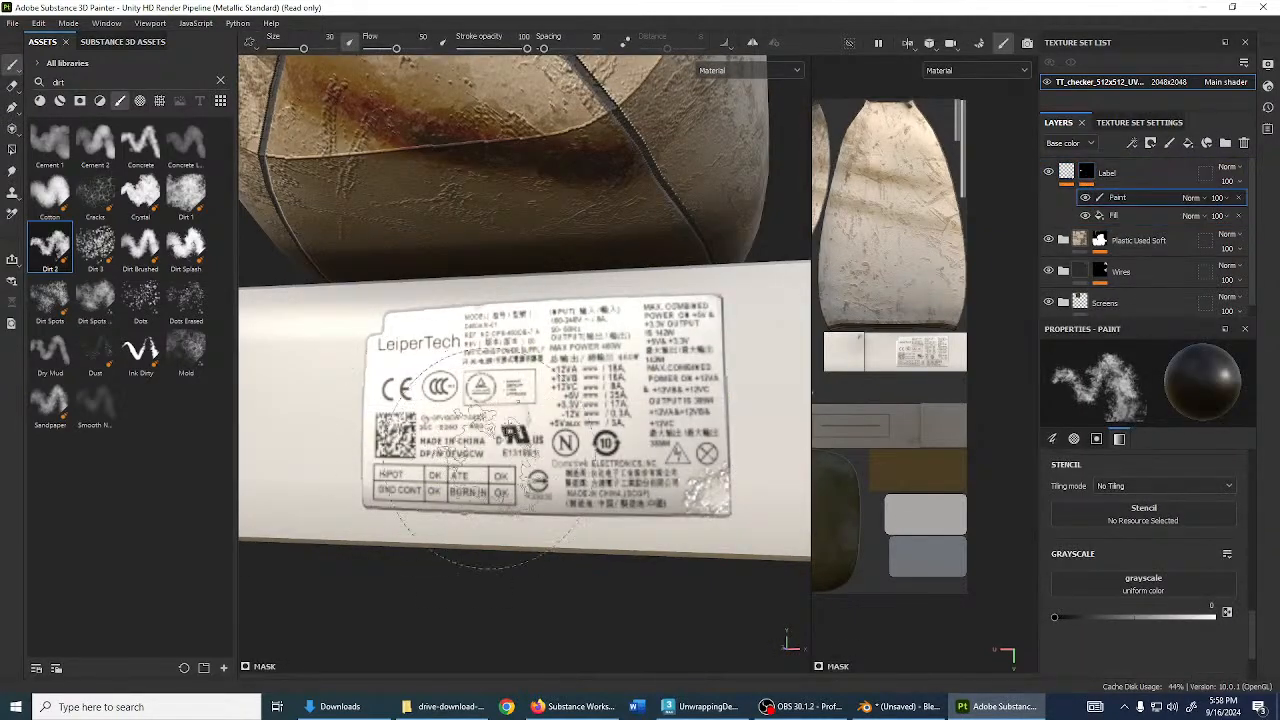
left_click(405, 516)
key("ctrl+z")
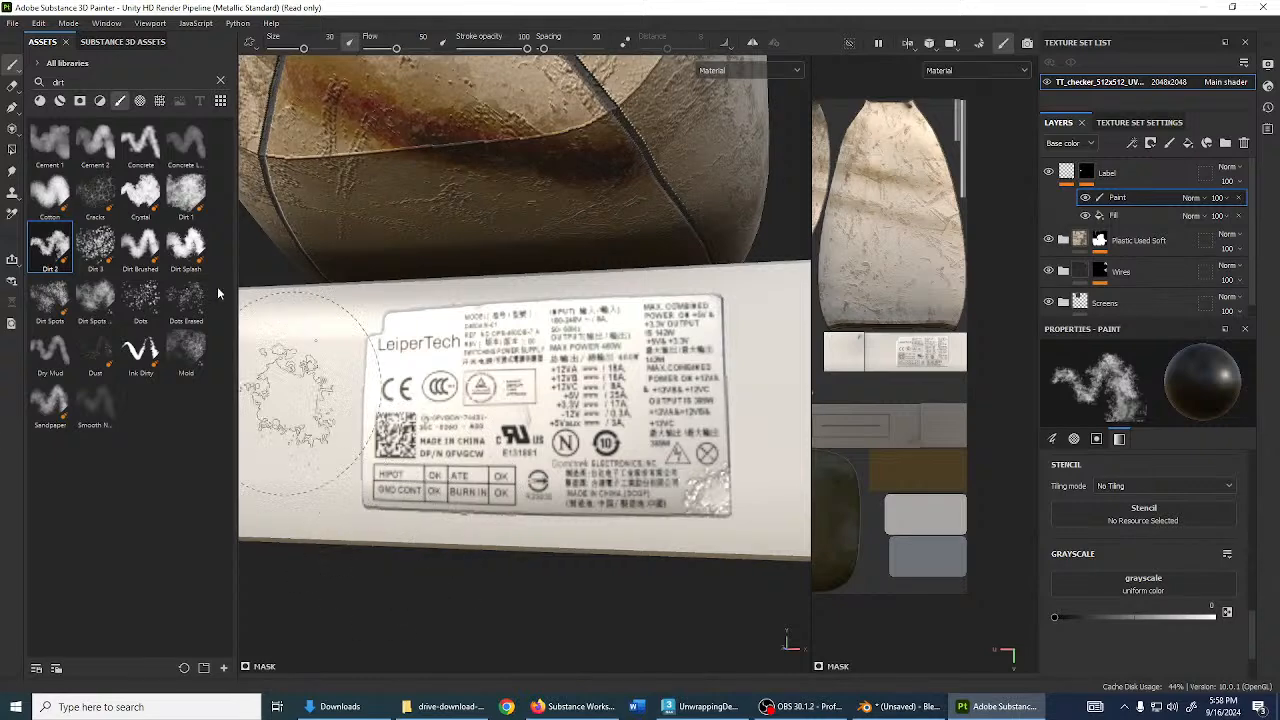
- Switch to the Dirt Brushed brush and turn the label to face the camera
left_click(140, 245)
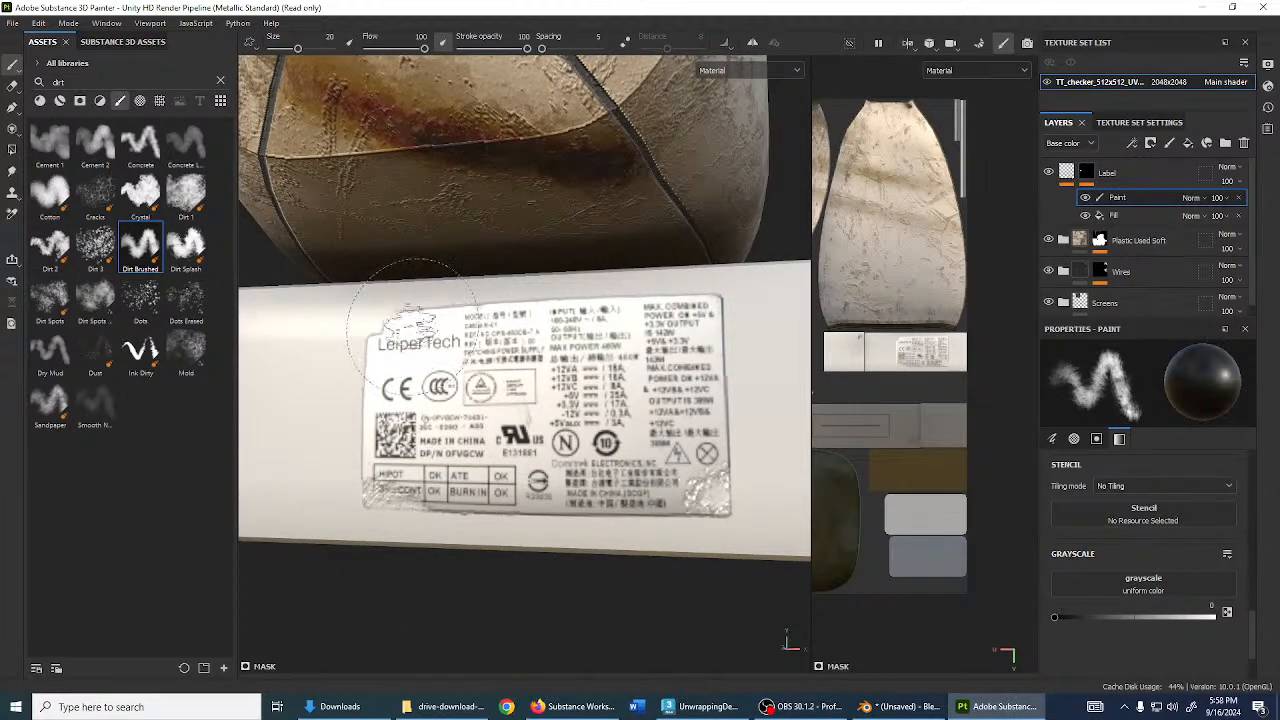
left_click_drag(412, 327, 664, 323, "alt")
left_click_drag(509, 300, 592, 448, "alt")
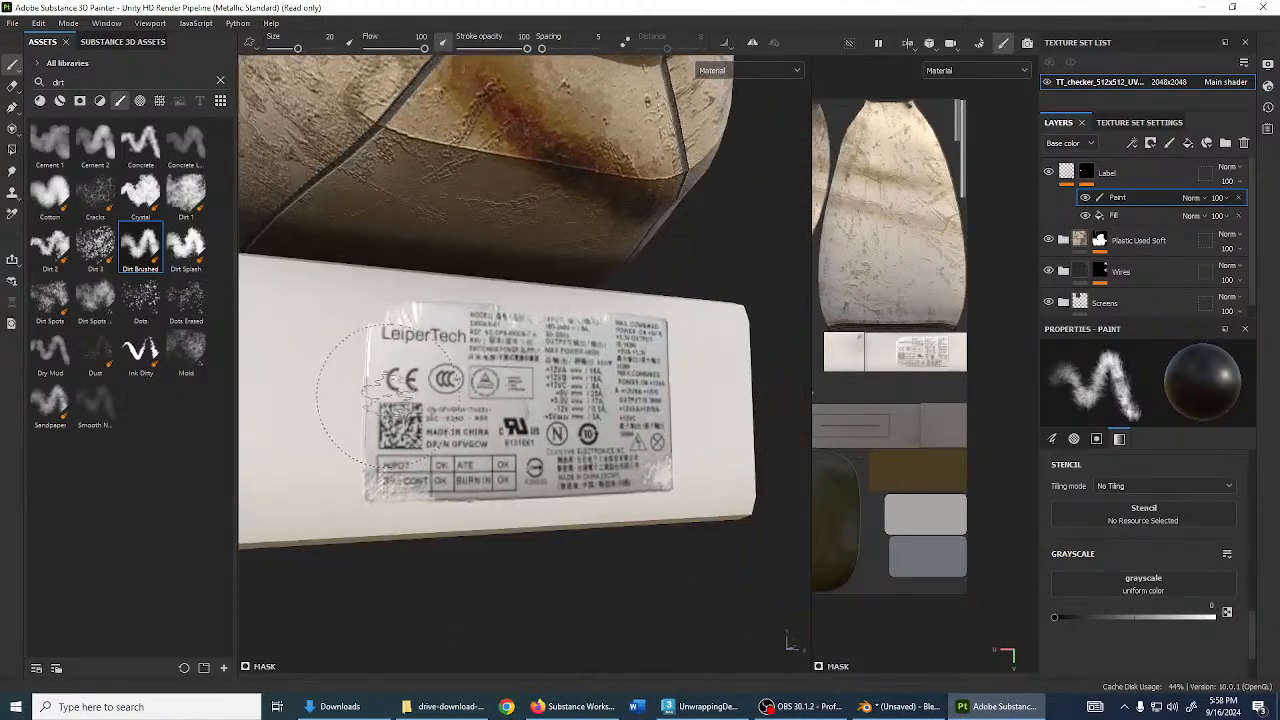
left_click_drag(415, 425, 366, 403, "alt")
scroll(415, 398, "up", 3)
scroll(380, 412, "down", 4)
left_click_drag(450, 412, 400, 424, "alt")
scroll(510, 430, "up", 2)
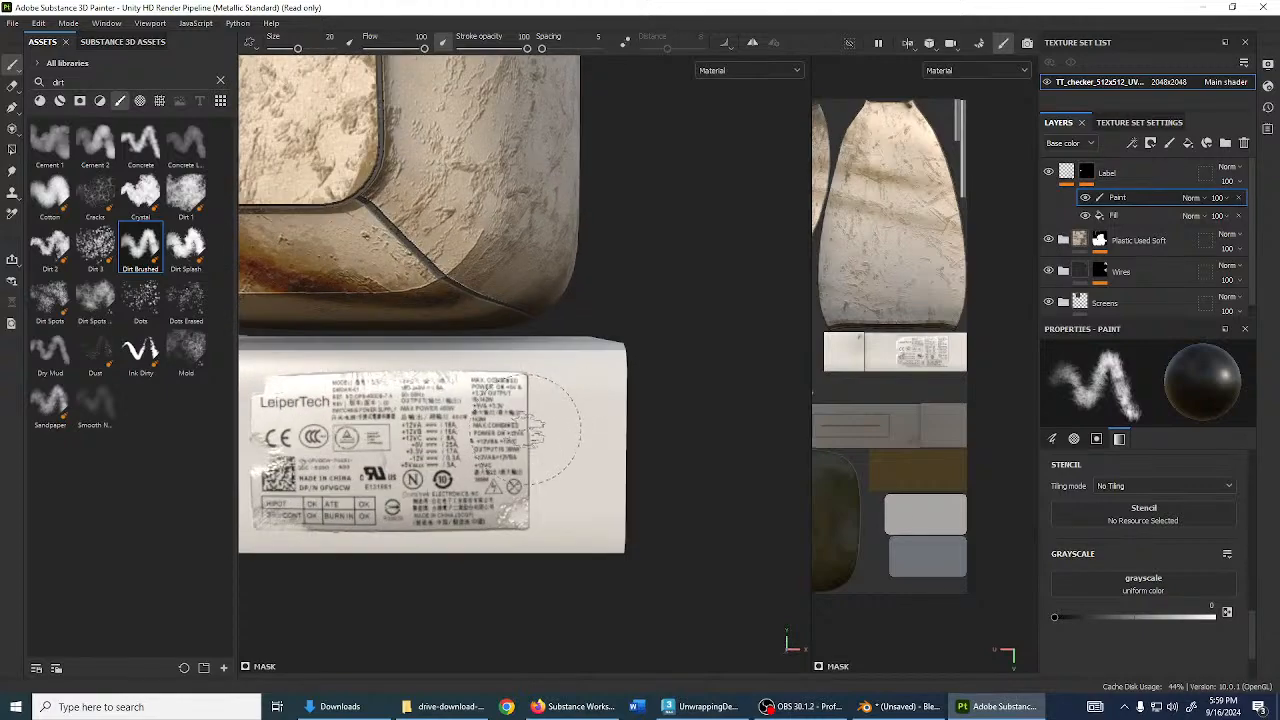
scroll(505, 357, "up", 2)
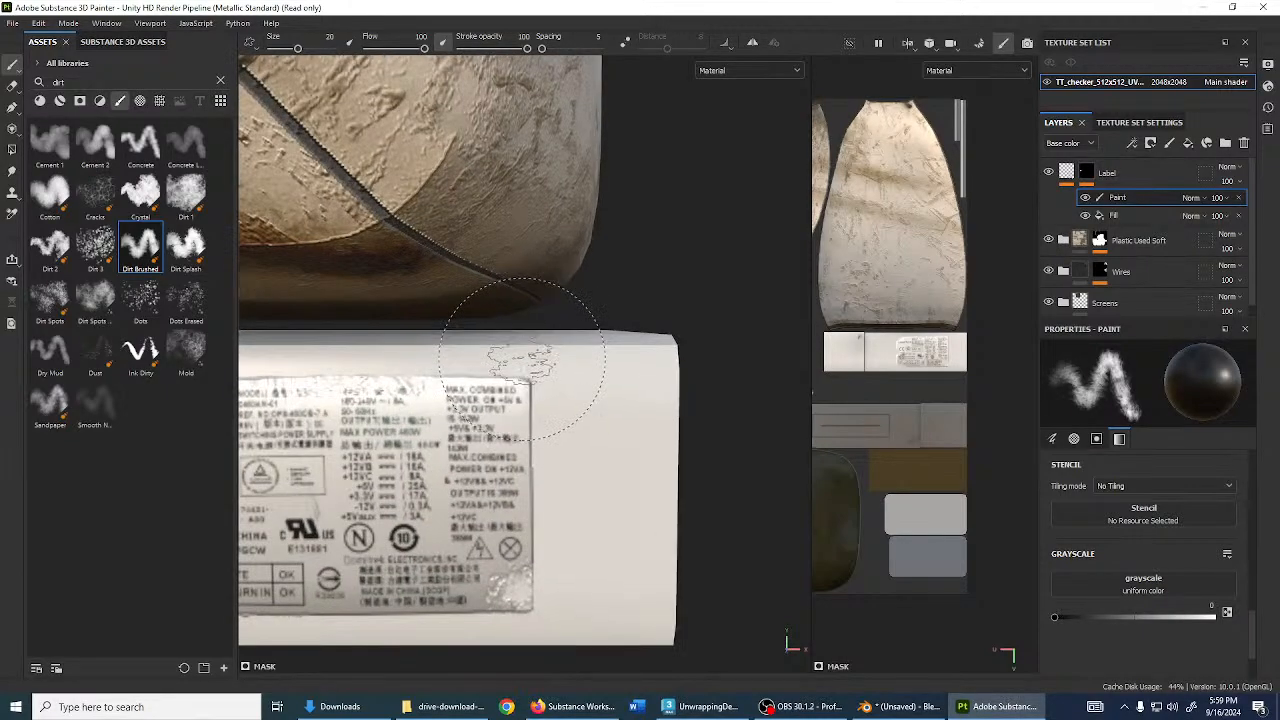
scroll(517, 368, "down", 5)
- Orbit around the box and monitor to inspect the worn label, keeping mask paint black
left_click_drag(551, 403, 587, 597, "alt")
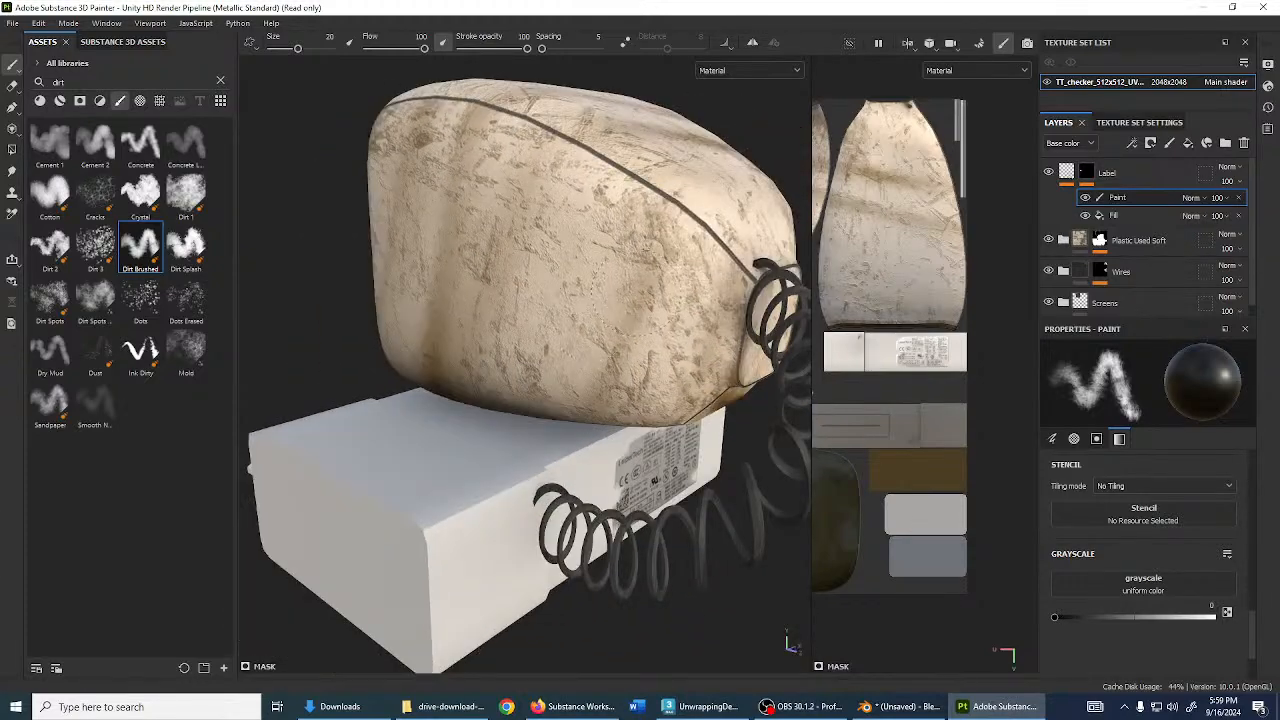
left_click_drag(686, 294, 660, 320, "alt")
mouse_move(781, 644)
left_mouse_down("alt")
mouse_move(740, 560)
mouse_move(780, 557)
mouse_move(790, 642)
left_mouse_up("alt")
left_click_drag(490, 435, 564, 449, "alt")
scroll(660, 425, "up", 3)
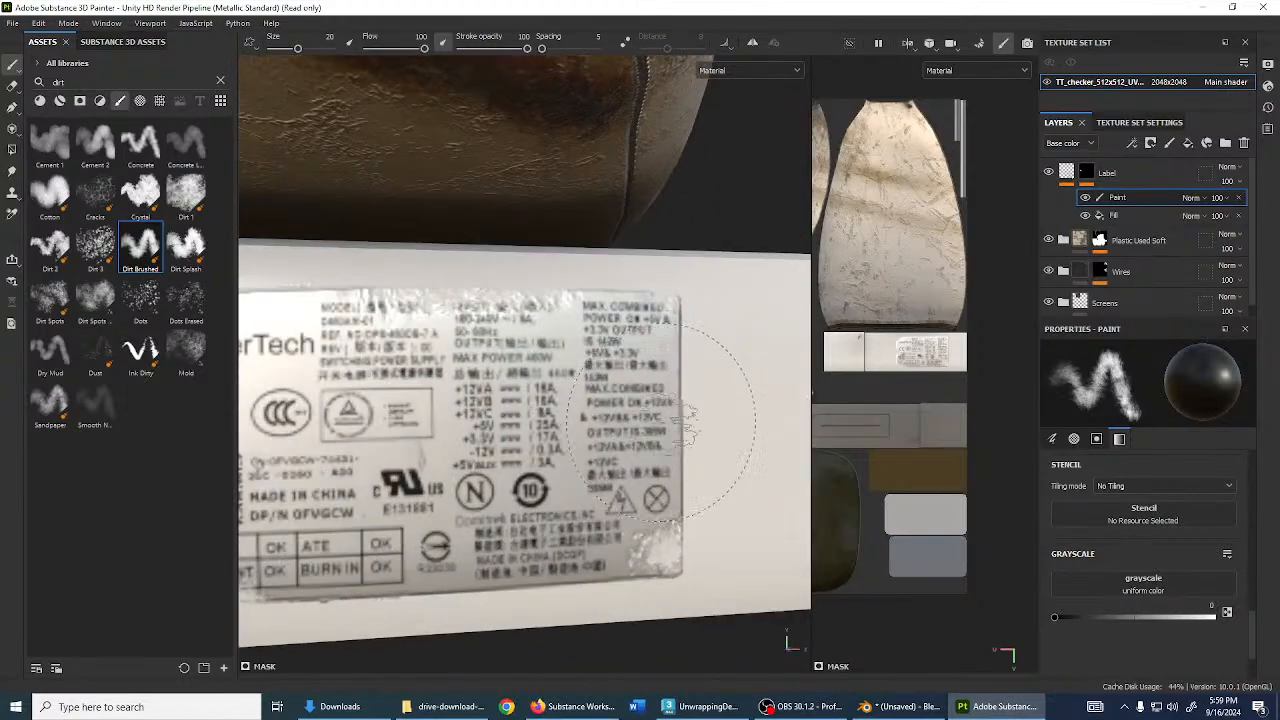
scroll(668, 398, "down", 3)
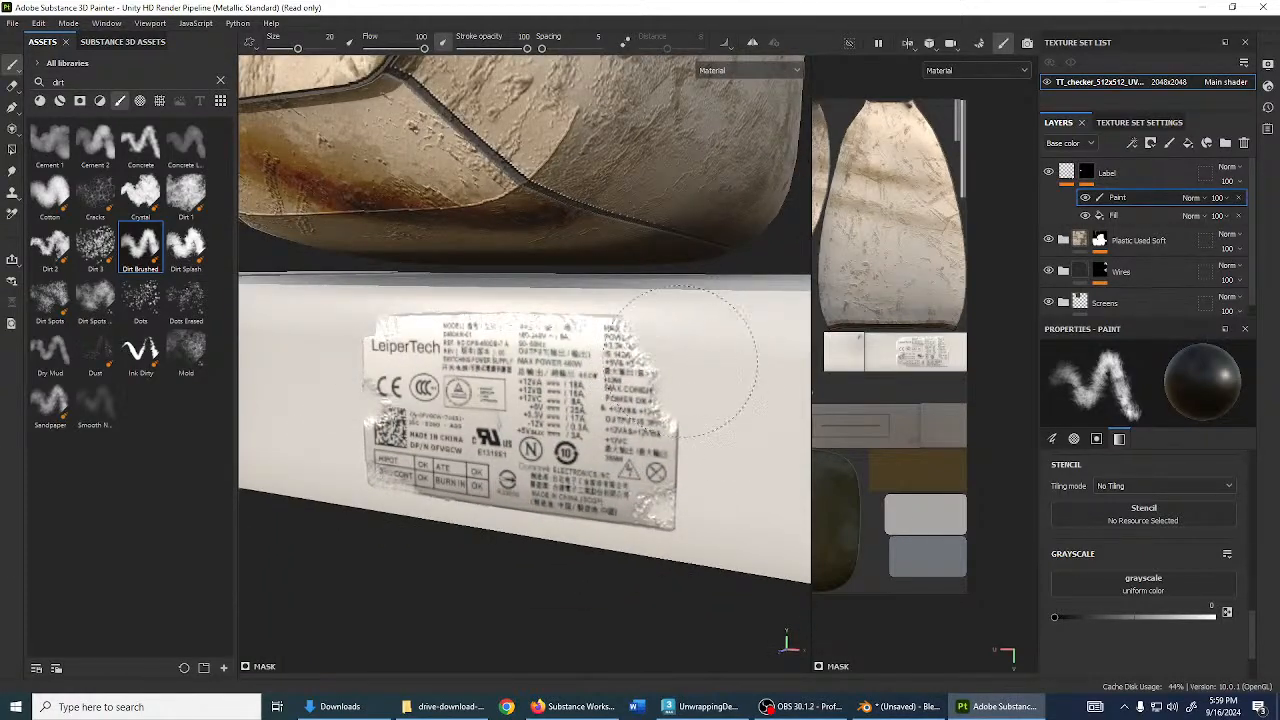
left_click_drag(682, 362, 720, 420, "alt")
scroll(720, 420, "down", 2)
left_click_drag(591, 403, 612, 412, "alt")
scroll(695, 400, "up", 2)
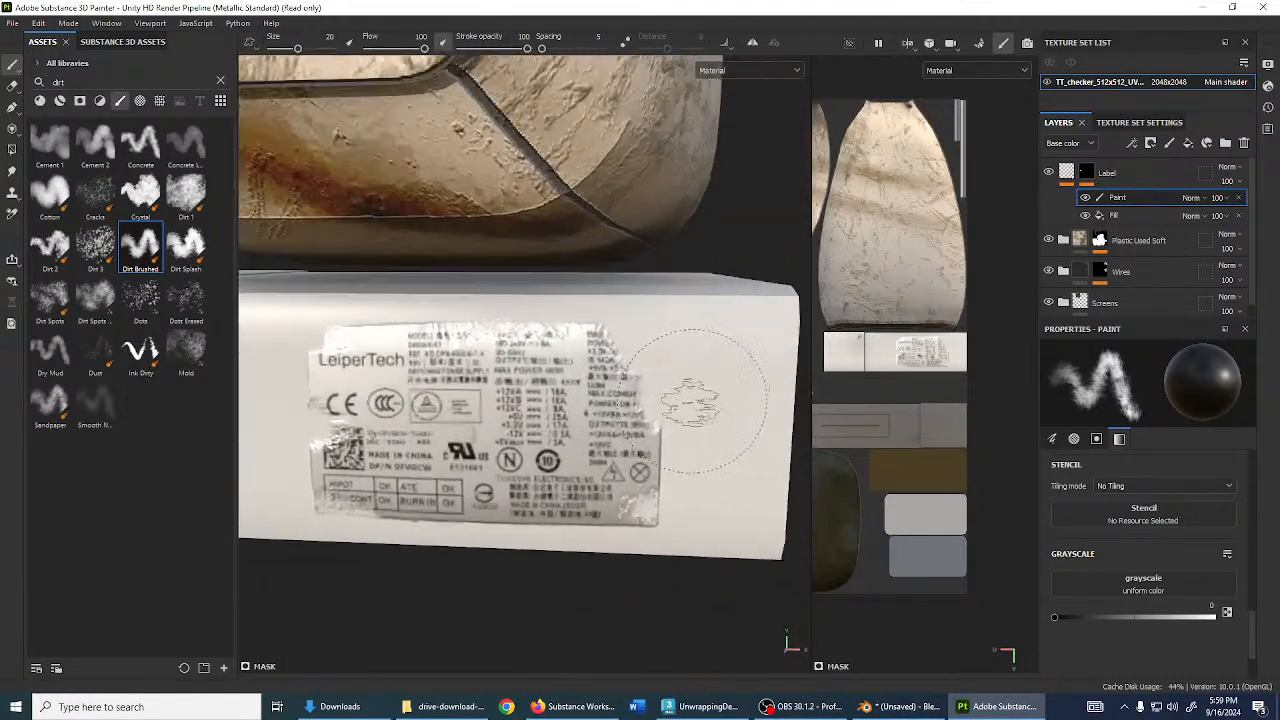
scroll(690, 398, "up", 1)
key("x")
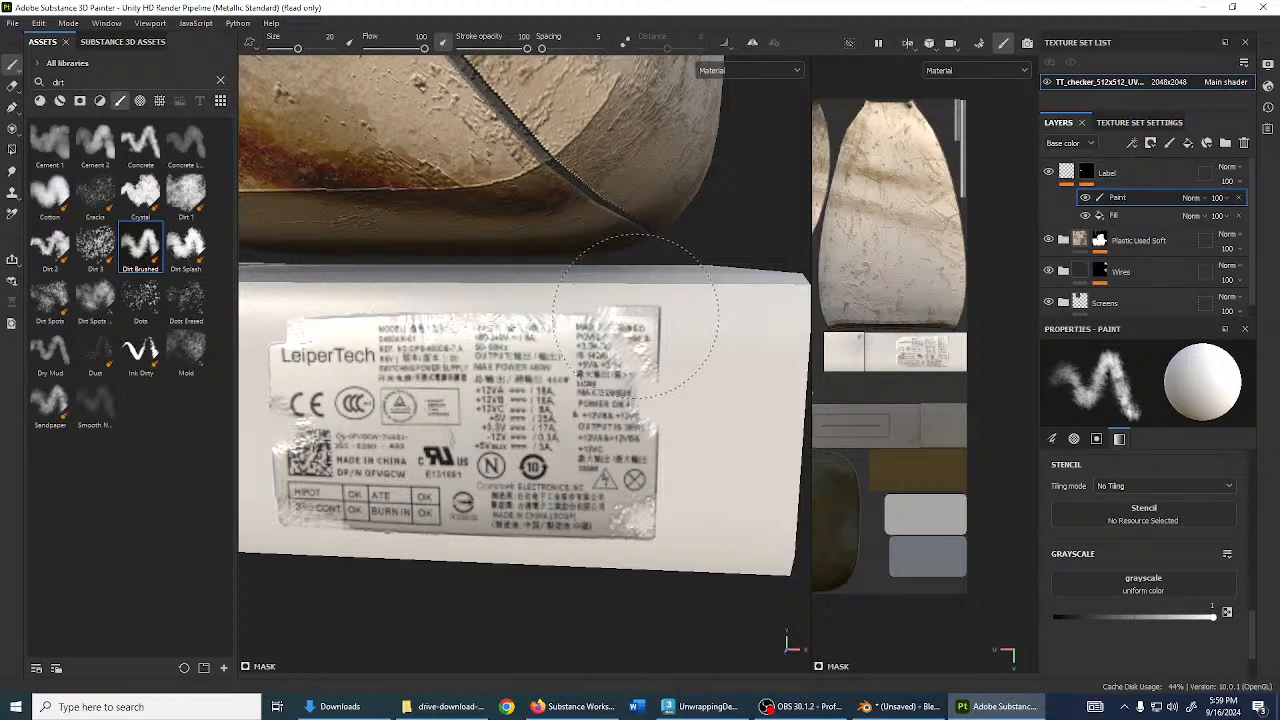
key("x")
scroll(651, 322, "down", 2)
left_click_drag(651, 330, 760, 320, "alt")
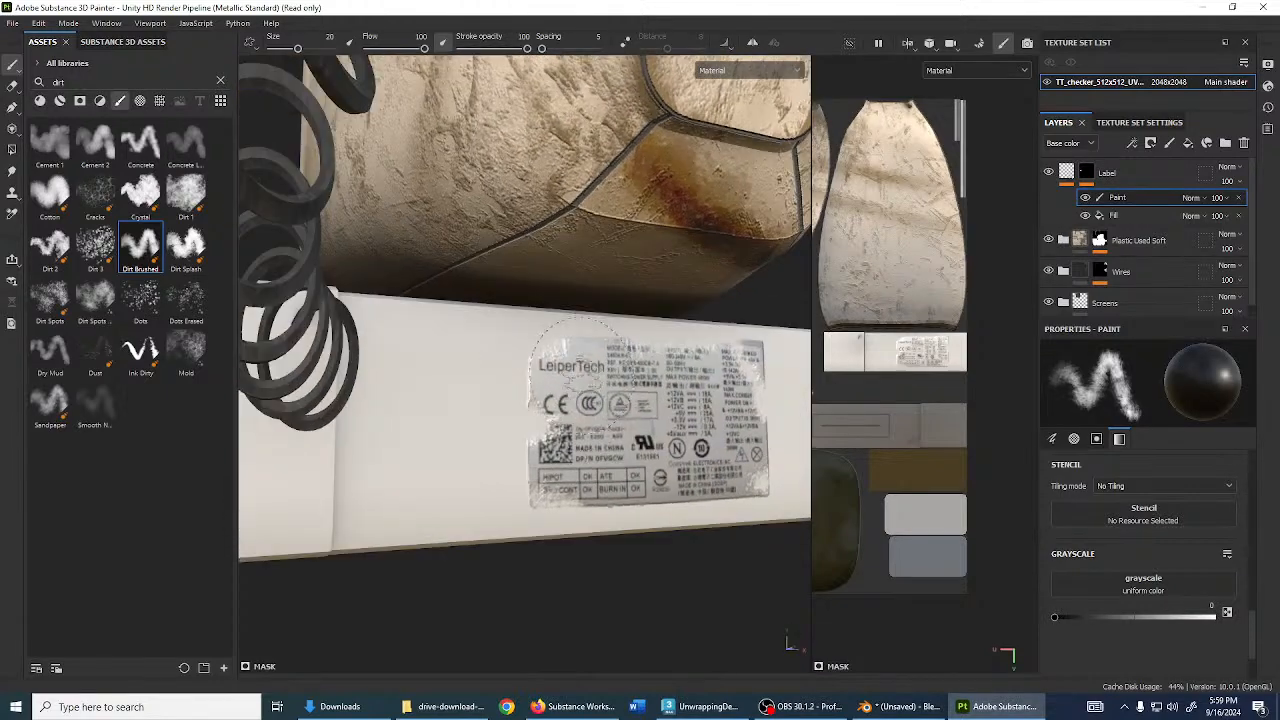
scroll(600, 380, "up", 2)
scroll(600, 400, "down", 3)
mouse_move(610, 510)
left_mouse_down("alt")
mouse_move(634, 528)
mouse_move(549, 514)
mouse_move(633, 531)
mouse_move(621, 518)
left_mouse_up("alt")
- Orbit from a front three-quarter view to the box's grey end and back to the label
scroll(621, 518, "down", 3)
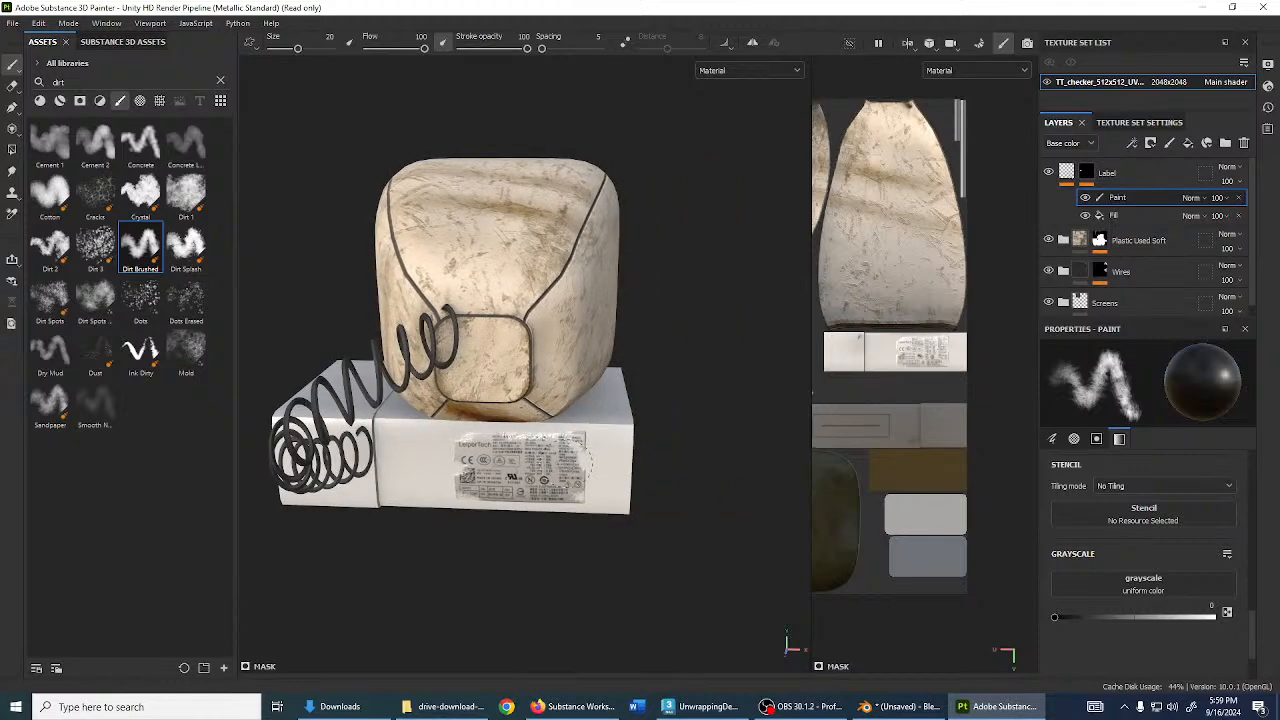
left_click_drag(721, 472, 540, 485, "alt")
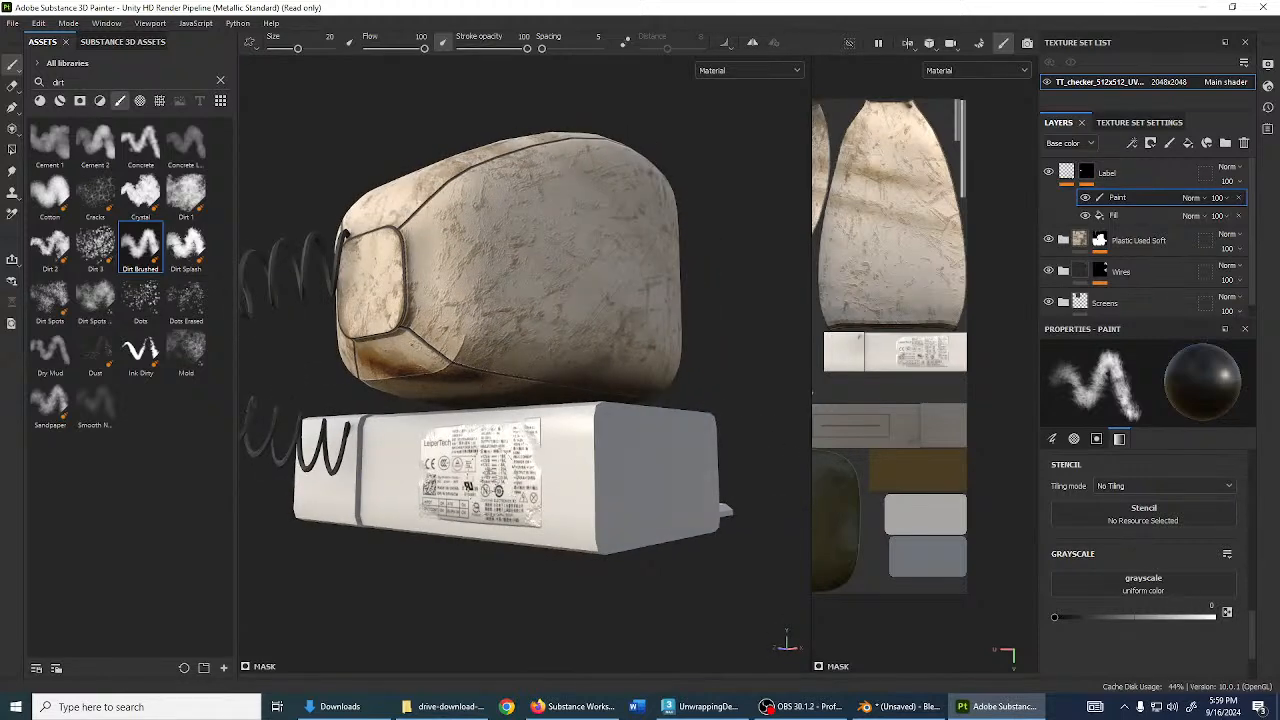
right_click_drag(541, 485, 560, 486, "shift")
left_click_drag(560, 486, 618, 500, "alt")
left_click_drag(490, 541, 528, 496, "alt")
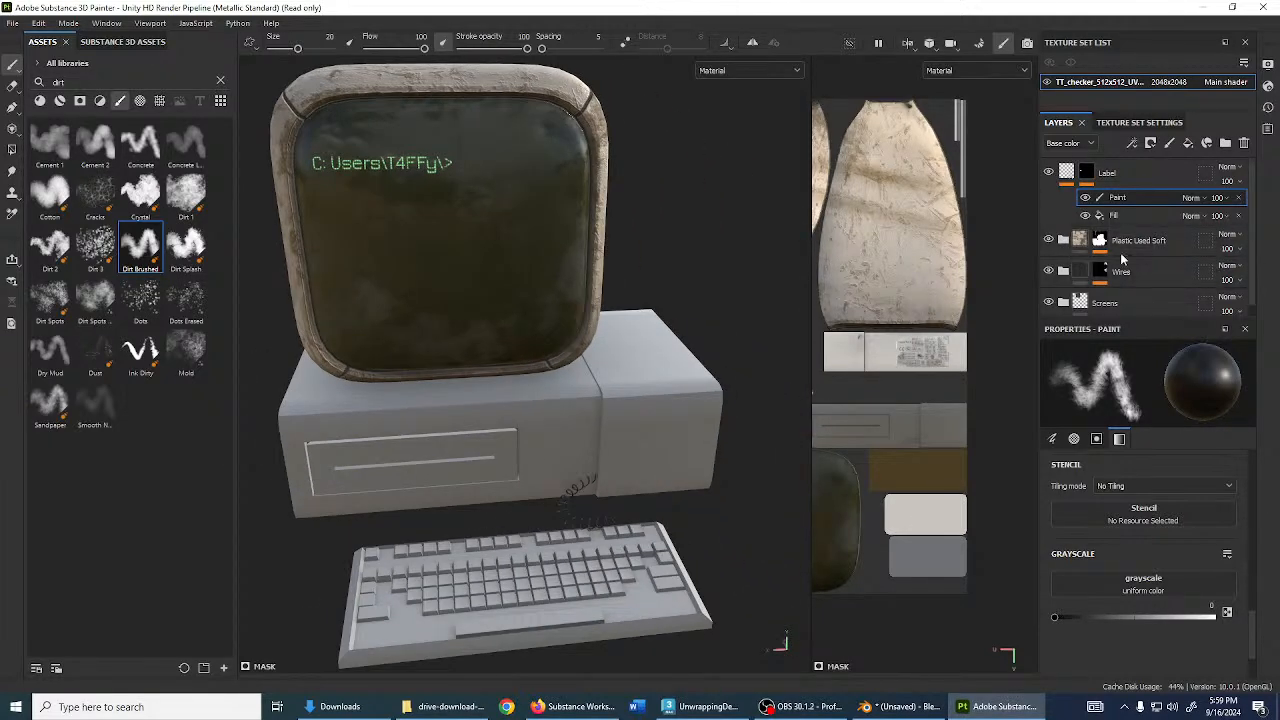
- Inspect the Plastic Used Soft Color Selection effect, then reselect the mask for polygon fill
left_click(1099, 240)
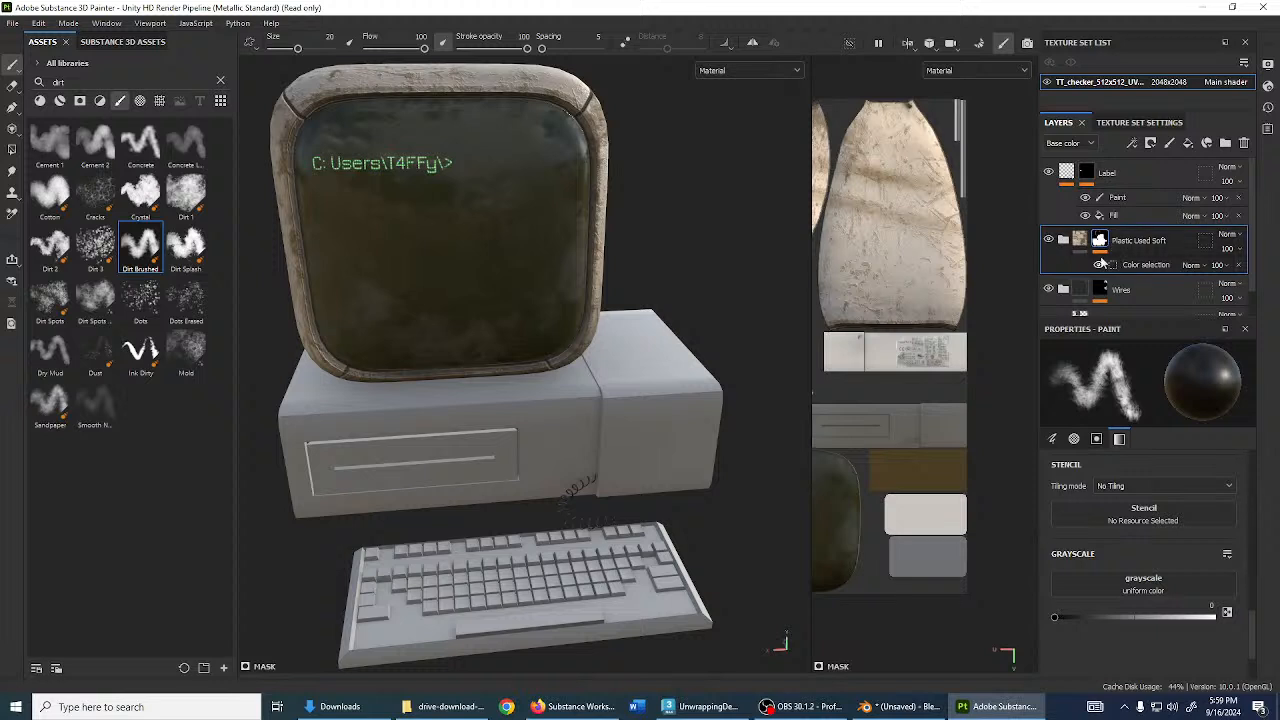
left_click(1127, 268)
scroll(857, 297, "down", 5)
scroll(918, 342, "down", 2)
middle_click_drag(820, 303, 938, 342, "alt")
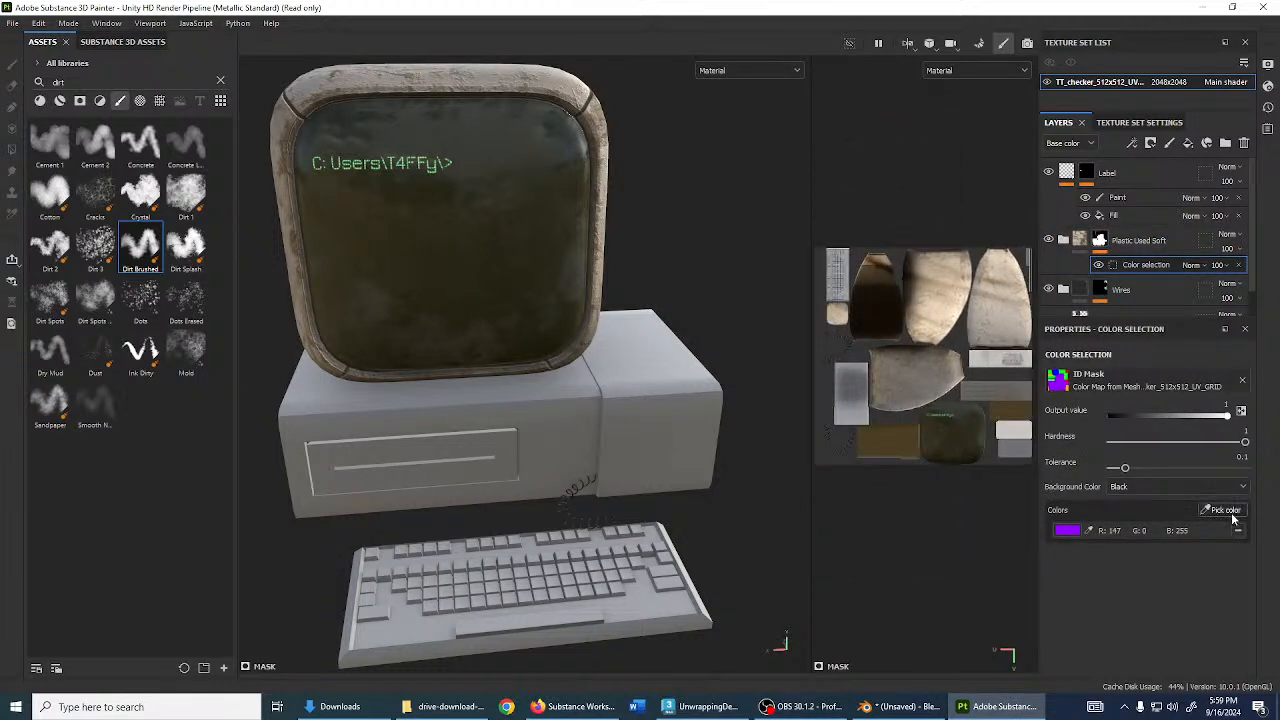
scroll(941, 334, "up", 1)
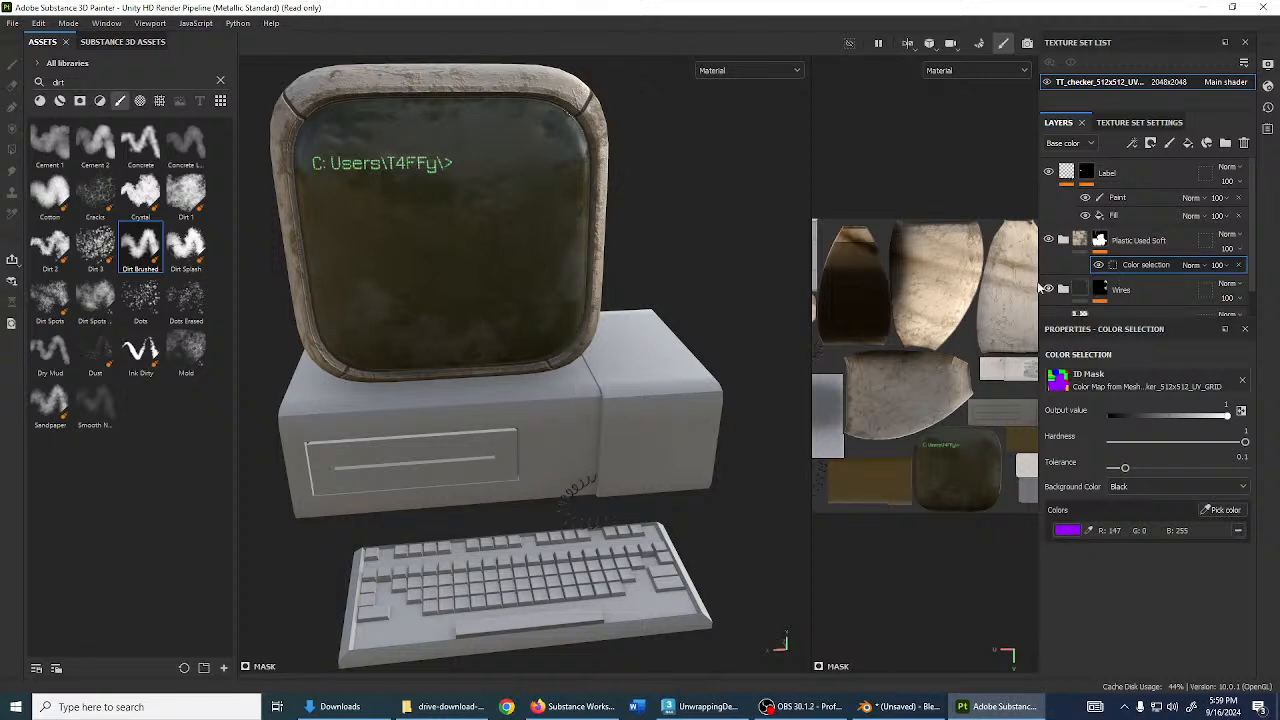
left_click(1099, 240)
key("4")
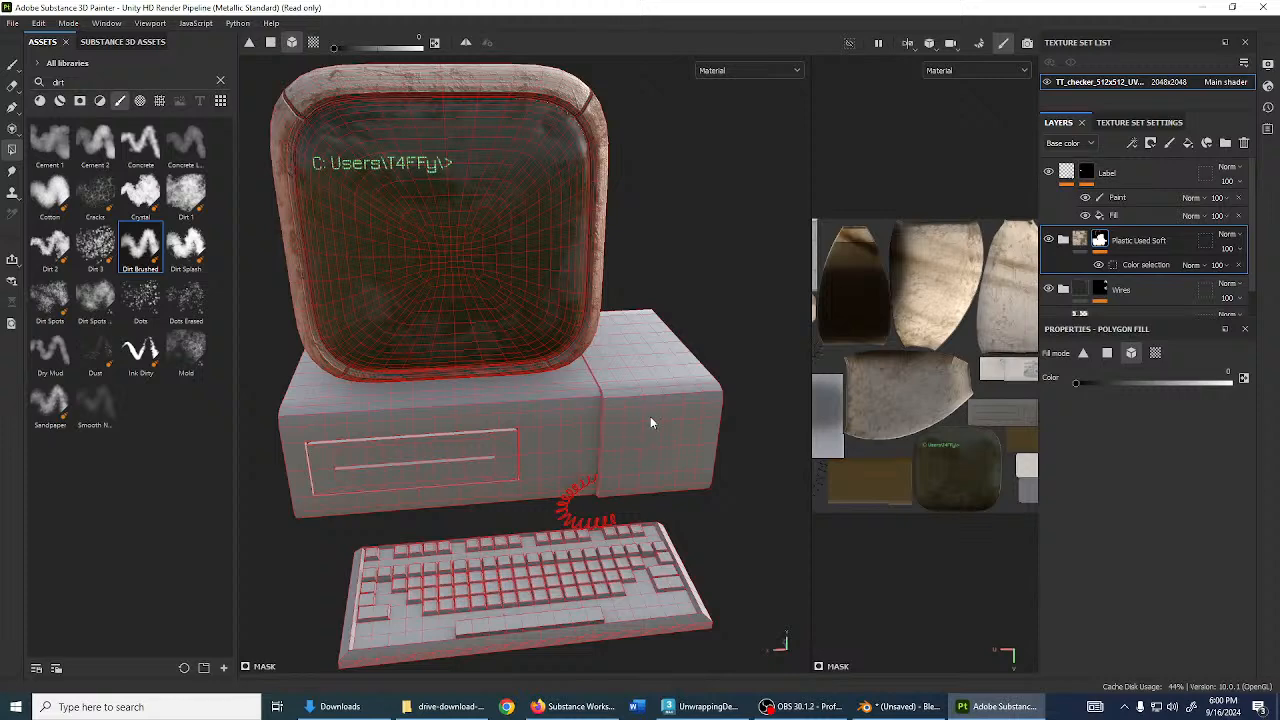
- Add a Paint effect to the Plastic Used Soft mask and polygon-fill the computer case white
right_click(1100, 241)
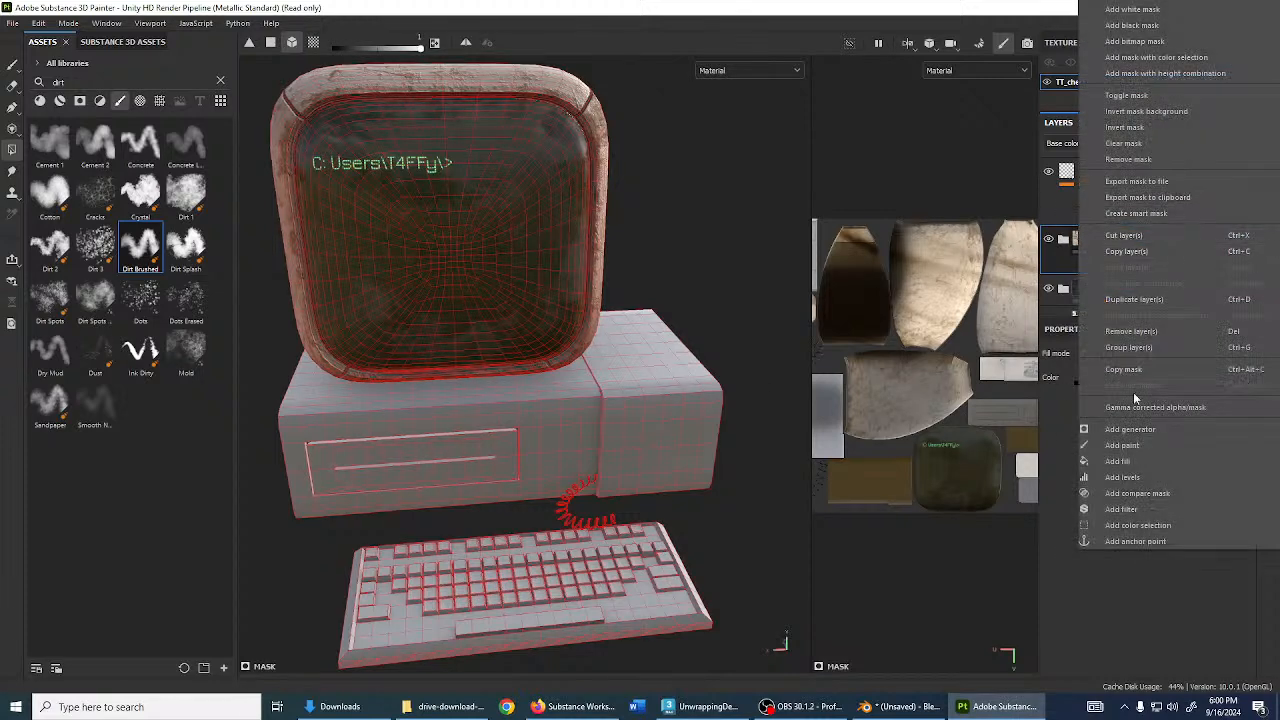
left_click(1119, 452)
left_click(661, 408)
mouse_move(570, 413)
left_mouse_down("alt")
mouse_move(481, 433)
mouse_move(512, 478)
left_mouse_up("alt")
left_click_drag(620, 437, 943, 410, "alt")
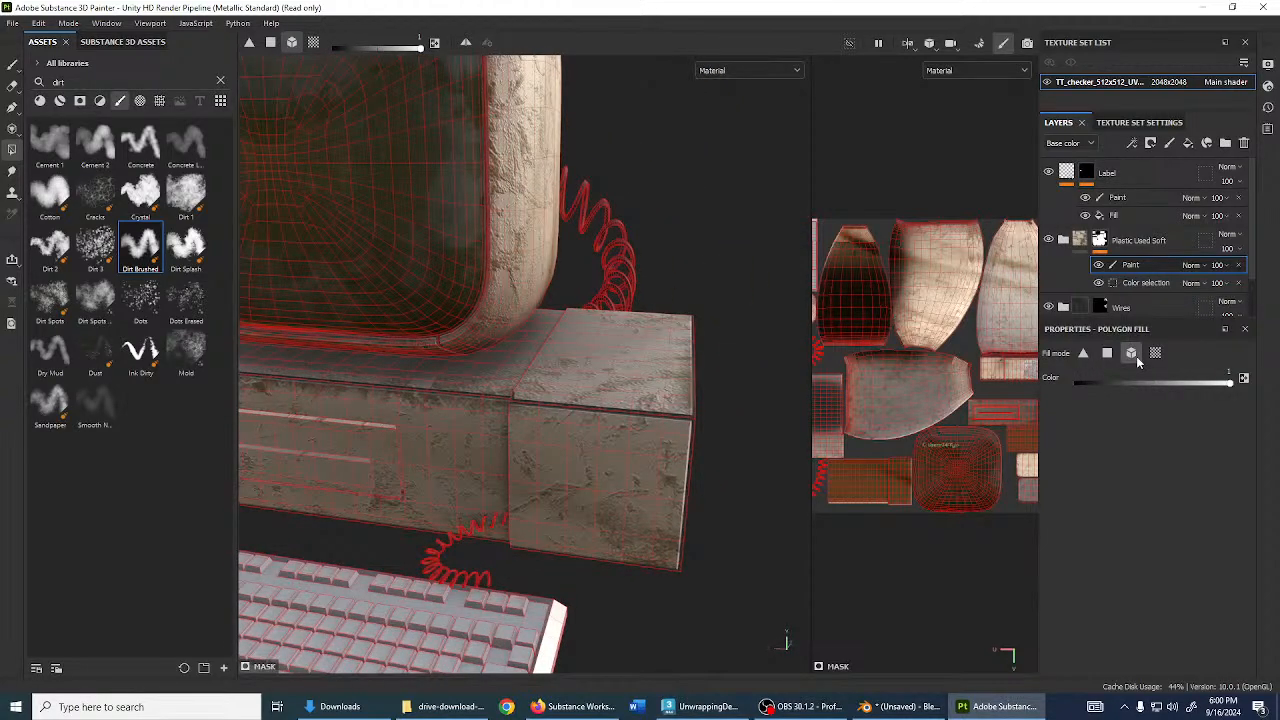
left_click_drag(664, 432, 440, 400, "alt")
- Orbit to the box's right end to confirm the cream plastic now covers it
mouse_move(930, 405)
left_mouse_down("alt")
mouse_move(860, 400)
mouse_move(925, 402)
left_mouse_up("alt")
left_click_drag(700, 400, 446, 383, "alt")
right_click_drag(445, 378, 582, 394, "shift")
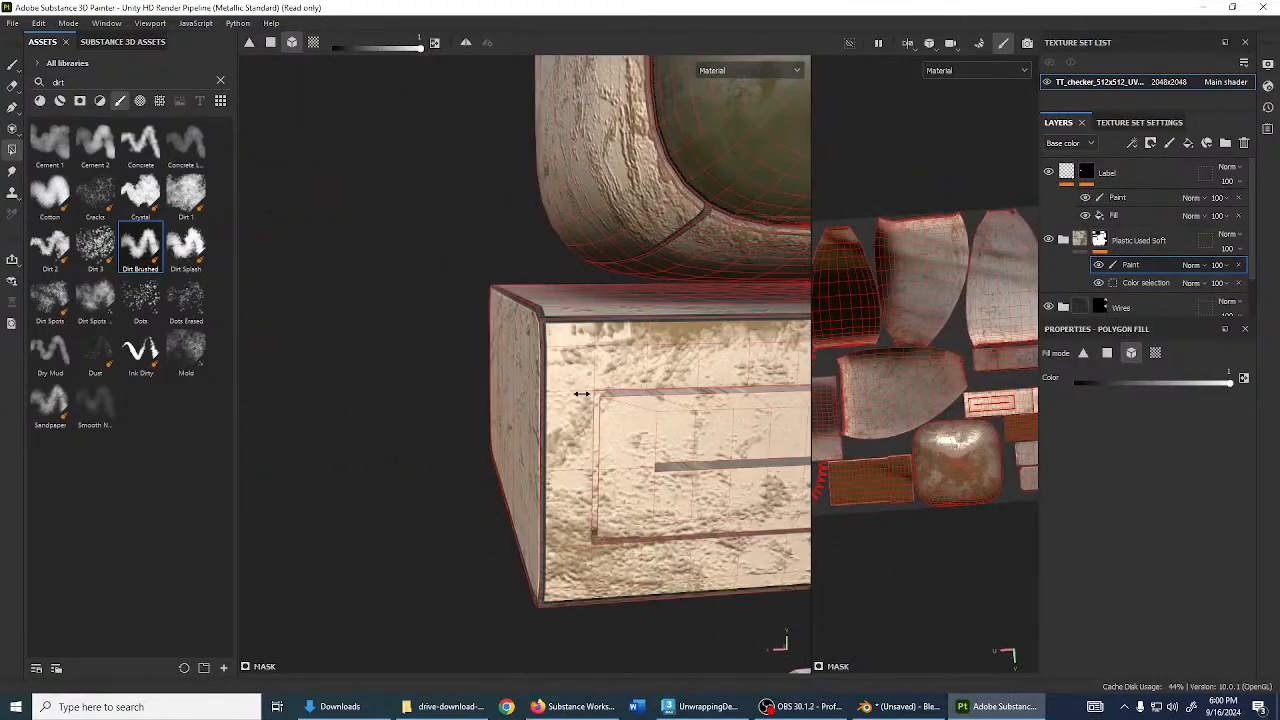
scroll(702, 207, "down", 4)
scroll(996, 302, "down", 2)
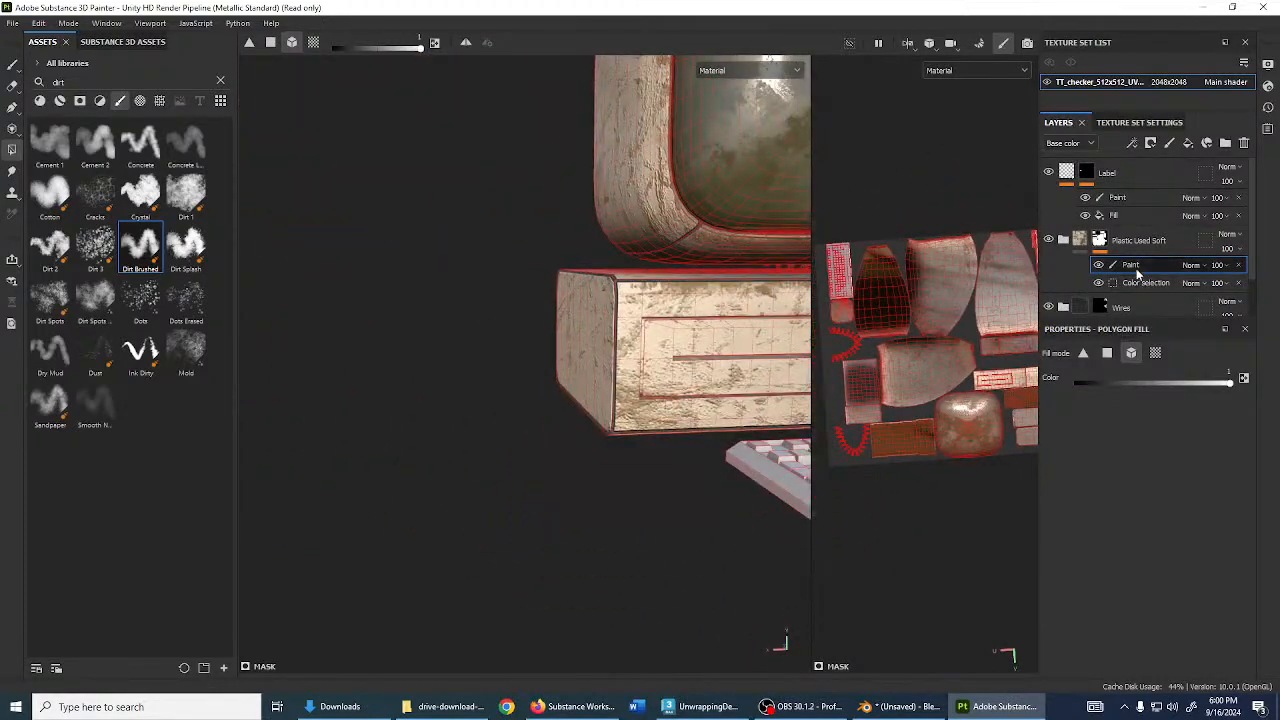
left_click(1080, 240)
left_click_drag(680, 340, 576, 396, "alt")
scroll(519, 408, "down", 3)
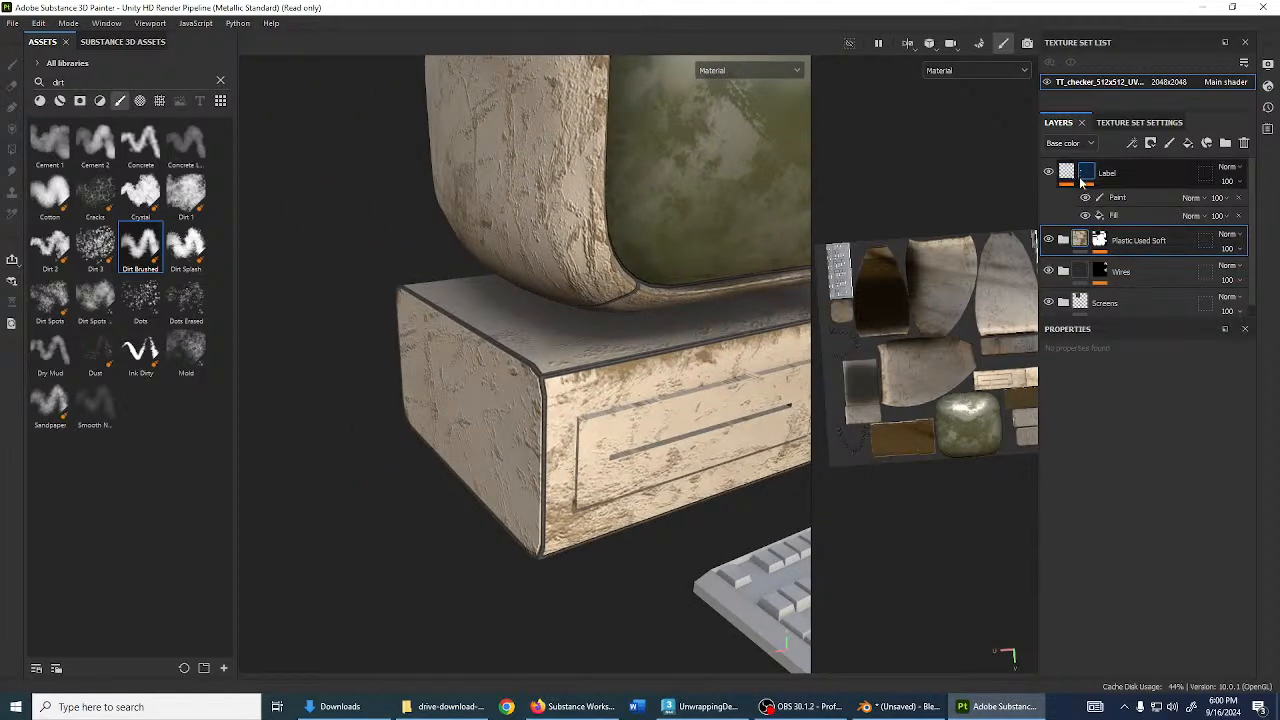
- Create a Decals folder, move the Label layer into it, and collapse the folder
left_click(1125, 173)
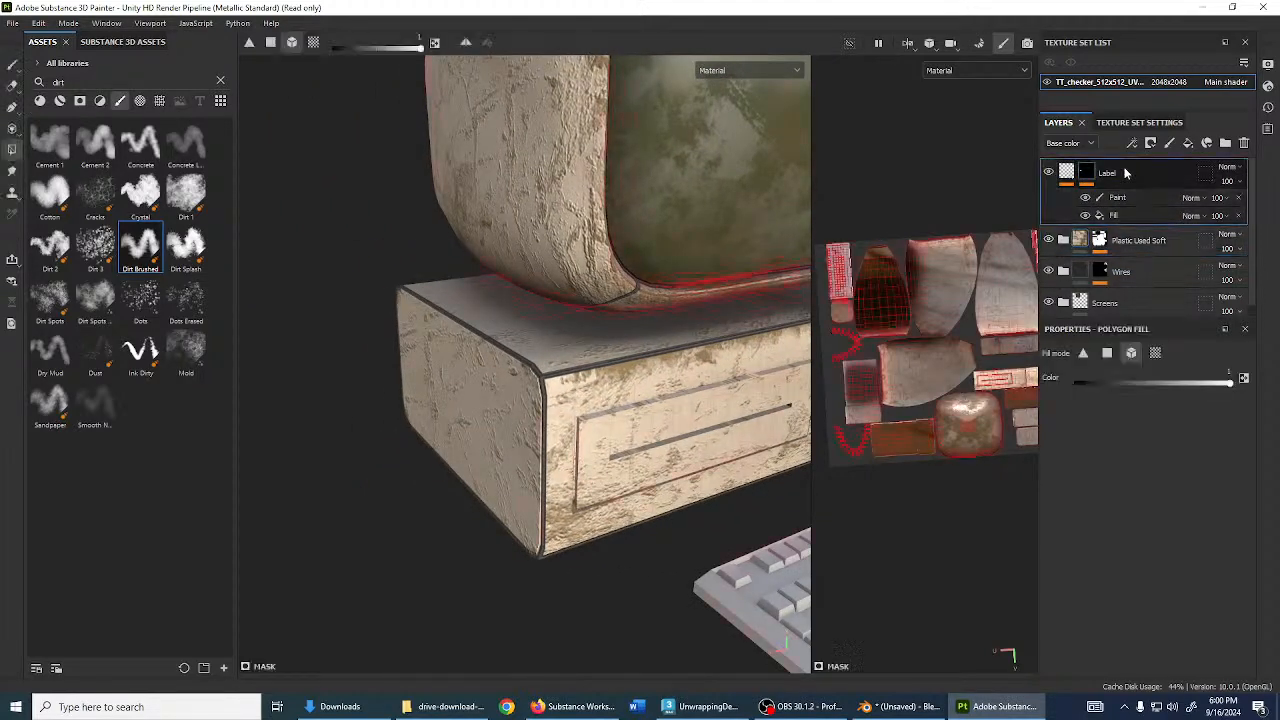
left_click(1226, 144)
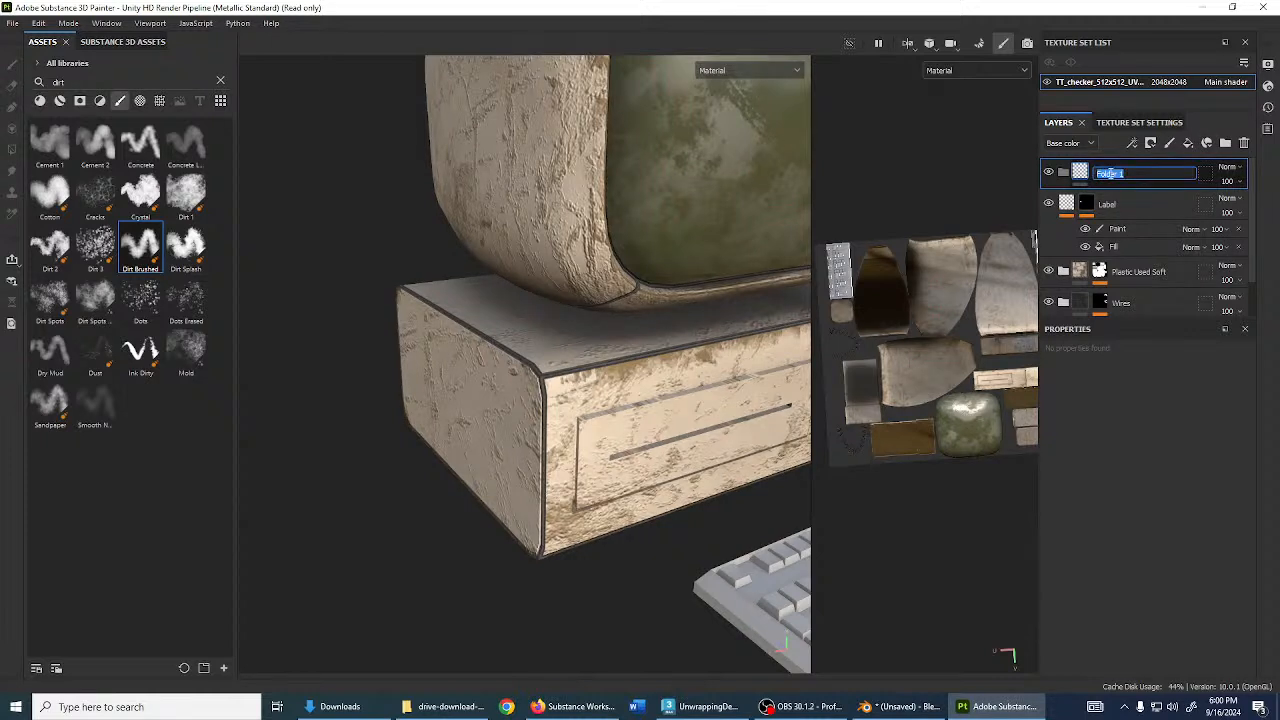
left_click_drag(1174, 207, 1177, 173)
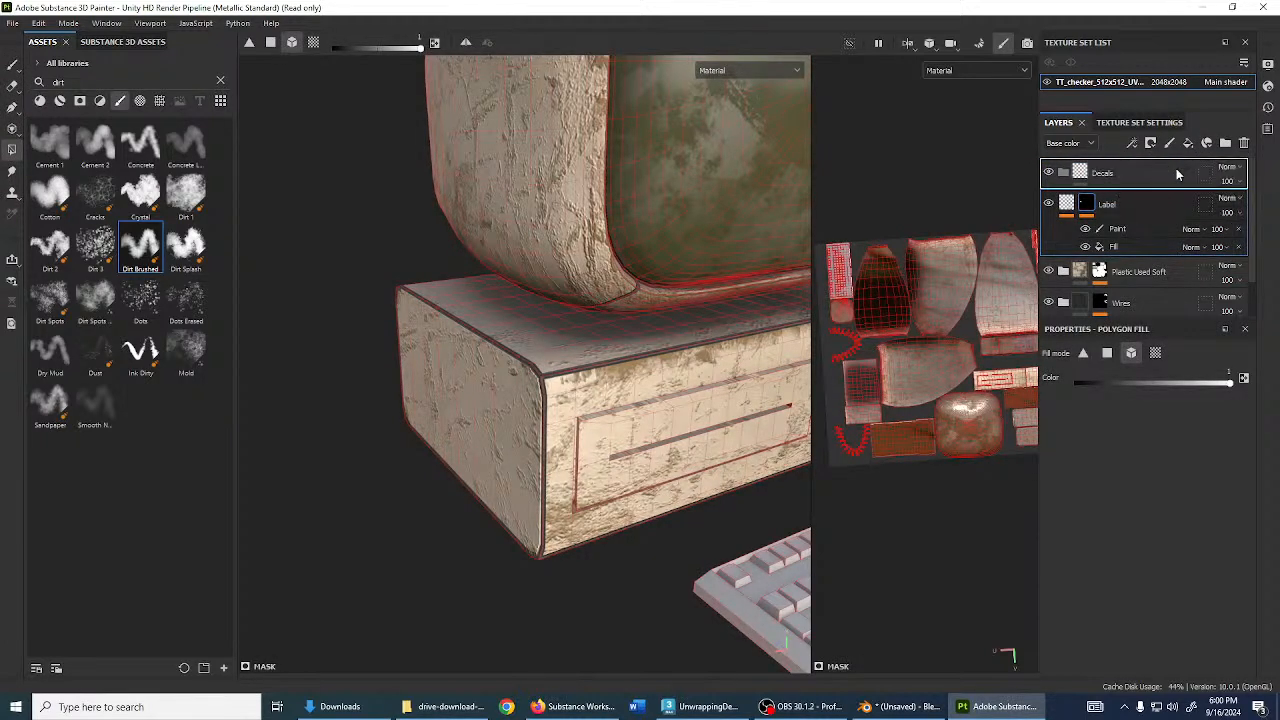
left_click(1080, 203)
left_click_drag(360, 432, 680, 448, "alt")
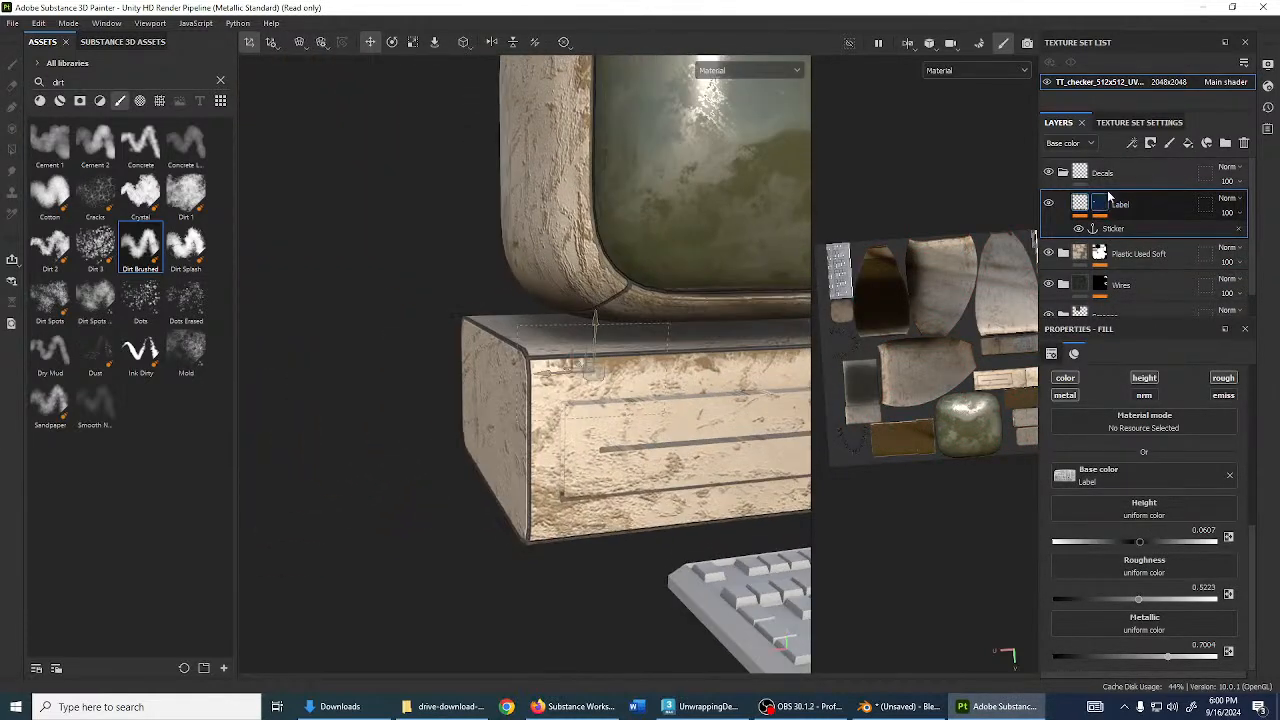
left_click(1063, 178)
scroll(1112, 225, "down", 2)
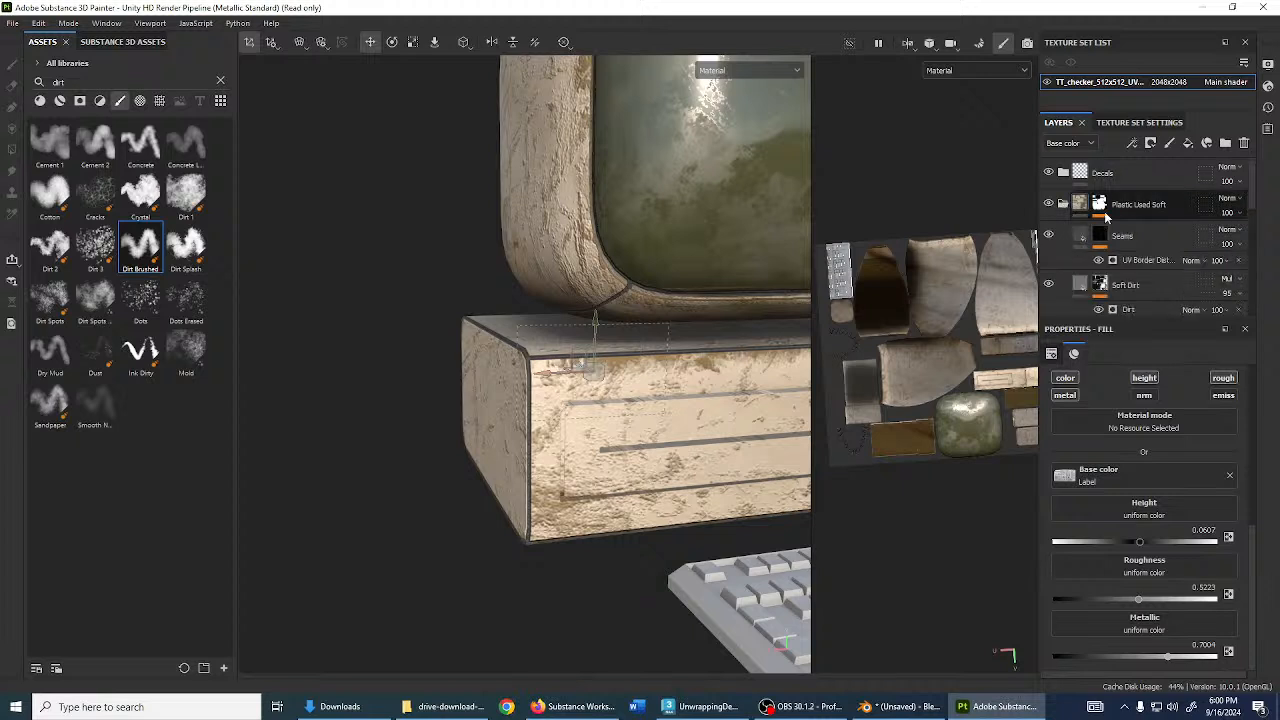
scroll(1112, 225, "down", 1)
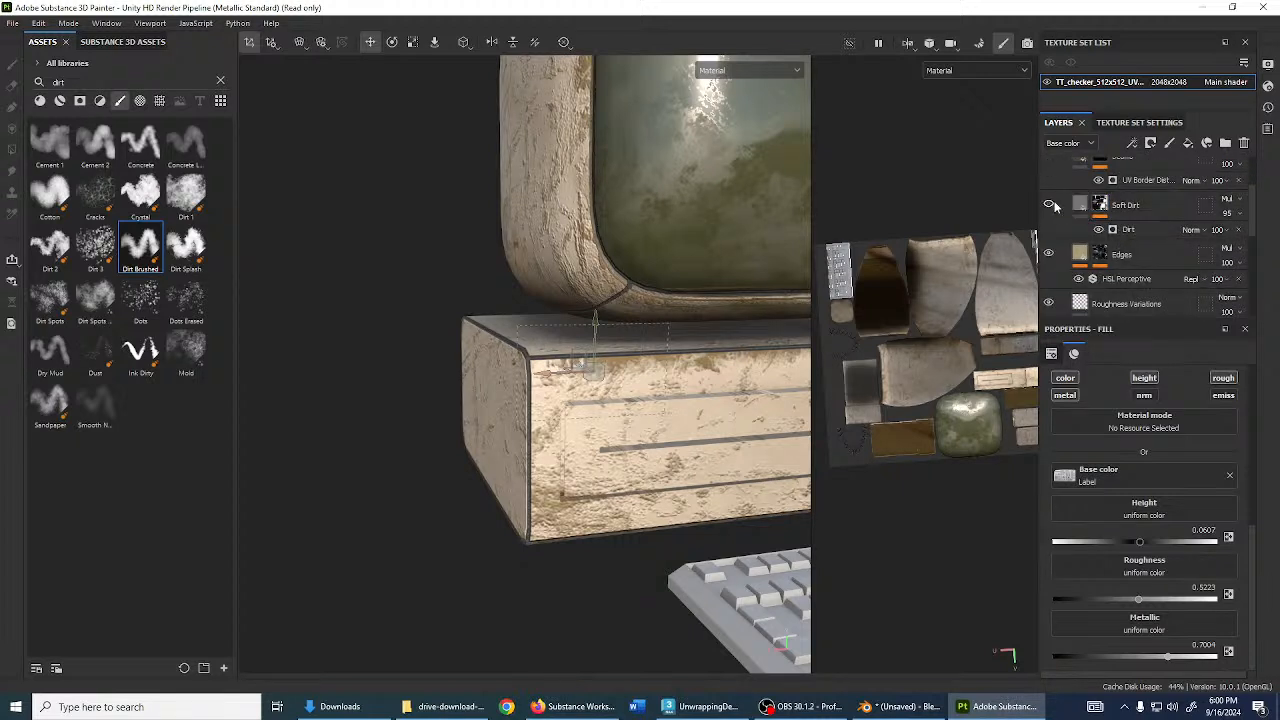
scroll(1112, 262, "down", 3)
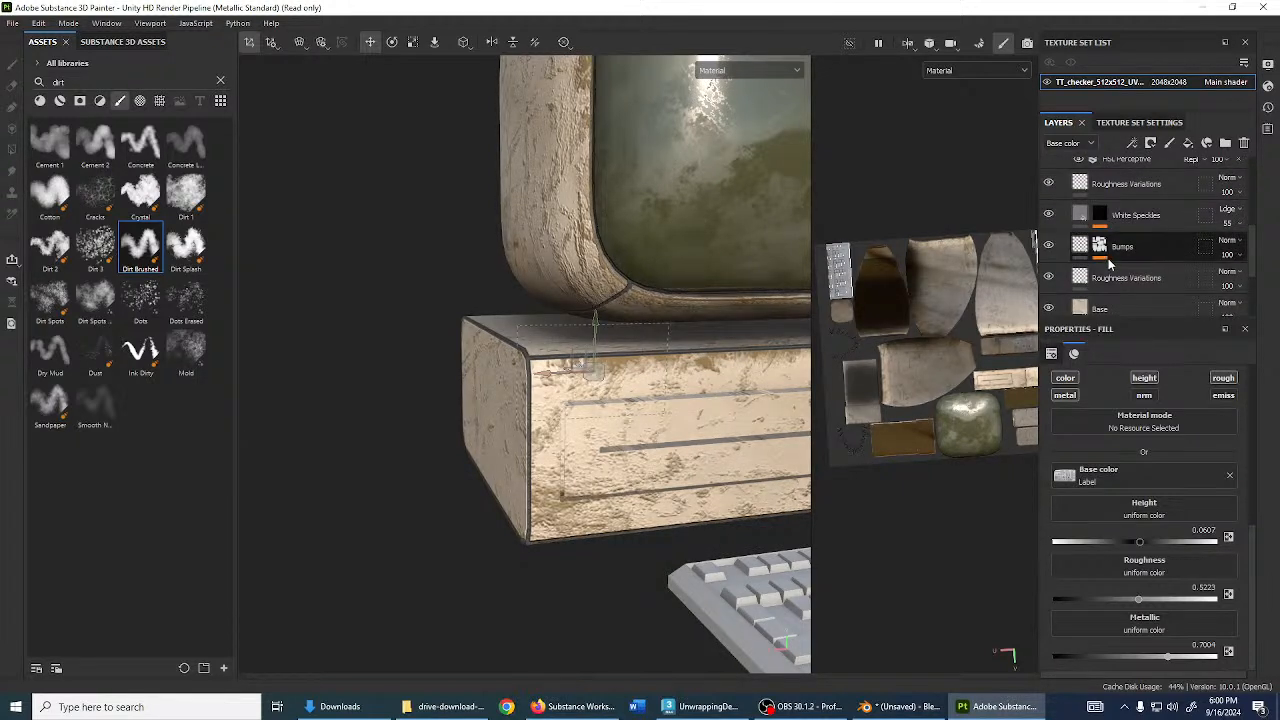
scroll(1109, 263, "down", 1)
scroll(1112, 275, "up", 3)
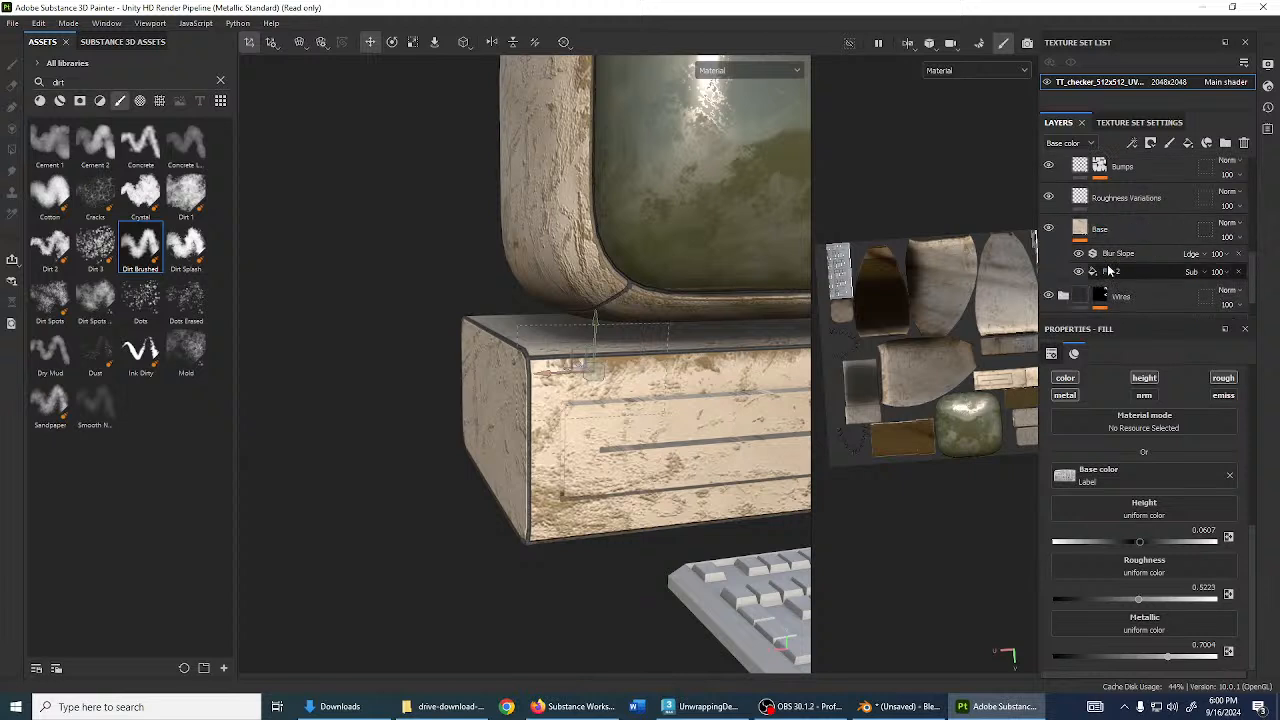
scroll(1119, 289, "down", 2)
scroll(1122, 268, "up", 2)
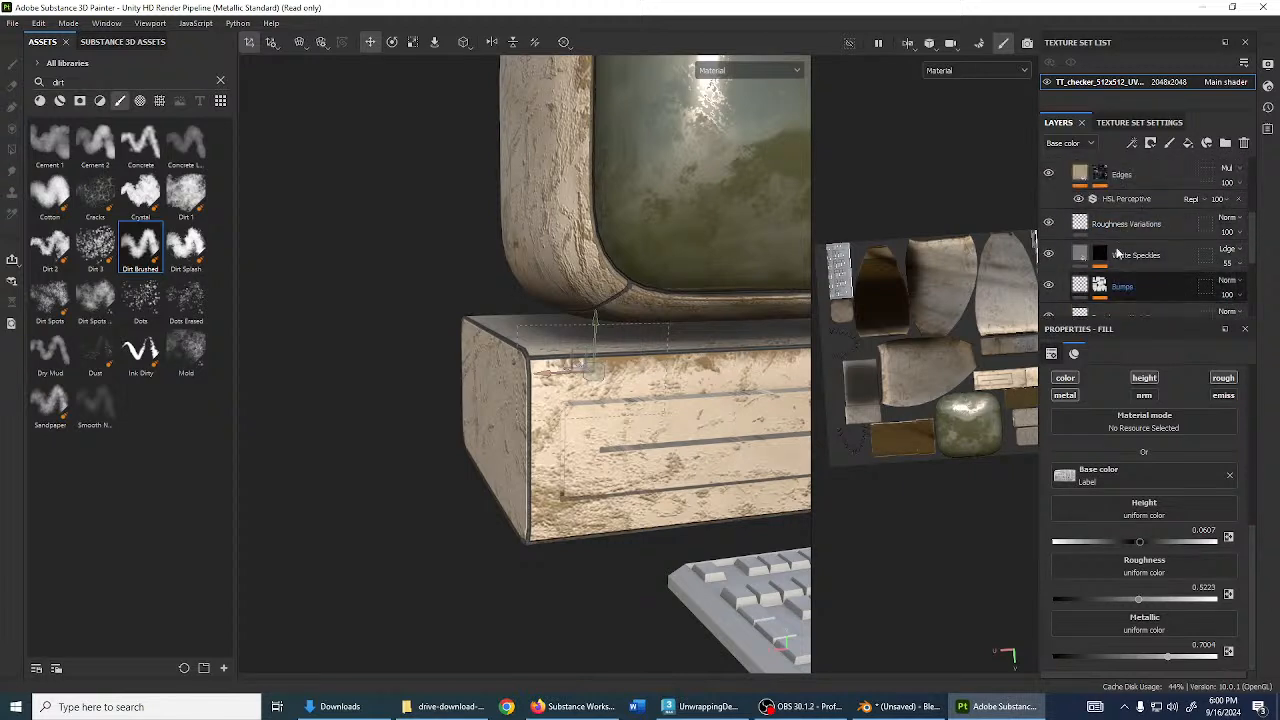
- Add a Grunge Concrete Dusty fill into the Edges mask from a 'grunge' asset search
left_click(1103, 226)
left_click(1145, 239)
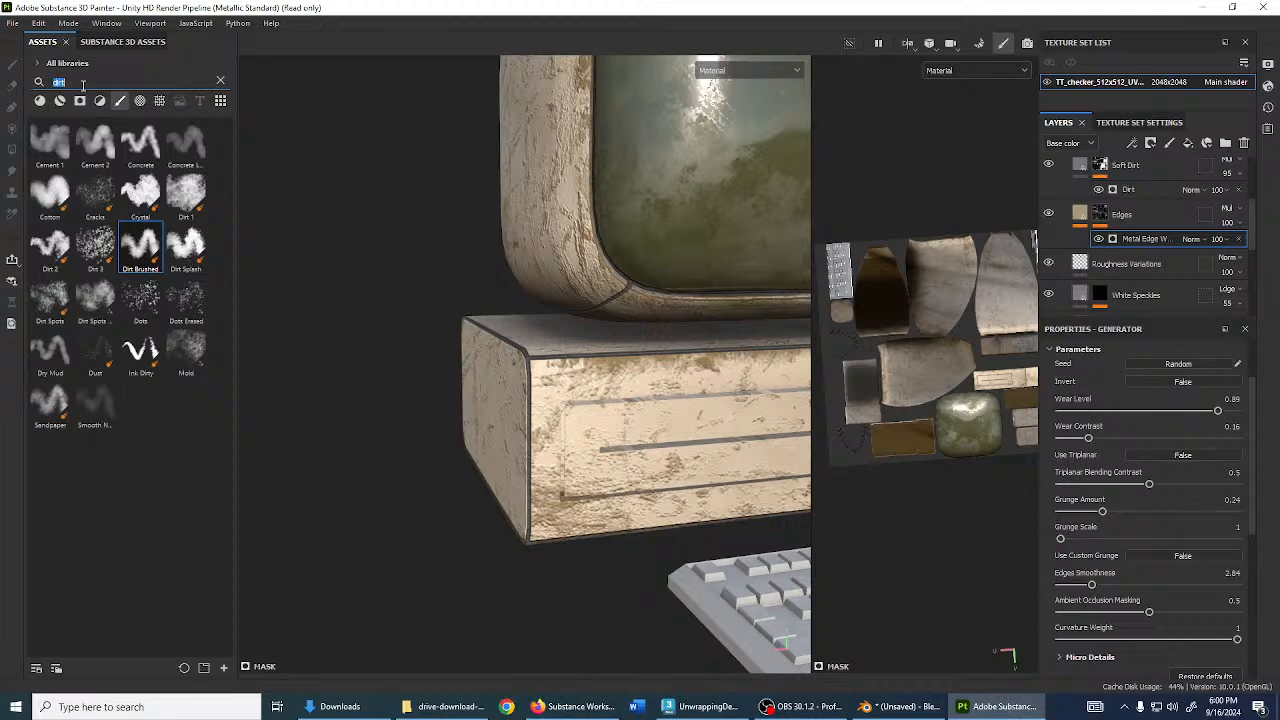
type("grunge")
left_click(160, 101)
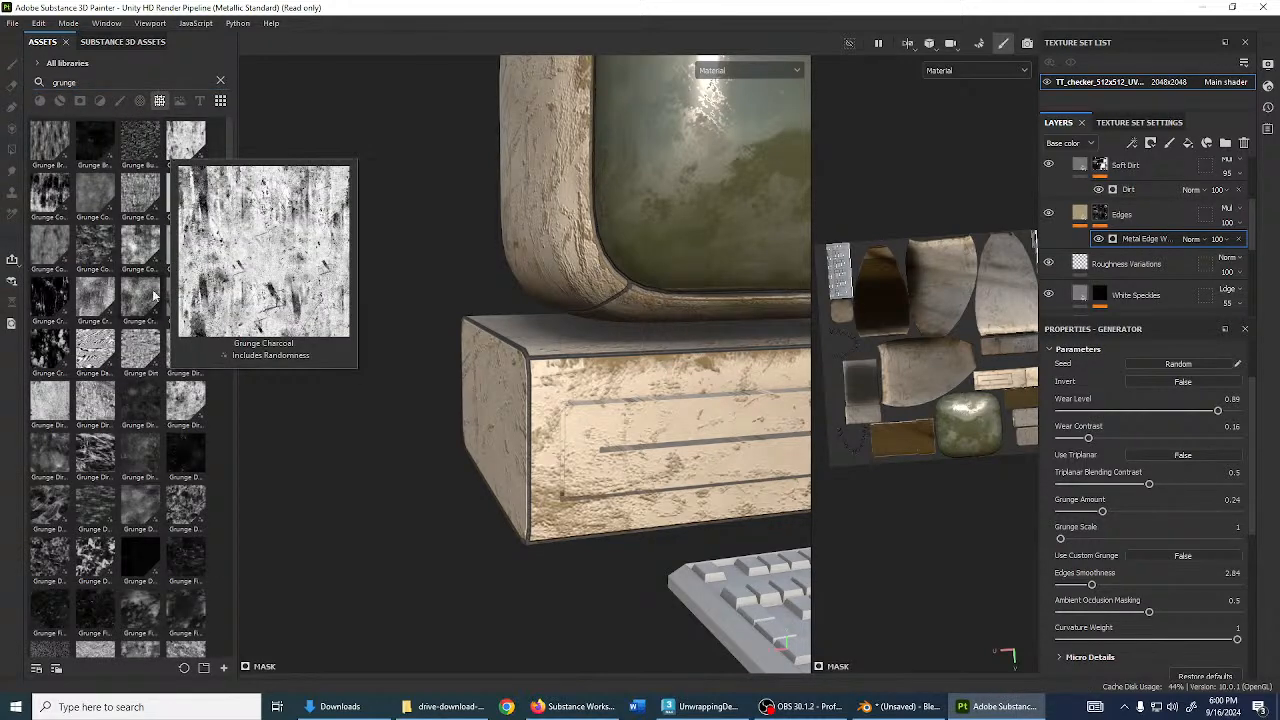
mouse_move(180, 300)
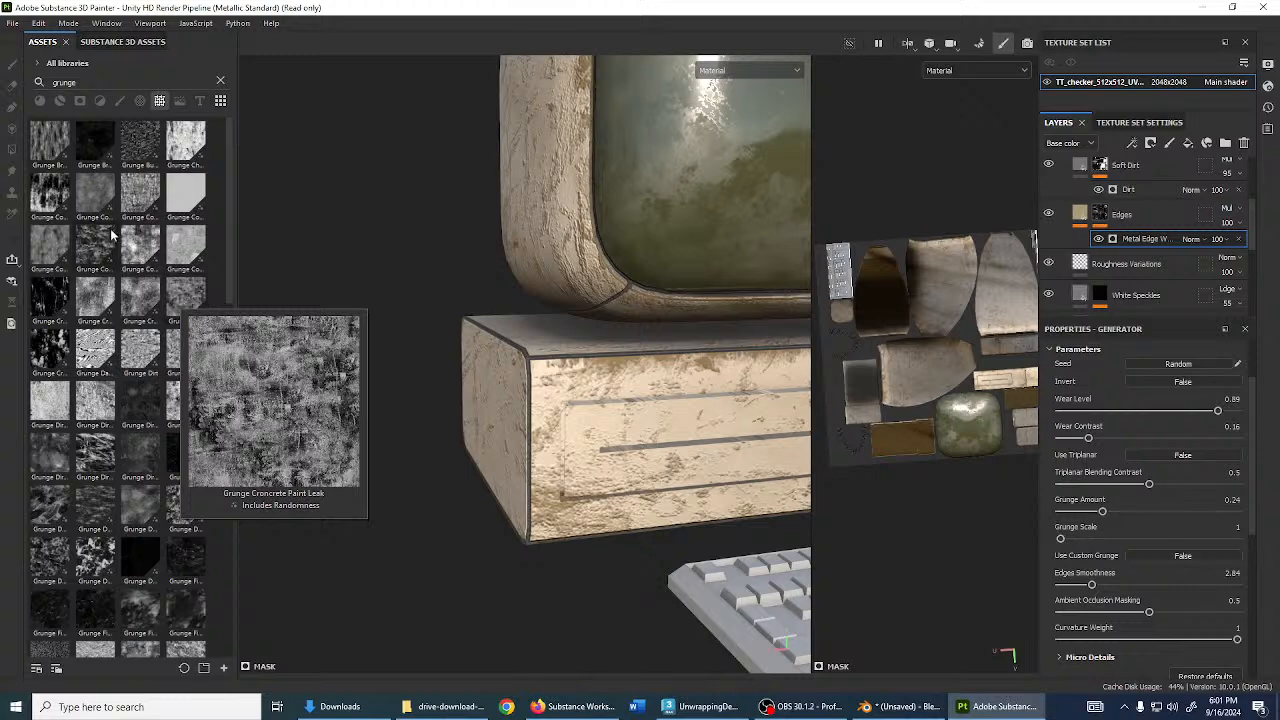
mouse_move(106, 233)
left_click_drag(106, 233, 1100, 220)
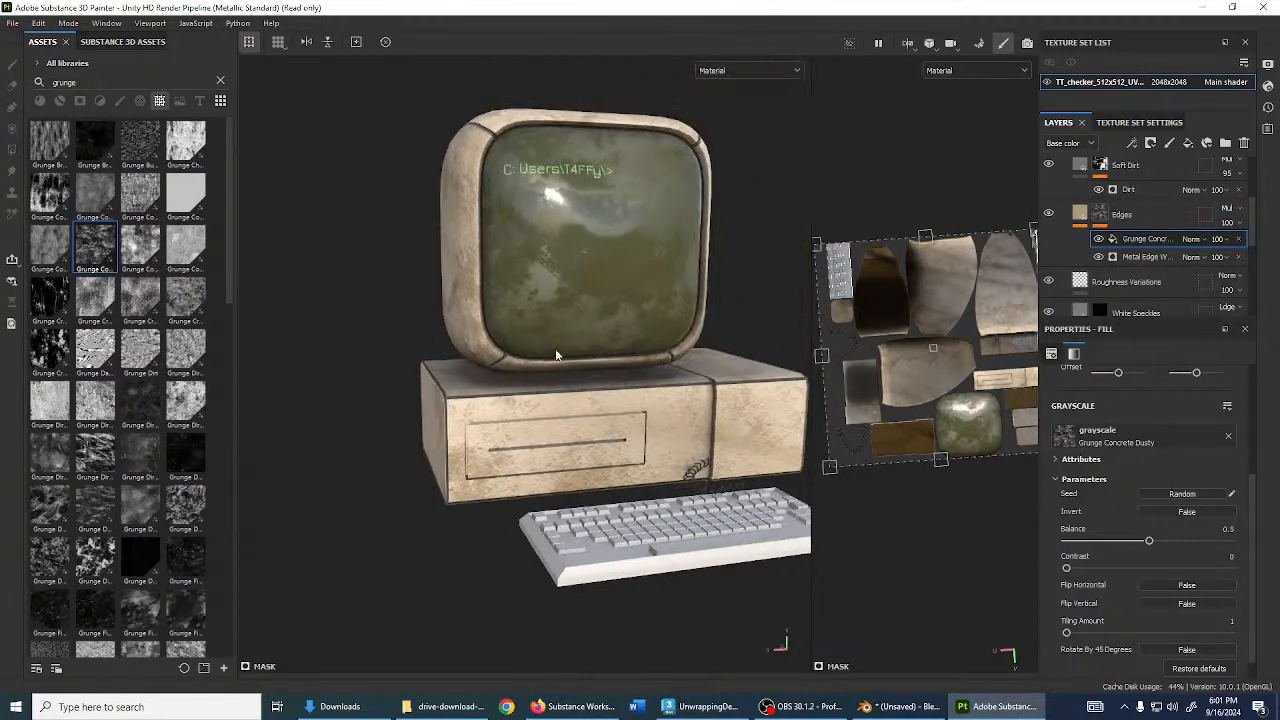
- Set the grunge fill to Subtract at balance 0.37 and lower the edge wear's Grunge Scale to 1
left_click(1193, 239)
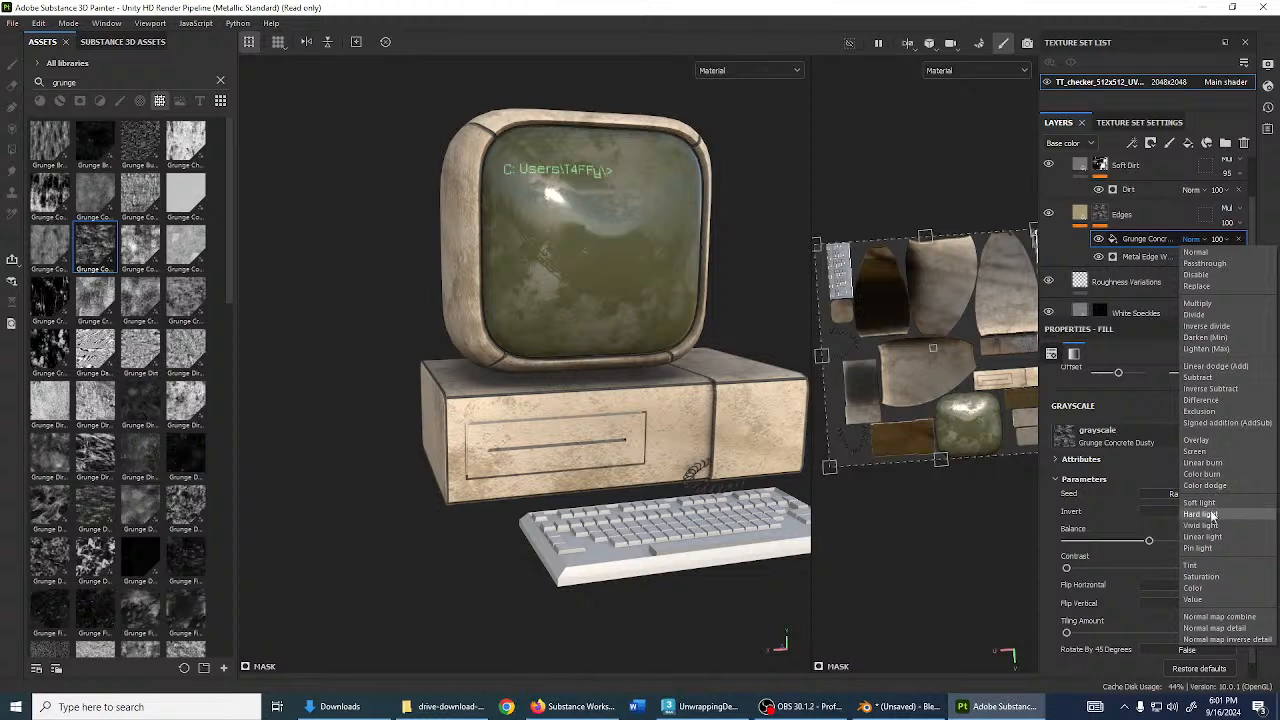
left_click(1204, 377)
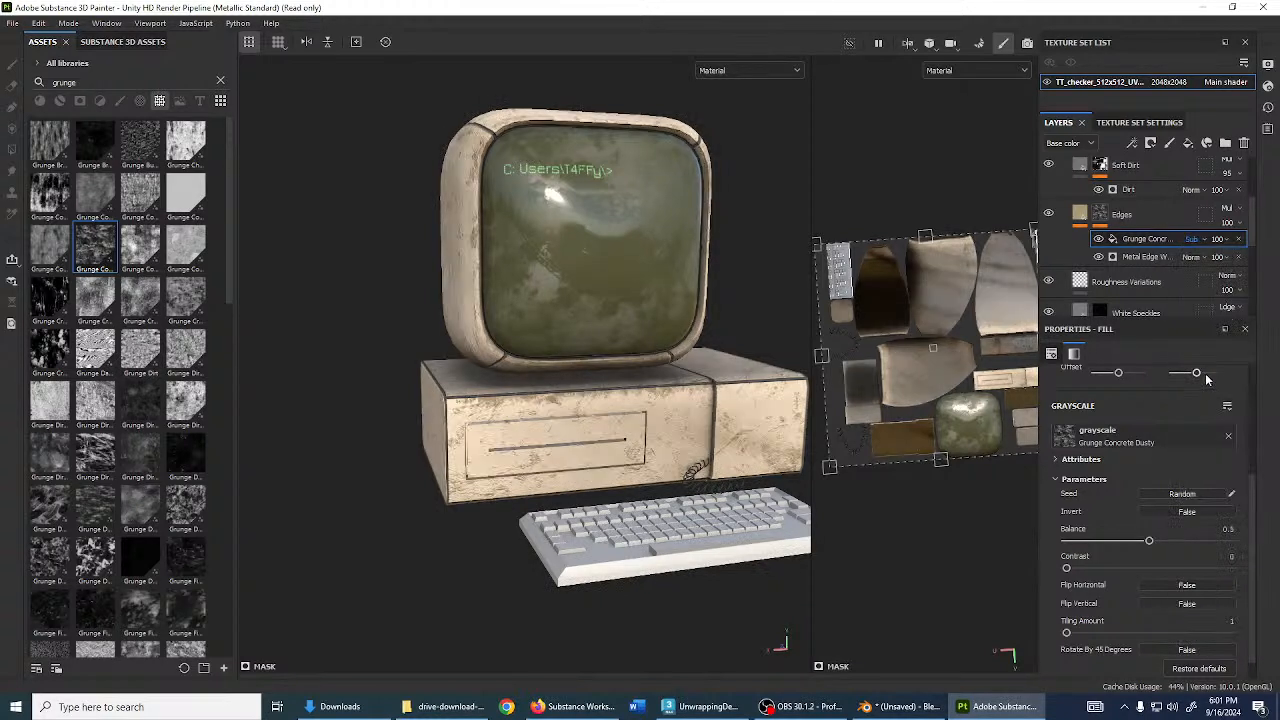
mouse_move(1143, 545)
left_mouse_down()
mouse_move(1090, 543)
mouse_move(1174, 541)
mouse_move(1127, 541)
left_mouse_up()
left_click_drag(590, 385, 367, 227, "alt")
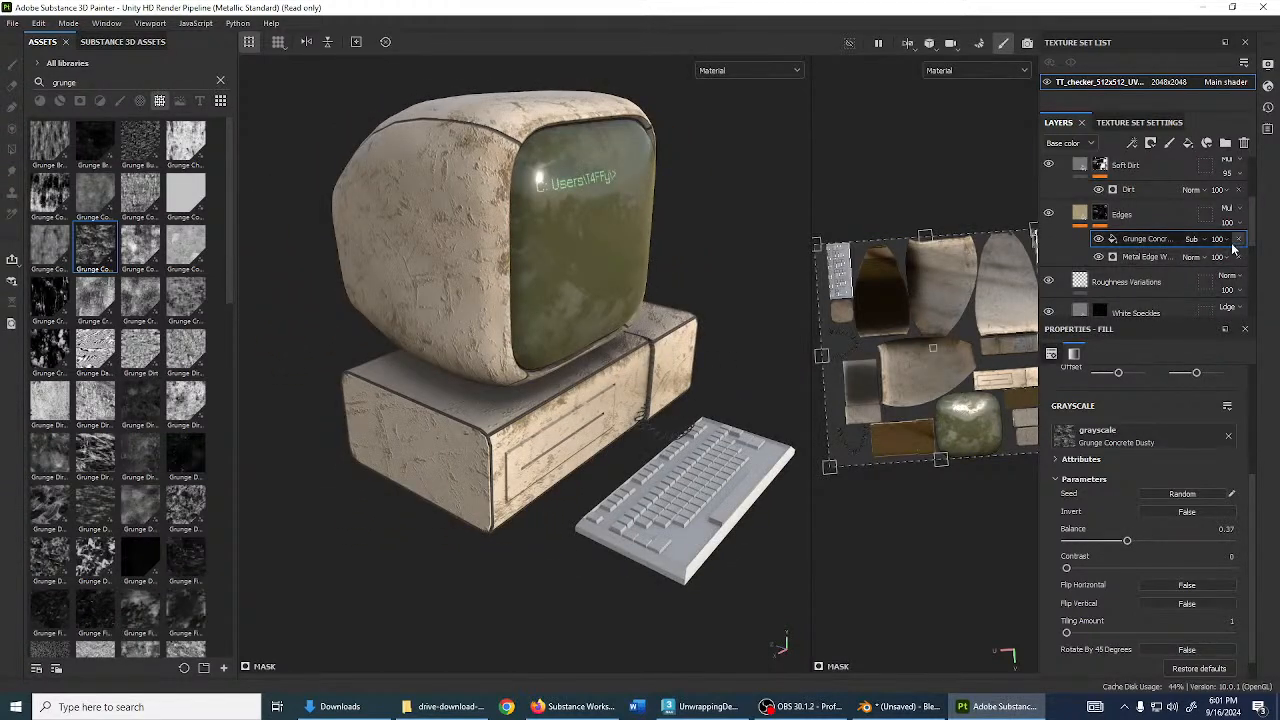
left_click_drag(520, 290, 405, 186, "alt")
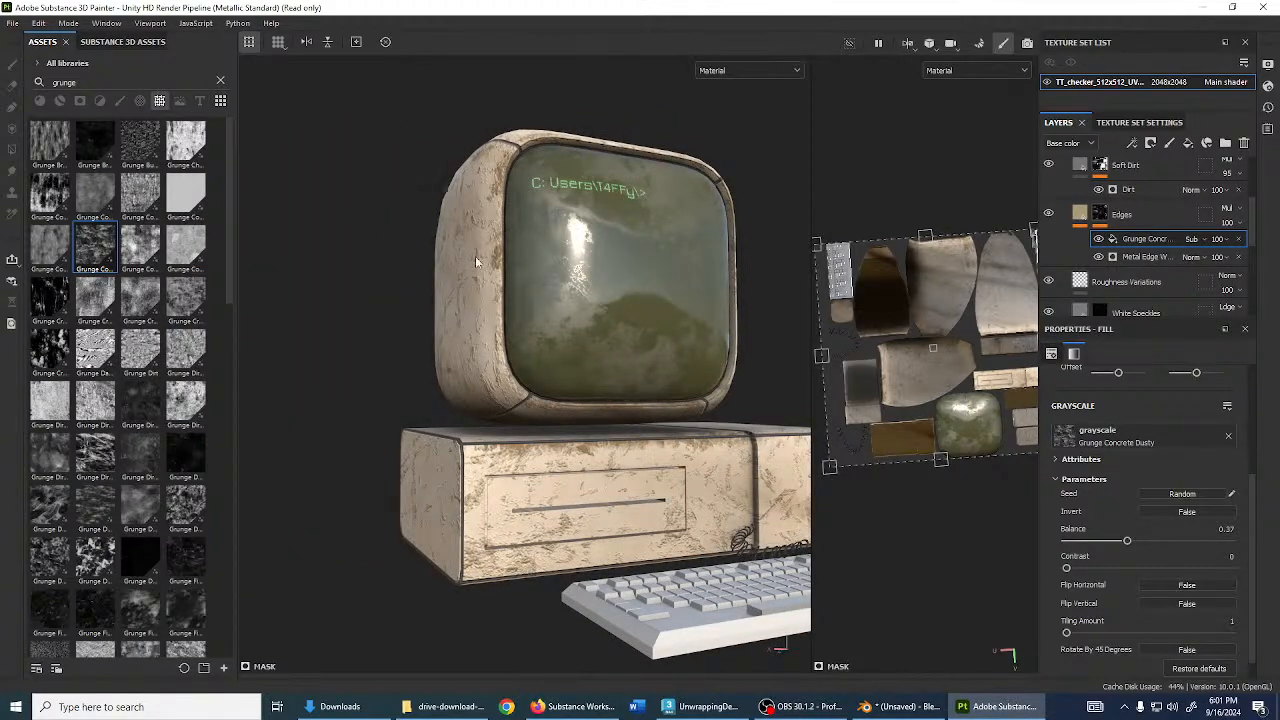
left_click_drag(477, 262, 700, 380, "alt")
left_click(1145, 257)
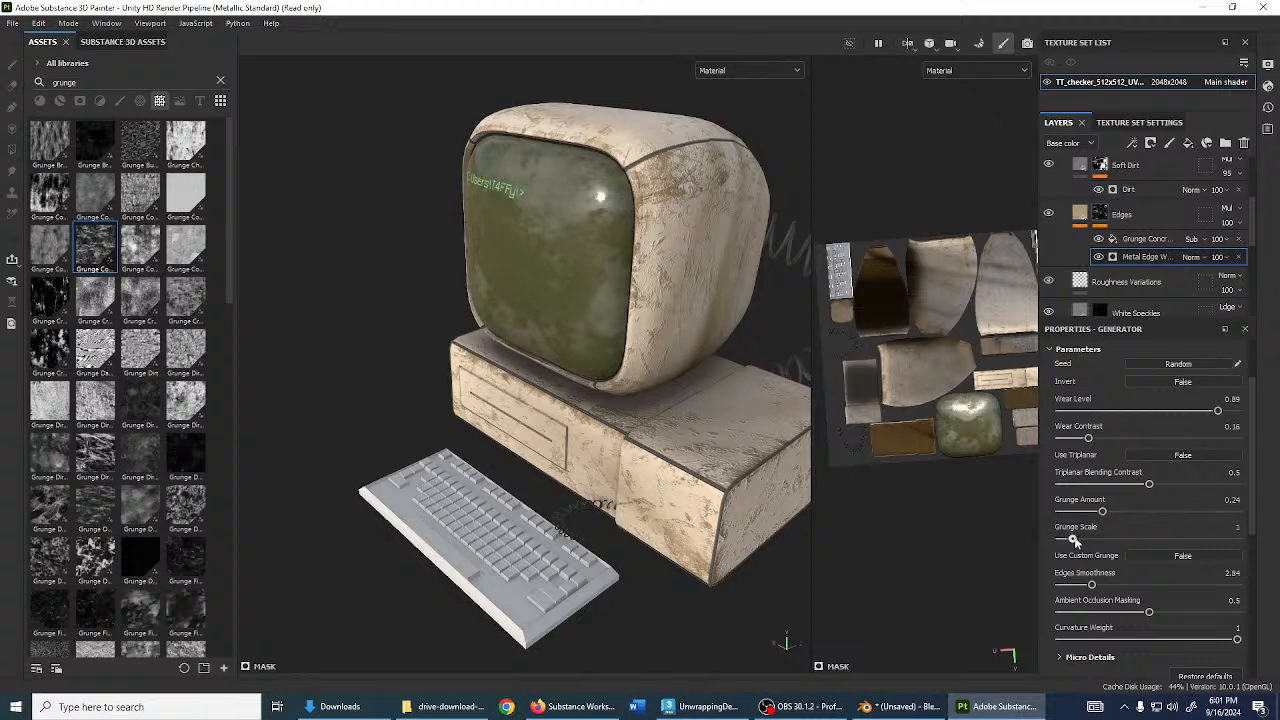
left_click_drag(1074, 540, 1025, 539)
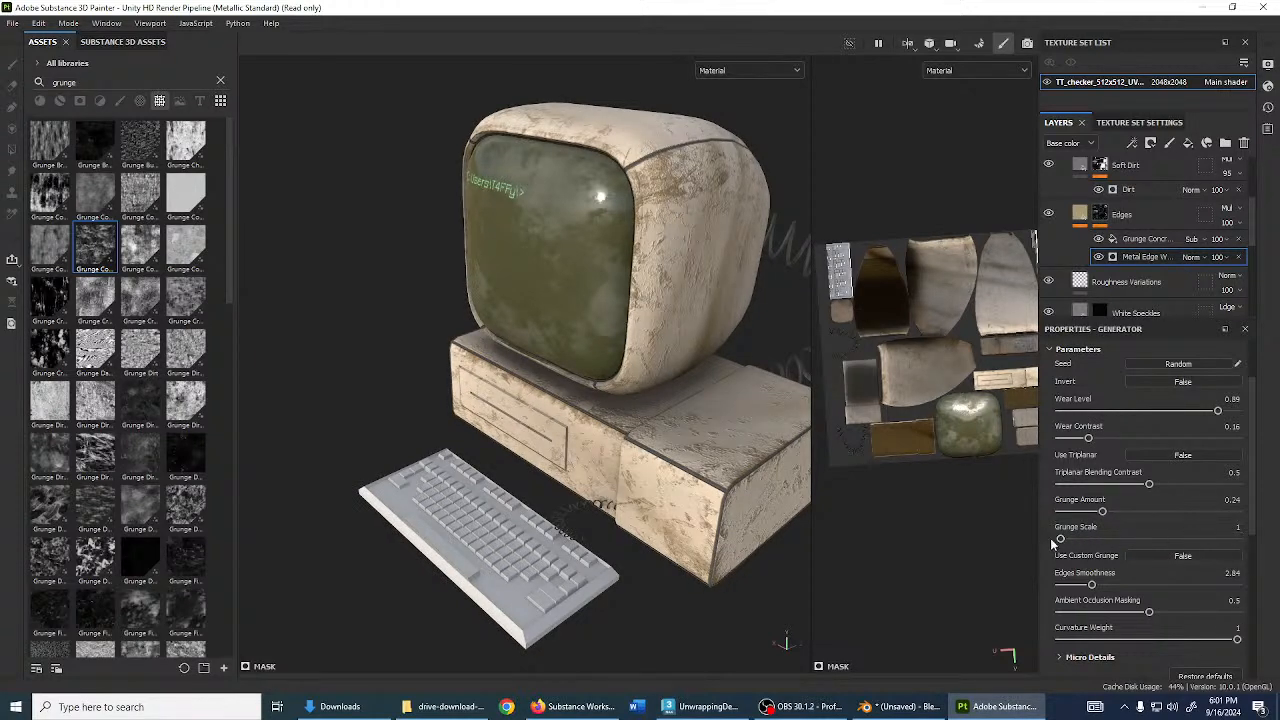
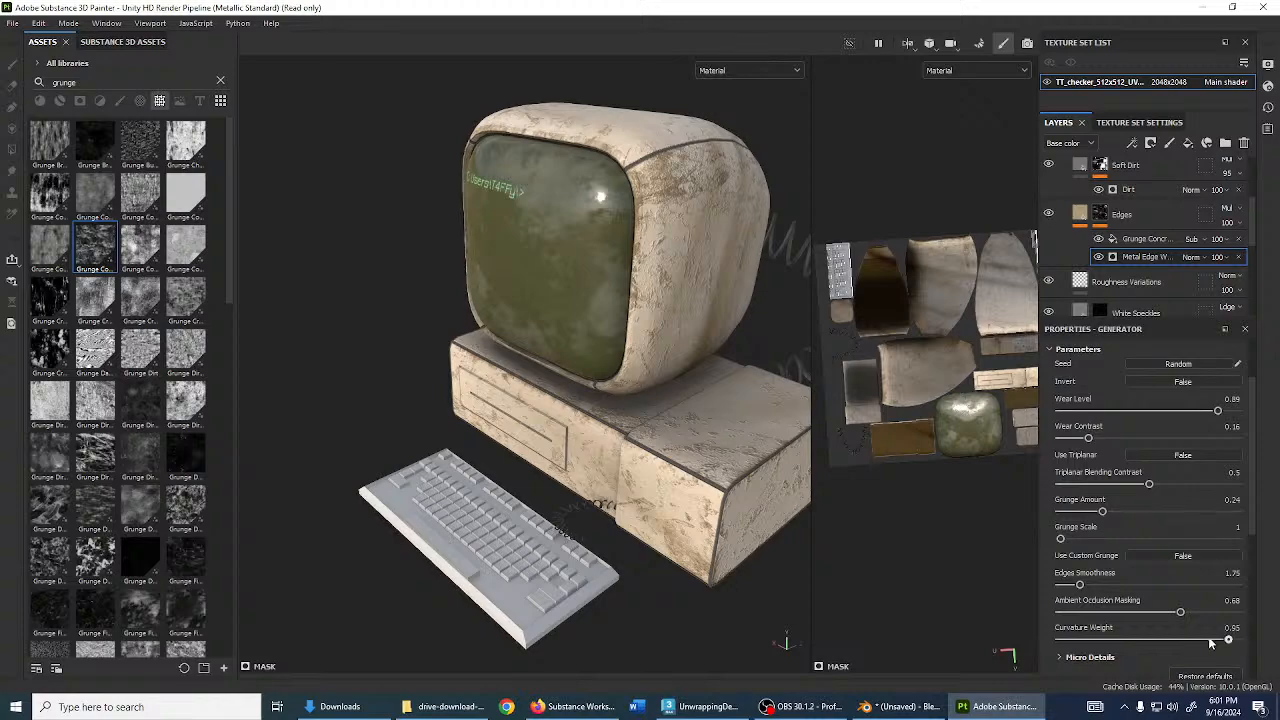
- Raise the edge wear's Curvature Weight to 1 and check the computer case
left_click_drag(1210, 643, 1240, 640)
left_click_drag(625, 434, 586, 443, "alt")
right_click_drag(586, 443, 597, 449, "alt")
left_click_drag(597, 449, 474, 374, "alt")
right_click_drag(474, 374, 578, 428, "alt")
left_click_drag(632, 440, 604, 394, "alt")
scroll(1100, 238, "up", 3)
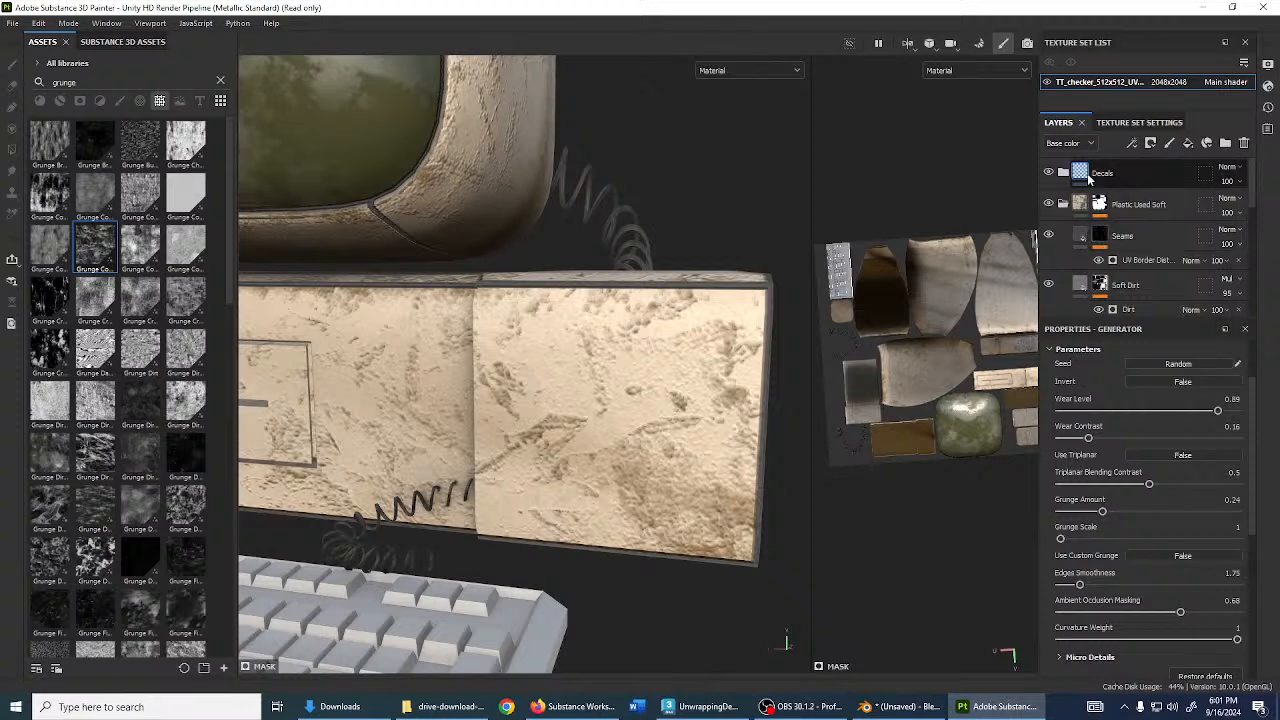
- Expand and select the Decals group in the Layers panel
left_click(1063, 172)
left_click(1104, 182)
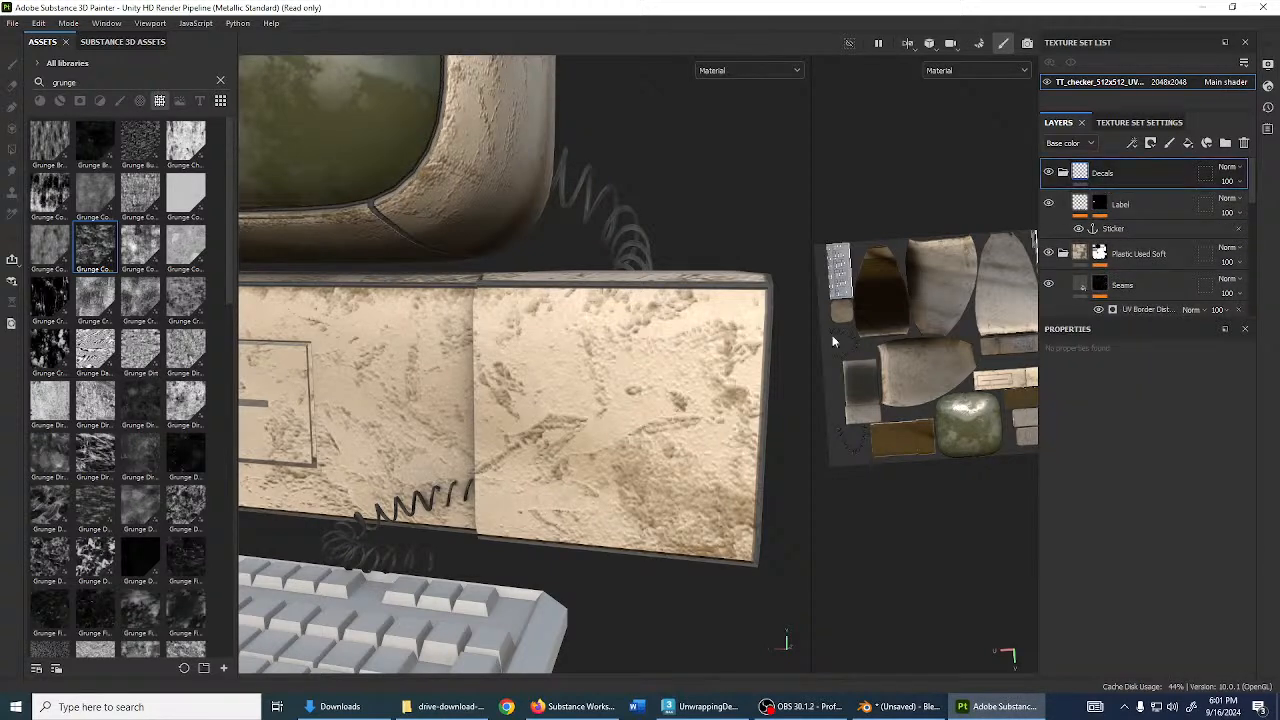
left_click_drag(658, 391, 653, 397, "alt")
- Clear the 'grunge' filter so the full asset library shows
scroll(653, 397, "down", 3)
scroll(650, 404, "down", 2)
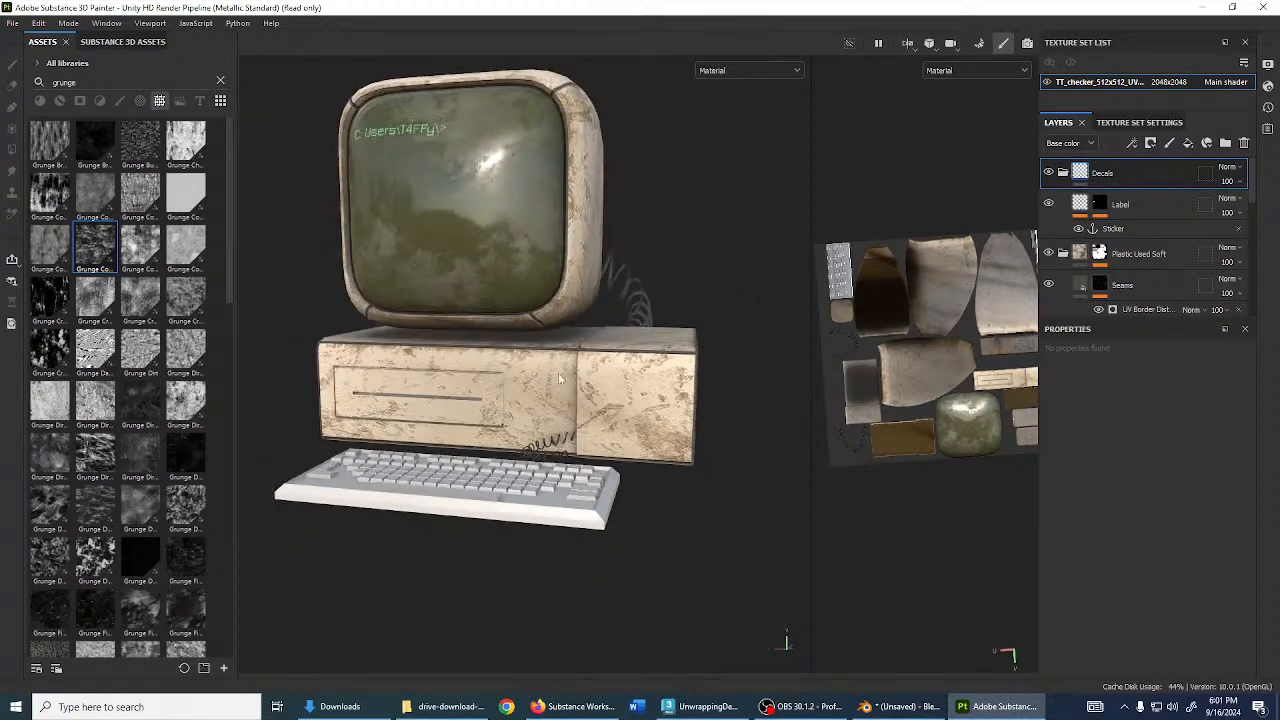
left_click(220, 81)
- Project the Circle Bump texture onto the case's side panel, normal channel only
scroll(563, 326, "up", 4)
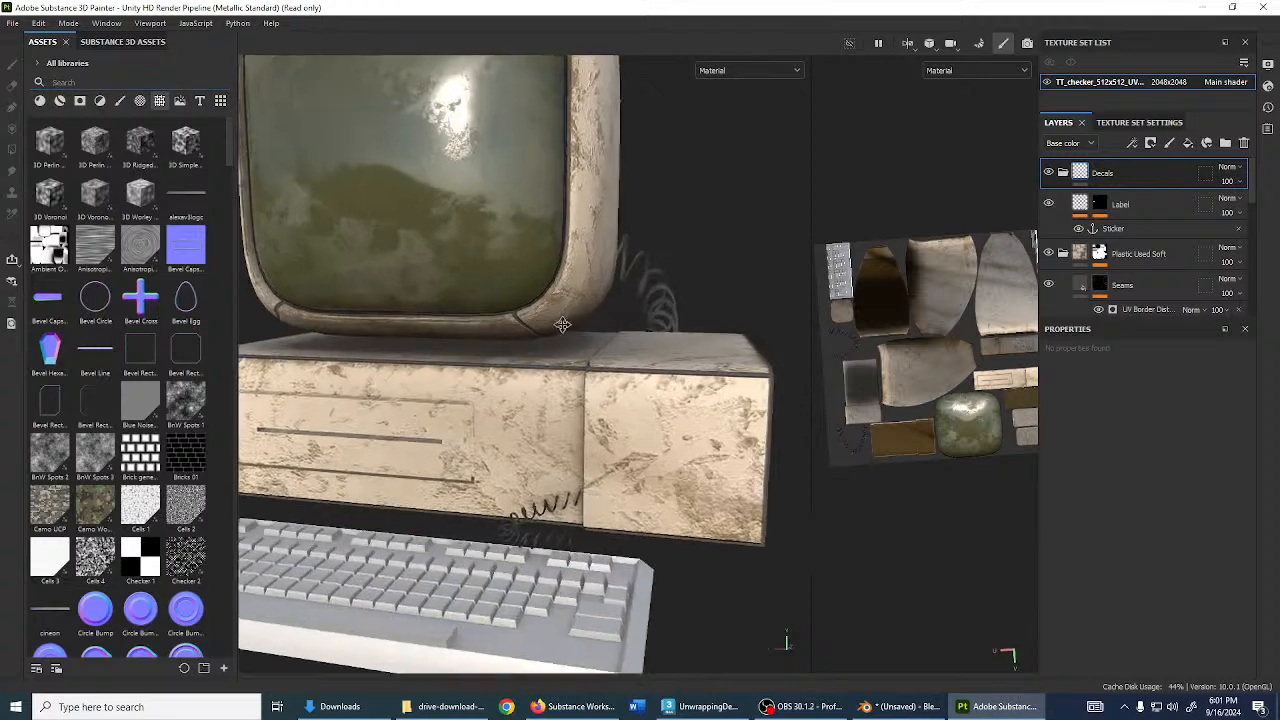
left_click_drag(563, 326, 557, 425, "alt")
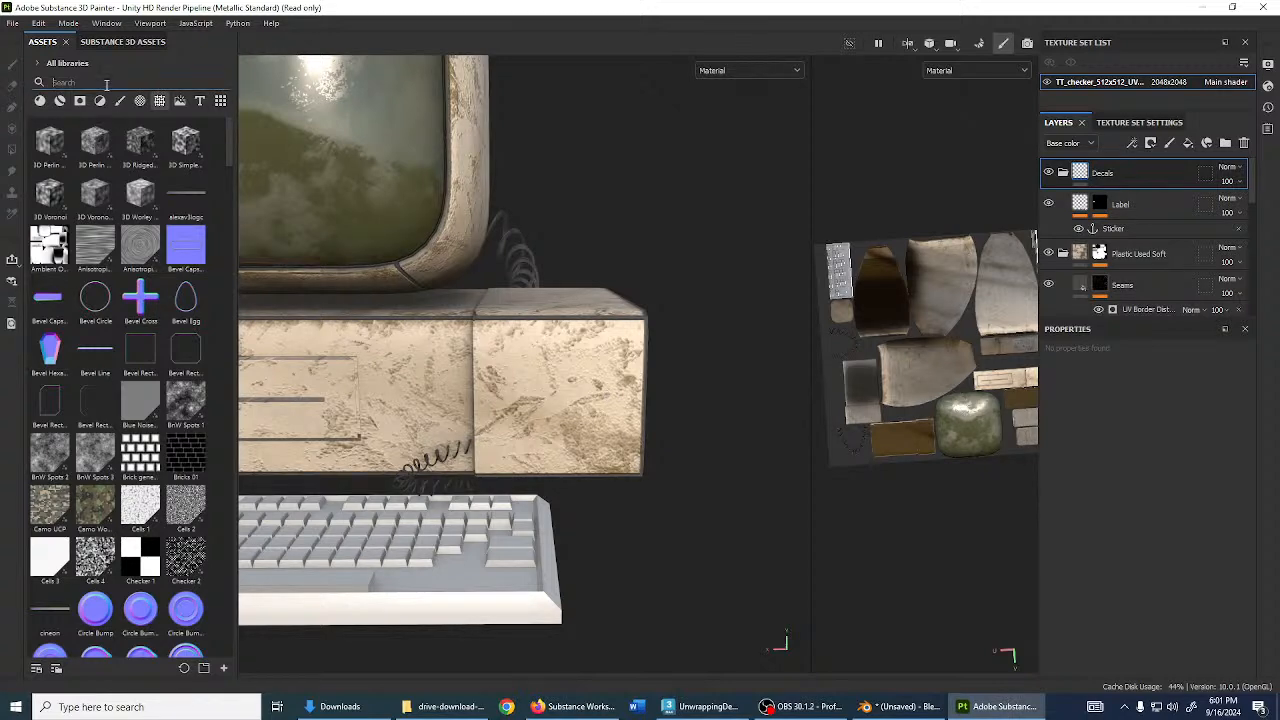
scroll(190, 322, "down", 5)
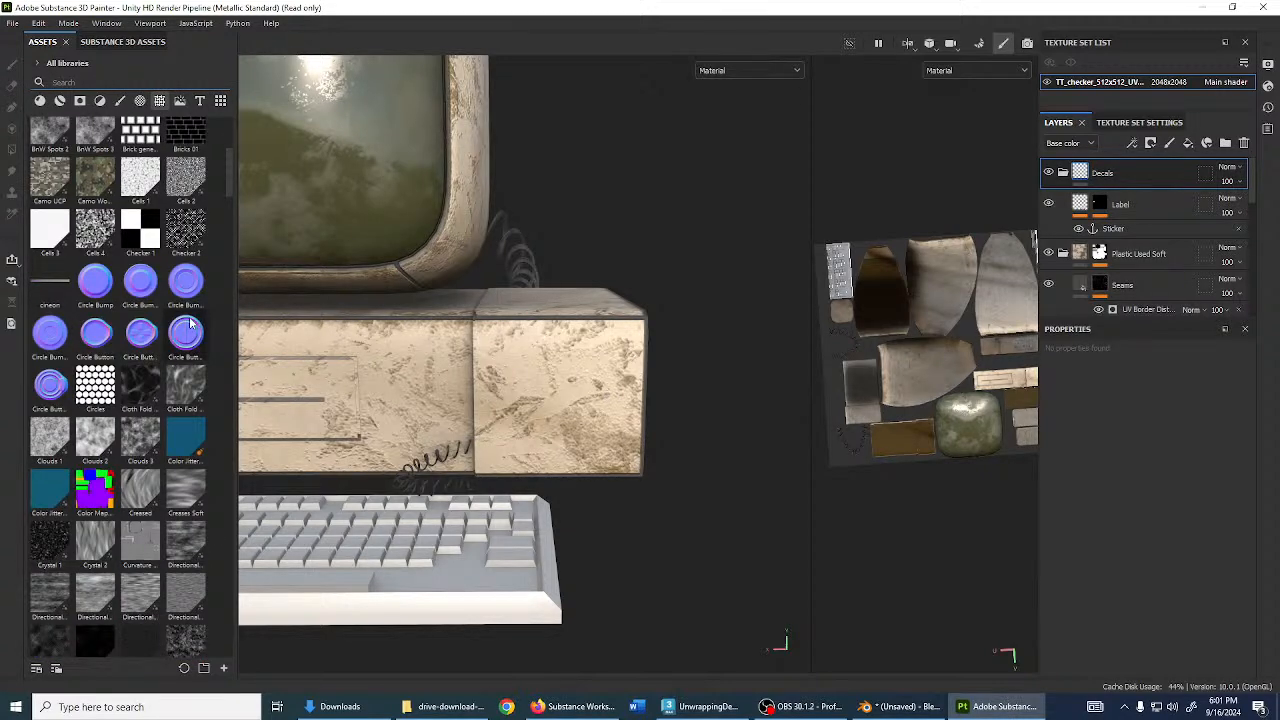
mouse_move(110, 286)
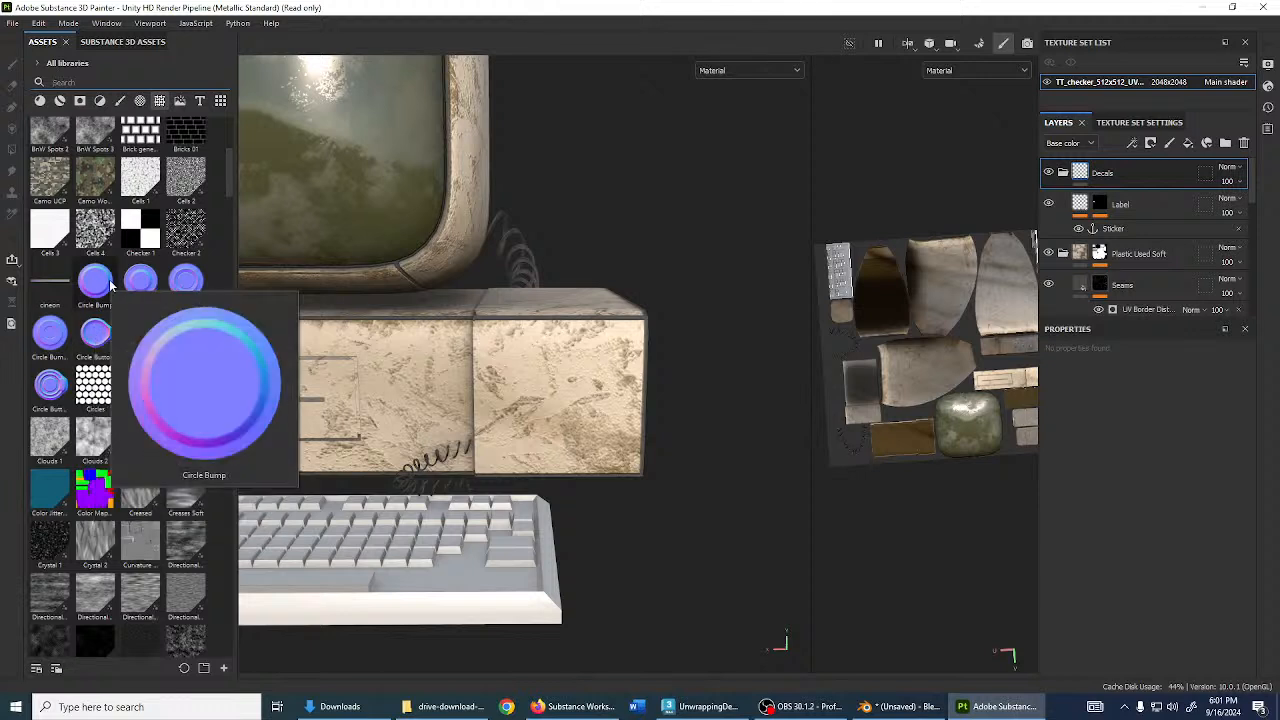
left_click_drag(93, 291, 563, 405)
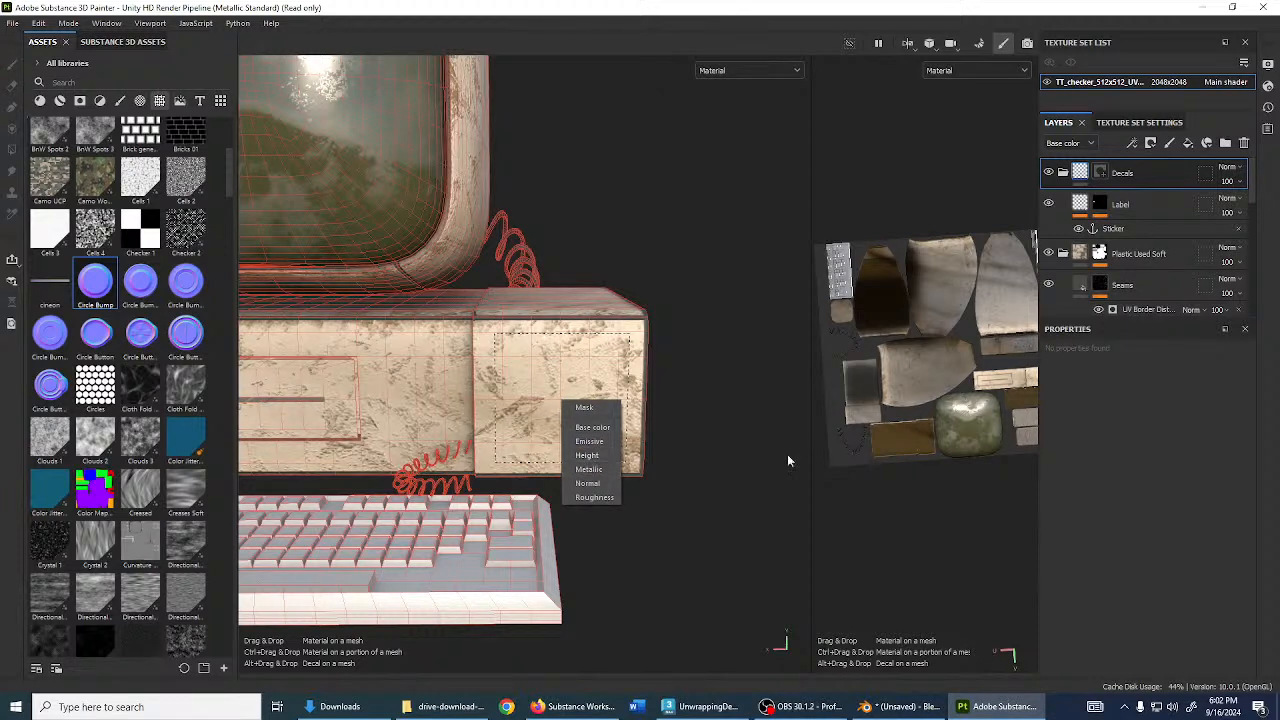
left_click(1128, 201)
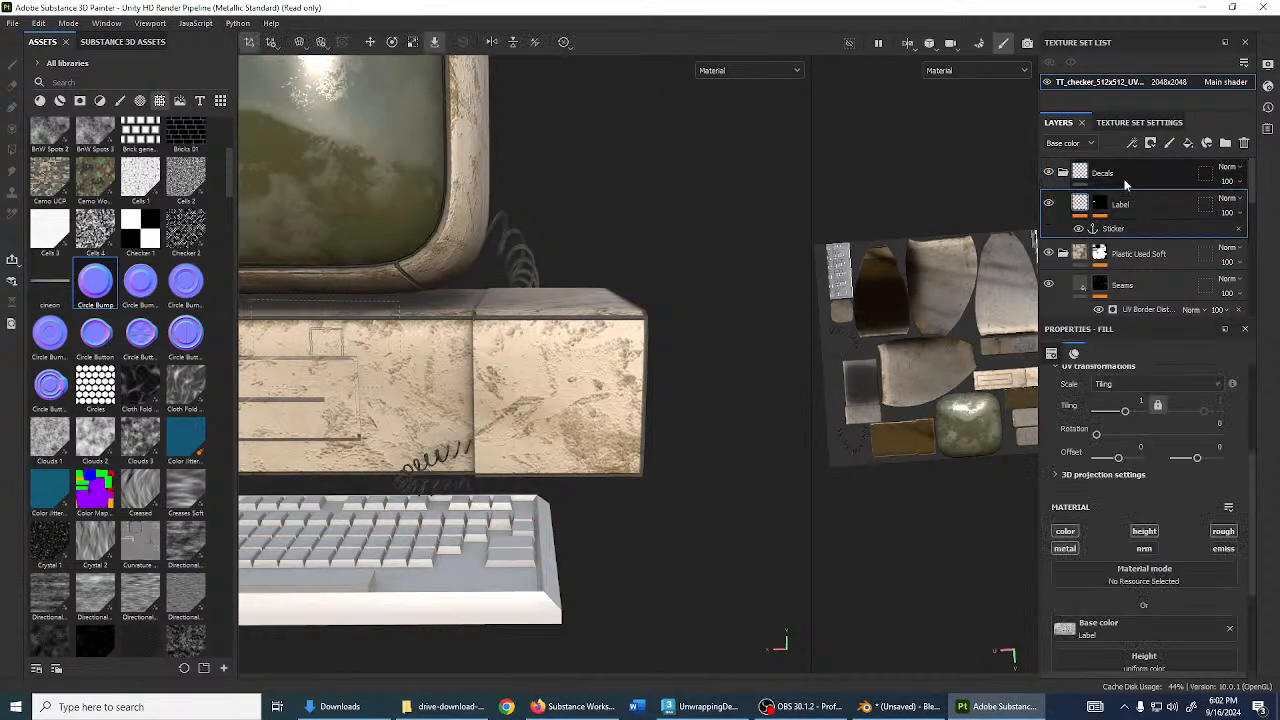
left_click(1189, 146)
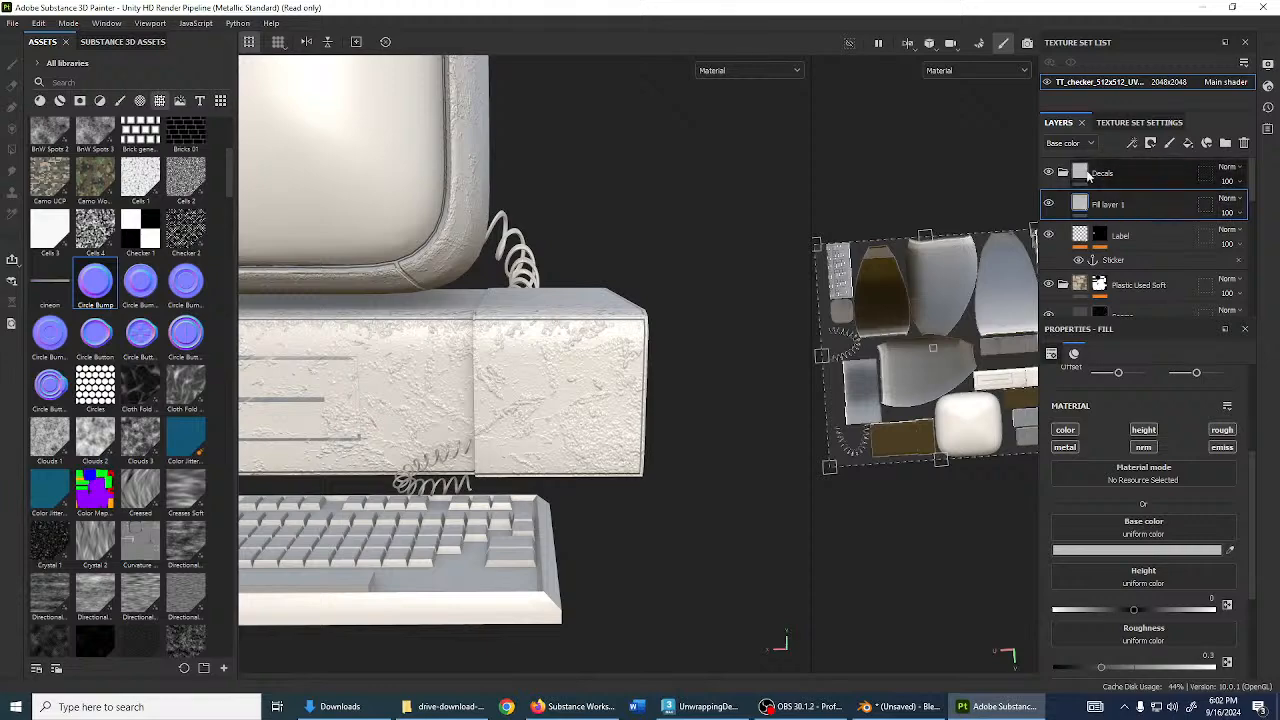
left_click_drag(101, 291, 559, 407)
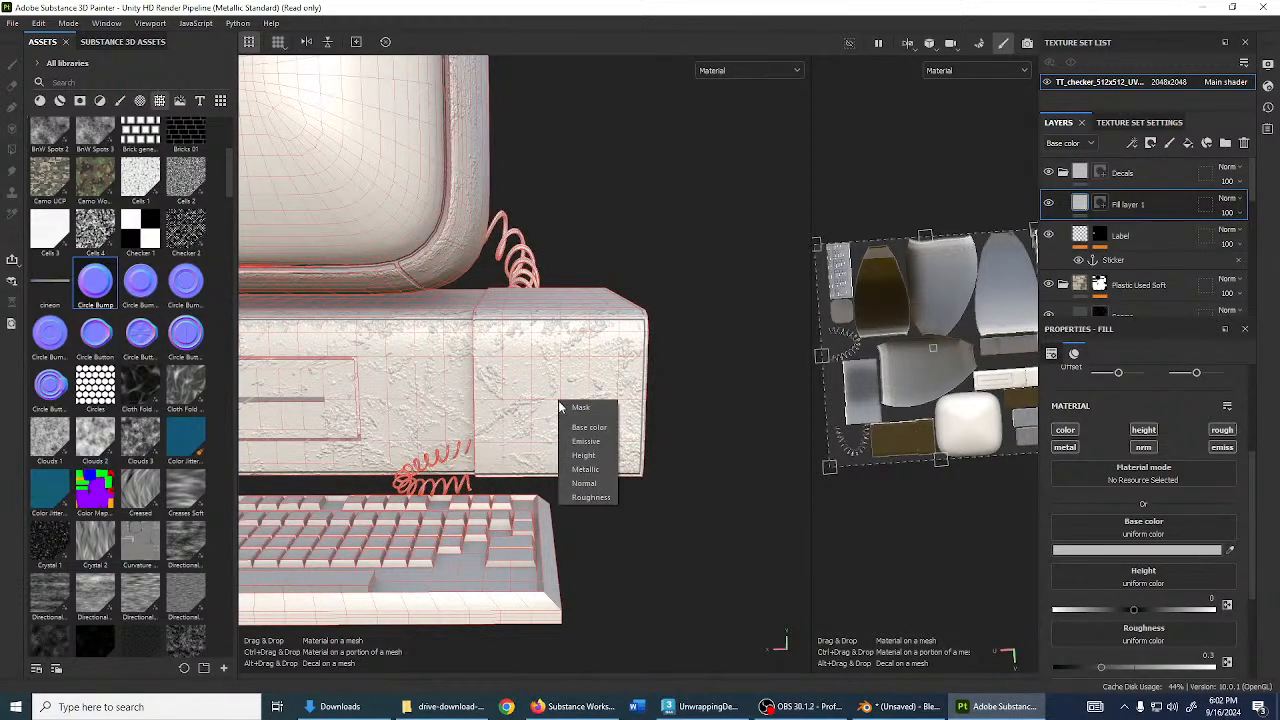
left_click(583, 485)
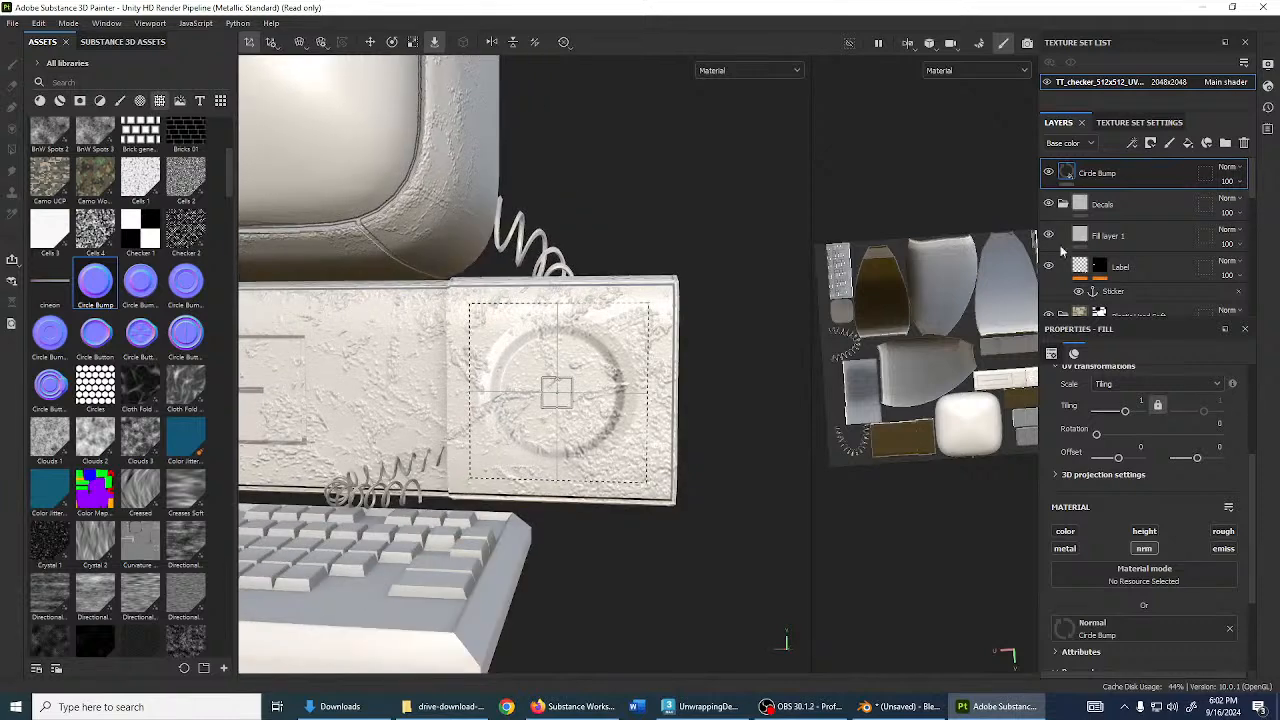
- Delete the stray Fill layer 1 and move Circle Bump into the Decals group
left_click(1104, 238)
left_click(1095, 179)
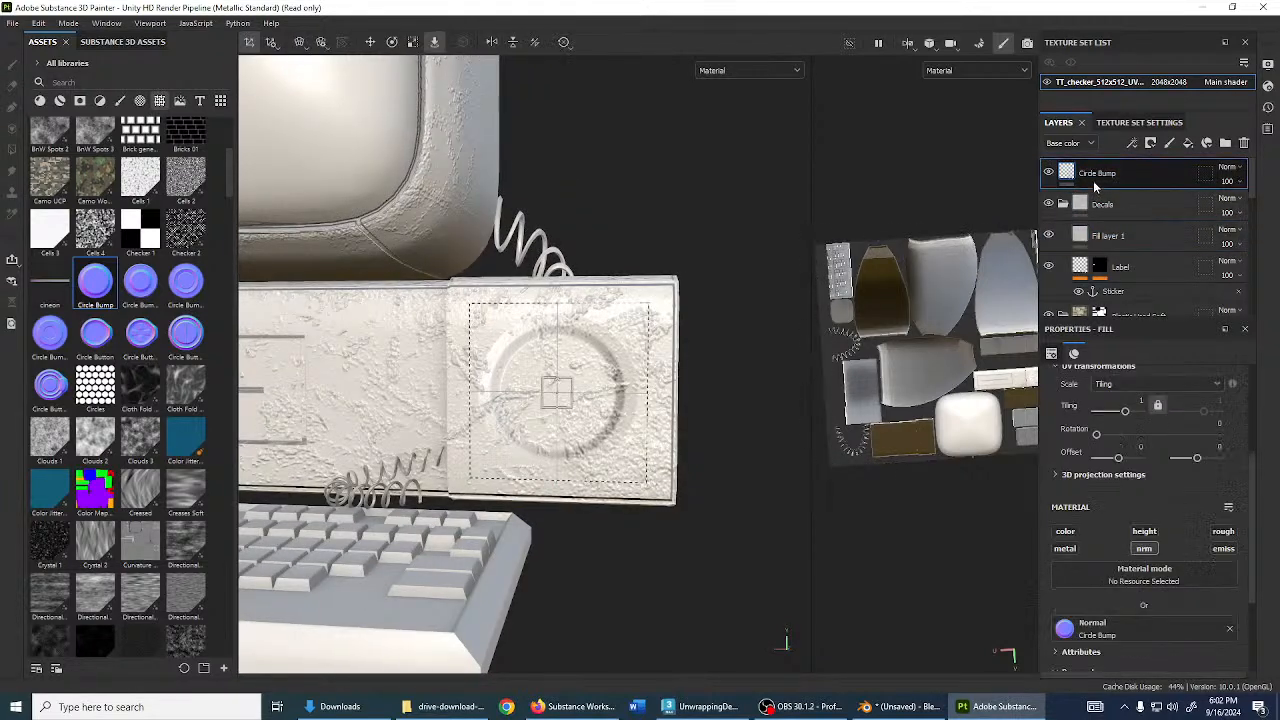
left_click(1125, 240)
left_click(1243, 144)
left_click_drag(1121, 175, 1121, 206)
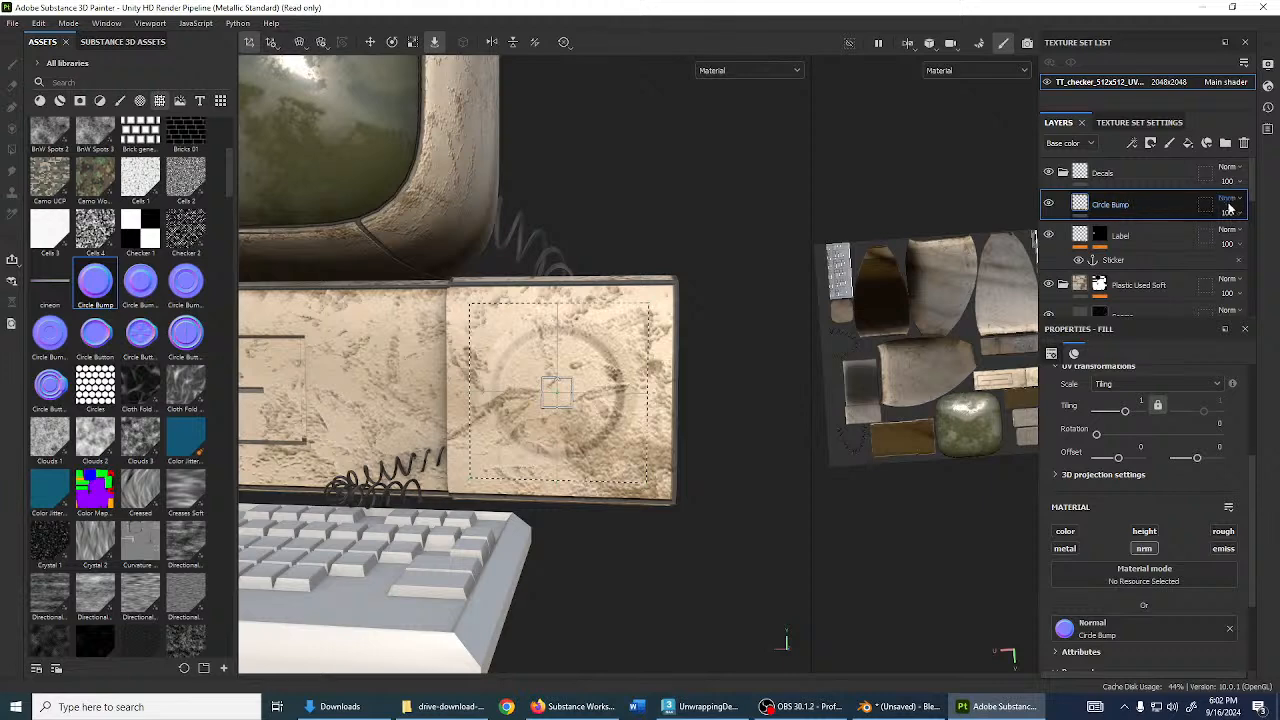
- Review Circle Bump's blending and toggle its visibility to compare the case
left_click(1229, 208)
key("Escape")
left_click(1049, 204)
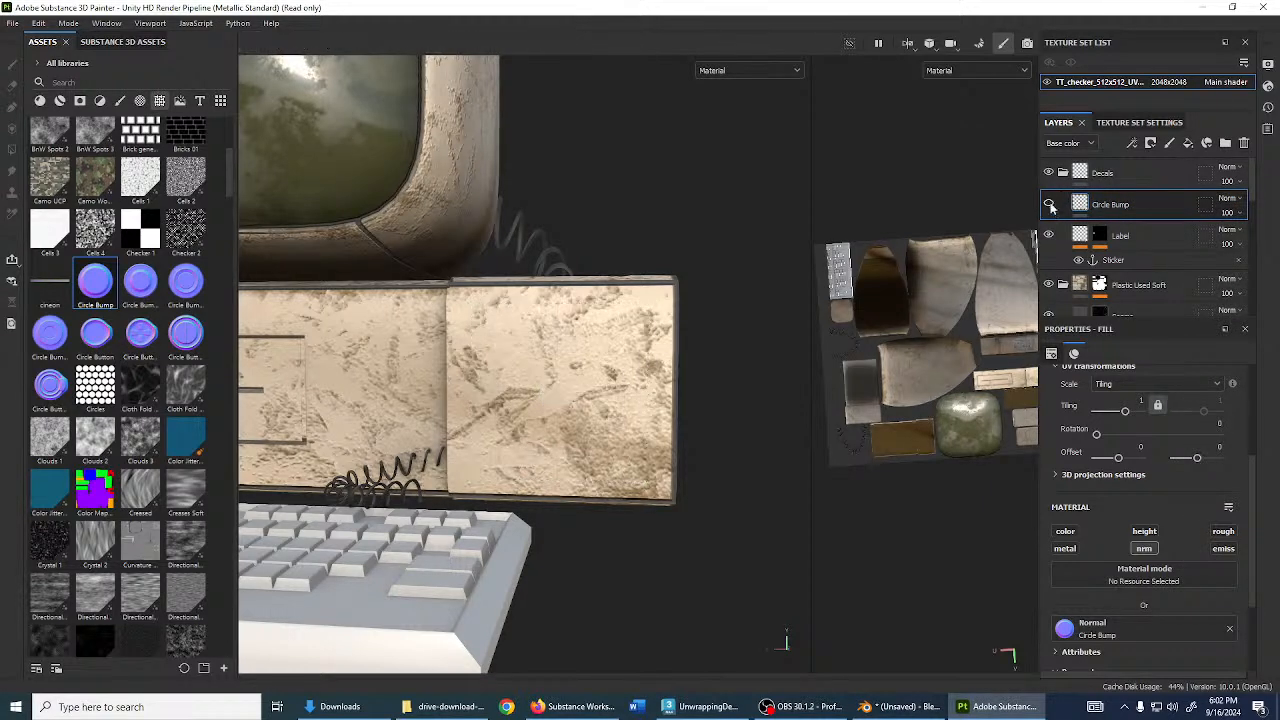
left_click(1050, 206)
left_click_drag(540, 431, 591, 423, "alt")
right_click_drag(591, 423, 657, 417, "alt")
left_click_drag(657, 417, 702, 411, "alt")
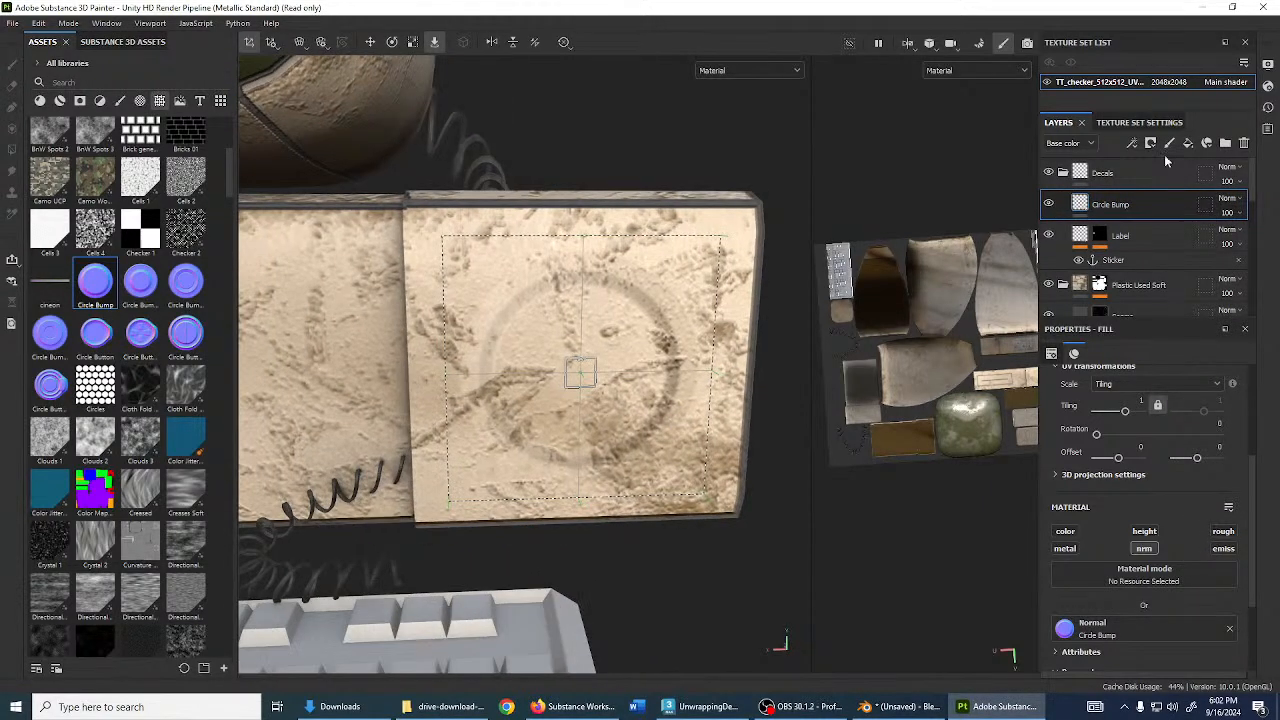
- Test a paint effect in Circle Bump with a size-33 brush, excluding base colour and roughness
right_click(1104, 208)
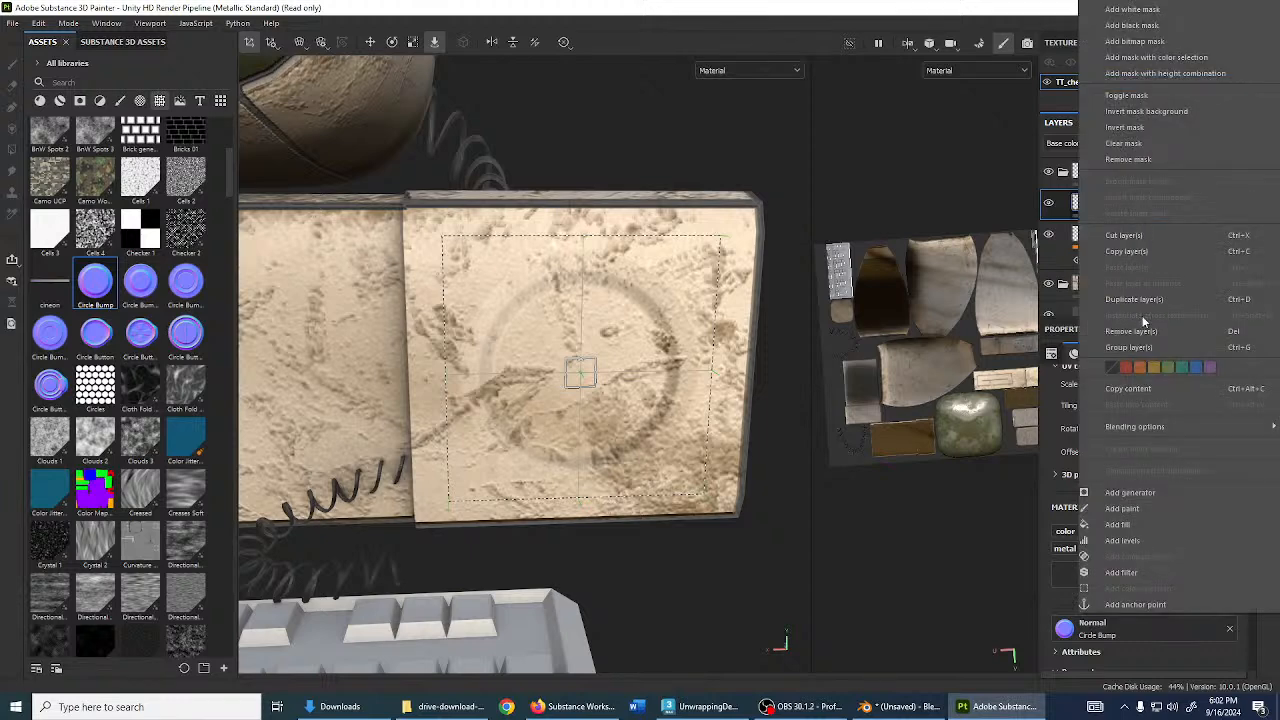
left_click(1118, 512)
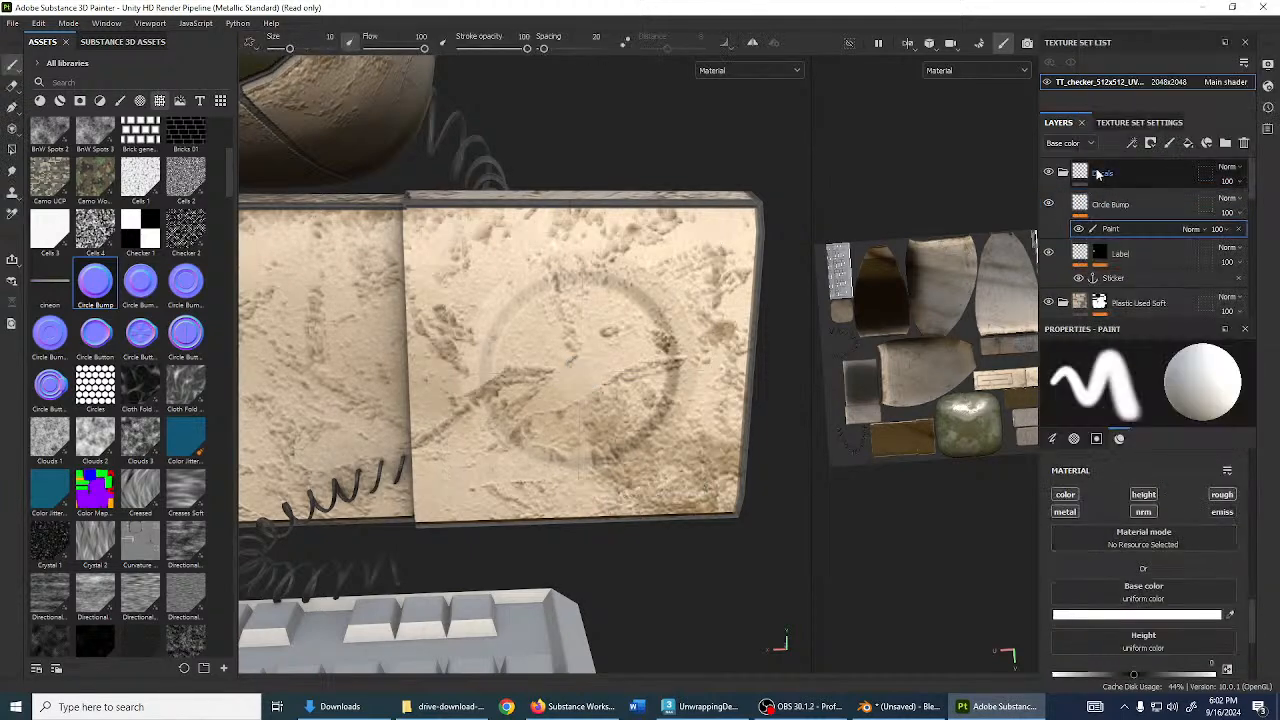
right_click_drag(595, 350, 680, 350, "ctrl")
left_click(579, 364)
left_click(580, 373)
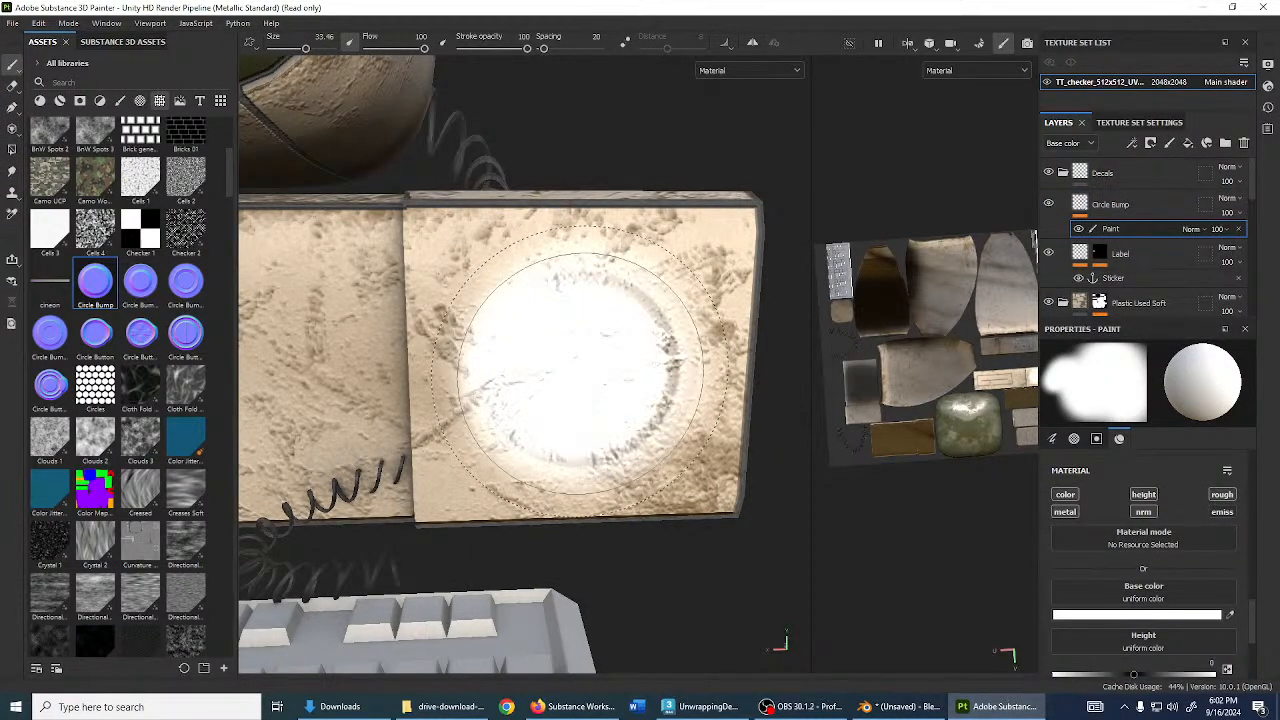
key("ctrl+z")
left_click(1066, 496)
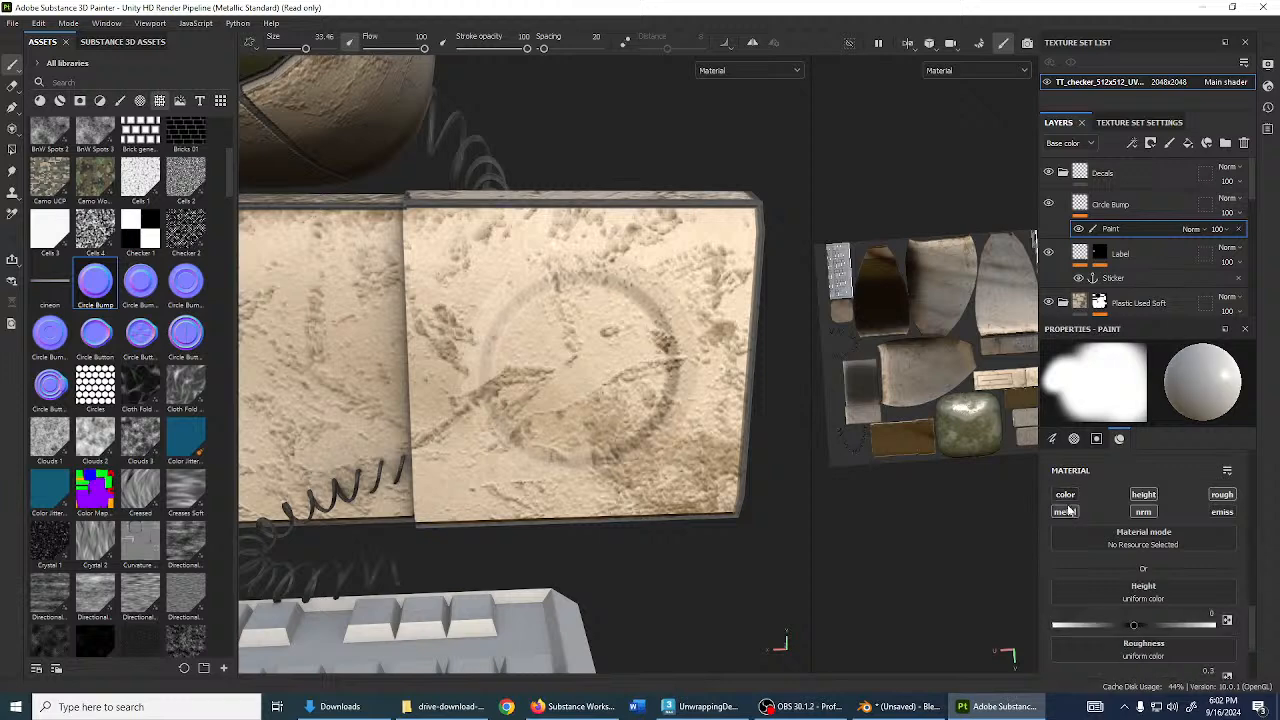
left_click(1213, 496)
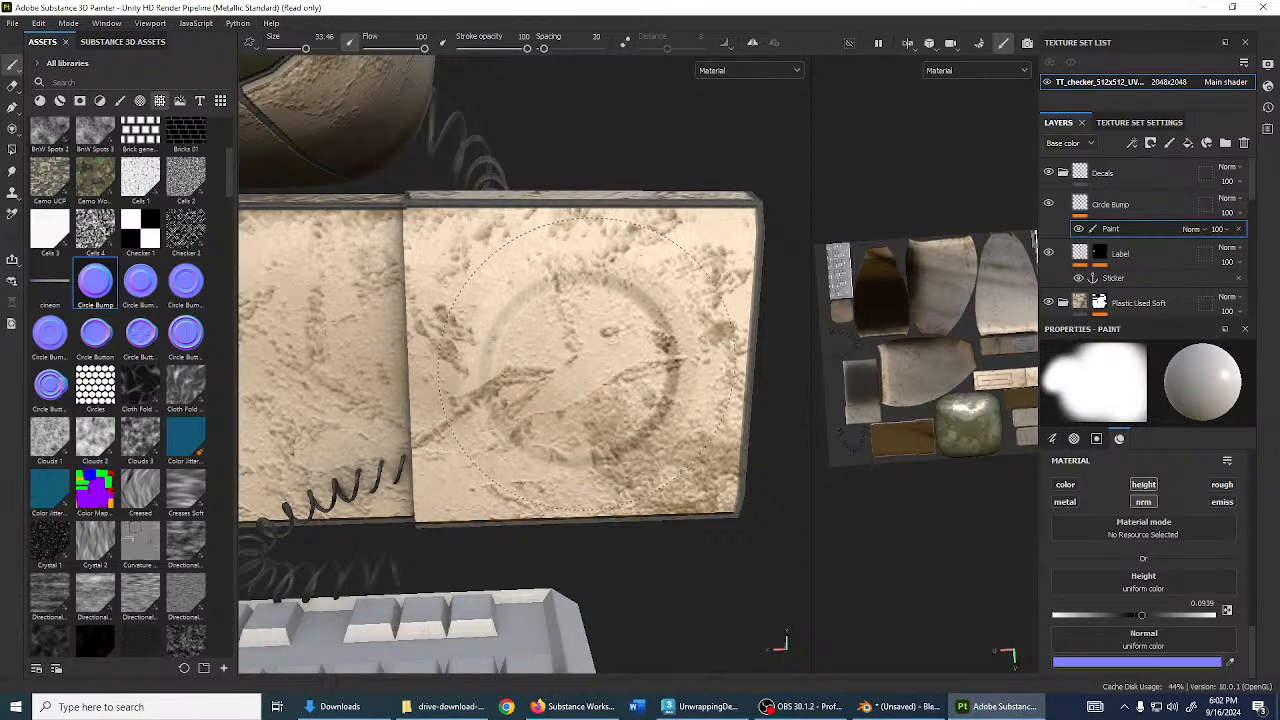
left_click_drag(567, 377, 775, 370, "alt")
- Remove the test paint effect and compare the case with Circle Bump hidden and shown
left_click(1238, 229)
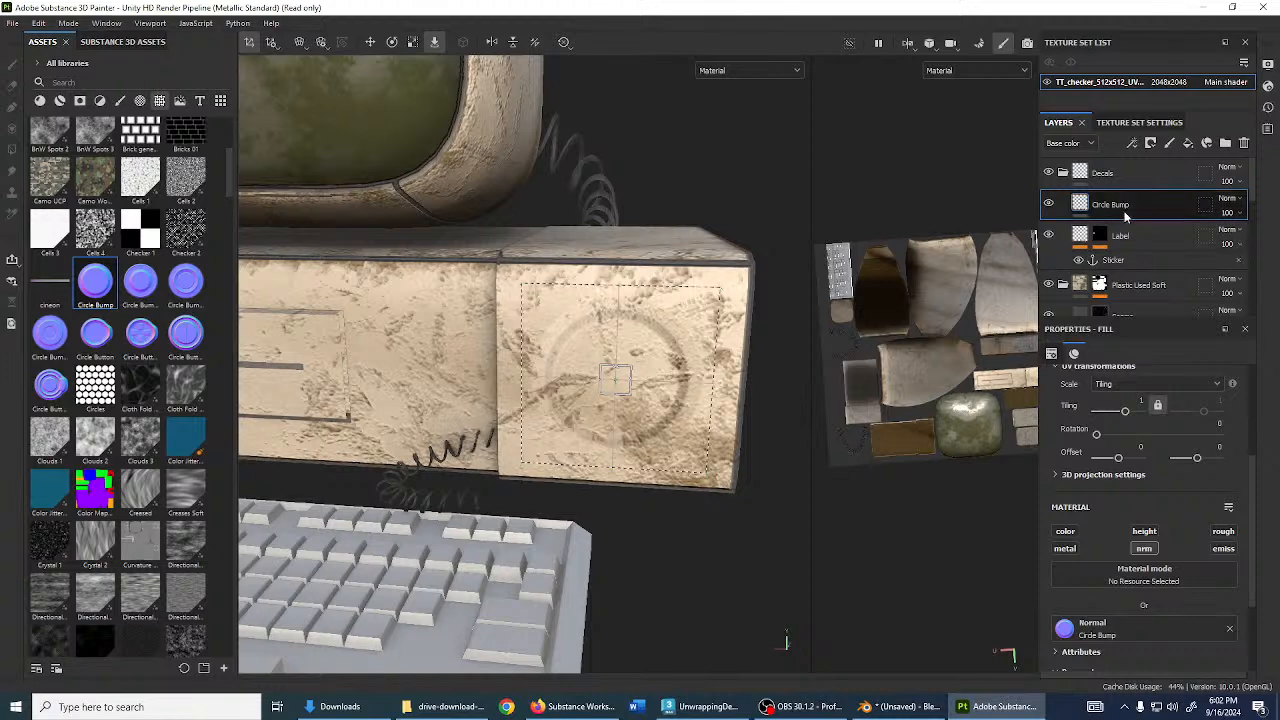
scroll(1046, 188, "down", 1)
scroll(1046, 188, "up", 1)
left_click(1048, 205)
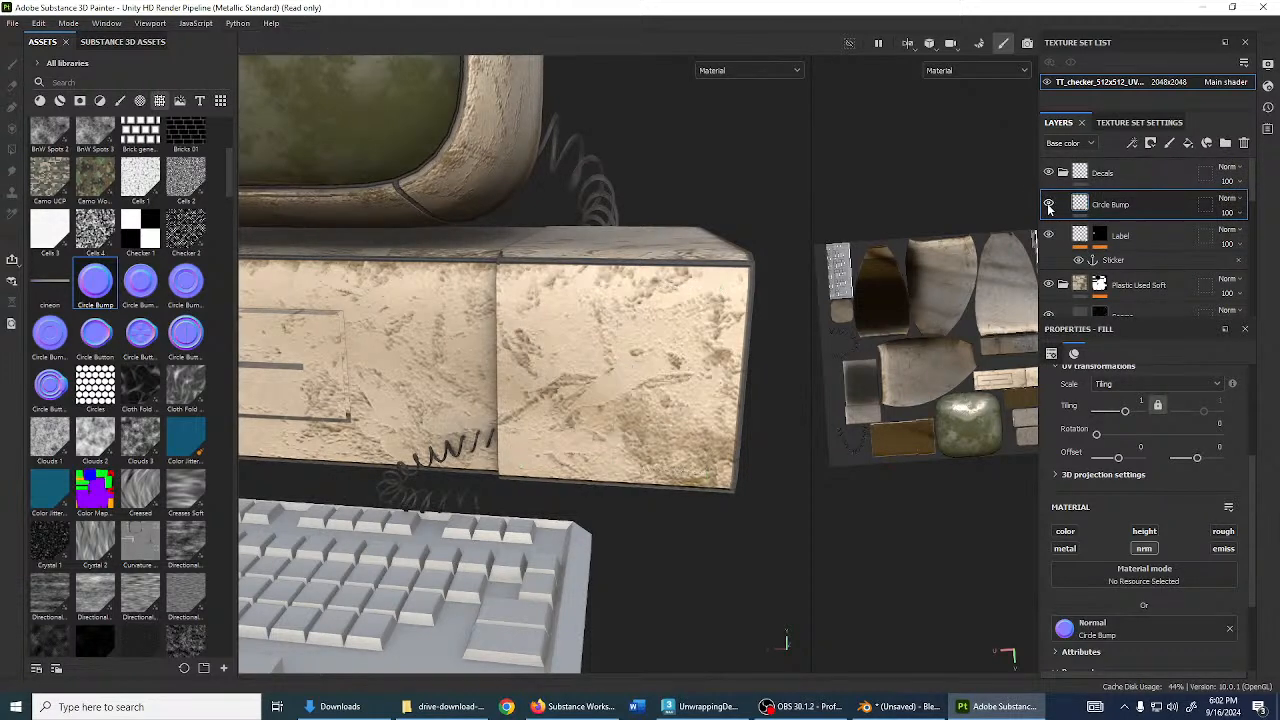
left_click(1048, 205)
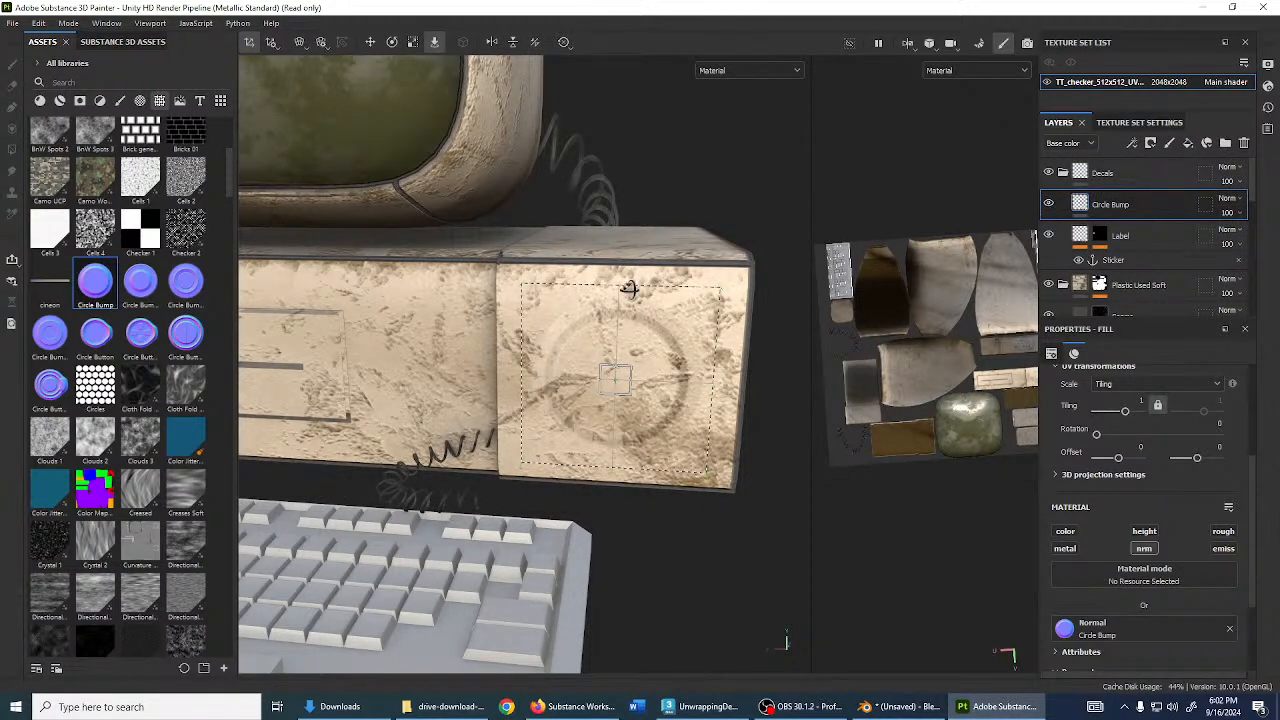
left_click_drag(629, 289, 590, 288, "alt")
scroll(1169, 556, "down", 3)
scroll(1168, 560, "up", 2)
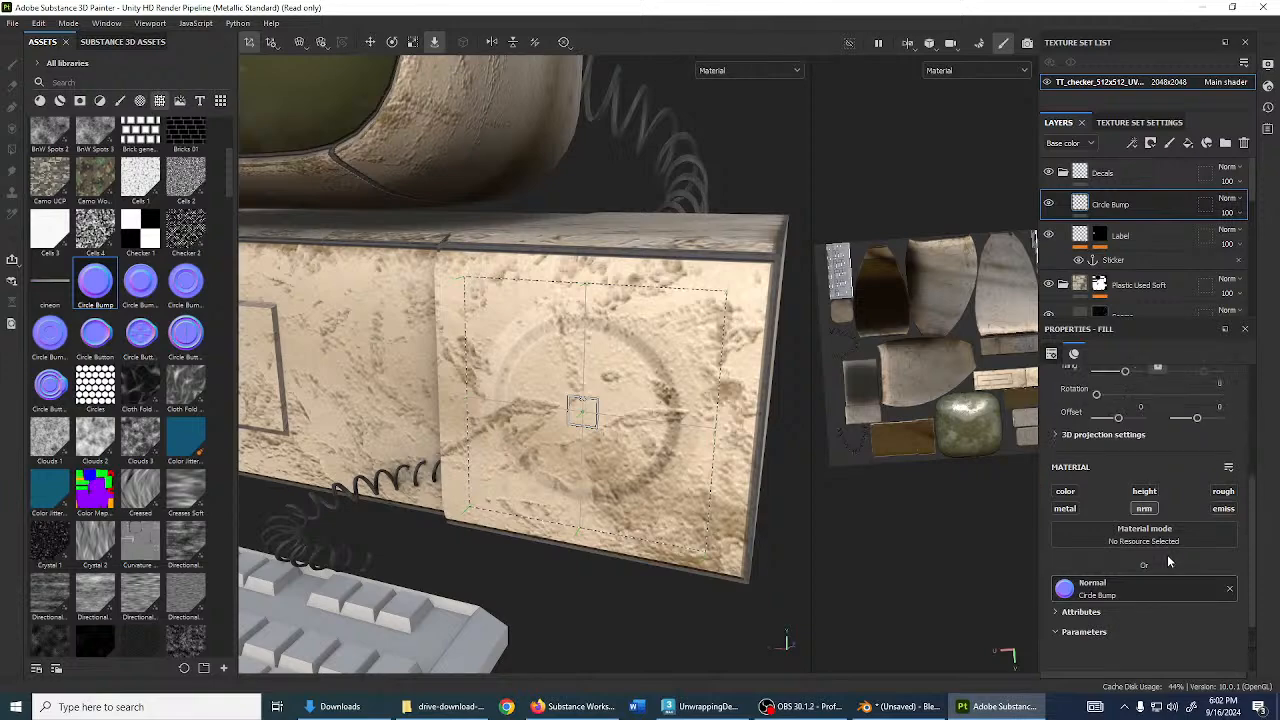
scroll(1168, 560, "up", 1)
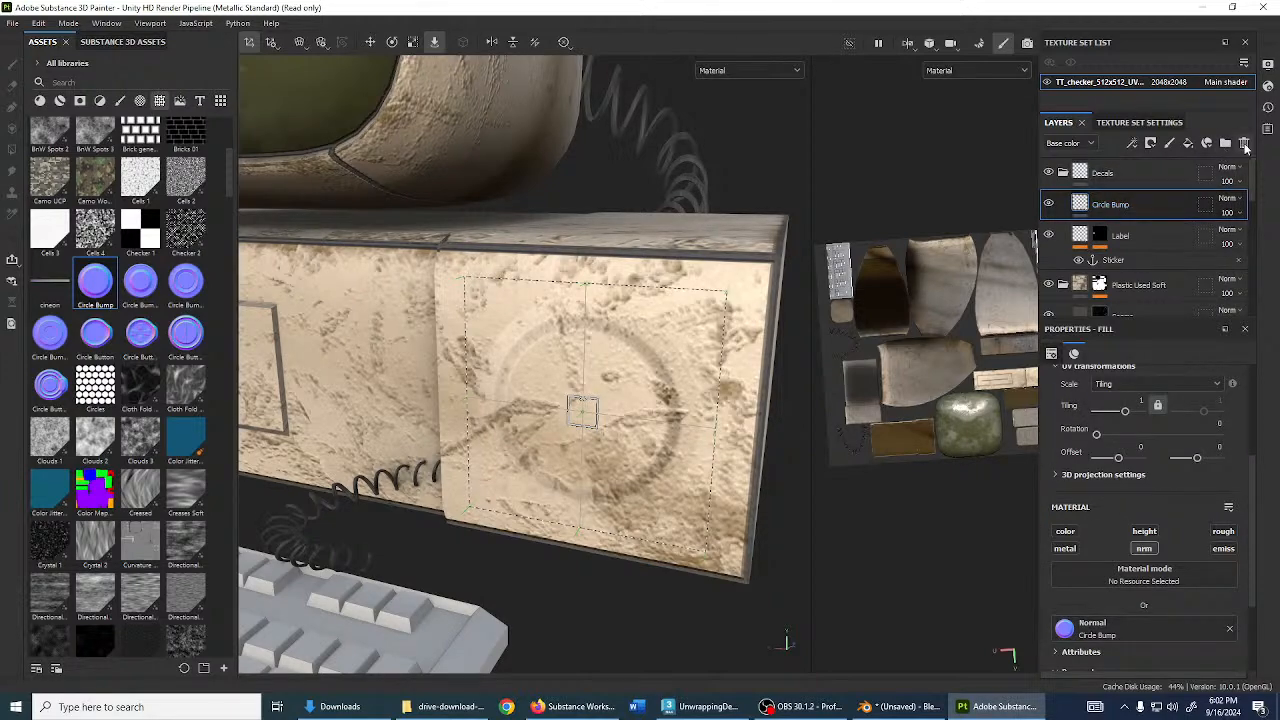
scroll(614, 450, "down", 5)
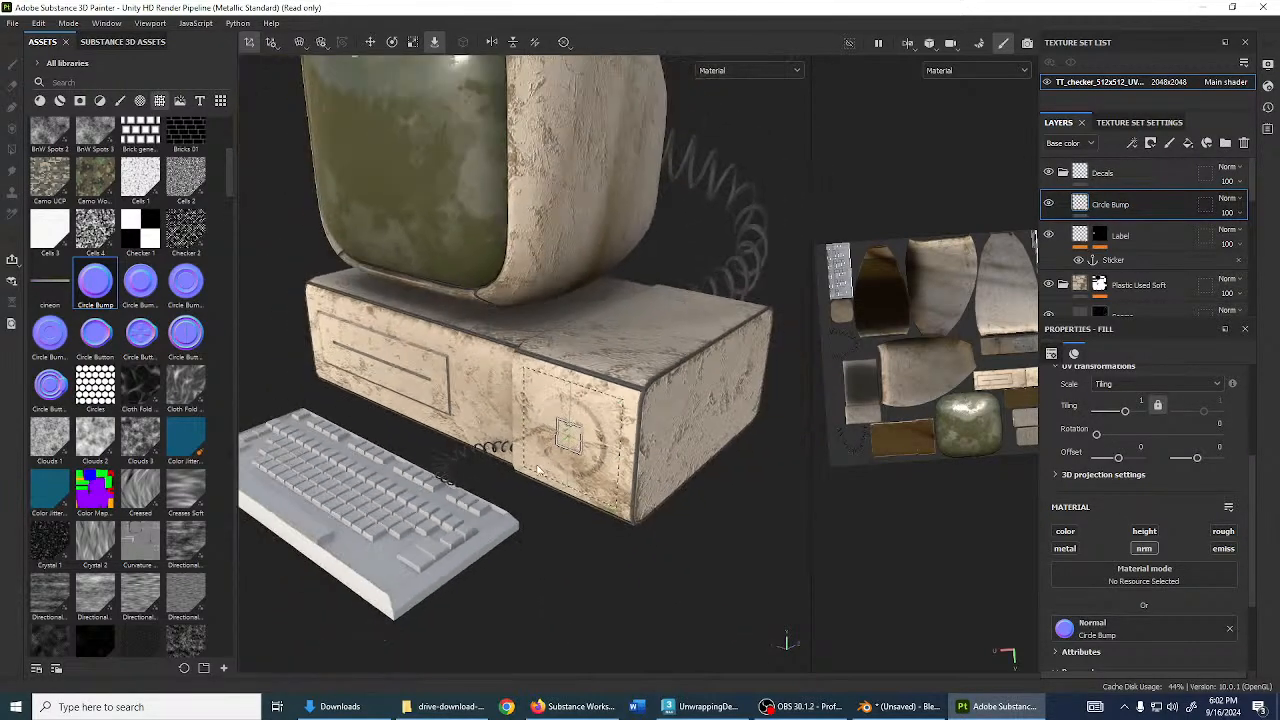
mouse_move(648, 410)
left_mouse_down("alt")
mouse_move(646, 386)
mouse_move(571, 374)
left_mouse_up("alt")
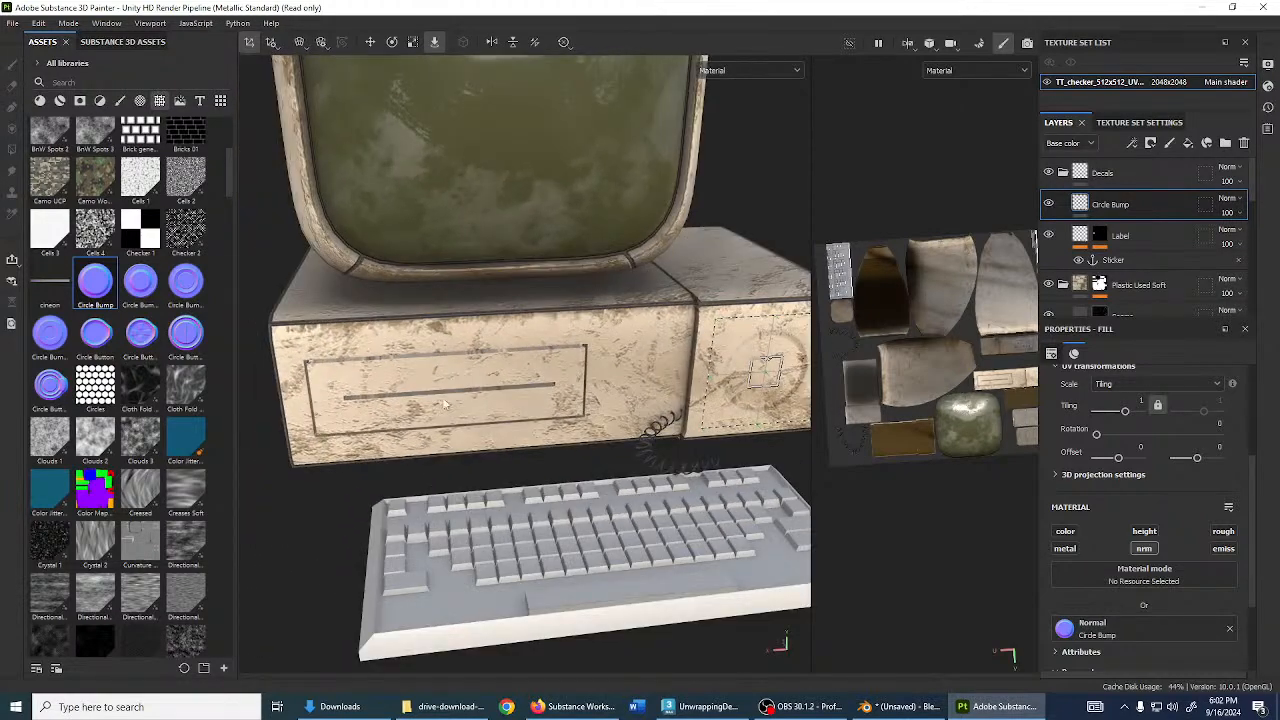
- Orbit around the computer to inspect the case, keyboard and monitor
left_click_drag(445, 404, 517, 497, "alt")
middle_click_drag(480, 300, 541, 472, "alt")
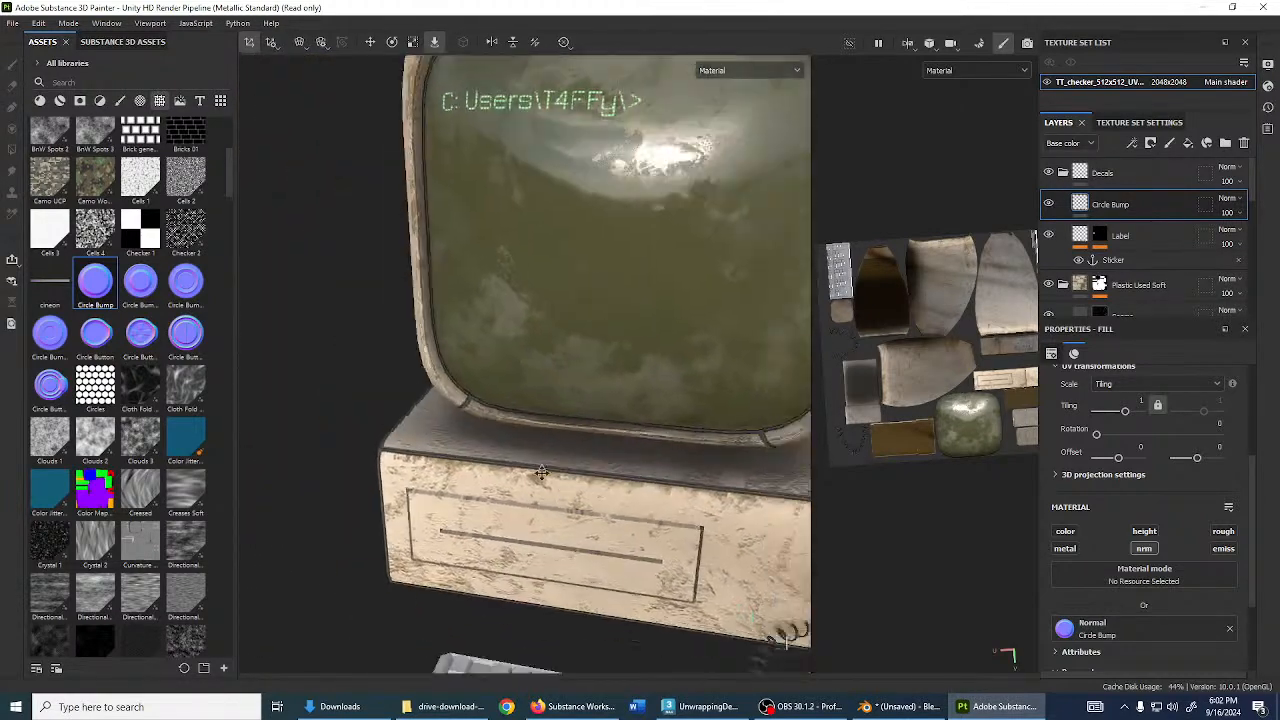
scroll(541, 472, "down", 3)
left_click_drag(535, 440, 454, 441, "alt")
middle_click_drag(466, 446, 722, 438, "alt")
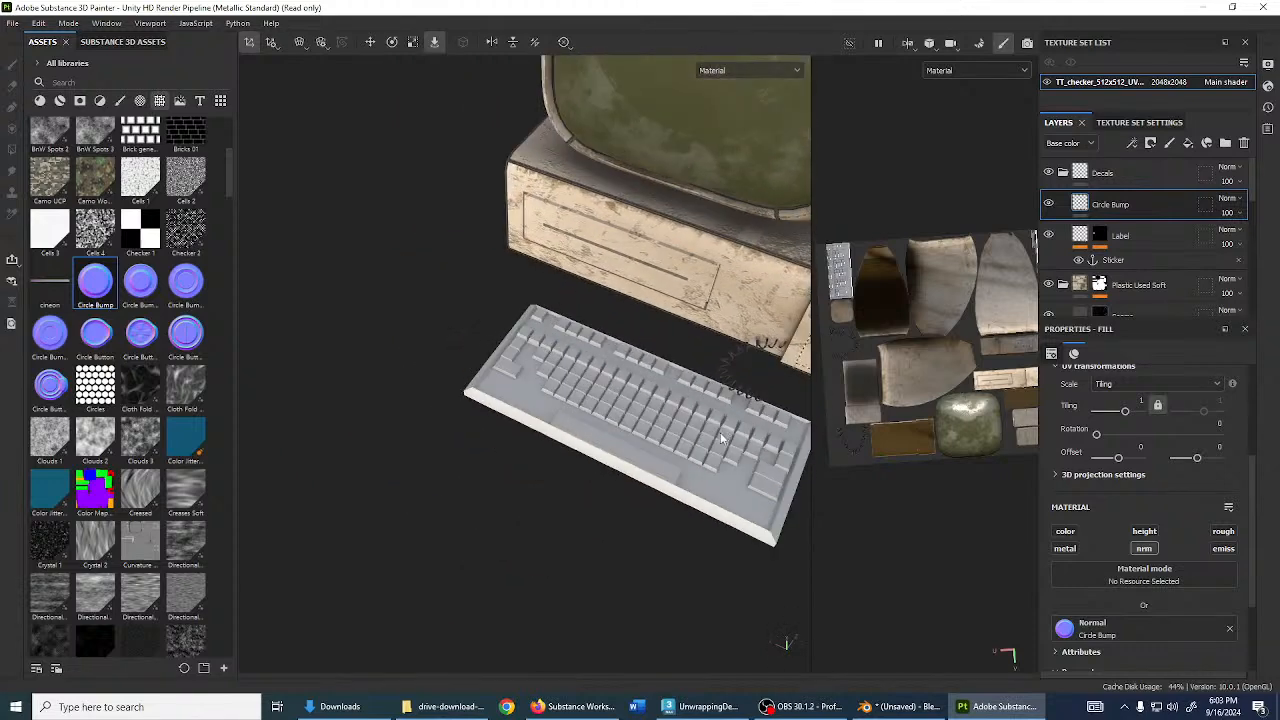
left_click_drag(722, 438, 673, 410, "alt")
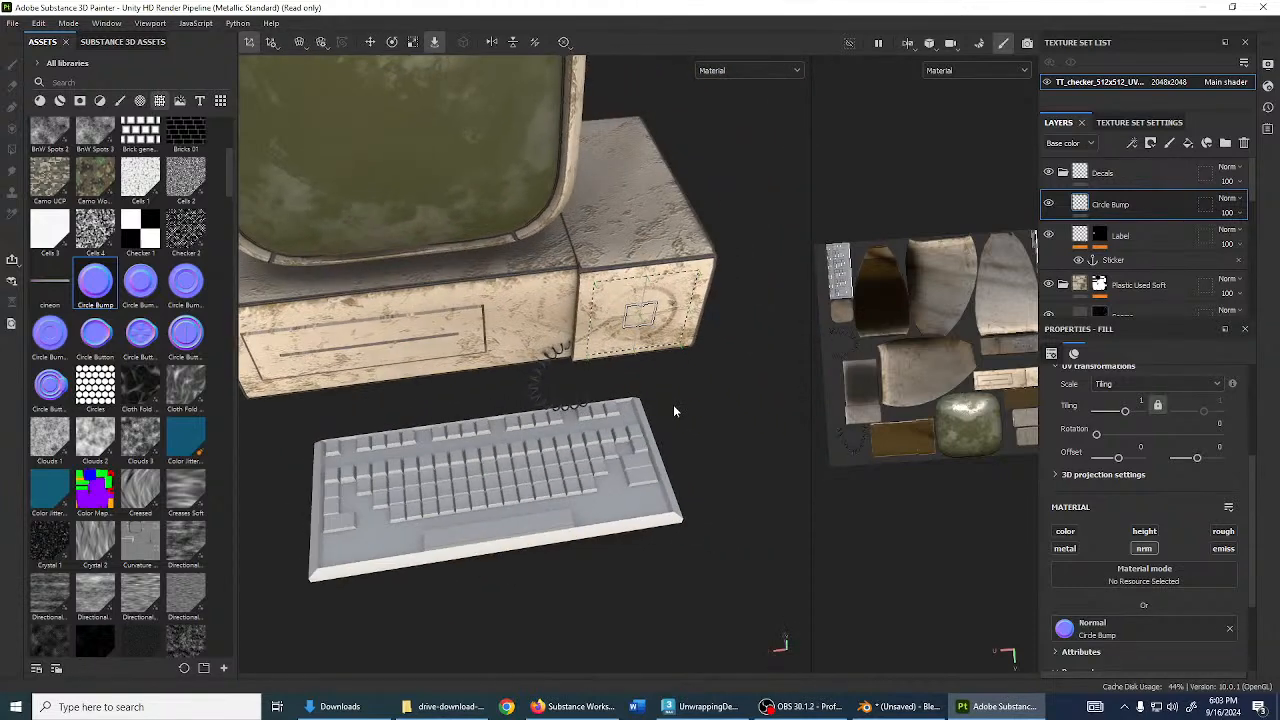
left_click_drag(518, 278, 467, 217, "alt")
middle_click_drag(566, 238, 635, 355, "alt")
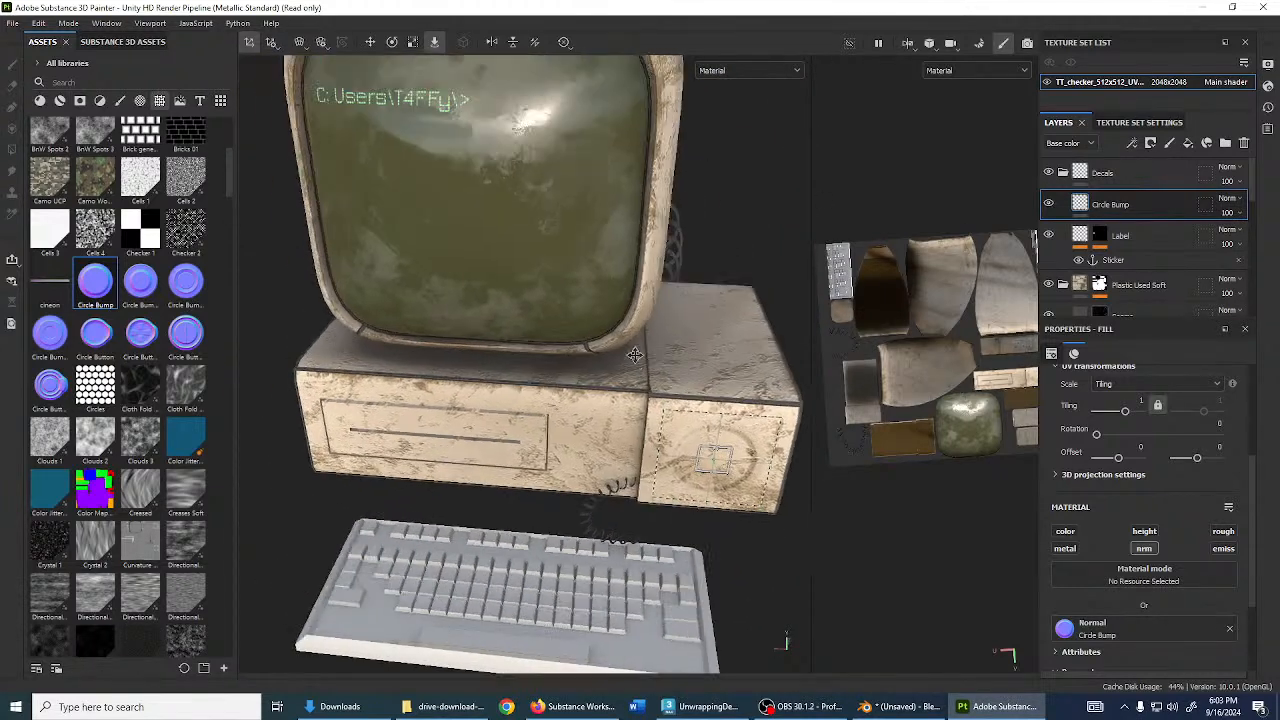
left_click_drag(635, 355, 472, 122, "alt")
- Collapse the Decals folder and view the computer from above
left_click(1064, 174)
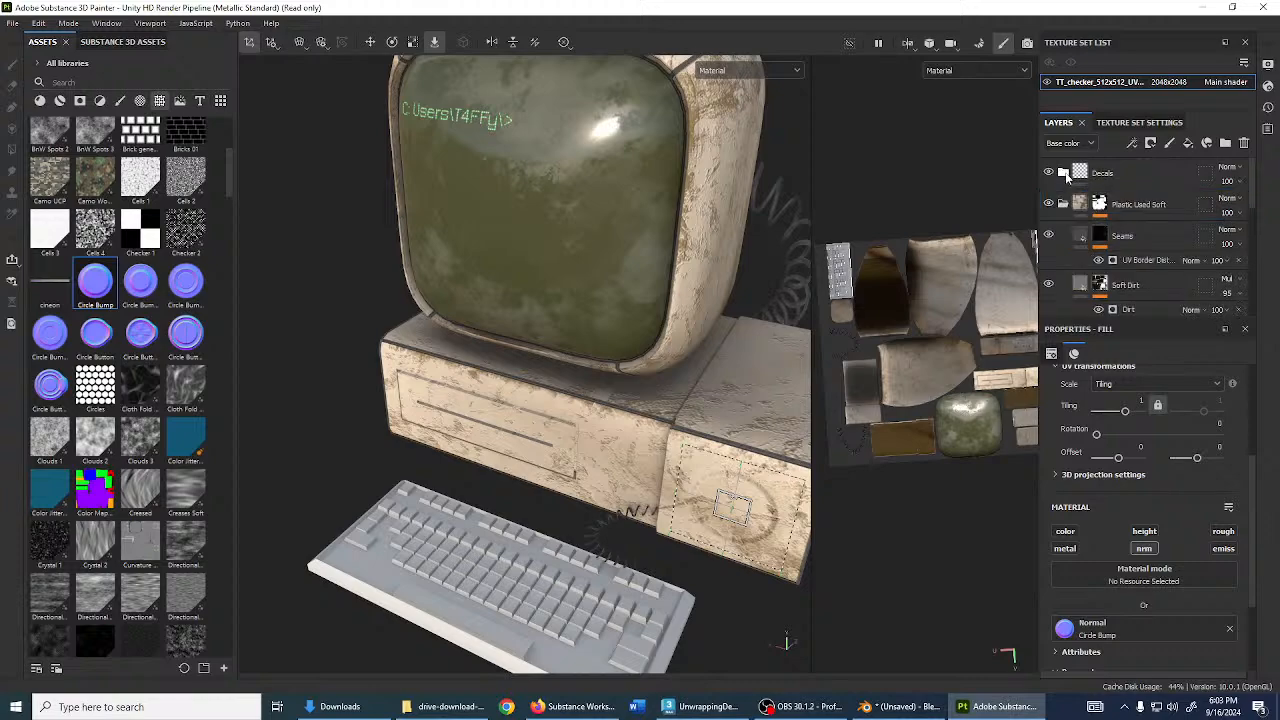
middle_click_drag(728, 370, 648, 369, "alt")
left_click_drag(689, 369, 710, 320, "alt")
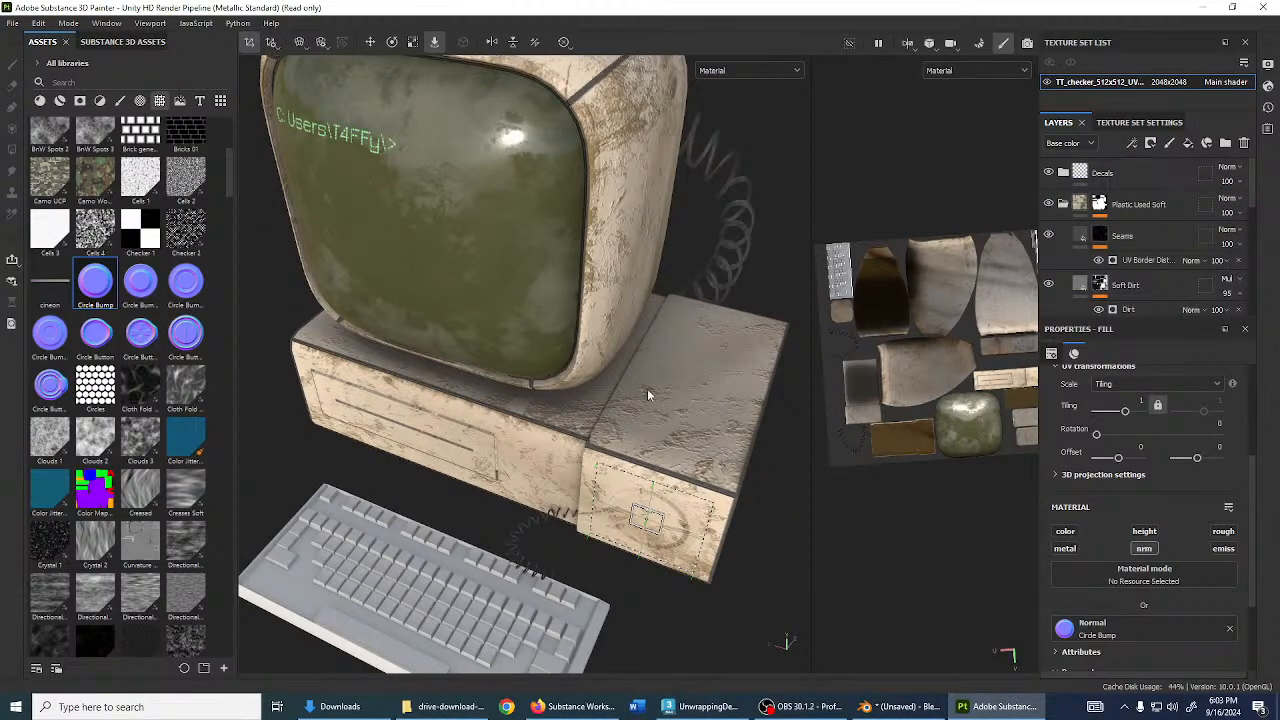
left_click_drag(647, 390, 676, 334, "alt")
scroll(1098, 218, "down", 1)
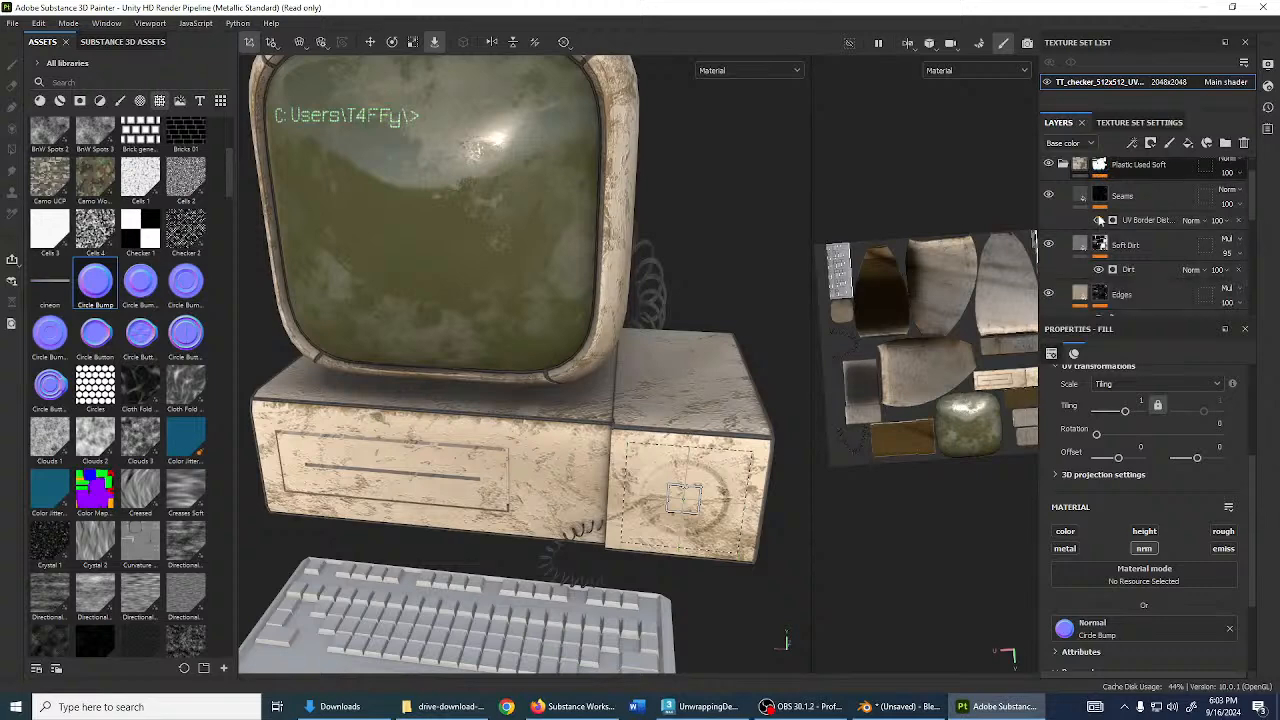
scroll(1098, 218, "down", 5)
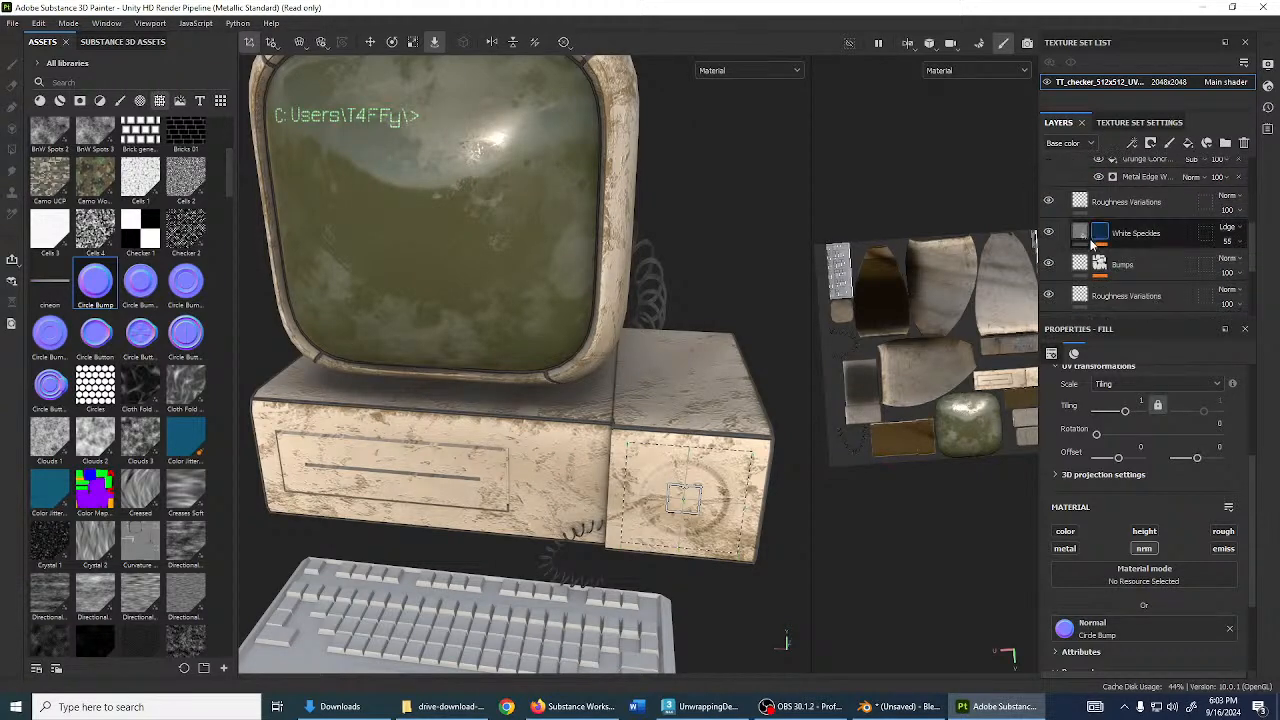
scroll(1092, 243, "up", 4)
- Toggle the Soft Dirt and Edges layers off and on to compare them
left_click(1082, 249)
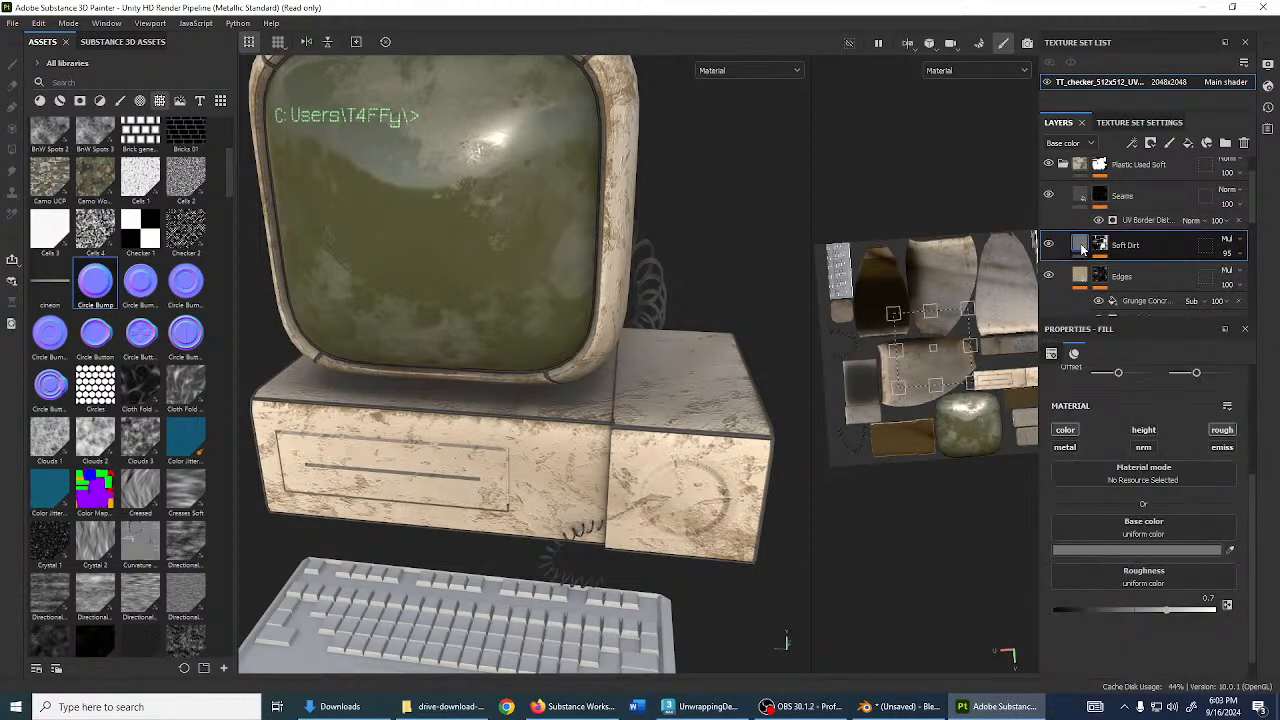
double_click(1049, 247)
scroll(1062, 250, "down", 1)
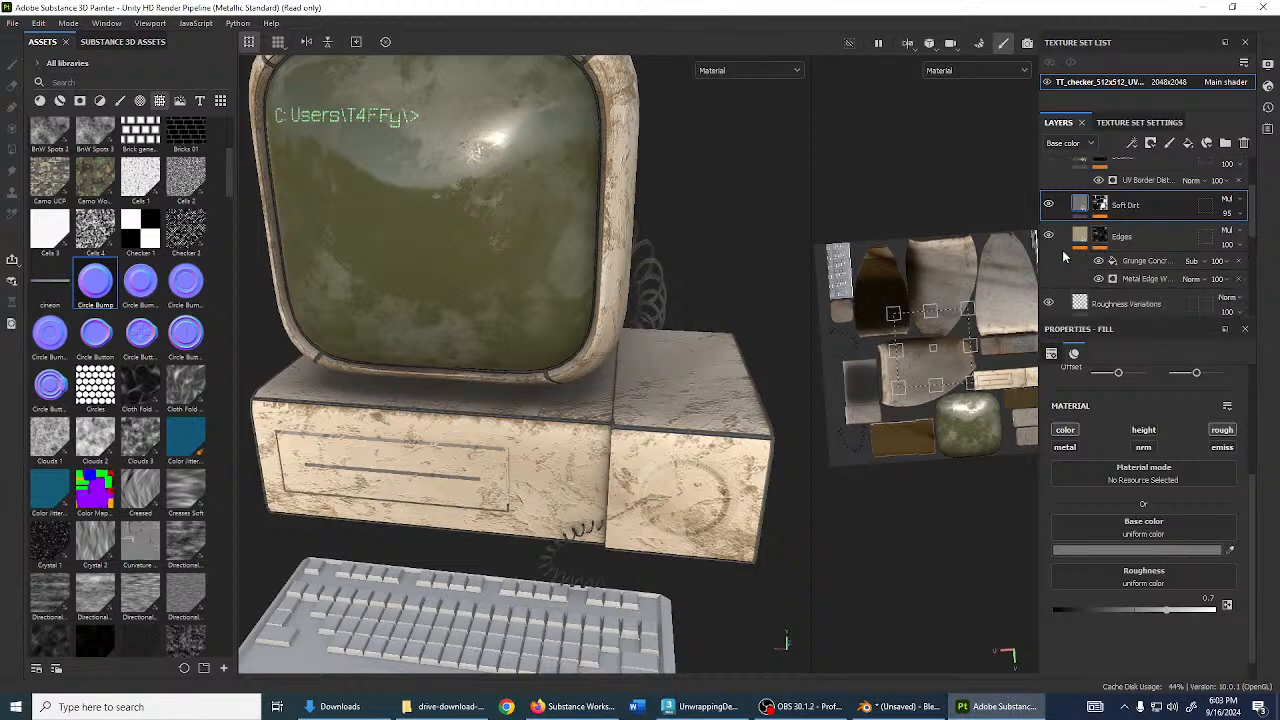
double_click(1049, 236)
- Change the Edges layer's base colour to pale tan #CDBF9C
left_click(1072, 239)
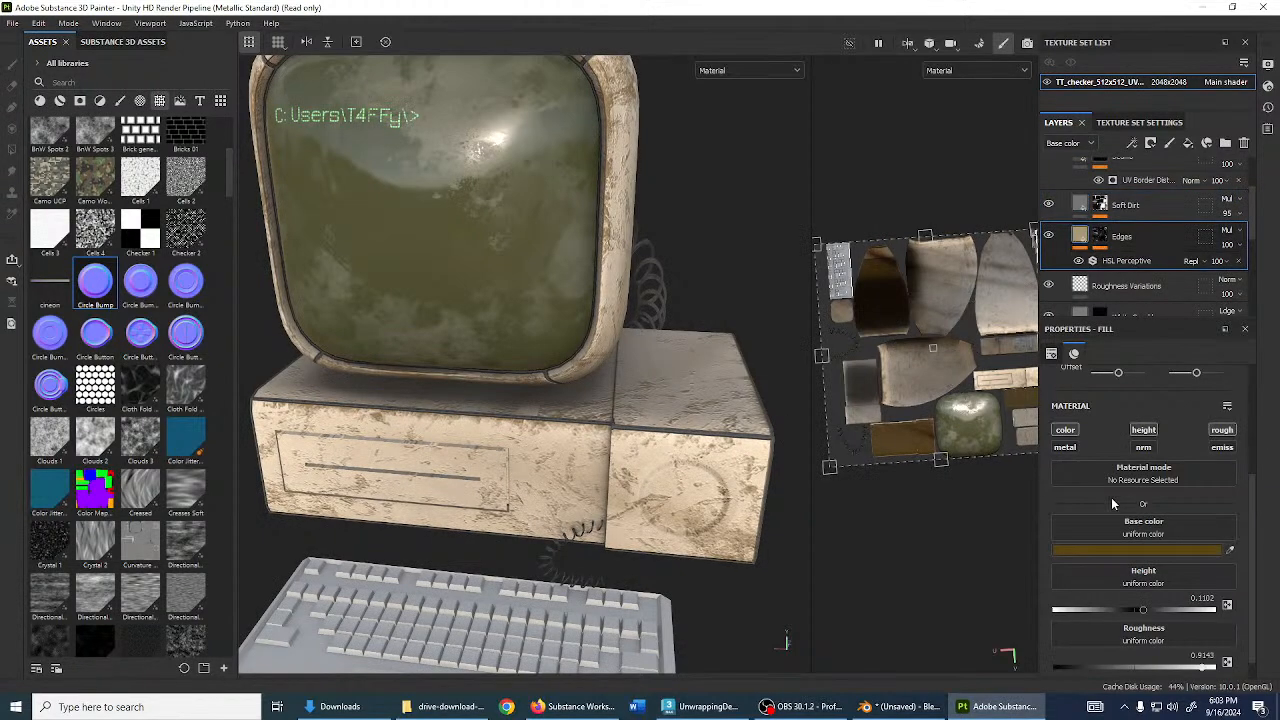
left_click(1133, 549)
mouse_move(1051, 538)
left_mouse_down()
mouse_move(989, 536)
mouse_move(1053, 557)
left_mouse_up()
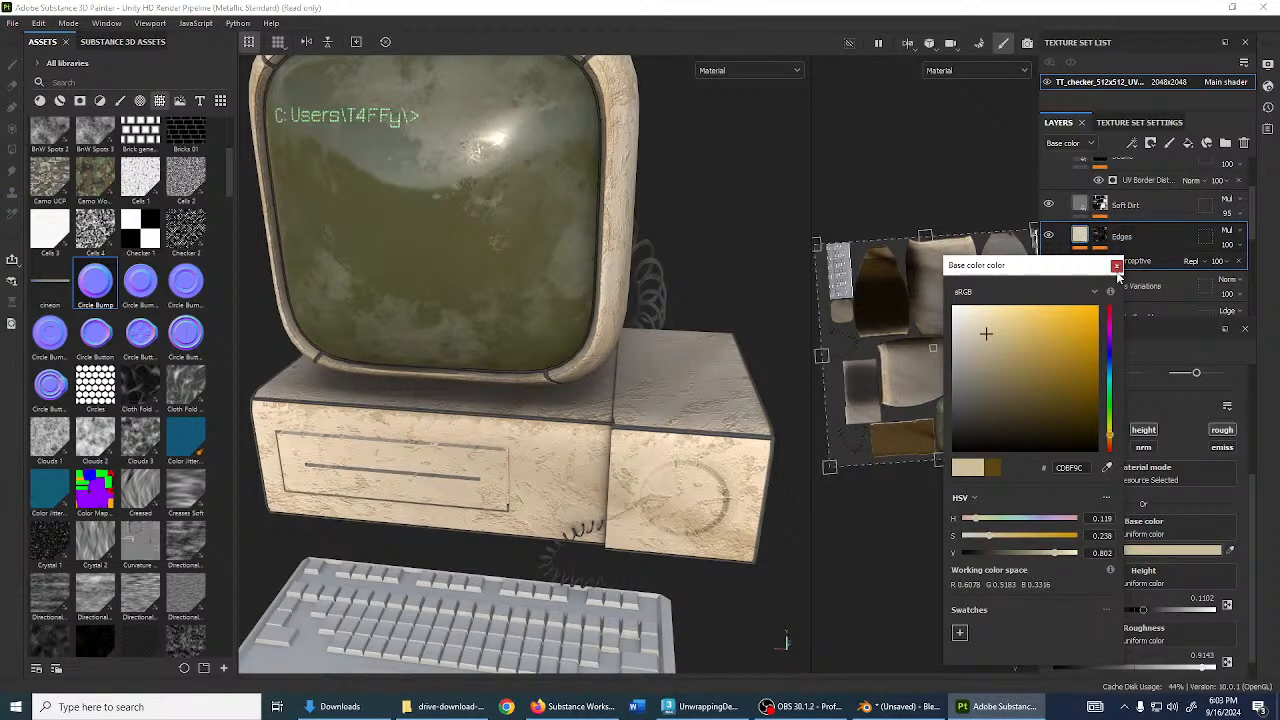
left_click(1117, 266)
- Inspect the recoloured edges and select the Plastic Used Soft folder
mouse_move(690, 338)
left_mouse_down("alt")
mouse_move(663, 354)
mouse_move(692, 338)
mouse_move(683, 359)
mouse_move(668, 331)
left_mouse_up("alt")
scroll(683, 359, "down", 3)
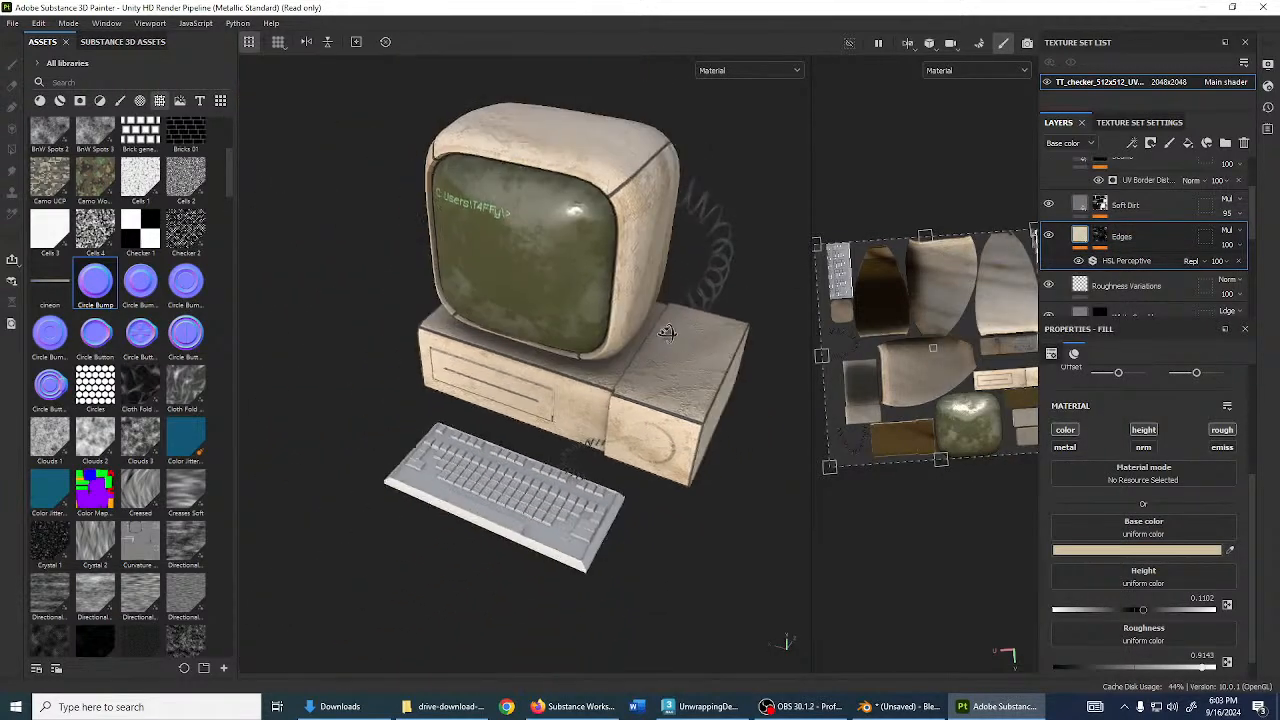
scroll(668, 331, "up", 3)
scroll(1133, 228, "up", 2)
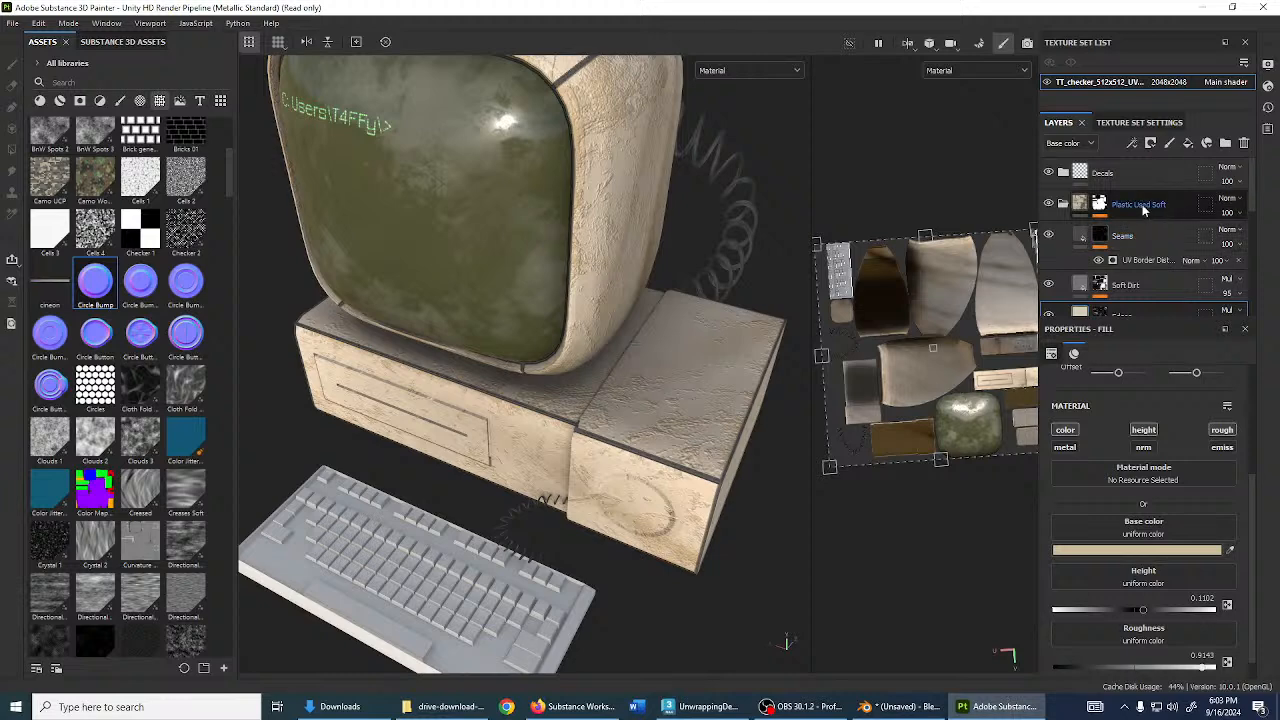
left_click(1130, 205)
- Add an Ambient Occlusion fill layer with height, roughness and emissive disabled
left_click(1189, 145)
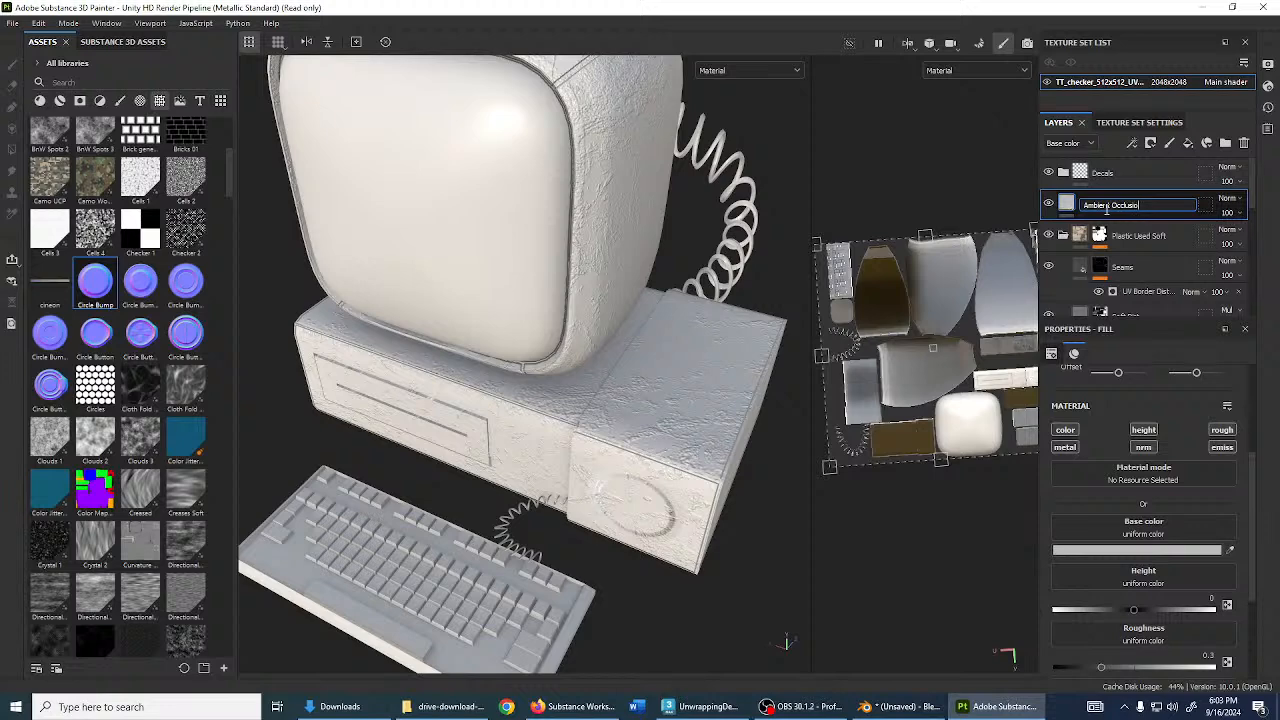
left_click(1141, 432)
left_click(1229, 446)
left_click(1223, 431)
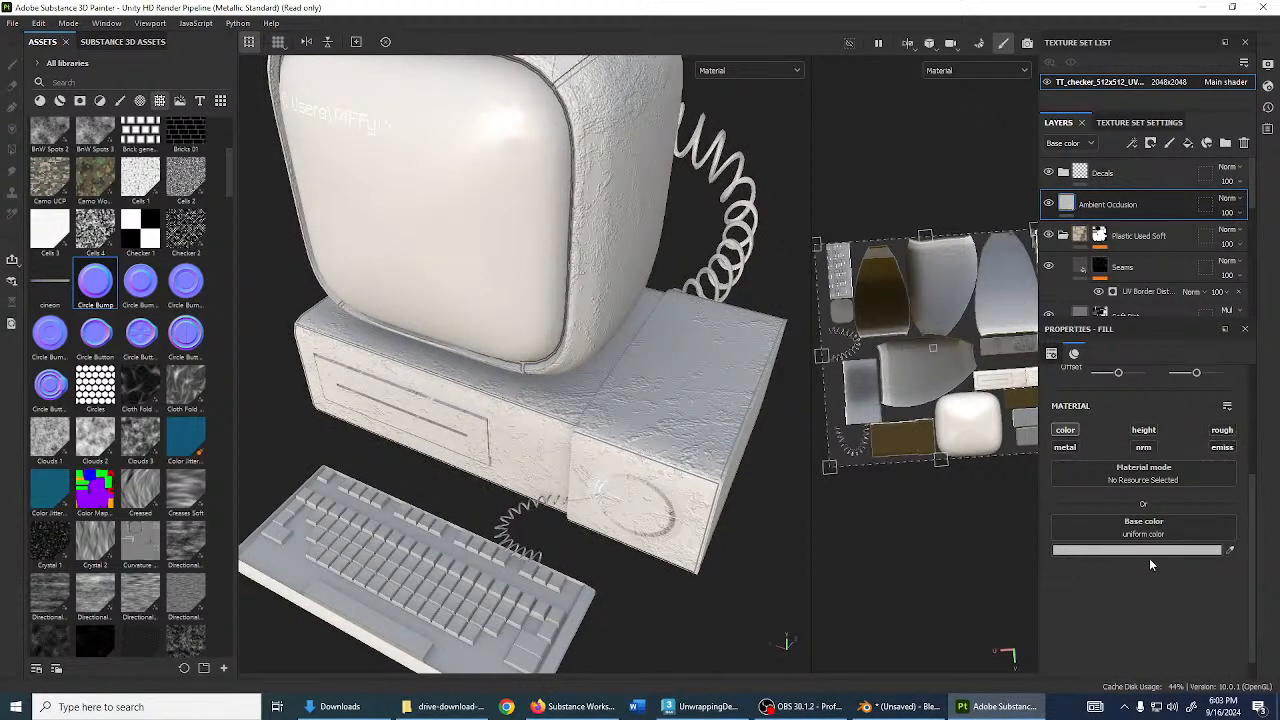
- Set the fill's base colour to black and give it a black mask
left_click(1149, 551)
left_click_drag(1057, 448, 925, 460)
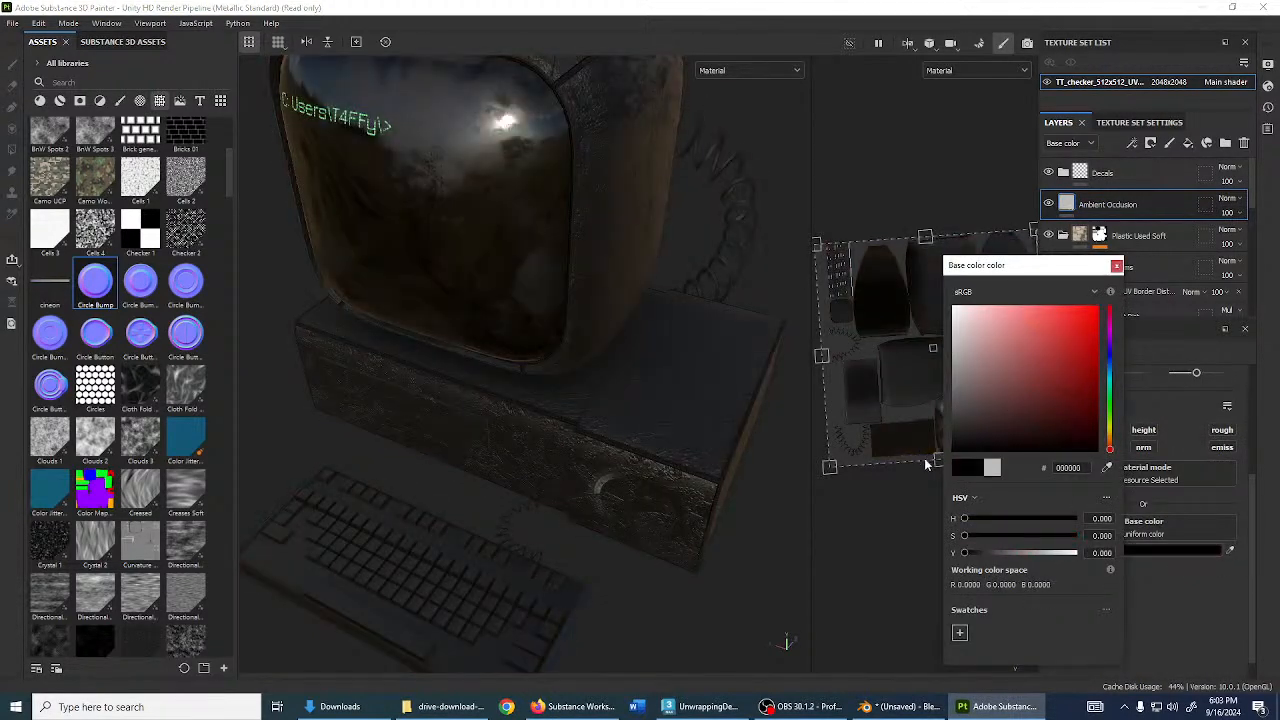
left_click(1116, 265)
left_click(1151, 144)
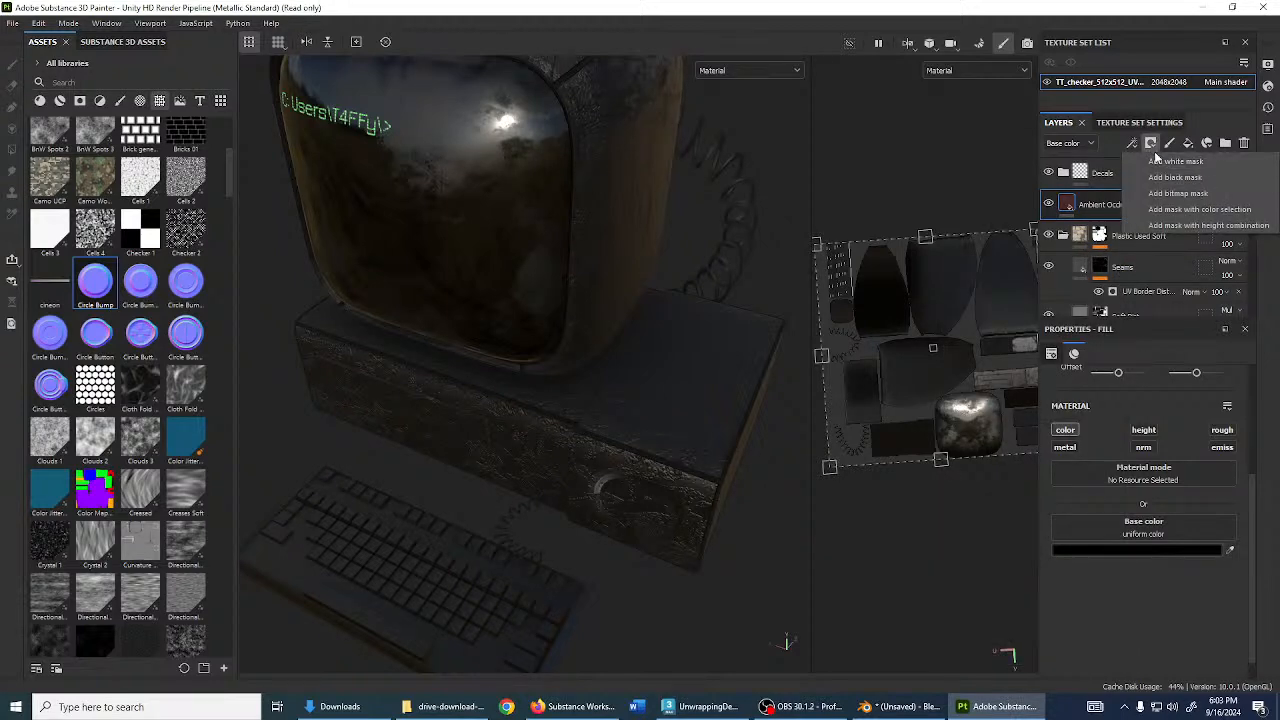
left_click(1174, 177)
- Add an Ambient Occlusion generator to the layer's mask, found by searching 'ambie'
right_click(1087, 204)
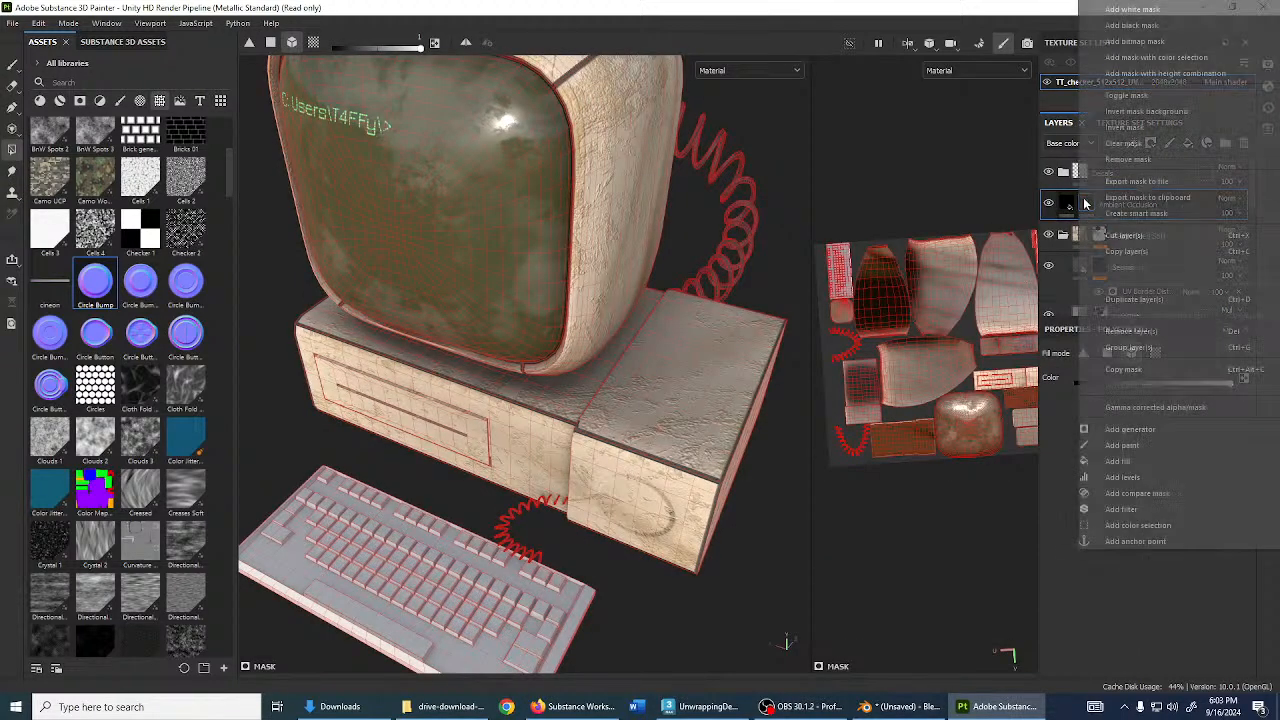
left_click(1135, 428)
left_click(1135, 390)
type("metal")
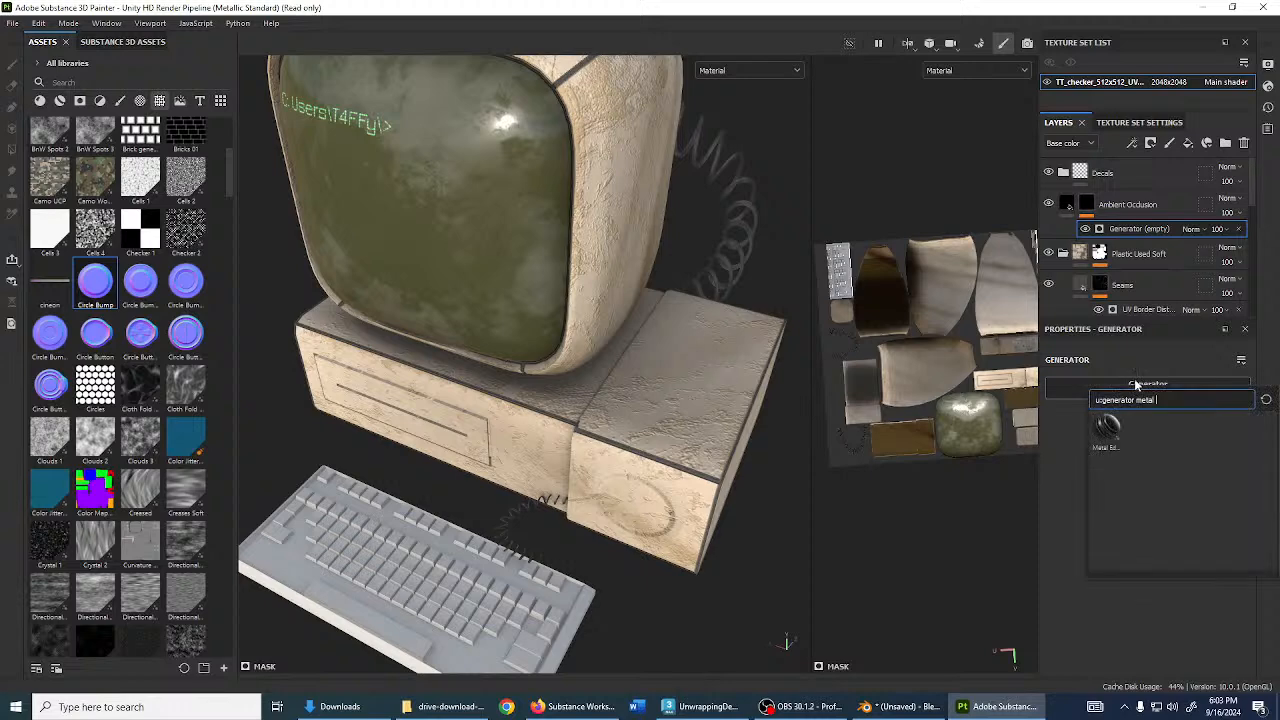
key("BackSpace")
key("BackSpace")
key("BackSpace")
key("BackSpace")
key("BackSpace")
type("ambien")
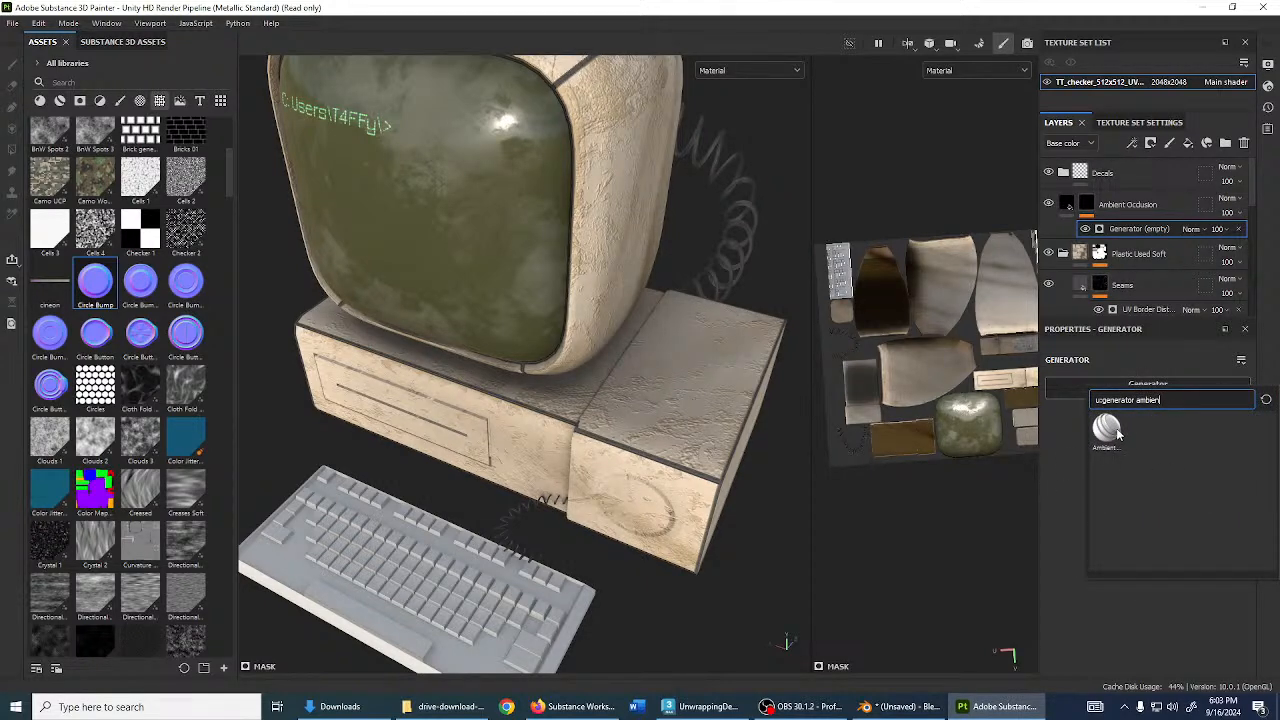
left_click(1112, 430)
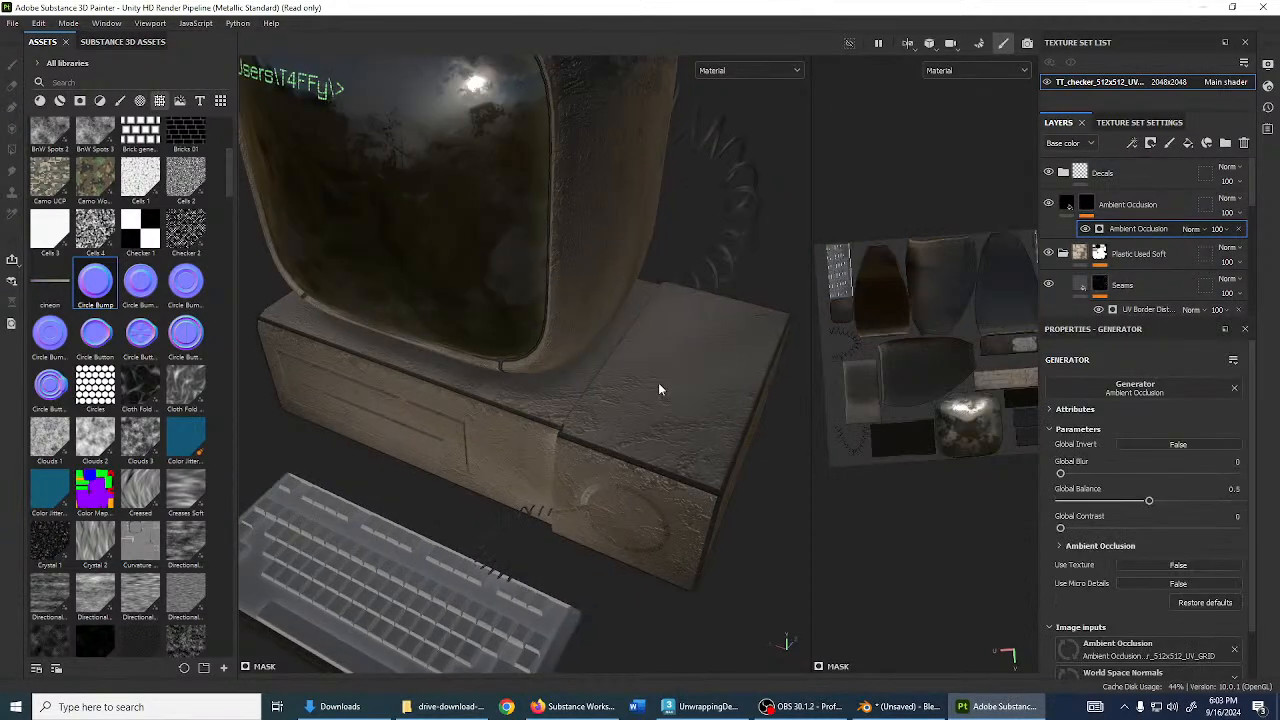
- Set the generator's Global Invert to True and raise global contrast to 0.56
mouse_move(1146, 501)
left_mouse_down()
mouse_move(1078, 500)
mouse_move(1158, 500)
mouse_move(1197, 519)
left_mouse_up()
left_click(1168, 445)
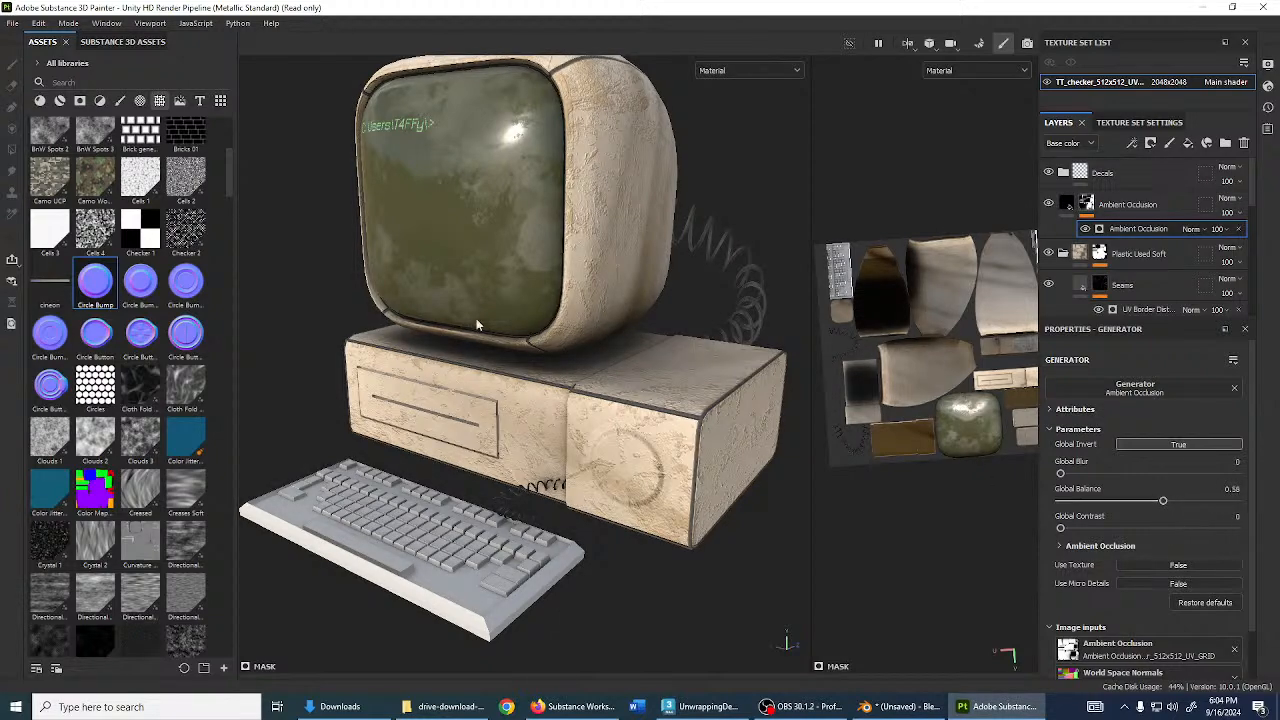
left_click_drag(476, 325, 493, 392, "alt")
mouse_move(1164, 501)
left_mouse_down()
mouse_move(1177, 501)
mouse_move(1158, 501)
left_mouse_up()
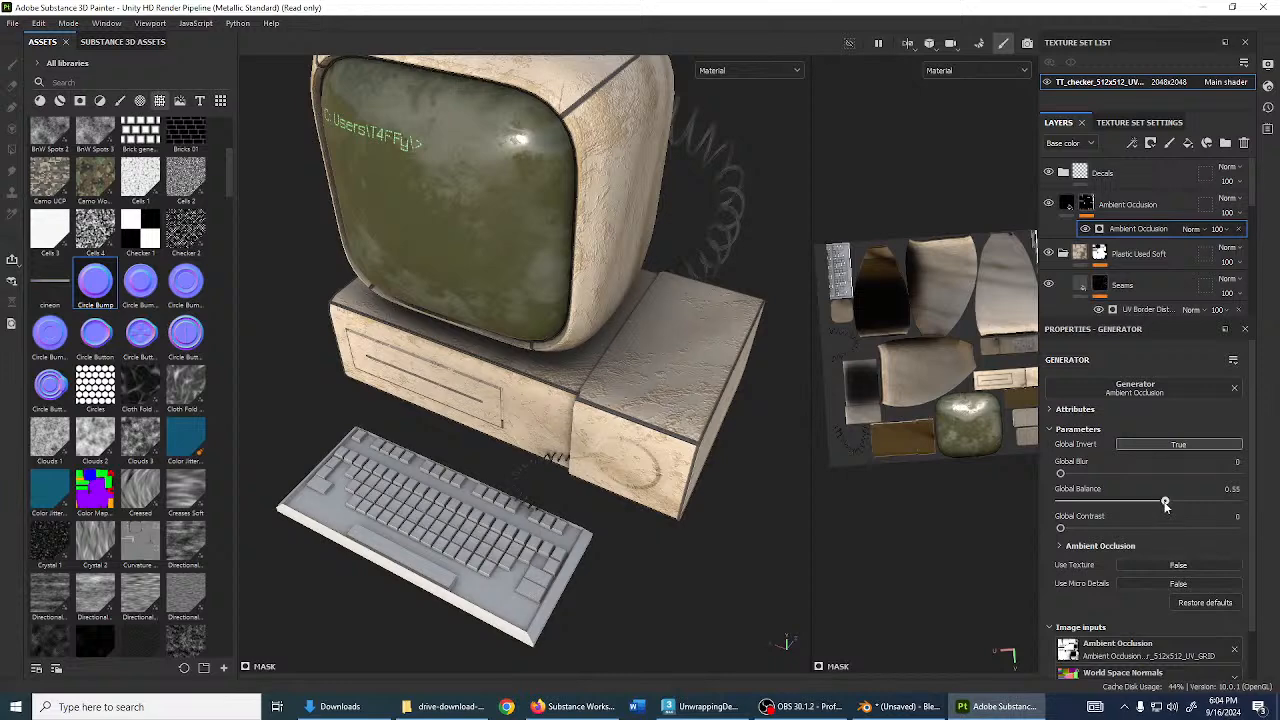
mouse_move(648, 497)
left_mouse_down("alt")
mouse_move(563, 458)
mouse_move(632, 498)
left_mouse_up("alt")
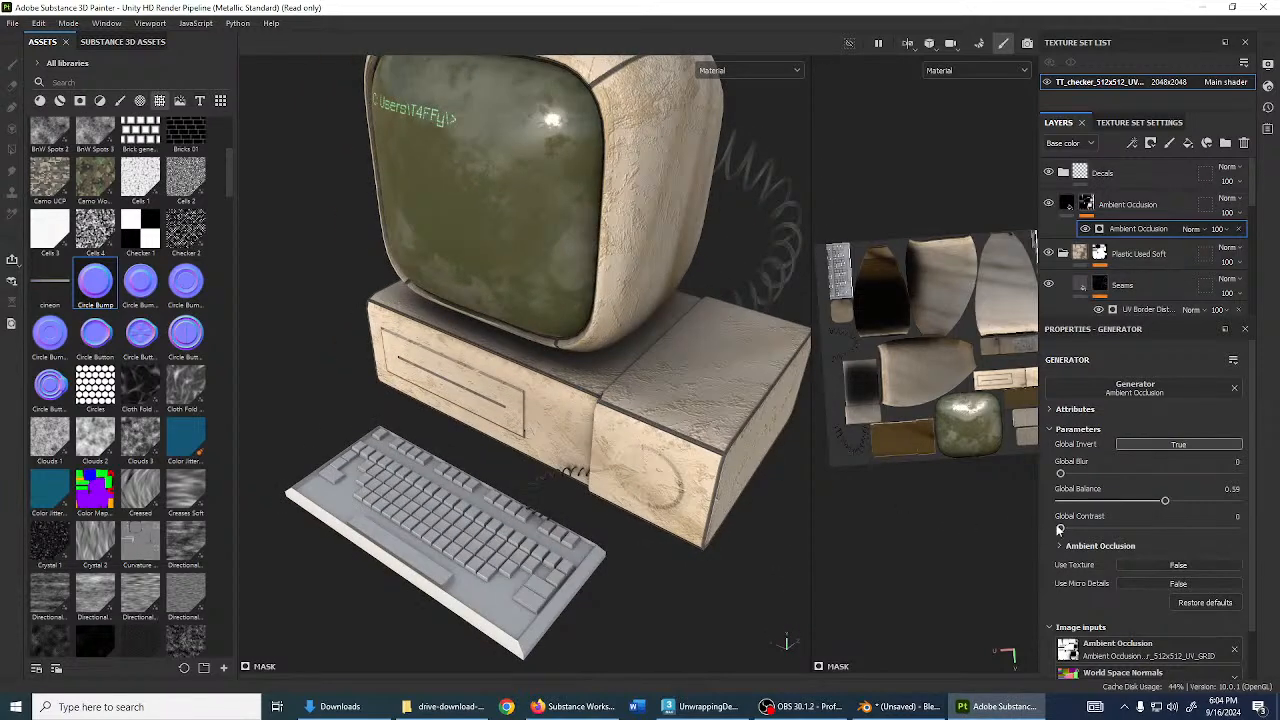
left_click_drag(1060, 529, 1100, 527)
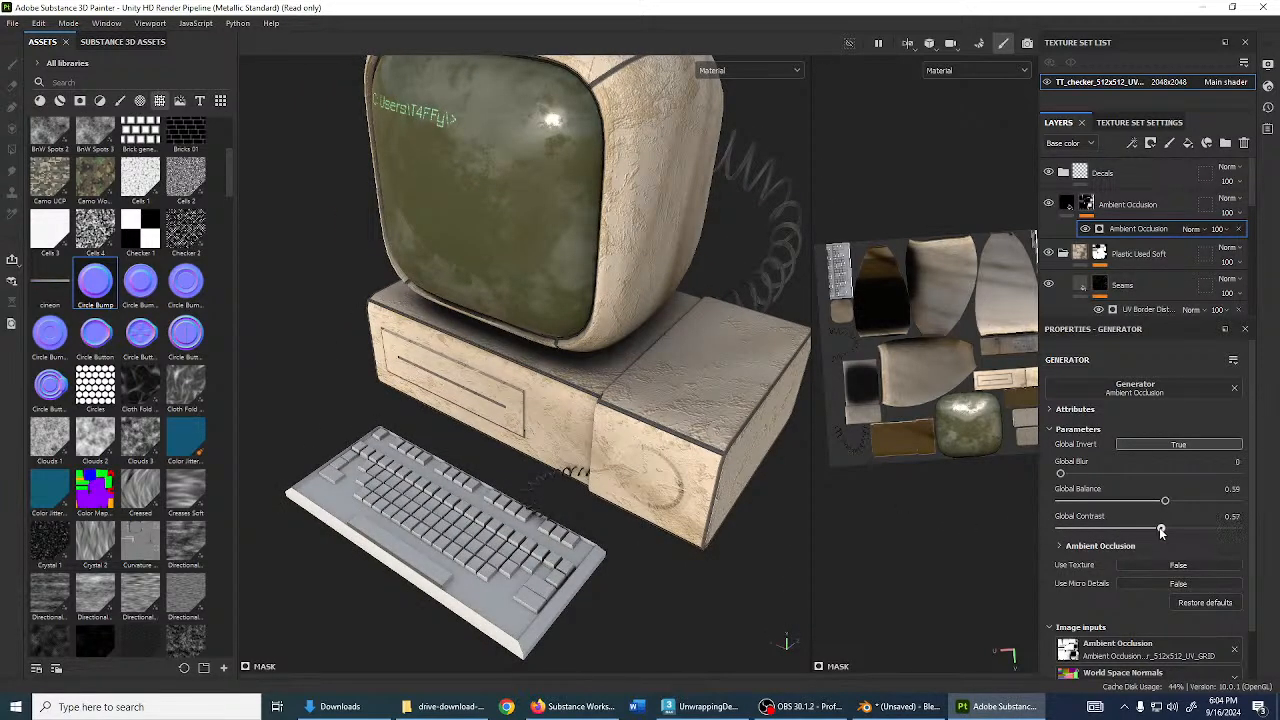
- Lower global balance to 0.4 and move the layer into Plastic Used Soft
left_click_drag(457, 350, 526, 430, "alt")
scroll(530, 431, "up", 3)
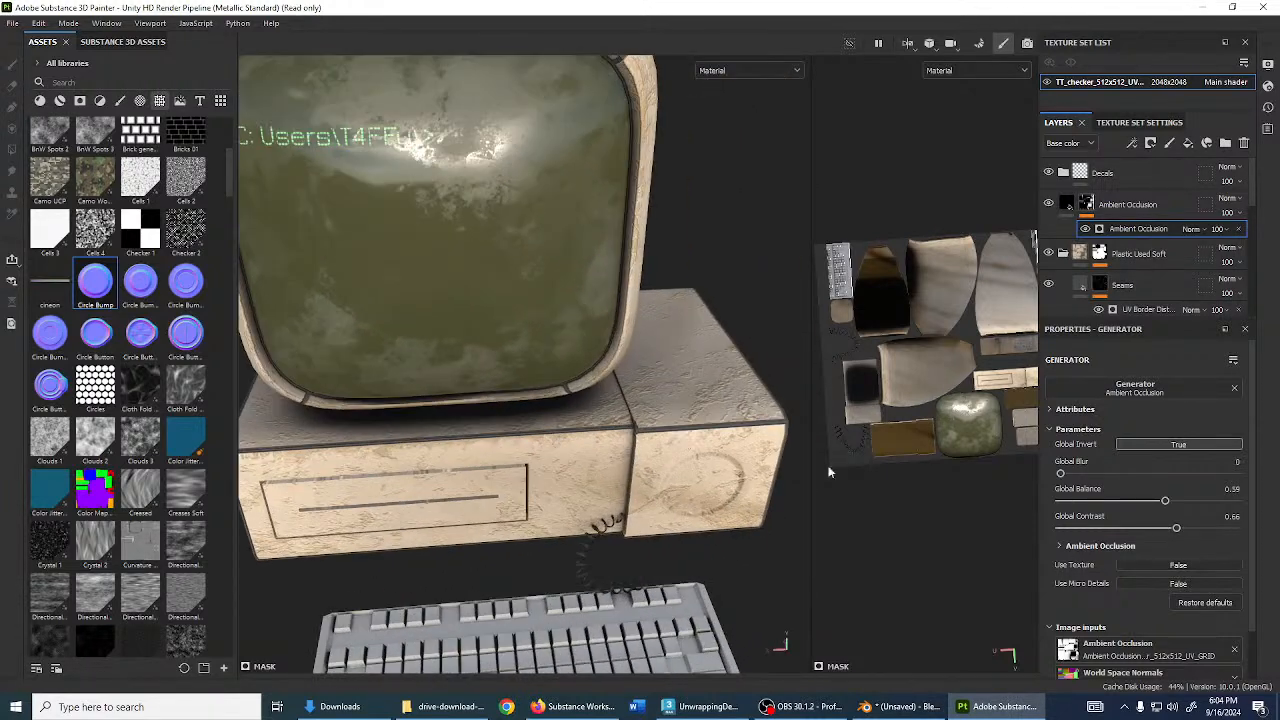
mouse_move(1163, 500)
left_mouse_down()
mouse_move(1180, 500)
mouse_move(1128, 502)
left_mouse_up()
left_click_drag(574, 430, 572, 388, "alt")
scroll(630, 372, "down", 3)
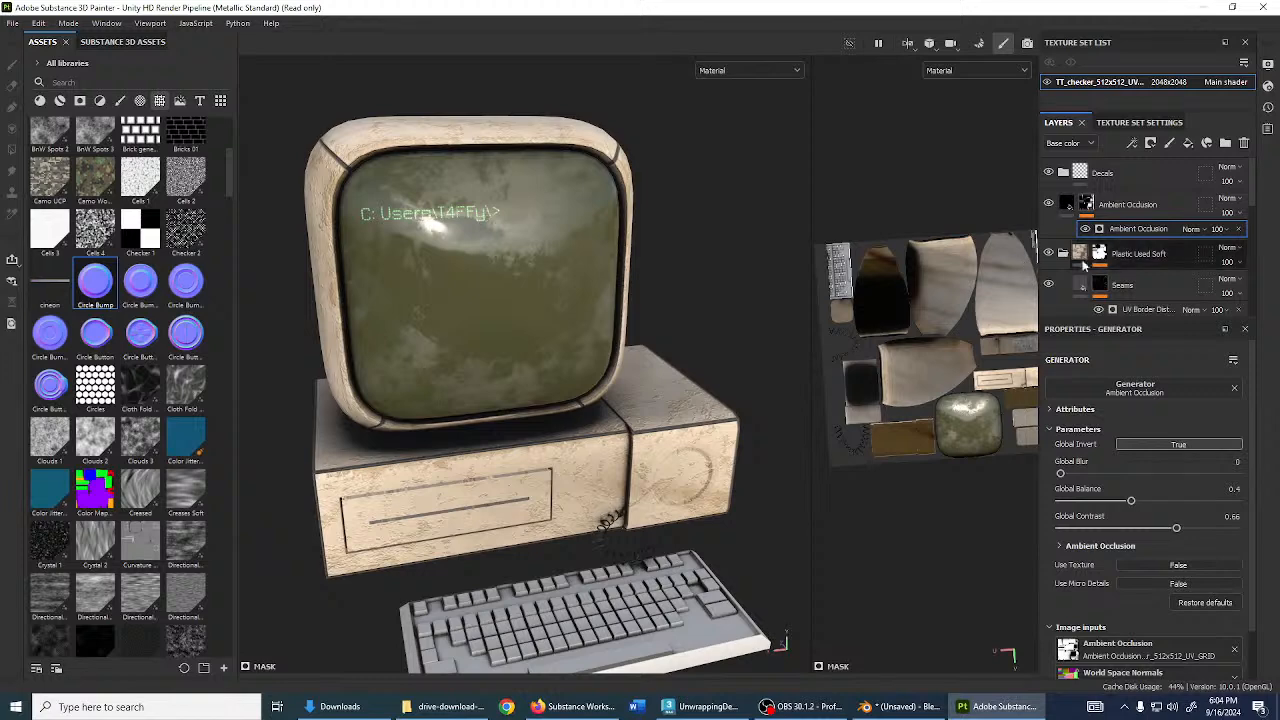
left_click(1118, 206)
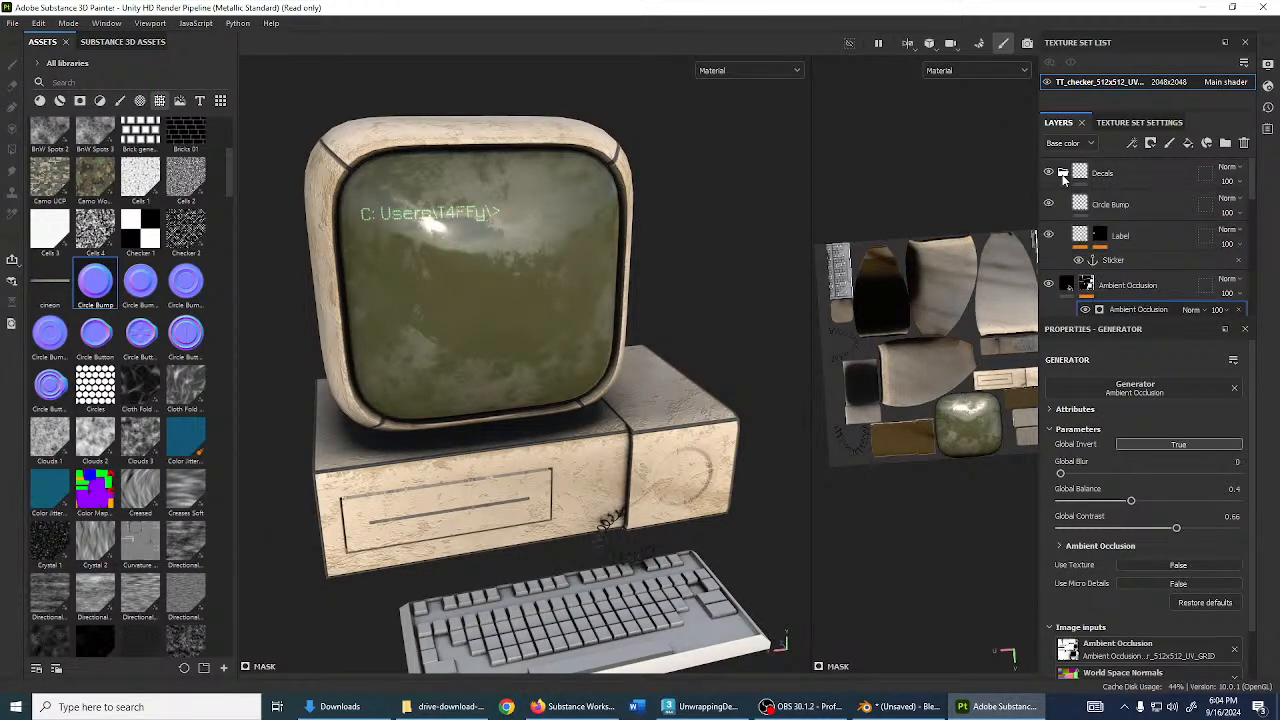
left_click_drag(1117, 208, 1139, 270)
- Collapse the Plastic Used Soft folder and frame the keyboard from the front
left_click(1063, 203)
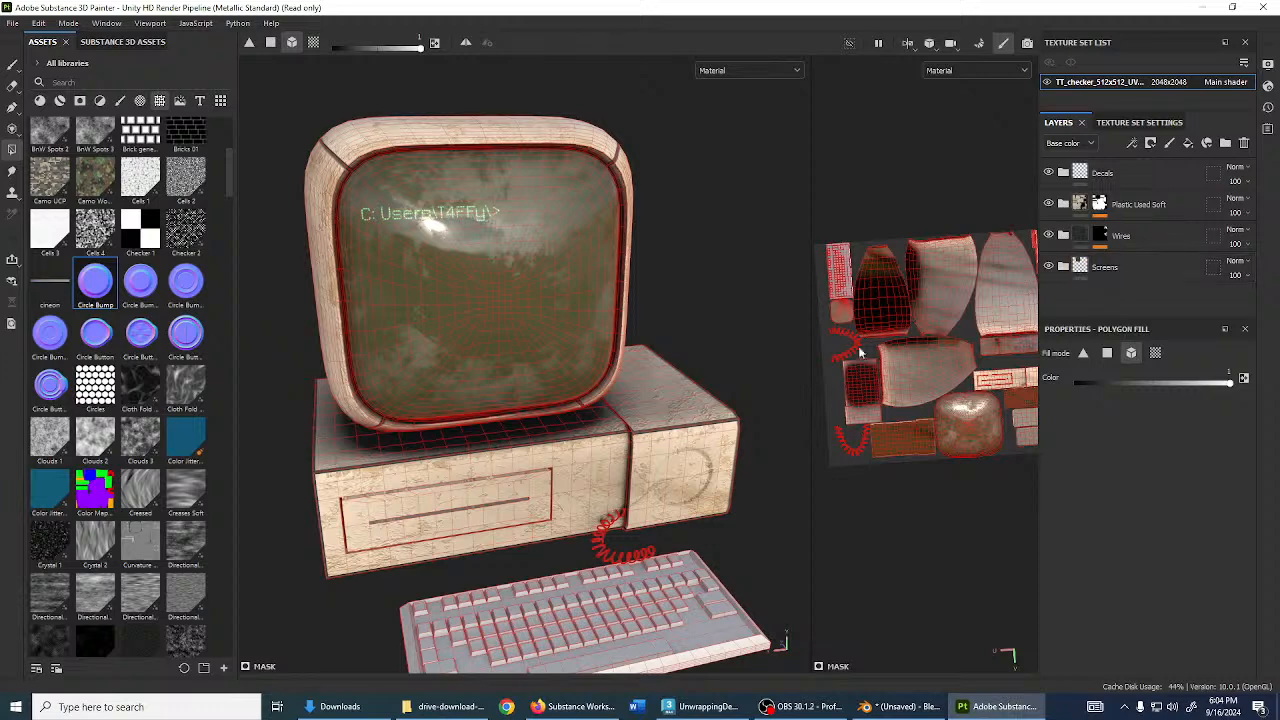
scroll(568, 340, "down", 2)
middle_click_drag(592, 440, 550, 223, "alt")
left_click_drag(550, 223, 660, 330, "alt")
scroll(622, 374, "up", 3)
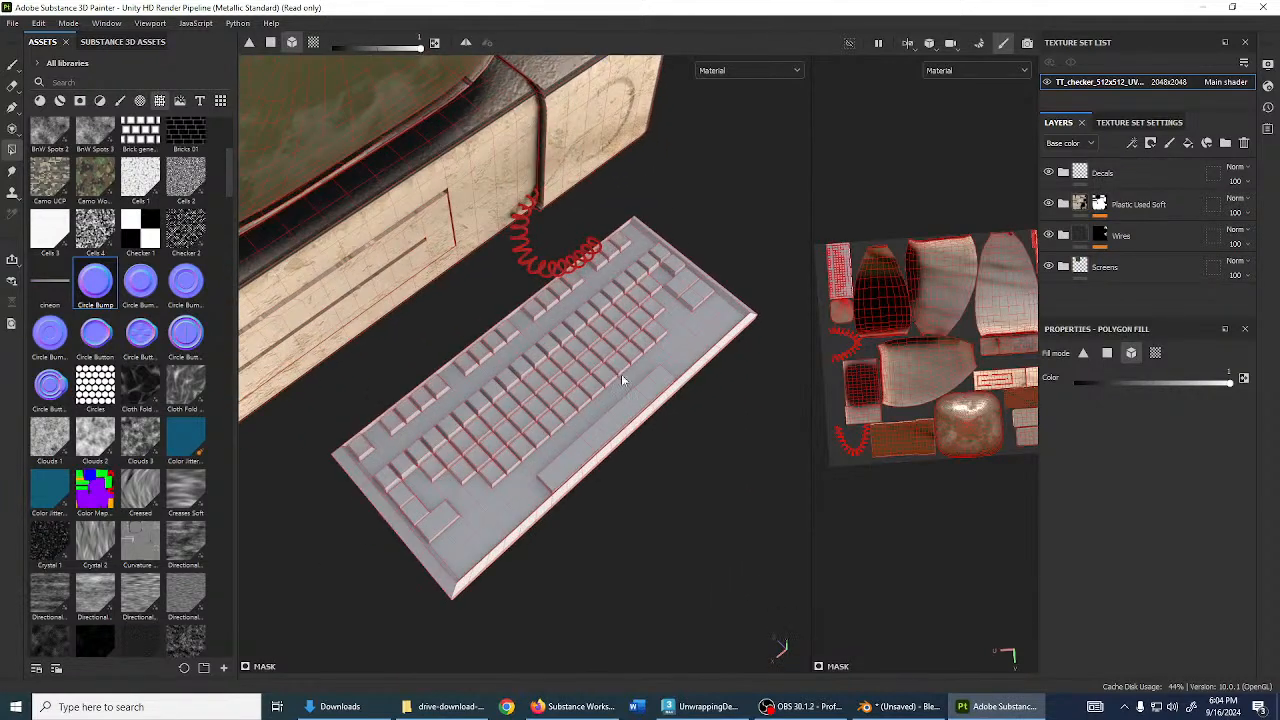
left_click_drag(592, 284, 618, 303, "alt")
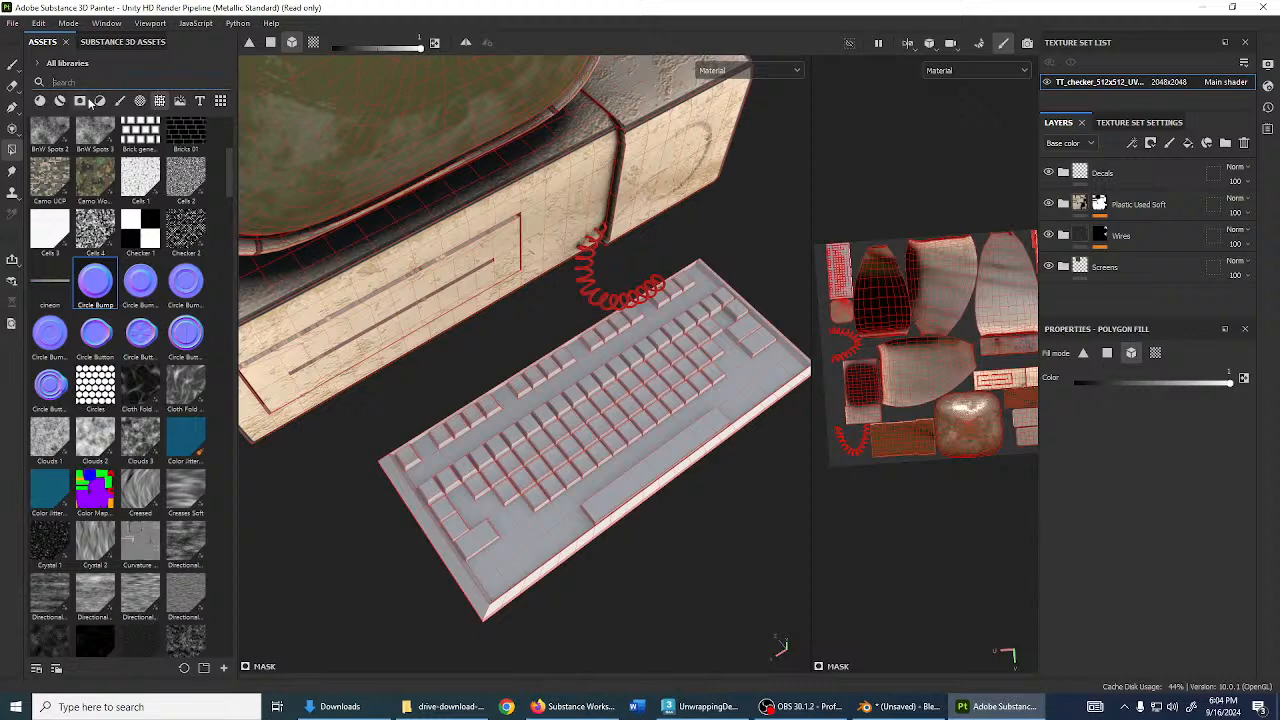
left_click_drag(588, 410, 908, 400, "alt")
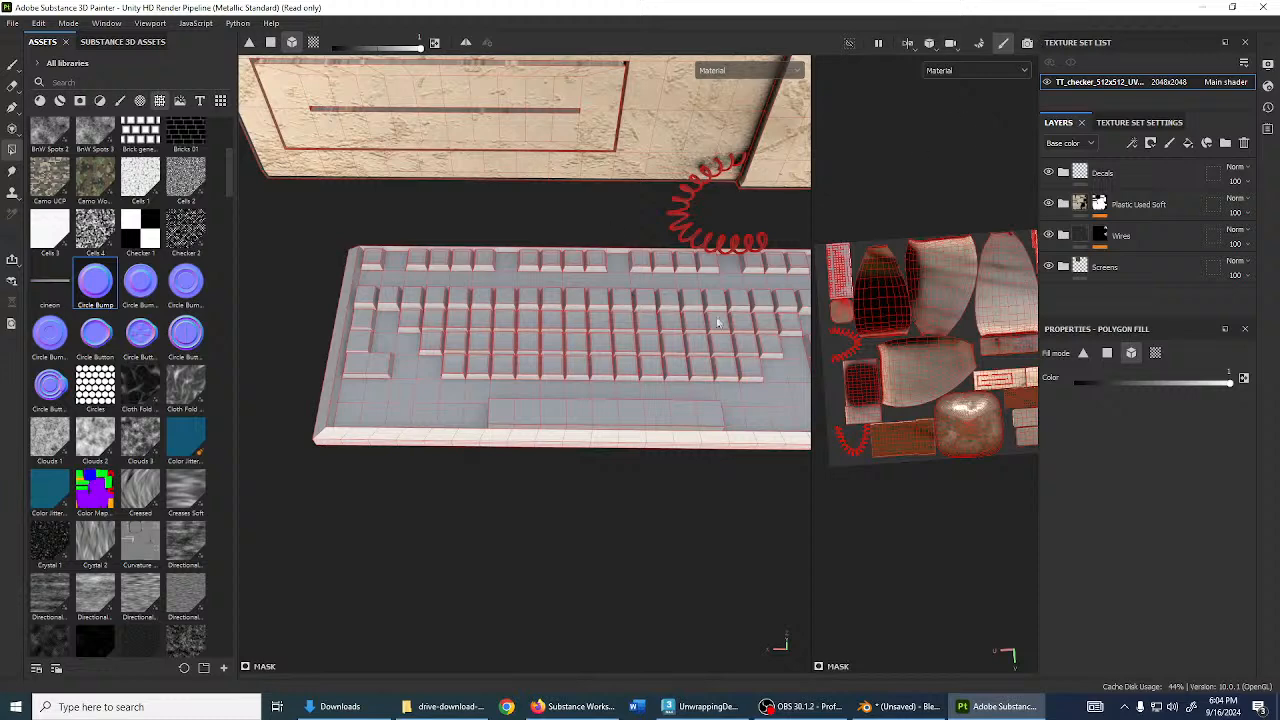
- Search 'plastic' materials and apply Plastic Dusty to the keyboard
left_click(104, 84)
type("plastic")
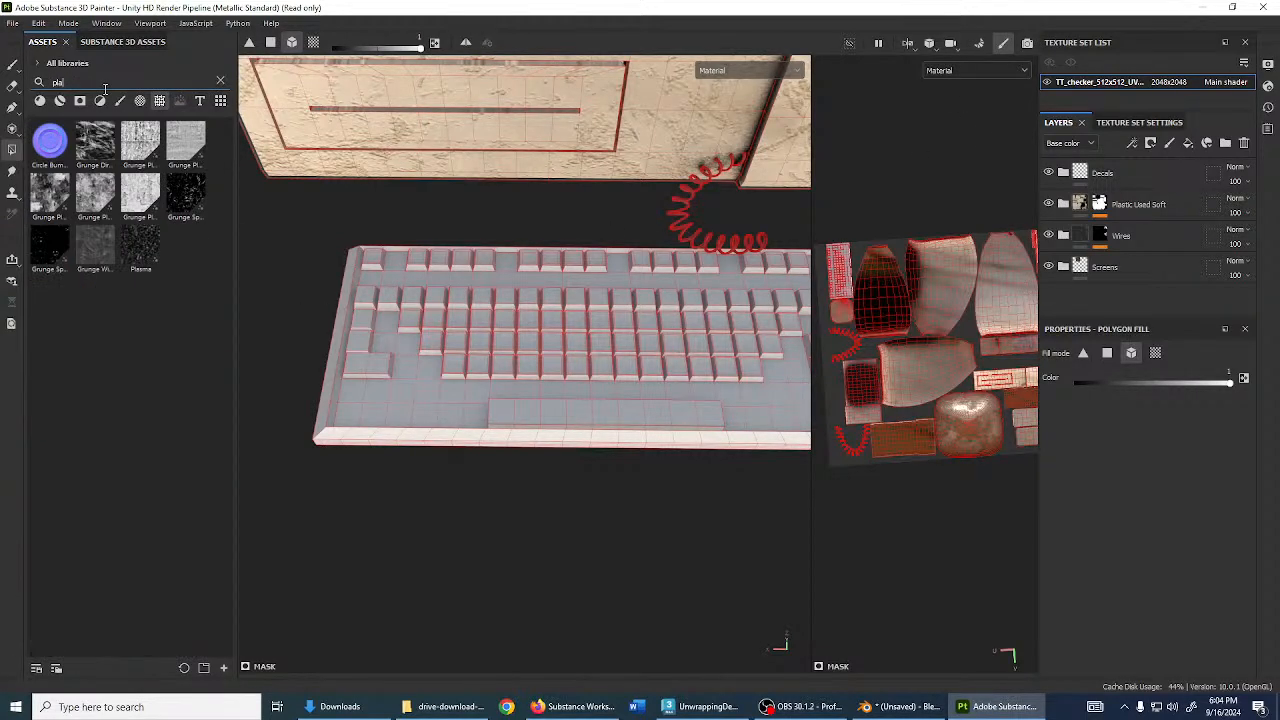
left_click(59, 101)
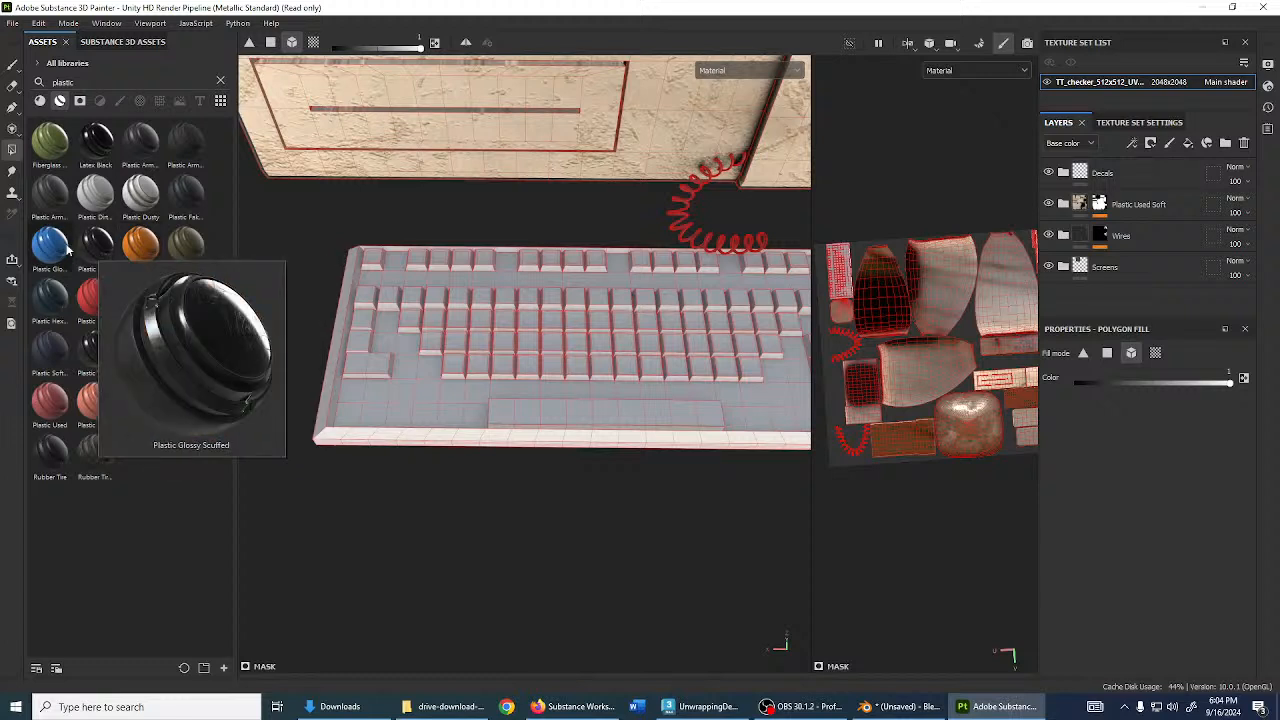
mouse_move(65, 292)
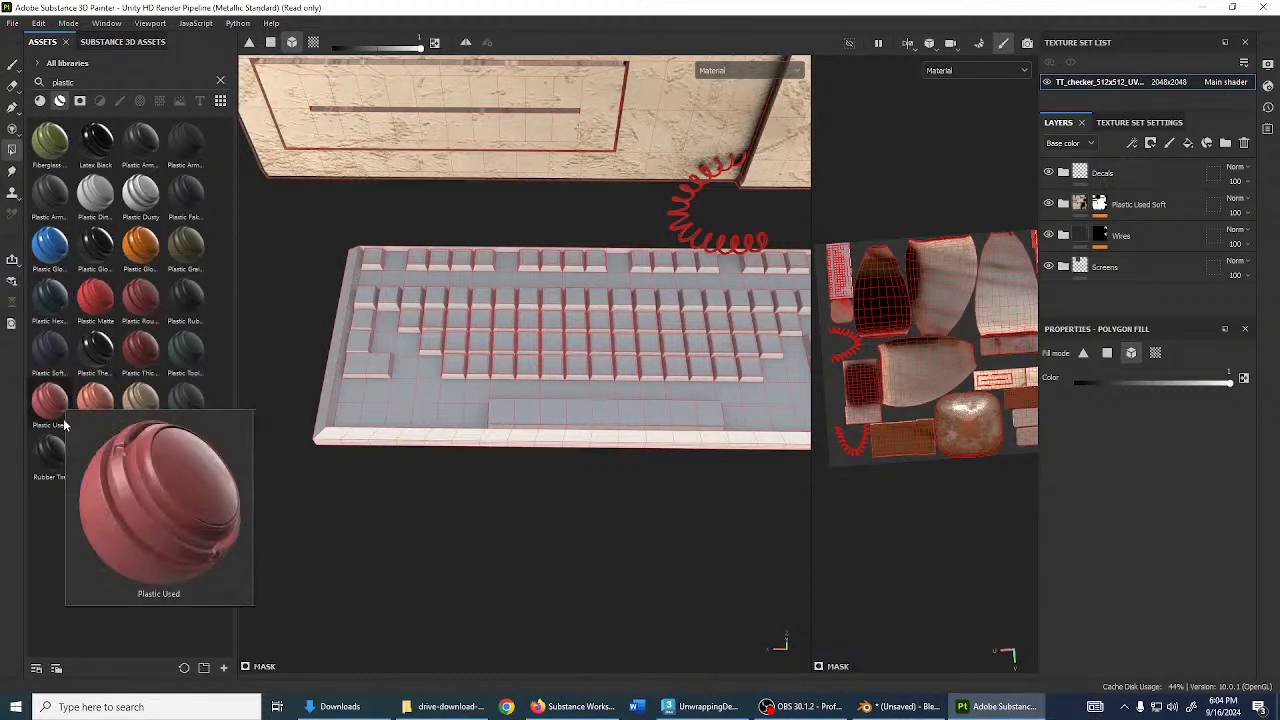
mouse_move(86, 415)
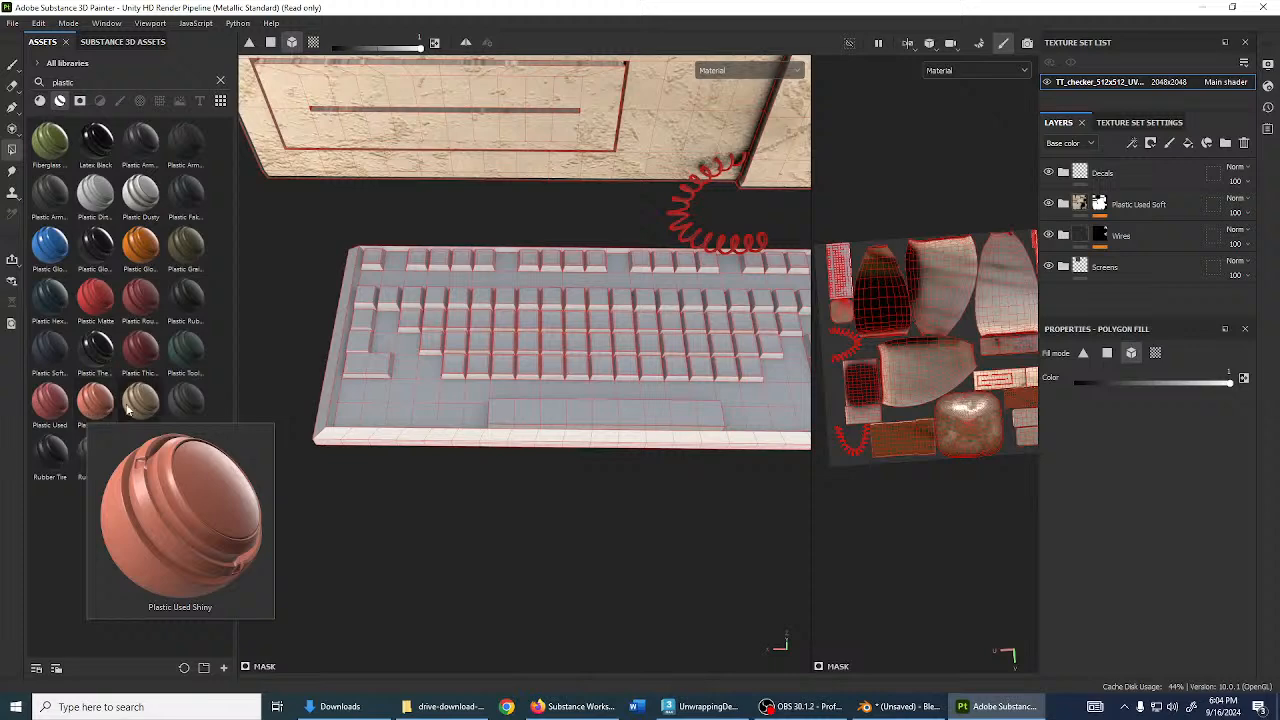
mouse_move(142, 366)
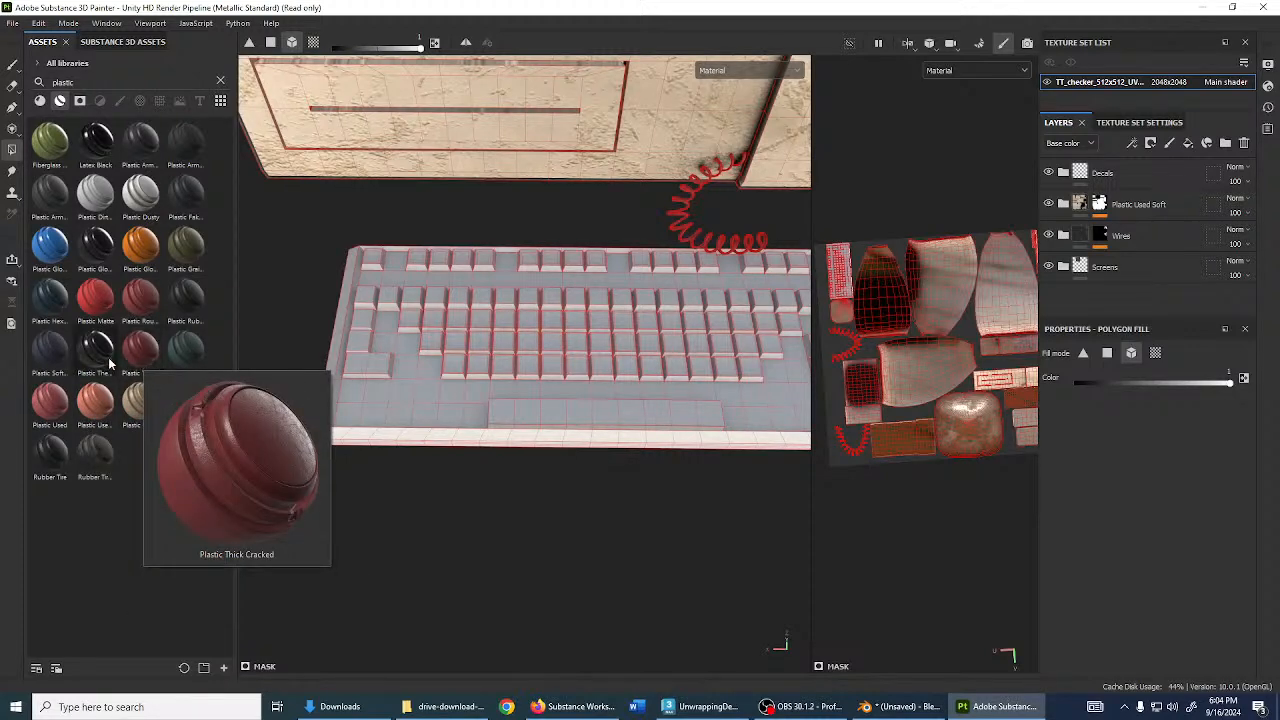
mouse_move(54, 350)
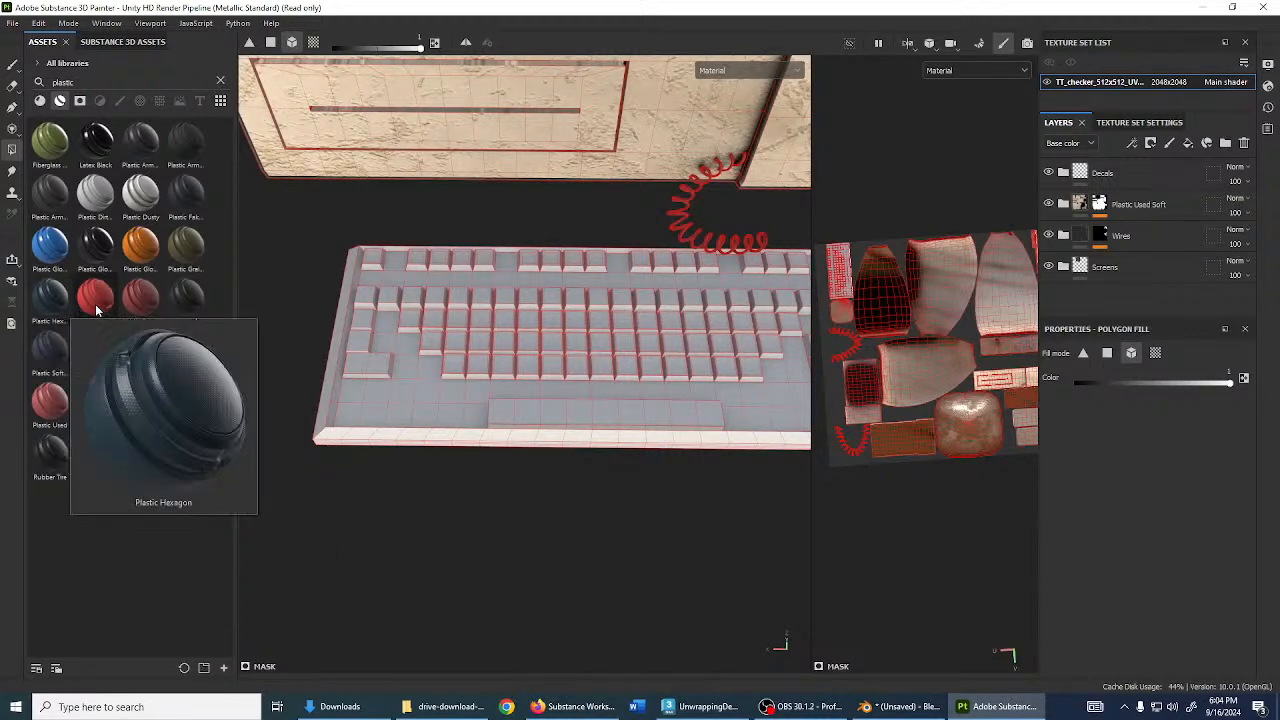
mouse_move(183, 295)
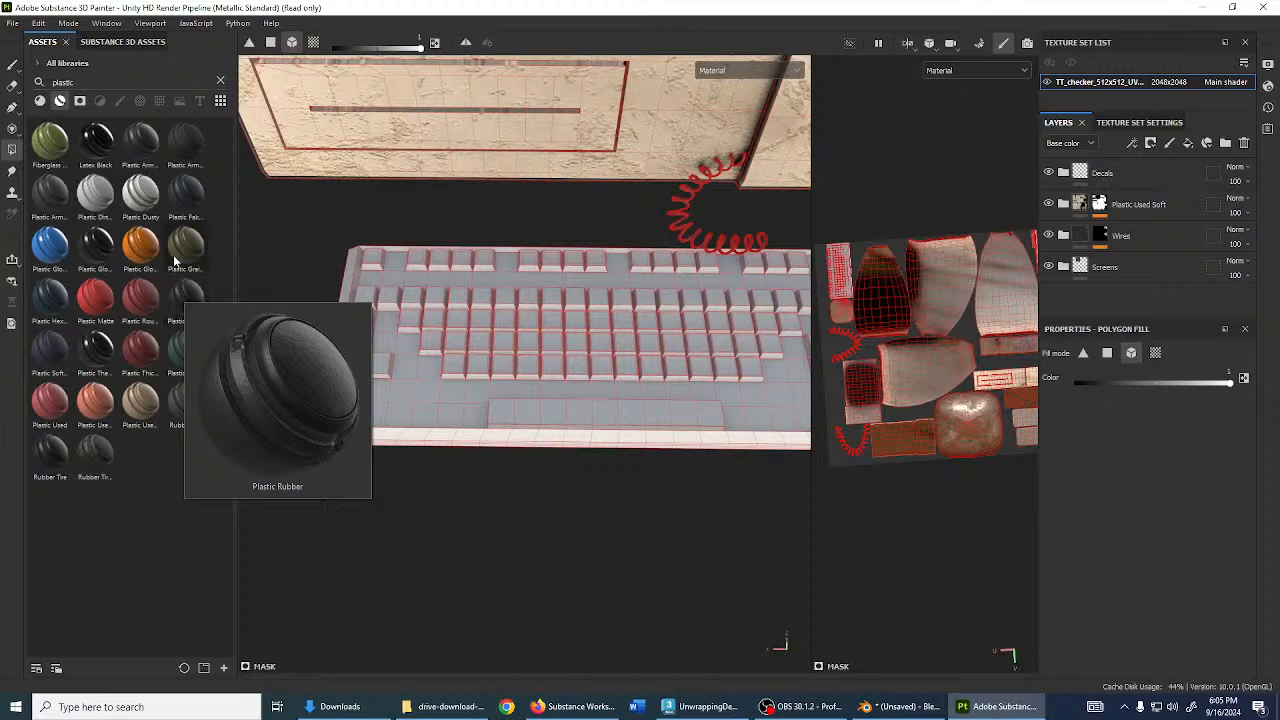
mouse_move(97, 255)
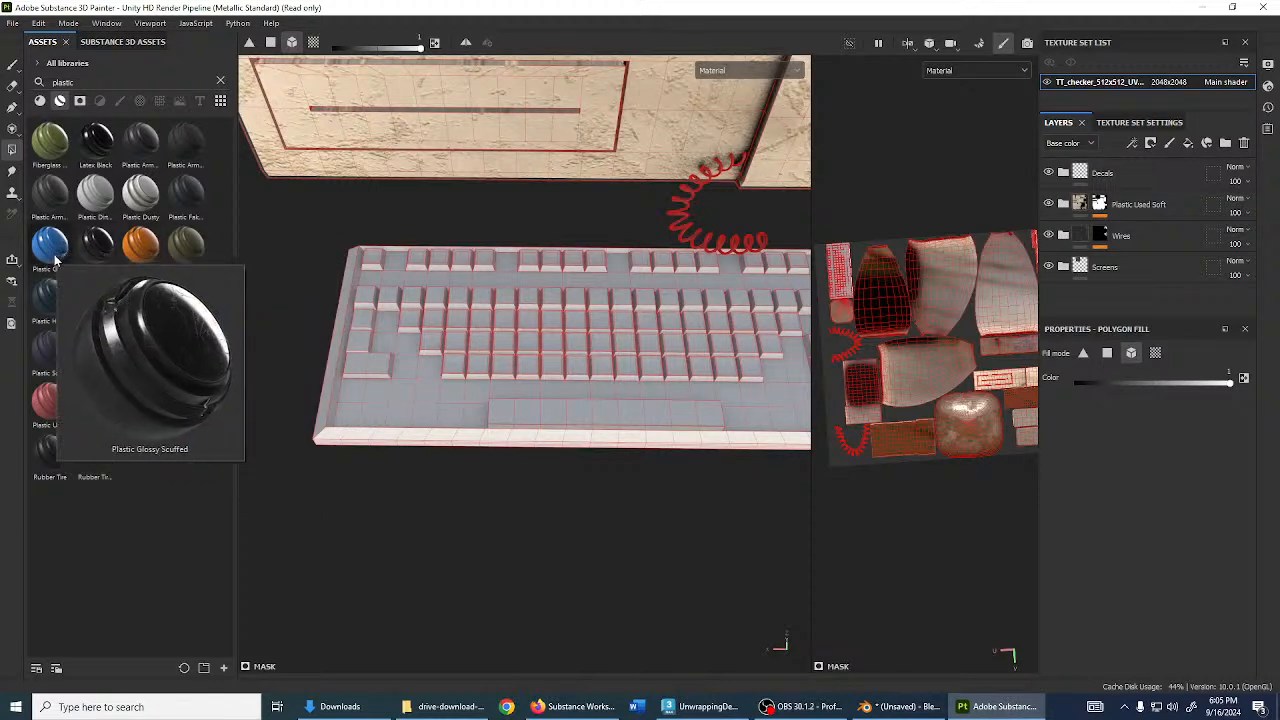
mouse_move(105, 205)
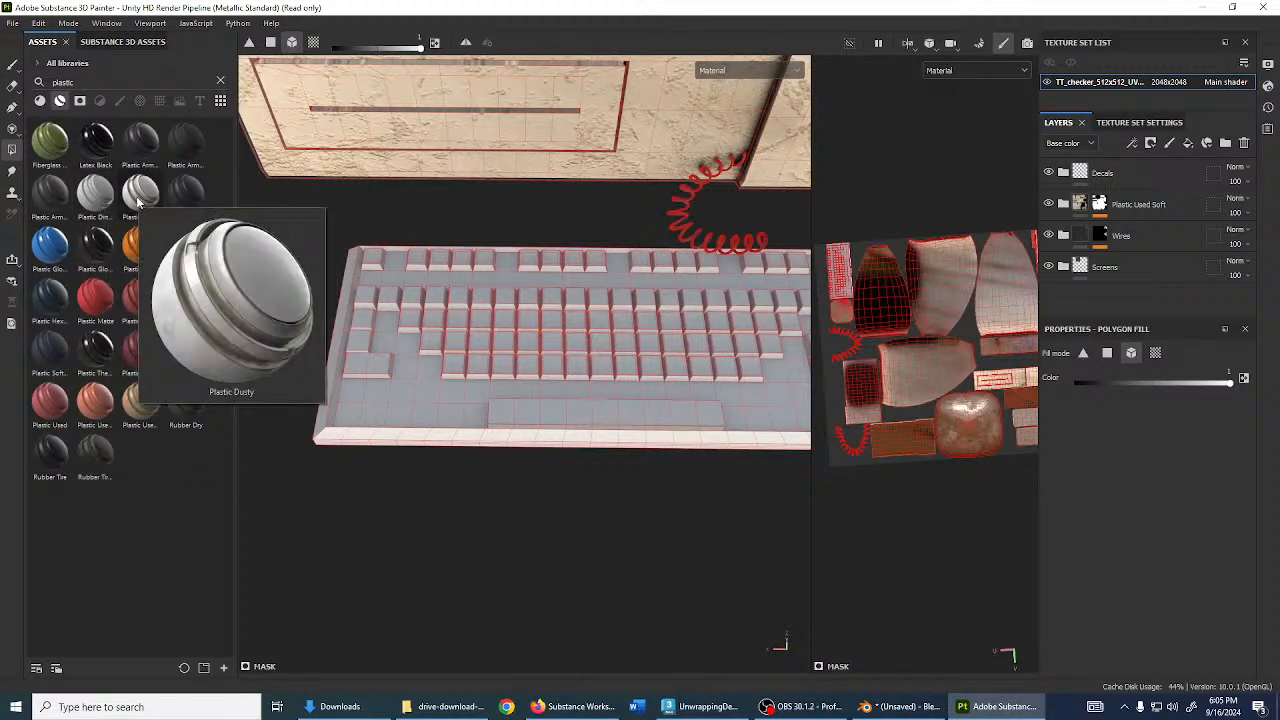
left_click_drag(138, 201, 470, 310)
- Darken the Plastic Dusty Base colour to grey, then tint it yellowish to A8A68C
left_click(1064, 173)
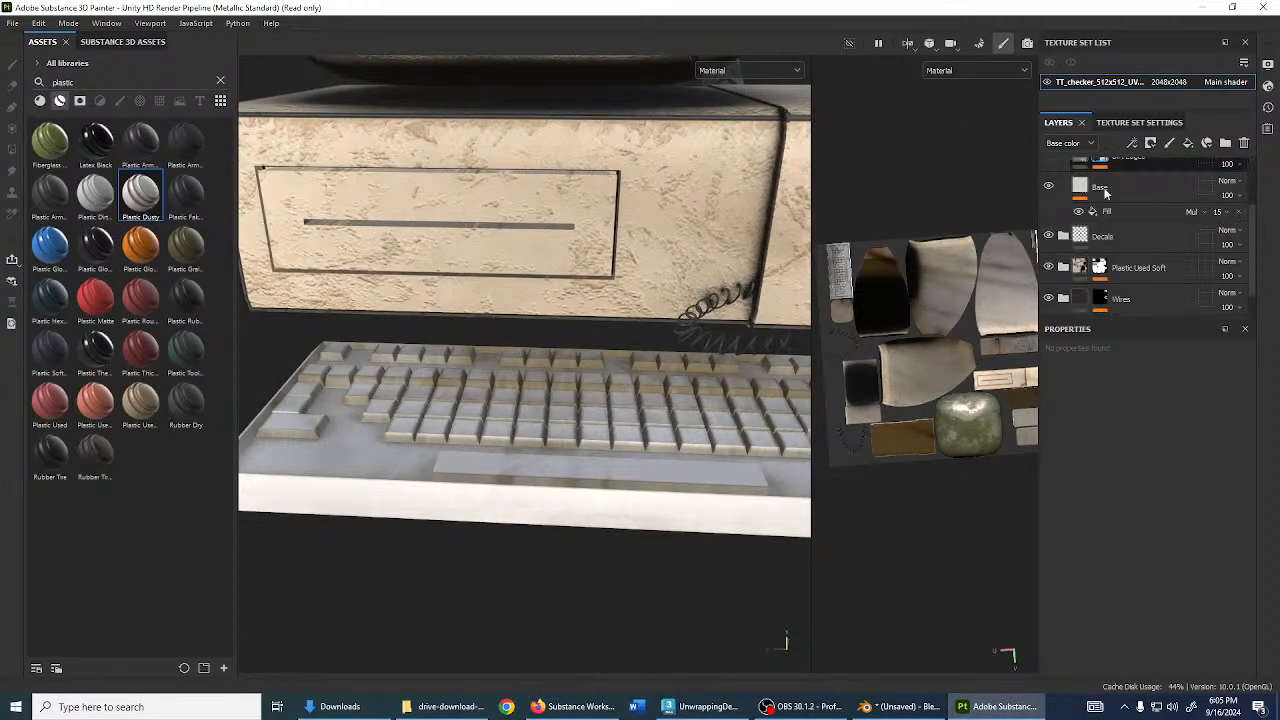
scroll(1117, 190, "down", 2)
left_click(1110, 225)
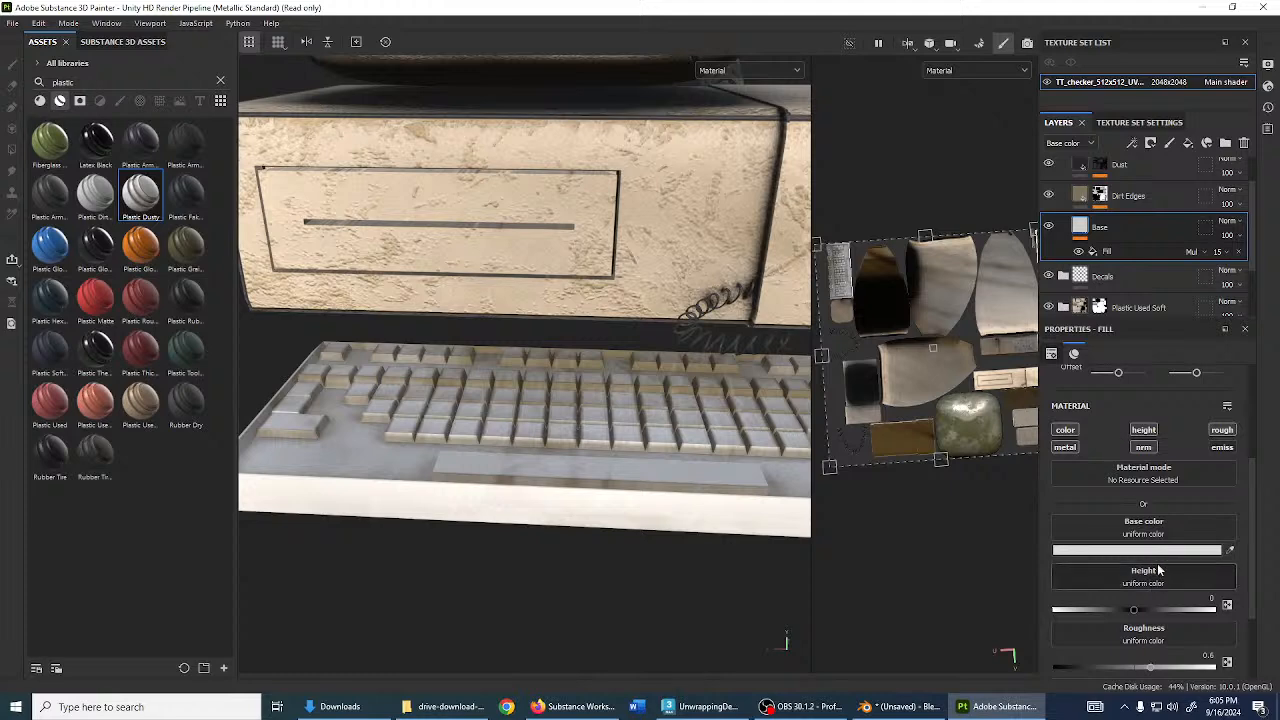
left_click(1164, 551)
left_click_drag(950, 404, 903, 354)
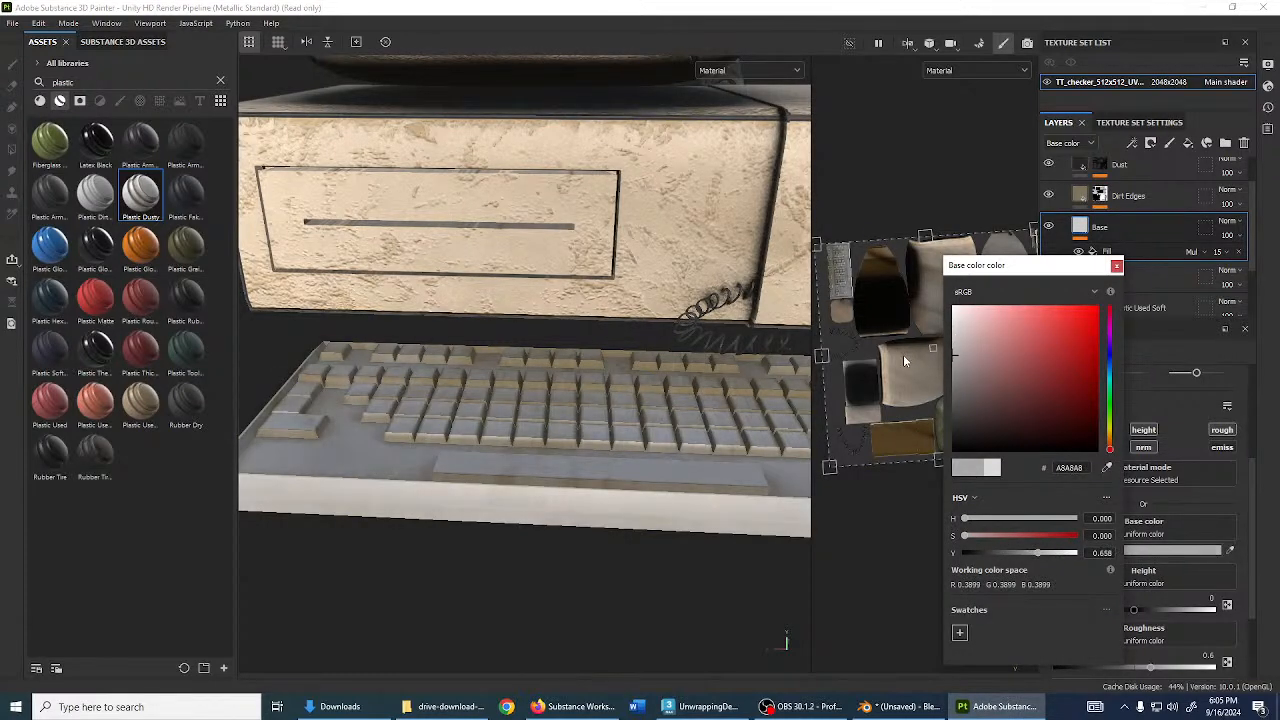
left_click(1116, 265)
left_click(1156, 551)
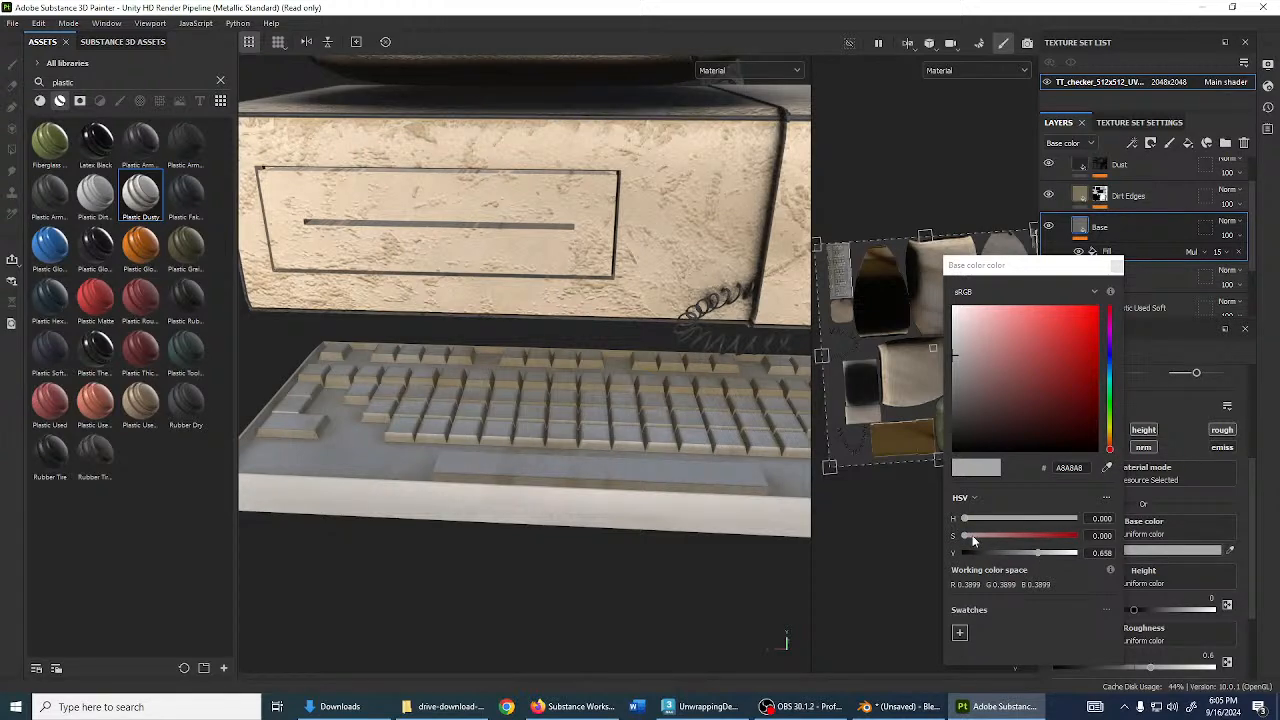
mouse_move(973, 537)
left_mouse_down()
mouse_move(1004, 536)
mouse_move(983, 520)
left_mouse_up()
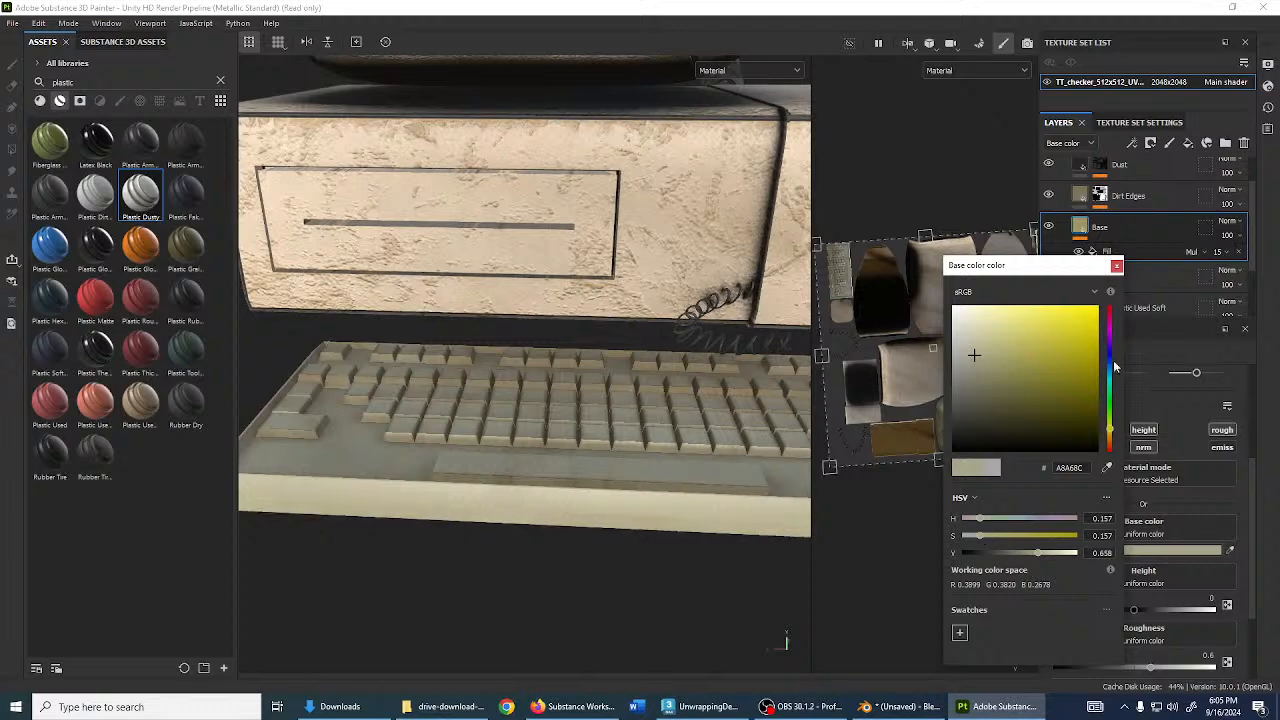
left_click(1116, 266)
scroll(523, 360, "down", 2)
left_click_drag(523, 360, 634, 491, "alt")
scroll(580, 366, "up", 2)
scroll(887, 277, "up", 3)
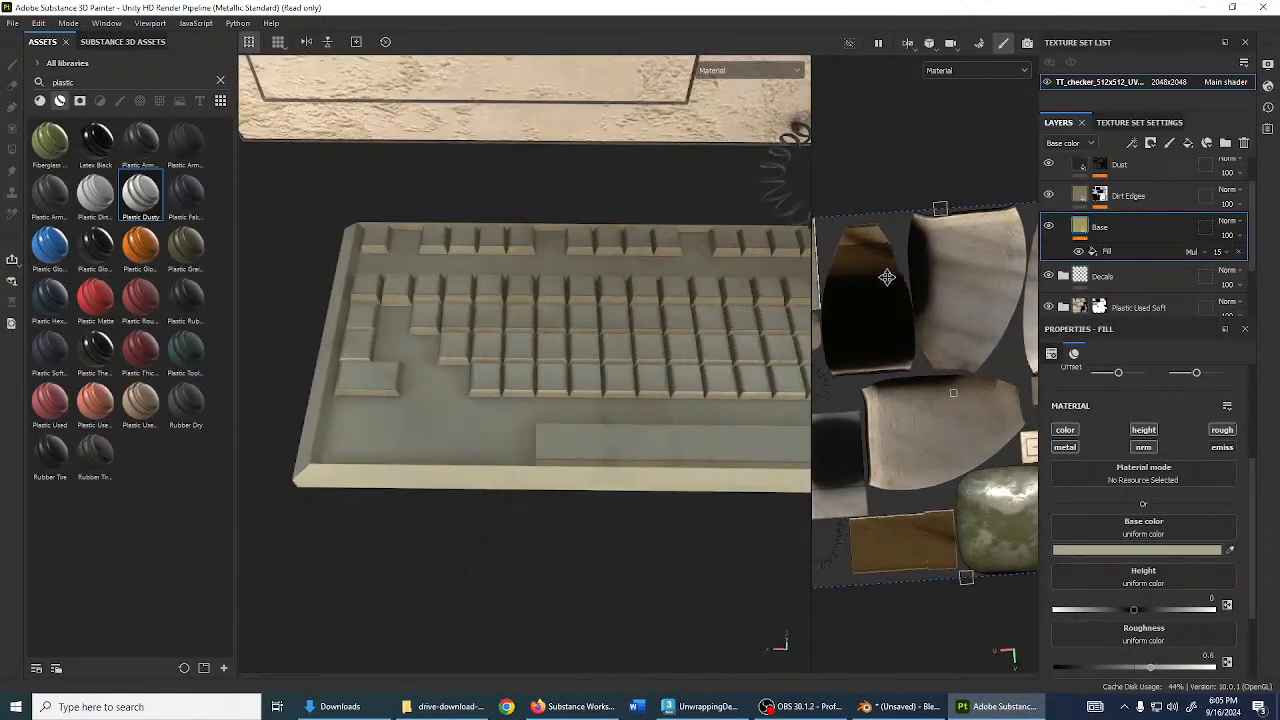
scroll(975, 336, "down", 4)
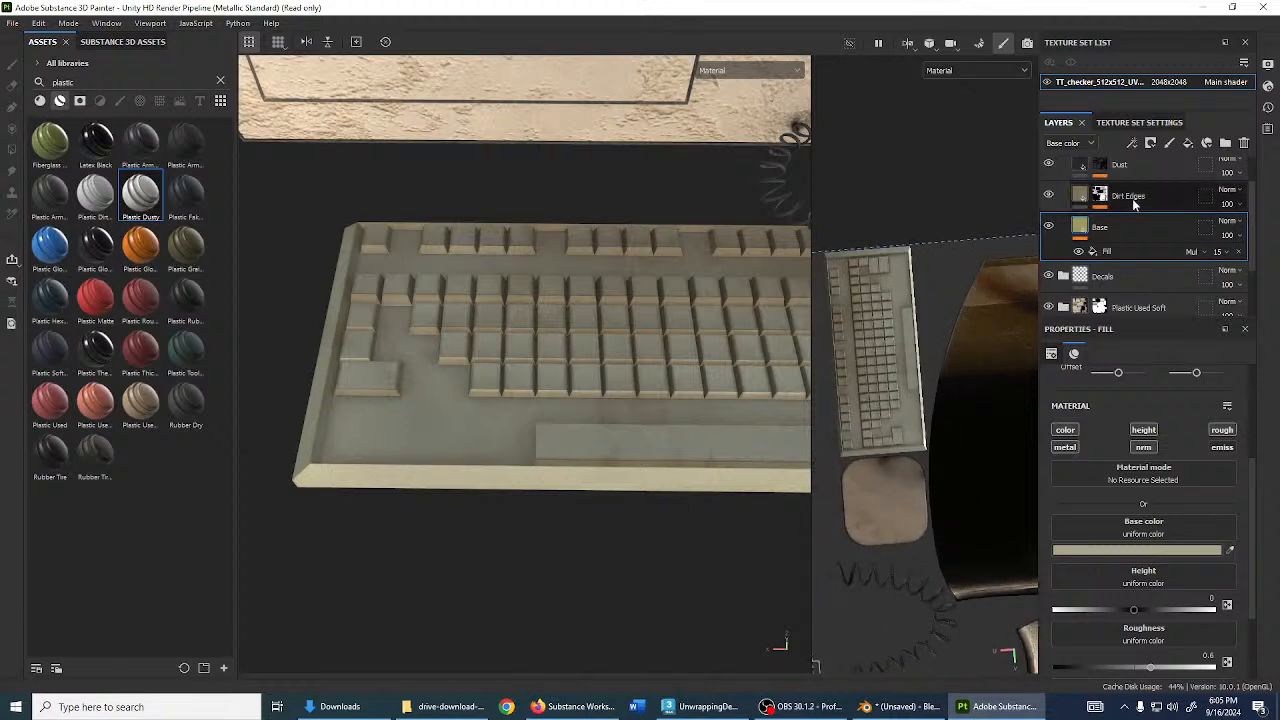
scroll(1133, 203, "up", 1)
- Add a fill layer named GreyKeys above Dust with a face-mode polygon-fill mask
left_click(1138, 205)
left_click(1192, 143)
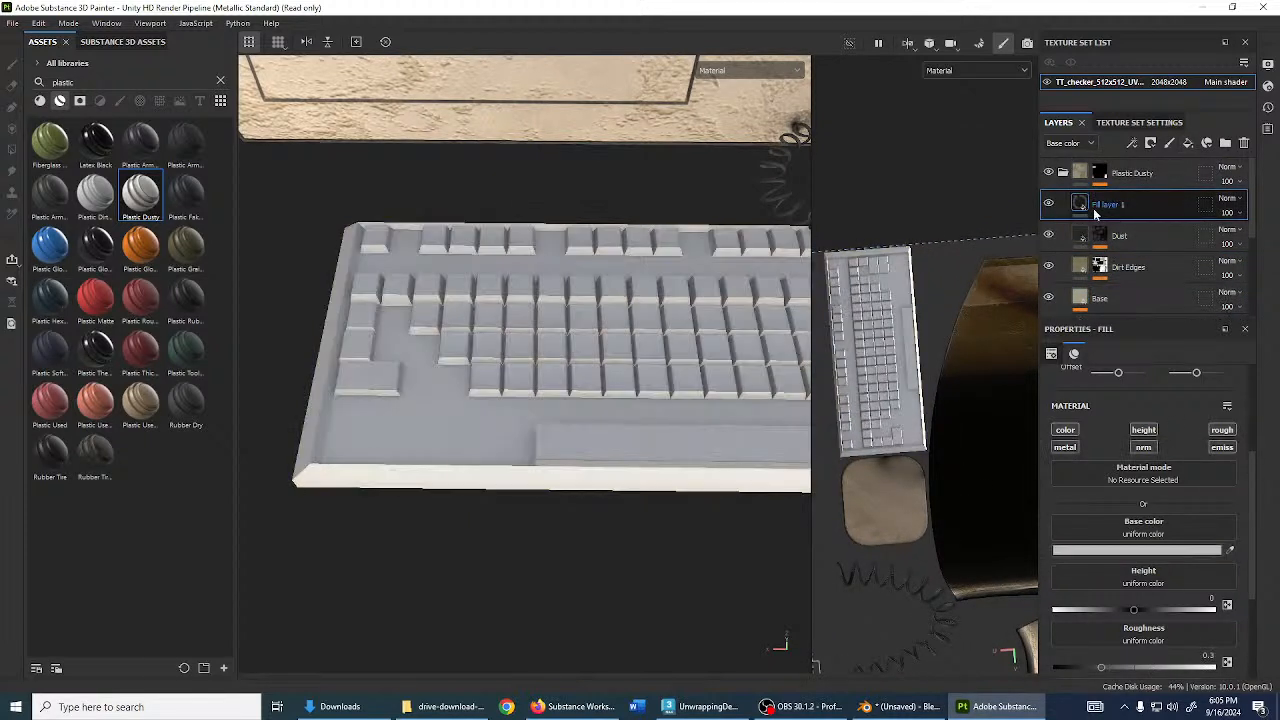
double_click(1103, 207)
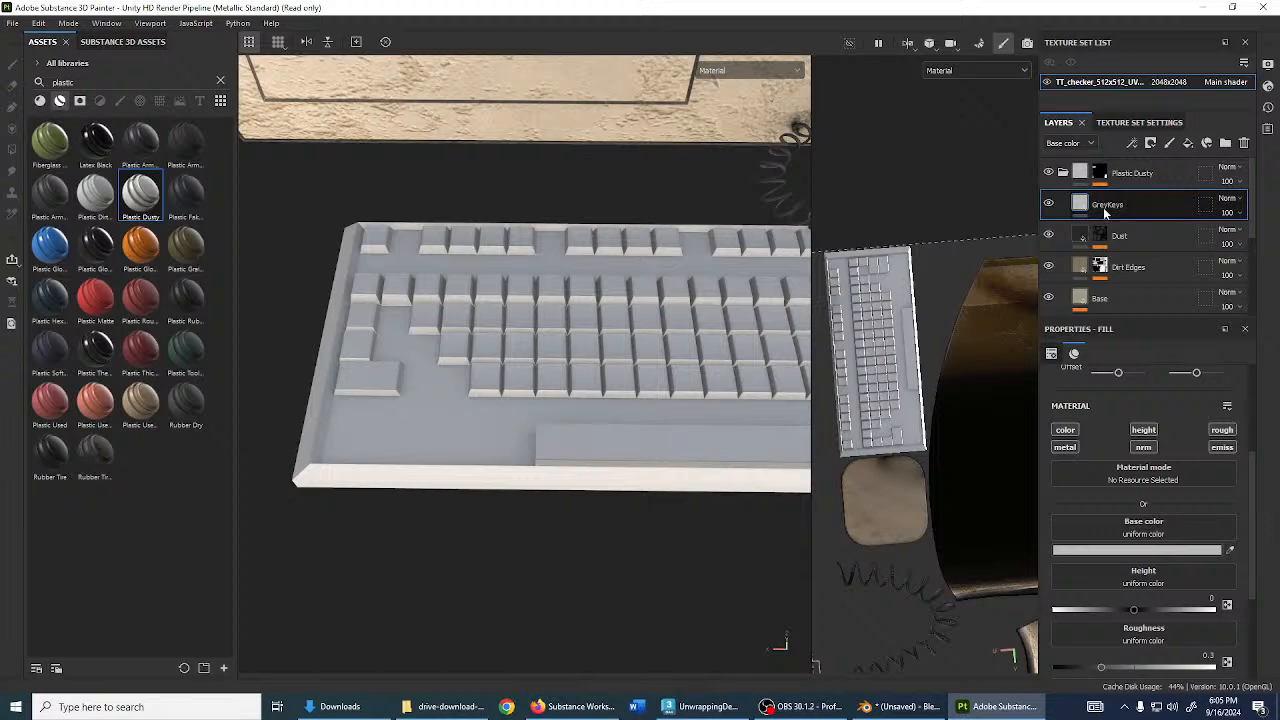
left_click(1150, 143)
left_click(1175, 171)
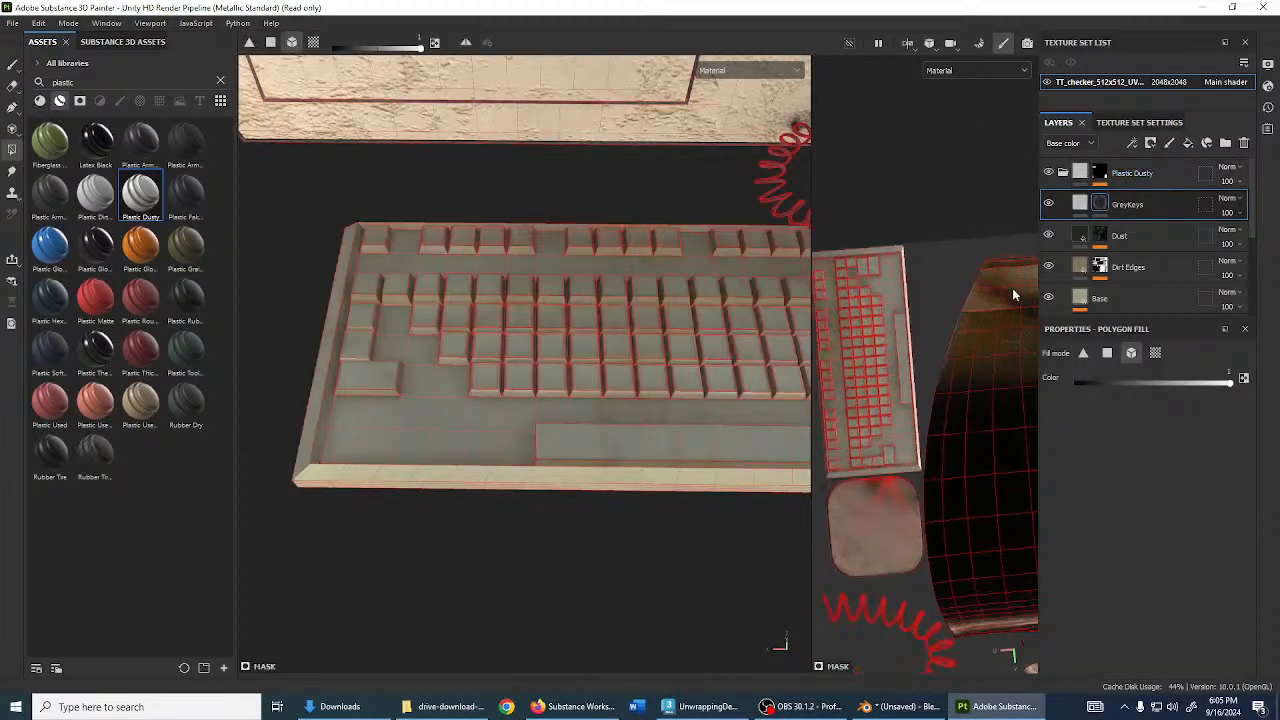
scroll(1012, 295, "up", 5)
left_click(1107, 352)
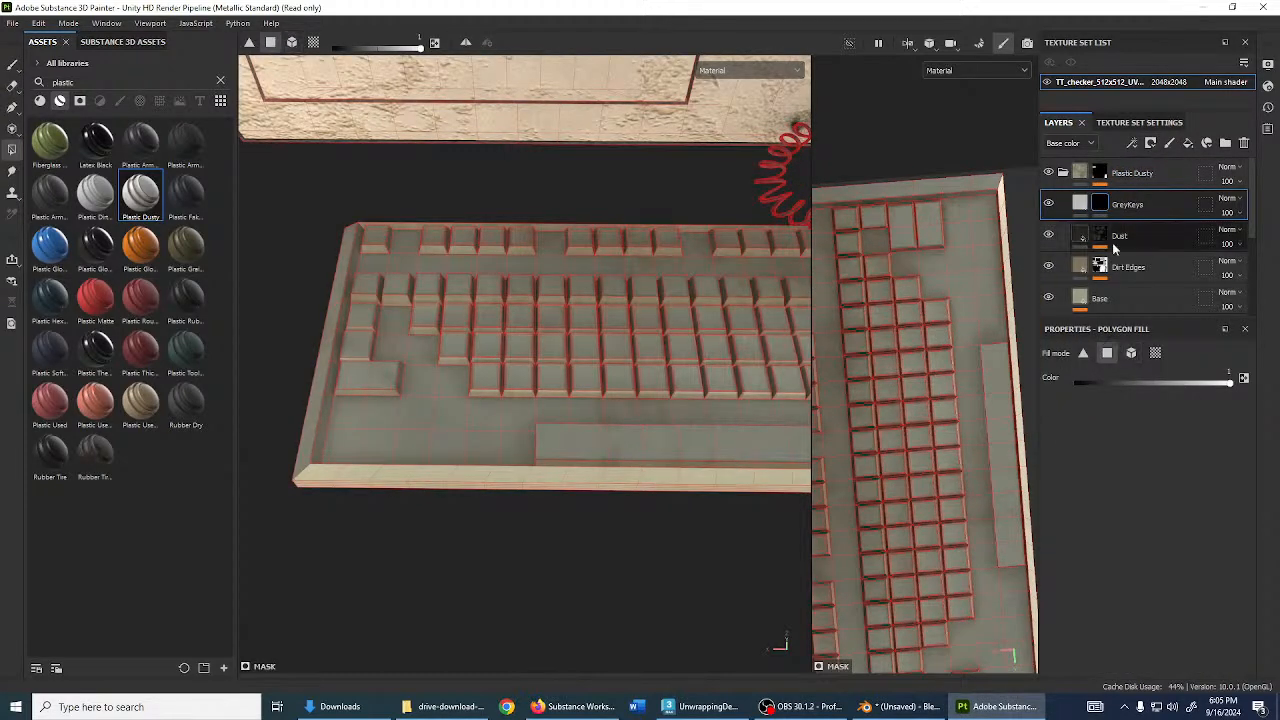
- Fill both halves of the wide key grey
scroll(443, 422, "up", 3)
left_click_drag(443, 422, 454, 391, "alt")
middle_click_drag(454, 391, 534, 503, "alt")
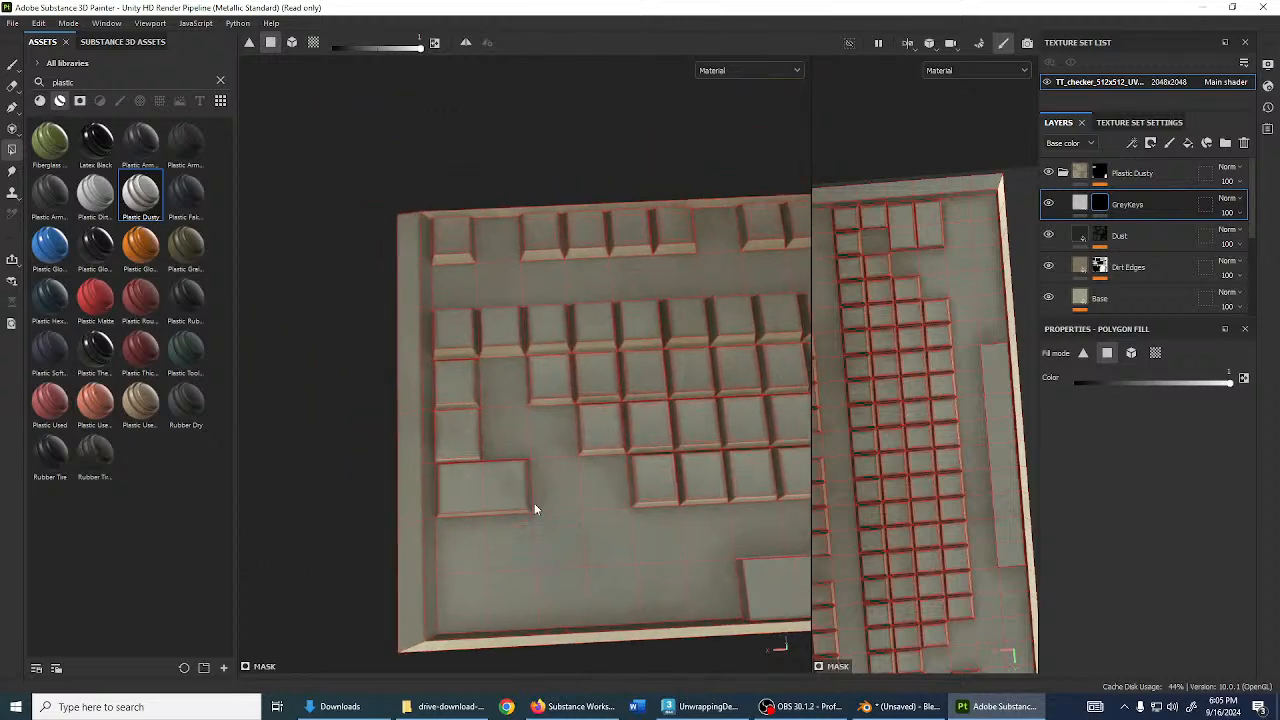
scroll(534, 503, "up", 1)
left_click(490, 491)
key("x")
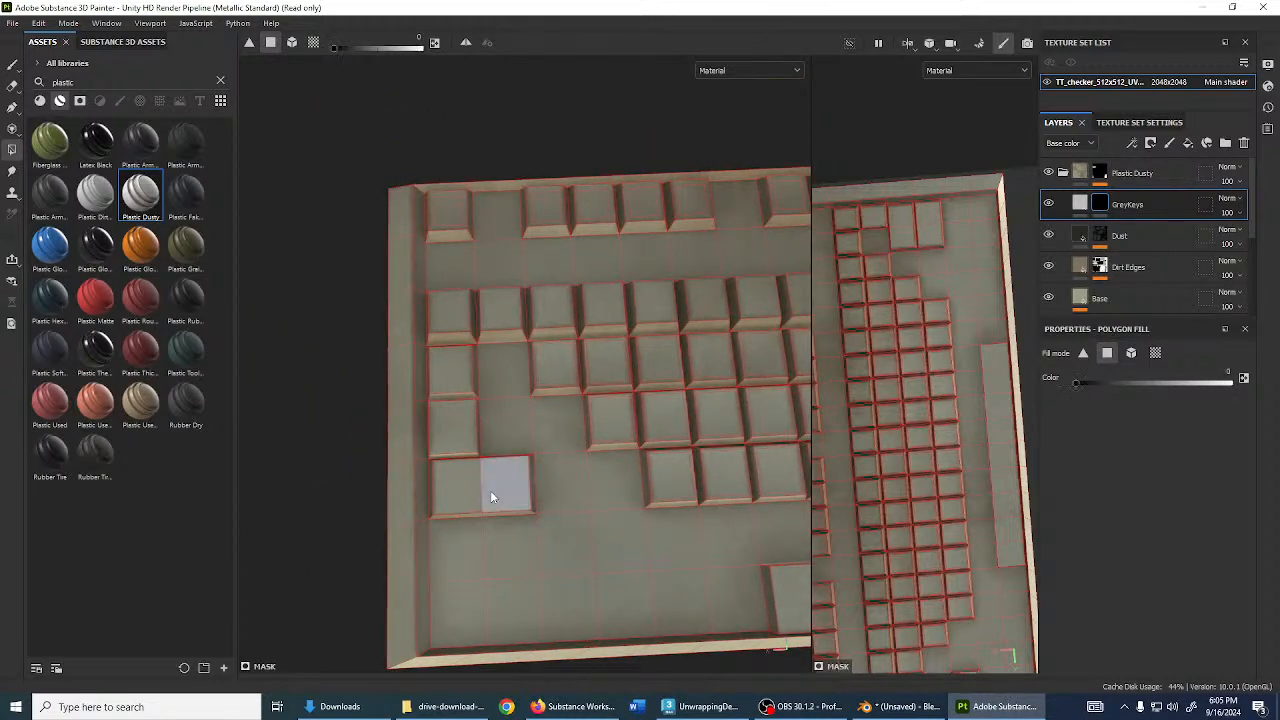
left_click(464, 487)
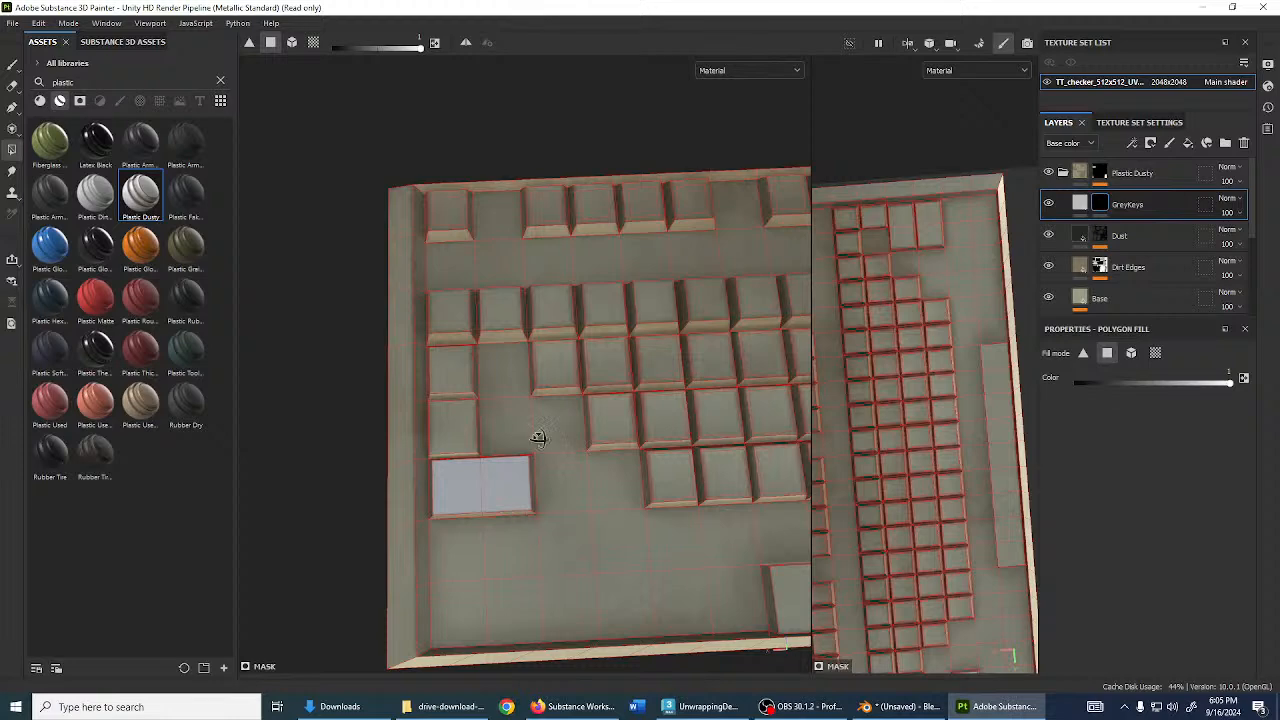
- Grey the front faces of the first, third and fourth keys
left_click_drag(538, 438, 514, 497, "alt")
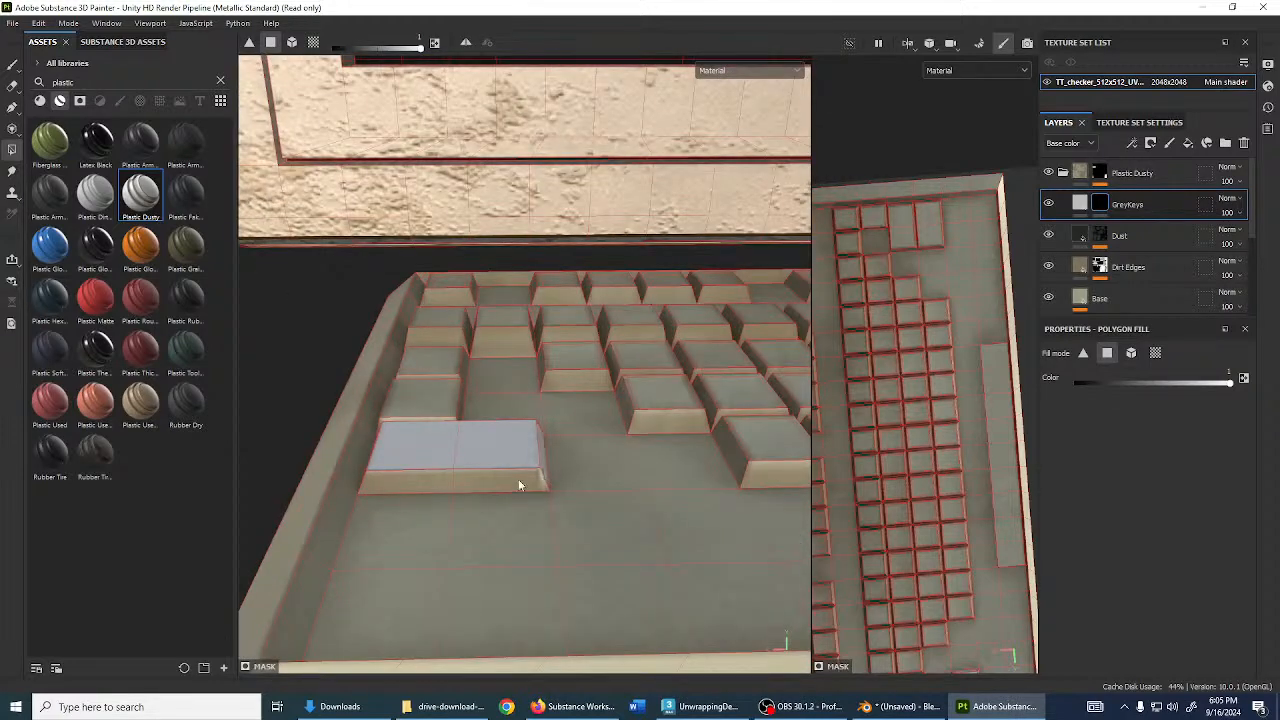
left_click_drag(518, 485, 576, 513, "alt")
left_click_drag(362, 515, 600, 452, "alt")
left_click(600, 446)
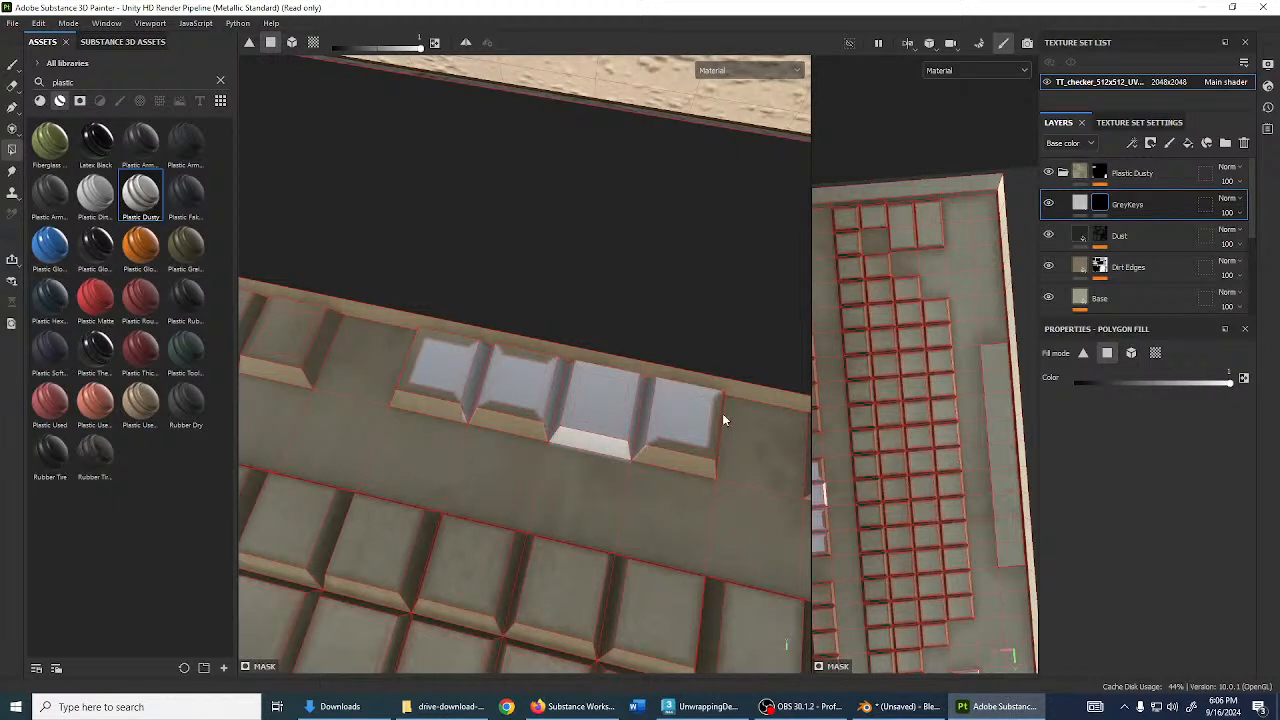
left_click(690, 451)
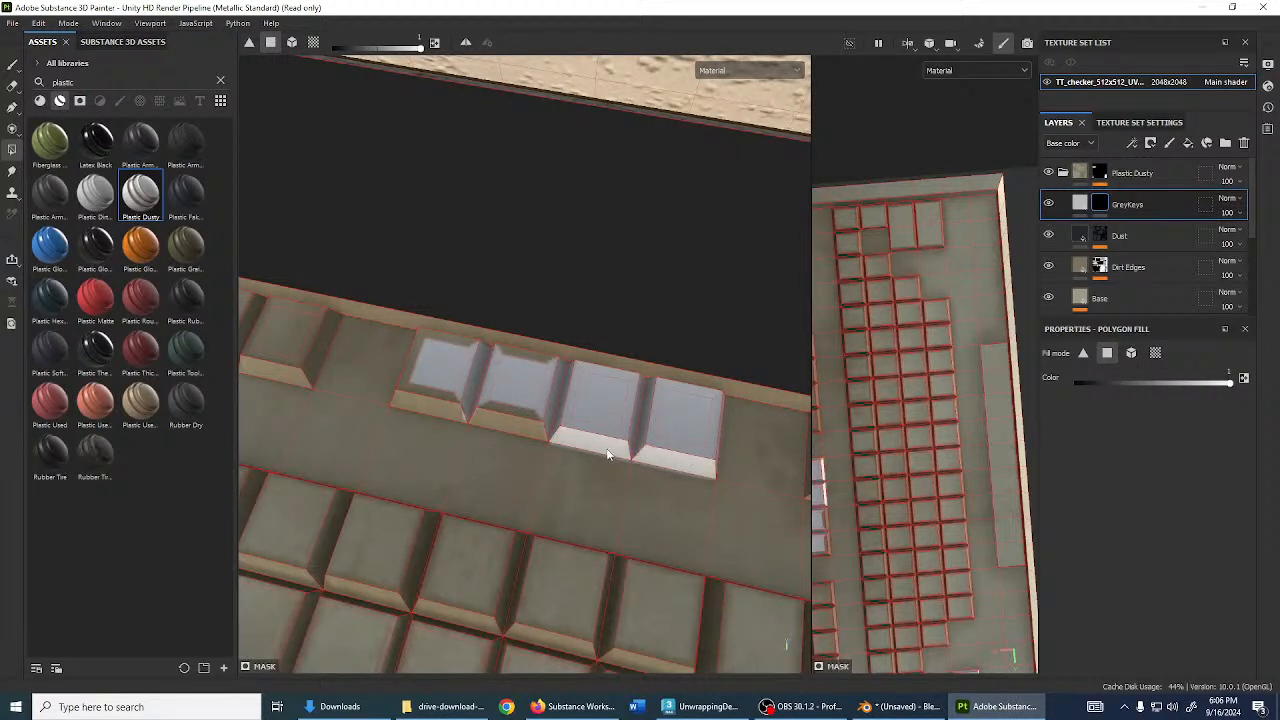
left_click(448, 412)
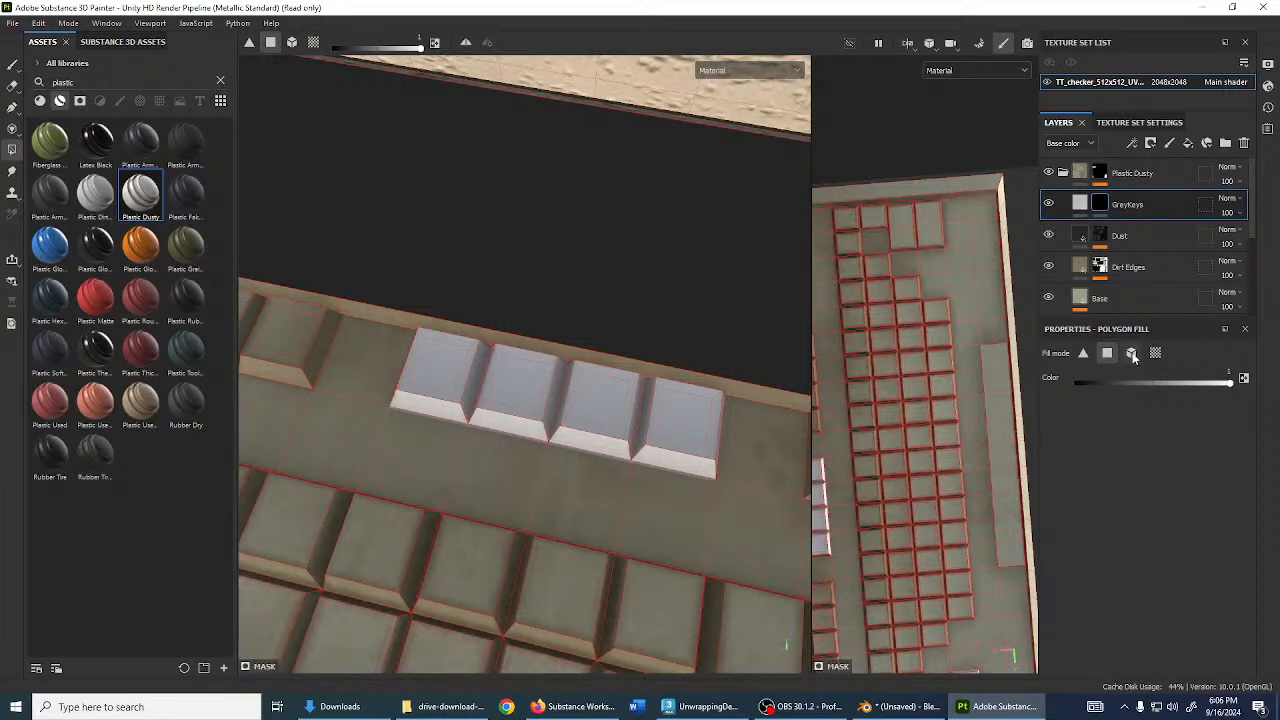
left_click_drag(660, 390, 517, 485, "alt")
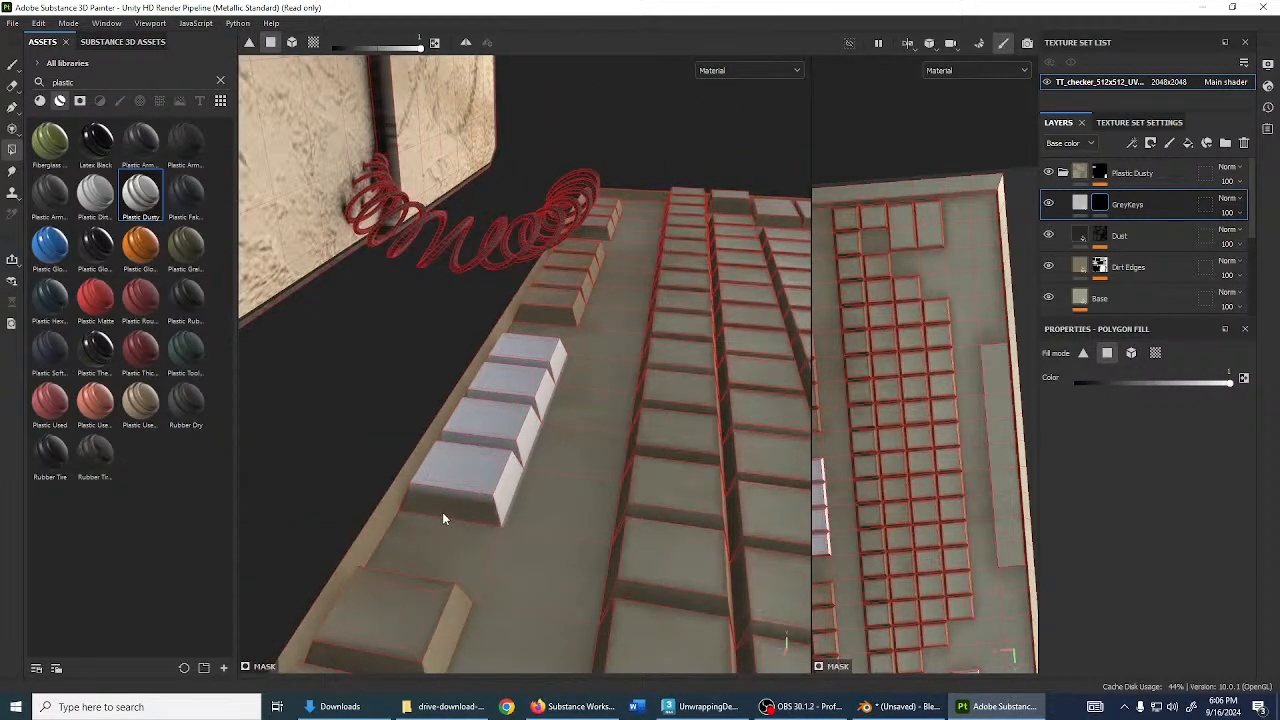
left_click_drag(443, 518, 520, 512, "alt")
mouse_move(424, 507)
left_mouse_down("alt")
mouse_move(623, 529)
mouse_move(566, 545)
mouse_move(538, 481)
left_mouse_up("alt")
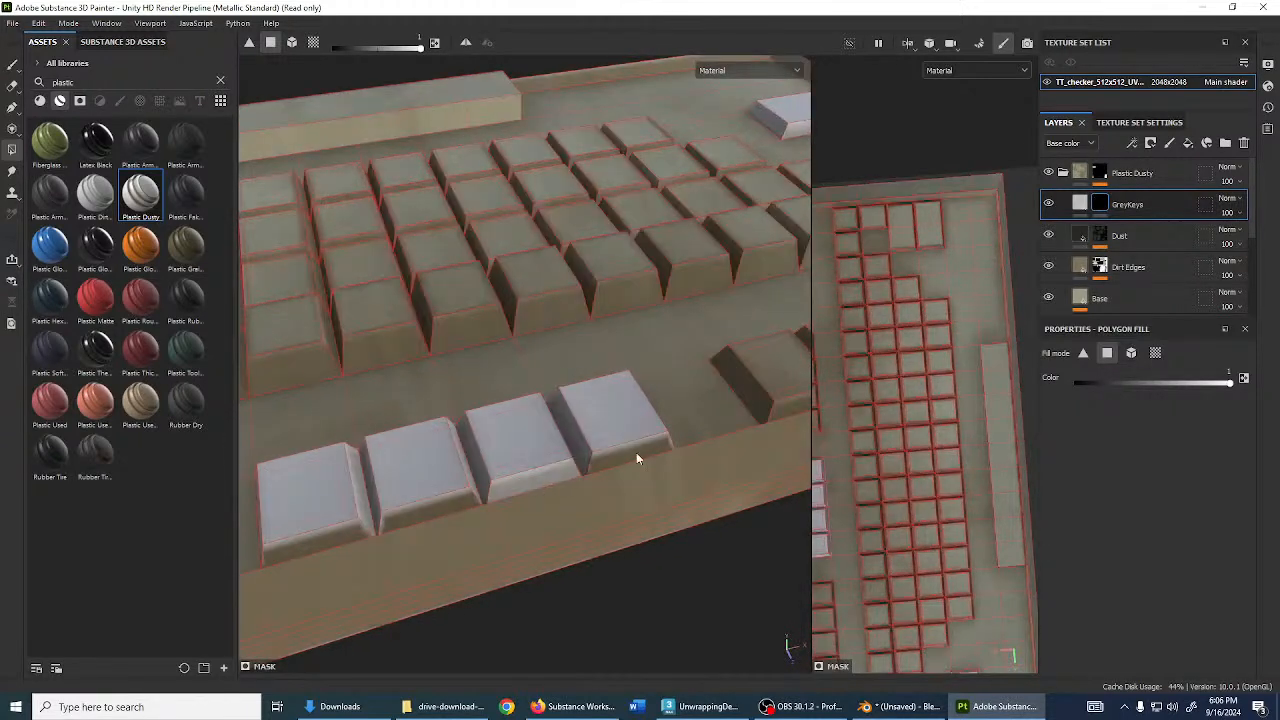
left_click_drag(432, 512, 630, 590, "alt")
left_click(419, 510)
- Grey both halves and the left side face of the upper wide key
middle_click_drag(630, 590, 603, 489, "alt")
right_click_drag(603, 489, 471, 414, "alt")
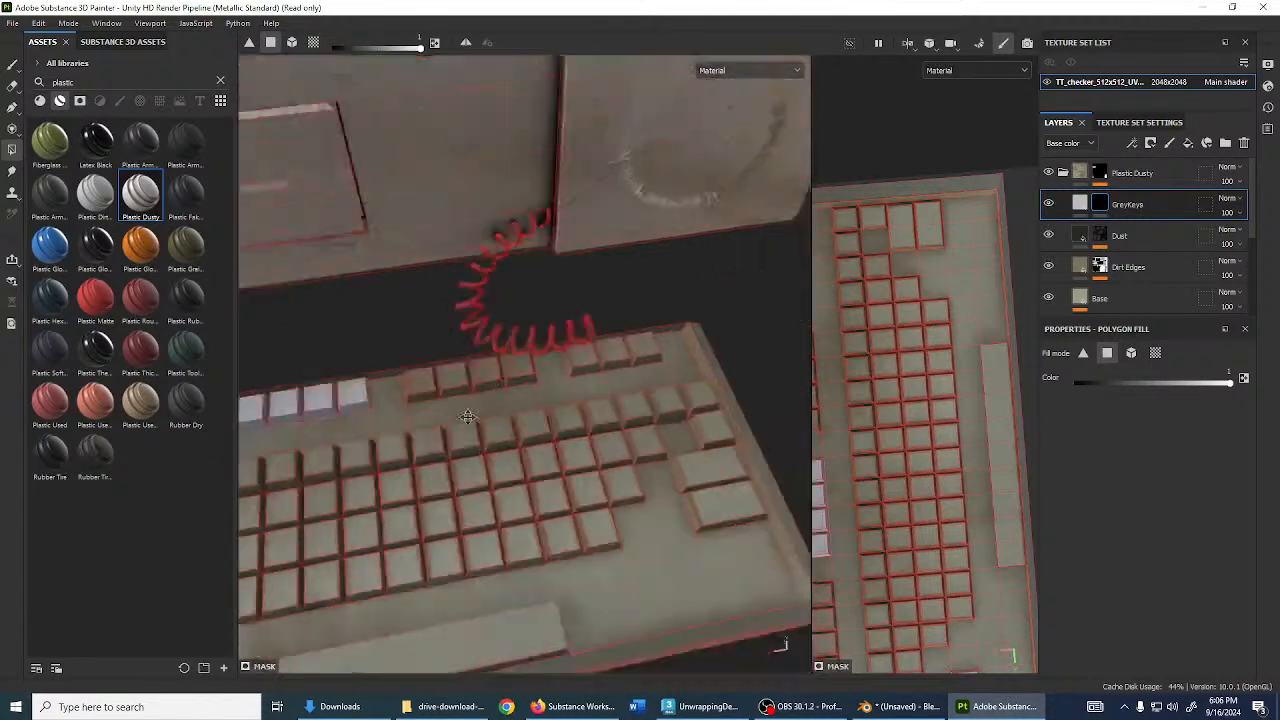
left_click_drag(471, 414, 579, 479, "alt")
right_click_drag(579, 479, 637, 412, "alt")
left_click_drag(637, 412, 643, 497, "alt")
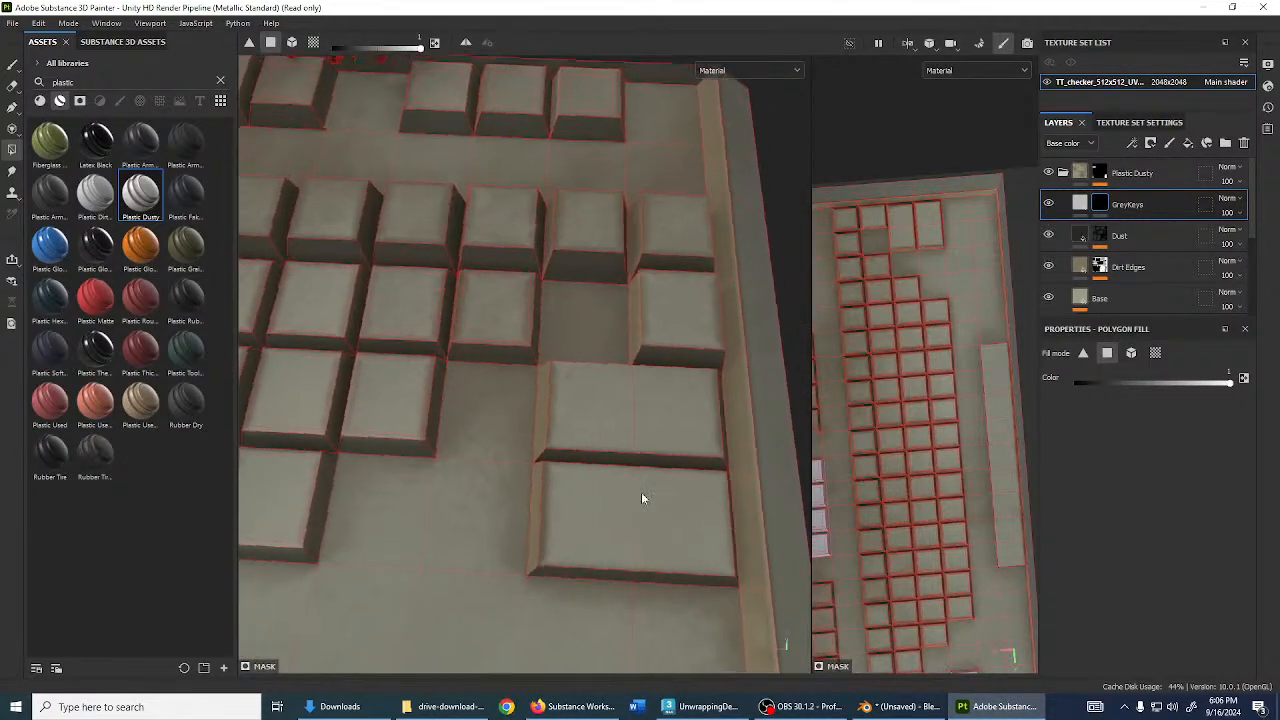
left_click(620, 427)
left_click(660, 427)
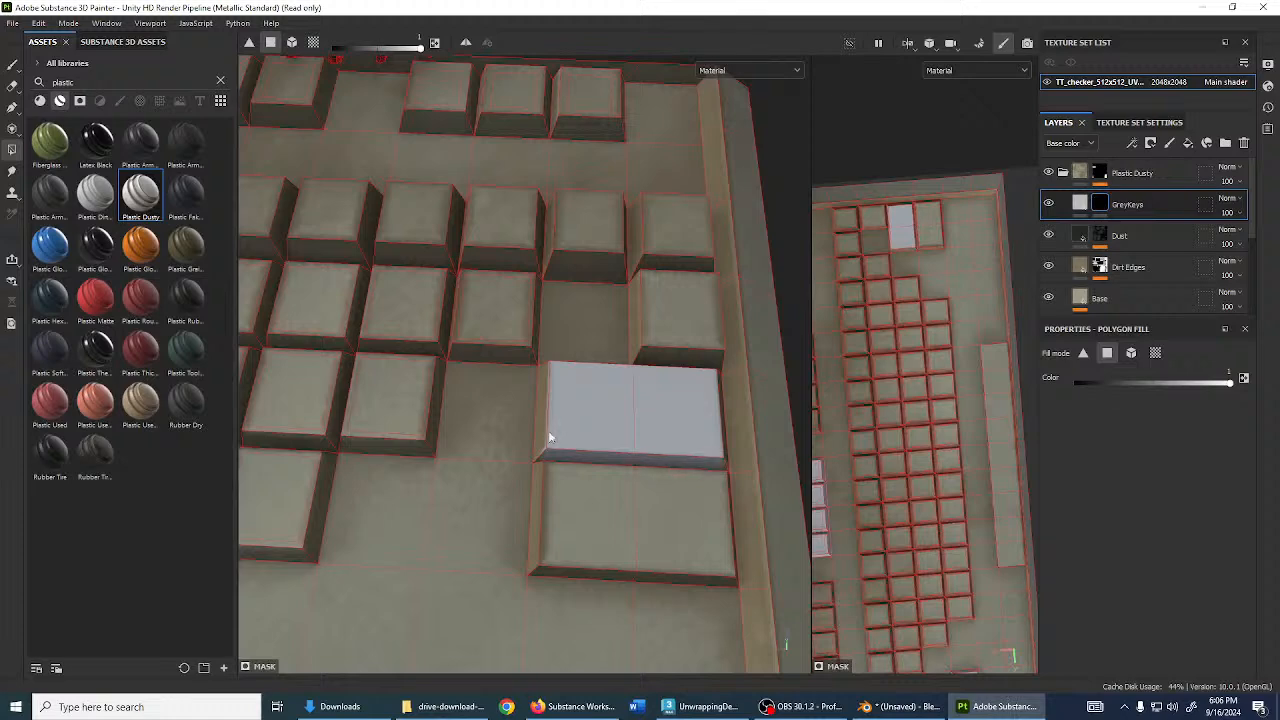
left_click(548, 437)
- Grey the upper wide key's end face and front bevel
left_click_drag(550, 437, 595, 418, "alt")
left_click(729, 470)
left_click_drag(729, 470, 480, 425, "alt")
left_click_drag(751, 449, 640, 478, "alt")
middle_click_drag(766, 474, 628, 479, "alt")
left_click(628, 481)
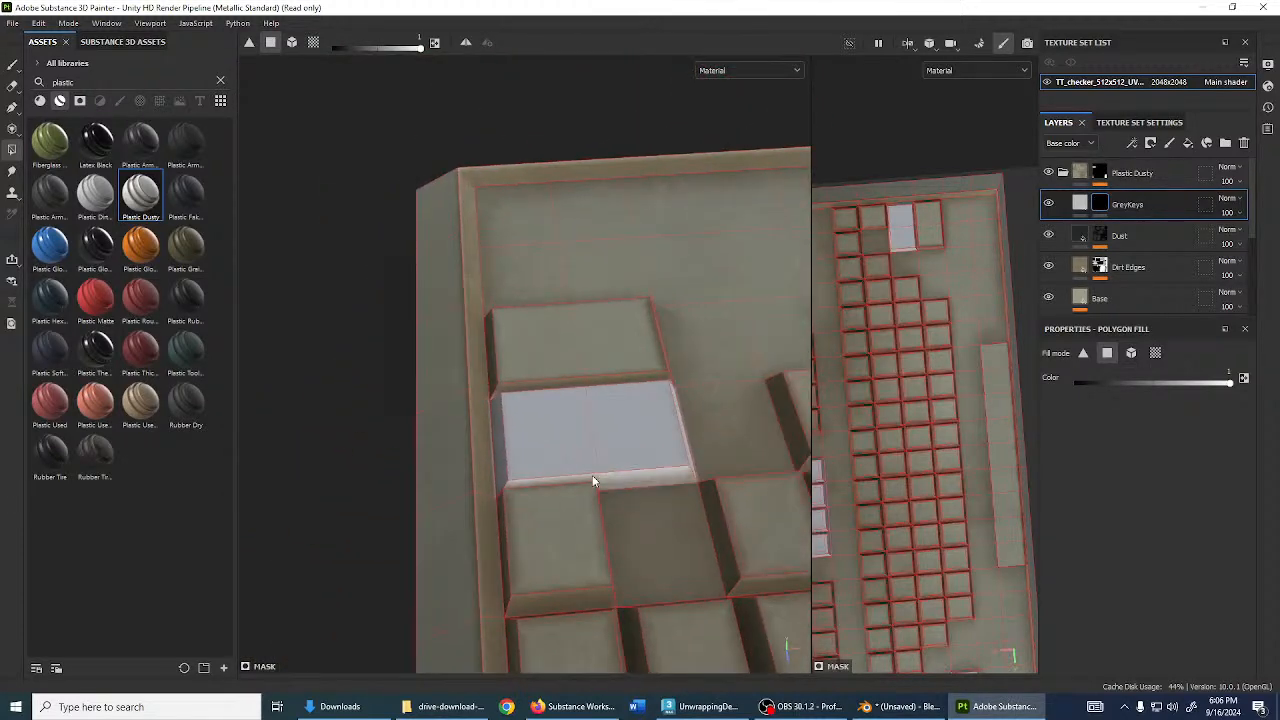
left_click_drag(592, 475, 528, 460, "alt")
- Fill the tops, front and side faces of the neighbouring keys grey
scroll(580, 460, "down", 3)
scroll(534, 456, "down", 3)
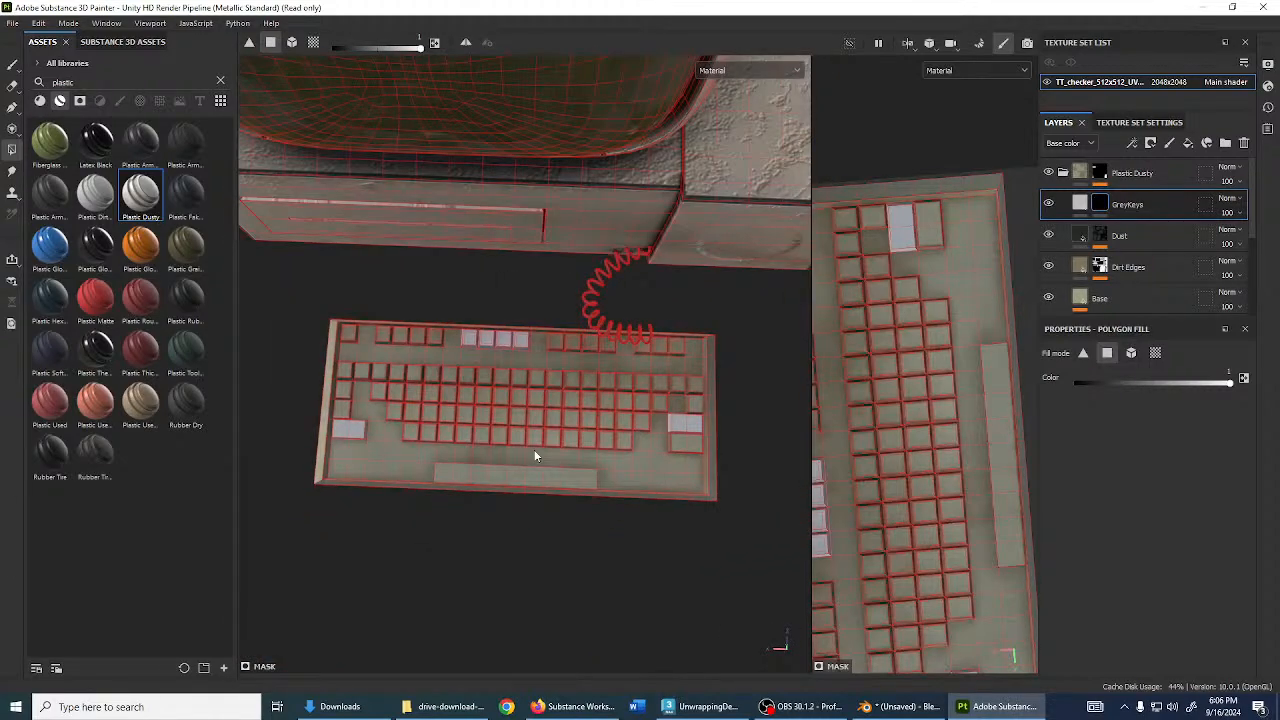
scroll(535, 456, "up", 10)
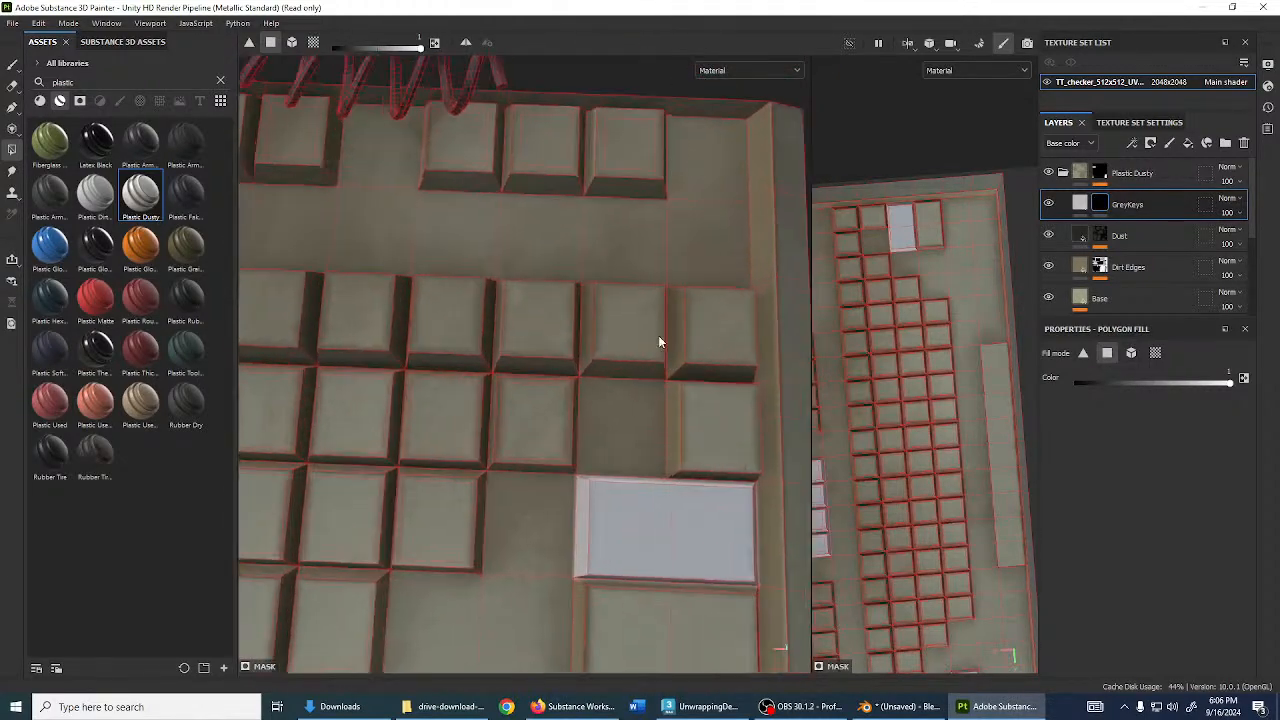
left_click(576, 354)
left_click(612, 388)
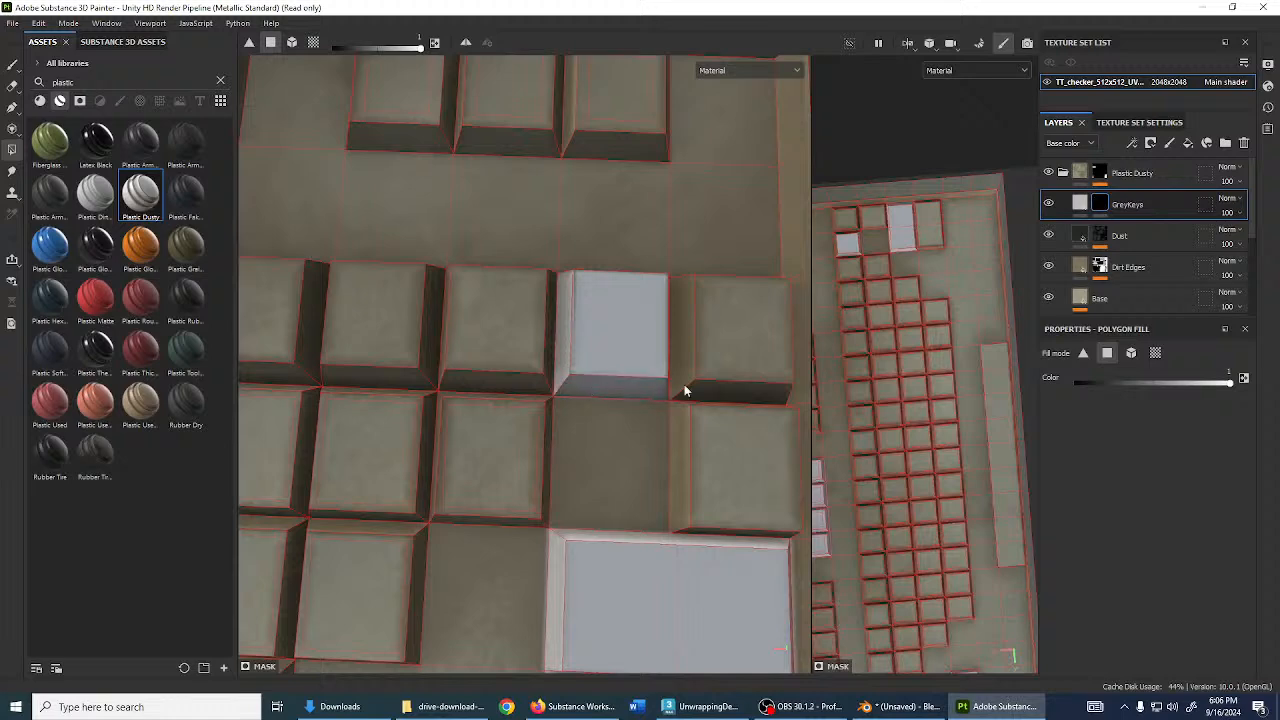
left_click_drag(683, 386, 722, 397, "alt")
left_click(727, 422)
left_click(652, 462)
left_click(677, 512)
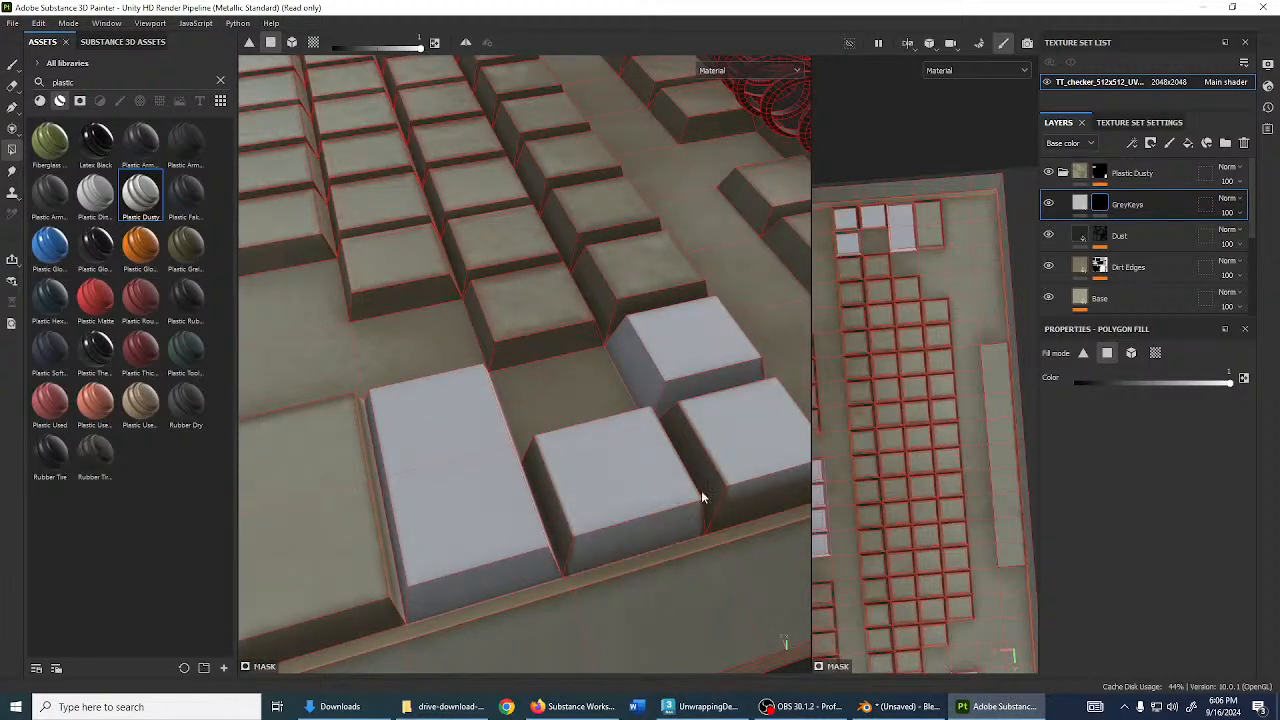
left_click(701, 492)
- Grey the remaining brown key side faces and select the GreyKeys fill content
left_click_drag(583, 498, 722, 544, "alt")
left_click(629, 480)
left_click(697, 402)
left_click(788, 391)
left_click_drag(788, 391, 858, 442, "alt")
left_click(1085, 207)
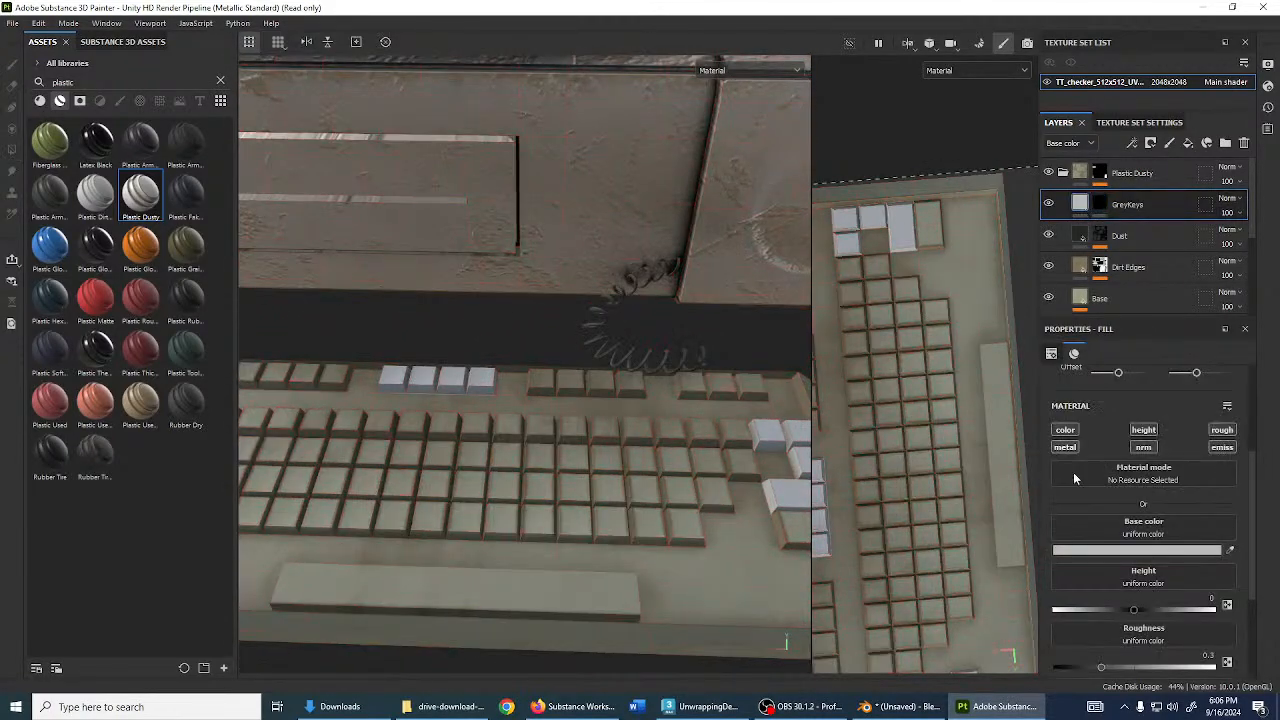
- Turn off height, metal and roughness on GreyKeys so it only affects colour
left_click(1126, 550)
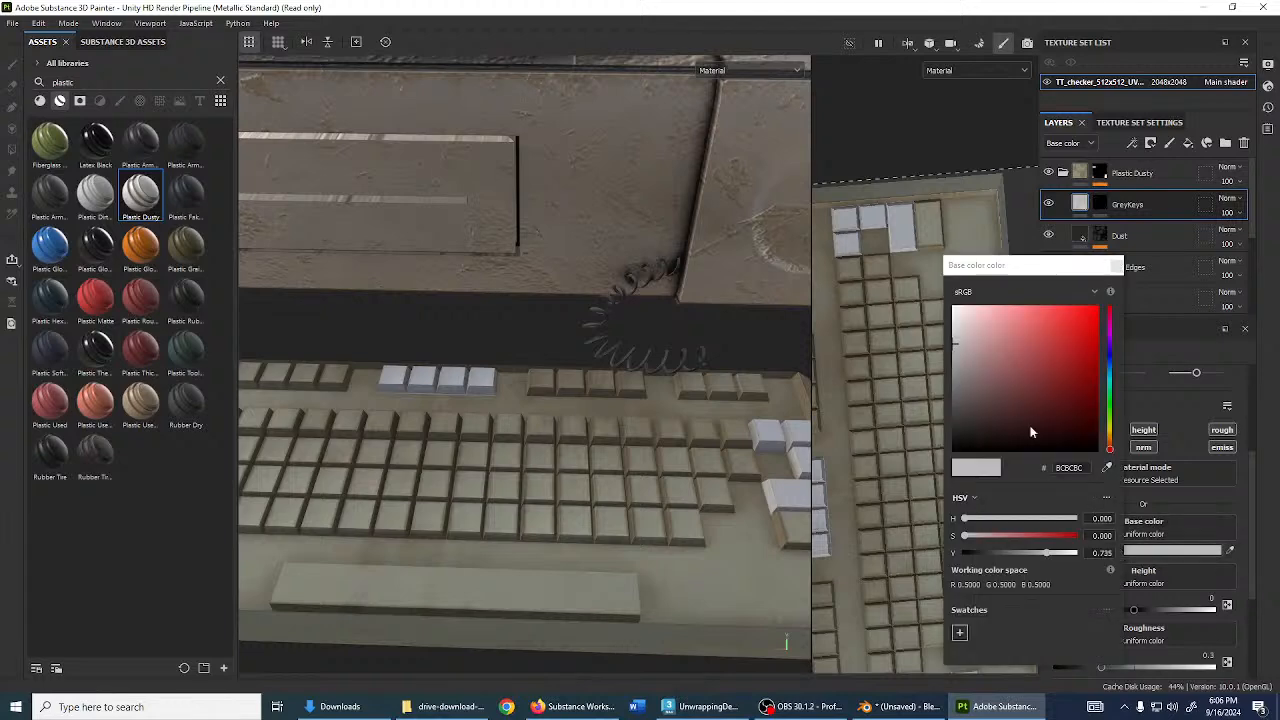
left_click(921, 379)
left_click(1117, 266)
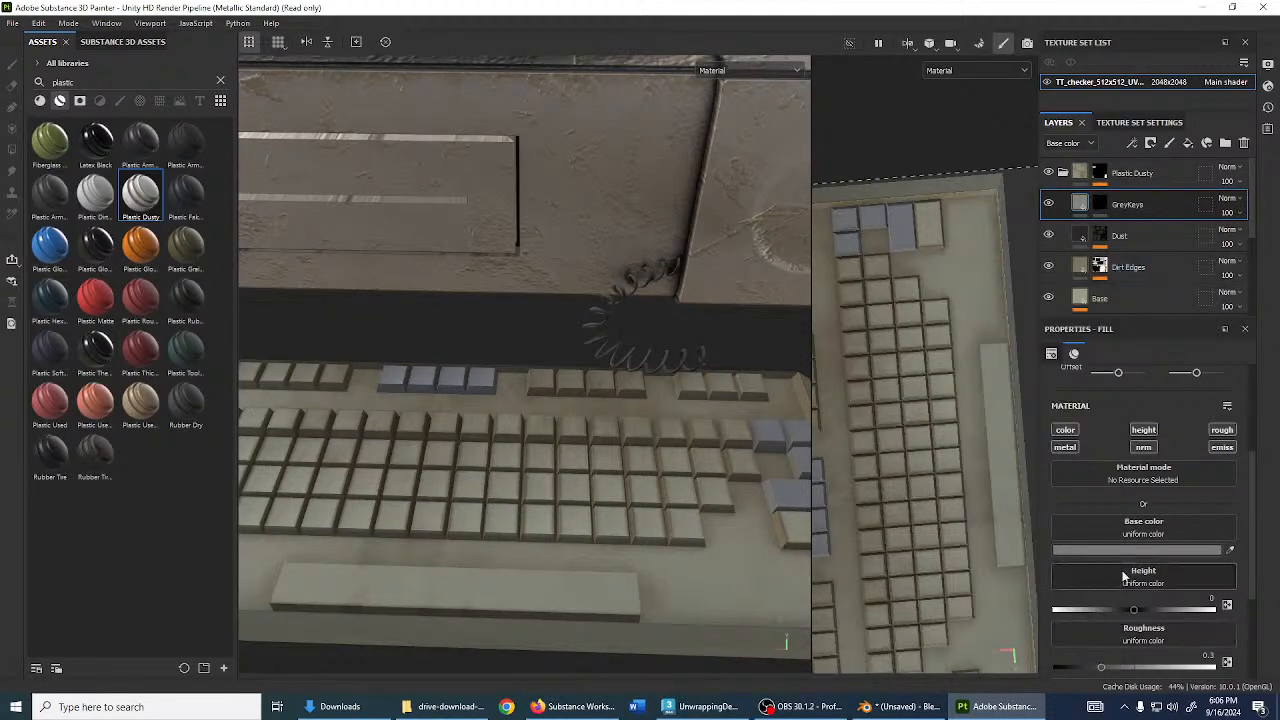
left_click(1139, 432)
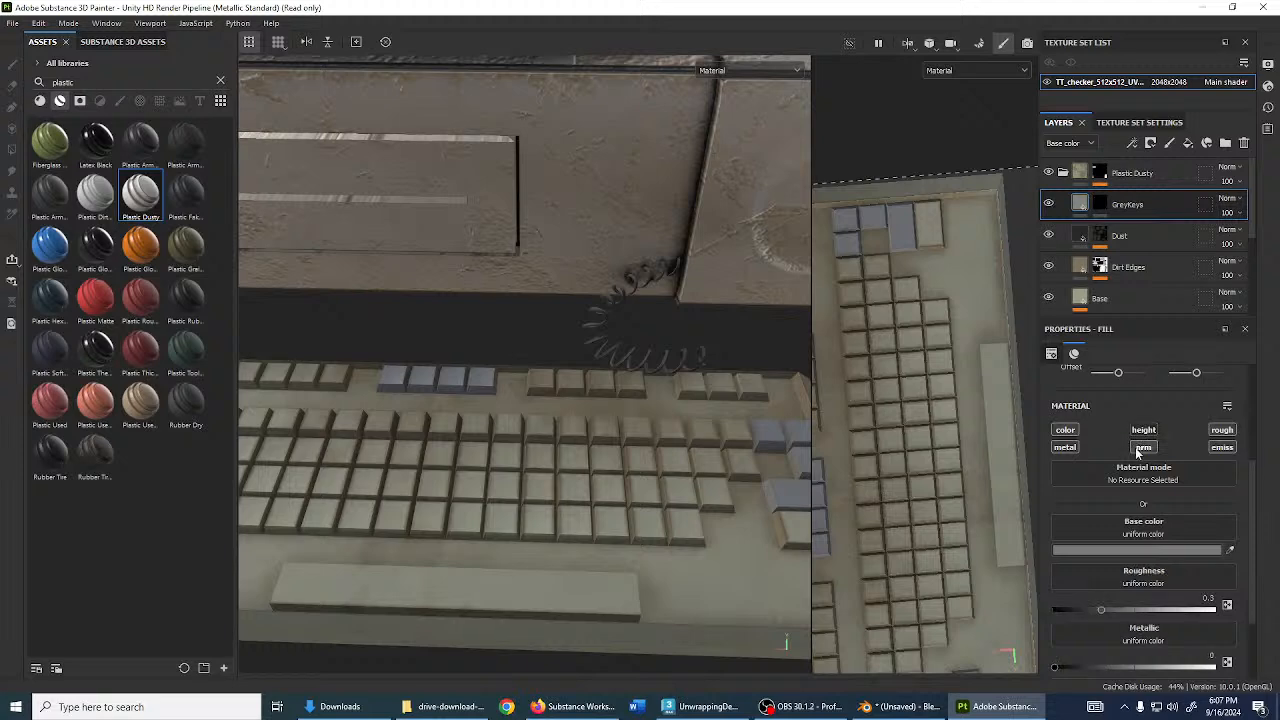
left_click(1063, 448)
left_click(1221, 430)
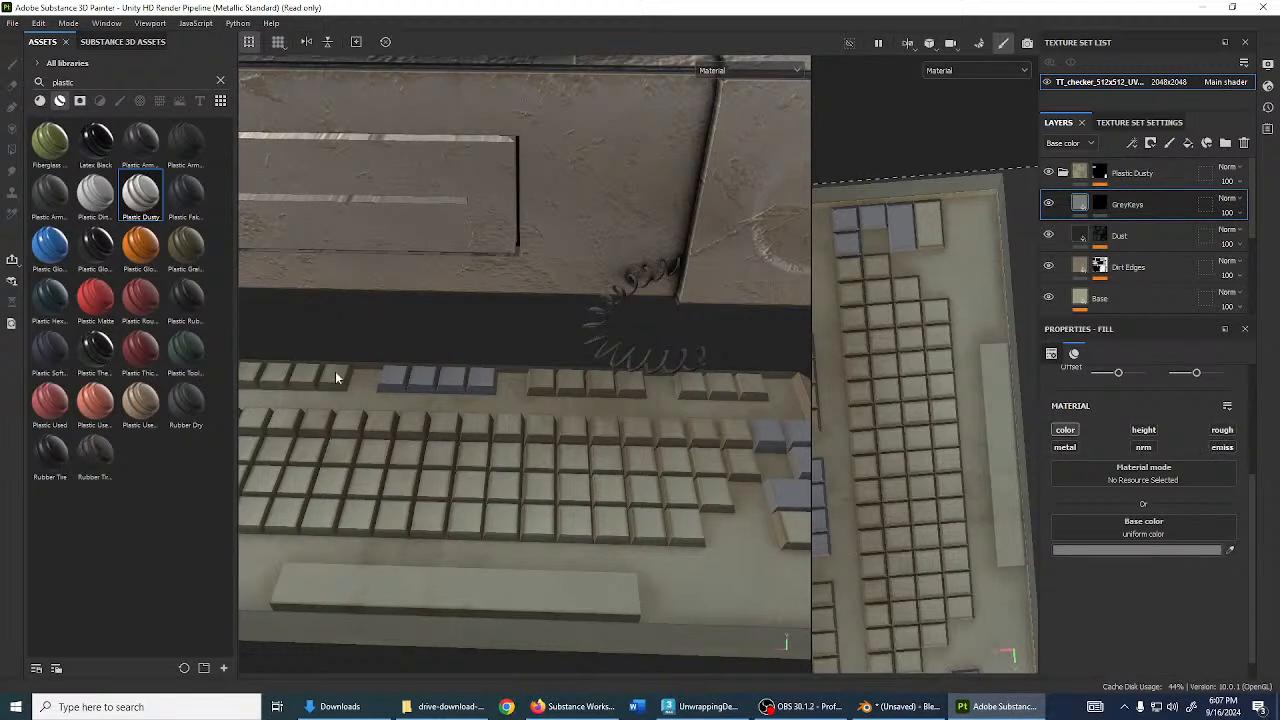
- Try Multiply blending on GreyKeys, then undo it
left_click_drag(336, 378, 423, 503, "alt")
left_click(1228, 198)
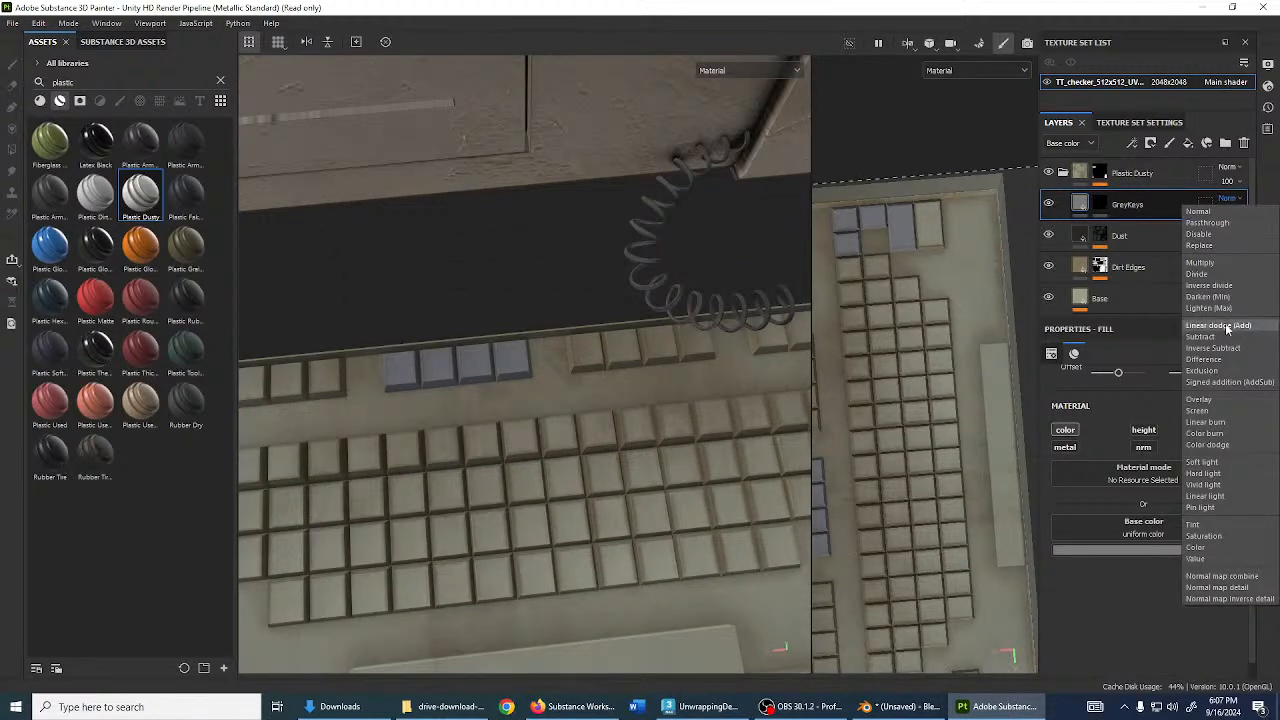
left_click(1229, 264)
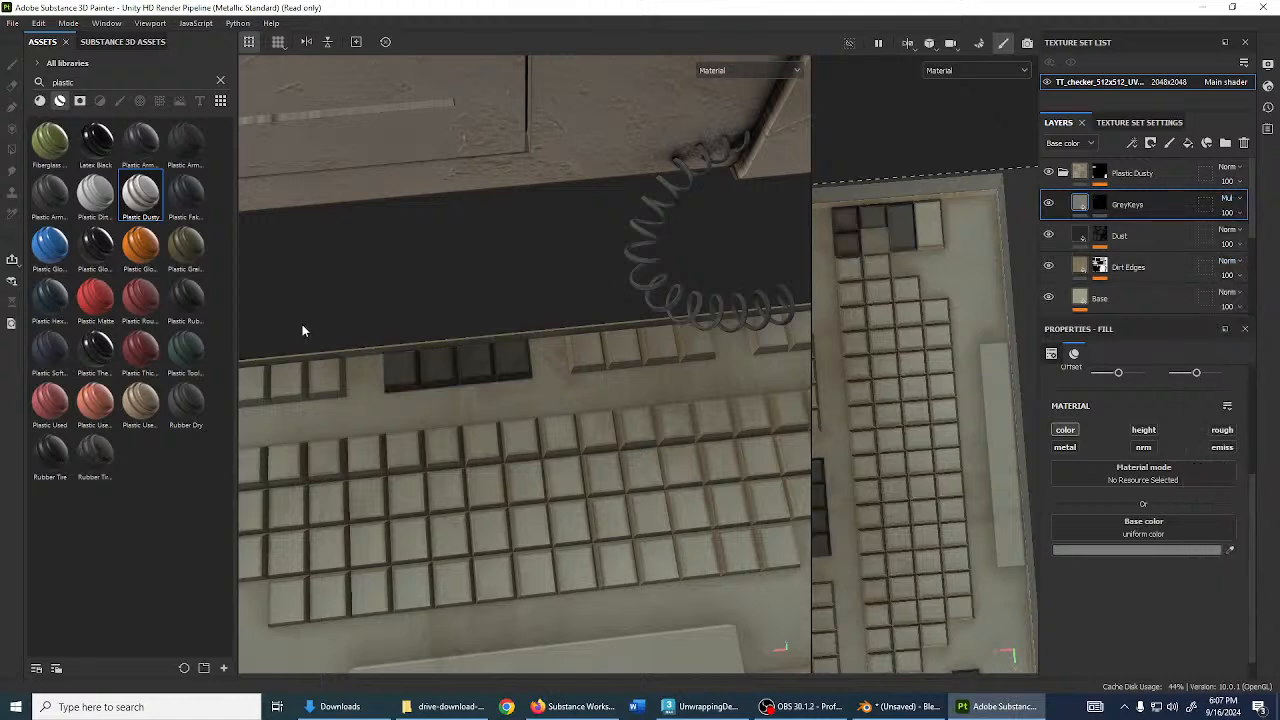
scroll(310, 328, "down", 5)
left_click_drag(440, 319, 533, 302, "alt")
scroll(560, 306, "up", 4)
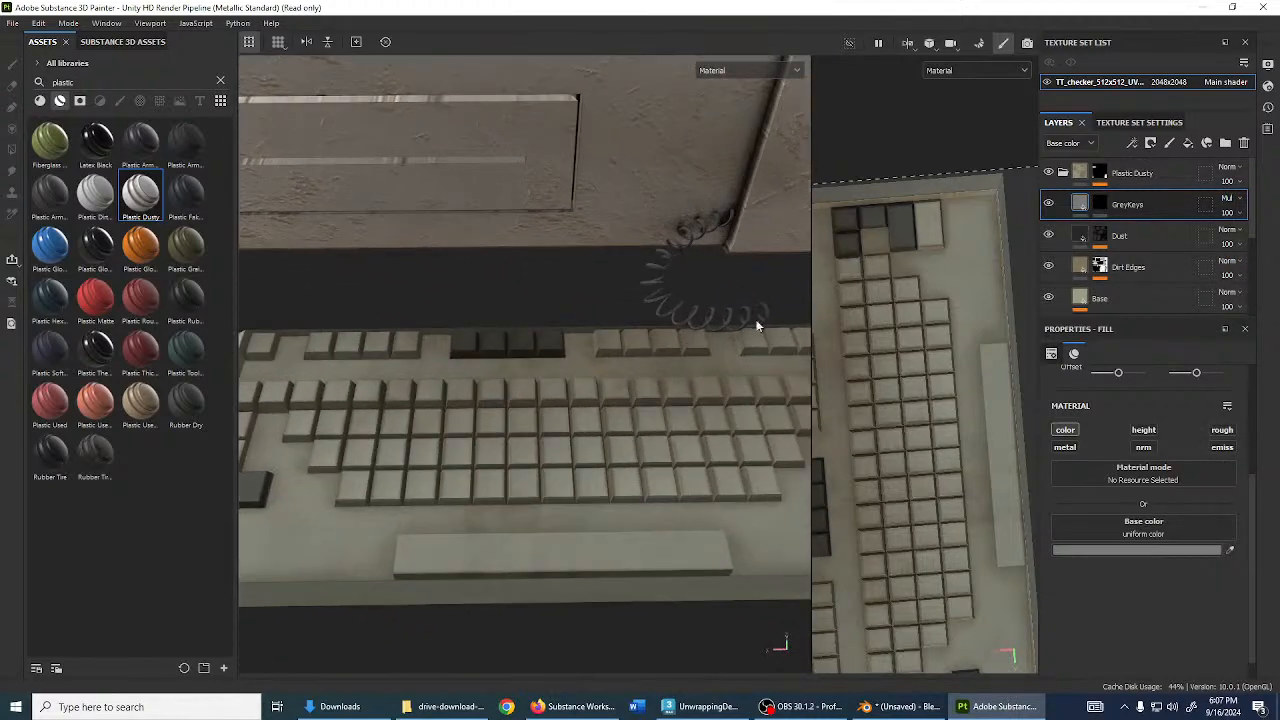
key("ctrl+z")
- Drag the Dust layer above GreyKeys and check the dust under rotated lighting
left_click_drag(445, 394, 530, 450, "alt")
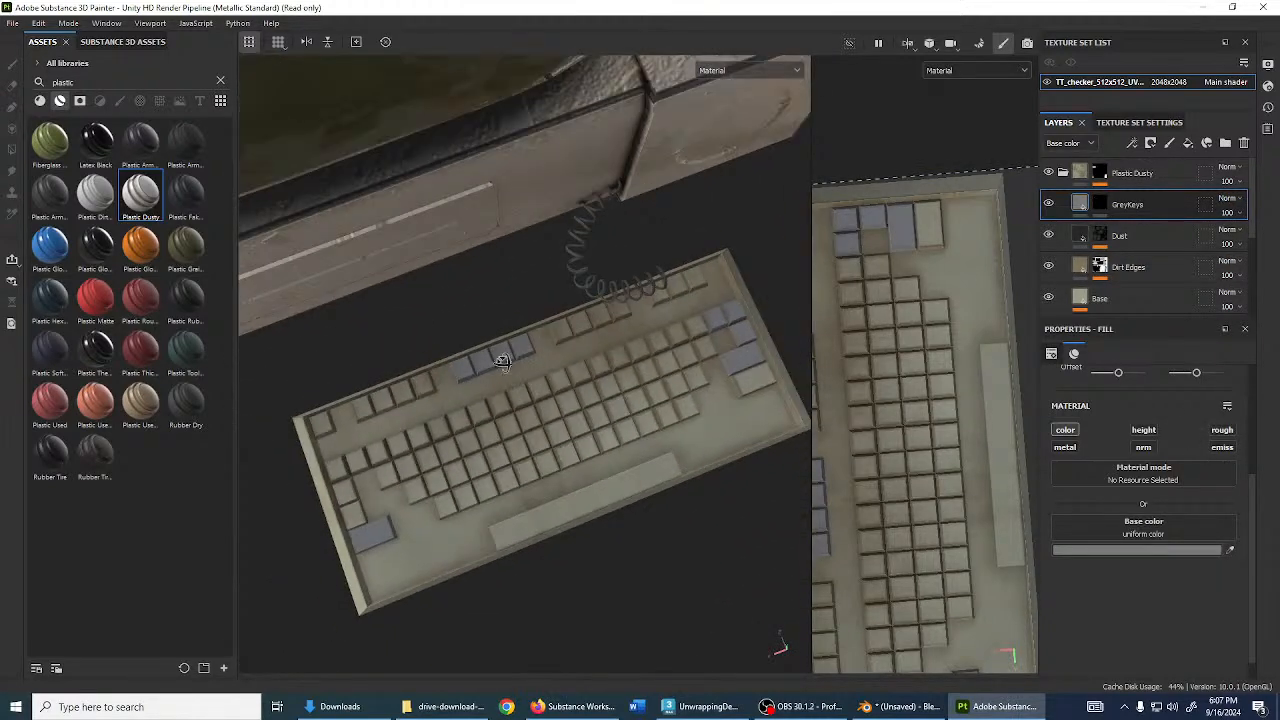
scroll(488, 387, "up", 3)
left_click_drag(502, 362, 503, 412, "alt")
left_click_drag(1143, 236, 1167, 182)
scroll(728, 295, "up", 6)
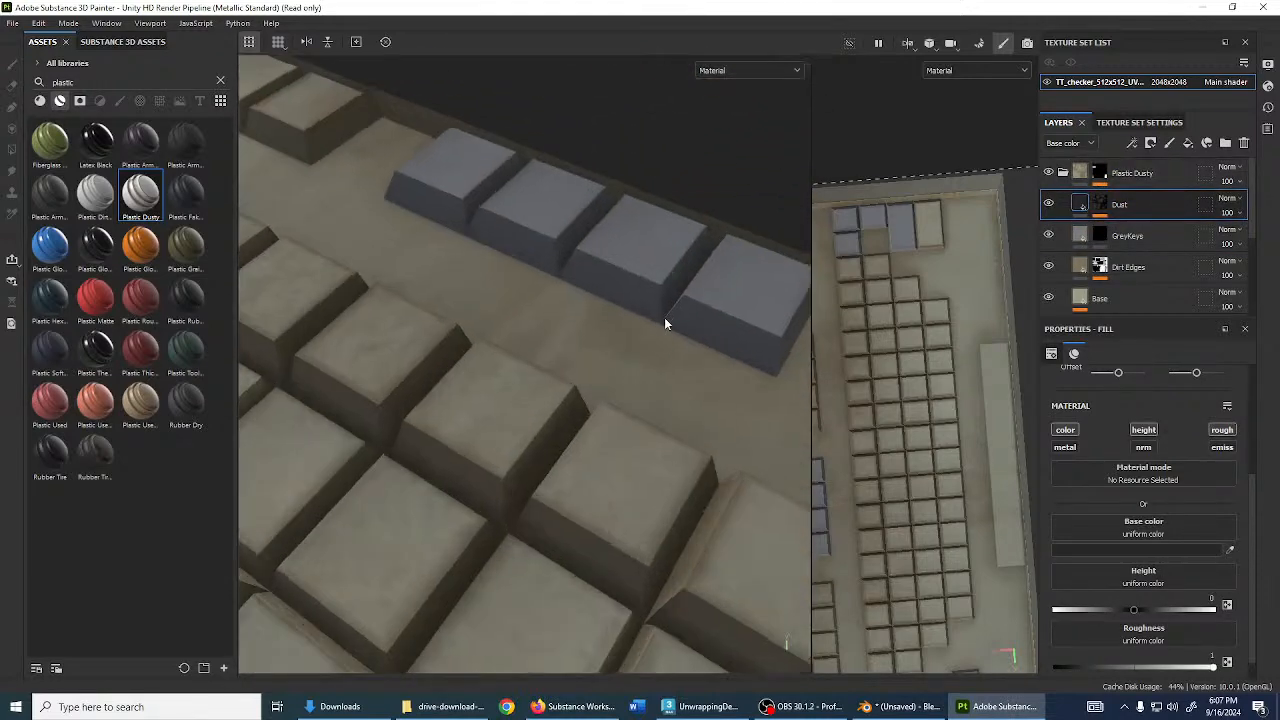
scroll(664, 317, "up", 3)
left_click_drag(664, 317, 712, 268, "alt")
left_click(1097, 205)
left_click(1082, 209)
scroll(565, 308, "down", 4)
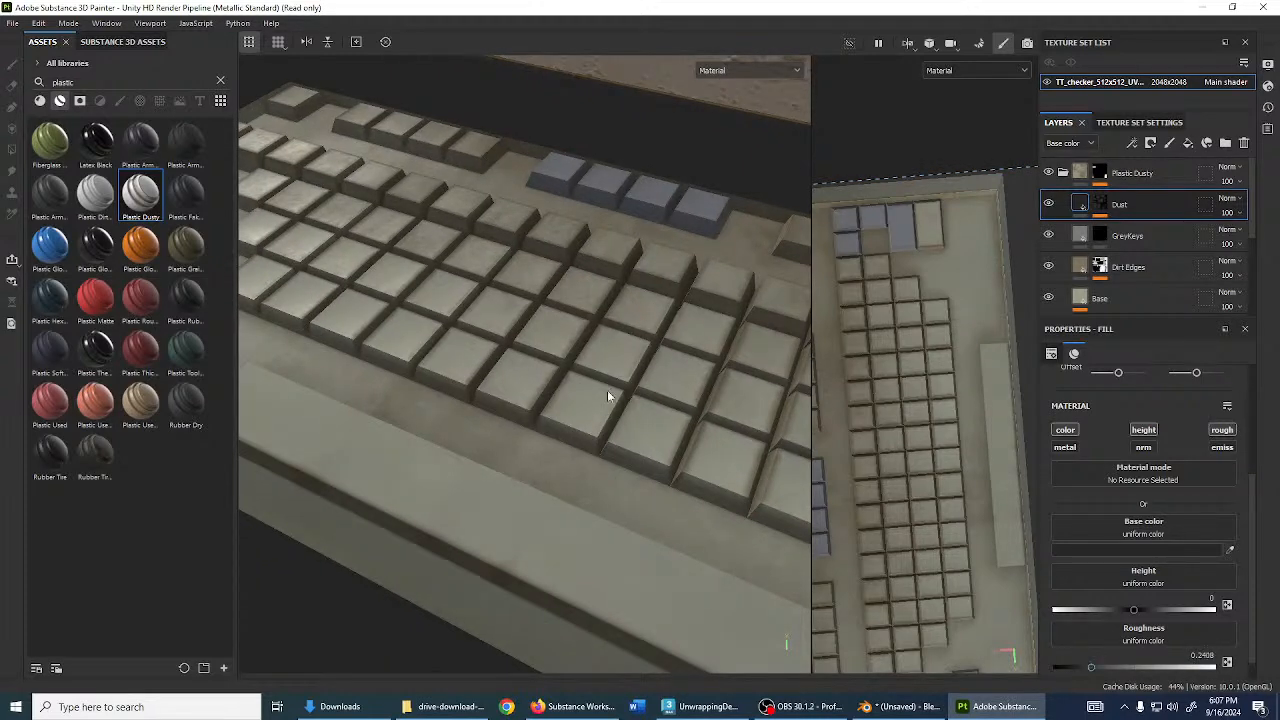
right_click_drag(607, 395, 603, 358, "shift")
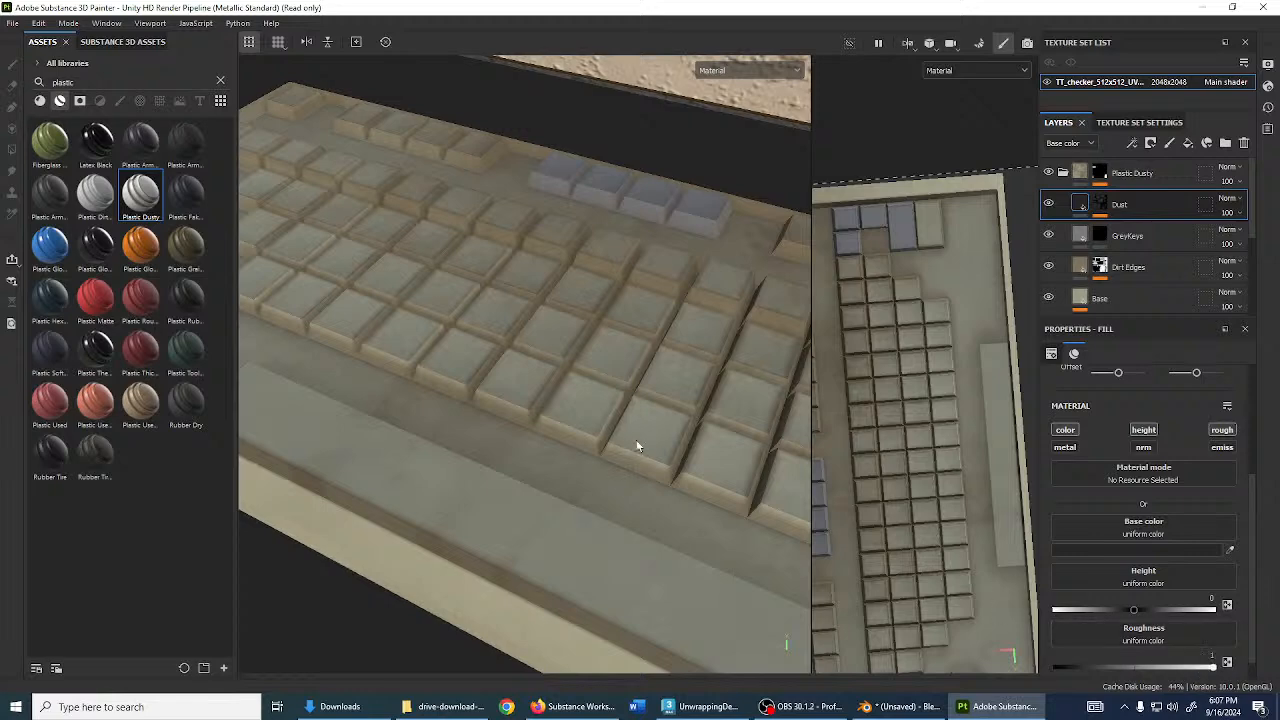
scroll(617, 463, "down", 3)
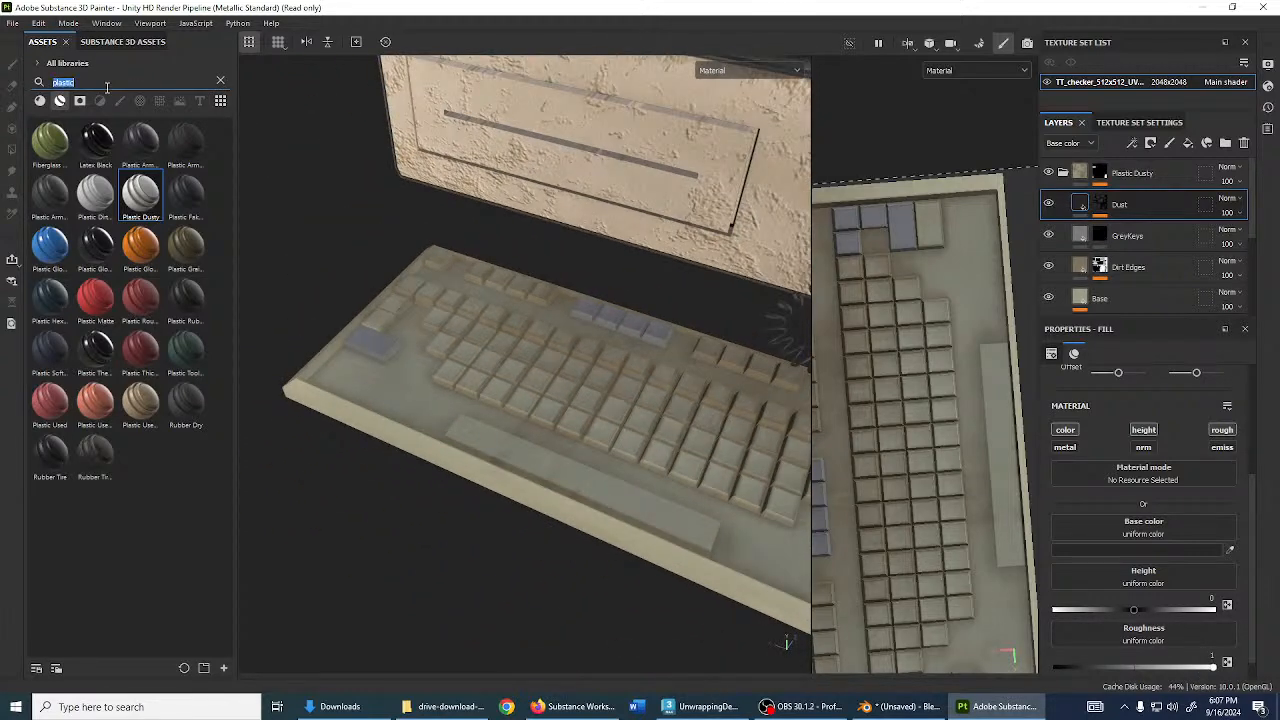
- Filter assets to brushes matching 'finger' and add a fill layer named Fingerprints
type("finger")
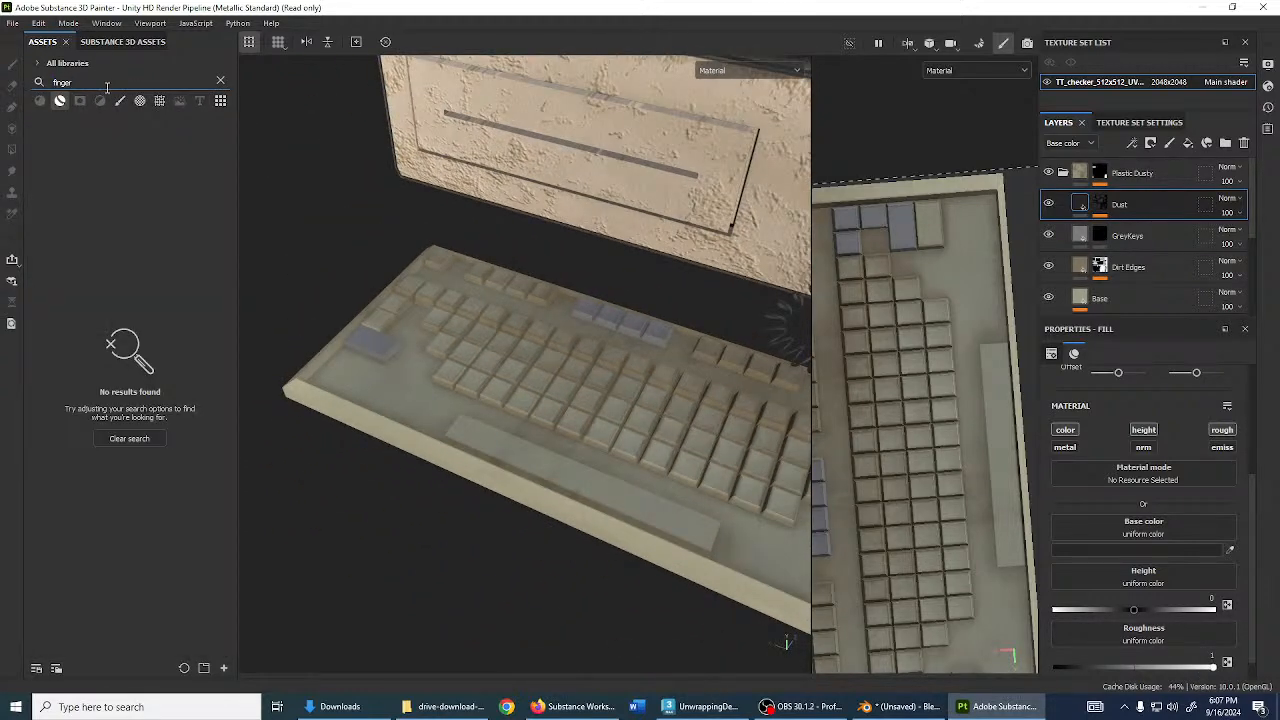
left_click(120, 100)
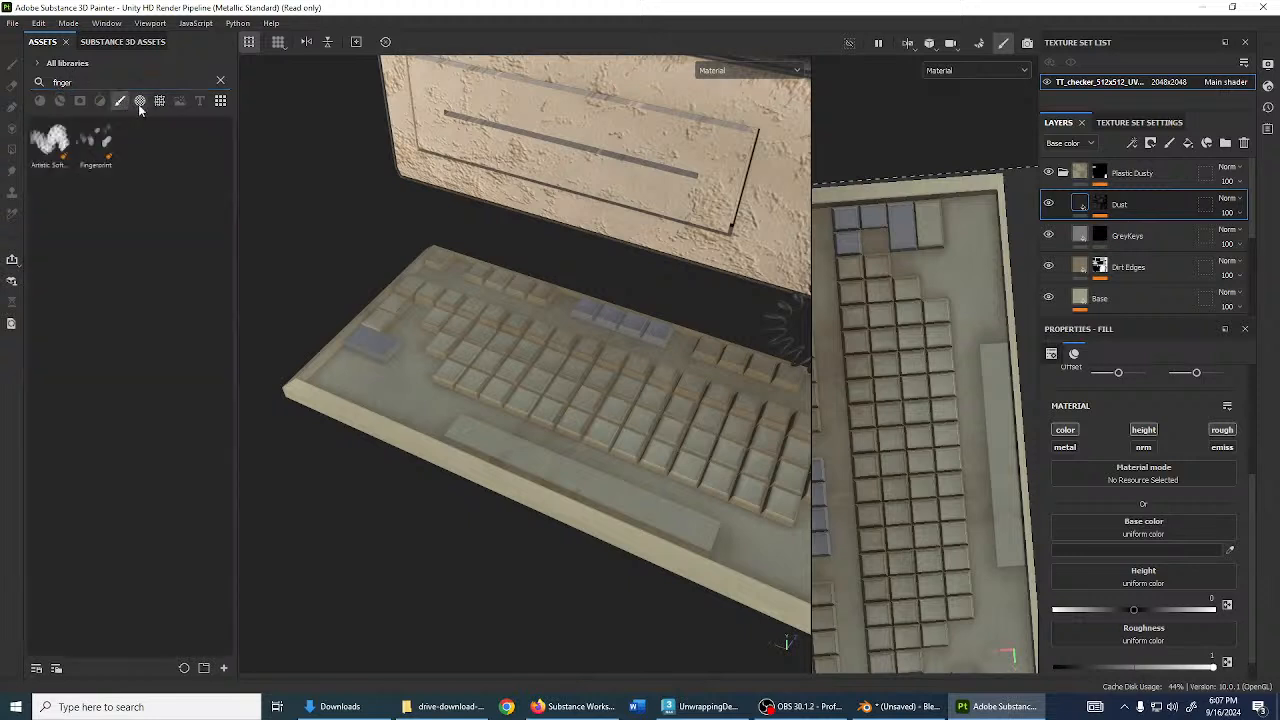
left_click(1188, 143)
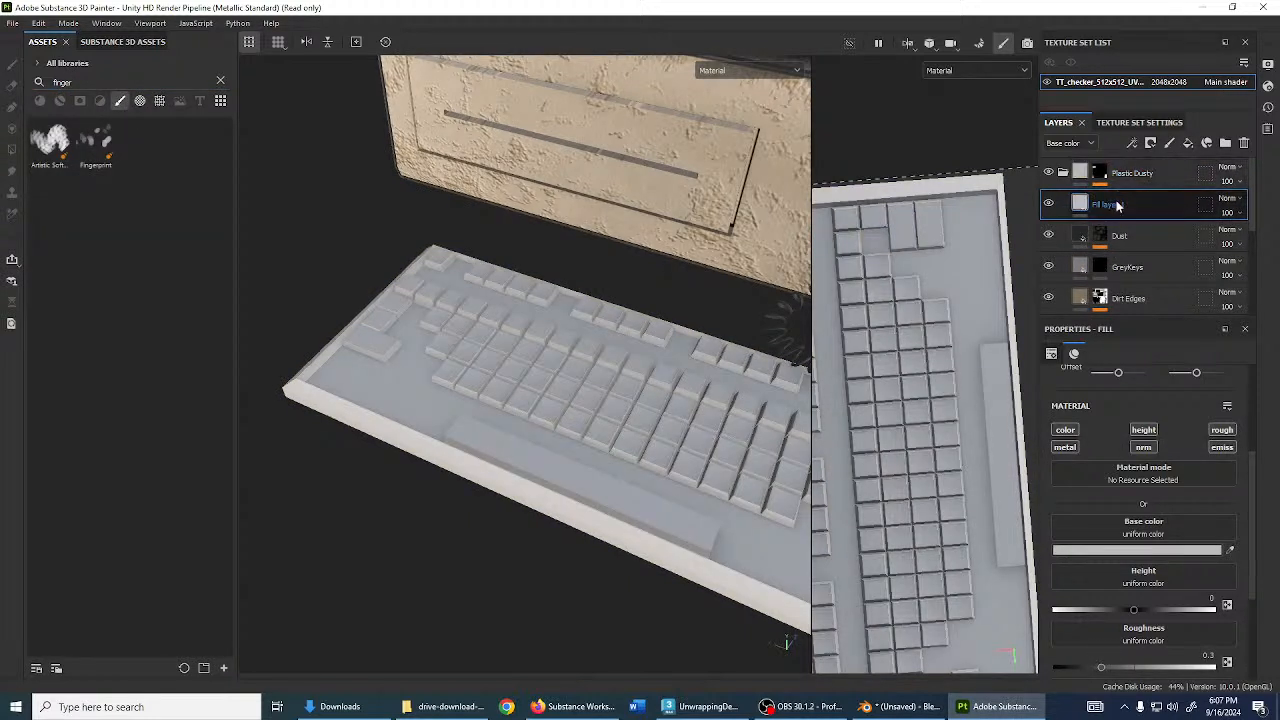
double_click(1115, 204)
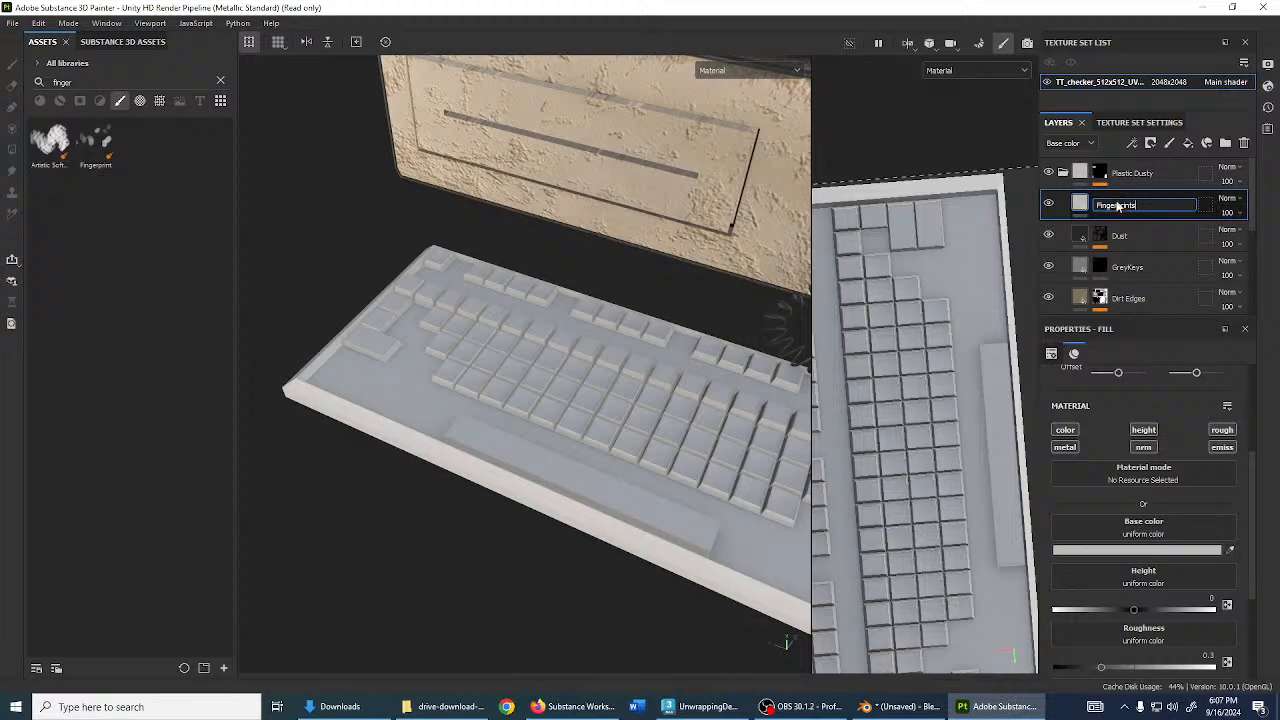
key("Return")
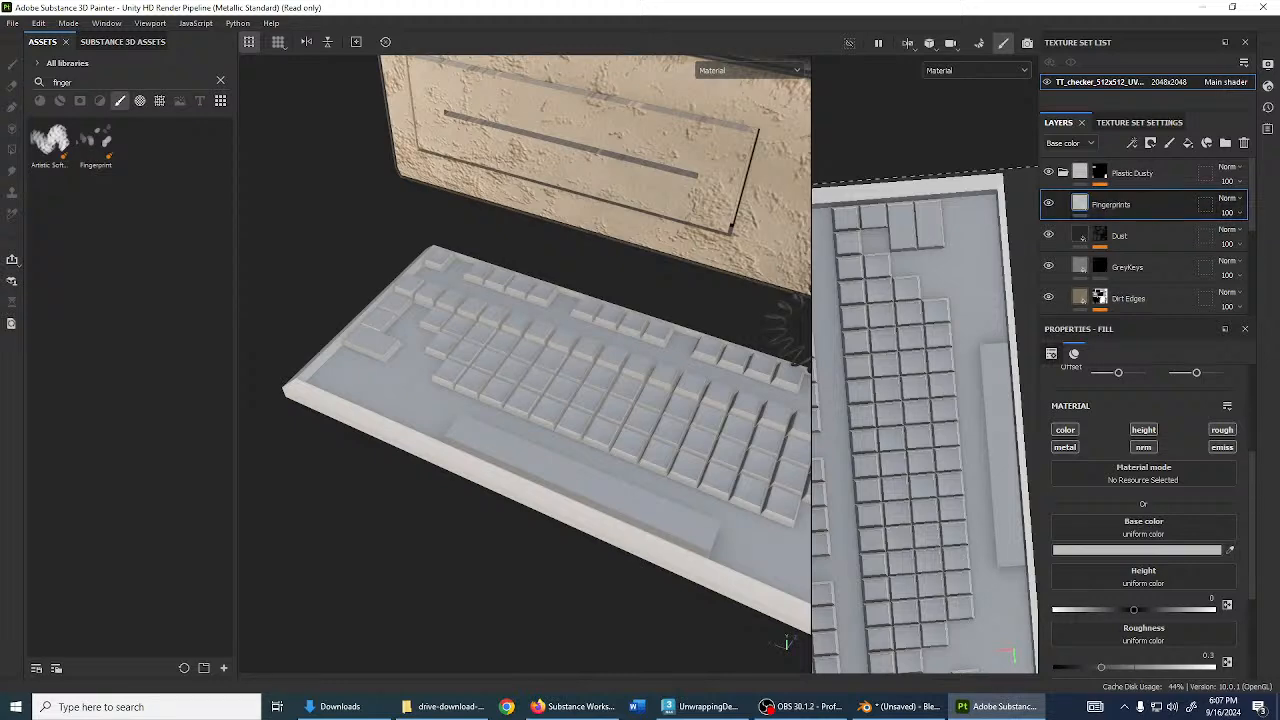
- Give Fingerprints a black mask and select the mask for editing
left_click(1150, 143)
left_click(1176, 180)
left_click_drag(532, 446, 690, 380, "alt")
left_click(1083, 205)
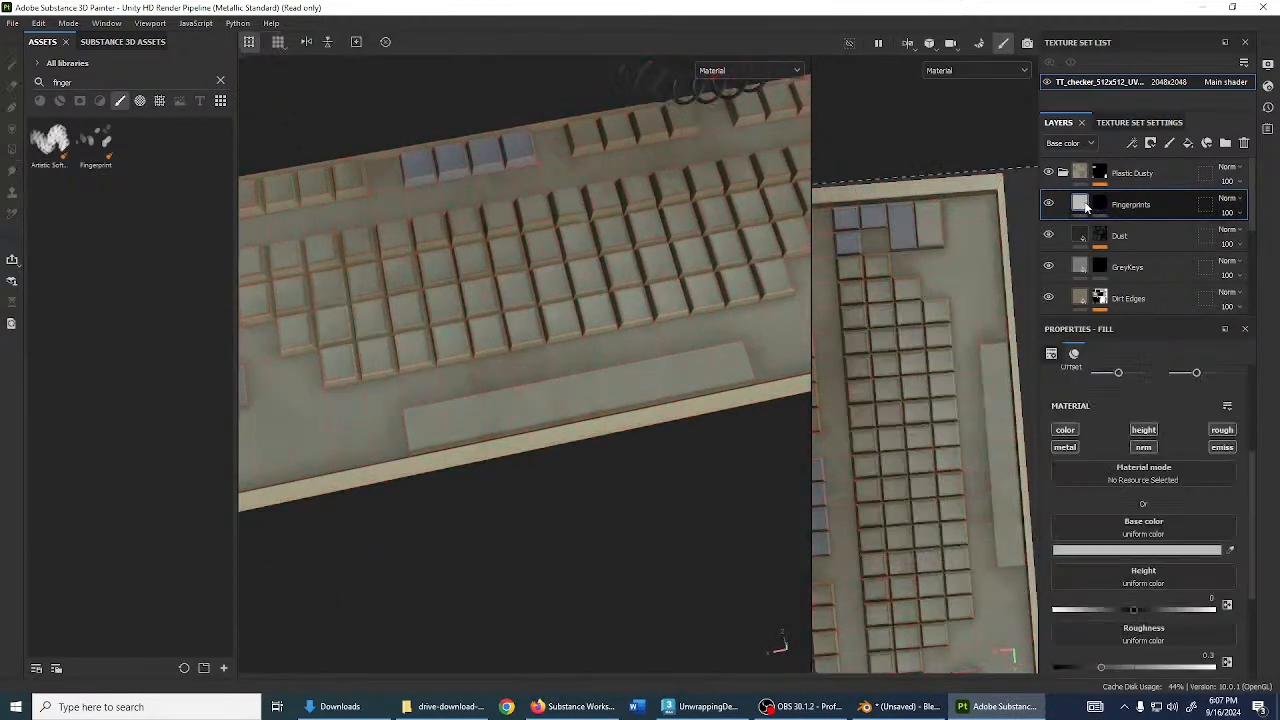
left_click(1100, 205)
left_click(1080, 204)
left_click(1100, 204)
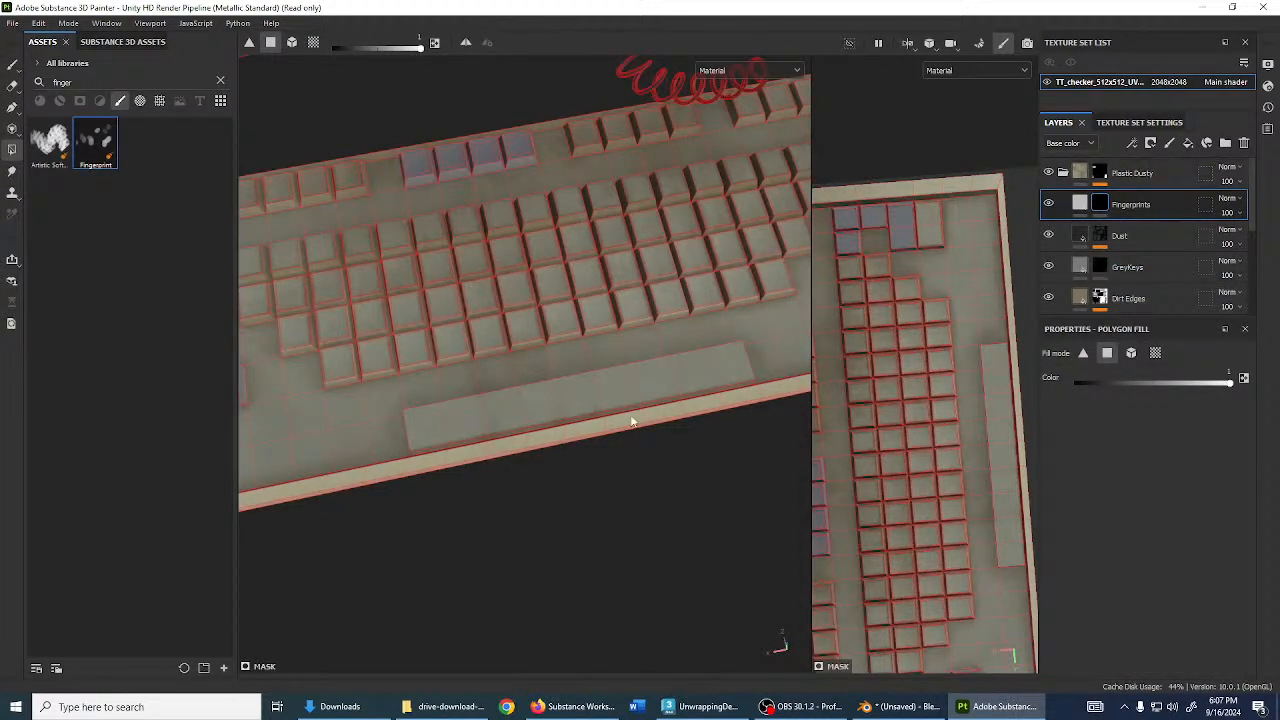
- Load the Fingerprint brush preset to paint into the Fingerprints mask
left_click_drag(576, 375, 583, 366, "alt")
left_click(533, 388)
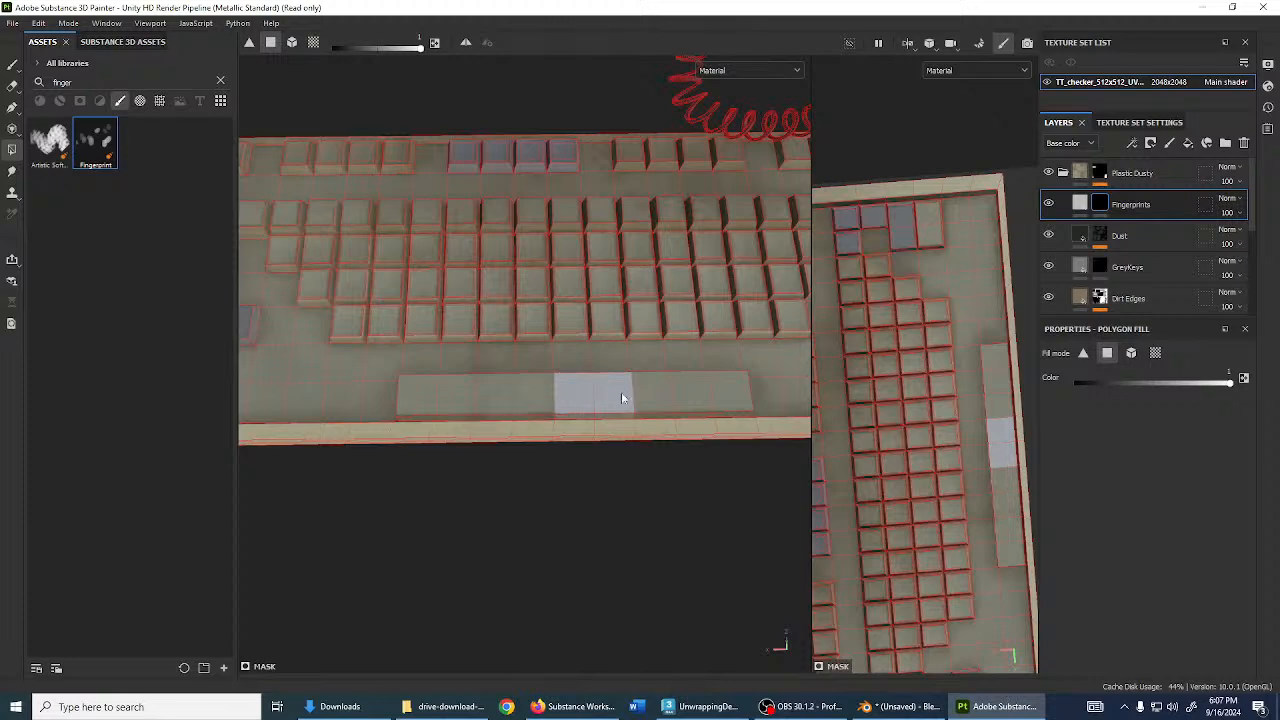
key("1")
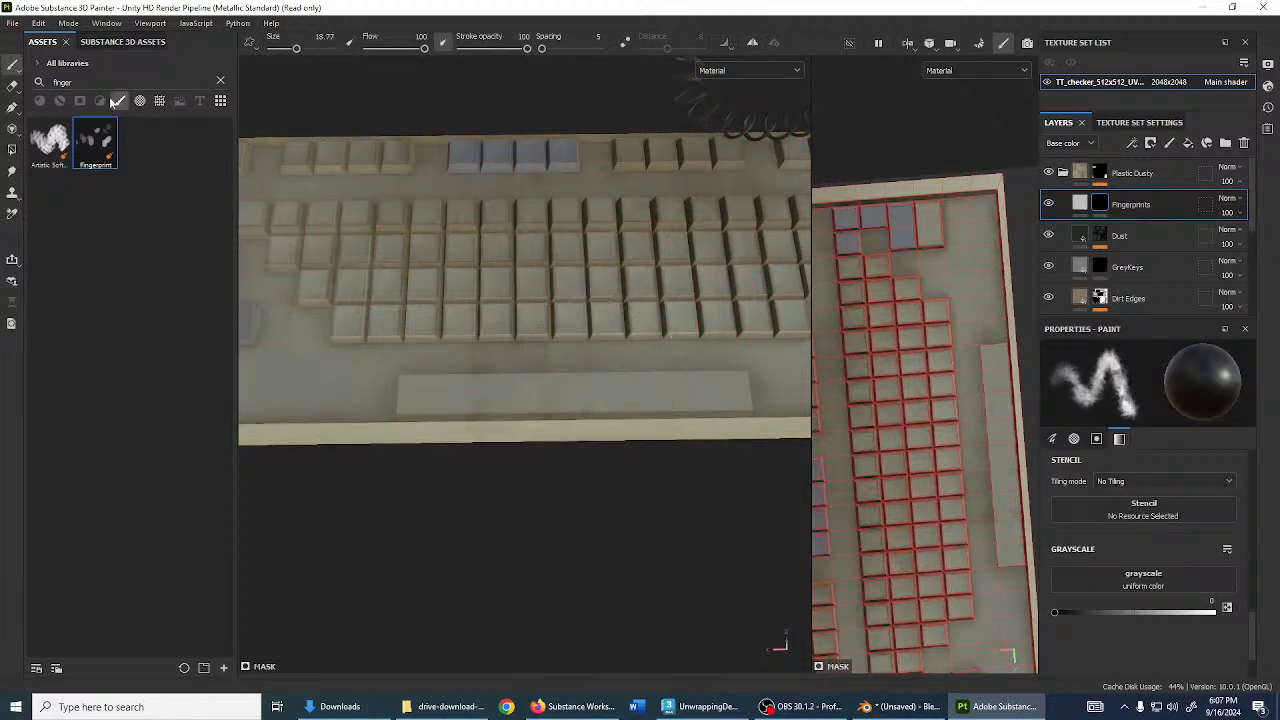
left_click(90, 138)
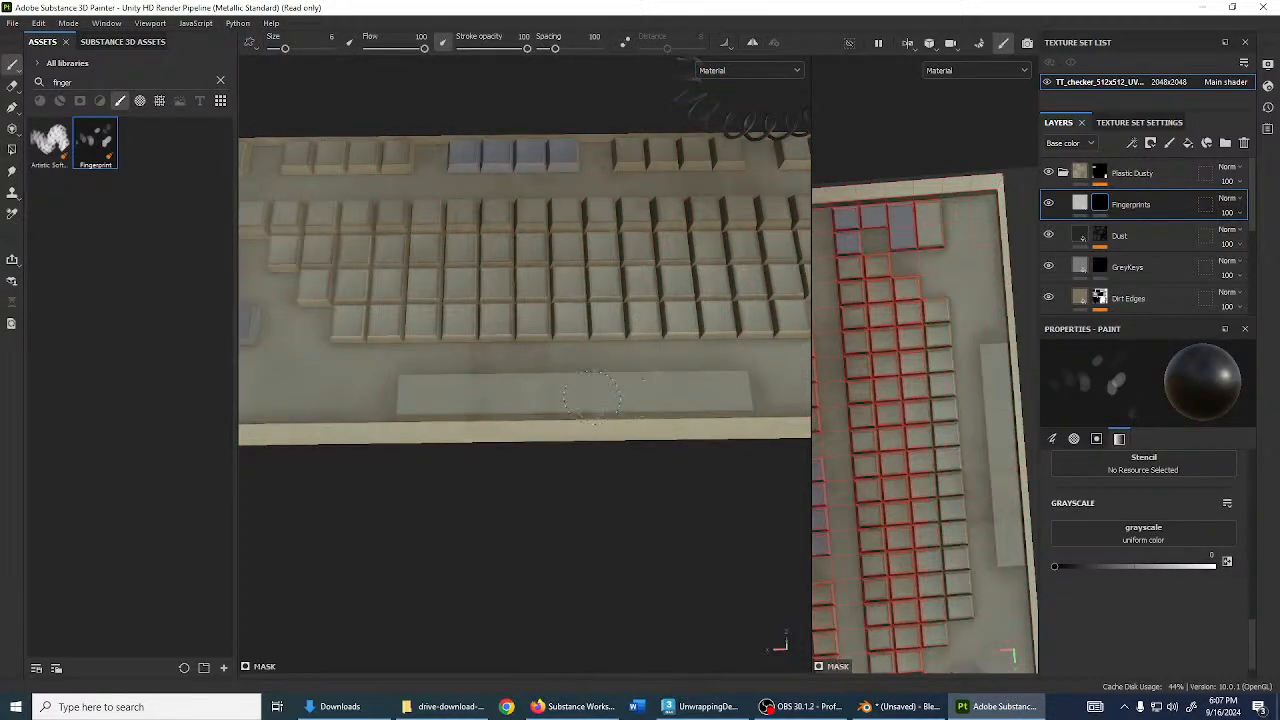
left_click_drag(590, 395, 610, 380, "alt")
- Set the Fingerprints fill base colour to pure red for visibility
left_click(1080, 204)
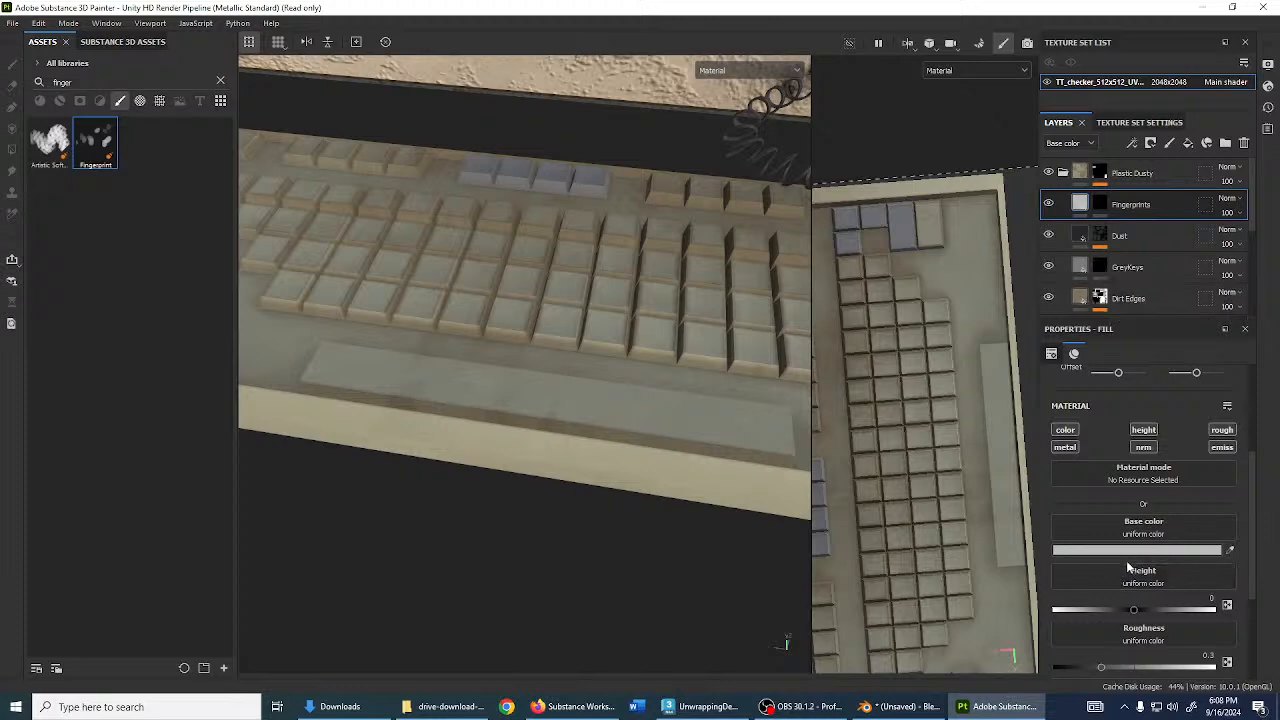
left_click(1127, 552)
left_click_drag(1075, 345, 1106, 298)
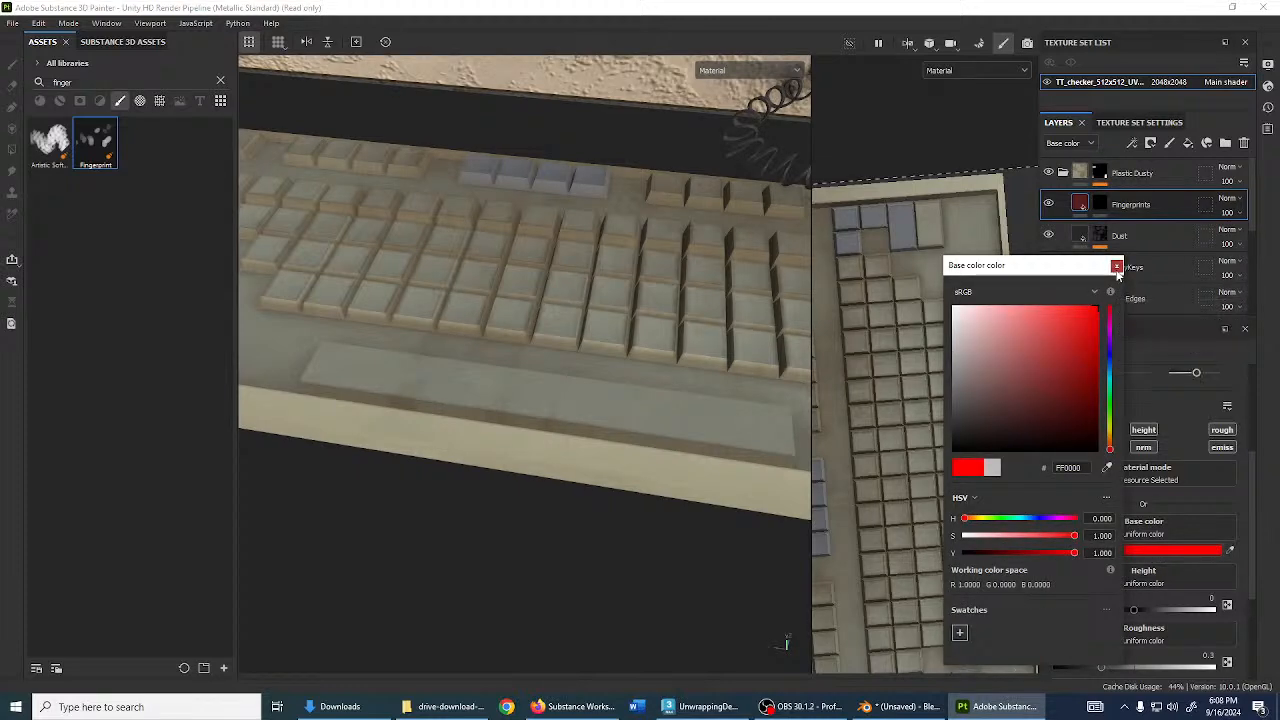
left_click(1116, 266)
- Paint white fingerprint dabs across the keyboard keys and the spacebar
left_click(1100, 204)
left_click_drag(600, 400, 624, 384, "alt")
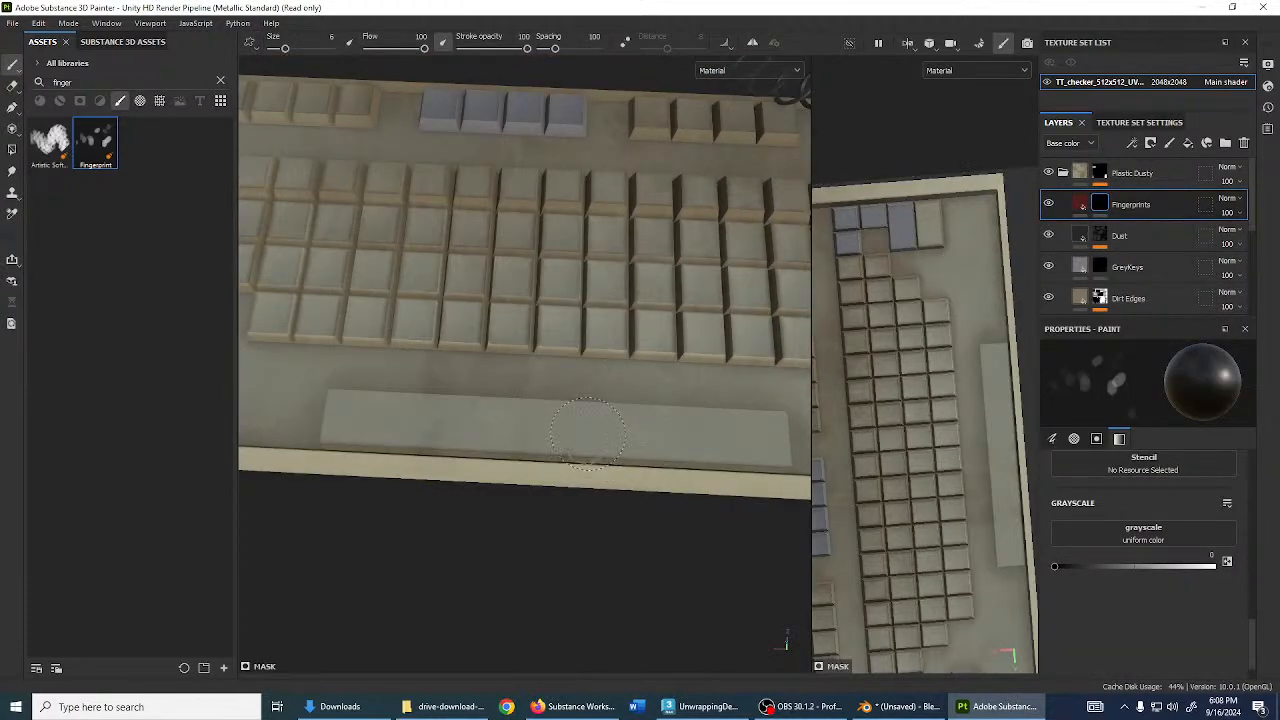
key("x")
left_click(592, 435)
left_click(715, 445)
mouse_move(715, 445)
left_mouse_down("alt")
mouse_move(666, 400)
mouse_move(480, 470)
mouse_move(555, 405)
mouse_move(510, 395)
left_mouse_up("alt")
left_click(457, 497)
left_click(428, 380)
left_click(394, 270)
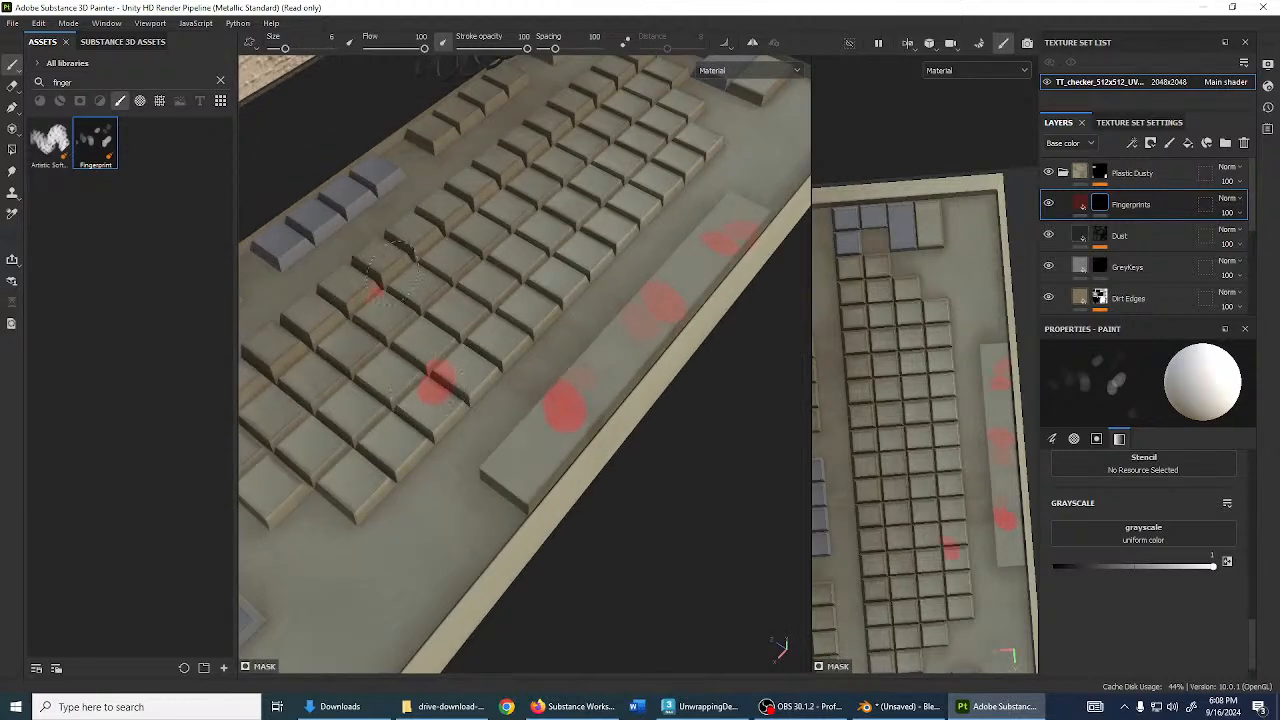
left_click_drag(394, 270, 350, 280, "alt")
scroll(382, 284, "down", 2)
- Resize the brush to about 8.6 and paint fingerprints right of centre
right_click_drag(430, 300, 454, 296, "ctrl")
left_click(454, 294)
key("ctrl+z")
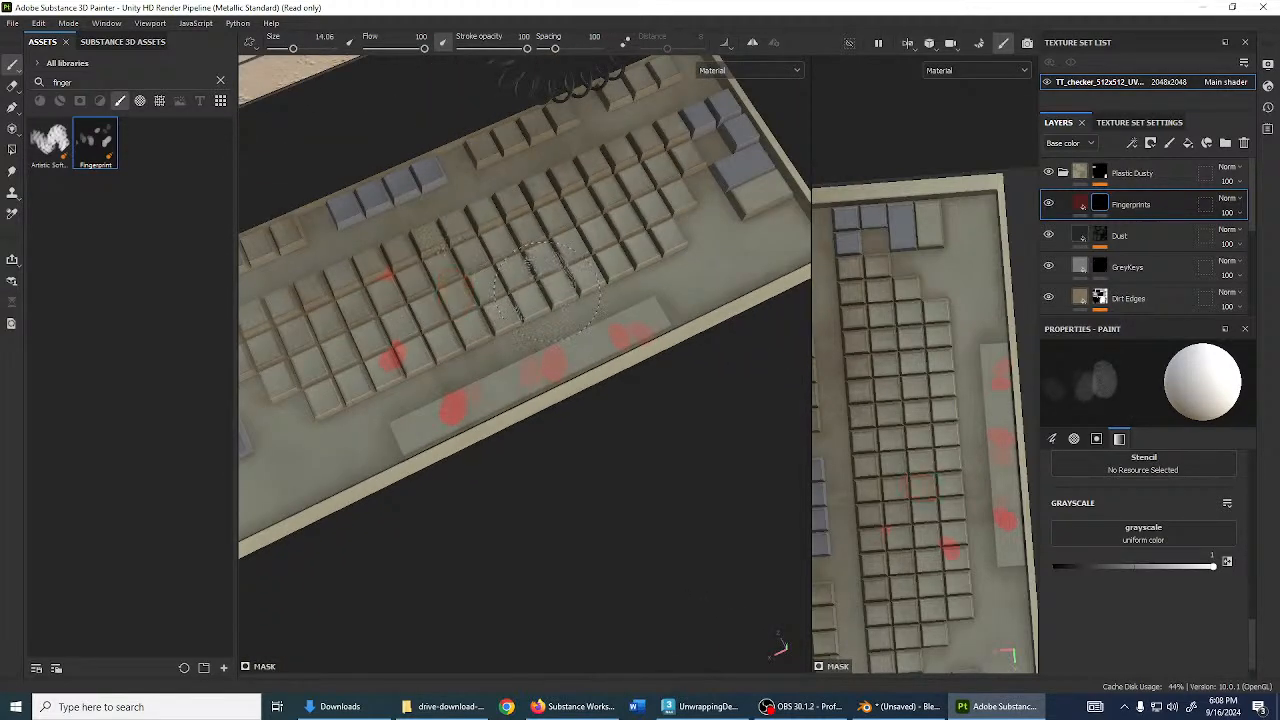
right_click_drag(548, 292, 516, 290, "ctrl")
mouse_move(516, 301)
left_mouse_down()
mouse_move(582, 268)
mouse_move(446, 289)
mouse_move(530, 258)
left_mouse_up()
left_click(532, 256)
- Dab more fingerprints on a blue key and the top-row keys
mouse_move(525, 322)
left_mouse_down("alt")
mouse_move(474, 290)
mouse_move(468, 262)
left_mouse_up("alt")
left_click(570, 238)
mouse_move(572, 242)
left_mouse_down("alt")
mouse_move(608, 264)
mouse_move(634, 252)
left_mouse_up("alt")
left_click(636, 248)
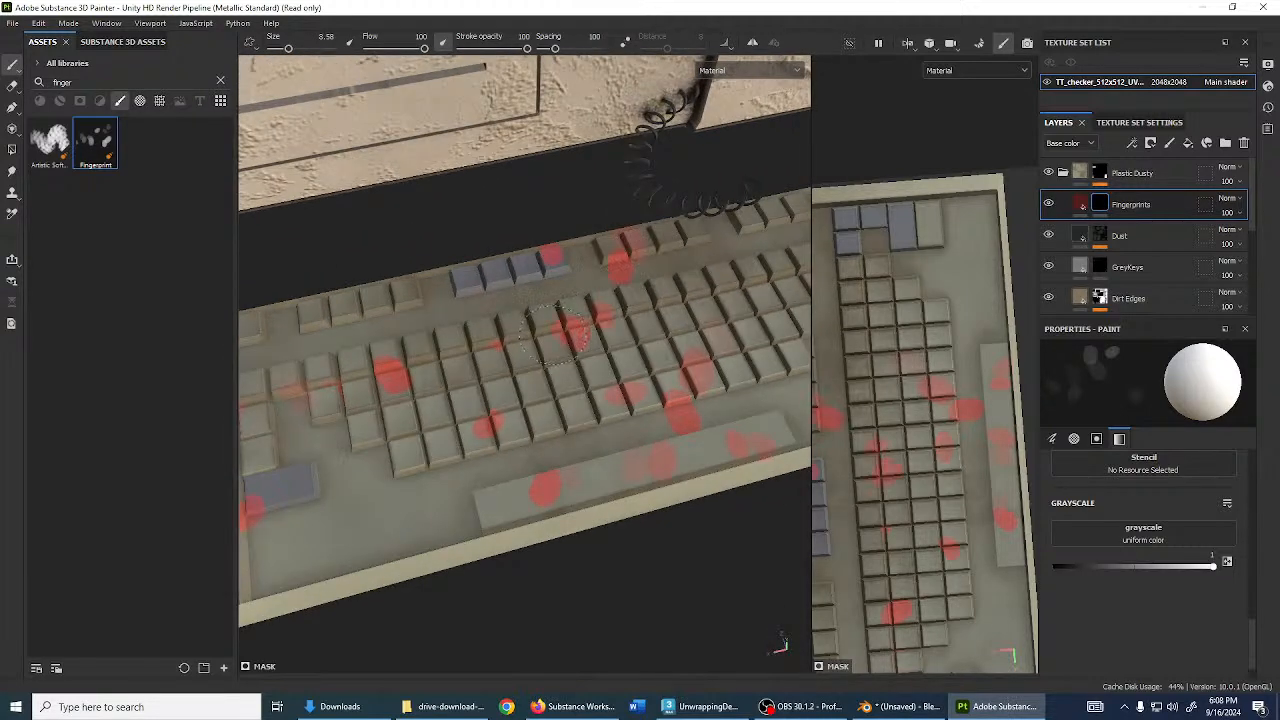
left_click_drag(555, 330, 543, 345, "alt")
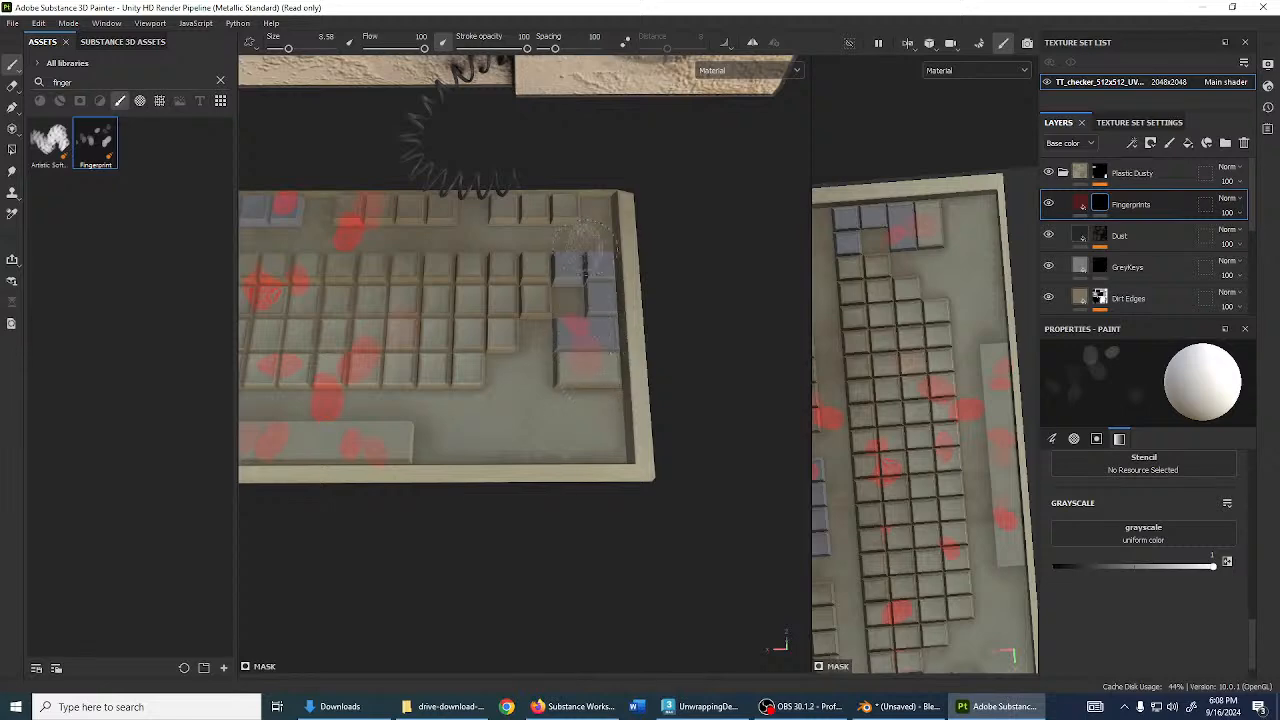
left_click(552, 215)
left_click_drag(380, 305, 540, 335, "alt")
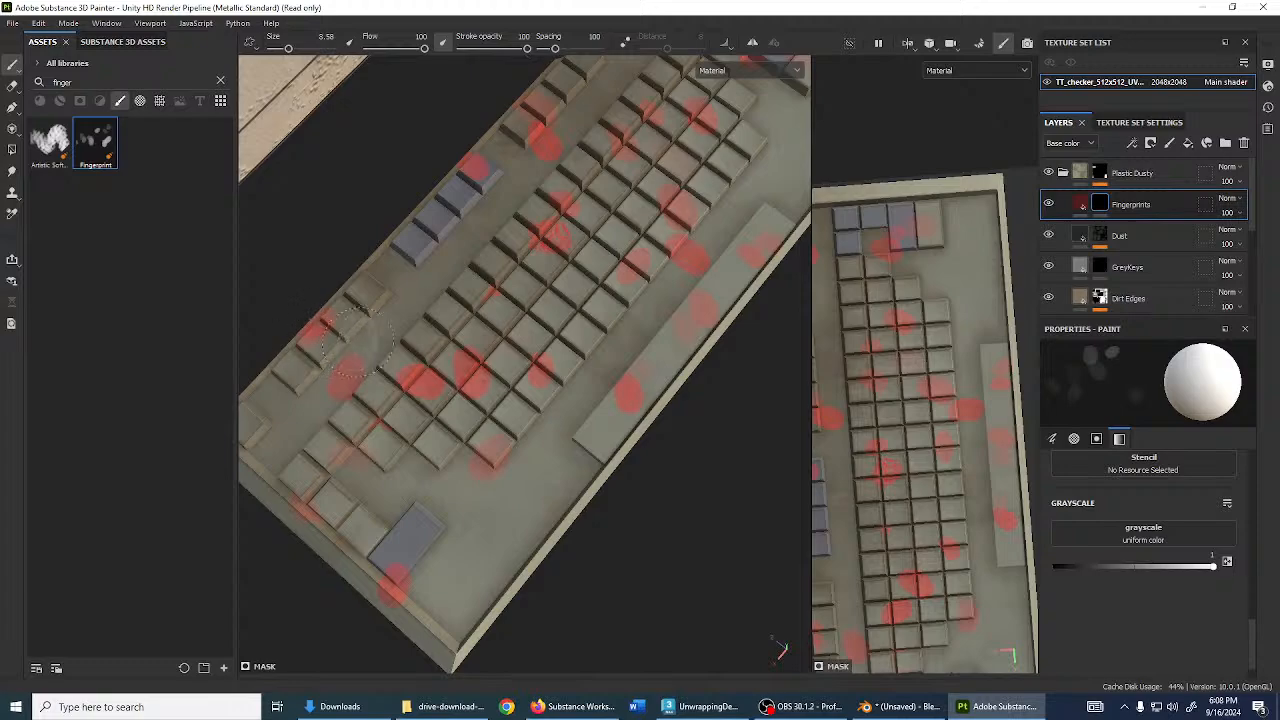
left_click_drag(355, 345, 567, 363, "alt")
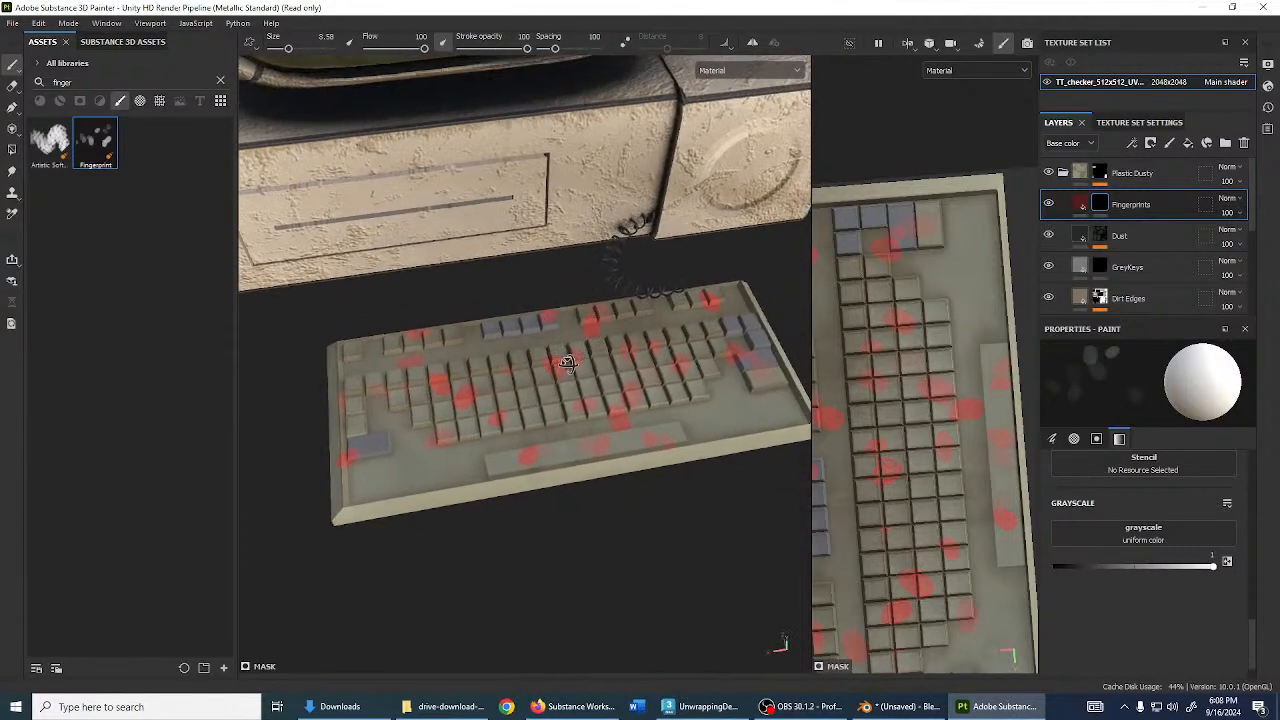
right_click_drag(567, 363, 630, 319, "alt")
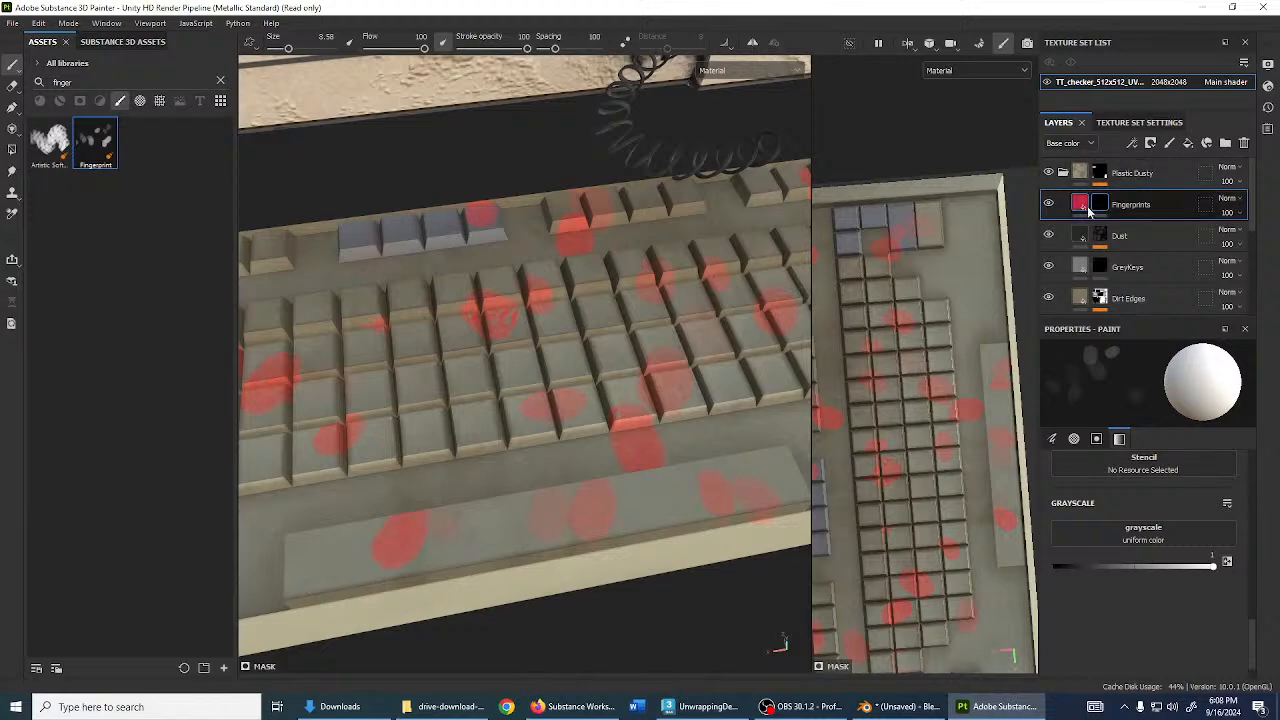
- Change the fingerprint base colour from red to near-white (A7A7A7)
left_click(1088, 208)
left_click(1122, 550)
left_click_drag(1062, 435, 860, 349)
- Raise the fingerprint metallic to 1 and check it under rotated lighting
left_click(1116, 265)
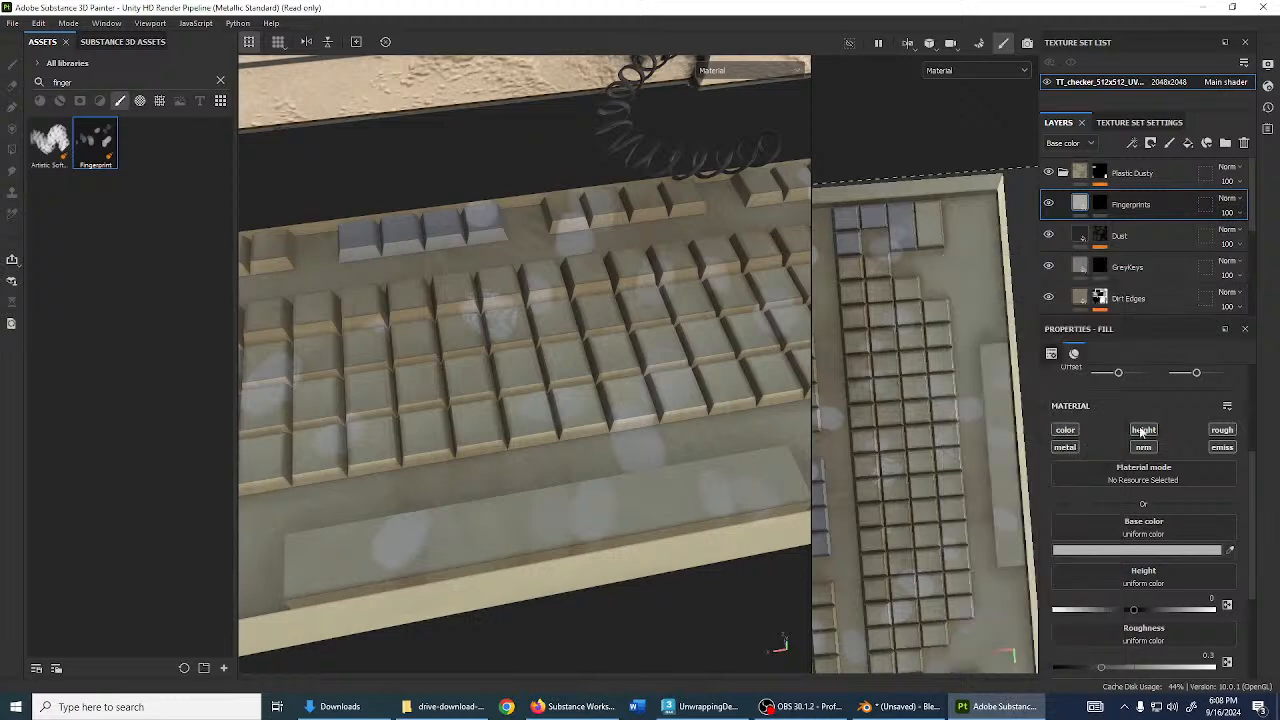
scroll(1136, 567, "down", 3)
scroll(1136, 567, "down", 2)
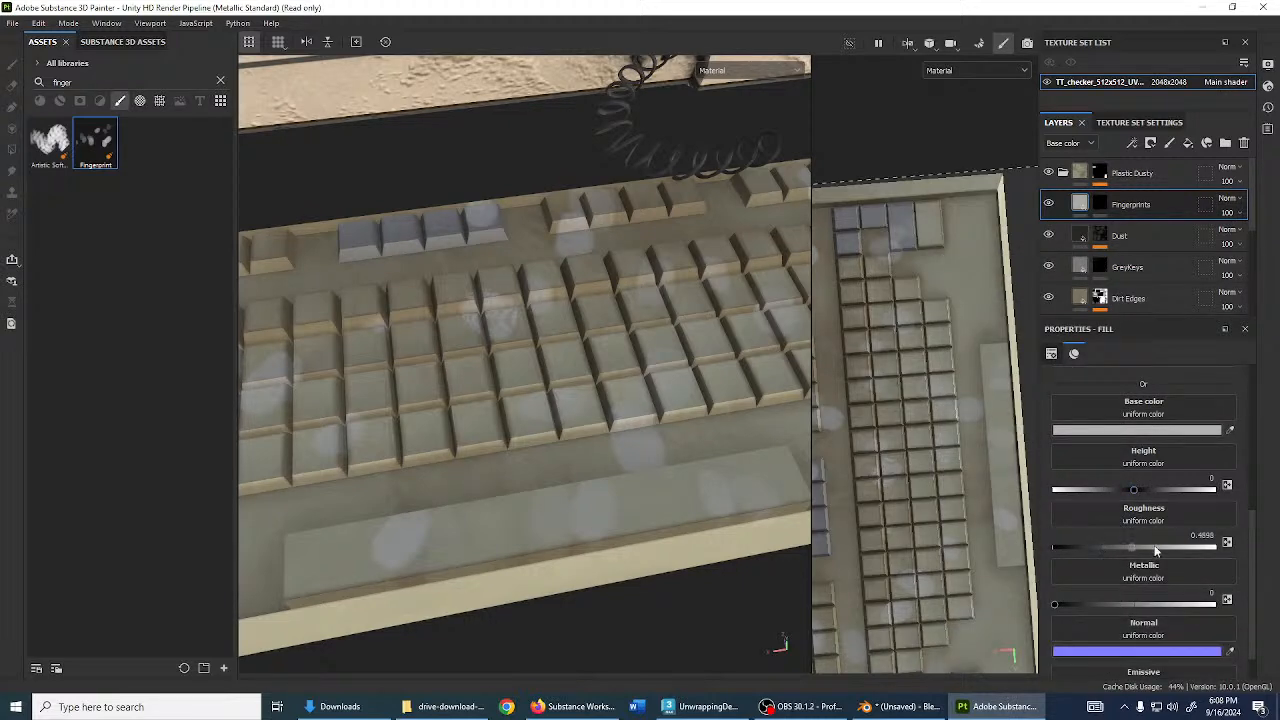
right_click_drag(540, 362, 466, 356, "shift")
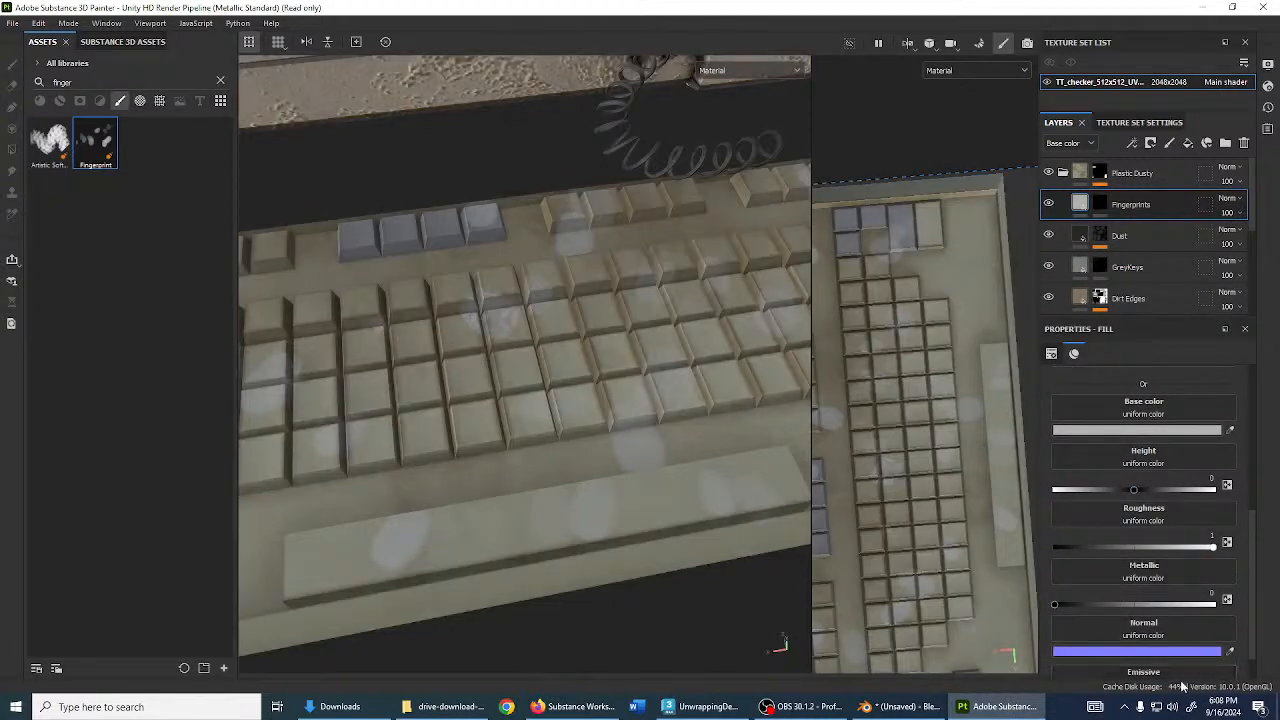
scroll(1183, 686, "down", 1)
left_click(1213, 565)
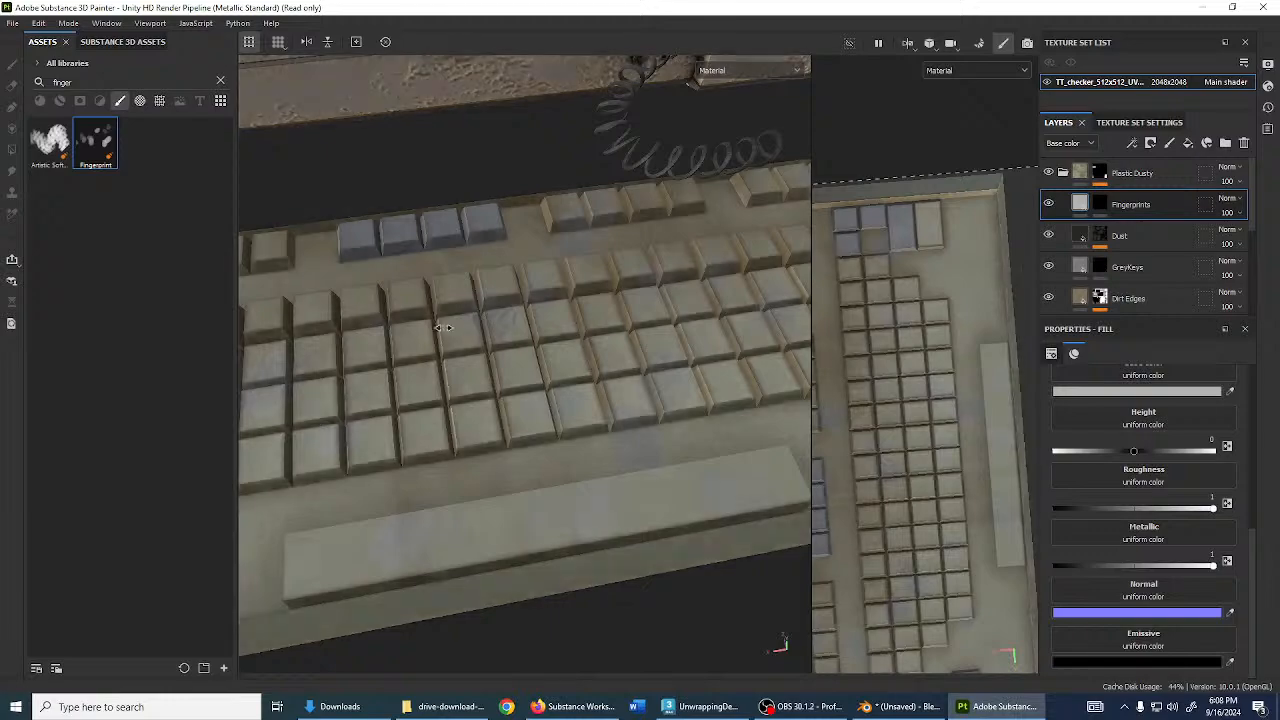
mouse_move(443, 327)
right_mouse_down("shift")
mouse_move(508, 334)
mouse_move(484, 347)
right_mouse_up("shift")
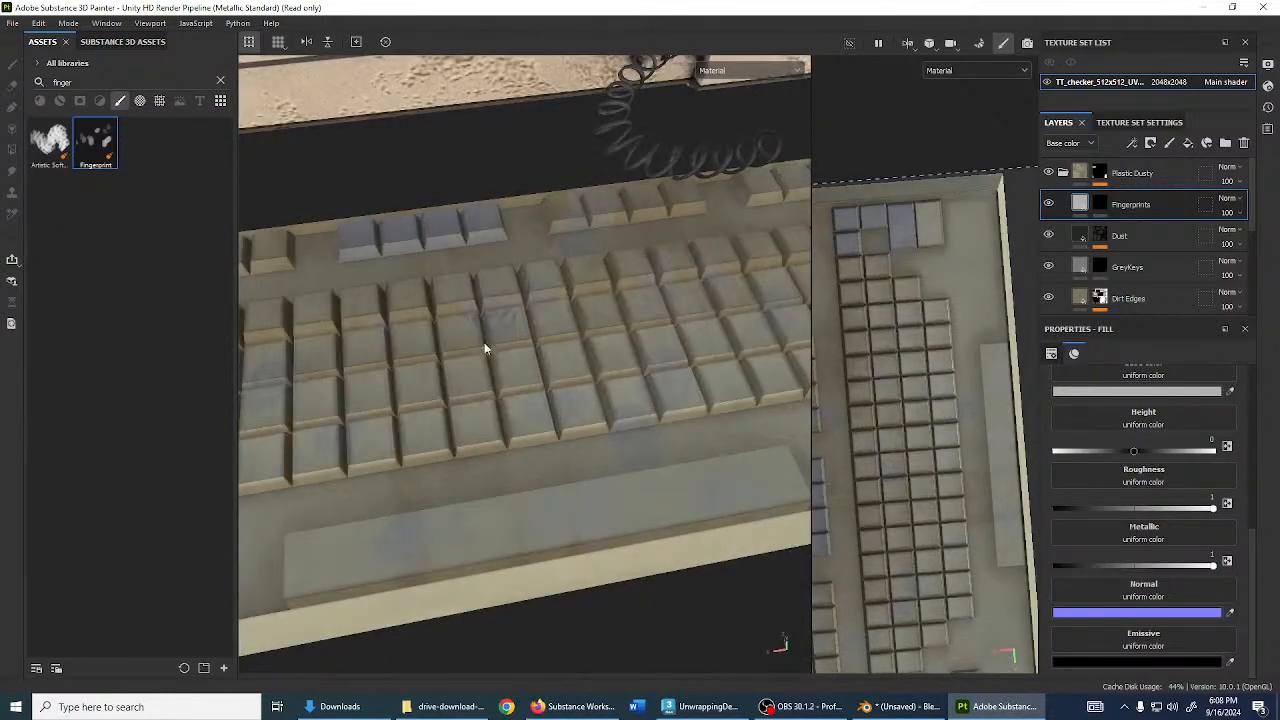
left_click_drag(484, 347, 598, 460, "alt")
- Switch Fingerprints to Multiply, pure white base colour, and metallic about 0.53
left_click(1236, 207)
left_click(1226, 247)
left_click(1121, 393)
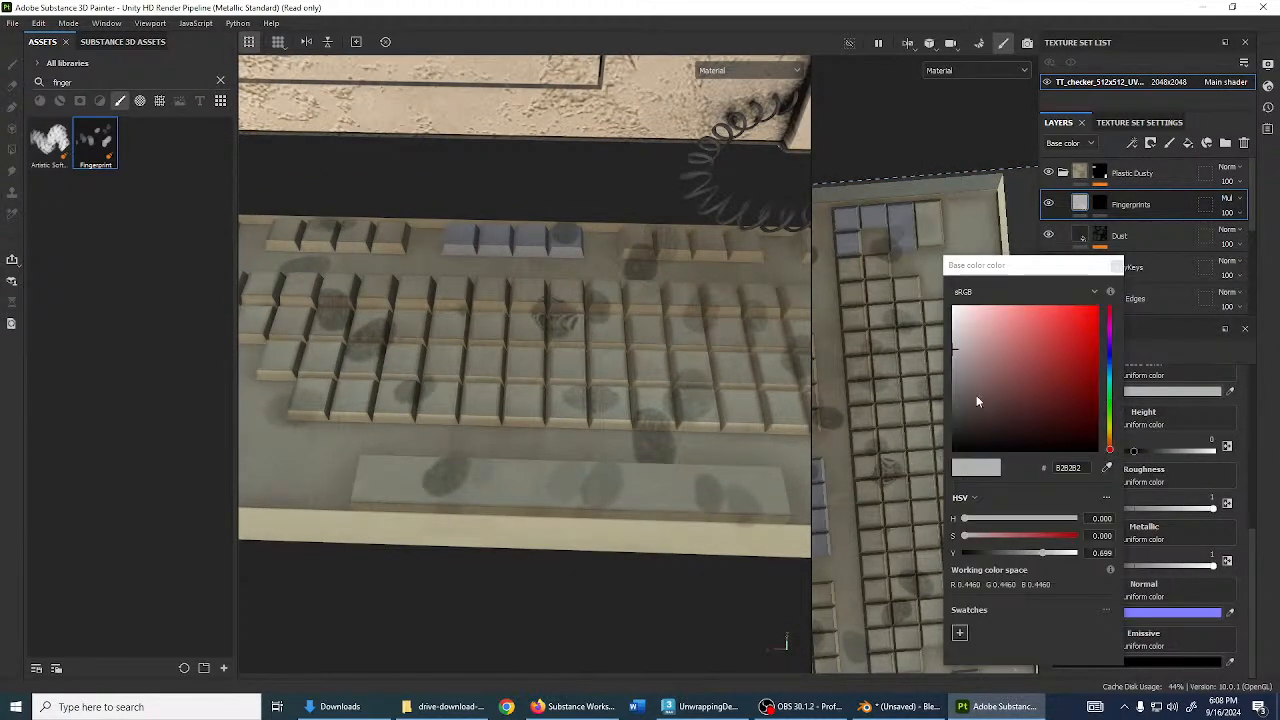
left_click_drag(977, 401, 915, 280)
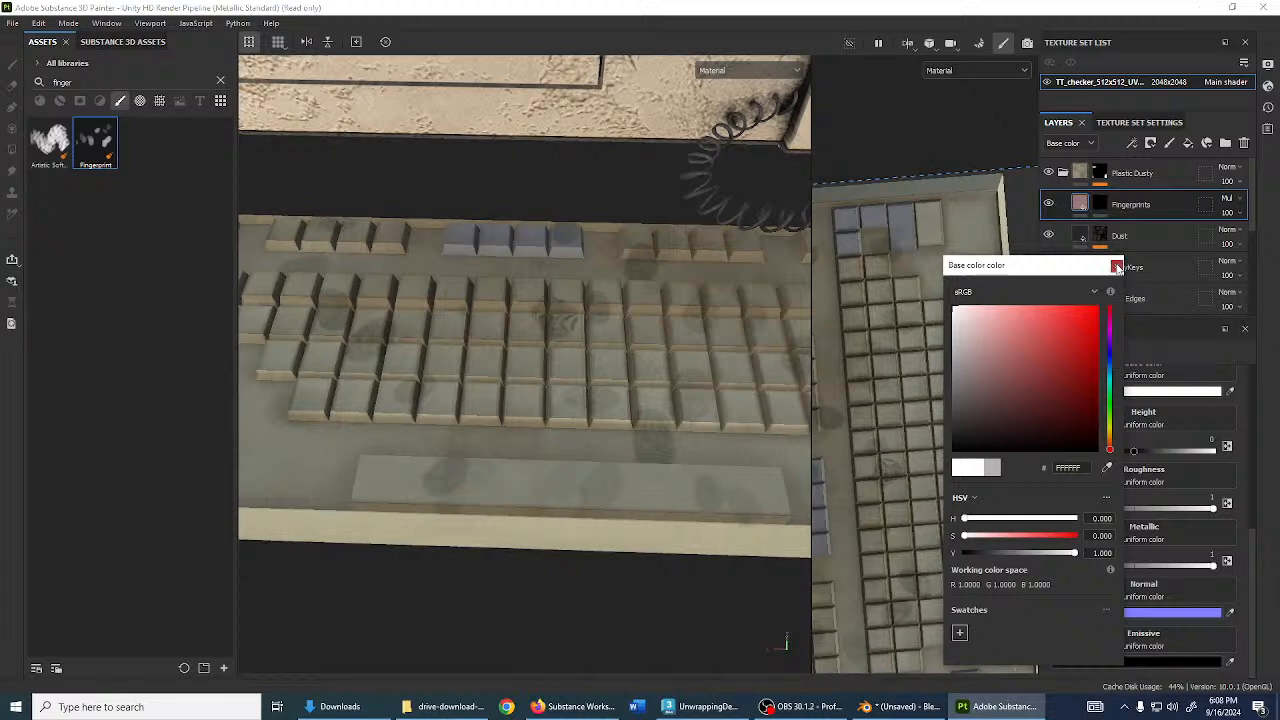
left_click(1116, 265)
mouse_move(1214, 566)
left_mouse_down()
mouse_move(1060, 563)
mouse_move(1139, 567)
left_mouse_up()
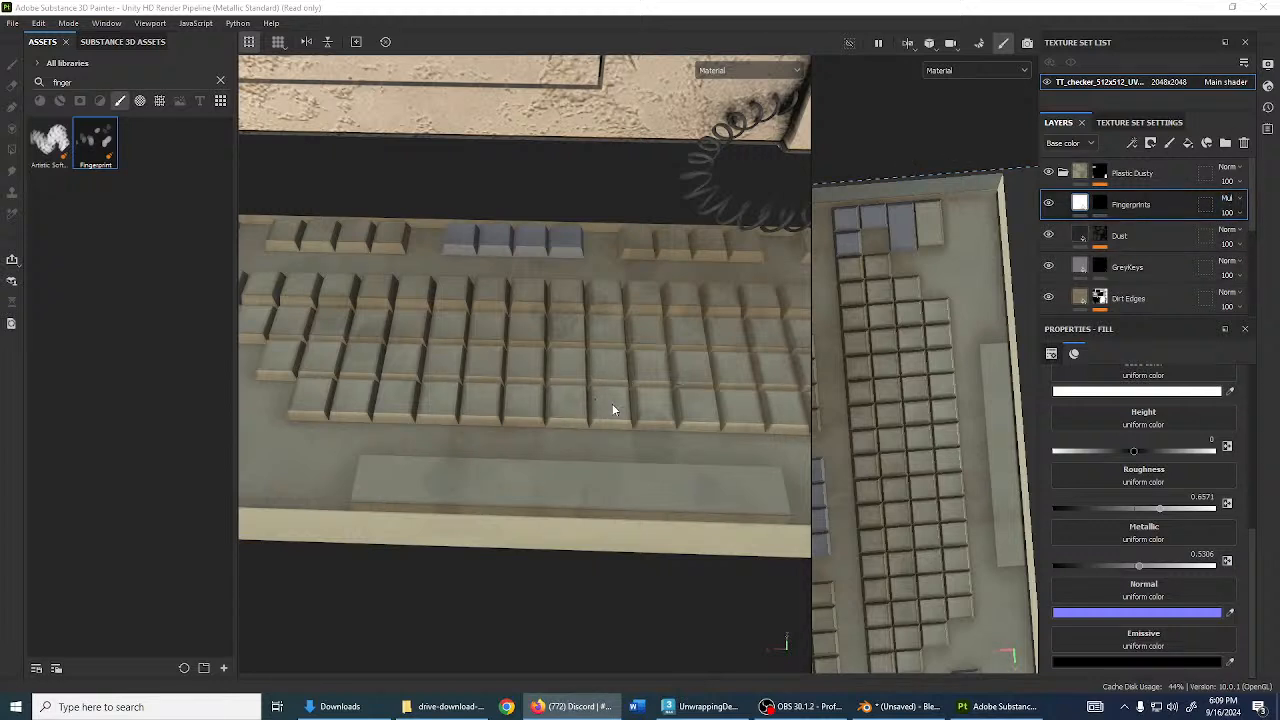
- Try other blend modes on the Fingerprints layer, then keep Multiply
left_click(1235, 201)
left_click(1235, 202)
scroll(1235, 203, "down", 8)
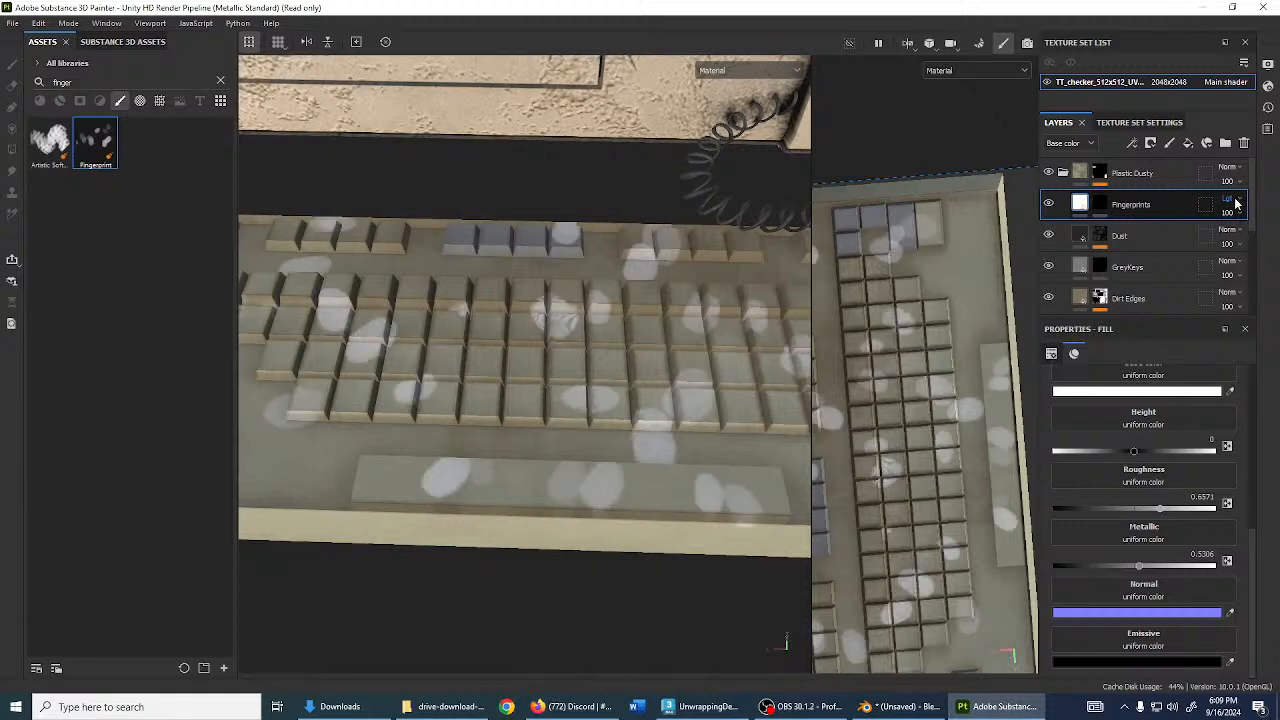
scroll(1235, 202, "up", 10)
scroll(1236, 203, "down", 1)
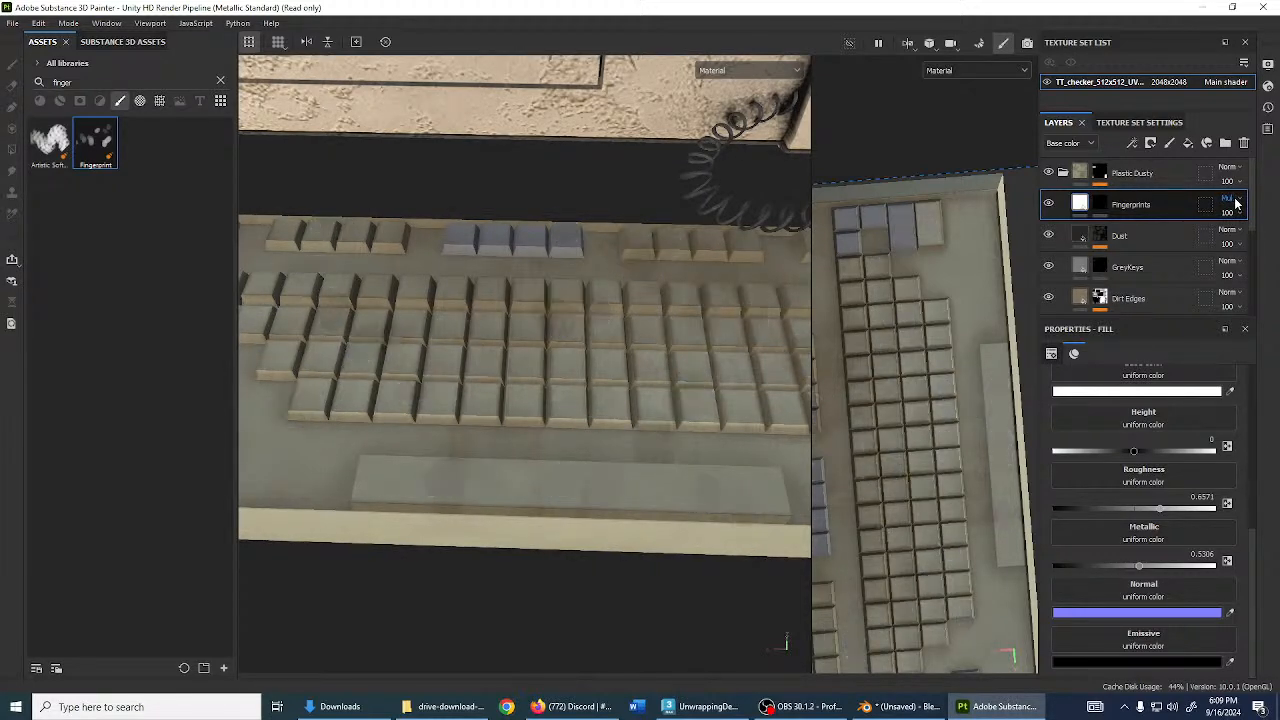
scroll(1236, 203, "up", 1)
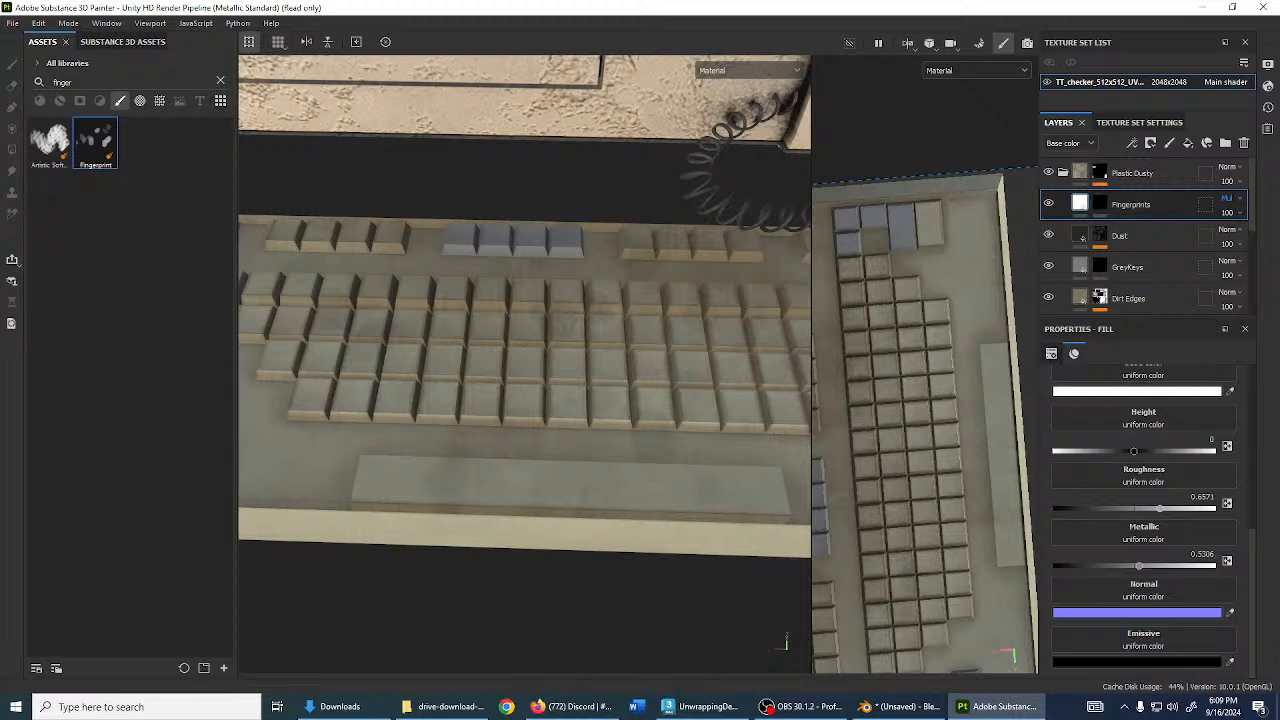
left_click(1236, 203)
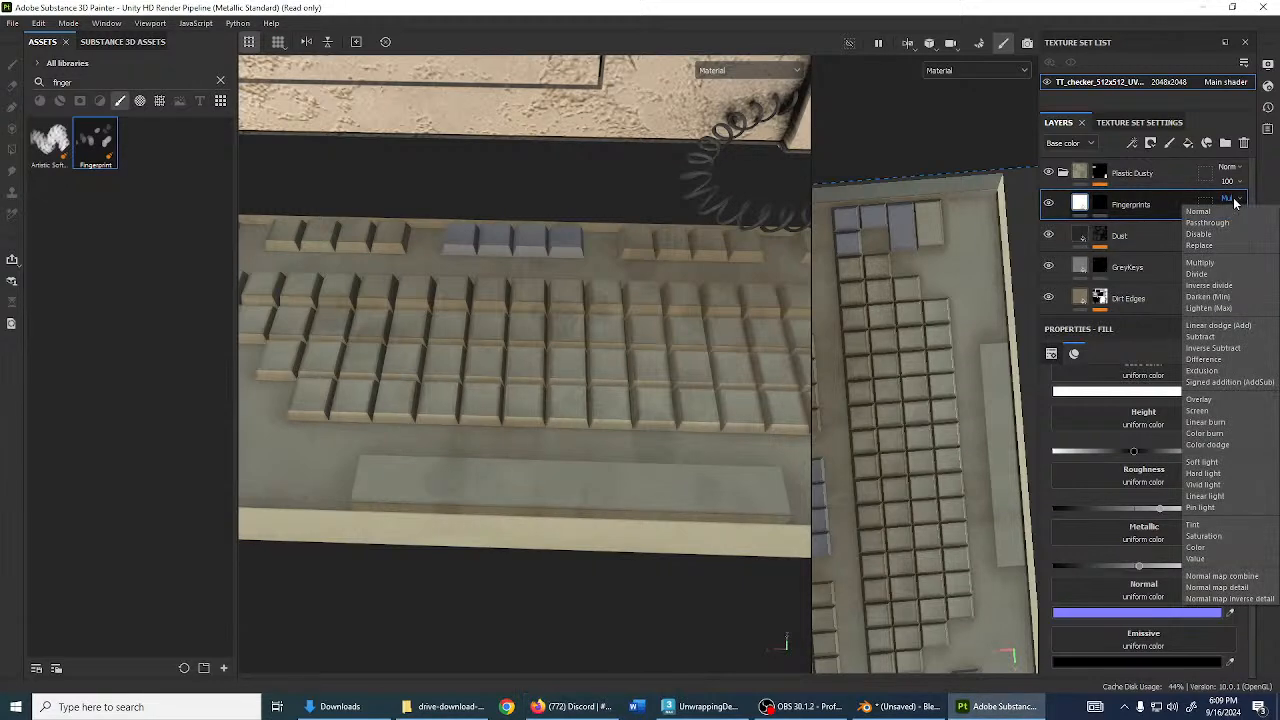
left_click(1233, 203)
- Orbit and pan around the computer to review the subtle fingerprint smudges
scroll(516, 331, "down", 5)
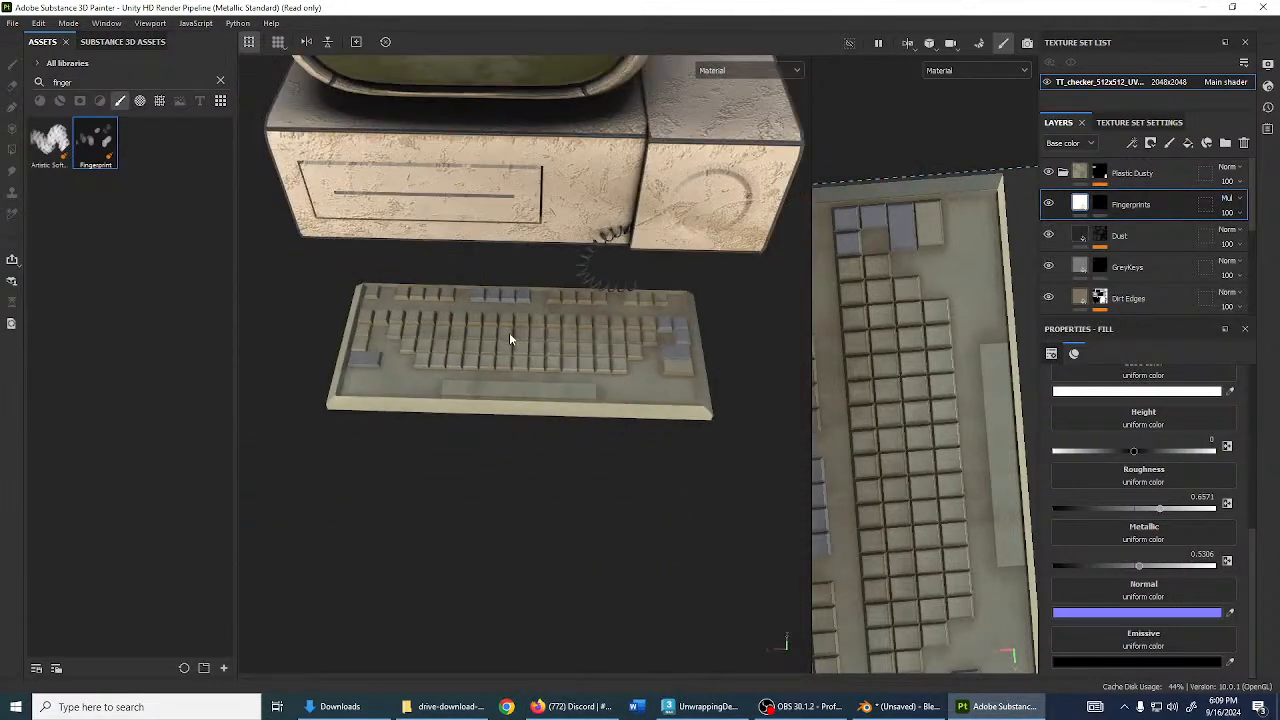
middle_click_drag(509, 332, 556, 498, "alt")
left_click_drag(556, 503, 430, 445, "alt")
scroll(480, 430, "down", 3)
left_click_drag(545, 425, 745, 424, "alt")
scroll(459, 412, "up", 4)
scroll(745, 424, "up", 3)
left_click_drag(657, 443, 582, 396, "alt")
scroll(582, 396, "down", 4)
middle_click_drag(603, 424, 594, 378, "alt")
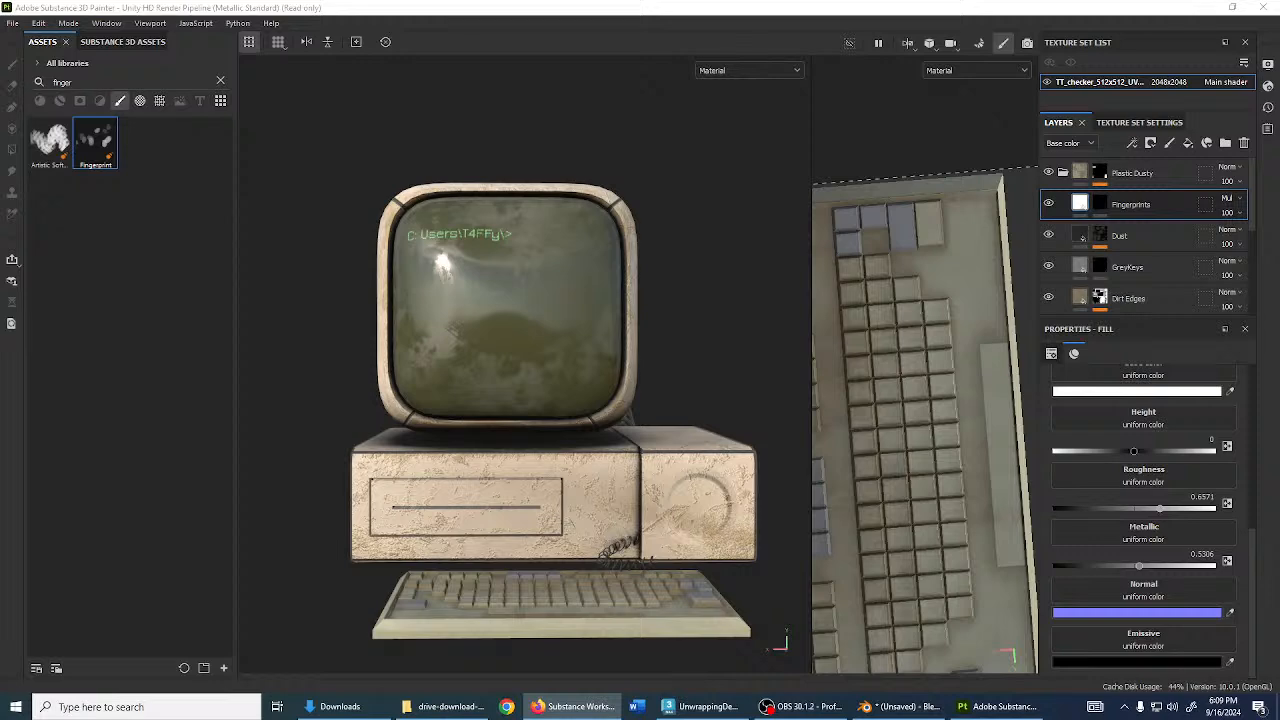
mouse_move(251, 427)
left_mouse_down("alt")
mouse_move(426, 386)
mouse_move(493, 478)
left_mouse_up("alt")
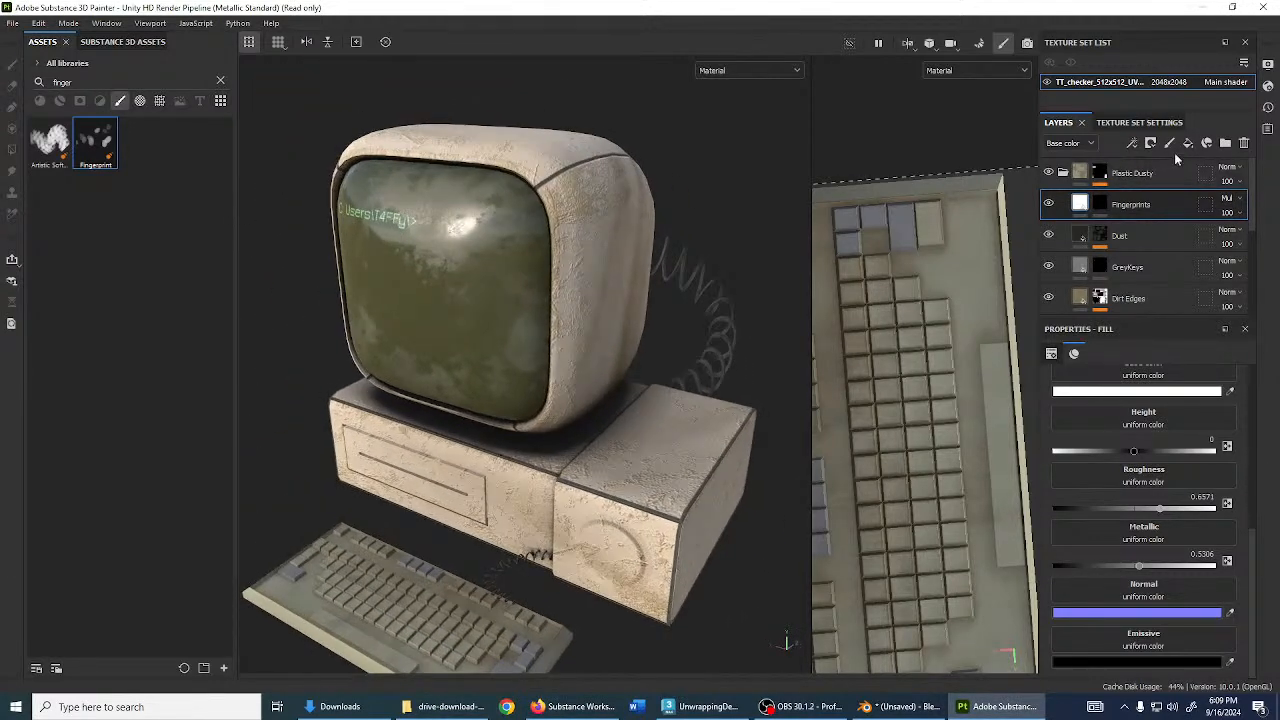
- Collapse Plastic Dusty, add a top group named 'Wear', and move Decals beneath it
left_click(1063, 172)
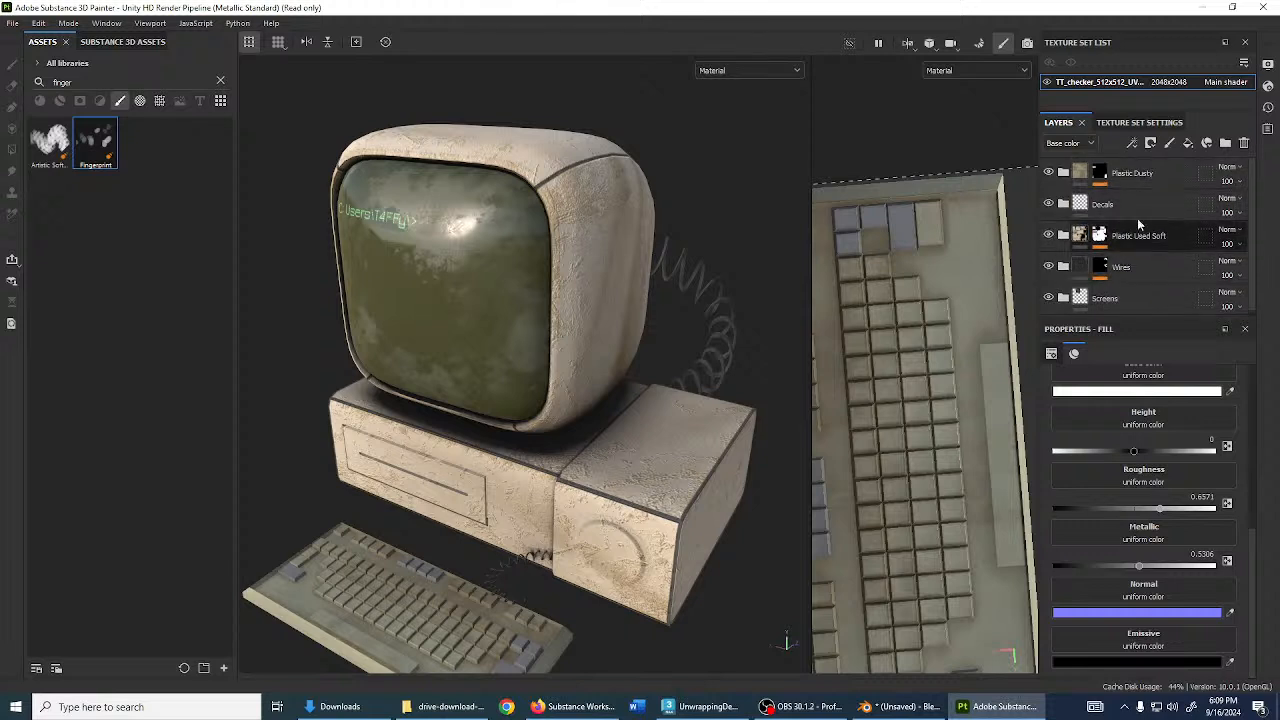
left_click(1161, 175)
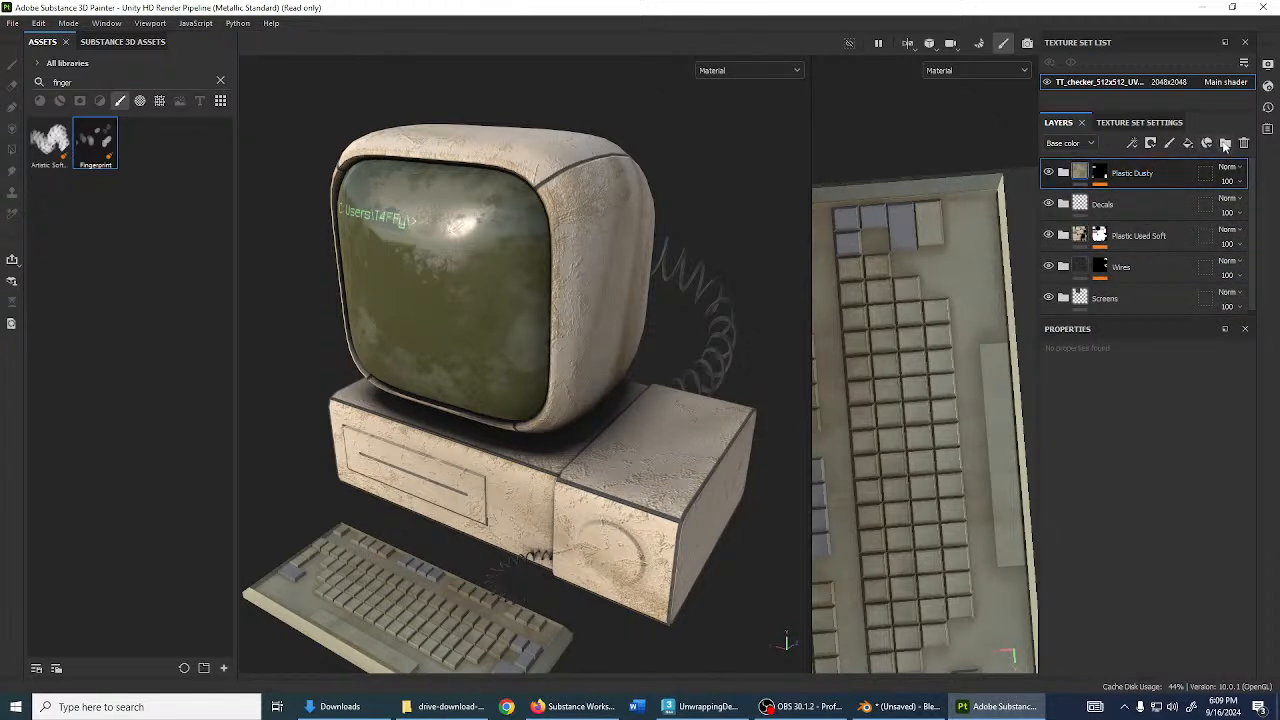
left_click(1225, 143)
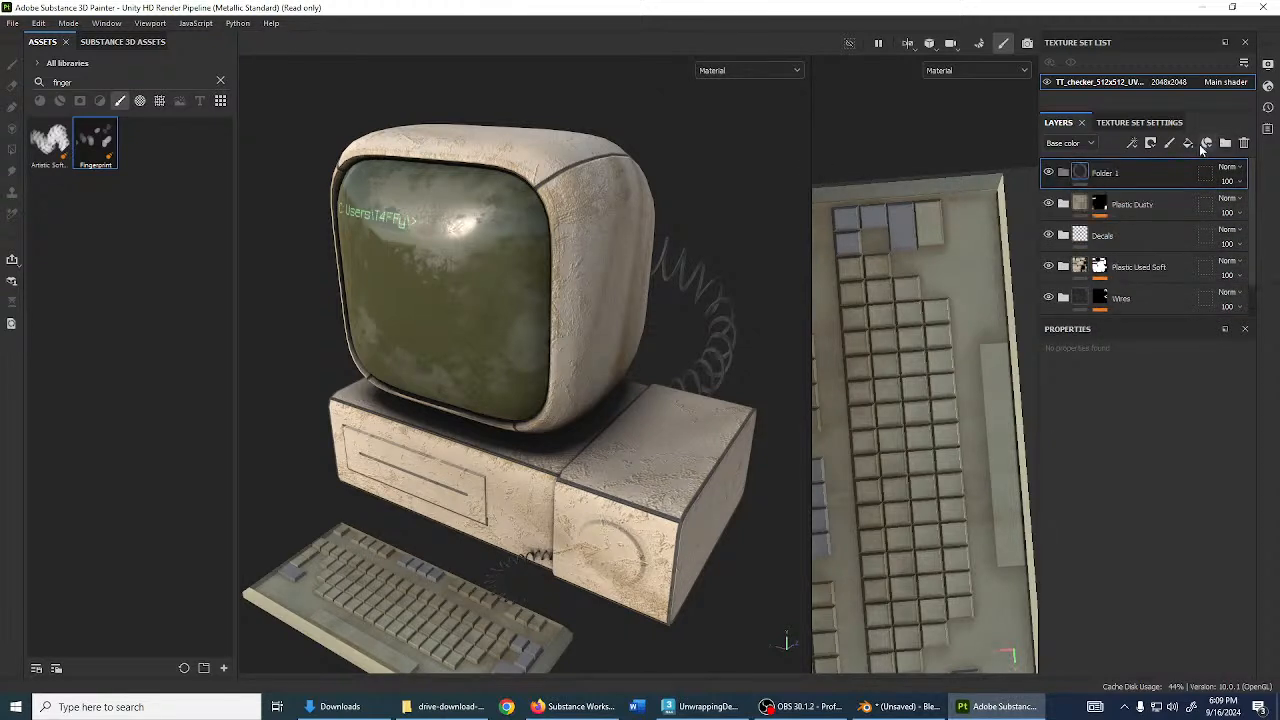
double_click(1106, 173)
type("Wear")
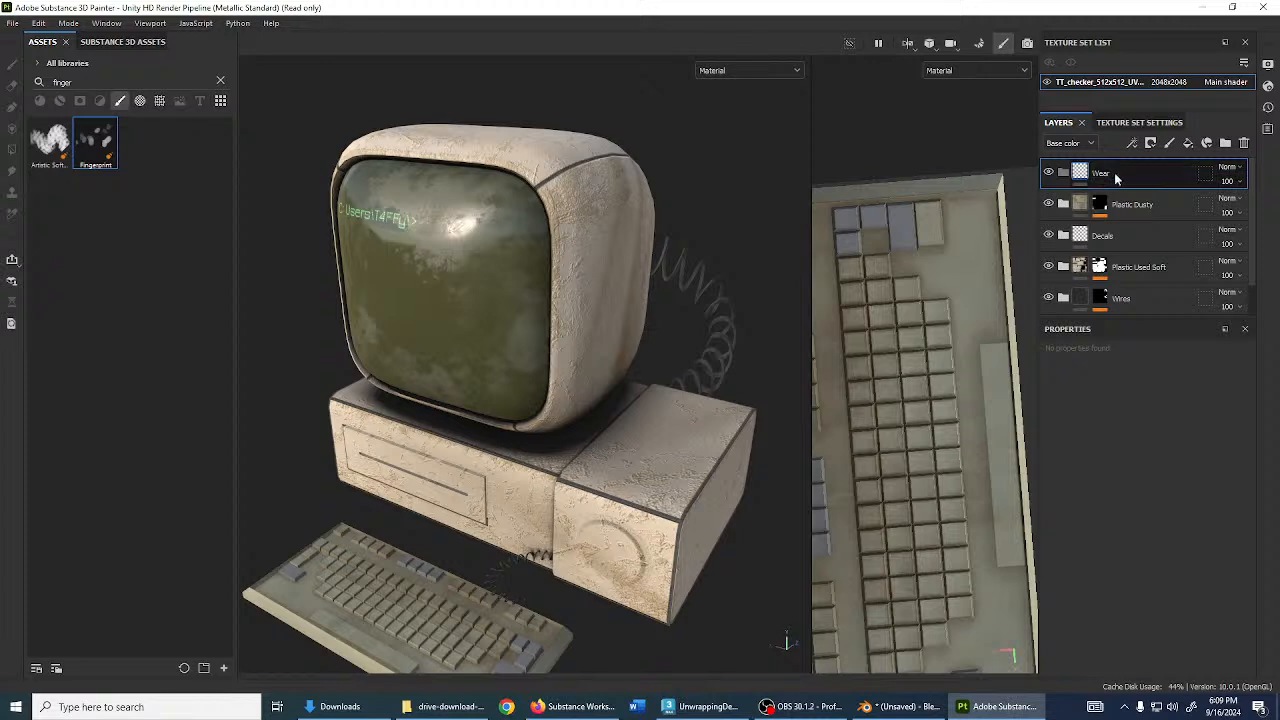
key("Return")
left_click_drag(1135, 236, 1156, 190)
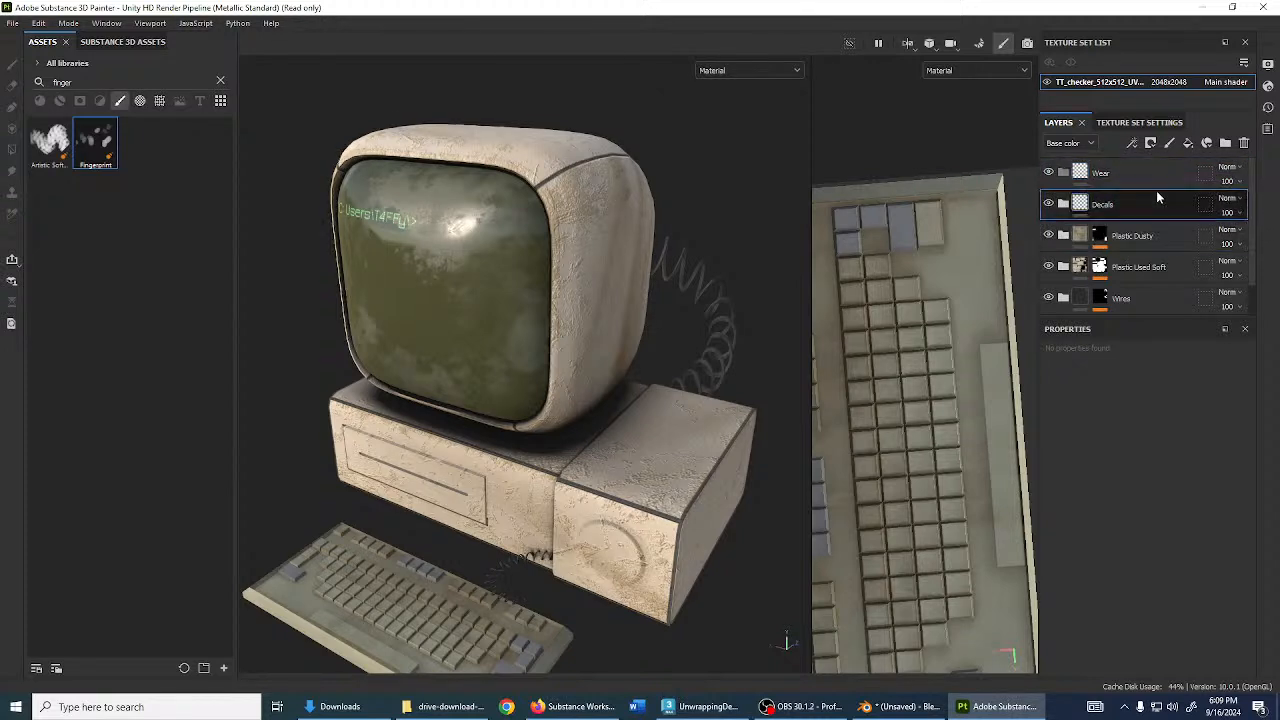
left_click(1064, 173)
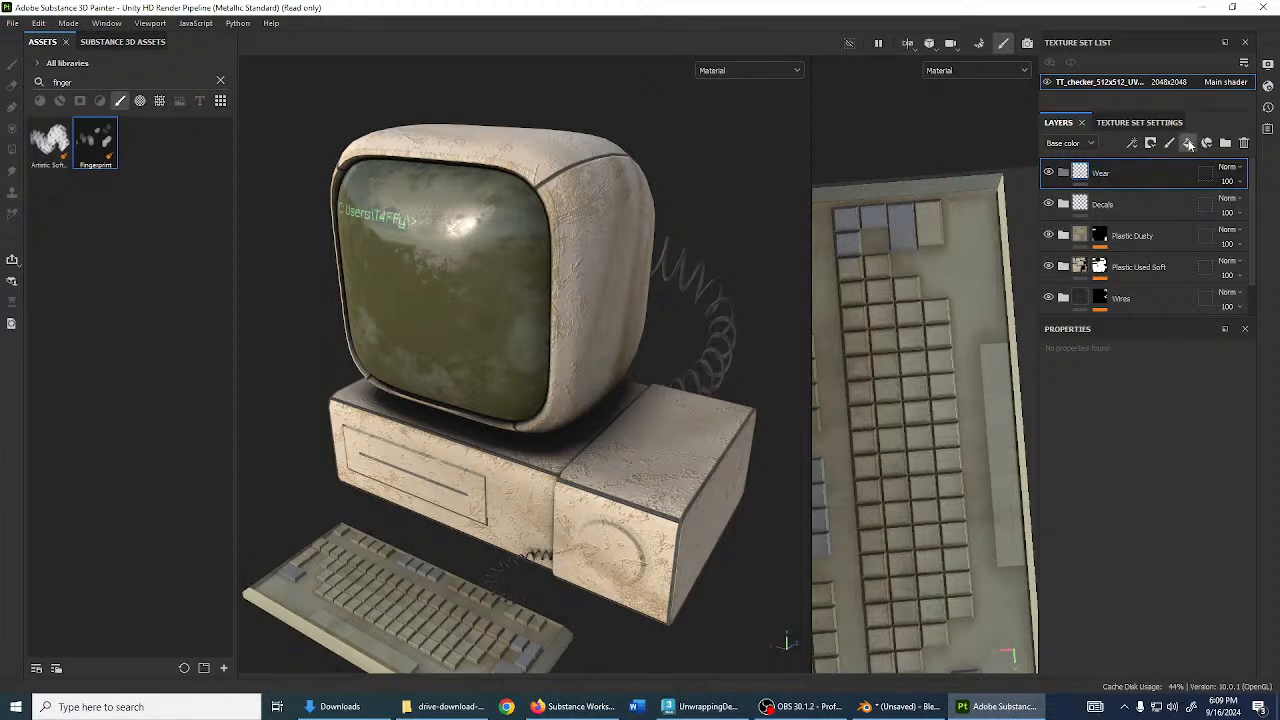
- Add Fill layer 1 below Wear with a grey base colour and a black mask
left_click(1188, 143)
double_click(1112, 205)
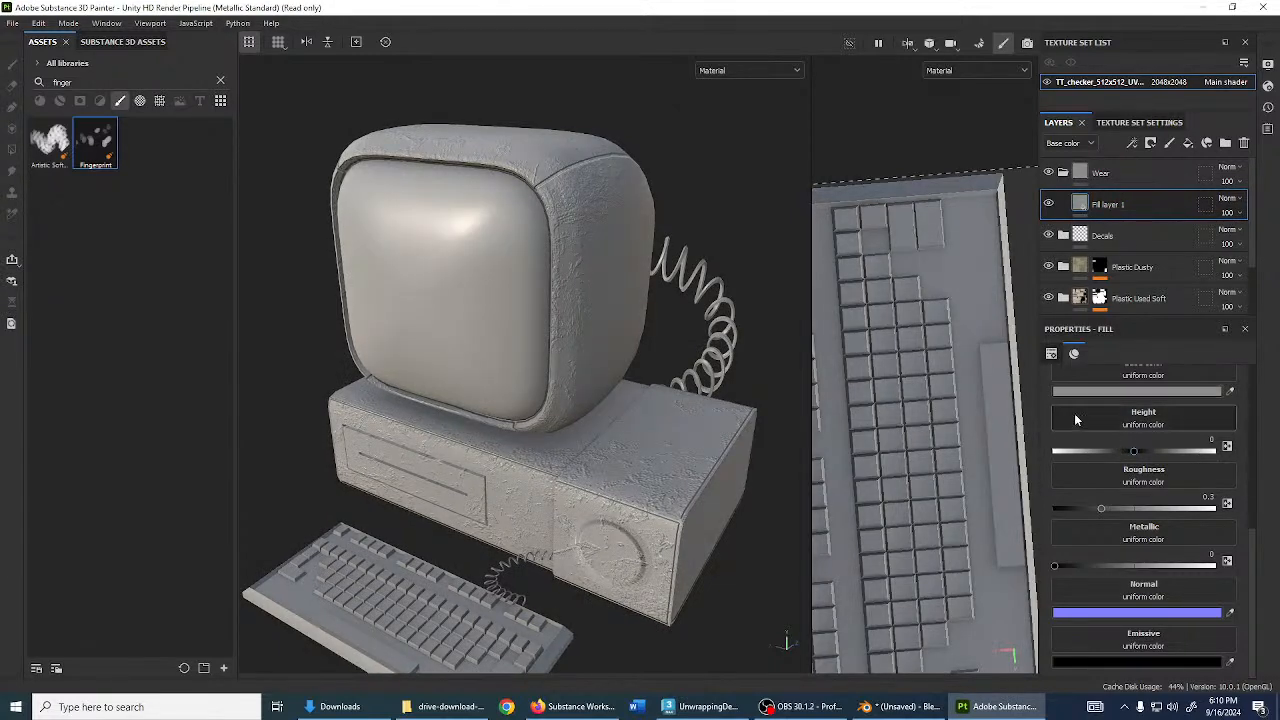
left_click_drag(550, 372, 629, 329, "alt")
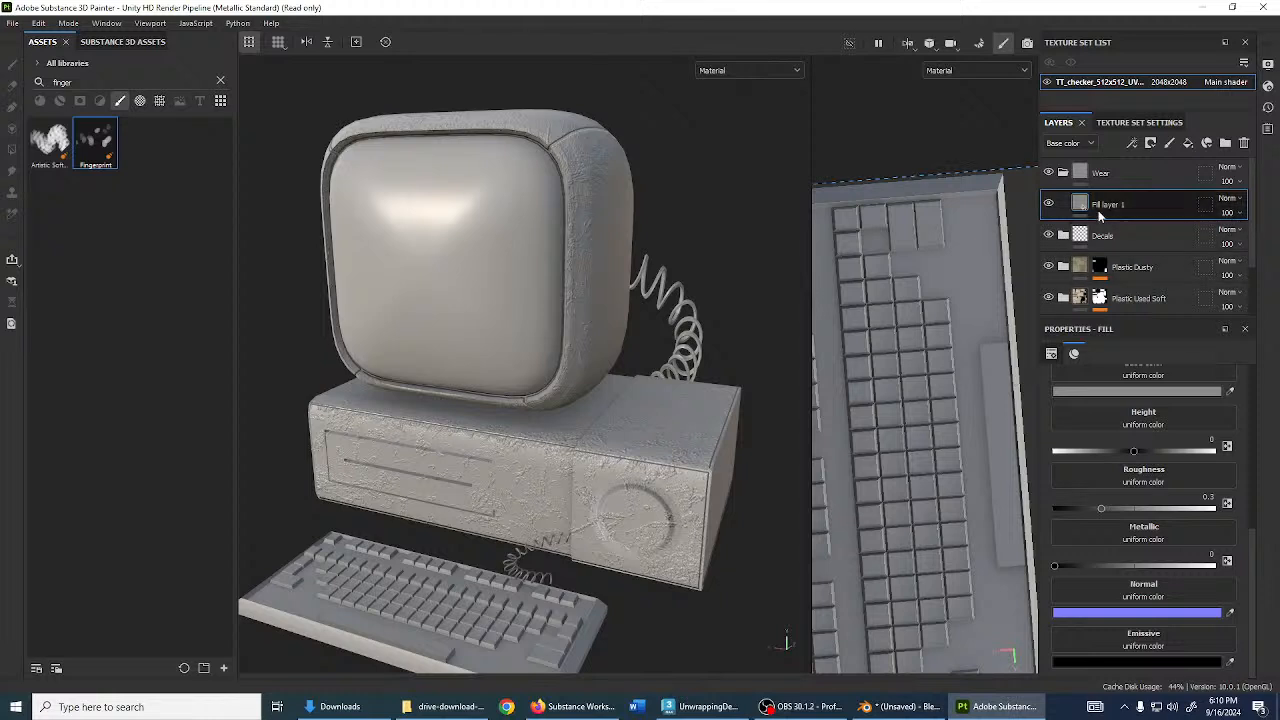
left_click(1151, 143)
left_click(1160, 172)
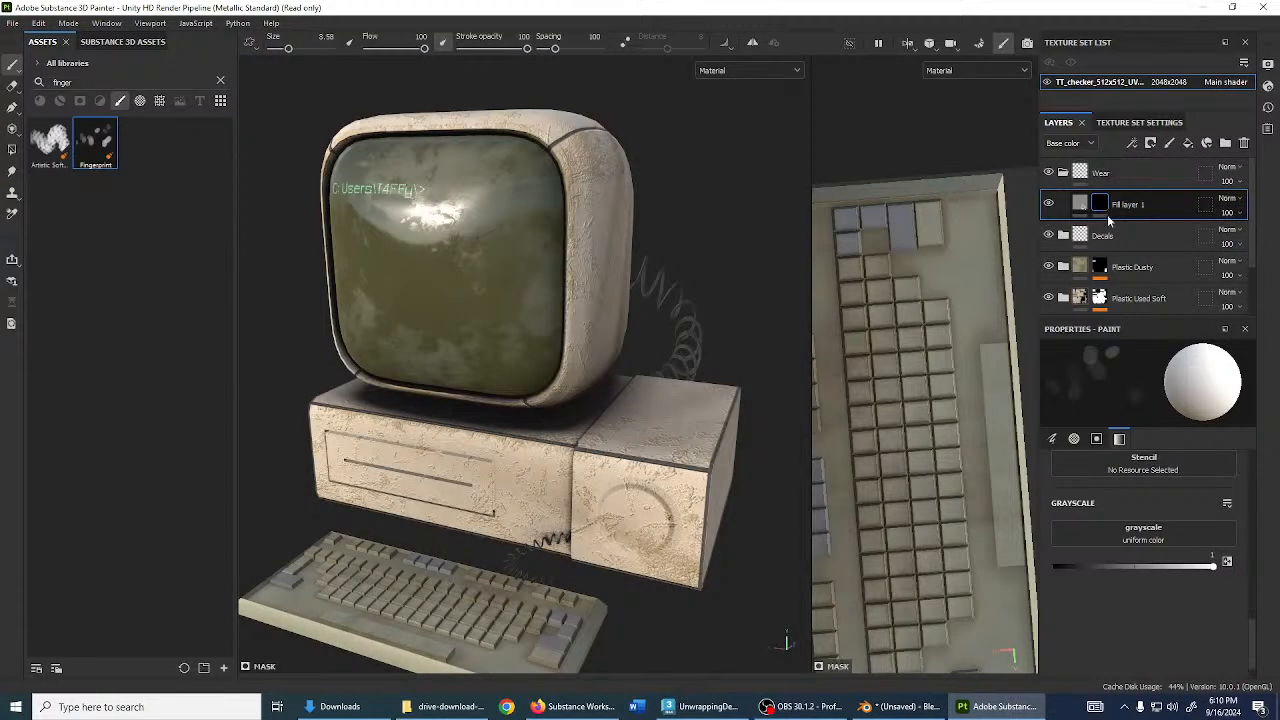
- Add an inverted Ambient Occlusion generator to the mask with Global Balance 0 and more blur
left_click(1132, 143)
left_click(1174, 161)
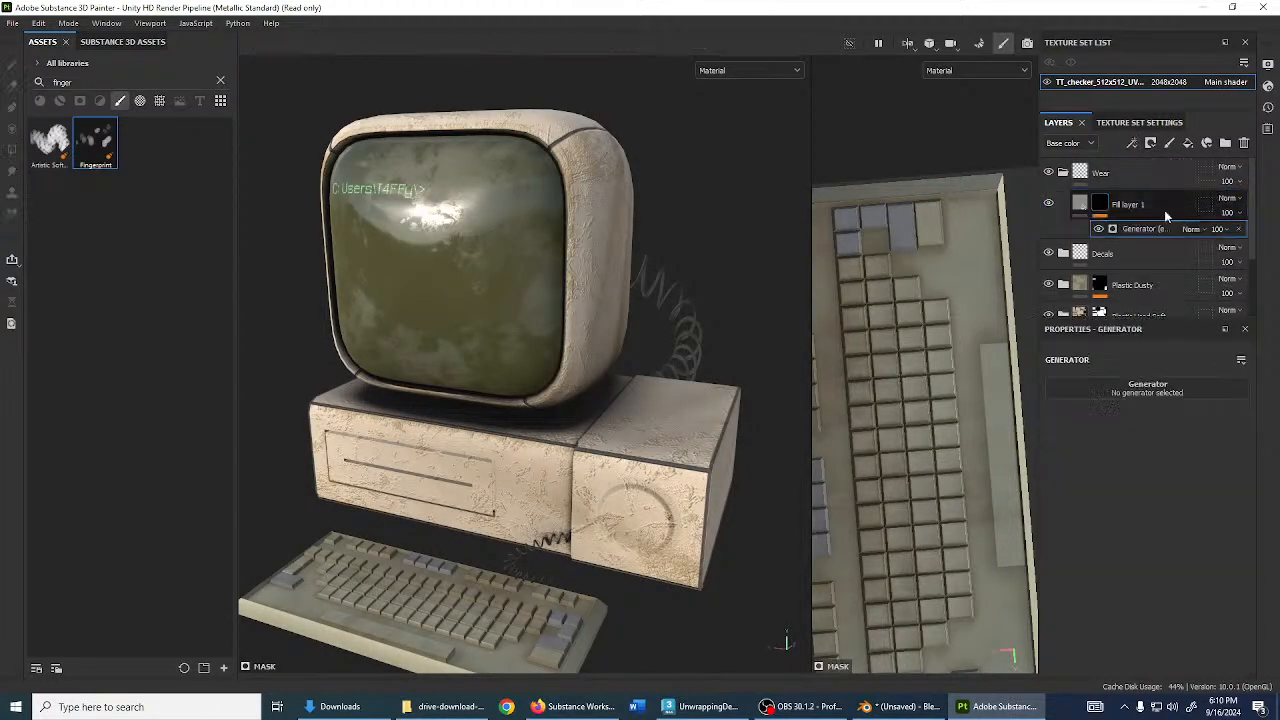
left_click(1155, 390)
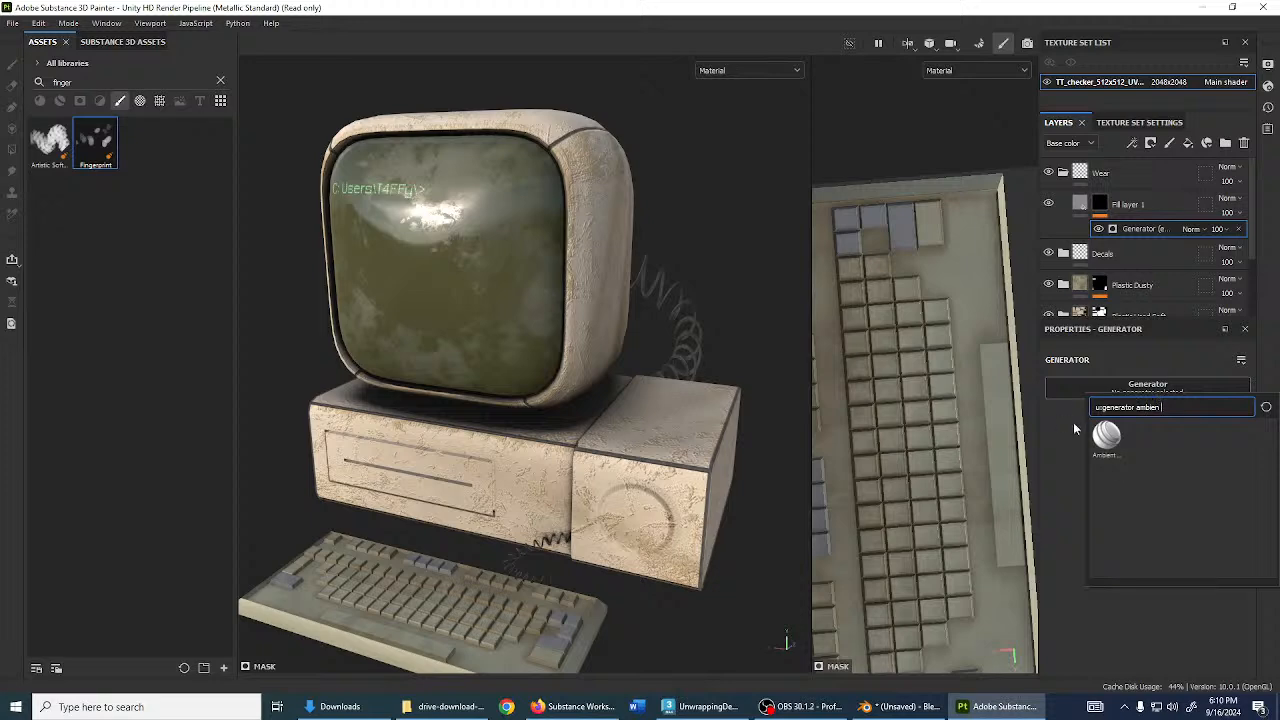
left_click(1108, 440)
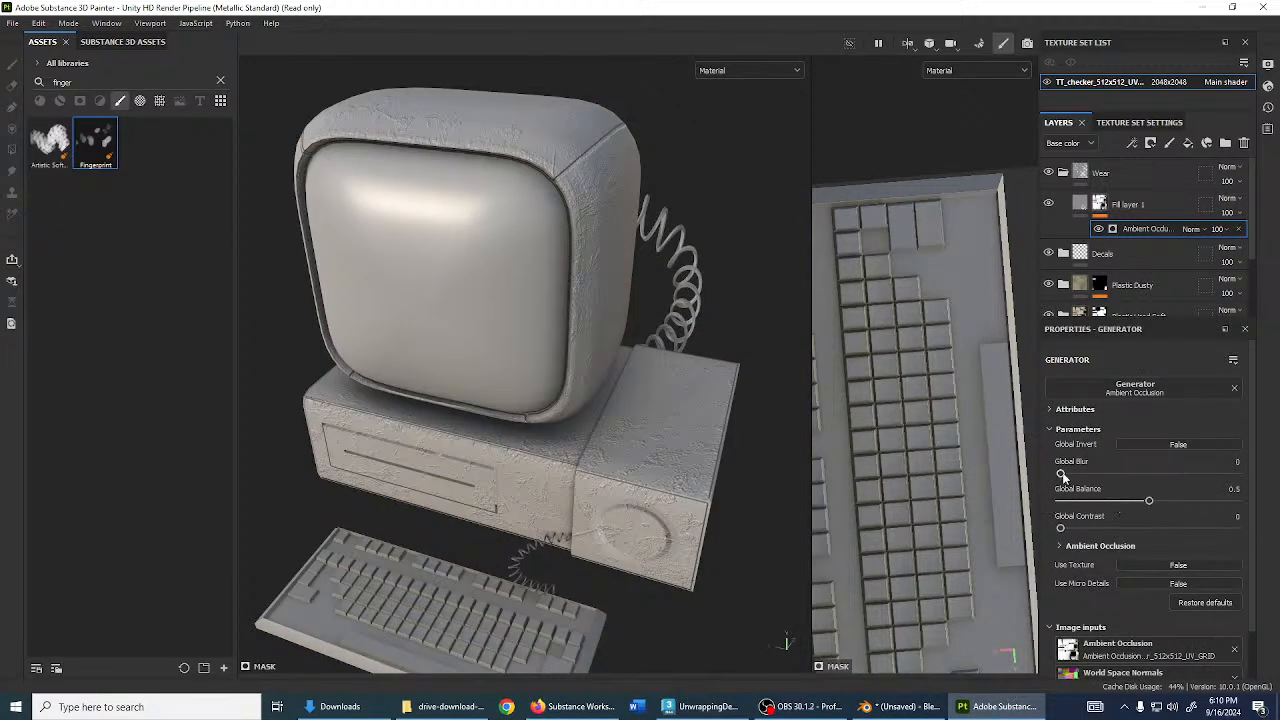
mouse_move(1148, 500)
left_mouse_down()
mouse_move(1160, 501)
mouse_move(1062, 501)
mouse_move(1064, 474)
mouse_move(1088, 474)
left_mouse_up()
left_click_drag(1060, 528, 1130, 529)
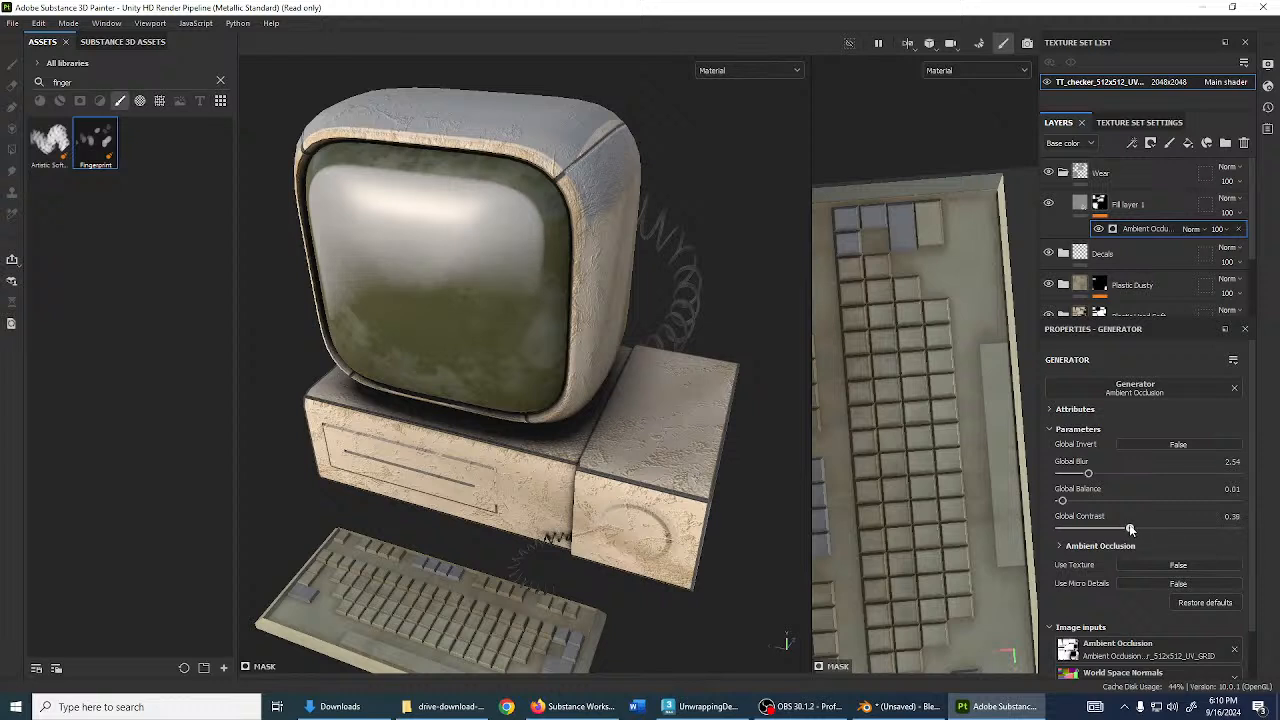
left_click_drag(1065, 501, 1088, 501)
left_click(1145, 446)
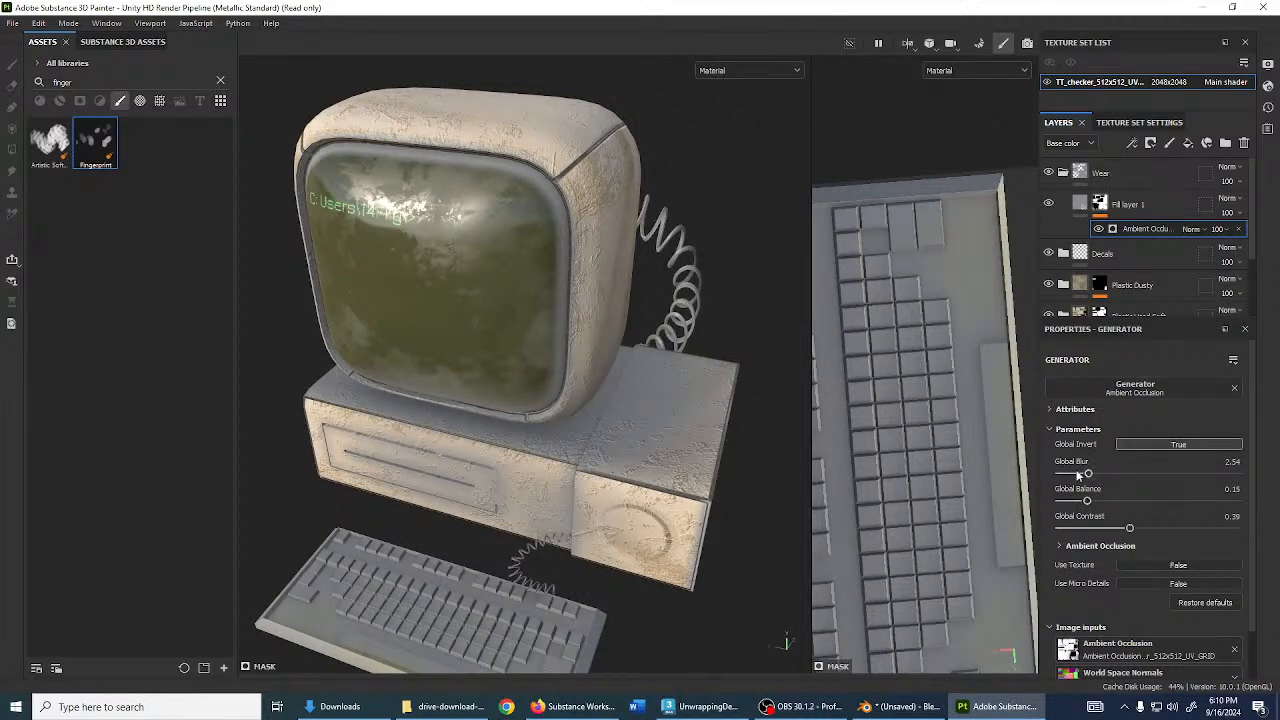
- Blend the Ambient Occlusion generator in Darken mode and check the shading
left_click(1203, 230)
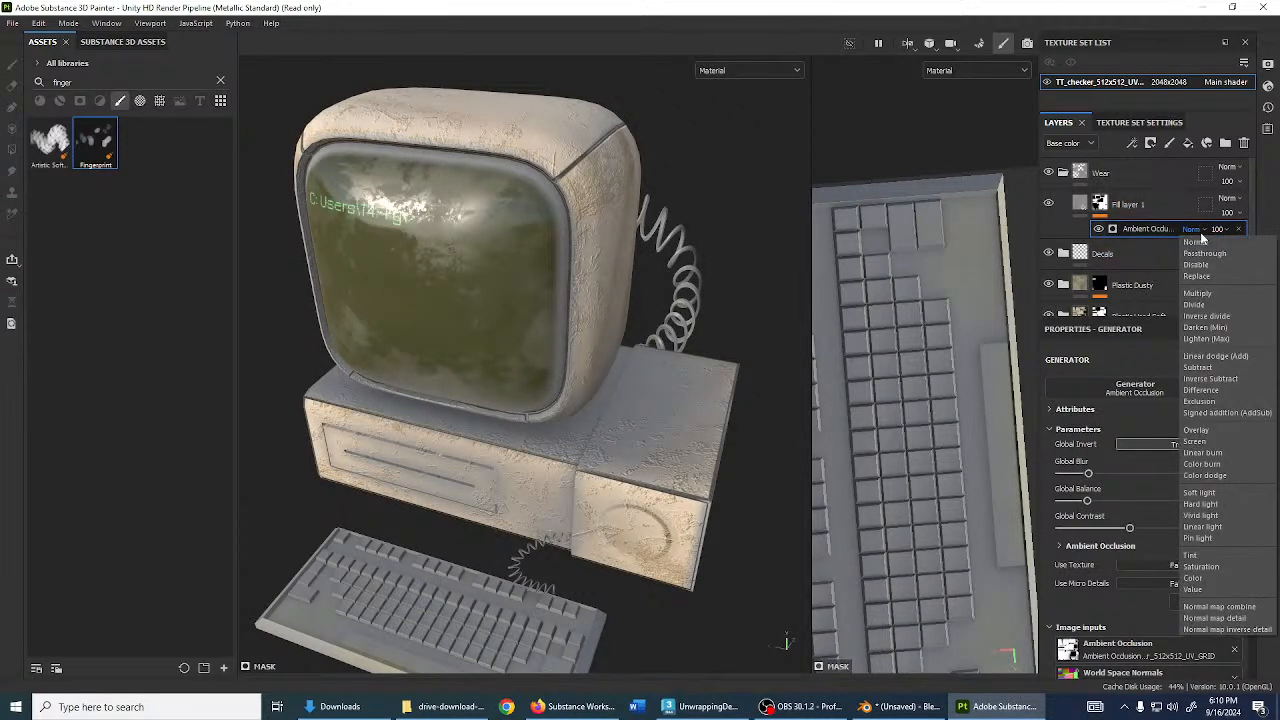
left_click(1218, 328)
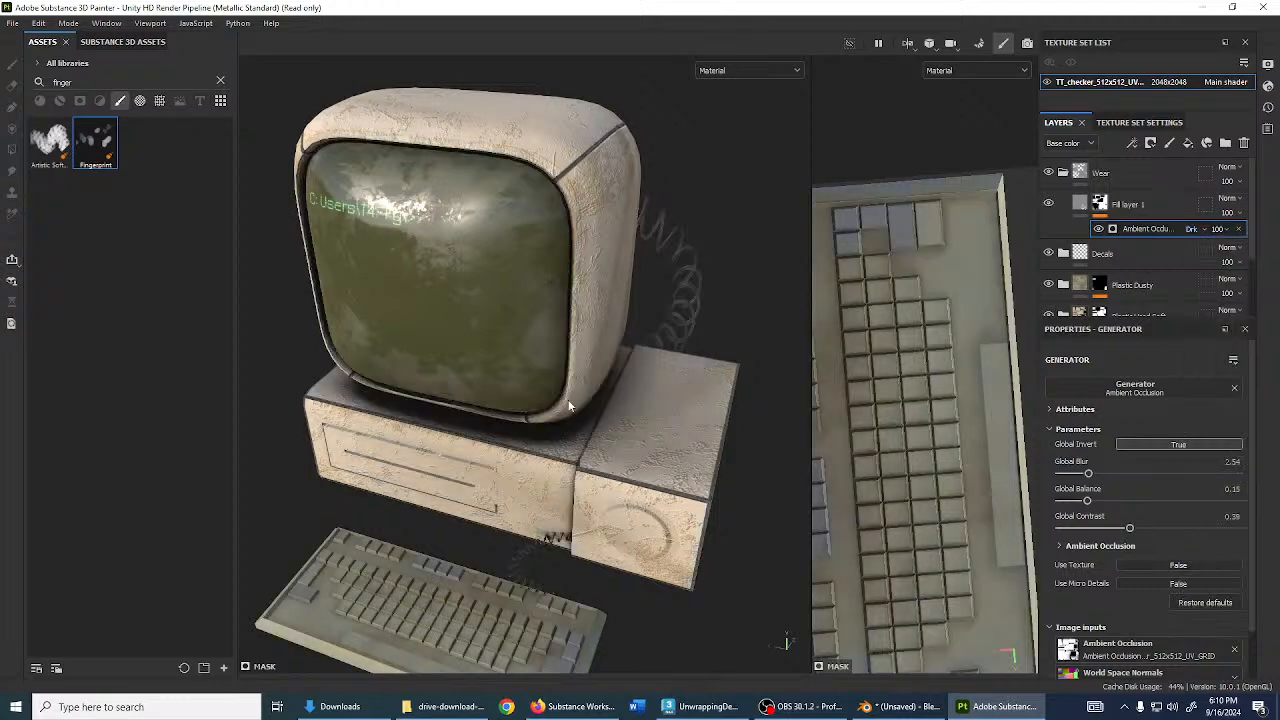
left_click_drag(569, 405, 897, 421, "alt")
left_click_drag(1088, 473, 1121, 500)
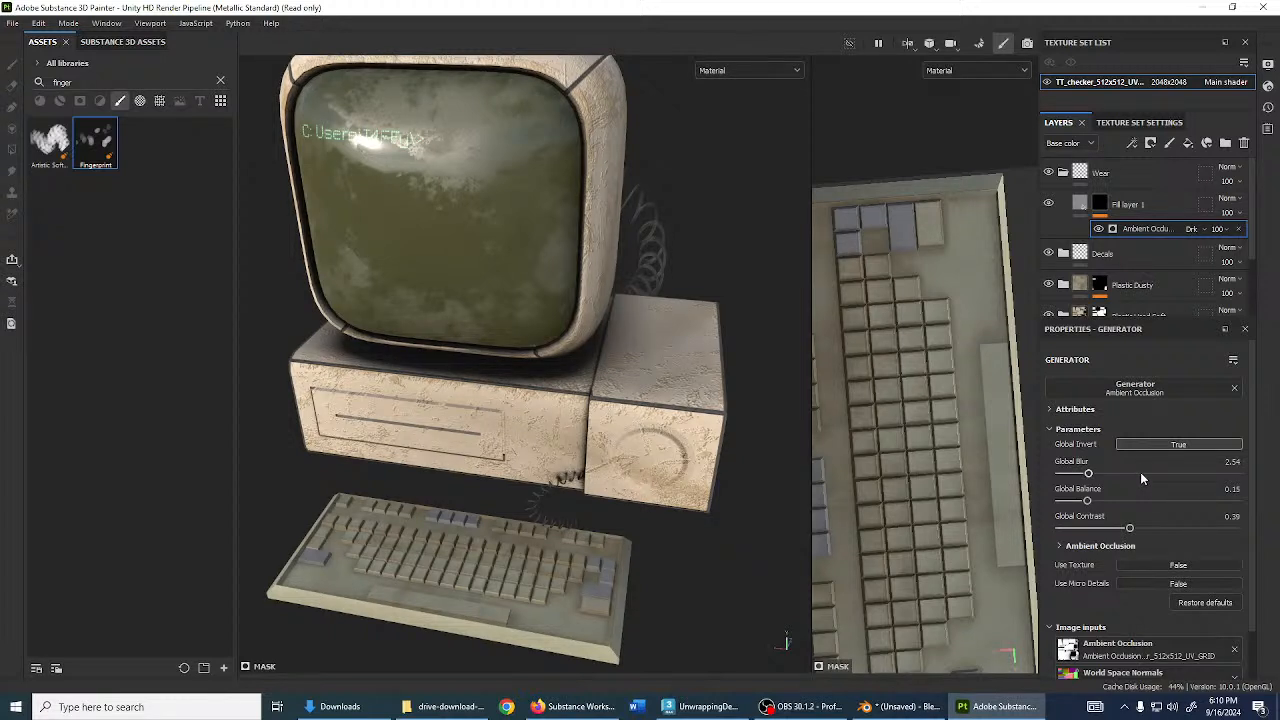
- Add a Dirt generator effect to Fill layer 1's mask
left_click(1150, 143)
left_click(1150, 162)
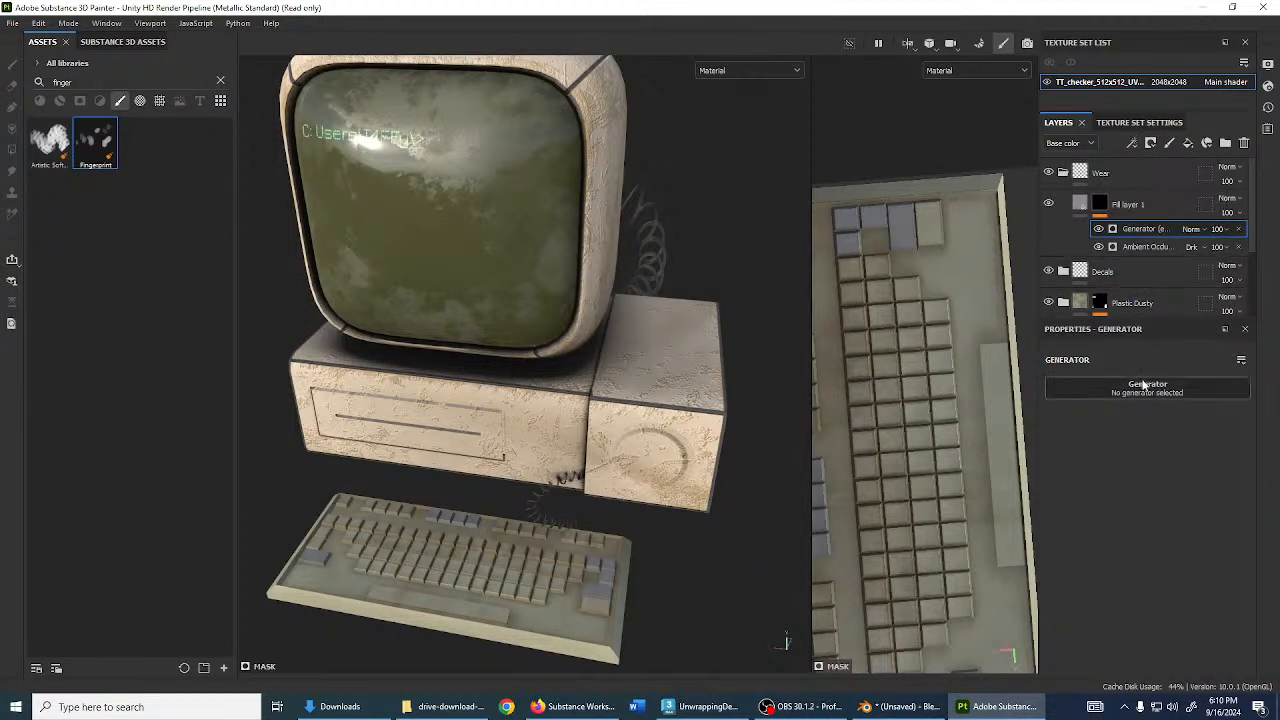
left_click(1147, 392)
type("ambien")
key("BackSpace")
key("BackSpace")
key("BackSpace")
key("BackSpace")
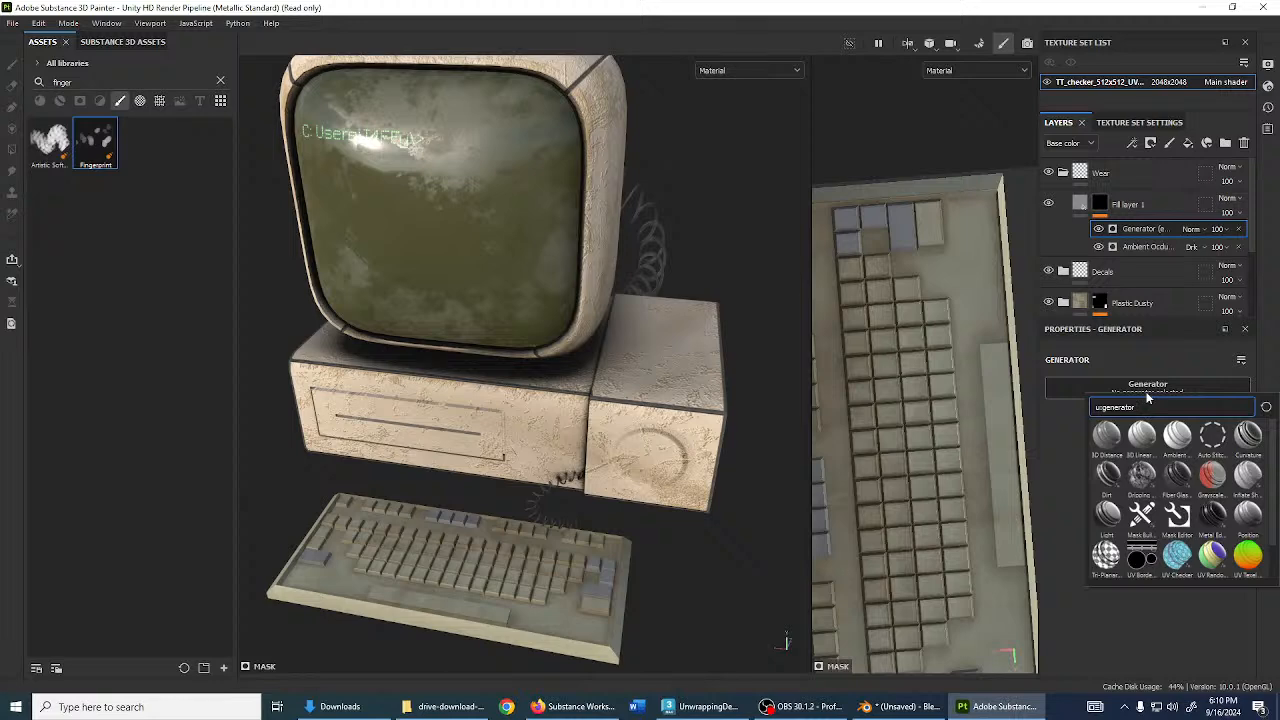
scroll(1194, 455, "down", 1)
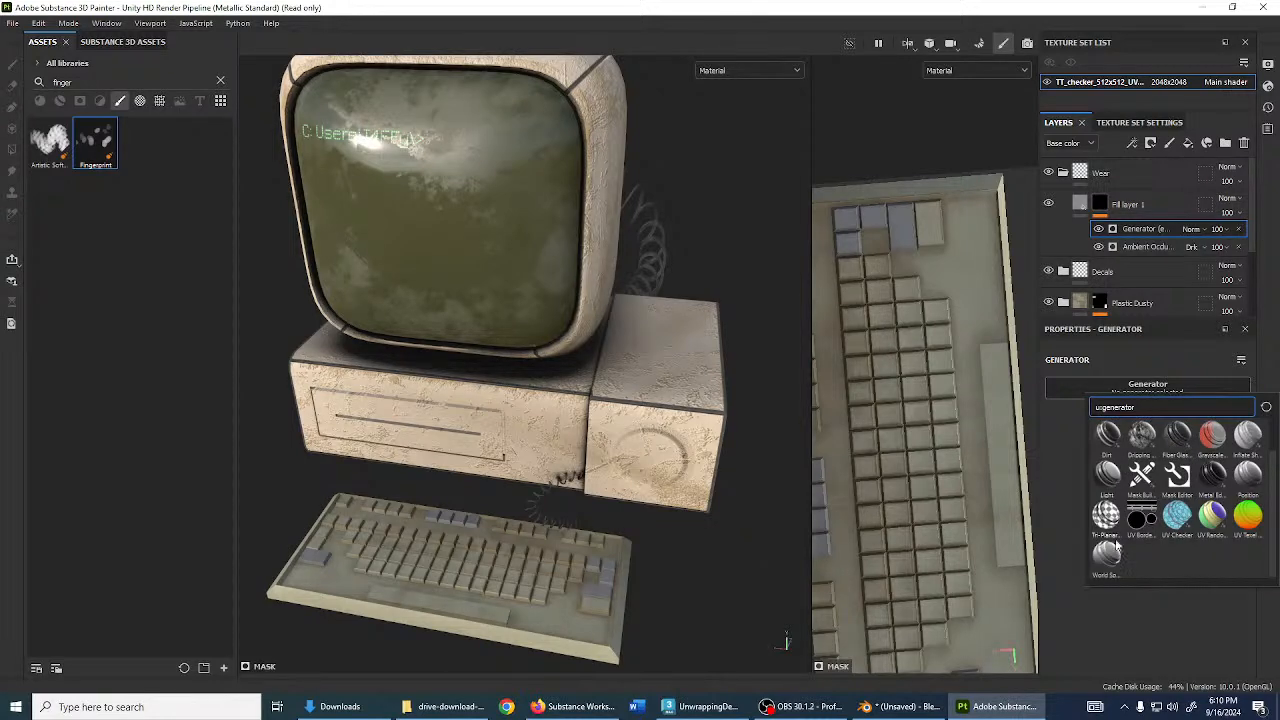
left_click(1113, 445)
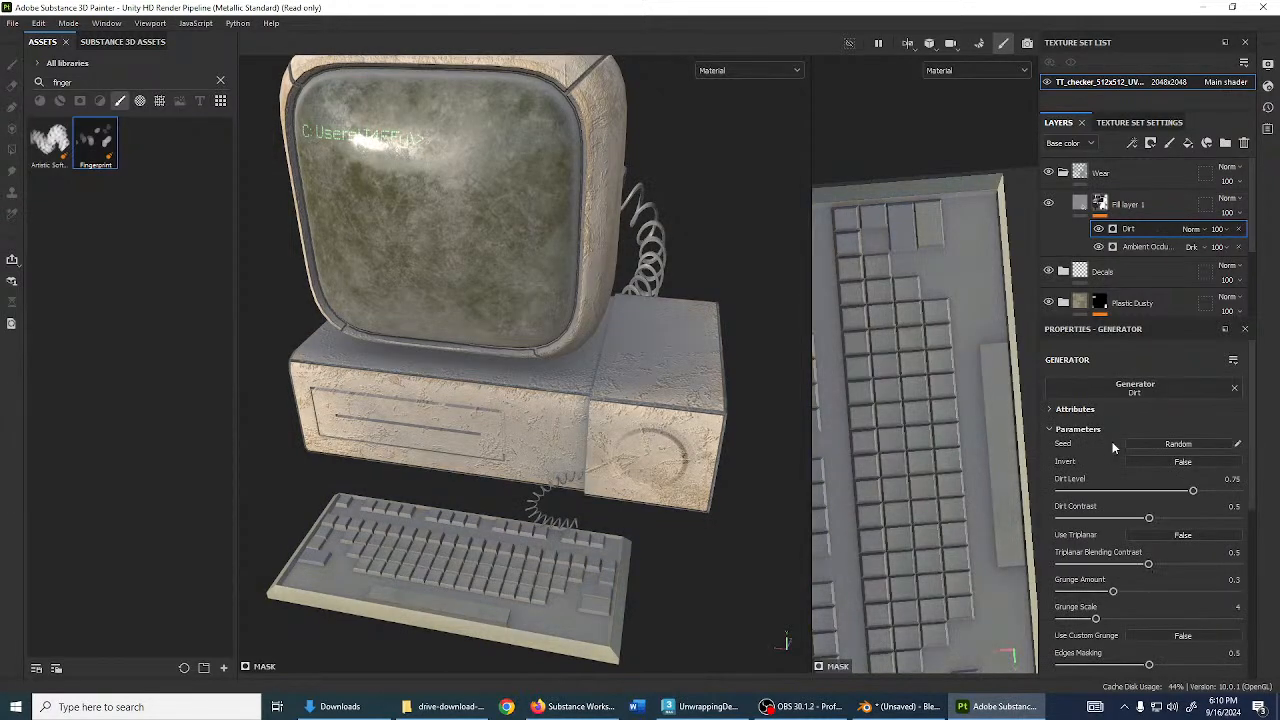
left_click_drag(508, 289, 620, 245, "alt")
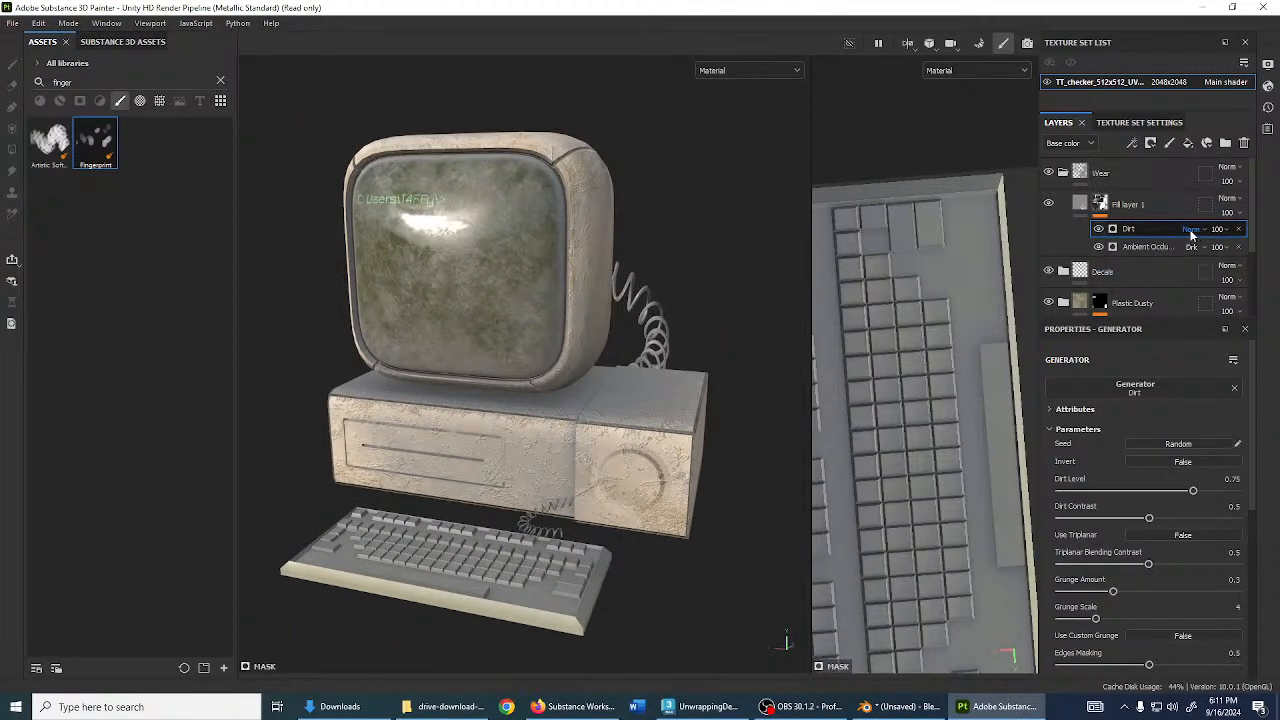
- Move Dirt below Ambient Occlusion and raise the AO Global Balance to 0.52
left_click(1191, 229)
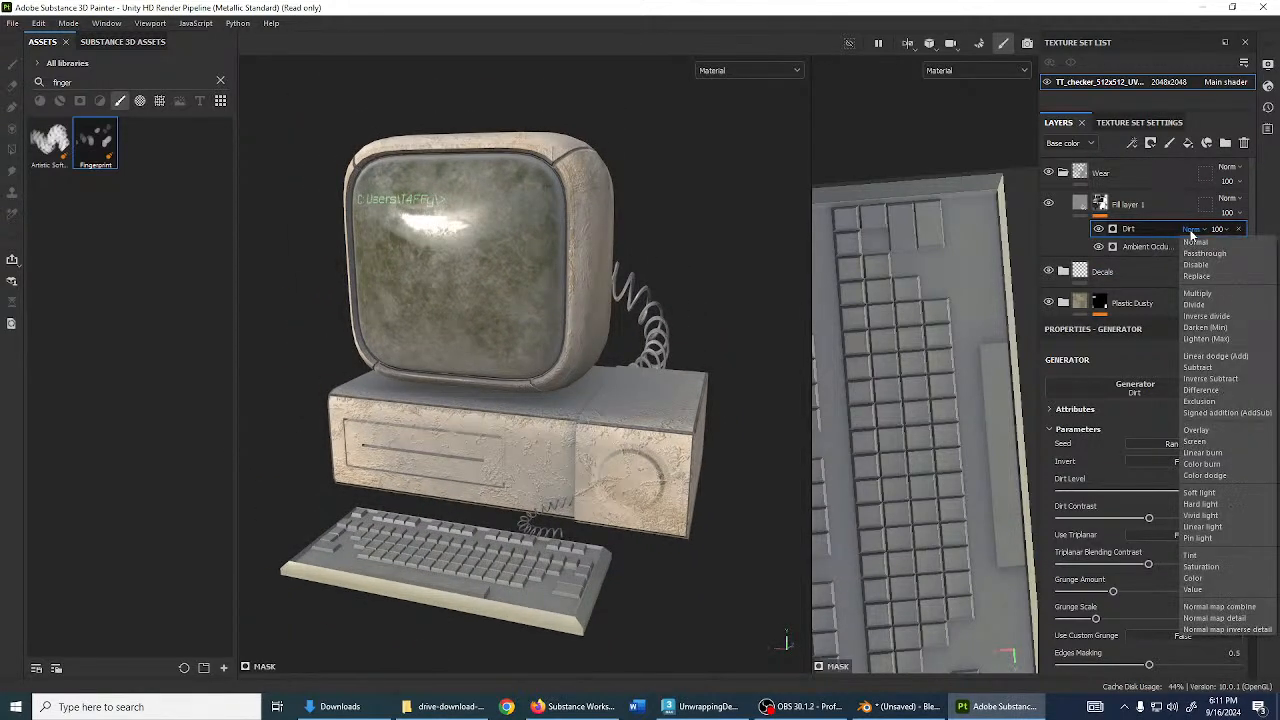
left_click(1197, 293)
left_click_drag(1149, 231, 1153, 250)
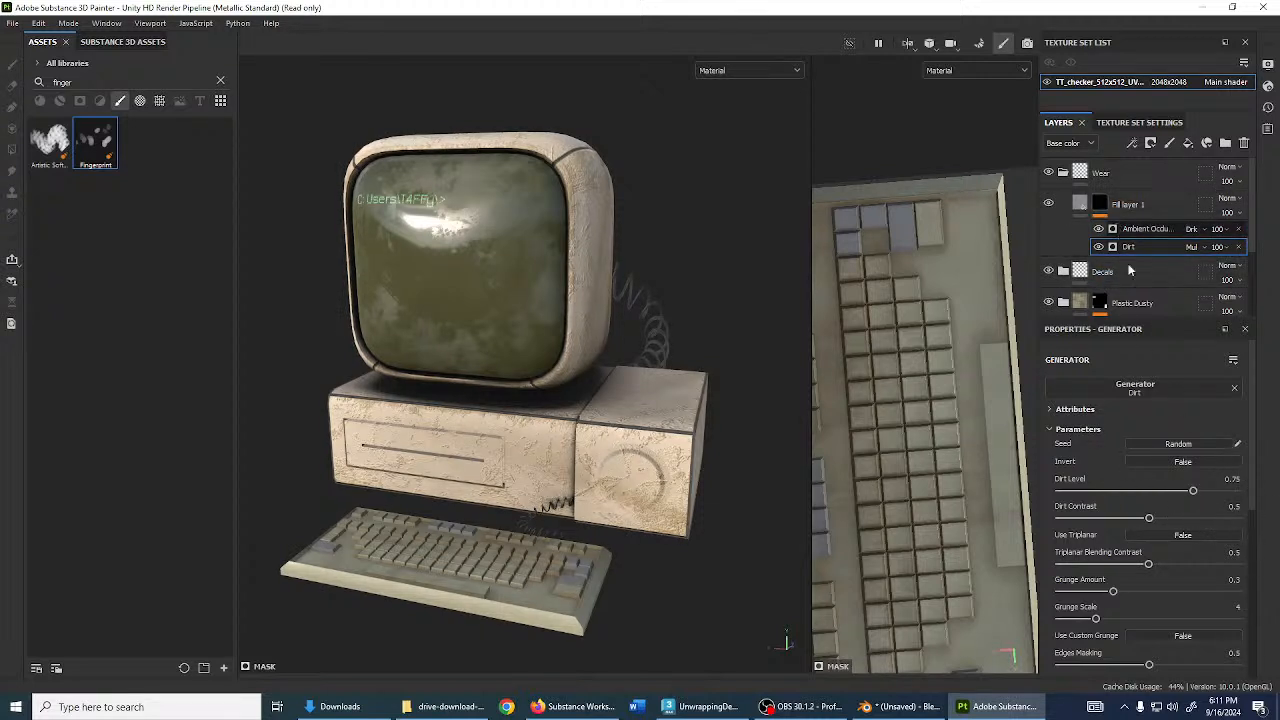
left_click(1145, 229)
left_click_drag(1088, 501, 1152, 501)
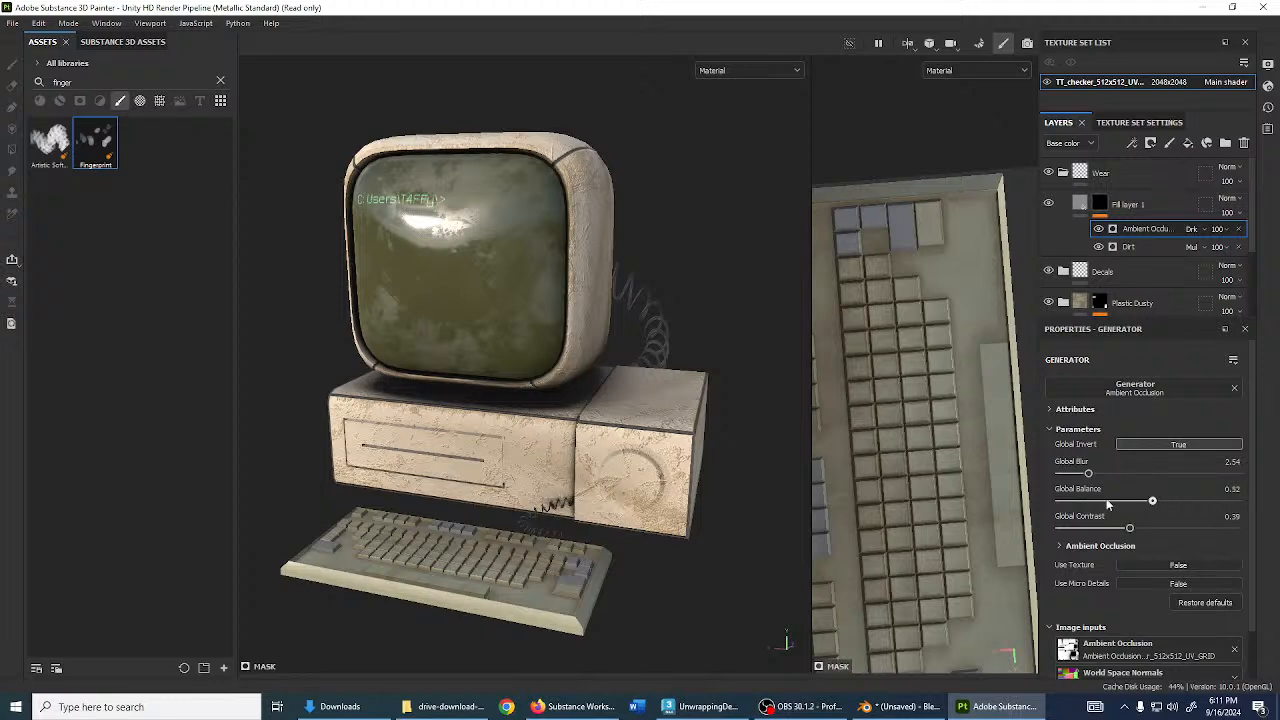
- Set the Dirt effect to Normal blending with Dirt Level about 0.64
left_click(1106, 244)
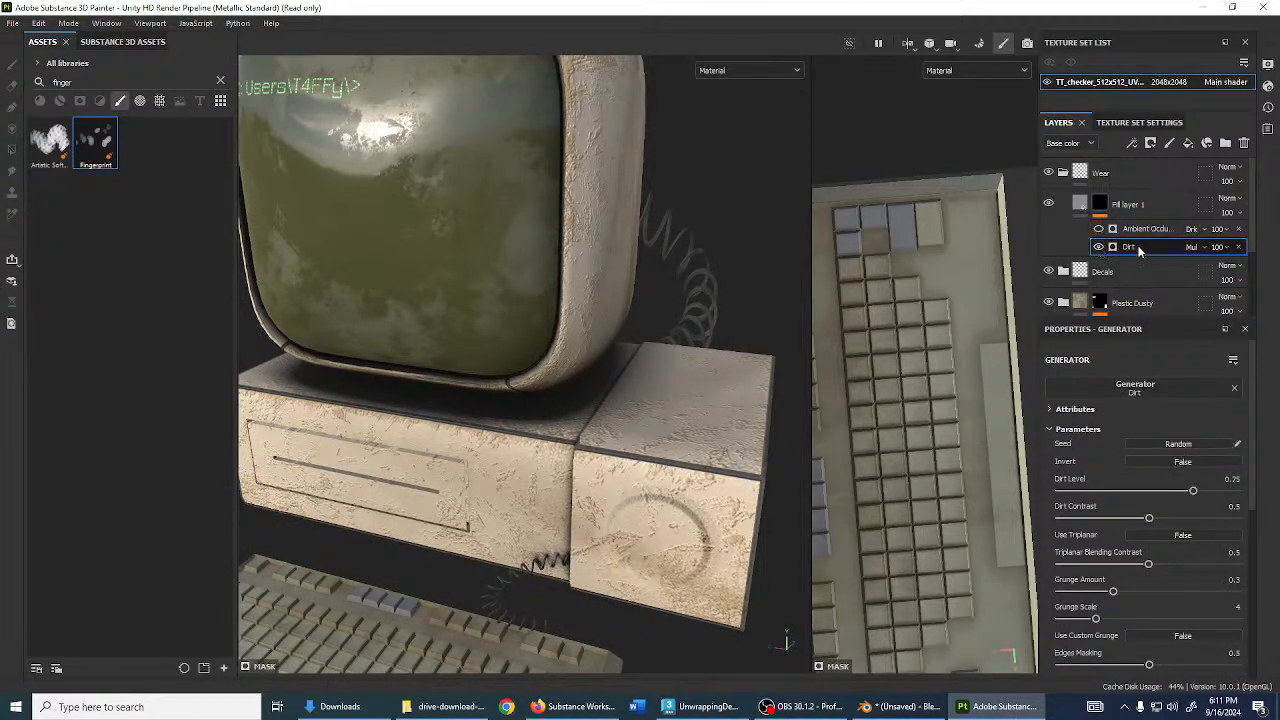
left_click(1203, 247)
left_click(1212, 258)
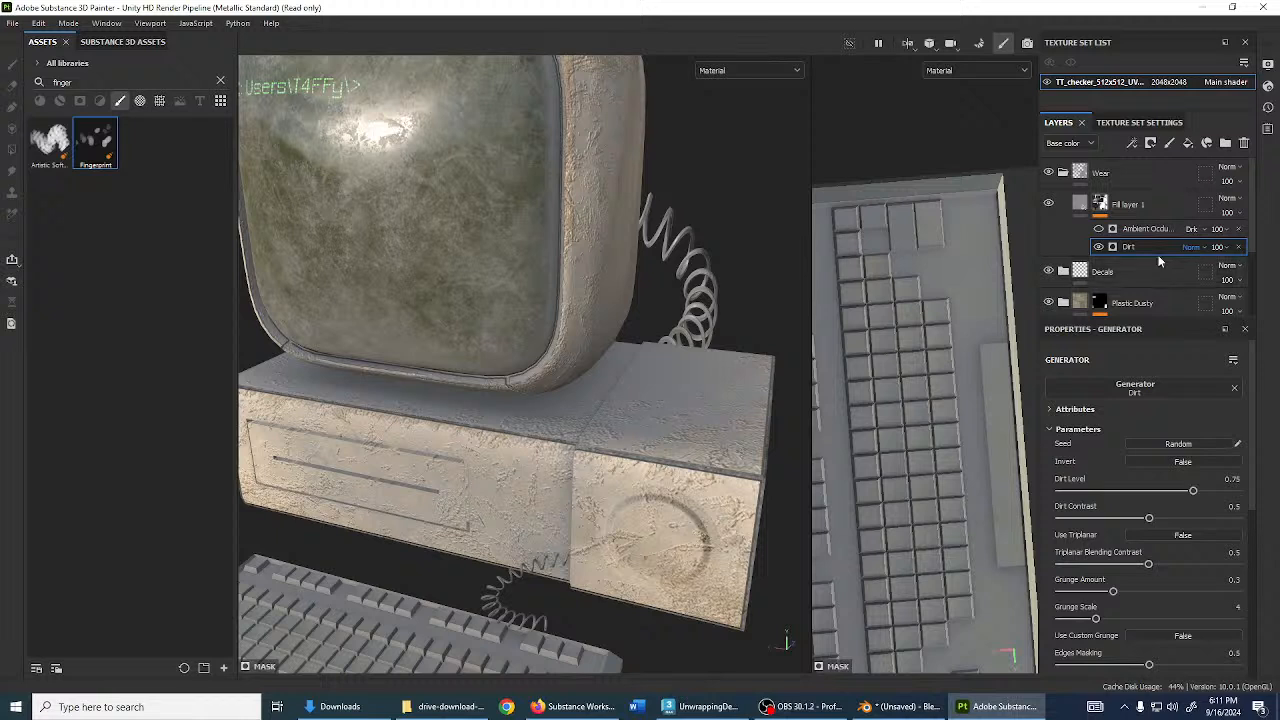
mouse_move(1193, 491)
left_mouse_down()
mouse_move(1120, 492)
mouse_move(1167, 493)
mouse_move(1155, 491)
left_mouse_up()
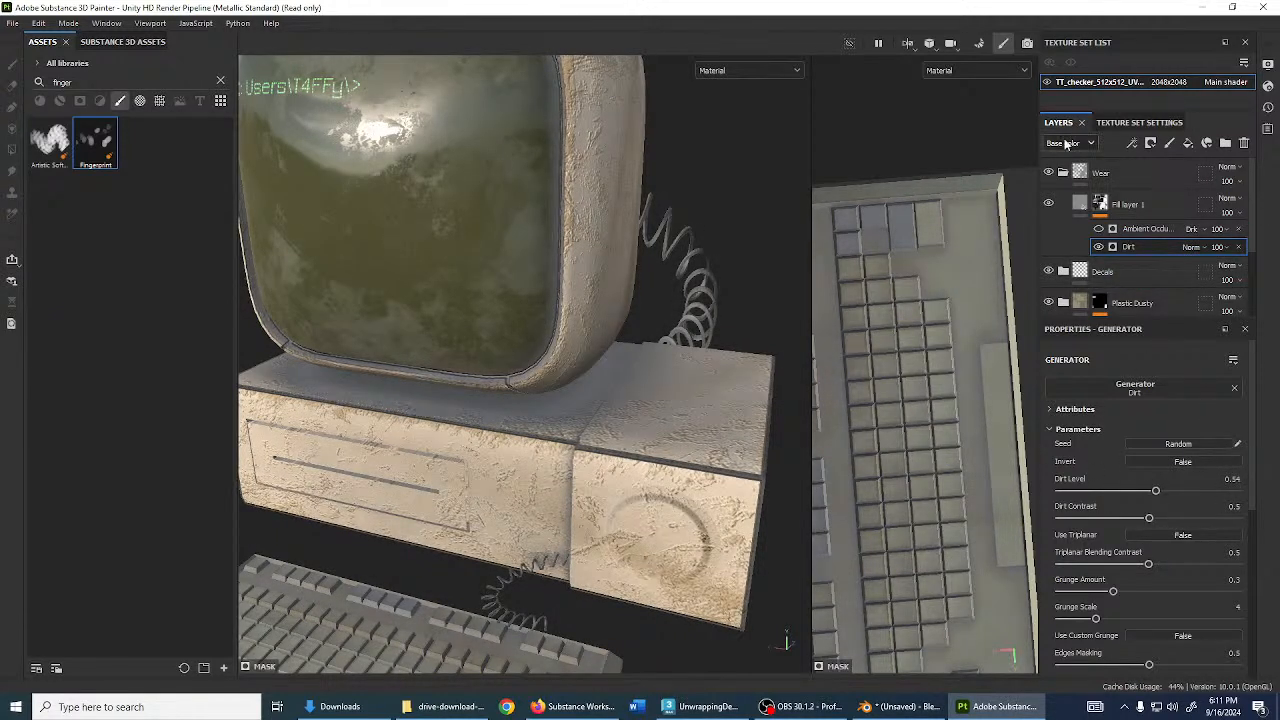
- Give Fill layer 1 a muted brown base colour (8E745B)
left_click(1128, 204)
left_click(1151, 430)
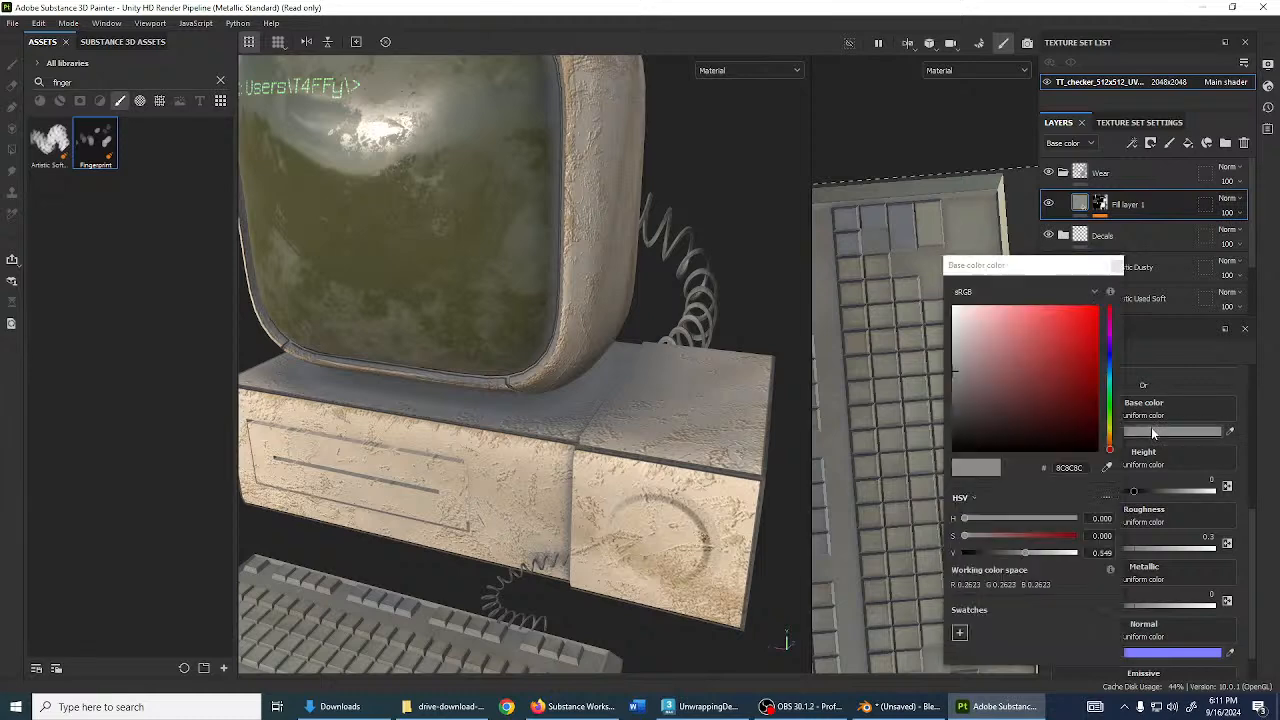
mouse_move(956, 391)
left_mouse_down()
mouse_move(924, 325)
mouse_move(928, 346)
left_mouse_up()
left_click_drag(1109, 438, 1108, 441)
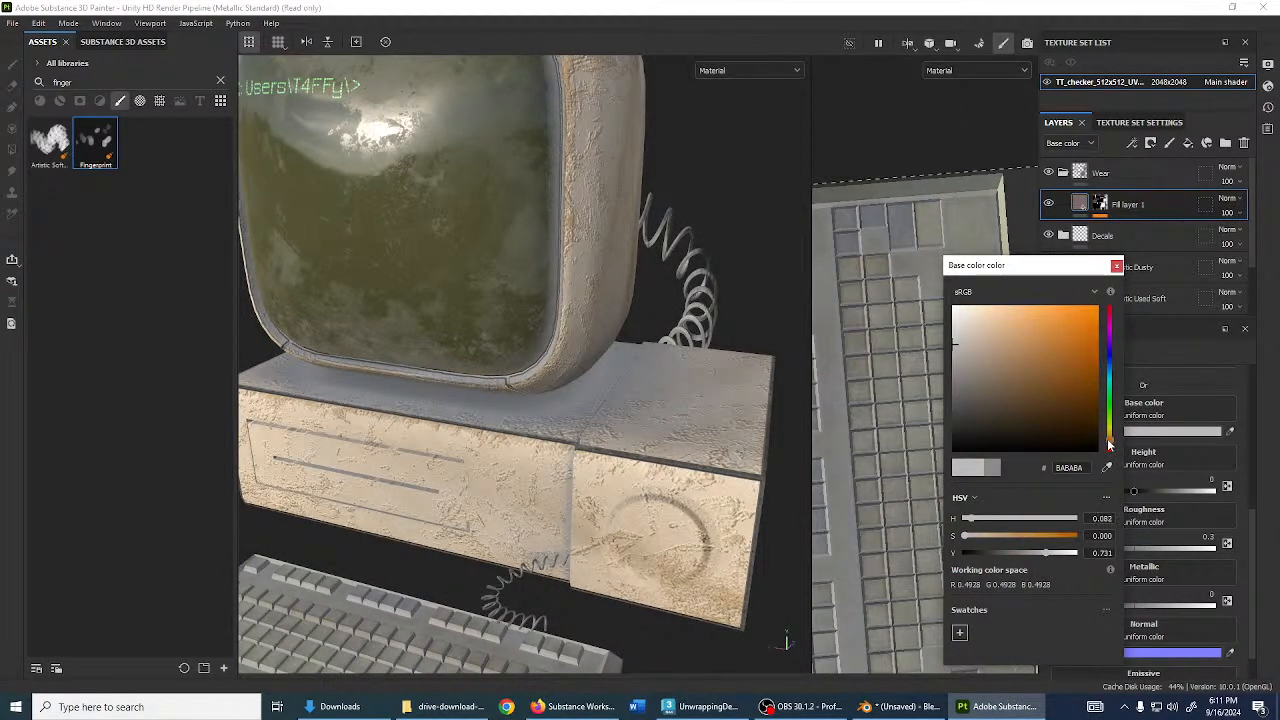
mouse_move(974, 360)
left_mouse_down()
mouse_move(980, 391)
mouse_move(1003, 370)
left_mouse_up()
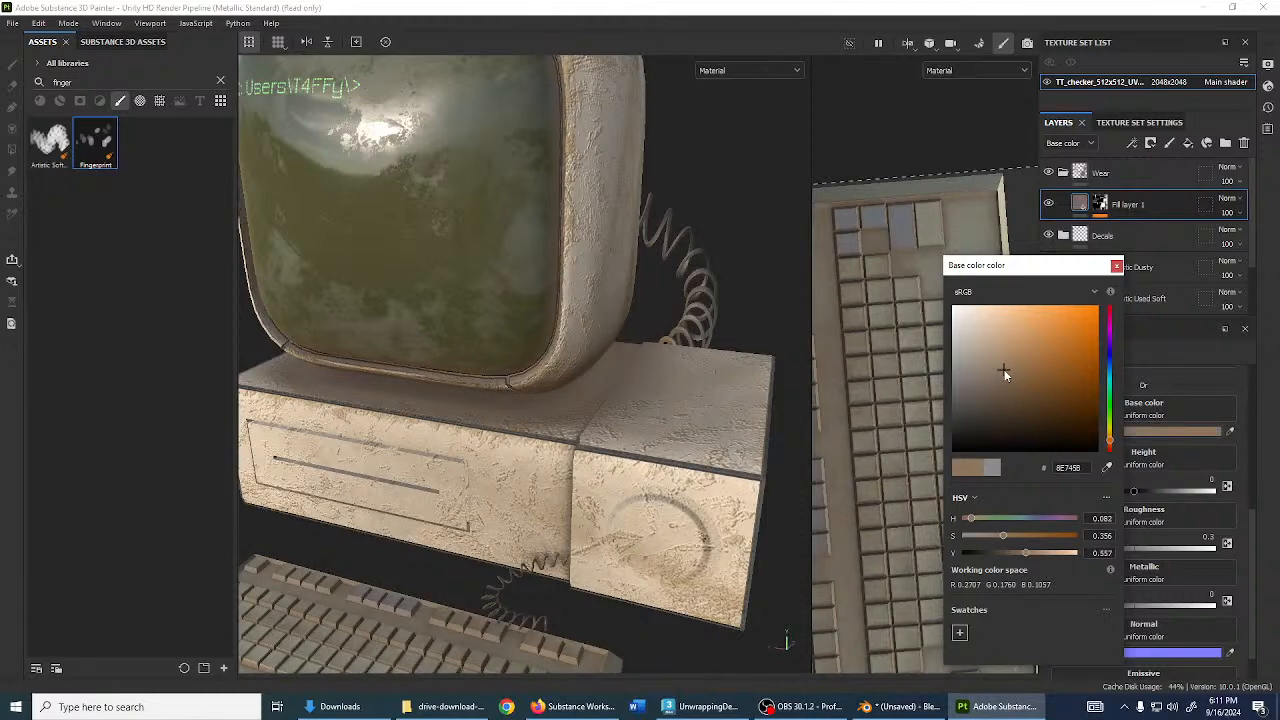
left_click(1117, 267)
scroll(510, 420, "down", 3)
left_click_drag(510, 425, 690, 400, "alt")
left_click_drag(534, 437, 560, 415, "alt")
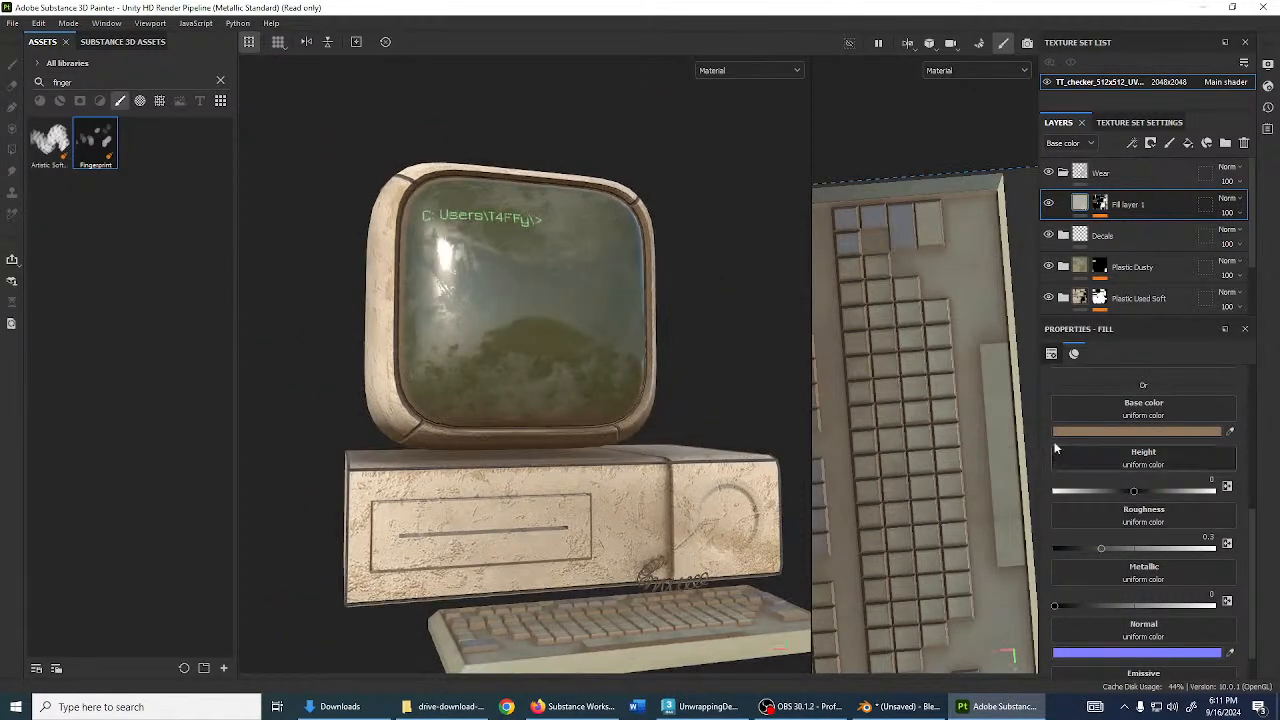
- Set roughness to 1 and metallic to 0.7551, checking reflections under rotated lighting
mouse_move(1102, 548)
left_mouse_down()
mouse_move(1213, 548)
mouse_move(1226, 562)
left_mouse_up()
left_click_drag(1054, 606, 1225, 605)
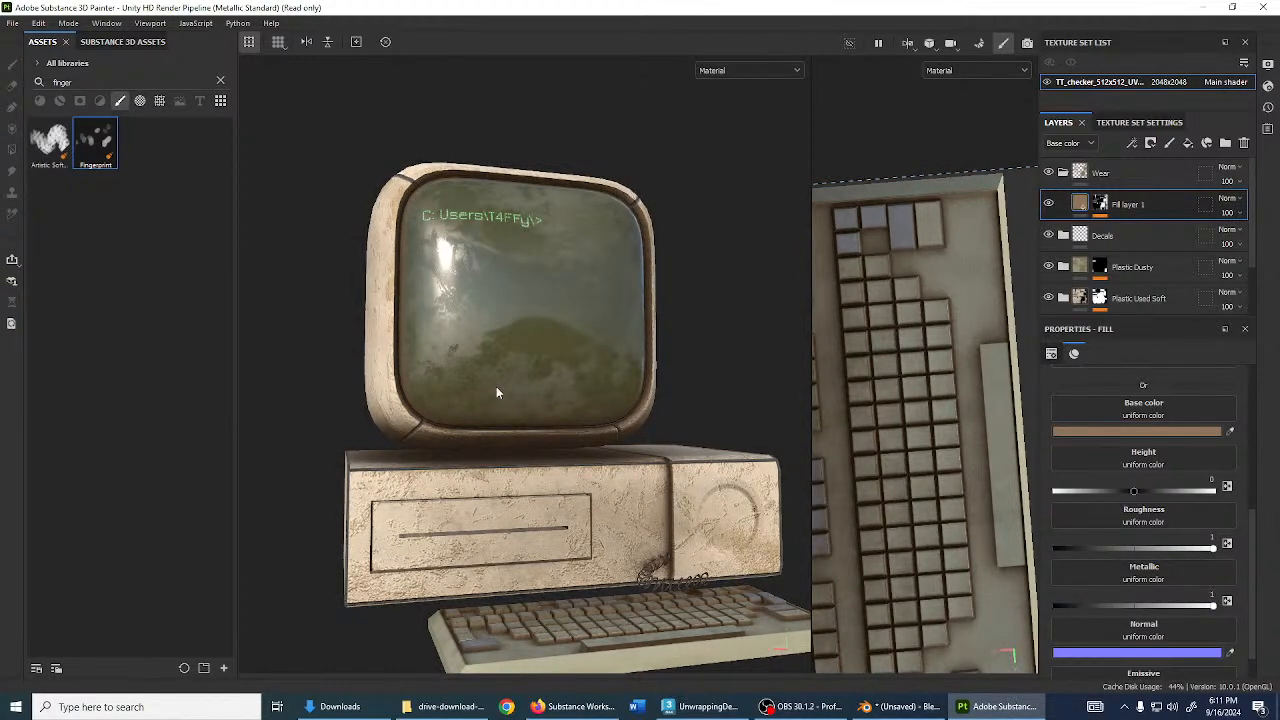
left_click_drag(496, 386, 389, 468, "alt")
left_click_drag(1197, 606, 1177, 606)
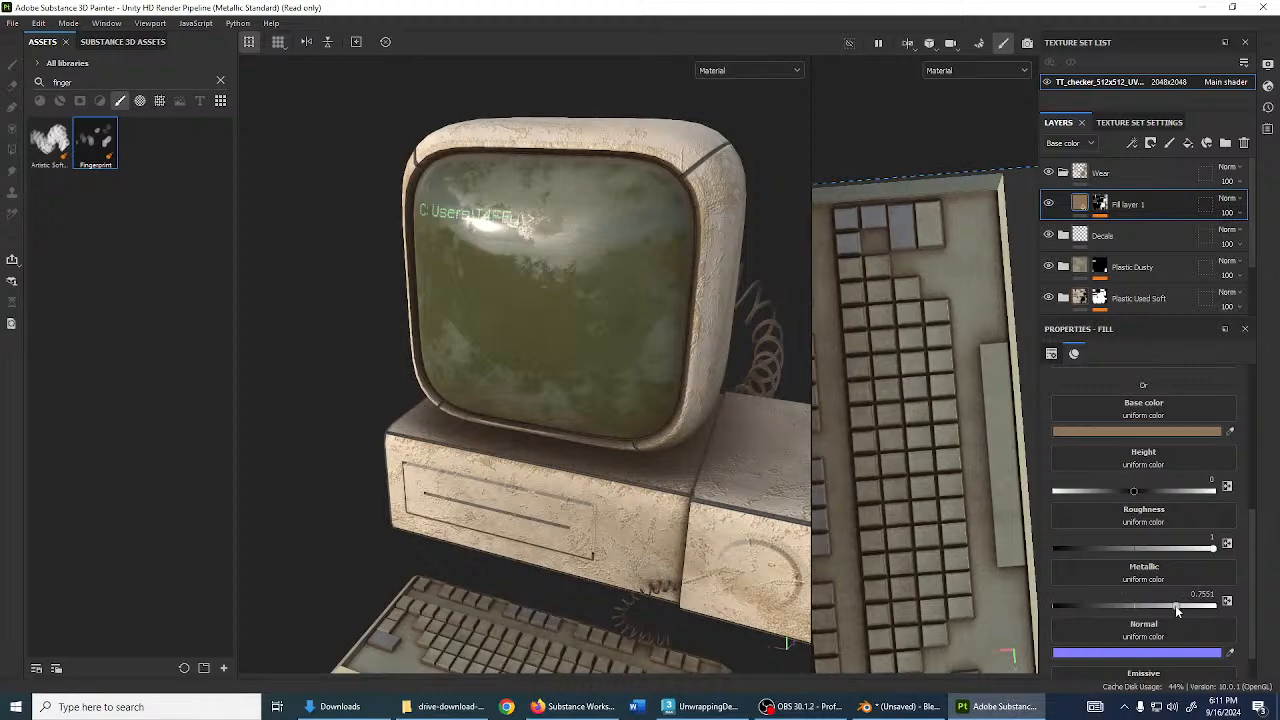
mouse_move(603, 440)
right_mouse_down("shift")
mouse_move(669, 450)
mouse_move(538, 450)
mouse_move(624, 453)
right_mouse_up("shift")
left_click_drag(653, 494, 616, 432, "alt")
- Rename Fill layer 1 to 'Dust'
double_click(1128, 204)
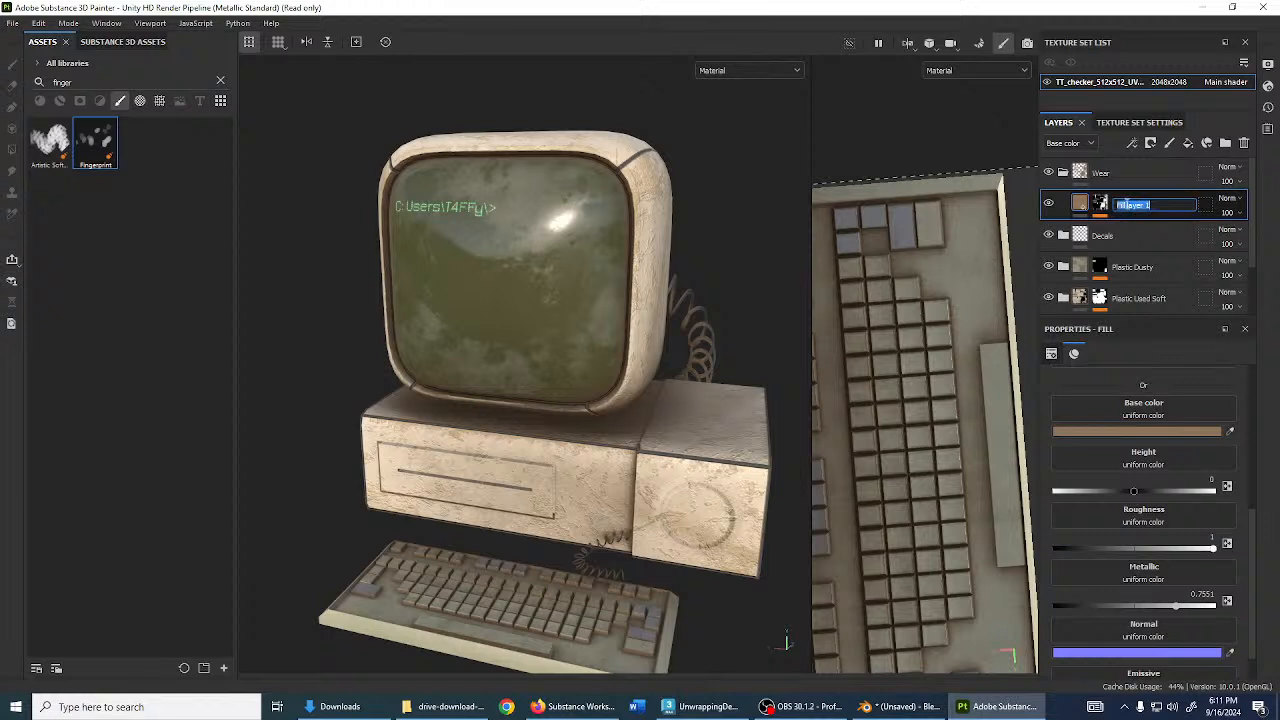
type("Dust")
key("Return")
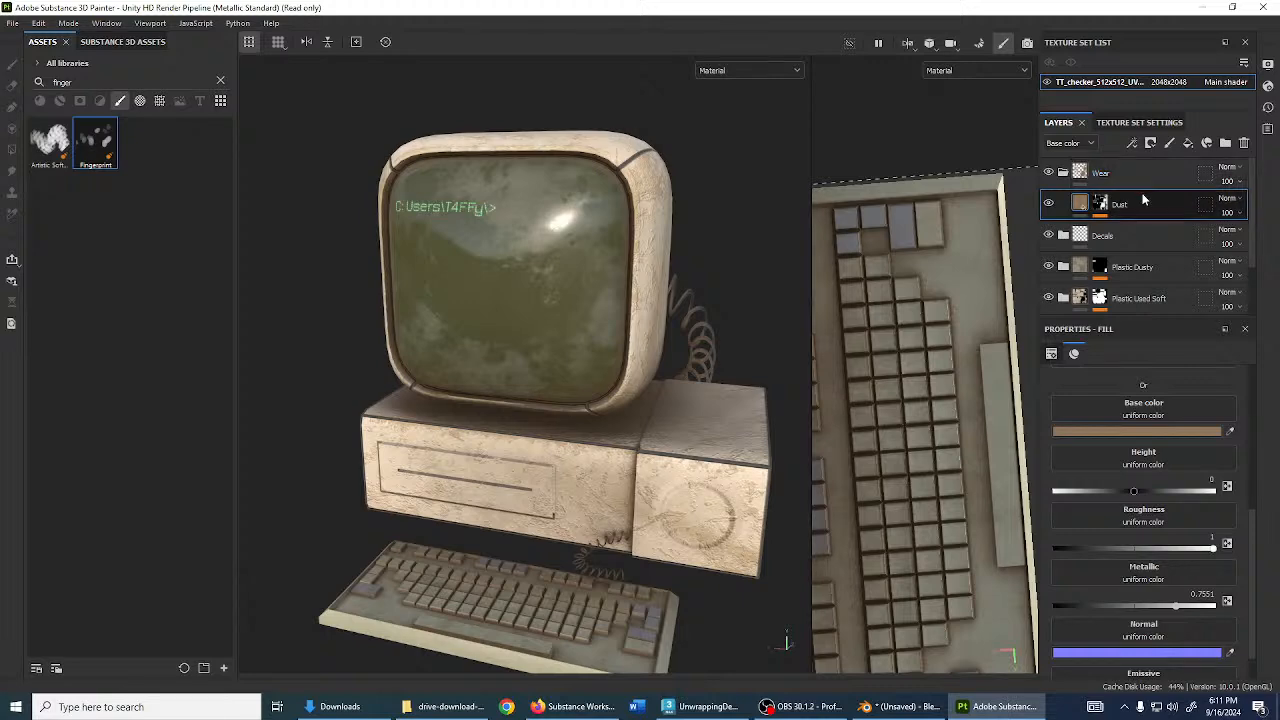
scroll(908, 362, "down", 4)
scroll(578, 358, "down", 3)
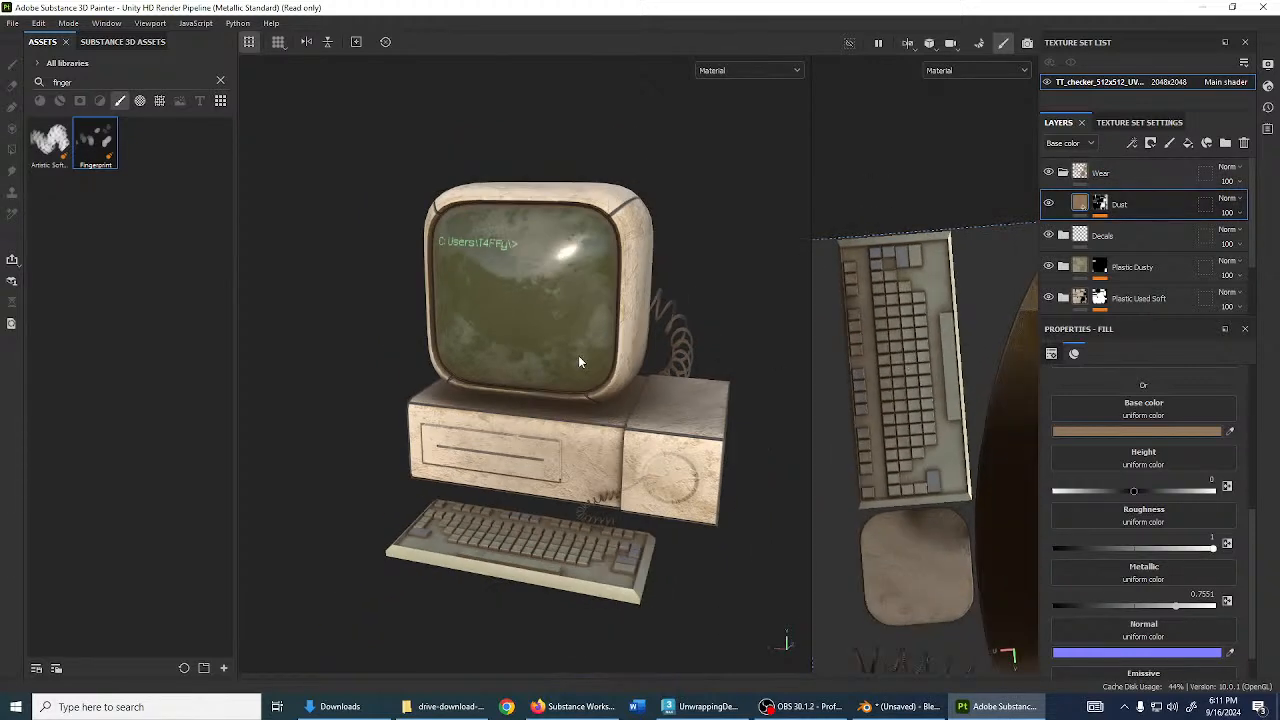
left_click_drag(580, 361, 625, 385, "alt")
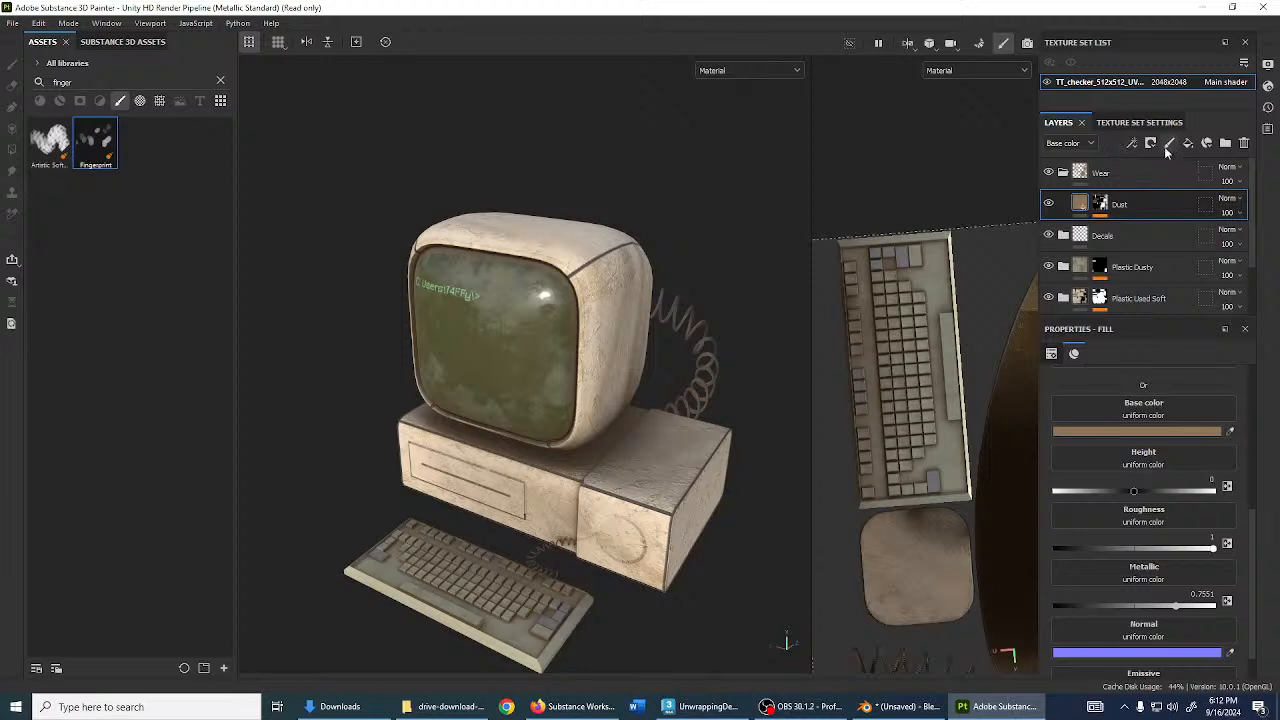
- Add a new fill layer above Dust and name it Body Dirt
left_click(1188, 143)
double_click(1110, 205)
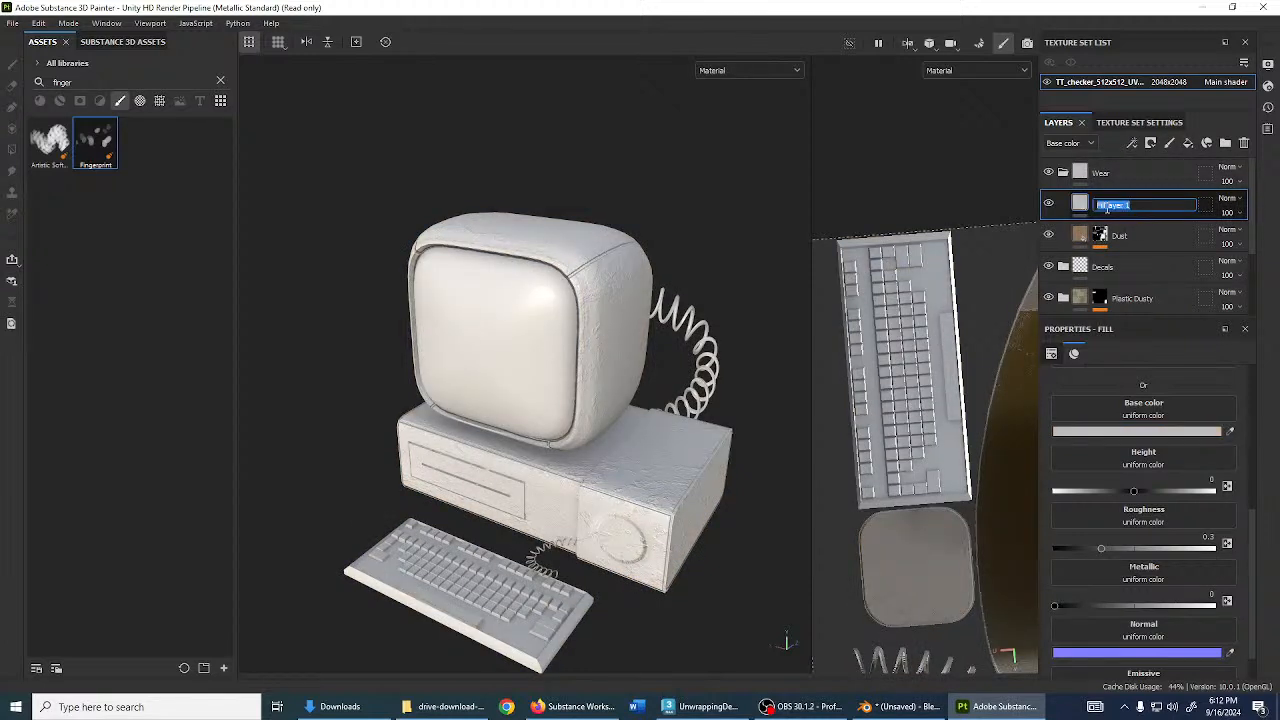
type("Body Dirt")
key("Return")
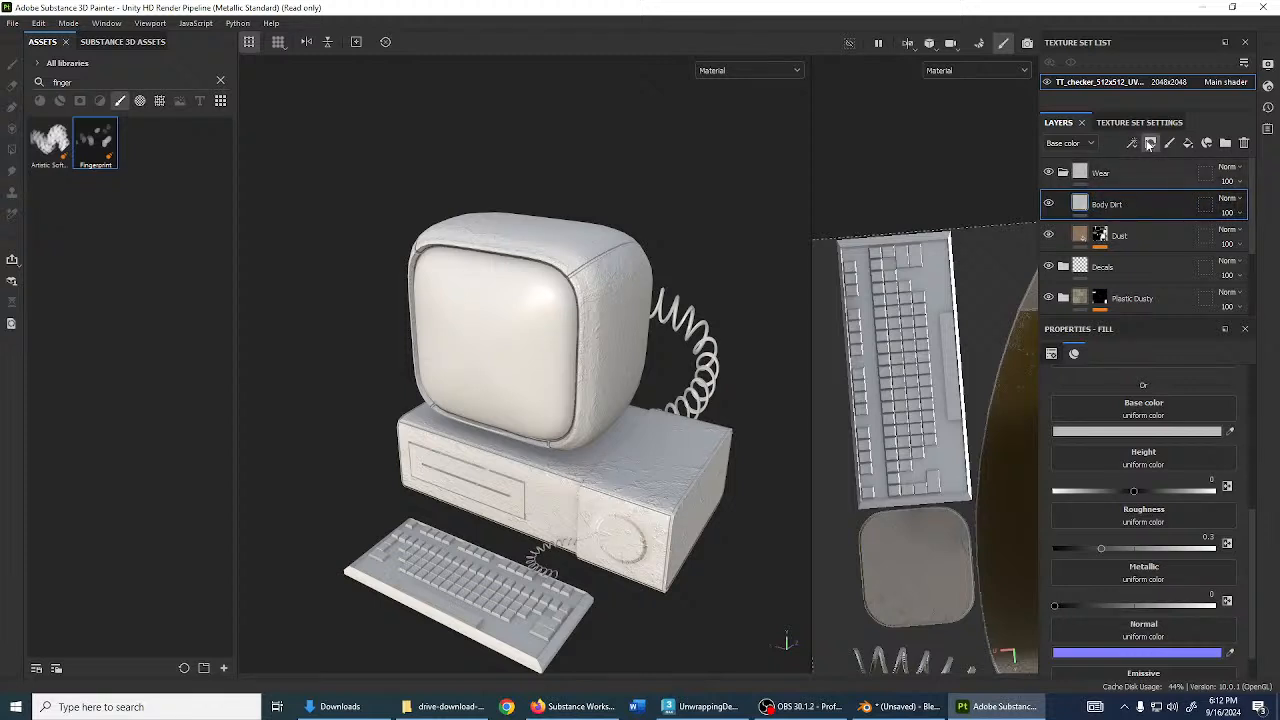
- Give Body Dirt a black mask and select the mask
left_click(1150, 143)
left_click(1176, 177)
left_click(1080, 204)
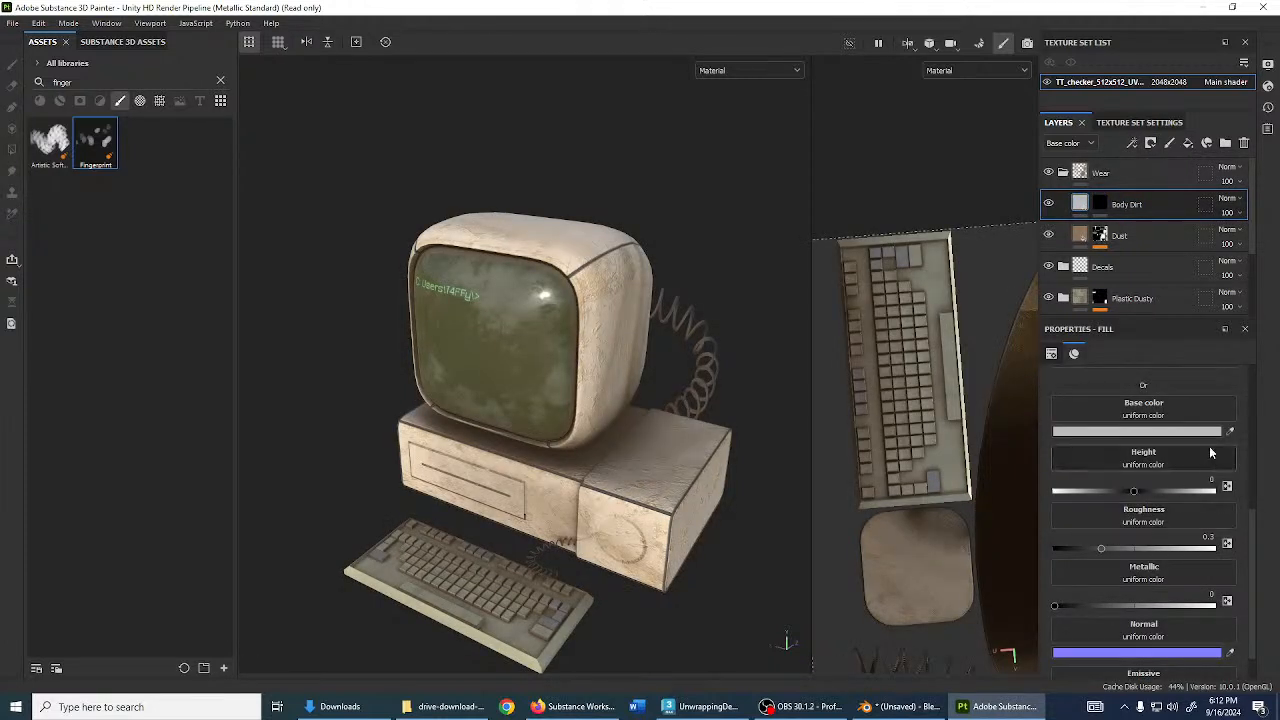
left_click(1100, 204)
- Add a paint effect and a BnW Spots 1 fill to Body Dirt's mask
key("1")
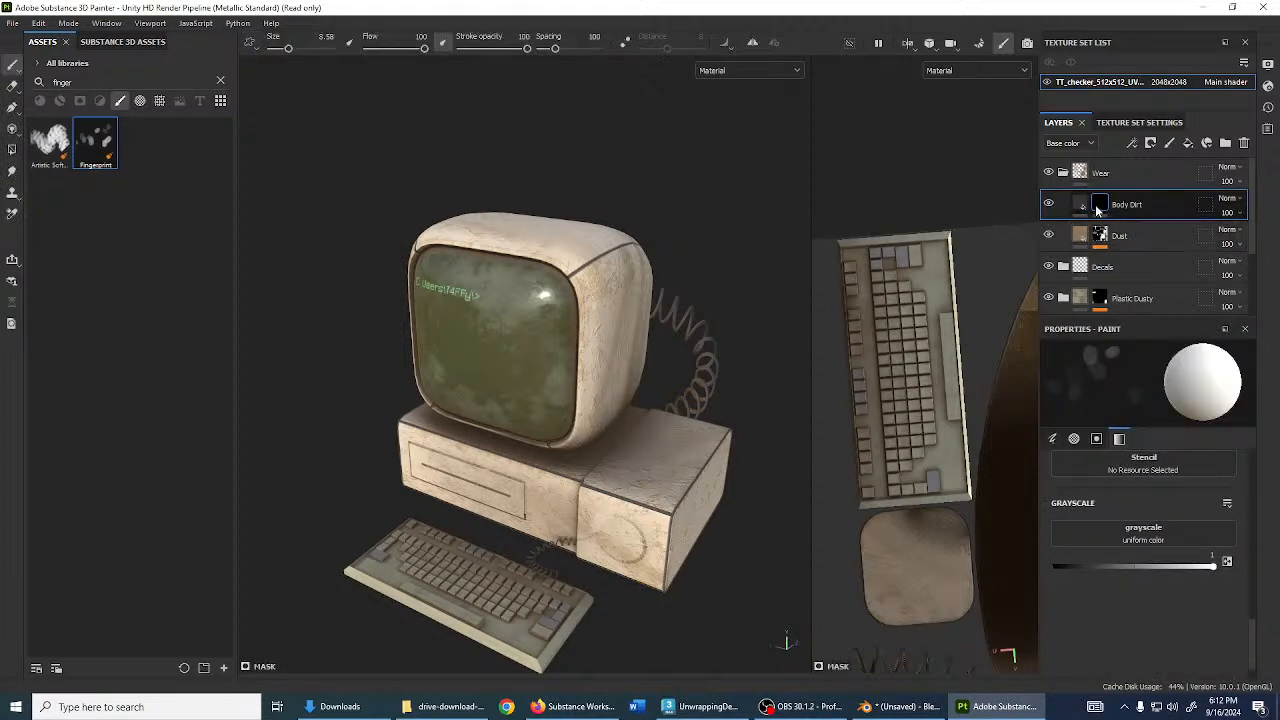
right_click(1100, 204)
left_click(1122, 445)
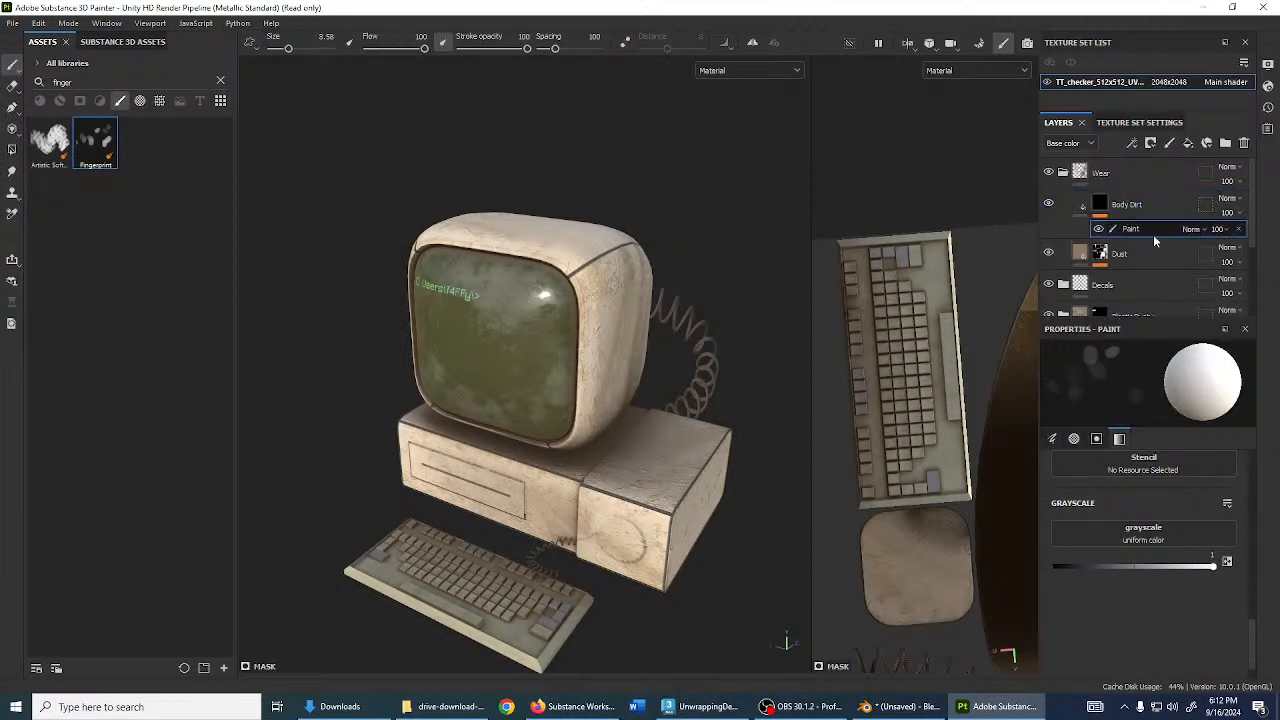
left_click(86, 83)
type("brus")
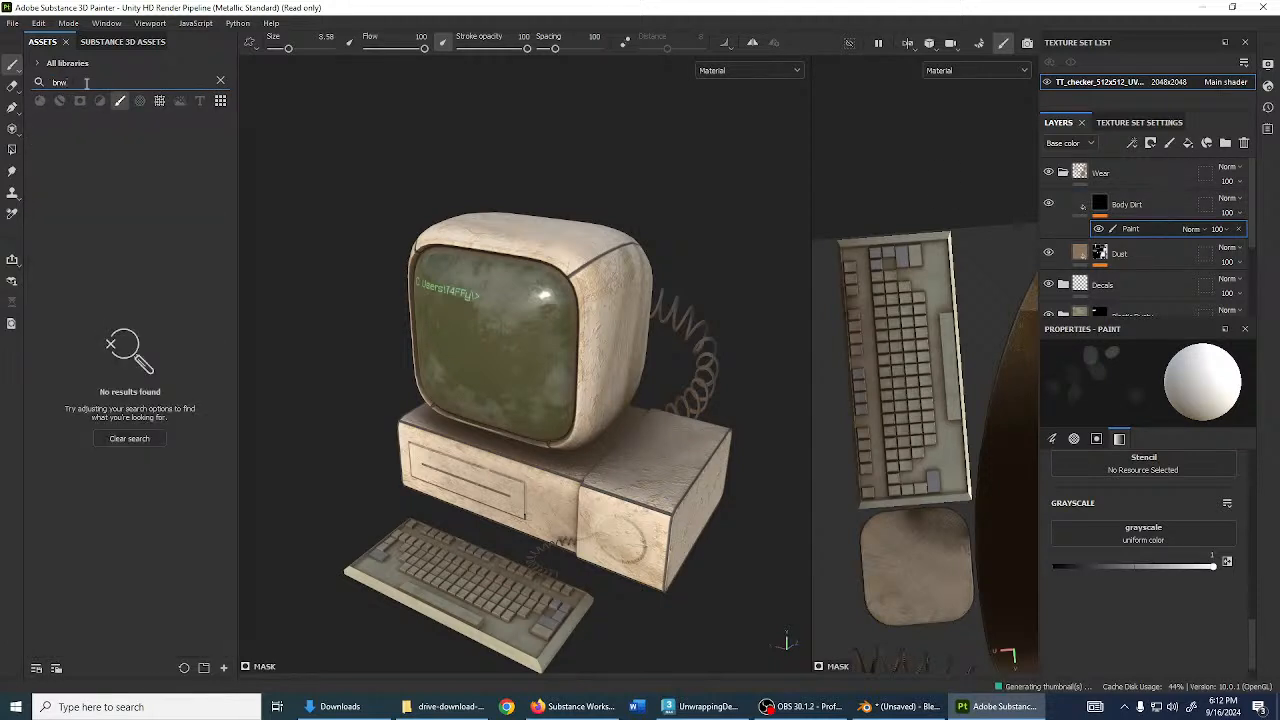
left_click(159, 100)
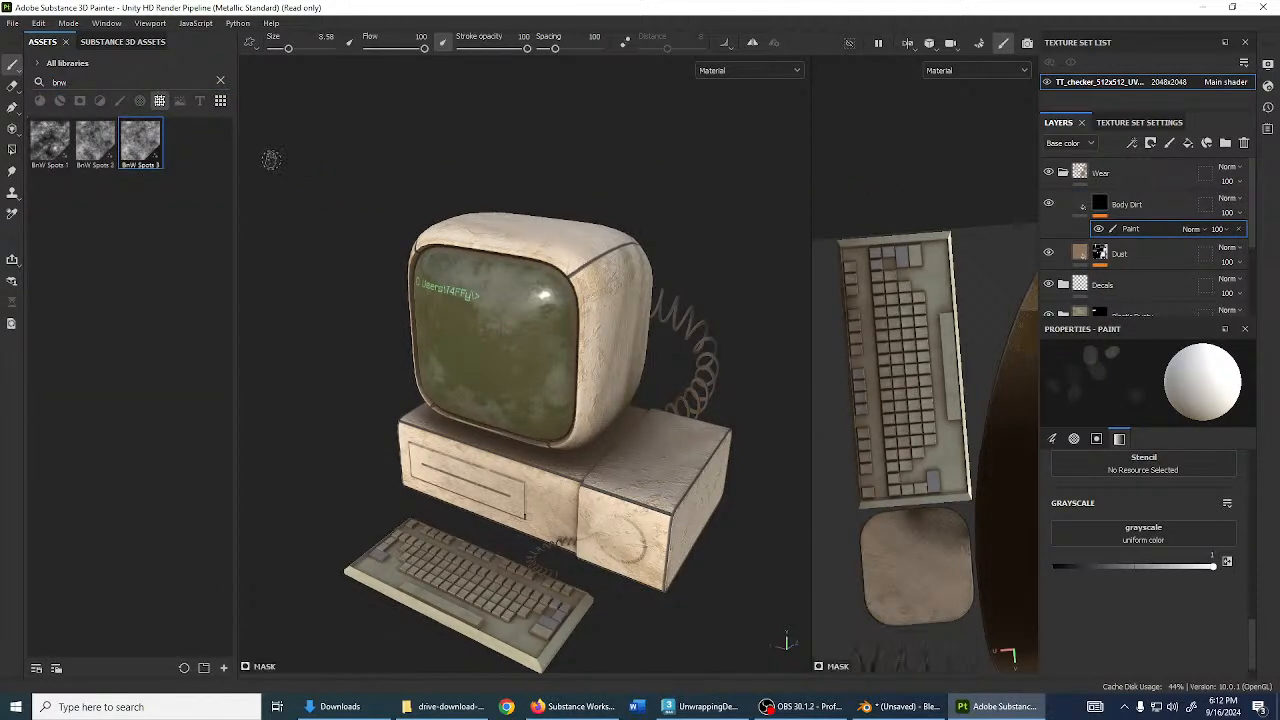
mouse_move(66, 149)
left_mouse_down()
mouse_move(106, 170)
mouse_move(1120, 245)
mouse_move(1110, 232)
left_mouse_up()
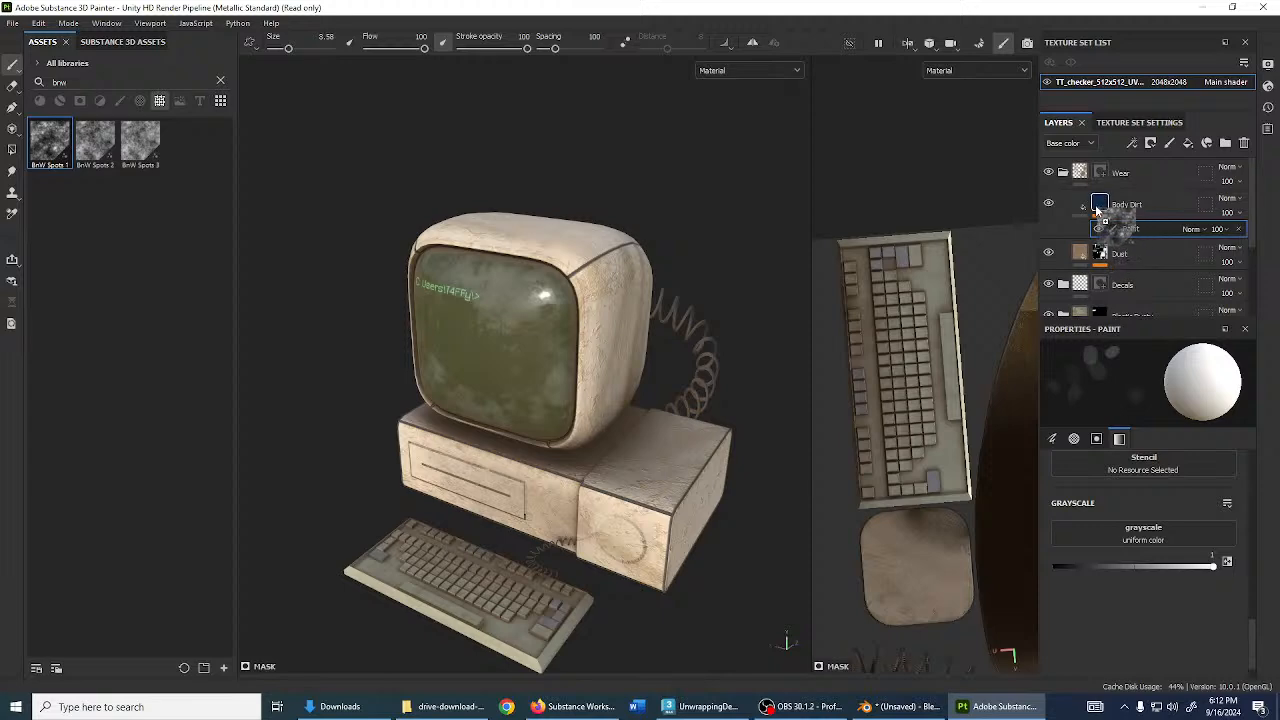
- Add Grunge Map 007 to the Body Dirt mask
double_click(175, 78)
type("grung")
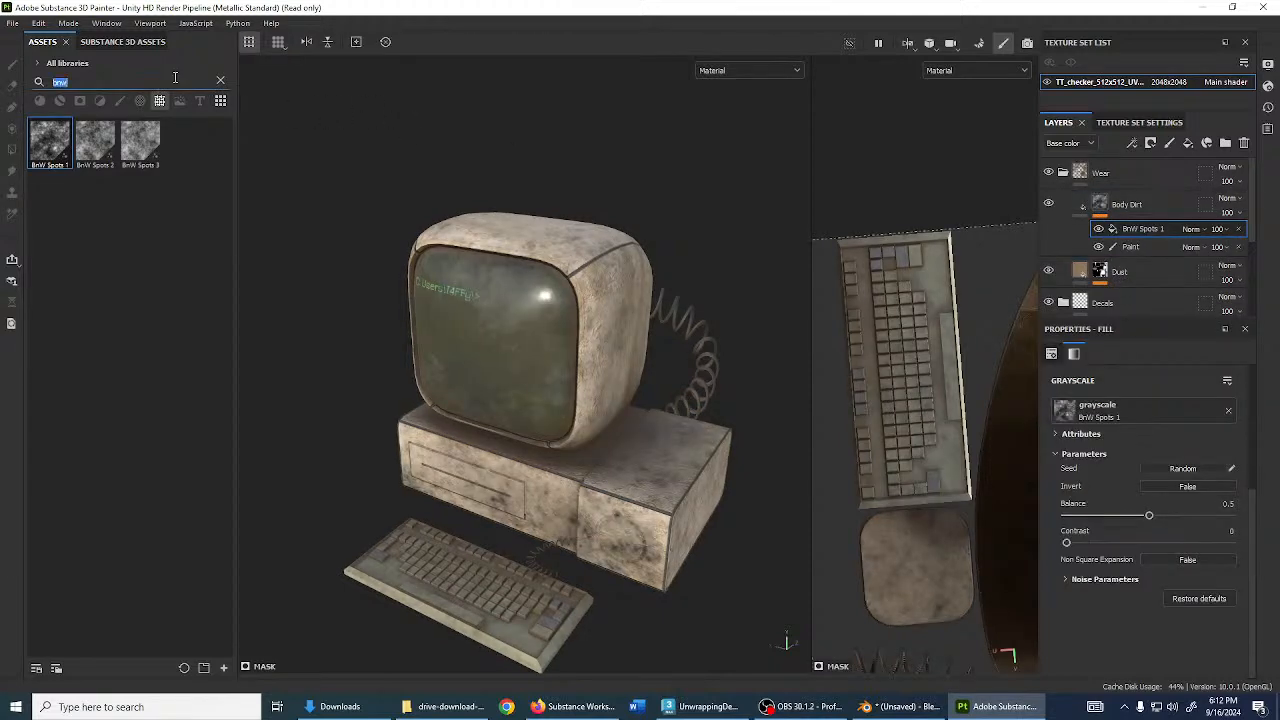
type("e map")
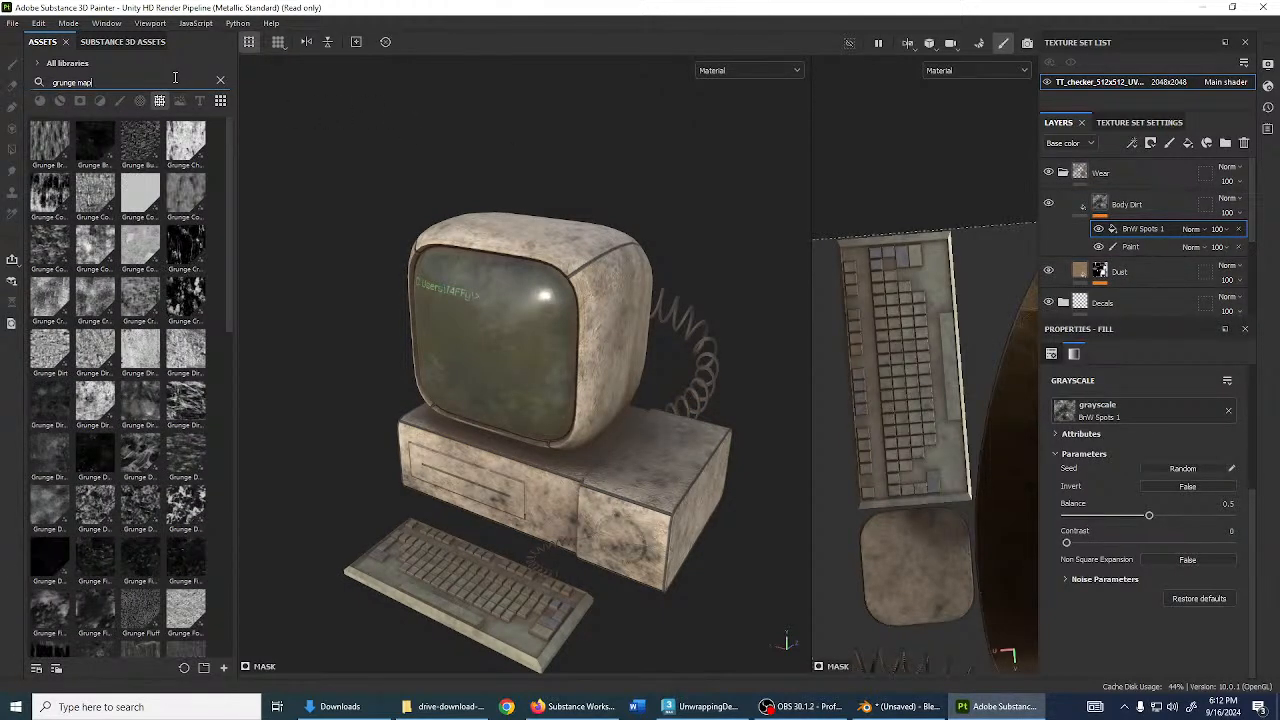
scroll(141, 513, "down", 5)
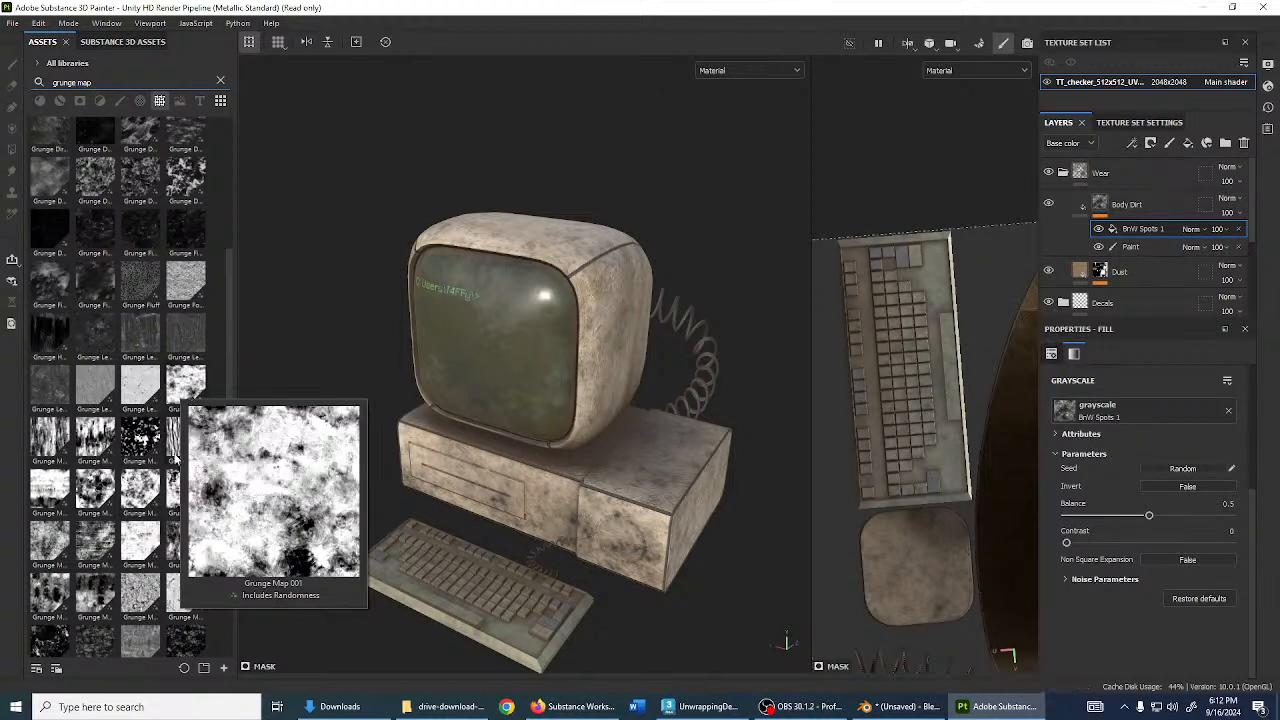
mouse_move(174, 461)
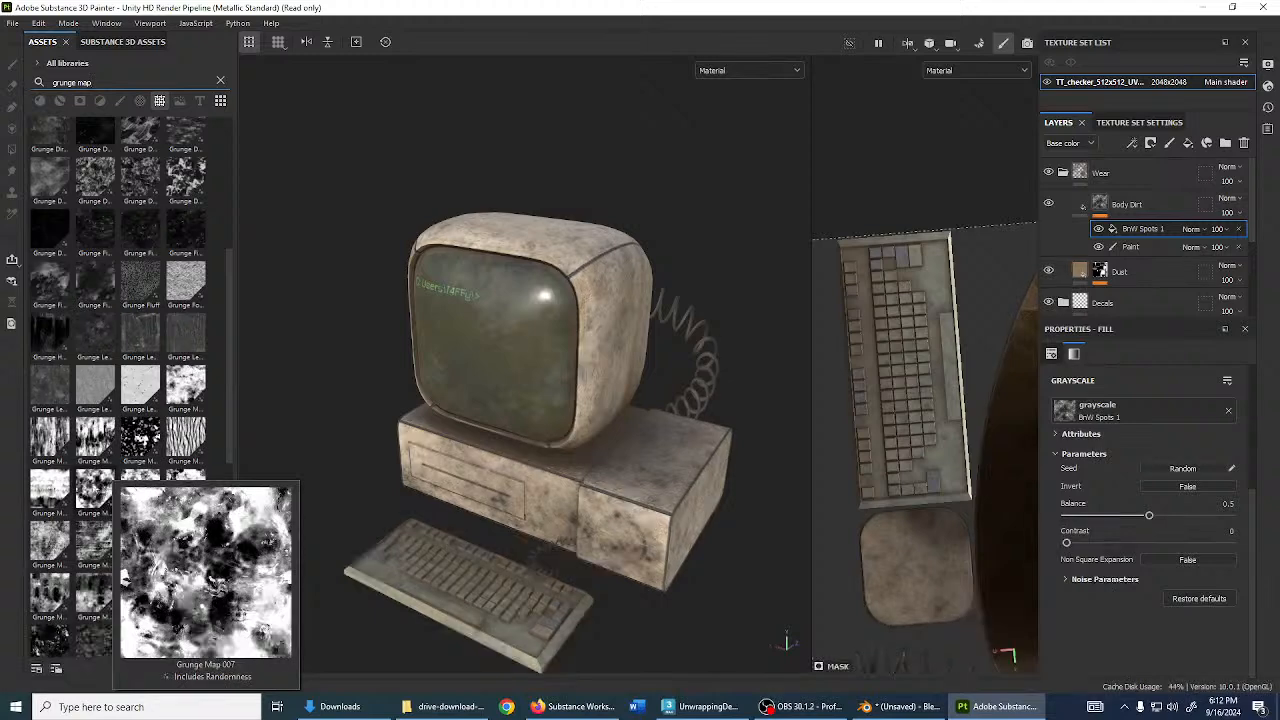
mouse_move(70, 485)
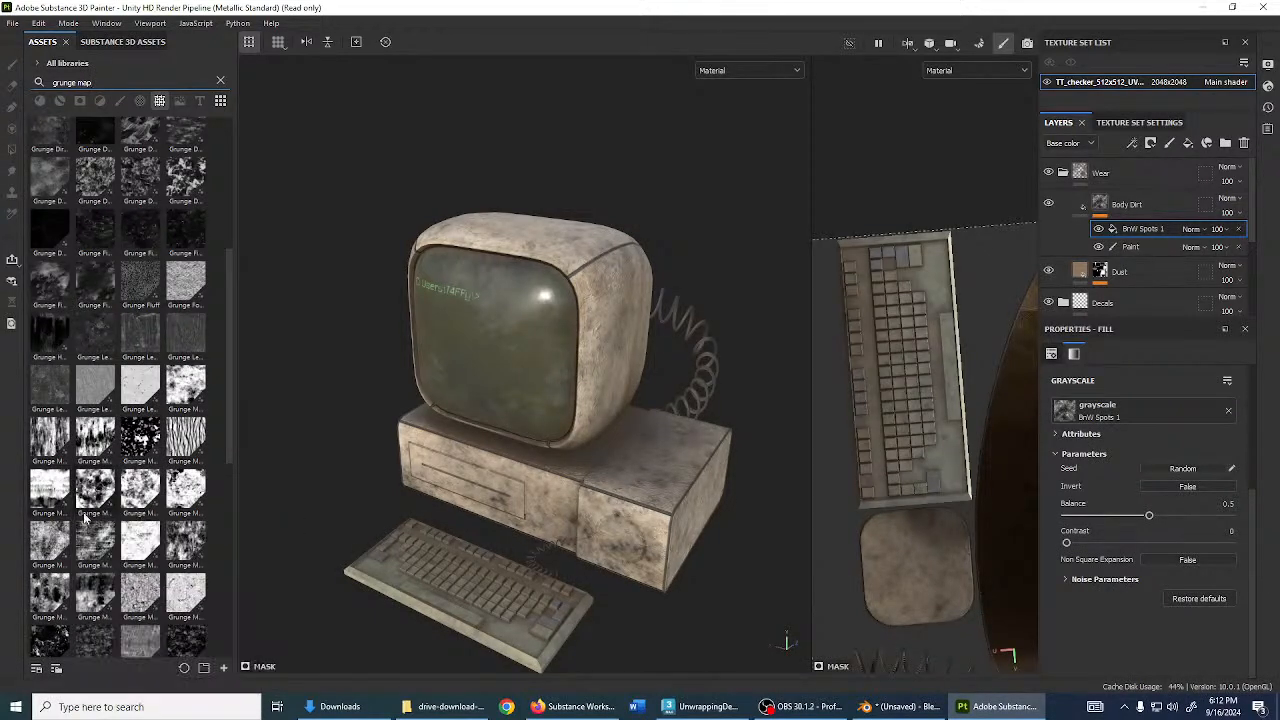
mouse_move(88, 497)
left_mouse_down()
mouse_move(545, 510)
mouse_move(1142, 220)
mouse_move(1171, 271)
mouse_move(1159, 256)
left_mouse_up()
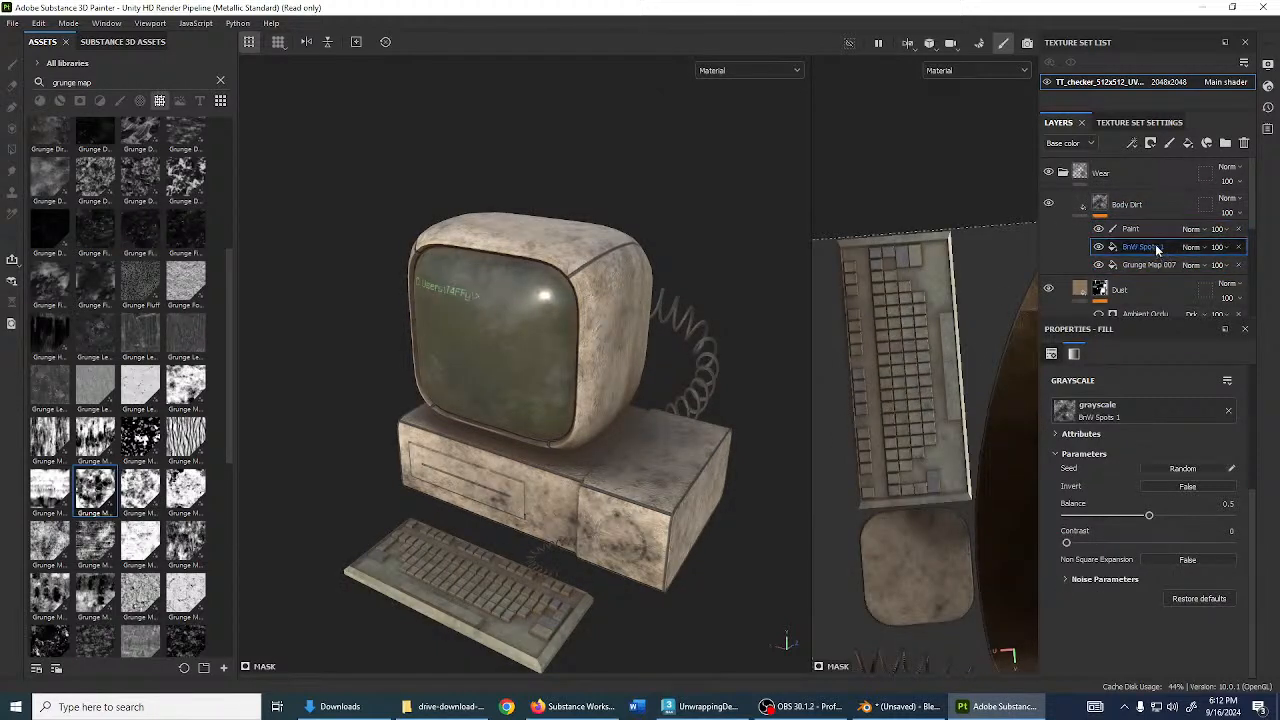
- Set BnW Spots 1 to Subtract with balance lowered to 0.37
left_click(1148, 232)
left_click(1154, 248)
left_click(1203, 247)
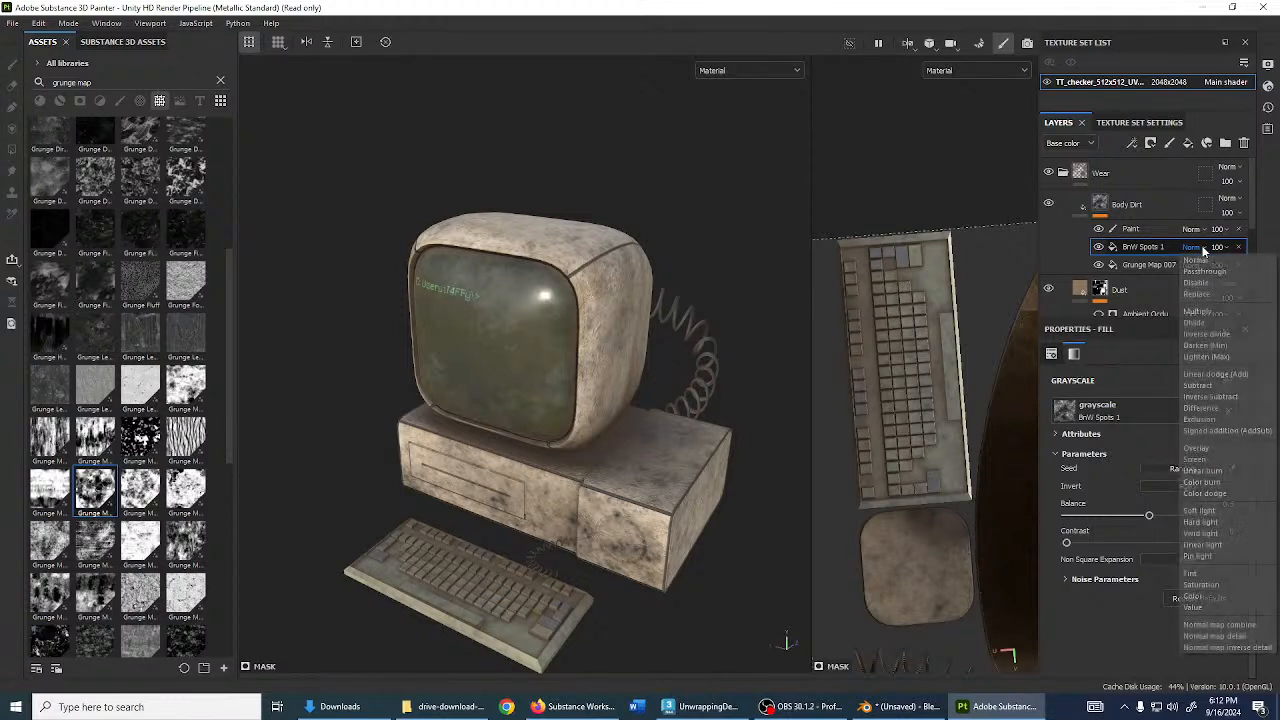
left_click(1214, 385)
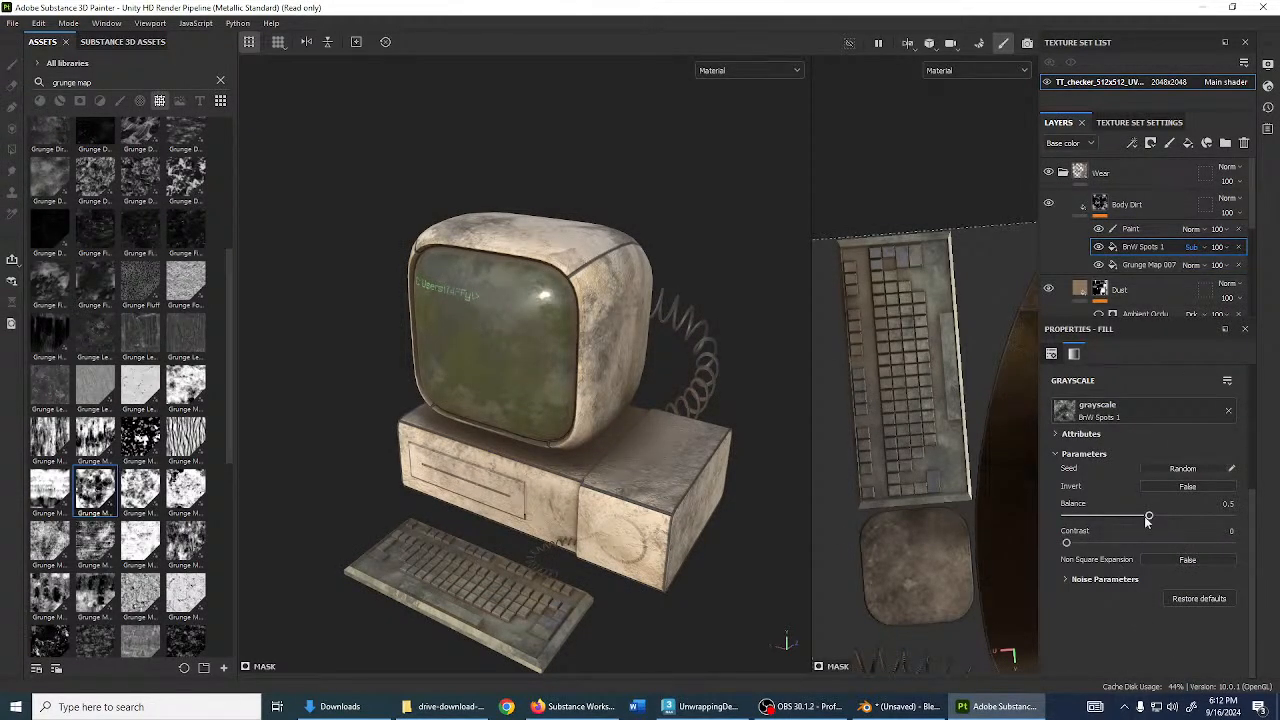
left_click_drag(1148, 519, 1127, 517)
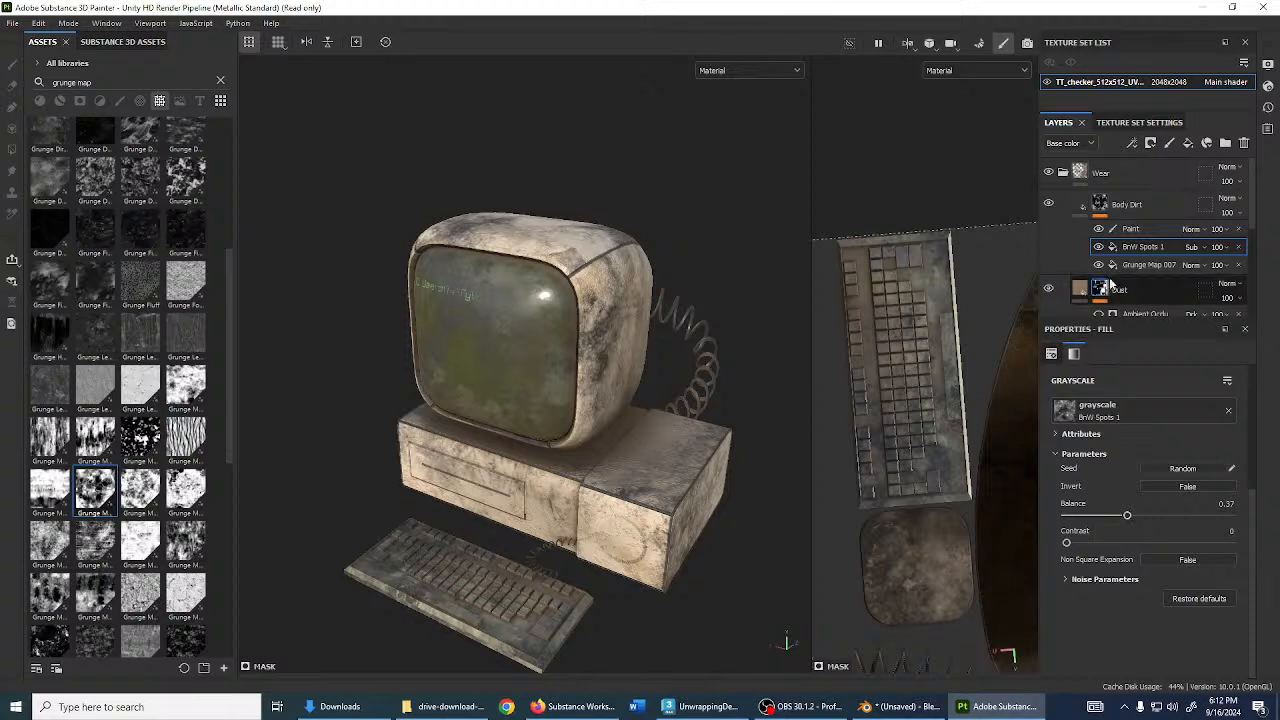
left_click(1079, 207)
left_click_drag(678, 444, 720, 338, "alt")
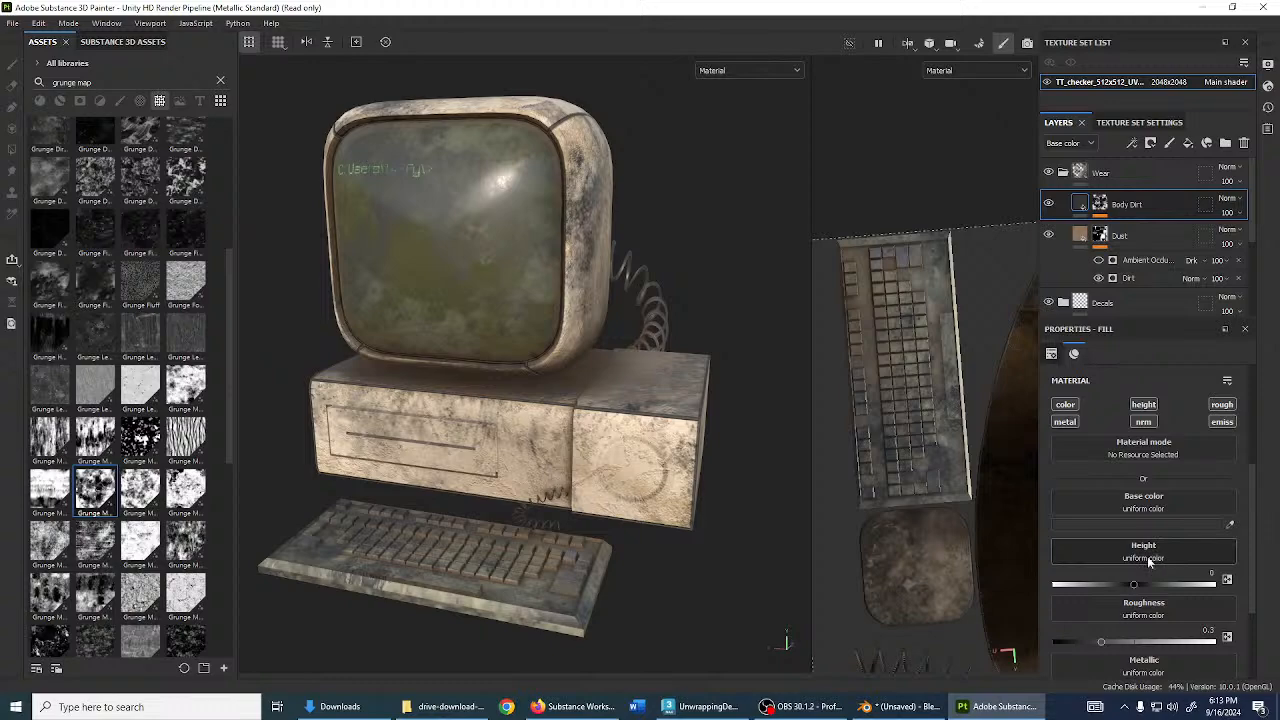
- Raise Body Dirt's height to 0.0776 and give it a tan base colour sampled from Dust
left_click_drag(1133, 584, 1140, 586)
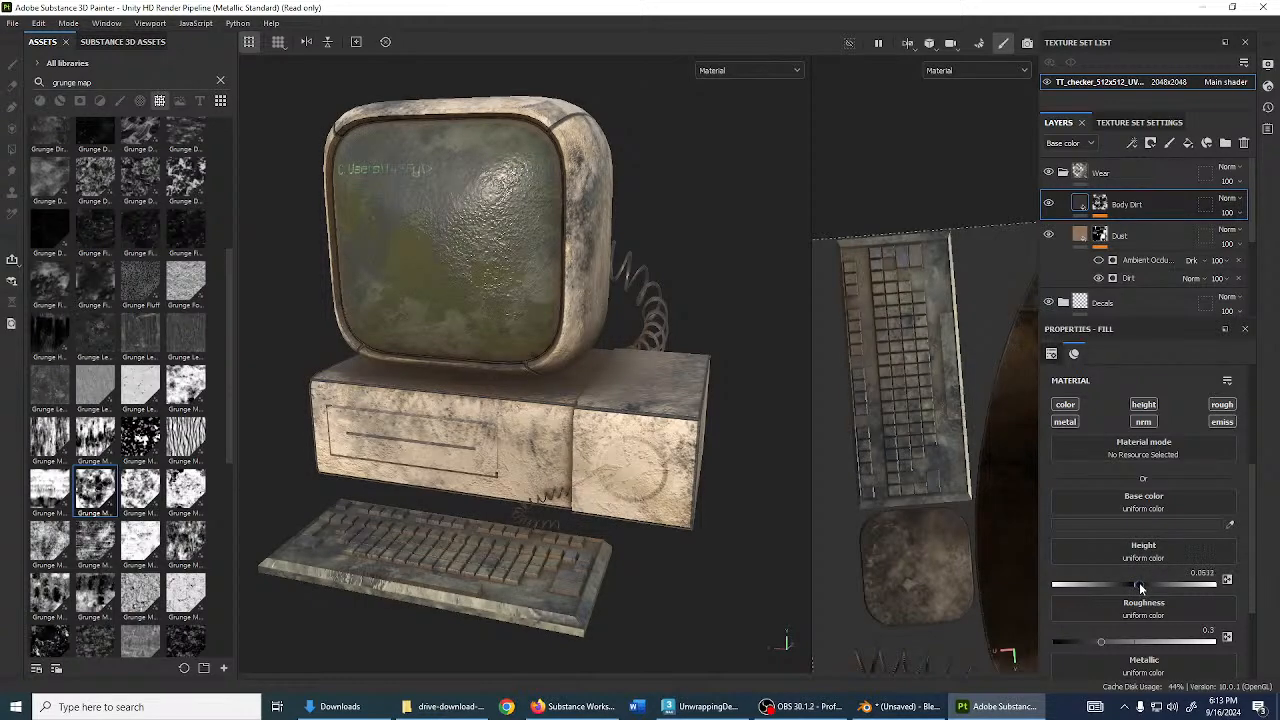
left_click_drag(640, 310, 712, 350, "alt")
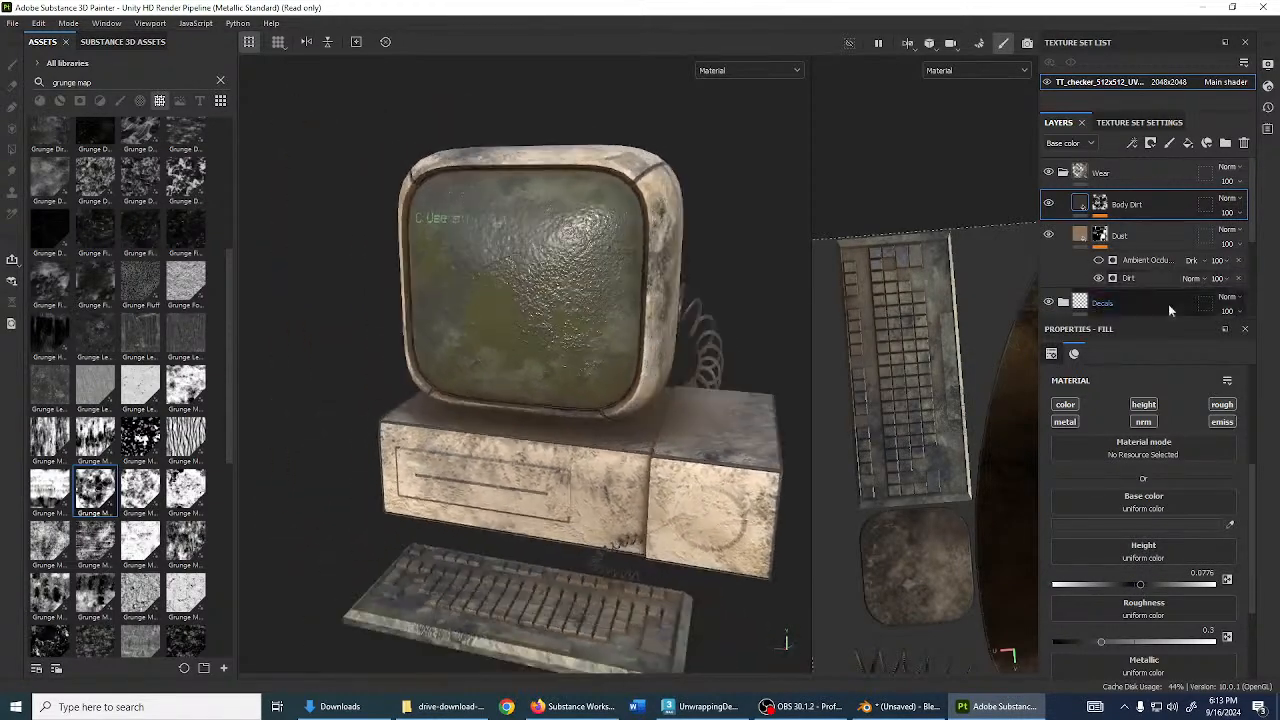
left_click(1110, 520)
left_click(1107, 467)
left_click(1081, 237)
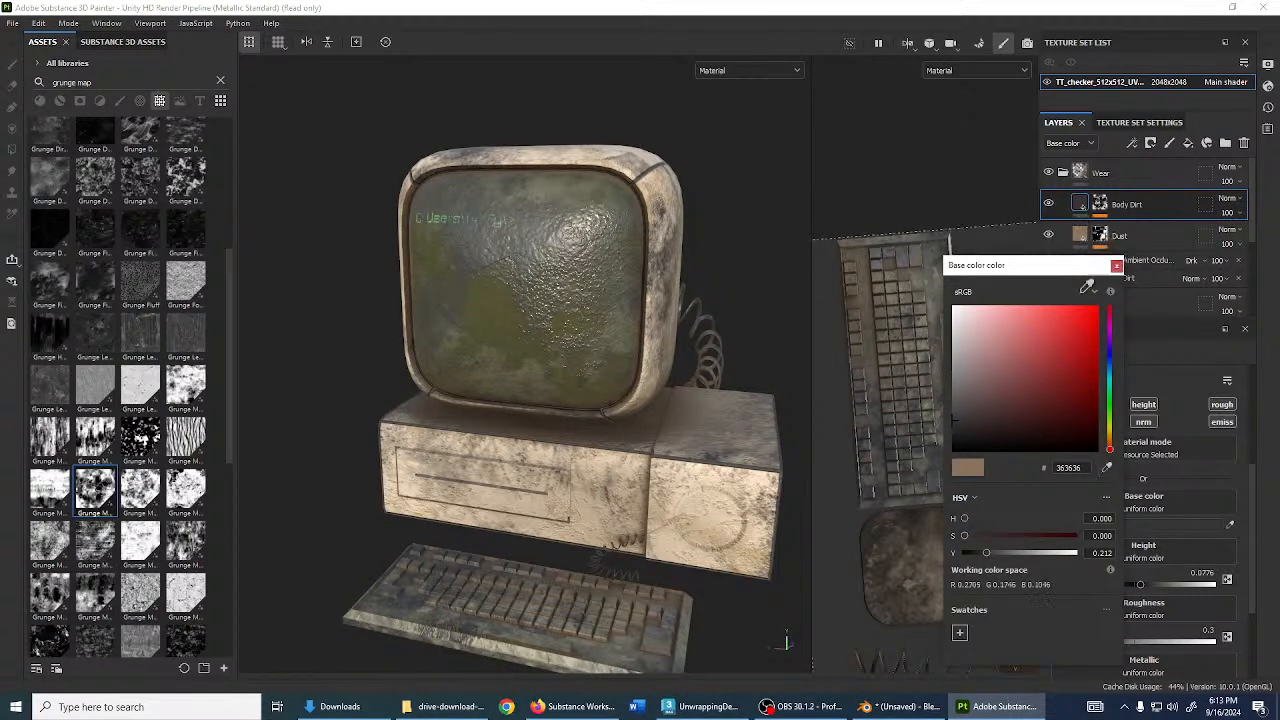
mouse_move(1008, 533)
left_mouse_down()
mouse_move(1032, 531)
mouse_move(983, 529)
mouse_move(1009, 535)
mouse_move(1000, 553)
left_mouse_up()
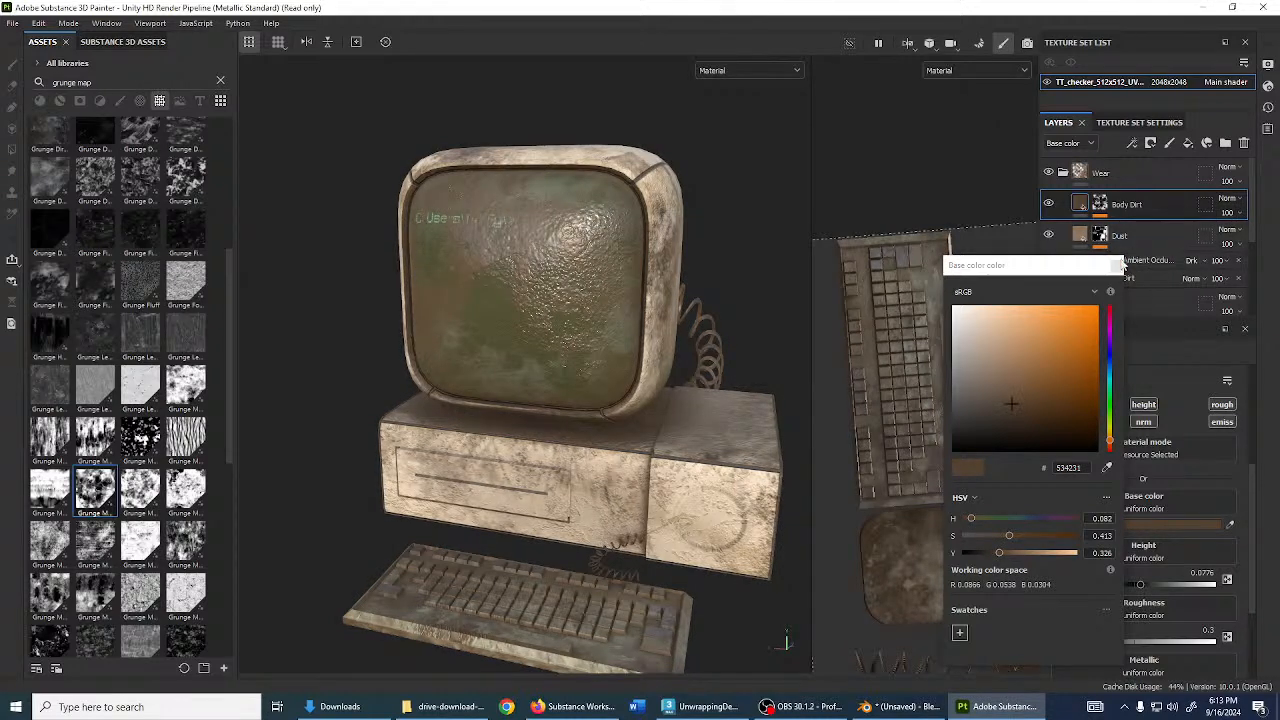
left_click(1193, 207)
- Set Body Dirt's blend mode to Multiply and Metallic to 1
left_click(1236, 199)
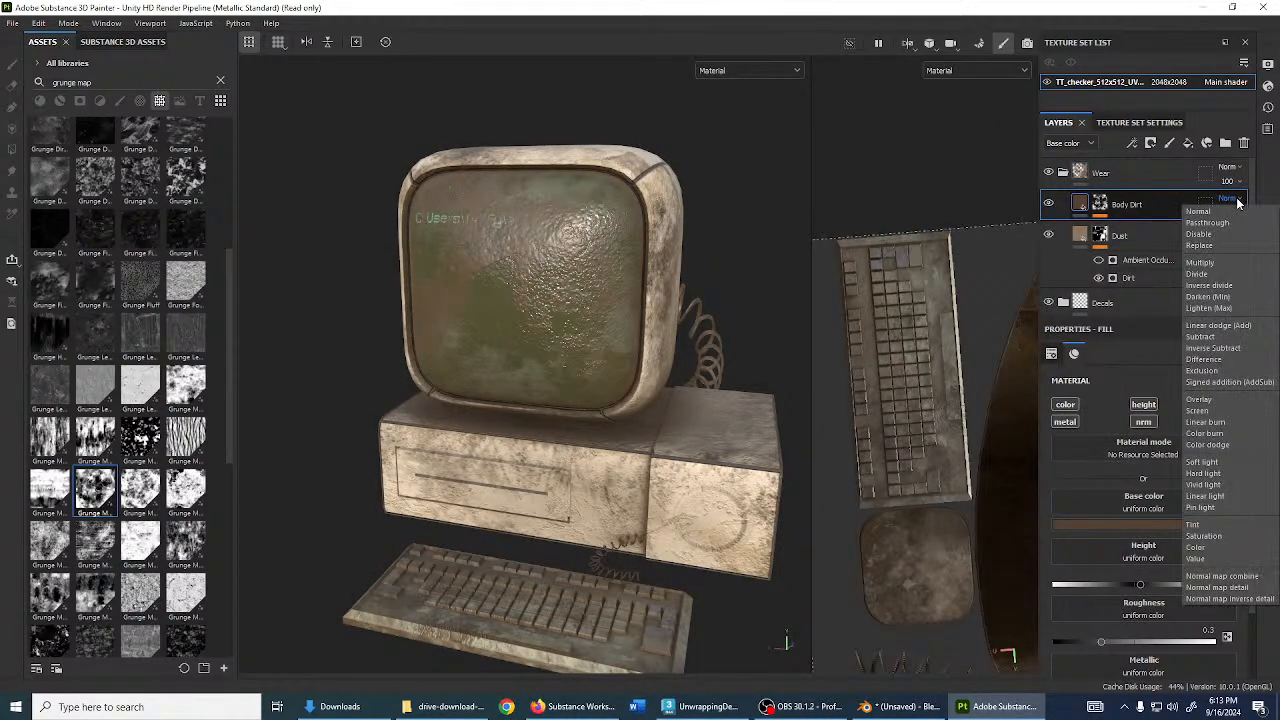
left_click(1213, 262)
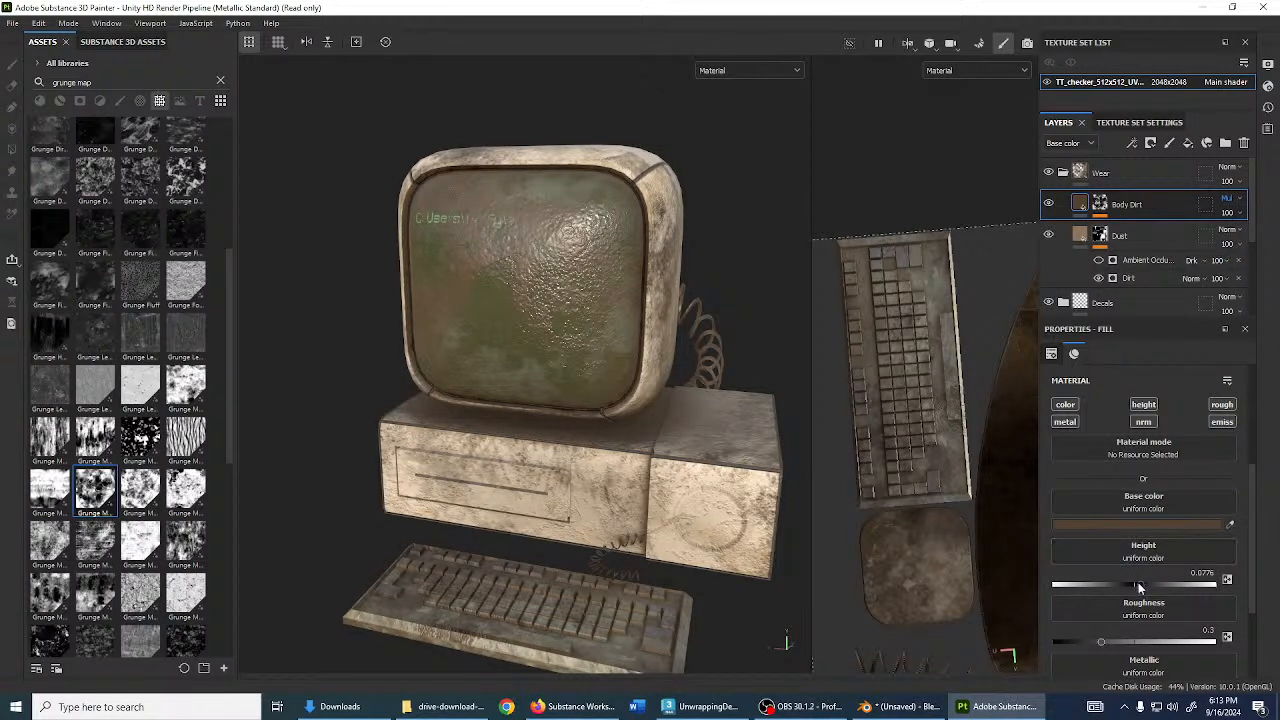
scroll(1130, 613, "down", 2)
left_click_drag(1104, 617, 1236, 624)
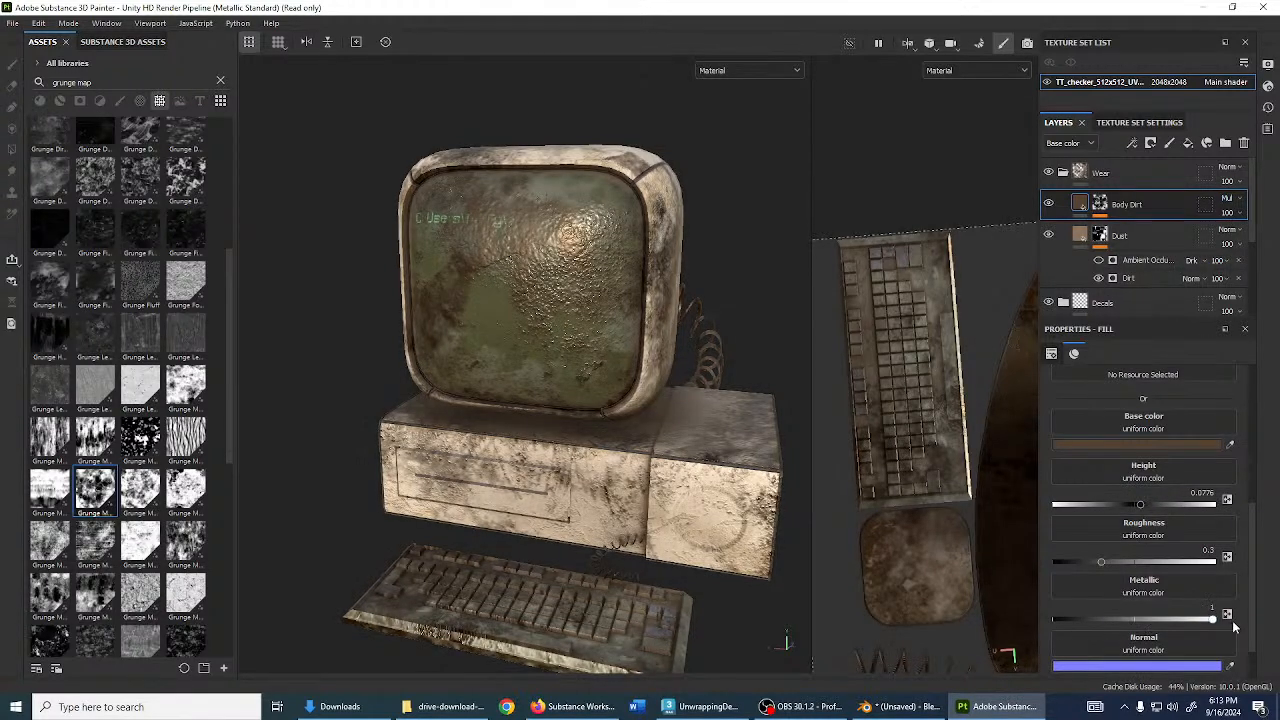
scroll(1053, 453, "up", 4)
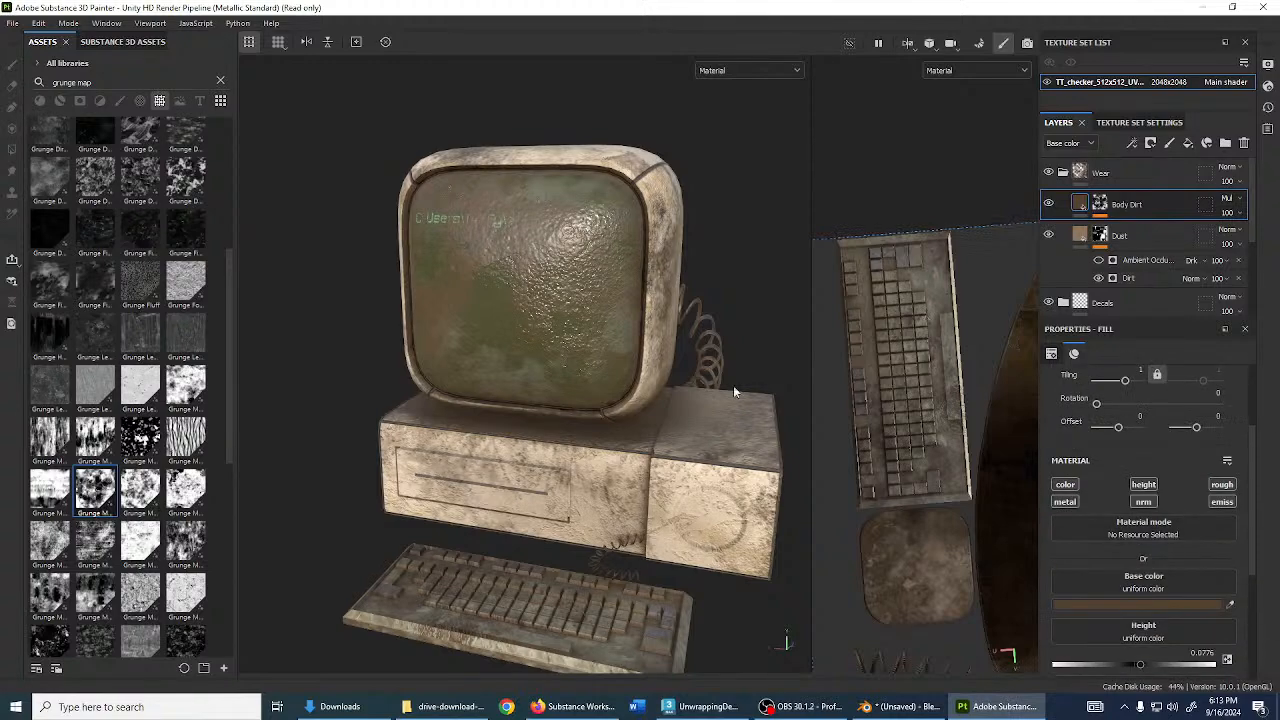
- Collapse the Wear folder and review the grime on the base and keyboard
left_click_drag(733, 385, 699, 463, "alt")
middle_click_drag(699, 463, 629, 429, "alt")
scroll(629, 429, "up", 3)
left_click_drag(629, 429, 603, 445, "alt")
scroll(610, 425, "down", 4)
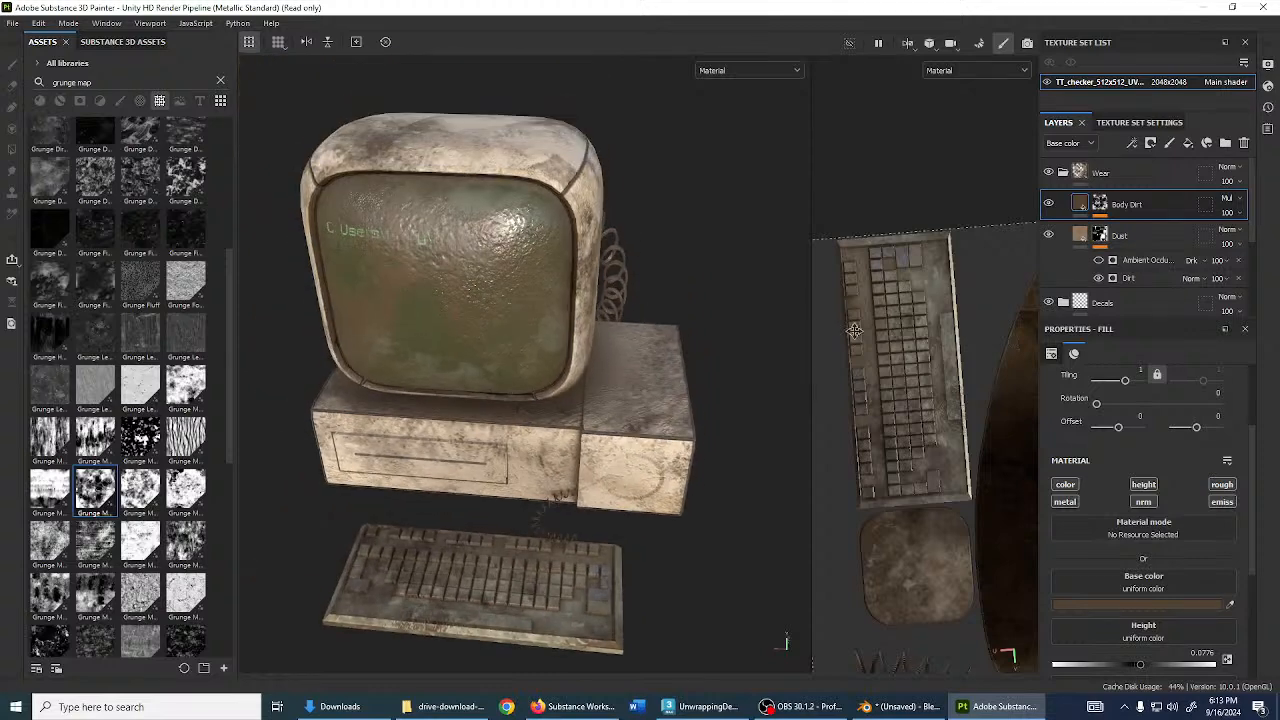
left_click(1062, 173)
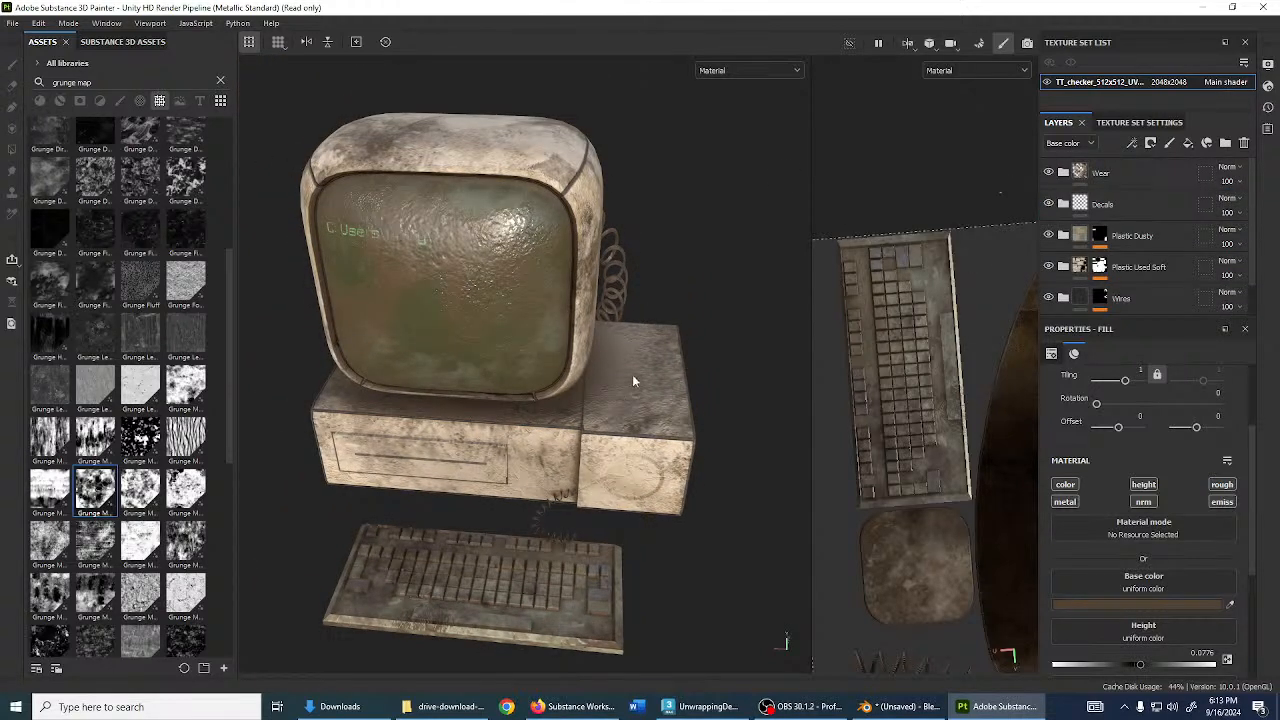
left_click_drag(632, 374, 566, 579, "alt")
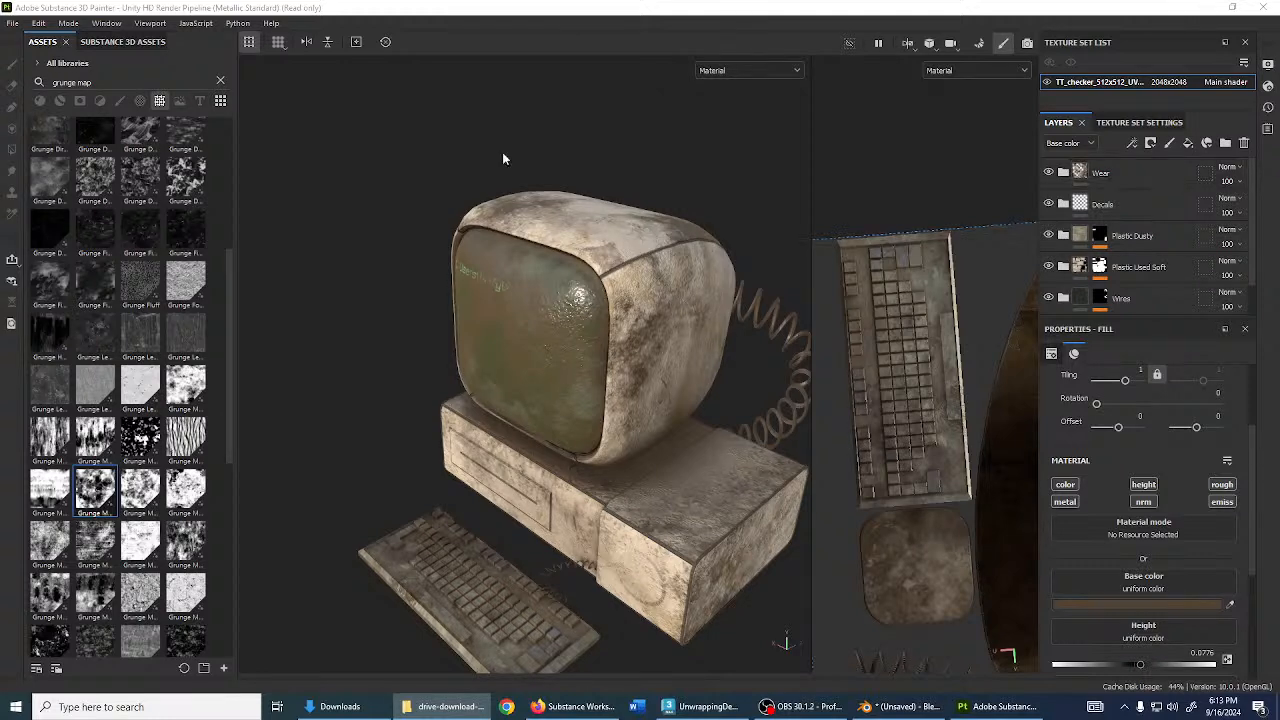
- Clear the asset search and import reverexSticker.png via Import resources with usage set to texture
left_click(218, 81)
scroll(140, 190, "up", 3)
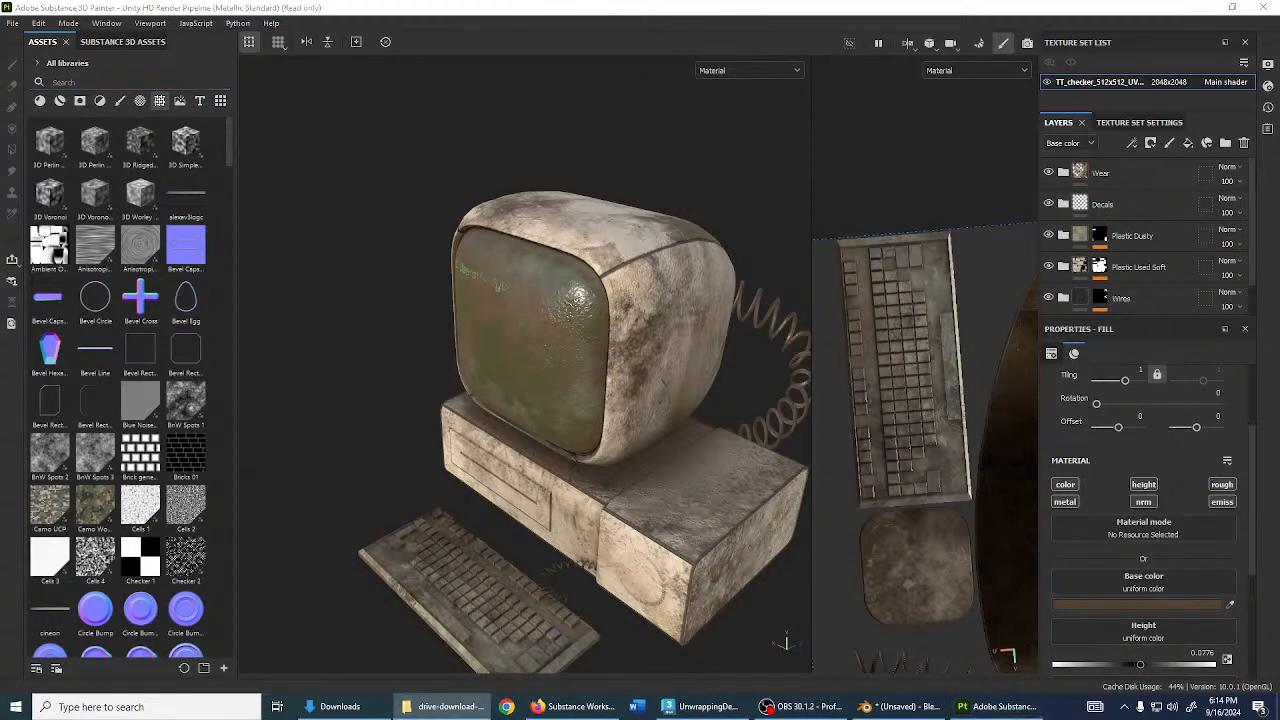
left_click(18, 21)
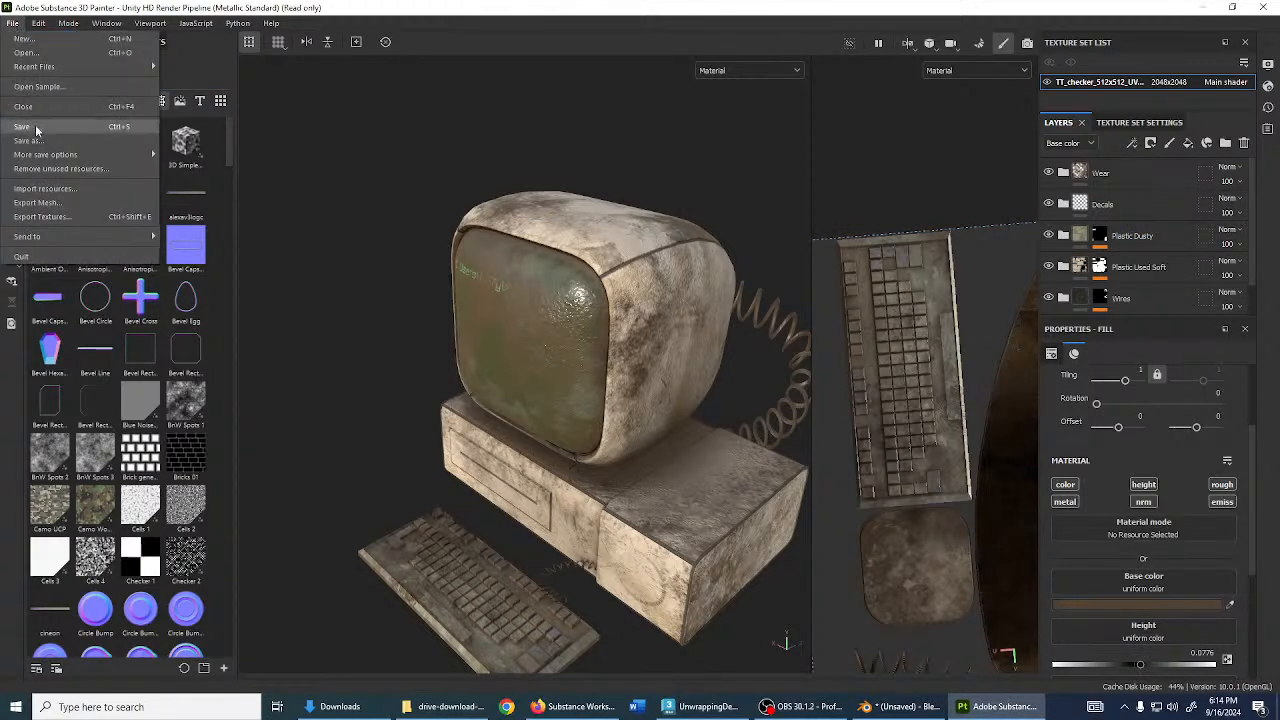
left_click(45, 191)
left_click(727, 177)
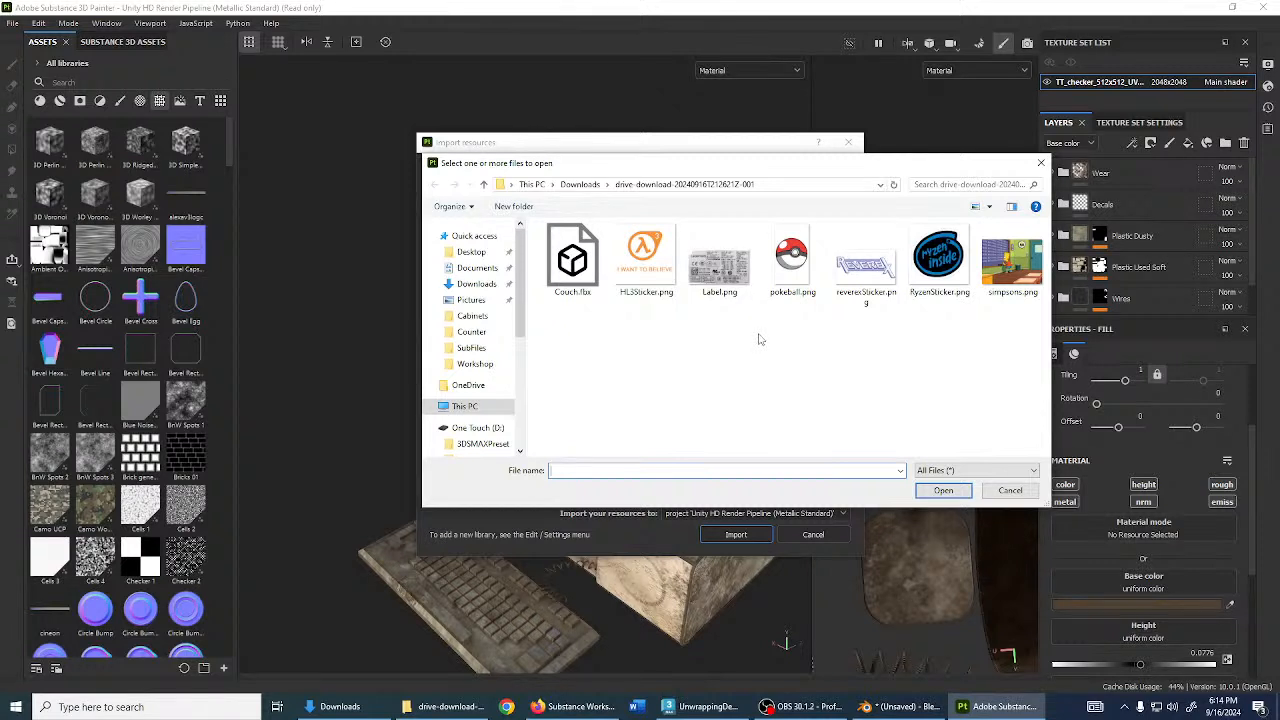
double_click(862, 264)
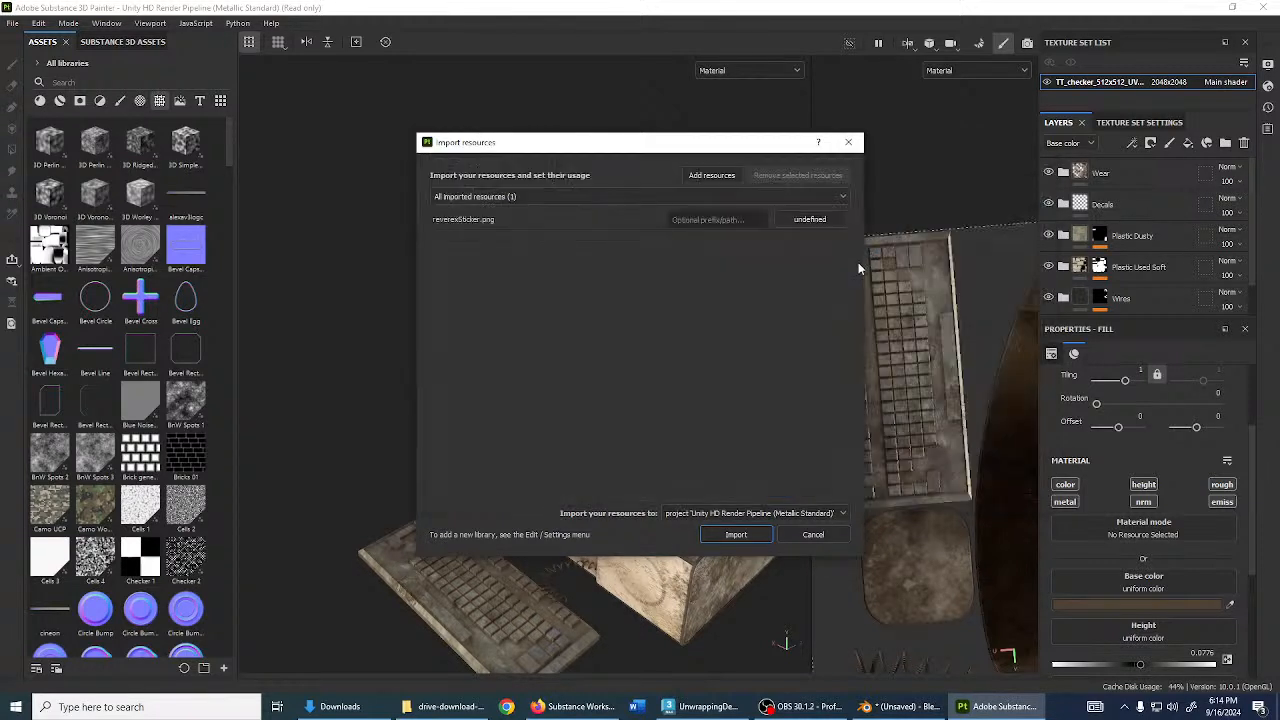
left_click(811, 220)
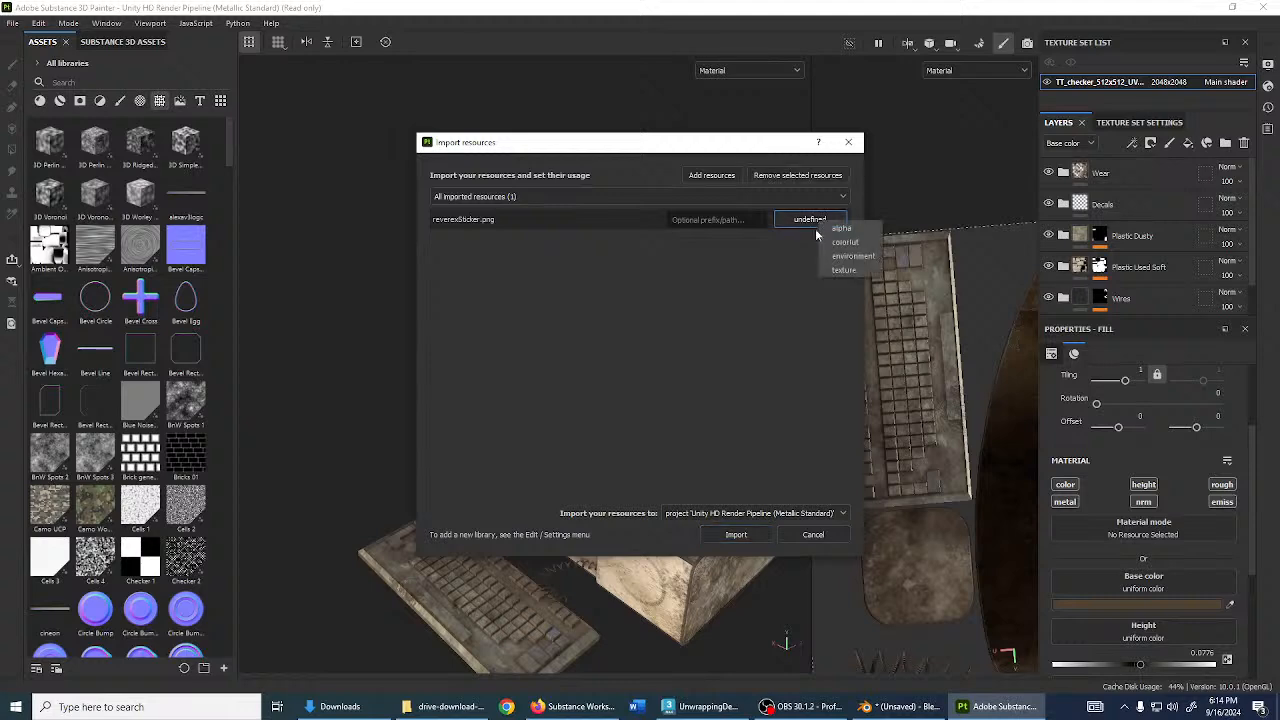
left_click(843, 270)
left_click(736, 534)
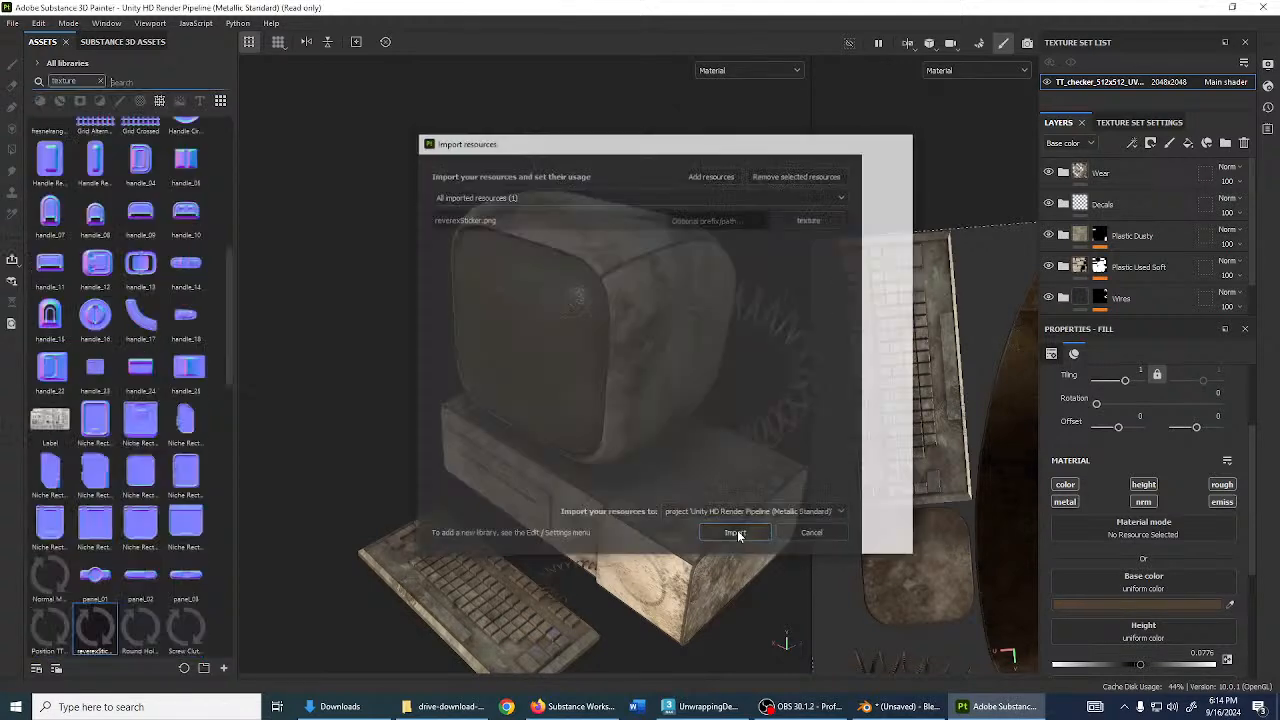
left_click_drag(484, 514, 660, 463, "alt")
scroll(660, 463, "up", 3)
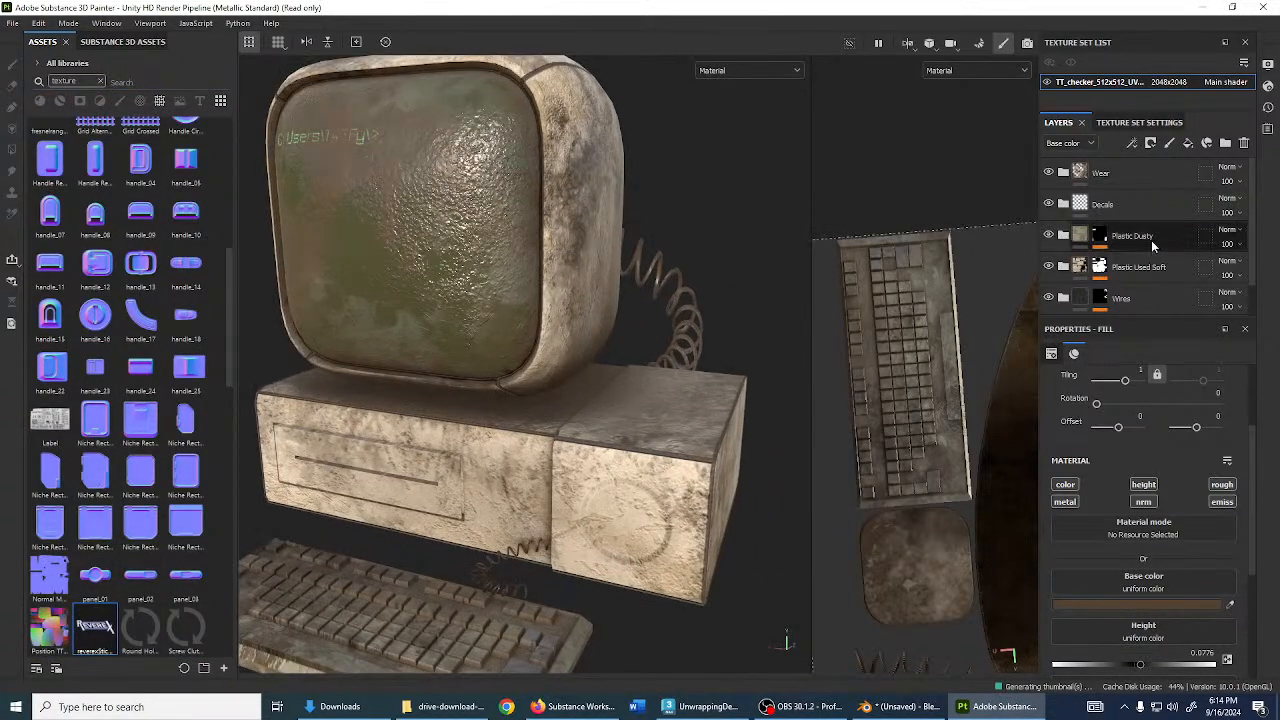
- Add a new fill layer with an anchor point and a black mask
left_click(1188, 143)
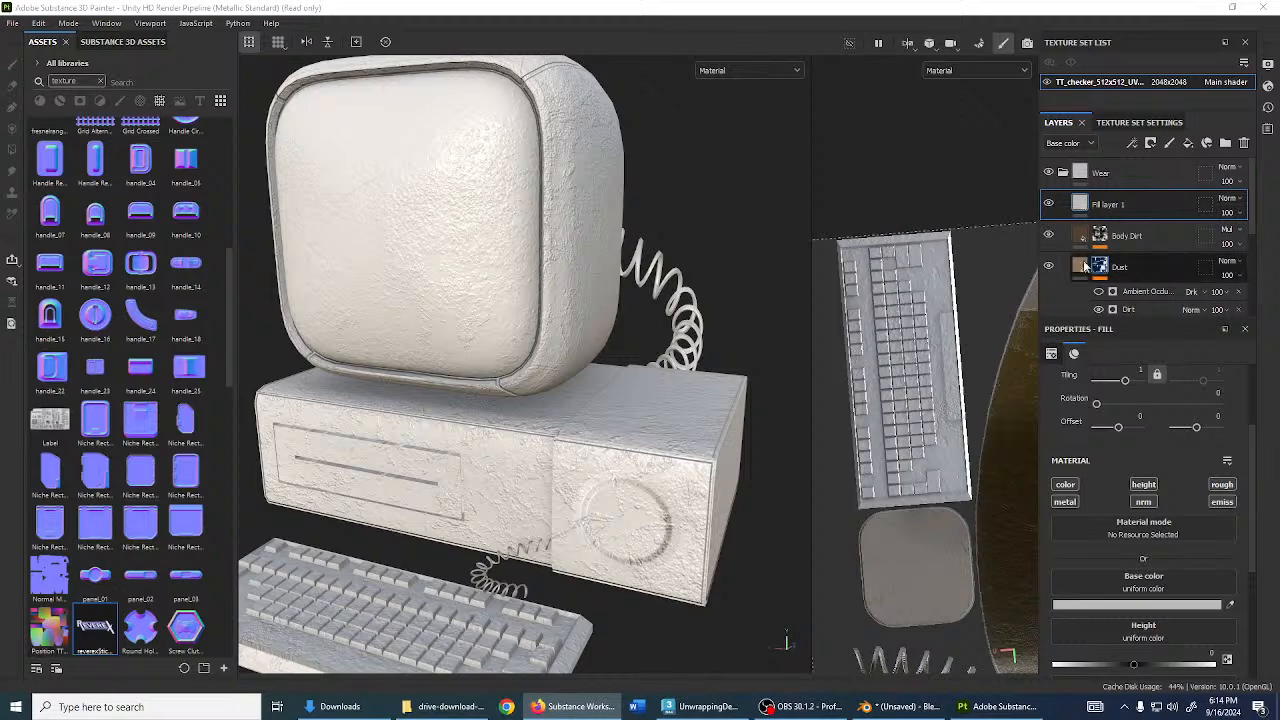
left_click(1132, 144)
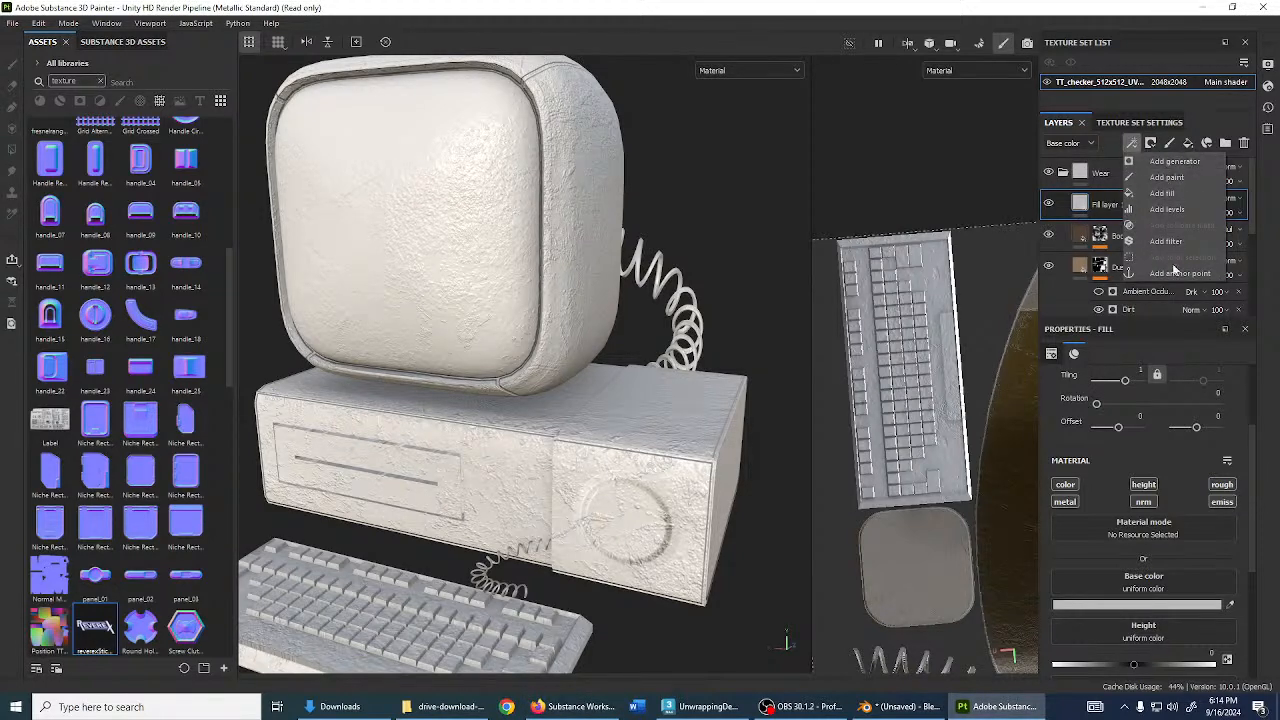
left_click(1178, 272)
double_click(1112, 229)
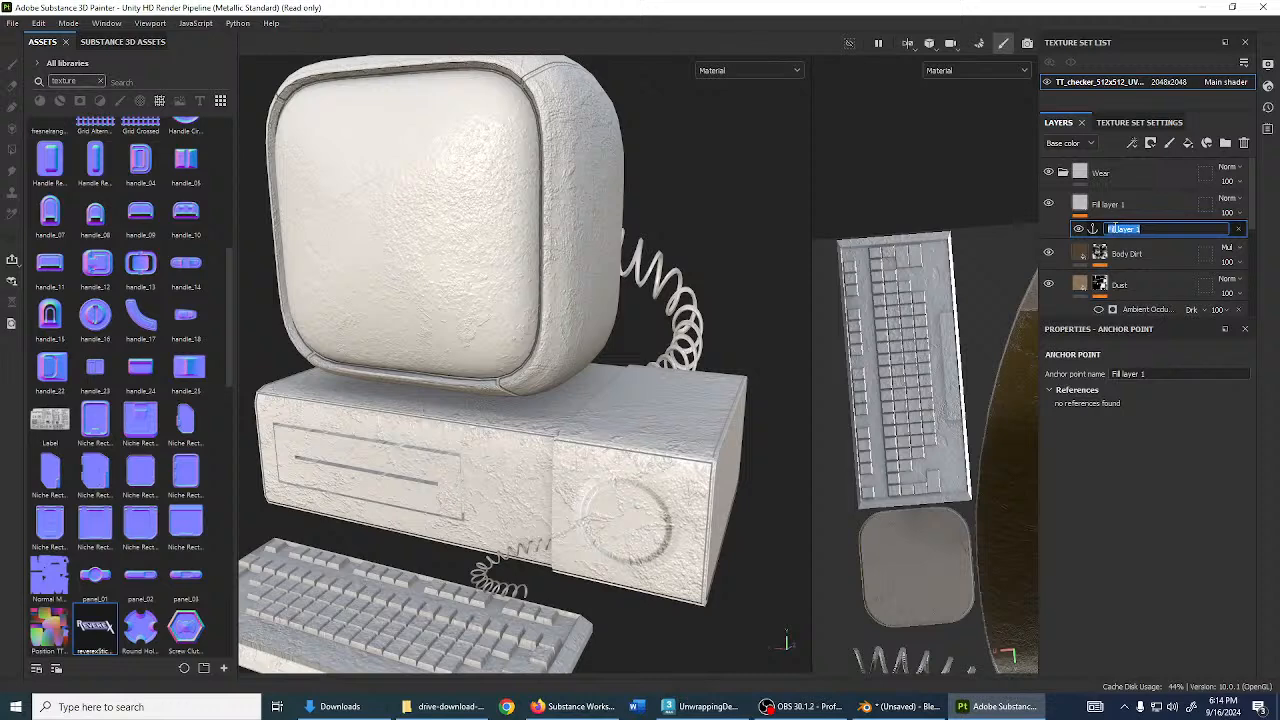
left_click(1115, 204)
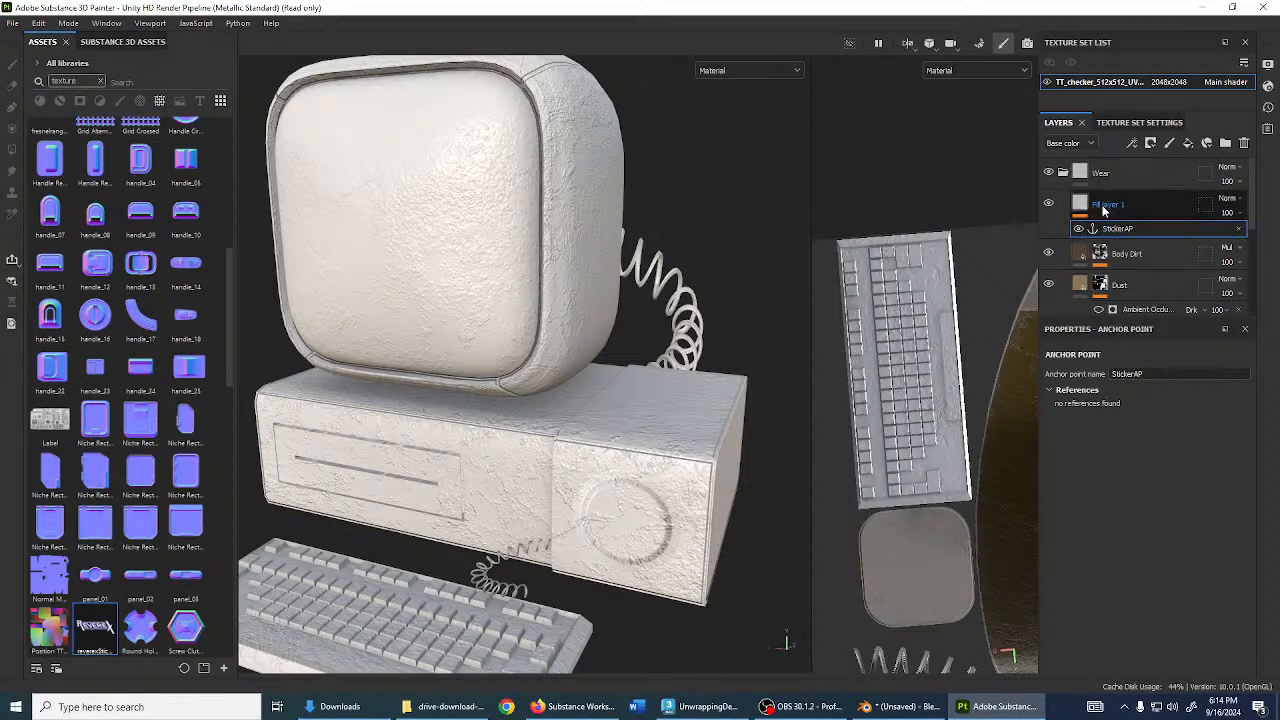
left_click(1150, 143)
left_click(1176, 177)
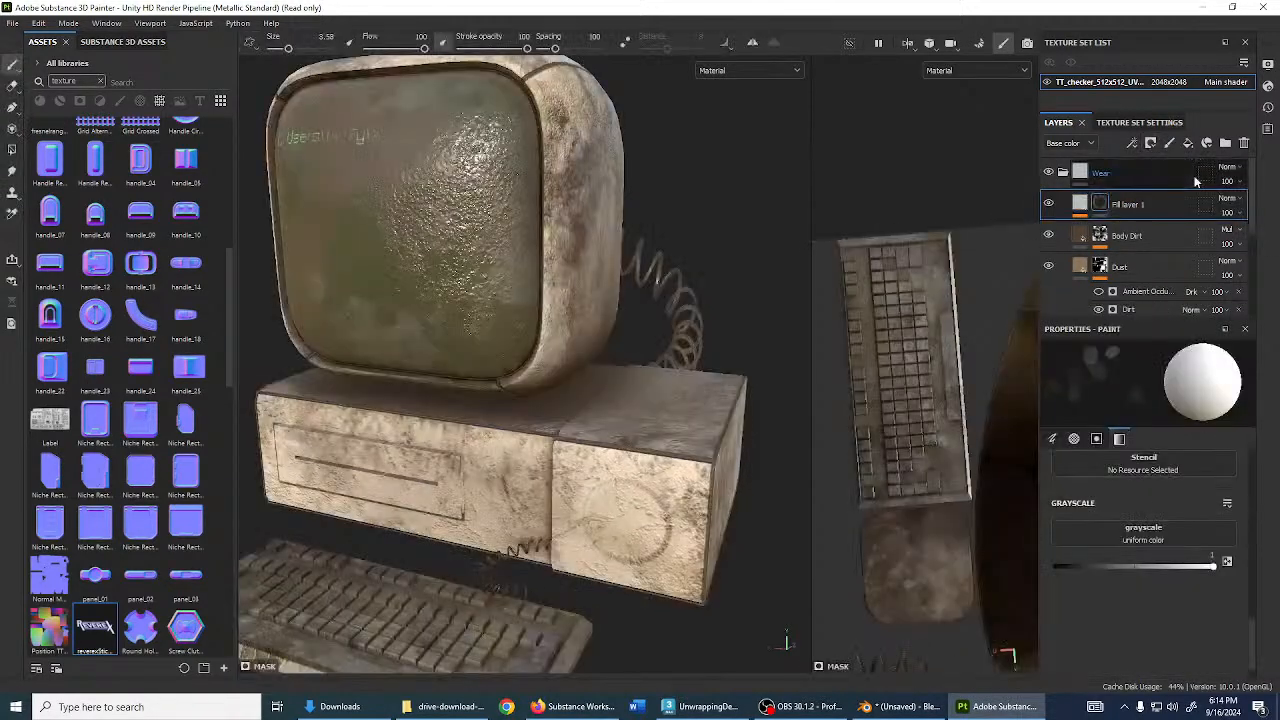
- Add a fill effect to the mask sourced from the StickerAP anchor point
right_click(1110, 208)
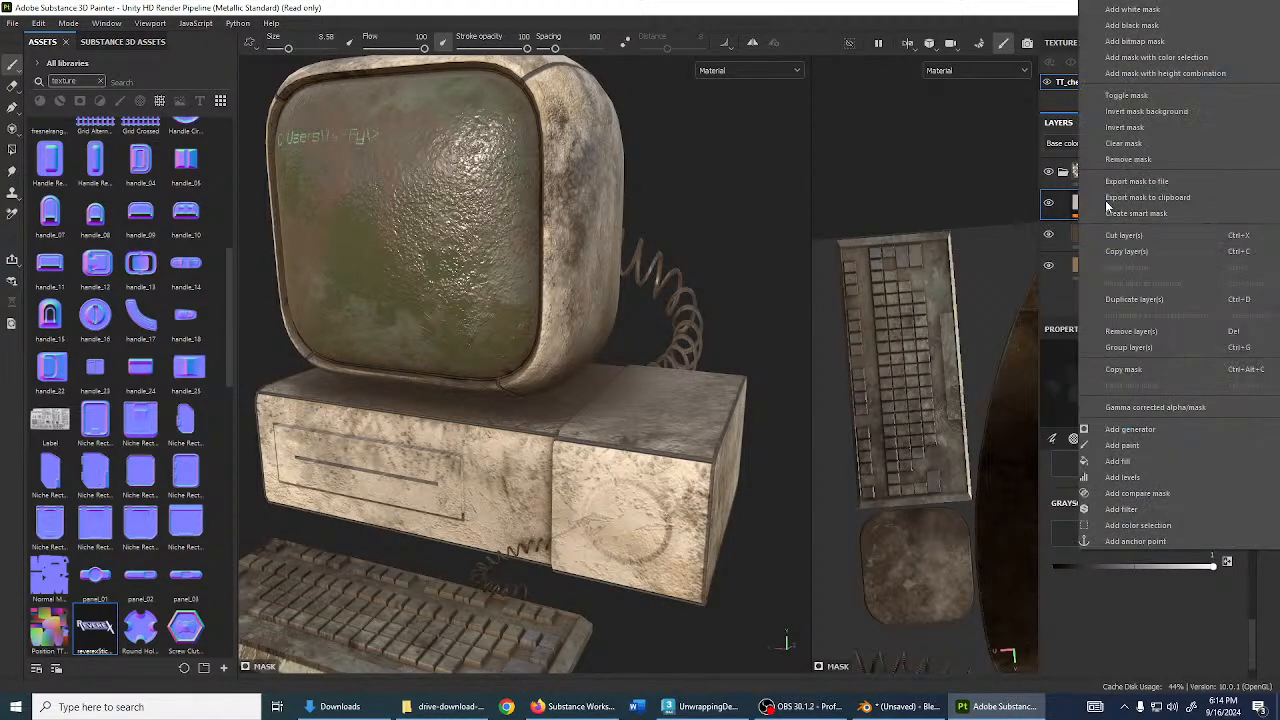
left_click(1144, 462)
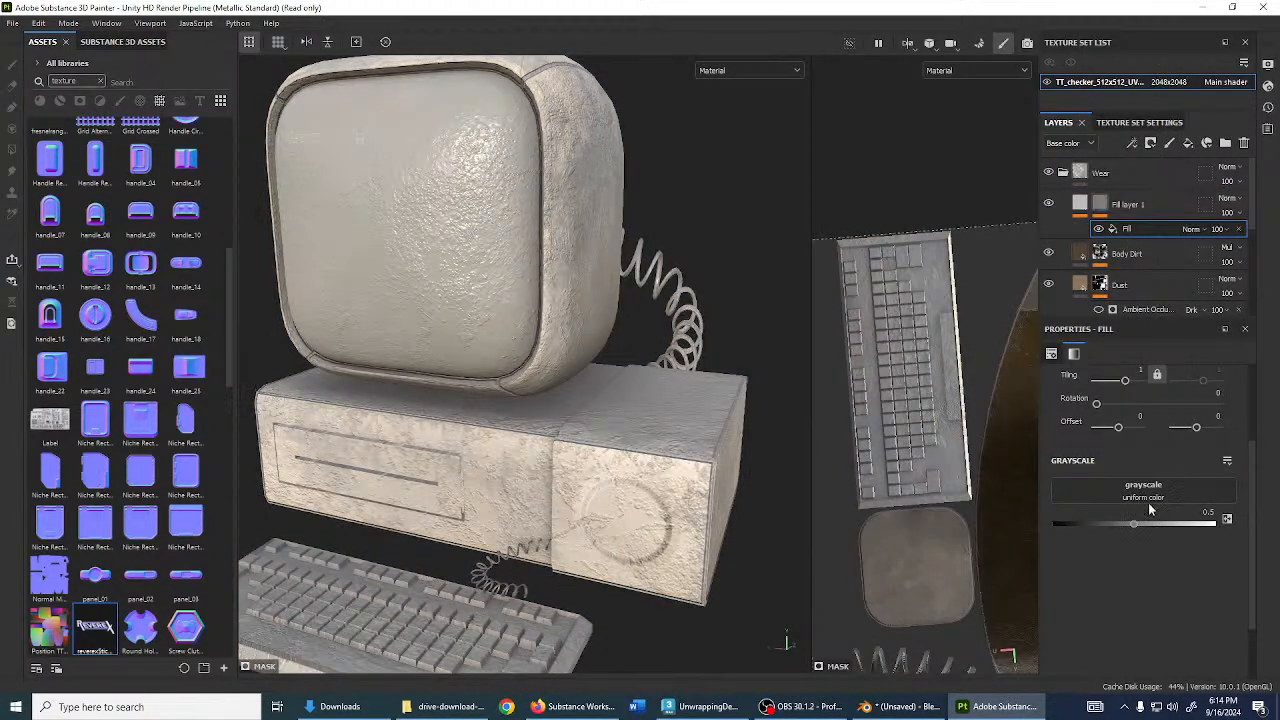
left_click(1155, 487)
left_click(1175, 512)
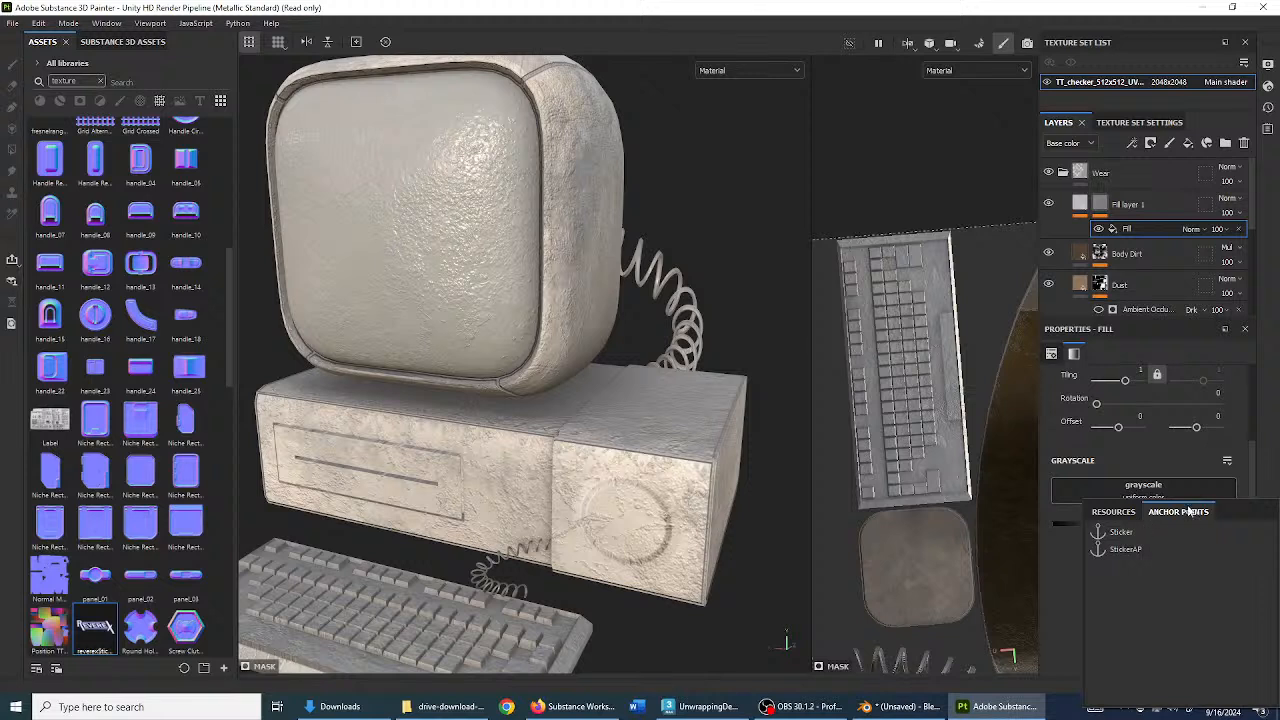
left_click(1125, 549)
- Rename the layer REVEREX and set reverexSticker as its base colour
double_click(1131, 205)
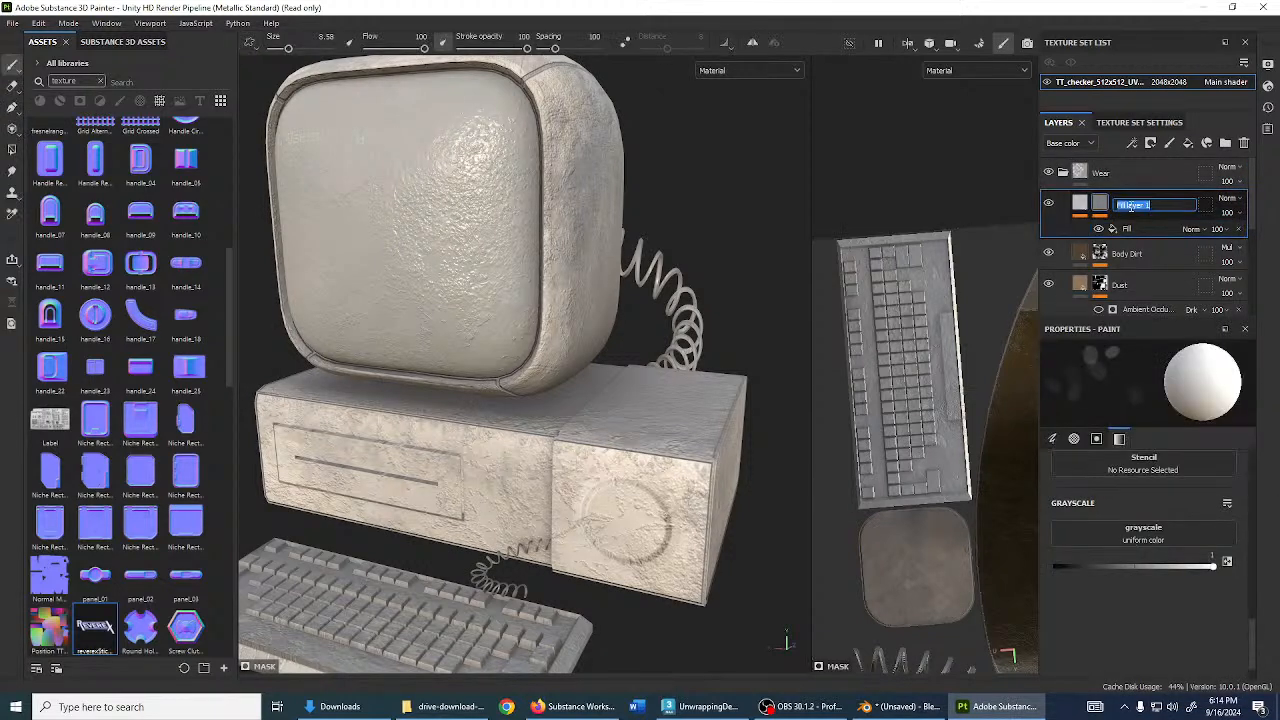
type("REVEREX")
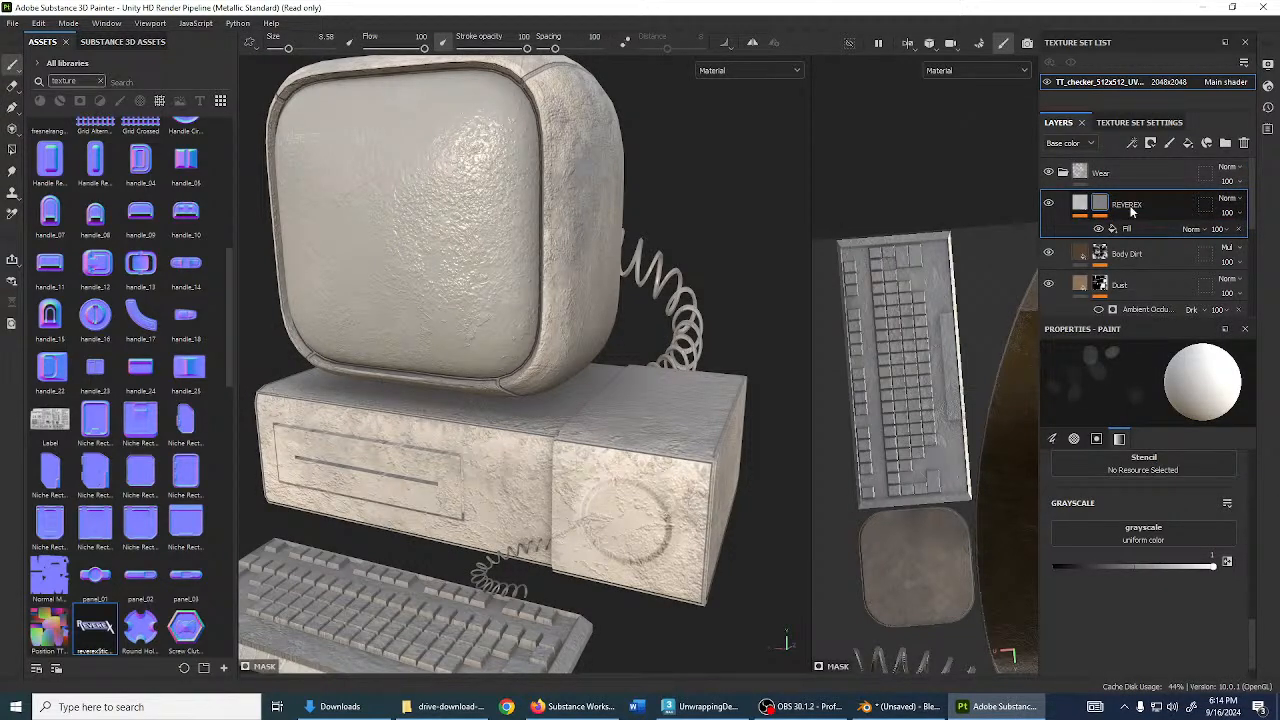
key("Return")
left_click(1083, 205)
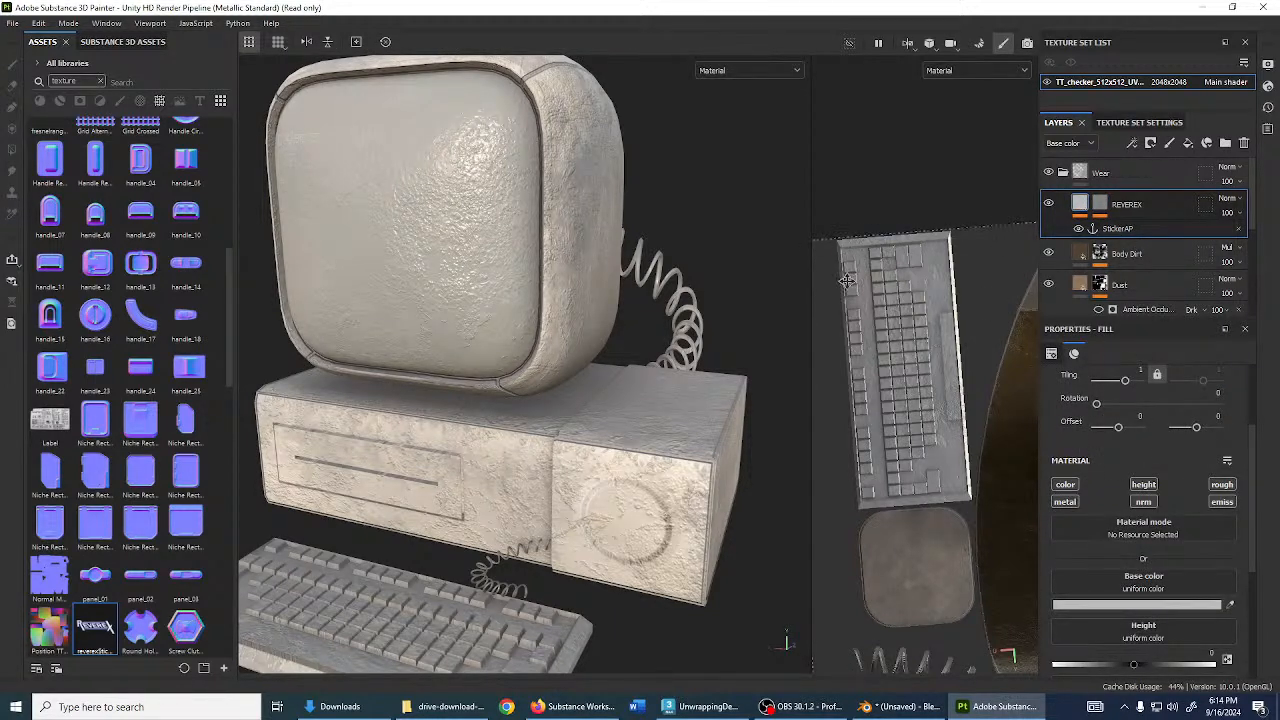
left_click_drag(95, 628, 1122, 595)
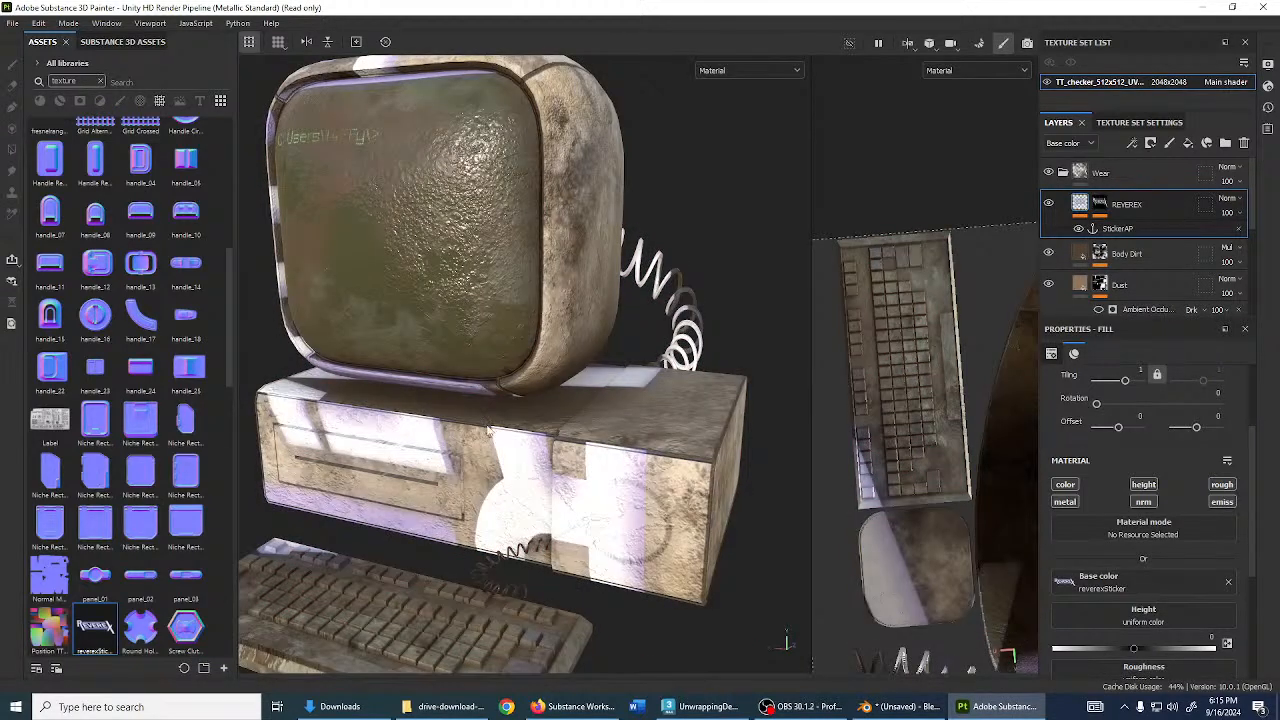
- Set the mask fill's anchor alpha behavior to Extract alpha
left_click(1103, 205)
left_click(1127, 229)
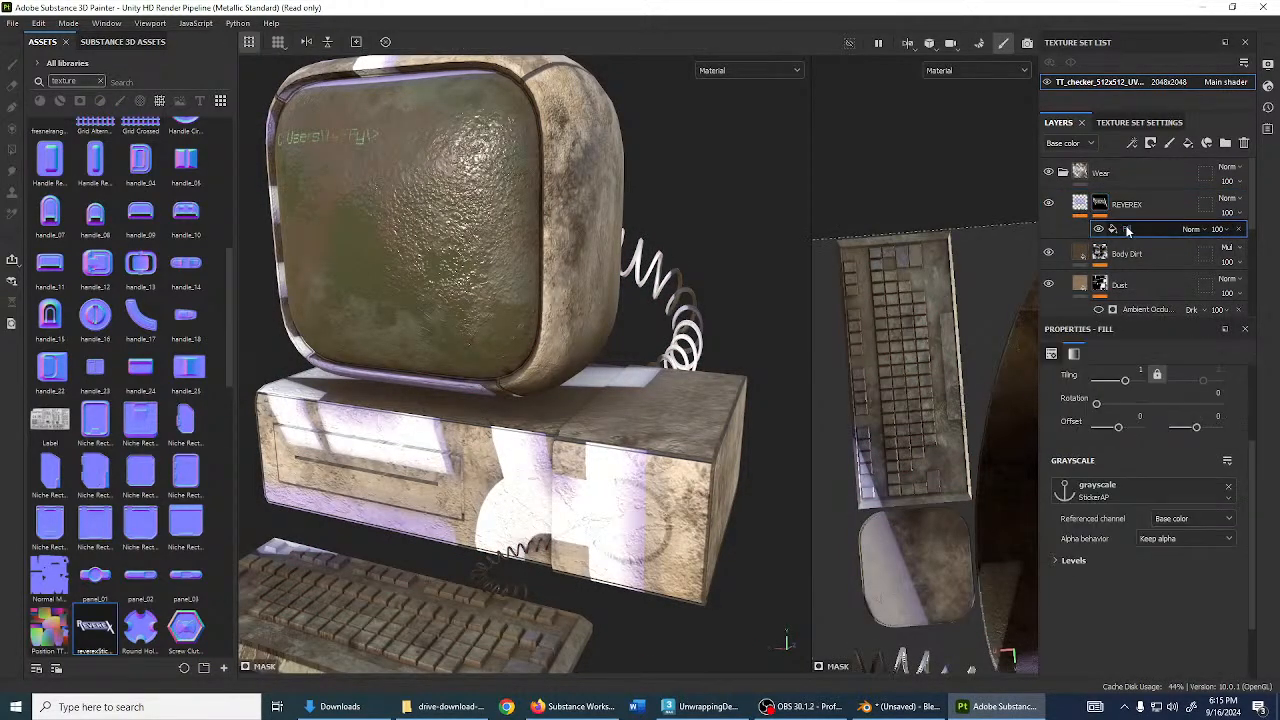
left_click(1188, 541)
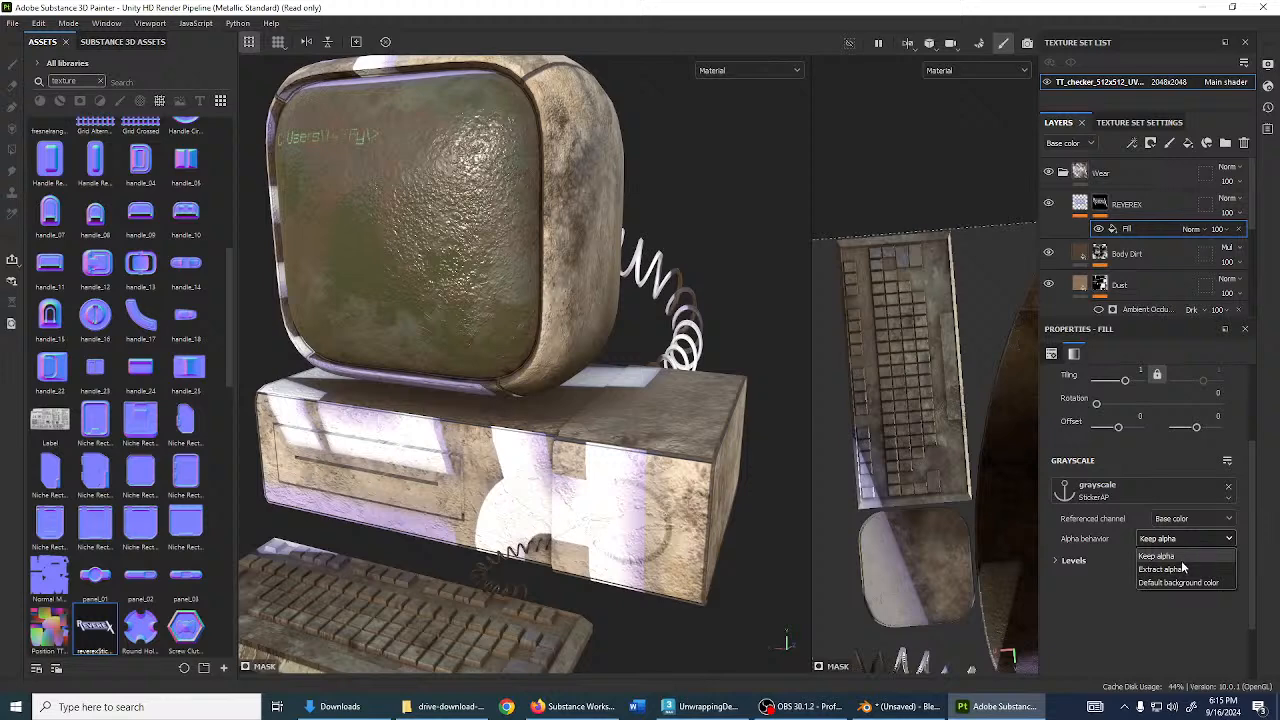
left_click(1183, 568)
- Set the REVEREX projection's UV Wrap to None so the sticker doesn't repeat
left_click(1080, 204)
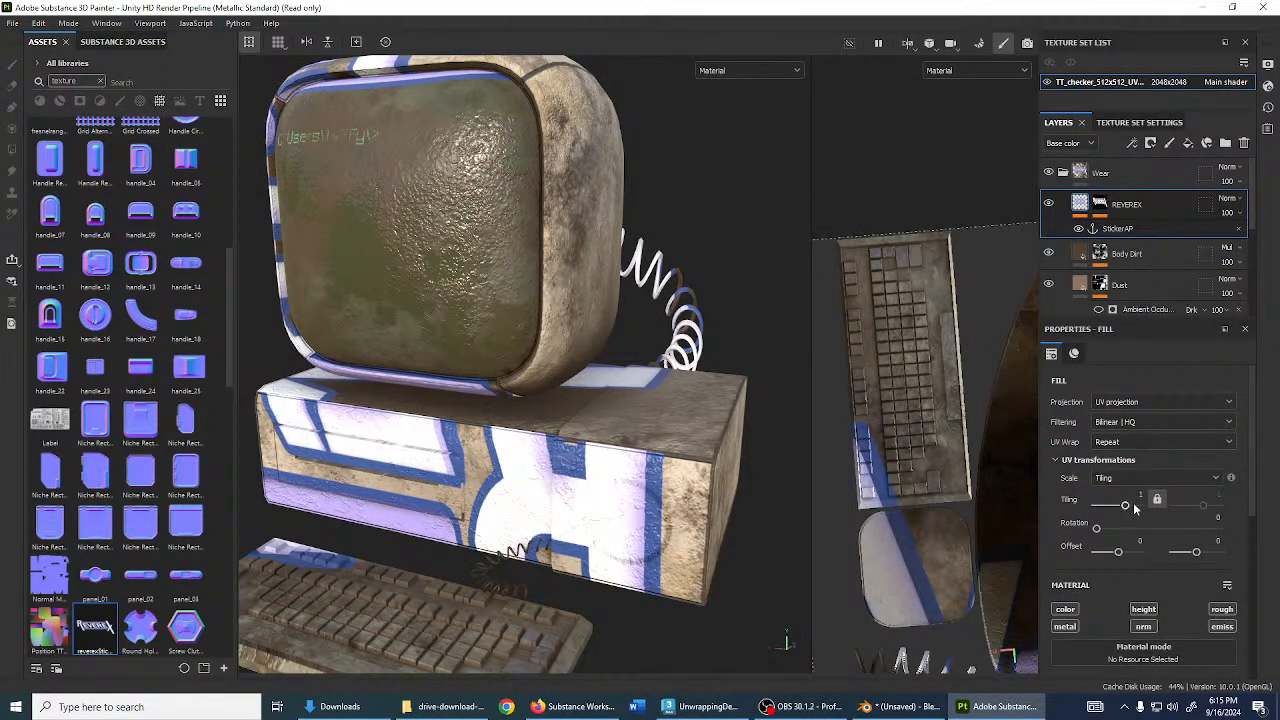
scroll(920, 428, "down", 3)
middle_click_drag(966, 420, 811, 354, "alt")
scroll(860, 388, "down", 4)
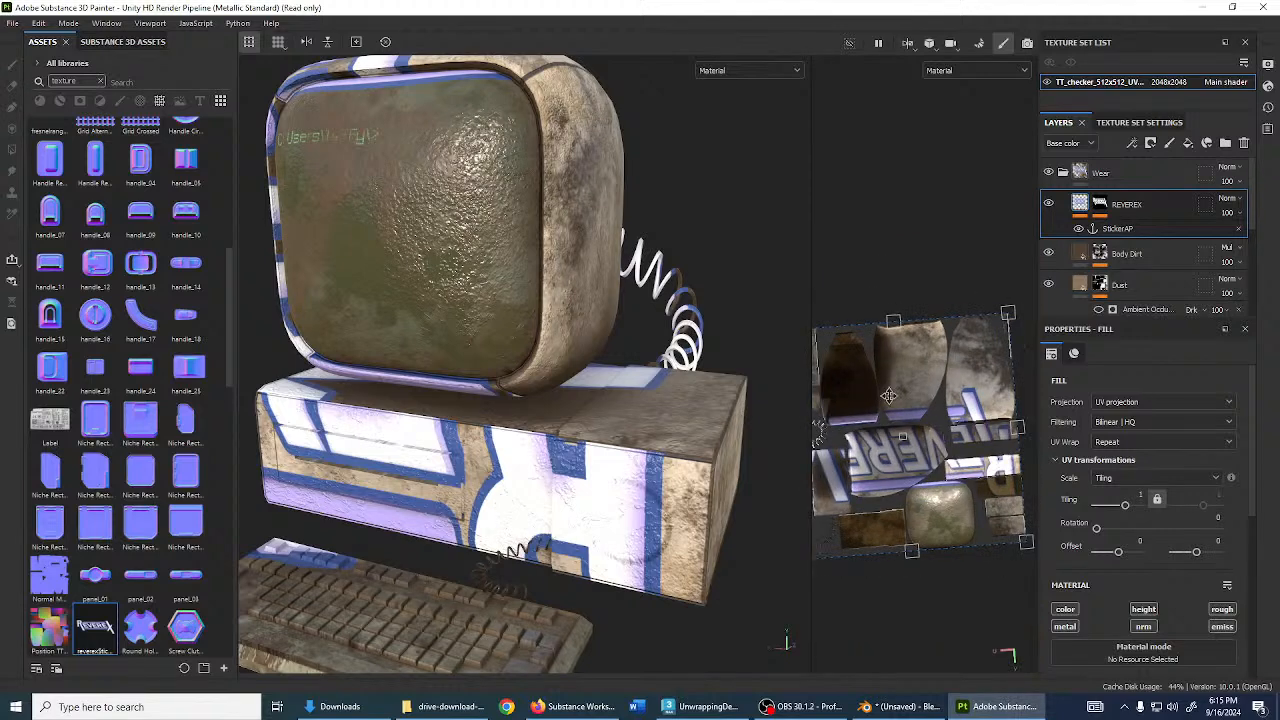
middle_click_drag(889, 396, 912, 391, "alt")
left_click(1116, 443)
left_click(1118, 458)
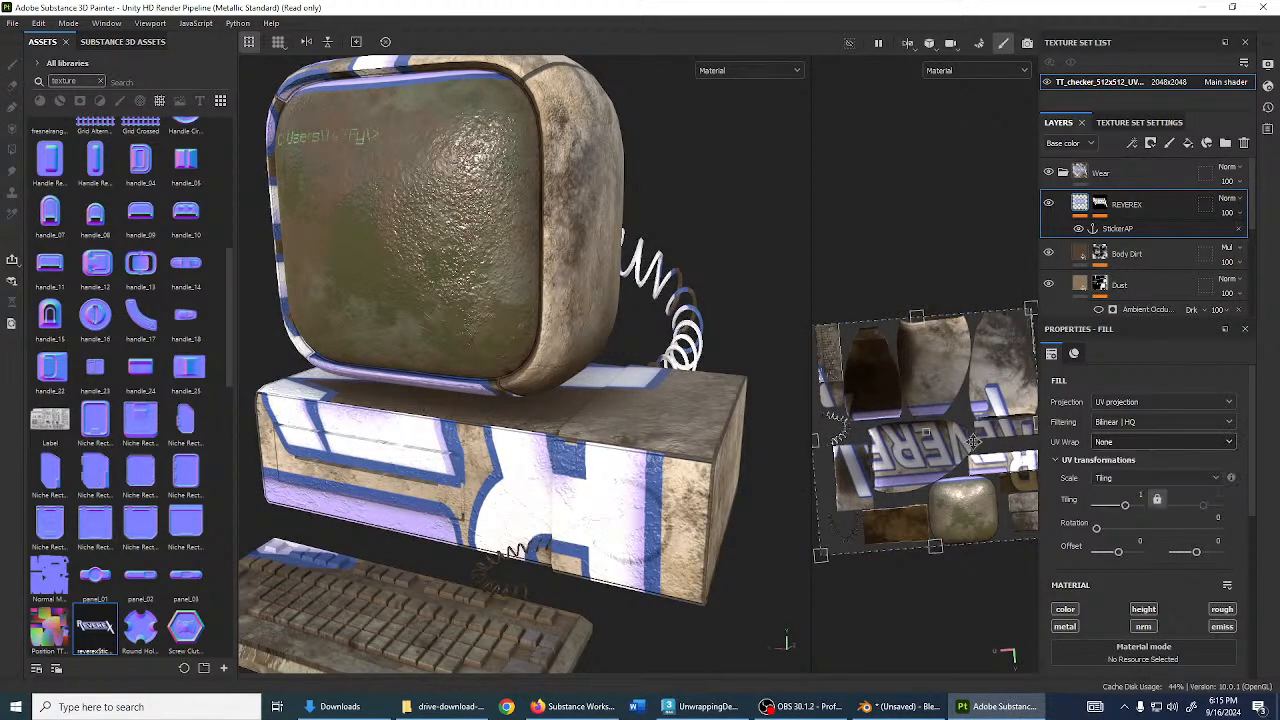
- Shrink the sticker and move it up in the 2D texture view
scroll(980, 460, "down", 2)
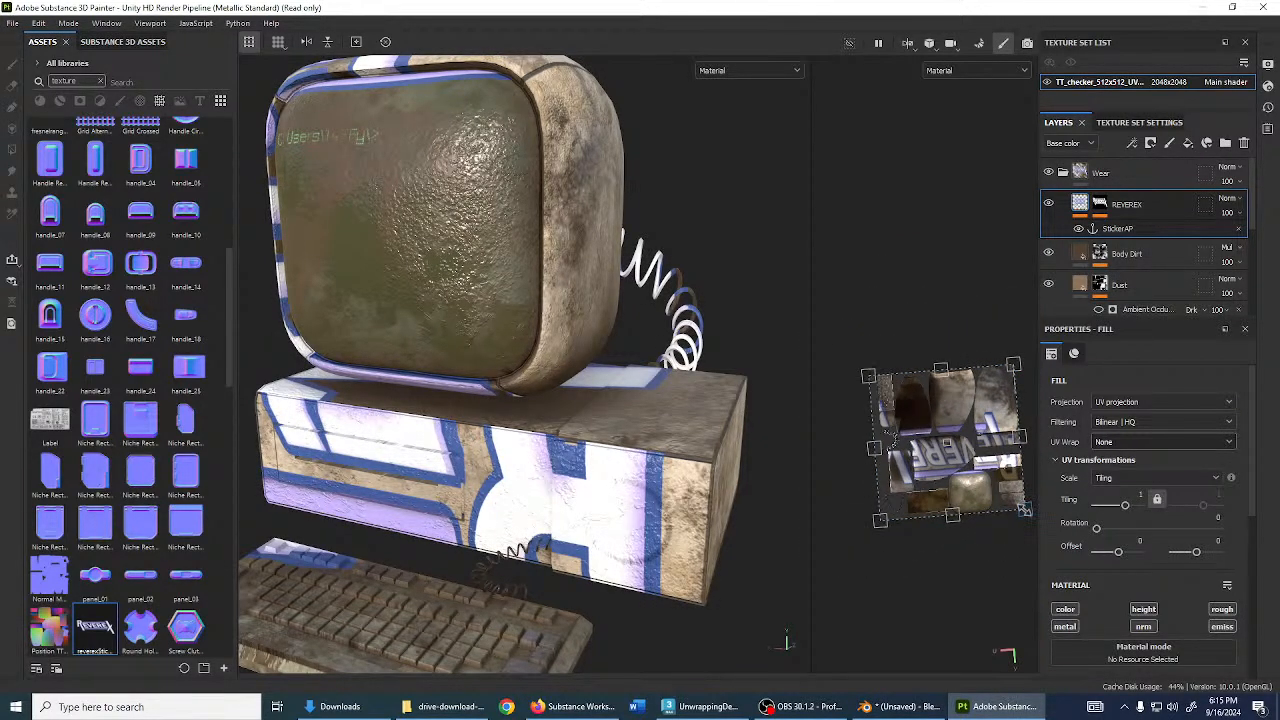
left_click_drag(1024, 510, 944, 430)
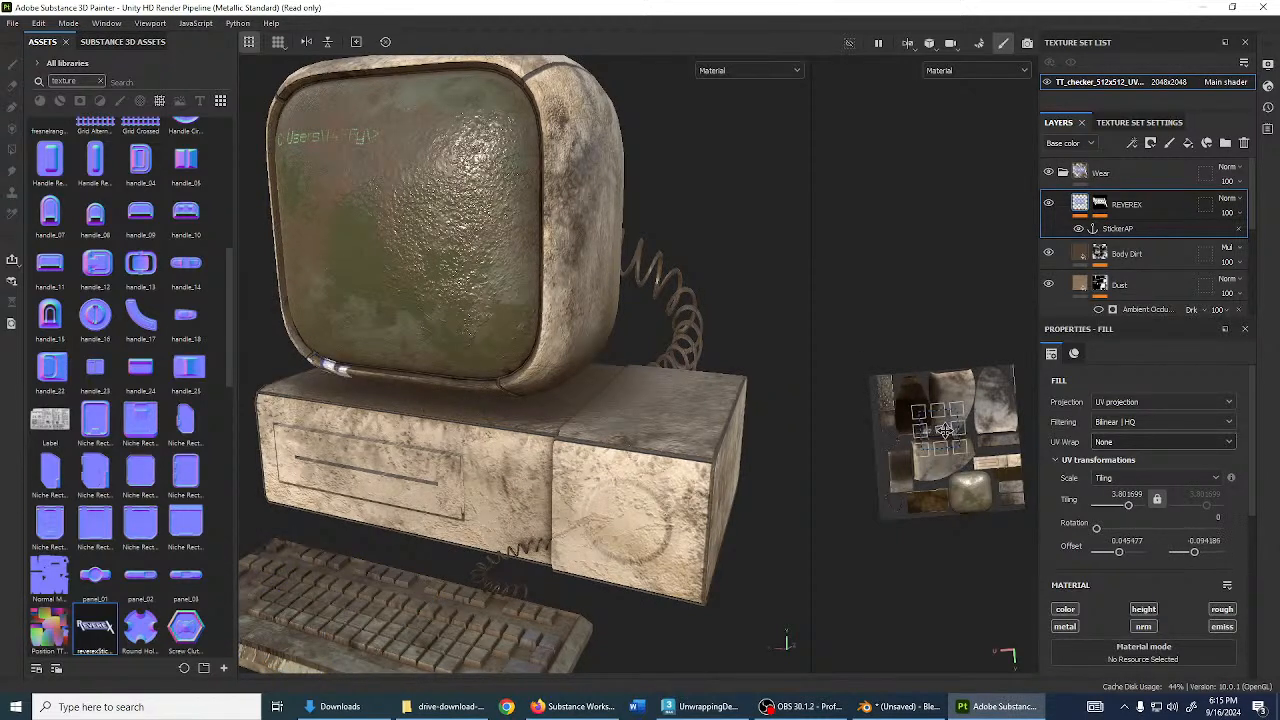
scroll(935, 450, "up", 5)
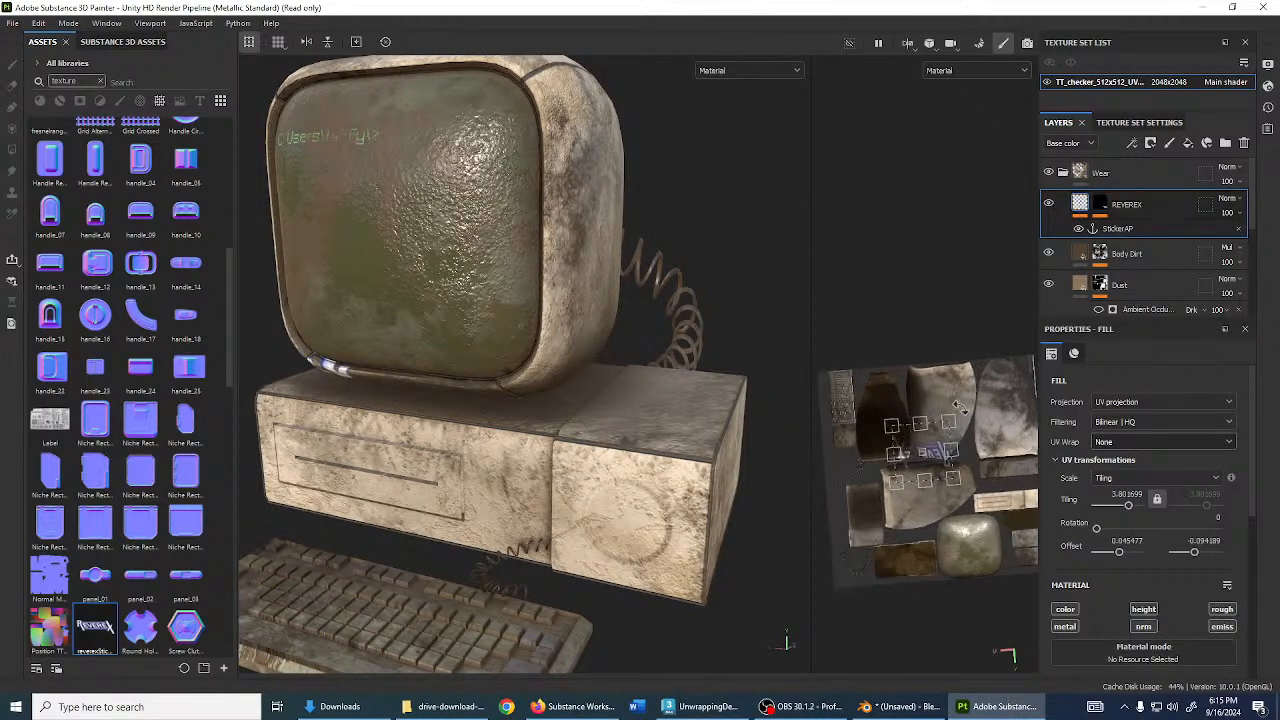
left_click_drag(938, 452, 1034, 509)
middle_click_drag(988, 492, 939, 481, "alt")
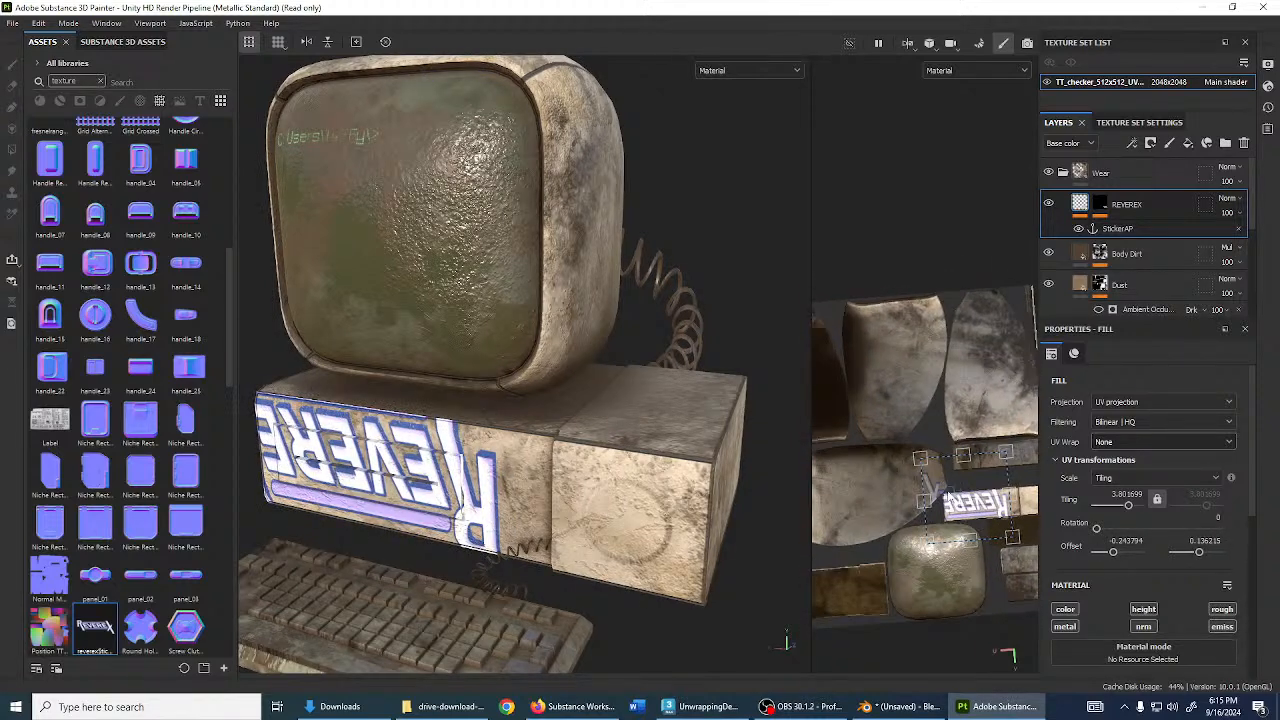
left_click_drag(975, 505, 876, 470)
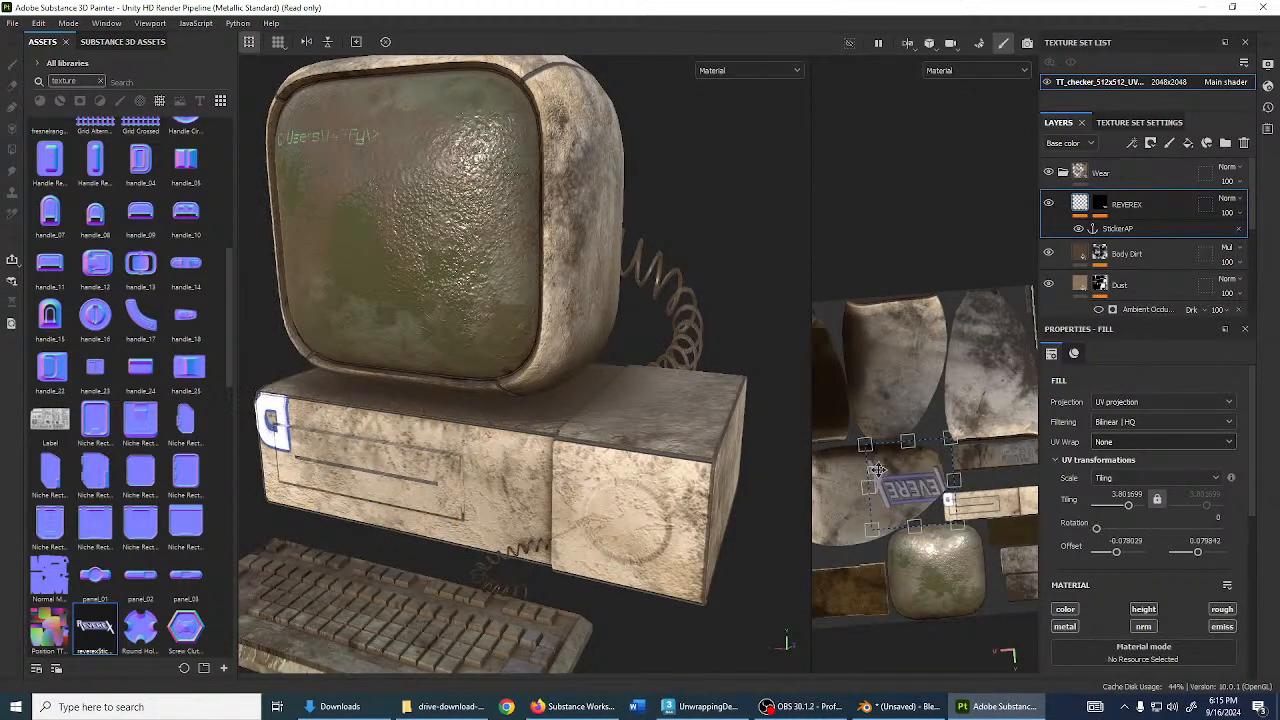
middle_click_drag(888, 480, 924, 470, "alt")
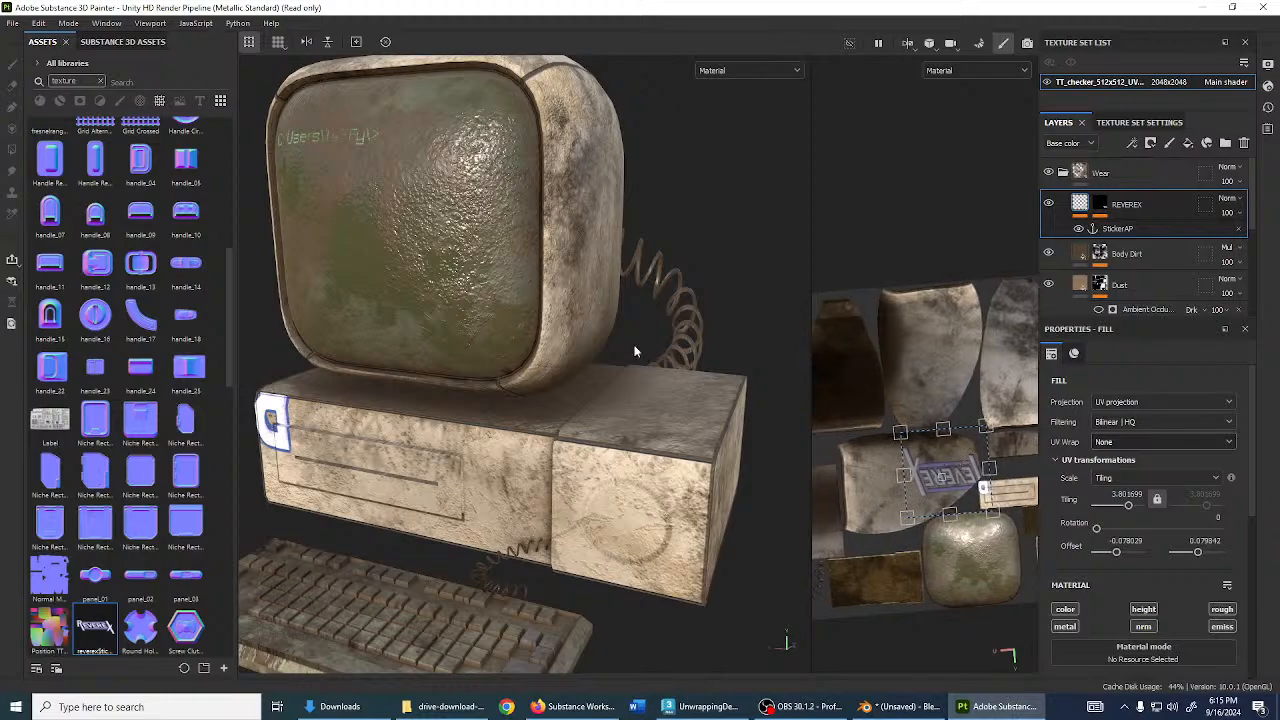
left_click_drag(638, 352, 754, 308, "alt")
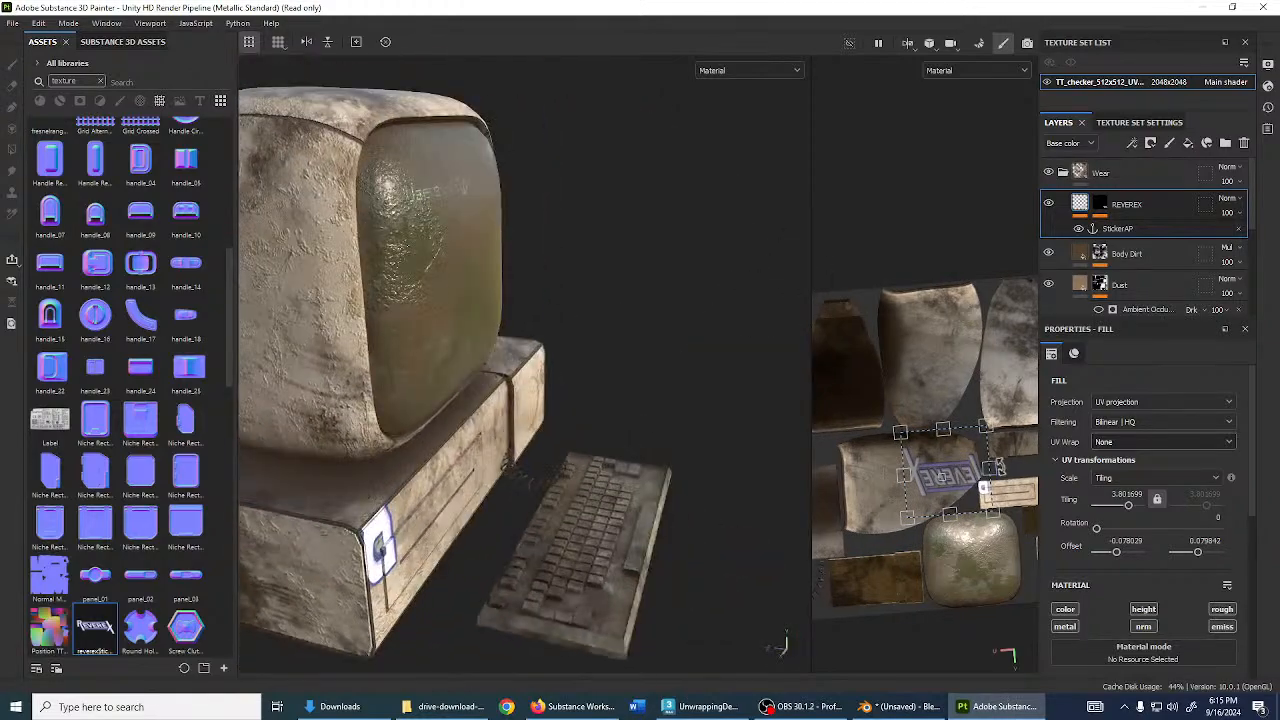
scroll(994, 471, "down", 1)
left_click_drag(978, 475, 969, 358)
- Rotate the sticker to about 79.4° and move it onto the monitor back
left_click_drag(765, 318, 449, 263, "alt")
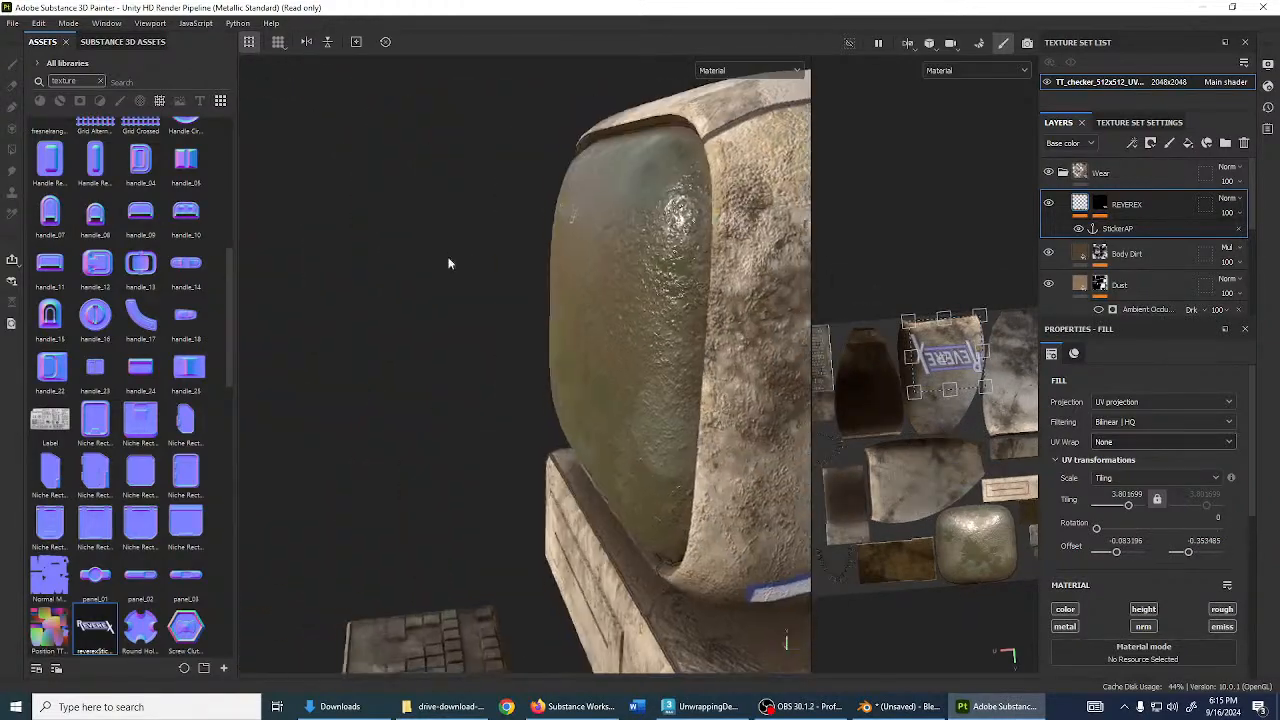
scroll(758, 346, "down", 3)
middle_click_drag(758, 346, 580, 296, "alt")
scroll(973, 402, "up", 2)
middle_click_drag(973, 402, 986, 440, "alt")
left_click_drag(984, 430, 968, 280)
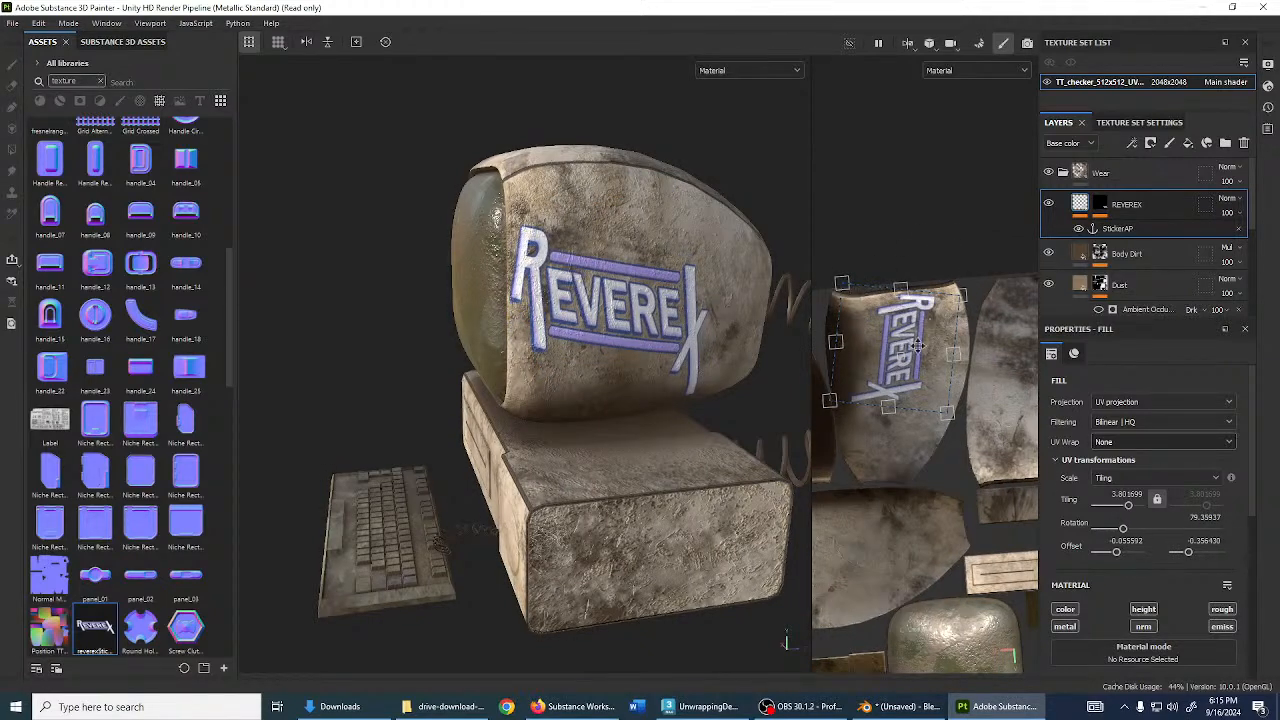
left_click_drag(910, 368, 928, 362)
- Resize the sticker to about 4.54 × 6.39 tiling and fine-tune its position
scroll(936, 366, "up", 2)
left_click_drag(1007, 468, 903, 355)
left_click_drag(829, 323, 896, 461)
left_click_drag(931, 362, 944, 354)
scroll(735, 283, "up", 10)
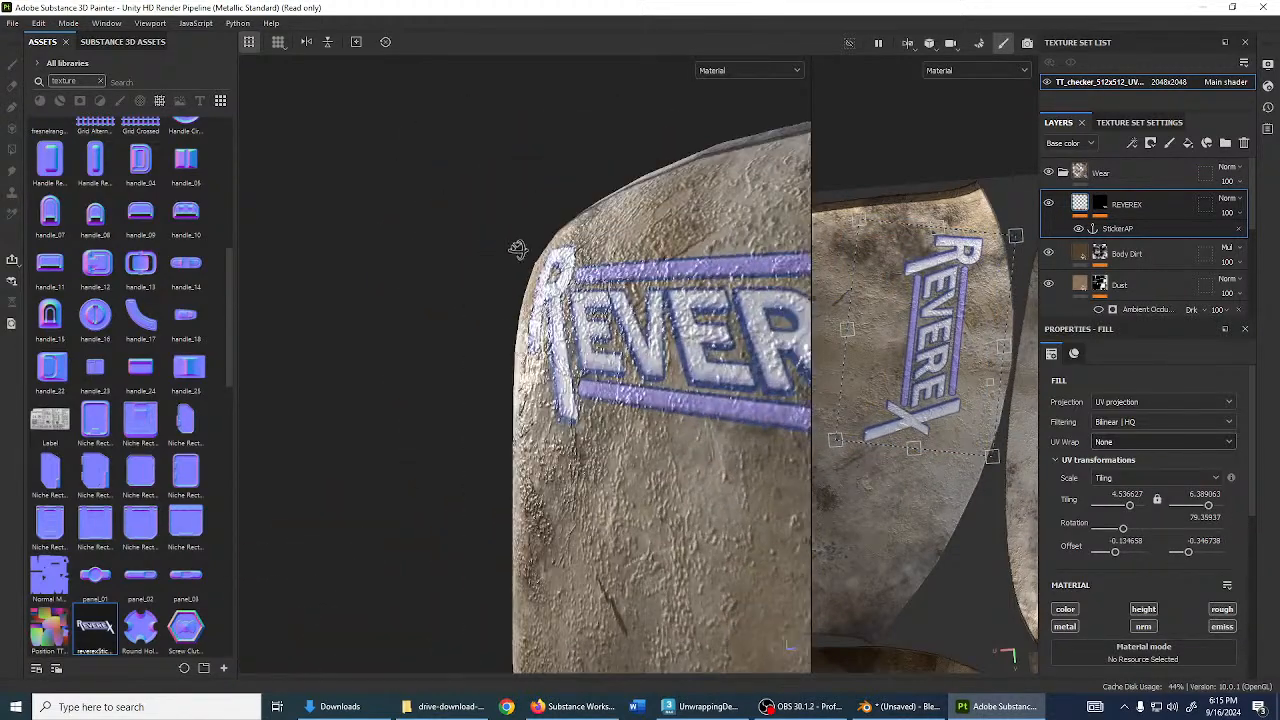
left_click_drag(662, 311, 828, 368, "alt")
scroll(798, 364, "down", 3)
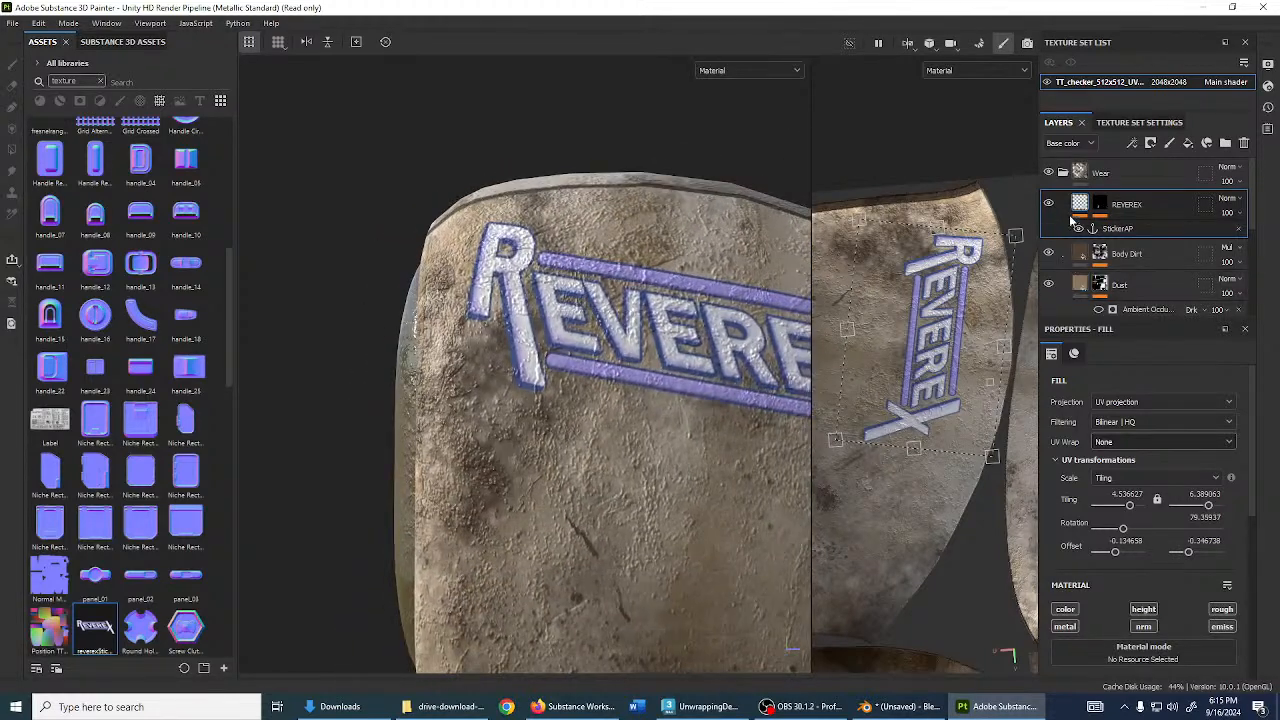
- Raise the REVEREX sticker's height and orbit the model to inspect the embossed logo
scroll(1170, 560, "down", 5)
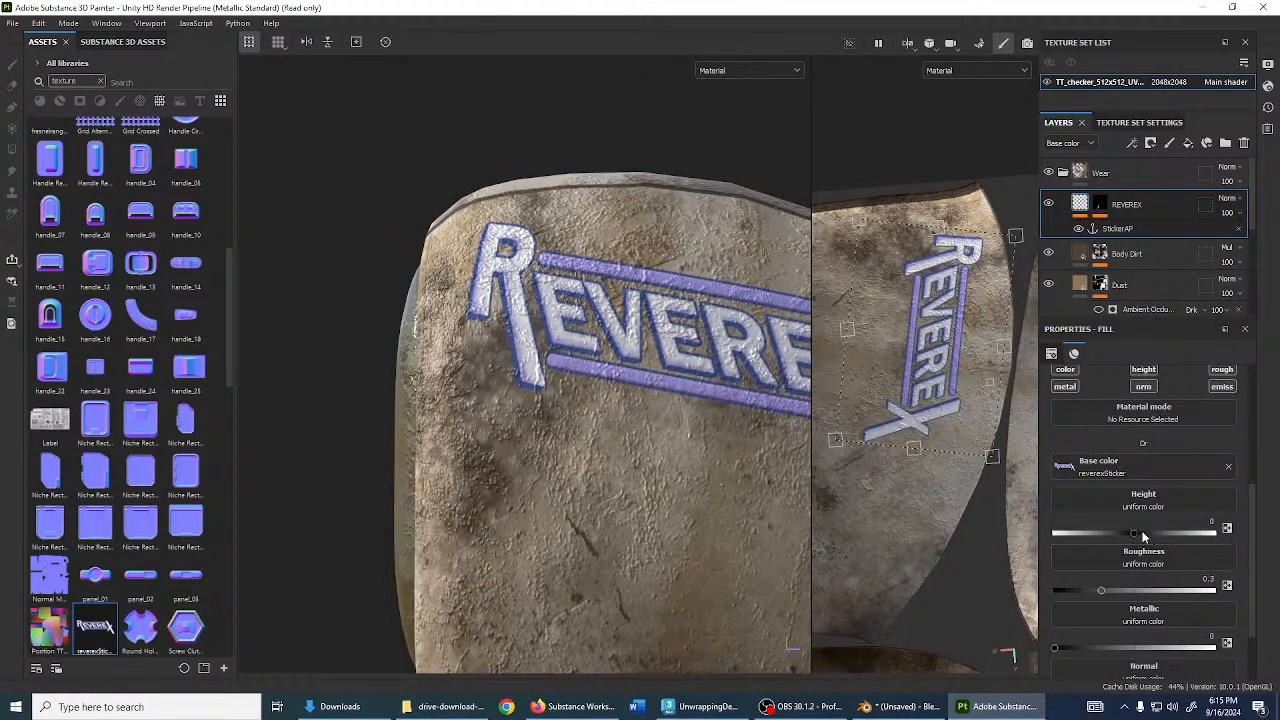
left_click_drag(1136, 540, 1139, 540)
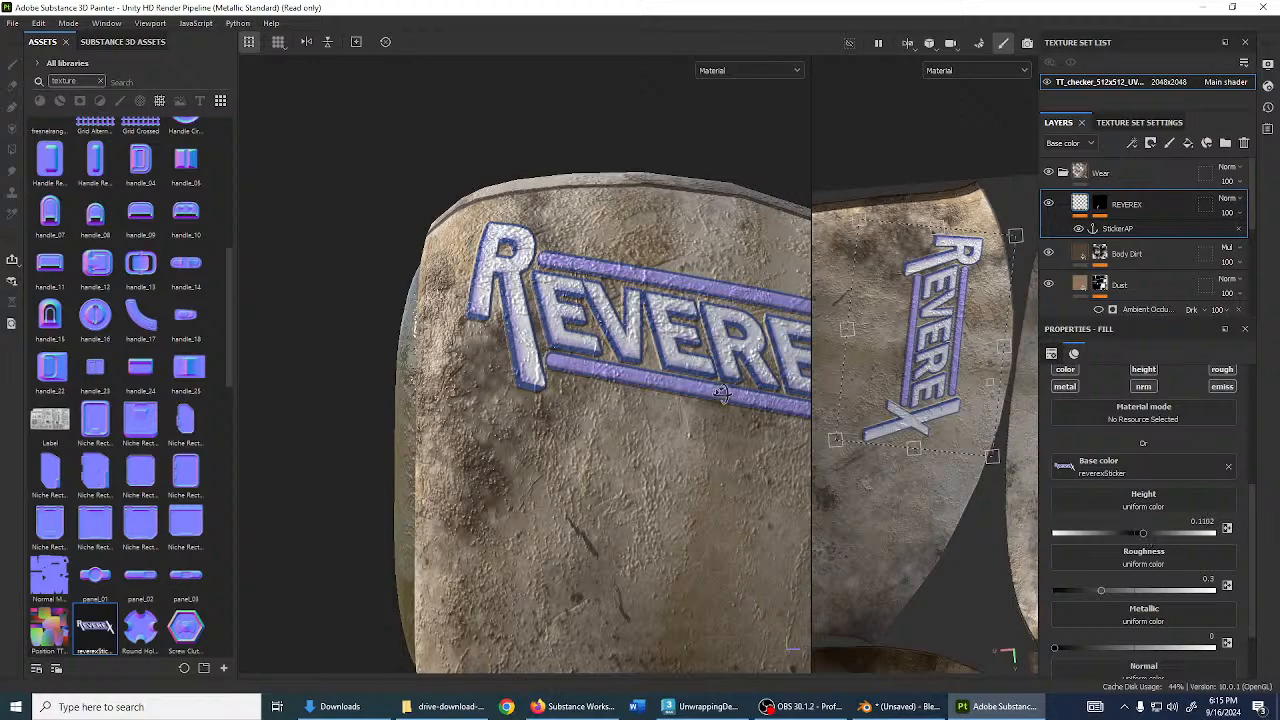
left_click_drag(722, 393, 688, 412, "alt")
mouse_move(1141, 535)
left_mouse_down()
mouse_move(1205, 537)
mouse_move(1164, 540)
left_mouse_up()
left_click_drag(558, 400, 605, 286, "alt")
mouse_move(605, 286)
right_mouse_down("shift")
mouse_move(660, 288)
mouse_move(626, 289)
right_mouse_up("shift")
scroll(1137, 585, "down", 1)
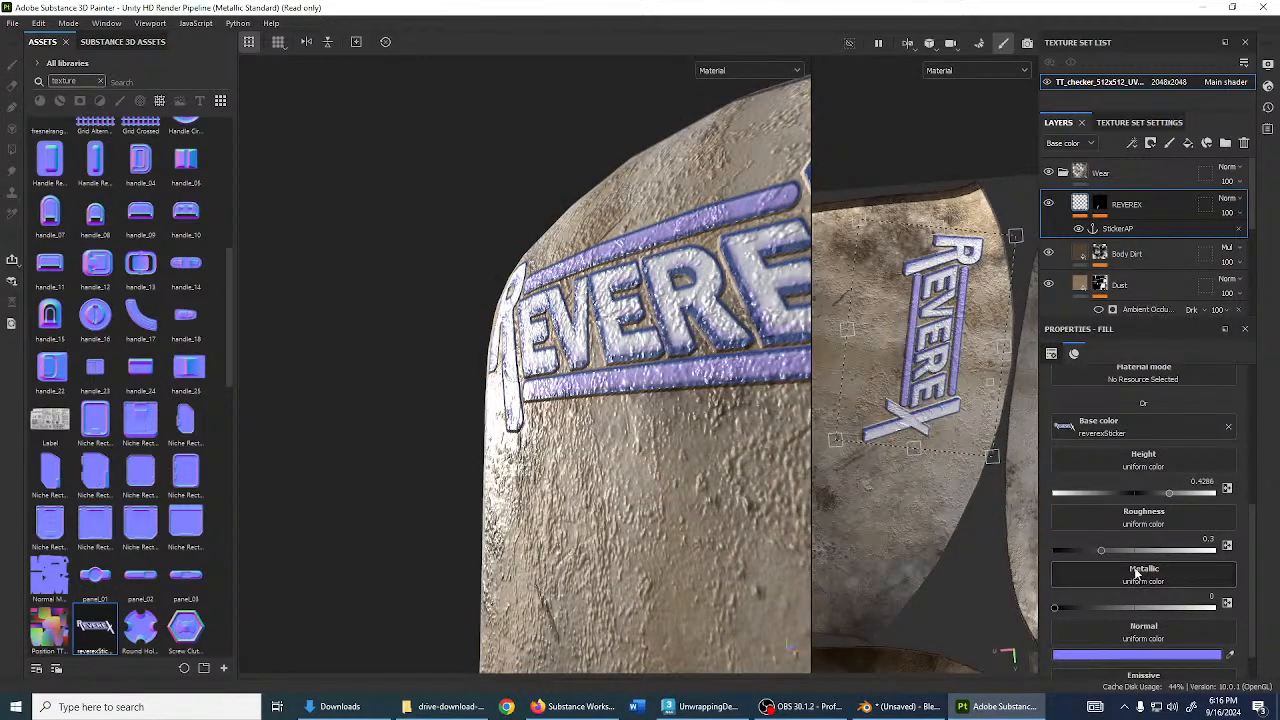
- Try Passthrough, then Replace, as the REVEREX layer's blending mode
left_click(1227, 198)
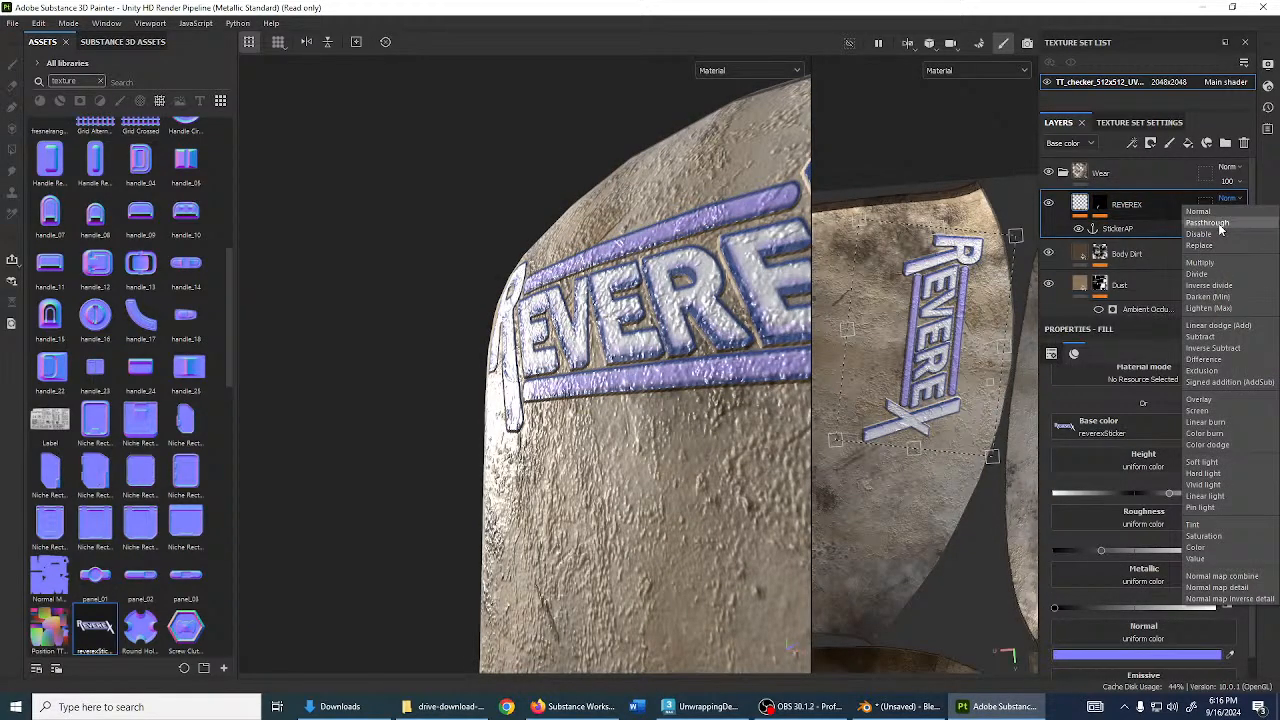
left_click(1222, 223)
left_click(1233, 201)
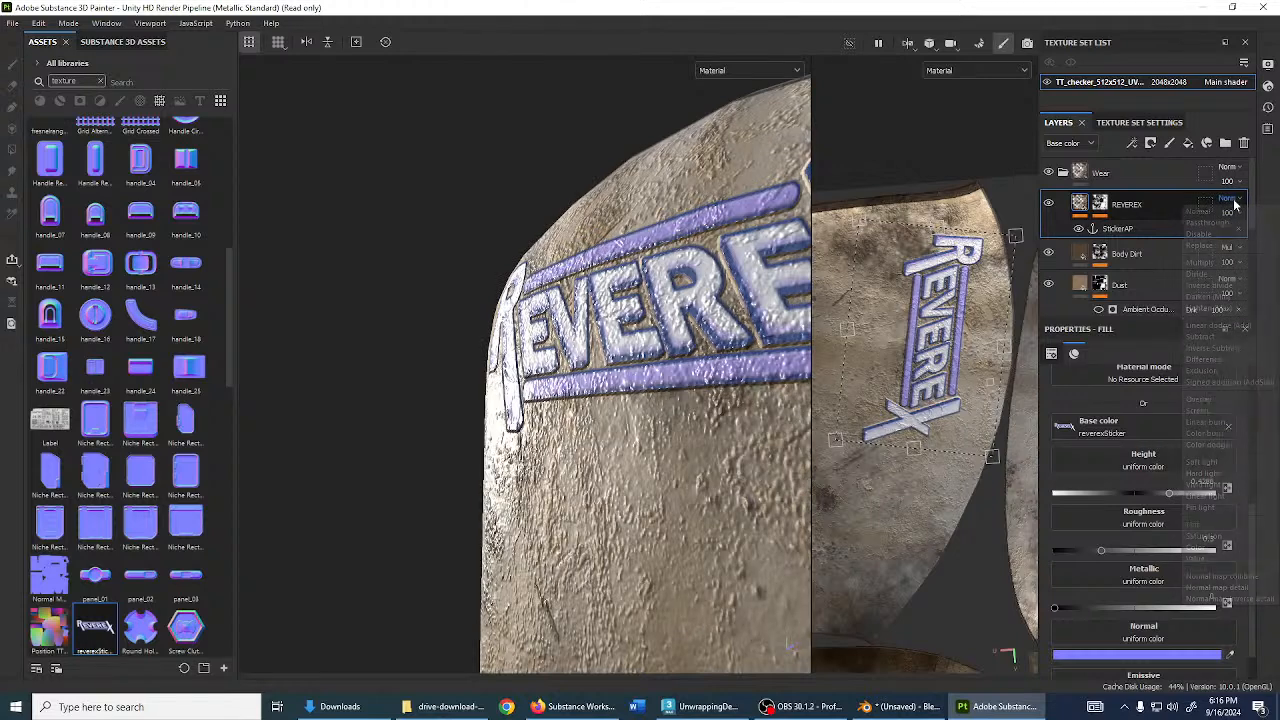
left_click(1235, 205)
scroll(1235, 204, "down", 4)
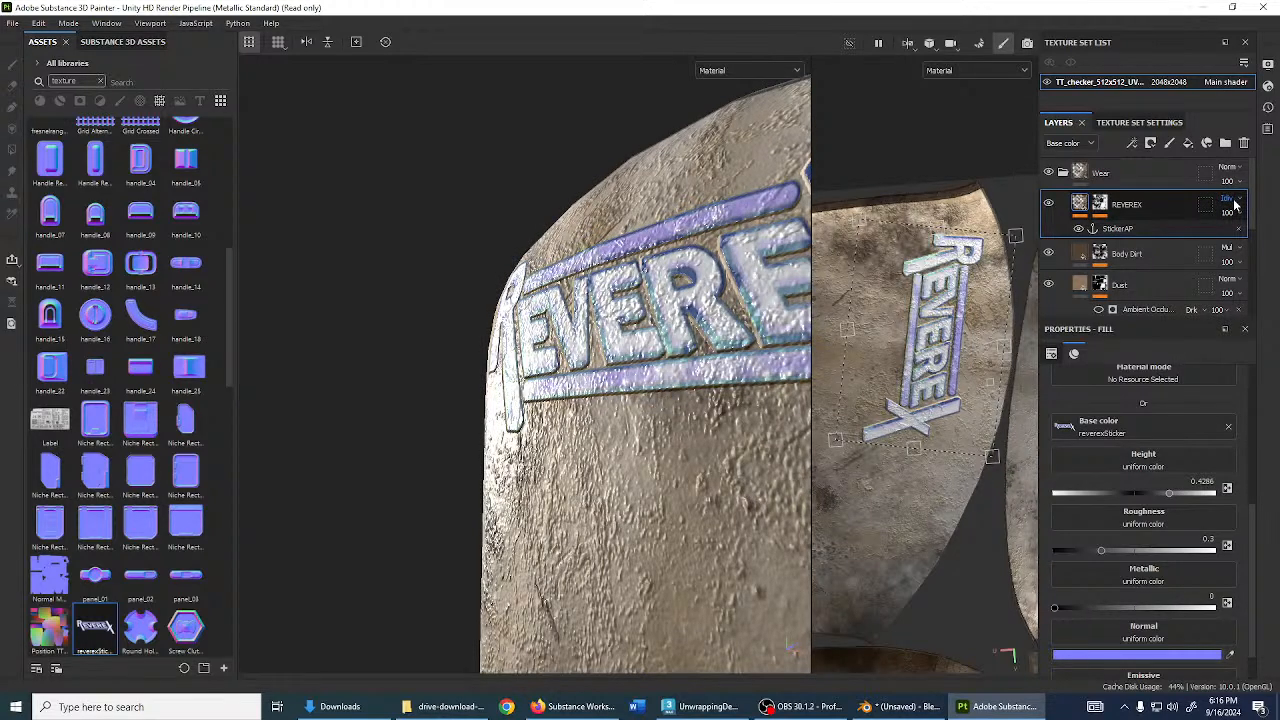
scroll(1235, 204, "down", 4)
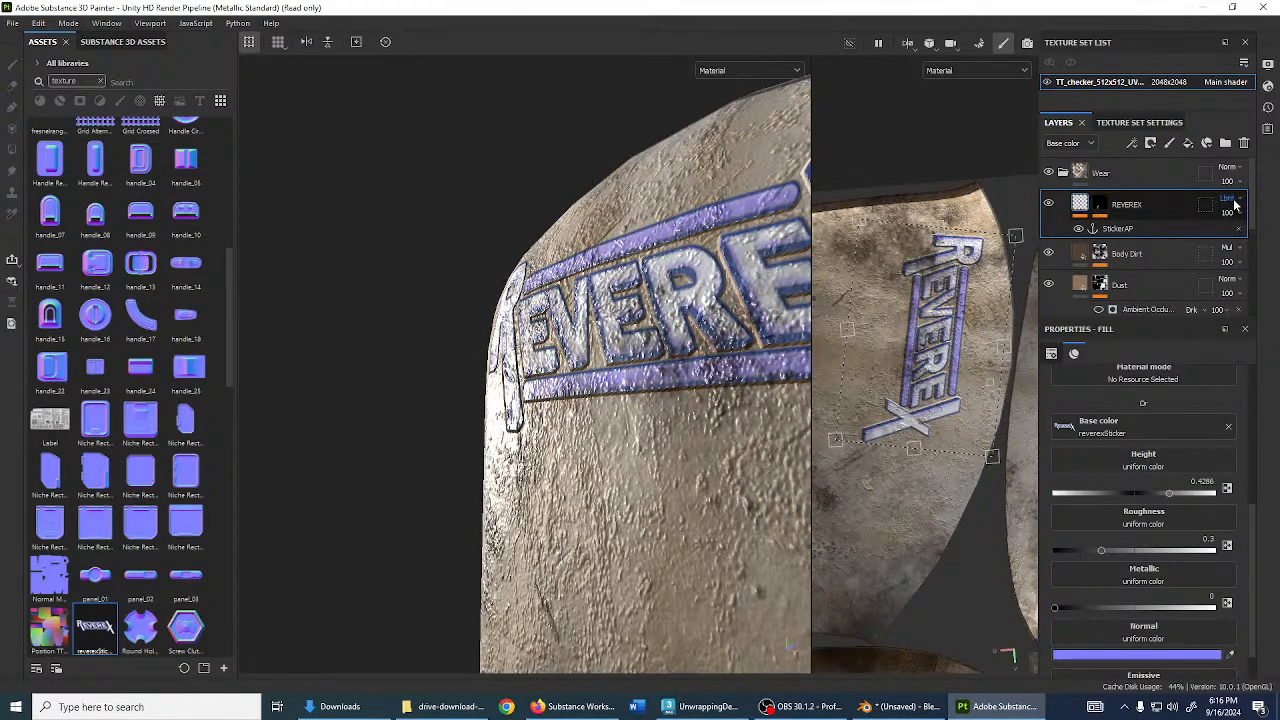
scroll(1235, 204, "down", 4)
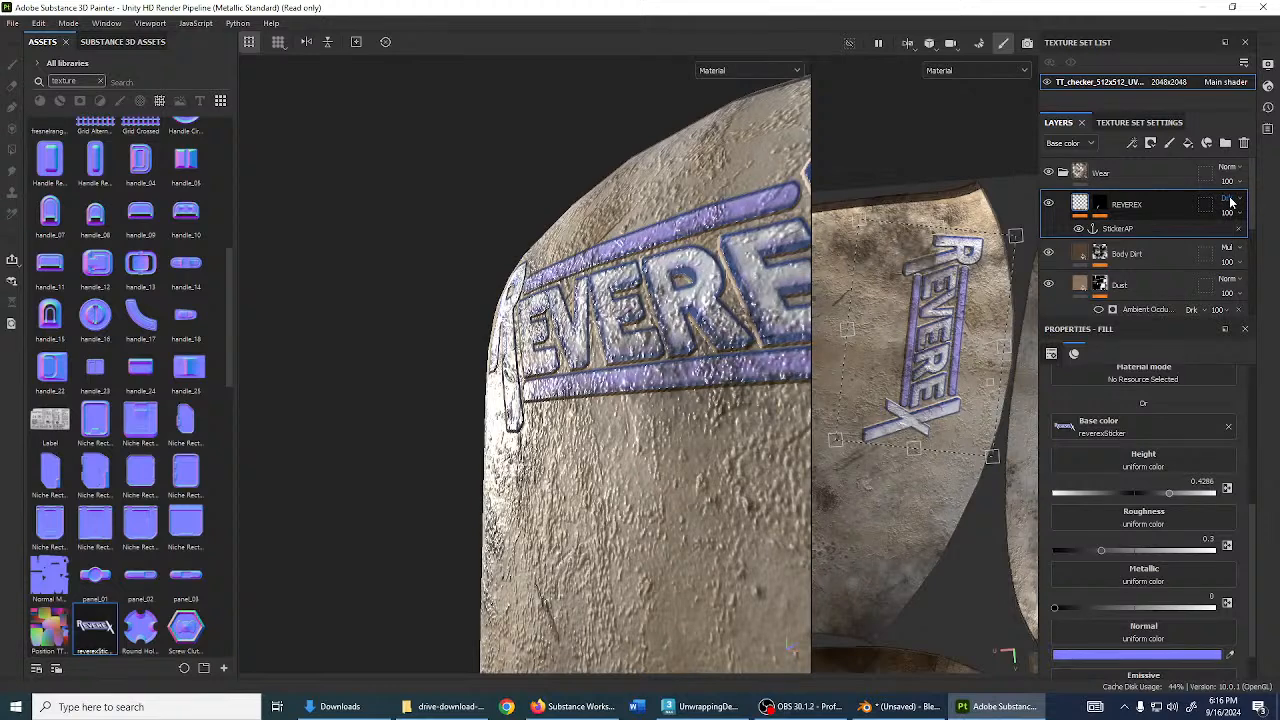
left_click(1234, 200)
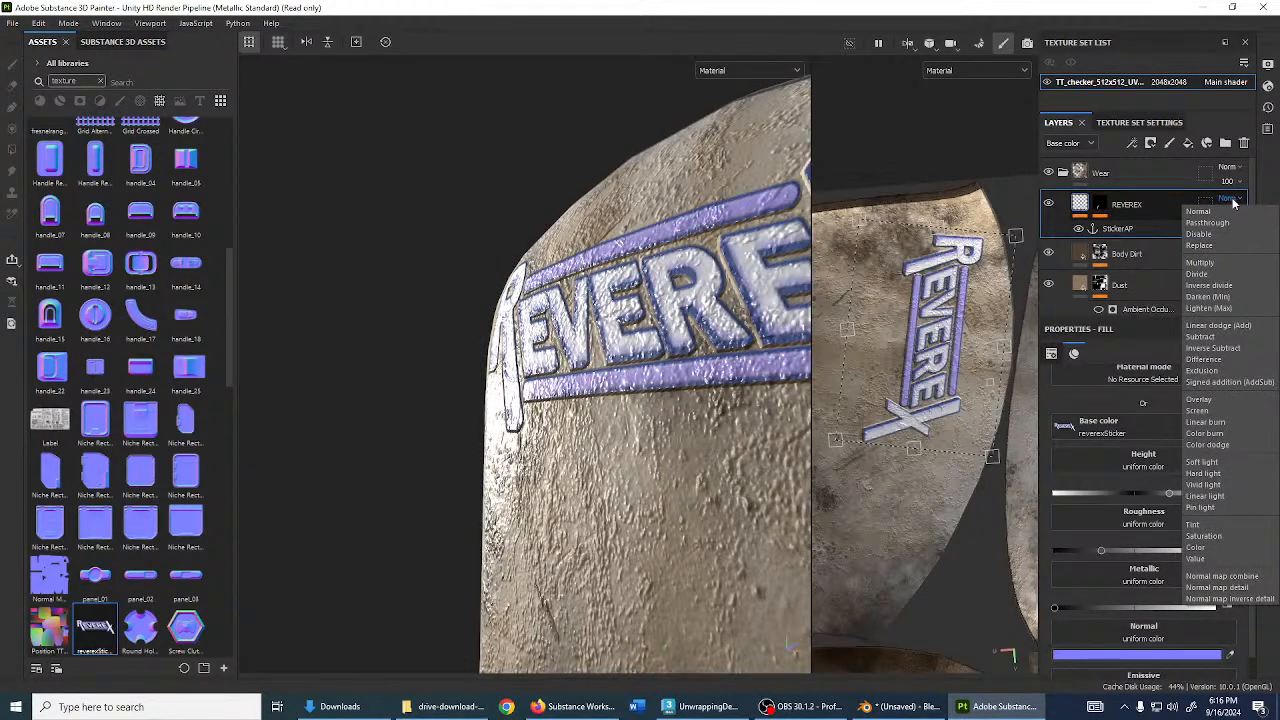
left_click(1198, 211)
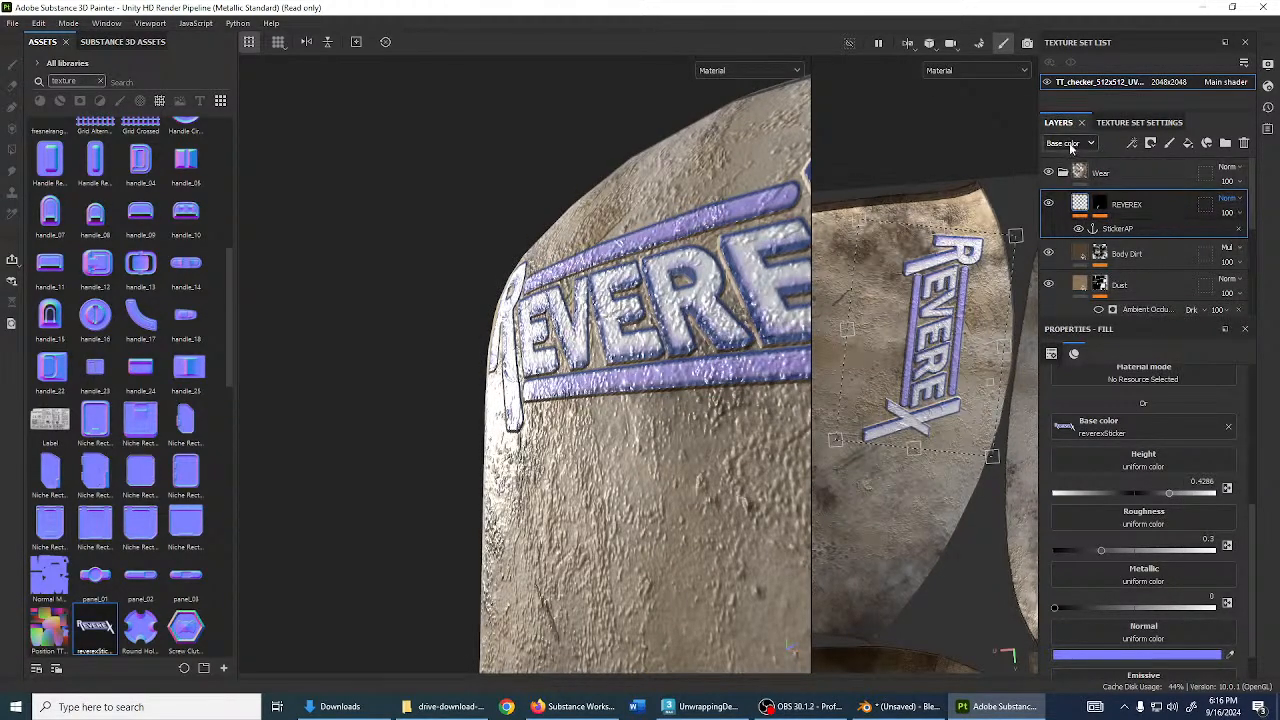
- Set the REVEREX layer's Normal-channel blending mode to Normal
left_click(1075, 145)
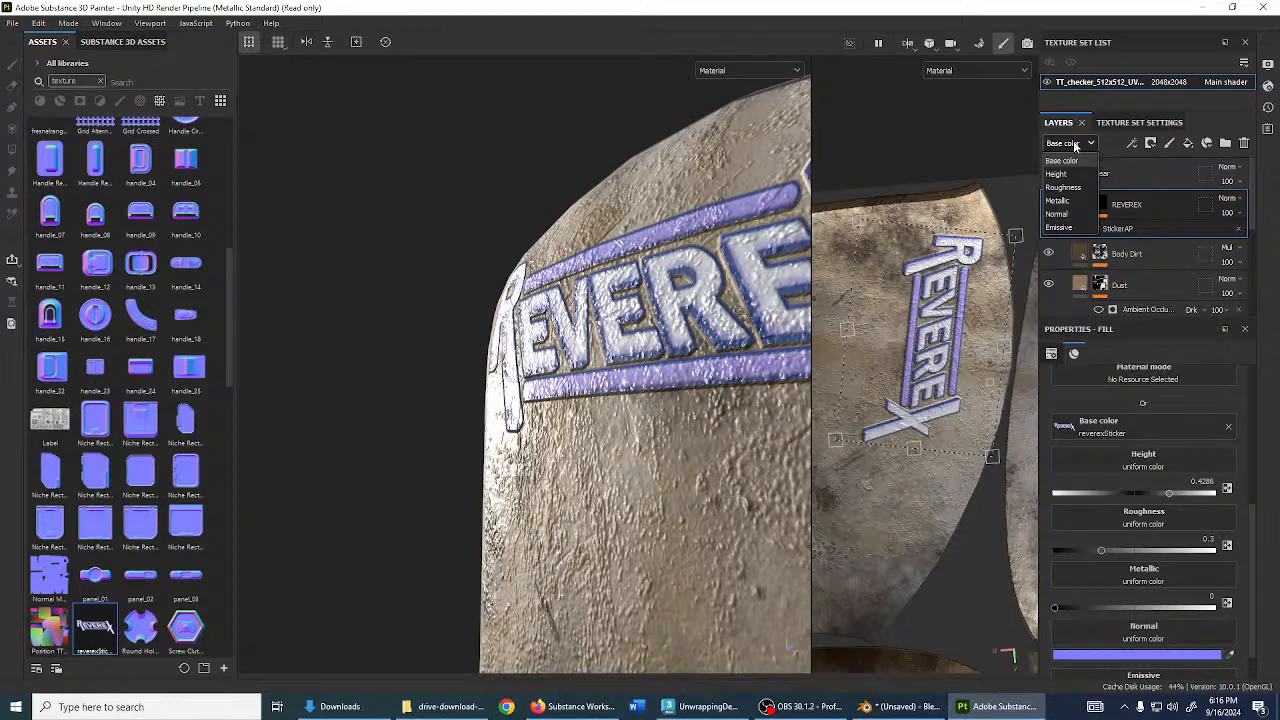
left_click(1057, 213)
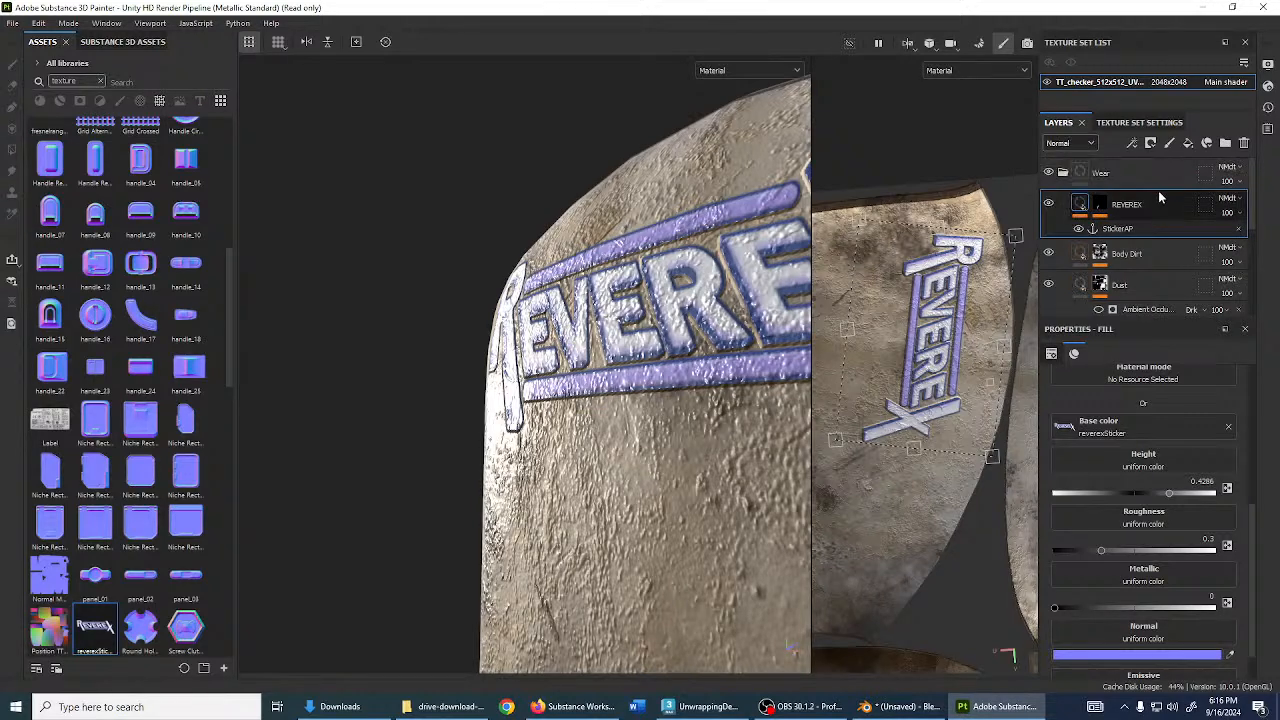
left_click(1234, 204)
left_click(1227, 214)
left_click(1233, 204)
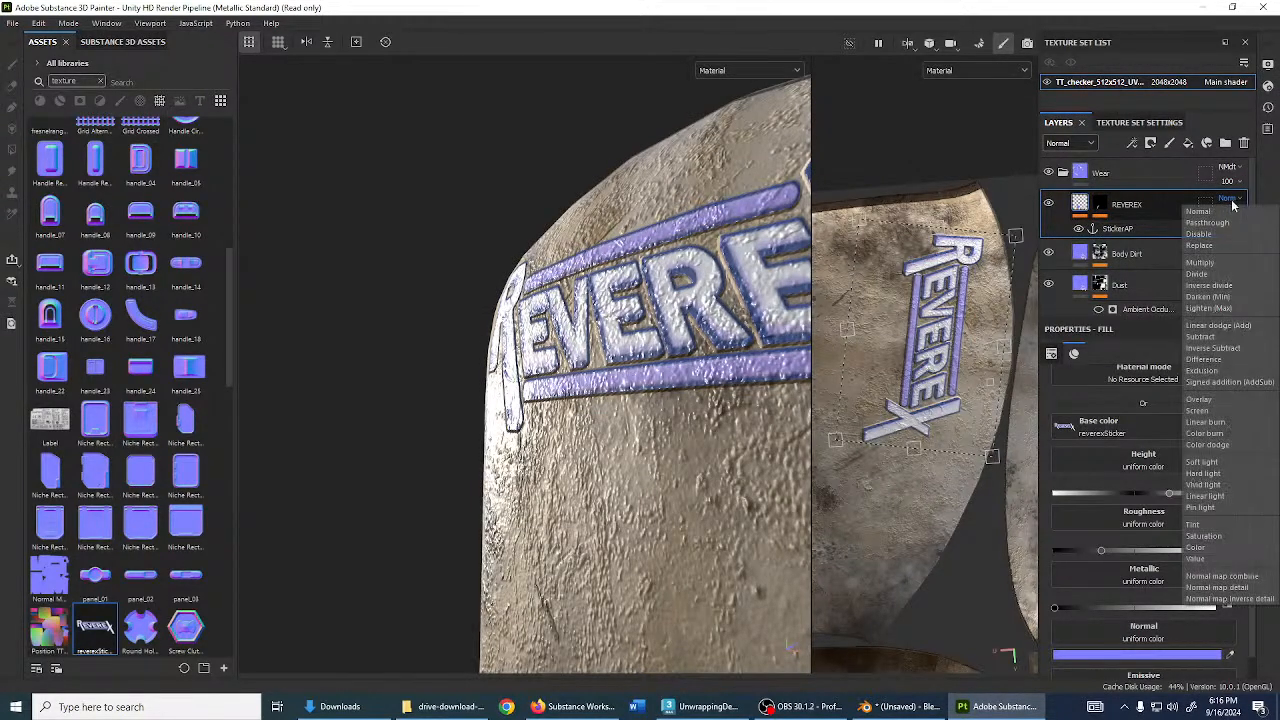
left_click(1229, 210)
- Set the REVEREX layer's Height-channel blending mode to Normal
left_click(1057, 145)
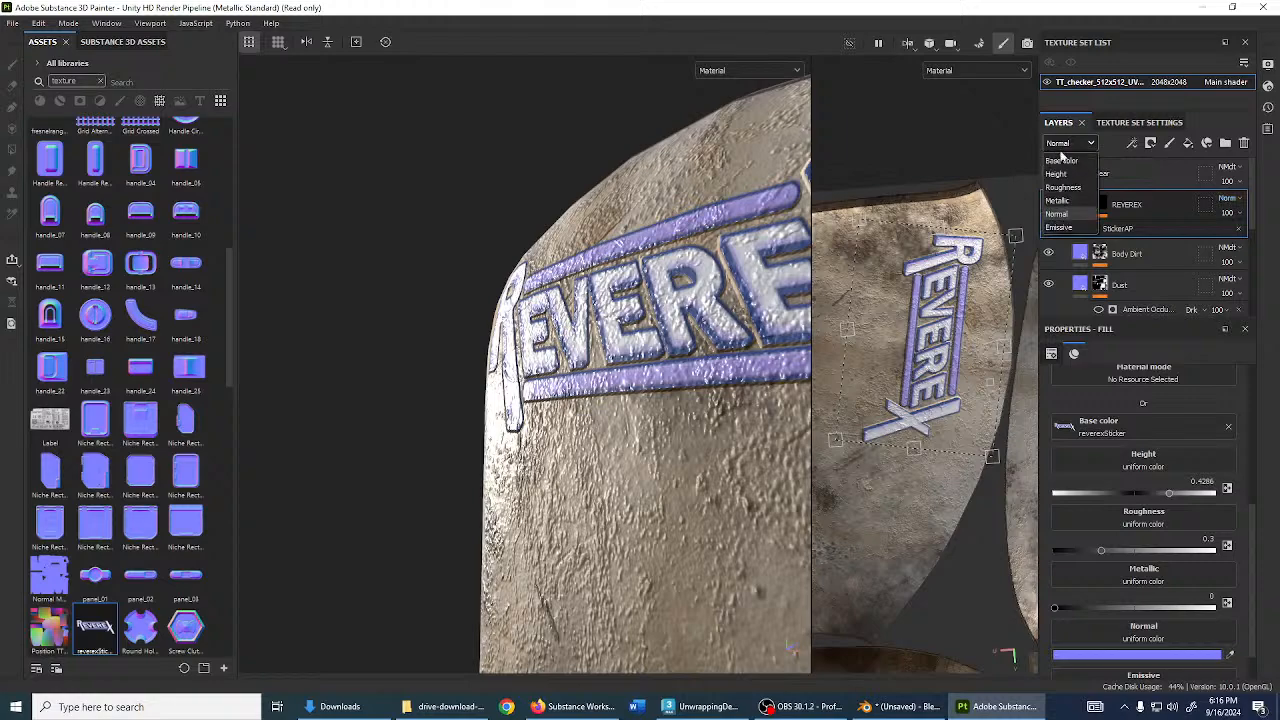
left_click(1068, 178)
left_click(1227, 202)
left_click(1229, 213)
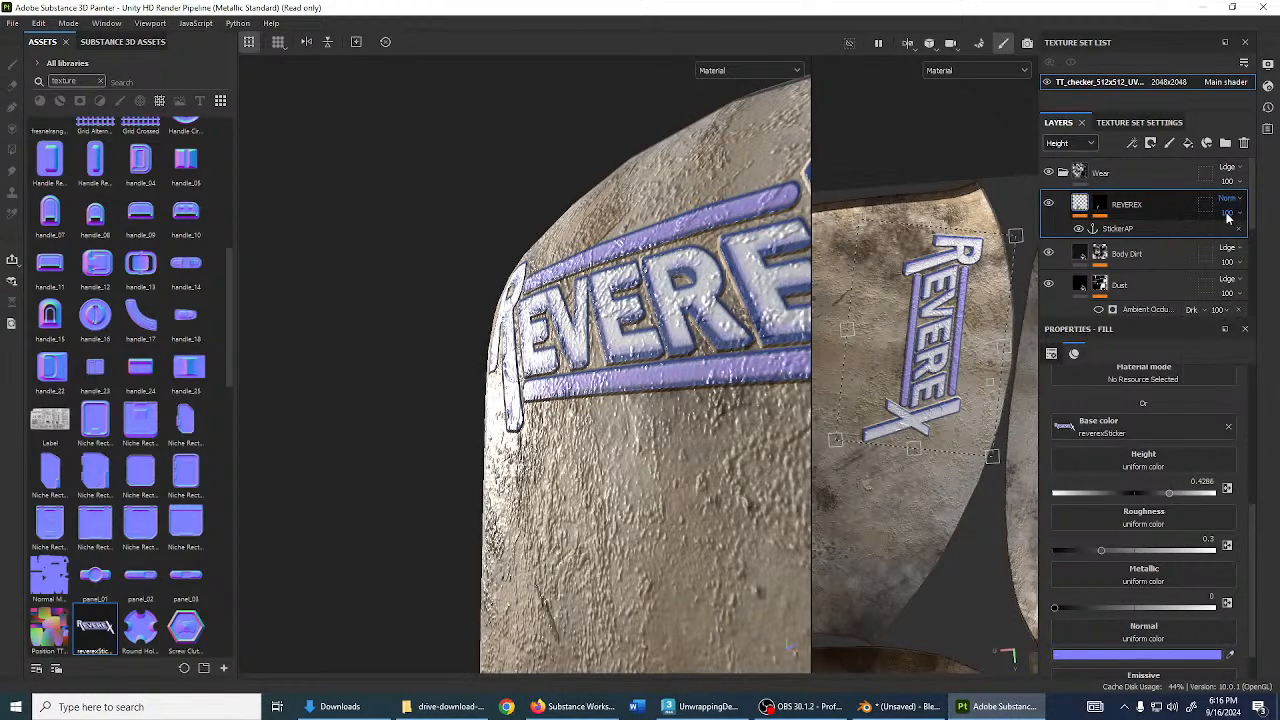
left_click_drag(690, 222, 1057, 197, "alt")
- Check the REVEREX layer's blending in the Roughness and Metallic channels
left_click(1057, 145)
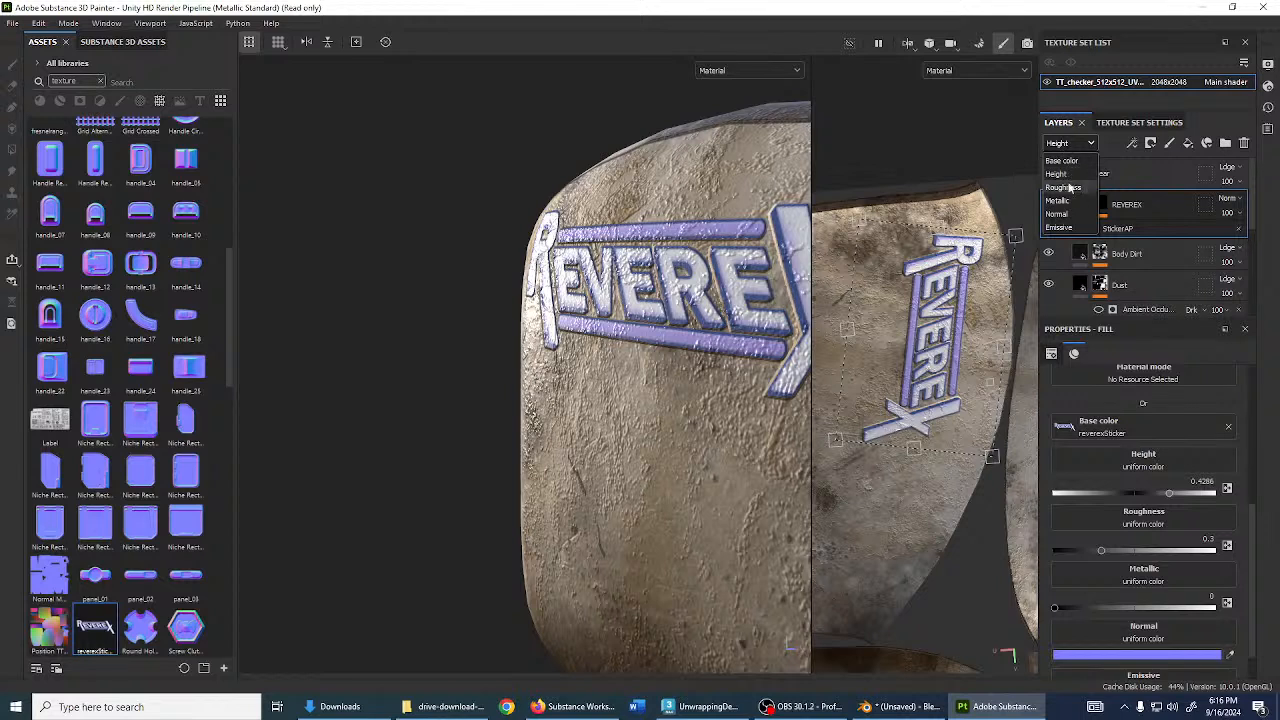
left_click(1068, 190)
left_click(1228, 202)
left_click(1228, 202)
left_click(1063, 148)
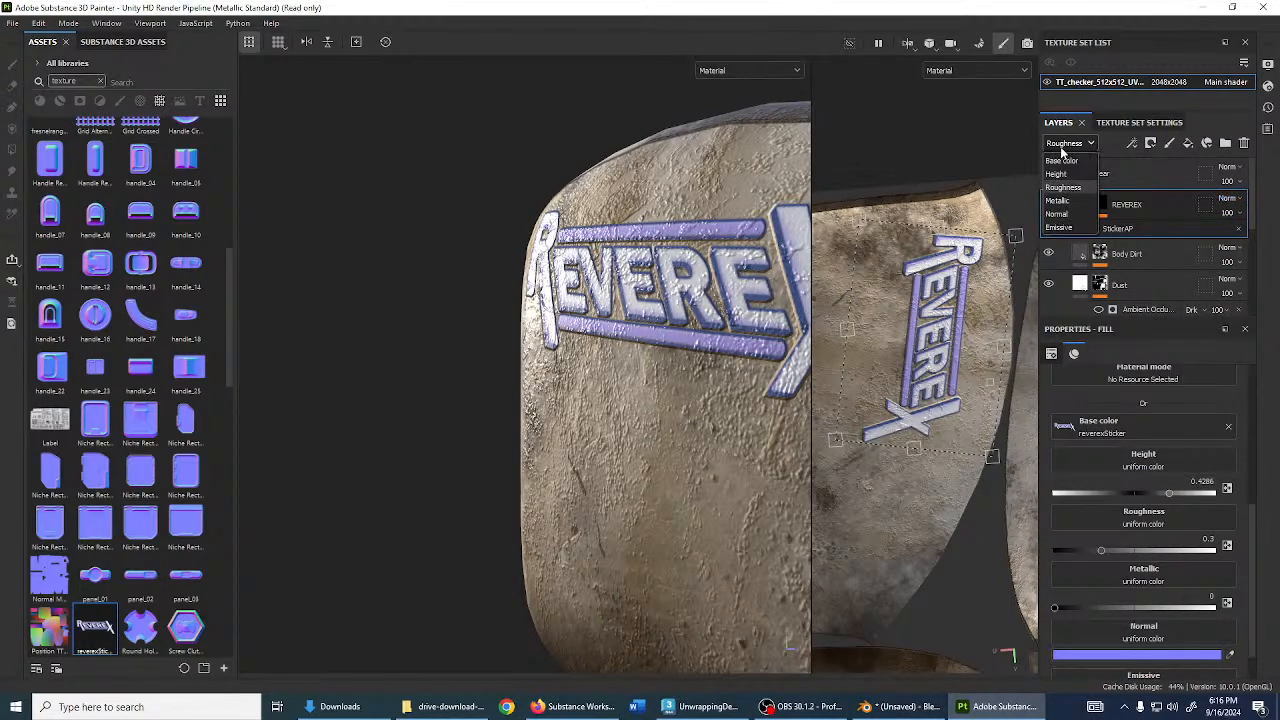
left_click(1064, 201)
- Recheck Normal and Height channel blending, then return the layer view to Base color
left_click(1066, 146)
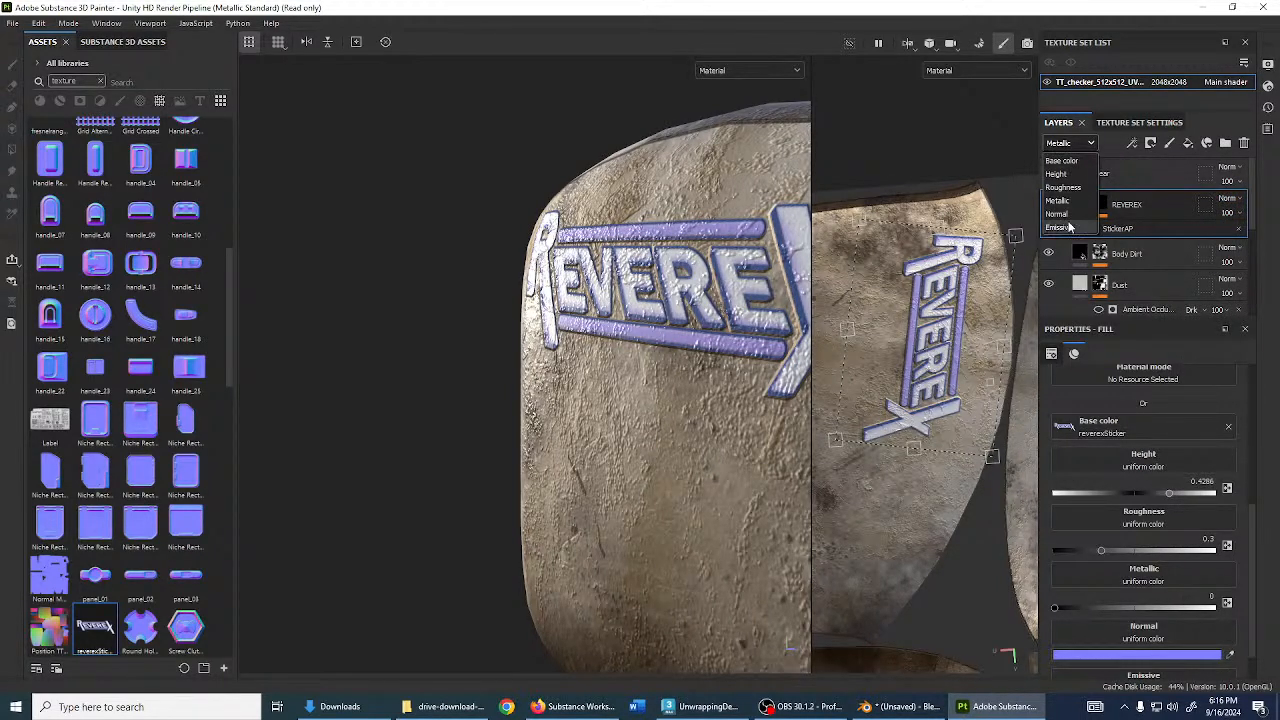
left_click(1066, 213)
left_click(1072, 145)
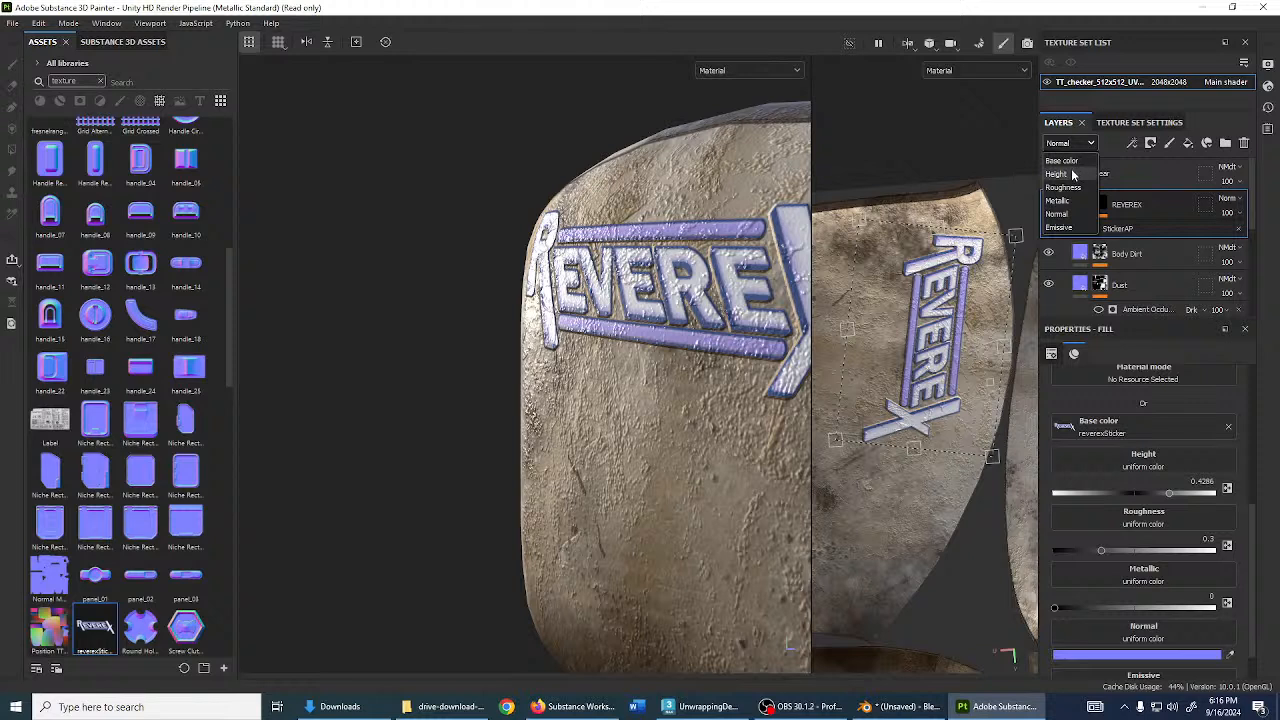
left_click(1058, 174)
left_click(1072, 149)
left_click(1068, 160)
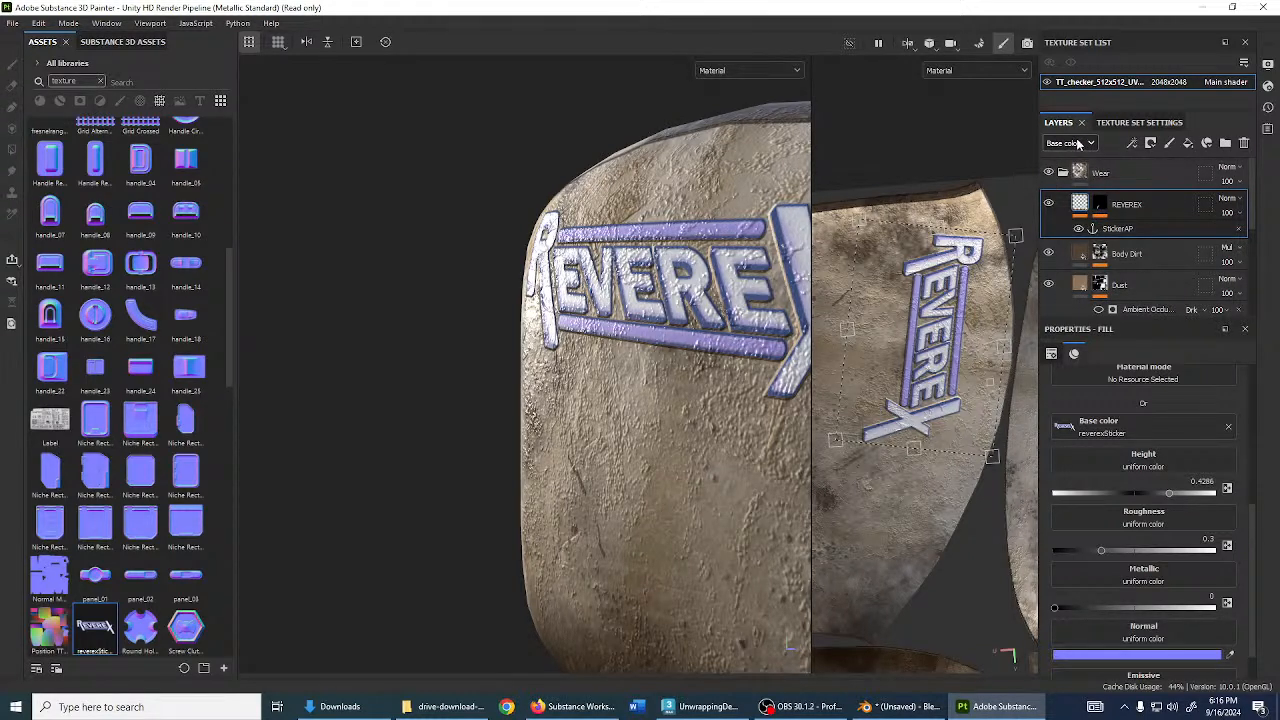
left_click(1085, 148)
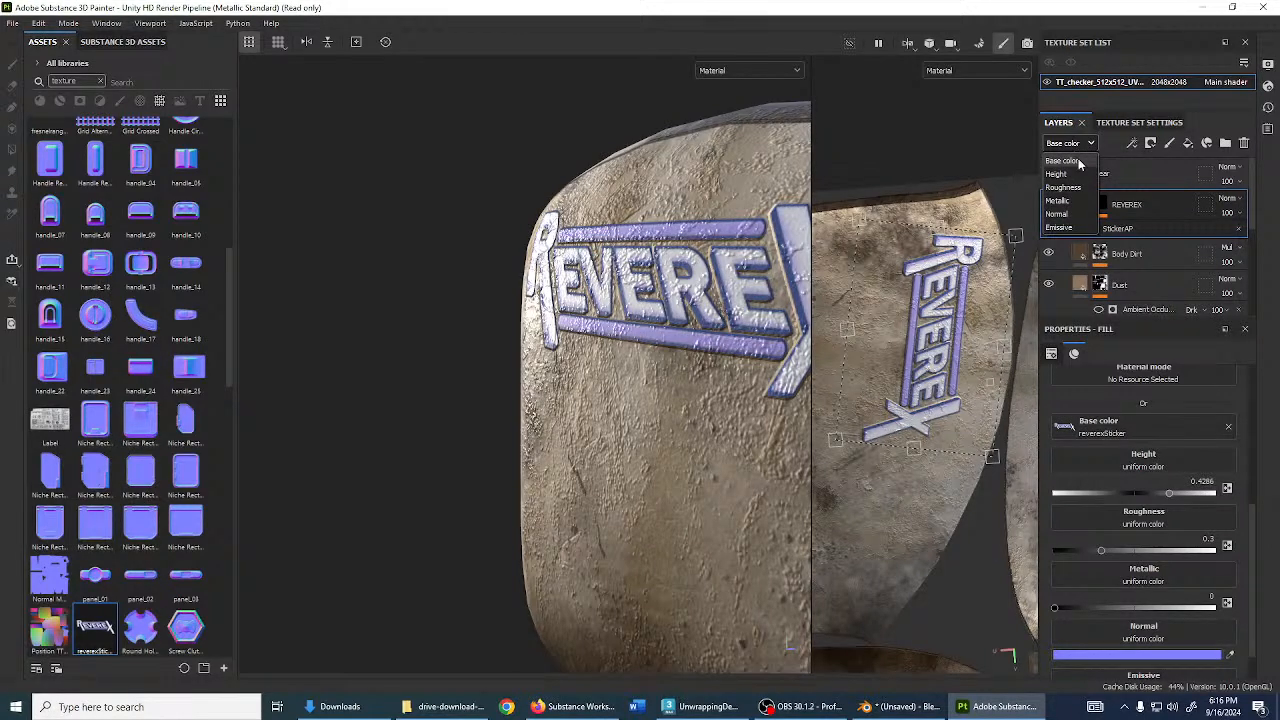
left_click(1143, 214)
left_click(1080, 149)
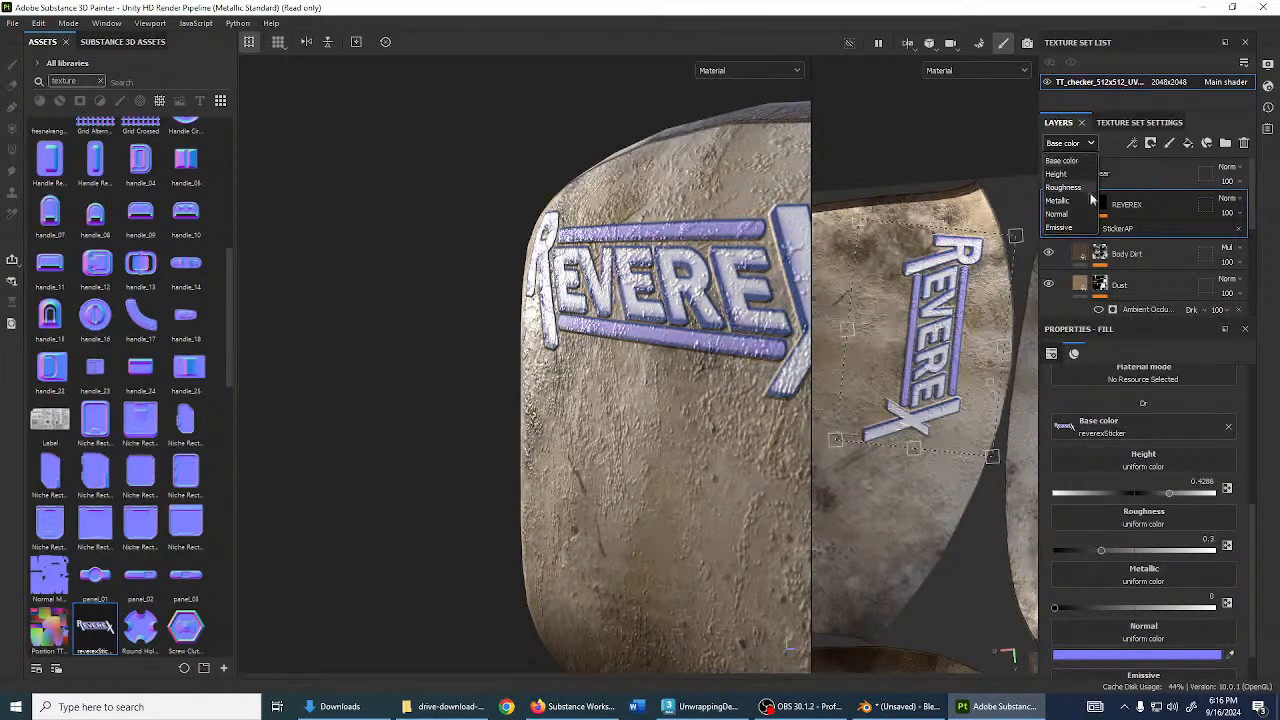
- Narrow the REVEREX sticker's projection and shift it right on the monitor back
left_click(631, 354)
left_click_drag(692, 374, 578, 370, "alt")
scroll(578, 370, "down", 3)
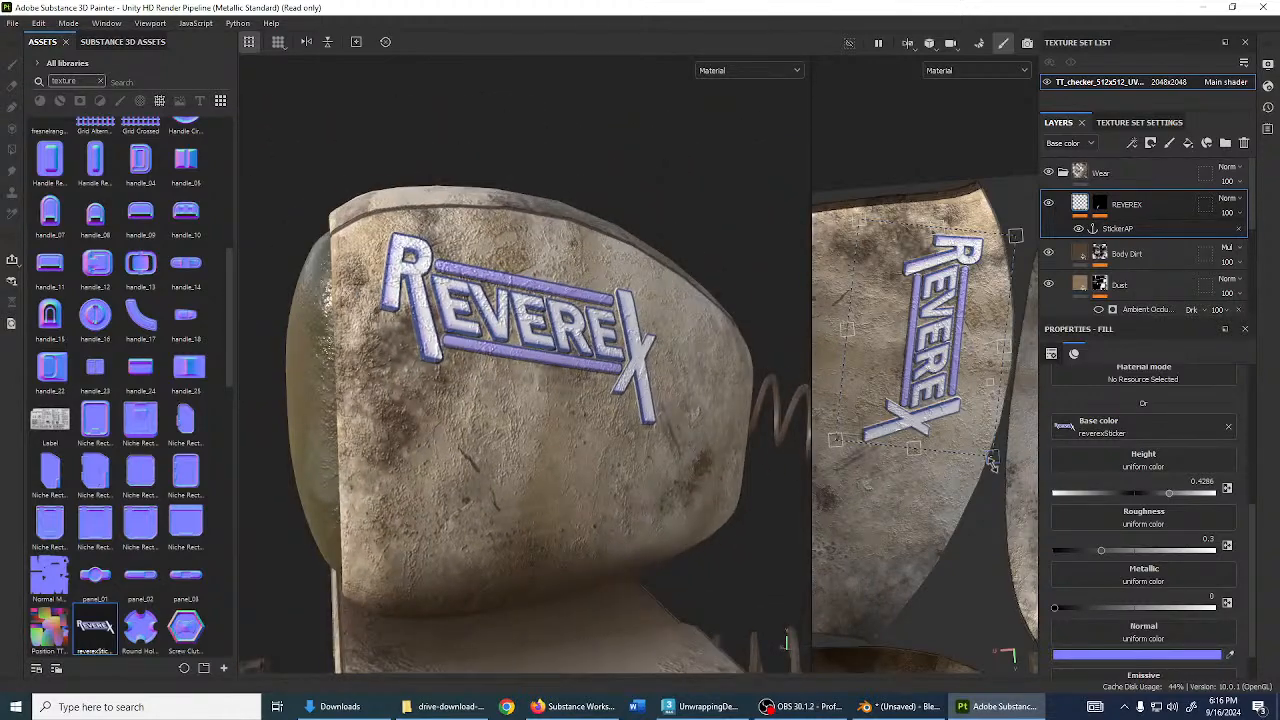
left_click_drag(992, 459, 956, 443)
left_click_drag(911, 371, 944, 380)
left_click_drag(952, 253, 977, 246, "alt")
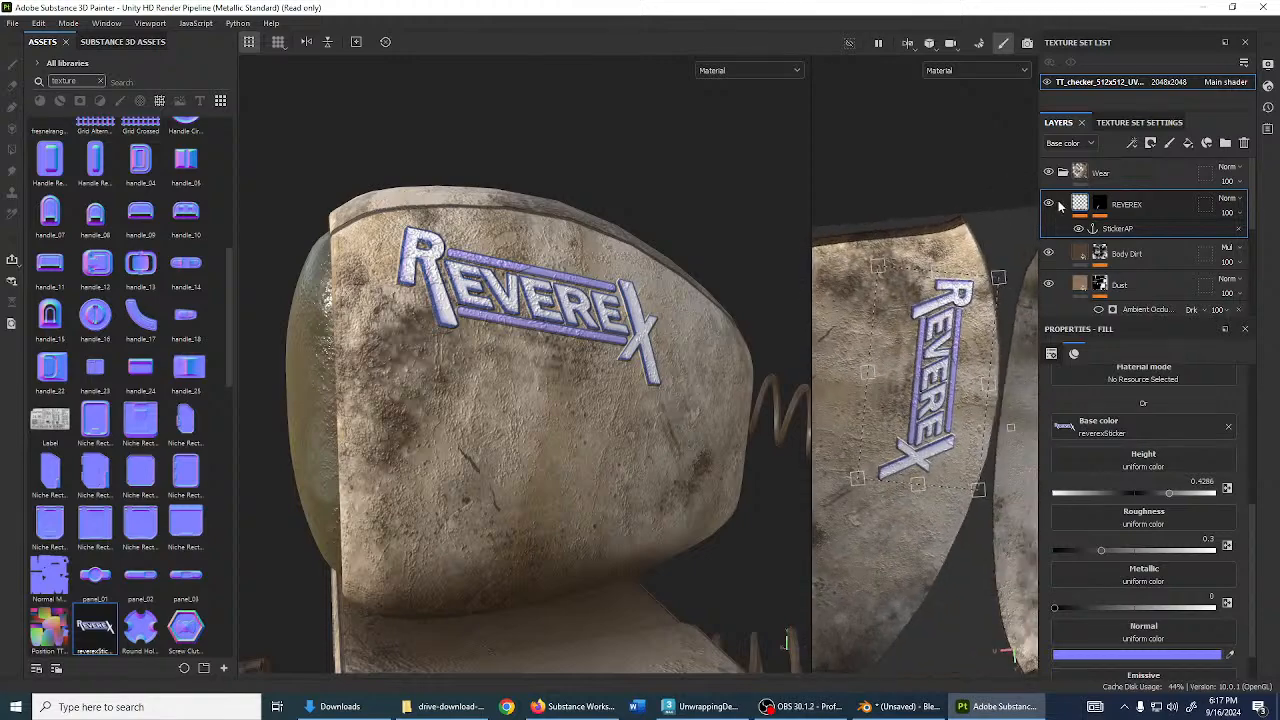
scroll(1110, 552, "down", 1)
- Give the sticker roughness 0 and metallic 0.8245 for a glossy metal look
mouse_move(1101, 508)
left_mouse_down()
mouse_move(1130, 508)
mouse_move(1077, 508)
left_mouse_up()
scroll(563, 360, "up", 3)
left_click_drag(563, 362, 467, 355, "alt")
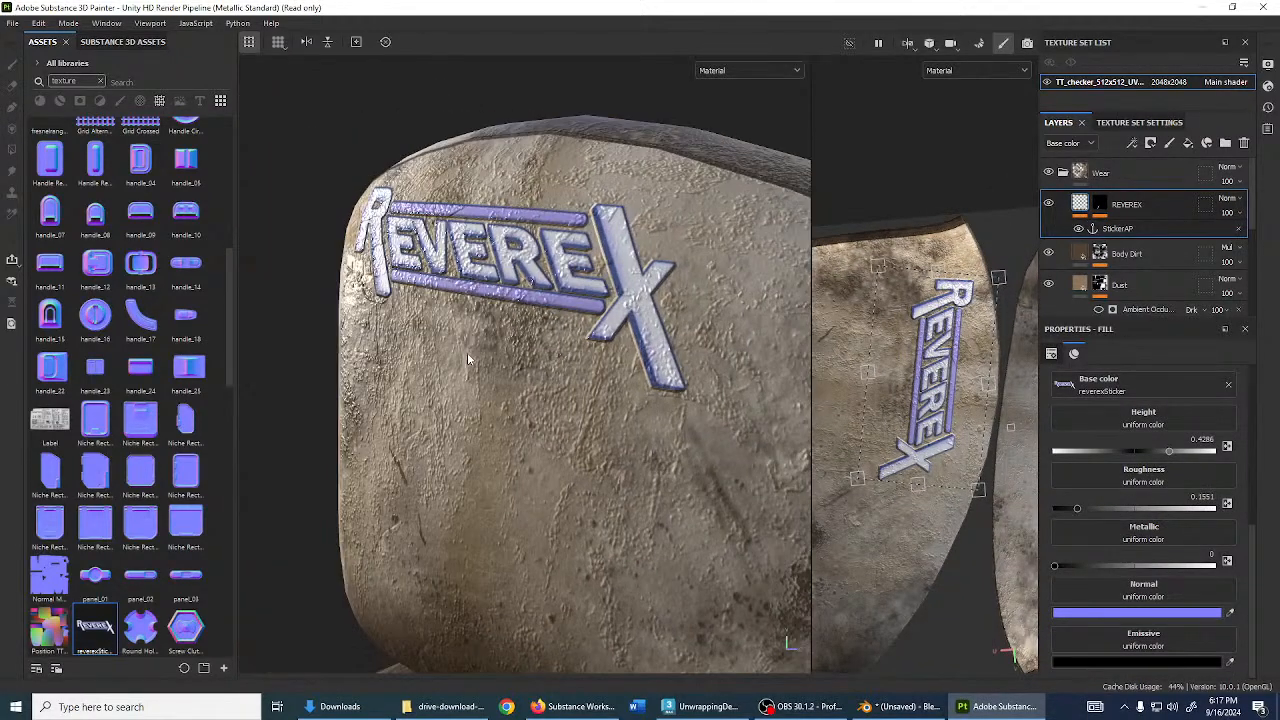
right_click_drag(467, 355, 490, 358, "shift")
left_click_drag(490, 358, 750, 393, "alt")
mouse_move(1104, 509)
left_mouse_down()
mouse_move(1190, 510)
mouse_move(1072, 512)
mouse_move(1158, 516)
mouse_move(1133, 511)
left_mouse_up()
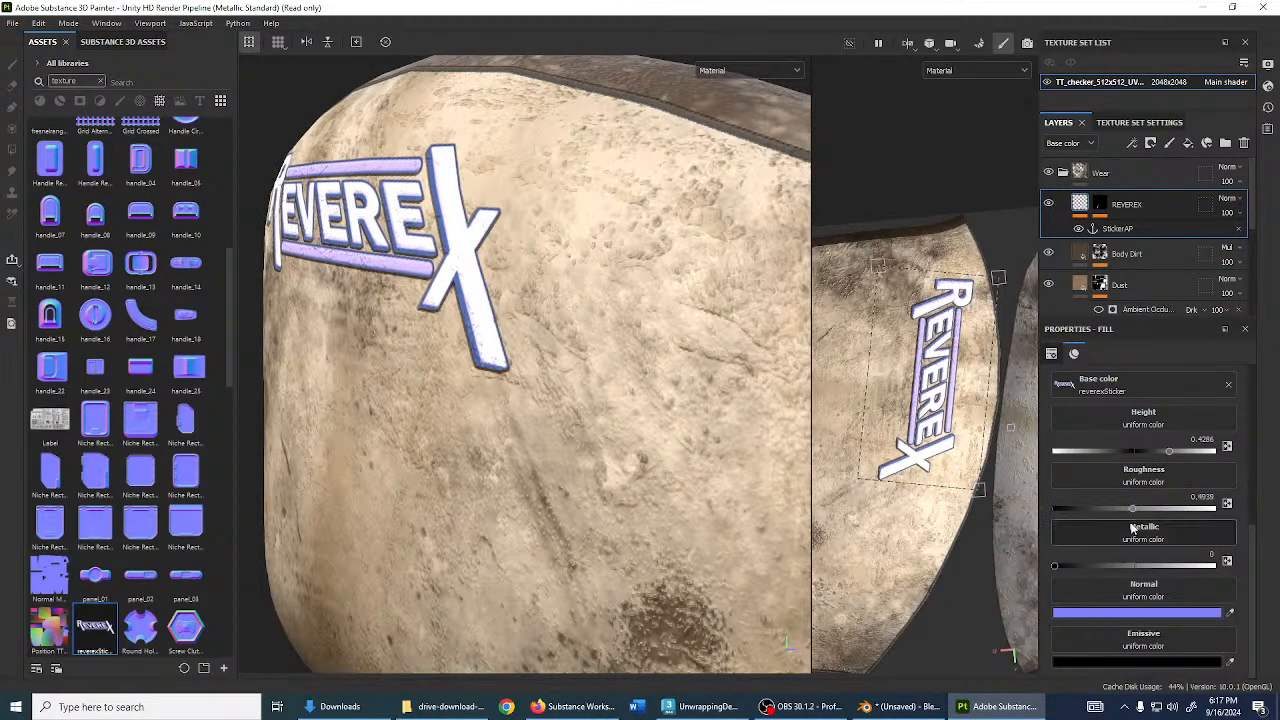
mouse_move(1060, 567)
left_mouse_down()
mouse_move(1221, 577)
mouse_move(1186, 577)
left_mouse_up()
left_click_drag(1131, 509, 1043, 511)
mouse_move(492, 364)
left_mouse_down("alt")
mouse_move(672, 426)
mouse_move(703, 401)
mouse_move(589, 448)
left_mouse_up("alt")
- Toggle the REVEREX layer to compare, then lower the sticker's height to 0.2488
scroll(590, 440, "up", 3)
scroll(590, 445, "up", 5)
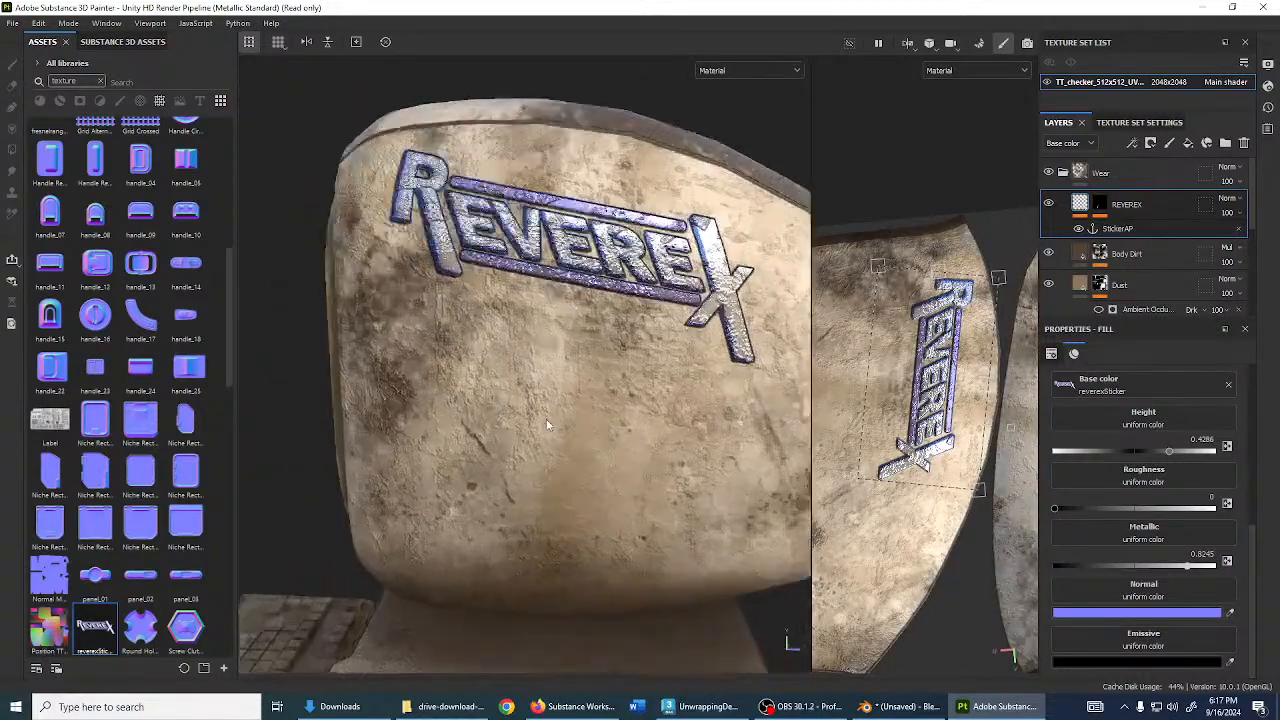
left_click(1100, 212)
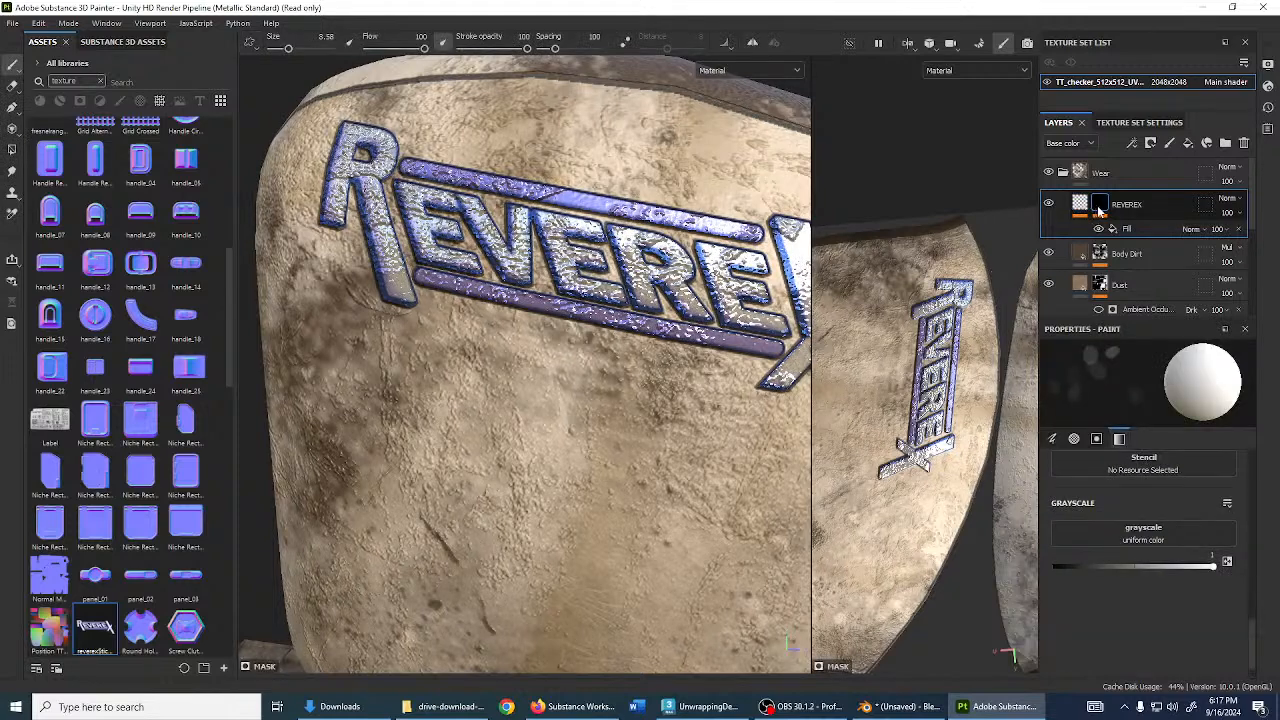
right_click(1105, 214)
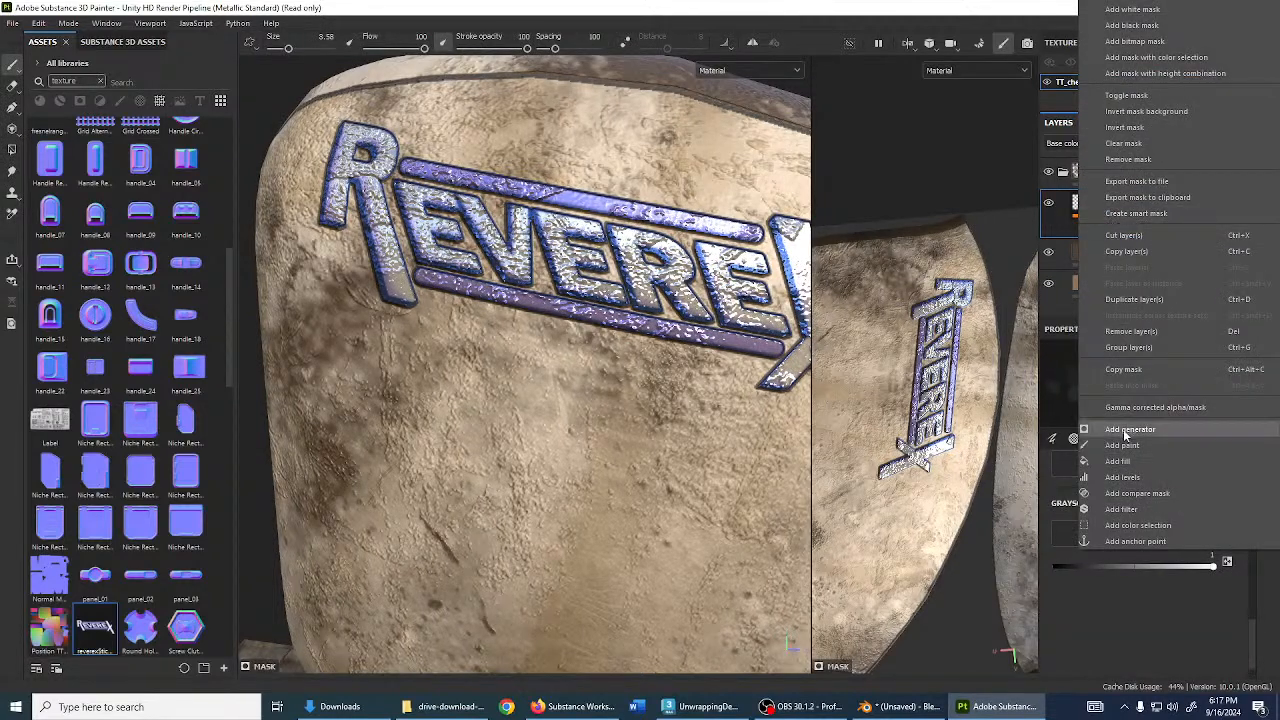
left_click(1049, 204)
left_click(1049, 204)
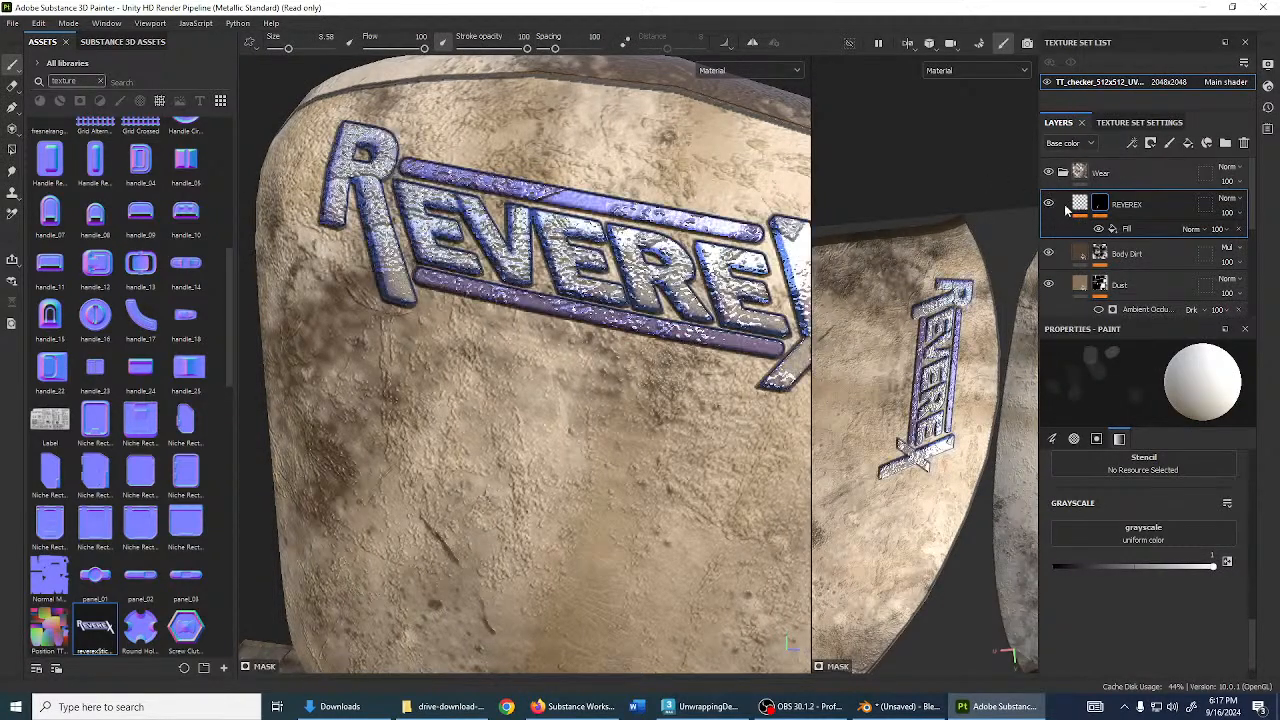
left_click(1063, 210)
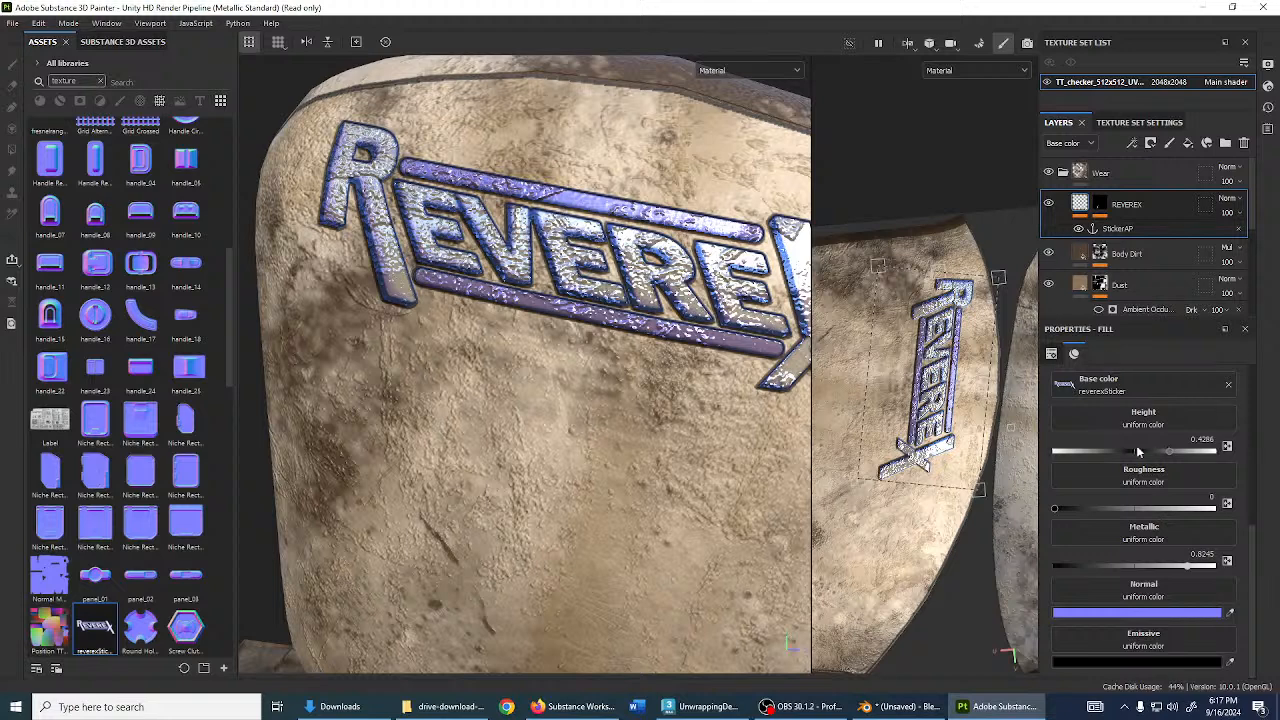
left_click_drag(1168, 456, 1153, 450)
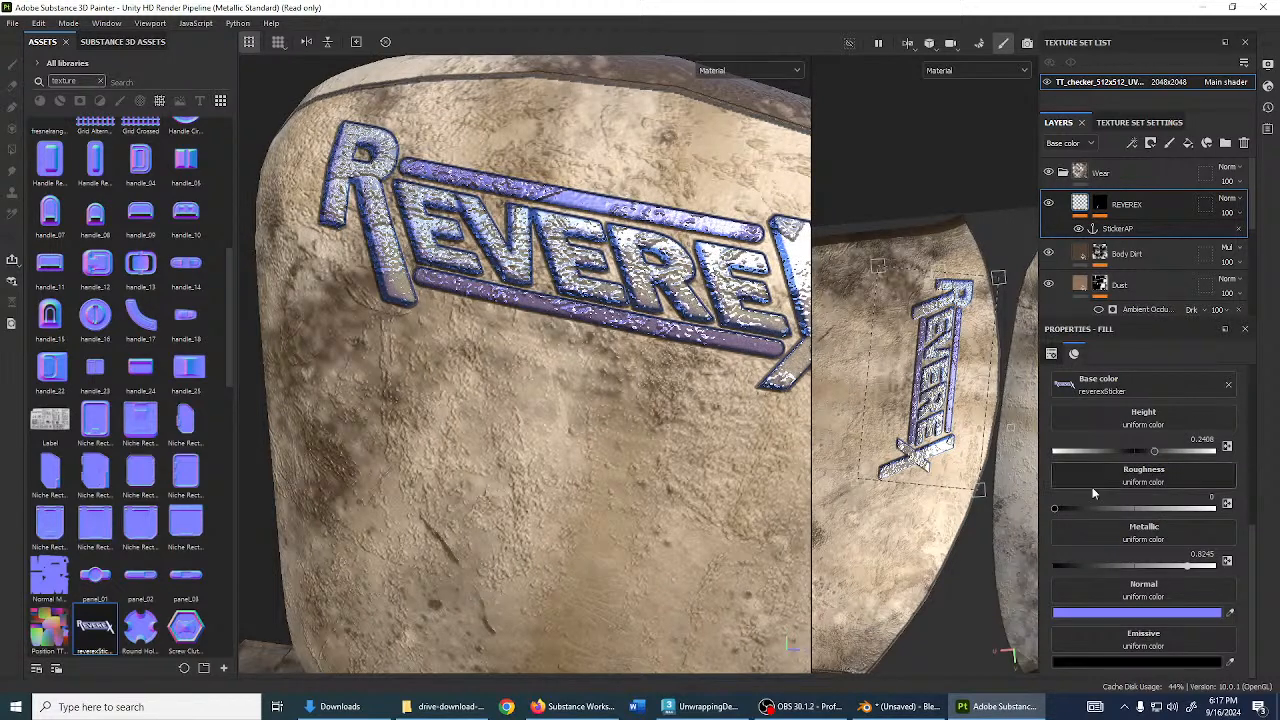
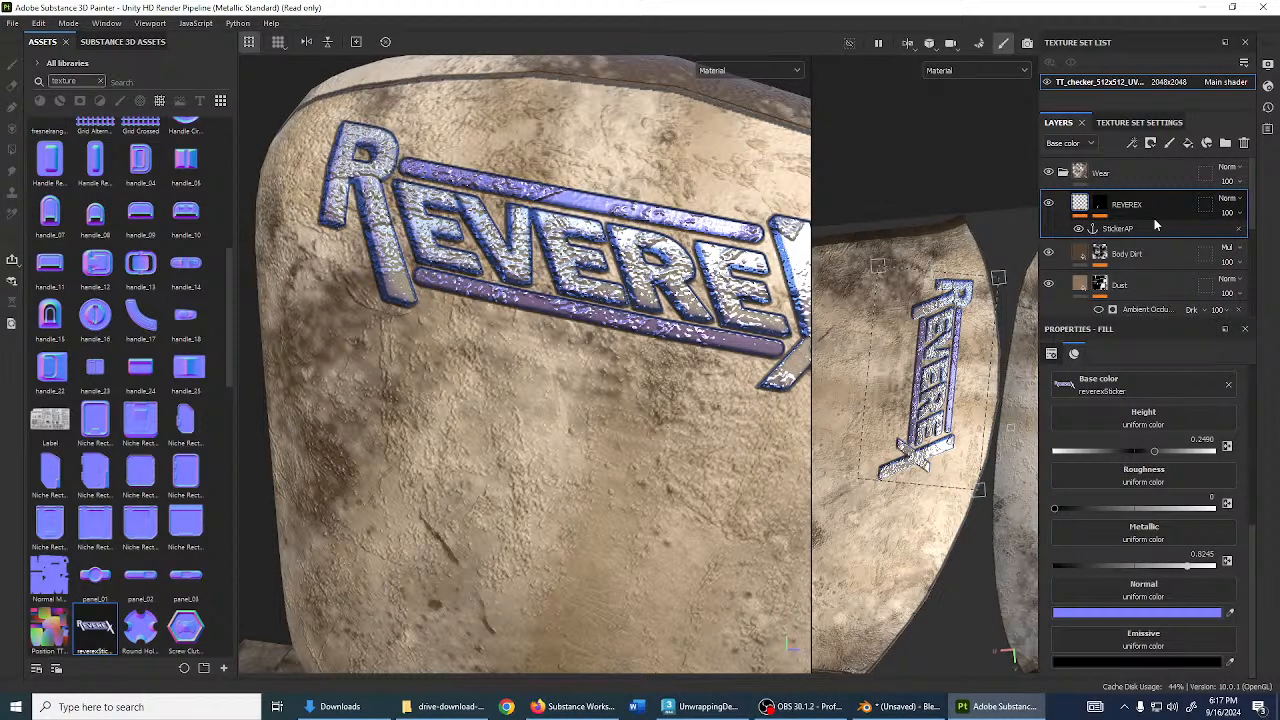
- Clear the texture filter from the asset search and hide the REVEREX decal
left_click(100, 82)
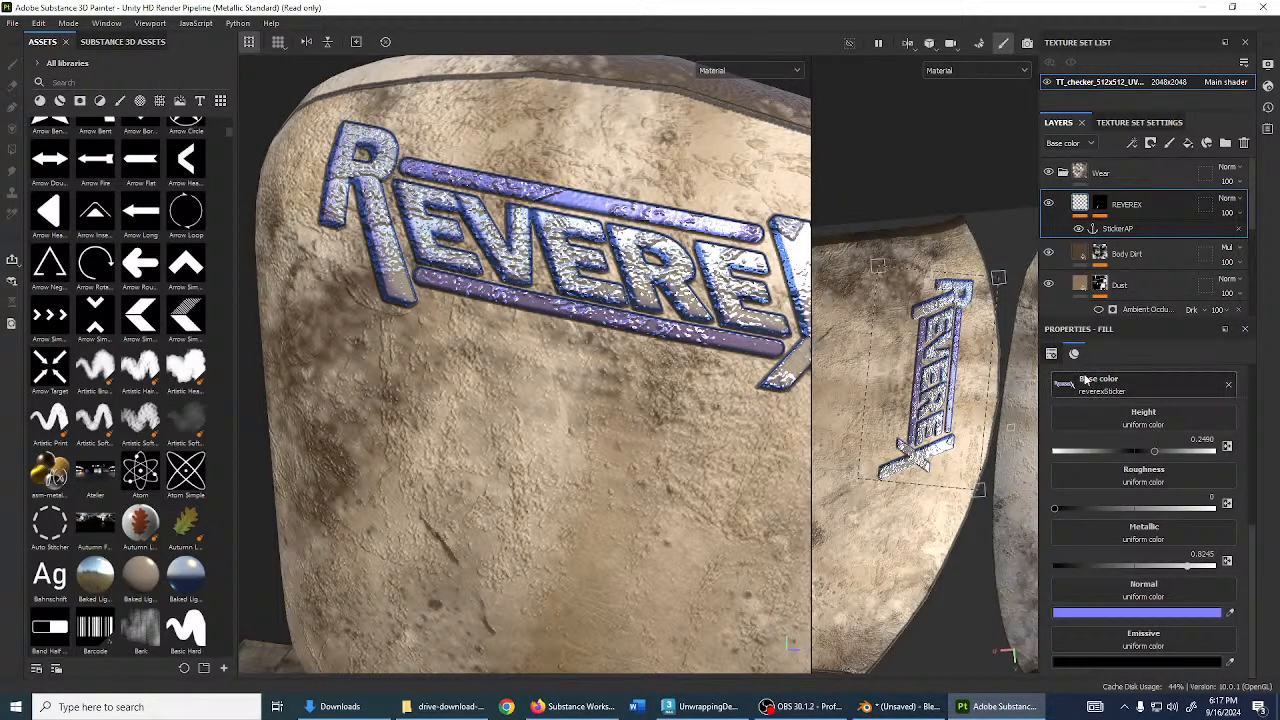
right_click(1162, 203)
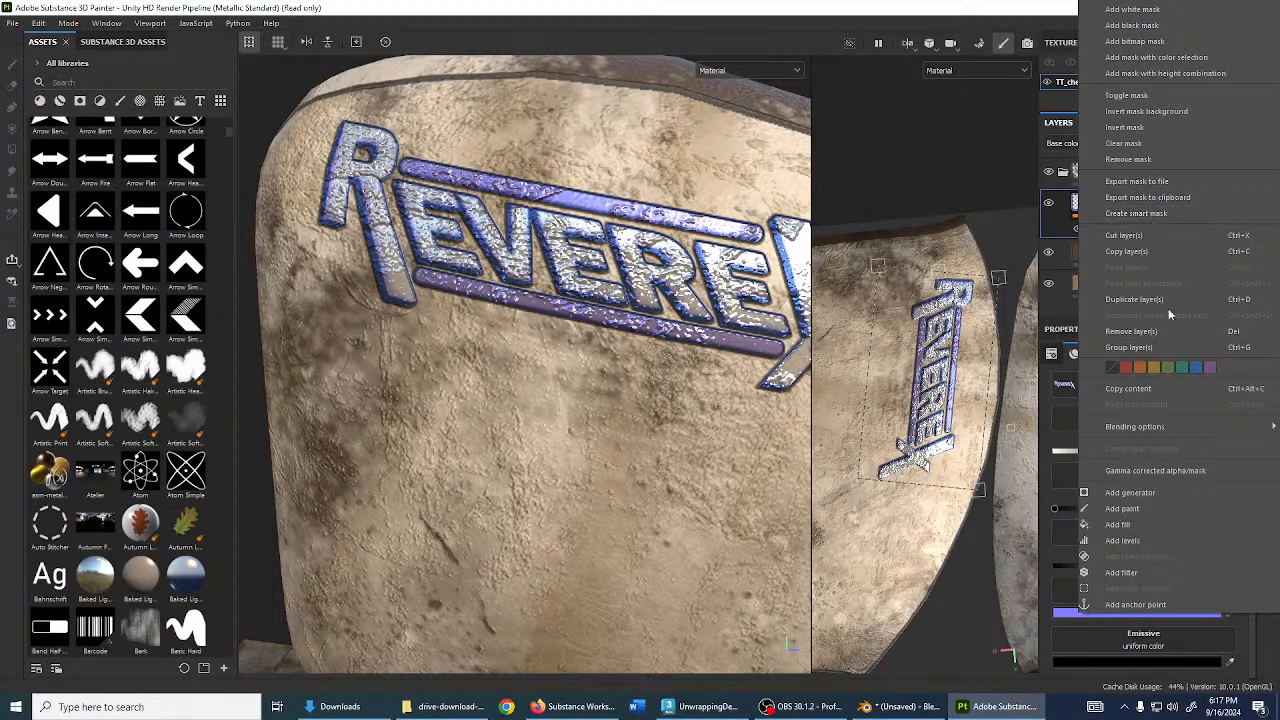
left_click(1053, 235)
right_click(1129, 216)
left_click(1048, 202)
- Show the REVEREX decal again and drag its layer above the Wear folder
right_click(1122, 178)
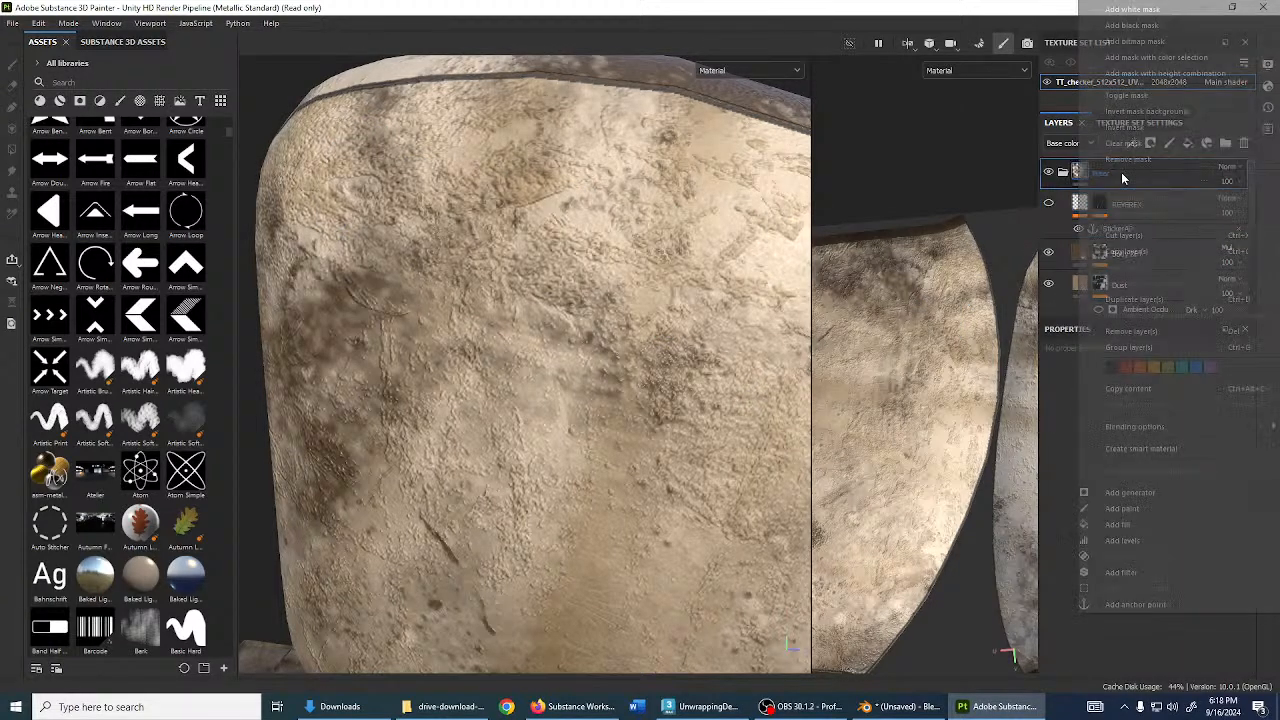
left_click(1056, 197)
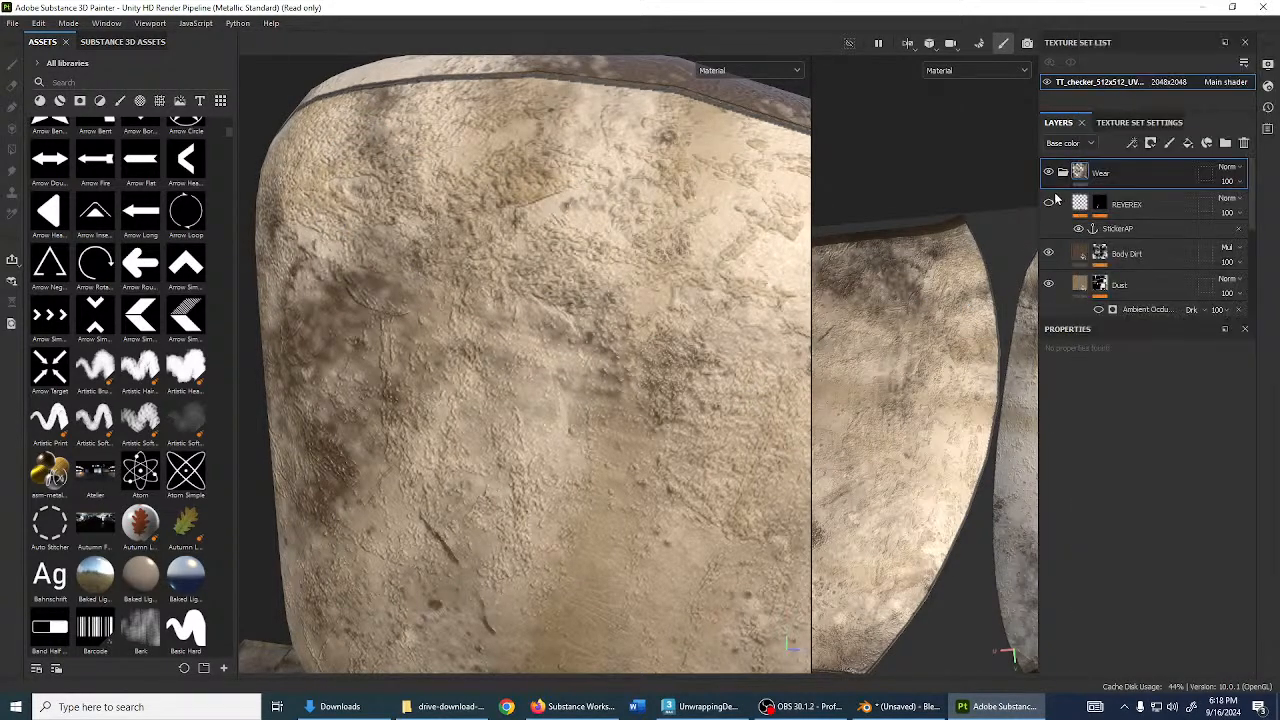
left_click(1049, 203)
mouse_move(1145, 209)
left_mouse_down()
mouse_move(1156, 188)
mouse_move(1146, 168)
mouse_move(1135, 173)
left_mouse_up()
right_click(1133, 175)
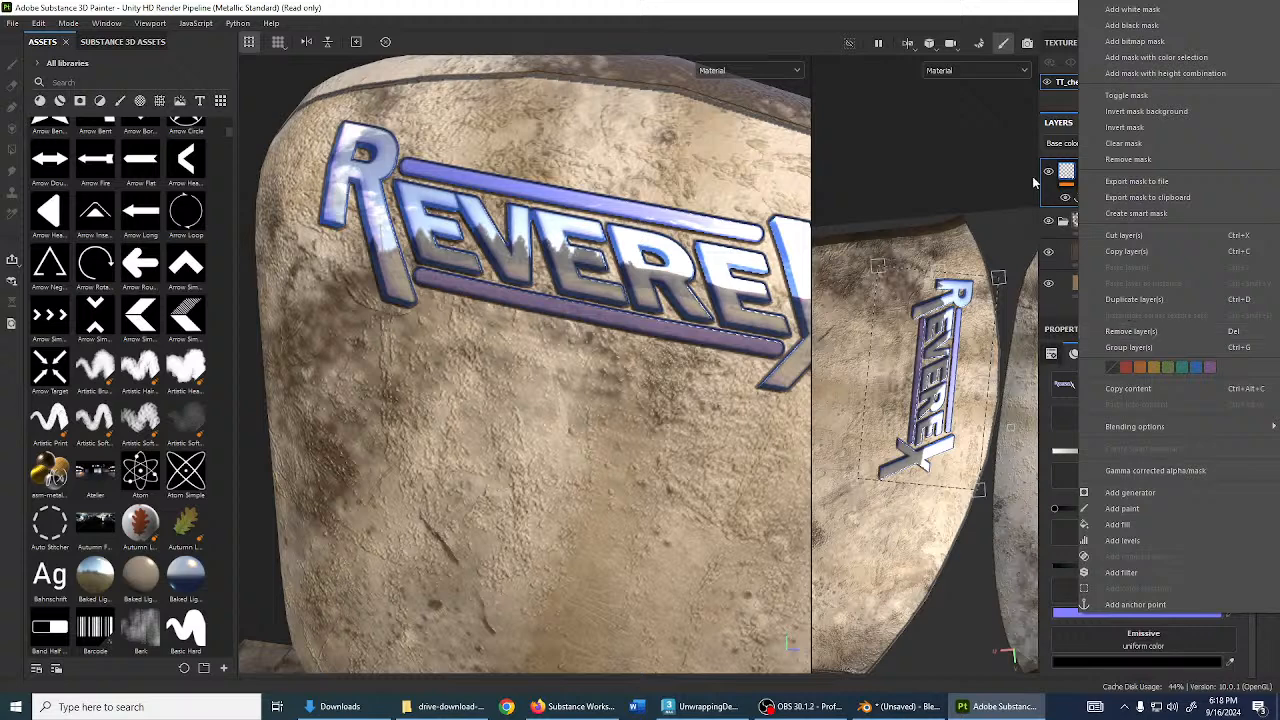
- Group the REVEREX layer into a new folder and rename it Sticker
left_click(1034, 183)
left_click(1225, 143)
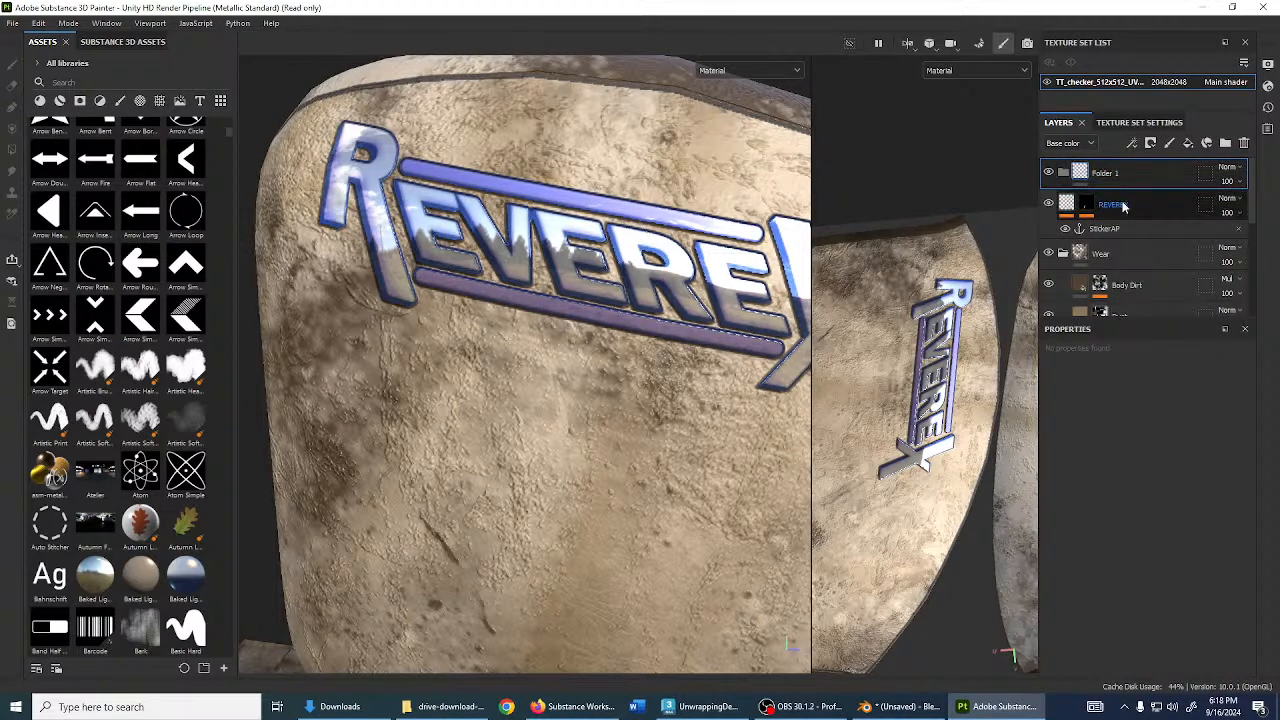
left_click(1123, 206)
right_click(1128, 171)
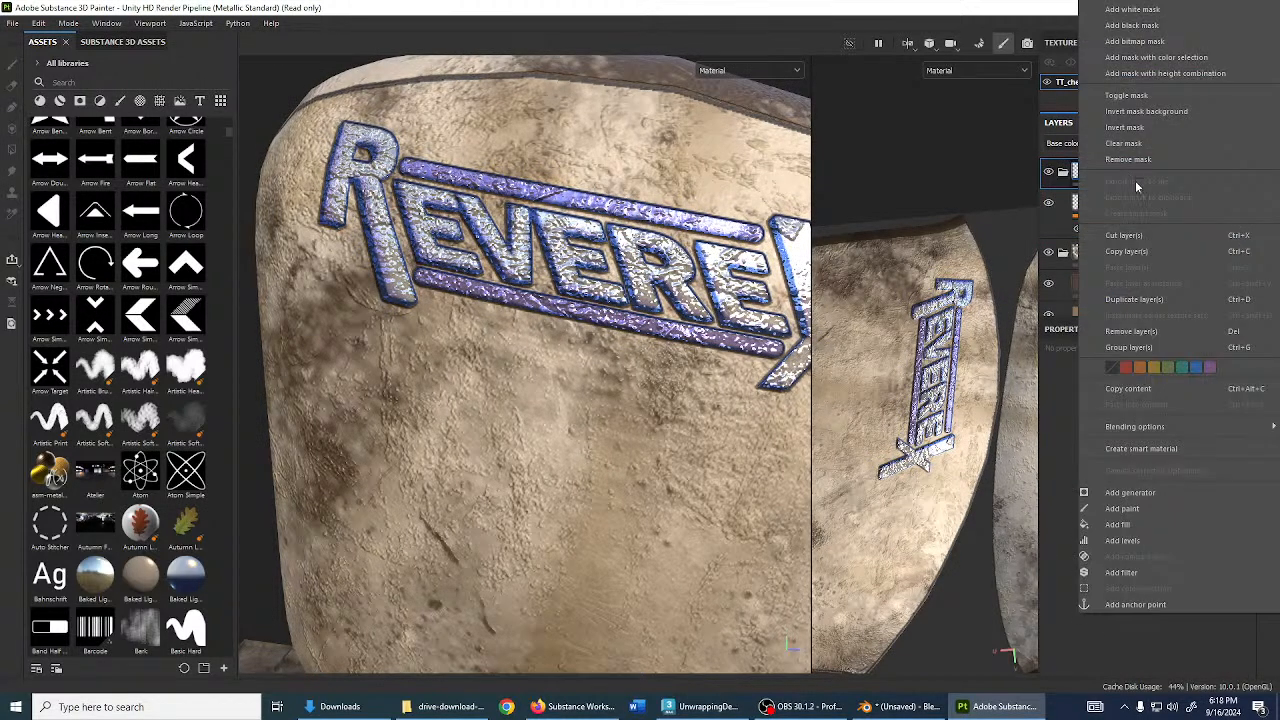
left_click(1057, 210)
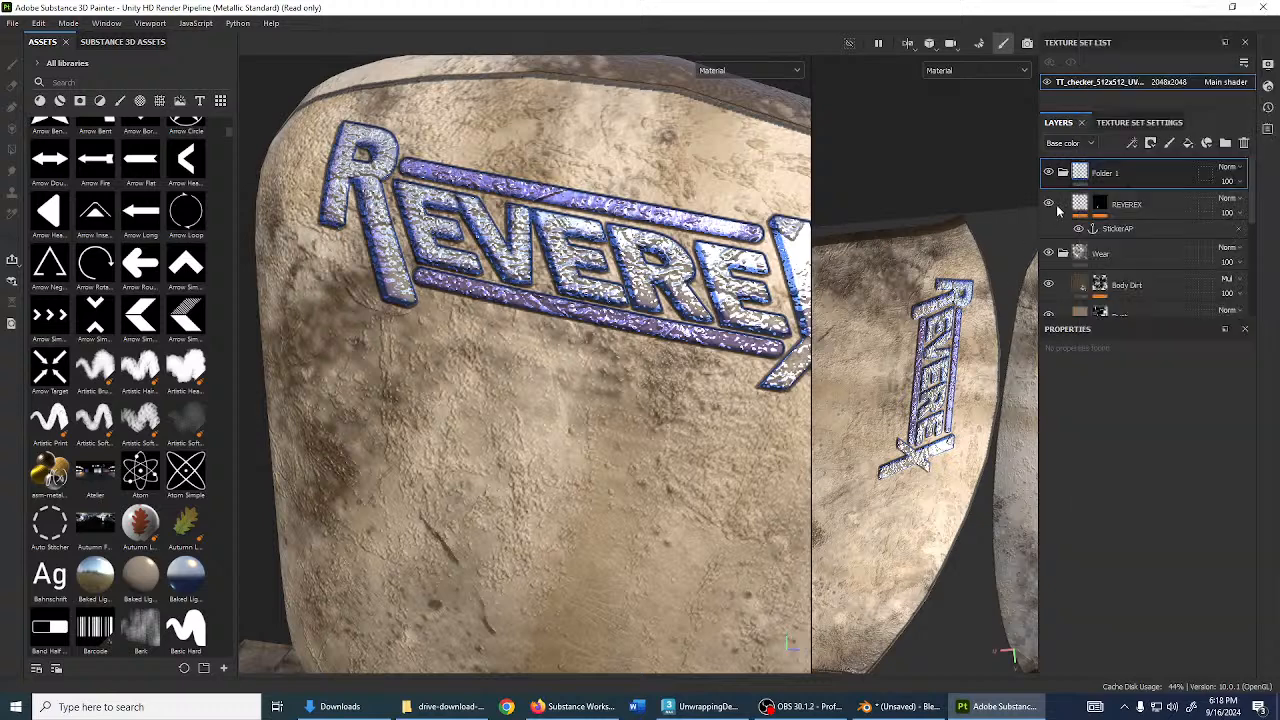
double_click(1106, 174)
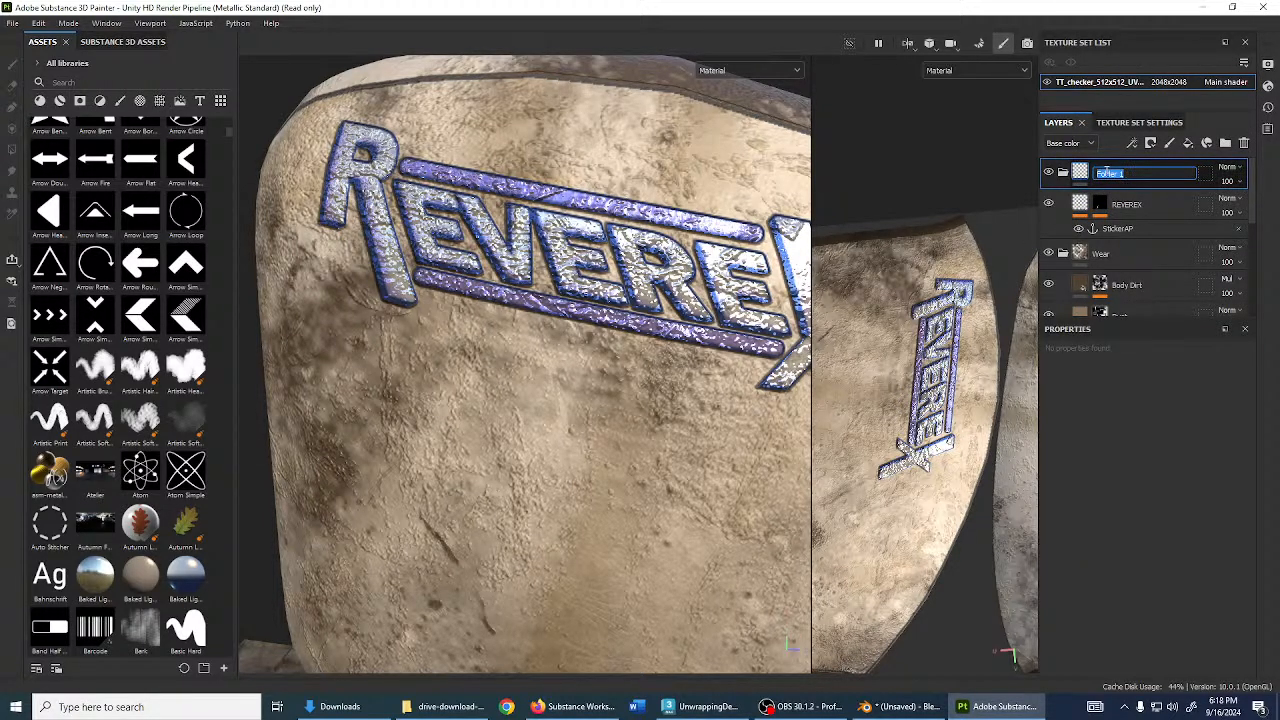
key("Return")
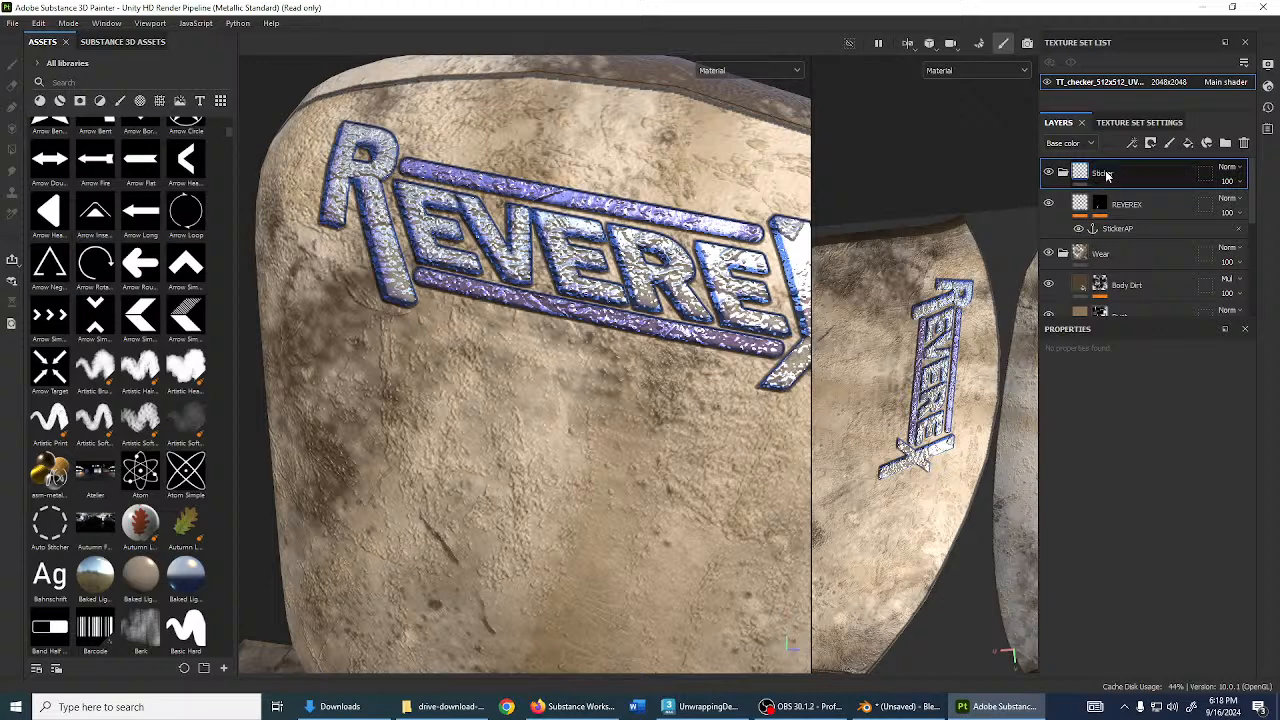
- Rename the decal layer and save the Sticker folder as a smart material
double_click(1134, 207)
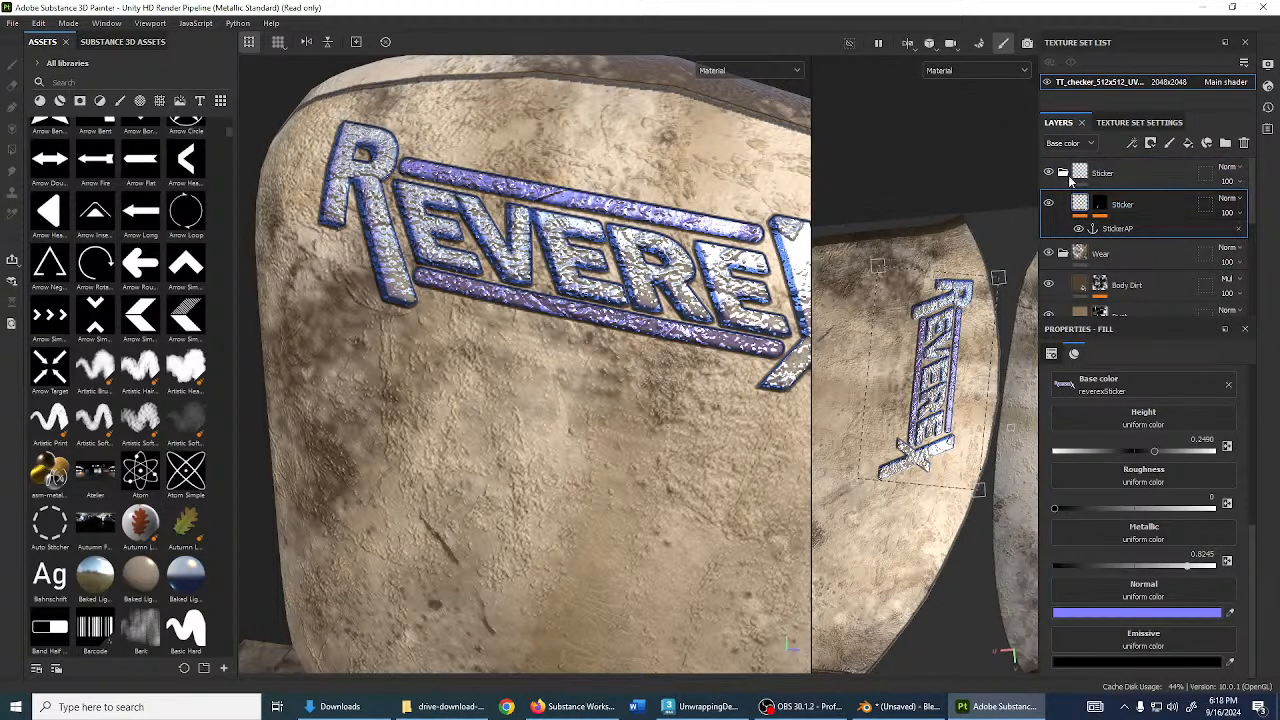
left_click(1066, 174)
right_click(1110, 179)
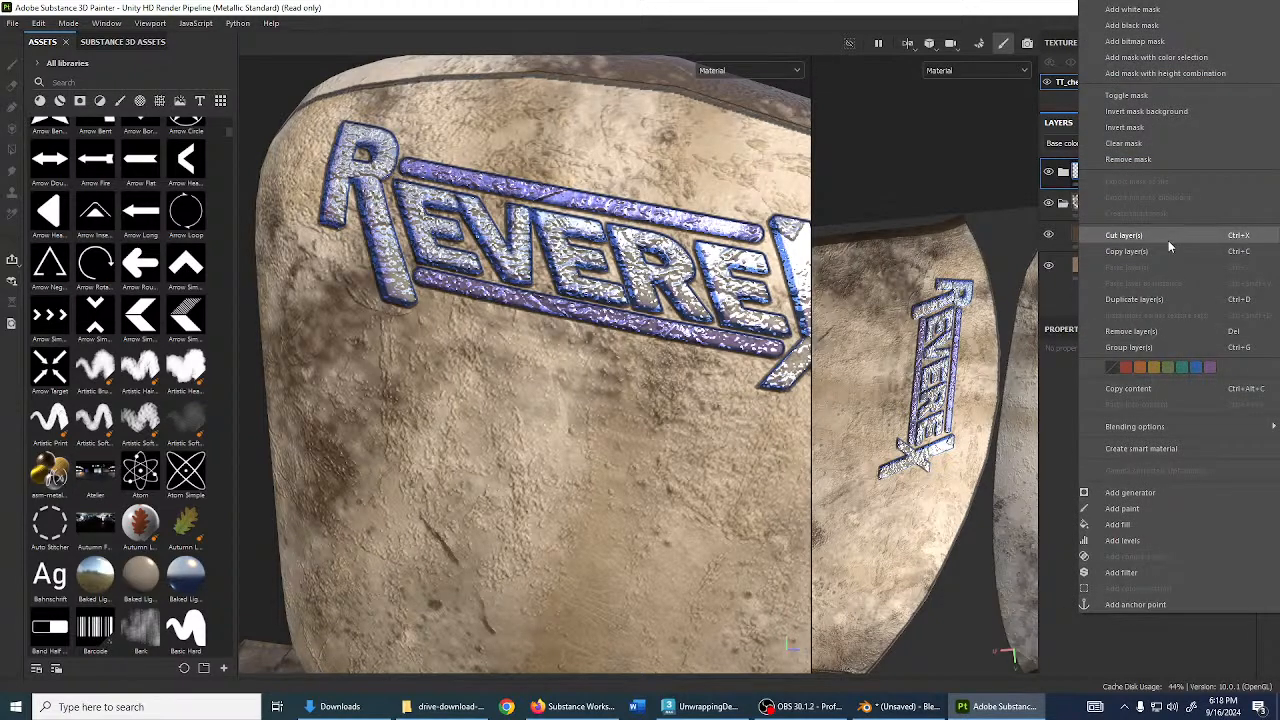
left_click(1146, 449)
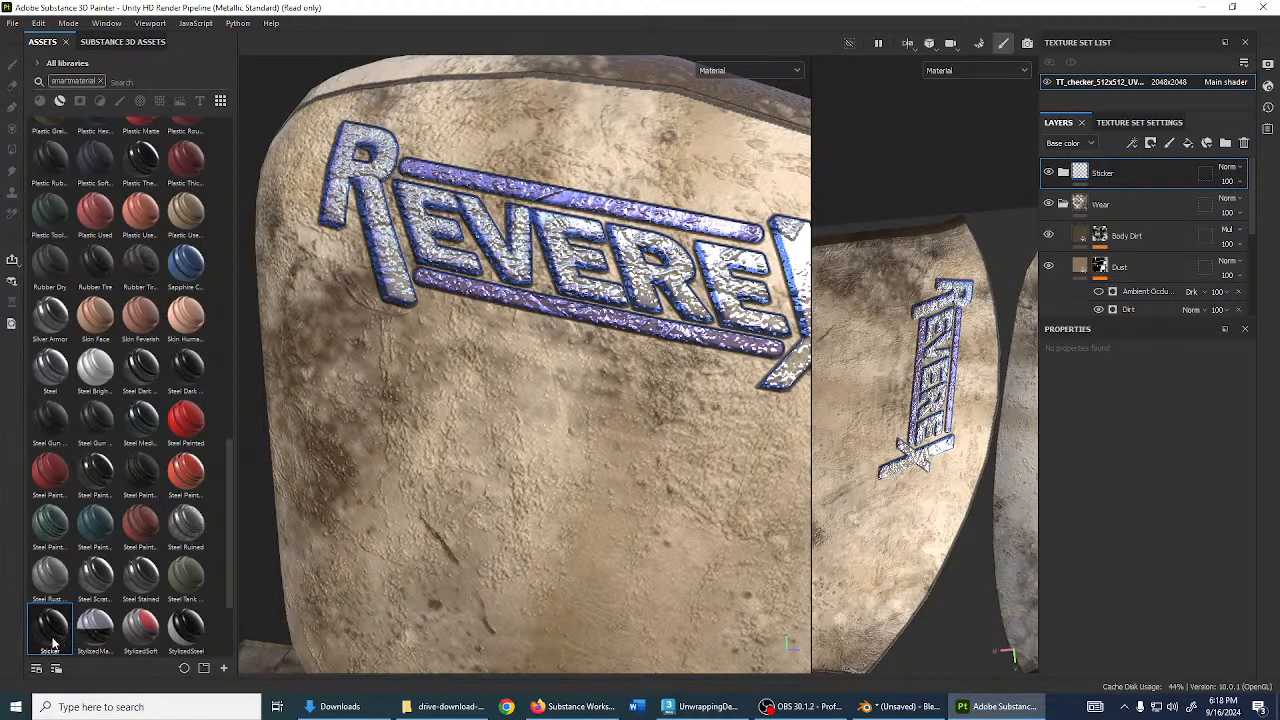
- Clear the smartmaterial filter from the asset search and expand the Sticker folder
right_click(53, 643)
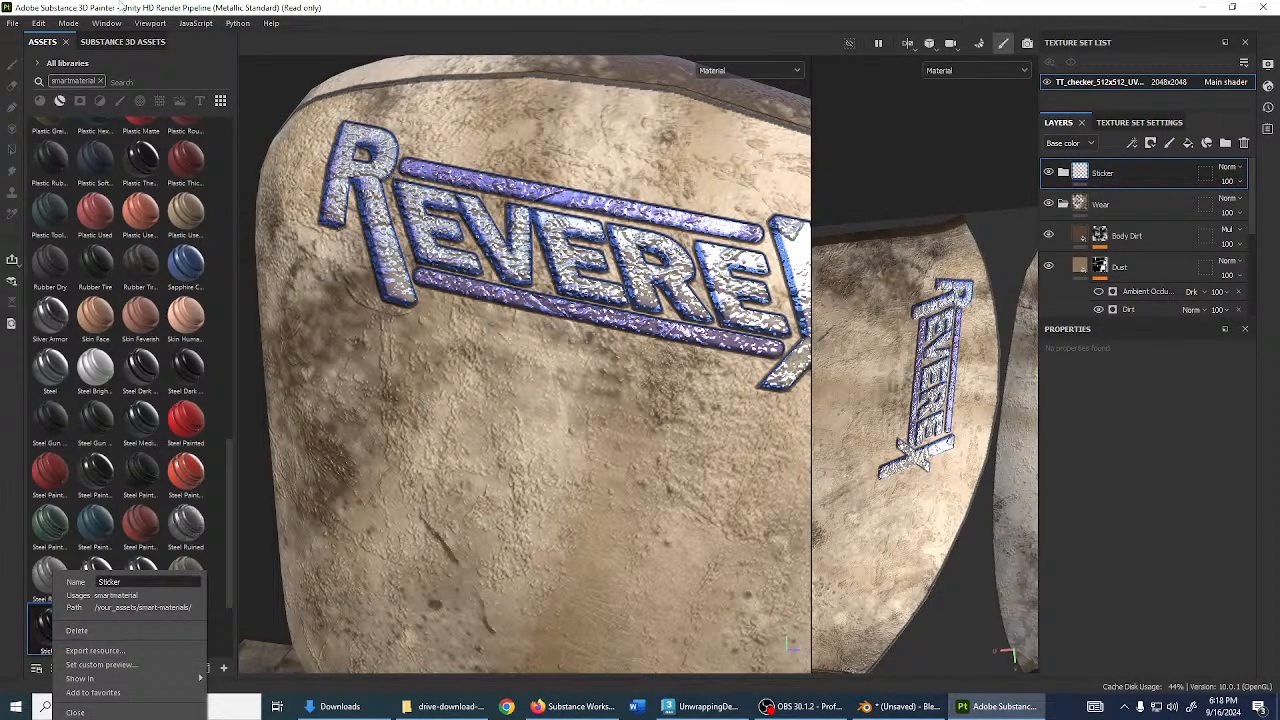
left_click(101, 80)
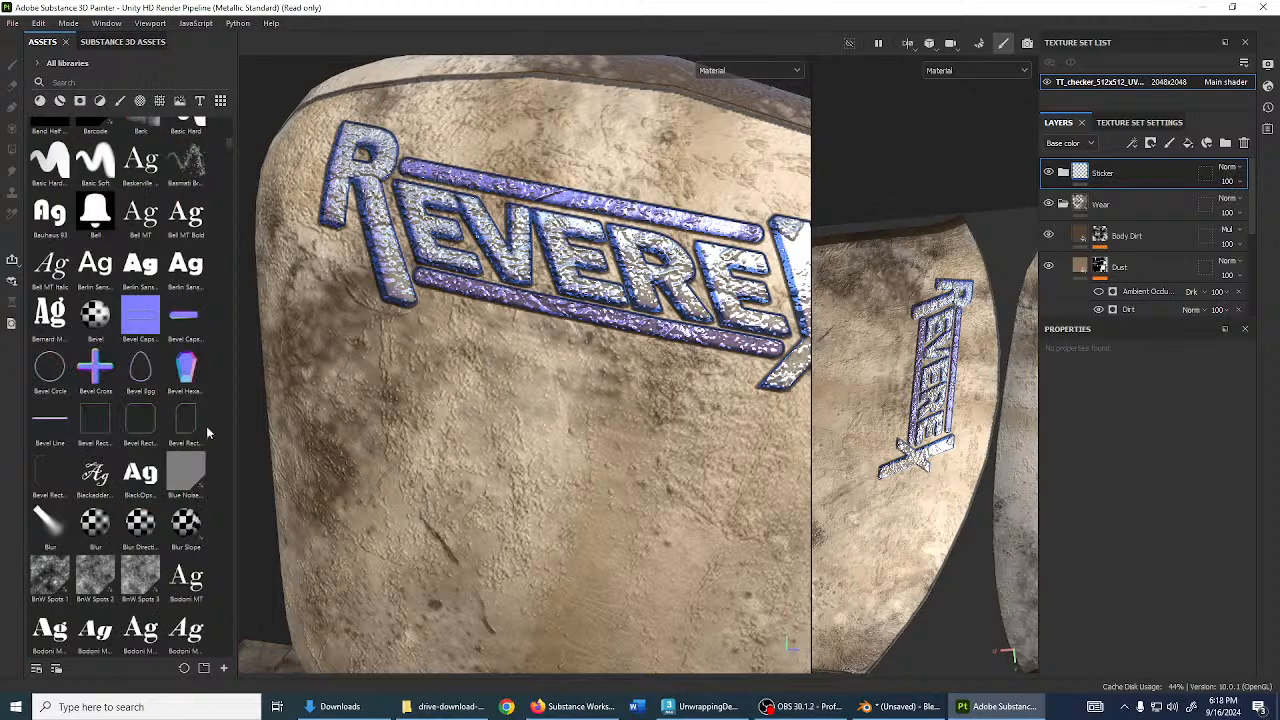
left_click(1060, 176)
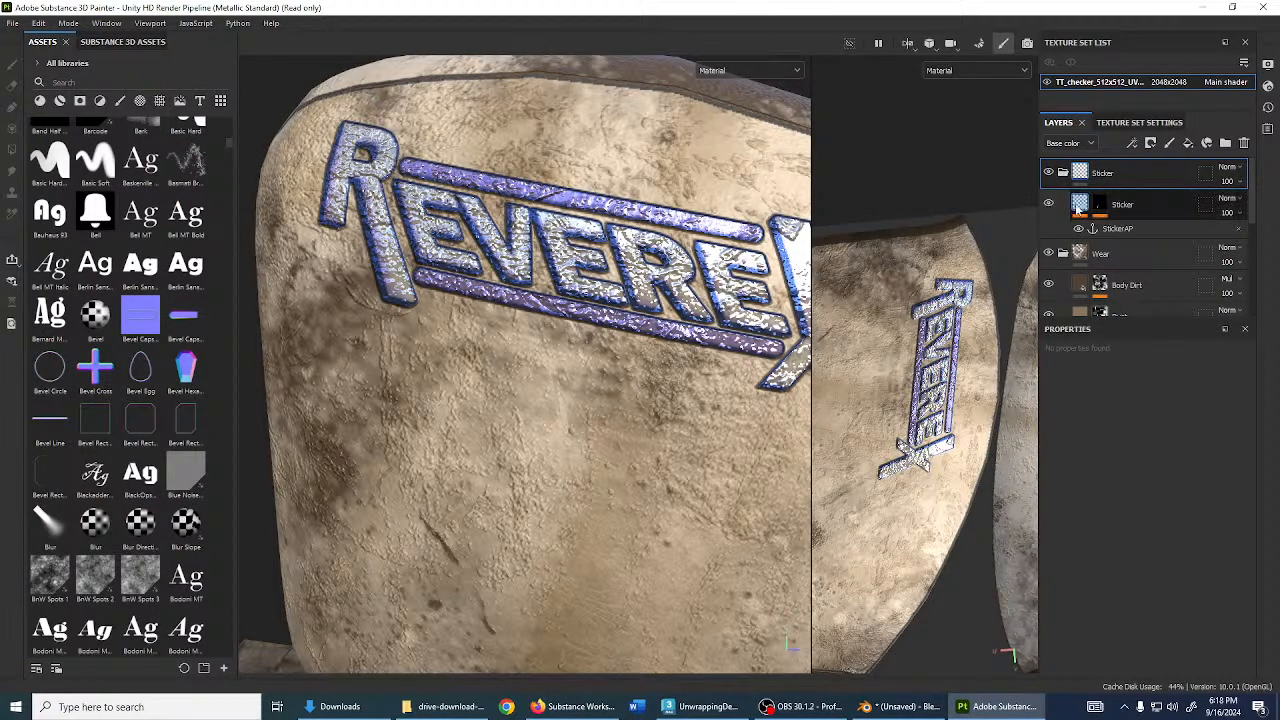
- Select the Sticker layer and orbit the computer to view the REVEREX sticker on the monitor
left_click(1076, 206)
scroll(626, 343, "down", 6)
left_click_drag(613, 368, 538, 420, "alt")
middle_click_drag(538, 420, 552, 338, "alt")
left_click_drag(552, 338, 480, 395, "alt")
scroll(597, 410, "up", 3)
left_click_drag(597, 410, 613, 330, "alt")
scroll(473, 402, "down", 3)
scroll(614, 382, "down", 3)
scroll(608, 343, "down", 4)
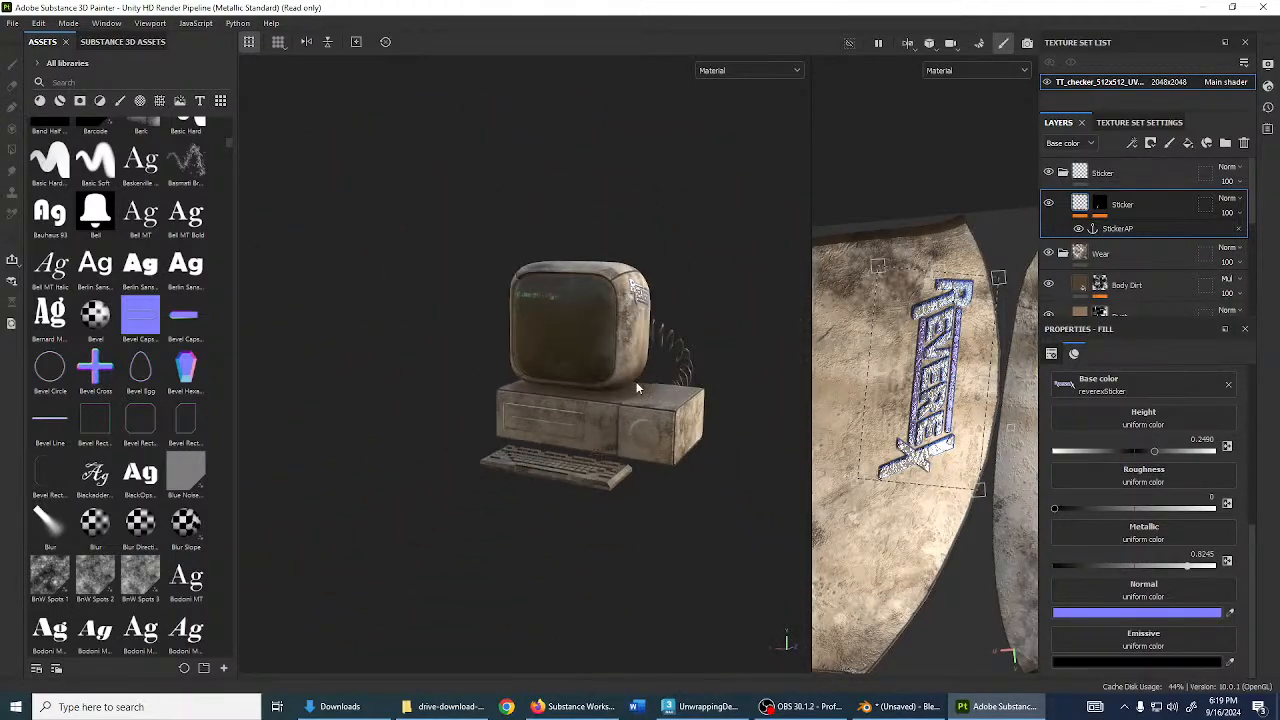
left_click_drag(618, 380, 566, 382, "alt")
scroll(627, 390, "up", 3)
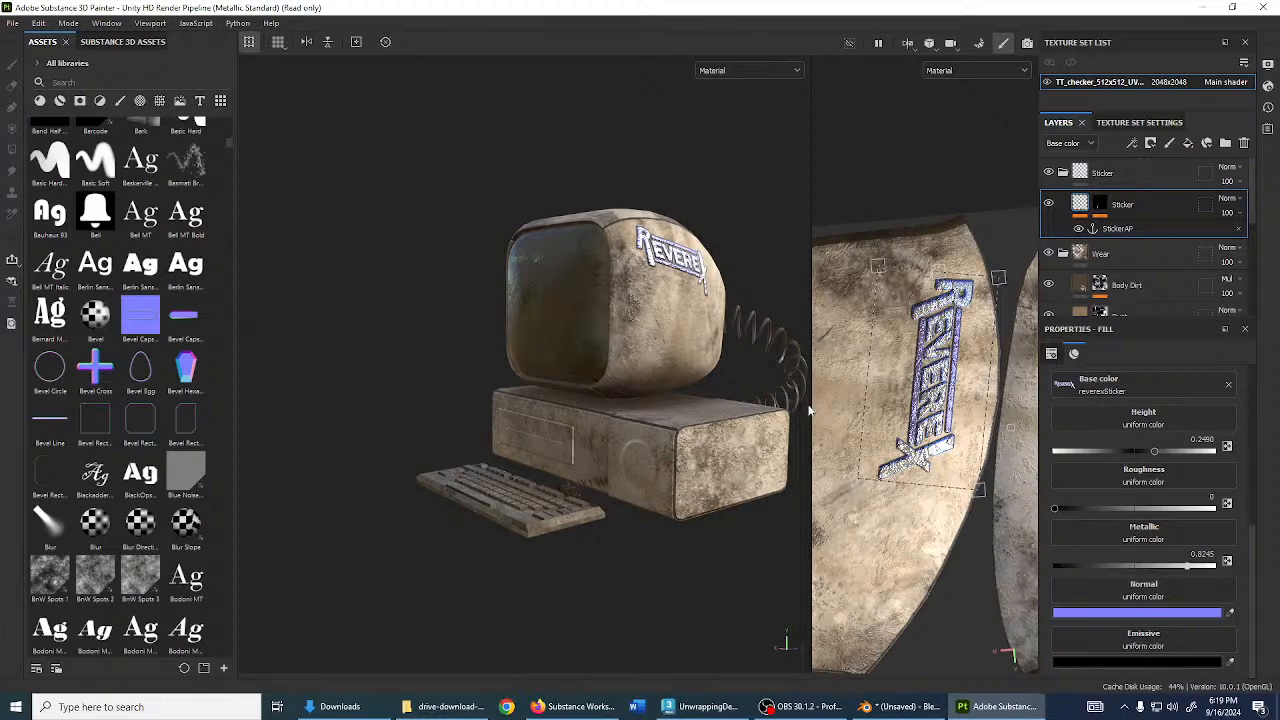
- Widen the UV view to show the full UV sheet and re-angle the computer model
left_click_drag(811, 410, 532, 400)
scroll(845, 447, "down", 2)
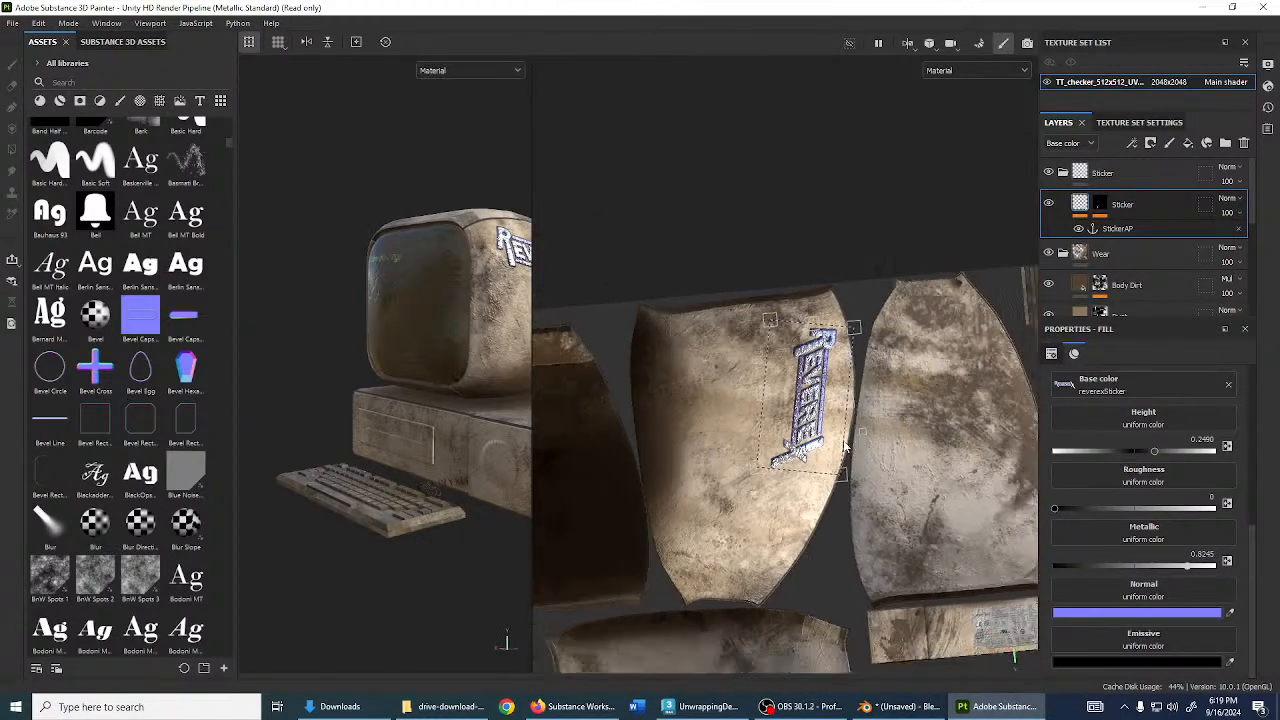
scroll(845, 447, "down", 6)
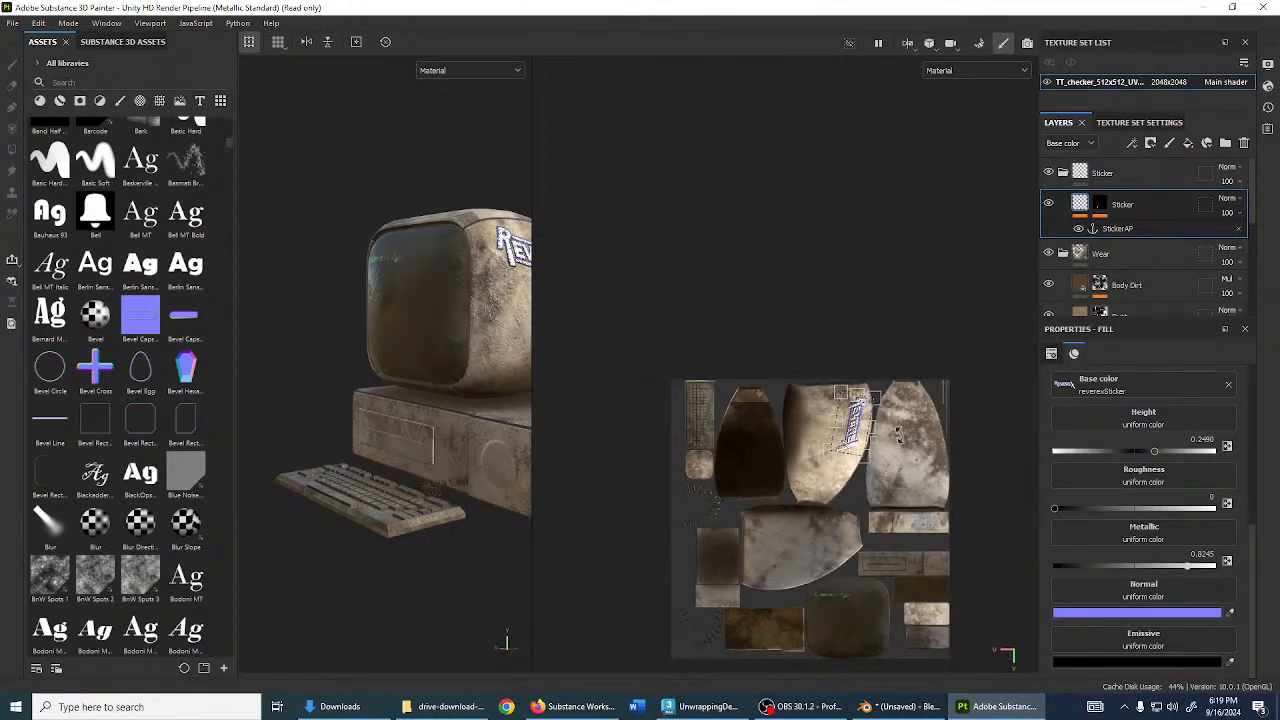
middle_click_drag(891, 464, 889, 372, "alt")
scroll(900, 385, "up", 2)
left_click_drag(510, 310, 474, 370, "alt")
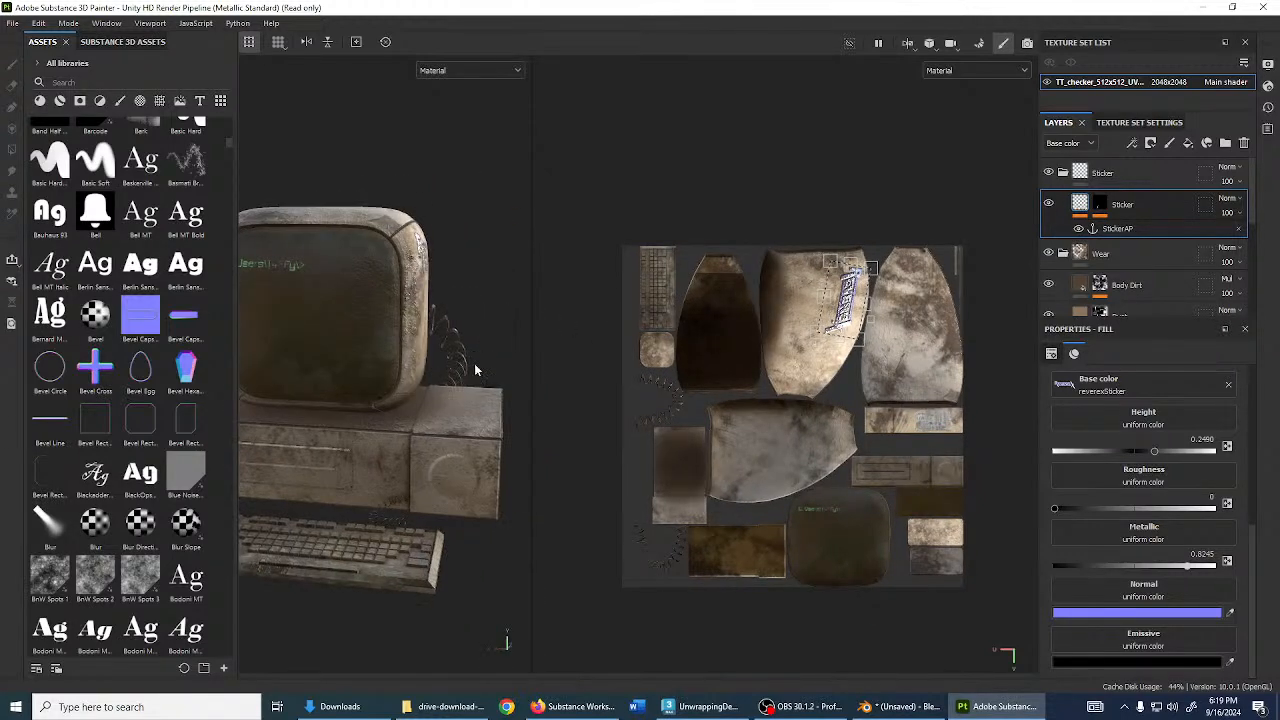
left_click_drag(732, 384, 632, 306, "alt")
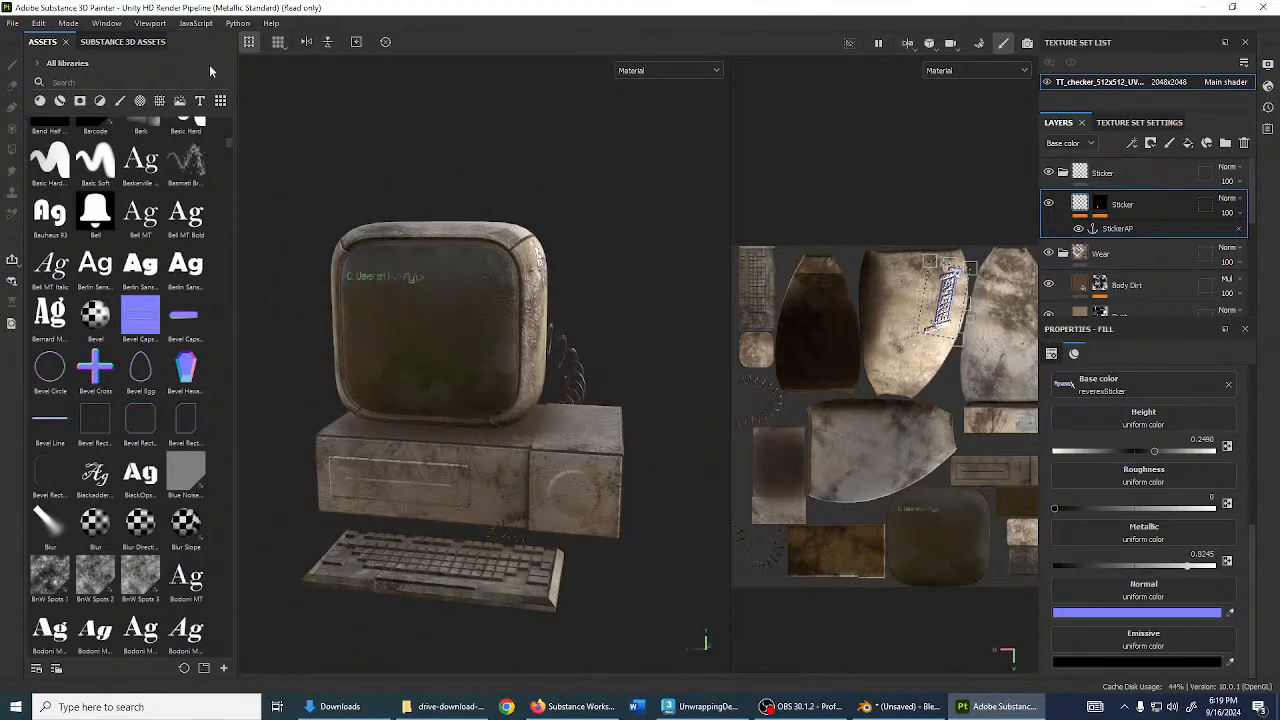
- Create a new project using Couch.fbx from the drive-download folder
left_click(14, 22)
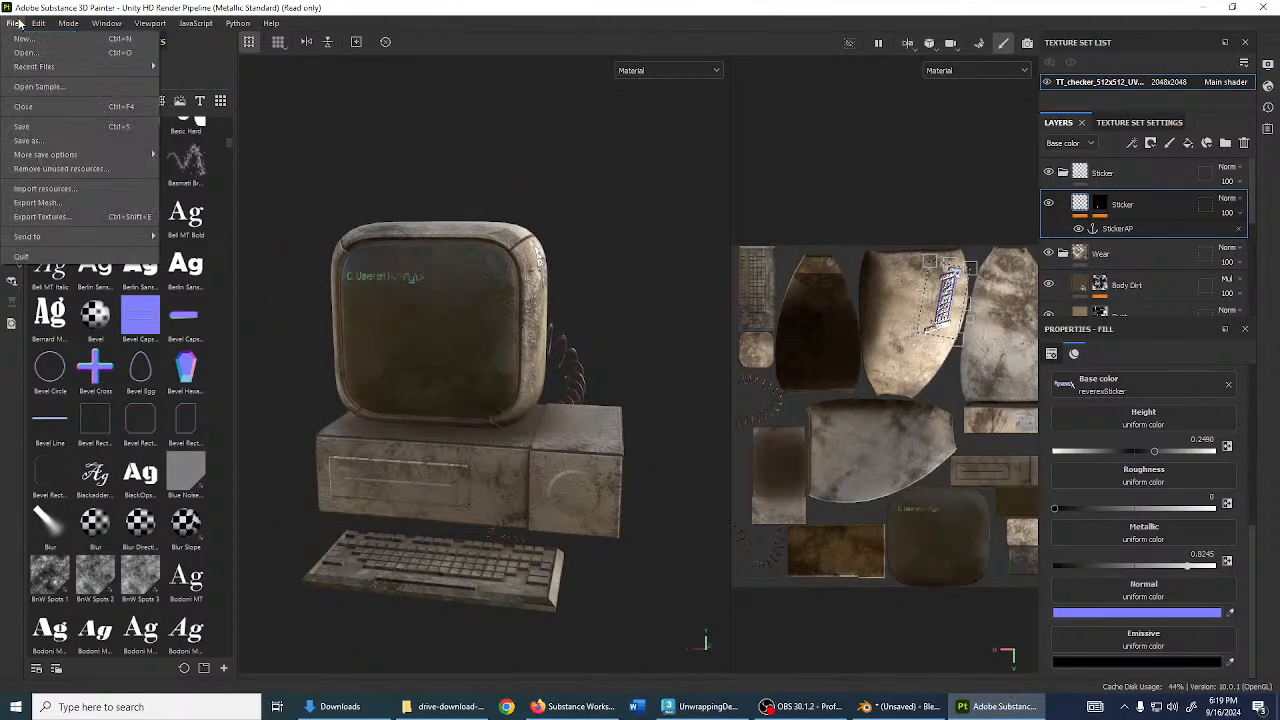
left_click(26, 39)
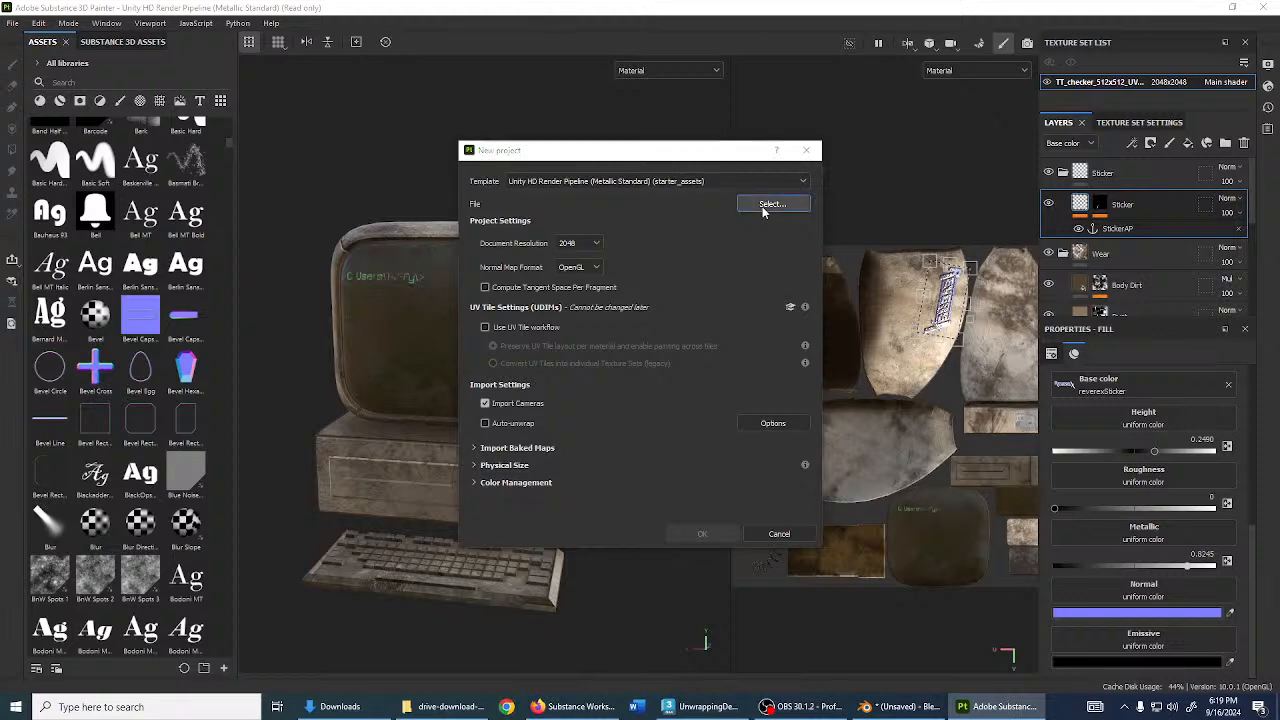
left_click(772, 203)
double_click(616, 314)
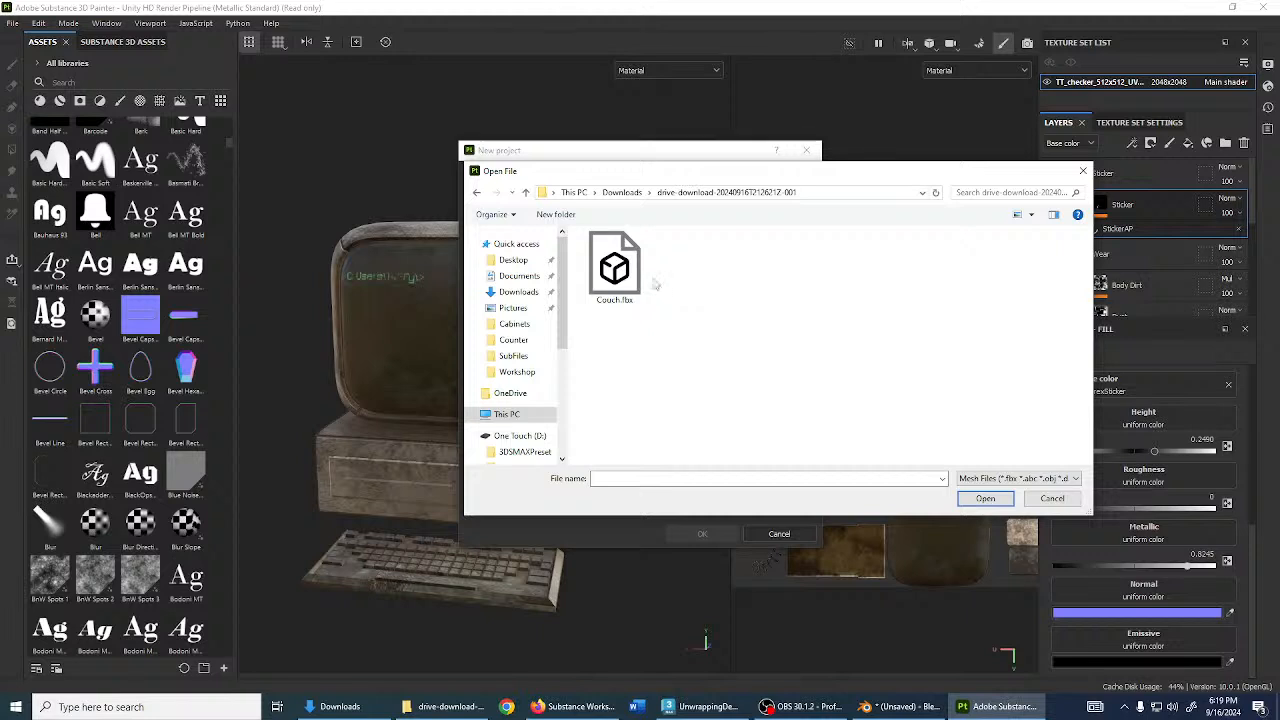
double_click(604, 270)
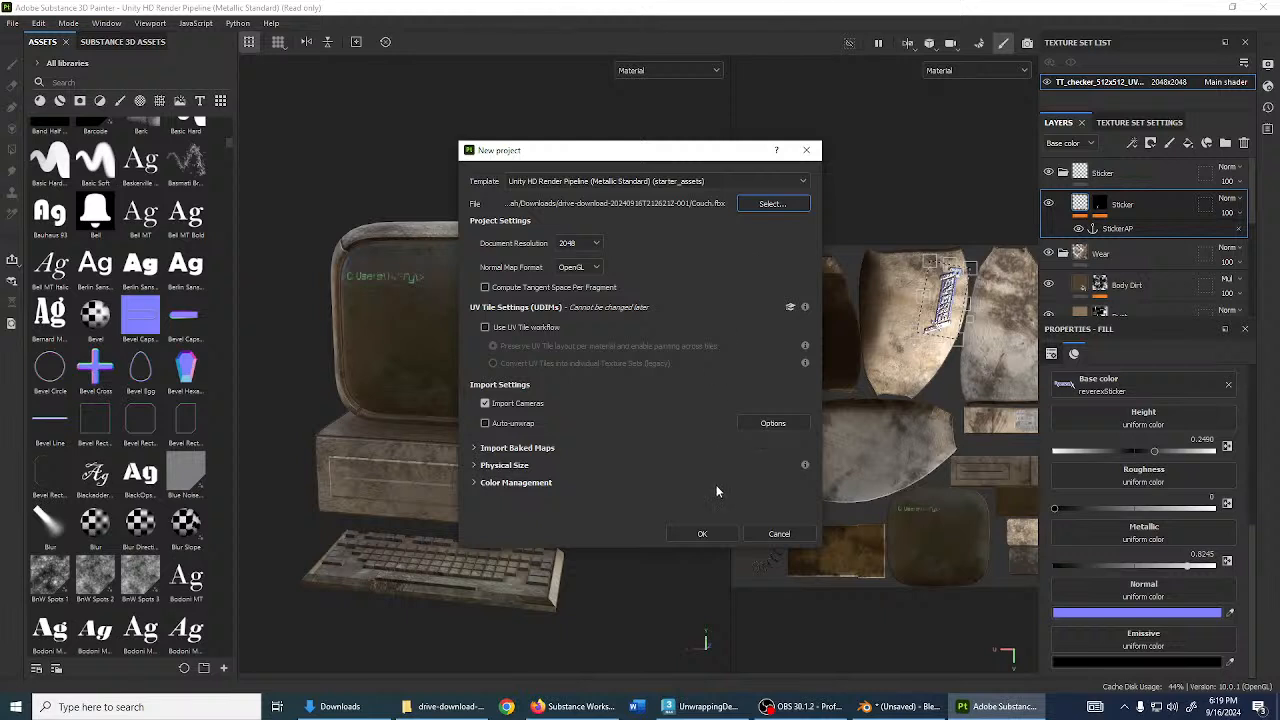
left_click(703, 534)
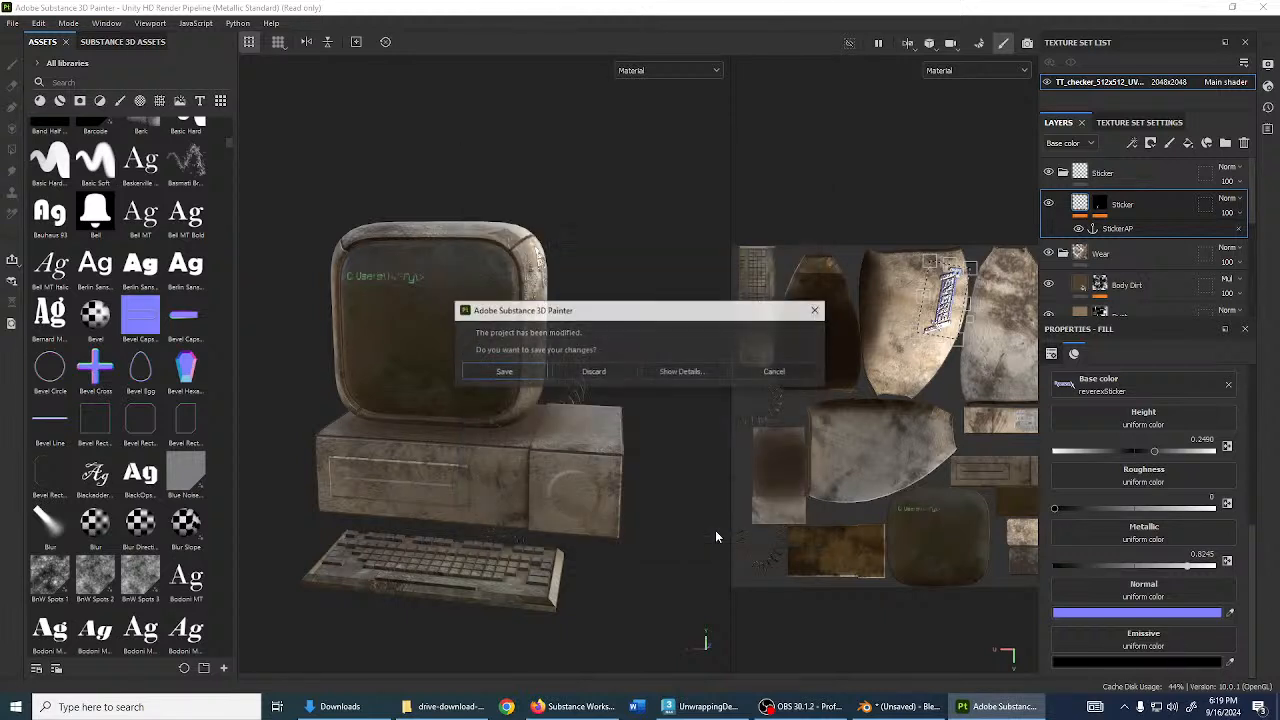
- Discard the computer project's changes and bake the couch maps using its low-poly mesh as high poly
left_click(620, 373)
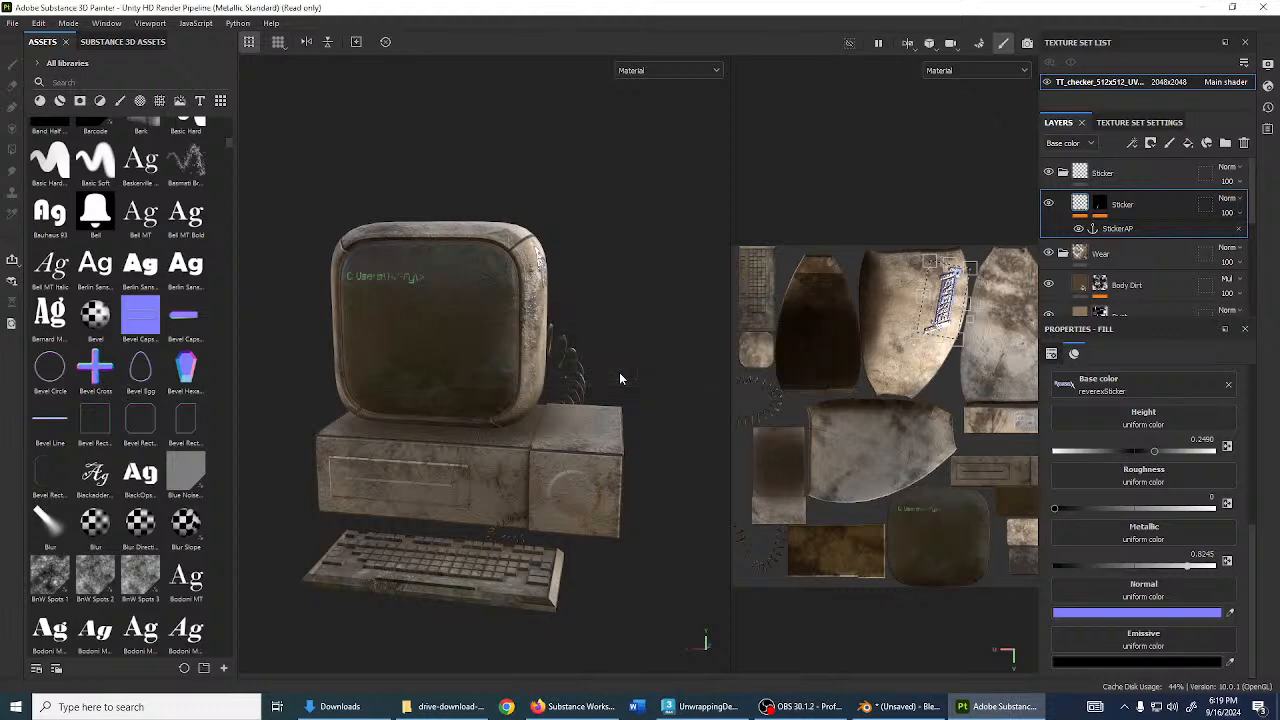
mouse_move(450, 371)
left_mouse_down("alt")
mouse_move(530, 385)
mouse_move(522, 370)
mouse_move(546, 428)
mouse_move(520, 430)
mouse_move(596, 402)
left_mouse_up("alt")
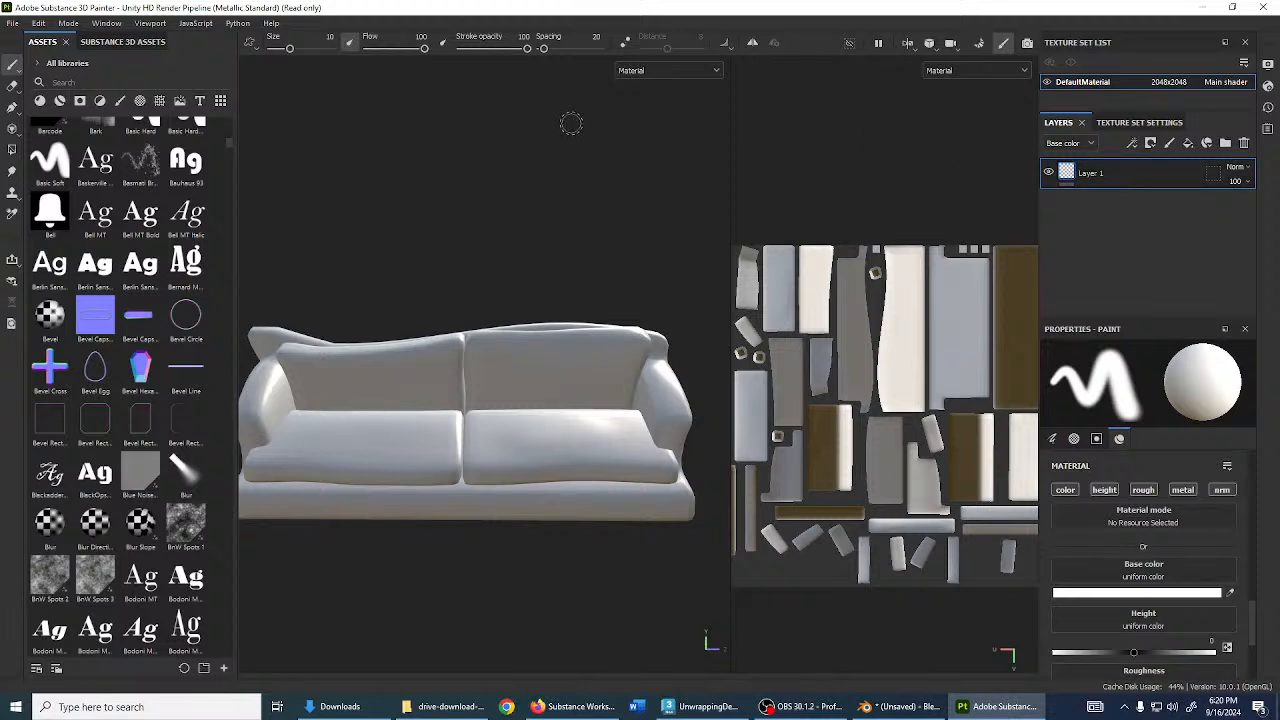
left_click(979, 43)
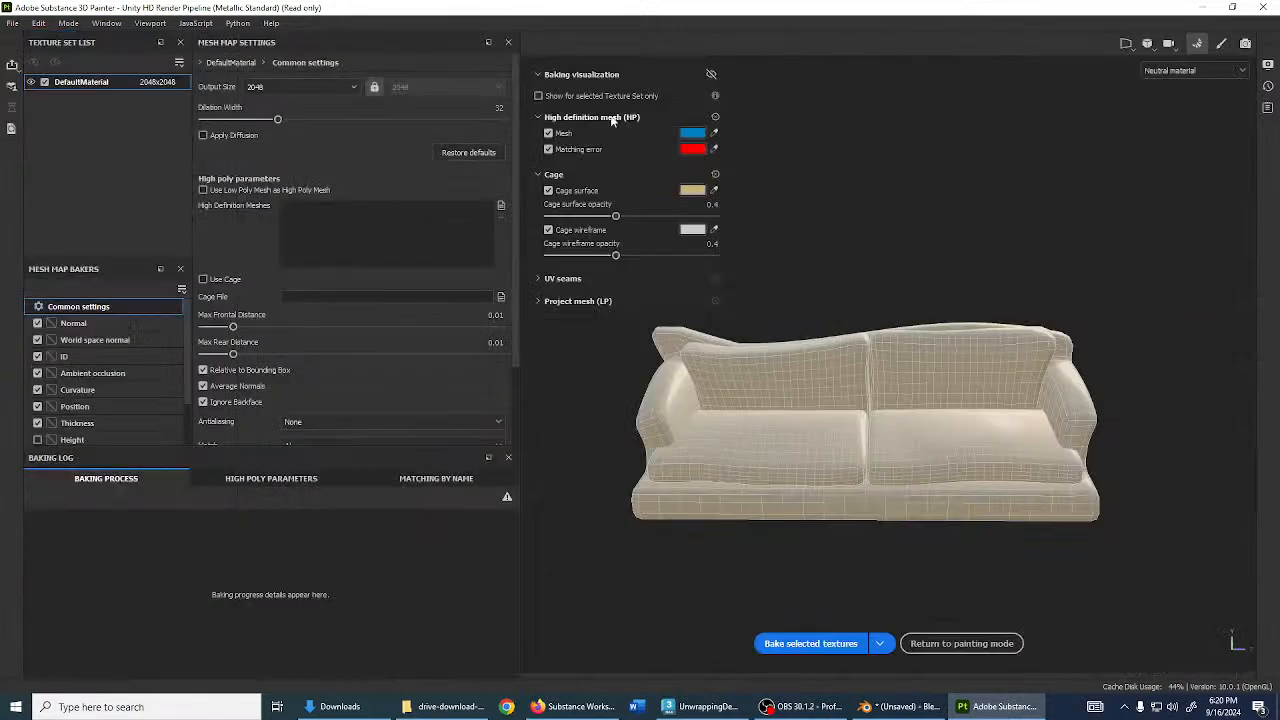
left_click(250, 189)
left_click(812, 644)
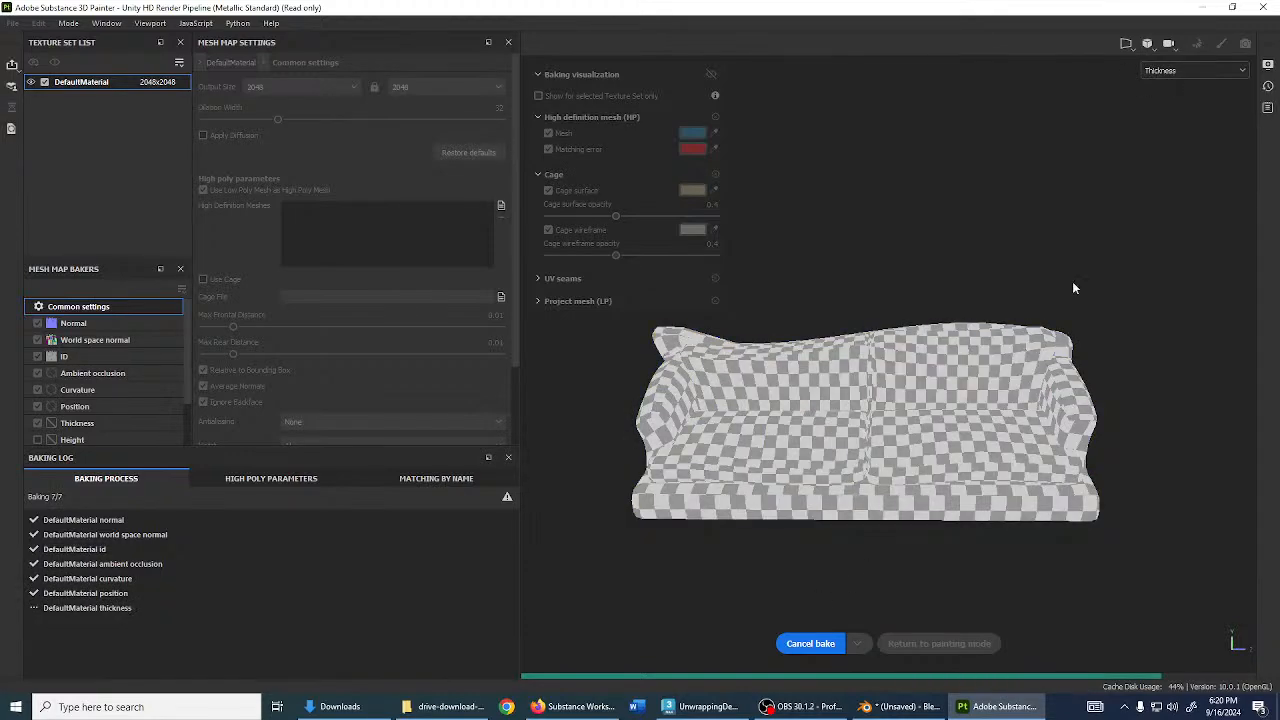
left_click(1222, 44)
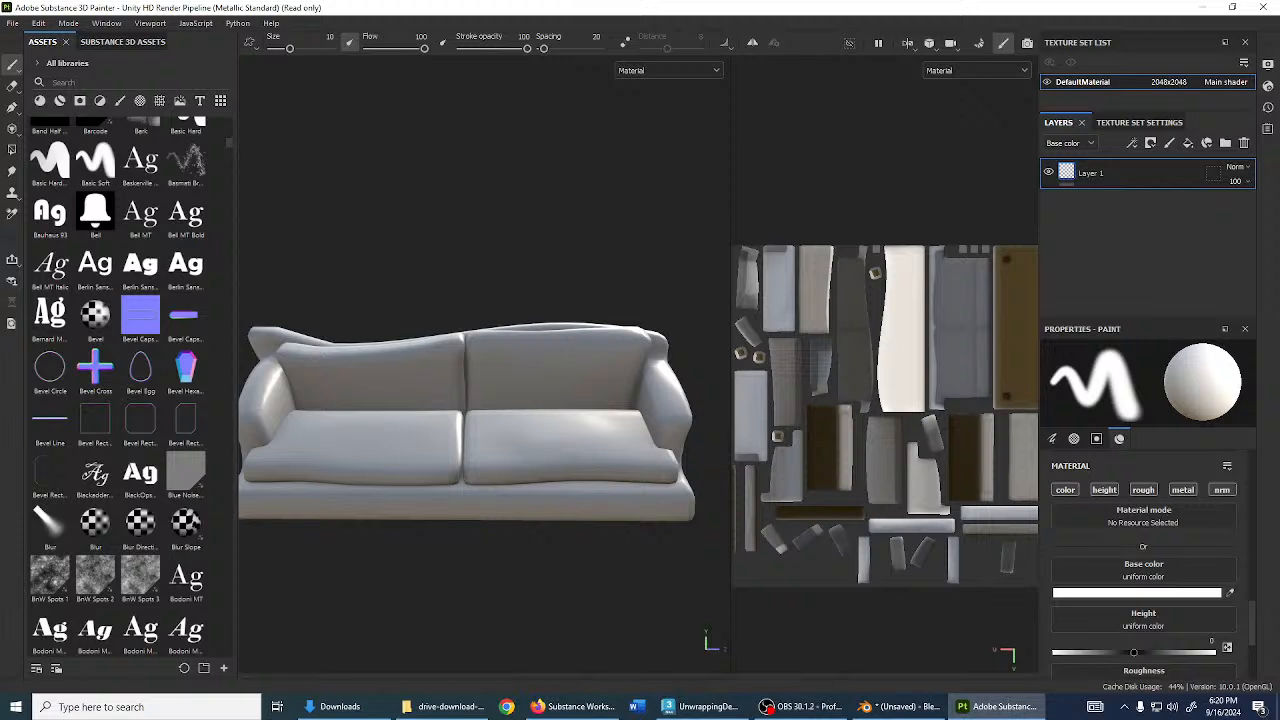
- Display only the Base color channel in the viewport
left_click_drag(661, 347, 576, 338, "alt")
left_click(677, 74)
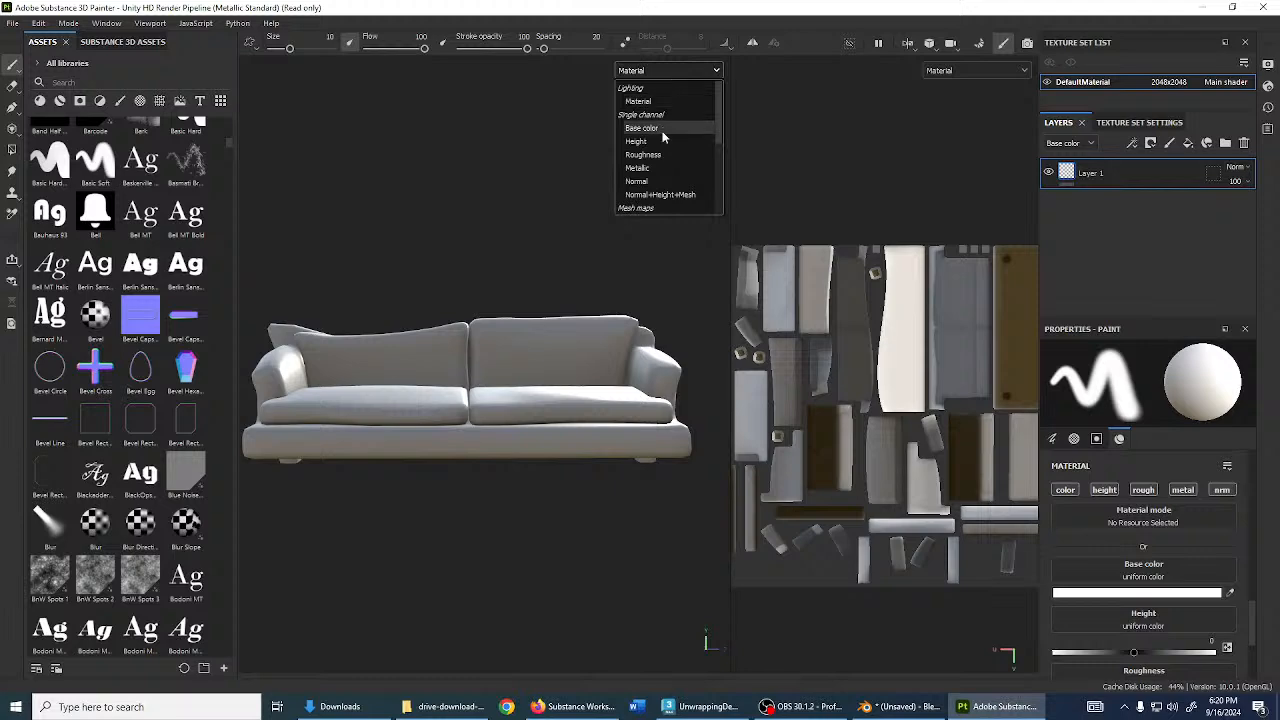
left_click(665, 128)
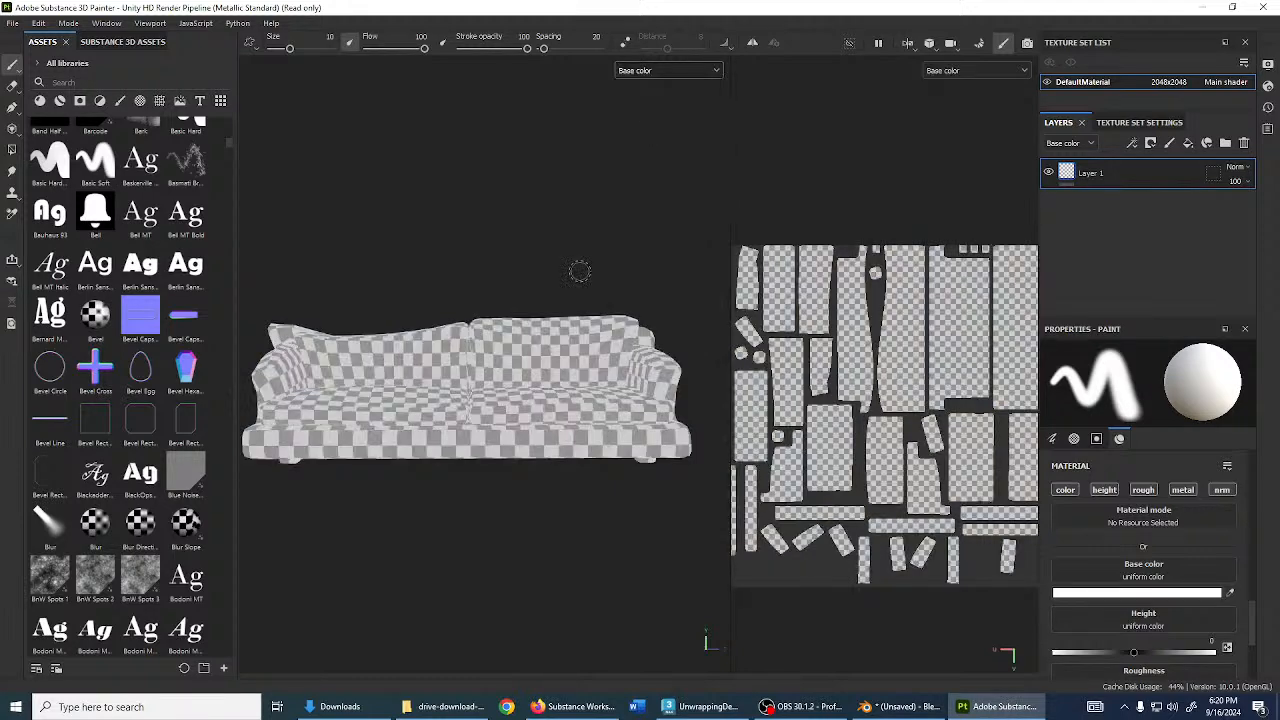
left_click_drag(580, 271, 522, 459, "alt")
left_click(692, 74)
left_click(646, 130)
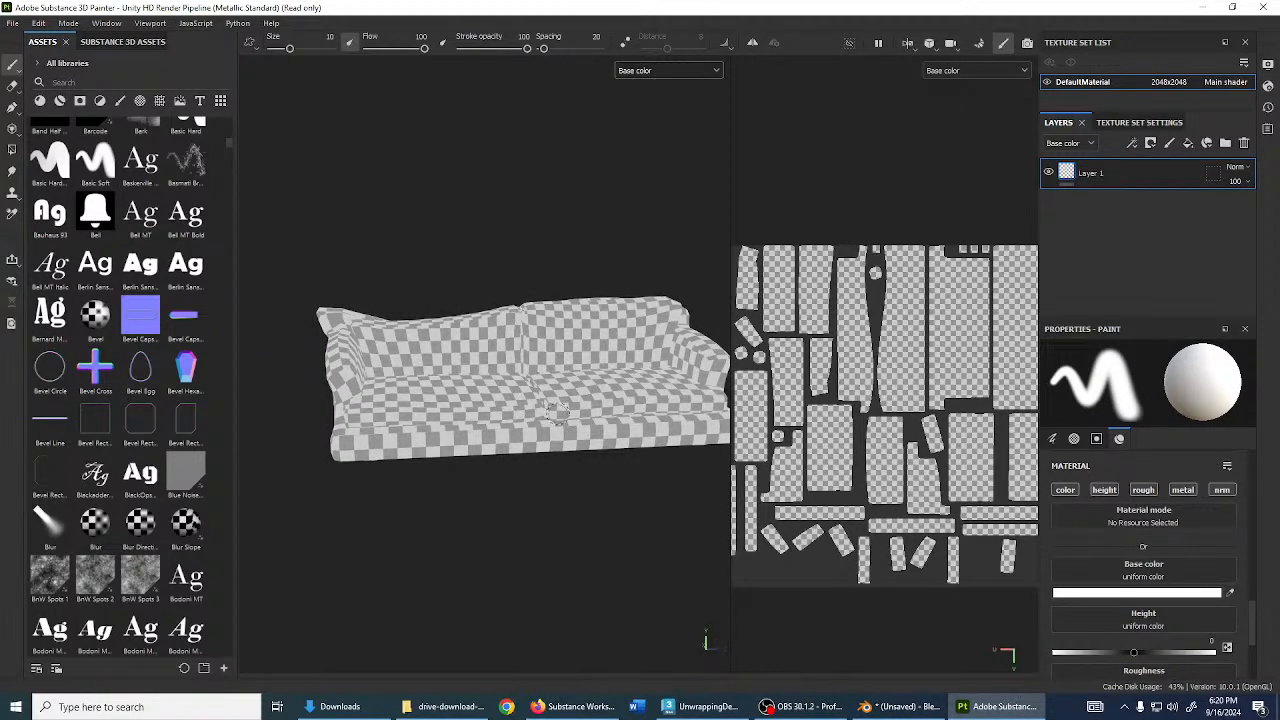
- Widen the 3D view, delete the empty Layer 1, and add a new fill layer
left_click_drag(731, 301, 755, 303)
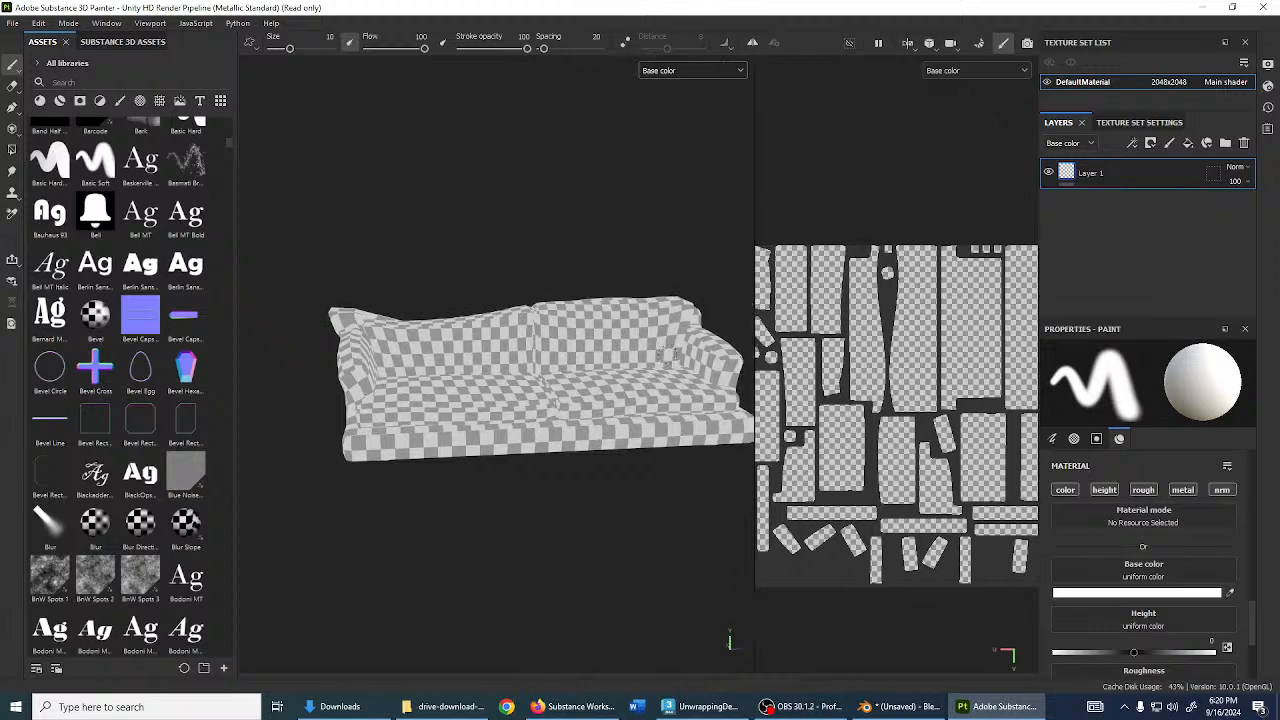
mouse_move(528, 388)
left_mouse_down("alt")
mouse_move(614, 448)
mouse_move(575, 479)
mouse_move(573, 462)
left_mouse_up("alt")
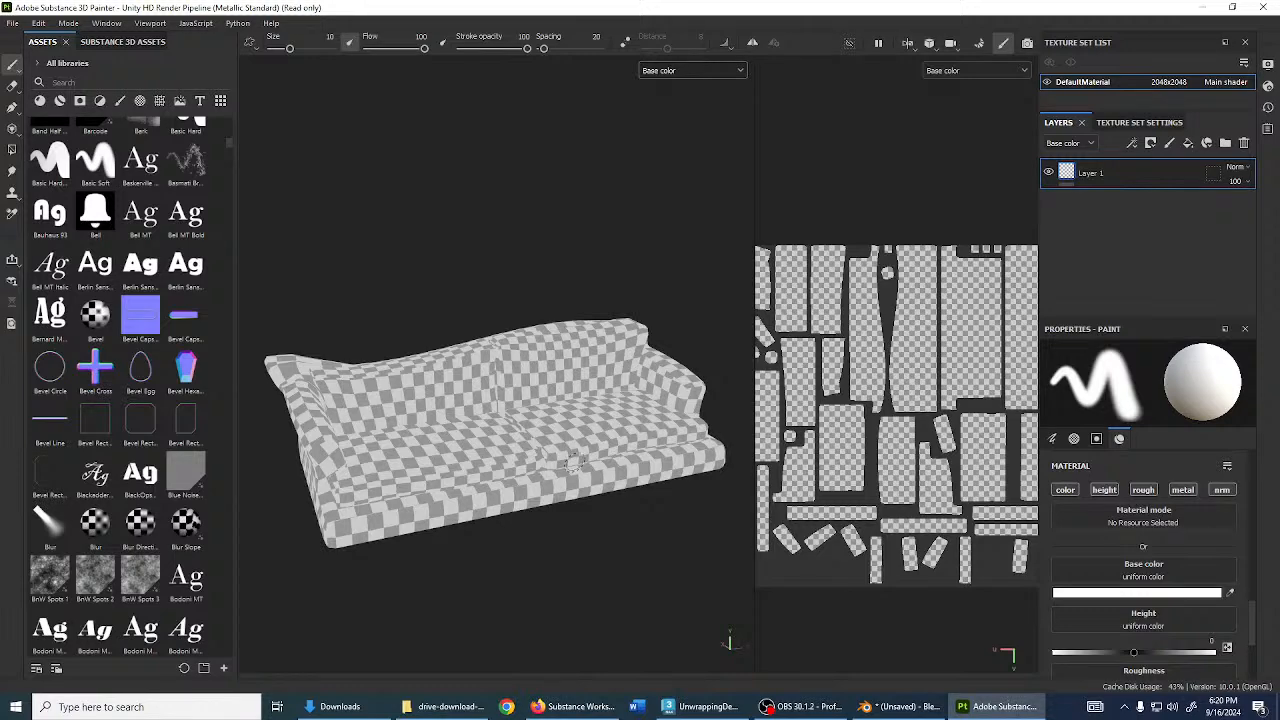
left_click(1244, 143)
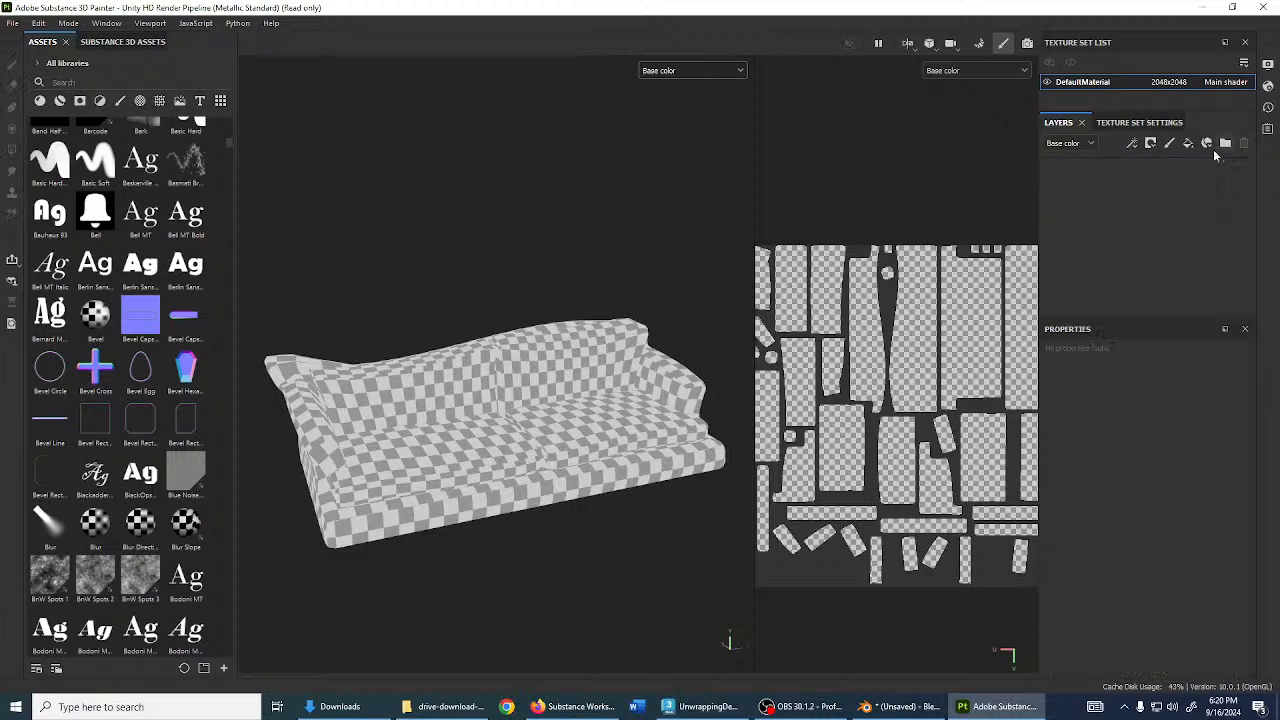
left_click(1188, 143)
- Limit the fill to colour only (height, rough, metal, normal off), colour it maroon, name it Base
scroll(1104, 430, "up", 2)
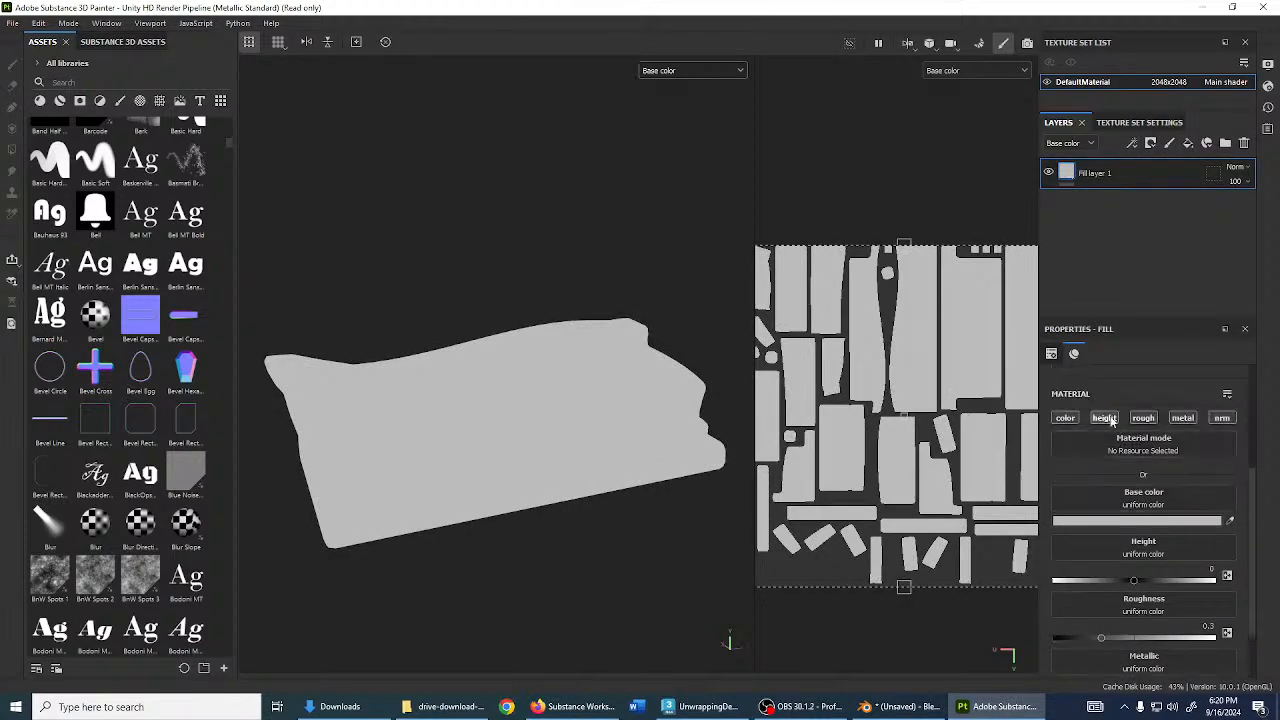
left_click(1104, 417)
left_click(1143, 417)
left_click(1182, 417)
left_click(1222, 417)
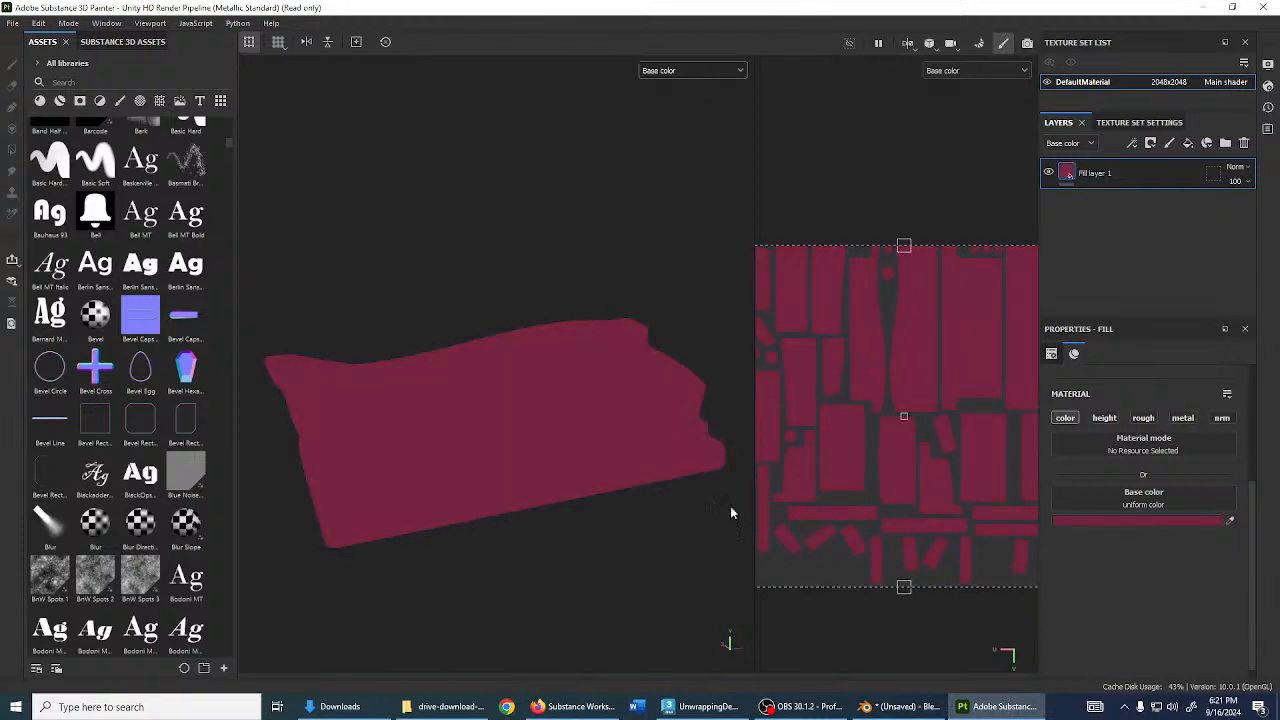
left_click_drag(636, 460, 686, 429, "alt")
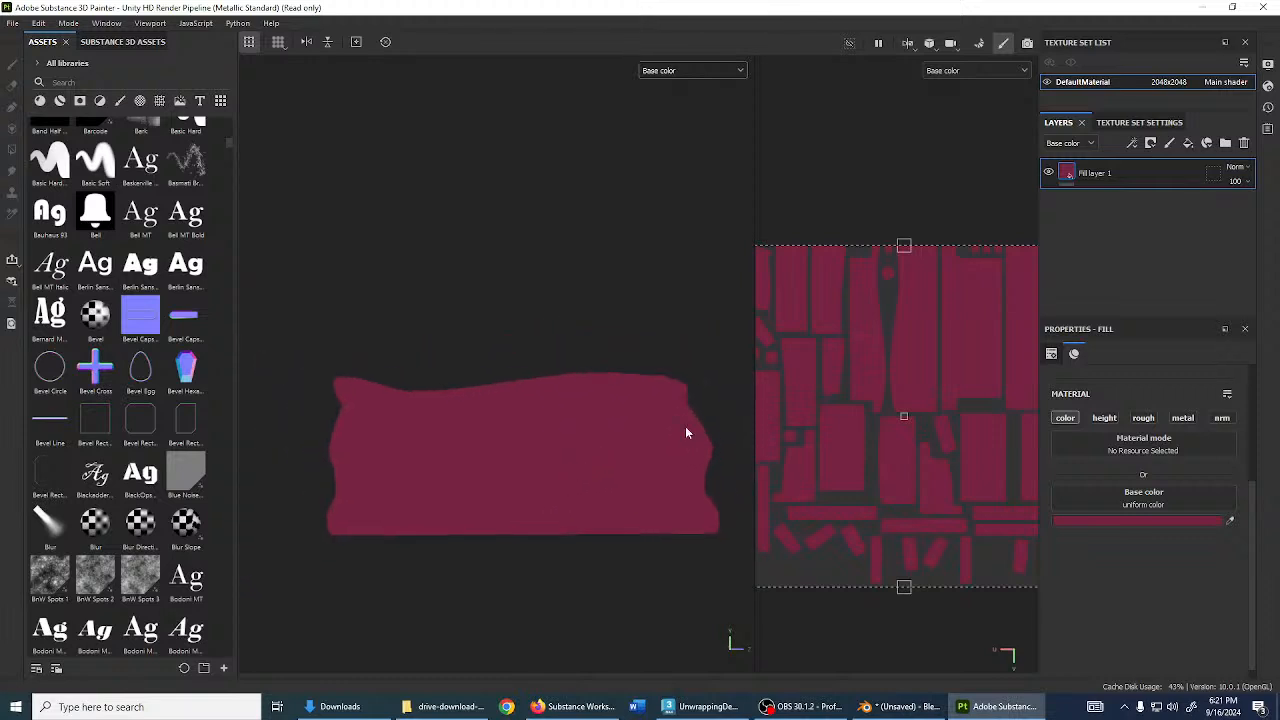
double_click(1100, 174)
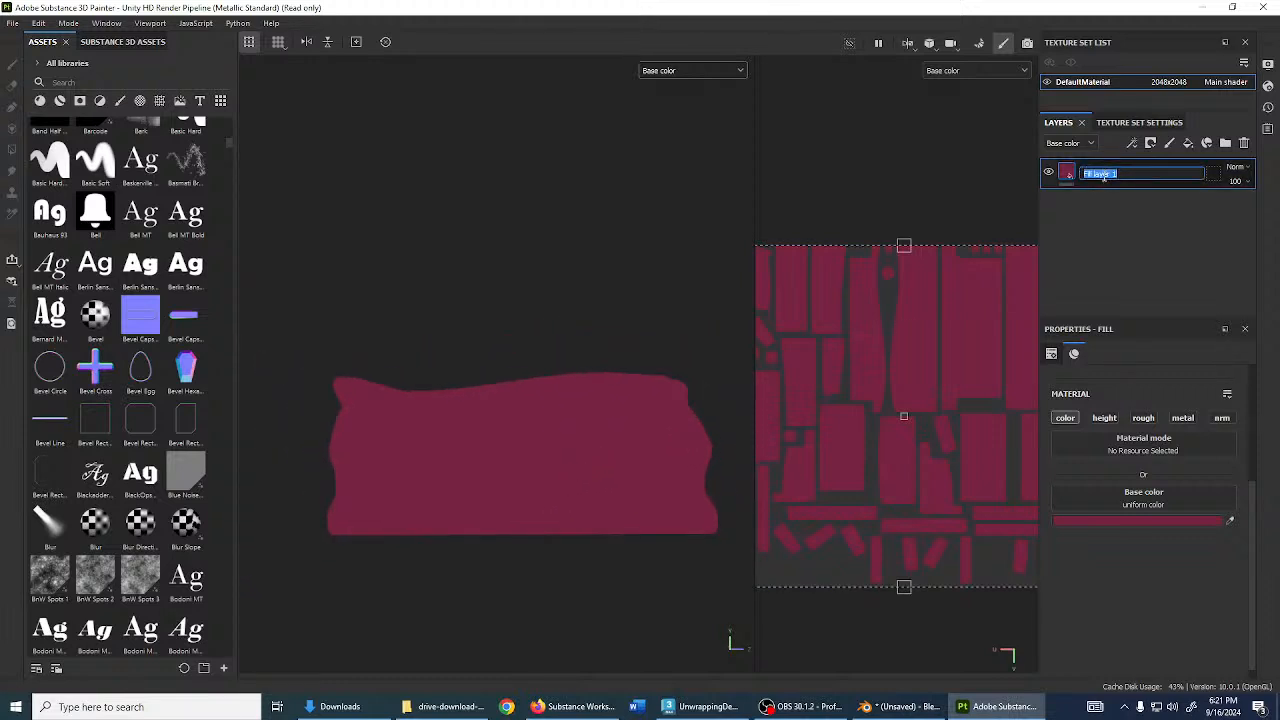
type("Base")
key("Return")
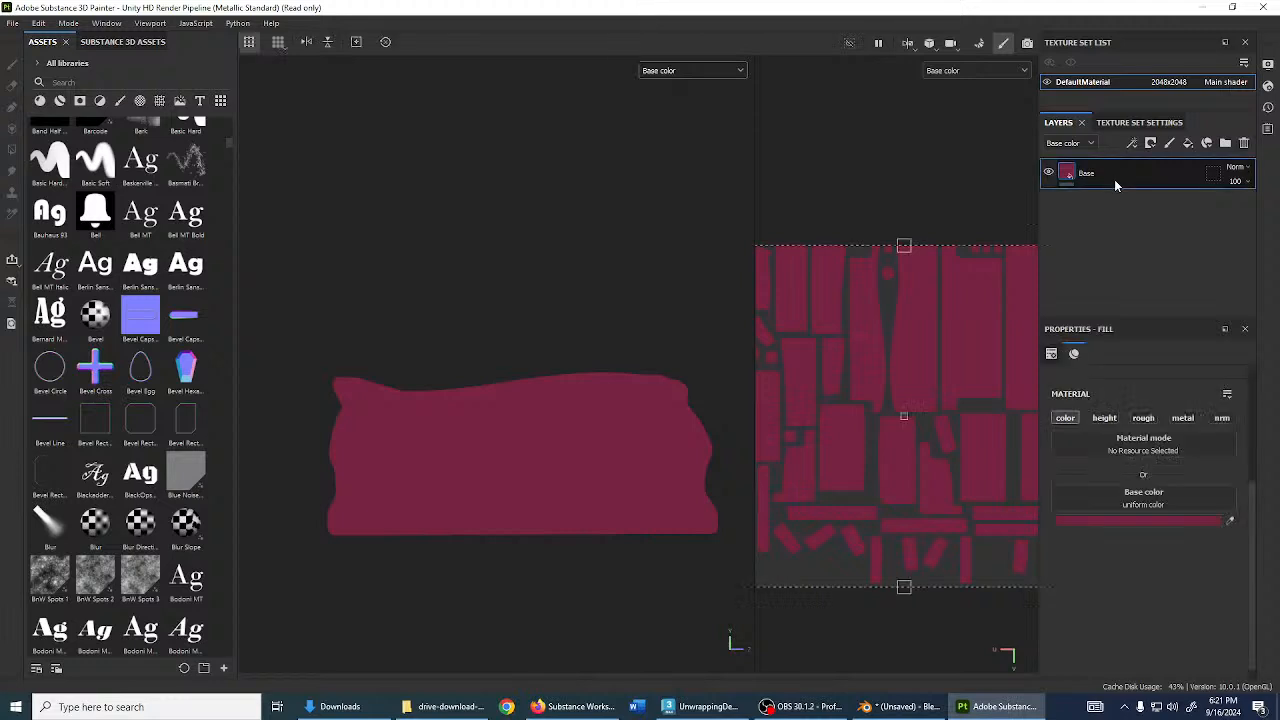
- Duplicate Base into a layer named HiLights and brighten its colour to red
key("ctrl+d")
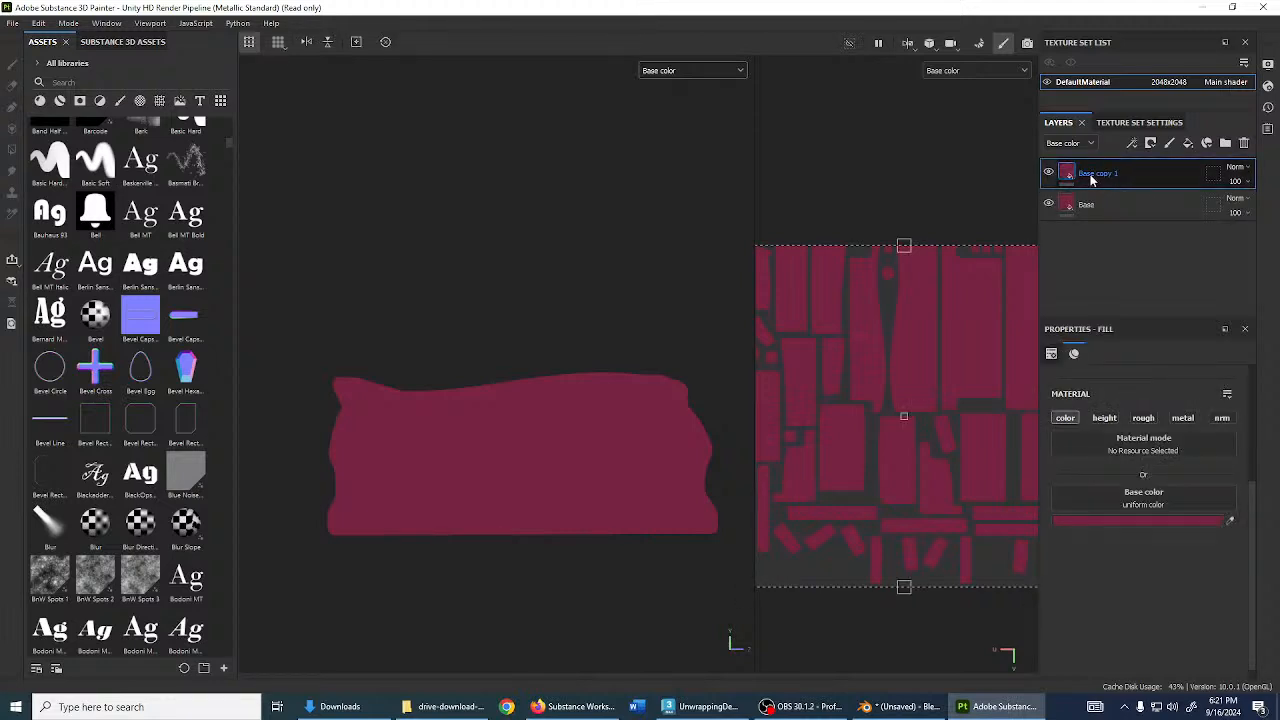
double_click(1092, 178)
type("HiLigh")
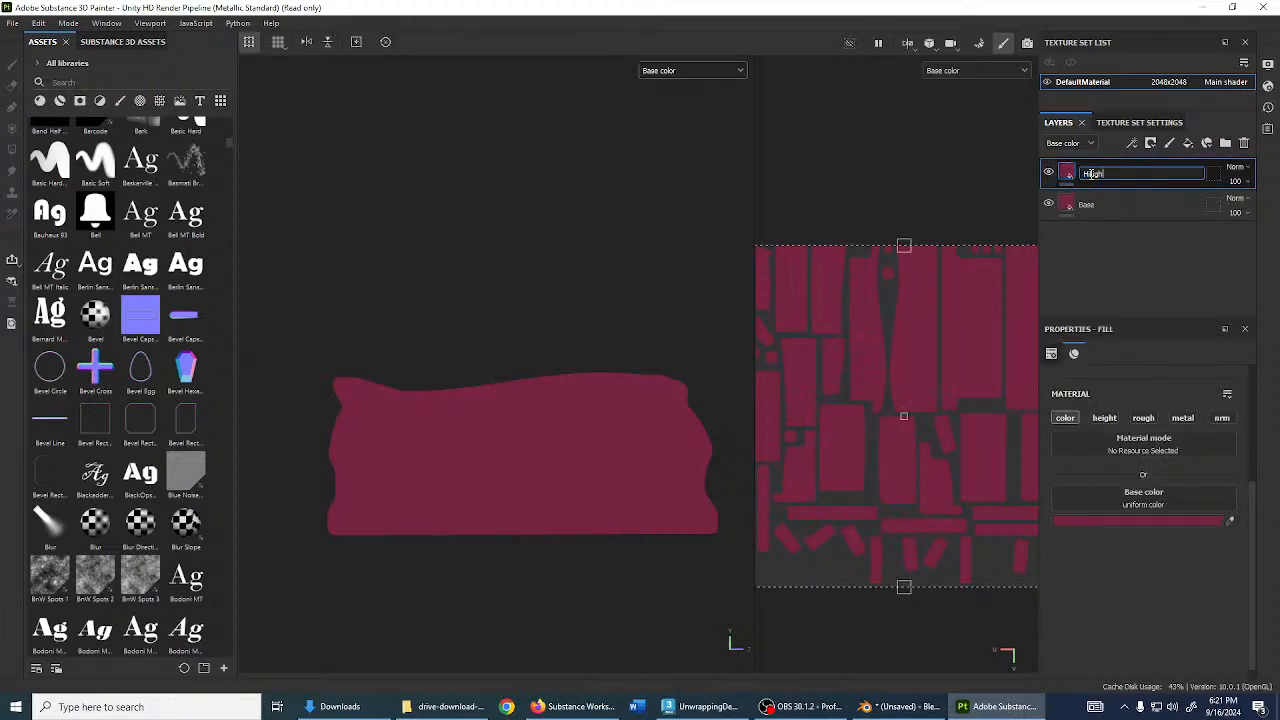
type("ts")
key("Return")
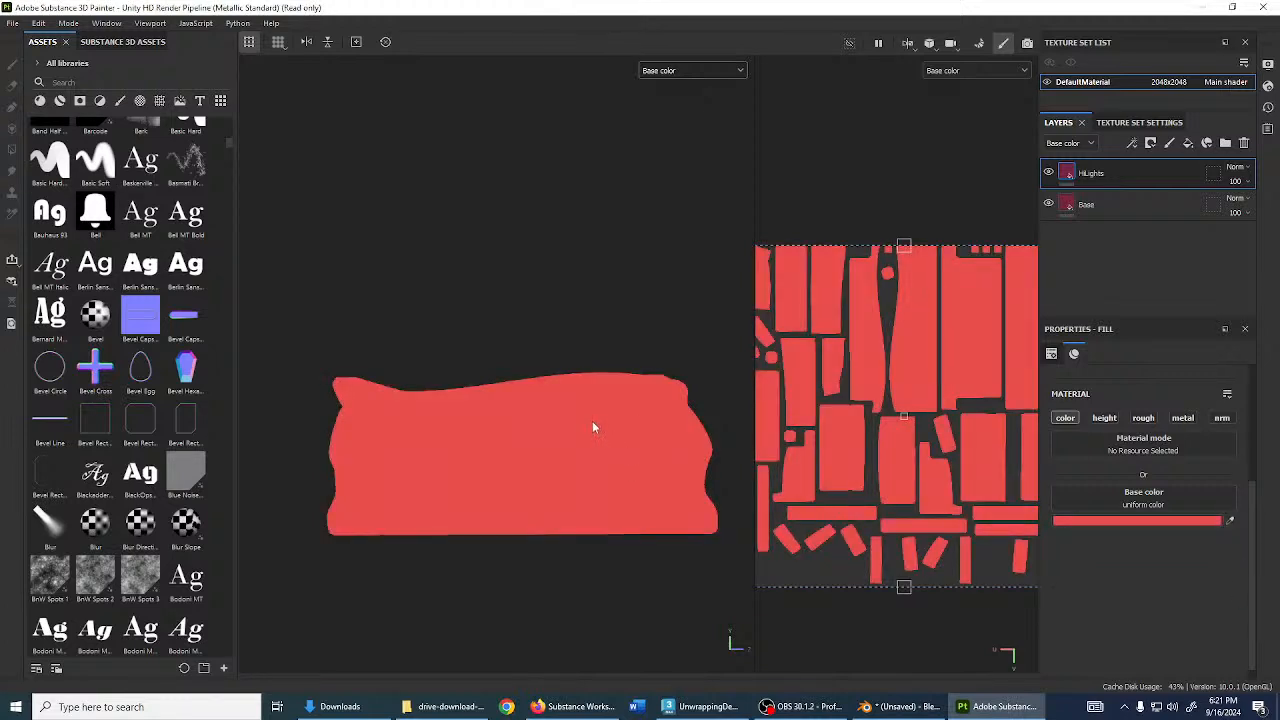
left_click_drag(592, 421, 561, 410, "alt")
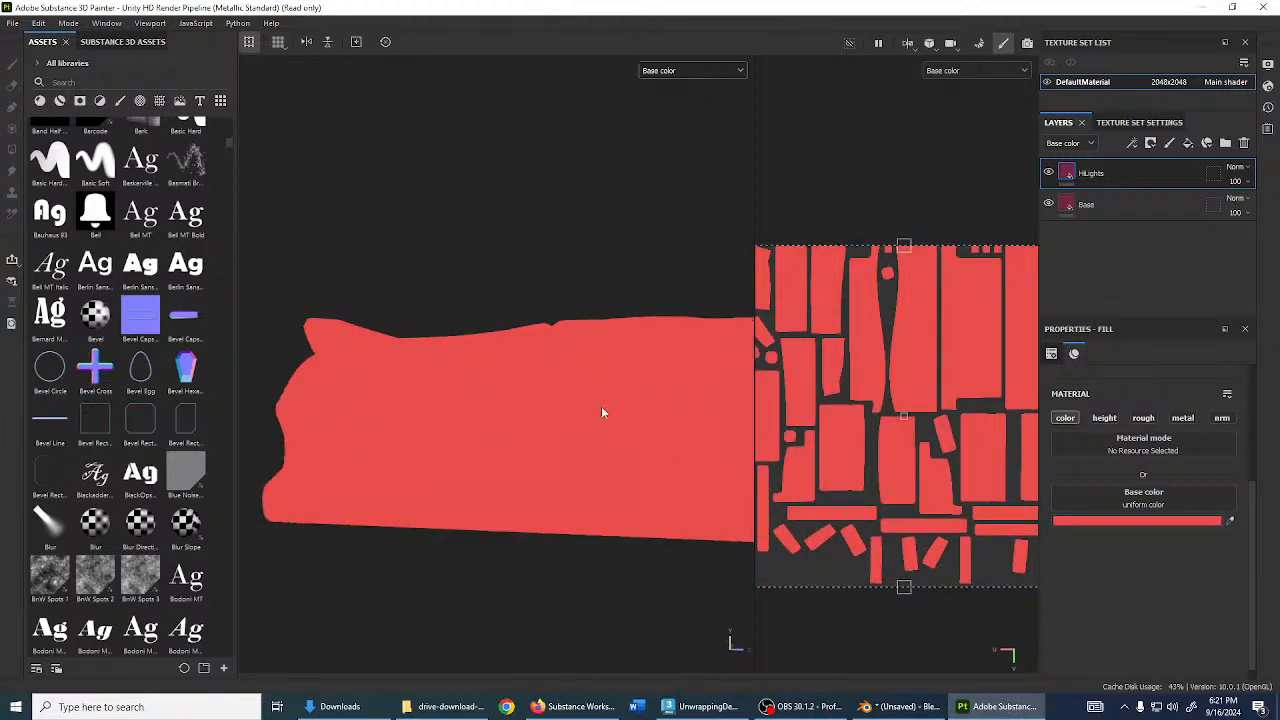
left_click(1107, 184)
scroll(328, 322, "down", 2)
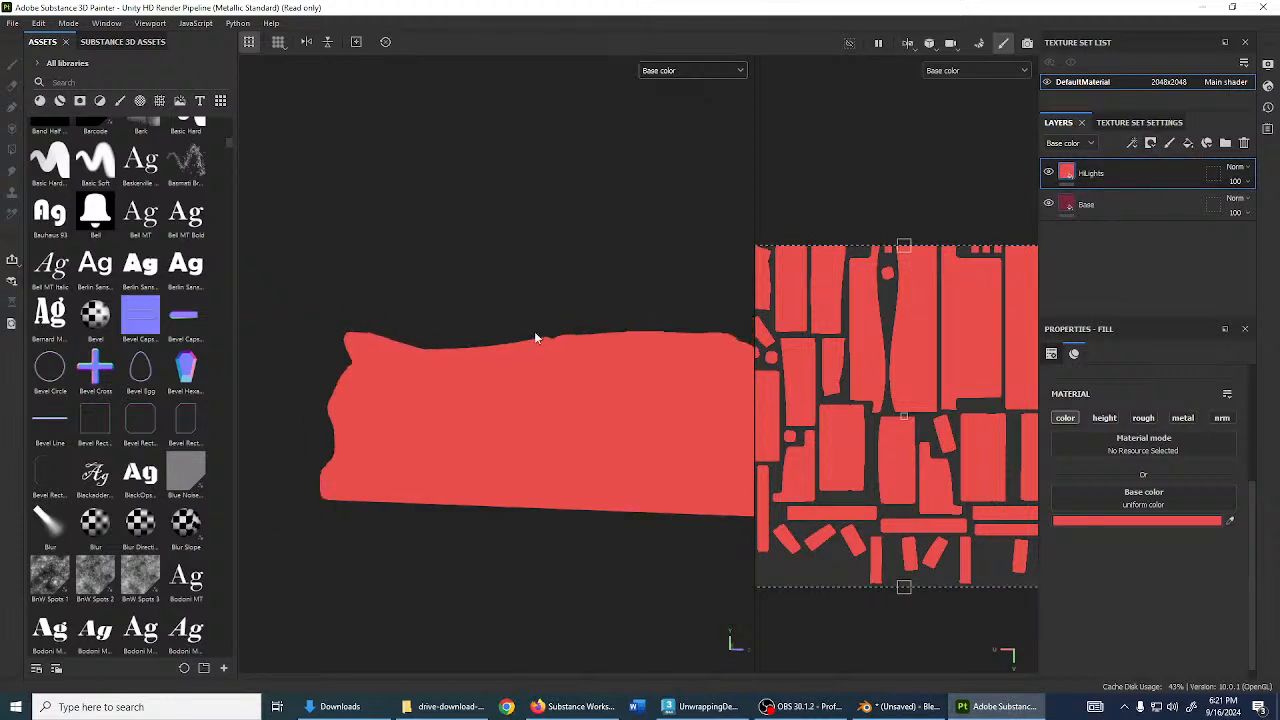
middle_click_drag(537, 335, 447, 339, "alt")
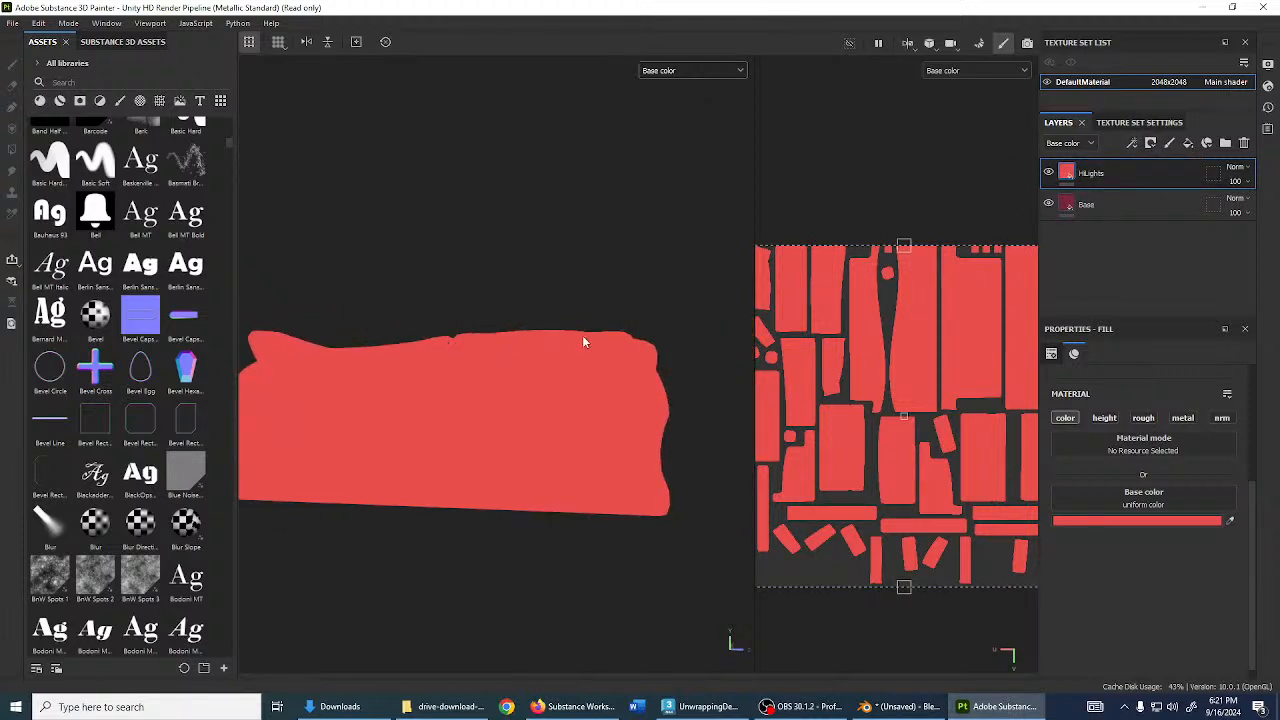
- Give HiLights a black mask with a Light generator
left_click(1151, 144)
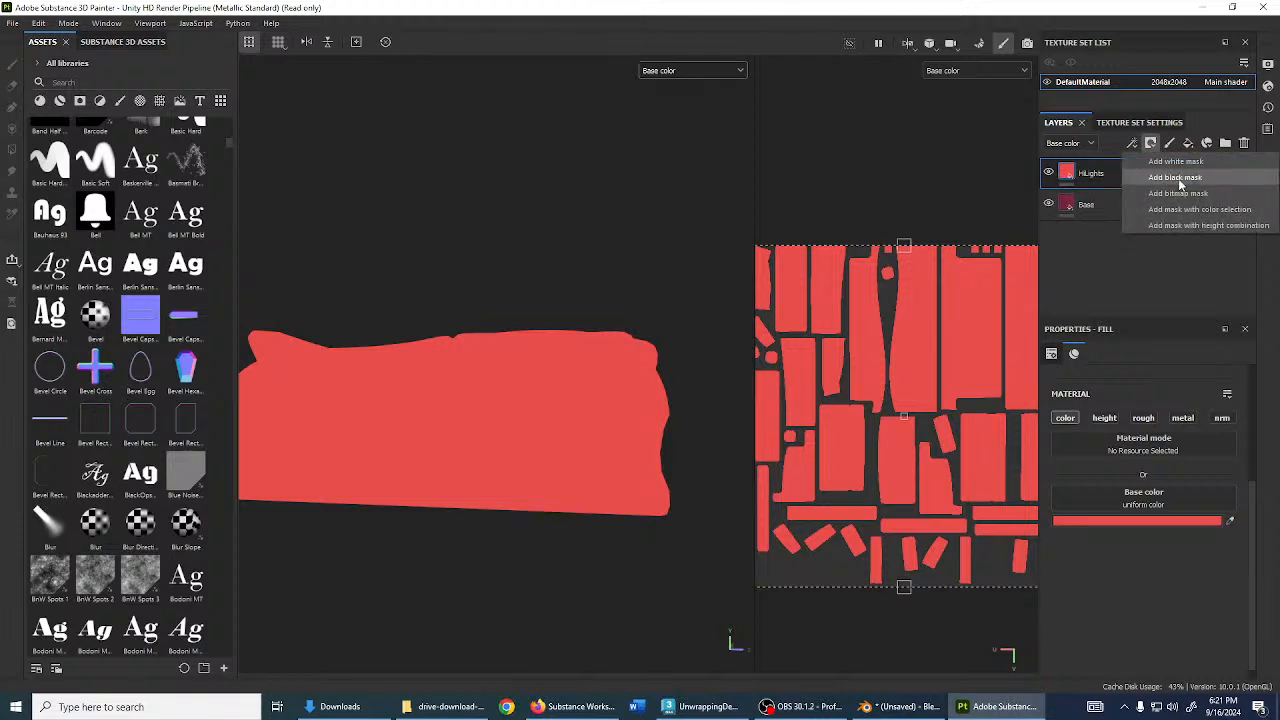
left_click(1176, 178)
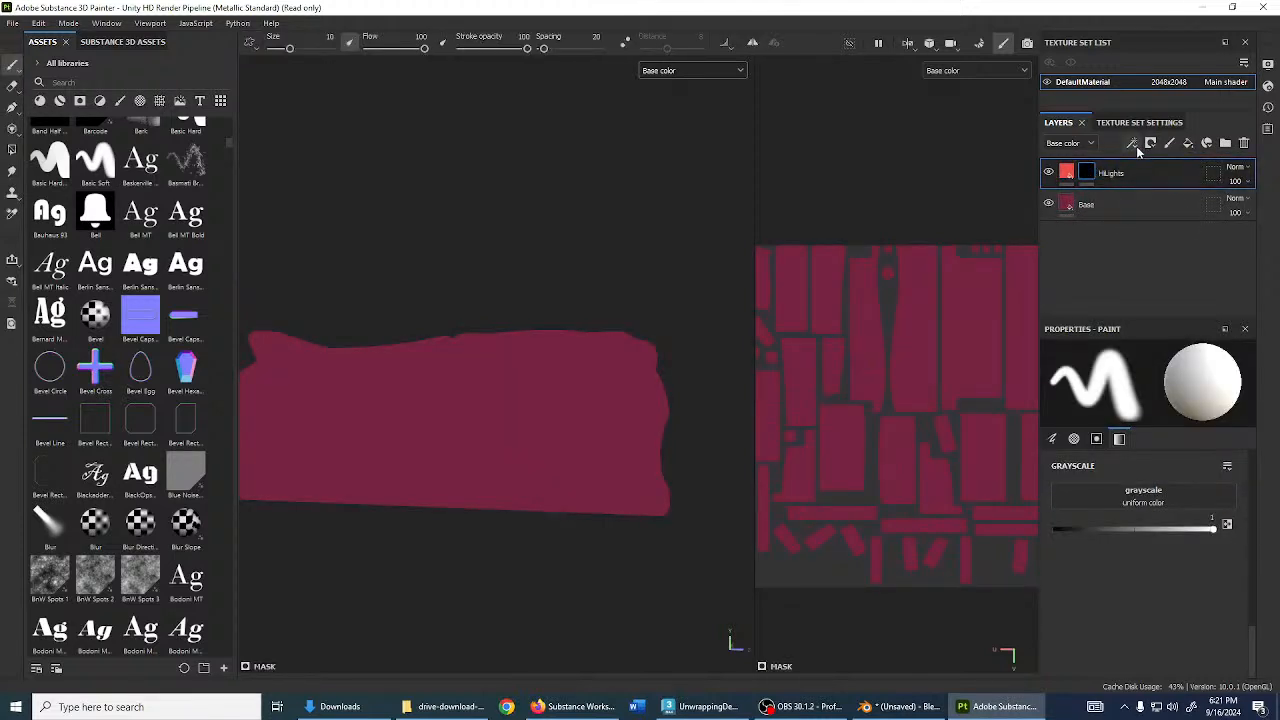
left_click(1136, 146)
left_click(1150, 162)
left_click(1140, 388)
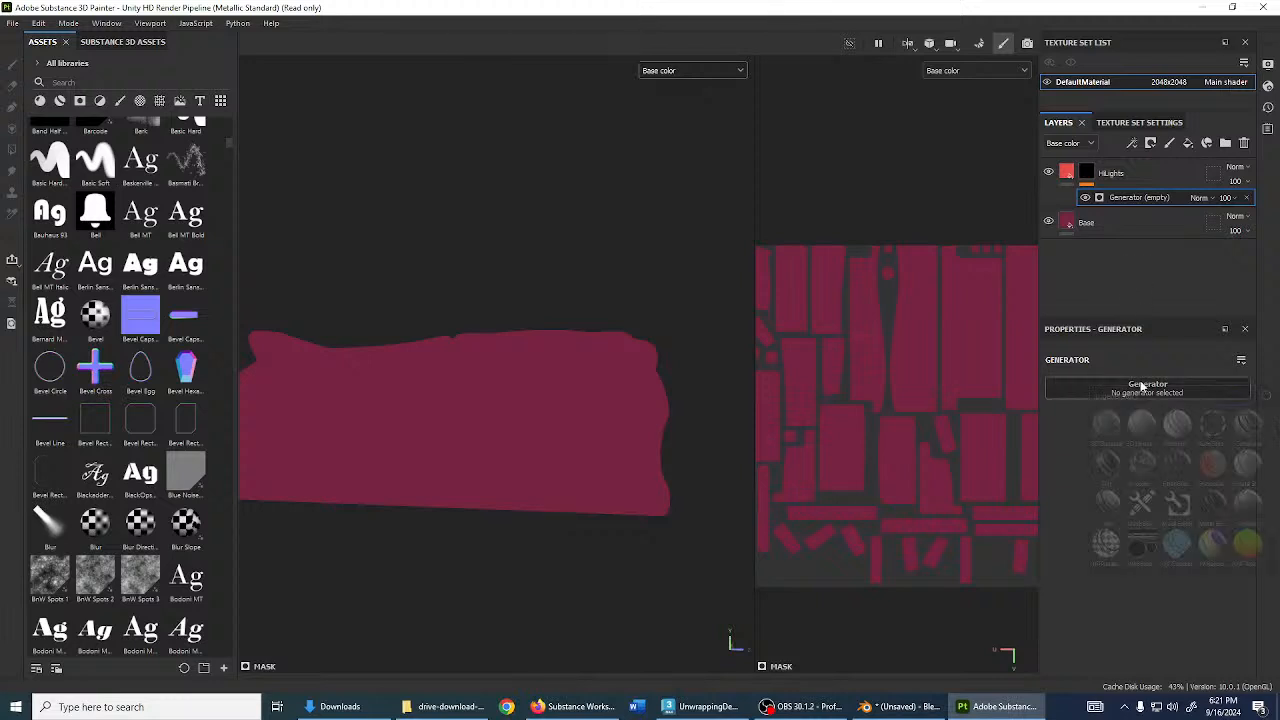
type("light")
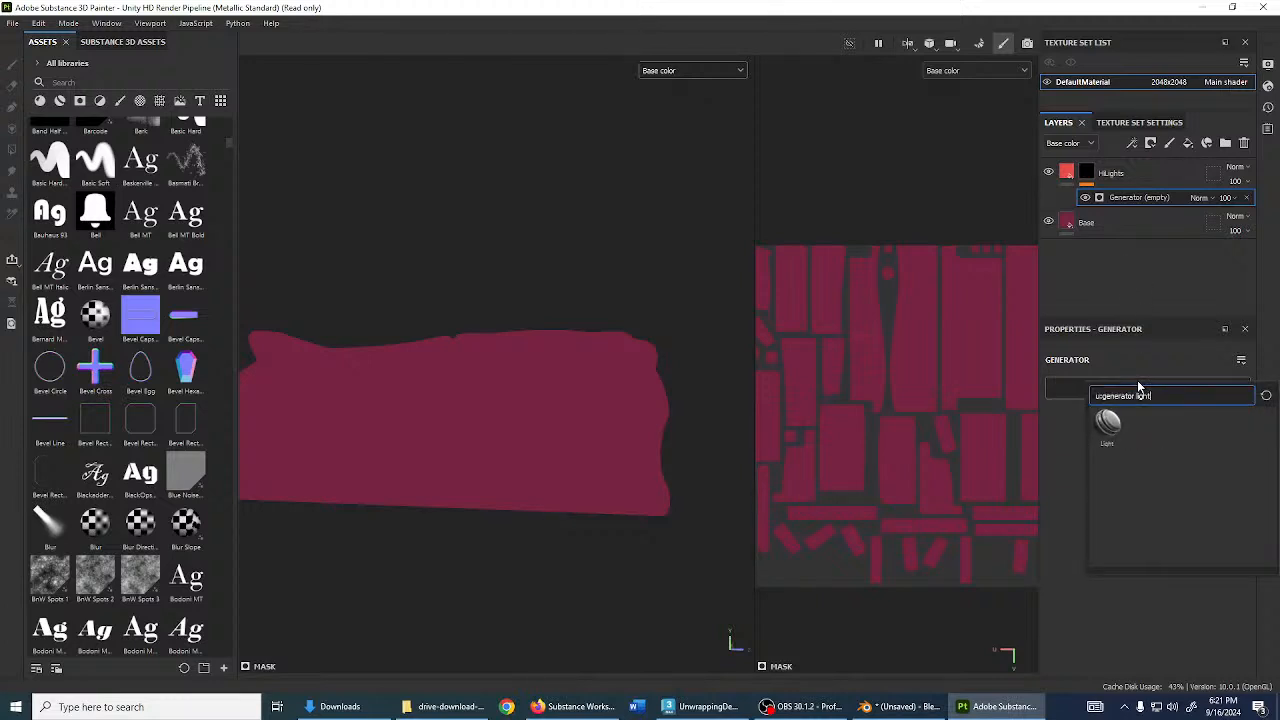
left_click(1108, 424)
- Compare the couch with HiLights hidden and shown, trying then undoing highlight level and glossiness changes
left_click_drag(668, 446, 503, 444, "alt")
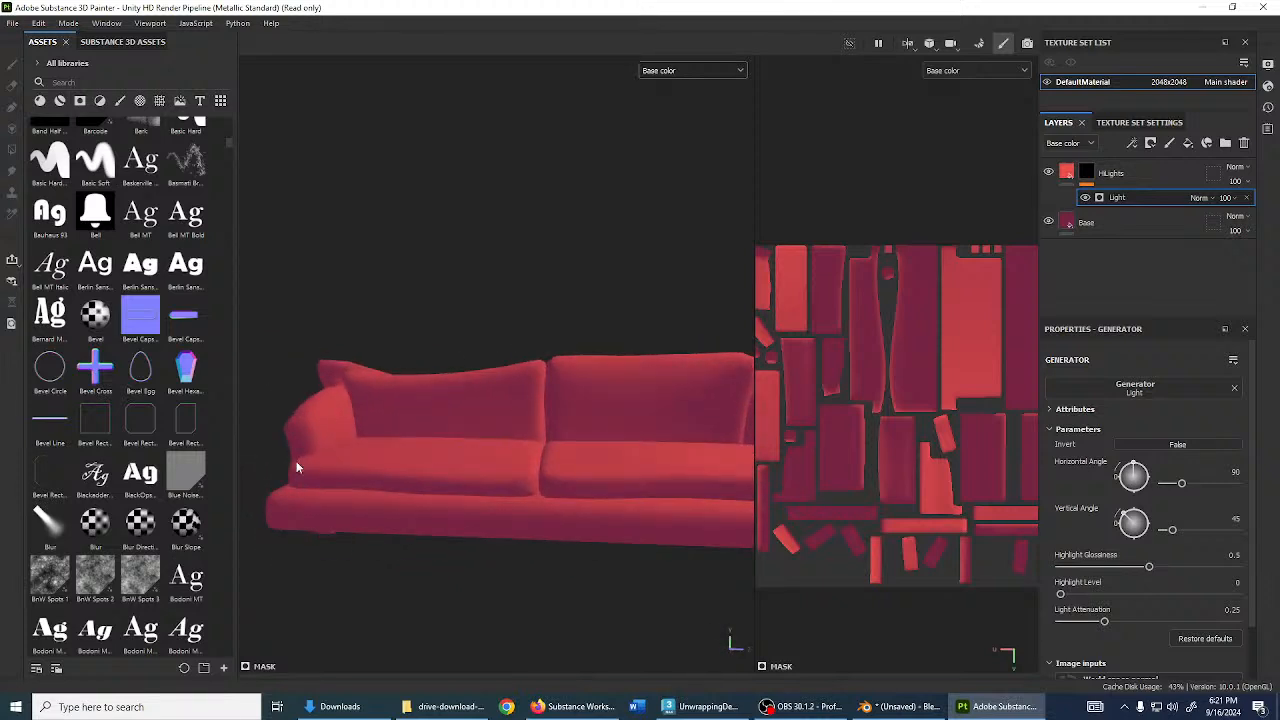
mouse_move(617, 467)
left_mouse_down("alt")
mouse_move(509, 400)
mouse_move(540, 370)
mouse_move(494, 406)
mouse_move(596, 405)
mouse_move(577, 423)
mouse_move(576, 452)
left_mouse_up("alt")
left_click(1048, 173)
left_click(1048, 173)
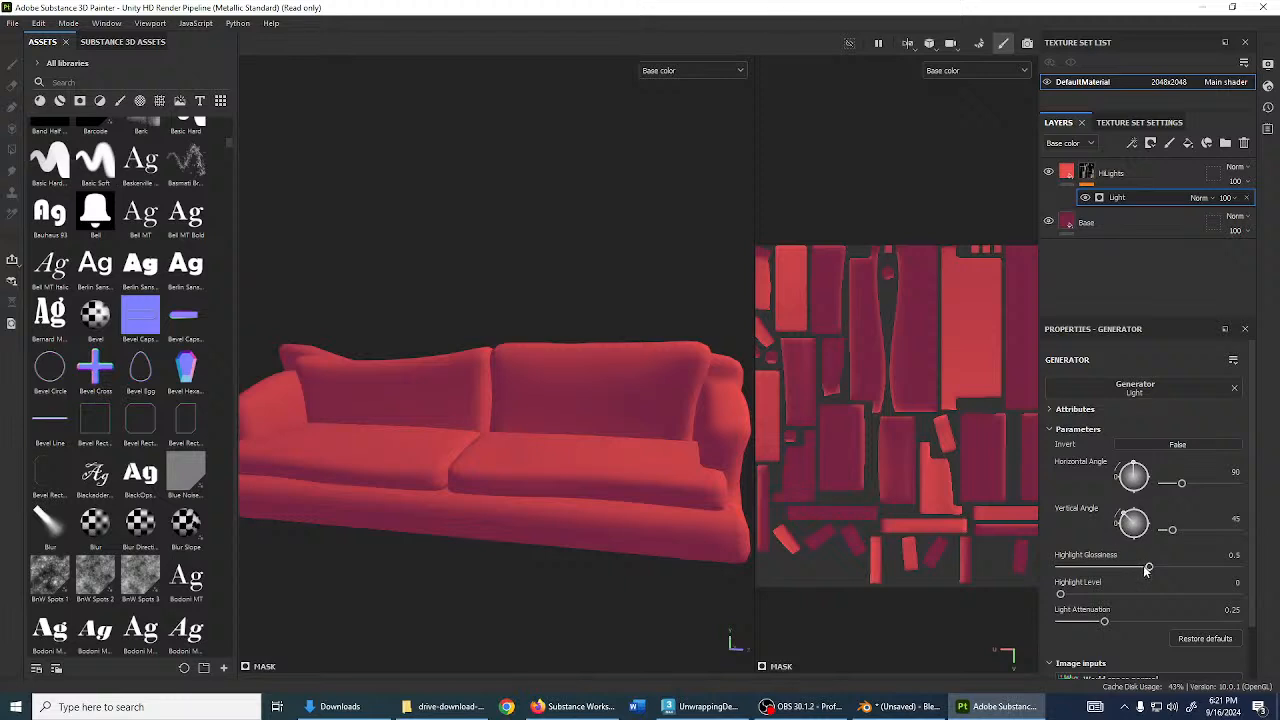
left_click_drag(1060, 594, 1248, 637)
key("ctrl+z")
left_click_drag(1148, 566, 1218, 590)
key("ctrl+z")
left_click(132, 81)
type("fu")
key("BackSpace")
key("BackSpace")
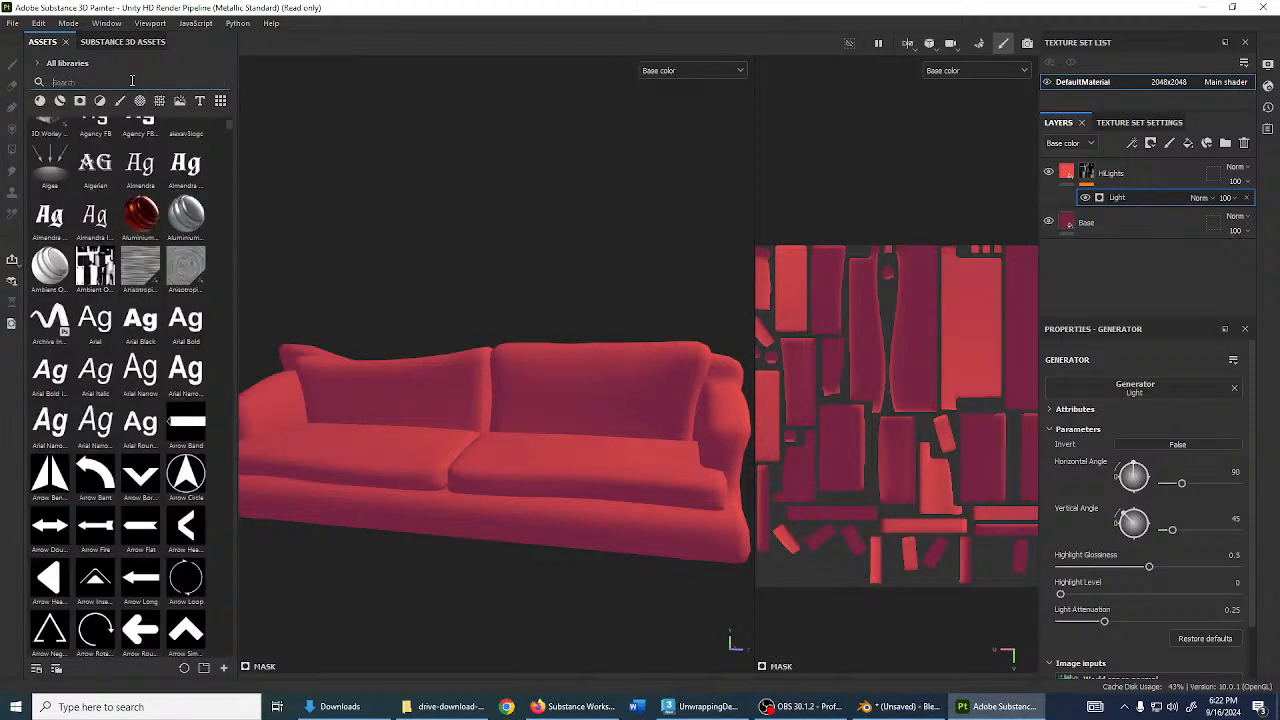
left_click(1148, 175)
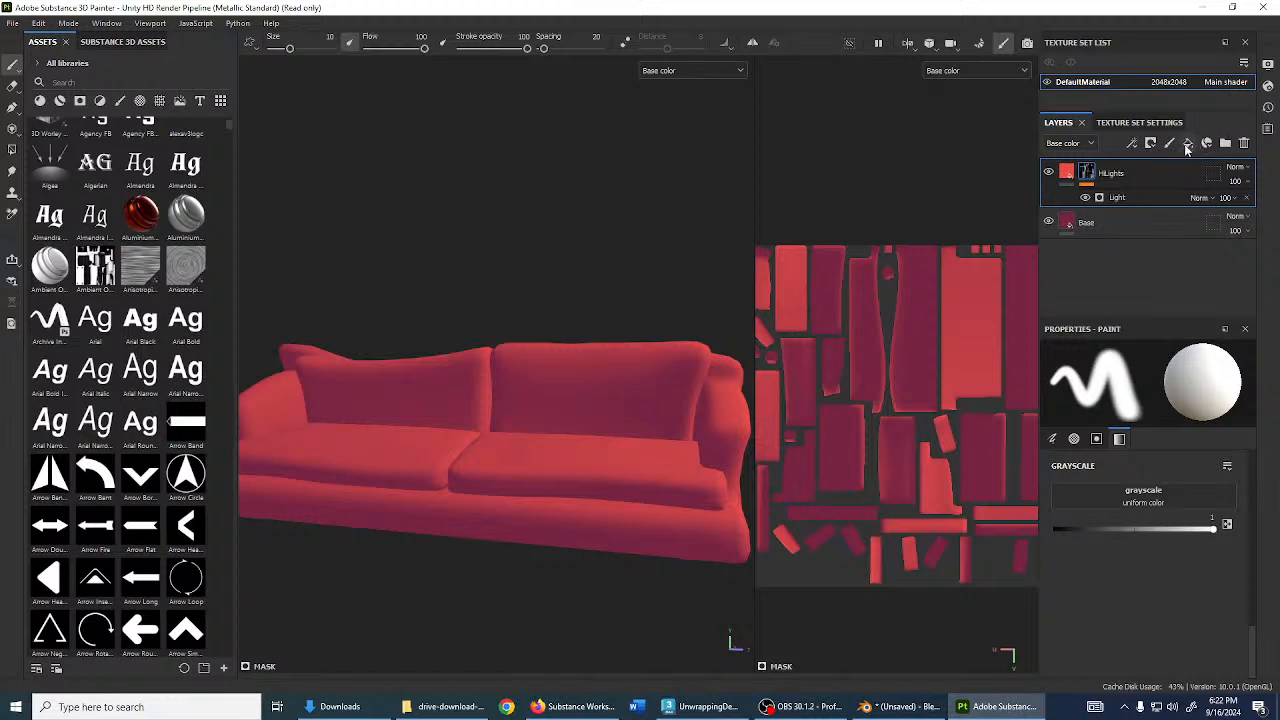
- Add a colour-only fill layer named Stitching and set its base colour to black
left_click(1188, 143)
double_click(1095, 173)
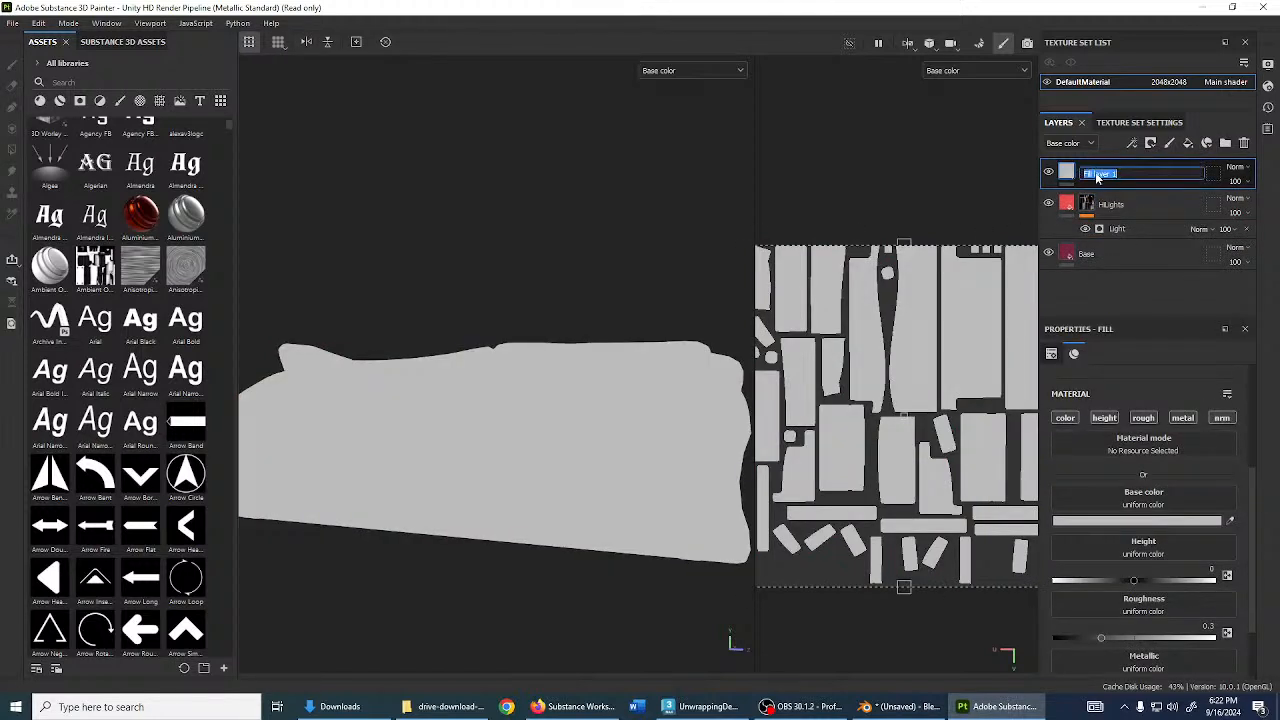
type("Stitching")
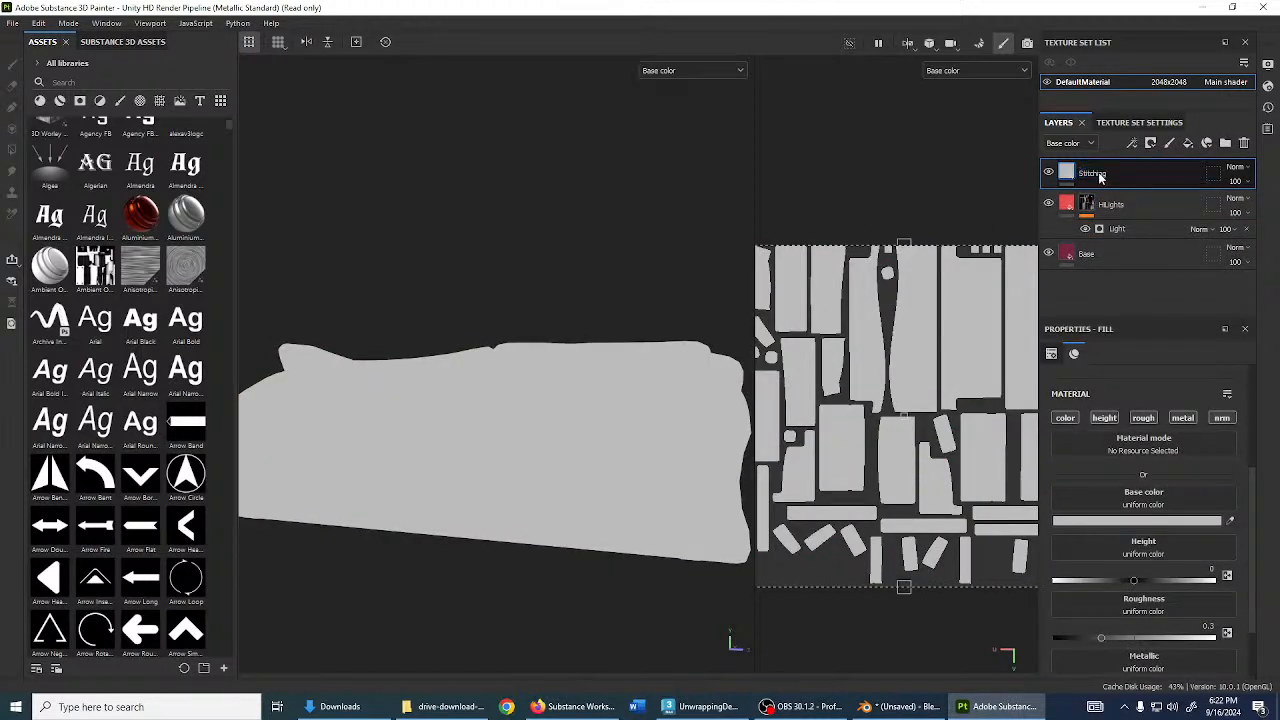
key("Return")
left_click(1104, 417)
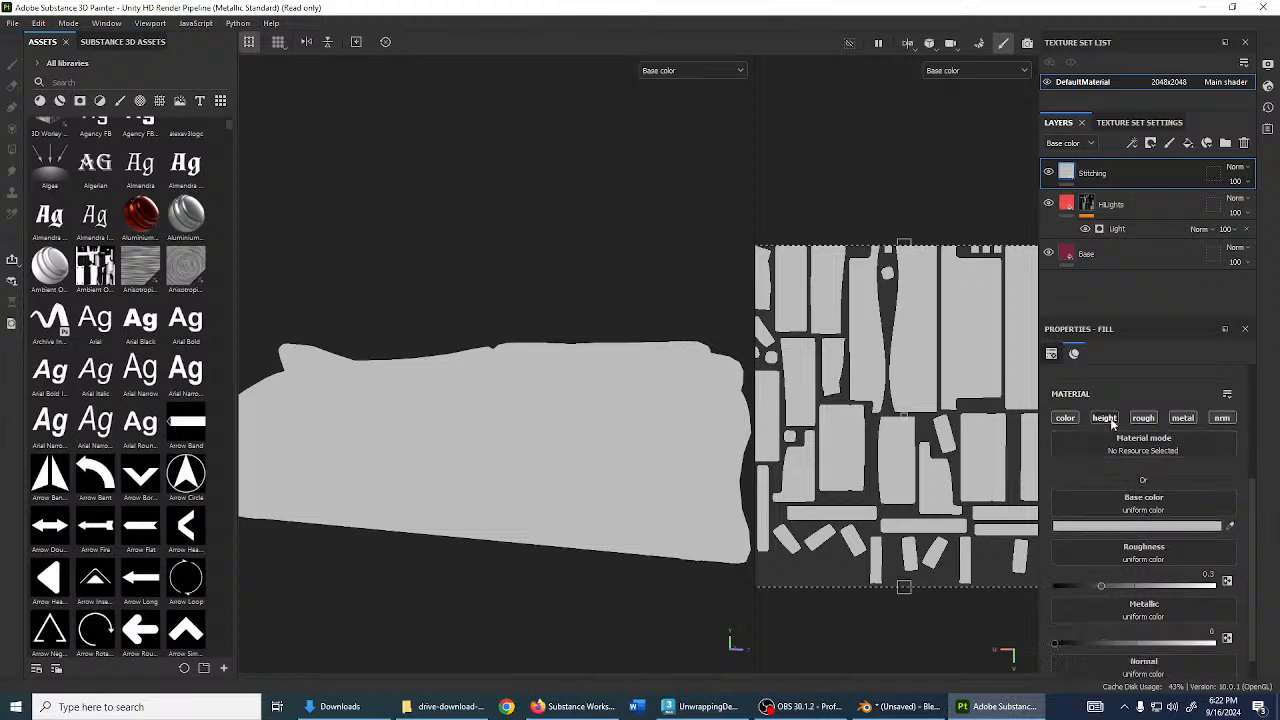
left_click(1143, 417)
left_click(1182, 417)
left_click(1221, 417)
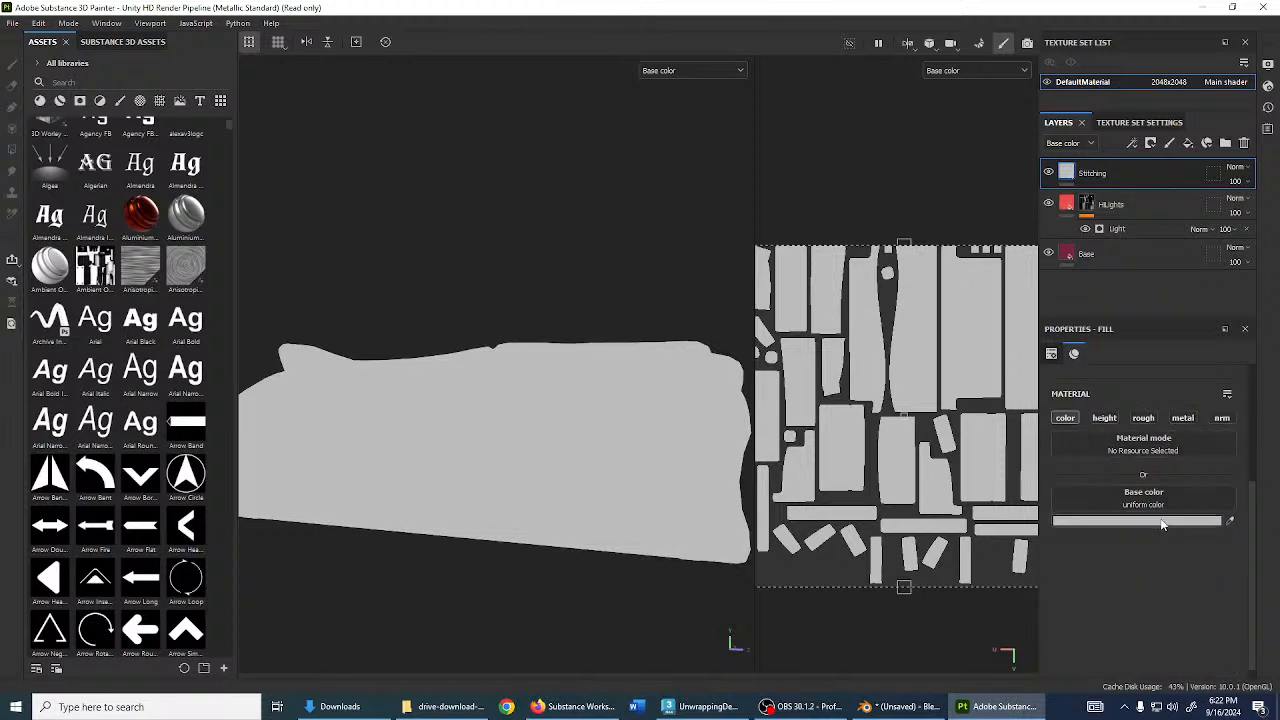
left_click(1161, 520)
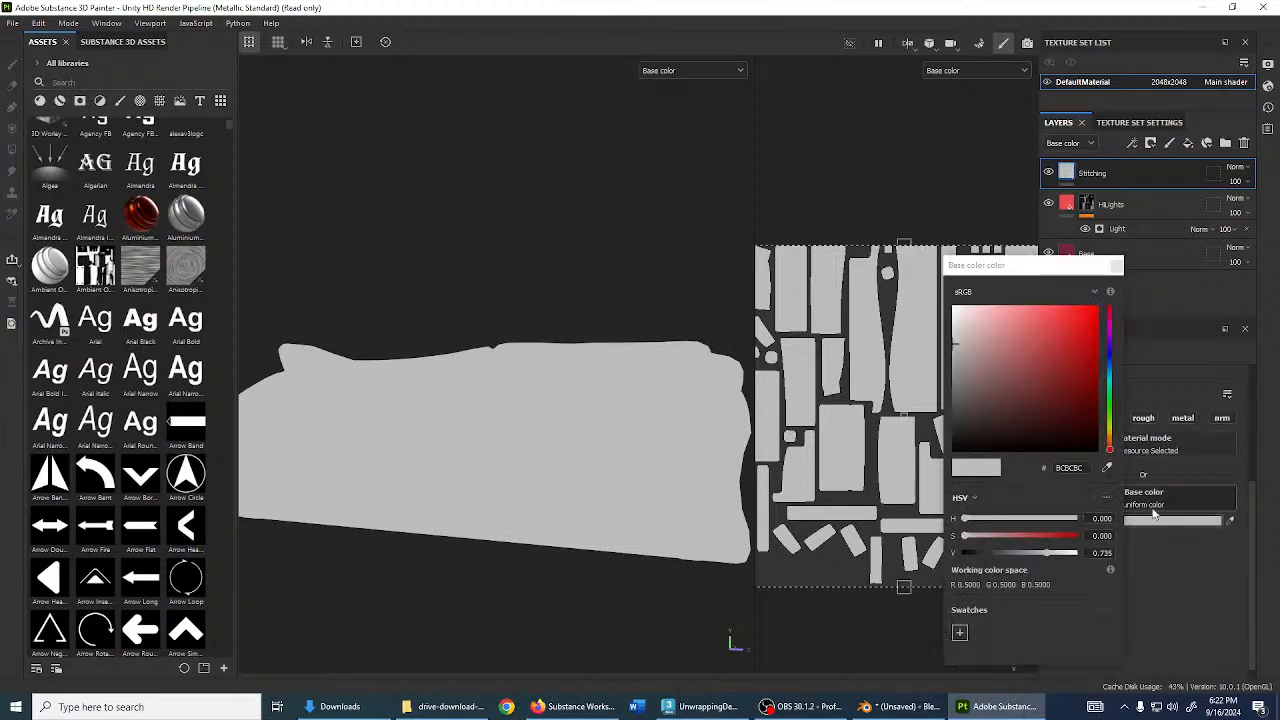
left_click_drag(1003, 360, 945, 458)
left_click(1117, 266)
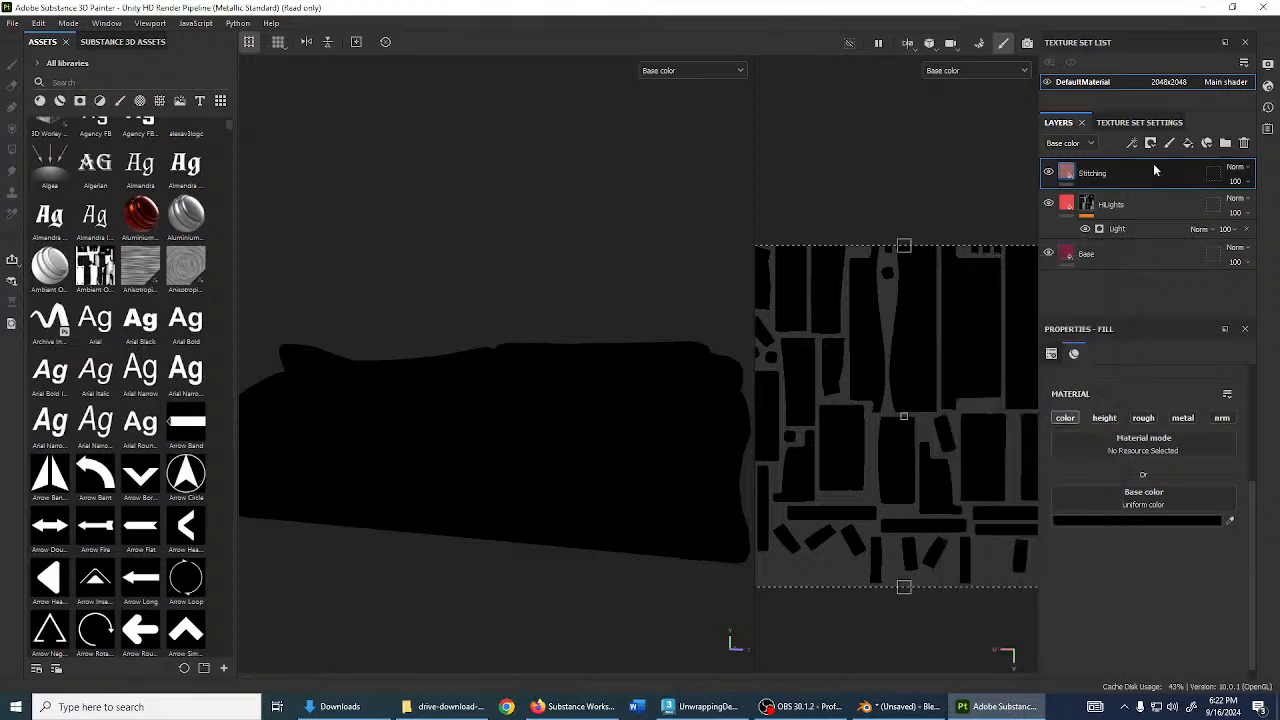
- Mask Stitching with a black mask and UV Border Distance generator, Contrast 1, Balance 0.02
left_click(1151, 143)
left_click(1163, 177)
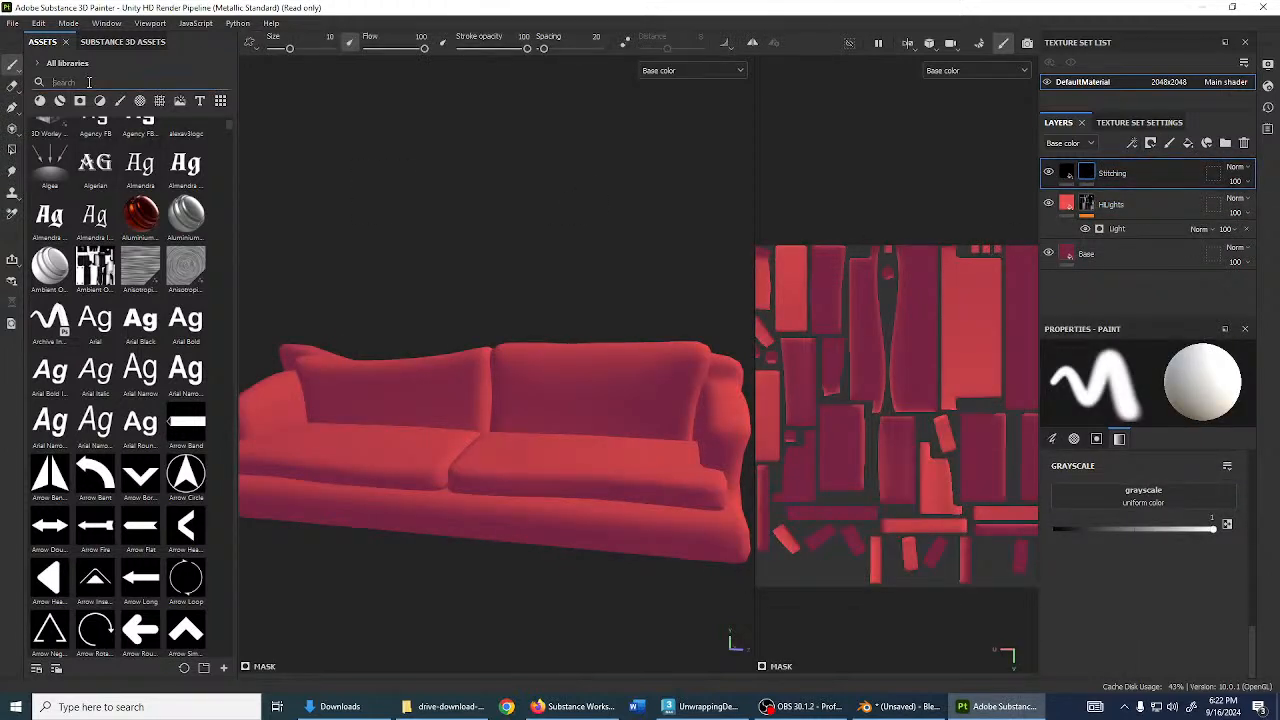
left_click(1133, 144)
left_click(1170, 162)
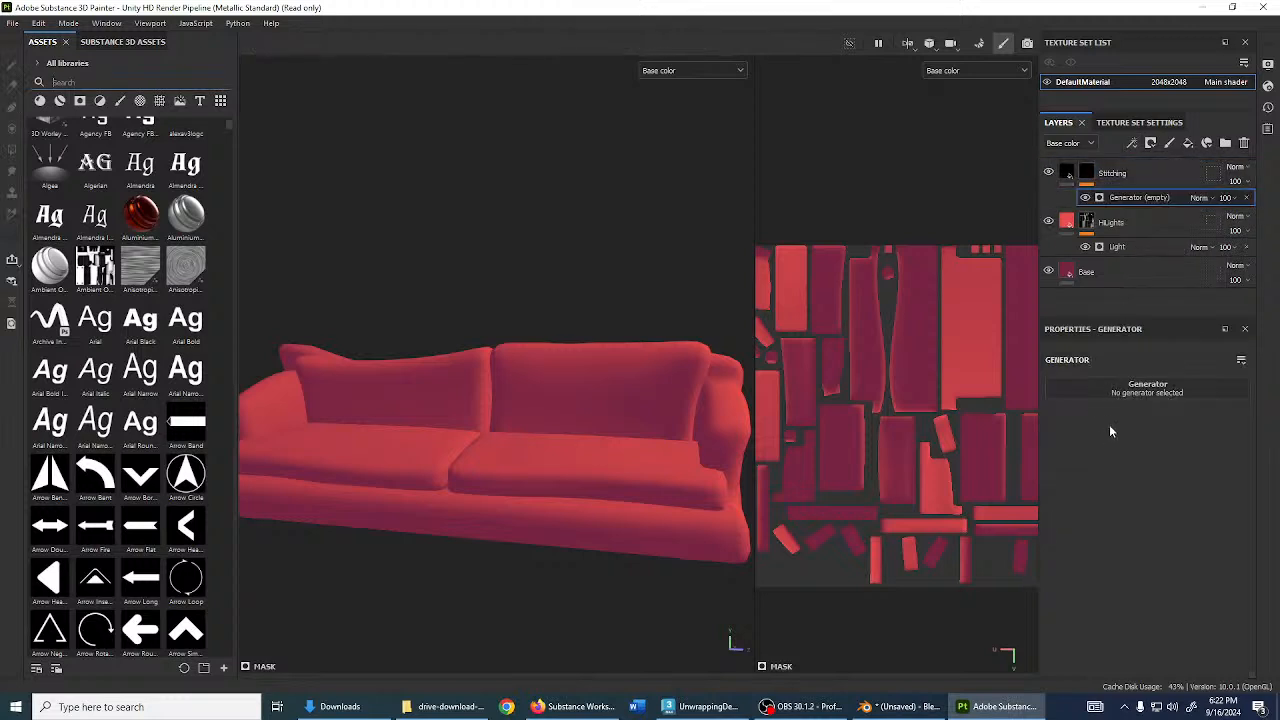
left_click(1130, 388)
key("BackSpace")
key("BackSpace")
key("BackSpace")
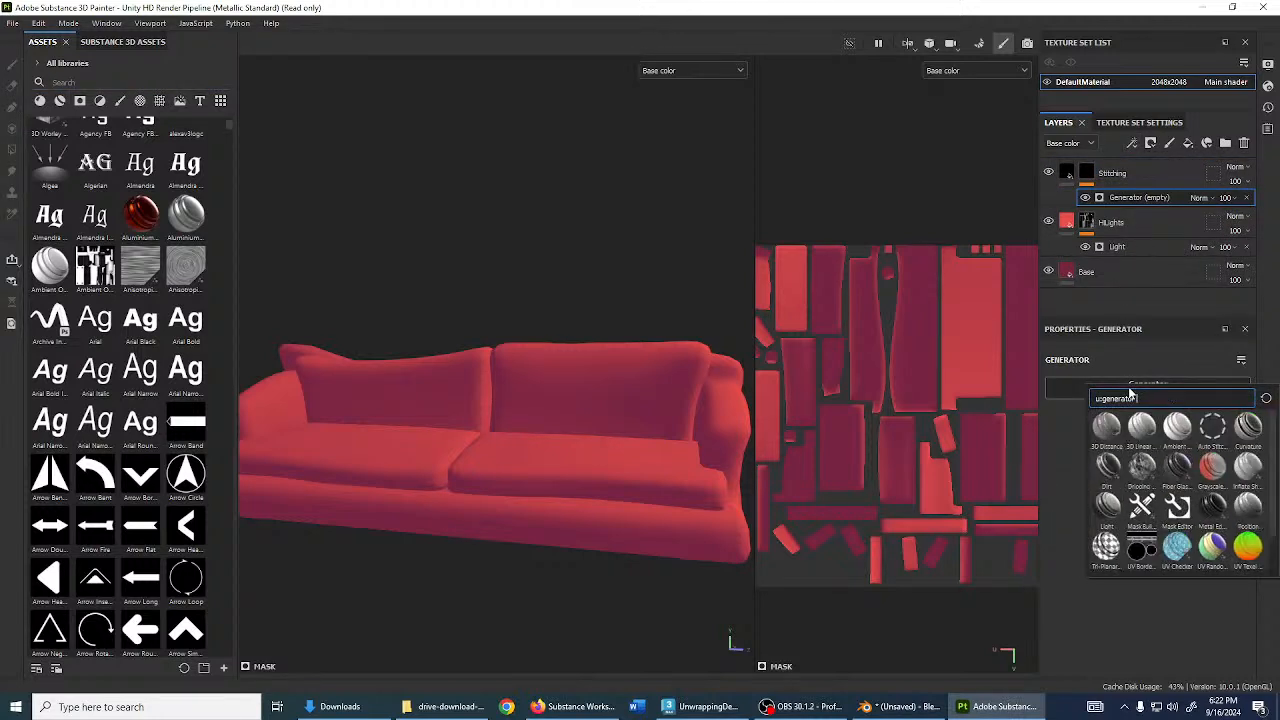
type("uv")
left_click(1147, 437)
left_click_drag(676, 474, 617, 457, "alt")
left_click_drag(688, 434, 716, 432, "alt")
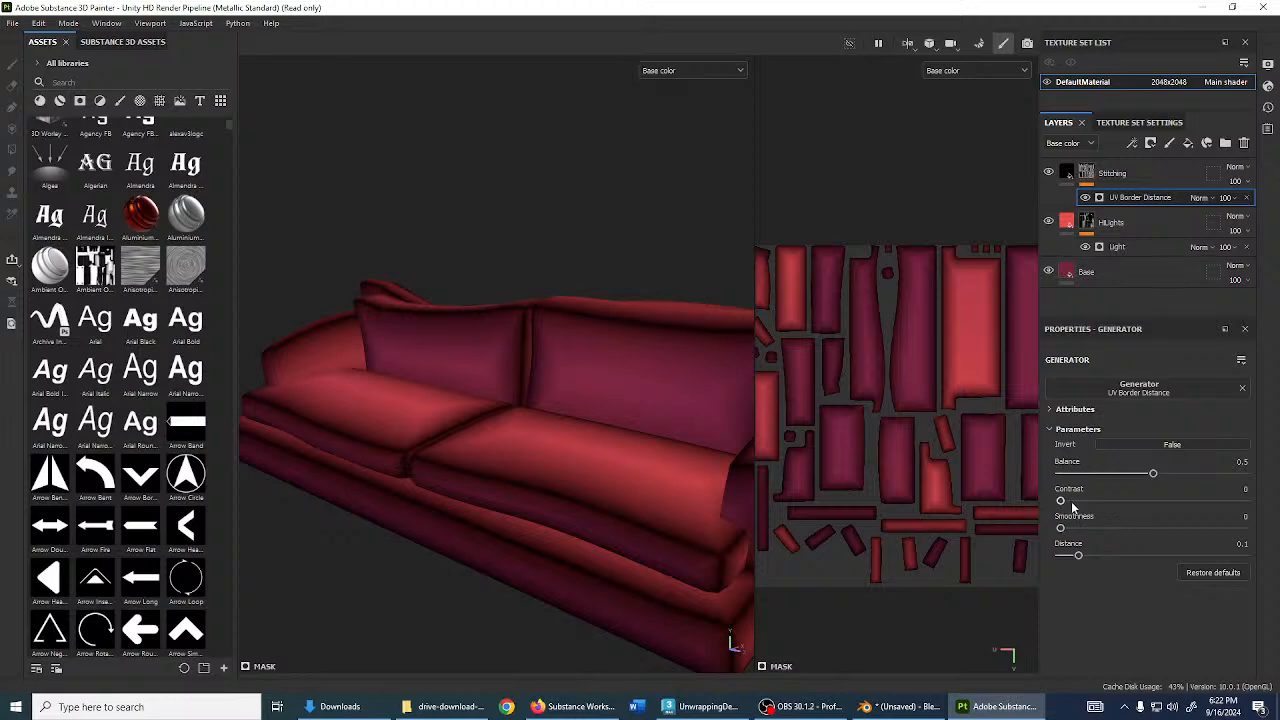
left_click_drag(1068, 502, 1245, 515)
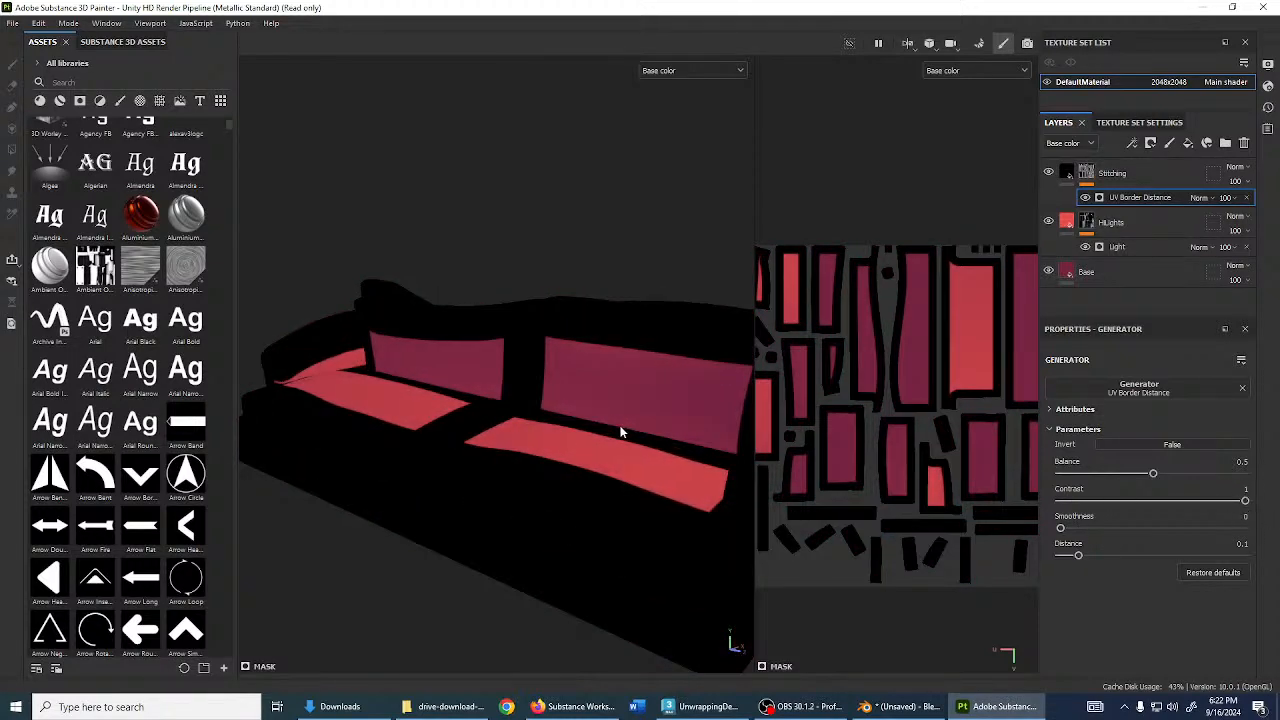
left_click_drag(1151, 474, 1062, 473)
left_click_drag(405, 377, 500, 450, "alt")
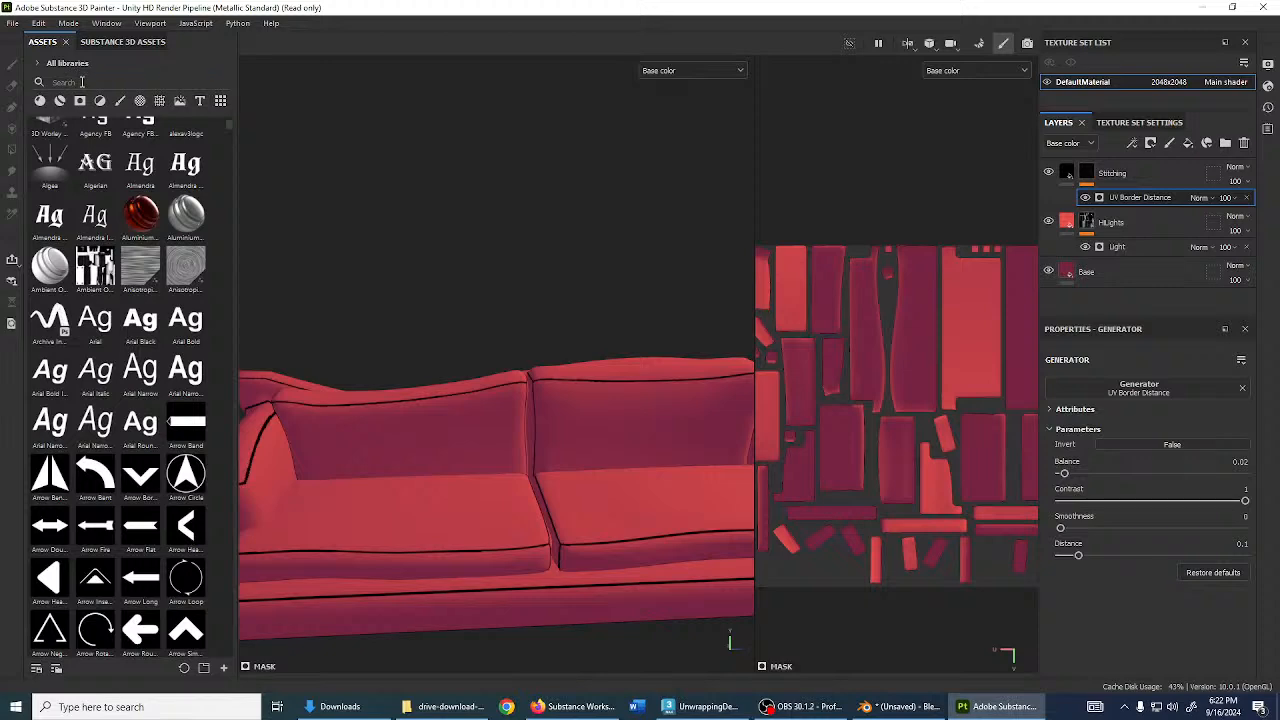
- Search assets for 'brick', drop the Brick generator into the Stitching mask, and set Bricks to 10
left_click(82, 82)
type("brick")
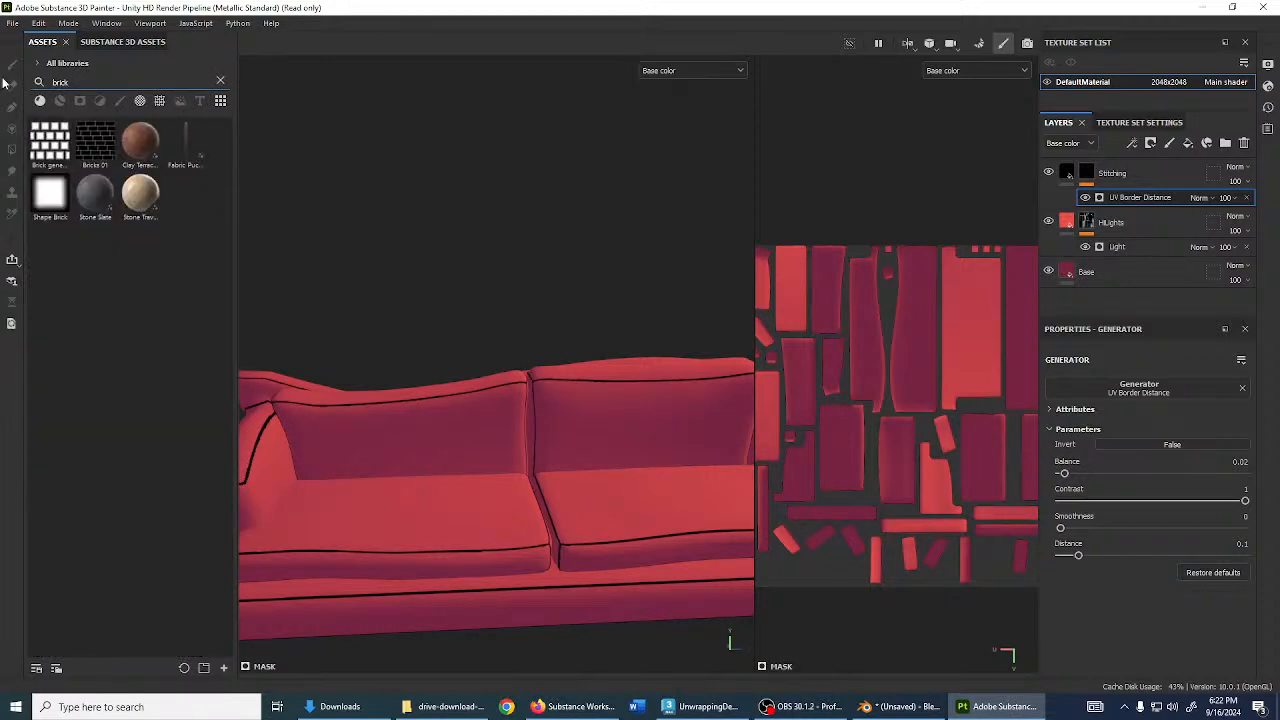
mouse_move(66, 145)
left_mouse_down()
mouse_move(351, 214)
mouse_move(1048, 243)
mouse_move(1098, 200)
mouse_move(1090, 177)
left_mouse_up()
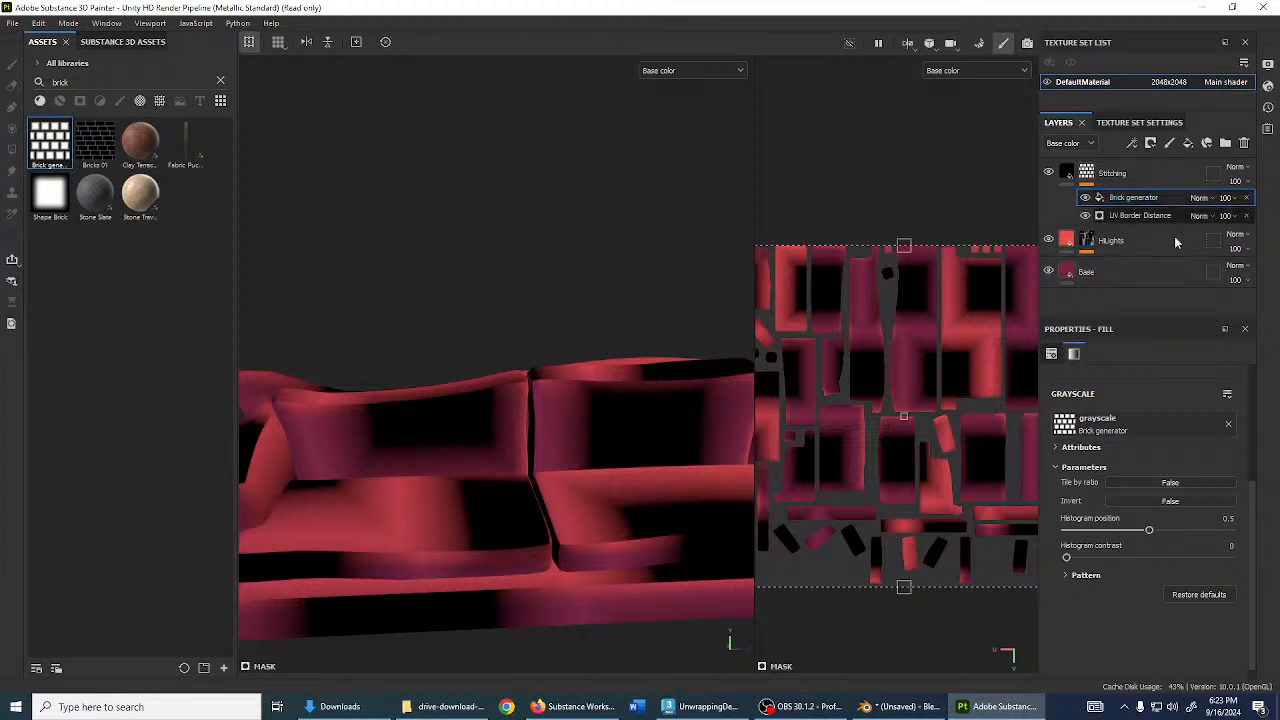
left_click(1070, 576)
scroll(1200, 600, "down", 1)
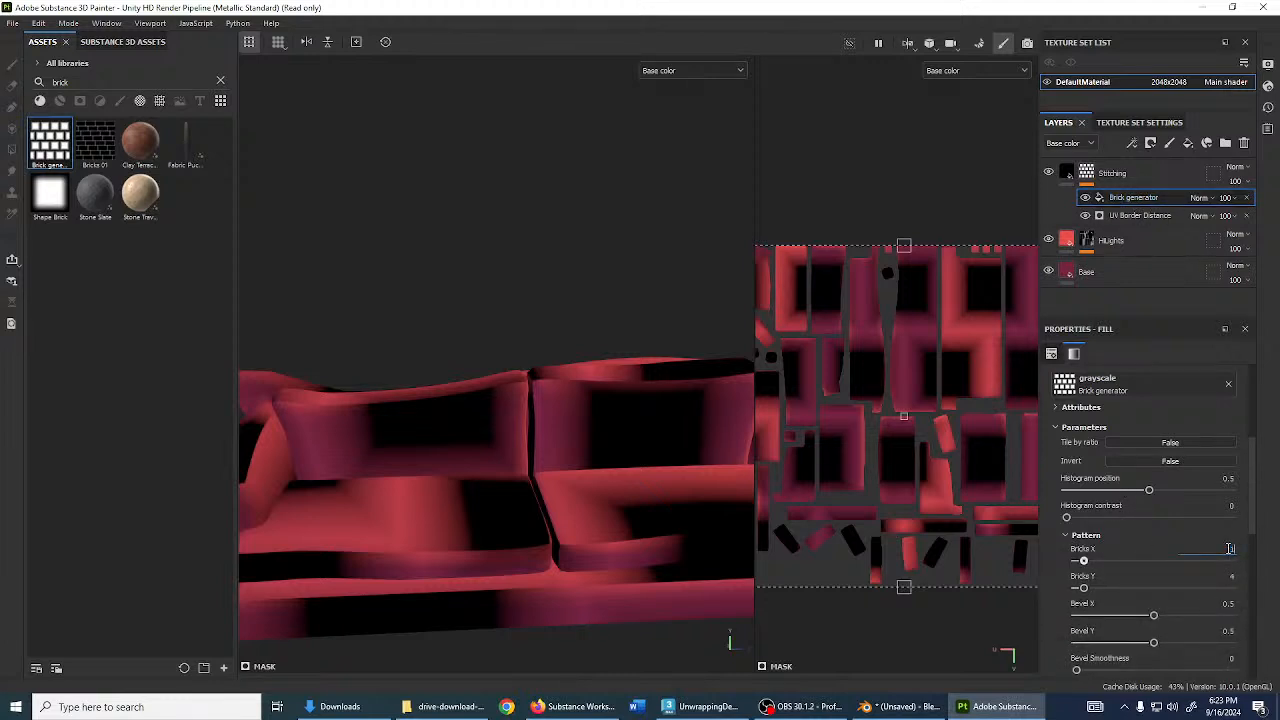
left_click(1222, 576)
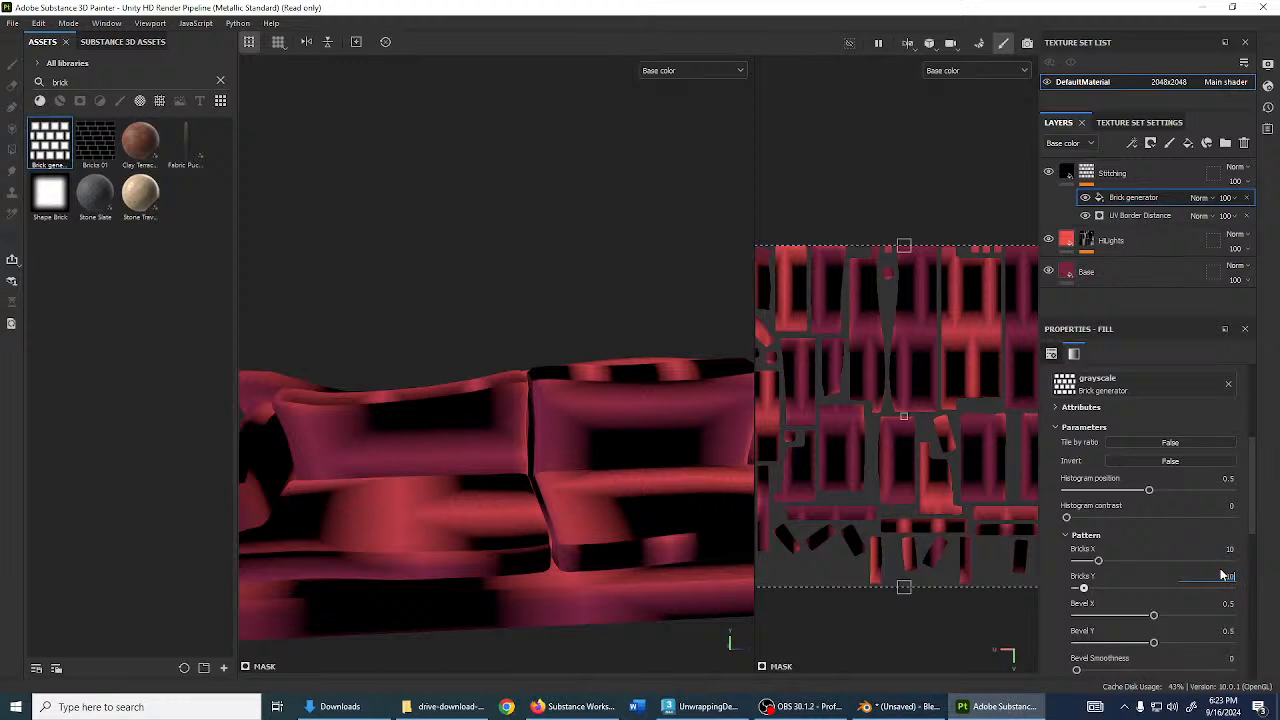
type("10")
key("Return")
- Try a Bricks value of 25 in the Brick generator
scroll(1193, 560, "down", 5)
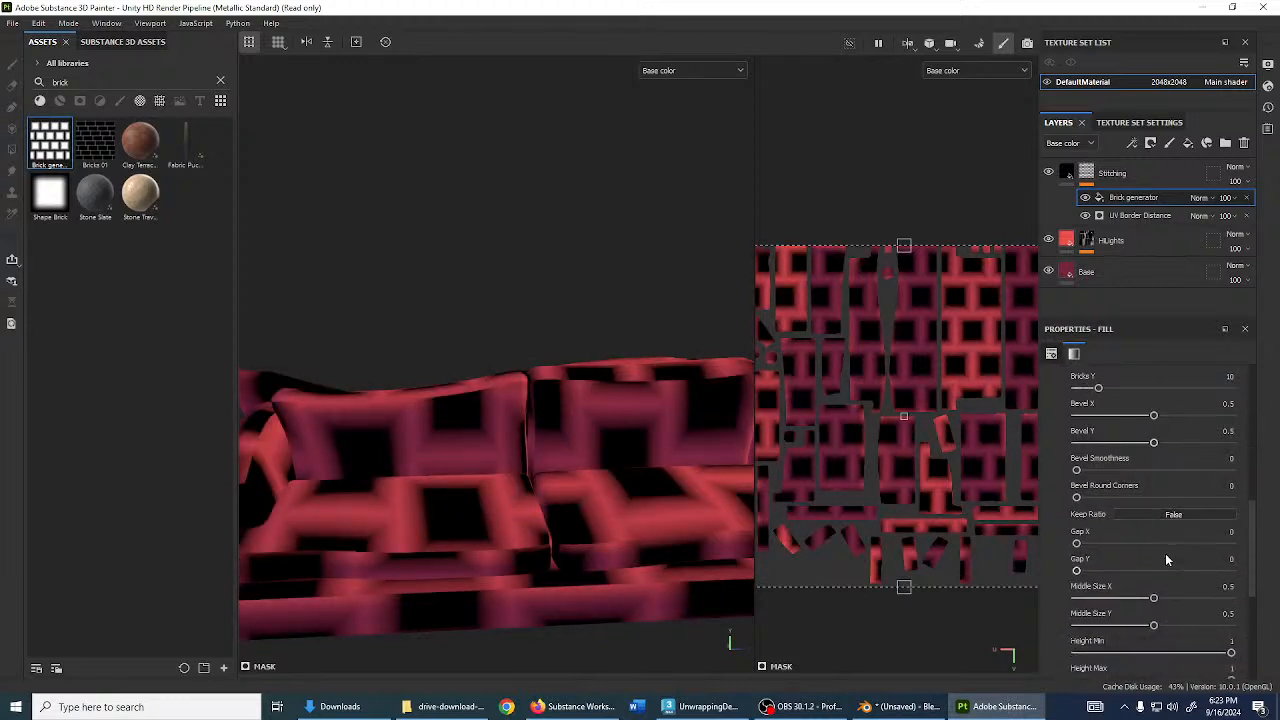
scroll(1166, 559, "down", 6)
left_click_drag(1153, 611, 1076, 612)
scroll(1180, 575, "up", 15)
scroll(1233, 632, "down", 2)
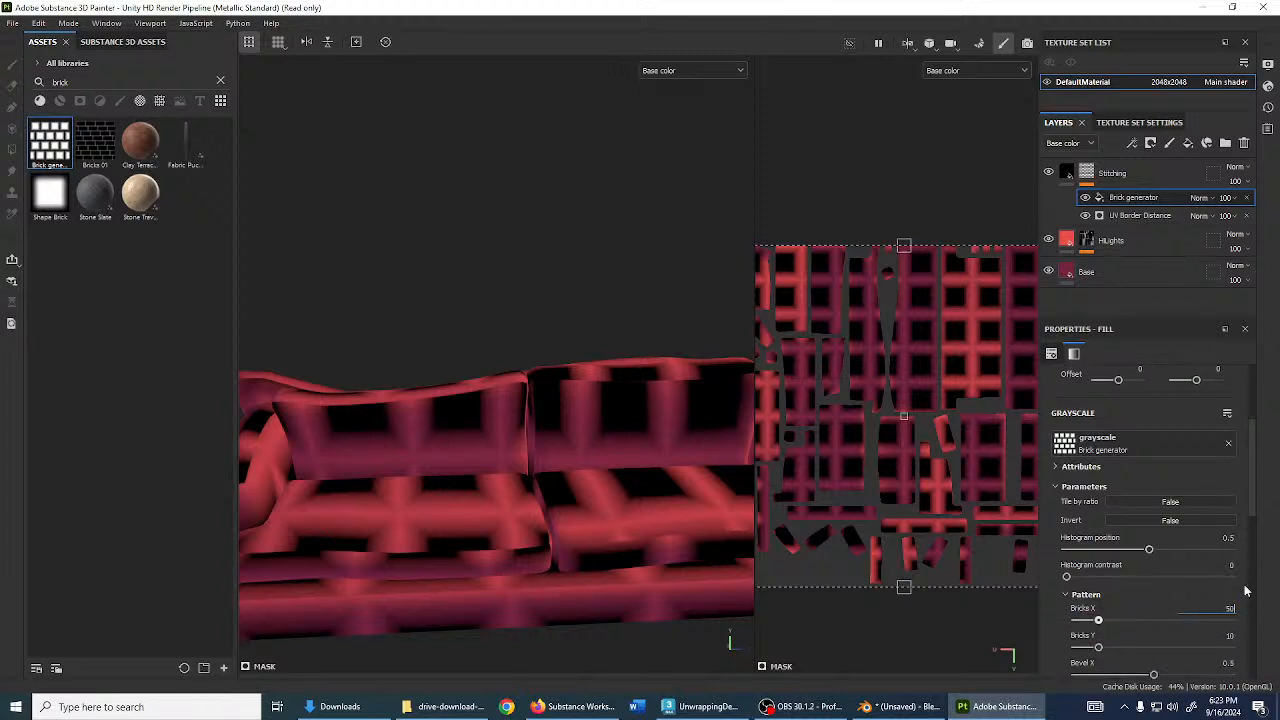
left_click(1230, 635)
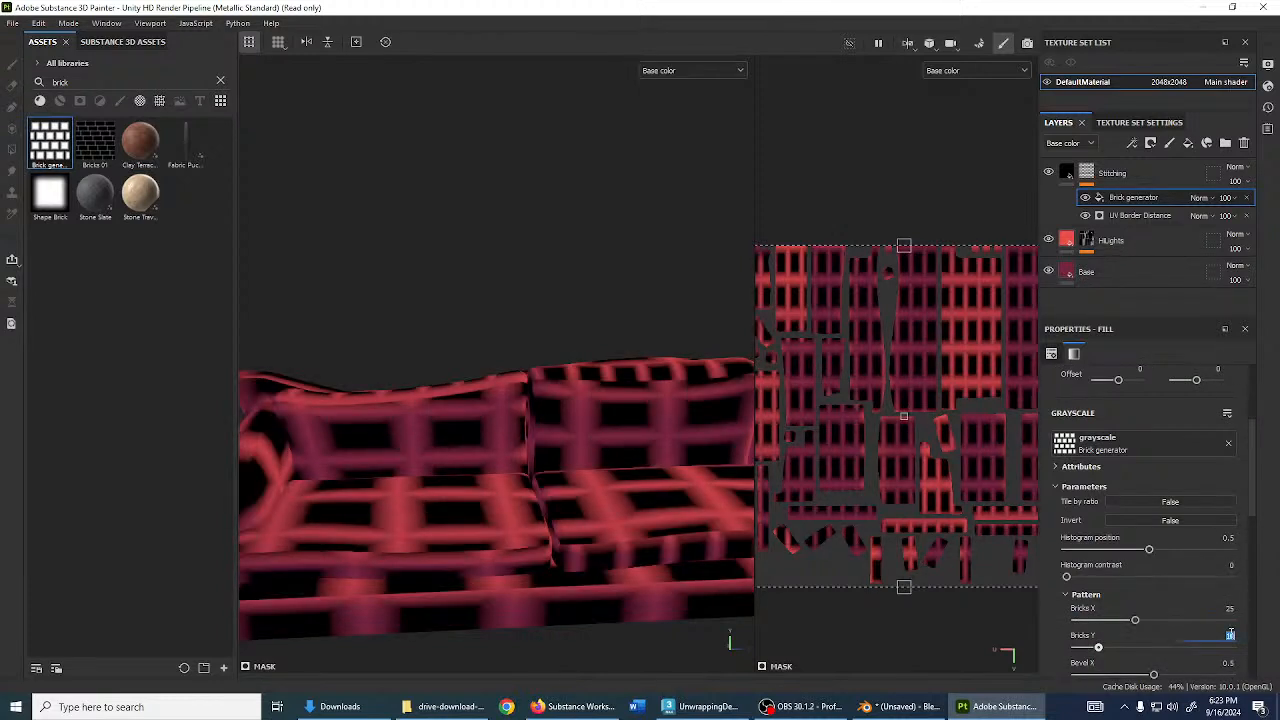
type("25")
key("Return")
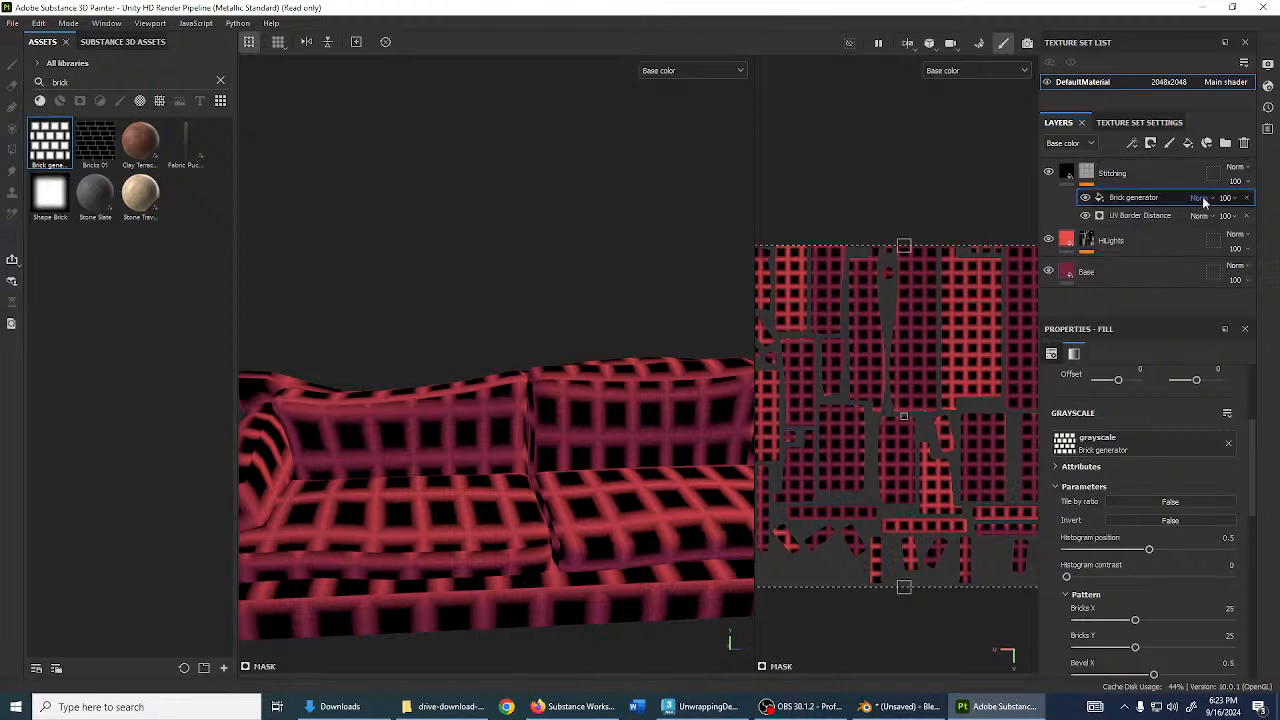
- Switch the Brick generator to Subtract blending and set Bricks Y back to 10
left_click(1201, 198)
left_click(1203, 336)
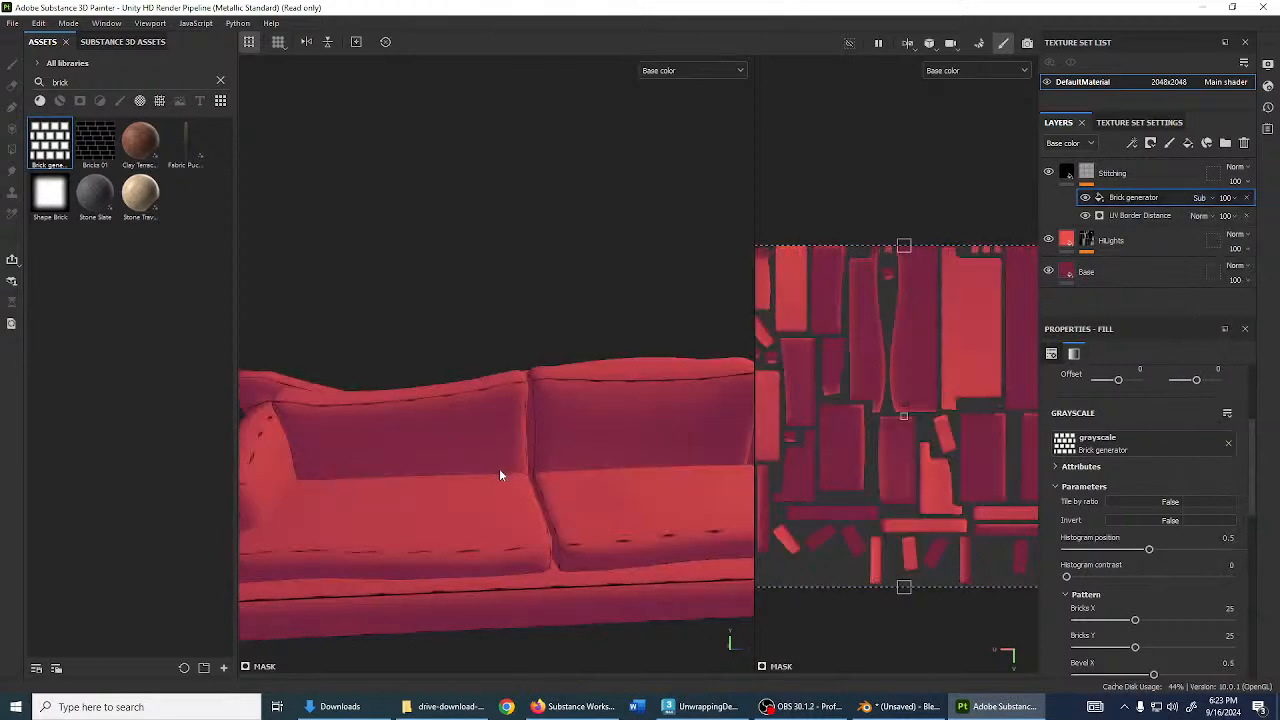
left_click_drag(499, 468, 454, 446, "alt")
middle_click_drag(454, 446, 675, 370, "alt")
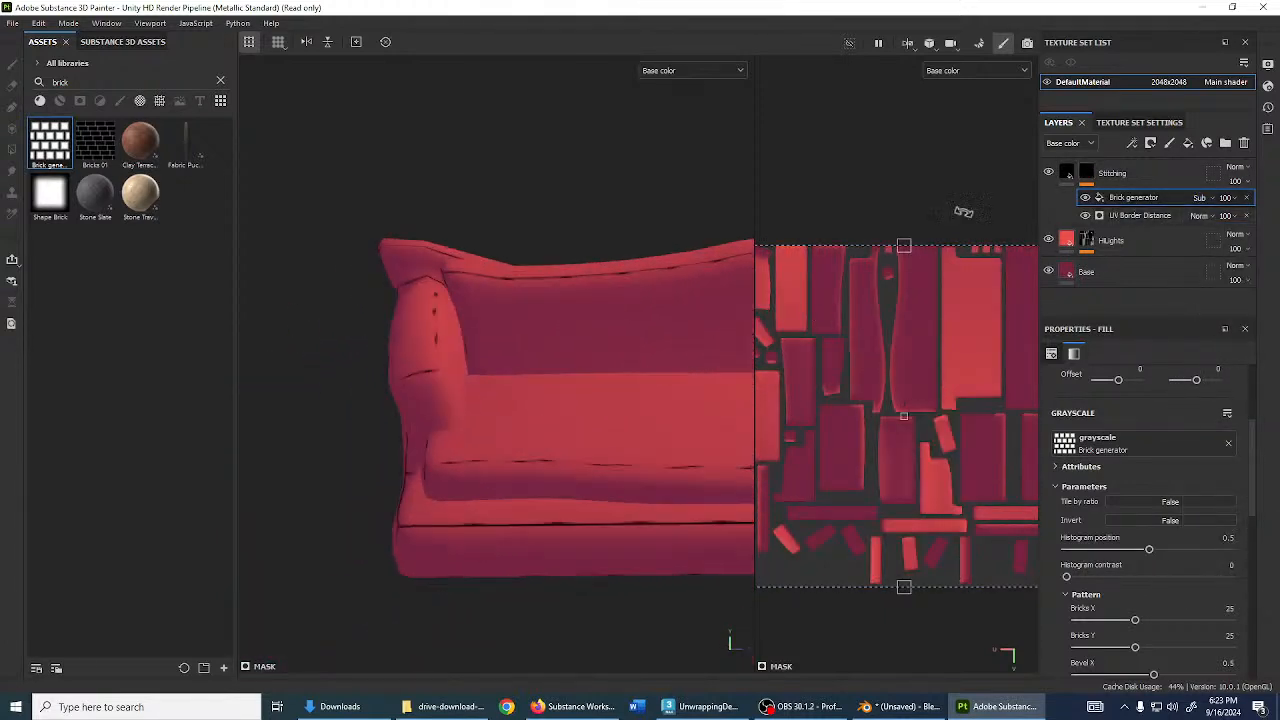
left_click_drag(484, 296, 595, 370, "alt")
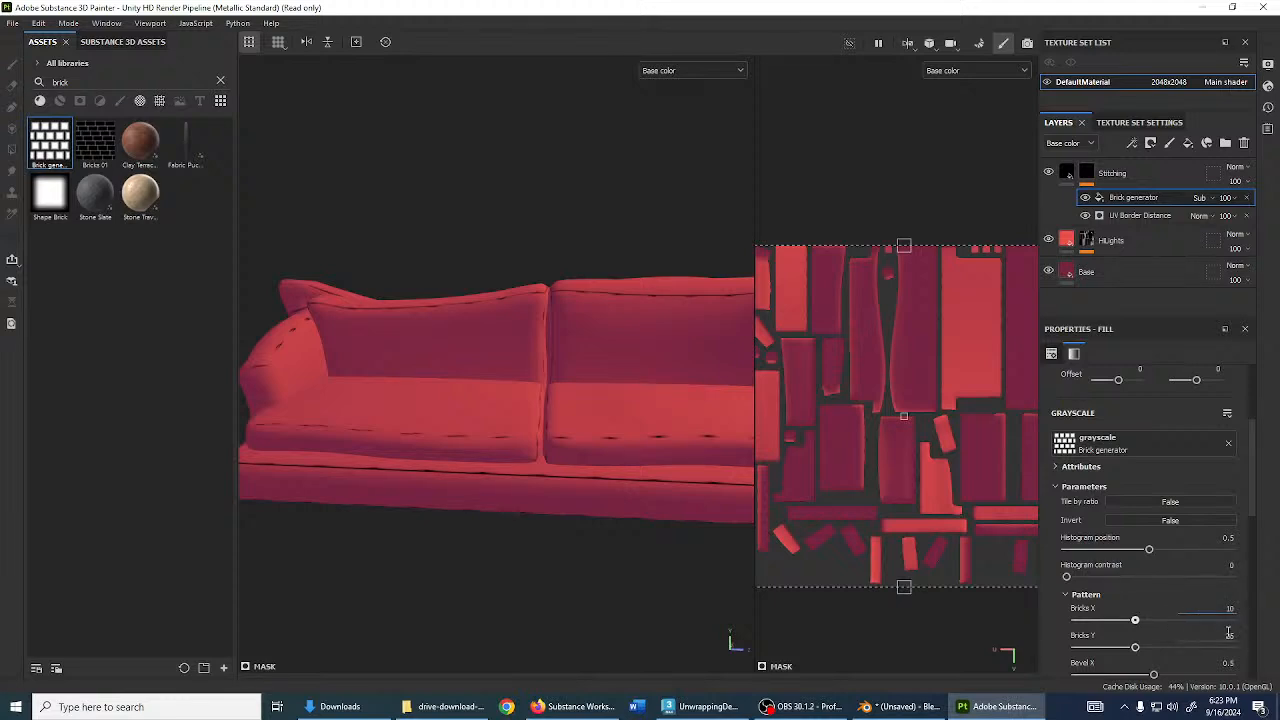
double_click(1228, 633)
type("10")
key("Return")
- Inspect the stitches and leave the UV Border Distance balance at 0.02
left_click_drag(450, 370, 529, 378, "alt")
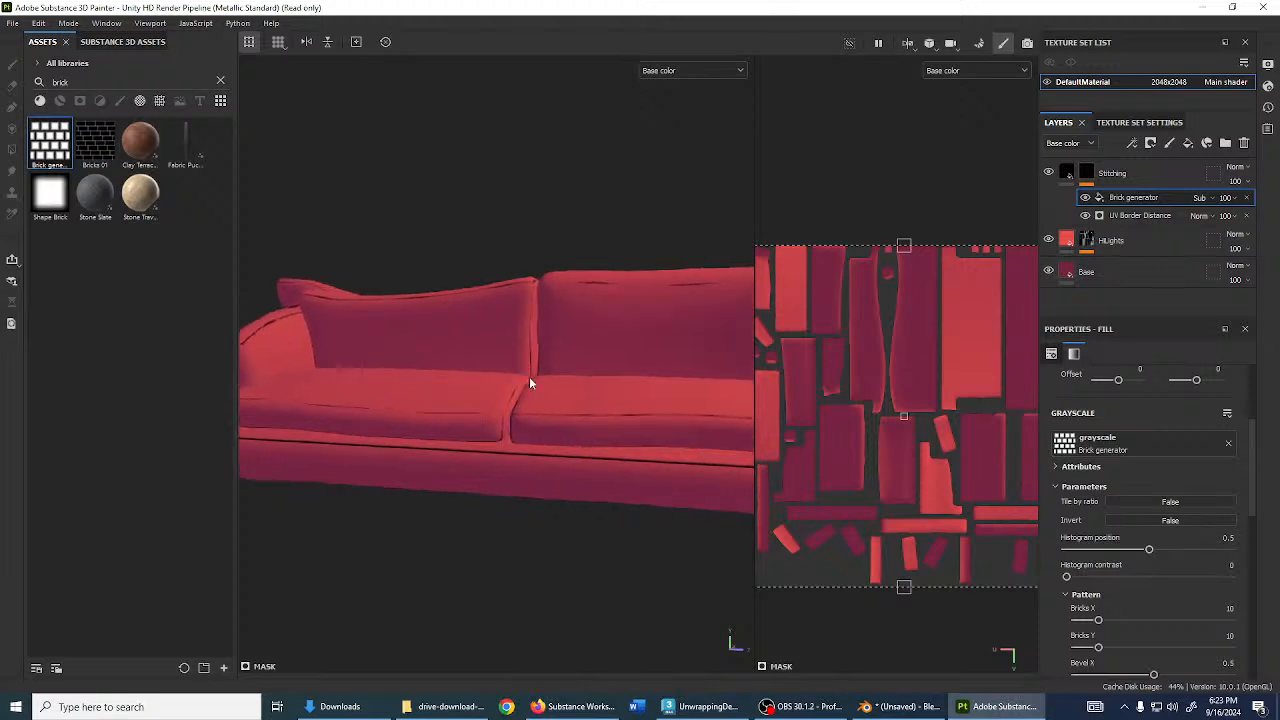
scroll(529, 378, "up", 2)
left_click_drag(486, 455, 494, 416, "alt")
scroll(558, 440, "up", 3)
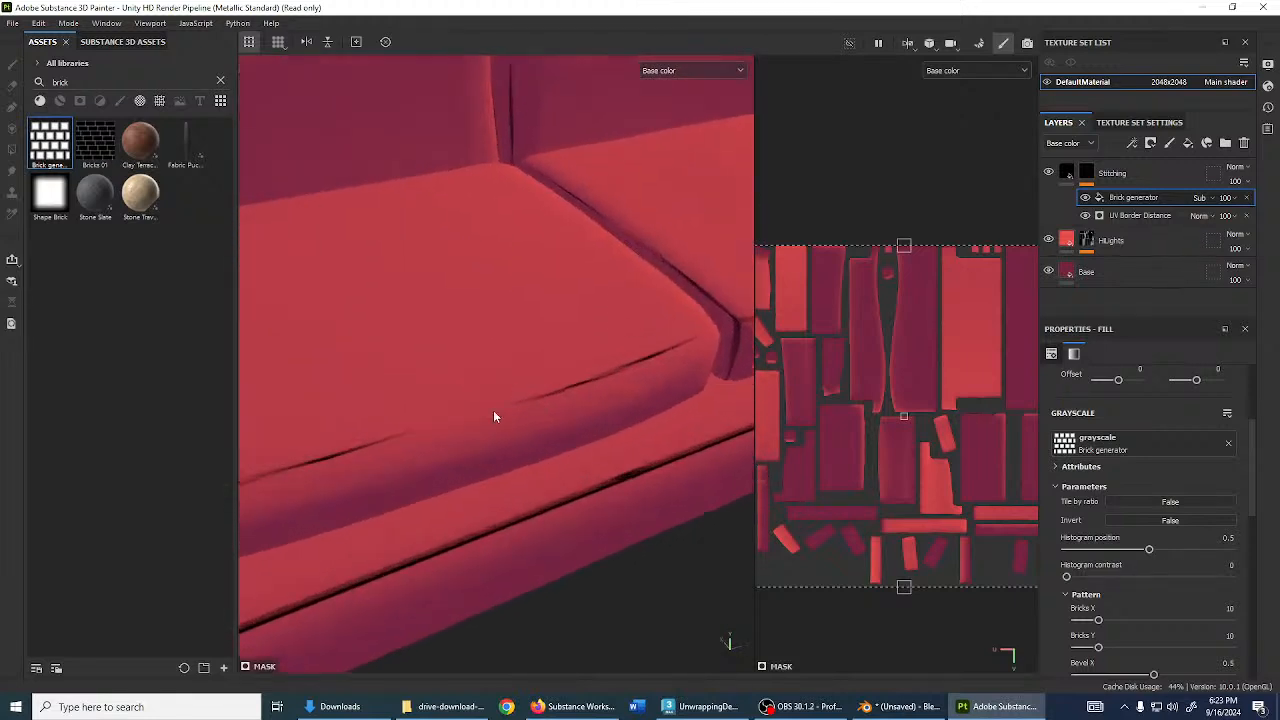
scroll(629, 437, "down", 5)
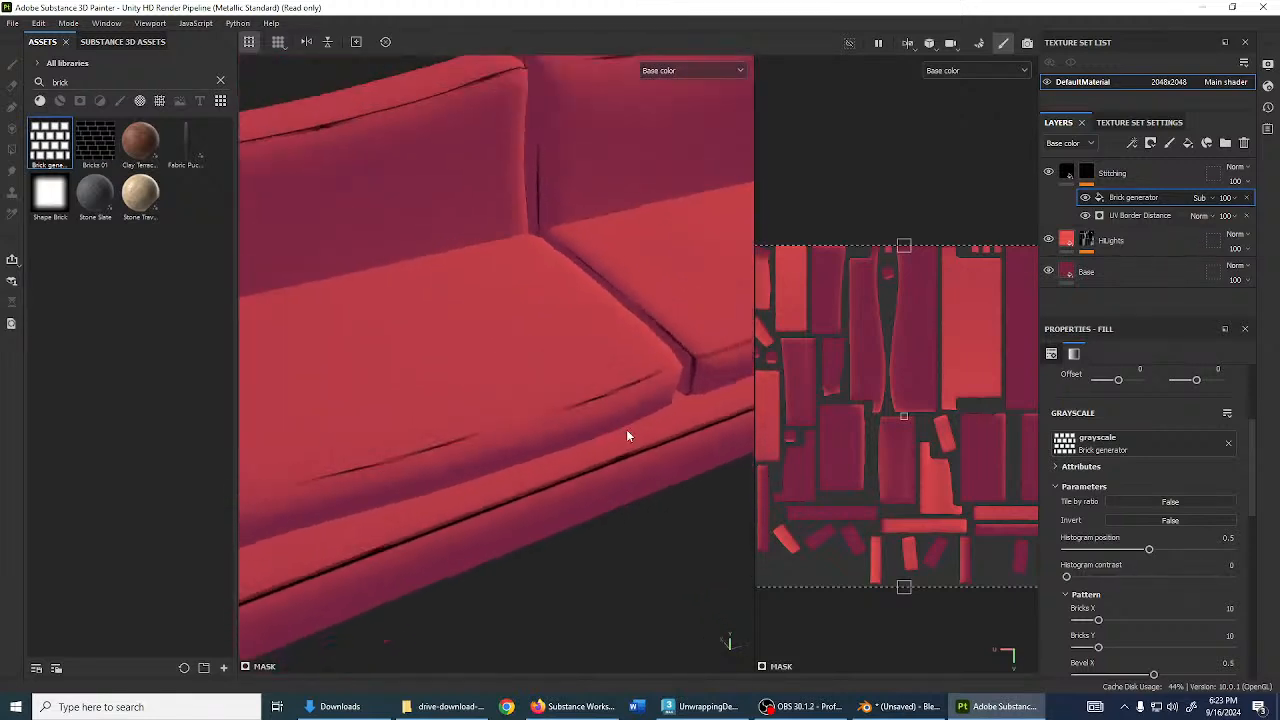
left_click_drag(629, 437, 612, 378, "alt")
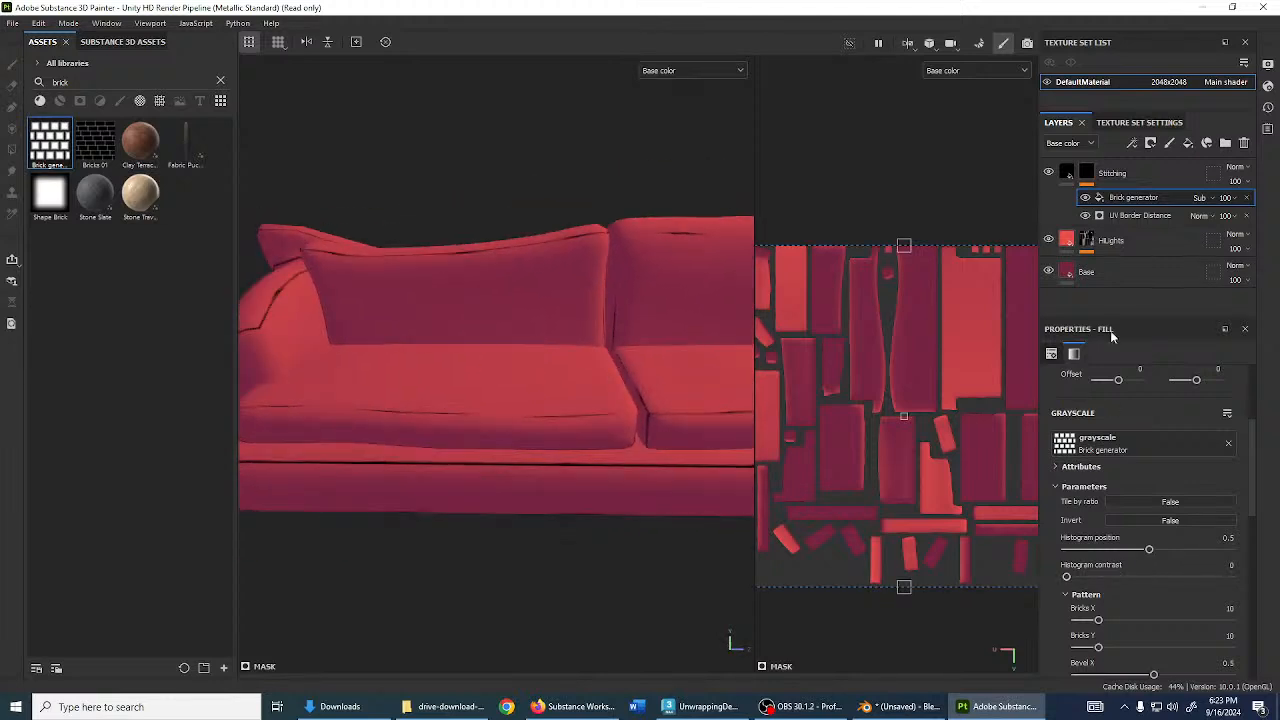
left_click(1131, 216)
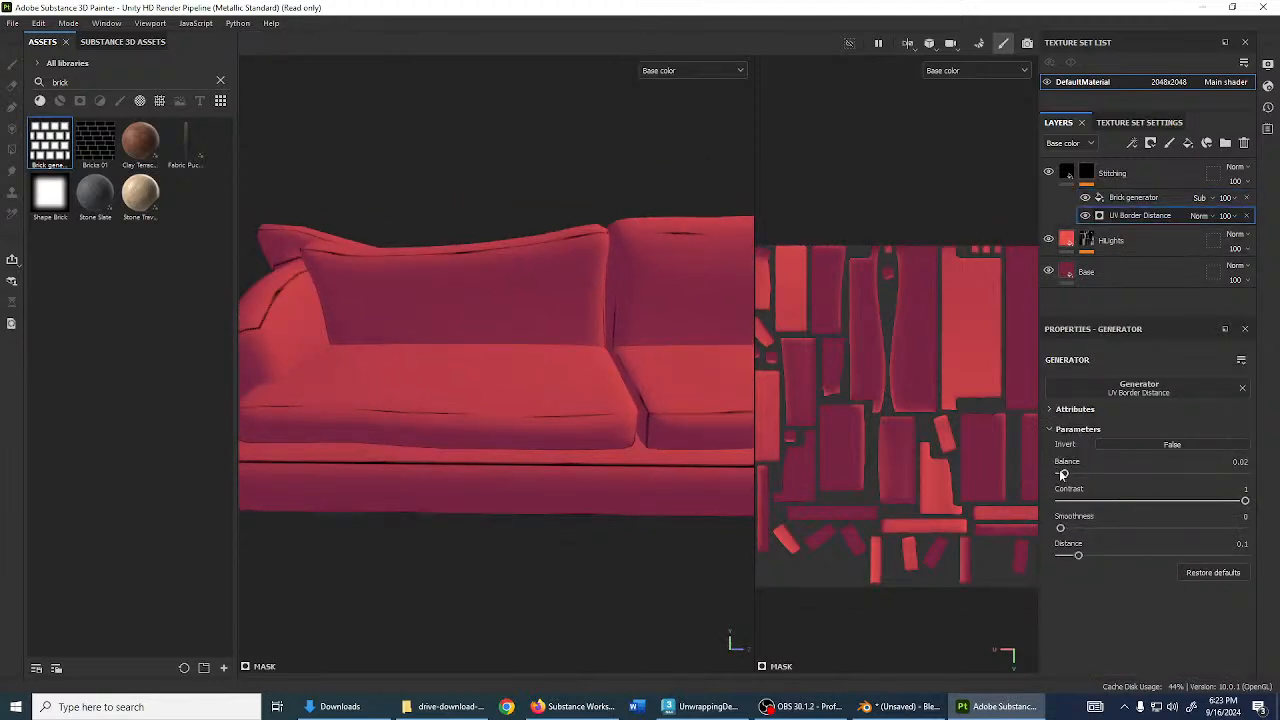
mouse_move(1062, 475)
left_mouse_down()
mouse_move(1090, 476)
mouse_move(1063, 476)
left_mouse_up()
left_click_drag(599, 451, 535, 377, "alt")
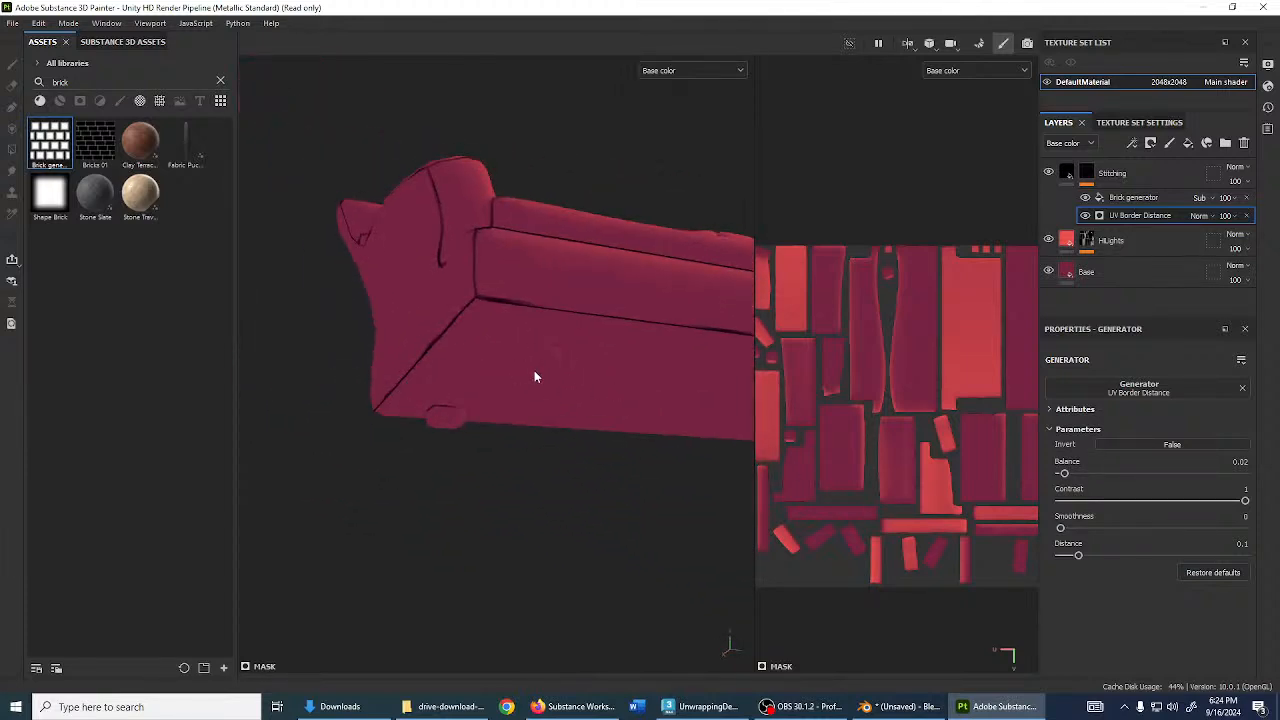
- Add a fill layer above Stitching and name it 'Legs'
left_click(1169, 168)
left_click(1188, 143)
double_click(1102, 174)
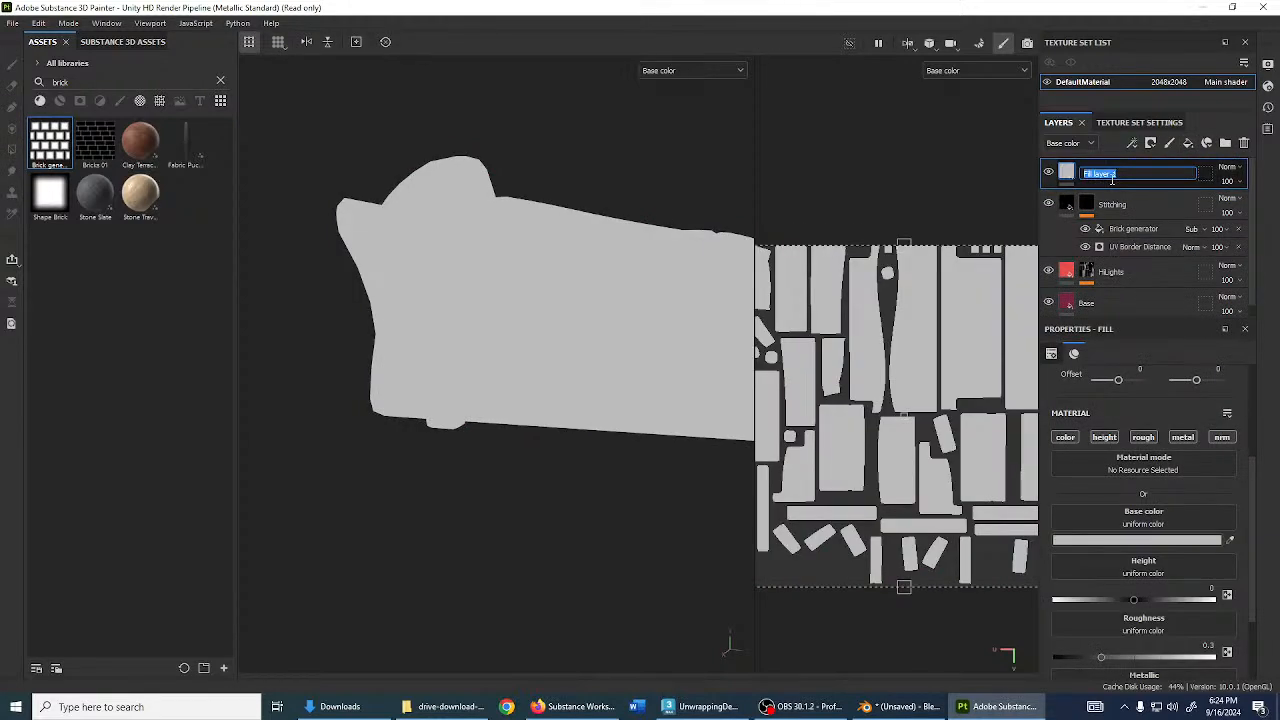
type("Legs")
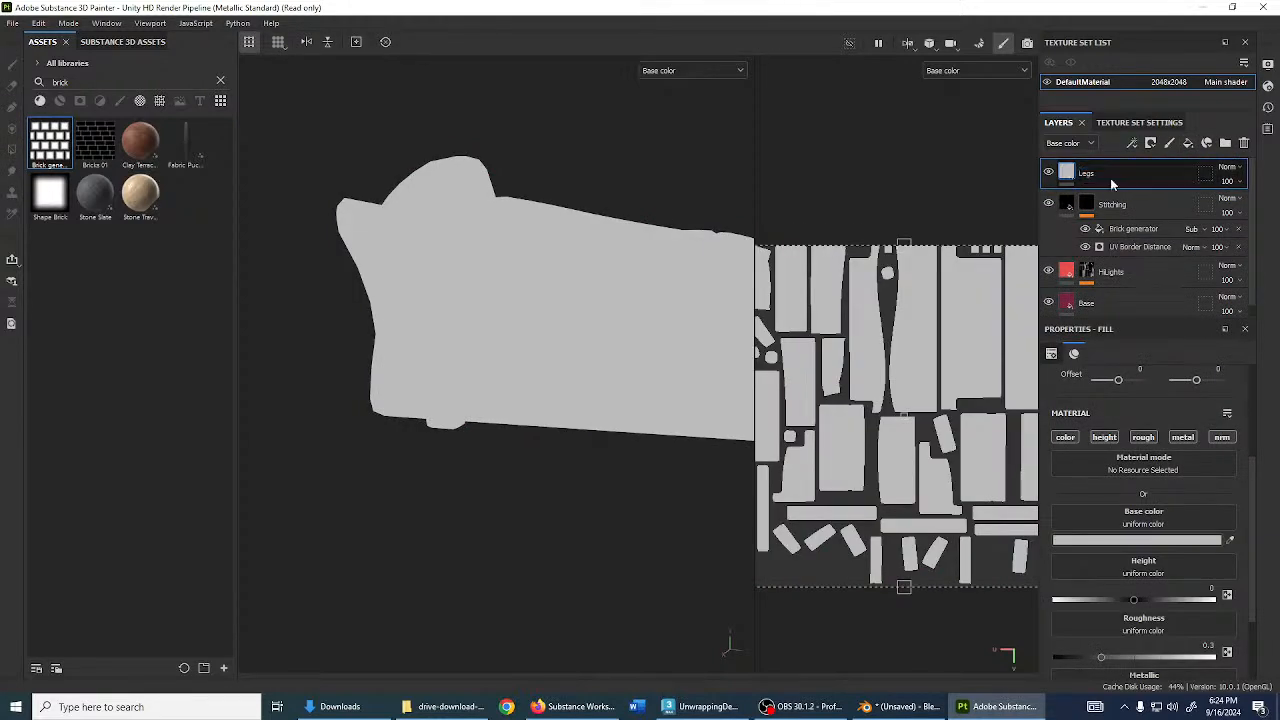
key("Return")
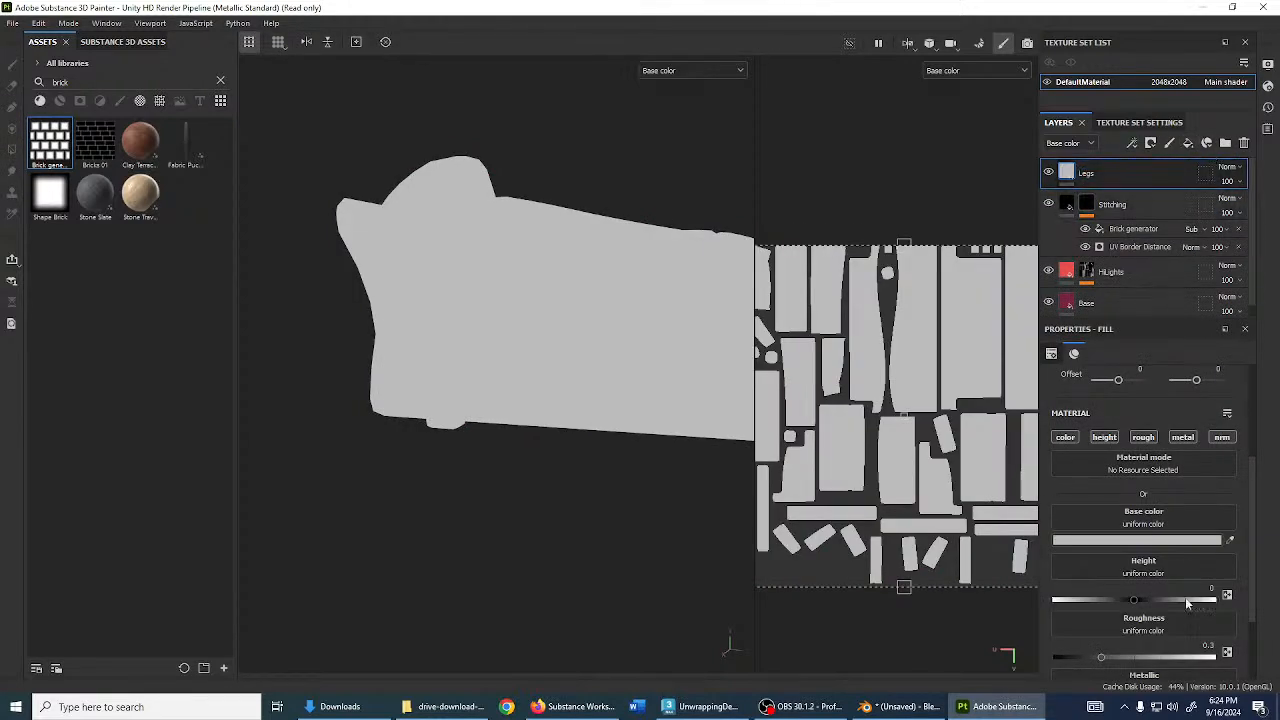
- Turn off height, roughness, metallic and normal on Legs, and make its colour dark
left_click(1104, 437)
left_click(1143, 437)
left_click(1182, 437)
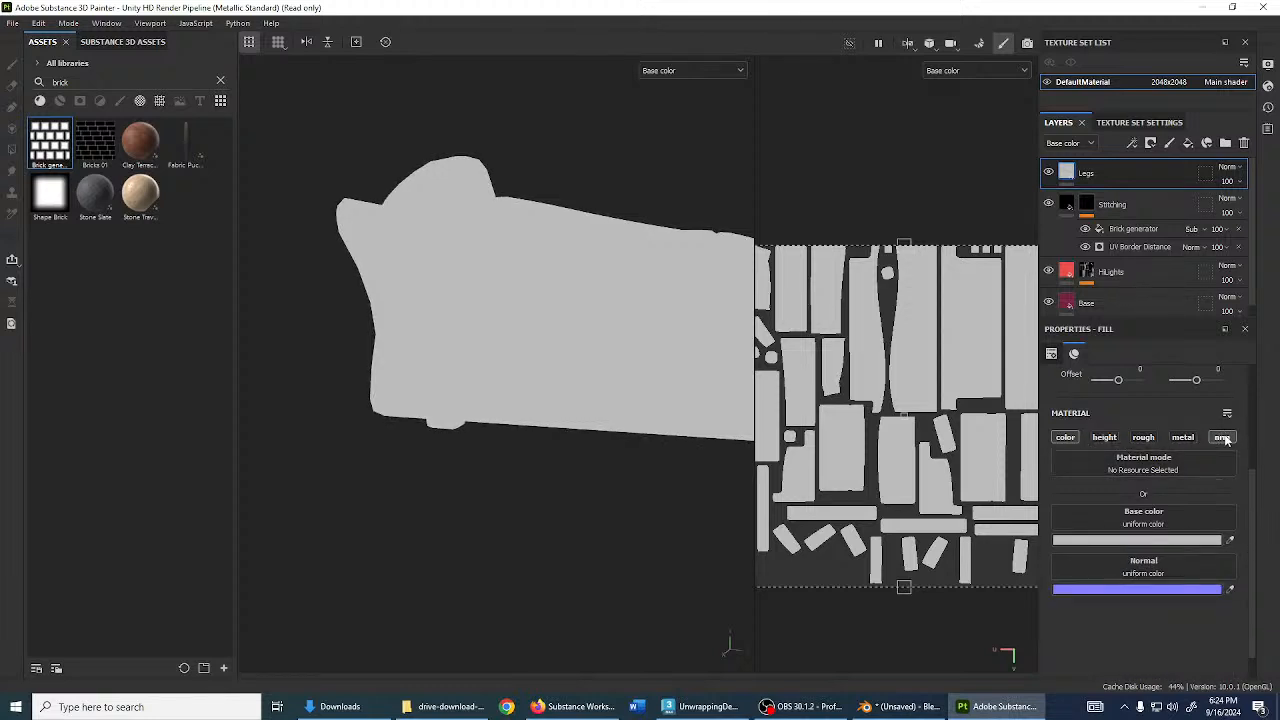
left_click(1222, 437)
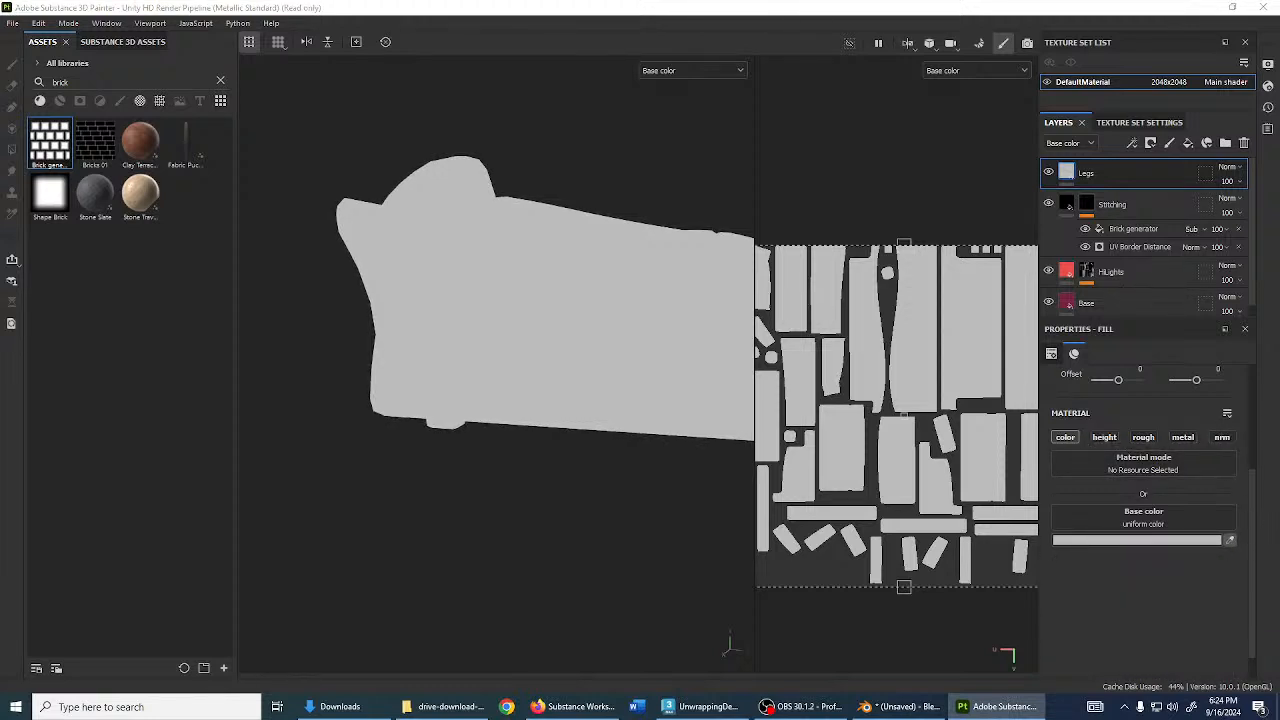
left_click(580, 466)
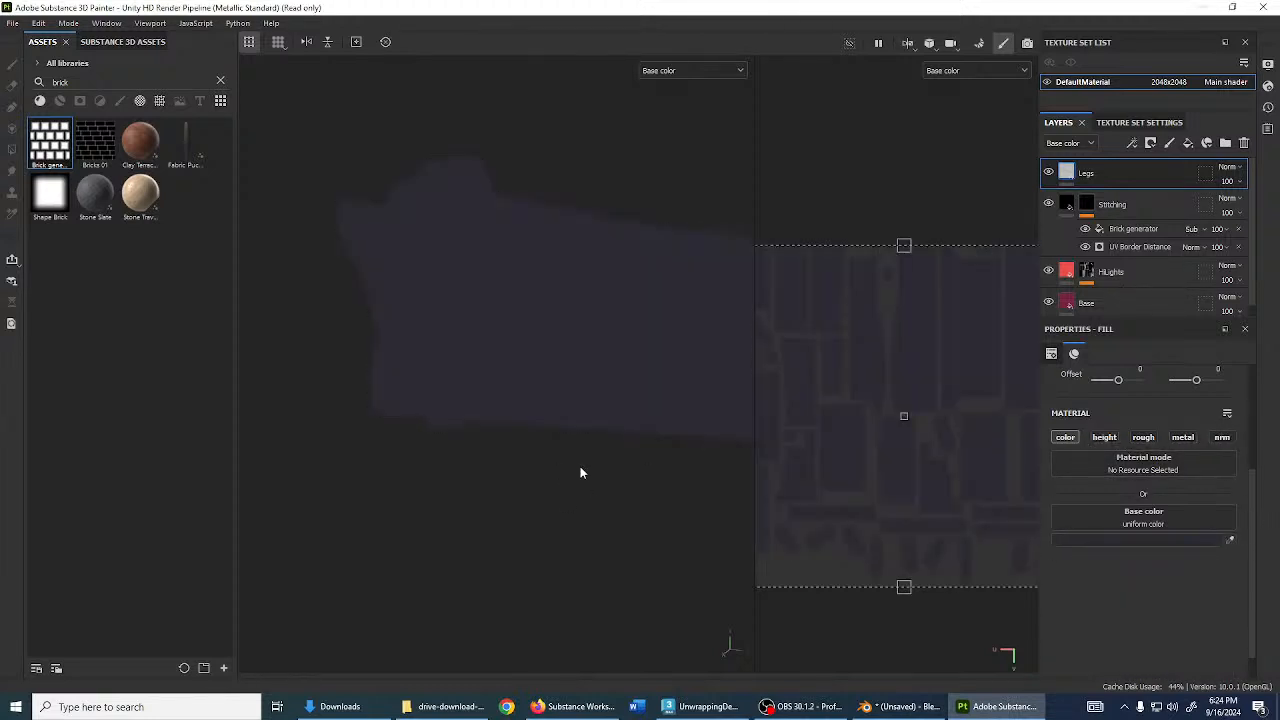
- Give Legs a black mask and mesh-fill the sofa leg into it
left_click(1150, 143)
left_click(1170, 177)
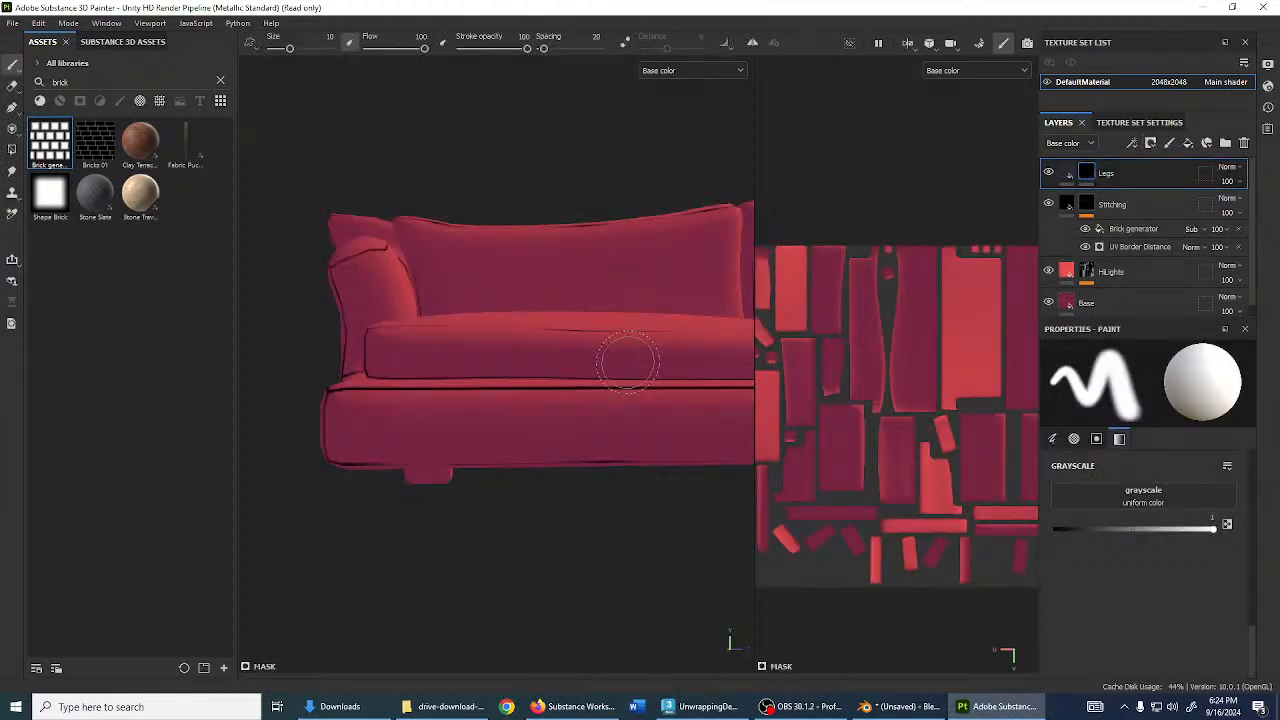
key("4")
mouse_move(503, 471)
left_mouse_down("alt")
mouse_move(660, 430)
mouse_move(594, 425)
left_mouse_up("alt")
left_click(1131, 352)
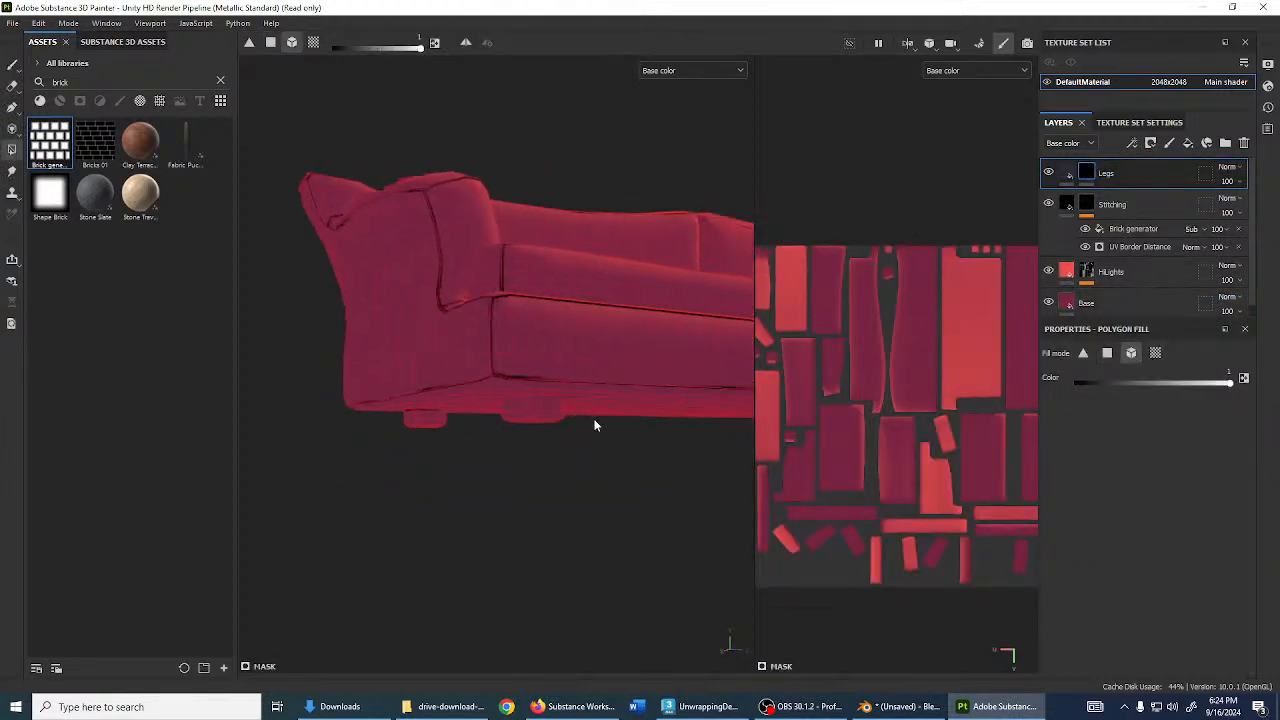
left_click(438, 420)
middle_click_drag(715, 450, 605, 440, "alt")
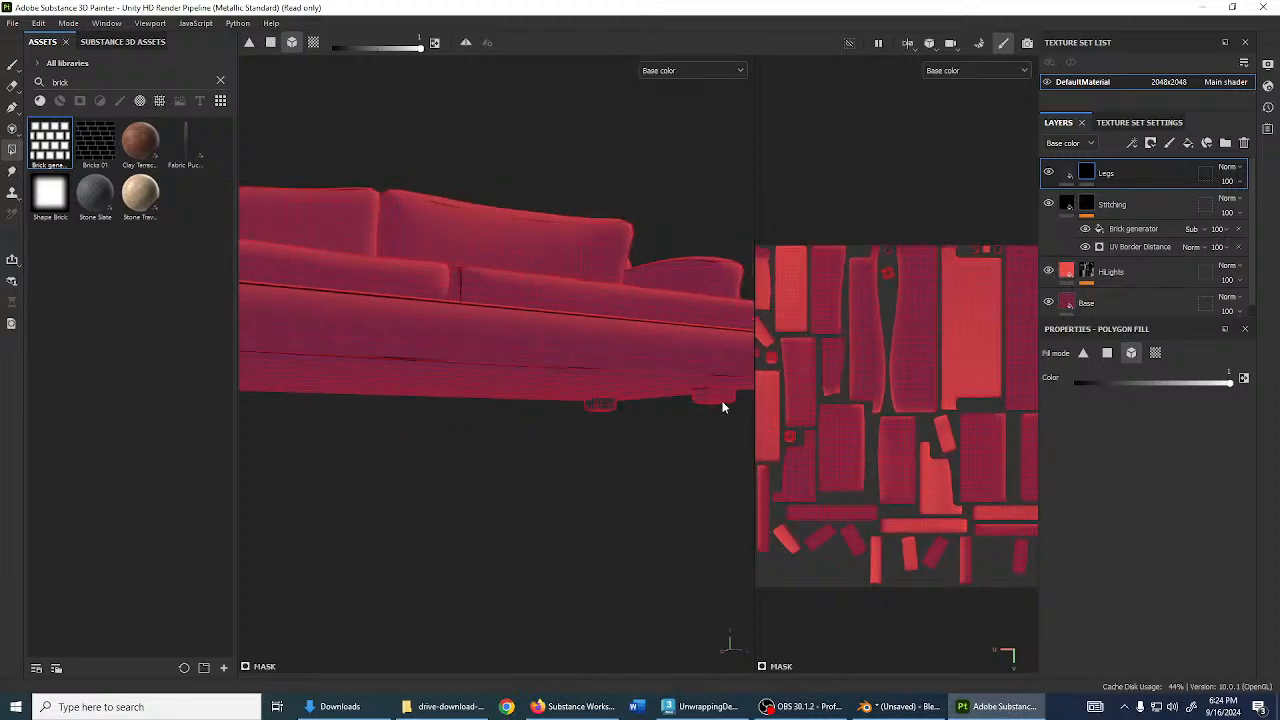
mouse_move(724, 407)
left_mouse_down("alt")
mouse_move(437, 466)
mouse_move(631, 449)
mouse_move(463, 449)
mouse_move(700, 400)
left_mouse_up("alt")
- Add Fill layer 1 with height, roughness and metallic off and a black mask
left_click(1188, 143)
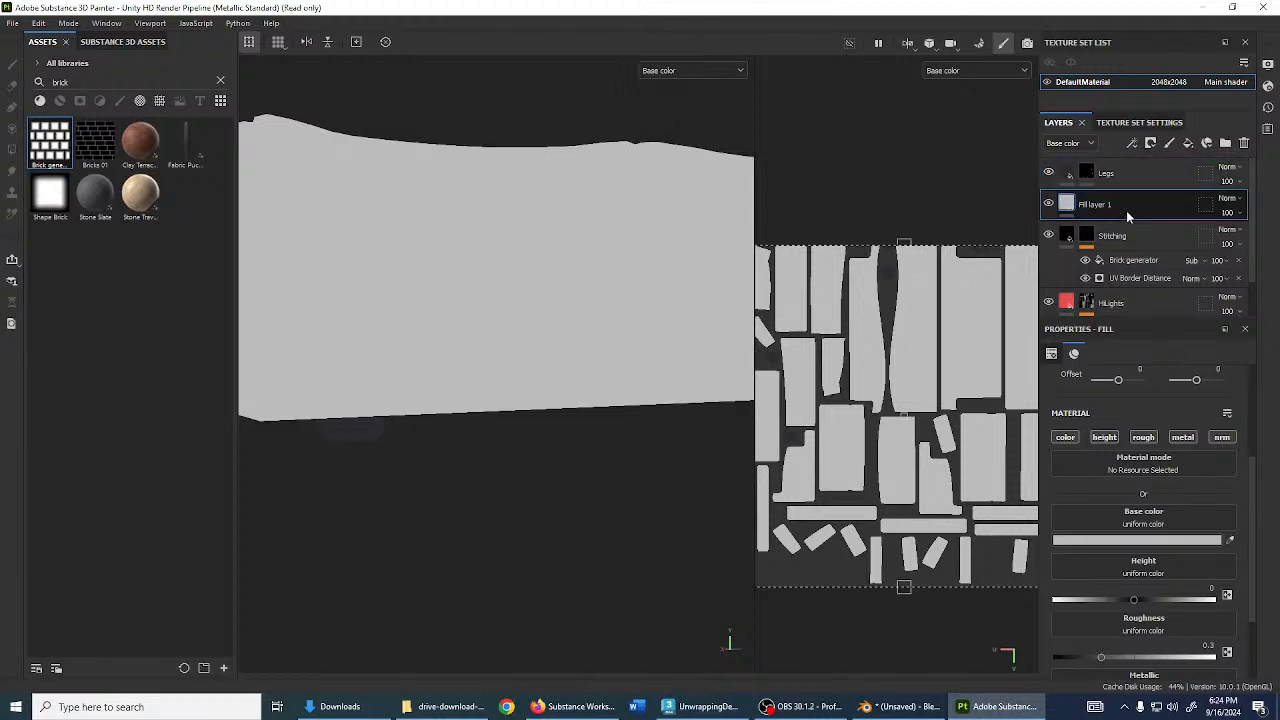
left_click(1104, 437)
left_click(1143, 437)
left_click(1182, 437)
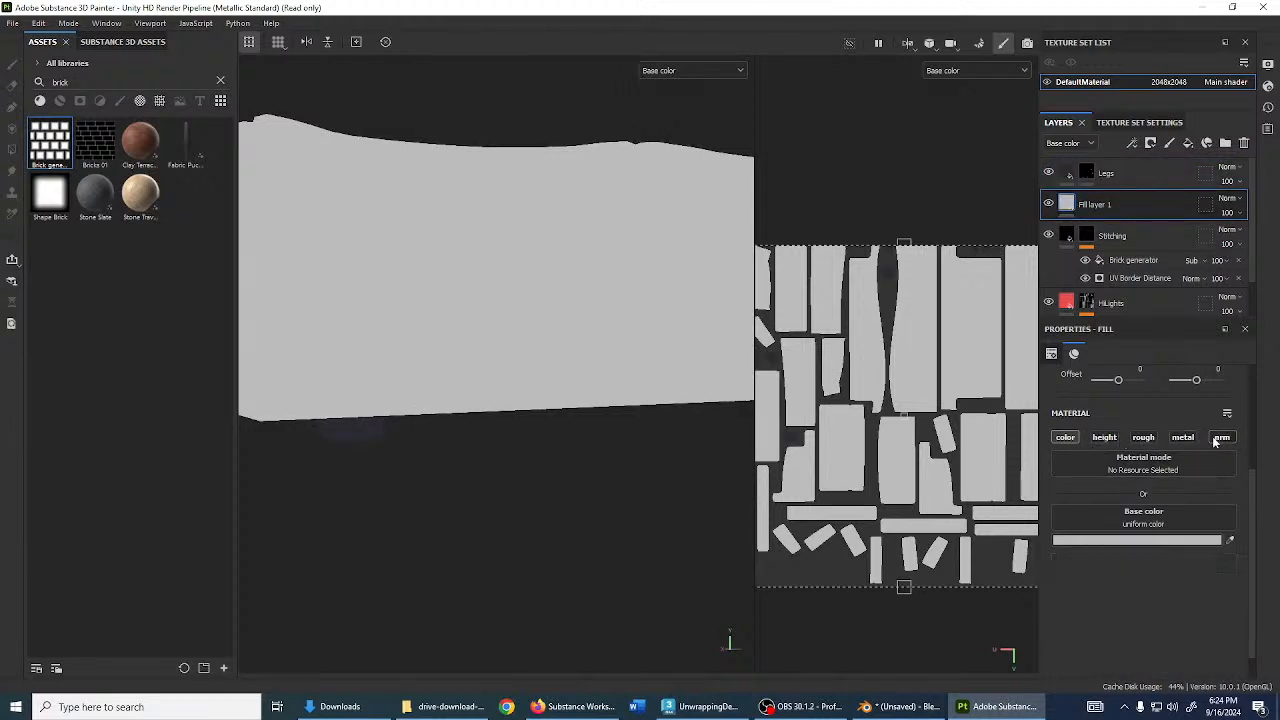
mouse_move(1070, 208)
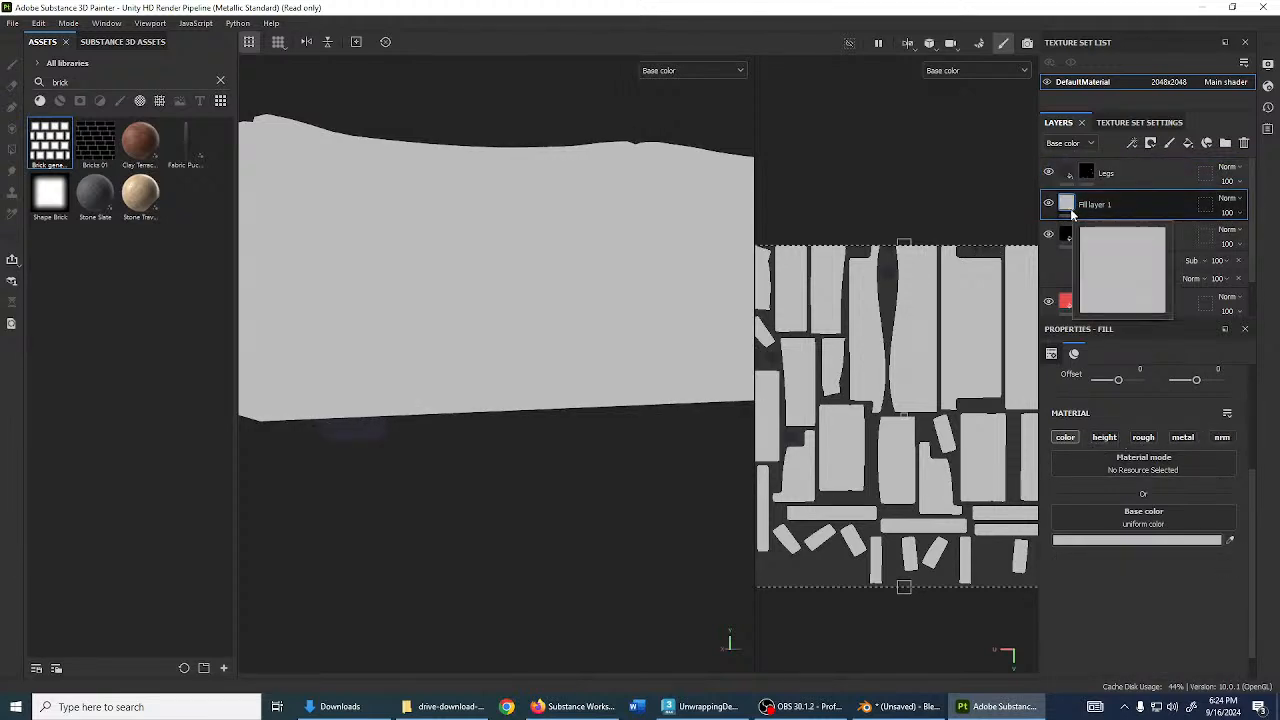
left_click(1150, 143)
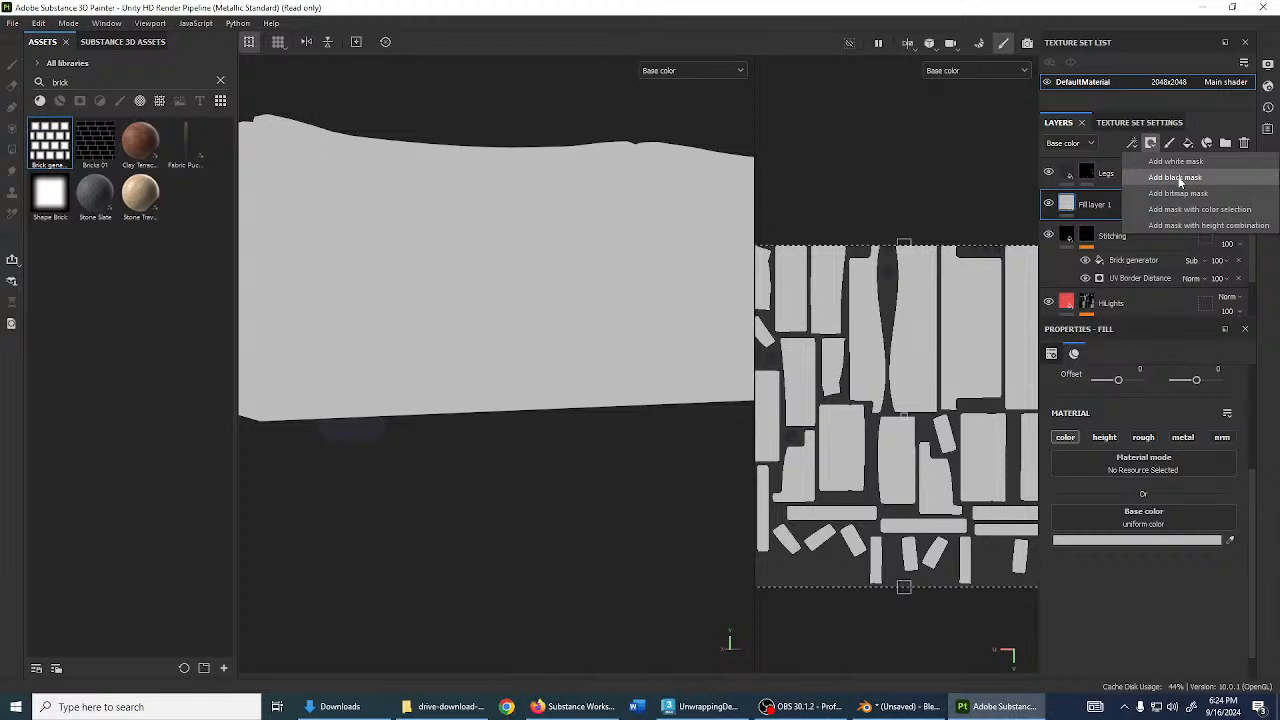
left_click(1176, 178)
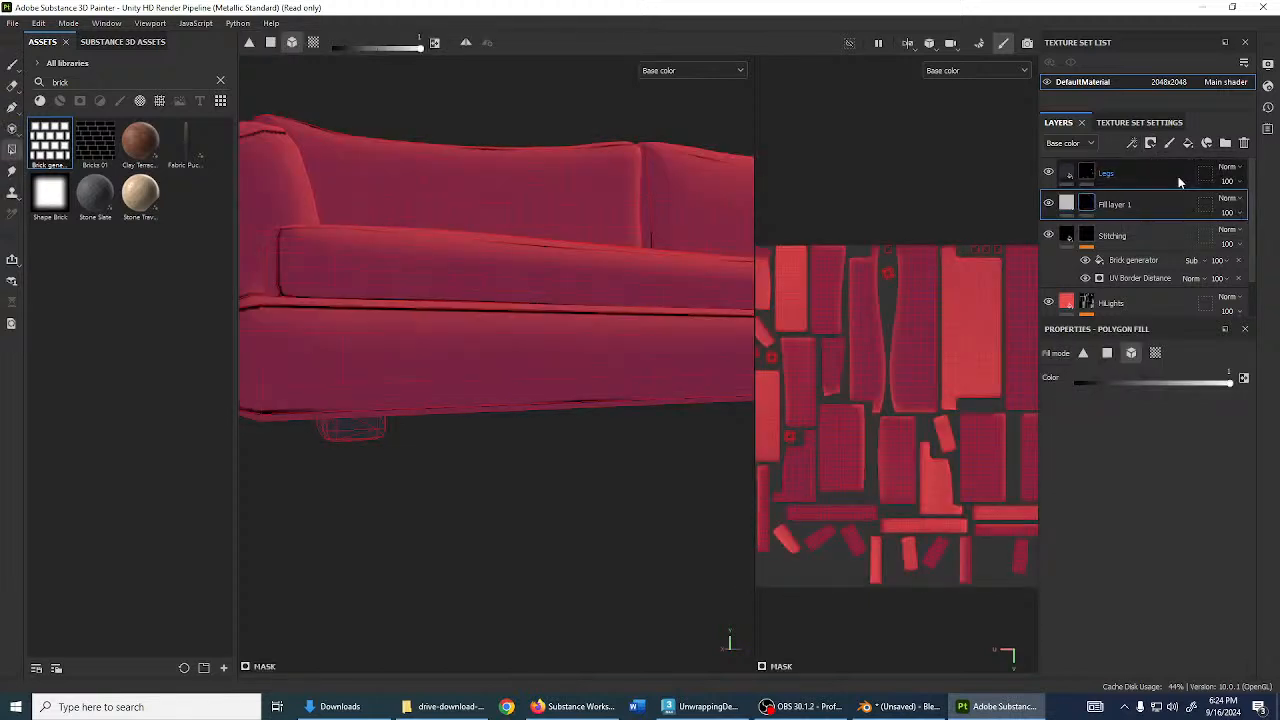
- Inspect the legs from below, toggling Legs visibility, and select the Legs mask
left_click_drag(465, 395, 602, 345, "alt")
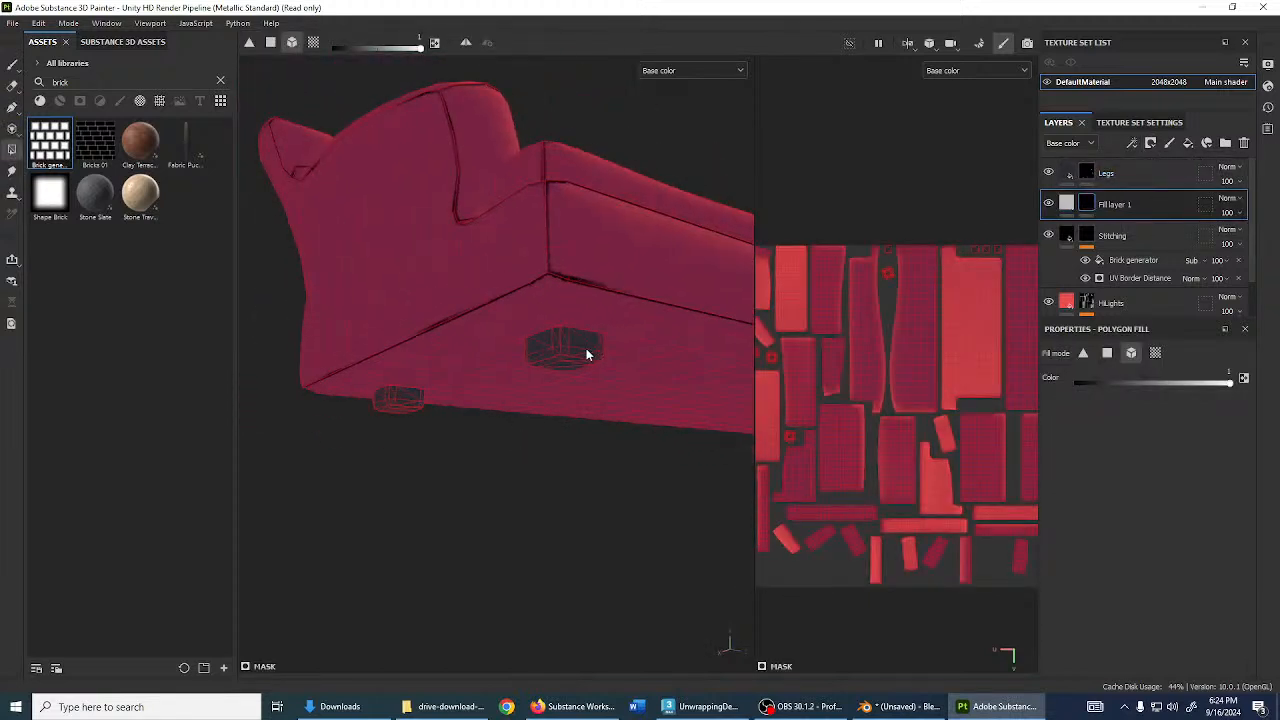
left_click_drag(565, 395, 511, 385, "alt")
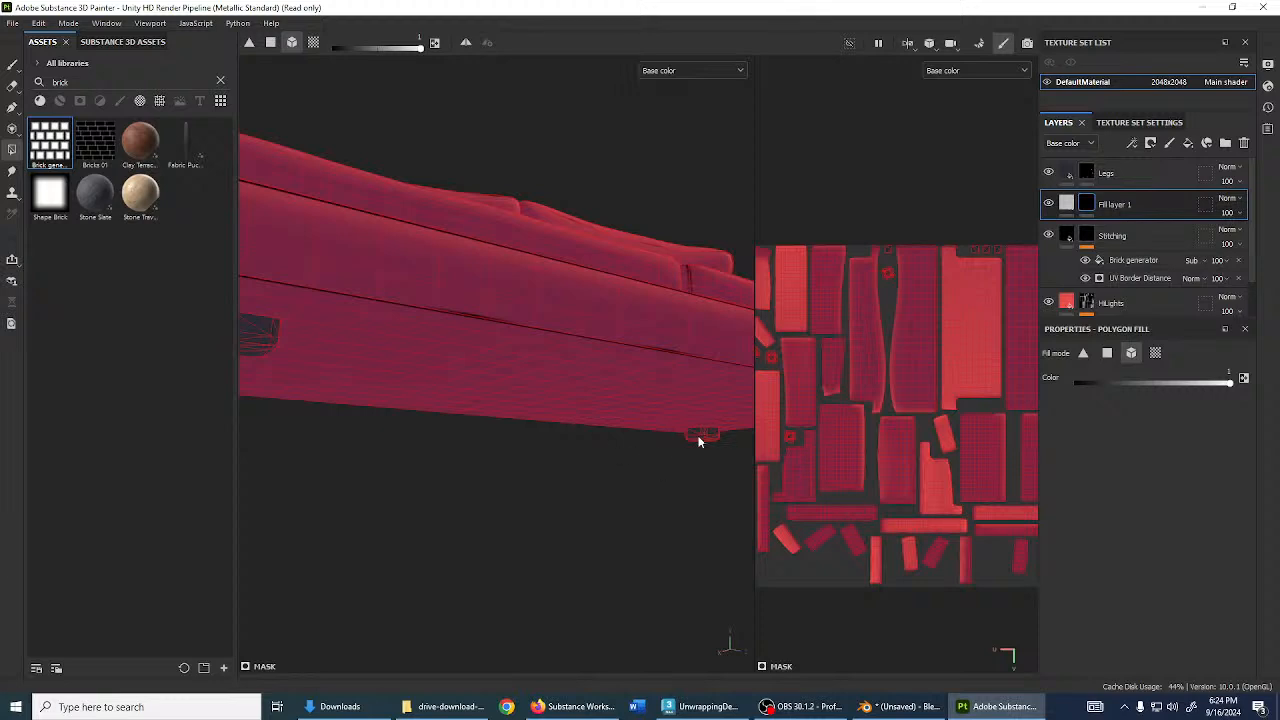
left_click_drag(698, 440, 620, 400, "alt")
left_click(1066, 203)
left_click(1048, 174)
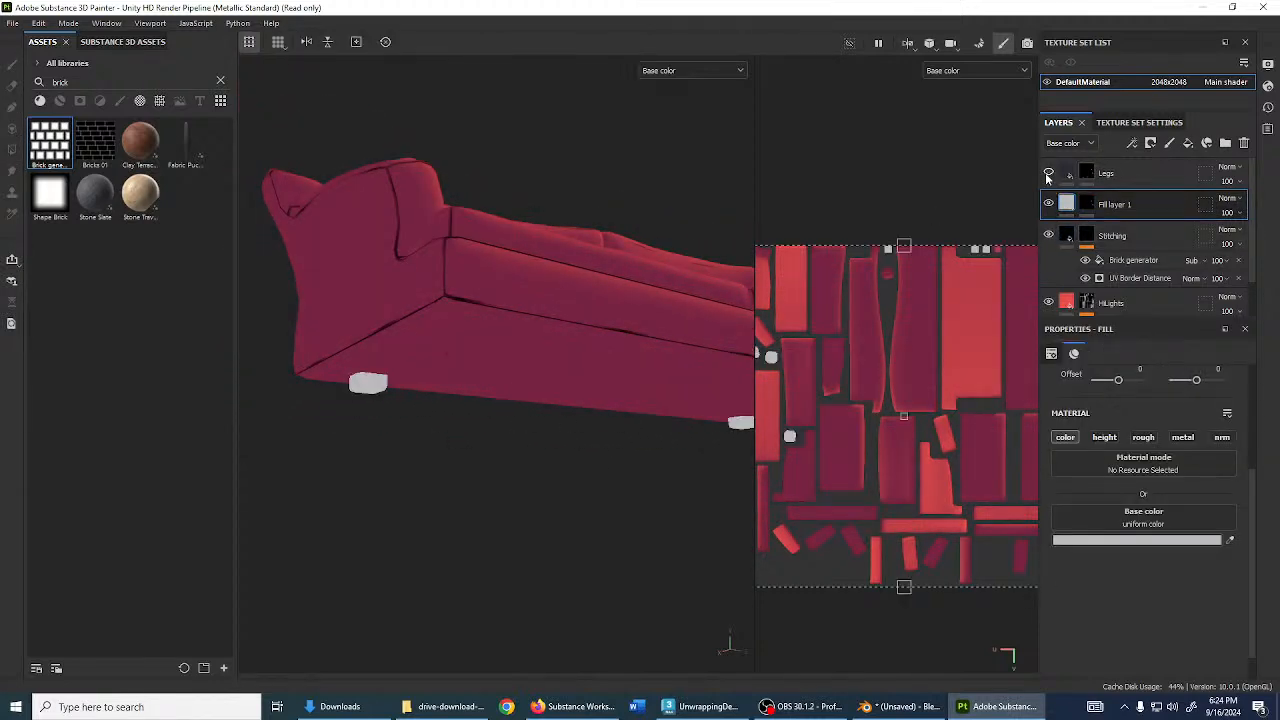
left_click(491, 343)
left_click(1087, 204)
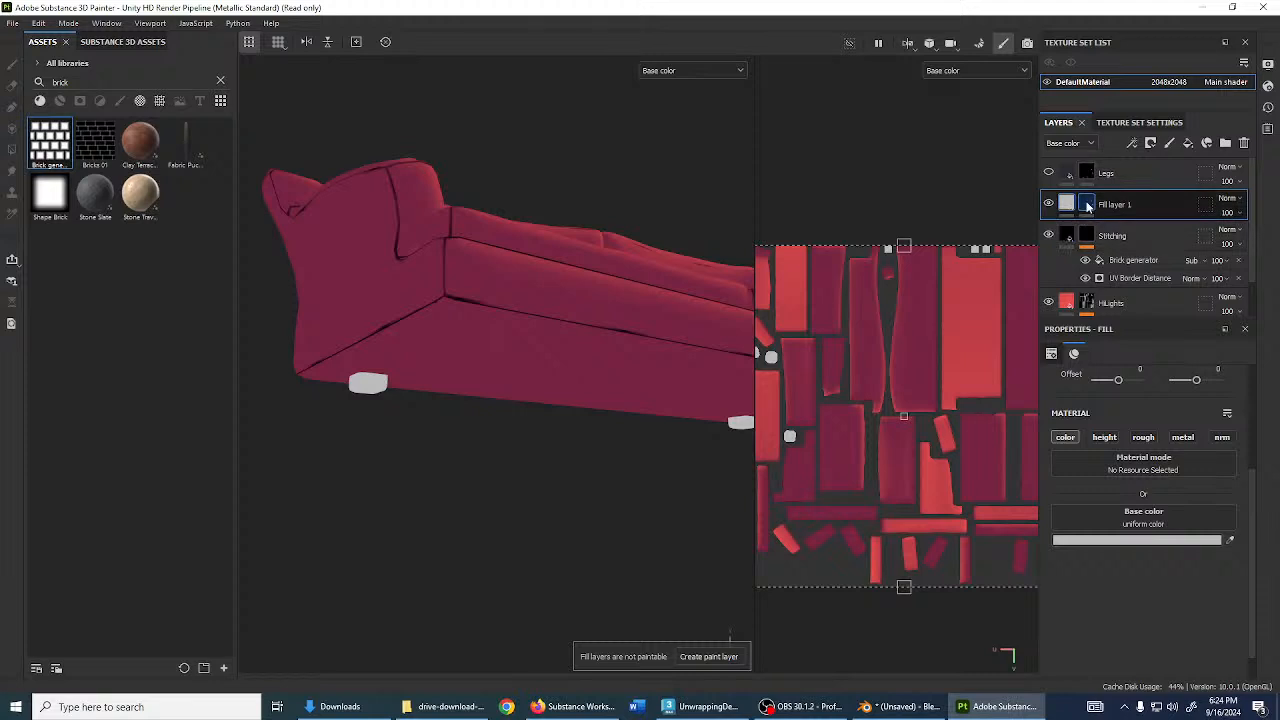
mouse_move(484, 350)
left_mouse_down("alt")
mouse_move(540, 364)
mouse_move(509, 409)
mouse_move(600, 417)
mouse_move(771, 350)
left_mouse_up("alt")
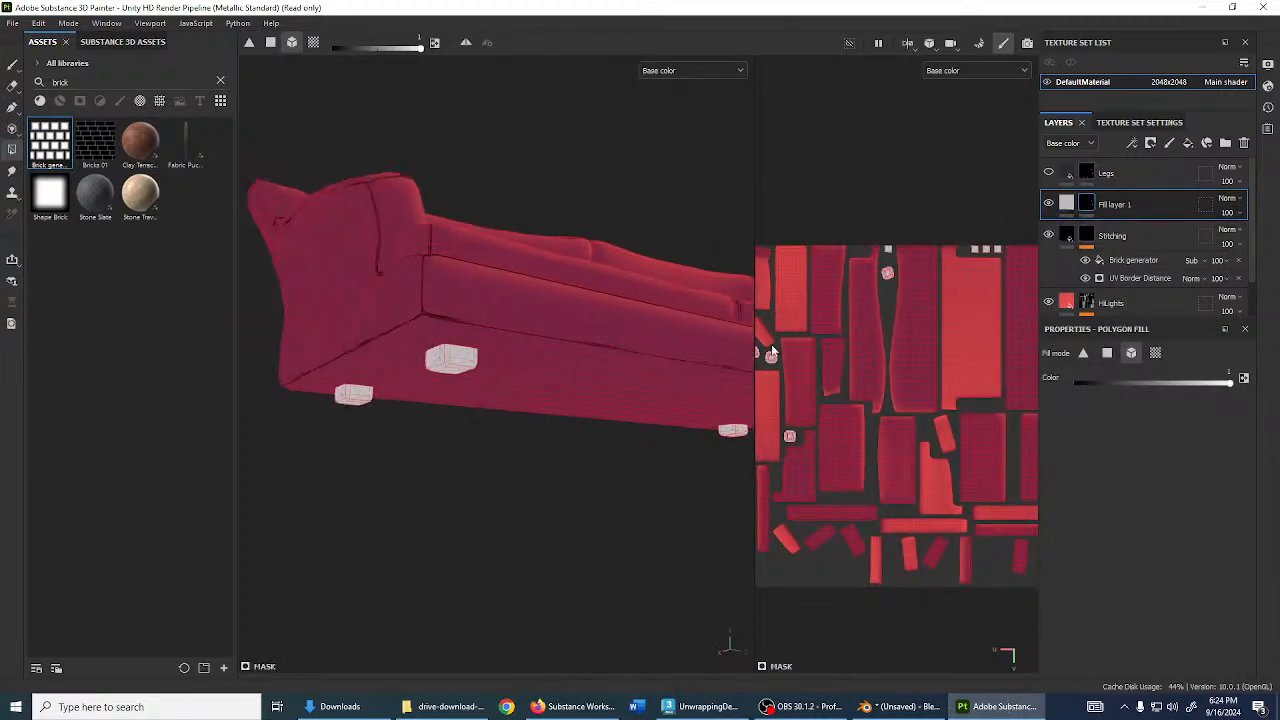
left_click(1087, 172)
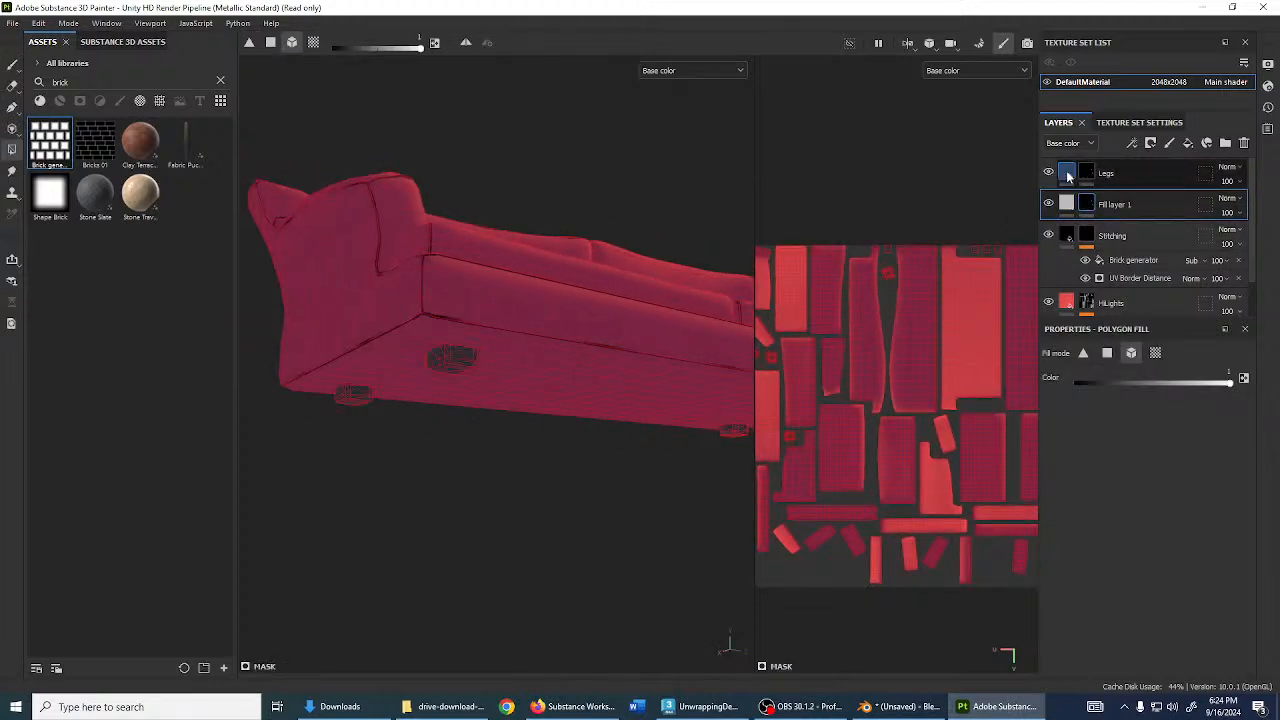
- Add a Metal Edge Wear generator to the Legs mask
left_click(1141, 143)
left_click(1163, 163)
left_click(1119, 388)
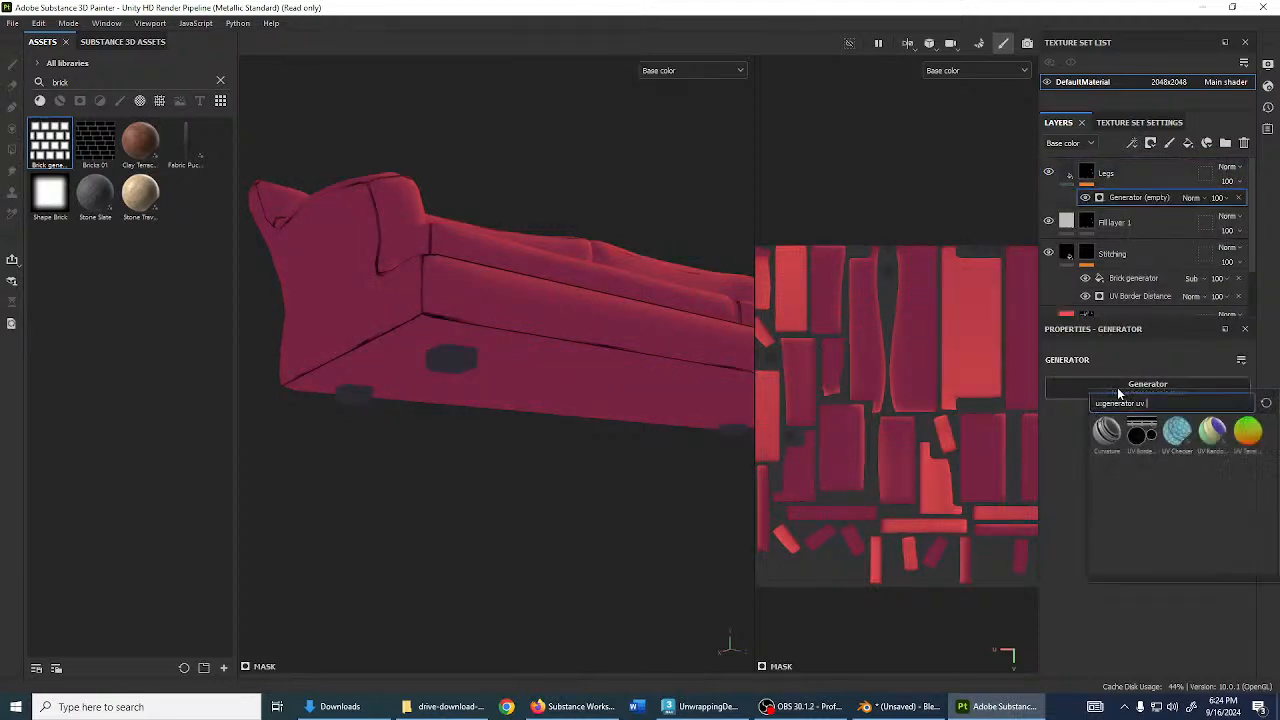
key("BackSpace")
type("metal")
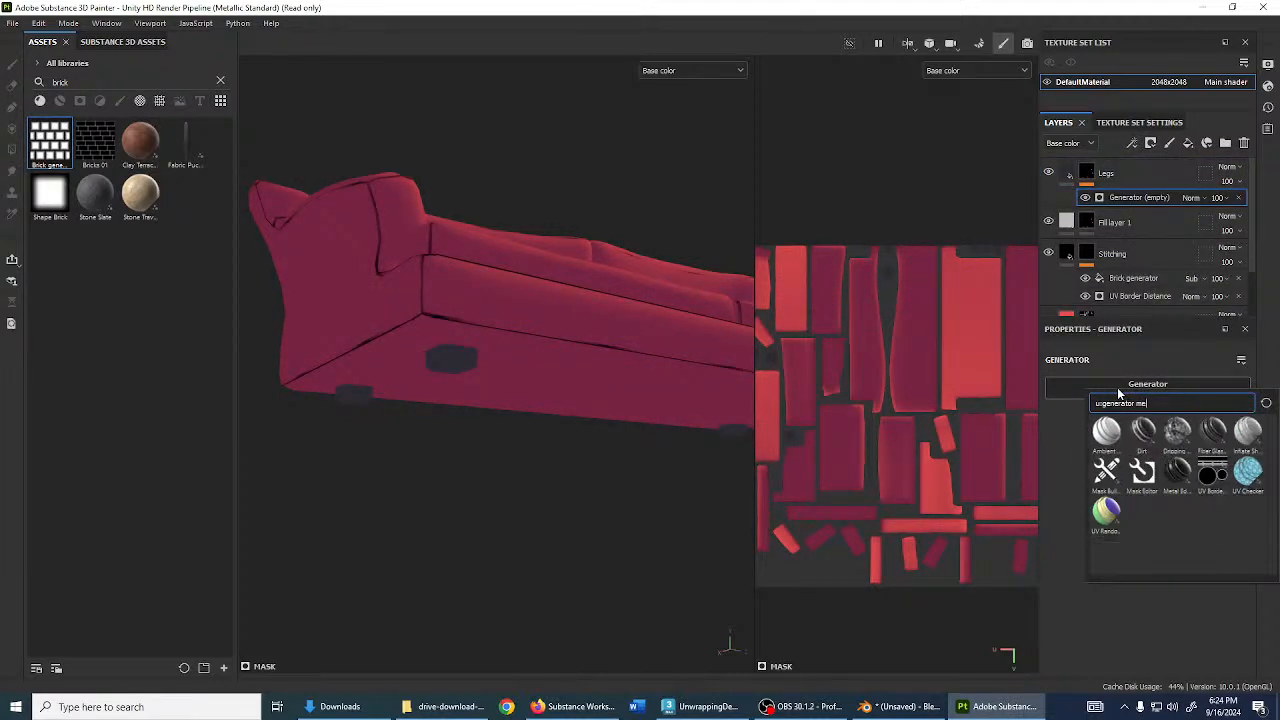
left_click(1112, 434)
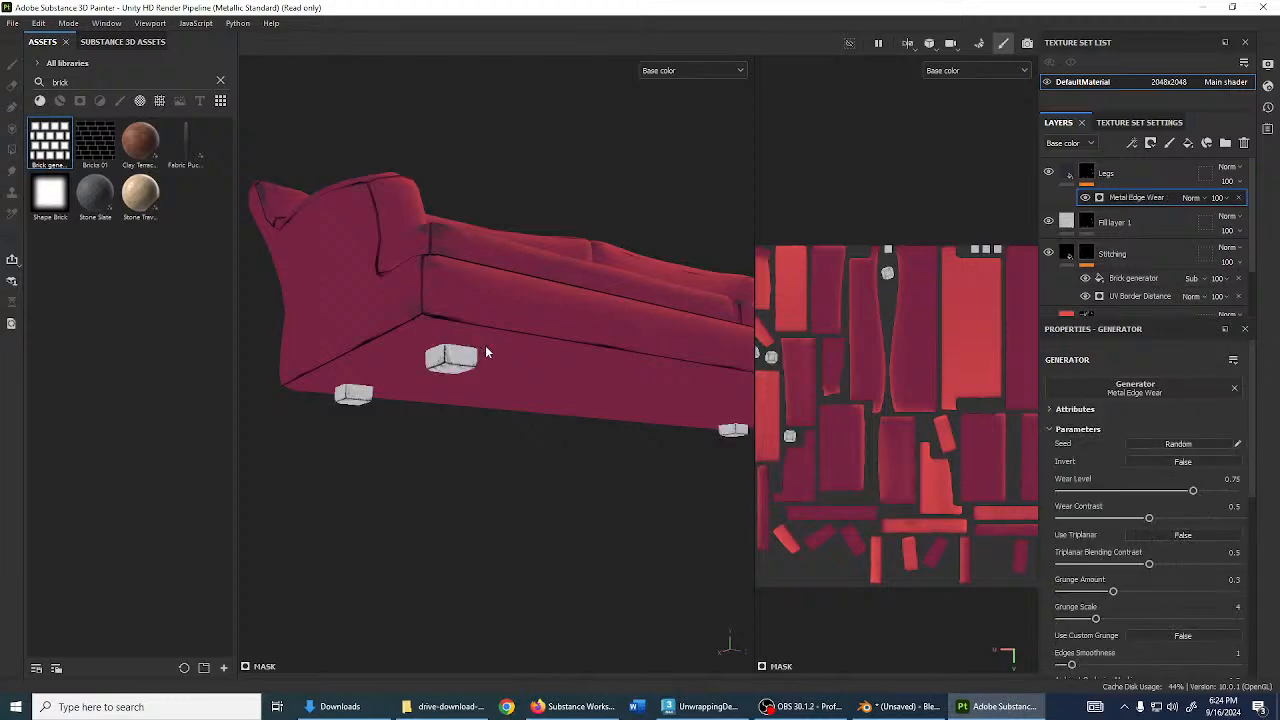
- Set Metal Edge Wear to Multiply blending and invert it
left_click_drag(482, 350, 575, 432, "alt")
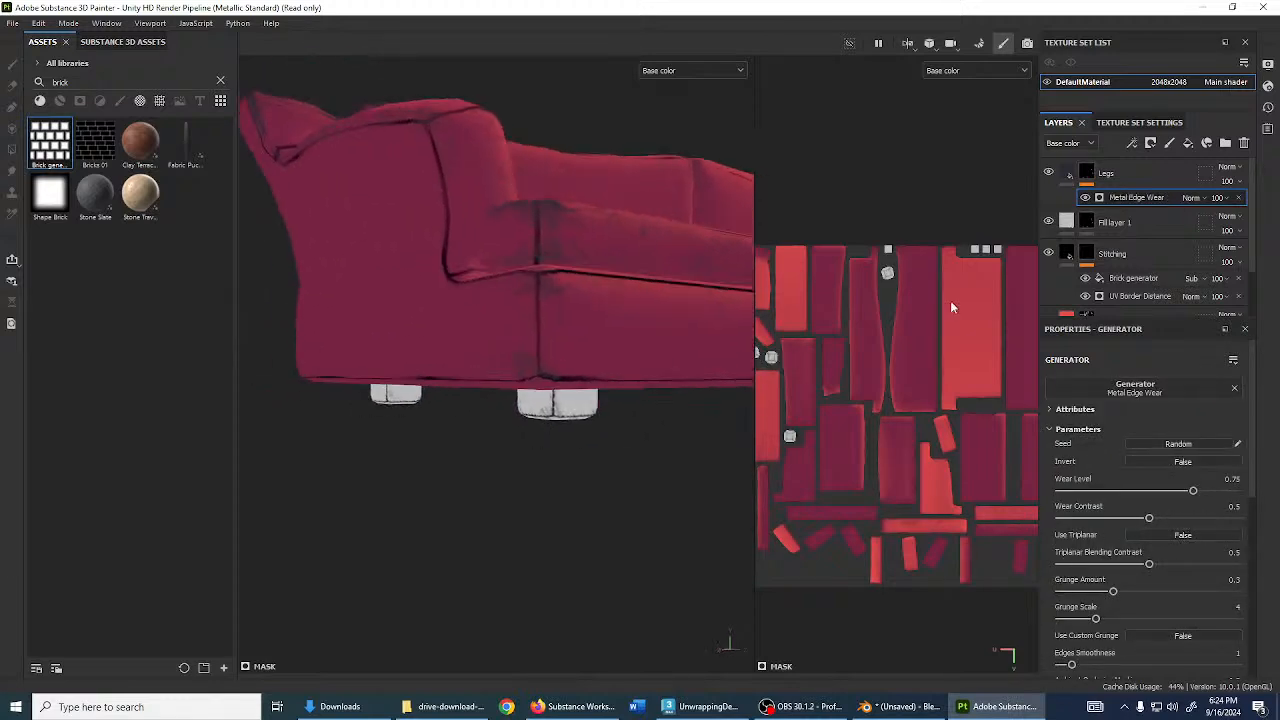
left_click(1191, 197)
left_click(1198, 261)
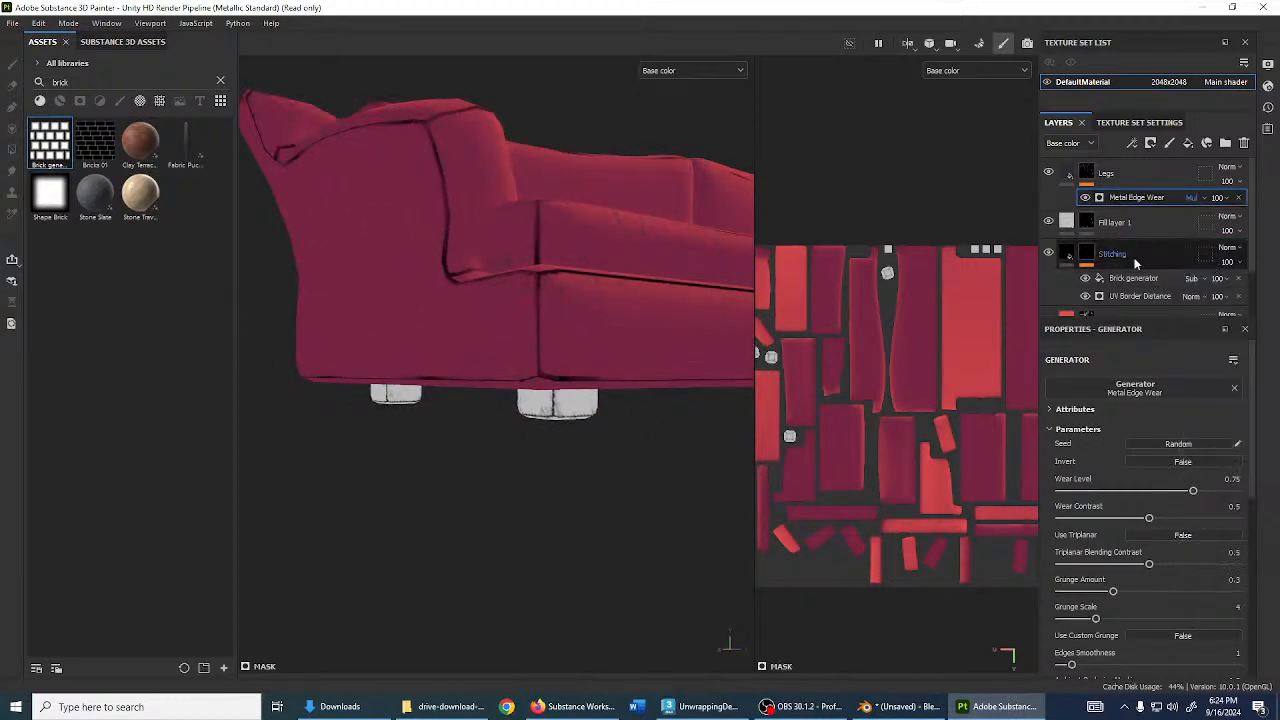
scroll(567, 408, "up", 3)
scroll(562, 405, "down", 6)
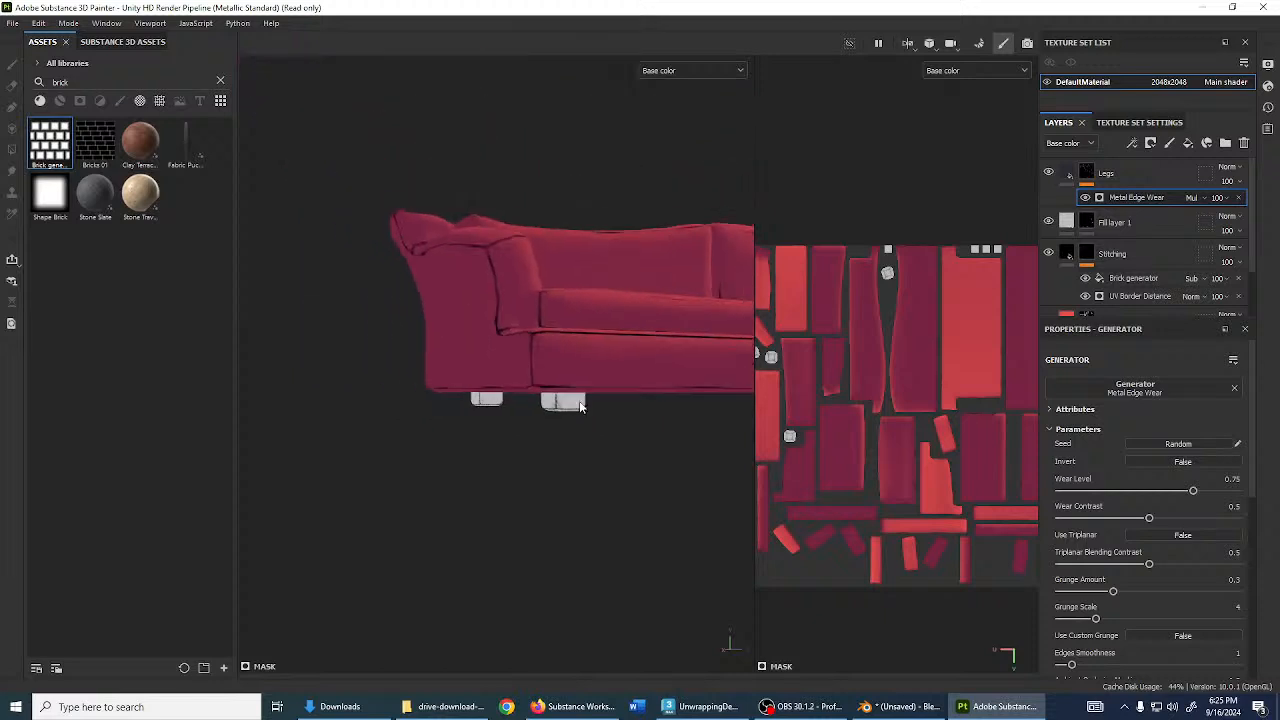
left_click_drag(580, 404, 551, 369, "alt")
scroll(551, 369, "up", 5)
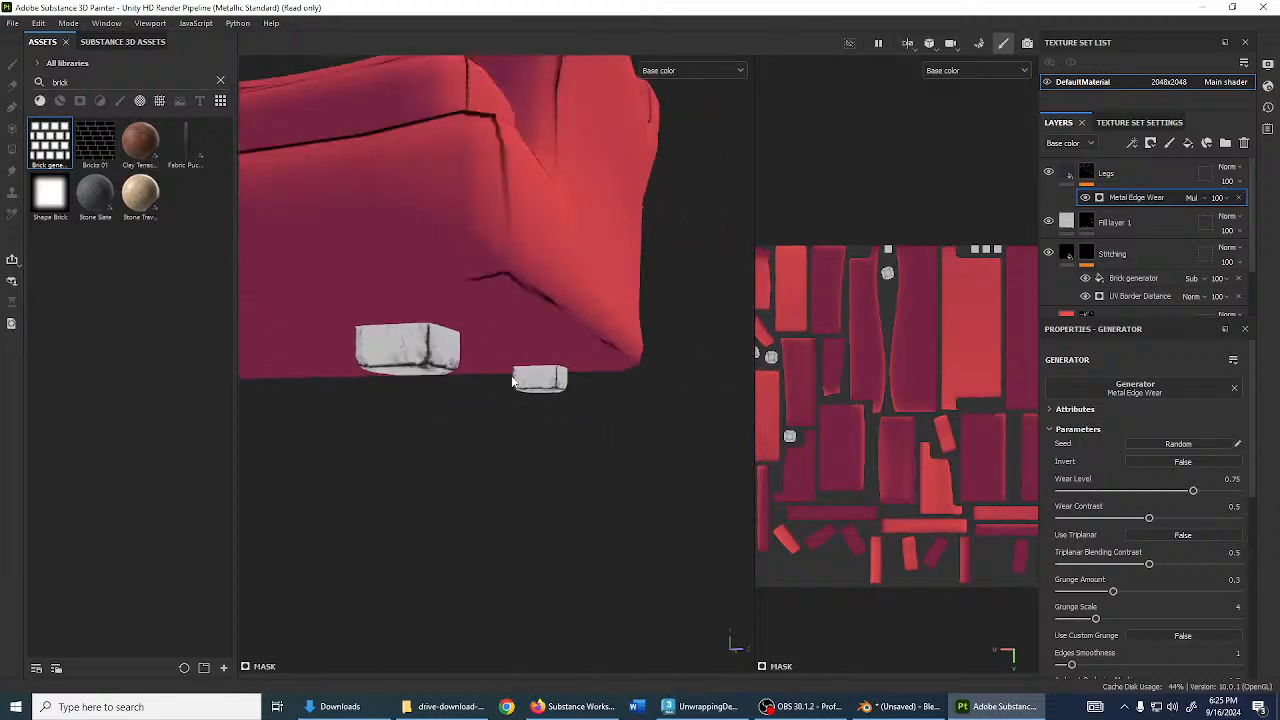
left_click(1190, 463)
scroll(486, 363, "down", 5)
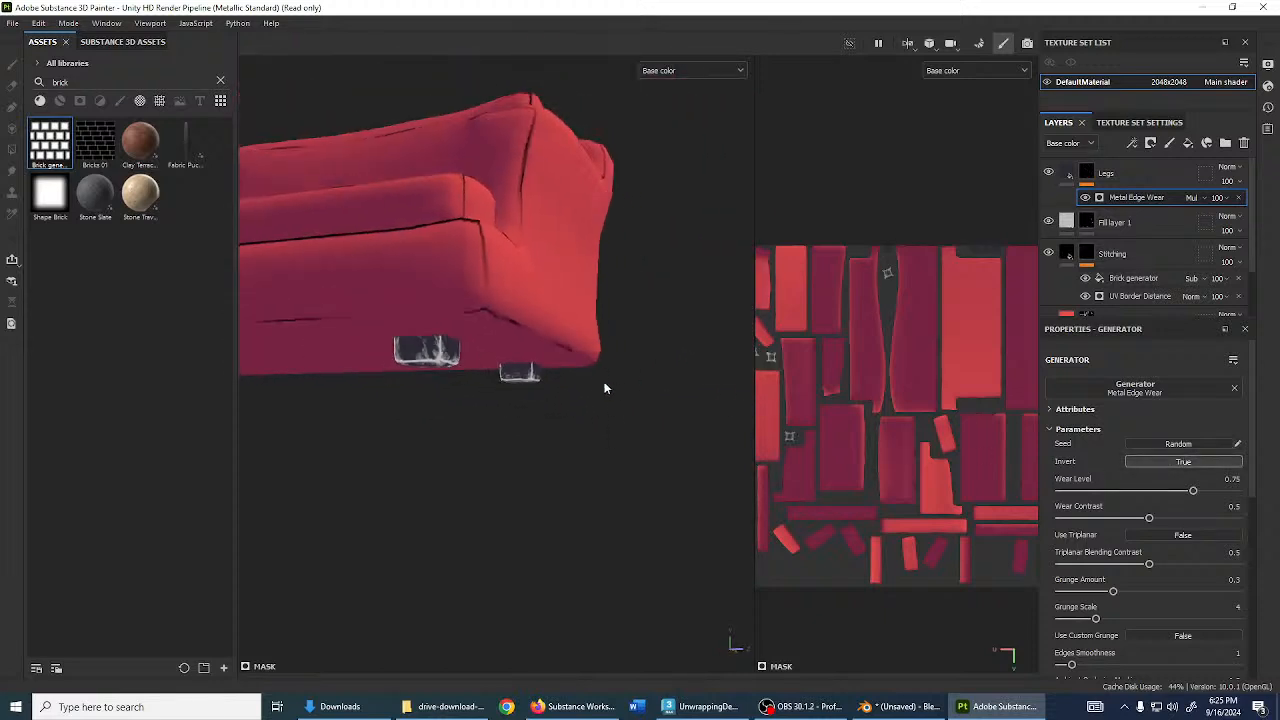
scroll(514, 372, "up", 5)
left_click_drag(606, 386, 646, 384, "alt")
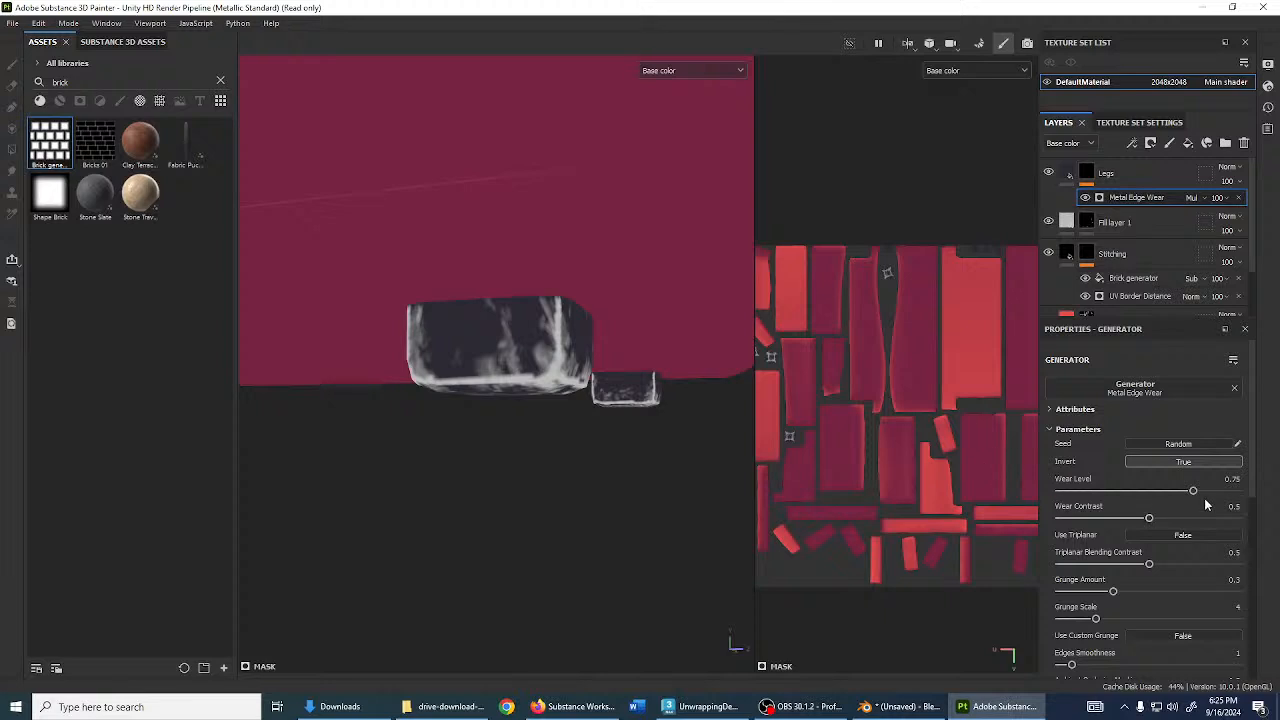
- Lower the Wear Level from 0.75 to 0.38 and orbit to inspect the legs
left_click_drag(1193, 490, 1128, 490)
scroll(505, 408, "down", 5)
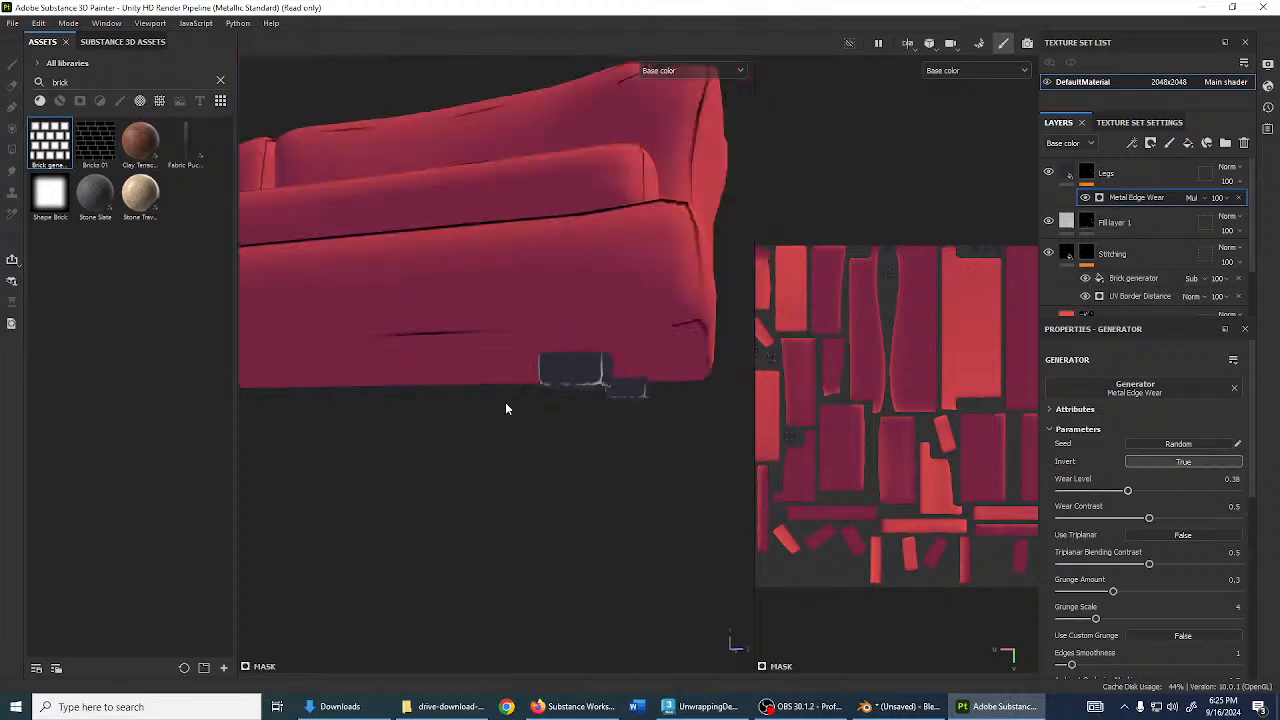
scroll(490, 414, "down", 4)
middle_click_drag(487, 416, 697, 420, "alt")
scroll(697, 420, "down", 2)
left_click_drag(629, 375, 523, 420, "alt")
scroll(573, 449, "up", 3)
scroll(486, 434, "up", 3)
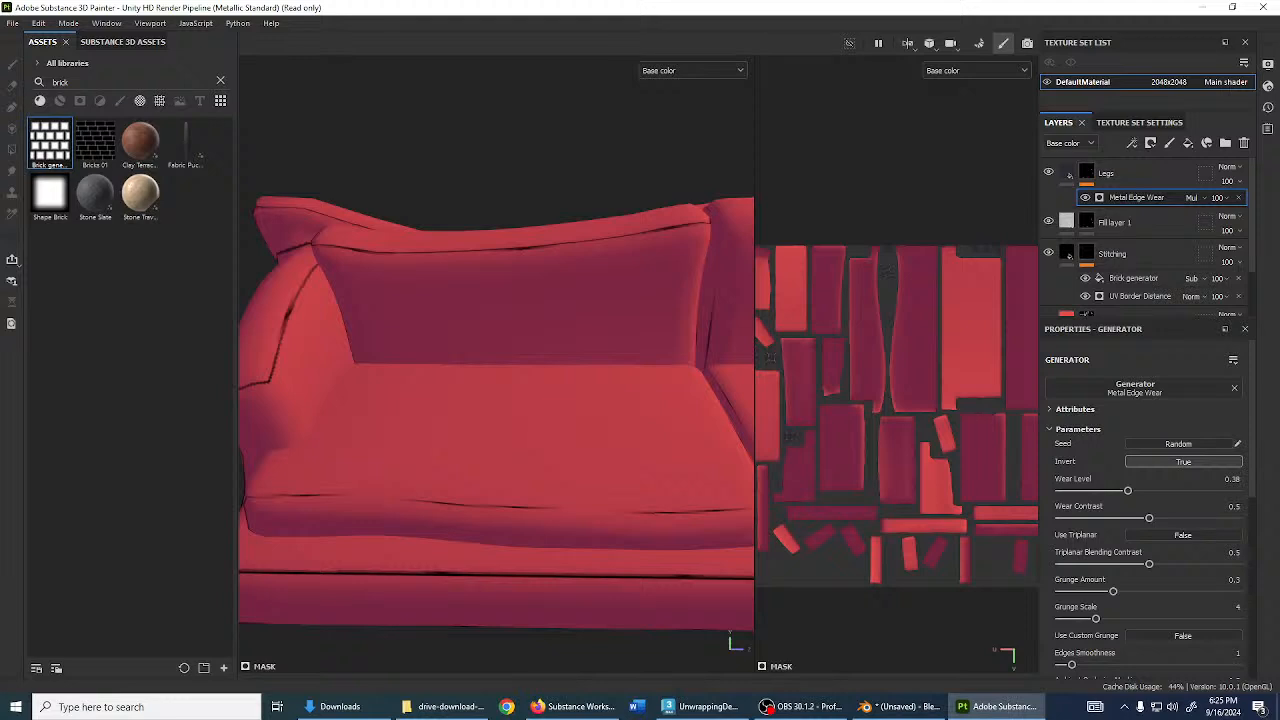
left_click_drag(483, 317, 540, 300, "alt")
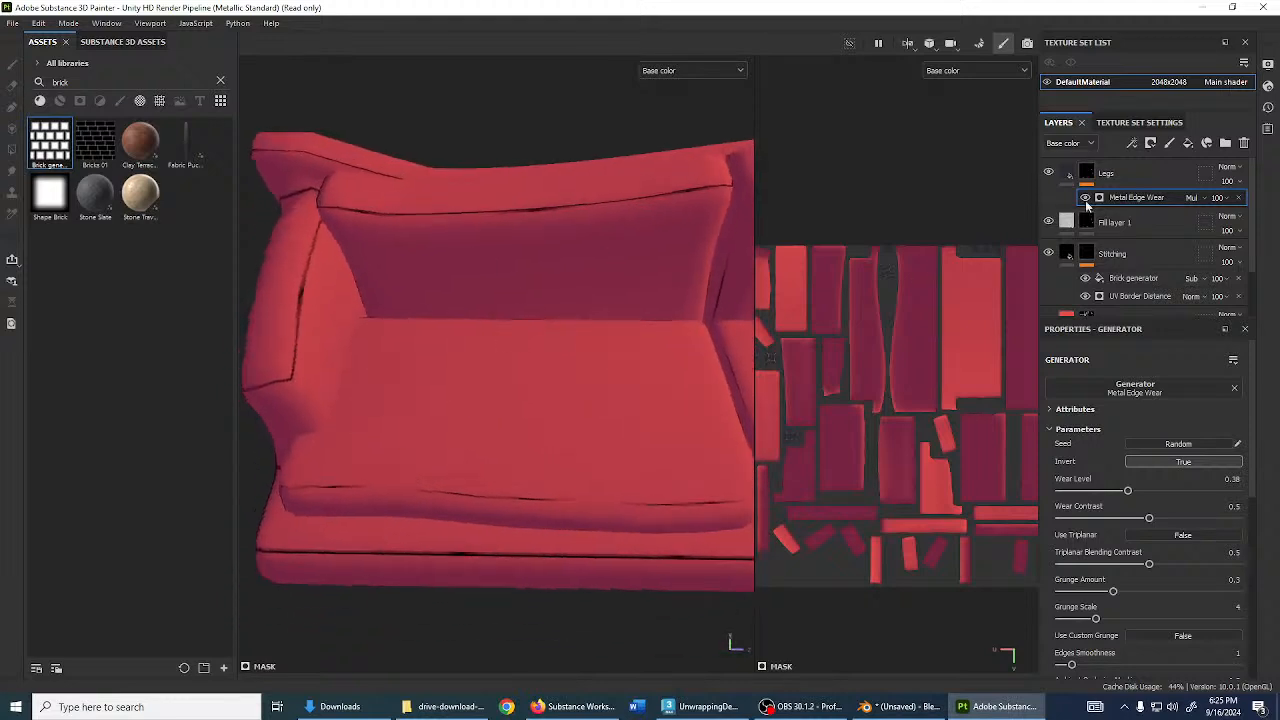
- Duplicate the HiLights layer with Ctrl+D and tint the copy darker magenta-pink
left_click(1070, 178)
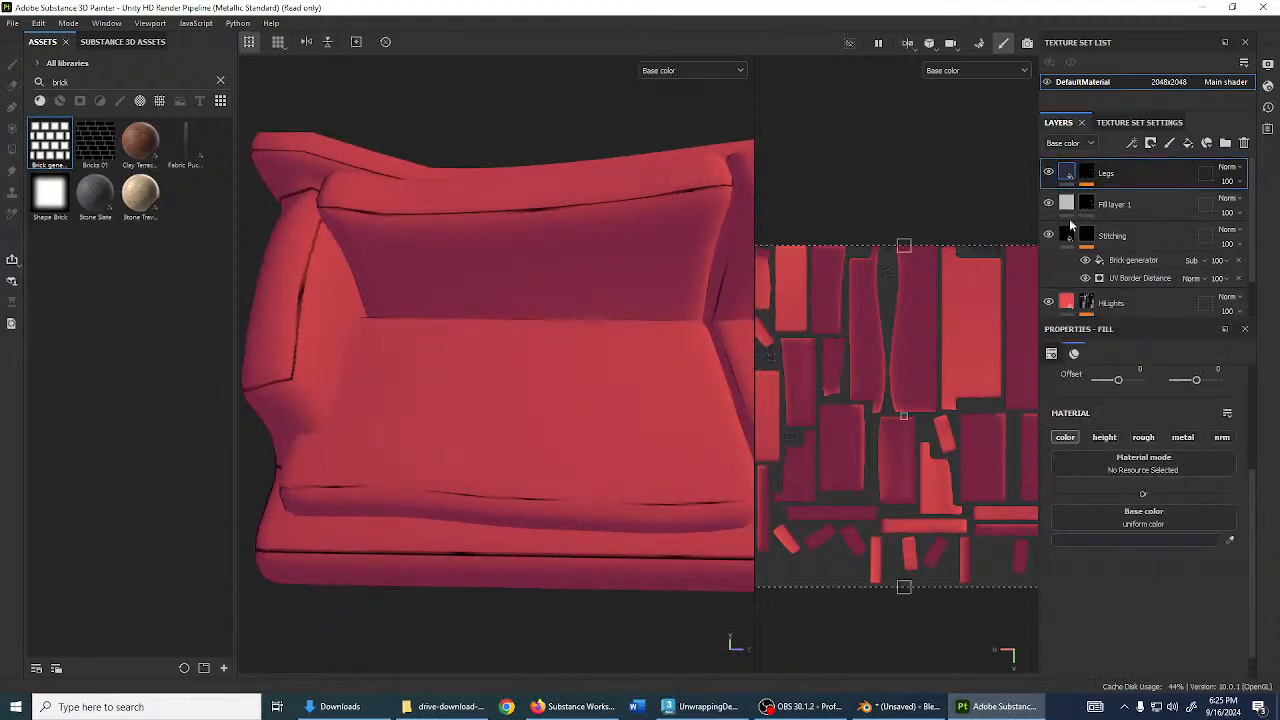
left_click(1070, 236)
scroll(1119, 233, "down", 1)
left_click(1128, 271)
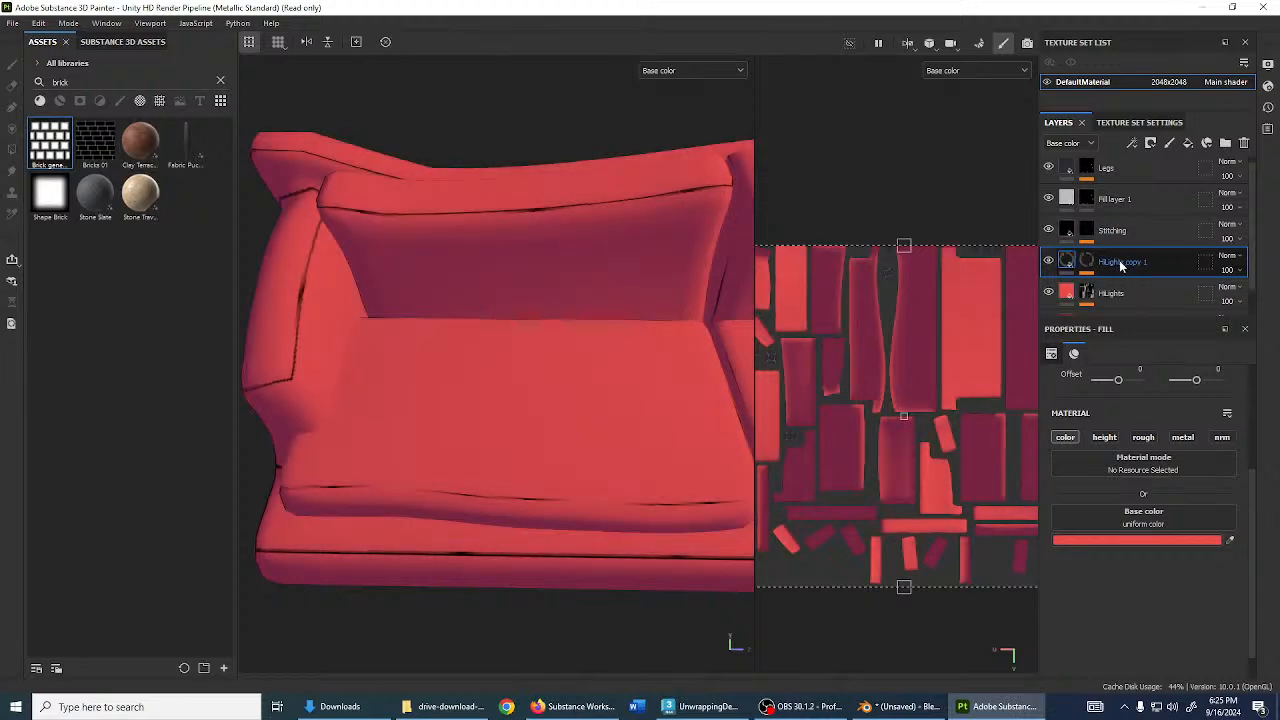
key("ctrl+d")
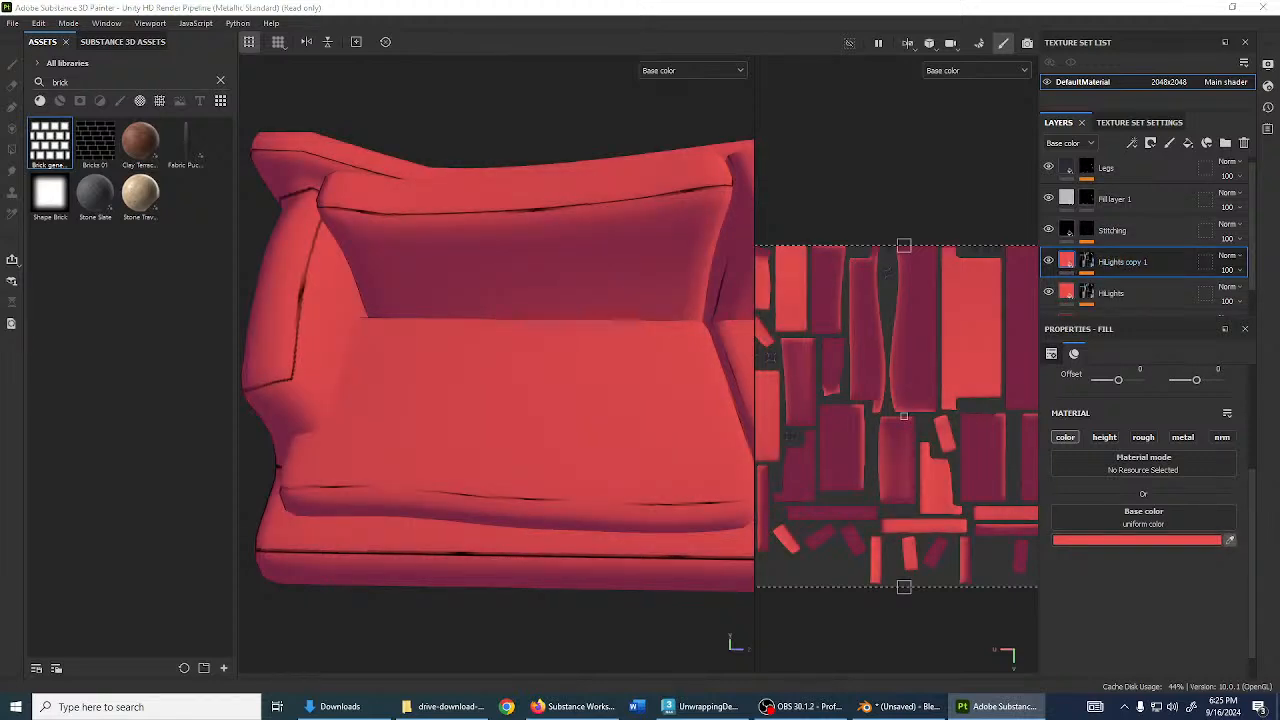
left_click(1272, 434)
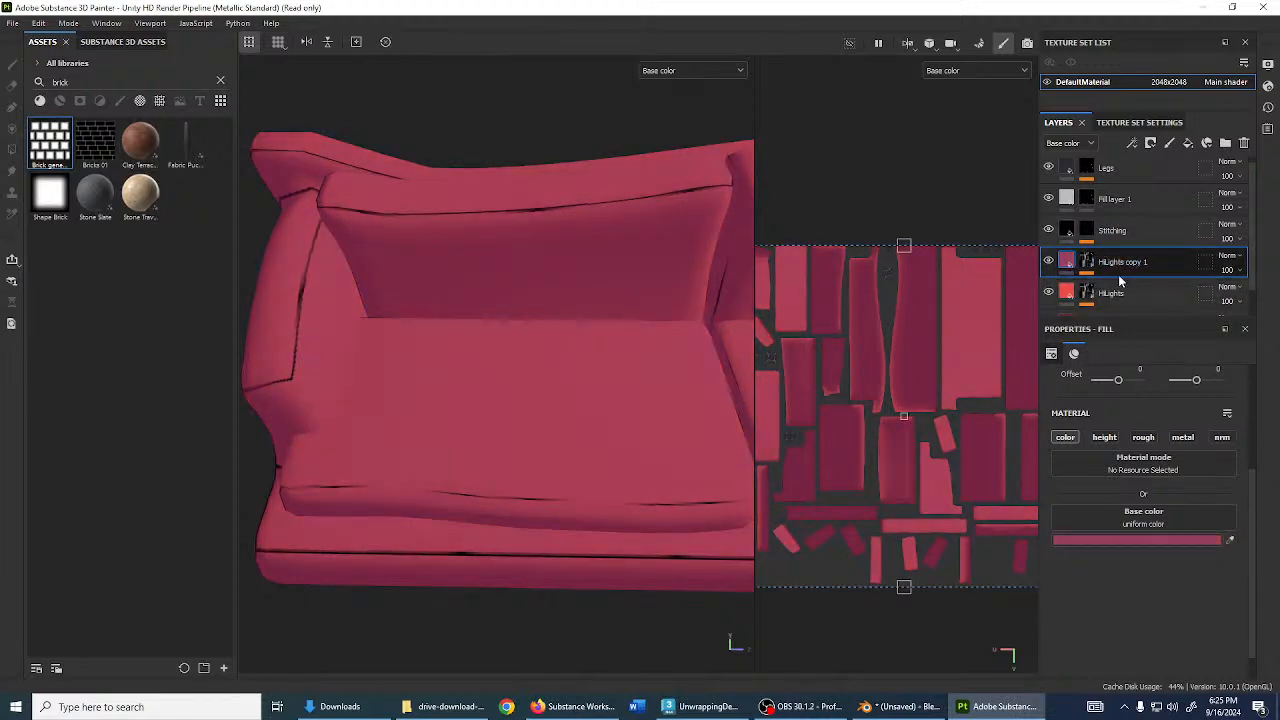
- Replace the copy's Light mask effect with a Paint effect and search assets for 'fur'
left_click(1086, 262)
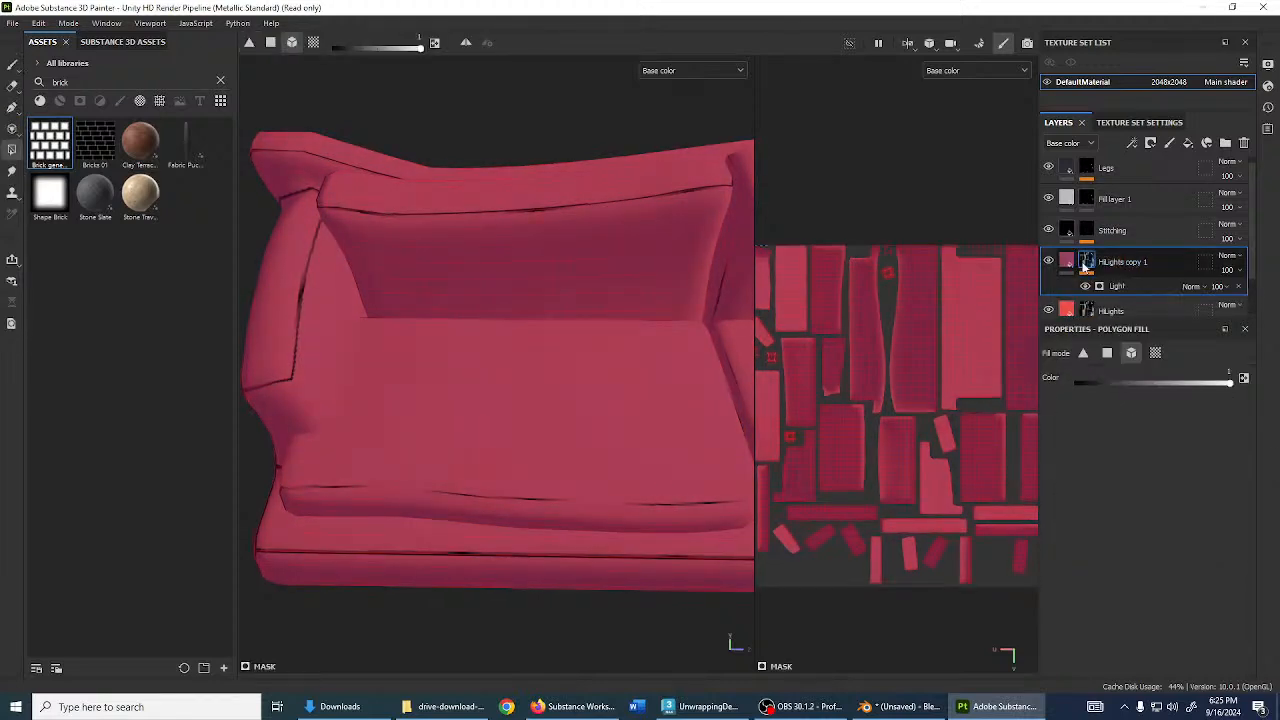
left_click(1238, 287)
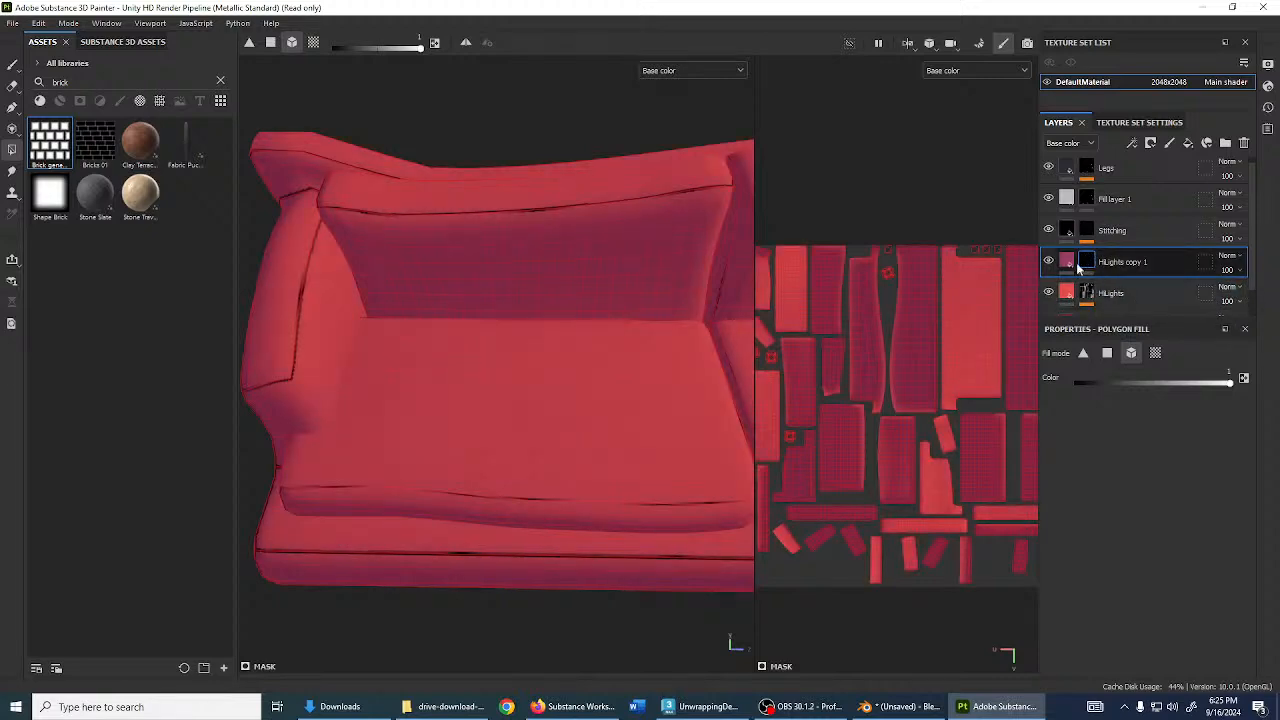
key("1")
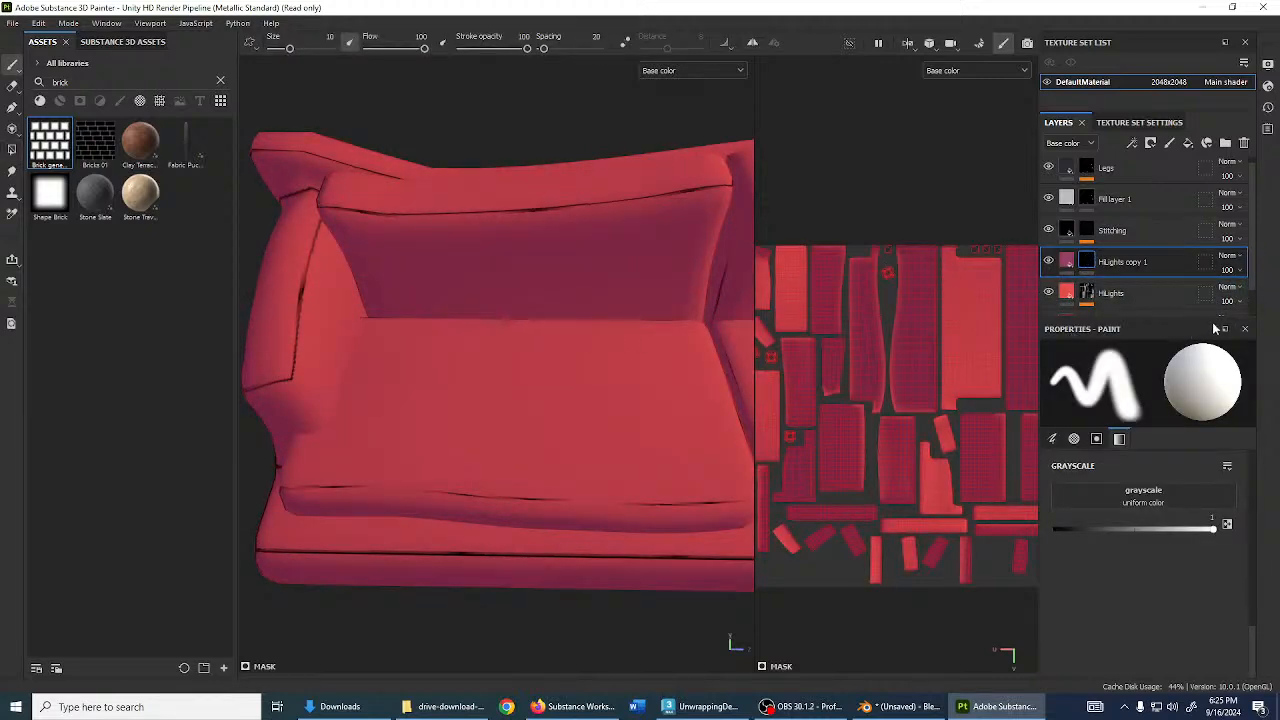
right_click(1086, 261)
left_click(1112, 441)
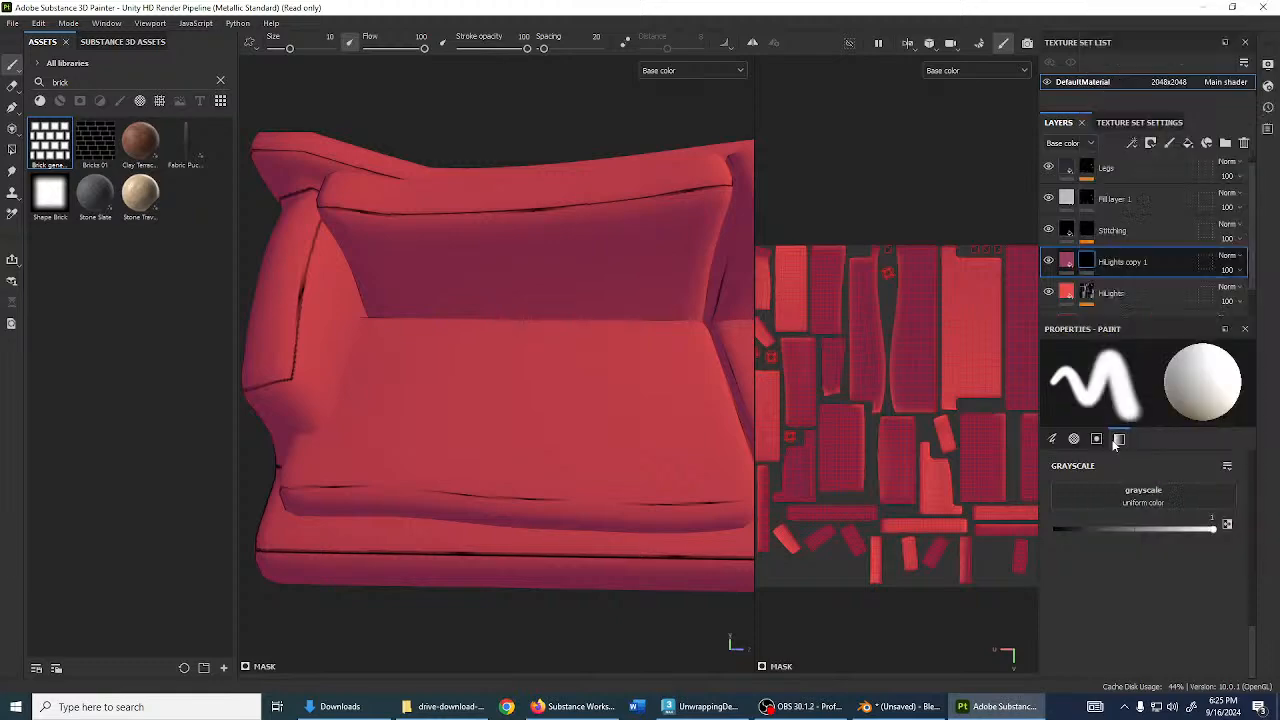
double_click(95, 81)
type("fur")
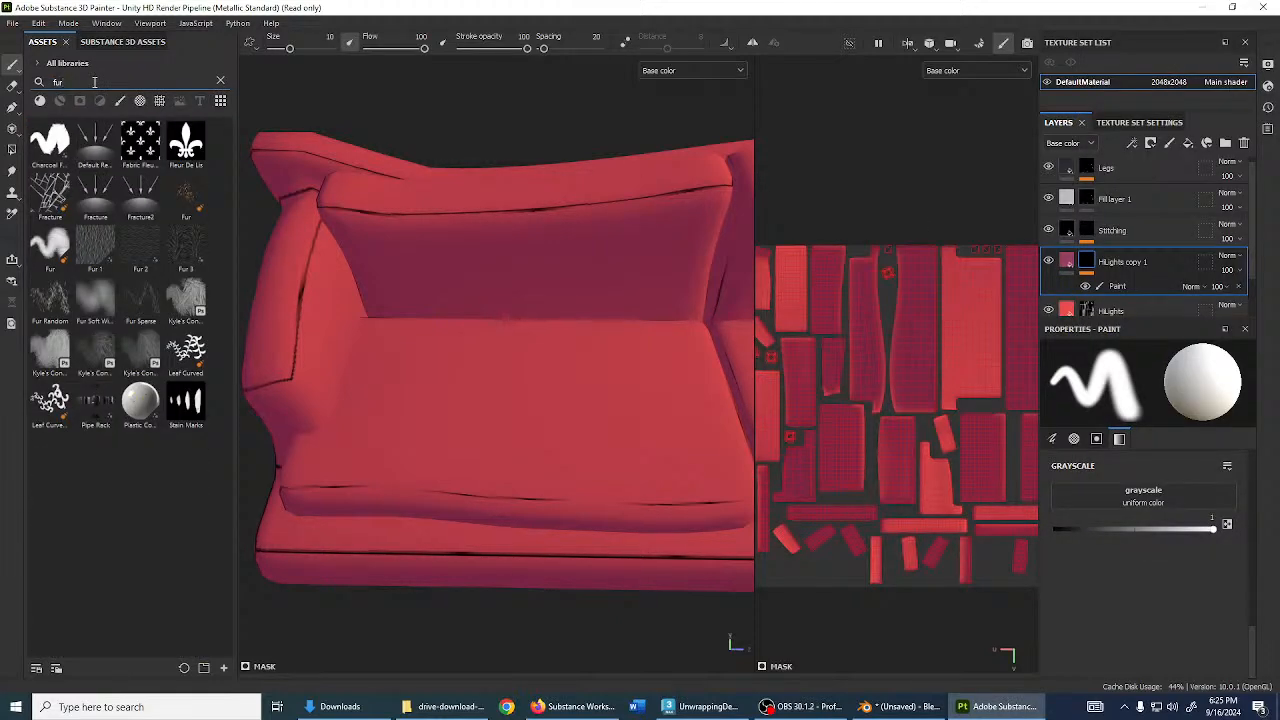
- Add the Fur 2 texture to the HiLights copy 1 mask in Divide mode, then select its Paint effect
left_click(159, 101)
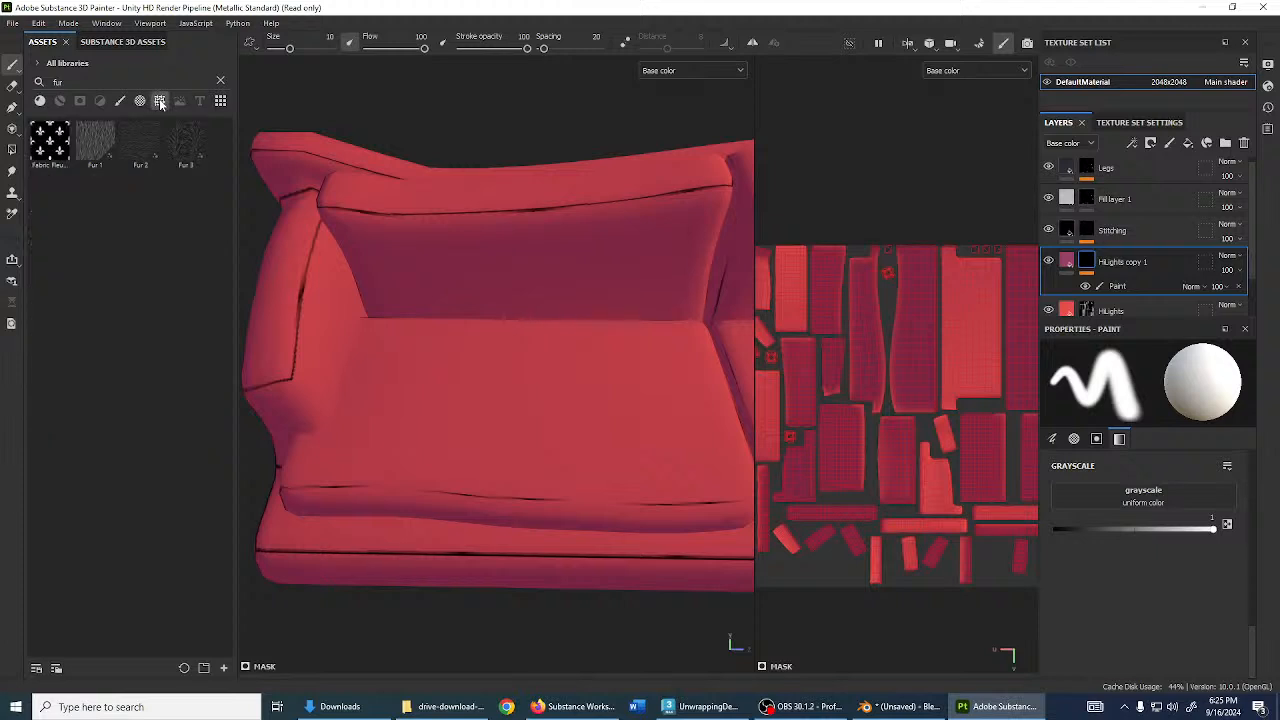
left_click_drag(151, 149, 1088, 263)
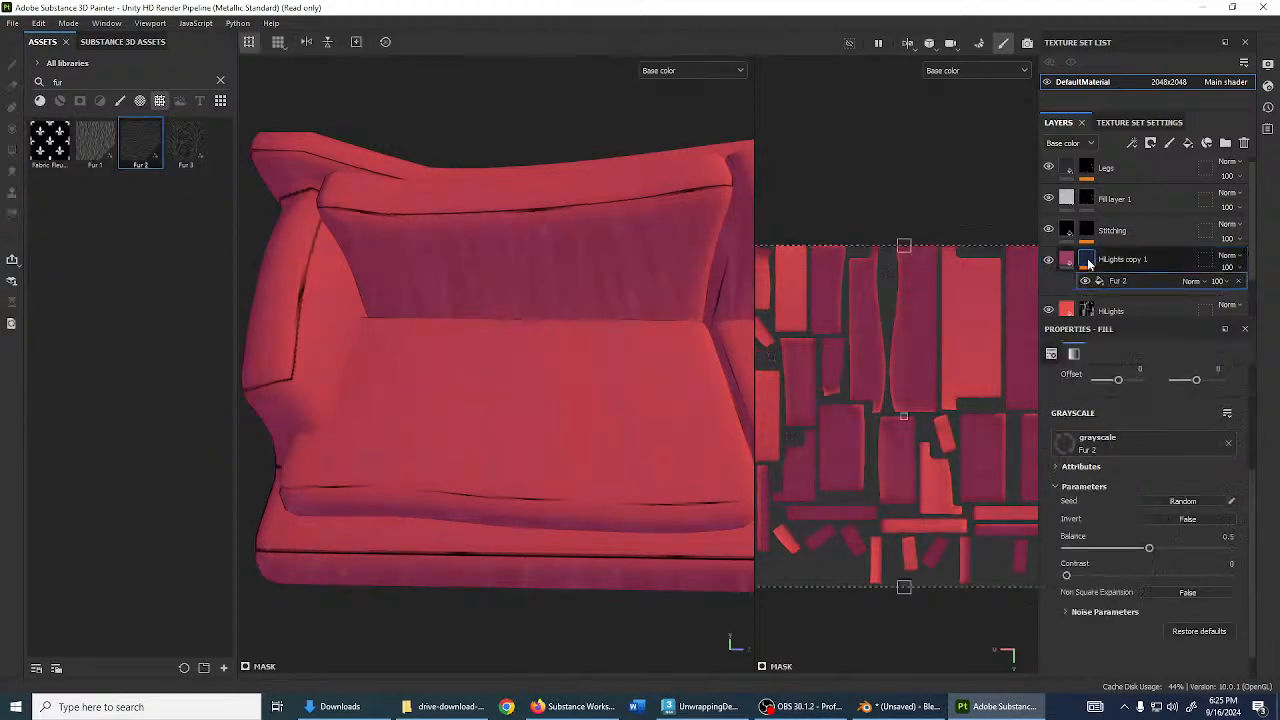
scroll(399, 352, "down", 2)
left_click_drag(398, 347, 527, 363, "alt")
scroll(430, 362, "up", 2)
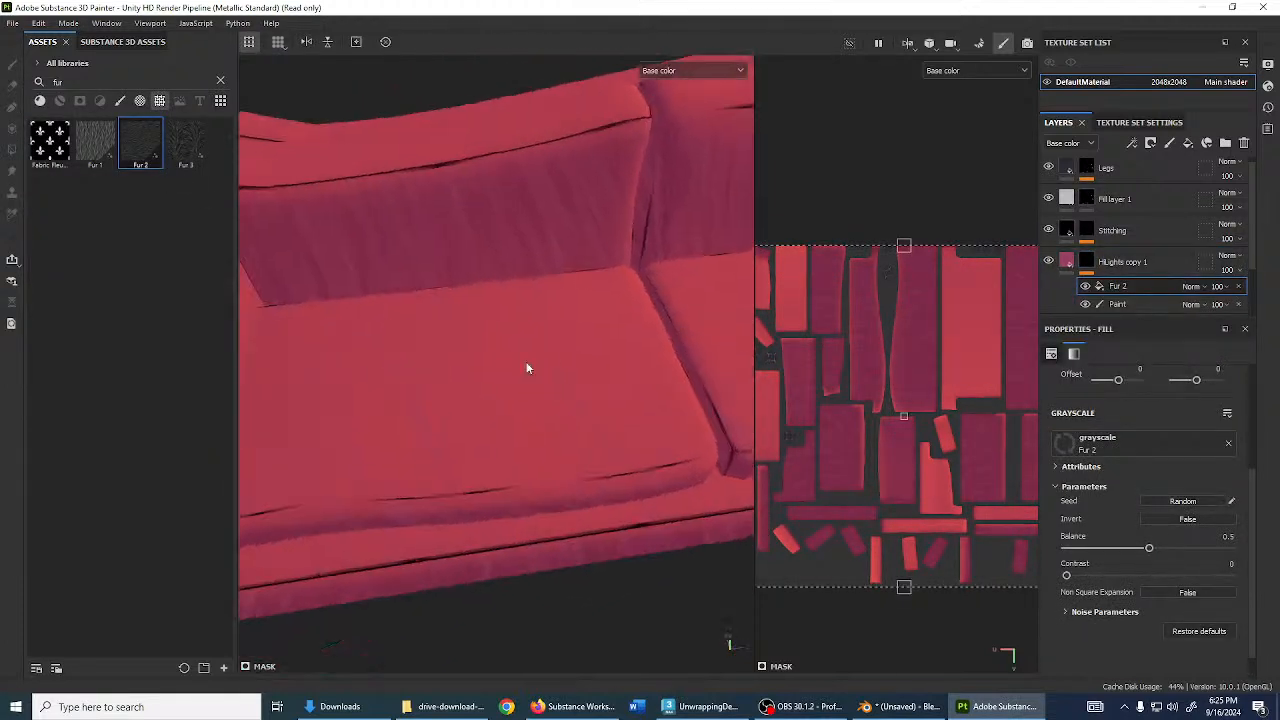
left_click(1202, 285)
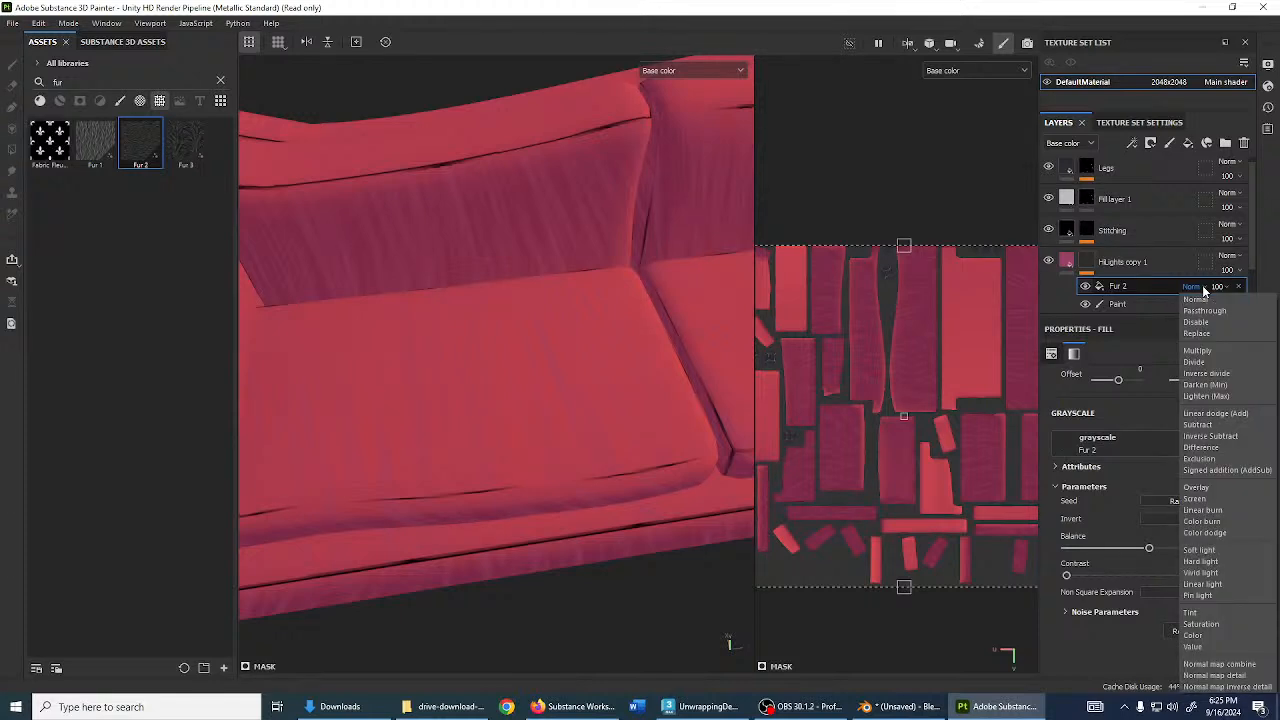
left_click(1200, 362)
left_click(1132, 305)
scroll(571, 329, "down", 3)
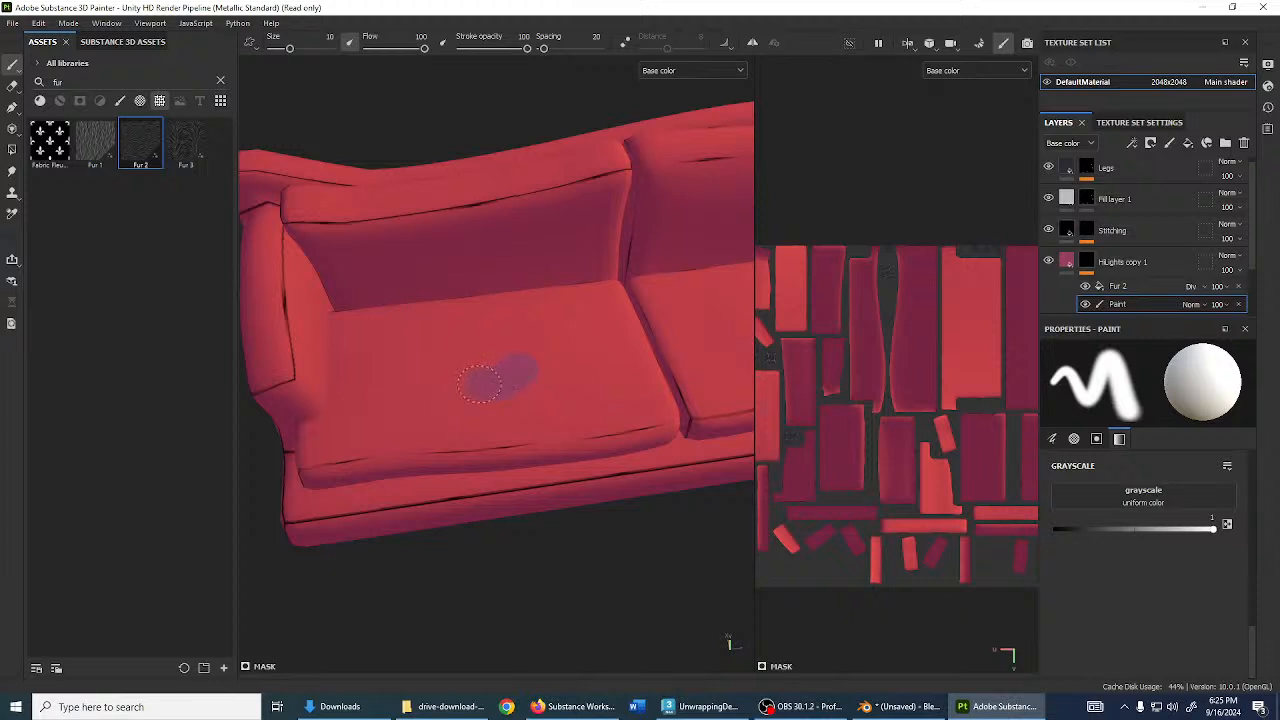
- Clear the fur search and pick the Basic Hard brush
scroll(479, 362, "up", 3)
left_click_drag(547, 359, 436, 342, "alt")
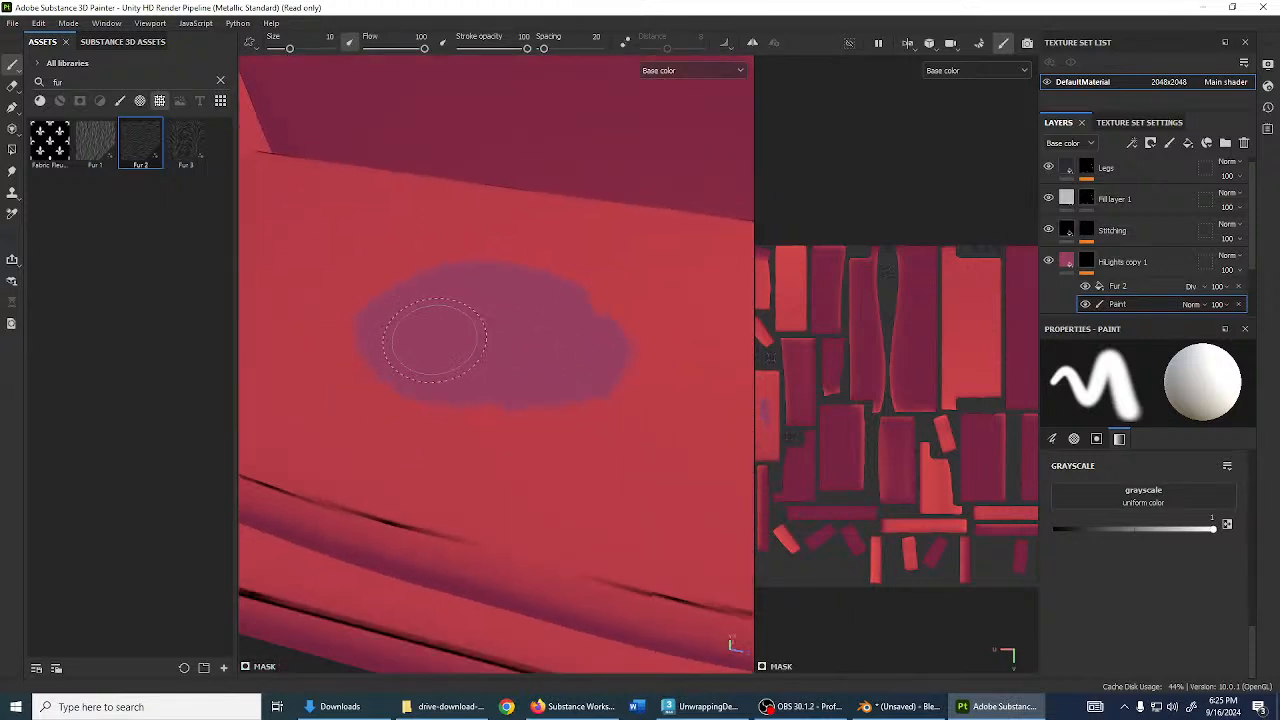
left_click(221, 80)
left_click(126, 102)
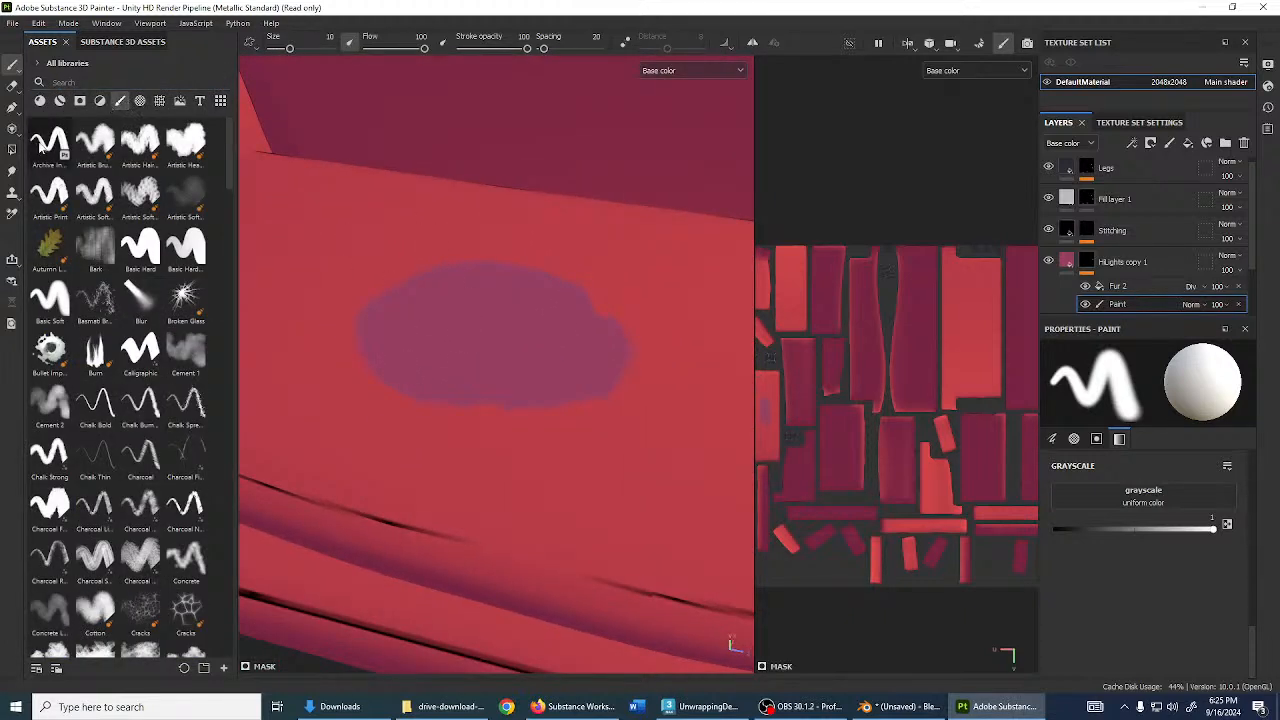
left_click(140, 248)
- Paint larger darker-pink strokes onto the seat cushions
mouse_move(352, 293)
left_mouse_down()
mouse_move(407, 250)
mouse_move(392, 268)
left_mouse_up()
mouse_move(446, 300)
left_mouse_down("alt")
mouse_move(390, 338)
mouse_move(480, 380)
left_mouse_up("alt")
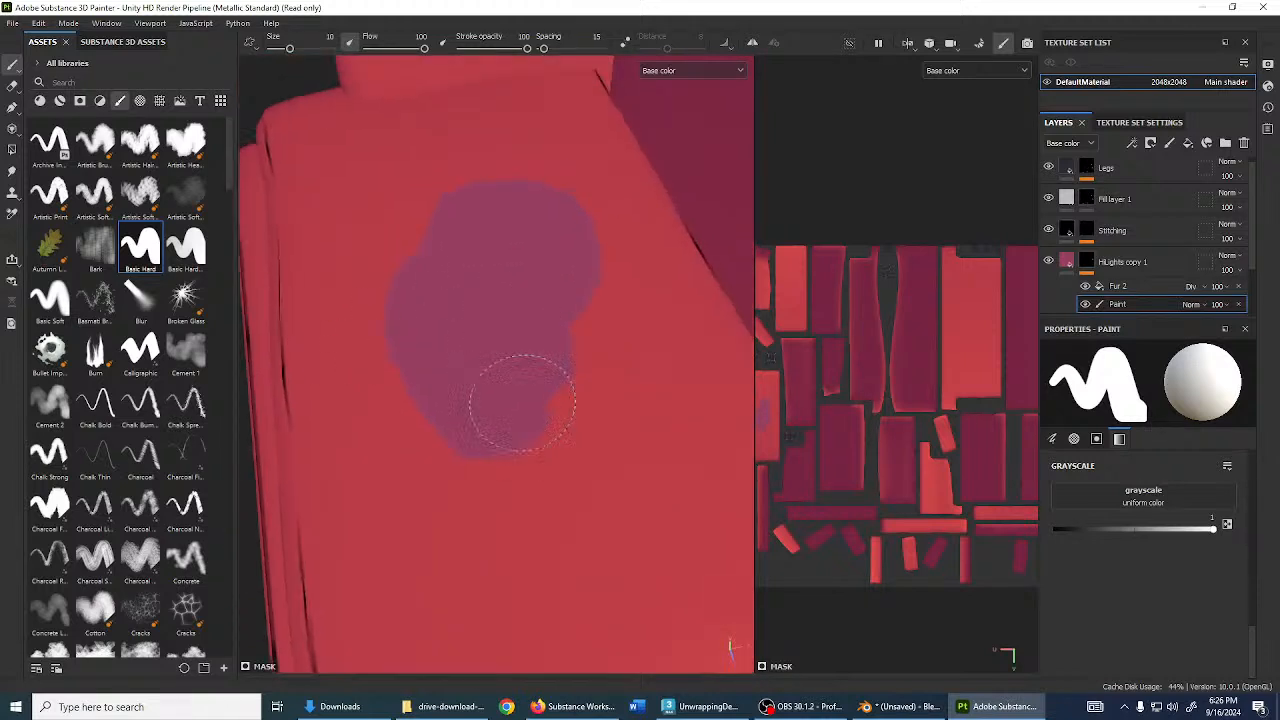
scroll(521, 355, "up", 3)
left_click_drag(520, 306, 560, 397, "alt")
scroll(343, 371, "down", 3)
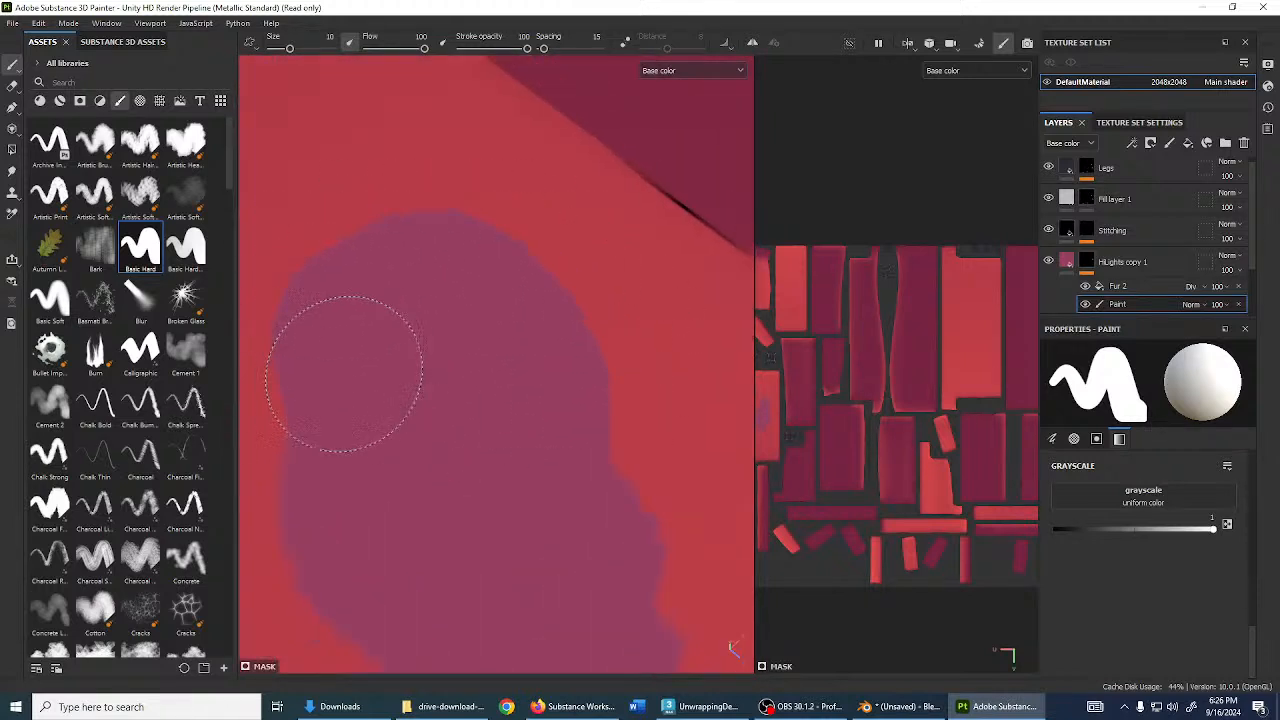
mouse_move(390, 395)
left_mouse_down("alt")
mouse_move(489, 426)
mouse_move(677, 366)
mouse_move(720, 411)
mouse_move(591, 309)
mouse_move(580, 322)
left_mouse_up("alt")
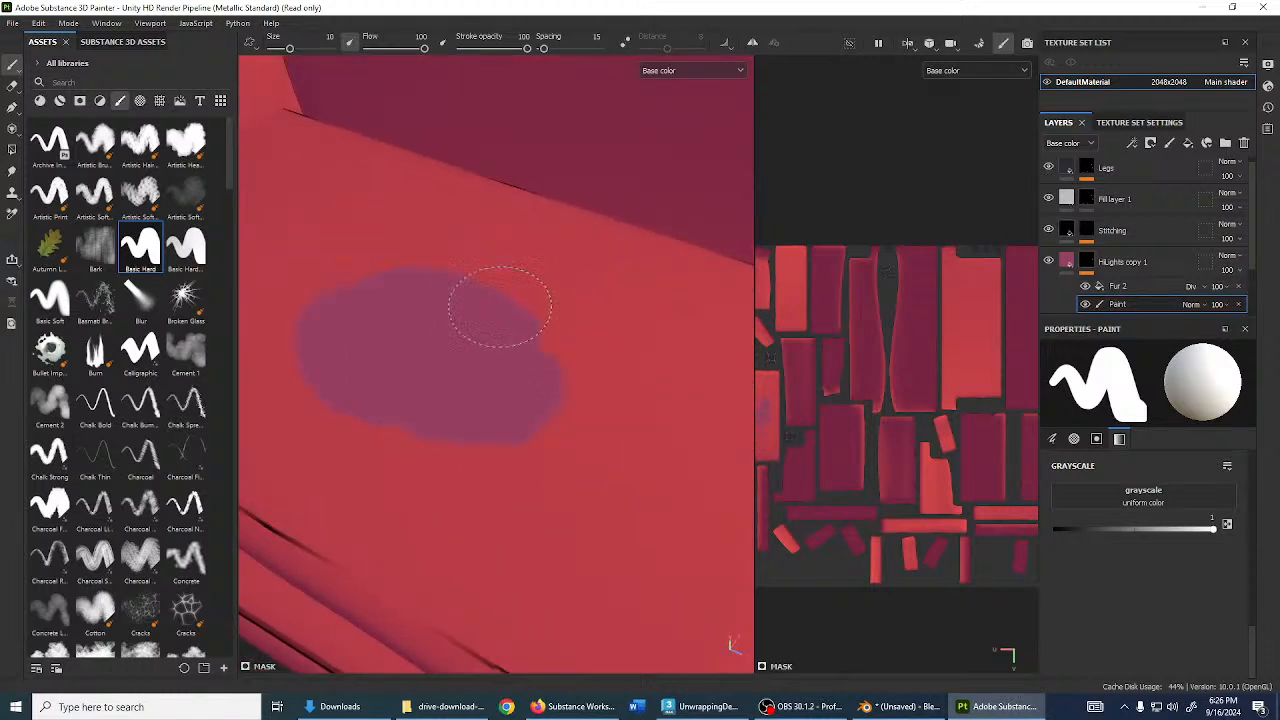
mouse_move(494, 303)
left_mouse_down("alt")
mouse_move(534, 351)
mouse_move(486, 342)
left_mouse_up("alt")
mouse_move(500, 395)
left_mouse_down()
mouse_move(540, 405)
mouse_move(460, 375)
left_mouse_up()
- Switch Fur 2 from Divide to Subtract at Balance 0.39 and reselect the Paint effect
left_click(1139, 286)
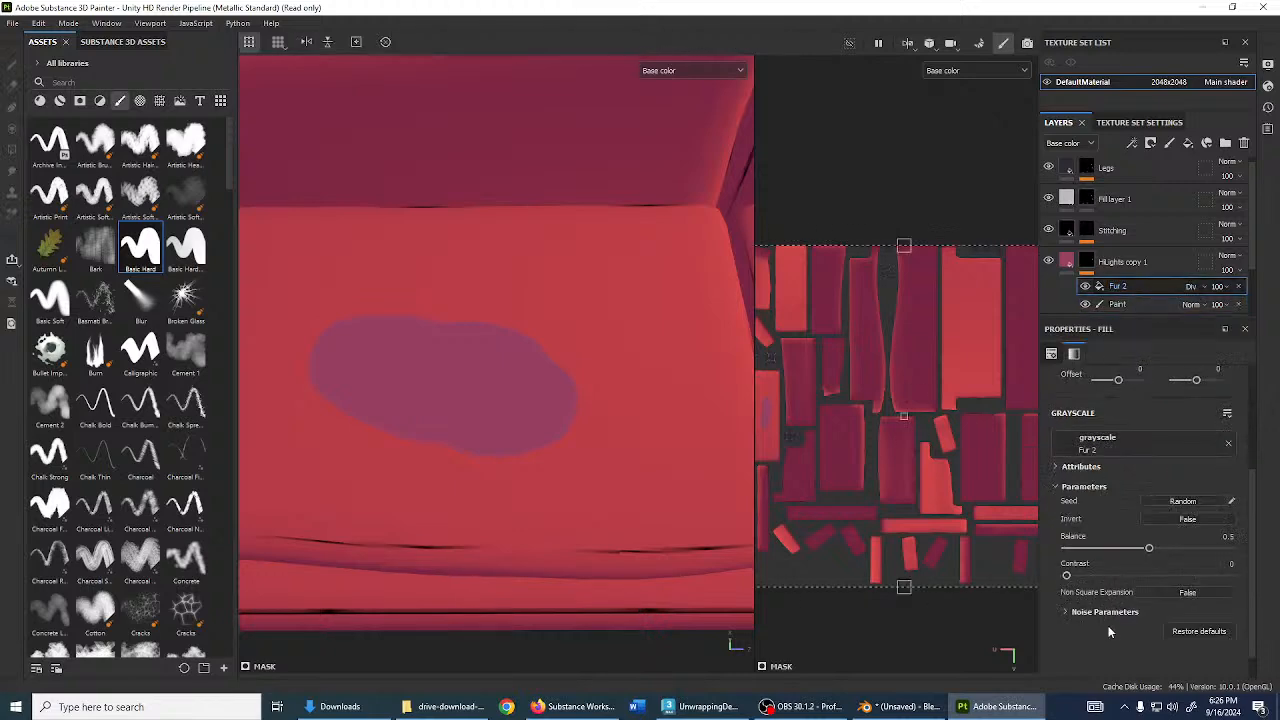
left_click_drag(1148, 550, 1135, 550)
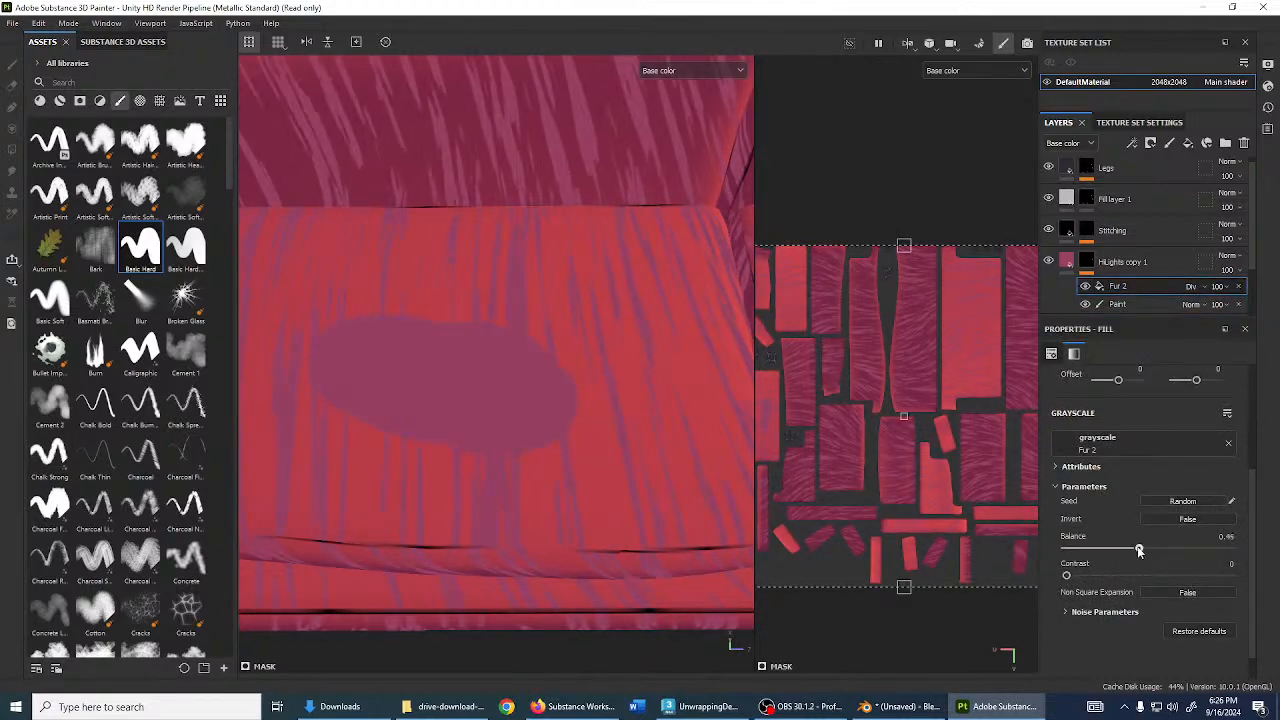
left_click(1192, 286)
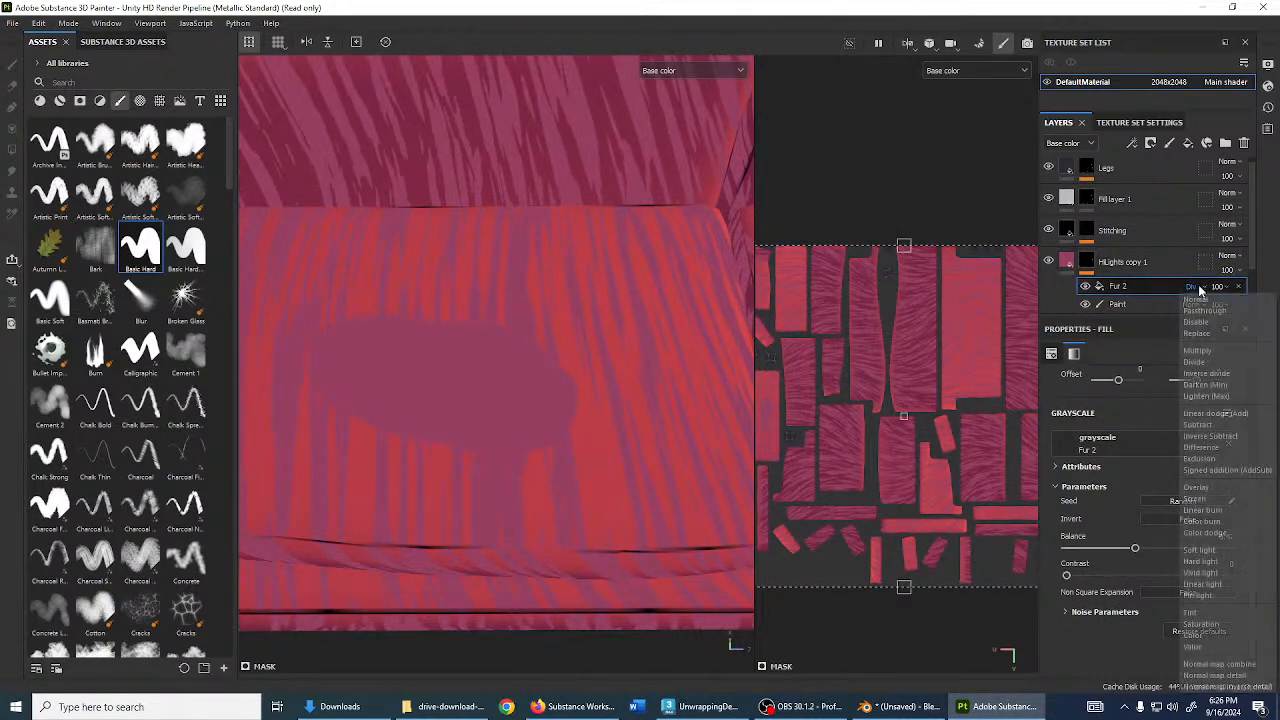
left_click(1208, 424)
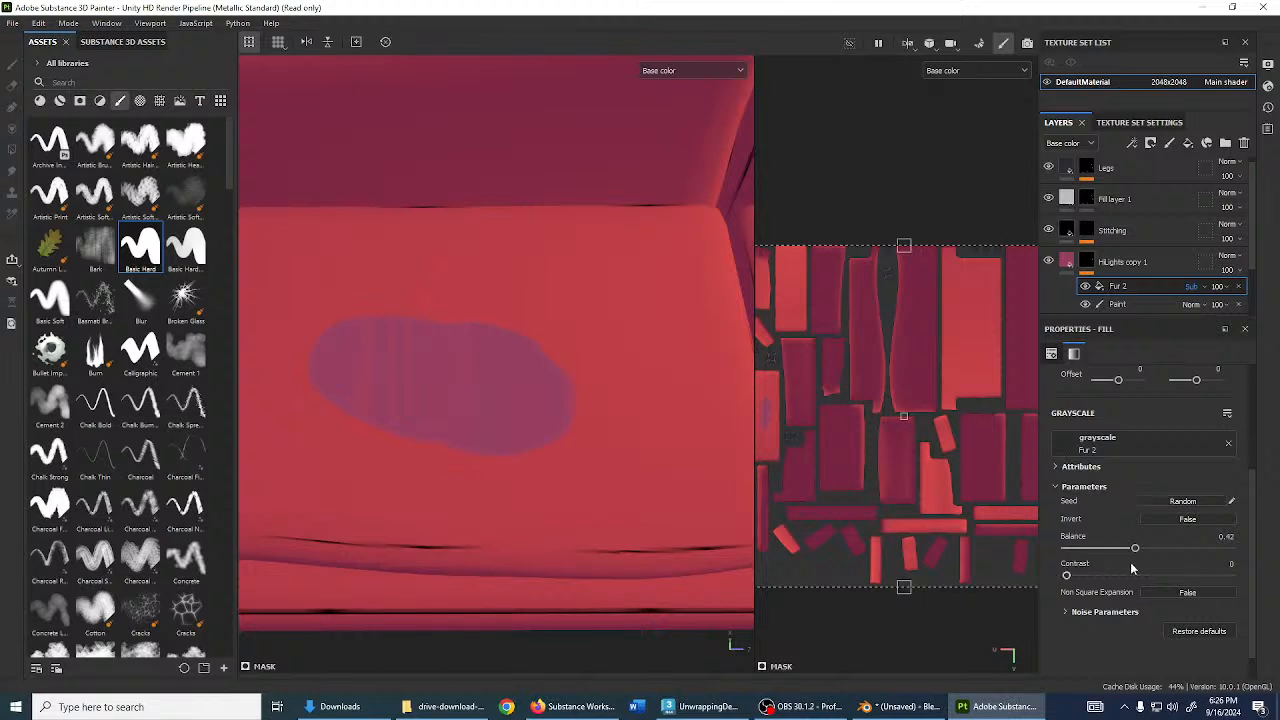
left_click_drag(1135, 548, 1132, 548)
scroll(476, 357, "down", 4)
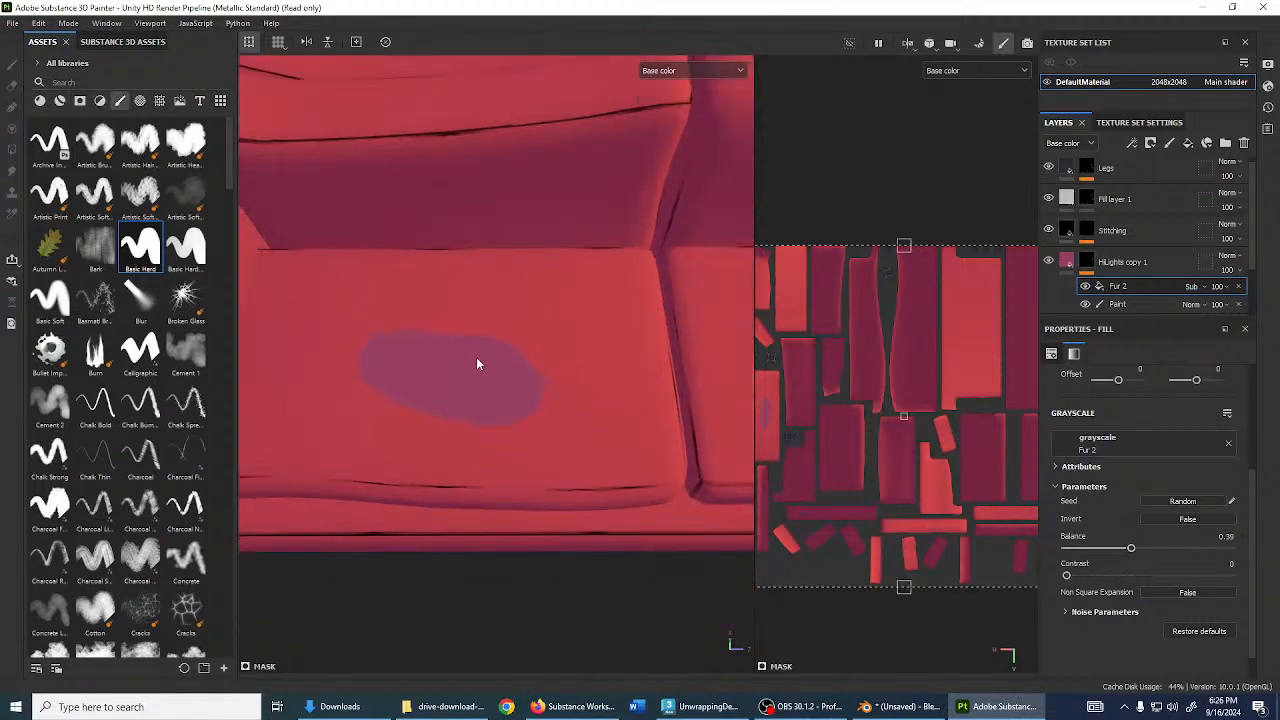
left_click(1140, 304)
scroll(424, 386, "up", 2)
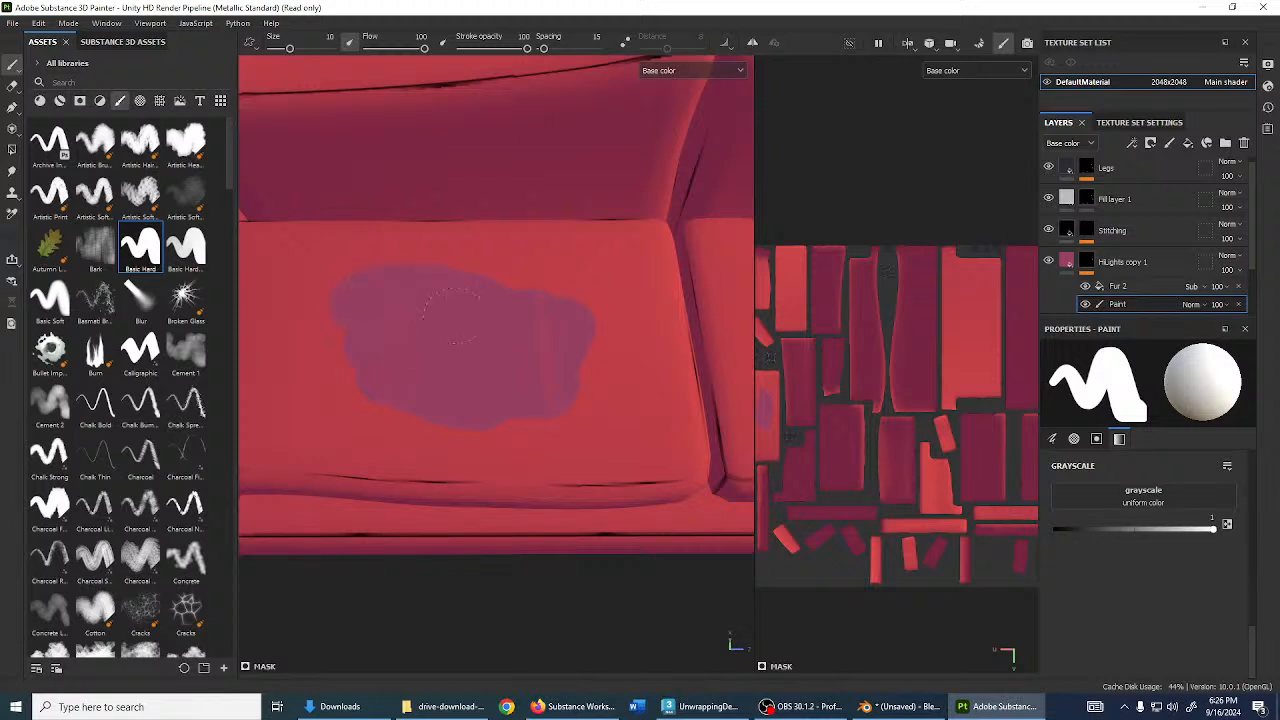
- Shrink the brush and paint a small purple dab on the stained seat cushion
scroll(490, 330, "down", 3)
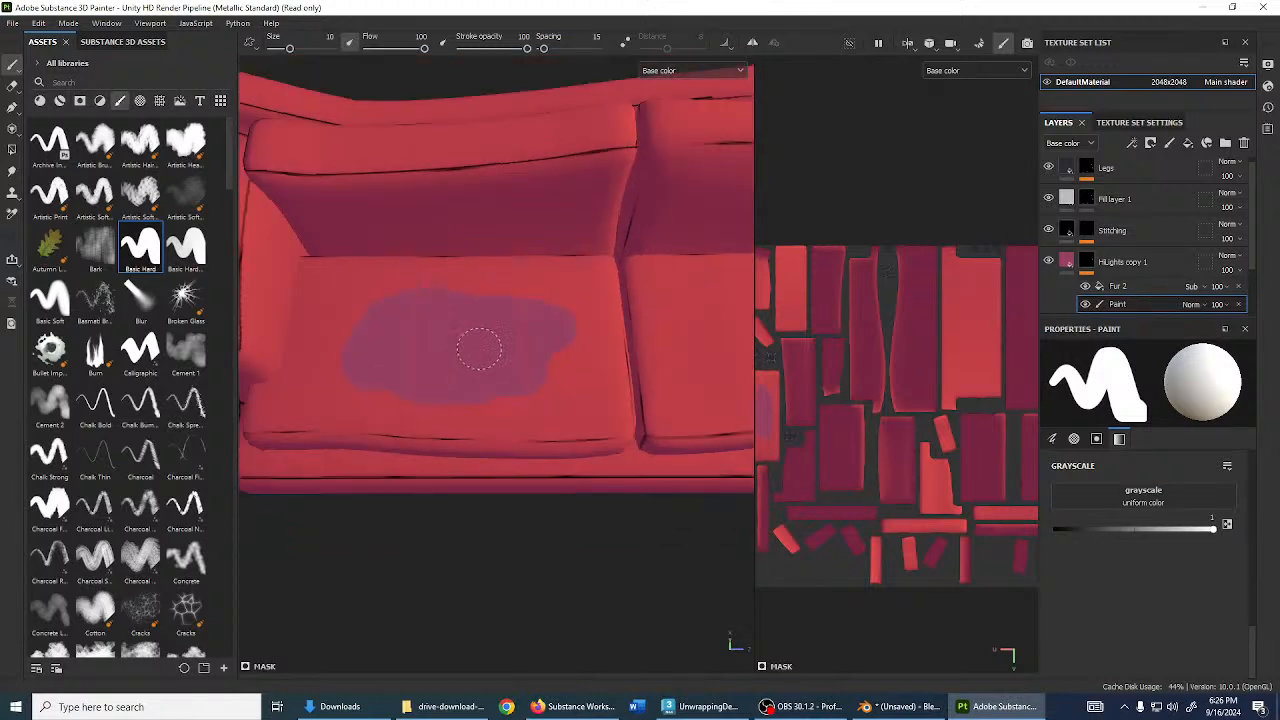
mouse_move(480, 349)
left_mouse_down("alt")
mouse_move(429, 363)
mouse_move(474, 330)
mouse_move(452, 394)
mouse_move(465, 314)
mouse_move(494, 340)
mouse_move(492, 306)
mouse_move(549, 398)
mouse_move(433, 184)
left_mouse_up("alt")
scroll(477, 391, "up", 2)
scroll(495, 320, "up", 2)
key("bracketleft")
key("bracketleft")
key("bracketleft")
key("bracketleft")
key("bracketleft")
key("bracketleft")
key("bracketleft")
key("bracketleft")
key("bracketleft")
key("bracketleft")
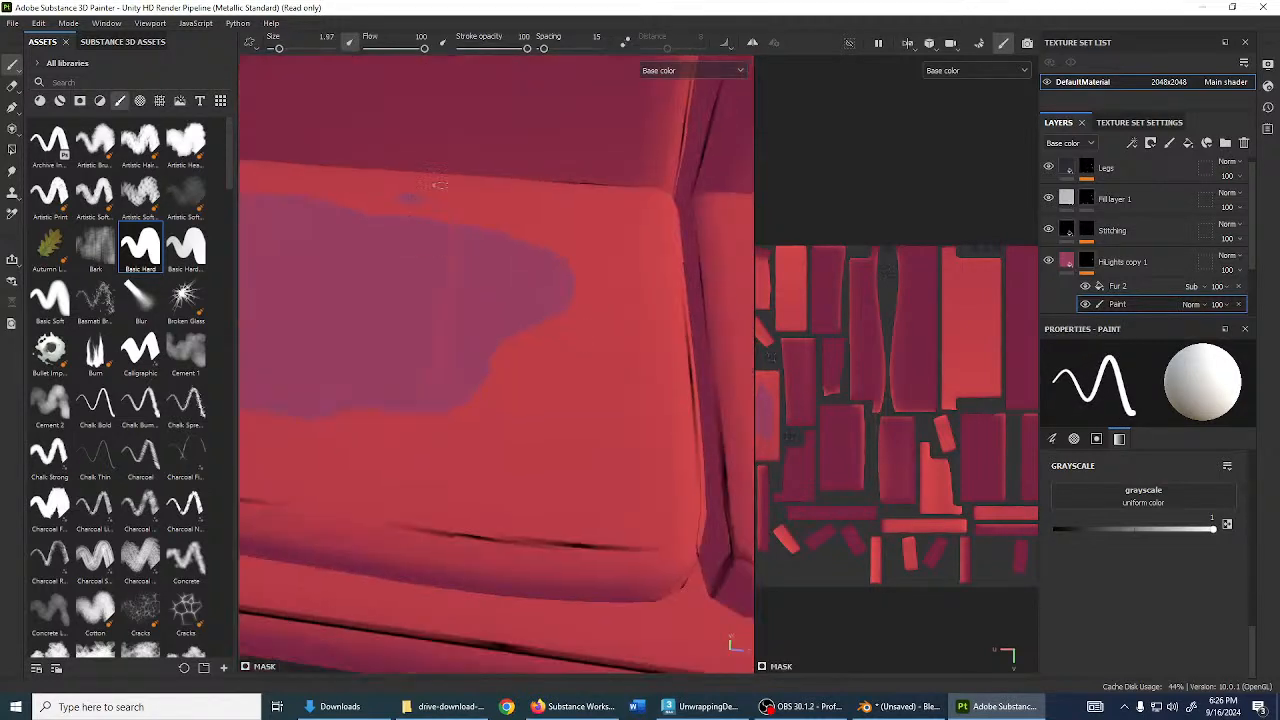
mouse_move(572, 373)
left_mouse_down()
mouse_move(560, 390)
mouse_move(609, 366)
left_mouse_up()
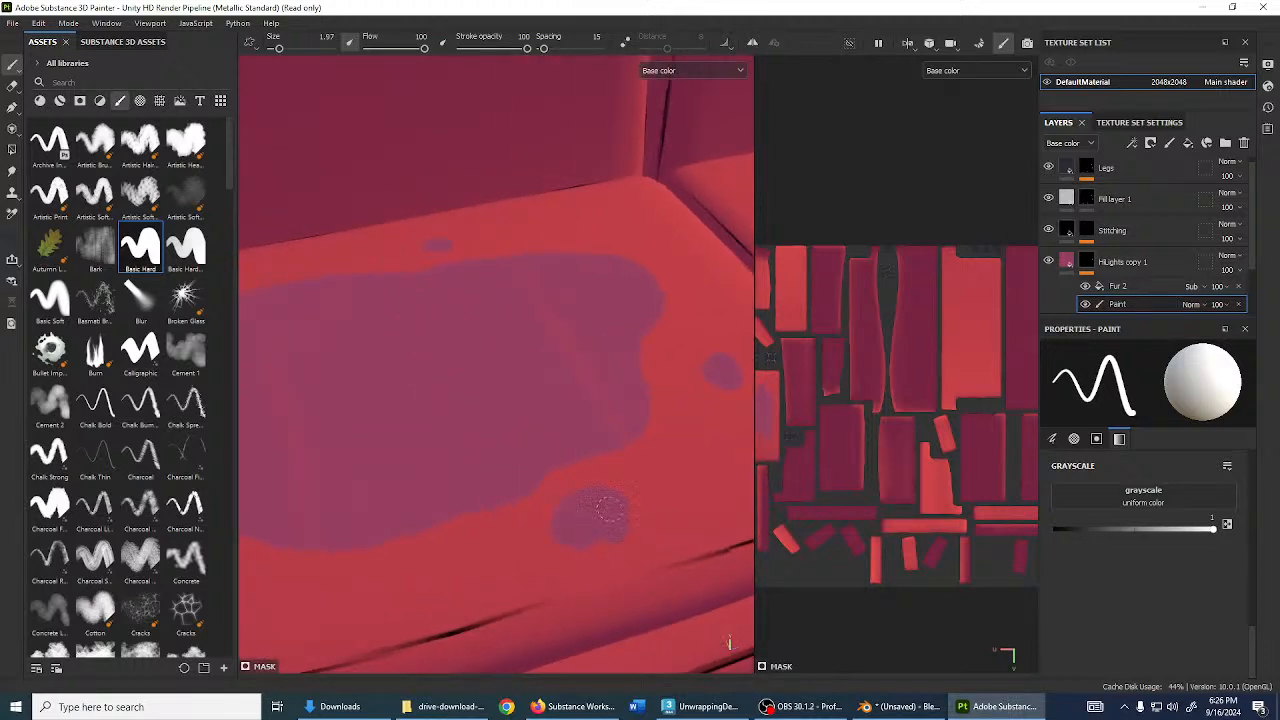
- Inspect the touched-up sofa from several angles, set brush size to 0.77, and select the Legs layer
mouse_move(605, 510)
left_mouse_down("alt")
mouse_move(471, 403)
mouse_move(430, 468)
mouse_move(369, 297)
left_mouse_up("alt")
scroll(445, 463, "down", 5)
scroll(369, 297, "down", 3)
middle_click_drag(369, 297, 460, 398, "alt")
left_click_drag(460, 398, 467, 411, "alt")
middle_click_drag(511, 406, 557, 346, "alt")
mouse_move(557, 346)
left_mouse_down("alt")
mouse_move(527, 357)
mouse_move(519, 405)
left_mouse_up("alt")
scroll(530, 357, "up", 2)
right_click_drag(450, 448, 428, 448, "ctrl")
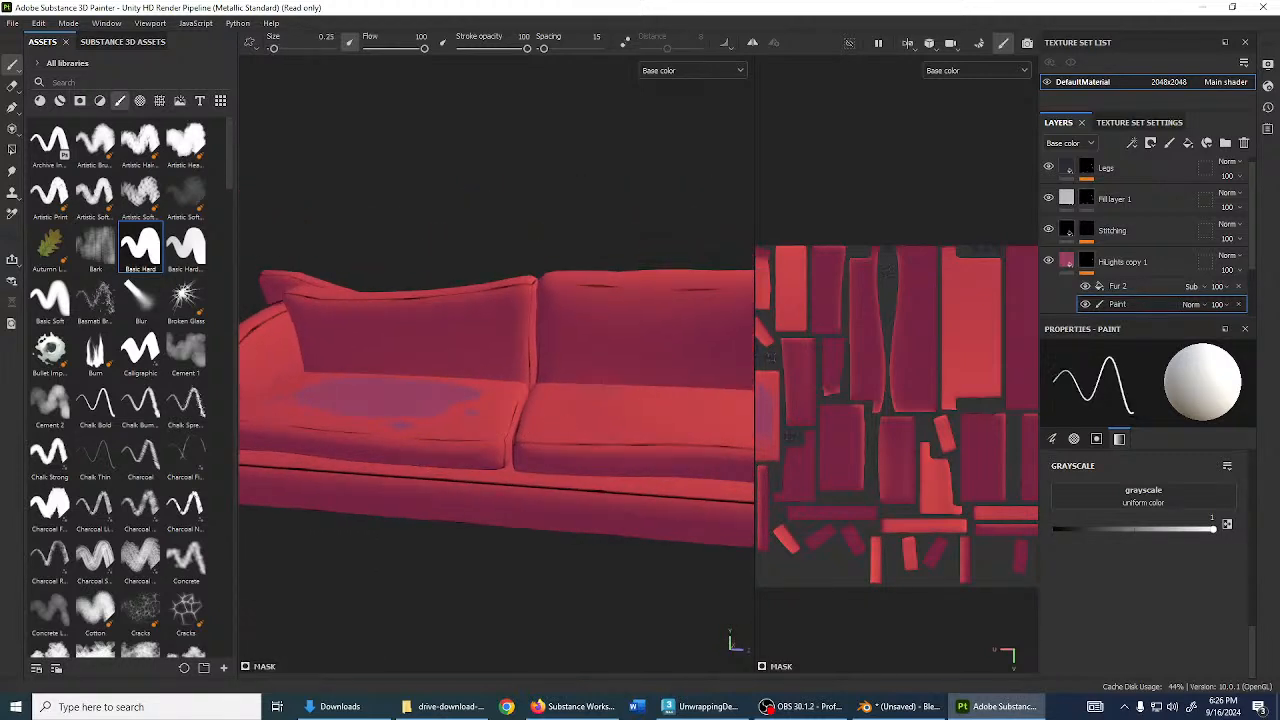
scroll(515, 411, "down", 3)
left_click_drag(515, 411, 450, 425, "alt")
right_click_drag(450, 425, 458, 425, "ctrl")
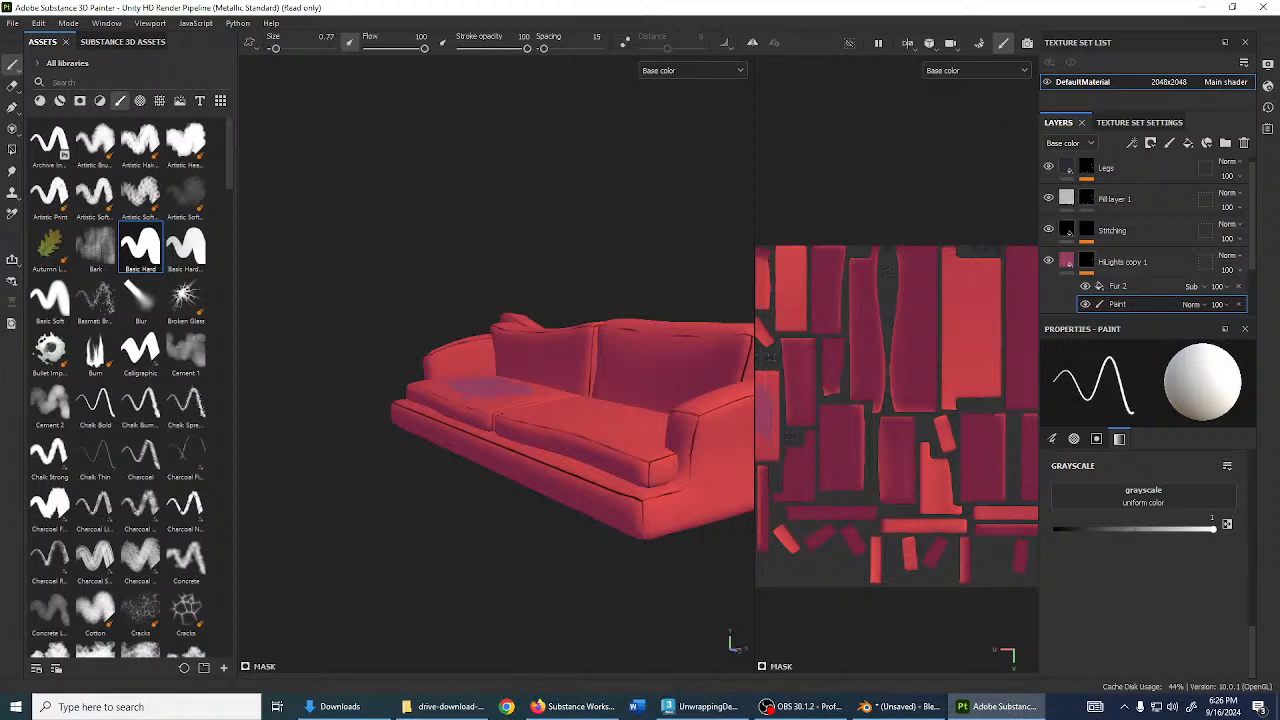
mouse_move(492, 440)
left_mouse_down("alt")
mouse_move(531, 489)
mouse_move(574, 484)
left_mouse_up("alt")
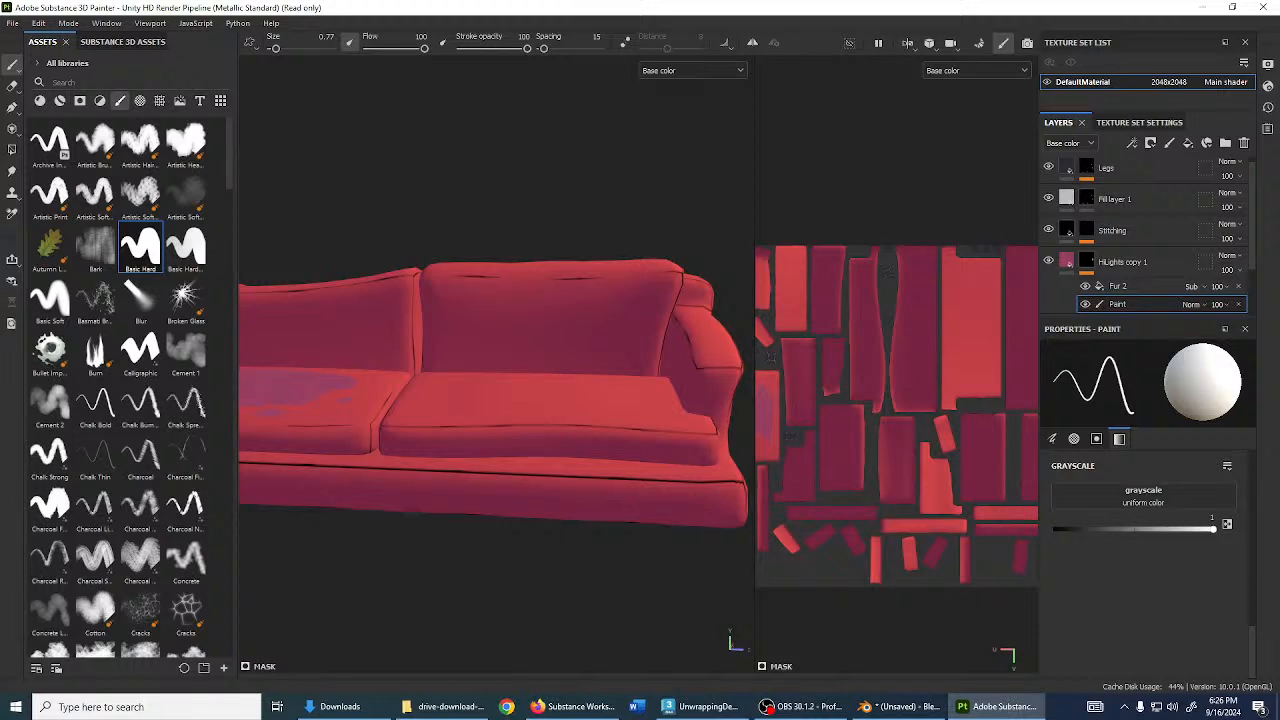
scroll(1128, 210, "up", 1)
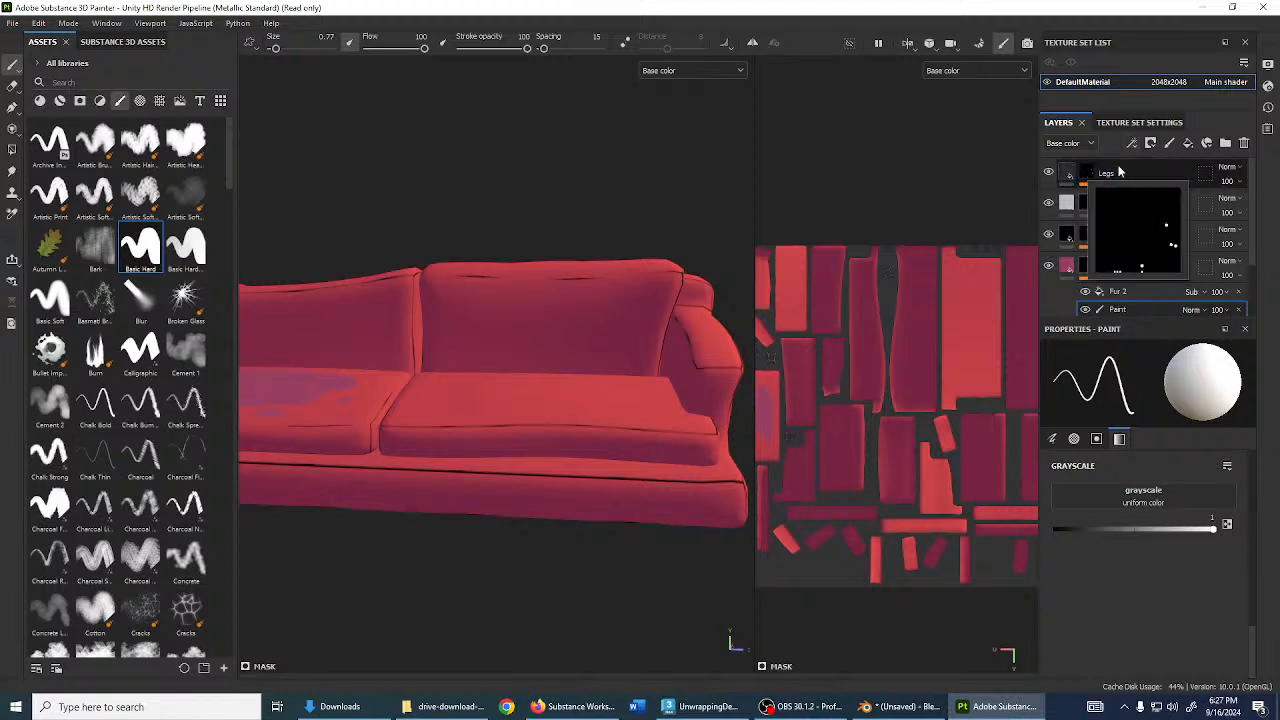
left_click(1088, 175)
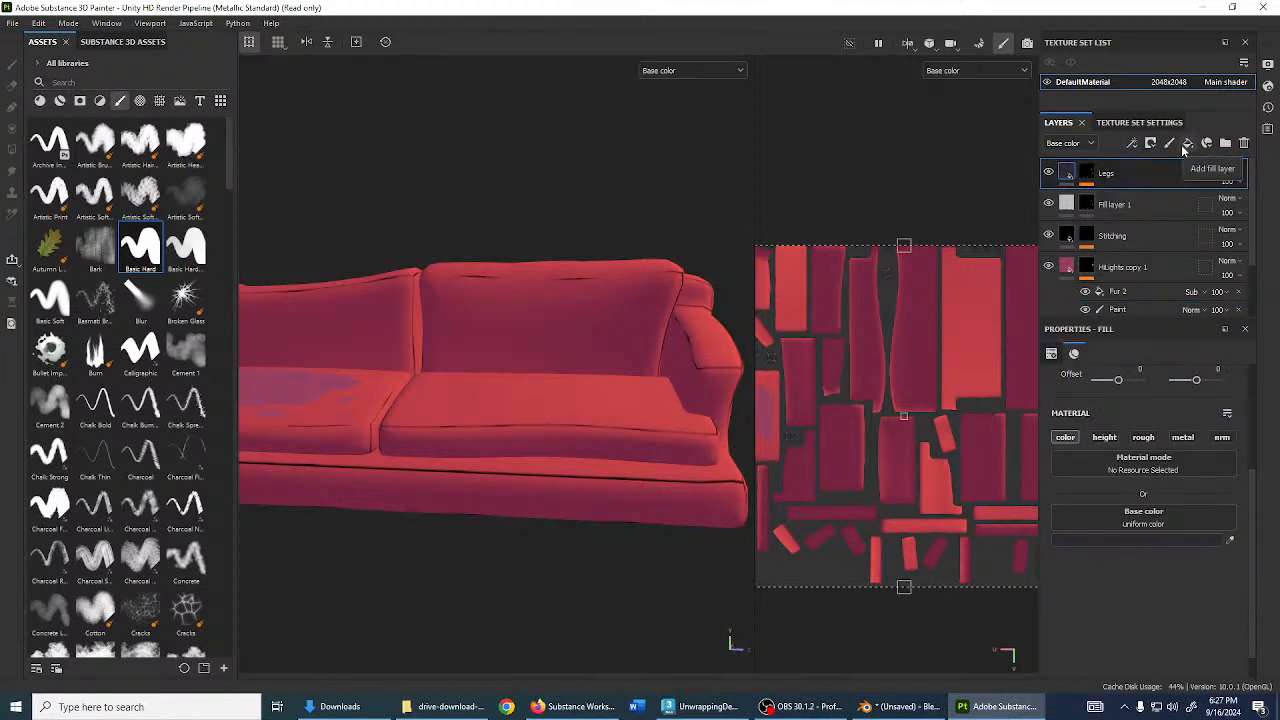
- Add Fill layer 2 above Legs, show the full Material view, and give it a black mask
left_click(1187, 143)
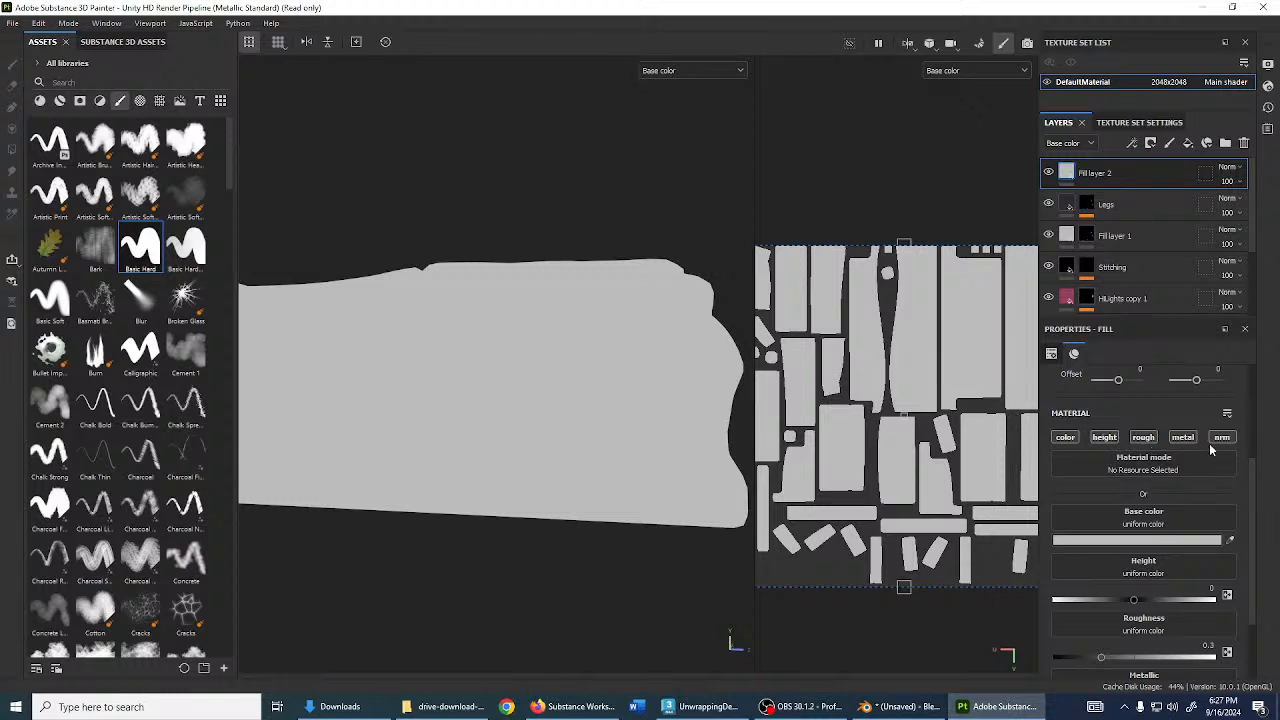
left_click(691, 77)
left_click(687, 87)
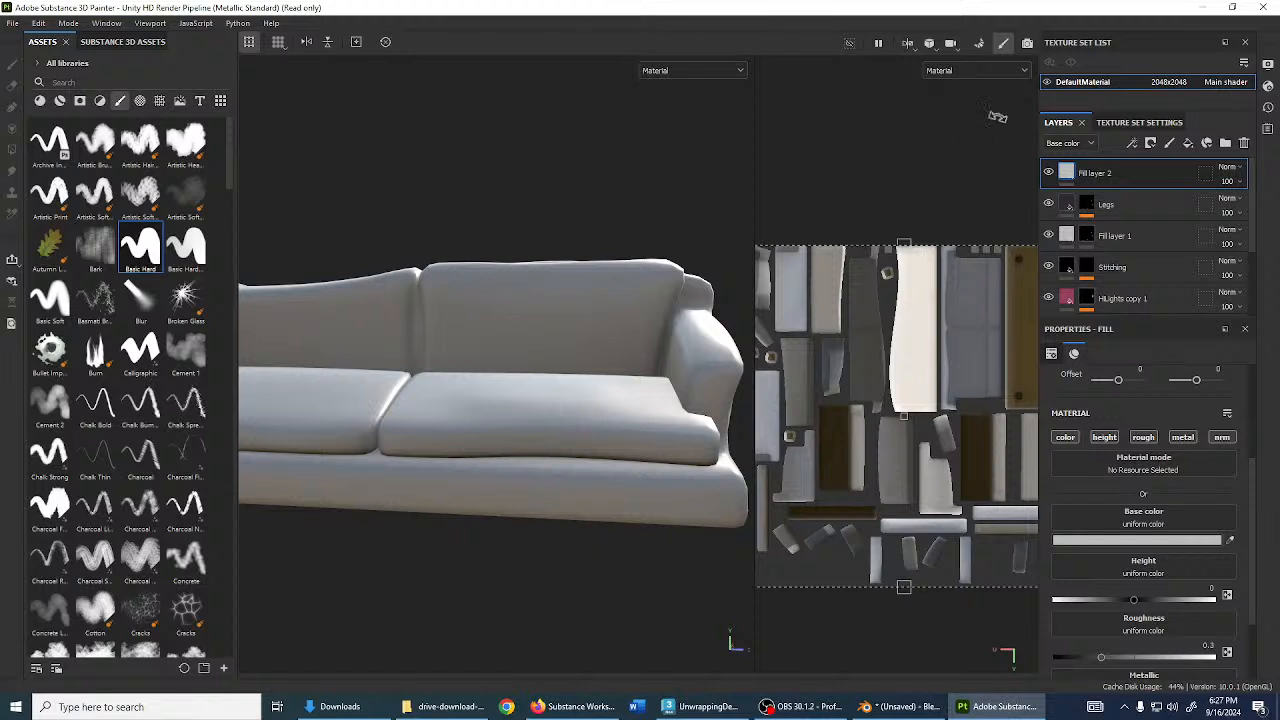
left_click(1151, 144)
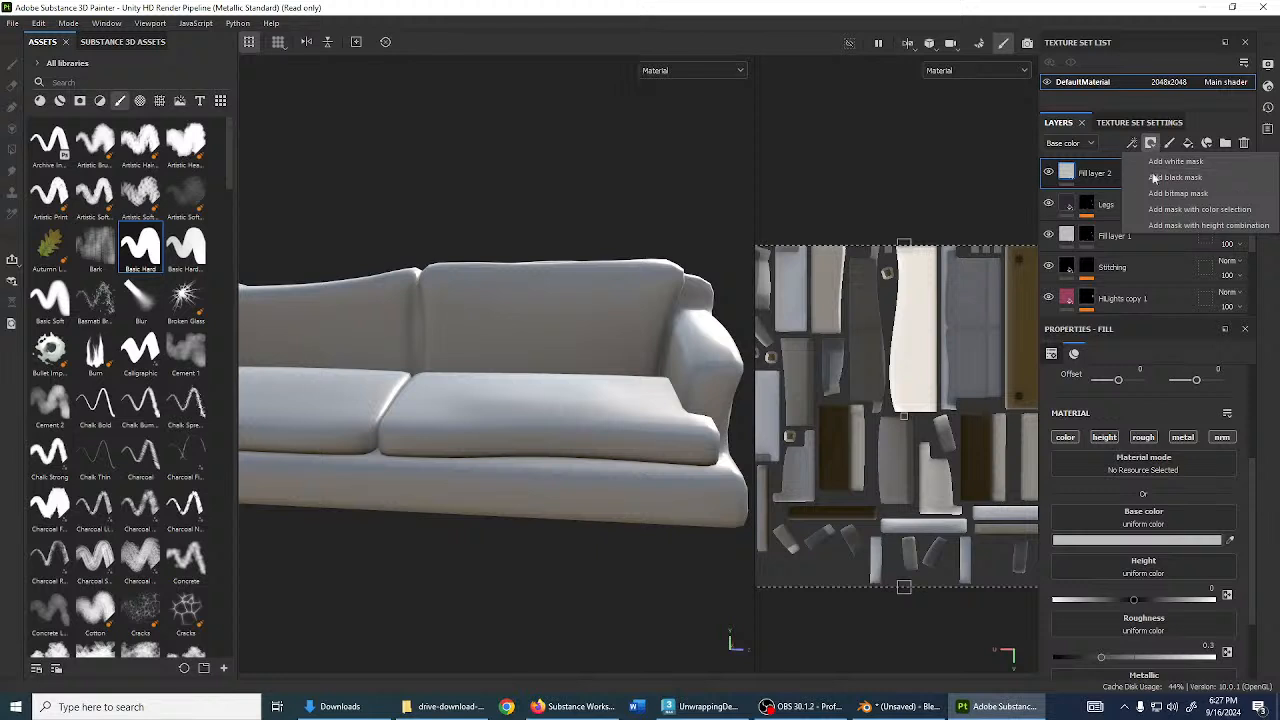
left_click(1165, 177)
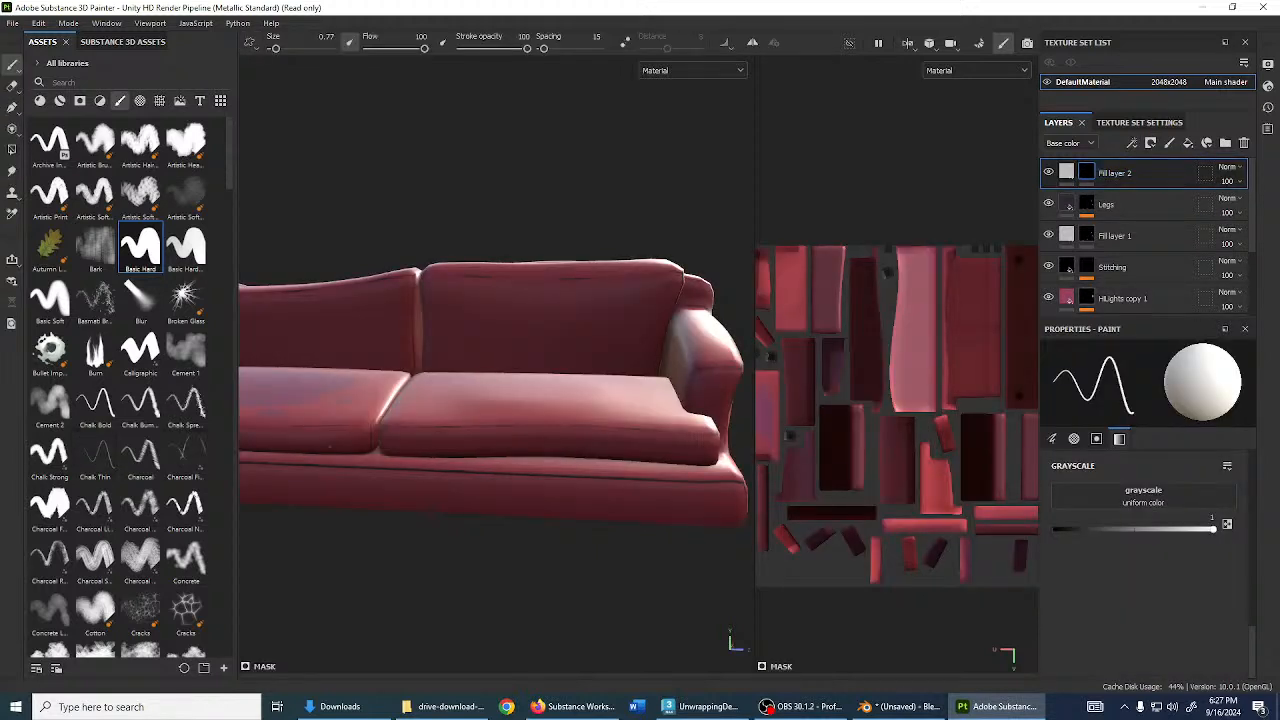
- Test brush and polygon fills in the mask, undo both, then add a generator to the mask
scroll(567, 409, "up", 2)
left_click_drag(567, 409, 567, 440, "alt")
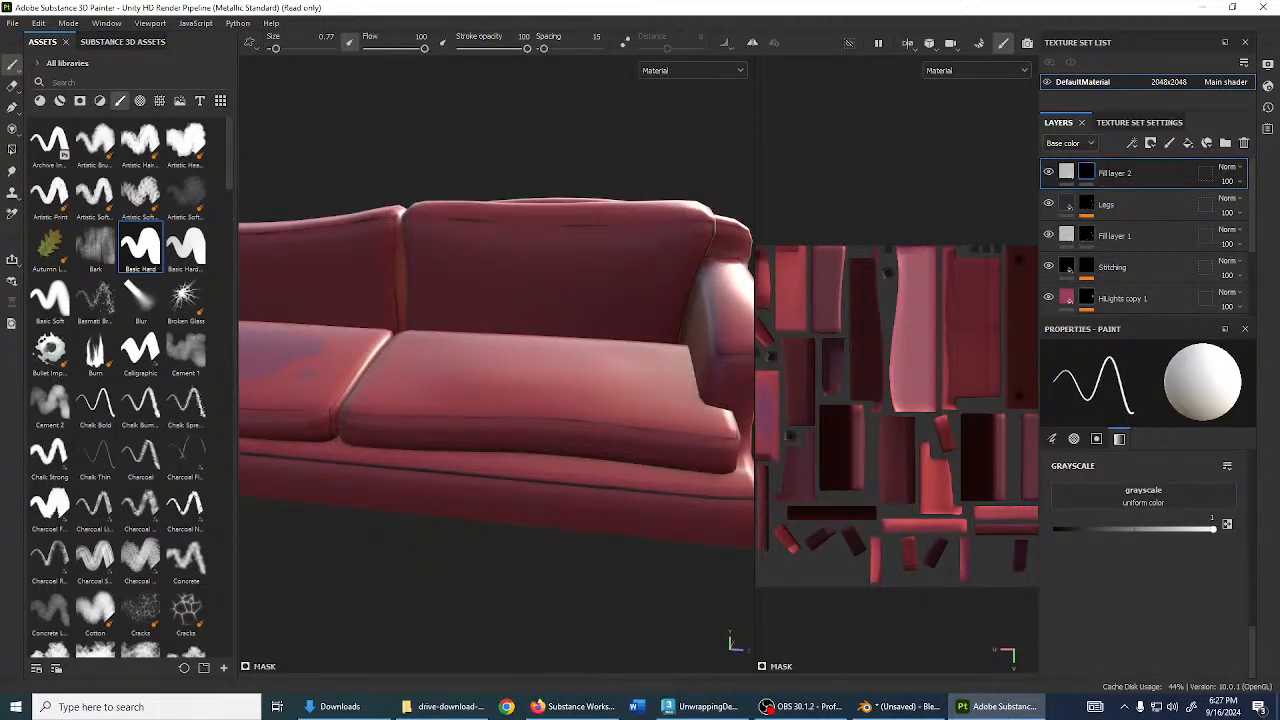
mouse_move(545, 385)
left_mouse_down()
mouse_move(420, 340)
mouse_move(575, 310)
mouse_move(552, 348)
left_mouse_up()
key("ctrl+z")
key("4")
left_click(523, 271)
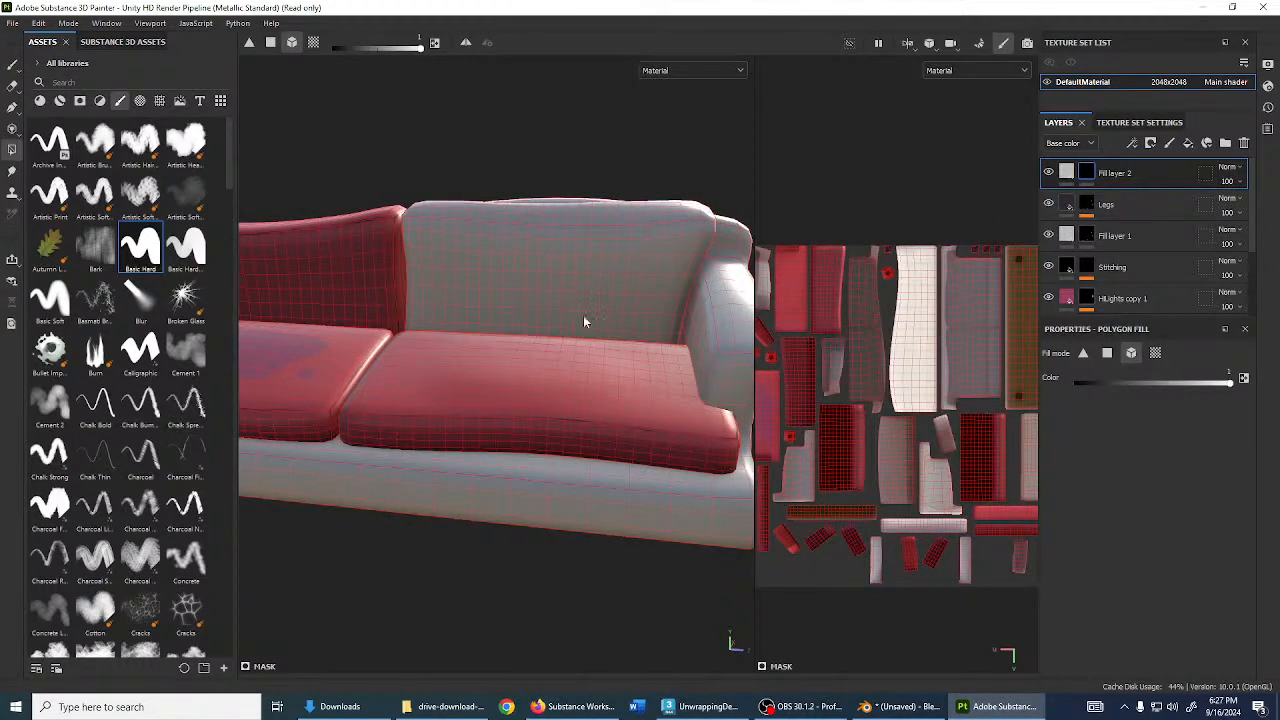
key("ctrl+z")
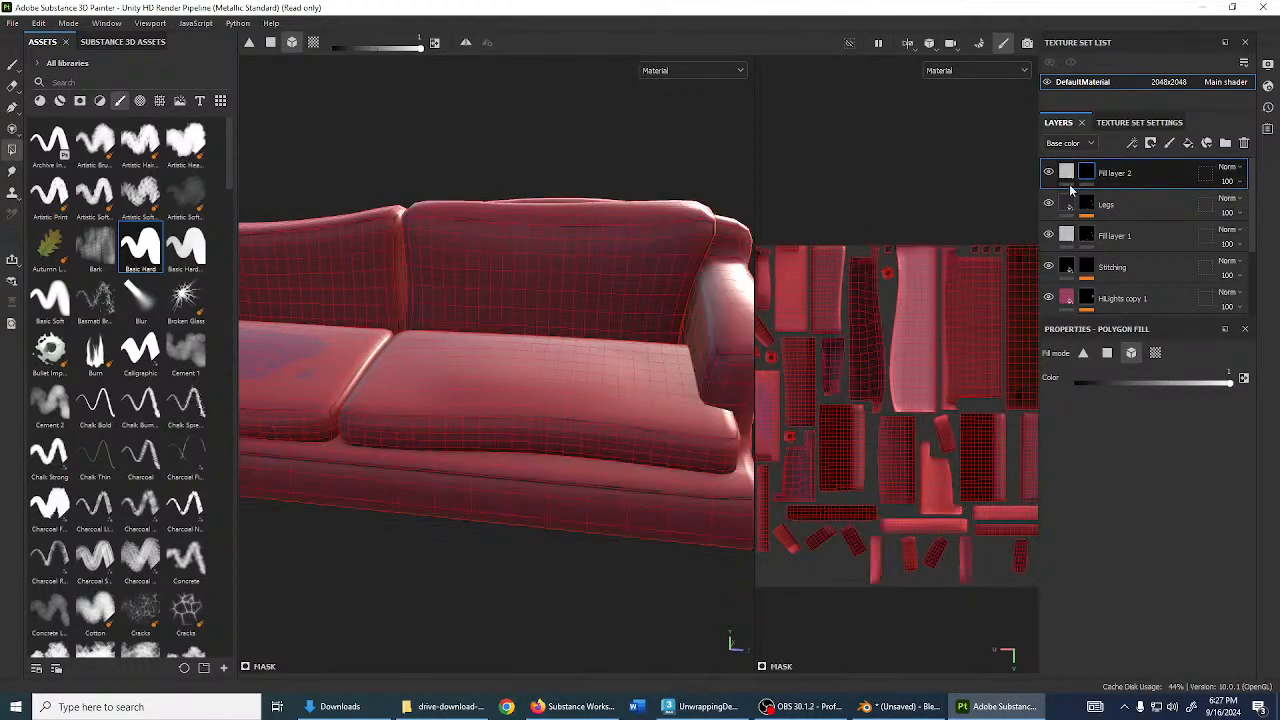
left_click(1148, 146)
left_click(1165, 178)
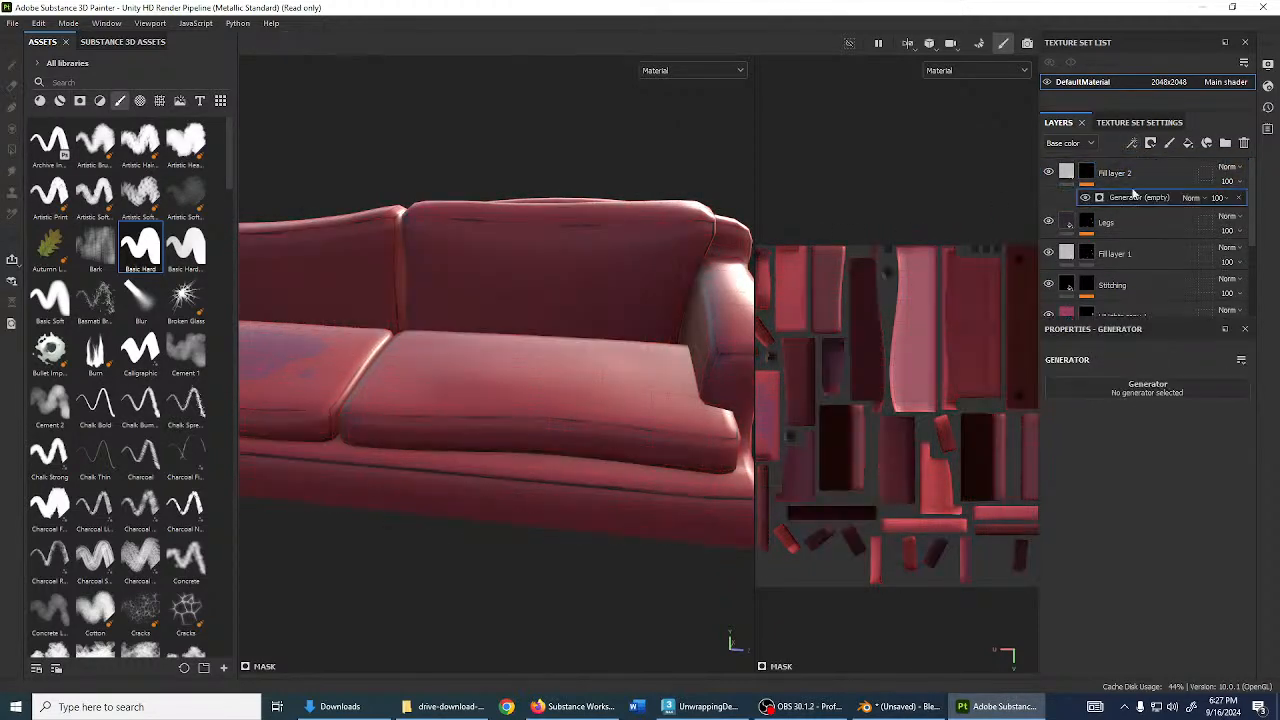
- Set the mask generator to Metal Edge Wear and check the worn edges on the sofa
left_click(1180, 392)
left_click(1117, 438)
left_click_drag(540, 354, 549, 298, "alt")
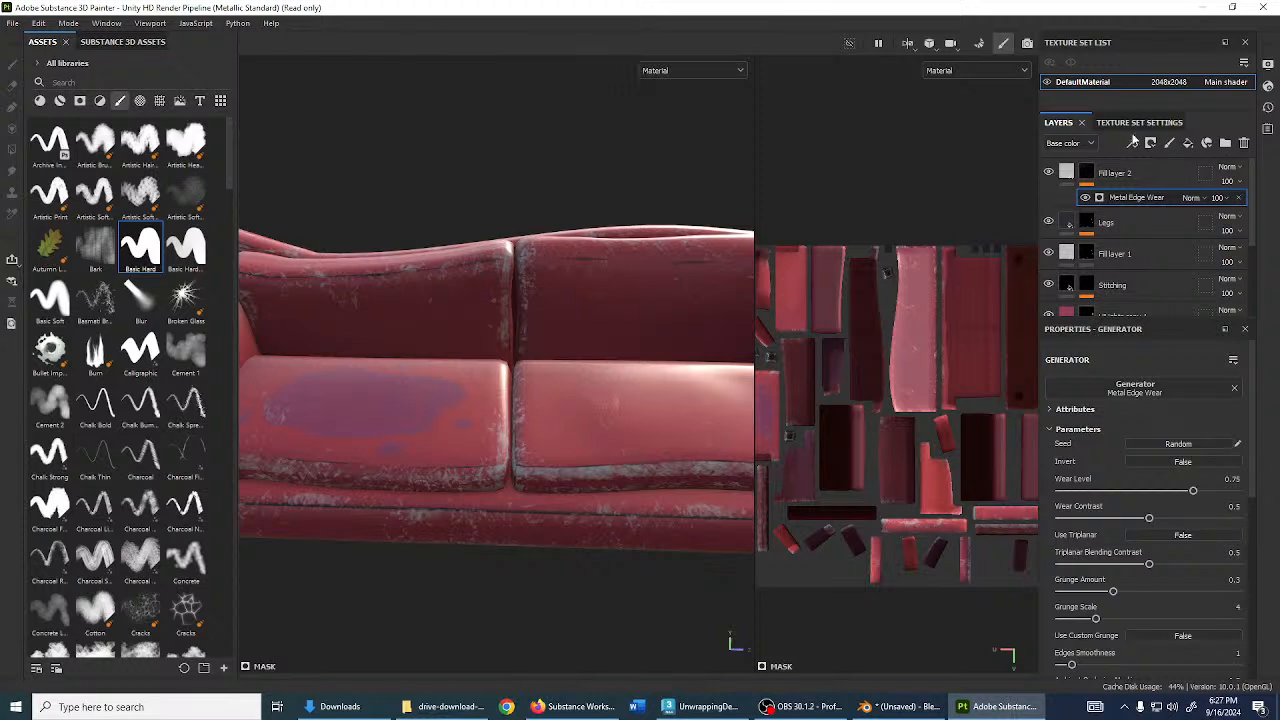
- Add an empty filter above the edge wear, search the filter browser for 'slop', and close it unchosen
left_click(1132, 143)
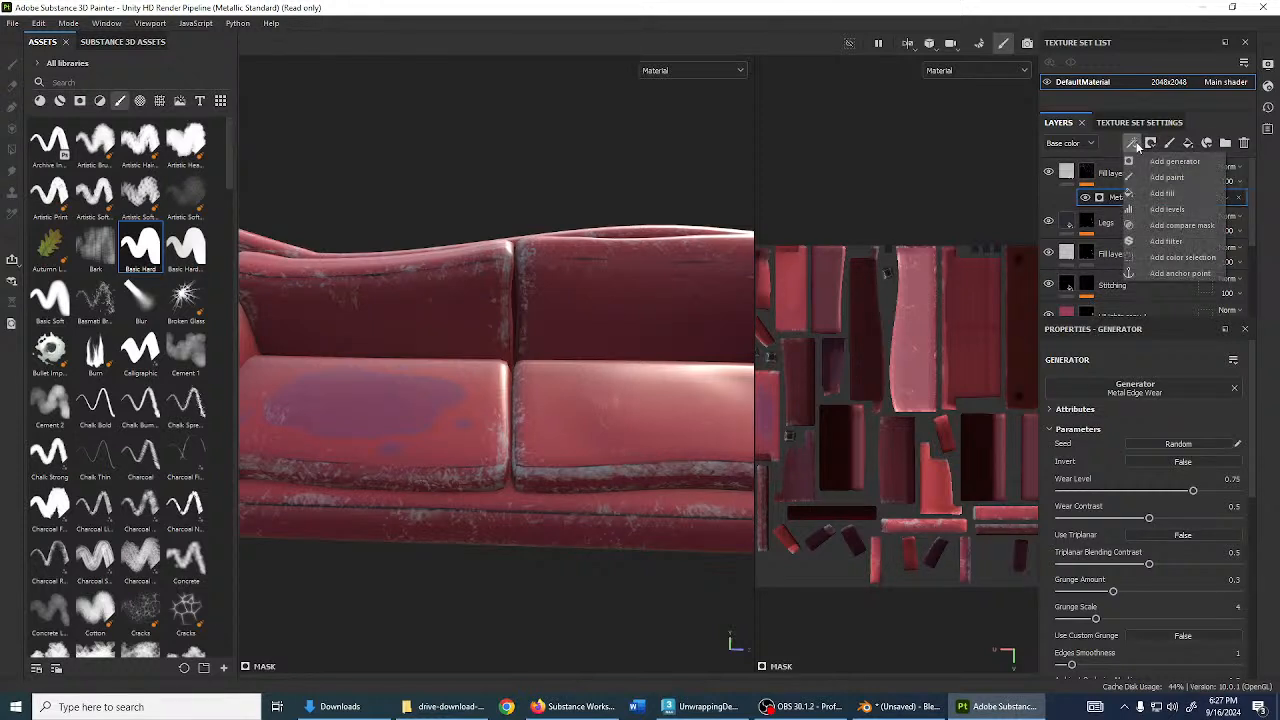
left_click(1166, 241)
left_click(1178, 390)
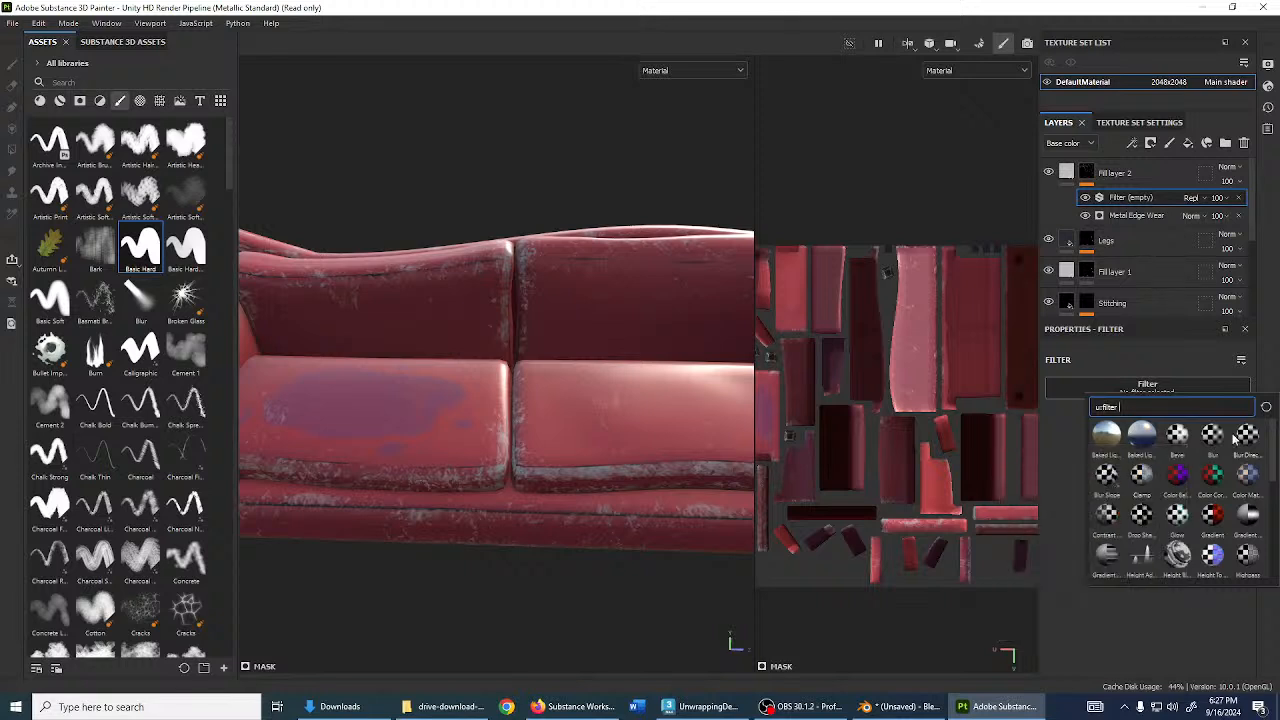
mouse_move(1163, 443)
type("slo")
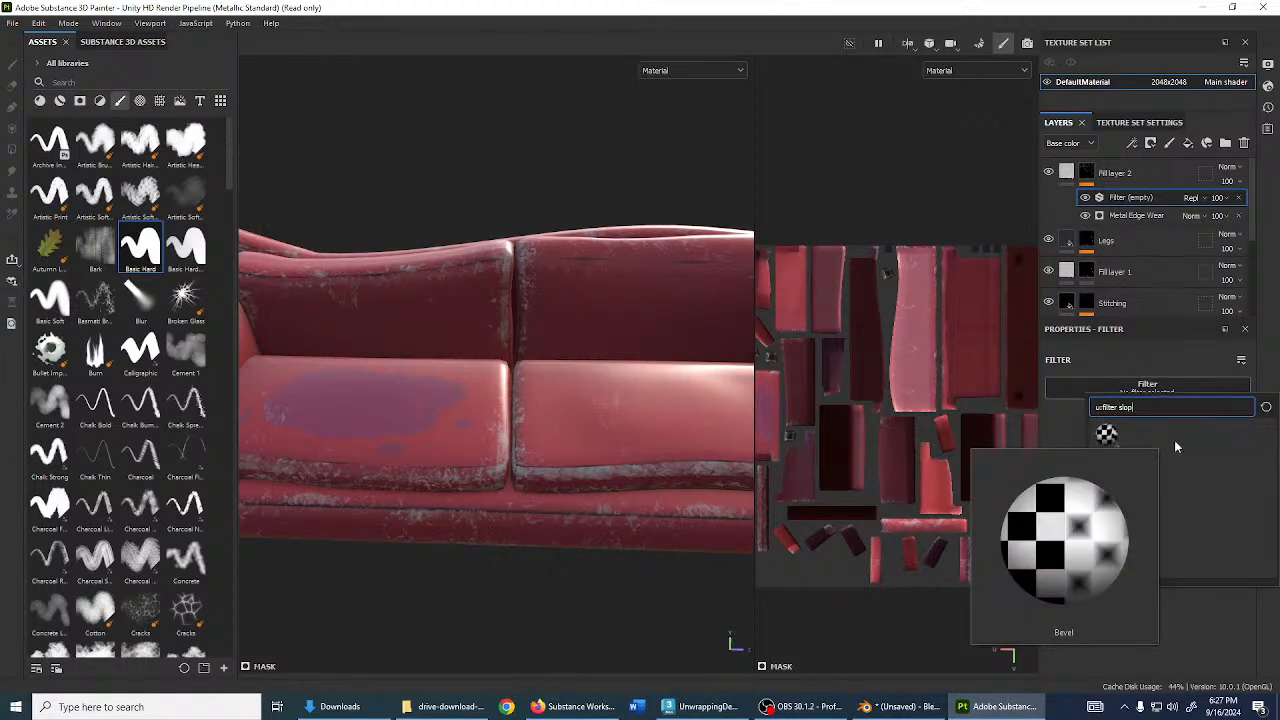
type("p")
mouse_move(1119, 438)
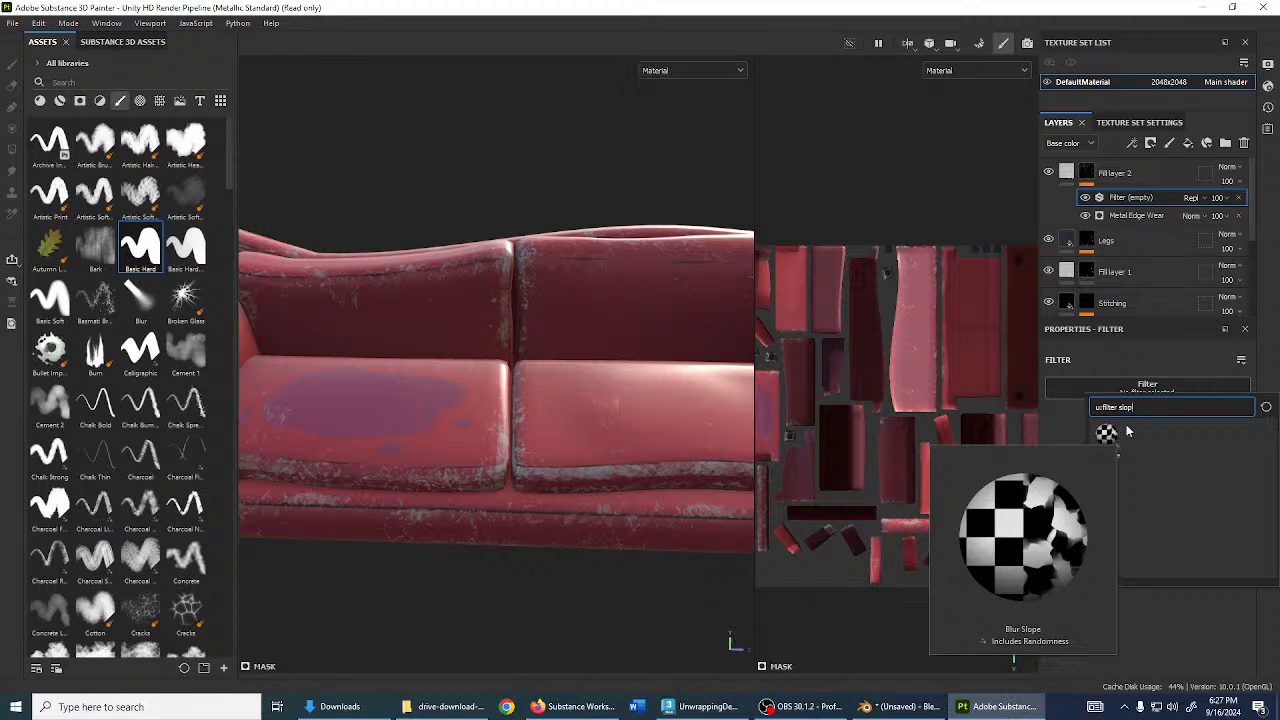
key("BackSpace")
key("BackSpace")
key("BackSpace")
key("BackSpace")
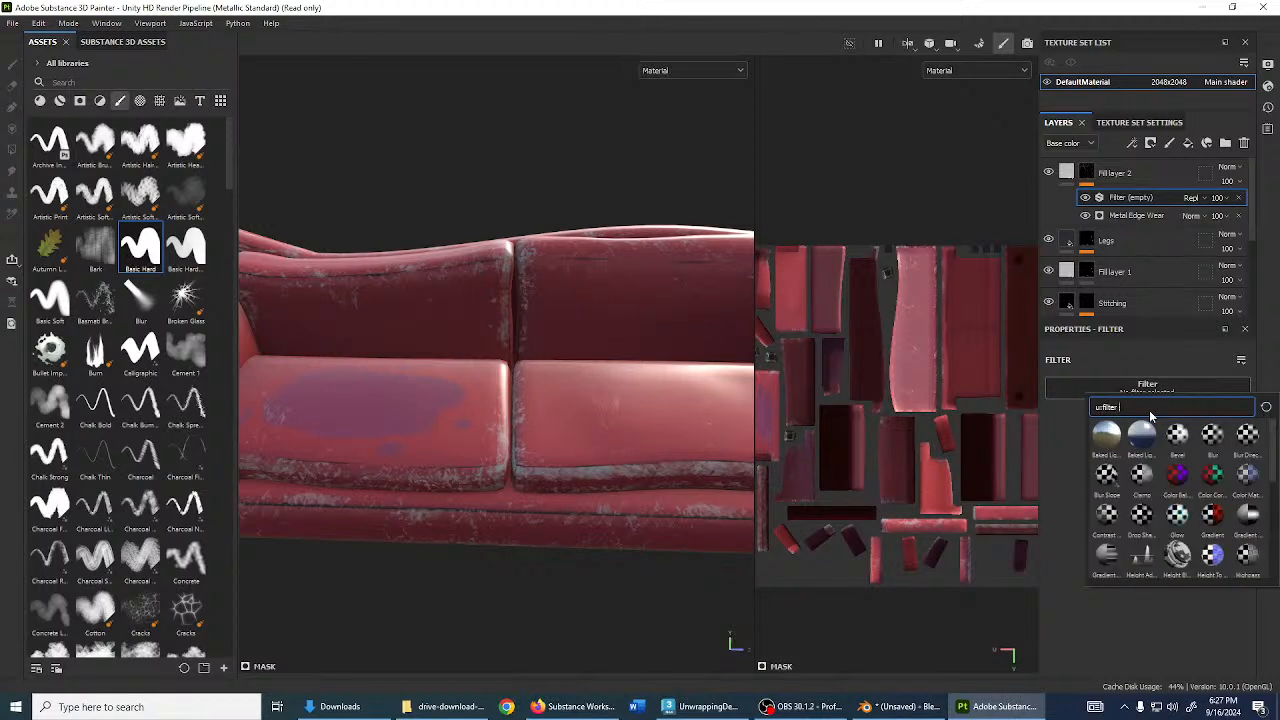
scroll(1212, 480, "down", 5)
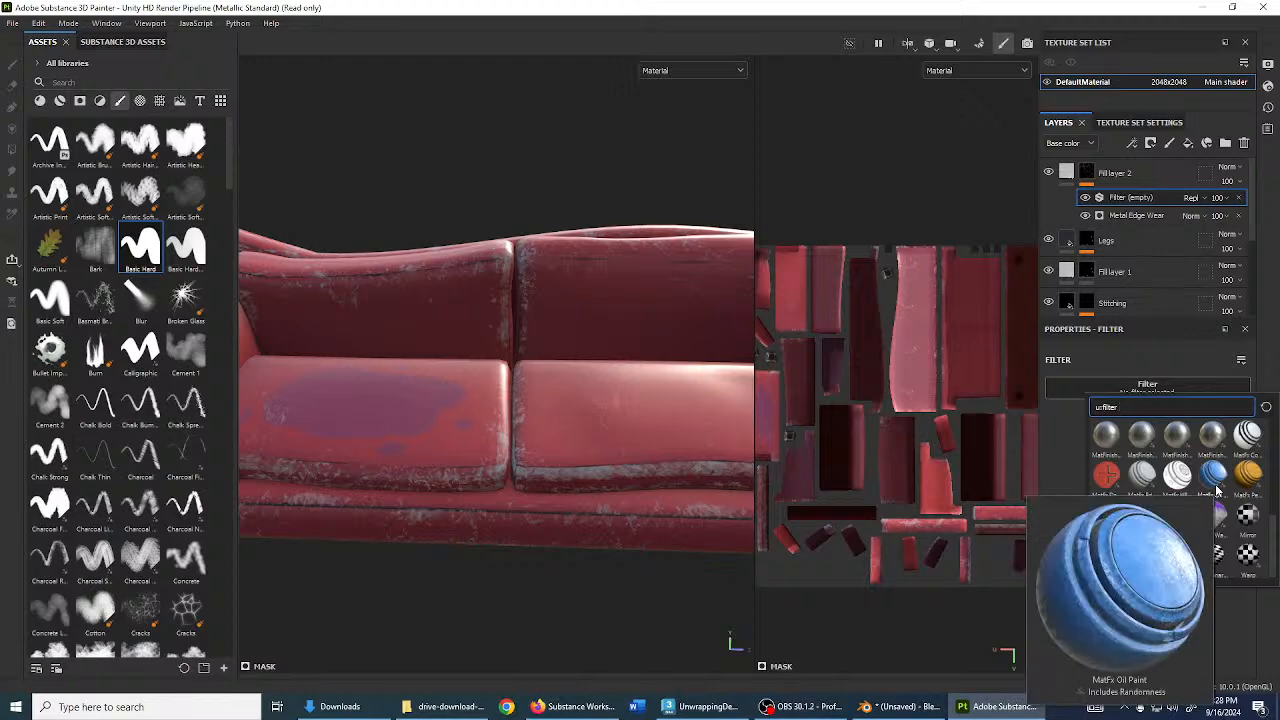
mouse_move(1223, 481)
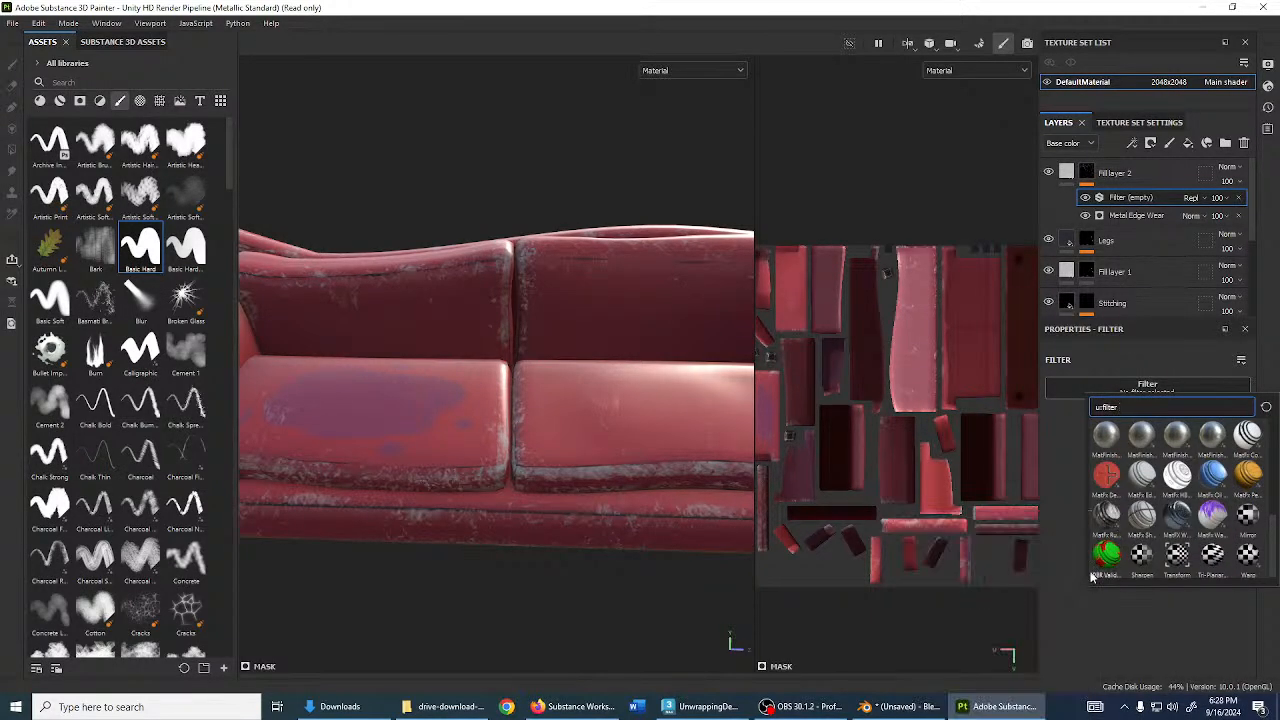
left_click(1151, 615)
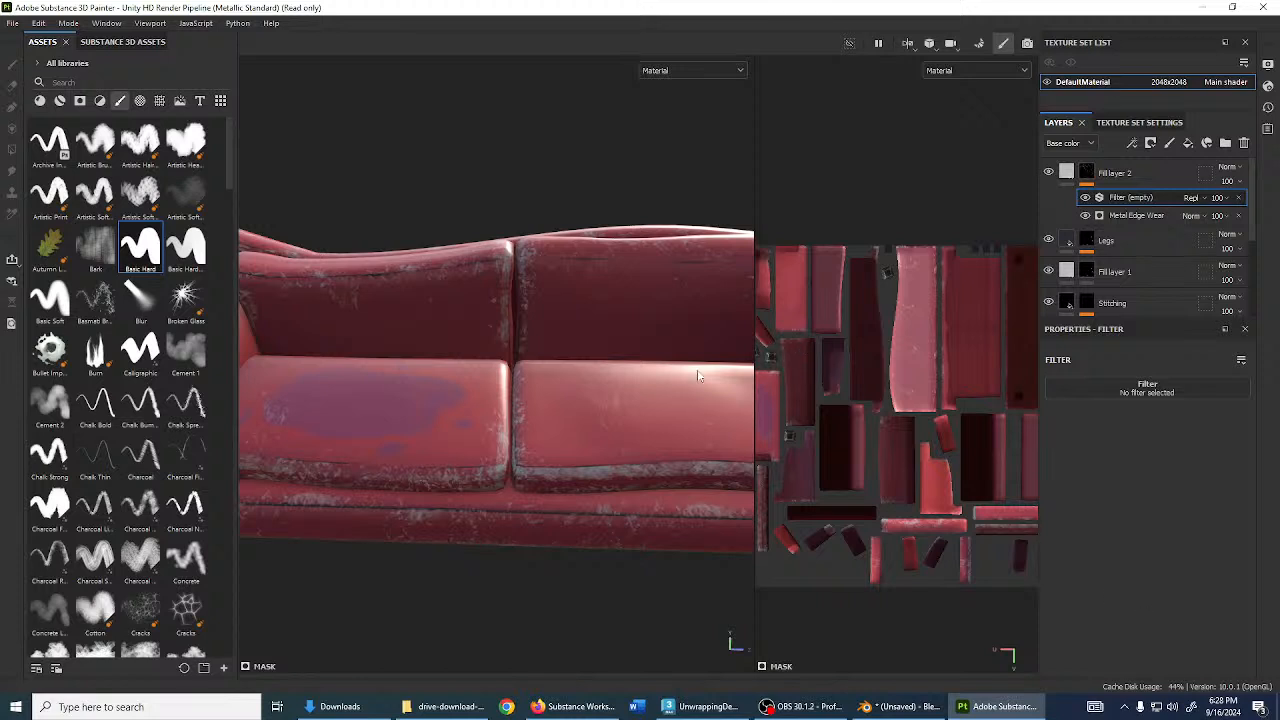
- Delete the empty filter so only Metal Edge Wear remains, then select Fill layer 2's mask
left_click_drag(698, 375, 651, 397, "alt")
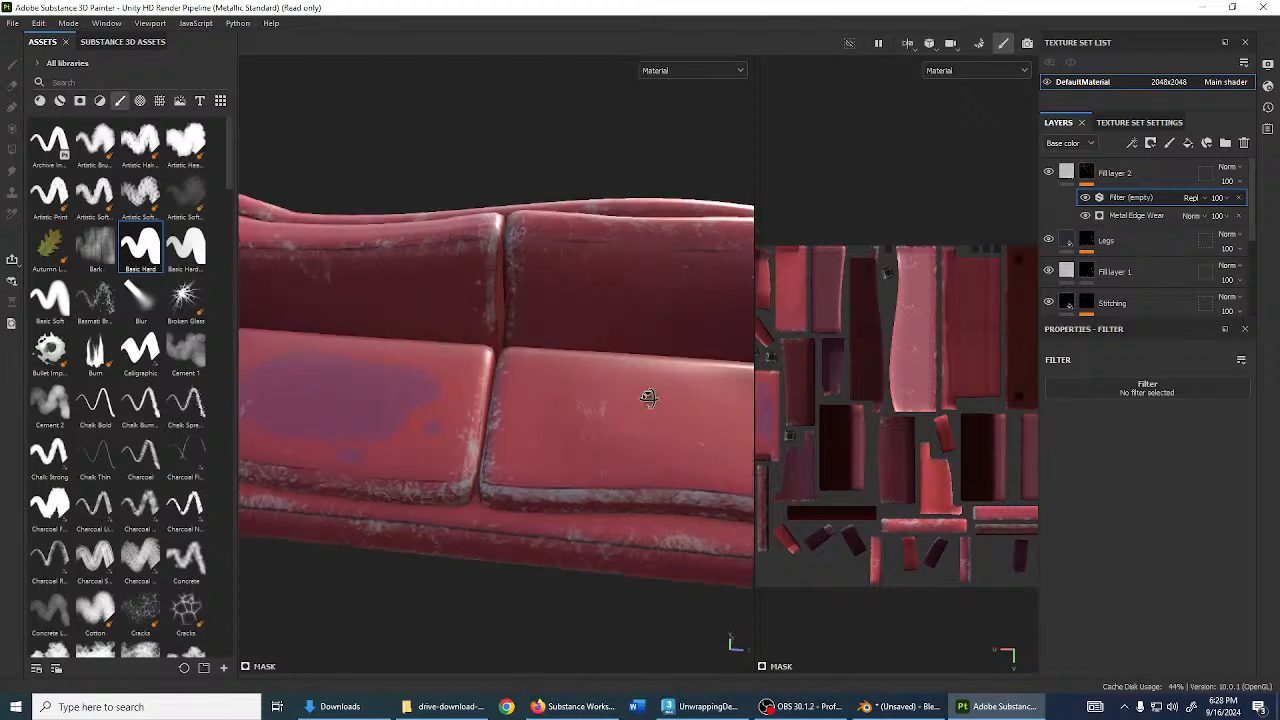
left_click(1240, 199)
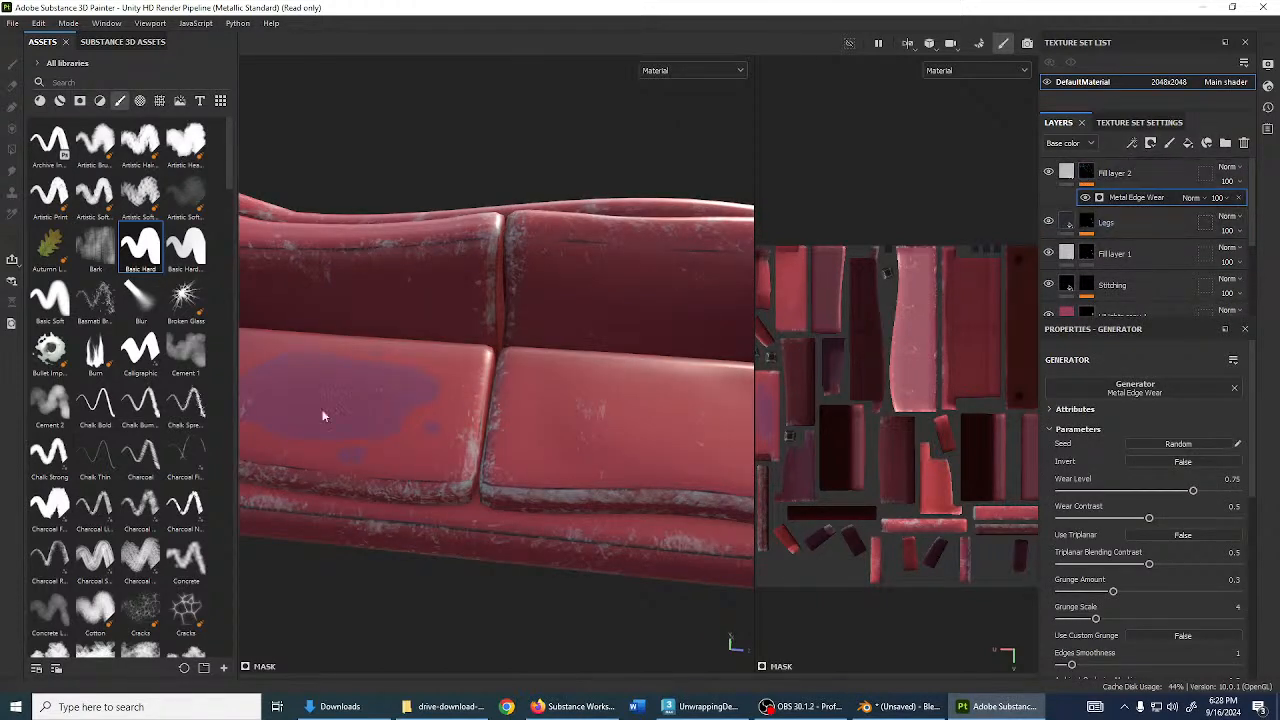
left_click_drag(323, 415, 409, 443, "alt")
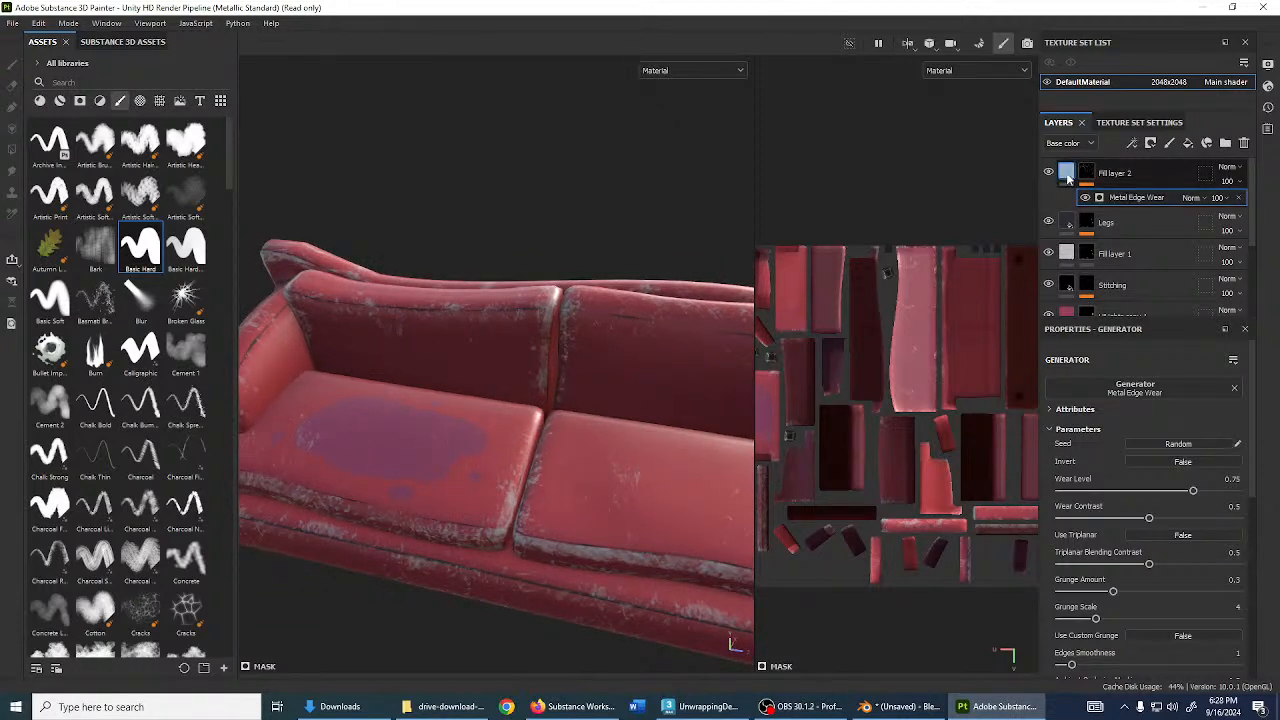
left_click(1066, 175)
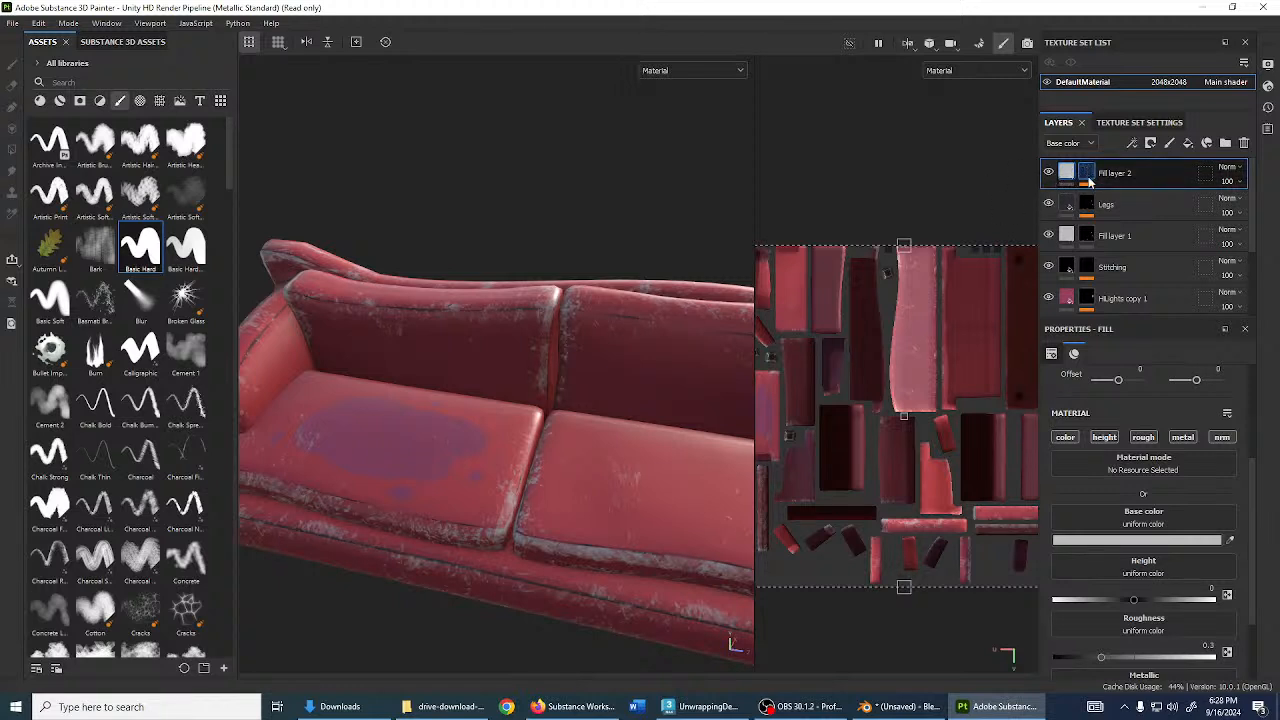
left_click(1088, 178)
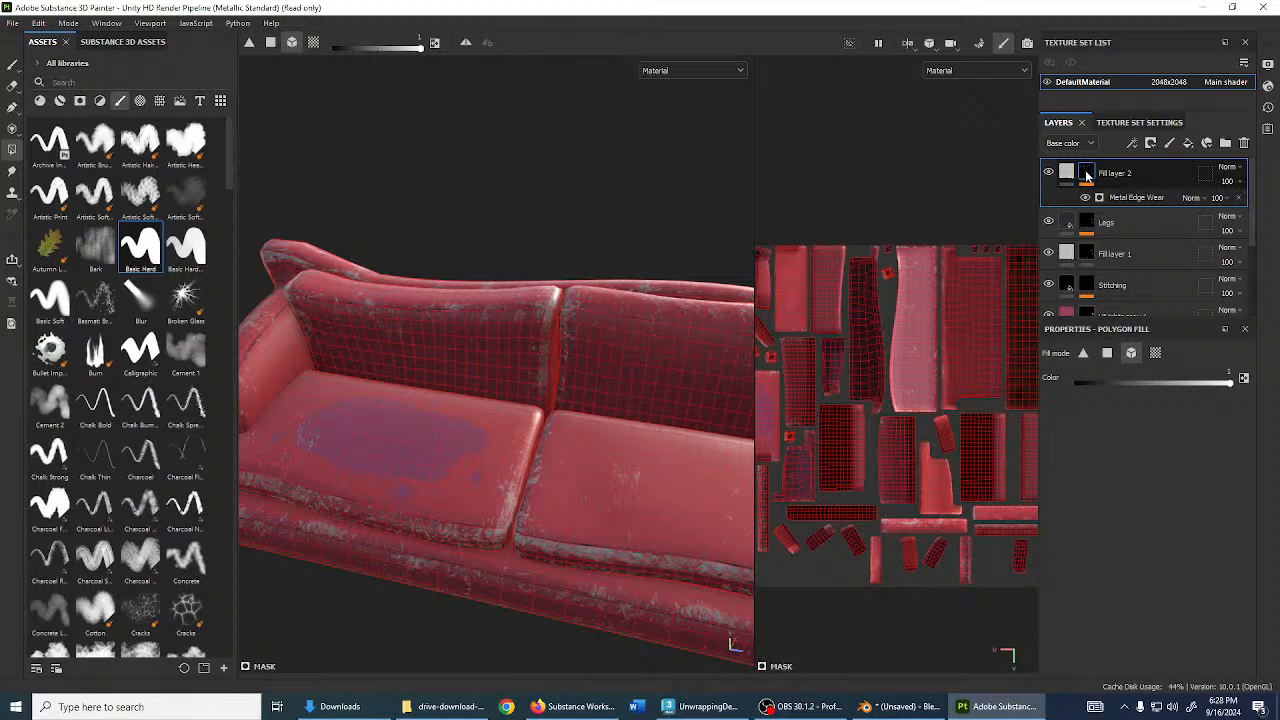
mouse_move(1088, 177)
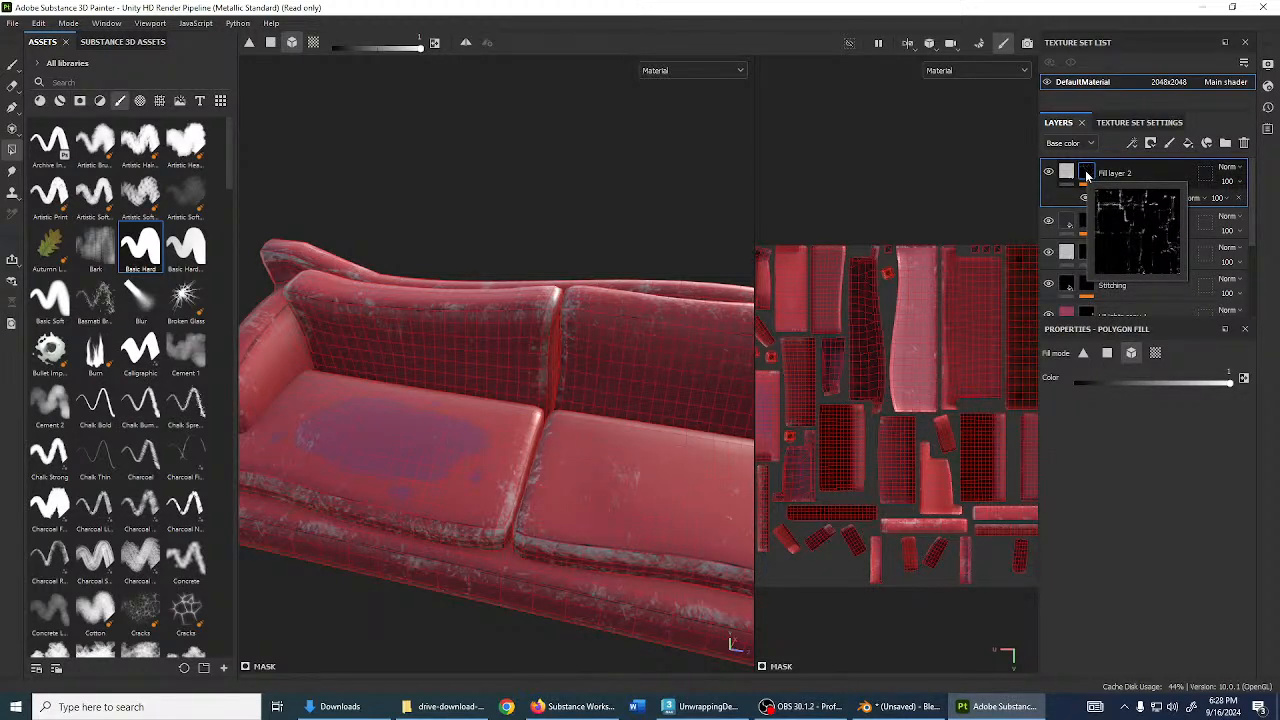
- Add a new folder to the layer stack and name it 'My Cool Texture'
left_click(1226, 143)
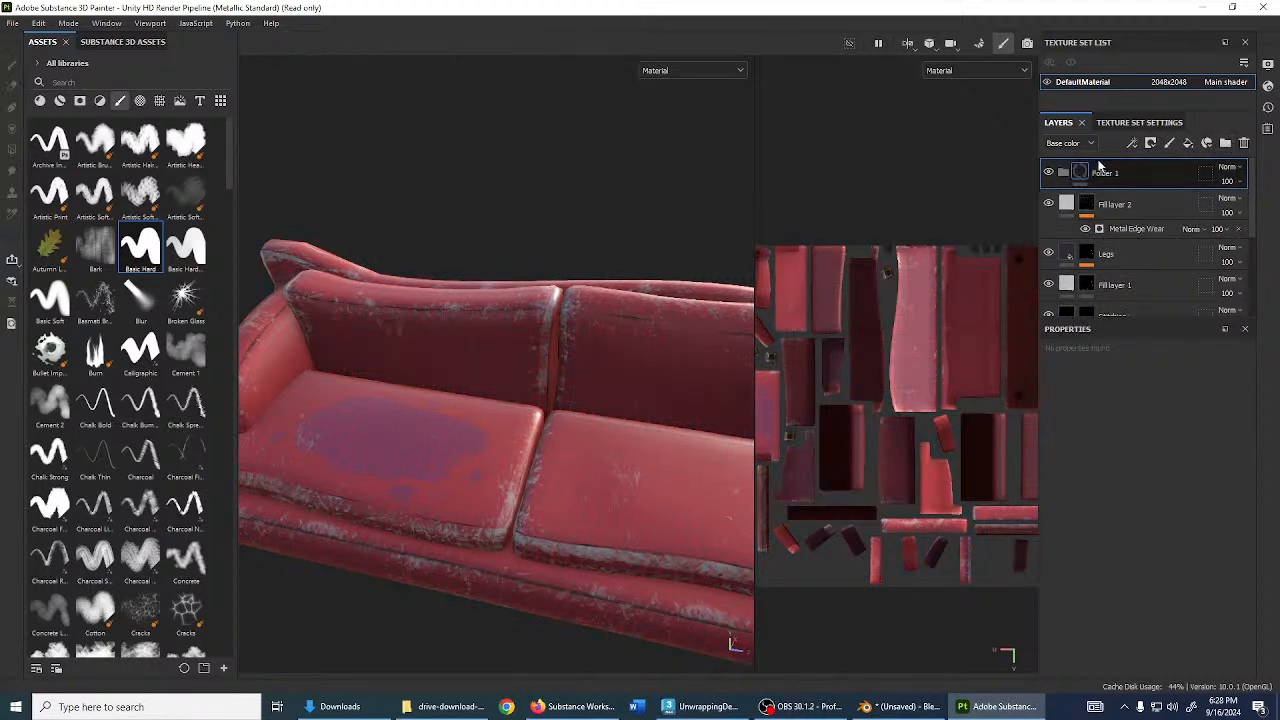
double_click(1110, 175)
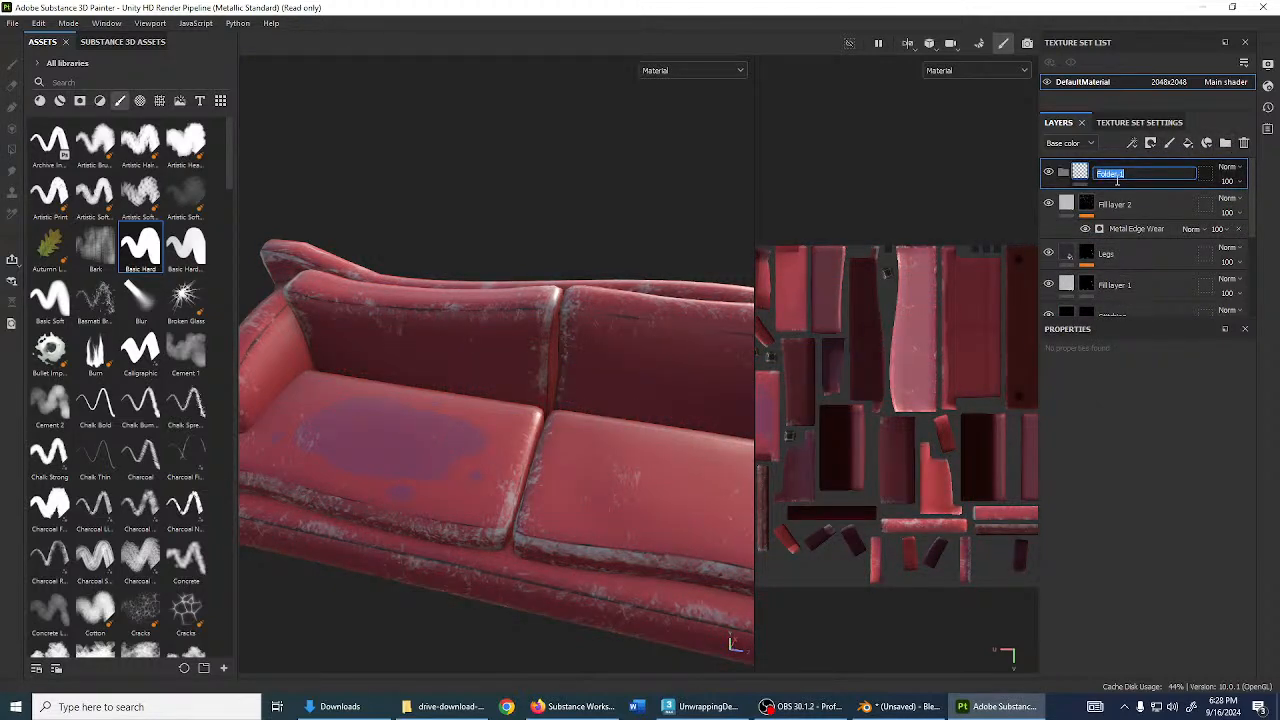
type("My Cool")
key("Return")
double_click(1108, 171)
key("Right")
type("Texture")
key("Return")
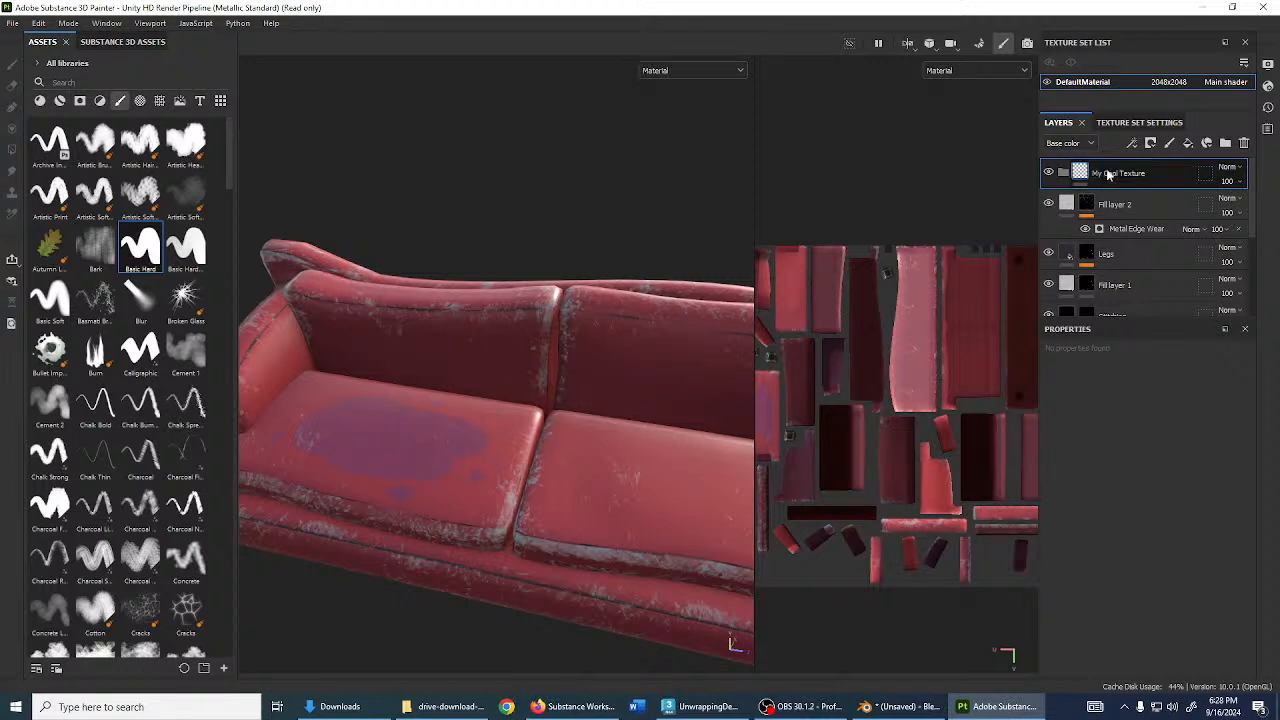
- Move Fill layer 2 into My Cool Texture, save it as a smart material, and apply it to the sofa
left_click(1052, 208)
left_click(1067, 205)
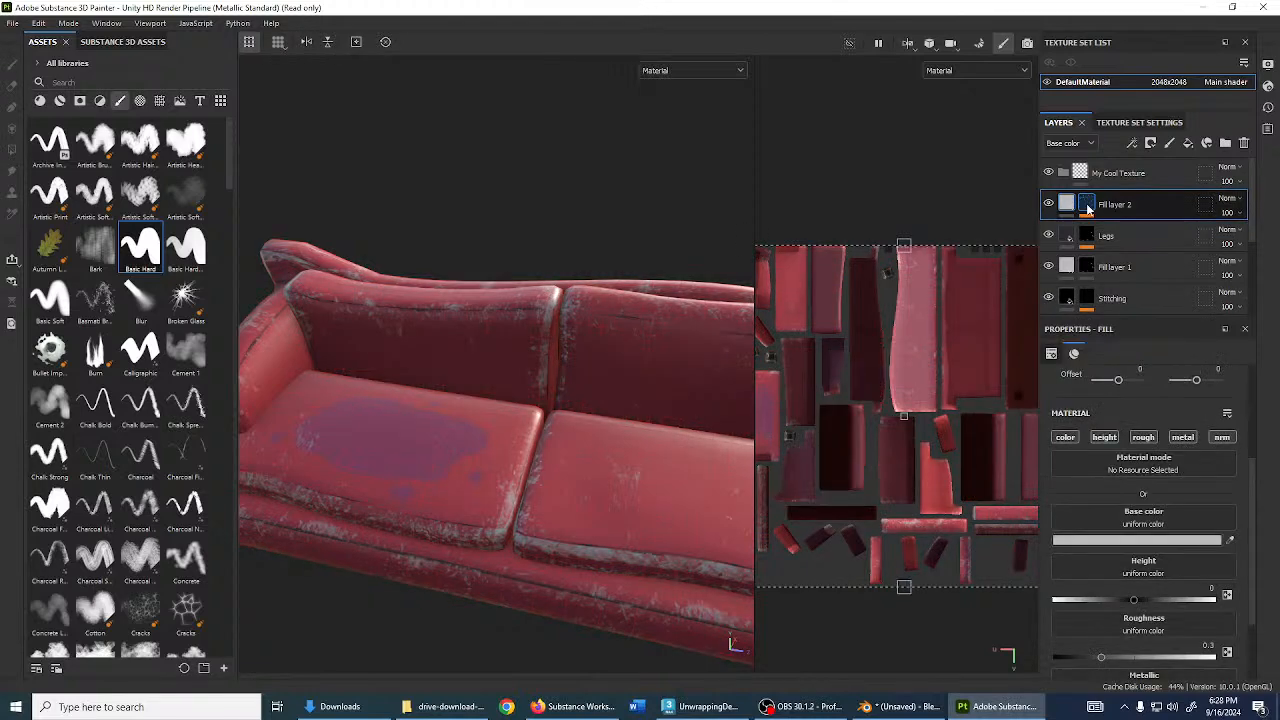
left_click(1085, 205)
left_click(1067, 205)
left_click_drag(1144, 205, 1165, 174)
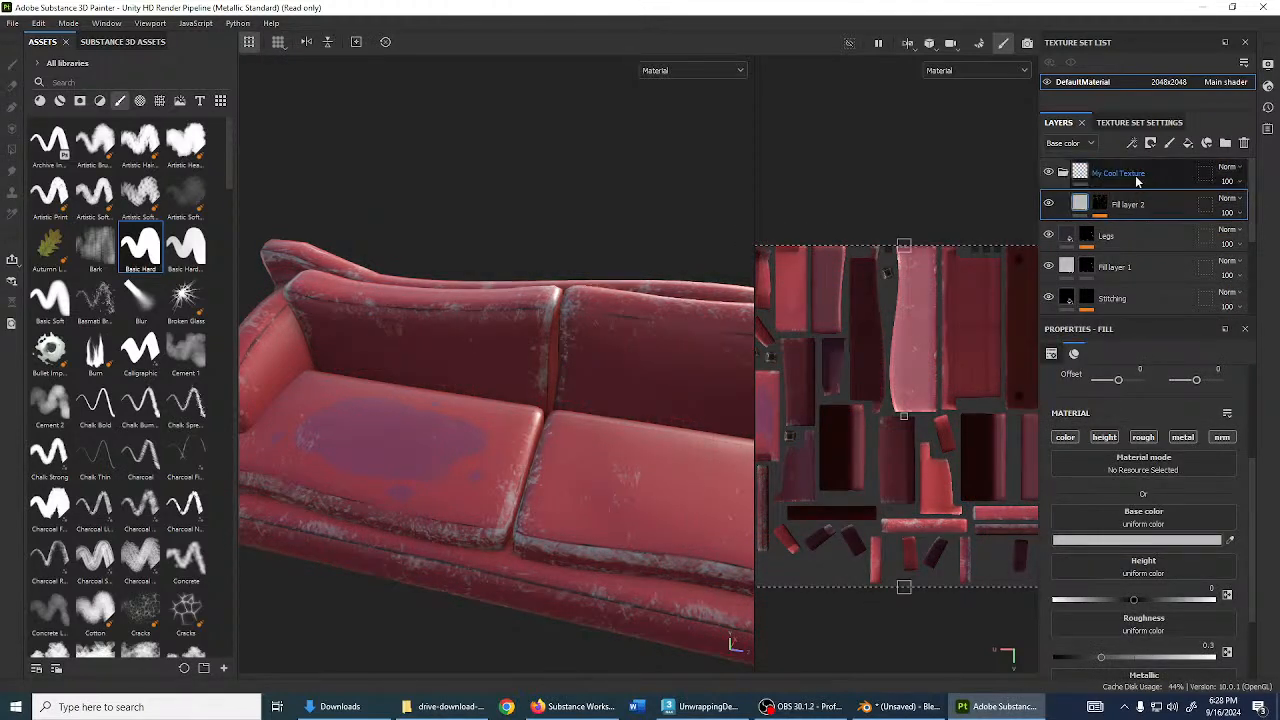
right_click(1138, 175)
left_click(1170, 447)
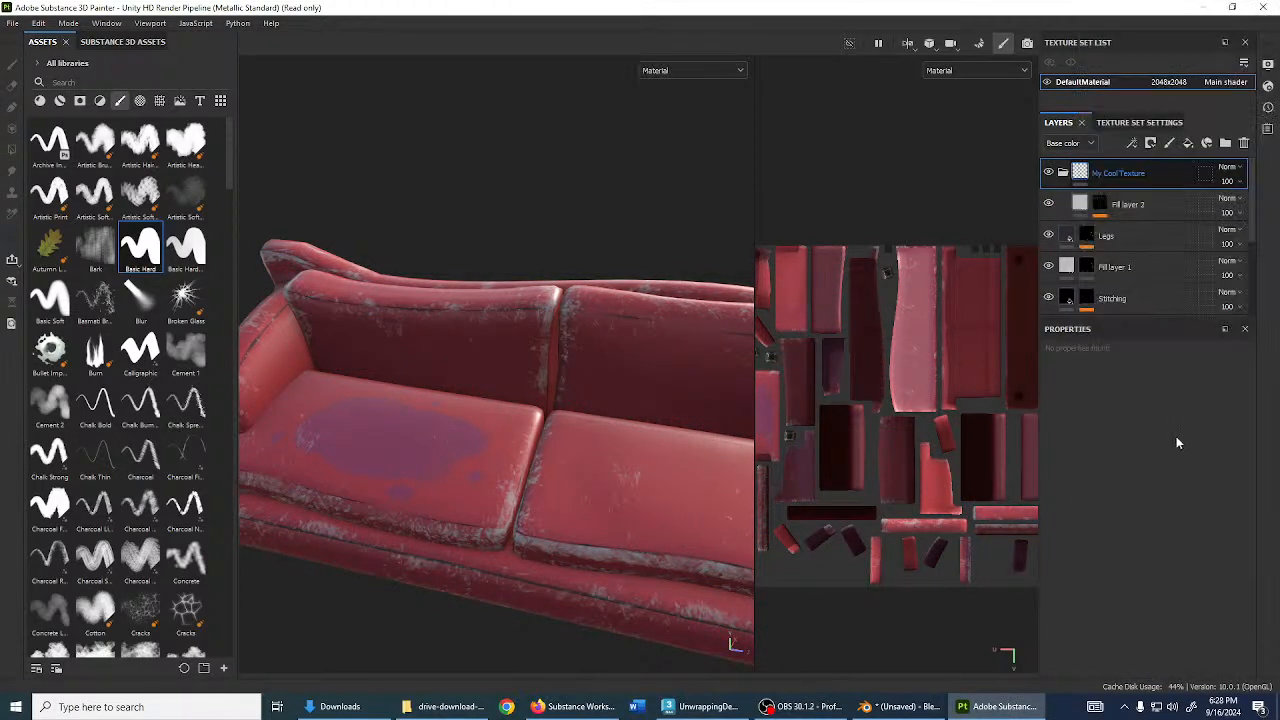
left_click_drag(256, 635, 504, 450)
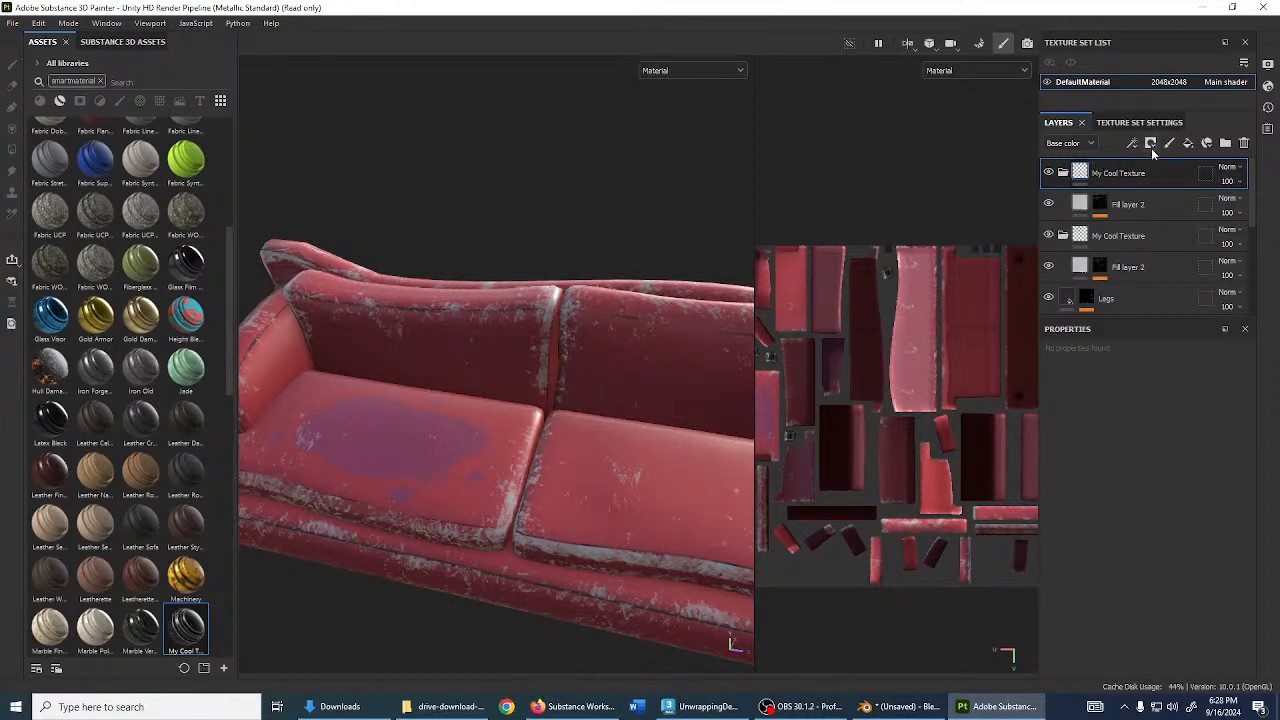
- Delete the duplicate My Cool Texture folder, collapse the original, and view the Libraries settings without changes
left_click(1244, 143)
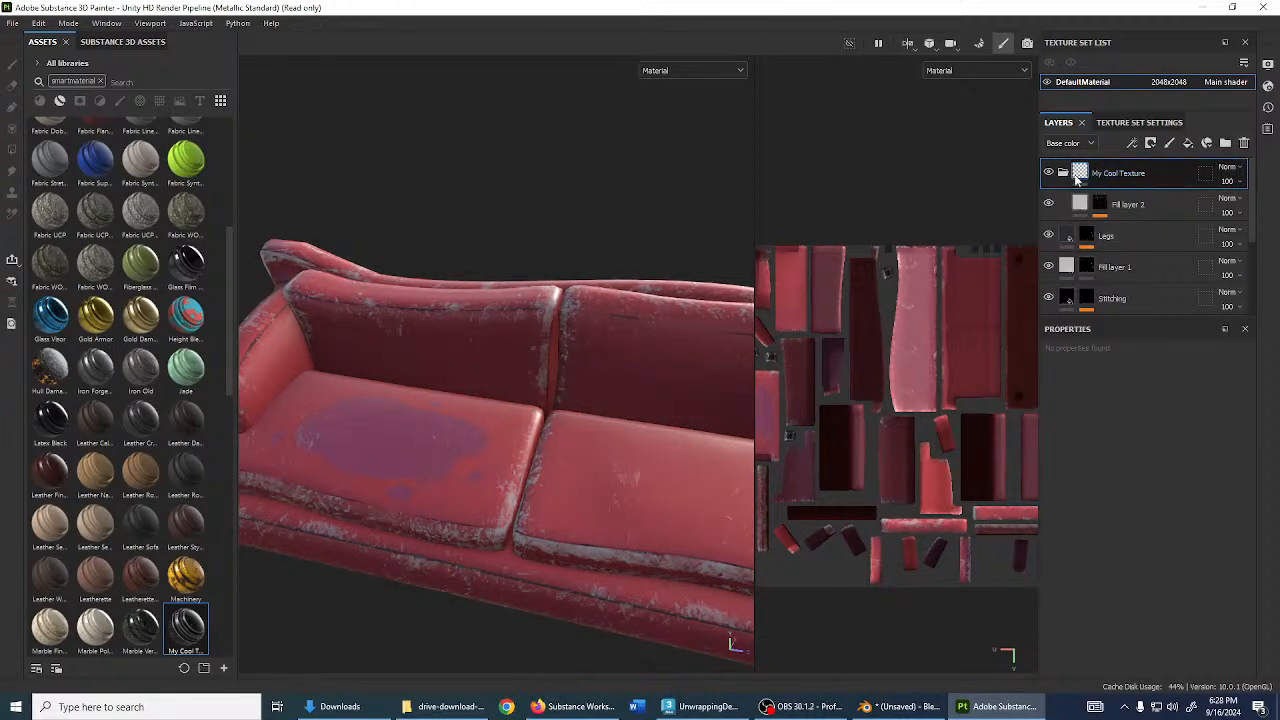
left_click(1063, 173)
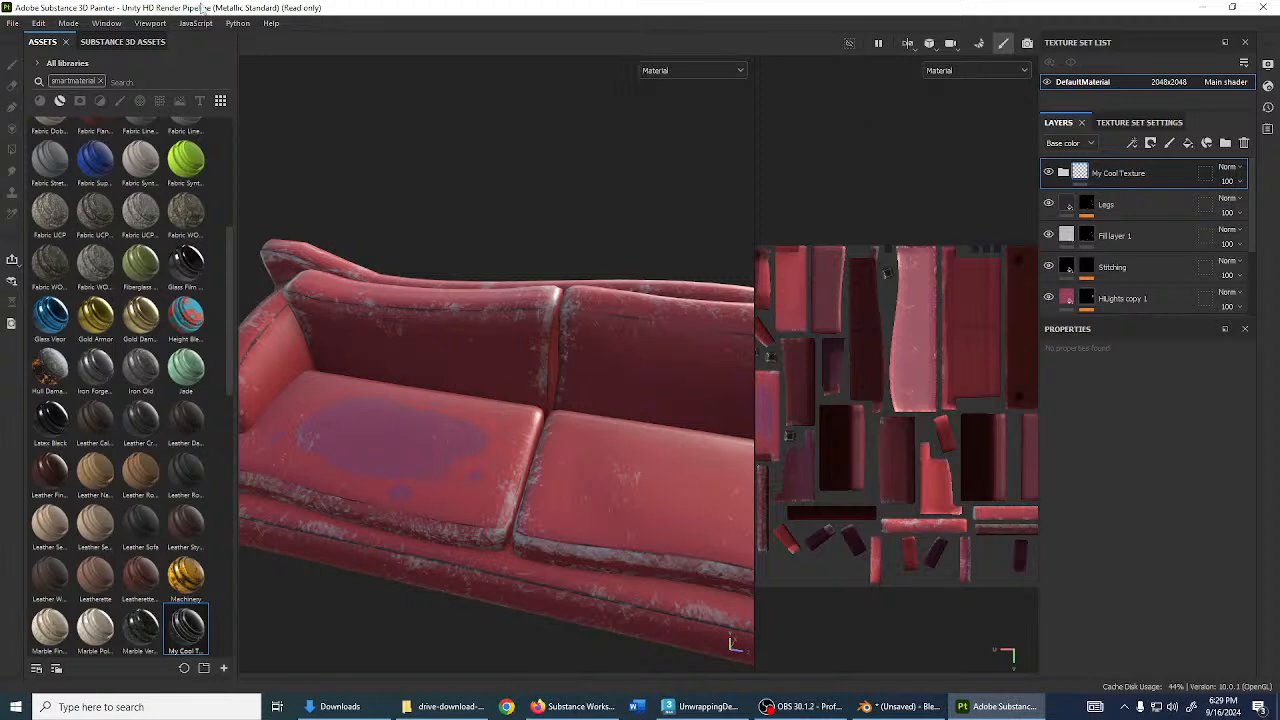
left_click(37, 24)
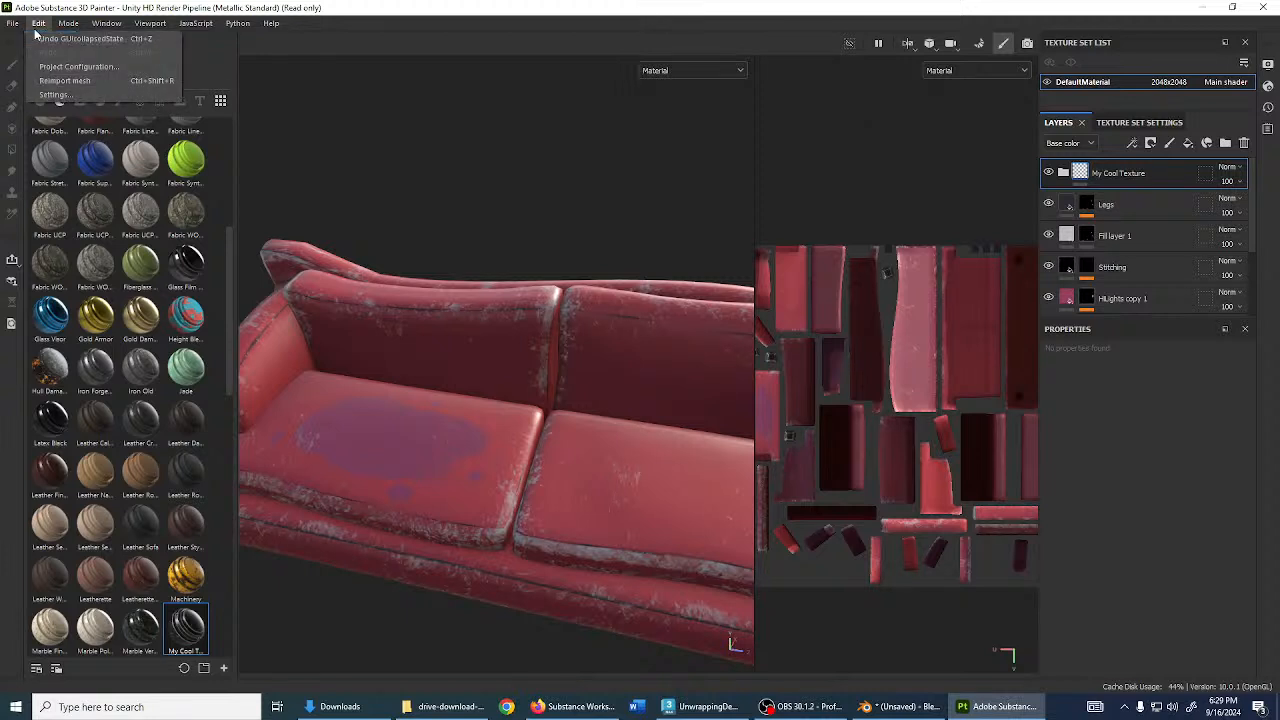
left_click(62, 93)
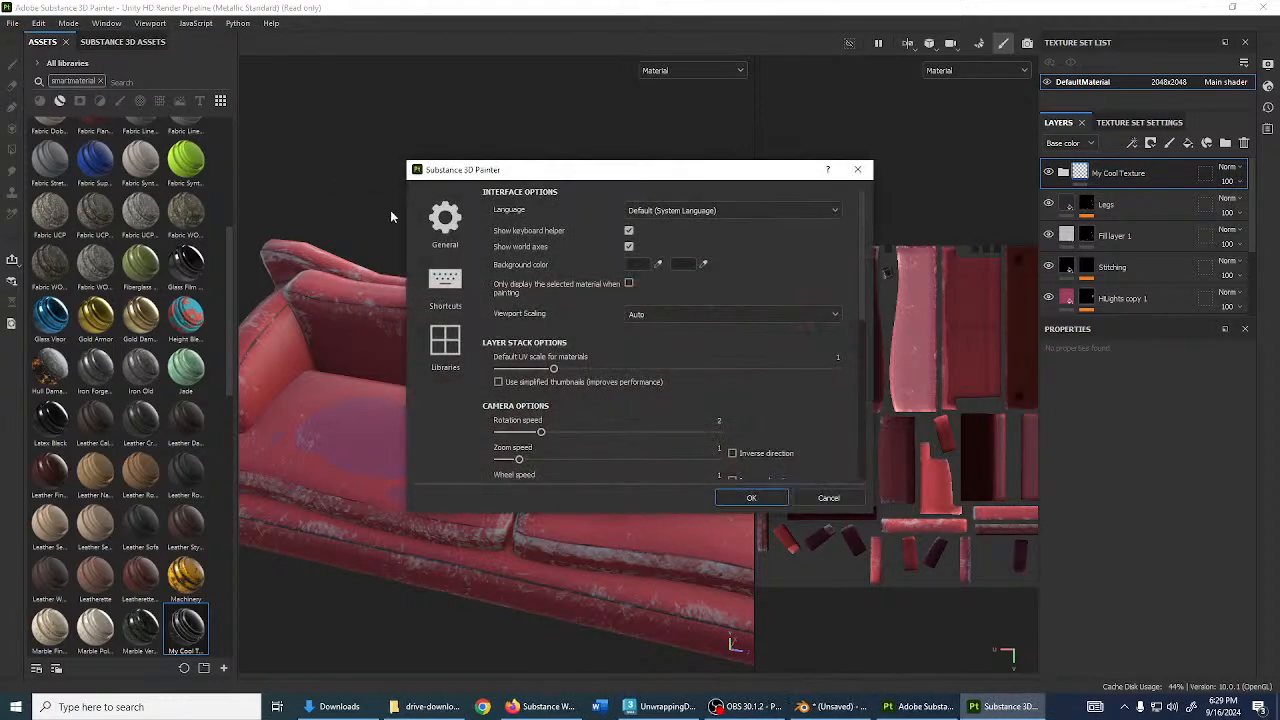
left_click(446, 338)
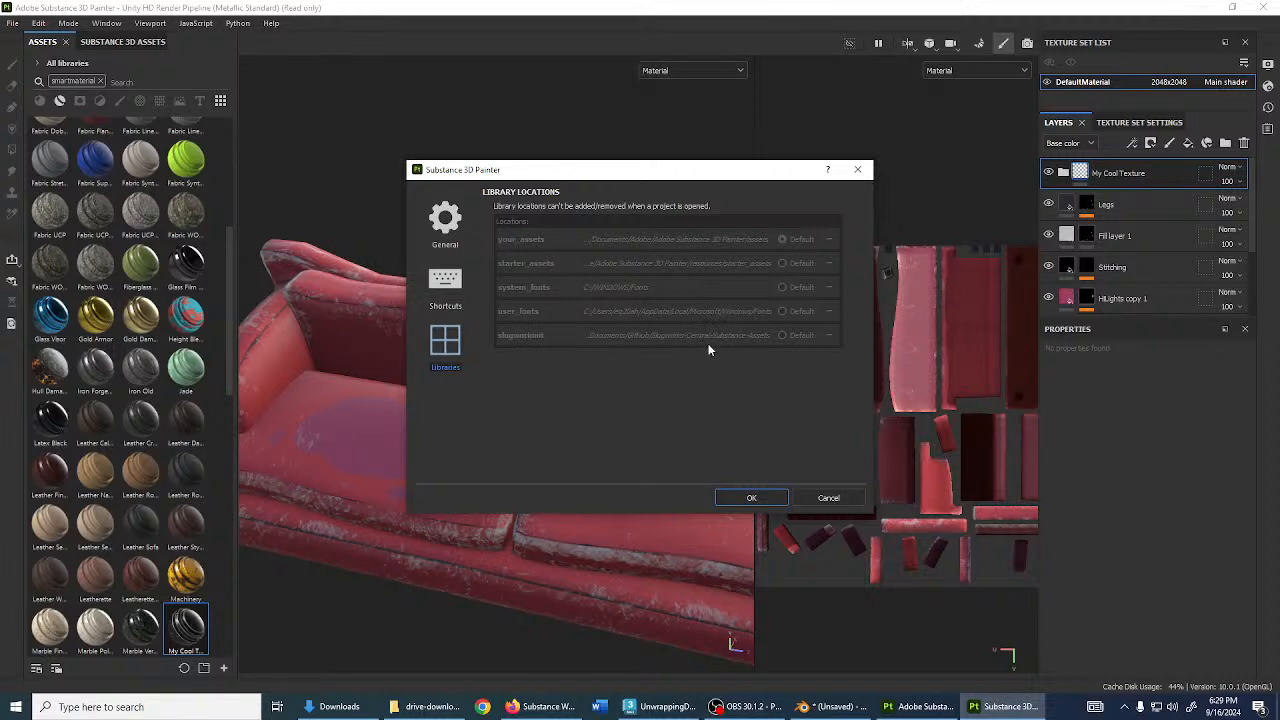
left_click(812, 500)
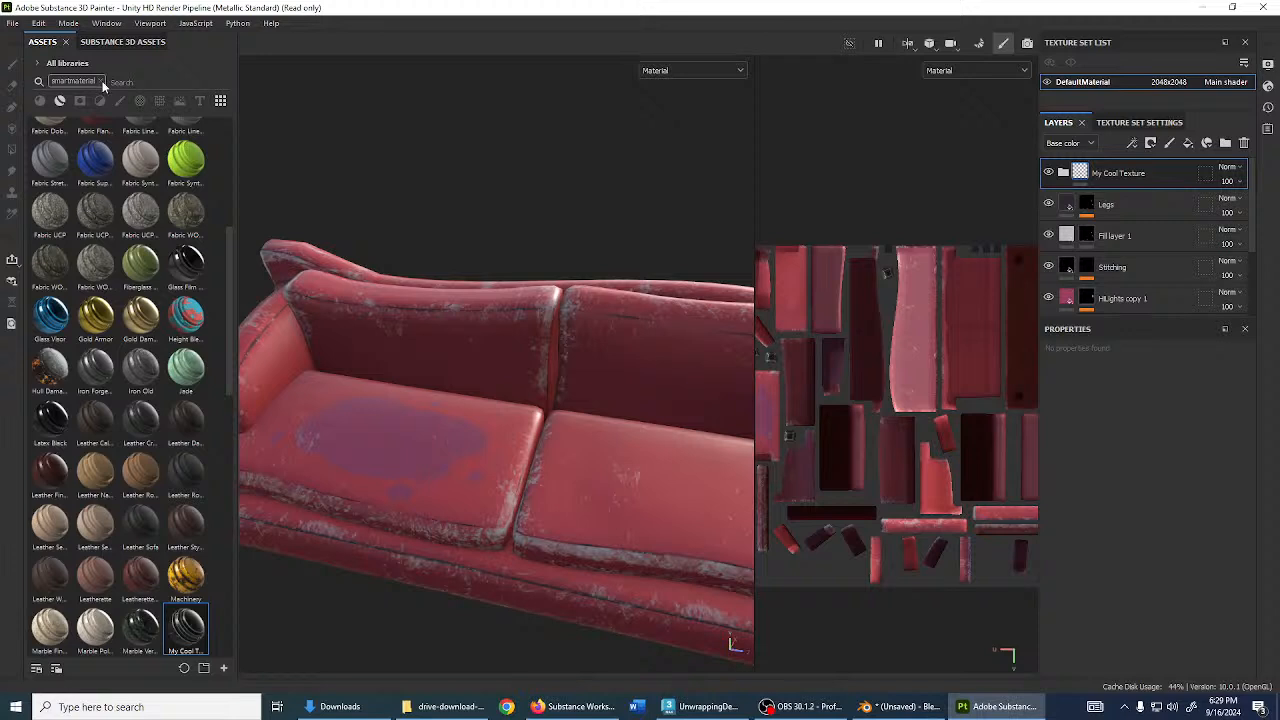
- Clear the search, filter assets to the slugworkinit library, and drag StylizedWood onto the sofa to inspect
left_click(99, 81)
left_click(42, 63)
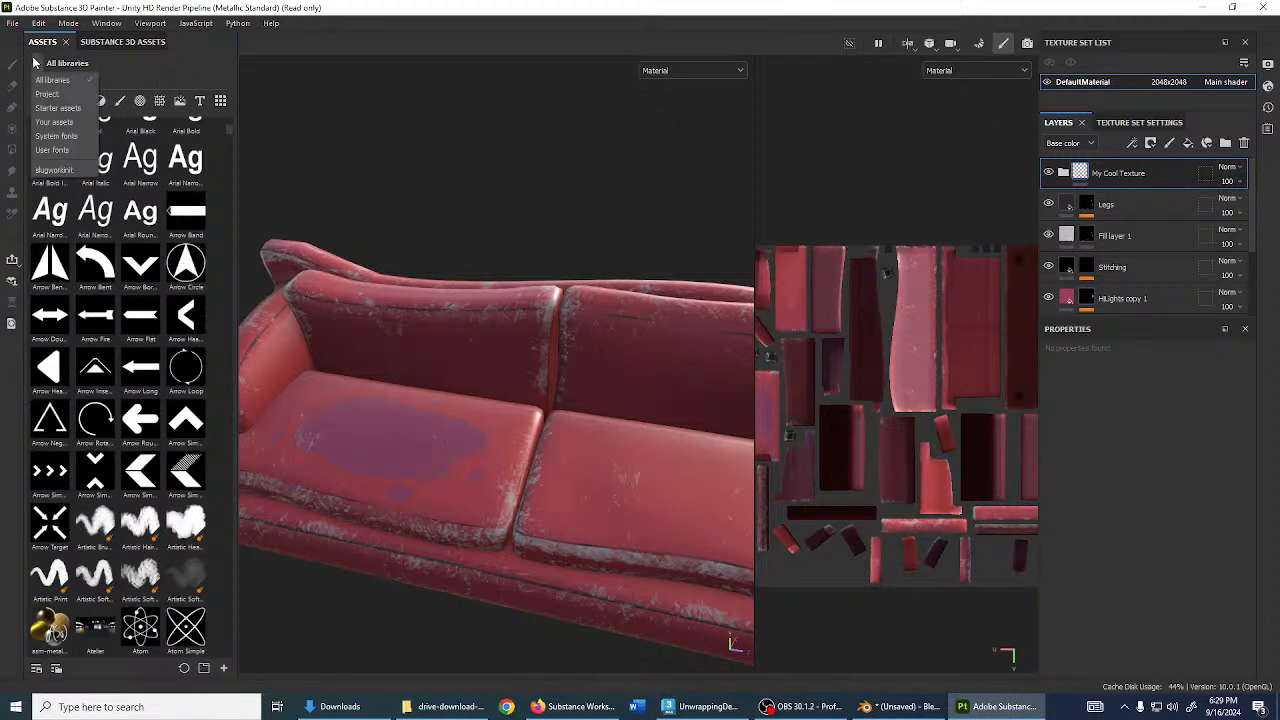
left_click(57, 166)
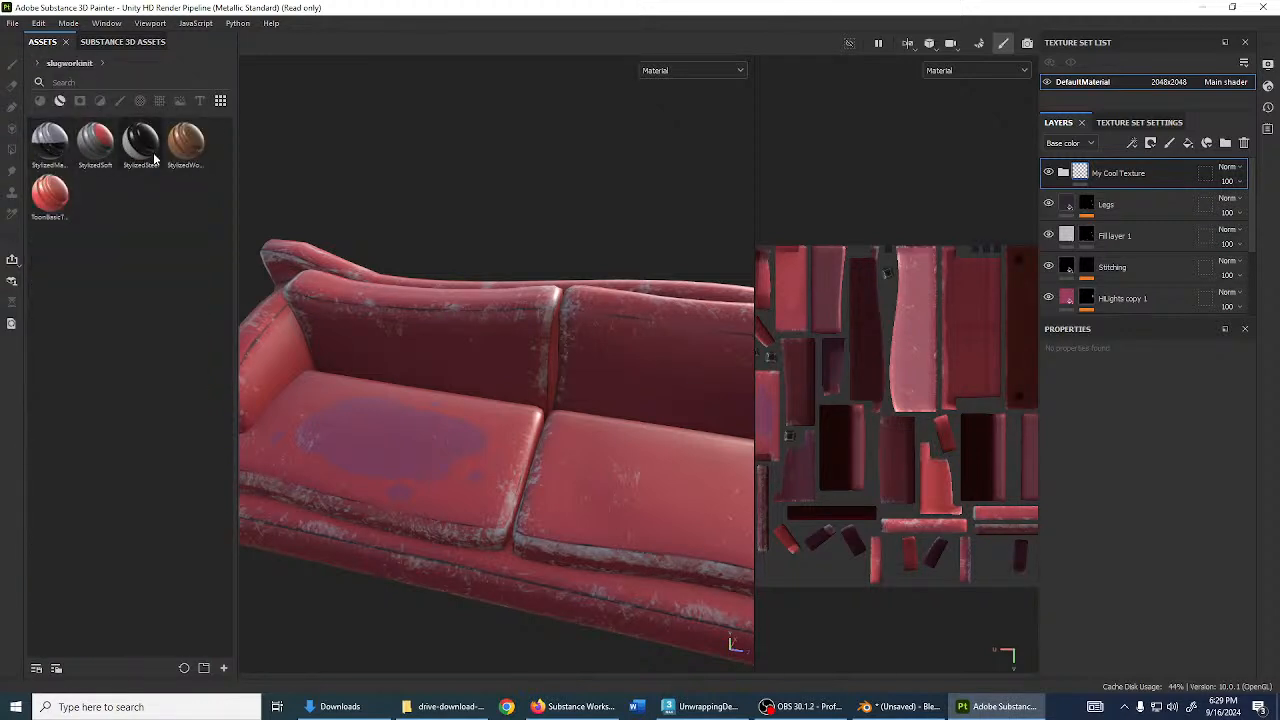
left_click_drag(180, 158, 421, 399)
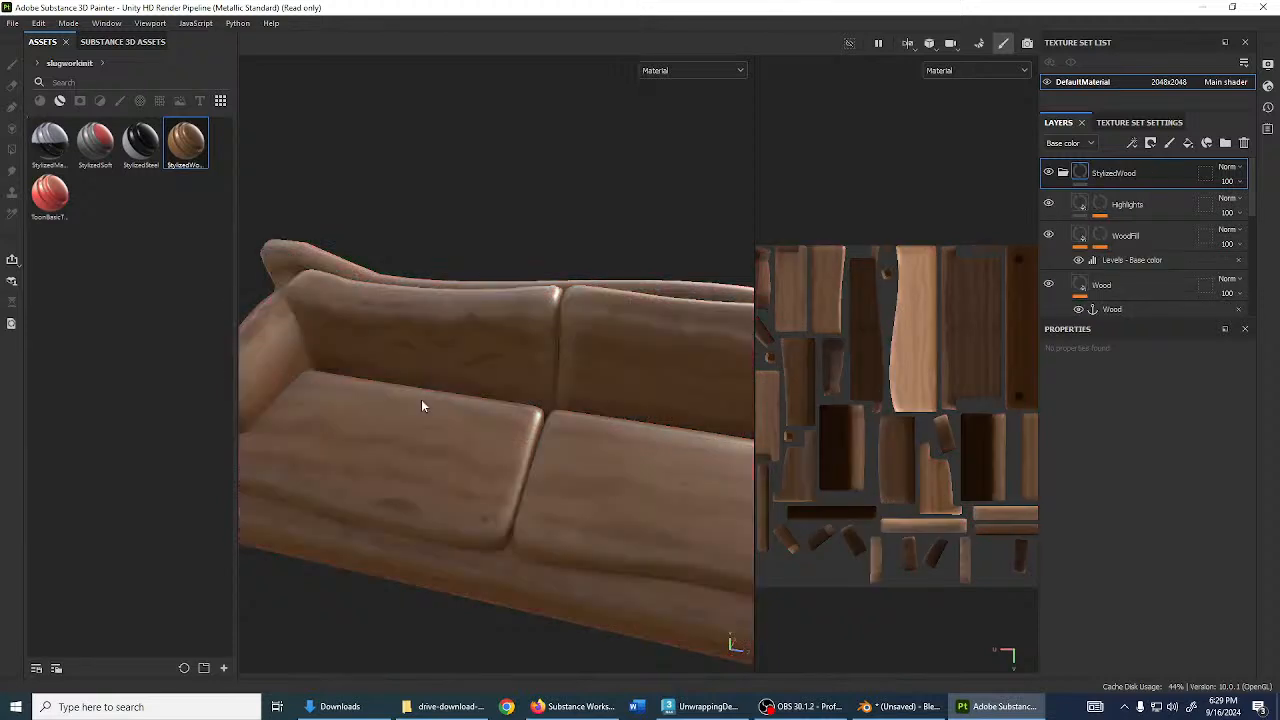
left_click_drag(566, 509, 505, 384, "alt")
scroll(583, 569, "up", 2)
scroll(556, 543, "up", 2)
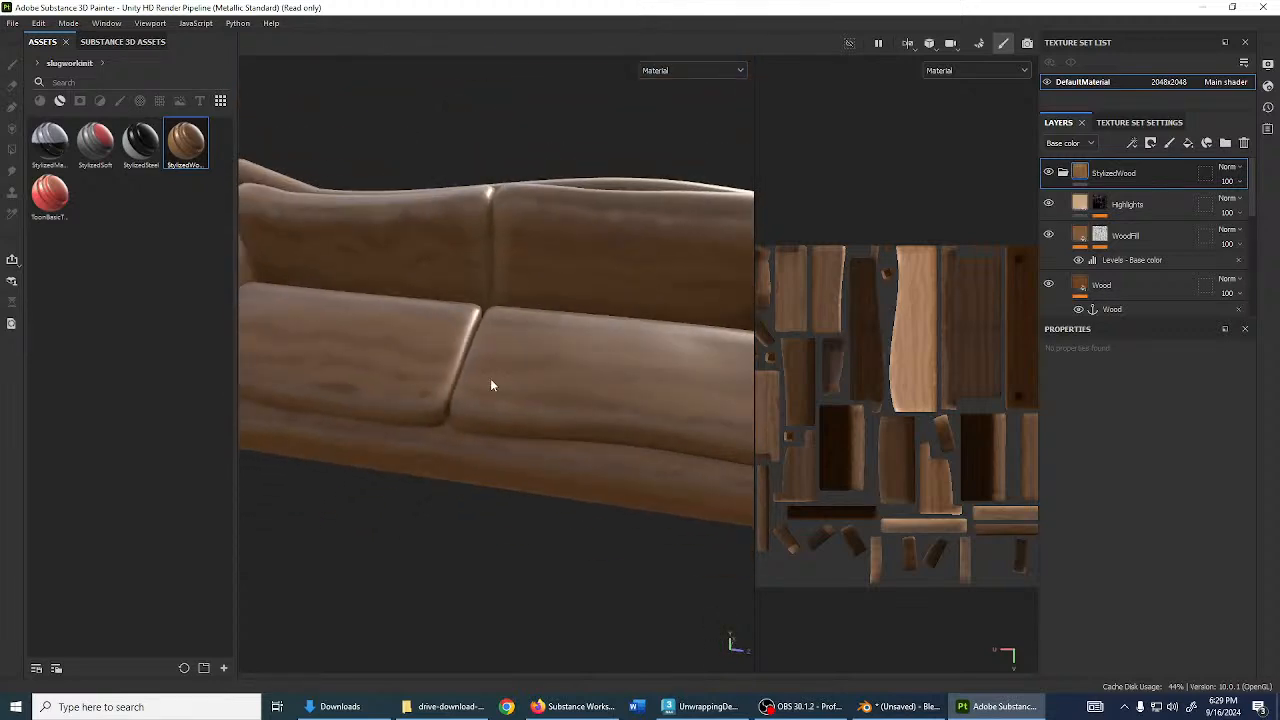
left_click_drag(490, 385, 607, 328, "alt")
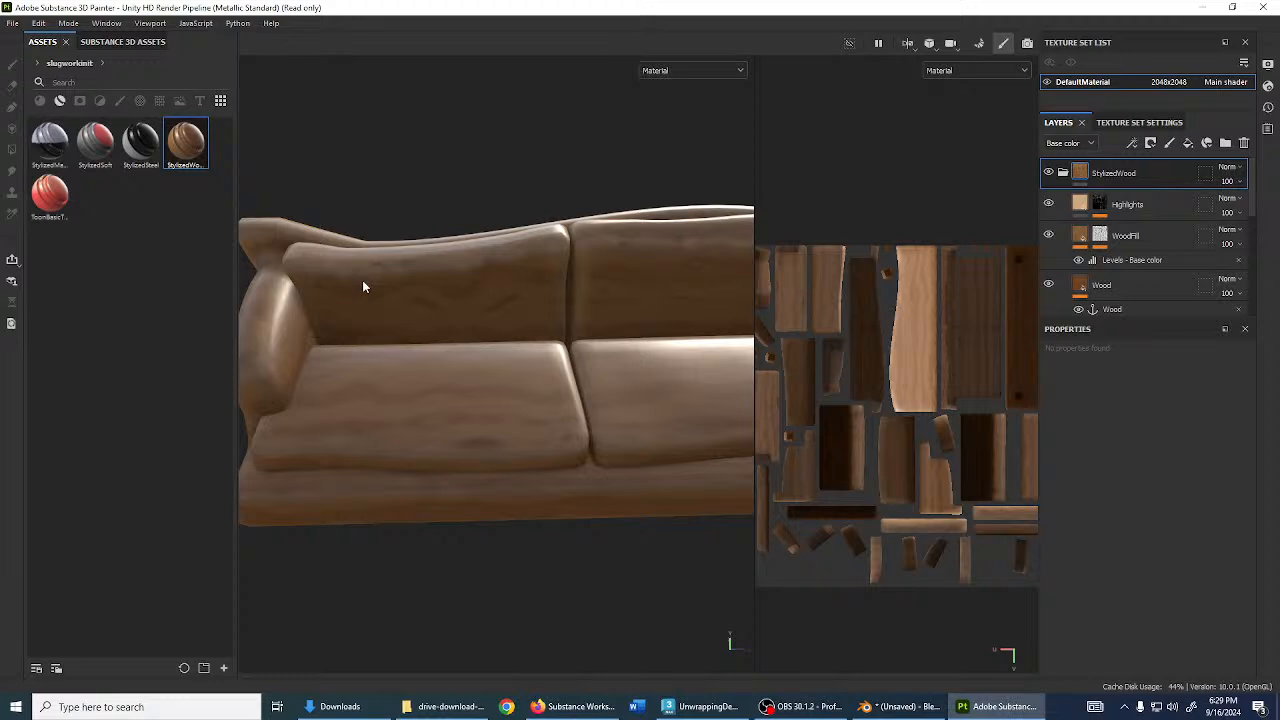
left_click(16, 23)
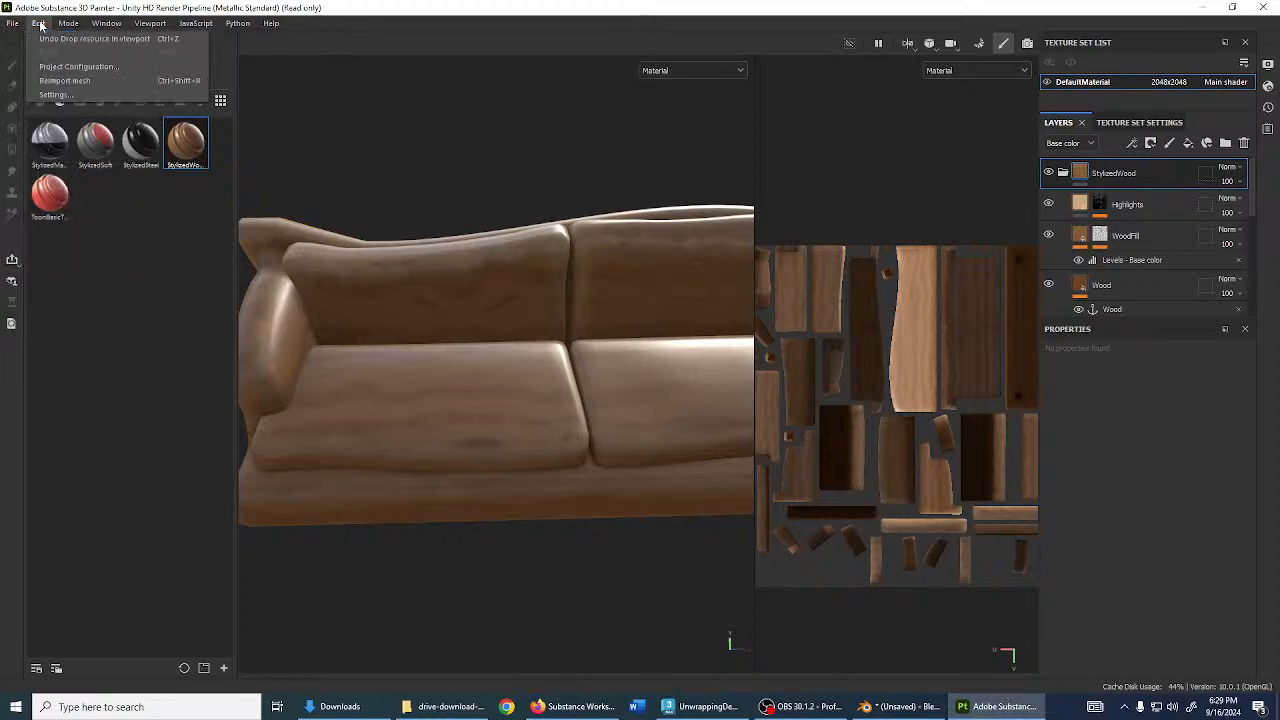
left_click(50, 97)
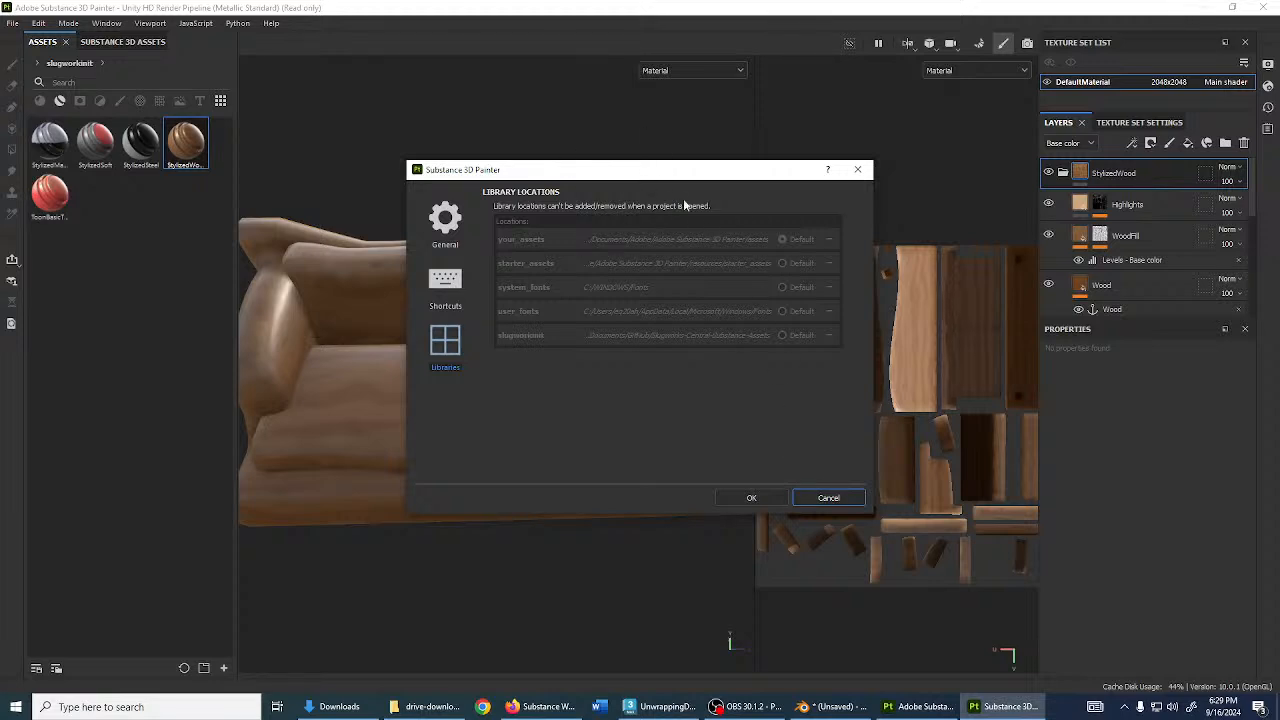
left_click(826, 498)
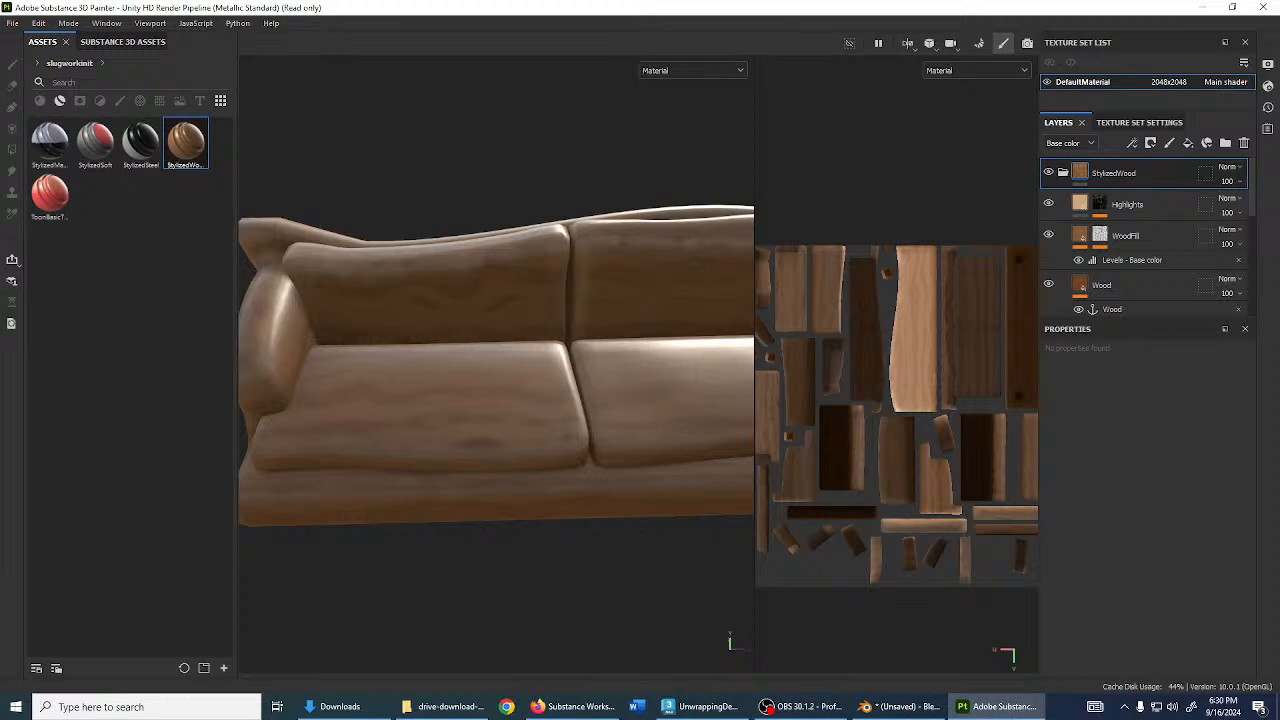